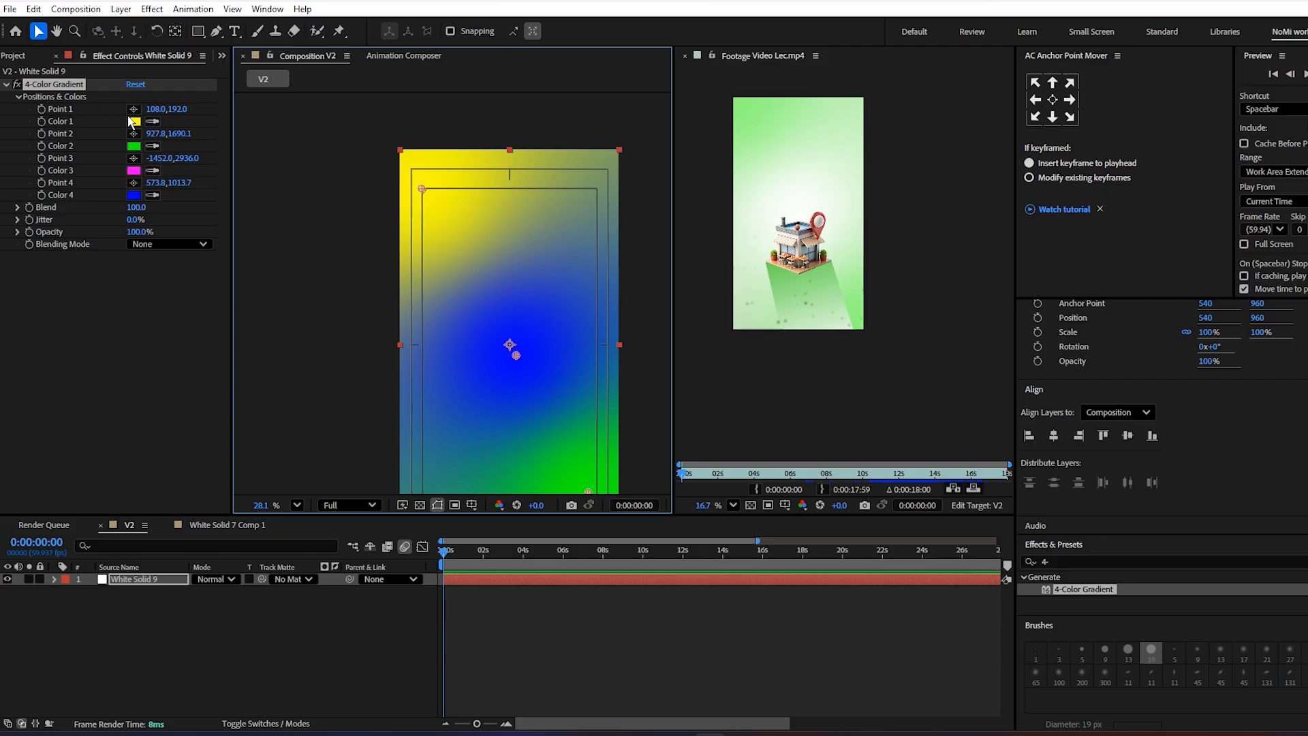
- Set the 4-Color Gradient's Color 1 to light green 8AF06E and its Color 4 to white
{"action": "left_click_drag", "start_coordinate": [730, 333], "coordinate": [734, 403]}
{"action": "mouse_move", "coordinate": [701, 348]}
{"action": "left_mouse_down"}
{"action": "mouse_move", "coordinate": [660, 295]}
{"action": "mouse_move", "coordinate": [626, 285]}
{"action": "left_mouse_up"}
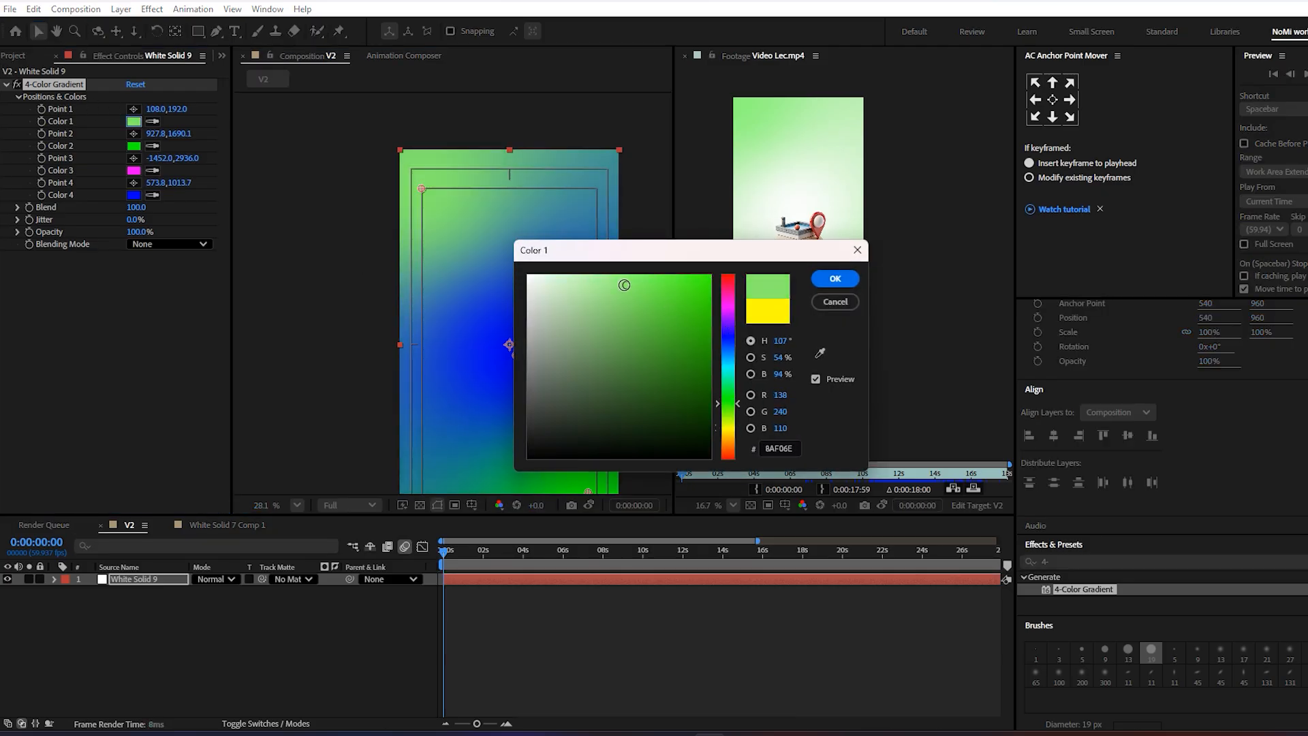
{"action": "left_click", "coordinate": [835, 278]}
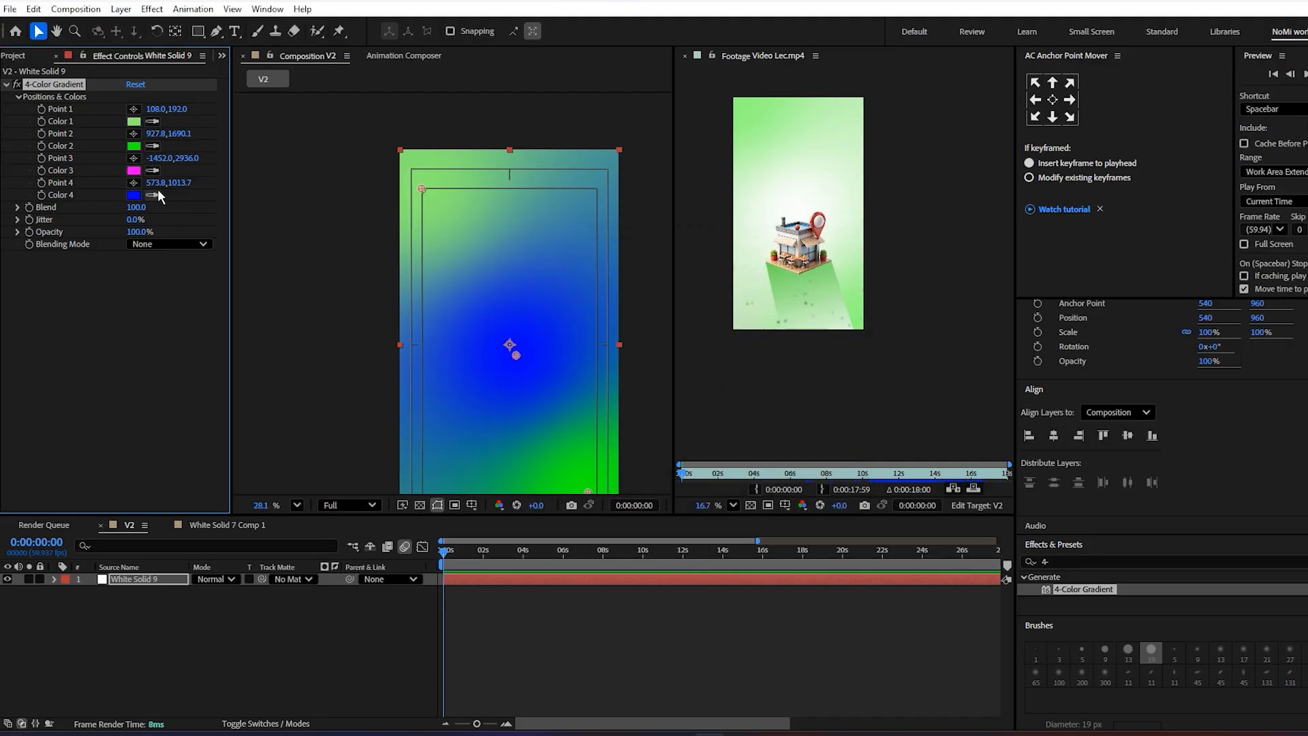
{"action": "left_click", "coordinate": [134, 196]}
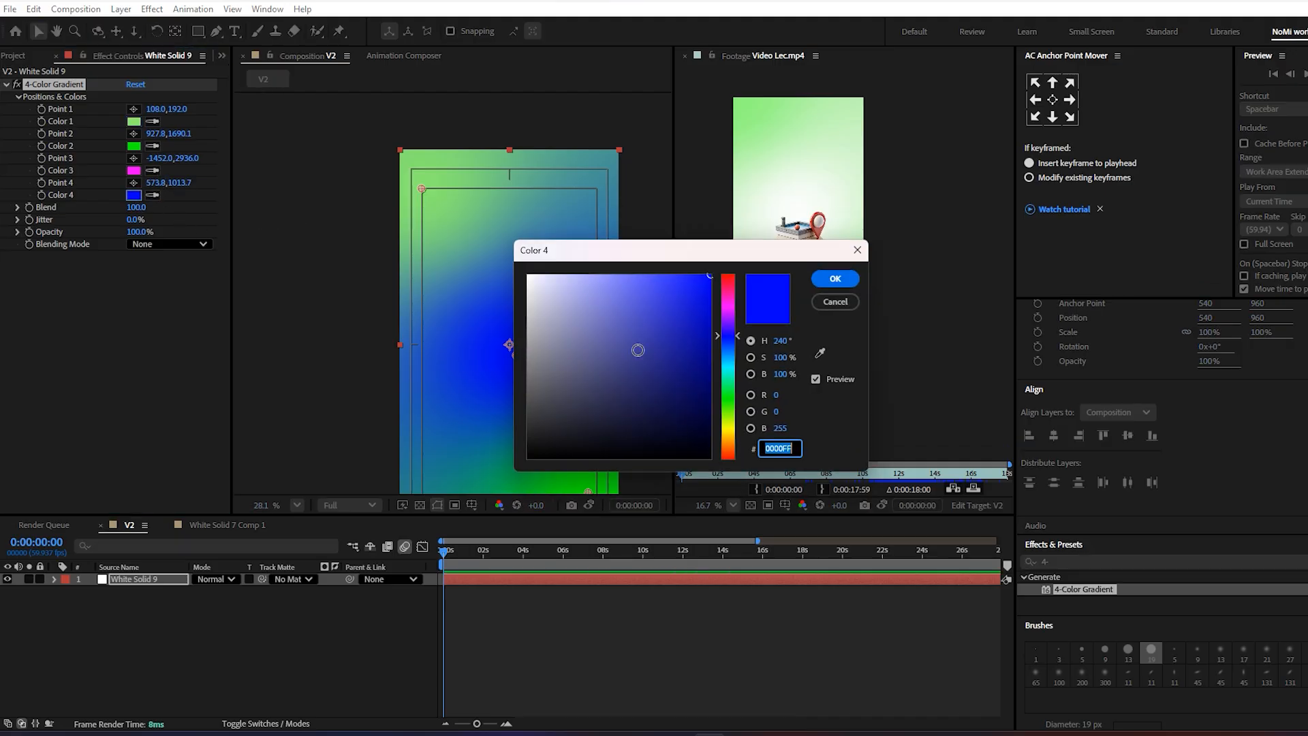
{"action": "left_click_drag", "start_coordinate": [659, 348], "coordinate": [420, 163]}
{"action": "left_click", "coordinate": [835, 278]}
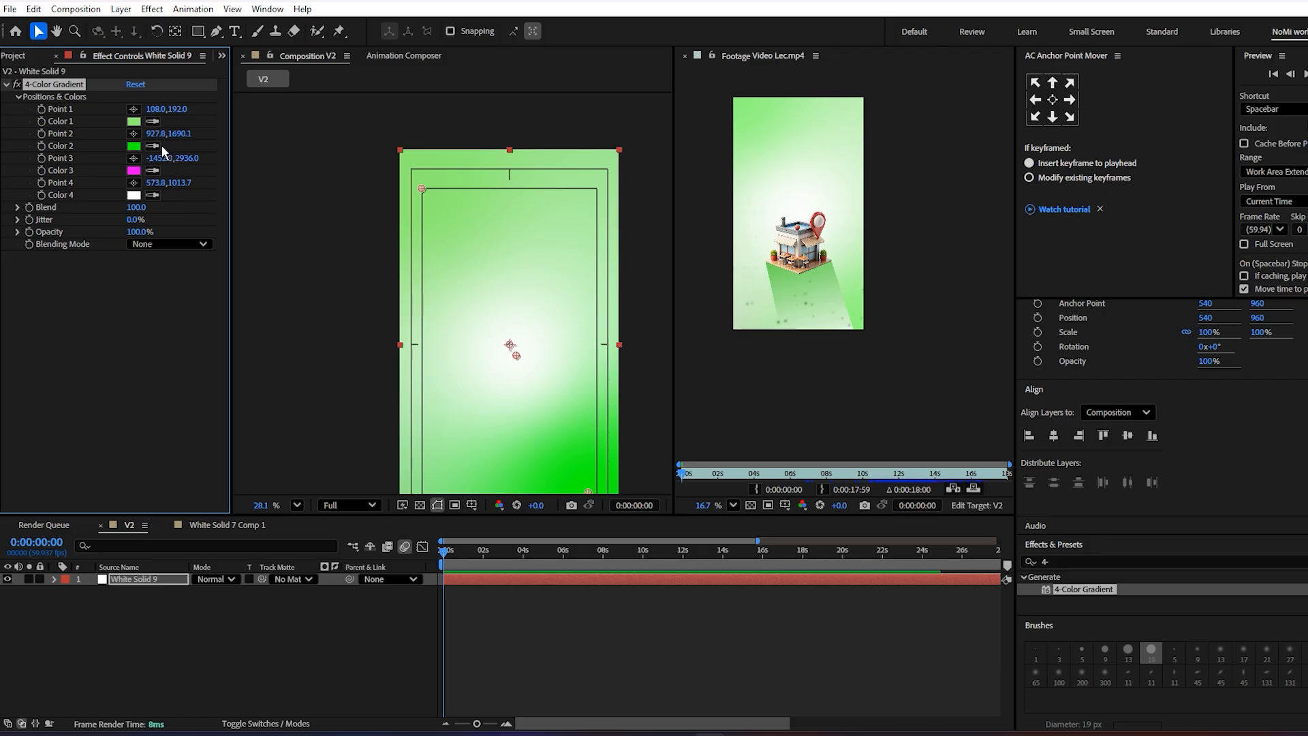
- Match the gradient's Color 2 to the light green of Color 1 and deselect the solid layer
{"action": "left_click", "coordinate": [136, 120]}
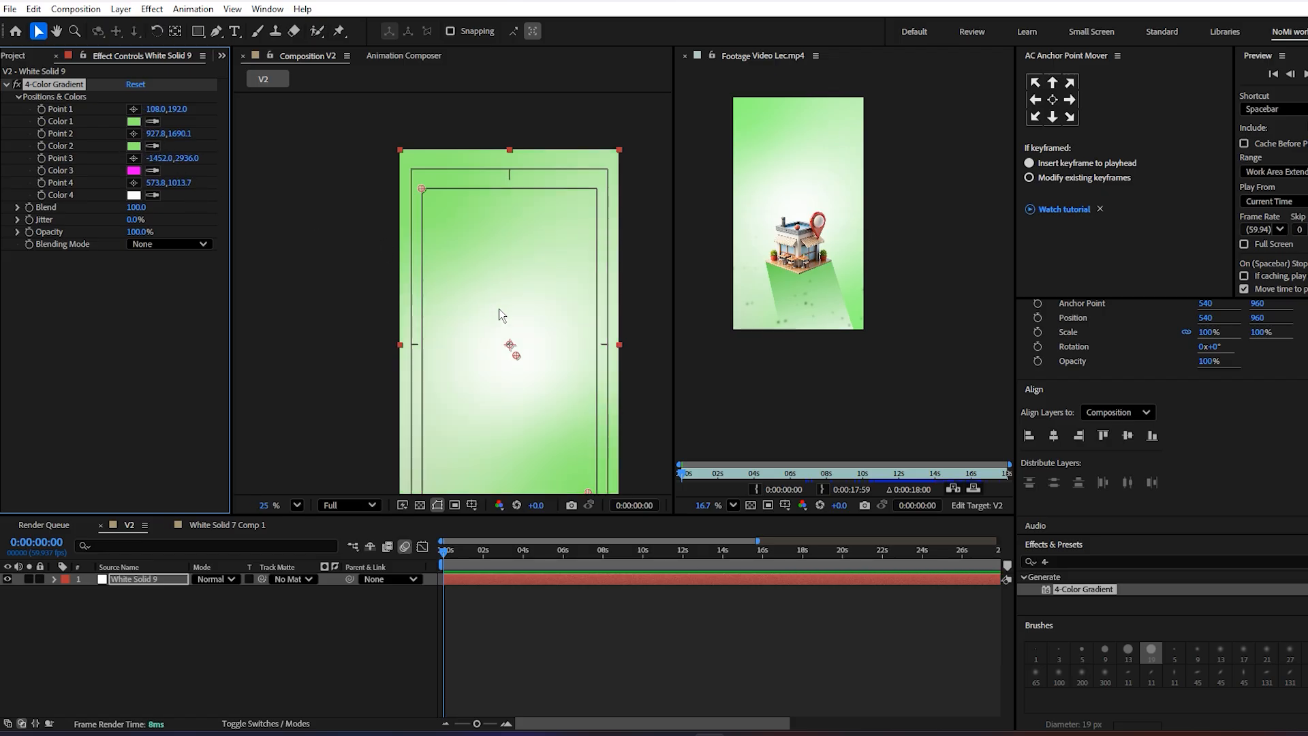
{"action": "scroll", "coordinate": [493, 306], "scroll_direction": "down", "scroll_amount": 2}
{"action": "left_click_drag", "start_coordinate": [500, 315], "coordinate": [473, 254]}
{"action": "scroll", "coordinate": [485, 288], "scroll_direction": "up", "scroll_amount": 2}
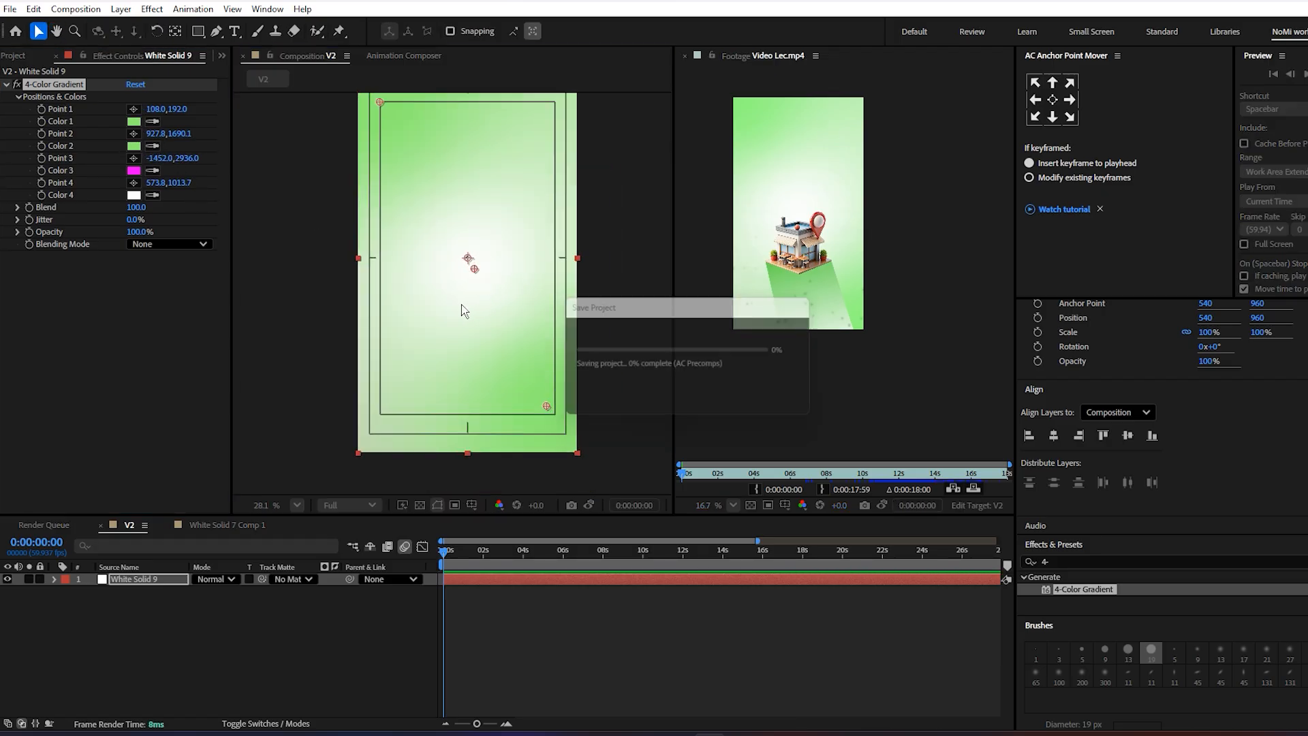
{"action": "left_click", "coordinate": [280, 345]}
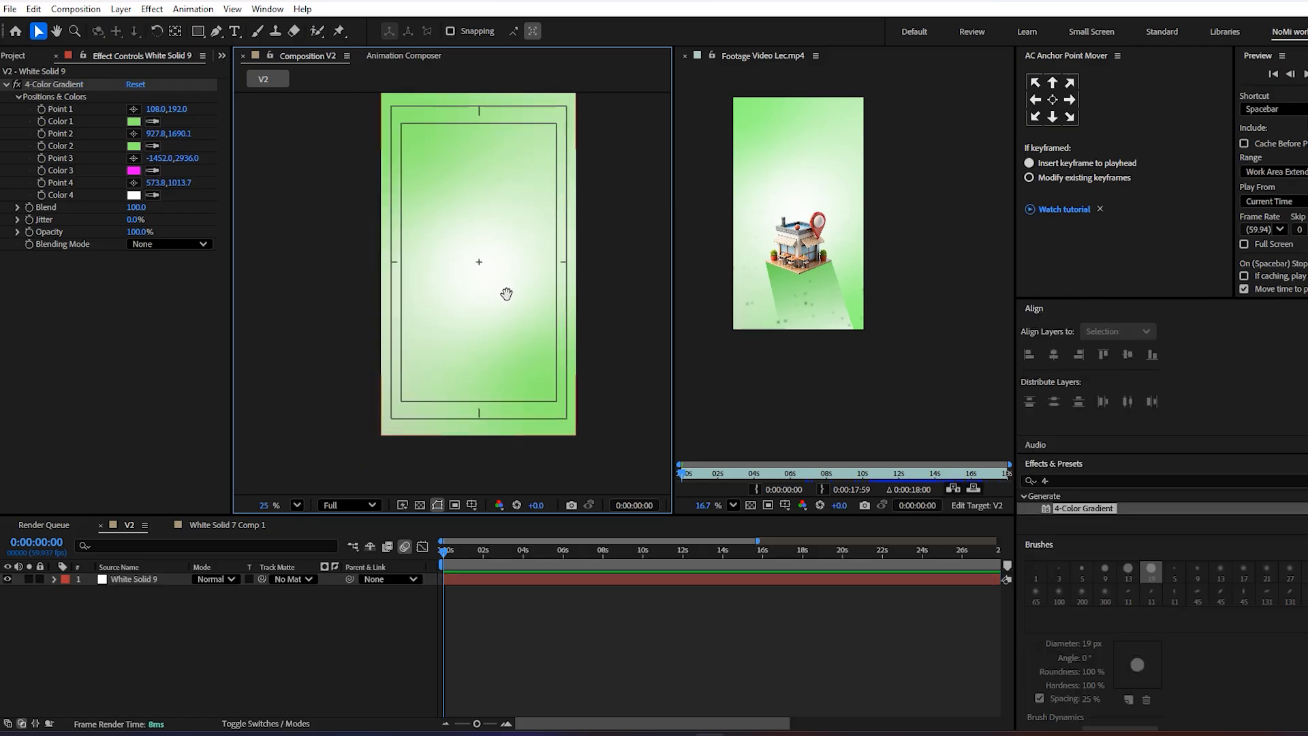
{"action": "scroll", "coordinate": [507, 320], "scroll_direction": "down", "scroll_amount": 1}
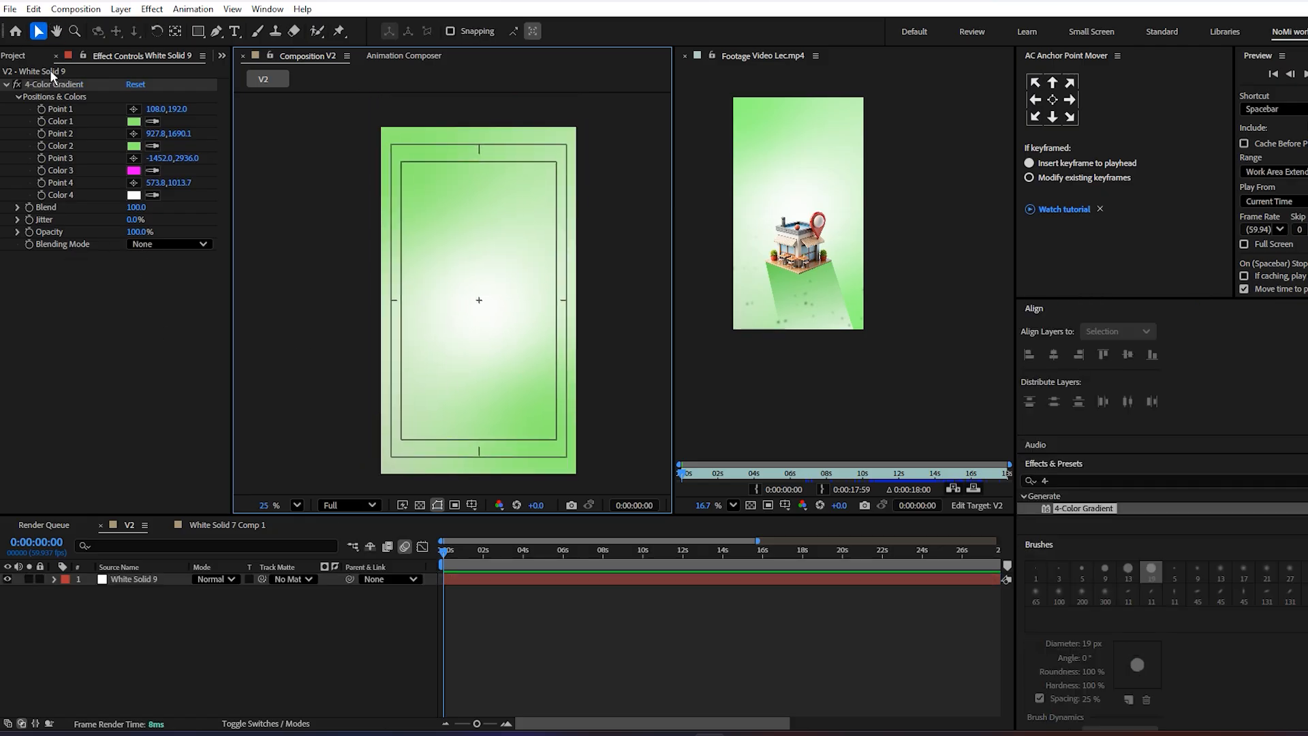
- Look through the images in the pngs folder and add the restaurent image to the centre of the V2 composition
{"action": "left_click", "coordinate": [13, 56]}
{"action": "left_click", "coordinate": [5, 199]}
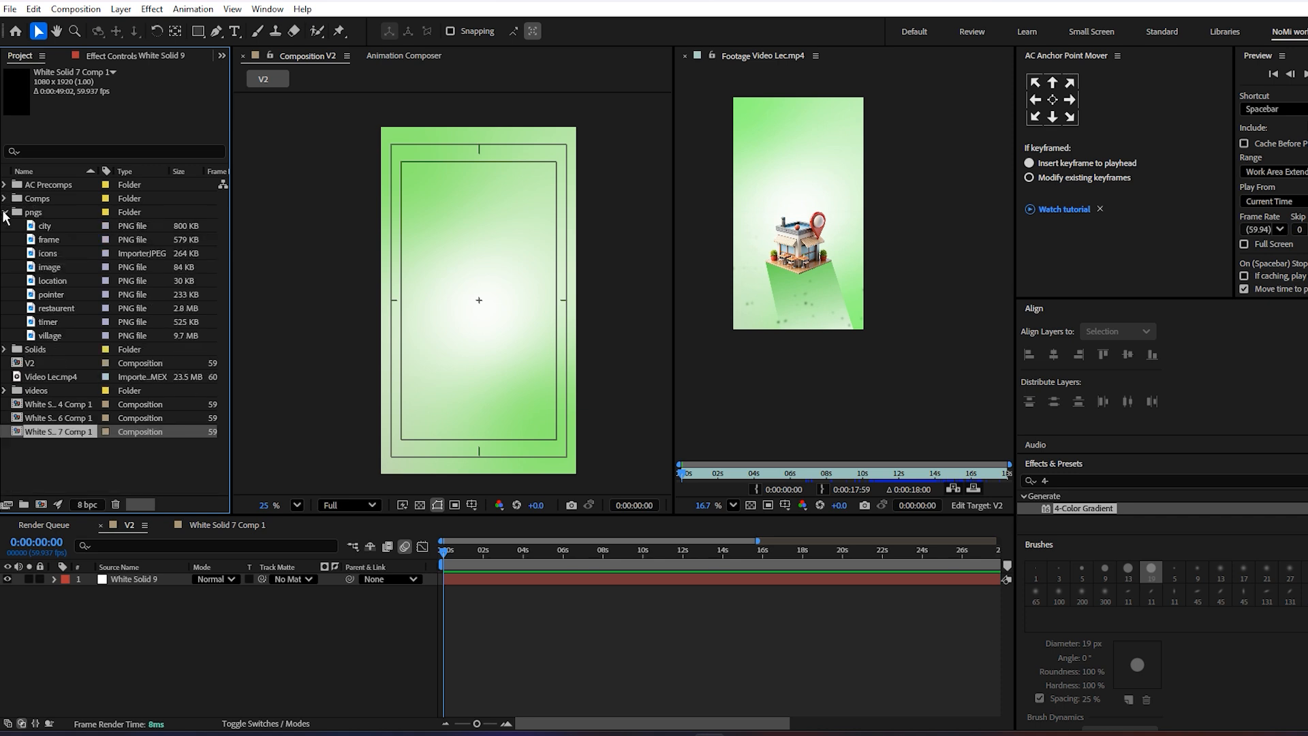
{"action": "left_click", "coordinate": [45, 240]}
{"action": "left_click", "coordinate": [47, 254]}
{"action": "left_click", "coordinate": [51, 267]}
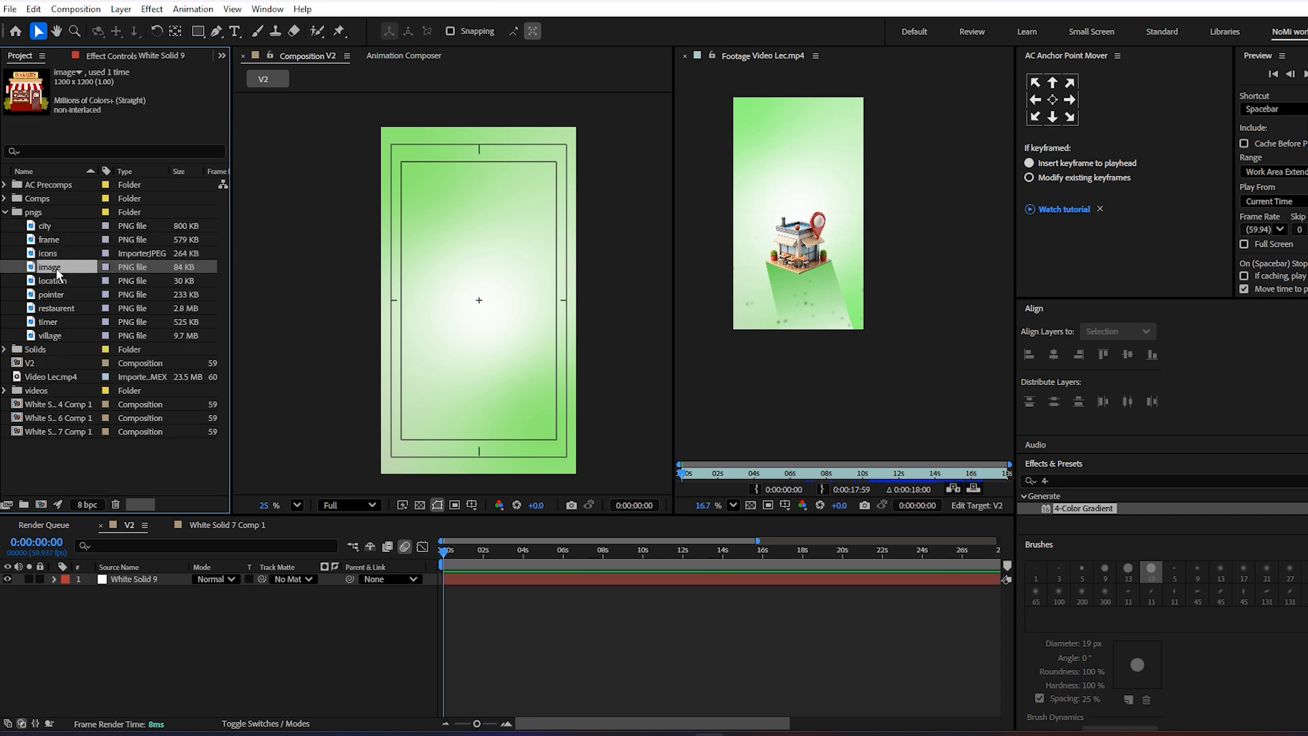
{"action": "left_click", "coordinate": [58, 281]}
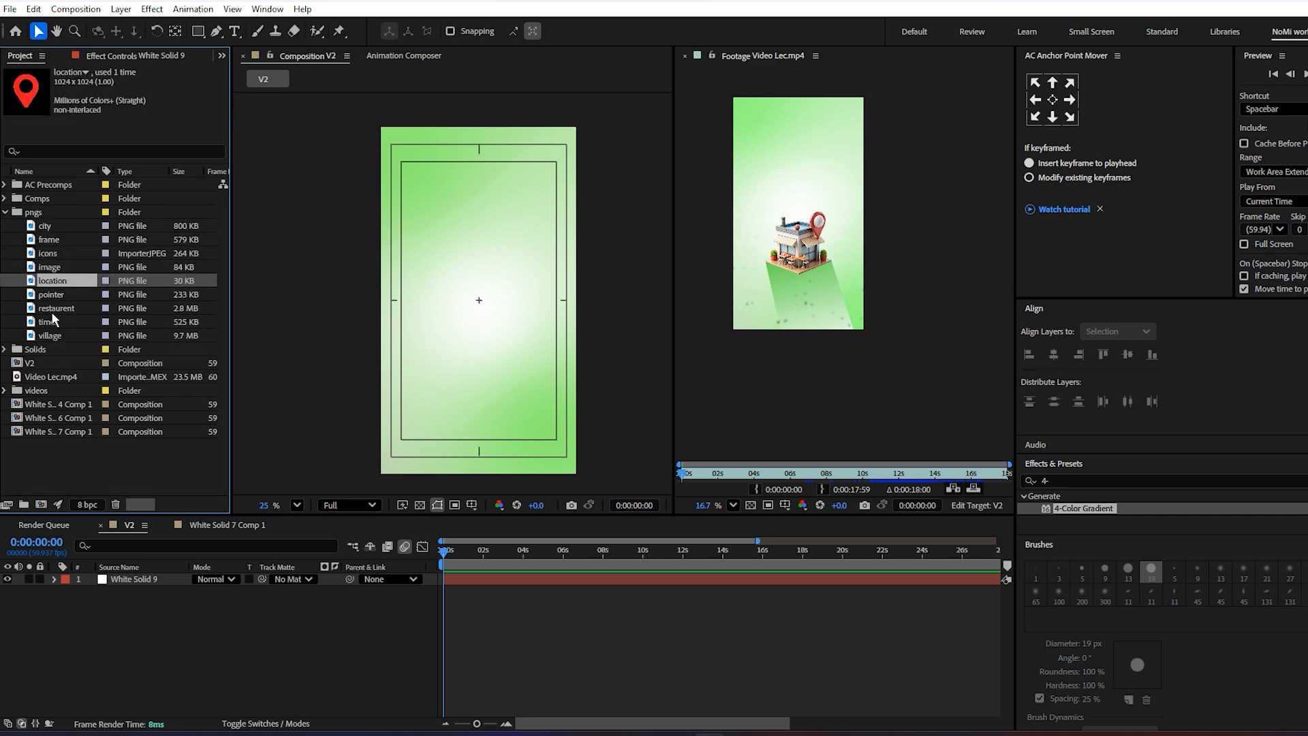
{"action": "left_click_drag", "start_coordinate": [51, 310], "coordinate": [479, 302]}
- Scale the restaurent layer down to 25%, fine-tuning the value to 26%
{"action": "key", "text": "s"}
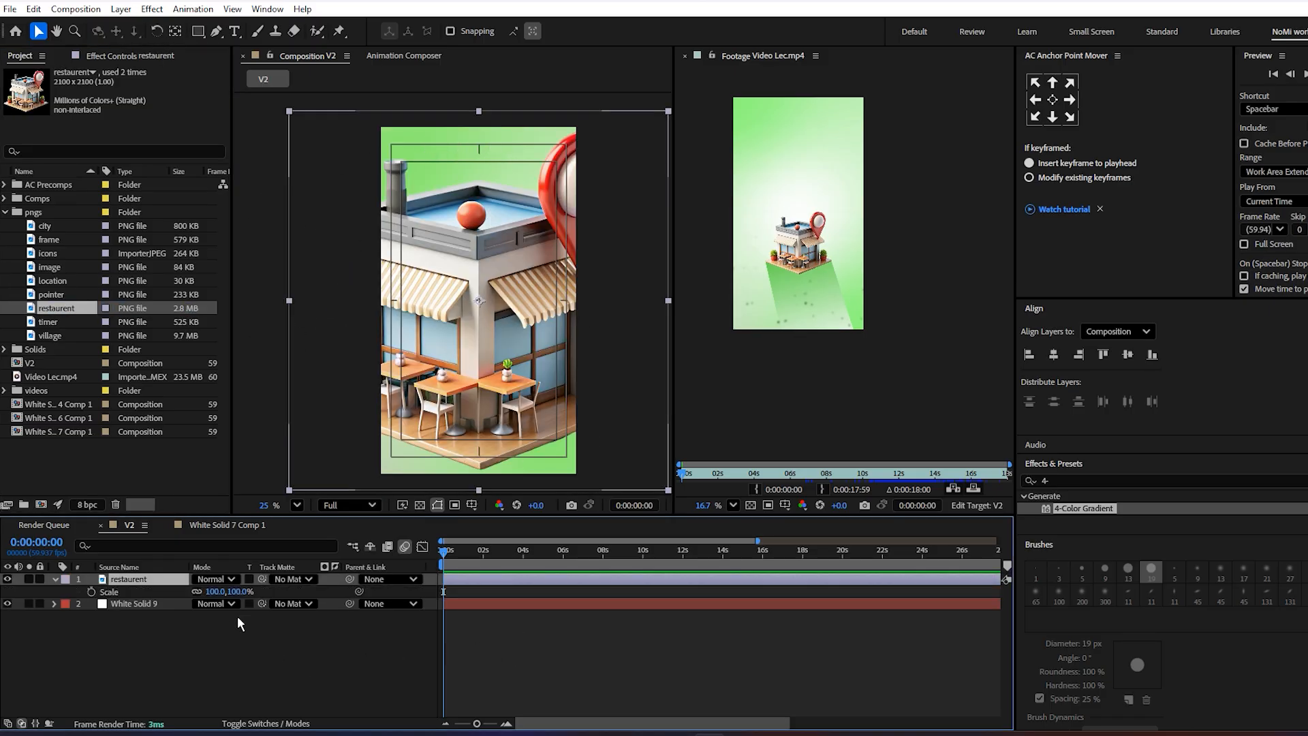
{"action": "left_click", "coordinate": [215, 591]}
{"action": "type", "text": "25"}
{"action": "key", "text": "Return"}
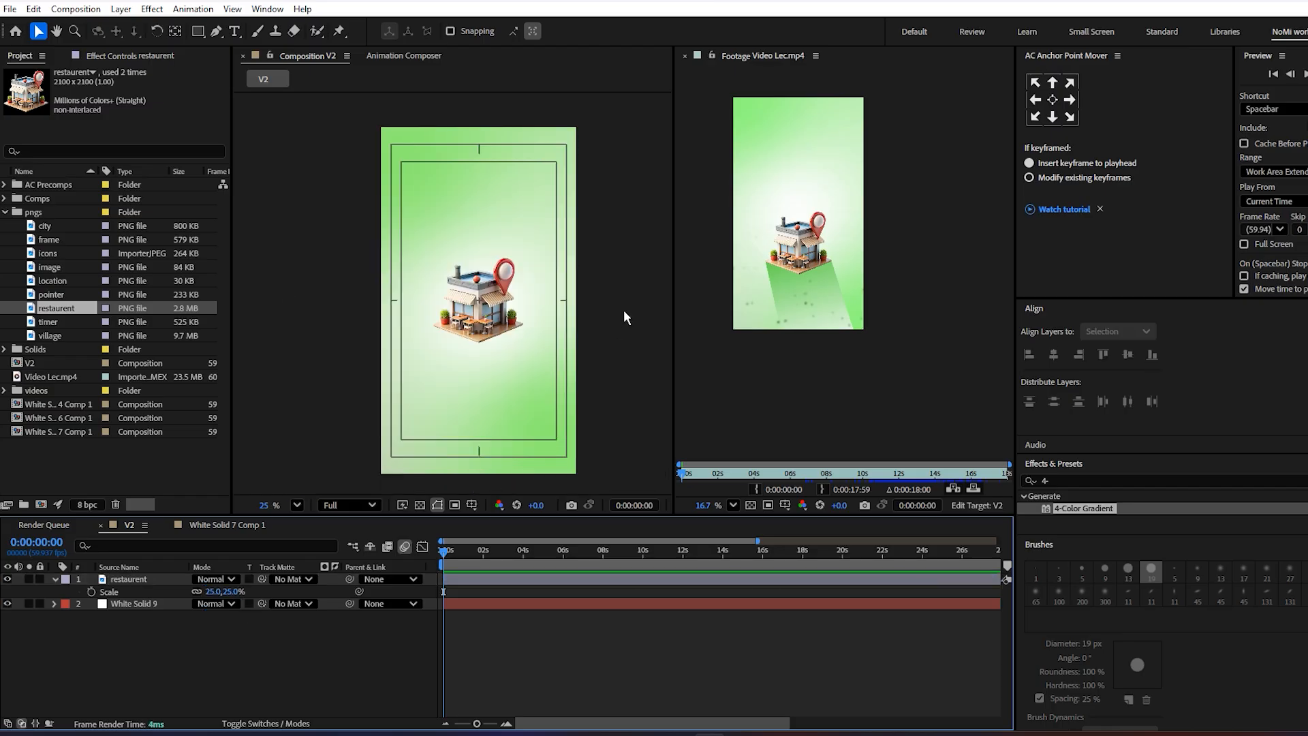
{"action": "scroll", "coordinate": [503, 328], "scroll_direction": "up", "scroll_amount": 3}
{"action": "scroll", "coordinate": [503, 328], "scroll_direction": "up", "scroll_amount": 2}
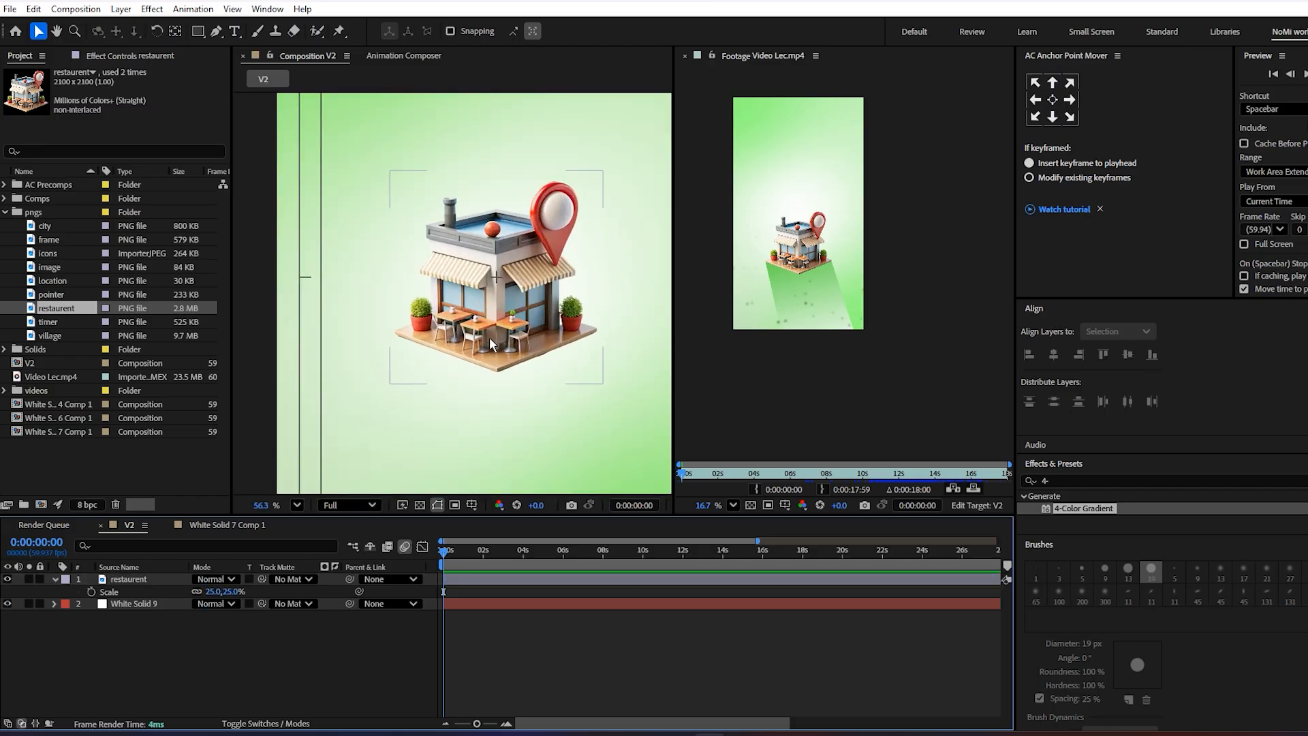
{"action": "left_click", "coordinate": [214, 591]}
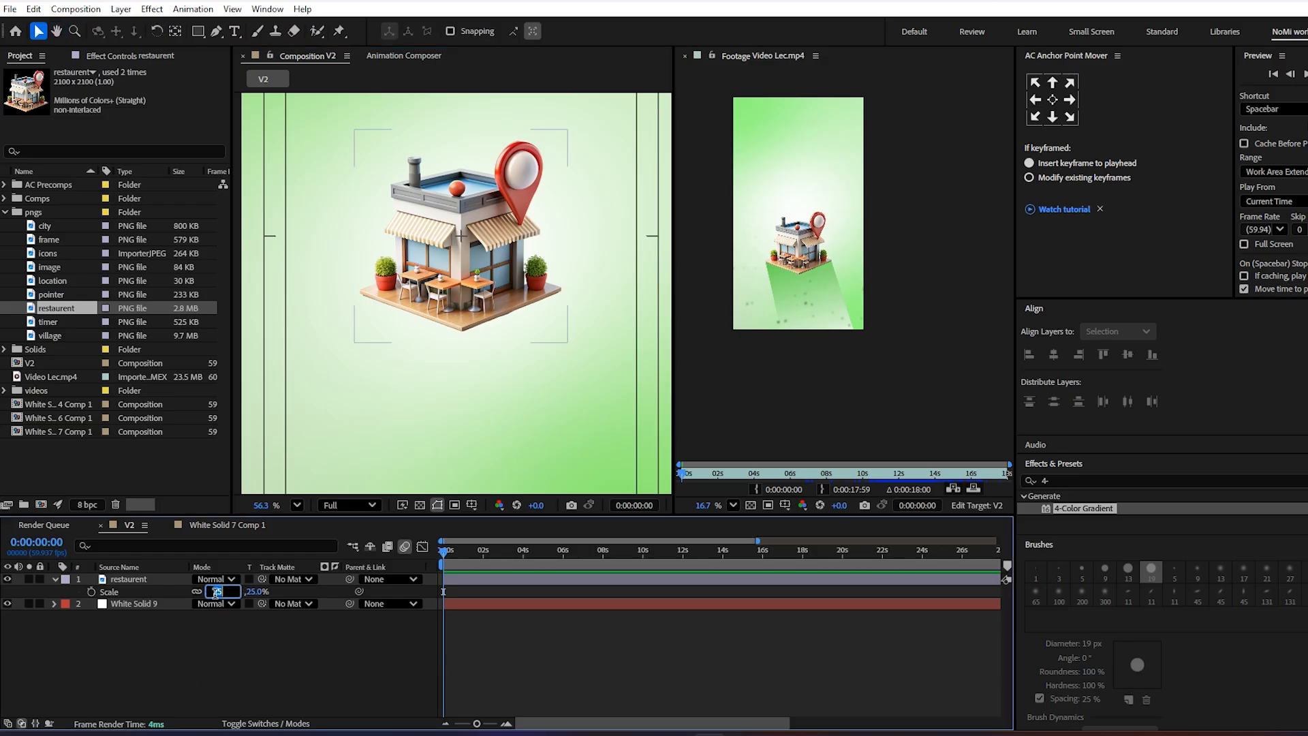
{"action": "type", "text": "26"}
{"action": "key", "text": "Return"}
{"action": "scroll", "coordinate": [483, 277], "scroll_direction": "down", "scroll_amount": 2}
{"action": "scroll", "coordinate": [792, 288], "scroll_direction": "up", "scroll_amount": 2}
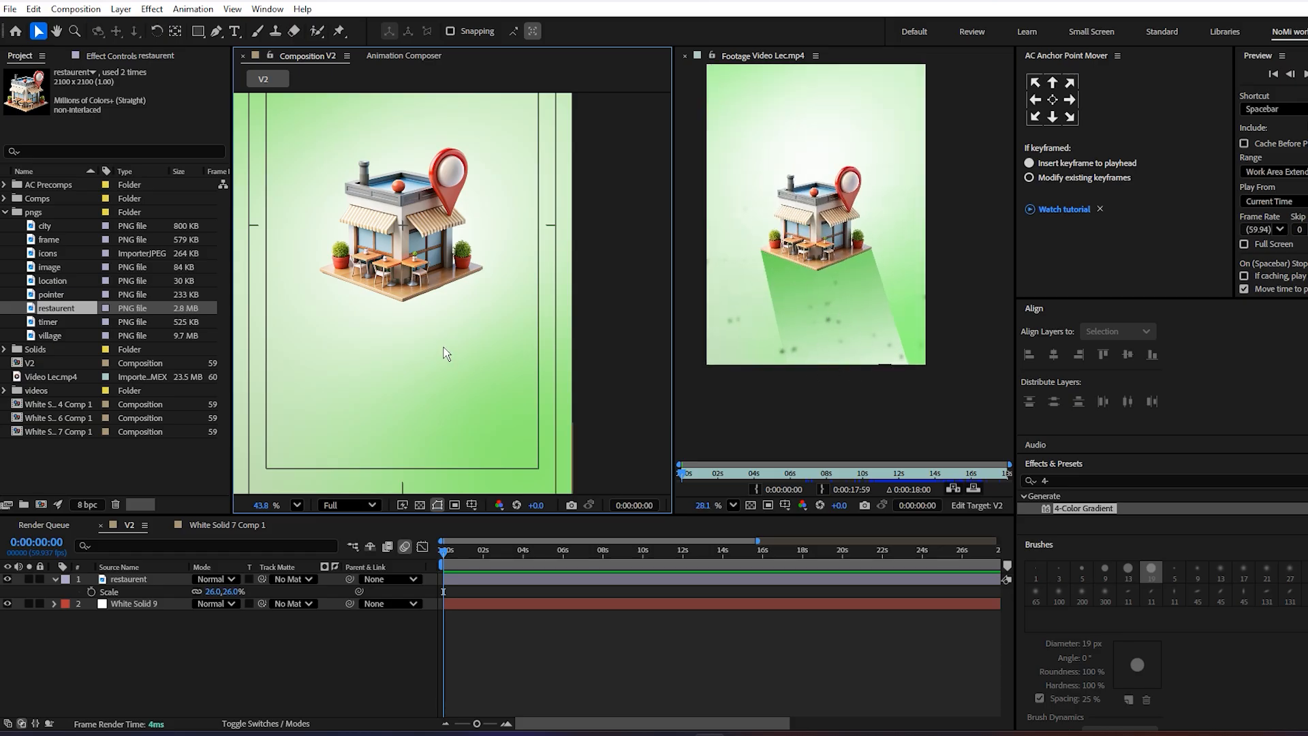
{"action": "scroll", "coordinate": [415, 338], "scroll_direction": "up", "scroll_amount": 1}
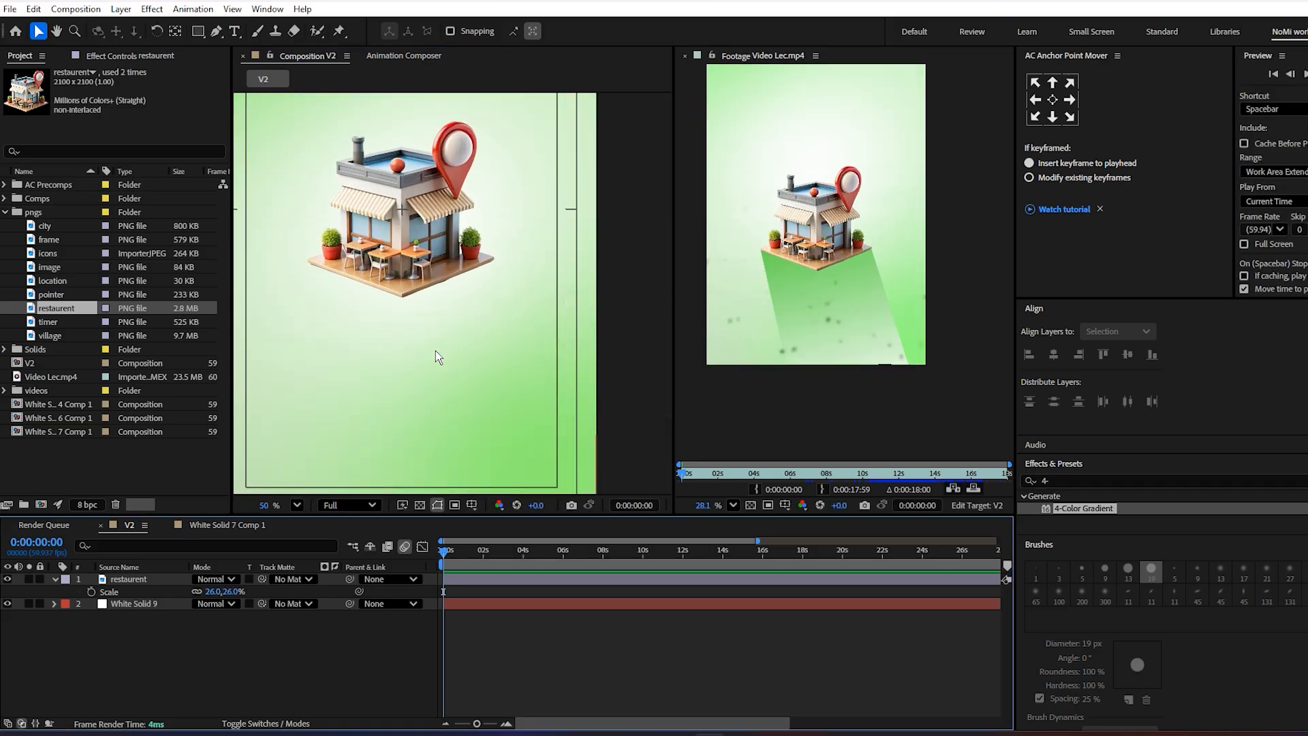
- Draw a three-point Pen path along the restaurant base's lower edges, from its right corner through the front corner to the left corner
{"action": "left_click", "coordinate": [215, 32]}
{"action": "scroll", "coordinate": [497, 269], "scroll_direction": "up", "scroll_amount": 4}
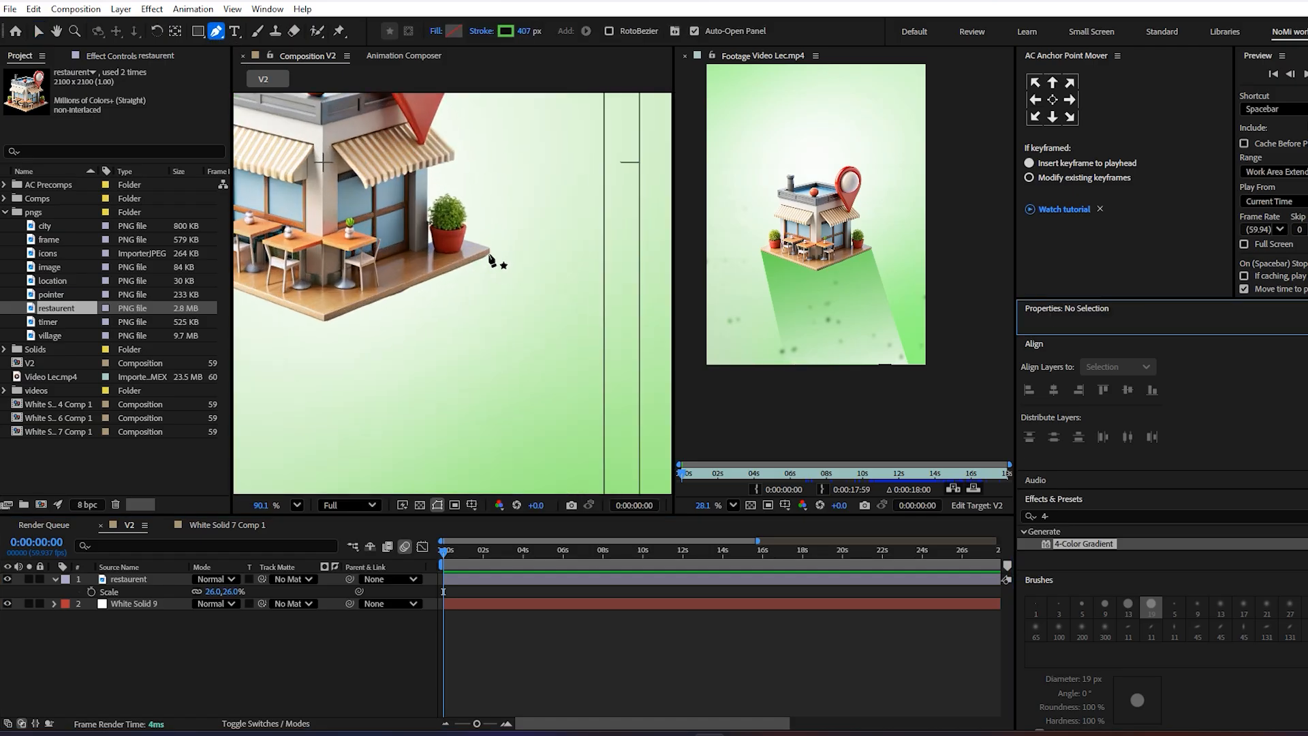
{"action": "scroll", "coordinate": [491, 262], "scroll_direction": "up", "scroll_amount": 2}
{"action": "left_click", "coordinate": [496, 264]}
{"action": "scroll", "coordinate": [484, 289], "scroll_direction": "up", "scroll_amount": 2}
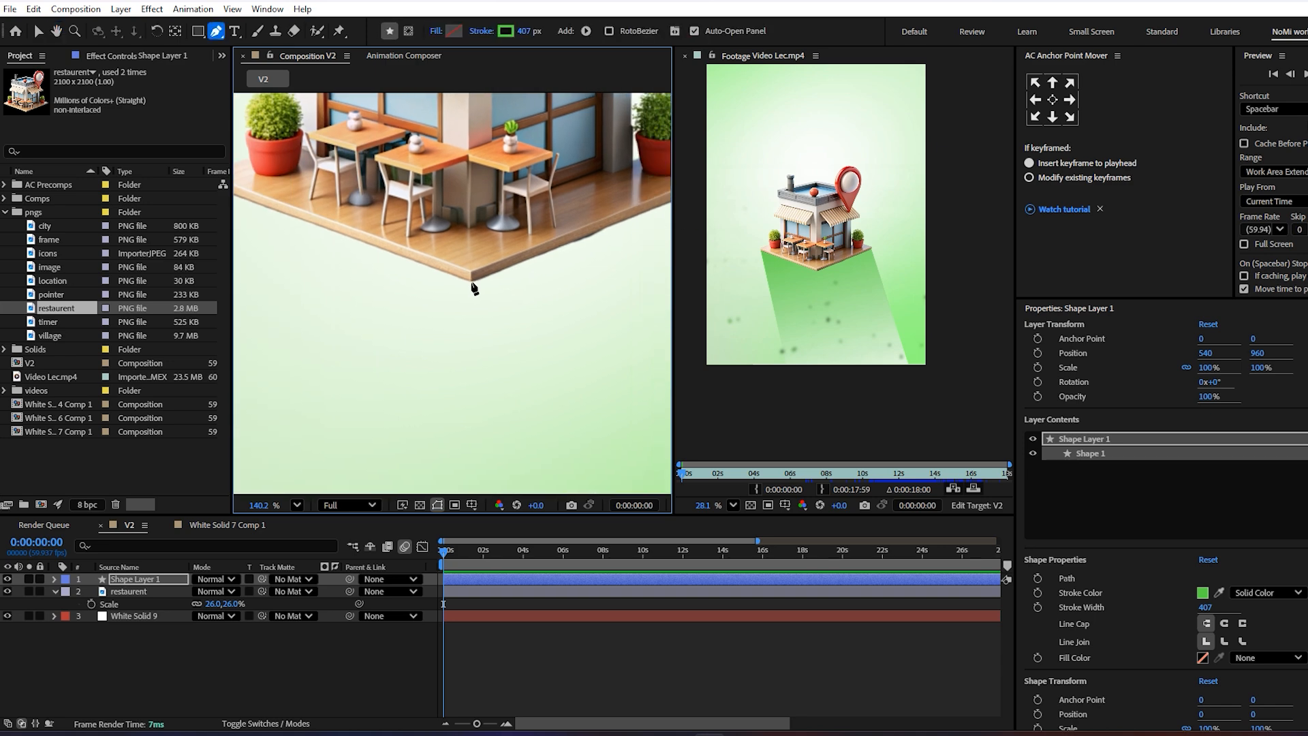
{"action": "left_click", "coordinate": [468, 285]}
{"action": "left_click_drag", "start_coordinate": [388, 275], "coordinate": [478, 354]}
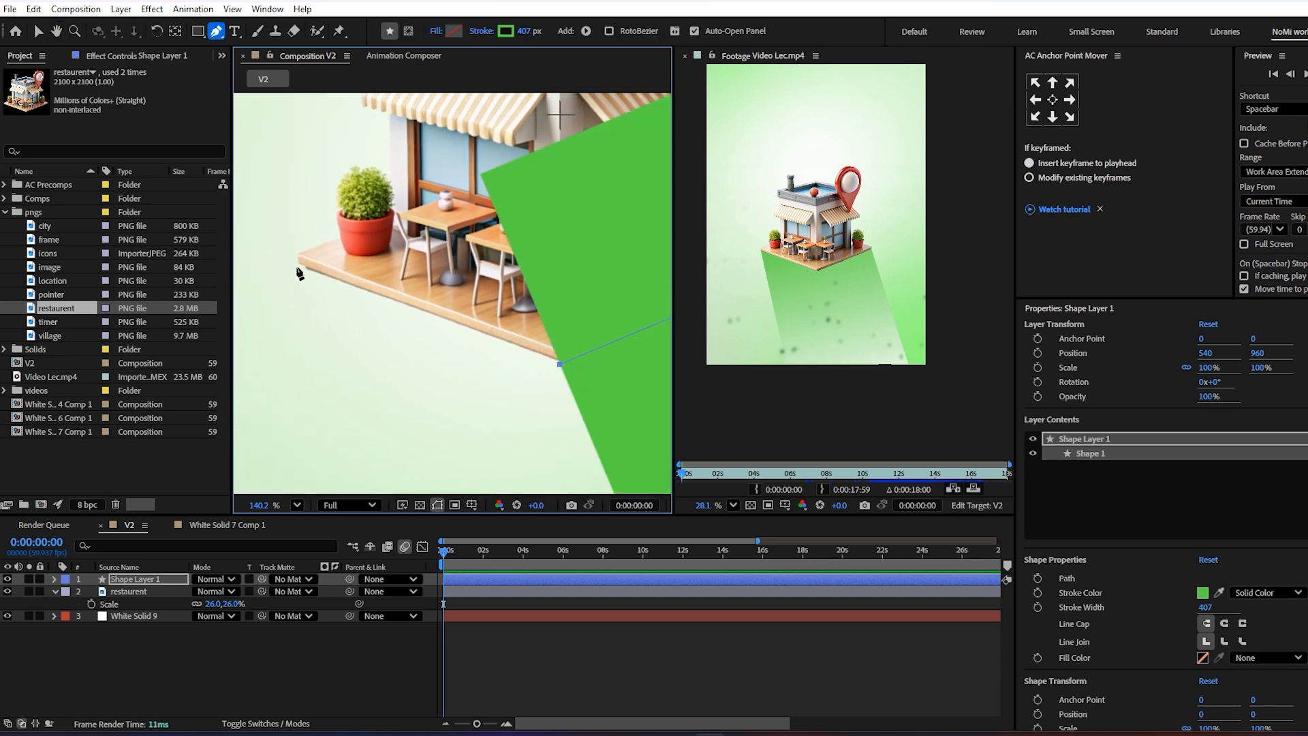
{"action": "left_click", "coordinate": [299, 267]}
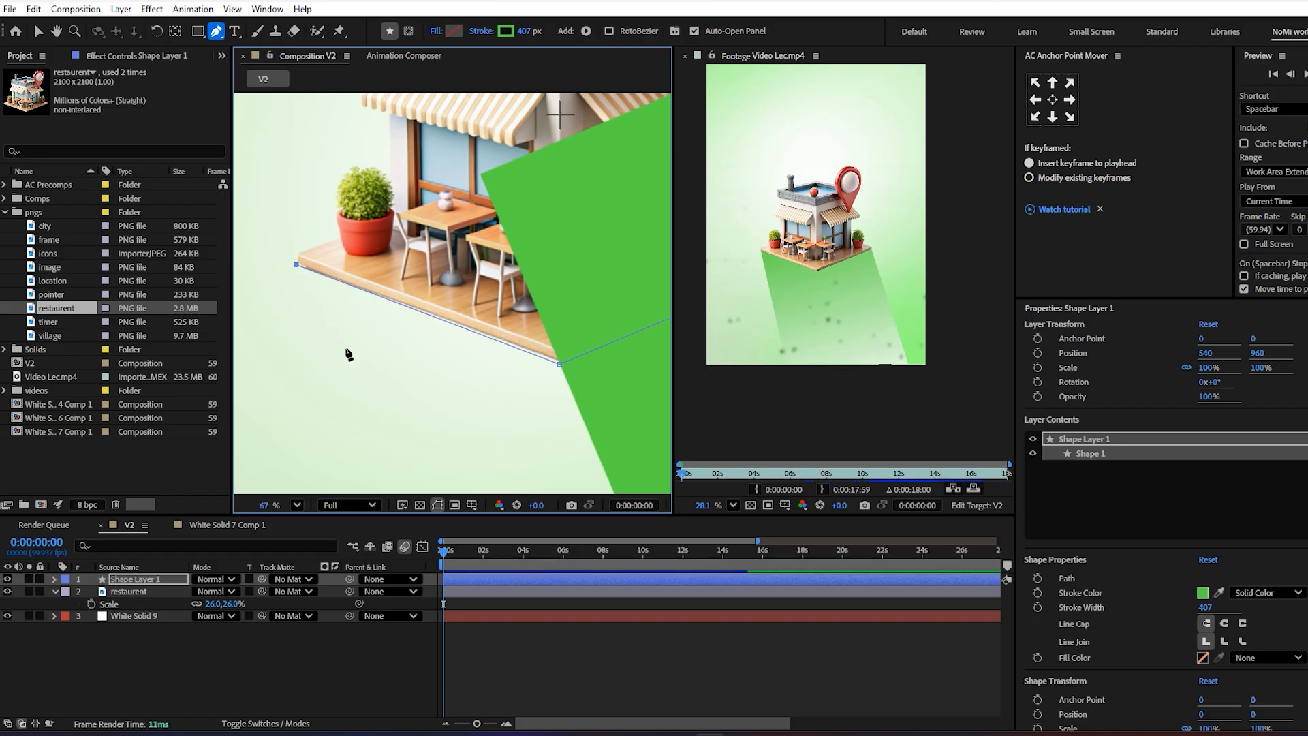
- Remove the stroke from the new shape and give it a solid colour fill
{"action": "scroll", "coordinate": [351, 358], "scroll_direction": "down", "scroll_amount": 5}
{"action": "left_click_drag", "start_coordinate": [351, 360], "coordinate": [350, 272]}
{"action": "scroll", "coordinate": [350, 306], "scroll_direction": "up", "scroll_amount": 4}
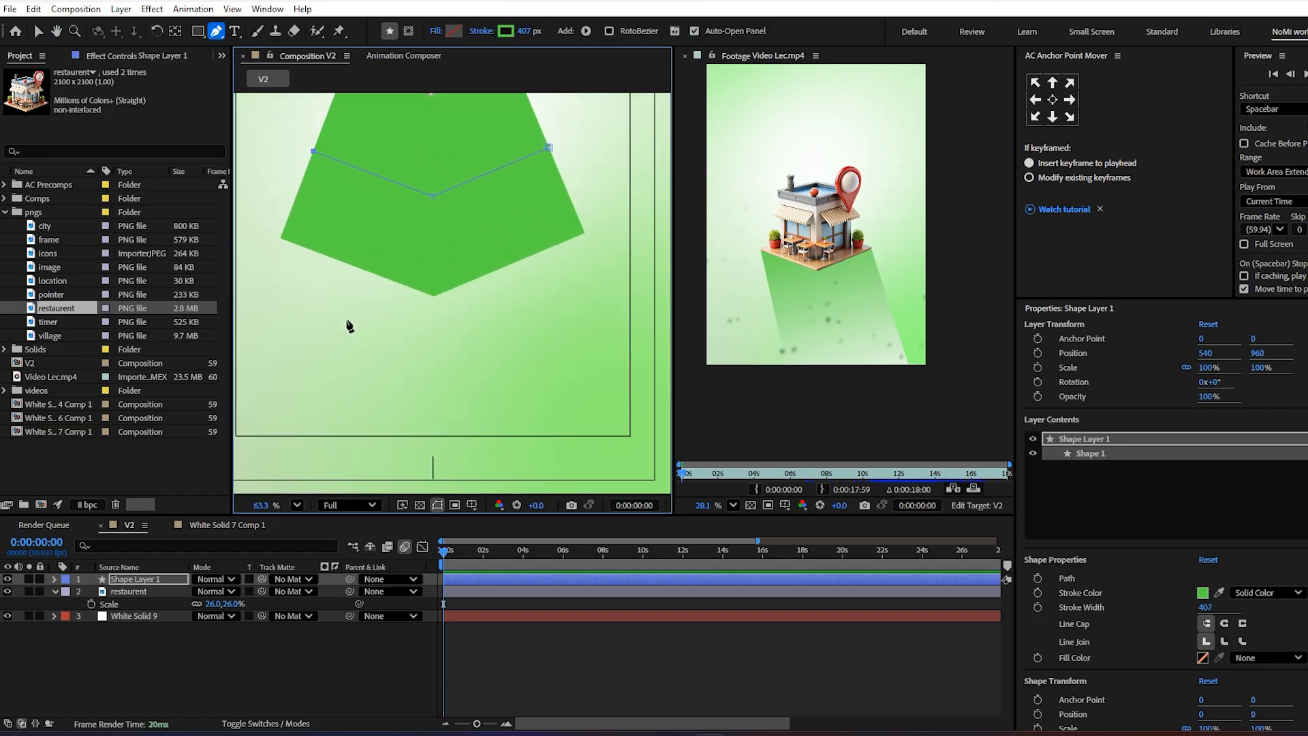
{"action": "scroll", "coordinate": [402, 410], "scroll_direction": "down", "scroll_amount": 1}
{"action": "key", "text": "g"}
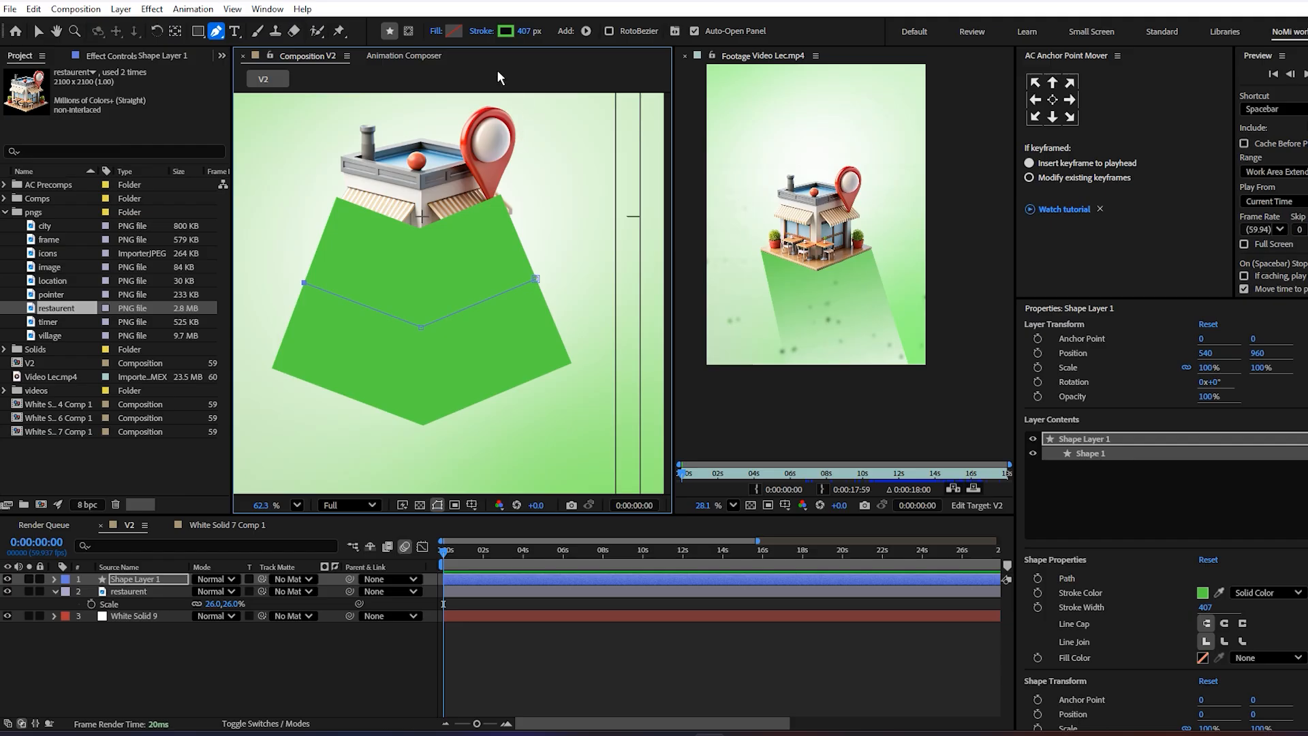
{"action": "left_click", "coordinate": [482, 30]}
{"action": "left_click", "coordinate": [614, 327]}
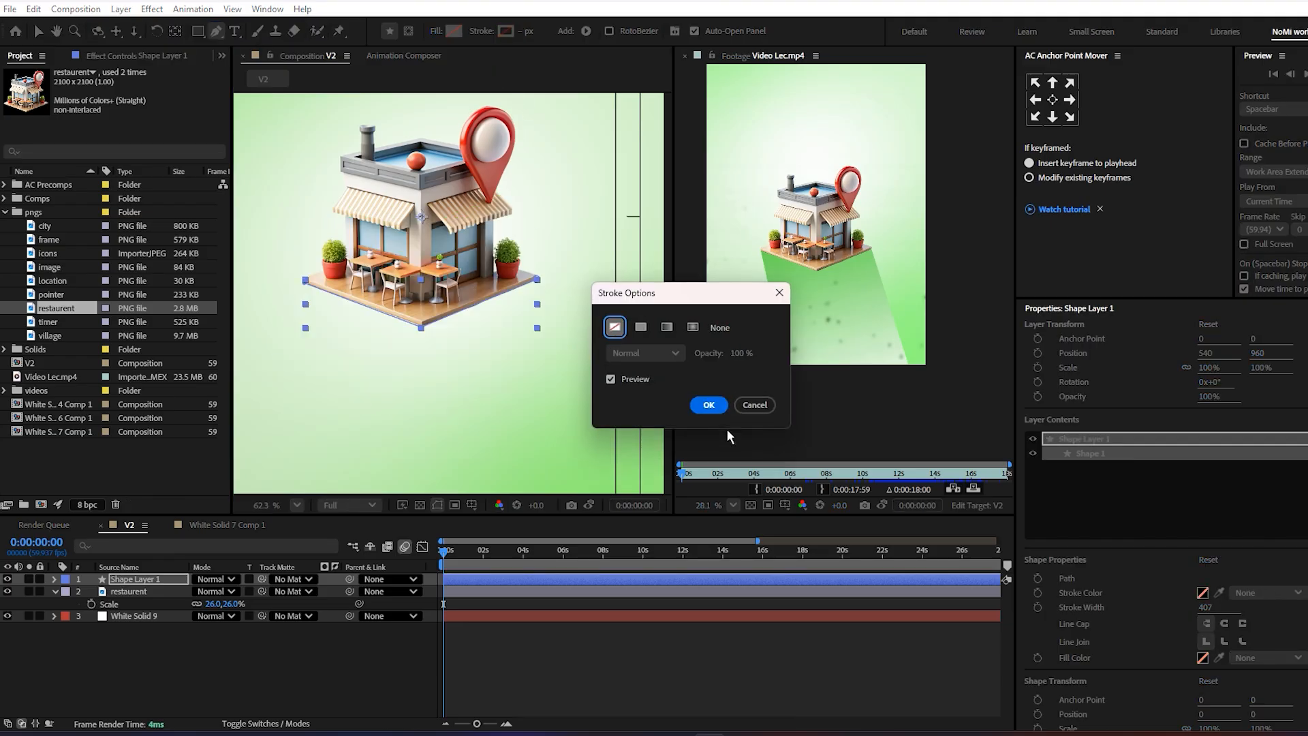
{"action": "left_click", "coordinate": [709, 404]}
{"action": "left_click", "coordinate": [437, 31]}
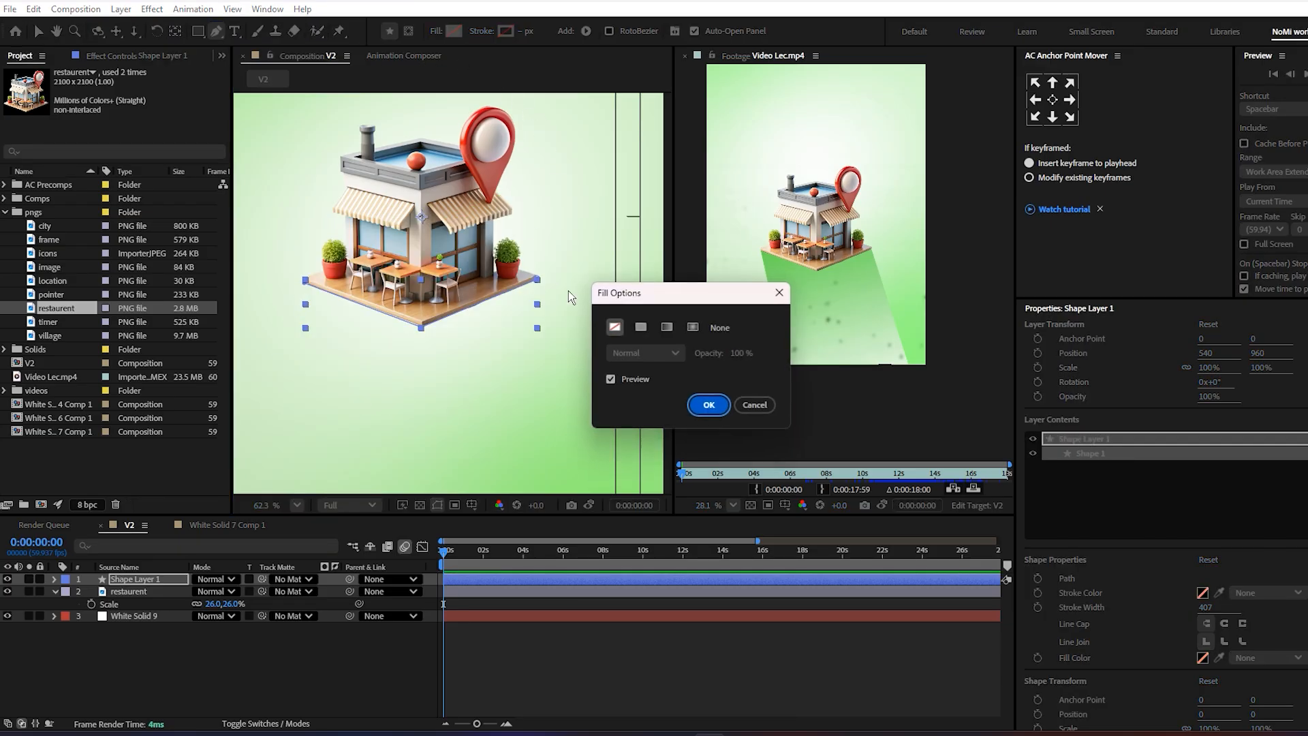
{"action": "left_click", "coordinate": [640, 327]}
{"action": "left_click", "coordinate": [708, 405]}
- Extend the shape's path with two points below the composition's lower edge and close it at the base's right corner, forming a slanted shadow
{"action": "left_click_drag", "start_coordinate": [345, 476], "coordinate": [341, 361]}
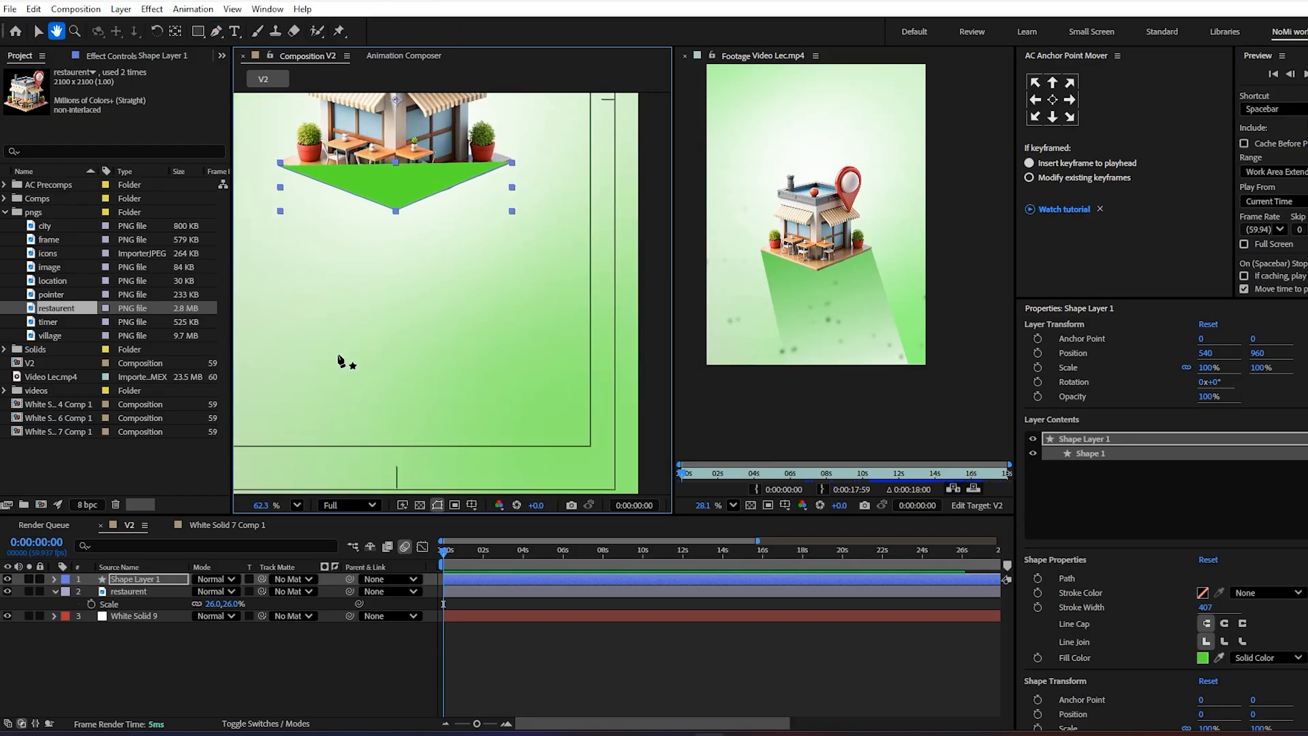
{"action": "key", "text": "g"}
{"action": "key", "text": "comma"}
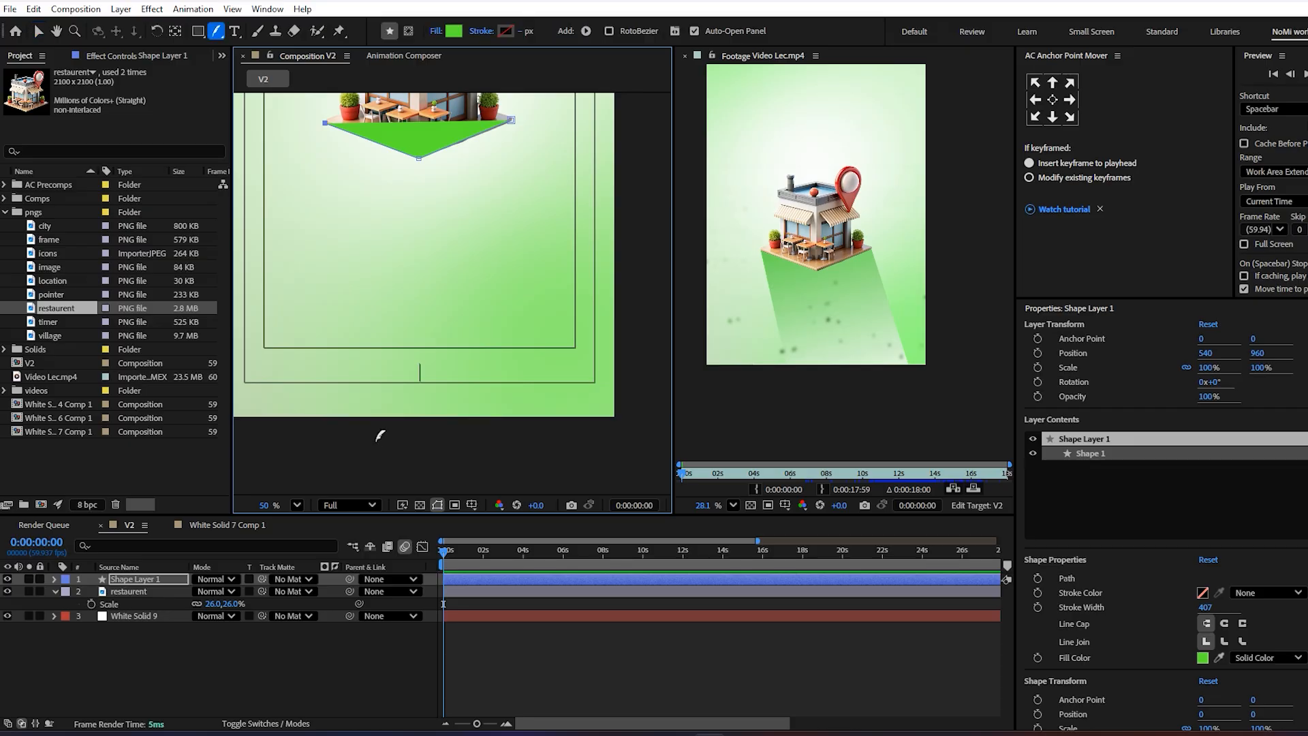
{"action": "left_click", "coordinate": [216, 35]}
{"action": "left_click", "coordinate": [243, 32]}
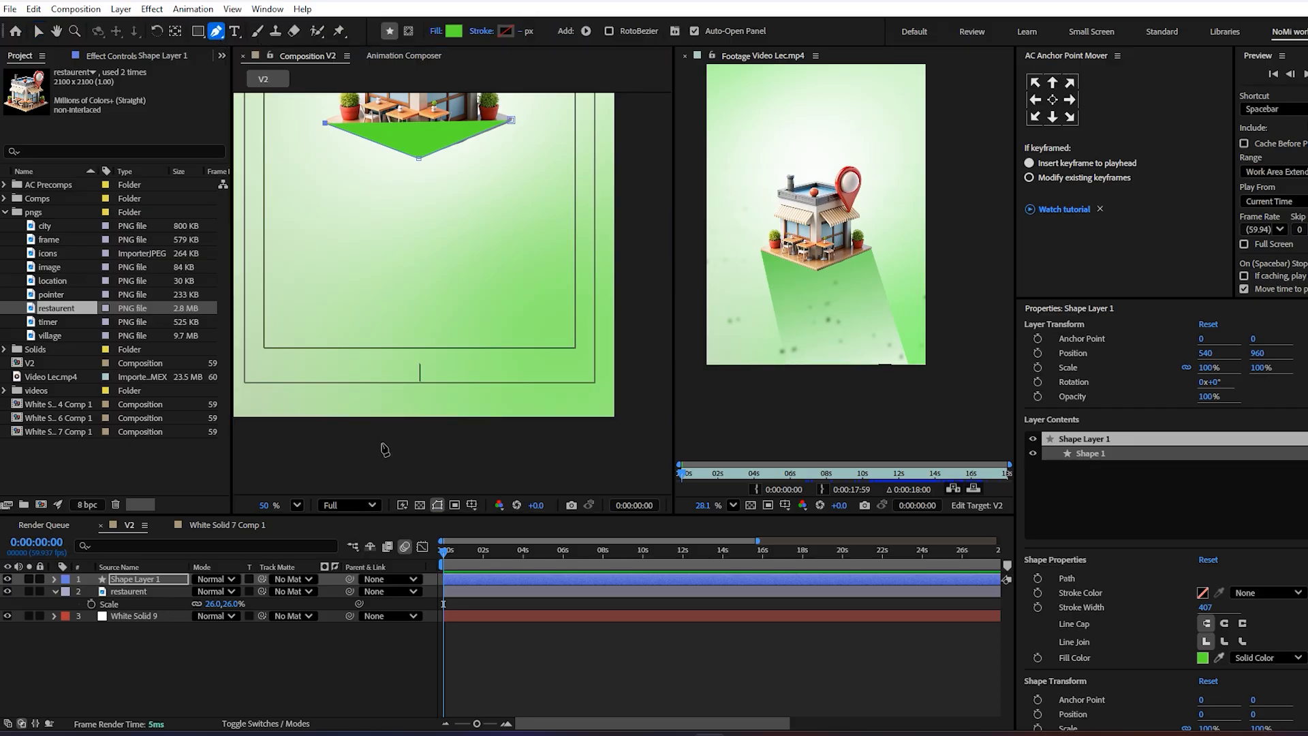
{"action": "left_click", "coordinate": [384, 429]}
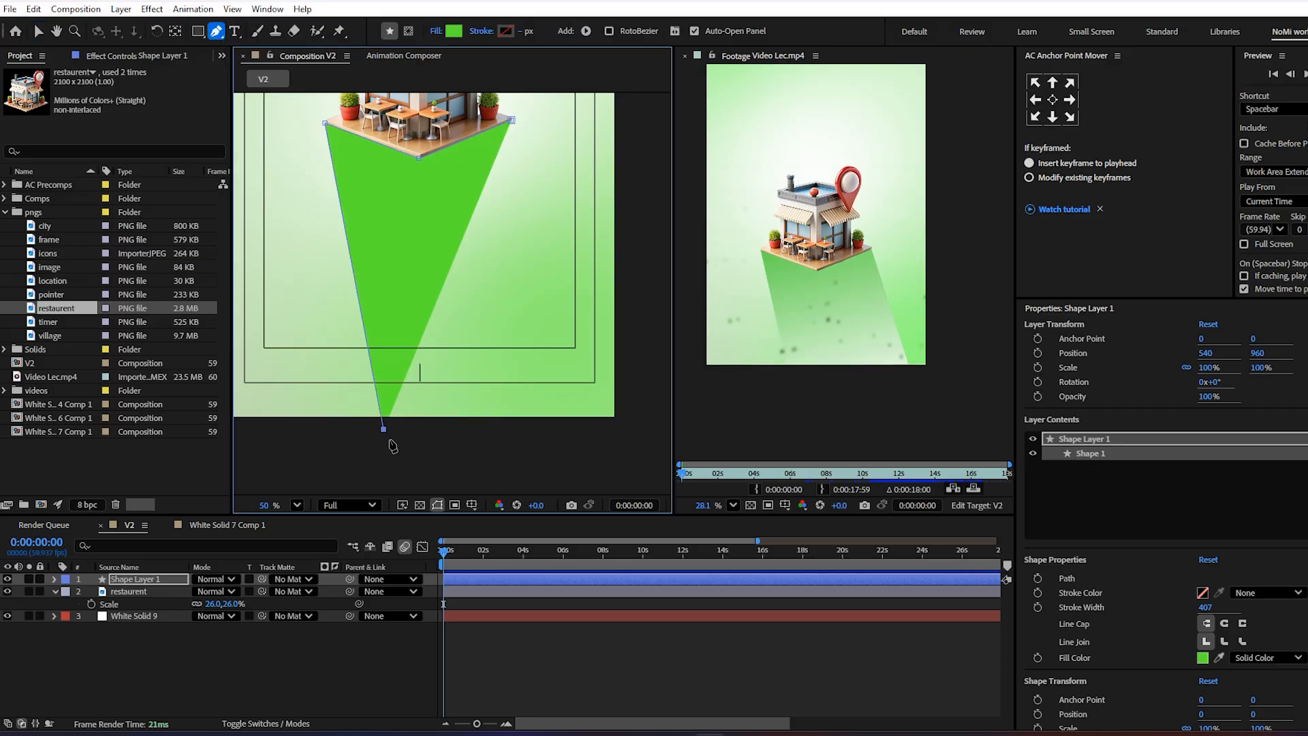
{"action": "left_click_drag", "start_coordinate": [384, 432], "coordinate": [387, 446]}
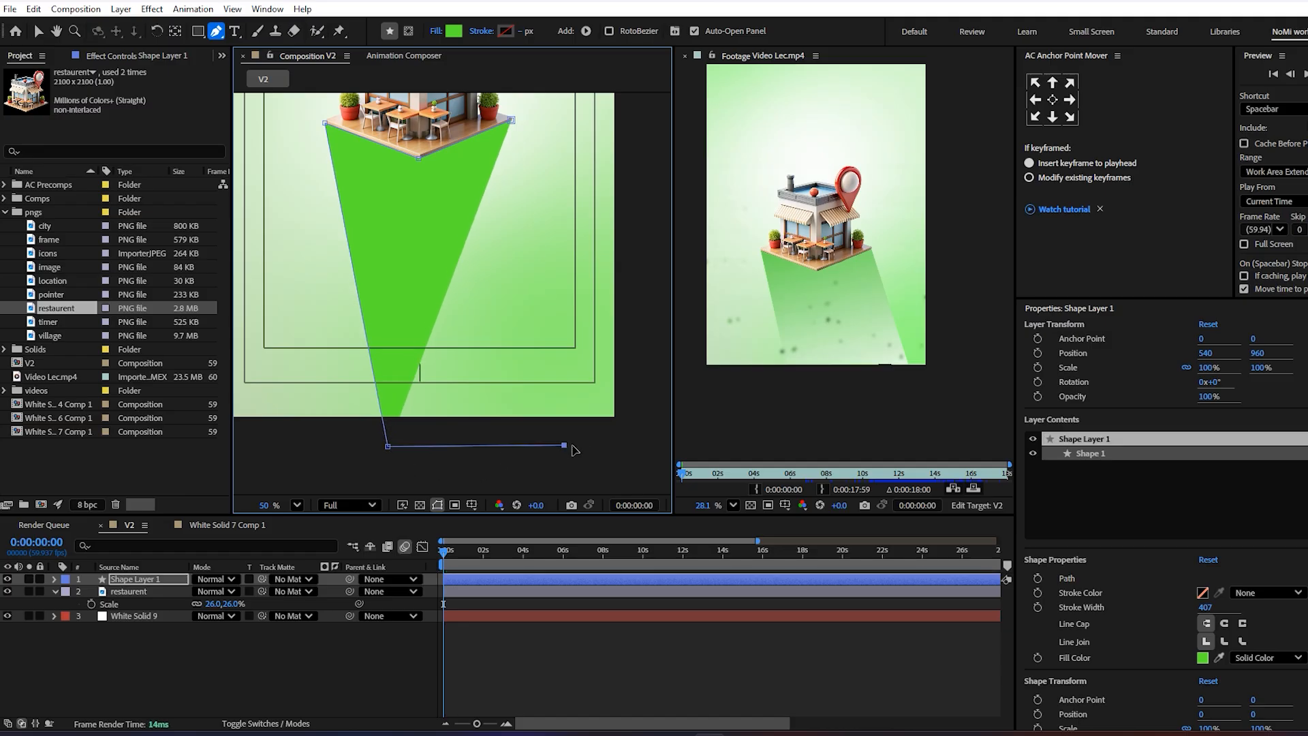
{"action": "left_click", "coordinate": [577, 447]}
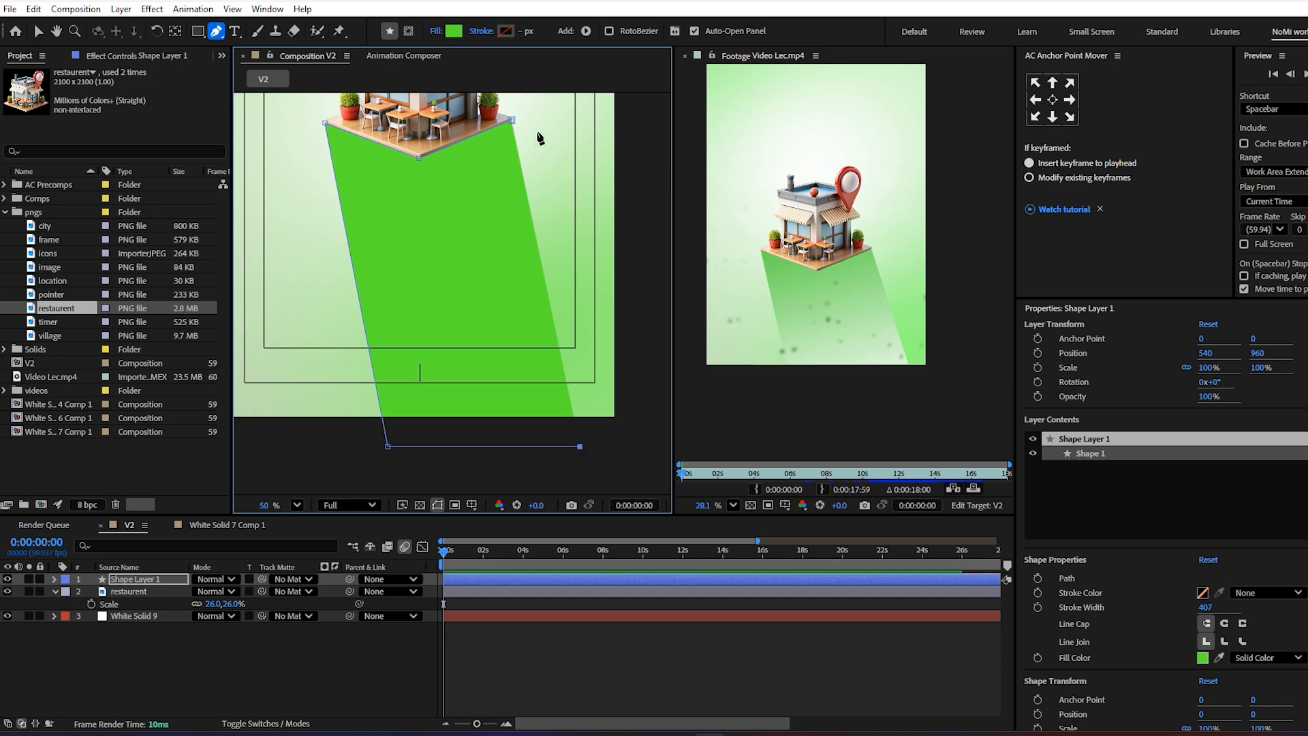
{"action": "left_click", "coordinate": [510, 121]}
{"action": "scroll", "coordinate": [483, 246], "scroll_direction": "down", "scroll_amount": 2}
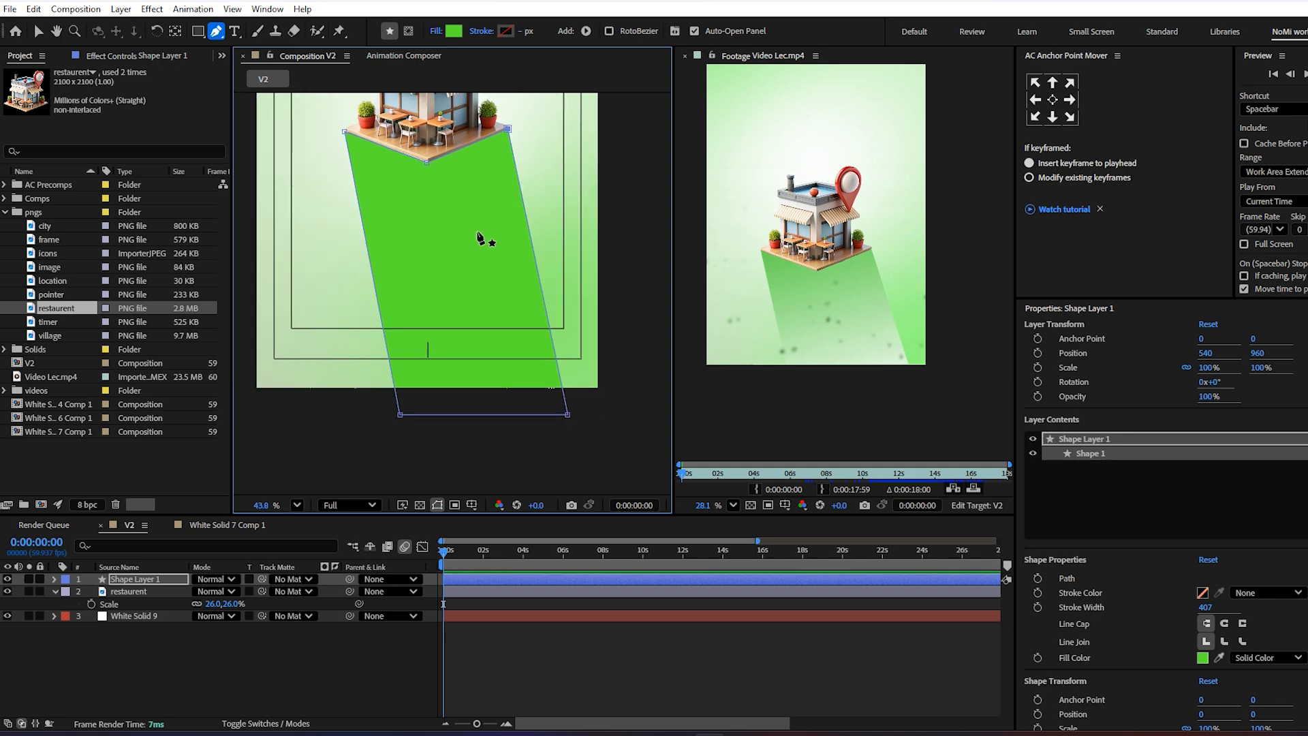
- Change the fill of the shadow shape beneath the restaurant from a solid colour to a linear gradient
{"action": "key", "text": "v"}
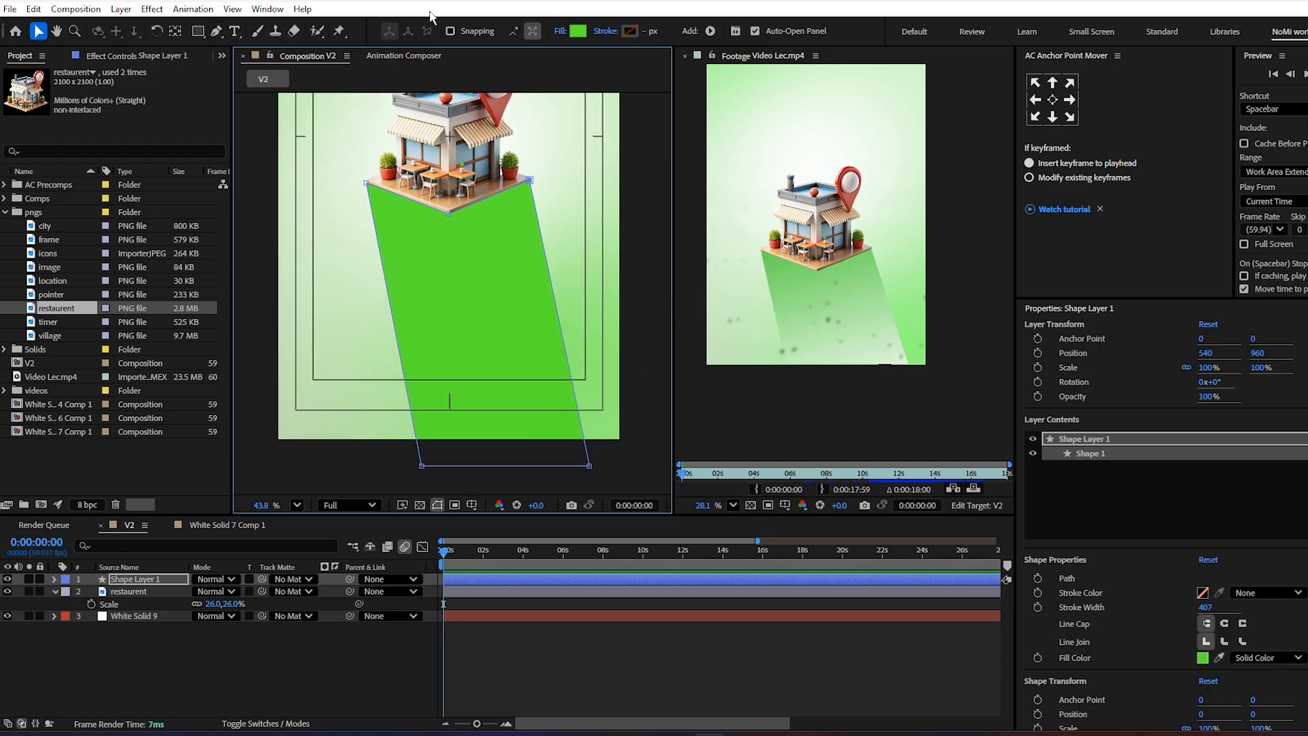
{"action": "left_click", "coordinate": [576, 31]}
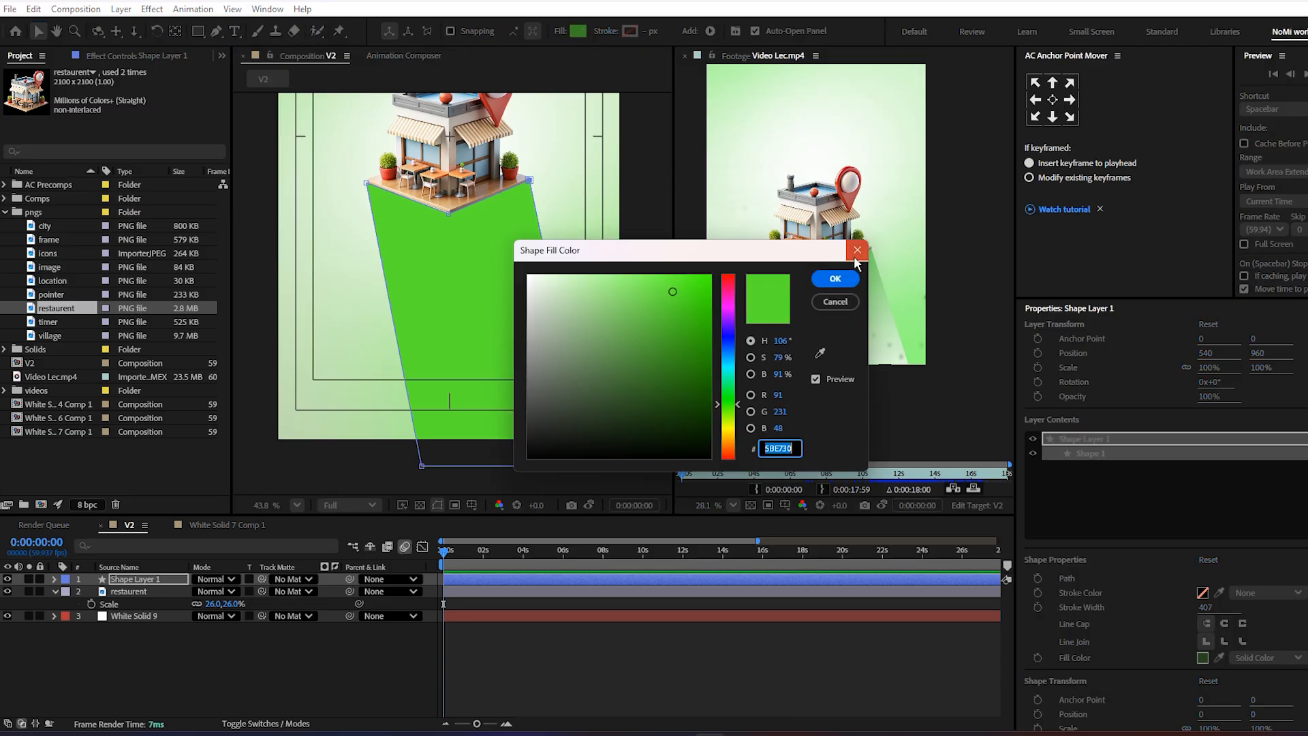
{"action": "left_click", "coordinate": [855, 254]}
{"action": "left_click", "coordinate": [563, 34]}
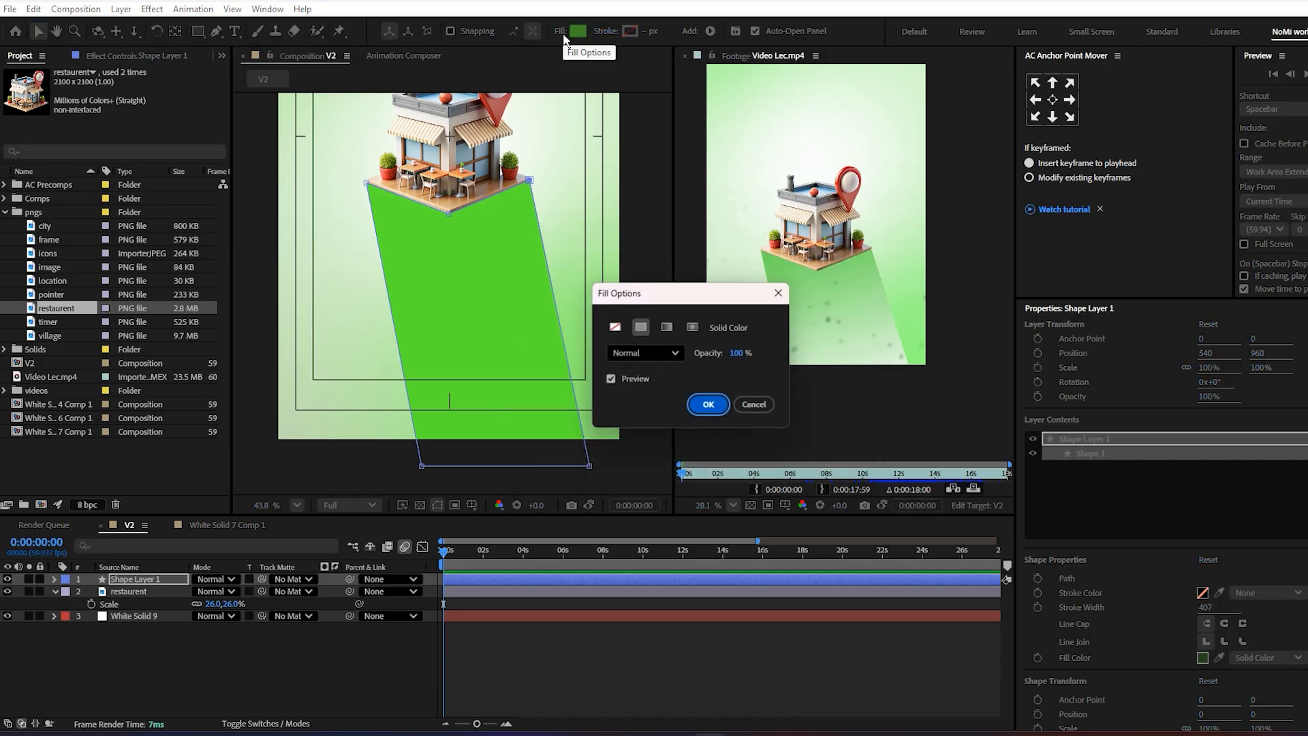
{"action": "left_click", "coordinate": [667, 327]}
{"action": "left_click", "coordinate": [707, 406]}
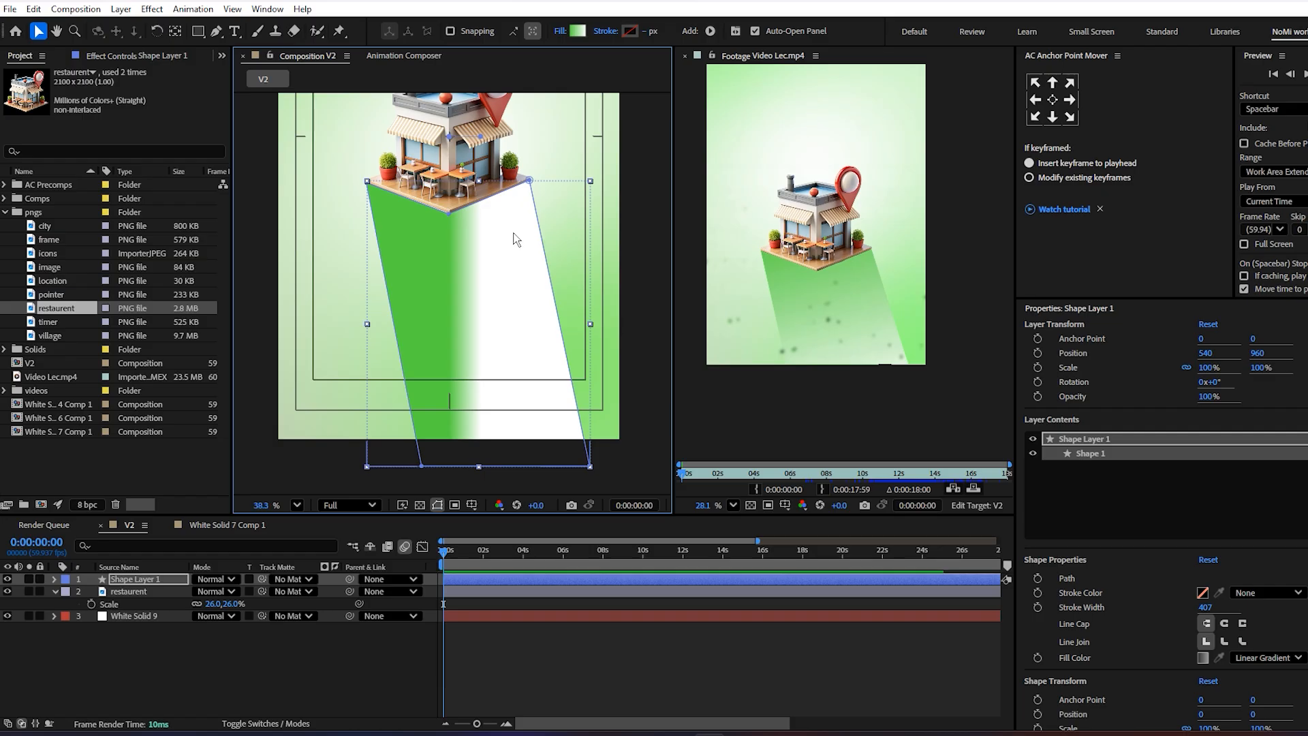
- Angle the shadow's gradient to fade from green at the restaurant base to white past the composition's lower edge, and save the project
{"action": "scroll", "coordinate": [504, 156], "scroll_direction": "down", "scroll_amount": 1}
{"action": "left_click_drag", "start_coordinate": [492, 140], "coordinate": [515, 371]}
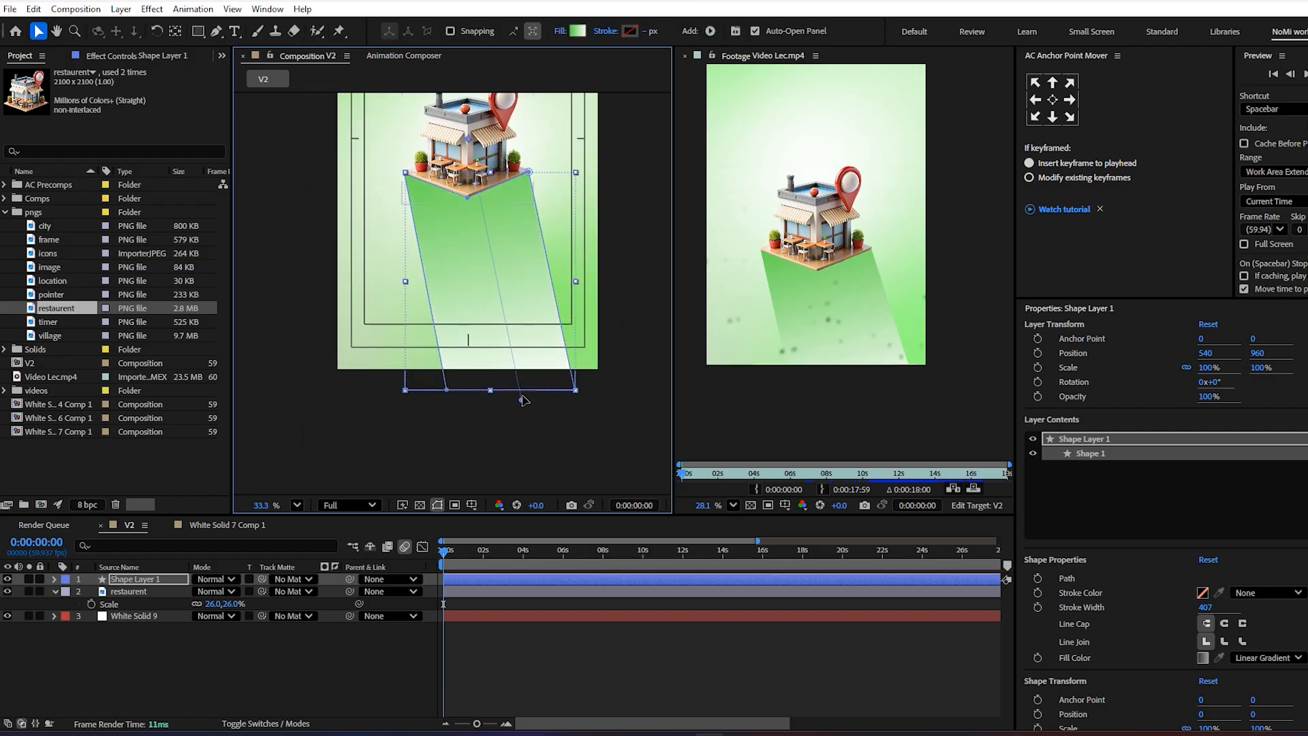
{"action": "left_click", "coordinate": [505, 420]}
{"action": "scroll", "coordinate": [465, 423], "scroll_direction": "down", "scroll_amount": 2}
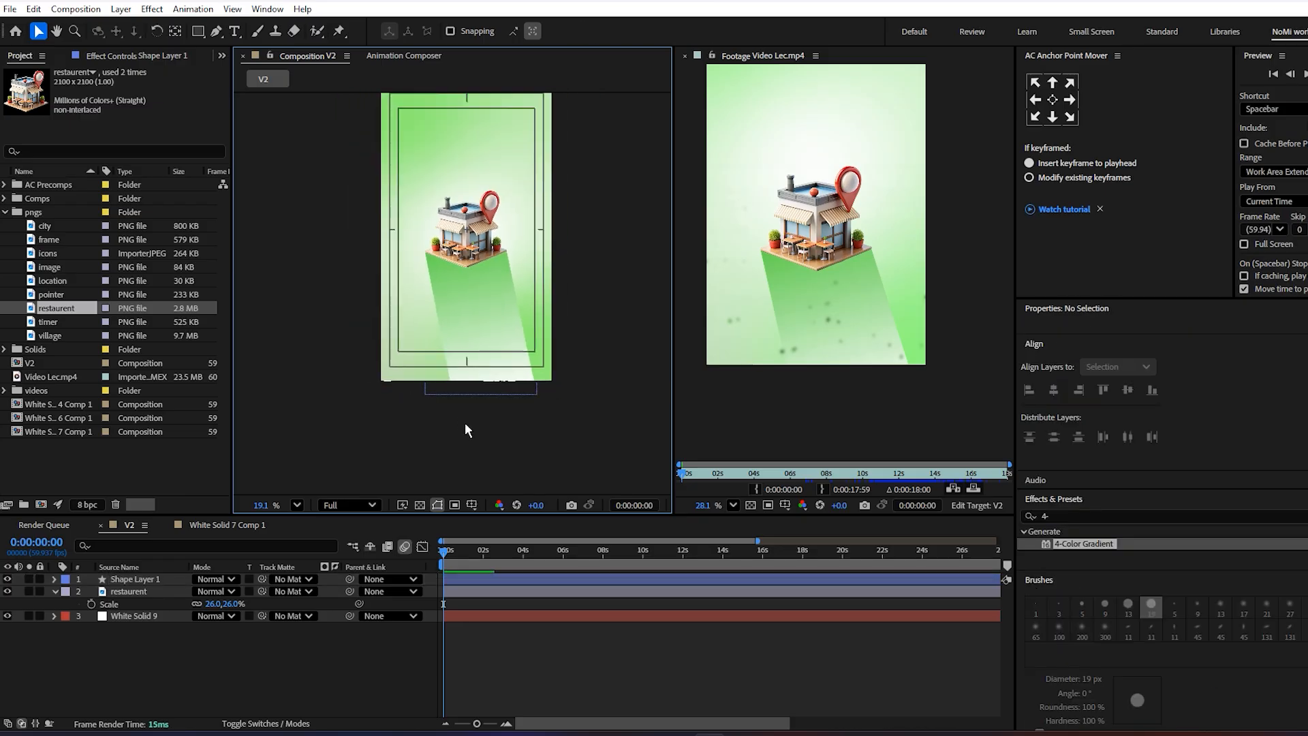
{"action": "scroll", "coordinate": [487, 346], "scroll_direction": "up", "scroll_amount": 6}
{"action": "key", "text": "ctrl+s"}
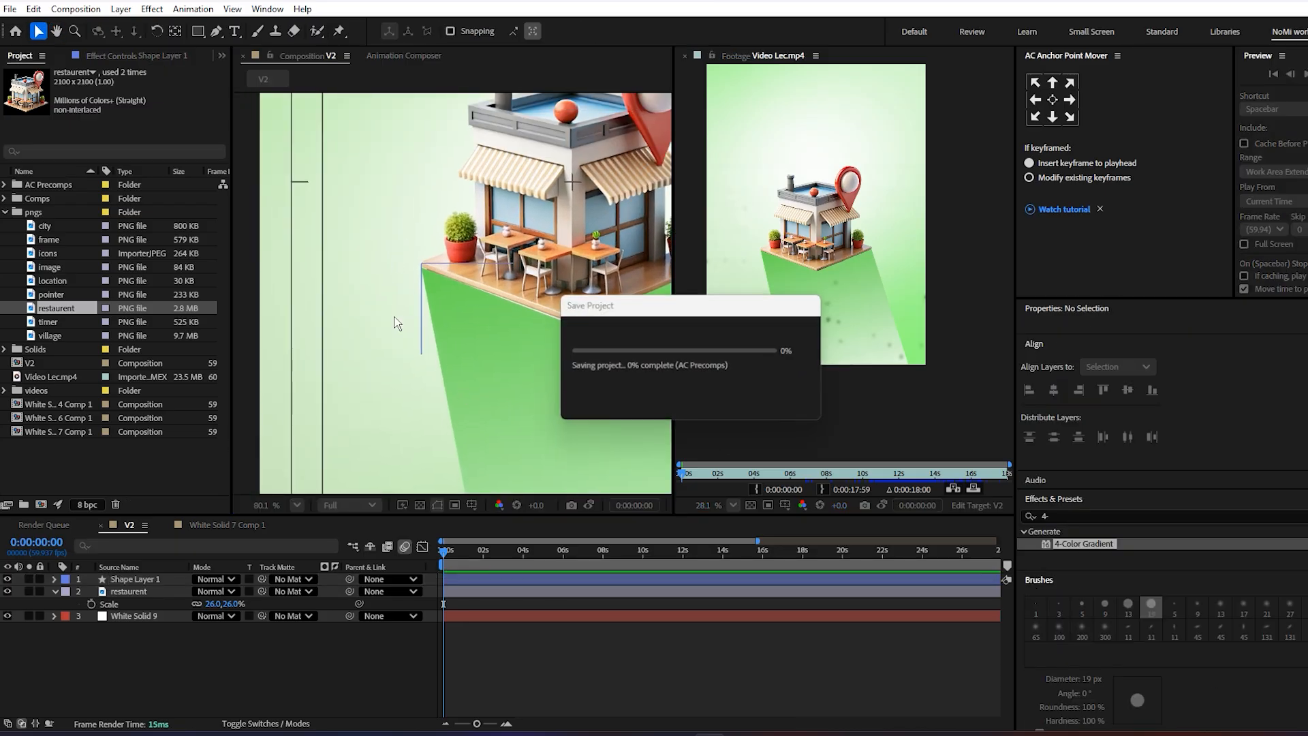
- Examine up close how the shadow's path points line up with the left and front corners of the restaurant base
{"action": "scroll", "coordinate": [428, 293], "scroll_direction": "up", "scroll_amount": 5}
{"action": "key", "text": "g"}
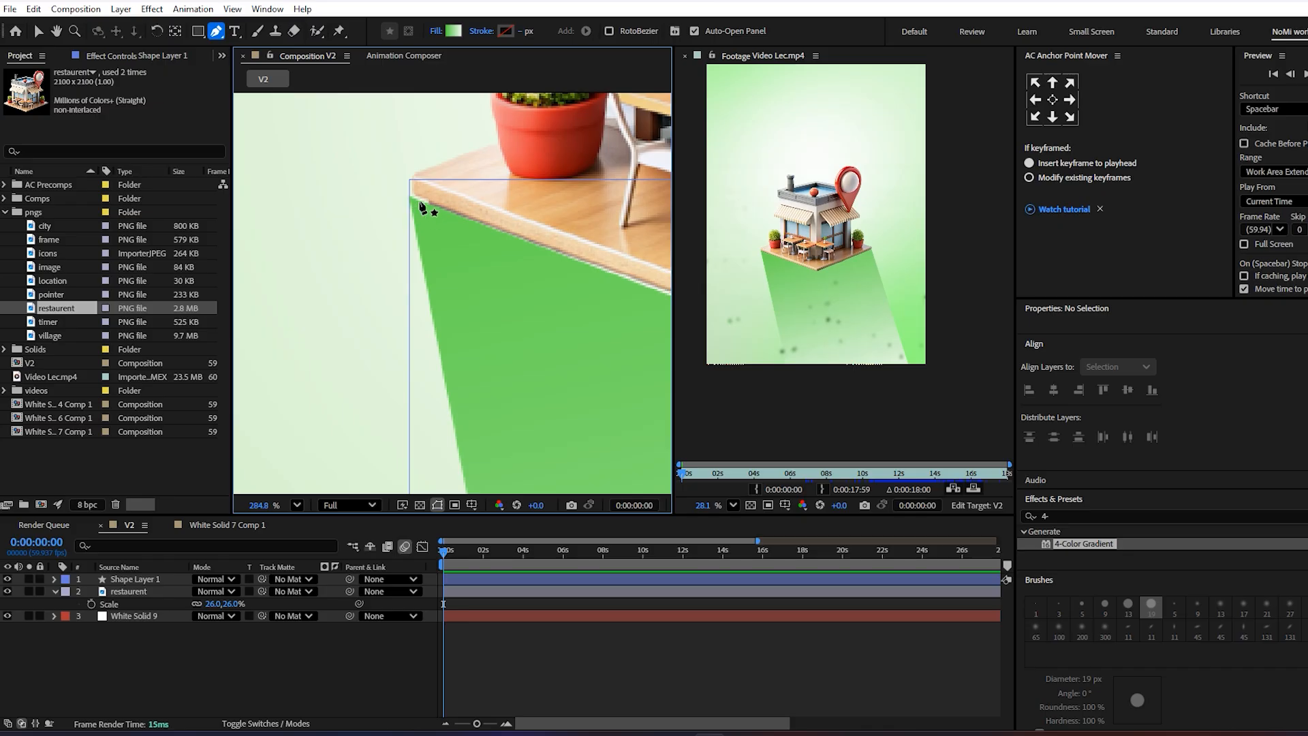
{"action": "scroll", "coordinate": [419, 204], "scroll_direction": "down", "scroll_amount": 8}
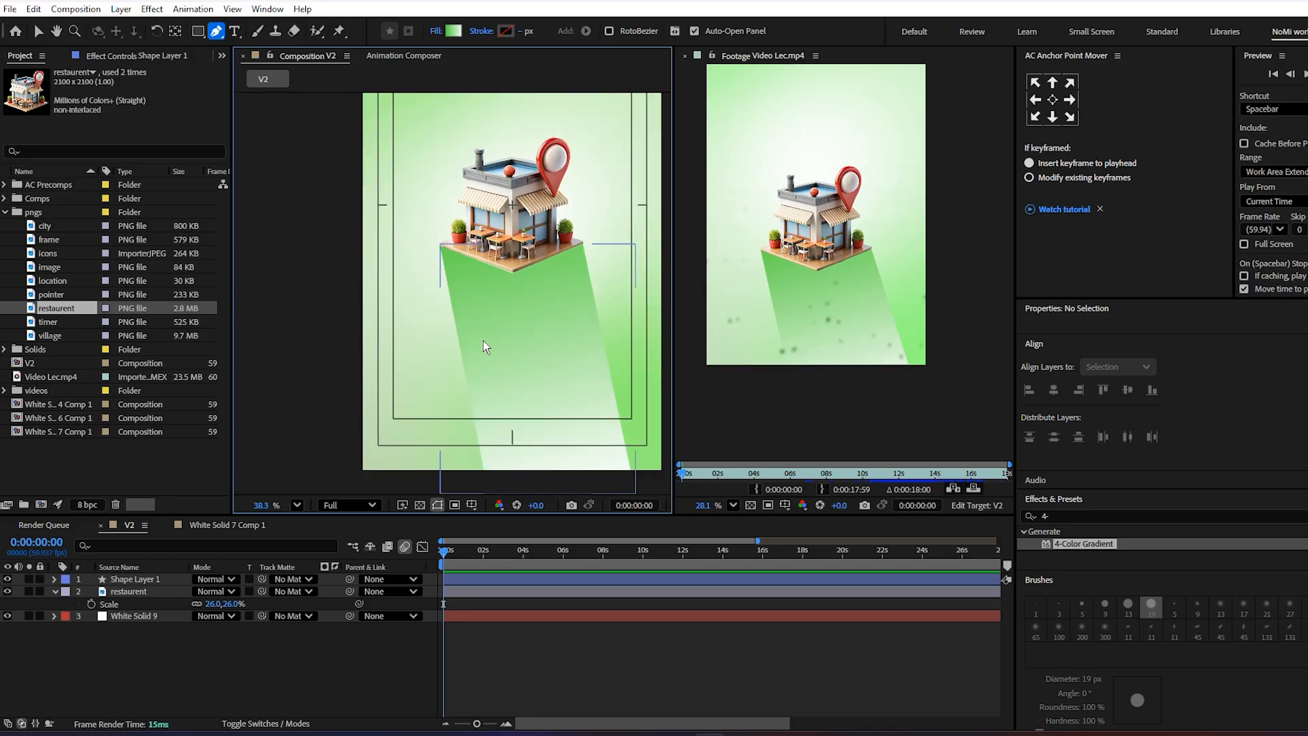
{"action": "key", "text": "v"}
{"action": "left_click", "coordinate": [460, 301]}
{"action": "scroll", "coordinate": [439, 255], "scroll_direction": "up", "scroll_amount": 6}
{"action": "scroll", "coordinate": [439, 266], "scroll_direction": "up", "scroll_amount": 2}
{"action": "key", "text": "g"}
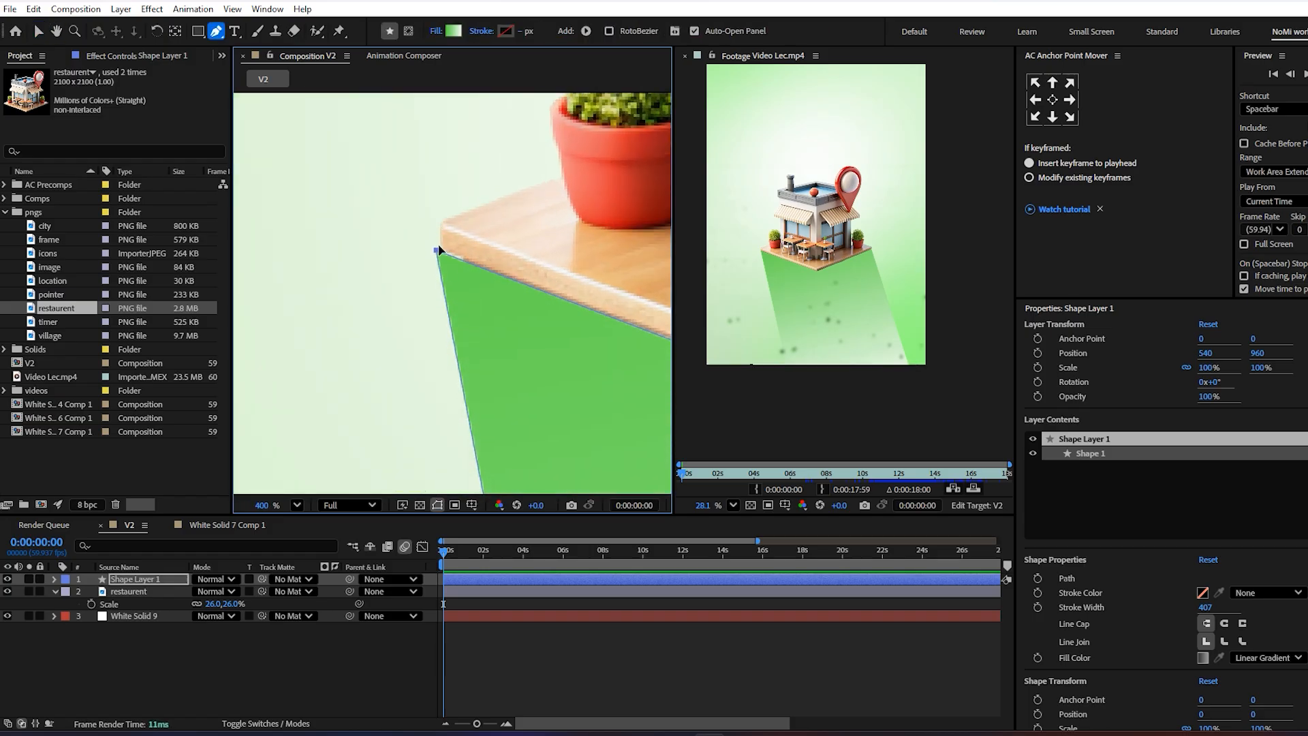
{"action": "scroll", "coordinate": [510, 286], "scroll_direction": "down", "scroll_amount": 5}
{"action": "scroll", "coordinate": [512, 287], "scroll_direction": "up", "scroll_amount": 5}
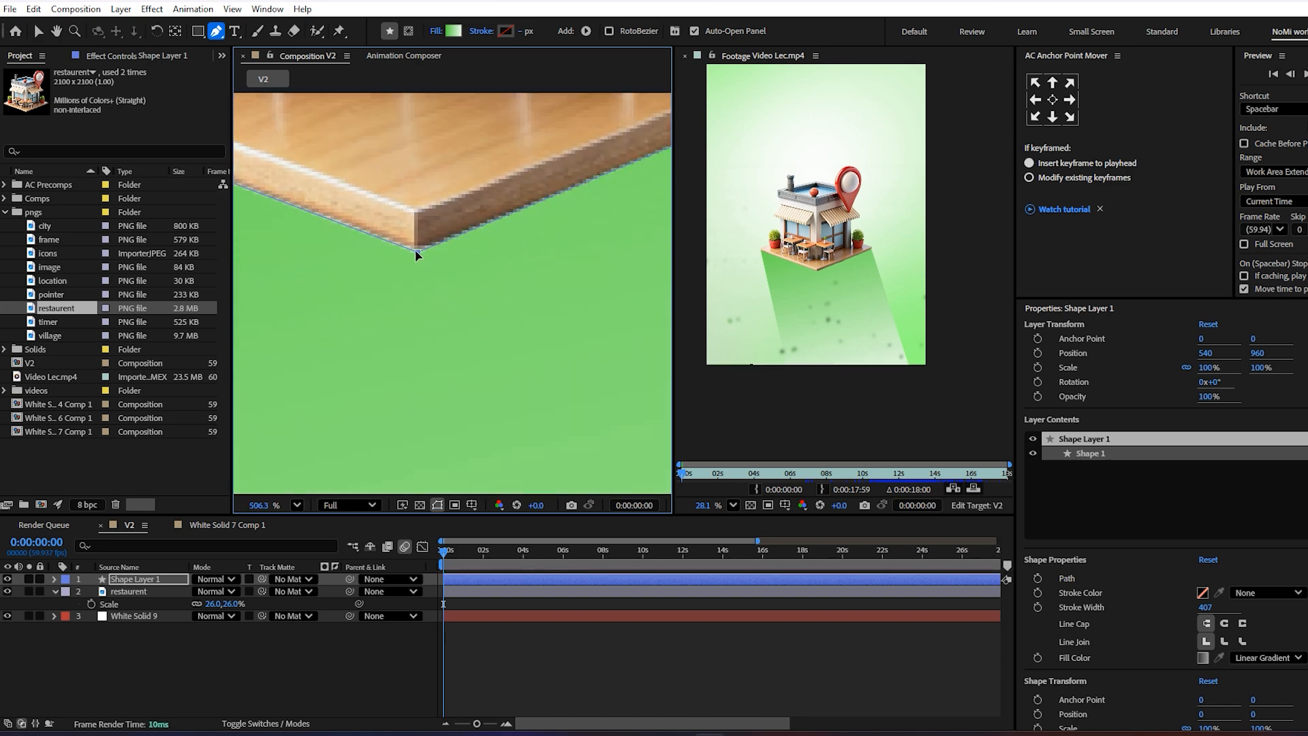
{"action": "scroll", "coordinate": [517, 262], "scroll_direction": "down", "scroll_amount": 3}
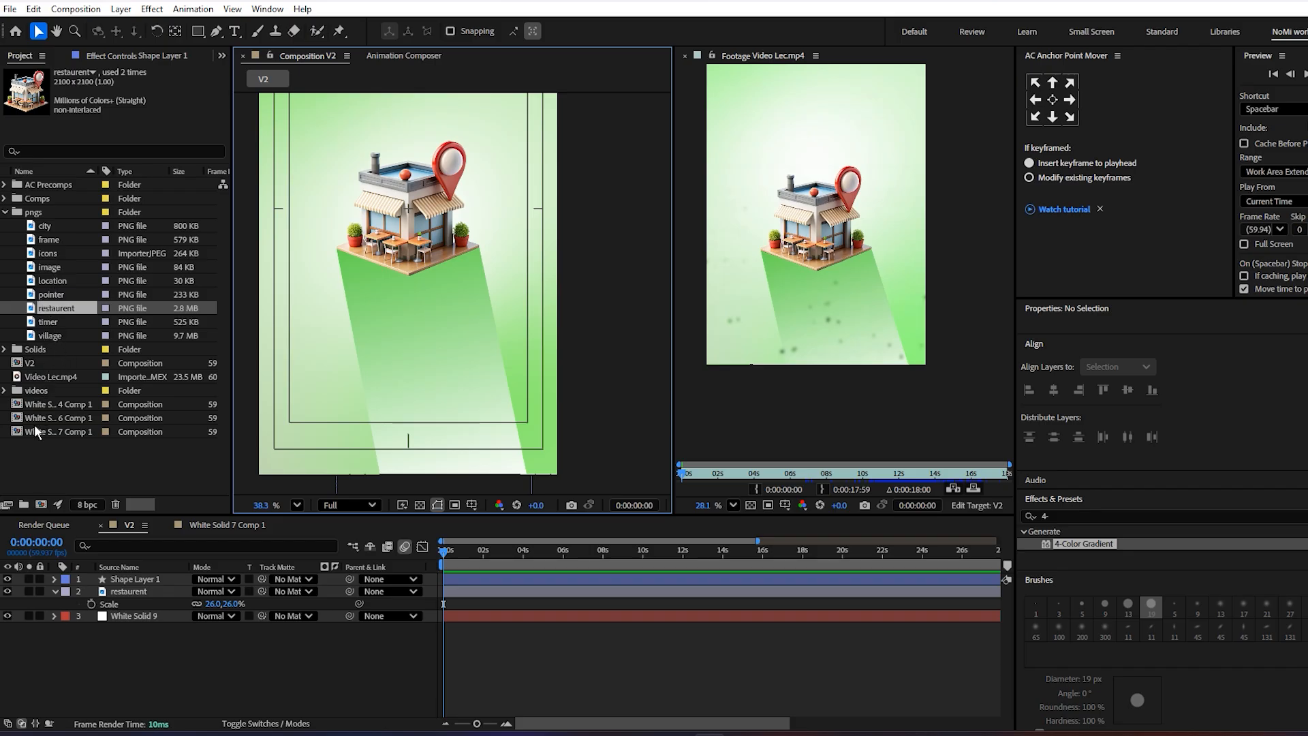
- Add the trees clip from the videos folder to the composition as the topmost layer
{"action": "double_click", "coordinate": [17, 390]}
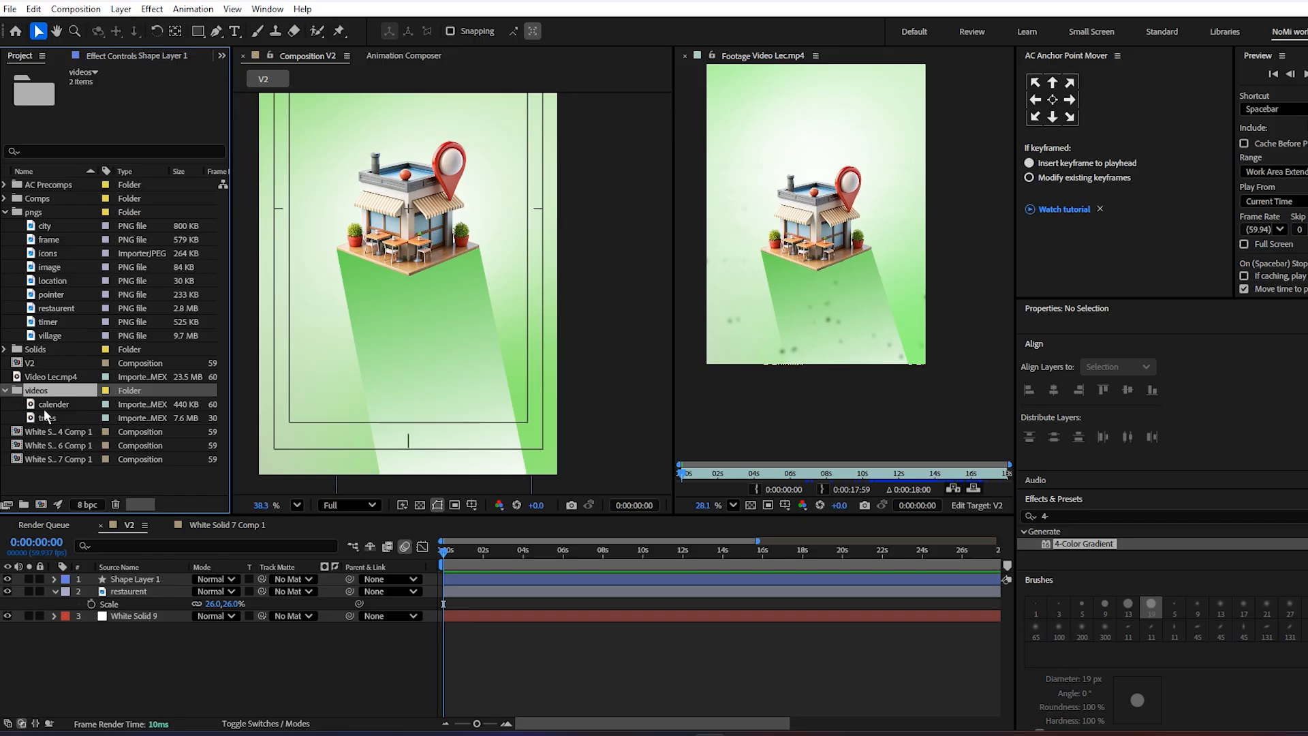
{"action": "left_click", "coordinate": [57, 419]}
{"action": "left_click_drag", "start_coordinate": [55, 421], "coordinate": [410, 233]}
{"action": "scroll", "coordinate": [411, 245], "scroll_direction": "down", "scroll_amount": 2}
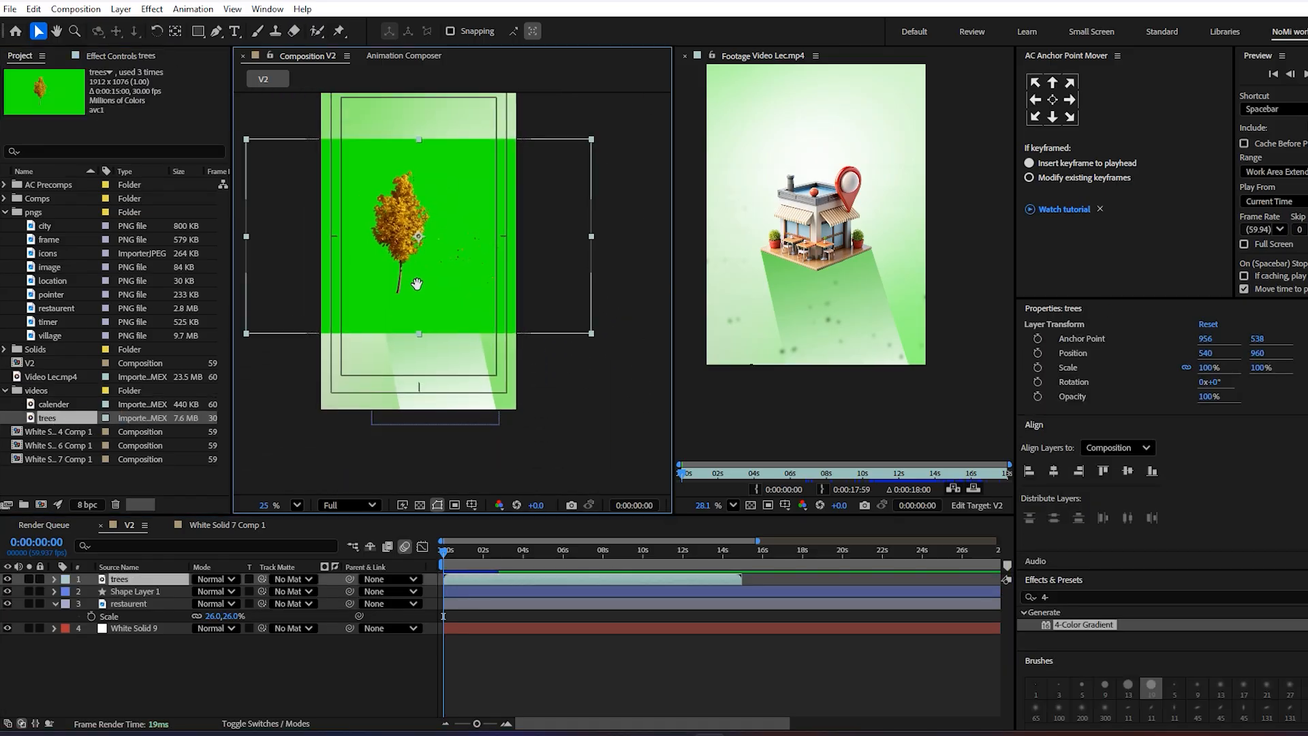
- Apply Keylight (1.2) to the trees layer and key out its green background as the screen colour
{"action": "left_click_drag", "start_coordinate": [415, 283], "coordinate": [439, 318]}
{"action": "left_click_drag", "start_coordinate": [1059, 597], "coordinate": [968, 609]}
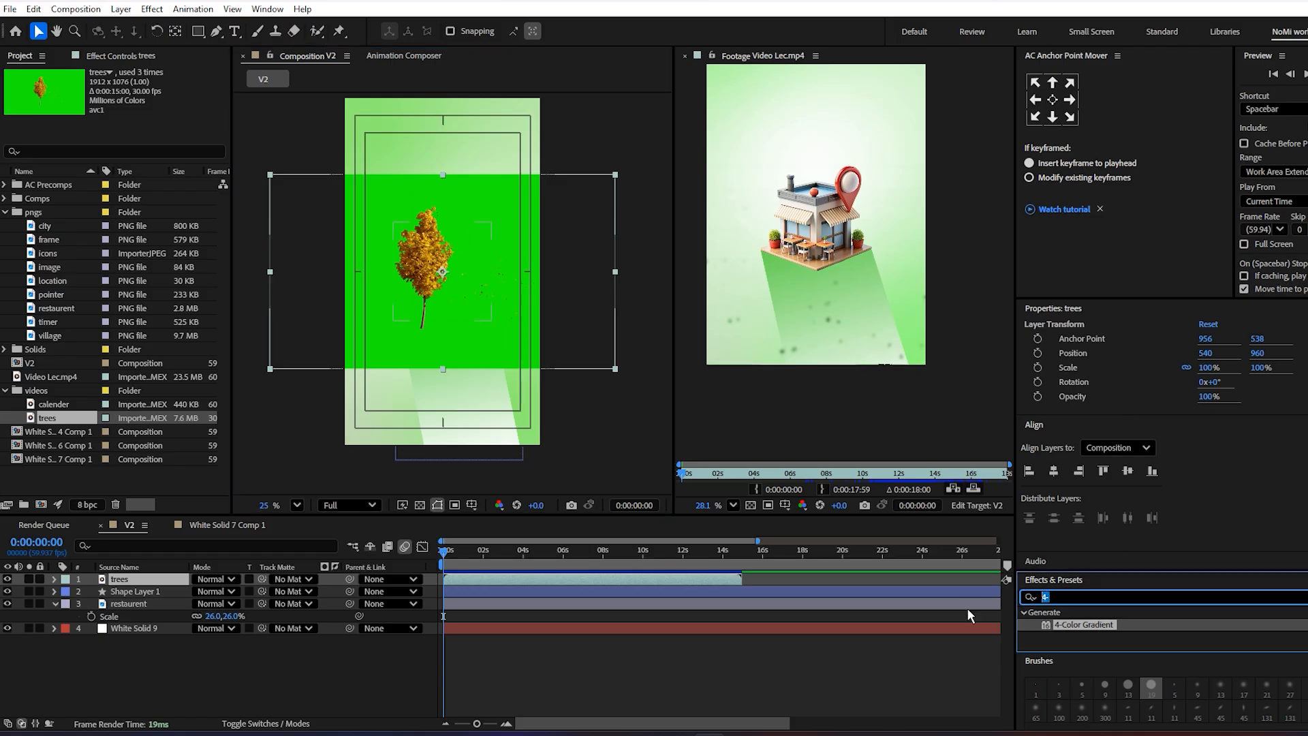
{"action": "type", "text": "keyli"}
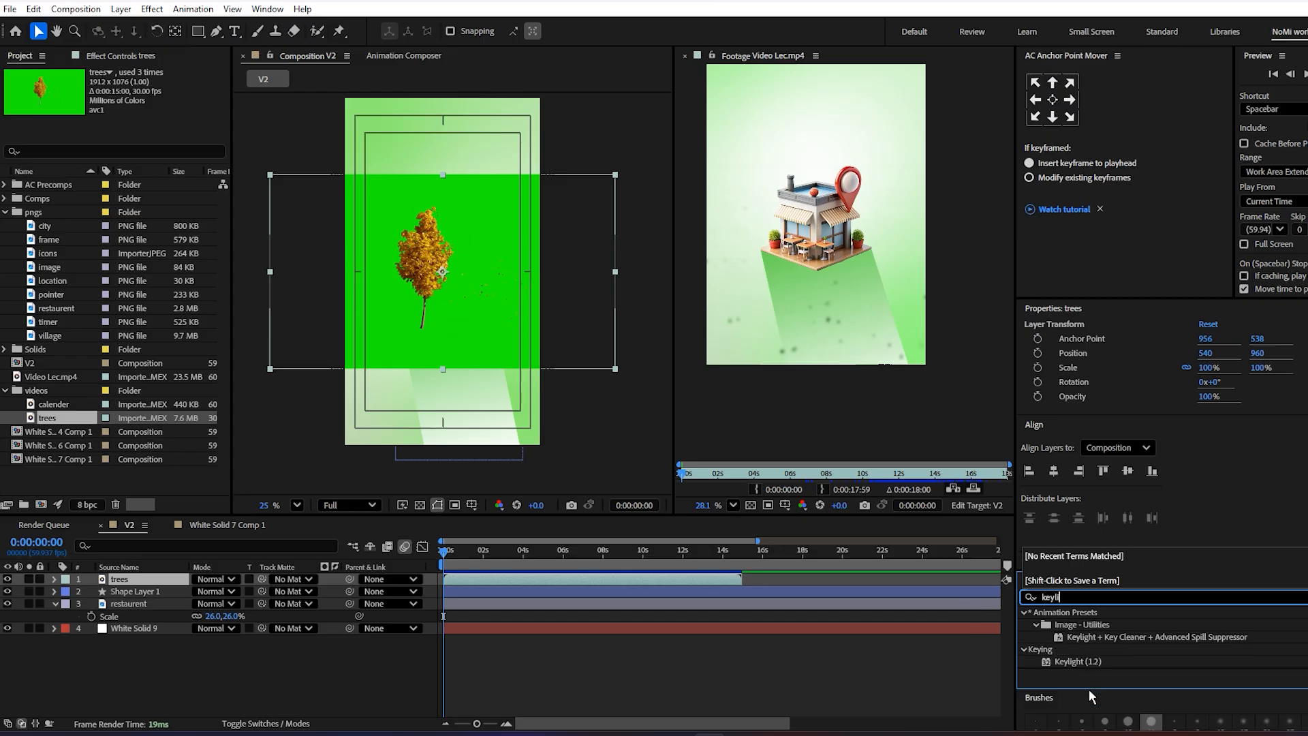
{"action": "left_click_drag", "start_coordinate": [1076, 662], "coordinate": [560, 586]}
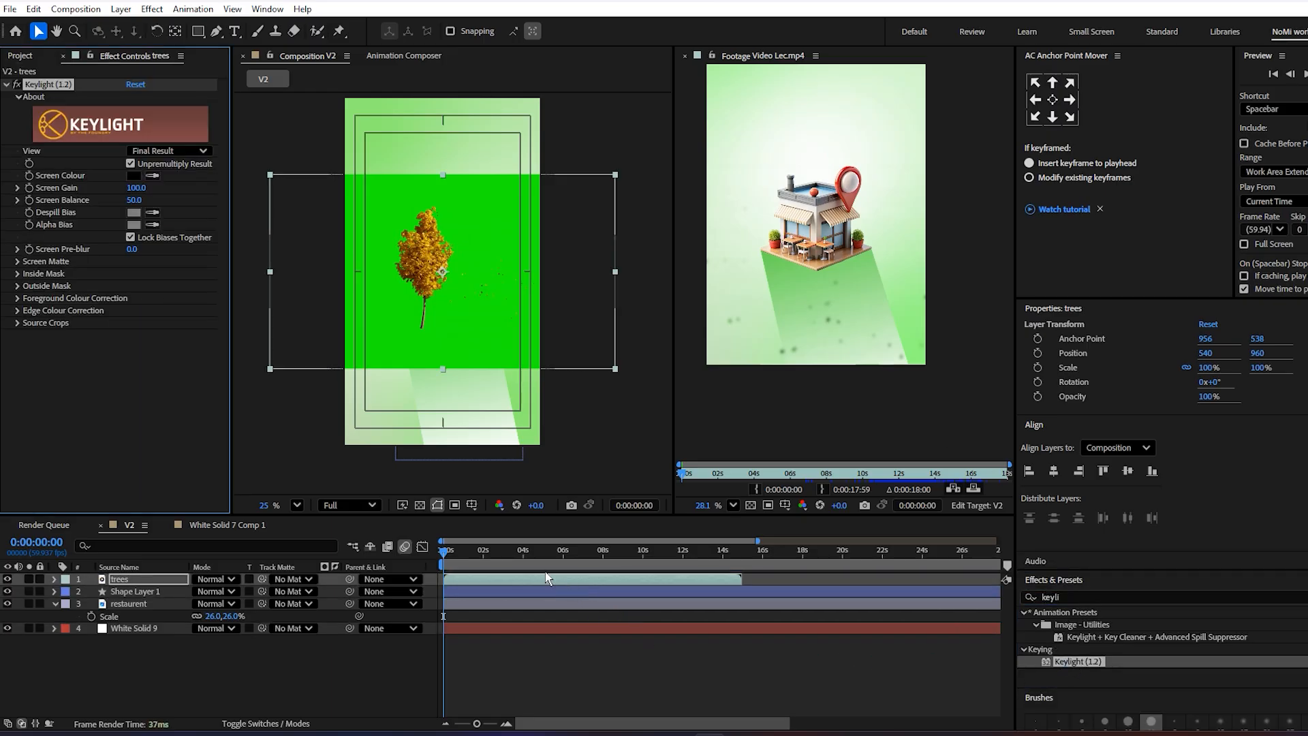
{"action": "left_click", "coordinate": [369, 234]}
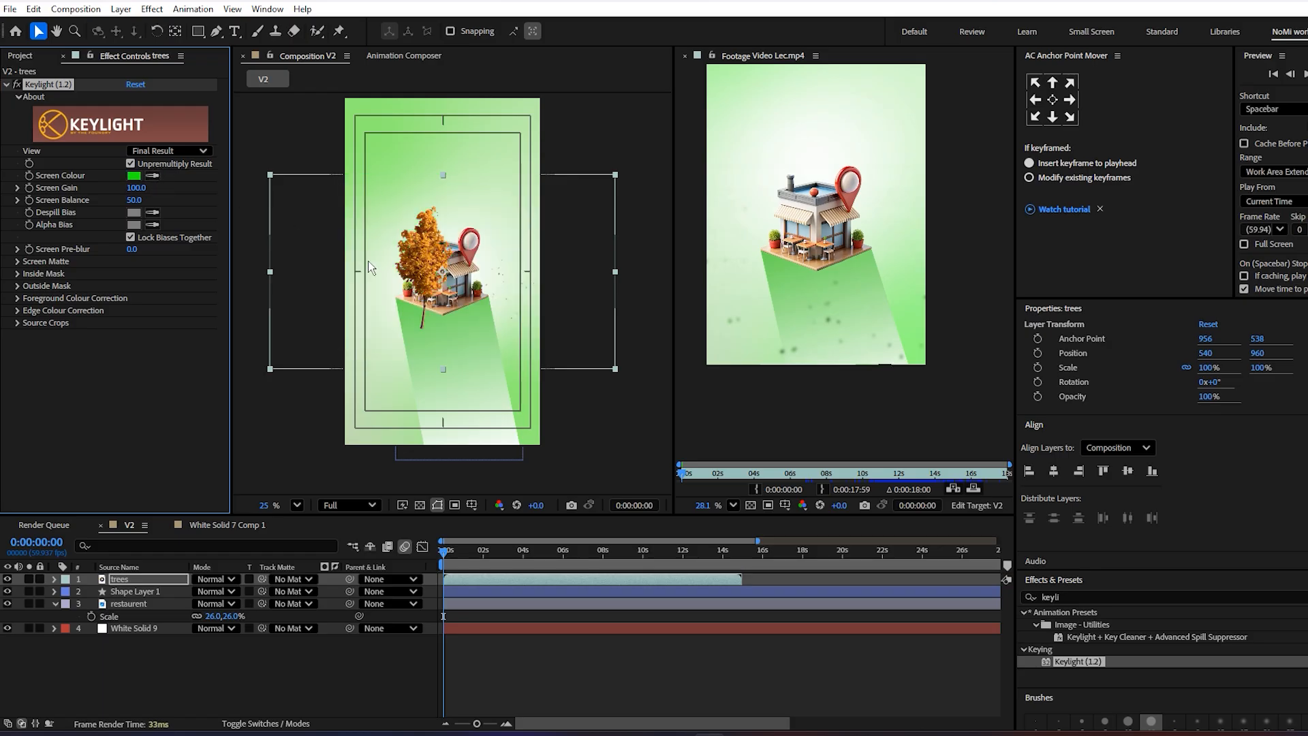
- Scale the trees layer up to 191% and place it along the composition's lower-left edge, at about 179, 1578
{"action": "scroll", "coordinate": [387, 291], "scroll_direction": "up", "scroll_amount": 2}
{"action": "left_click_drag", "start_coordinate": [446, 279], "coordinate": [400, 319]}
{"action": "scroll", "coordinate": [323, 406], "scroll_direction": "down", "scroll_amount": 2}
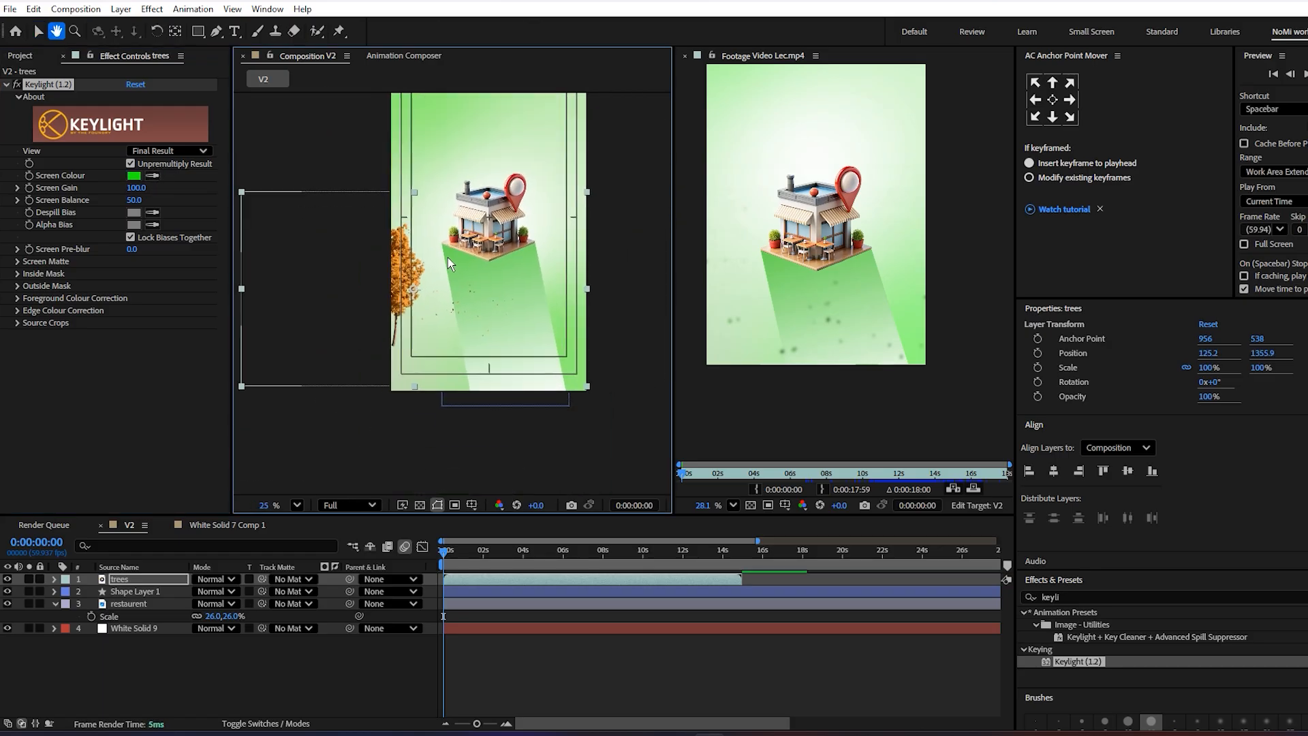
{"action": "scroll", "coordinate": [400, 320], "scroll_direction": "up", "scroll_amount": 2}
{"action": "key", "text": "s"}
{"action": "left_click_drag", "start_coordinate": [217, 592], "coordinate": [268, 594]}
{"action": "scroll", "coordinate": [361, 349], "scroll_direction": "down", "scroll_amount": 1}
{"action": "left_click_drag", "start_coordinate": [359, 349], "coordinate": [395, 361]}
{"action": "left_click_drag", "start_coordinate": [416, 314], "coordinate": [421, 365]}
{"action": "left_click_drag", "start_coordinate": [227, 591], "coordinate": [239, 592]}
{"action": "left_click", "coordinate": [440, 326]}
{"action": "left_click_drag", "start_coordinate": [440, 327], "coordinate": [442, 333]}
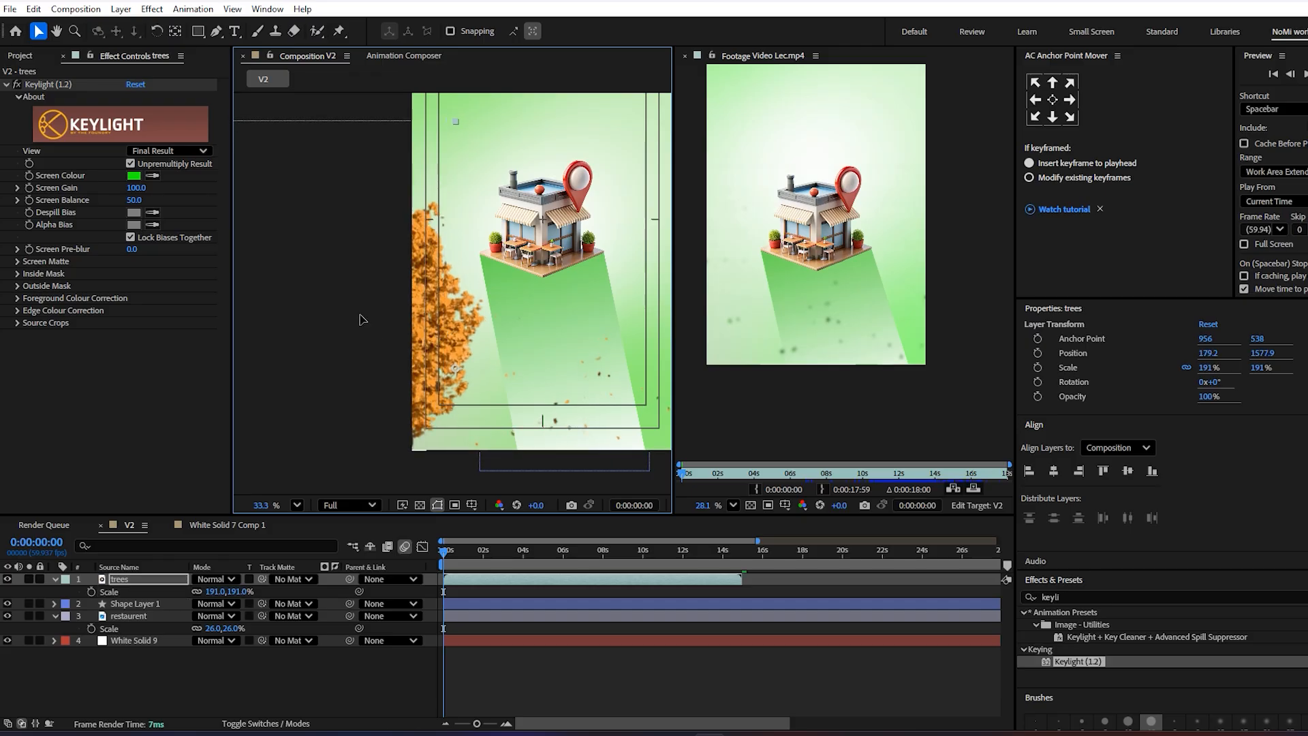
- Play a short preview of the composition and save the project
{"action": "key", "text": "space"}
{"action": "key", "text": "ctrl+s"}
{"action": "scroll", "coordinate": [437, 303], "scroll_direction": "up", "scroll_amount": 3}
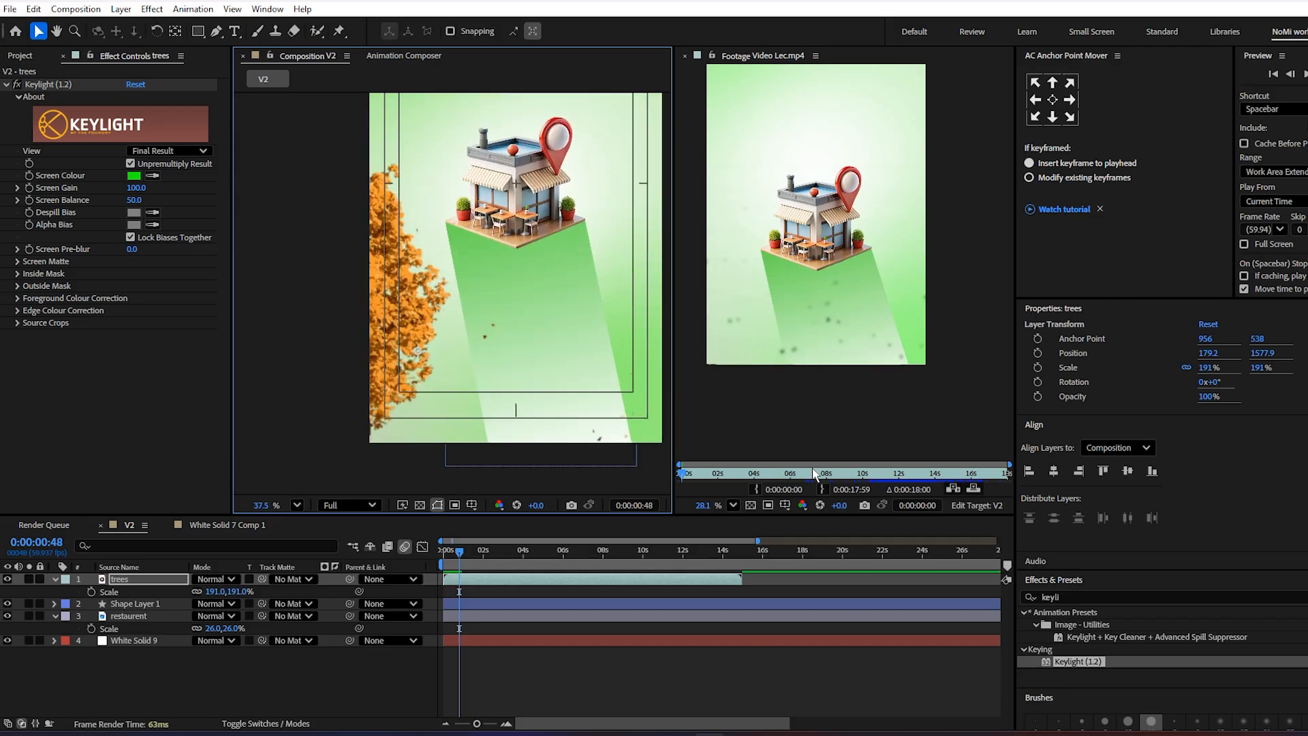
- Apply the Tint effect to the trees layer
{"action": "left_click", "coordinate": [1062, 590]}
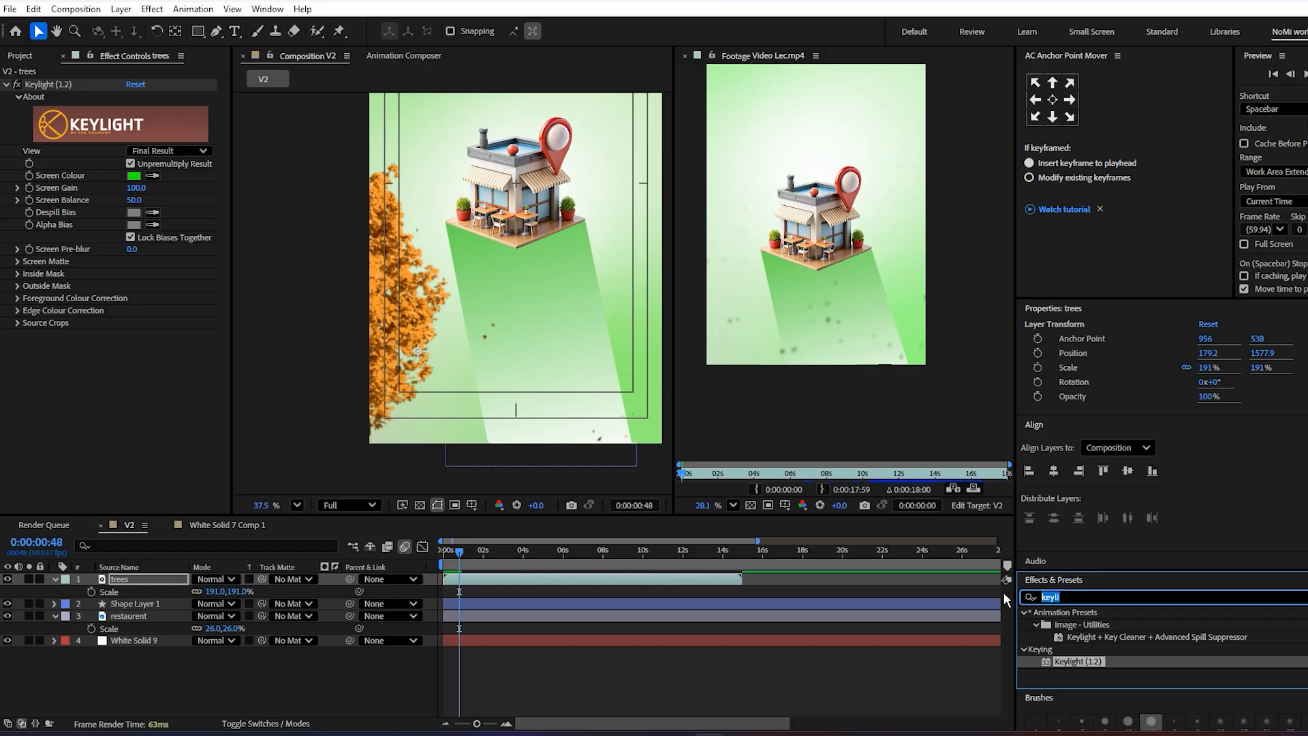
{"action": "type", "text": "tint"}
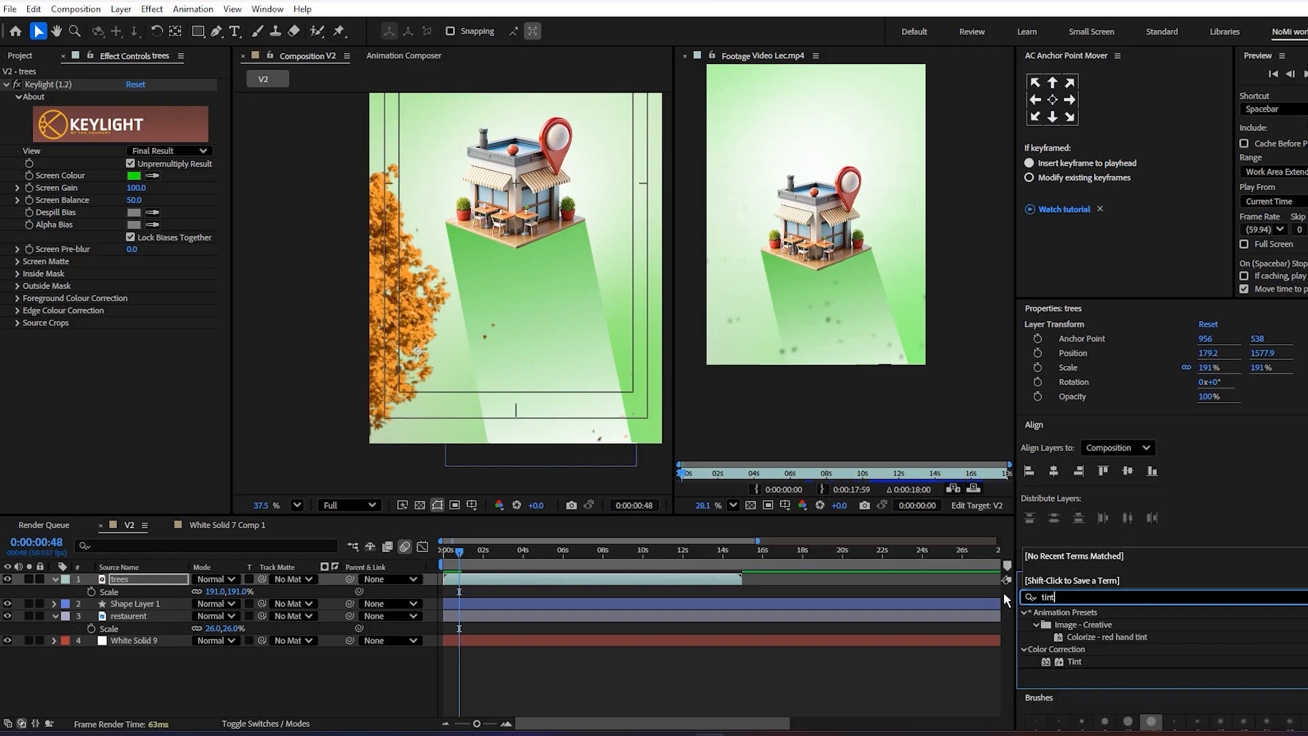
{"action": "left_click_drag", "start_coordinate": [1072, 662], "coordinate": [518, 580]}
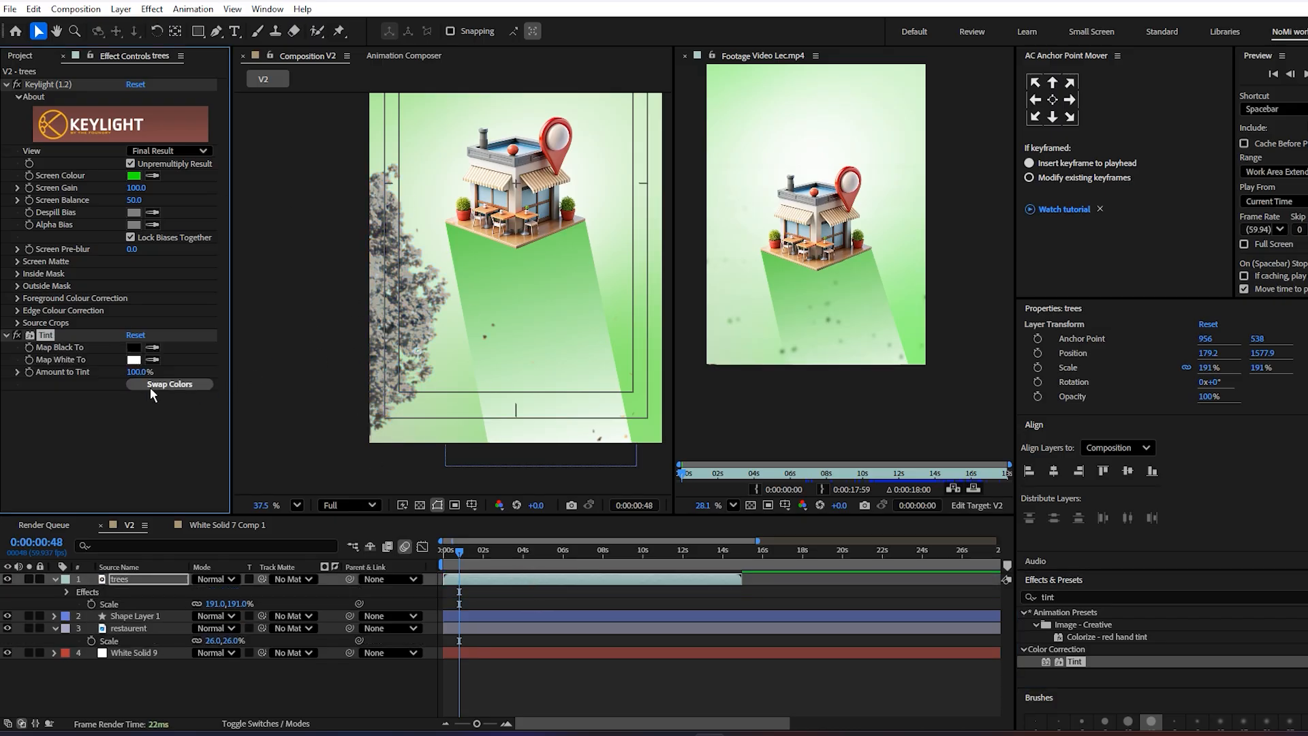
- Set the Tint effect's Map White To colour to bright green, 18FF4E
{"action": "left_click", "coordinate": [139, 360]}
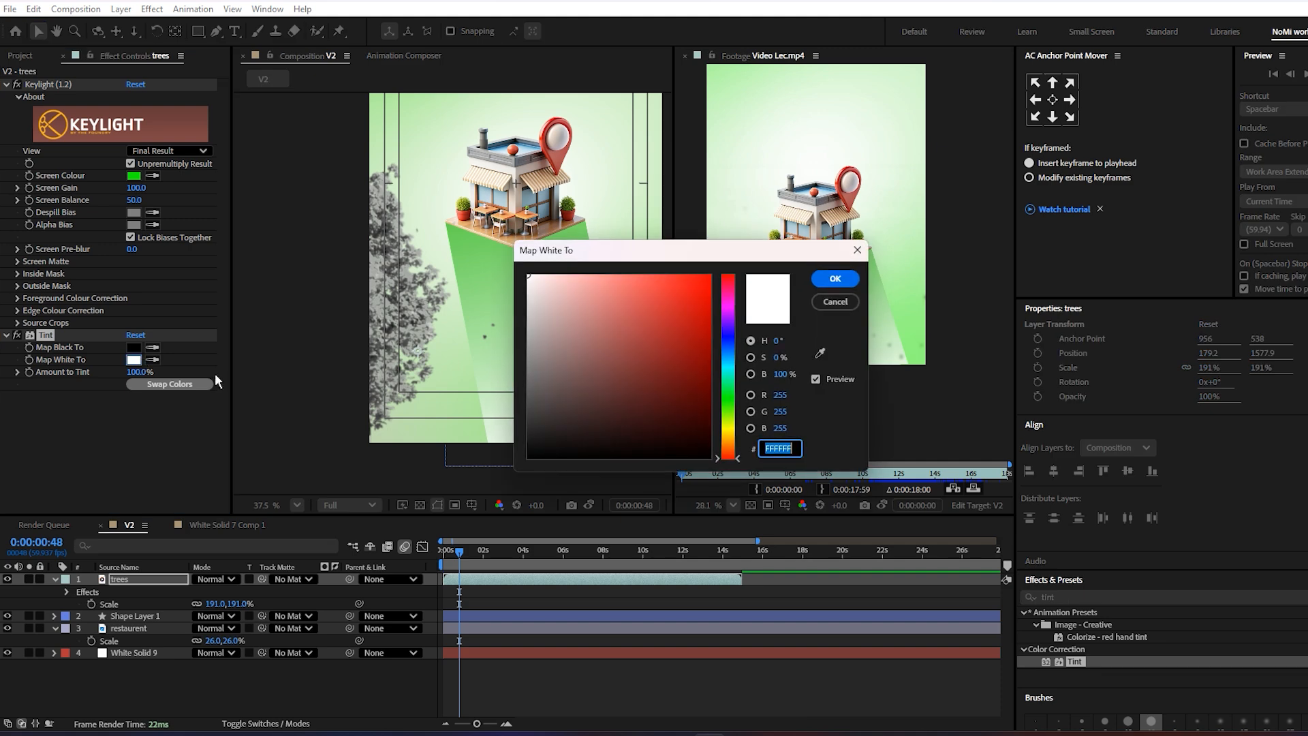
{"action": "left_click_drag", "start_coordinate": [725, 397], "coordinate": [730, 392]}
{"action": "mouse_move", "coordinate": [653, 328]}
{"action": "left_mouse_down"}
{"action": "mouse_move", "coordinate": [689, 270]}
{"action": "mouse_move", "coordinate": [651, 267]}
{"action": "mouse_move", "coordinate": [694, 270]}
{"action": "left_mouse_up"}
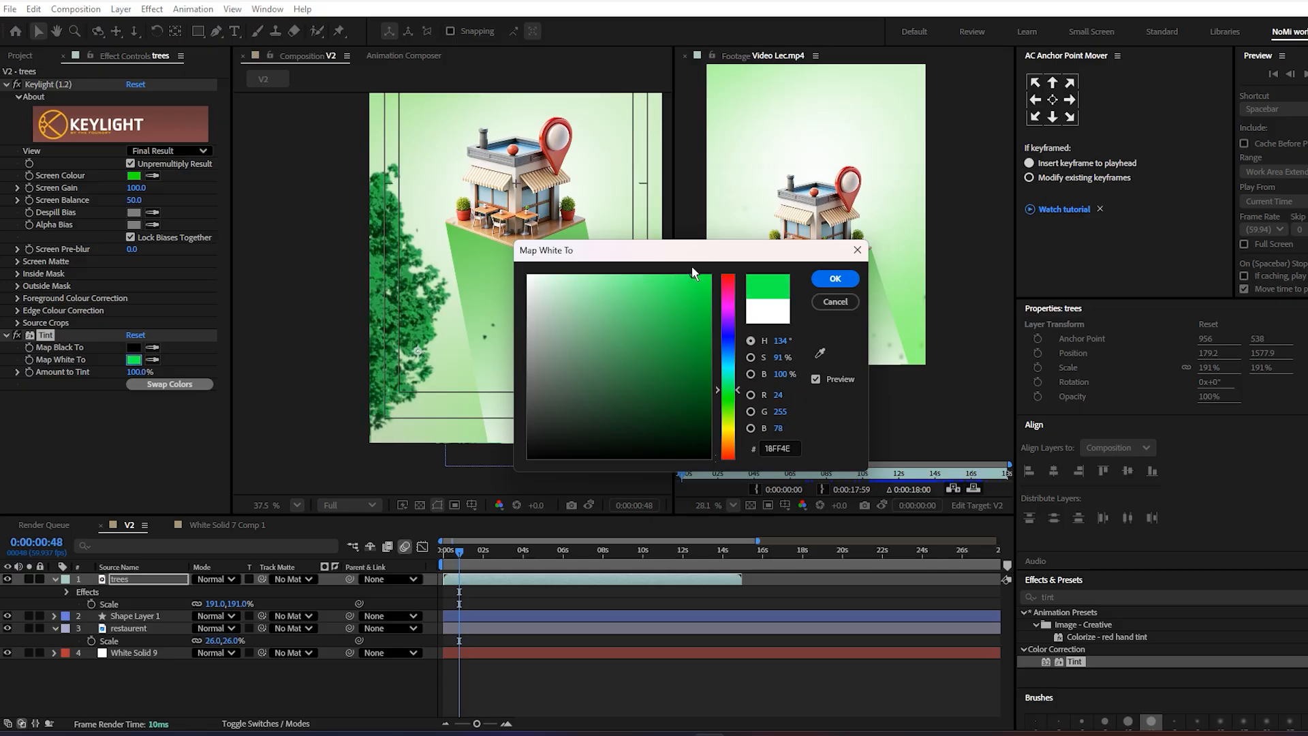
{"action": "left_click", "coordinate": [835, 278]}
{"action": "scroll", "coordinate": [394, 325], "scroll_direction": "down", "scroll_amount": 2}
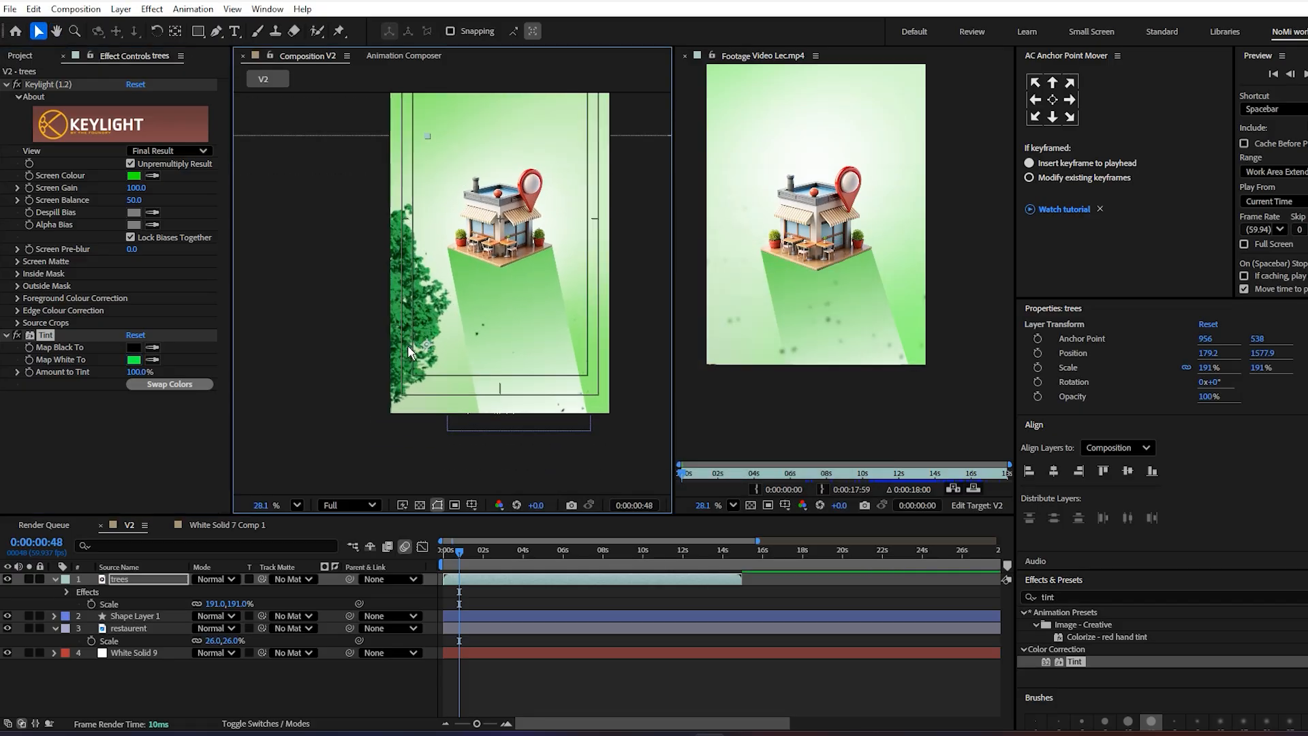
{"action": "left_click", "coordinate": [134, 348]}
{"action": "left_click_drag", "start_coordinate": [572, 321], "coordinate": [632, 346]}
{"action": "left_click", "coordinate": [857, 251]}
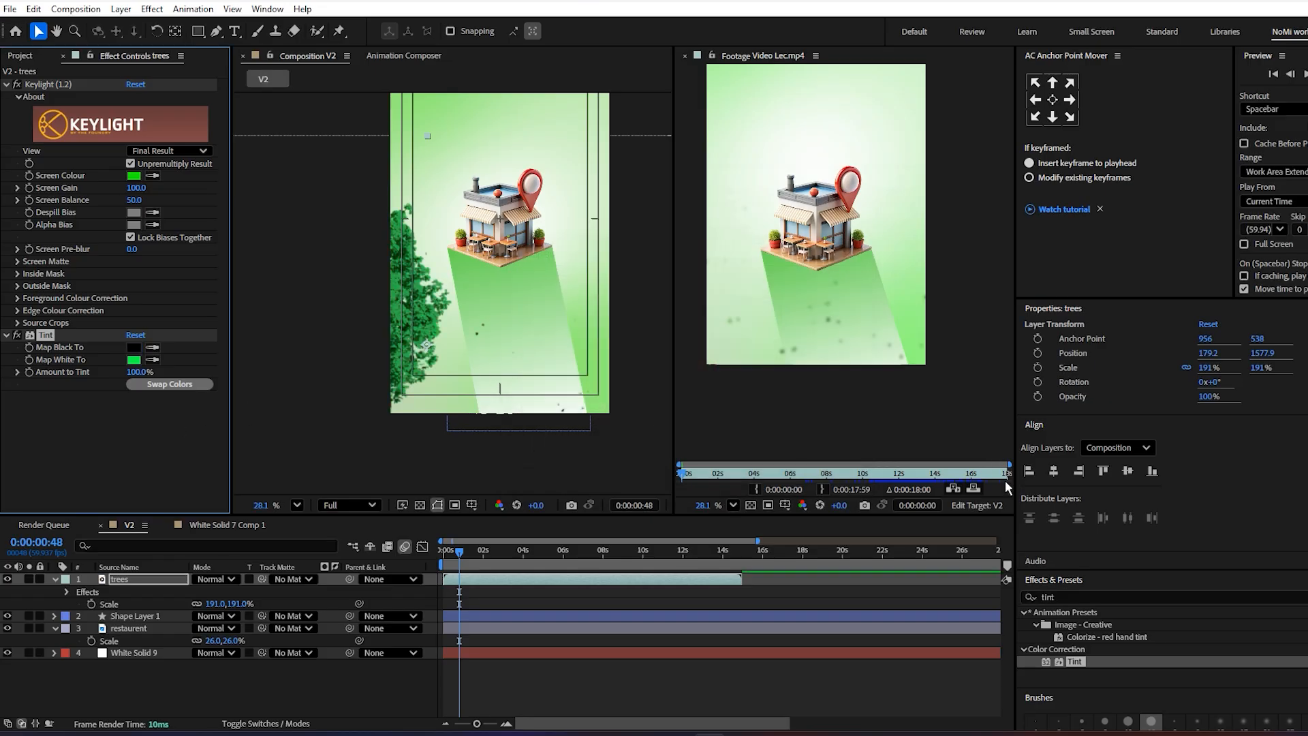
- Apply the Gaussian Blur effect to the trees layer
{"action": "left_click_drag", "start_coordinate": [1066, 597], "coordinate": [965, 612]}
{"action": "key", "text": "BackSpace"}
{"action": "type", "text": "gau"}
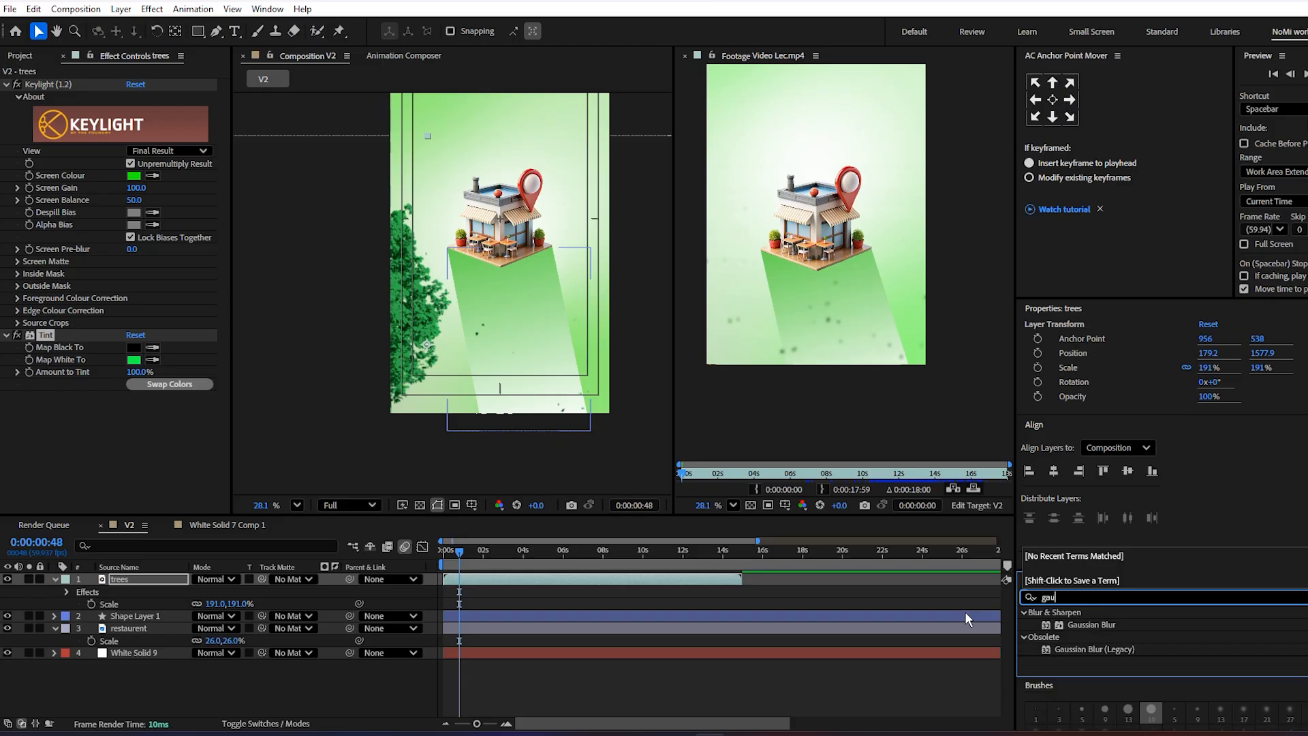
{"action": "left_click", "coordinate": [1077, 625]}
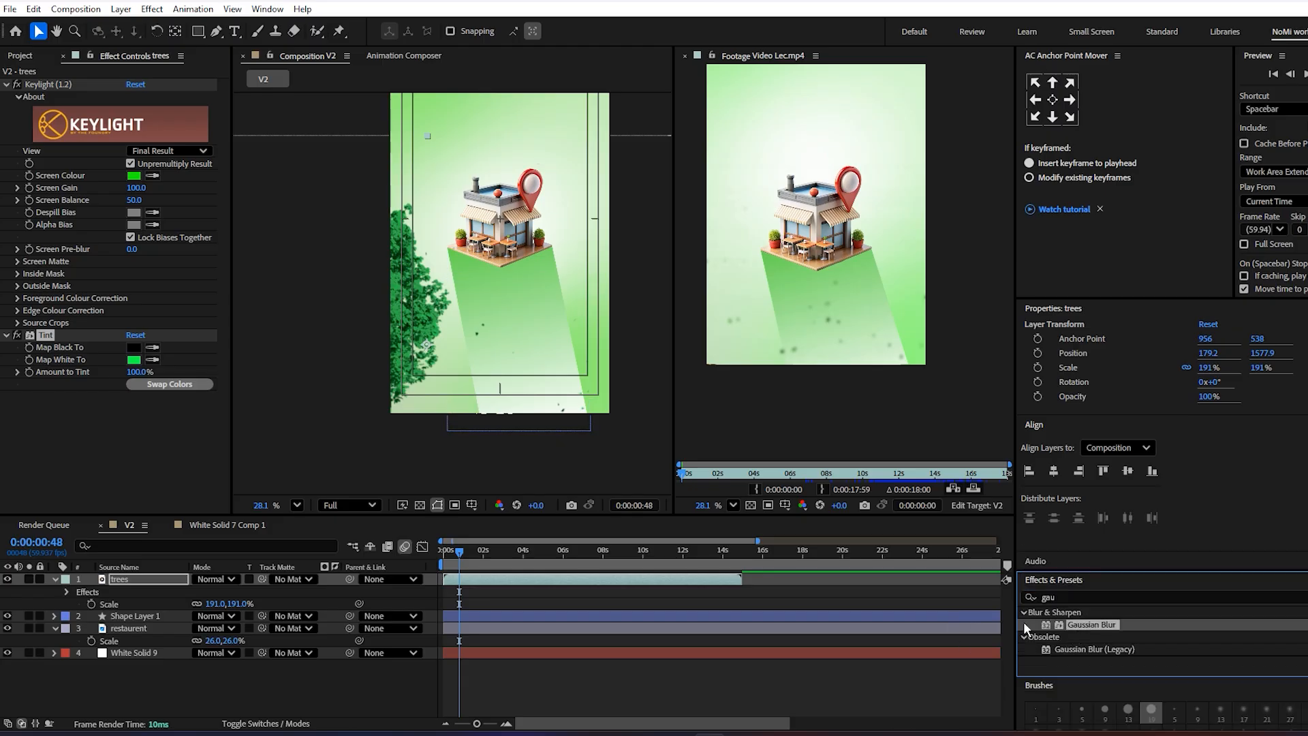
{"action": "left_click_drag", "start_coordinate": [1089, 624], "coordinate": [599, 582]}
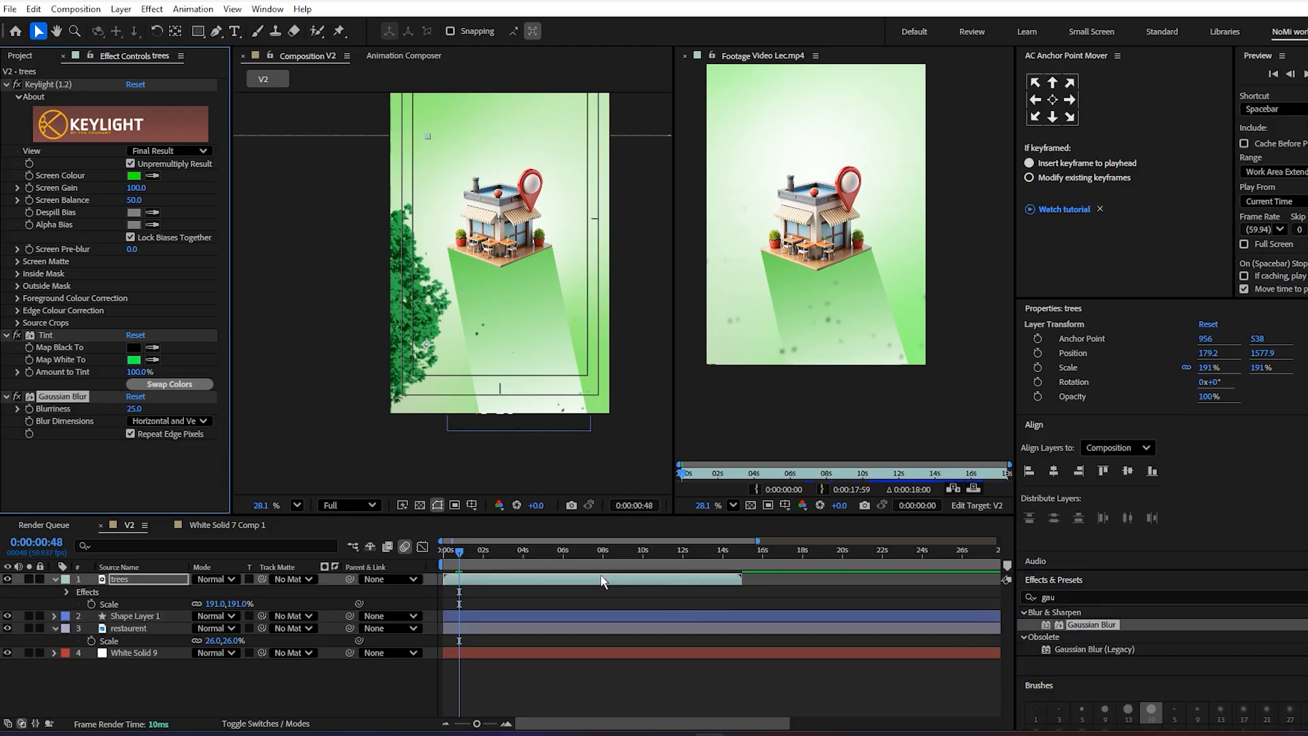
- Set the trees layer's Gaussian Blur blurriness to 9 and save the project
{"action": "left_click", "coordinate": [130, 408]}
{"action": "type", "text": "25"}
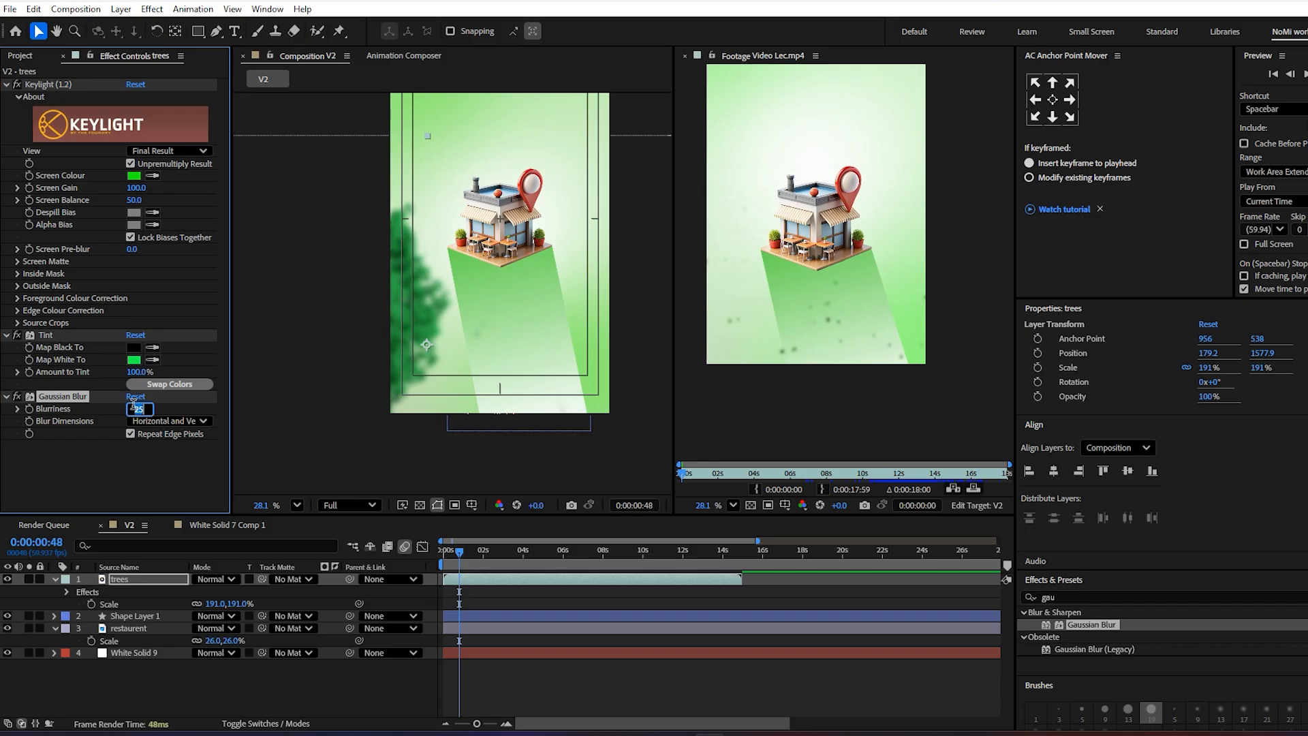
{"action": "key", "text": "Return"}
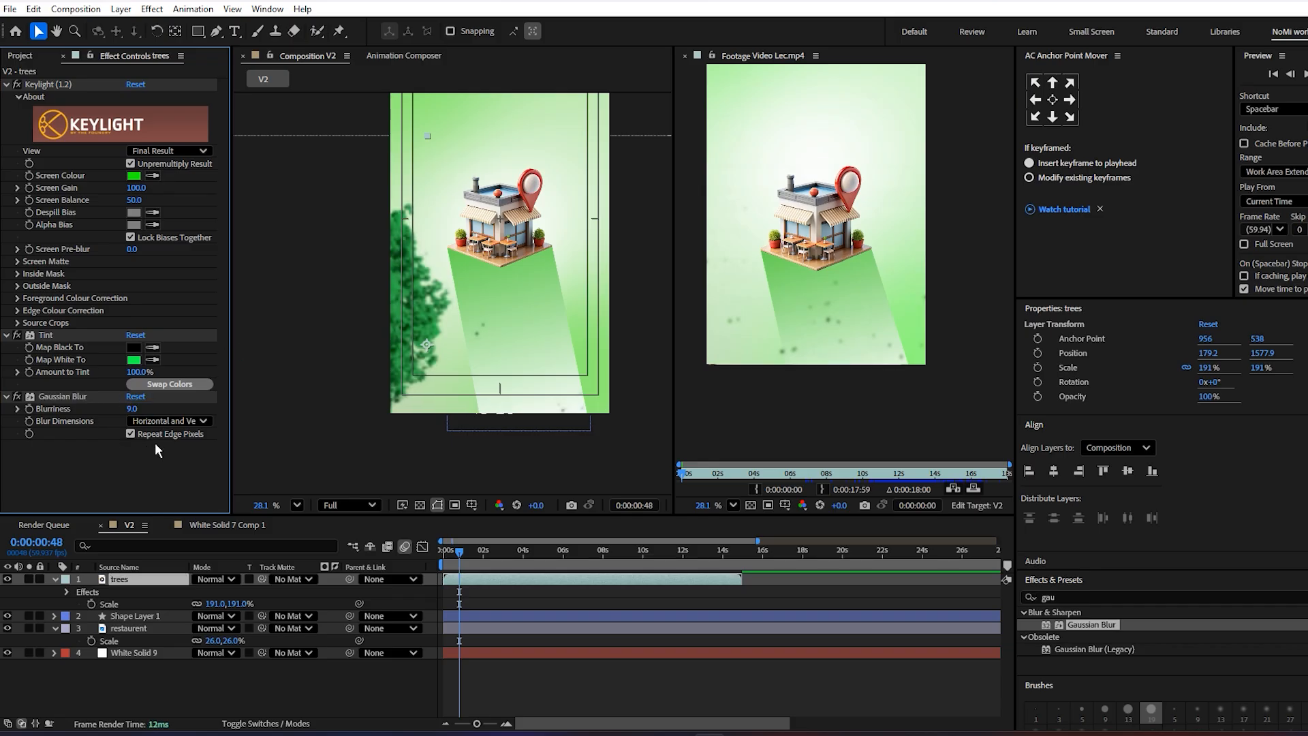
{"action": "key", "text": "ctrl+s"}
- Duplicate the trees layer and move the copy to the composition's lower-right edge, at about 1256, 1635
{"action": "left_click", "coordinate": [487, 592]}
{"action": "left_click", "coordinate": [492, 583]}
{"action": "key", "text": "ctrl+d"}
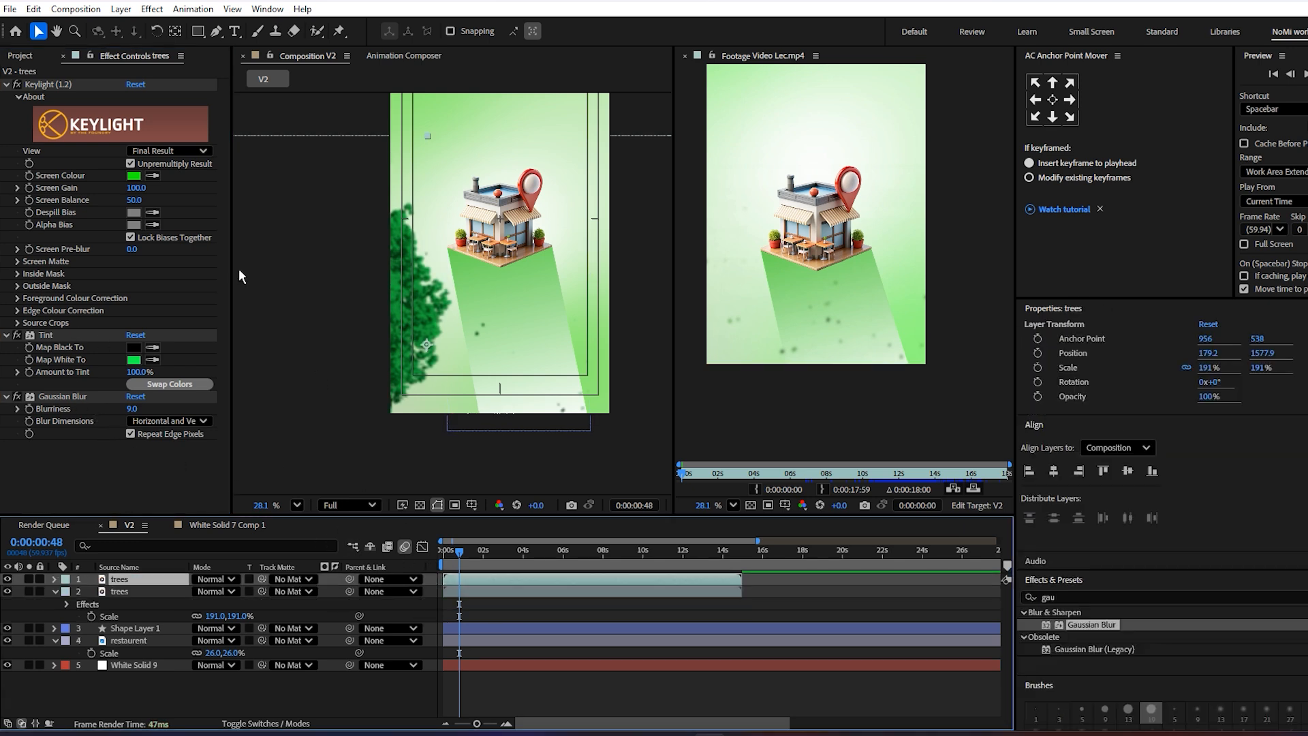
{"action": "left_click_drag", "start_coordinate": [407, 299], "coordinate": [627, 309]}
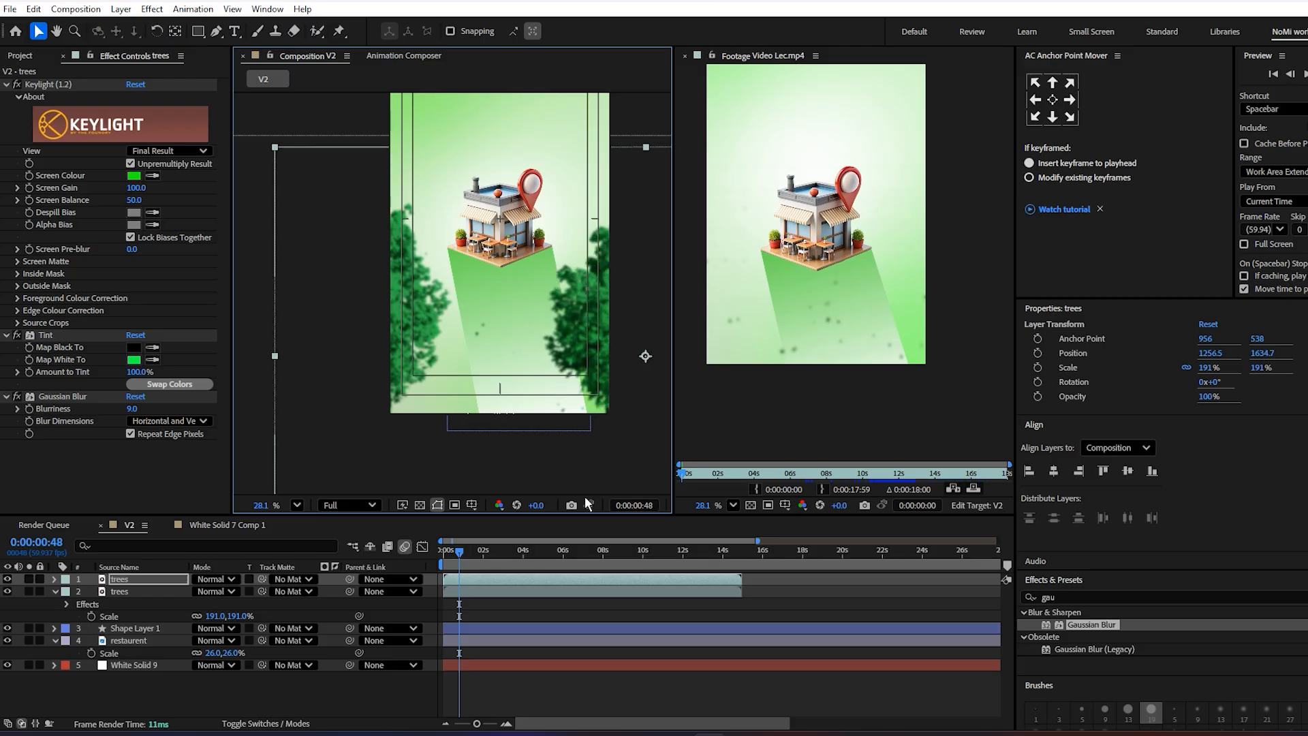
- Set the duplicated trees layer's Scale to 165%
{"action": "key", "text": "s"}
{"action": "left_click", "coordinate": [217, 591]}
{"action": "type", "text": "165"}
{"action": "left_click", "coordinate": [574, 639]}
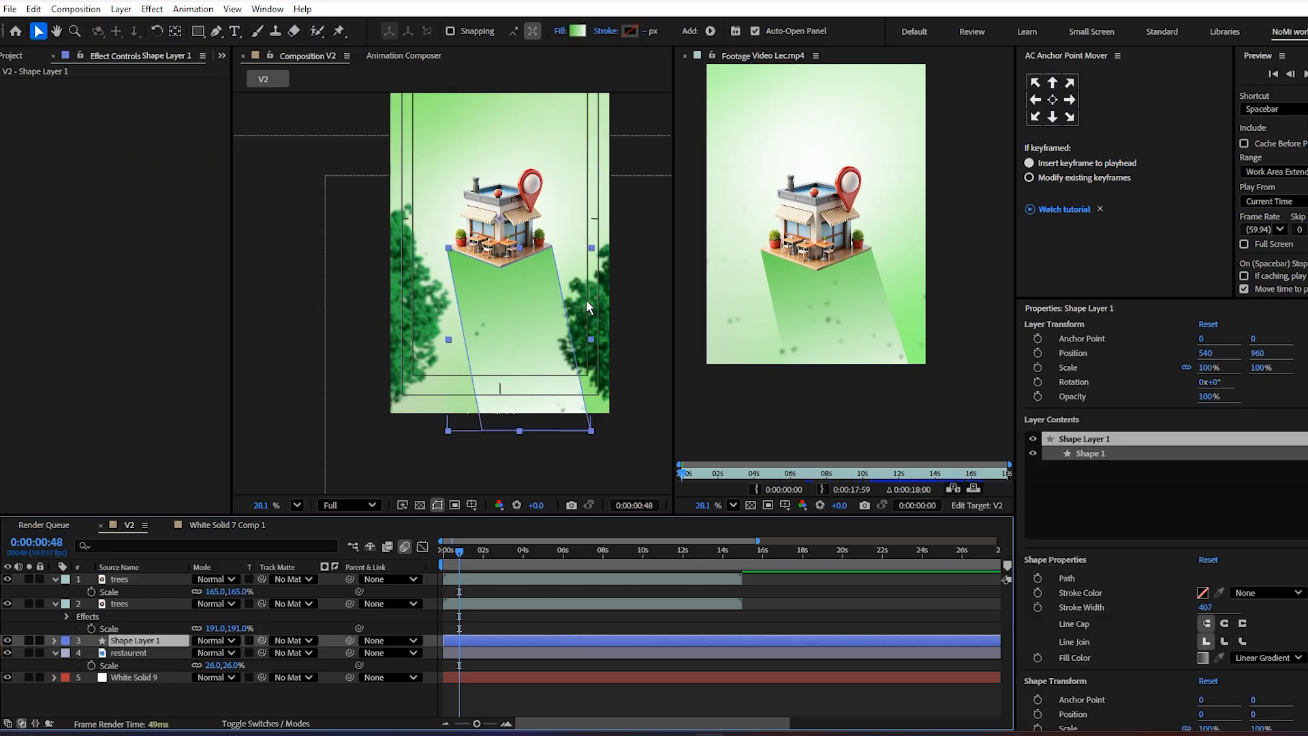
- Shift the duplicated trees layer slightly outward to about 1265, 1650 and save the project
{"action": "left_click", "coordinate": [575, 578]}
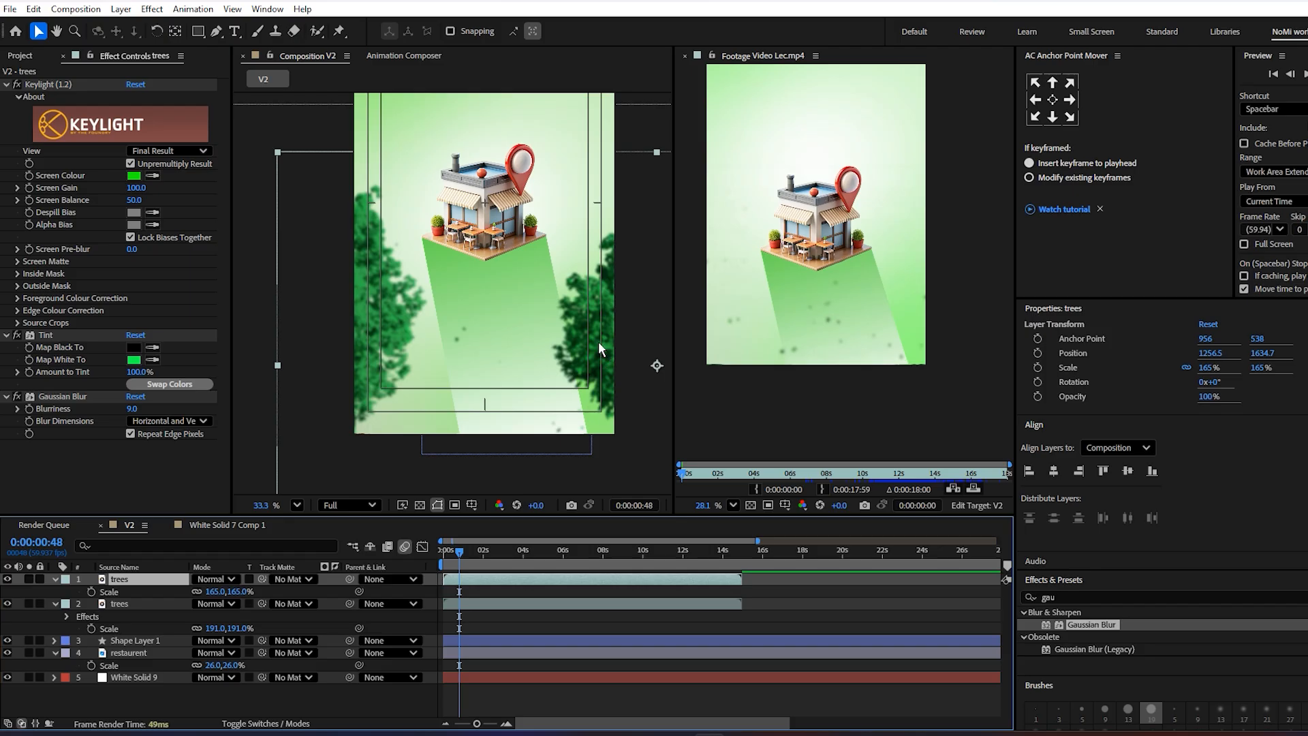
{"action": "left_click_drag", "start_coordinate": [600, 365], "coordinate": [602, 368]}
{"action": "scroll", "coordinate": [562, 348], "scroll_direction": "down", "scroll_amount": 1}
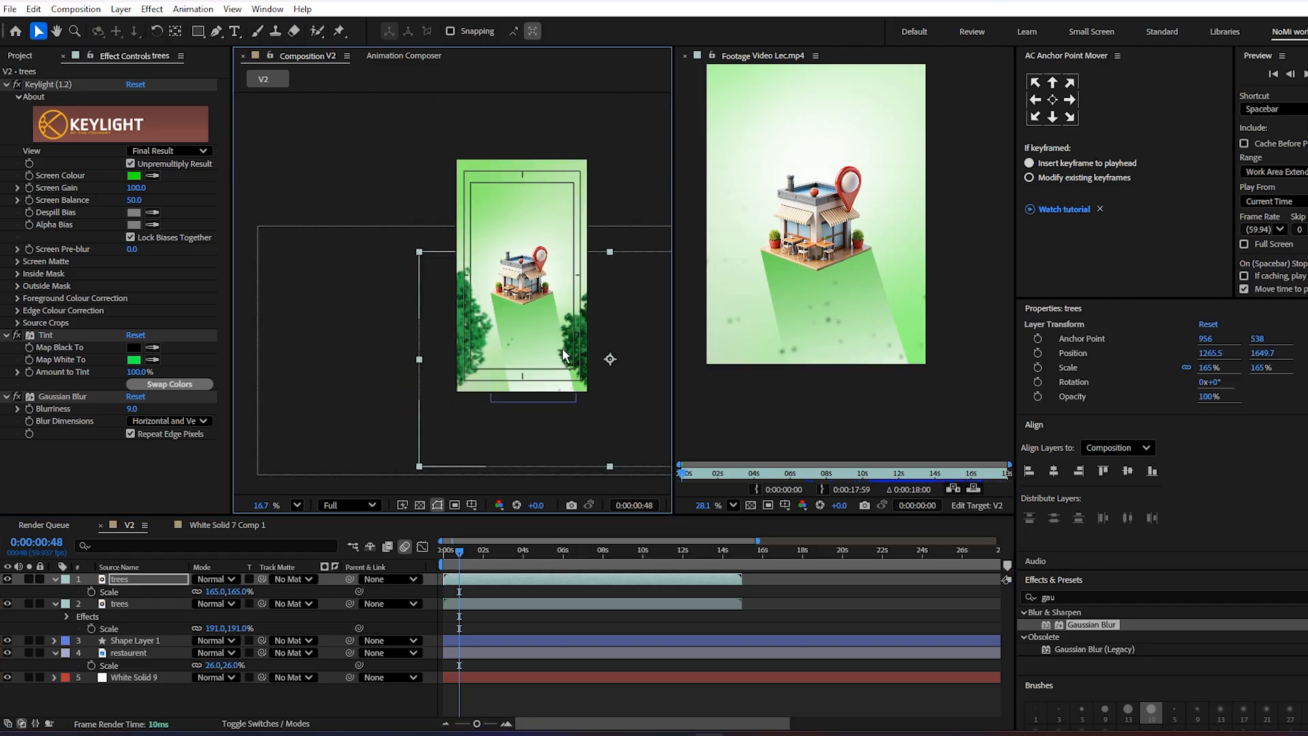
{"action": "left_click", "coordinate": [530, 614]}
{"action": "key", "text": "ctrl+s"}
- Add a text layer above the restaurant reading "Created by" with "Motion Nest" on a second line
{"action": "left_click", "coordinate": [773, 211]}
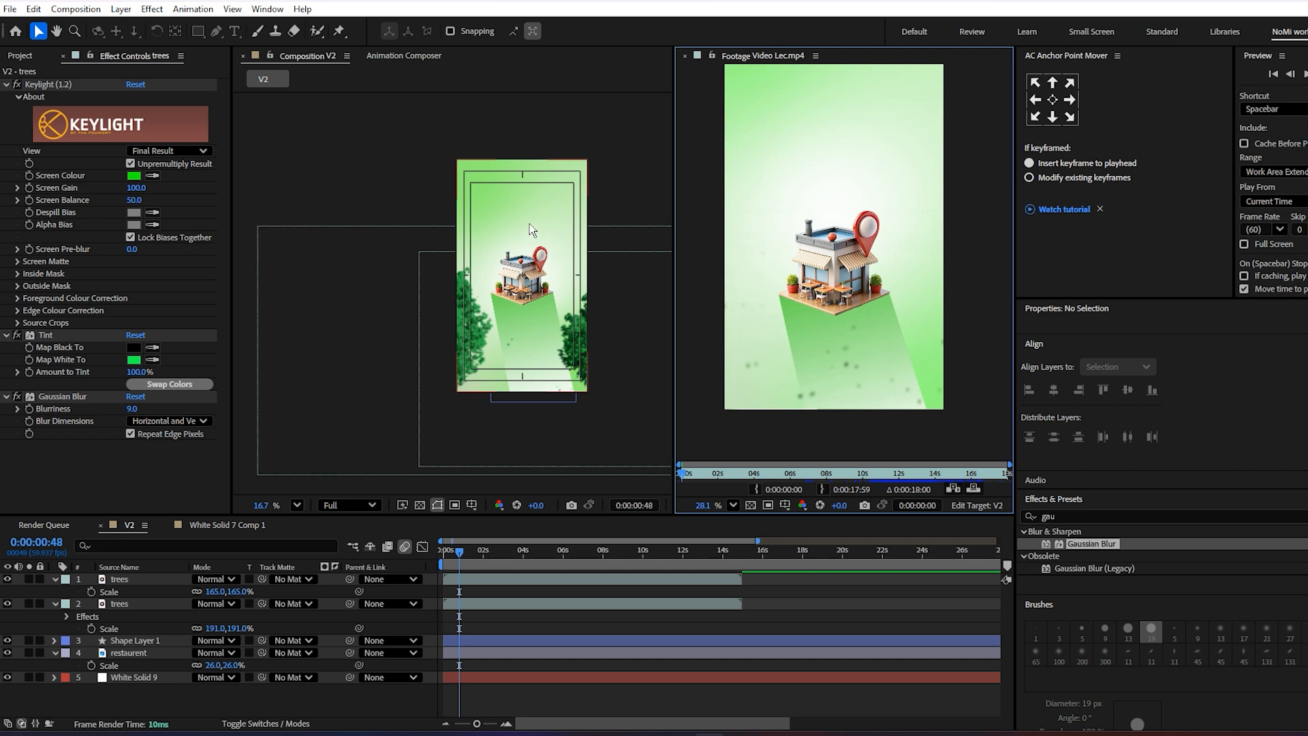
{"action": "scroll", "coordinate": [508, 225], "scroll_direction": "up", "scroll_amount": 2}
{"action": "left_click", "coordinate": [352, 337]}
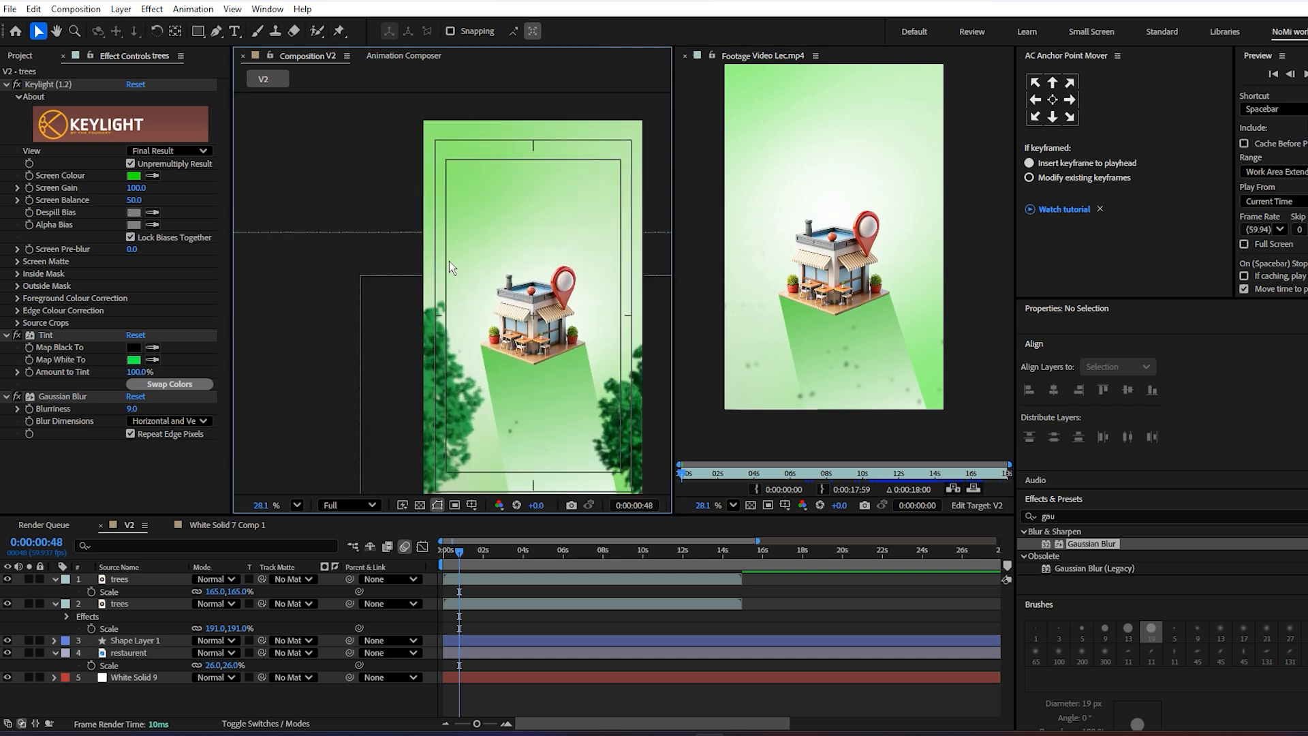
{"action": "scroll", "coordinate": [504, 237], "scroll_direction": "up", "scroll_amount": 2}
{"action": "key", "text": "ctrl+t"}
{"action": "left_click", "coordinate": [487, 224]}
{"action": "type", "text": "Cre"}
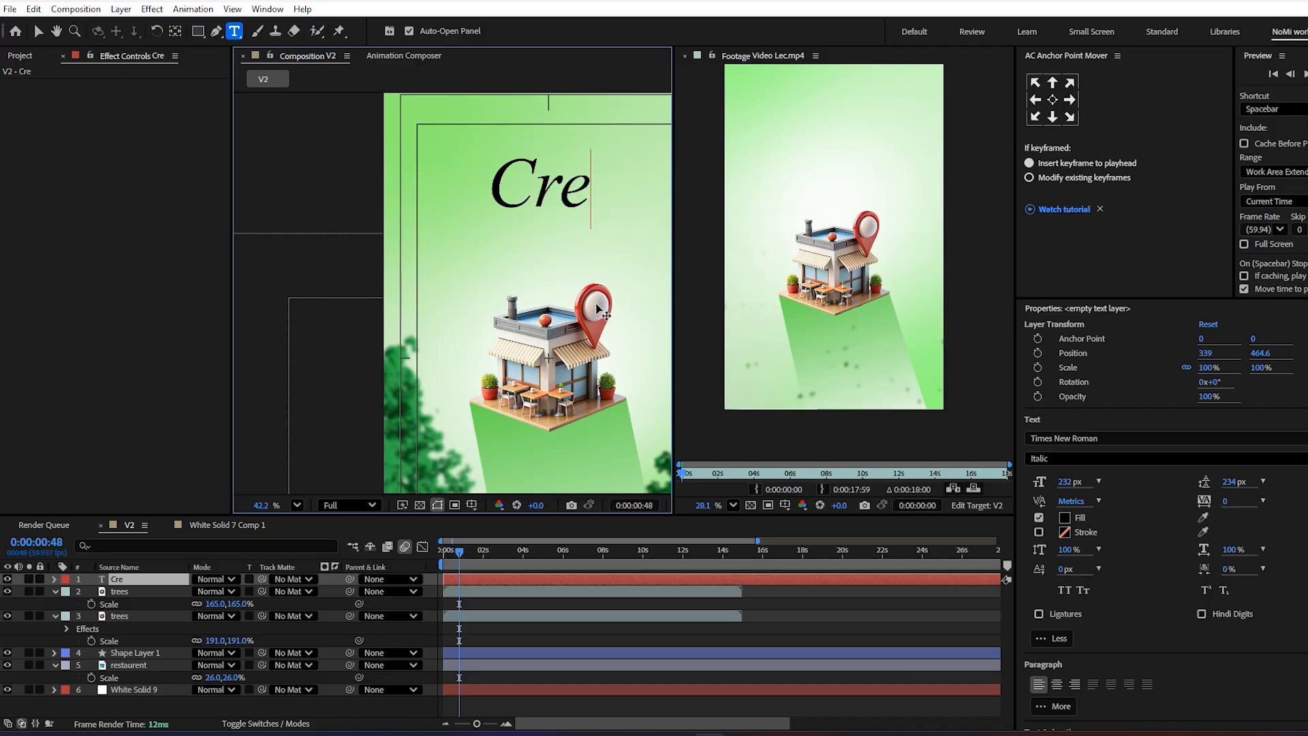
{"action": "type", "text": "ated by "}
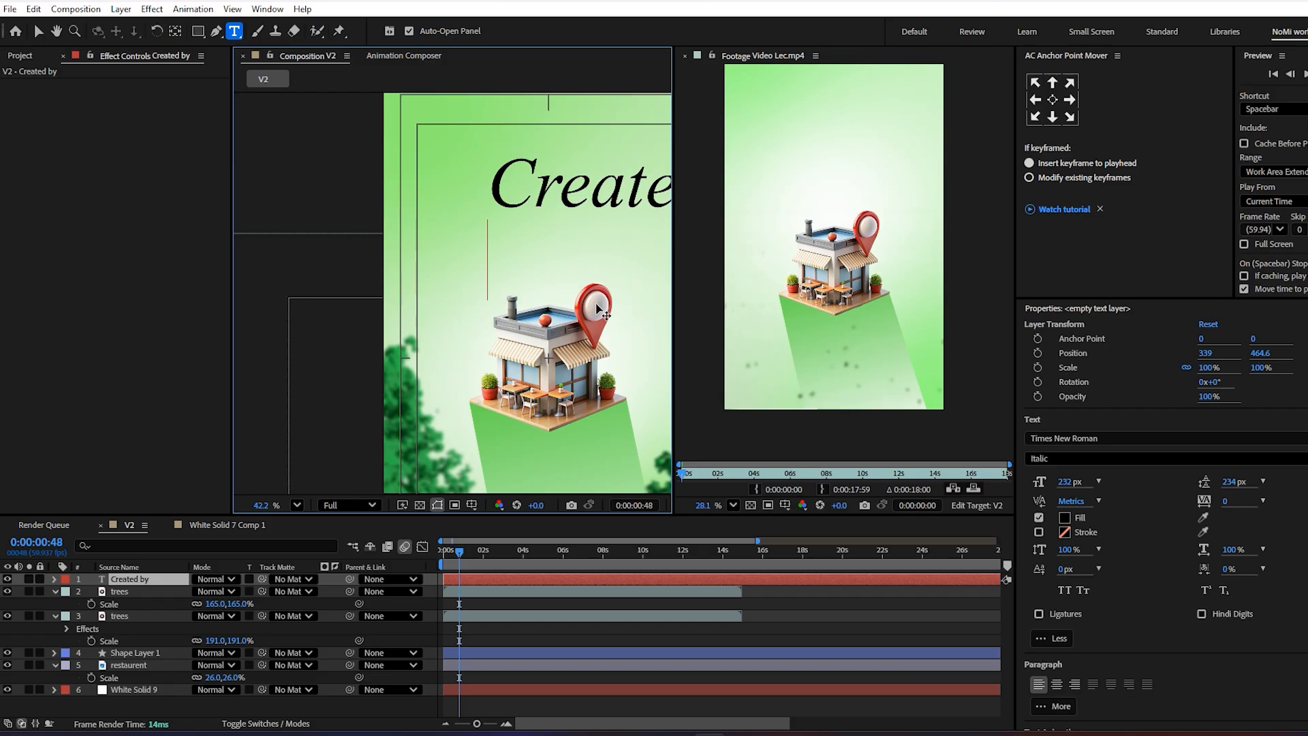
{"action": "type", "text": "Motion Nest"}
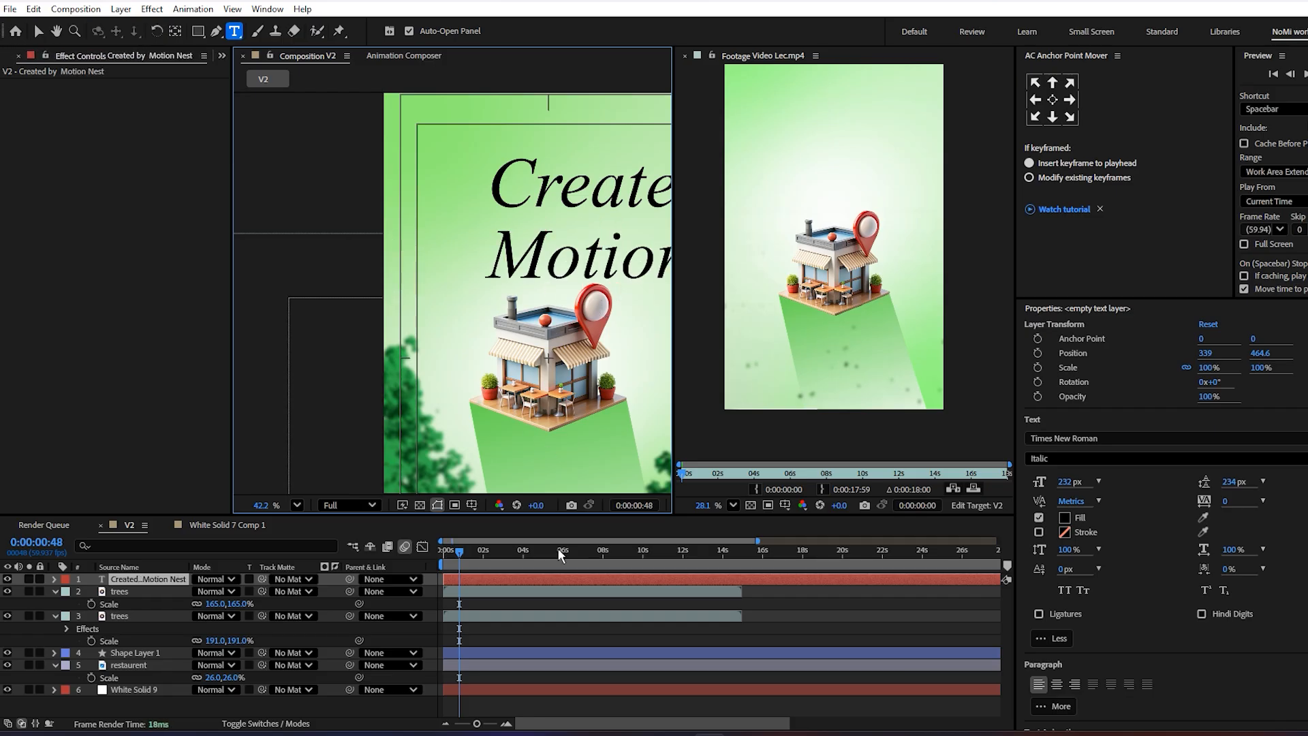
{"action": "left_click", "coordinate": [560, 603]}
- Indent the title's first line with leading spaces so "Created by" sits centred over "Motion Nest"
{"action": "scroll", "coordinate": [514, 303], "scroll_direction": "down", "scroll_amount": 3}
{"action": "left_click_drag", "start_coordinate": [514, 302], "coordinate": [440, 311]}
{"action": "scroll", "coordinate": [430, 287], "scroll_direction": "up", "scroll_amount": 3}
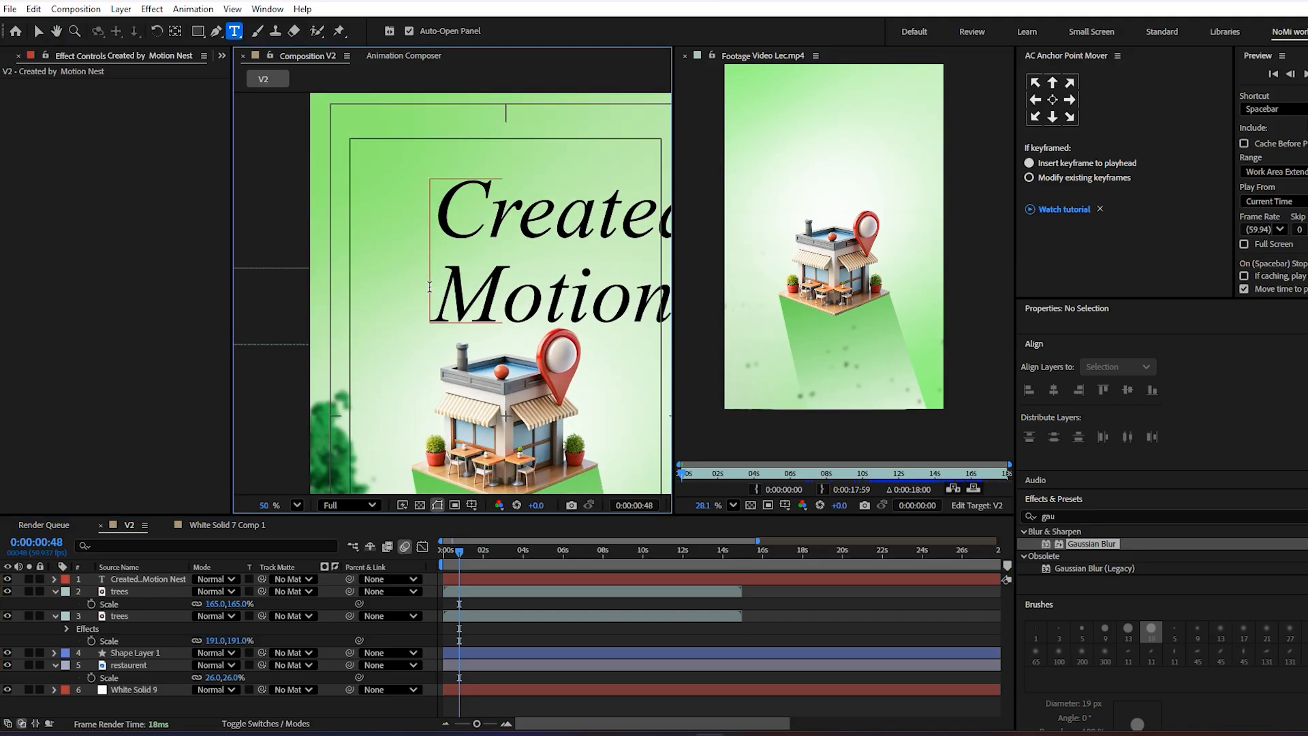
{"action": "key", "text": "v"}
{"action": "double_click", "coordinate": [446, 212]}
{"action": "left_click", "coordinate": [431, 208]}
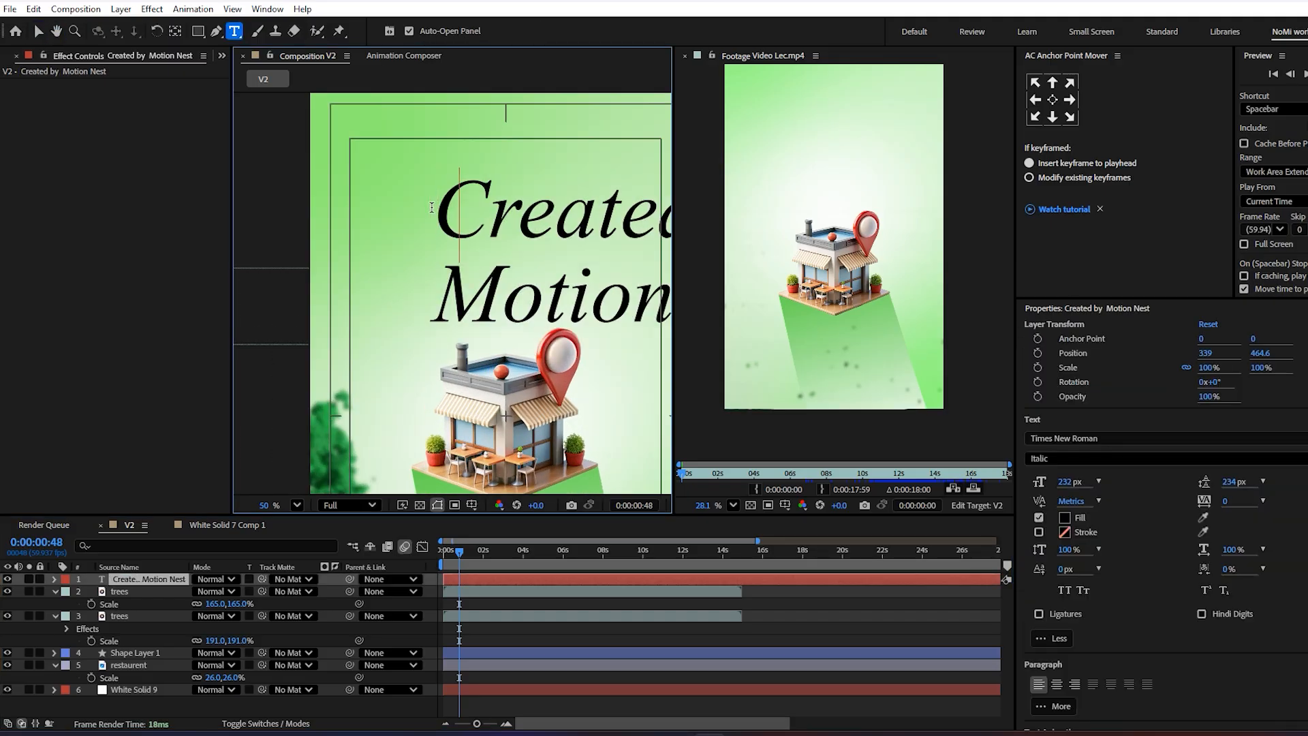
{"action": "scroll", "coordinate": [494, 272], "scroll_direction": "down", "scroll_amount": 3}
{"action": "left_click_drag", "start_coordinate": [494, 272], "coordinate": [450, 270]}
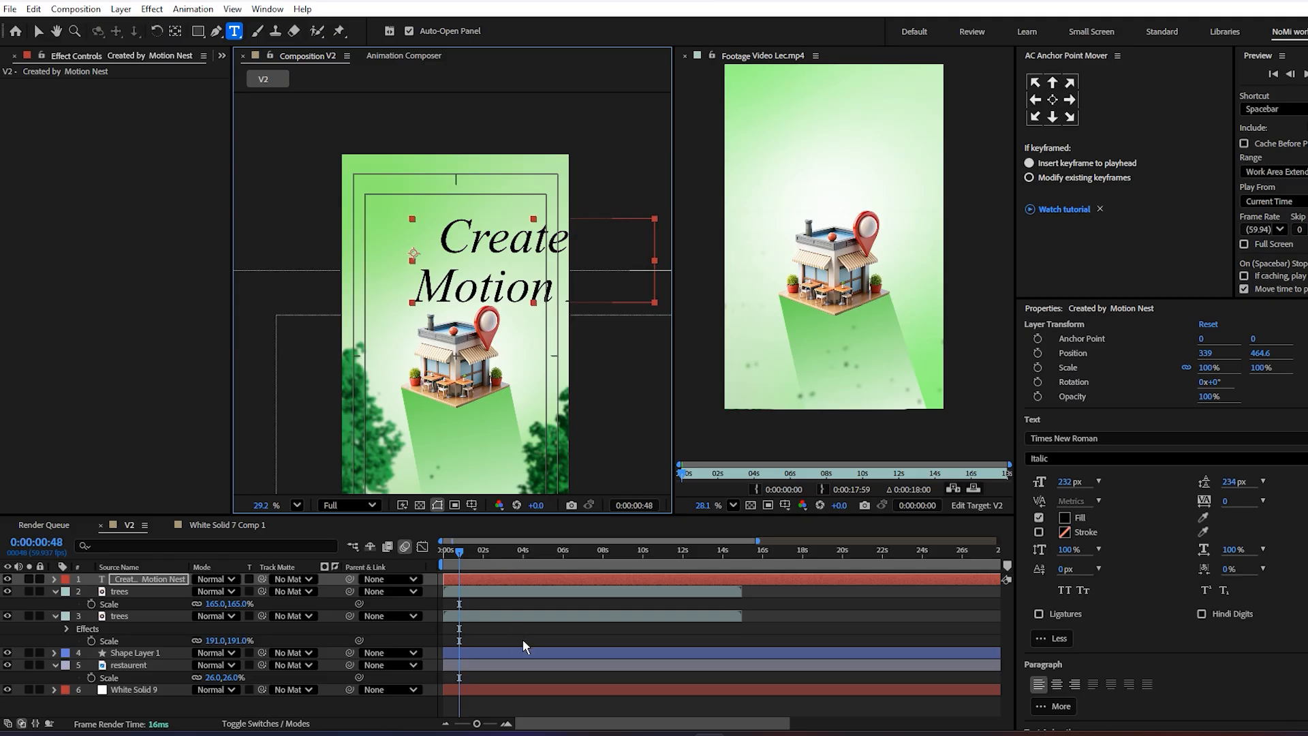
{"action": "left_click", "coordinate": [522, 651]}
{"action": "left_click", "coordinate": [515, 579]}
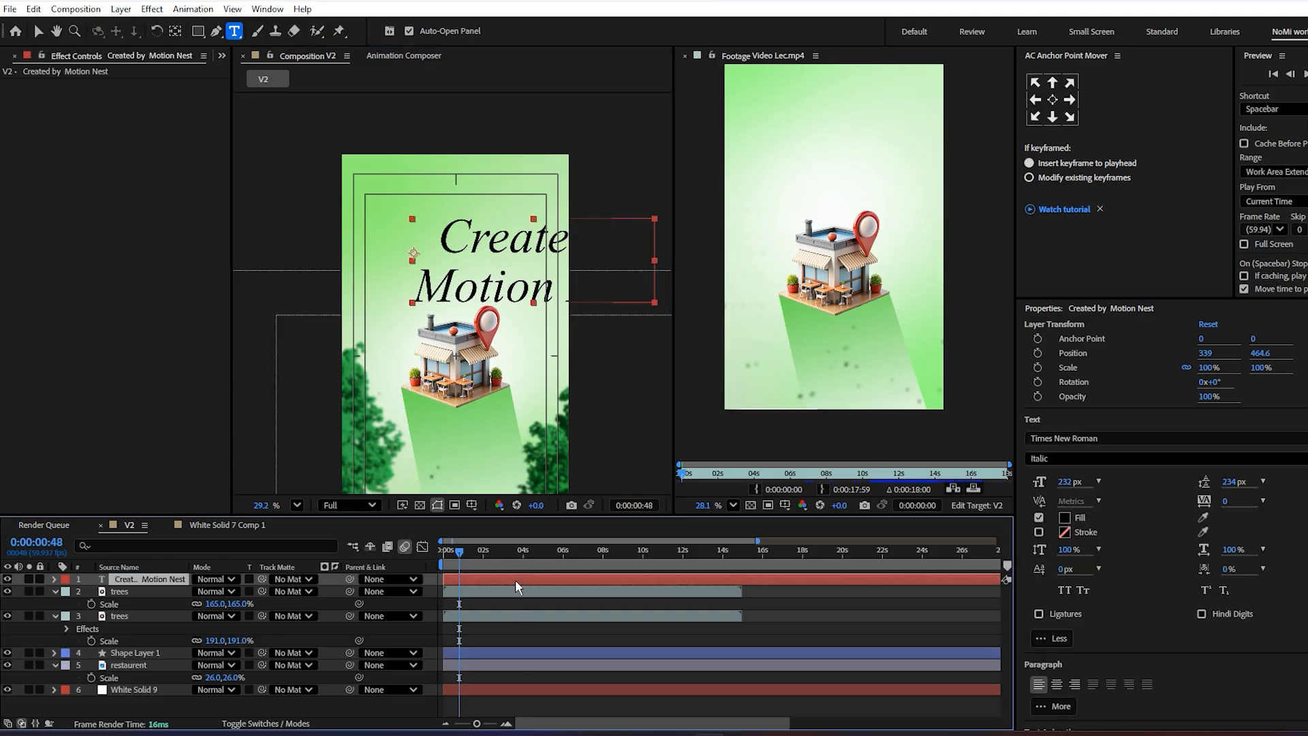
- Centre the text layer's anchor point and move the title to about 558, 503
{"action": "key", "text": "v"}
{"action": "left_click", "coordinate": [1052, 99]}
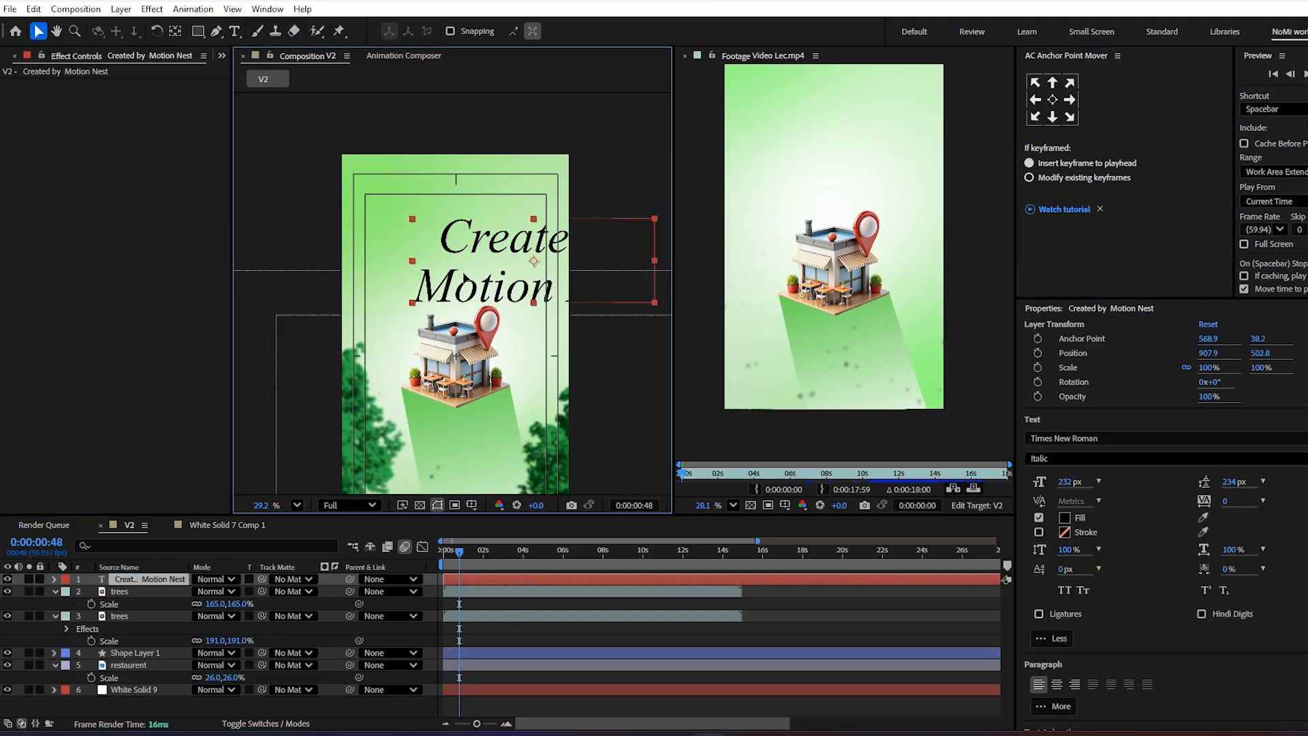
{"action": "key", "text": "s"}
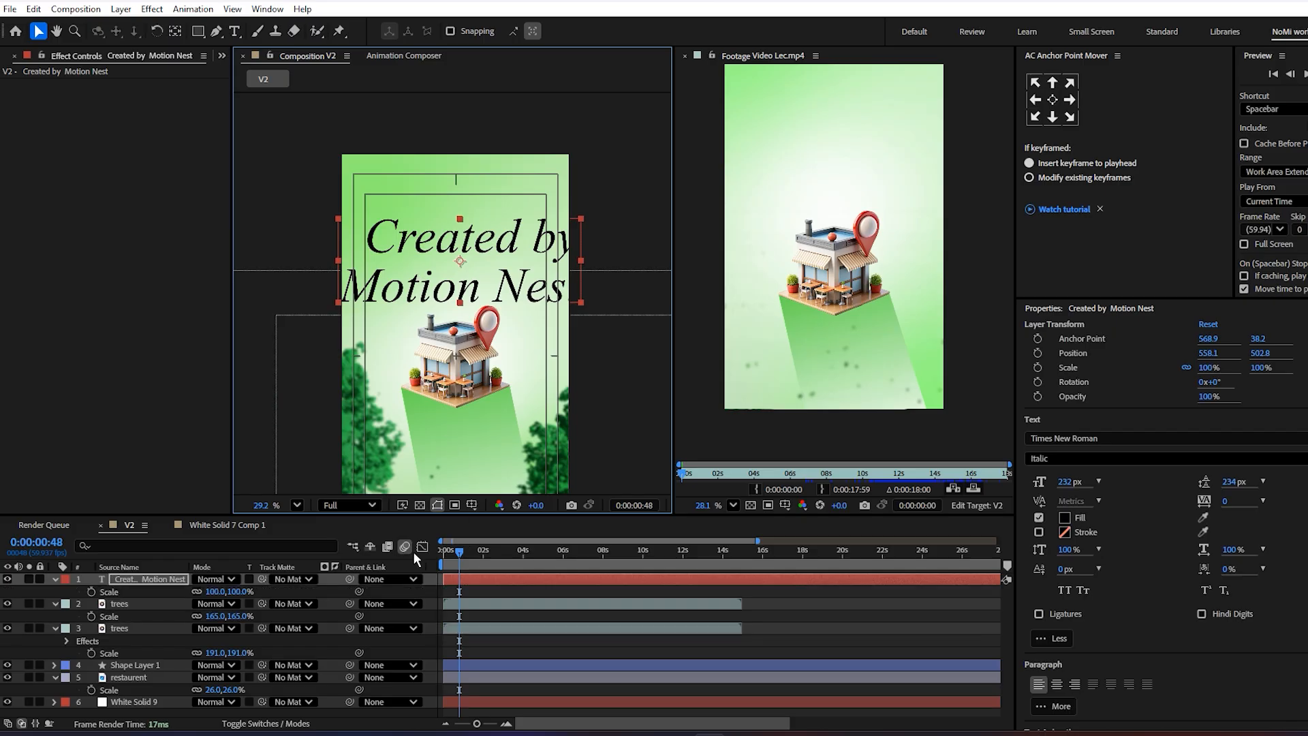
- Scale the title text layer down to 30%
{"action": "left_click", "coordinate": [215, 591]}
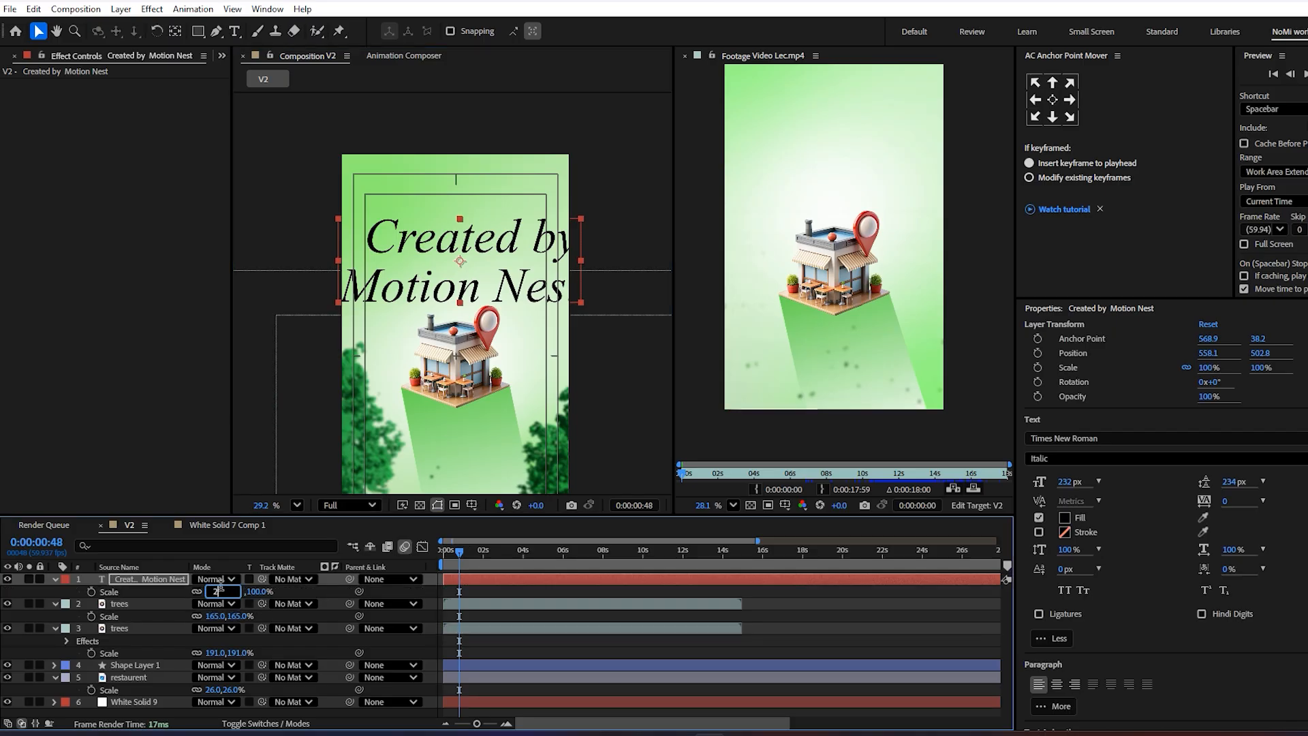
{"action": "type", "text": "20"}
{"action": "key", "text": "Return"}
{"action": "scroll", "coordinate": [472, 264], "scroll_direction": "up", "scroll_amount": 8}
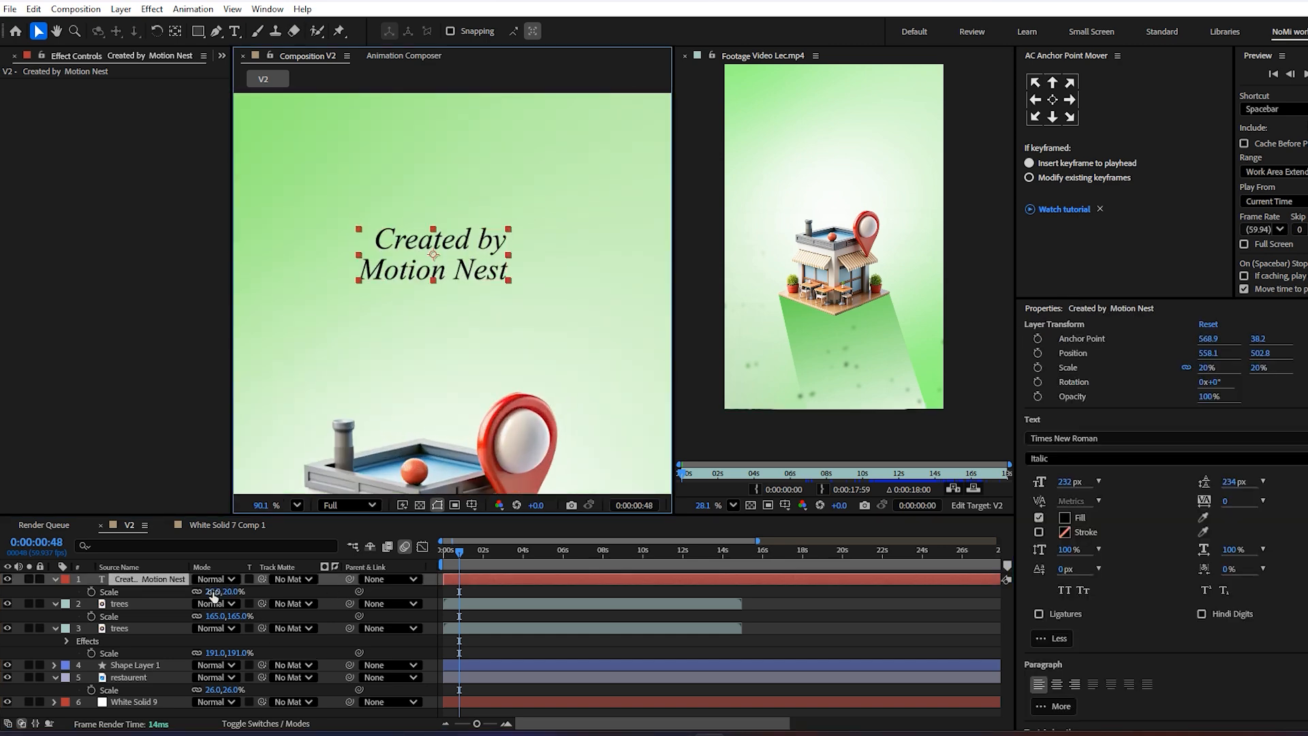
{"action": "left_click_drag", "start_coordinate": [212, 592], "coordinate": [219, 592]}
{"action": "scroll", "coordinate": [377, 342], "scroll_direction": "down", "scroll_amount": 3}
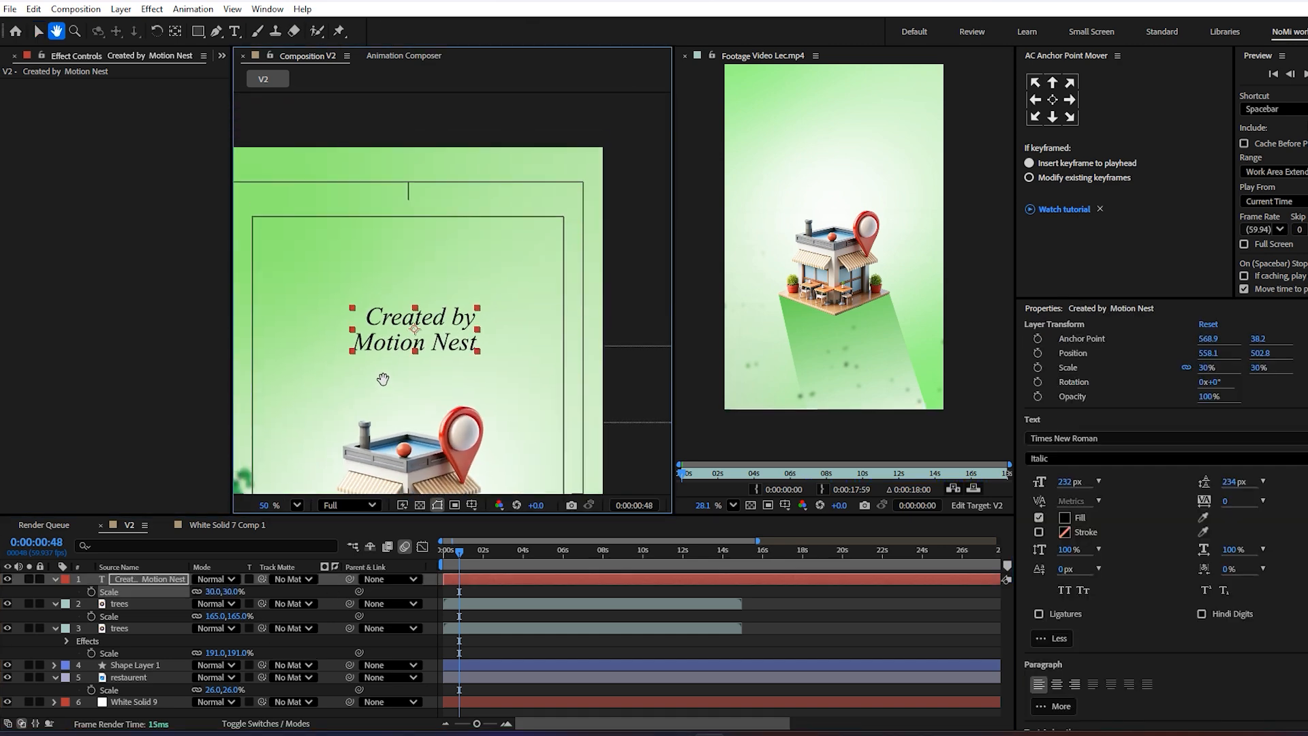
- Change the font of the title's "Created by" line to Poppins SemiBold
{"action": "double_click", "coordinate": [376, 318]}
{"action": "left_click", "coordinate": [376, 319]}
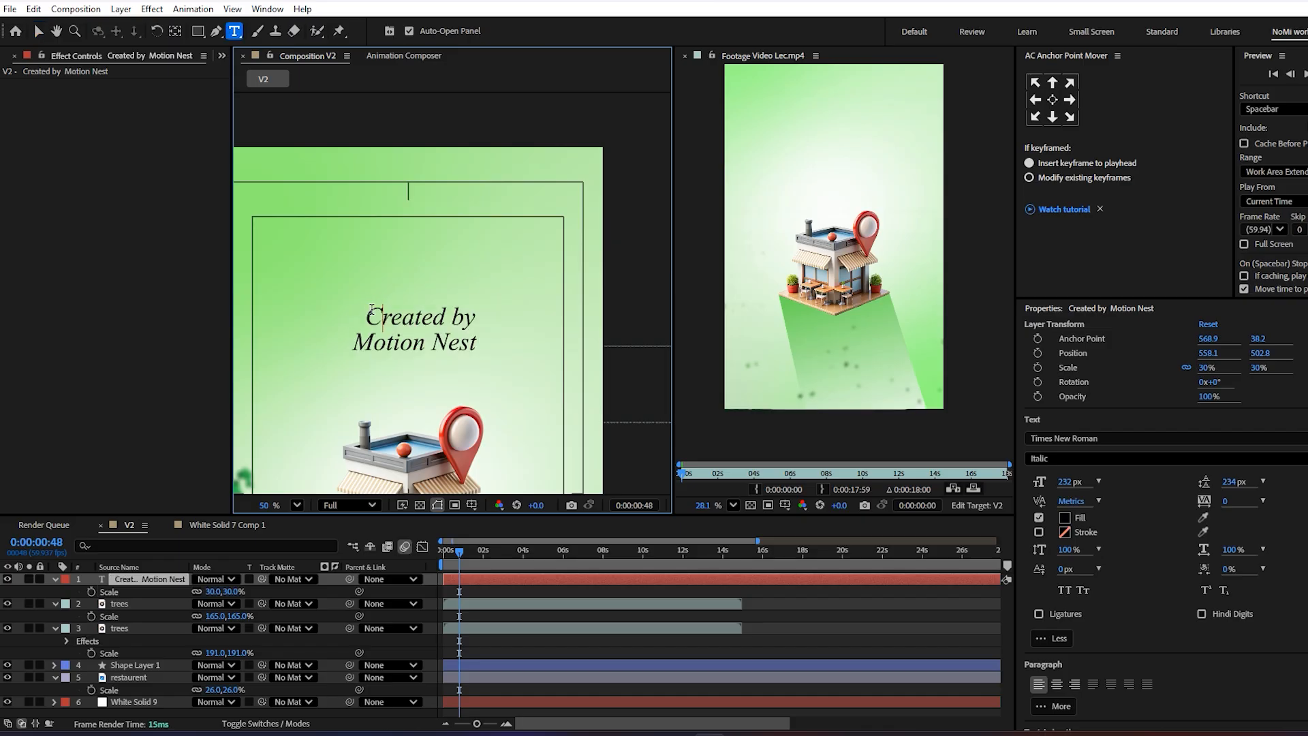
{"action": "left_click_drag", "start_coordinate": [366, 318], "coordinate": [478, 318]}
{"action": "left_click", "coordinate": [1057, 438]}
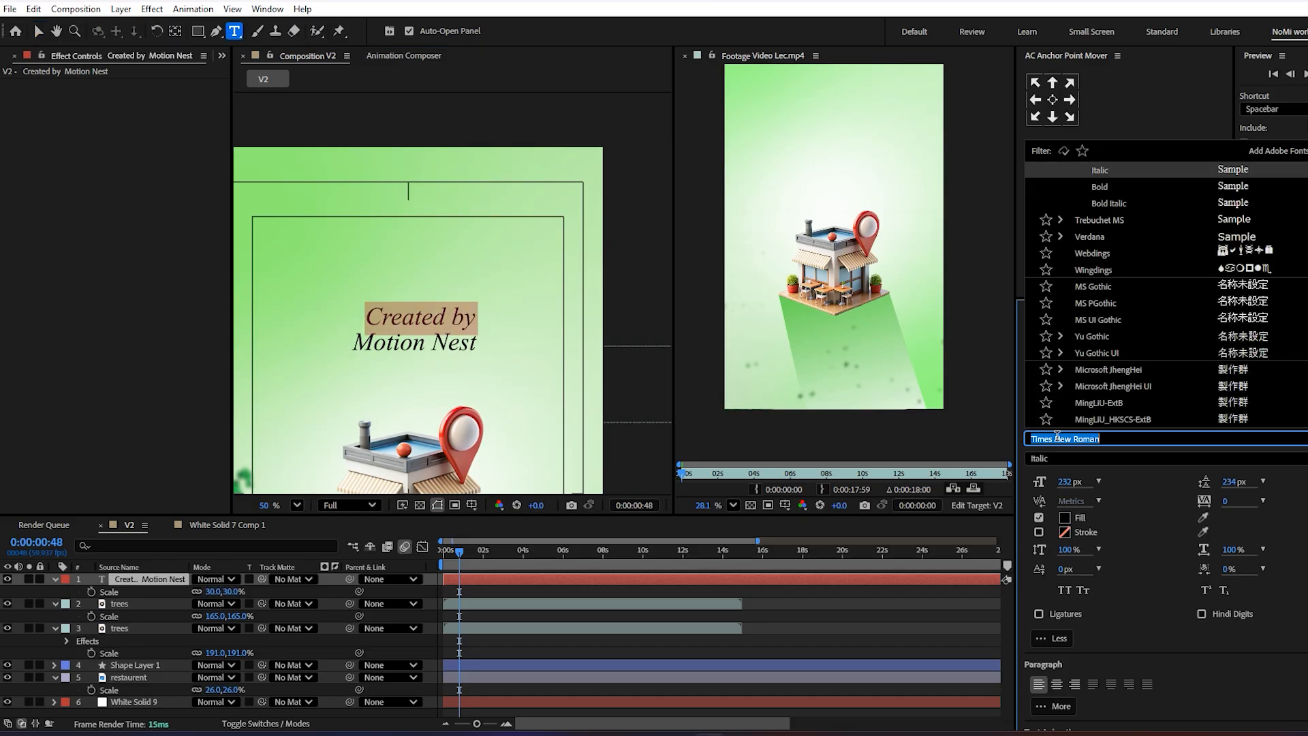
{"action": "type", "text": "popp"}
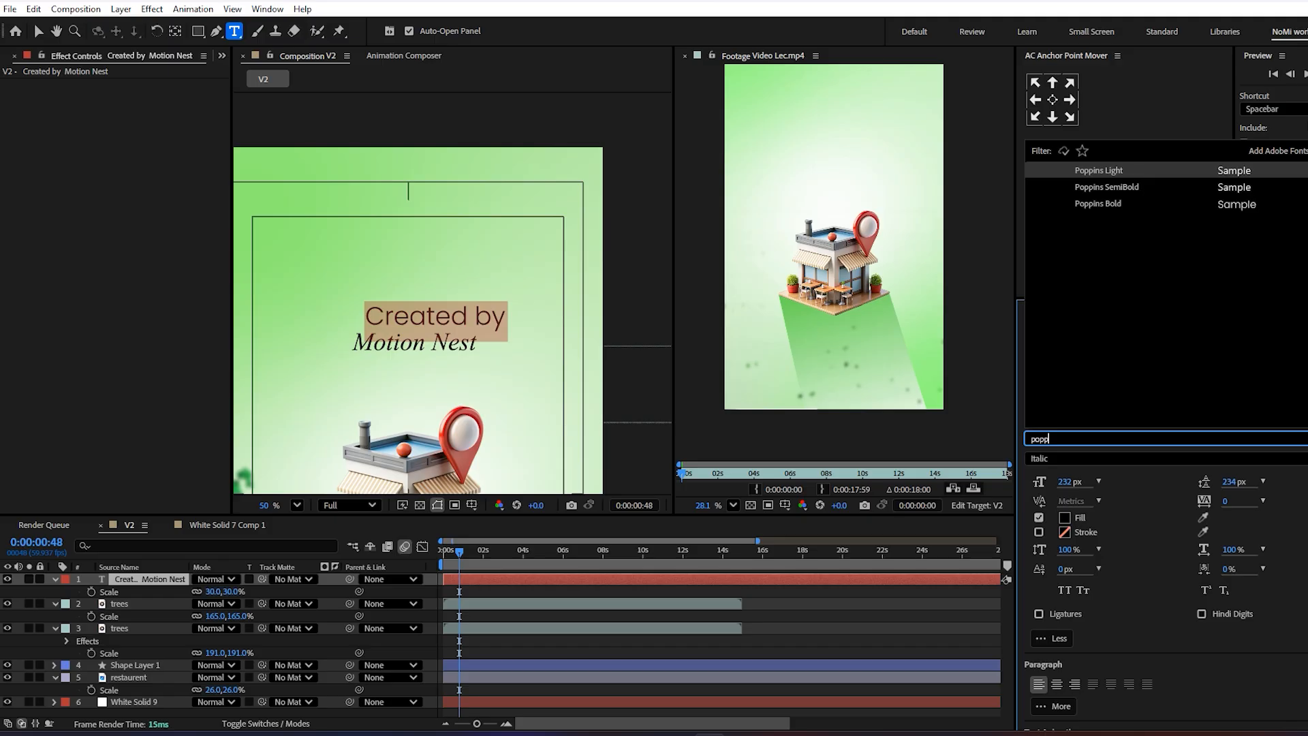
{"action": "left_click", "coordinate": [1107, 189]}
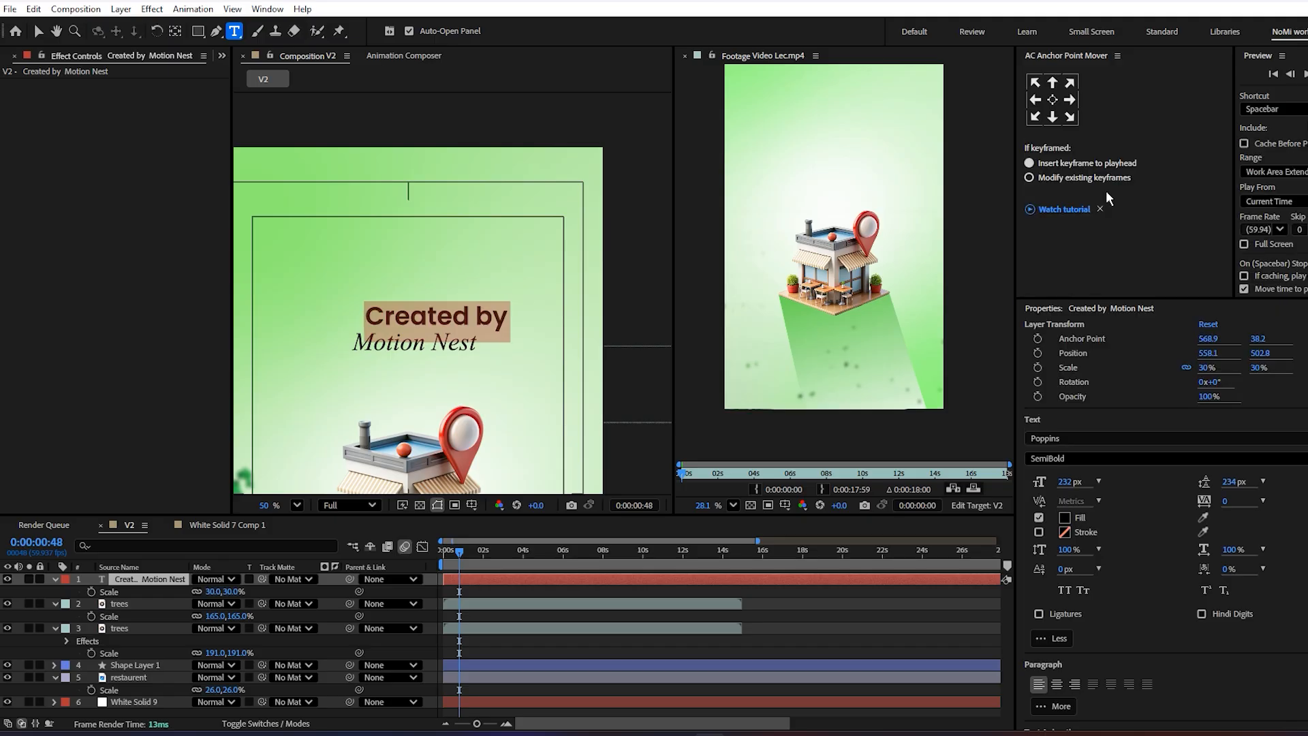
- Adjust the leading spaces so "Motion Nest" is indented and roughly centred beneath "Created by"
{"action": "left_click", "coordinate": [838, 635]}
{"action": "left_click", "coordinate": [366, 317]}
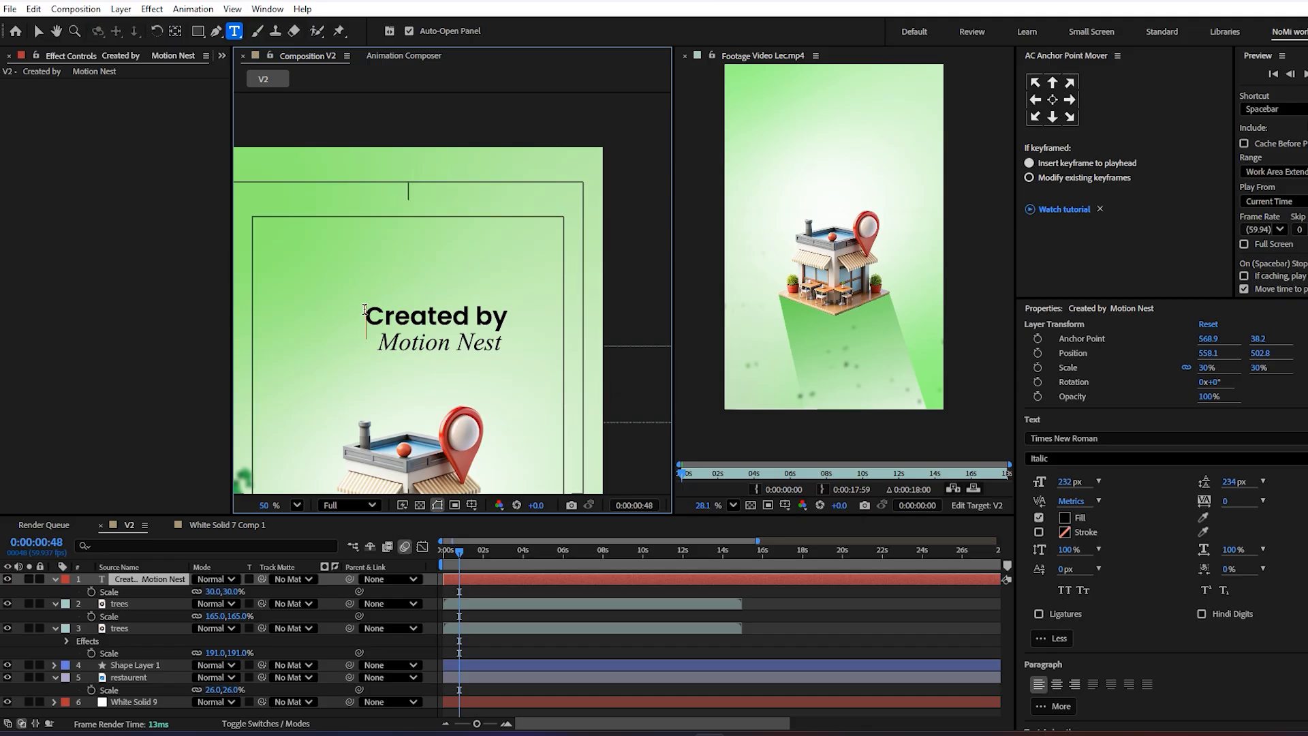
{"action": "left_click", "coordinate": [508, 592]}
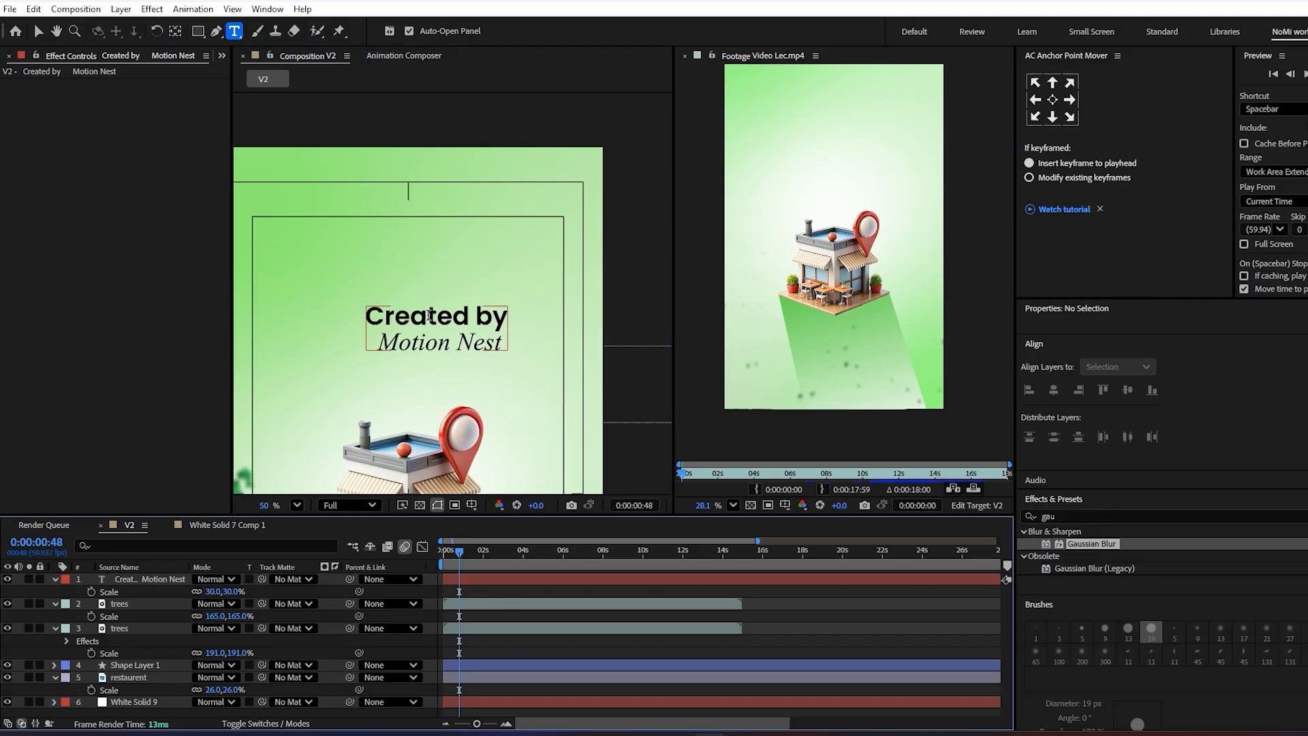
- Move the title over the restaurant and recentre its anchor point, at about 527, 491
{"action": "key", "text": "v"}
{"action": "left_click", "coordinate": [438, 318]}
{"action": "left_click_drag", "start_coordinate": [440, 322], "coordinate": [402, 315]}
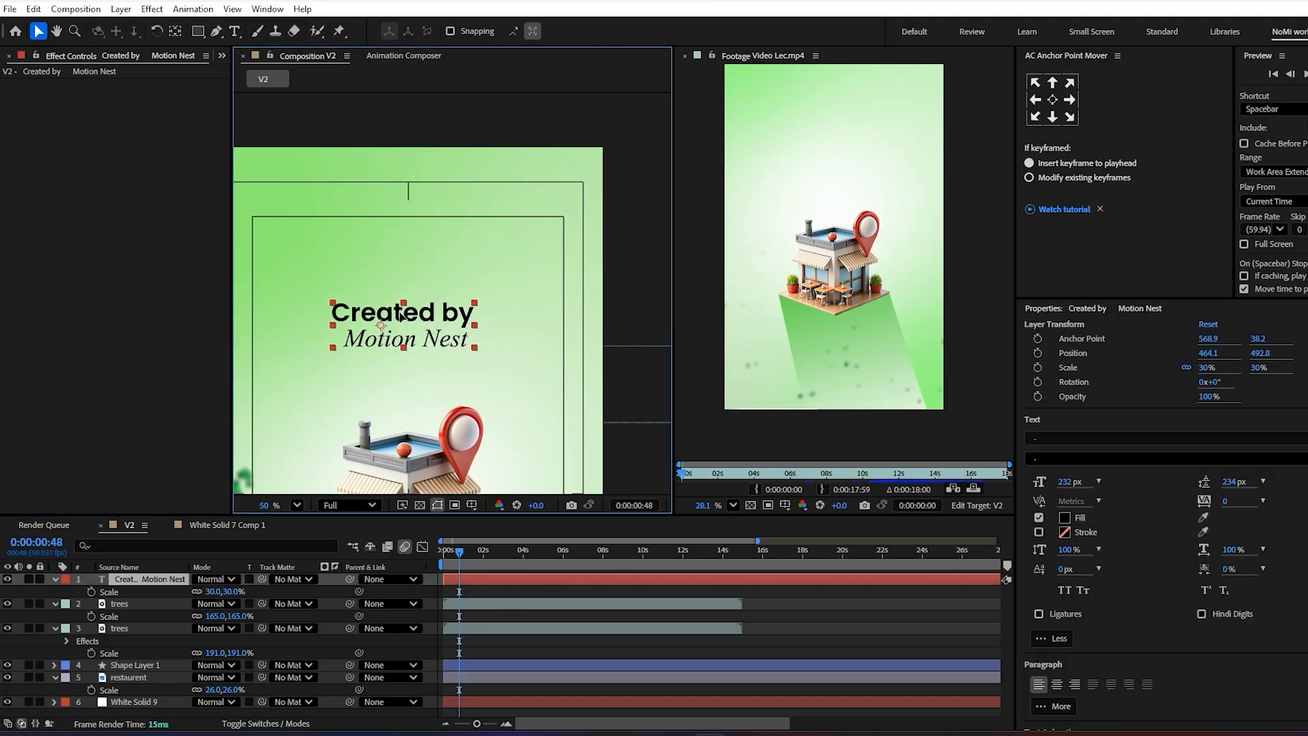
{"action": "left_click", "coordinate": [1052, 99]}
- Delete one leading space before "Motion Nest" to align it more closely under "Created by"
{"action": "scroll", "coordinate": [426, 337], "scroll_direction": "up", "scroll_amount": 2}
{"action": "left_click_drag", "start_coordinate": [271, 342], "coordinate": [434, 344]}
{"action": "double_click", "coordinate": [433, 344]}
{"action": "left_click", "coordinate": [434, 342]}
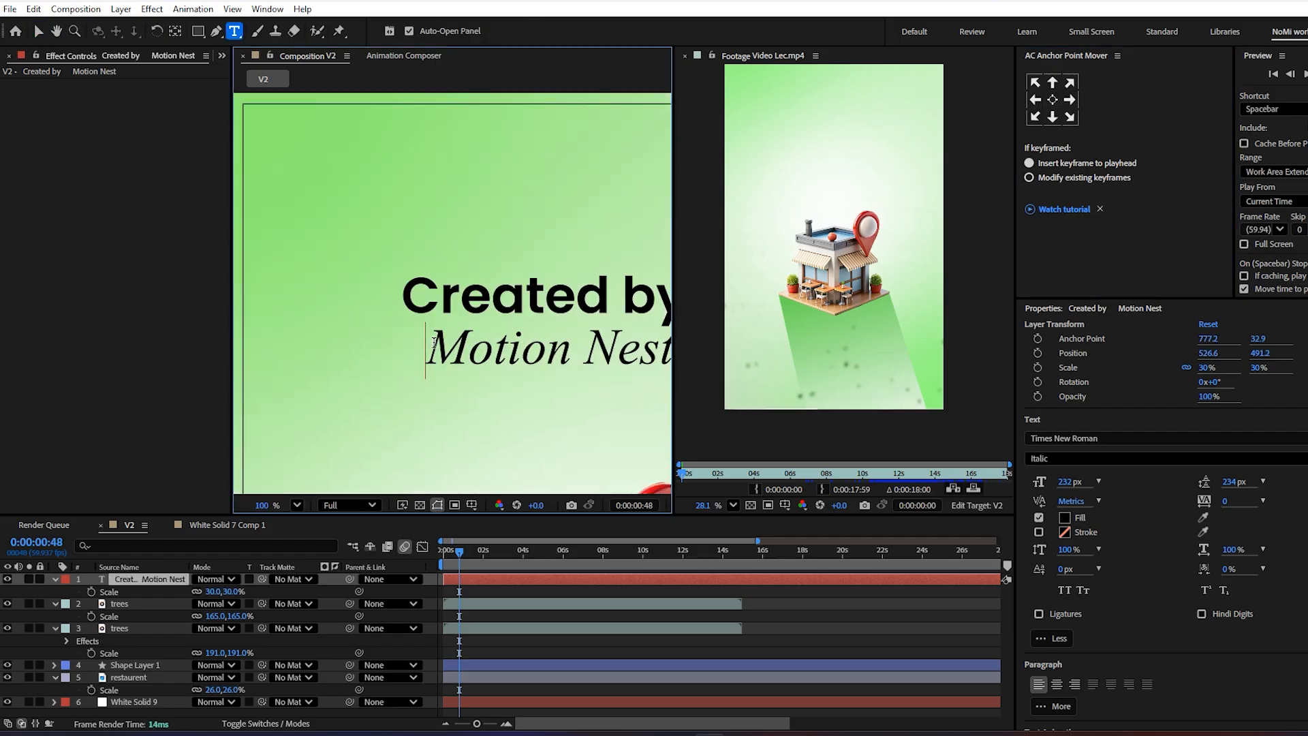
{"action": "key", "text": "BackSpace"}
{"action": "scroll", "coordinate": [450, 400], "scroll_direction": "down", "scroll_amount": 4}
{"action": "left_click_drag", "start_coordinate": [487, 425], "coordinate": [473, 420]}
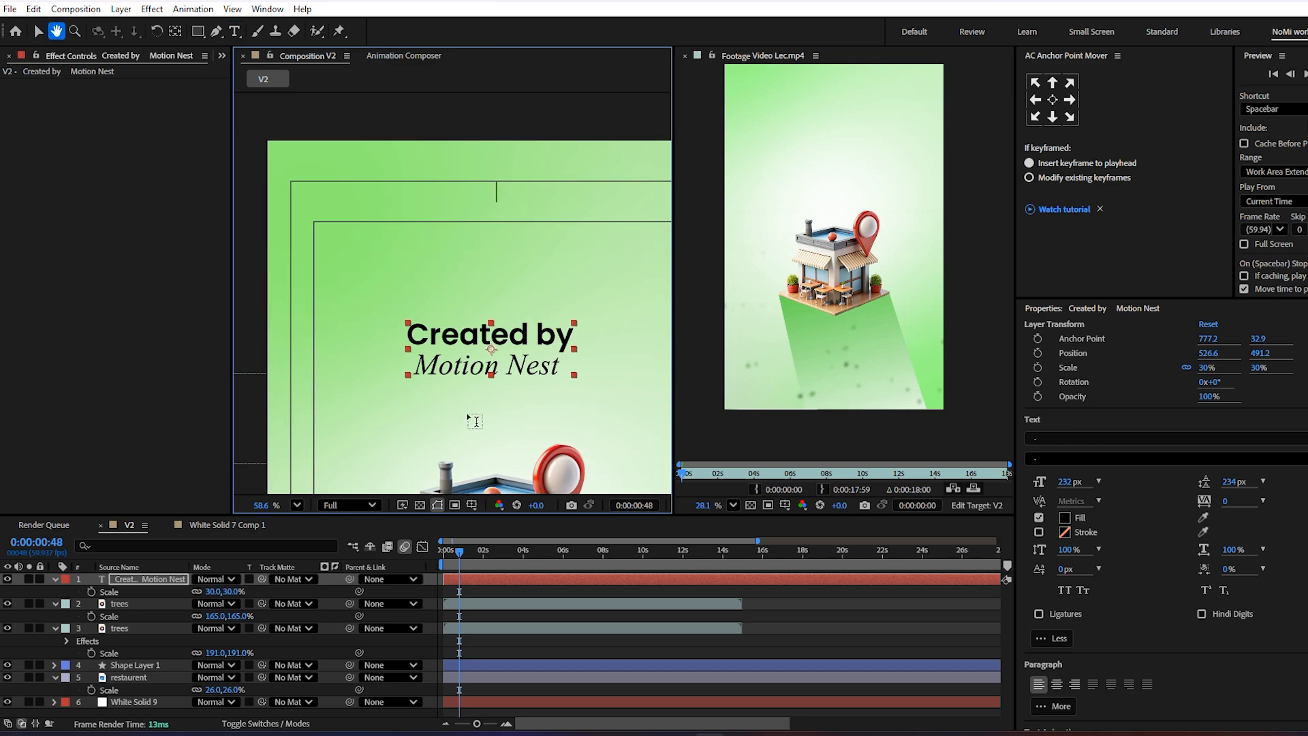
{"action": "scroll", "coordinate": [452, 383], "scroll_direction": "down", "scroll_amount": 2}
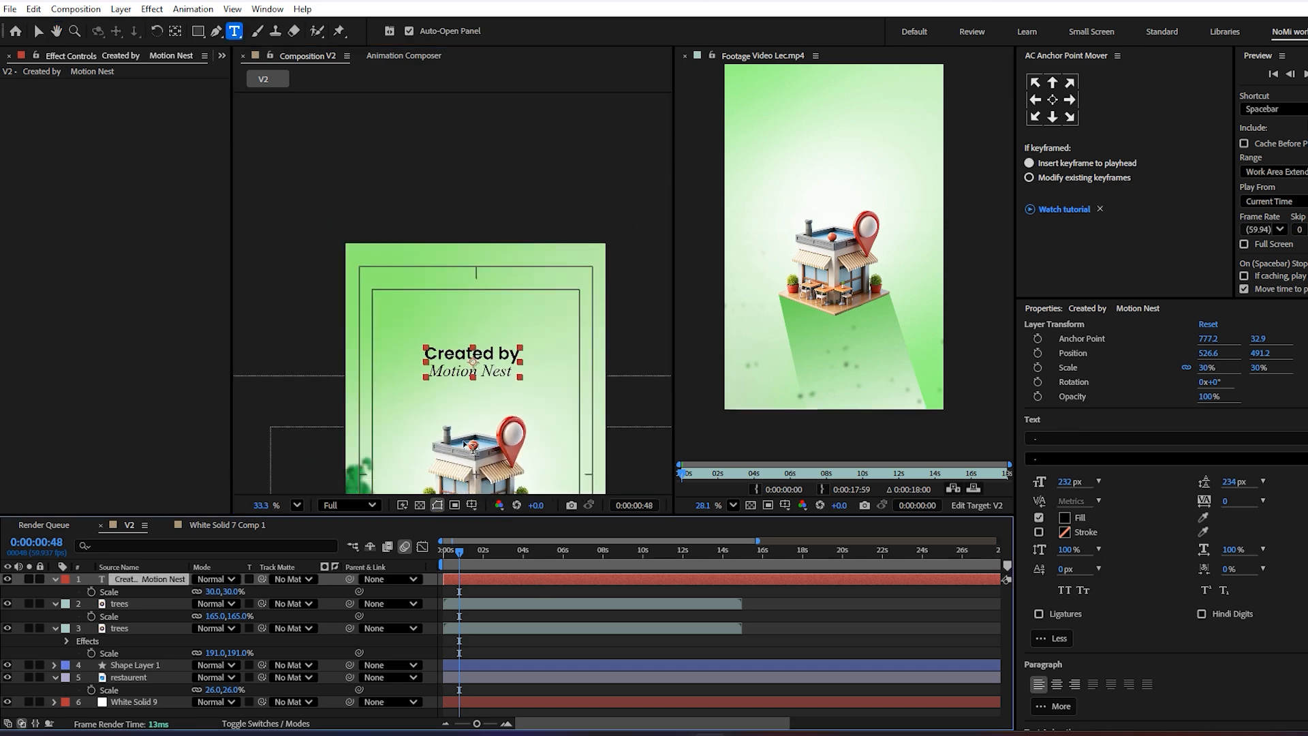
- Change the fill colour of the whole title text to green
{"action": "left_click", "coordinate": [496, 593]}
{"action": "left_click", "coordinate": [488, 584]}
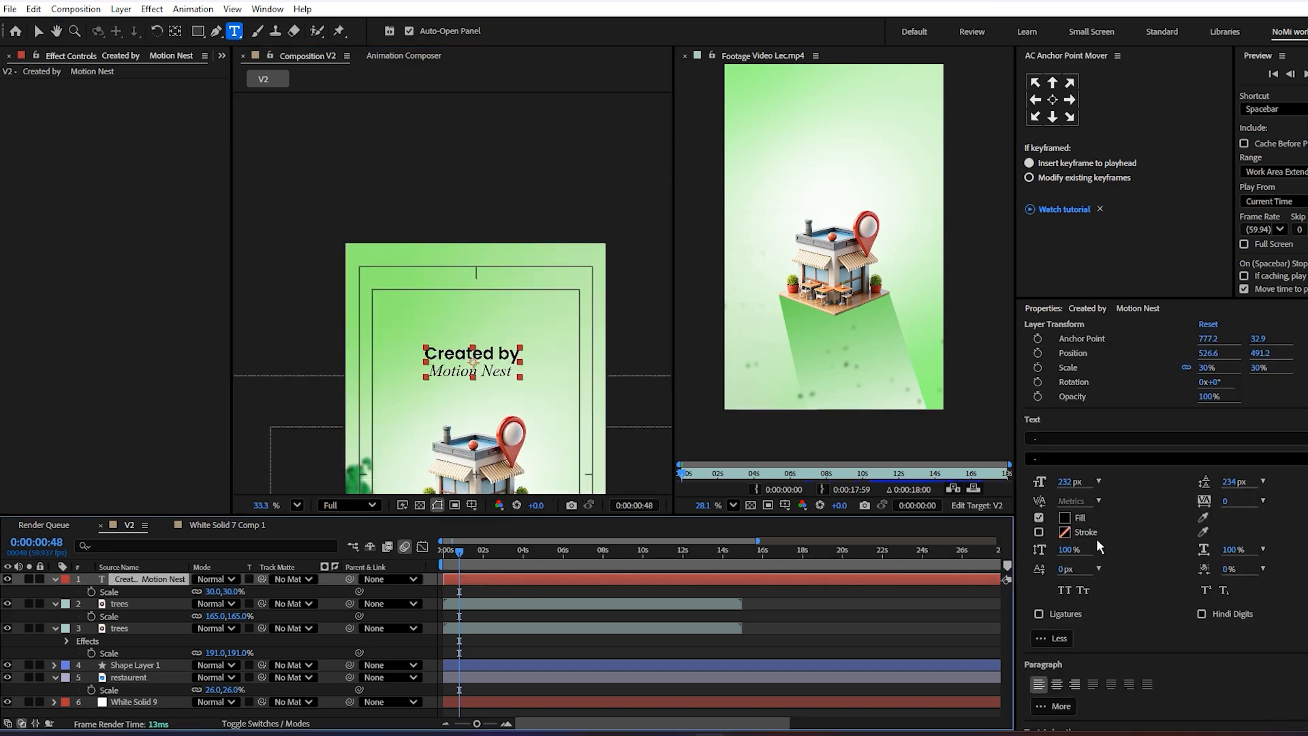
{"action": "left_click", "coordinate": [1064, 517]}
{"action": "left_click", "coordinate": [728, 396]}
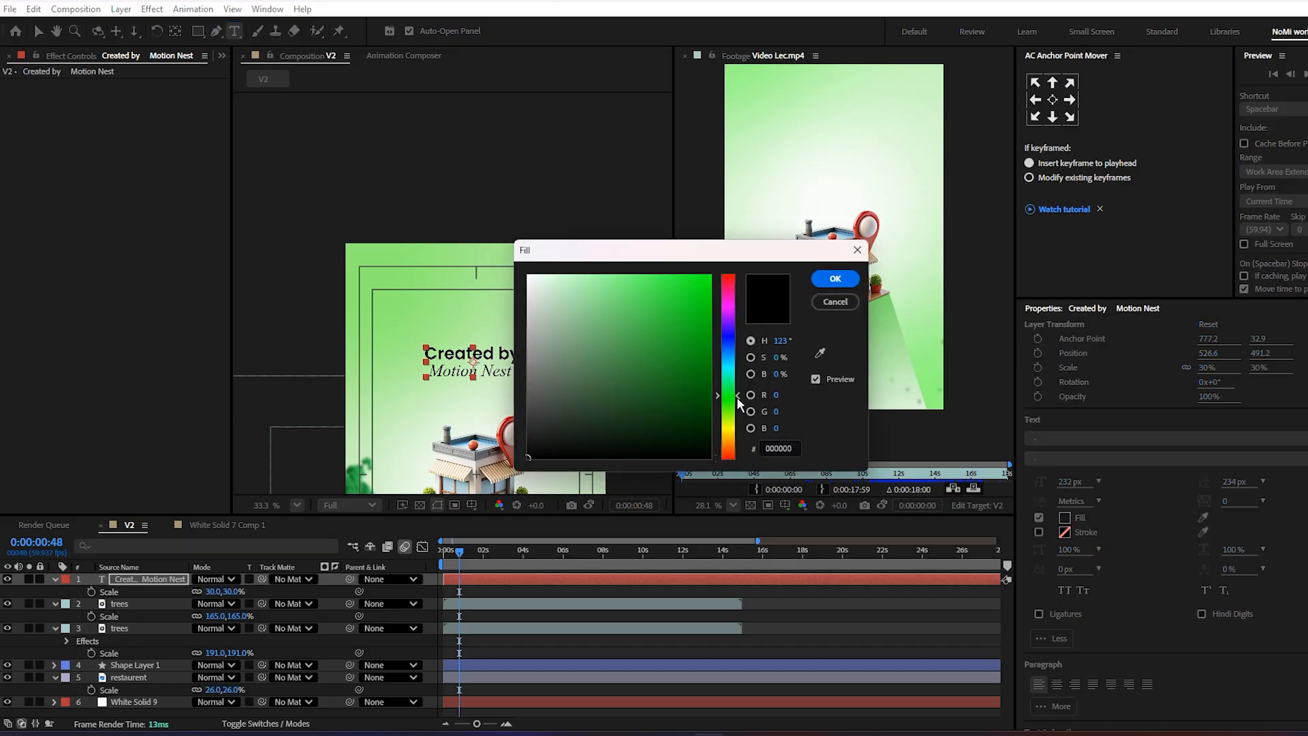
{"action": "left_click_drag", "start_coordinate": [712, 375], "coordinate": [721, 322]}
{"action": "left_click", "coordinate": [826, 281]}
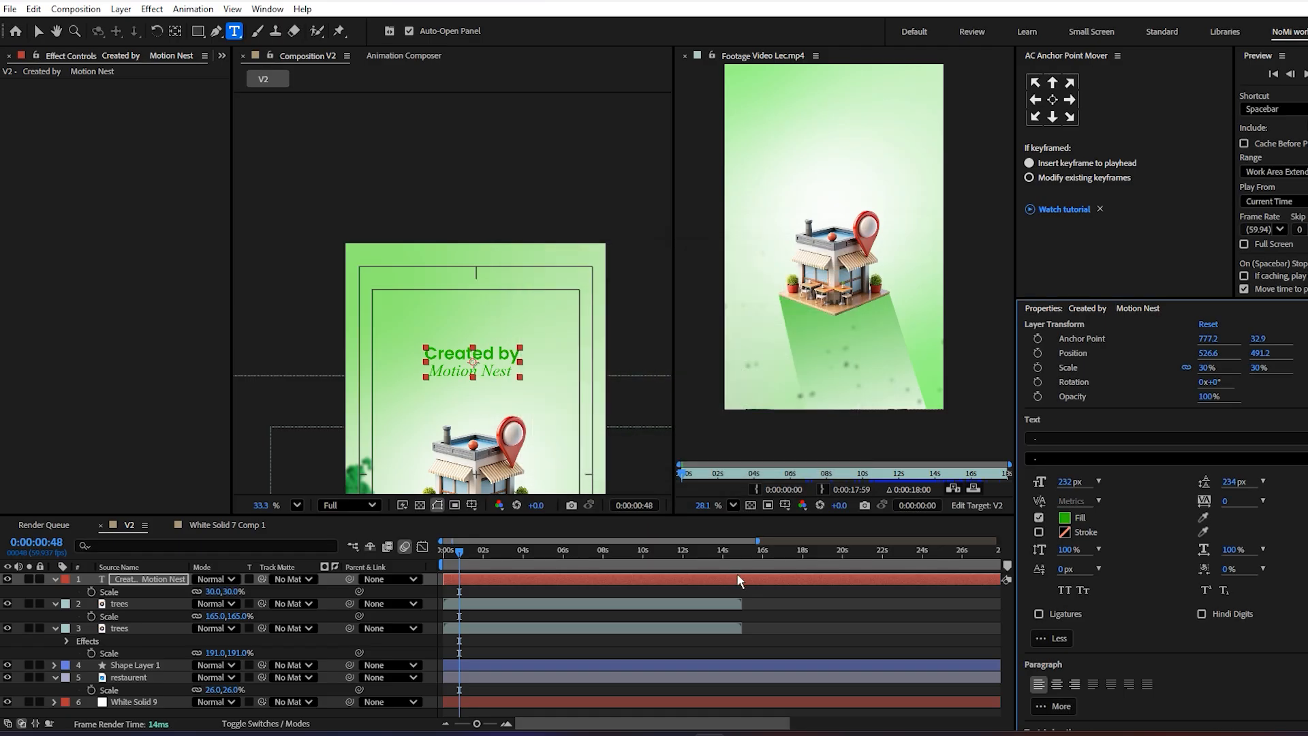
- Nudge the green title to about 531, 490 so it lines up above the restaurant
{"action": "left_click", "coordinate": [771, 606]}
{"action": "scroll", "coordinate": [481, 389], "scroll_direction": "down", "scroll_amount": 1}
{"action": "left_click_drag", "start_coordinate": [471, 391], "coordinate": [485, 356]}
{"action": "scroll", "coordinate": [485, 355], "scroll_direction": "up", "scroll_amount": 3}
{"action": "key", "text": "v"}
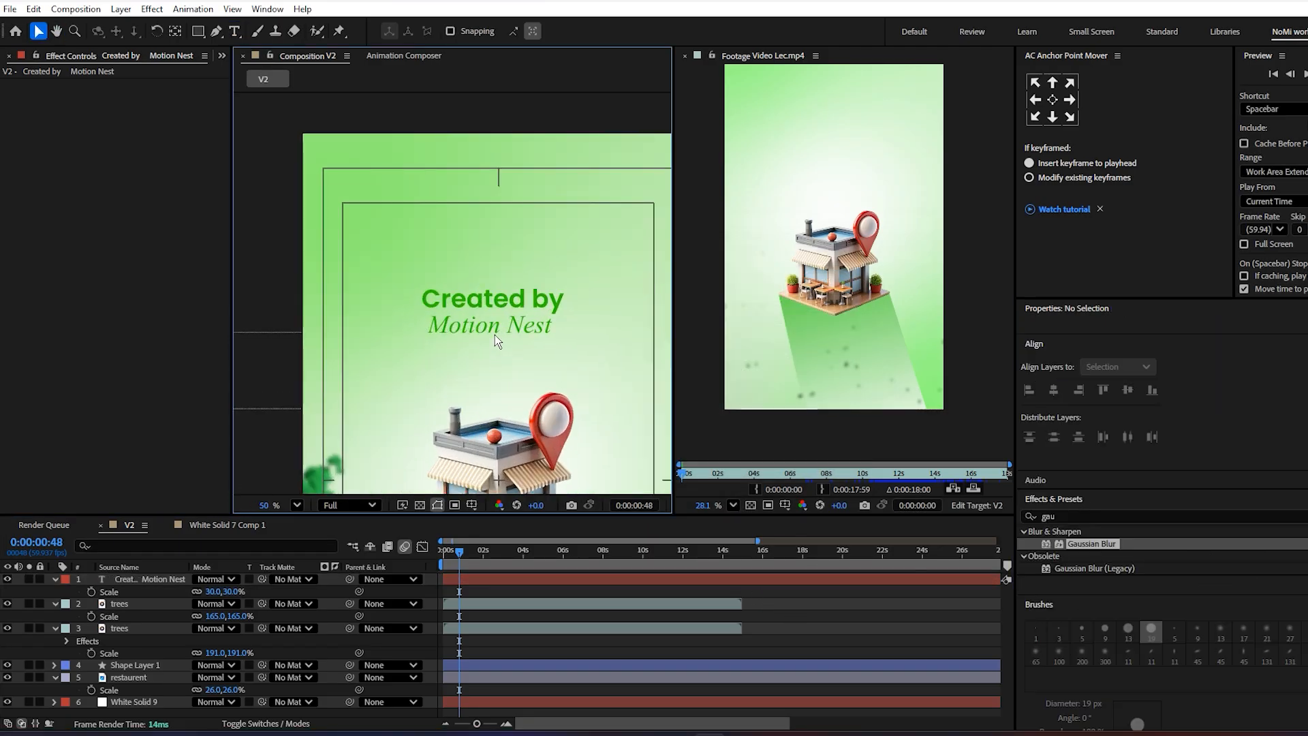
{"action": "left_click", "coordinate": [508, 308]}
{"action": "scroll", "coordinate": [510, 305], "scroll_direction": "up", "scroll_amount": 2}
{"action": "left_click", "coordinate": [509, 305]}
{"action": "left_click_drag", "start_coordinate": [509, 306], "coordinate": [510, 309]}
{"action": "scroll", "coordinate": [516, 373], "scroll_direction": "down", "scroll_amount": 3}
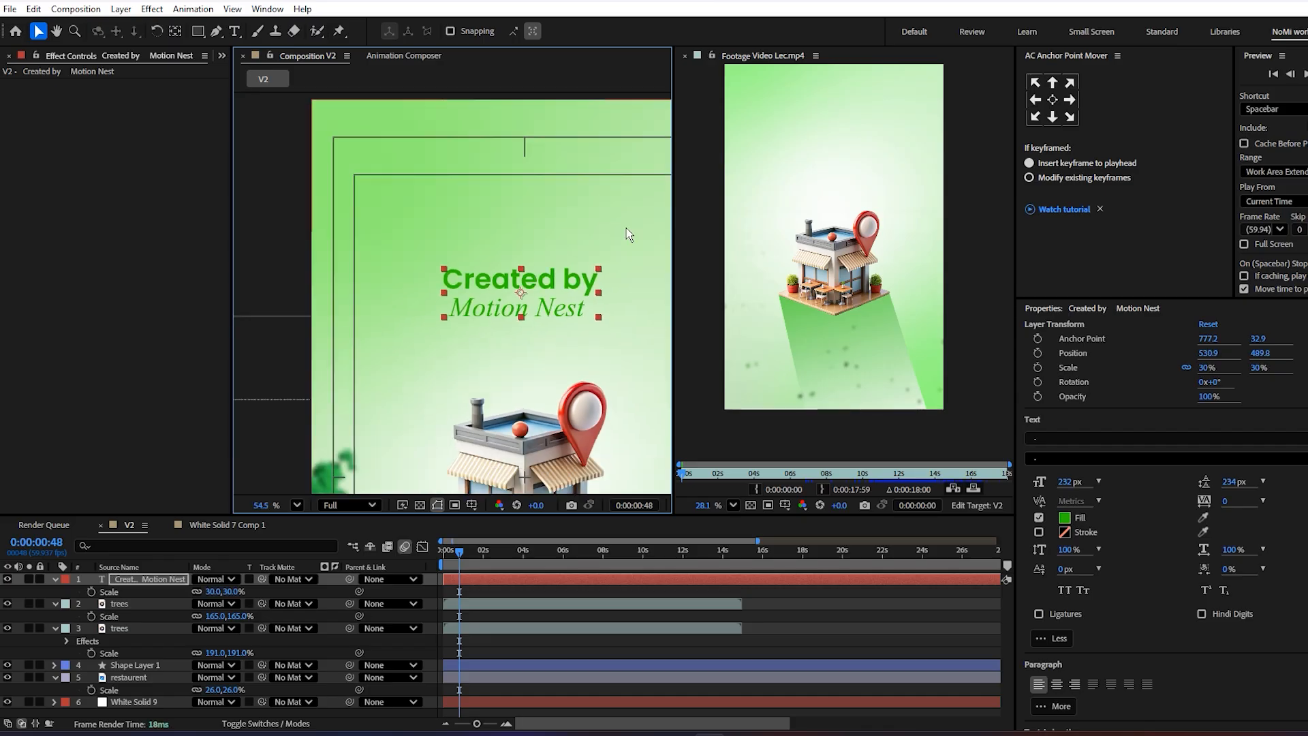
{"action": "scroll", "coordinate": [515, 373], "scroll_direction": "down", "scroll_amount": 2}
- Collapse the layers' open properties and add a null object to the composition
{"action": "left_click", "coordinate": [520, 638]}
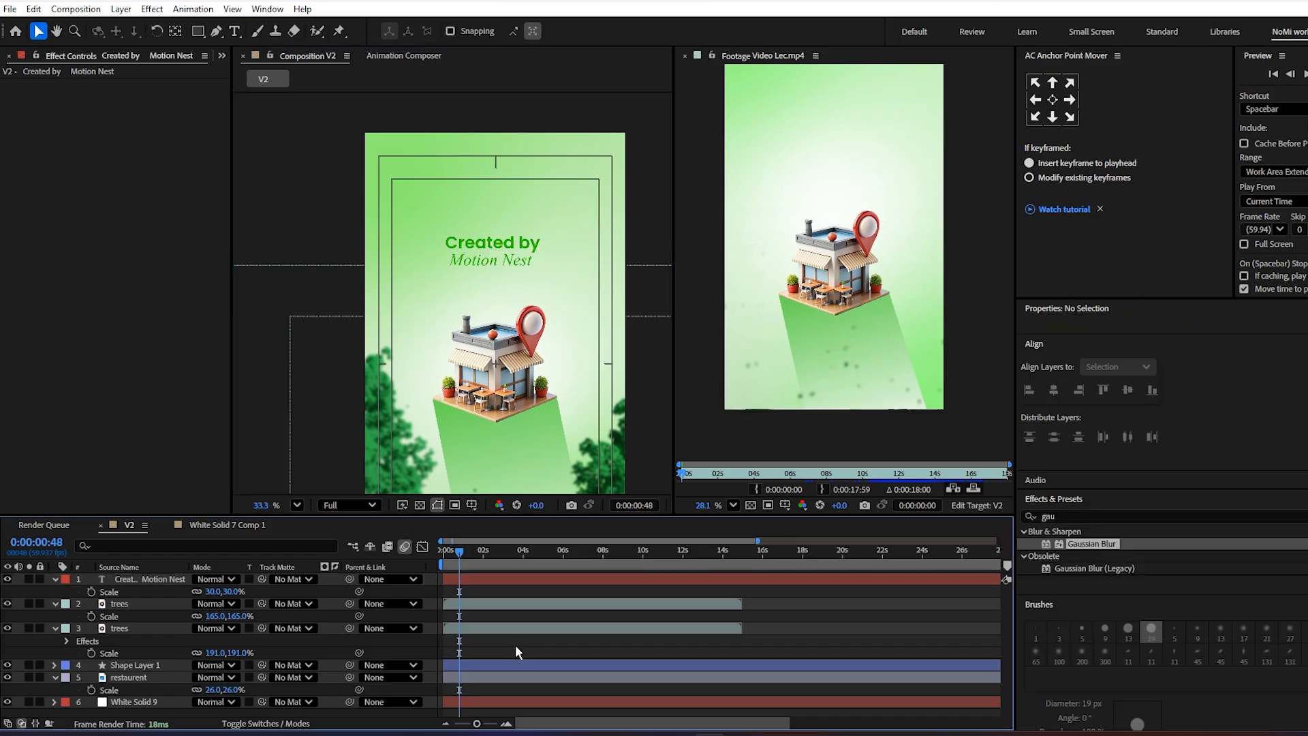
{"action": "key", "text": "p"}
{"action": "key", "text": "p"}
{"action": "right_click", "coordinate": [318, 681]}
{"action": "mouse_move", "coordinate": [392, 508]}
{"action": "left_click", "coordinate": [565, 584]}
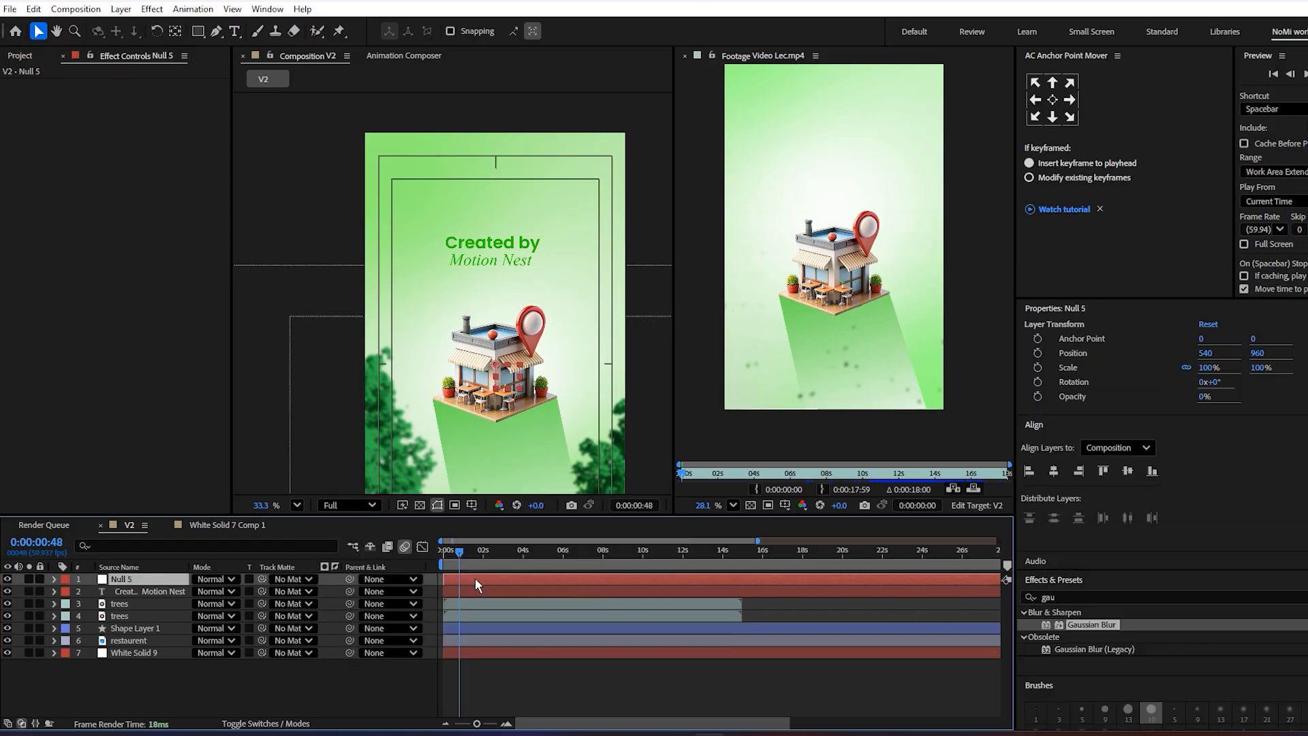
- Send the null layer down the stack to sit between the restaurent and White Solid 9 layers
{"action": "key", "text": "ctrl+bracketleft"}
{"action": "key", "text": "ctrl+bracketleft"}
{"action": "key", "text": "ctrl+bracketleft"}
{"action": "key", "text": "ctrl+bracketleft"}
{"action": "key", "text": "ctrl+bracketleft"}
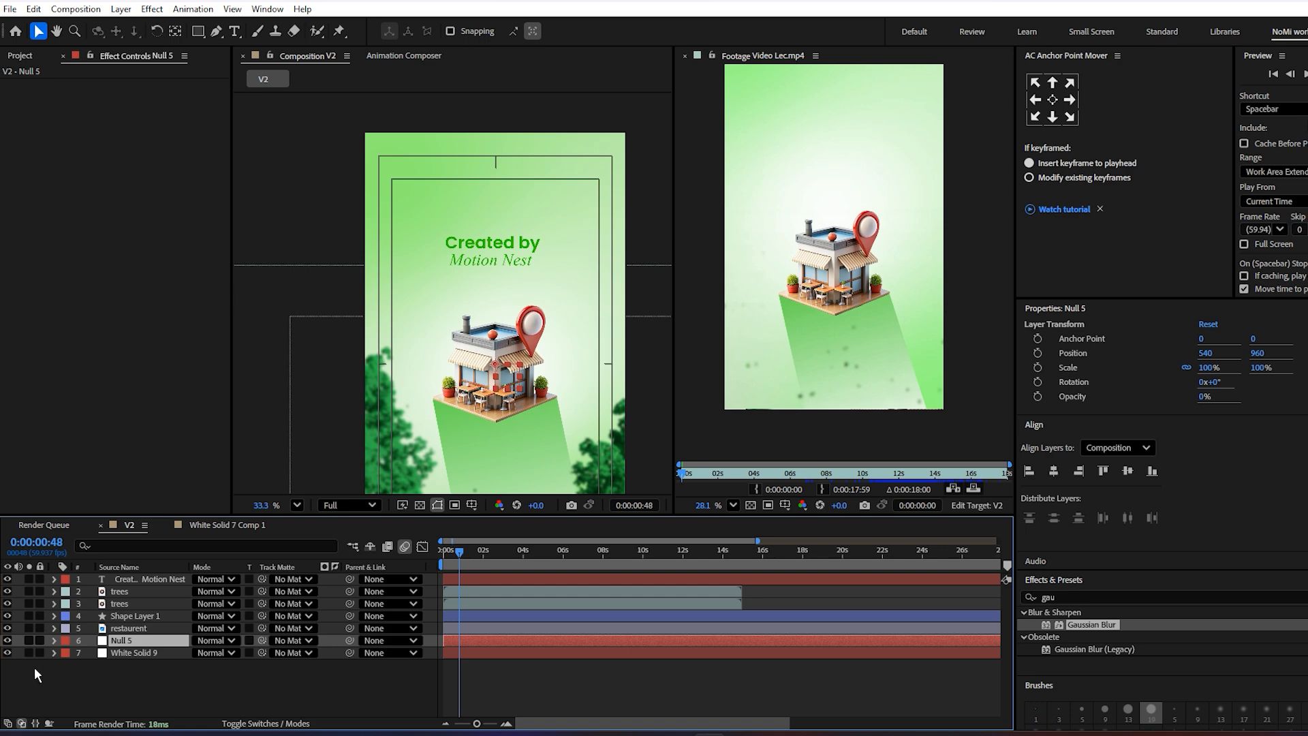
- Change the label colour of the null layer to Cyan
{"action": "left_click", "coordinate": [63, 645]}
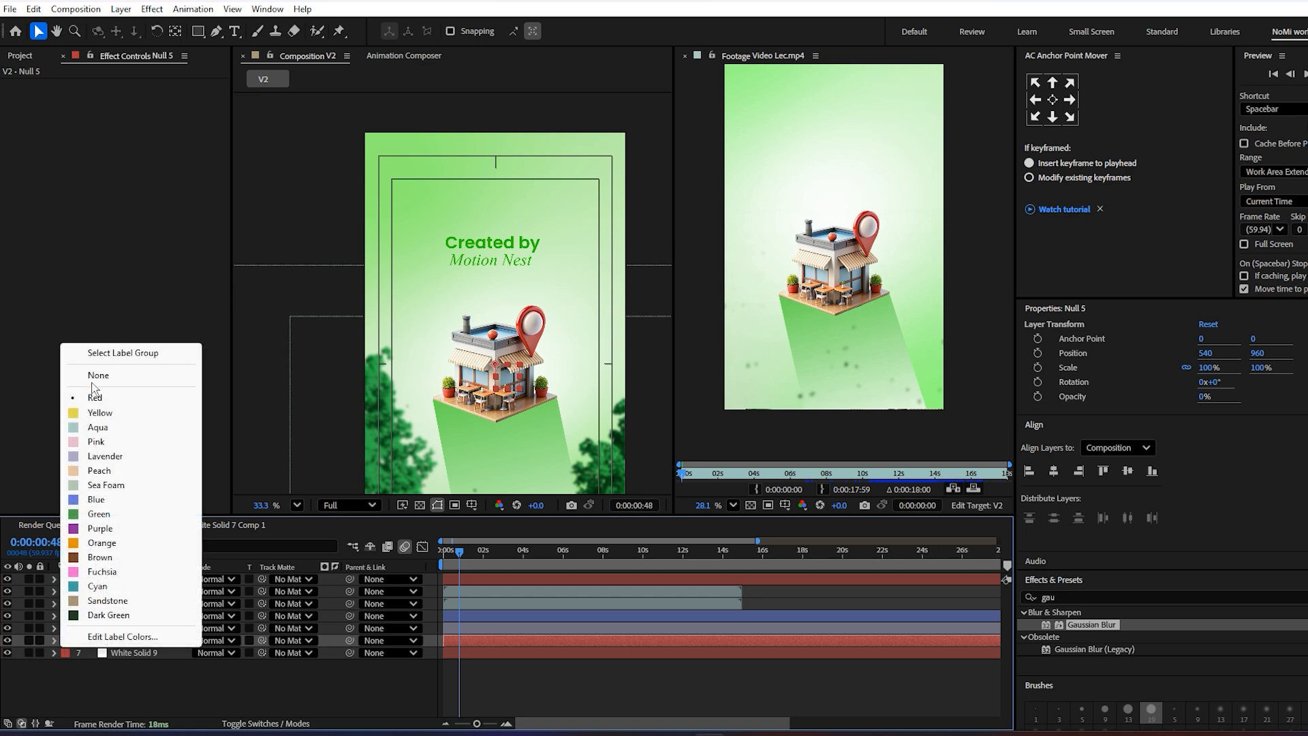
{"action": "left_click", "coordinate": [106, 587]}
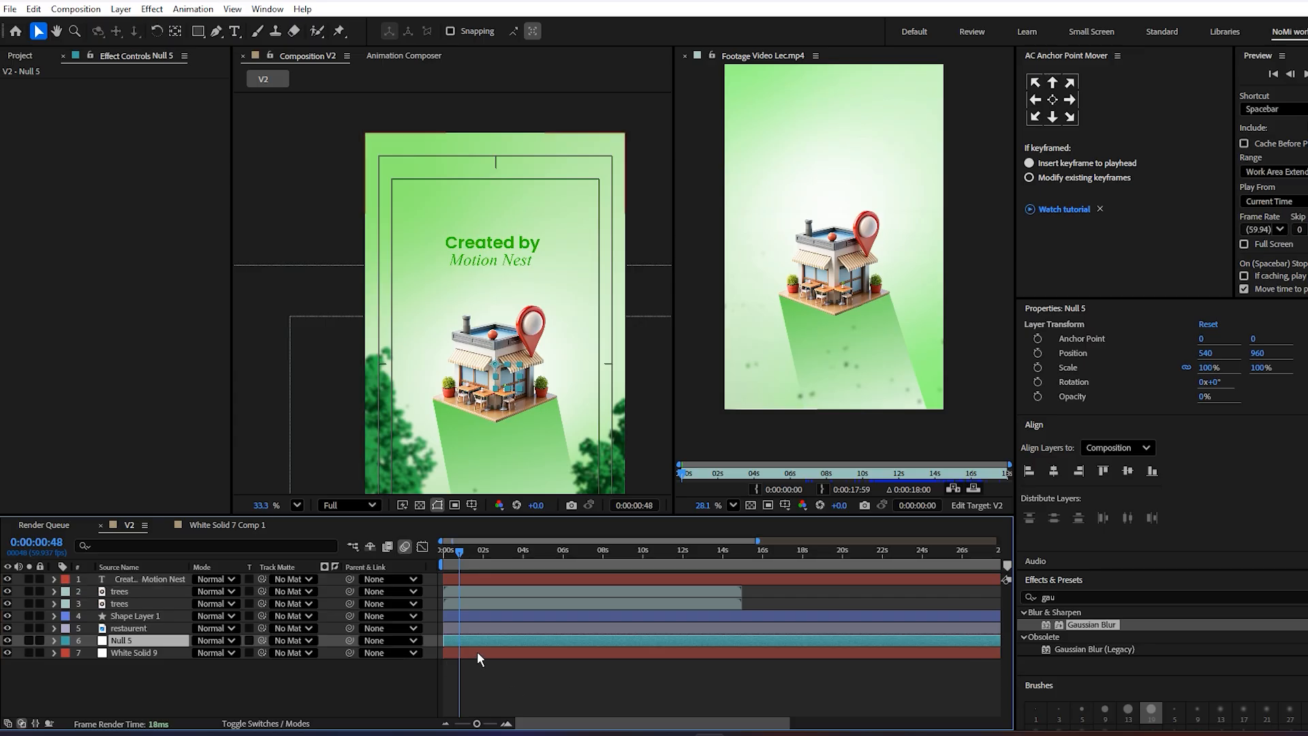
{"action": "left_click", "coordinate": [472, 626]}
{"action": "left_click", "coordinate": [470, 582], "text": "shift"}
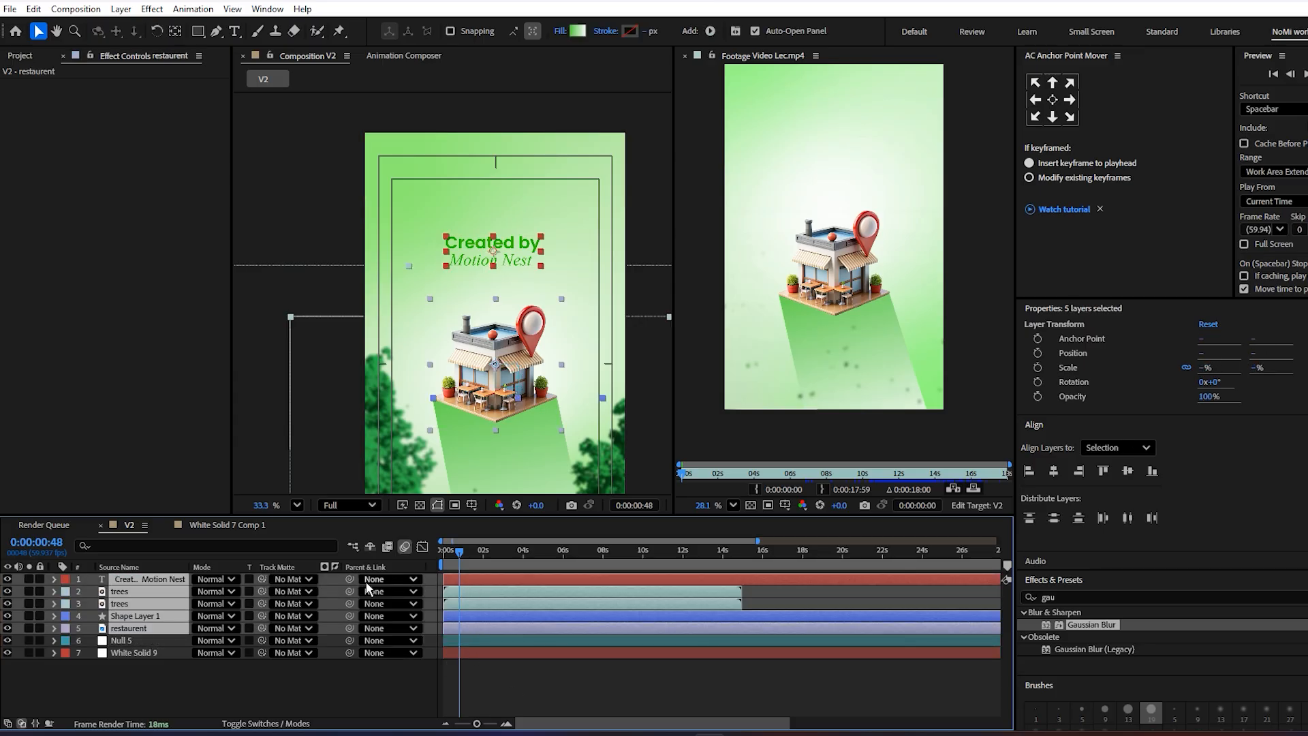
{"action": "left_click", "coordinate": [569, 677]}
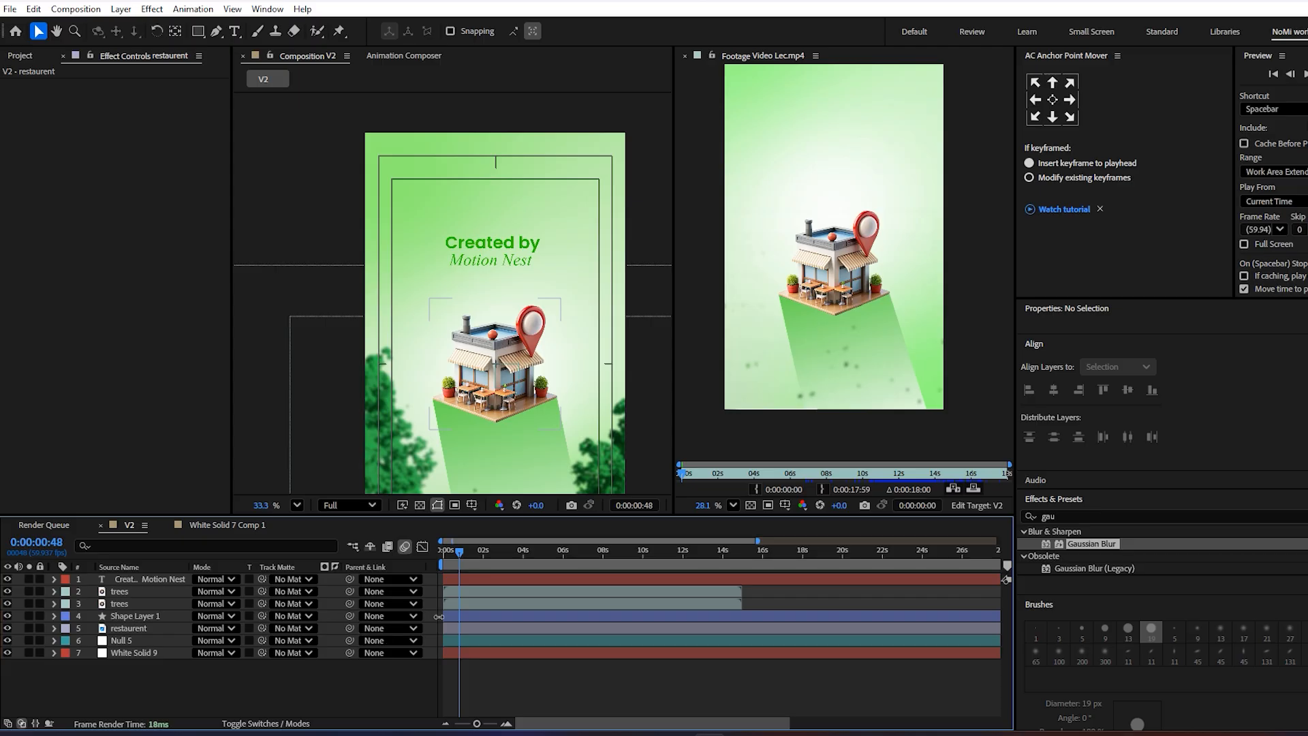
- Move Shape Layer 1 one place down the stack so it sits directly below the restaurent layer
{"action": "left_click", "coordinate": [552, 592]}
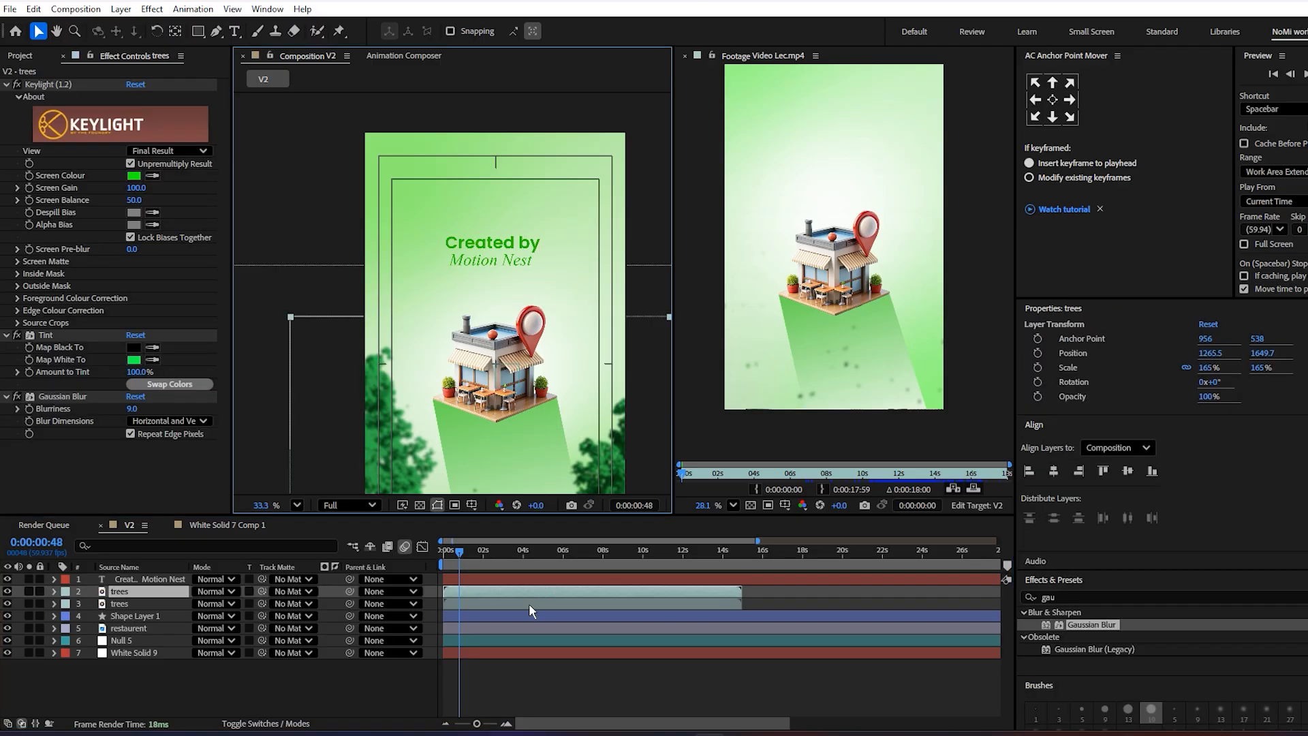
{"action": "left_click", "coordinate": [516, 627]}
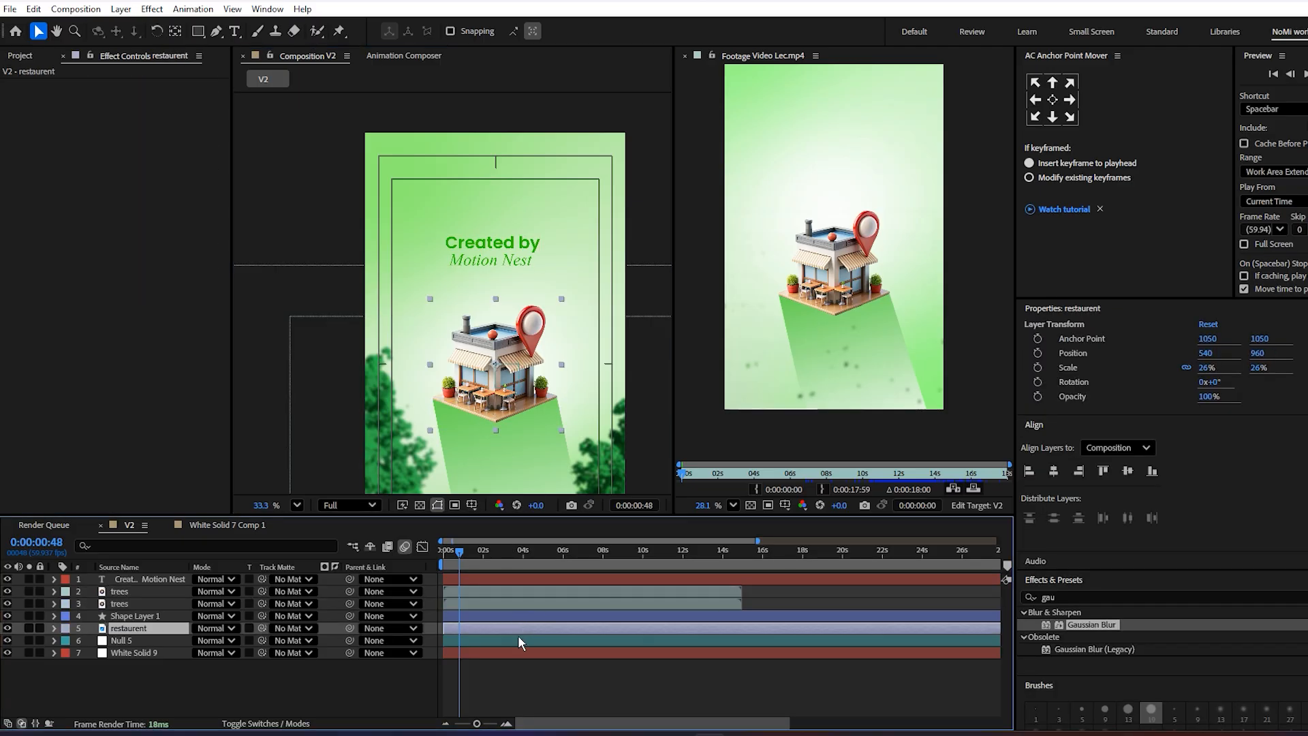
{"action": "left_click", "coordinate": [518, 635]}
{"action": "left_click", "coordinate": [509, 624]}
{"action": "left_click", "coordinate": [505, 617]}
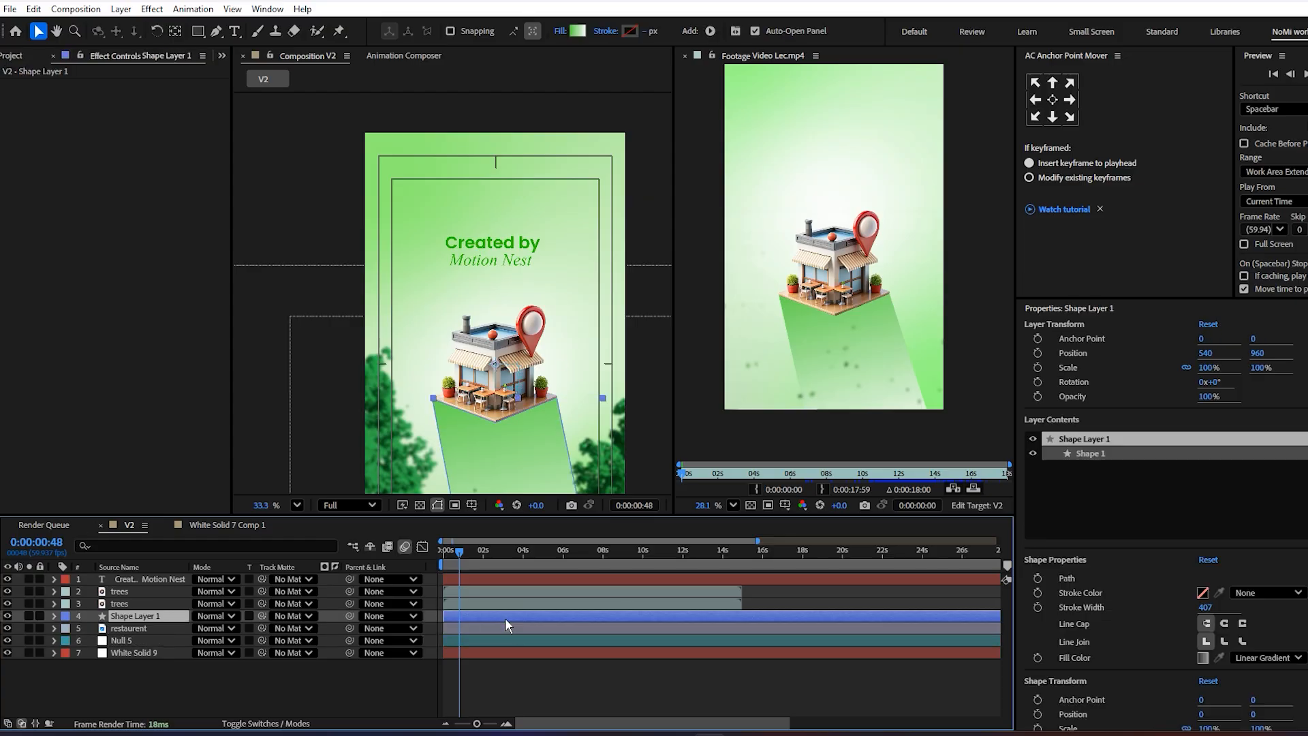
{"action": "key", "text": "ctrl+bracketleft"}
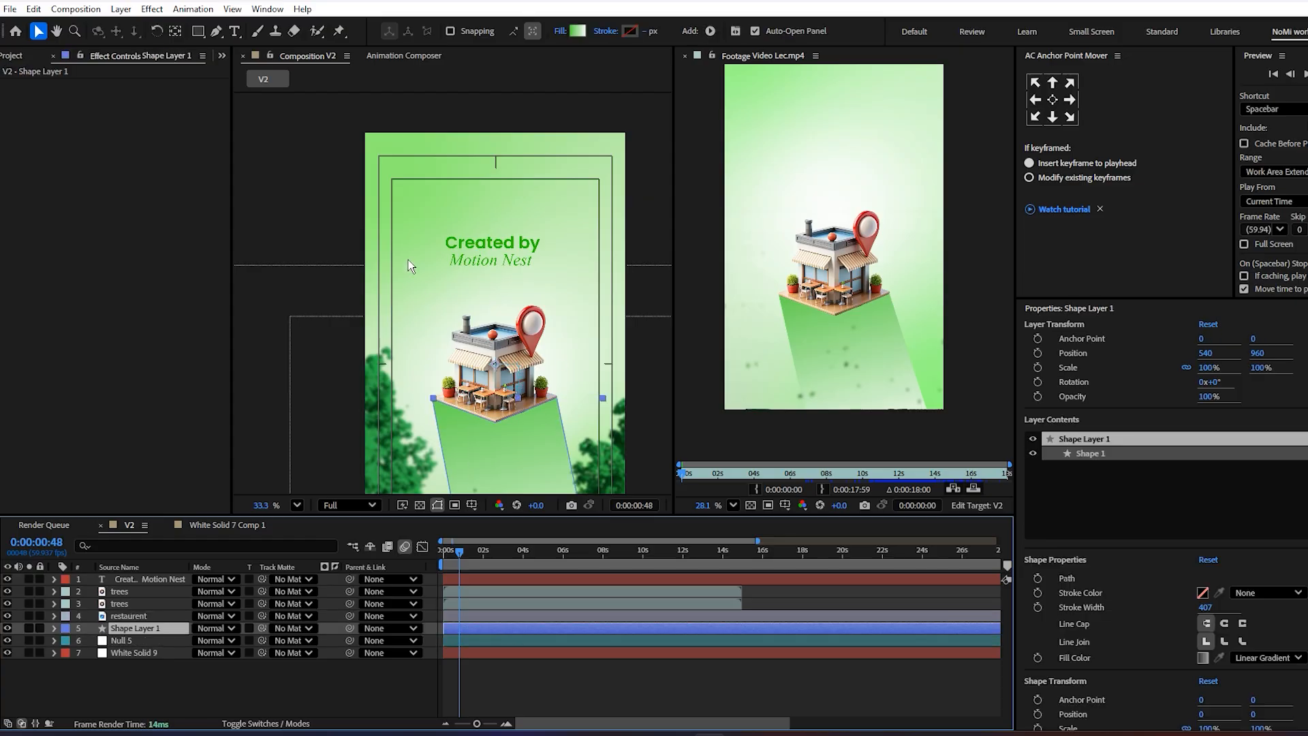
- Parent the restaurent layer to Shape Layer 1, and parent Shape Layer 1, both trees layers and the title to Null 5
{"action": "left_click_drag", "start_coordinate": [350, 616], "coordinate": [139, 628]}
{"action": "left_click_drag", "start_coordinate": [349, 628], "coordinate": [148, 641]}
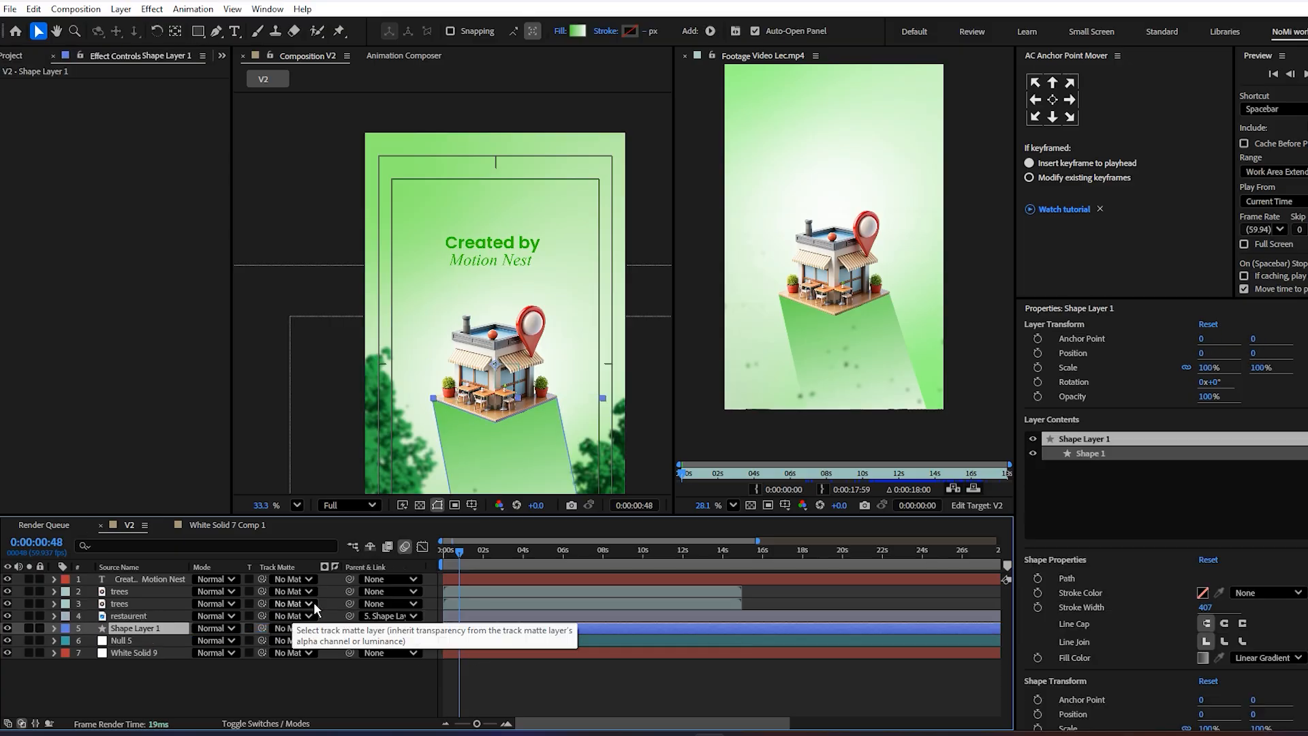
{"action": "left_click", "coordinate": [153, 604]}
{"action": "left_click", "coordinate": [146, 578], "text": "shift"}
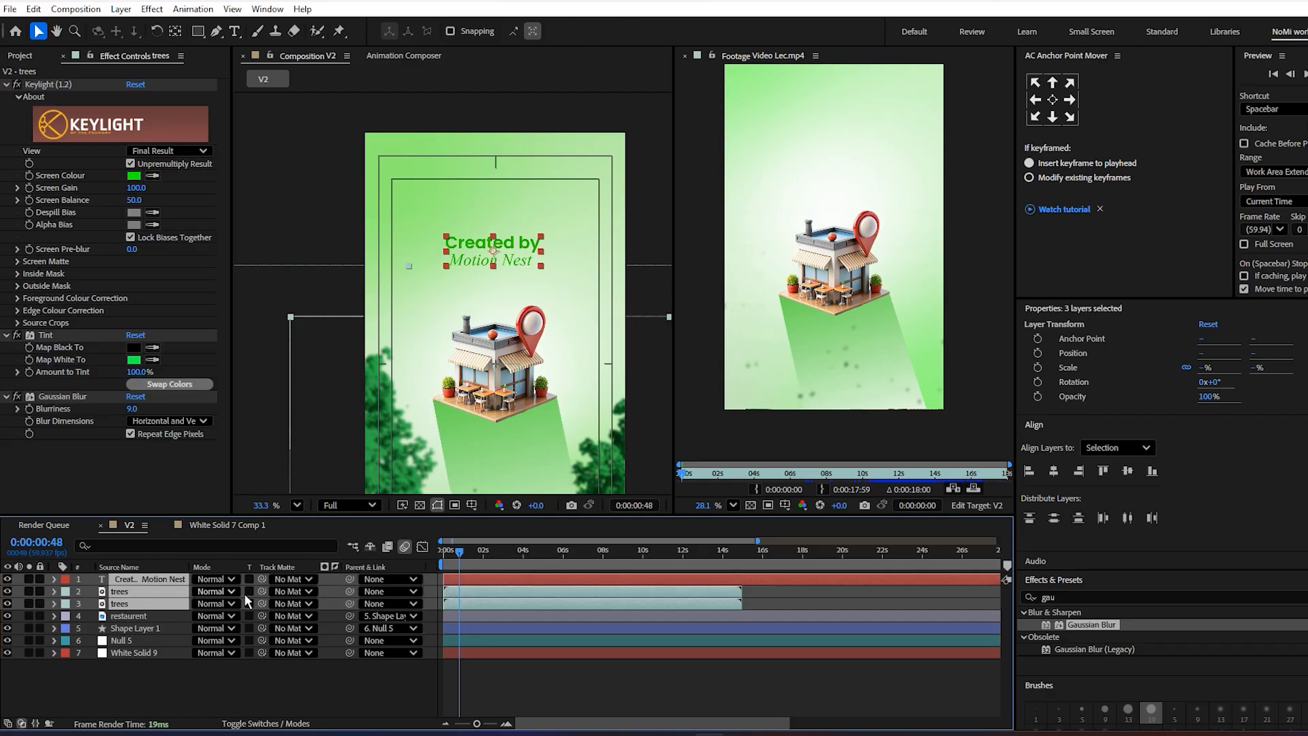
{"action": "left_click_drag", "start_coordinate": [346, 602], "coordinate": [131, 640]}
{"action": "left_click", "coordinate": [477, 681]}
- Enable position keyframing on both trees layers at the start of the composition
{"action": "left_click_drag", "start_coordinate": [457, 559], "coordinate": [365, 572]}
{"action": "scroll", "coordinate": [465, 327], "scroll_direction": "down", "scroll_amount": 1}
{"action": "left_click_drag", "start_coordinate": [465, 397], "coordinate": [447, 315]}
{"action": "scroll", "coordinate": [448, 315], "scroll_direction": "up", "scroll_amount": 1}
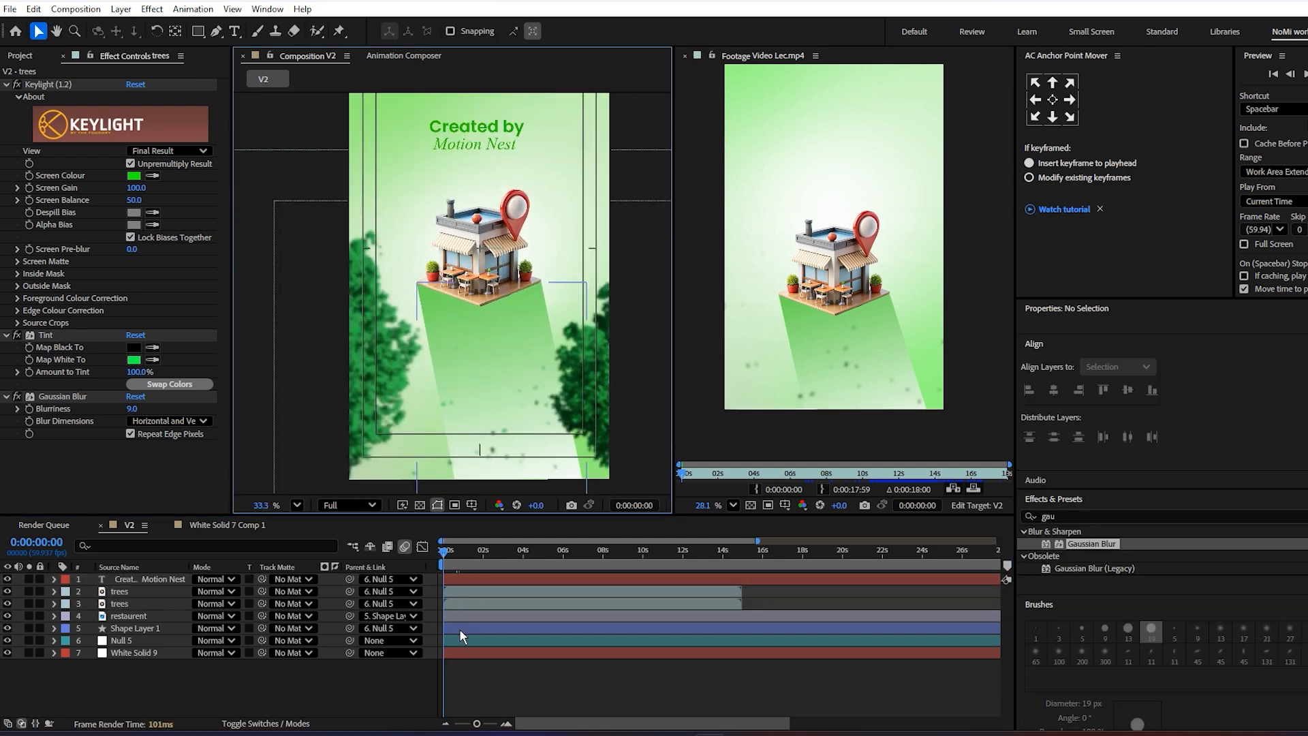
{"action": "left_click", "coordinate": [457, 602]}
{"action": "left_click", "coordinate": [457, 594], "text": "shift"}
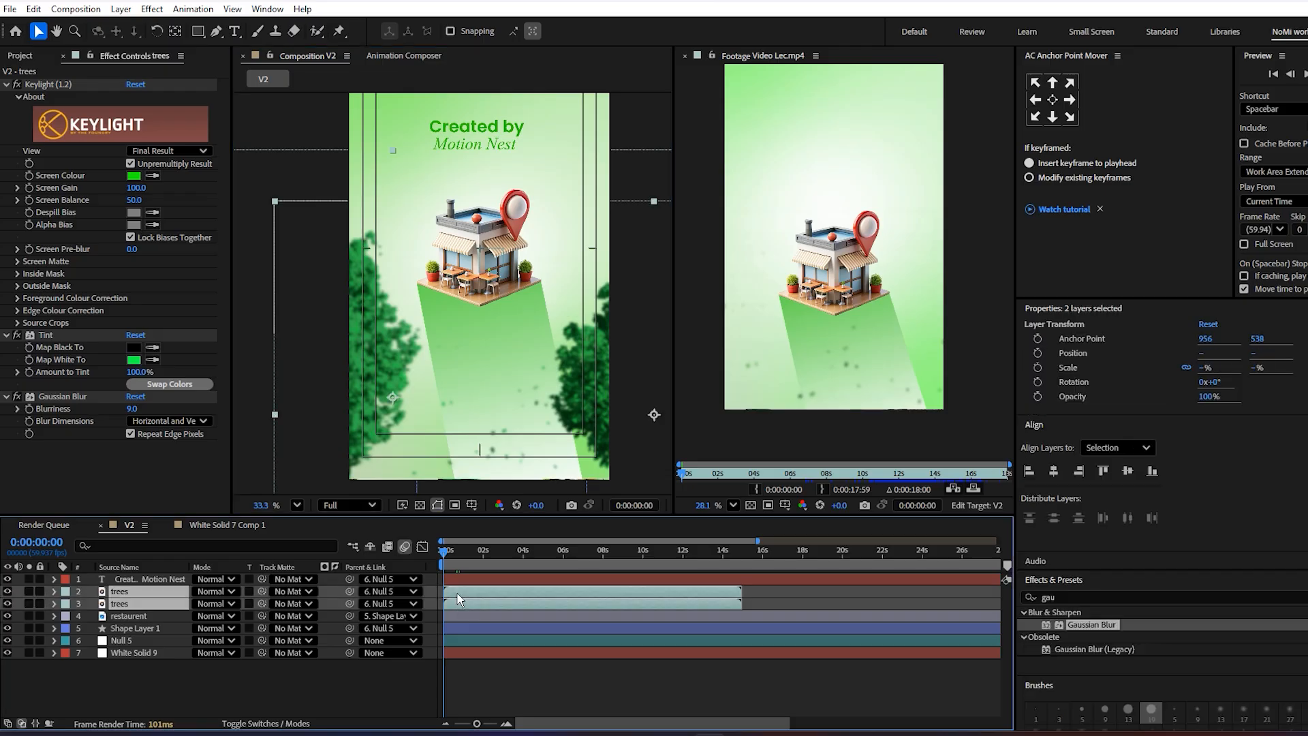
{"action": "key", "text": "p"}
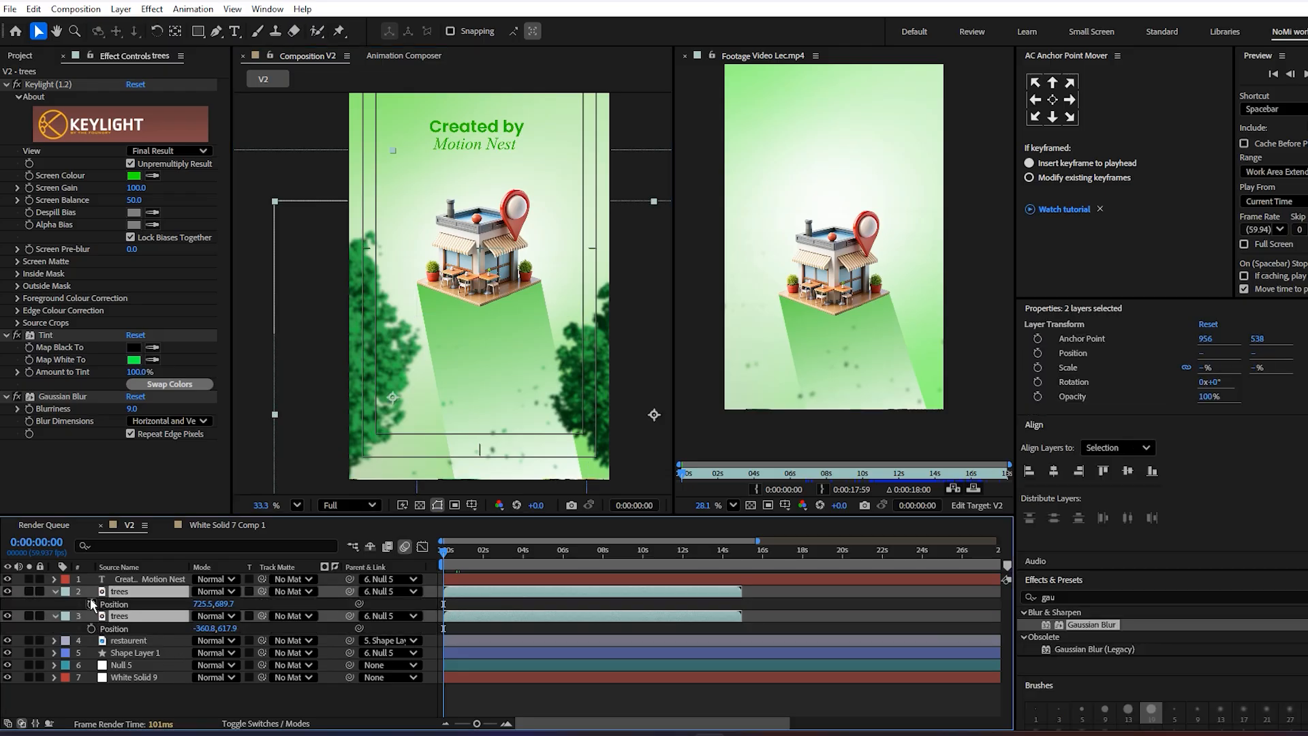
{"action": "left_click", "coordinate": [92, 603]}
- Shift the position keyframes of both trees layers to the 1-second mark
{"action": "mouse_move", "coordinate": [442, 604]}
{"action": "left_mouse_down"}
{"action": "mouse_move", "coordinate": [499, 607]}
{"action": "mouse_move", "coordinate": [466, 613]}
{"action": "left_mouse_up"}
{"action": "key", "text": "equal"}
{"action": "key", "text": "equal"}
{"action": "key", "text": "equal"}
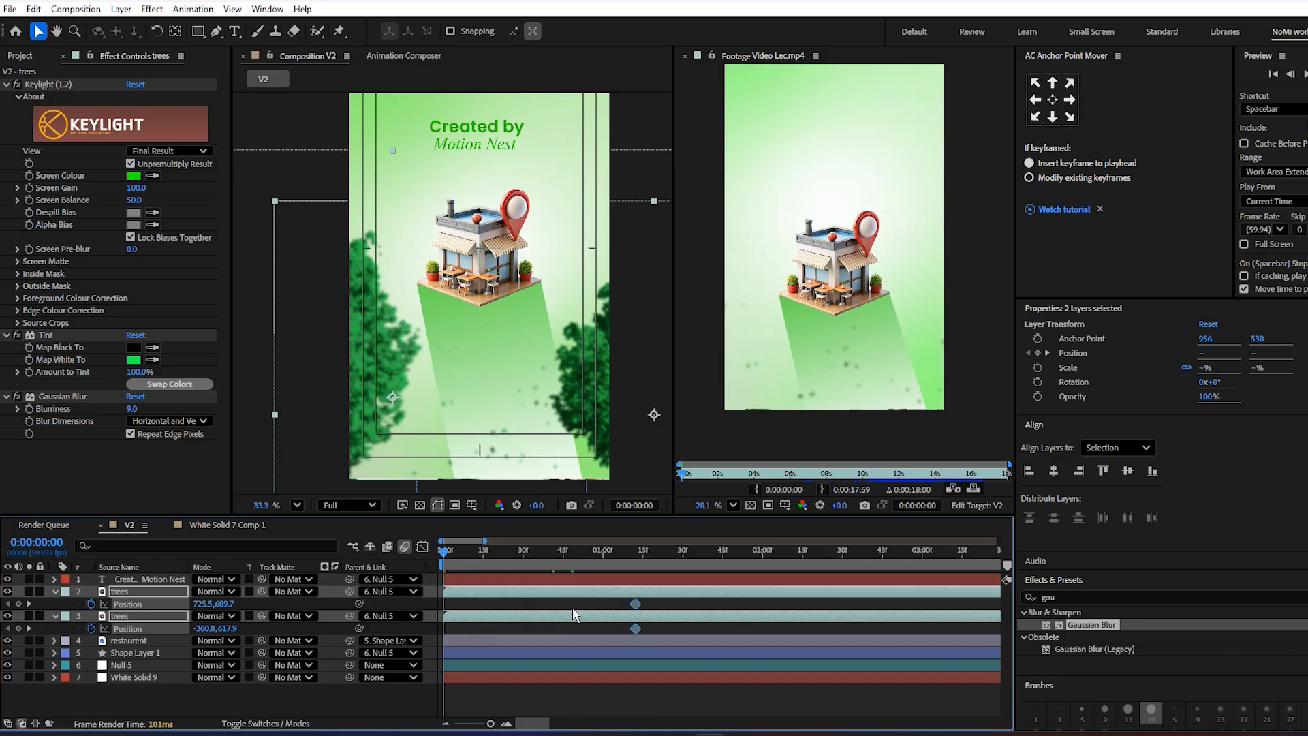
{"action": "left_click", "coordinate": [634, 598]}
{"action": "mouse_move", "coordinate": [624, 602]}
{"action": "left_mouse_down"}
{"action": "mouse_move", "coordinate": [636, 639]}
{"action": "mouse_move", "coordinate": [669, 633]}
{"action": "mouse_move", "coordinate": [574, 634]}
{"action": "mouse_move", "coordinate": [606, 632]}
{"action": "mouse_move", "coordinate": [603, 606]}
{"action": "left_mouse_up"}
{"action": "left_click", "coordinate": [529, 606]}
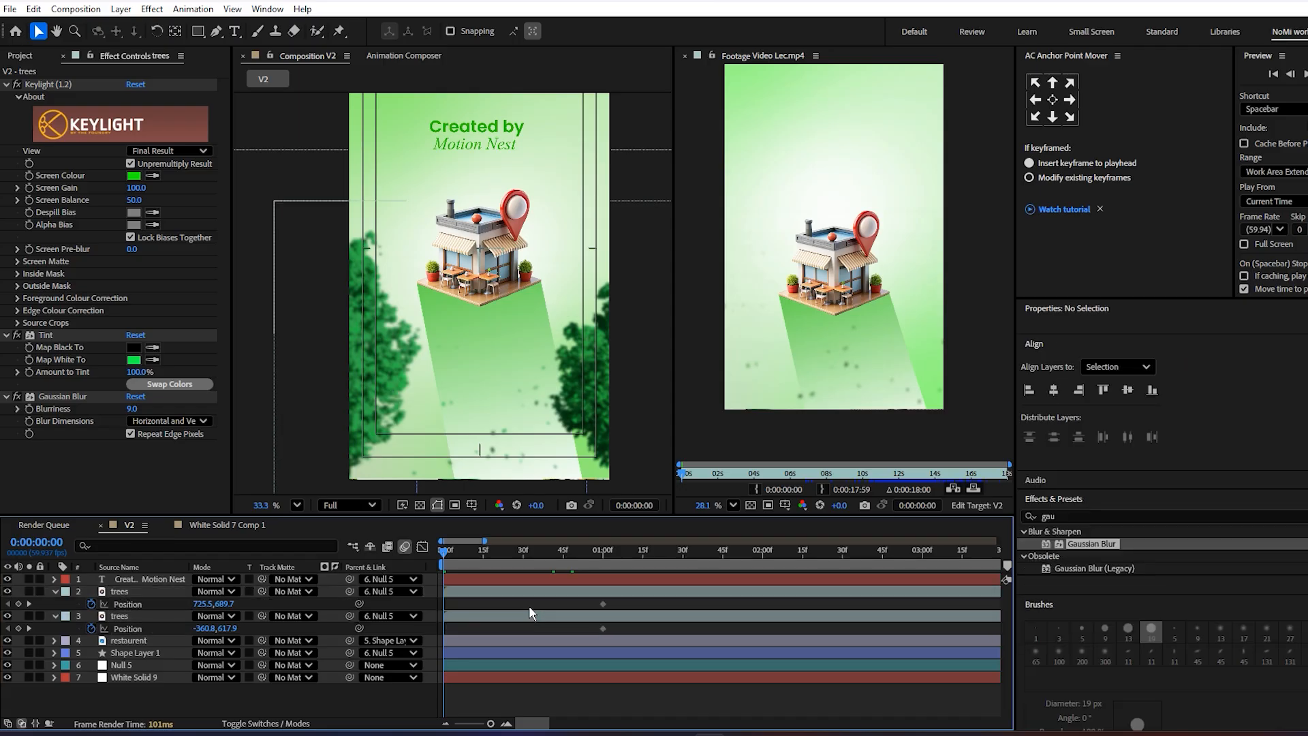
- At the first frame, move the two trees outward off the frame, to about 1083.8, 683.8 and -838.5, 605.9
{"action": "left_click", "coordinate": [332, 373]}
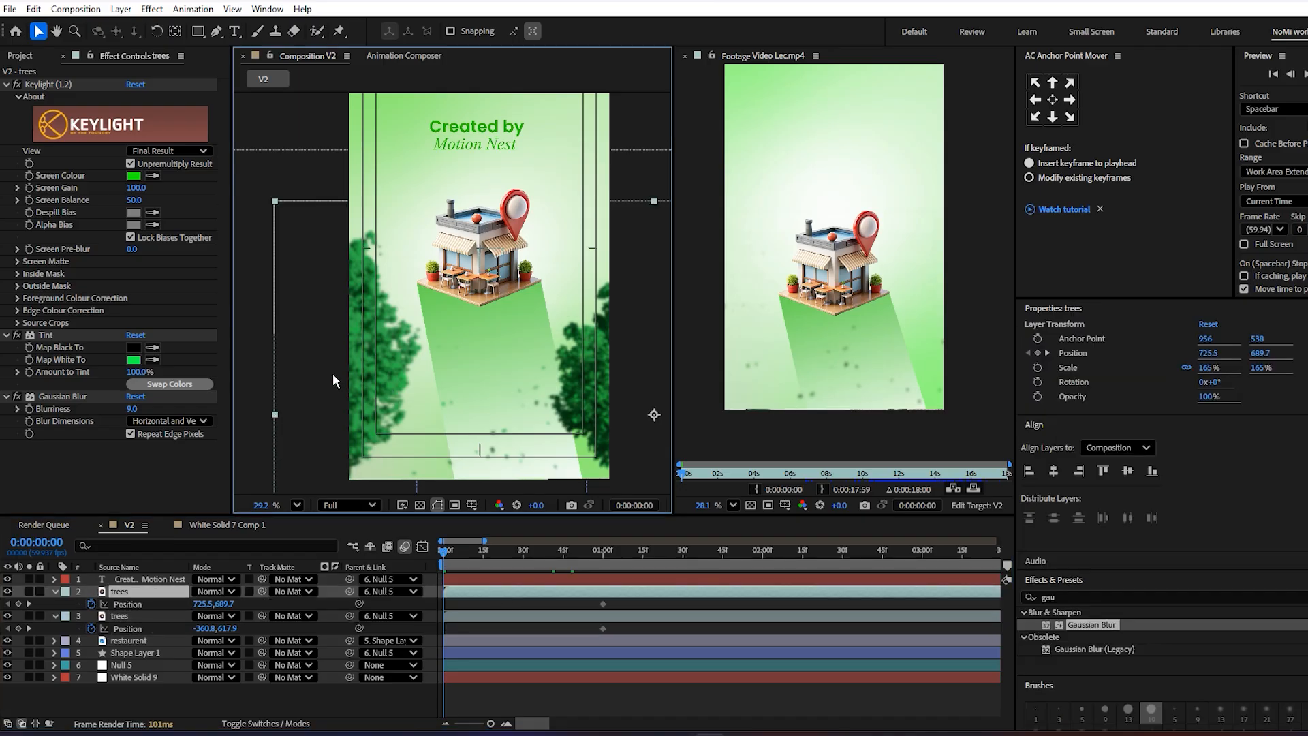
{"action": "scroll", "coordinate": [367, 341], "scroll_direction": "down", "scroll_amount": 2}
{"action": "left_click_drag", "start_coordinate": [530, 371], "coordinate": [574, 369]}
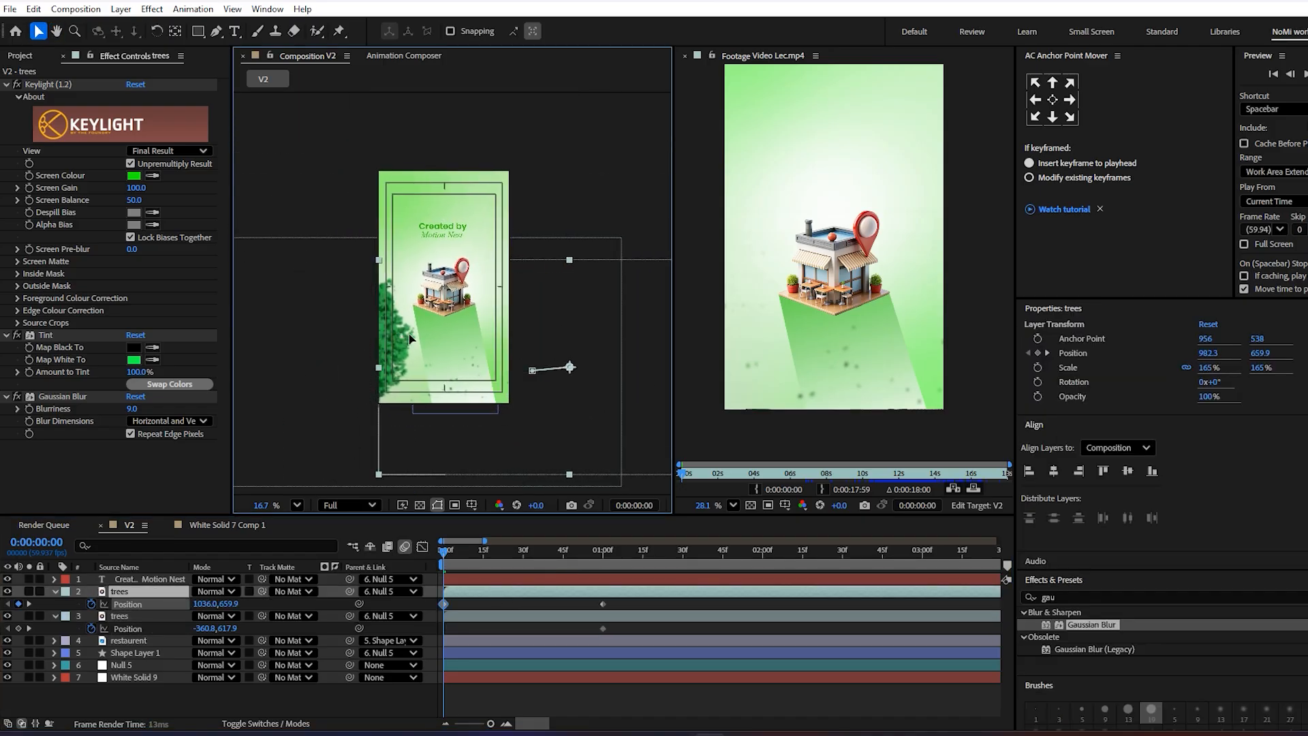
{"action": "left_click_drag", "start_coordinate": [355, 339], "coordinate": [288, 344]}
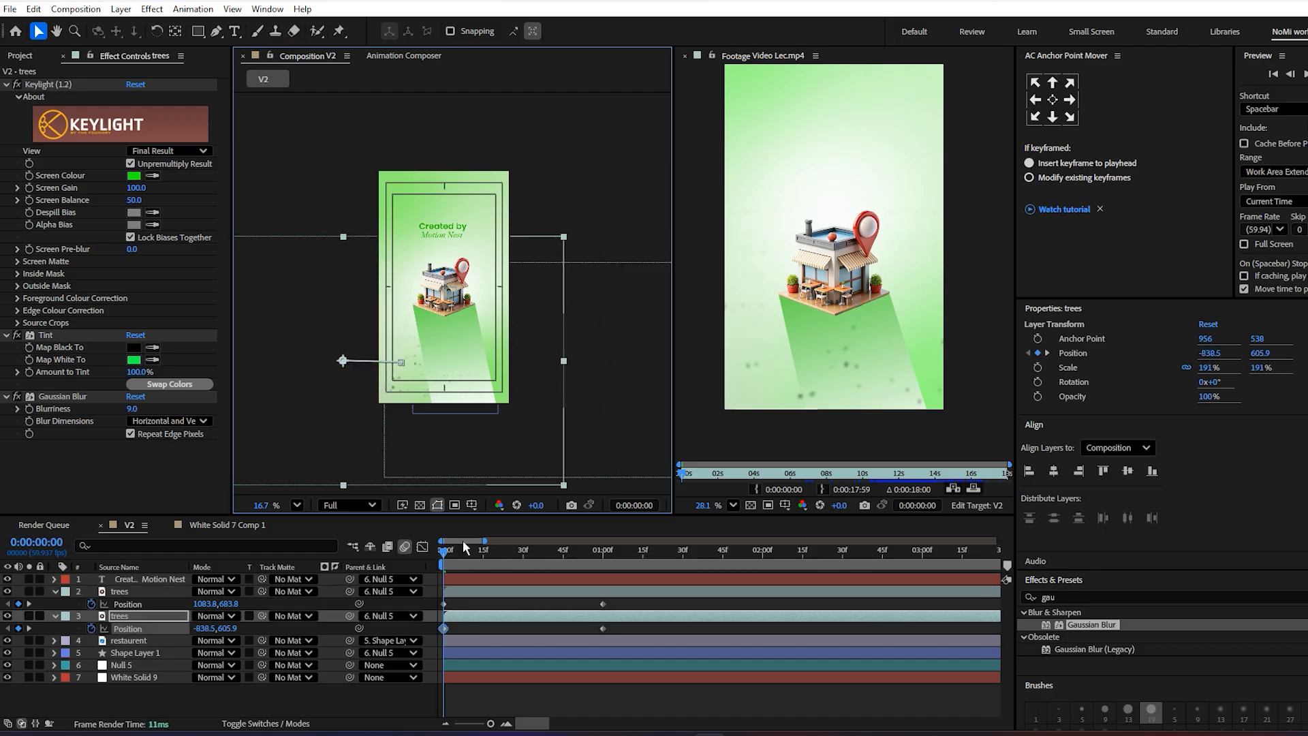
- Add a position keyframe to Shape Layer 1 and place it at the 1-second mark
{"action": "left_click", "coordinate": [477, 648]}
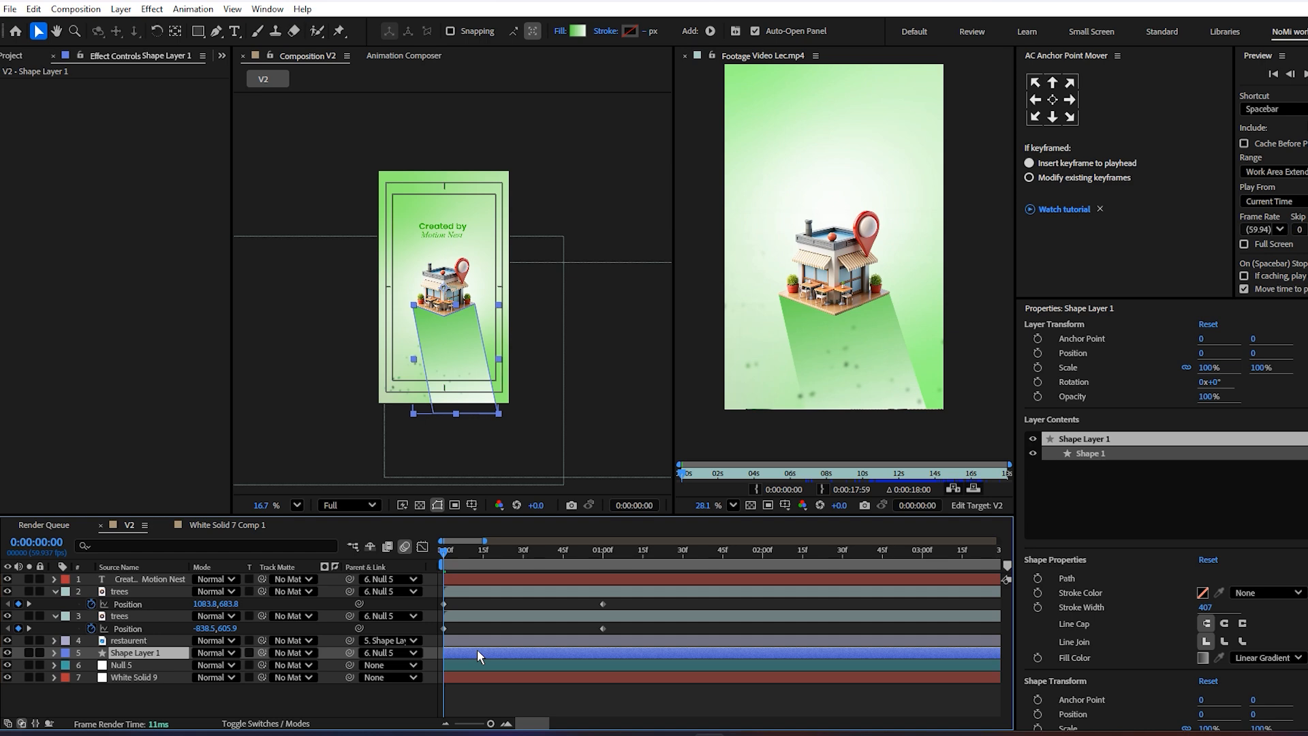
{"action": "key", "text": "p"}
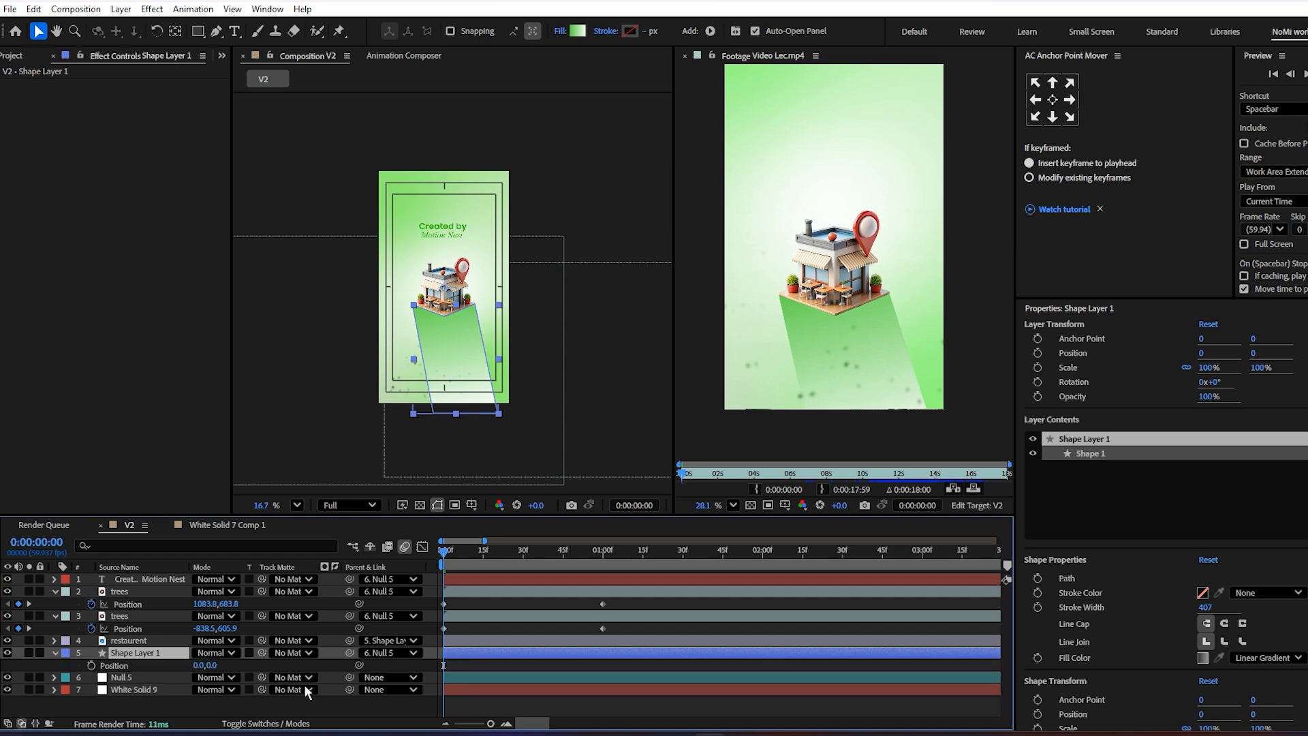
{"action": "left_click", "coordinate": [91, 665]}
{"action": "left_click_drag", "start_coordinate": [443, 665], "coordinate": [598, 665]}
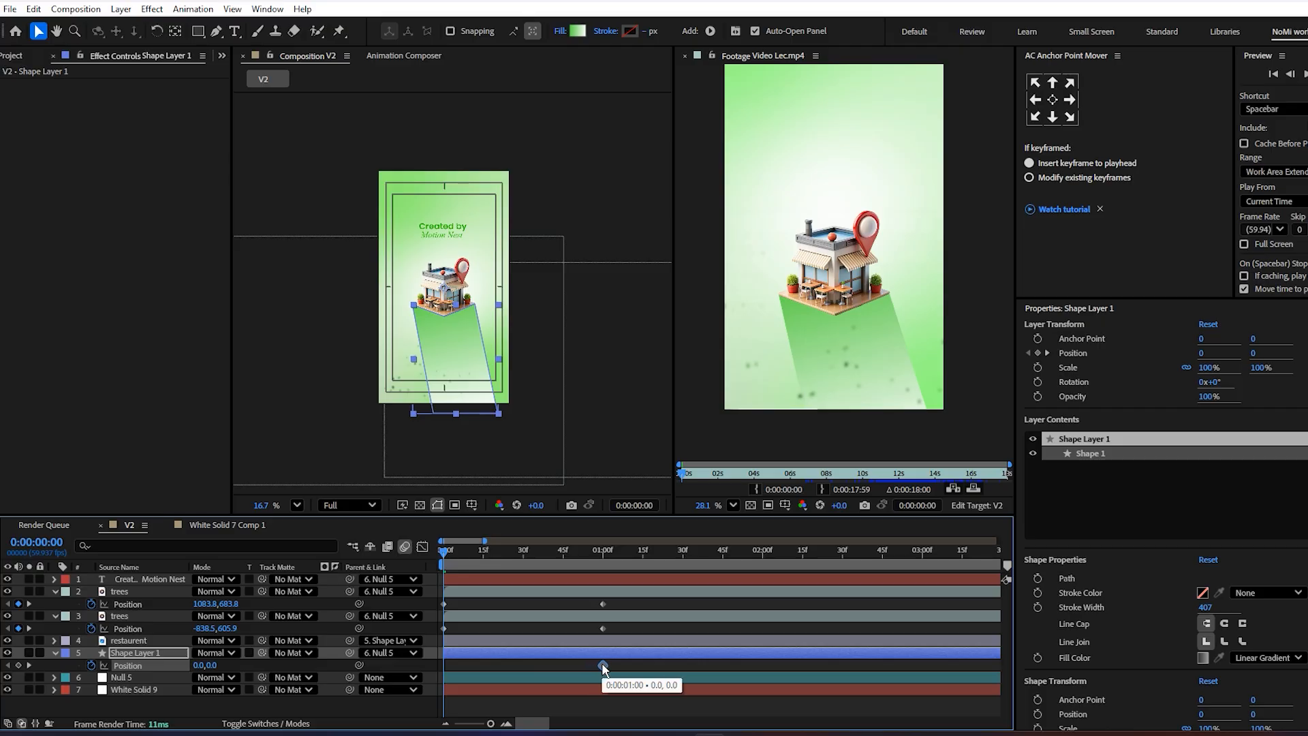
- Set Shape Layer 1's position at the first frame to 0, 499 and check the motion over the first second
{"action": "left_click_drag", "start_coordinate": [213, 665], "coordinate": [598, 643]}
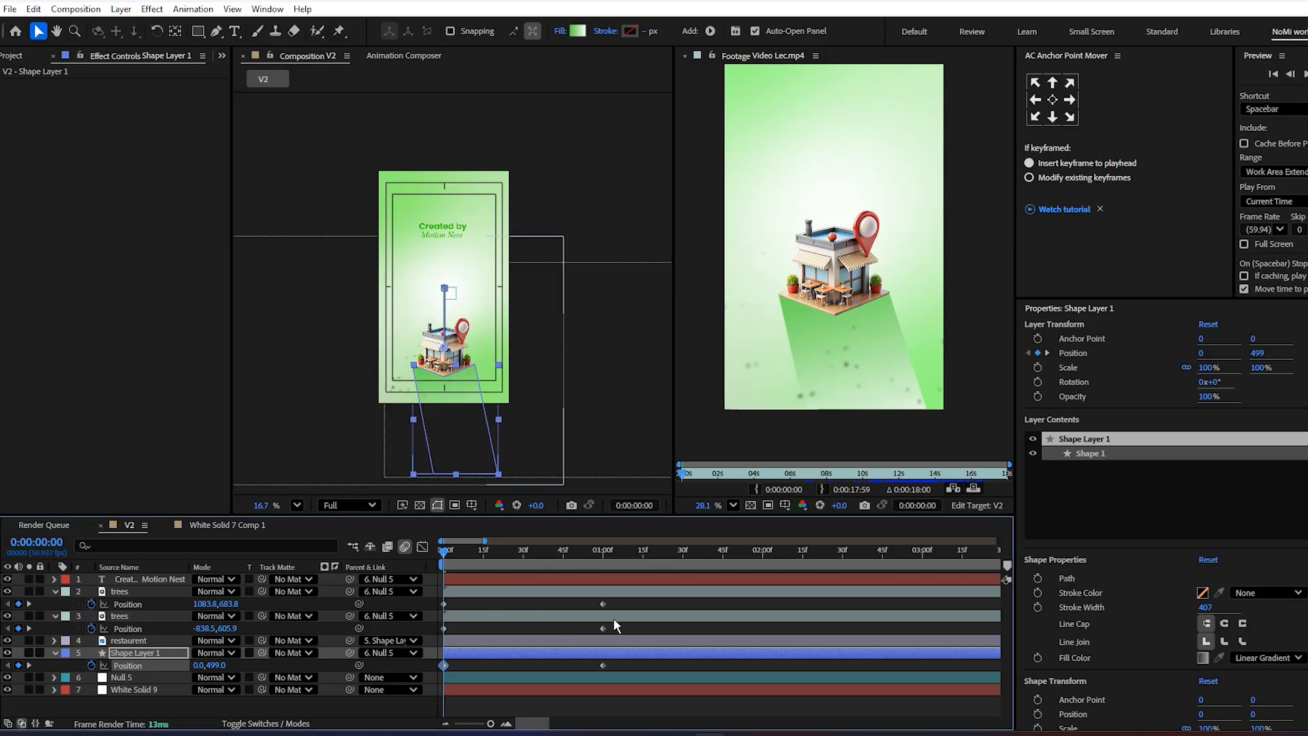
{"action": "left_click_drag", "start_coordinate": [457, 571], "coordinate": [613, 594]}
{"action": "key", "text": "Home"}
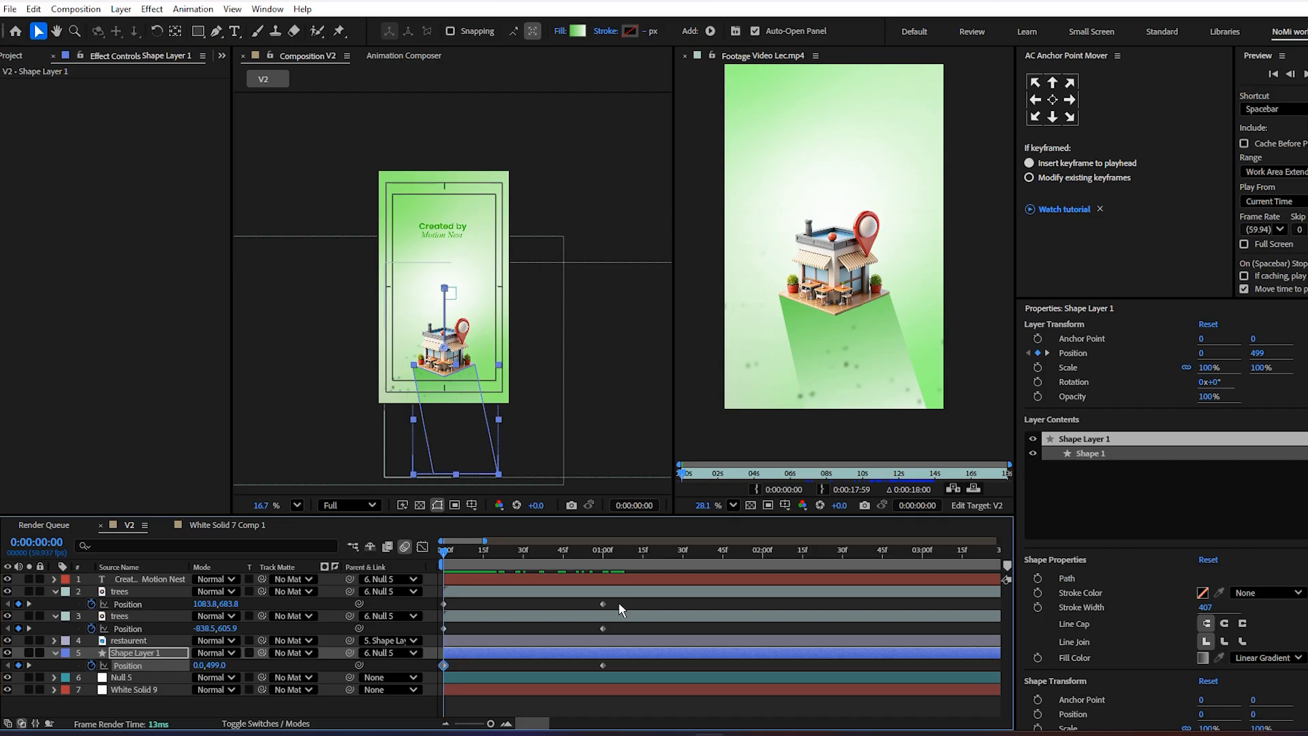
- Ease all position keyframes, shape their speed curves to peak early and slow down gradually, and preview the motion
{"action": "left_click", "coordinate": [629, 591]}
{"action": "left_click_drag", "start_coordinate": [624, 602], "coordinate": [436, 673]}
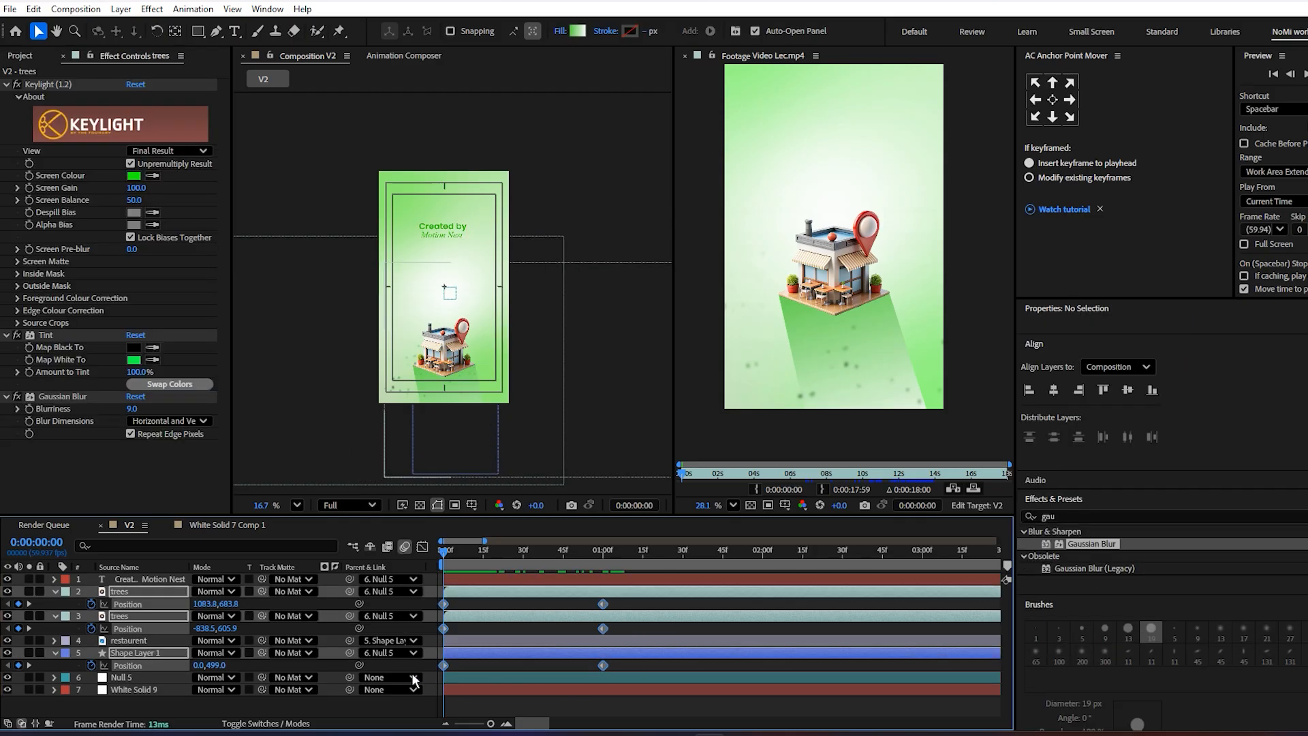
{"action": "left_click", "coordinate": [422, 546]}
{"action": "left_click_drag", "start_coordinate": [427, 680], "coordinate": [426, 683]}
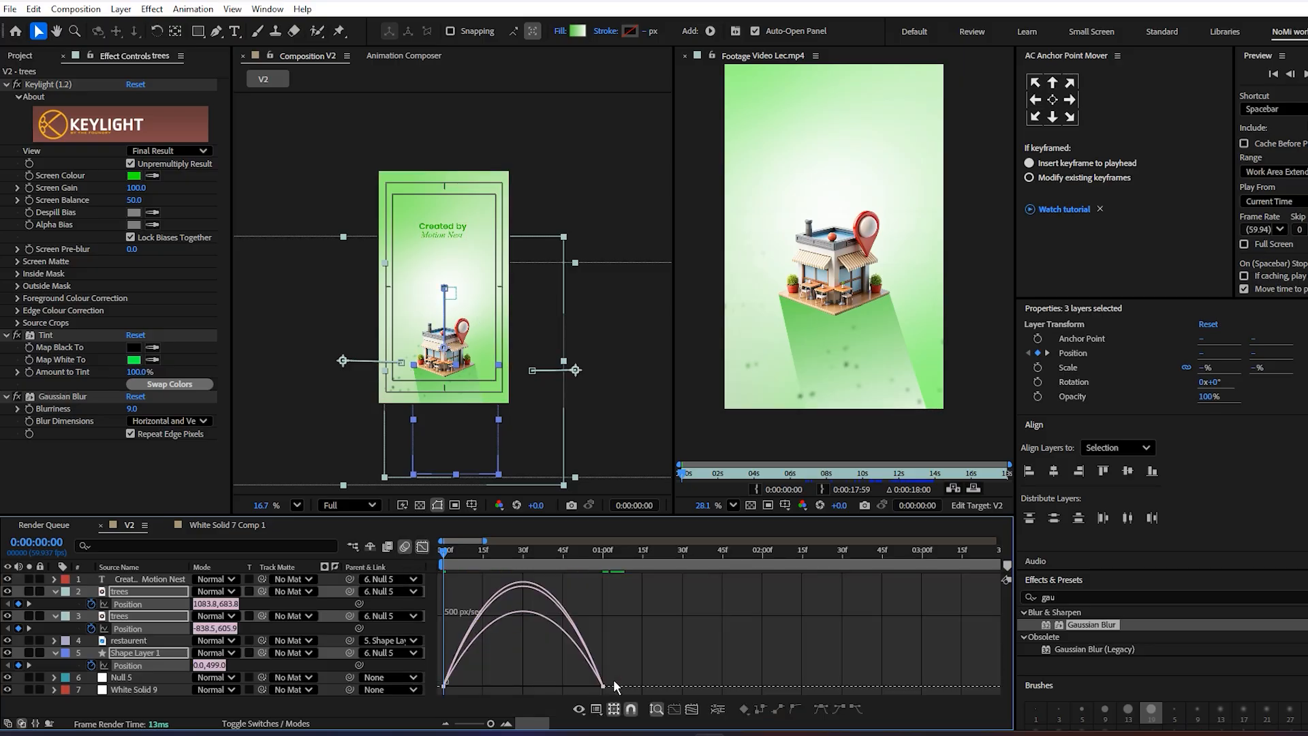
{"action": "left_click_drag", "start_coordinate": [505, 673], "coordinate": [460, 683]}
{"action": "mouse_move", "coordinate": [567, 661]}
{"action": "left_mouse_down"}
{"action": "mouse_move", "coordinate": [659, 702]}
{"action": "mouse_move", "coordinate": [554, 682]}
{"action": "left_mouse_up"}
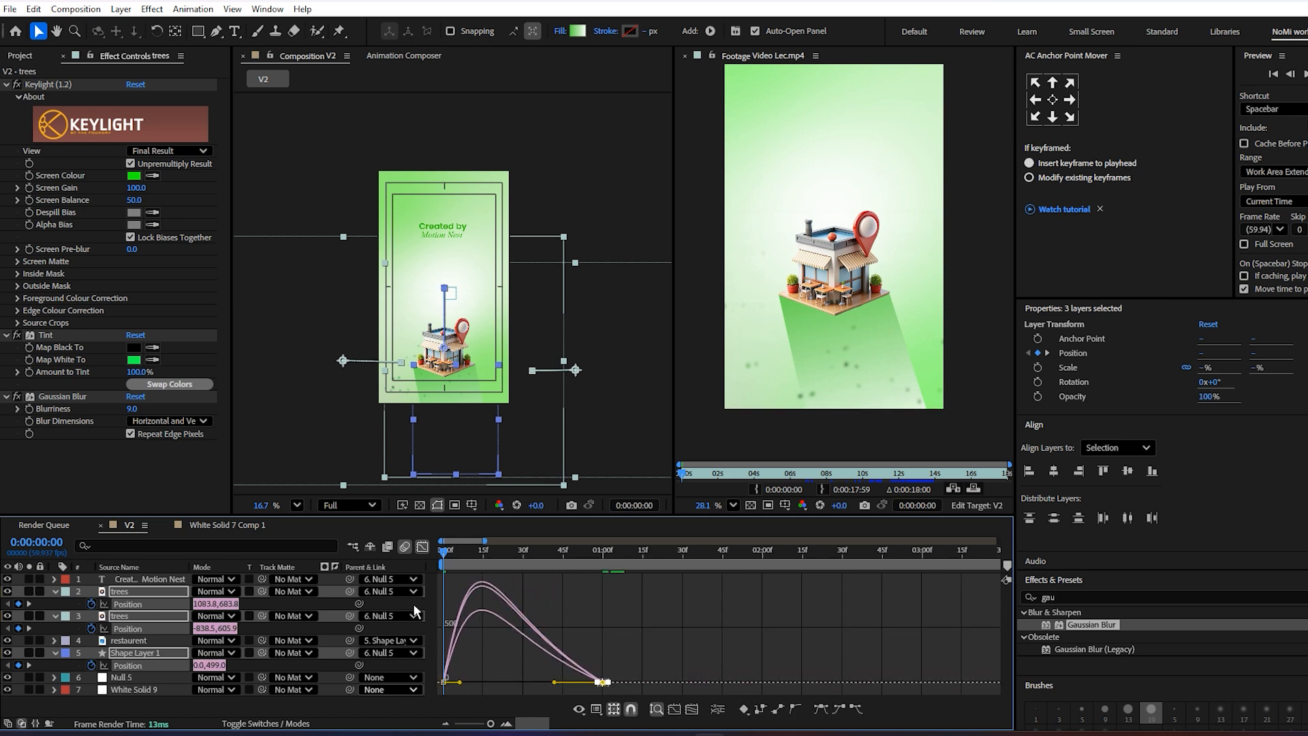
{"action": "left_click", "coordinate": [414, 551]}
{"action": "key", "text": "space"}
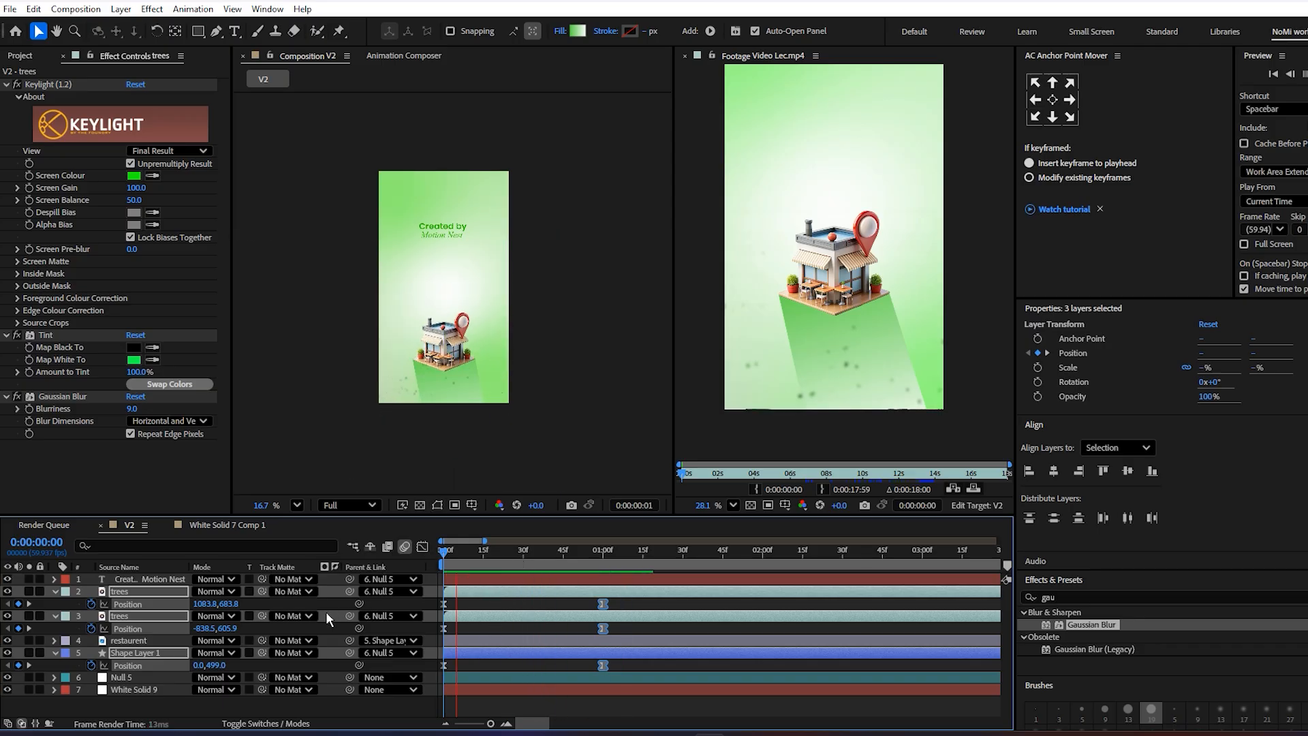
{"action": "key", "text": "space"}
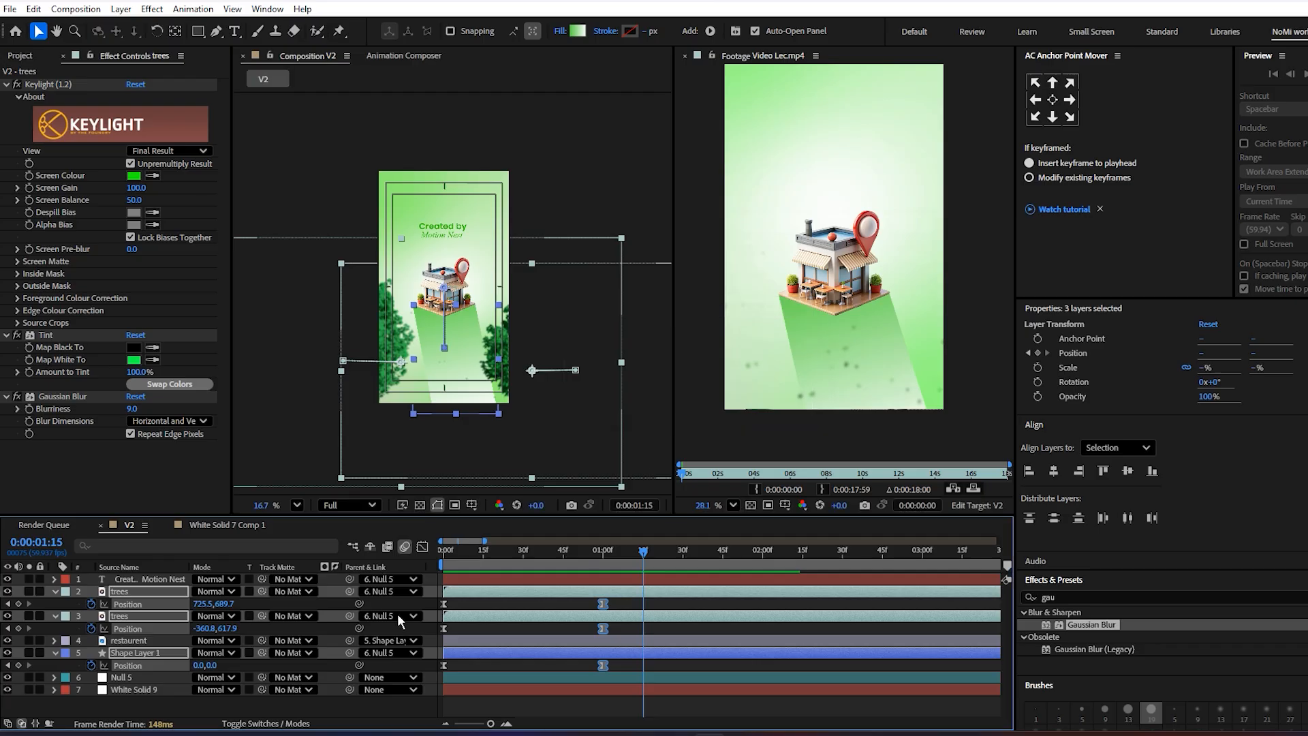
- Set the current time to 0:00:00:46 and select the title text layer
{"action": "scroll", "coordinate": [444, 220], "scroll_direction": "up", "scroll_amount": 5}
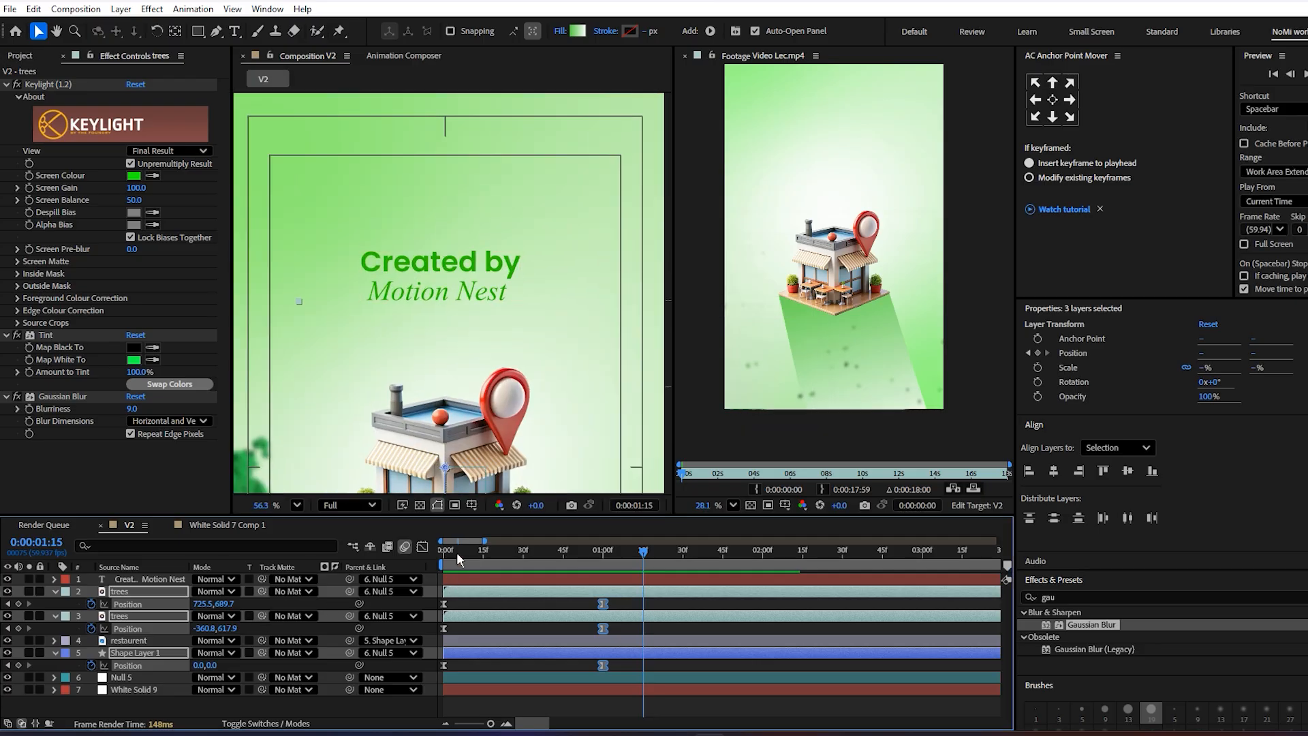
{"action": "left_click", "coordinate": [478, 550]}
{"action": "left_click", "coordinate": [513, 584]}
{"action": "key", "text": "space"}
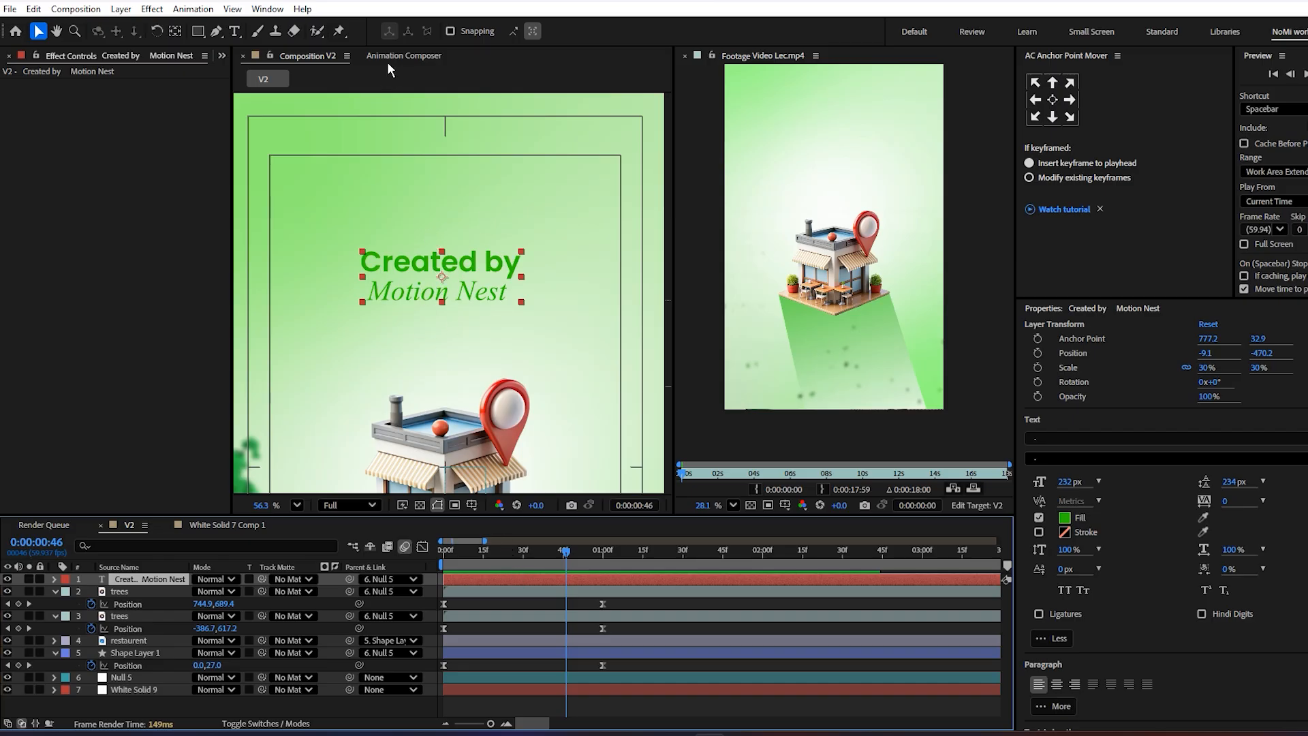
- Browse Animation Composer's motion and text presets for the title, and return to the V2 composition
{"action": "left_click", "coordinate": [406, 55]}
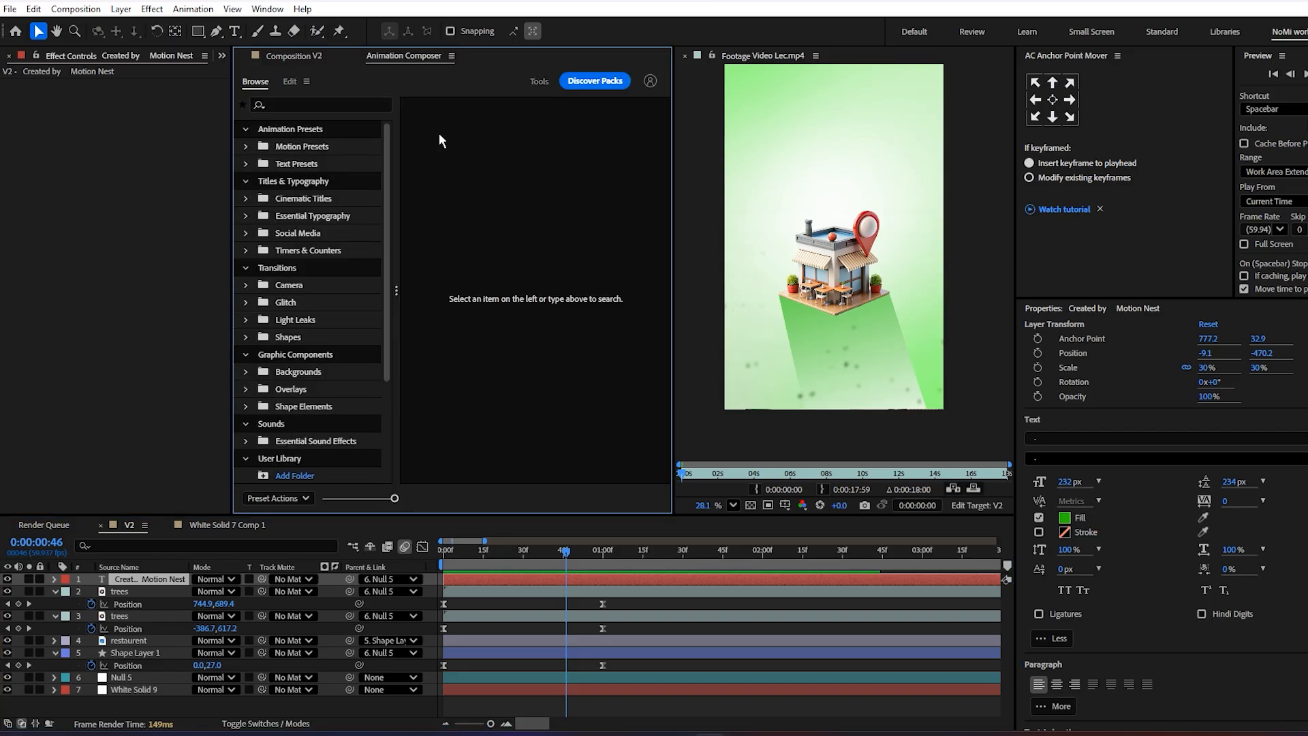
{"action": "left_click", "coordinate": [310, 148]}
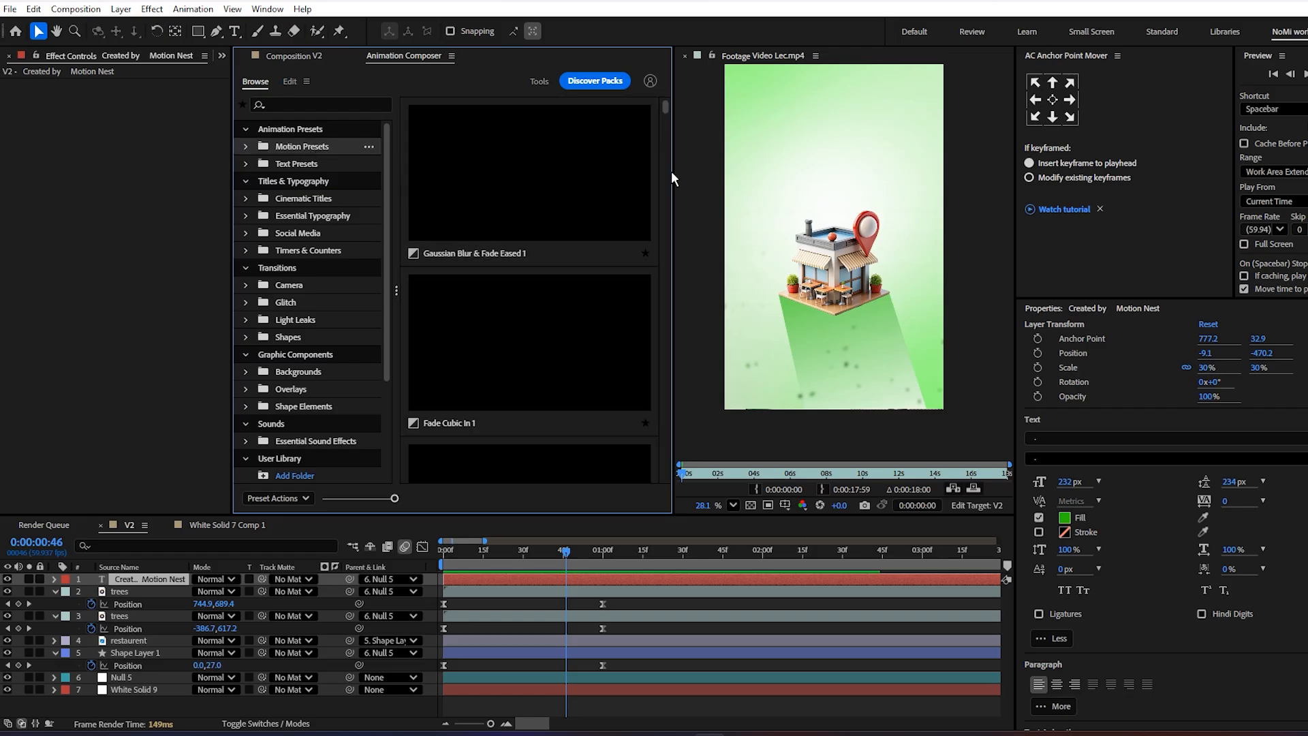
{"action": "left_click_drag", "start_coordinate": [672, 192], "coordinate": [728, 191]}
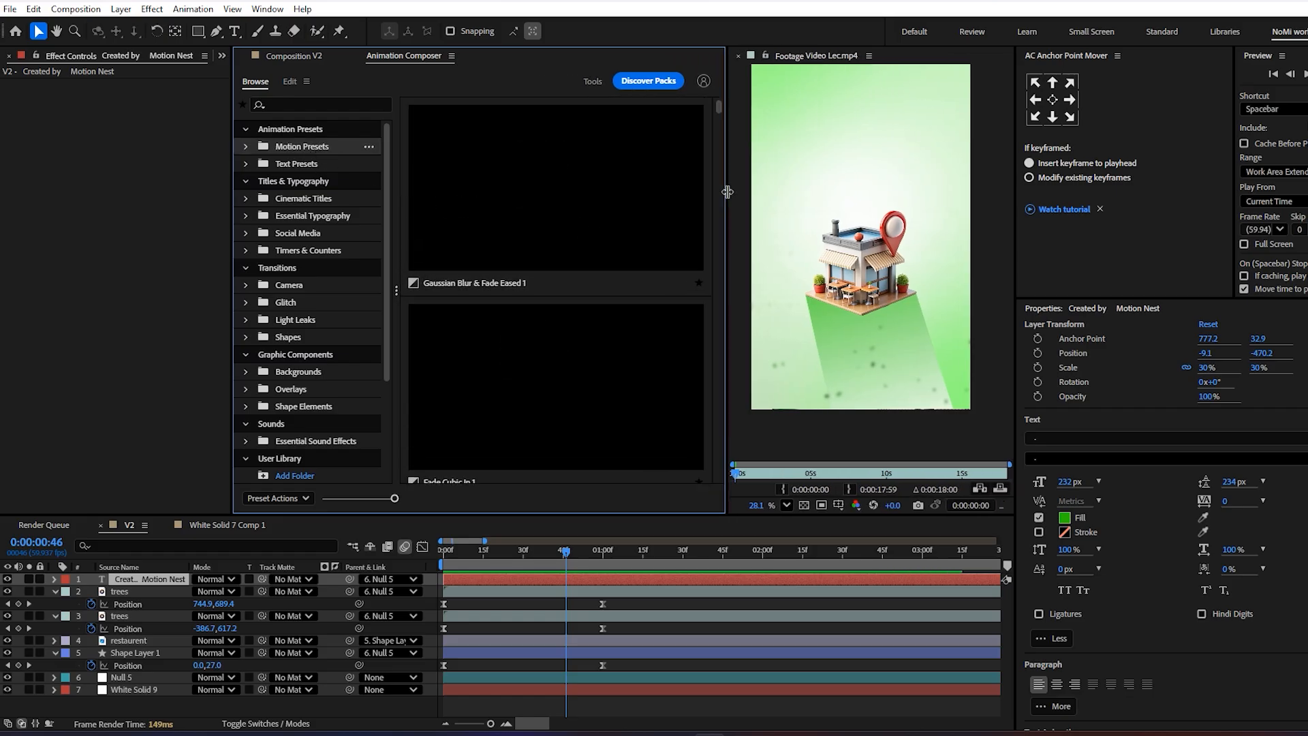
{"action": "left_click", "coordinate": [312, 165]}
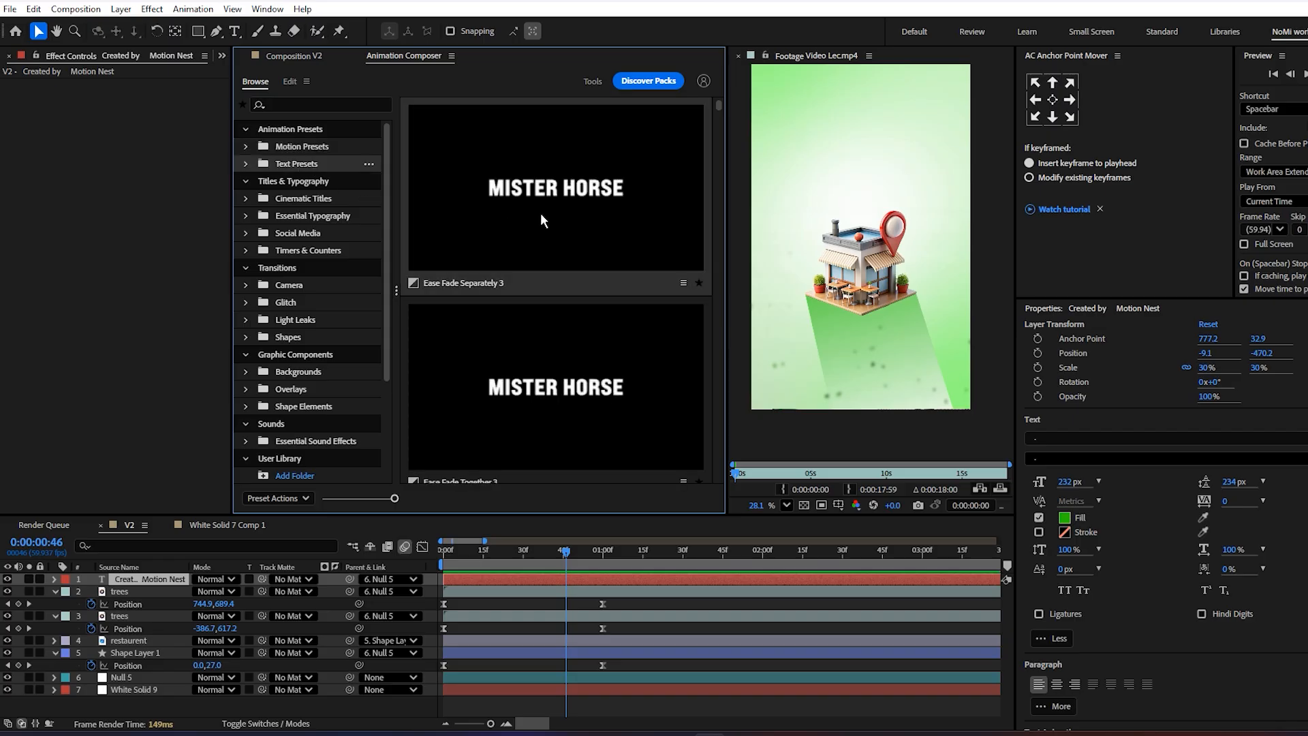
{"action": "scroll", "coordinate": [563, 366], "scroll_direction": "down", "scroll_amount": 5}
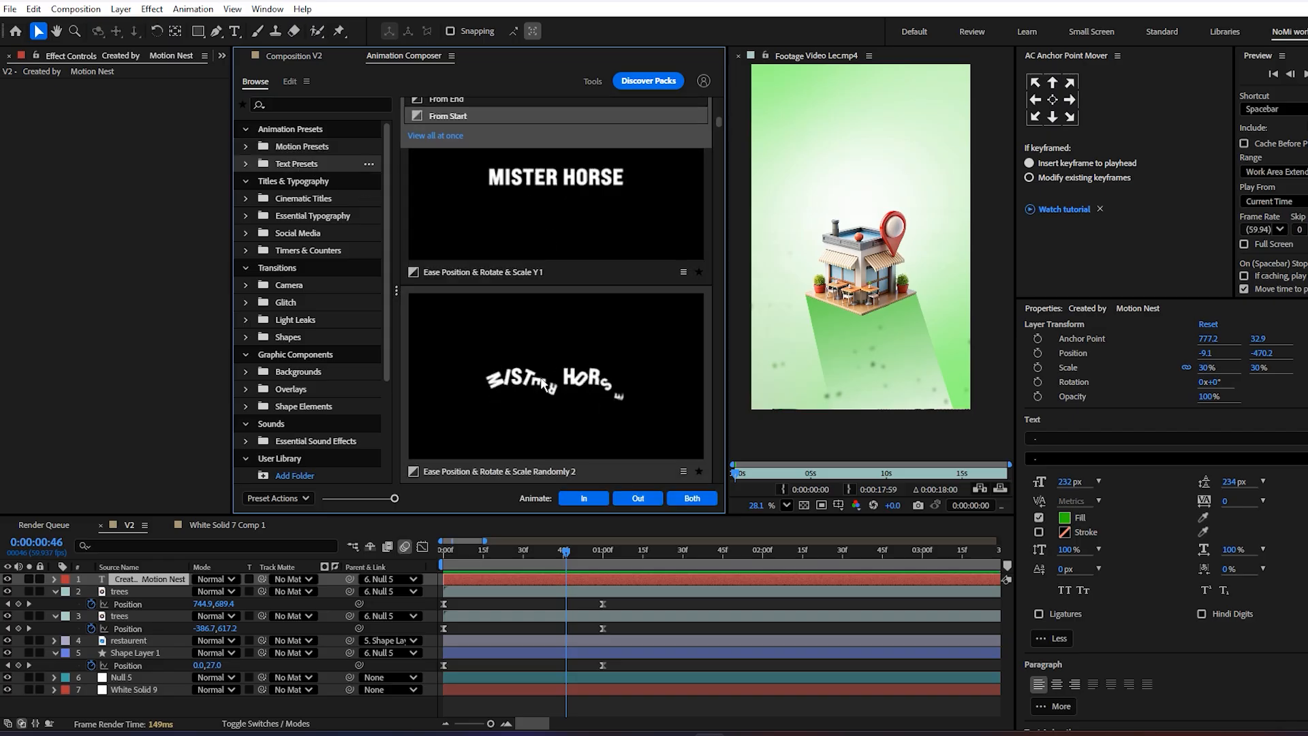
{"action": "scroll", "coordinate": [526, 428], "scroll_direction": "up", "scroll_amount": 5}
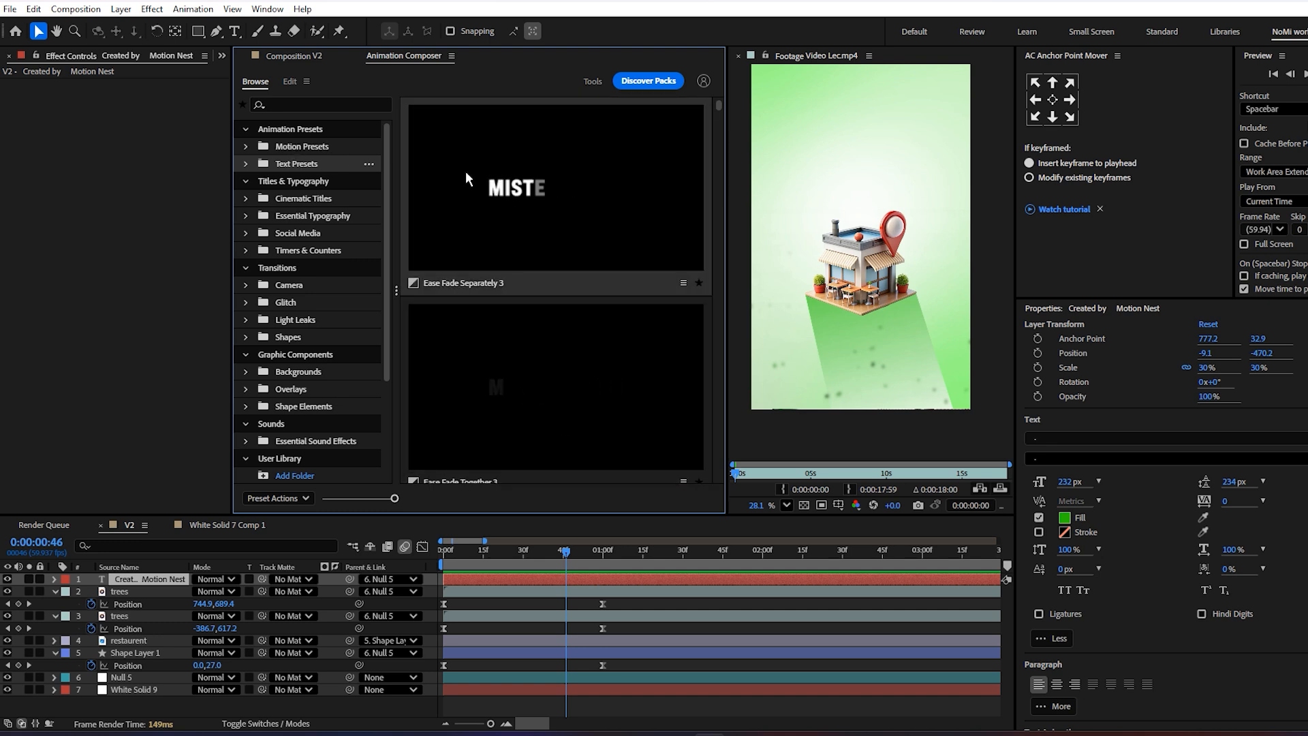
{"action": "left_click", "coordinate": [306, 146]}
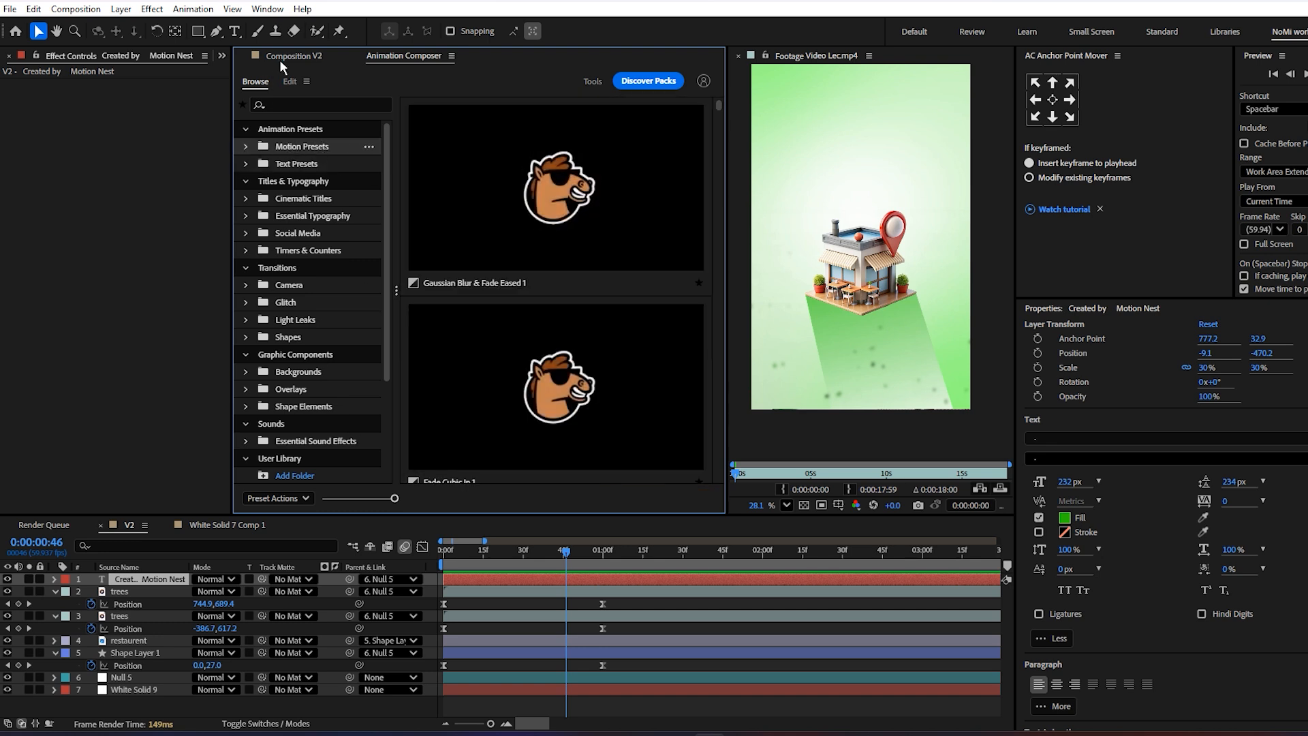
{"action": "left_click", "coordinate": [289, 56]}
- Add an Opacity text animator to the title layer and set its opacity to 0%
{"action": "key", "text": "Home"}
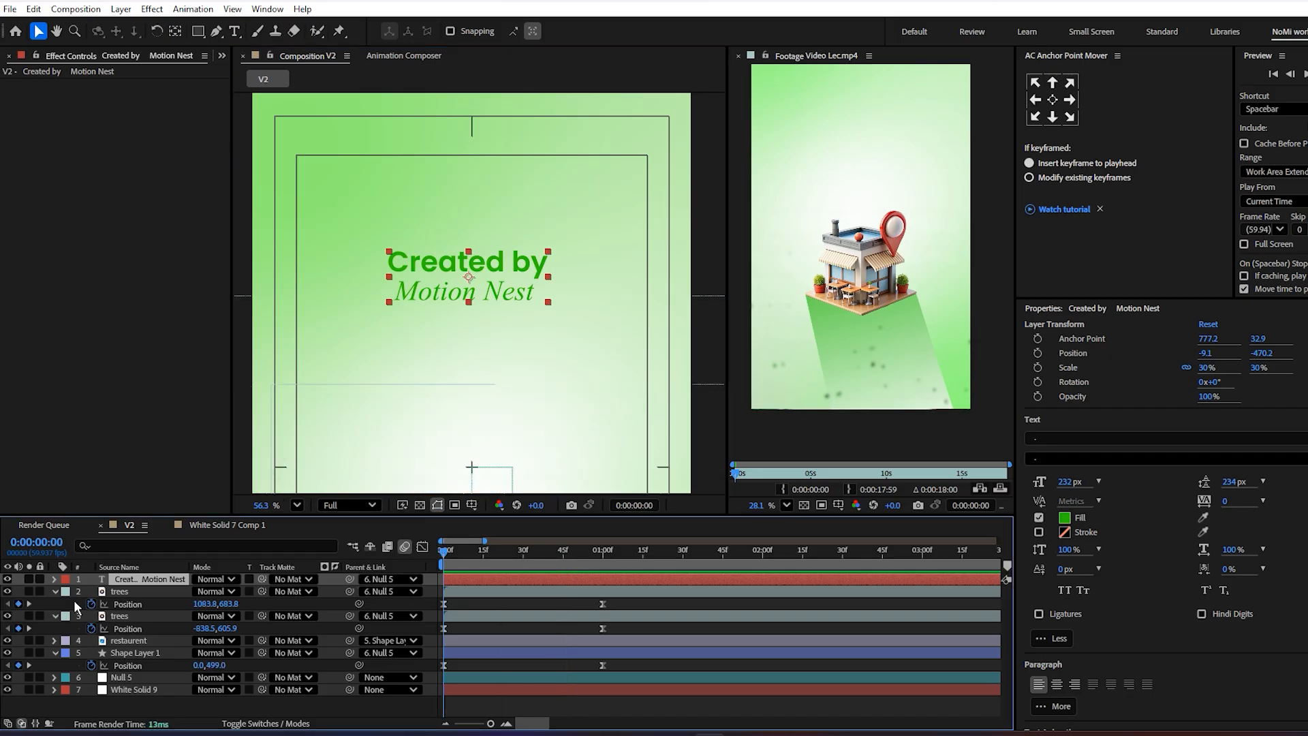
{"action": "left_click", "coordinate": [54, 579]}
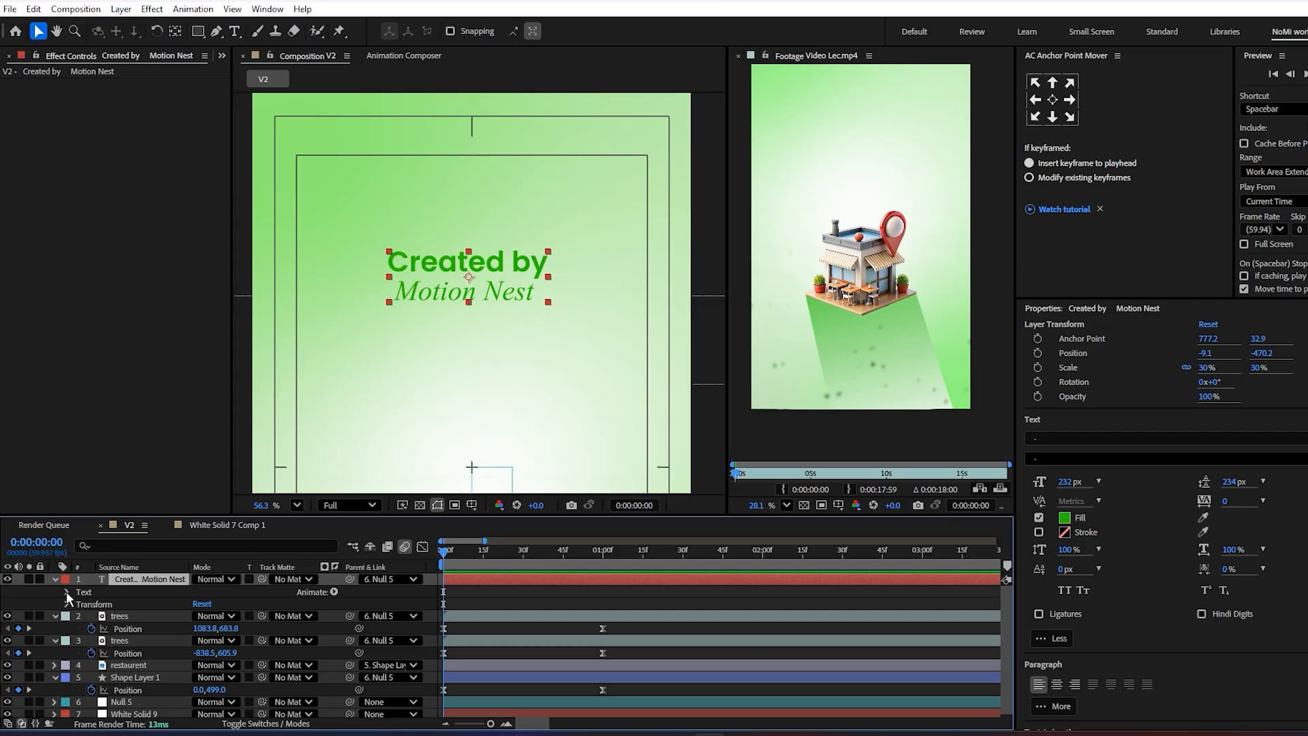
{"action": "left_click", "coordinate": [67, 591]}
{"action": "left_click", "coordinate": [334, 592]}
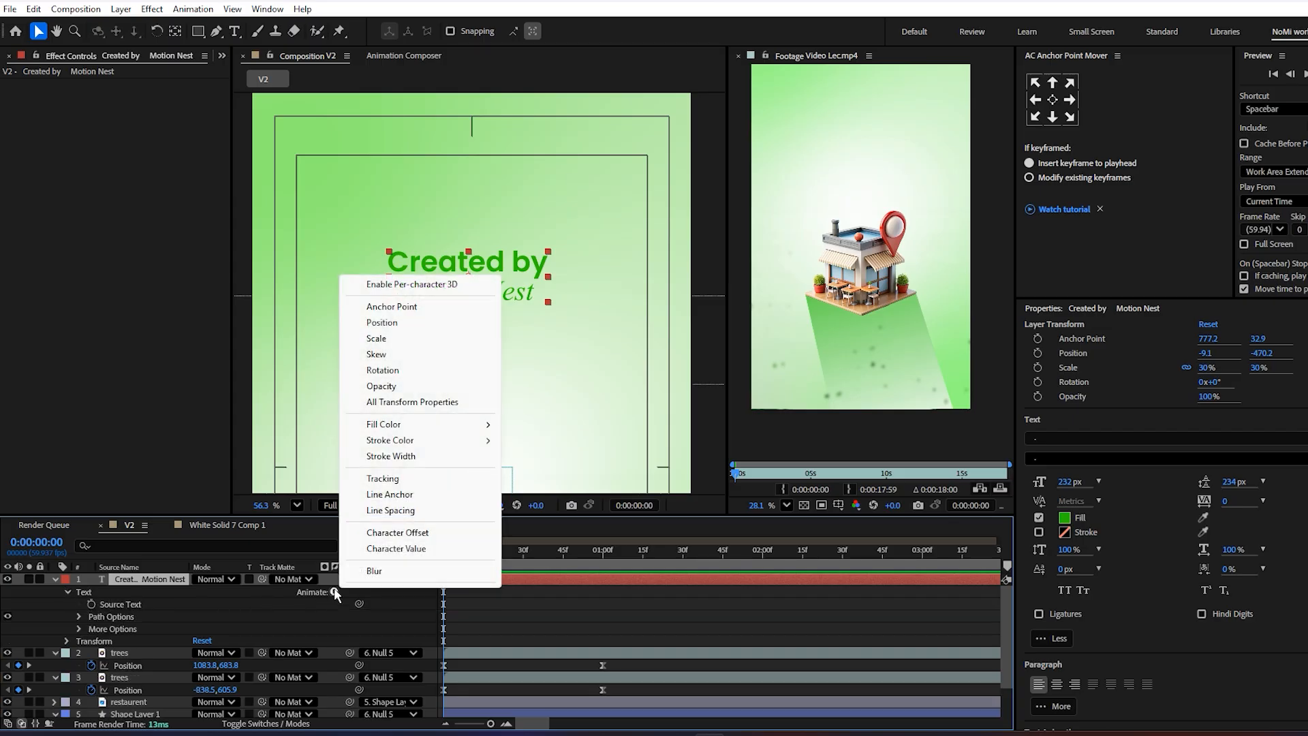
{"action": "left_click", "coordinate": [372, 386]}
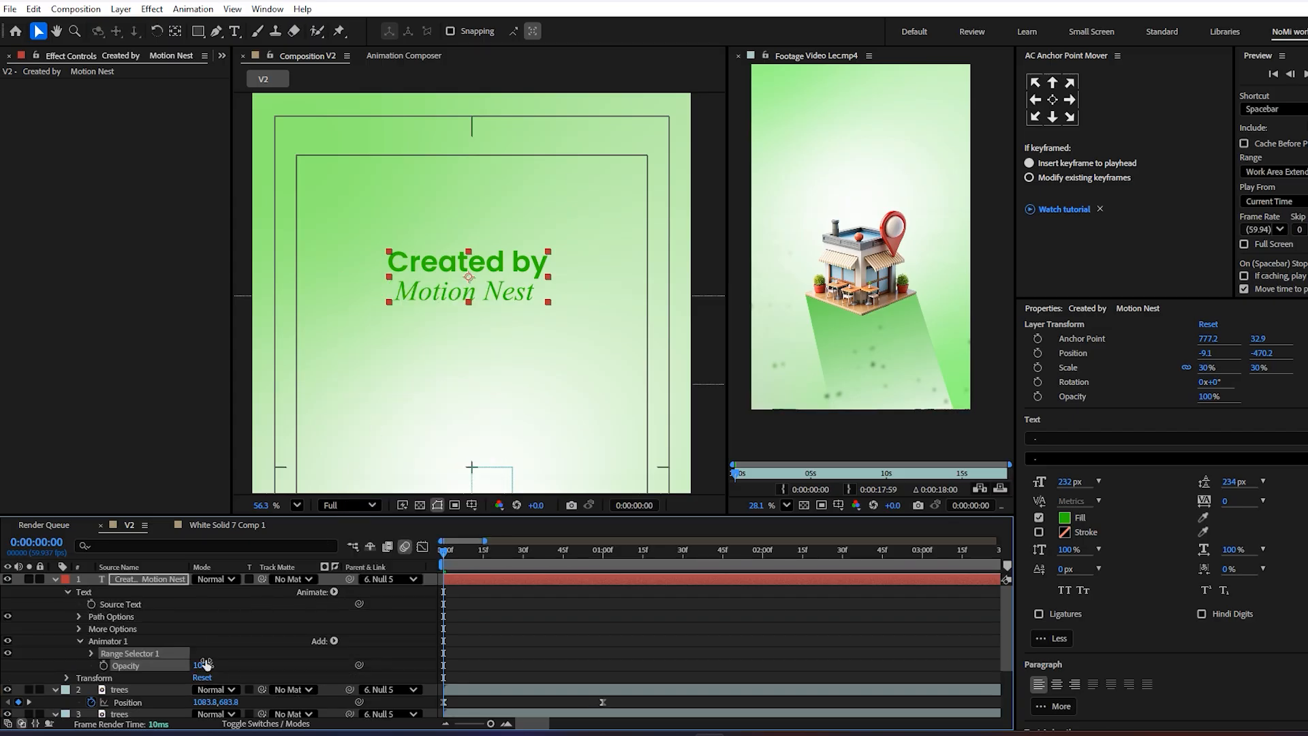
{"action": "left_click_drag", "start_coordinate": [183, 667], "coordinate": [5, 688]}
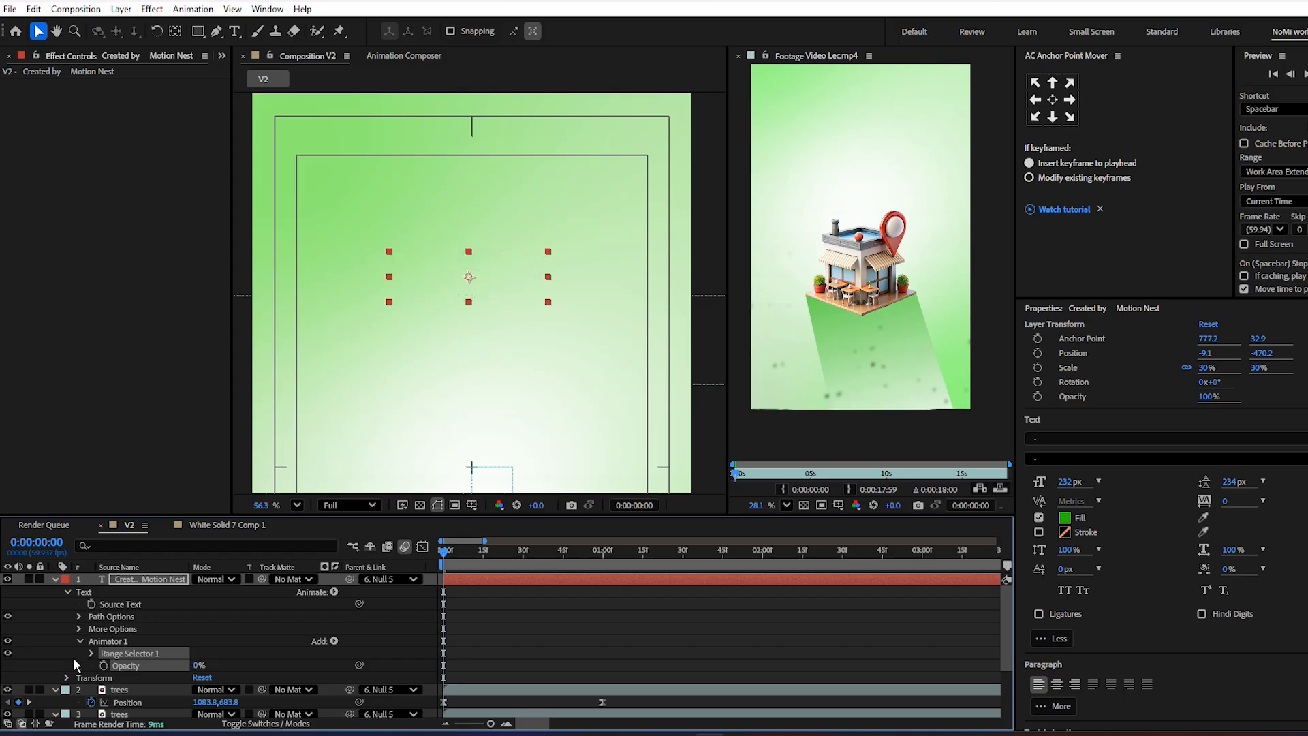
- Keyframe the title's Range Selector Offset from -100% at the first frame to 100% at 0:00:00:58
{"action": "left_click", "coordinate": [91, 652]}
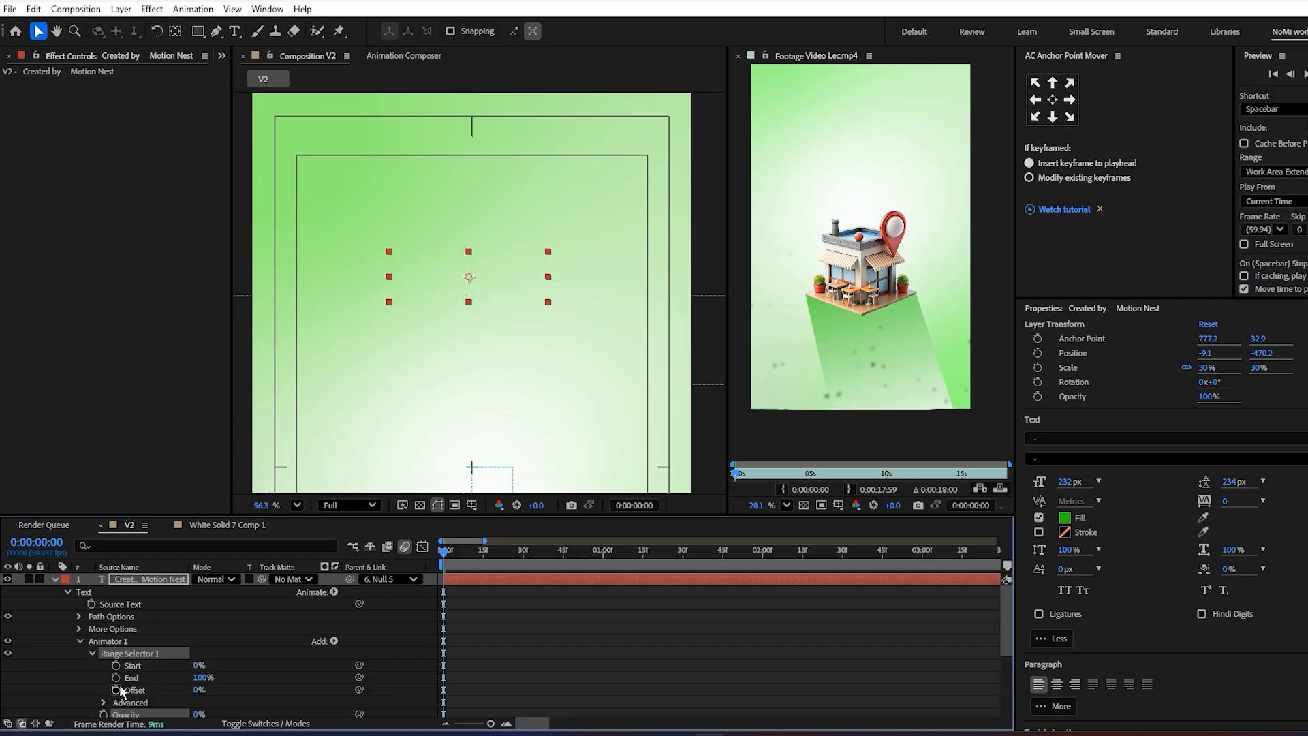
{"action": "left_click", "coordinate": [118, 689]}
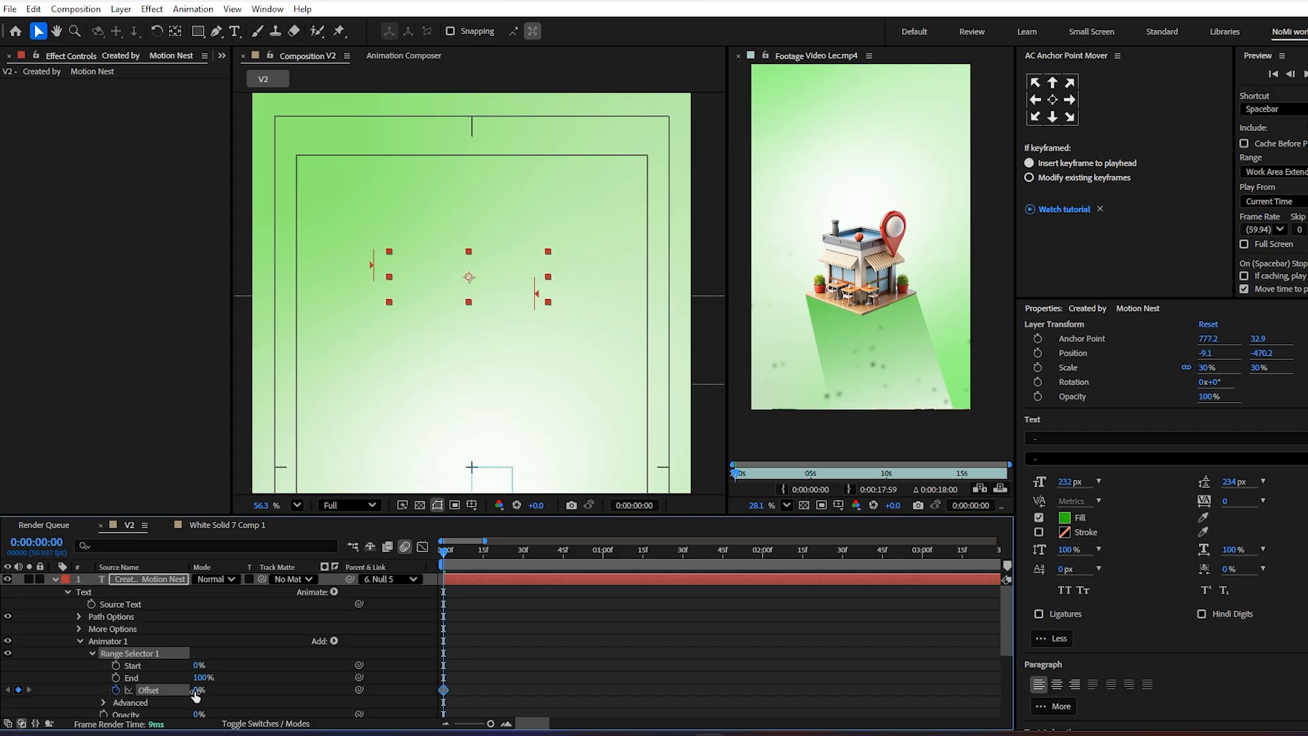
{"action": "left_click_drag", "start_coordinate": [198, 689], "coordinate": [129, 689]}
{"action": "left_click_drag", "start_coordinate": [519, 553], "coordinate": [602, 563]}
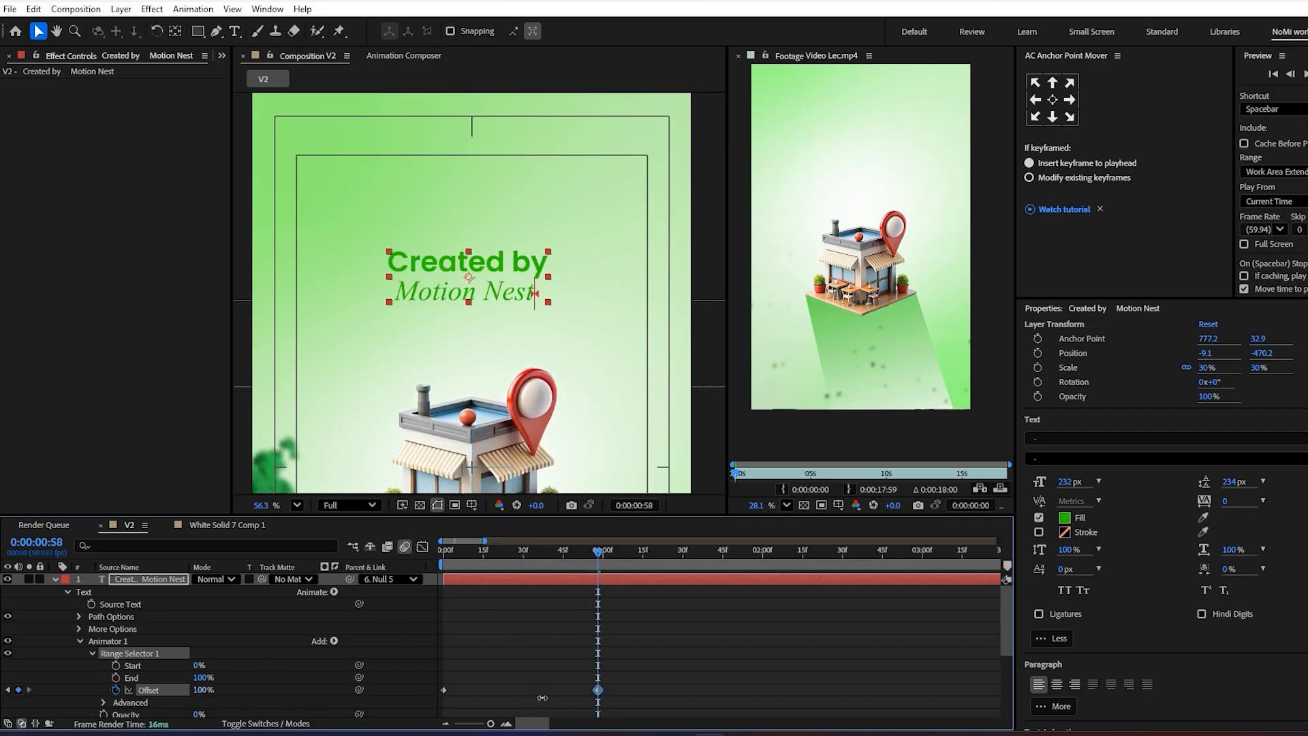
{"action": "mouse_move", "coordinate": [535, 673]}
{"action": "left_mouse_down"}
{"action": "mouse_move", "coordinate": [531, 644]}
{"action": "mouse_move", "coordinate": [554, 669]}
{"action": "left_mouse_up"}
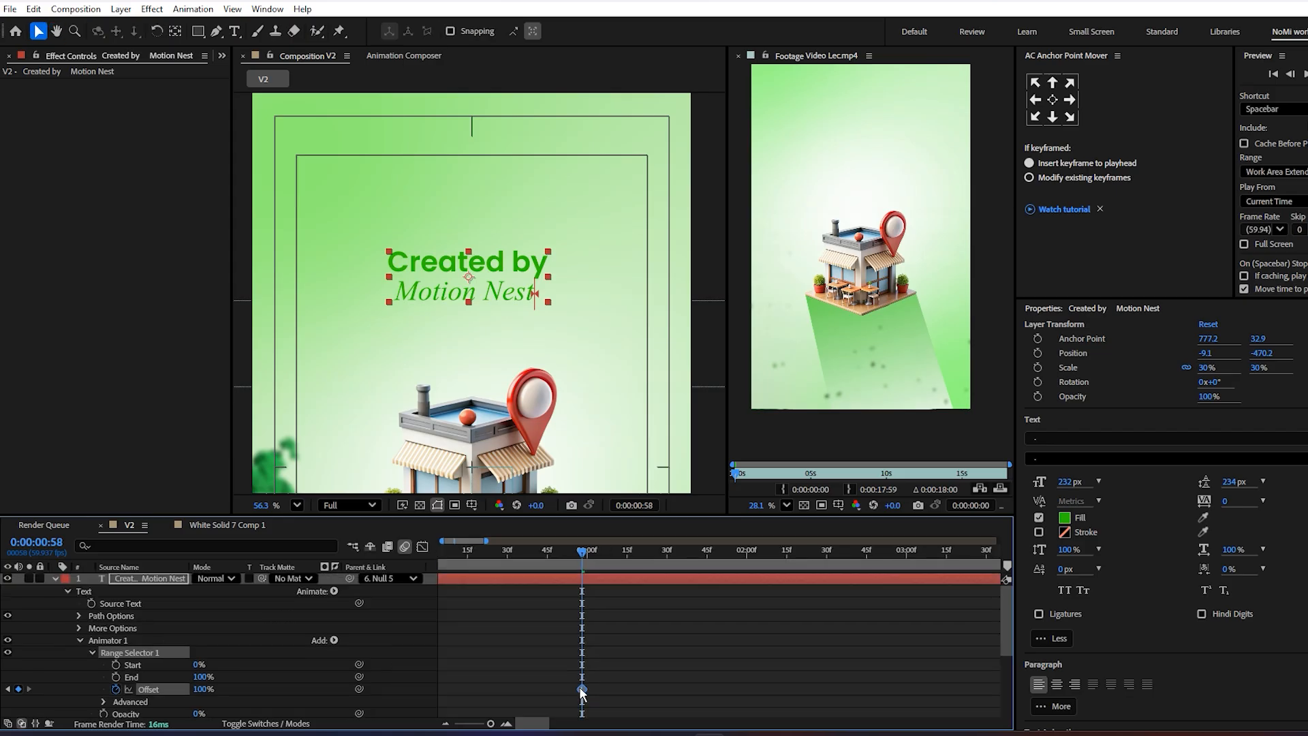
{"action": "mouse_move", "coordinate": [587, 692]}
{"action": "left_click_drag", "start_coordinate": [567, 556], "coordinate": [438, 579]}
{"action": "left_click_drag", "start_coordinate": [495, 651], "coordinate": [591, 608]}
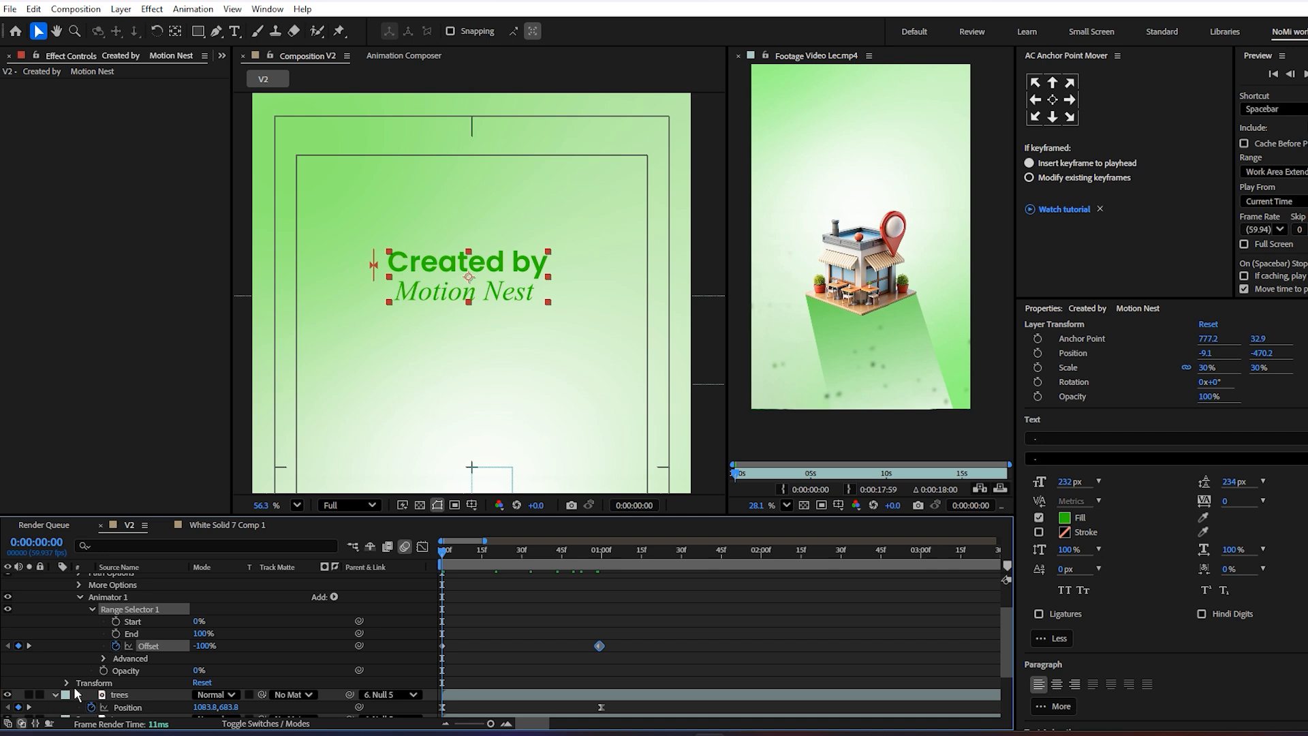
- Add a Position property to the title's Animator 1 and set it to 0, 60
{"action": "left_click", "coordinate": [333, 598]}
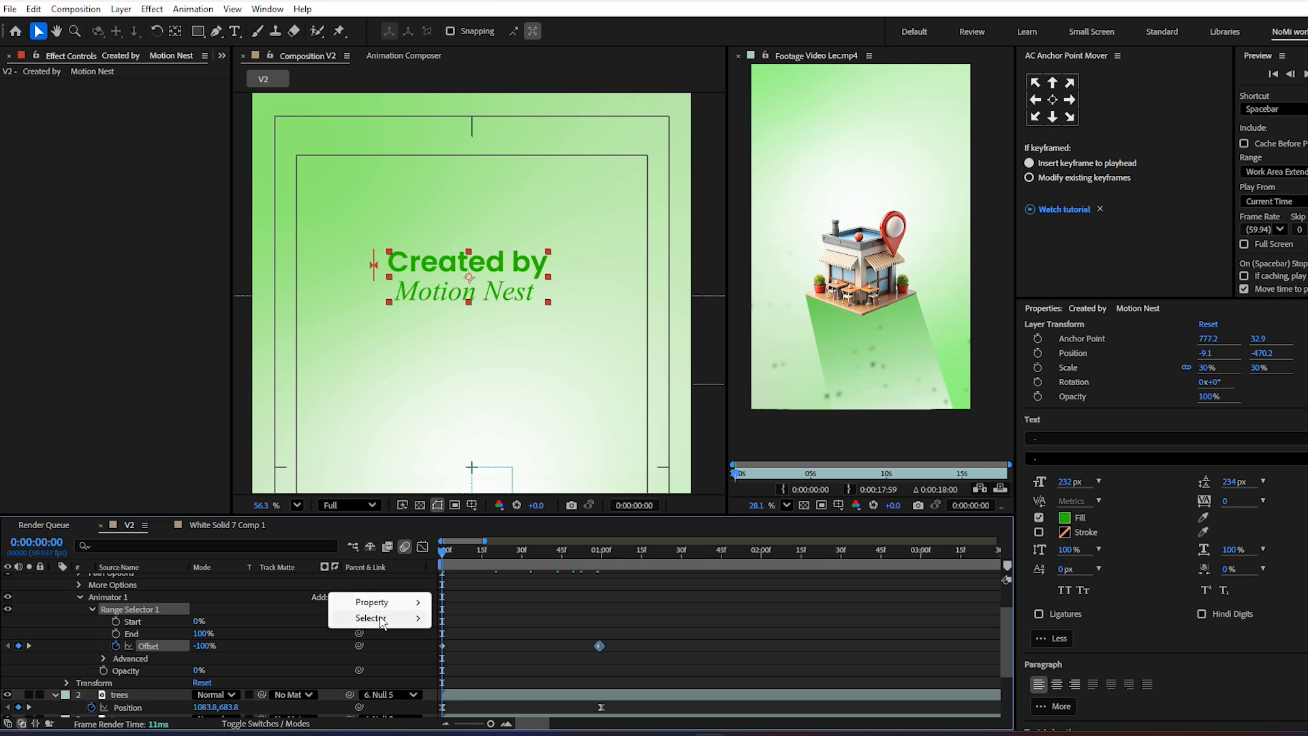
{"action": "mouse_move", "coordinate": [382, 608]}
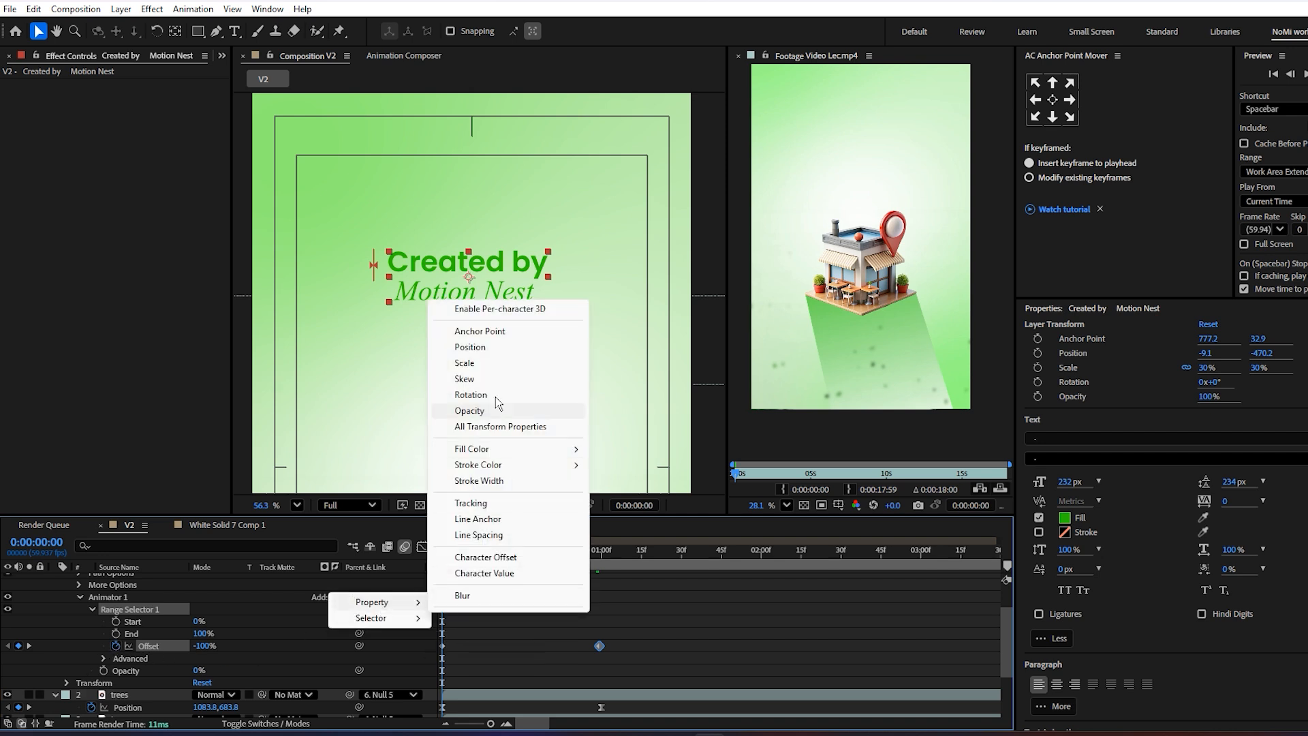
{"action": "left_click", "coordinate": [470, 347]}
{"action": "left_click", "coordinate": [212, 670]}
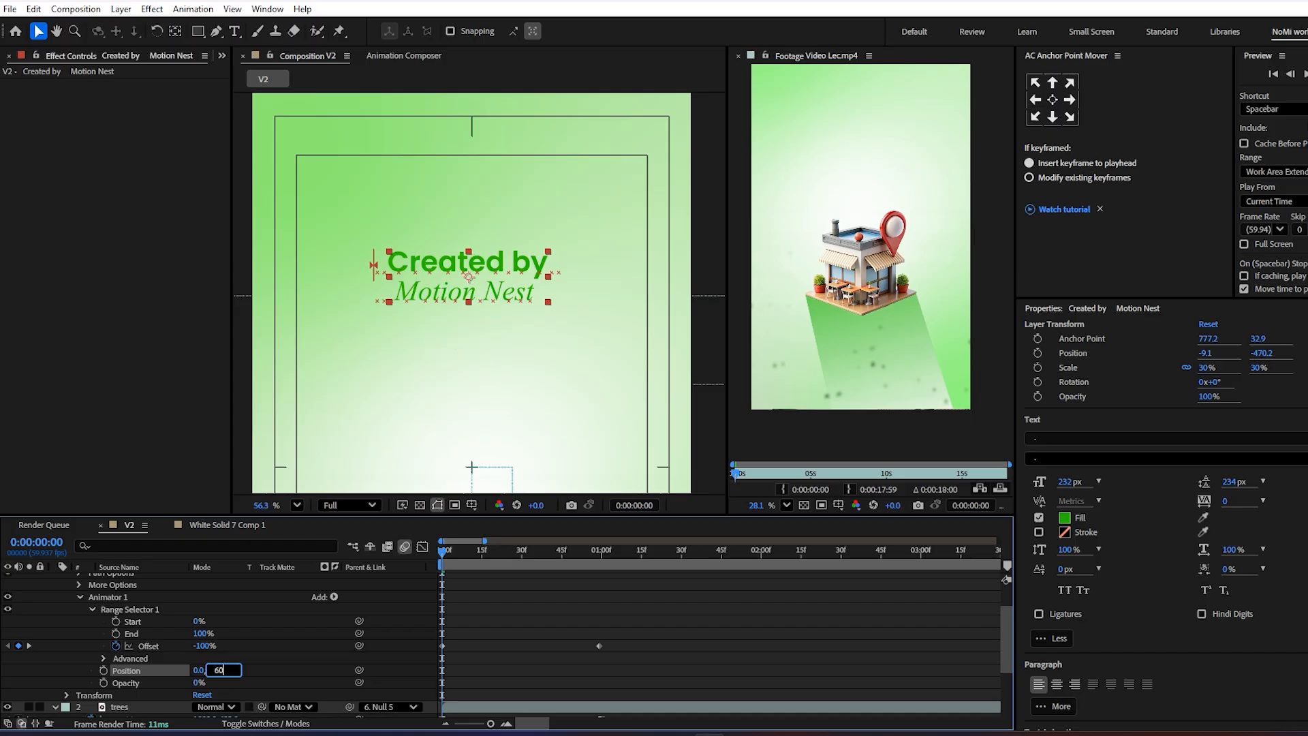
{"action": "type", "text": "60"}
{"action": "left_click", "coordinate": [255, 628]}
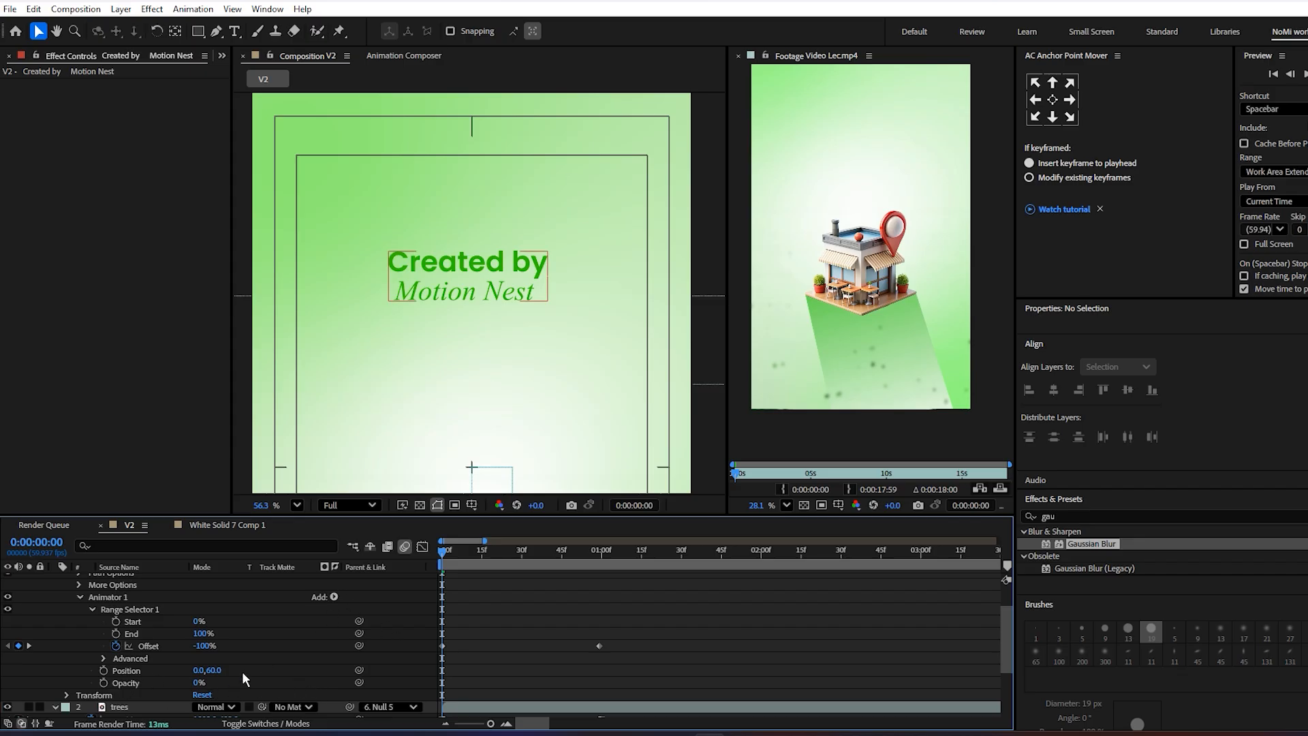
- Add a Blur property of 30, 30 to the title's Animator 1 and preview the text reveal
{"action": "left_click", "coordinate": [334, 598]}
{"action": "mouse_move", "coordinate": [382, 602]}
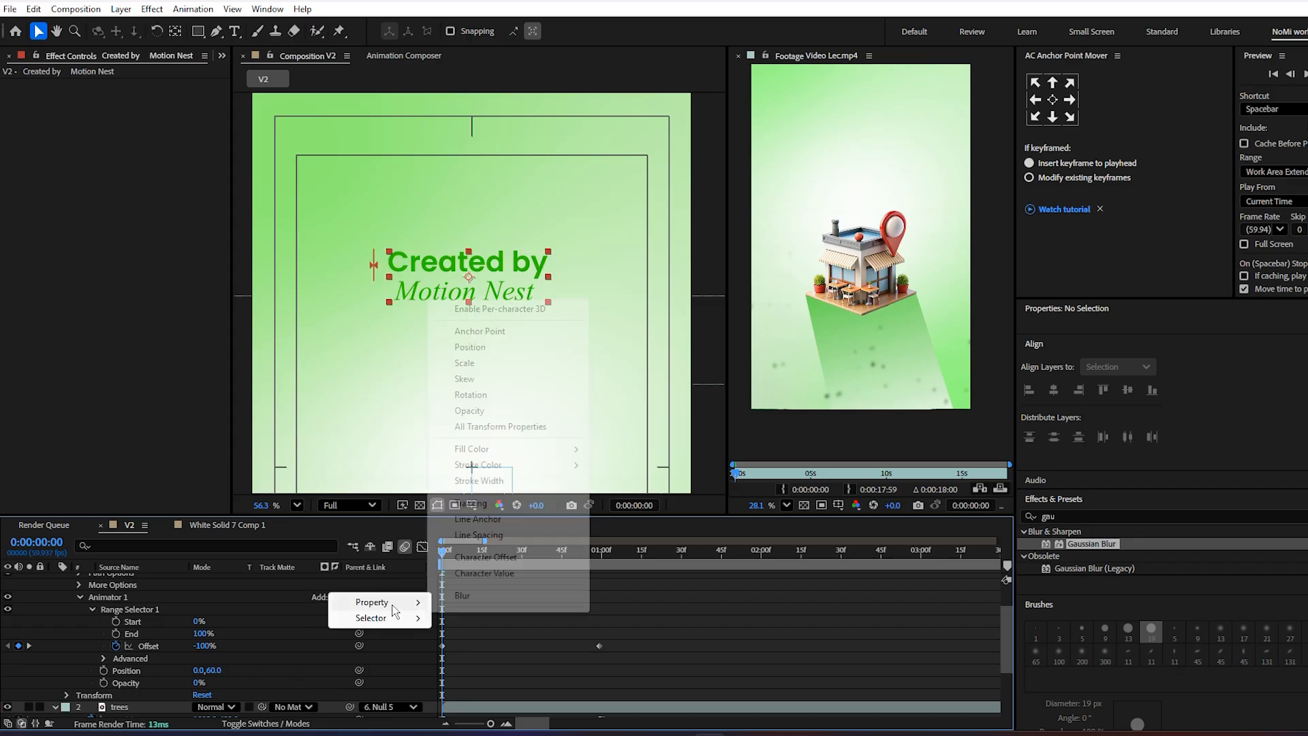
{"action": "left_click", "coordinate": [481, 597]}
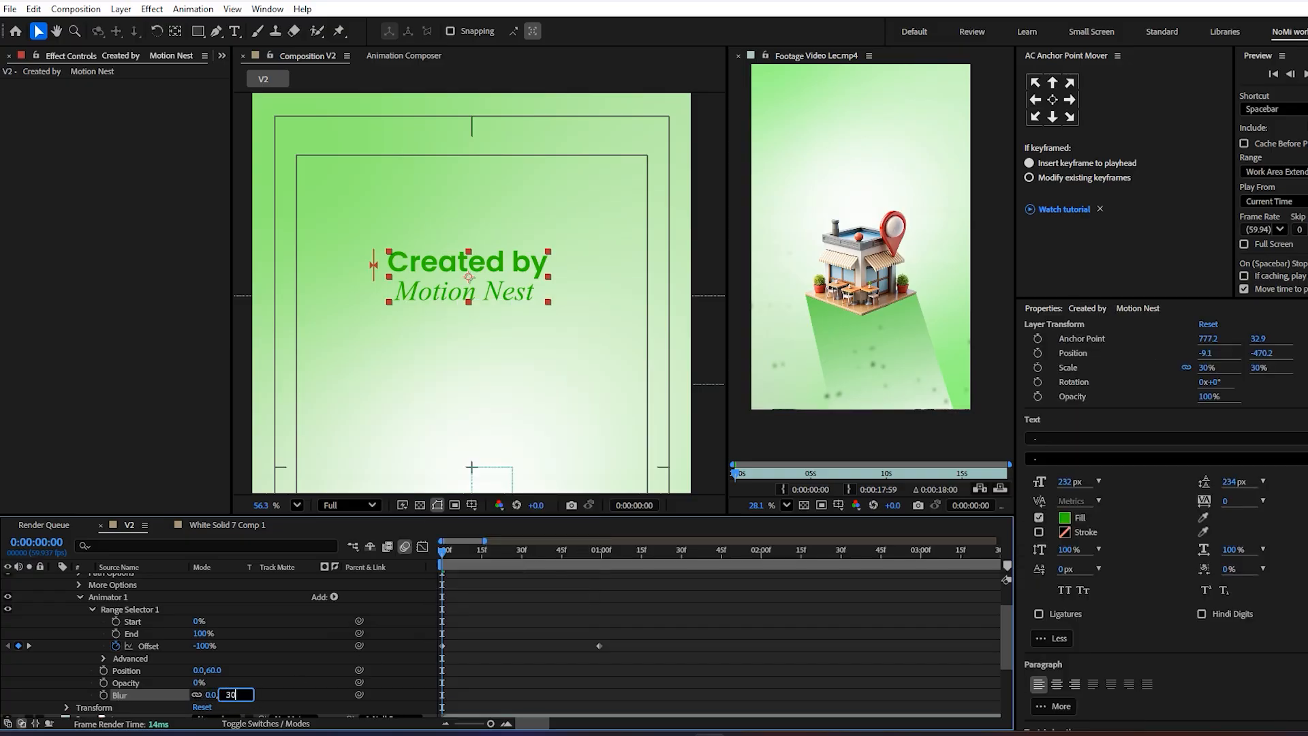
{"action": "left_click", "coordinate": [252, 652]}
{"action": "scroll", "coordinate": [266, 657], "scroll_direction": "down", "scroll_amount": 1}
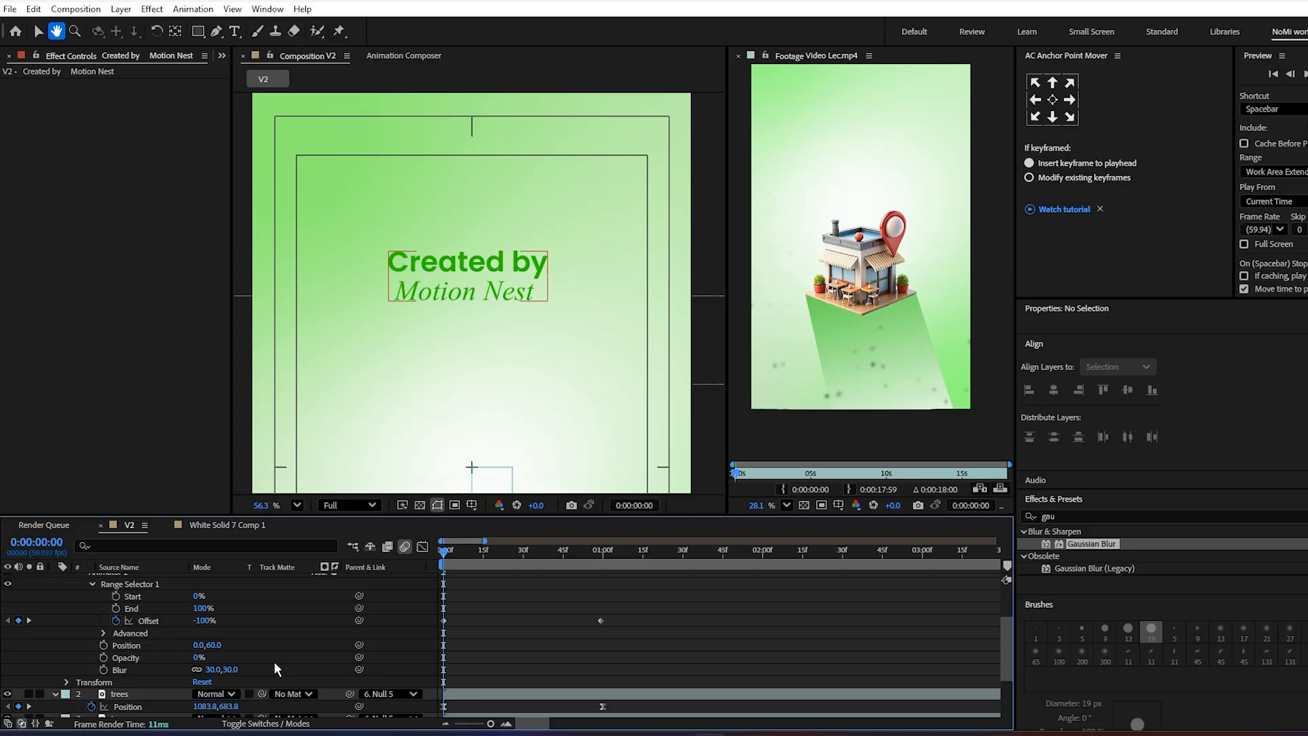
{"action": "key", "text": "space"}
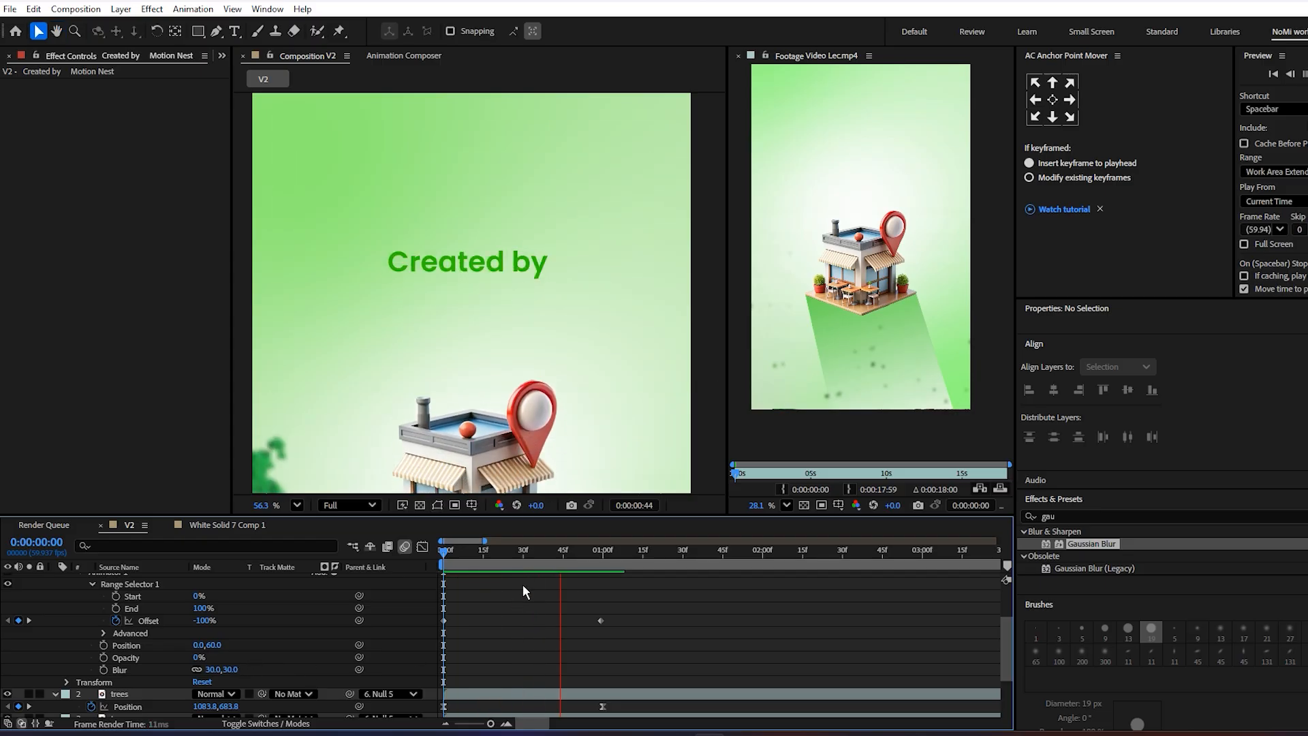
{"action": "key", "text": "space"}
- Base the title's range selector on Words with a Ramp Up shape, and preview the text animation
{"action": "scroll", "coordinate": [258, 623], "scroll_direction": "up", "scroll_amount": 3}
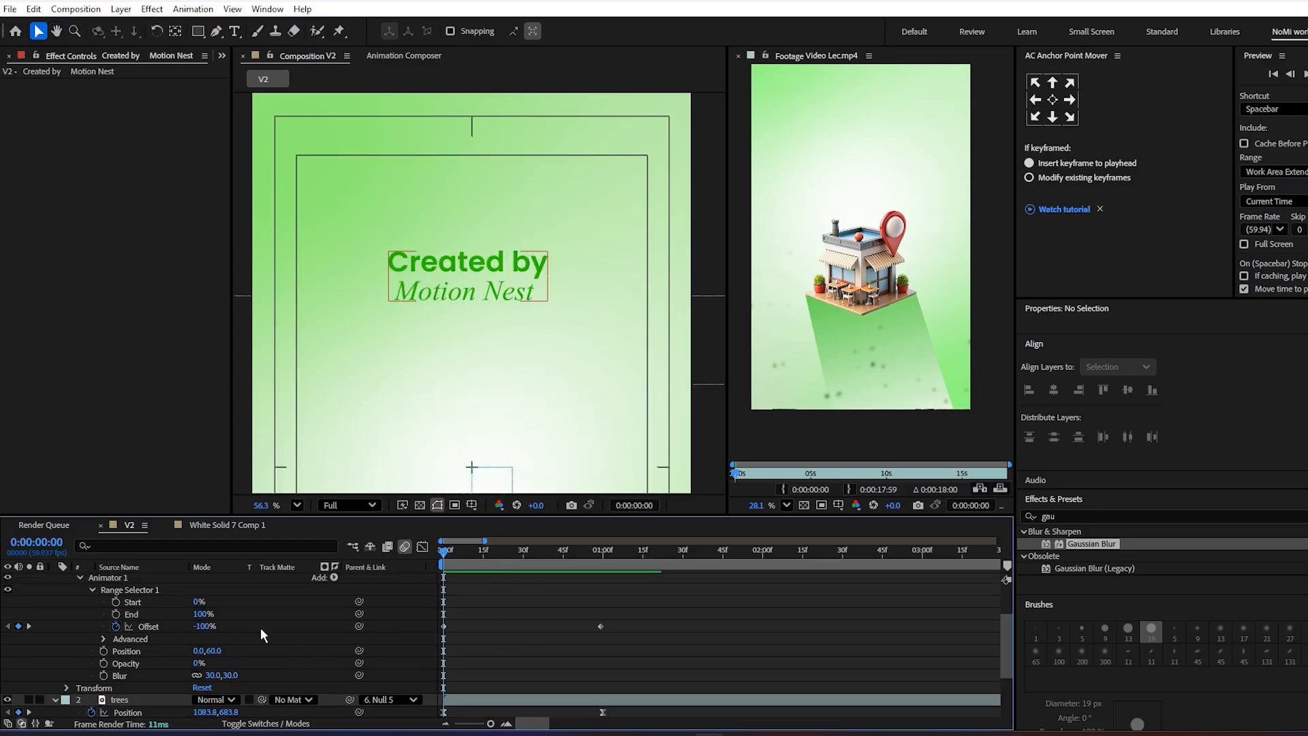
{"action": "left_click", "coordinate": [104, 671]}
{"action": "scroll", "coordinate": [170, 672], "scroll_direction": "down", "scroll_amount": 5}
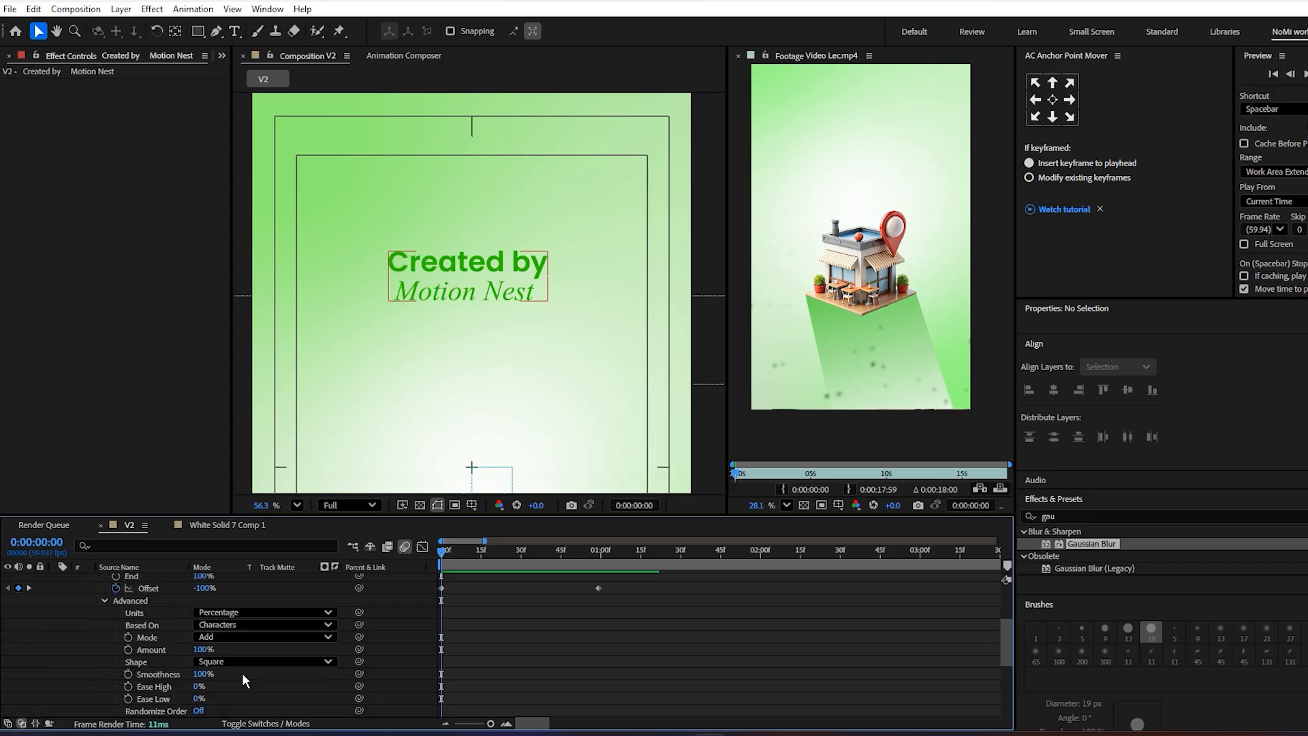
{"action": "left_click", "coordinate": [248, 626]}
{"action": "left_click", "coordinate": [265, 667]}
{"action": "left_click", "coordinate": [253, 661]}
{"action": "left_click", "coordinate": [238, 583]}
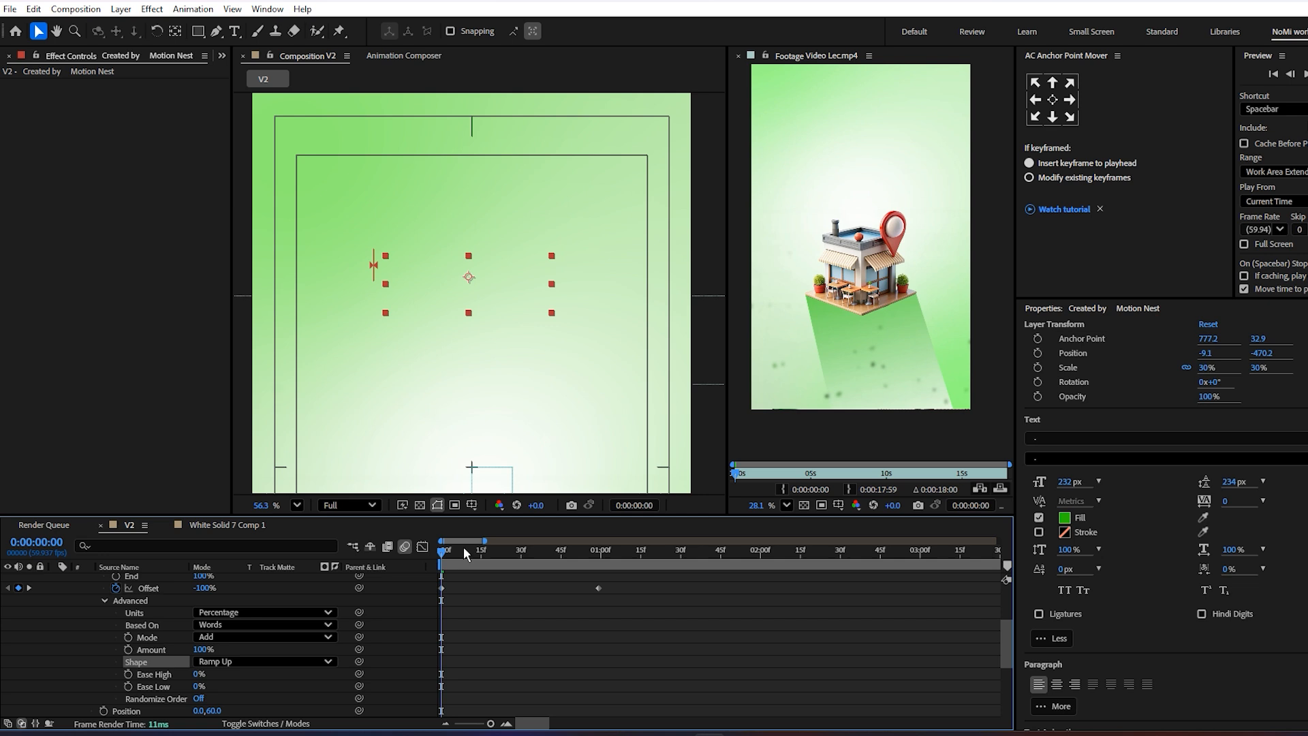
{"action": "key", "text": "space"}
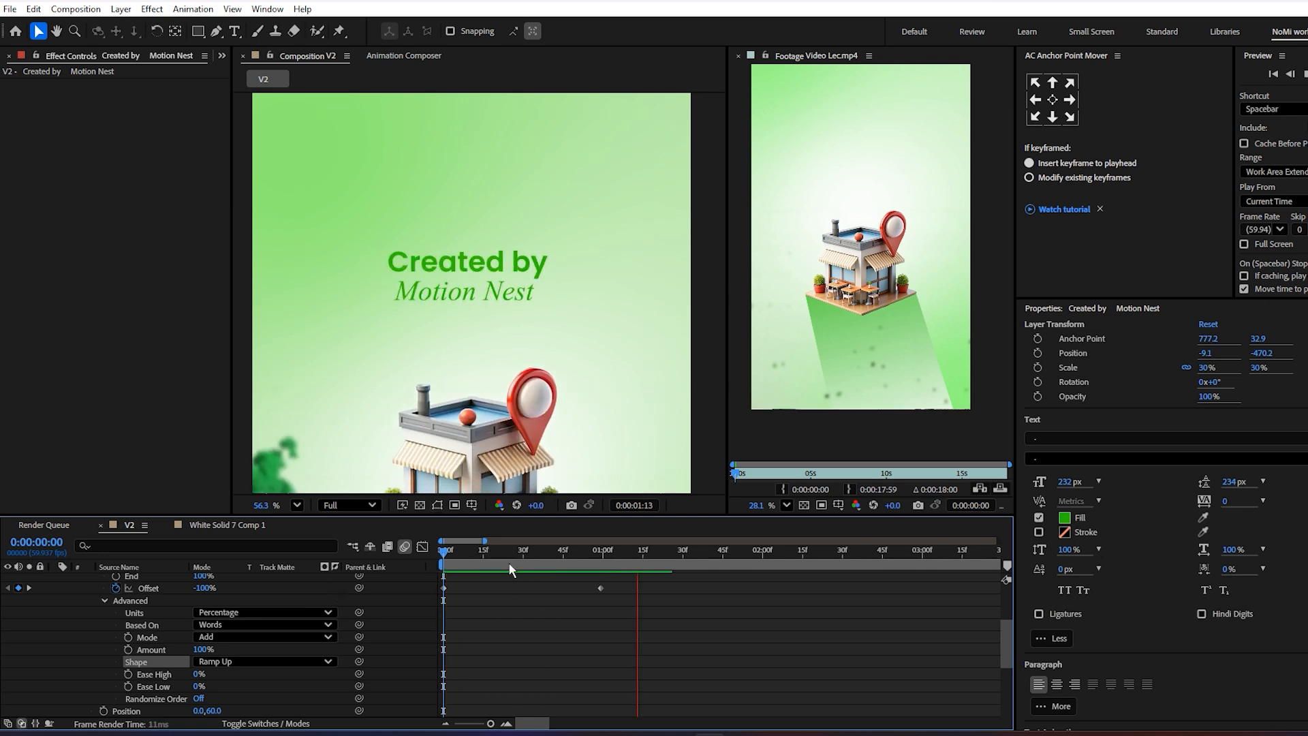
{"action": "key", "text": "space"}
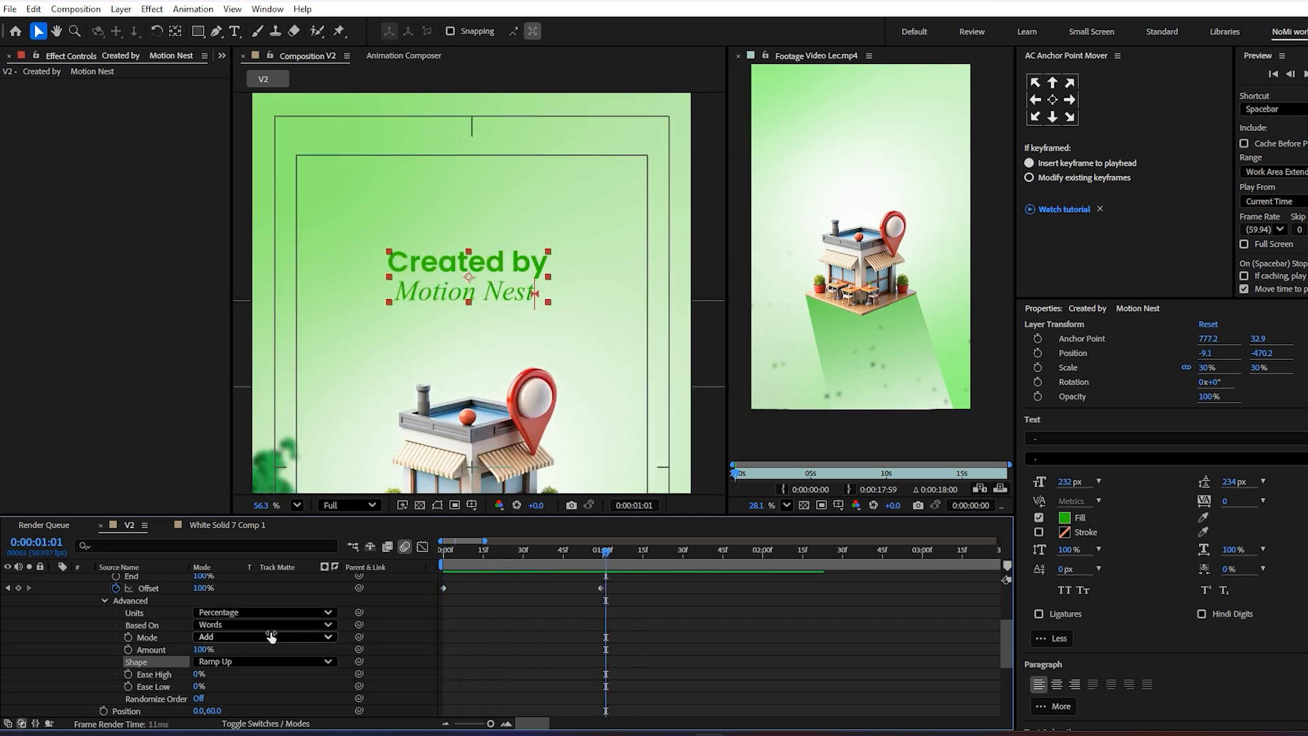
- Collapse the expanded properties of the title, trees and shape layers in the timeline
{"action": "scroll", "coordinate": [118, 595], "scroll_direction": "up", "scroll_amount": 3}
{"action": "left_click", "coordinate": [55, 579]}
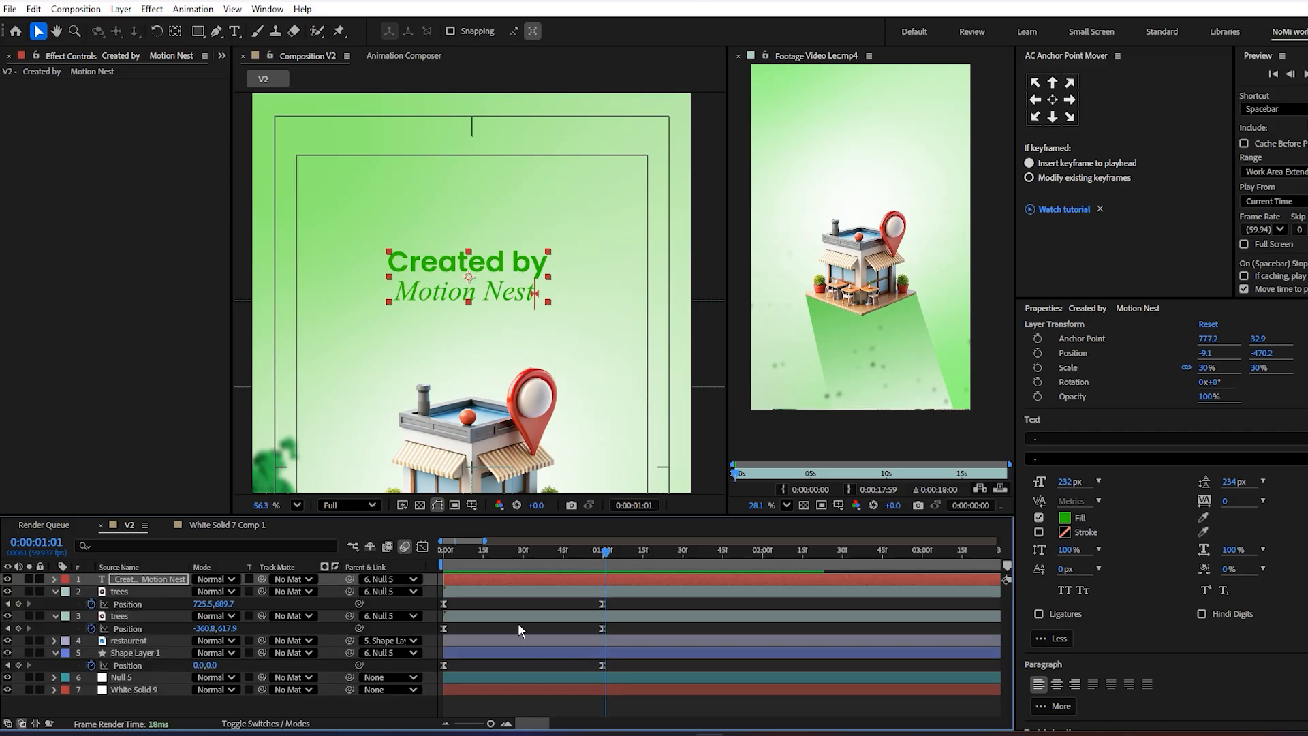
{"action": "key", "text": "minus"}
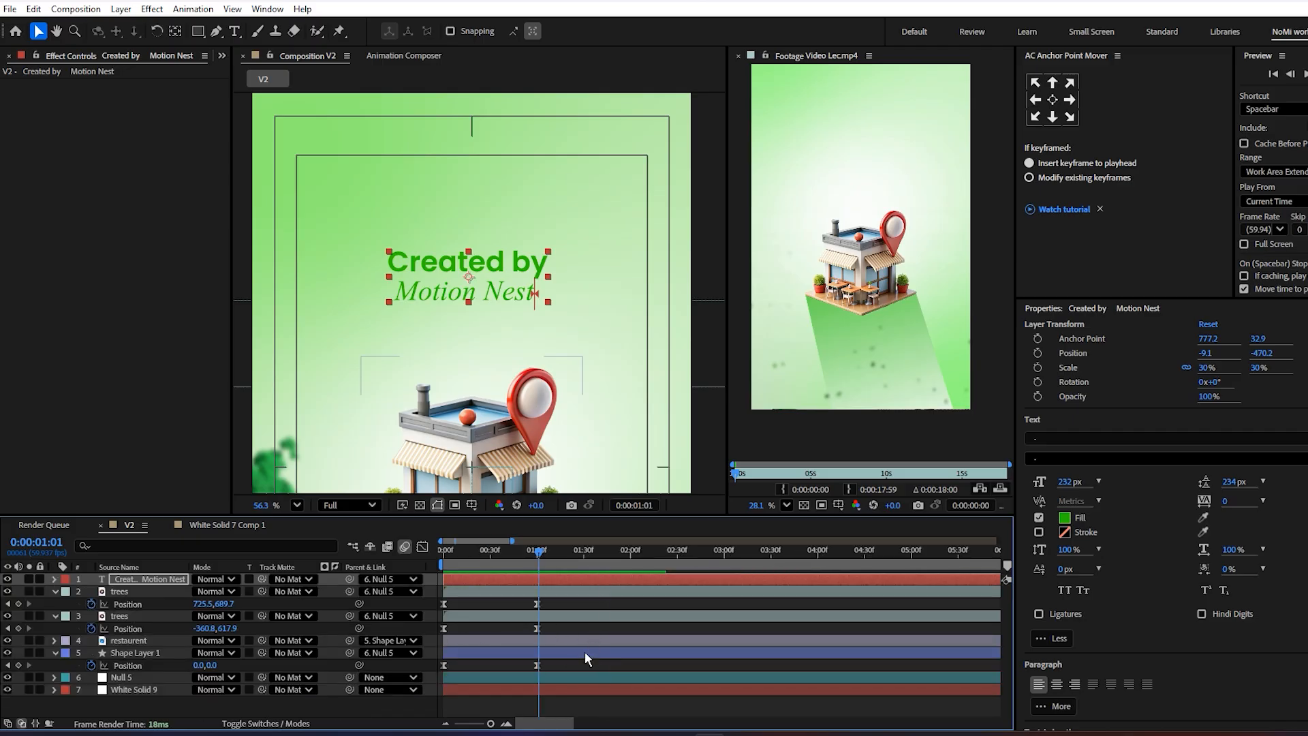
{"action": "left_click", "coordinate": [586, 652]}
{"action": "left_click", "coordinate": [613, 702]}
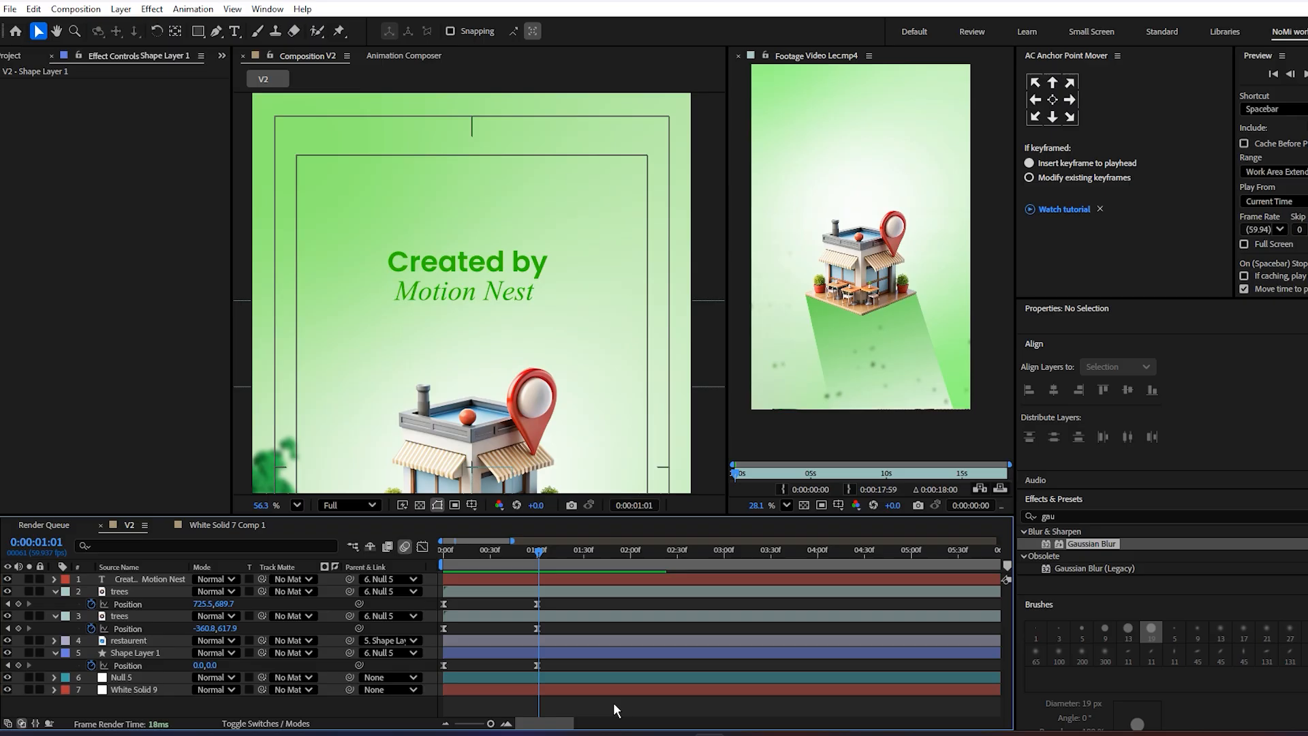
{"action": "key", "text": "p"}
{"action": "key", "text": "p"}
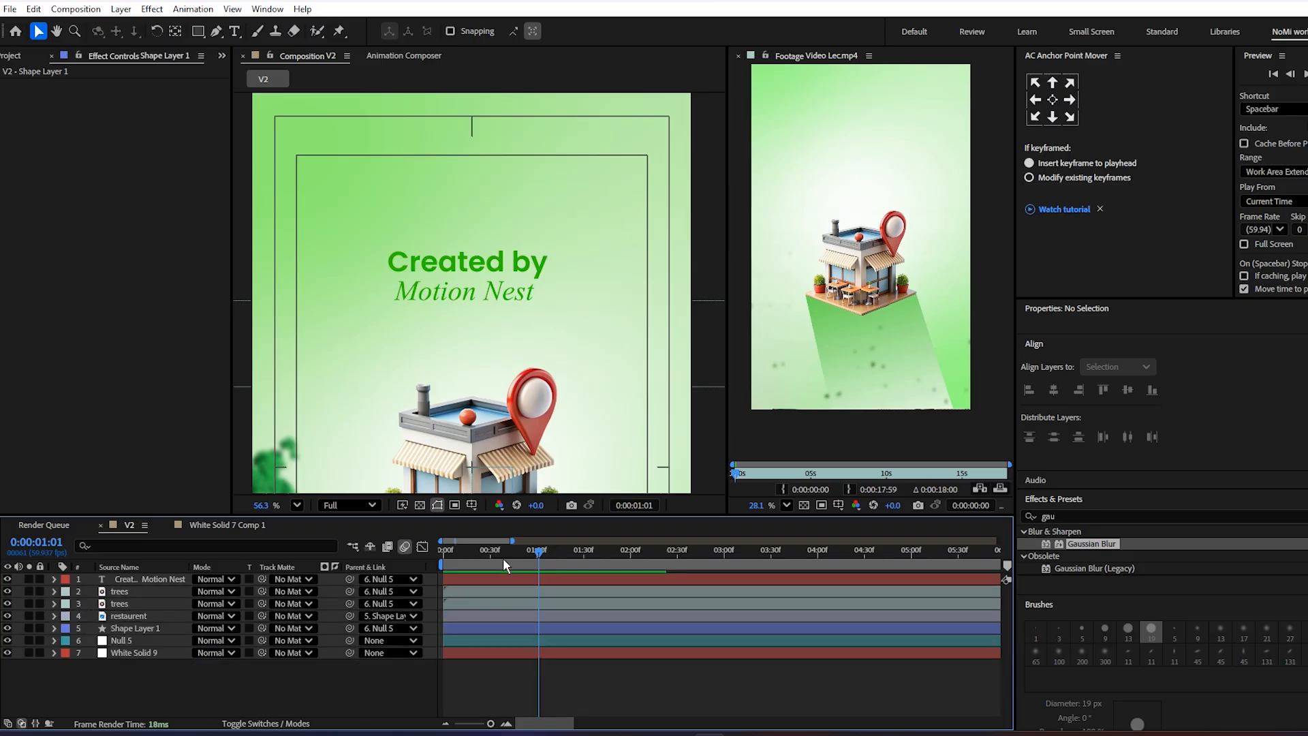
- Preview the whole scene's intro animation from the first frame
{"action": "key", "text": "Home"}
{"action": "scroll", "coordinate": [438, 321], "scroll_direction": "down", "scroll_amount": 2}
{"action": "key", "text": "space"}
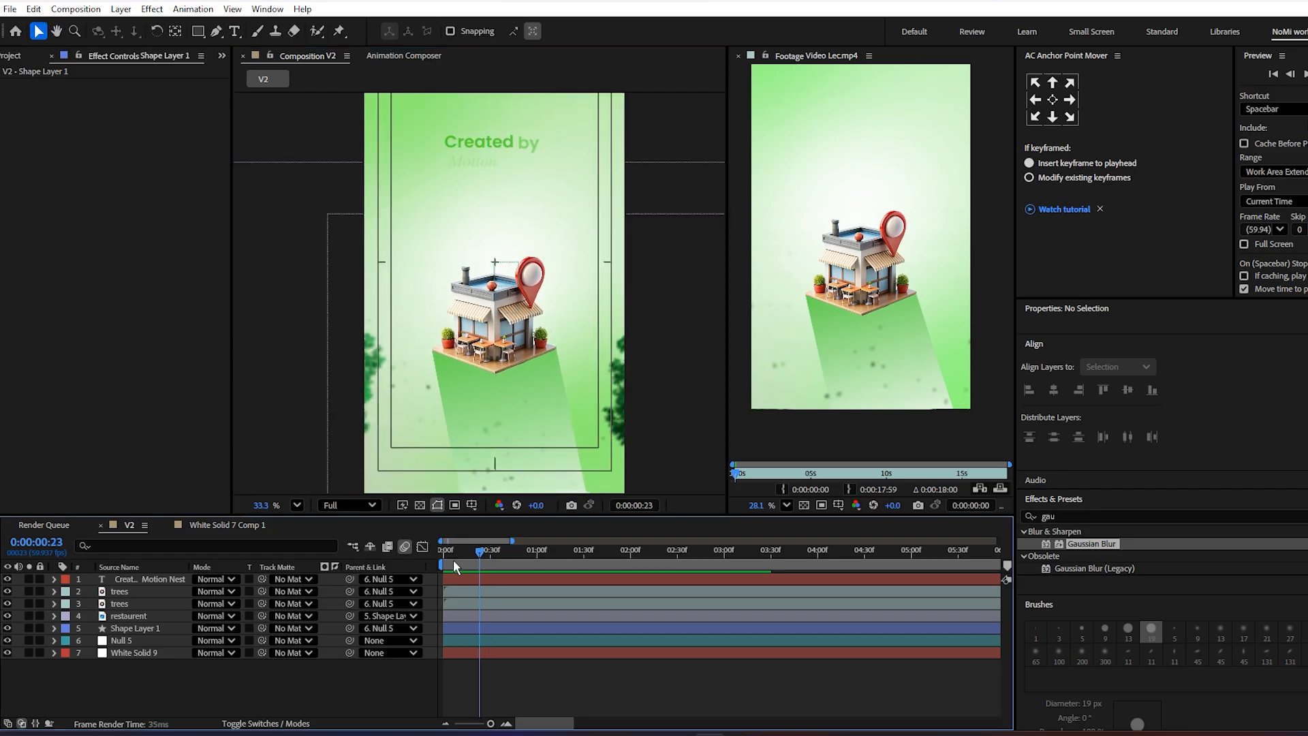
- Keyframe Null 5's Position at 540, 960 and place the keyframe at about one second
{"action": "key", "text": "space"}
{"action": "left_click_drag", "start_coordinate": [482, 554], "coordinate": [354, 610]}
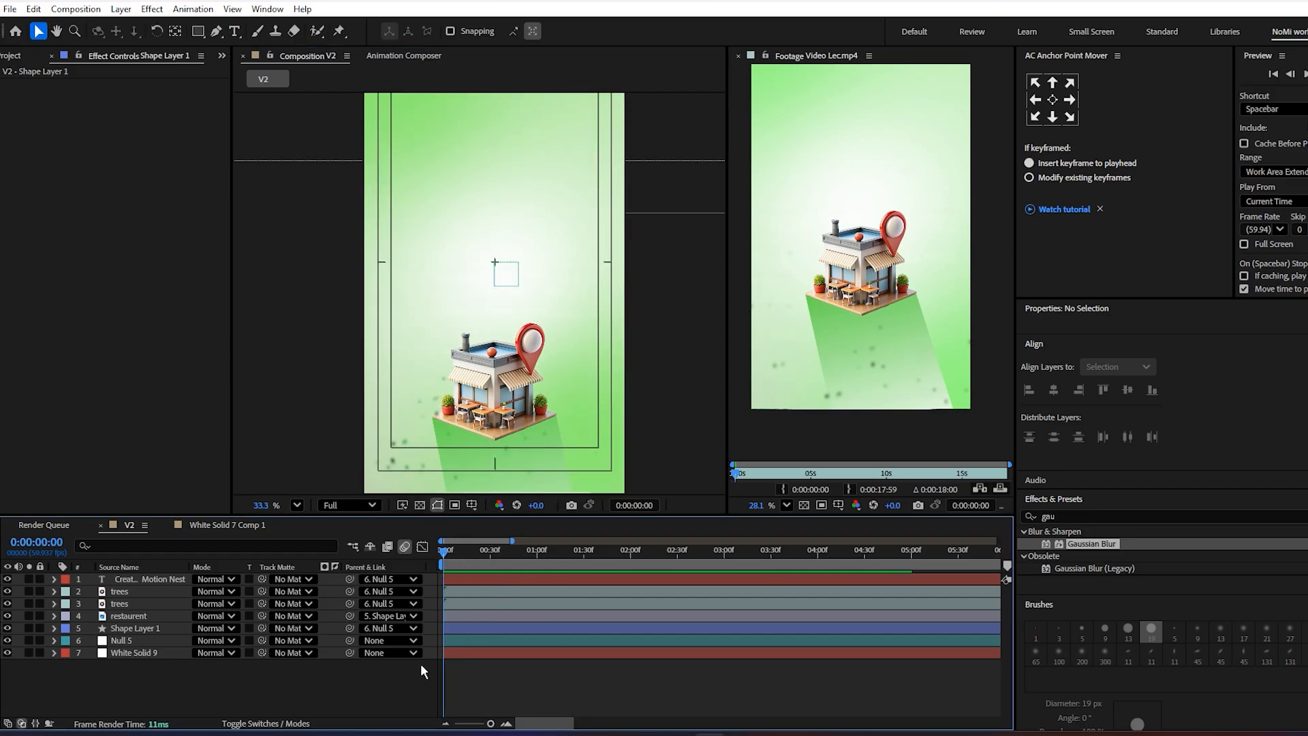
{"action": "left_click", "coordinate": [468, 642]}
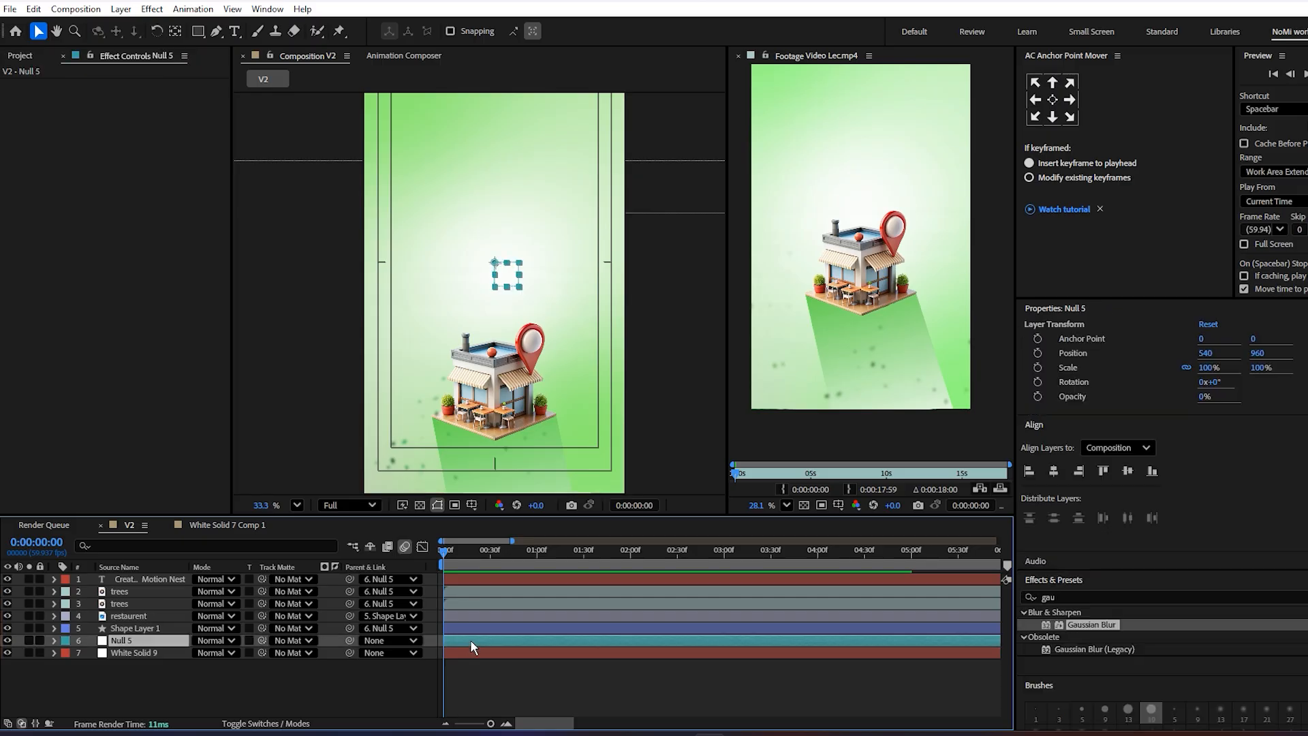
{"action": "key", "text": "alt+shift+p"}
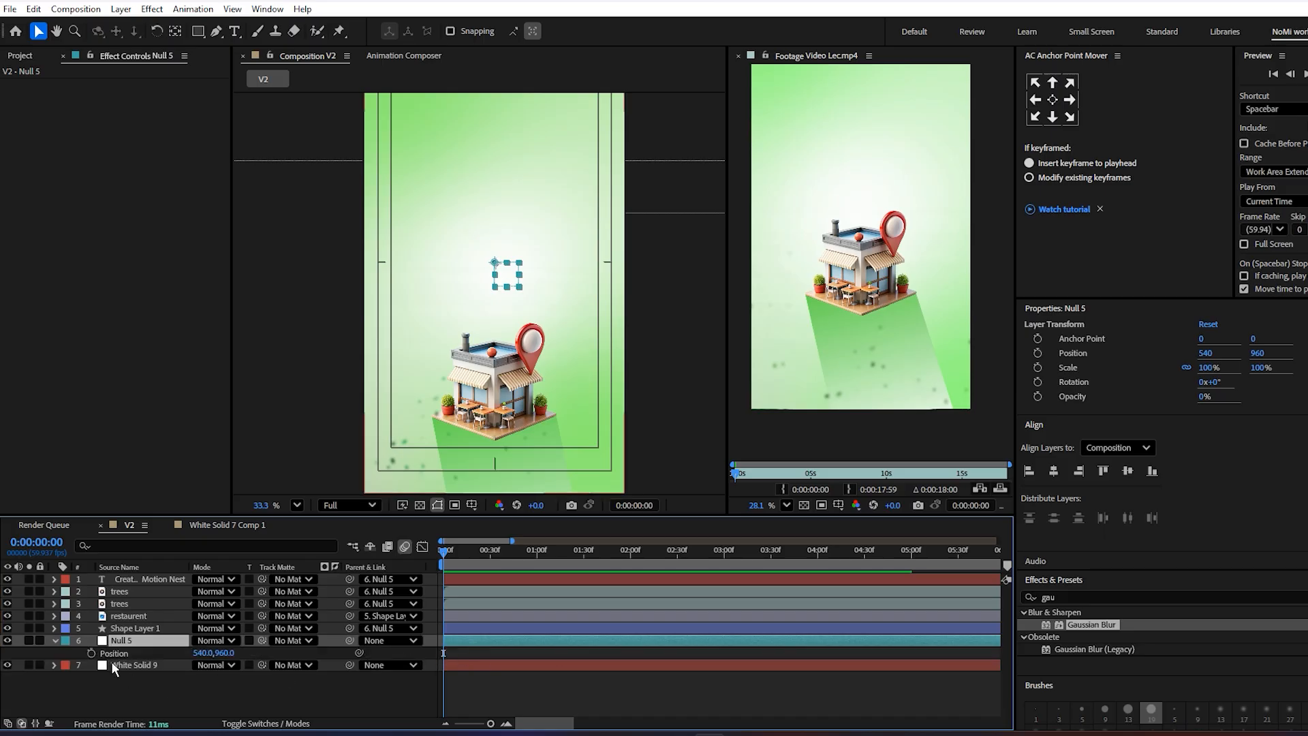
{"action": "left_click_drag", "start_coordinate": [442, 653], "coordinate": [533, 652]}
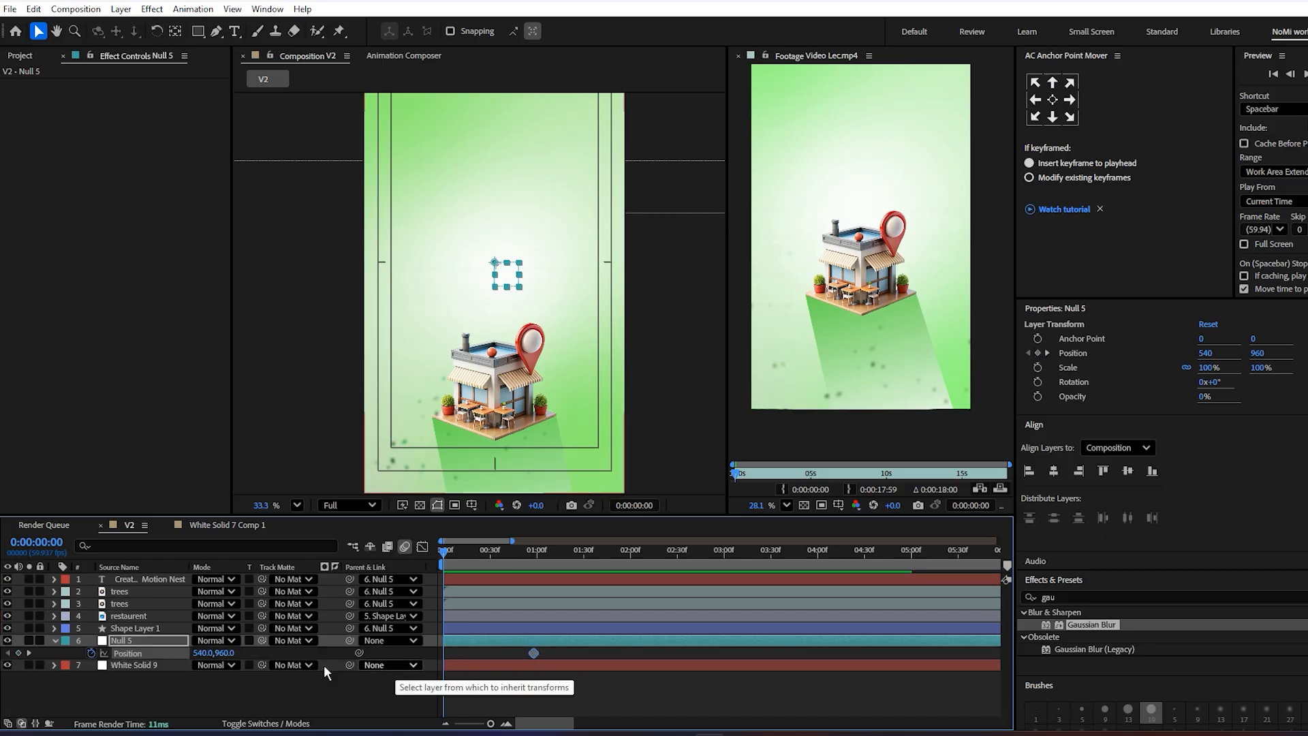
- Give Null 5 a lower starting Position of 540, 1212 at the first frame
{"action": "left_click_drag", "start_coordinate": [277, 652], "coordinate": [361, 660]}
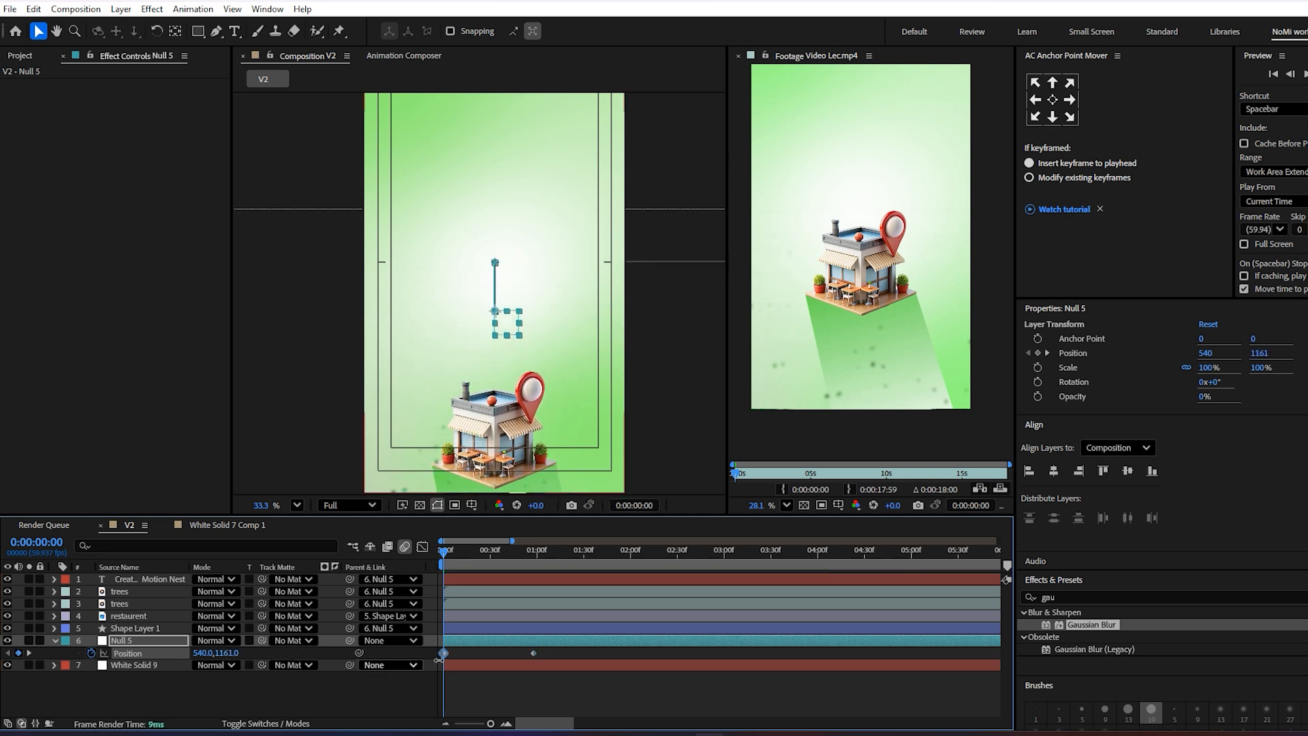
{"action": "left_click_drag", "start_coordinate": [553, 647], "coordinate": [512, 659]}
{"action": "left_click", "coordinate": [398, 648]}
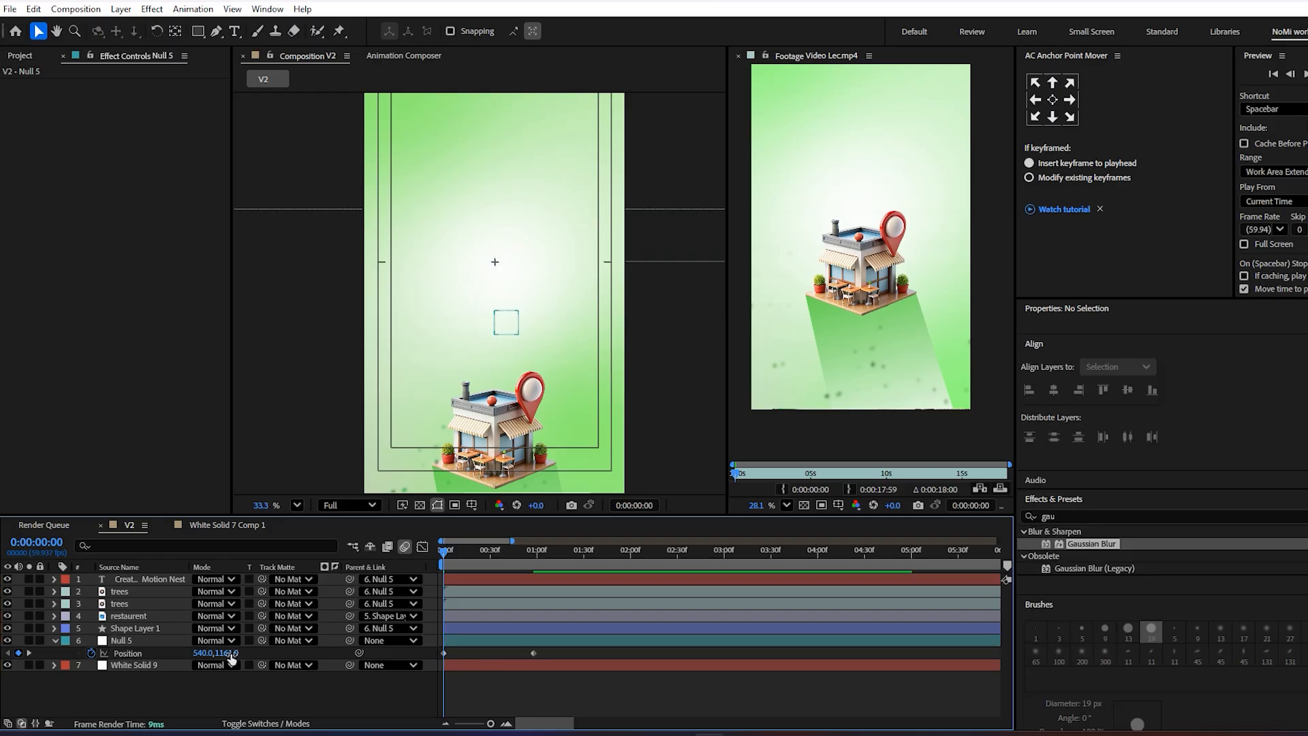
{"action": "left_click_drag", "start_coordinate": [231, 656], "coordinate": [269, 657]}
- Reshape the speed graph between Null 5's two Position keyframes for an early peak and long ease-out, previewing the motion
{"action": "left_click_drag", "start_coordinate": [562, 653], "coordinate": [407, 647]}
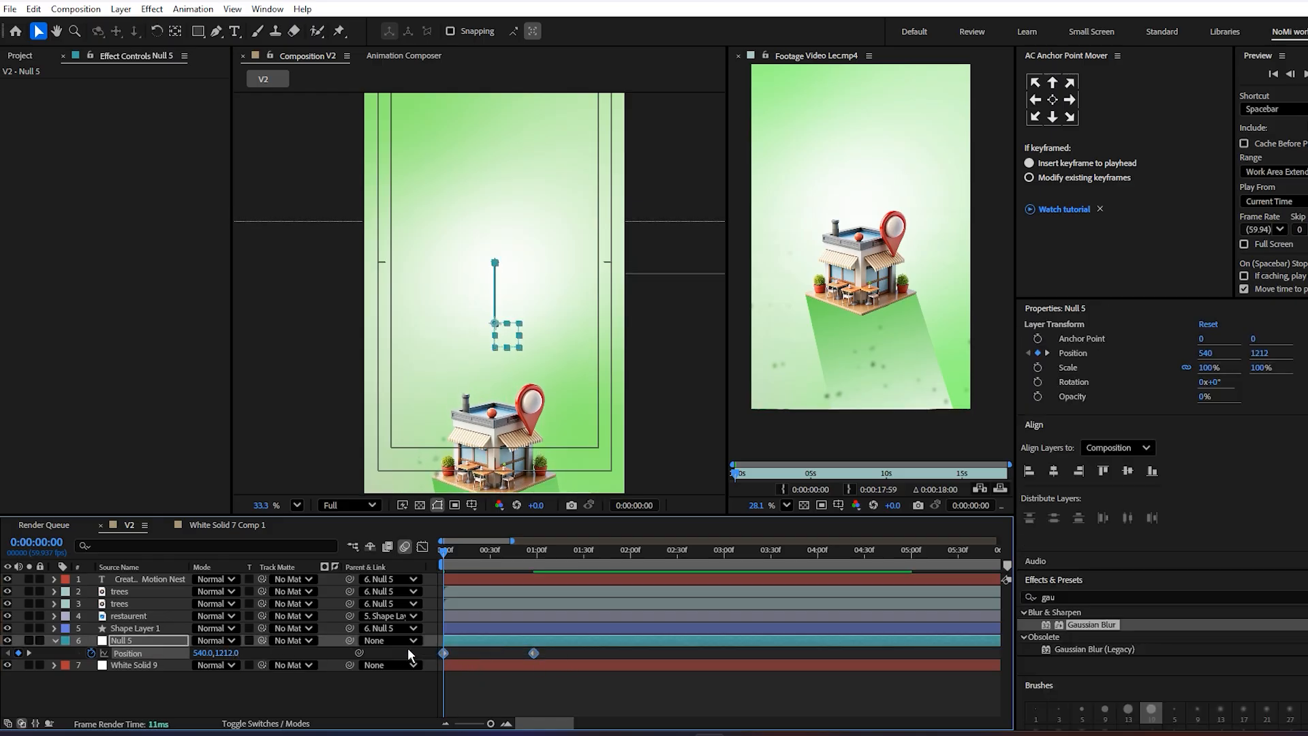
{"action": "left_click", "coordinate": [422, 546]}
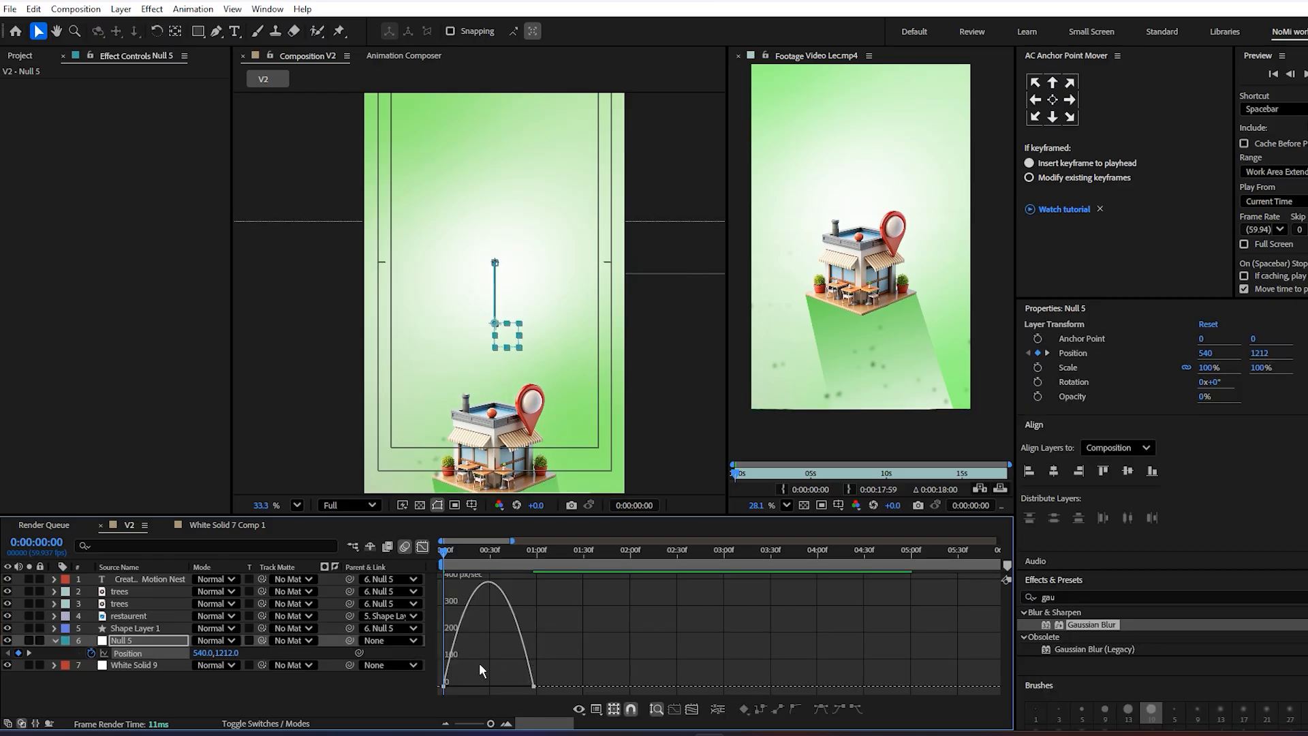
{"action": "key", "text": "equal"}
{"action": "key", "text": "equal"}
{"action": "left_click_drag", "start_coordinate": [502, 660], "coordinate": [419, 700]}
{"action": "left_click_drag", "start_coordinate": [499, 686], "coordinate": [473, 686]}
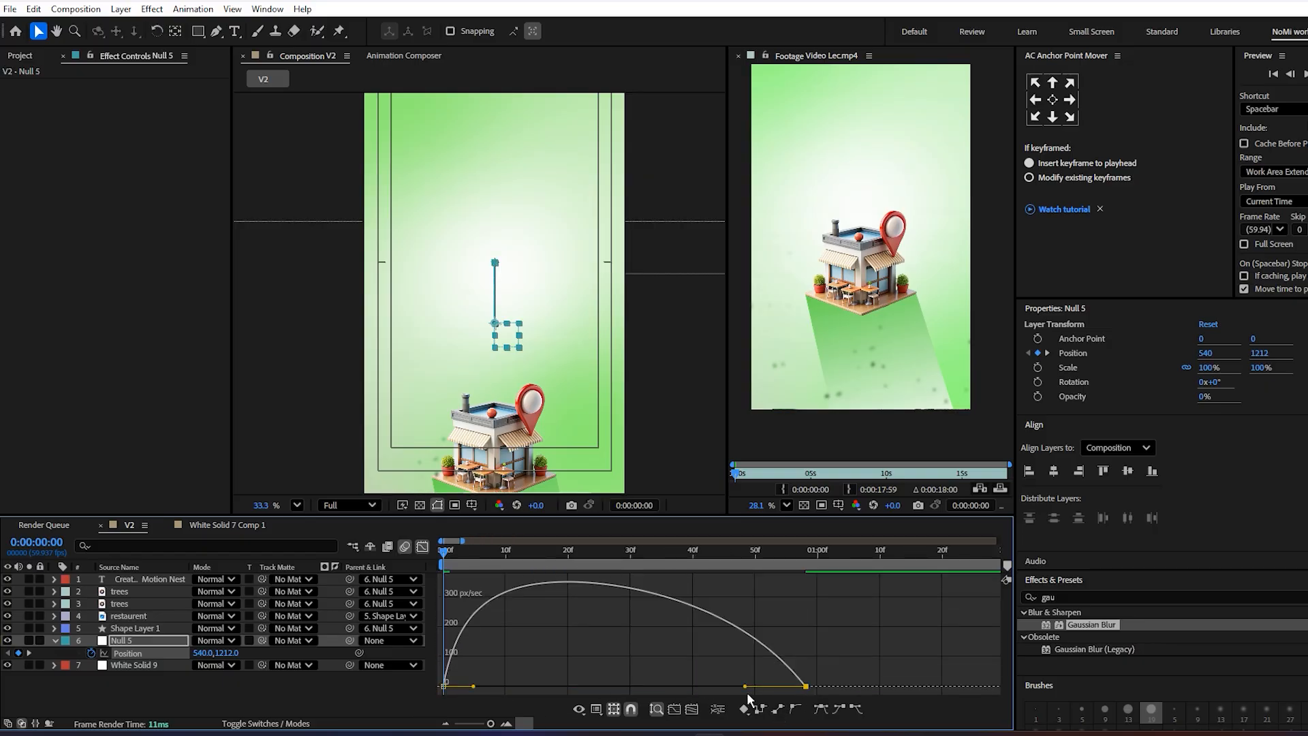
{"action": "left_click_drag", "start_coordinate": [745, 686], "coordinate": [689, 688]}
{"action": "key", "text": "space"}
{"action": "left_click_drag", "start_coordinate": [469, 685], "coordinate": [500, 686]}
{"action": "left_click", "coordinate": [461, 555]}
{"action": "key", "text": "space"}
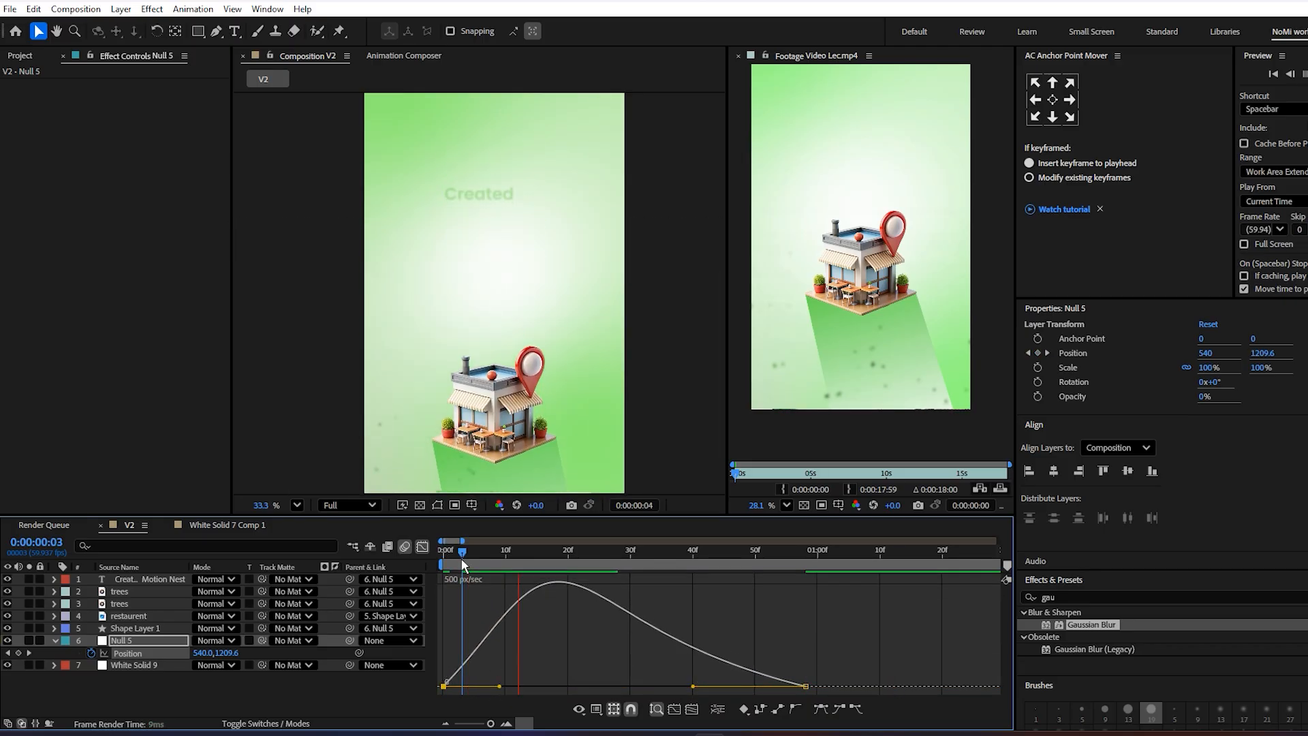
- Save the project, then collapse Null 5's properties and return the timeline from the graph to layer bars
{"action": "key", "text": "ctrl+s"}
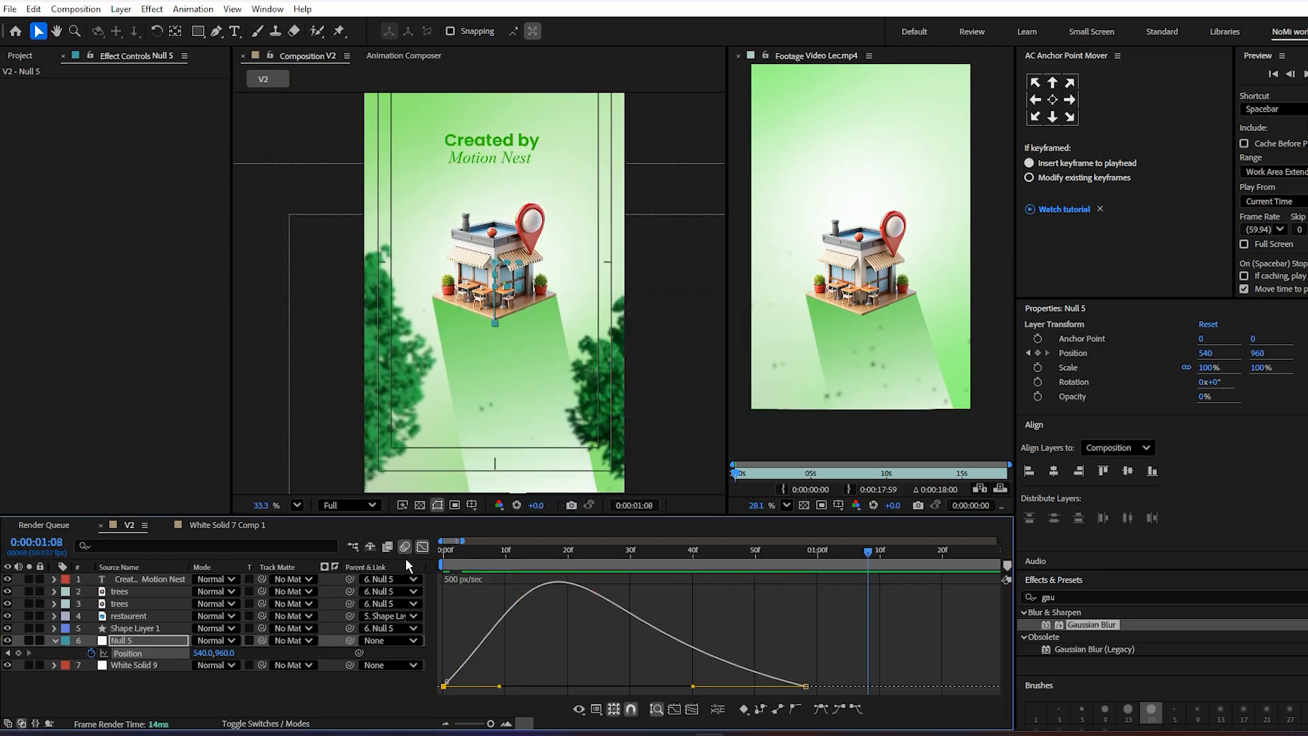
{"action": "left_click", "coordinate": [55, 640]}
{"action": "left_click", "coordinate": [198, 671]}
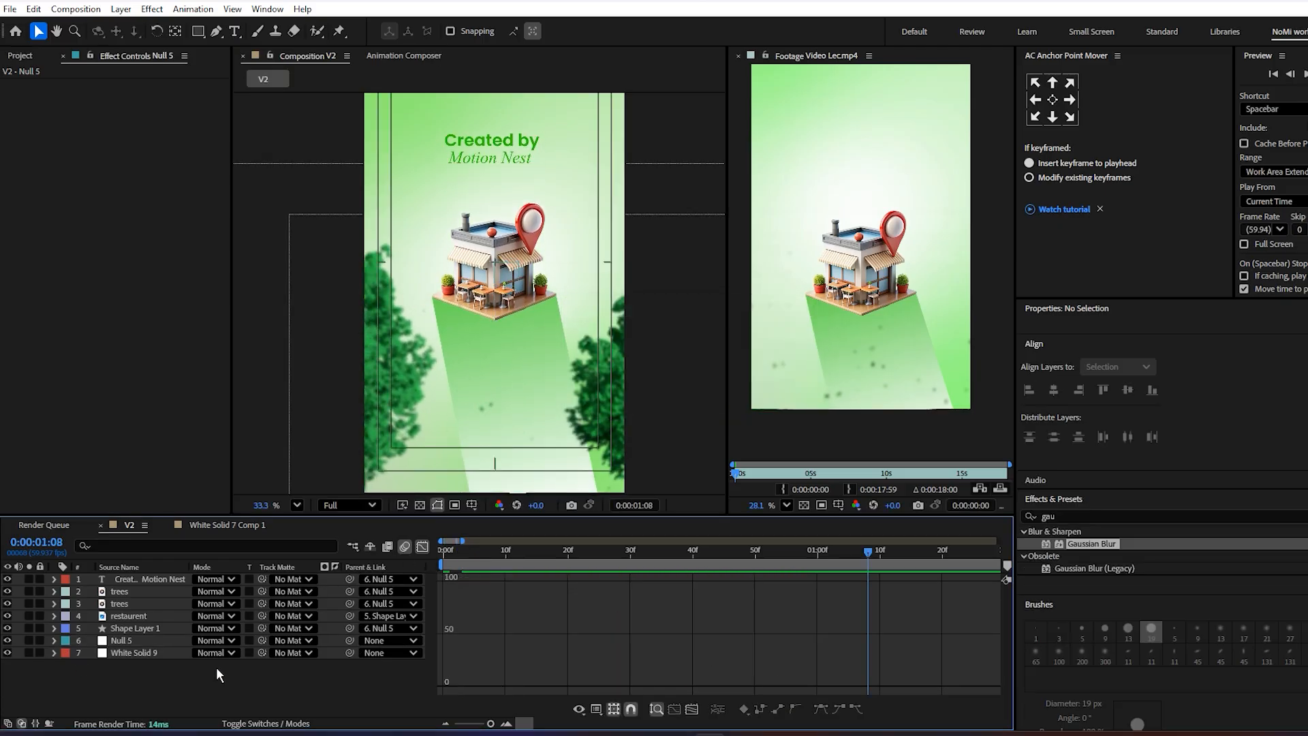
{"action": "left_click", "coordinate": [423, 548]}
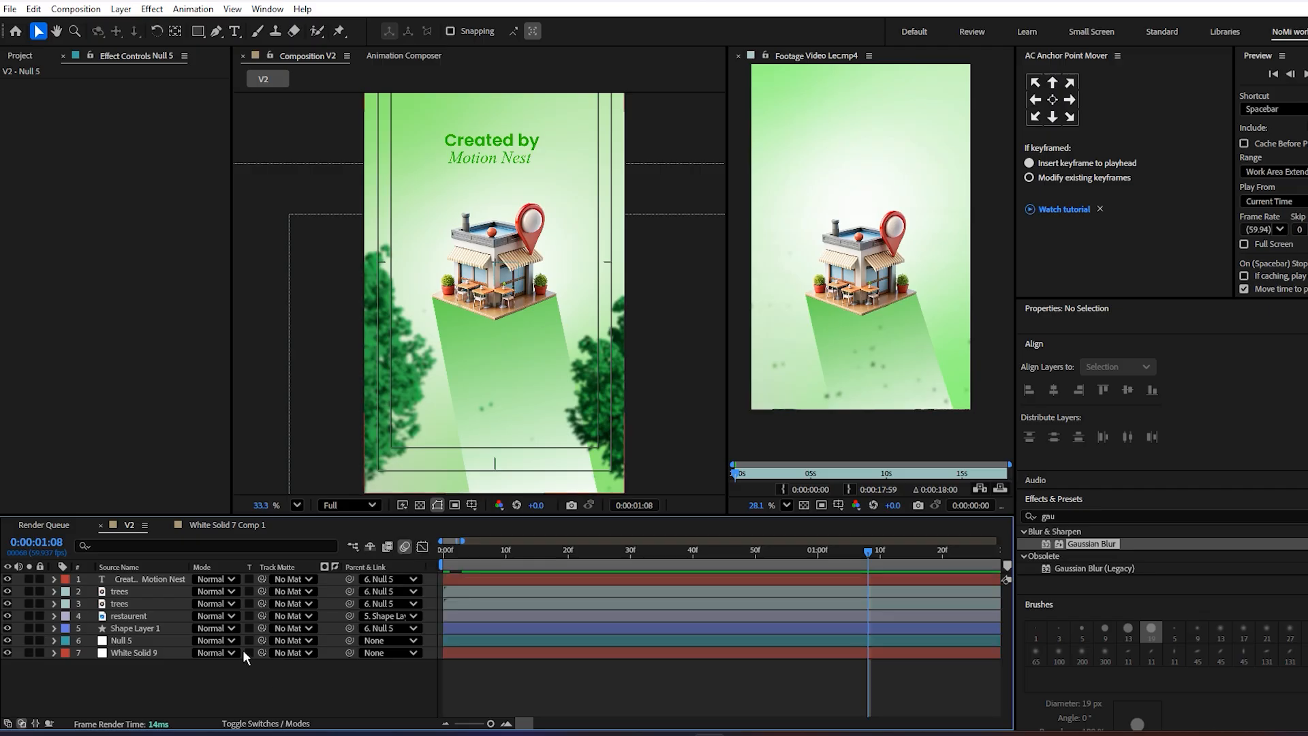
- Enable motion blur on the title, trees, restaurant and Shape Layer 1 layers, and preview the scene from the first frame
{"action": "left_click", "coordinate": [290, 723]}
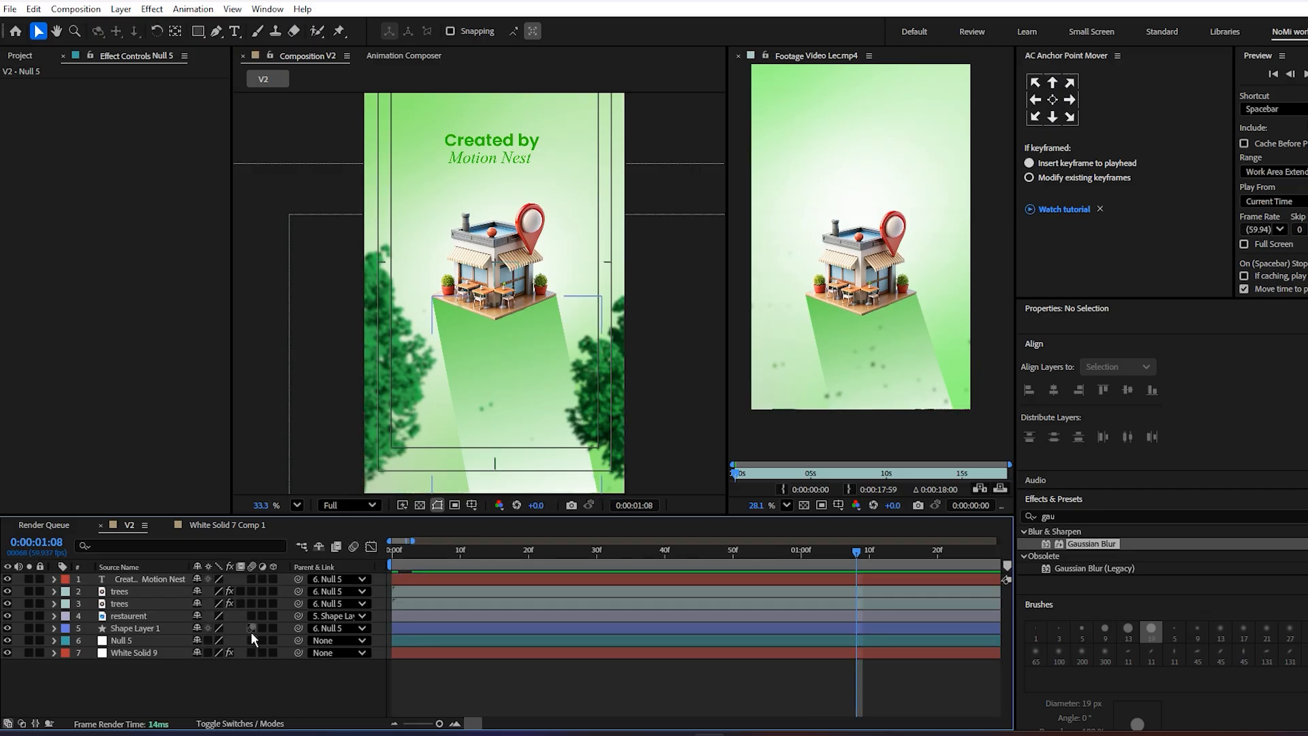
{"action": "left_click_drag", "start_coordinate": [251, 628], "coordinate": [250, 581]}
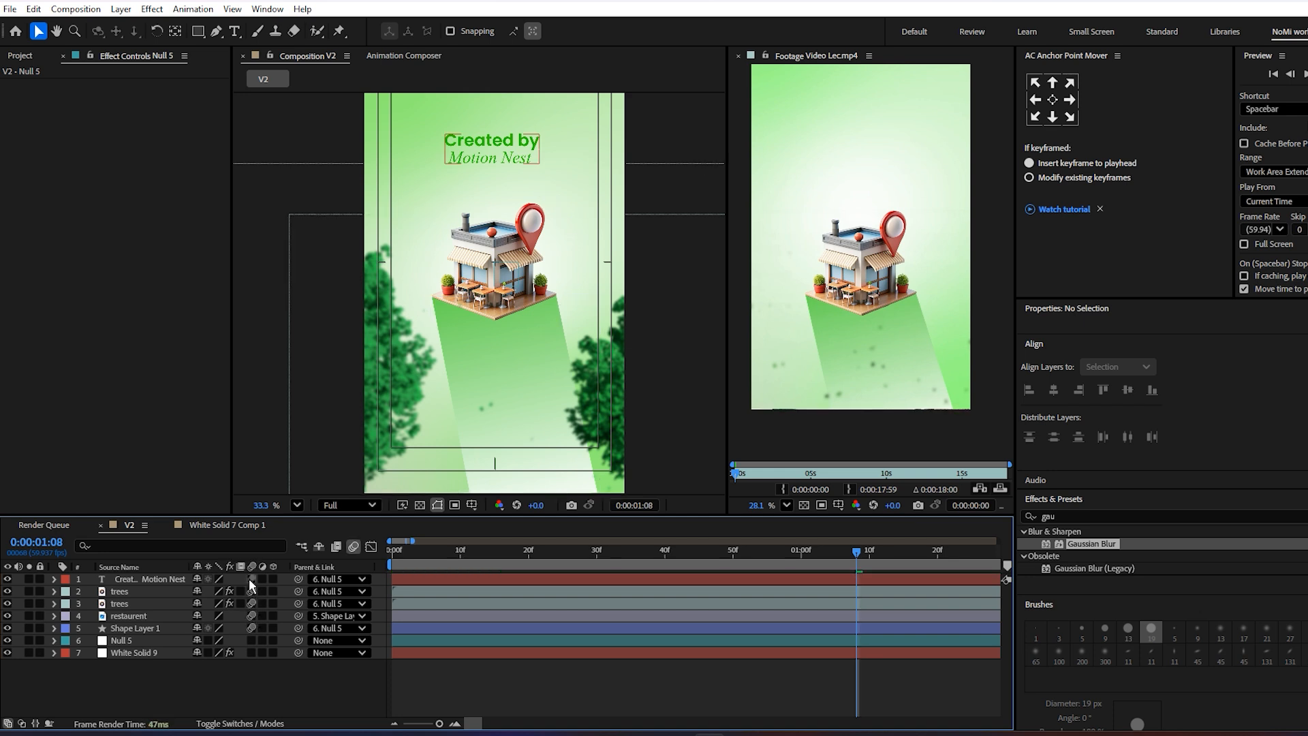
{"action": "left_click_drag", "start_coordinate": [420, 553], "coordinate": [219, 598]}
{"action": "key", "text": "space"}
{"action": "key", "text": "space"}
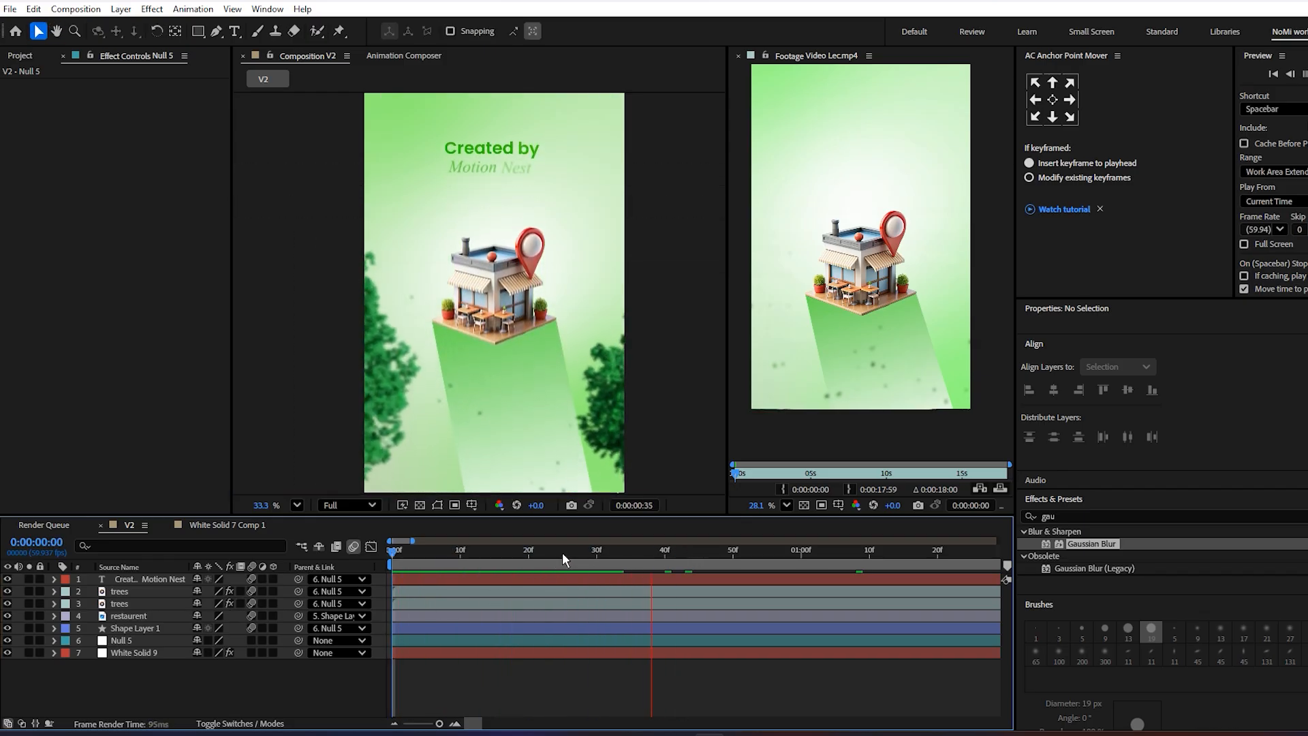
{"action": "left_click_drag", "start_coordinate": [631, 555], "coordinate": [169, 622]}
{"action": "key", "text": "space"}
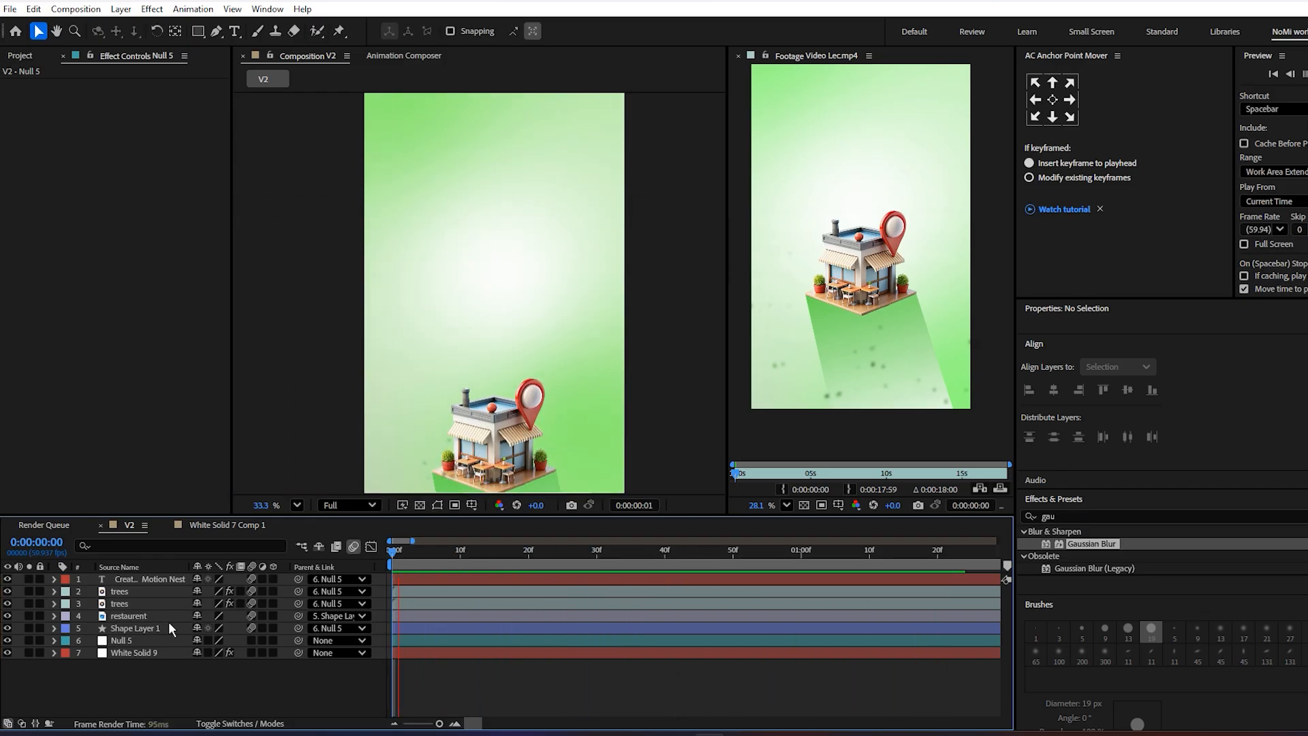
- Examine the curved green stripe behind the restaurant in the reference footage at 0:00:01:06
{"action": "scroll", "coordinate": [411, 280], "scroll_direction": "down", "scroll_amount": 3}
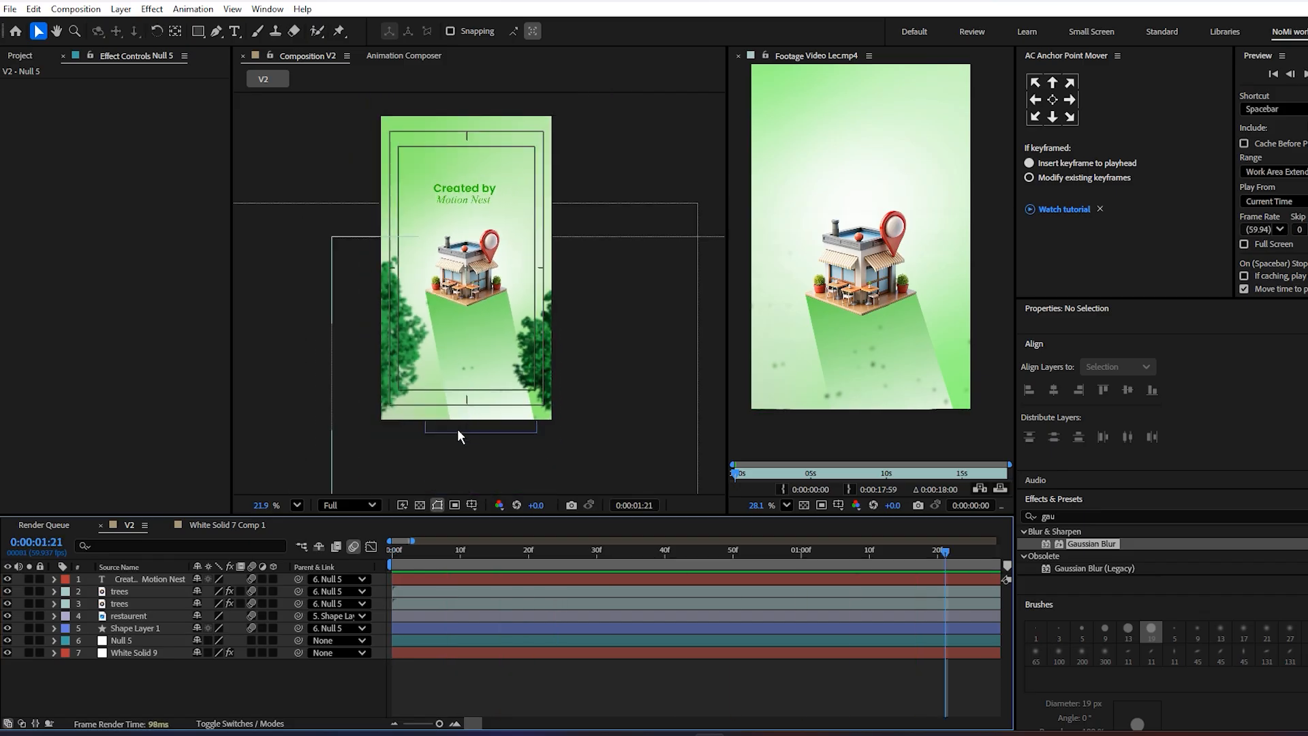
{"action": "scroll", "coordinate": [912, 688], "scroll_direction": "down", "scroll_amount": 1}
{"action": "scroll", "coordinate": [912, 688], "scroll_direction": "down", "scroll_amount": 4}
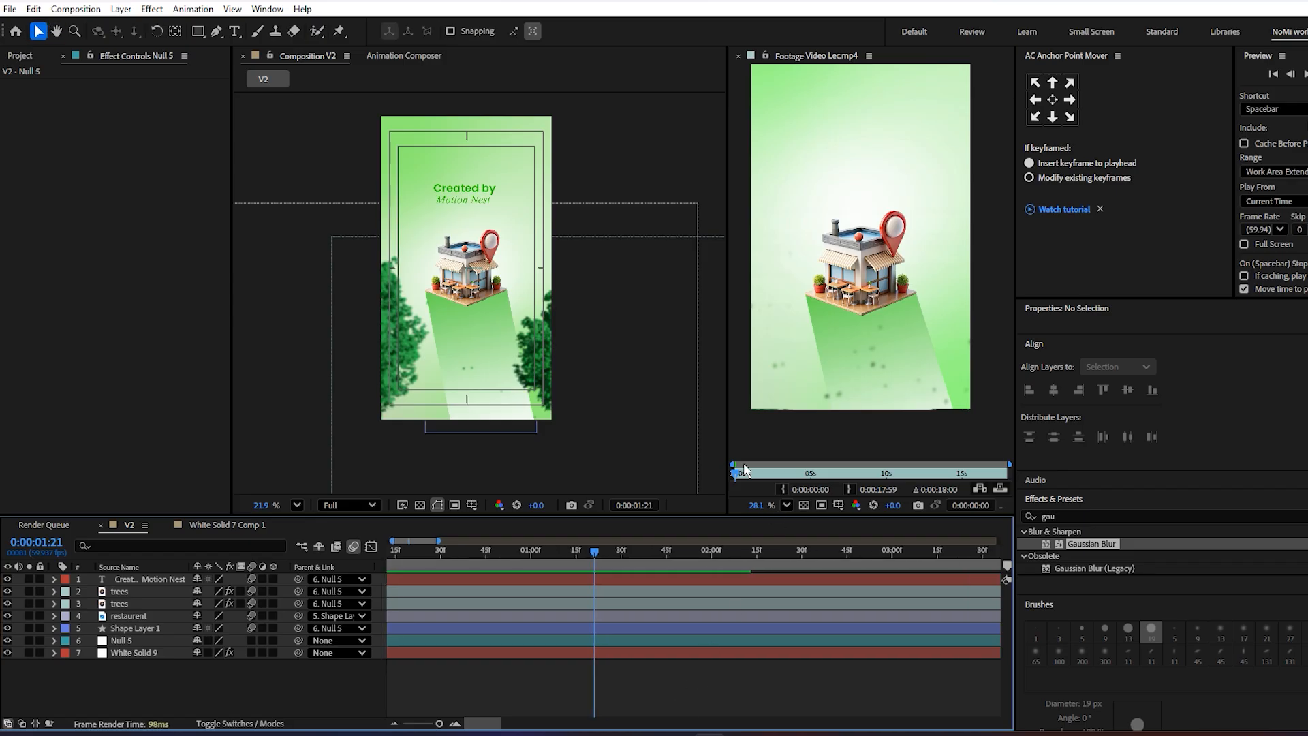
{"action": "left_click_drag", "start_coordinate": [742, 475], "coordinate": [752, 474]}
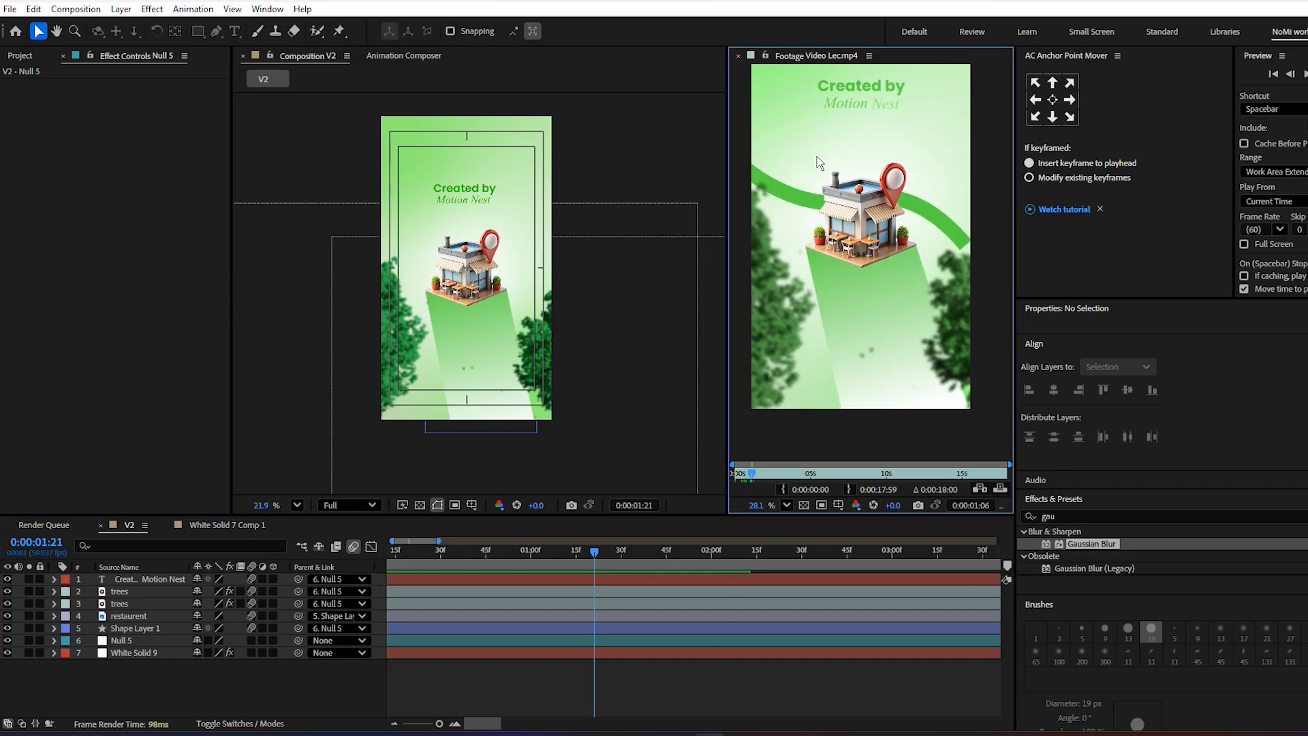
{"action": "left_click_drag", "start_coordinate": [859, 197], "coordinate": [582, 523]}
{"action": "left_click_drag", "start_coordinate": [502, 690], "coordinate": [470, 371]}
{"action": "left_click_drag", "start_coordinate": [480, 433], "coordinate": [490, 610]}
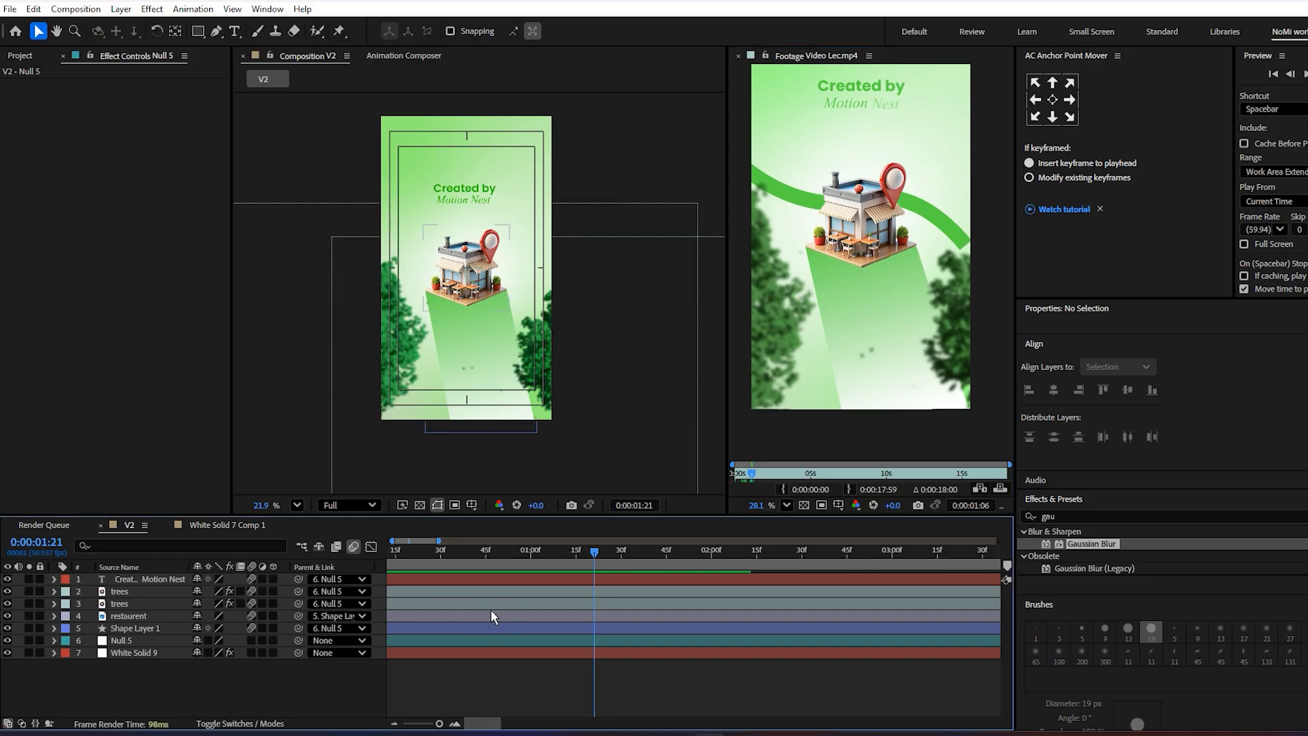
- Draw an S-curved Pen path diagonally across the composition from beyond its upper-left edge to beyond its lower-right edge
{"action": "key", "text": "Home"}
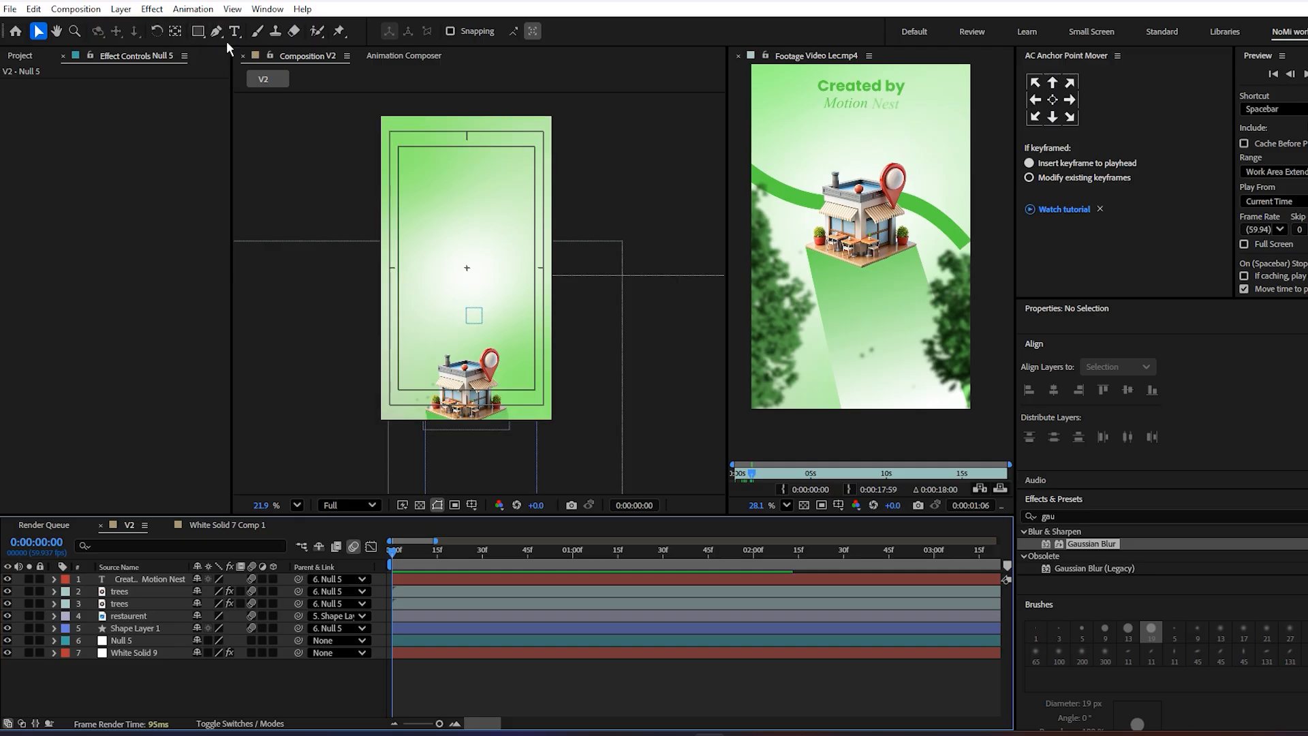
{"action": "left_click", "coordinate": [216, 31]}
{"action": "scroll", "coordinate": [359, 204], "scroll_direction": "up", "scroll_amount": 2}
{"action": "scroll", "coordinate": [344, 205], "scroll_direction": "down", "scroll_amount": 1}
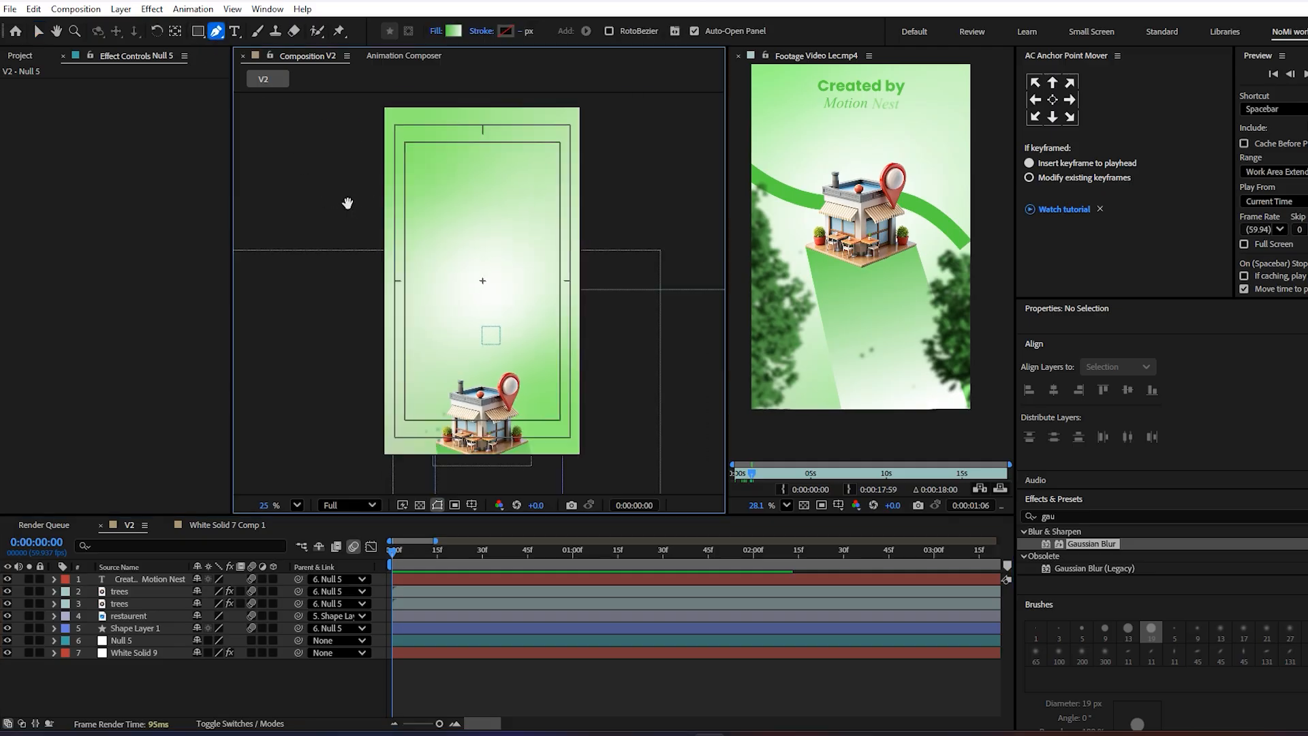
{"action": "left_click", "coordinate": [329, 135]}
{"action": "left_click", "coordinate": [597, 421]}
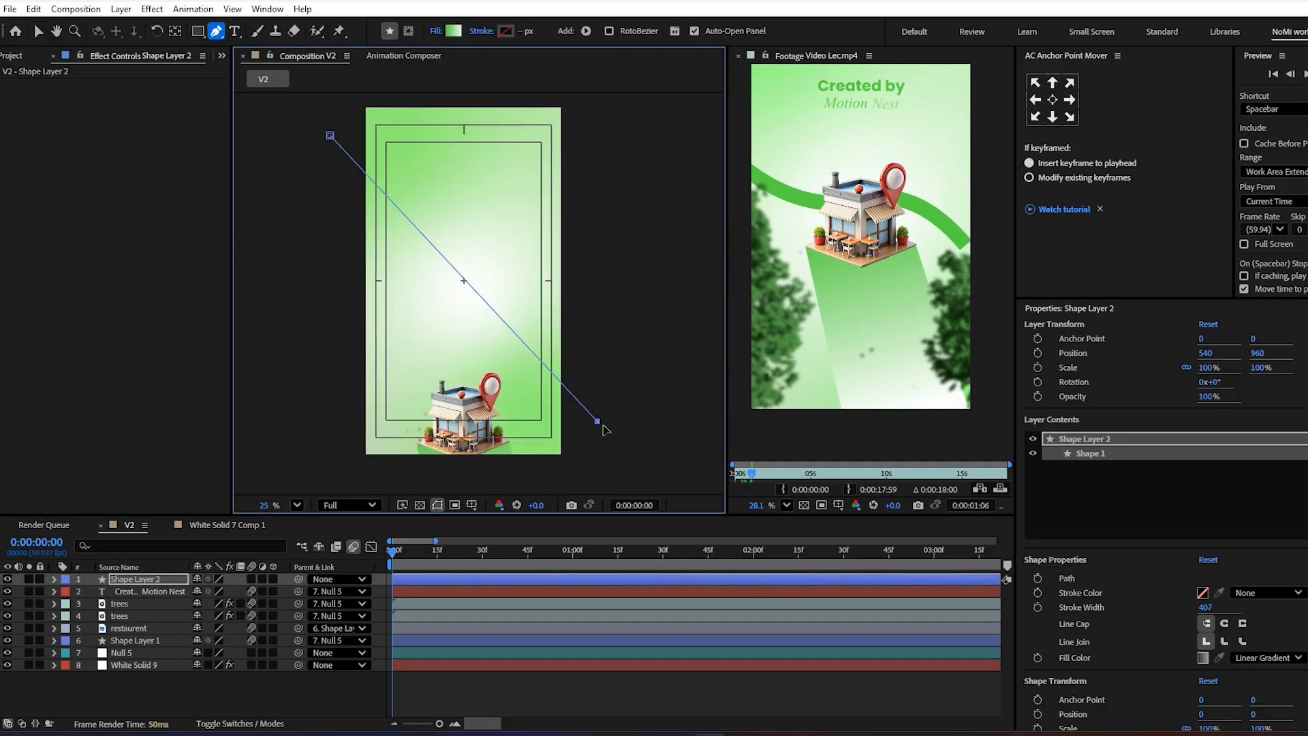
{"action": "left_click_drag", "start_coordinate": [508, 302], "coordinate": [587, 301]}
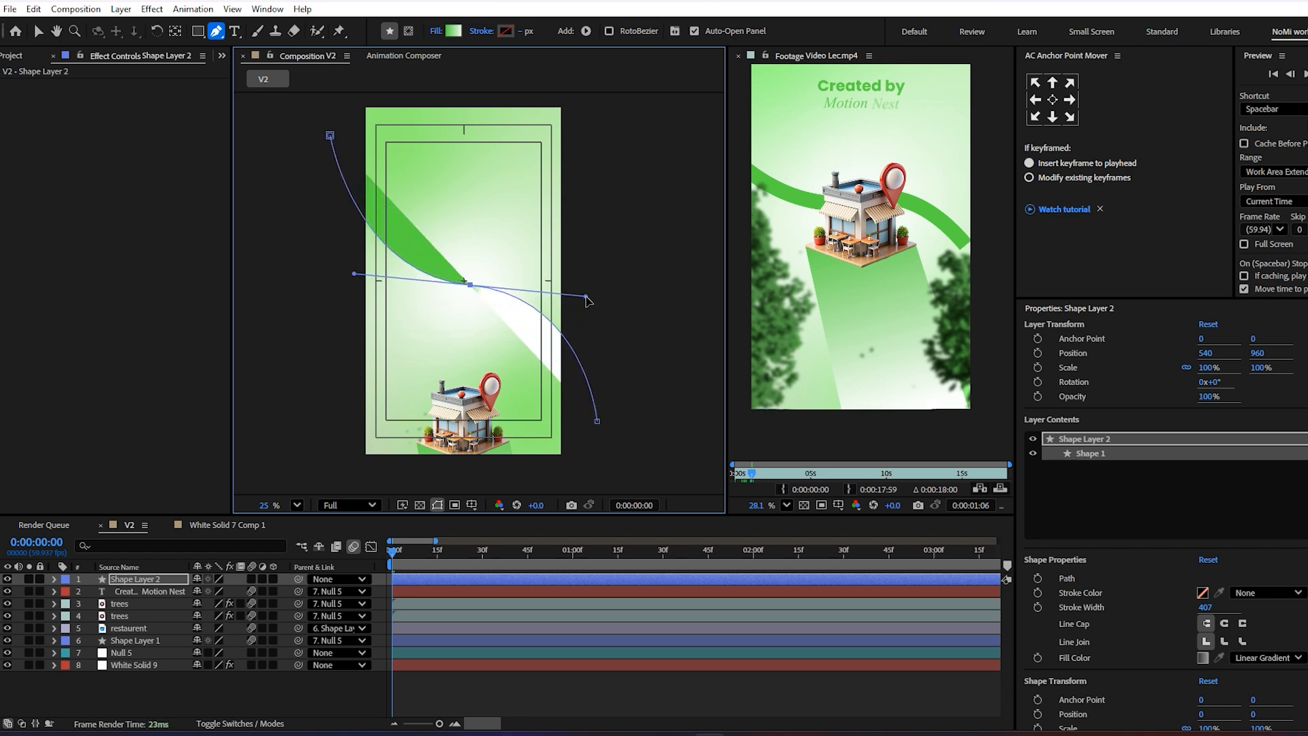
{"action": "left_click_drag", "start_coordinate": [455, 550], "coordinate": [600, 550]}
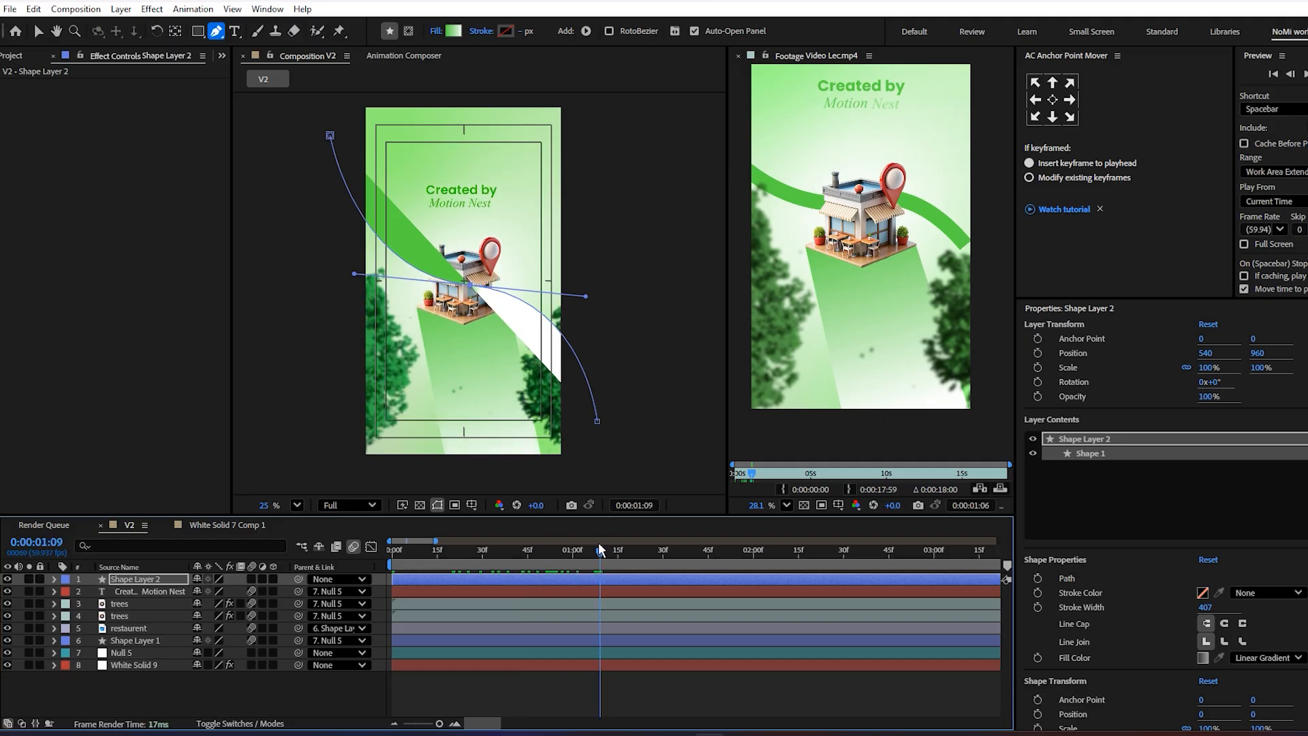
{"action": "left_click_drag", "start_coordinate": [353, 273], "coordinate": [349, 276]}
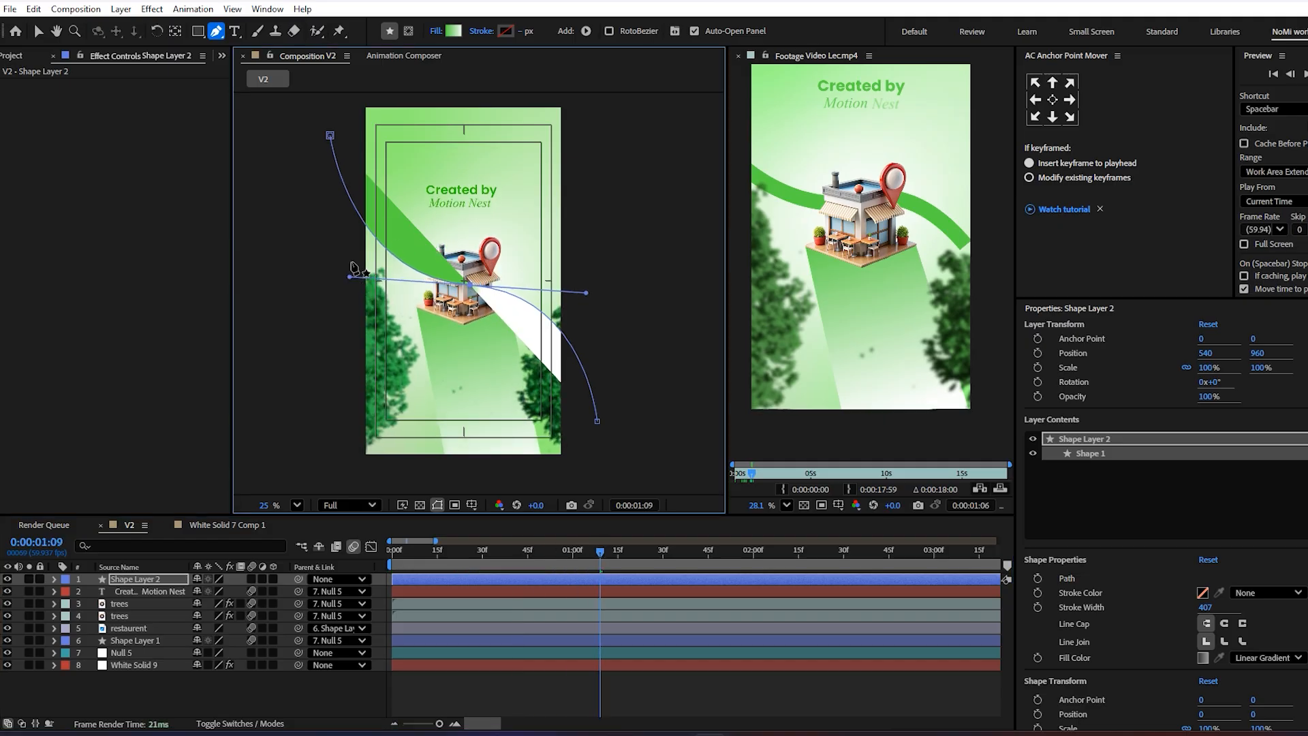
- Set the fill of the S-curved shape to None
{"action": "left_click", "coordinate": [490, 32]}
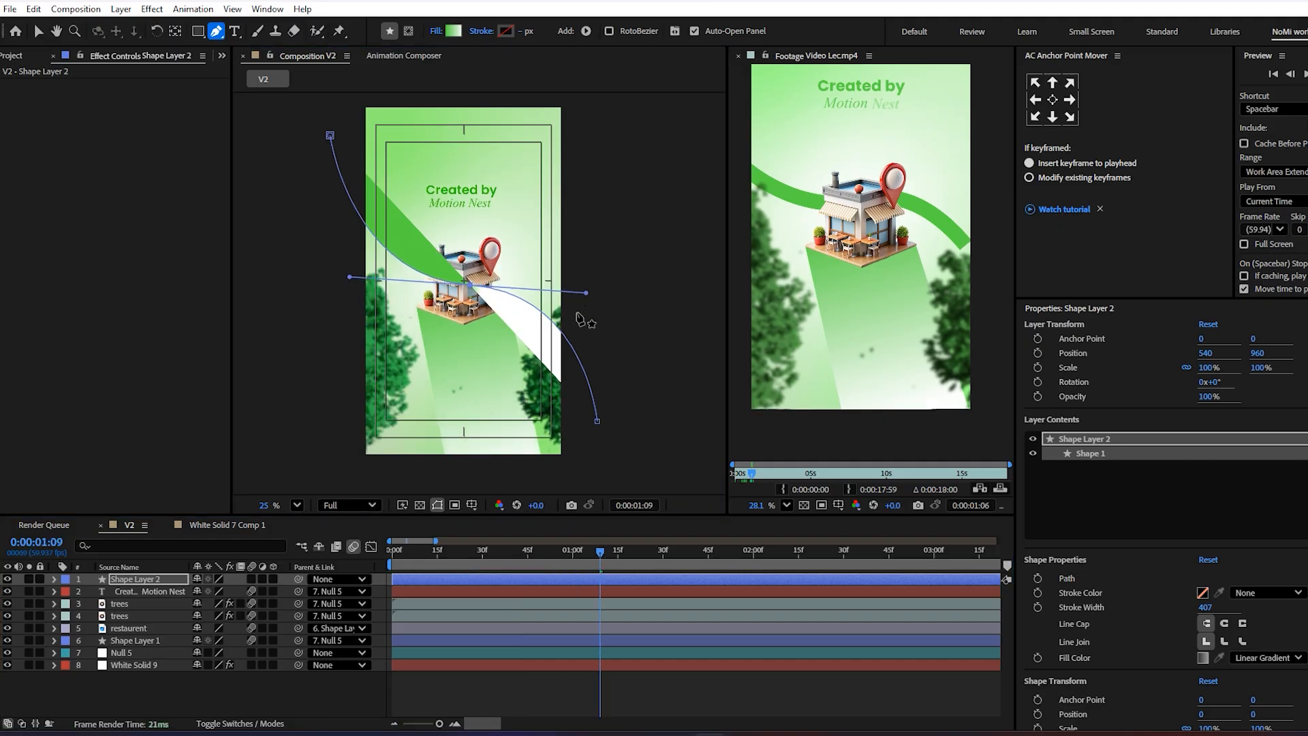
{"action": "left_click", "coordinate": [429, 31]}
{"action": "left_click", "coordinate": [615, 327]}
{"action": "left_click", "coordinate": [705, 402]}
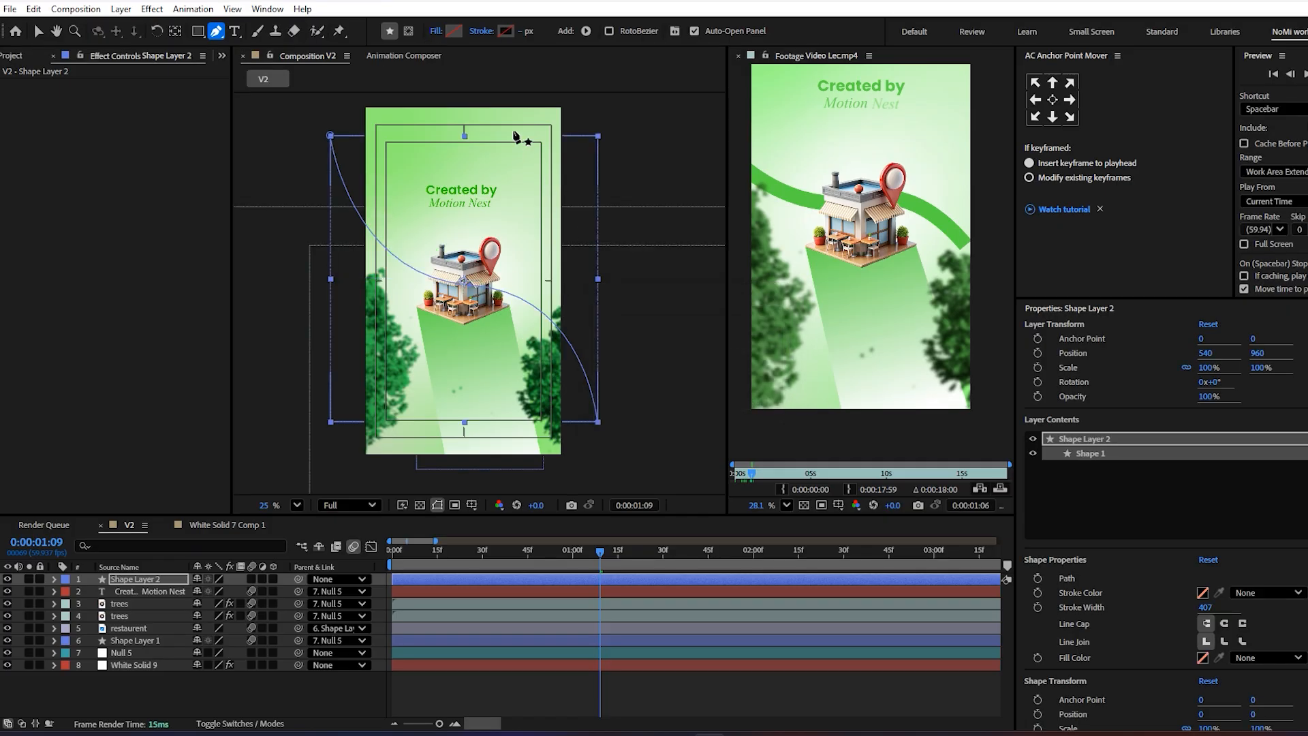
- Give the S-curved path a solid color stroke 104 px wide
{"action": "left_click", "coordinate": [481, 31]}
{"action": "left_click", "coordinate": [640, 327]}
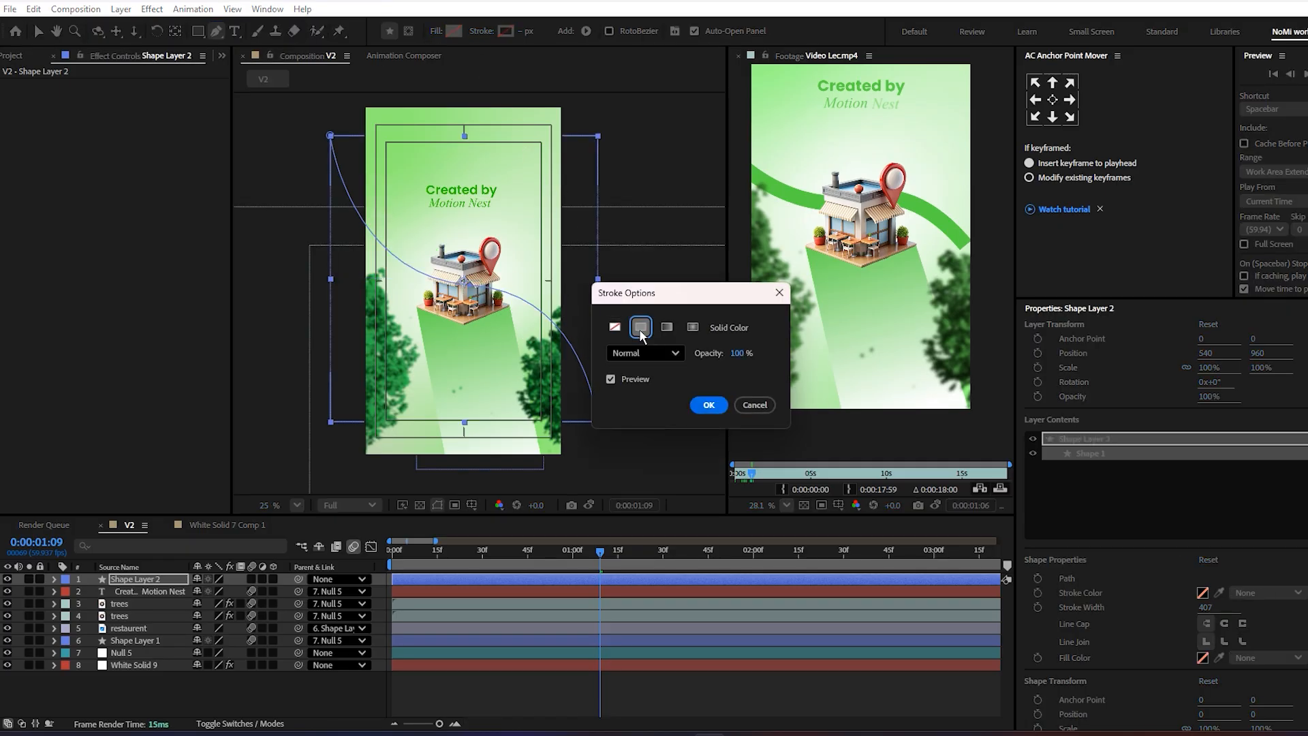
{"action": "left_click", "coordinate": [708, 404]}
{"action": "mouse_move", "coordinate": [521, 34]}
{"action": "left_mouse_down"}
{"action": "mouse_move", "coordinate": [478, 177]}
{"action": "mouse_move", "coordinate": [451, 184]}
{"action": "left_mouse_up"}
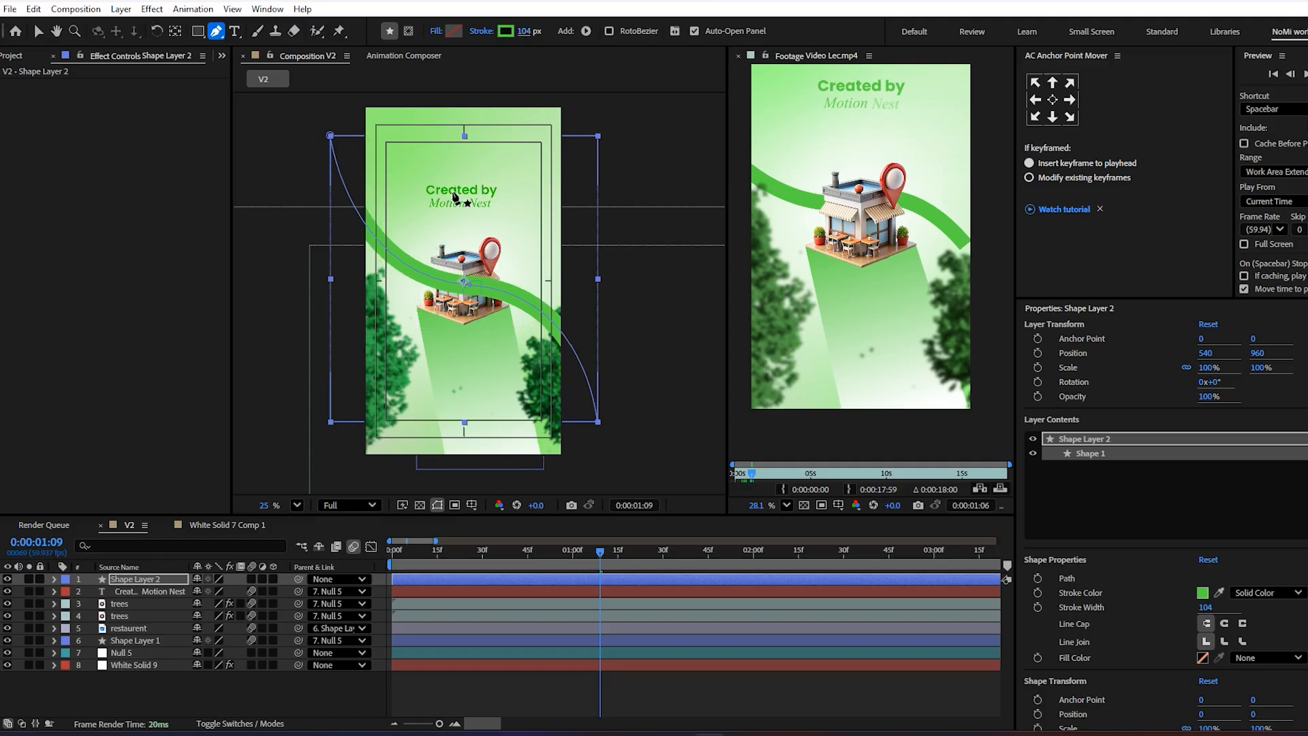
- Set the curve's stroke to a slightly darker green with a width of 103.8 px, and select Shape Layer 2
{"action": "left_click", "coordinate": [508, 31]}
{"action": "left_click", "coordinate": [669, 326]}
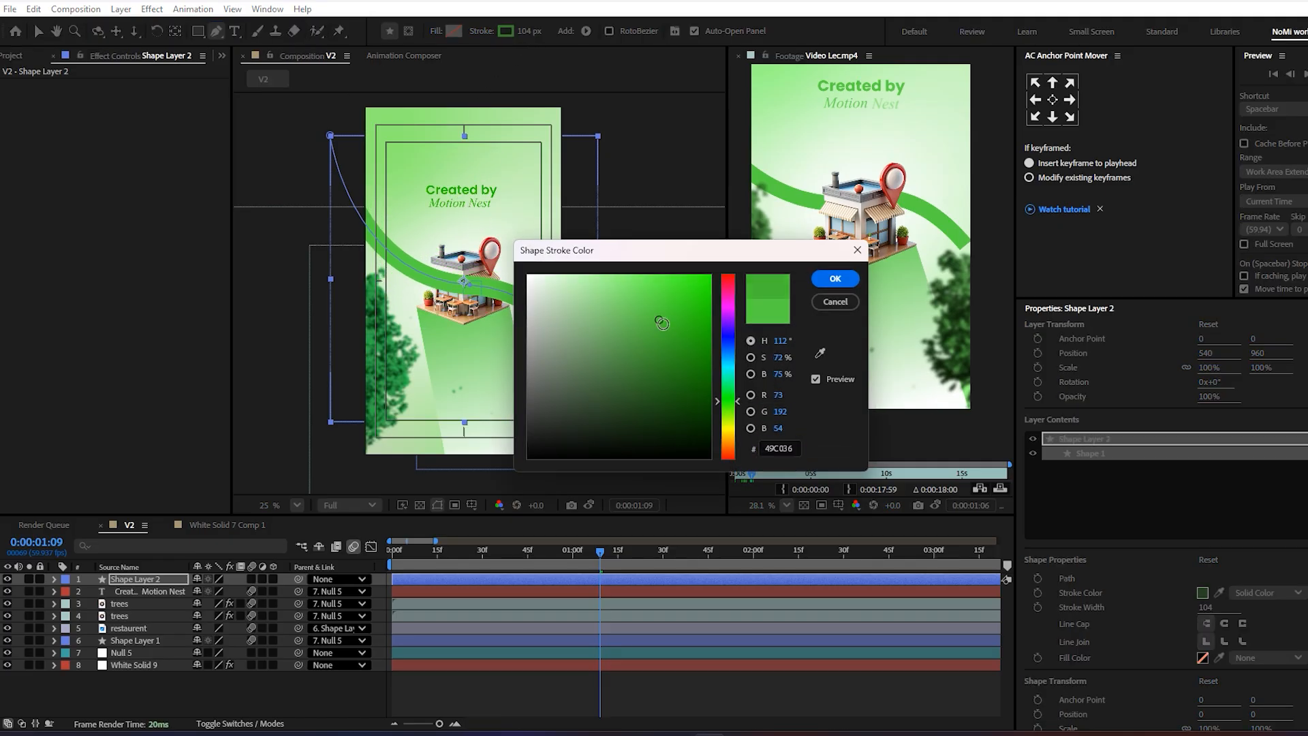
{"action": "left_click", "coordinate": [835, 278]}
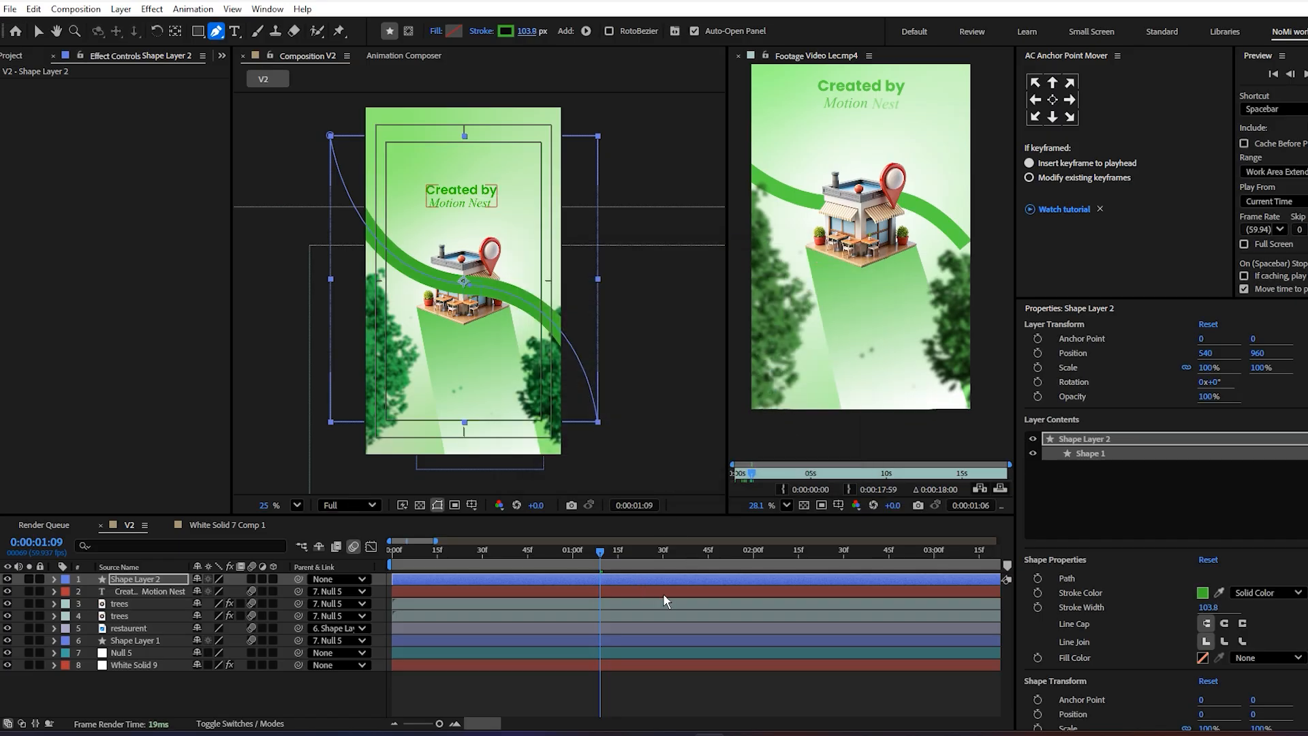
{"action": "left_click", "coordinate": [659, 678]}
{"action": "left_click", "coordinate": [632, 580]}
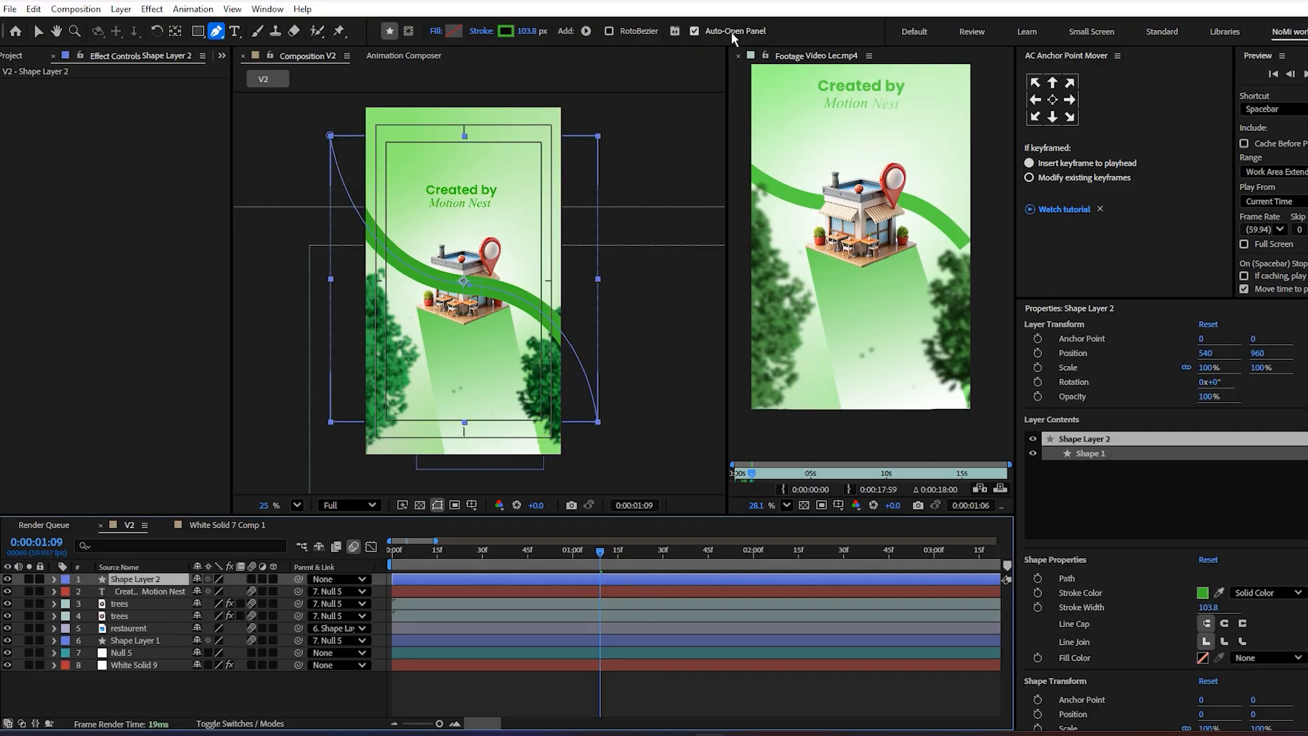
{"action": "key", "text": "v"}
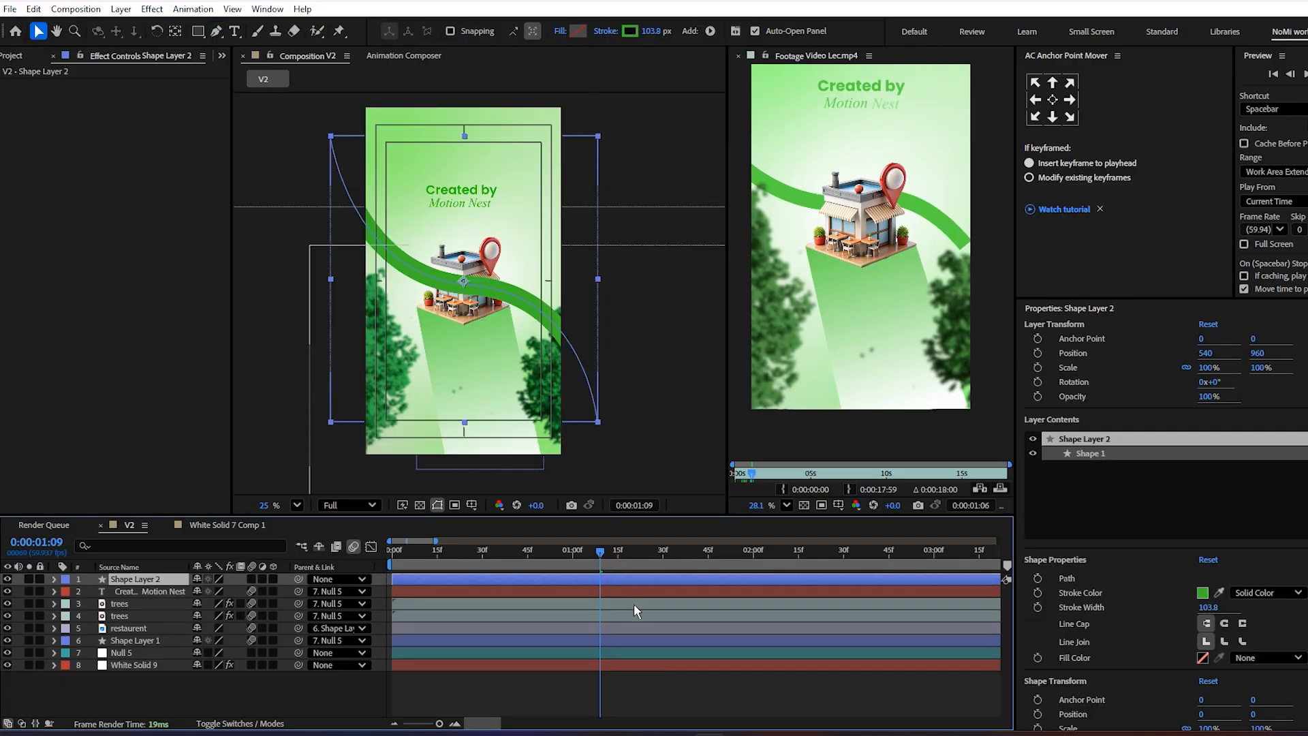
- Add Trim Paths to Shape Layer 2 and expand its trim properties
{"action": "left_click", "coordinate": [710, 31]}
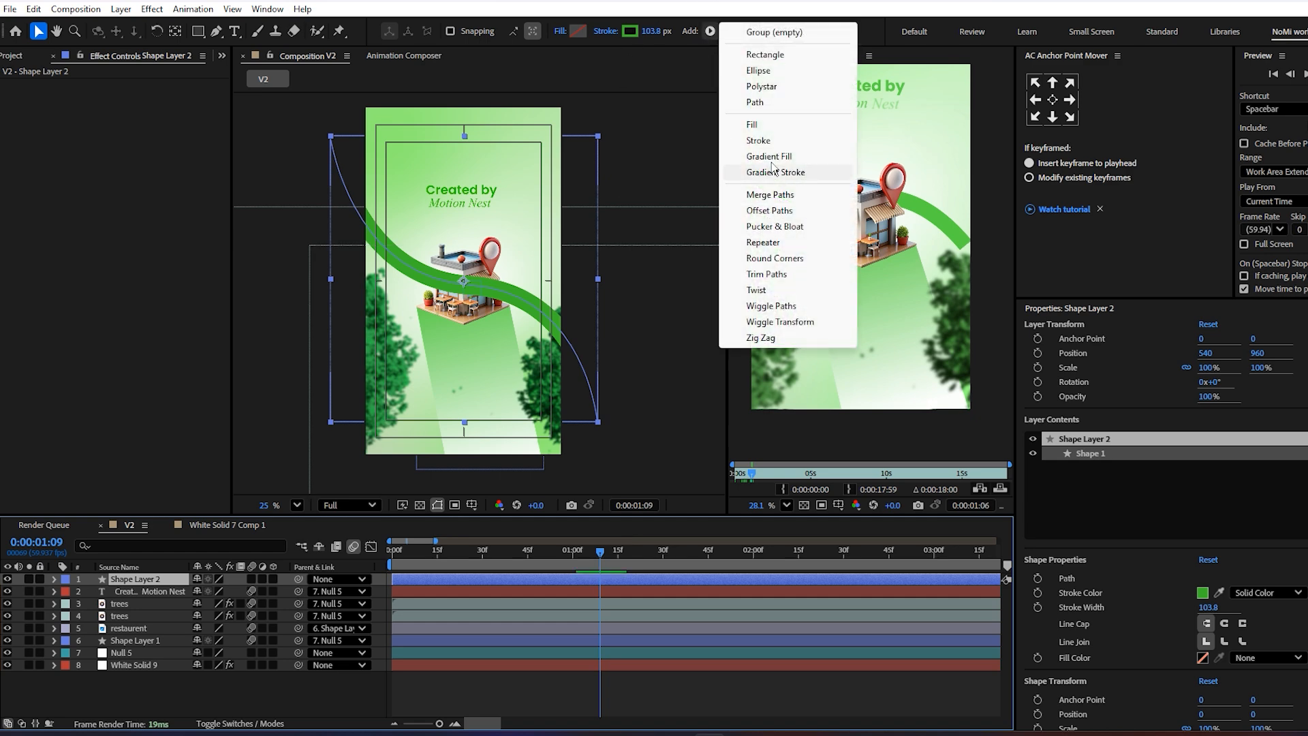
{"action": "left_click", "coordinate": [761, 274]}
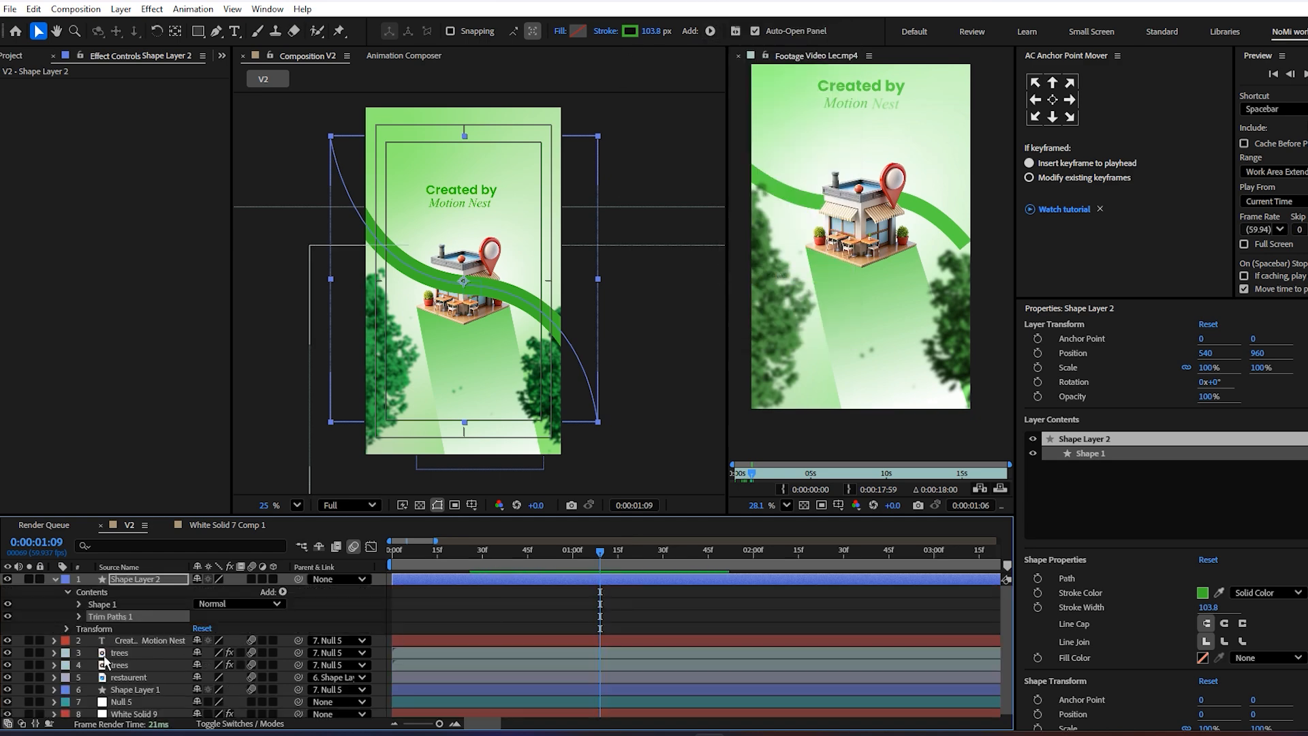
{"action": "left_click", "coordinate": [77, 616]}
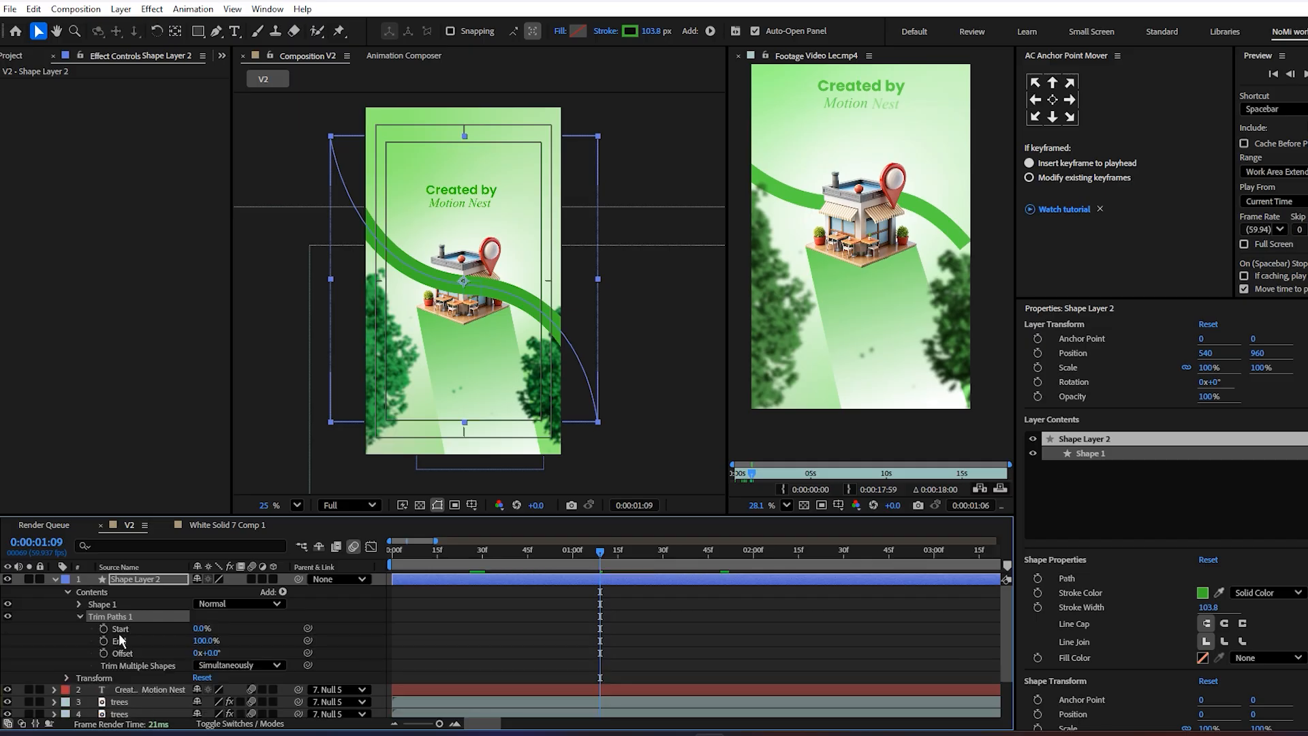
- Animate the curve's Trim Paths End from 0% at 0:00:00:00 to 100% at 0:00:01:00, and preview it
{"action": "key", "text": "Home"}
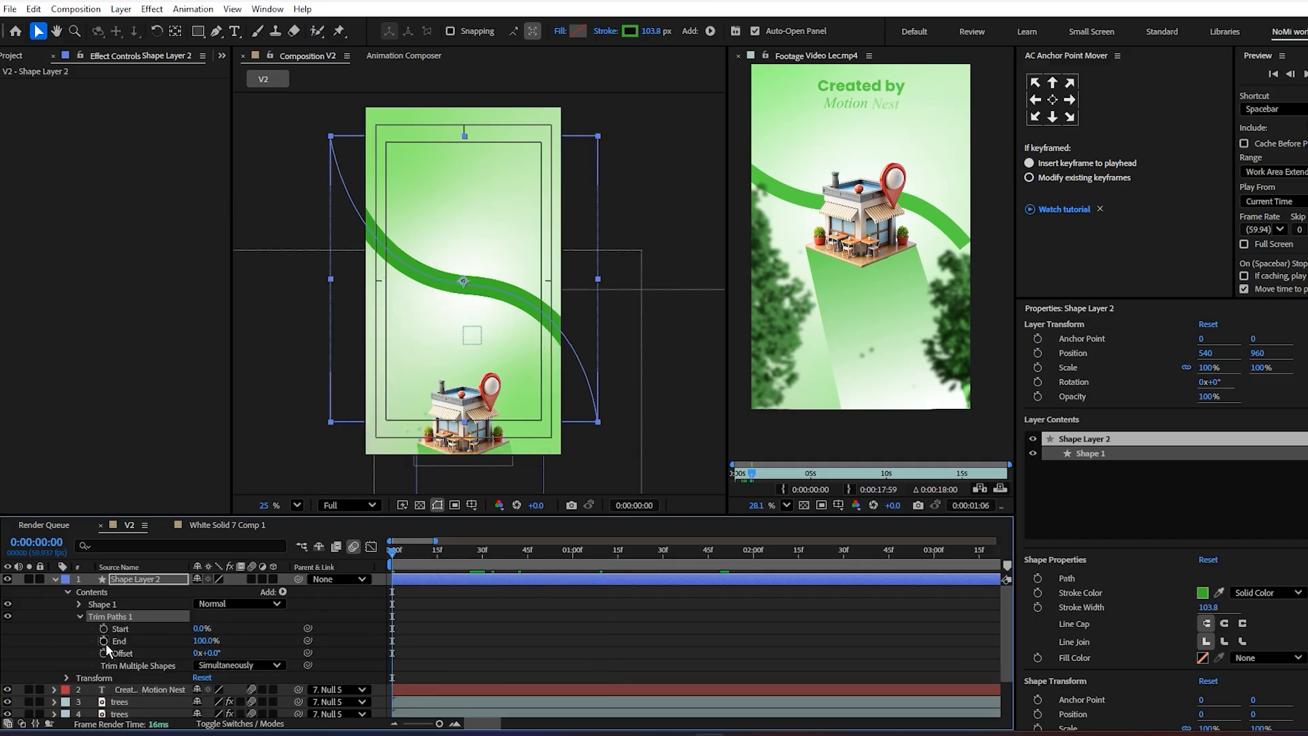
{"action": "left_click", "coordinate": [104, 640]}
{"action": "left_click_drag", "start_coordinate": [477, 564], "coordinate": [573, 579]}
{"action": "left_click_drag", "start_coordinate": [201, 643], "coordinate": [619, 640]}
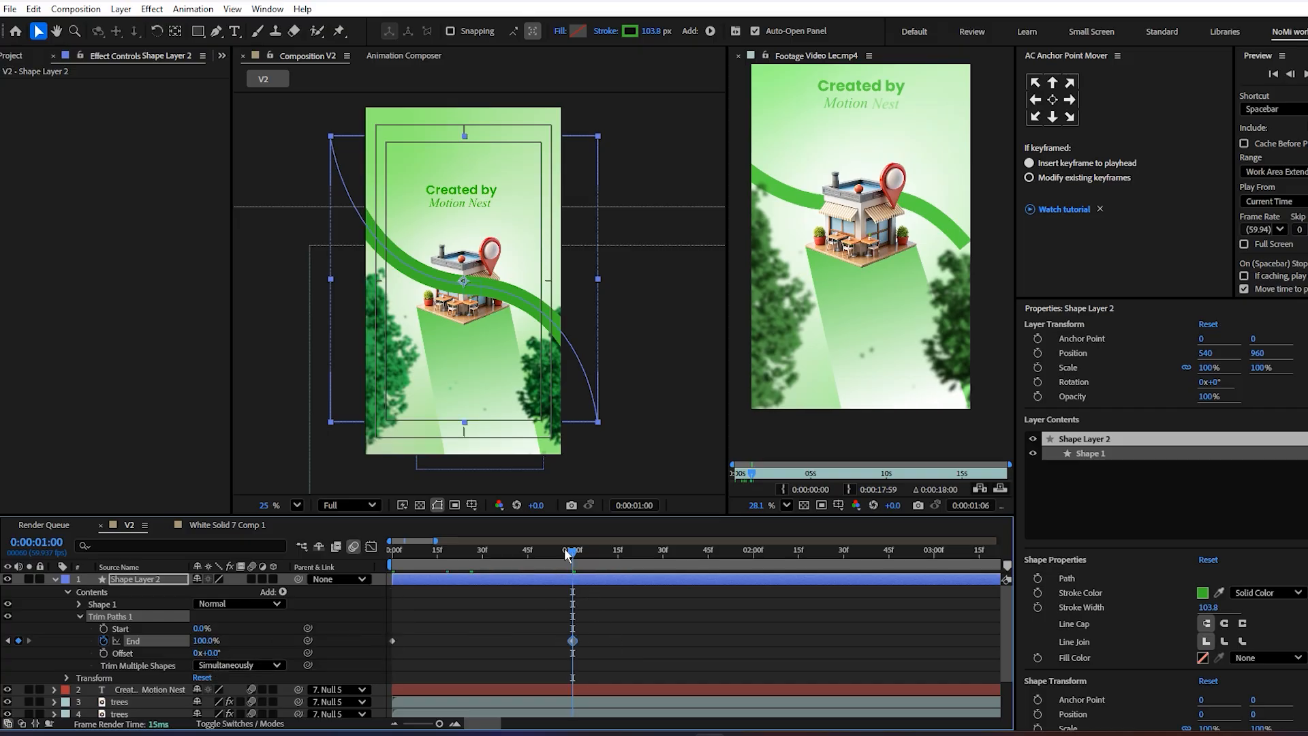
{"action": "key", "text": "Home"}
{"action": "left_click_drag", "start_coordinate": [204, 641], "coordinate": [102, 650]}
{"action": "key", "text": "space"}
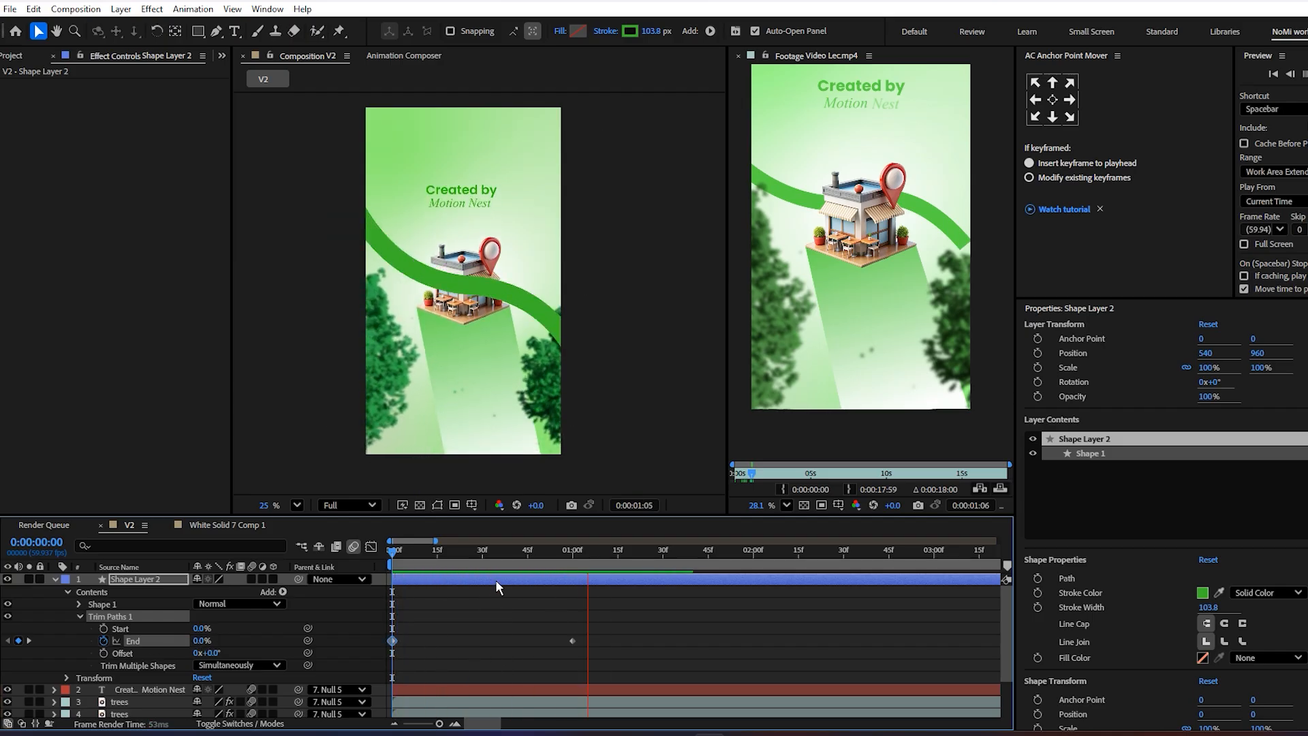
{"action": "key", "text": "space"}
- Apply Easy Ease to both End keyframes and shape their speed curve into a sharp early peak with a long slowdown
{"action": "left_click_drag", "start_coordinate": [620, 638], "coordinate": [354, 648]}
{"action": "key", "text": "F9"}
{"action": "left_click", "coordinate": [369, 550]}
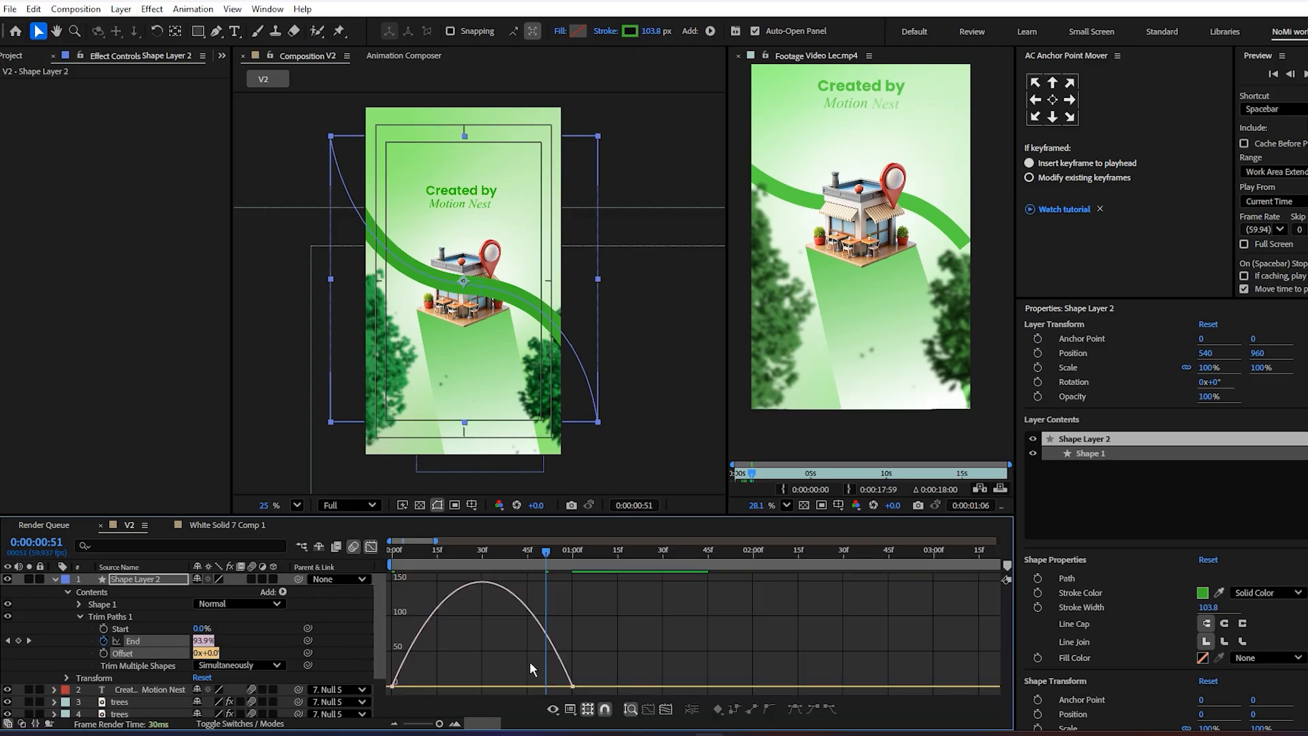
{"action": "left_click_drag", "start_coordinate": [424, 688], "coordinate": [407, 685]}
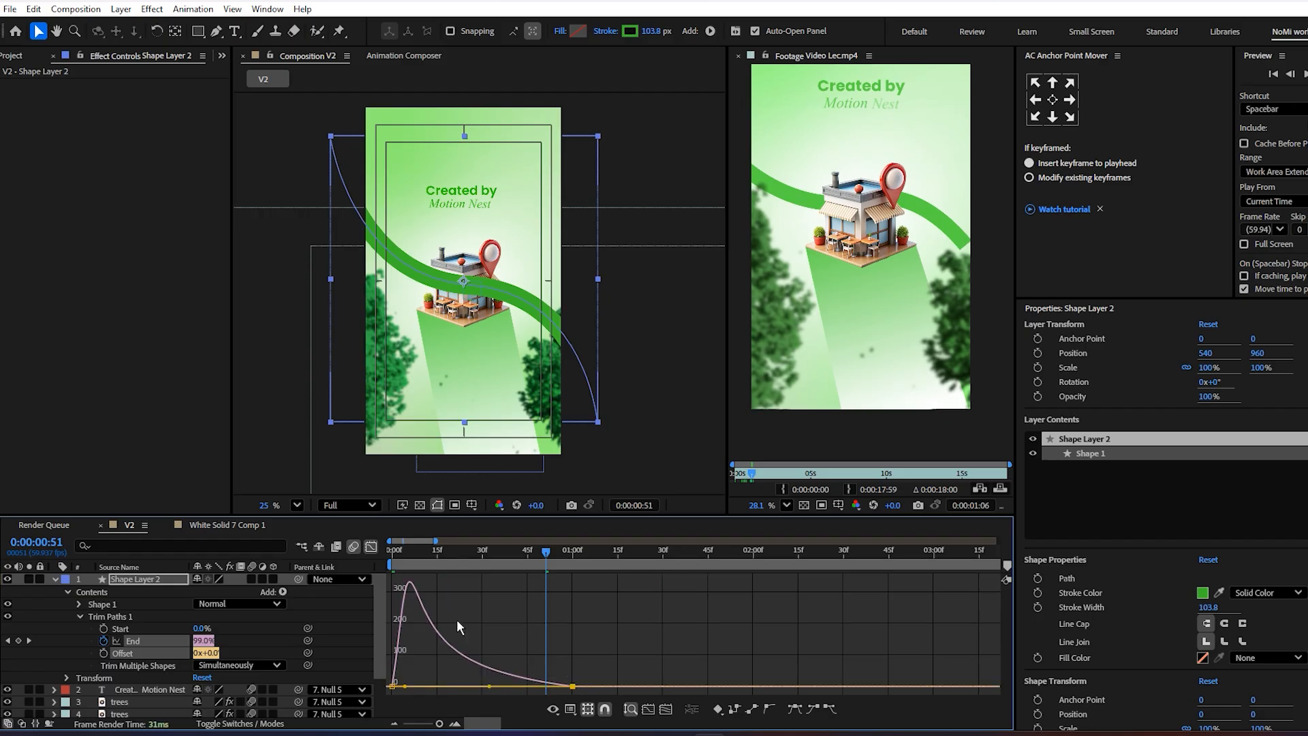
{"action": "key", "text": "Home"}
{"action": "left_click", "coordinate": [373, 549]}
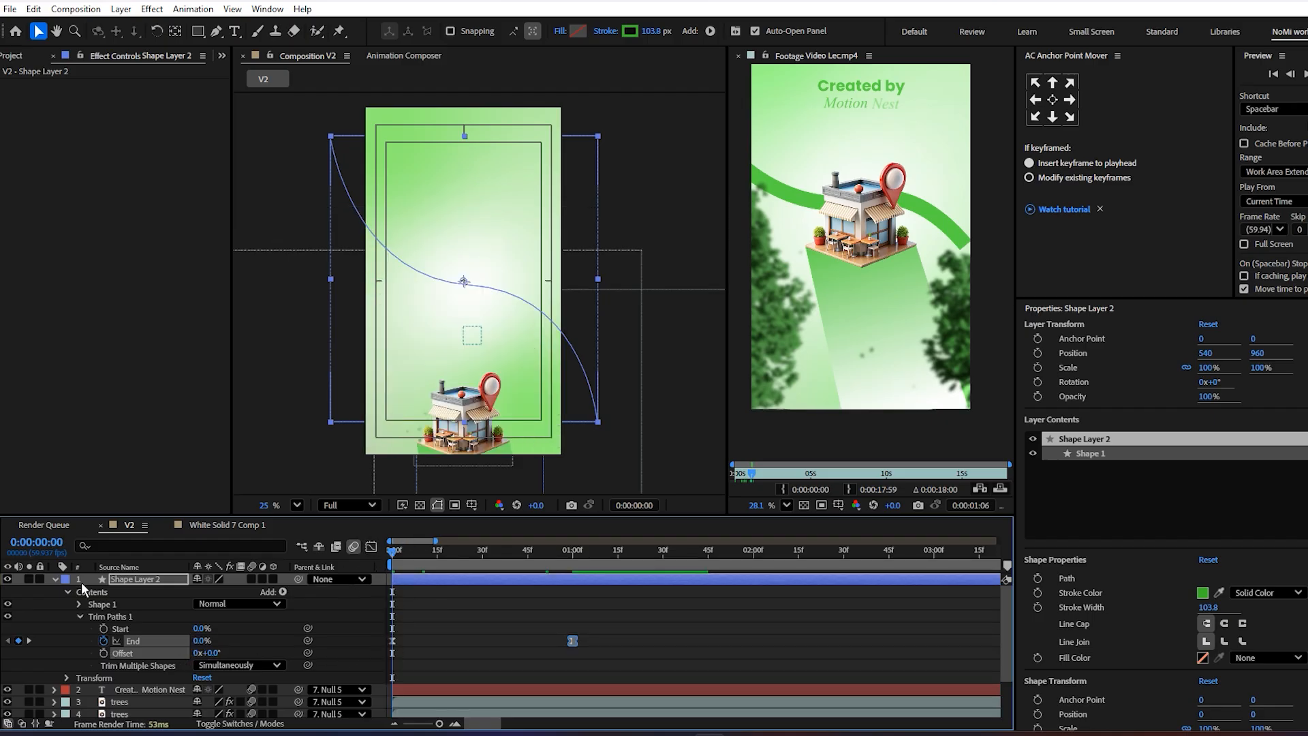
- Collapse Shape Layer 2 and move it down the layer stack to just below Shape Layer 1 and above Null 5
{"action": "left_click", "coordinate": [57, 580]}
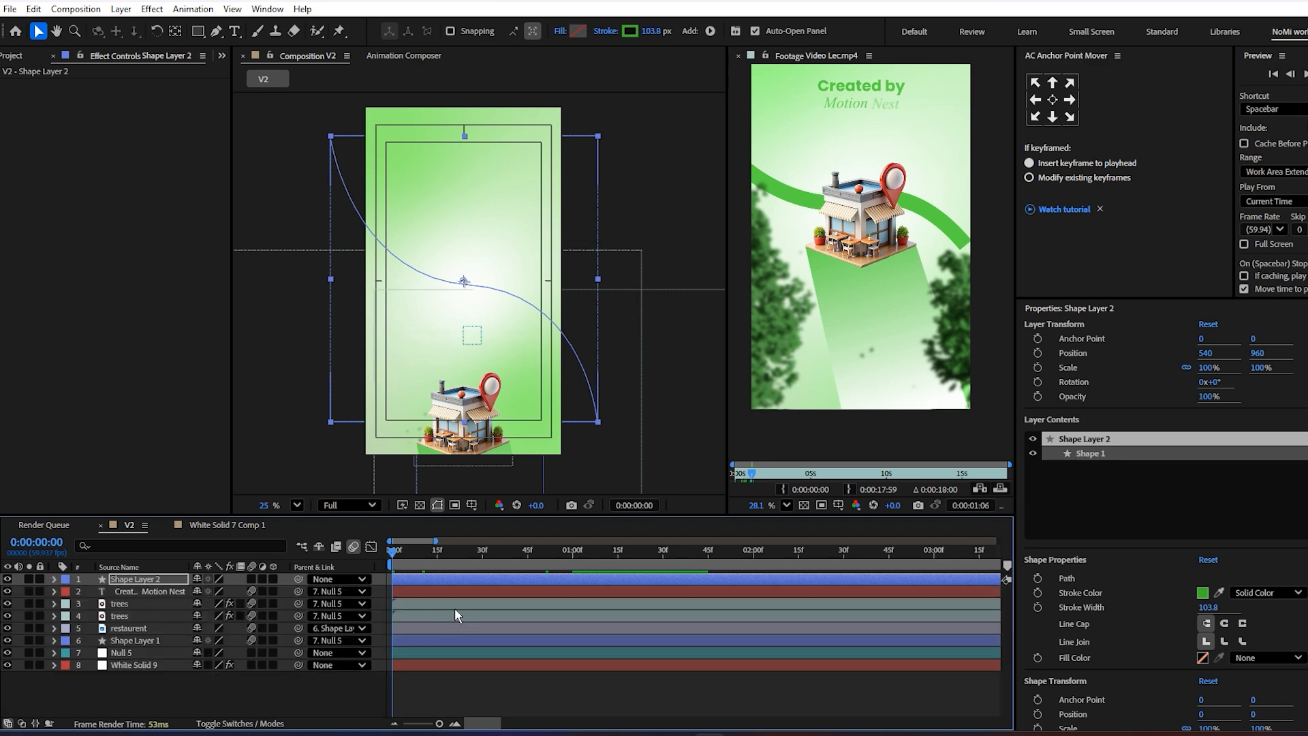
{"action": "key", "text": "ctrl+["}
{"action": "key", "text": "ctrl+["}
{"action": "key", "text": "ctrl+["}
{"action": "key", "text": "ctrl+["}
{"action": "key", "text": "ctrl+["}
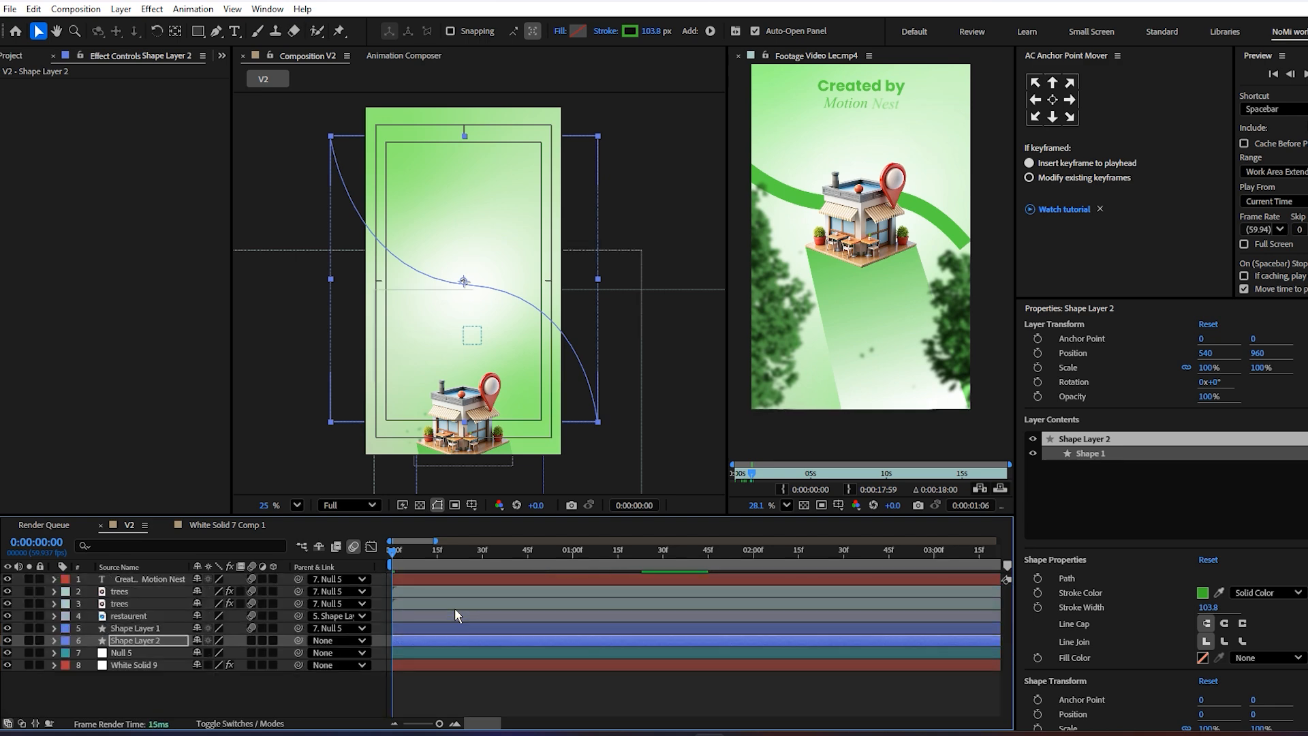
{"action": "key", "text": "ctrl+]"}
{"action": "key", "text": "ctrl+]"}
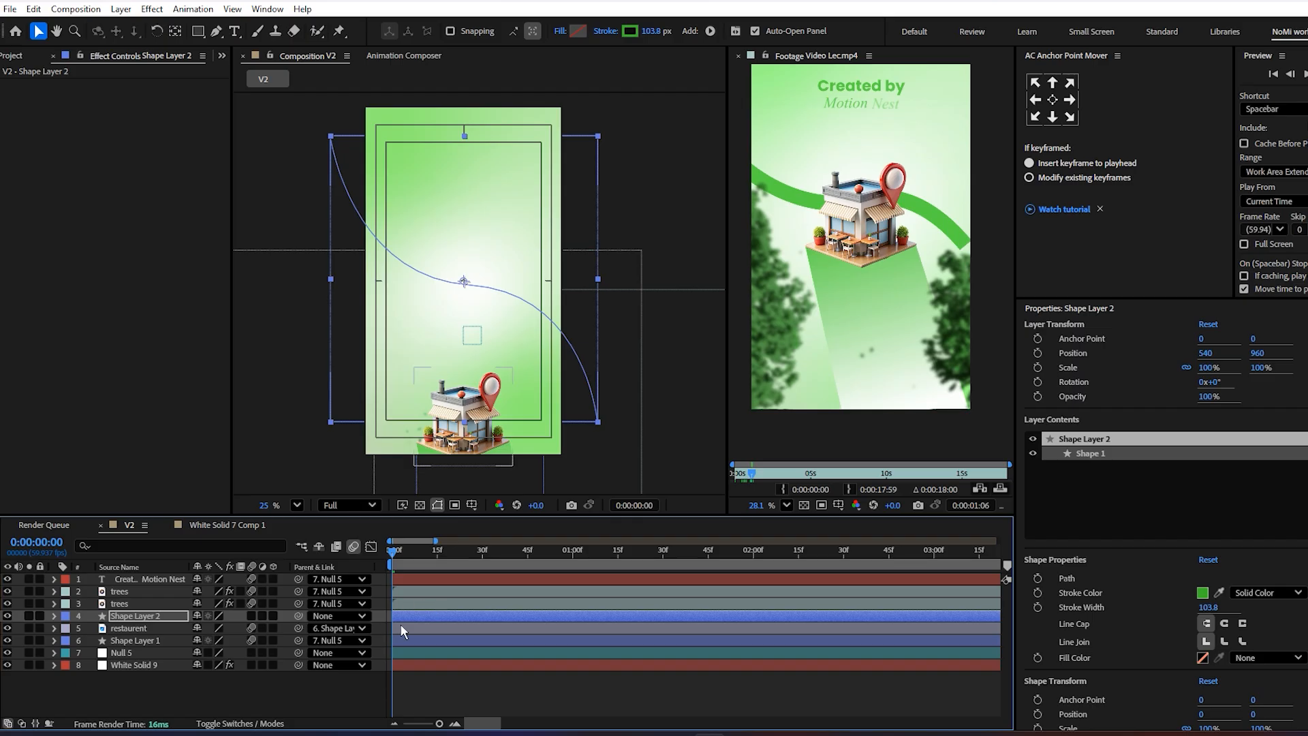
{"action": "key", "text": "ctrl+["}
{"action": "key", "text": "ctrl+["}
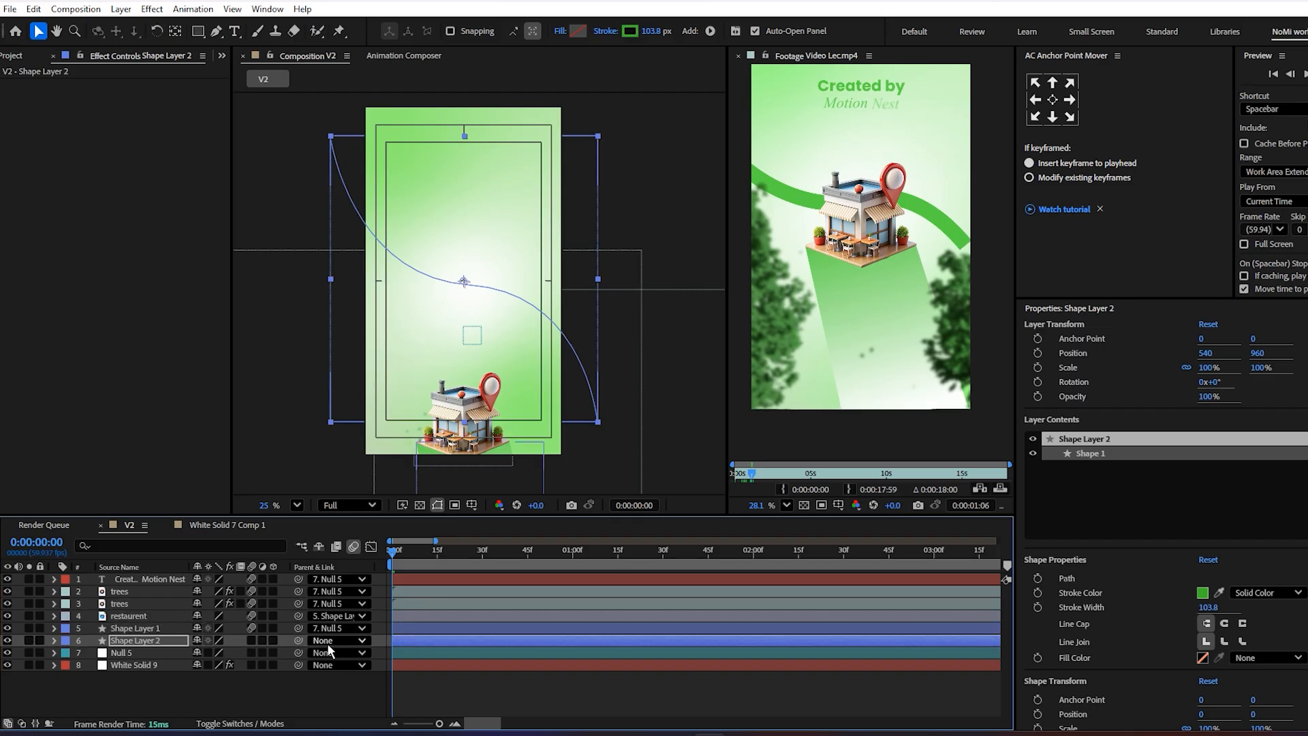
- Parent Shape Layer 2 to Null 5 at 0:00:01:49, where the intro motion has settled, and preview the animation
{"action": "mouse_move", "coordinate": [301, 636]}
{"action": "left_mouse_down"}
{"action": "mouse_move", "coordinate": [155, 654]}
{"action": "mouse_move", "coordinate": [201, 662]}
{"action": "mouse_move", "coordinate": [301, 641]}
{"action": "left_mouse_up"}
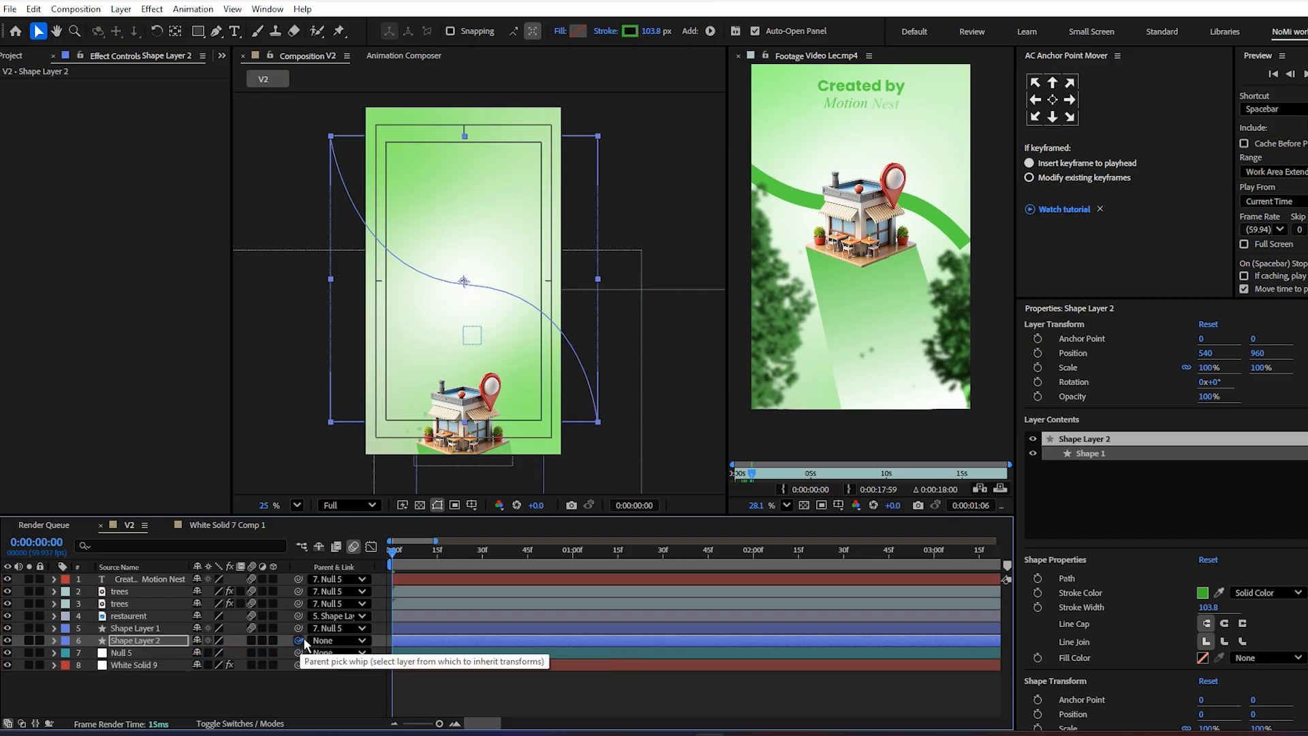
{"action": "left_click_drag", "start_coordinate": [427, 547], "coordinate": [721, 551]}
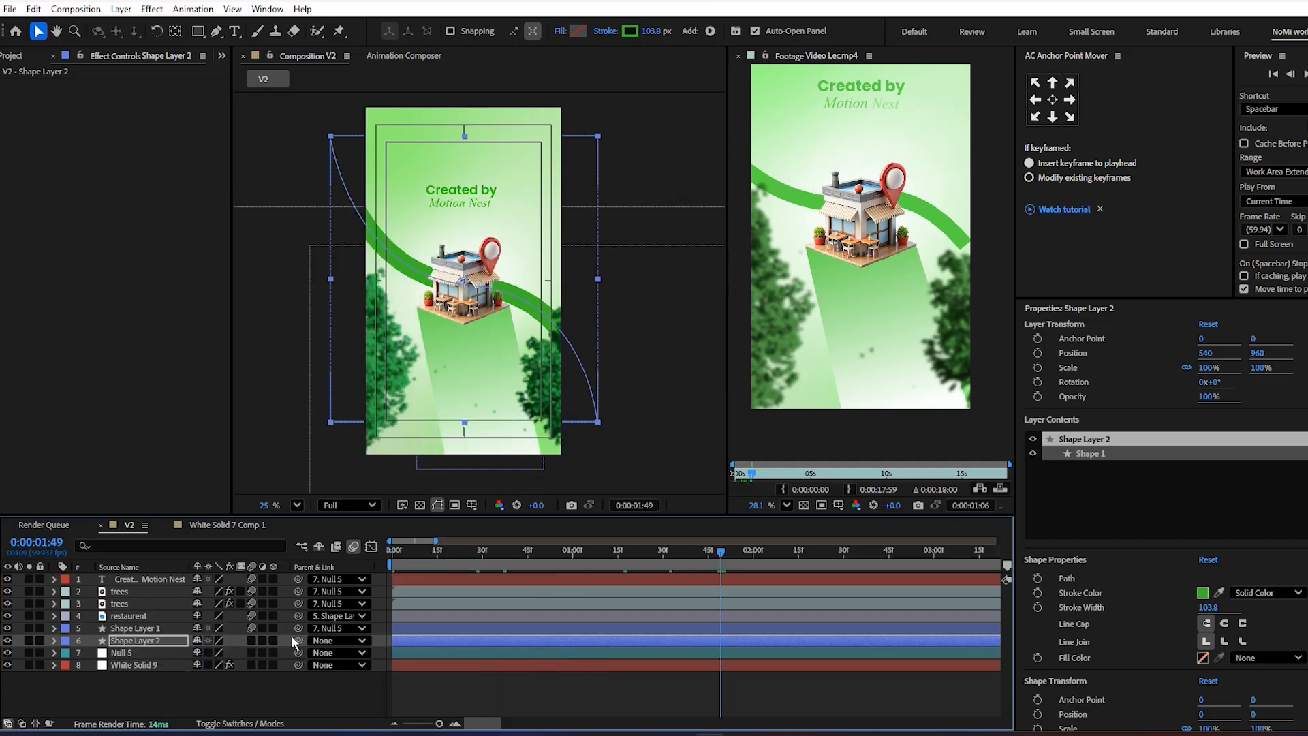
{"action": "left_click_drag", "start_coordinate": [298, 641], "coordinate": [146, 654]}
{"action": "left_click", "coordinate": [499, 564]}
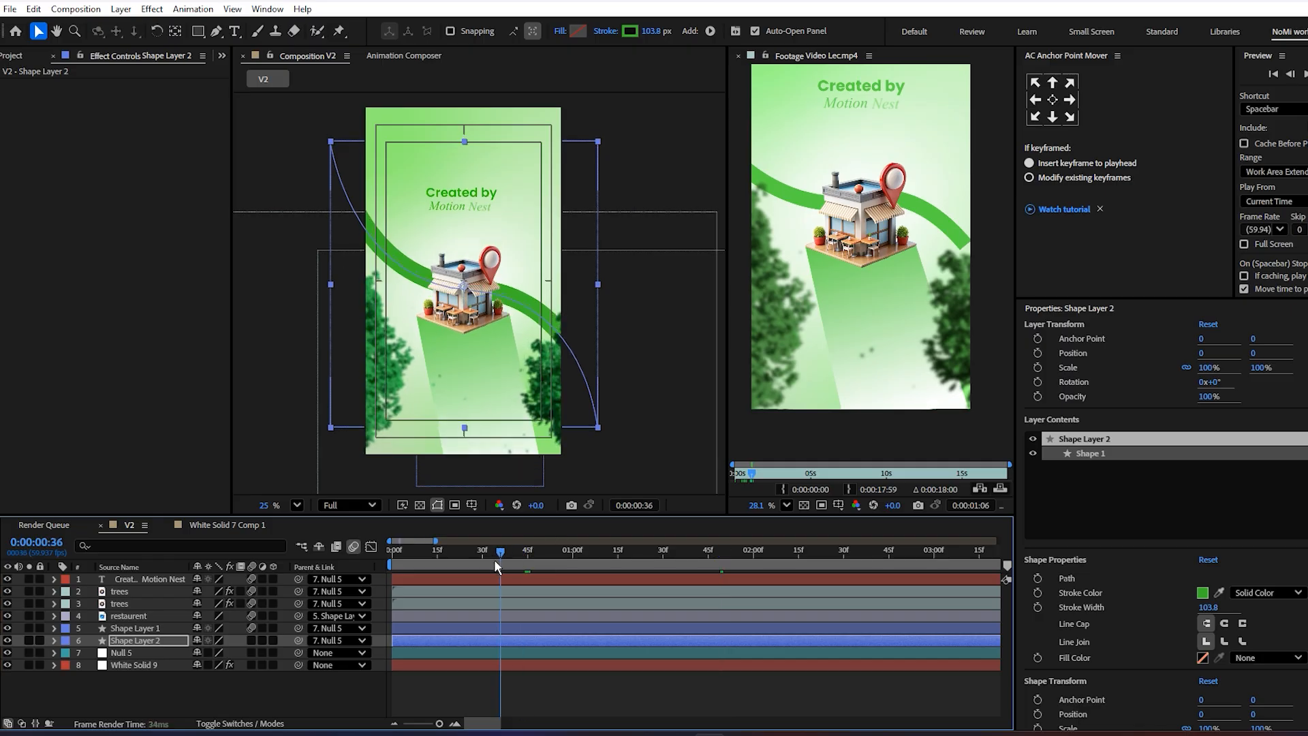
{"action": "key", "text": "space"}
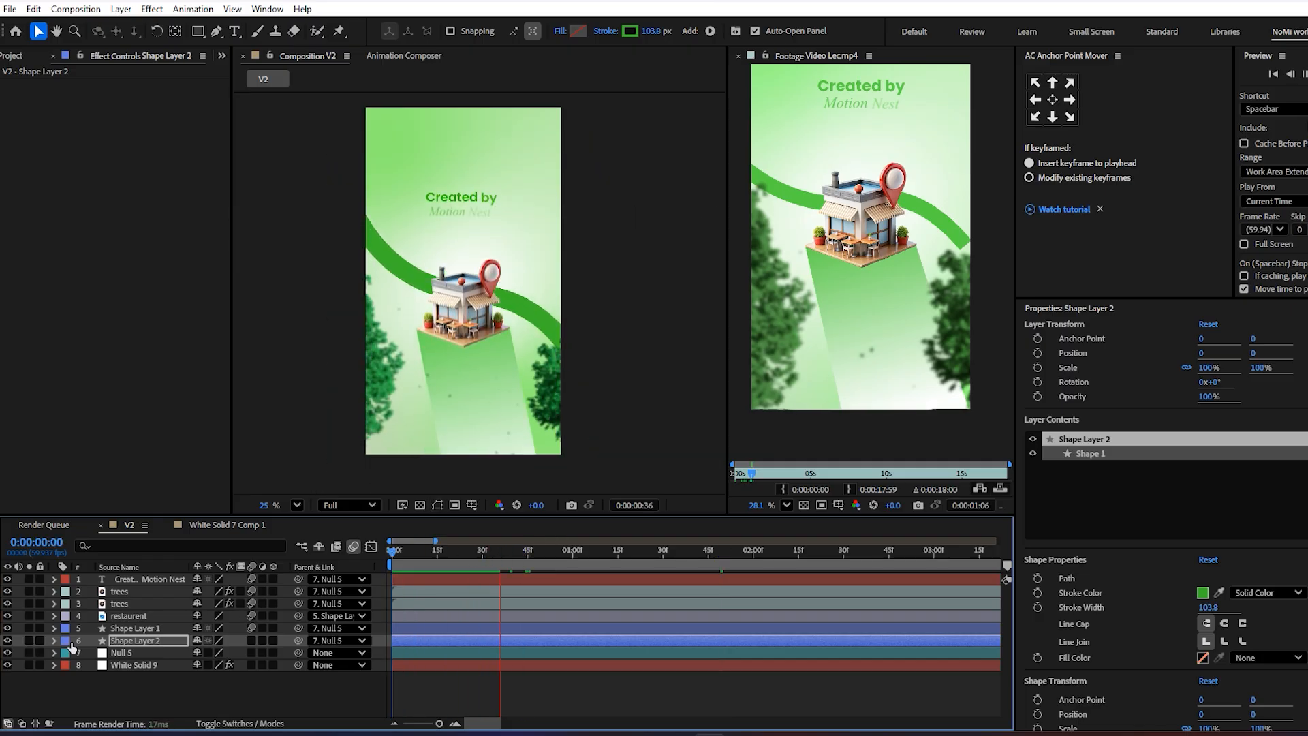
{"action": "key", "text": "space"}
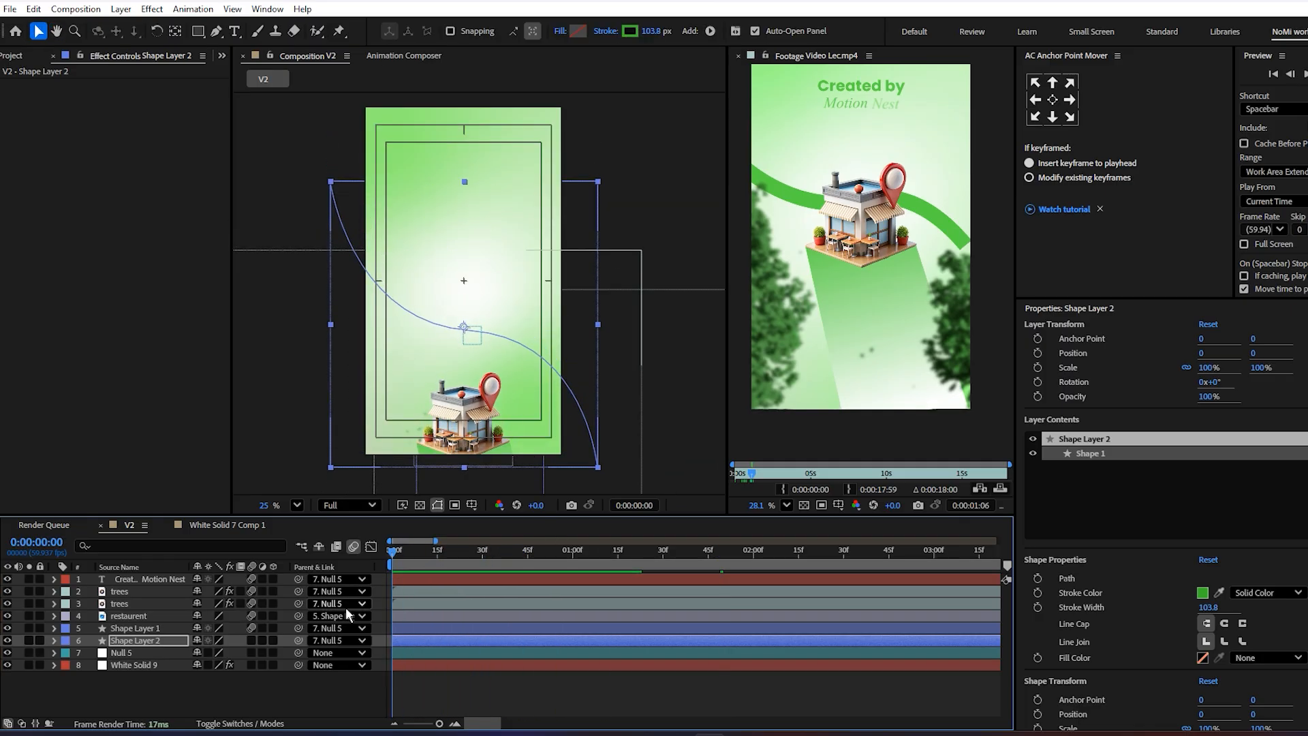
{"action": "key", "text": "space"}
{"action": "key", "text": "space"}
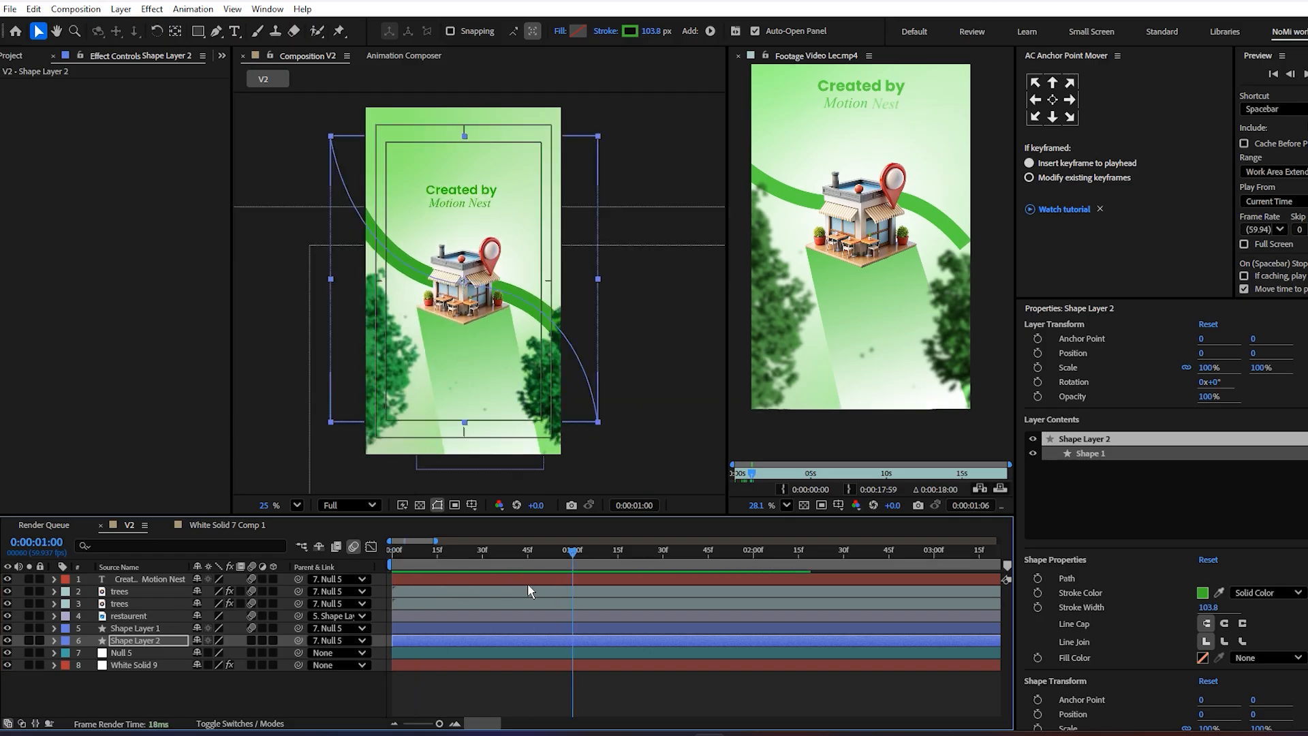
- Soften the speed curve of Shape Layer 2's End keyframes to peak near frame 15, preview it, and collapse the layer's keyframes
{"action": "key", "text": "u"}
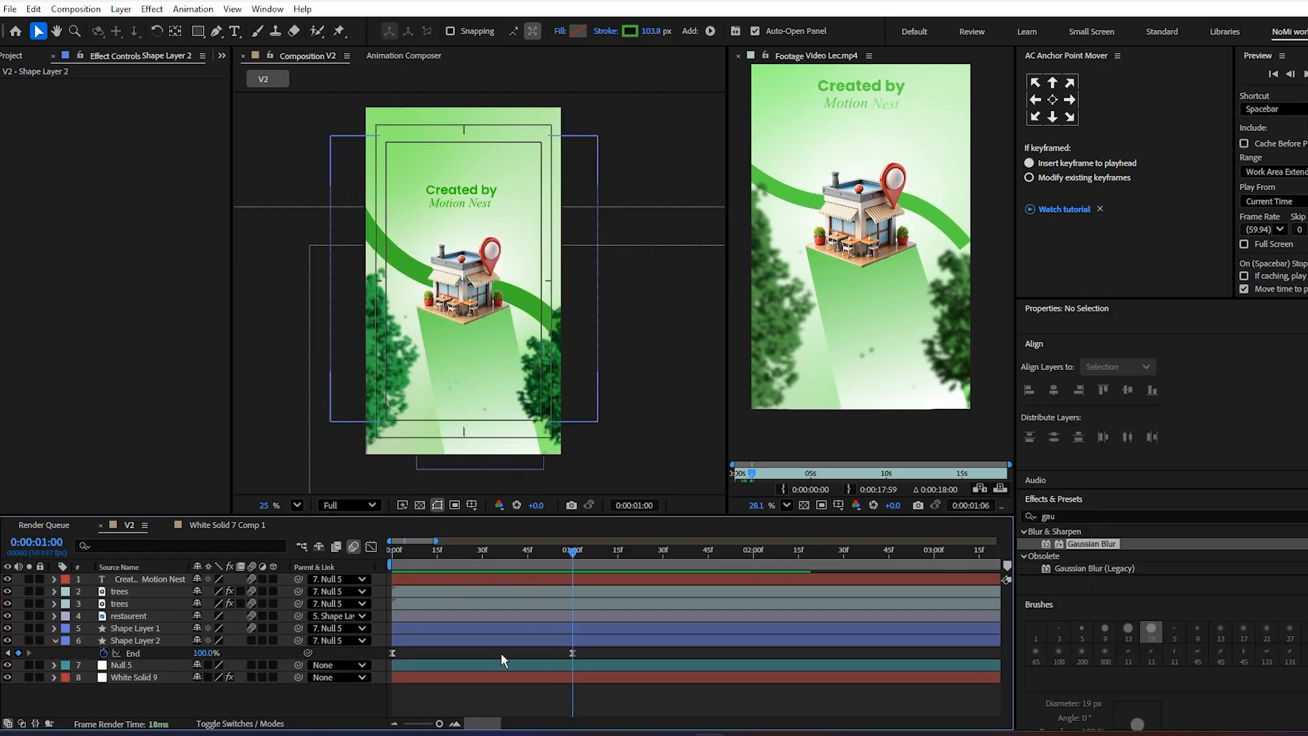
{"action": "left_click", "coordinate": [372, 545]}
{"action": "left_click", "coordinate": [573, 685]}
{"action": "left_click_drag", "start_coordinate": [486, 685], "coordinate": [512, 686]}
{"action": "left_click_drag", "start_coordinate": [406, 684], "coordinate": [416, 685]}
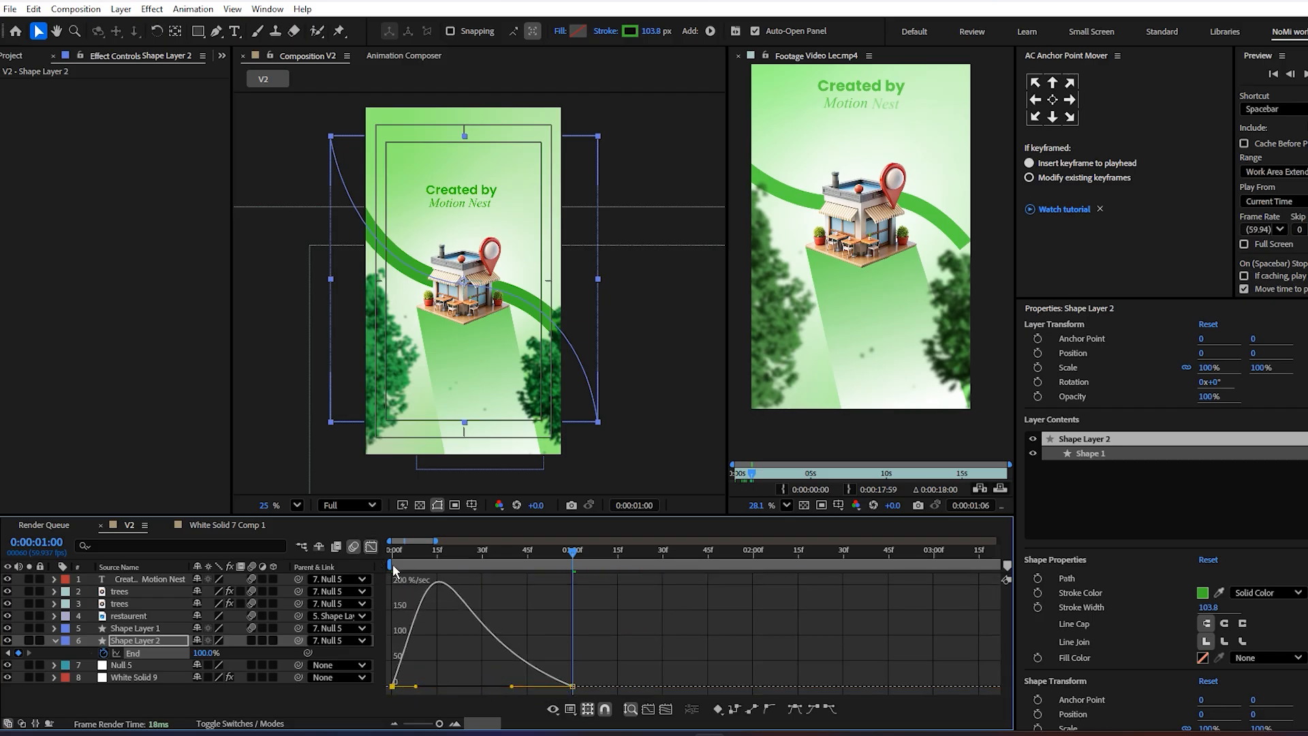
{"action": "left_click", "coordinate": [393, 553]}
{"action": "key", "text": "space"}
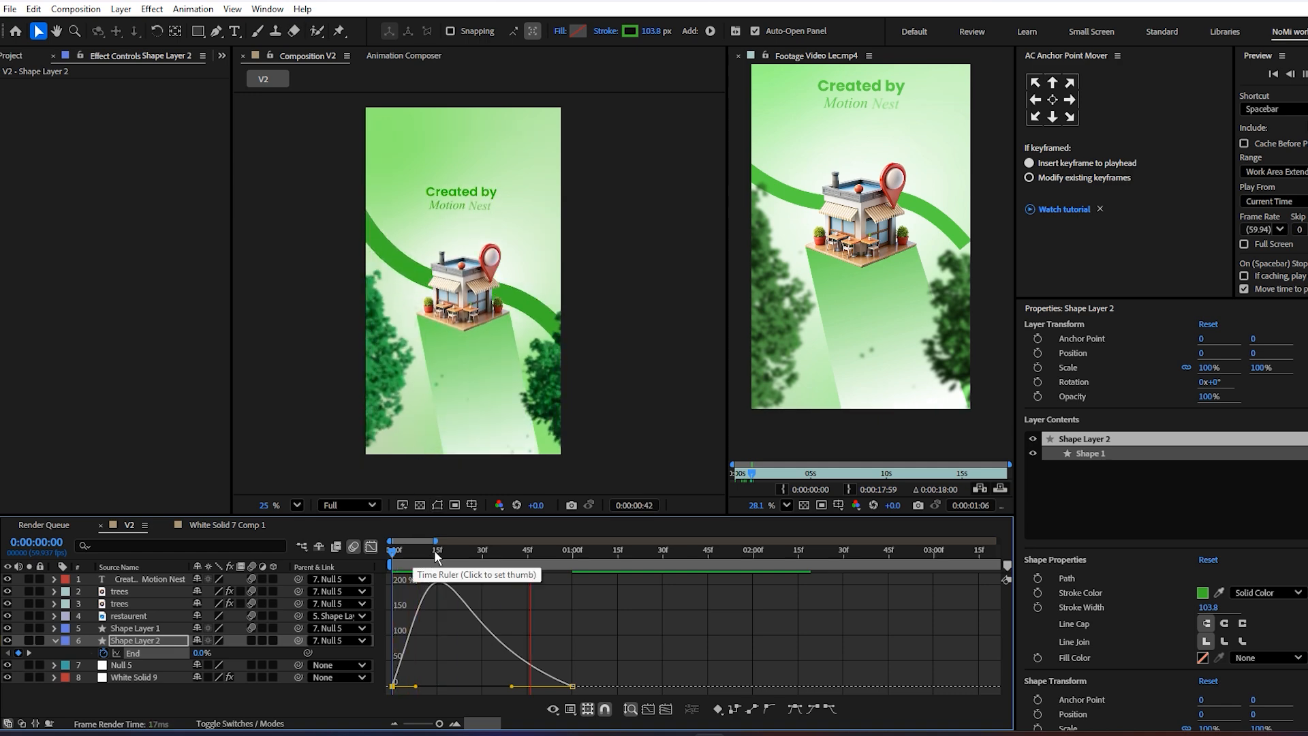
{"action": "key", "text": "space"}
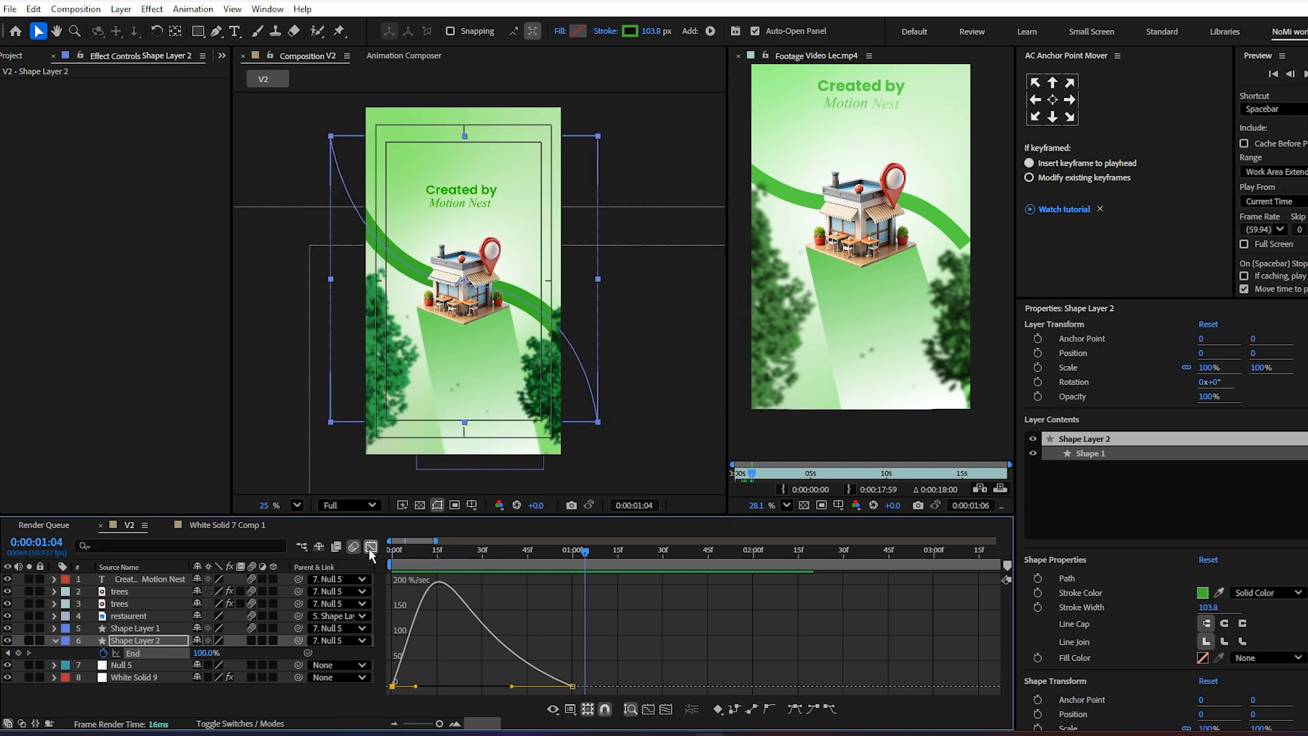
{"action": "left_click", "coordinate": [370, 546]}
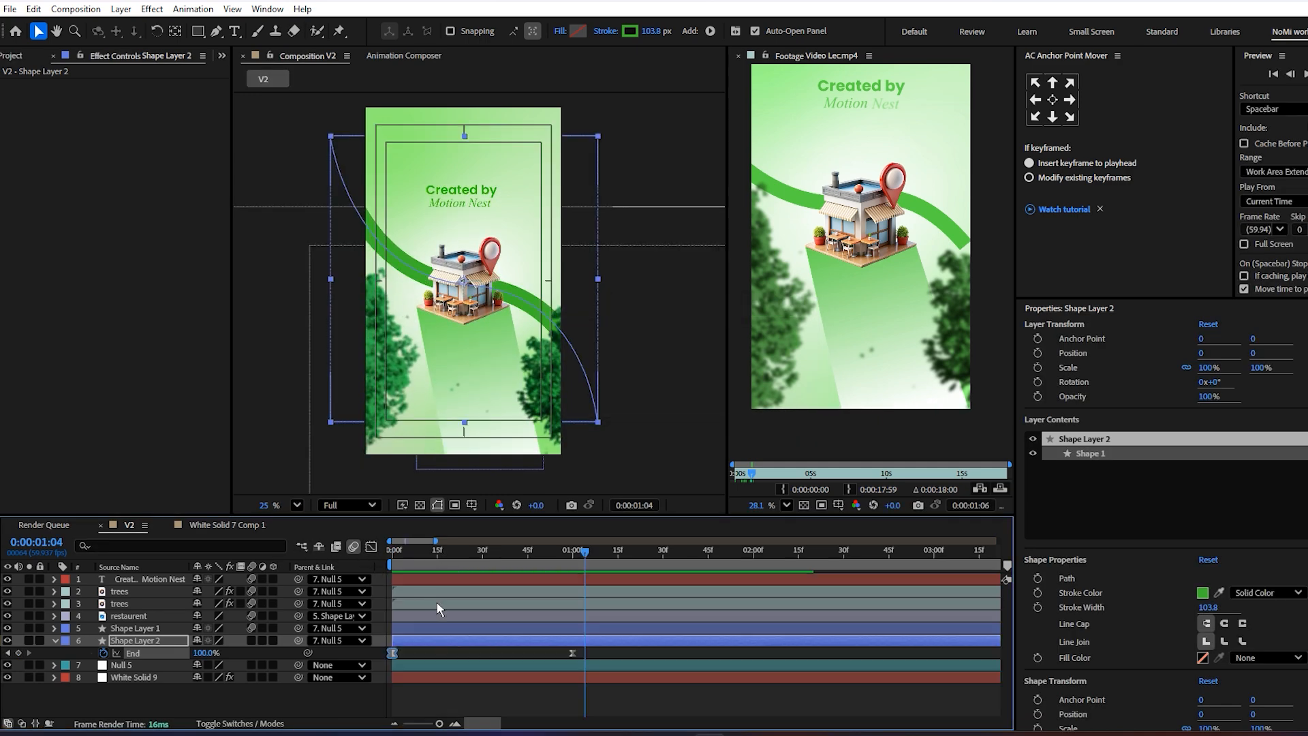
{"action": "left_click", "coordinate": [593, 692]}
{"action": "key", "text": "u"}
{"action": "key", "text": "u"}
- Go to 0:00:04:00 in the composition and scrub the reference video to 0:00:04:29 to examine its next scene
{"action": "left_click_drag", "start_coordinate": [627, 555], "coordinate": [755, 630]}
{"action": "key", "text": "minus"}
{"action": "scroll", "coordinate": [791, 708], "scroll_direction": "right", "scroll_amount": 3}
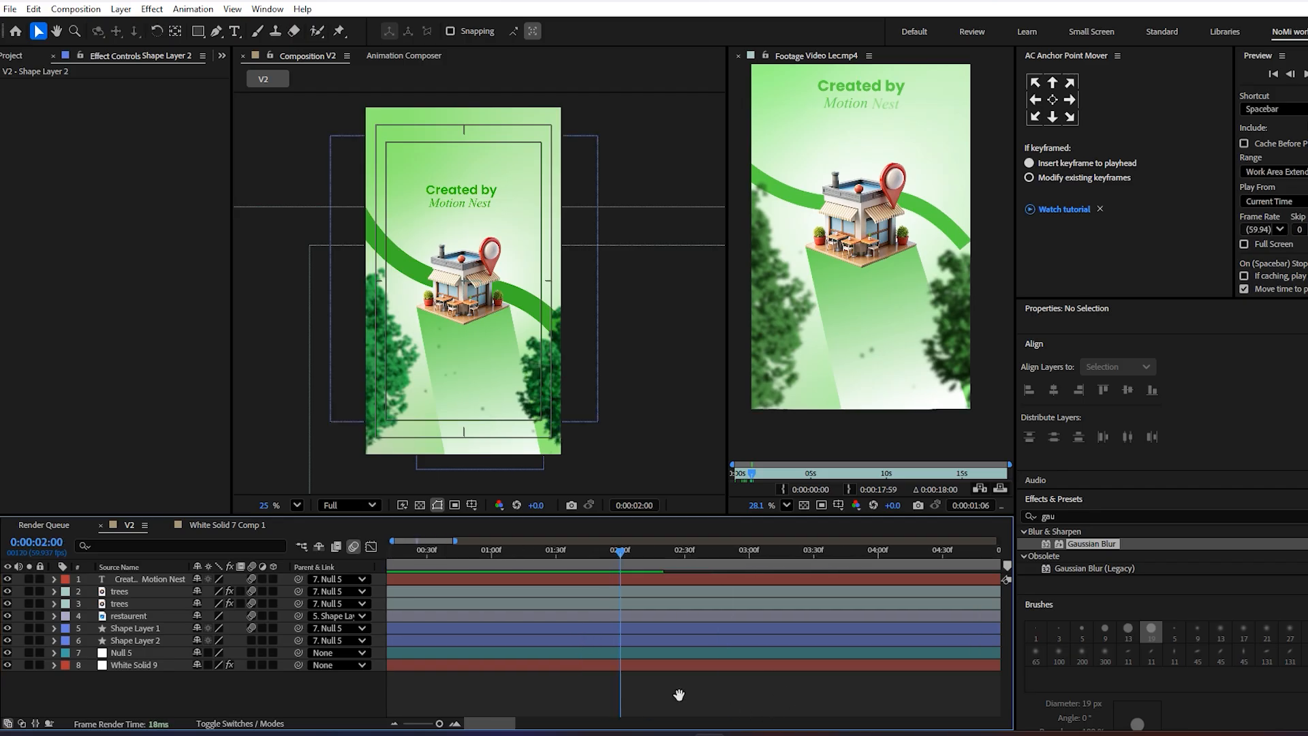
{"action": "left_click_drag", "start_coordinate": [701, 559], "coordinate": [804, 607]}
{"action": "key", "text": "space"}
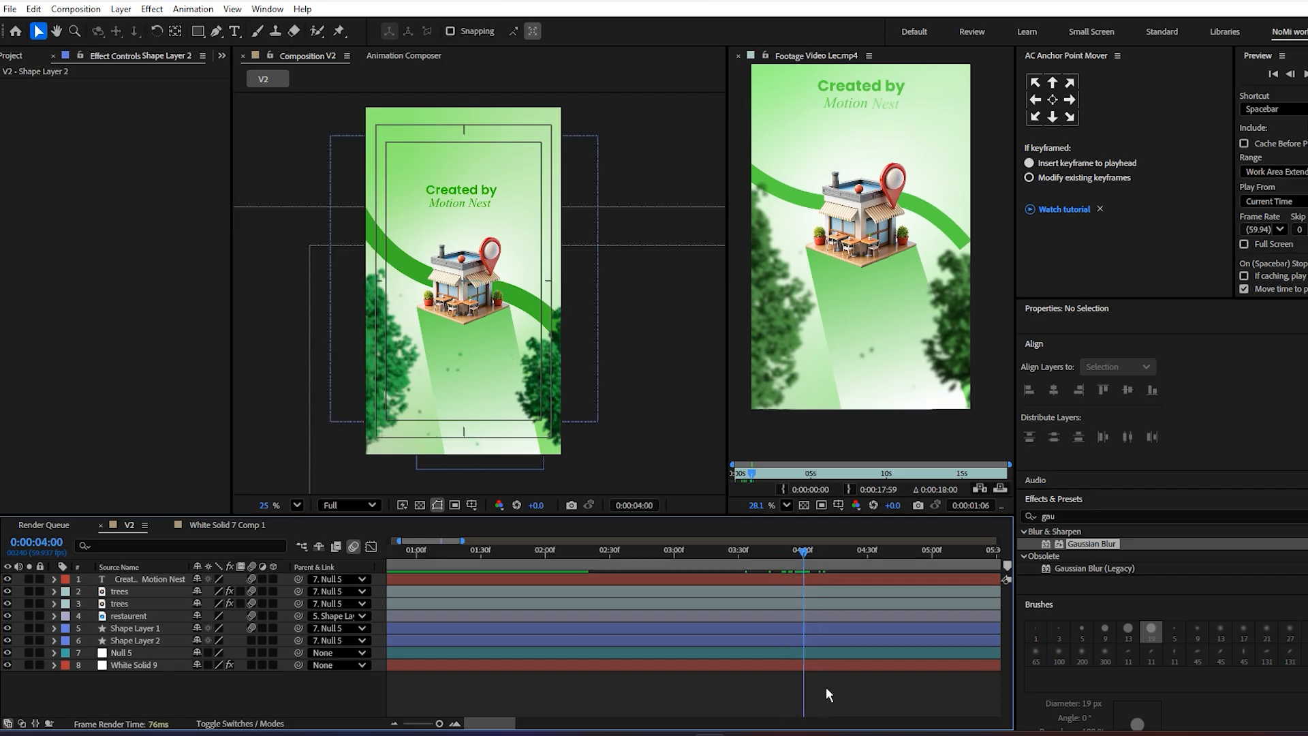
{"action": "left_click_drag", "start_coordinate": [818, 689], "coordinate": [608, 726]}
{"action": "key", "text": "v"}
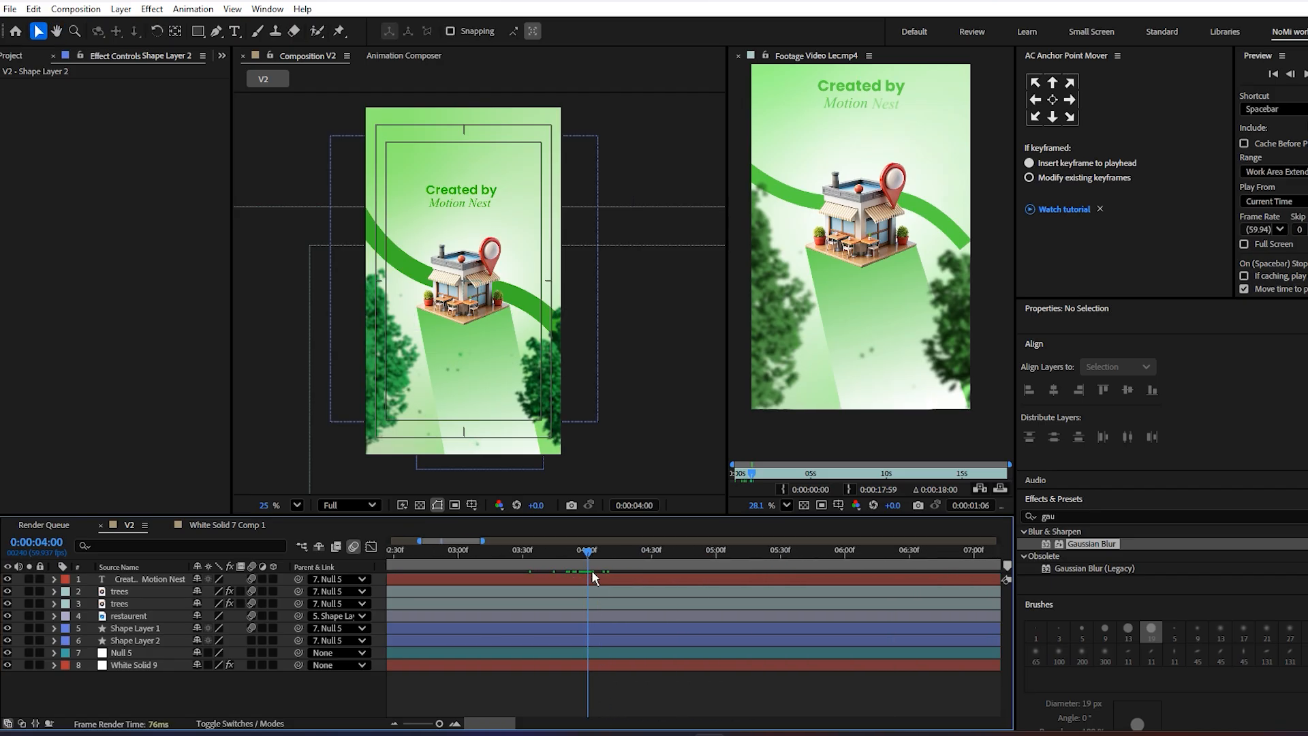
{"action": "left_click_drag", "start_coordinate": [754, 471], "coordinate": [800, 488]}
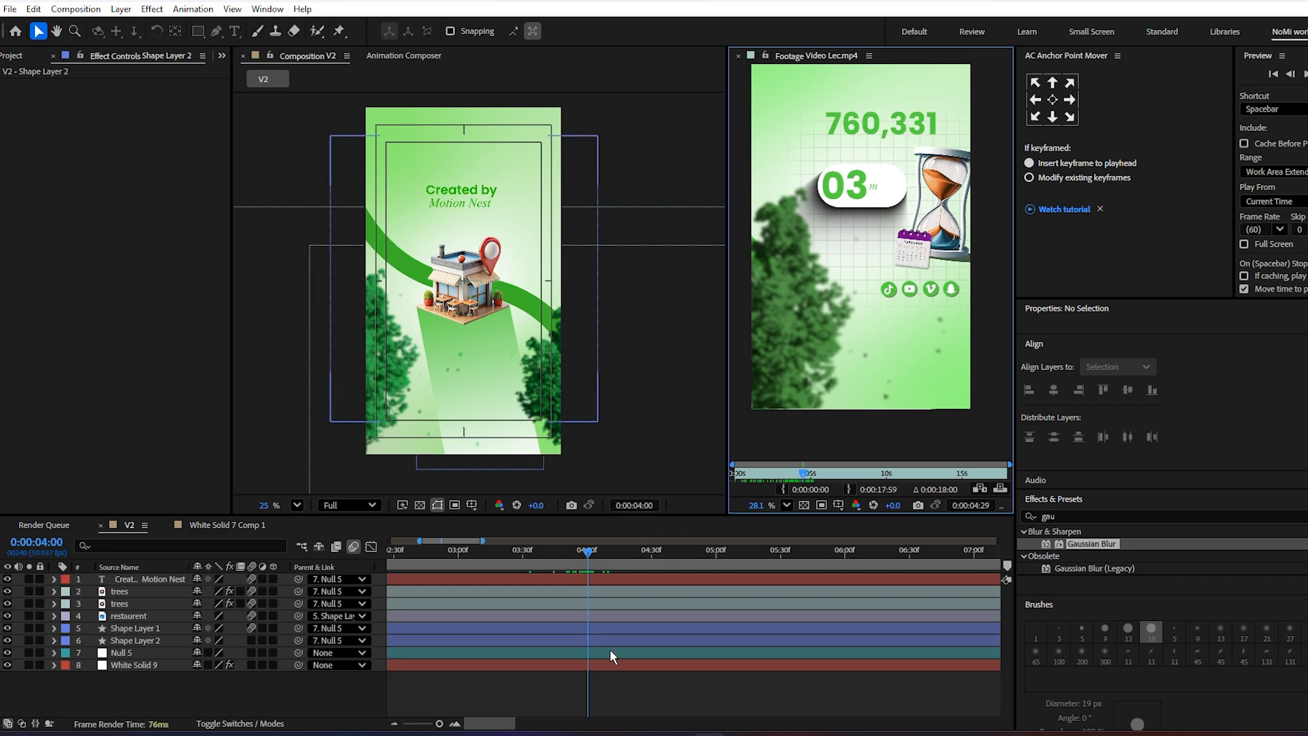
- Create a white 1080 × 1920 px solid above all layers and trim its start to 0:00:03:59
{"action": "key", "text": "Page_Up"}
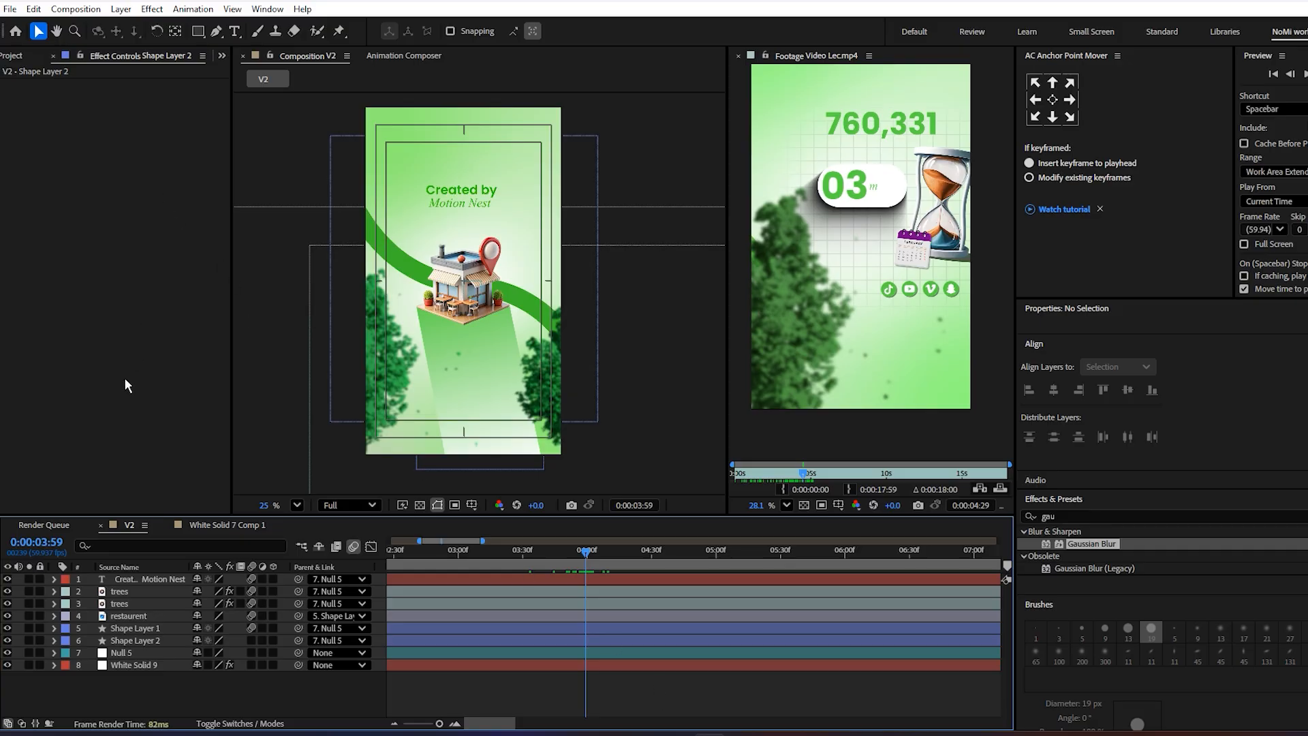
{"action": "right_click", "coordinate": [232, 694]}
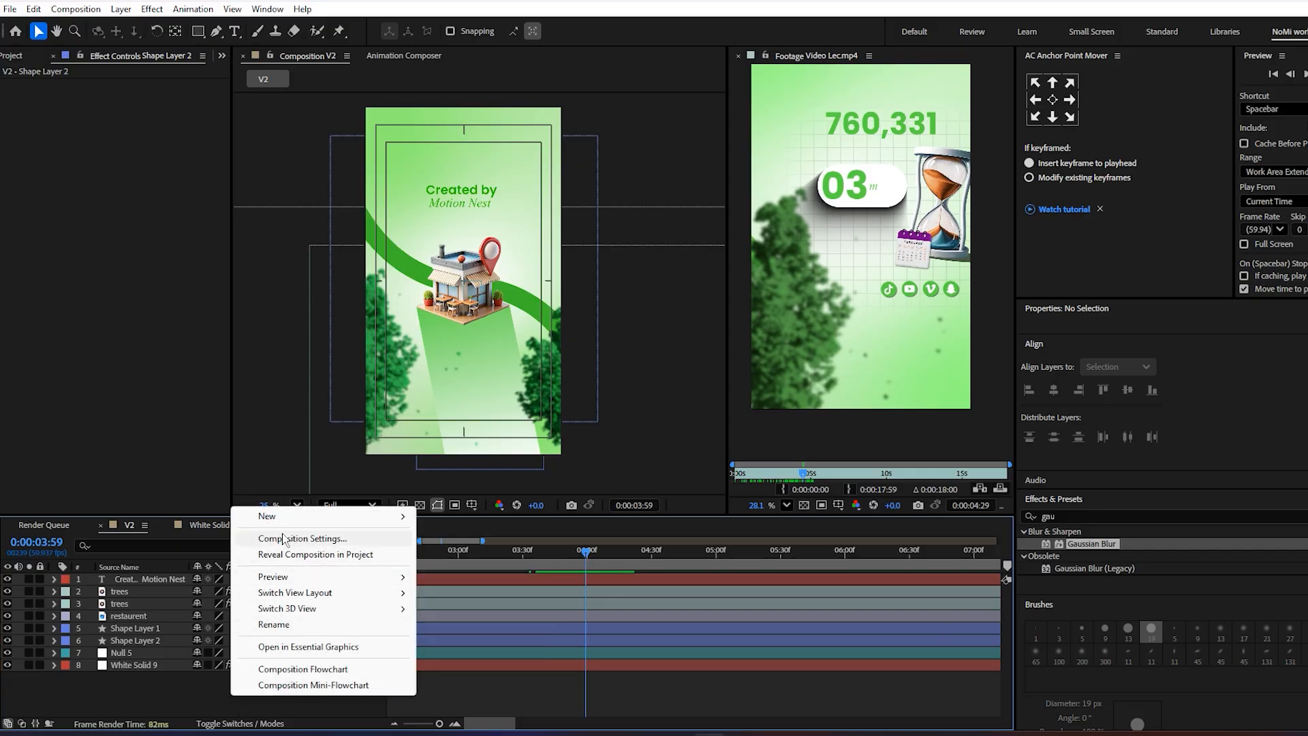
{"action": "mouse_move", "coordinate": [314, 518]}
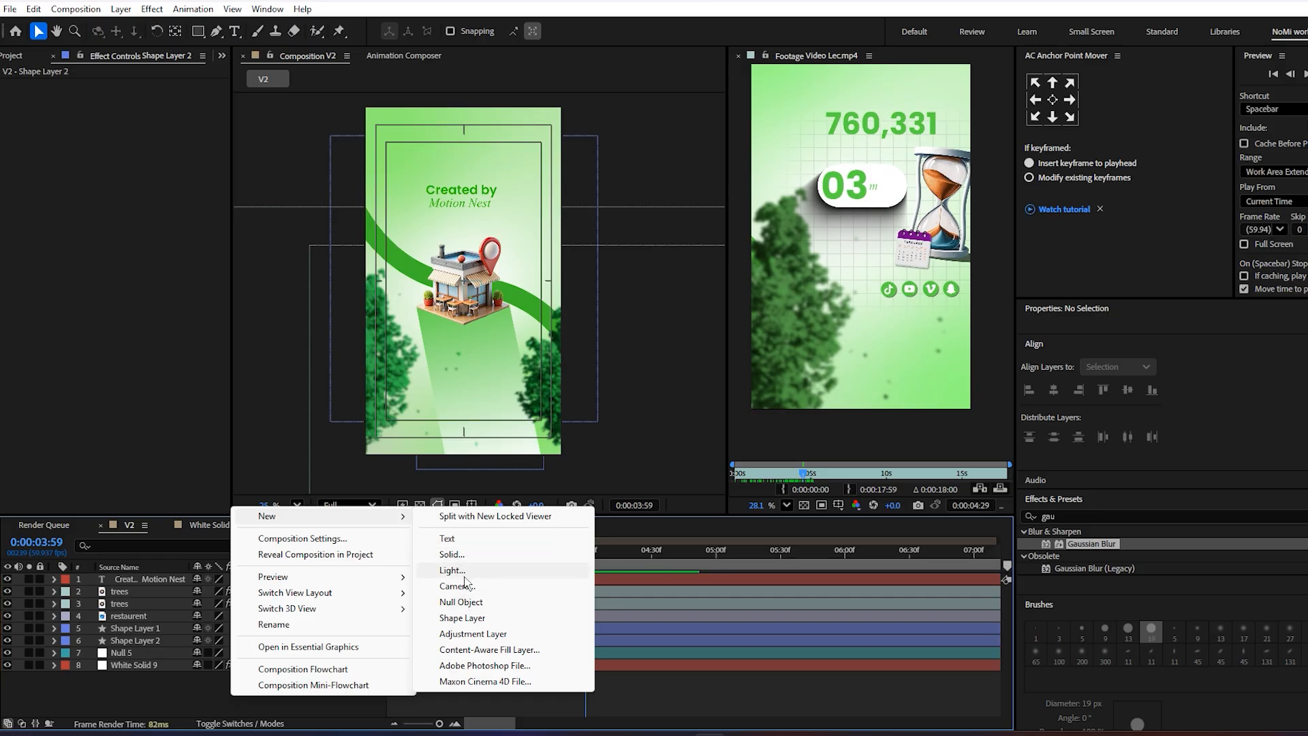
{"action": "left_click", "coordinate": [452, 554]}
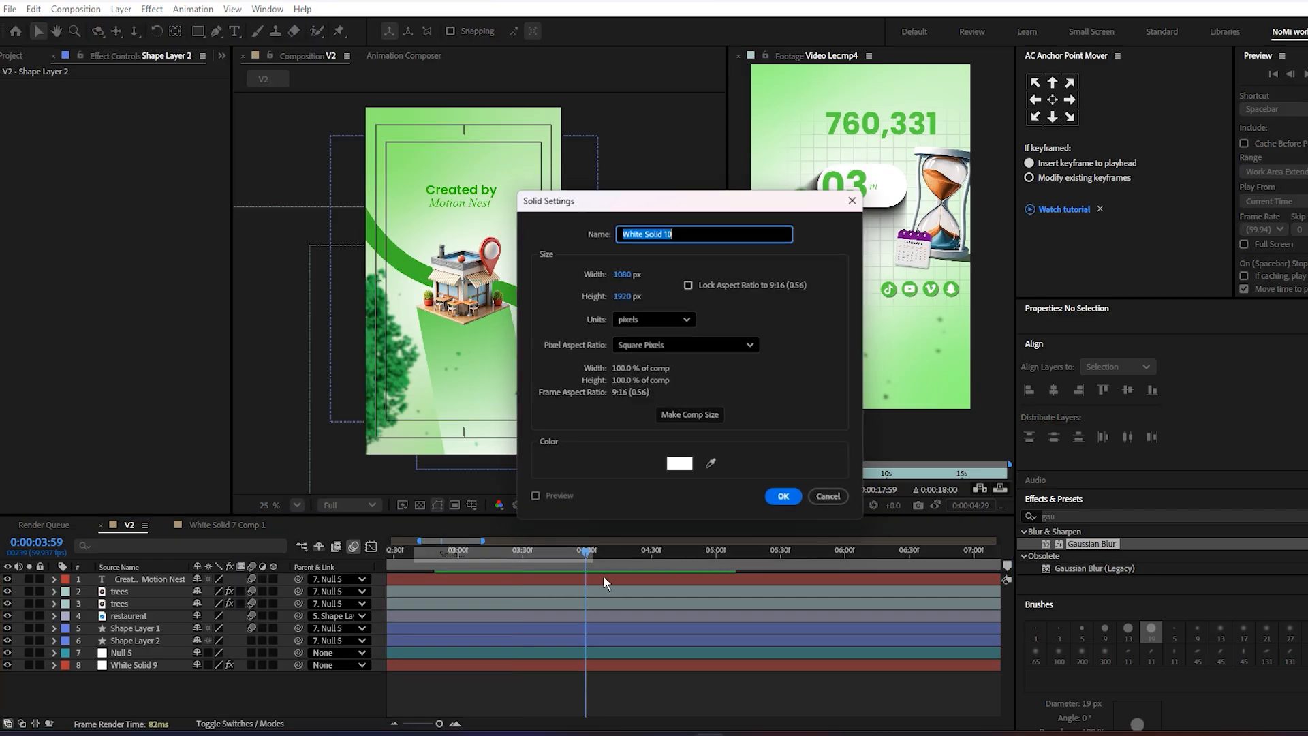
{"action": "left_click", "coordinate": [787, 501]}
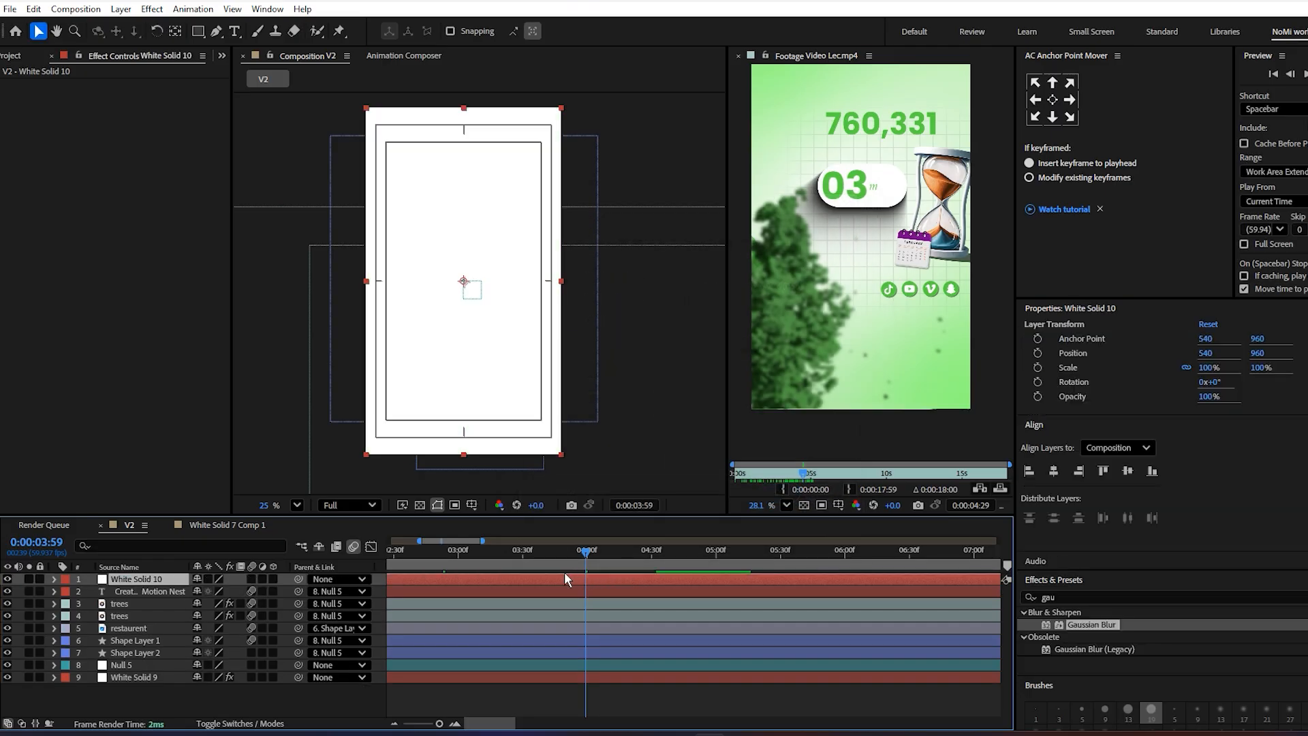
{"action": "key", "text": "alt+bracketleft"}
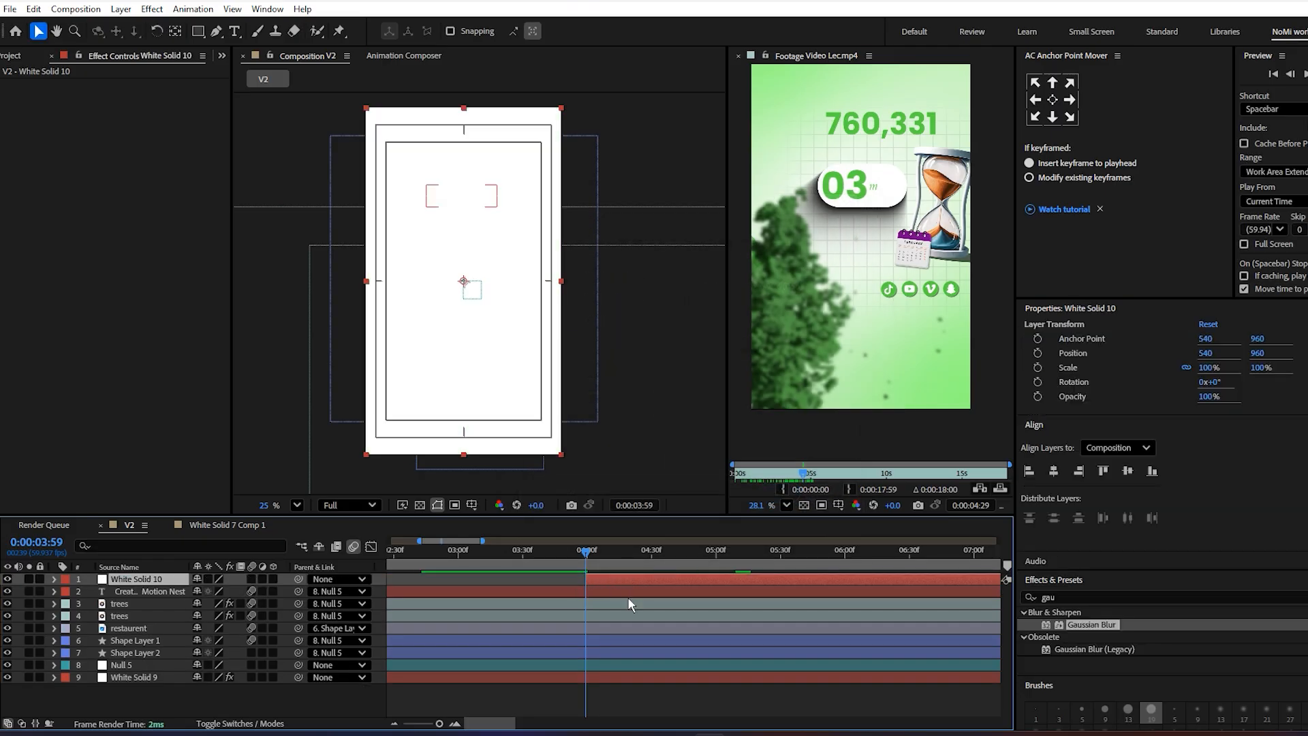
{"action": "scroll", "coordinate": [591, 646], "scroll_direction": "right", "scroll_amount": 1}
{"action": "key", "text": "minus"}
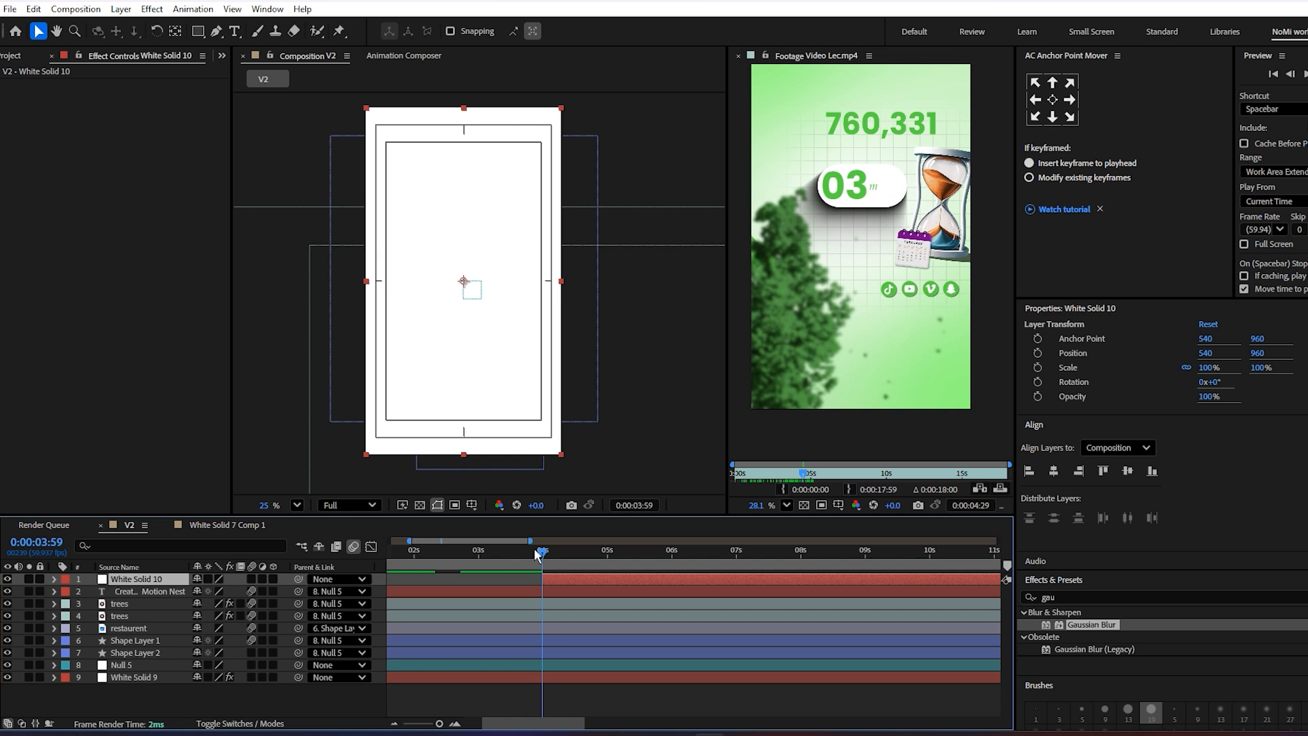
- Find the Grid effect and apply it to White Solid 10
{"action": "key", "text": "ctrl+5"}
{"action": "type", "text": "grid"}
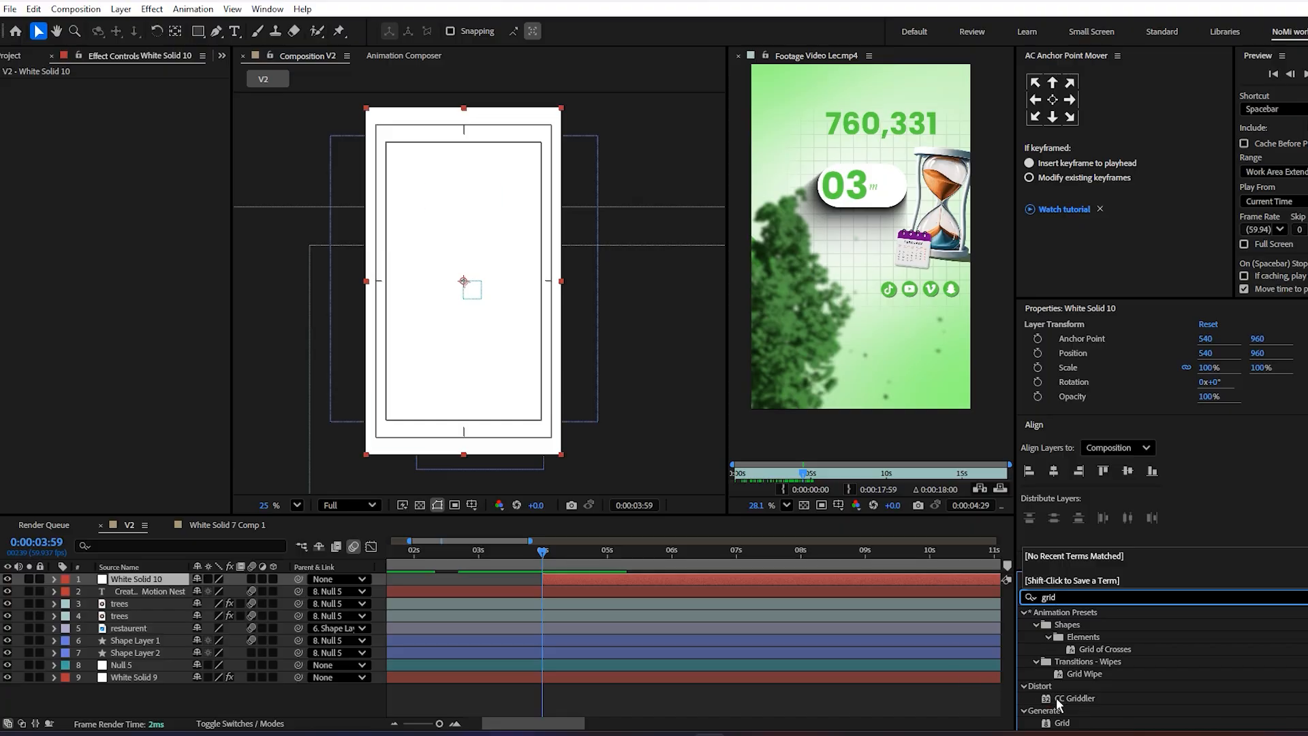
{"action": "left_click_drag", "start_coordinate": [1065, 725], "coordinate": [539, 580]}
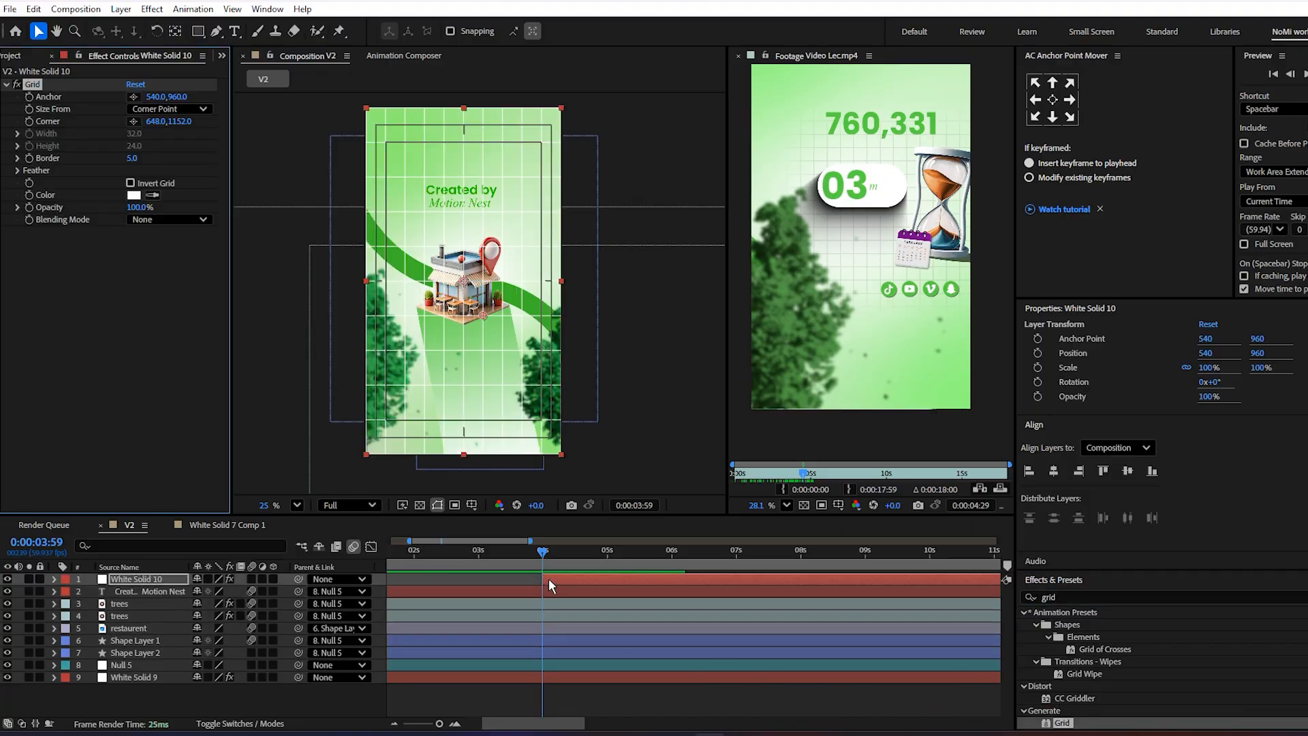
- Size the grid from the Width Slider and set its width to 64.5
{"action": "scroll", "coordinate": [497, 299], "scroll_direction": "up", "scroll_amount": 2}
{"action": "left_click_drag", "start_coordinate": [463, 333], "coordinate": [454, 297]}
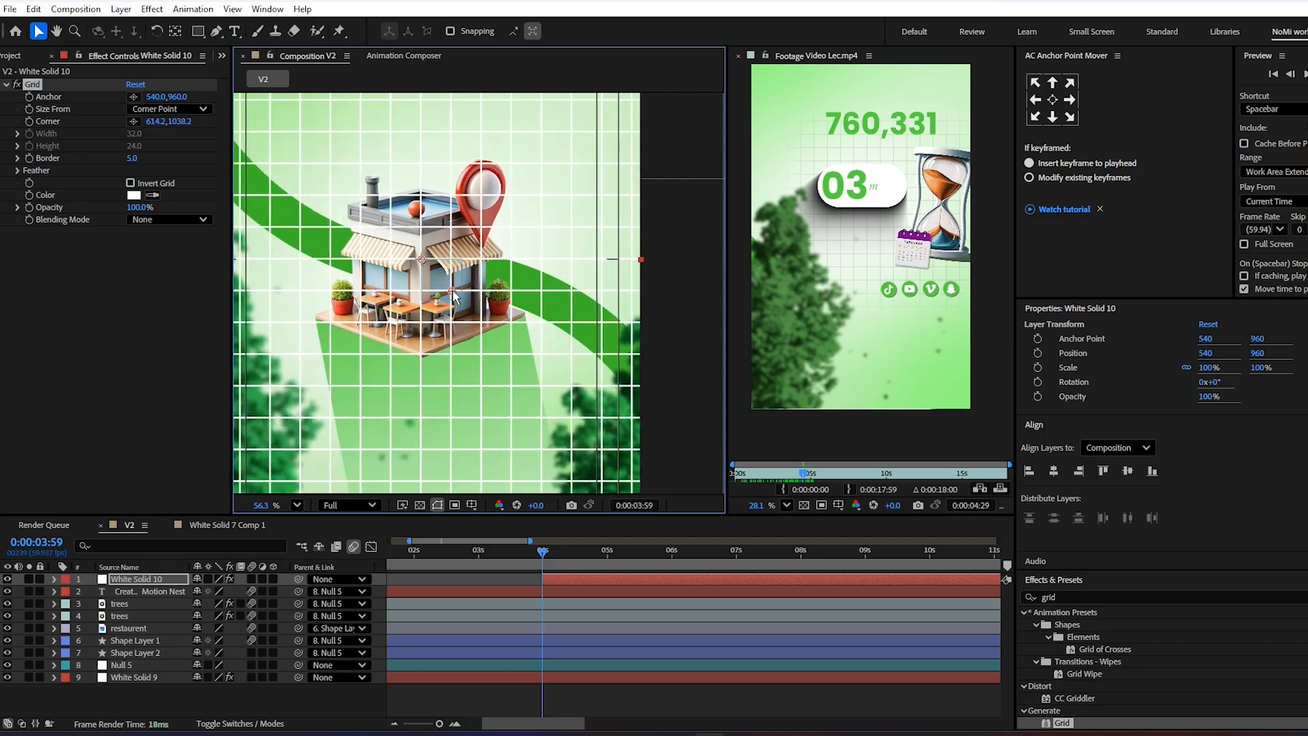
{"action": "left_click", "coordinate": [172, 109]}
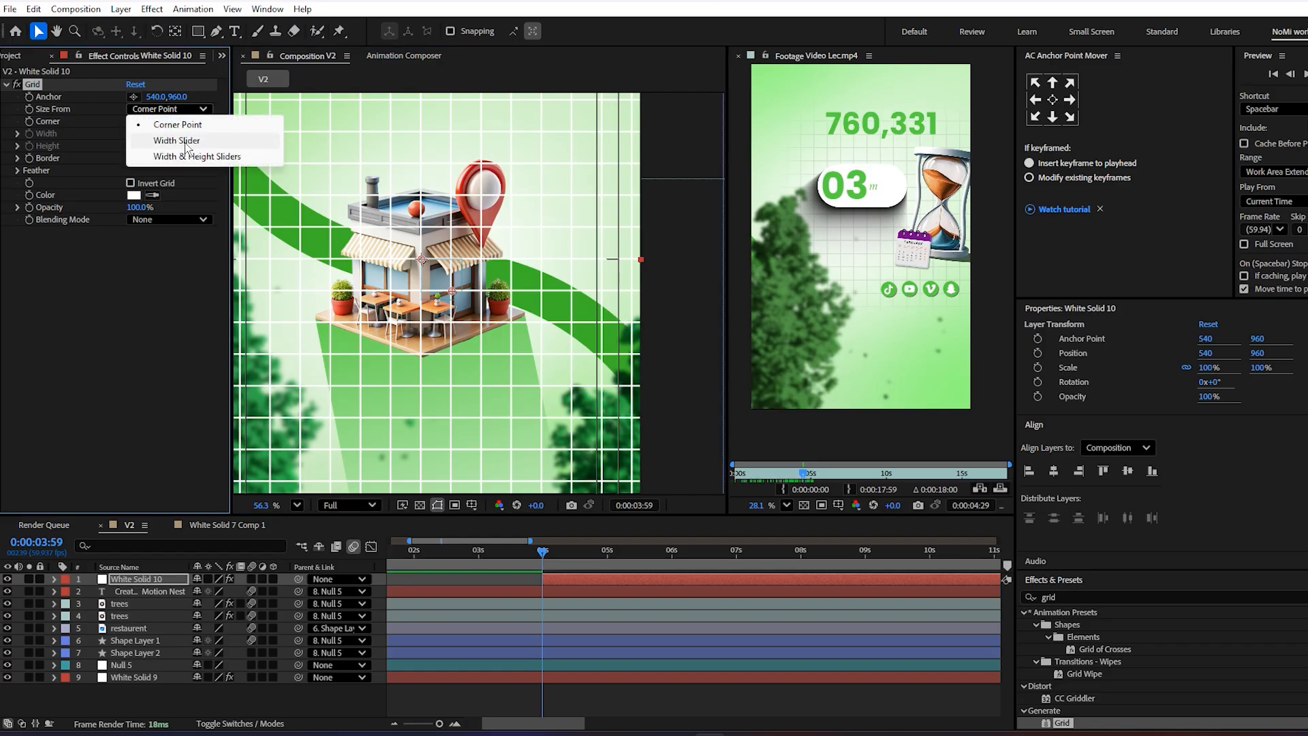
{"action": "left_click", "coordinate": [177, 140]}
{"action": "left_click_drag", "start_coordinate": [74, 162], "coordinate": [90, 162]}
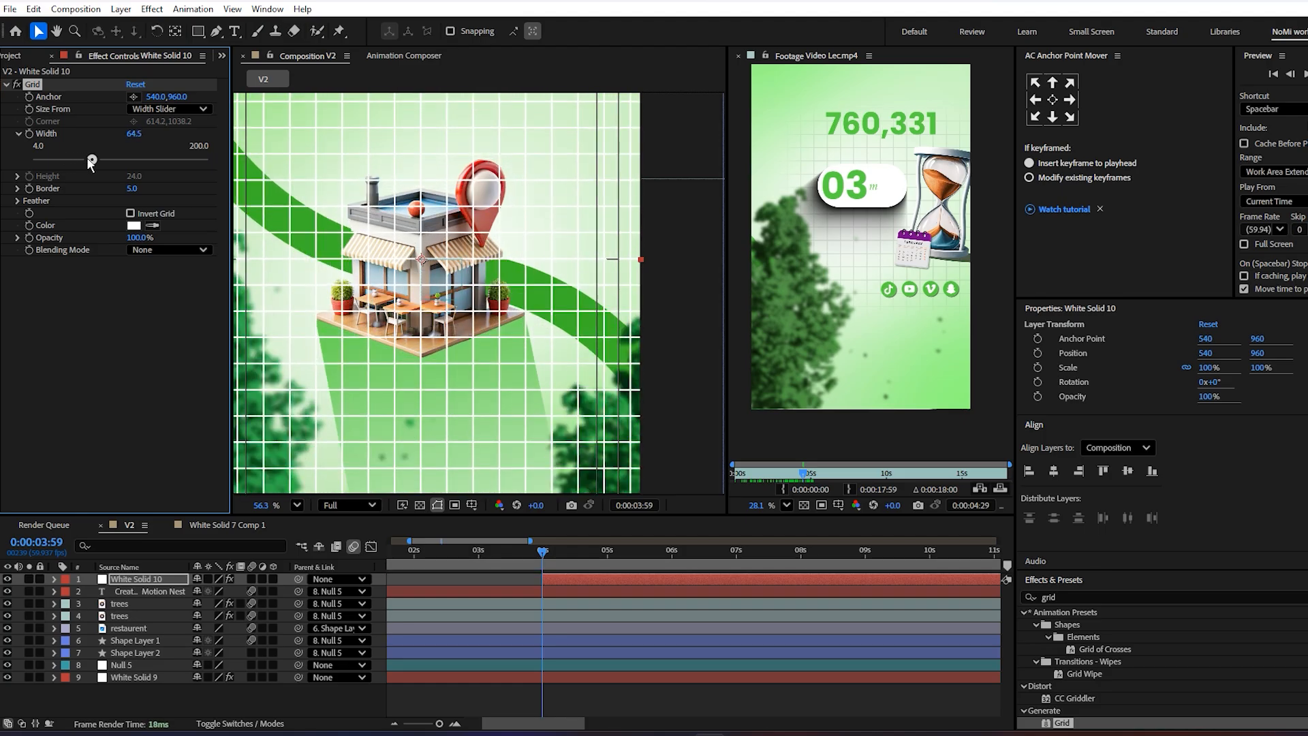
- Change the grid color to black (000000) and lower the effect's opacity to 13%
{"action": "left_click", "coordinate": [134, 226]}
{"action": "left_click_drag", "start_coordinate": [525, 409], "coordinate": [504, 491]}
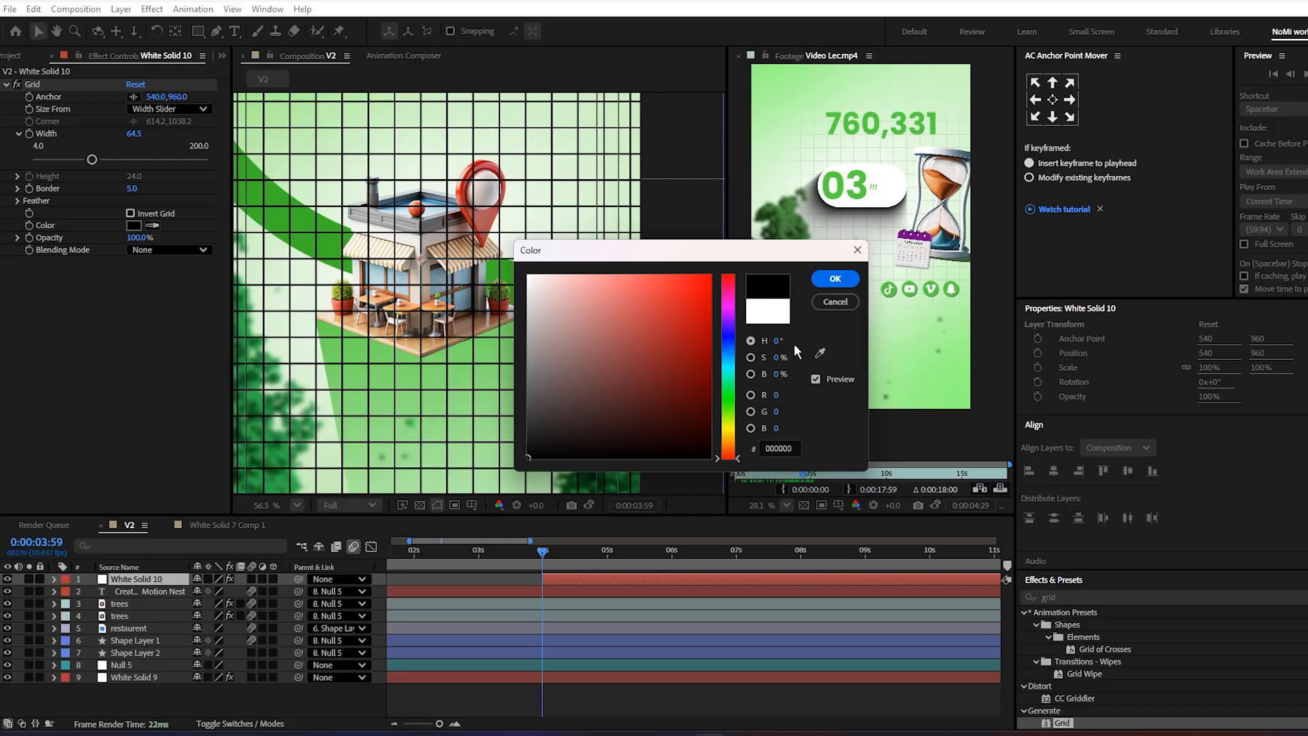
{"action": "left_click", "coordinate": [835, 278]}
{"action": "left_click_drag", "start_coordinate": [139, 237], "coordinate": [91, 250]}
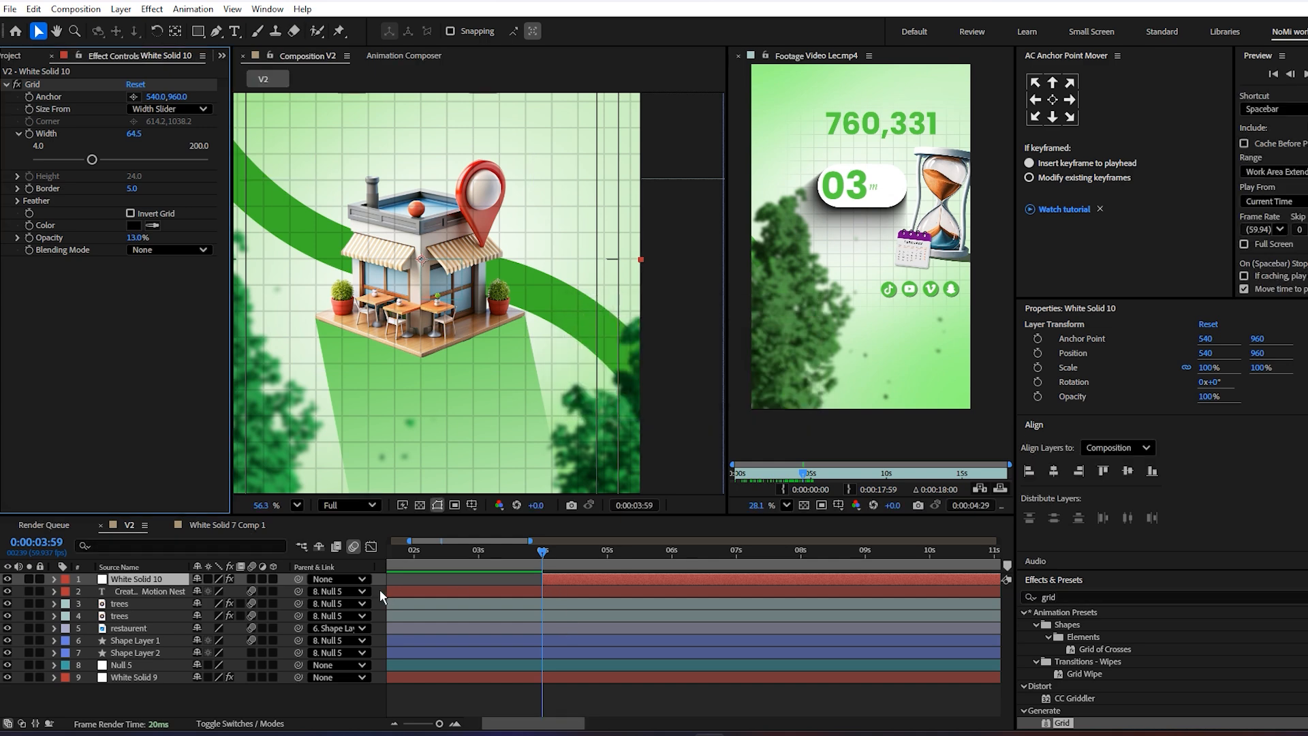
- Pre-compose White Solid 10 as White Solid 10 Comp 1, moving all attributes into it, and return to the V2 composition
{"action": "right_click", "coordinate": [579, 579]}
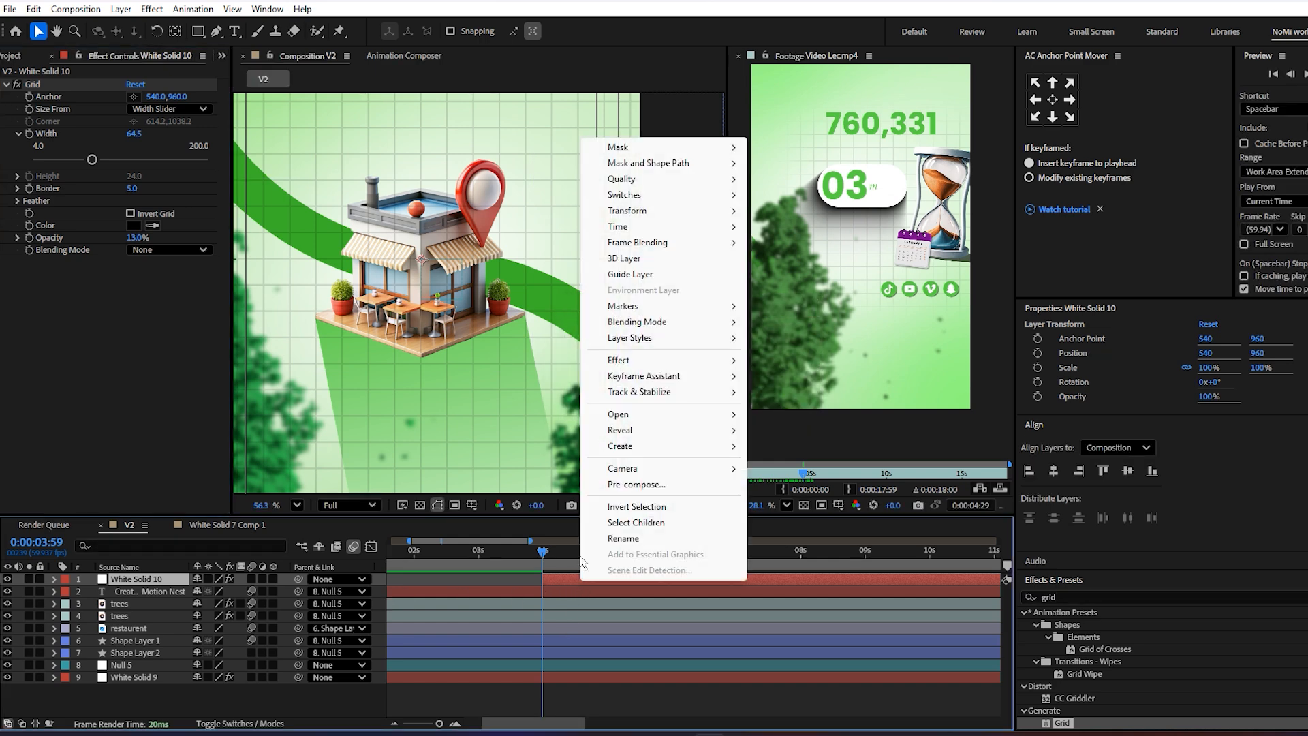
{"action": "left_click", "coordinate": [634, 484]}
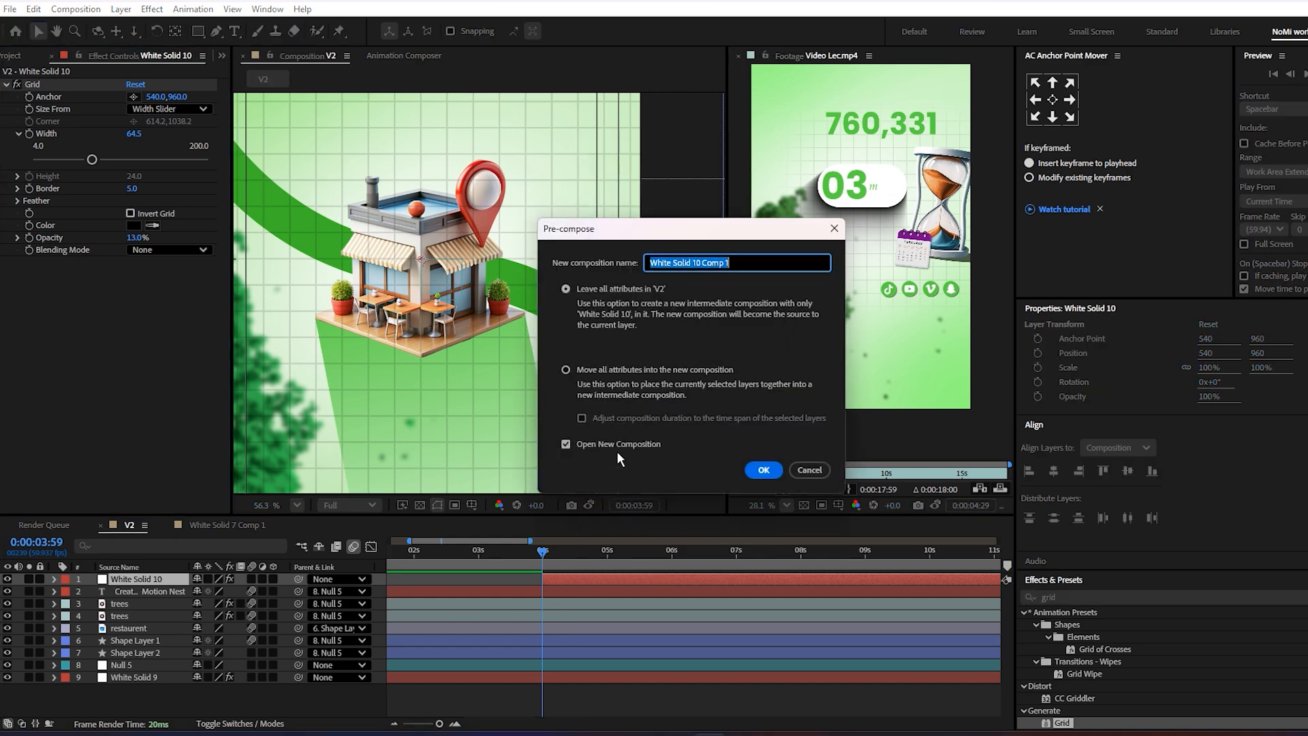
{"action": "left_click", "coordinate": [566, 370]}
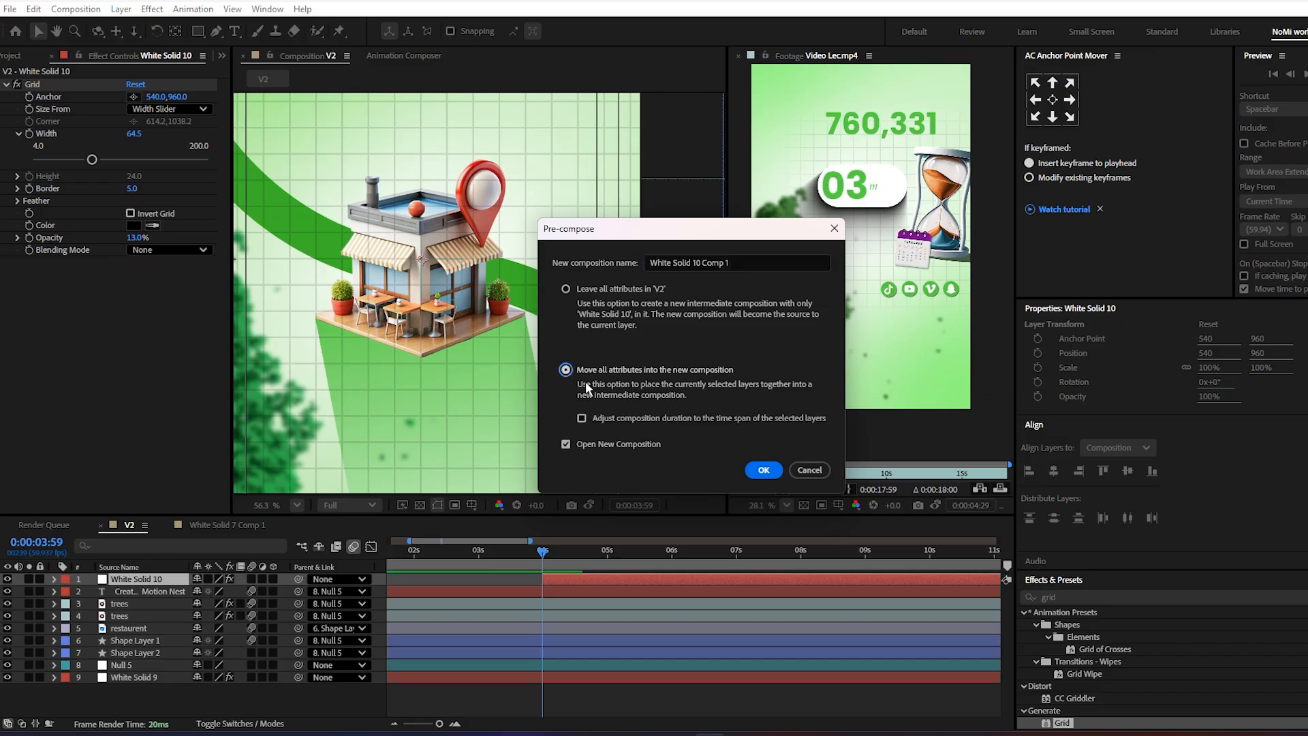
{"action": "left_click", "coordinate": [761, 470]}
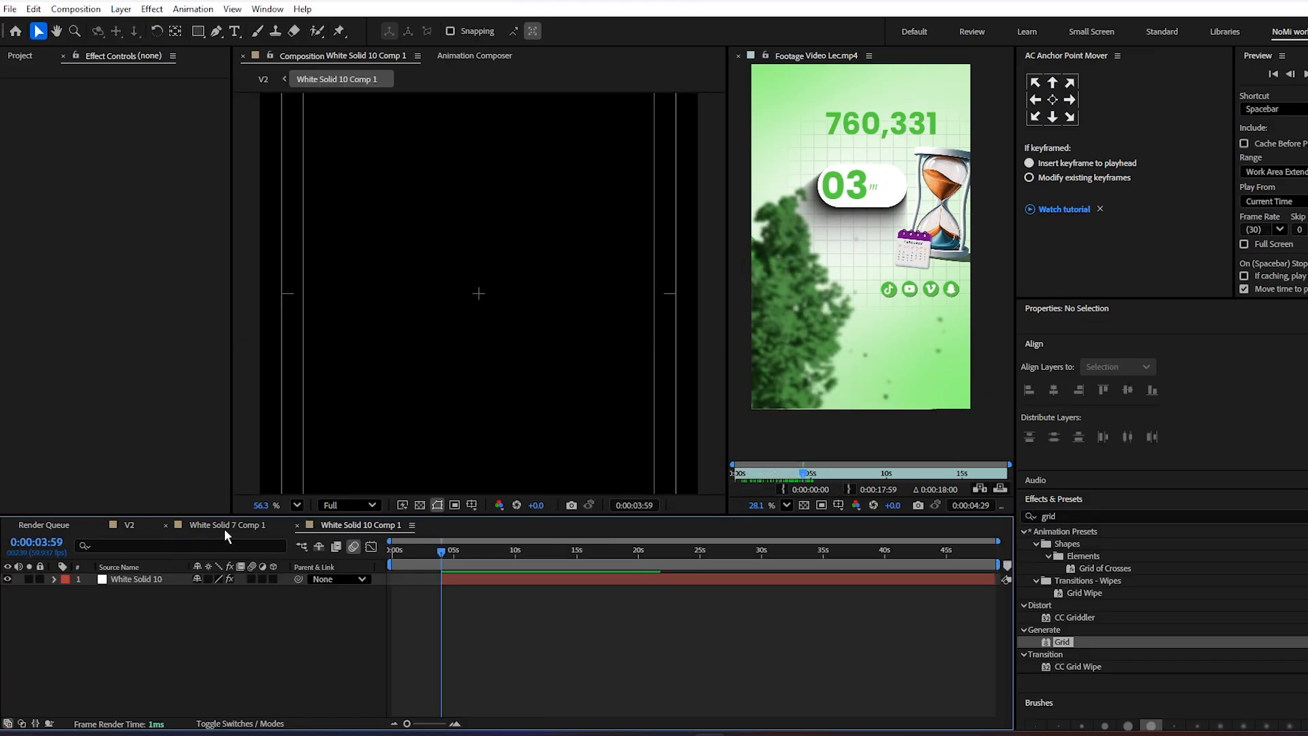
{"action": "left_click", "coordinate": [297, 524]}
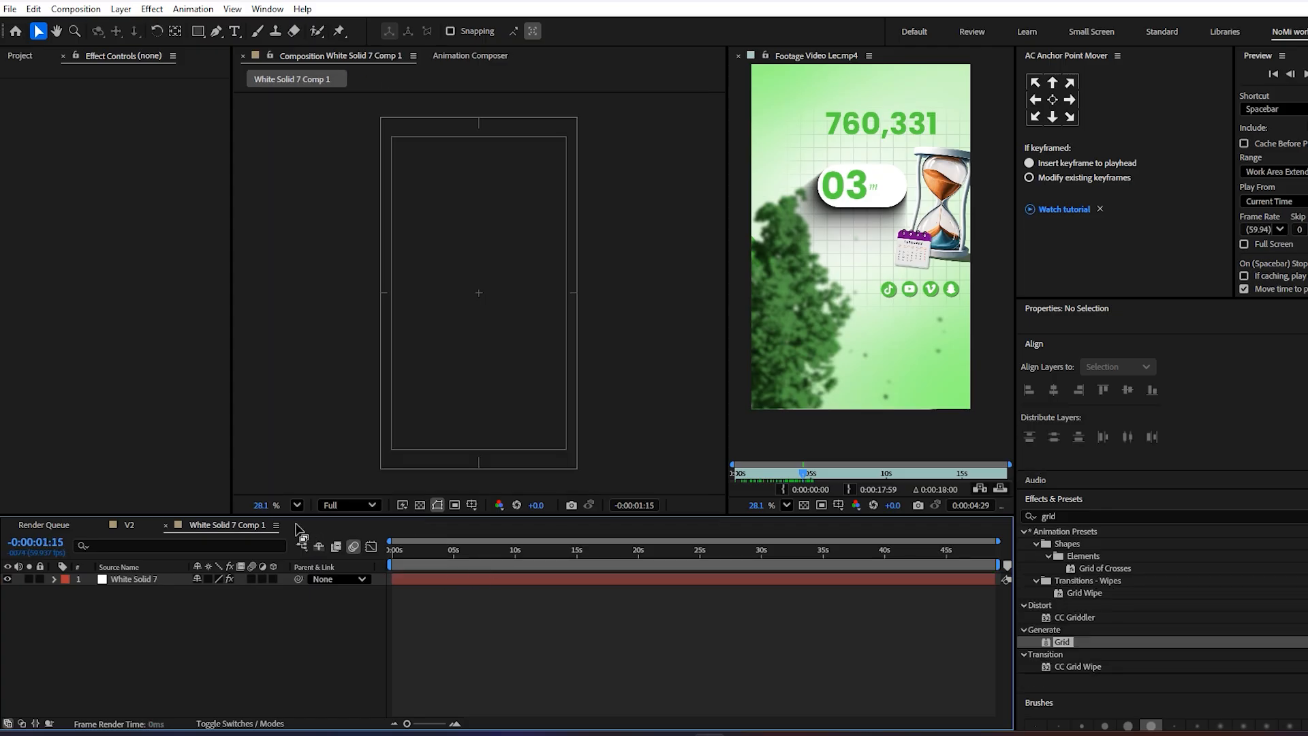
{"action": "left_click", "coordinate": [112, 526]}
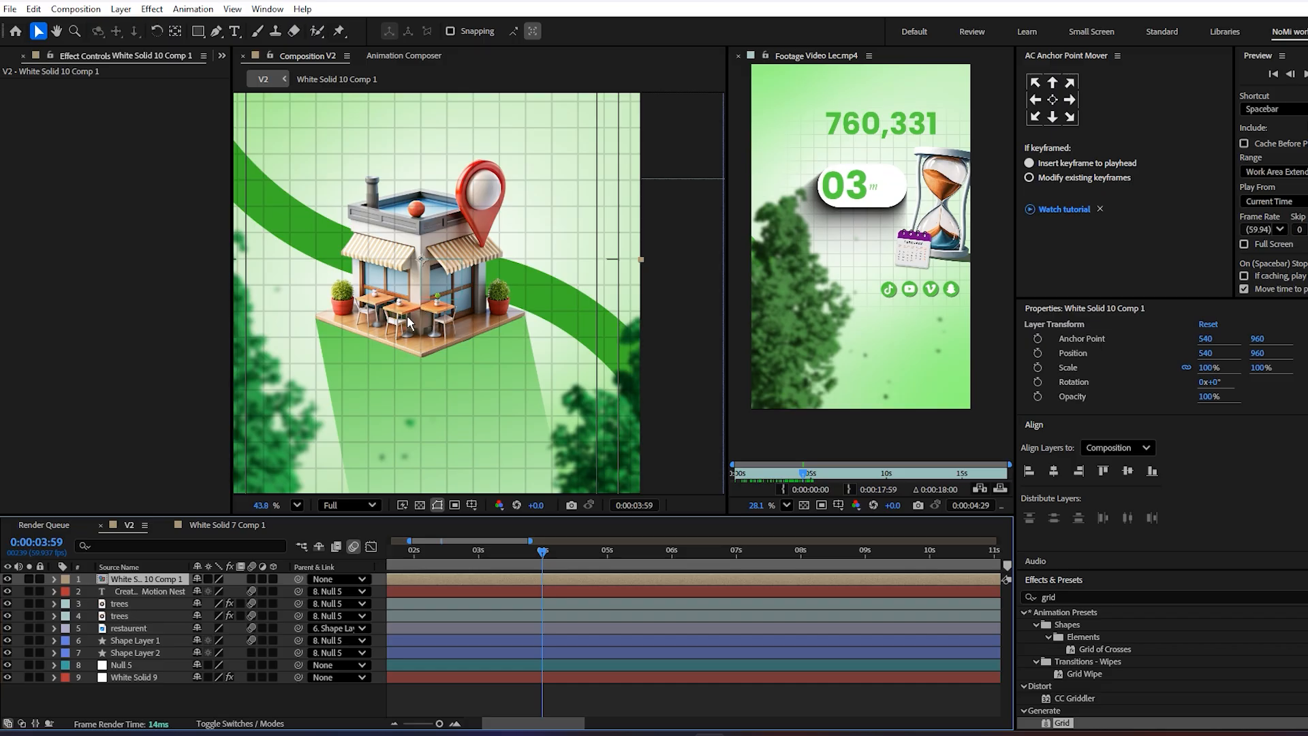
- Activate the Rounded Rectangle tool with the grid precomp still selected for masking
{"action": "scroll", "coordinate": [408, 324], "scroll_direction": "down", "scroll_amount": 2}
{"action": "key", "text": "q"}
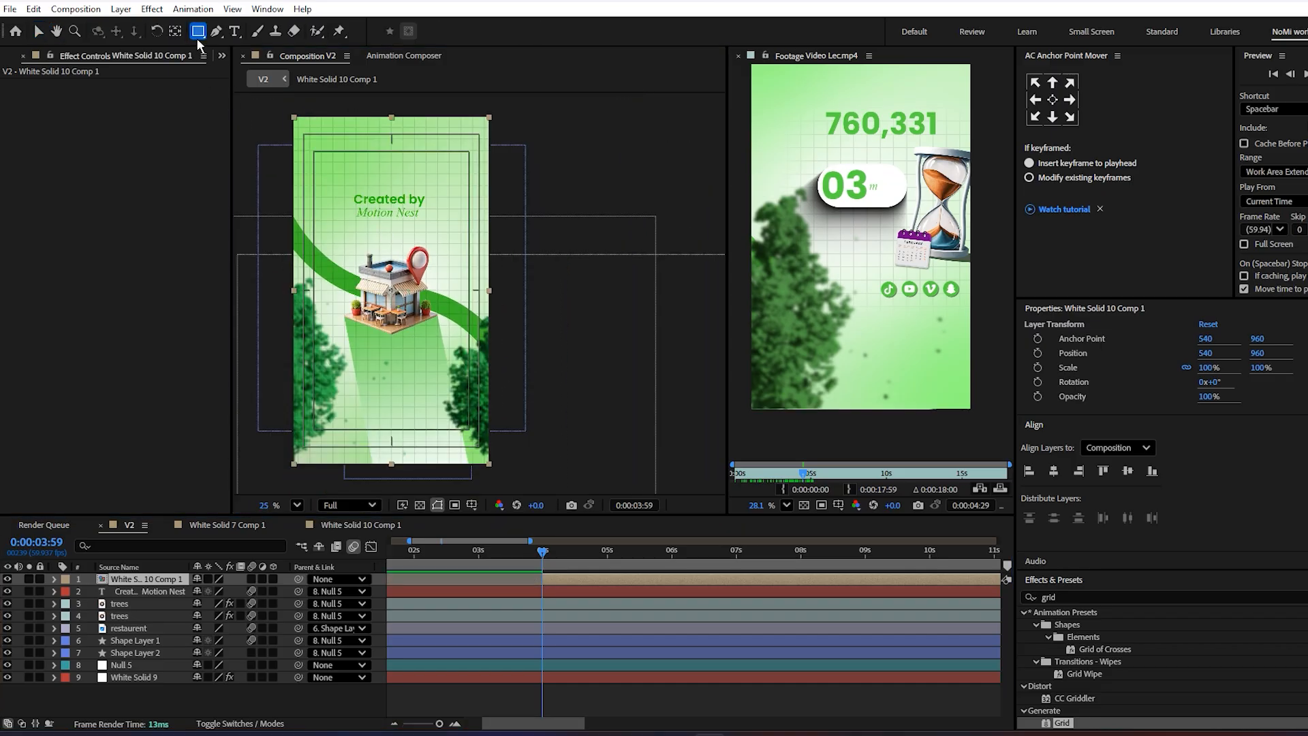
{"action": "left_click", "coordinate": [197, 36]}
{"action": "left_click", "coordinate": [235, 45]}
{"action": "scroll", "coordinate": [340, 156], "scroll_direction": "up", "scroll_amount": 1}
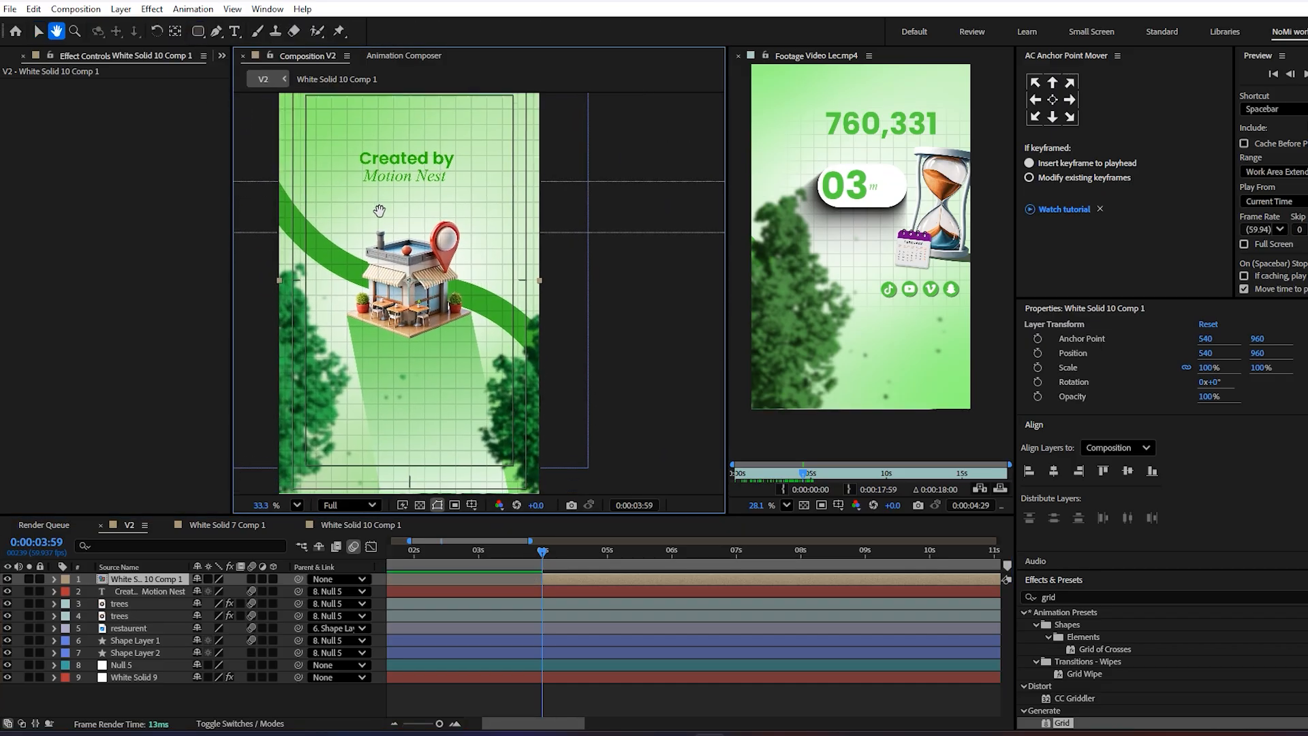
{"action": "left_click_drag", "start_coordinate": [327, 137], "coordinate": [510, 353]}
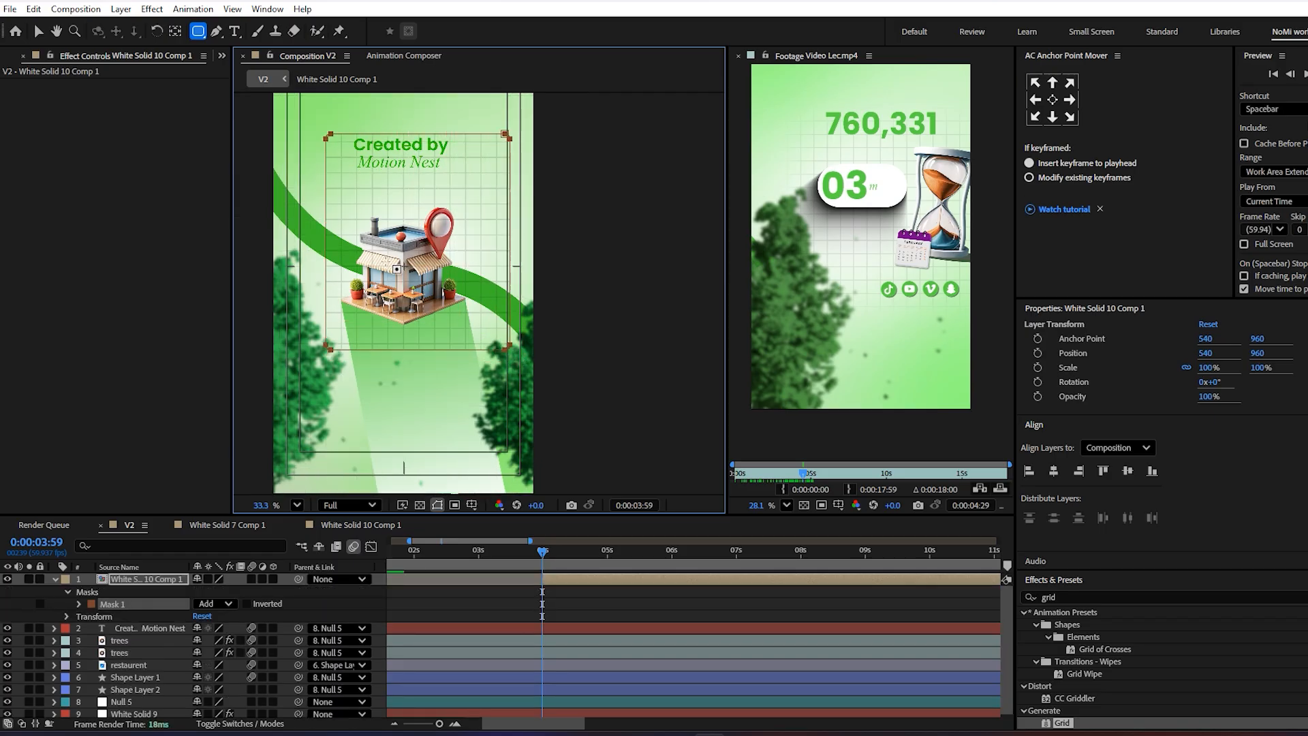
{"action": "key", "text": "ctrl+z"}
{"action": "left_click_drag", "start_coordinate": [316, 157], "coordinate": [519, 363]}
{"action": "left_click_drag", "start_coordinate": [514, 363], "coordinate": [499, 363]}
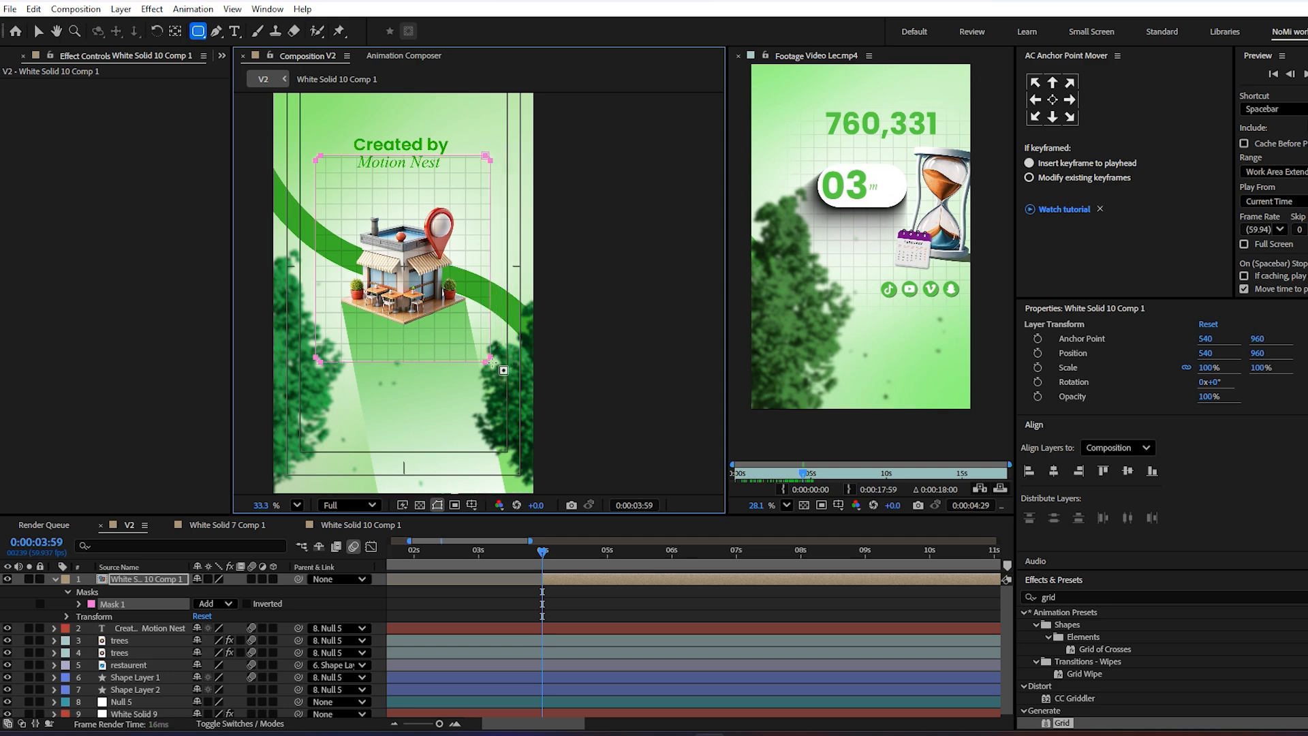
{"action": "scroll", "coordinate": [394, 261], "scroll_direction": "up", "scroll_amount": 3}
{"action": "key", "text": "Delete"}
{"action": "scroll", "coordinate": [394, 261], "scroll_direction": "down", "scroll_amount": 3}
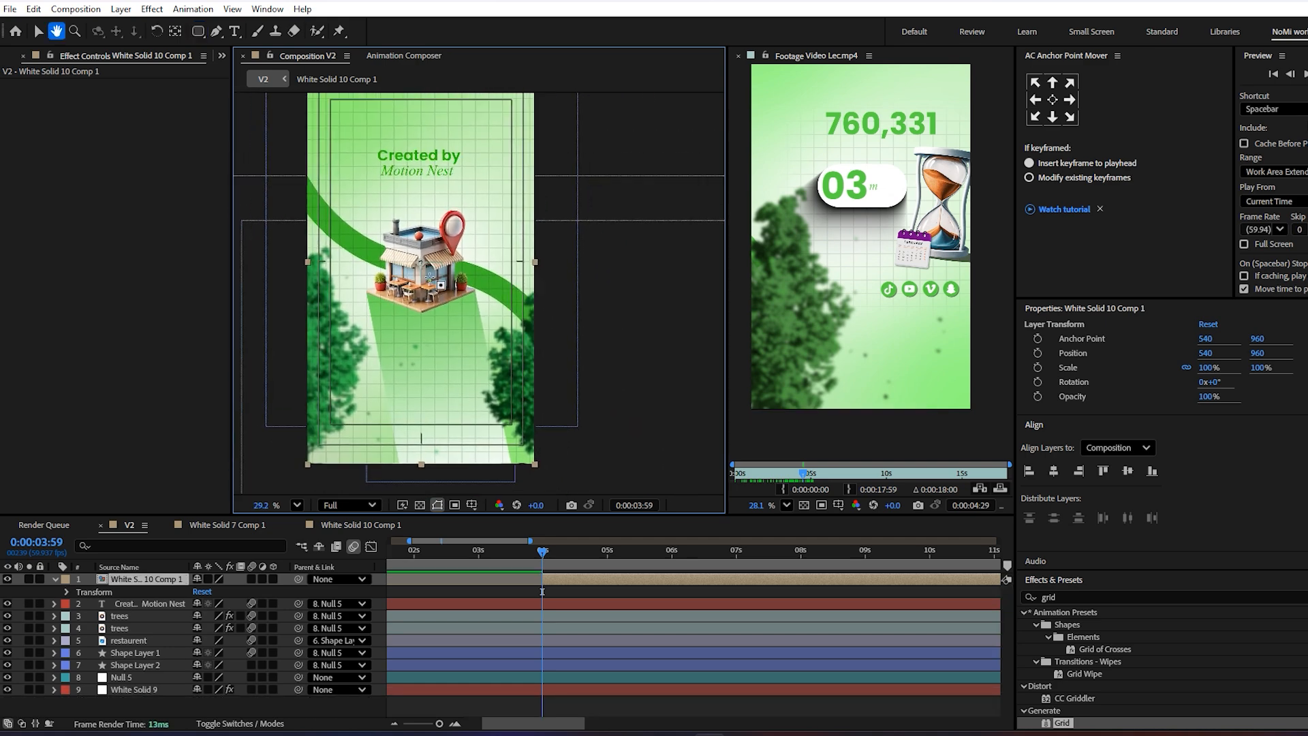
- Draw a rounded rectangle mask on the grid precomp, framing the restaurant from just below the title to beneath the building
{"action": "mouse_move", "coordinate": [331, 177]}
{"action": "left_mouse_down"}
{"action": "mouse_move", "coordinate": [486, 293]}
{"action": "mouse_move", "coordinate": [506, 358]}
{"action": "left_mouse_up"}
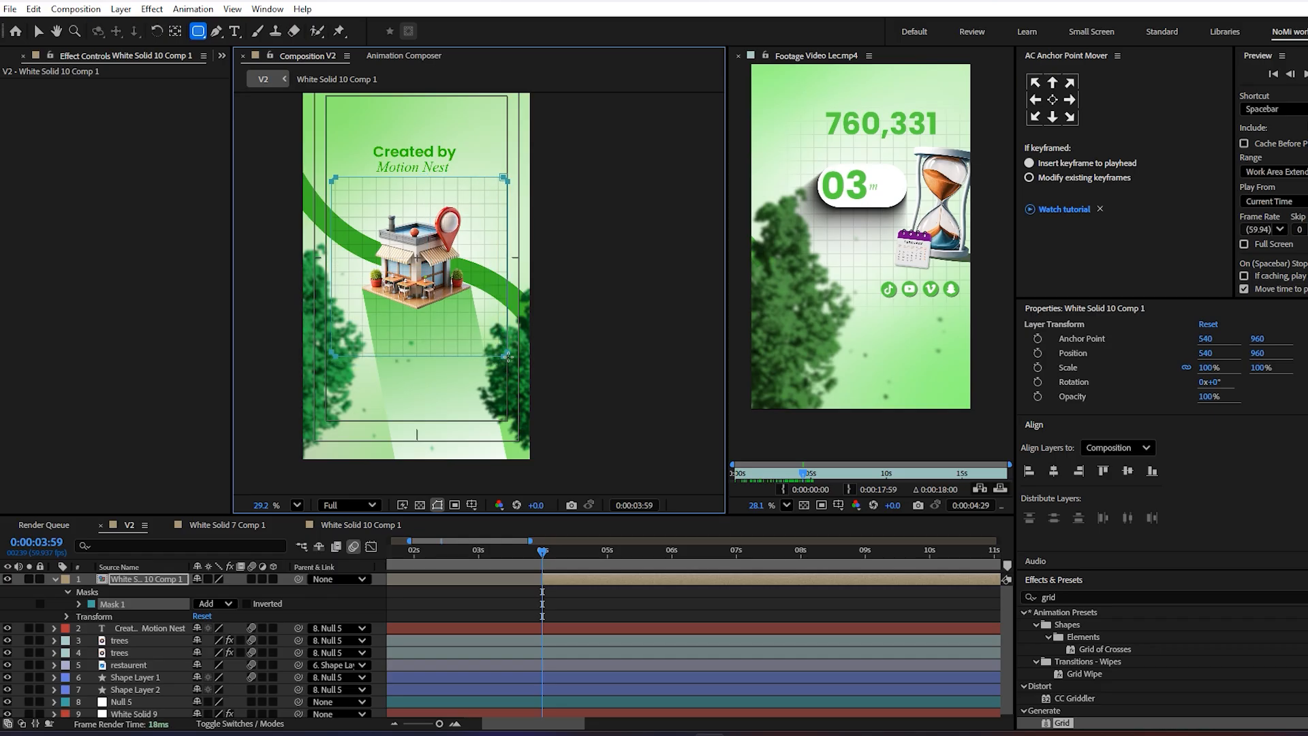
{"action": "scroll", "coordinate": [468, 322], "scroll_direction": "down", "scroll_amount": 5}
{"action": "left_click_drag", "start_coordinate": [450, 322], "coordinate": [440, 342]}
{"action": "scroll", "coordinate": [429, 343], "scroll_direction": "up", "scroll_amount": 3}
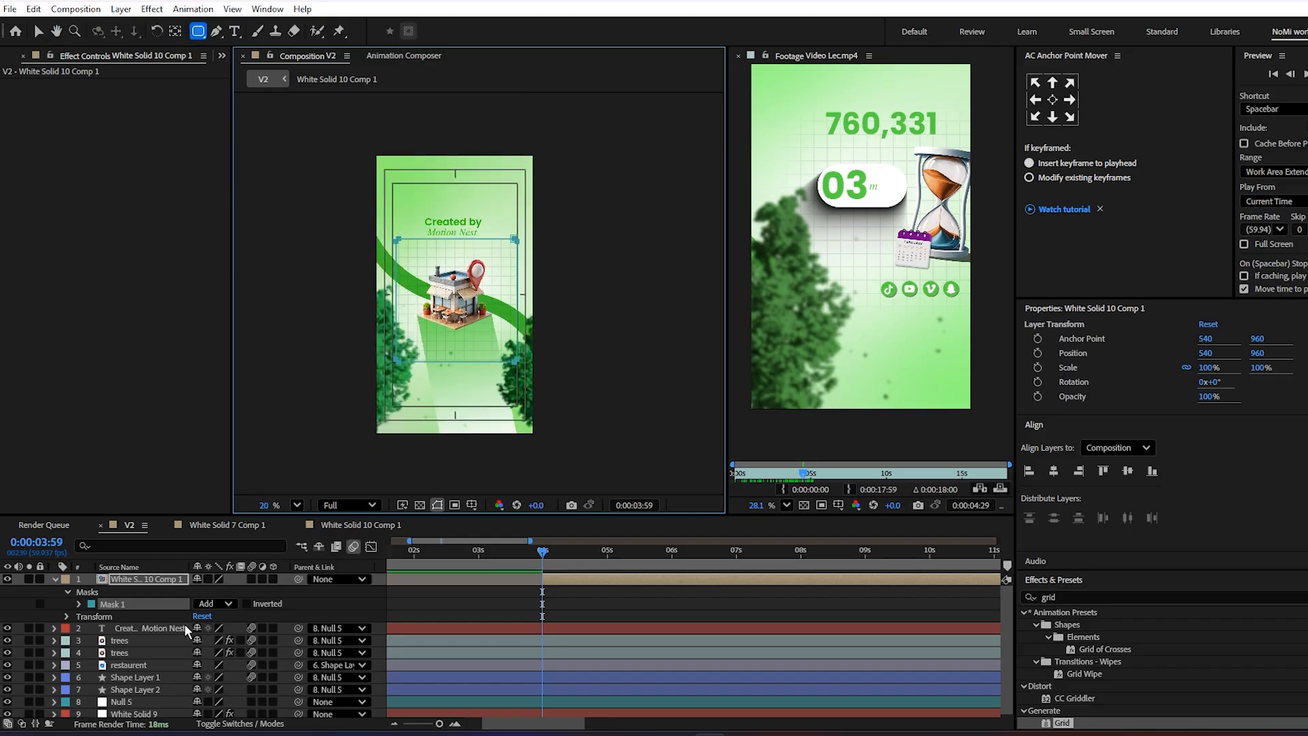
- Set the grid mask's feather to 281 pixels, collapse the layer's properties and return to the Selection tool
{"action": "left_click", "coordinate": [81, 605]}
{"action": "left_click_drag", "start_coordinate": [219, 628], "coordinate": [323, 637]}
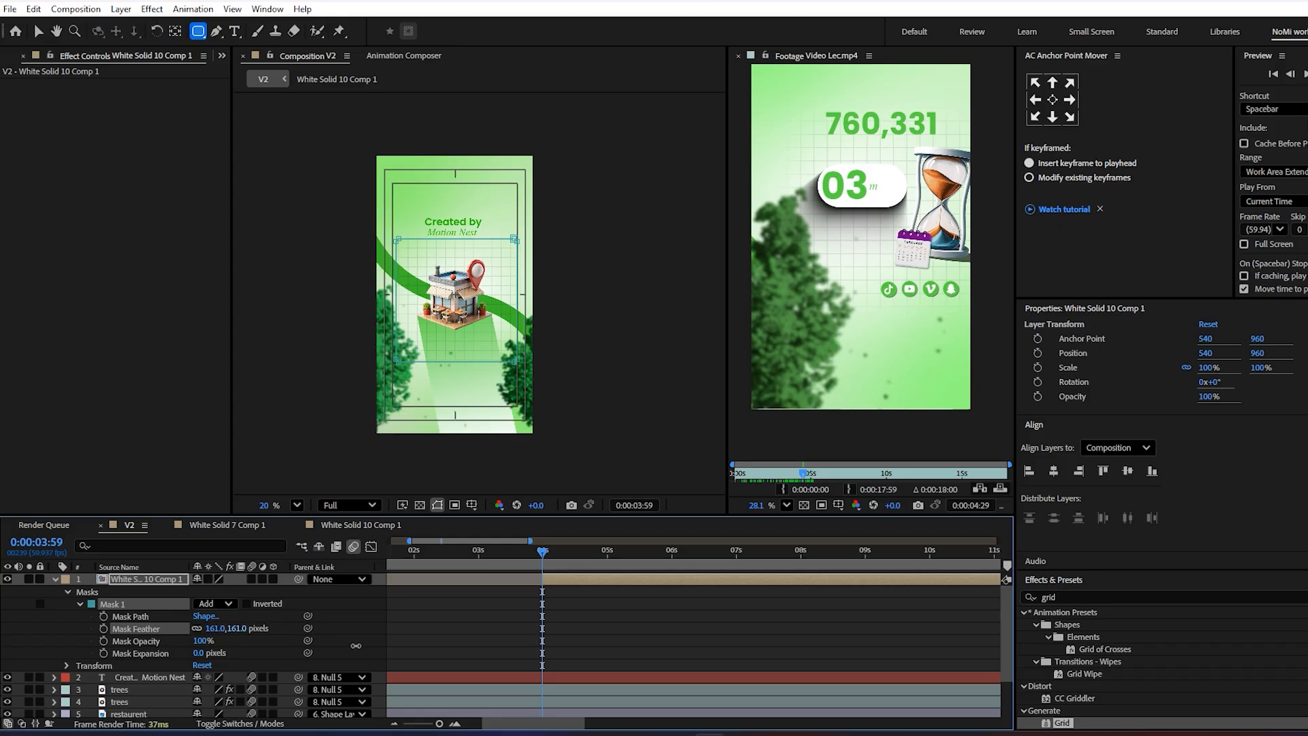
{"action": "left_click", "coordinate": [551, 615]}
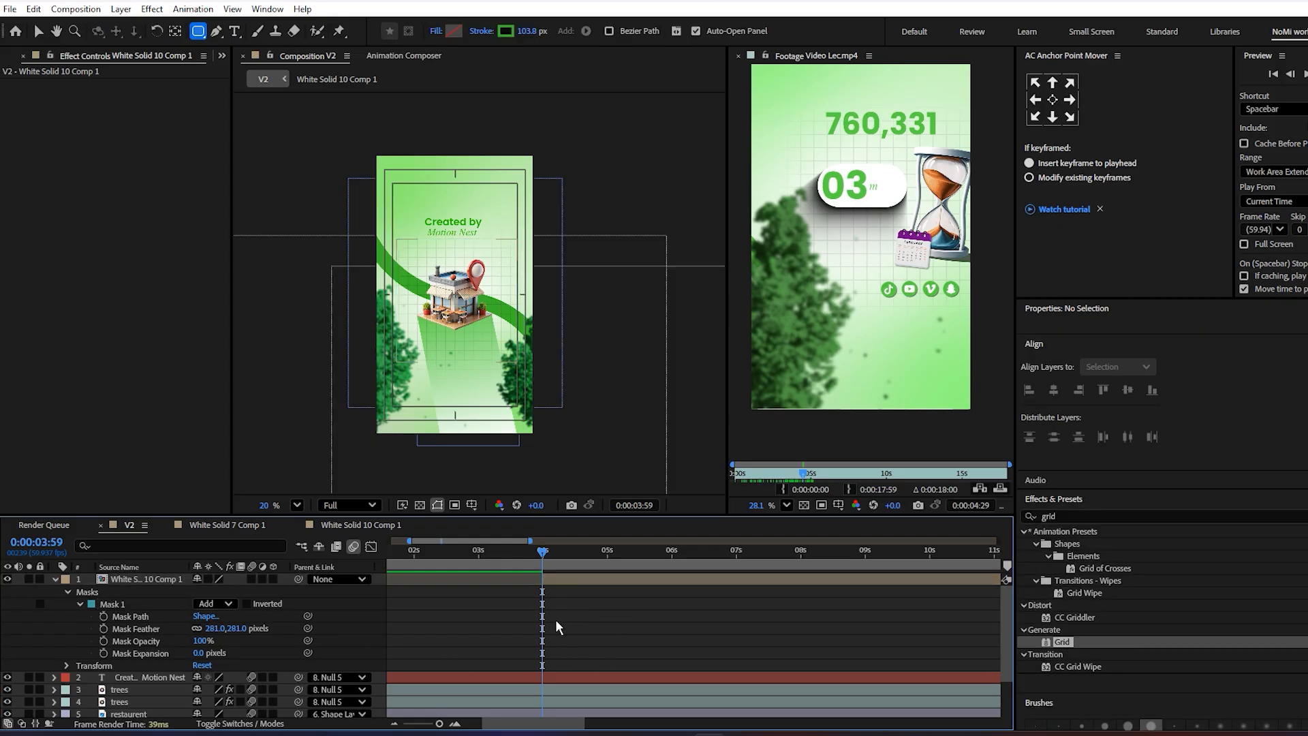
{"action": "scroll", "coordinate": [558, 610], "scroll_direction": "down", "scroll_amount": 2}
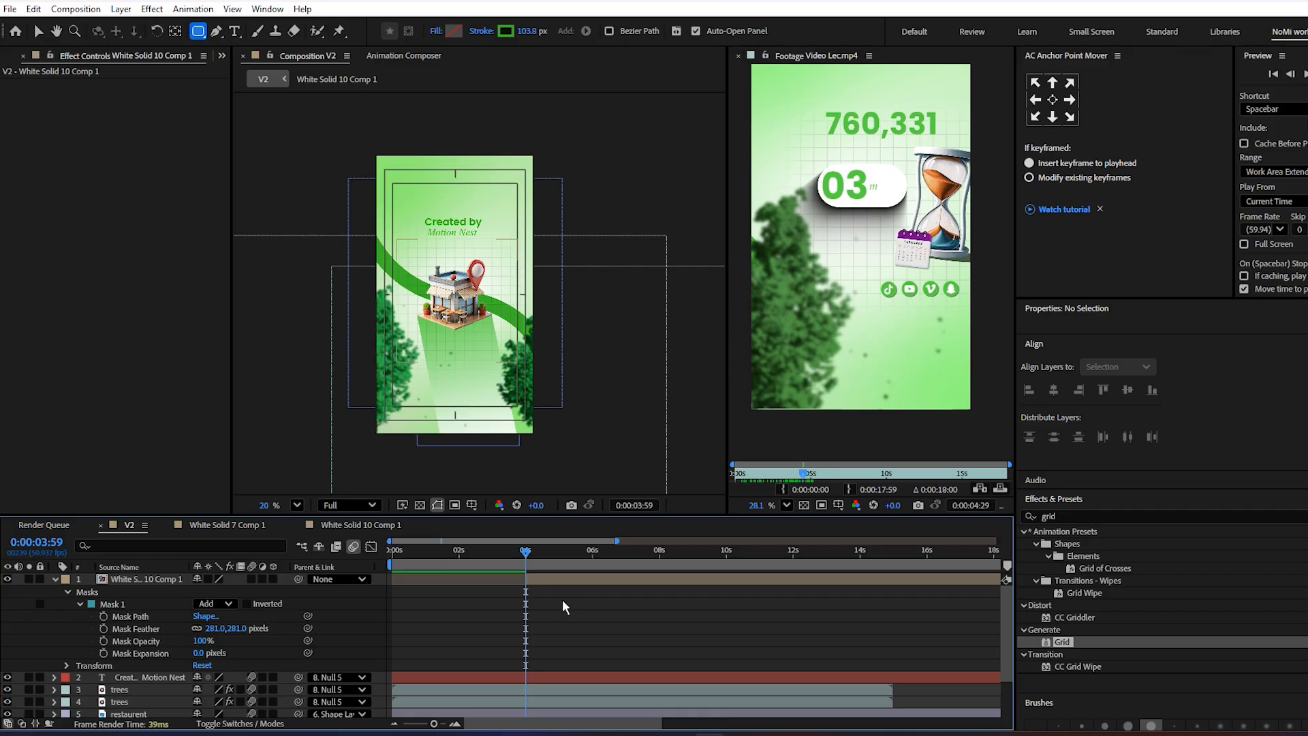
{"action": "left_click", "coordinate": [53, 579]}
{"action": "key", "text": "shift+slash"}
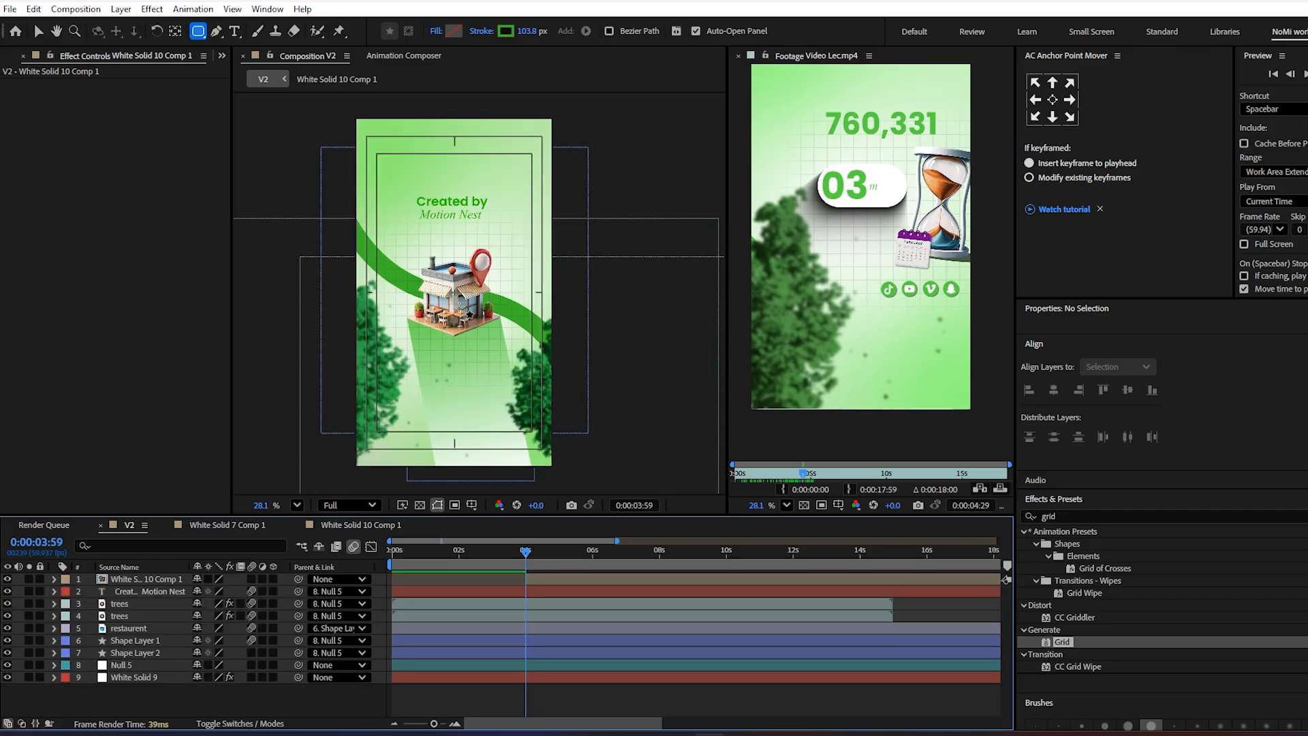
{"action": "key", "text": "v"}
{"action": "left_click", "coordinate": [547, 676]}
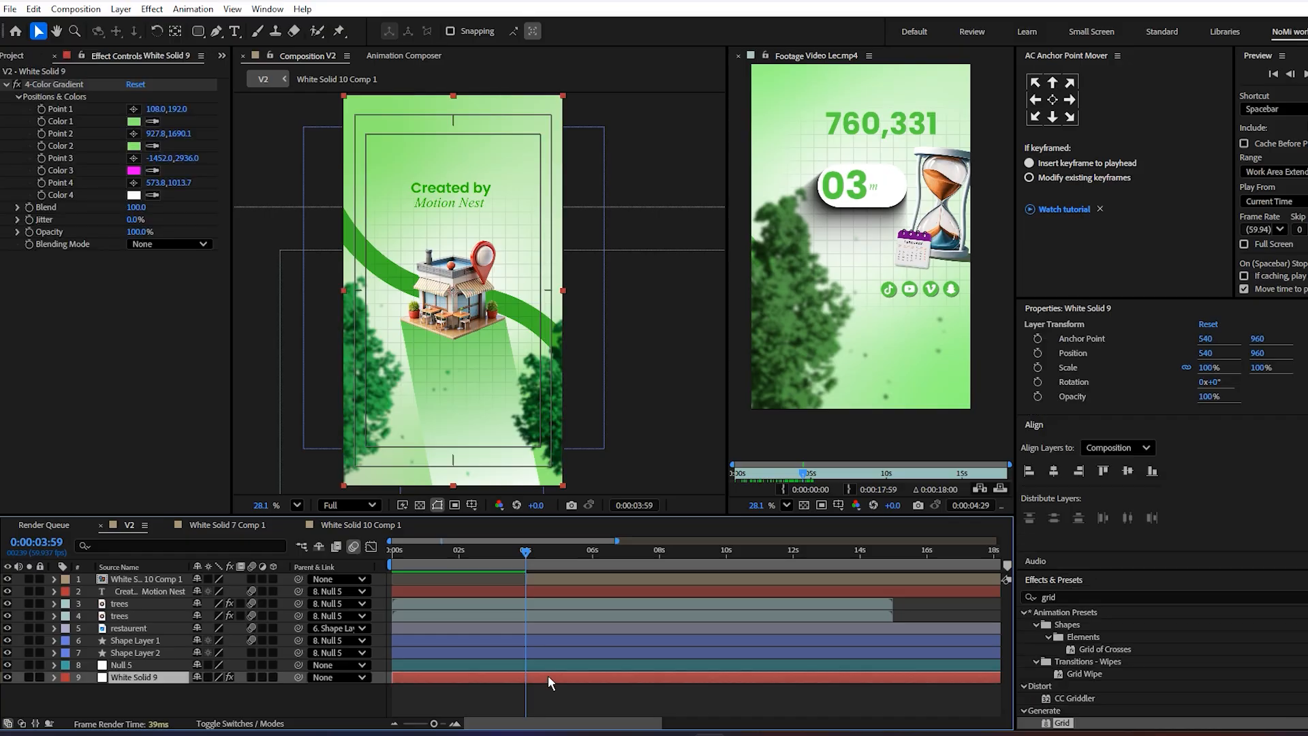
{"action": "left_click", "coordinate": [559, 665]}
{"action": "left_click", "coordinate": [529, 654]}
{"action": "left_click", "coordinate": [534, 593], "text": "shift"}
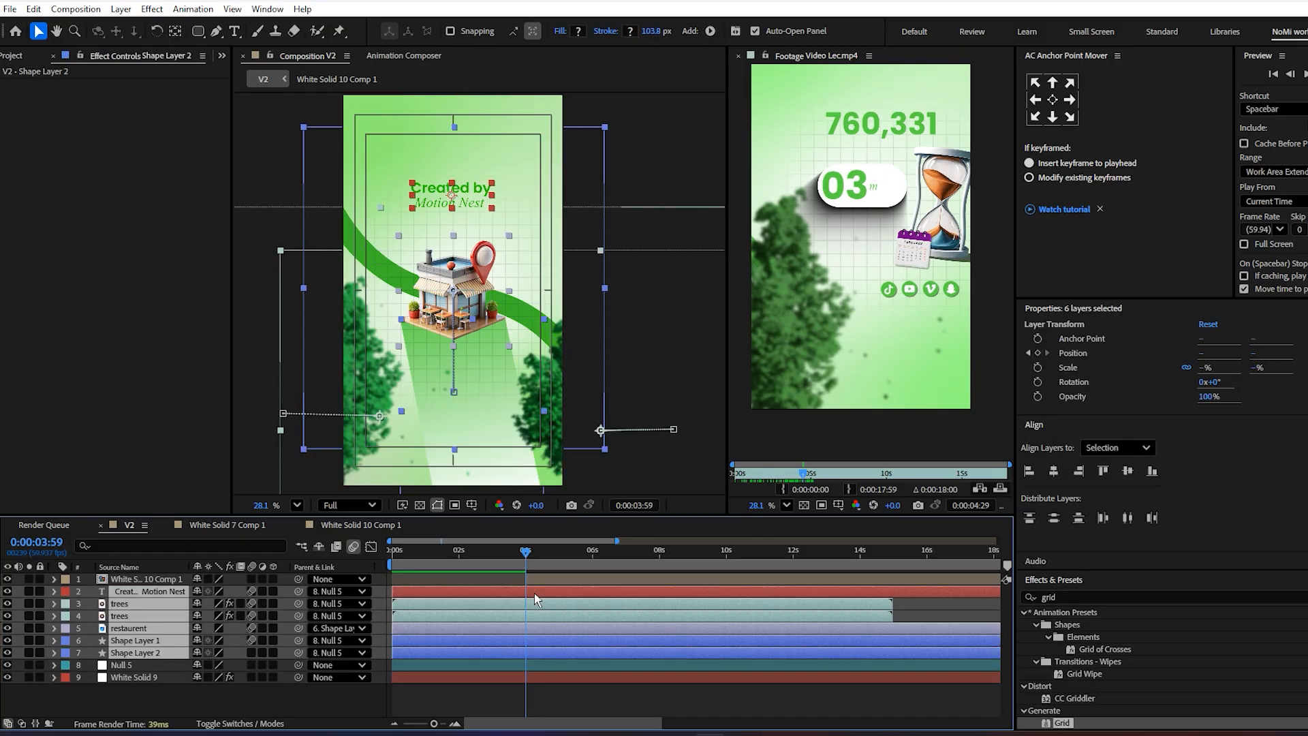
{"action": "right_click", "coordinate": [534, 593]}
{"action": "left_click", "coordinate": [66, 591]}
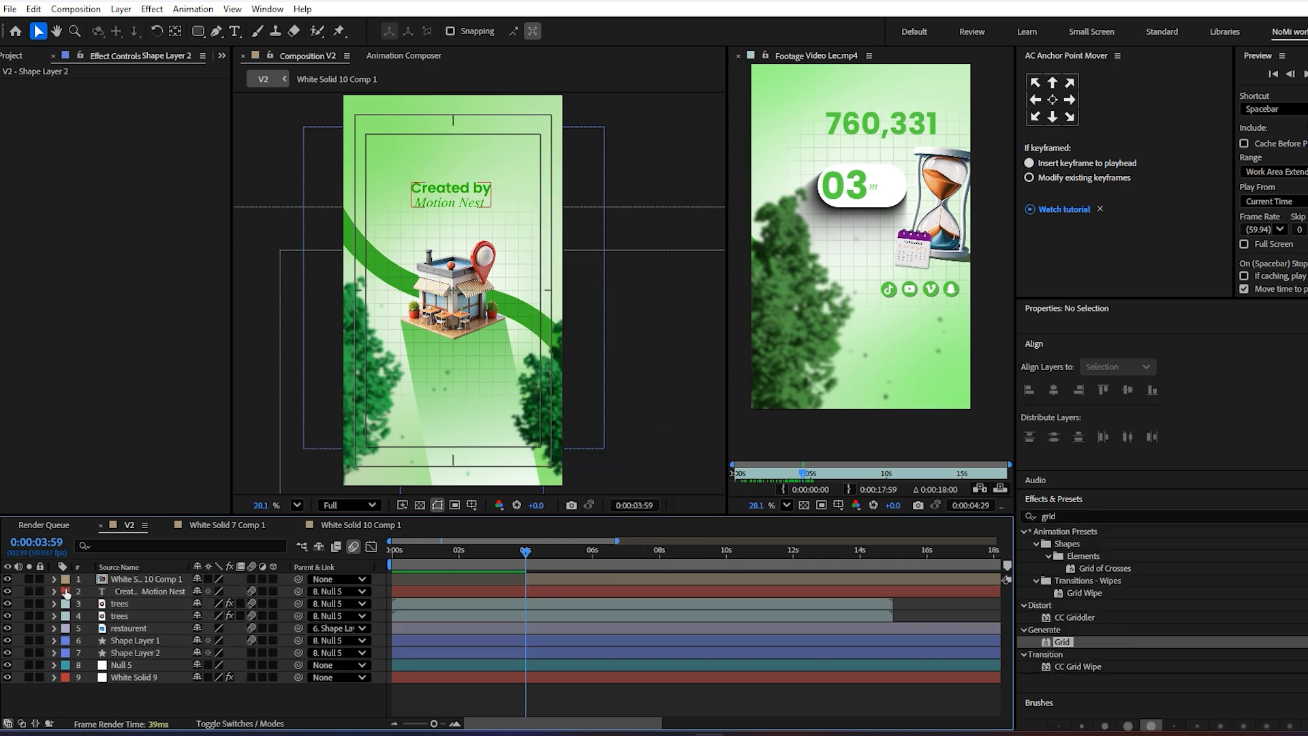
{"action": "left_click", "coordinate": [72, 592]}
{"action": "left_click", "coordinate": [493, 651]}
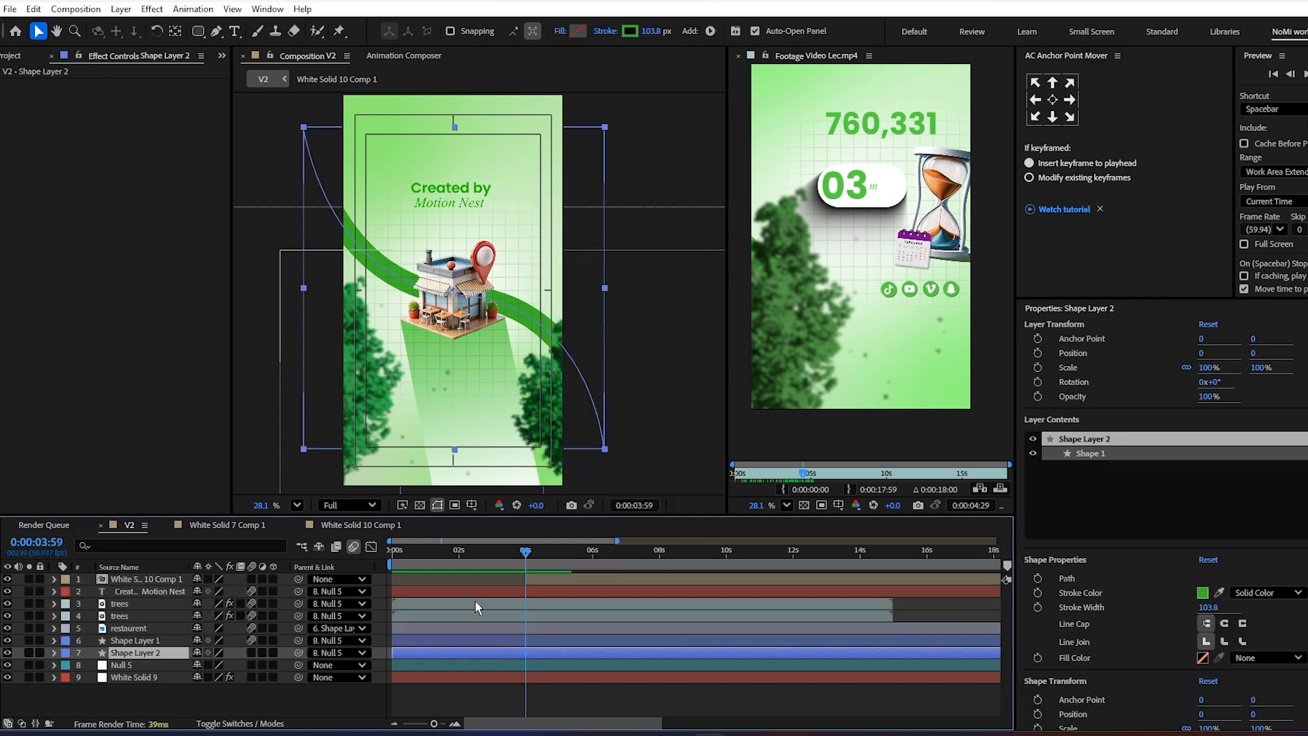
{"action": "left_click", "coordinate": [479, 591], "text": "shift"}
{"action": "left_click", "coordinate": [59, 594]}
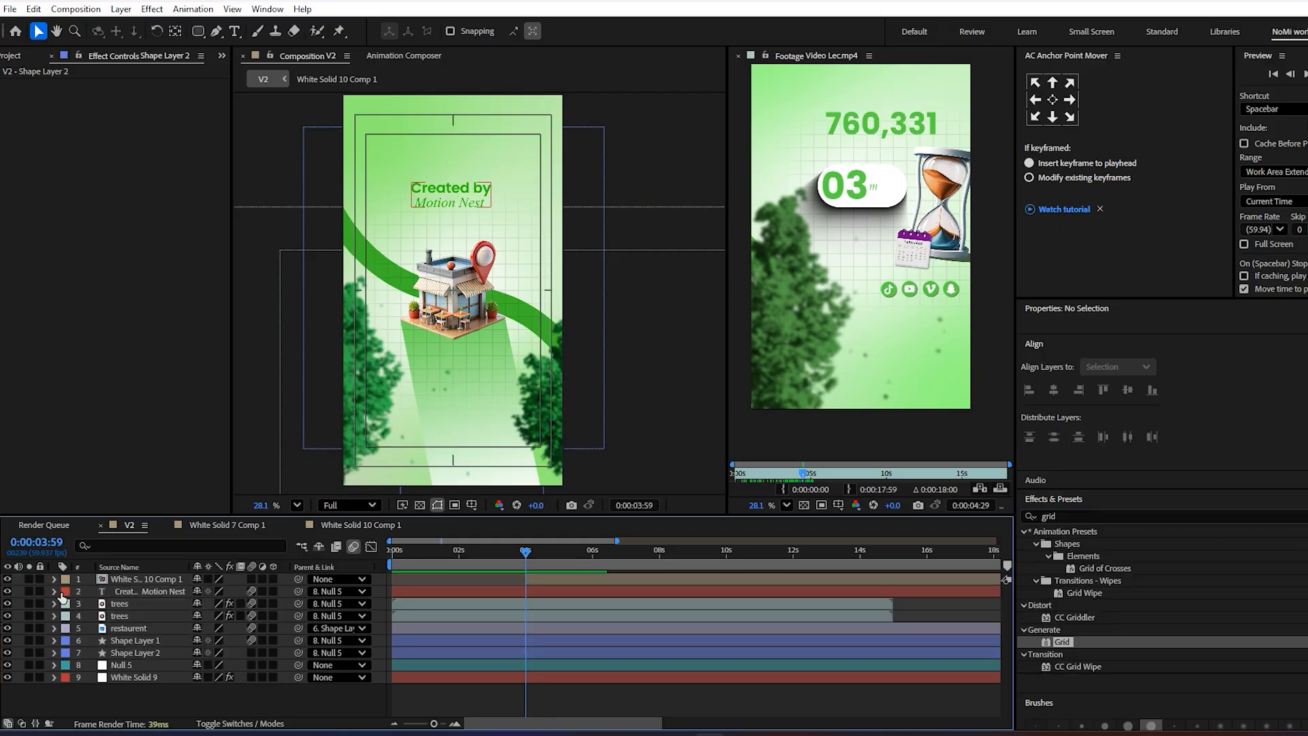
- Give the title text, both trees, restaurent, Shape Layer 1 and Shape Layer 2 layers an Orange label
{"action": "left_click", "coordinate": [446, 591]}
{"action": "left_click", "coordinate": [444, 650], "text": "shift"}
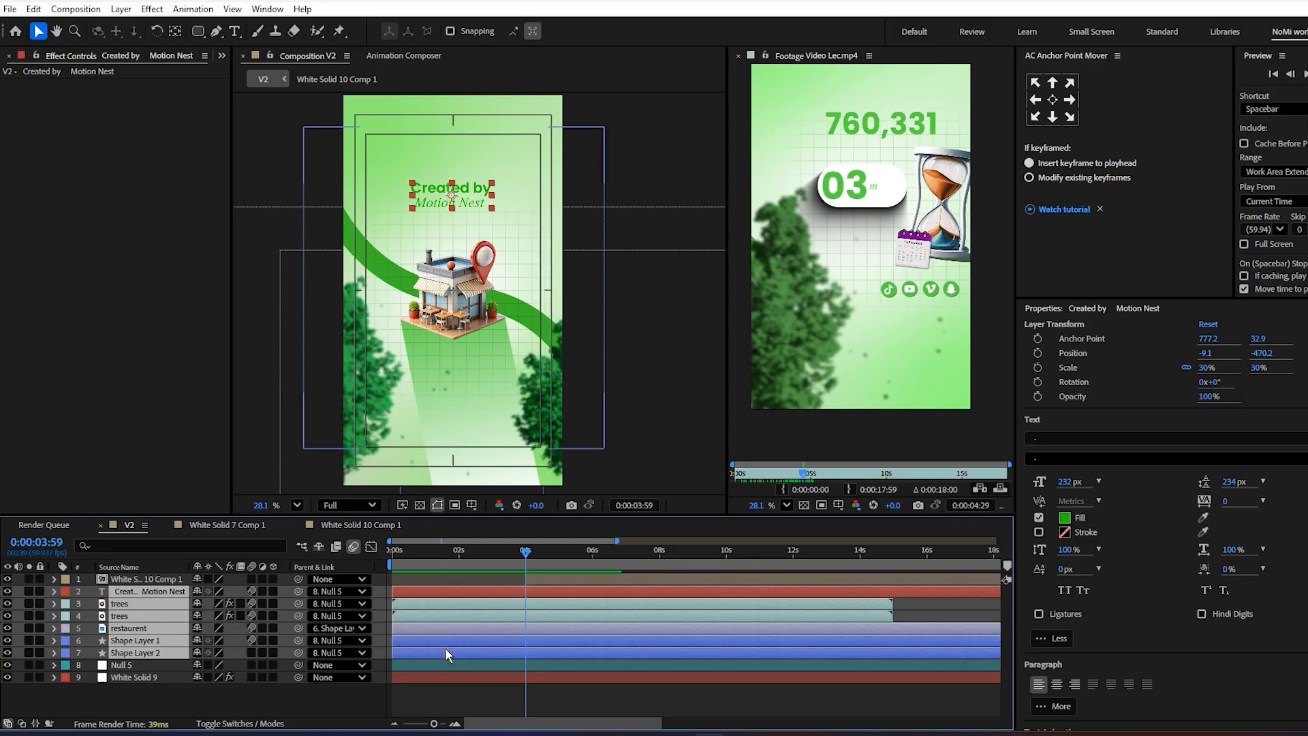
{"action": "left_click", "coordinate": [66, 593]}
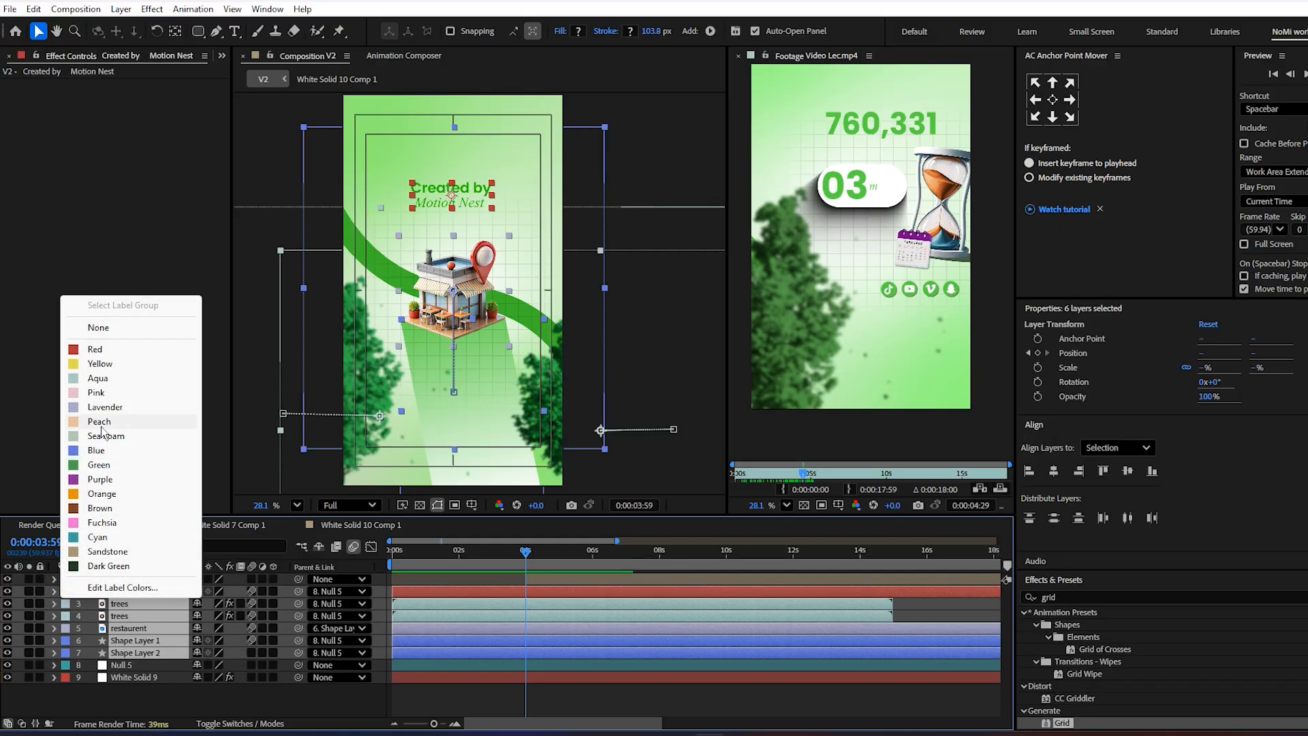
{"action": "left_click", "coordinate": [102, 494]}
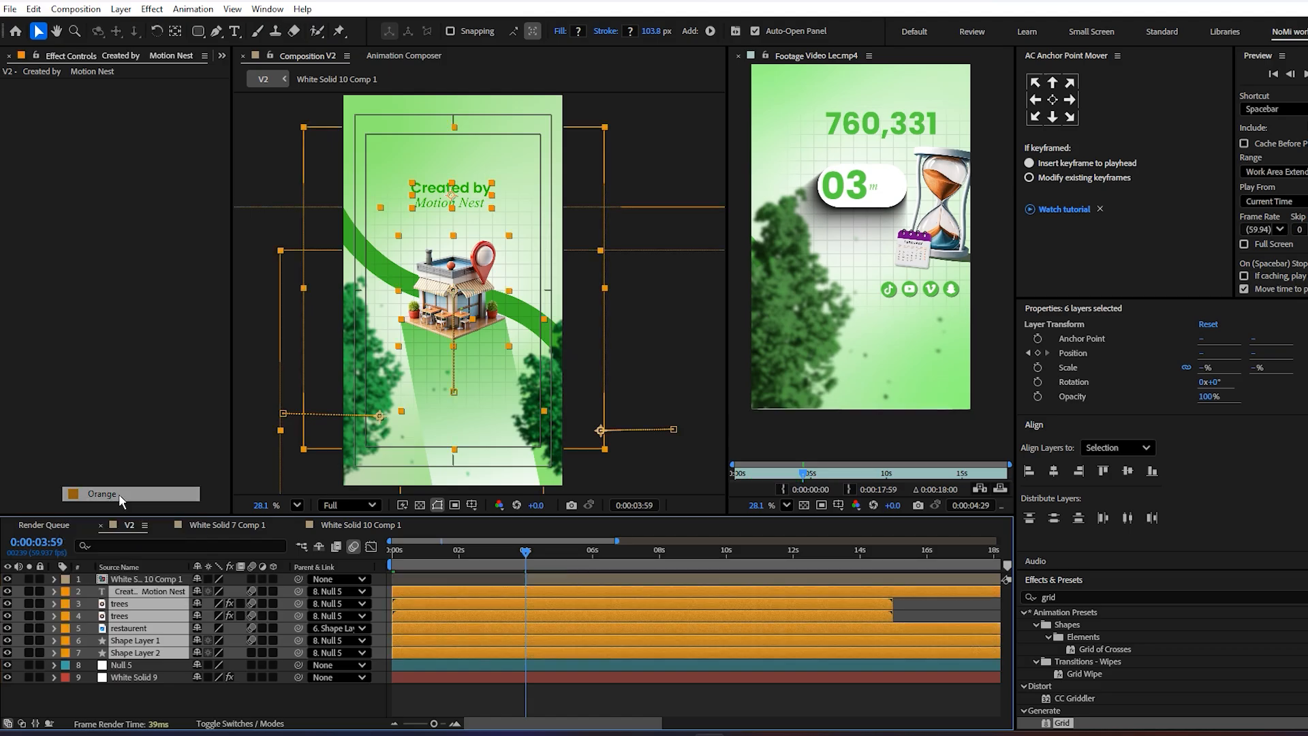
- Trim the title text, both trees, restaurent, Shape Layer 1 and Shape Layer 2 layers to end at 0:00:09:58
{"action": "left_click", "coordinate": [565, 576]}
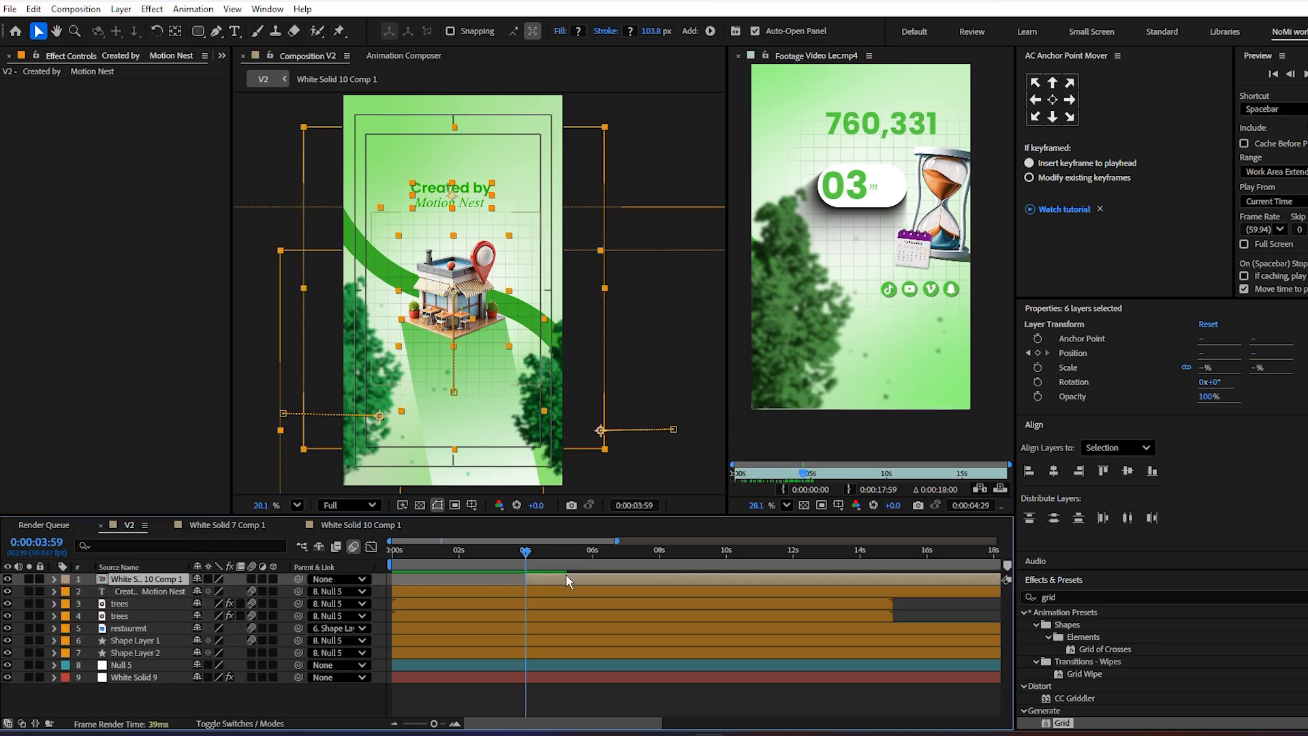
{"action": "left_click", "coordinate": [556, 667]}
{"action": "left_click_drag", "start_coordinate": [613, 556], "coordinate": [639, 566]}
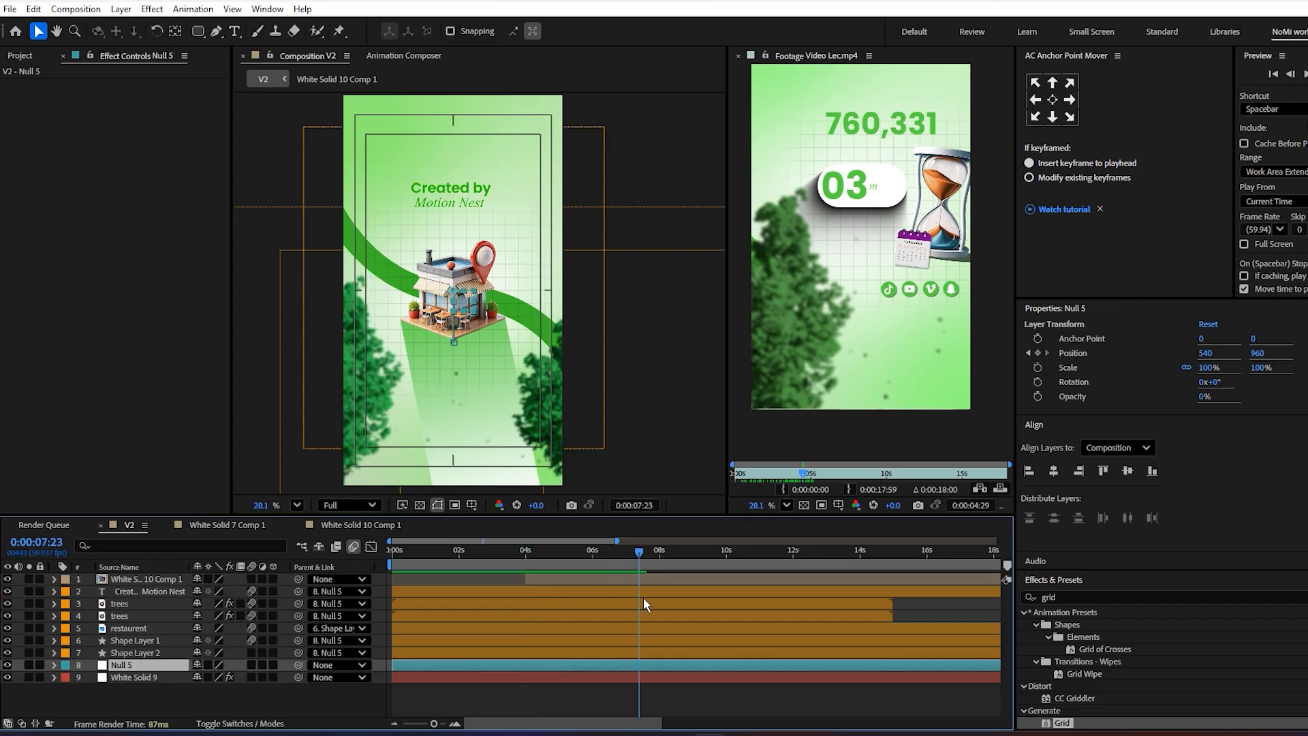
{"action": "left_click", "coordinate": [664, 652]}
{"action": "left_click", "coordinate": [645, 594], "text": "shift"}
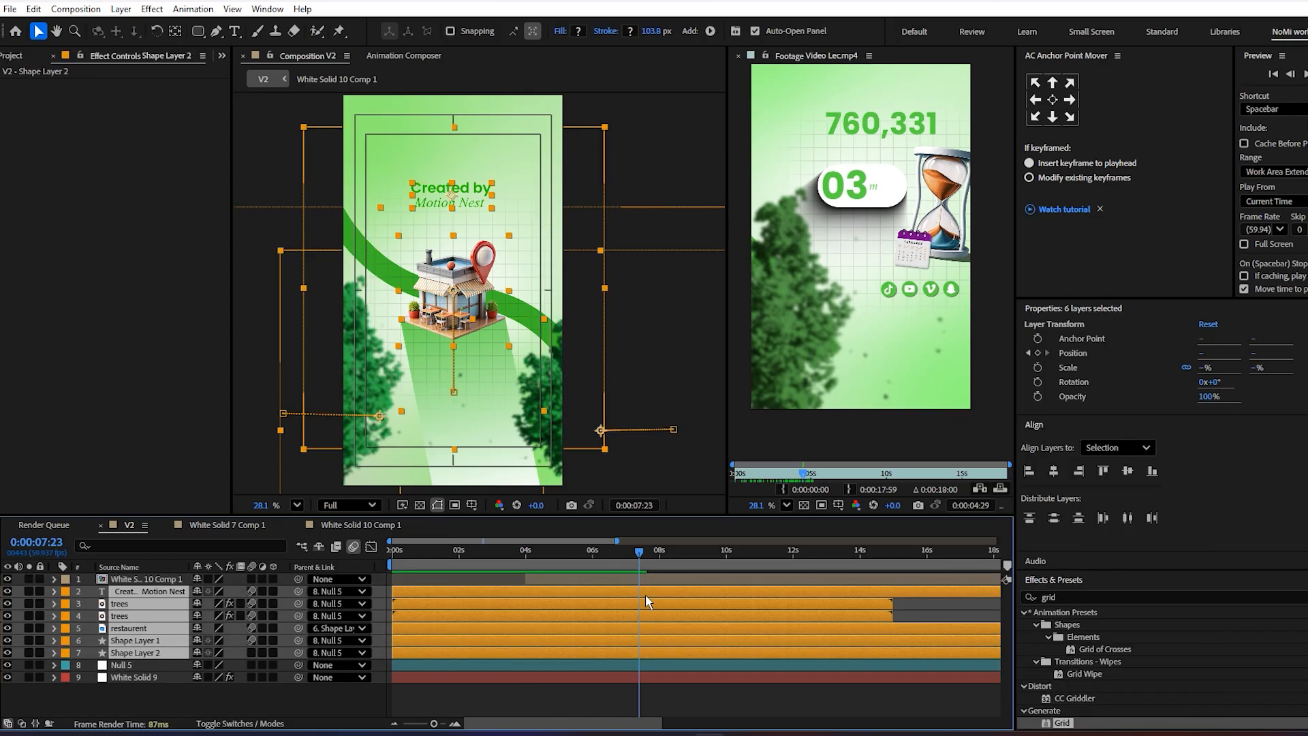
{"action": "key", "text": "space"}
{"action": "key", "text": "space"}
{"action": "left_click_drag", "start_coordinate": [708, 554], "coordinate": [726, 579]}
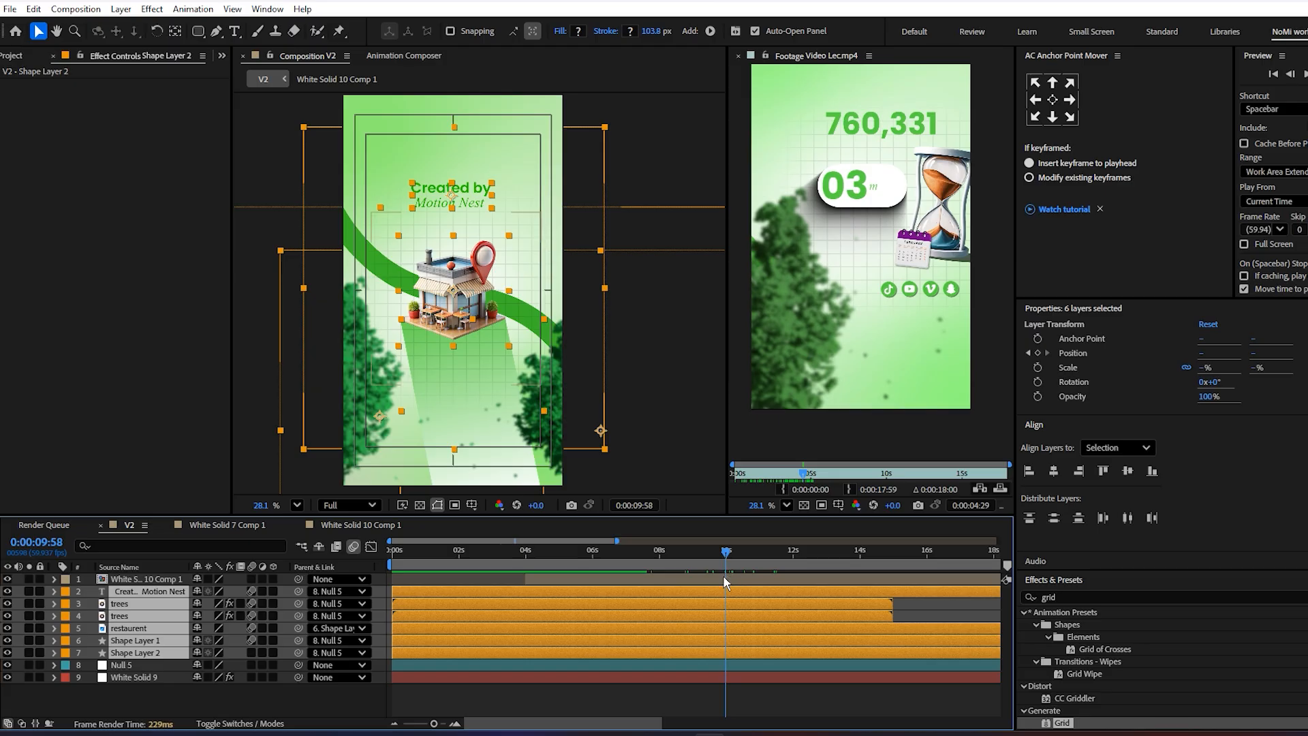
{"action": "key", "text": "alt+]"}
- Paste an eased Position keyframe onto Null 5 just before the 4-second mark
{"action": "left_click_drag", "start_coordinate": [726, 582], "coordinate": [525, 590]}
{"action": "scroll", "coordinate": [478, 328], "scroll_direction": "up", "scroll_amount": 2}
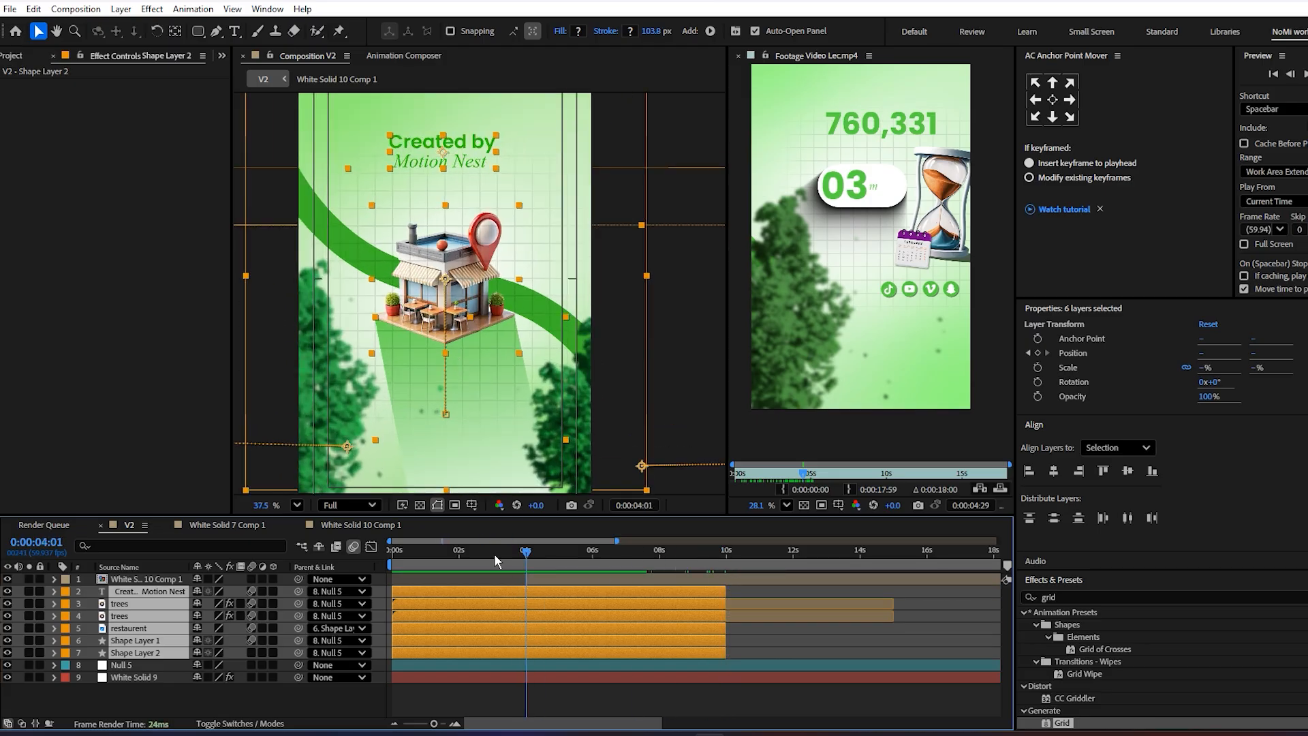
{"action": "left_click", "coordinate": [554, 667]}
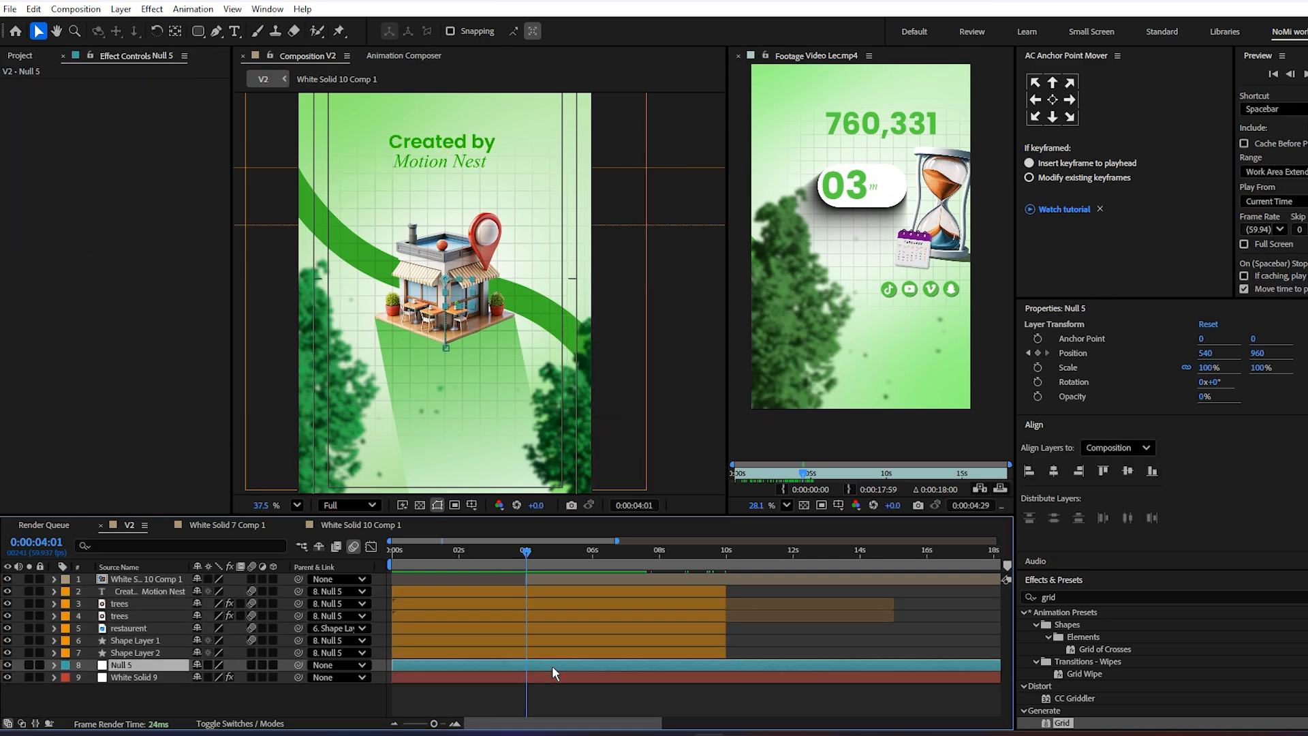
{"action": "key", "text": "equal"}
{"action": "key", "text": "equal"}
{"action": "key", "text": "equal"}
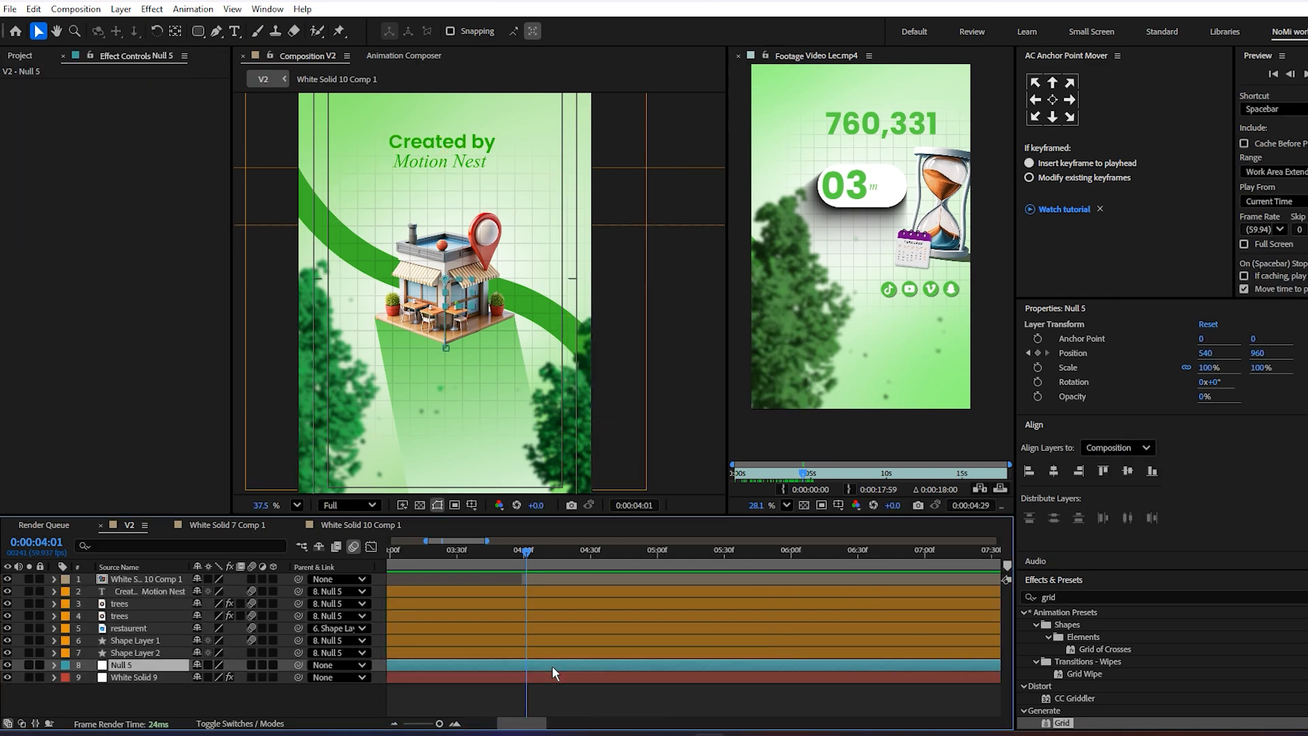
{"action": "key", "text": "p"}
{"action": "left_click_drag", "start_coordinate": [527, 553], "coordinate": [519, 554]}
{"action": "left_click_drag", "start_coordinate": [536, 633], "coordinate": [817, 639]}
{"action": "left_click_drag", "start_coordinate": [432, 675], "coordinate": [389, 681]}
{"action": "left_click", "coordinate": [542, 676]}
{"action": "left_click", "coordinate": [519, 676]}
{"action": "key", "text": "ctrl+v"}
{"action": "left_click_drag", "start_coordinate": [879, 658], "coordinate": [583, 632]}
- Keyframe Null 5's X position at -555 at 0:00:04:22 so the restaurant scene slides out to the left
{"action": "left_click_drag", "start_coordinate": [516, 566], "coordinate": [557, 571]}
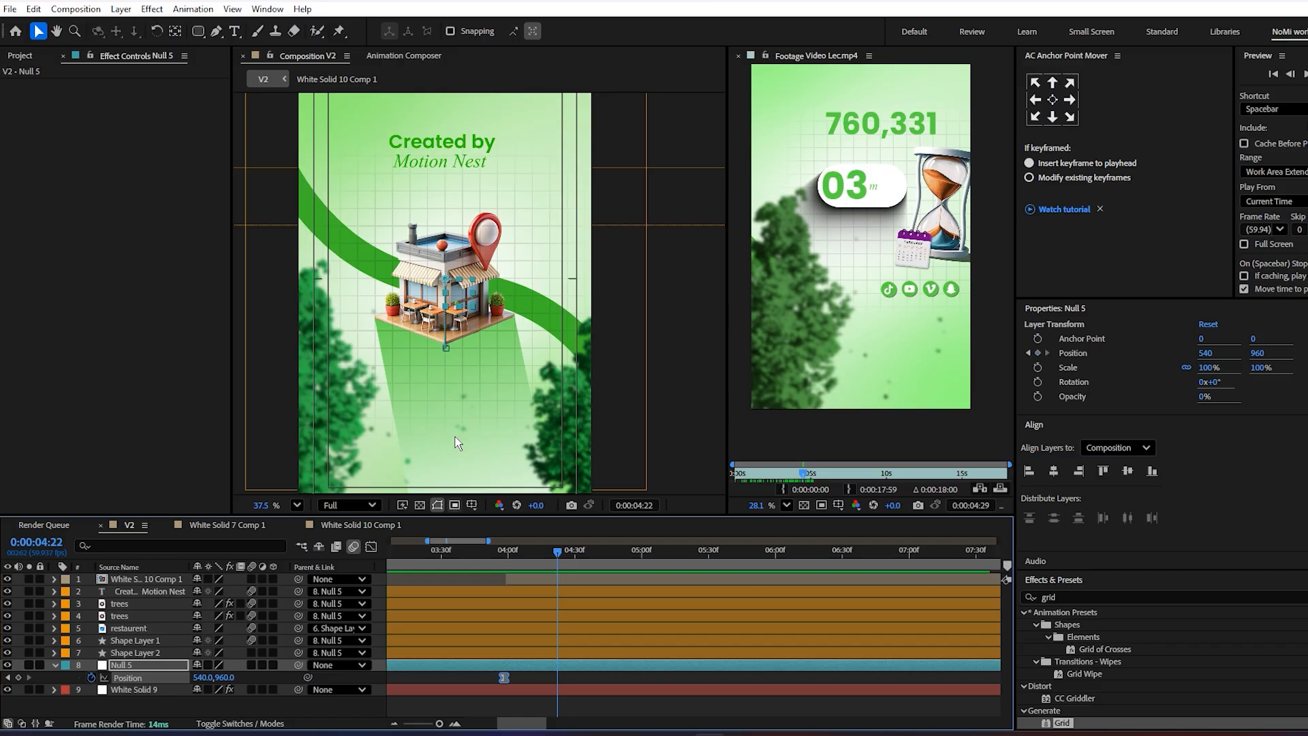
{"action": "scroll", "coordinate": [547, 395], "scroll_direction": "down", "scroll_amount": 3}
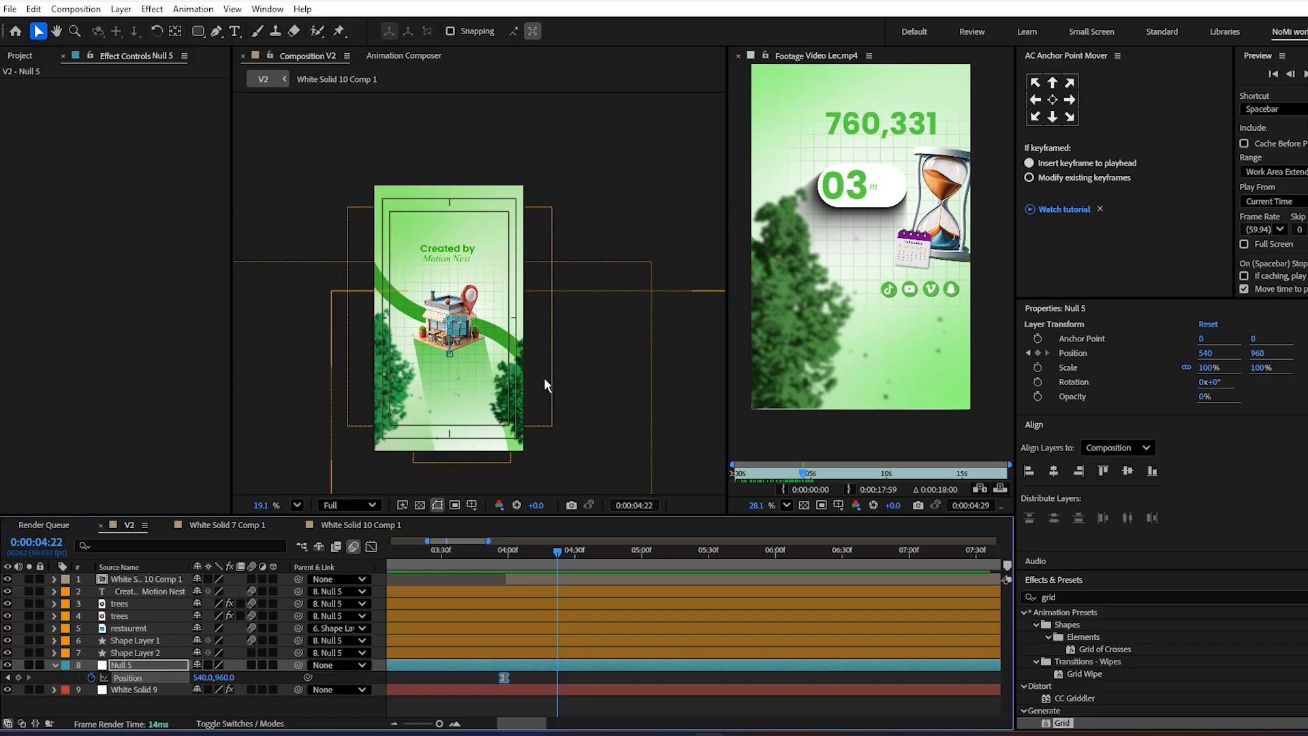
{"action": "left_click_drag", "start_coordinate": [202, 678], "coordinate": [1, 679]}
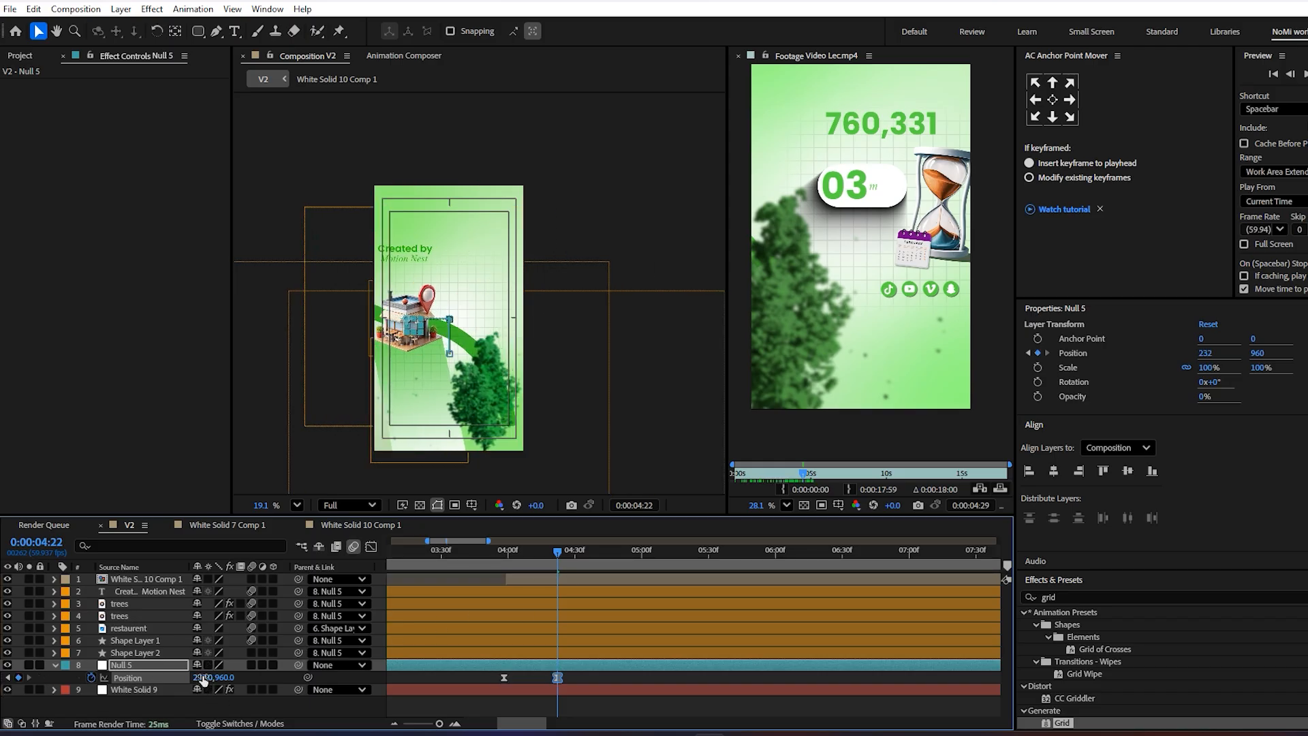
{"action": "left_click_drag", "start_coordinate": [203, 677], "coordinate": [2, 714]}
{"action": "left_click_drag", "start_coordinate": [203, 680], "coordinate": [105, 681]}
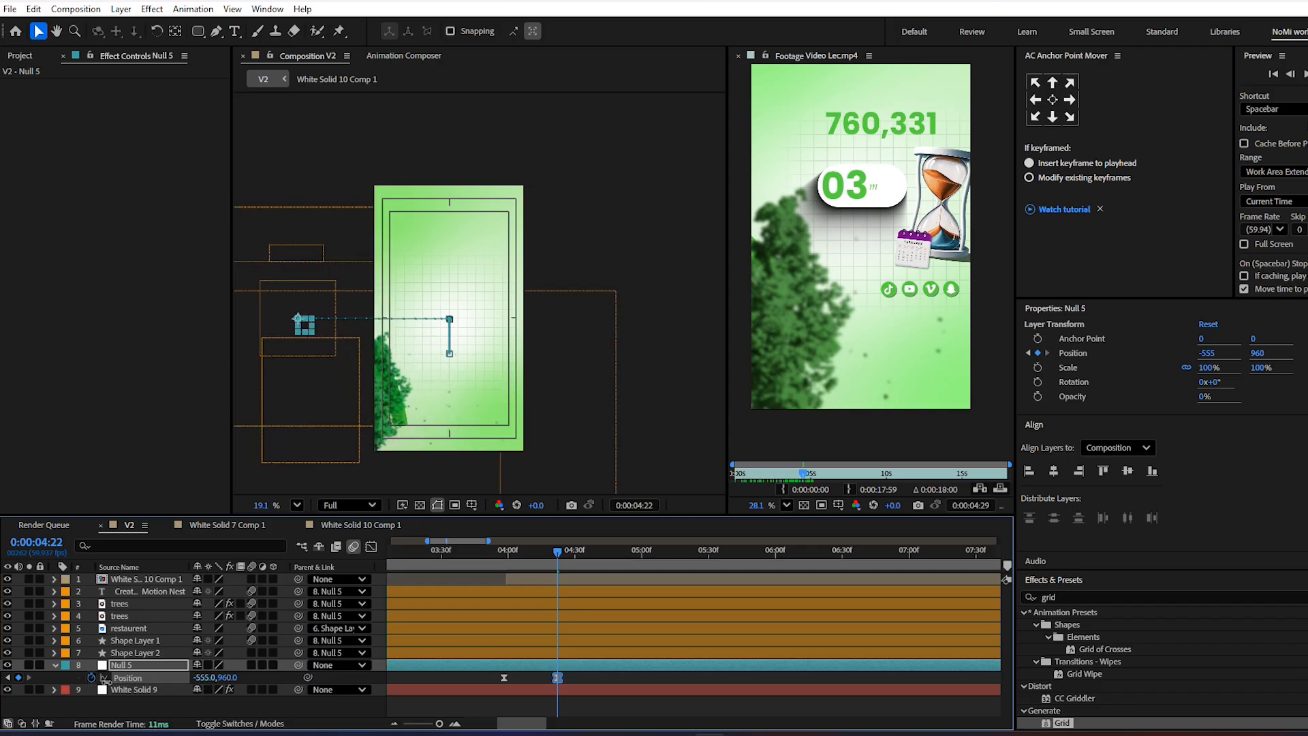
{"action": "scroll", "coordinate": [456, 288], "scroll_direction": "up", "scroll_amount": 3}
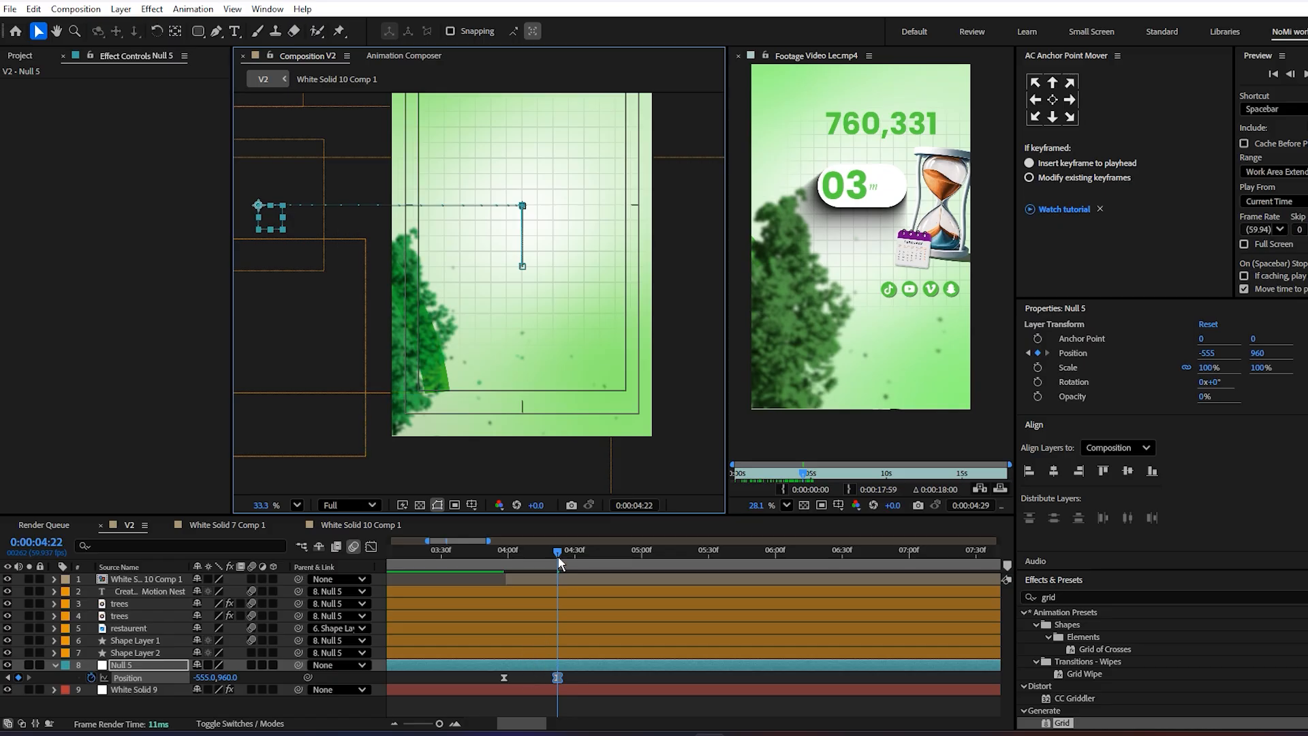
- Add a 100% Scale keyframe to Null 5 and align it with its first Position keyframe near 4 seconds
{"action": "key", "text": "s"}
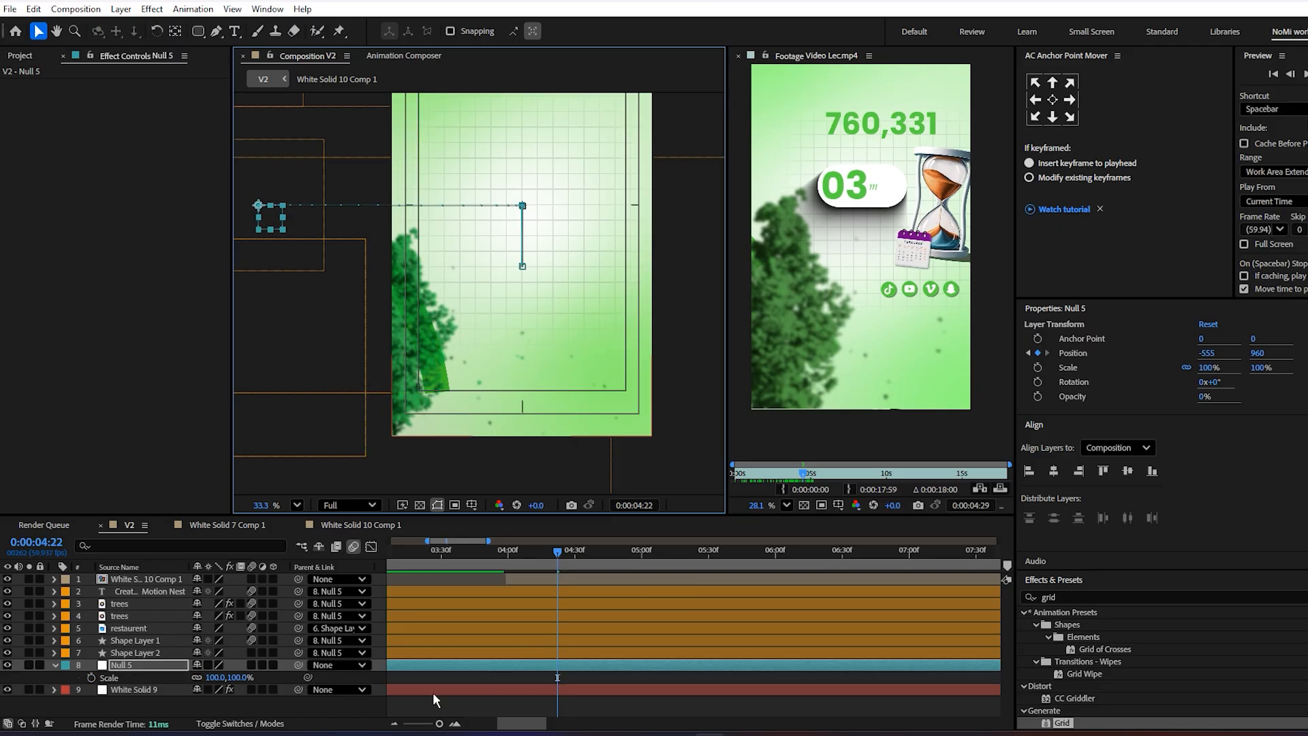
{"action": "left_click", "coordinate": [91, 677]}
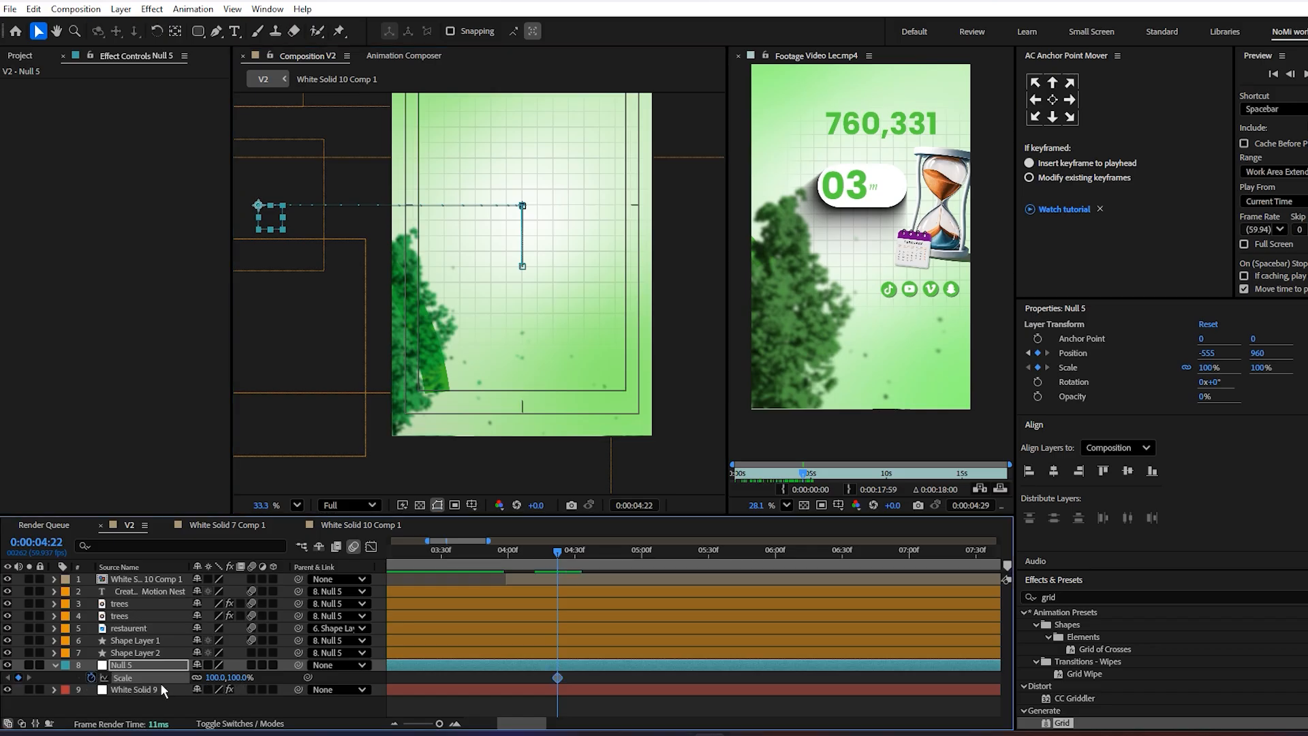
{"action": "left_click_drag", "start_coordinate": [557, 677], "coordinate": [503, 675]}
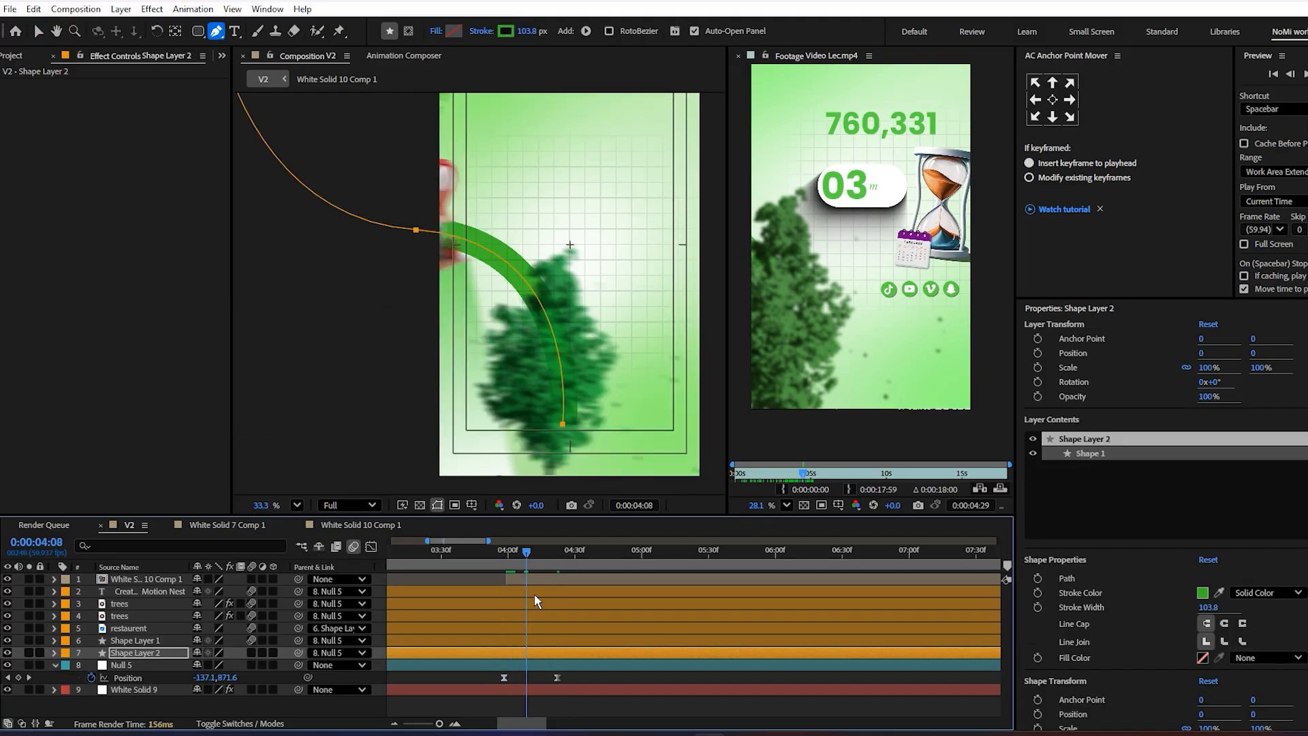
- Fade out Shape Layer 2 by keyframing its opacity from 100% at 0:00:04:08 to 0% at 0:00:04:22
{"action": "key", "text": "t"}
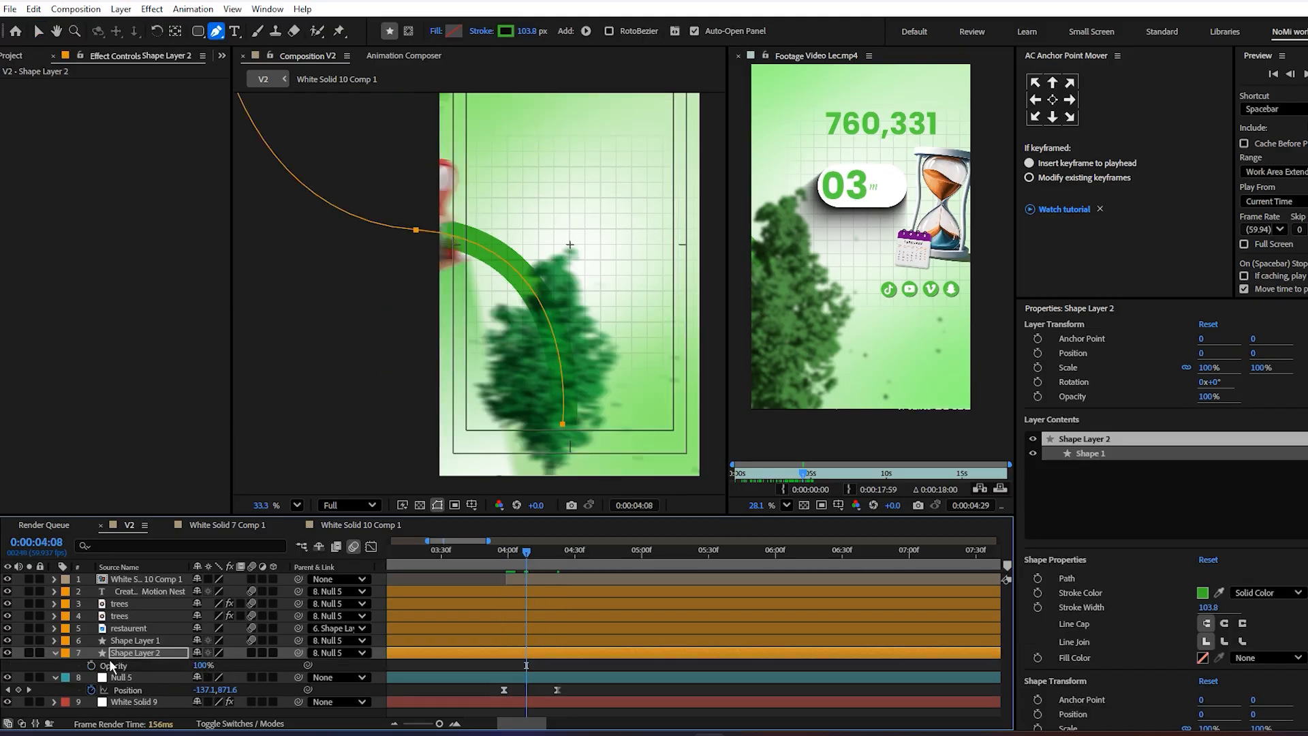
{"action": "left_click", "coordinate": [92, 665]}
{"action": "left_click_drag", "start_coordinate": [541, 549], "coordinate": [555, 593]}
{"action": "left_click_drag", "start_coordinate": [206, 667], "coordinate": [122, 669]}
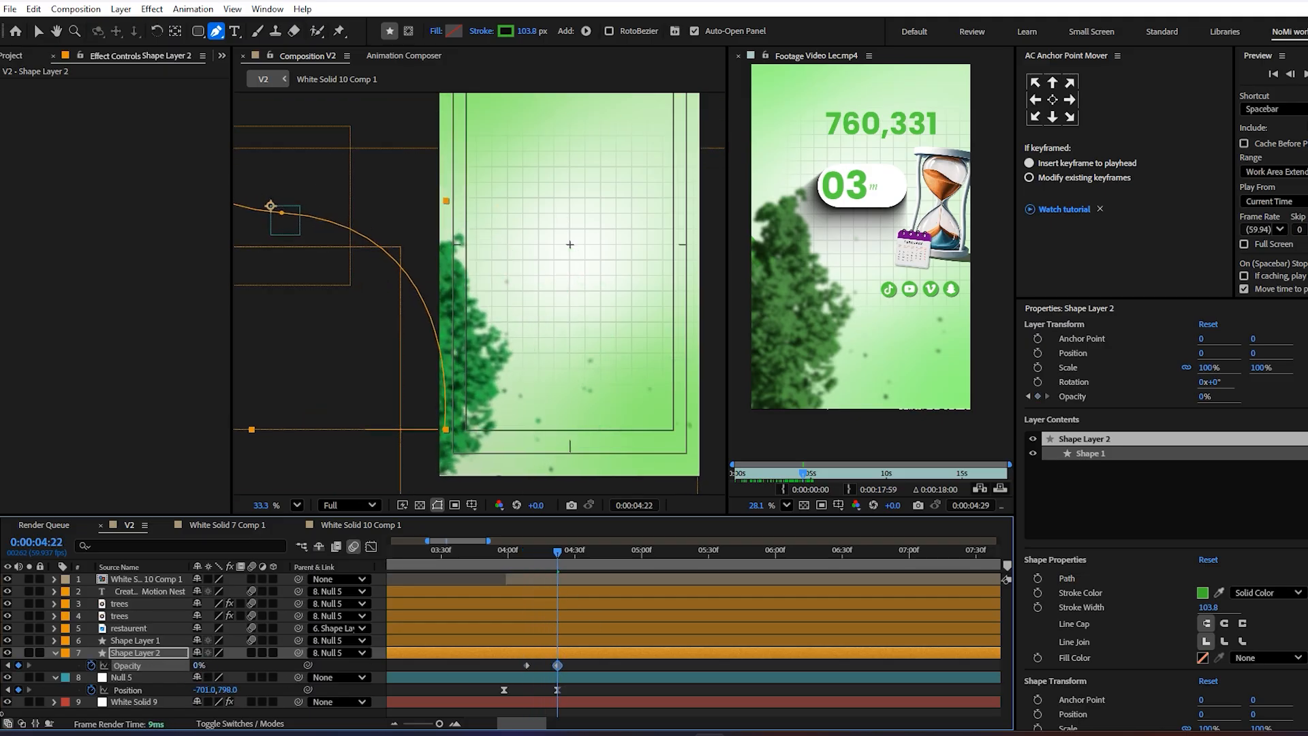
- Apply Easy Ease to Null 5's Scale keyframes and preview the transition from just before 4 seconds
{"action": "left_click_drag", "start_coordinate": [543, 552], "coordinate": [502, 578]}
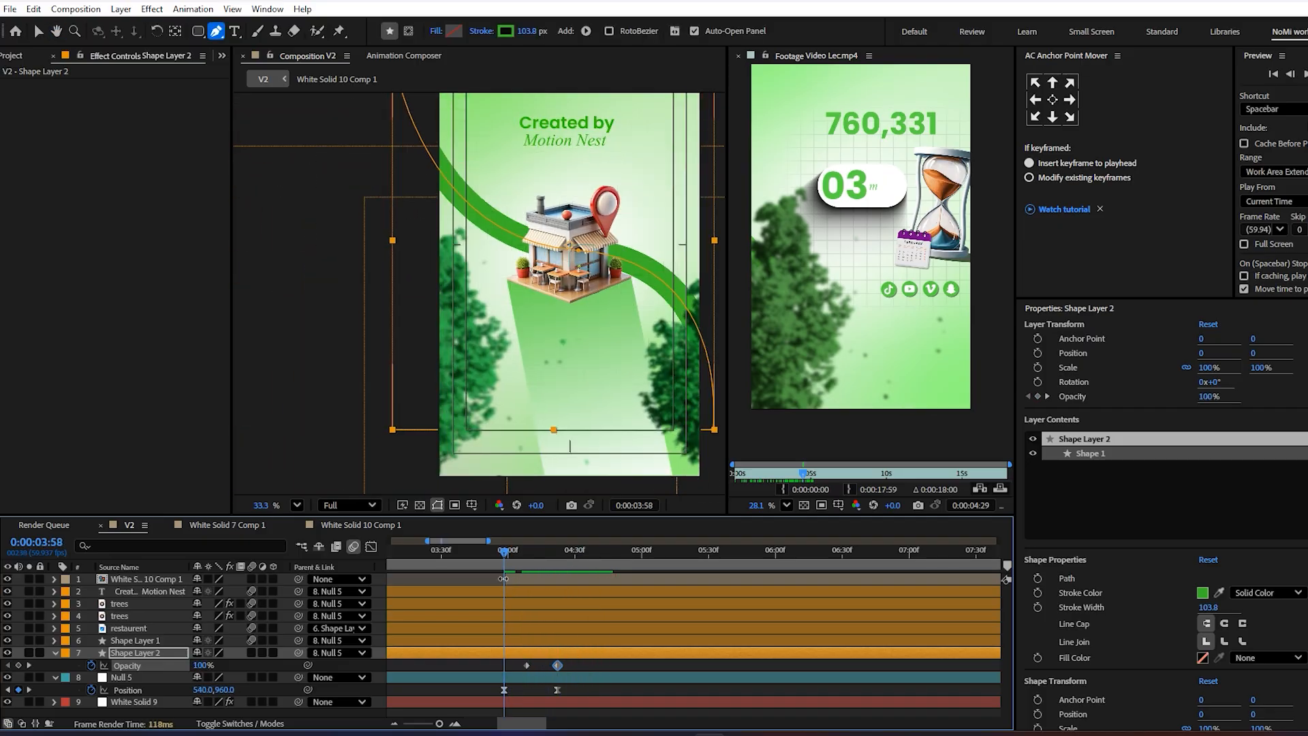
{"action": "key", "text": "p"}
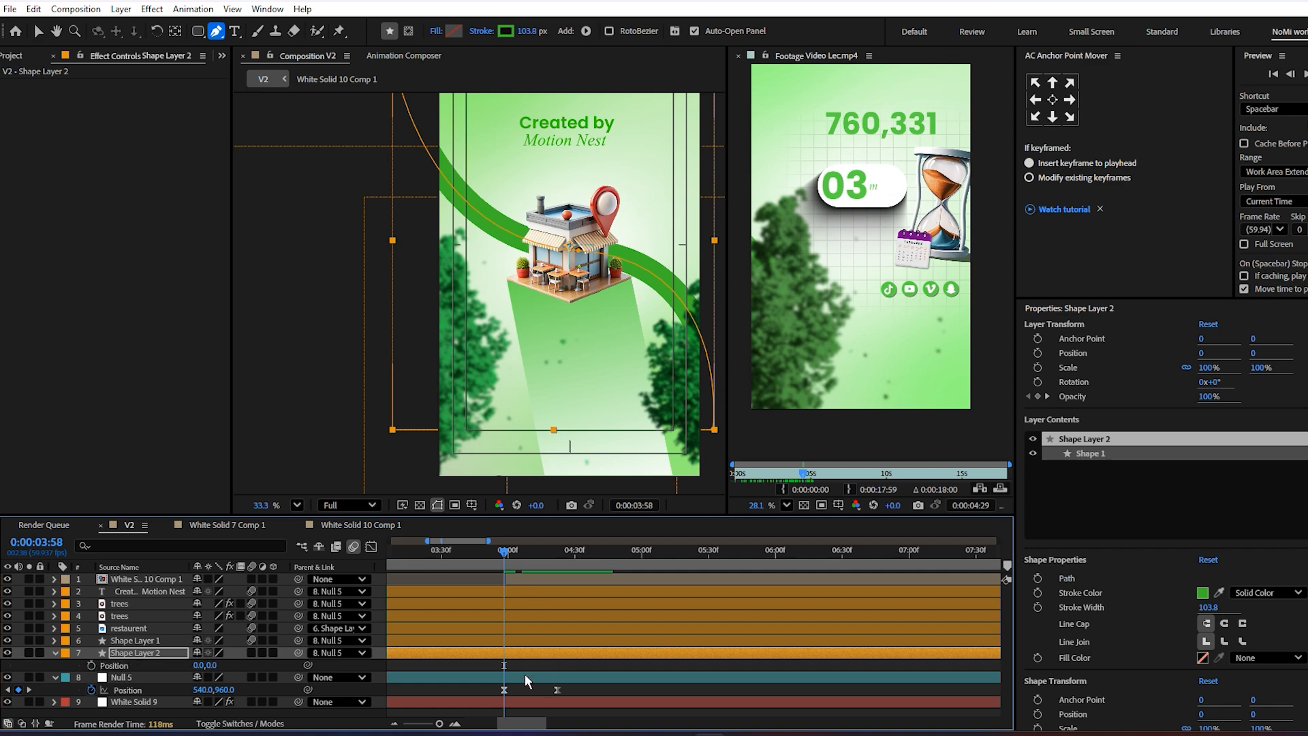
{"action": "left_click", "coordinate": [525, 673]}
{"action": "key", "text": "s"}
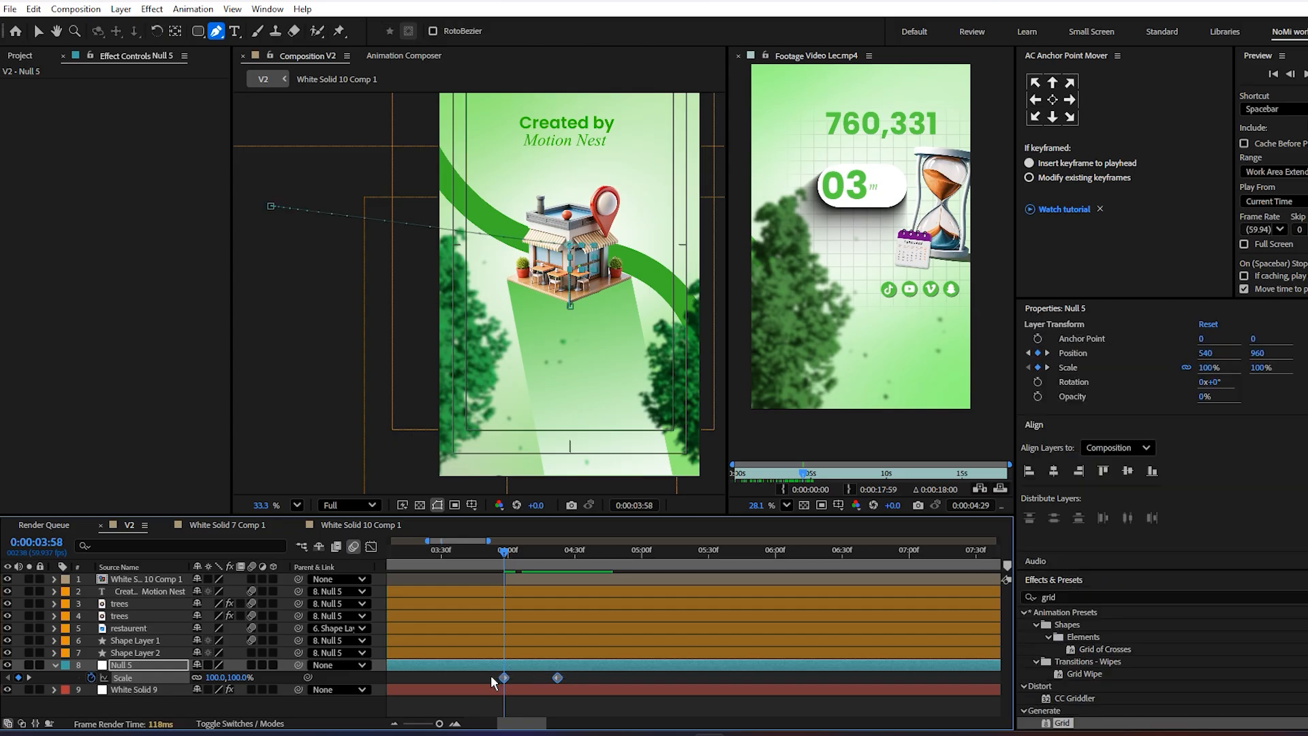
{"action": "left_click_drag", "start_coordinate": [468, 655], "coordinate": [542, 693]}
{"action": "key", "text": "F9"}
{"action": "key", "text": "space"}
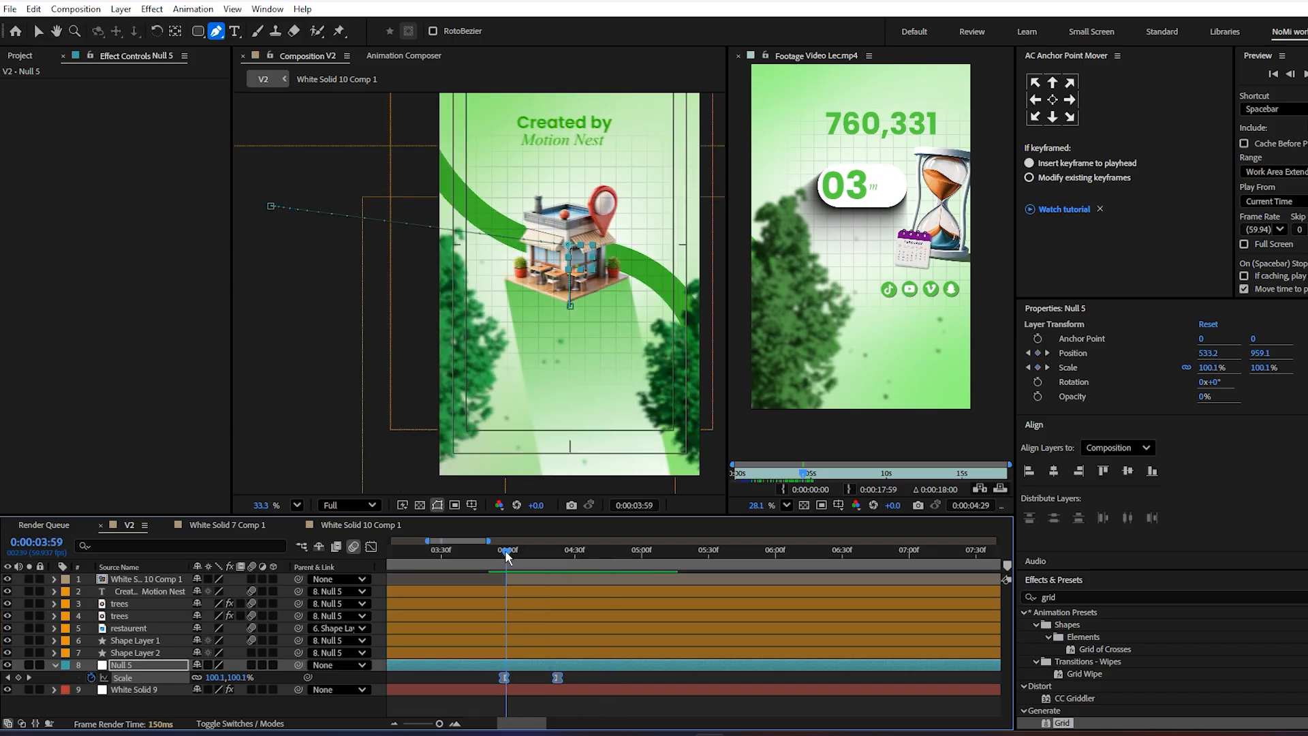
{"action": "key", "text": "space"}
- Move Null 5's ending Position and Scale keyframes together to just before 5:30 to slow the transition
{"action": "left_click", "coordinate": [558, 678]}
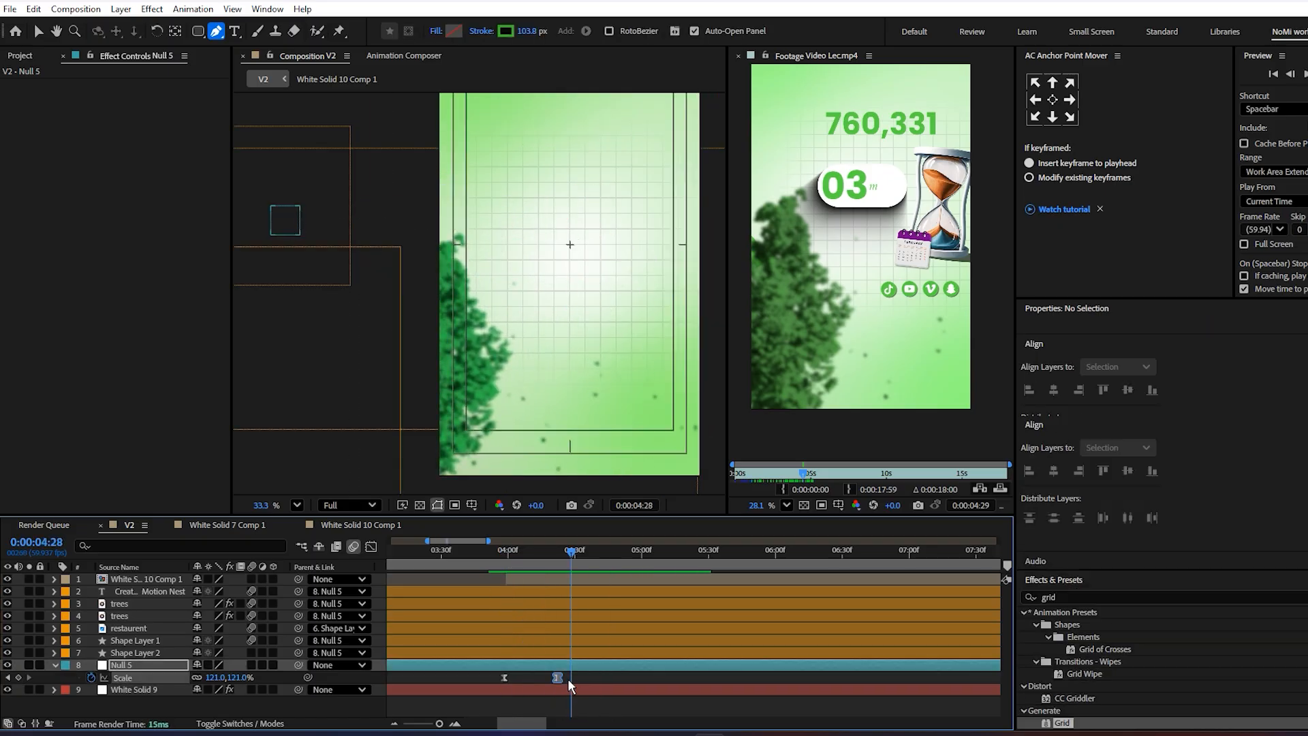
{"action": "key", "text": "u"}
{"action": "left_click_drag", "start_coordinate": [579, 671], "coordinate": [705, 689]}
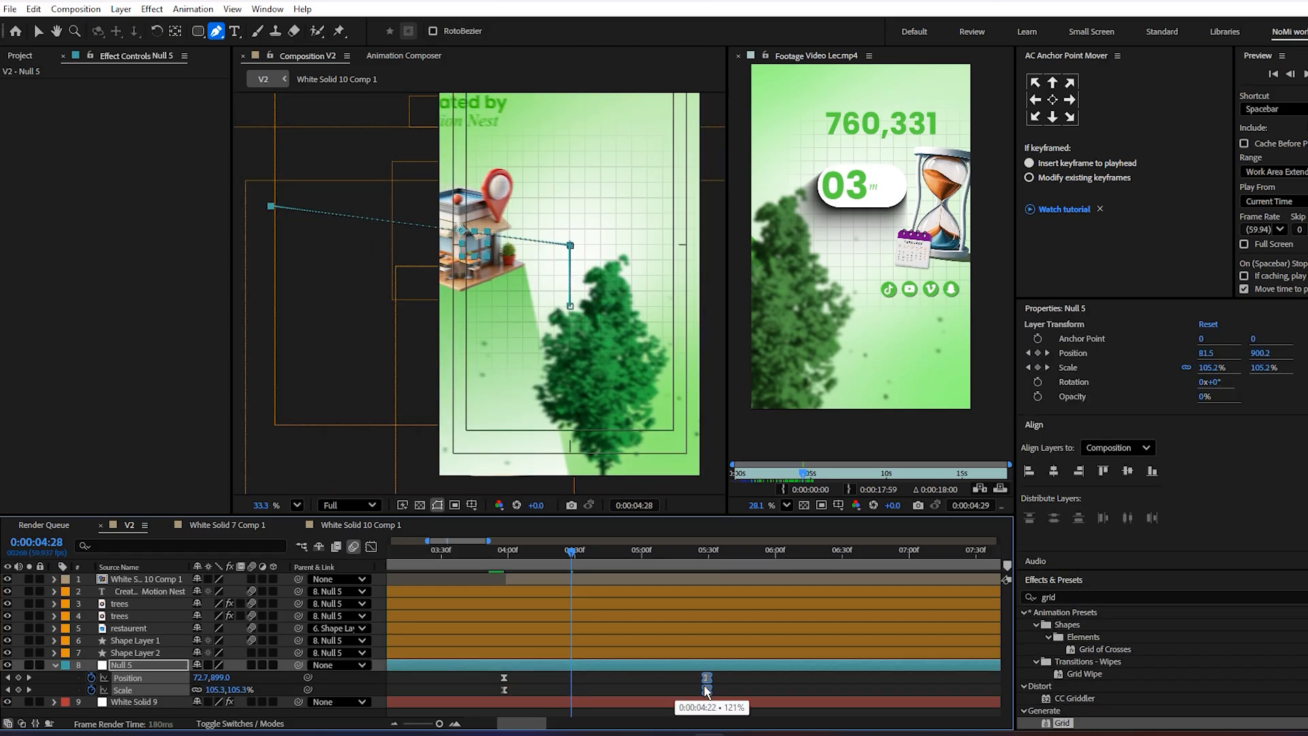
- Retime Shape Layer 2's opacity fade to start between 4:30 and 5:00 and end with Null 5's last keyframes
{"action": "left_click_drag", "start_coordinate": [529, 555], "coordinate": [510, 579]}
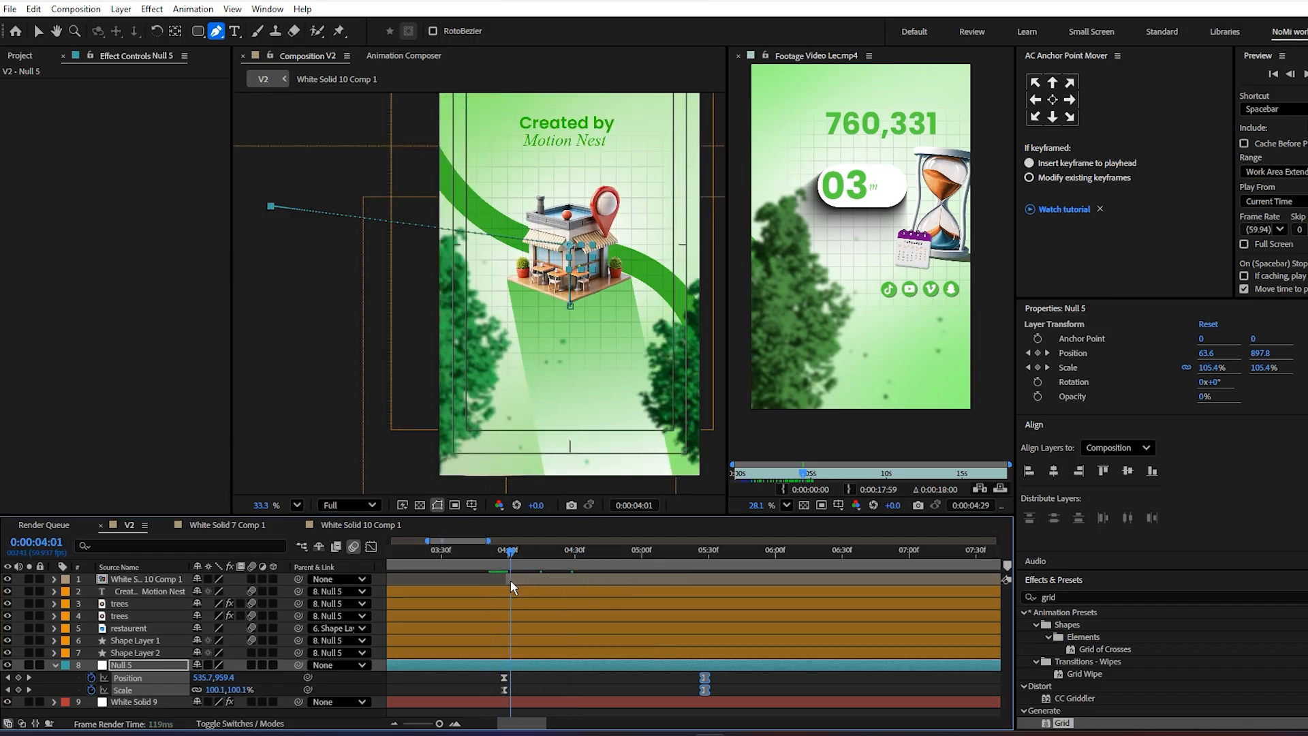
{"action": "left_click", "coordinate": [524, 640]}
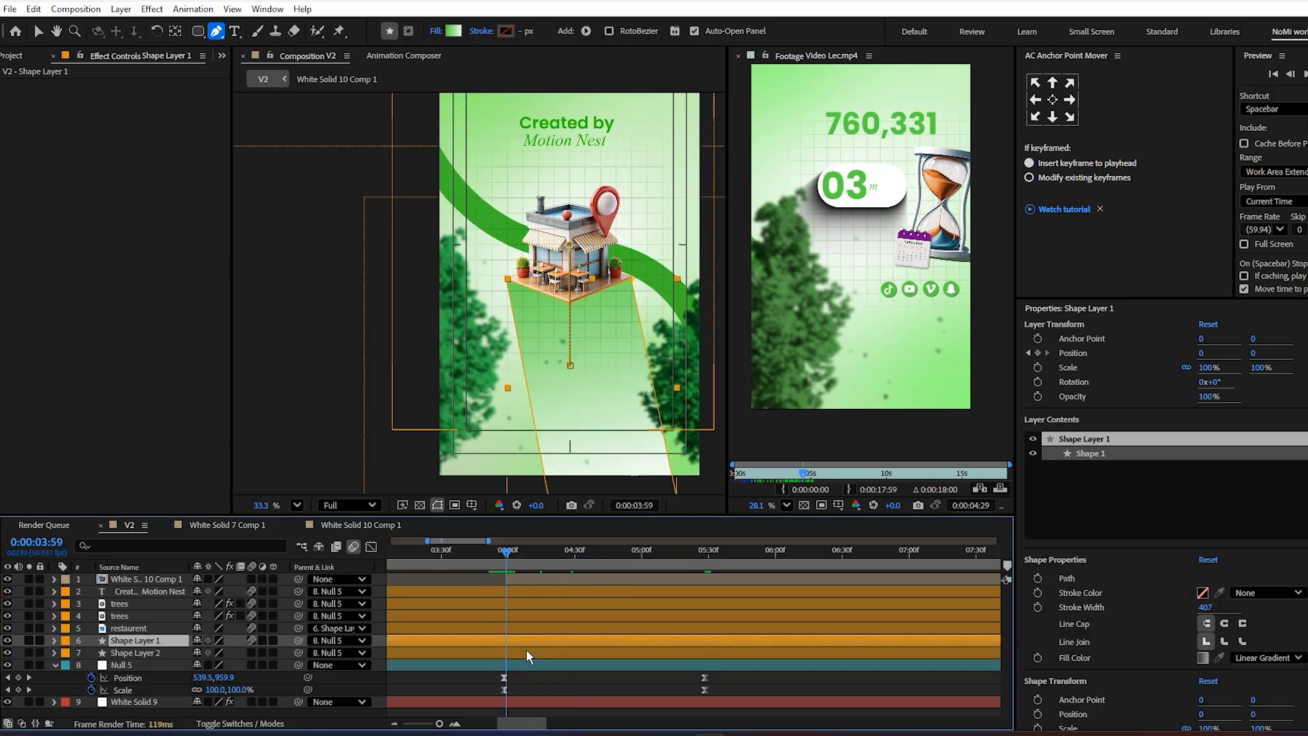
{"action": "key", "text": "p"}
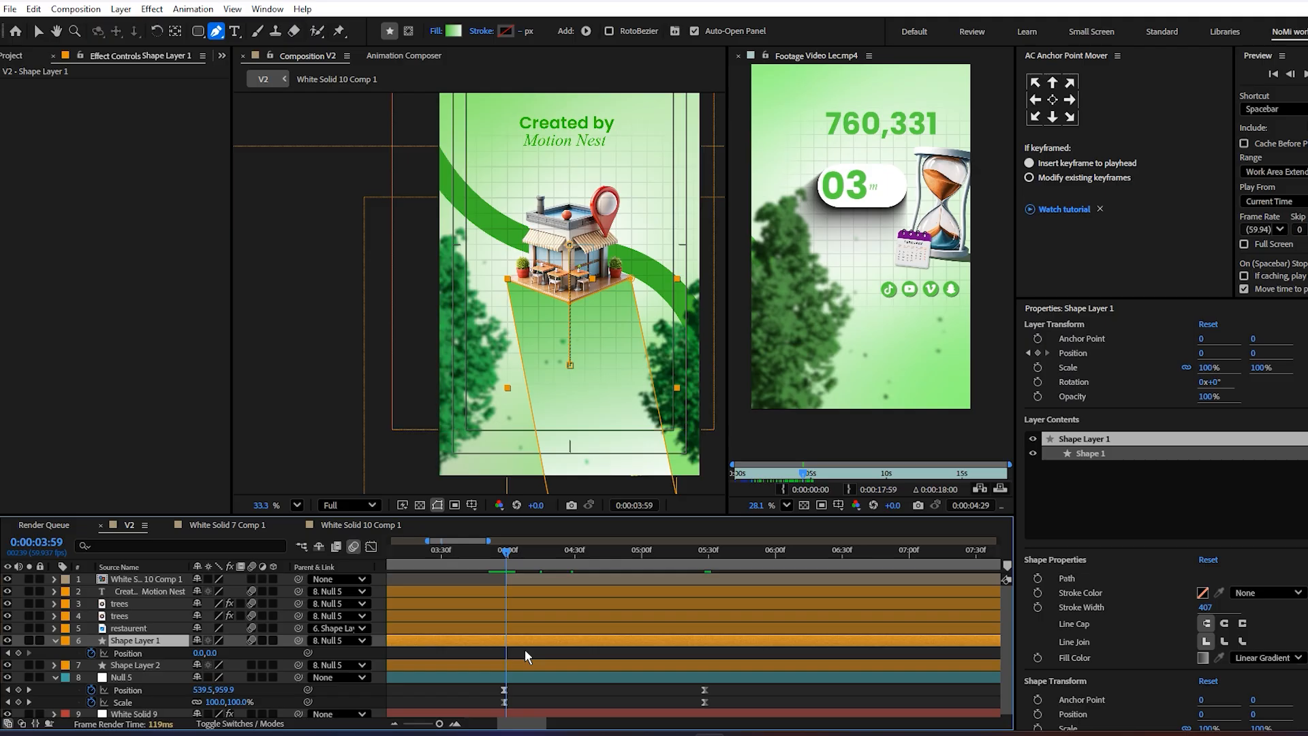
{"action": "key", "text": "u"}
{"action": "left_click", "coordinate": [524, 650]}
{"action": "key", "text": "u"}
{"action": "left_click_drag", "start_coordinate": [526, 677], "coordinate": [506, 681]}
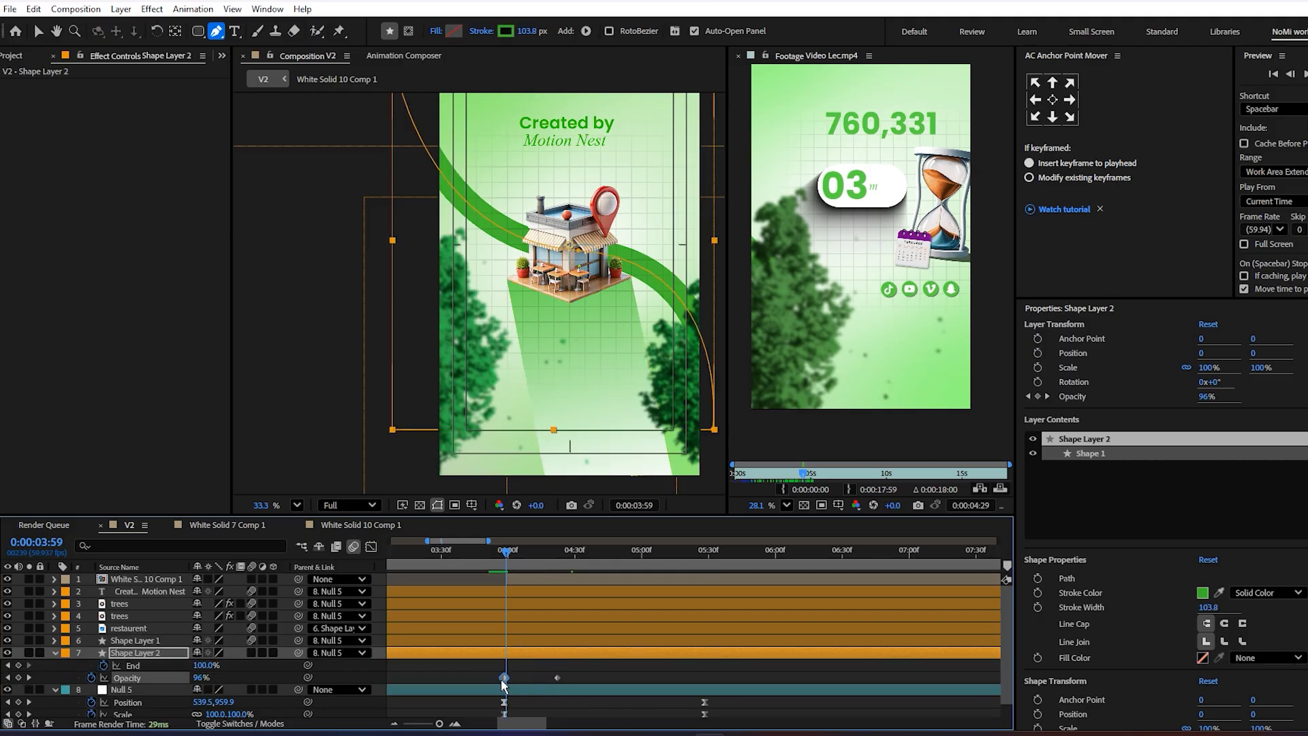
{"action": "left_click_drag", "start_coordinate": [558, 678], "coordinate": [705, 690]}
{"action": "left_click_drag", "start_coordinate": [538, 680], "coordinate": [613, 687]}
- Preview the slowed scene transition together with the green curve's fade
{"action": "key", "text": "space"}
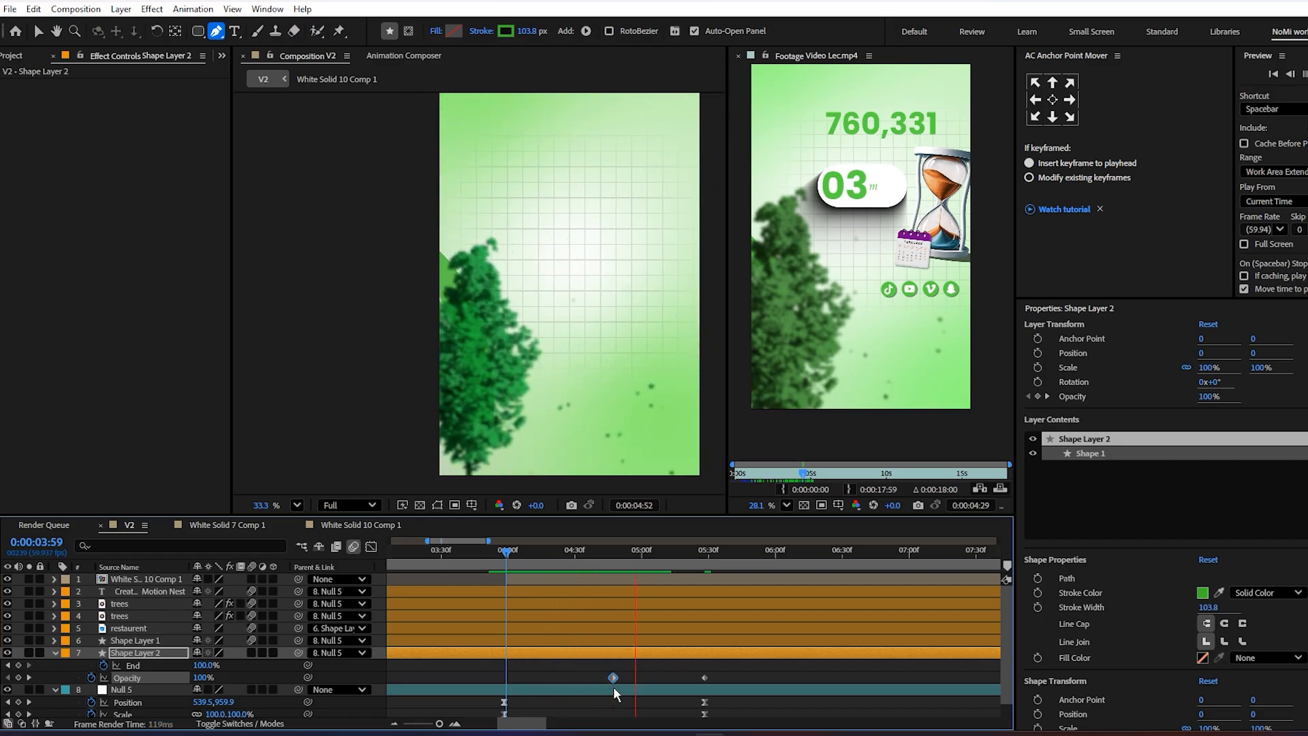
{"action": "key", "text": "space"}
{"action": "key", "text": "space"}
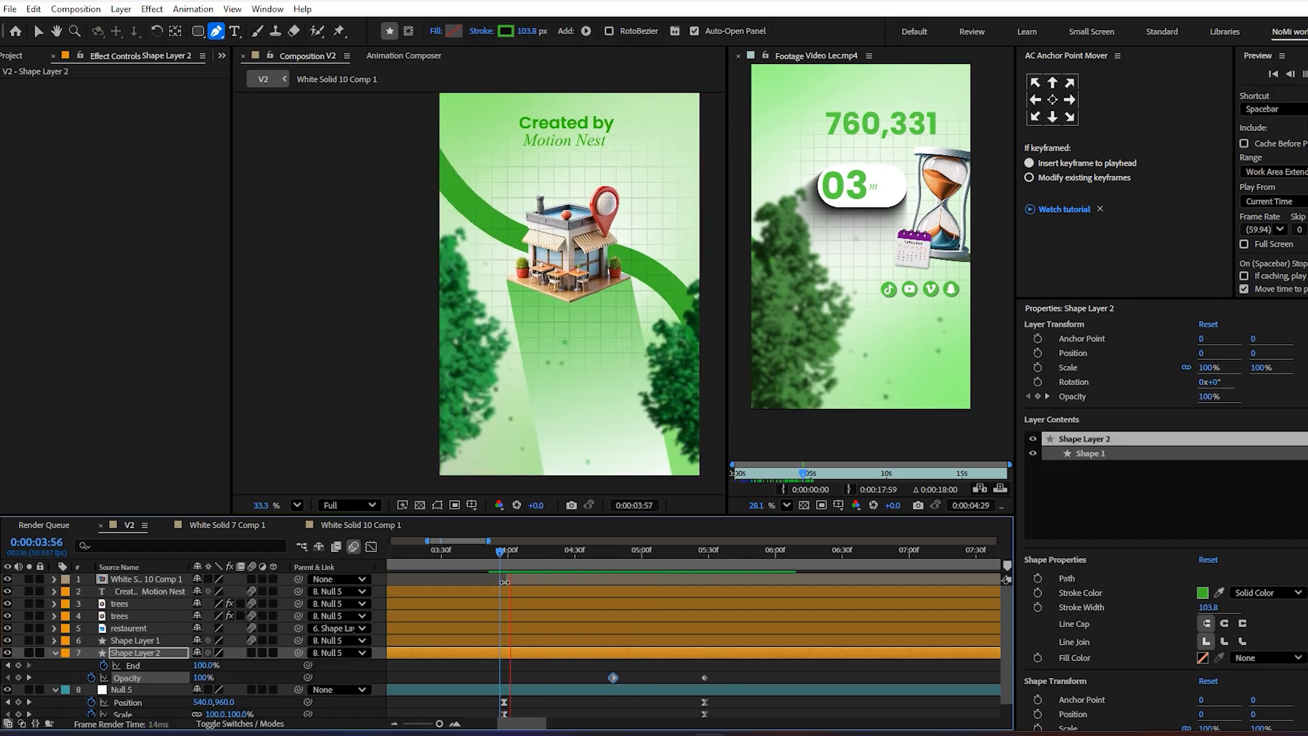
{"action": "key", "text": "space"}
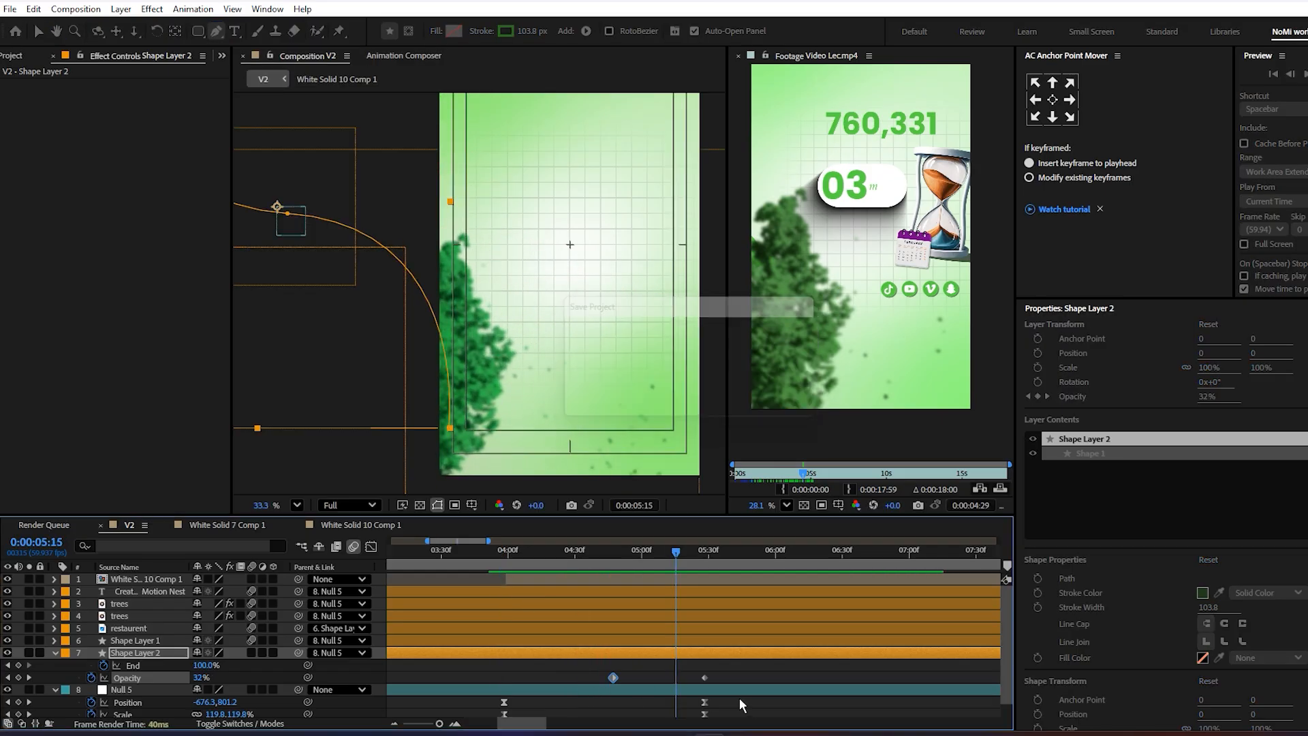
- Examine the speed curves of Null 5's Position and Scale keyframes in the Graph Editor
{"action": "scroll", "coordinate": [722, 676], "scroll_direction": "down", "scroll_amount": 1}
{"action": "left_click_drag", "start_coordinate": [724, 682], "coordinate": [496, 702]}
{"action": "left_click", "coordinate": [371, 547]}
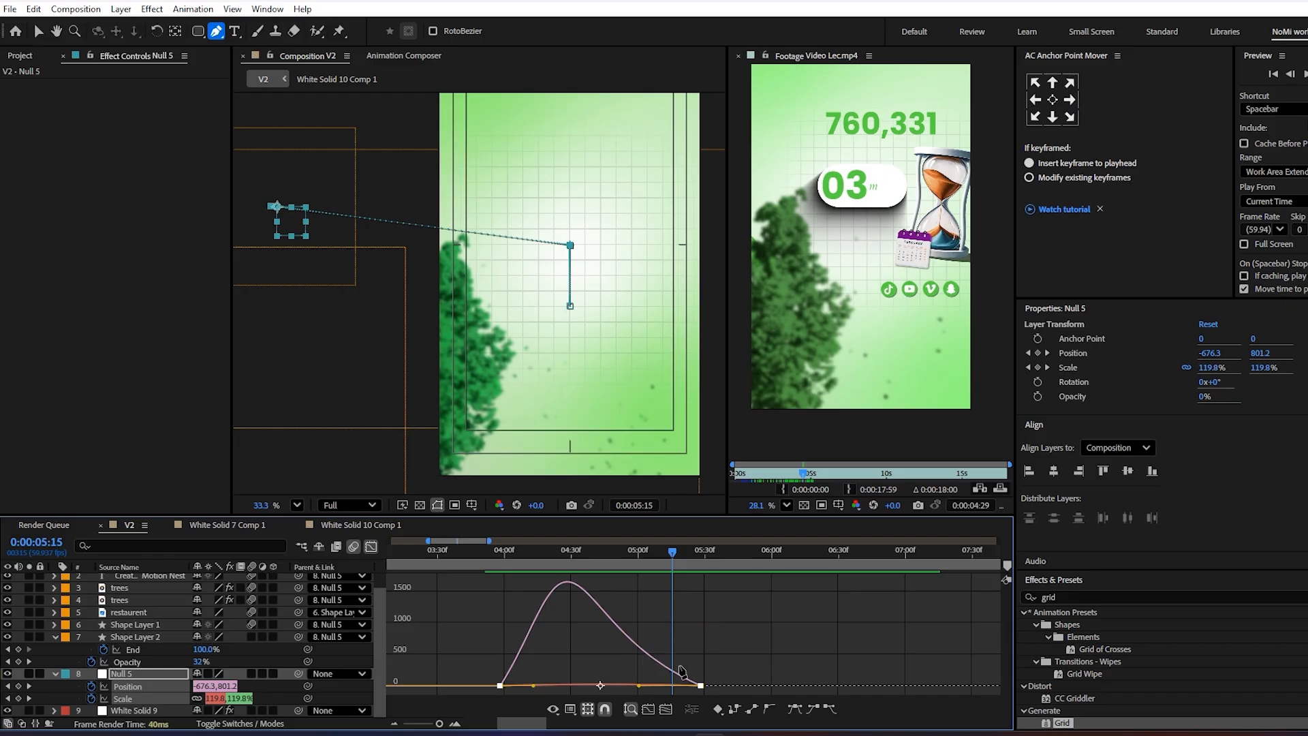
{"action": "key", "text": "v"}
{"action": "left_click_drag", "start_coordinate": [719, 657], "coordinate": [678, 696]}
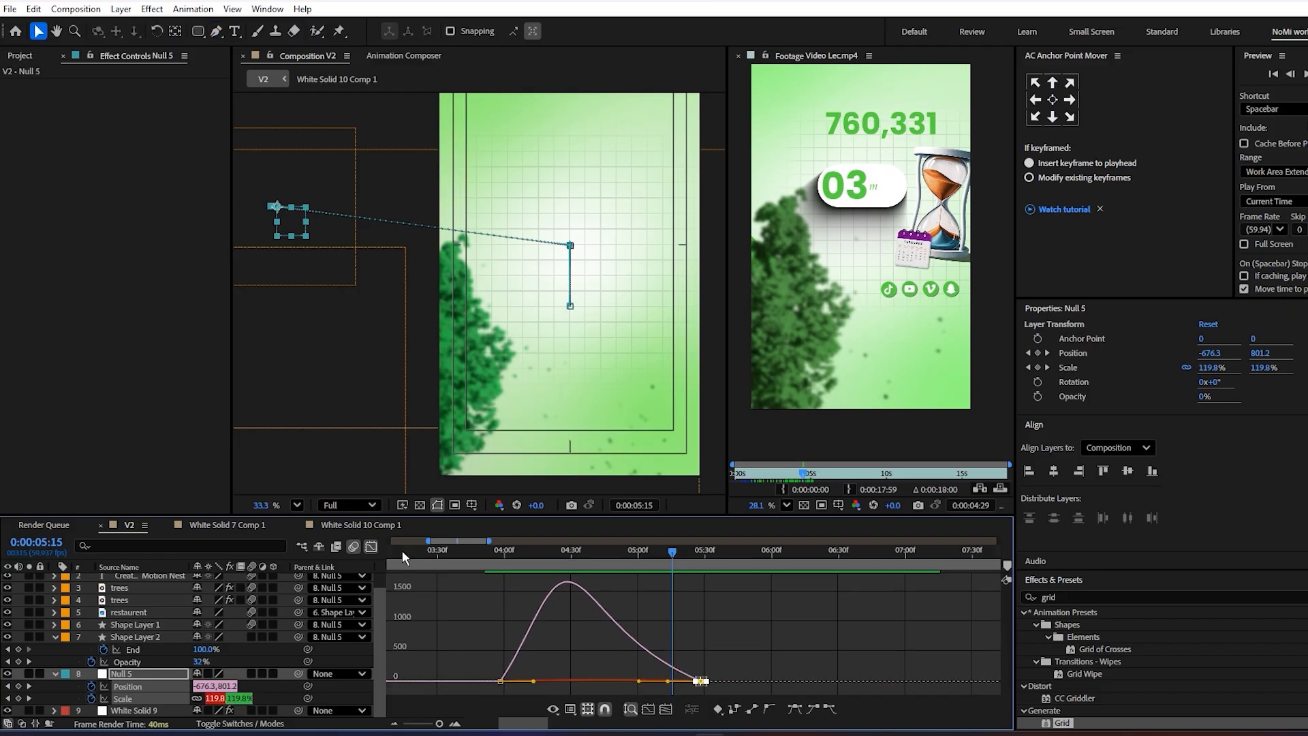
{"action": "key", "text": "shift+F3"}
{"action": "left_click", "coordinate": [680, 691]}
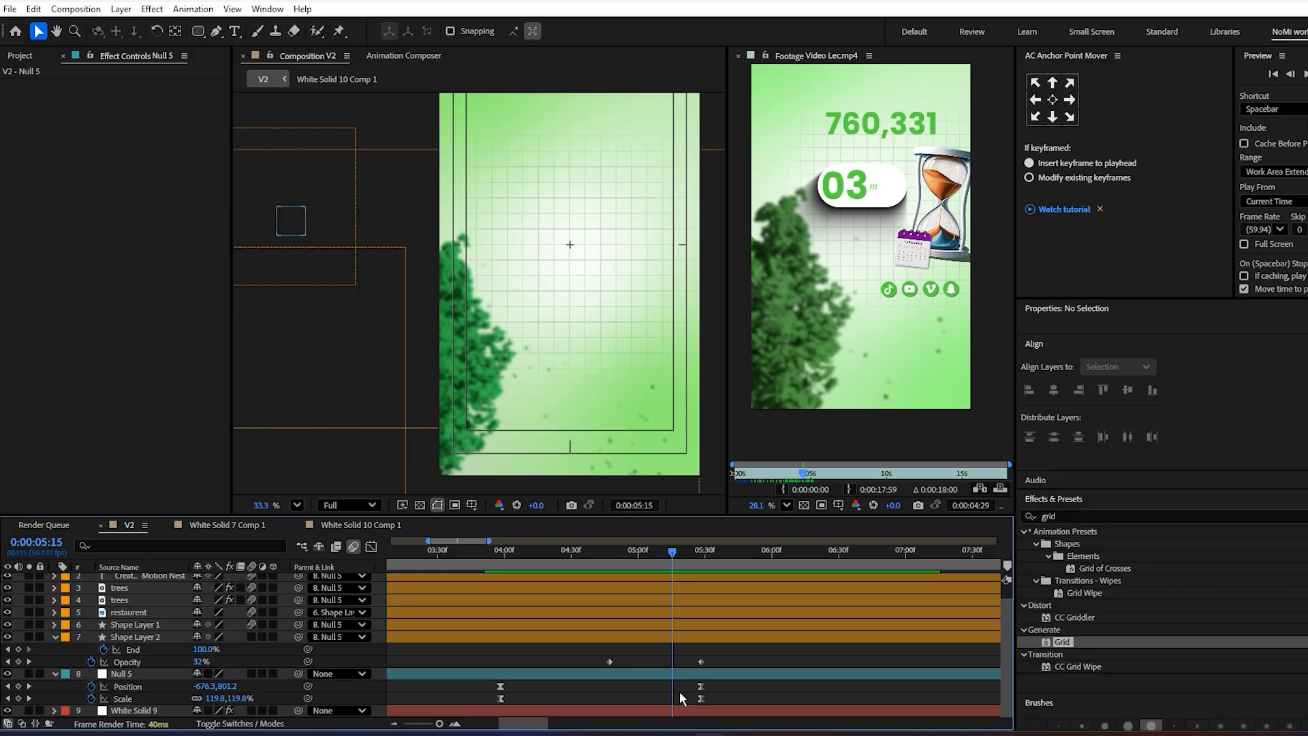
- Reshape Null 5's Scale speed curve in the Graph Editor so it peaks early and eases out gradually
{"action": "left_click", "coordinate": [732, 697]}
{"action": "key", "text": "shift+F3"}
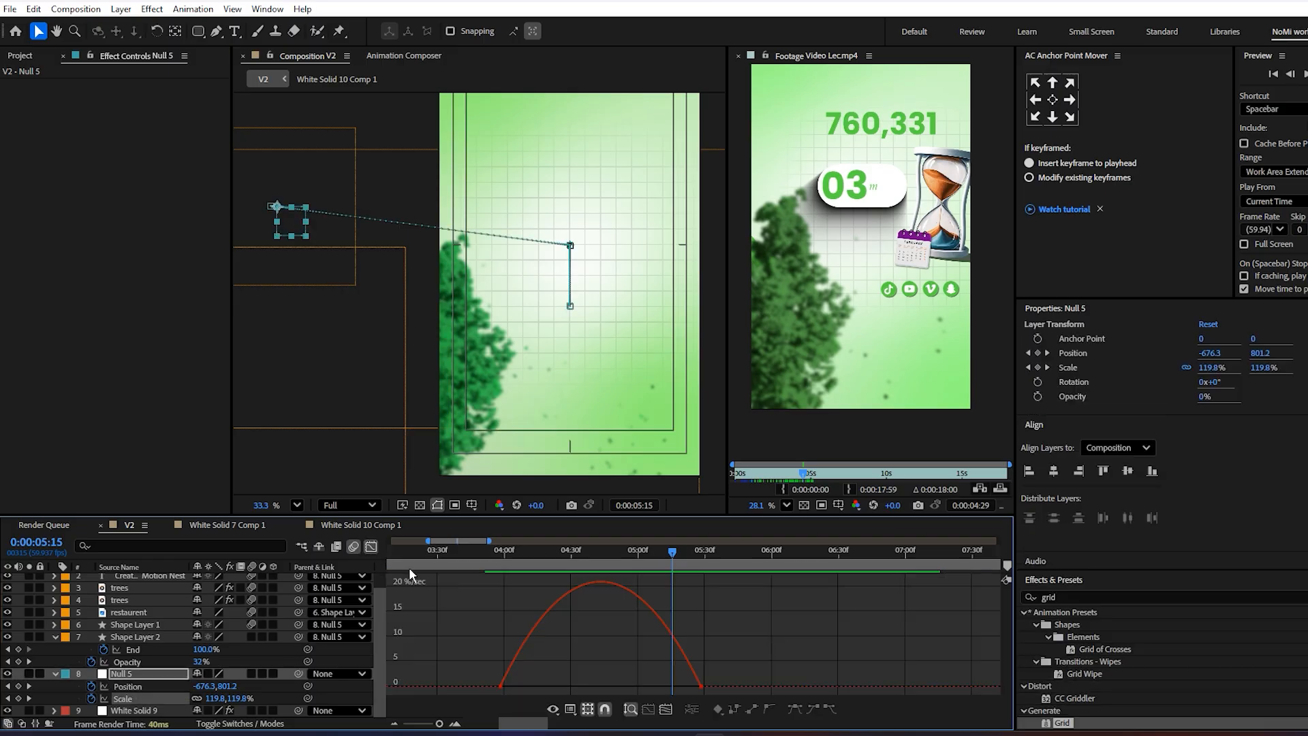
{"action": "left_click_drag", "start_coordinate": [725, 691], "coordinate": [638, 685]}
{"action": "left_click_drag", "start_coordinate": [535, 687], "coordinate": [526, 686]}
{"action": "left_click", "coordinate": [631, 689]}
{"action": "left_click", "coordinate": [701, 686]}
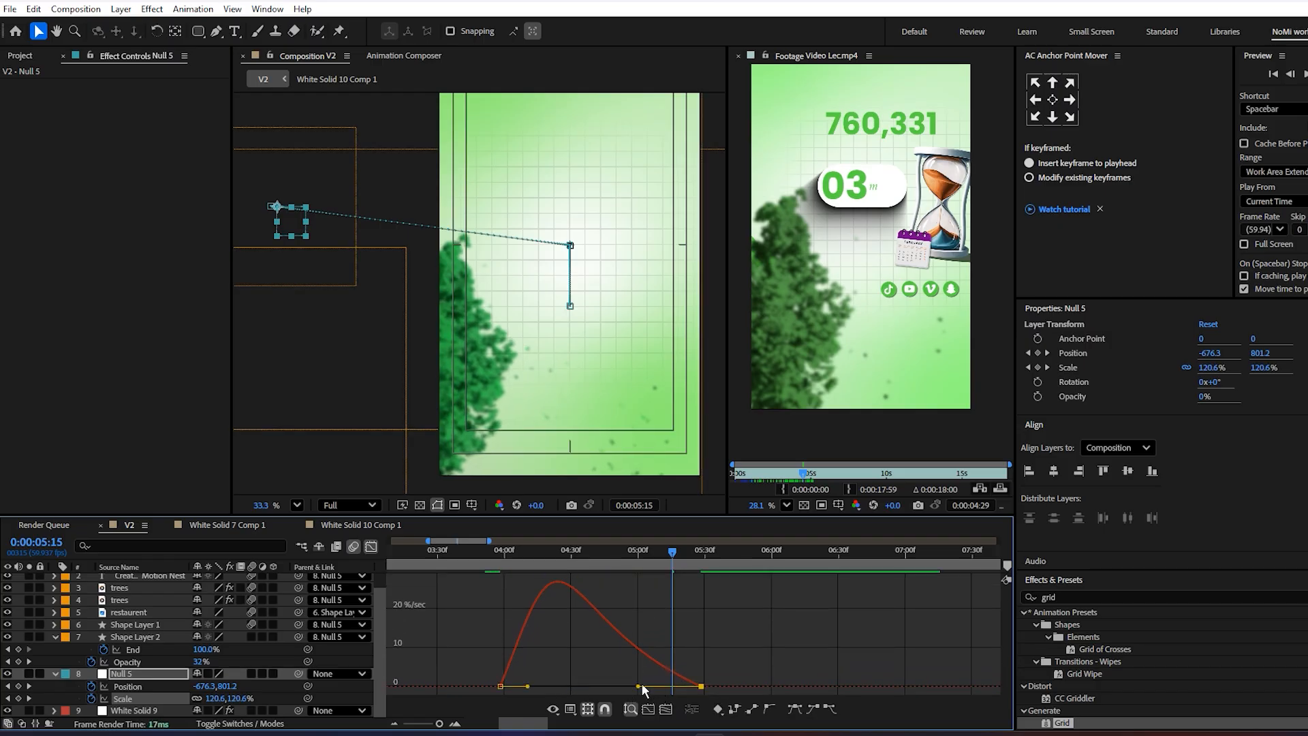
- Lengthen the ease into Null 5's last Scale keyframe, preview the transition, and return to the keyframe view
{"action": "left_click_drag", "start_coordinate": [639, 687], "coordinate": [630, 687]}
{"action": "left_click", "coordinate": [511, 568]}
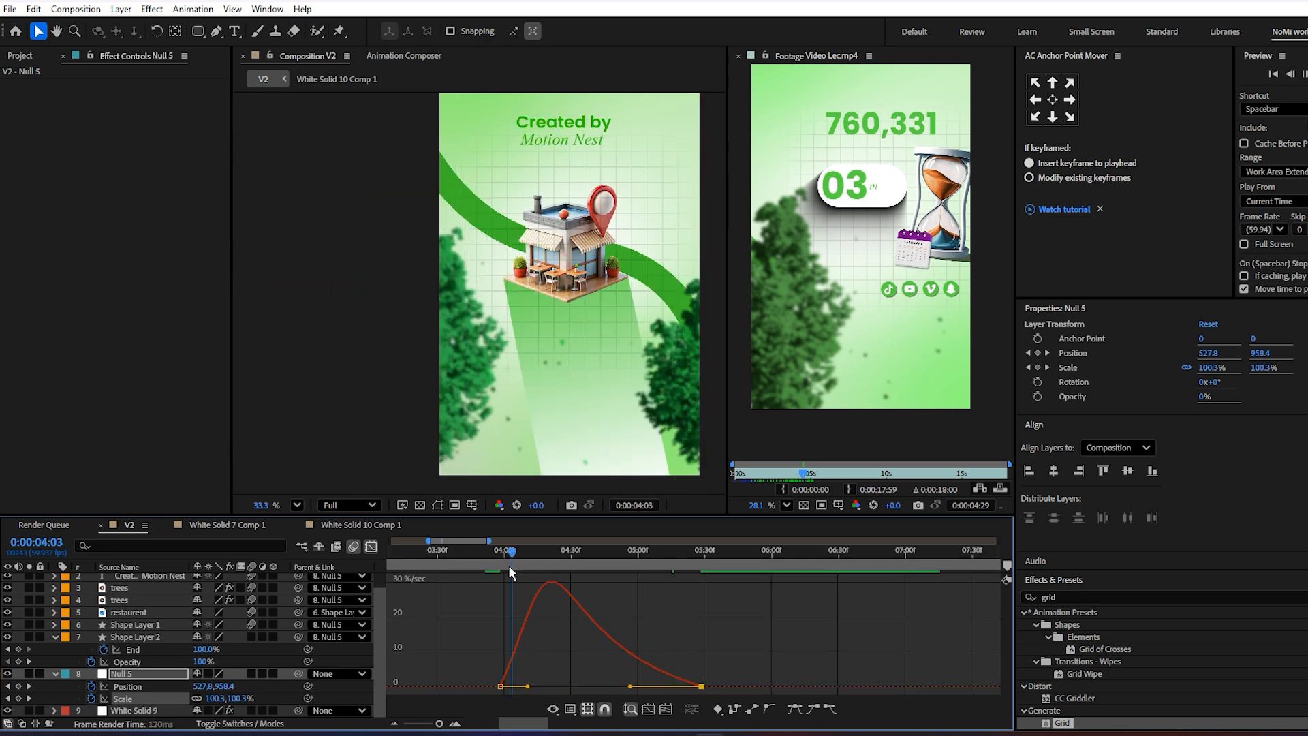
{"action": "key", "text": "space"}
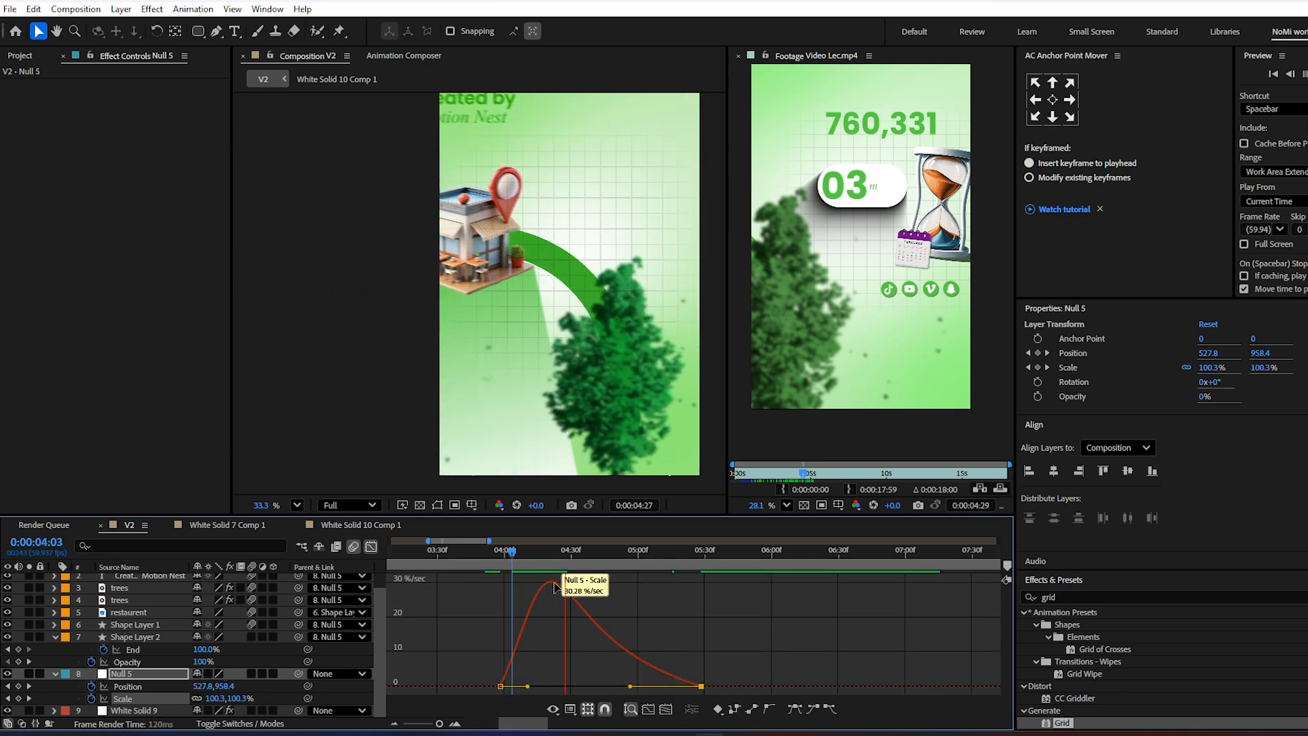
{"action": "left_click", "coordinate": [372, 547]}
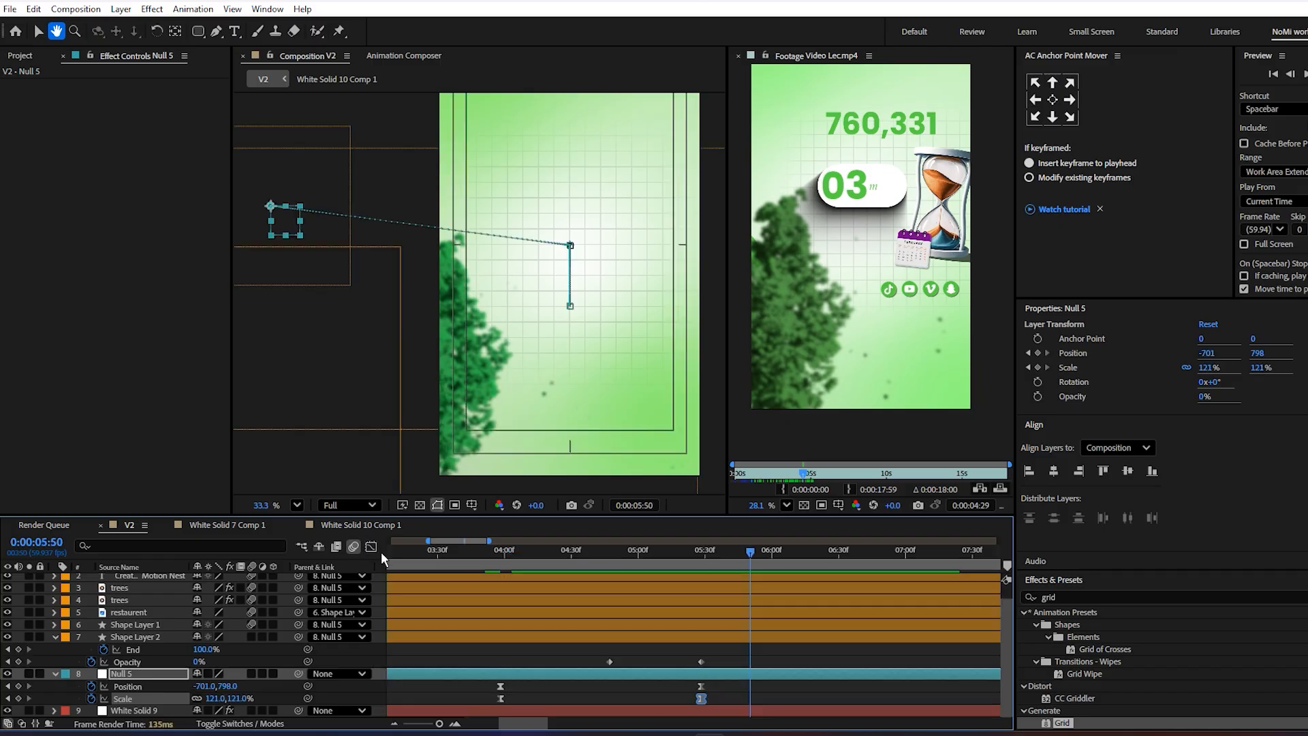
- Collapse the revealed keyframe properties of Null 5 and Shape Layer 2 in the timeline
{"action": "scroll", "coordinate": [611, 287], "scroll_direction": "down", "scroll_amount": 1}
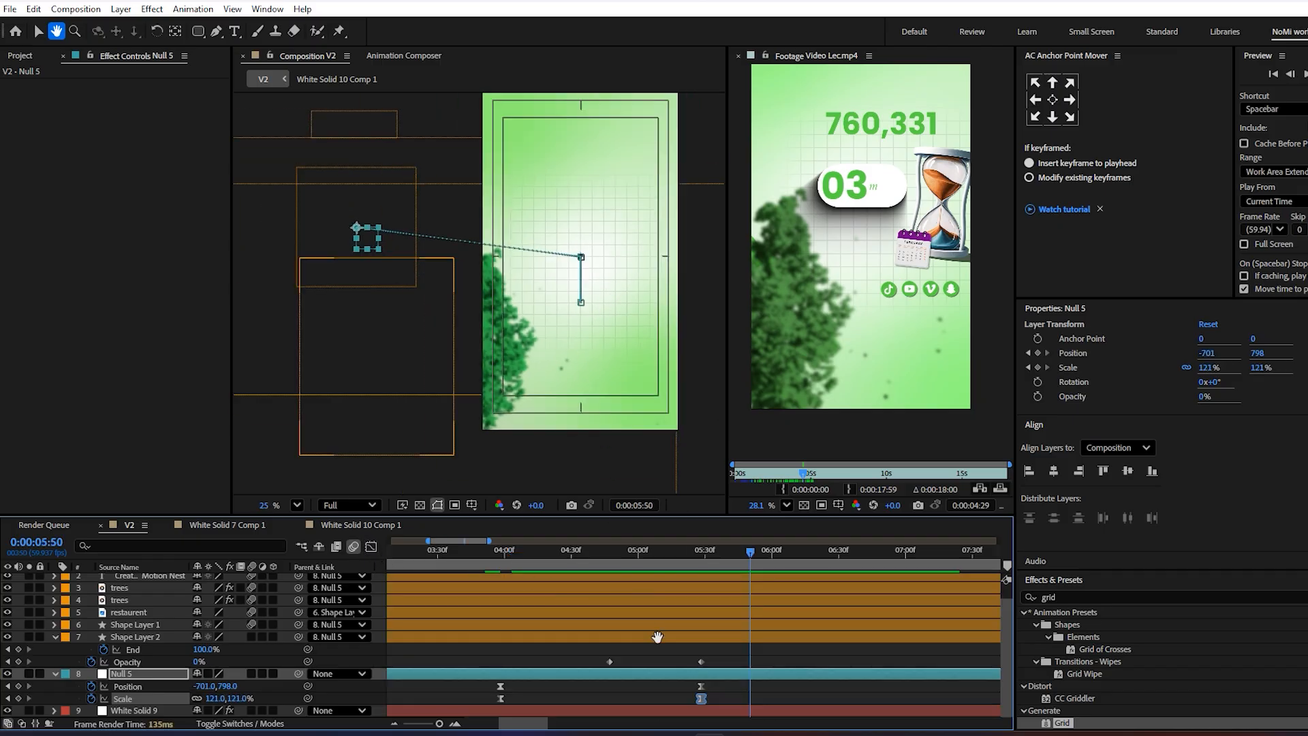
{"action": "key", "text": "v"}
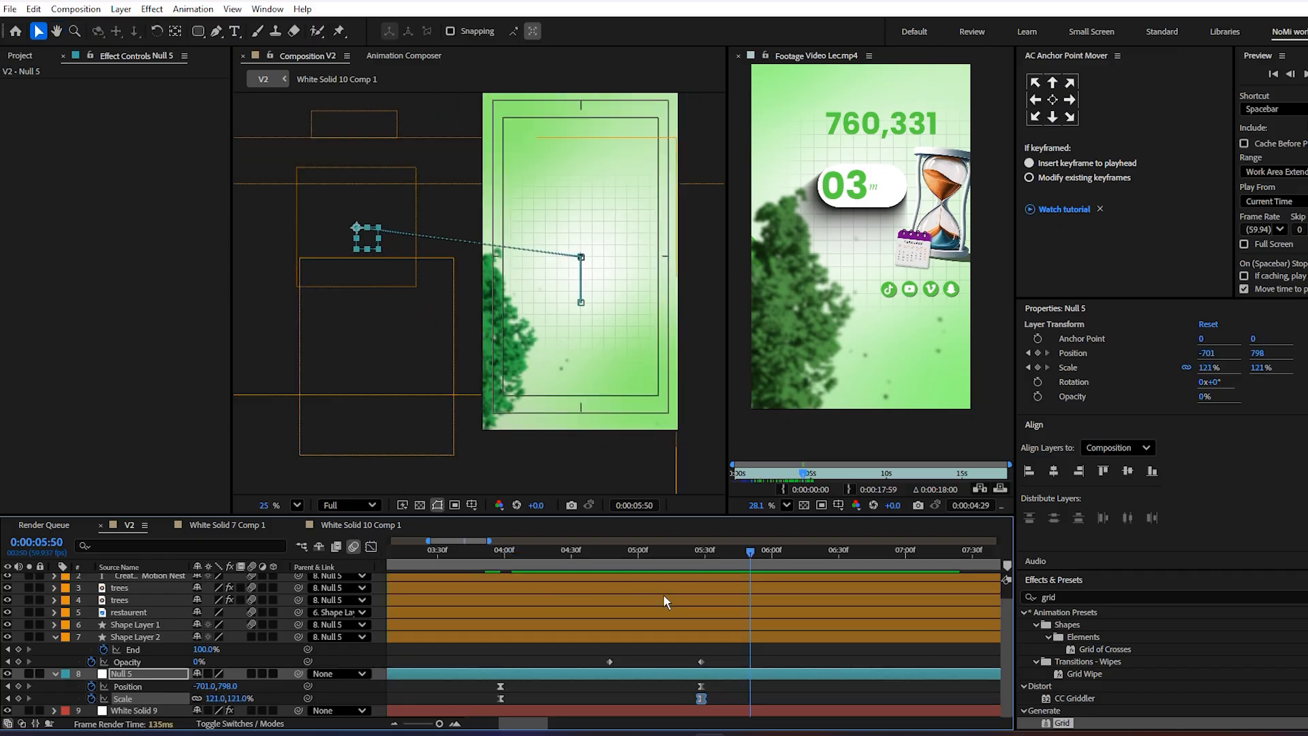
{"action": "key", "text": "u"}
{"action": "key", "text": "u"}
{"action": "key", "text": "u"}
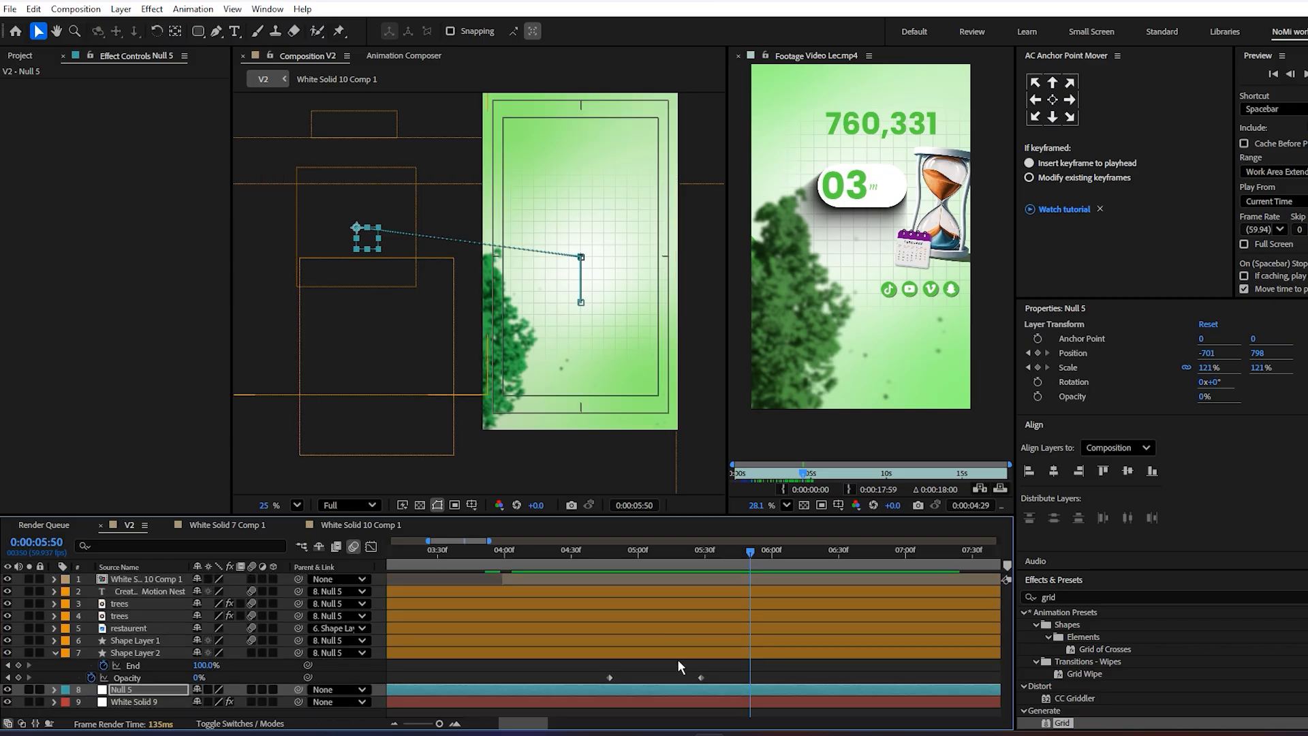
{"action": "left_click", "coordinate": [660, 667]}
{"action": "key", "text": "u"}
{"action": "key", "text": "u"}
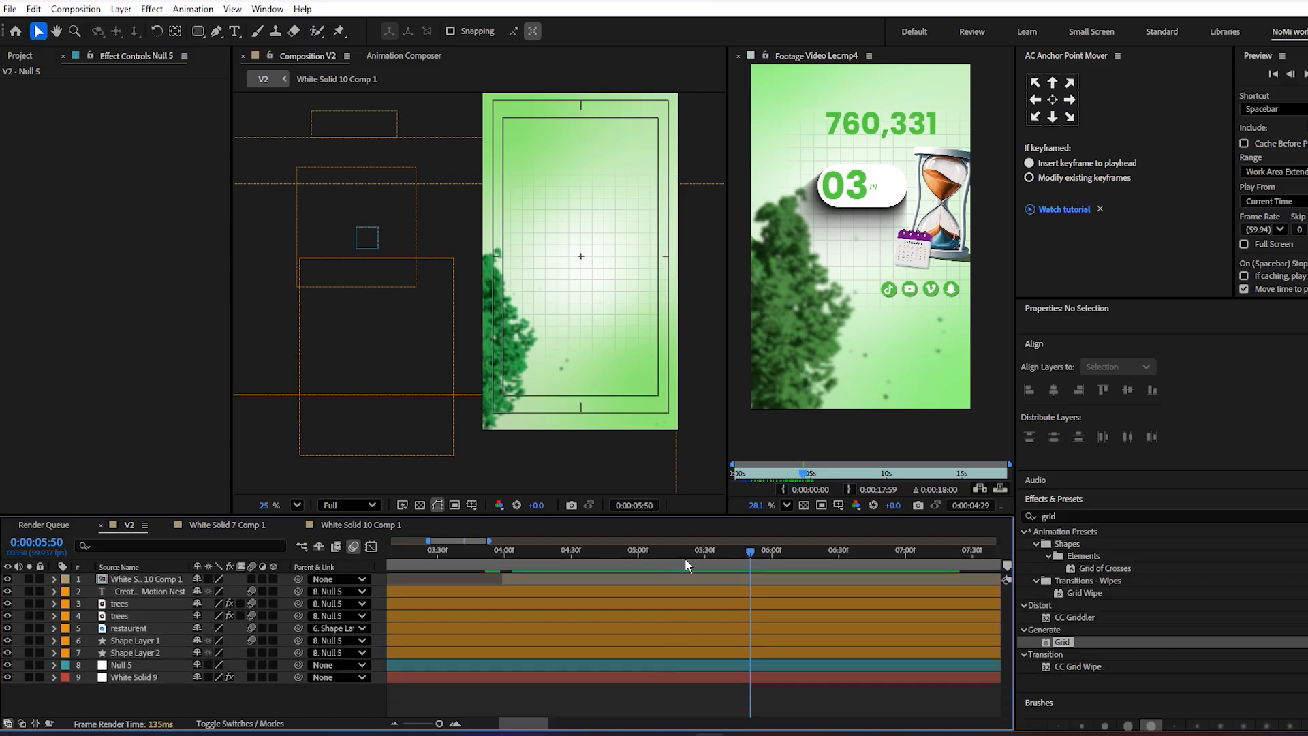
- Add the timer image from the pngs folder to the V2 composition as the uppermost layer
{"action": "scroll", "coordinate": [544, 311], "scroll_direction": "down", "scroll_amount": 1}
{"action": "key", "text": "h"}
{"action": "scroll", "coordinate": [545, 311], "scroll_direction": "up", "scroll_amount": 1}
{"action": "key", "text": "v"}
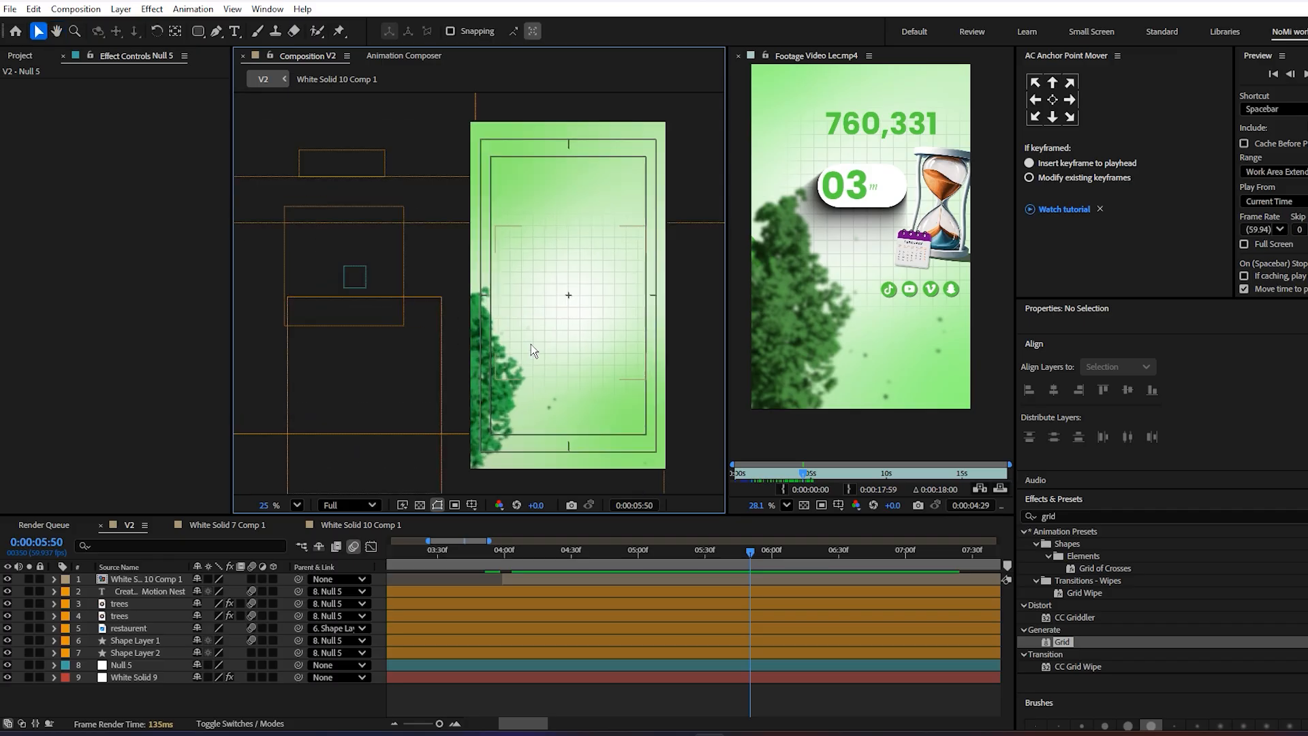
{"action": "left_click_drag", "start_coordinate": [540, 342], "coordinate": [495, 365]}
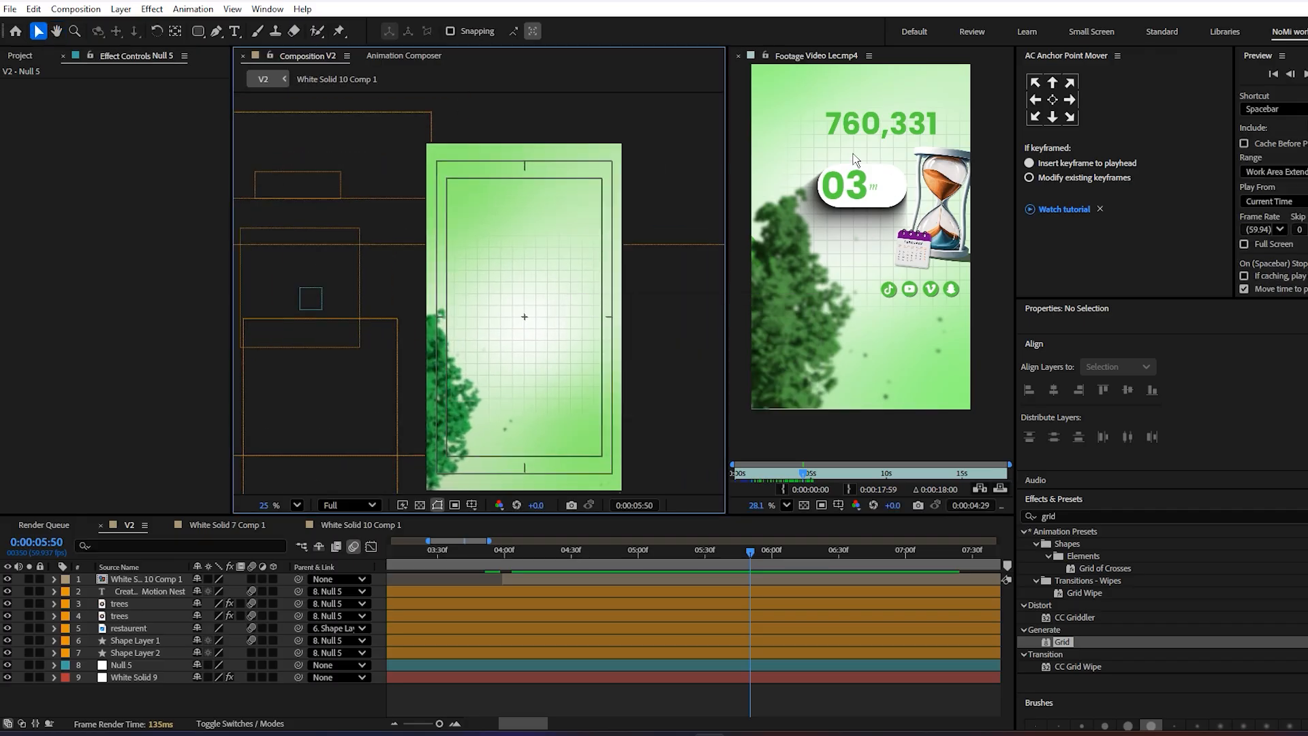
{"action": "scroll", "coordinate": [863, 257], "scroll_direction": "down", "scroll_amount": 1}
{"action": "key", "text": "h"}
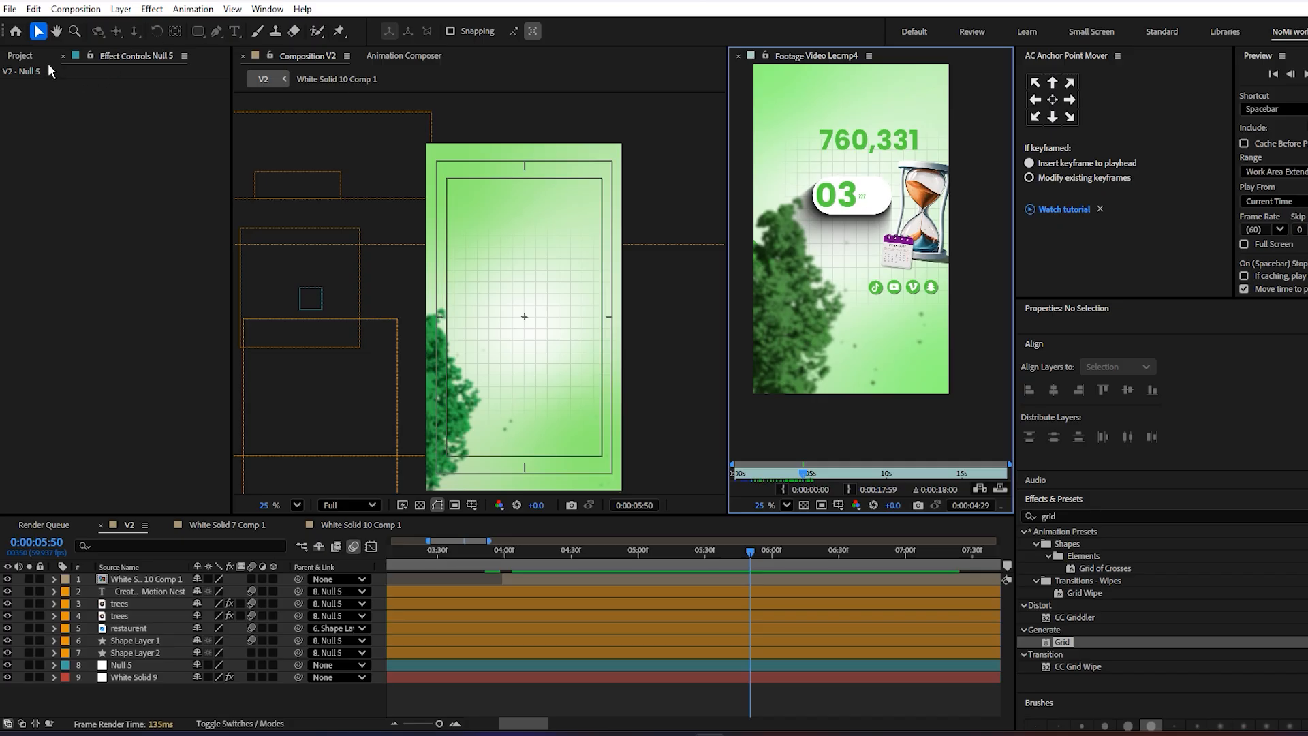
{"action": "left_click", "coordinate": [18, 56]}
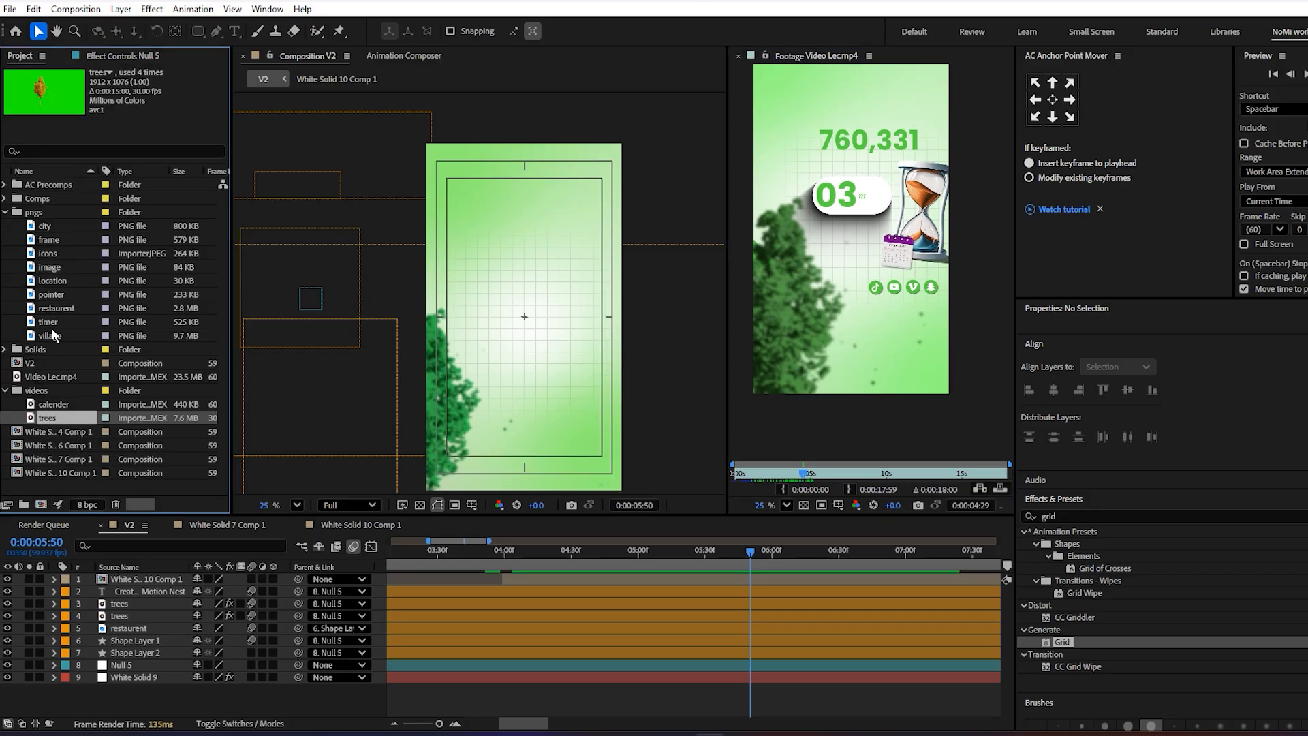
{"action": "left_click_drag", "start_coordinate": [54, 323], "coordinate": [534, 326]}
{"action": "scroll", "coordinate": [528, 330], "scroll_direction": "up", "scroll_amount": 1}
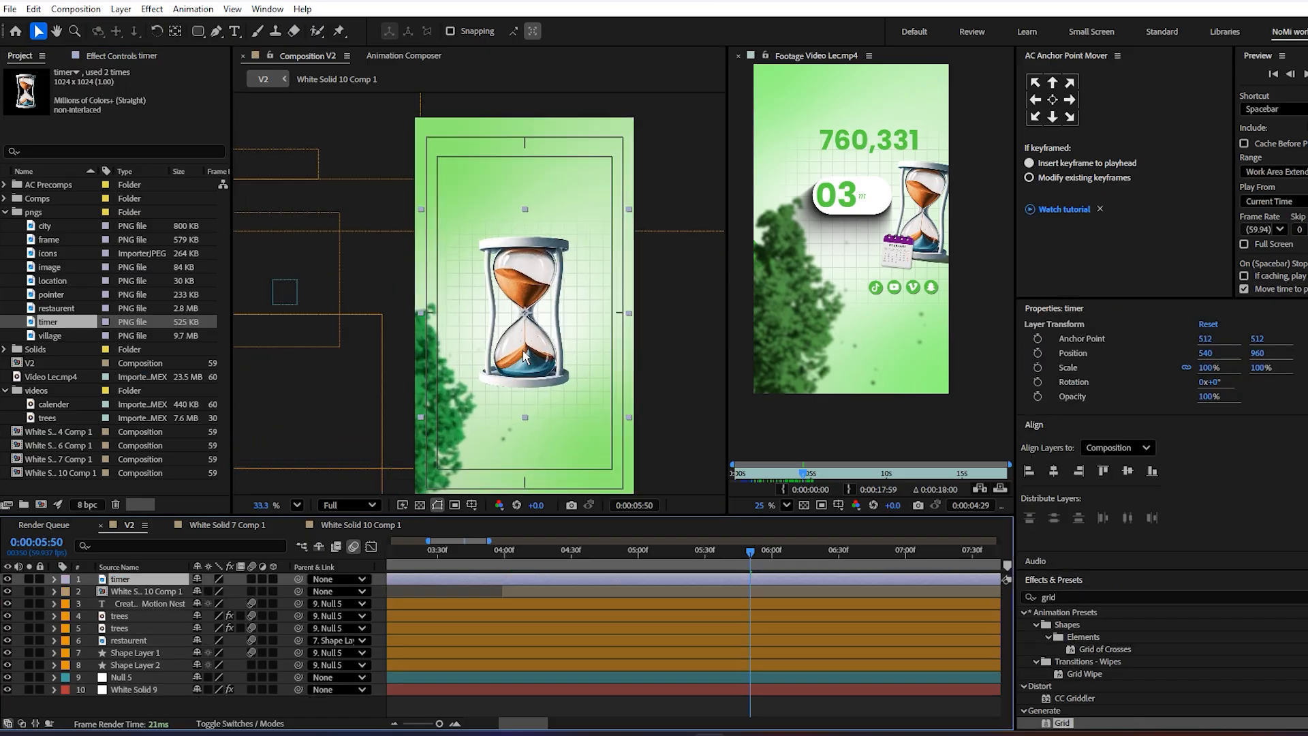
- Scale the timer layer to 62% and move it right of centre to about 804, 954
{"action": "key", "text": "s"}
{"action": "left_click_drag", "start_coordinate": [217, 592], "coordinate": [189, 596]}
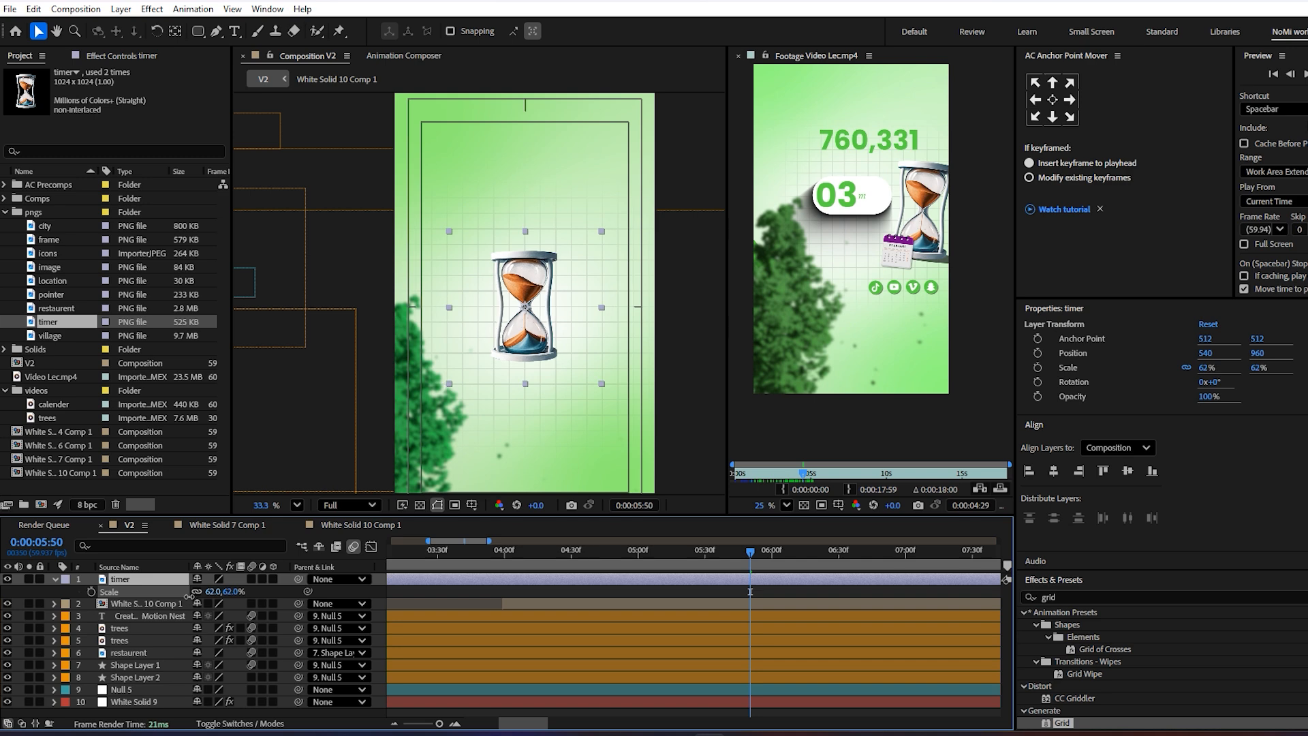
{"action": "key", "text": "Return"}
{"action": "left_click_drag", "start_coordinate": [526, 291], "coordinate": [590, 290]}
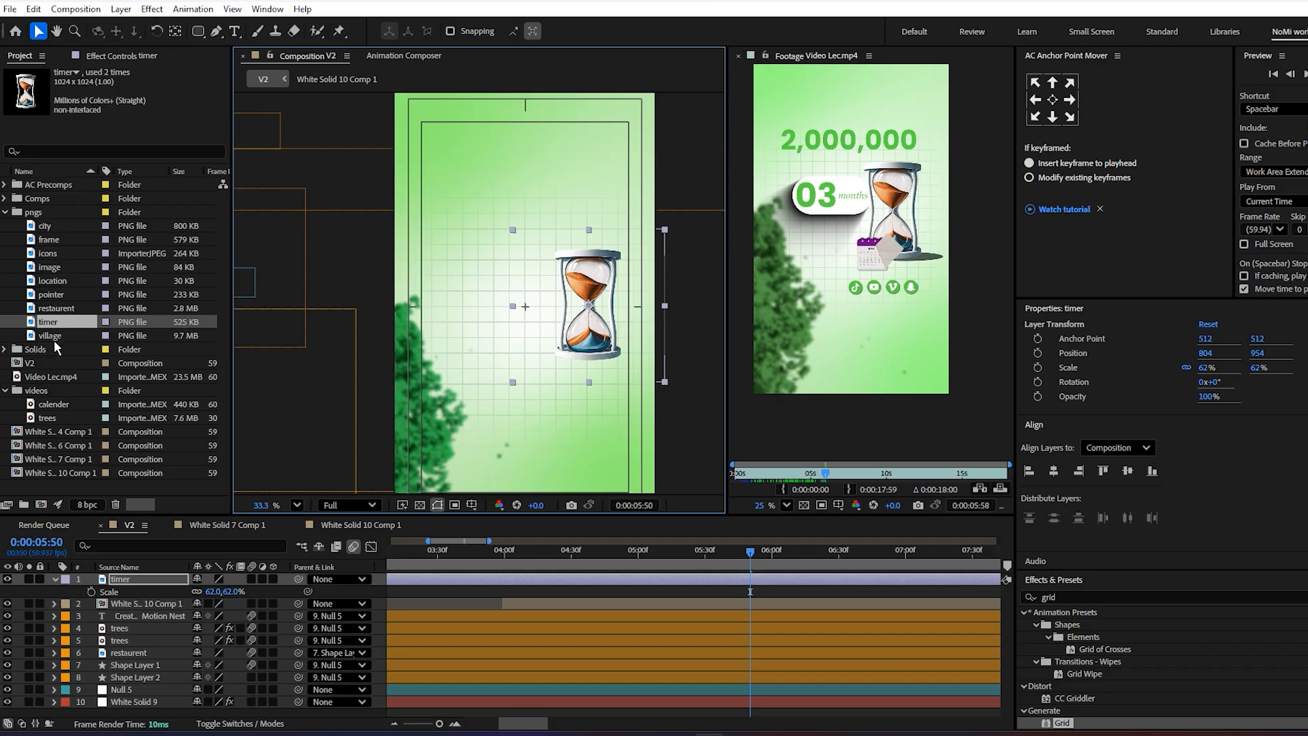
- Add the calender video from the videos folder to the V2 composition above the timer layer
{"action": "left_click_drag", "start_coordinate": [54, 404], "coordinate": [531, 355]}
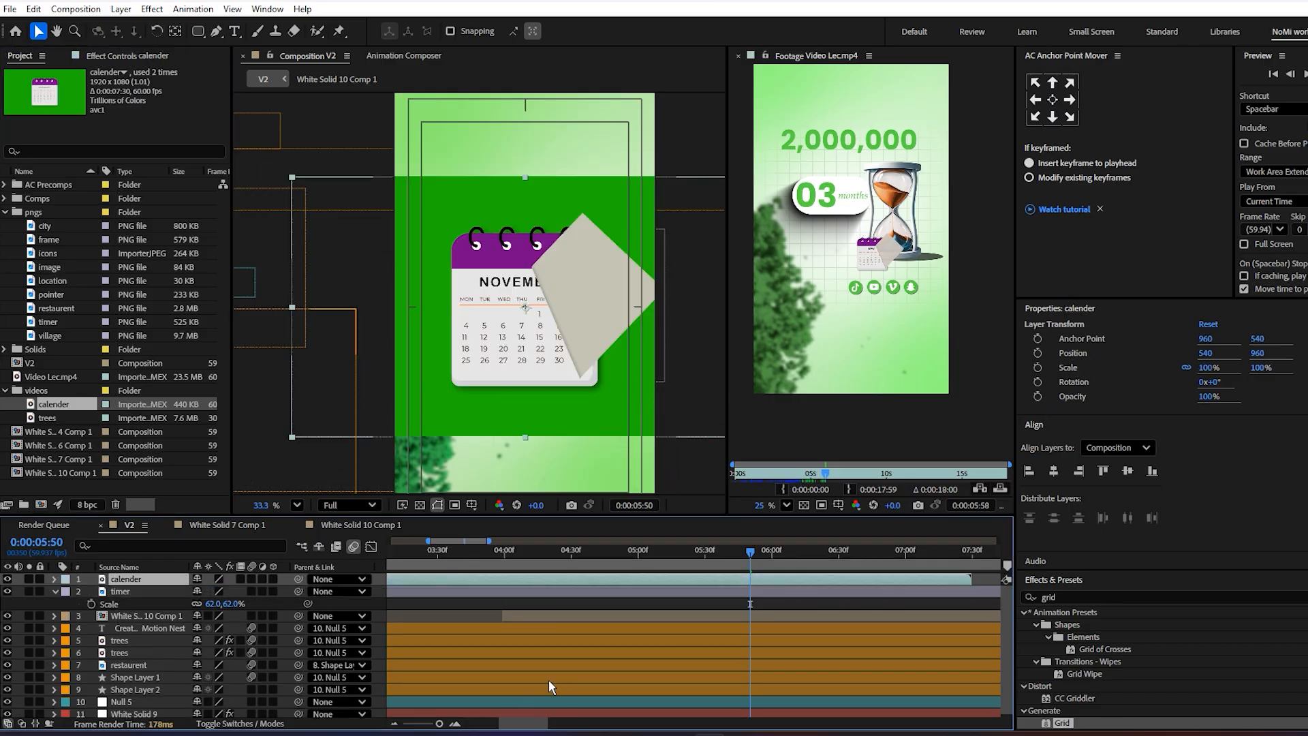
- Try keying out the calender's green with Keylight copied from the trees layer, at Screen Gain 268 and Screen Pre-blur 4.4, and remove the effect
{"action": "left_click", "coordinate": [509, 656]}
{"action": "left_click", "coordinate": [105, 57]}
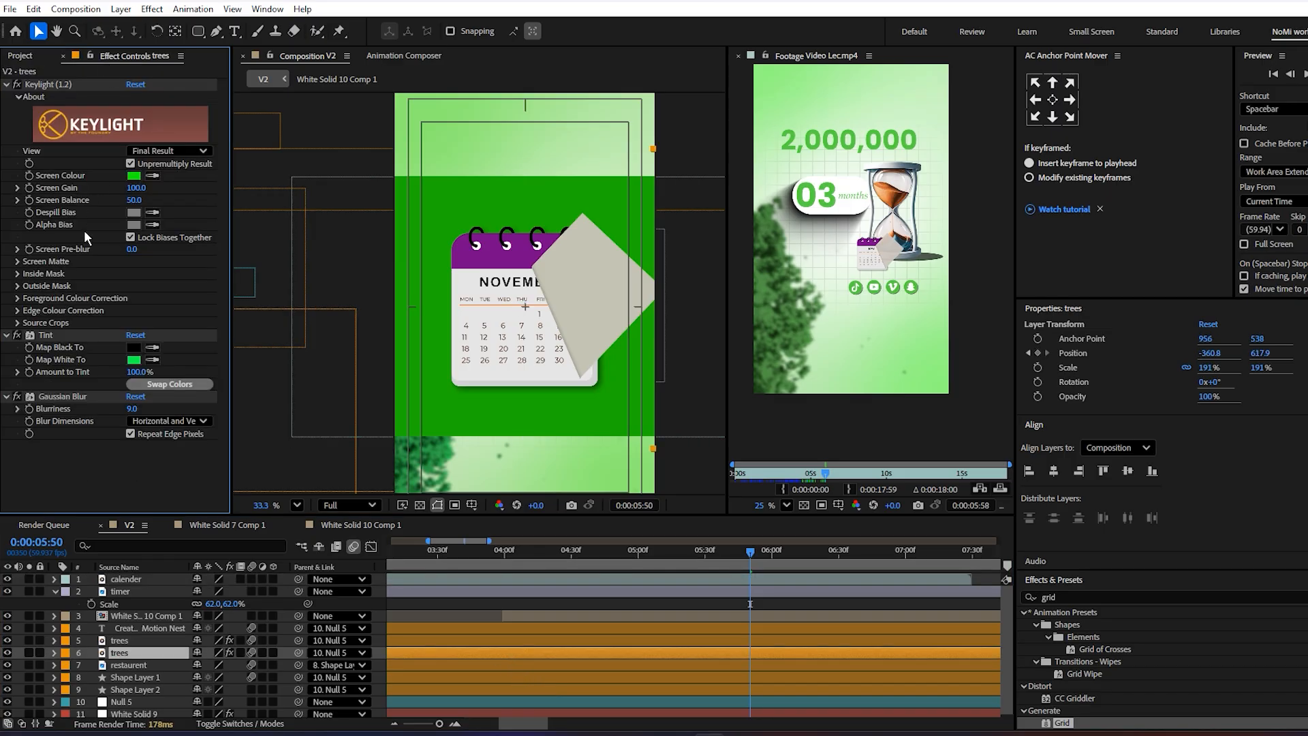
{"action": "left_click", "coordinate": [56, 85]}
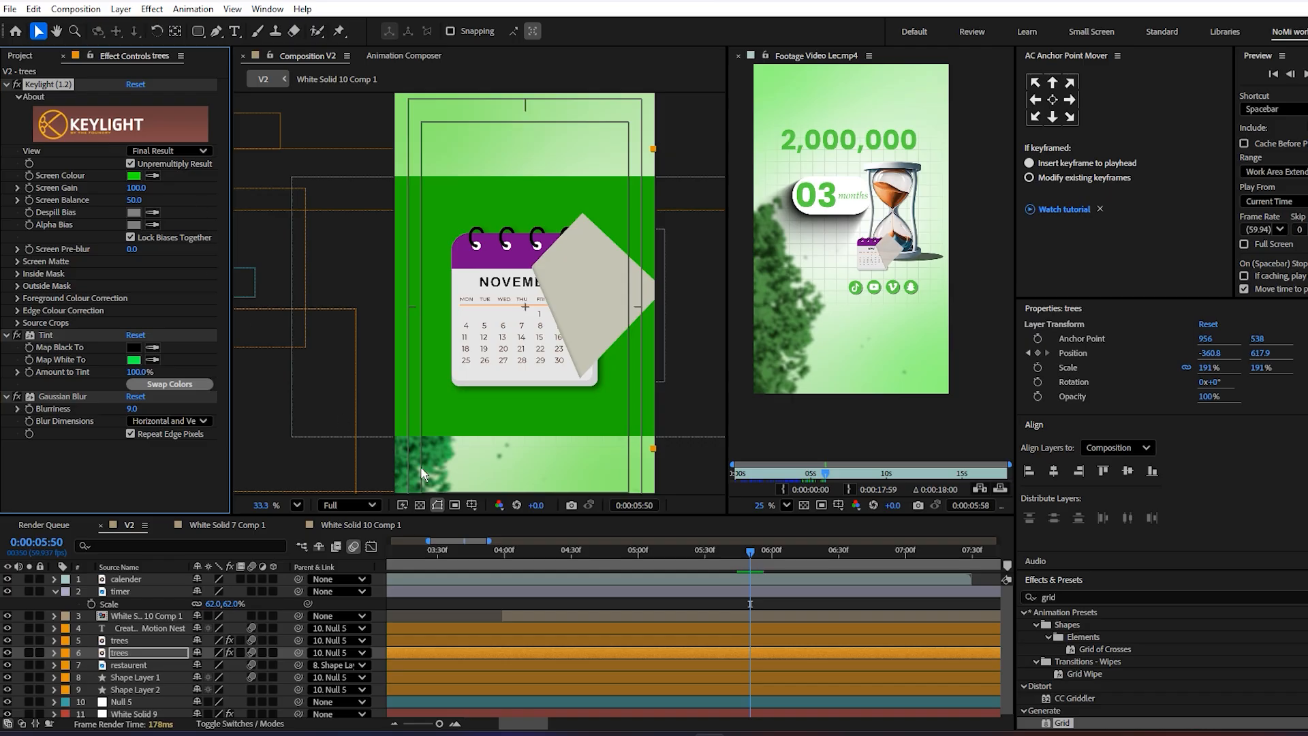
{"action": "left_click", "coordinate": [590, 579]}
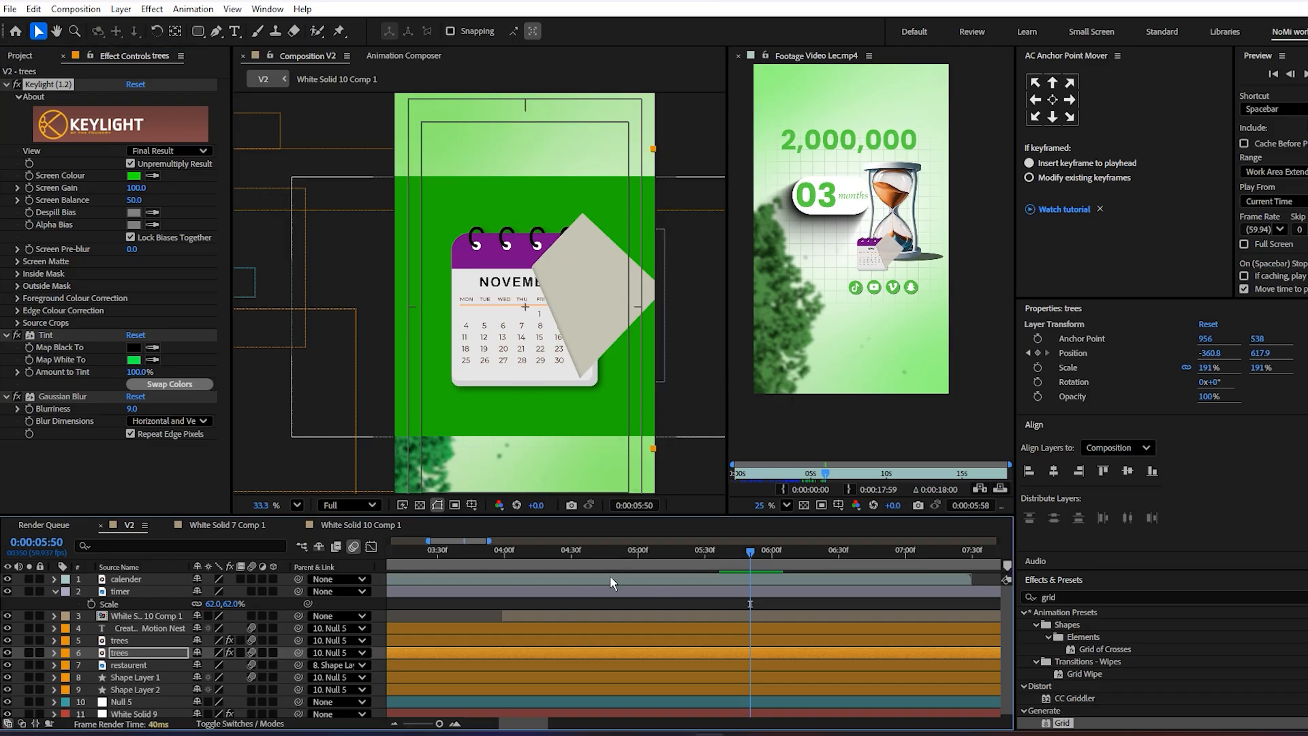
{"action": "key", "text": "ctrl+v"}
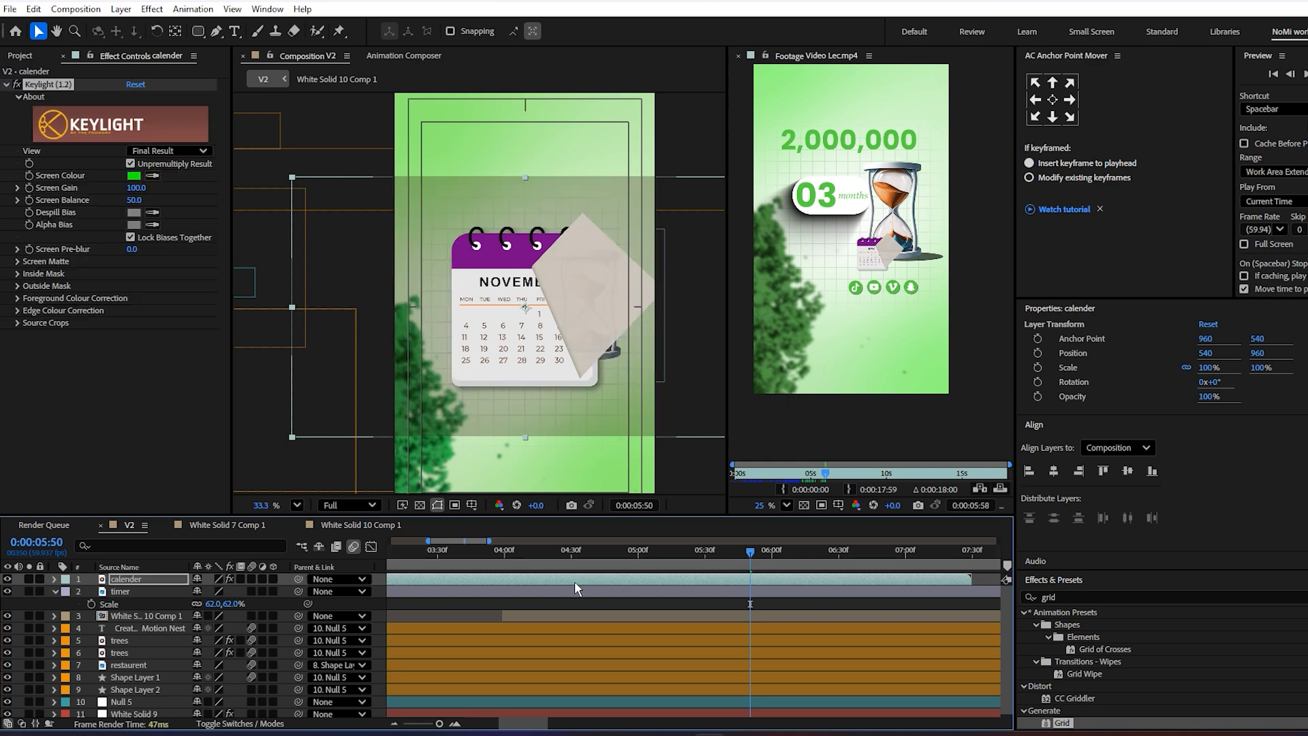
{"action": "mouse_move", "coordinate": [135, 250]}
{"action": "left_mouse_down"}
{"action": "mouse_move", "coordinate": [88, 249]}
{"action": "mouse_move", "coordinate": [118, 250]}
{"action": "left_mouse_up"}
{"action": "left_click_drag", "start_coordinate": [134, 188], "coordinate": [234, 186]}
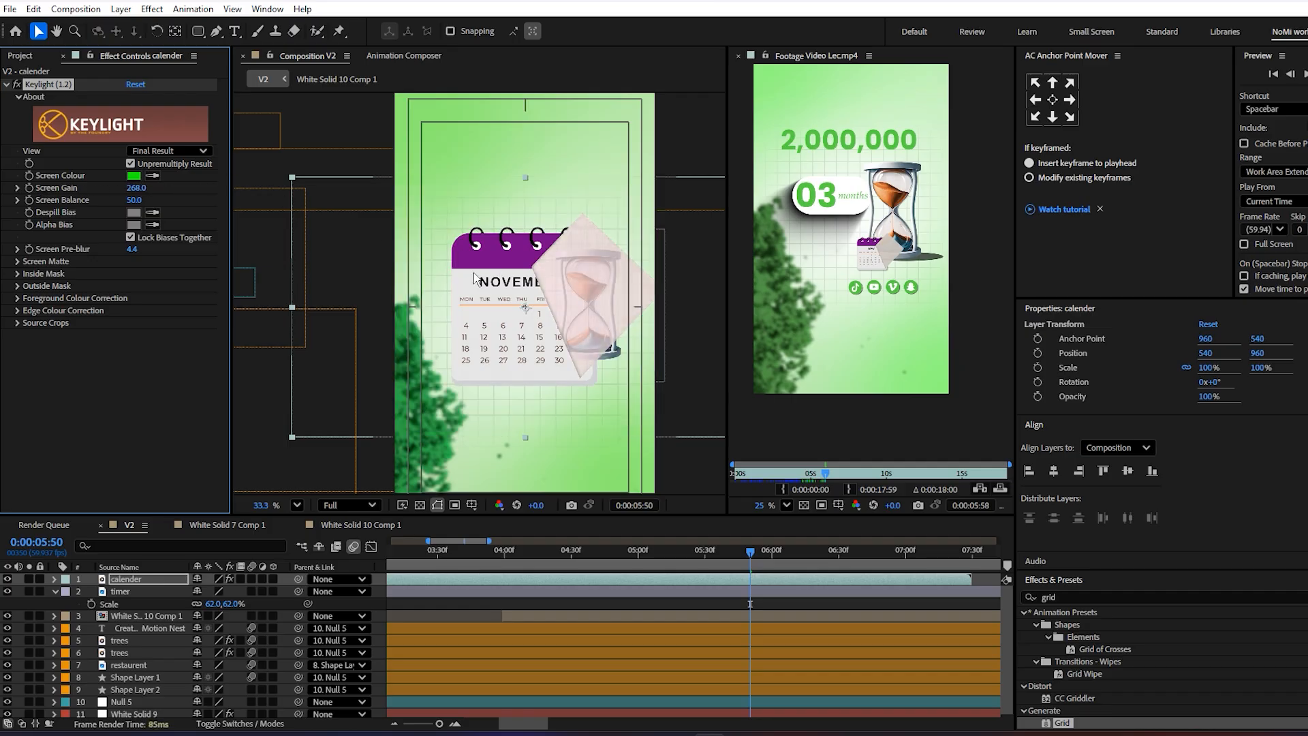
{"action": "left_click_drag", "start_coordinate": [534, 284], "coordinate": [477, 274]}
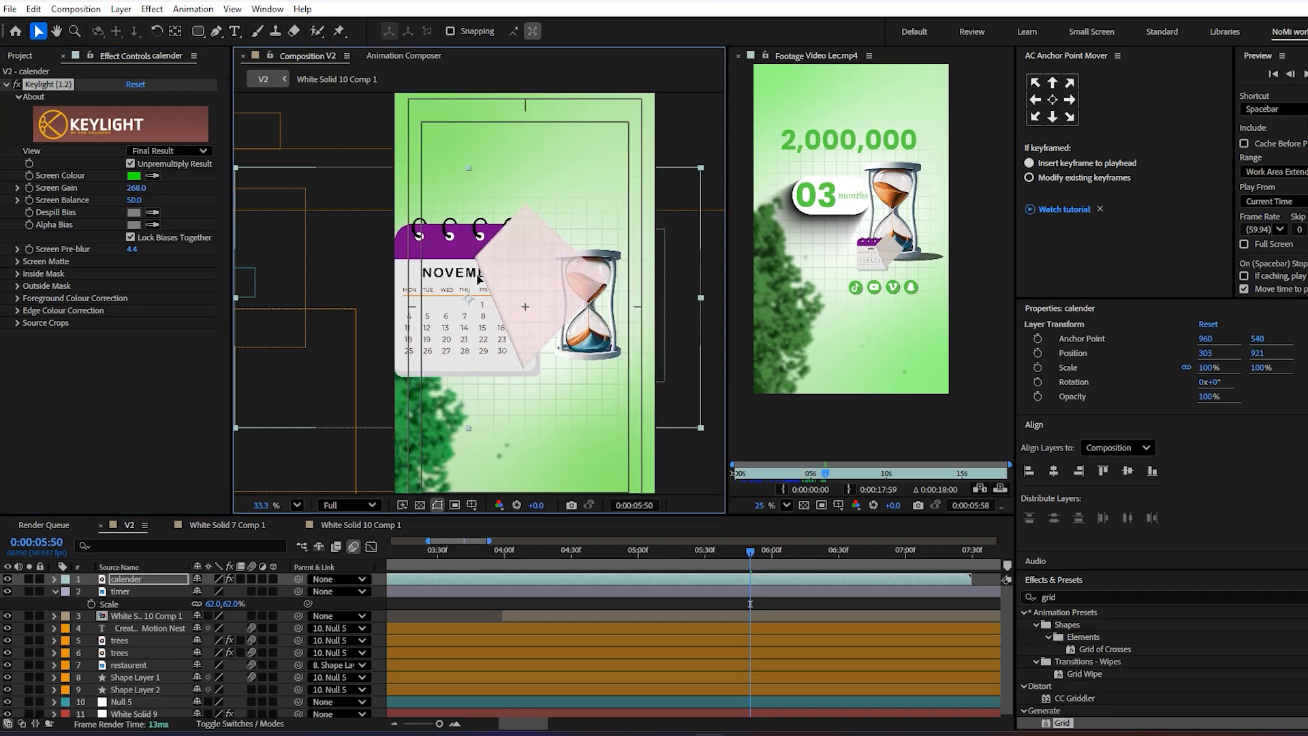
{"action": "key", "text": "Delete"}
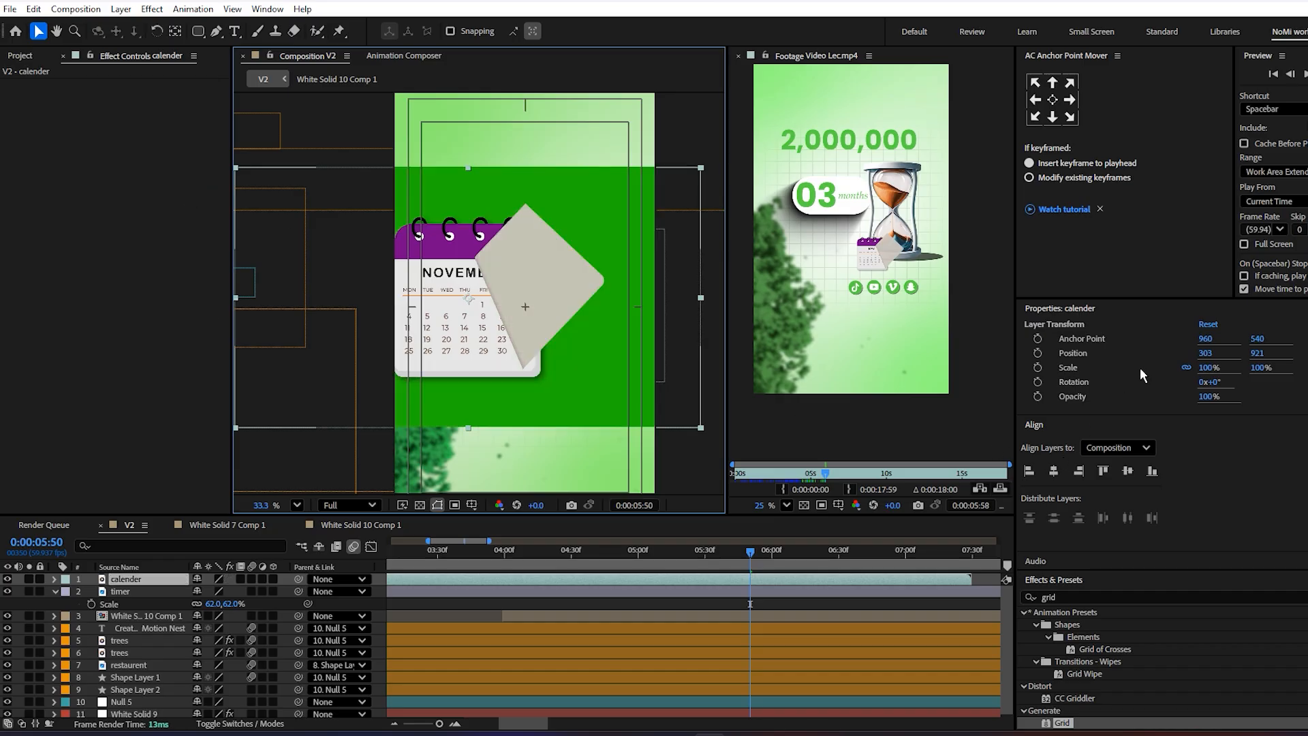
- Apply a fresh Keylight (1.2) effect to the calender layer and sample its green background as the Screen Colour
{"action": "left_click_drag", "start_coordinate": [1071, 598], "coordinate": [957, 602]}
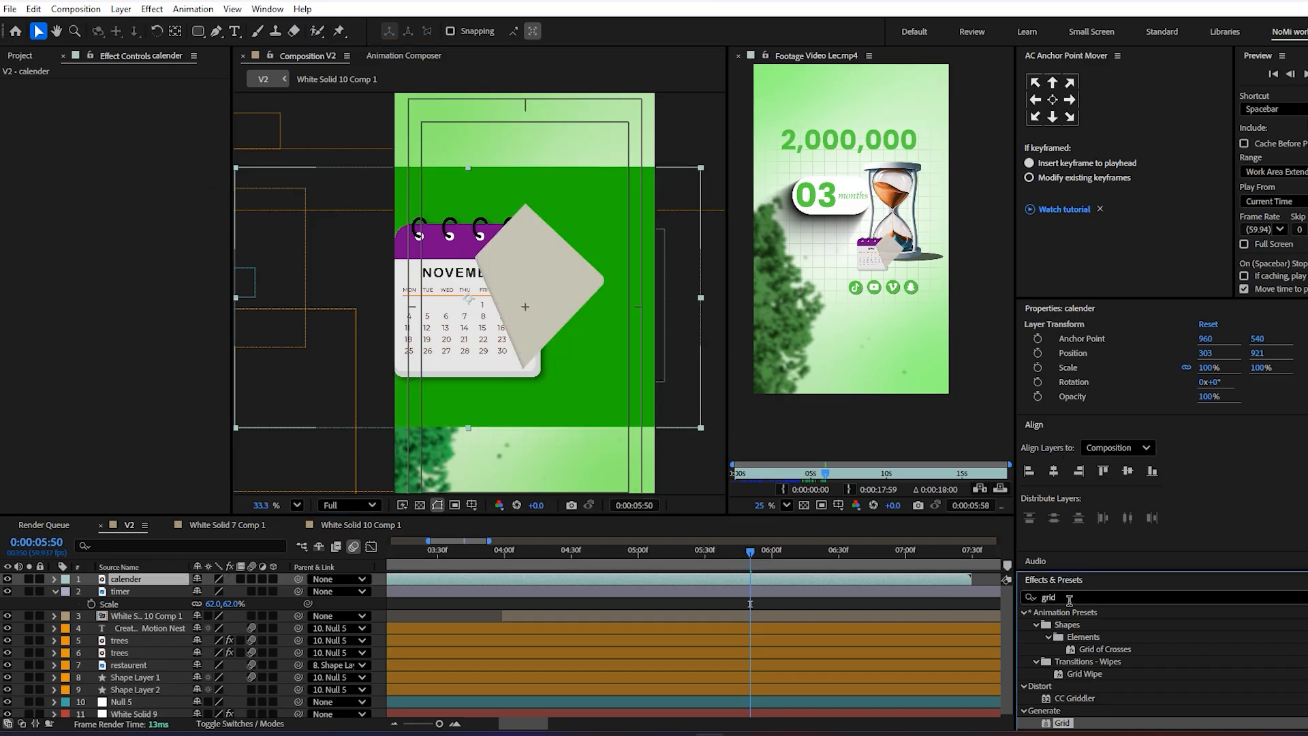
{"action": "left_click_drag", "start_coordinate": [1063, 597], "coordinate": [948, 591]}
{"action": "type", "text": "key"}
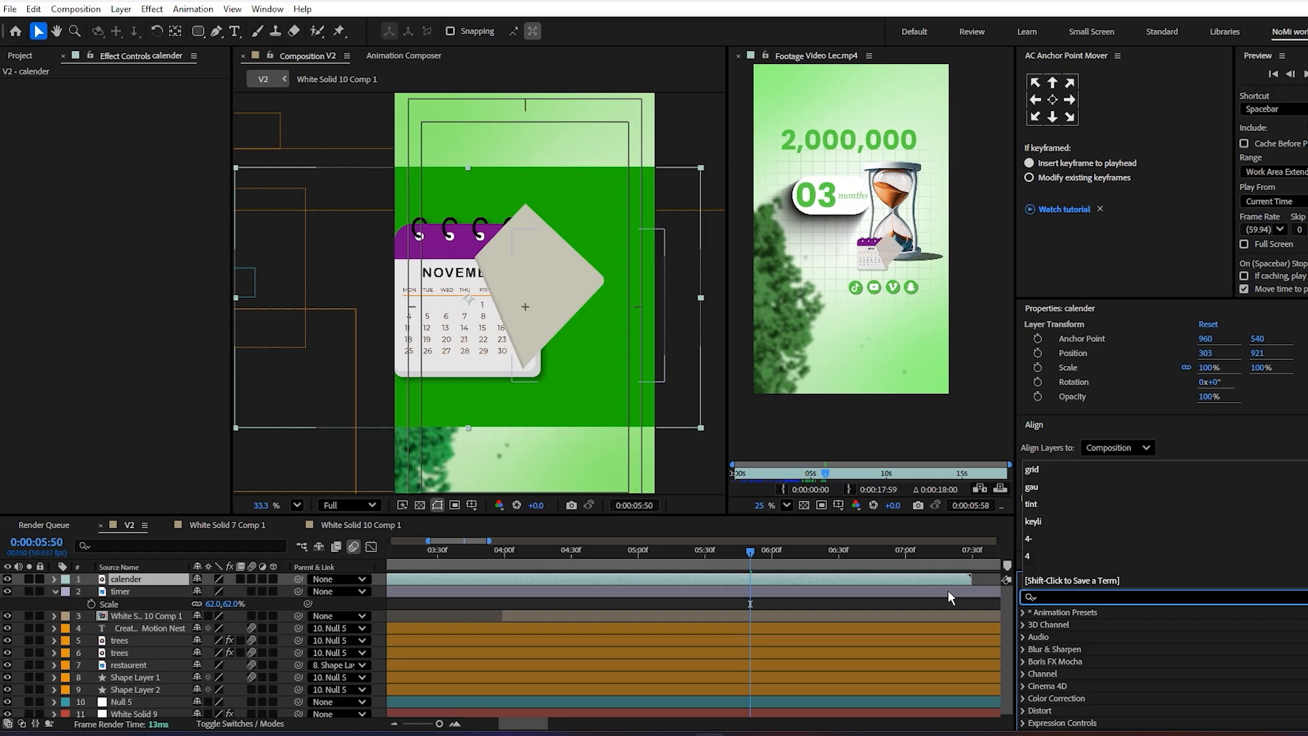
{"action": "scroll", "coordinate": [1068, 670], "scroll_direction": "down", "scroll_amount": 3}
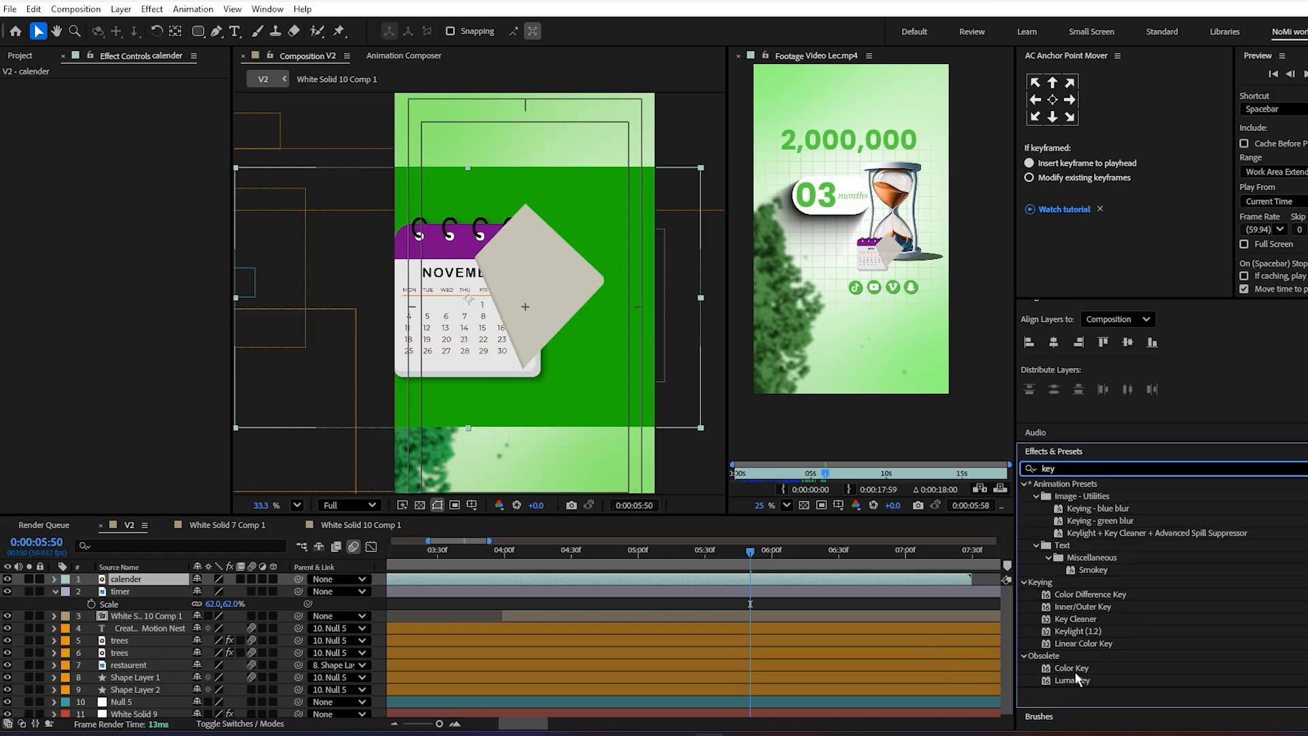
{"action": "left_click_drag", "start_coordinate": [1078, 635], "coordinate": [143, 579]}
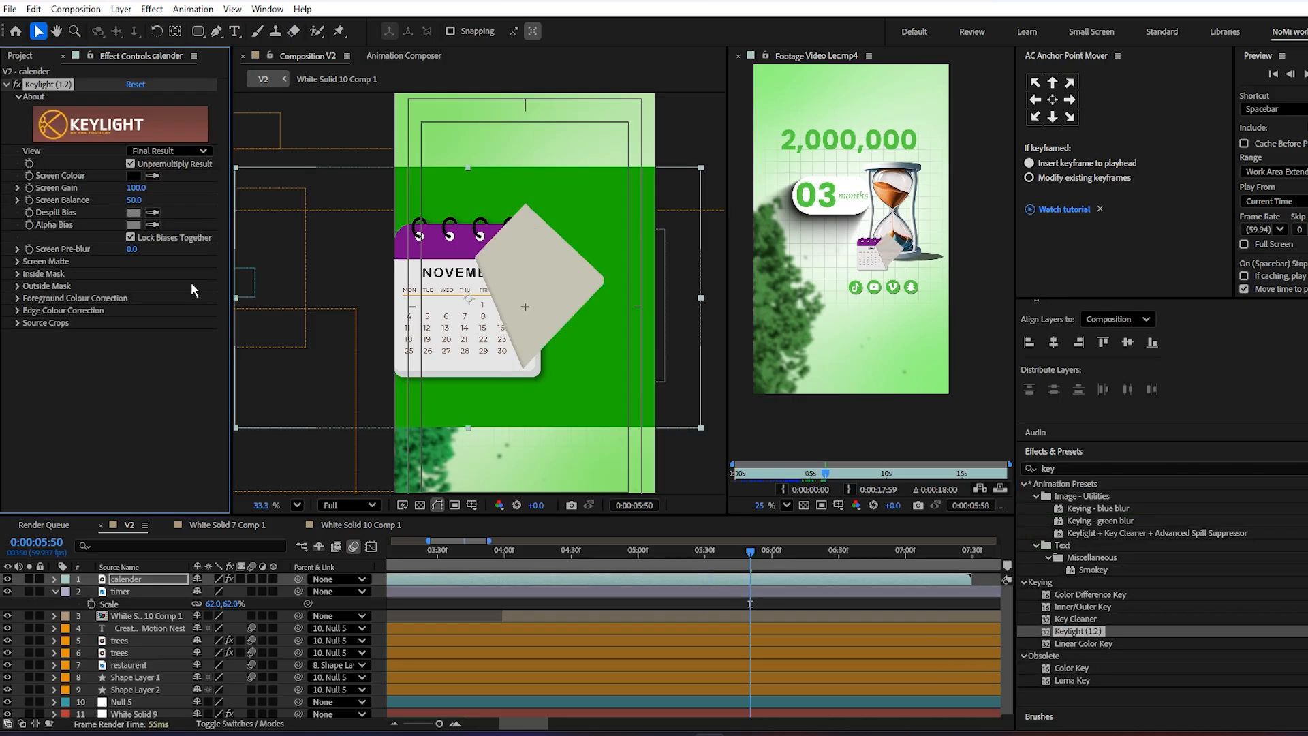
{"action": "left_click", "coordinate": [153, 176]}
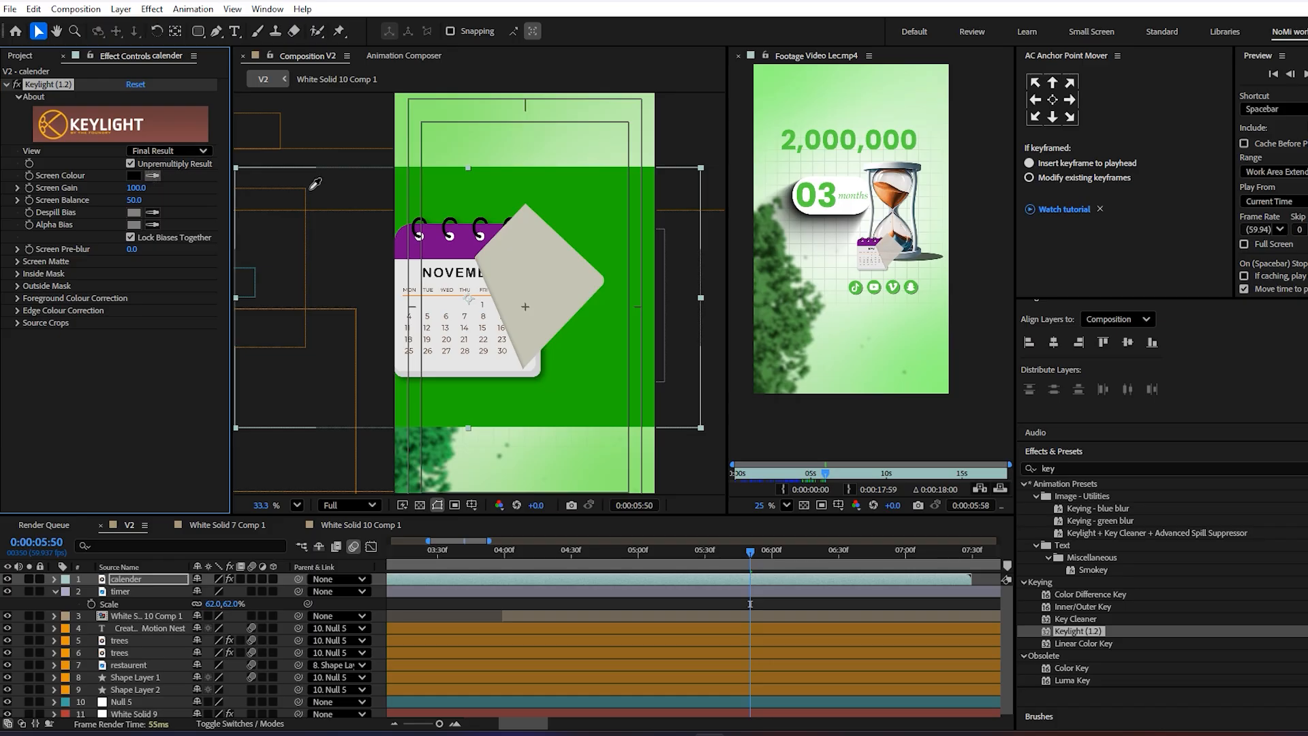
{"action": "left_click", "coordinate": [477, 181]}
- Scale the calender layer to 25% and place it beside the lower left of the hourglass
{"action": "left_click_drag", "start_coordinate": [472, 300], "coordinate": [525, 358]}
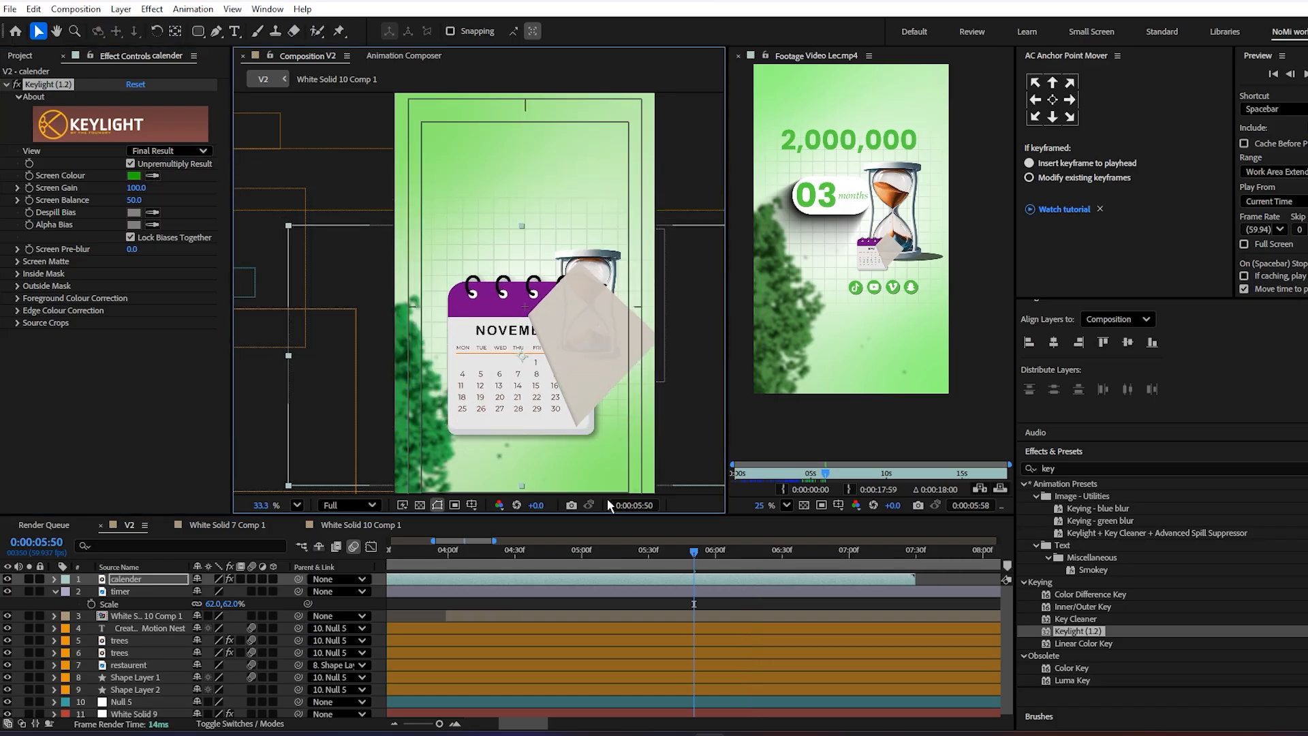
{"action": "key", "text": "s"}
{"action": "mouse_move", "coordinate": [216, 591]}
{"action": "left_mouse_down"}
{"action": "mouse_move", "coordinate": [184, 601]}
{"action": "mouse_move", "coordinate": [202, 593]}
{"action": "left_mouse_up"}
{"action": "scroll", "coordinate": [485, 368], "scroll_direction": "up", "scroll_amount": 3}
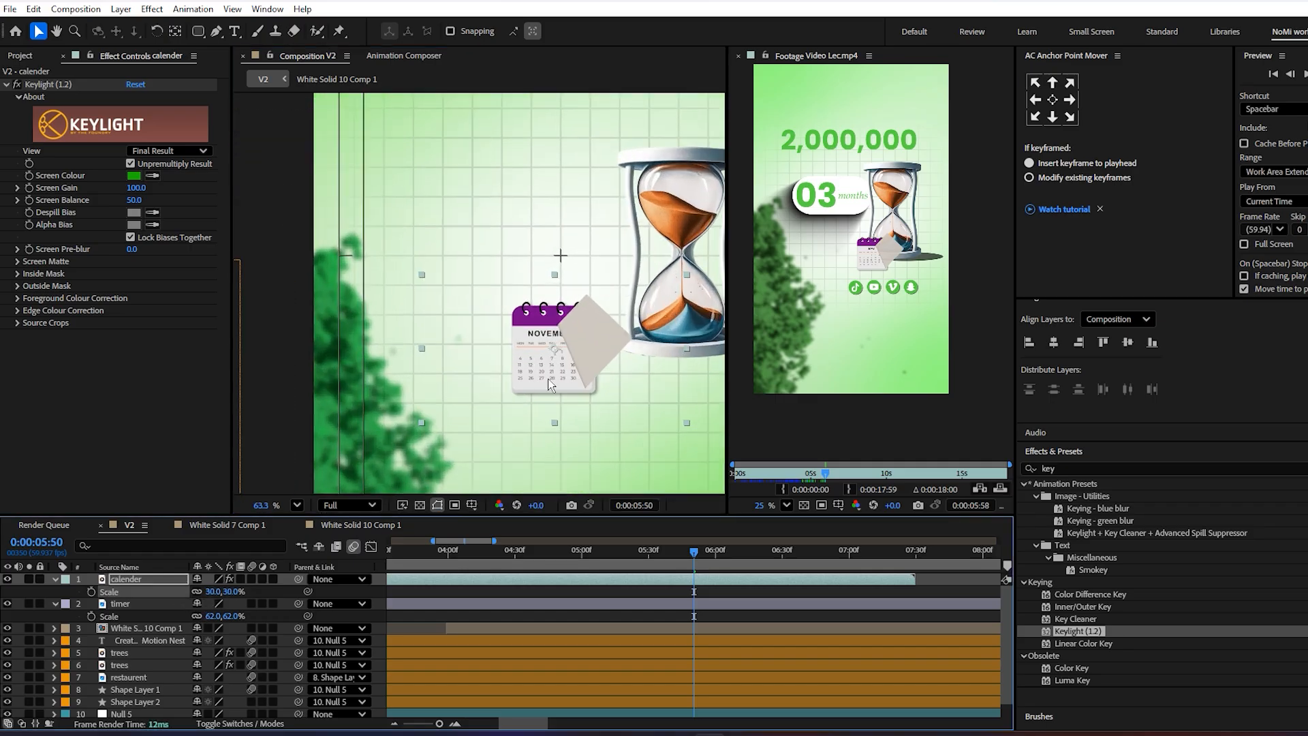
{"action": "mouse_move", "coordinate": [556, 374]}
{"action": "left_mouse_down"}
{"action": "mouse_move", "coordinate": [612, 370]}
{"action": "mouse_move", "coordinate": [531, 369]}
{"action": "left_mouse_up"}
{"action": "scroll", "coordinate": [613, 362], "scroll_direction": "down", "scroll_amount": 5}
{"action": "scroll", "coordinate": [535, 358], "scroll_direction": "up", "scroll_amount": 4}
{"action": "left_click", "coordinate": [212, 591]}
{"action": "type", "text": "25"}
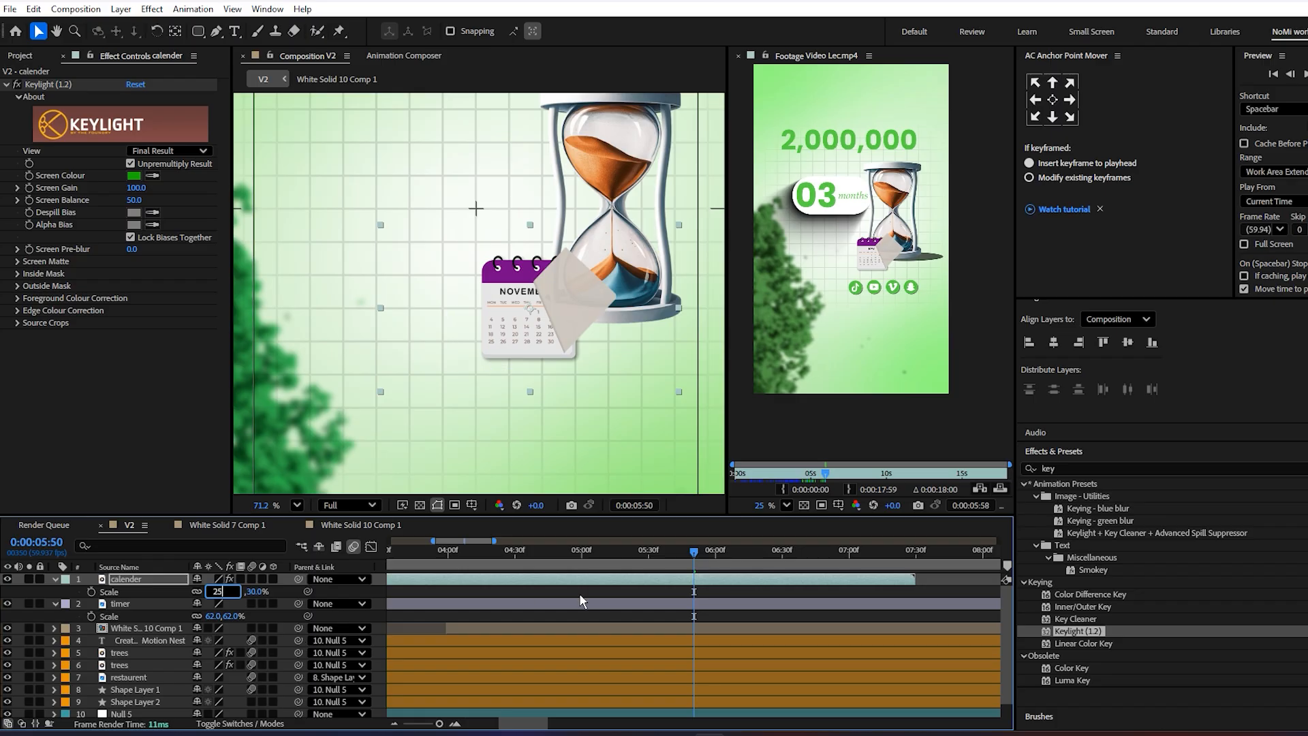
- Set the calender layer's scale to 25%
{"action": "key", "text": "Return"}
{"action": "scroll", "coordinate": [518, 312], "scroll_direction": "down", "scroll_amount": 5}
{"action": "left_click", "coordinate": [518, 333]}
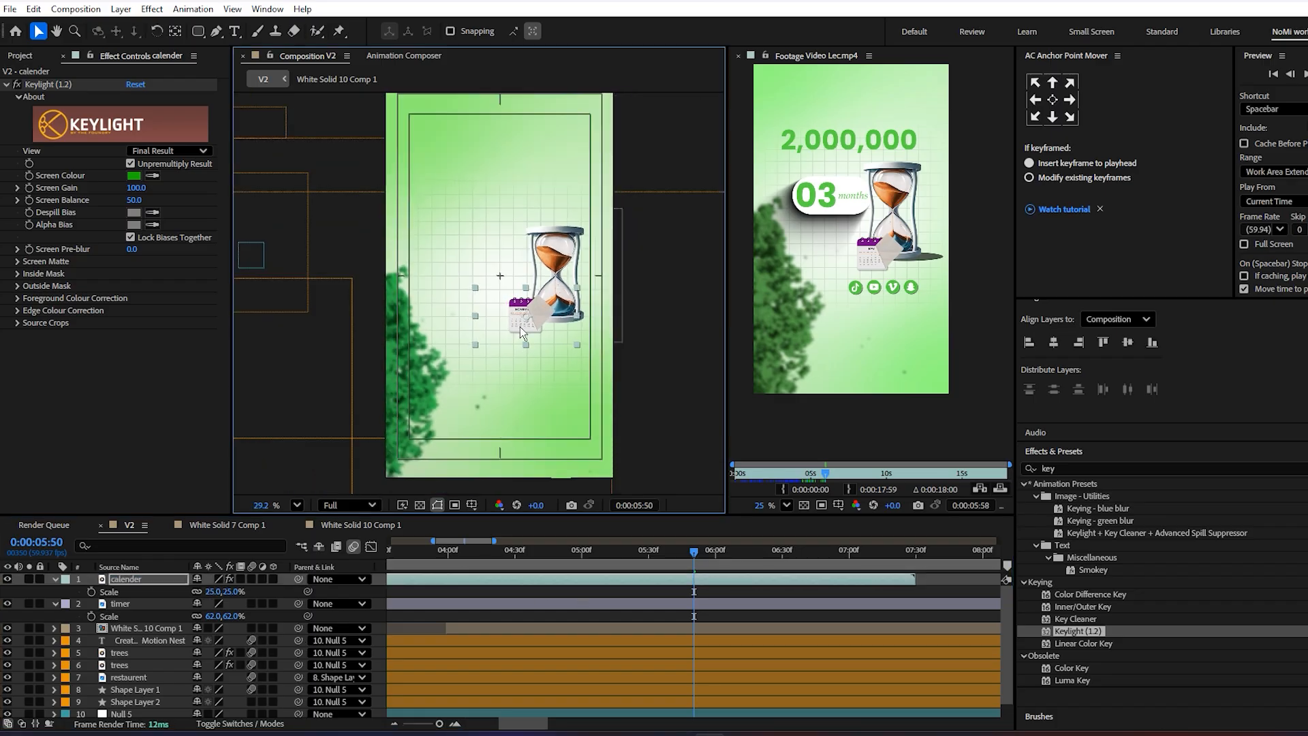
{"action": "left_click", "coordinate": [505, 380]}
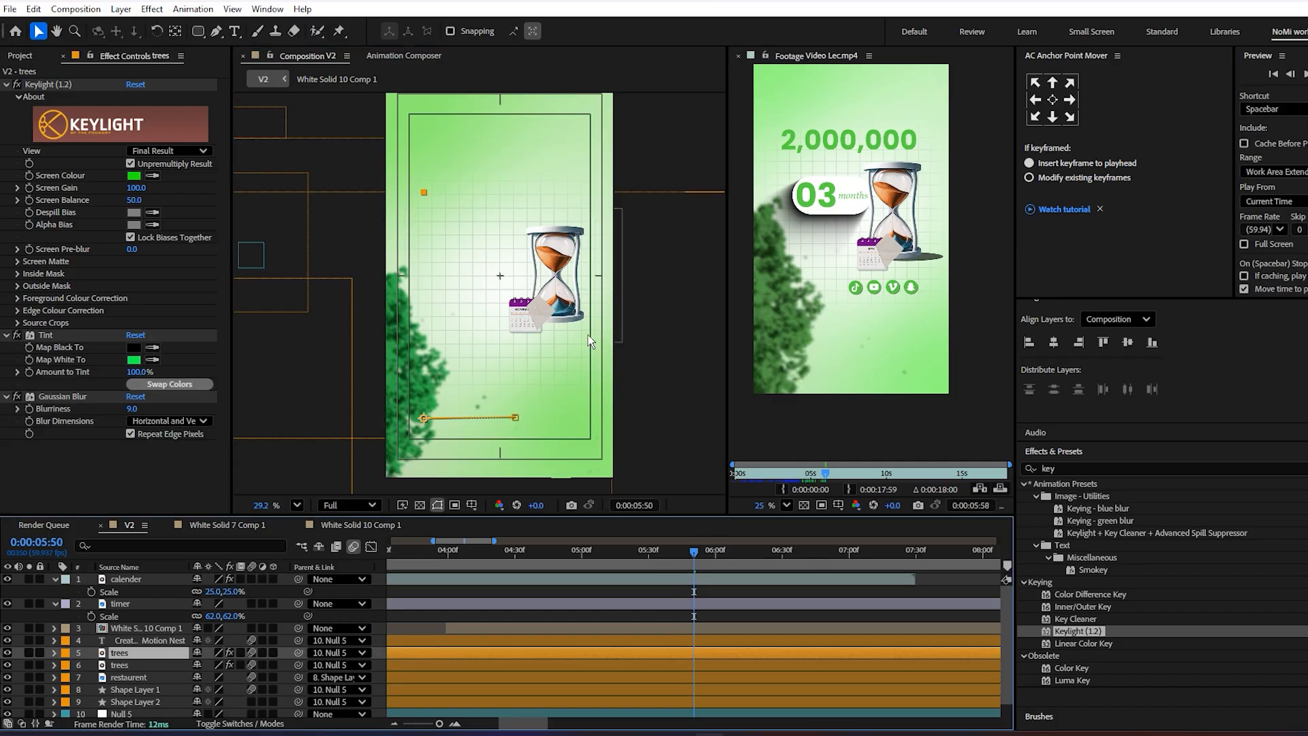
- Add the icons image to the V2 composition as the top layer and shift it to start shortly before the playhead
{"action": "left_click", "coordinate": [21, 55]}
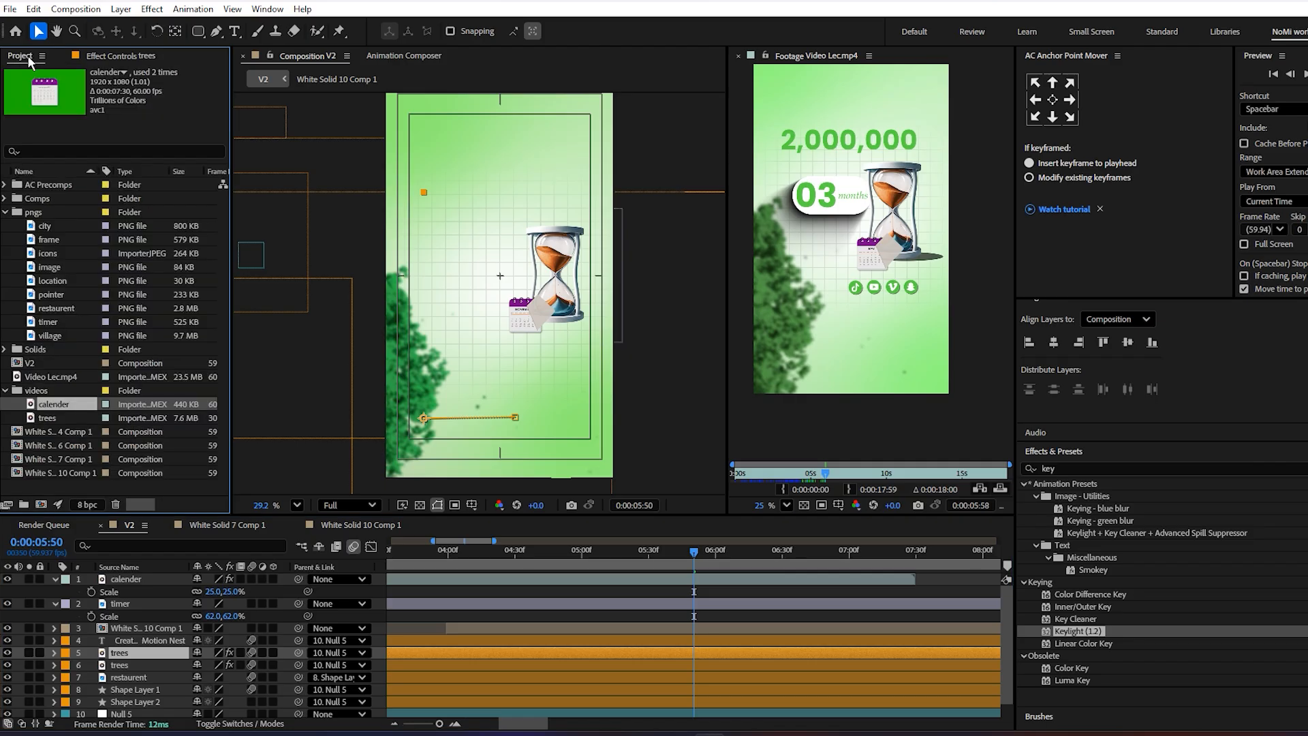
{"action": "left_click", "coordinate": [51, 256]}
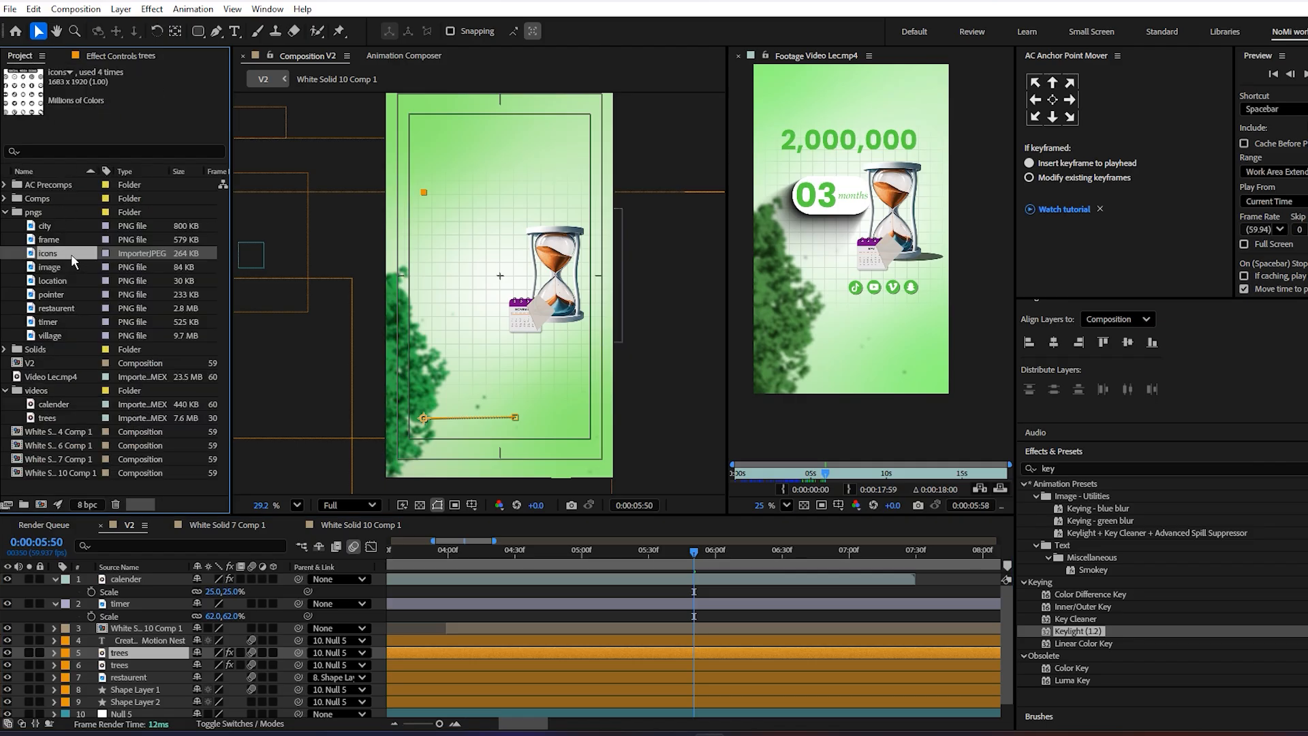
{"action": "left_click_drag", "start_coordinate": [67, 252], "coordinate": [499, 276]}
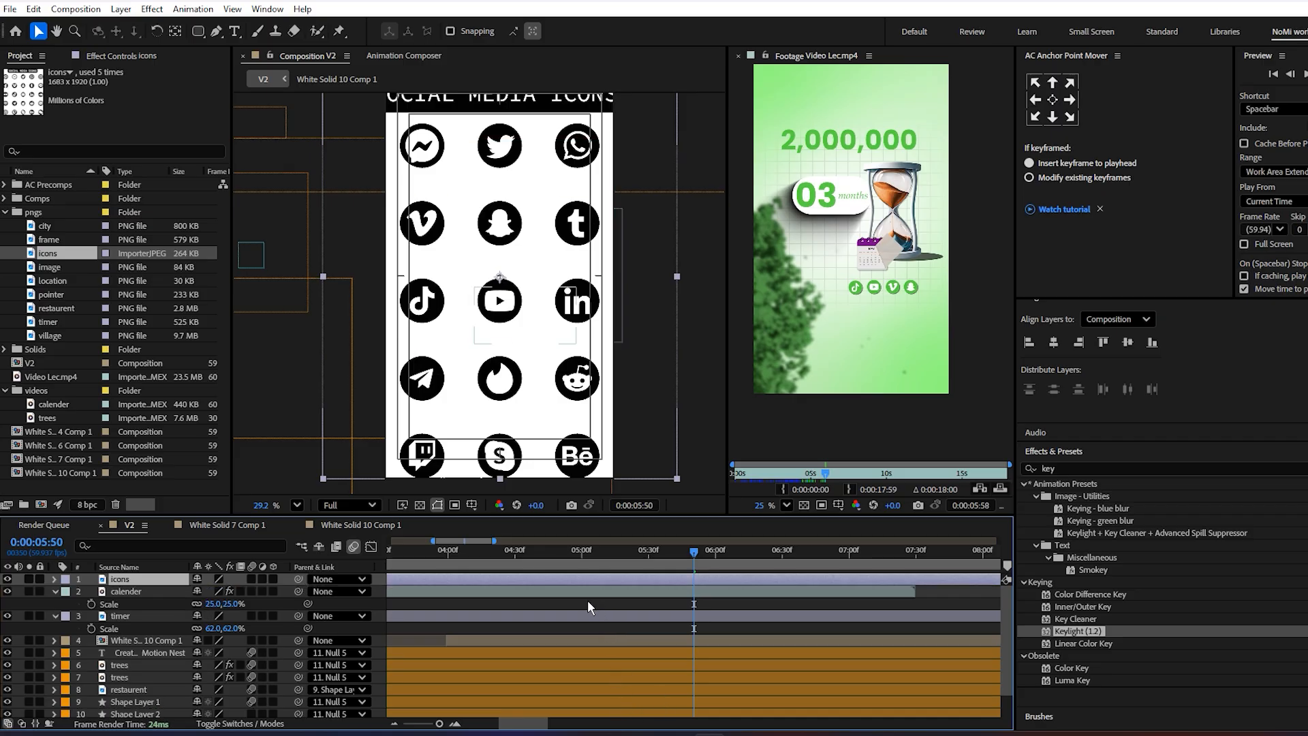
{"action": "left_click_drag", "start_coordinate": [564, 580], "coordinate": [713, 583]}
- Scale the icons layer to 59% and duplicate it
{"action": "key", "text": "s"}
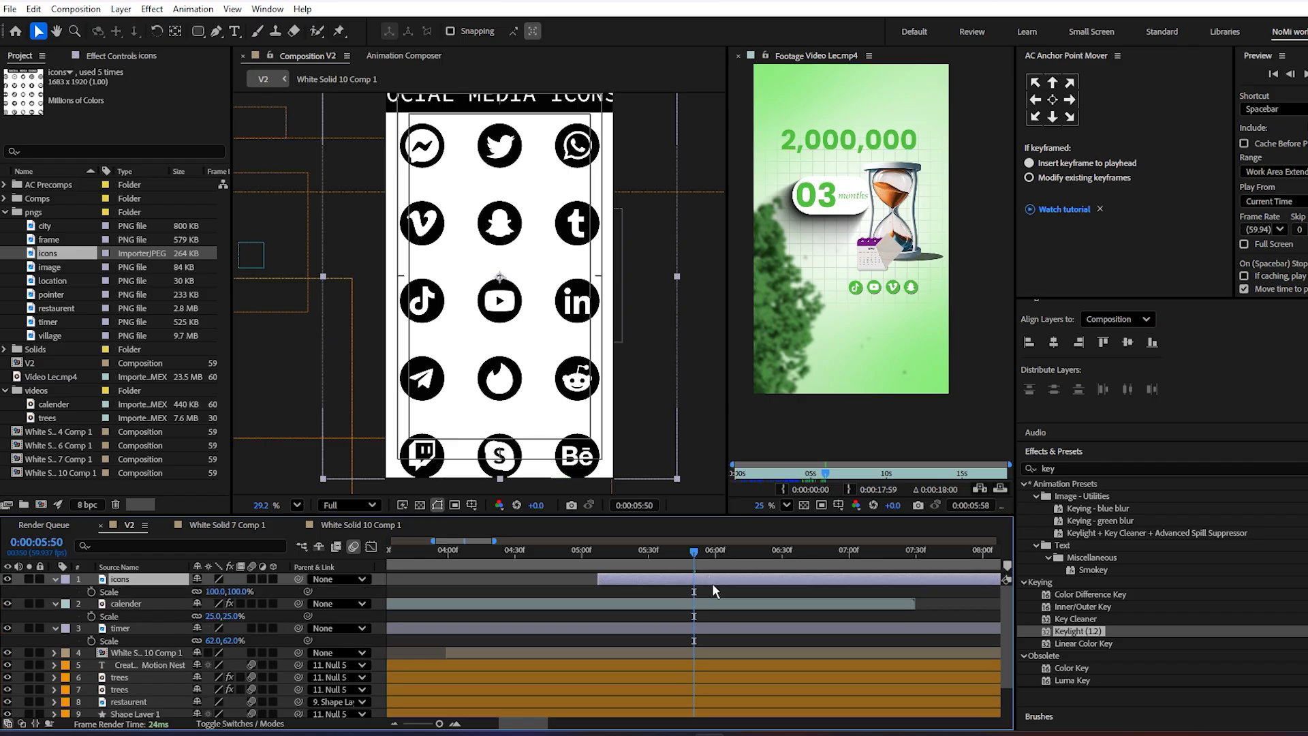
{"action": "left_click_drag", "start_coordinate": [221, 595], "coordinate": [186, 593]}
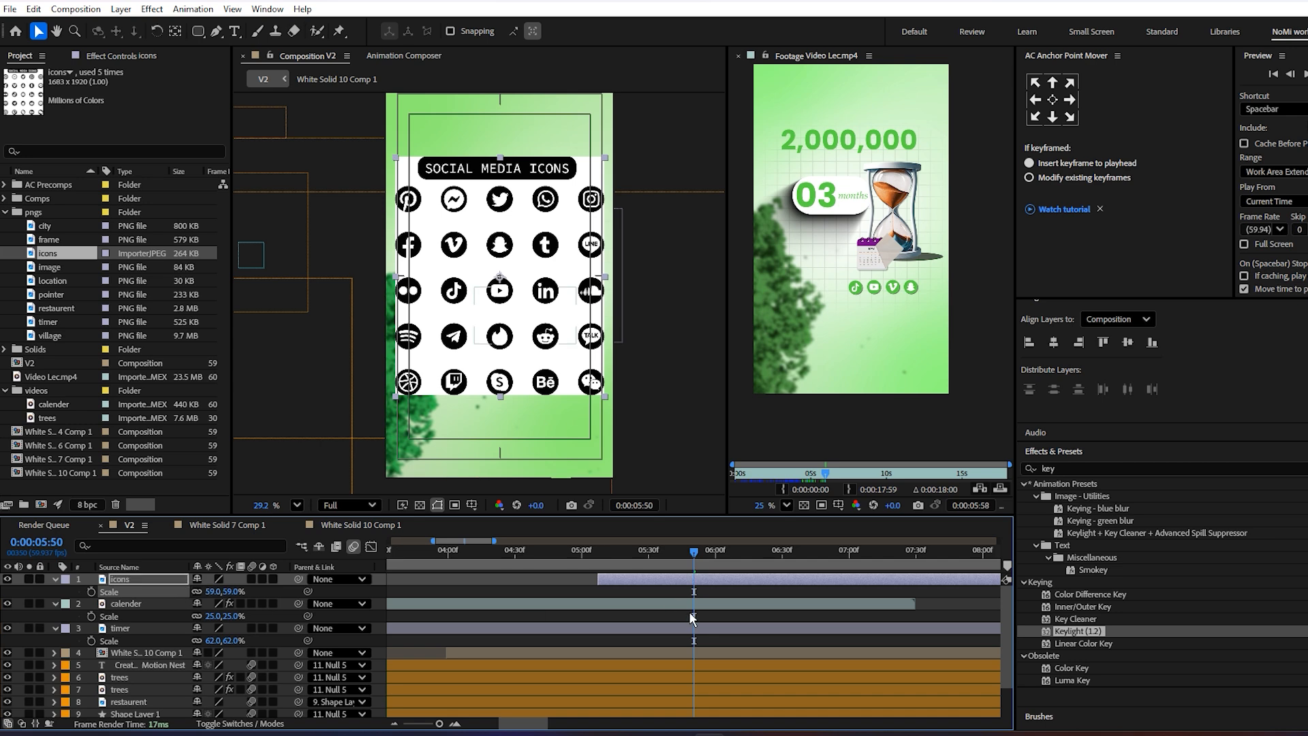
{"action": "key", "text": "ctrl+d"}
- Draw an elliptical mask around the TikTok icon on the top icons layer
{"action": "scroll", "coordinate": [536, 308], "scroll_direction": "up", "scroll_amount": 3}
{"action": "left_click_drag", "start_coordinate": [536, 303], "coordinate": [482, 317]}
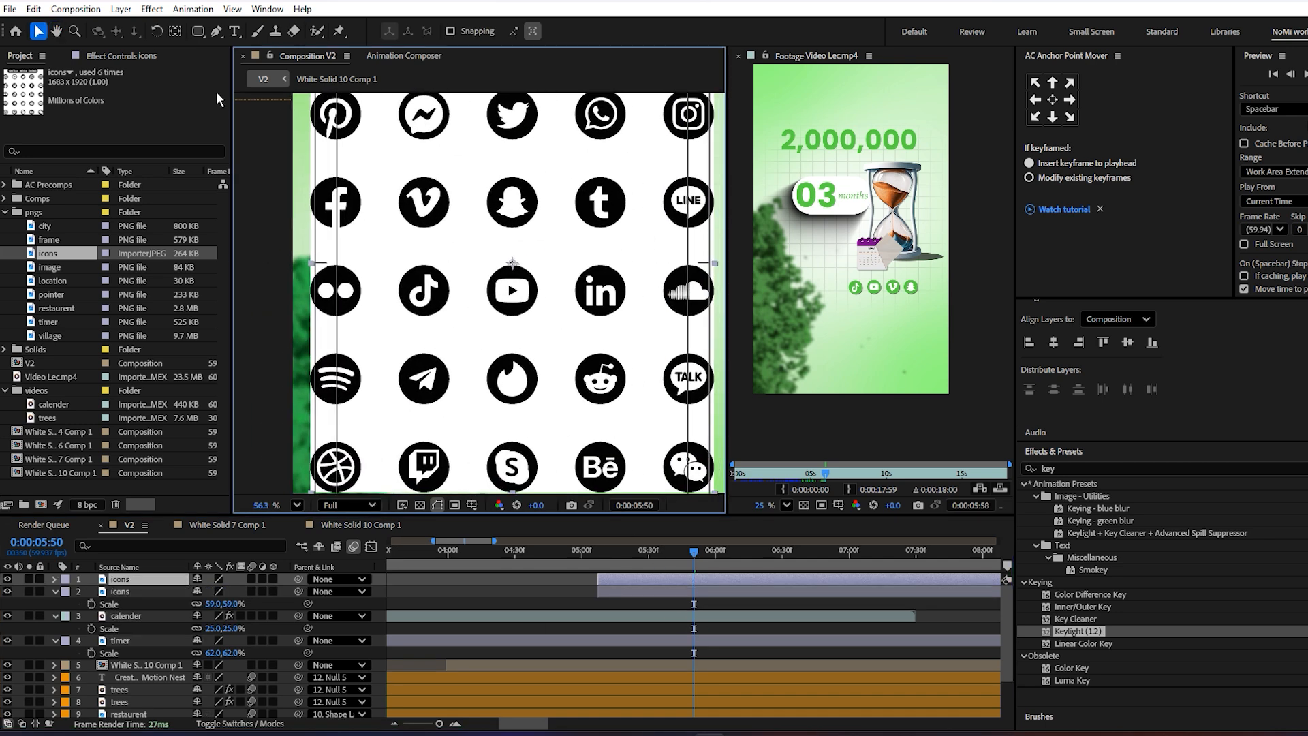
{"action": "left_click_drag", "start_coordinate": [198, 31], "coordinate": [247, 63]}
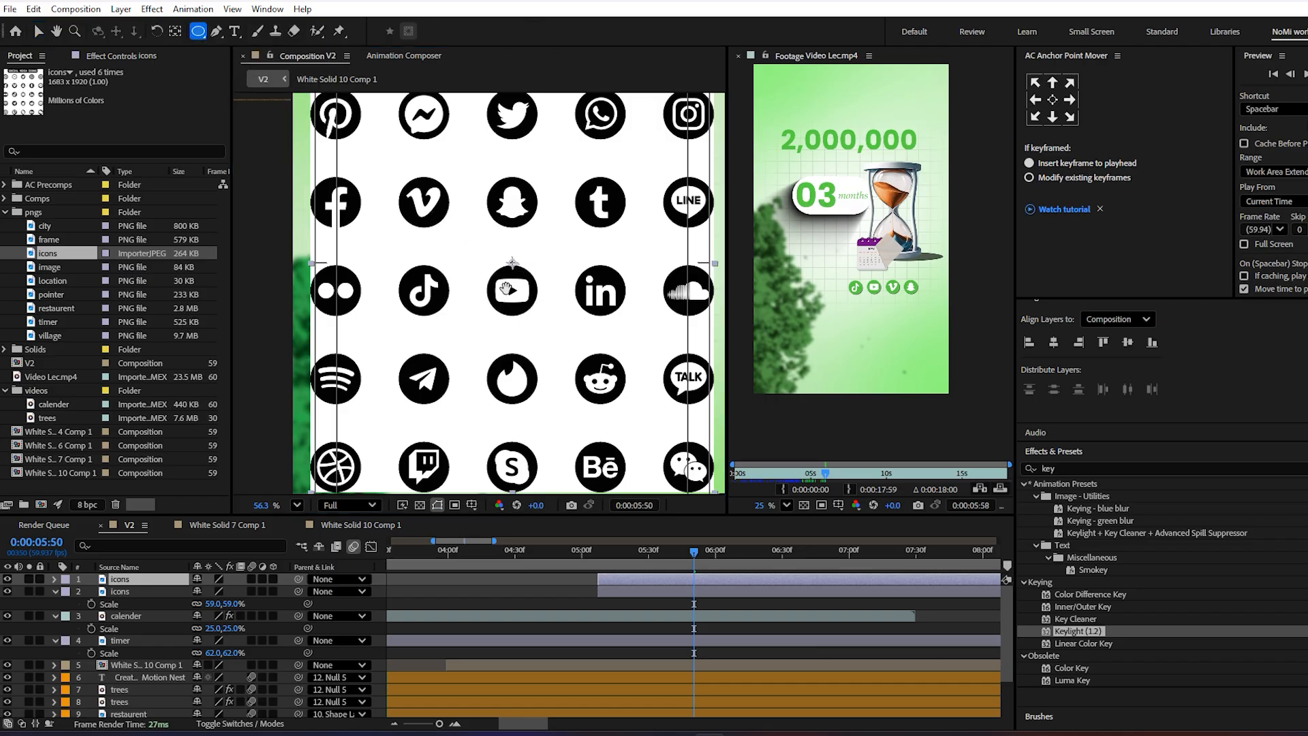
{"action": "left_click_drag", "start_coordinate": [504, 286], "coordinate": [477, 344]}
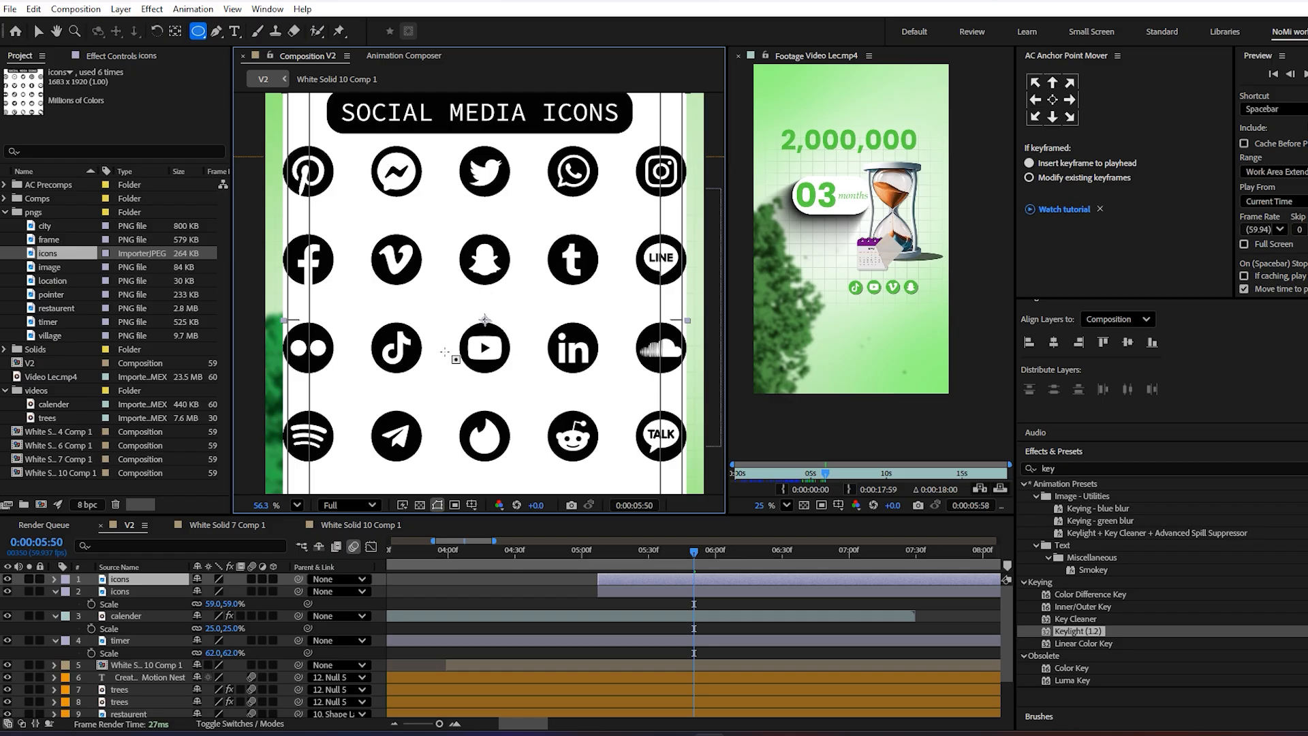
{"action": "scroll", "coordinate": [388, 347], "scroll_direction": "up", "scroll_amount": 5}
{"action": "scroll", "coordinate": [371, 286], "scroll_direction": "down", "scroll_amount": 1}
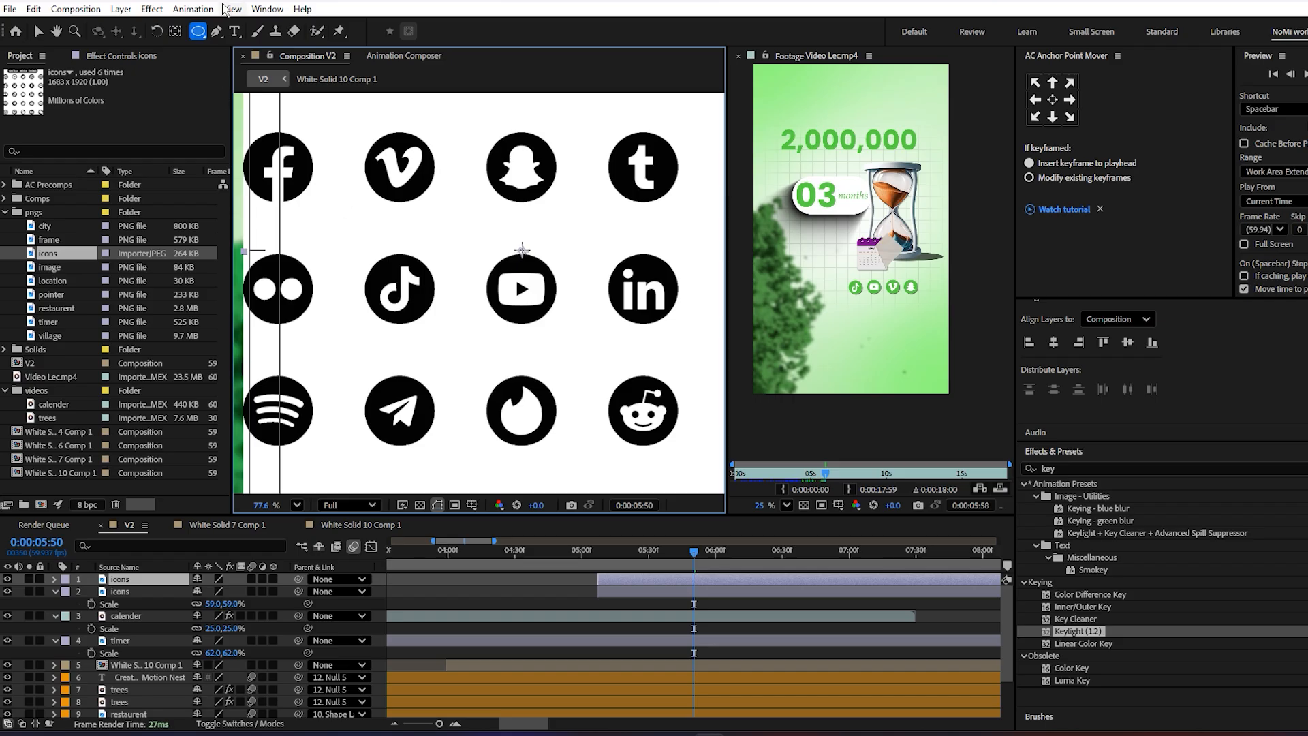
{"action": "scroll", "coordinate": [374, 242], "scroll_direction": "up", "scroll_amount": 5}
{"action": "left_click_drag", "start_coordinate": [362, 230], "coordinate": [464, 329]}
{"action": "key", "text": "v"}
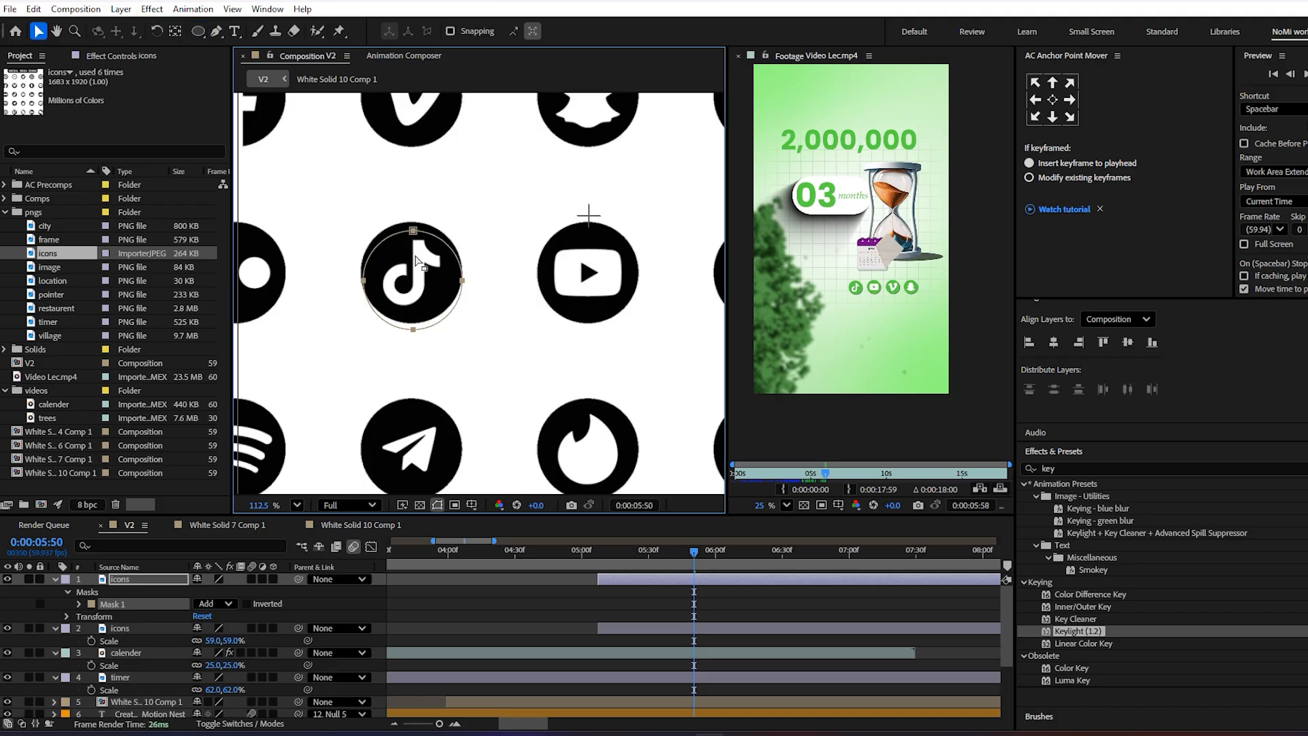
- Adjust the mask points on all four sides so the ellipse follows the TikTok icon's circular edge
{"action": "left_click", "coordinate": [410, 224]}
{"action": "left_click_drag", "start_coordinate": [411, 226], "coordinate": [409, 225]}
{"action": "scroll", "coordinate": [424, 264], "scroll_direction": "up", "scroll_amount": 5}
{"action": "left_click", "coordinate": [407, 402]}
{"action": "left_click_drag", "start_coordinate": [408, 403], "coordinate": [405, 400]}
{"action": "left_click_drag", "start_coordinate": [294, 302], "coordinate": [287, 286]}
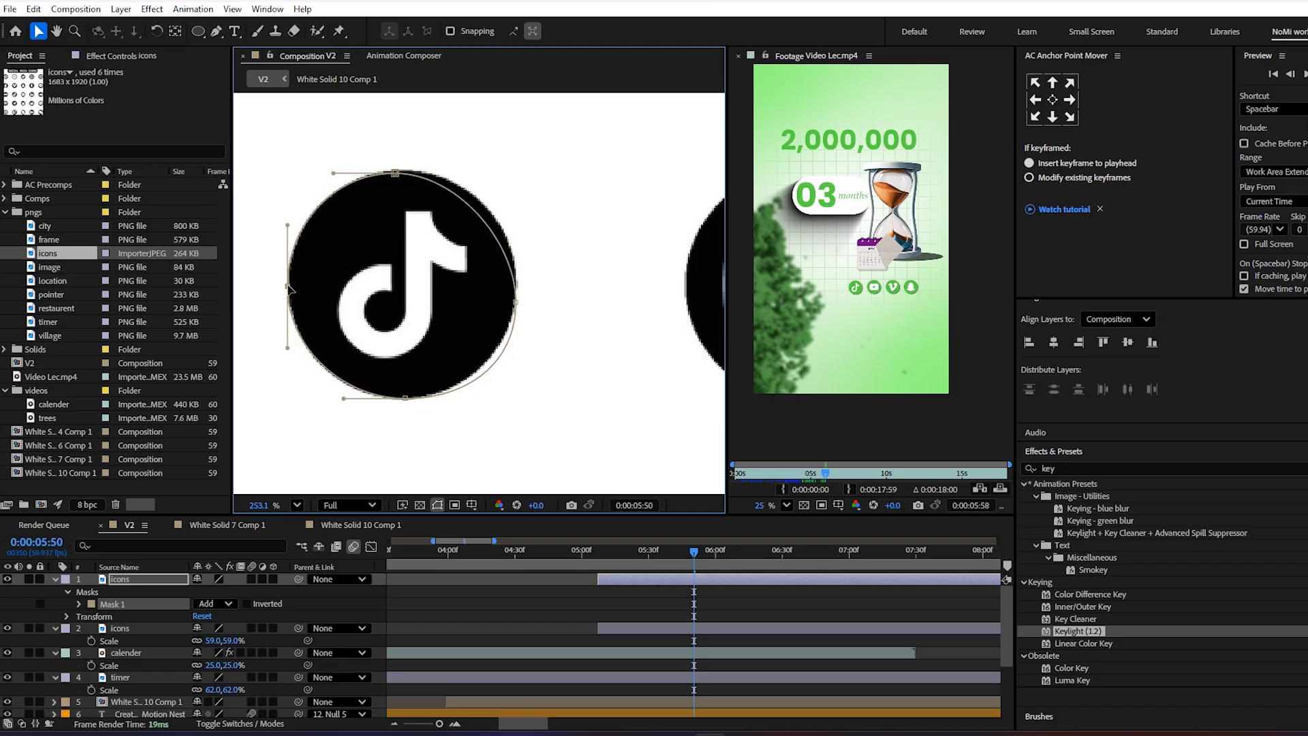
{"action": "left_click_drag", "start_coordinate": [519, 305], "coordinate": [519, 282]}
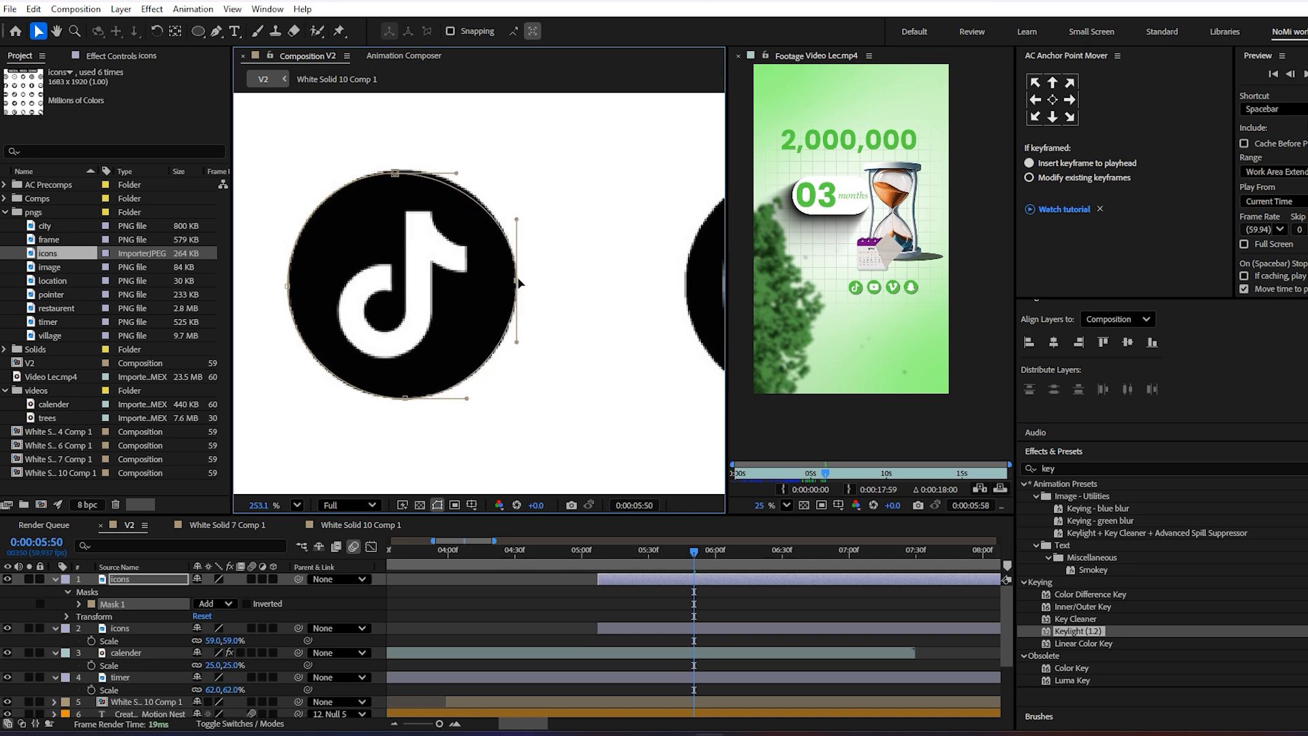
{"action": "left_click_drag", "start_coordinate": [396, 174], "coordinate": [398, 170]}
{"action": "scroll", "coordinate": [461, 300], "scroll_direction": "down", "scroll_amount": 3}
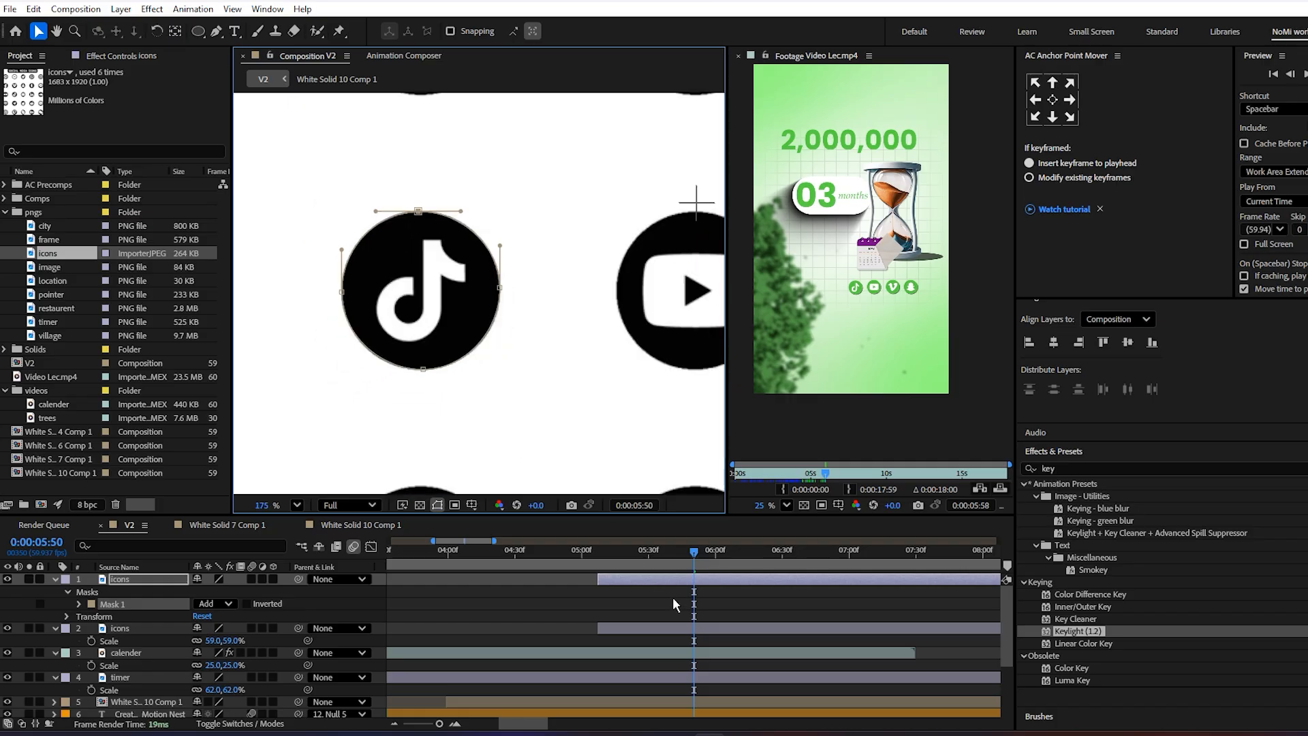
- Duplicate the unmasked icons layer and fit an elliptical mask around the YouTube icon on the copy
{"action": "left_click", "coordinate": [681, 630]}
{"action": "key", "text": "ctrl+d"}
{"action": "key", "text": "q"}
{"action": "mouse_move", "coordinate": [459, 263]}
{"action": "left_mouse_down"}
{"action": "mouse_move", "coordinate": [597, 403]}
{"action": "mouse_move", "coordinate": [592, 413]}
{"action": "left_mouse_up"}
{"action": "key", "text": "v"}
{"action": "scroll", "coordinate": [520, 381], "scroll_direction": "up", "scroll_amount": 6}
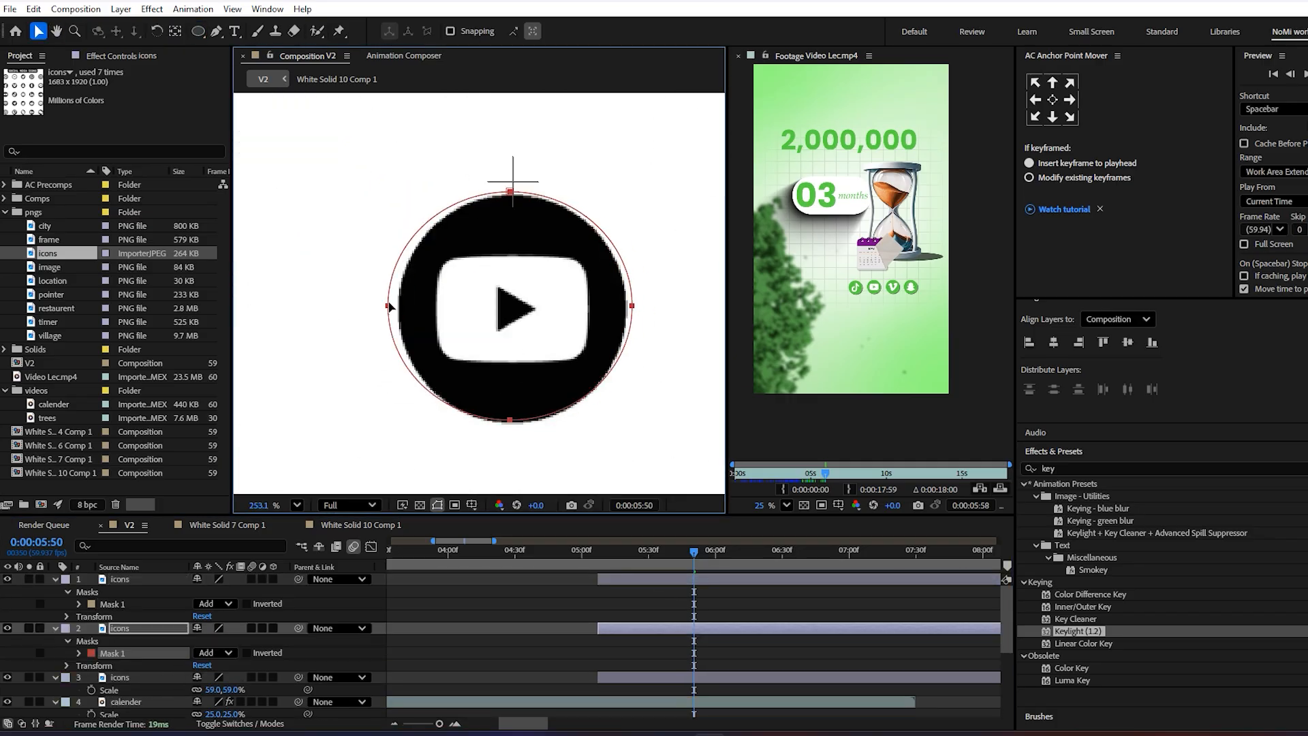
{"action": "left_click_drag", "start_coordinate": [662, 316], "coordinate": [658, 314]}
{"action": "scroll", "coordinate": [518, 293], "scroll_direction": "down", "scroll_amount": 4}
- Duplicate the unmasked icons layer again and fit an elliptical mask around the Vimeo icon
{"action": "left_click", "coordinate": [672, 680]}
{"action": "key", "text": "ctrl+d"}
{"action": "key", "text": "ctrl+d"}
{"action": "key", "text": "q"}
{"action": "left_click_drag", "start_coordinate": [357, 204], "coordinate": [511, 358]}
{"action": "left_click_drag", "start_coordinate": [652, 306], "coordinate": [650, 303]}
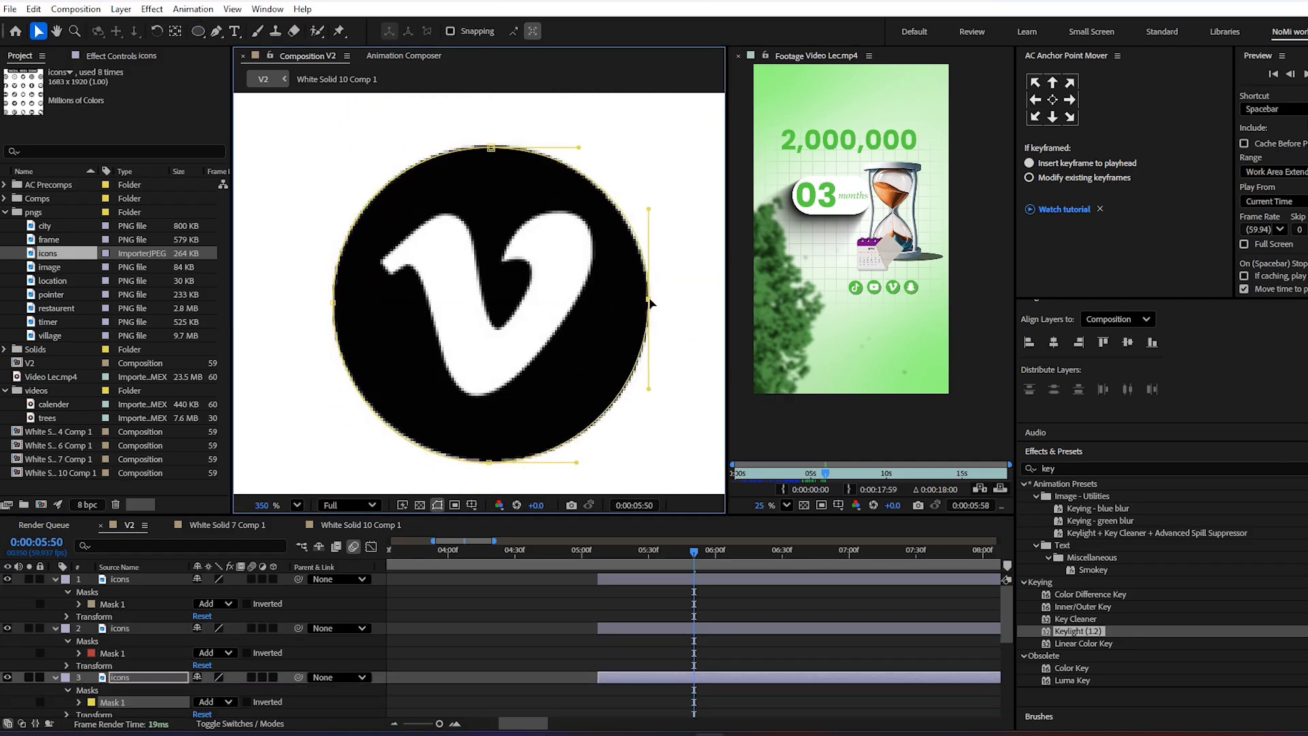
- Draw an elliptical mask around the Snapchat icon on the next icons layer
{"action": "scroll", "coordinate": [330, 327], "scroll_direction": "down", "scroll_amount": 4}
{"action": "left_click", "coordinate": [632, 605]}
{"action": "left_click", "coordinate": [631, 652]}
{"action": "key", "text": "q"}
{"action": "left_click_drag", "start_coordinate": [483, 276], "coordinate": [573, 366]}
{"action": "scroll", "coordinate": [518, 307], "scroll_direction": "up", "scroll_amount": 4}
- Delete the leftover unmasked icons layer
{"action": "scroll", "coordinate": [504, 284], "scroll_direction": "down", "scroll_amount": 9}
{"action": "left_click", "coordinate": [606, 701]}
{"action": "key", "text": "Delete"}
{"action": "left_click", "coordinate": [619, 616]}
- Move the TikTok, YouTube, Vimeo and Snapchat icons into a row below the calendar
{"action": "scroll", "coordinate": [489, 360], "scroll_direction": "up", "scroll_amount": 3}
{"action": "left_click_drag", "start_coordinate": [548, 359], "coordinate": [517, 341]}
{"action": "left_click_drag", "start_coordinate": [423, 309], "coordinate": [508, 393]}
{"action": "left_click_drag", "start_coordinate": [488, 310], "coordinate": [560, 388]}
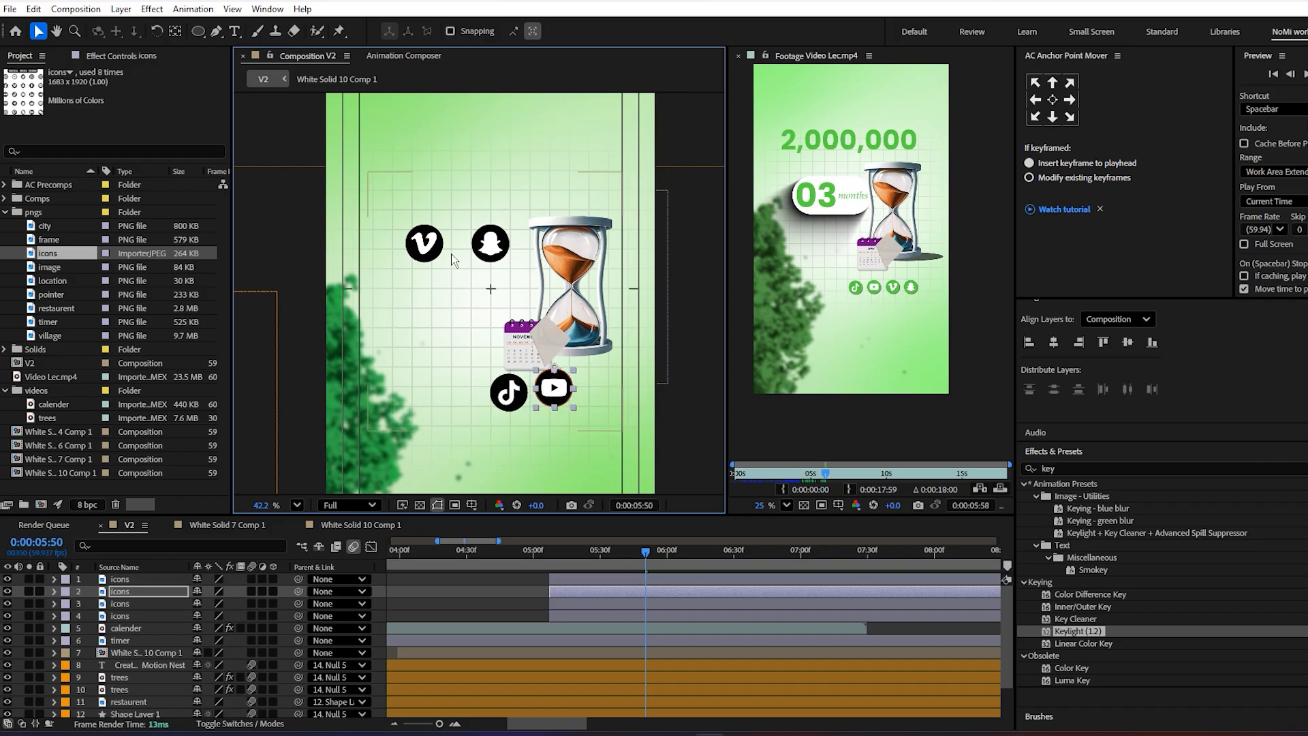
{"action": "left_click_drag", "start_coordinate": [436, 246], "coordinate": [611, 389]}
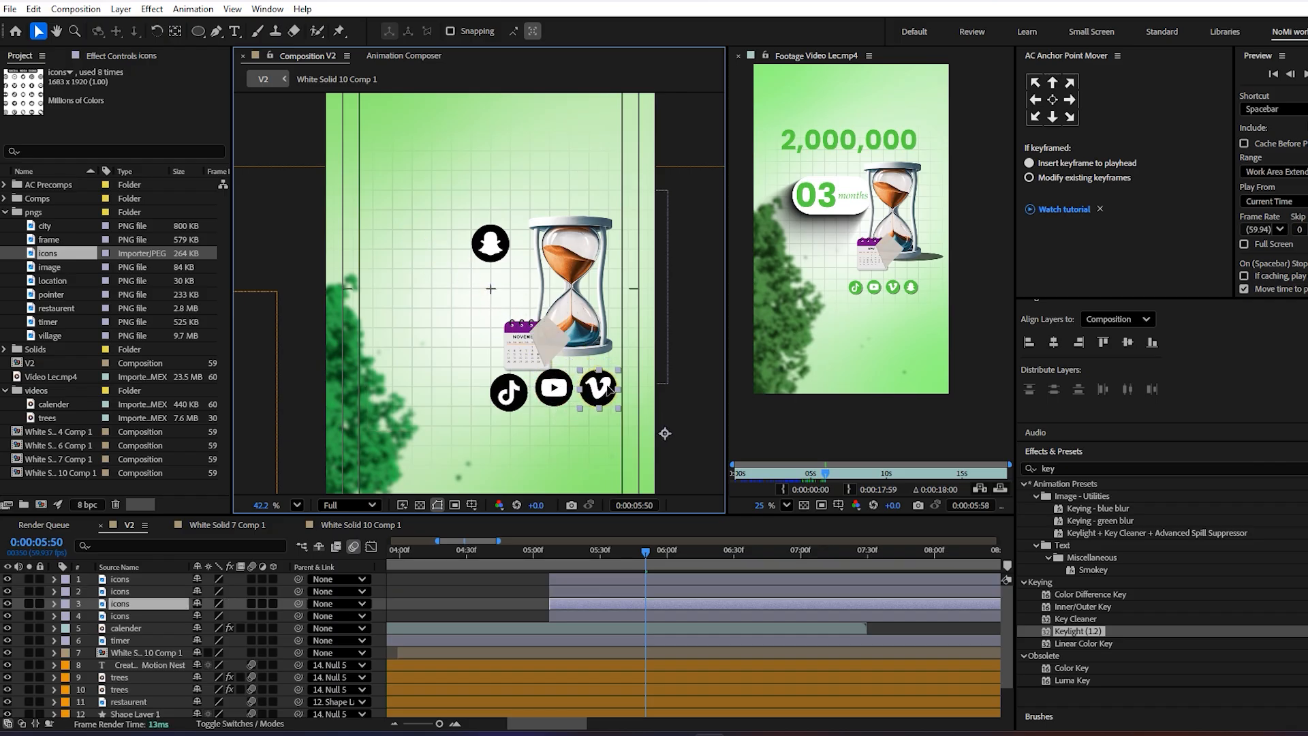
{"action": "left_click_drag", "start_coordinate": [492, 247], "coordinate": [645, 391]}
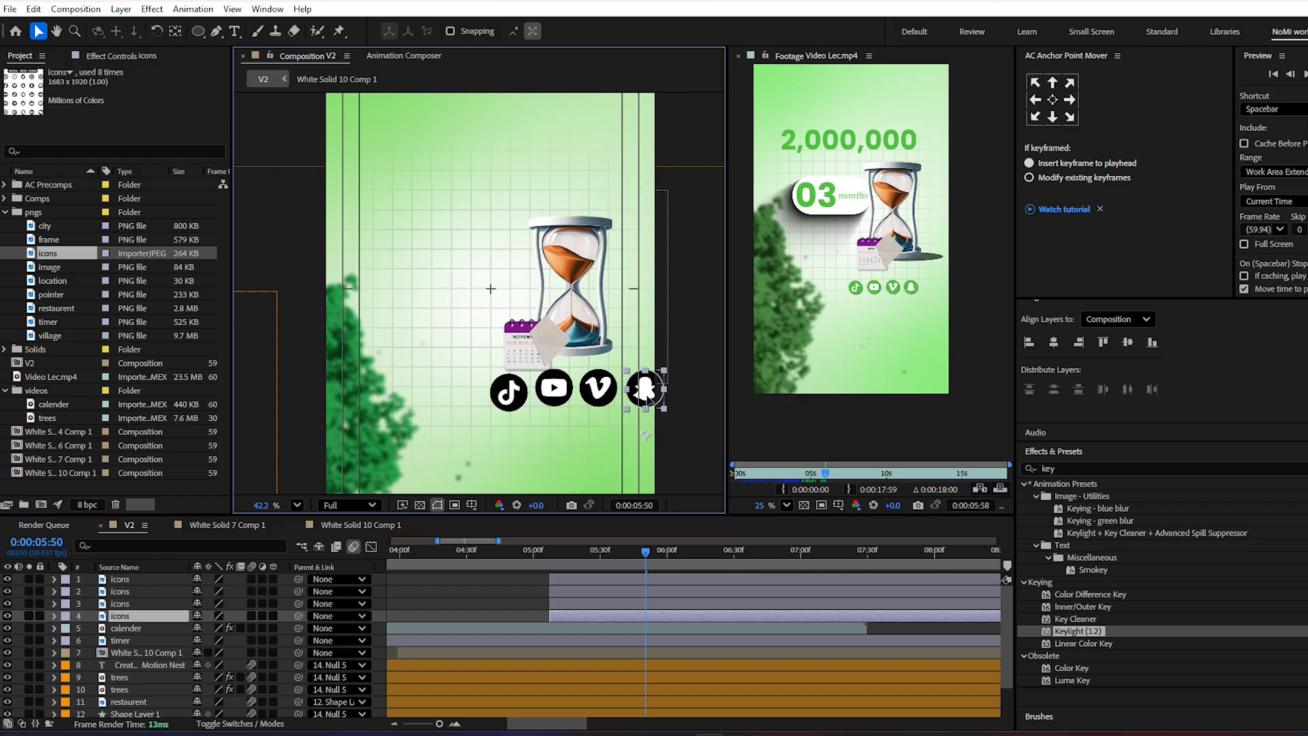
- Set the scale of all four icons layers to 40% and center their anchor points on the visible icons
{"action": "left_click", "coordinate": [611, 586], "text": "shift"}
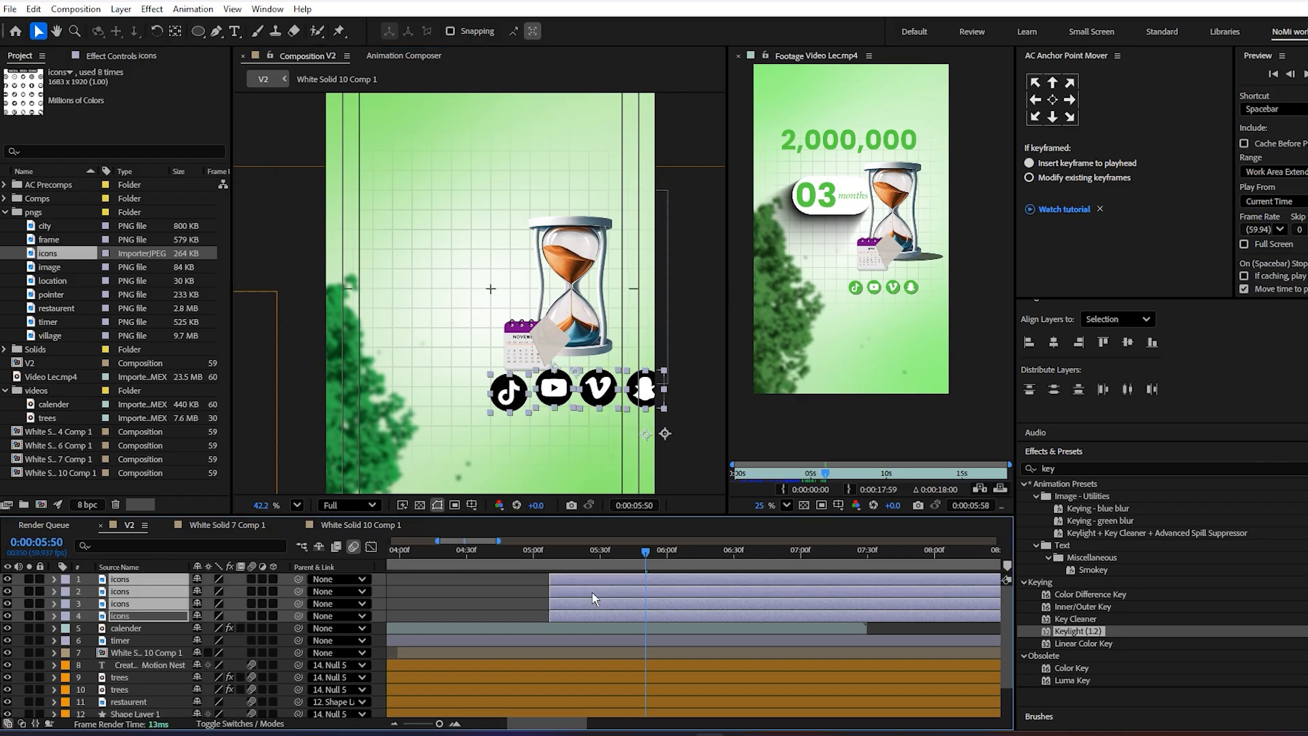
{"action": "key", "text": "s"}
{"action": "left_click_drag", "start_coordinate": [213, 617], "coordinate": [206, 624]}
{"action": "left_click", "coordinate": [213, 640]}
{"action": "type", "text": "40"}
{"action": "key", "text": "Return"}
{"action": "key", "text": "ctrl+alt+Home"}
- Move the scaled-down icons closer together below the calendar, placing Snapchat beside Vimeo
{"action": "scroll", "coordinate": [524, 376], "scroll_direction": "up", "scroll_amount": 2}
{"action": "left_click_drag", "start_coordinate": [486, 388], "coordinate": [465, 370]}
{"action": "scroll", "coordinate": [538, 313], "scroll_direction": "up", "scroll_amount": 2}
{"action": "left_click", "coordinate": [541, 393]}
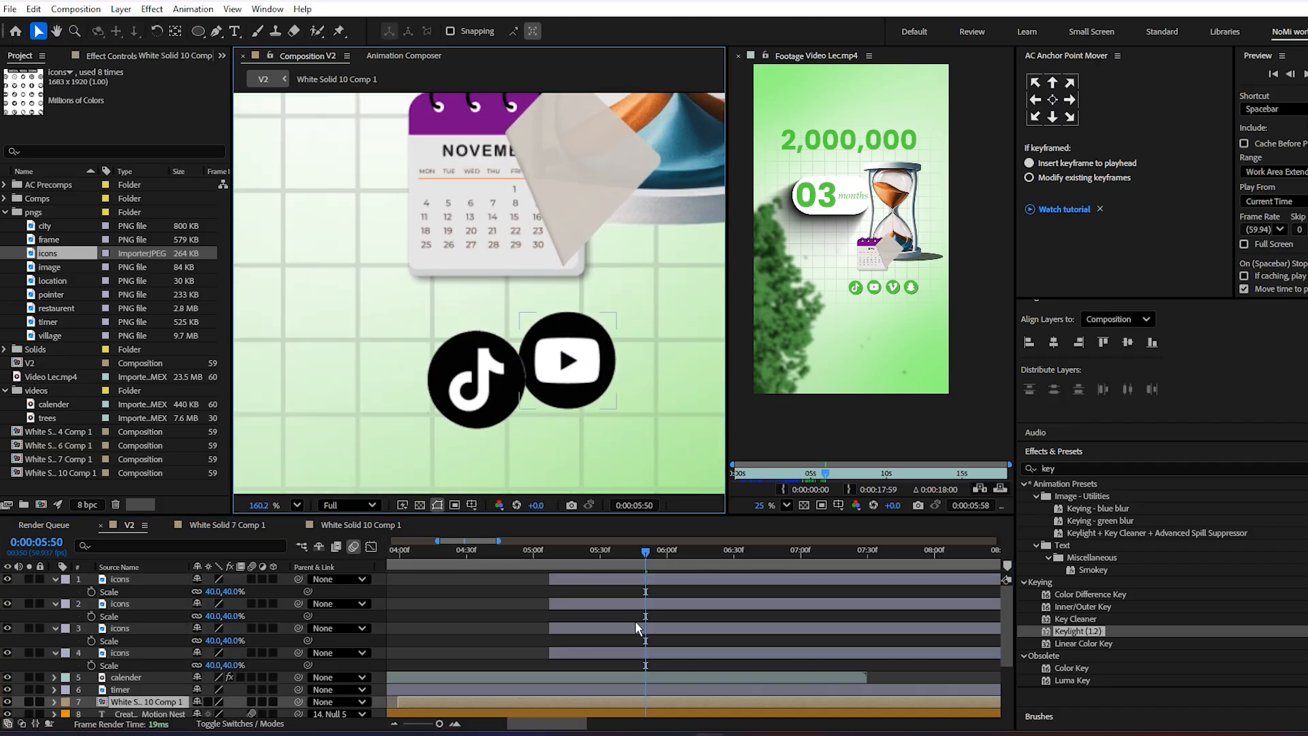
{"action": "scroll", "coordinate": [403, 193], "scroll_direction": "down", "scroll_amount": 3}
{"action": "left_click", "coordinate": [590, 301]}
{"action": "left_click_drag", "start_coordinate": [590, 301], "coordinate": [552, 280]}
{"action": "left_click_drag", "start_coordinate": [658, 314], "coordinate": [616, 286]}
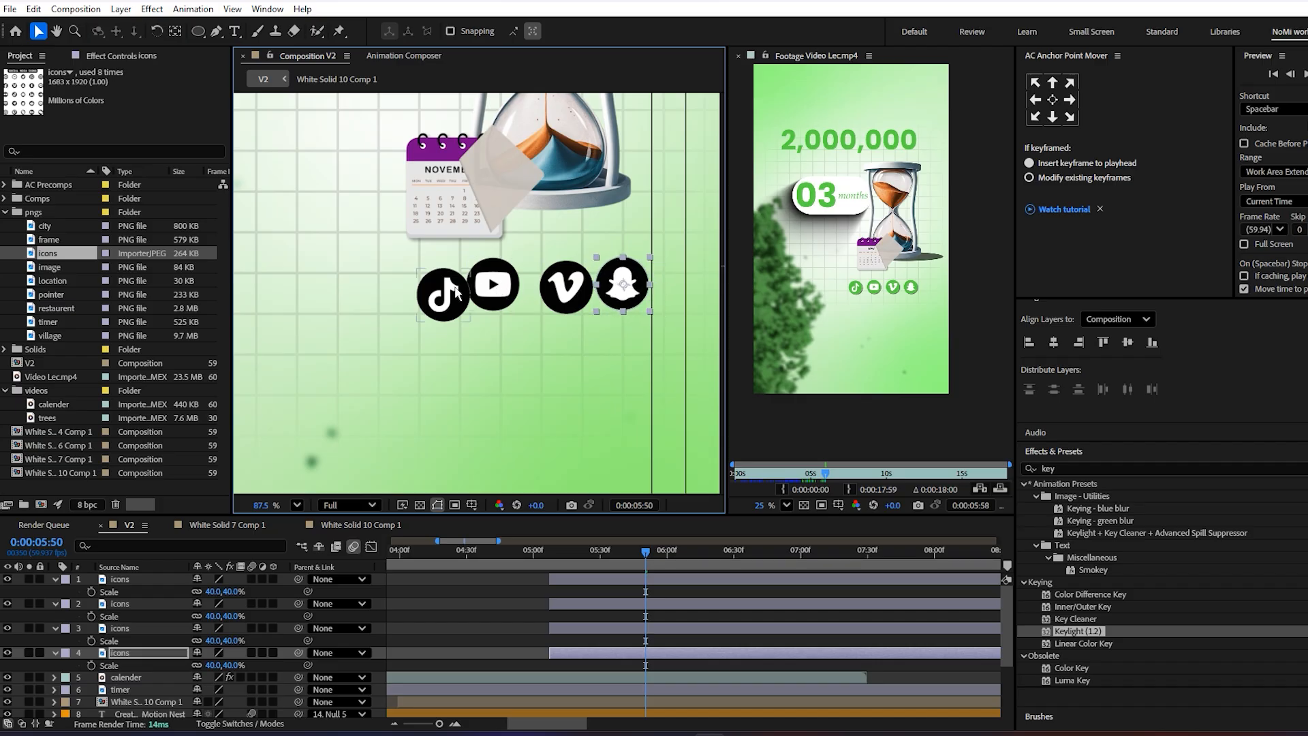
- Line up the TikTok, YouTube, Vimeo and Snapchat icons in an evenly spaced row
{"action": "left_click_drag", "start_coordinate": [443, 289], "coordinate": [408, 282]}
{"action": "left_click_drag", "start_coordinate": [494, 285], "coordinate": [475, 289]}
{"action": "left_click_drag", "start_coordinate": [564, 290], "coordinate": [541, 287]}
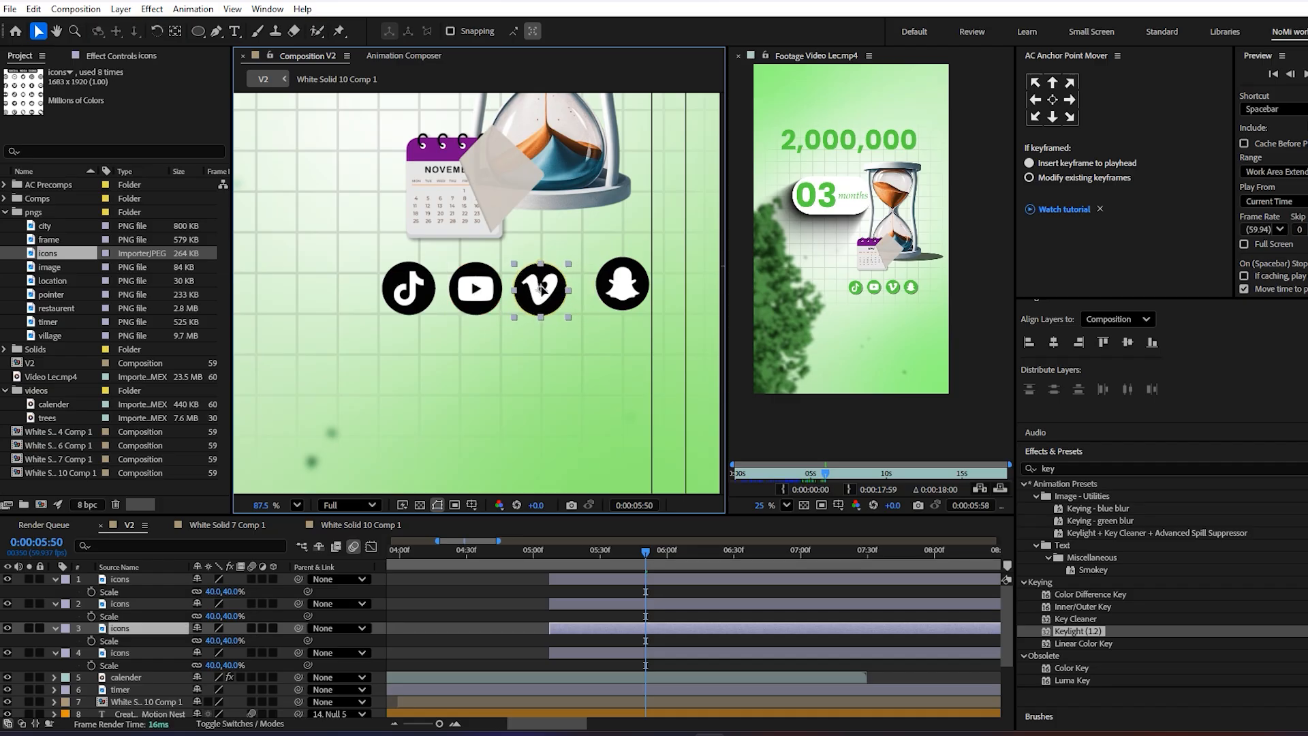
{"action": "left_click_drag", "start_coordinate": [616, 300], "coordinate": [600, 306]}
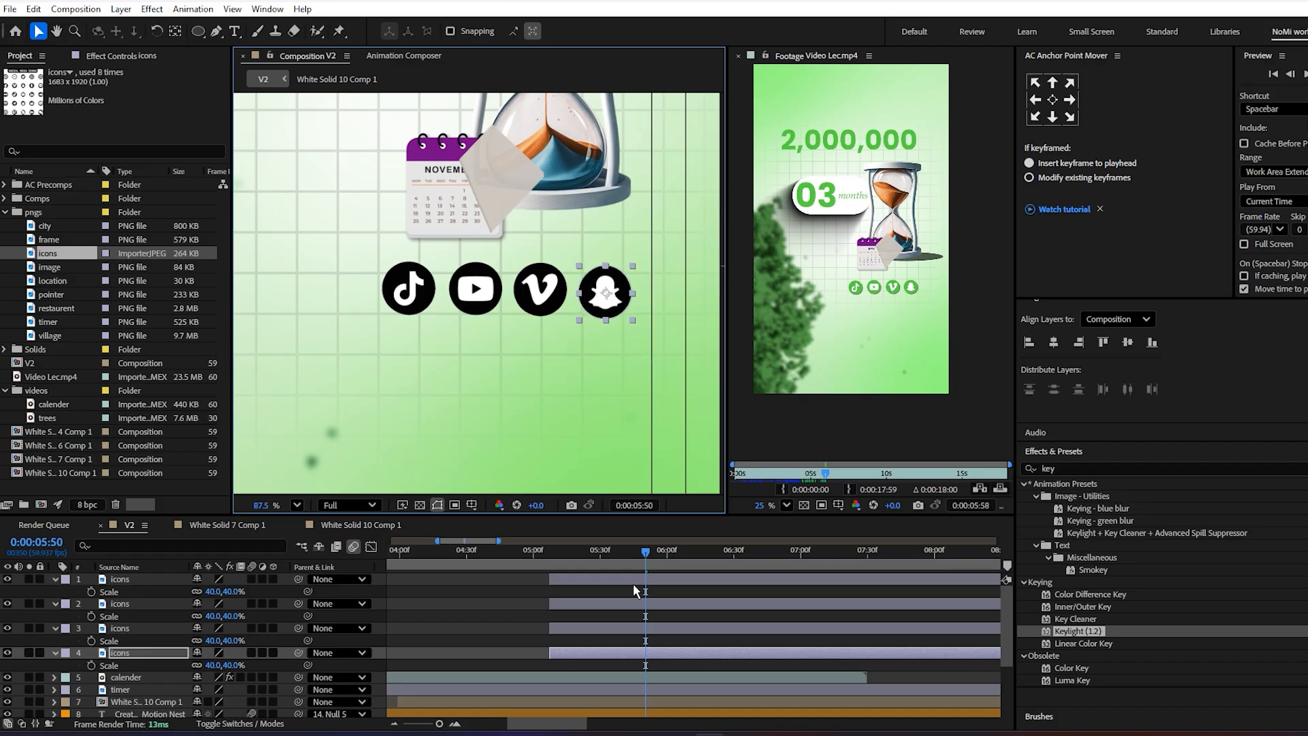
- Set the scale of all four icons layers to 30%
{"action": "left_click", "coordinate": [612, 578], "text": "shift"}
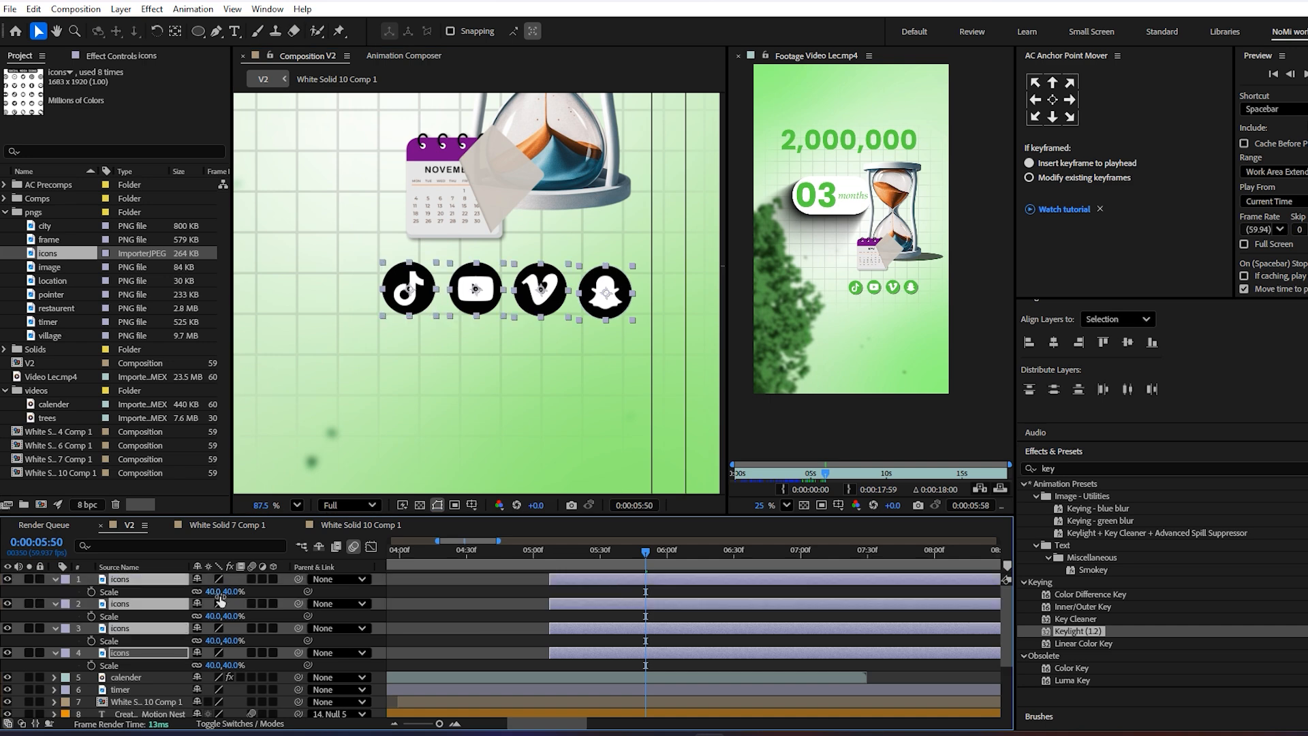
{"action": "type", "text": "30"}
{"action": "key", "text": "Return"}
{"action": "left_click", "coordinate": [434, 422]}
- Tighten the row by moving the YouTube, Vimeo and Snapchat icons toward TikTok with even gaps
{"action": "scroll", "coordinate": [485, 294], "scroll_direction": "up", "scroll_amount": 5}
{"action": "left_click", "coordinate": [358, 291]}
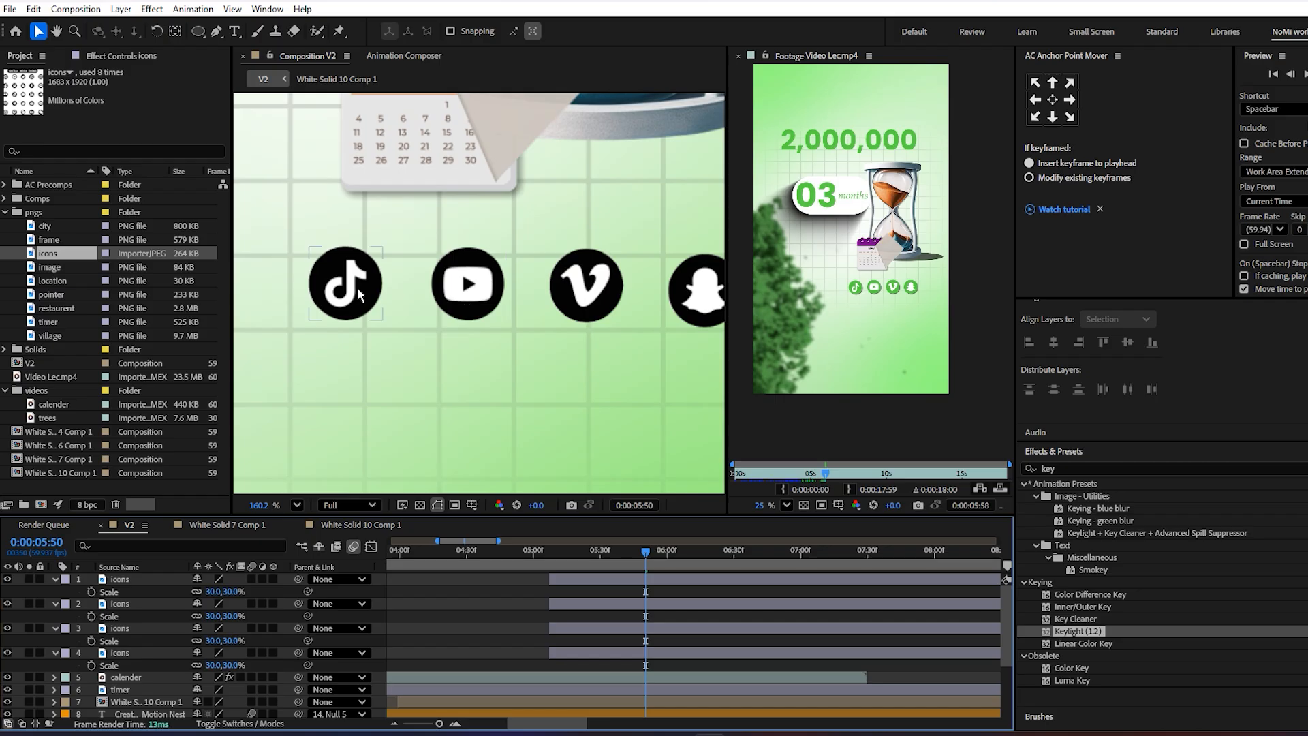
{"action": "left_click_drag", "start_coordinate": [468, 286], "coordinate": [451, 286]}
{"action": "left_click_drag", "start_coordinate": [569, 284], "coordinate": [538, 282]}
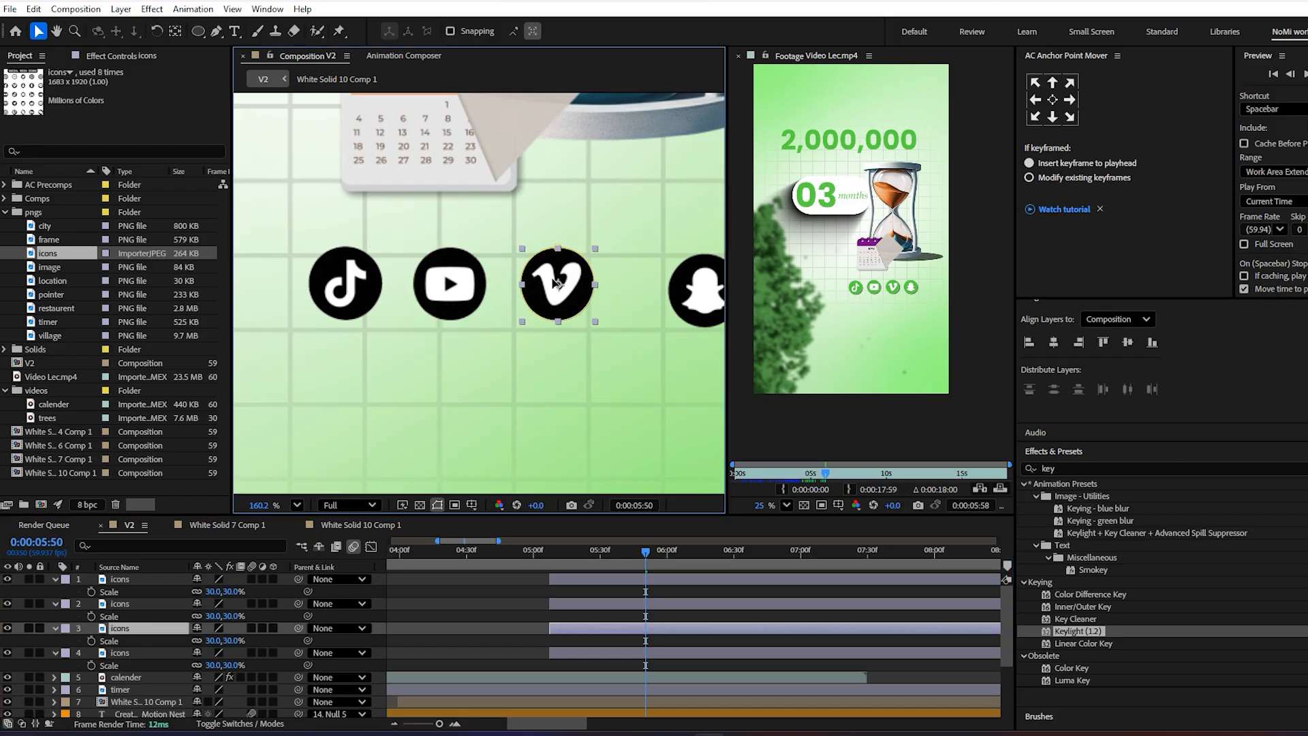
{"action": "left_click_drag", "start_coordinate": [700, 296], "coordinate": [660, 288]}
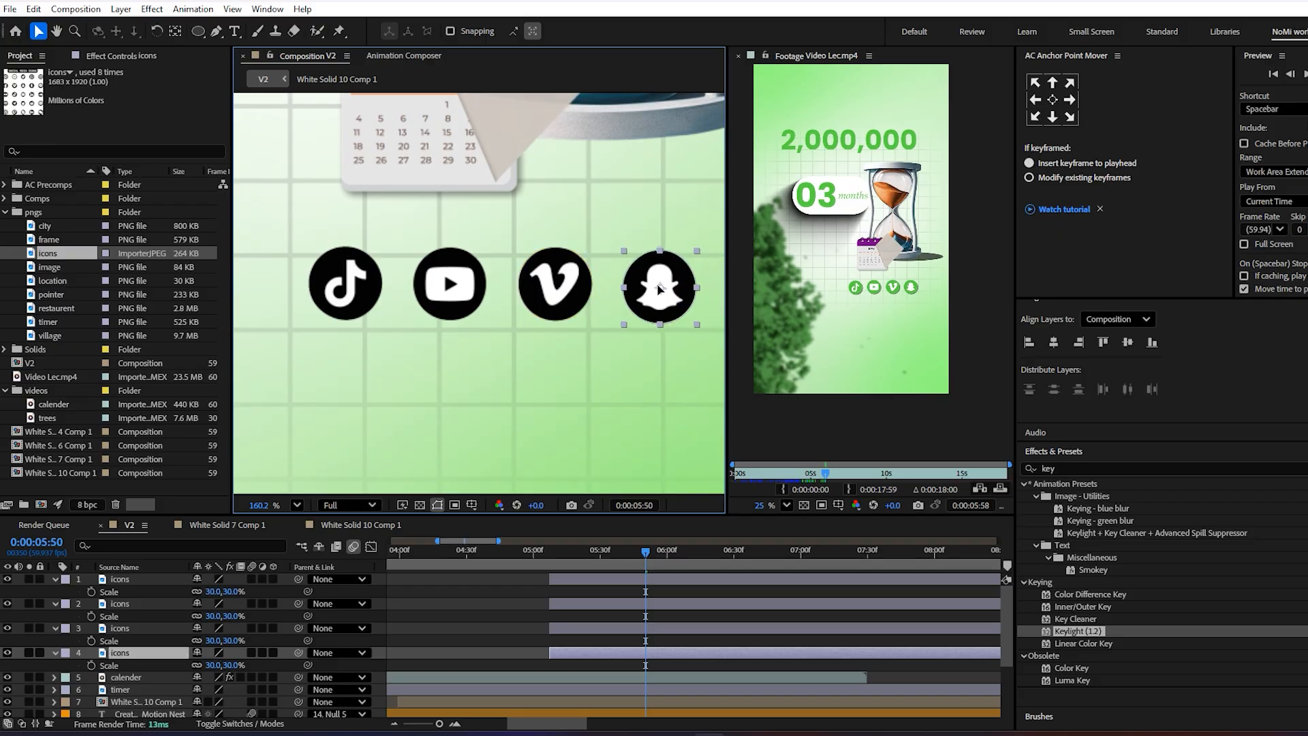
- Deselect the icons and save the project
{"action": "left_click", "coordinate": [587, 332]}
{"action": "scroll", "coordinate": [557, 344], "scroll_direction": "down", "scroll_amount": 5}
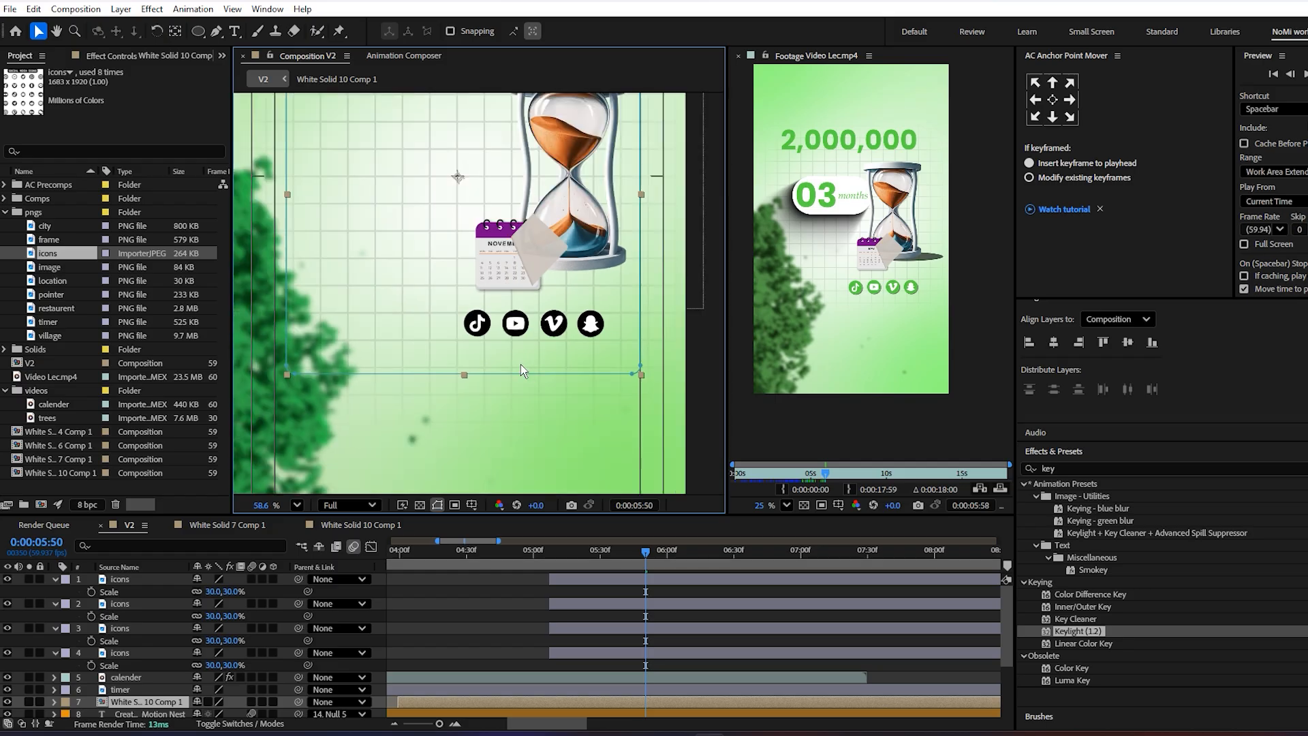
{"action": "left_click", "coordinate": [574, 380]}
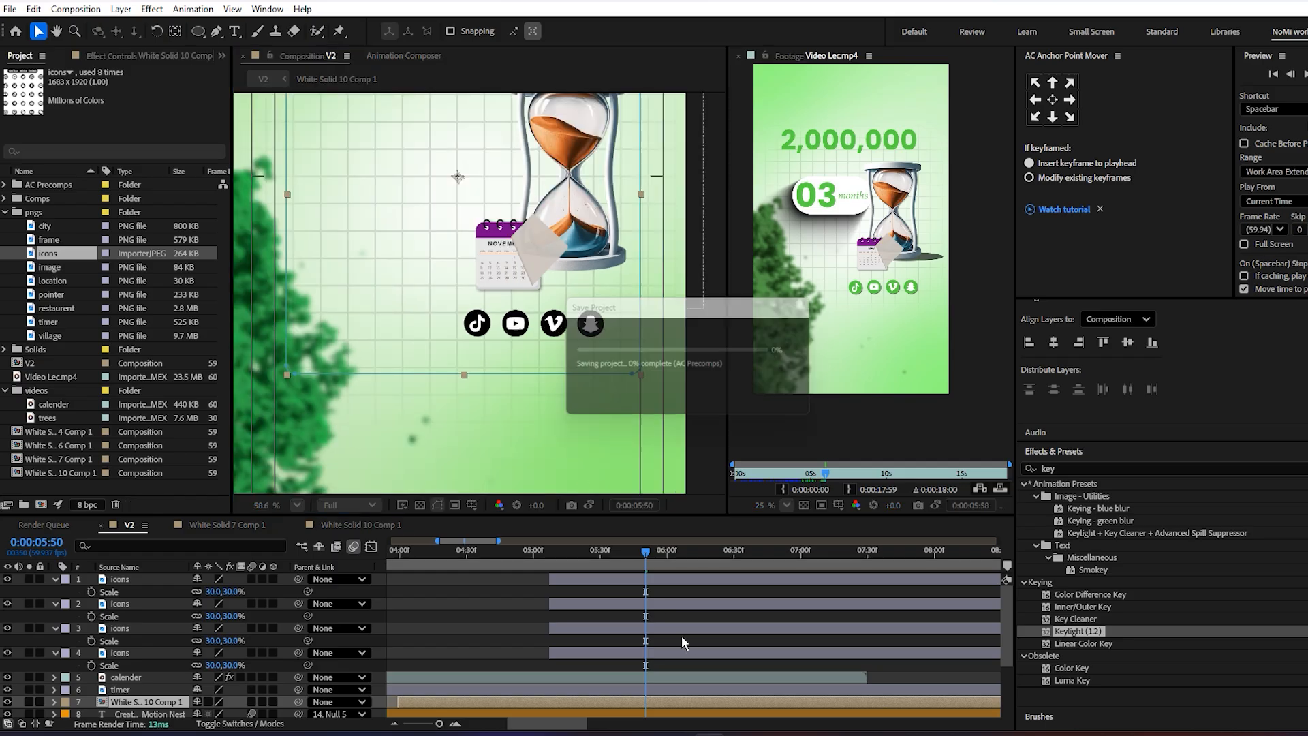
- Find the Tritone effect and apply it to the Snapchat icon's layer
{"action": "left_click", "coordinate": [1063, 469]}
{"action": "type", "text": "trit"}
{"action": "left_click", "coordinate": [1077, 496]}
{"action": "left_click_drag", "start_coordinate": [1078, 496], "coordinate": [709, 654]}
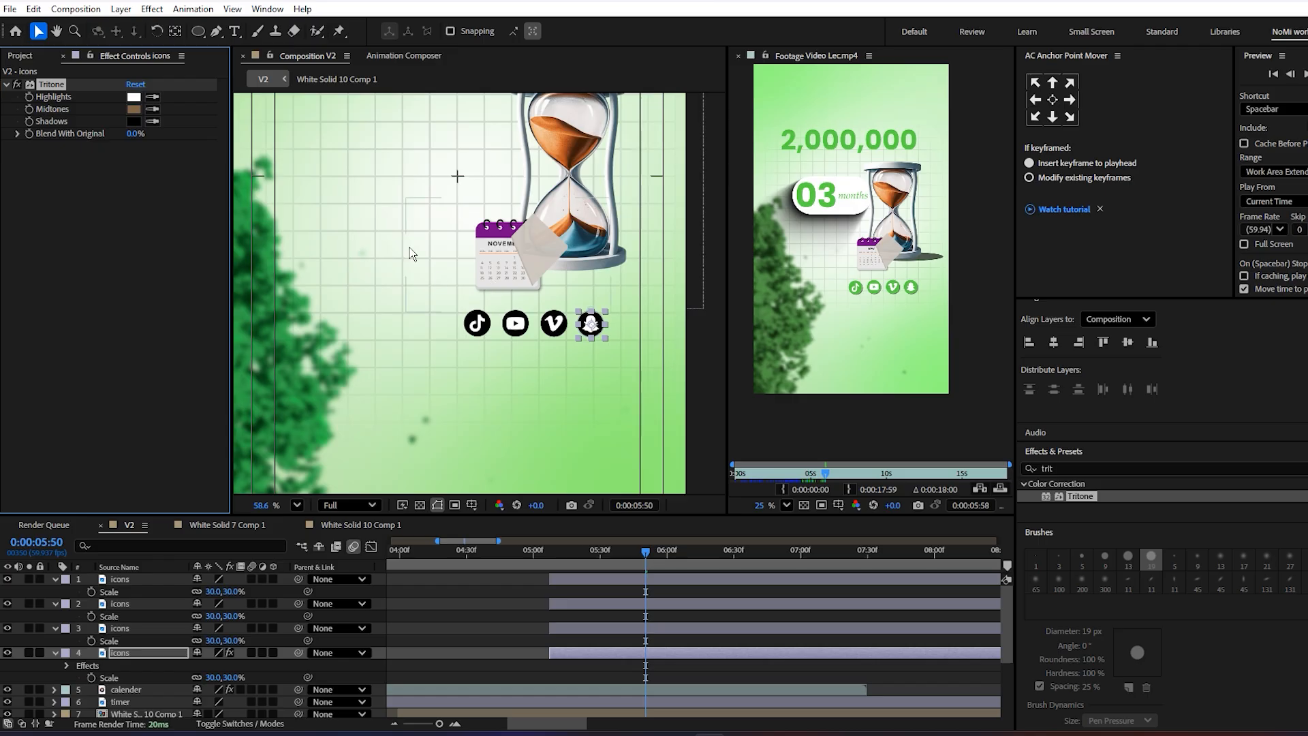
- Set Tritone's midtones to a light green and sample that same green for the shadows
{"action": "left_click", "coordinate": [133, 109]}
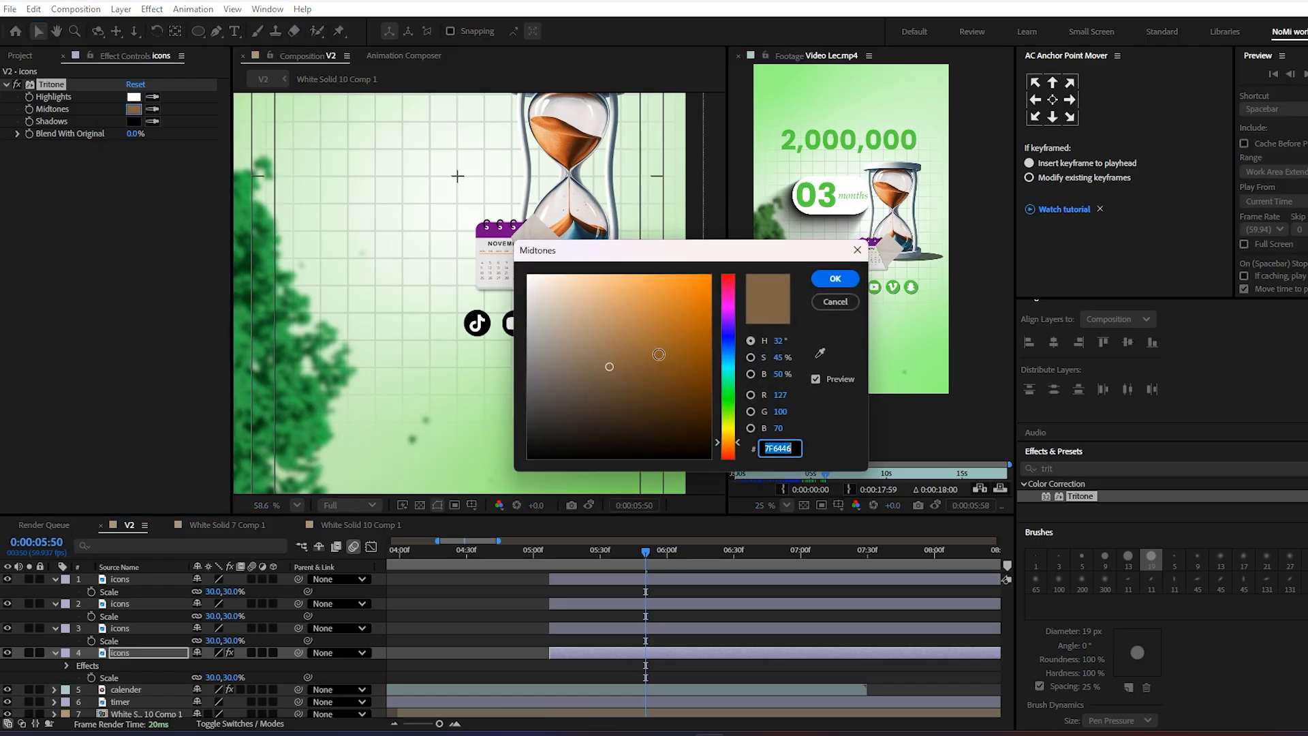
{"action": "left_click", "coordinate": [726, 398]}
{"action": "left_click_drag", "start_coordinate": [654, 321], "coordinate": [638, 274]}
{"action": "left_click", "coordinate": [835, 279]}
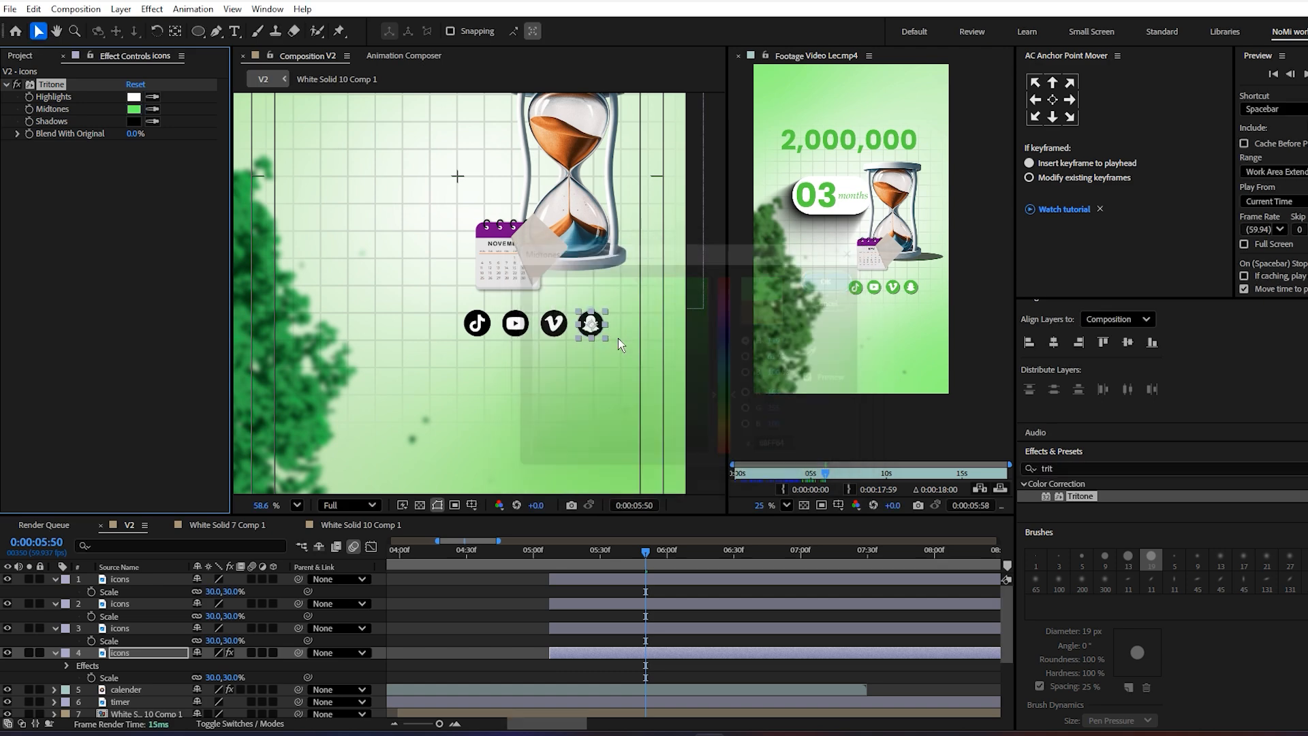
{"action": "left_click", "coordinate": [153, 120]}
{"action": "left_click", "coordinate": [134, 108]}
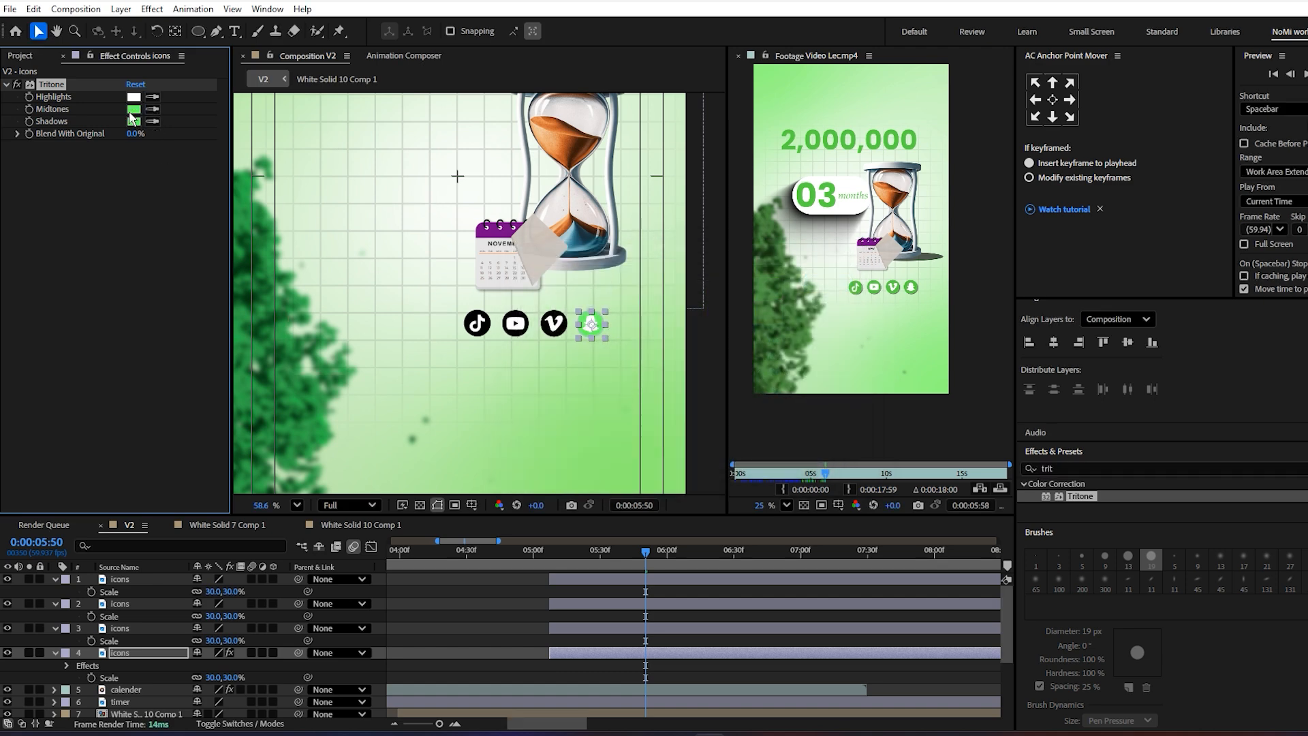
- Set Tritone's shadows to the darker saturated green 13D20F for the Snapchat icon
{"action": "left_click", "coordinate": [134, 121]}
{"action": "left_click_drag", "start_coordinate": [628, 255], "coordinate": [137, 339]}
{"action": "left_click", "coordinate": [200, 456]}
{"action": "left_click_drag", "start_coordinate": [200, 456], "coordinate": [208, 390]}
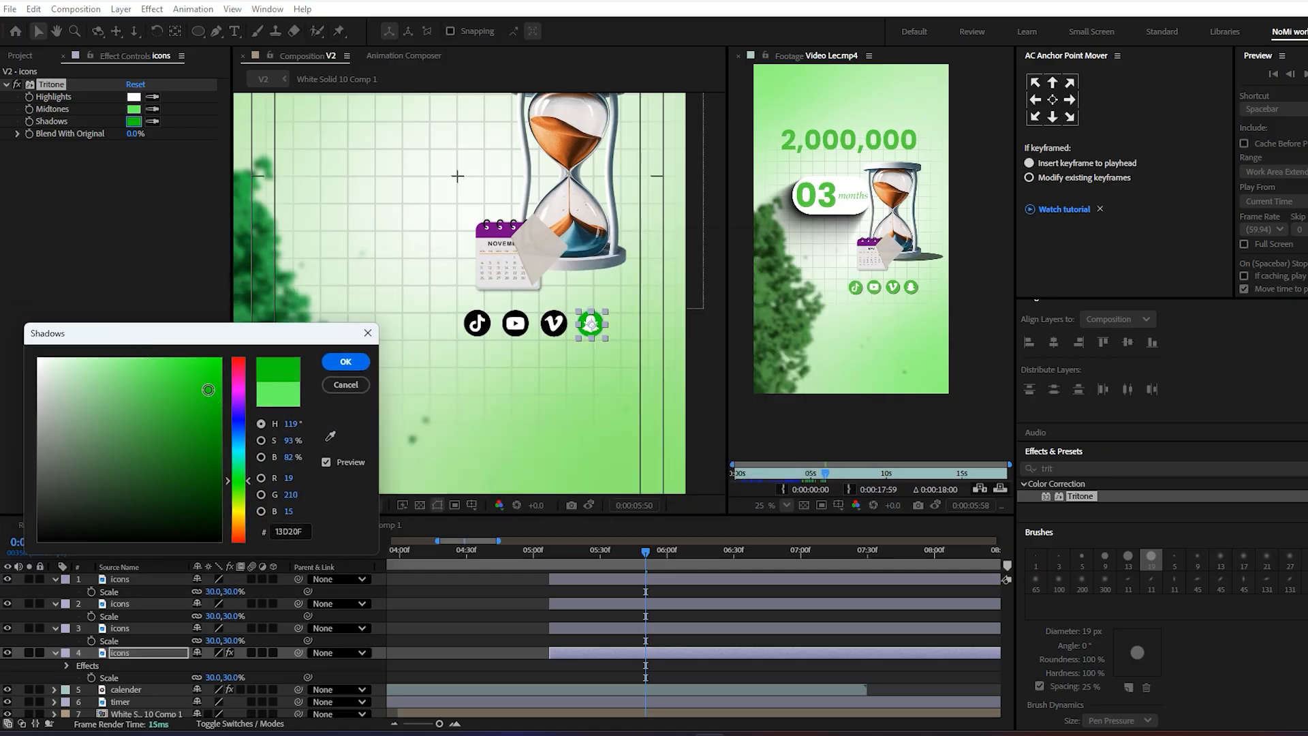
{"action": "left_click", "coordinate": [345, 361]}
{"action": "scroll", "coordinate": [589, 357], "scroll_direction": "up", "scroll_amount": 5}
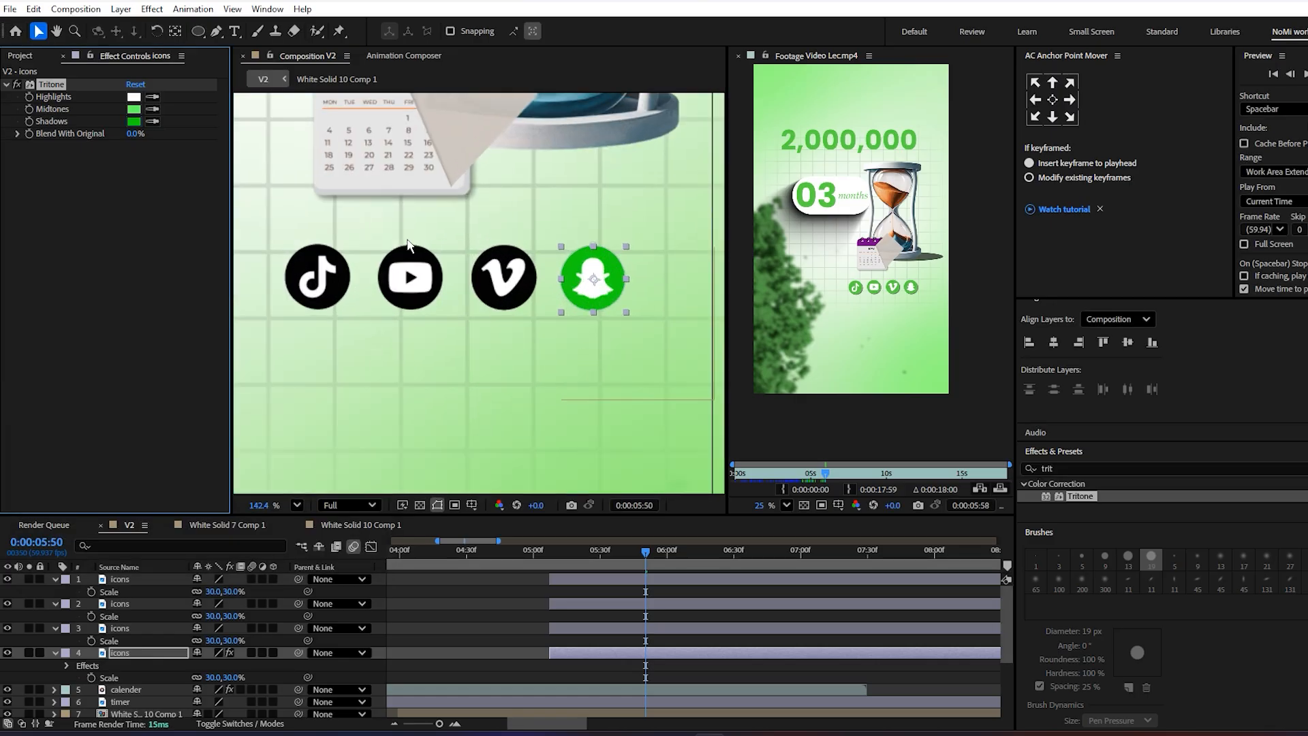
{"action": "left_click", "coordinate": [146, 183]}
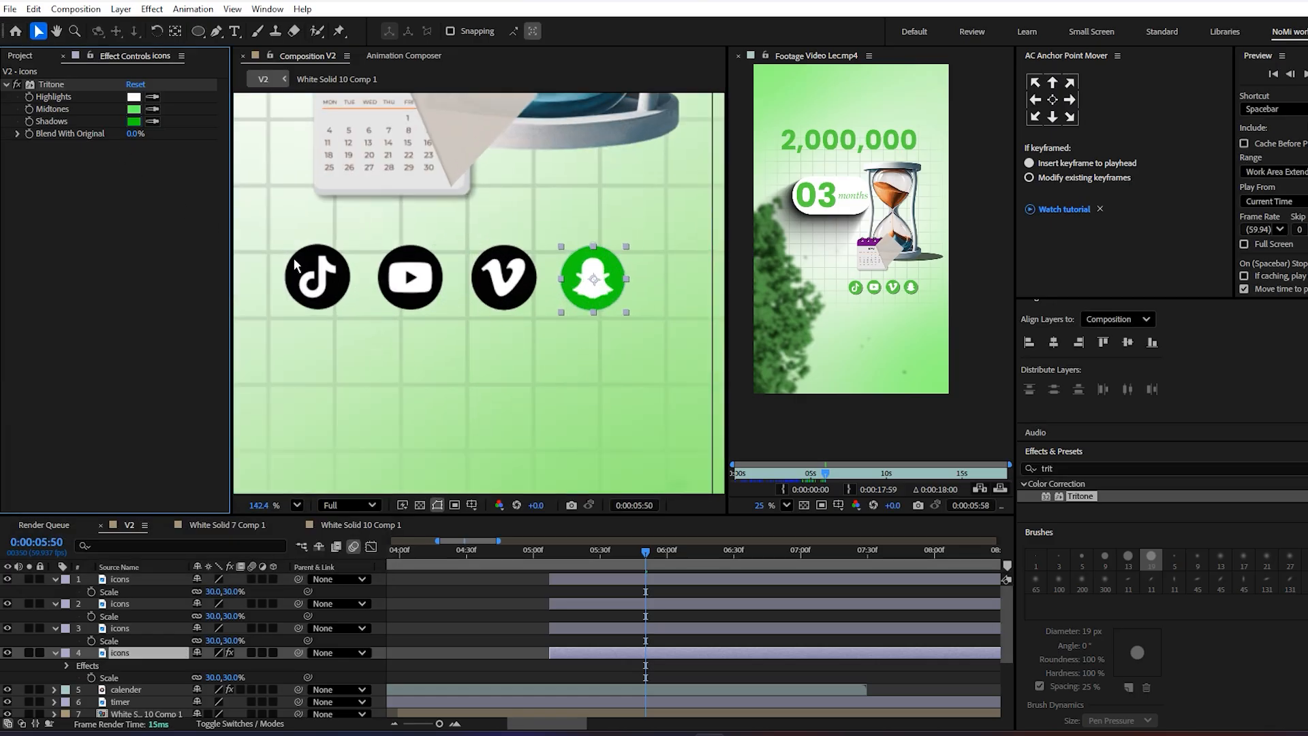
- Find the Drop Shadow effect, apply it to the Snapchat icon's layer and set its distance to 8
{"action": "left_click", "coordinate": [1052, 468]}
{"action": "type", "text": "dro"}
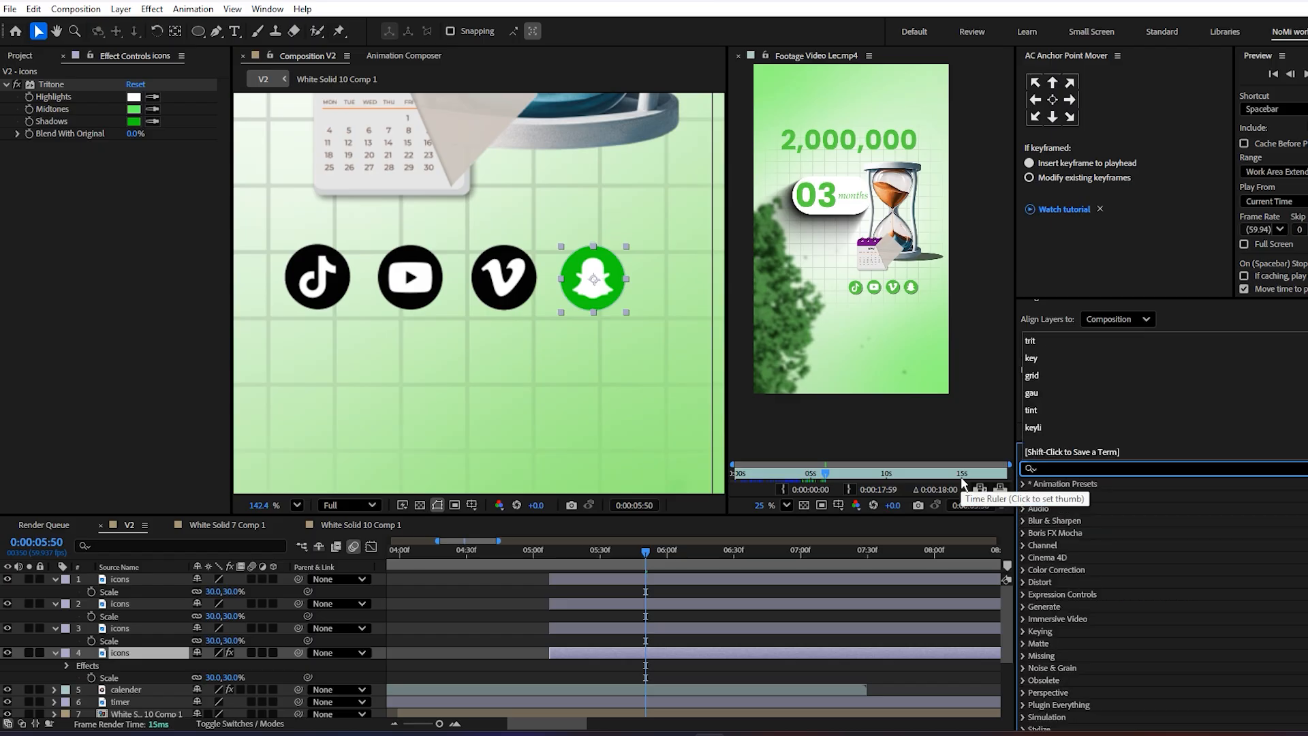
{"action": "type", "text": "p"}
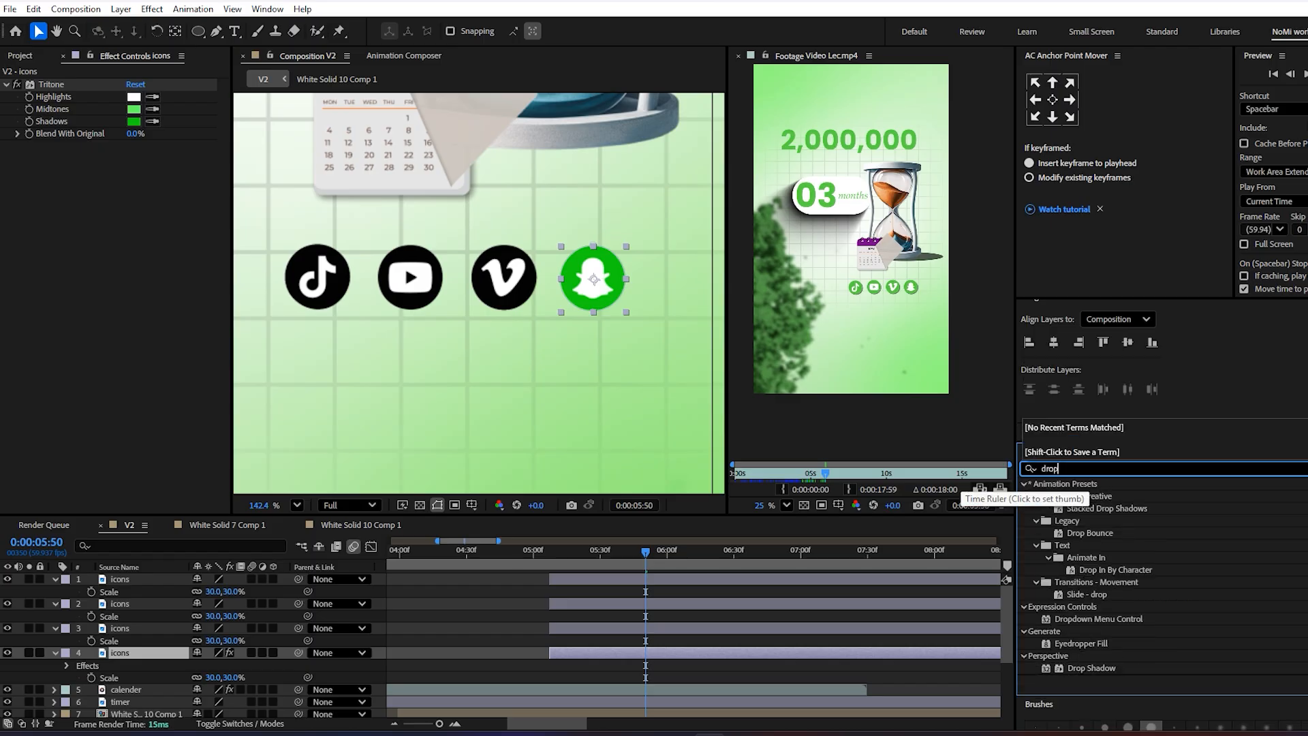
{"action": "left_click_drag", "start_coordinate": [1093, 665], "coordinate": [120, 236]}
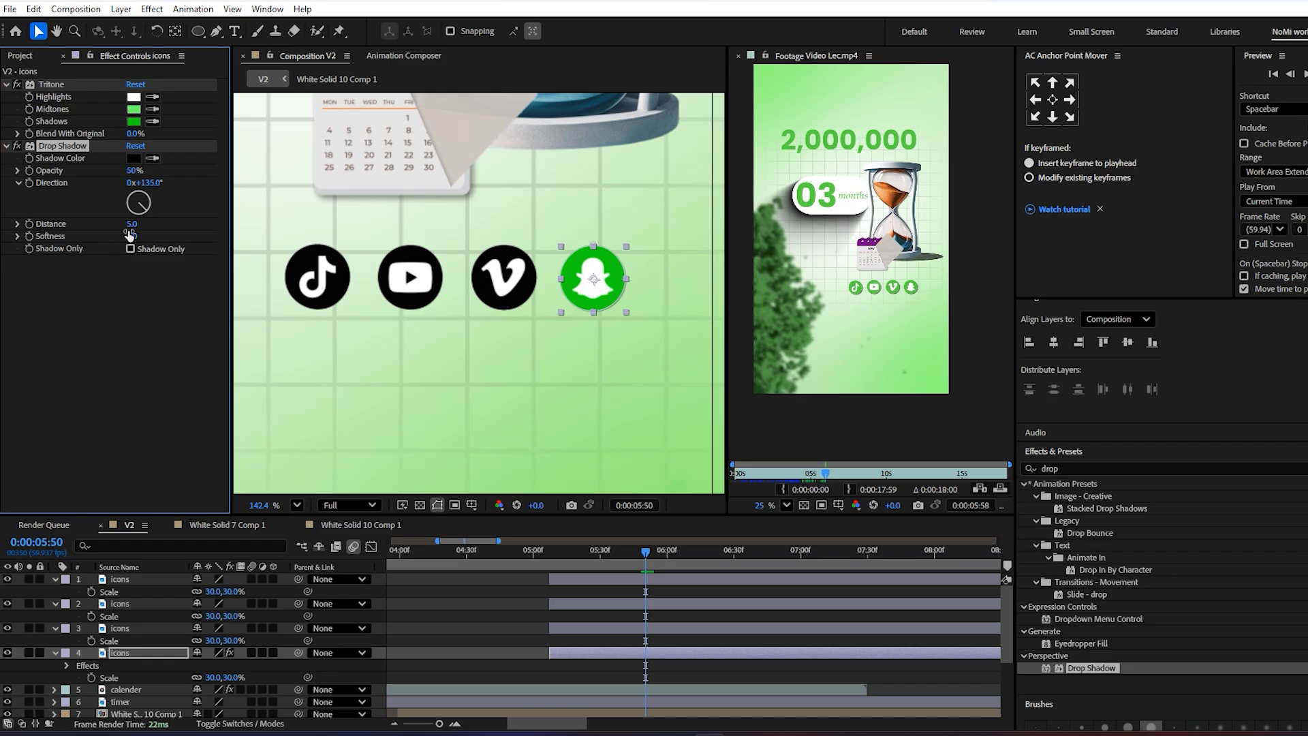
{"action": "left_click", "coordinate": [131, 225]}
{"action": "left_click", "coordinate": [144, 291]}
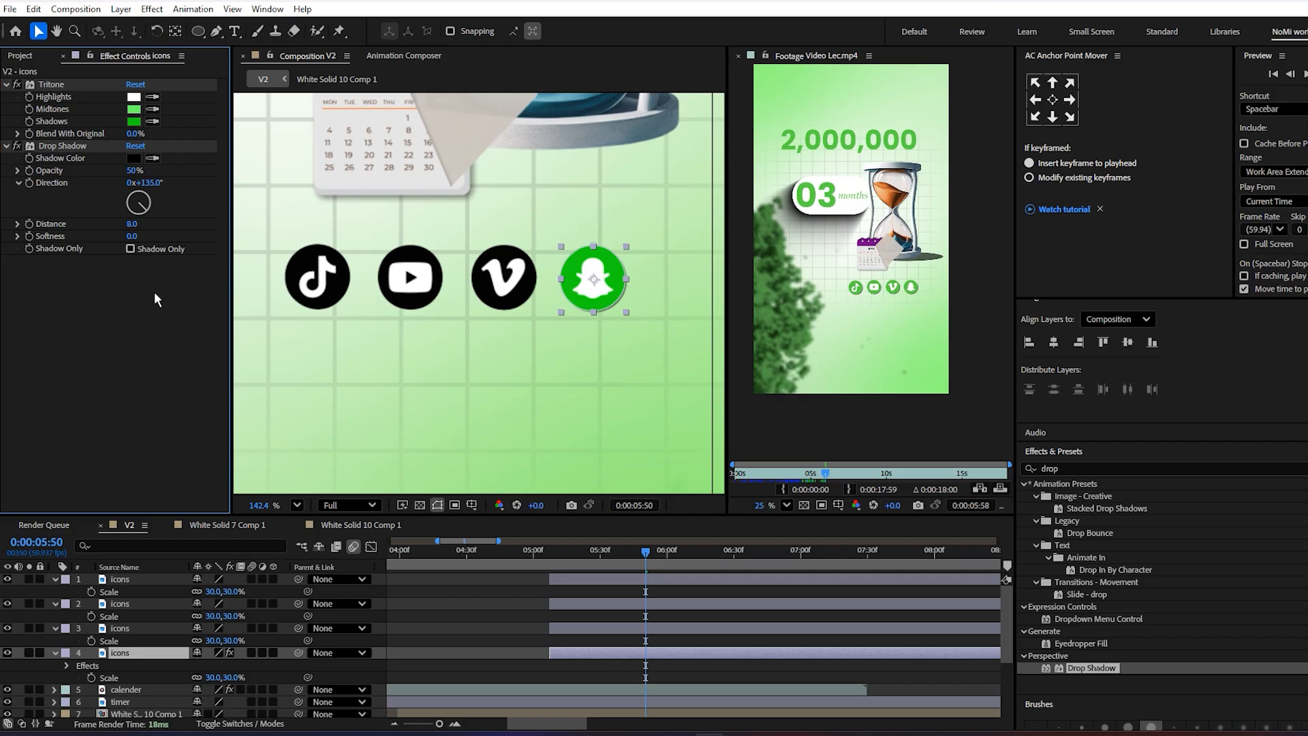
- Copy the Snapchat icon's Tritone and Drop Shadow effects onto the TikTok, YouTube and Vimeo icon layers
{"action": "left_click", "coordinate": [523, 363]}
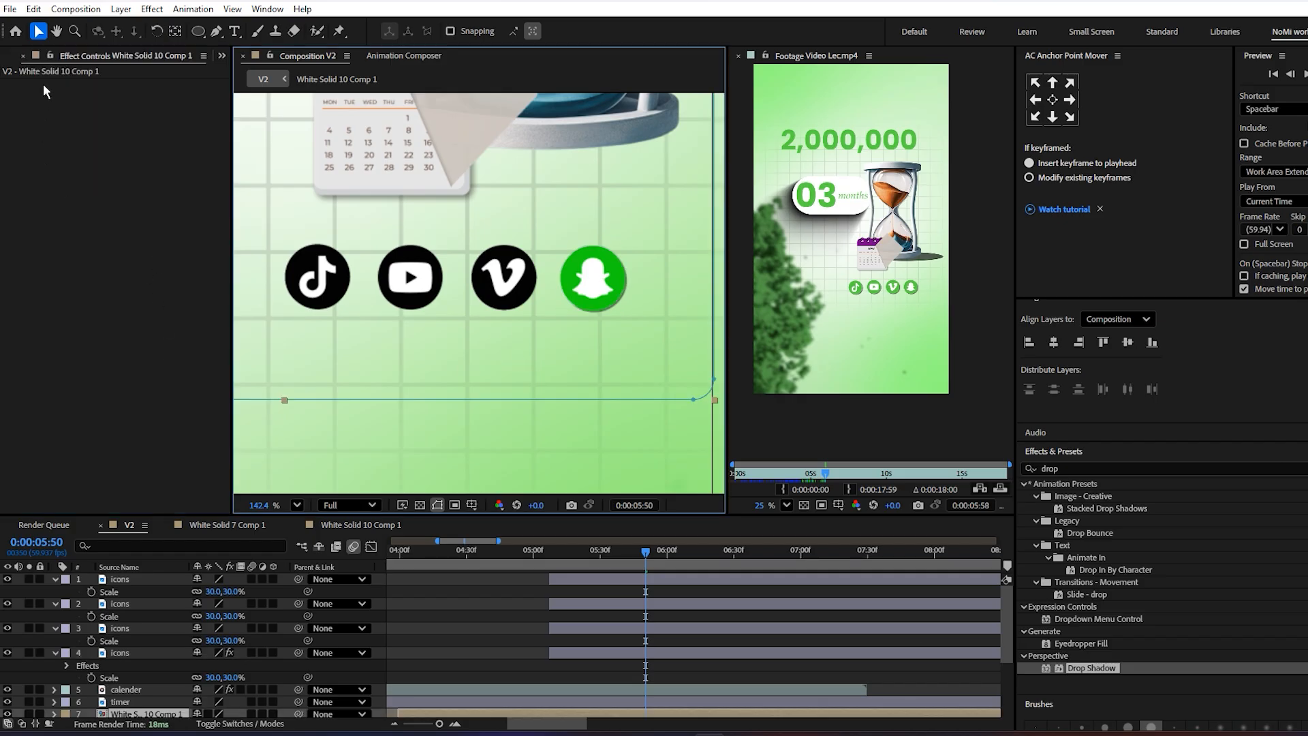
{"action": "left_click", "coordinate": [625, 654]}
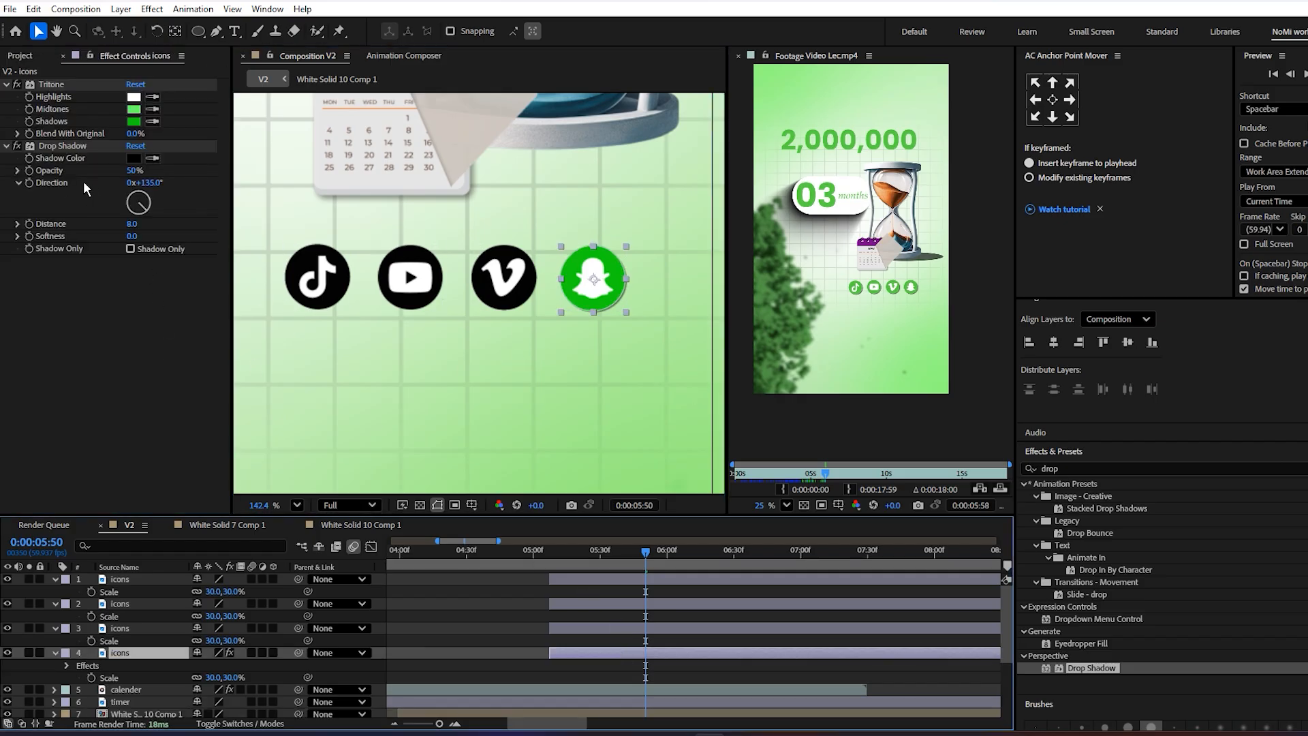
{"action": "left_click", "coordinate": [38, 84]}
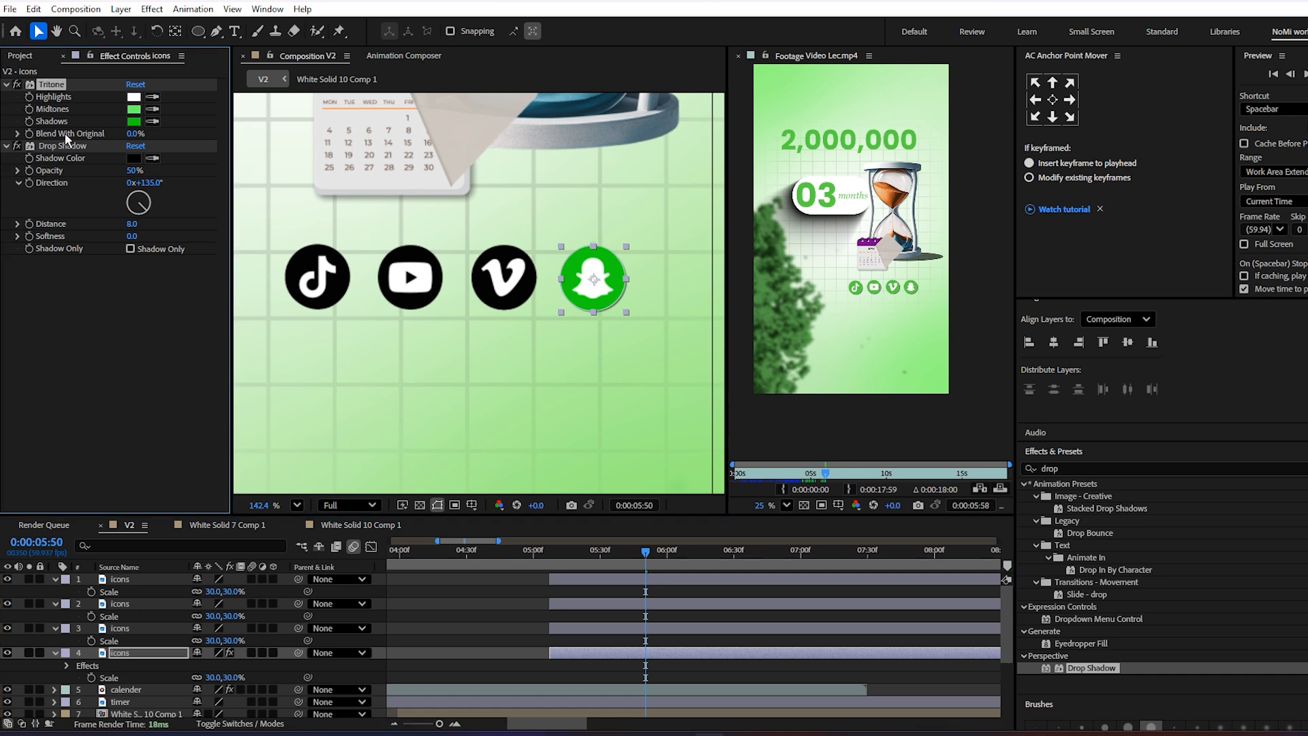
{"action": "left_click", "coordinate": [625, 631]}
{"action": "left_click", "coordinate": [619, 583], "text": "shift"}
{"action": "key", "text": "ctrl+v"}
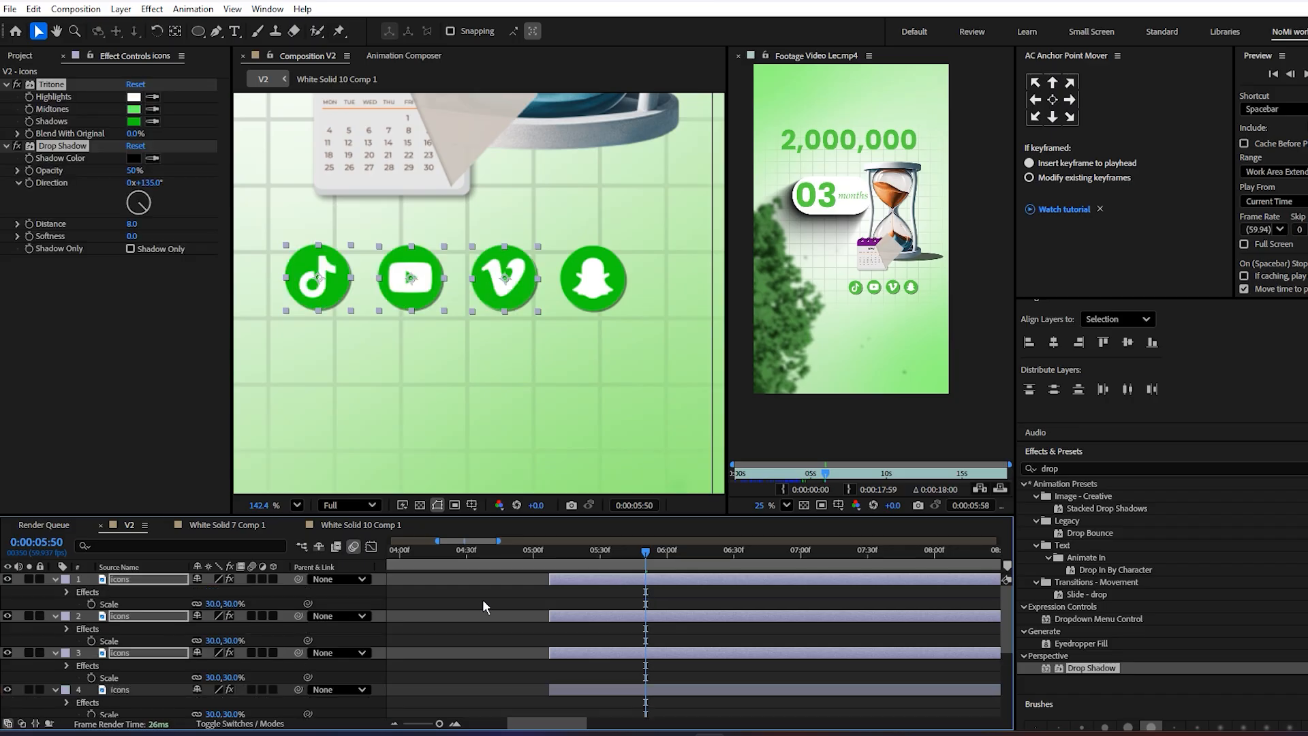
- Deselect the icons and collapse the open layer properties in the timeline
{"action": "left_click", "coordinate": [482, 599]}
{"action": "scroll", "coordinate": [476, 330], "scroll_direction": "down", "scroll_amount": 10}
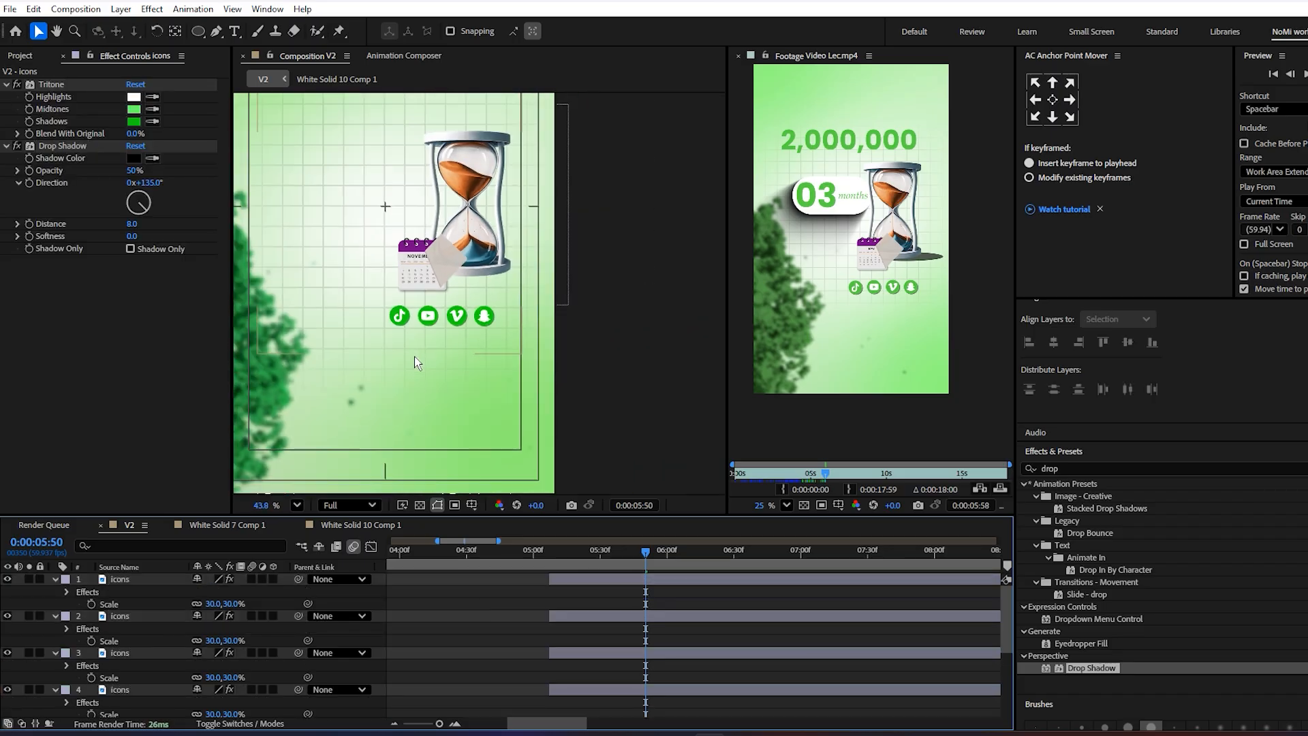
{"action": "key", "text": "p"}
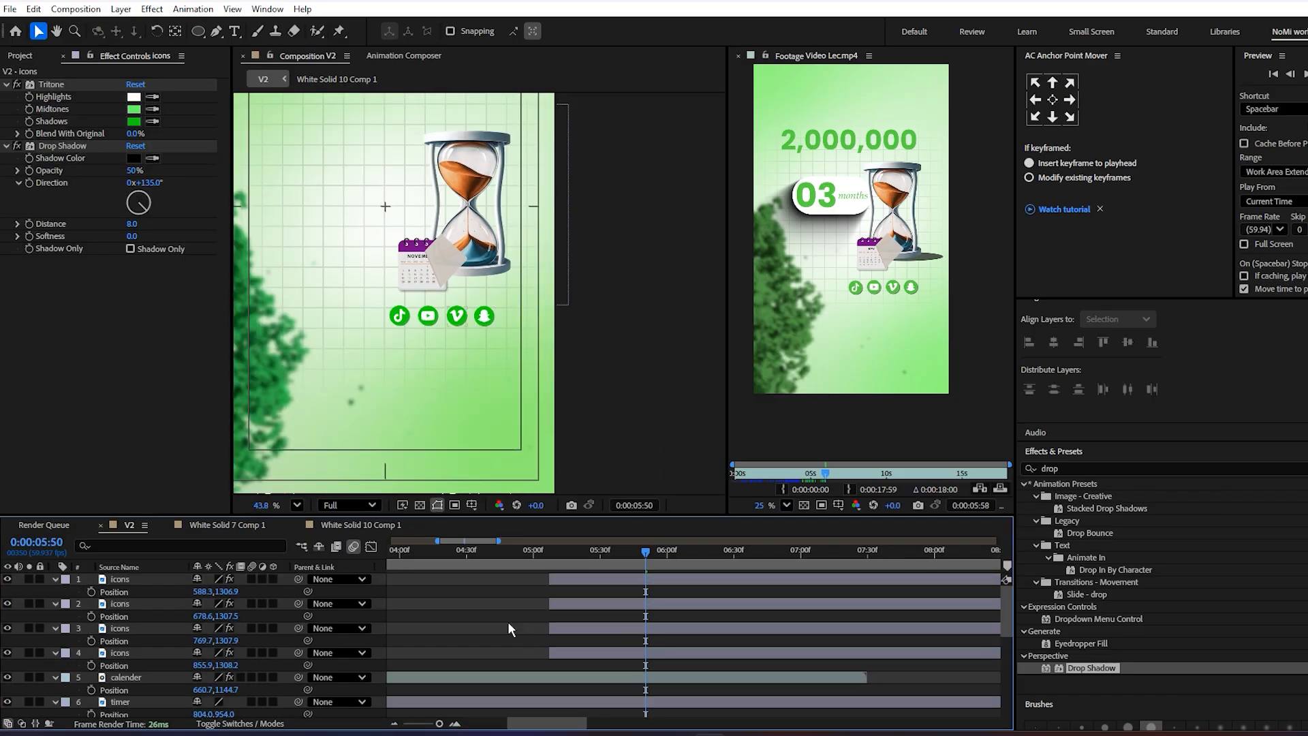
{"action": "key", "text": "p"}
{"action": "scroll", "coordinate": [470, 317], "scroll_direction": "down", "scroll_amount": 2}
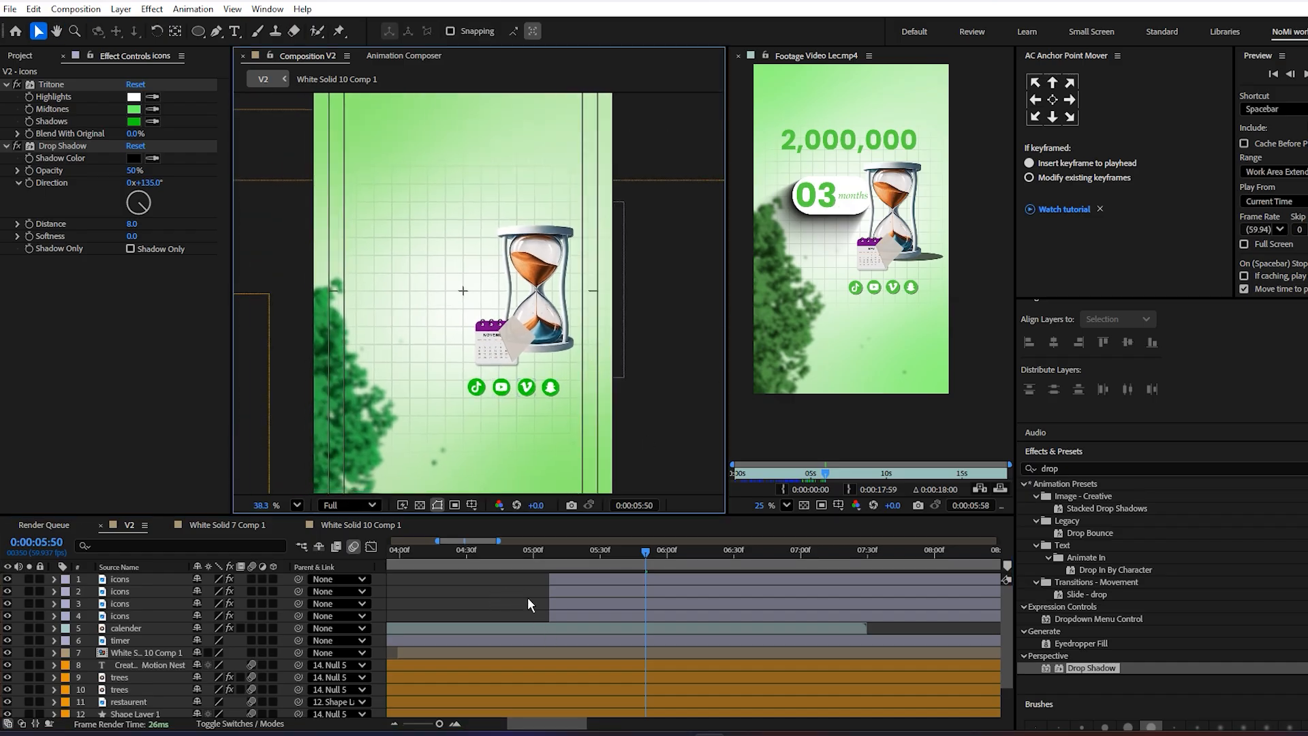
- Add a text layer reading "0" in the upper part of the composition, above the hourglass
{"action": "left_click_drag", "start_coordinate": [453, 226], "coordinate": [467, 265]}
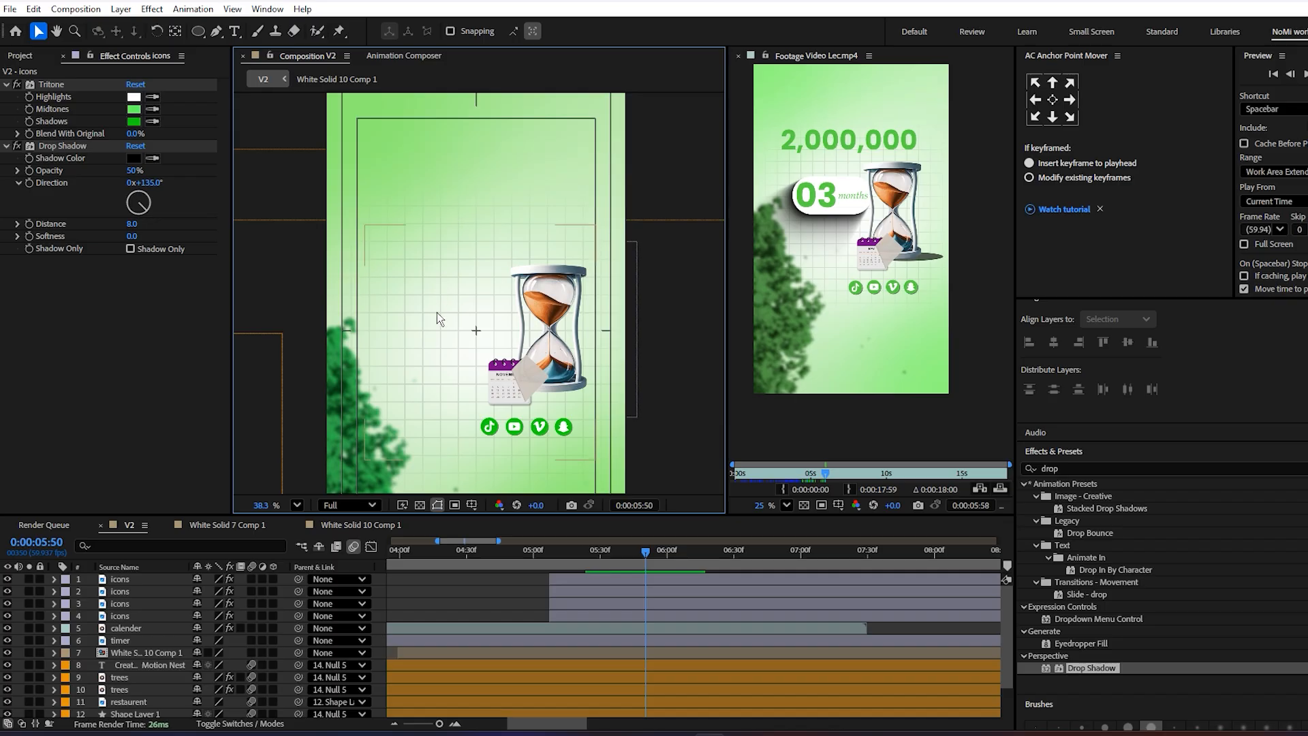
{"action": "scroll", "coordinate": [471, 297], "scroll_direction": "down", "scroll_amount": 2}
{"action": "scroll", "coordinate": [472, 297], "scroll_direction": "up", "scroll_amount": 1}
{"action": "key", "text": "ctrl+t"}
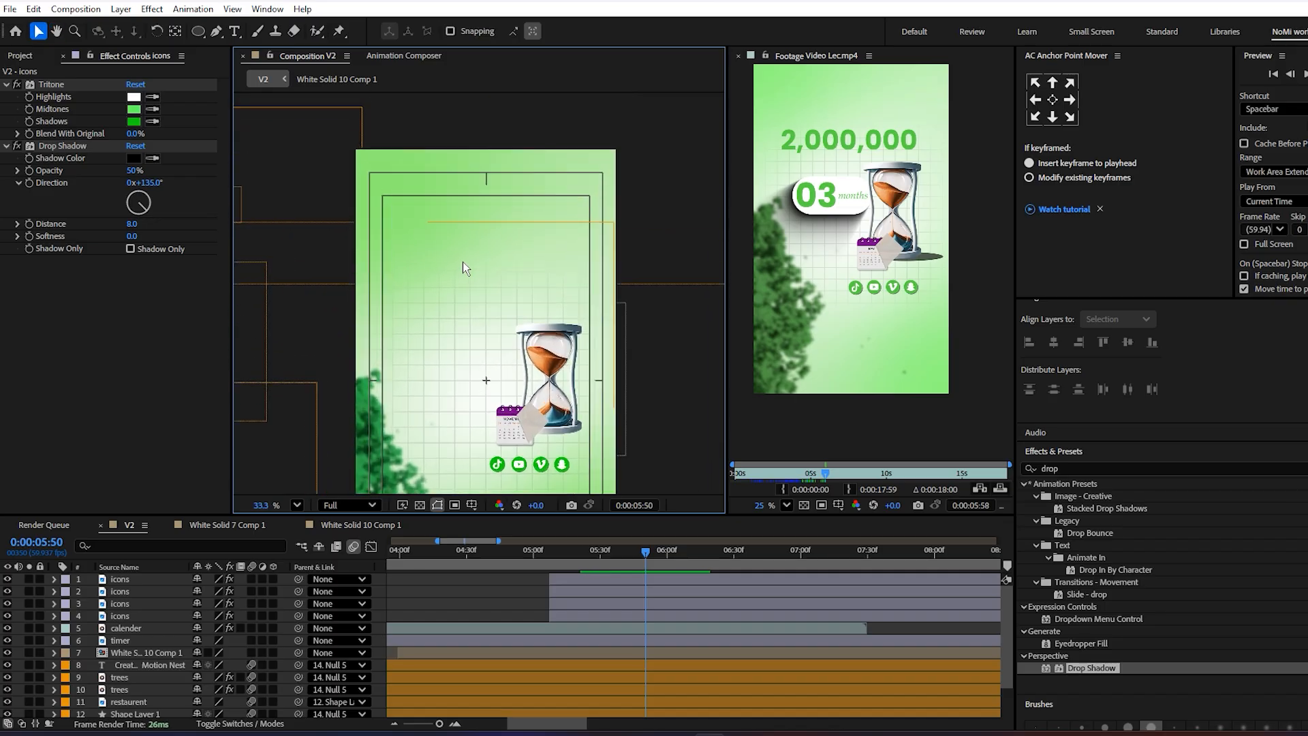
{"action": "left_click", "coordinate": [463, 250]}
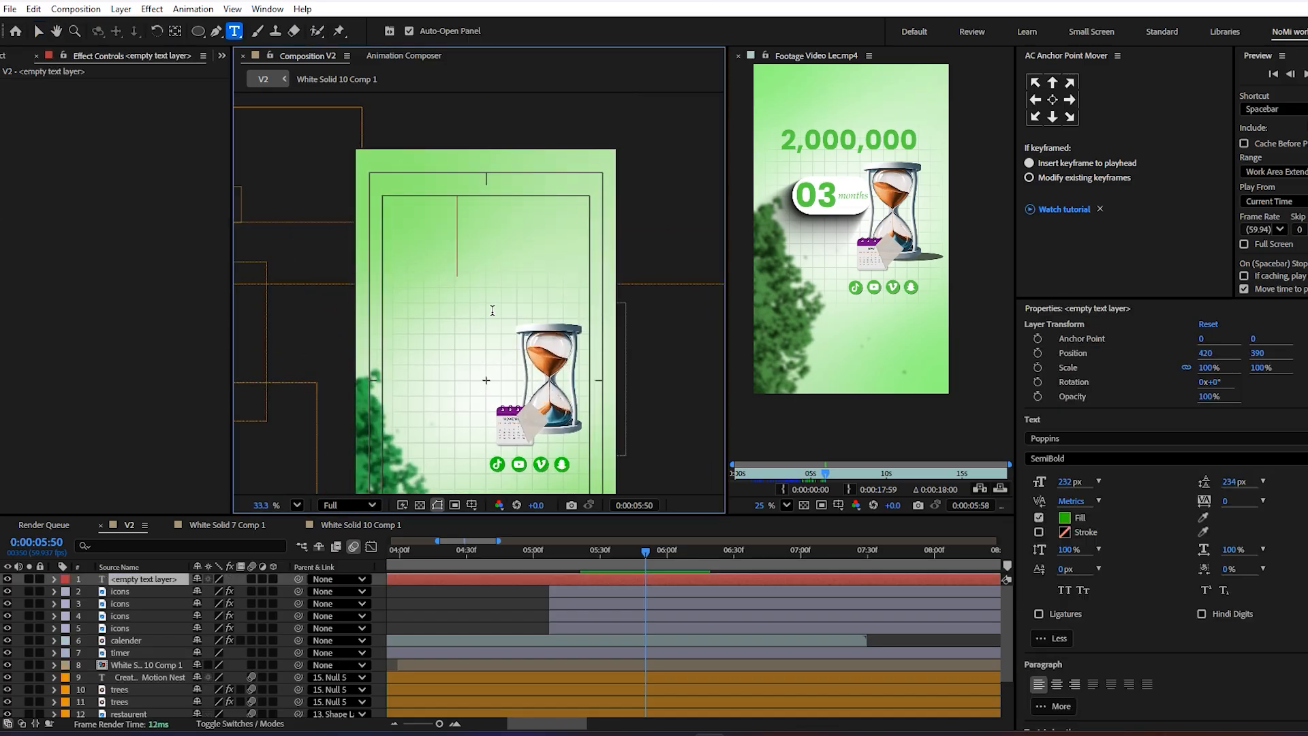
{"action": "type", "text": "0"}
{"action": "left_click", "coordinate": [531, 617]}
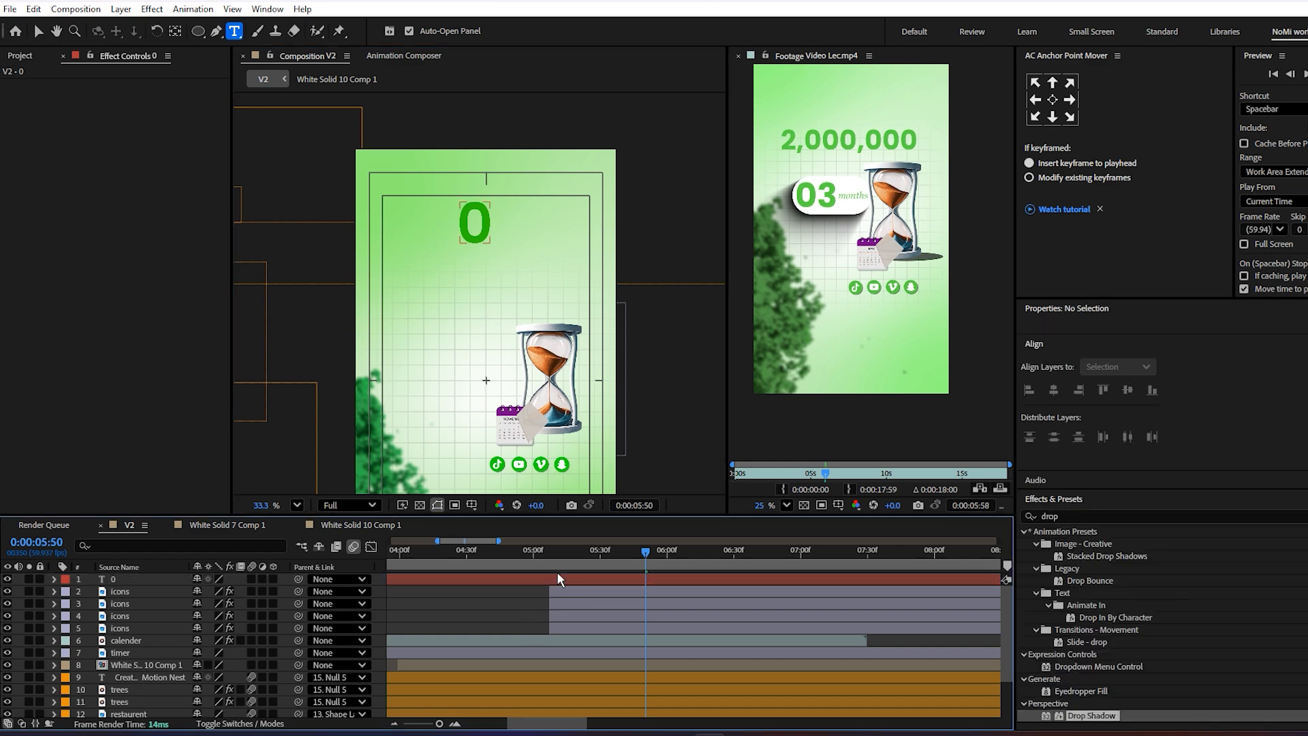
- Split the text layer at 0:00:05:07 and delete the part before the split, so it starts with the icons
{"action": "left_click", "coordinate": [547, 557]}
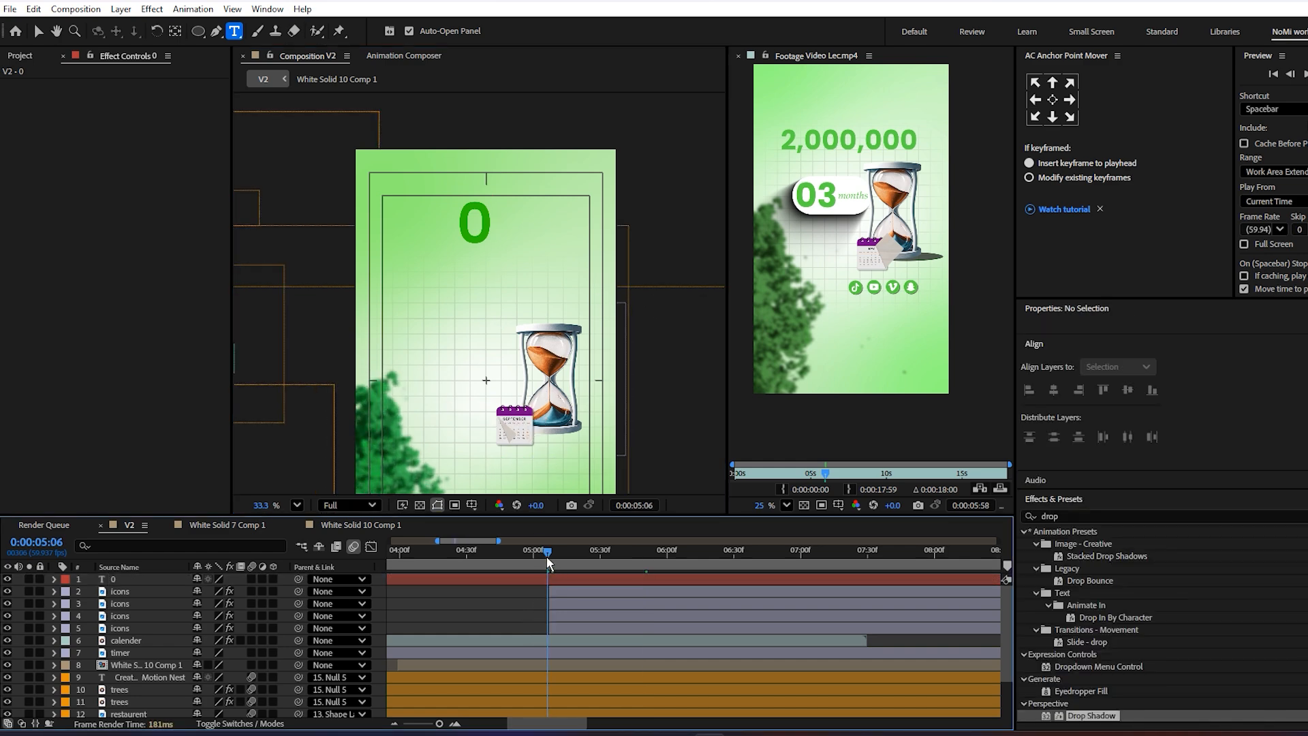
{"action": "left_click", "coordinate": [549, 563]}
{"action": "left_click", "coordinate": [548, 579]}
{"action": "key", "text": "ctrl+shift+d"}
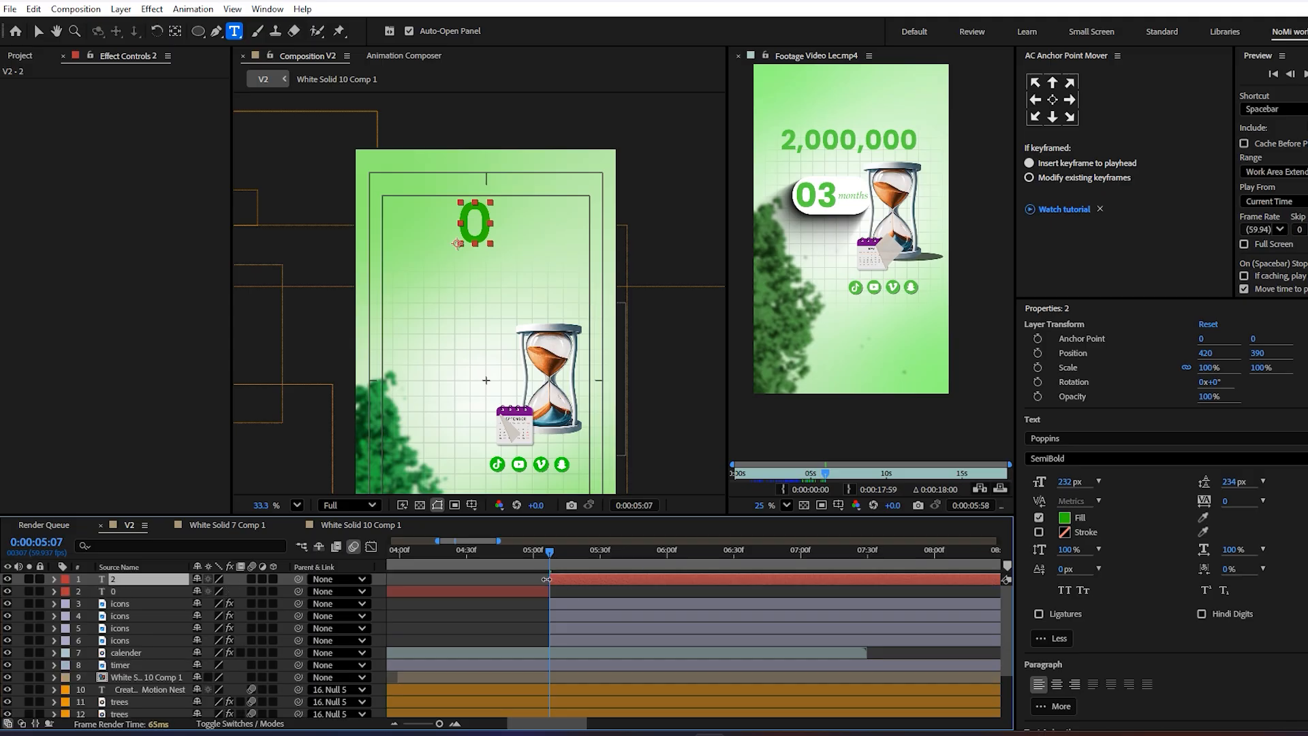
{"action": "key", "text": "Delete"}
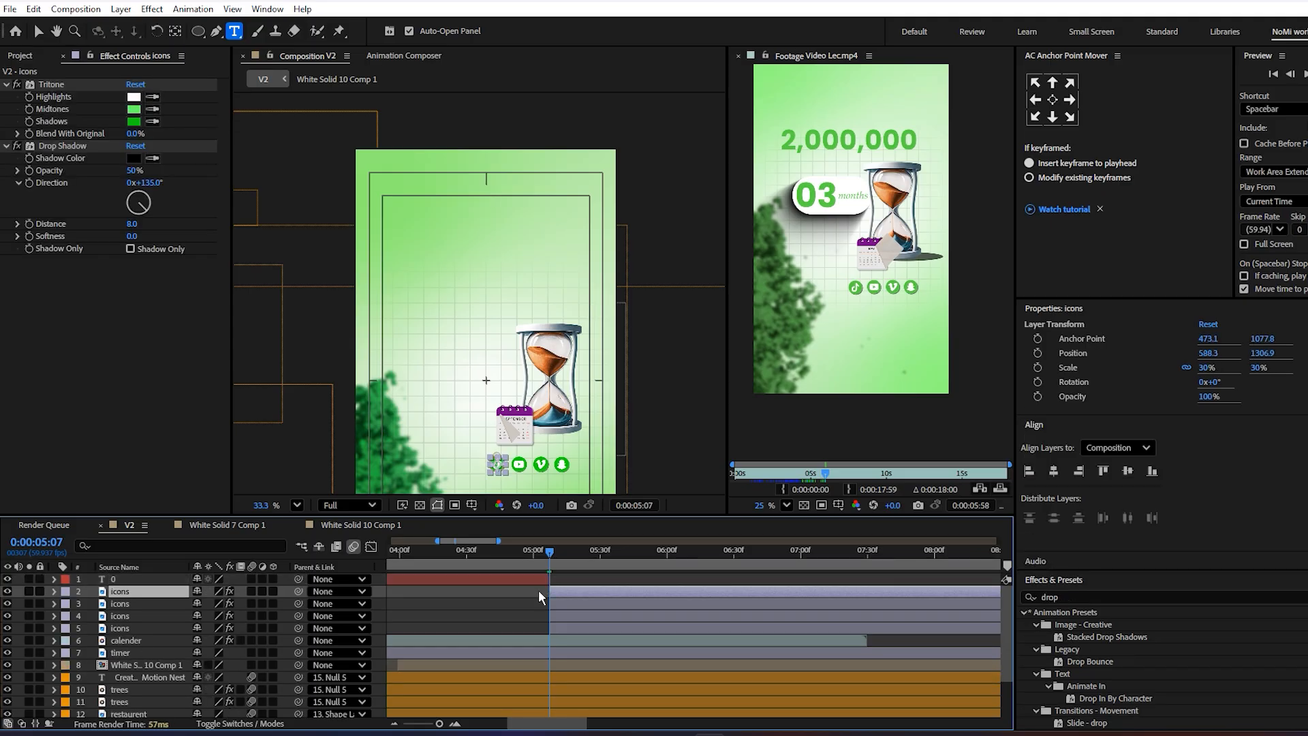
{"action": "key", "text": "ctrl+z"}
{"action": "left_click", "coordinate": [533, 593]}
{"action": "key", "text": "Delete"}
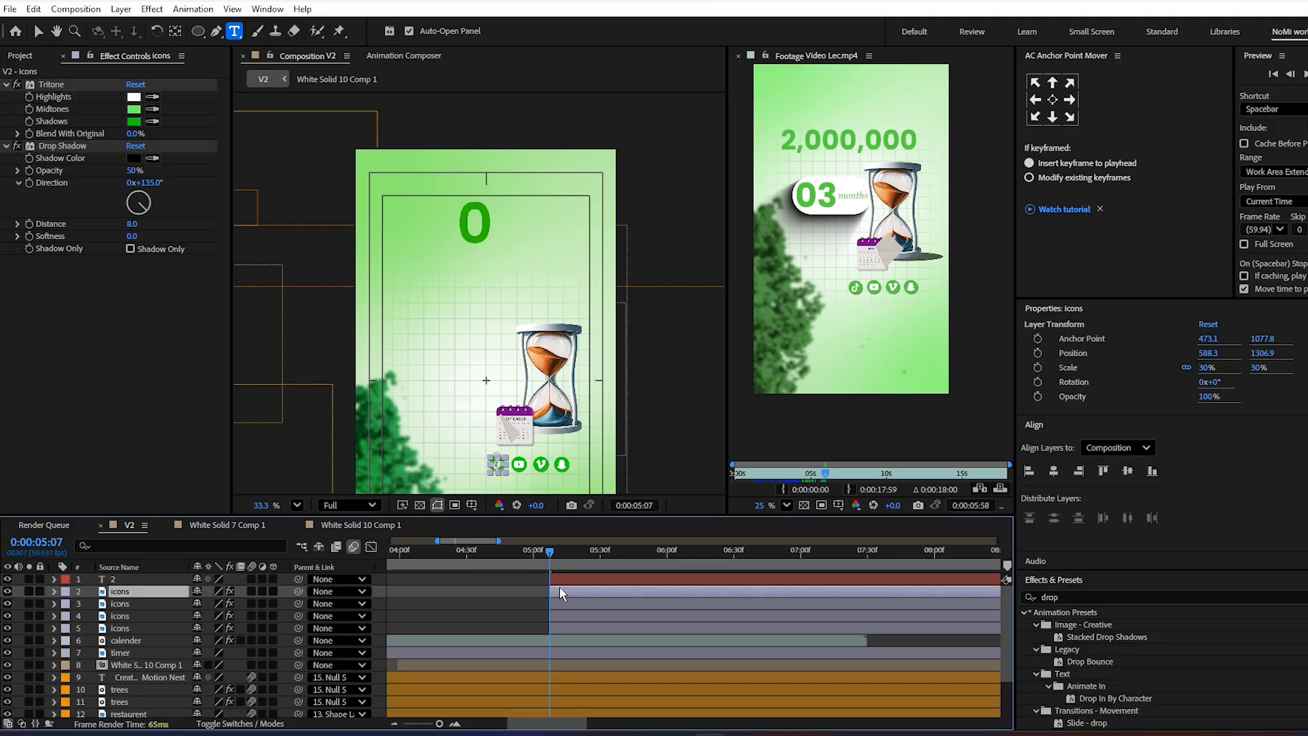
- Find the Slider Control effect and apply it to the text layer
{"action": "left_click", "coordinate": [576, 584]}
{"action": "scroll", "coordinate": [1094, 504], "scroll_direction": "down", "scroll_amount": 5}
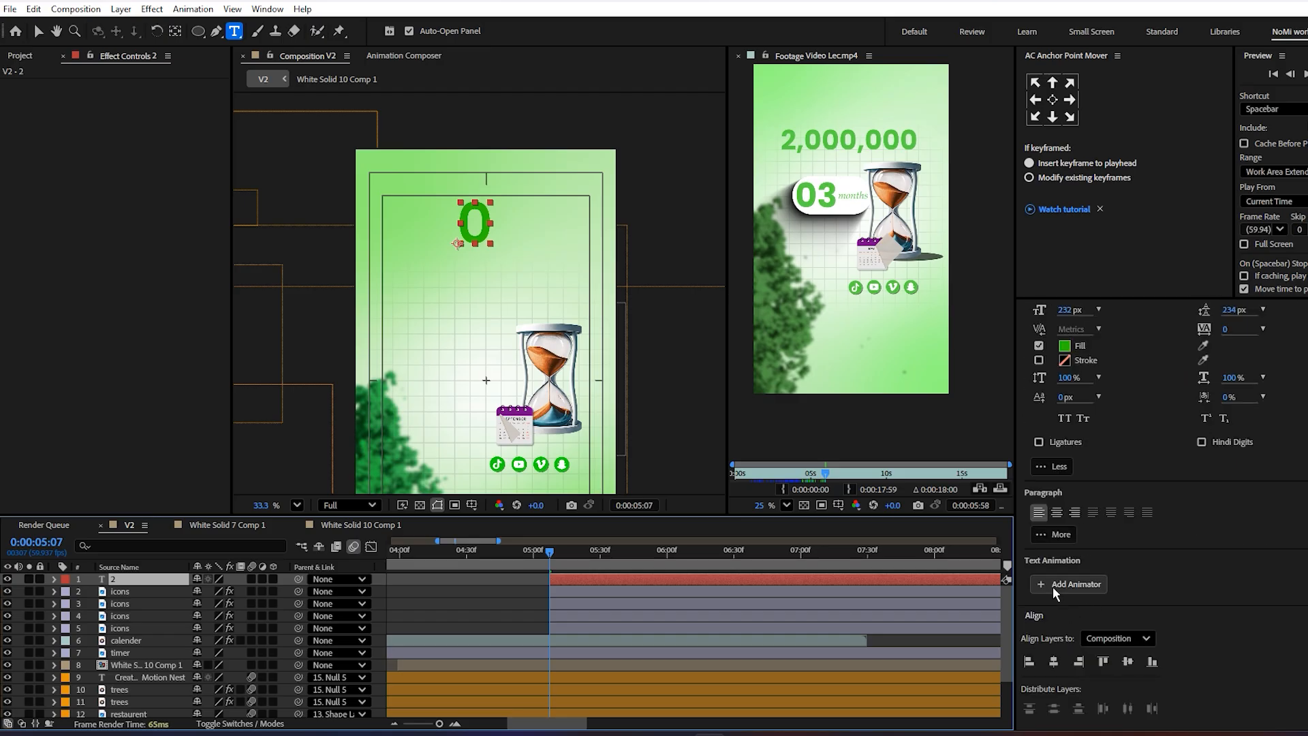
{"action": "left_click", "coordinate": [607, 560]}
{"action": "mouse_move", "coordinate": [573, 579]}
{"action": "left_mouse_down"}
{"action": "mouse_move", "coordinate": [553, 584]}
{"action": "mouse_move", "coordinate": [567, 588]}
{"action": "left_mouse_up"}
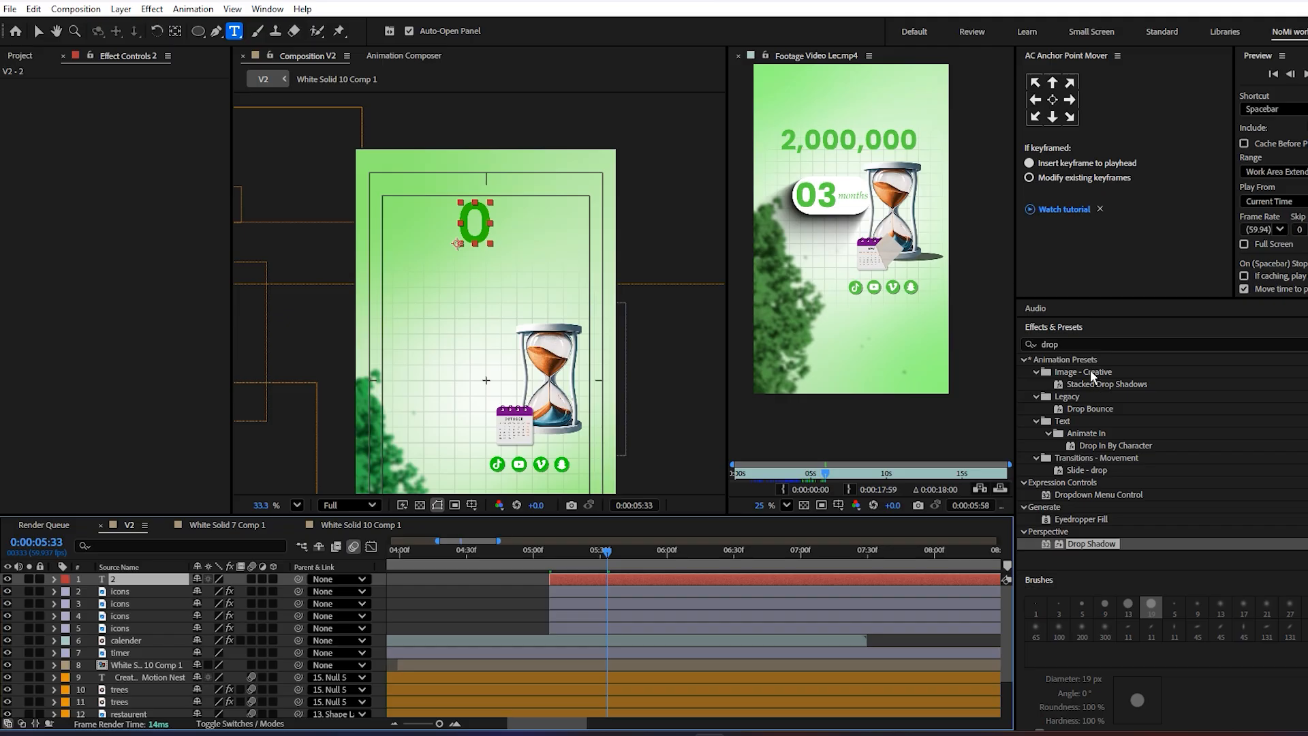
{"action": "double_click", "coordinate": [1052, 345]}
{"action": "key", "text": "BackSpace"}
{"action": "type", "text": "sl"}
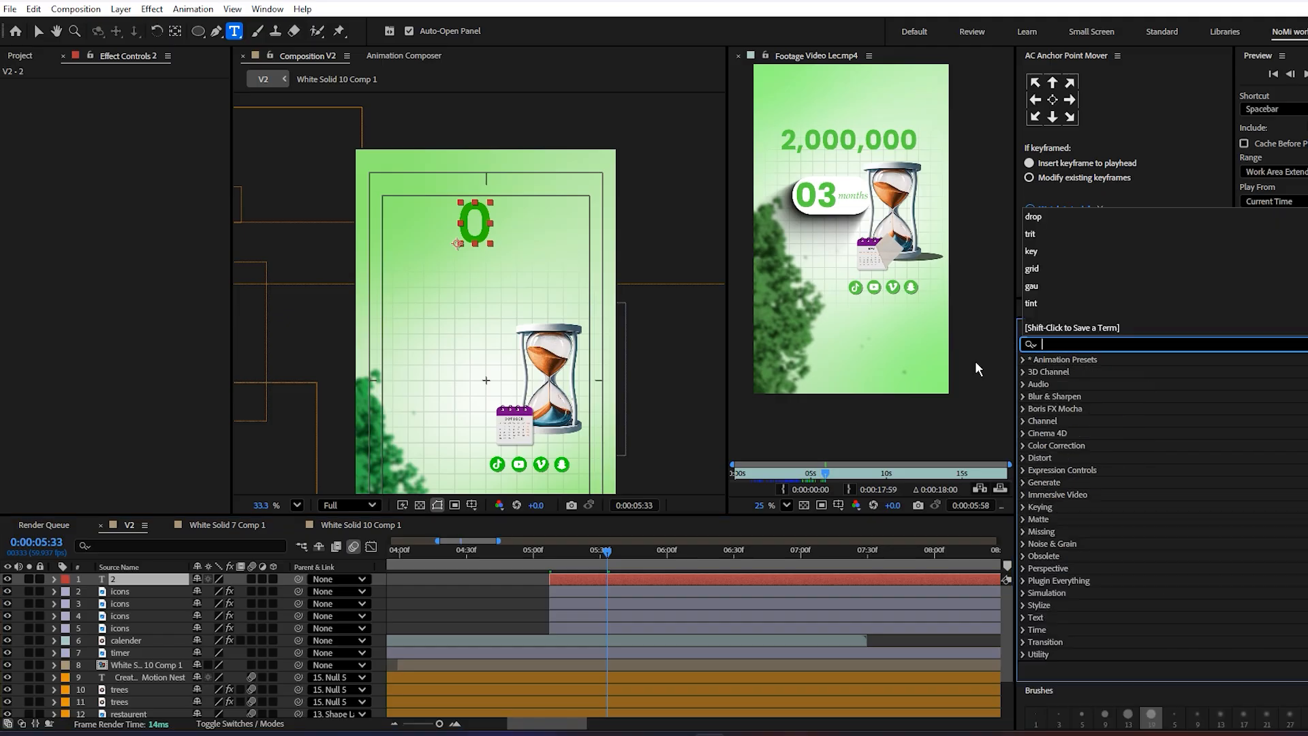
{"action": "type", "text": "ider"}
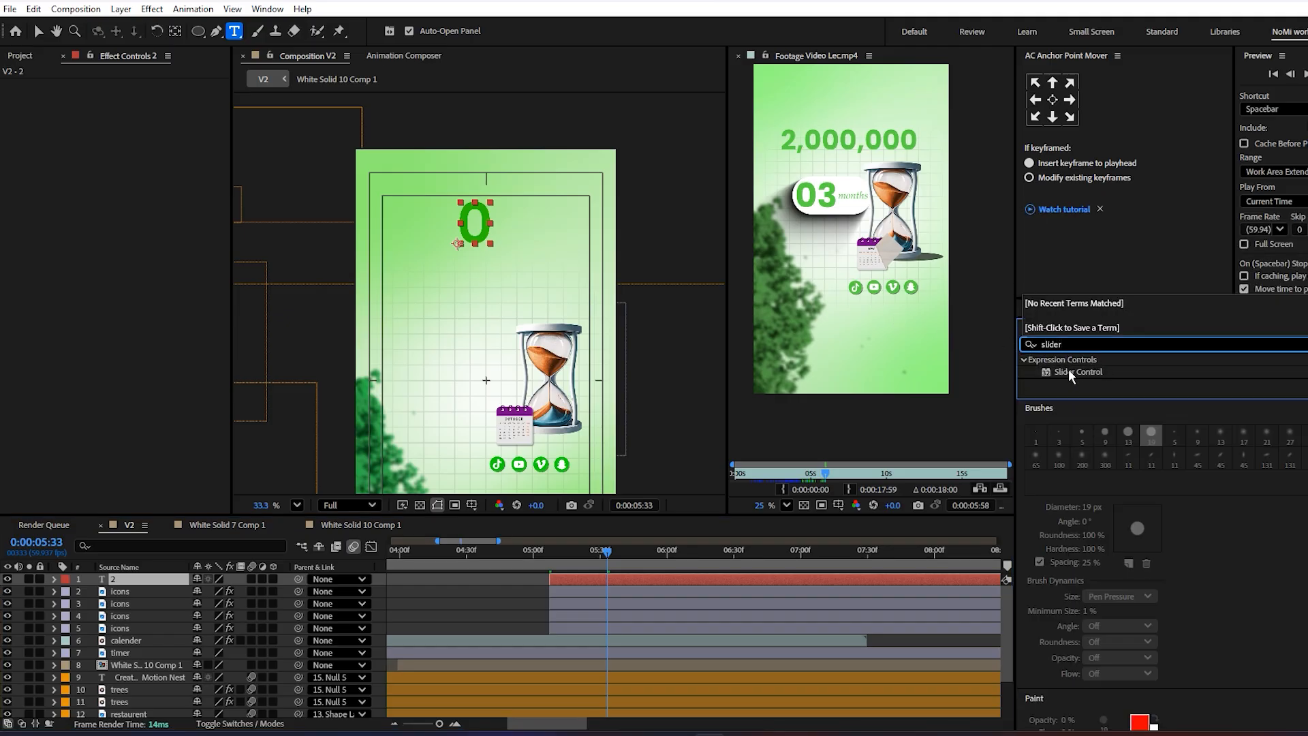
{"action": "left_click", "coordinate": [1083, 373]}
{"action": "left_click_drag", "start_coordinate": [1083, 372], "coordinate": [619, 586]}
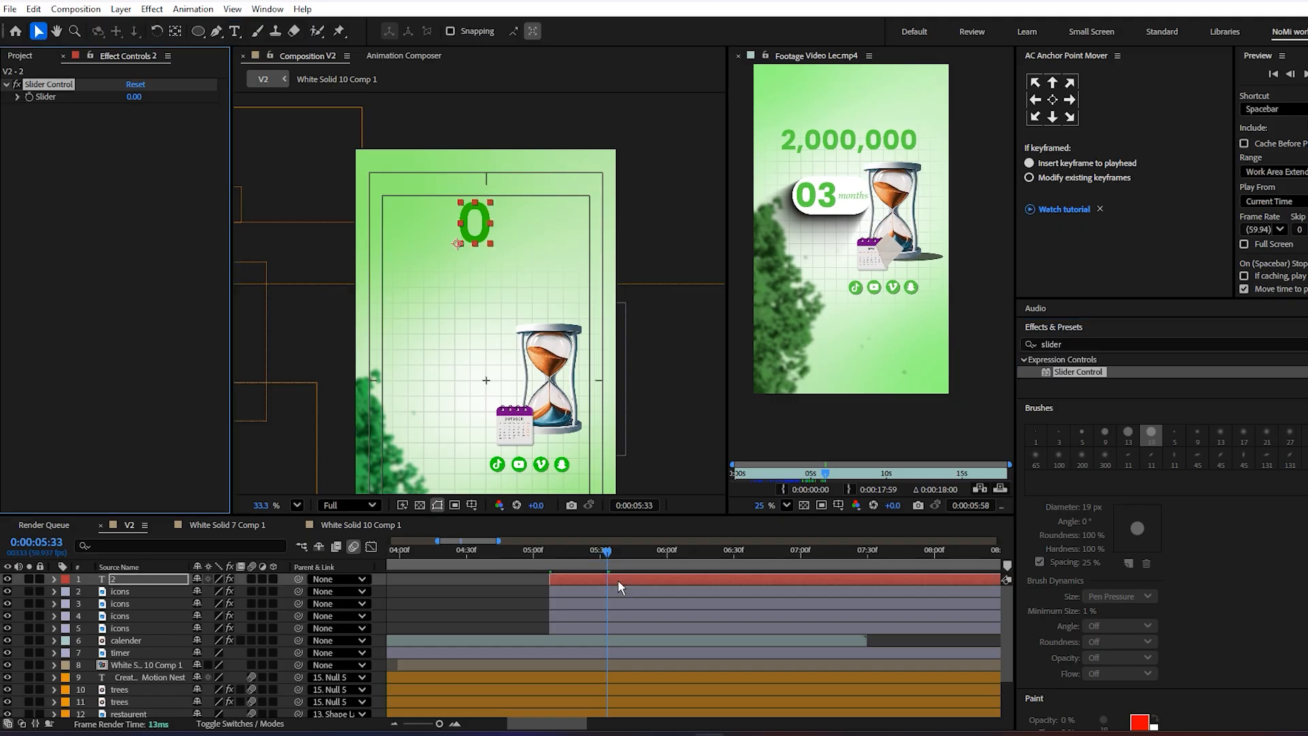
- Expand the text layer's properties and link its Source Text to the Slider Control's slider
{"action": "key", "text": "="}
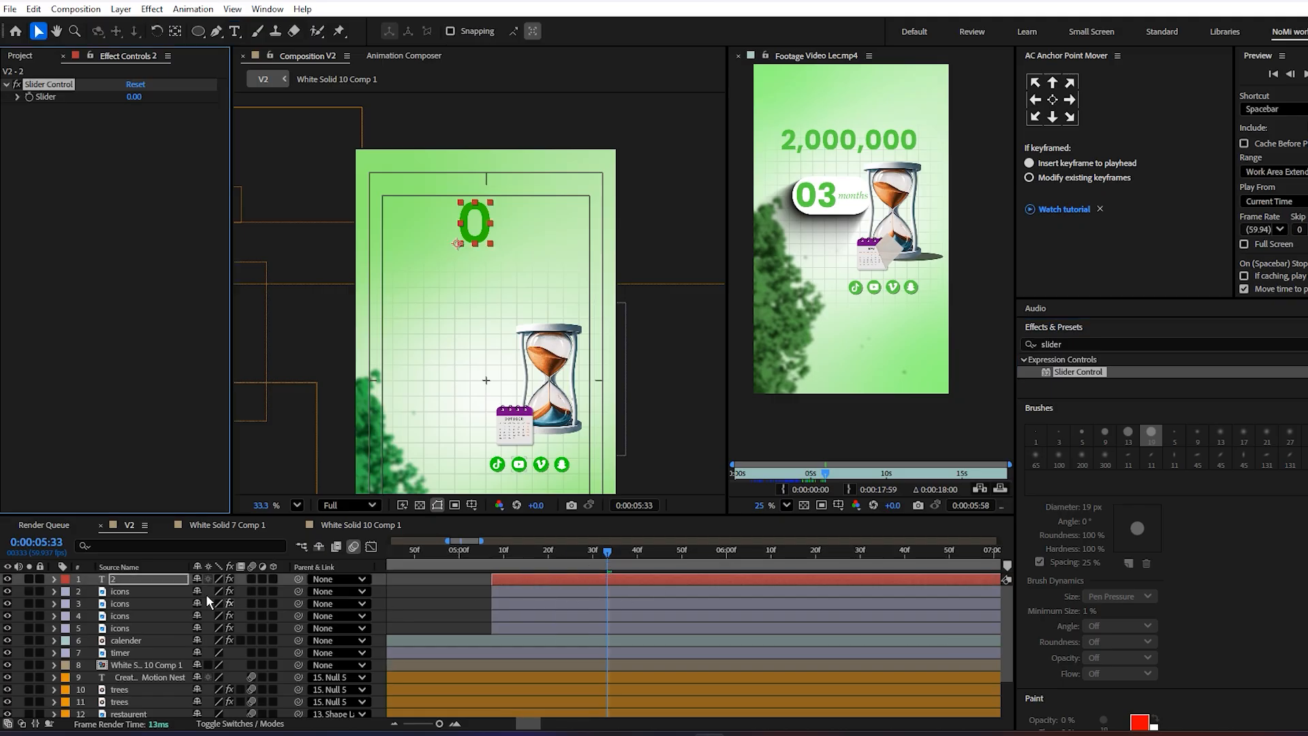
{"action": "left_click", "coordinate": [54, 580]}
{"action": "left_click", "coordinate": [68, 592]}
{"action": "left_click_drag", "start_coordinate": [304, 601], "coordinate": [62, 100]}
{"action": "left_click", "coordinate": [275, 617]}
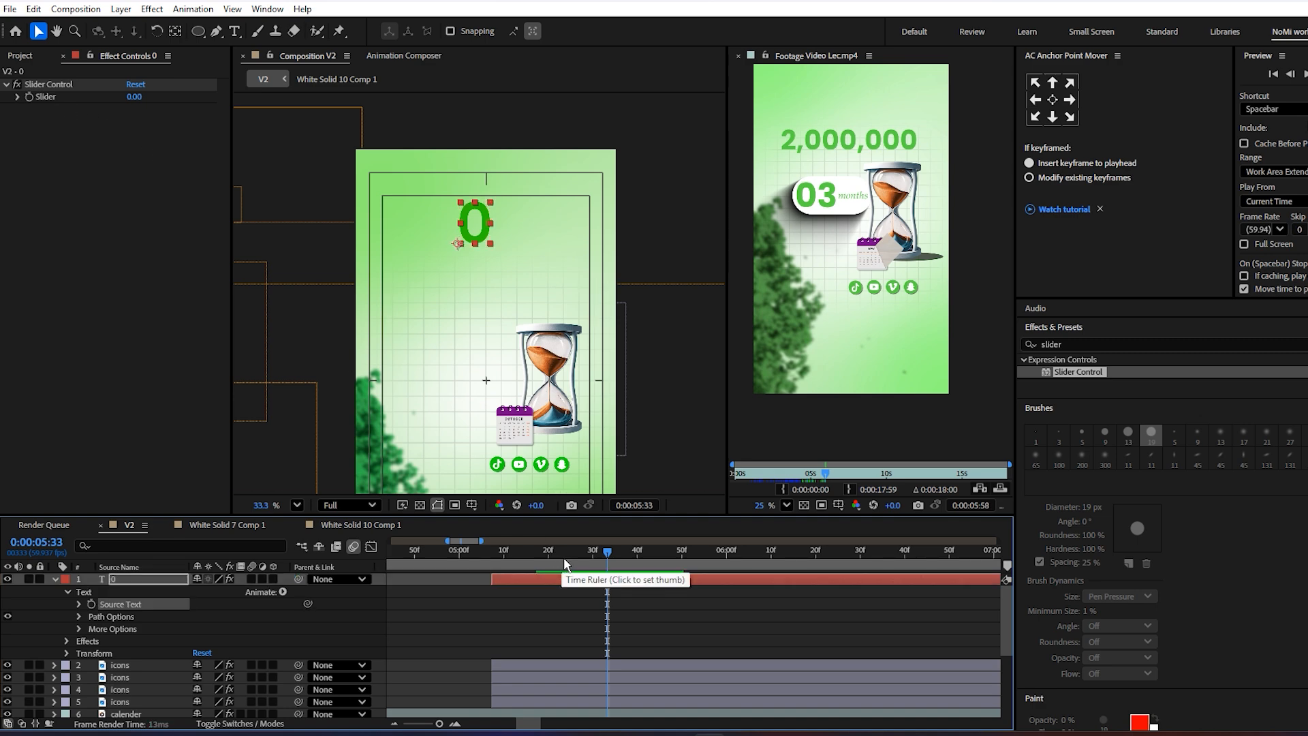
- Set the first Slider keyframe with value 0 at the text layer's start, 0:00:05:07
{"action": "left_click", "coordinate": [498, 566]}
{"action": "left_click", "coordinate": [489, 562]}
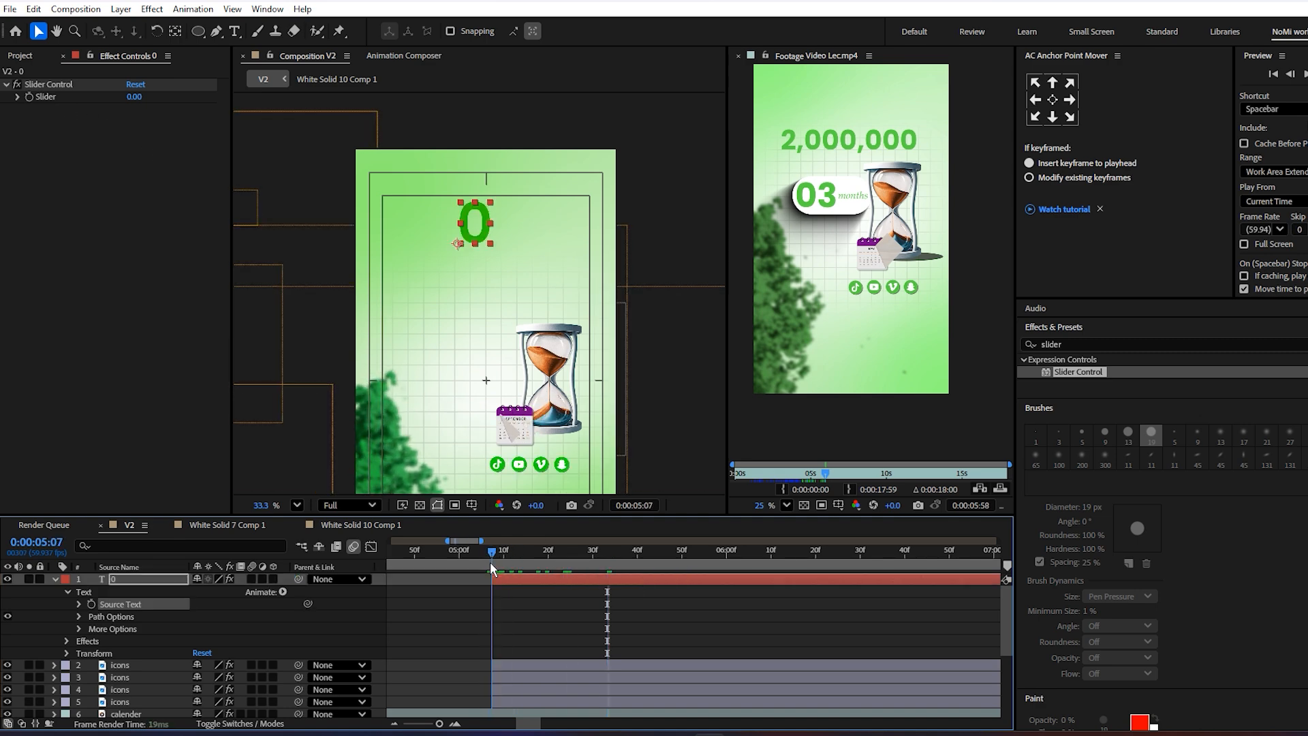
{"action": "left_click", "coordinate": [29, 87]}
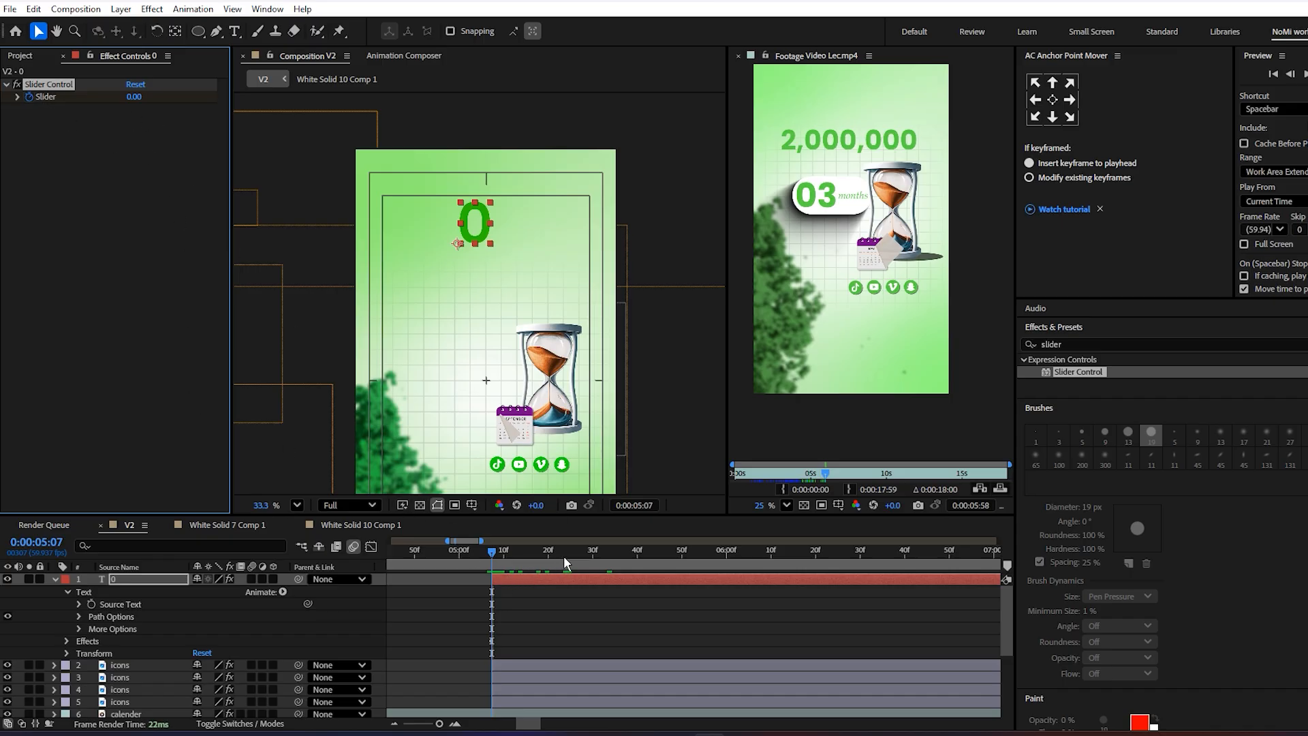
- Set the Slider to 1000000 at 0:00:06:45 for the end of the count
{"action": "left_click_drag", "start_coordinate": [573, 547], "coordinate": [825, 563]}
{"action": "key", "text": "minus"}
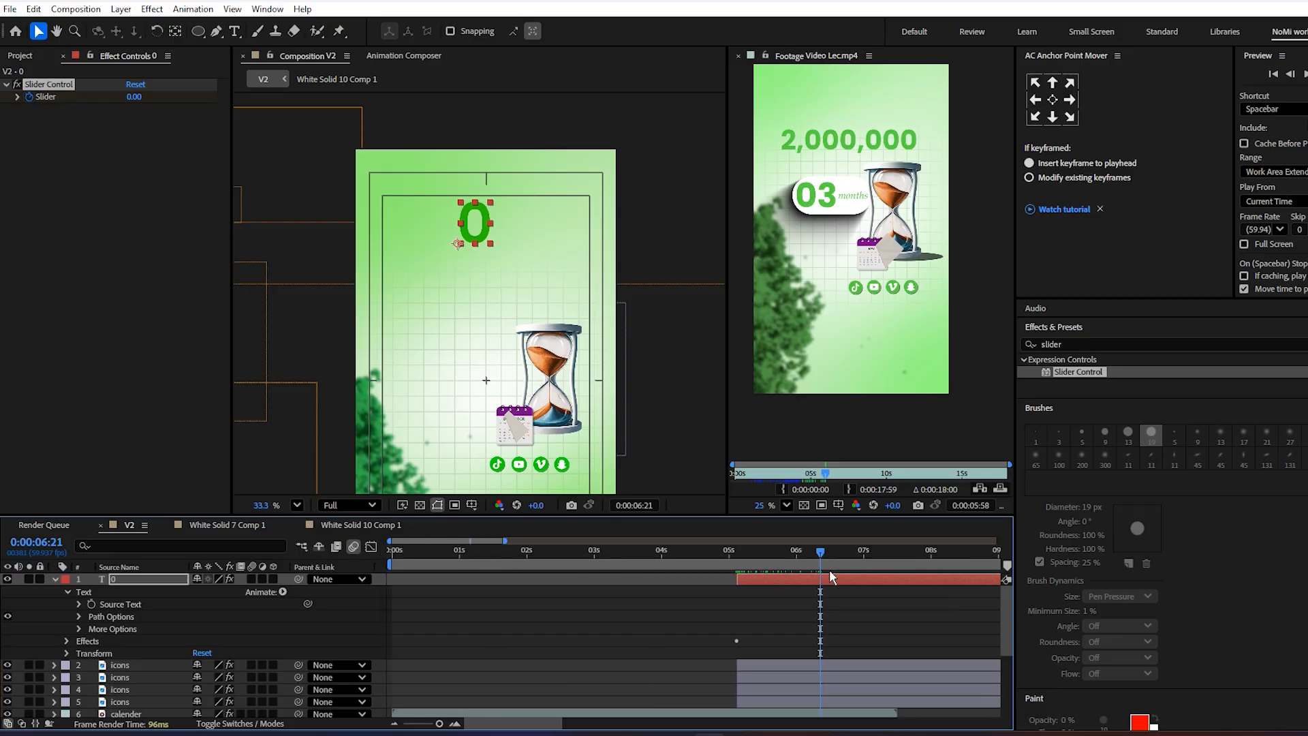
{"action": "key", "text": "minus"}
{"action": "left_click", "coordinate": [617, 551]}
{"action": "mouse_move", "coordinate": [617, 550]}
{"action": "left_mouse_down"}
{"action": "mouse_move", "coordinate": [643, 551]}
{"action": "mouse_move", "coordinate": [628, 566]}
{"action": "left_mouse_up"}
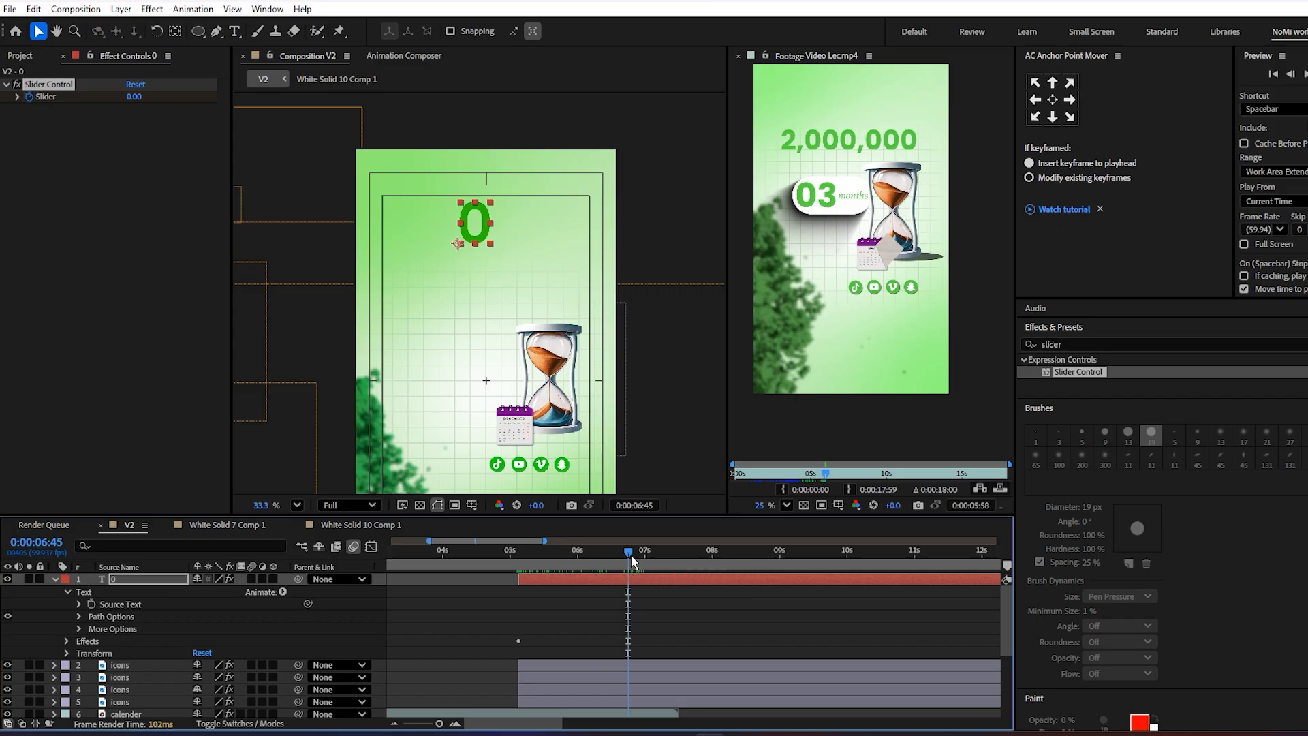
{"action": "left_click", "coordinate": [135, 96]}
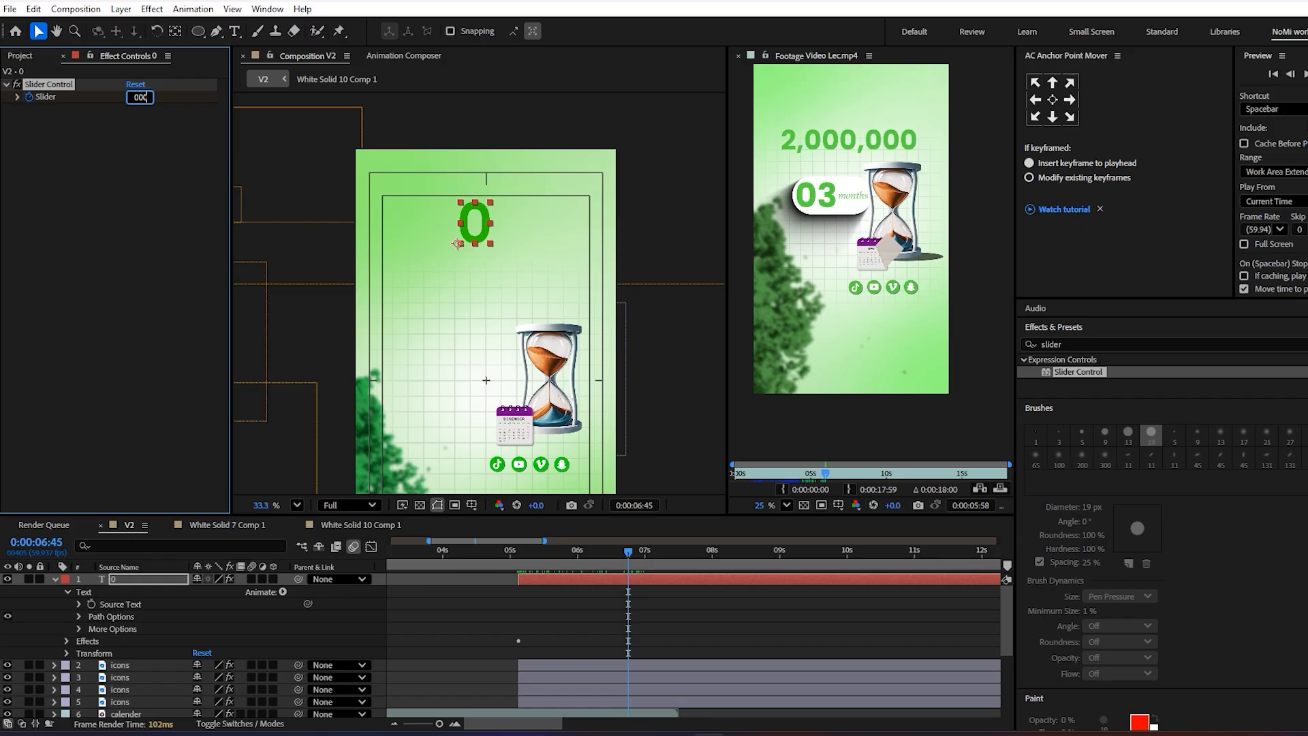
{"action": "left_click", "coordinate": [49, 256]}
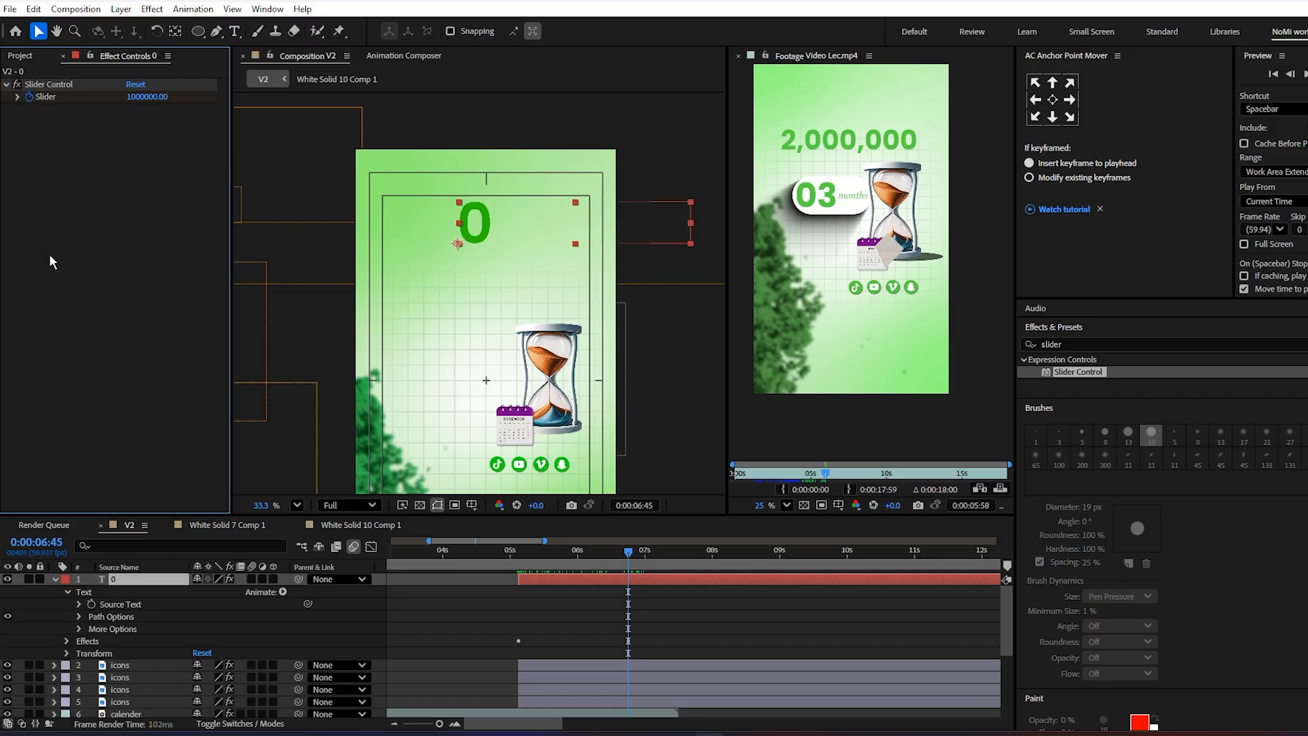
- Move the counter text toward the canvas's left edge and set the Slider to 950000 at 0:00:06:45
{"action": "scroll", "coordinate": [436, 282], "scroll_direction": "down", "scroll_amount": 1}
{"action": "left_click_drag", "start_coordinate": [509, 228], "coordinate": [424, 243]}
{"action": "left_click_drag", "start_coordinate": [143, 104], "coordinate": [109, 111]}
{"action": "left_click", "coordinate": [142, 97]}
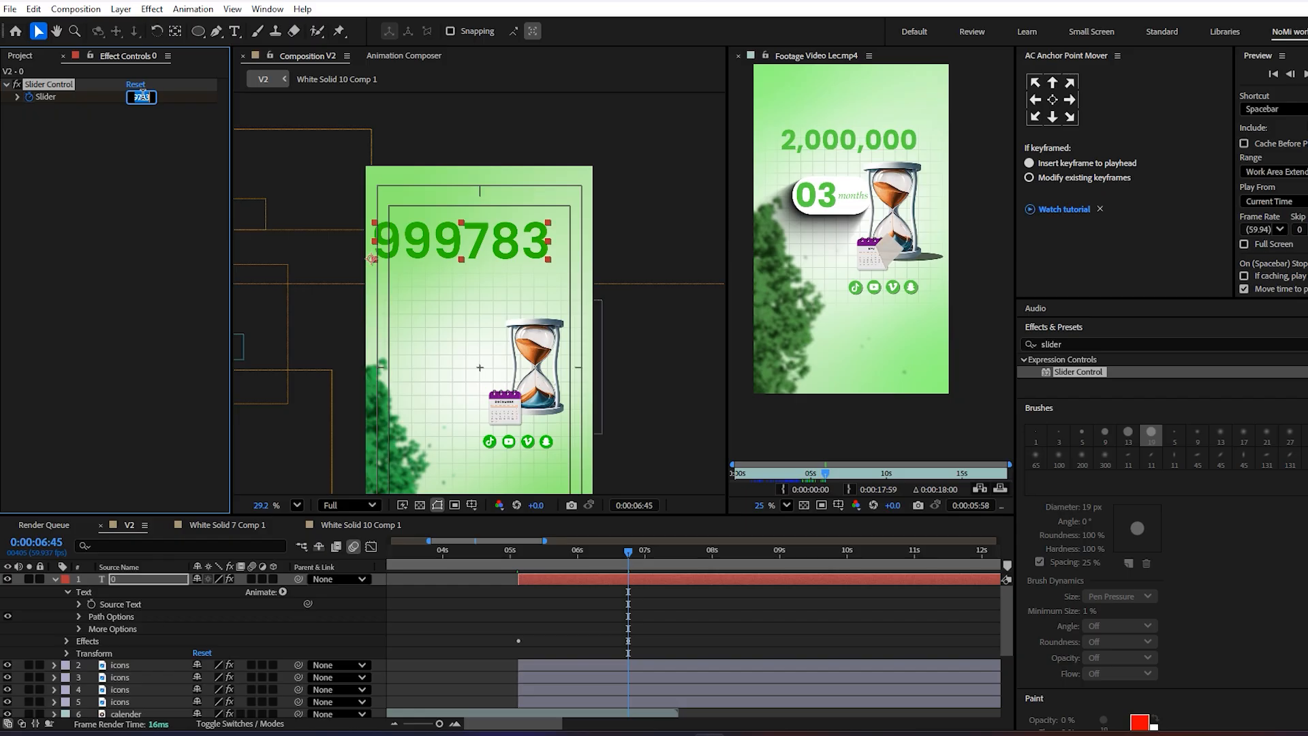
{"action": "key", "text": "BackSpace"}
{"action": "type", "text": "950000"}
{"action": "key", "text": "Return"}
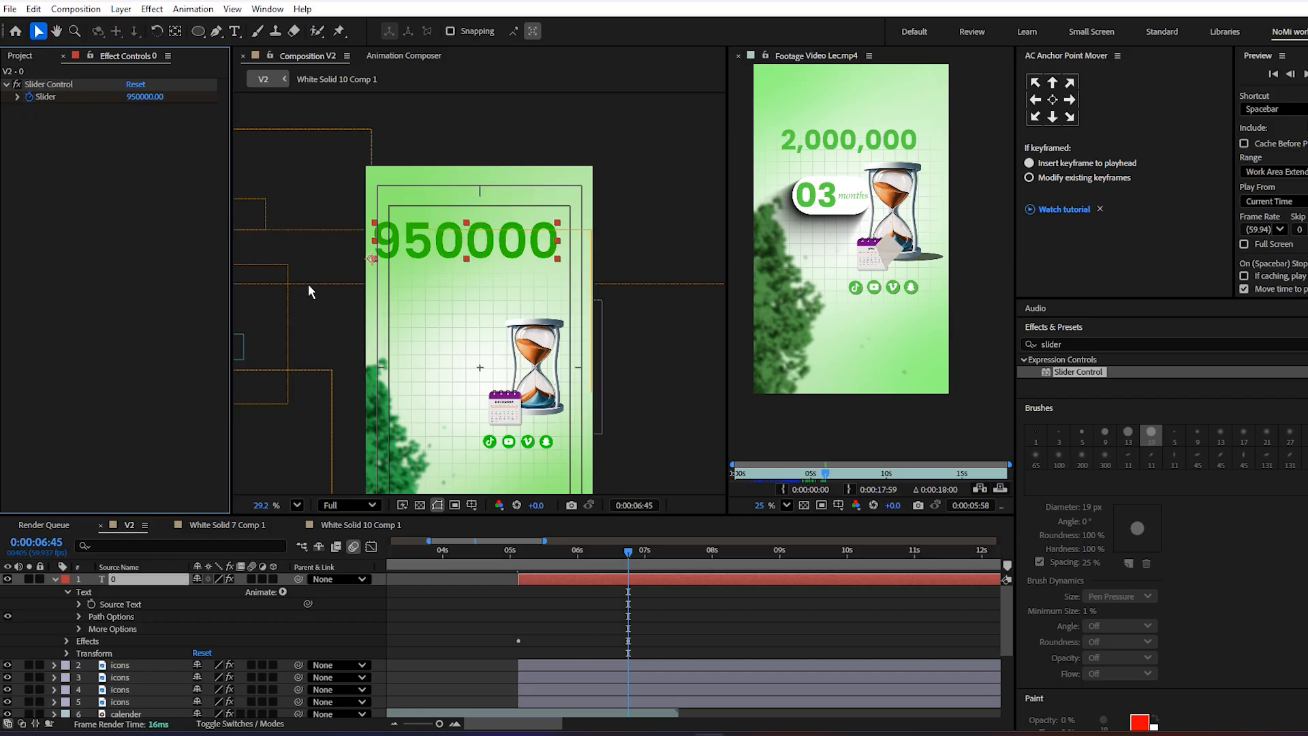
- Centre the counter text's anchor point, scale the text to 59% and position it above the hourglass
{"action": "left_click", "coordinate": [492, 247]}
{"action": "left_click_drag", "start_coordinate": [493, 247], "coordinate": [498, 283]}
{"action": "left_click", "coordinate": [1053, 100]}
{"action": "key", "text": "s"}
{"action": "left_click_drag", "start_coordinate": [217, 592], "coordinate": [188, 603]}
{"action": "scroll", "coordinate": [490, 290], "scroll_direction": "up", "scroll_amount": 4}
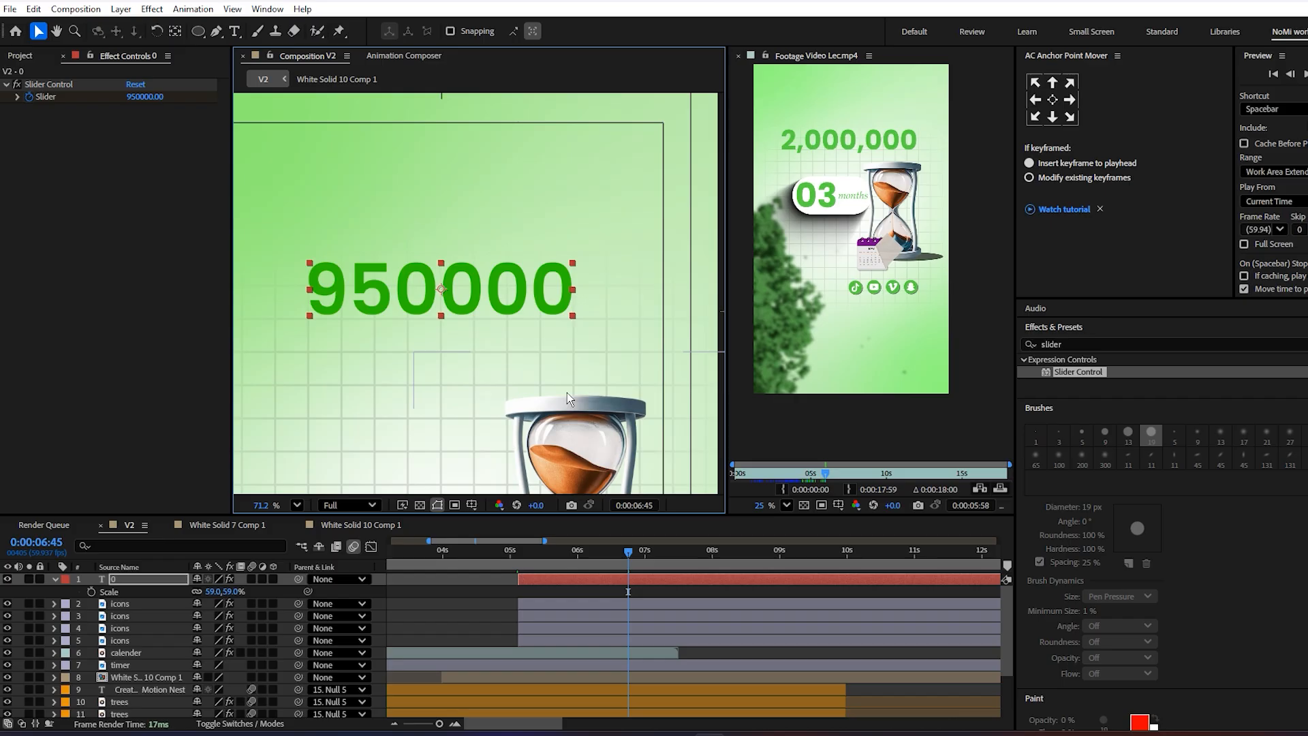
- Expand the counter layer's Text properties and preview the count from 0:00:05:22
{"action": "left_click", "coordinate": [54, 579]}
{"action": "left_click", "coordinate": [54, 579]}
{"action": "left_click", "coordinate": [67, 616]}
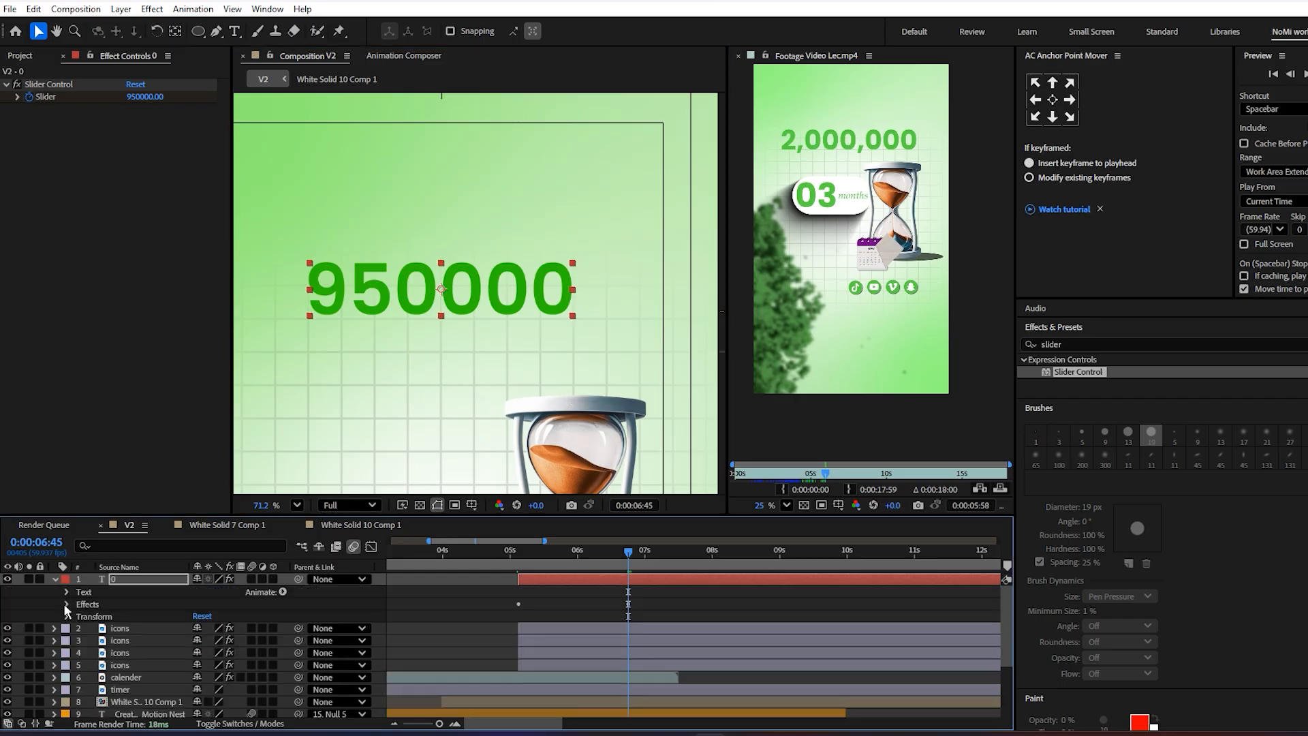
{"action": "left_click", "coordinate": [67, 592]}
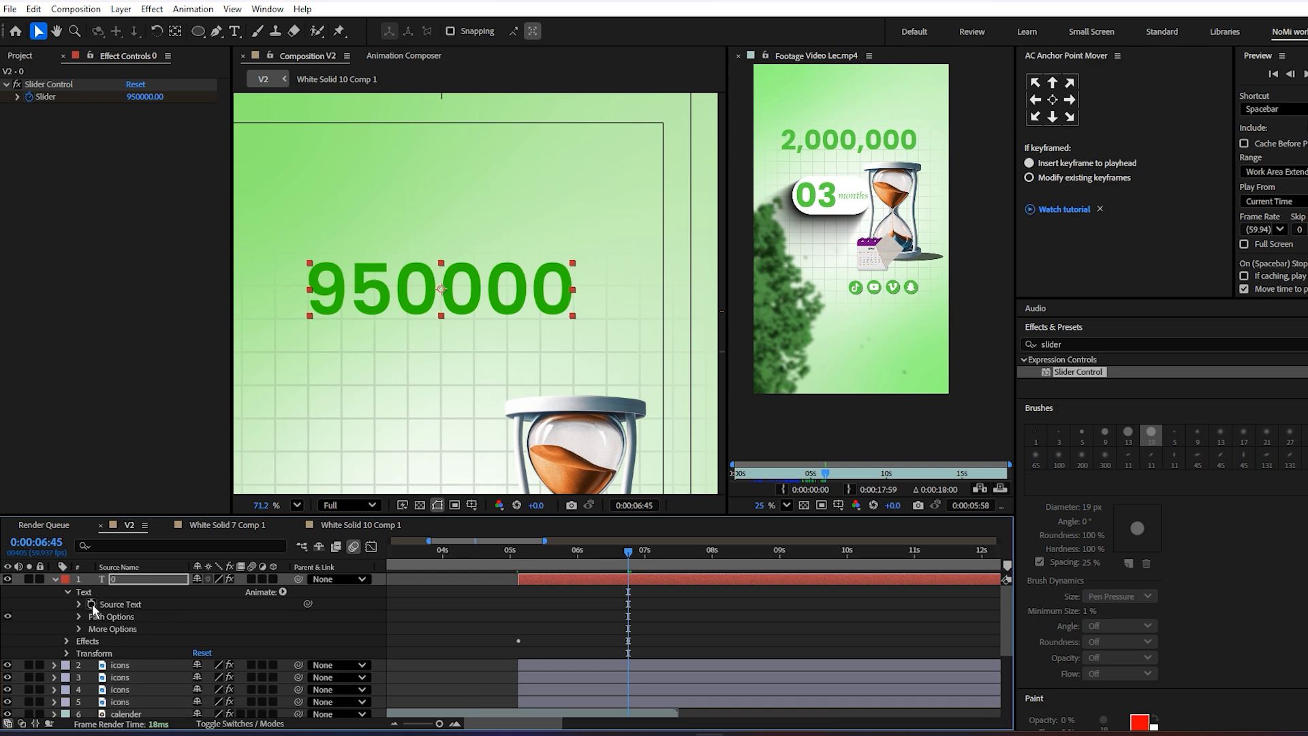
{"action": "left_click", "coordinate": [534, 557]}
{"action": "key", "text": "space"}
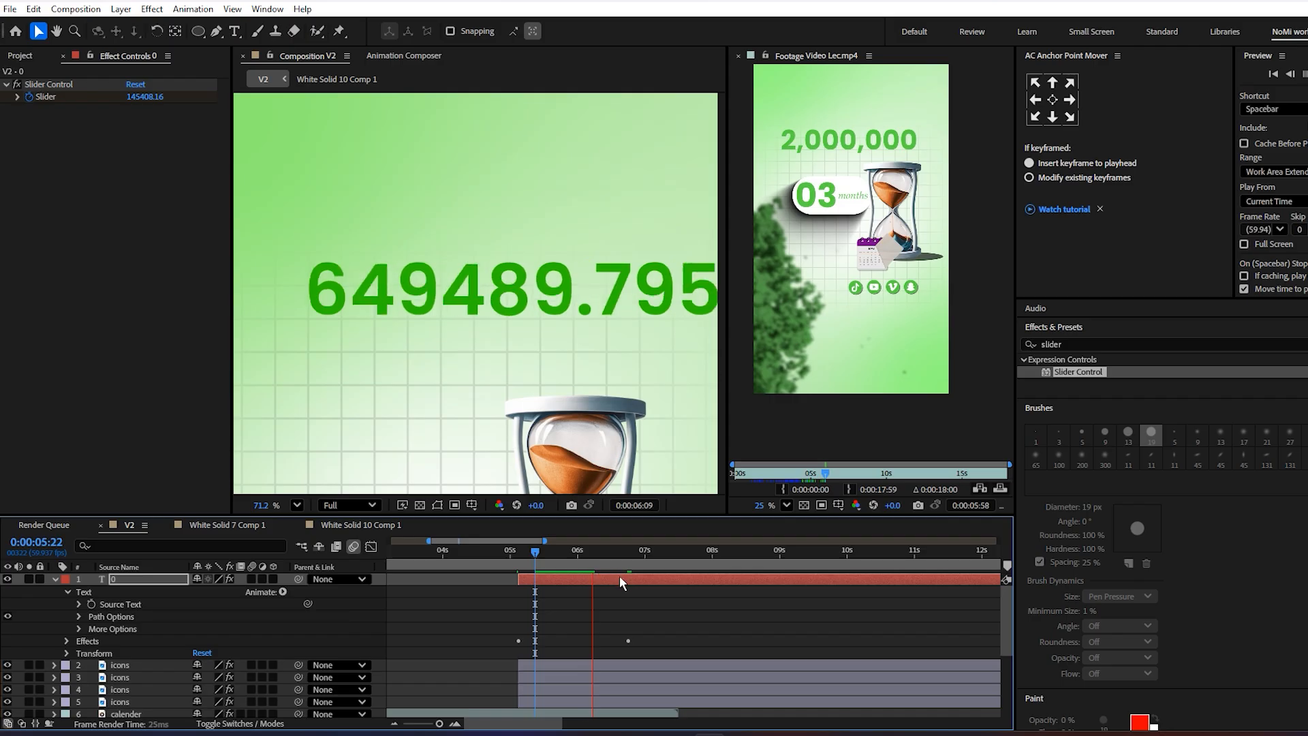
{"action": "key", "text": "space"}
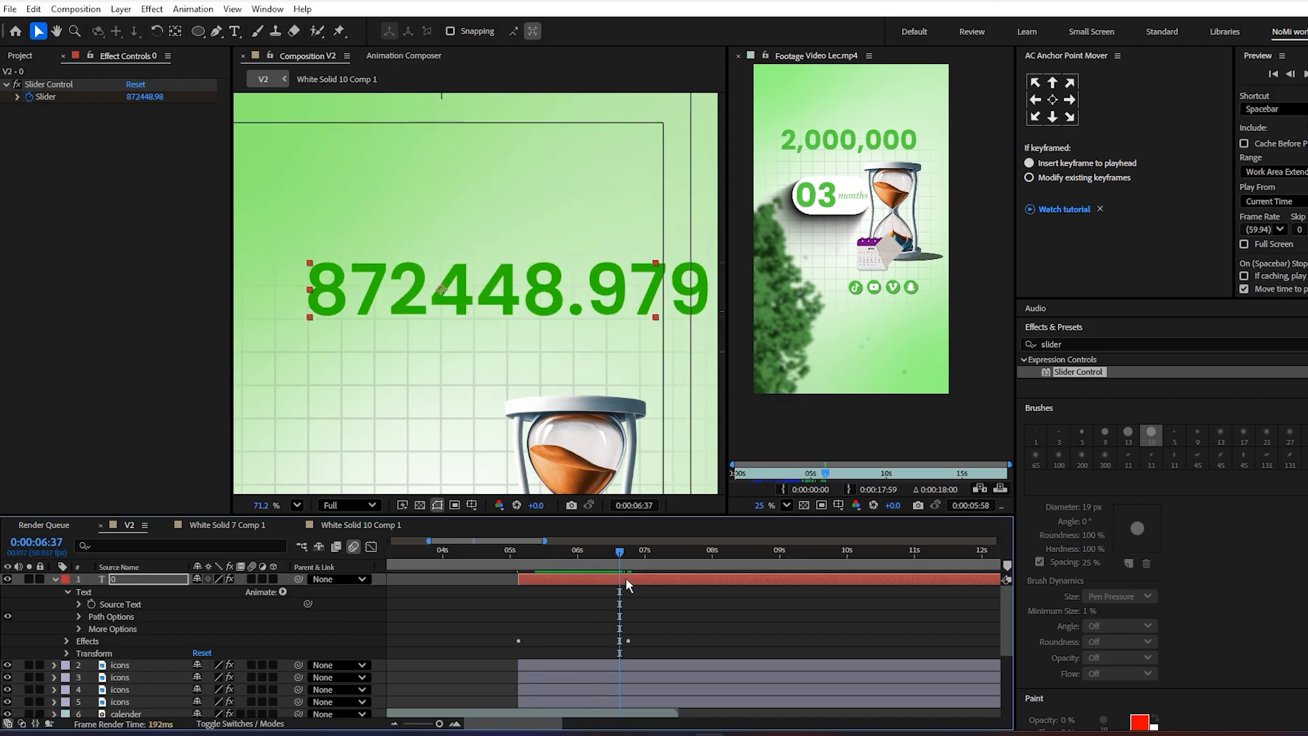
- Go to 0:00:06:46 at the end of the count and reveal the counter layer's Source Text expression
{"action": "key", "text": "u"}
{"action": "left_click_drag", "start_coordinate": [622, 568], "coordinate": [629, 564]}
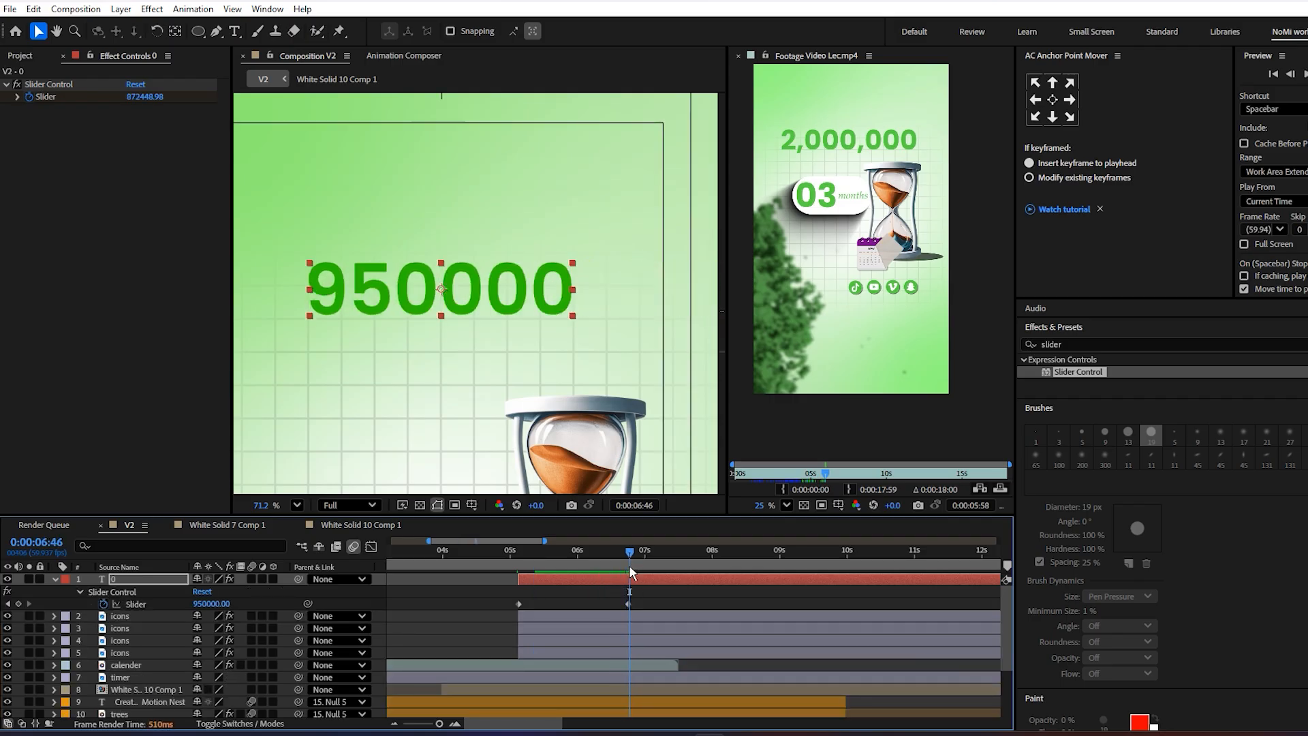
{"action": "left_click", "coordinate": [76, 591]}
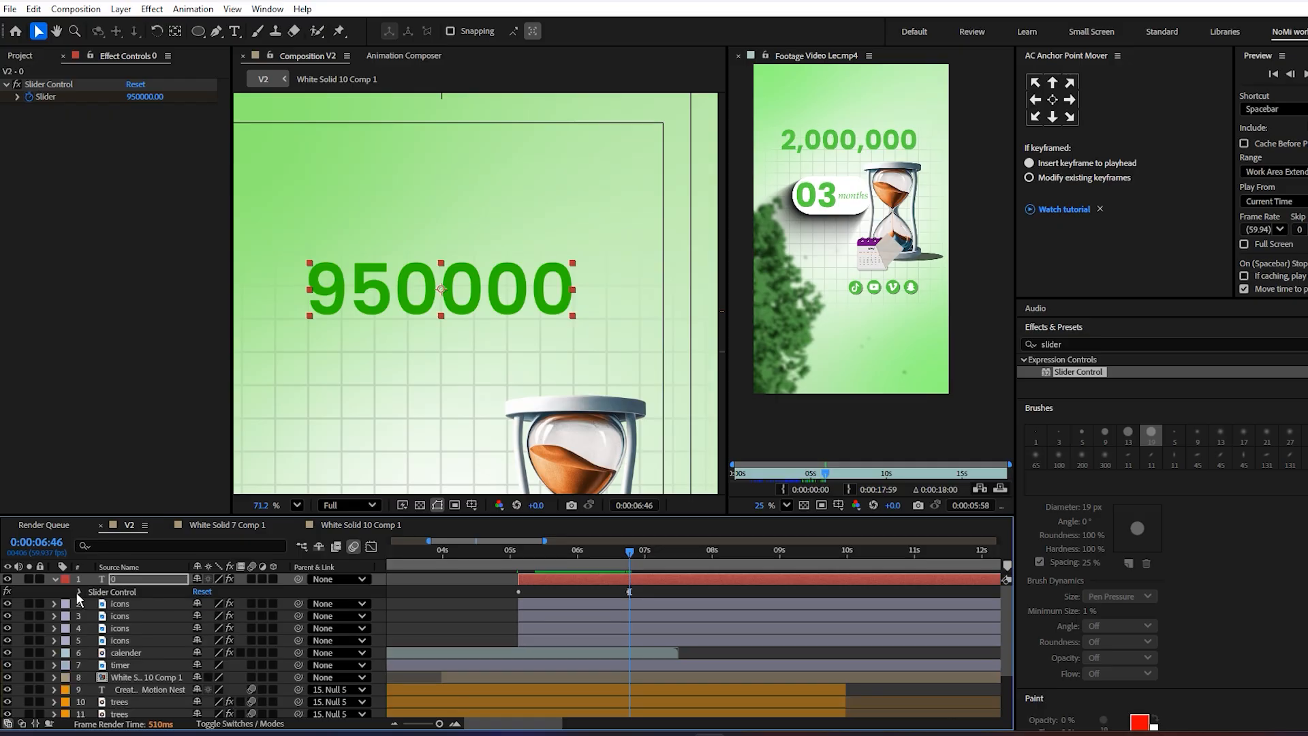
{"action": "left_click", "coordinate": [75, 591]}
{"action": "left_click", "coordinate": [55, 578]}
{"action": "left_click", "coordinate": [55, 578]}
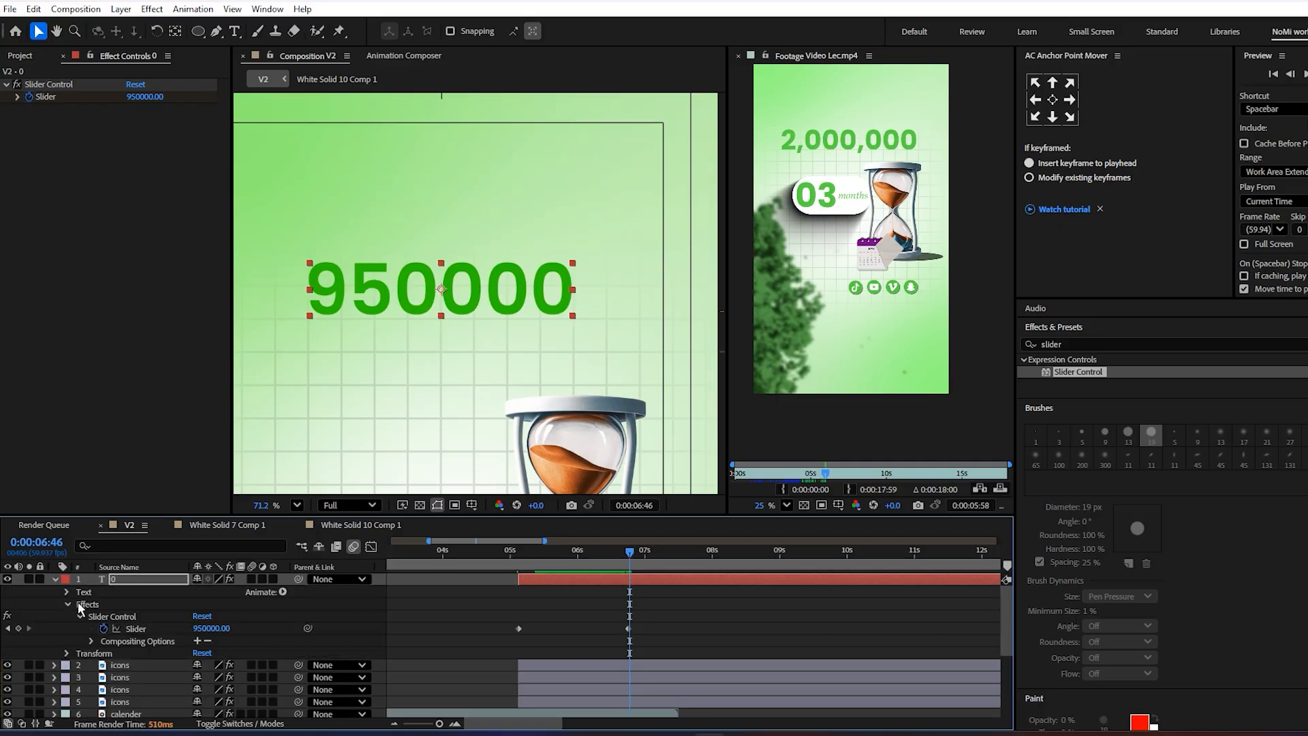
{"action": "left_click", "coordinate": [76, 615]}
{"action": "left_click", "coordinate": [66, 591]}
{"action": "left_click", "coordinate": [80, 604]}
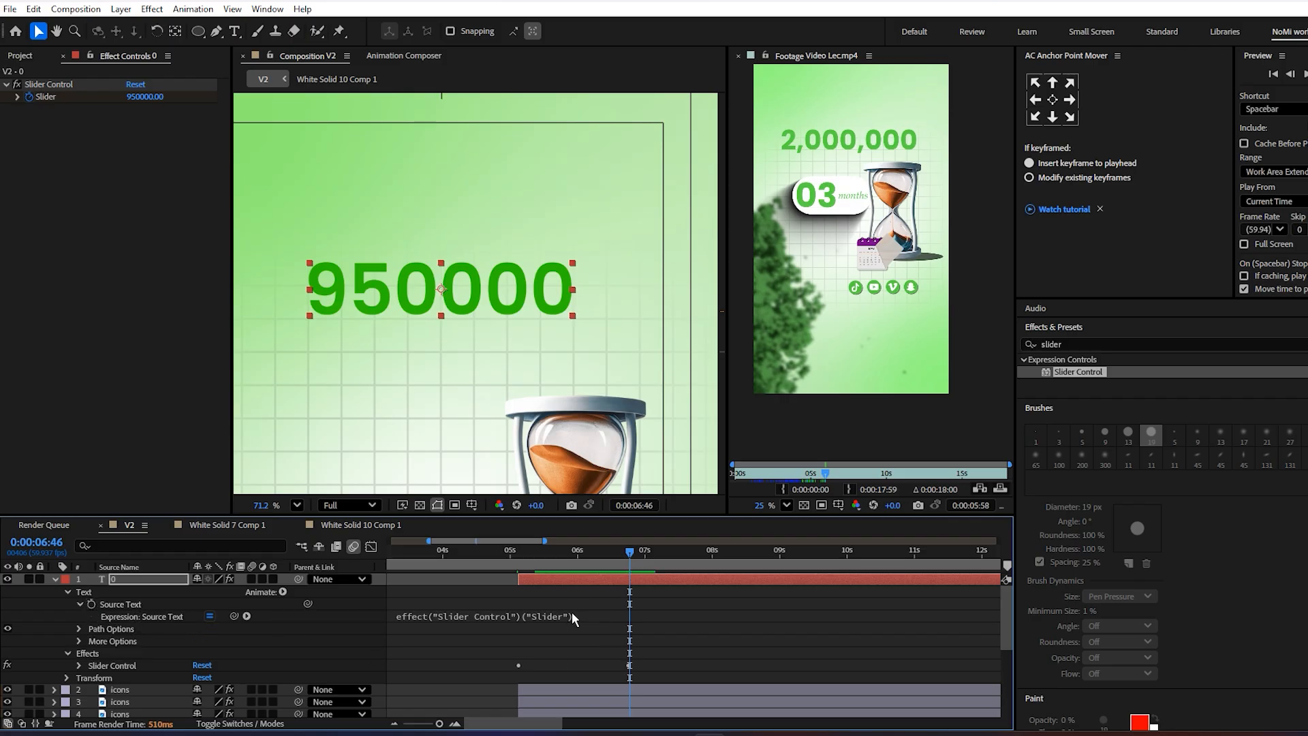
- Append .value.toFixed(0) to the Source Text expression so the counter shows no decimals
{"action": "left_click", "coordinate": [574, 615]}
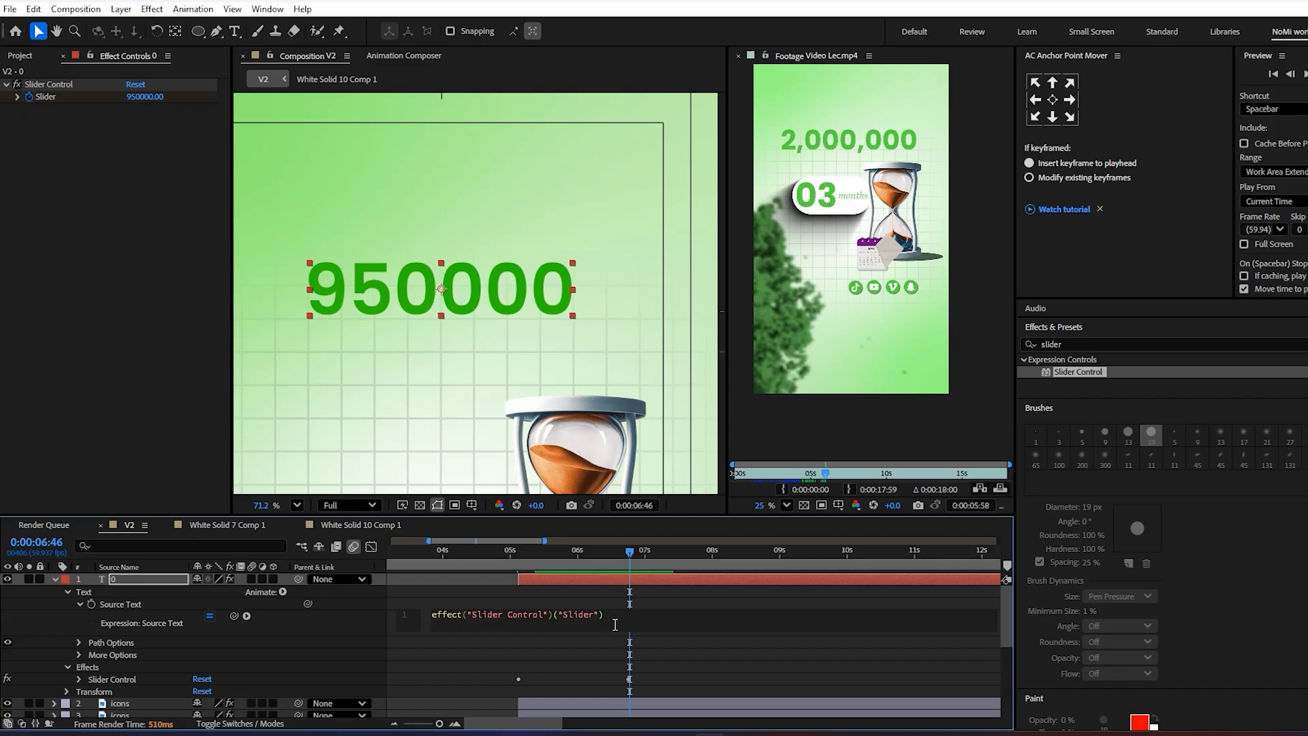
{"action": "type", "text": ".value"}
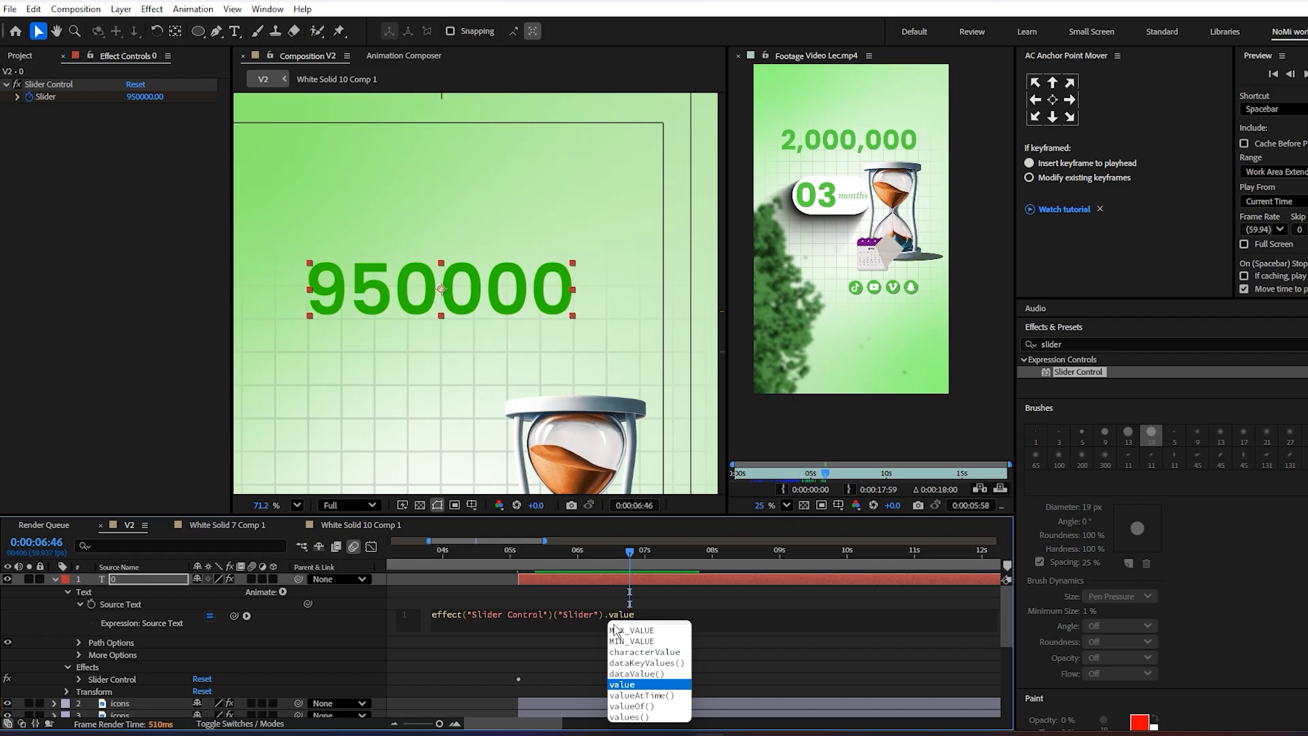
{"action": "type", "text": ".tof"}
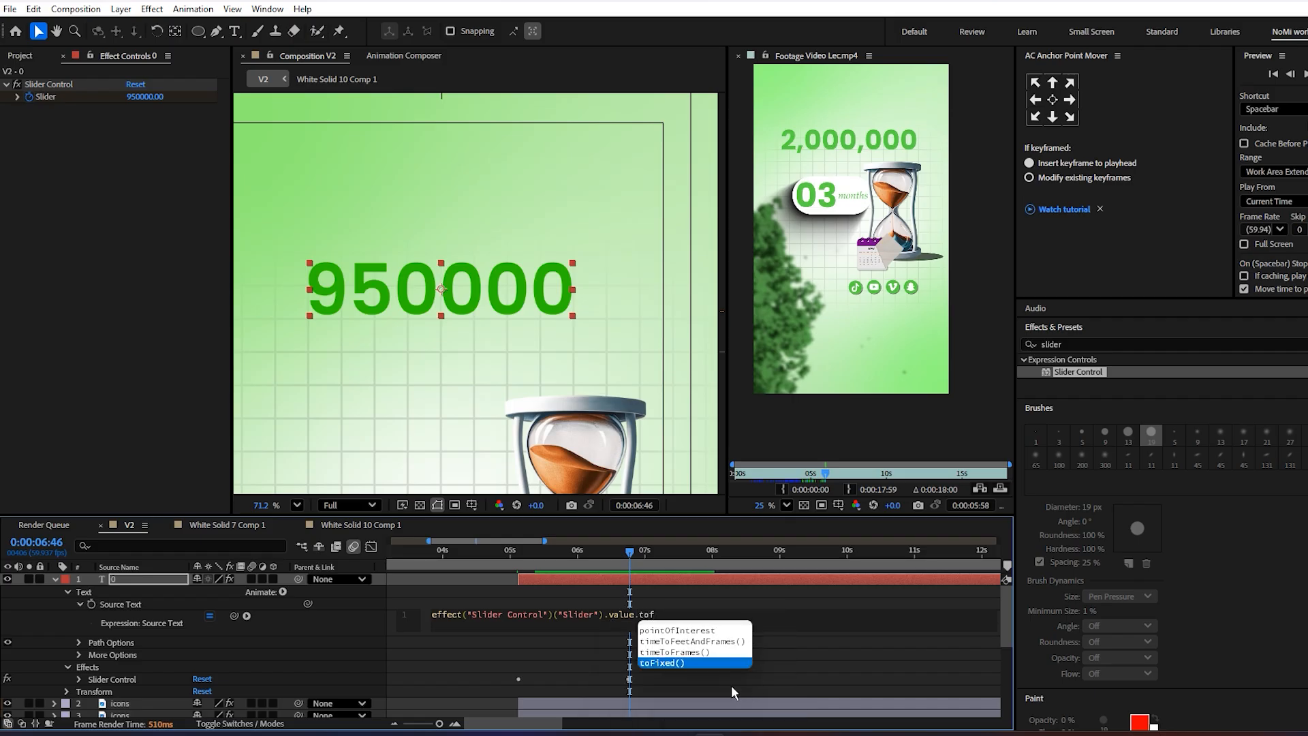
{"action": "left_click", "coordinate": [694, 665]}
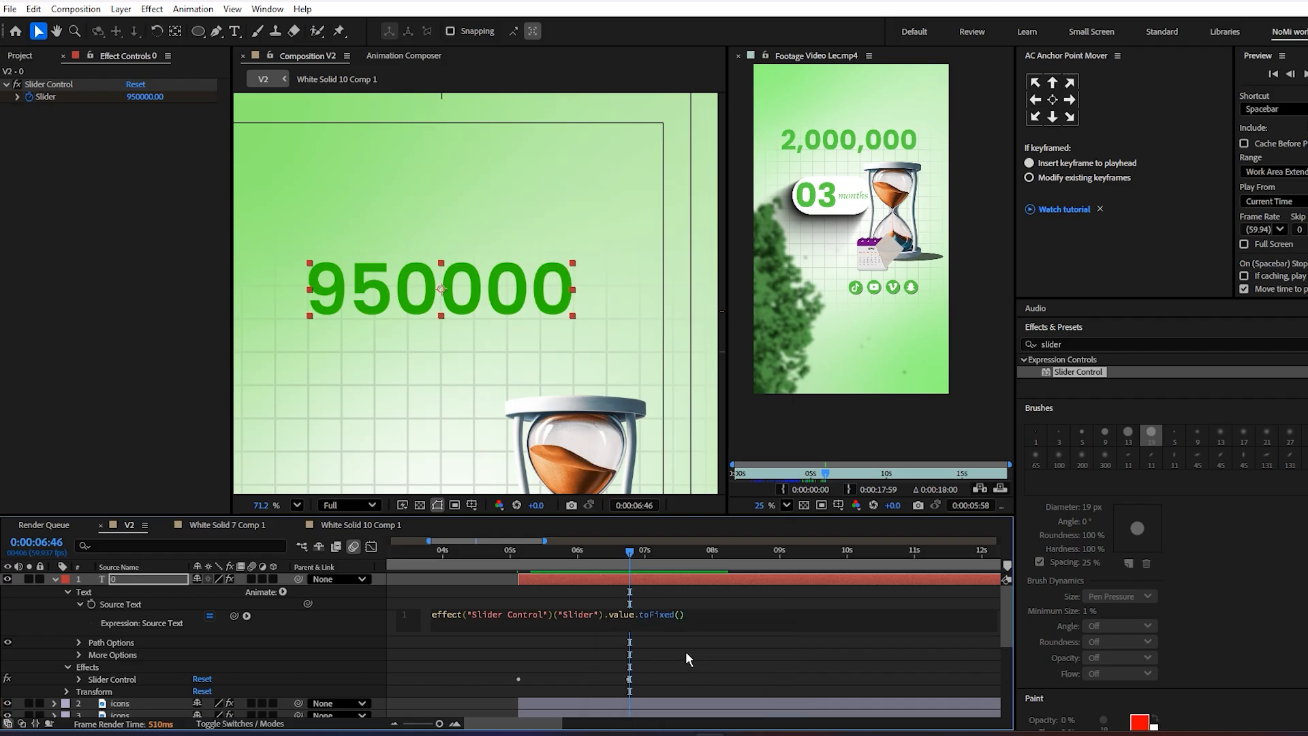
{"action": "type", "text": "0"}
{"action": "left_click", "coordinate": [676, 683]}
- Collapse the counter layer and preview the whole-number count from 0:00:05:08
{"action": "left_click_drag", "start_coordinate": [562, 563], "coordinate": [518, 552]}
{"action": "left_click", "coordinate": [57, 579]}
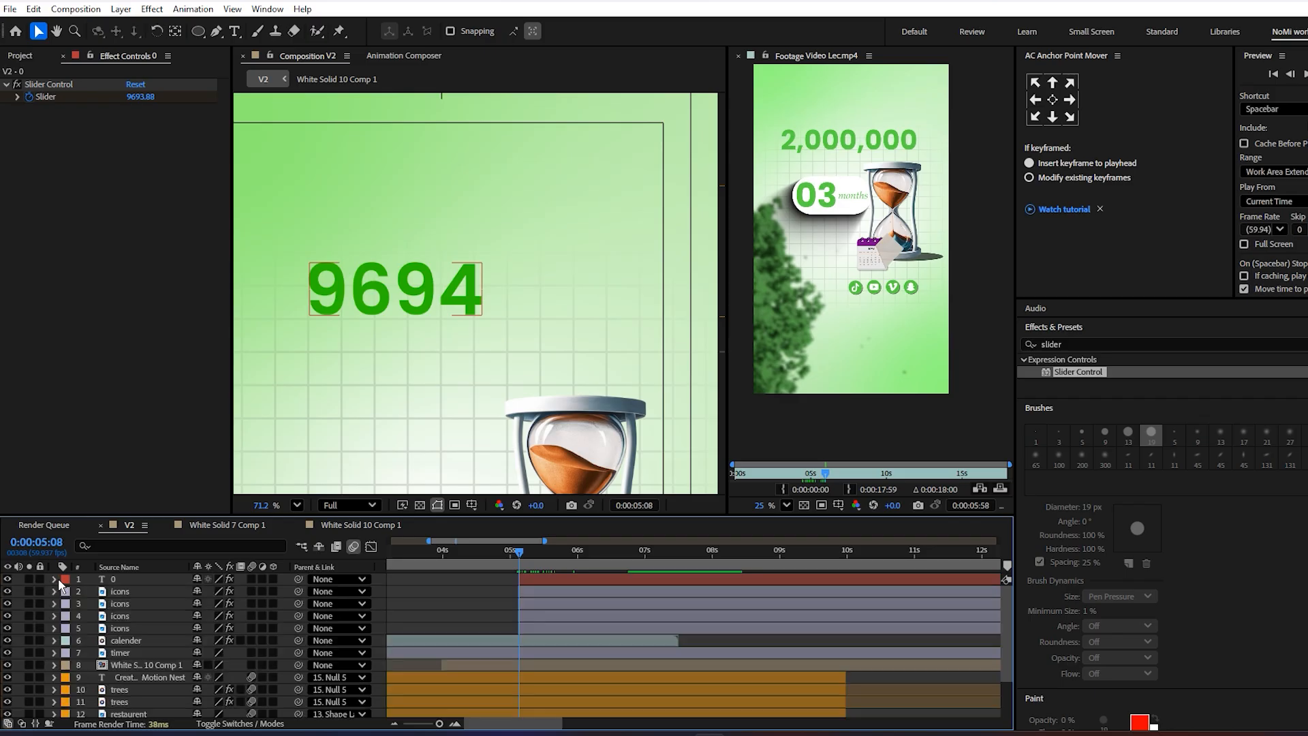
{"action": "key", "text": "space"}
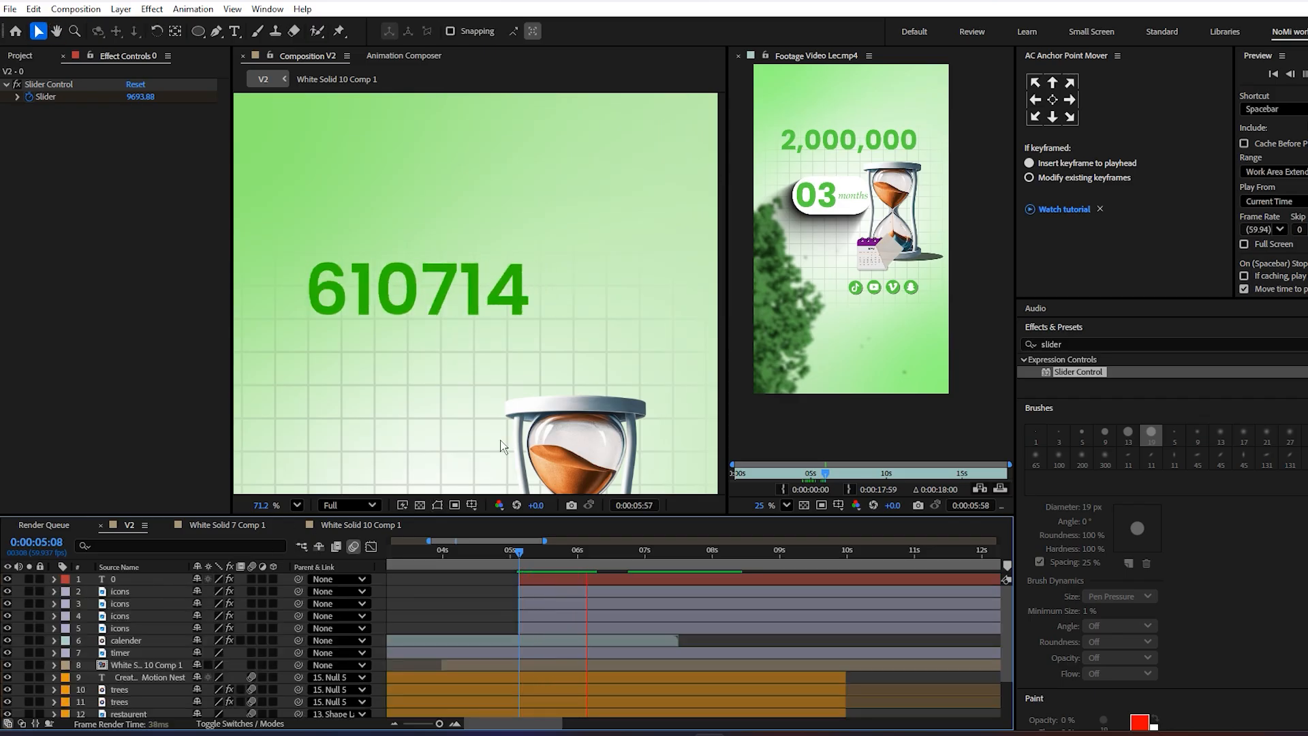
{"action": "scroll", "coordinate": [479, 308], "scroll_direction": "down", "scroll_amount": 3}
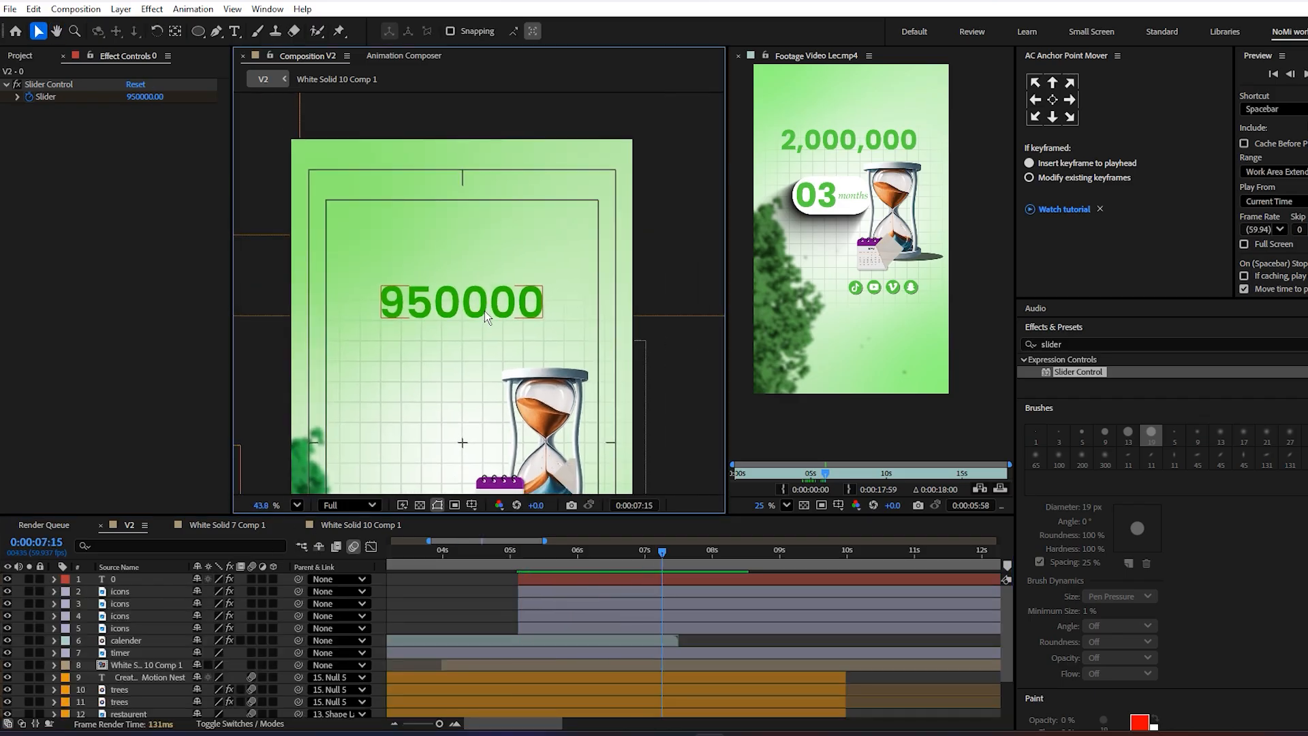
- Nudge the counter text slightly to the right on the canvas
{"action": "left_click", "coordinate": [464, 305]}
{"action": "scroll", "coordinate": [463, 304], "scroll_direction": "up", "scroll_amount": 2}
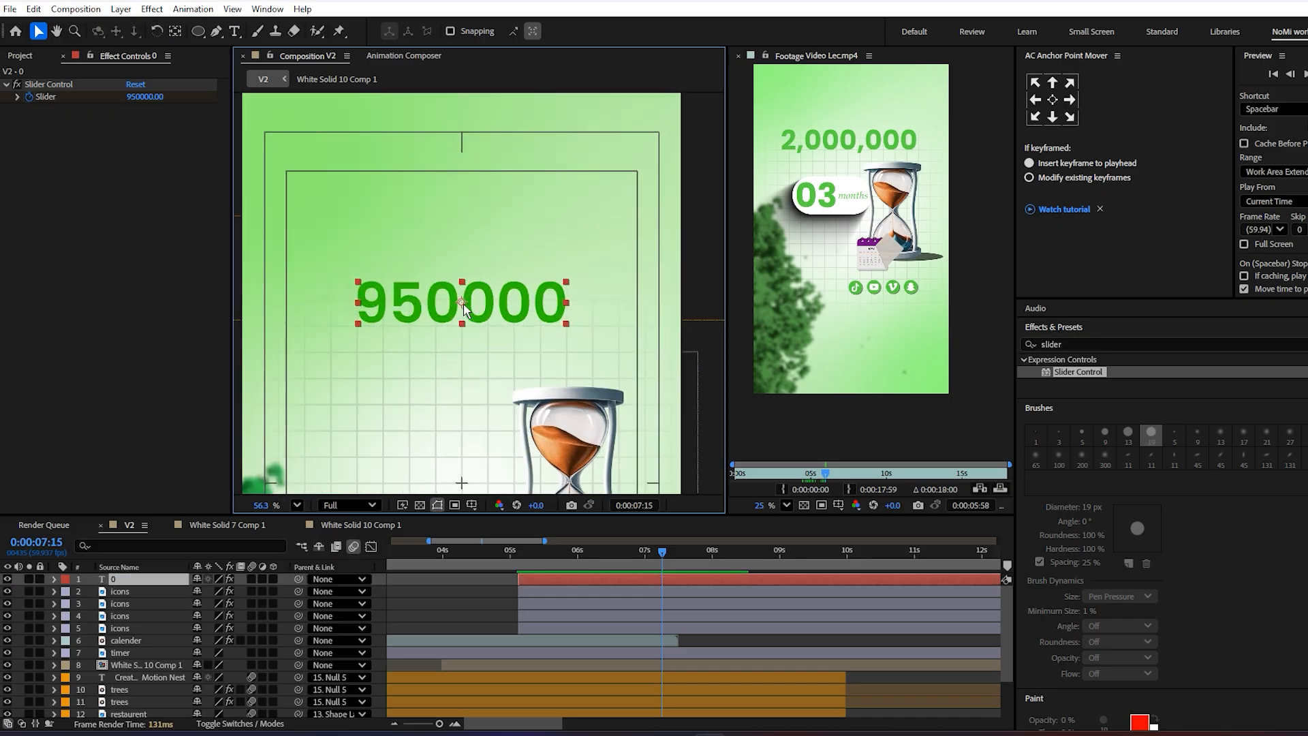
{"action": "left_click_drag", "start_coordinate": [463, 304], "coordinate": [465, 303]}
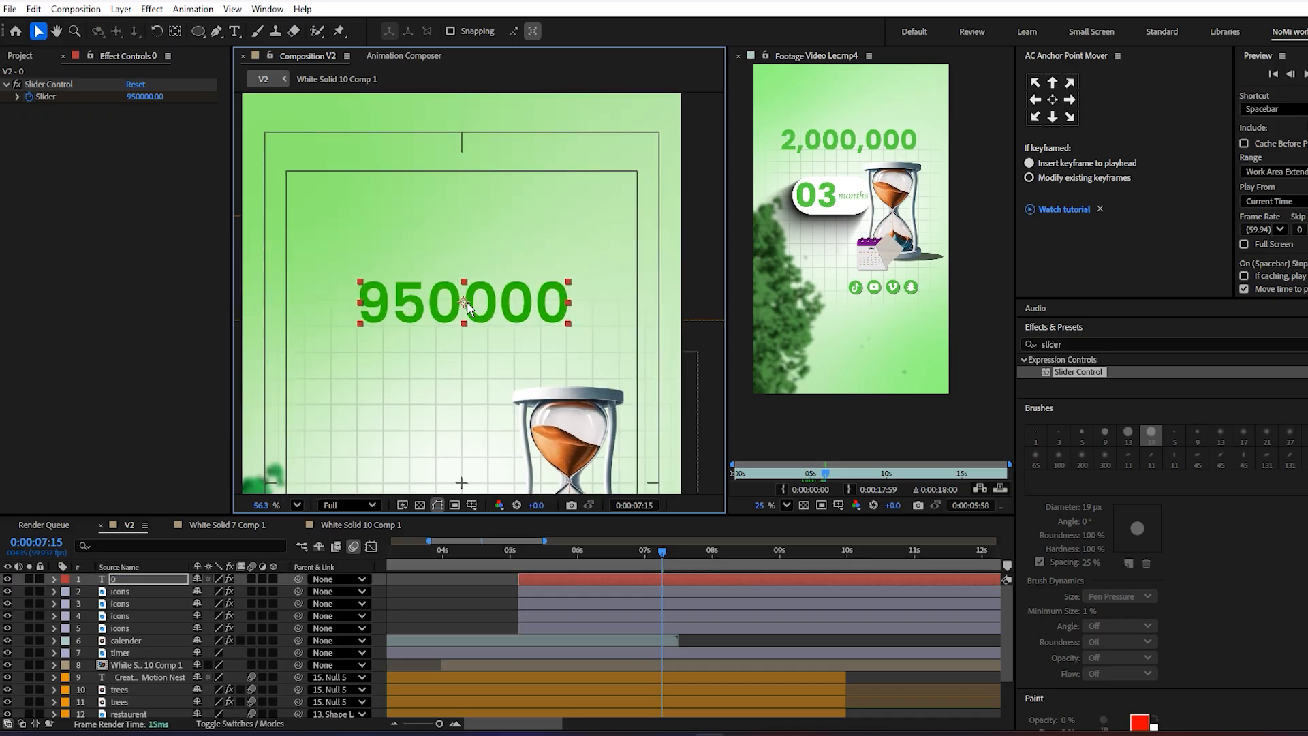
{"action": "key", "text": "ctrl+d"}
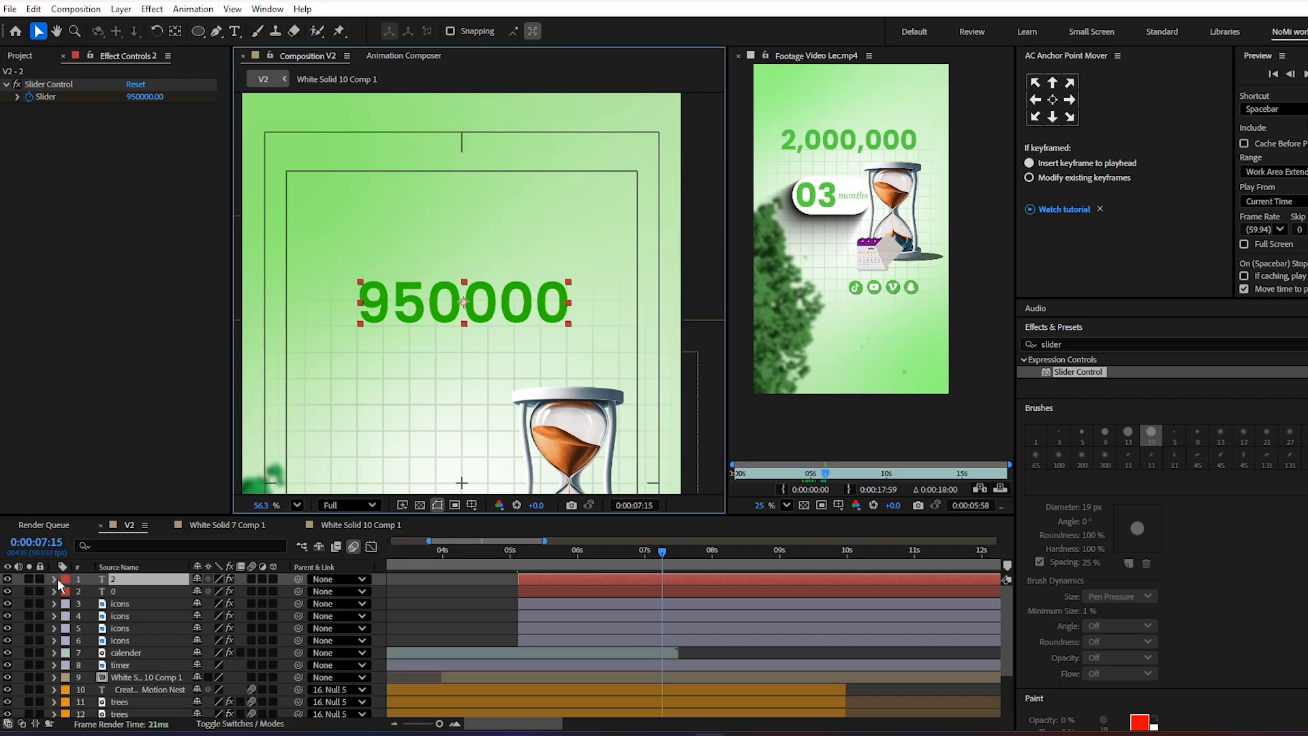
{"action": "key", "text": "ctrl+z"}
- Draw a rounded rectangle about 356 by 164 px on a new shape layer, below the counter and beside the hourglass
{"action": "scroll", "coordinate": [466, 373], "scroll_direction": "down", "scroll_amount": 3}
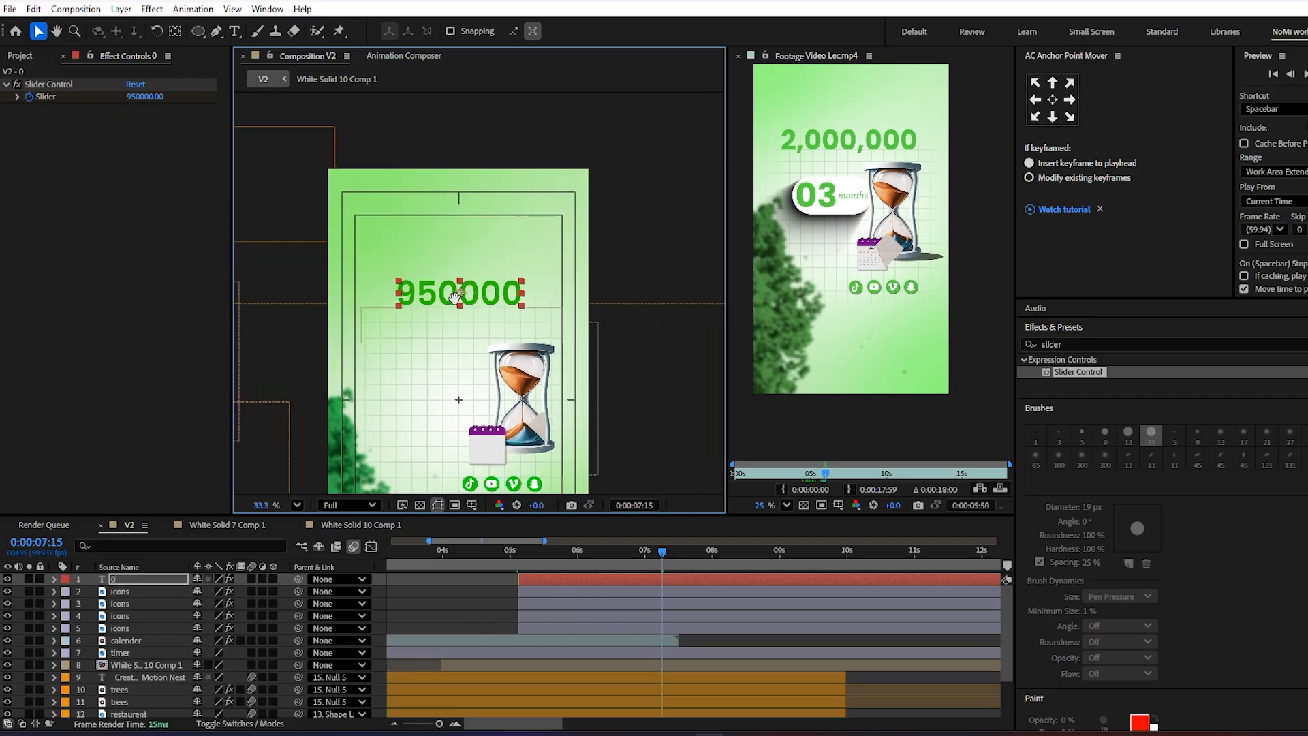
{"action": "left_click", "coordinate": [691, 639]}
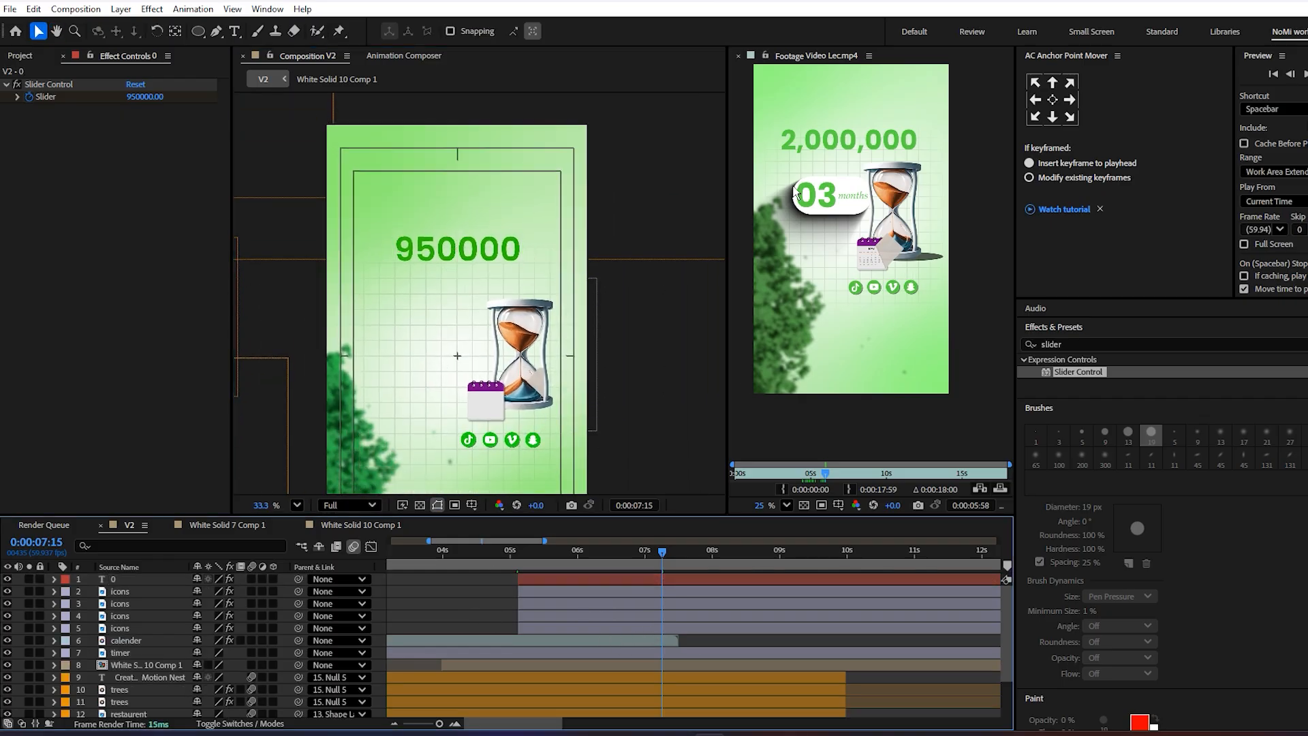
{"action": "left_click_drag", "start_coordinate": [198, 31], "coordinate": [209, 46]}
{"action": "left_click", "coordinate": [262, 46]}
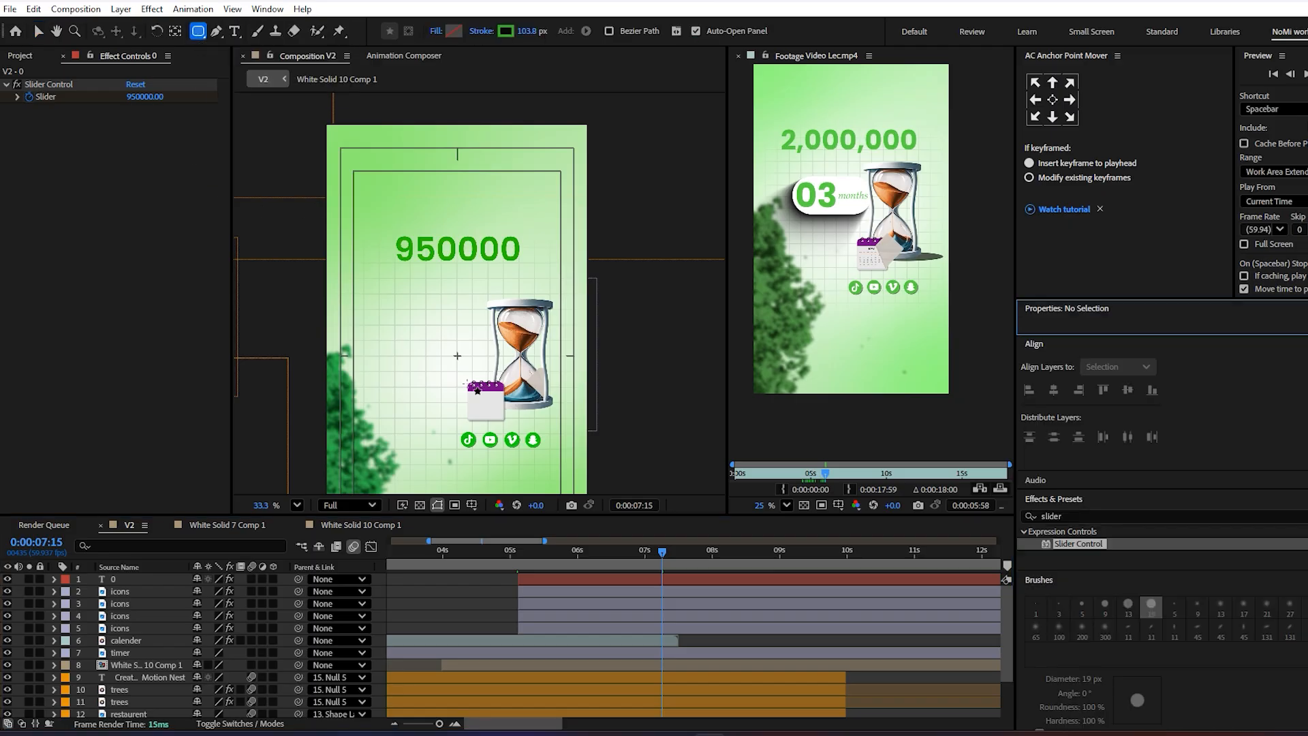
{"action": "scroll", "coordinate": [396, 329], "scroll_direction": "up", "scroll_amount": 2}
{"action": "scroll", "coordinate": [395, 329], "scroll_direction": "up", "scroll_amount": 1}
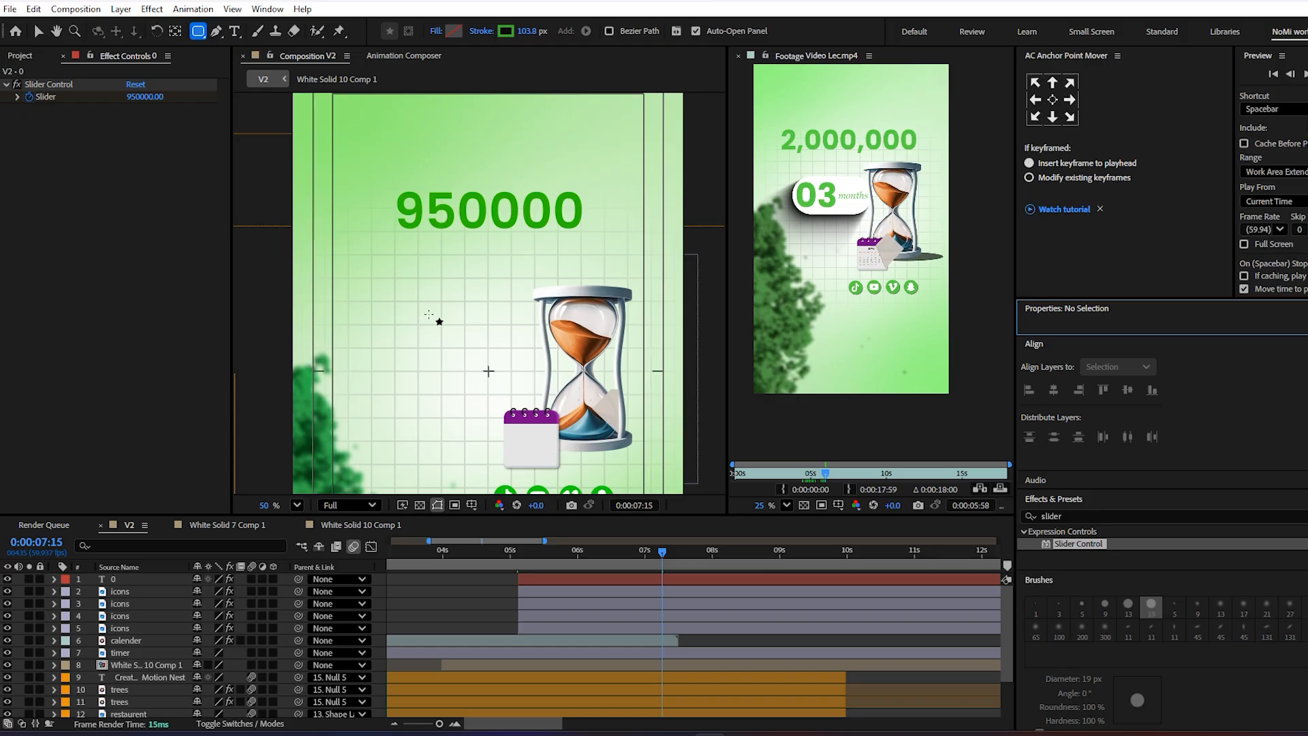
{"action": "left_click_drag", "start_coordinate": [415, 308], "coordinate": [544, 368]}
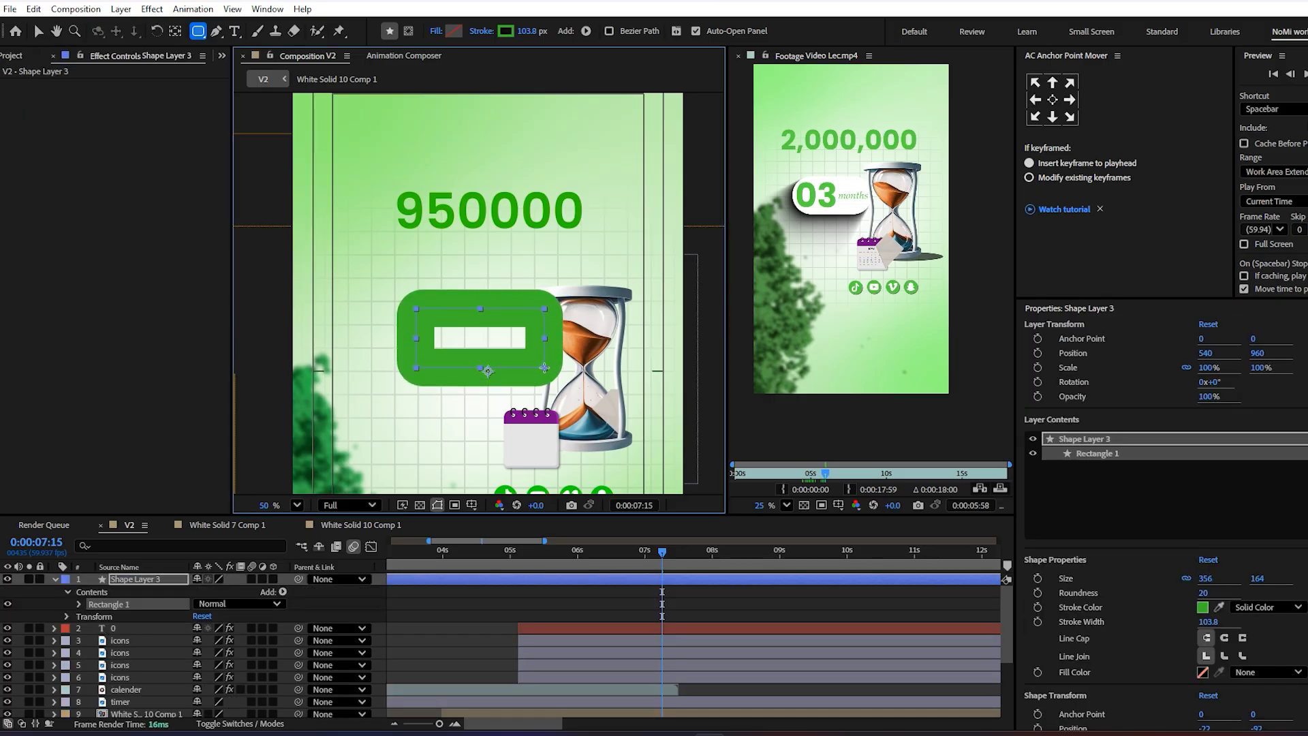
- Set the rounded rectangle's stroke to None and its fill to Solid Color
{"action": "left_click", "coordinate": [481, 31]}
{"action": "left_click", "coordinate": [614, 327]}
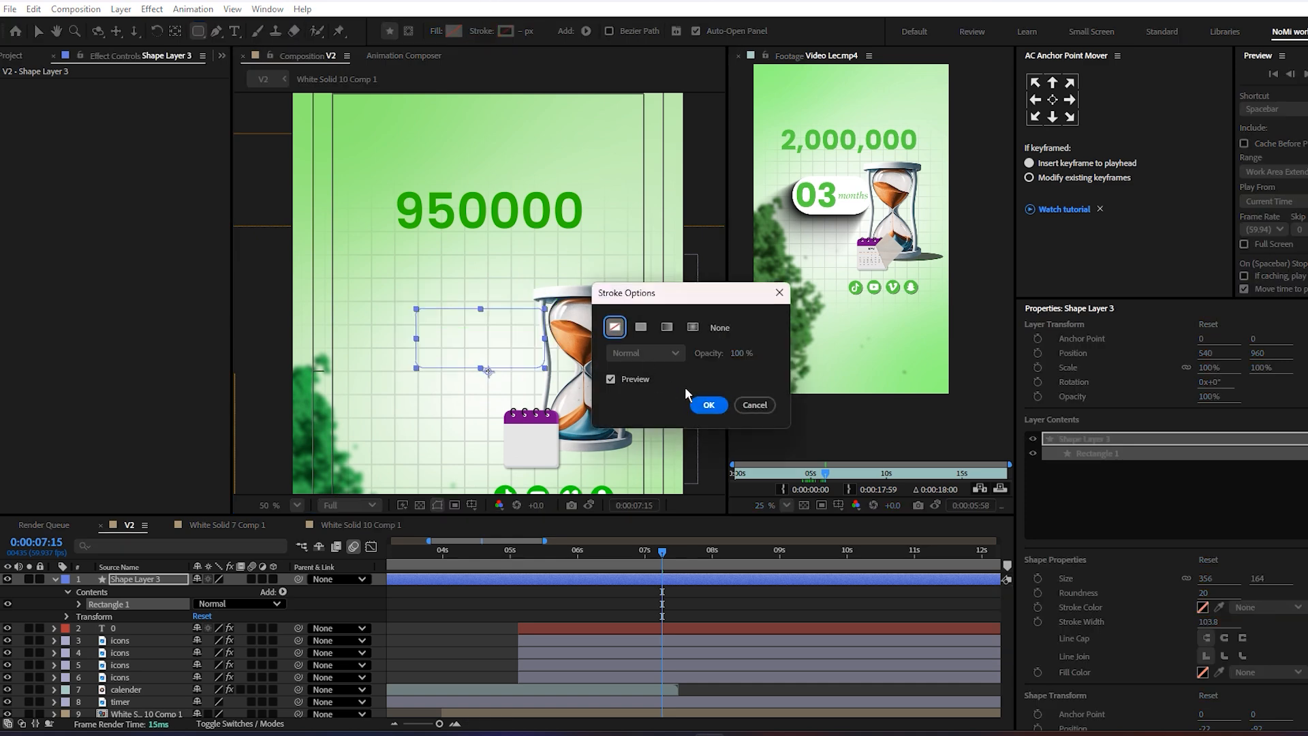
{"action": "left_click", "coordinate": [709, 405]}
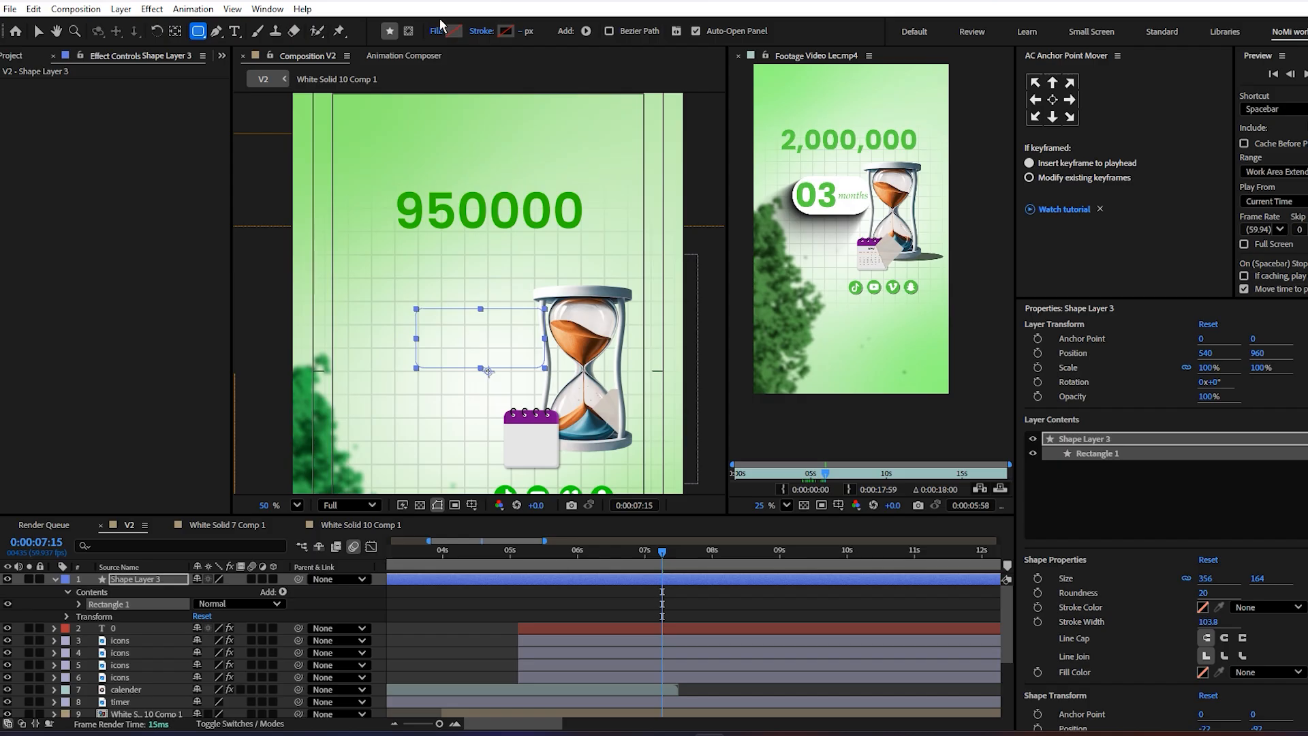
{"action": "left_click", "coordinate": [436, 32]}
{"action": "left_click", "coordinate": [640, 326]}
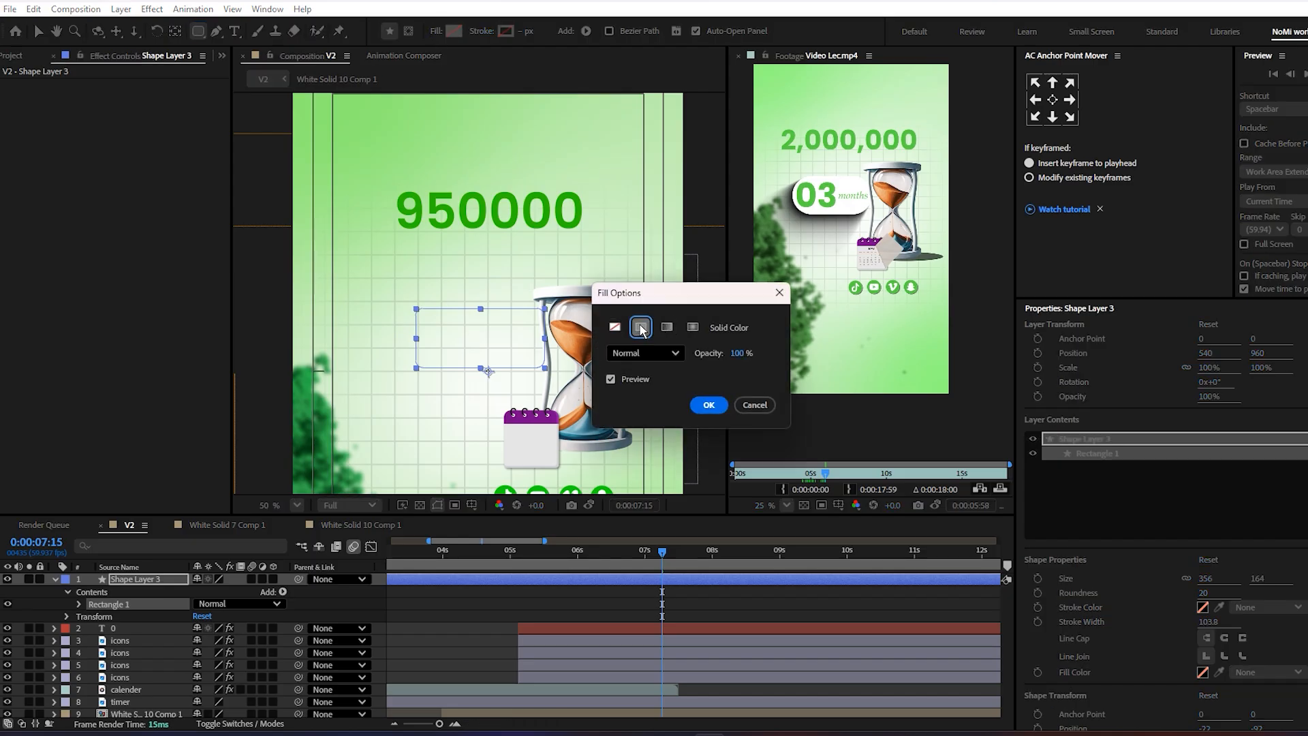
{"action": "left_click", "coordinate": [709, 406]}
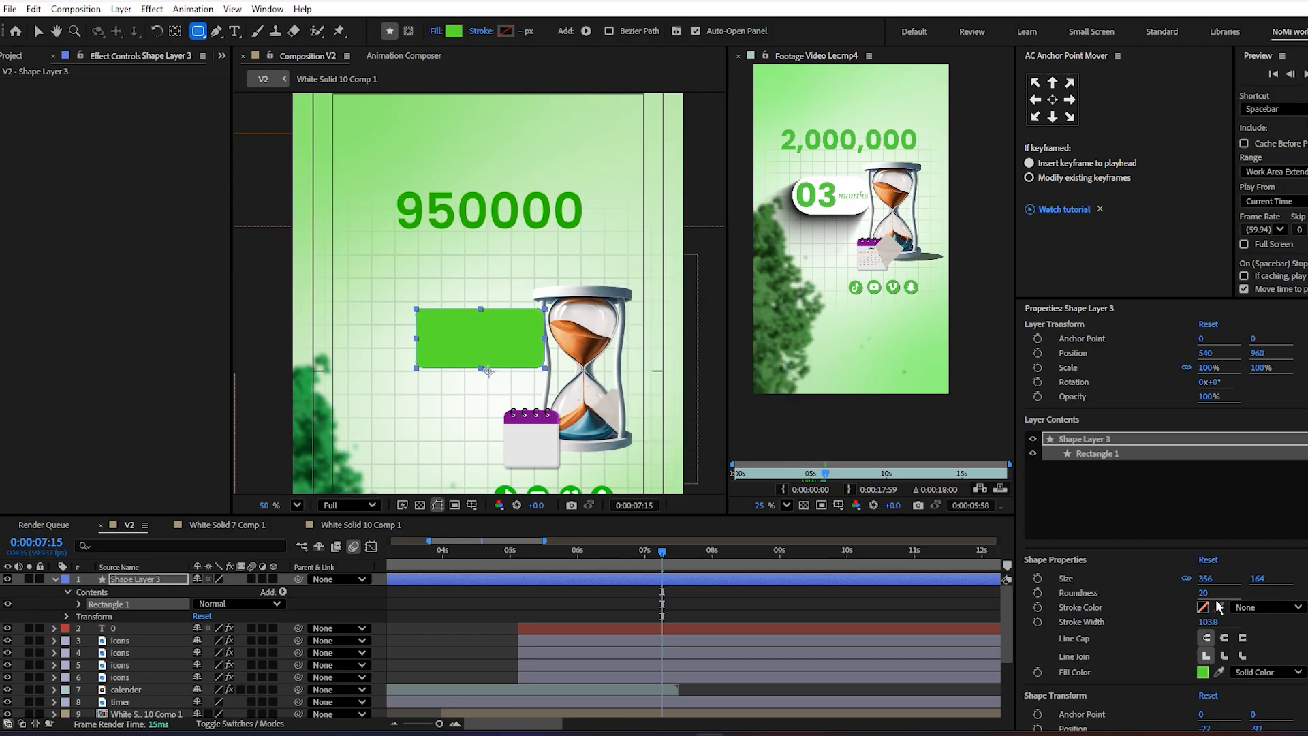
- Set the rectangle's roundness to 187 and, with proportions unlinked, its size to 403 by 191
{"action": "left_click_drag", "start_coordinate": [1204, 594], "coordinate": [1305, 597]}
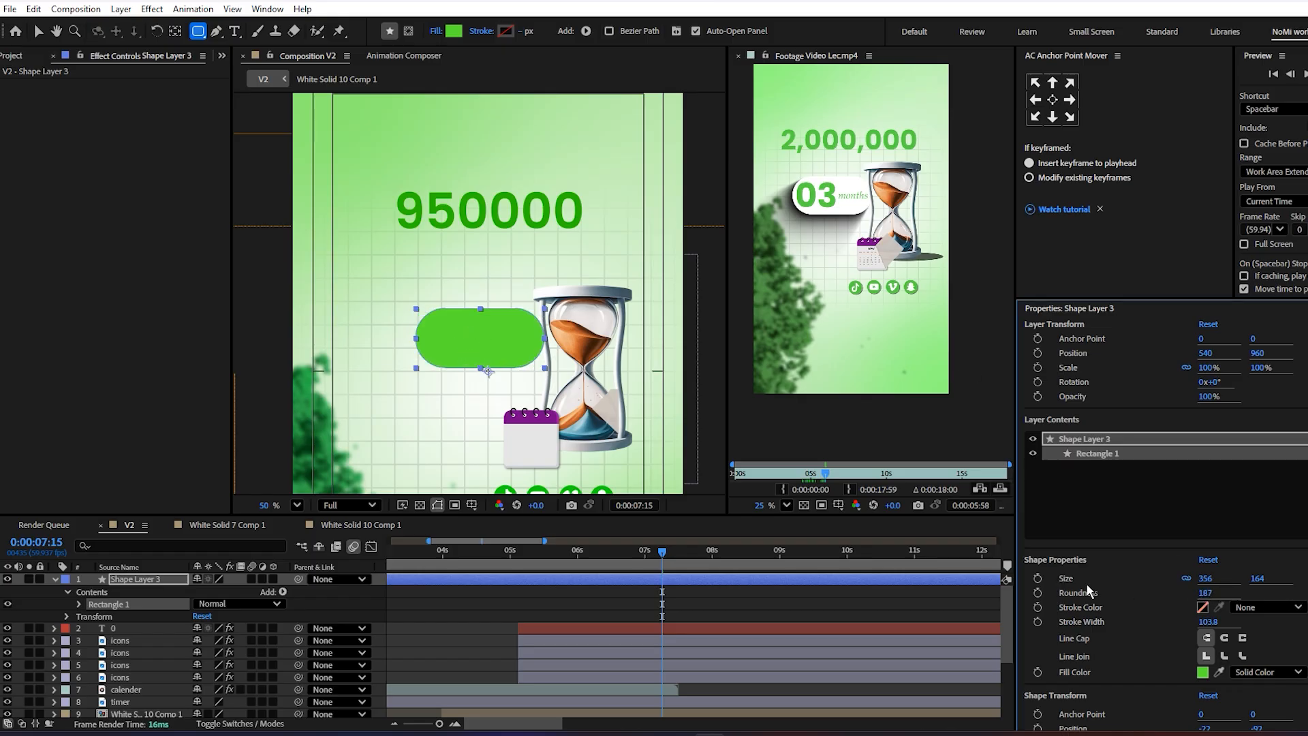
{"action": "left_click", "coordinate": [1187, 578]}
{"action": "left_click_drag", "start_coordinate": [1208, 579], "coordinate": [1200, 579]}
{"action": "mouse_move", "coordinate": [1256, 583]}
{"action": "left_mouse_down"}
{"action": "mouse_move", "coordinate": [1268, 582]}
{"action": "mouse_move", "coordinate": [1200, 583]}
{"action": "mouse_move", "coordinate": [1248, 580]}
{"action": "left_mouse_up"}
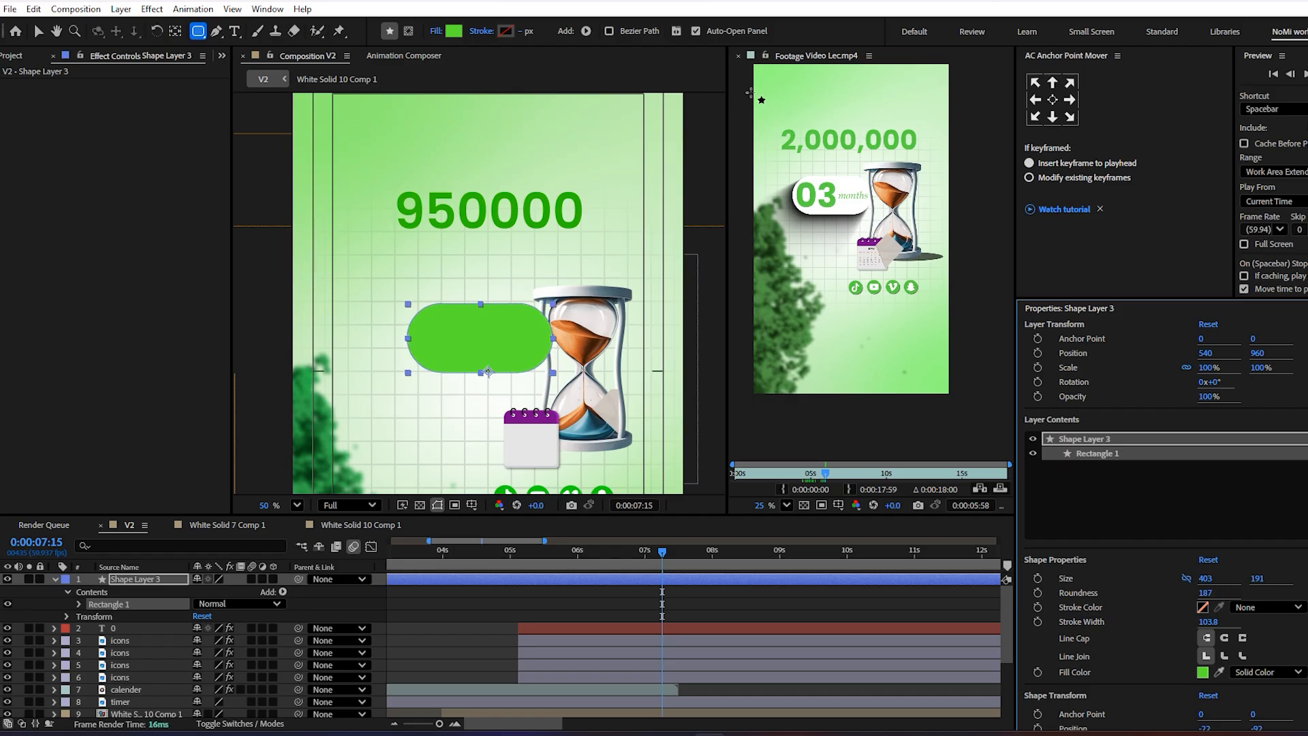
- Centre the pill shape's anchor point and move the shape left to about 492.7, 868
{"action": "left_click", "coordinate": [1052, 99]}
{"action": "scroll", "coordinate": [504, 368], "scroll_direction": "up", "scroll_amount": 2}
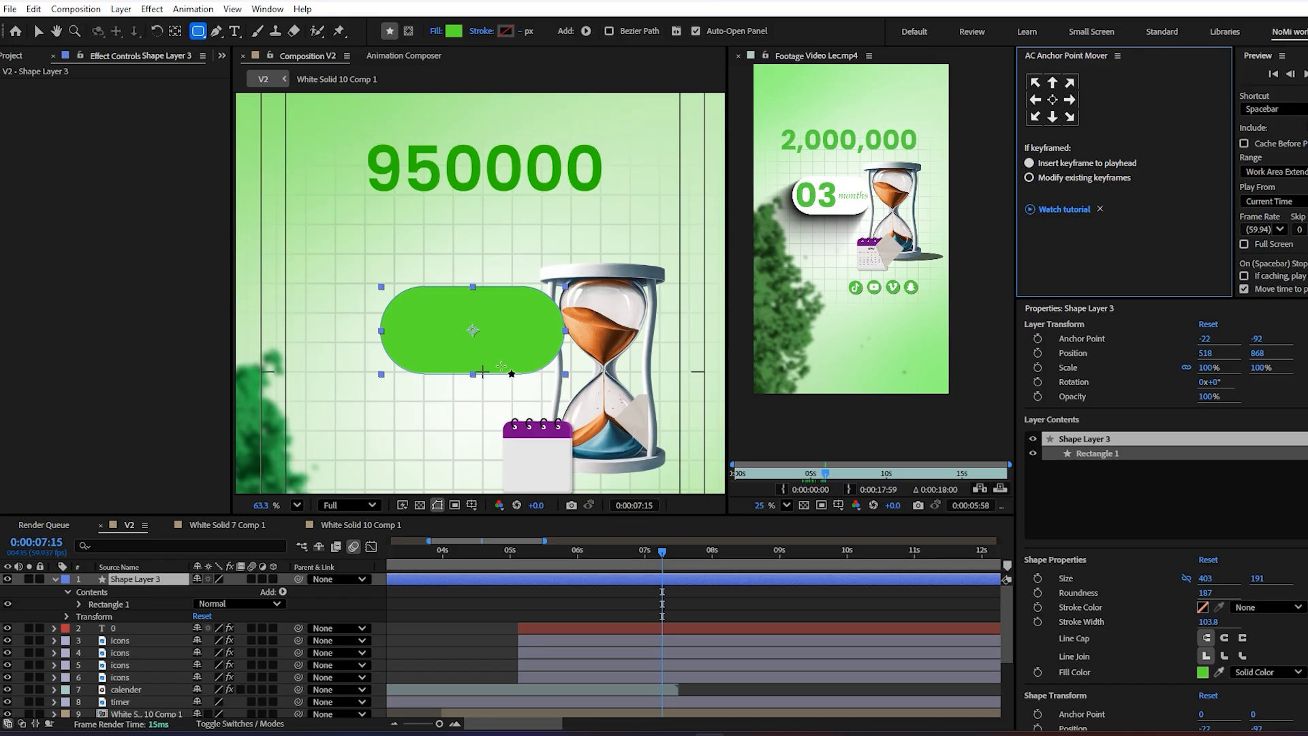
{"action": "key", "text": "v"}
{"action": "left_click_drag", "start_coordinate": [498, 342], "coordinate": [485, 347]}
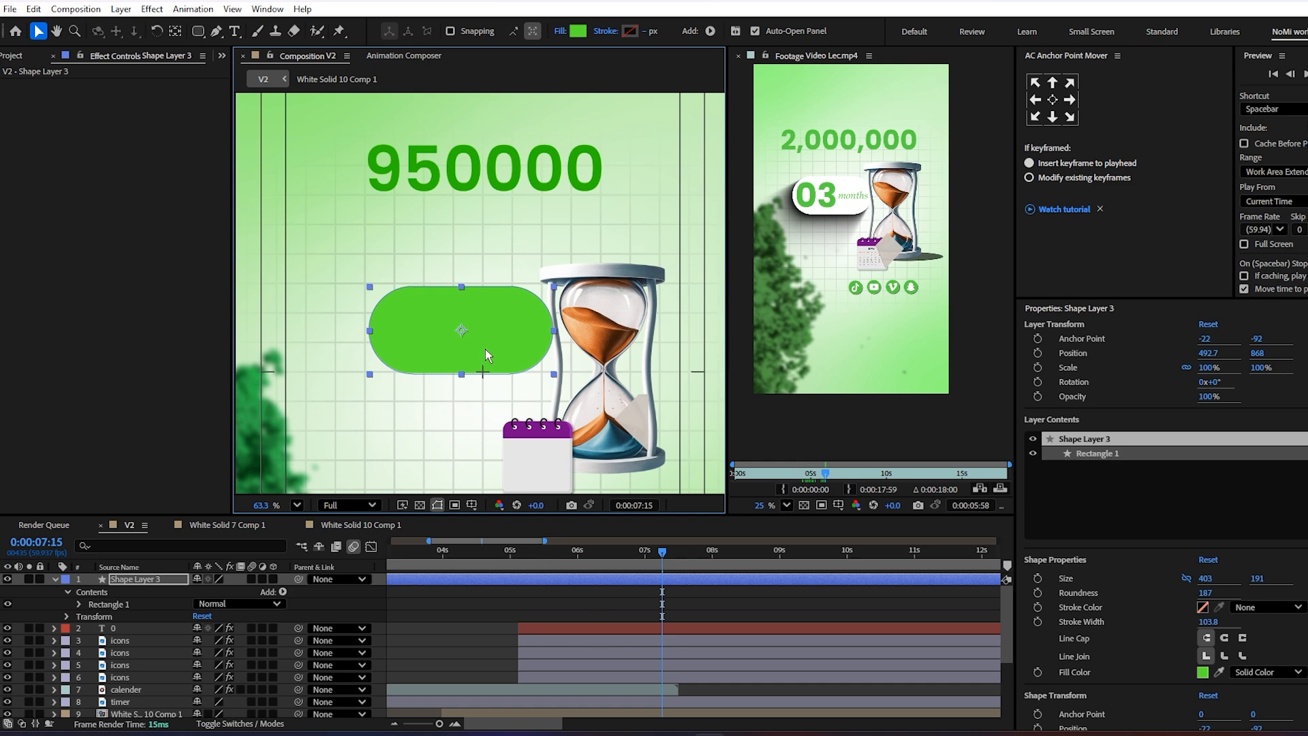
- Set the pill shape's fill colour to white, FFFFFF
{"action": "left_click", "coordinate": [576, 32]}
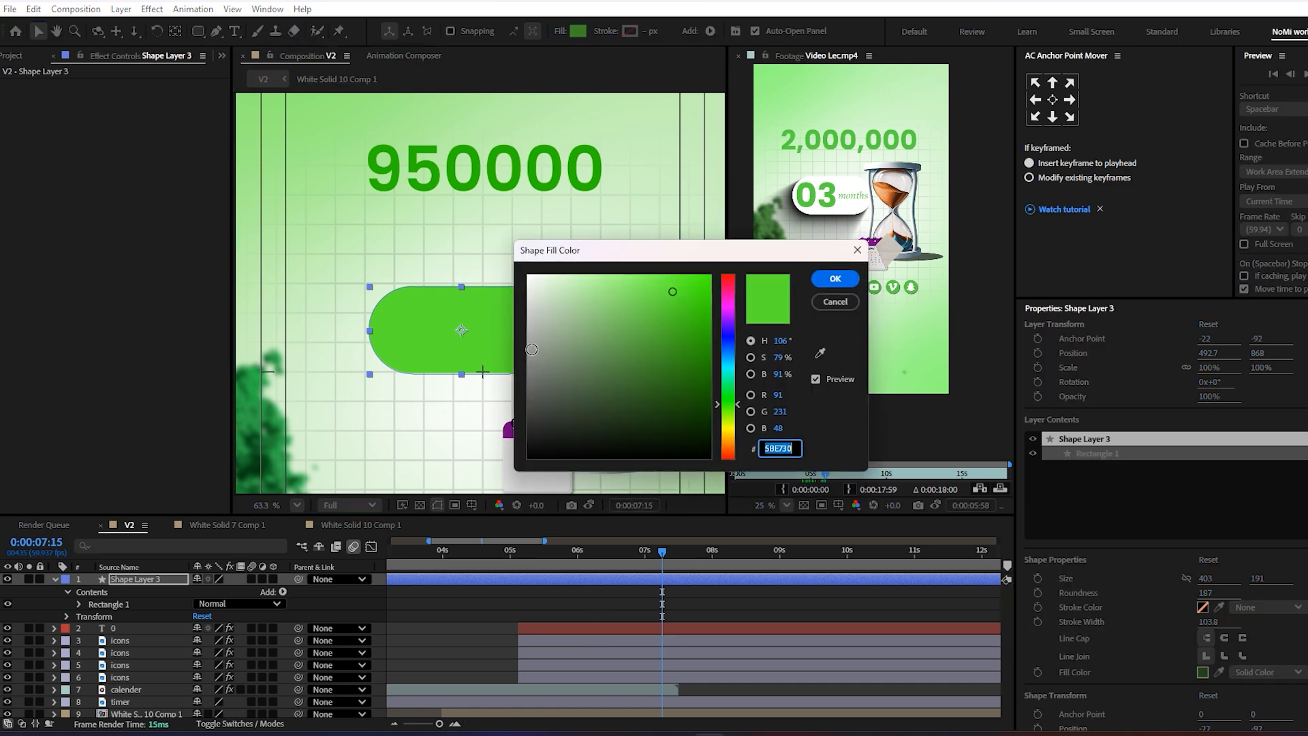
{"action": "type", "text": "FFFFFF"}
{"action": "left_click", "coordinate": [826, 282]}
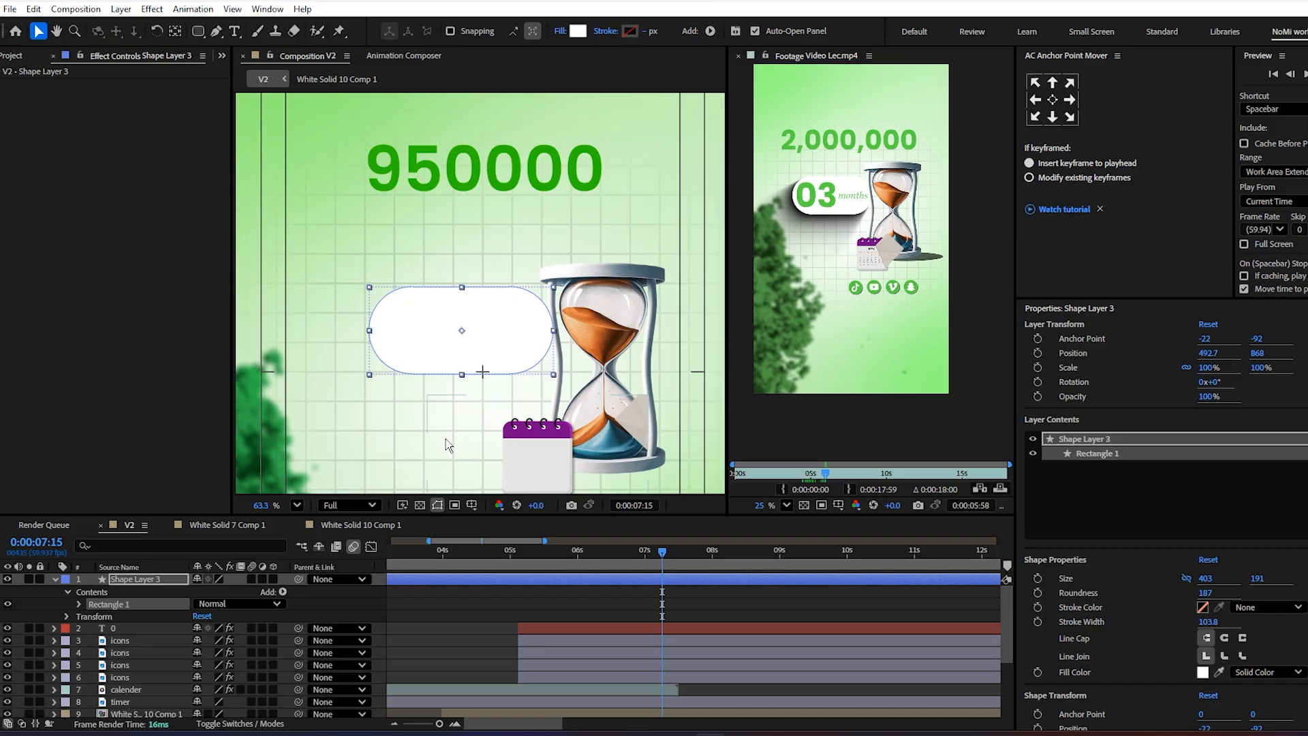
{"action": "left_click", "coordinate": [446, 438]}
{"action": "left_click", "coordinate": [446, 348]}
- Split the pill's layer at 0:00:05:06 and delete the part before that time
{"action": "left_click_drag", "start_coordinate": [522, 566], "coordinate": [516, 566]}
{"action": "key", "text": "ctrl+shift+d"}
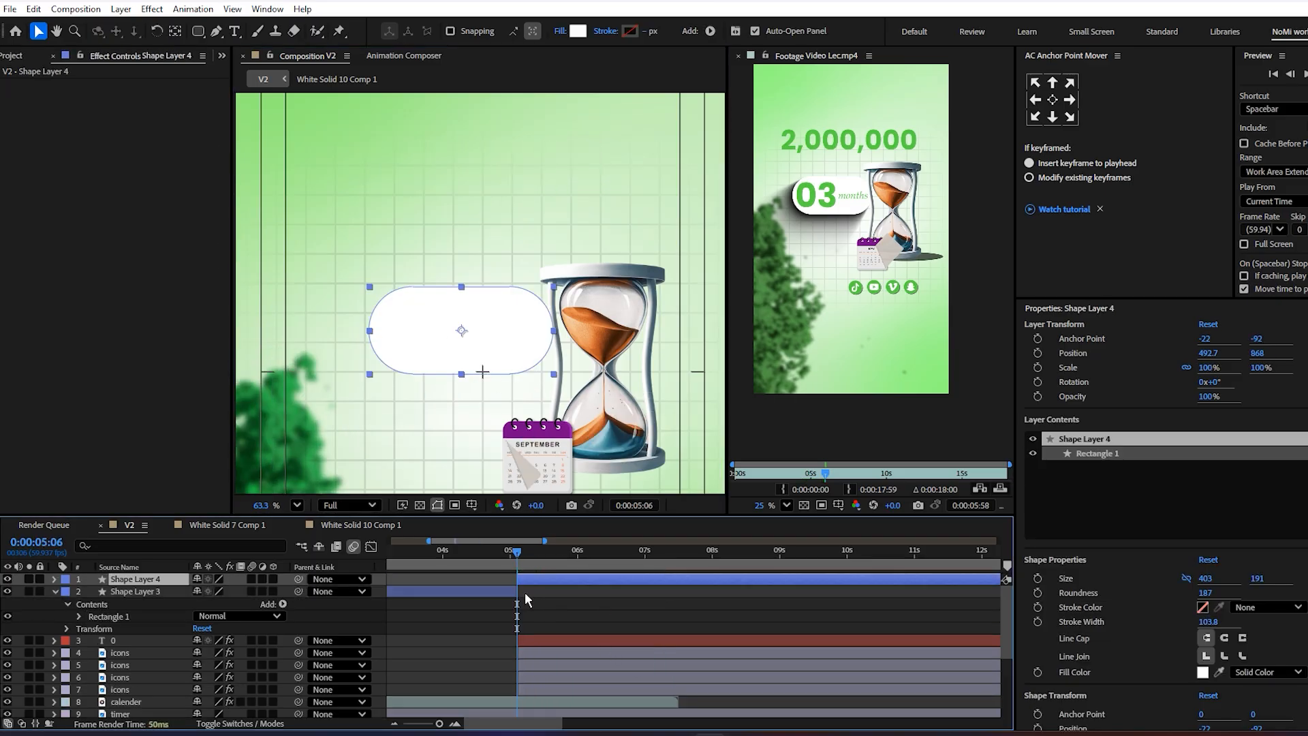
{"action": "left_click", "coordinate": [510, 593]}
{"action": "key", "text": "Delete"}
{"action": "left_click", "coordinate": [542, 583]}
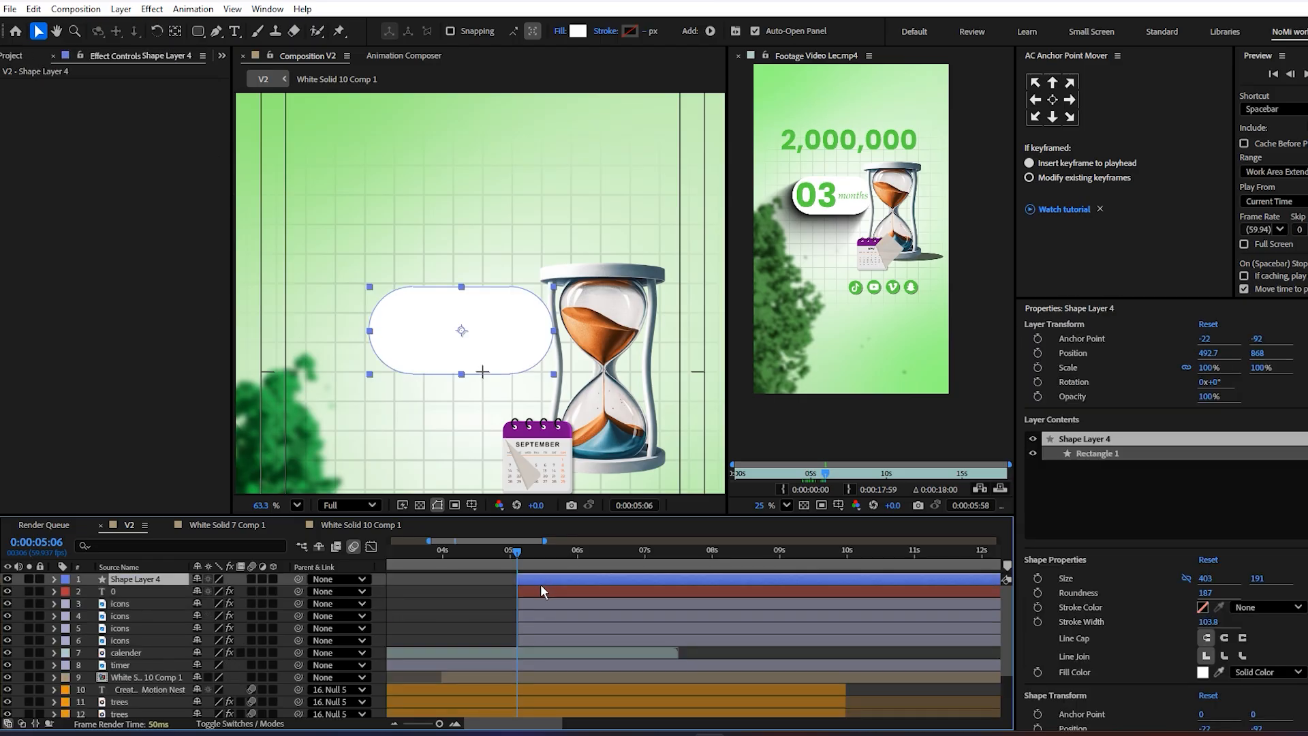
- Move the pill's anchor point to its upper-right corner
{"action": "key", "text": "s"}
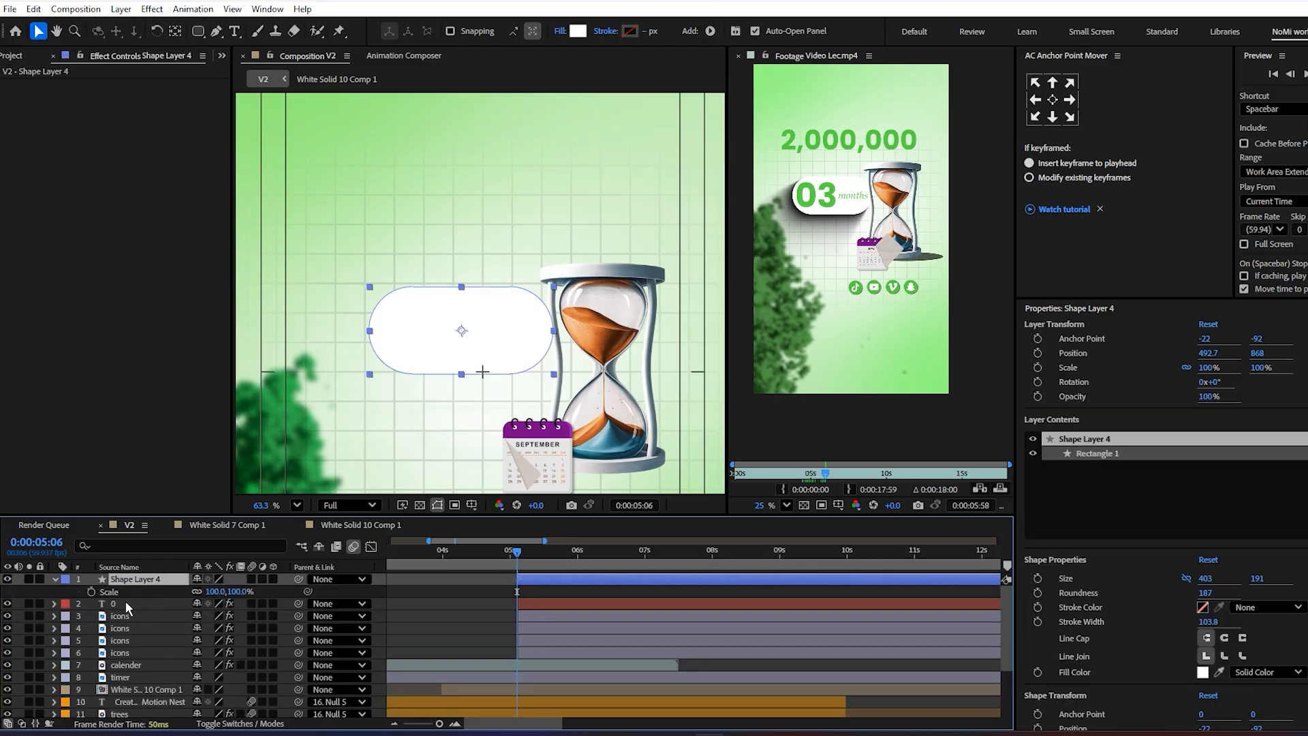
{"action": "left_click", "coordinate": [92, 592]}
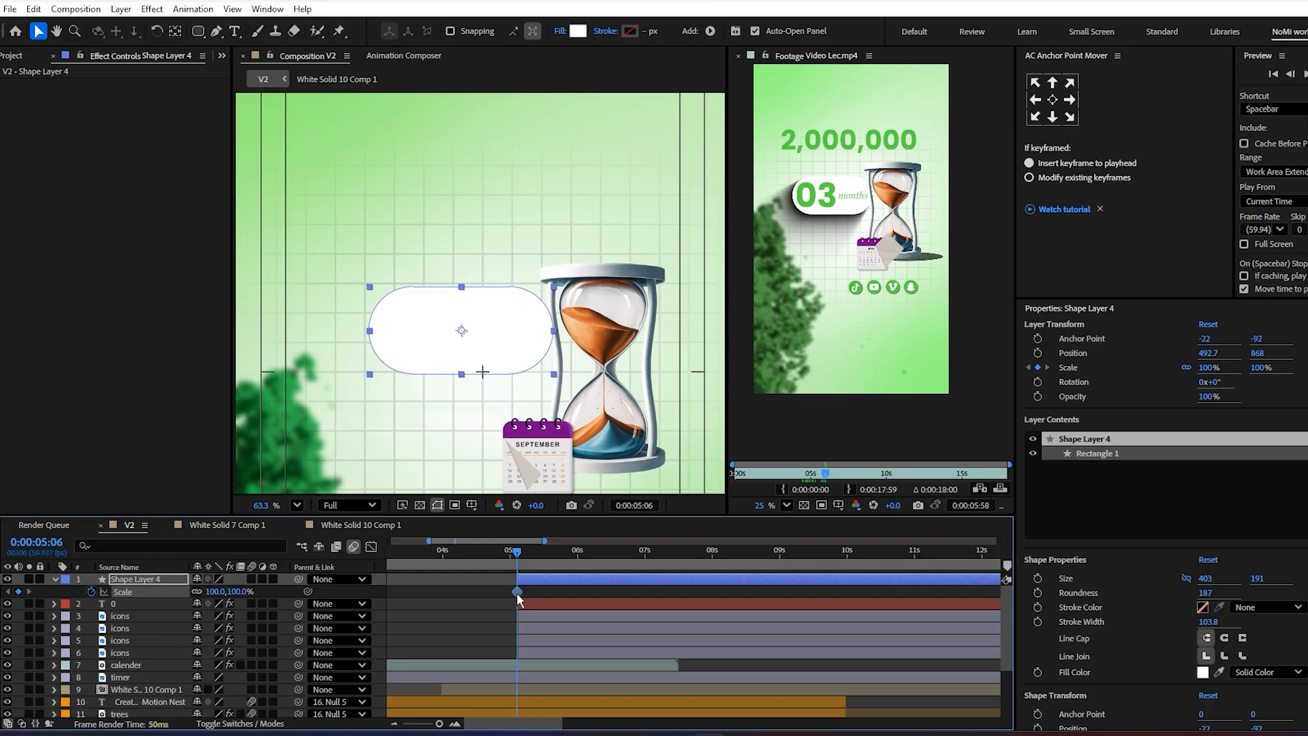
{"action": "key", "text": "ctrl+z"}
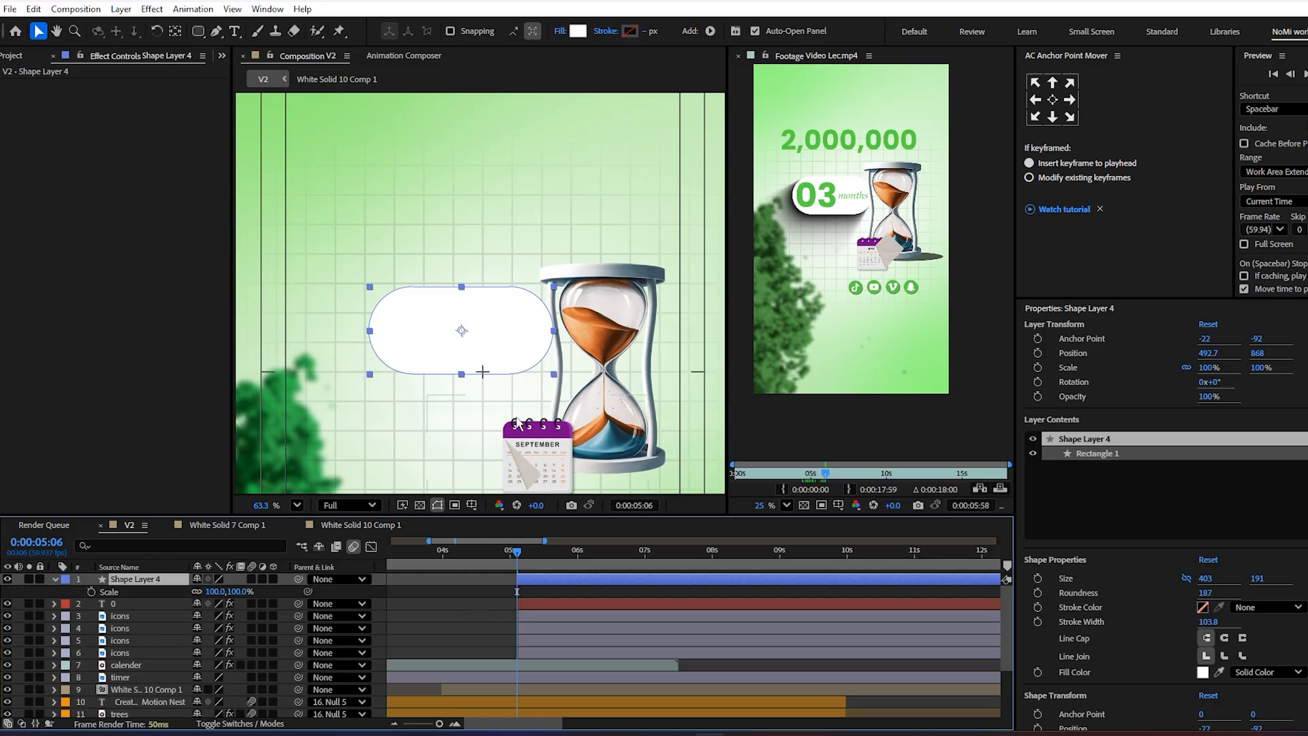
{"action": "left_click", "coordinate": [1070, 81]}
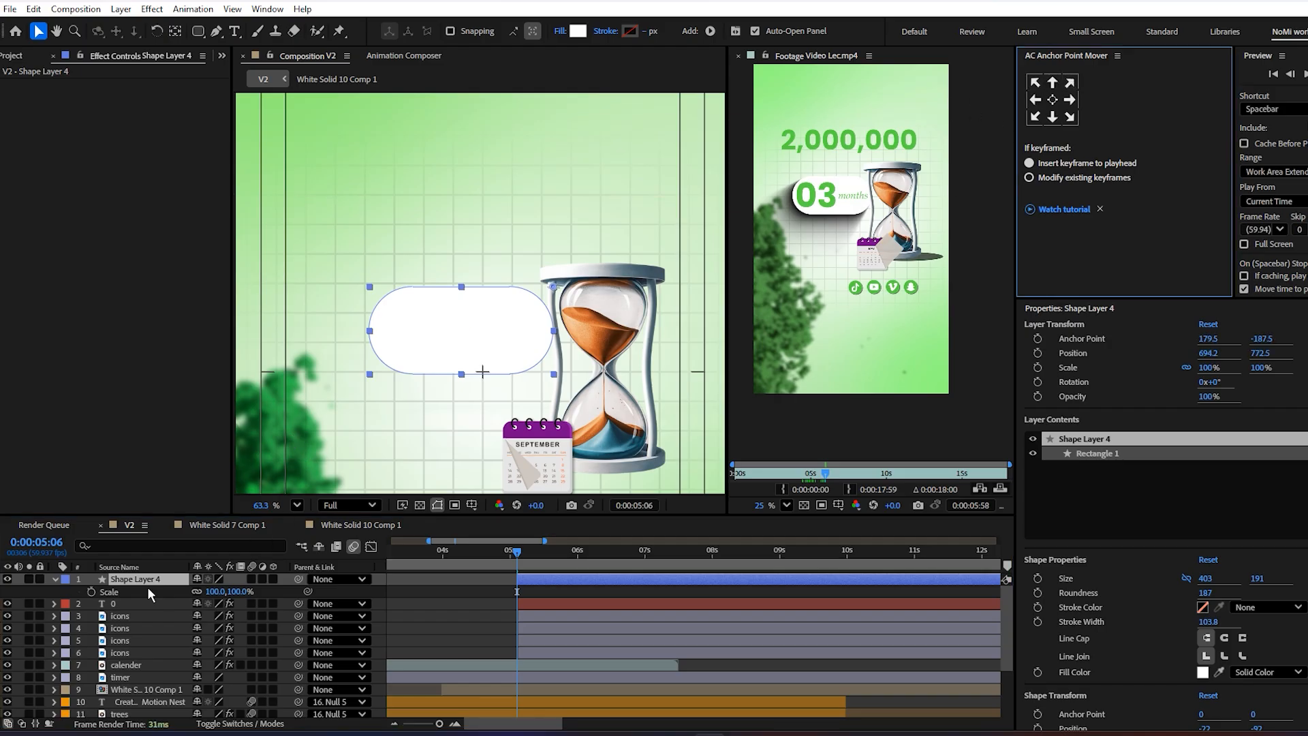
- Animate the pill's scale from 17% at the layer's start to 100% just before the six-second mark
{"action": "left_click", "coordinate": [91, 591]}
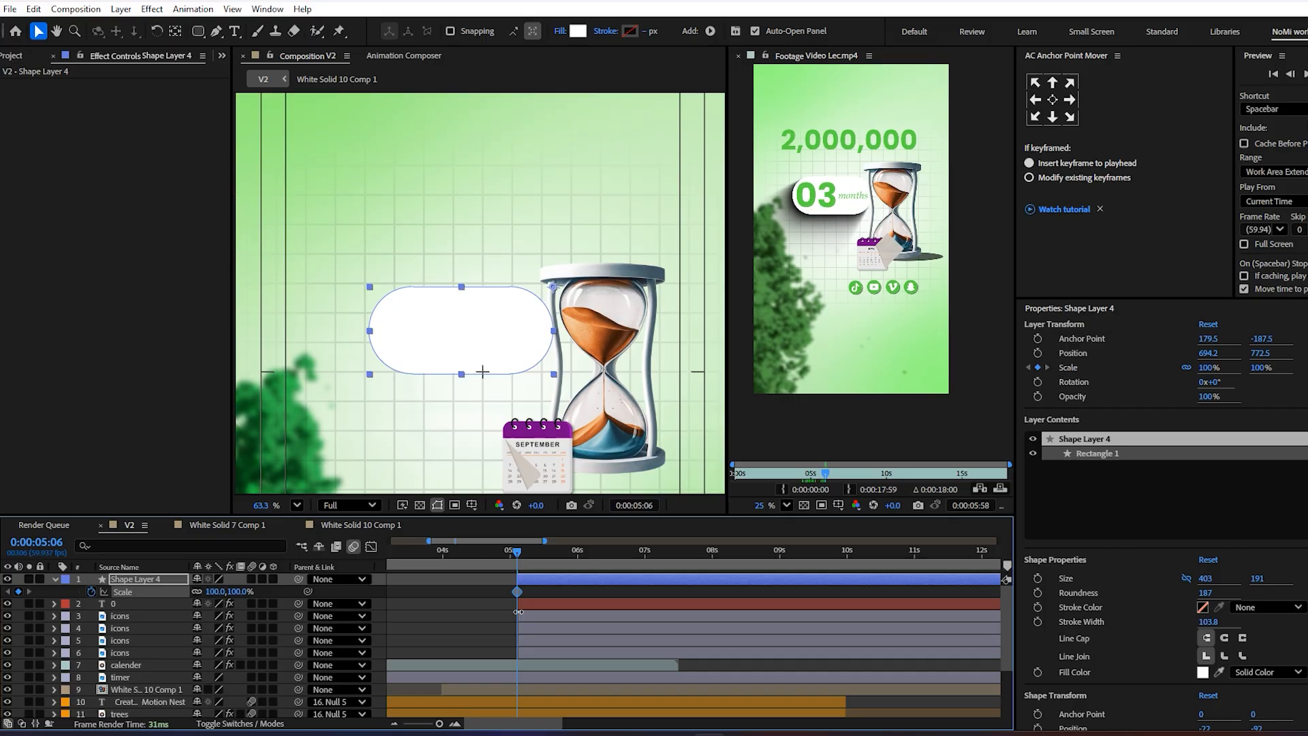
{"action": "left_click_drag", "start_coordinate": [524, 592], "coordinate": [575, 592]}
{"action": "left_click_drag", "start_coordinate": [211, 595], "coordinate": [148, 587]}
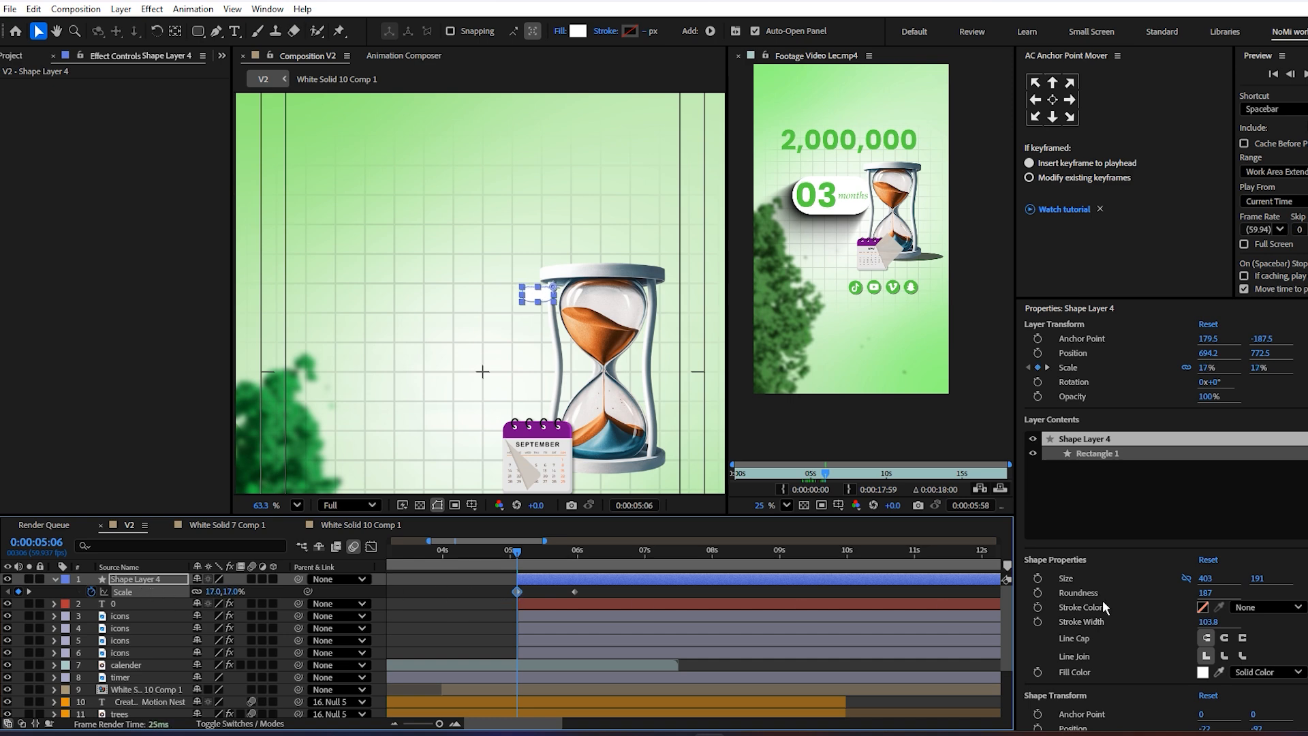
- Keyframe the pill's rectangle size at 403 by 191 and align that keyframe with the ending scale keyframe at 0:00:05:57
{"action": "left_click", "coordinate": [1037, 579]}
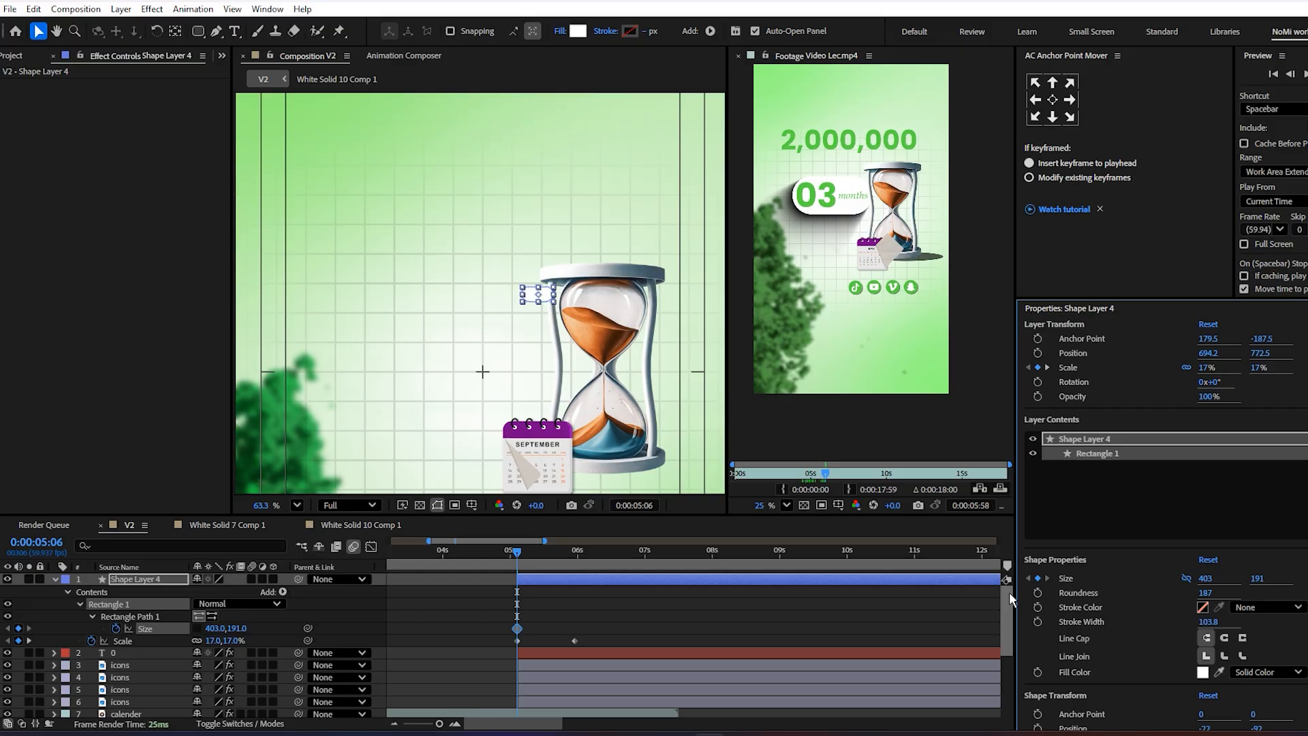
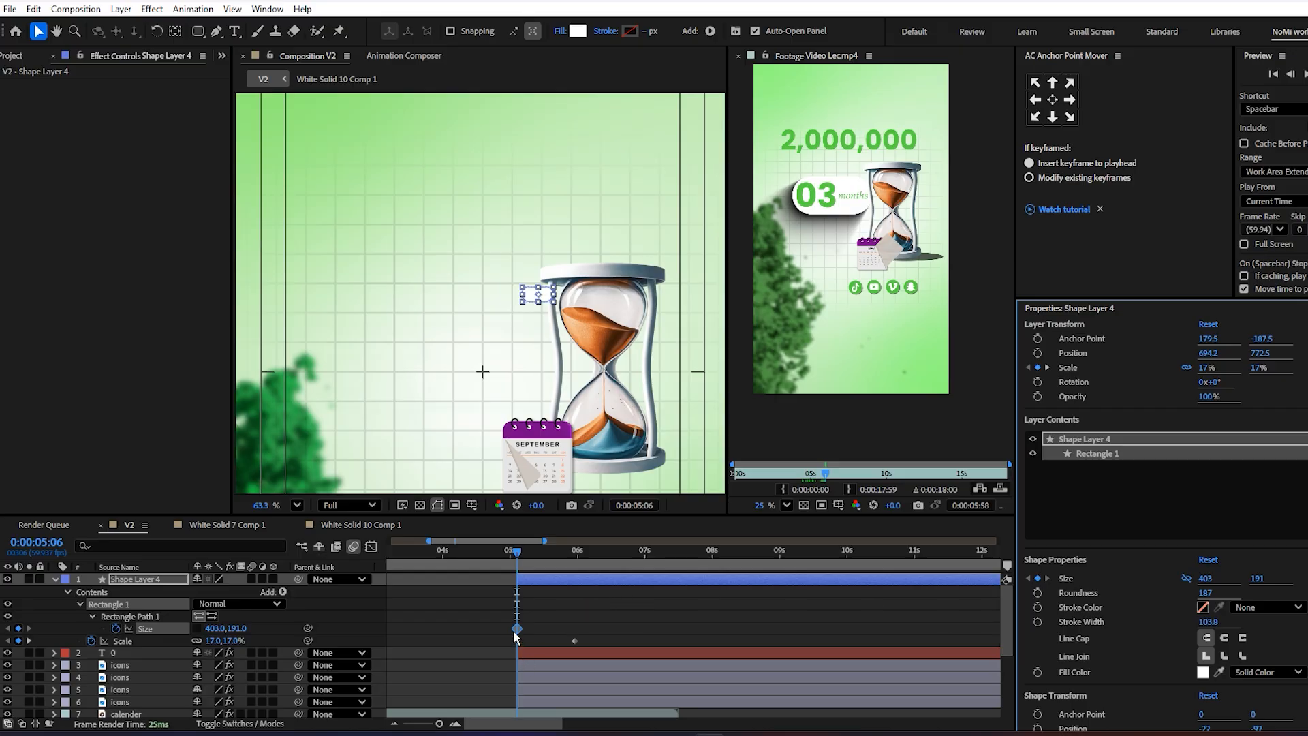
{"action": "left_click_drag", "start_coordinate": [515, 631], "coordinate": [572, 631]}
{"action": "mouse_move", "coordinate": [580, 564]}
{"action": "left_mouse_down"}
{"action": "mouse_move", "coordinate": [600, 591]}
{"action": "mouse_move", "coordinate": [593, 545]}
{"action": "left_mouse_up"}
{"action": "key", "text": "equal"}
{"action": "key", "text": "equal"}
{"action": "key", "text": "equal"}
{"action": "left_click_drag", "start_coordinate": [572, 628], "coordinate": [591, 635]}
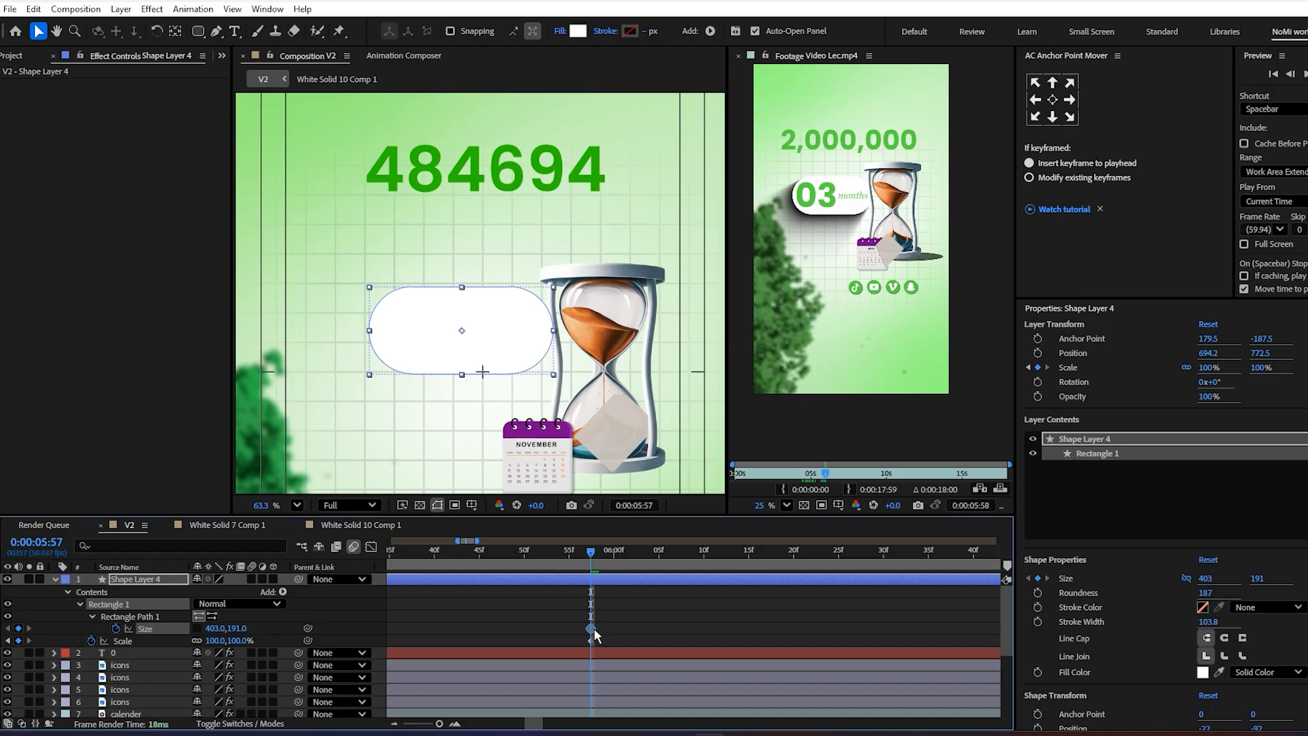
- Set the rectangle's width to 0 at the layer's start, 0:00:05:07, and preview the growing pill
{"action": "left_click_drag", "start_coordinate": [524, 609], "coordinate": [875, 641]}
{"action": "left_click_drag", "start_coordinate": [602, 569], "coordinate": [516, 579]}
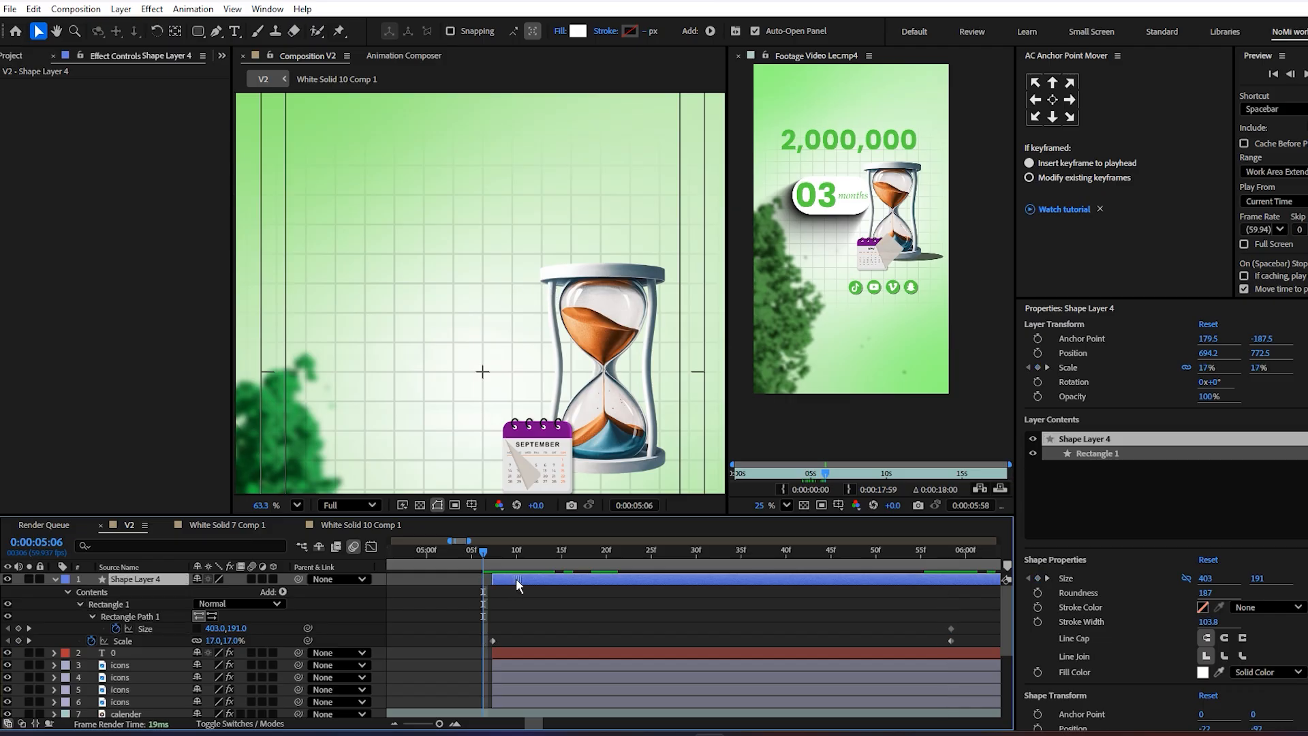
{"action": "left_click", "coordinate": [491, 566]}
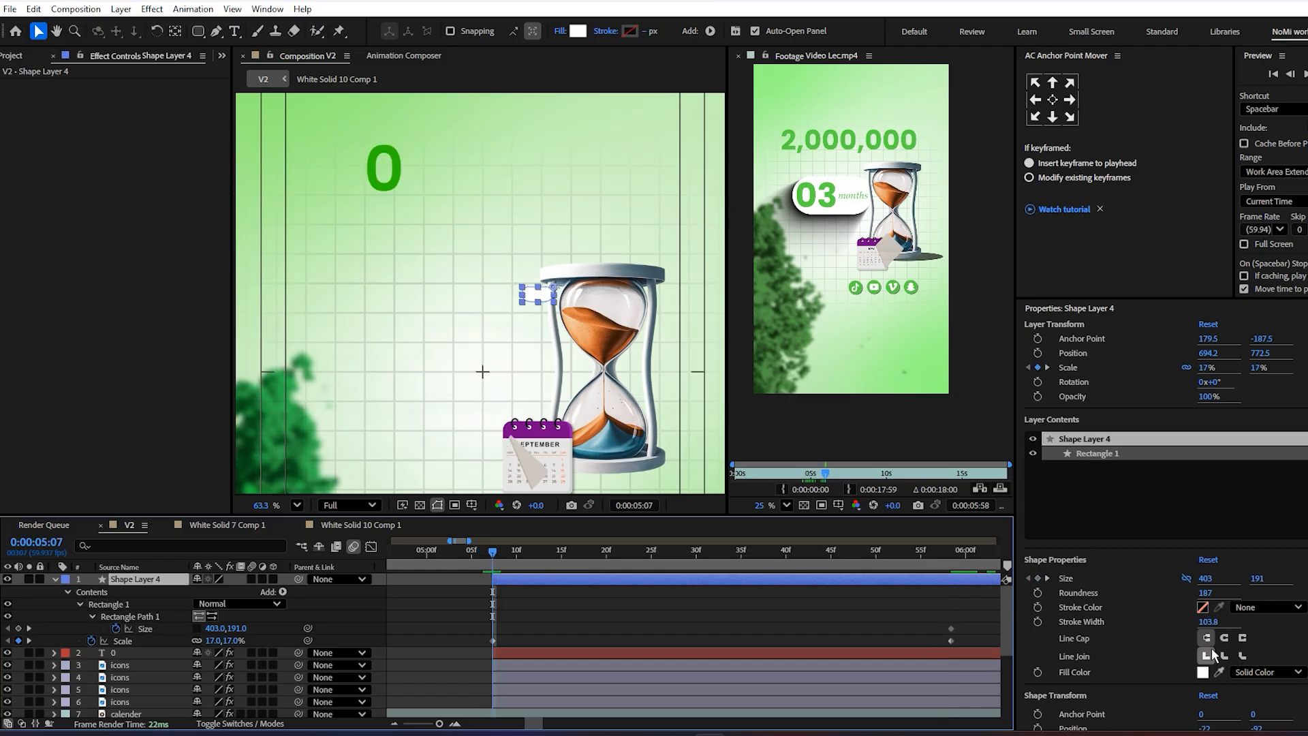
{"action": "left_click_drag", "start_coordinate": [1214, 581], "coordinate": [1199, 581]}
{"action": "left_click", "coordinate": [1202, 585]}
{"action": "type", "text": "0"}
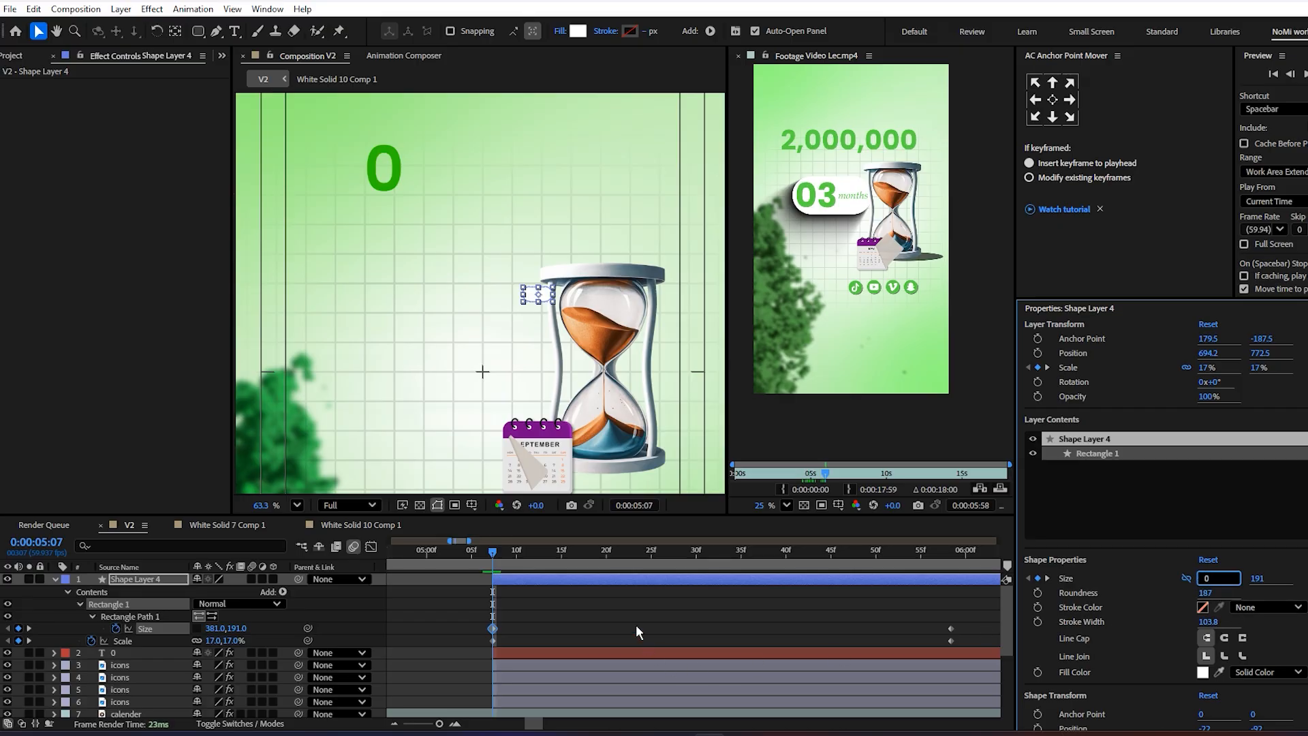
{"action": "left_click", "coordinate": [636, 624]}
{"action": "key", "text": "space"}
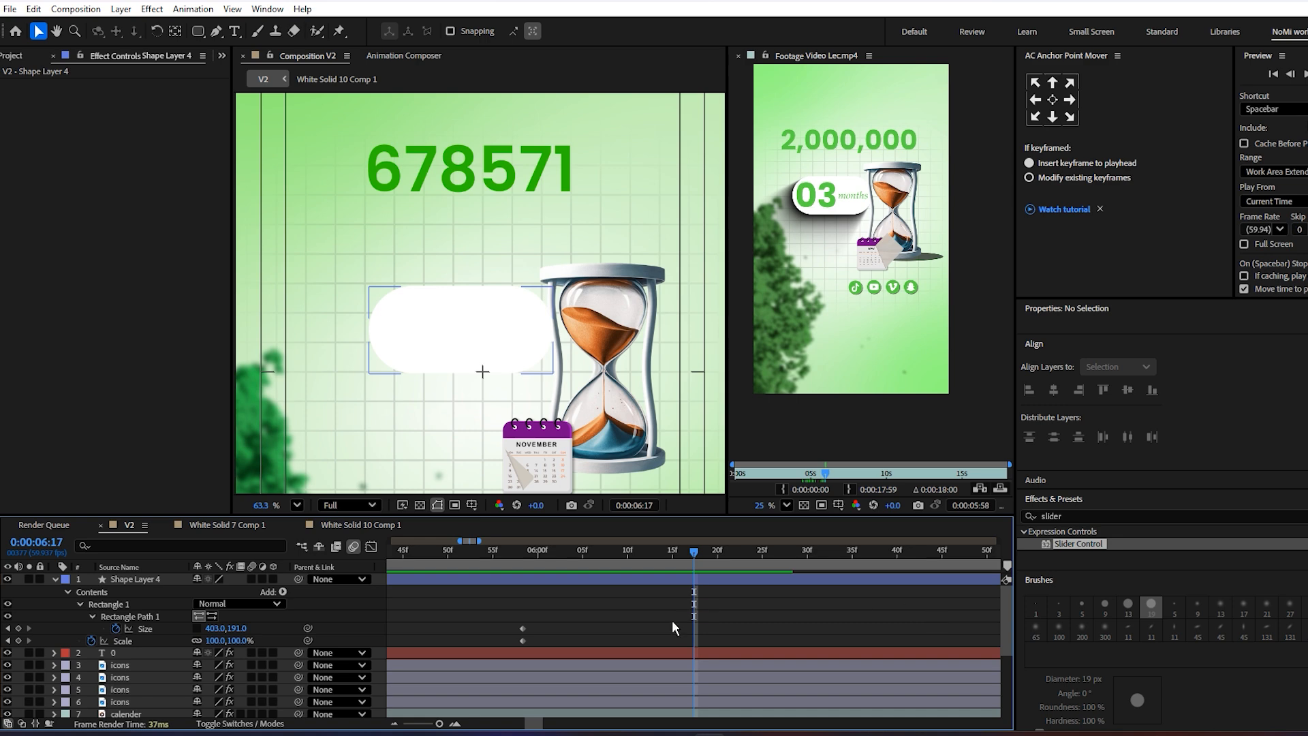
- Shape the speed curves of the pill's size and scale keyframes for a fast start and gentle finish, and preview the motion
{"action": "key", "text": "minus"}
{"action": "key", "text": "minus"}
{"action": "scroll", "coordinate": [589, 610], "scroll_direction": "left", "scroll_amount": 2}
{"action": "left_click_drag", "start_coordinate": [681, 611], "coordinate": [566, 636]}
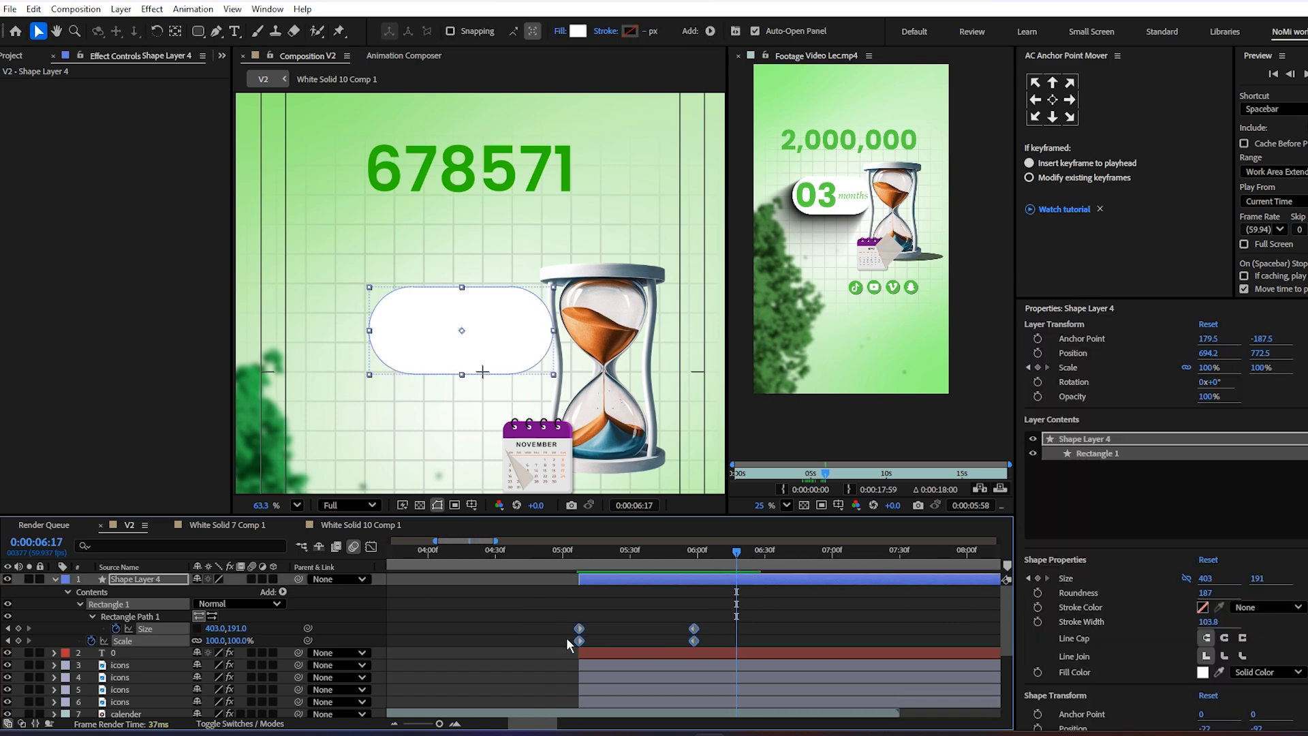
{"action": "left_click", "coordinate": [371, 545]}
{"action": "left_click_drag", "start_coordinate": [553, 675], "coordinate": [588, 682]}
{"action": "left_click_drag", "start_coordinate": [711, 671], "coordinate": [658, 682]}
{"action": "left_click", "coordinate": [584, 561]}
{"action": "key", "text": "space"}
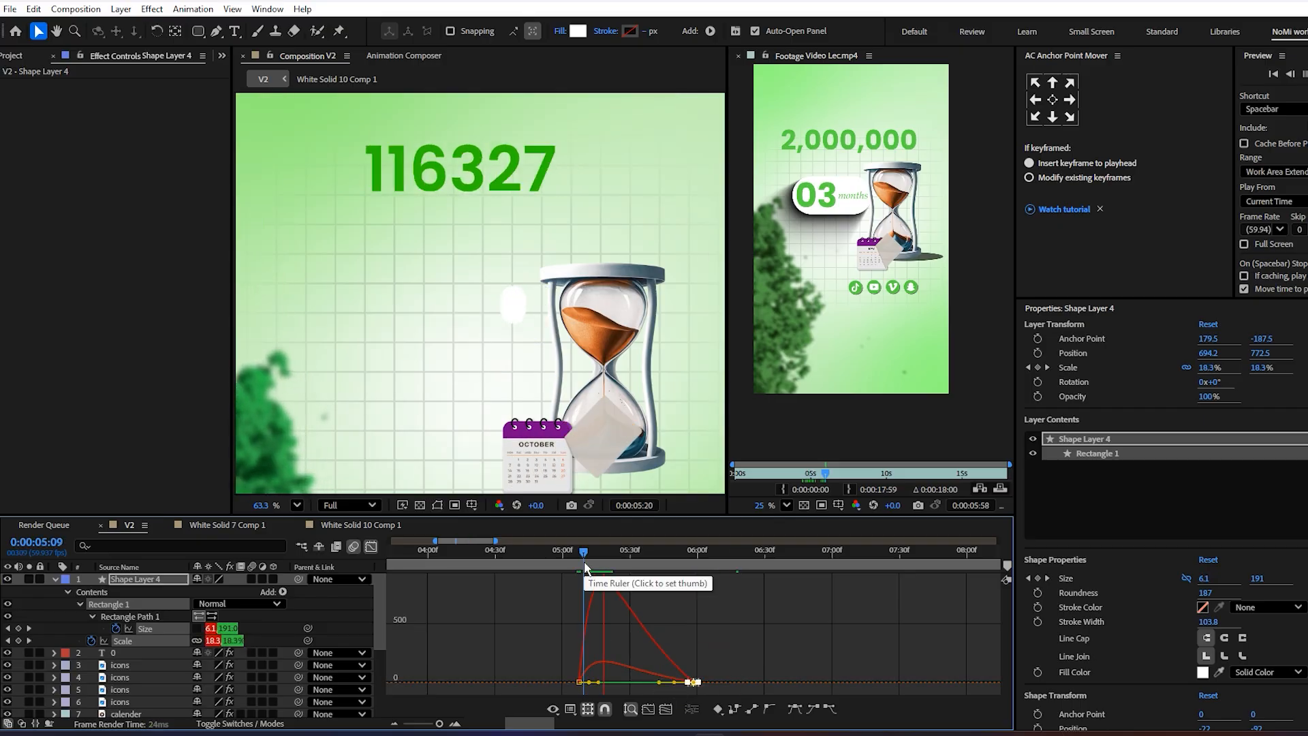
{"action": "left_click", "coordinate": [371, 546]}
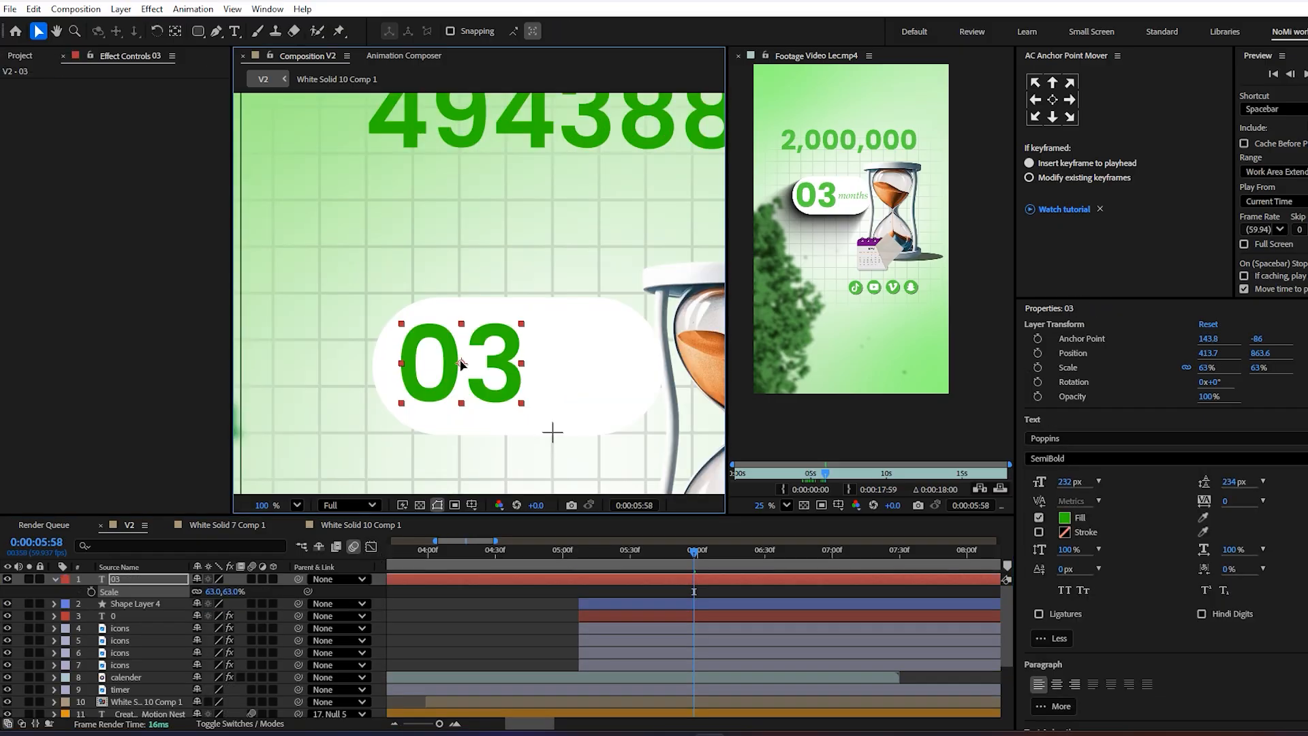
- Duplicate the 03 text layer and place the copy beside the original at about 600.3, 857.6
{"action": "scroll", "coordinate": [460, 364], "scroll_direction": "down", "scroll_amount": 3}
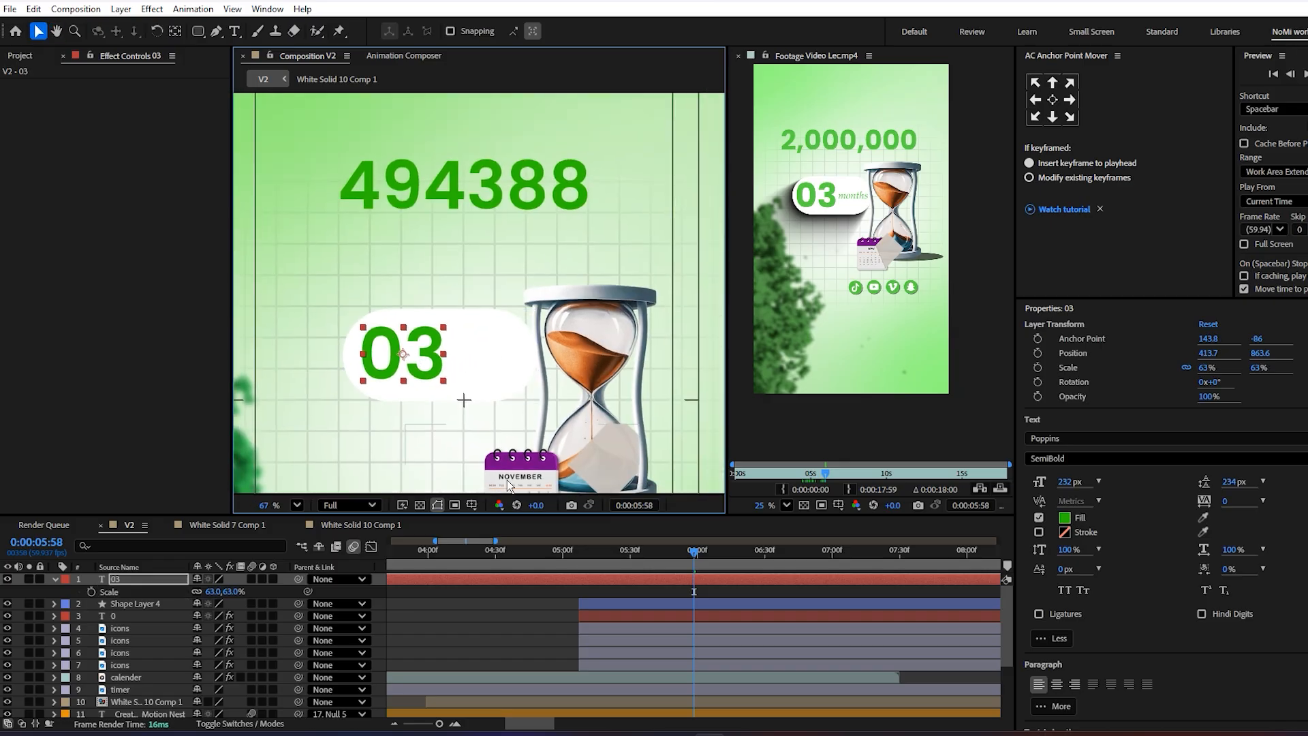
{"action": "left_click", "coordinate": [546, 632]}
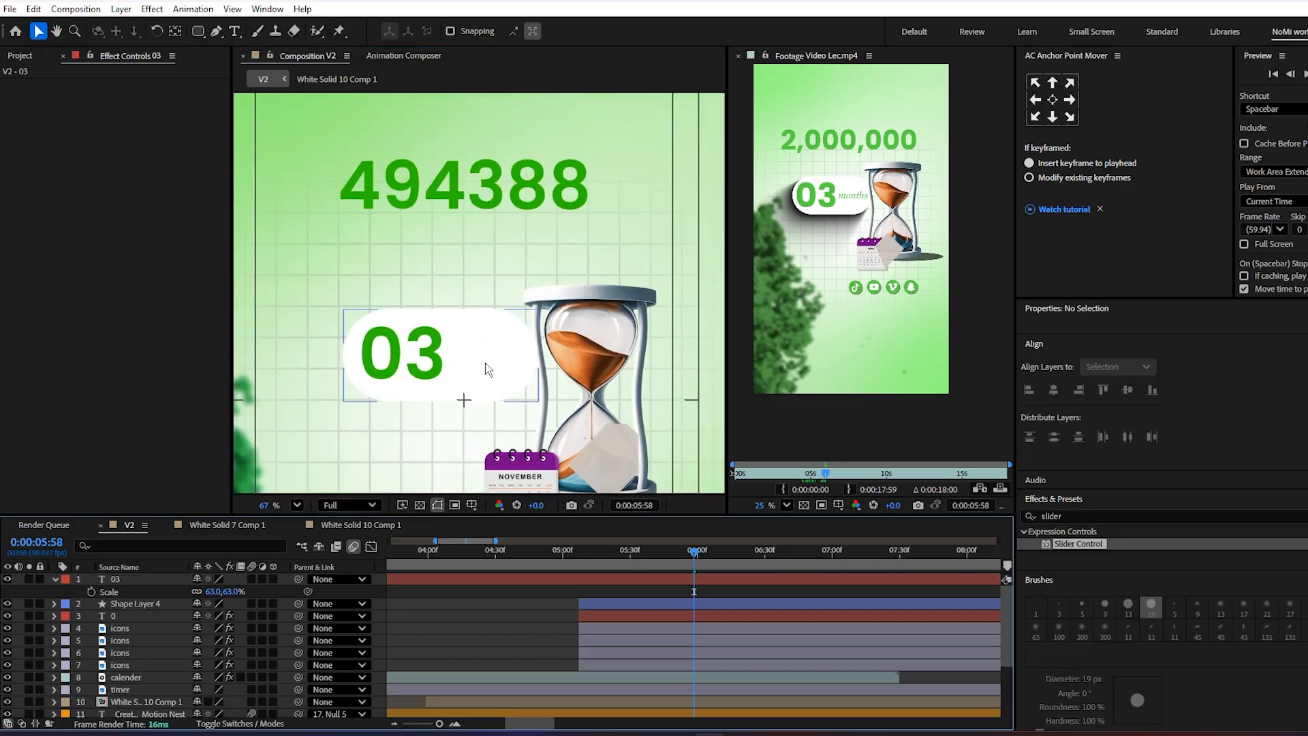
{"action": "left_click", "coordinate": [683, 576]}
{"action": "key", "text": "ctrl+d"}
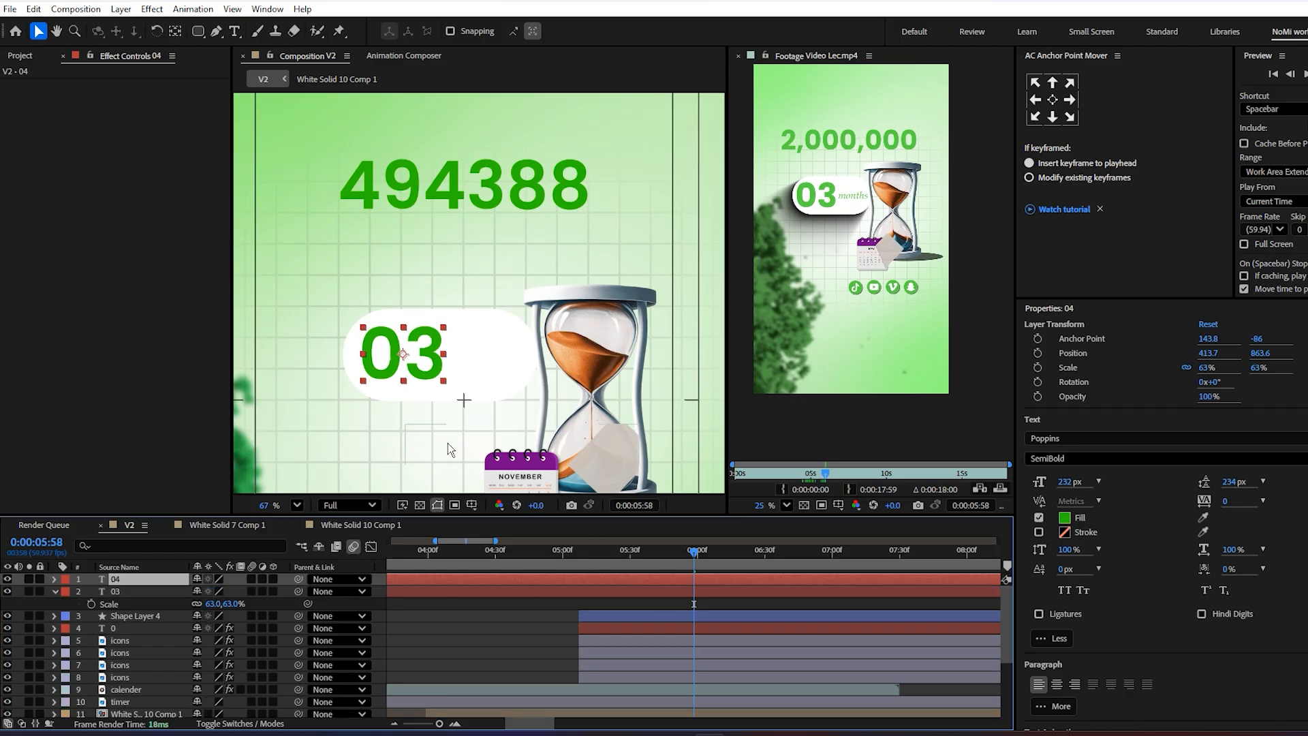
{"action": "left_click_drag", "start_coordinate": [411, 373], "coordinate": [503, 363]}
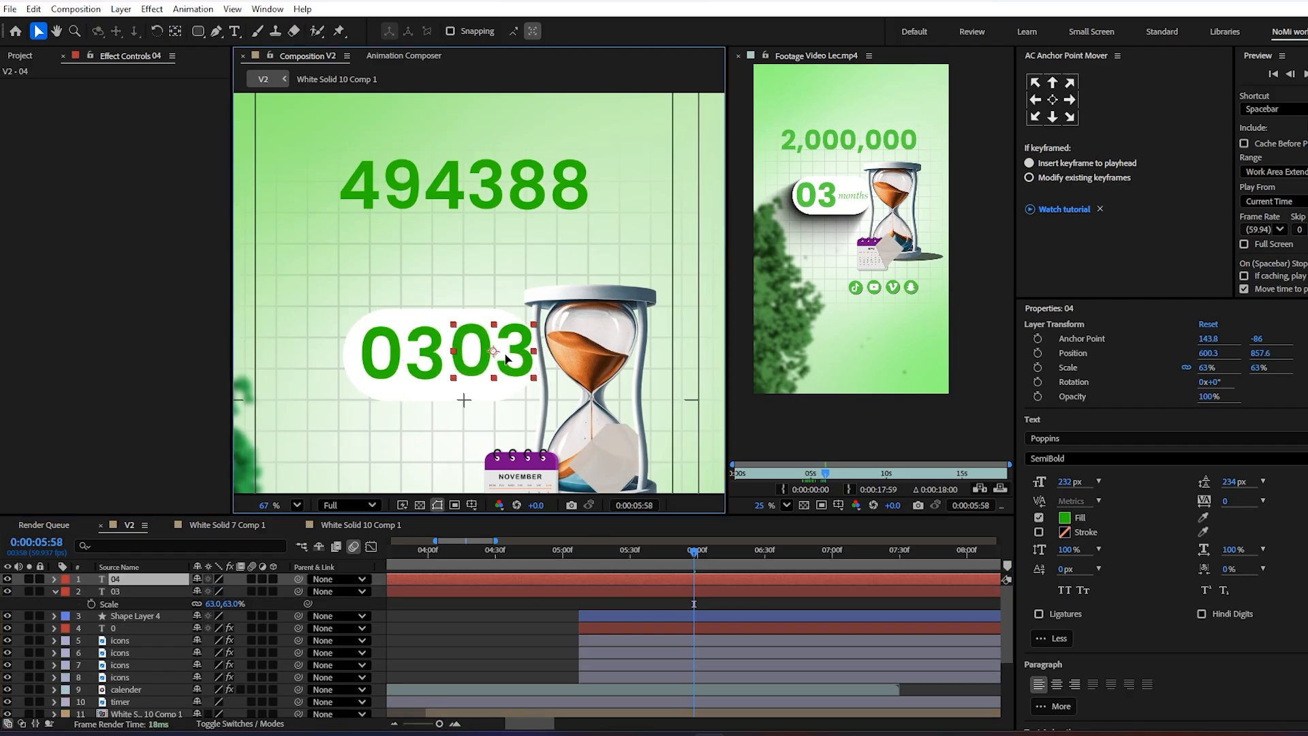
- Scale the duplicated 03 text down to 28%
{"action": "double_click", "coordinate": [503, 357]}
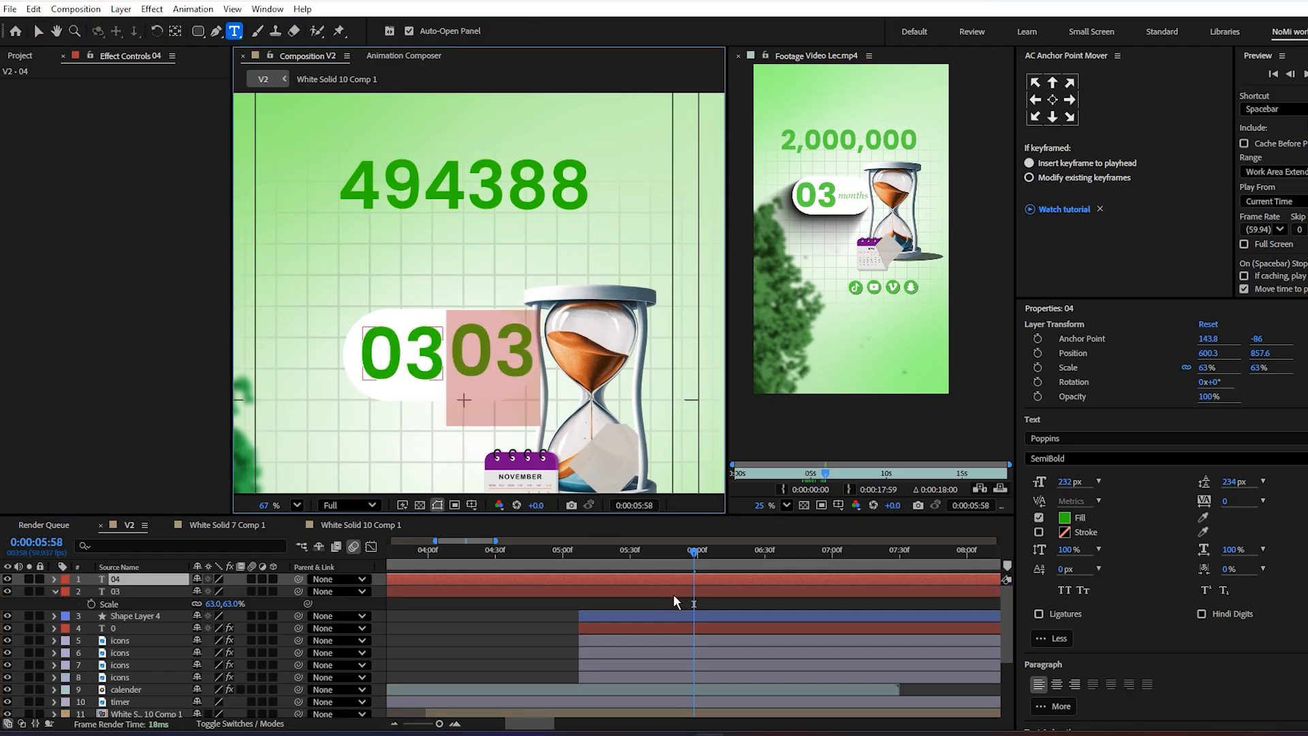
{"action": "left_click", "coordinate": [669, 602]}
{"action": "left_click", "coordinate": [670, 577]}
{"action": "key", "text": "a"}
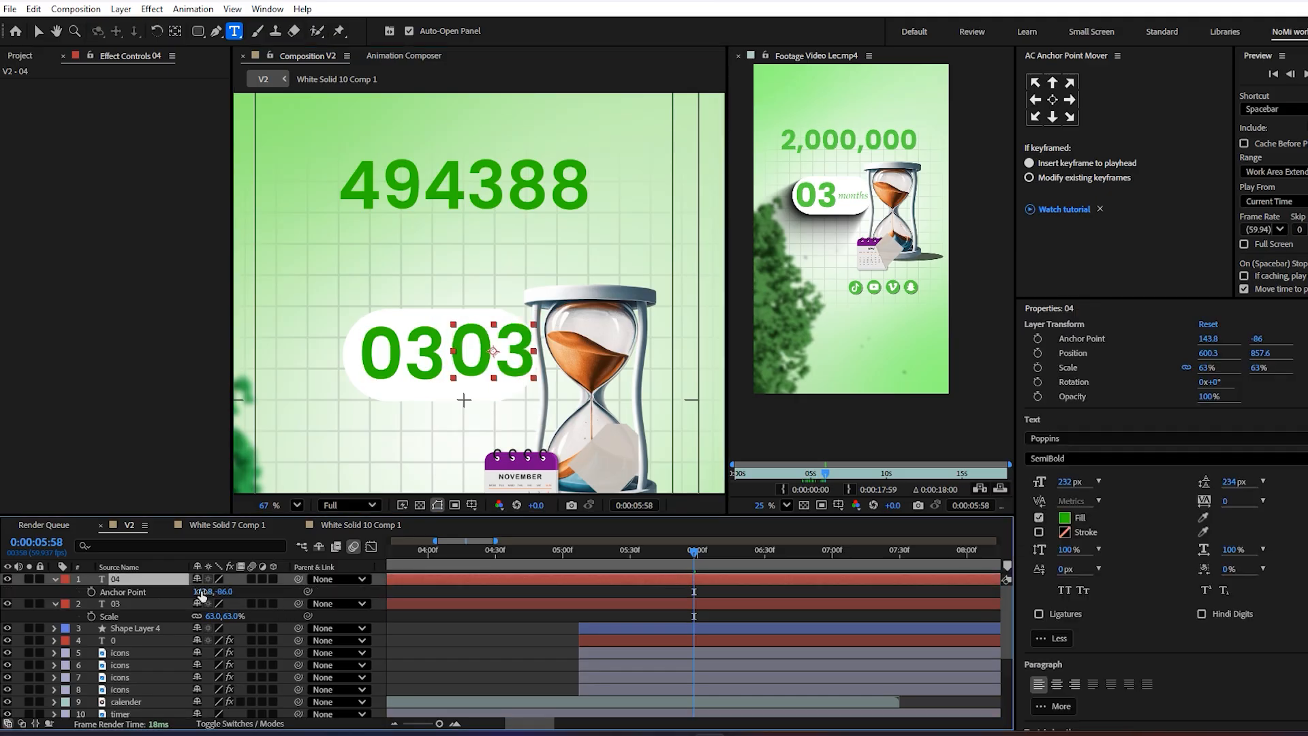
{"action": "left_click_drag", "start_coordinate": [204, 591], "coordinate": [197, 594]}
{"action": "key", "text": "ctrl+z"}
{"action": "key", "text": "s"}
{"action": "left_click_drag", "start_coordinate": [213, 591], "coordinate": [191, 593]}
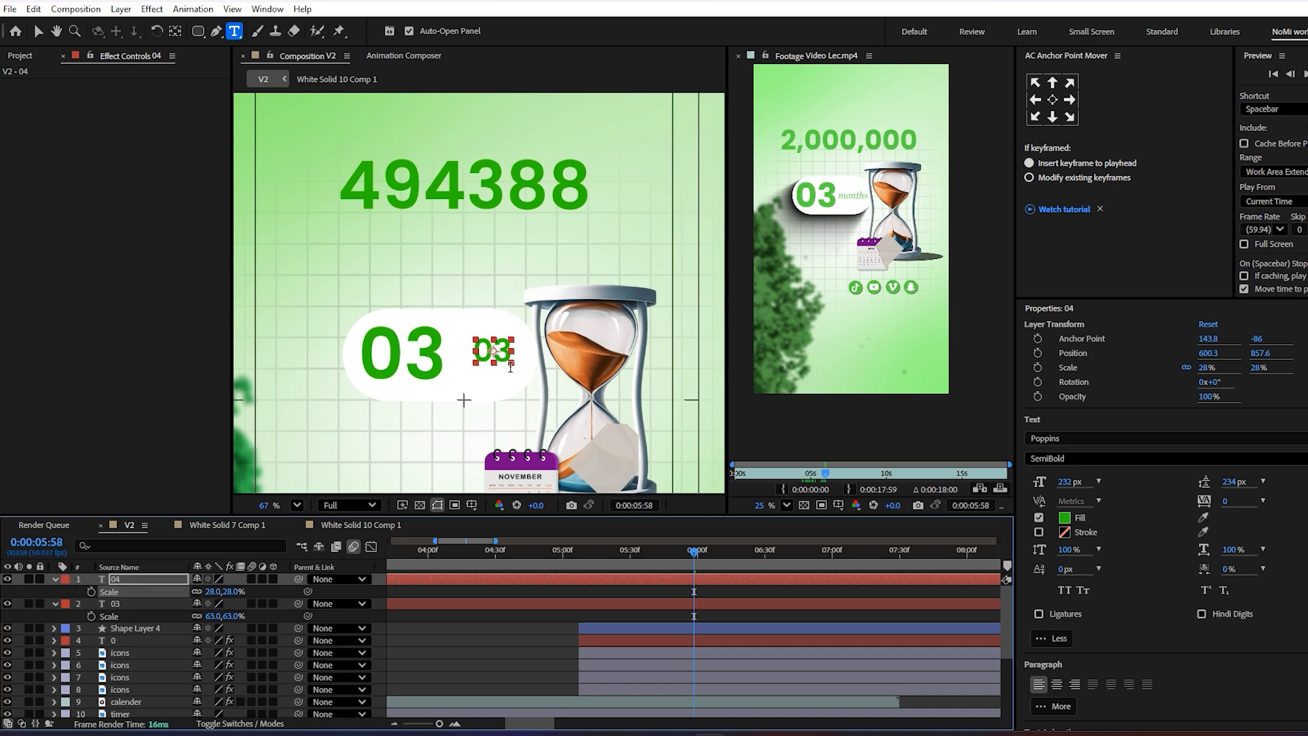
- Replace the duplicated text with "months"
{"action": "key", "text": "Return"}
{"action": "type", "text": "month"}
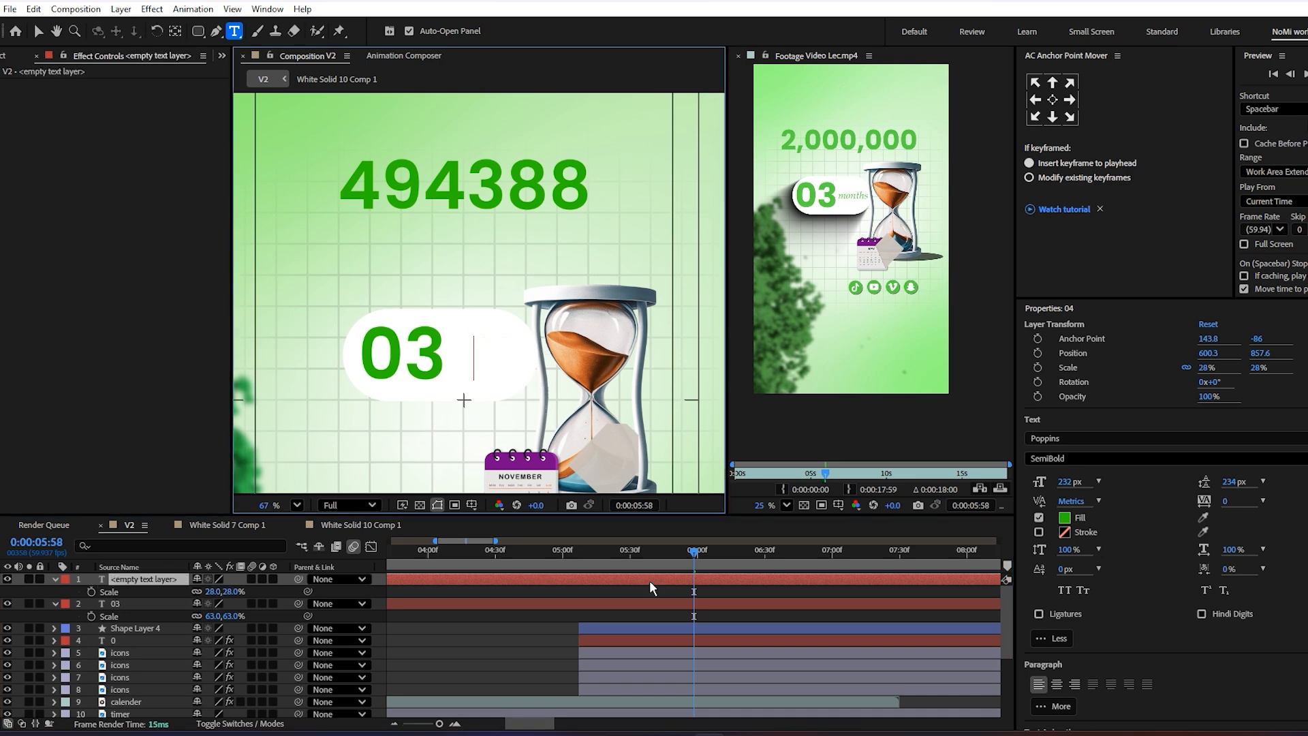
{"action": "type", "text": "s"}
{"action": "left_click", "coordinate": [673, 580]}
{"action": "left_click", "coordinate": [675, 602]}
{"action": "left_click", "coordinate": [678, 582]}
- Change the months text's font to Times New Roman Italic
{"action": "left_click", "coordinate": [1093, 437]}
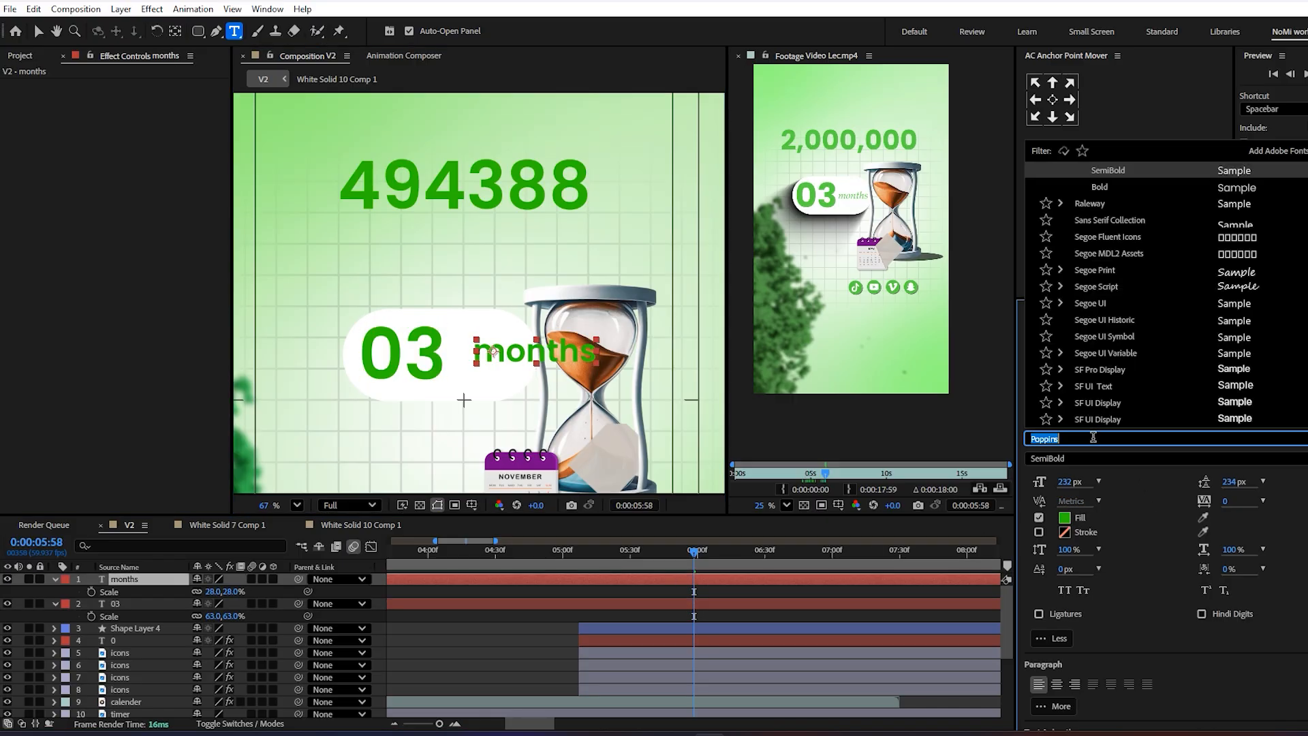
{"action": "key", "text": "BackSpace"}
{"action": "type", "text": "tim"}
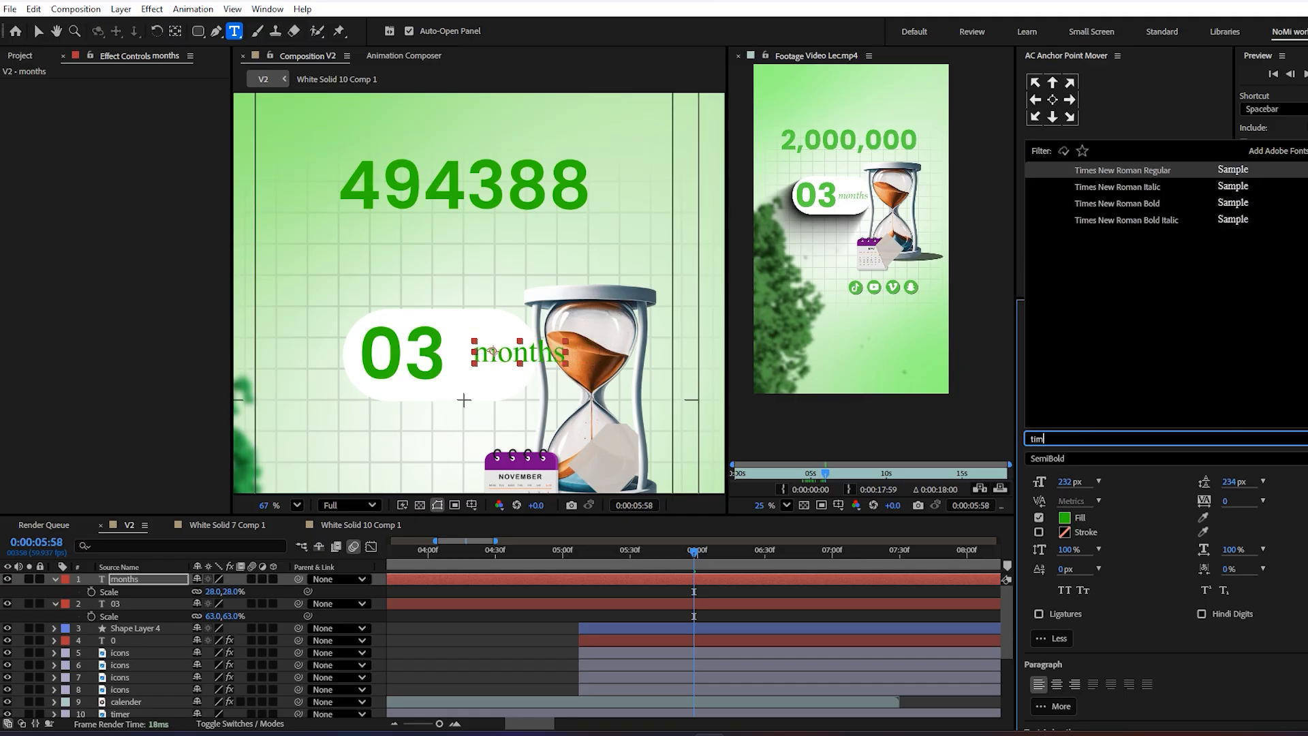
{"action": "left_click", "coordinate": [1136, 192]}
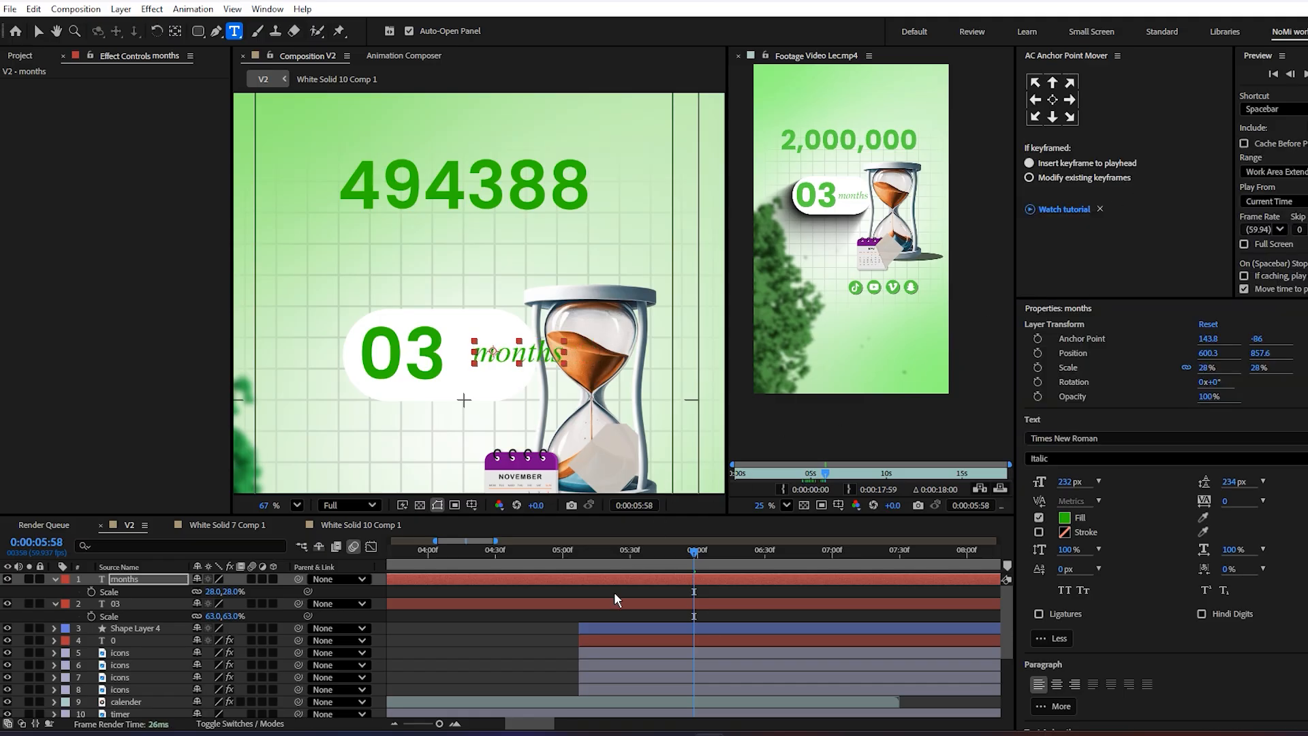
- Move the months text close beside the 03 inside the pill, at about 534.3, 856.6
{"action": "left_click", "coordinate": [555, 620]}
{"action": "scroll", "coordinate": [518, 378], "scroll_direction": "up", "scroll_amount": 1}
{"action": "key", "text": "v"}
{"action": "left_click_drag", "start_coordinate": [498, 339], "coordinate": [449, 340]}
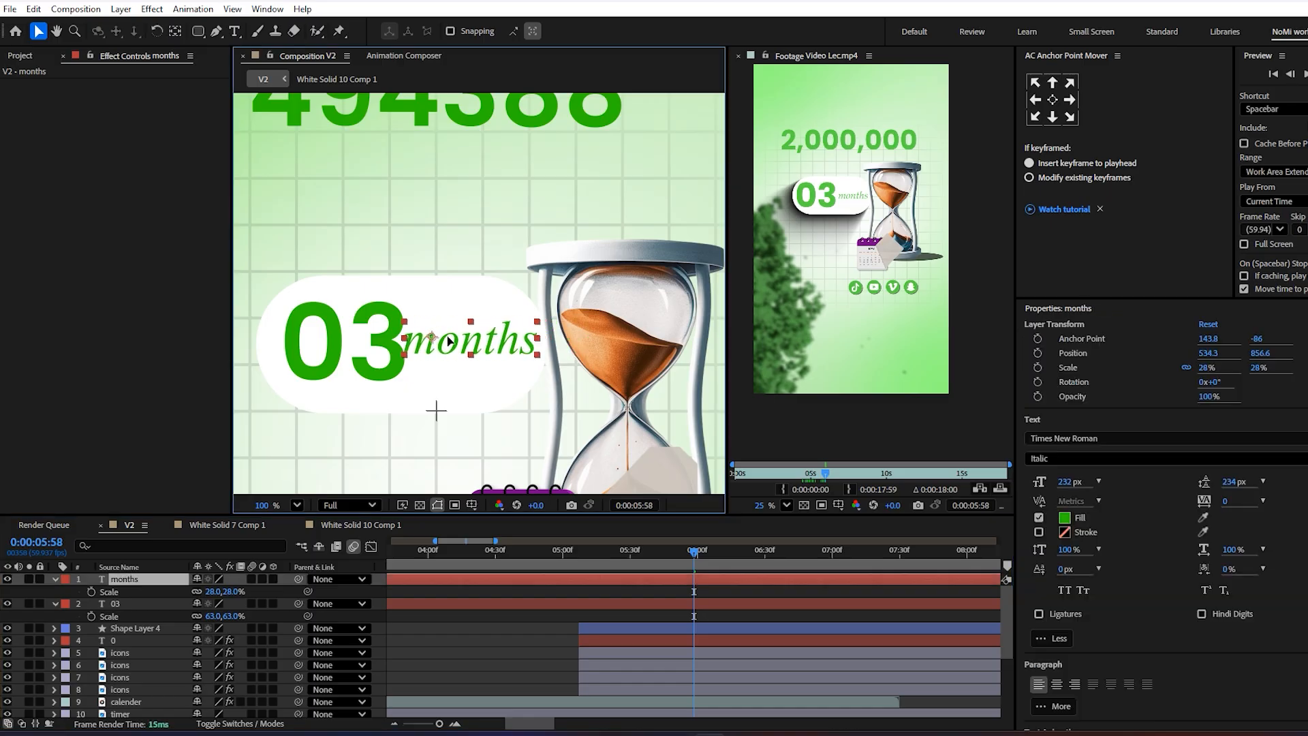
{"action": "left_click", "coordinate": [349, 345]}
{"action": "left_click", "coordinate": [423, 344]}
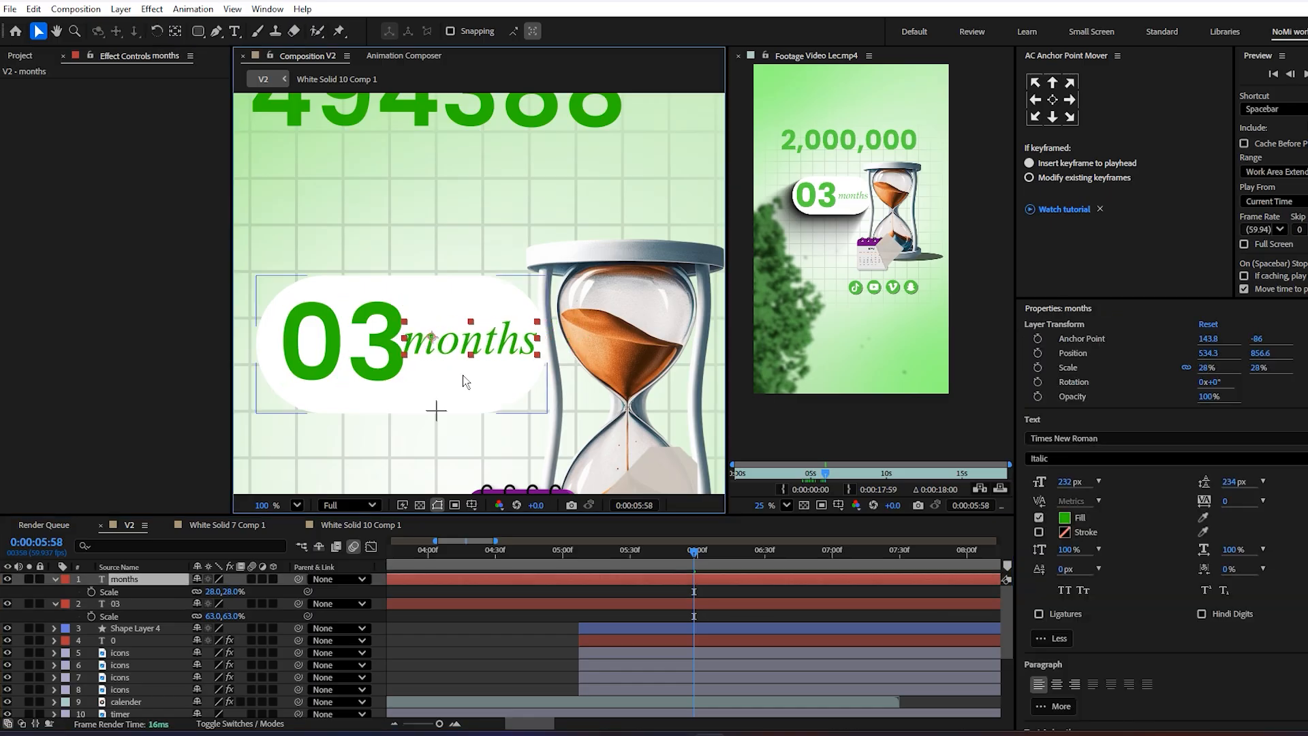
- Set the months text's scale to 25%
{"action": "left_click", "coordinate": [213, 592]}
{"action": "type", "text": "25"}
{"action": "key", "text": "Return"}
- Nudge the months text right and slightly down to about 544.8, 861.6 within the pill
{"action": "scroll", "coordinate": [468, 348], "scroll_direction": "up", "scroll_amount": 1}
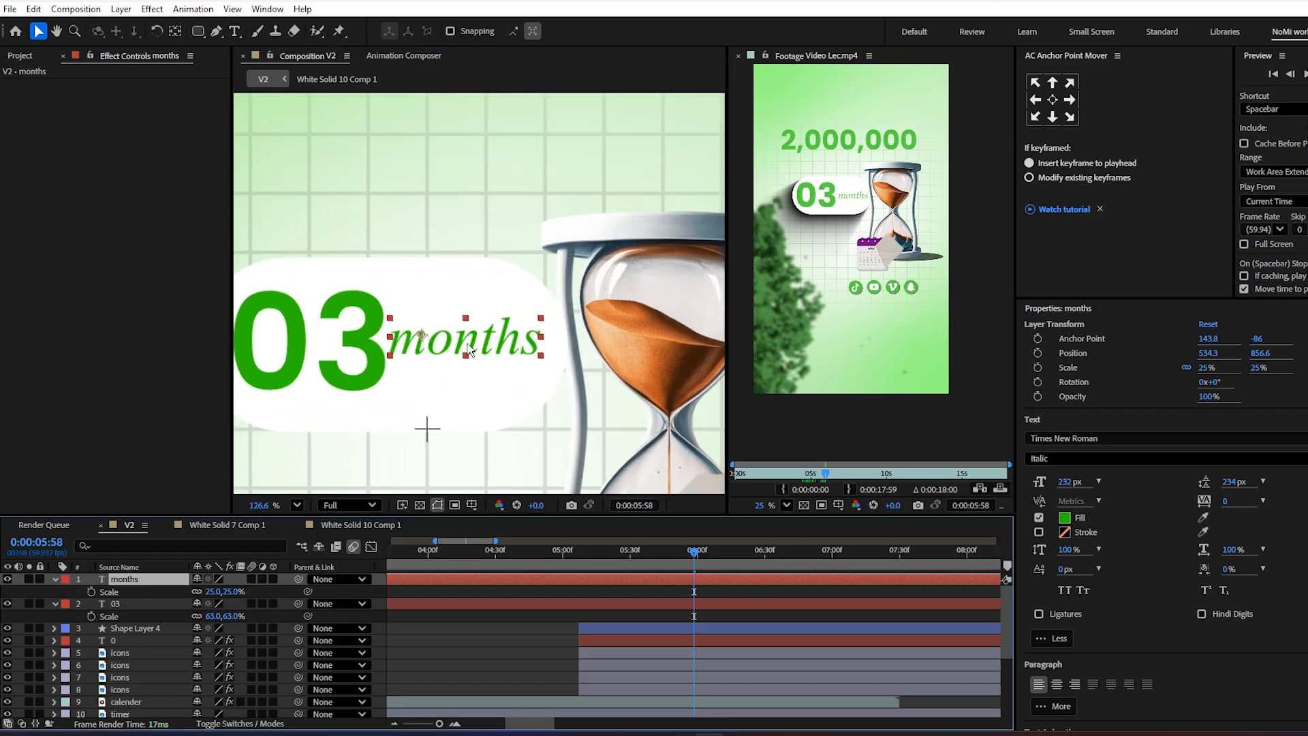
{"action": "scroll", "coordinate": [463, 352], "scroll_direction": "up", "scroll_amount": 2}
{"action": "left_click_drag", "start_coordinate": [456, 350], "coordinate": [470, 357]}
{"action": "scroll", "coordinate": [472, 358], "scroll_direction": "down", "scroll_amount": 3}
{"action": "scroll", "coordinate": [472, 359], "scroll_direction": "down", "scroll_amount": 1}
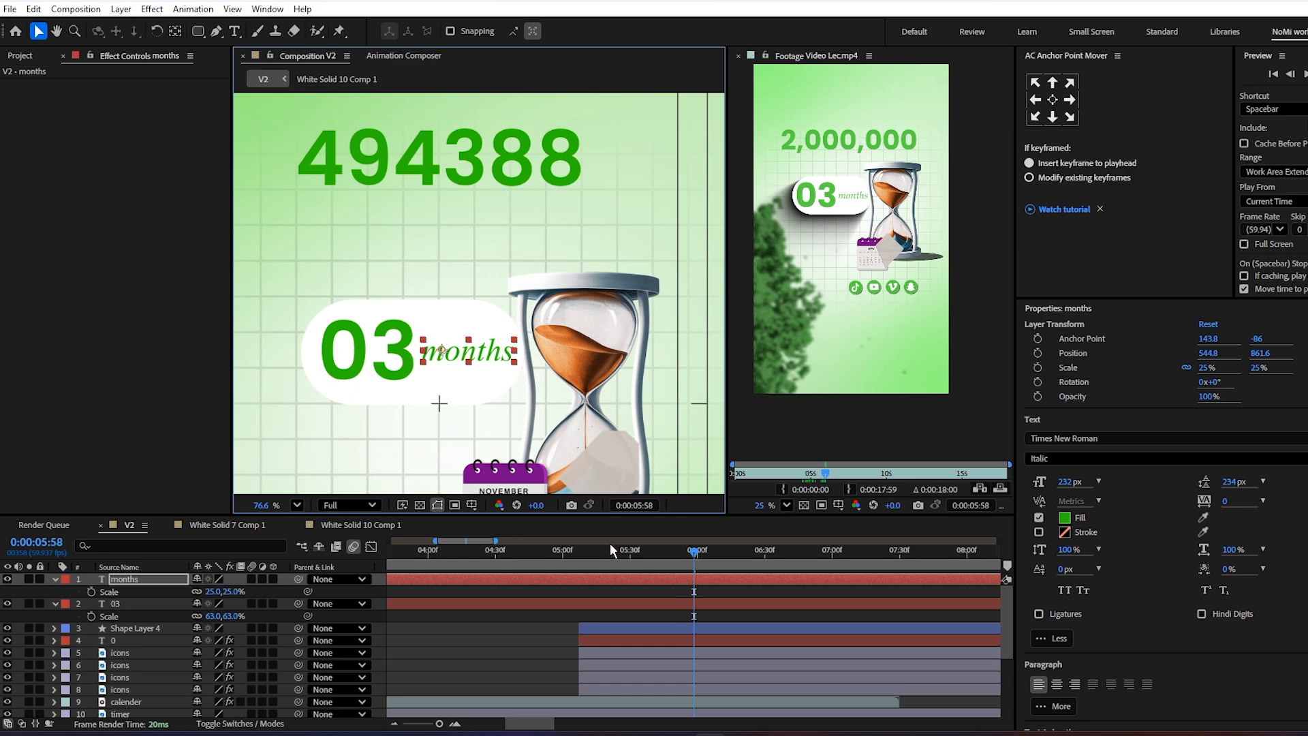
- Trim the start of the months text layer to 0:00:05:07, where the counter and pill layers begin
{"action": "left_click", "coordinate": [581, 569]}
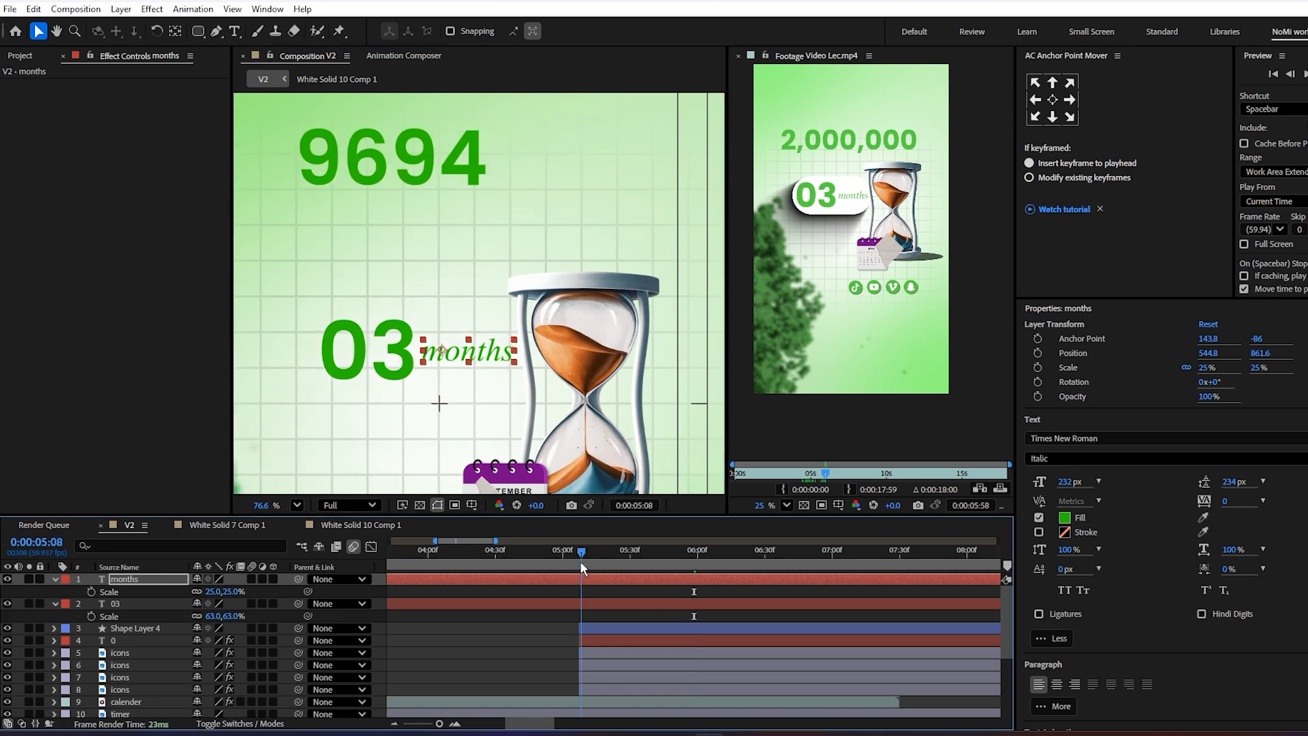
{"action": "left_click_drag", "start_coordinate": [582, 566], "coordinate": [578, 559]}
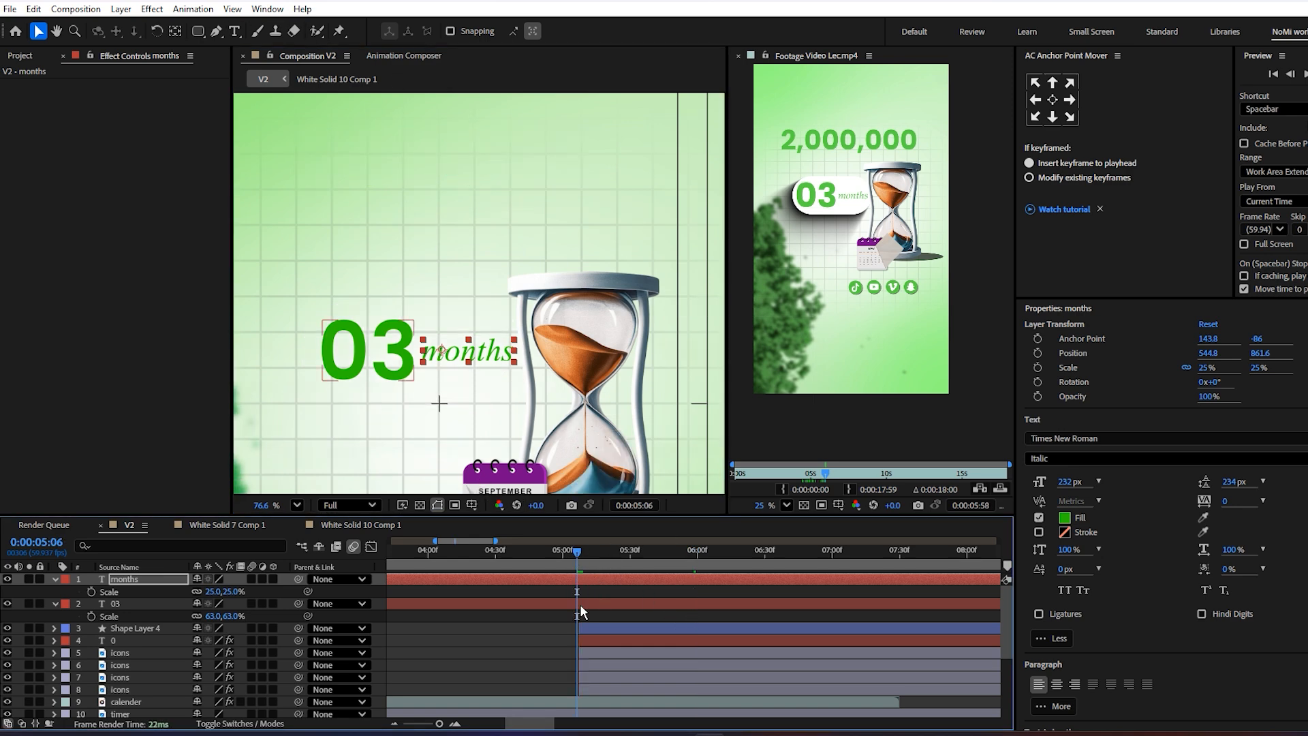
{"action": "key", "text": "equal"}
{"action": "key", "text": "equal"}
{"action": "key", "text": "equal"}
{"action": "left_click_drag", "start_coordinate": [607, 553], "coordinate": [595, 571]}
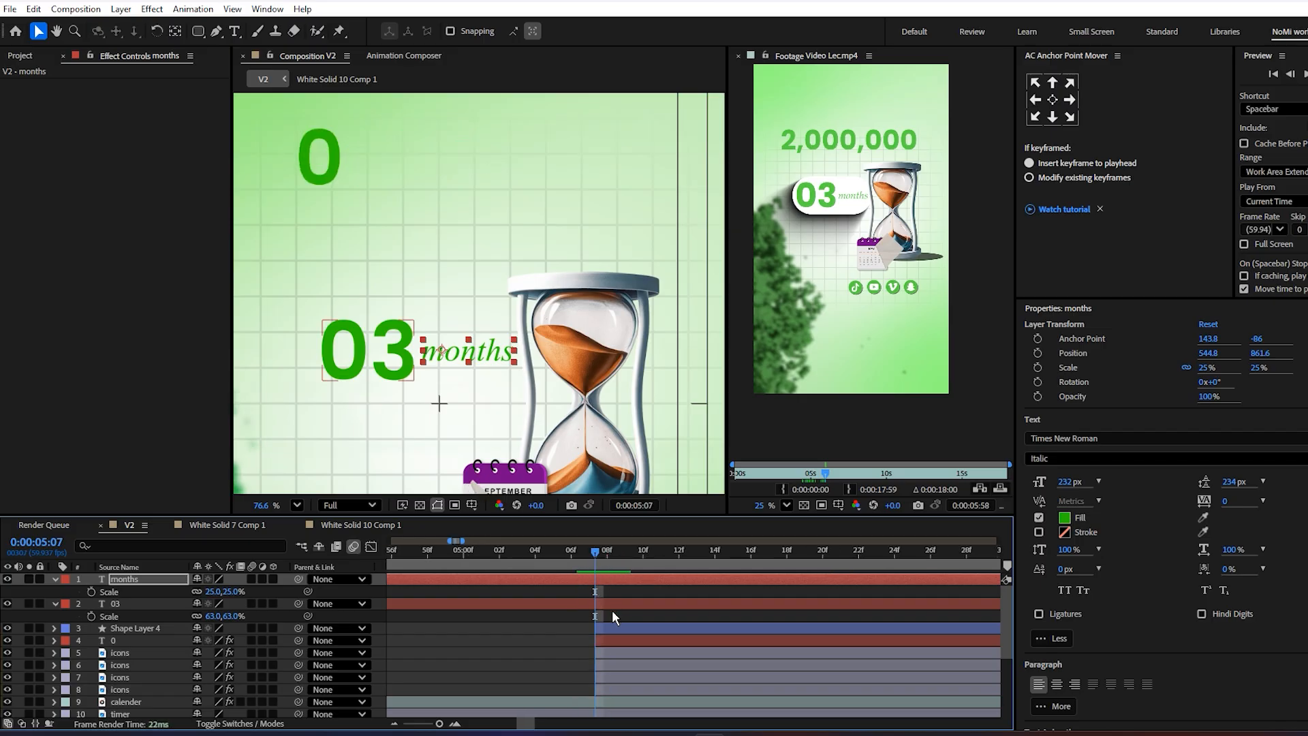
{"action": "key", "text": "alt+bracketleft"}
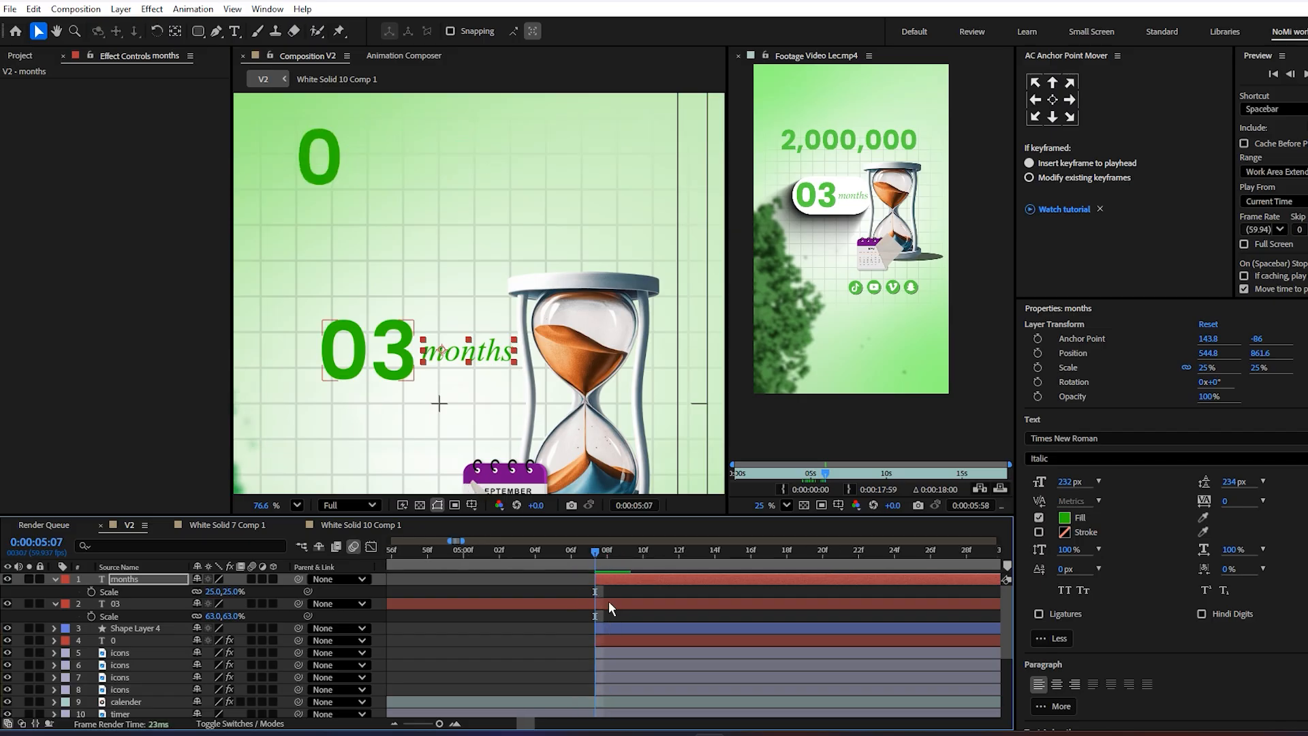
- Trim the start of the 03 text layer to 0:00:05:07 and save the project
{"action": "left_click", "coordinate": [608, 601]}
{"action": "key", "text": "alt+bracketleft"}
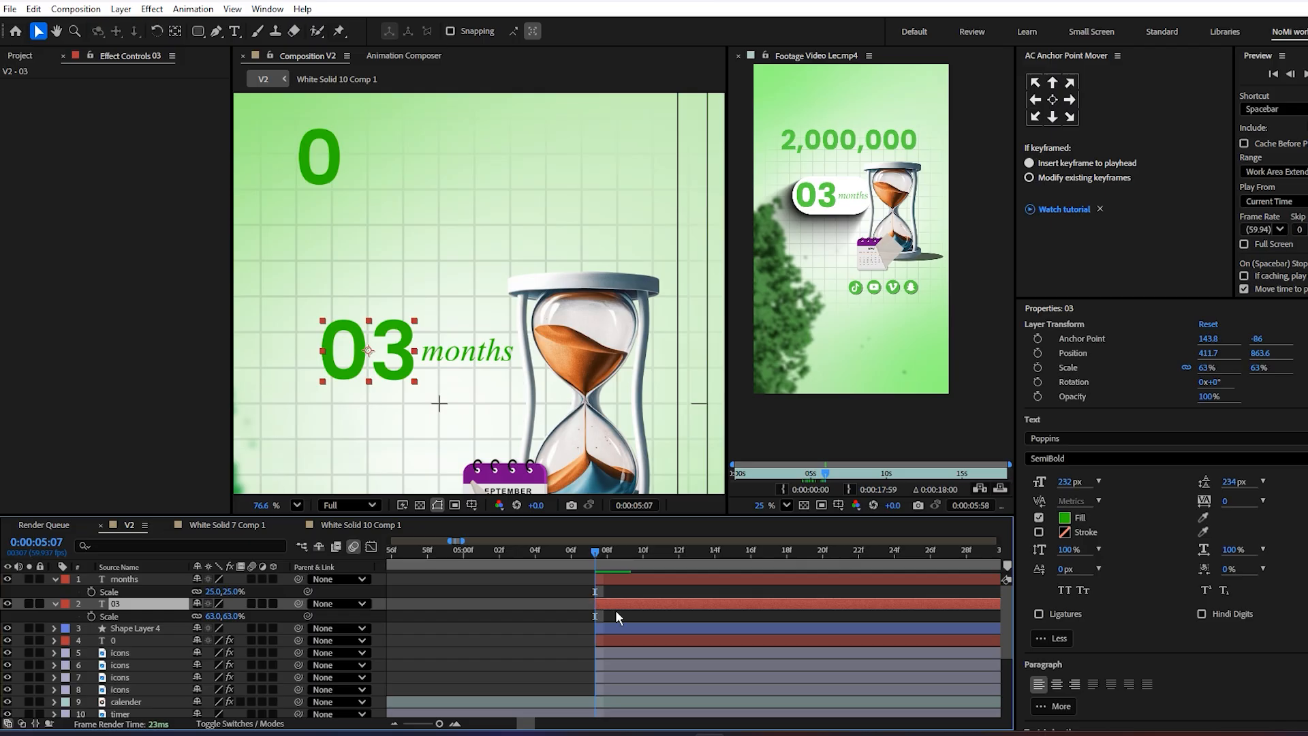
{"action": "key", "text": "minus"}
{"action": "key", "text": "minus"}
{"action": "left_click_drag", "start_coordinate": [651, 628], "coordinate": [571, 620]}
{"action": "key", "text": "ctrl+s"}
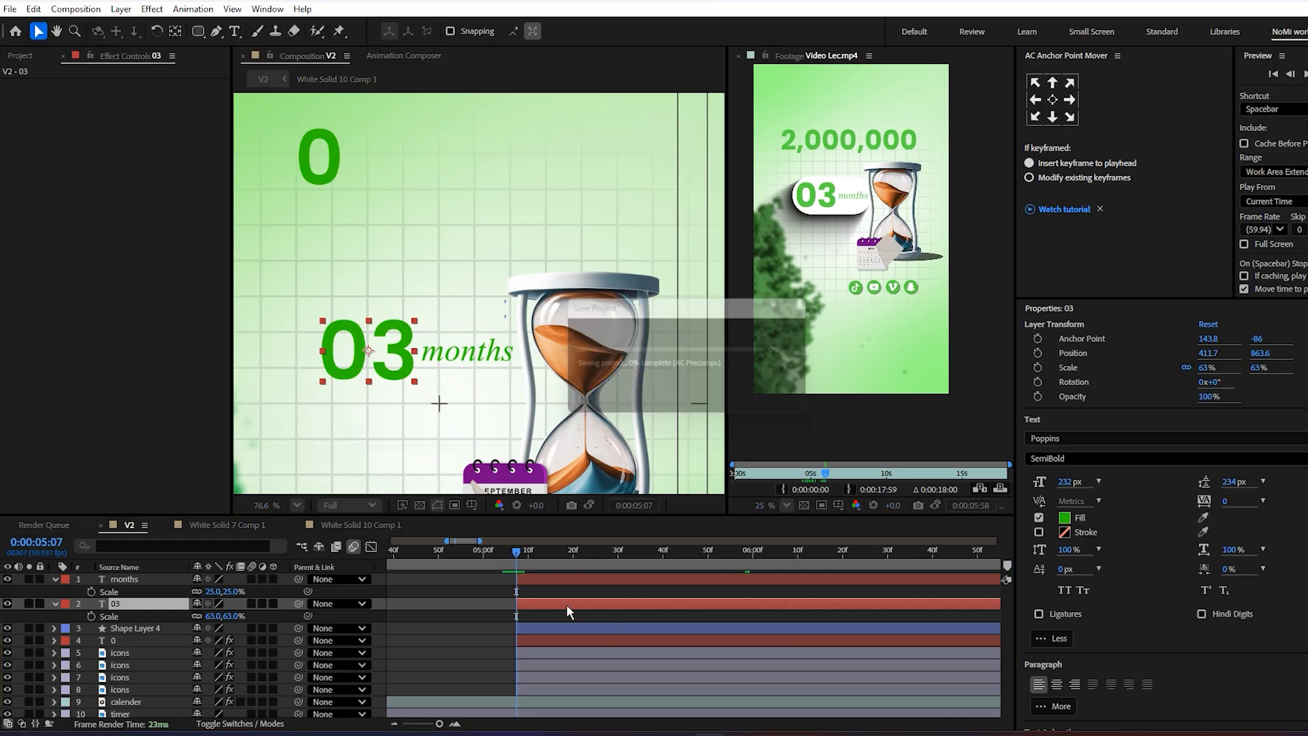
- Parent the 03 and months text layers to Shape Layer 4, the white pill, and play back the animation
{"action": "left_click_drag", "start_coordinate": [519, 554], "coordinate": [785, 594]}
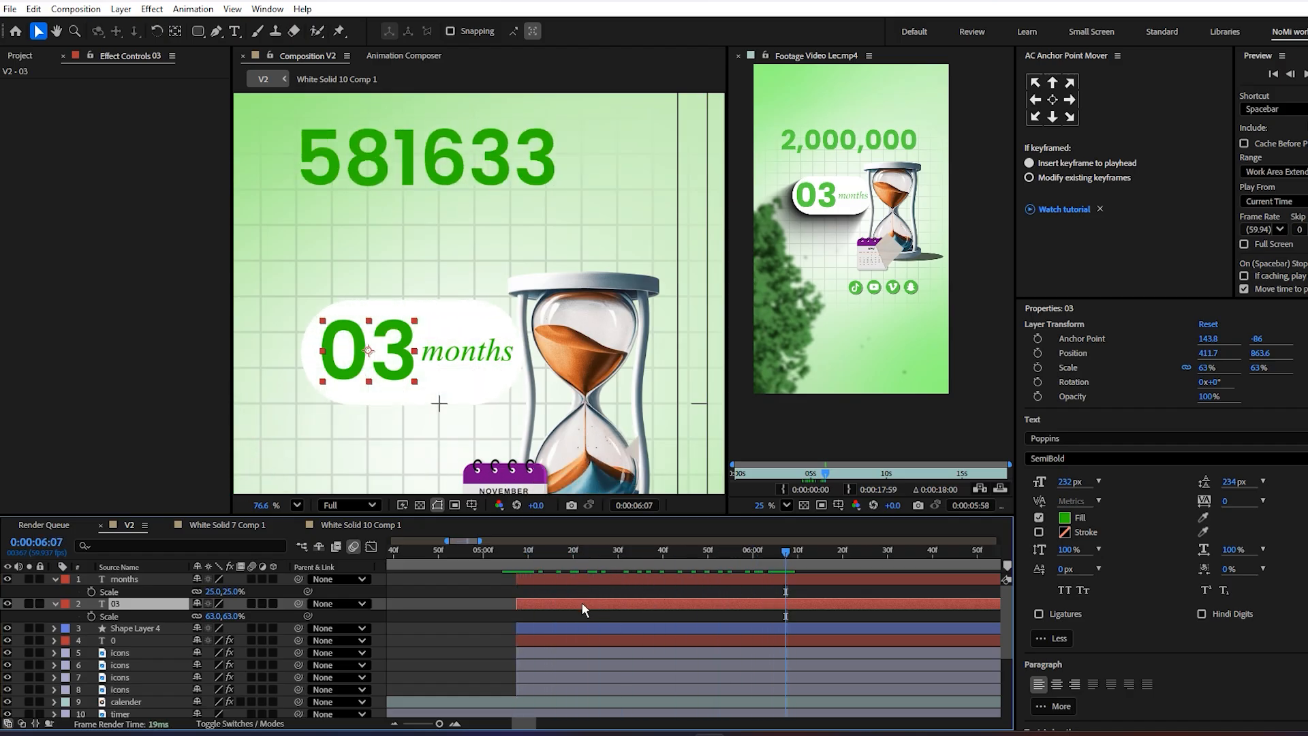
{"action": "left_click", "coordinate": [566, 578], "text": "shift"}
{"action": "left_click_drag", "start_coordinate": [296, 579], "coordinate": [231, 626]}
{"action": "left_click_drag", "start_coordinate": [566, 564], "coordinate": [682, 575]}
{"action": "key", "text": "space"}
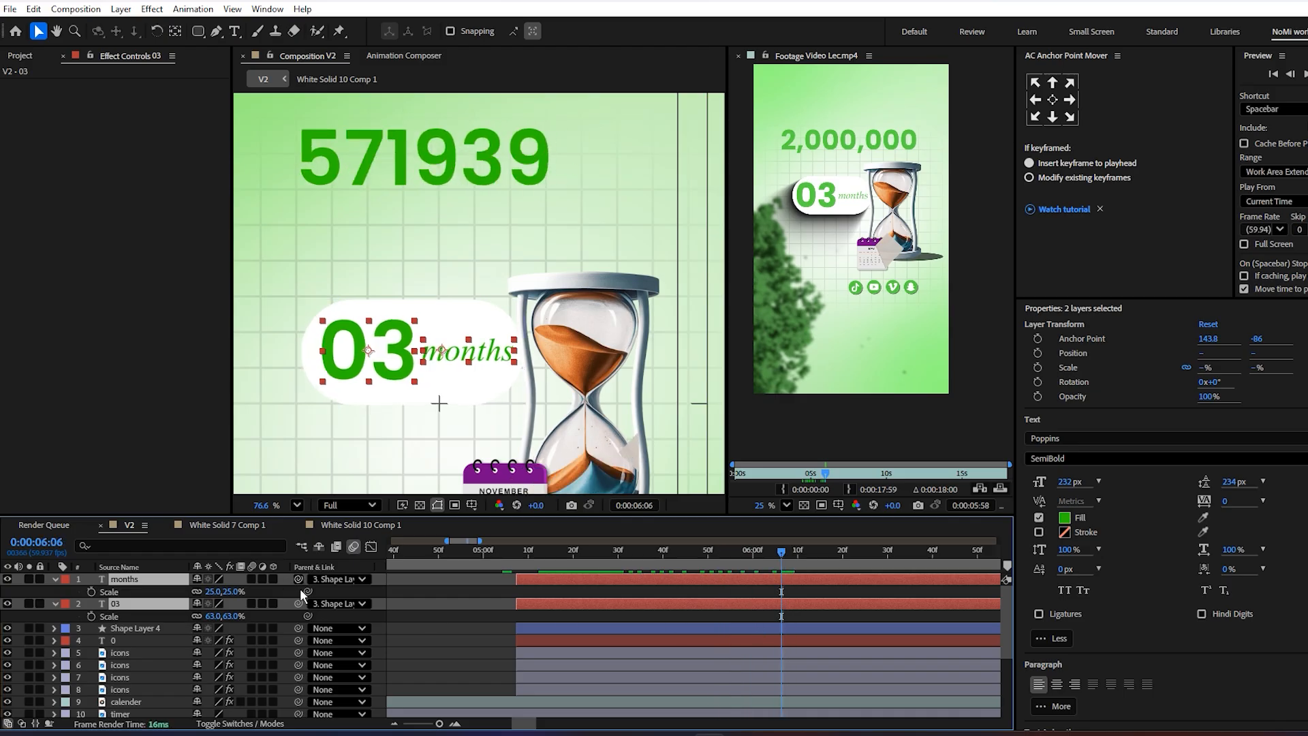
- Use Shape Layer 4 as the track matte for both the months and 03 layers, keeping the pill shape visible
{"action": "left_click", "coordinate": [239, 724]}
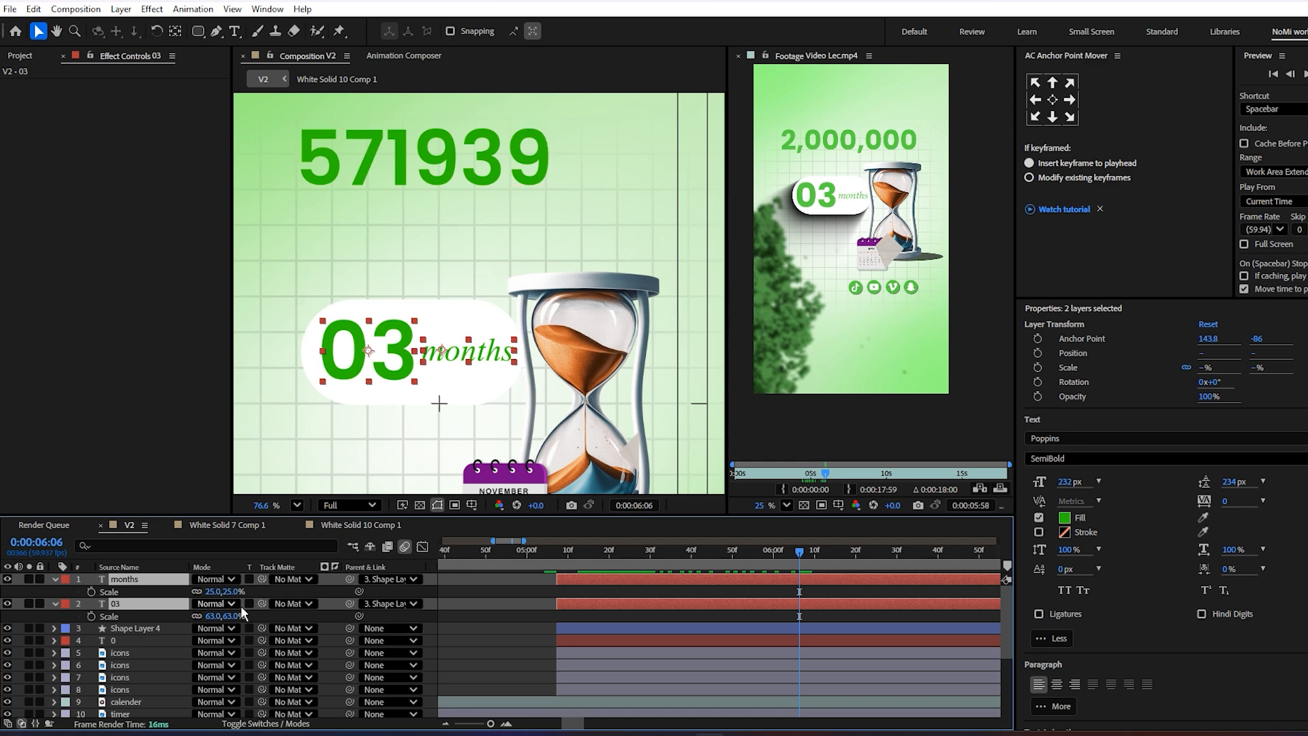
{"action": "left_click", "coordinate": [263, 616]}
{"action": "left_click", "coordinate": [164, 605]}
{"action": "left_click", "coordinate": [155, 586], "text": "ctrl"}
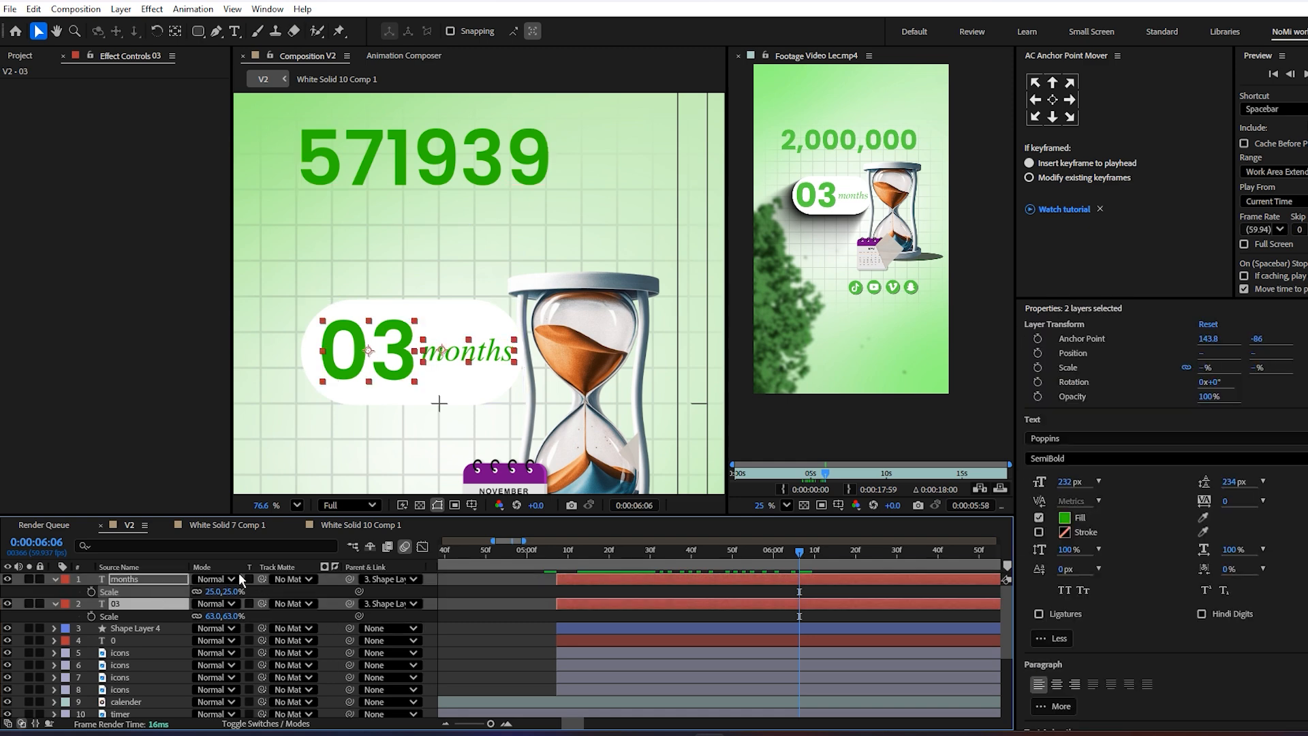
{"action": "left_click", "coordinate": [142, 592]}
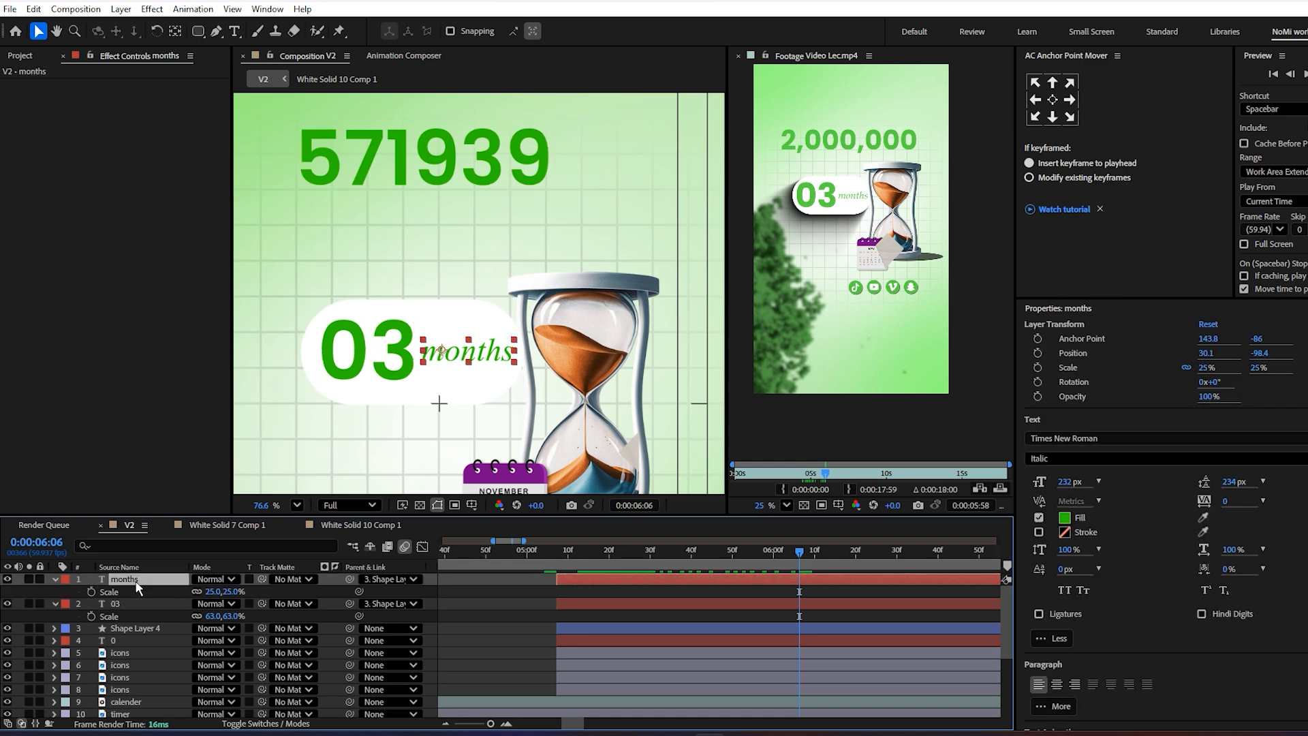
{"action": "left_click", "coordinate": [146, 605], "text": "ctrl"}
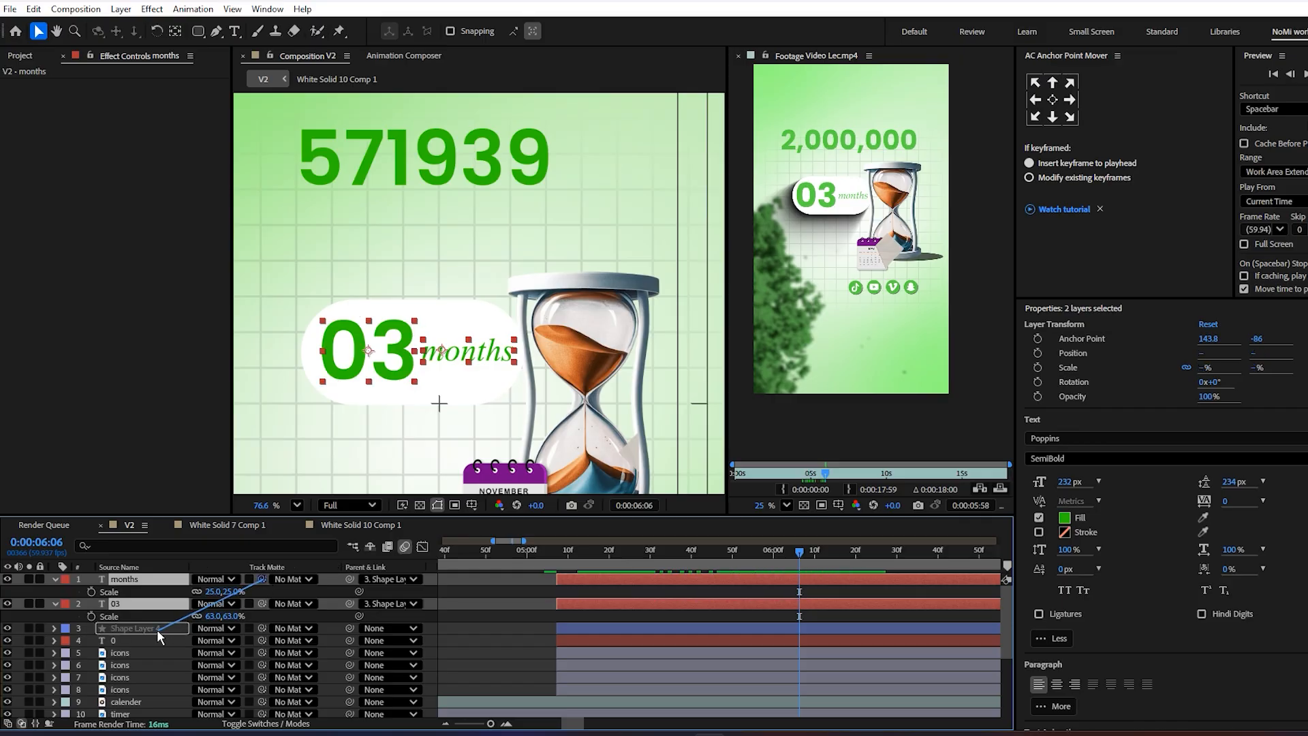
{"action": "left_click_drag", "start_coordinate": [157, 629], "coordinate": [157, 628]}
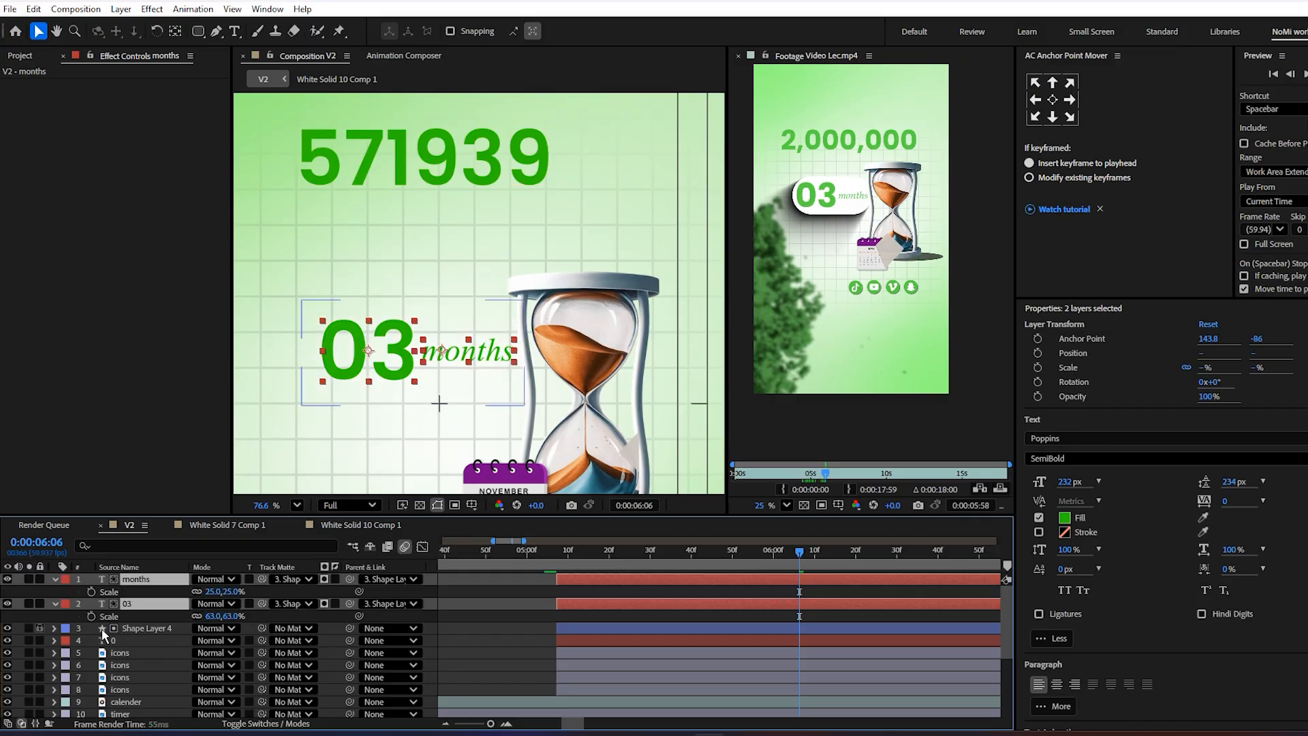
{"action": "left_click_drag", "start_coordinate": [602, 554], "coordinate": [785, 580]}
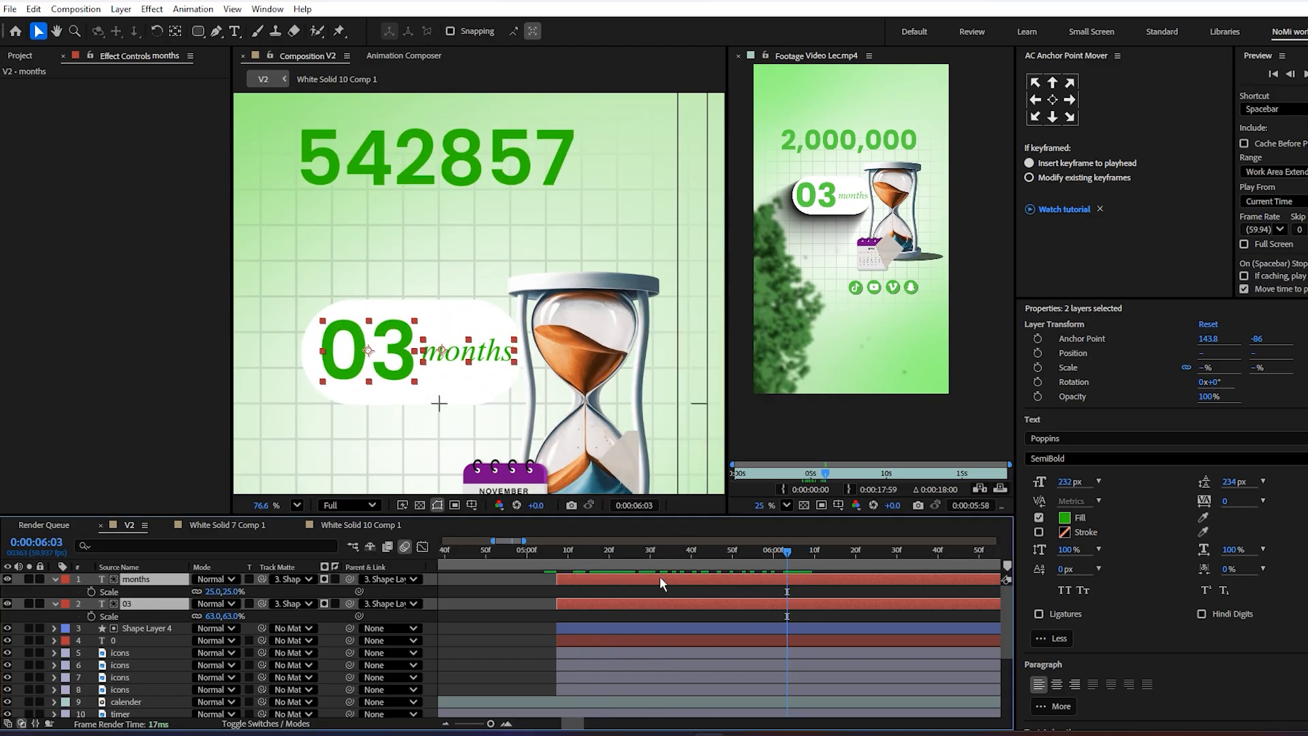
- Apply the Animation Composer motion preset Overshoot XY Scale From Anchor Point 2 to the 03 layer as an In animation
{"action": "left_click", "coordinate": [599, 601]}
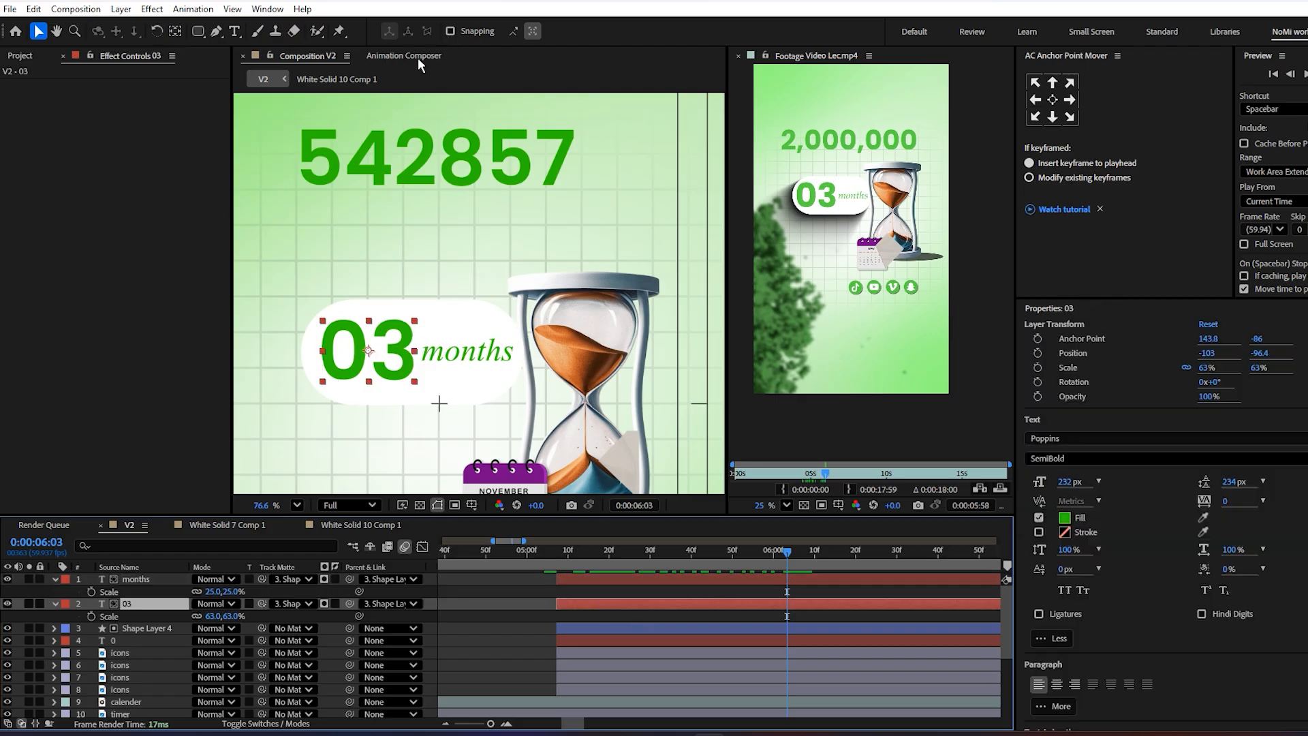
{"action": "left_click", "coordinate": [418, 59]}
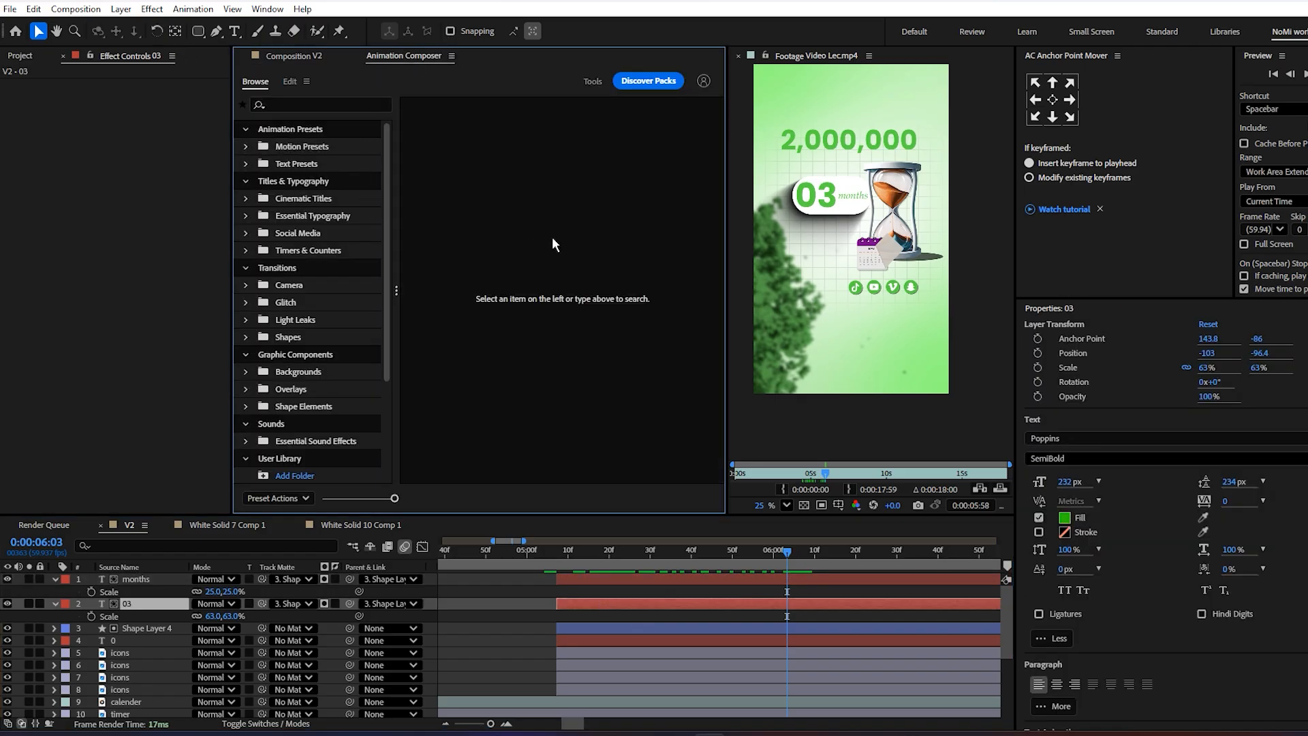
{"action": "left_click", "coordinate": [306, 164]}
{"action": "left_click", "coordinate": [300, 145]}
{"action": "left_click", "coordinate": [302, 152]}
{"action": "left_click", "coordinate": [295, 145]}
{"action": "scroll", "coordinate": [540, 339], "scroll_direction": "down", "scroll_amount": 2}
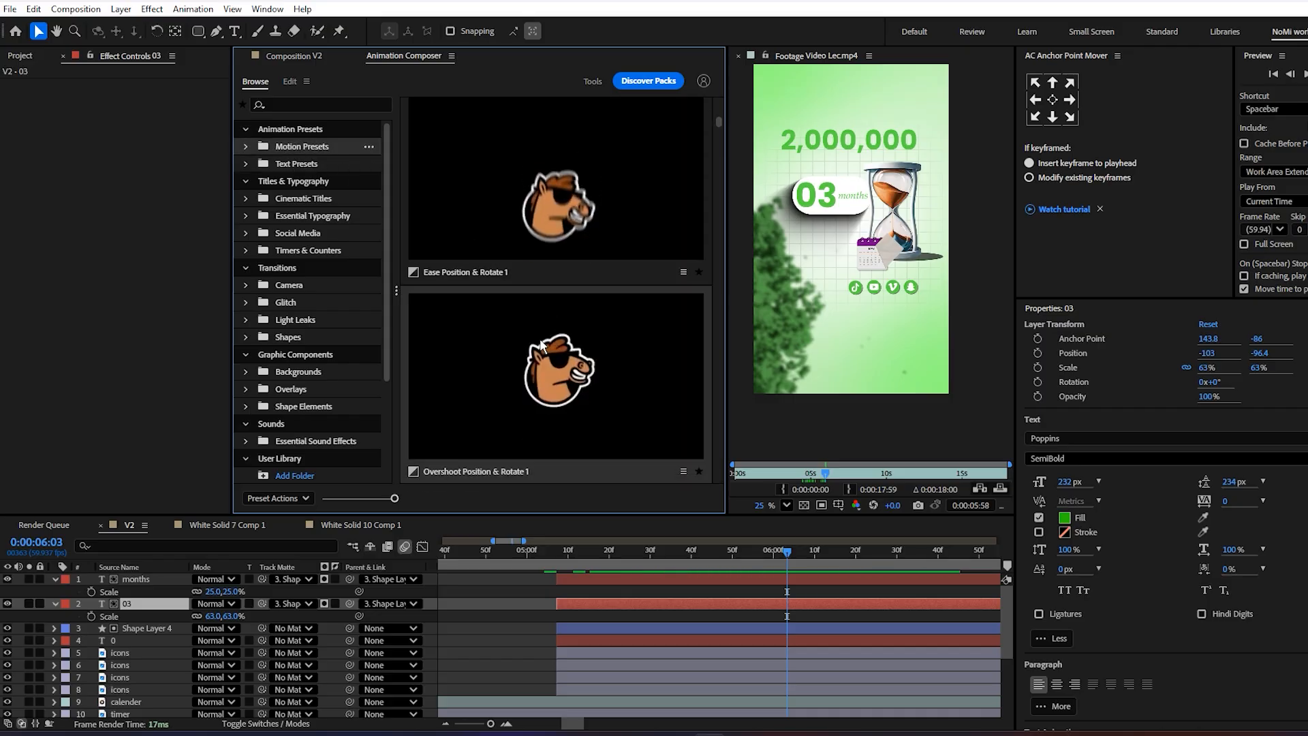
{"action": "left_click", "coordinate": [541, 344]}
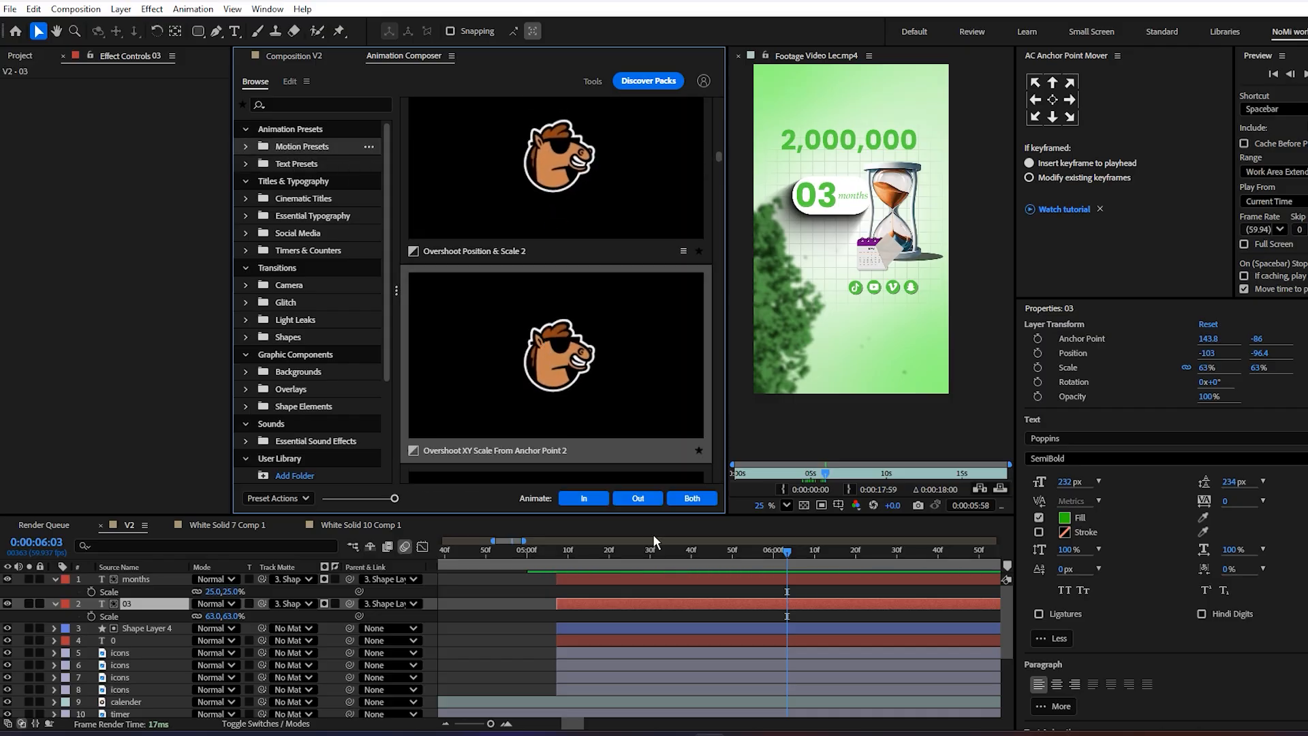
{"action": "left_click", "coordinate": [581, 497]}
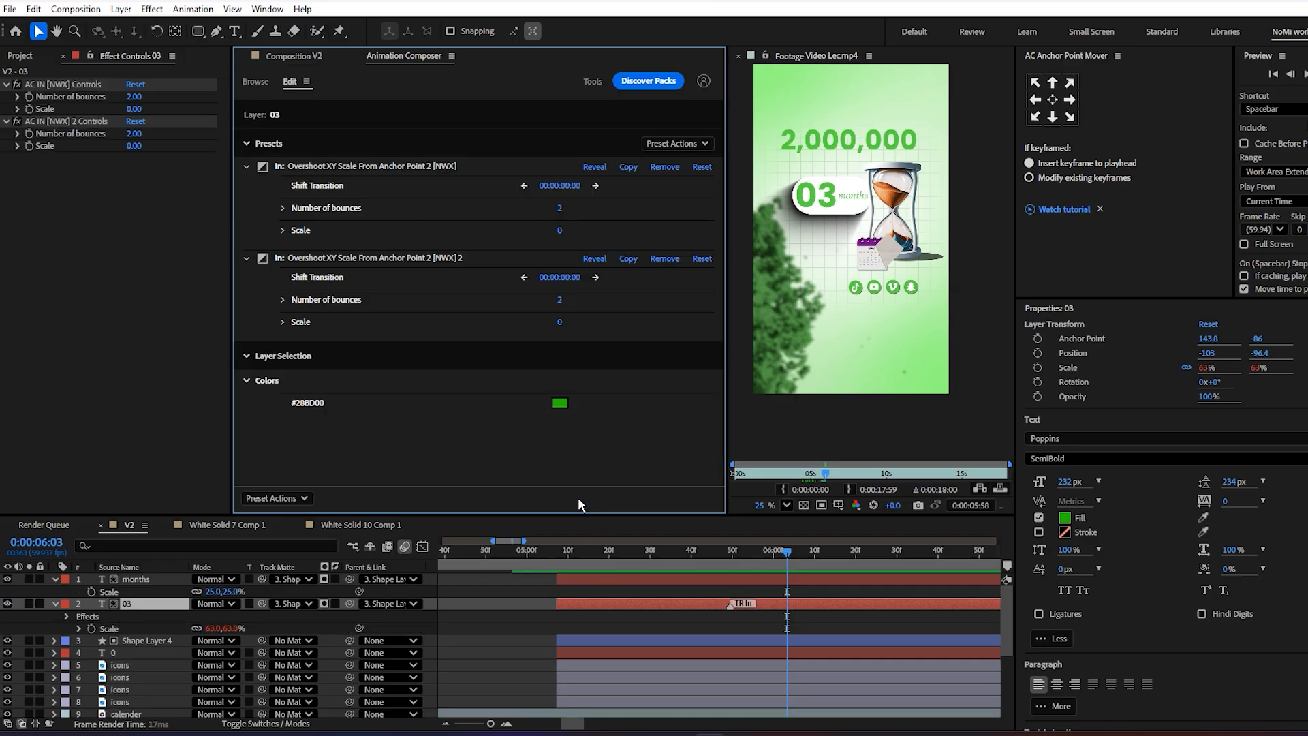
- Apply the text preset Ease Fade Separately 3 to the months layer as an In animation and shift its transition marker slightly earlier
{"action": "left_click", "coordinate": [665, 578]}
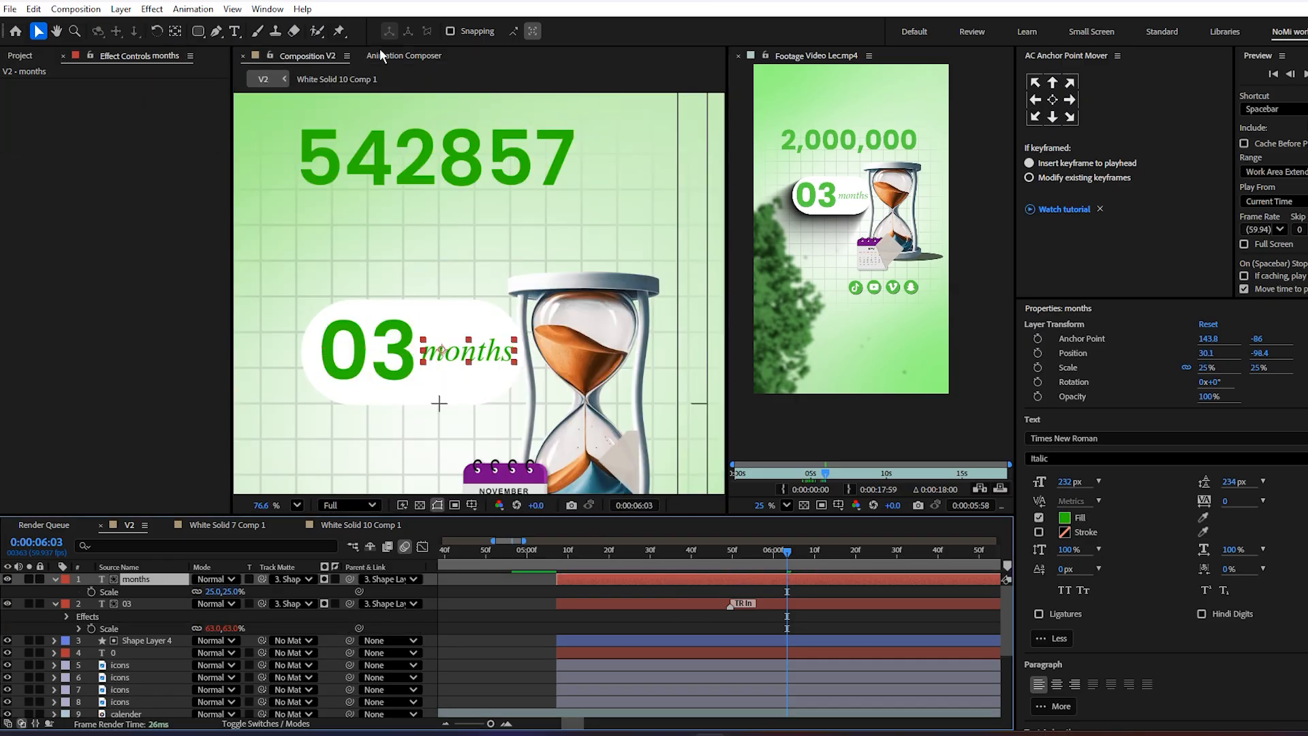
{"action": "left_click", "coordinate": [380, 56]}
{"action": "left_click", "coordinate": [301, 167]}
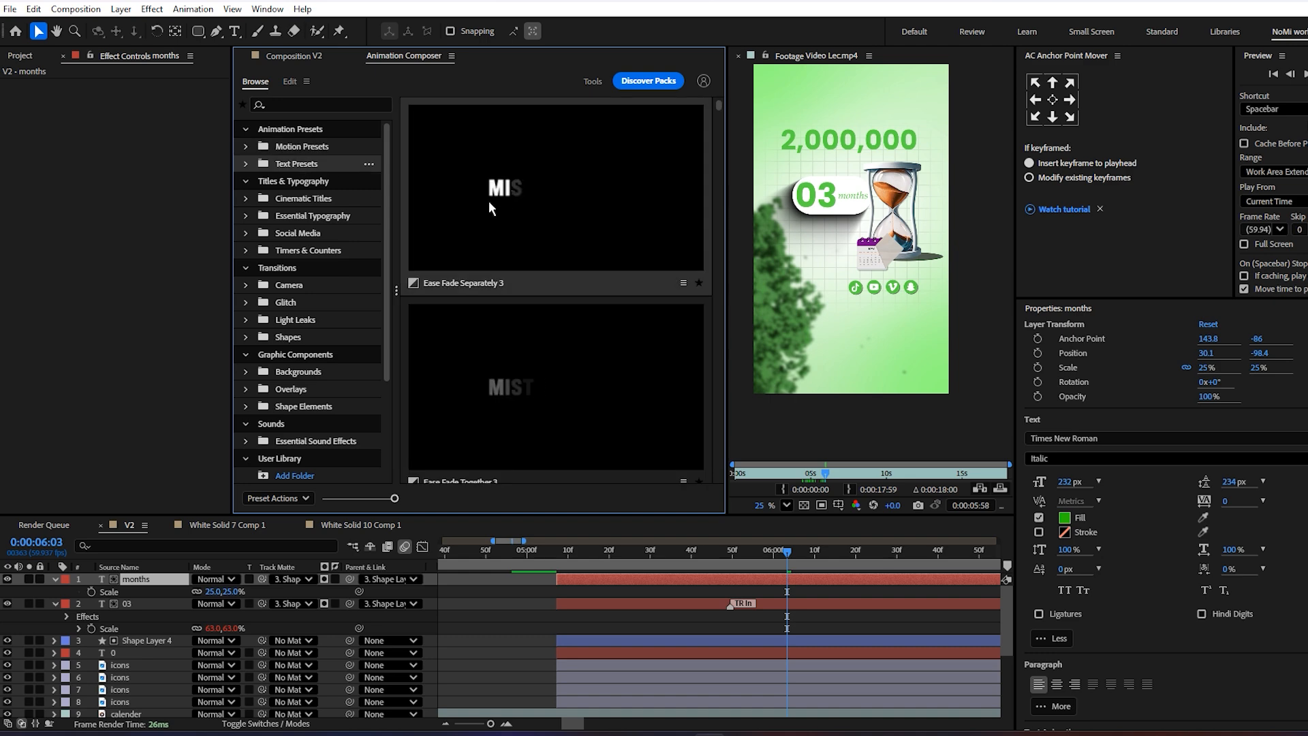
{"action": "left_click", "coordinate": [545, 214]}
{"action": "left_click", "coordinate": [583, 499]}
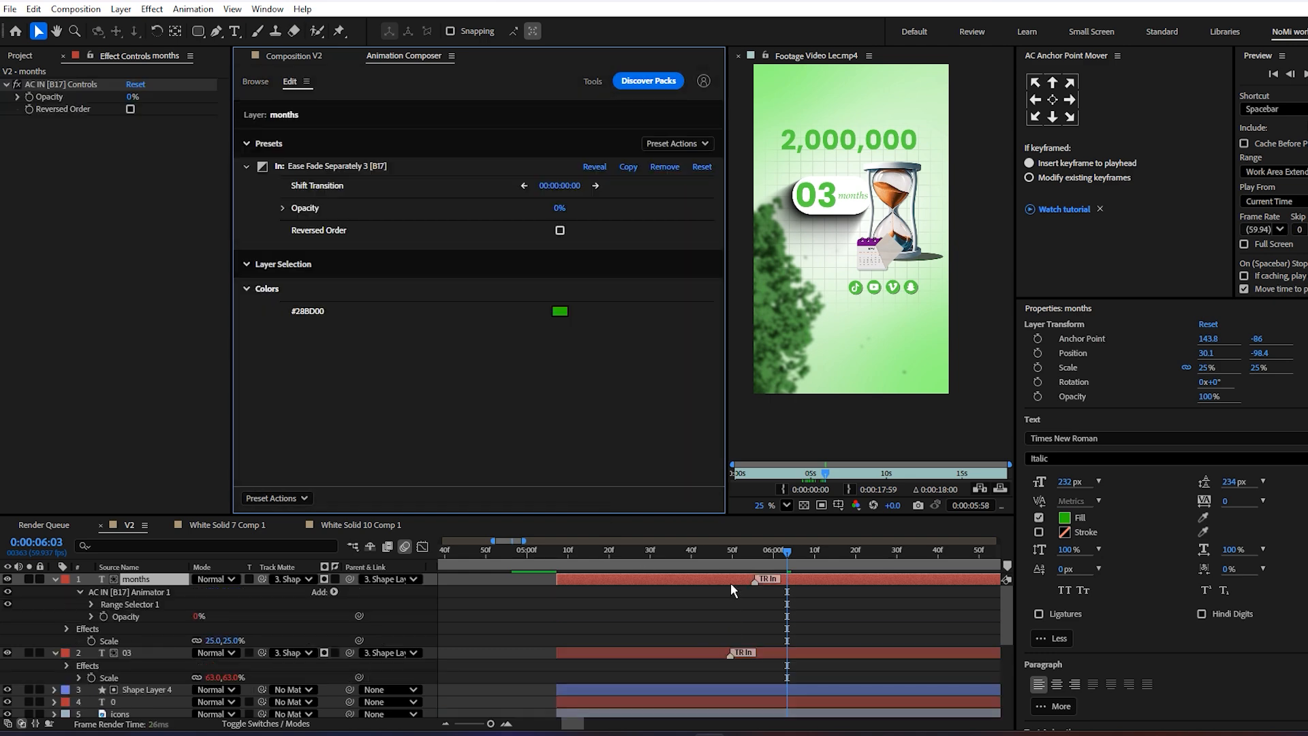
{"action": "left_click_drag", "start_coordinate": [752, 579], "coordinate": [749, 580]}
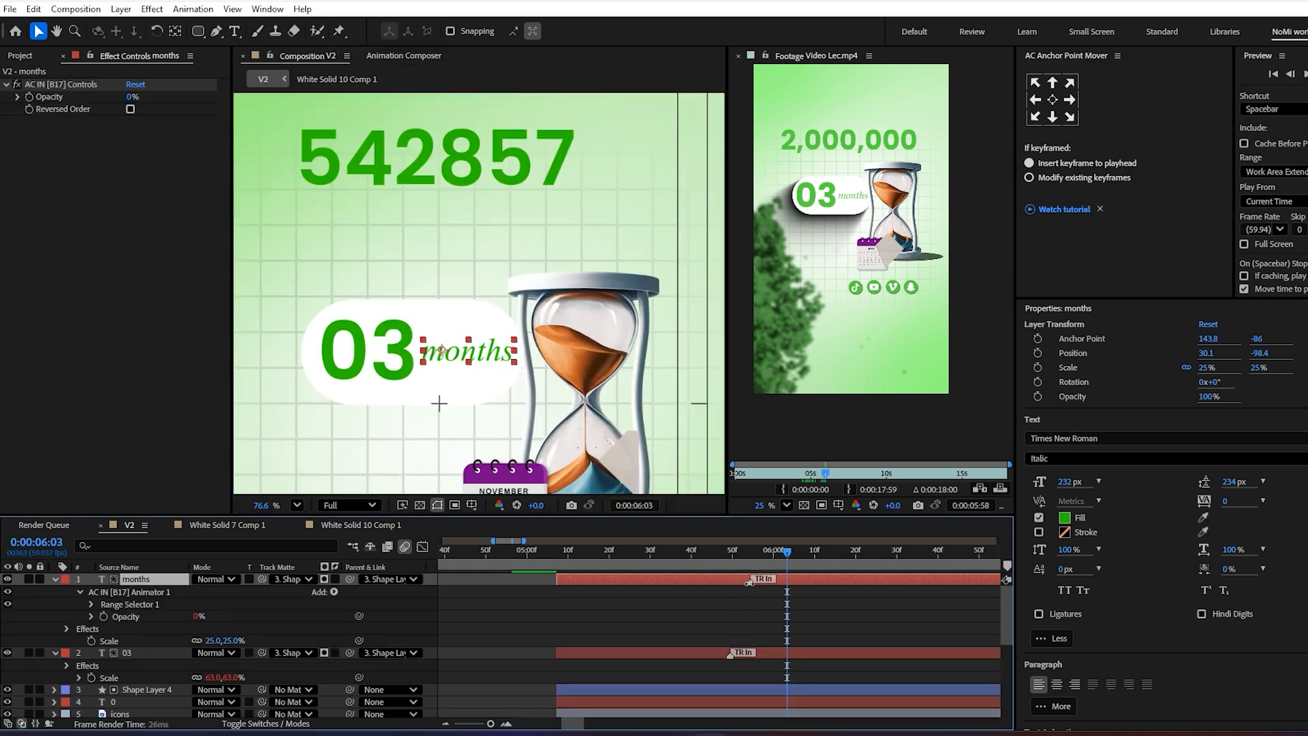
- Preview the entrance animations of the 03 and months texts from about 0:00:05:07
{"action": "left_click_drag", "start_coordinate": [658, 555], "coordinate": [558, 584]}
{"action": "key", "text": "space"}
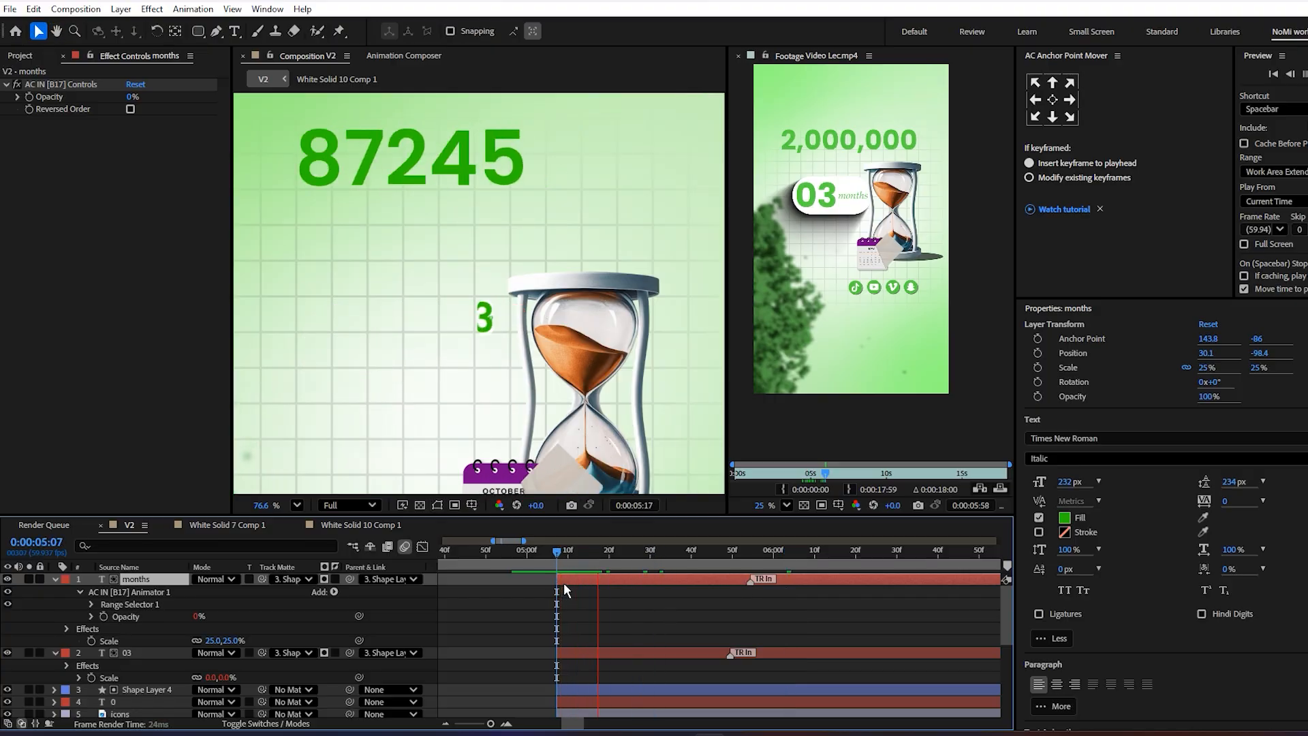
{"action": "key", "text": "space"}
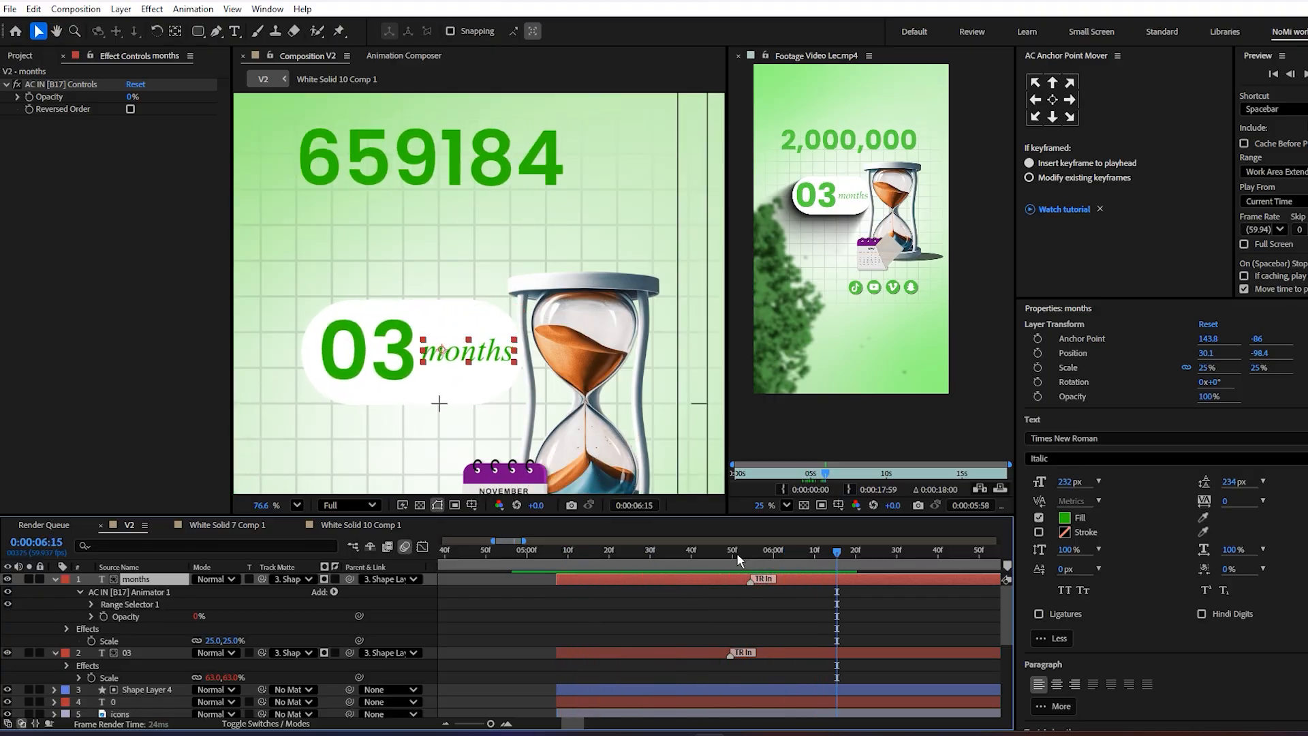
{"action": "left_click_drag", "start_coordinate": [746, 555], "coordinate": [562, 555]}
{"action": "key", "text": "space"}
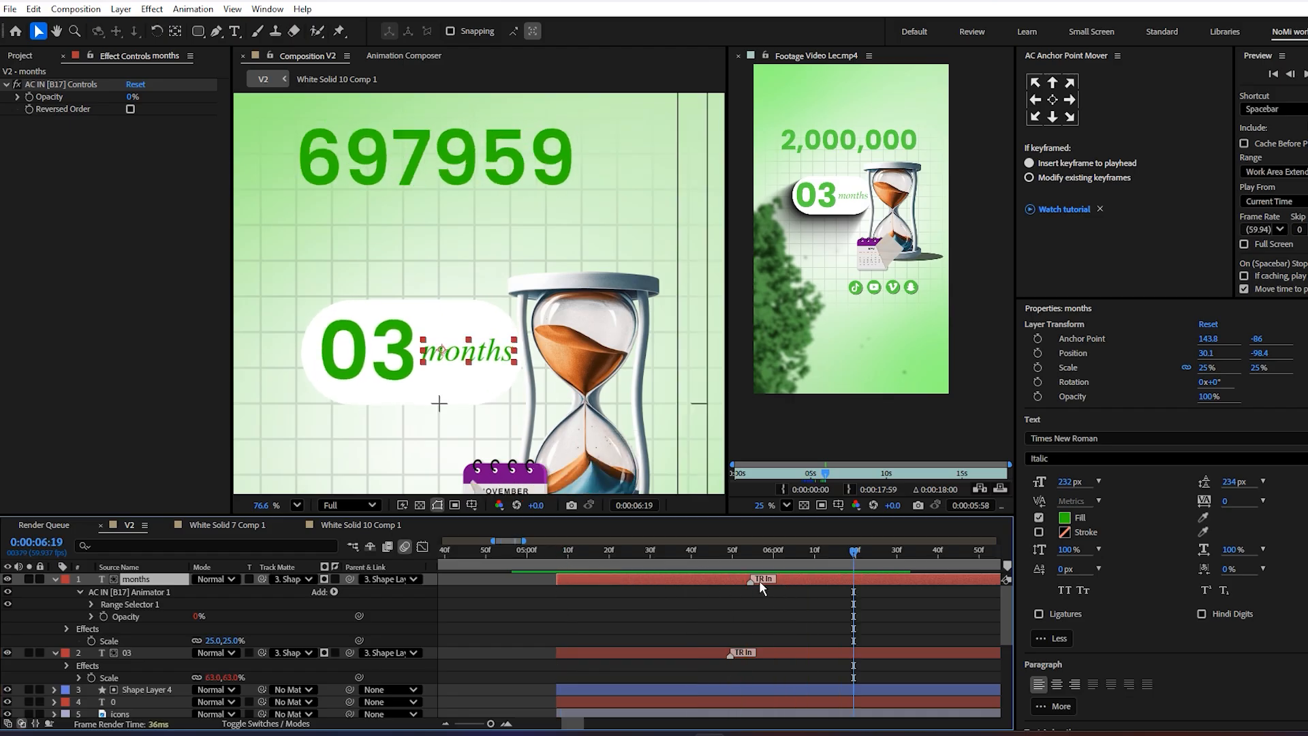
- Move the transition-in markers of the months and 03 layers later, to about 0:00:06:13, and save the project
{"action": "left_click_drag", "start_coordinate": [853, 568], "coordinate": [655, 576]}
{"action": "key", "text": "space"}
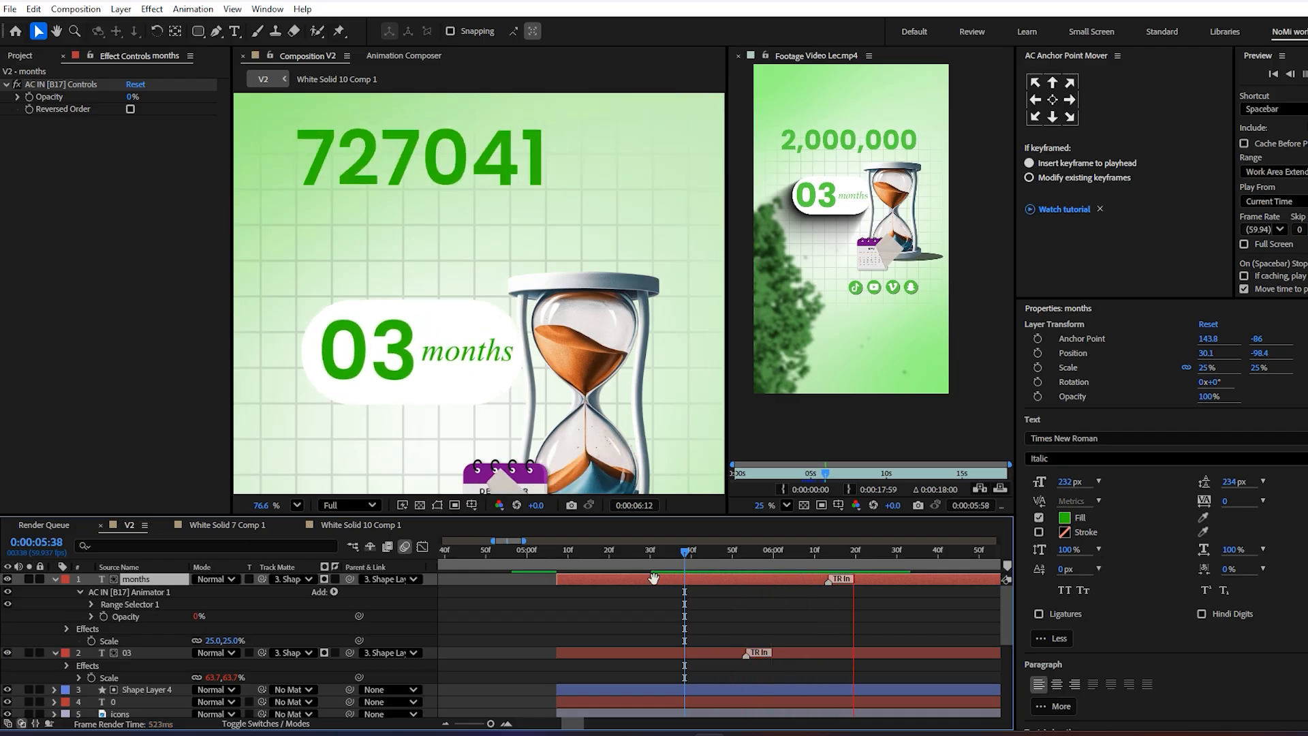
{"action": "key", "text": "space"}
{"action": "mouse_move", "coordinate": [681, 549]}
{"action": "left_mouse_down"}
{"action": "mouse_move", "coordinate": [582, 564]}
{"action": "mouse_move", "coordinate": [765, 659]}
{"action": "mouse_move", "coordinate": [745, 653]}
{"action": "left_mouse_up"}
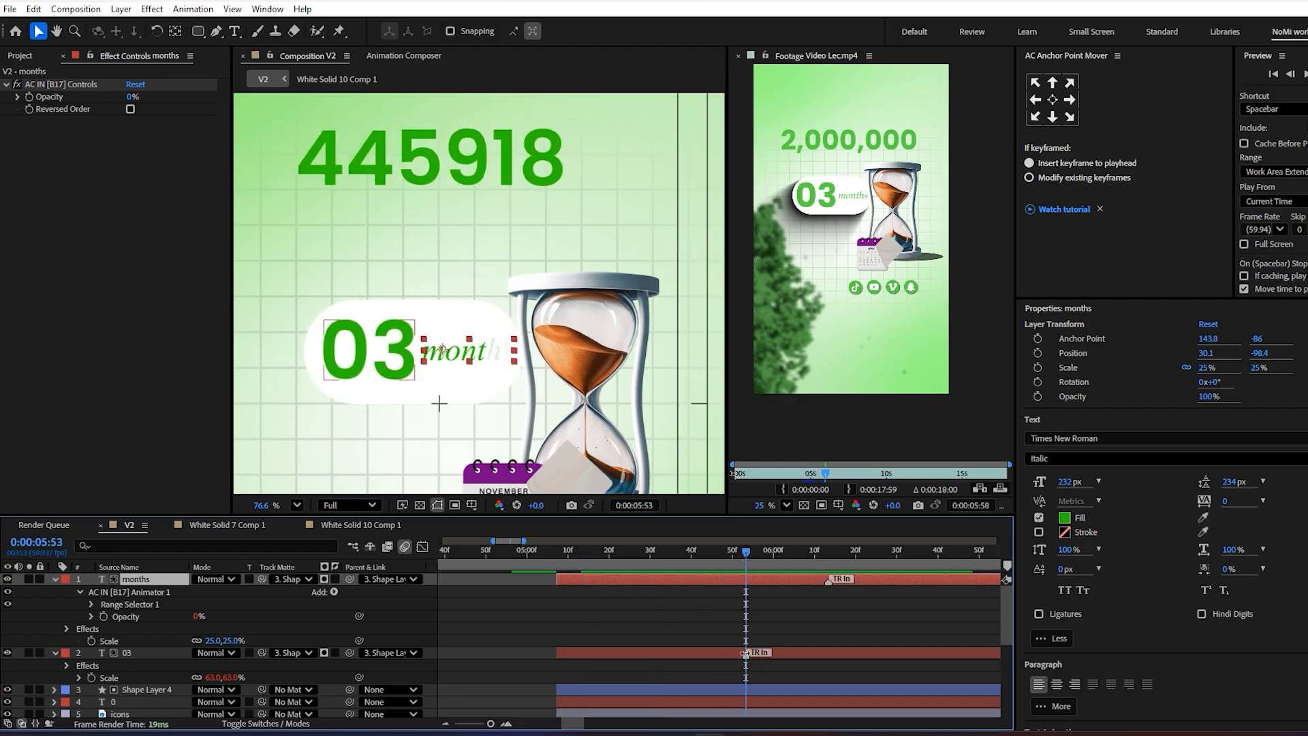
{"action": "left_click_drag", "start_coordinate": [826, 654], "coordinate": [830, 654]}
{"action": "left_click_drag", "start_coordinate": [737, 556], "coordinate": [605, 583]}
{"action": "key", "text": "space"}
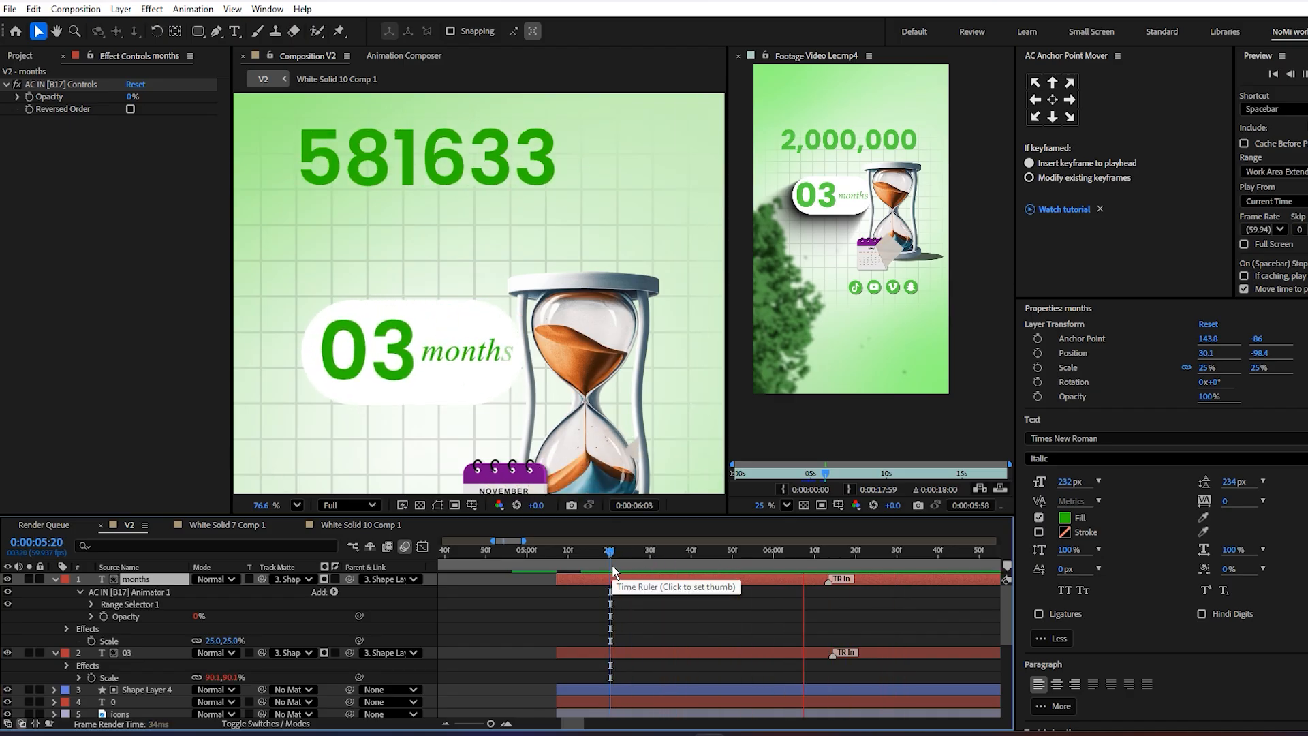
{"action": "key", "text": "space"}
{"action": "key", "text": "ctrl+s"}
- Trim the starts of the 03 and months layers together to about 0:00:05:34, checking the timing in playback
{"action": "left_click_drag", "start_coordinate": [718, 594], "coordinate": [659, 590]}
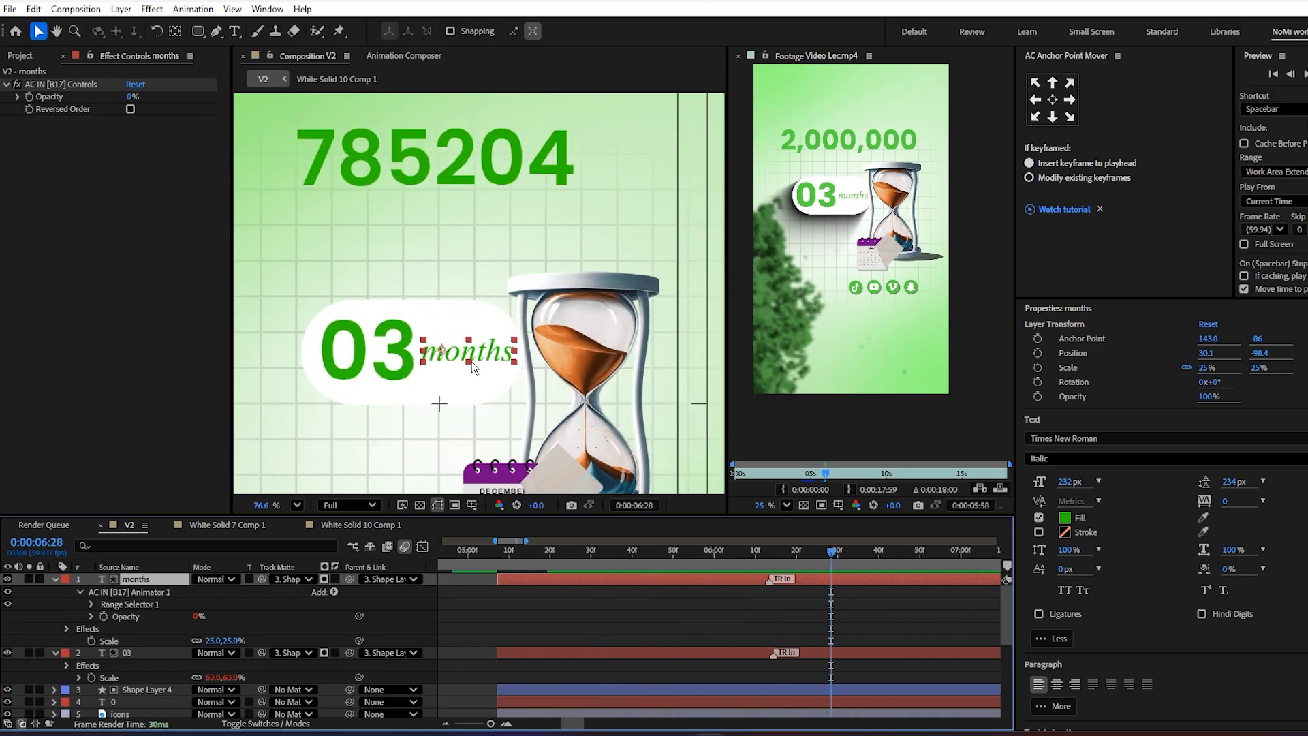
{"action": "scroll", "coordinate": [481, 372], "scroll_direction": "down", "scroll_amount": 2}
{"action": "left_click_drag", "start_coordinate": [481, 373], "coordinate": [462, 376]}
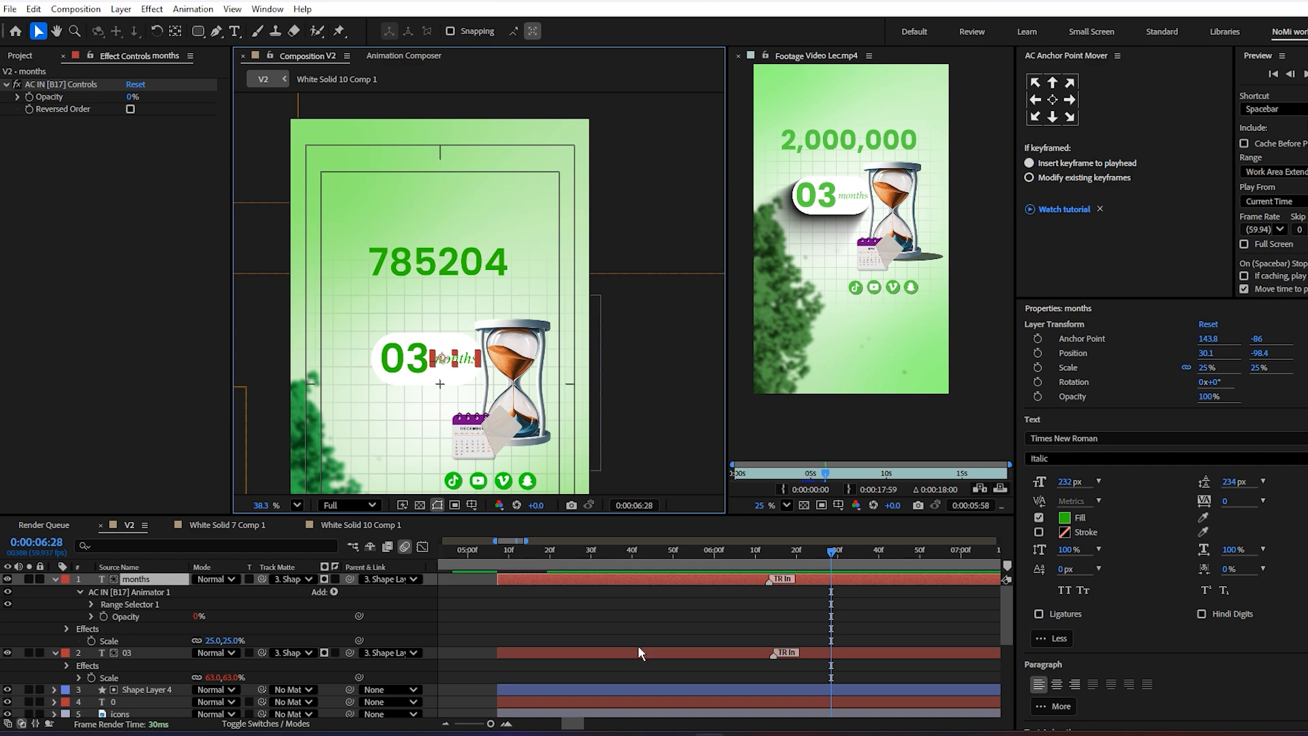
{"action": "left_click", "coordinate": [594, 652]}
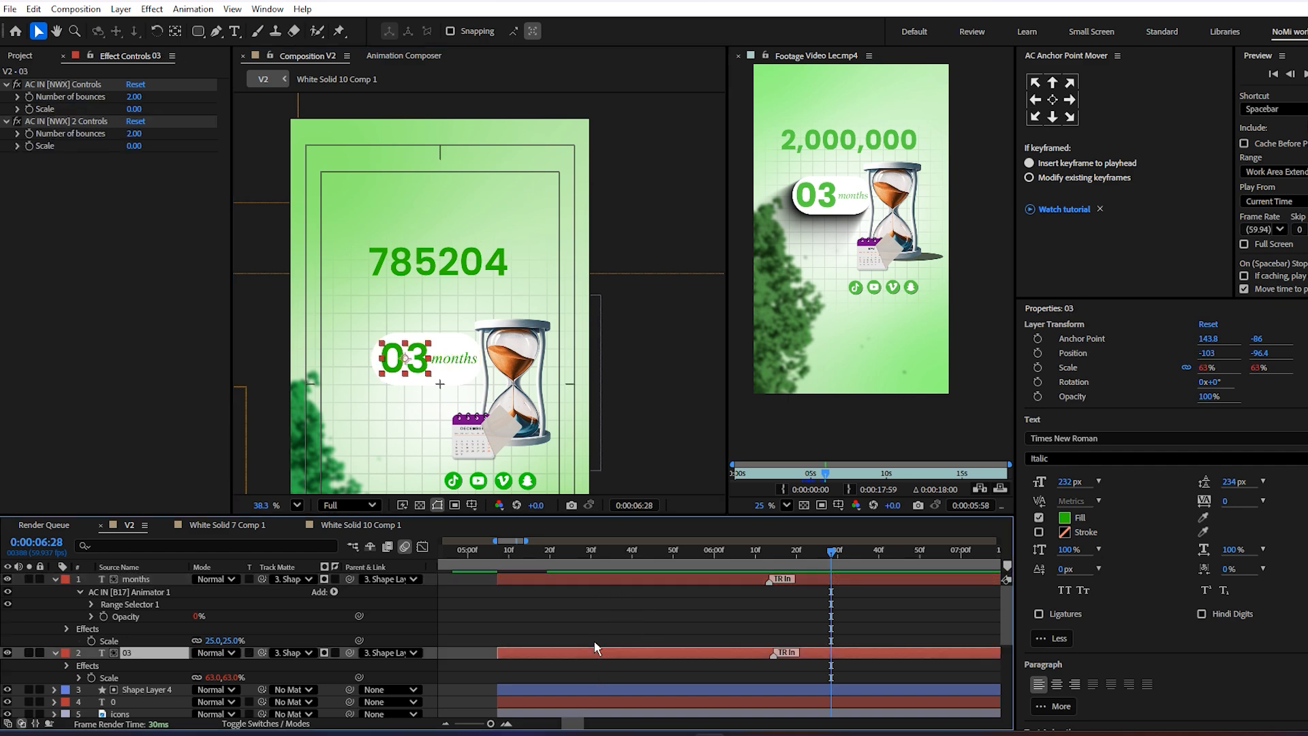
{"action": "left_click", "coordinate": [521, 577], "text": "shift"}
{"action": "left_click_drag", "start_coordinate": [507, 579], "coordinate": [655, 577]}
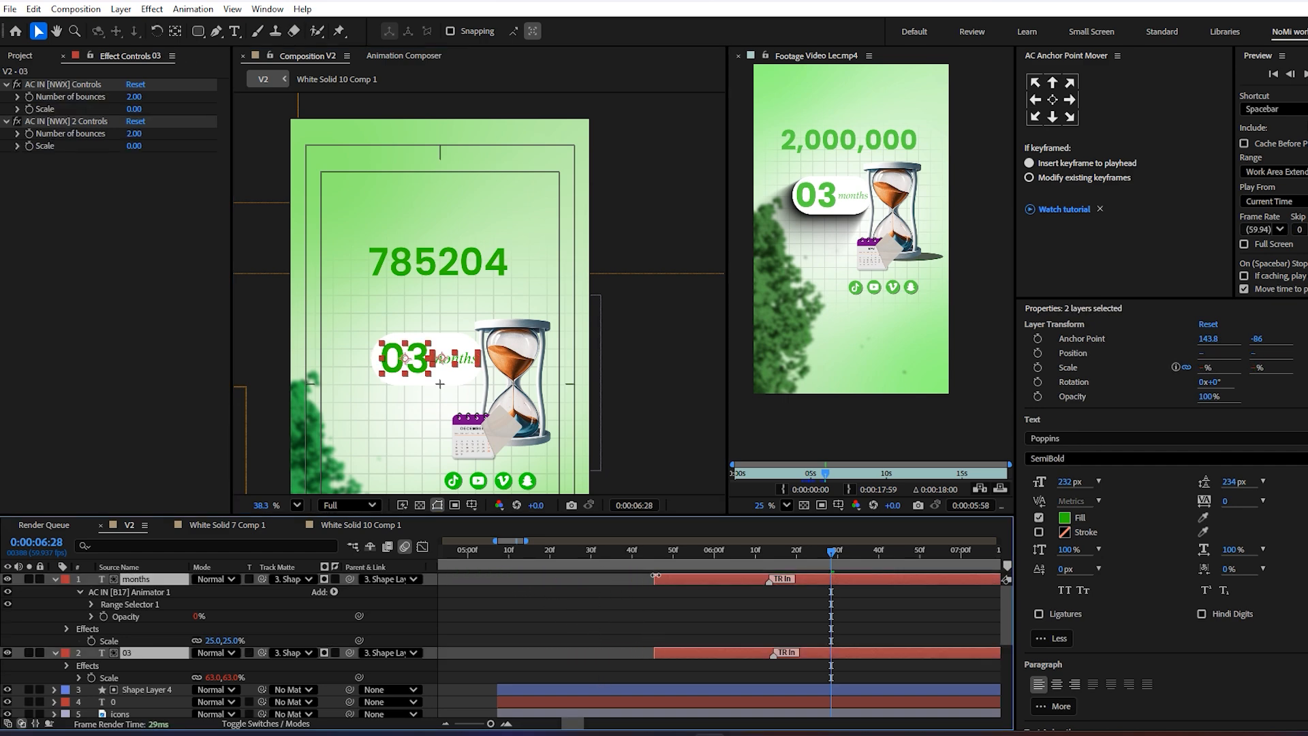
{"action": "left_click", "coordinate": [645, 550]}
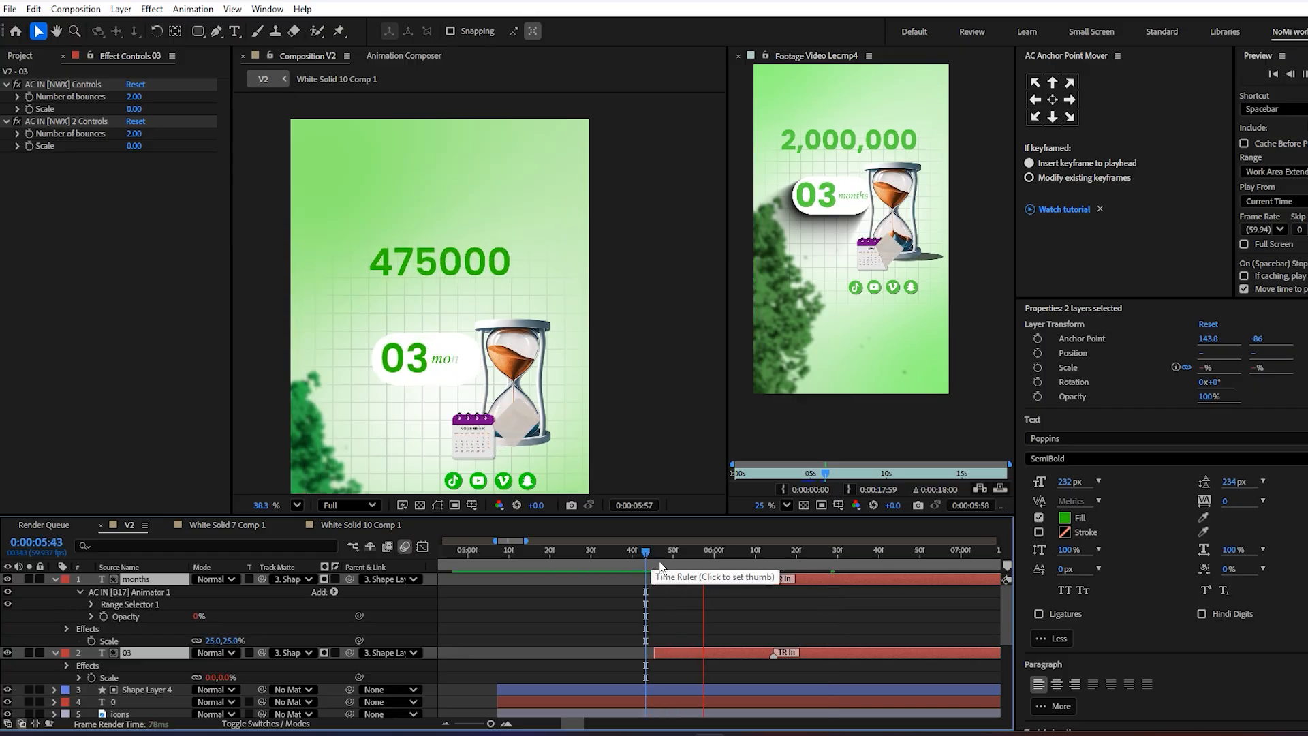
{"action": "left_click", "coordinate": [674, 555]}
{"action": "left_click_drag", "start_coordinate": [654, 579], "coordinate": [609, 579]}
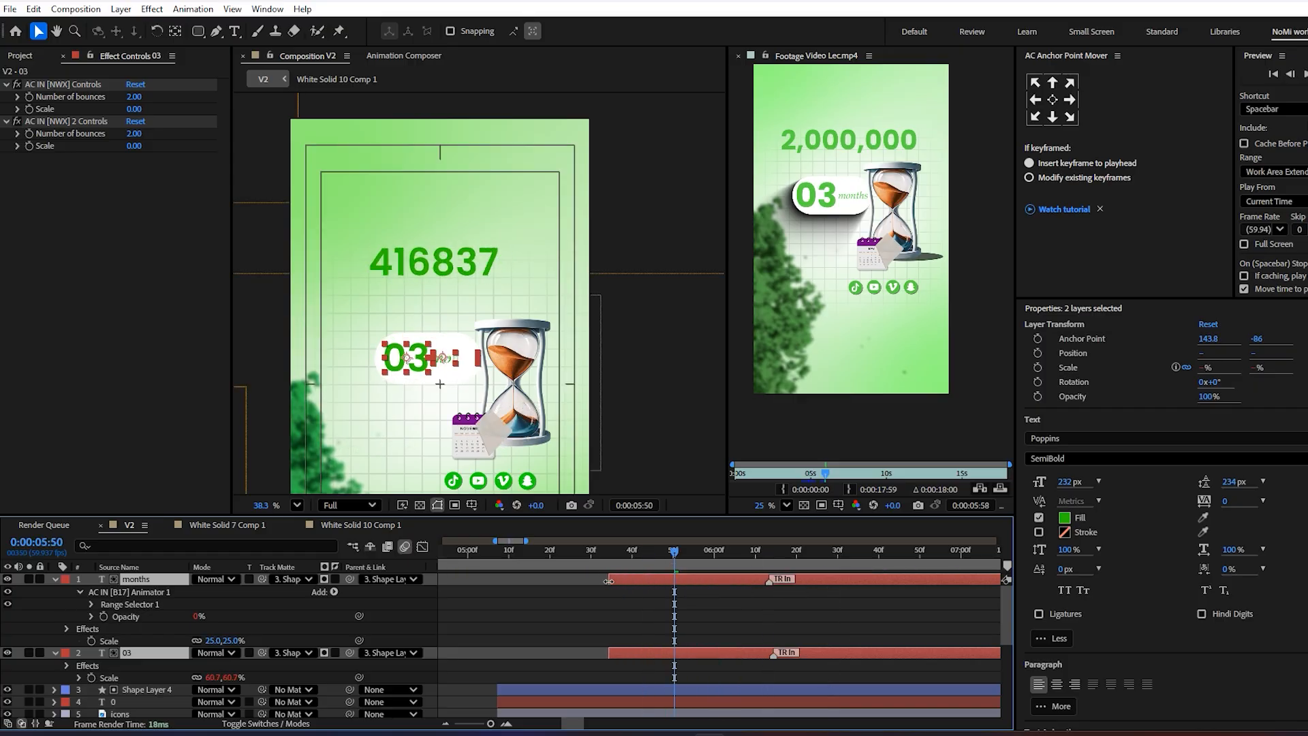
- Preview the entrance animations of the 03 and months texts from about 0:00:05:32
{"action": "left_click", "coordinate": [601, 555]}
{"action": "key", "text": "space"}
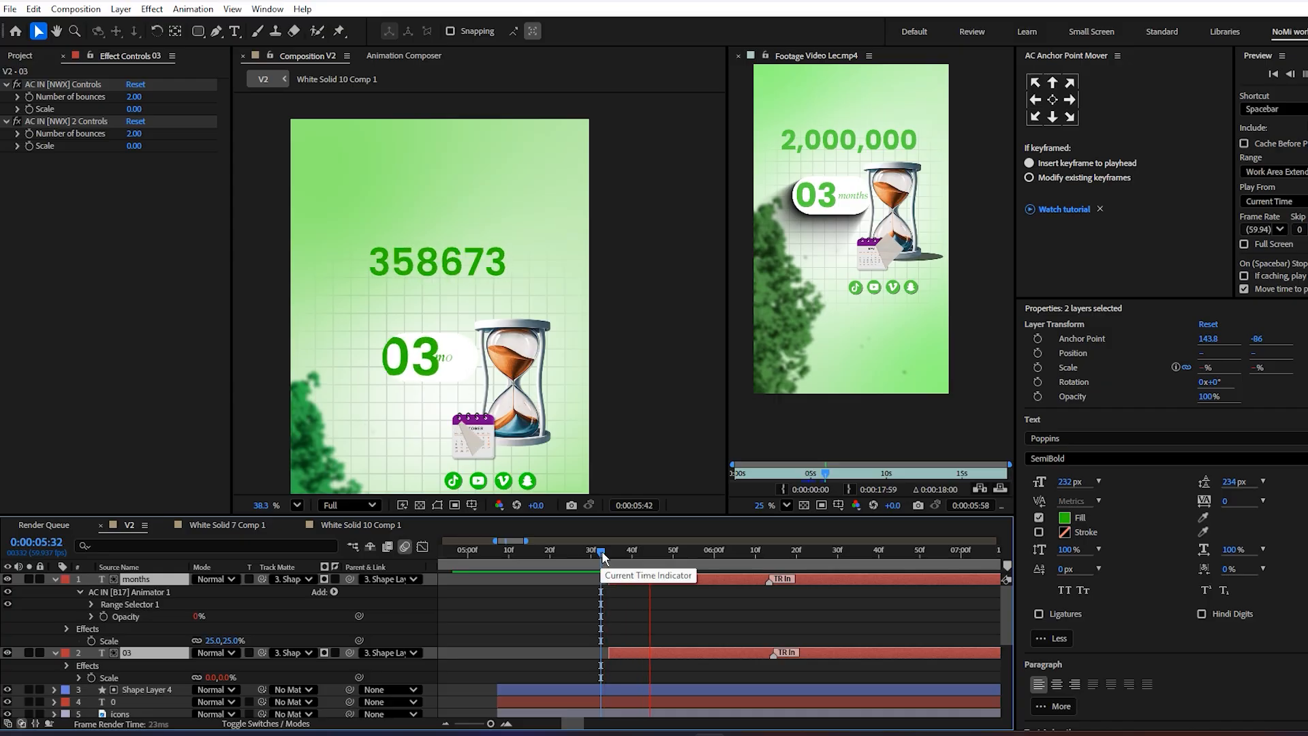
{"action": "left_click_drag", "start_coordinate": [630, 555], "coordinate": [608, 558]}
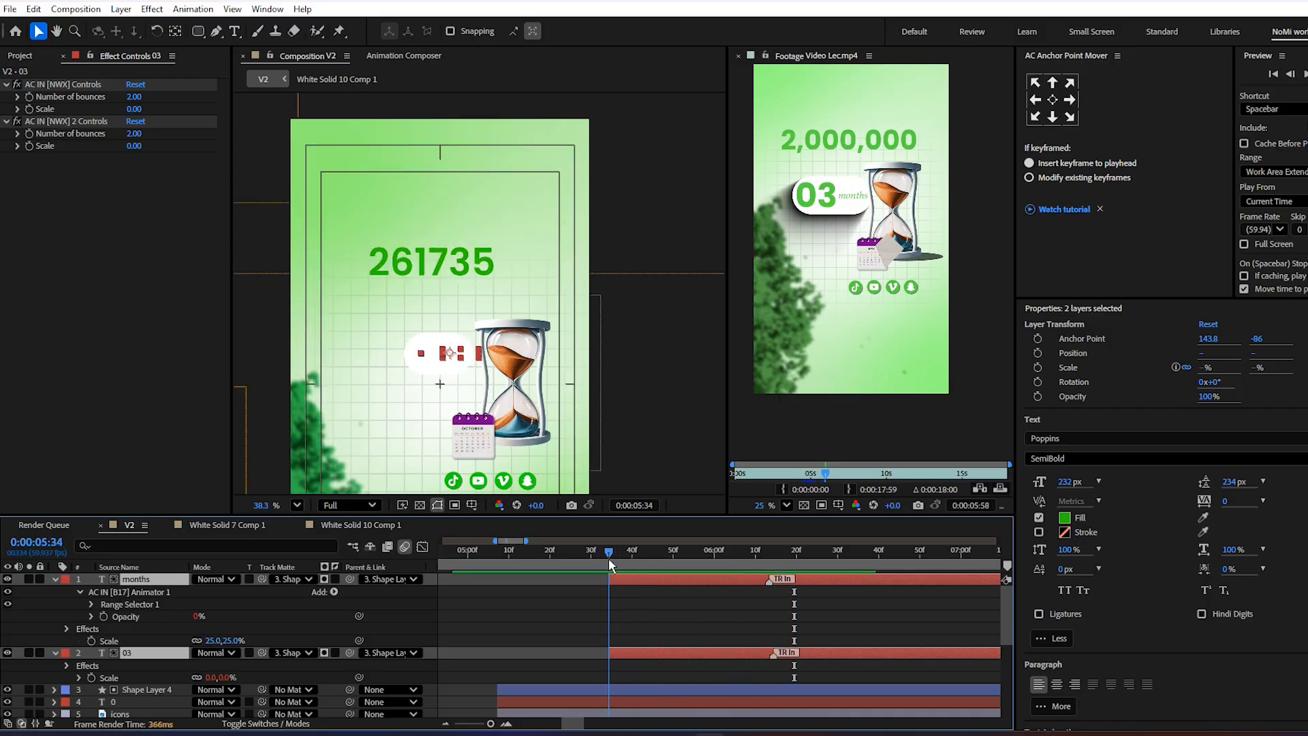
{"action": "left_click", "coordinate": [698, 606]}
{"action": "key", "text": "space"}
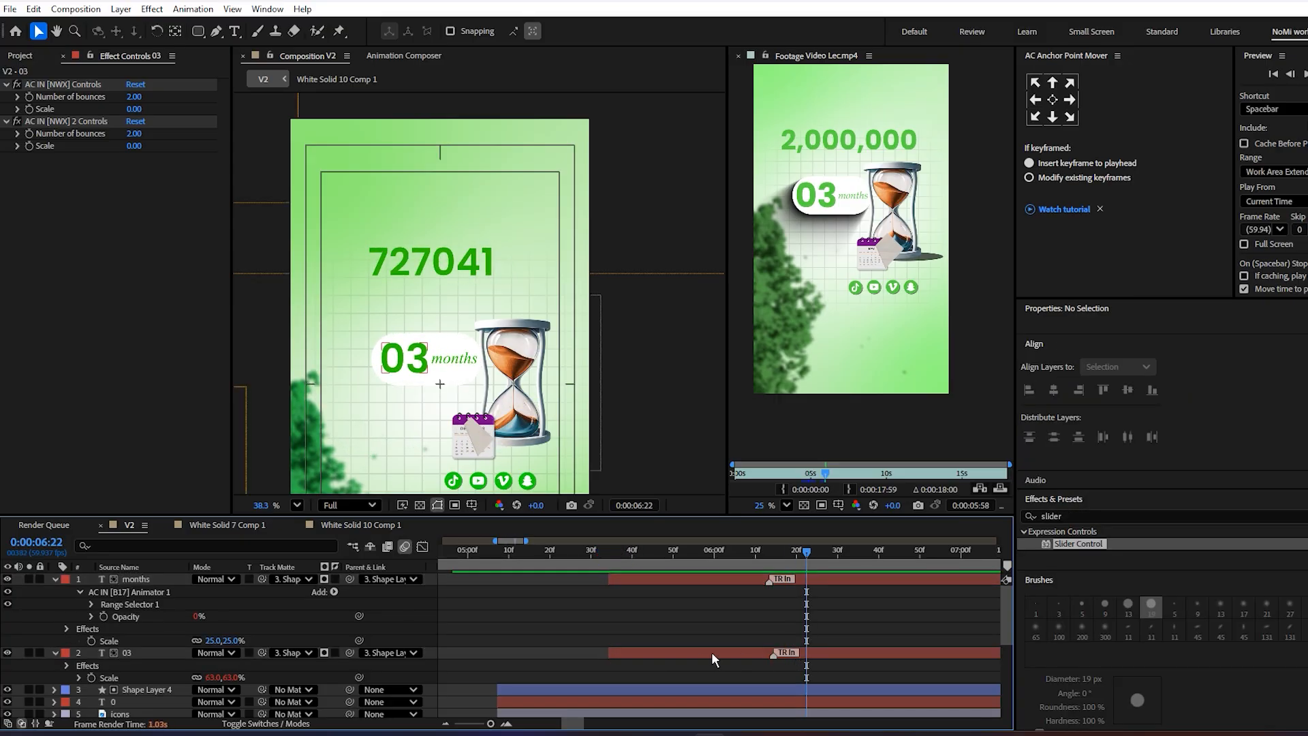
- Extend the start of the 03 layer back to about 0:00:05:22 and collapse the properties of the months and 03 layers
{"action": "left_click_drag", "start_coordinate": [607, 649], "coordinate": [589, 649]}
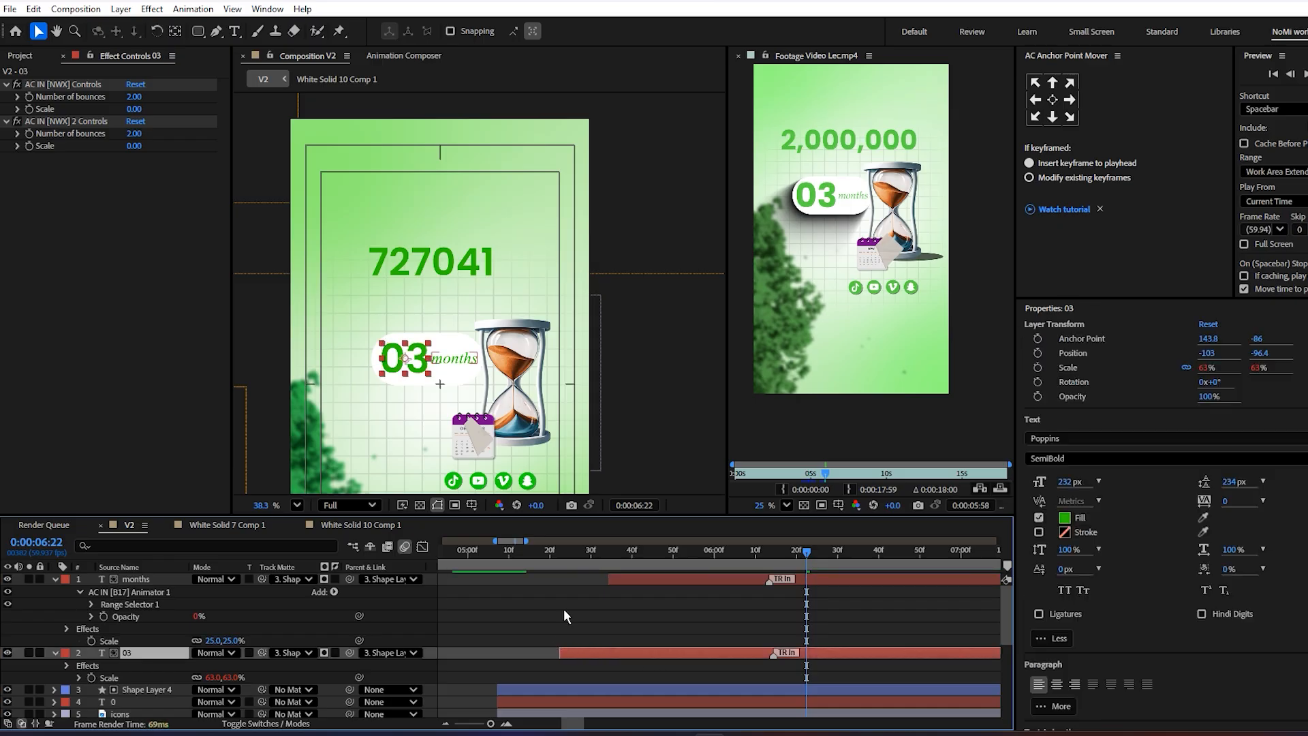
{"action": "left_click", "coordinate": [571, 551]}
{"action": "key", "text": "space"}
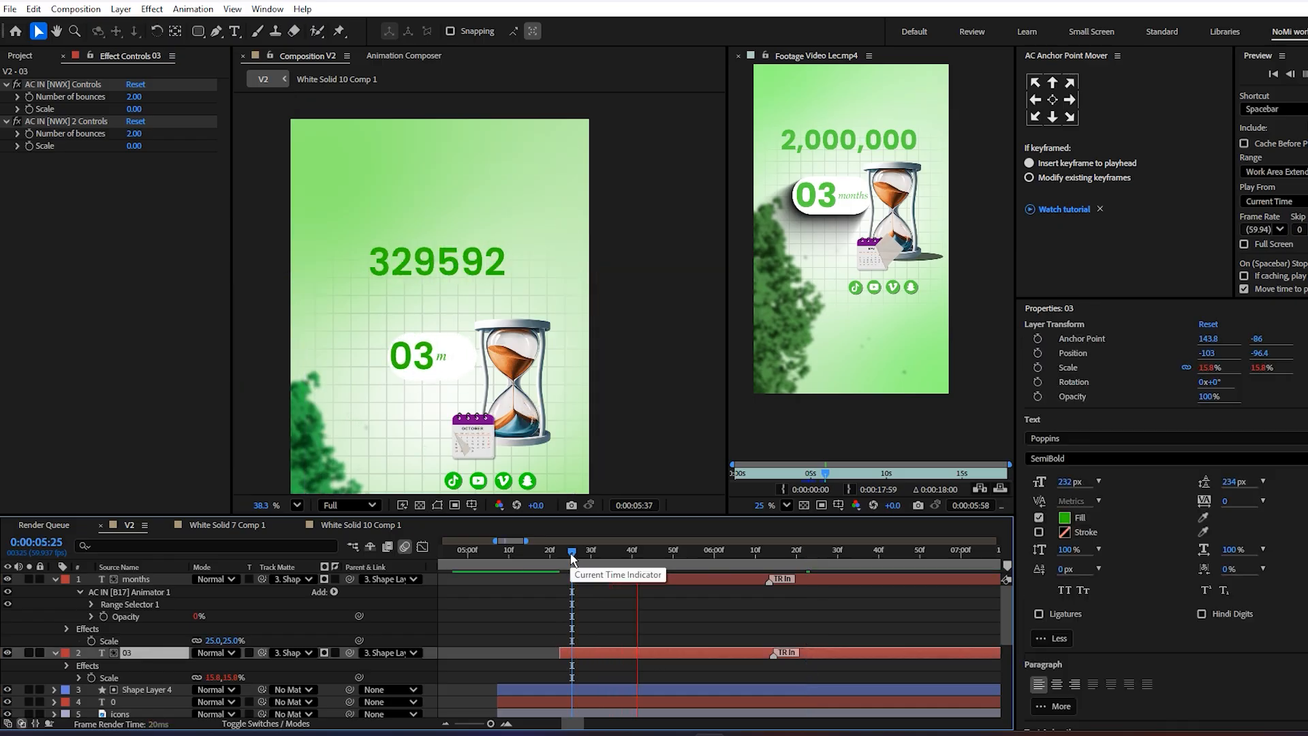
{"action": "key", "text": "space"}
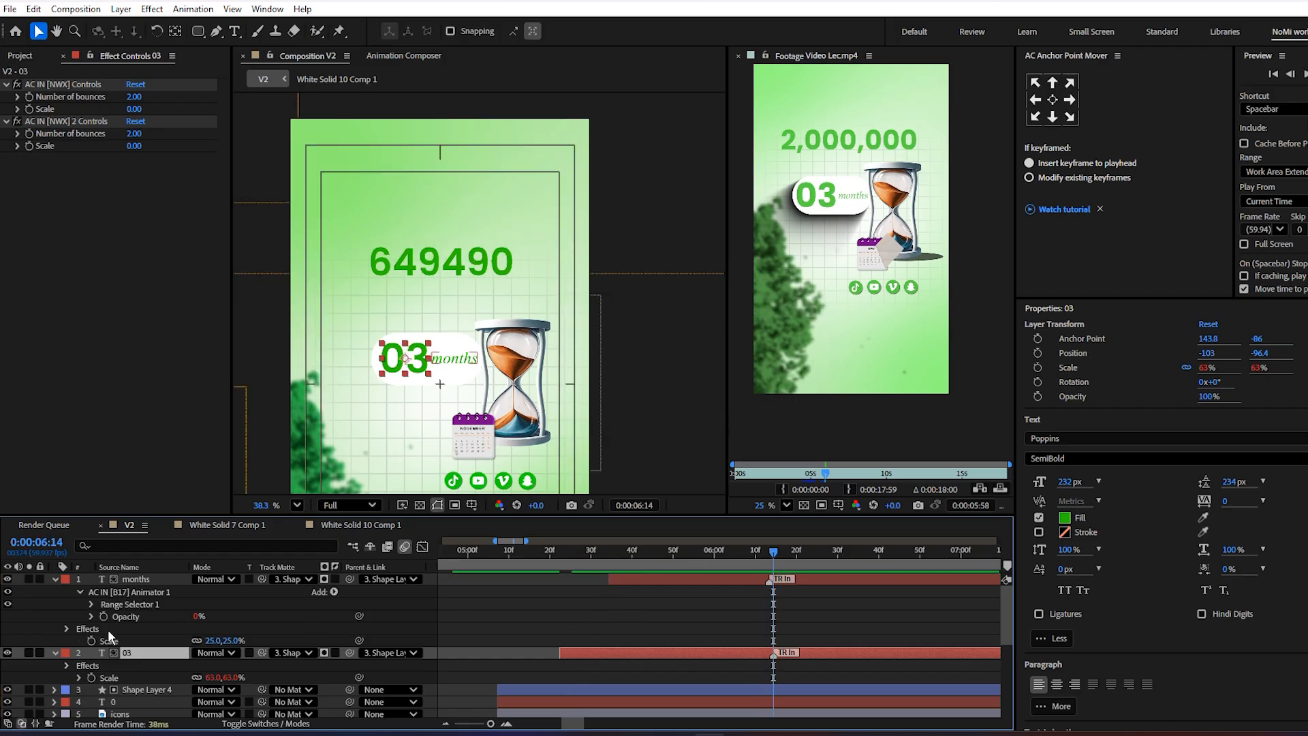
{"action": "left_click", "coordinate": [55, 579]}
{"action": "left_click", "coordinate": [54, 592]}
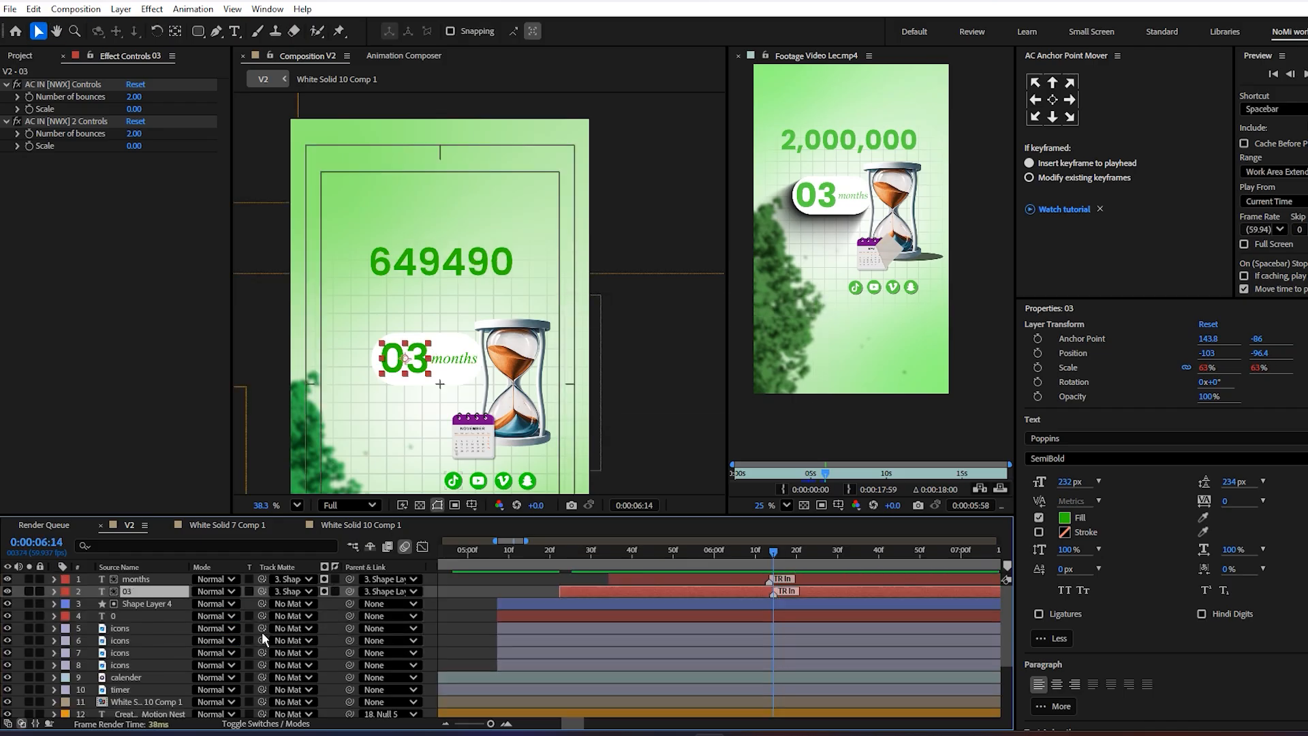
- Apply the motion preset Overshoot Position & Scale 2, Bottom variant, to all four icons layers as an In animation
{"action": "scroll", "coordinate": [699, 643], "scroll_direction": "down", "scroll_amount": 2}
{"action": "scroll", "coordinate": [488, 358], "scroll_direction": "up", "scroll_amount": 1}
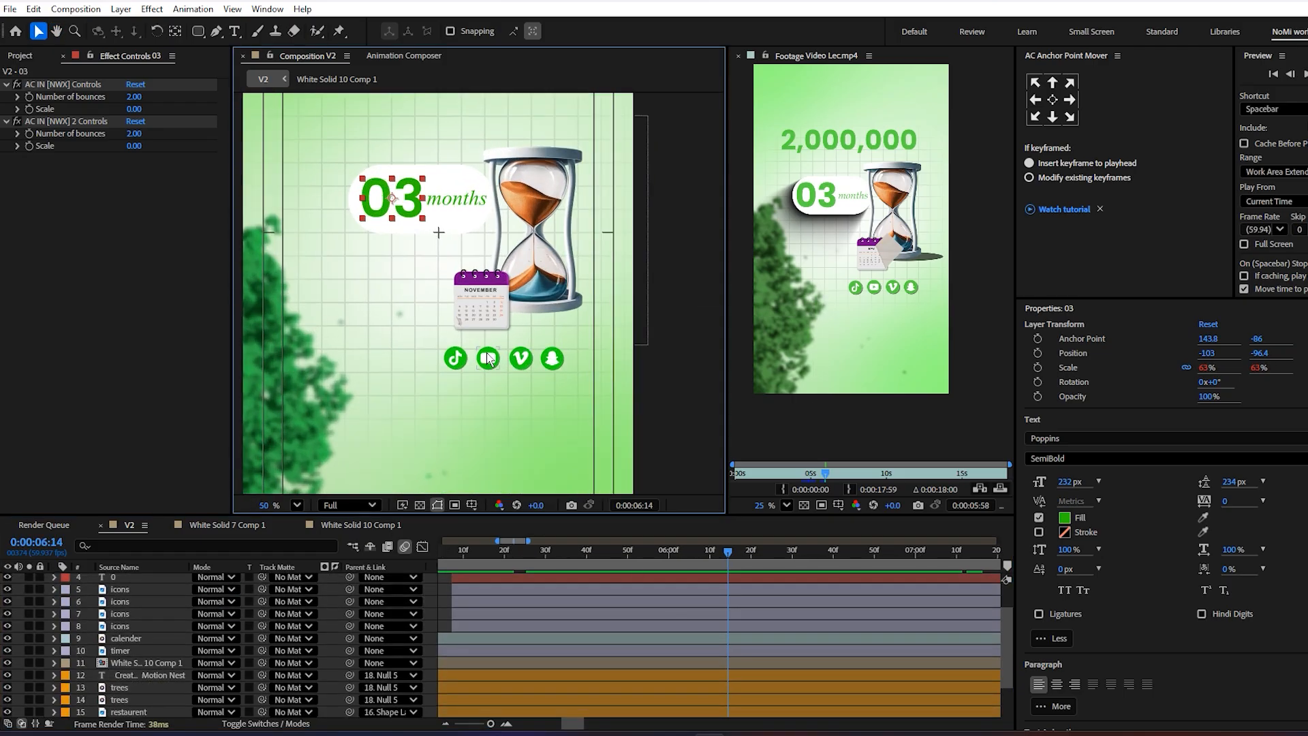
{"action": "left_click", "coordinate": [461, 363]}
{"action": "left_click", "coordinate": [552, 368], "text": "shift"}
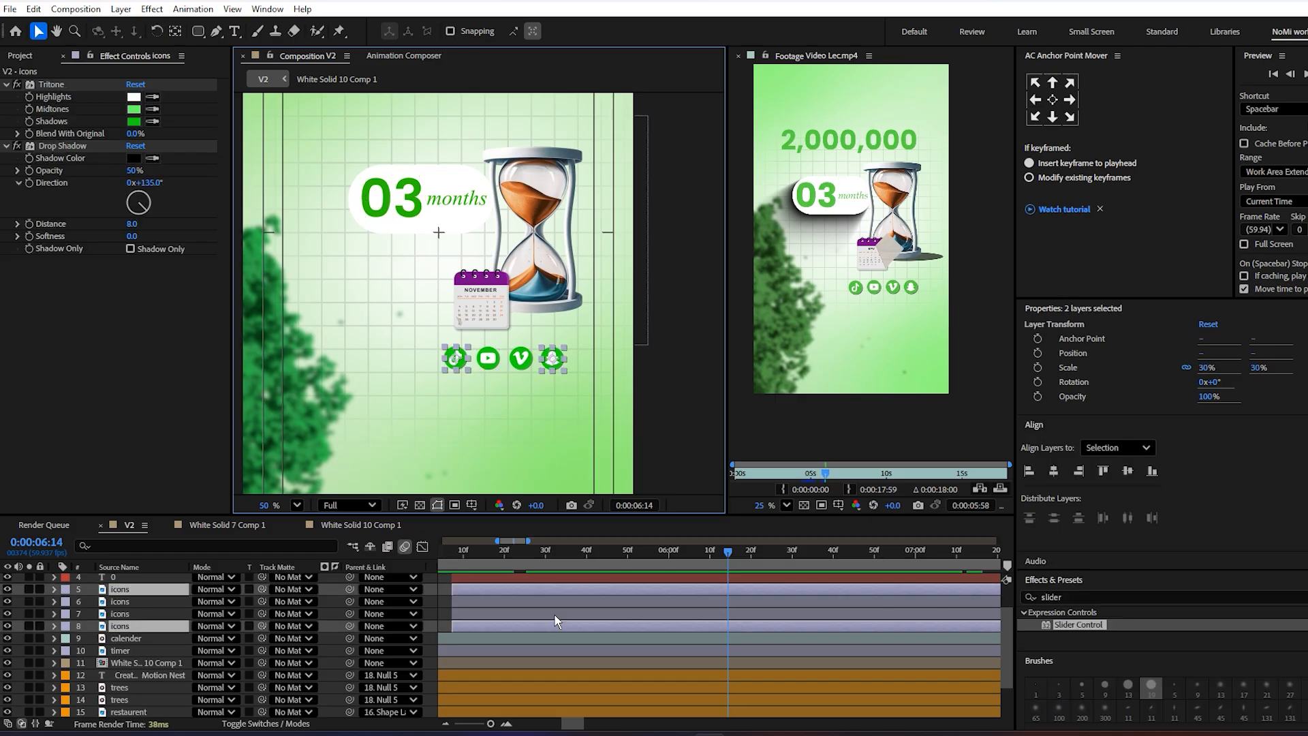
{"action": "left_click", "coordinate": [517, 615]}
{"action": "left_click", "coordinate": [515, 590]}
{"action": "left_click", "coordinate": [524, 625], "text": "shift"}
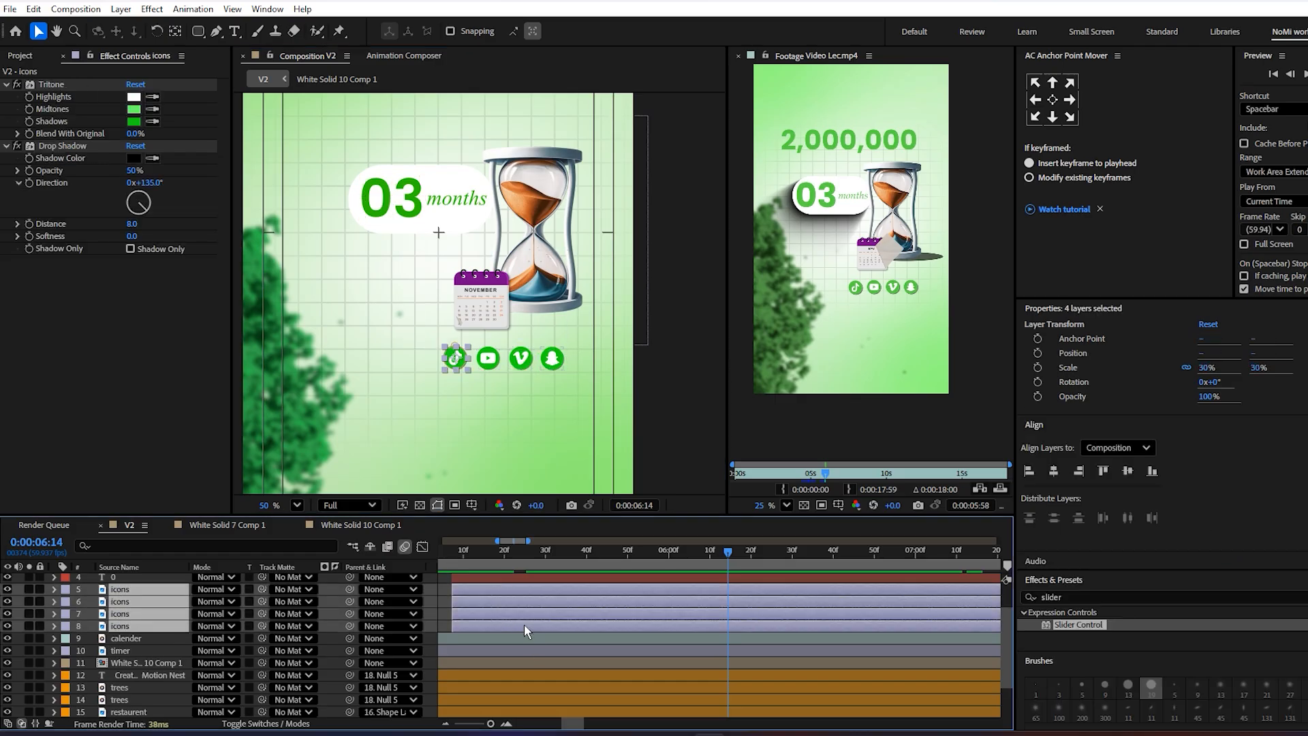
{"action": "left_click", "coordinate": [381, 57]}
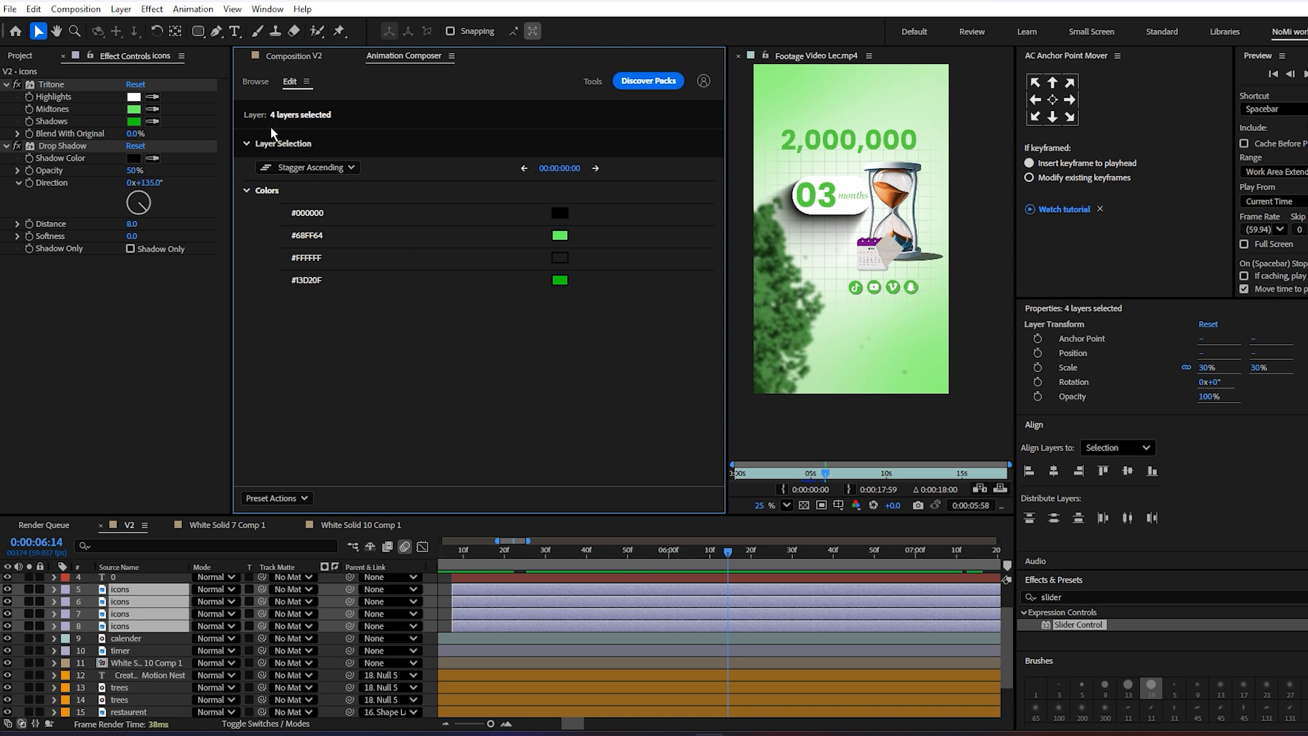
{"action": "left_click", "coordinate": [255, 81]}
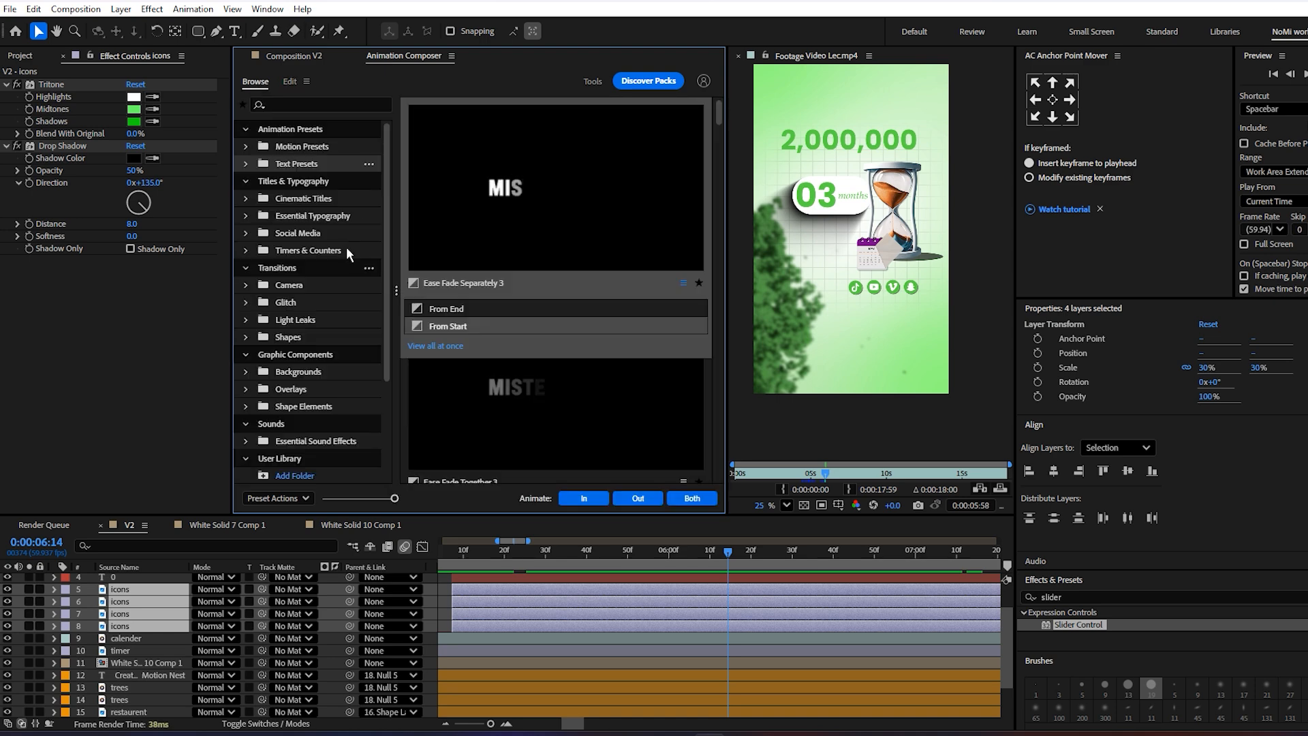
{"action": "left_click", "coordinate": [297, 145]}
{"action": "left_click", "coordinate": [582, 375]}
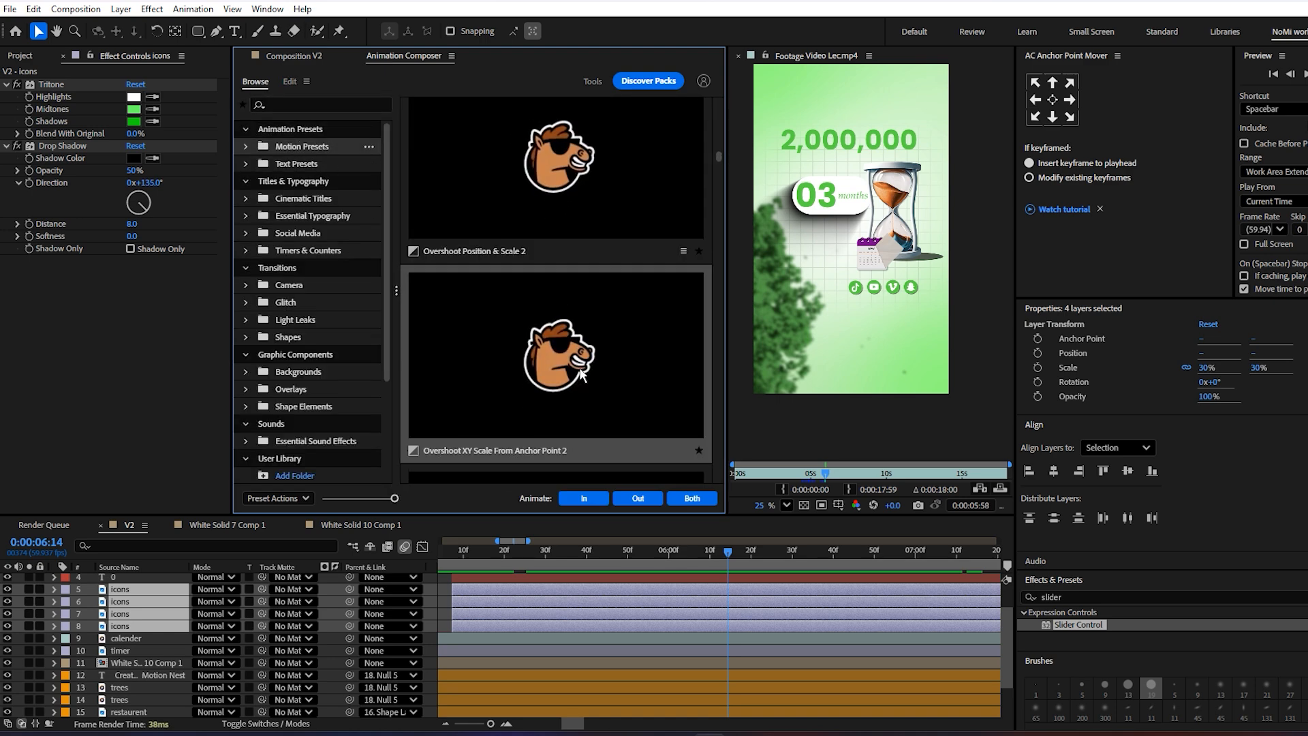
{"action": "left_click", "coordinate": [549, 215]}
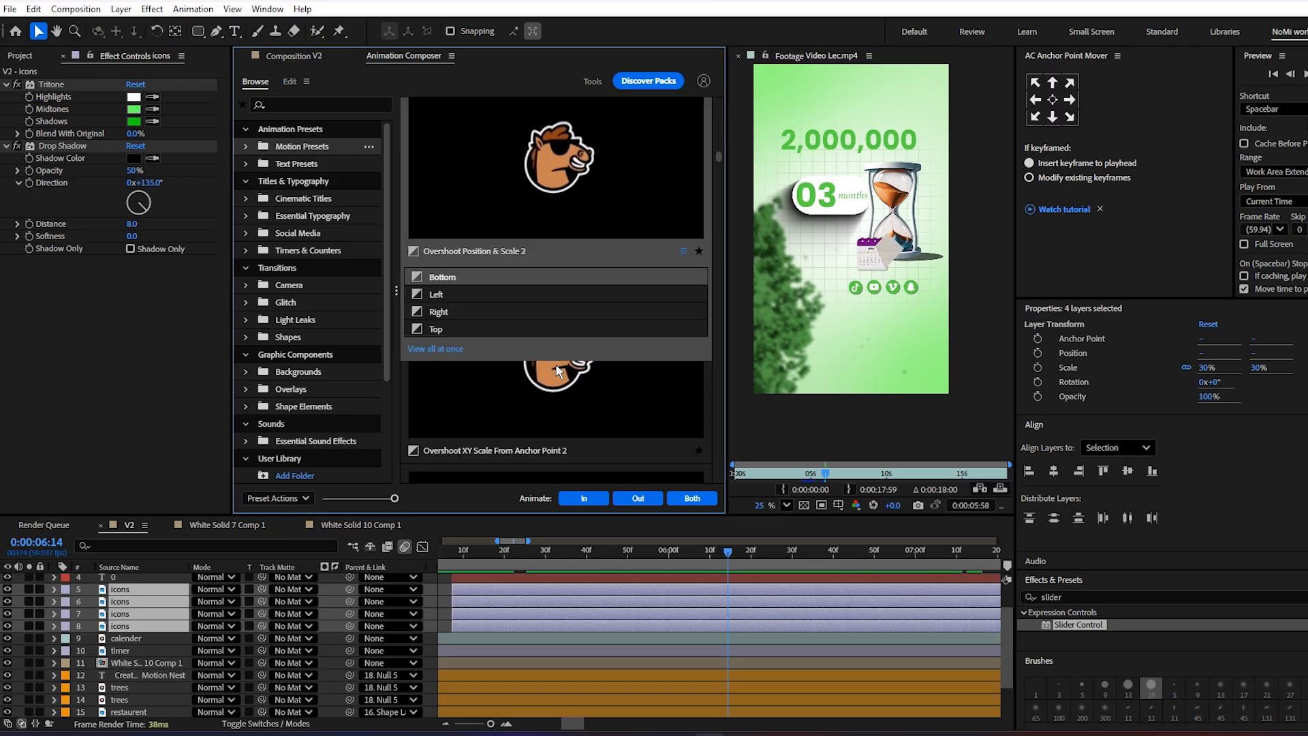
{"action": "left_click", "coordinate": [582, 498]}
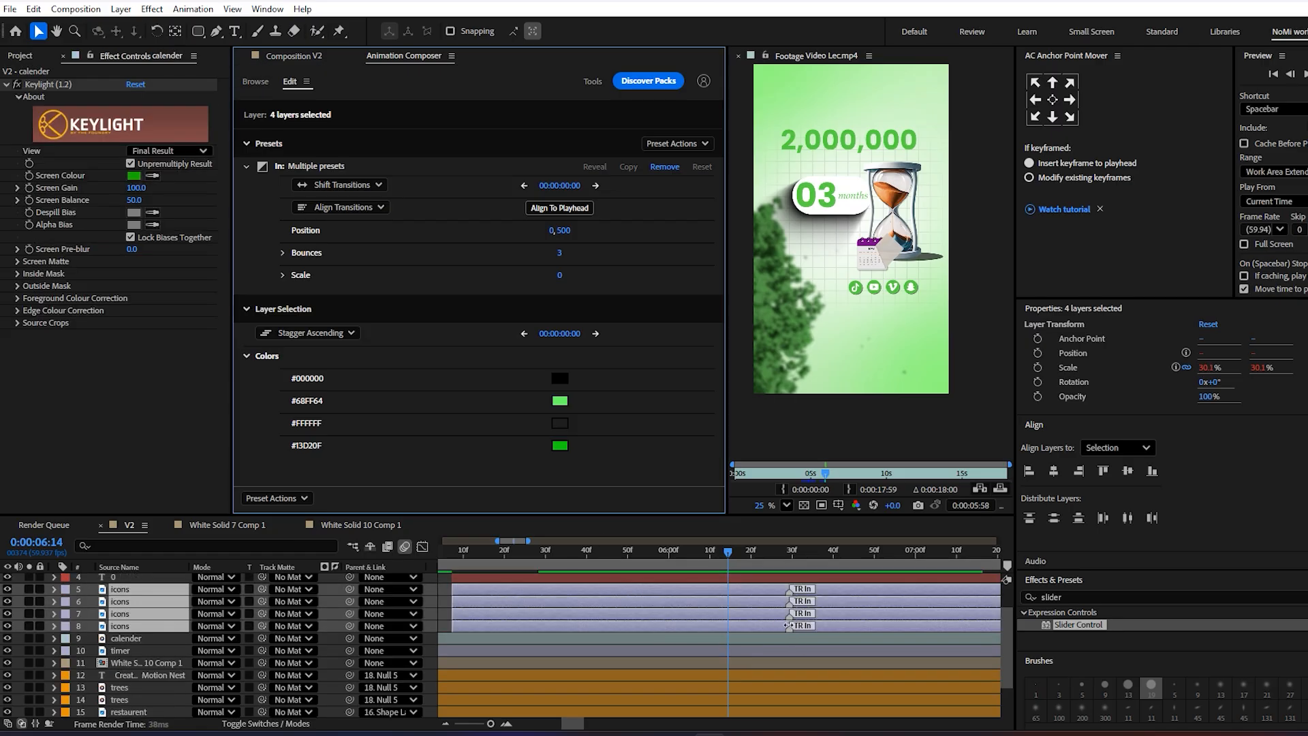
- Move the four icons layers' transition-in markers earlier, staggering them from about 0:00:06:15 on layer 8 to 0:00:06:28 on layer 5
{"action": "left_click_drag", "start_coordinate": [749, 618], "coordinate": [750, 675]}
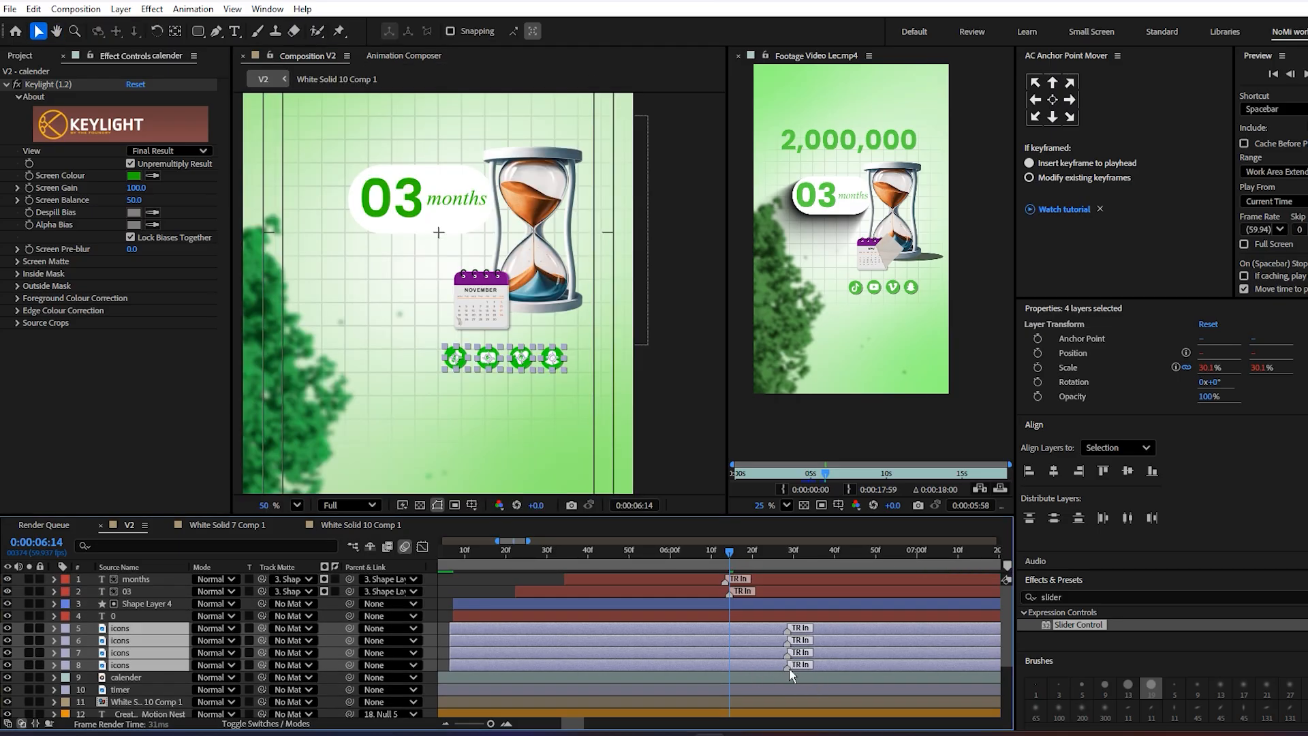
{"action": "left_click_drag", "start_coordinate": [791, 665], "coordinate": [725, 673]}
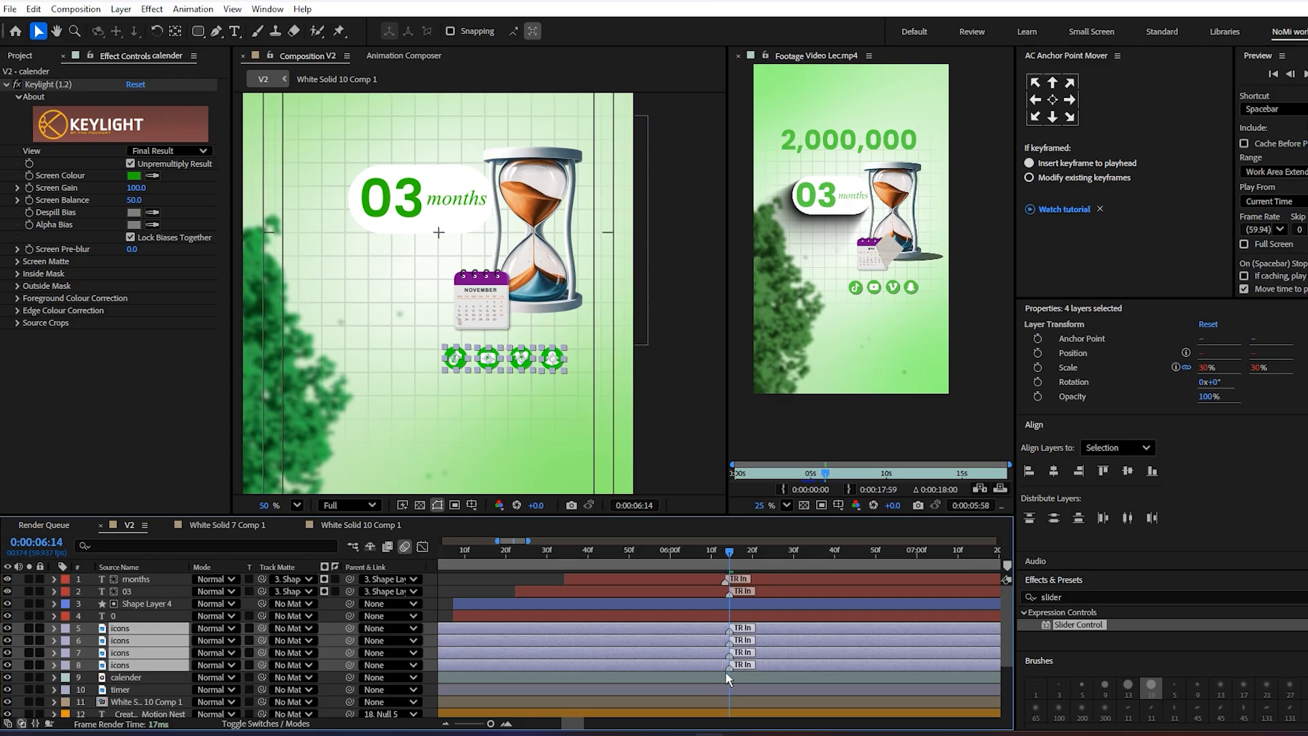
{"action": "left_click", "coordinate": [756, 617]}
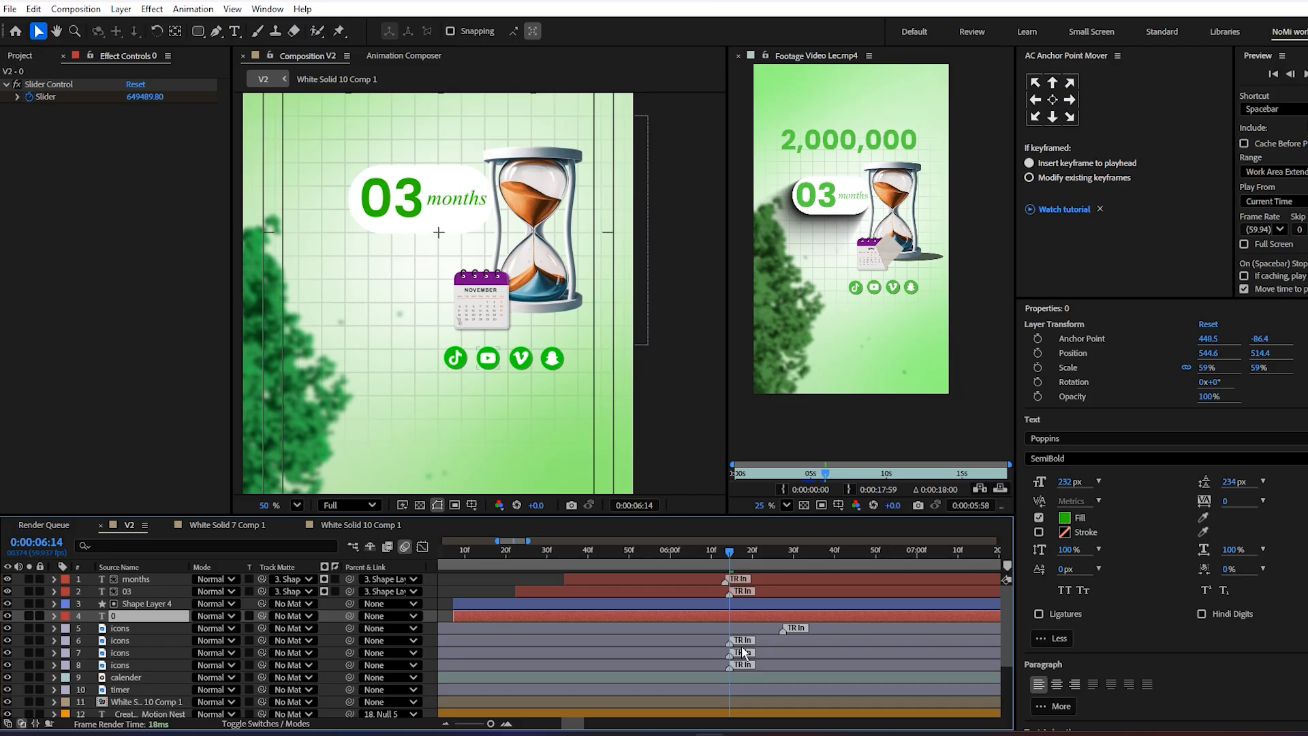
{"action": "mouse_move", "coordinate": [730, 655]}
{"action": "left_mouse_down"}
{"action": "mouse_move", "coordinate": [754, 654]}
{"action": "mouse_move", "coordinate": [733, 669]}
{"action": "left_mouse_up"}
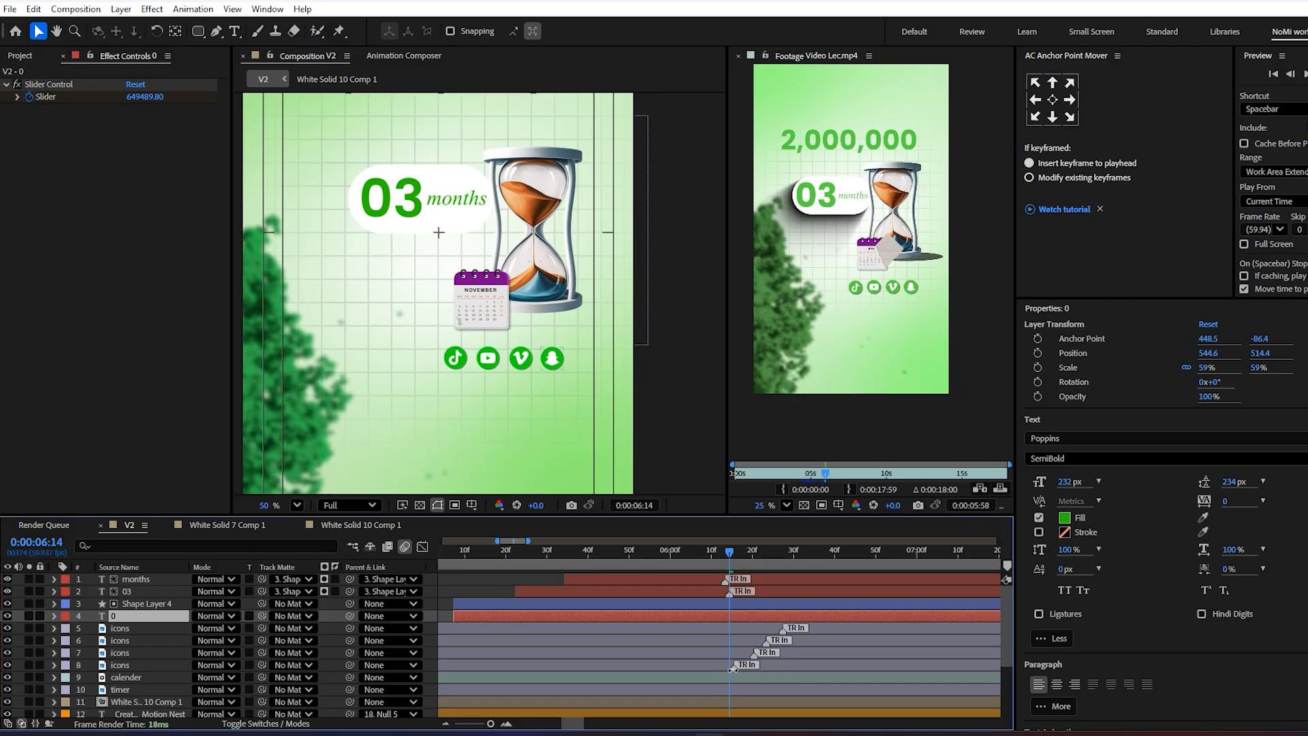
- Trim the starts of all four icons layers to 0:00:05:07
{"action": "scroll", "coordinate": [705, 670], "scroll_direction": "left", "scroll_amount": 5}
{"action": "mouse_move", "coordinate": [602, 564]}
{"action": "left_mouse_down"}
{"action": "mouse_move", "coordinate": [579, 563]}
{"action": "mouse_move", "coordinate": [583, 575]}
{"action": "left_mouse_up"}
{"action": "left_click", "coordinate": [598, 664]}
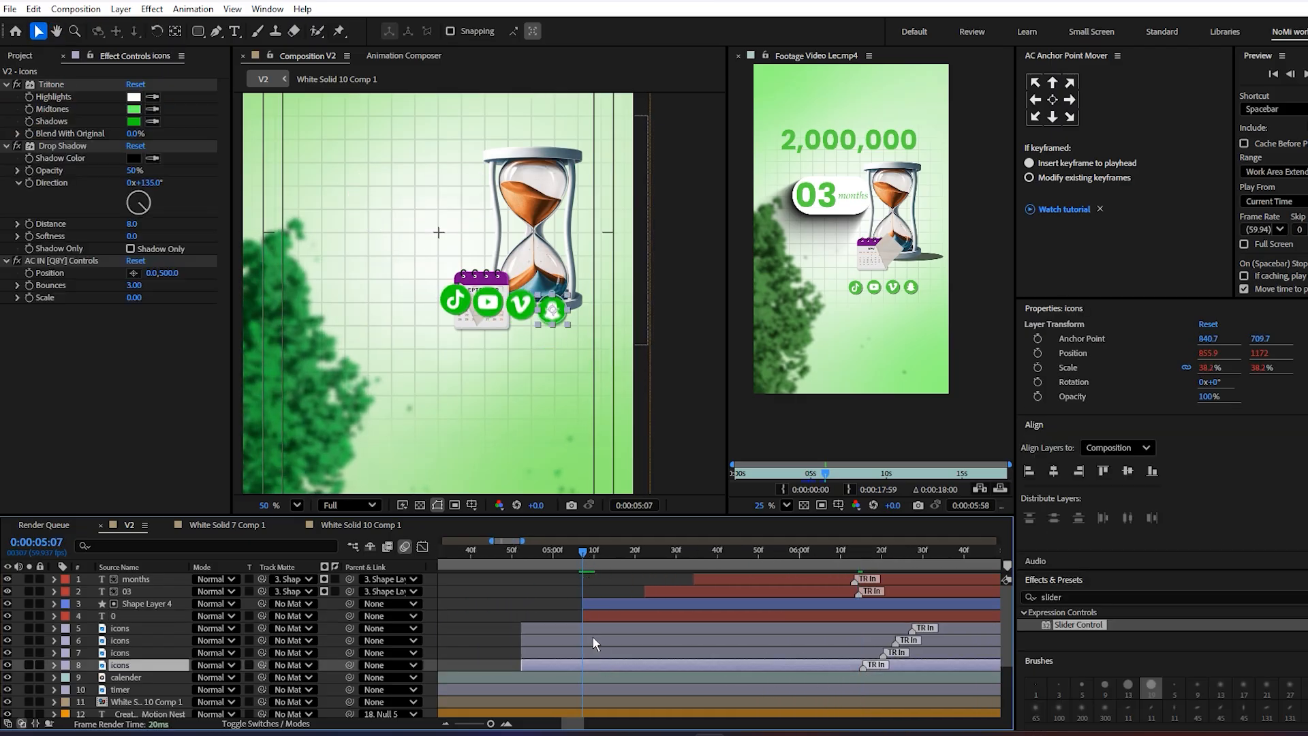
{"action": "left_click", "coordinate": [590, 629], "text": "shift"}
{"action": "key", "text": "alt+["}
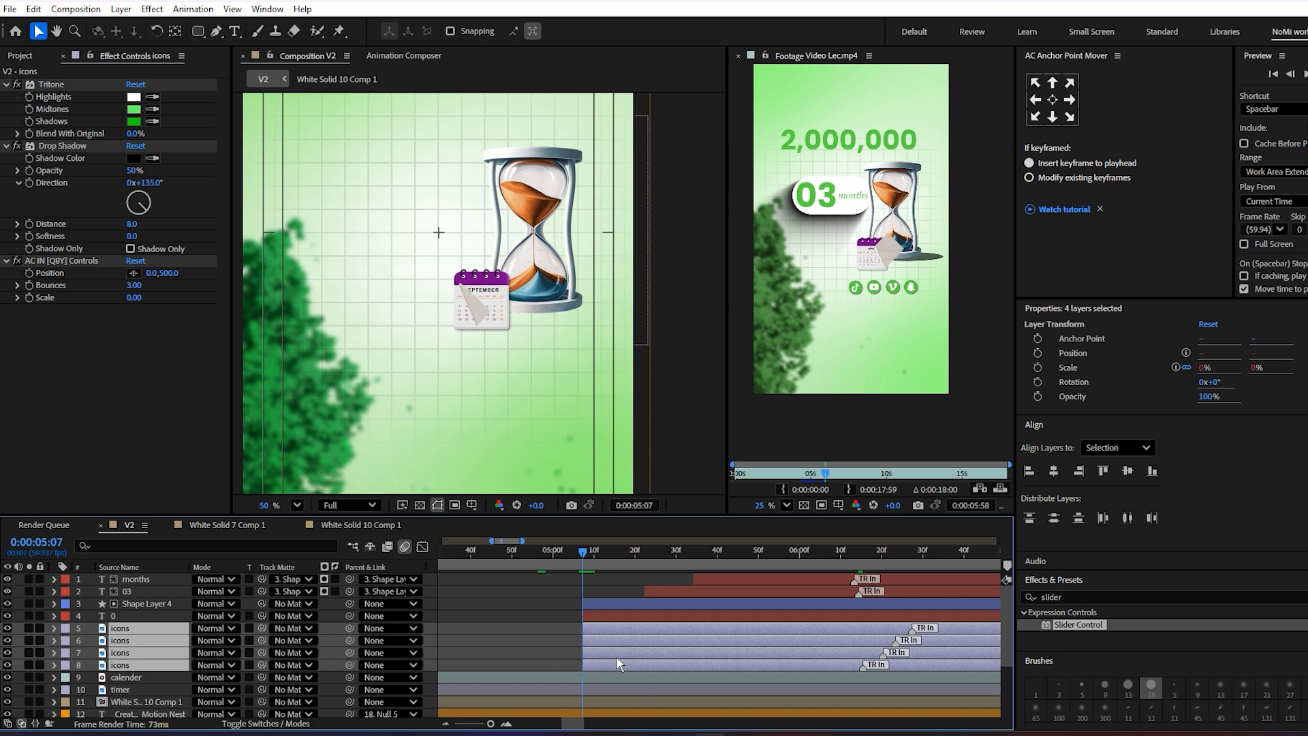
- Shift the calender layer later in time so that it starts at about 0:00:05:07, in line with the icons layers
{"action": "scroll", "coordinate": [619, 648], "scroll_direction": "down", "scroll_amount": 5, "text": "alt"}
{"action": "scroll", "coordinate": [519, 397], "scroll_direction": "down", "scroll_amount": 3}
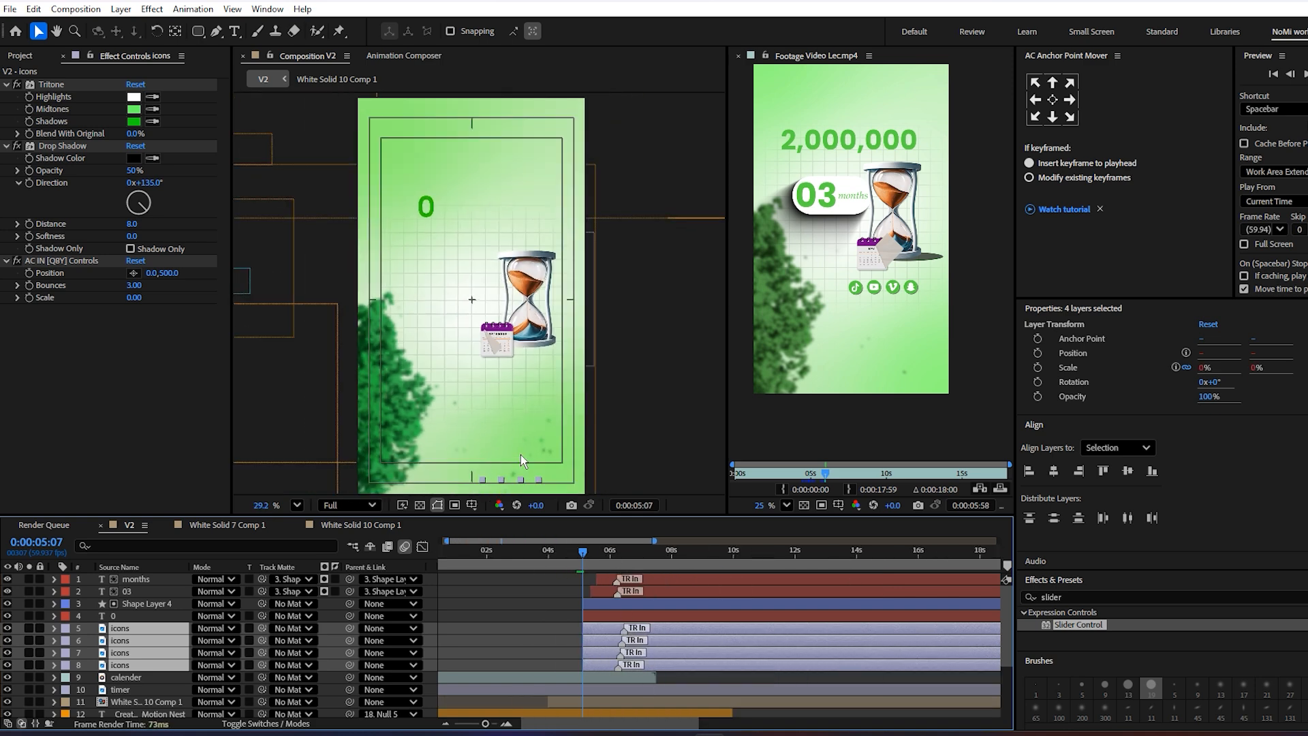
{"action": "left_click", "coordinate": [604, 615]}
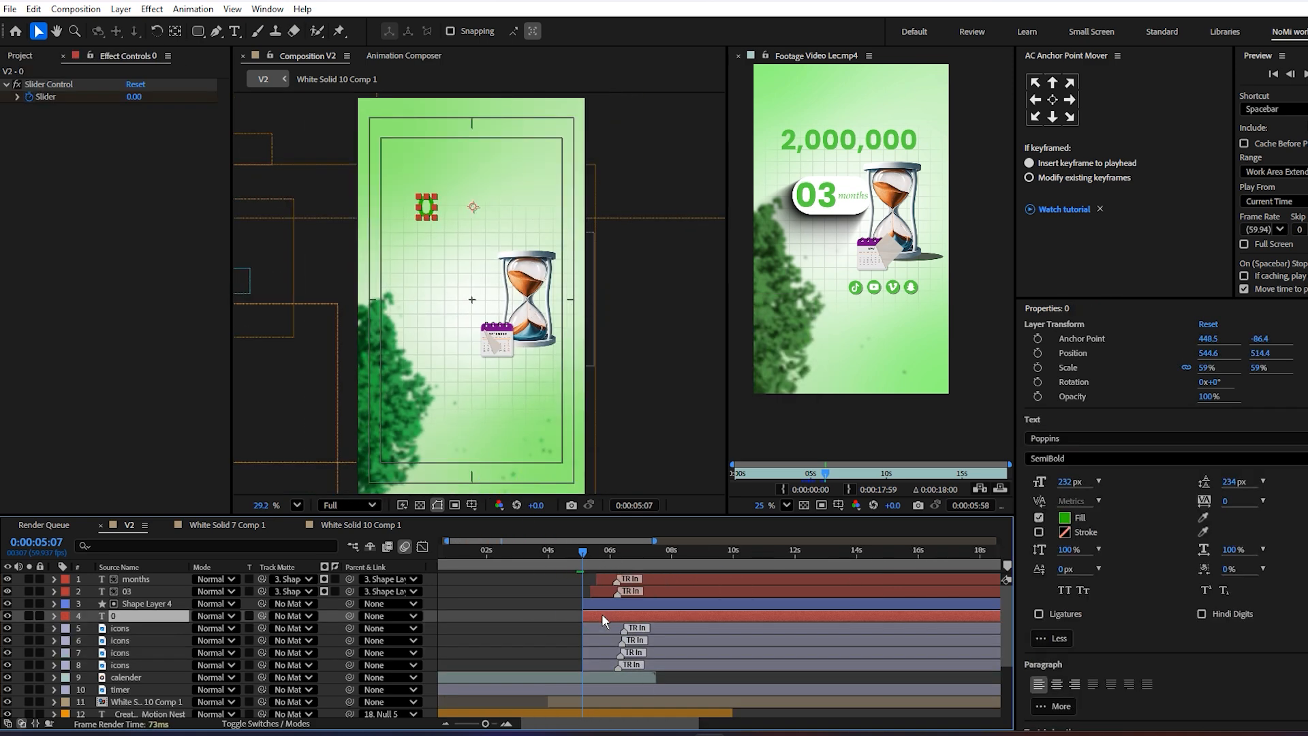
{"action": "left_click", "coordinate": [593, 559]}
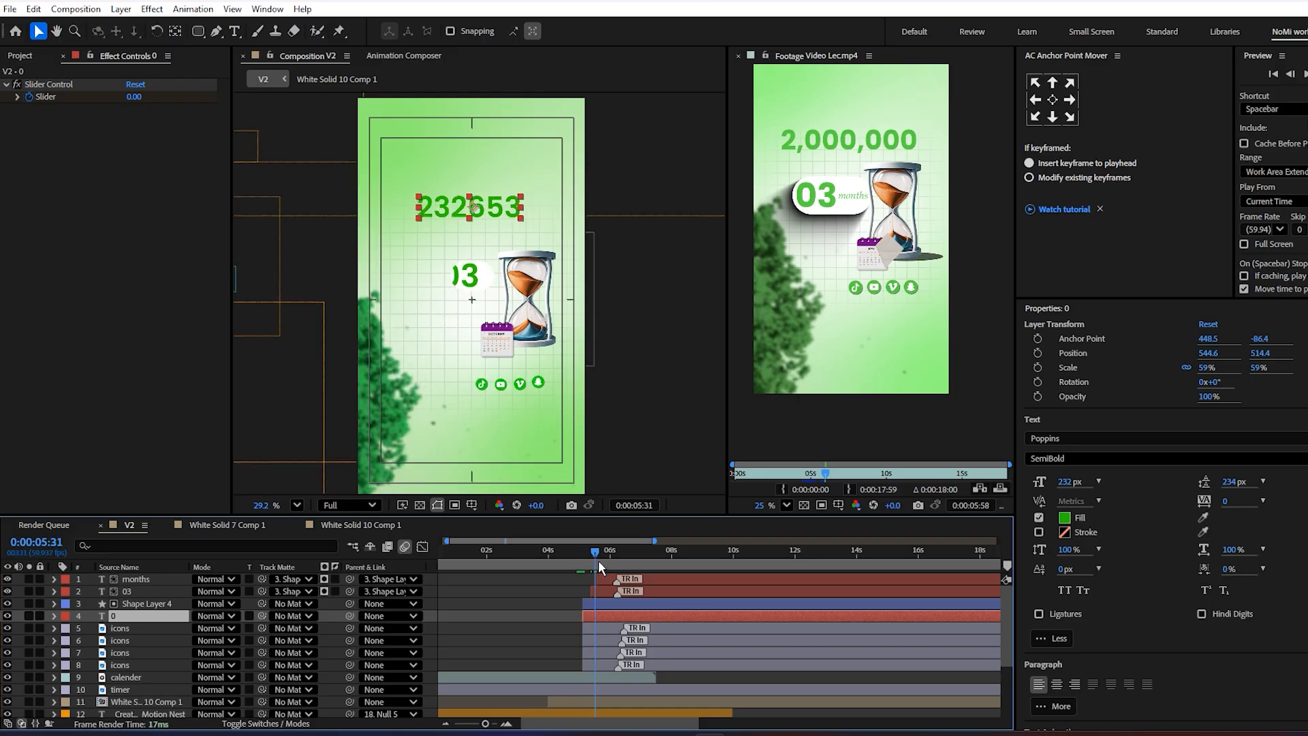
{"action": "left_click", "coordinate": [598, 677]}
{"action": "left_click", "coordinate": [592, 687]}
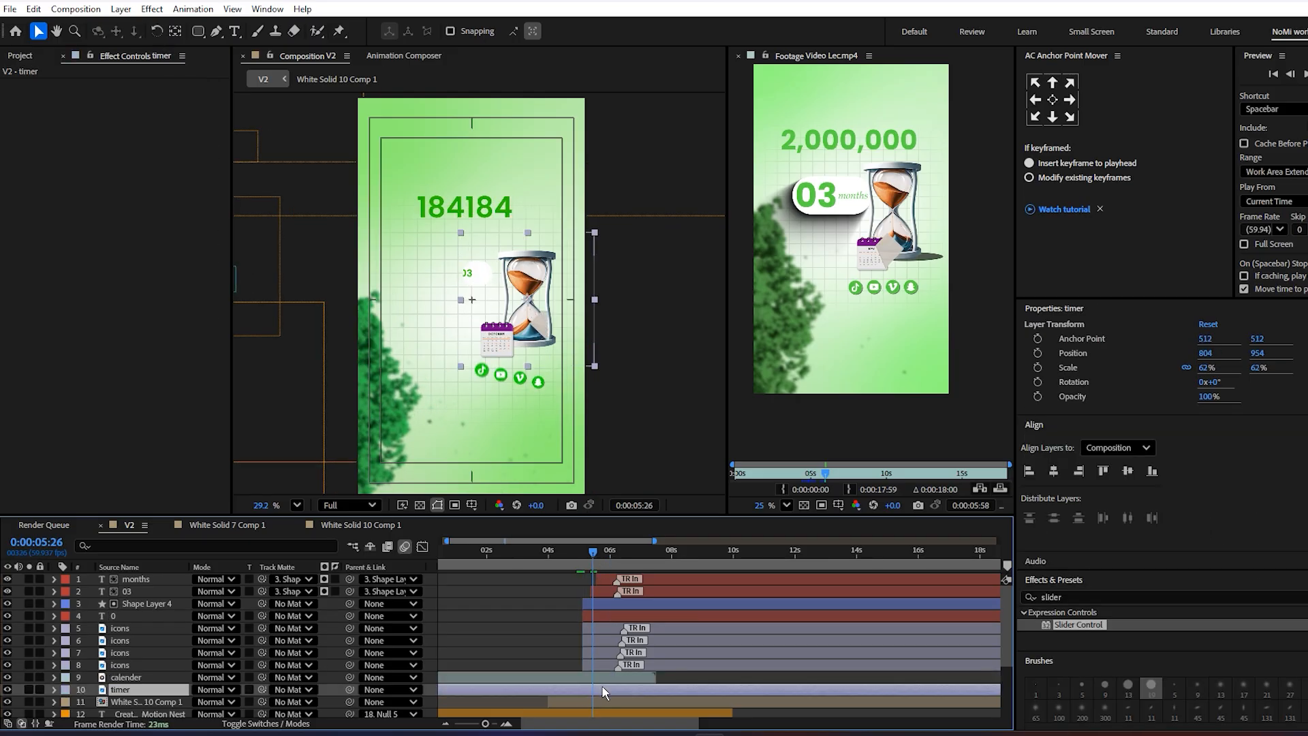
{"action": "left_click", "coordinate": [591, 679]}
{"action": "mouse_move", "coordinate": [512, 622]}
{"action": "left_mouse_down"}
{"action": "mouse_move", "coordinate": [475, 622]}
{"action": "mouse_move", "coordinate": [530, 622]}
{"action": "left_mouse_up"}
{"action": "left_click_drag", "start_coordinate": [521, 674], "coordinate": [673, 681]}
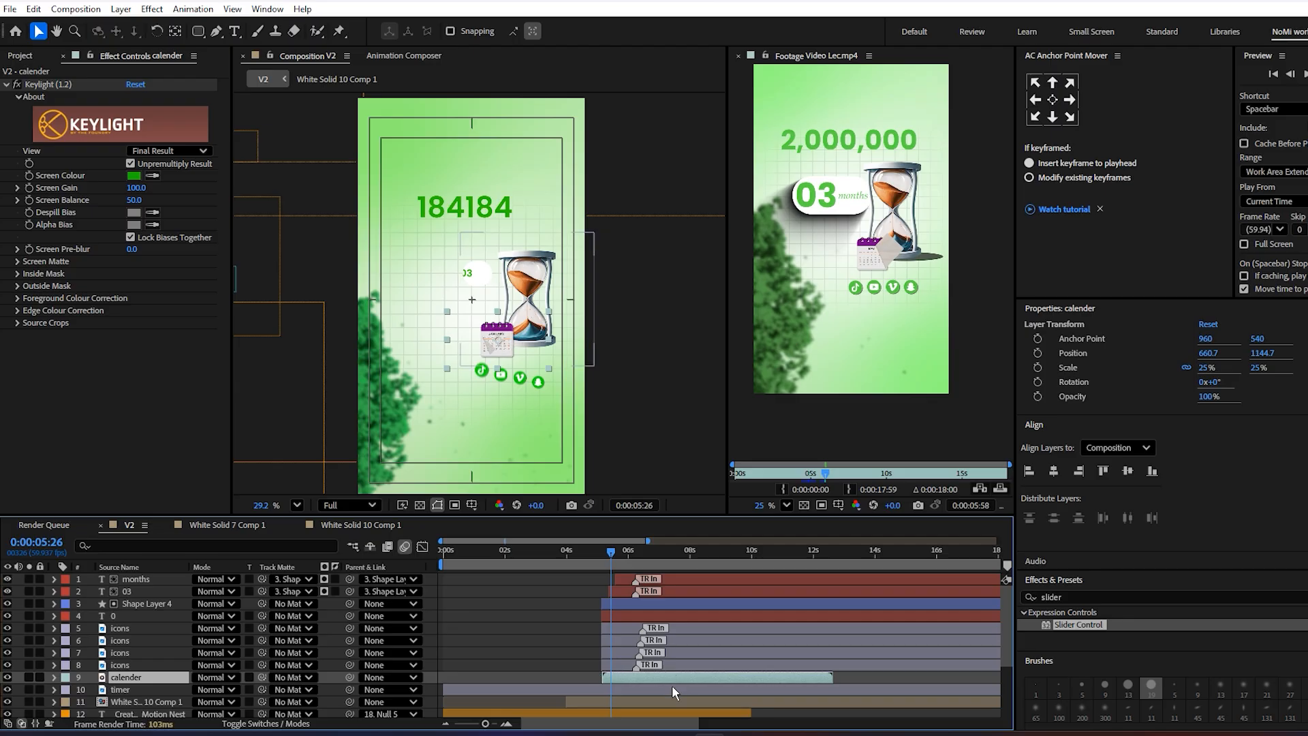
{"action": "key", "text": "="}
{"action": "key", "text": "="}
{"action": "left_click_drag", "start_coordinate": [588, 666], "coordinate": [632, 666]}
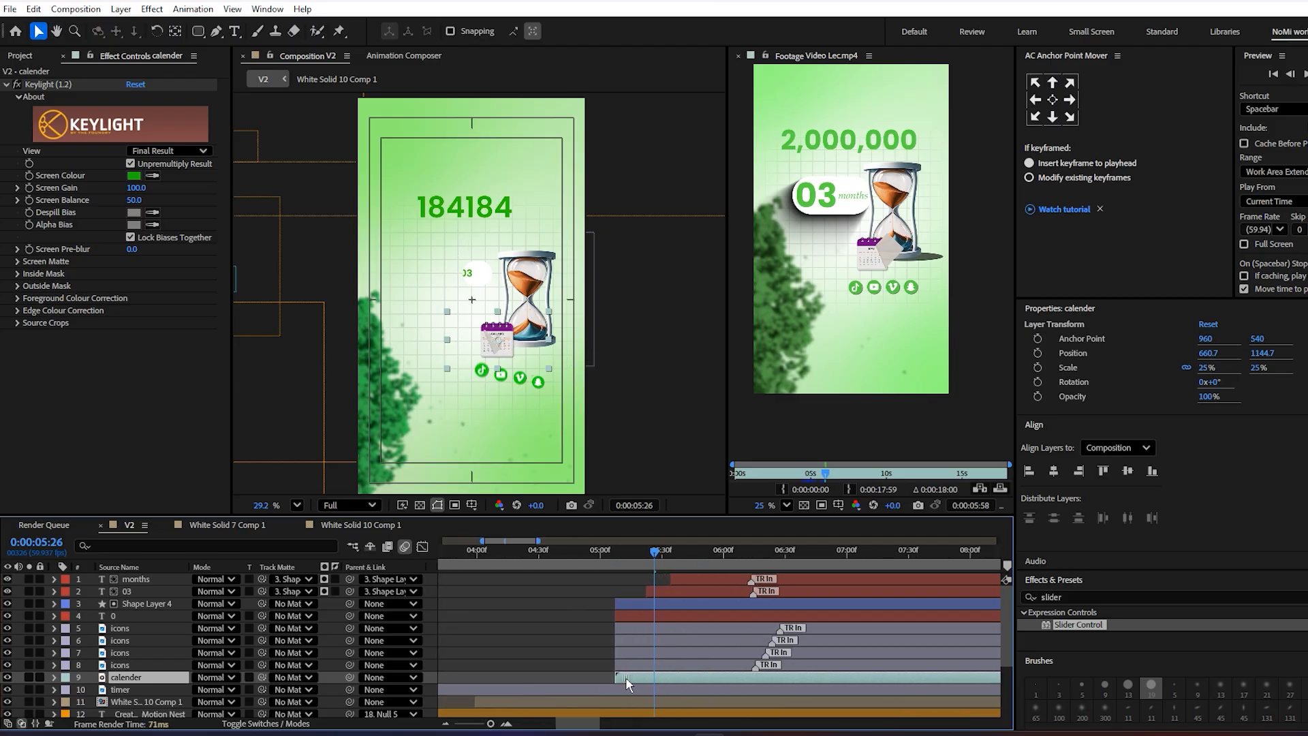
- Trim the start of the timer layer to about 0:00:05:07, matching the calender and icons layers
{"action": "left_click_drag", "start_coordinate": [630, 556], "coordinate": [612, 554]}
{"action": "left_click", "coordinate": [626, 686]}
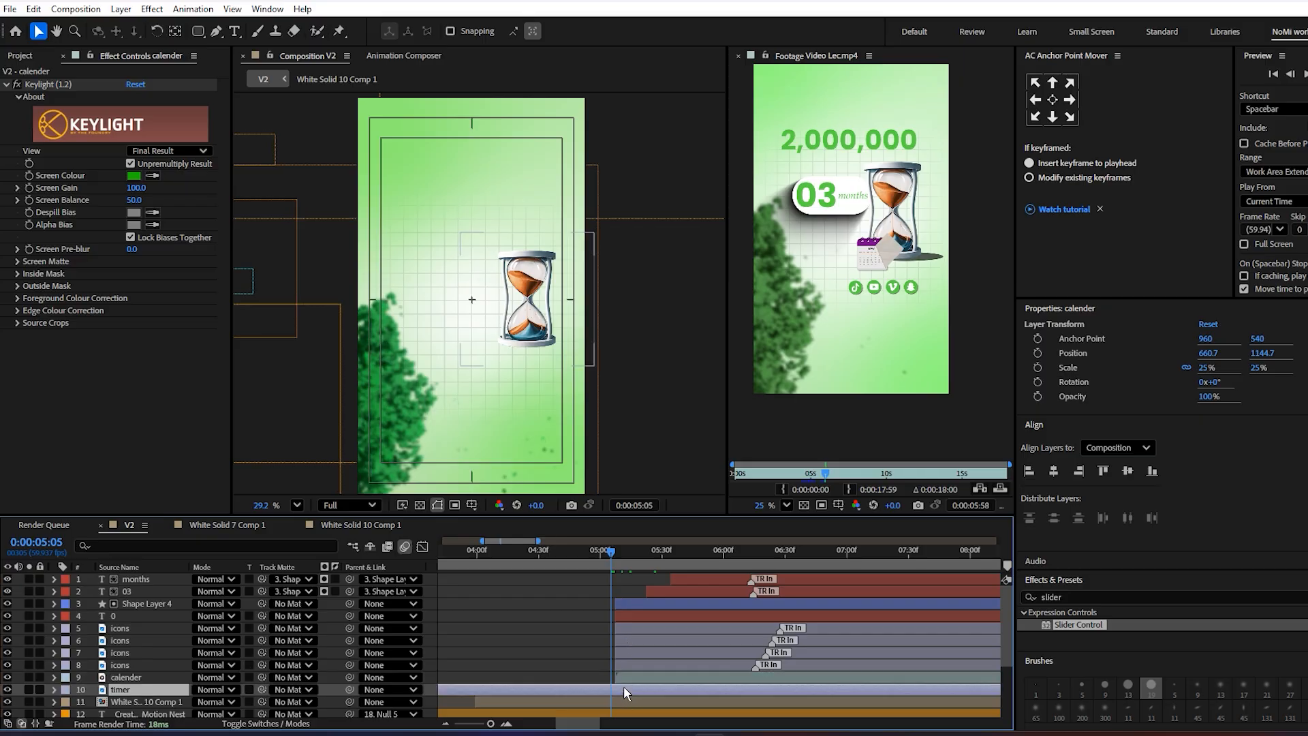
{"action": "key", "text": "alt+["}
{"action": "key", "text": "="}
{"action": "key", "text": "="}
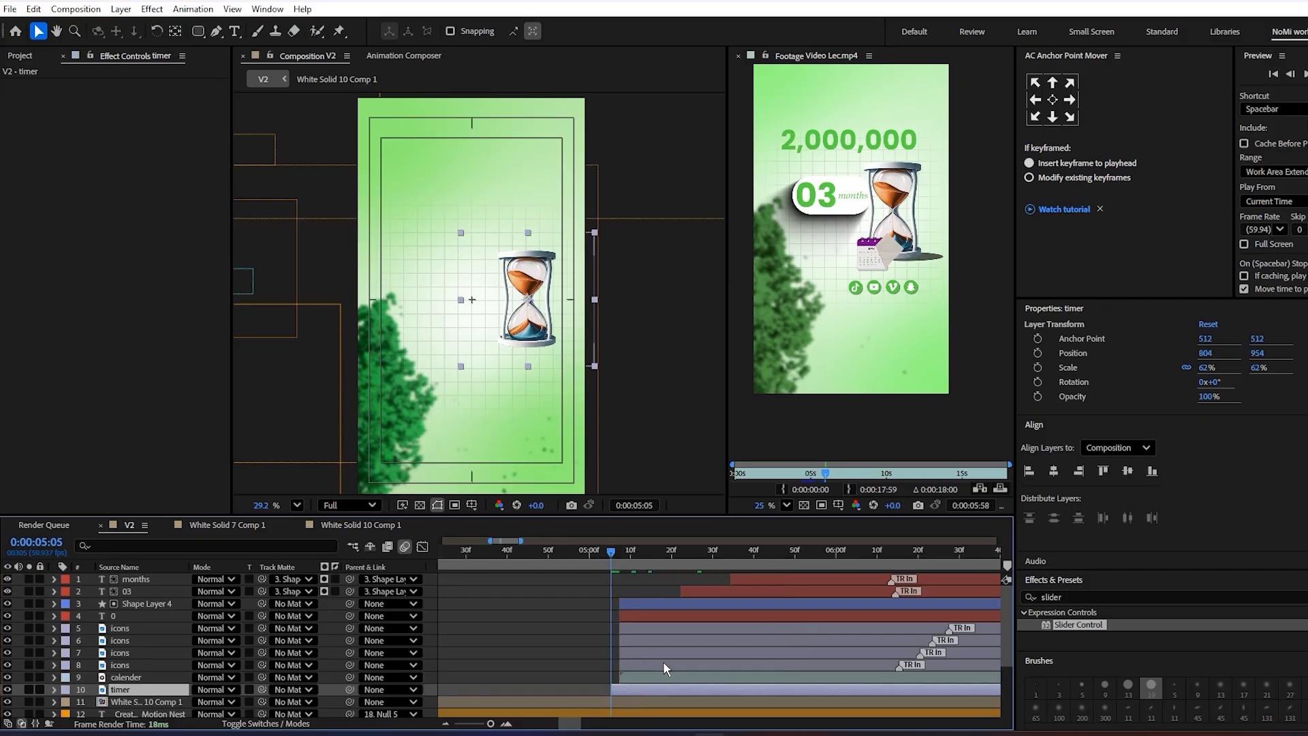
{"action": "left_click_drag", "start_coordinate": [633, 689], "coordinate": [655, 689]}
- Try parenting the timer layer to the calender layer at 0:00:05:13, and remove that parent link again
{"action": "left_click_drag", "start_coordinate": [633, 557], "coordinate": [674, 574]}
{"action": "left_click", "coordinate": [655, 674]}
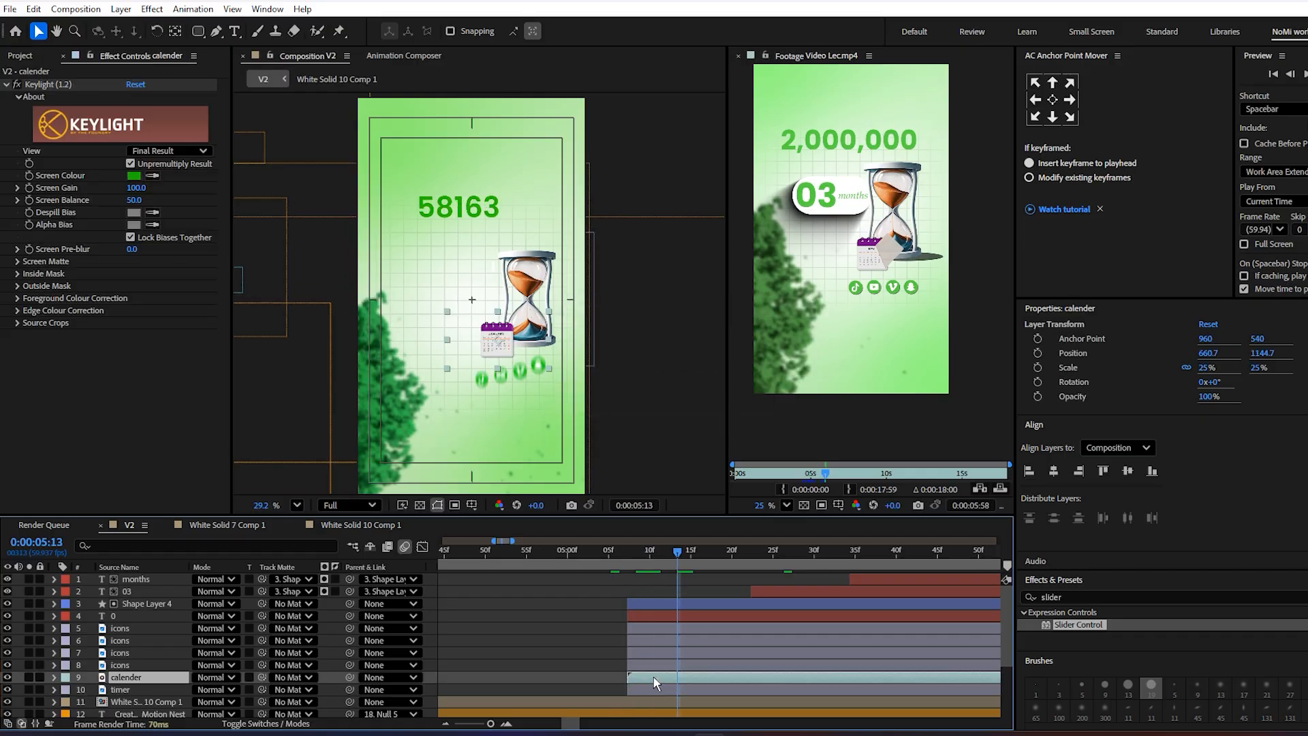
{"action": "left_click", "coordinate": [652, 684]}
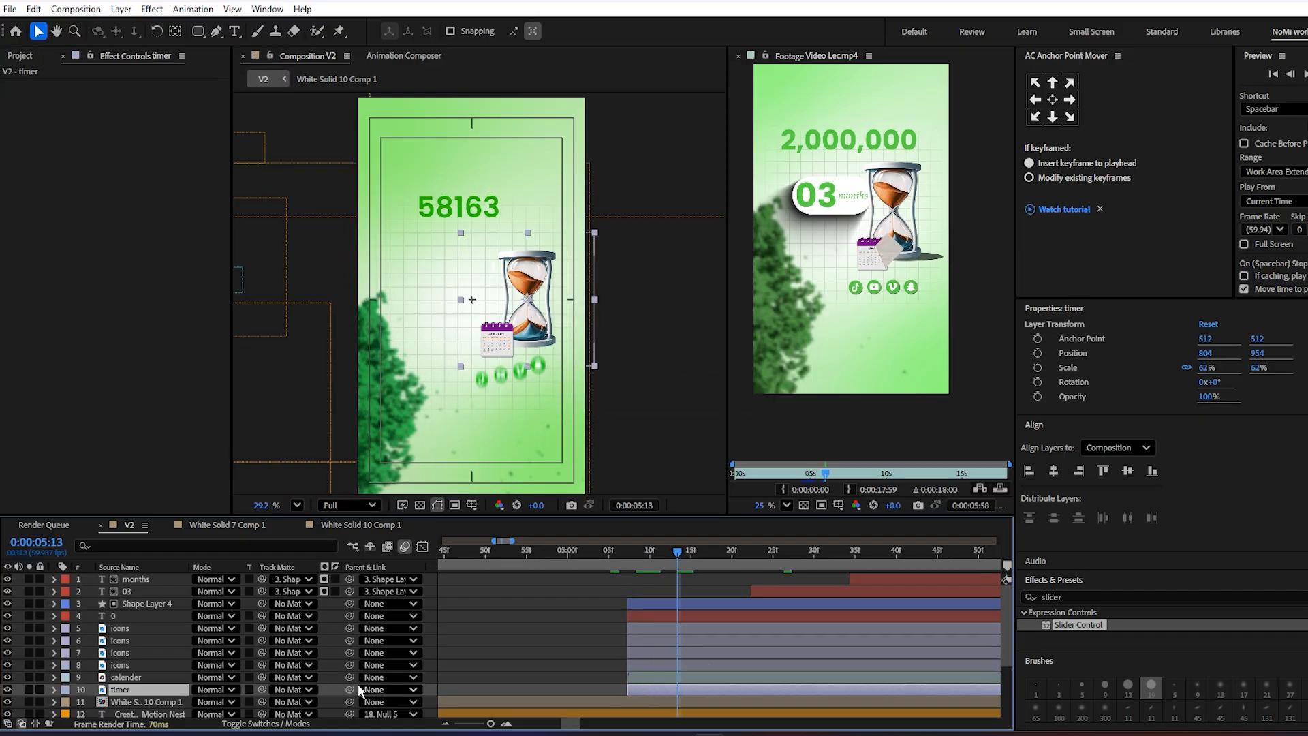
{"action": "left_click_drag", "start_coordinate": [170, 691], "coordinate": [126, 677]}
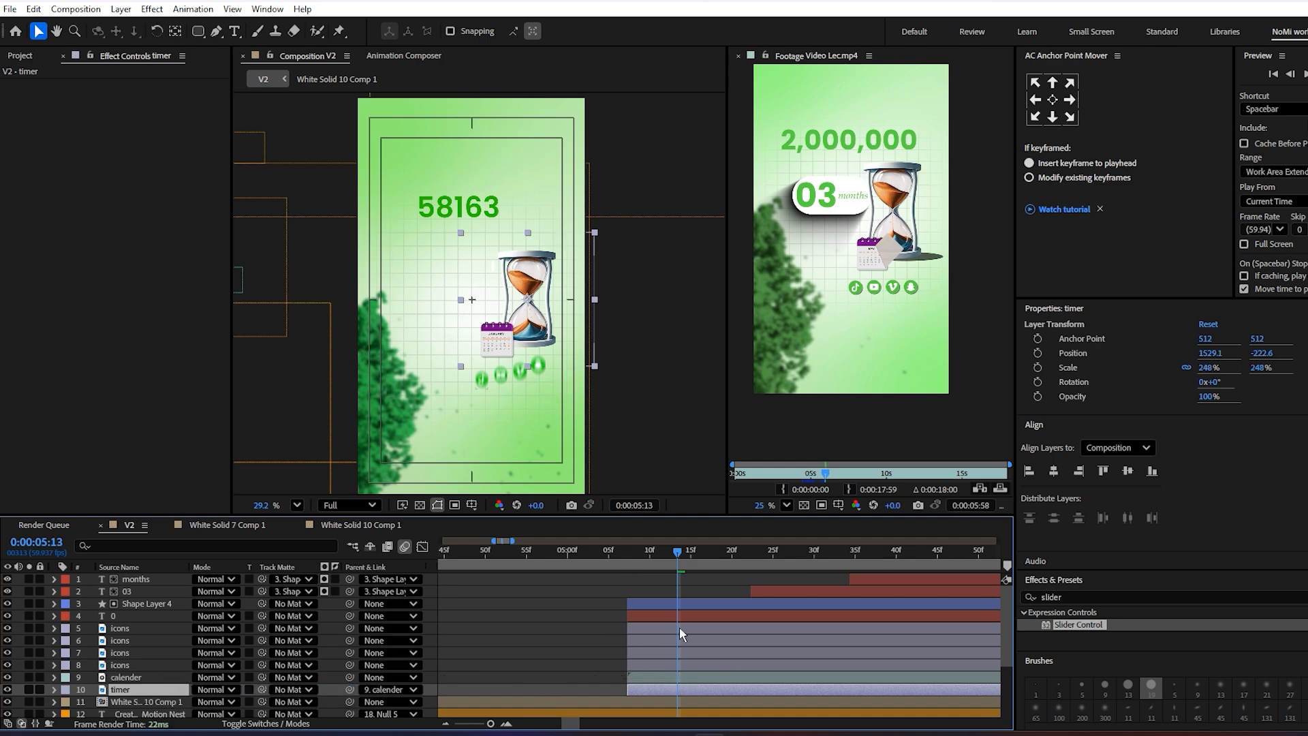
{"action": "scroll", "coordinate": [572, 683], "scroll_direction": "right", "scroll_amount": 3}
{"action": "left_click", "coordinate": [572, 677]}
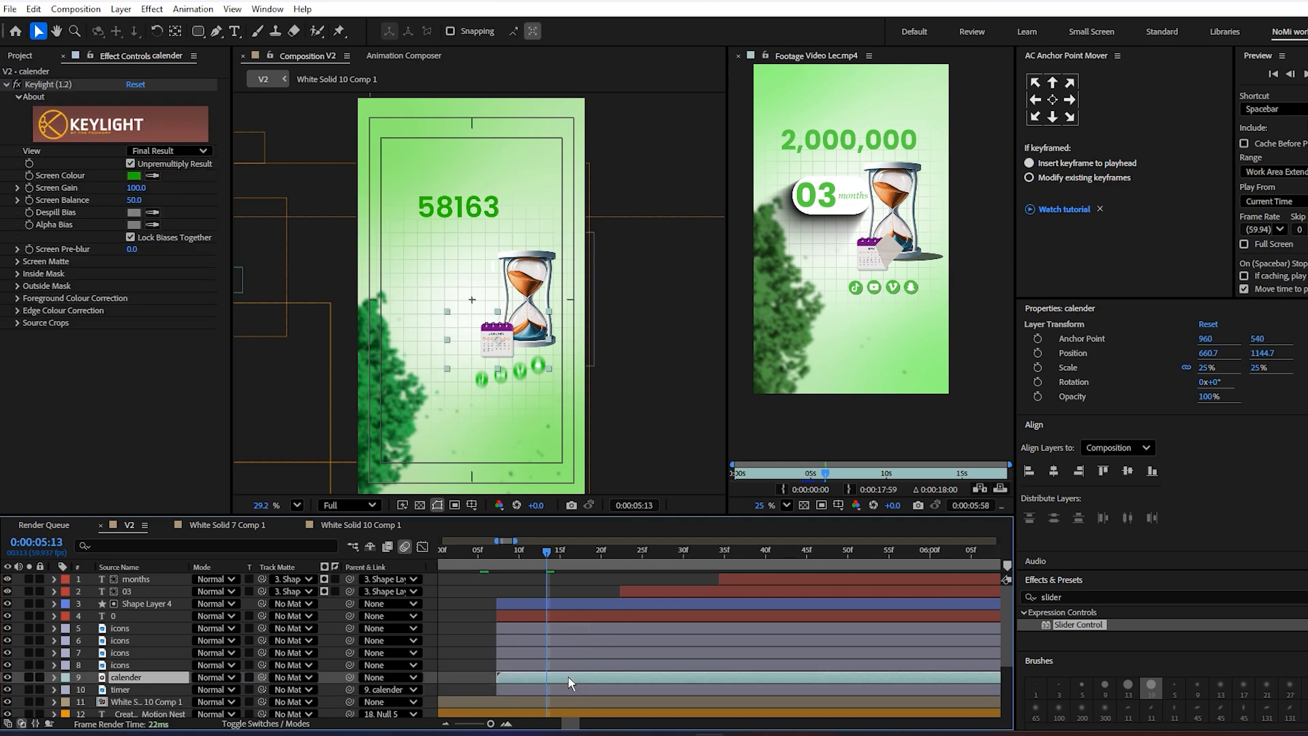
{"action": "left_click", "coordinate": [519, 686]}
{"action": "left_click", "coordinate": [348, 688], "text": "ctrl"}
- Try parenting the calender layer to the timer layer, and add a Position keyframe to the timer layer at 0:00:05:59
{"action": "left_click_drag", "start_coordinate": [350, 677], "coordinate": [130, 701]}
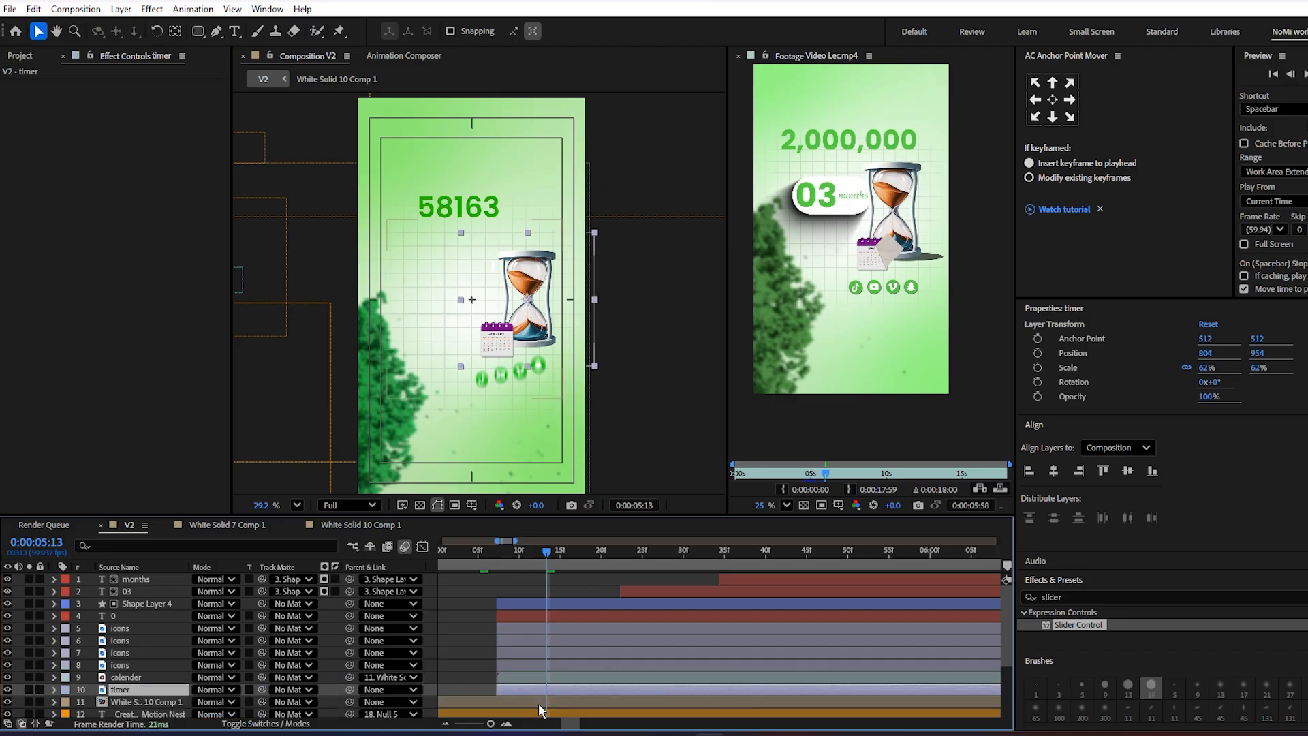
{"action": "key", "text": "p"}
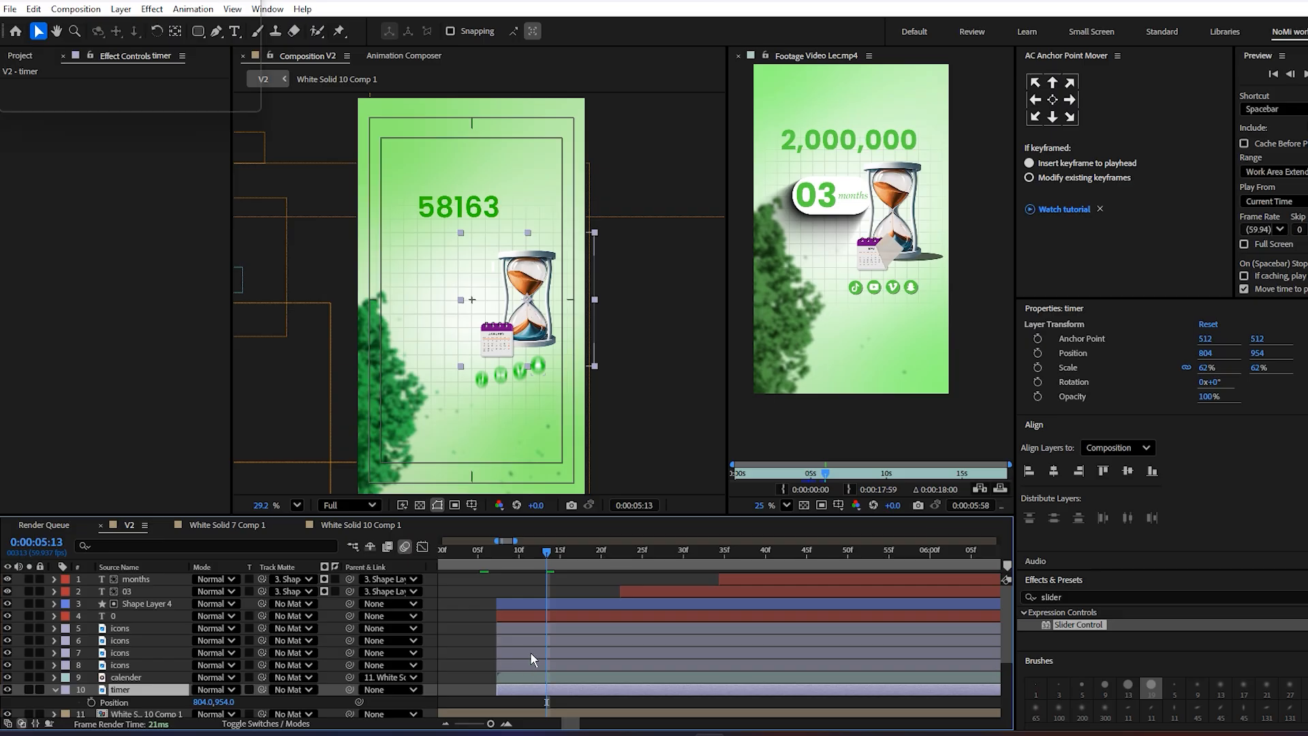
{"action": "scroll", "coordinate": [532, 660], "scroll_direction": "down", "scroll_amount": 4}
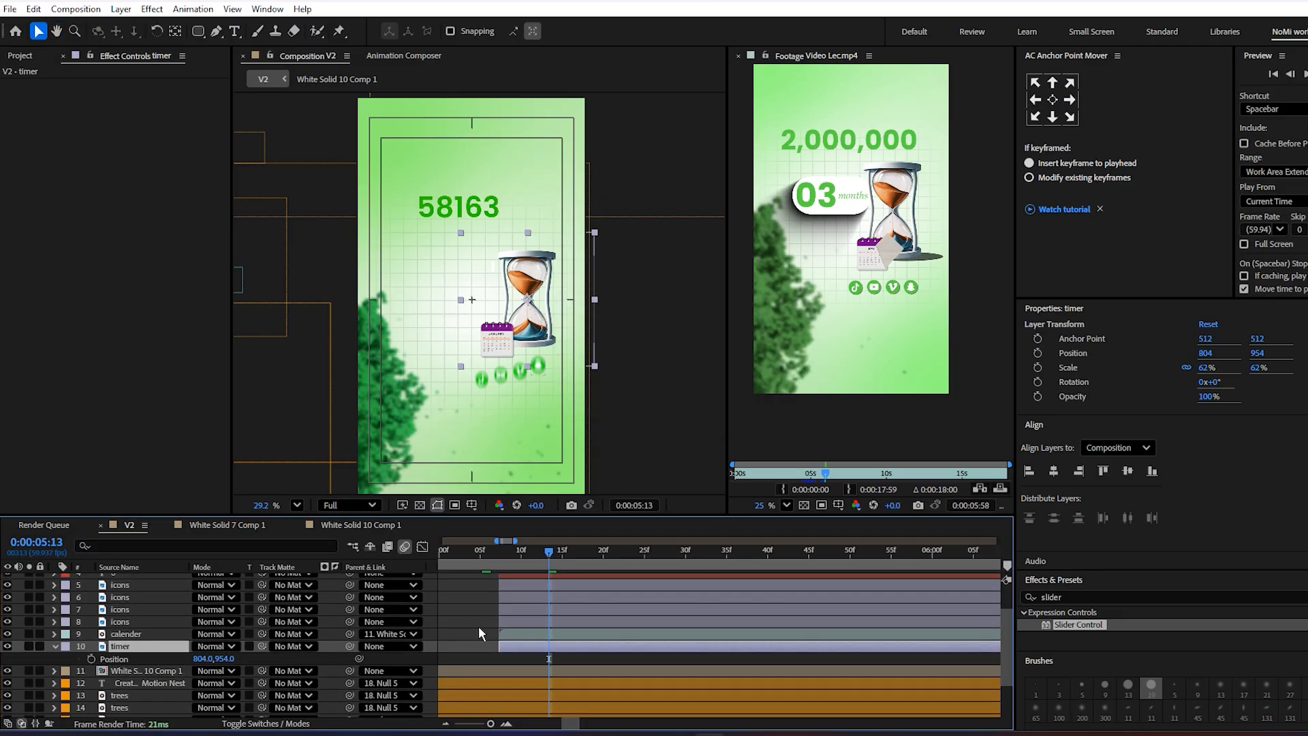
{"action": "key", "text": "p"}
{"action": "key", "text": "p"}
{"action": "left_click_drag", "start_coordinate": [619, 553], "coordinate": [925, 609]}
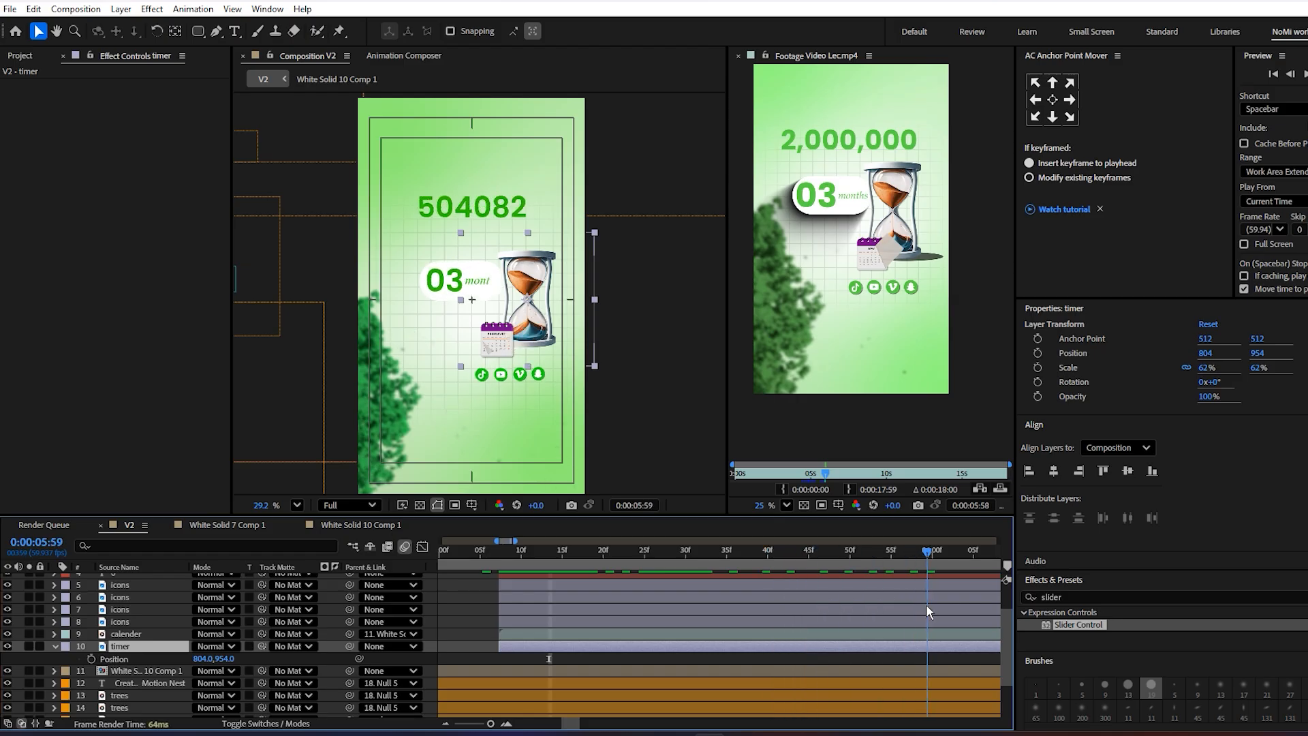
{"action": "left_click", "coordinate": [90, 658]}
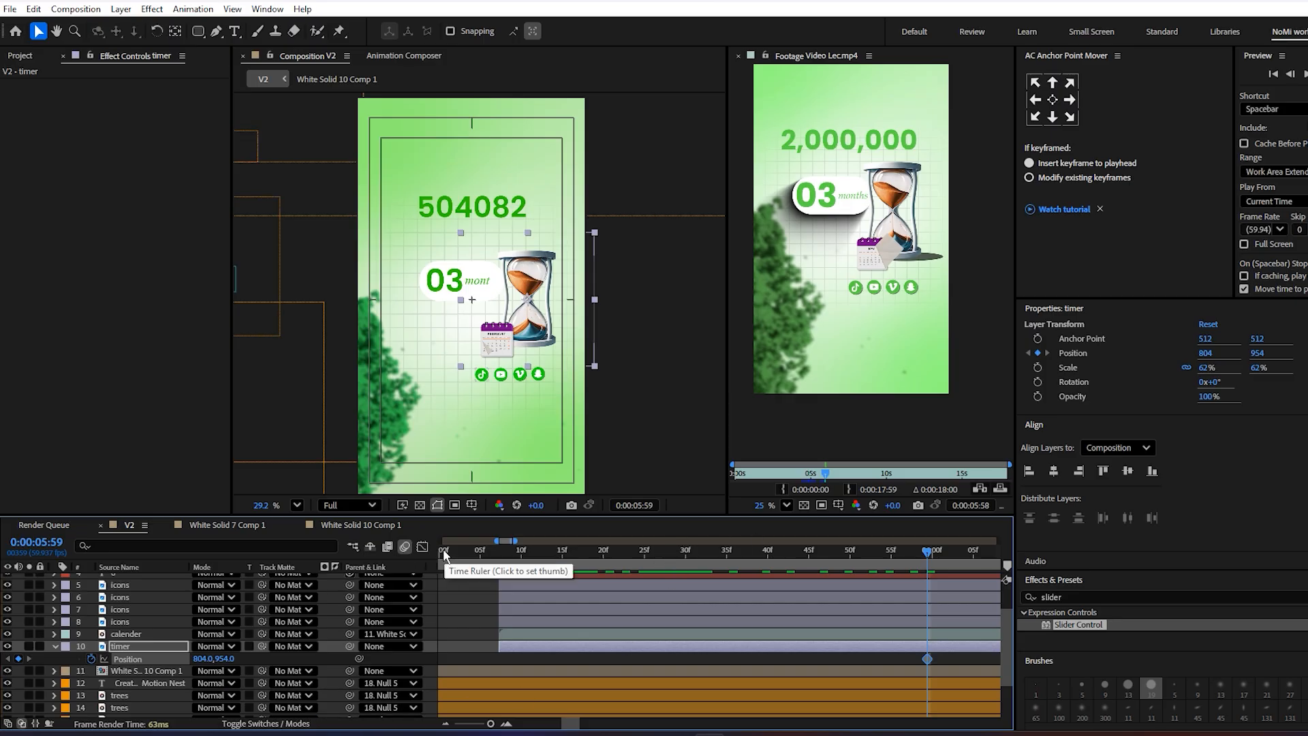
- At 0:00:05:07, parent the calender layer to the timer layer and move the timer horizontally out of frame to Position 1509, 954
{"action": "left_click", "coordinate": [506, 553]}
{"action": "left_click", "coordinate": [499, 554]}
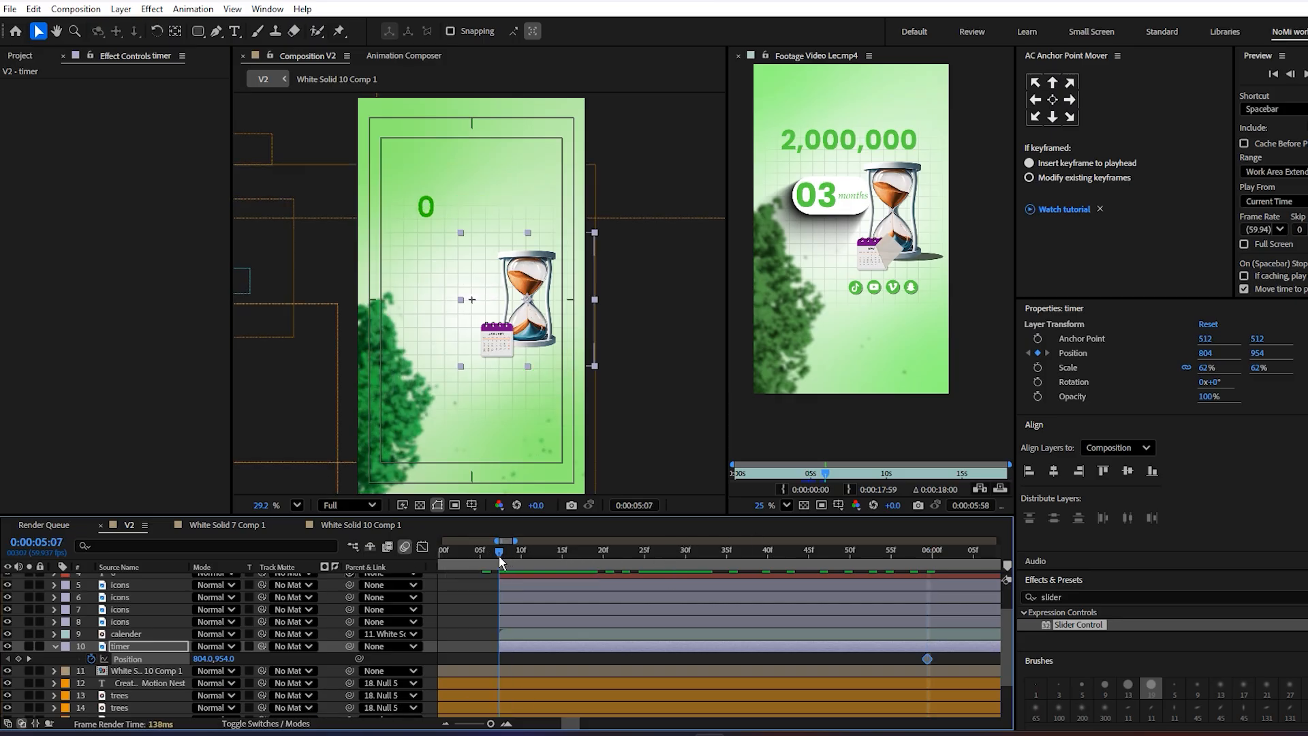
{"action": "left_click_drag", "start_coordinate": [226, 663], "coordinate": [284, 664]}
{"action": "key", "text": "ctrl+z"}
{"action": "left_click_drag", "start_coordinate": [197, 657], "coordinate": [457, 645]}
{"action": "key", "text": "ctrl+z"}
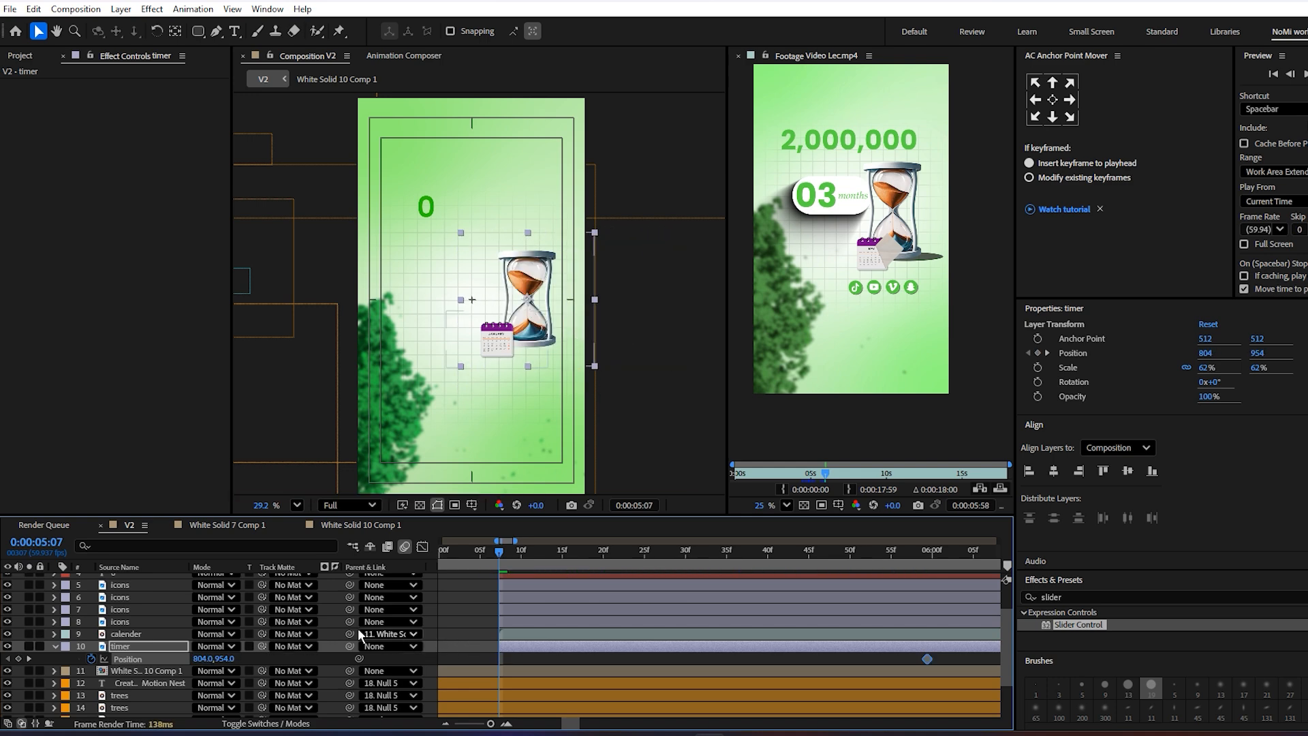
{"action": "left_click", "coordinate": [389, 633]}
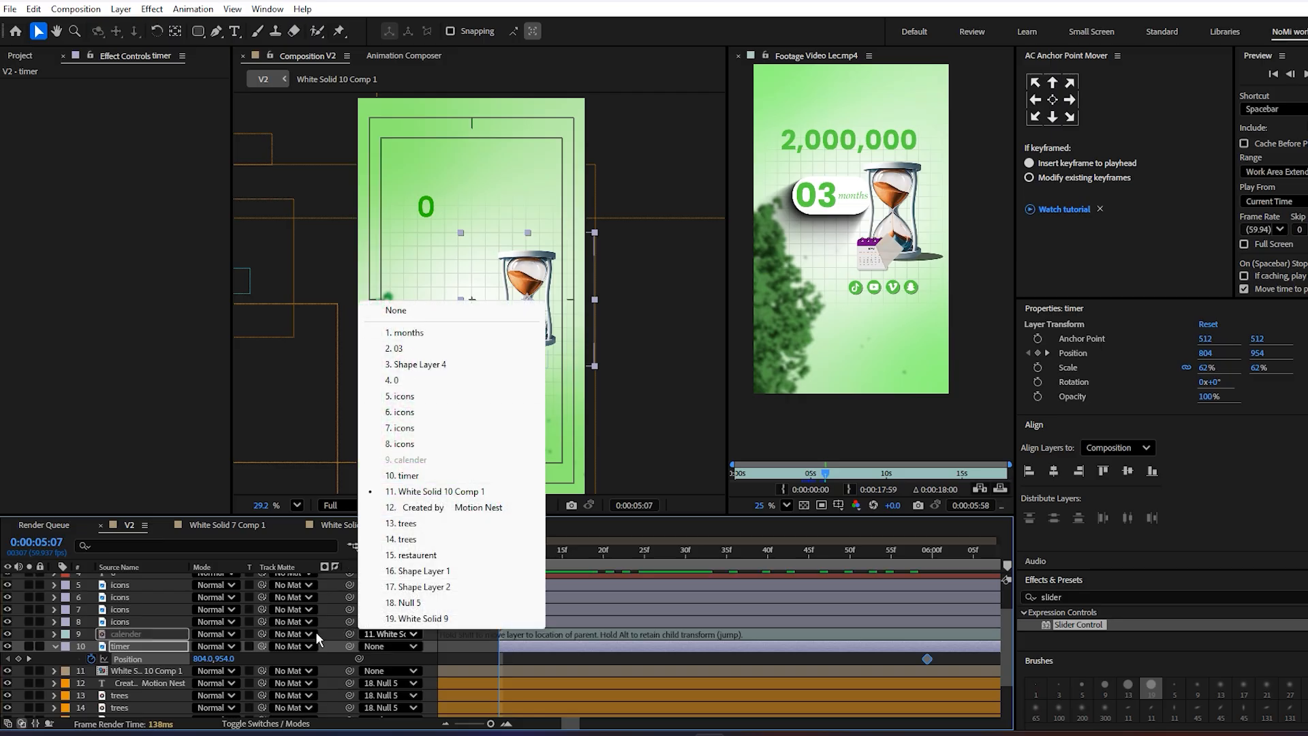
{"action": "left_click", "coordinate": [396, 312]}
{"action": "left_click_drag", "start_coordinate": [349, 641], "coordinate": [688, 634]}
- Keyframe the timer layer's Rotation from 22° at 0:00:05:07 to 0° at 0:00:05:59, and preview the entrance
{"action": "key", "text": "r"}
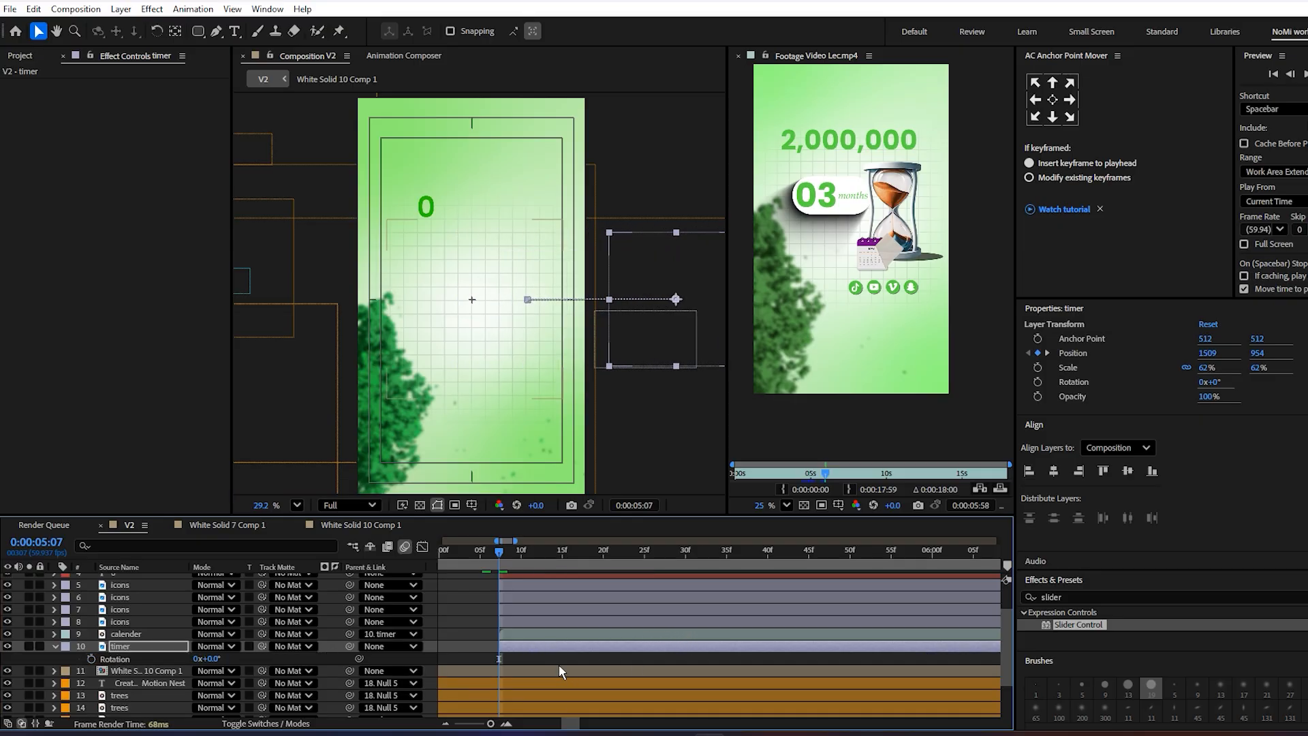
{"action": "left_click", "coordinate": [91, 660]}
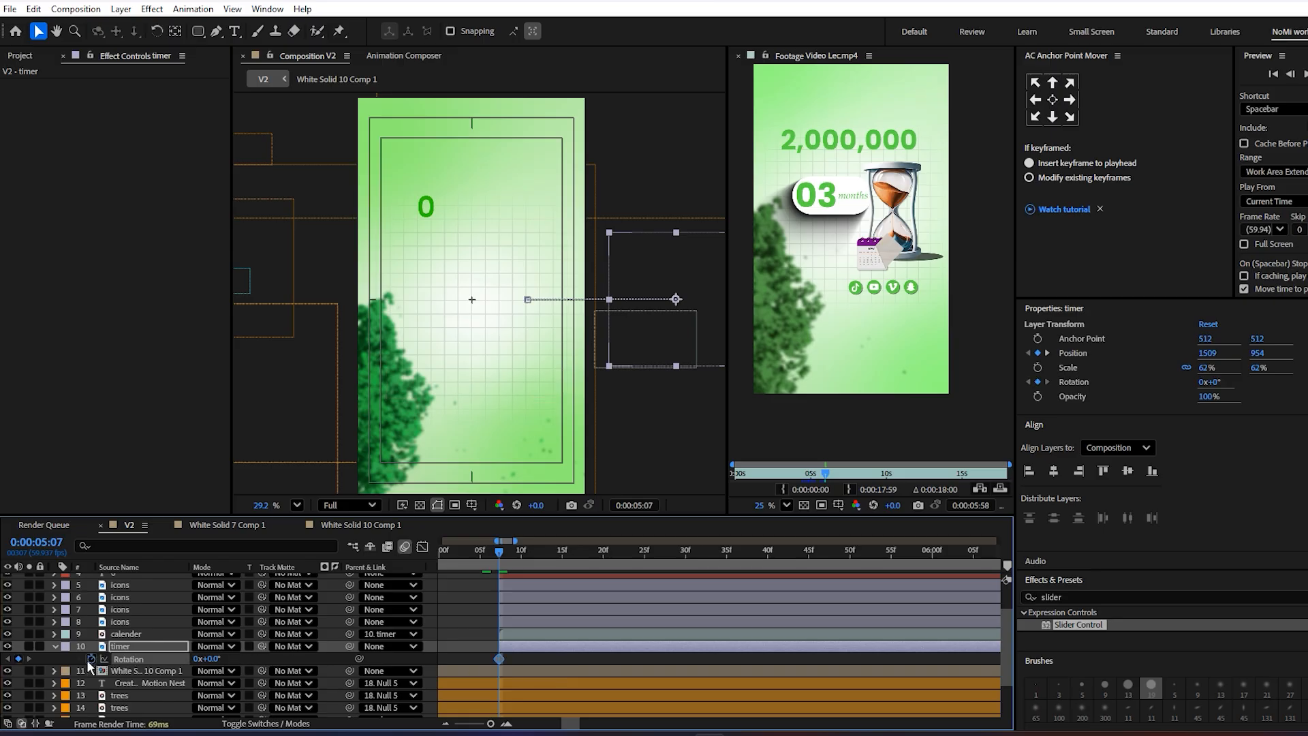
{"action": "key", "text": "shift+p"}
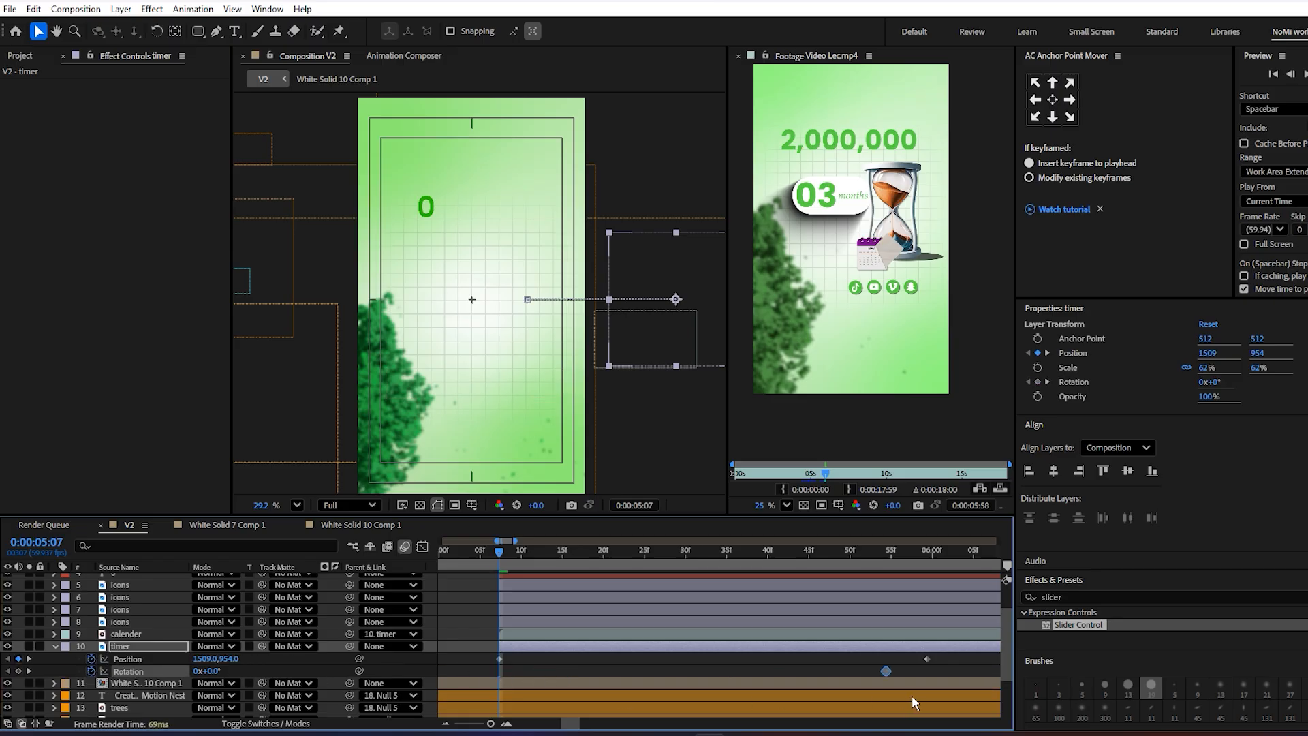
{"action": "left_click_drag", "start_coordinate": [934, 688], "coordinate": [923, 689]}
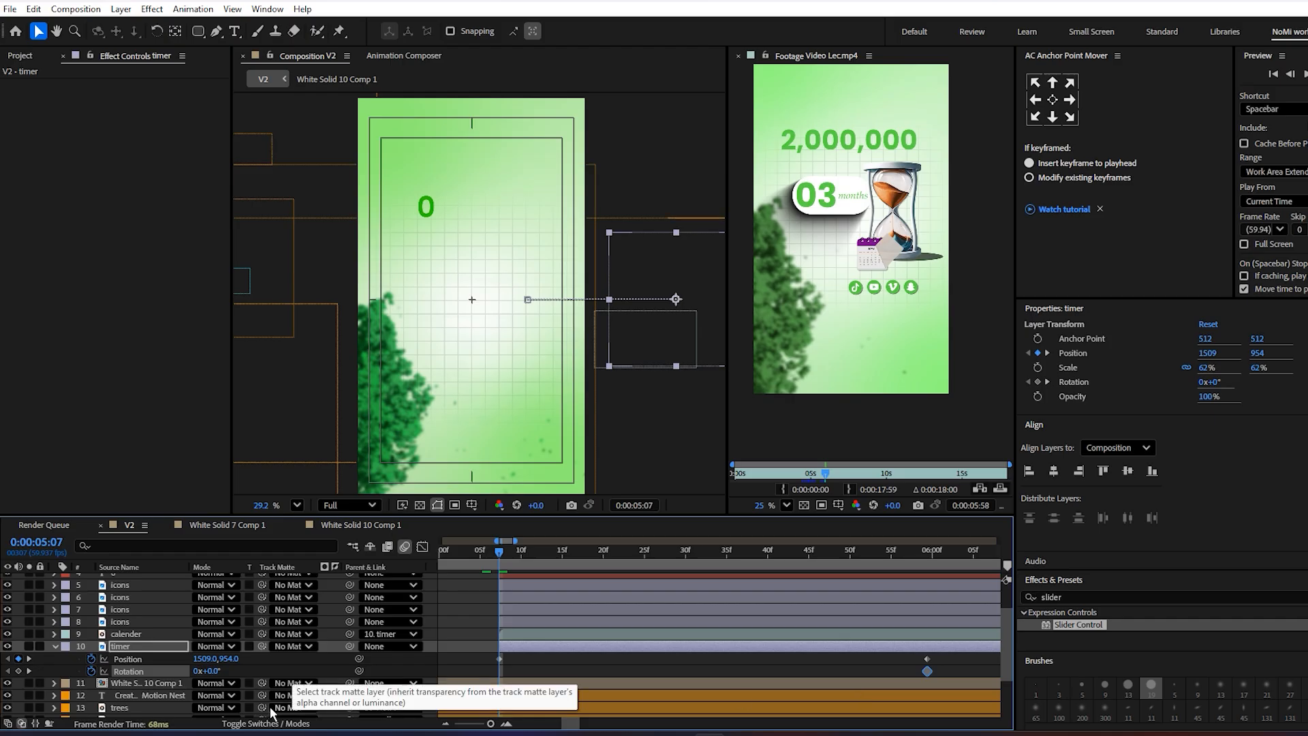
{"action": "left_click_drag", "start_coordinate": [217, 674], "coordinate": [232, 675]}
{"action": "key", "text": "space"}
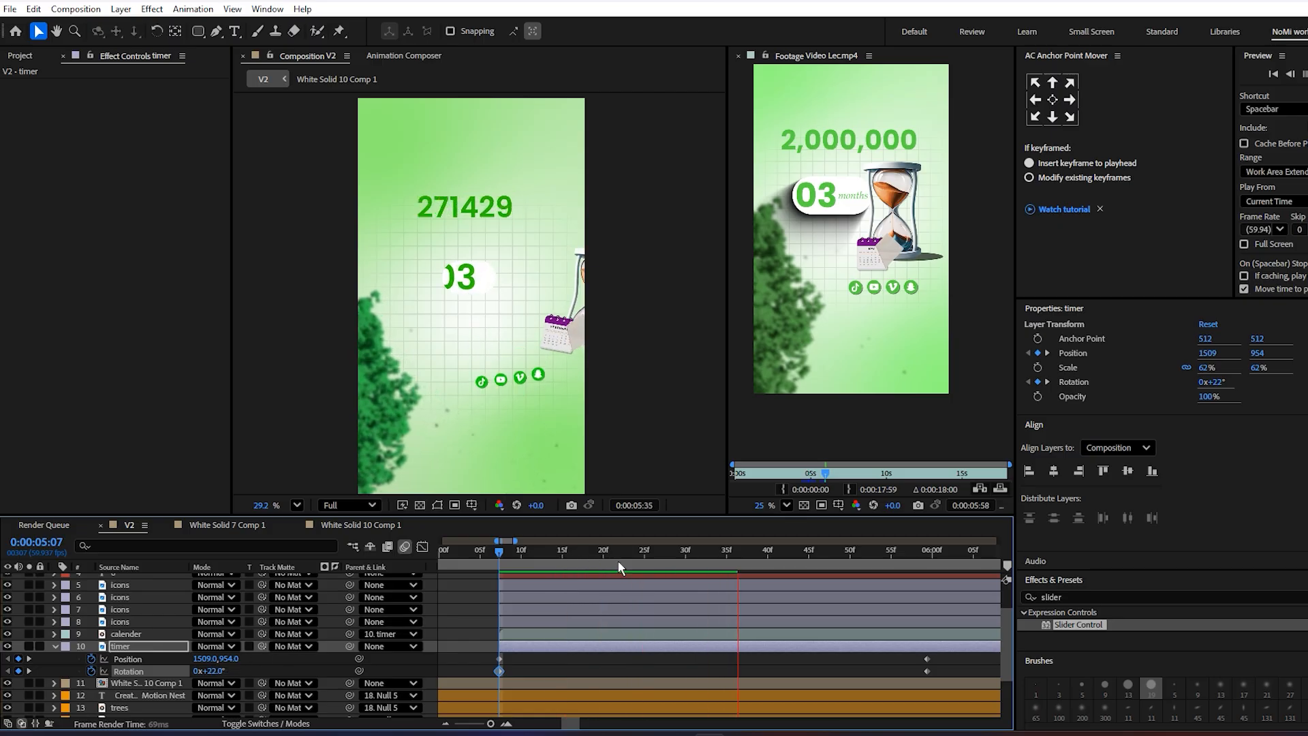
{"action": "left_click", "coordinate": [508, 556]}
{"action": "key", "text": "space"}
{"action": "key", "text": "space"}
- Apply Easy Ease to all of the timer's Position and Rotation keyframes, and undo a trial adjustment of their combined speed curves
{"action": "left_click_drag", "start_coordinate": [944, 654], "coordinate": [482, 681]}
{"action": "key", "text": "F9"}
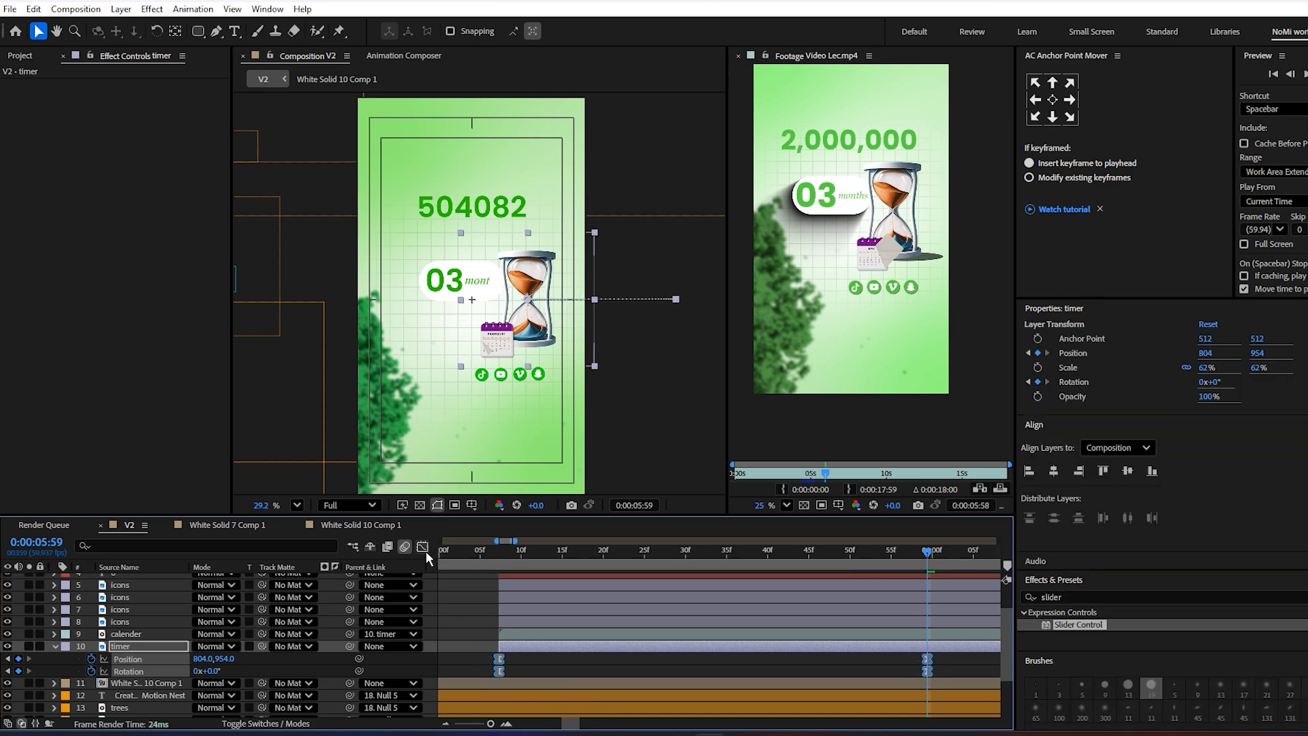
{"action": "left_click", "coordinate": [422, 547]}
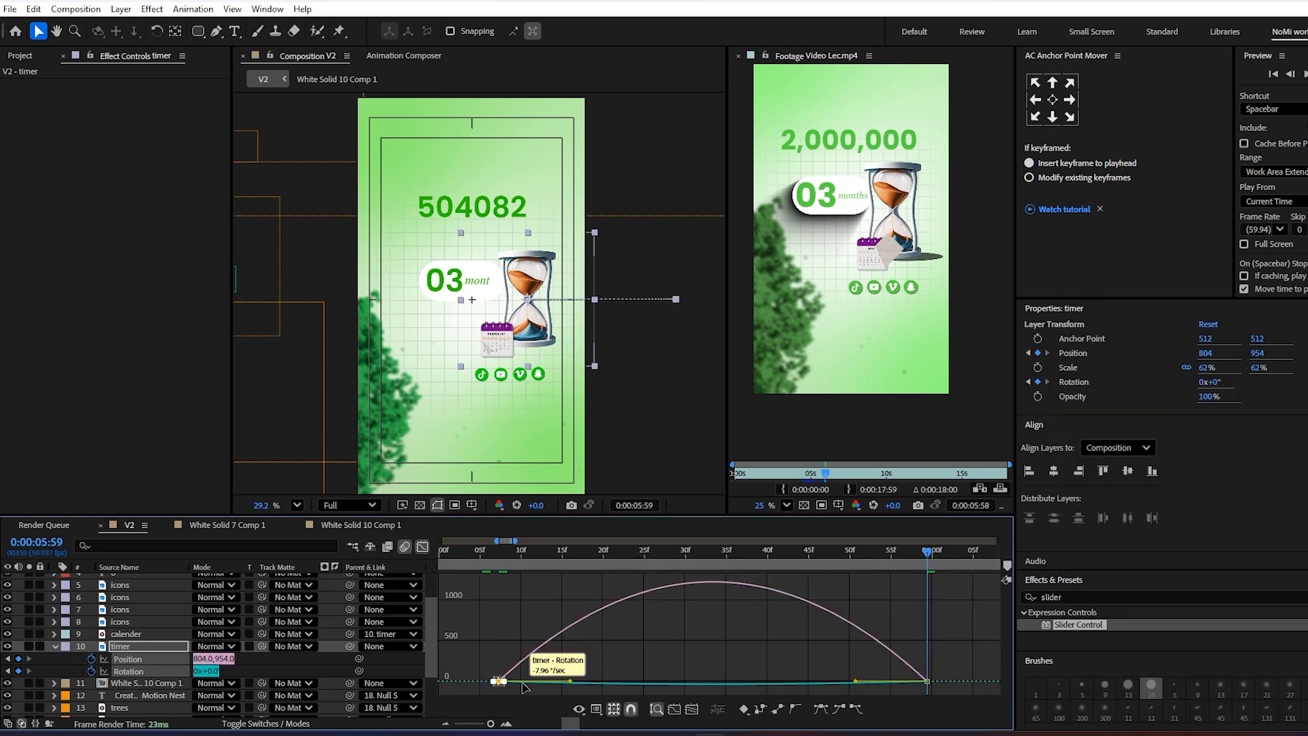
{"action": "left_click_drag", "start_coordinate": [569, 681], "coordinate": [535, 680]}
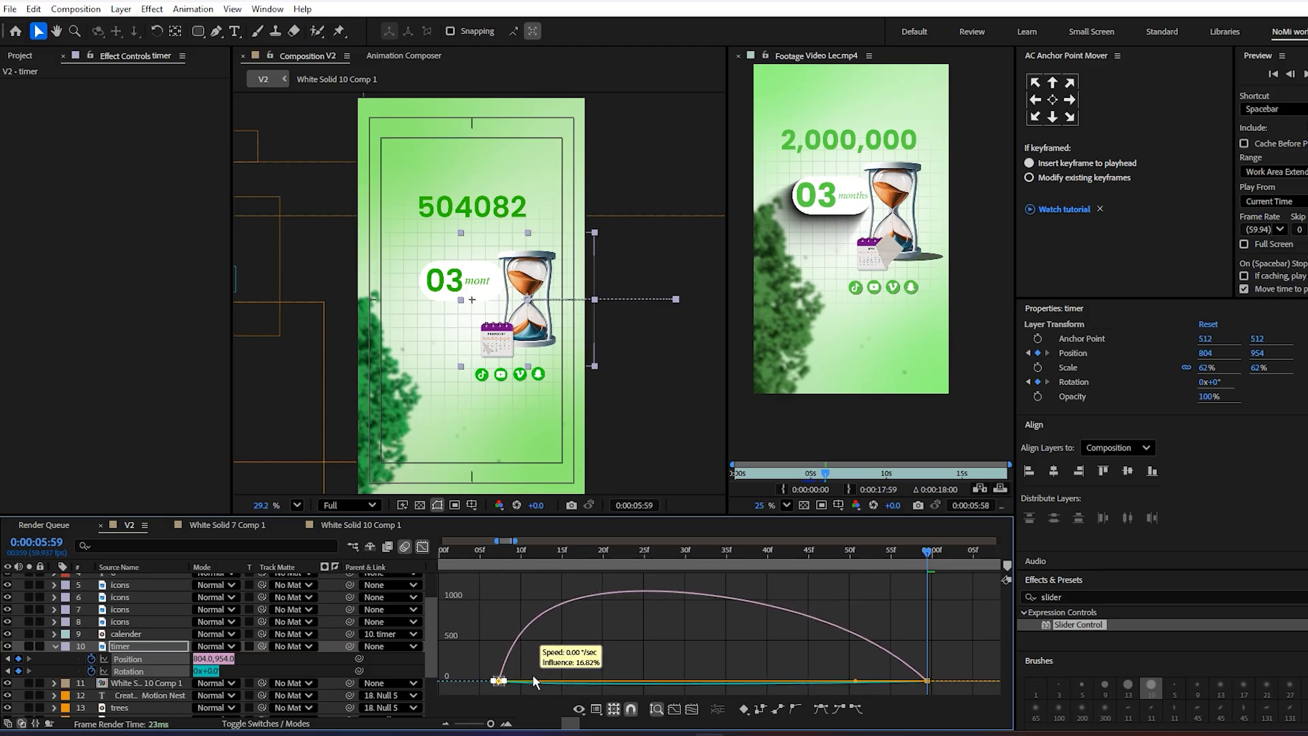
{"action": "key", "text": "ctrl+z"}
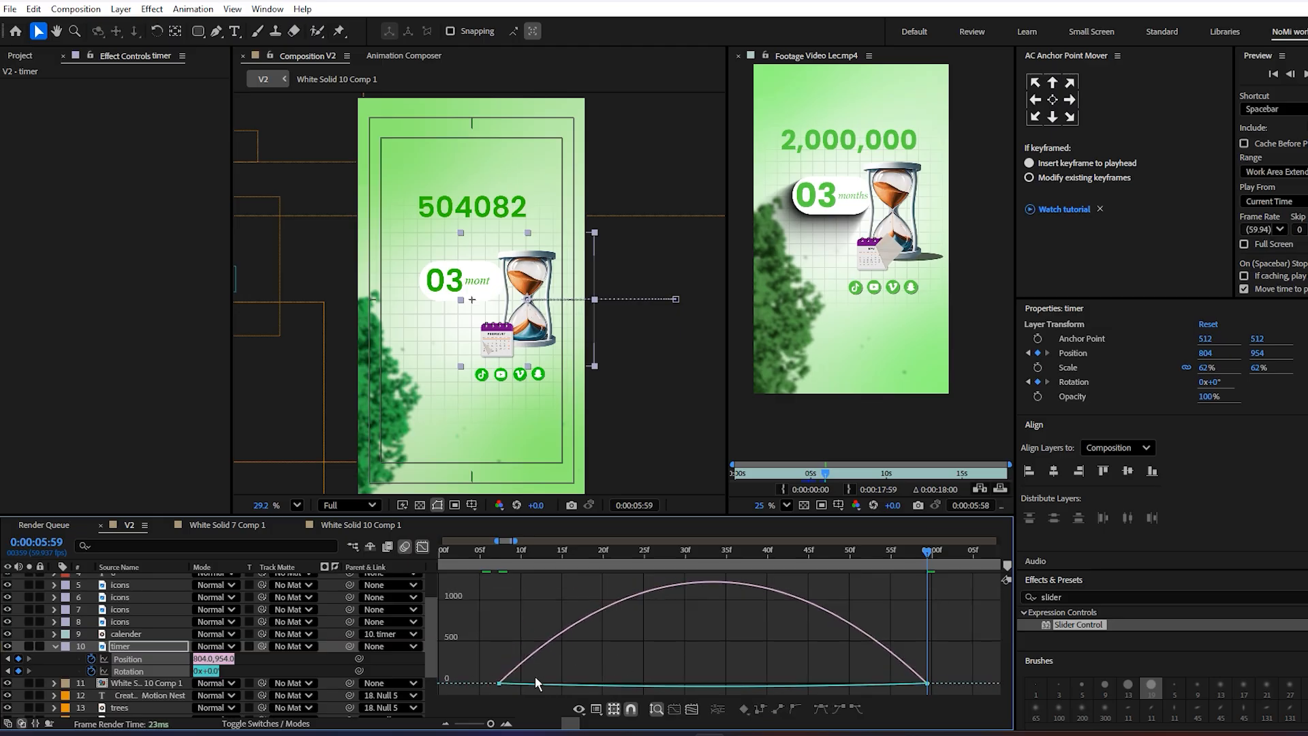
{"action": "left_click", "coordinate": [422, 547]}
- Reshape the timer's Position speed curve with a shorter outgoing handle on the first keyframe and about 63% incoming influence on the last
{"action": "left_click", "coordinate": [533, 671]}
{"action": "left_click_drag", "start_coordinate": [477, 654], "coordinate": [941, 666]}
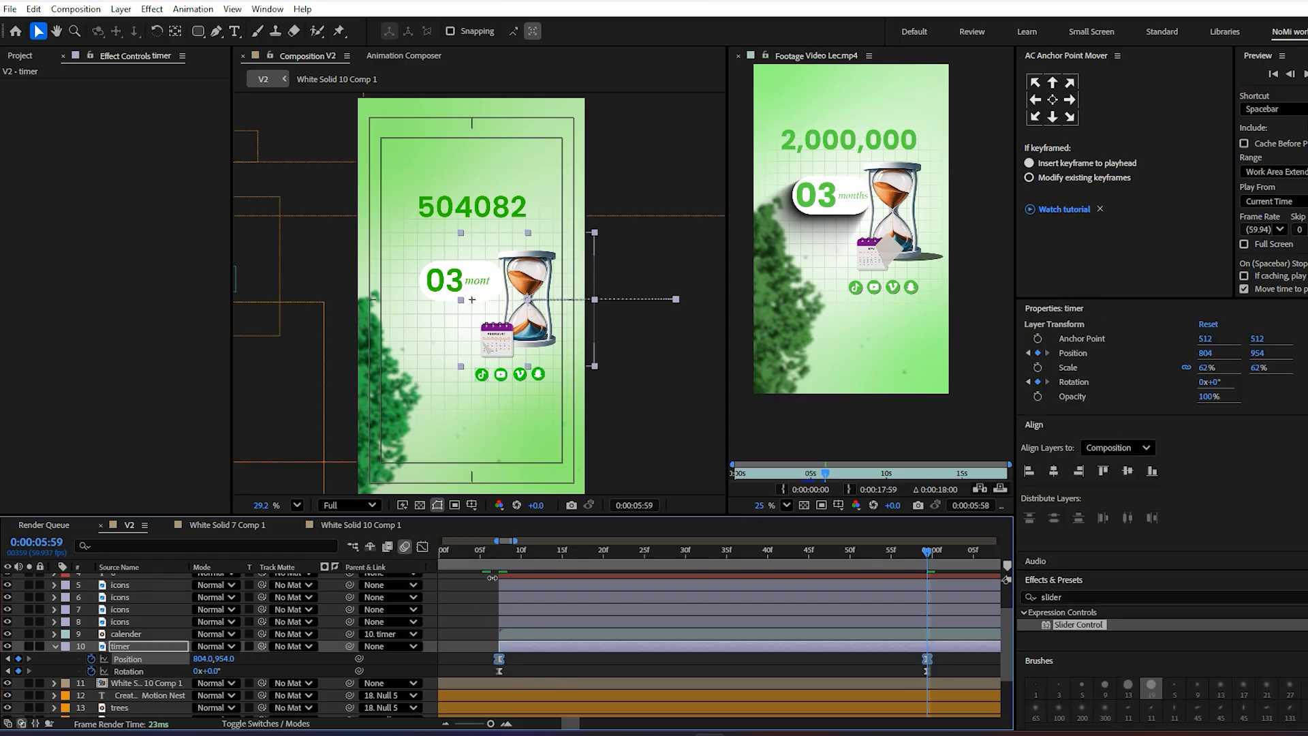
{"action": "left_click", "coordinate": [421, 547]}
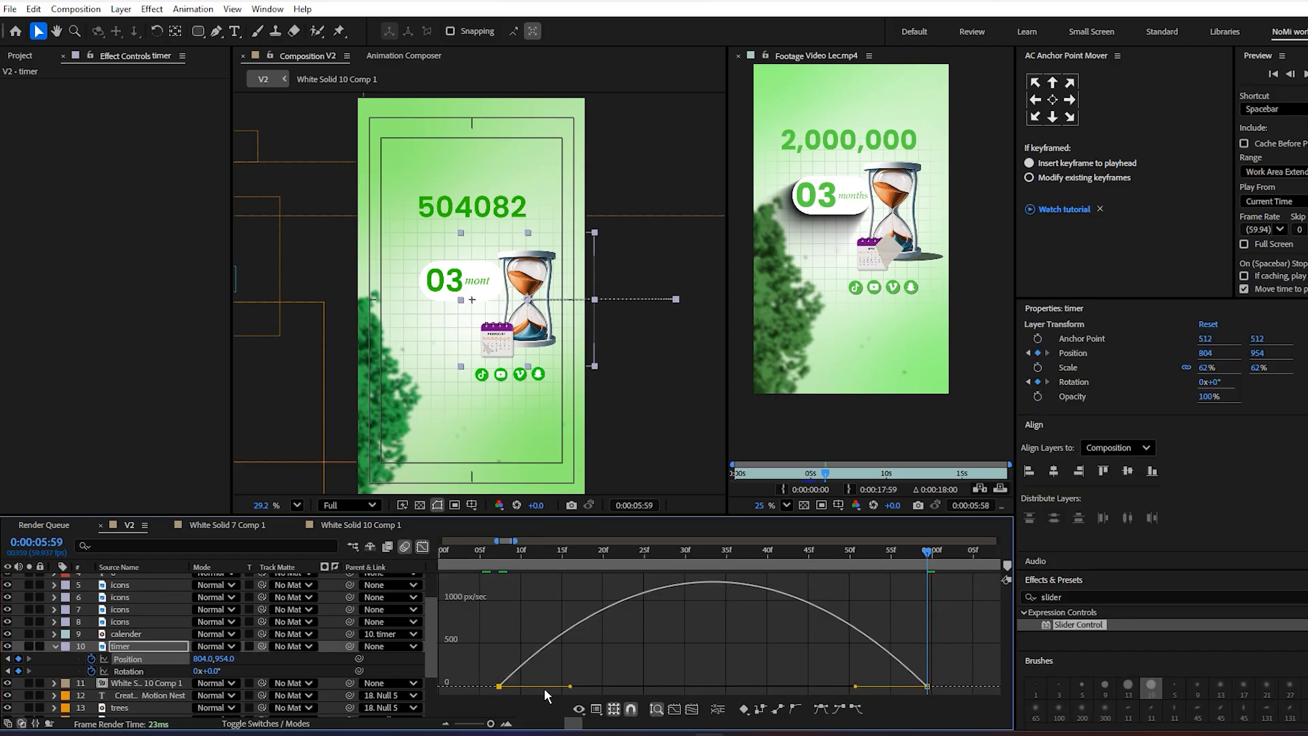
{"action": "left_click_drag", "start_coordinate": [569, 686], "coordinate": [540, 686]}
{"action": "left_click", "coordinate": [855, 684]}
{"action": "left_click", "coordinate": [927, 685]}
{"action": "left_click_drag", "start_coordinate": [854, 686], "coordinate": [792, 685]}
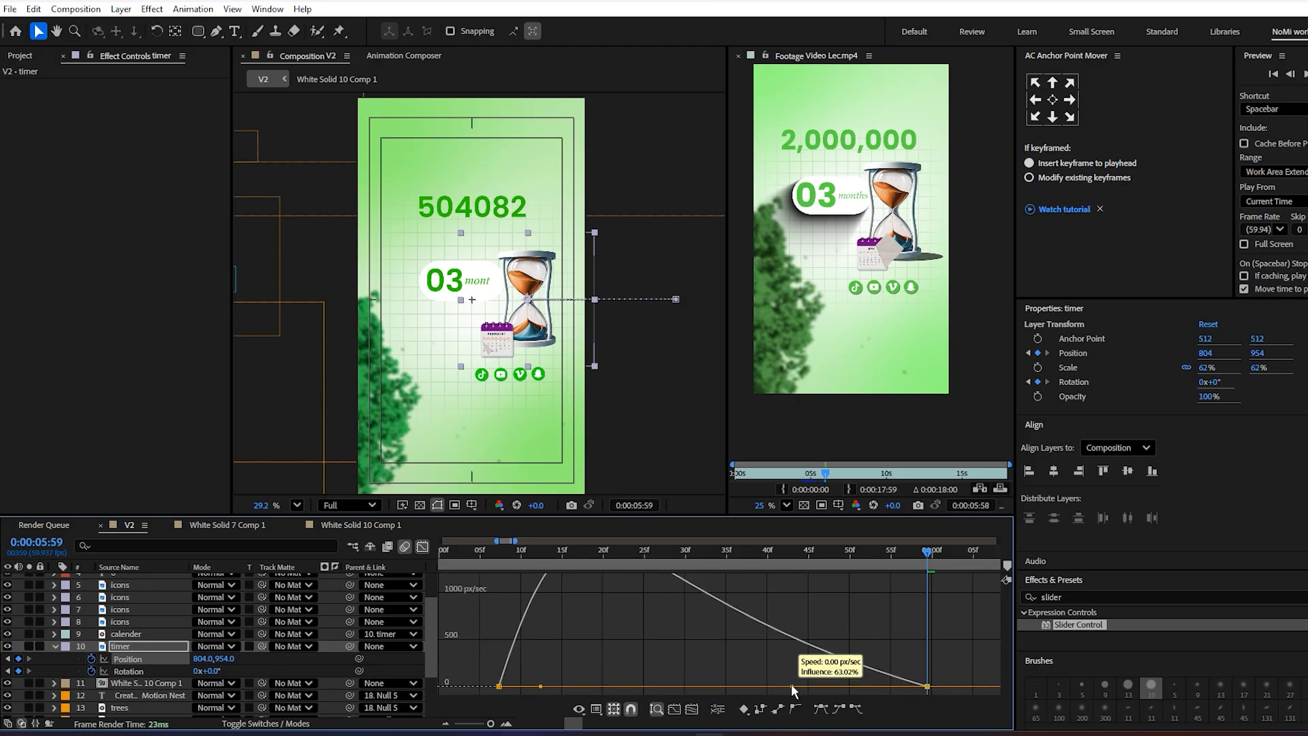
- Shorten the outgoing speed handle of the timer's first Rotation keyframe
{"action": "left_click", "coordinate": [139, 670]}
{"action": "left_click", "coordinate": [481, 603]}
{"action": "left_click_drag", "start_coordinate": [512, 572], "coordinate": [473, 575]}
{"action": "left_click", "coordinate": [552, 594]}
{"action": "left_click_drag", "start_coordinate": [570, 583], "coordinate": [545, 583]}
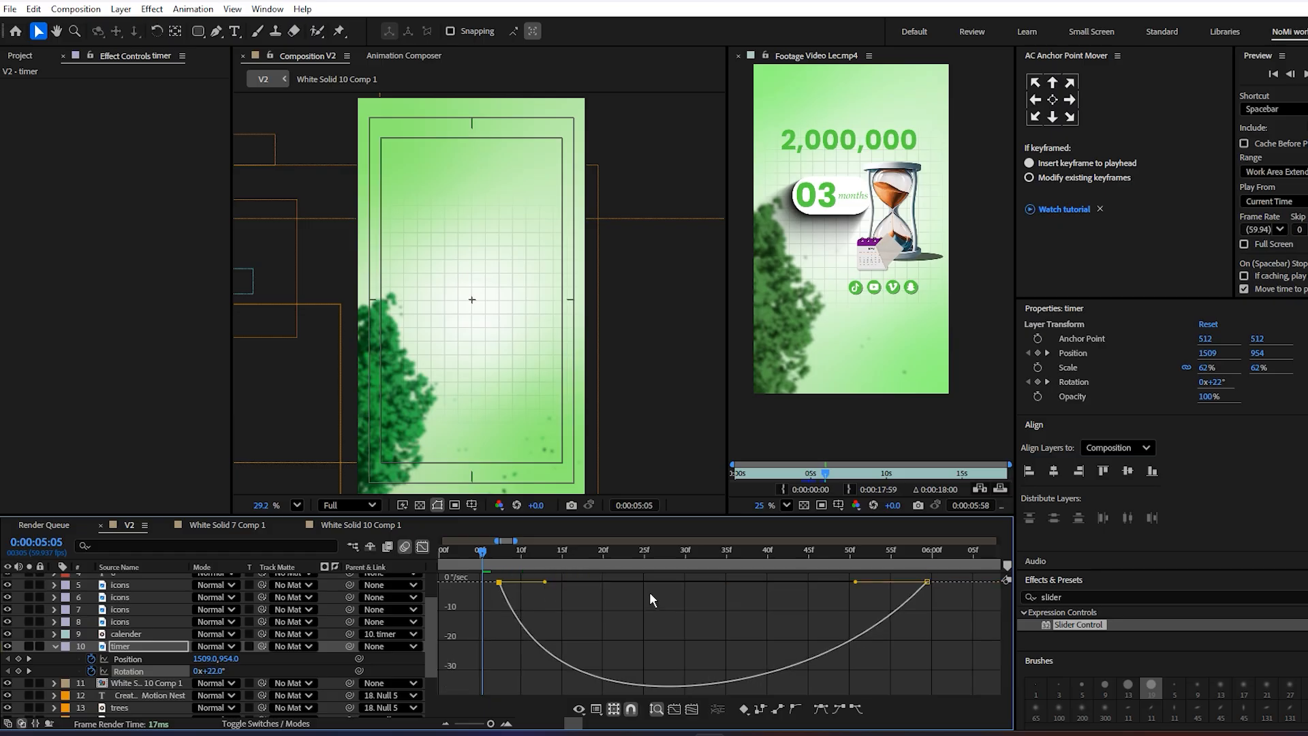
- Lengthen the incoming speed handle of the timer's last Rotation keyframe, and preview the eased slide-in
{"action": "left_click", "coordinate": [852, 587]}
{"action": "left_click_drag", "start_coordinate": [926, 581], "coordinate": [886, 568]}
{"action": "key", "text": "ctrl+z"}
{"action": "left_click", "coordinate": [905, 600]}
{"action": "left_click_drag", "start_coordinate": [855, 583], "coordinate": [806, 588]}
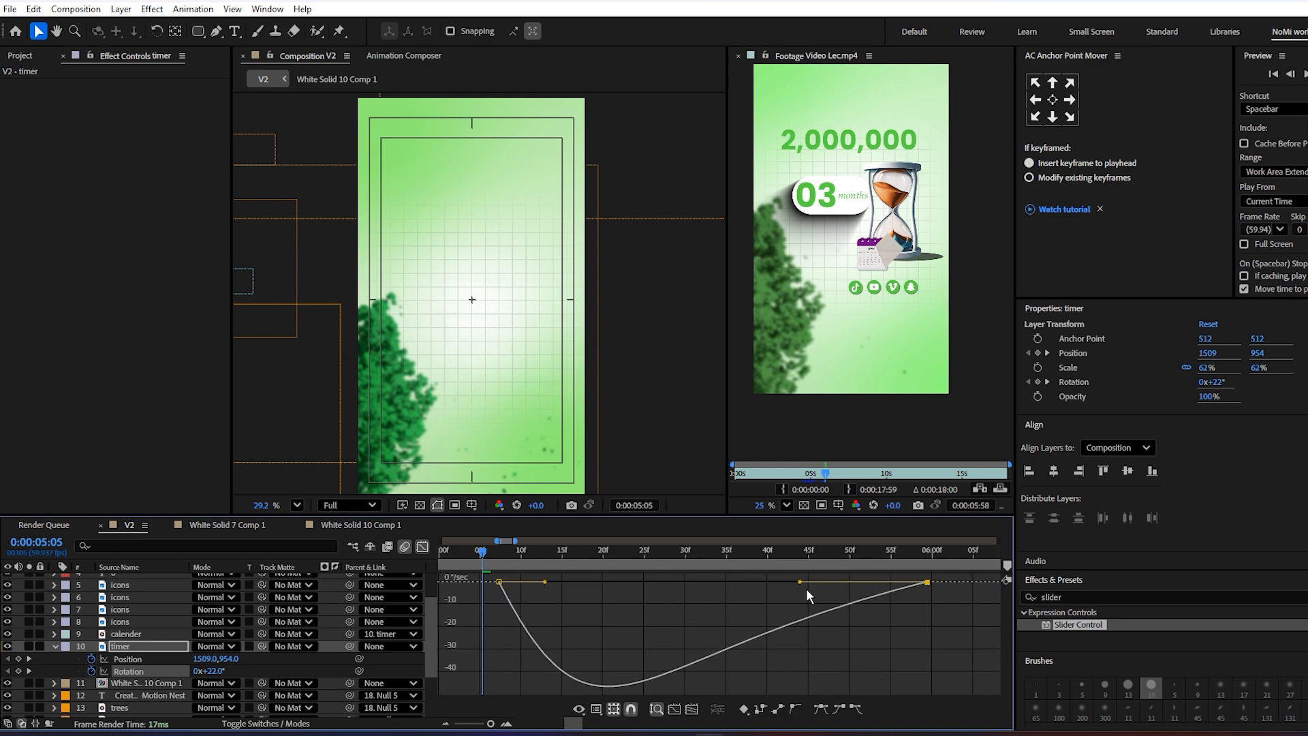
{"action": "key", "text": "space"}
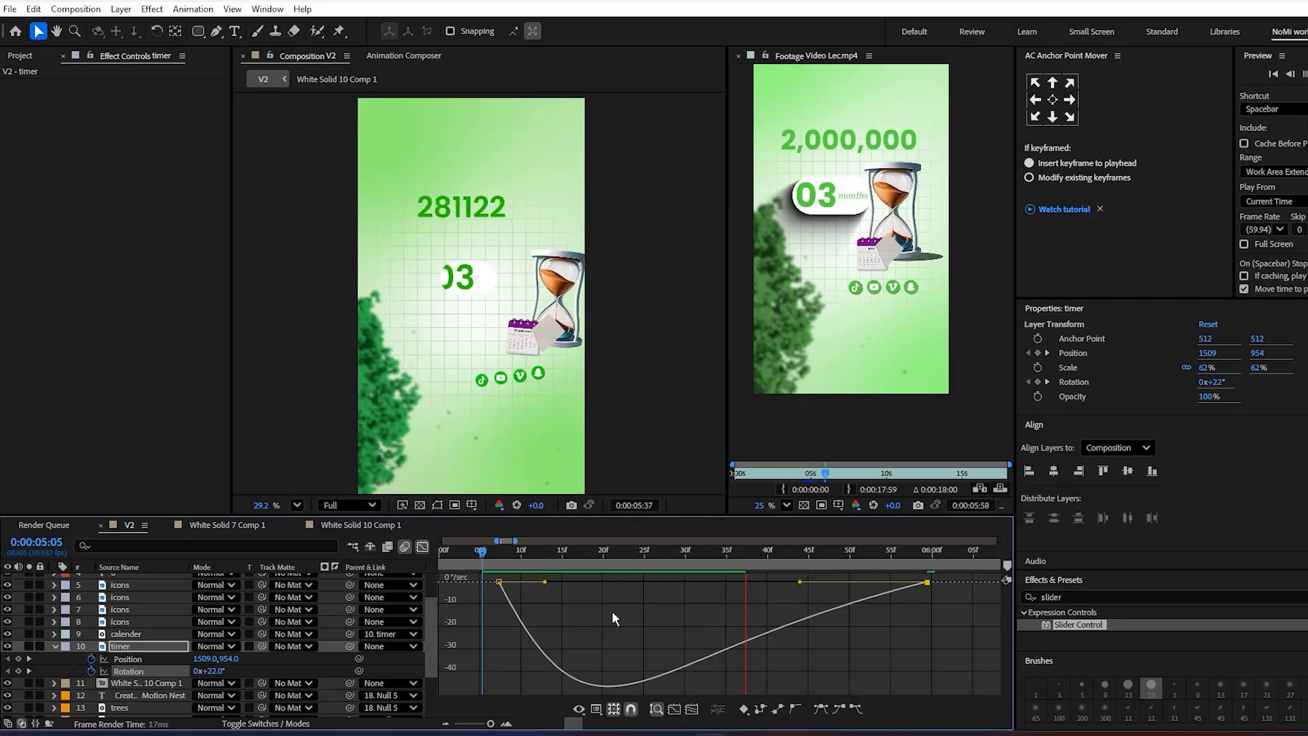
{"action": "key", "text": "space"}
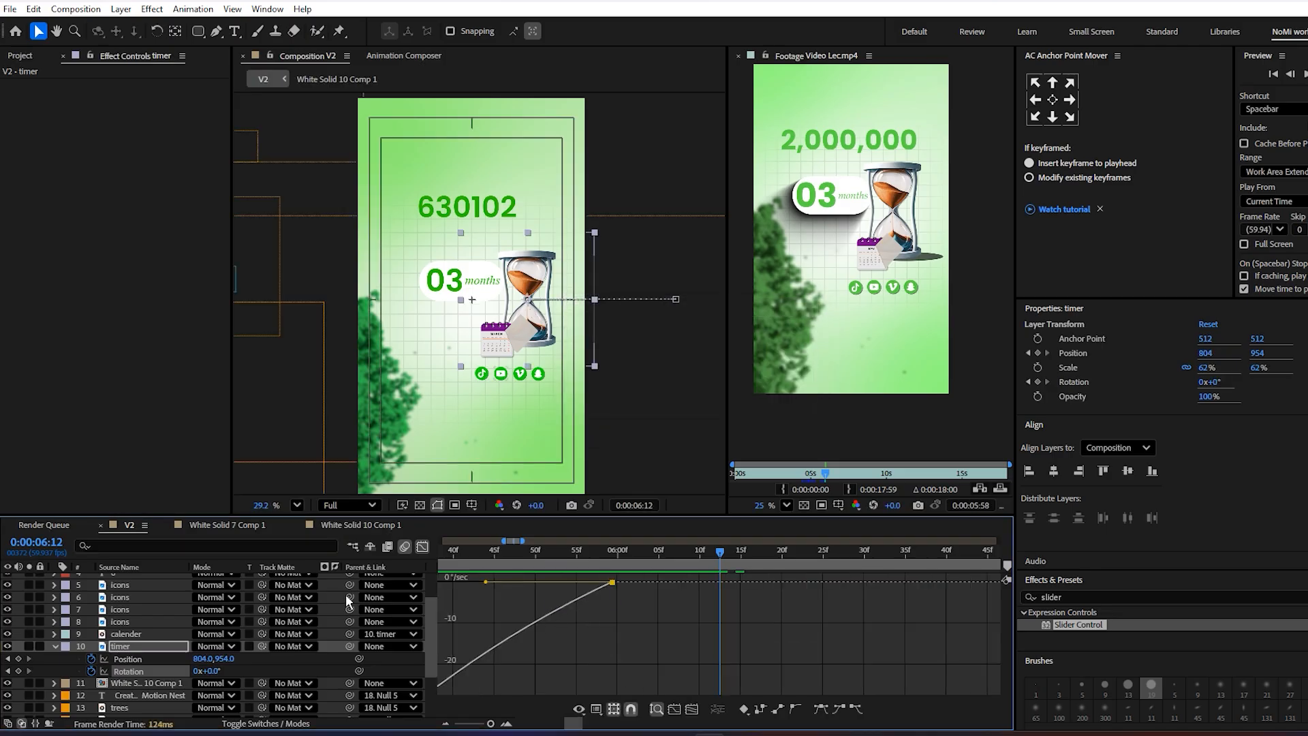
- Collapse the timer layer's properties, show the layer switches, and return from the graph to the layer bars
{"action": "left_click", "coordinate": [58, 652]}
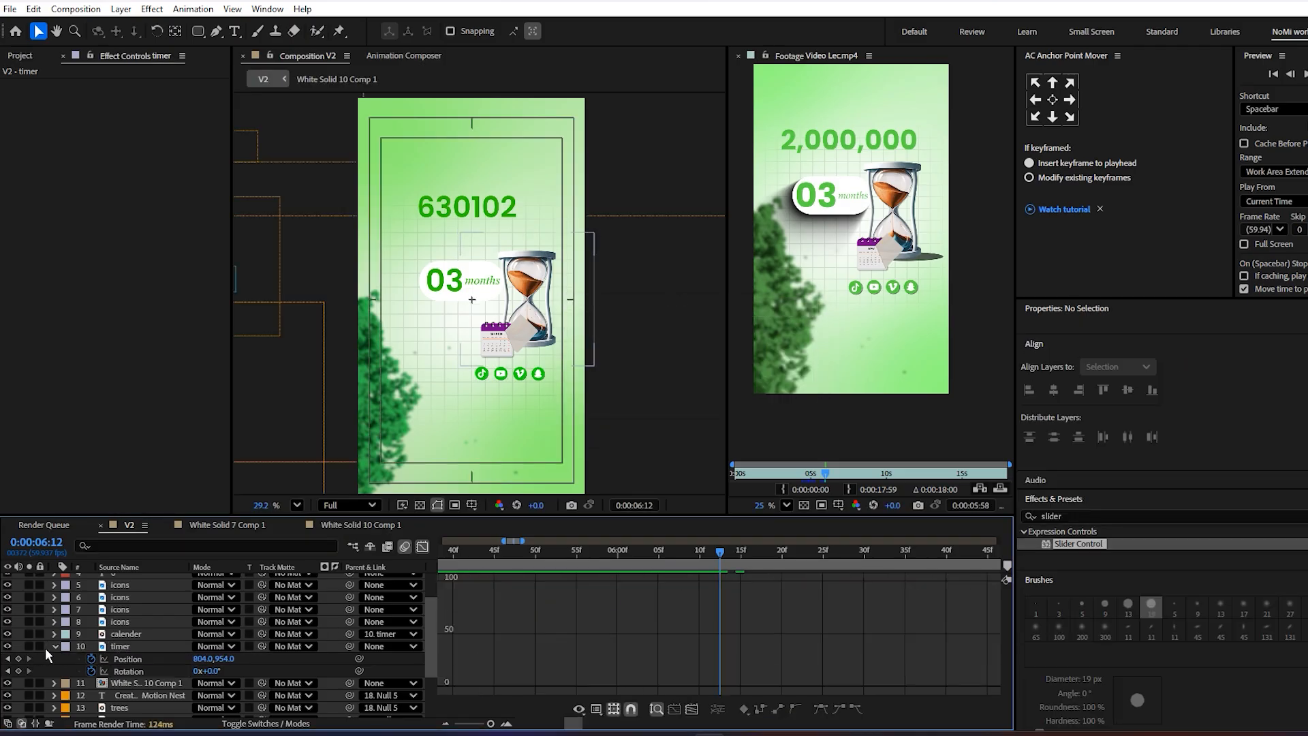
{"action": "key", "text": "u"}
{"action": "scroll", "coordinate": [298, 652], "scroll_direction": "up", "scroll_amount": 2}
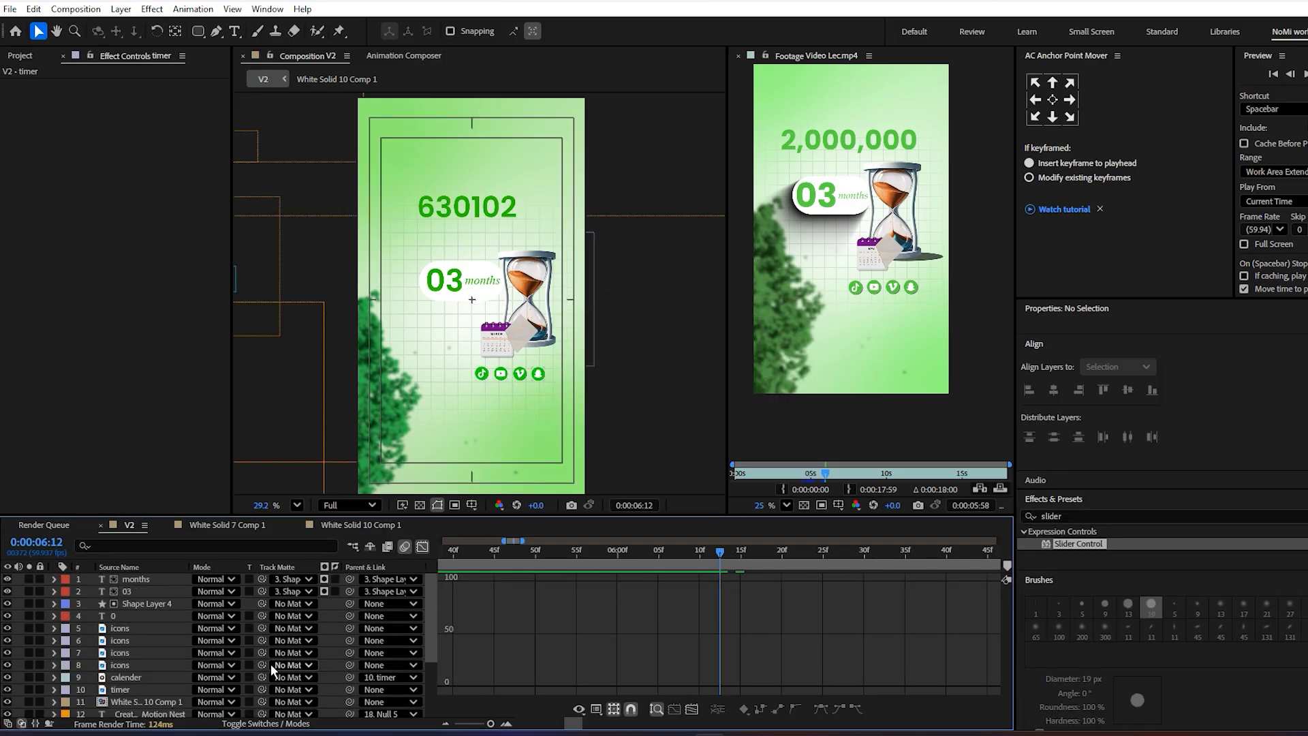
{"action": "left_click", "coordinate": [265, 723]}
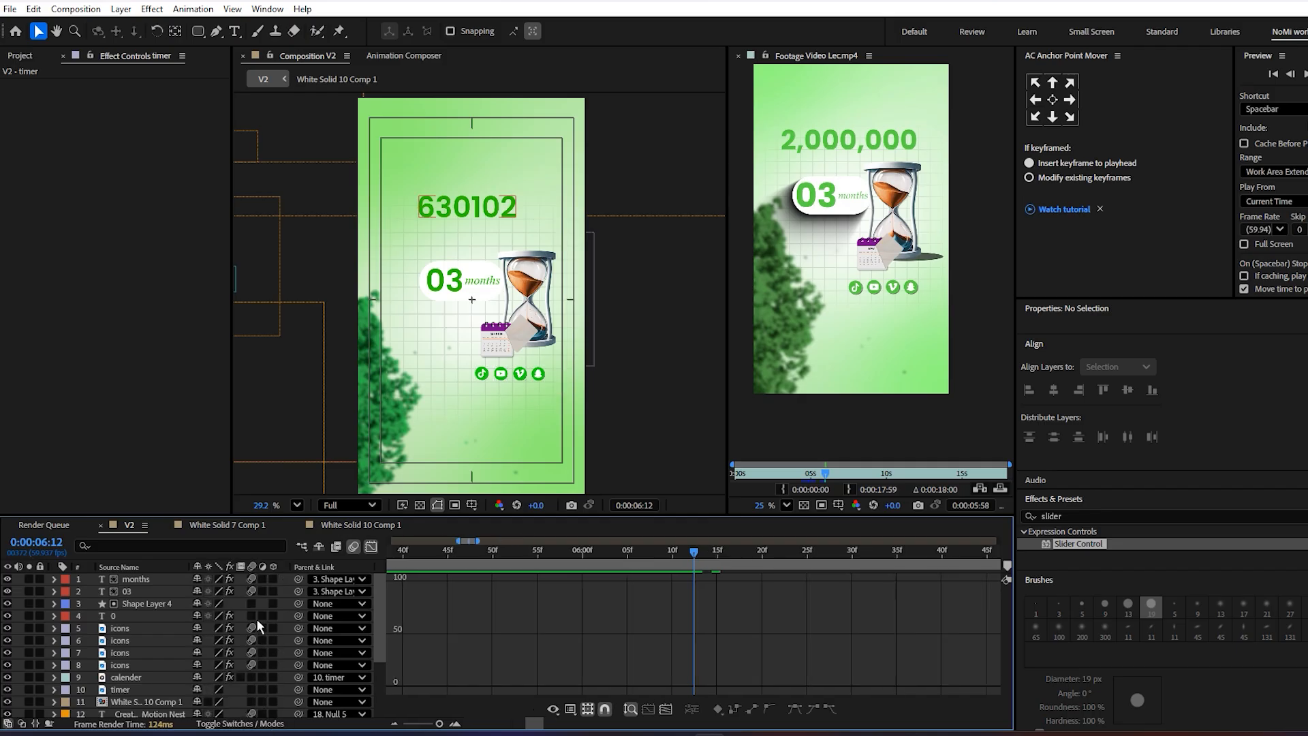
{"action": "scroll", "coordinate": [255, 653], "scroll_direction": "down", "scroll_amount": 3}
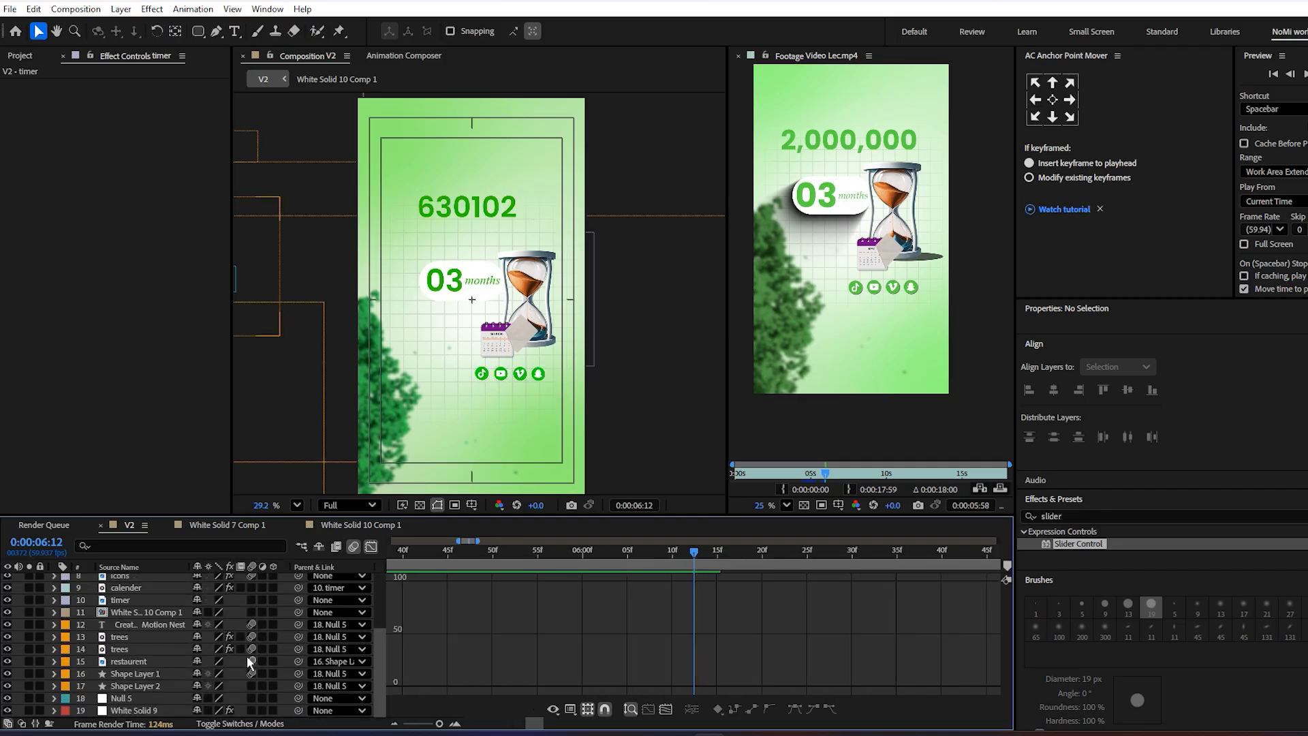
{"action": "scroll", "coordinate": [252, 688], "scroll_direction": "up", "scroll_amount": 3}
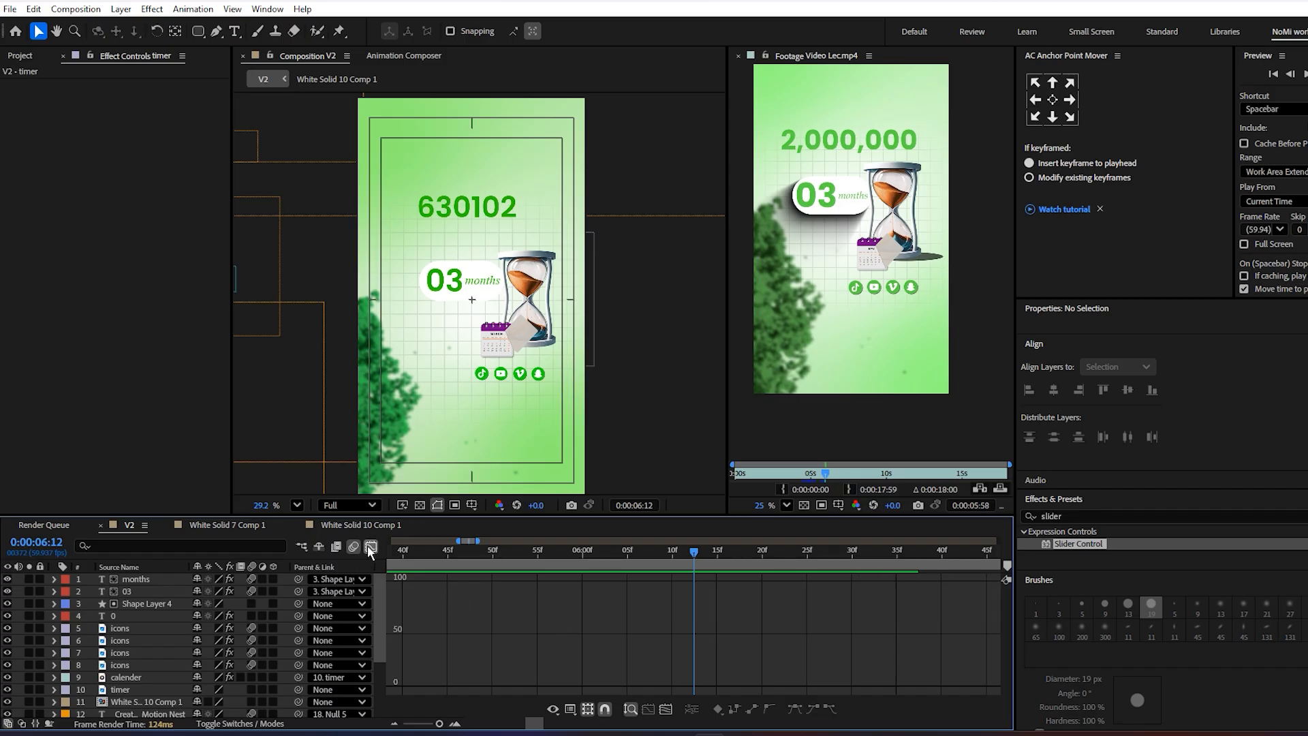
{"action": "left_click", "coordinate": [370, 546]}
{"action": "scroll", "coordinate": [665, 647], "scroll_direction": "down", "scroll_amount": 6, "text": "alt"}
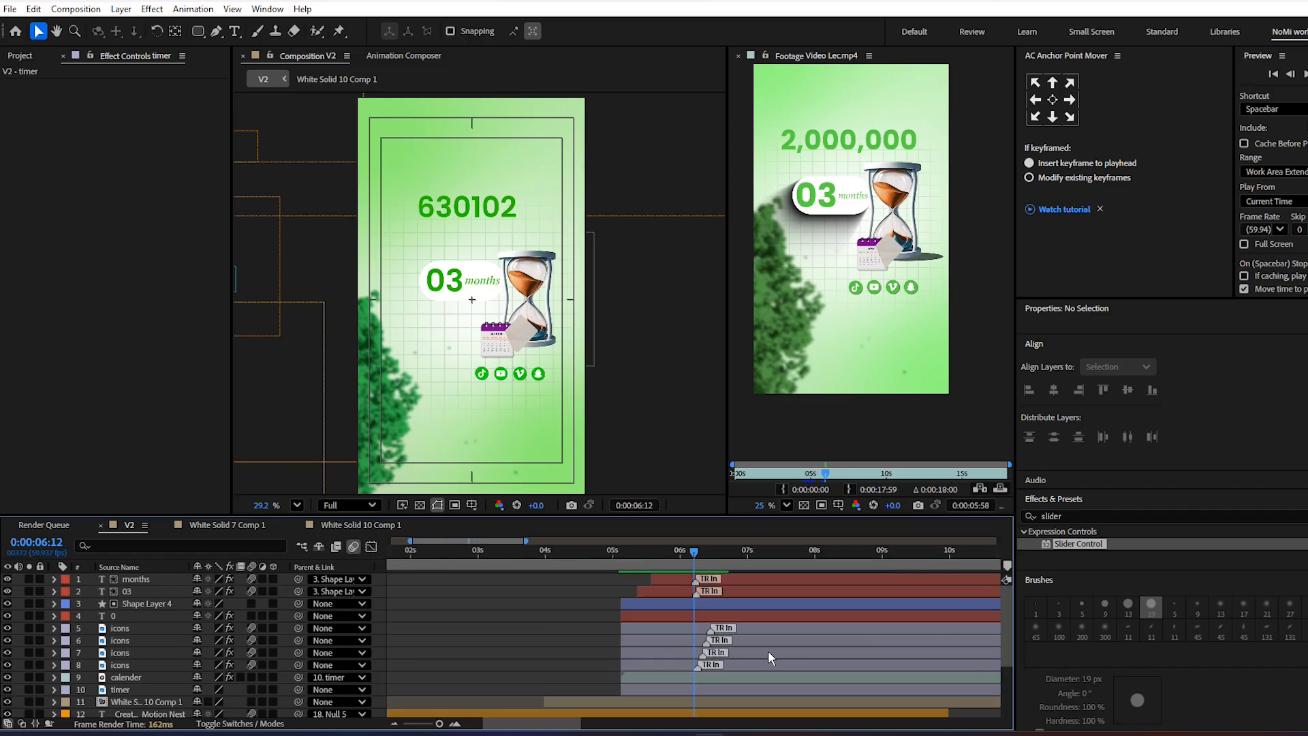
- Apply Easy Ease to both Slider keyframes of the counter text layer 0
{"action": "left_click_drag", "start_coordinate": [656, 554], "coordinate": [607, 591]}
{"action": "left_click", "coordinate": [621, 604]}
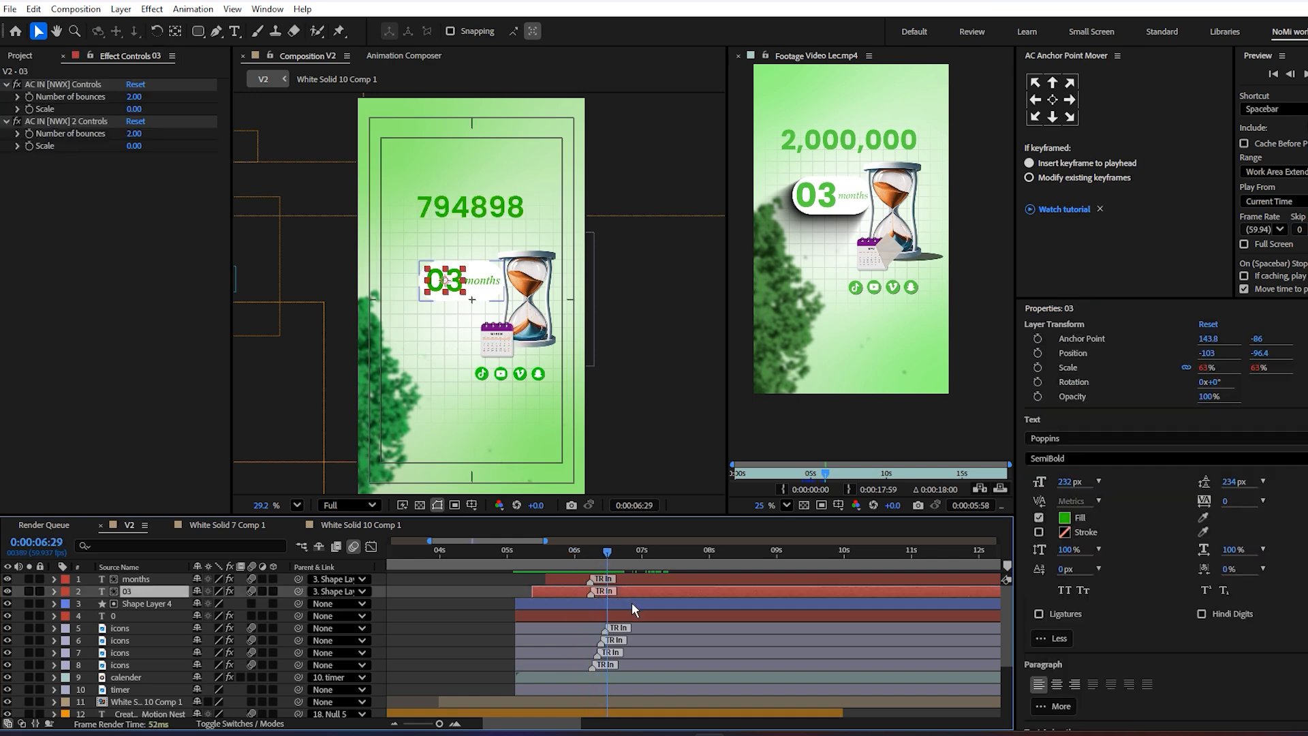
{"action": "left_click", "coordinate": [638, 617]}
{"action": "key", "text": "u"}
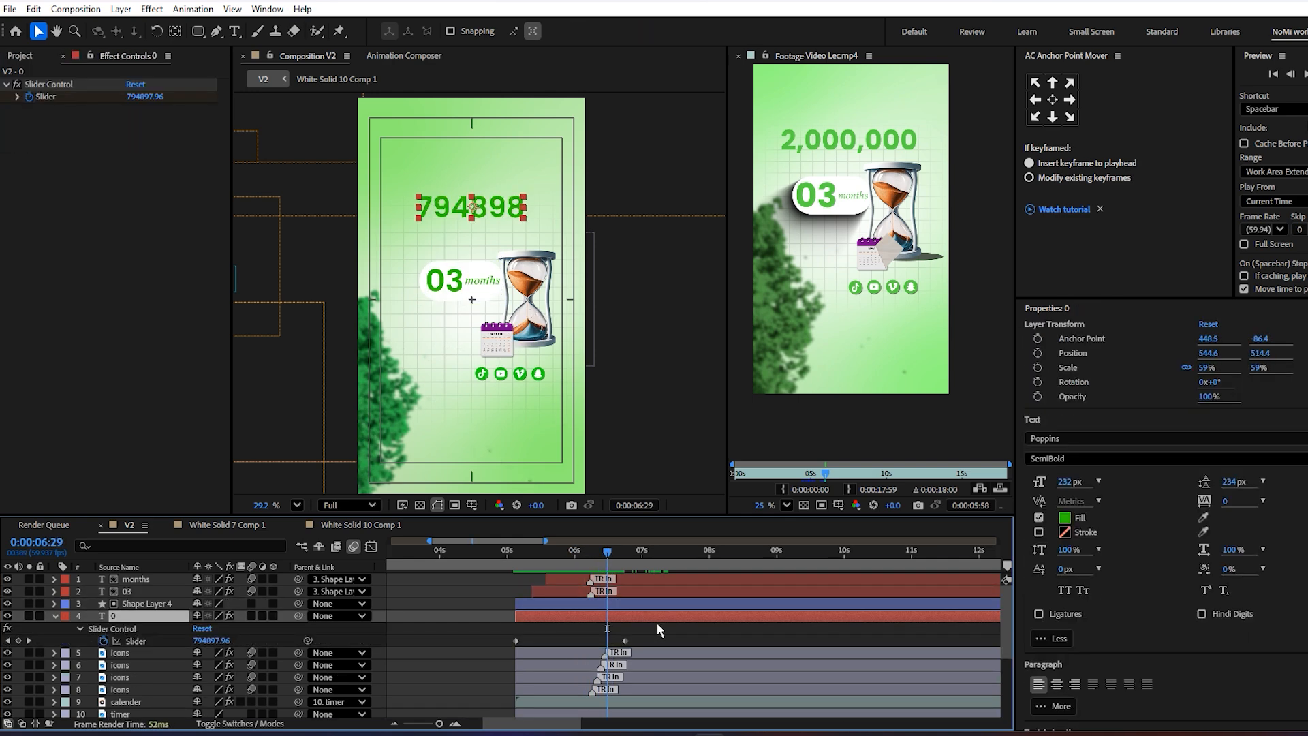
{"action": "left_click_drag", "start_coordinate": [525, 640], "coordinate": [504, 642]}
{"action": "key", "text": "F9"}
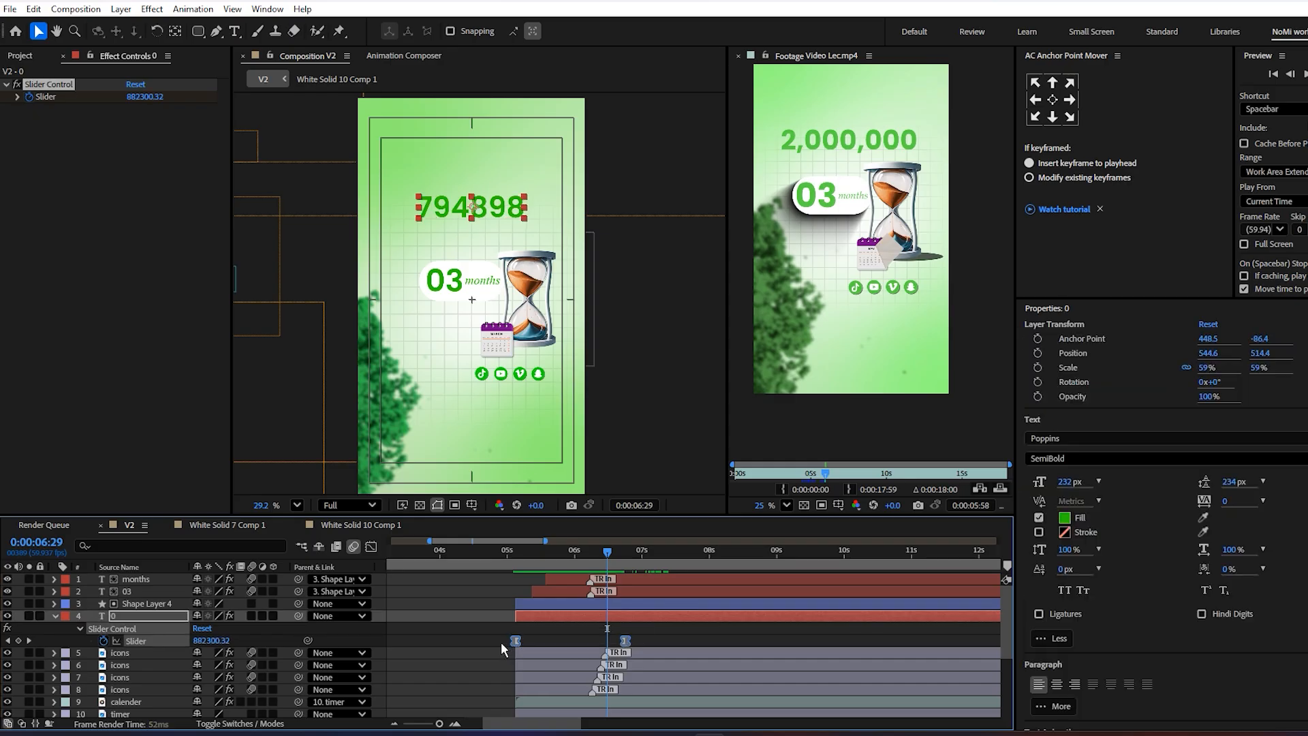
- Scrub forward through the scene to 0:00:08:01 to check the counter's end and the calendar animation
{"action": "left_click_drag", "start_coordinate": [609, 574], "coordinate": [641, 596]}
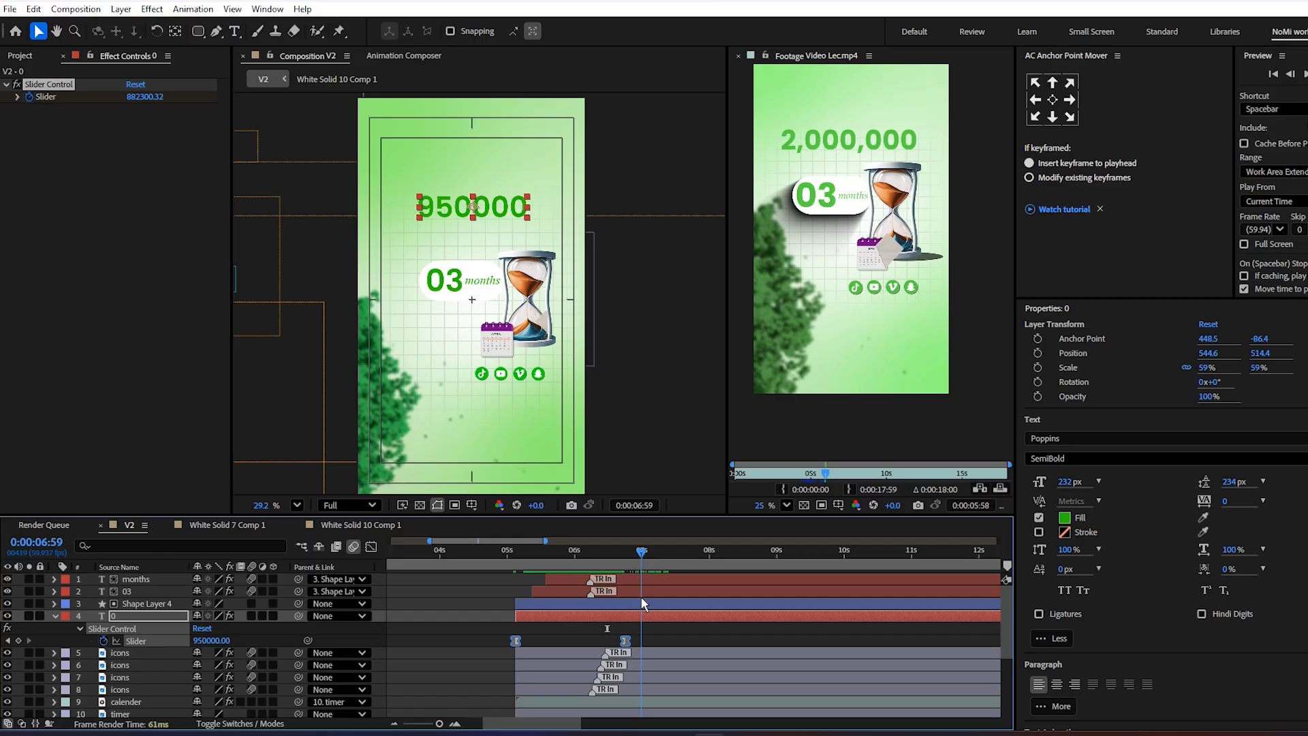
{"action": "left_click_drag", "start_coordinate": [656, 666], "coordinate": [673, 615]}
{"action": "left_click_drag", "start_coordinate": [657, 553], "coordinate": [706, 578]}
{"action": "left_click_drag", "start_coordinate": [709, 649], "coordinate": [686, 598]}
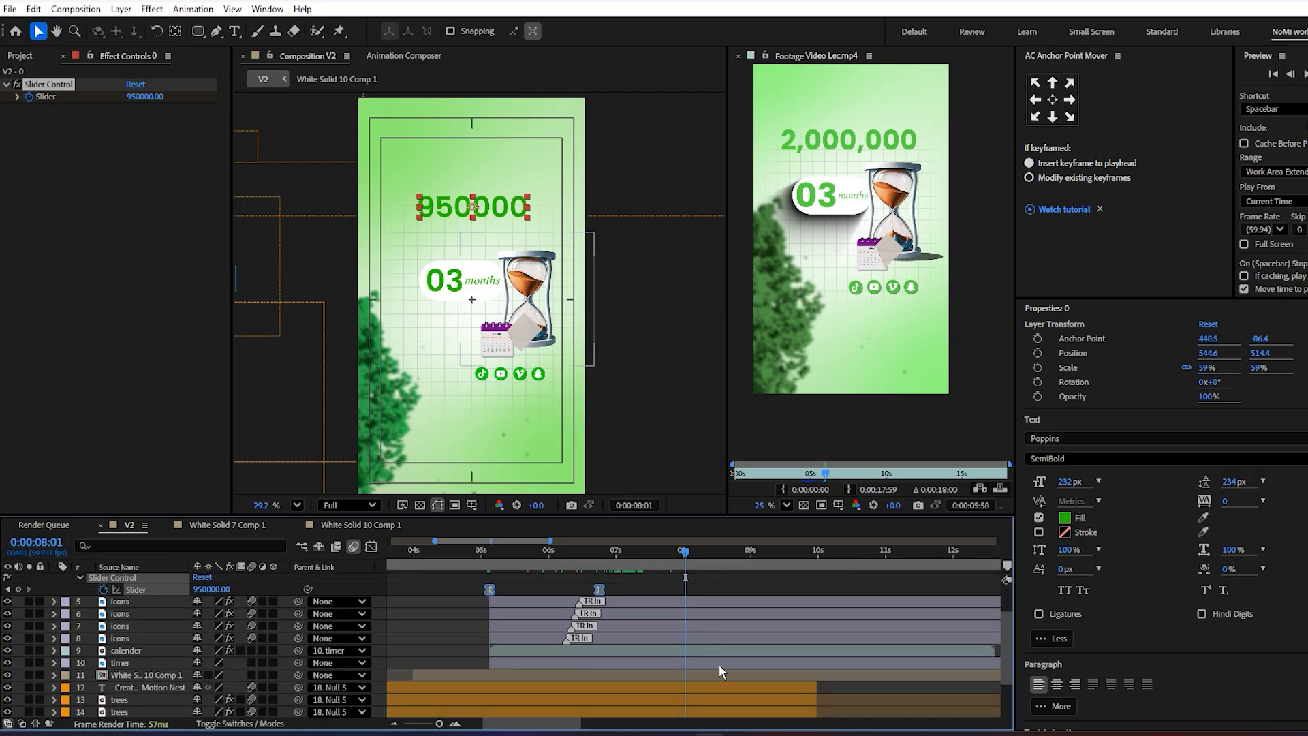
- Trim the out points of the eleven layers from months through White Solid 10 Comp 1 to 0:00:08:01
{"action": "left_click", "coordinate": [717, 672]}
{"action": "left_click", "coordinate": [712, 662]}
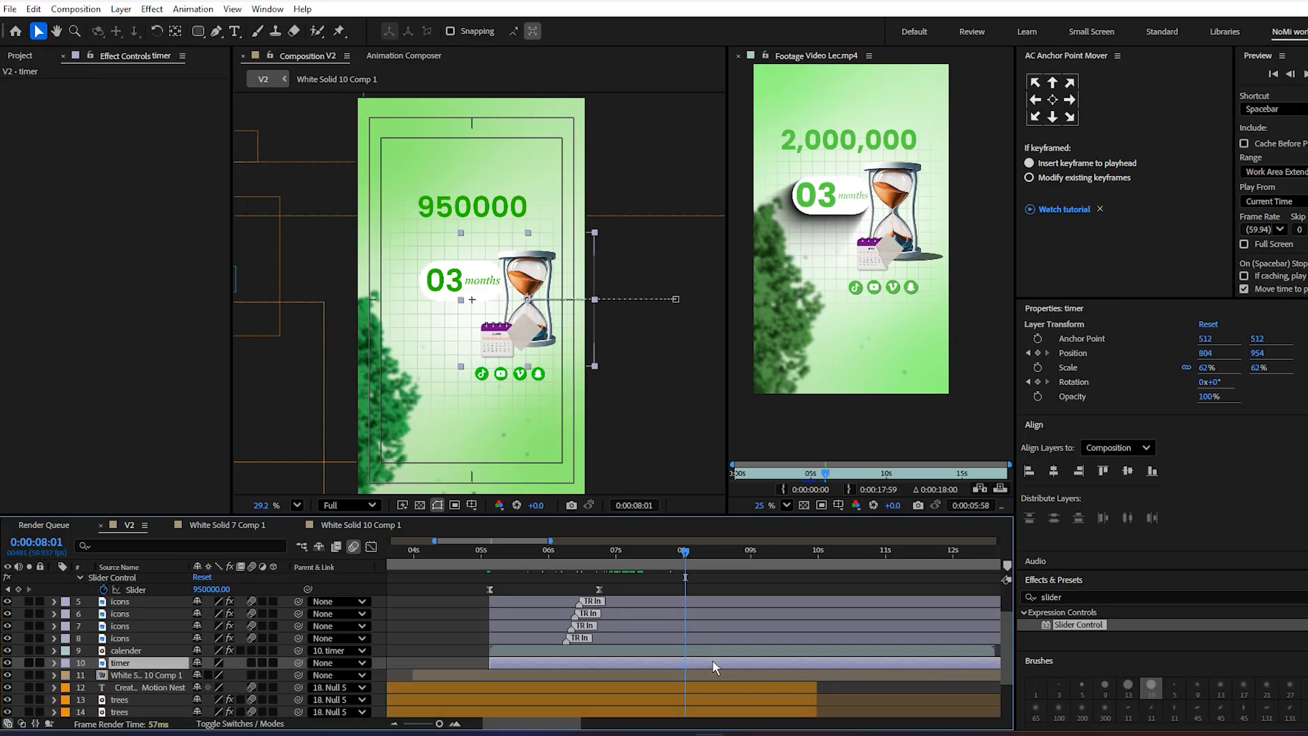
{"action": "left_click_drag", "start_coordinate": [713, 671], "coordinate": [711, 723]}
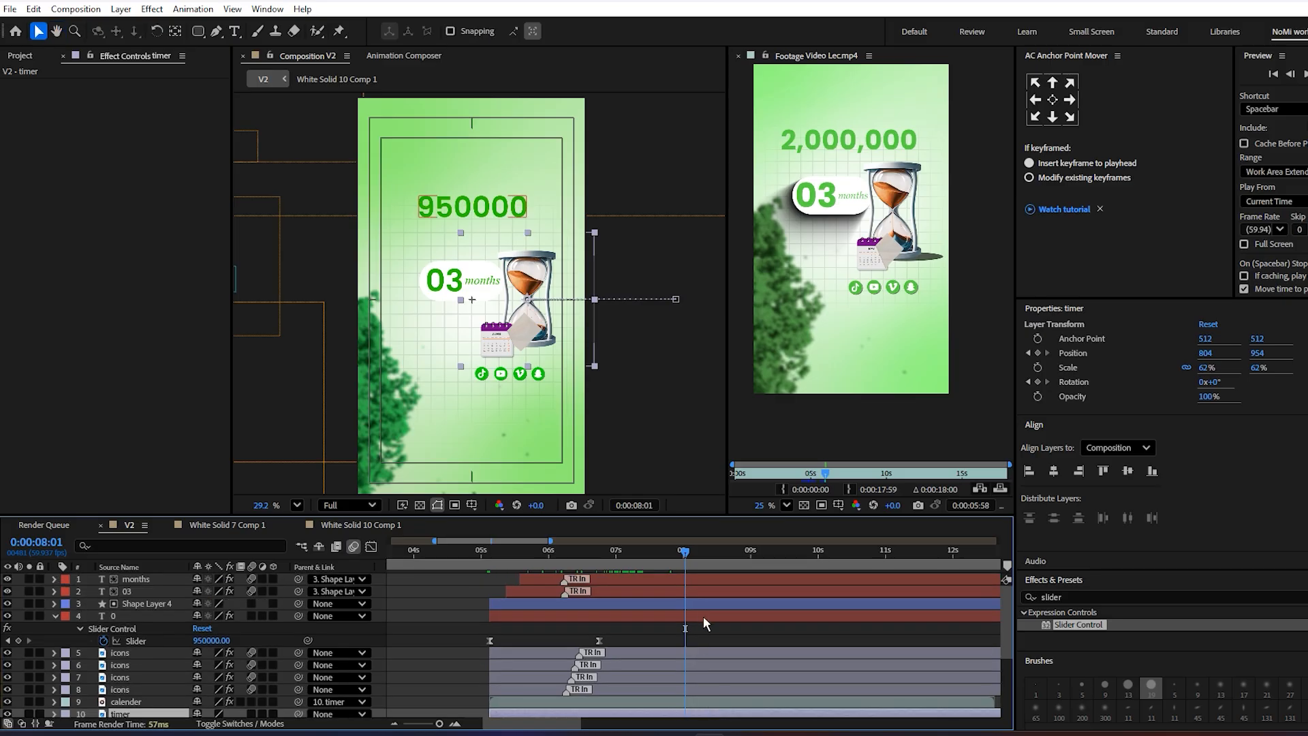
{"action": "left_click", "coordinate": [705, 579], "text": "shift"}
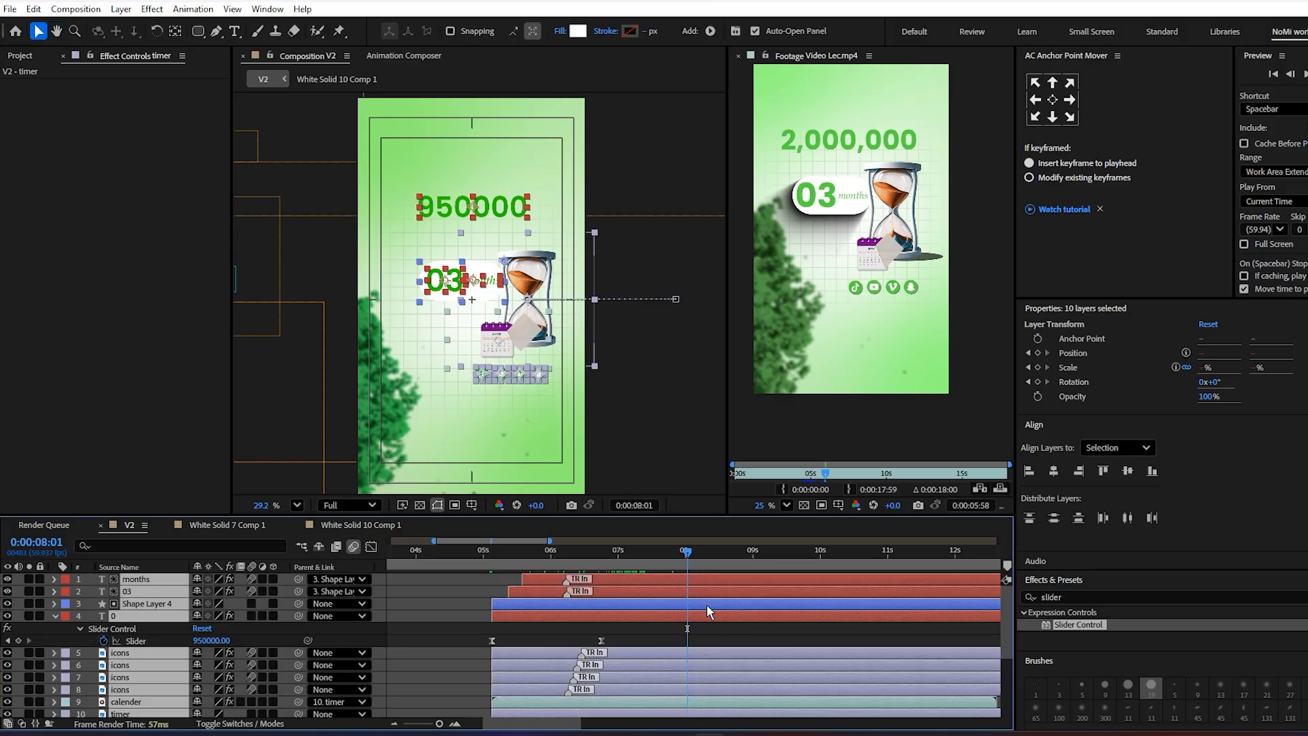
{"action": "scroll", "coordinate": [732, 669], "scroll_direction": "down", "scroll_amount": 3}
{"action": "left_click", "coordinate": [704, 670], "text": "shift"}
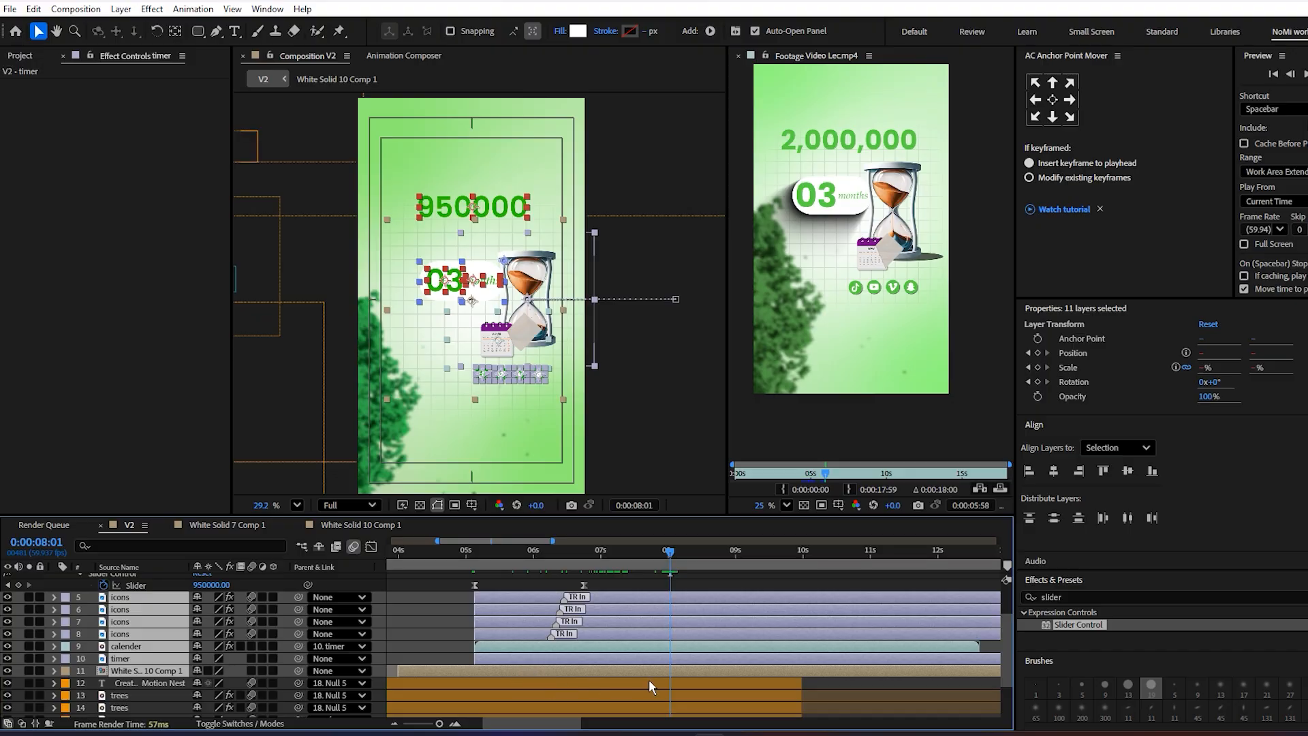
{"action": "key", "text": "alt+bracketright"}
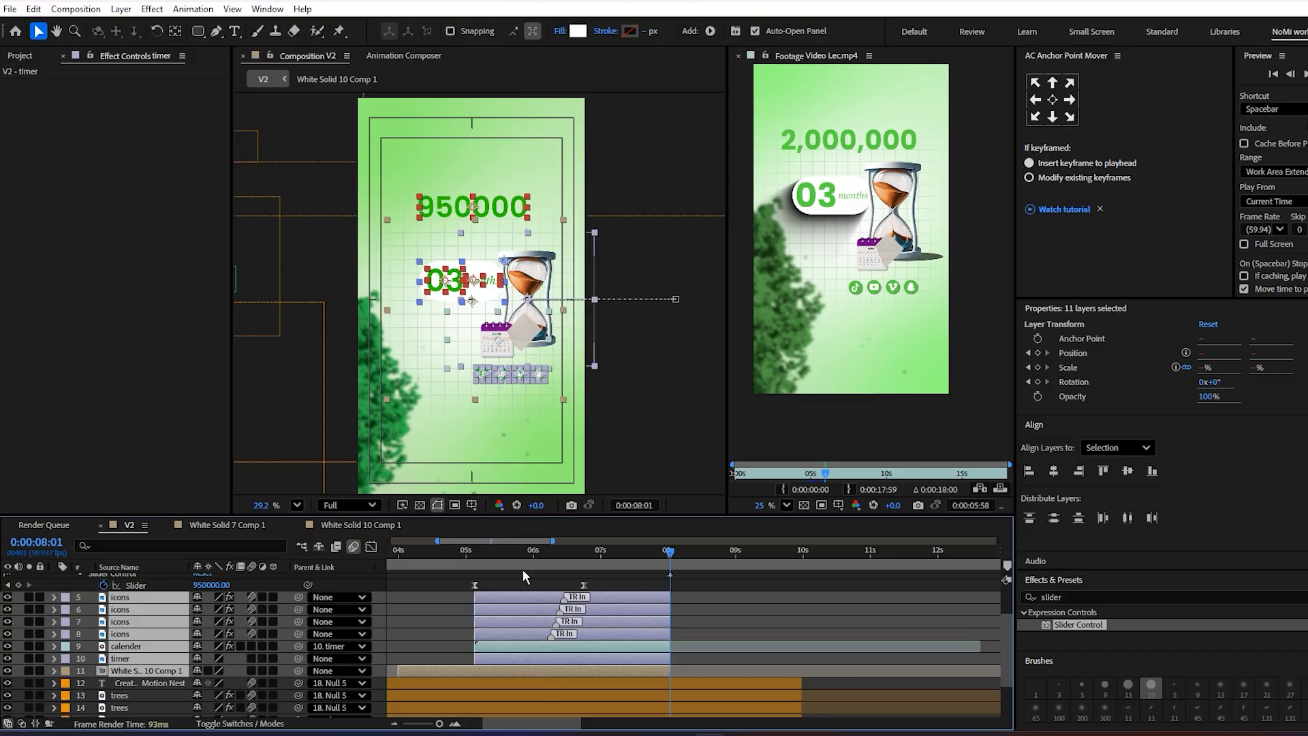
- Trim the in points of the same eleven layers to 0:00:05:06 and preview the scene
{"action": "left_click", "coordinate": [453, 551]}
{"action": "left_click", "coordinate": [407, 572]}
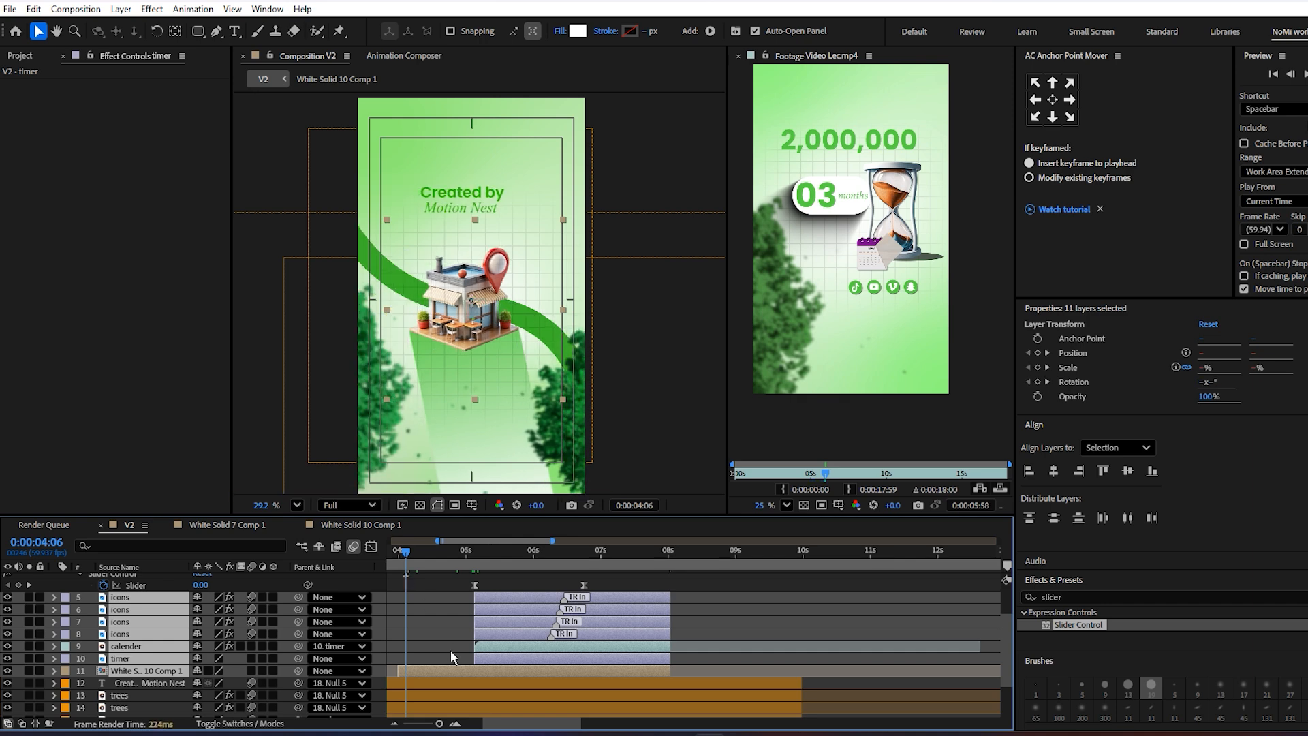
{"action": "left_click", "coordinate": [476, 572]}
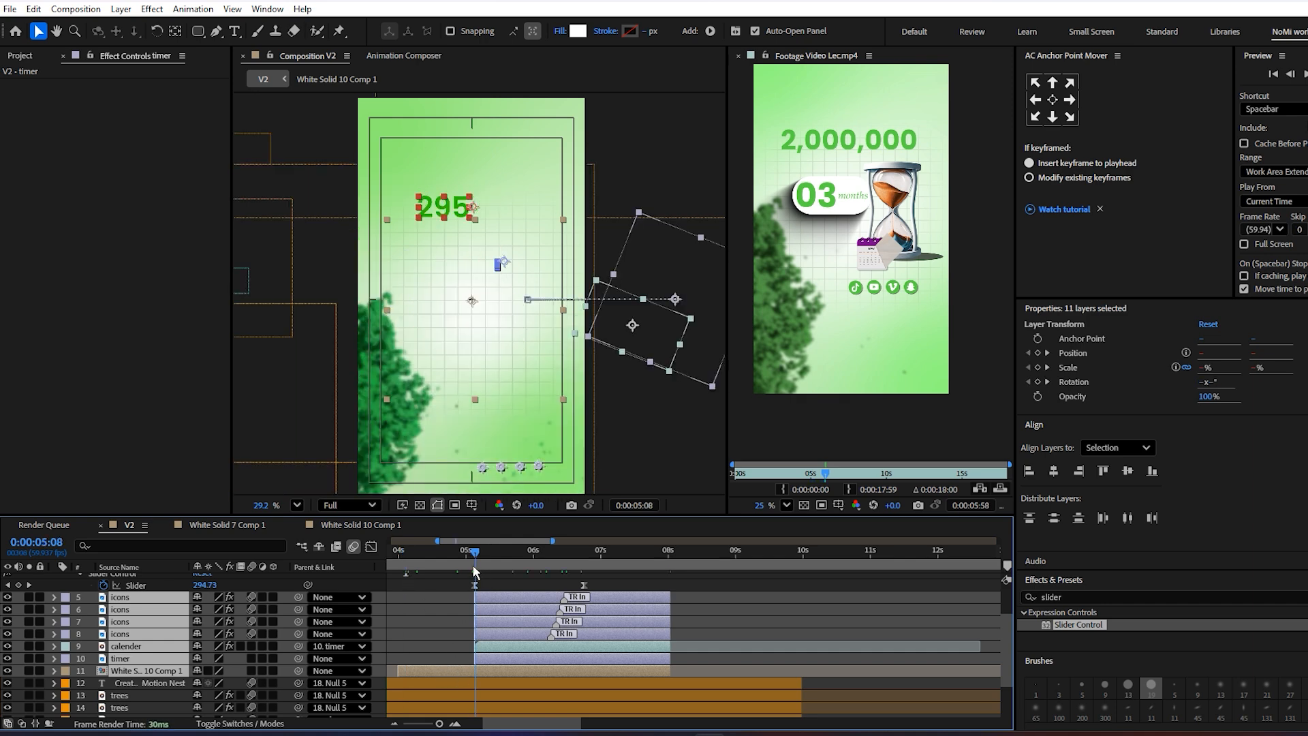
{"action": "left_click_drag", "start_coordinate": [476, 572], "coordinate": [474, 571]}
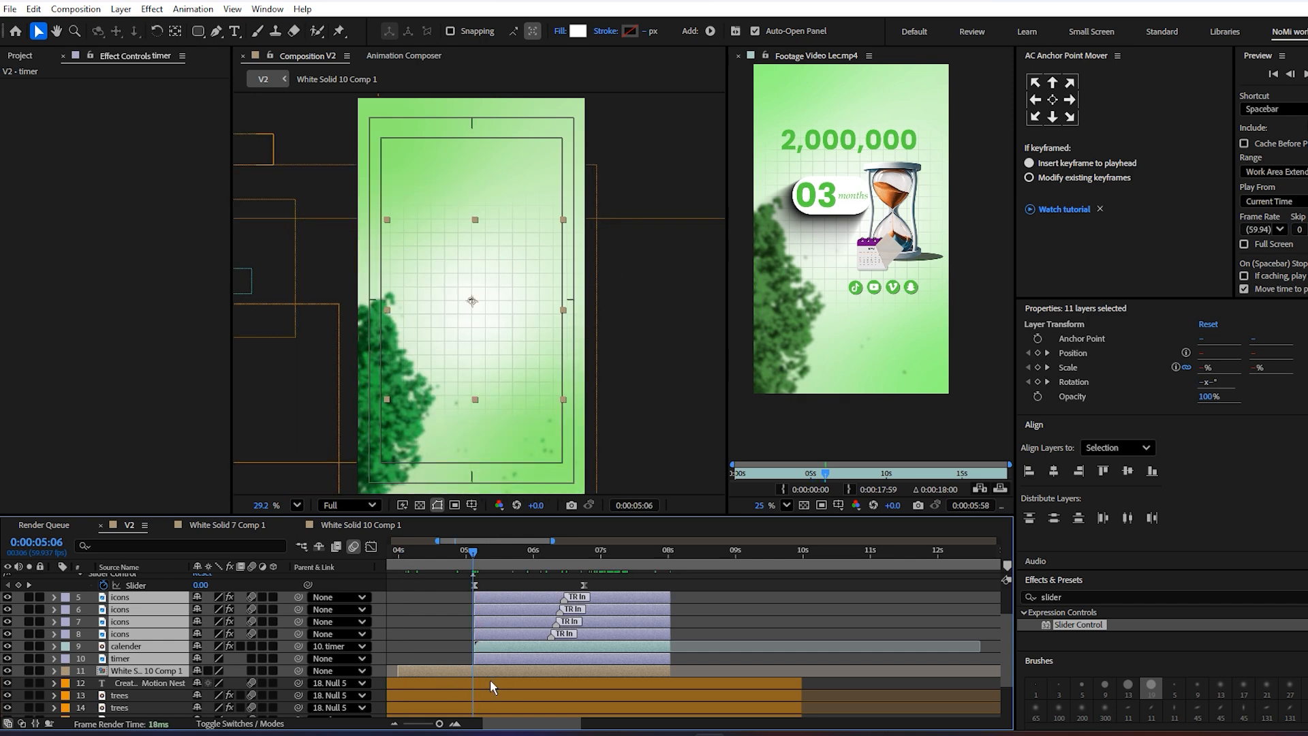
{"action": "key", "text": "alt+["}
{"action": "key", "text": "space"}
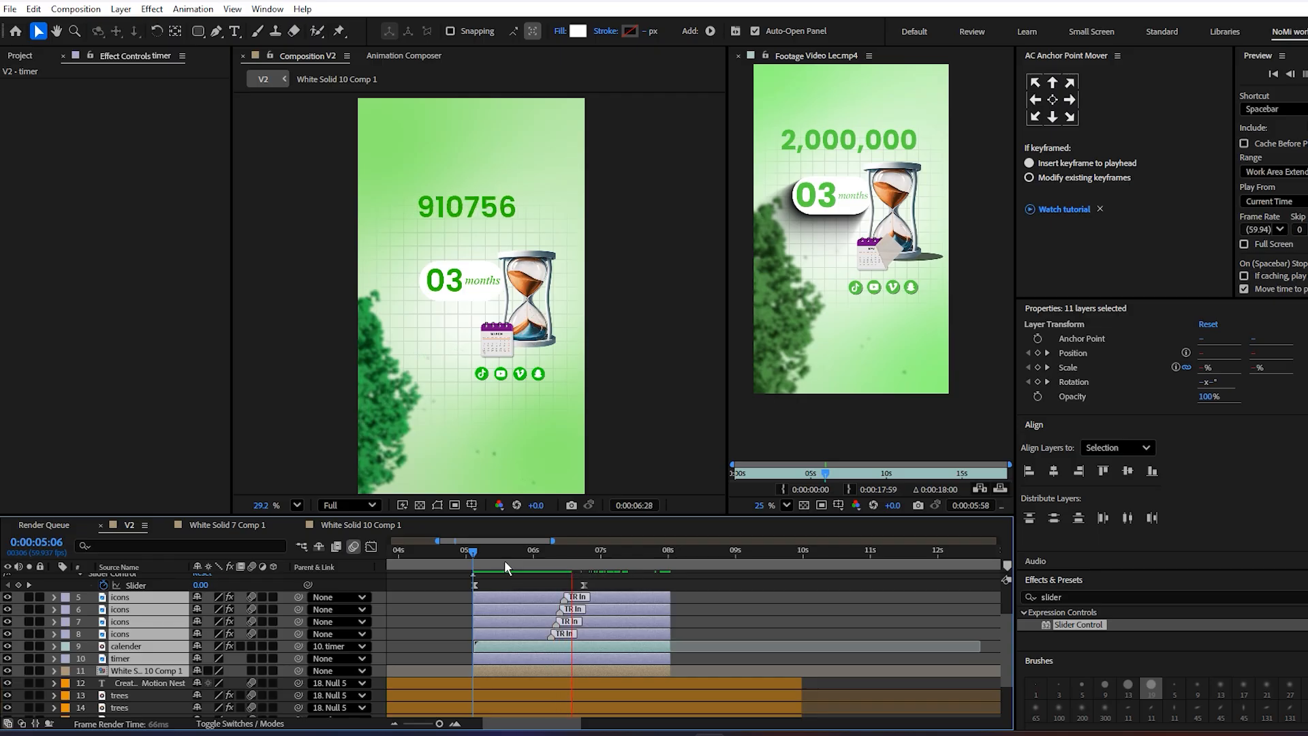
- Shift the eleven trimmed layers earlier in time so that they begin around 0:00:03:59
{"action": "left_click", "coordinate": [465, 557]}
{"action": "left_click_drag", "start_coordinate": [463, 558], "coordinate": [633, 612]}
{"action": "left_click_drag", "start_coordinate": [723, 600], "coordinate": [650, 603]}
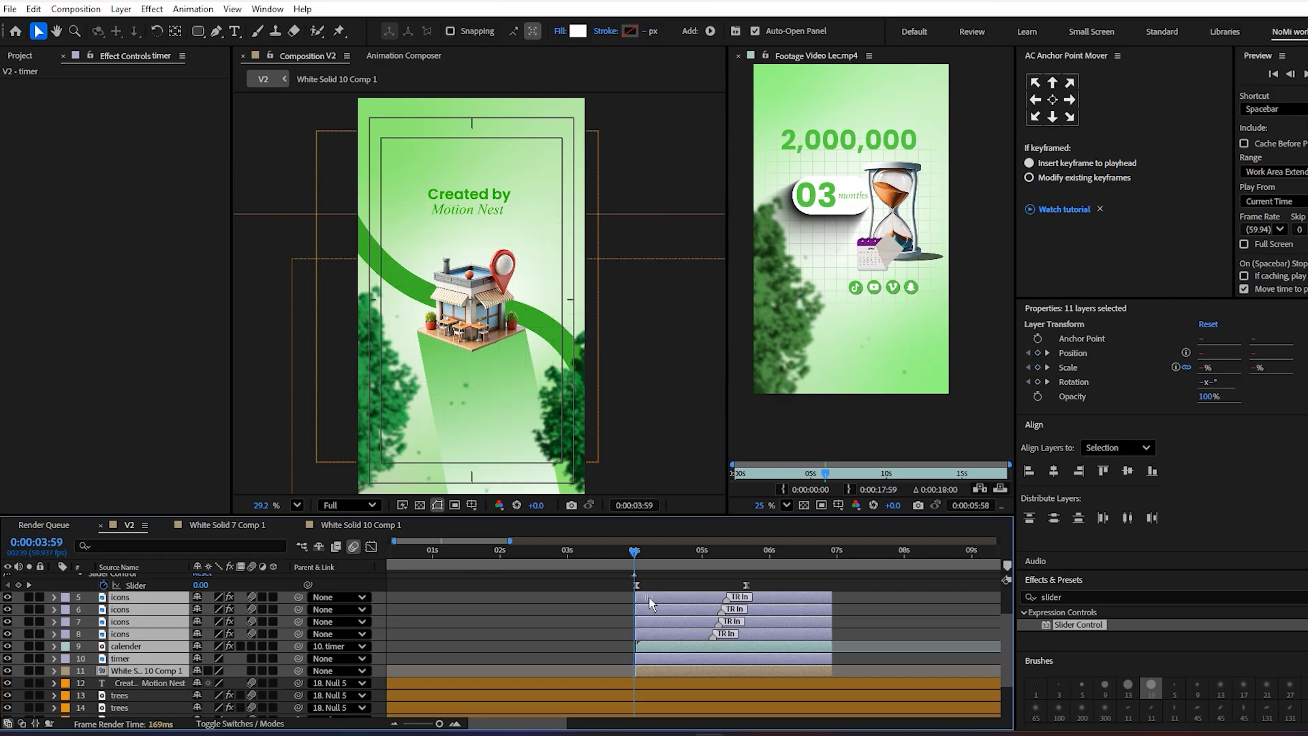
- Extend the start of the calender layer back to line up with the starts of the icons and timer layers
{"action": "key", "text": "equal"}
{"action": "key", "text": "equal"}
{"action": "key", "text": "equal"}
{"action": "key", "text": "equal"}
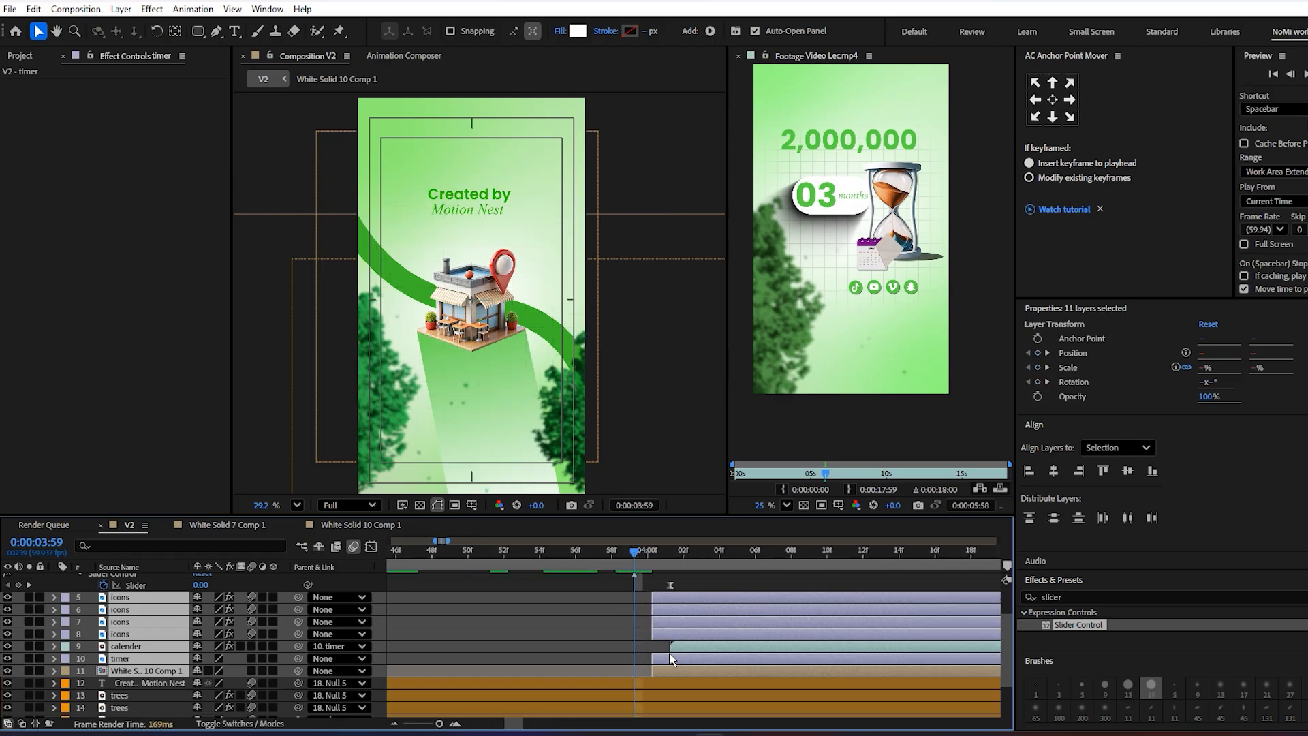
{"action": "left_click", "coordinate": [664, 645]}
{"action": "left_click", "coordinate": [681, 647]}
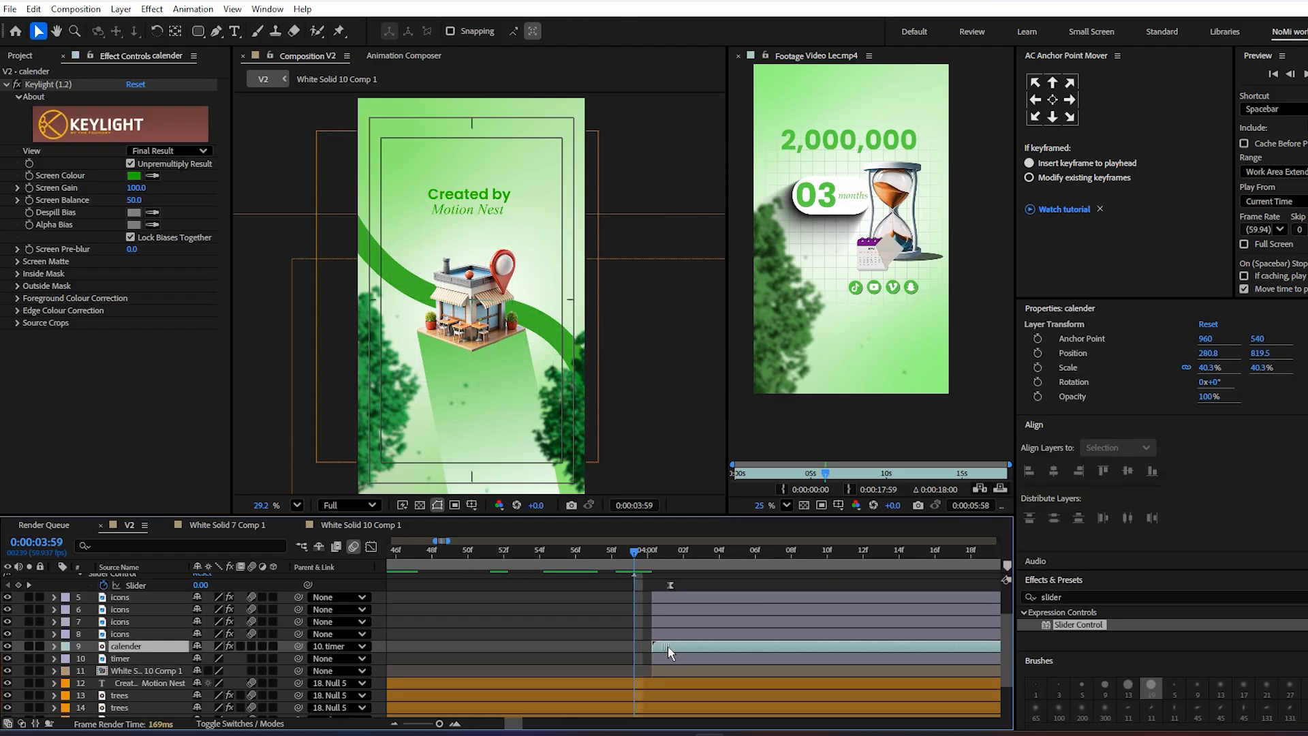
- Move the layers from the first icons layer through White Solid 10 Comp 1 to start exactly at 0:00:03:59
{"action": "left_click", "coordinate": [657, 597]}
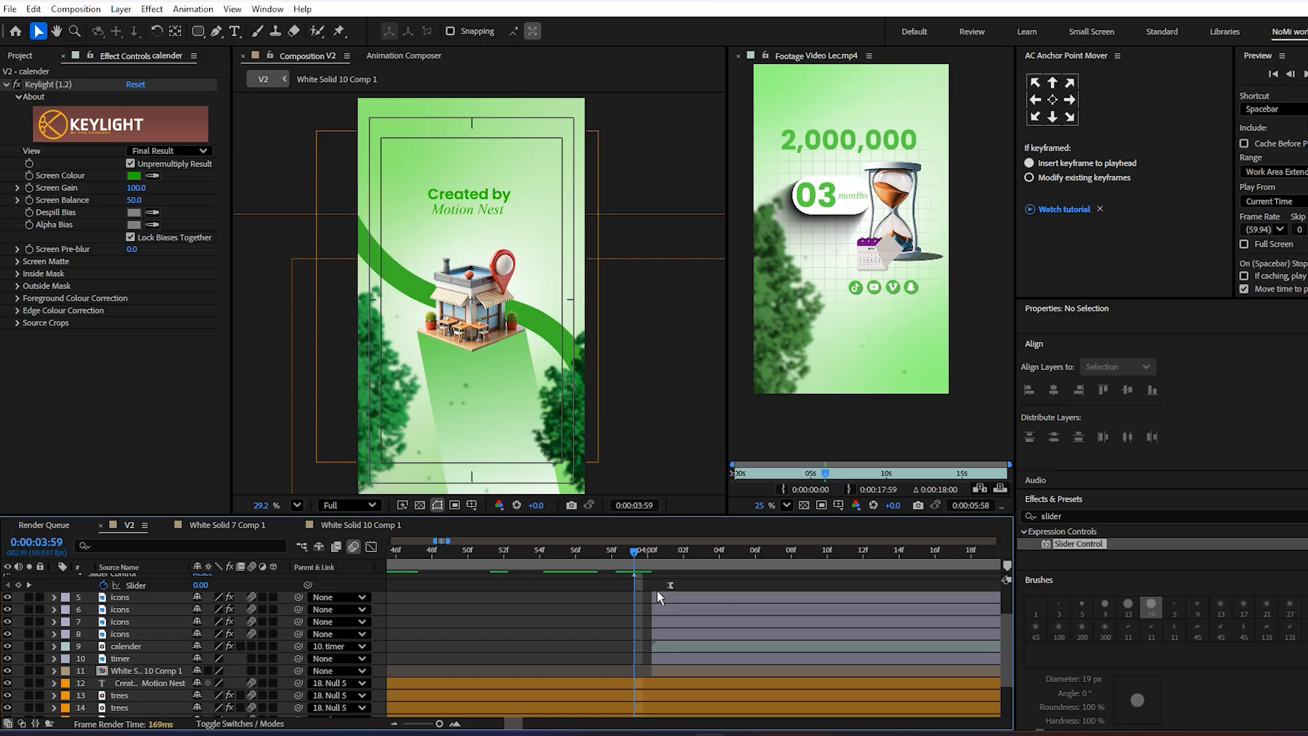
{"action": "left_click", "coordinate": [667, 668], "text": "shift"}
{"action": "left_click_drag", "start_coordinate": [673, 669], "coordinate": [656, 669]}
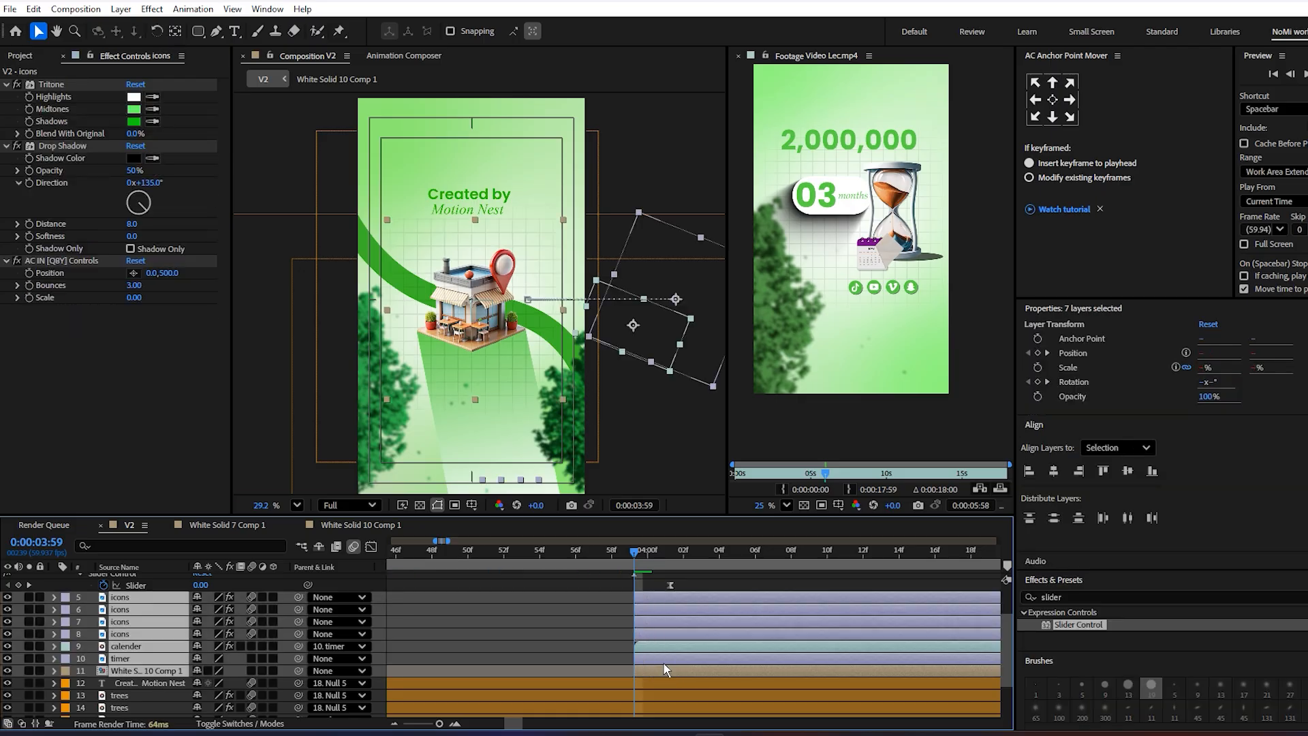
- Examine the end of the calender layer against the out points of the neighbouring layers
{"action": "key", "text": "minus"}
{"action": "key", "text": "minus"}
{"action": "key", "text": "minus"}
{"action": "left_click_drag", "start_coordinate": [722, 656], "coordinate": [467, 643]}
{"action": "left_click_drag", "start_coordinate": [697, 599], "coordinate": [721, 642]}
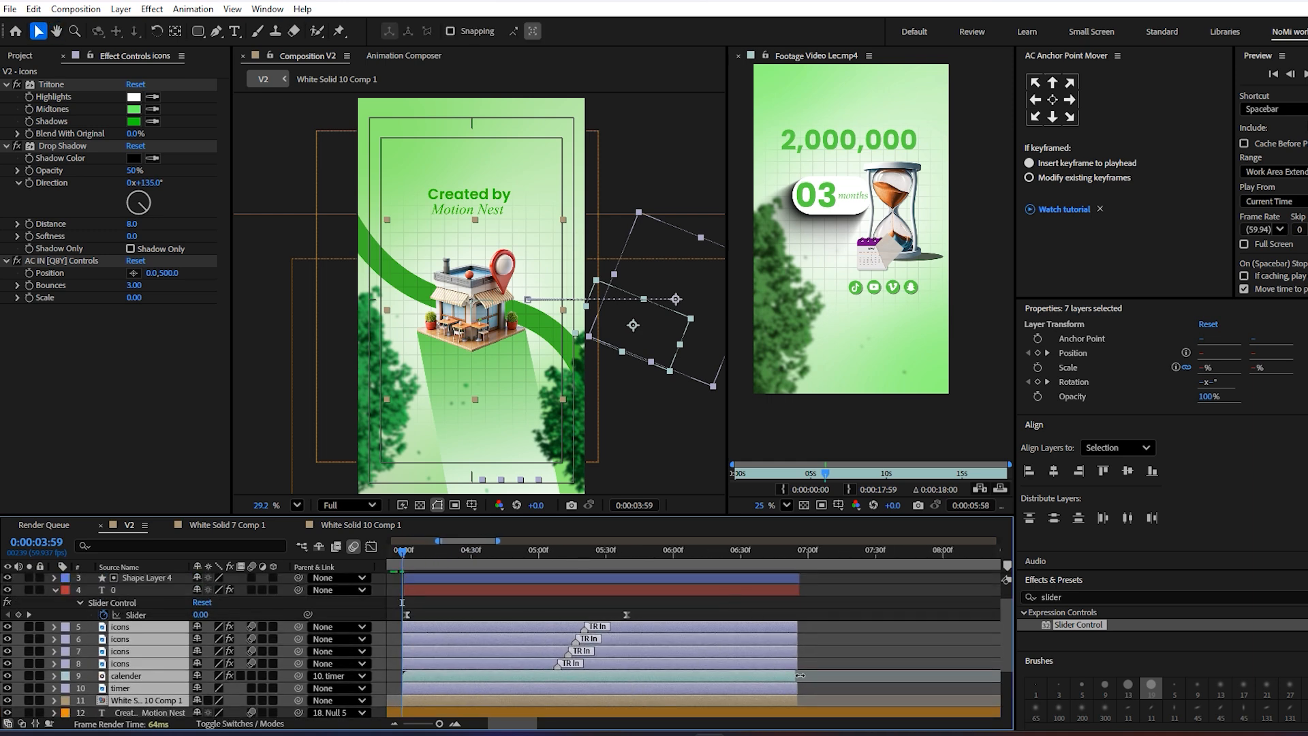
{"action": "left_click", "coordinate": [821, 655]}
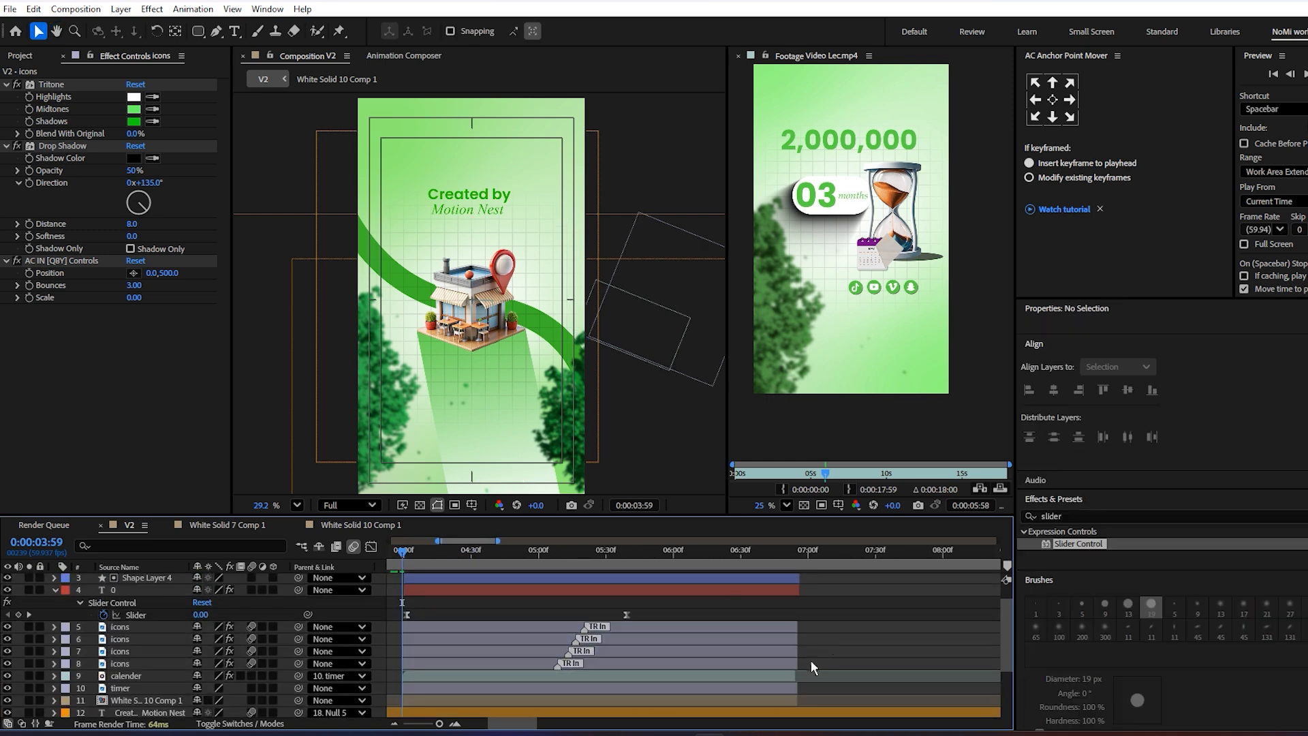
{"action": "left_click", "coordinate": [798, 677]}
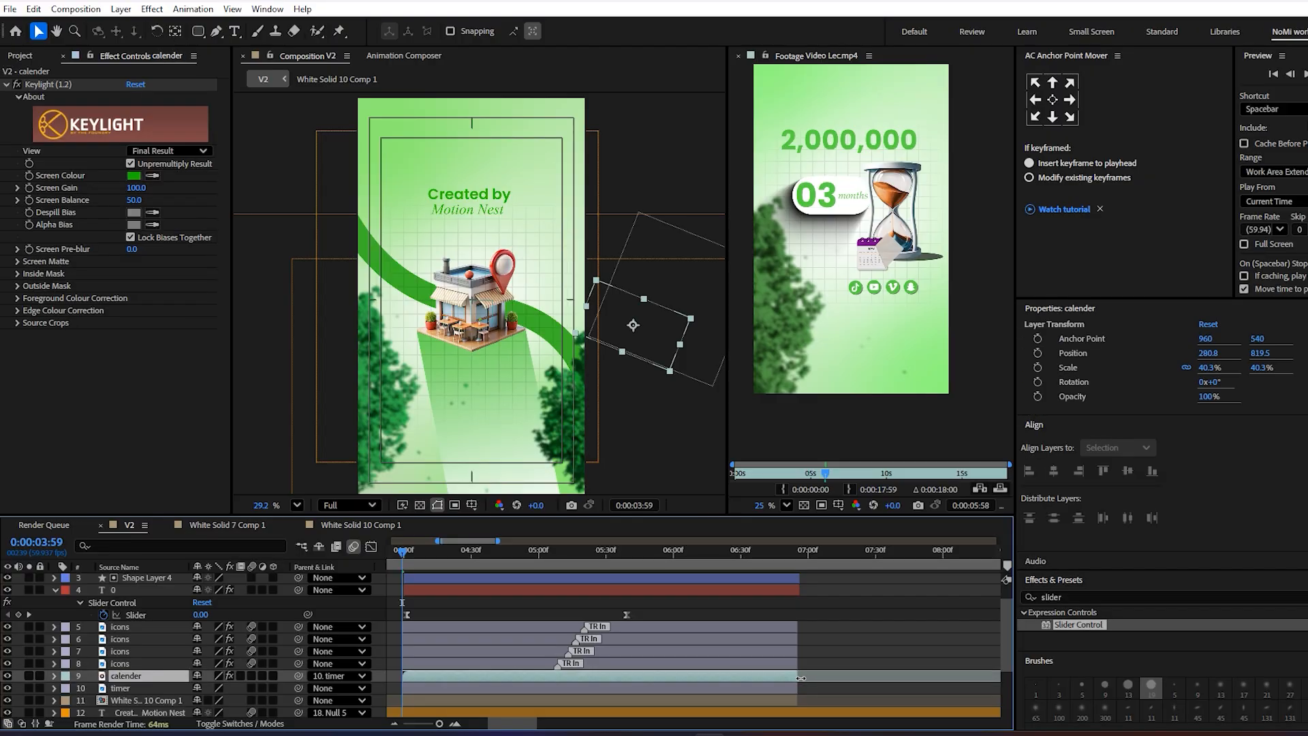
- Collapse the counter layer's Slider properties and preview the retimed scene from 0:00:03:59
{"action": "left_click_drag", "start_coordinate": [496, 631], "coordinate": [583, 658]}
{"action": "left_click", "coordinate": [436, 624]}
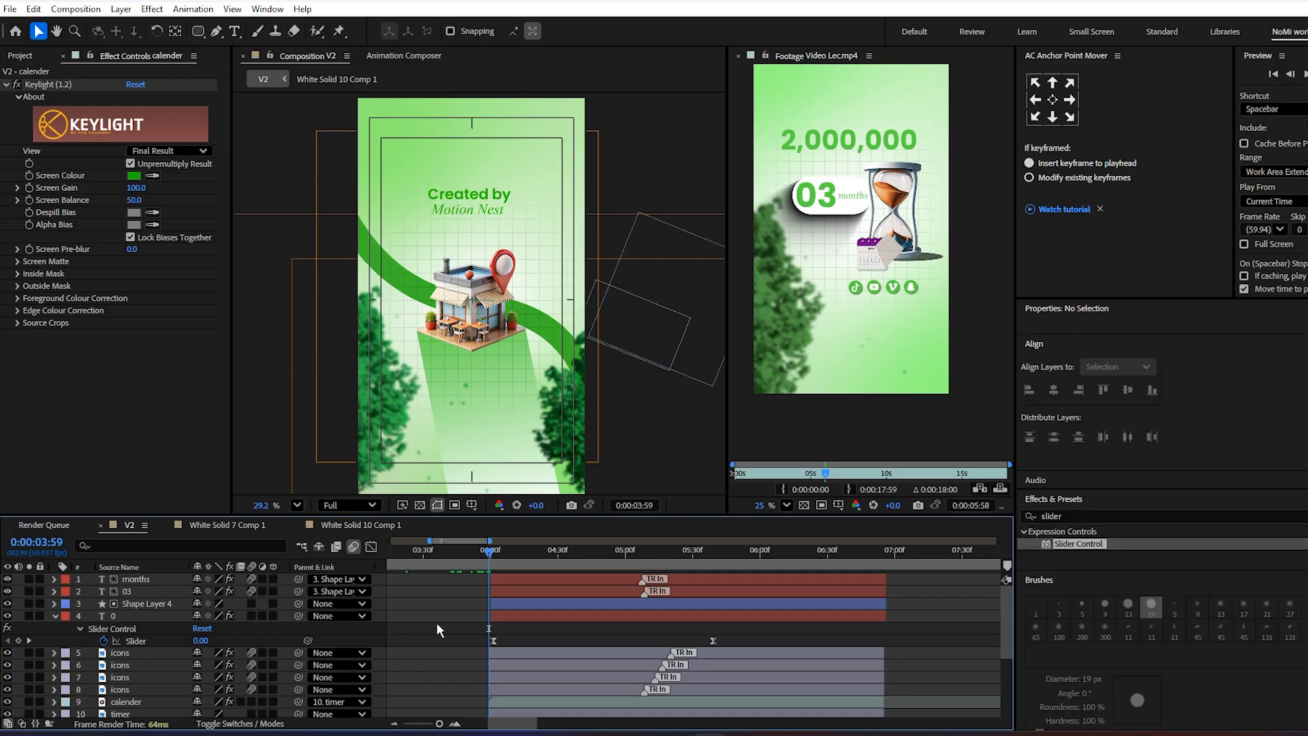
{"action": "key", "text": "u"}
{"action": "key", "text": "u"}
{"action": "key", "text": "space"}
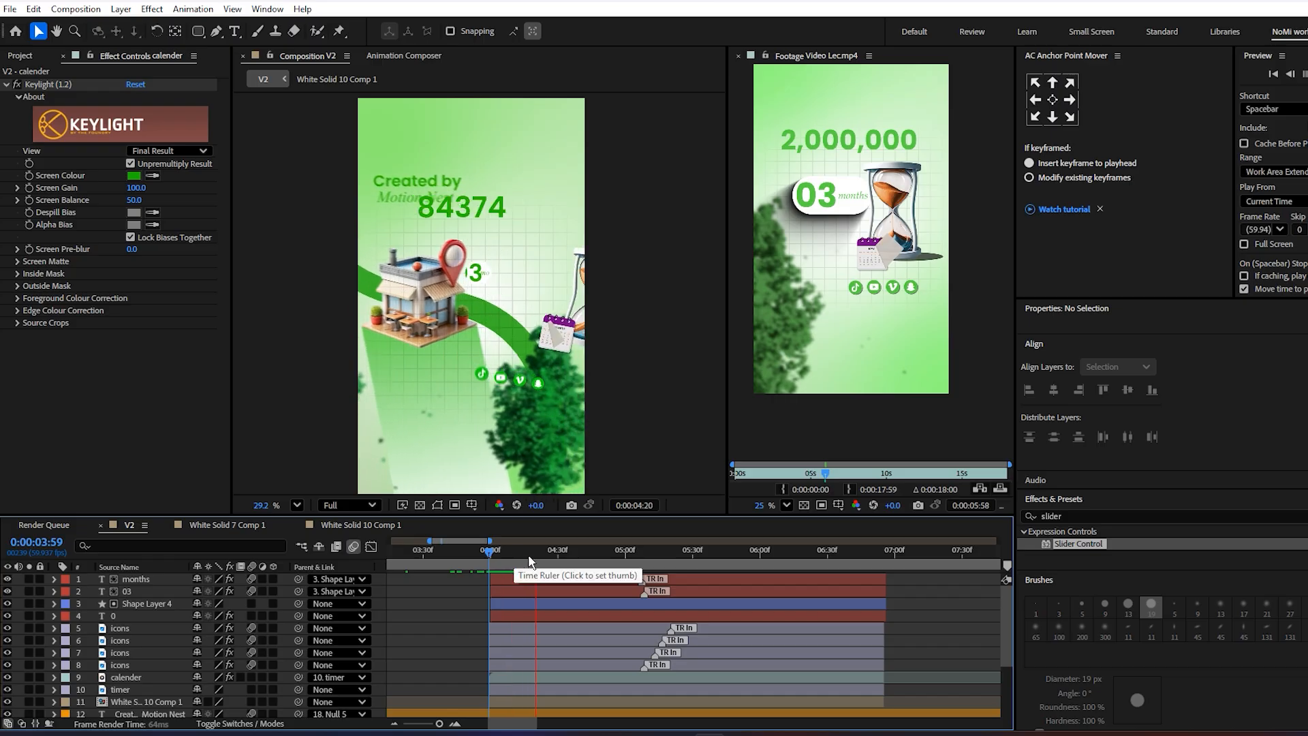
- Parent White Solid 10 Comp 1 to Null 5 at 0:00:05:50, and preview the transition from 0:00:03:58
{"action": "left_click_drag", "start_coordinate": [585, 557], "coordinate": [738, 574]}
{"action": "left_click", "coordinate": [615, 703]}
{"action": "left_click_drag", "start_coordinate": [472, 613], "coordinate": [543, 563]}
{"action": "left_click_drag", "start_coordinate": [300, 650], "coordinate": [123, 699]}
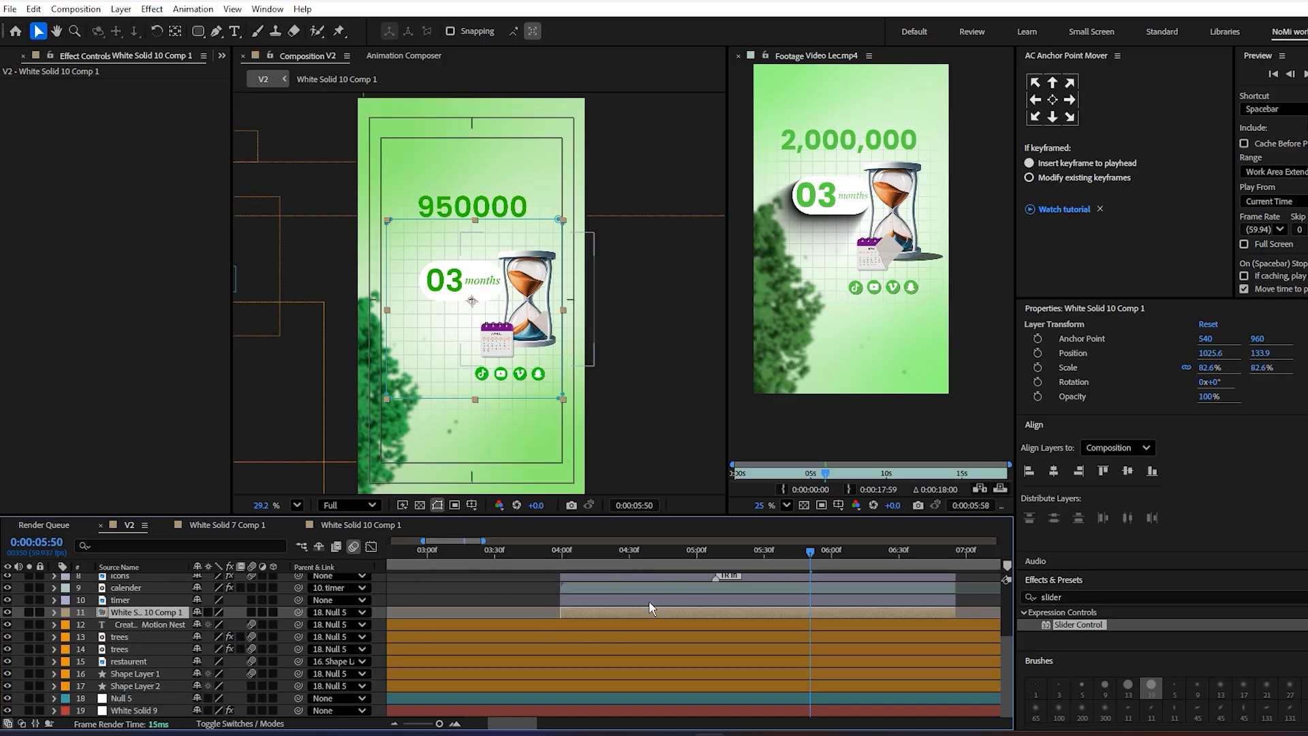
{"action": "scroll", "coordinate": [650, 608], "scroll_direction": "up", "scroll_amount": 3}
{"action": "left_click", "coordinate": [550, 555]}
{"action": "key", "text": "space"}
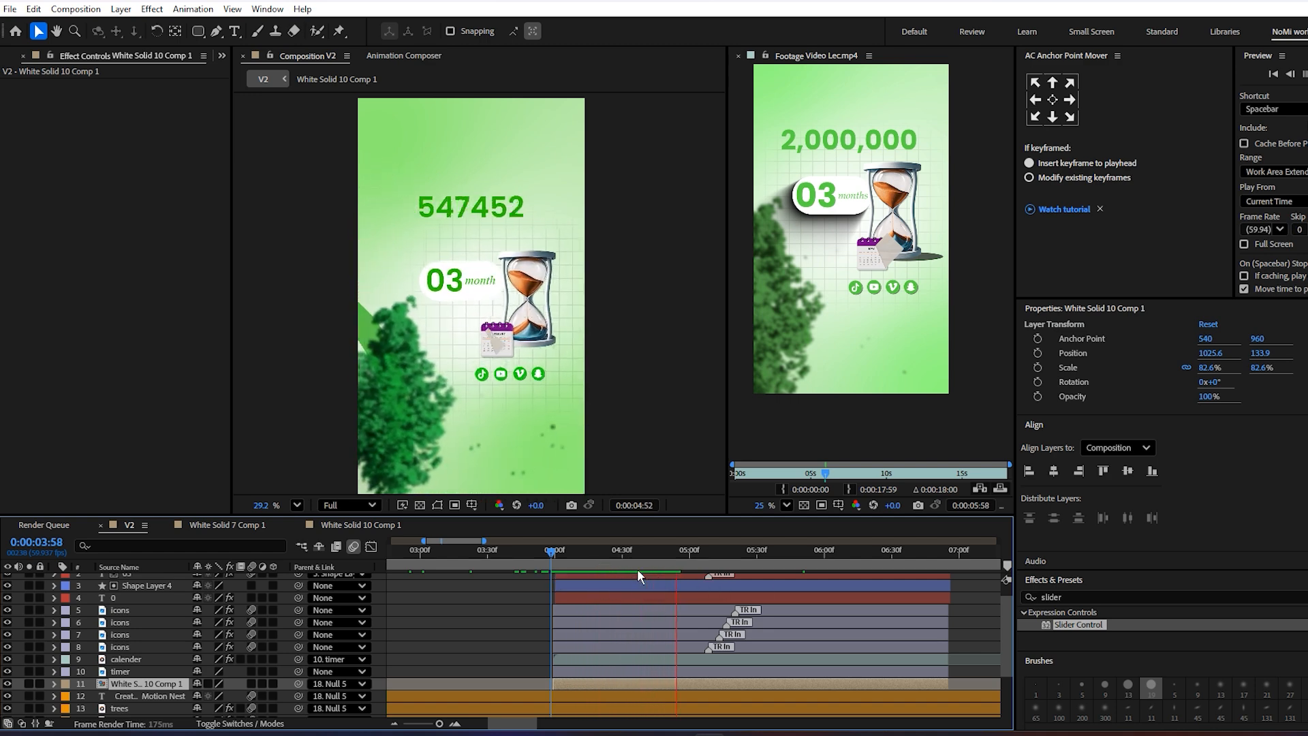
- Parent the four icons layers to Null 5 at 0:00:05:32
{"action": "left_click", "coordinate": [634, 647]}
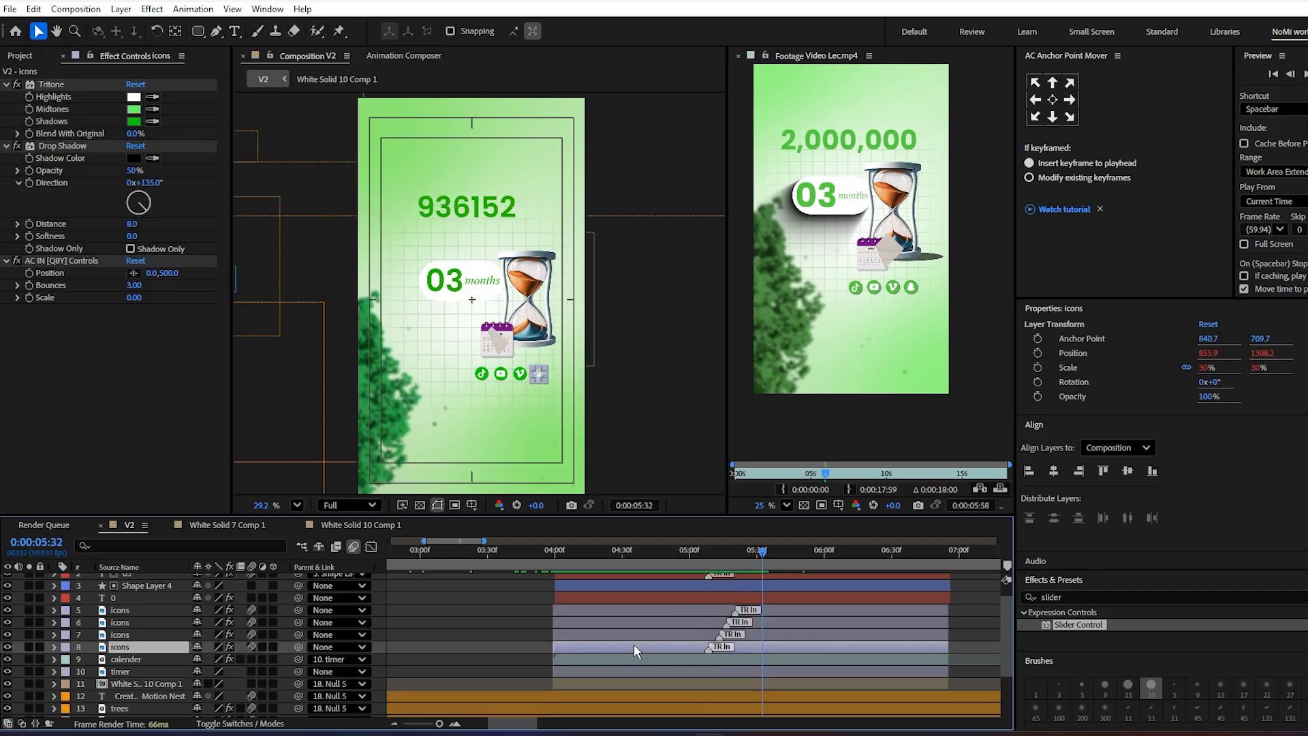
{"action": "left_click", "coordinate": [605, 608], "text": "shift"}
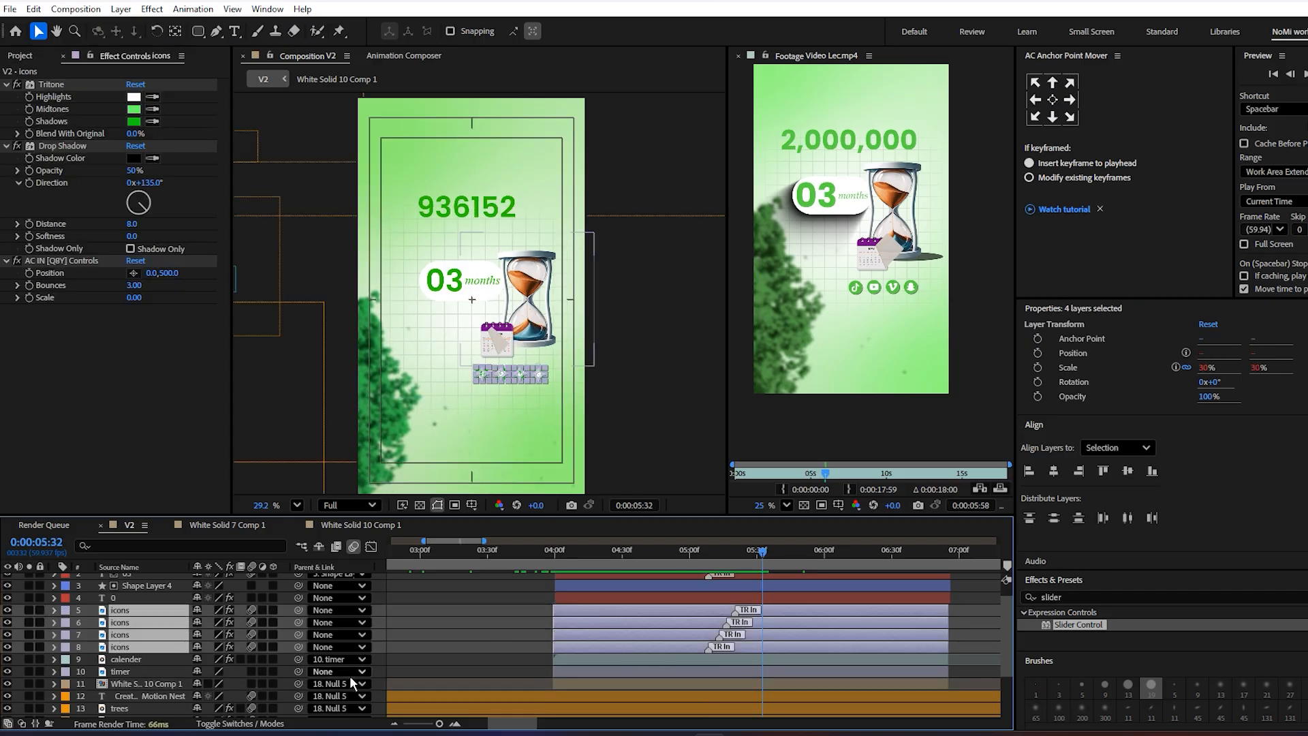
{"action": "left_click_drag", "start_coordinate": [298, 645], "coordinate": [123, 702]}
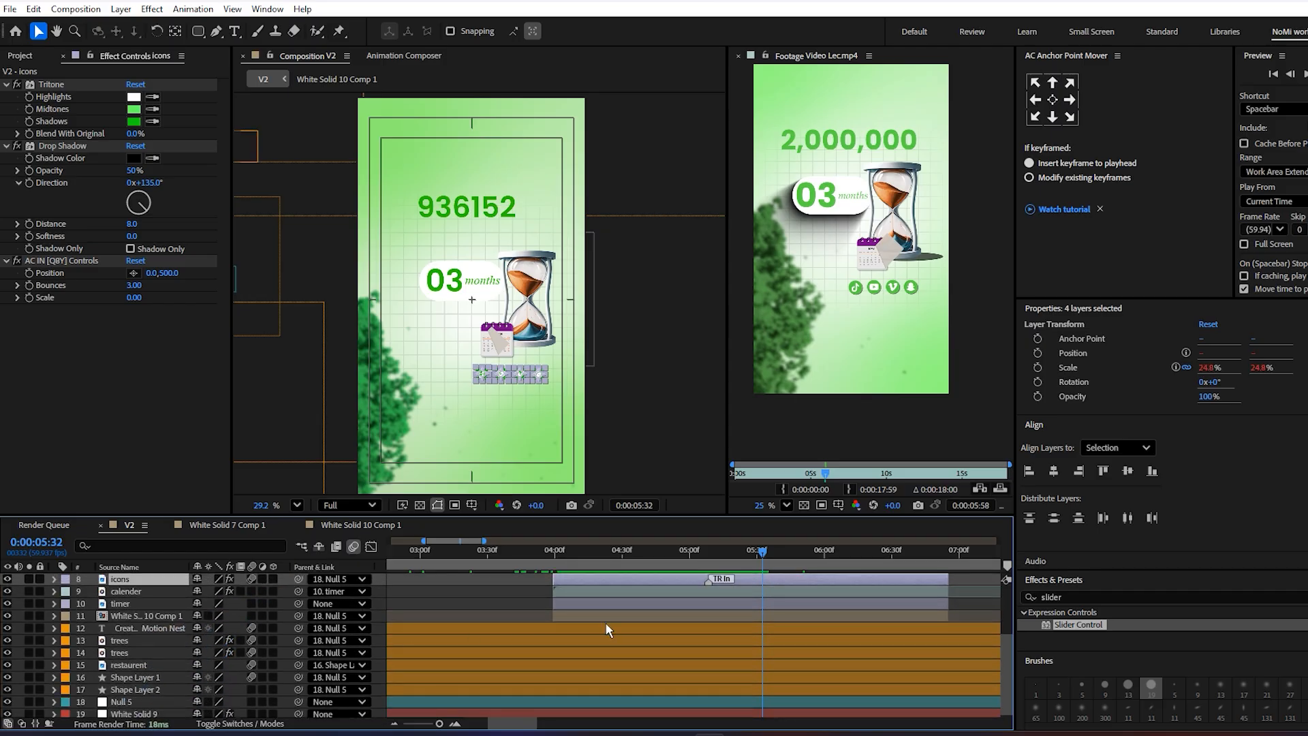
{"action": "scroll", "coordinate": [647, 613], "scroll_direction": "up", "scroll_amount": 3}
- Parent counter text layer 0 and Shape Layer 4 to Null 5 at 0:00:05:40
{"action": "left_click_drag", "start_coordinate": [751, 553], "coordinate": [768, 557]}
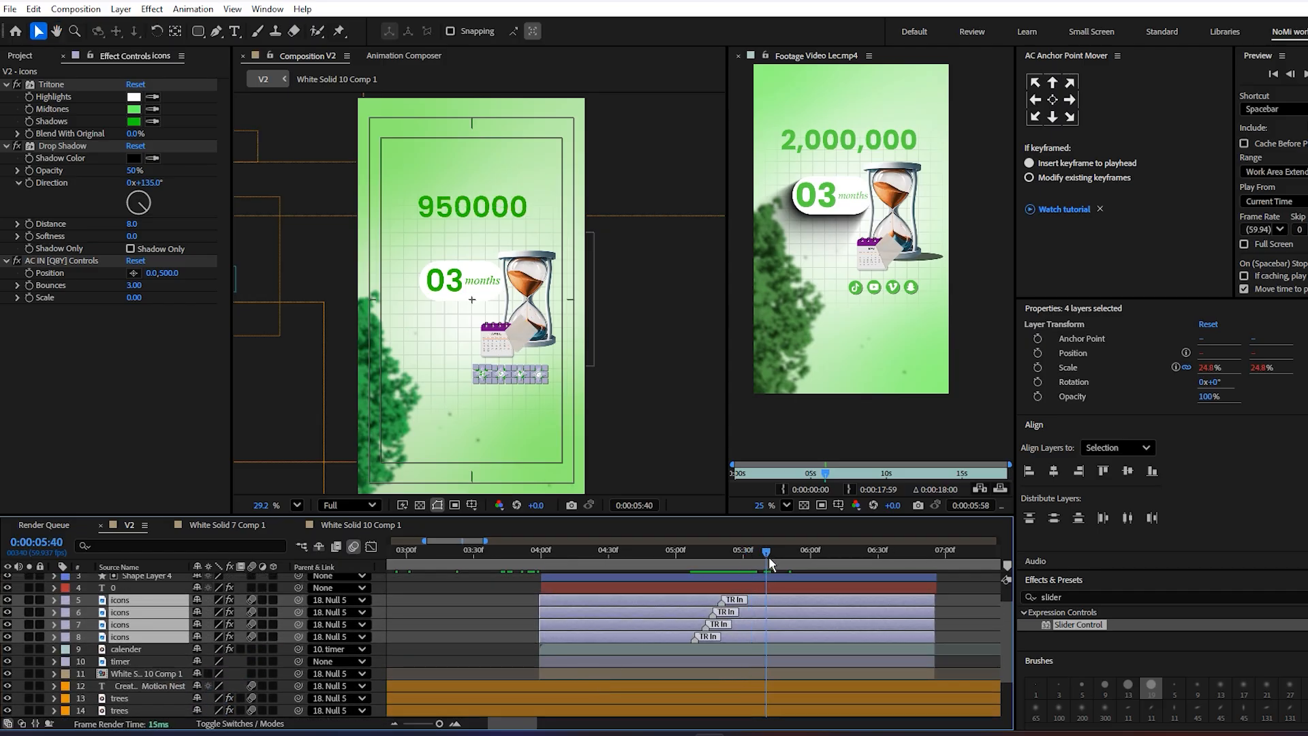
{"action": "left_click_drag", "start_coordinate": [668, 617], "coordinate": [654, 646]}
{"action": "left_click", "coordinate": [648, 615]}
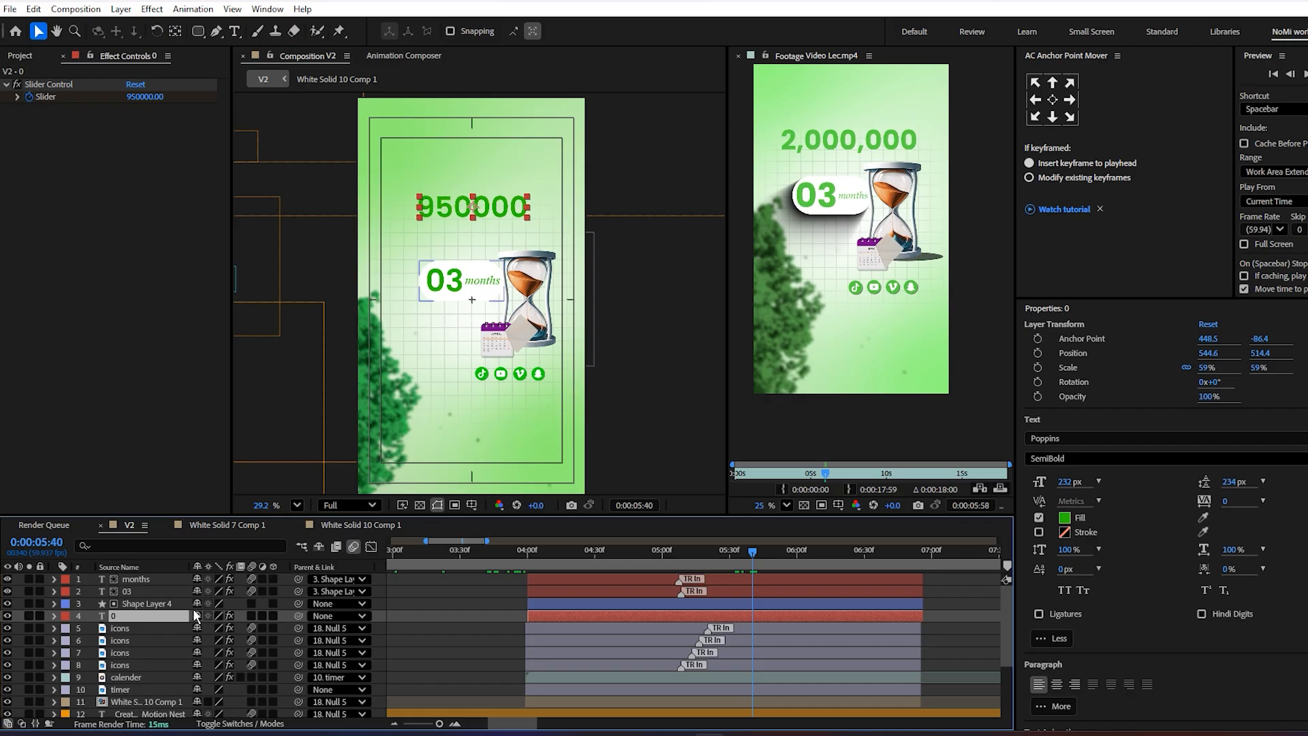
{"action": "left_click", "coordinate": [146, 604]}
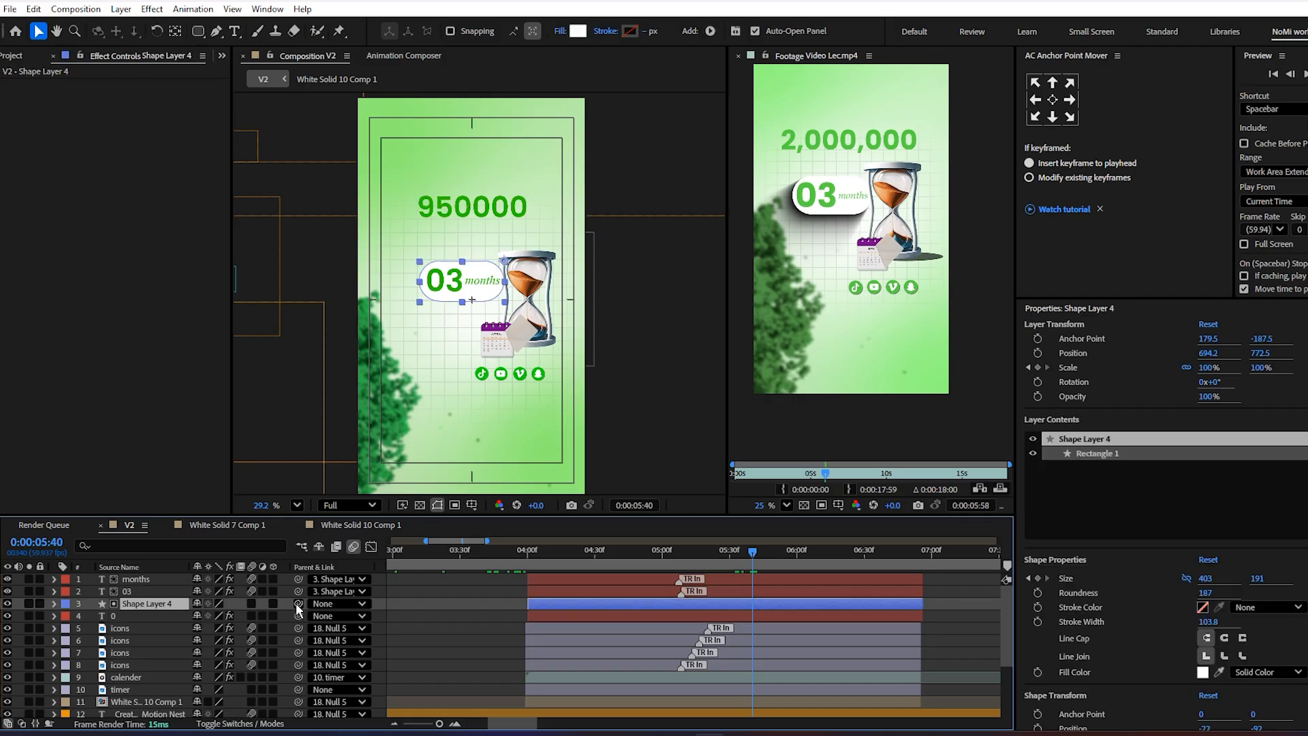
{"action": "left_click", "coordinate": [179, 617]}
{"action": "left_click", "coordinate": [145, 604], "text": "ctrl"}
{"action": "left_click_drag", "start_coordinate": [289, 623], "coordinate": [145, 700]}
{"action": "left_click_drag", "start_coordinate": [550, 563], "coordinate": [754, 610]}
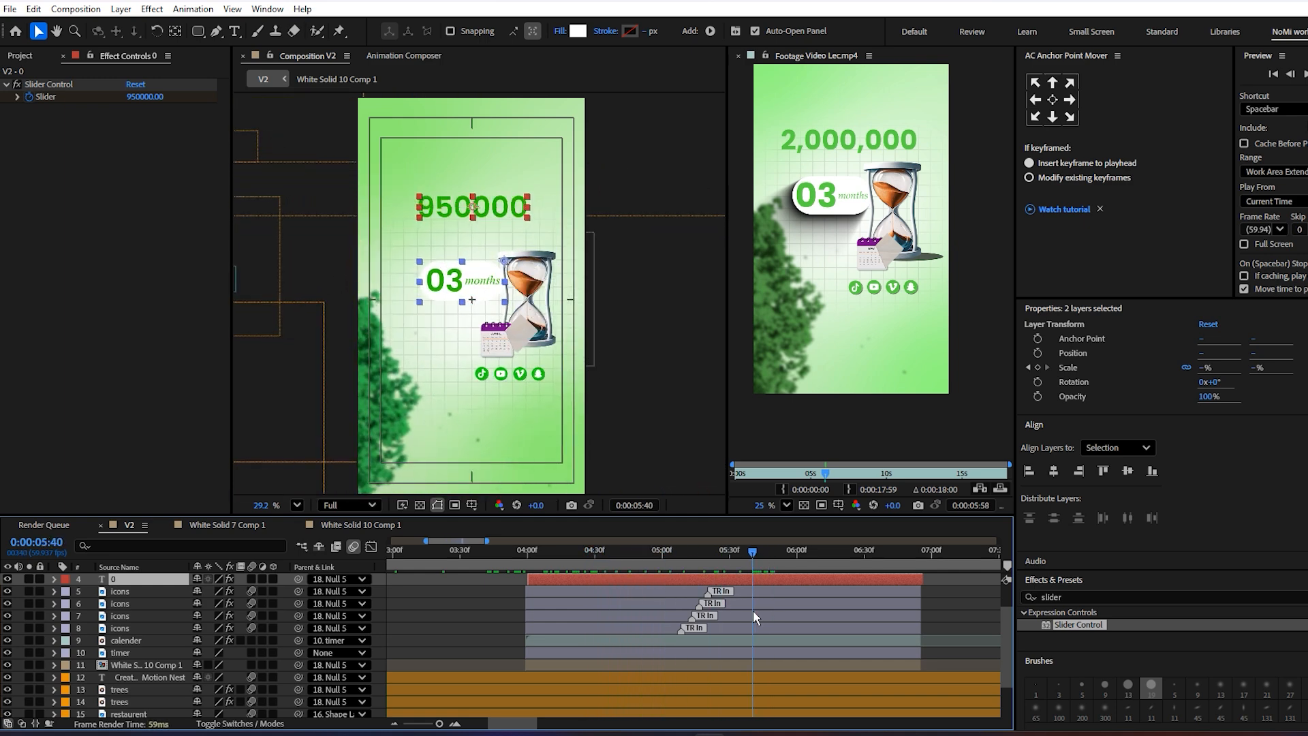
- Check the parents of the pill and its text layers, and parent the timer layer to Null 5
{"action": "left_click", "coordinate": [930, 623]}
{"action": "scroll", "coordinate": [798, 608], "scroll_direction": "up", "scroll_amount": 2}
{"action": "left_click", "coordinate": [796, 603]}
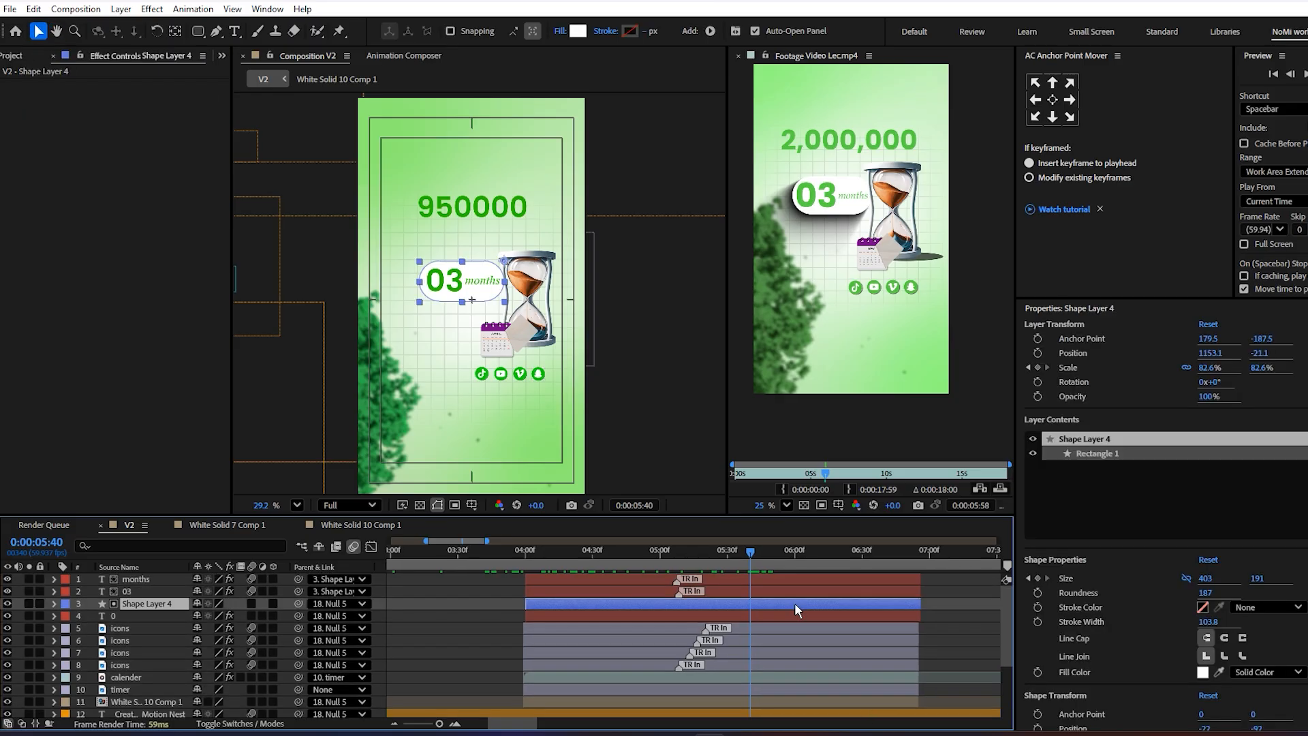
{"action": "left_click", "coordinate": [776, 589]}
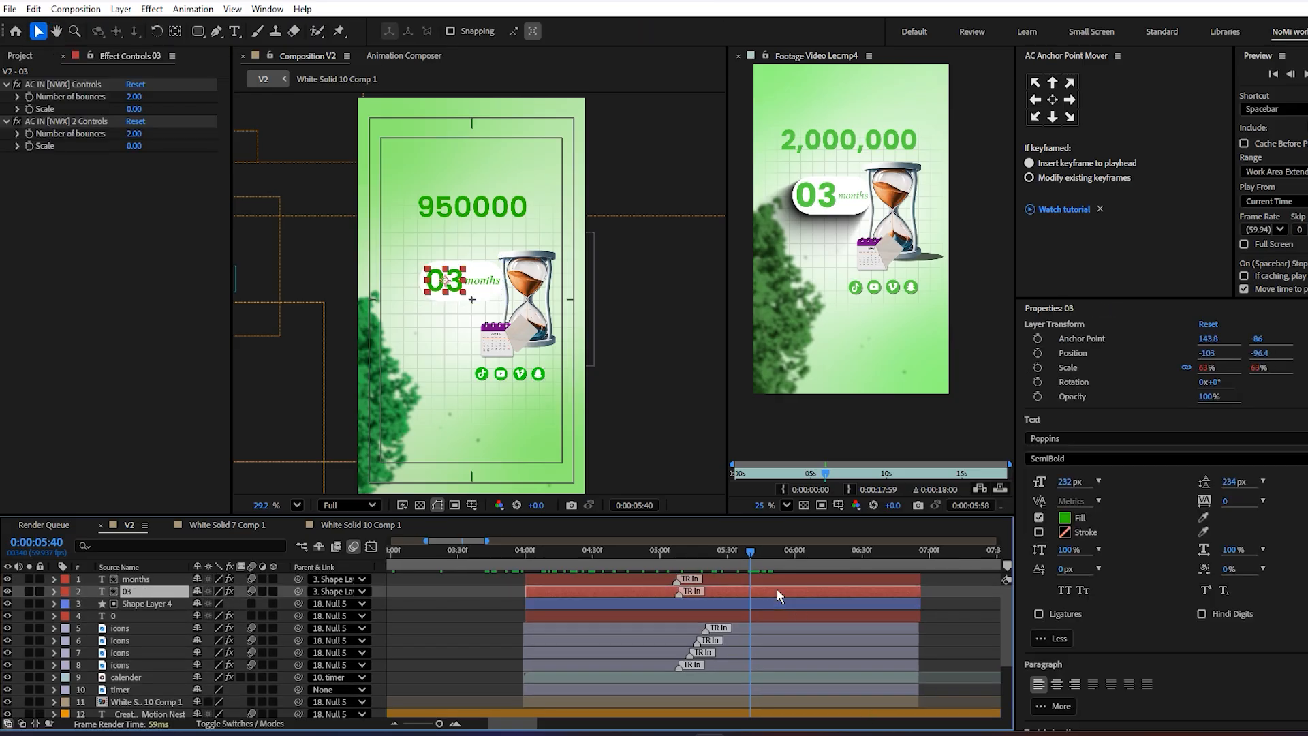
{"action": "left_click", "coordinate": [762, 688]}
{"action": "scroll", "coordinate": [790, 595], "scroll_direction": "down", "scroll_amount": 1}
{"action": "scroll", "coordinate": [790, 594], "scroll_direction": "down", "scroll_amount": 3}
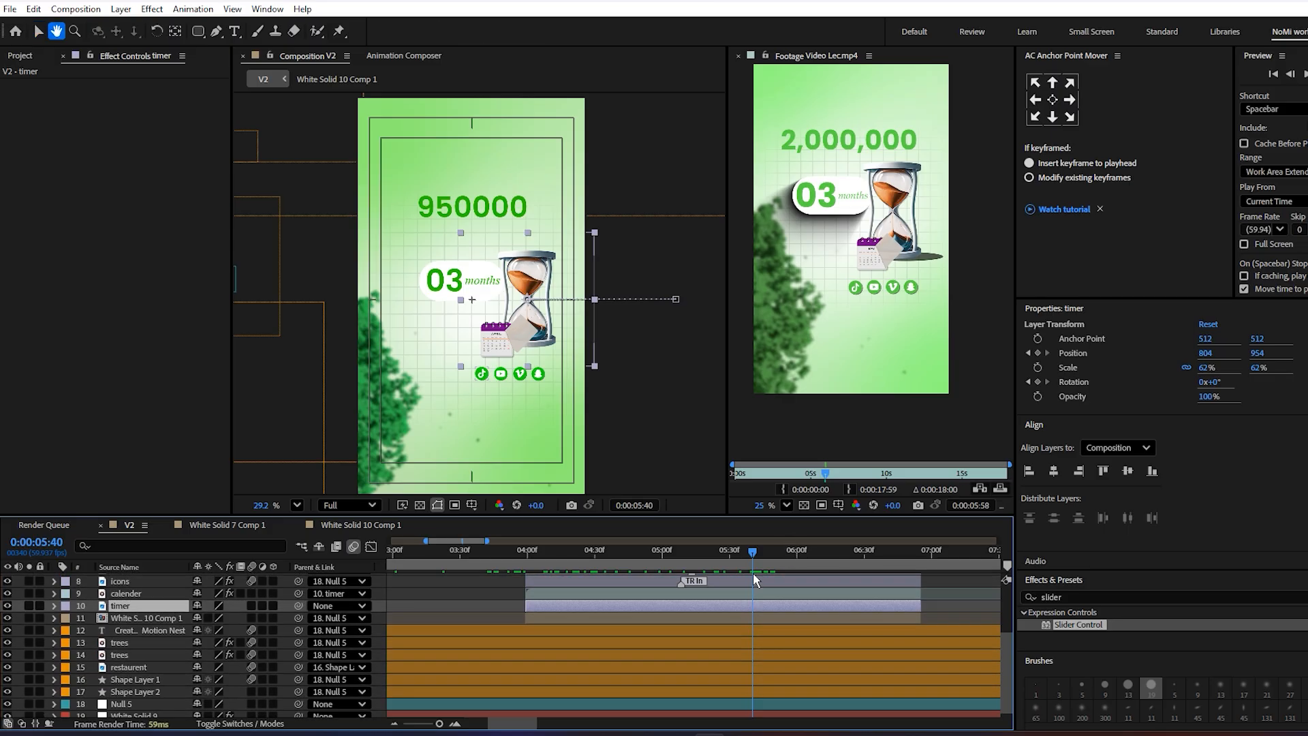
{"action": "left_click_drag", "start_coordinate": [298, 605], "coordinate": [145, 701]}
- Preview the parented scene's slide-in from 0:00:04:35, and return to its start at 0:00:03:59
{"action": "left_click_drag", "start_coordinate": [651, 556], "coordinate": [606, 582]}
{"action": "key", "text": "space"}
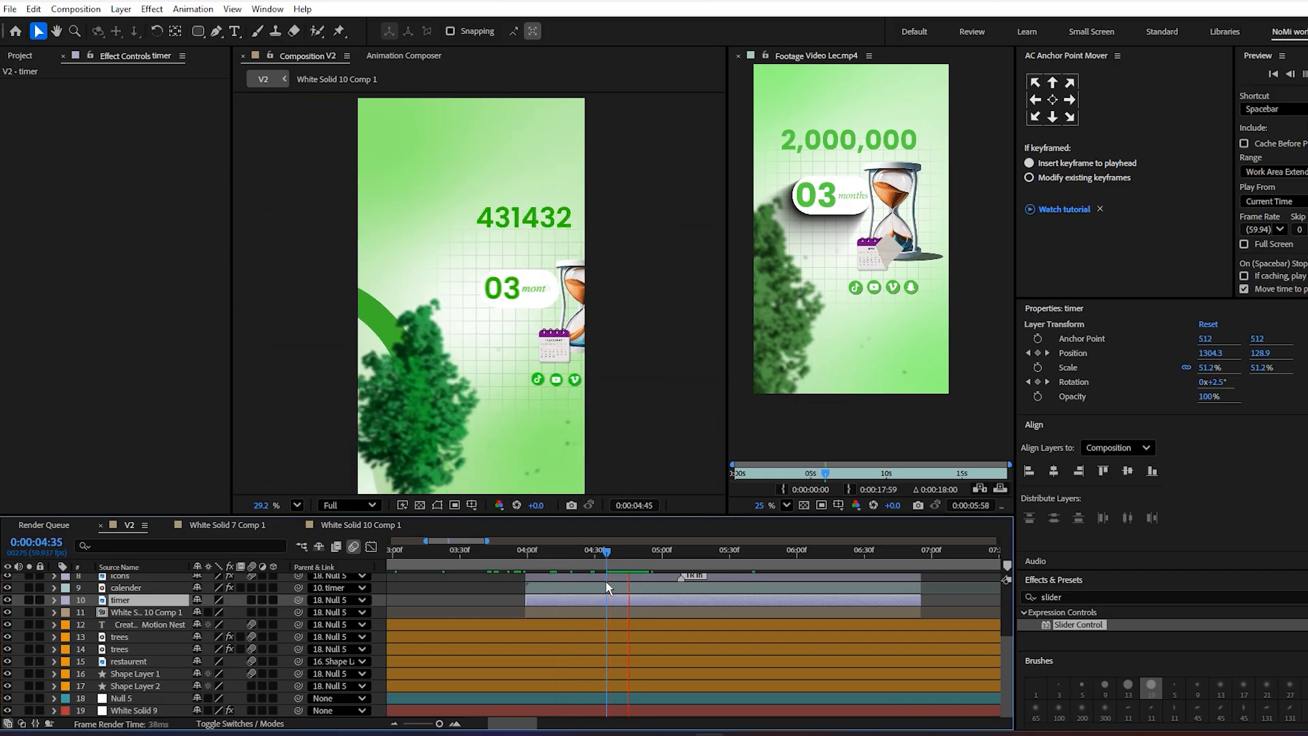
{"action": "left_click_drag", "start_coordinate": [615, 562], "coordinate": [663, 605]}
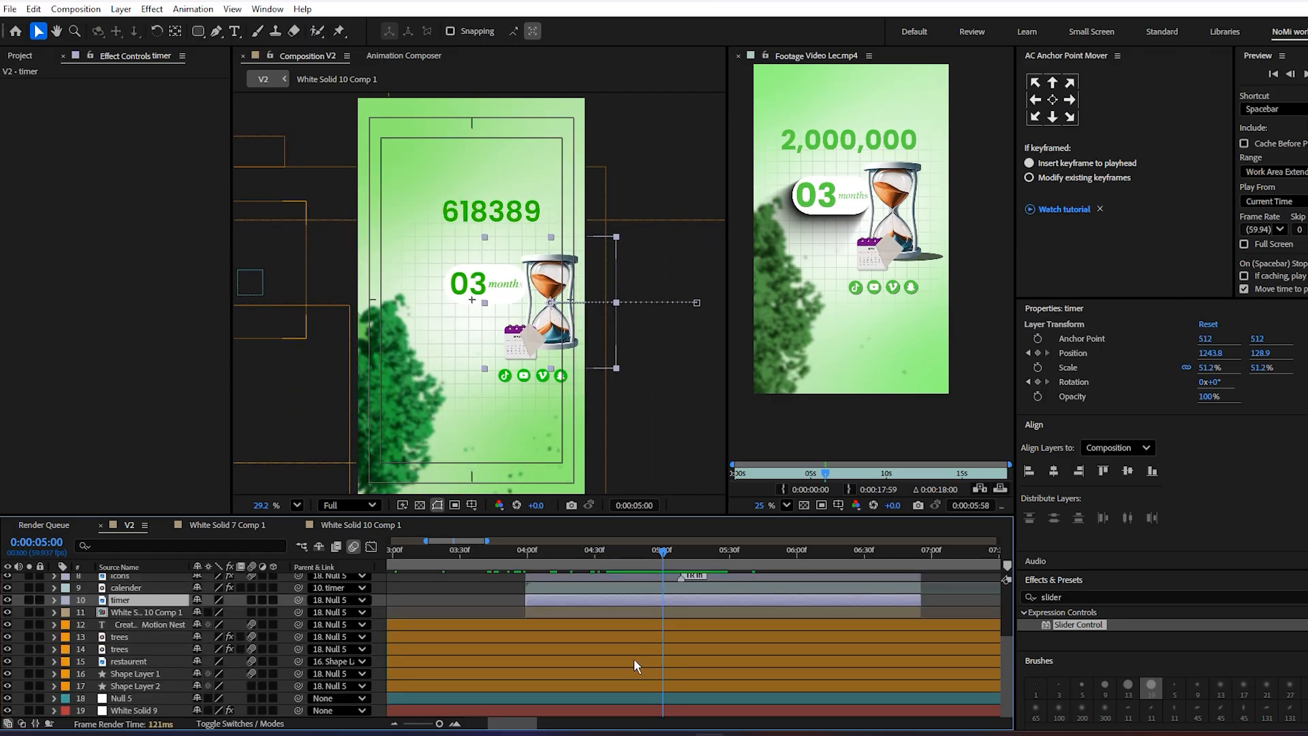
{"action": "left_click_drag", "start_coordinate": [619, 555], "coordinate": [526, 594]}
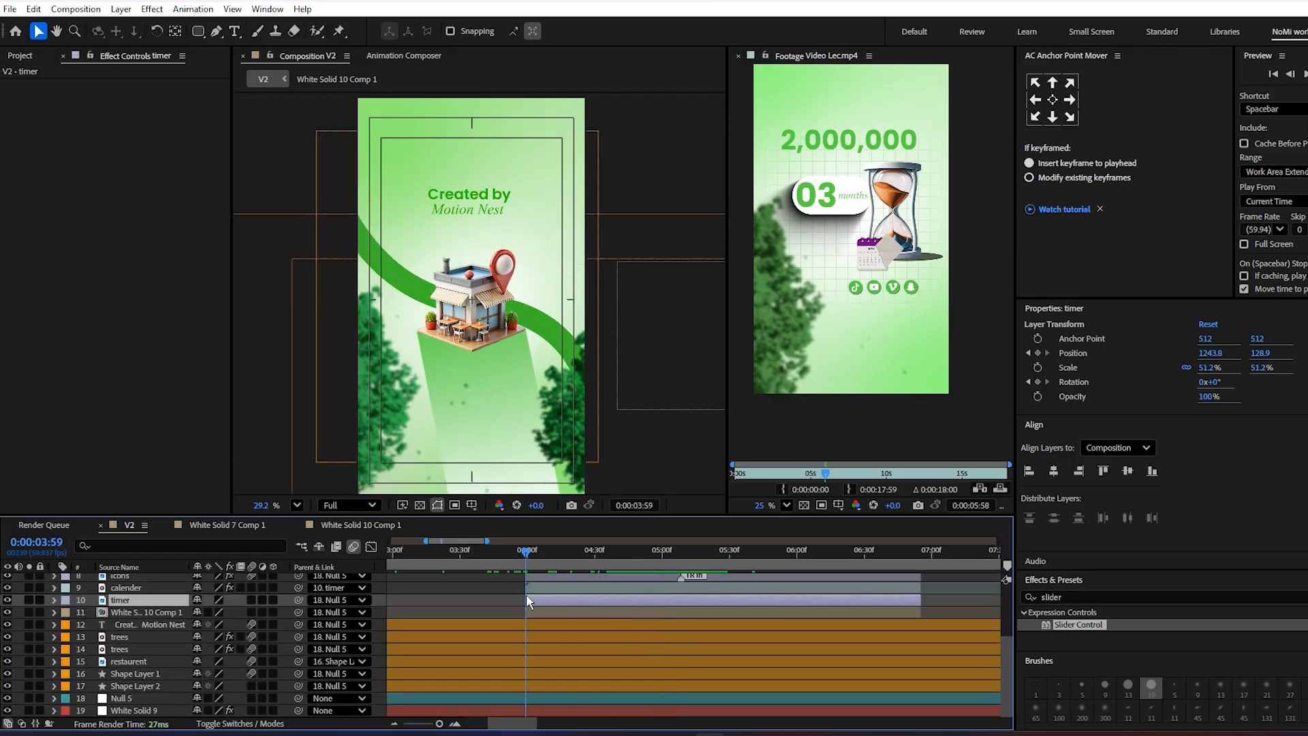
{"action": "left_click", "coordinate": [542, 709]}
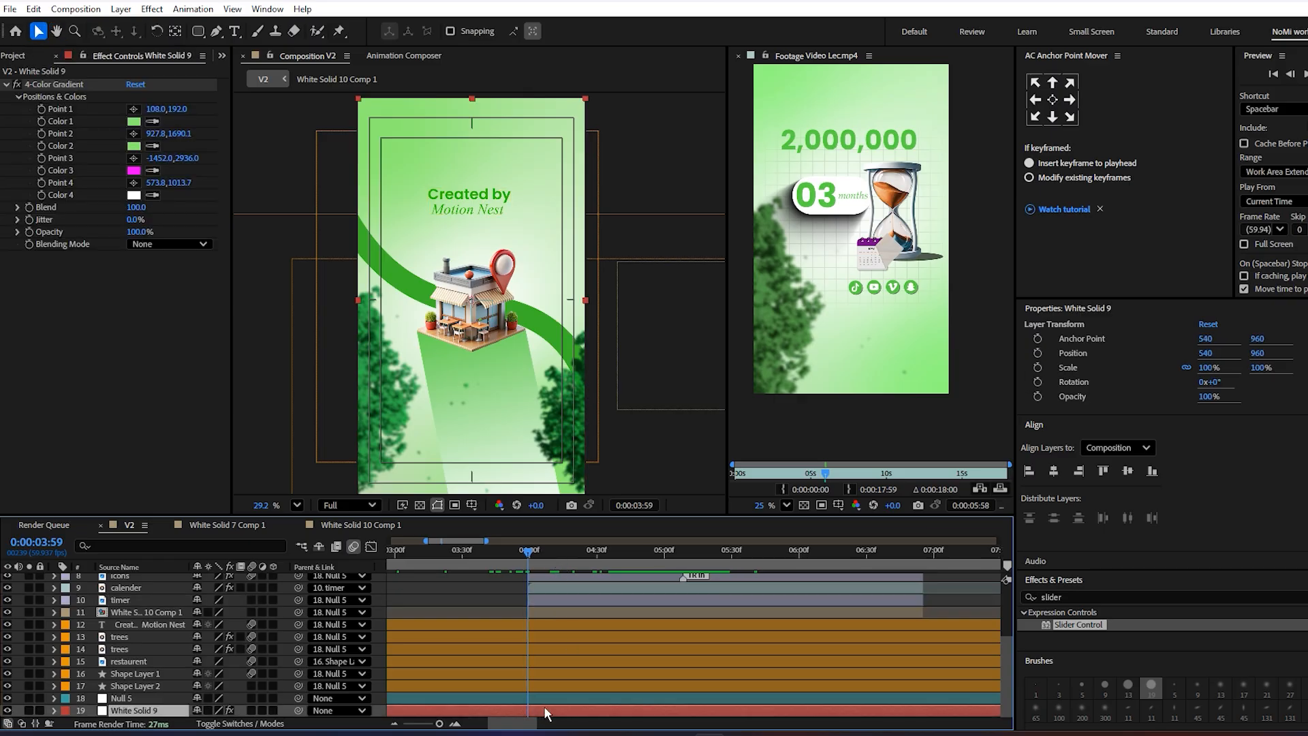
- Move Null 5's ending Position keyframe to about 0:00:05:18 and check the slide-in
{"action": "left_click", "coordinate": [561, 697]}
{"action": "key", "text": "p"}
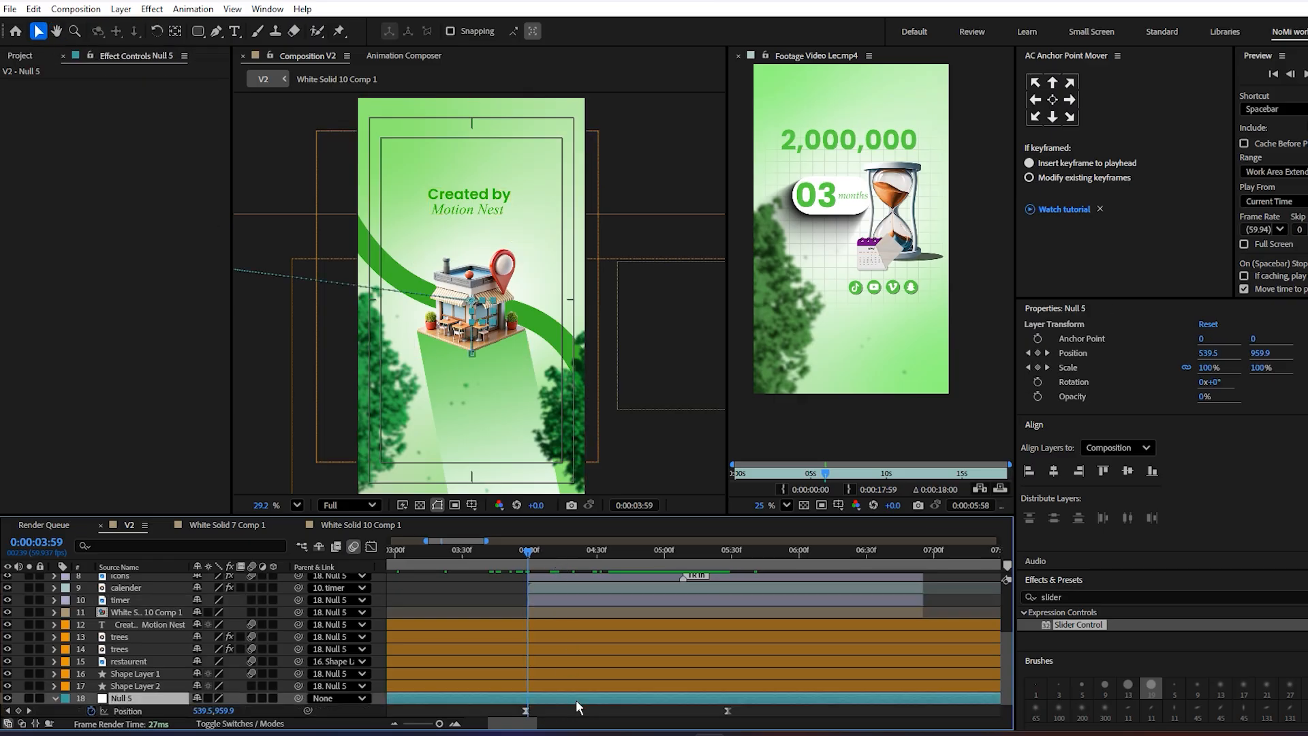
{"action": "mouse_move", "coordinate": [727, 711]}
{"action": "left_mouse_down"}
{"action": "mouse_move", "coordinate": [684, 713]}
{"action": "mouse_move", "coordinate": [705, 711]}
{"action": "left_mouse_up"}
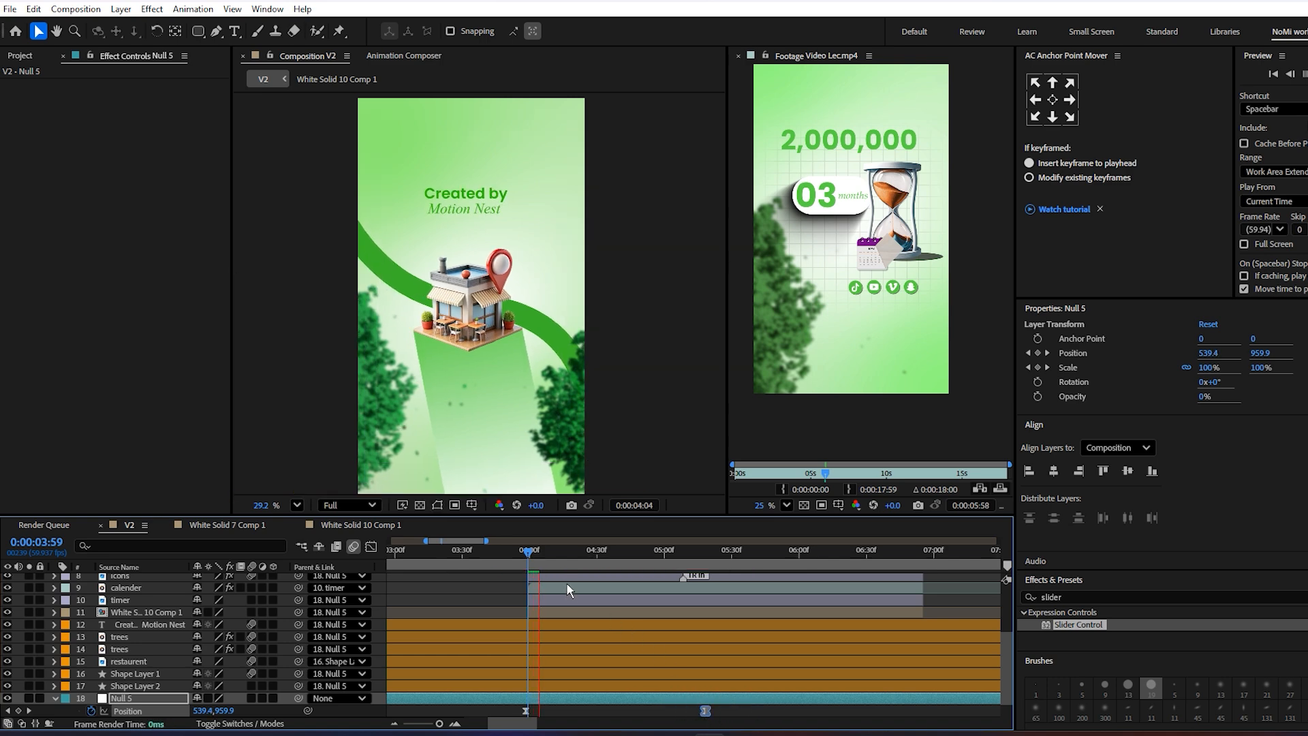
{"action": "left_click_drag", "start_coordinate": [574, 555], "coordinate": [703, 610]}
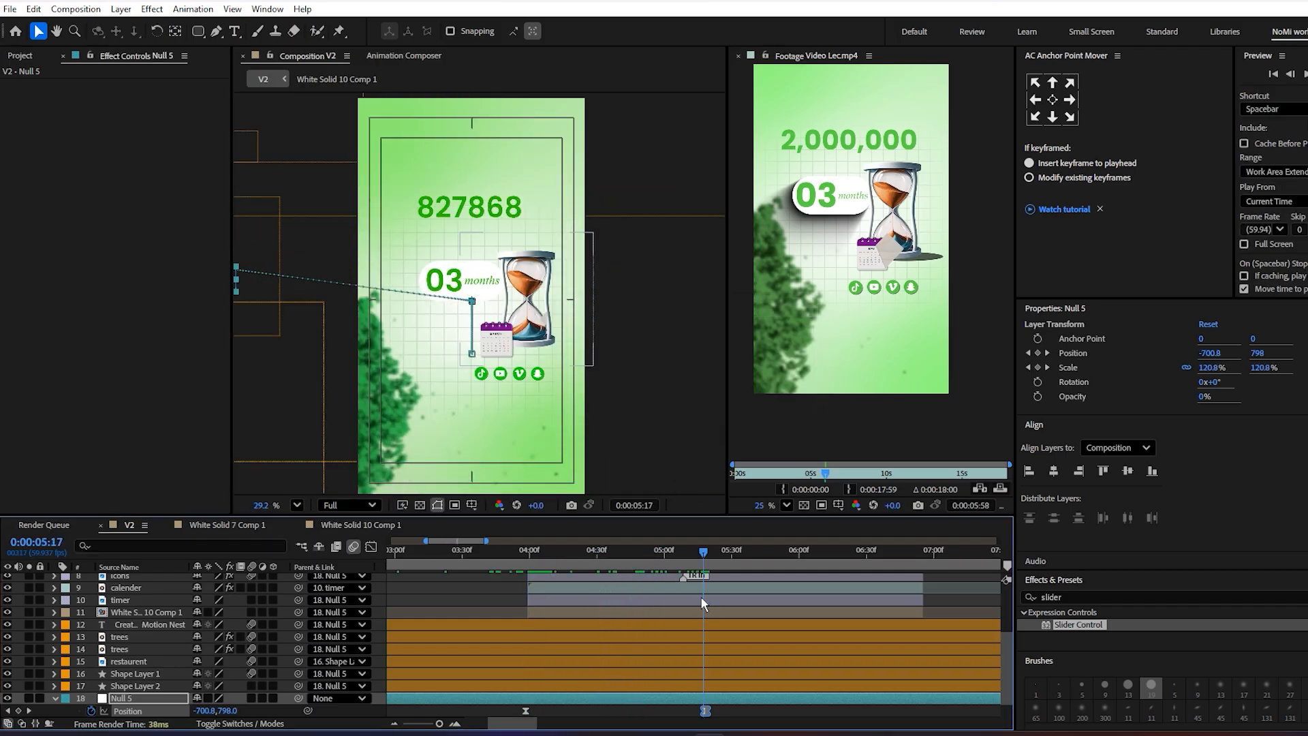
- Shift the timer layer's ending Position and Rotation keyframes to about 0:00:05:21
{"action": "scroll", "coordinate": [705, 609], "scroll_direction": "up", "scroll_amount": 3}
{"action": "left_click", "coordinate": [697, 643]}
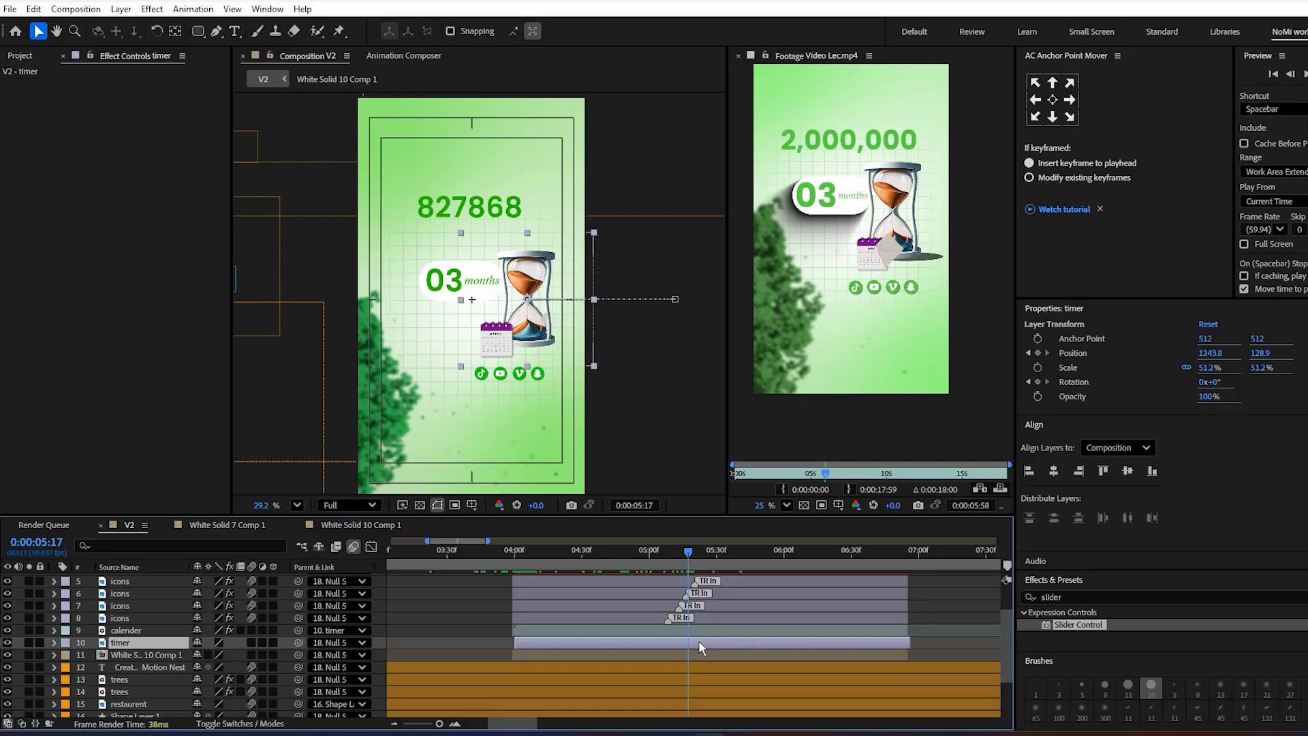
{"action": "key", "text": "u"}
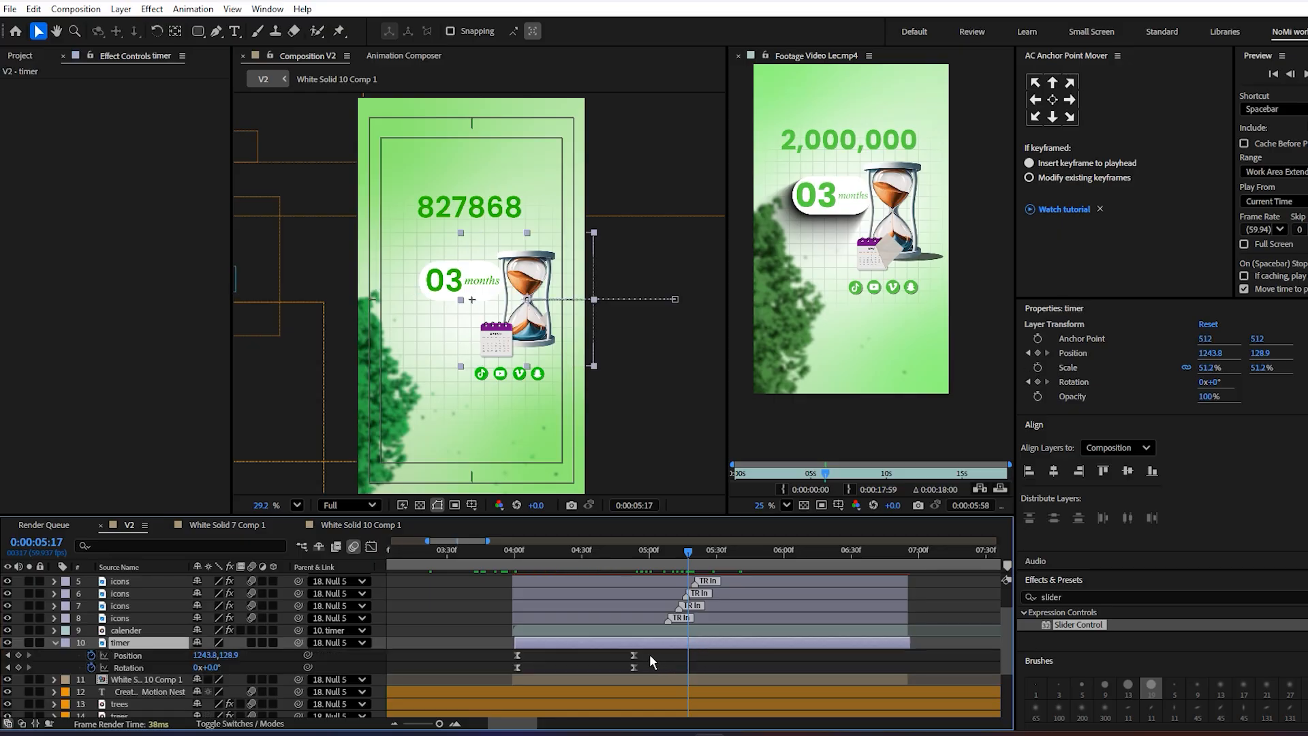
{"action": "left_click_drag", "start_coordinate": [646, 655], "coordinate": [698, 673]}
{"action": "left_click_drag", "start_coordinate": [684, 556], "coordinate": [608, 590]}
- Try the timer layer's starting Position and Rotation keyframes at about 0:00:04:25 and preview the motion
{"action": "left_click_drag", "start_coordinate": [503, 653], "coordinate": [570, 671]}
{"action": "left_click", "coordinate": [562, 672]}
{"action": "key", "text": "Page_Up"}
{"action": "key", "text": "space"}
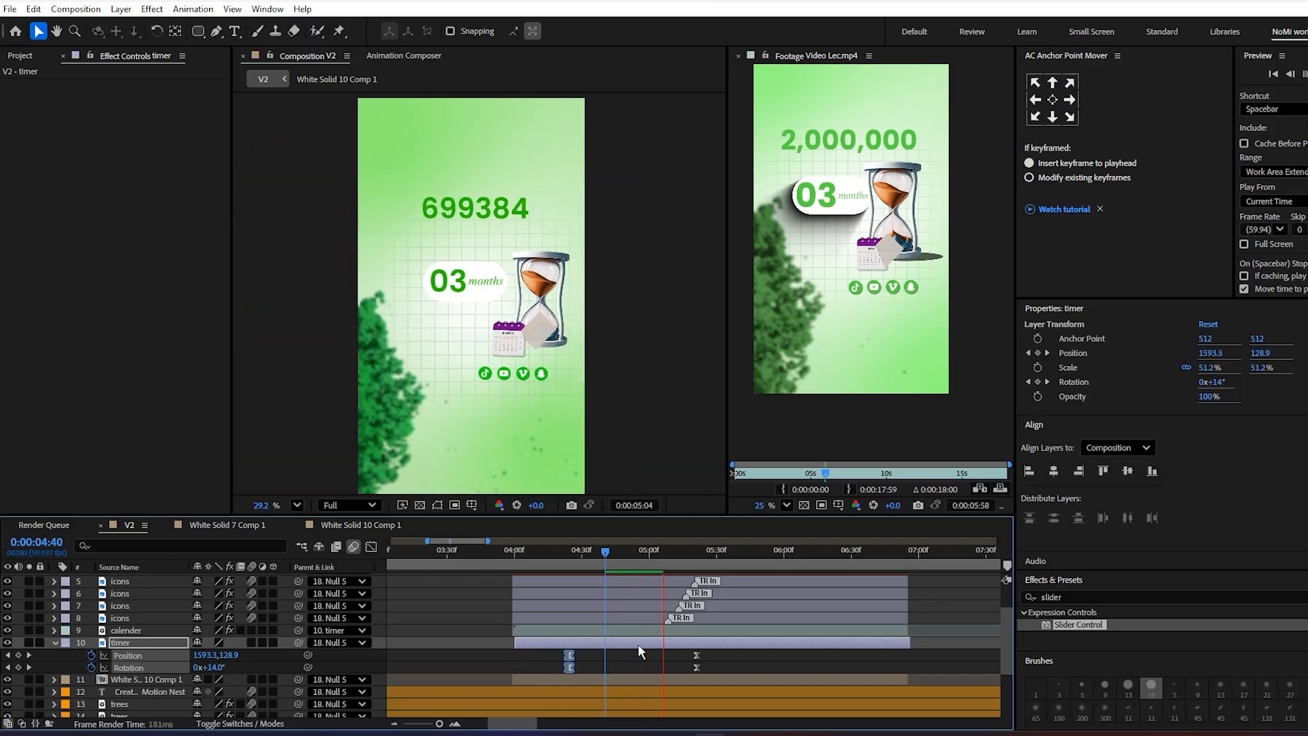
{"action": "left_click", "coordinate": [561, 568]}
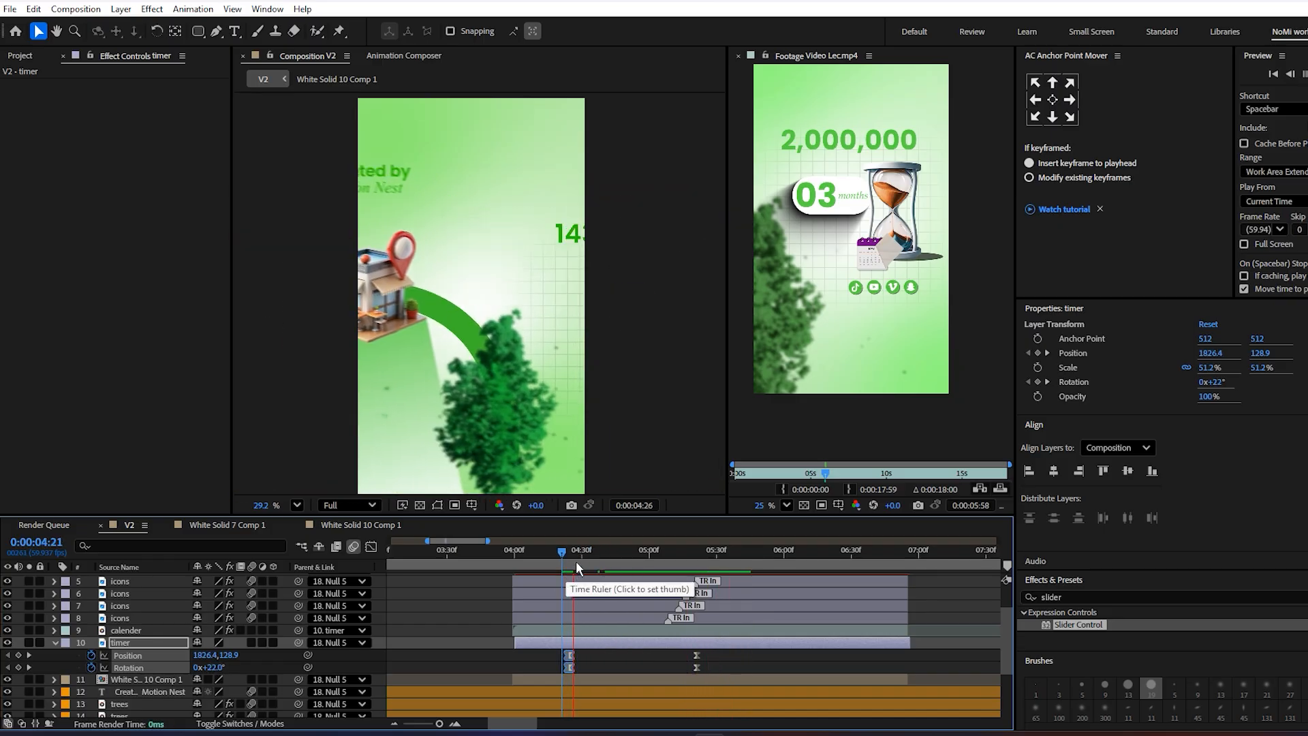
{"action": "left_click", "coordinate": [583, 563]}
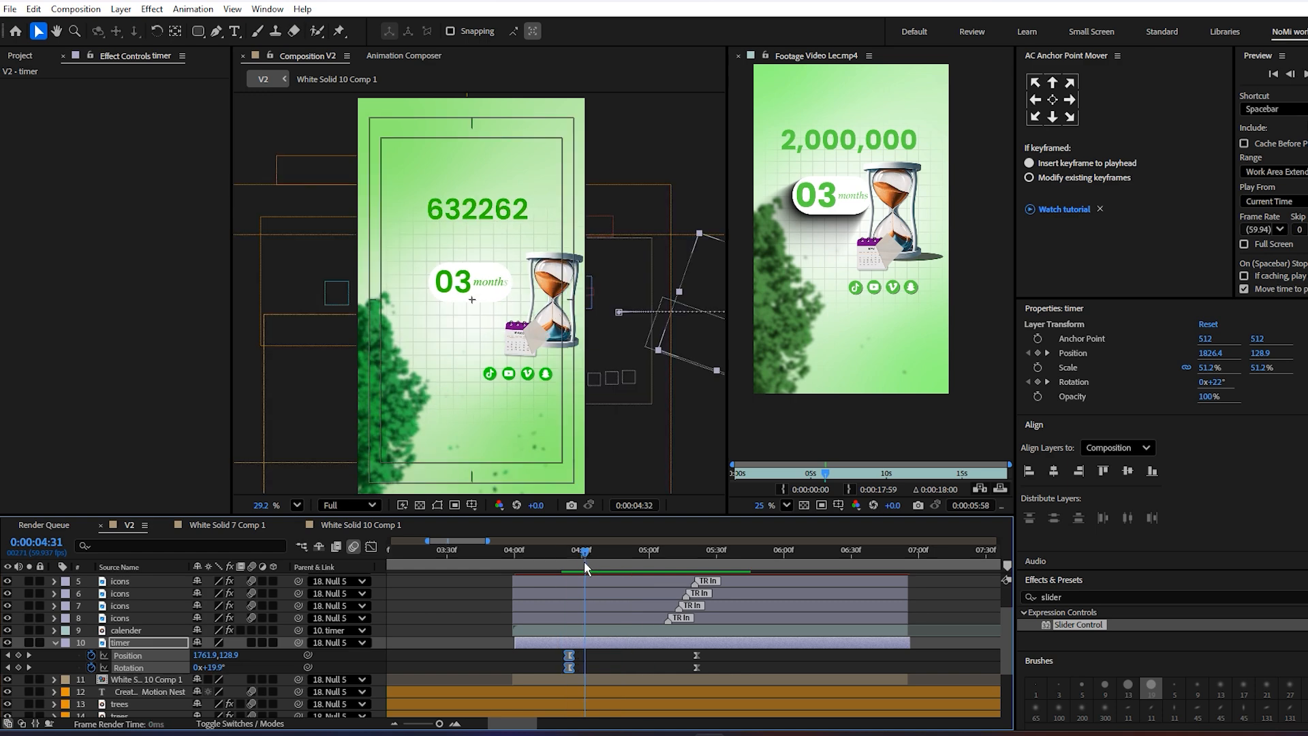
{"action": "key", "text": "space"}
- Move the timer's starting Position and Rotation keyframes to about 0:00:04:05, save the project and preview the scene
{"action": "left_click_drag", "start_coordinate": [584, 649], "coordinate": [528, 667]}
{"action": "left_click", "coordinate": [573, 652]}
{"action": "key", "text": "ctrl+s"}
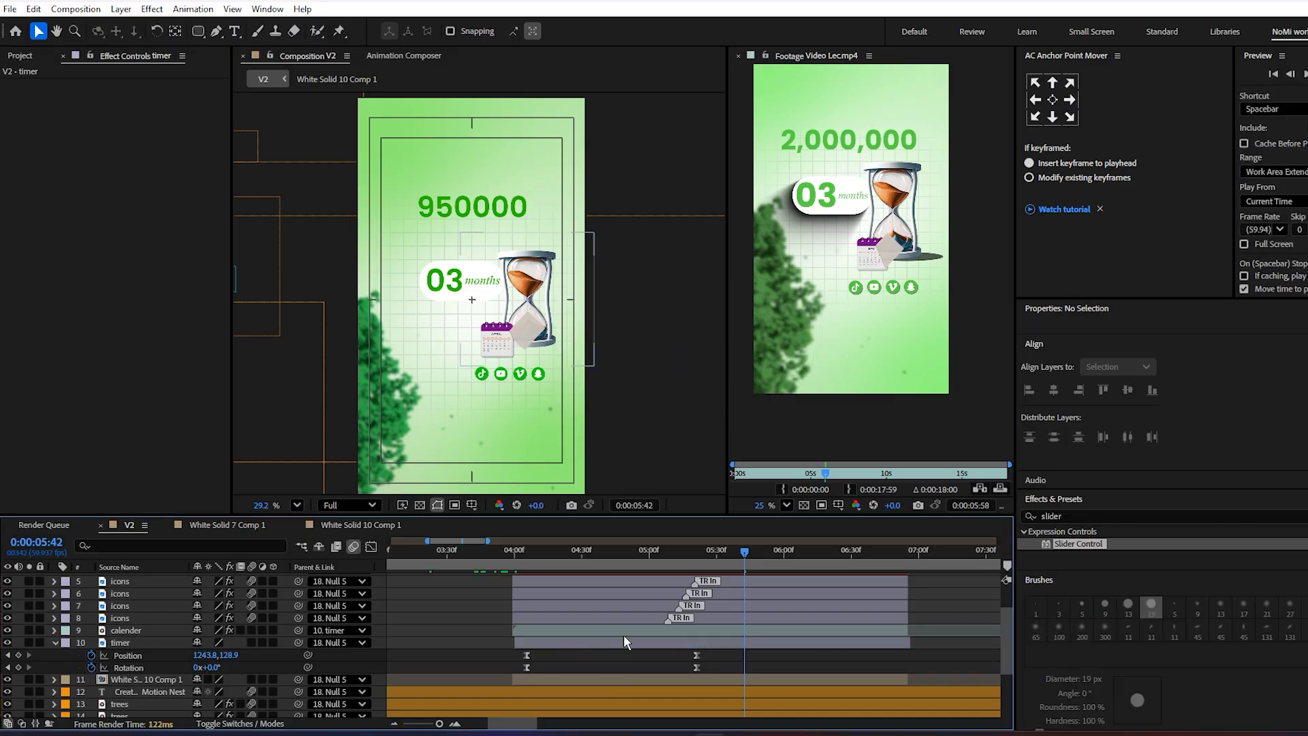
{"action": "left_click_drag", "start_coordinate": [623, 635], "coordinate": [473, 681]}
{"action": "key", "text": "space"}
- Examine the reference video's next scene at 0:00:08:01 and locate the grid comp layer in V2
{"action": "left_click", "coordinate": [840, 480]}
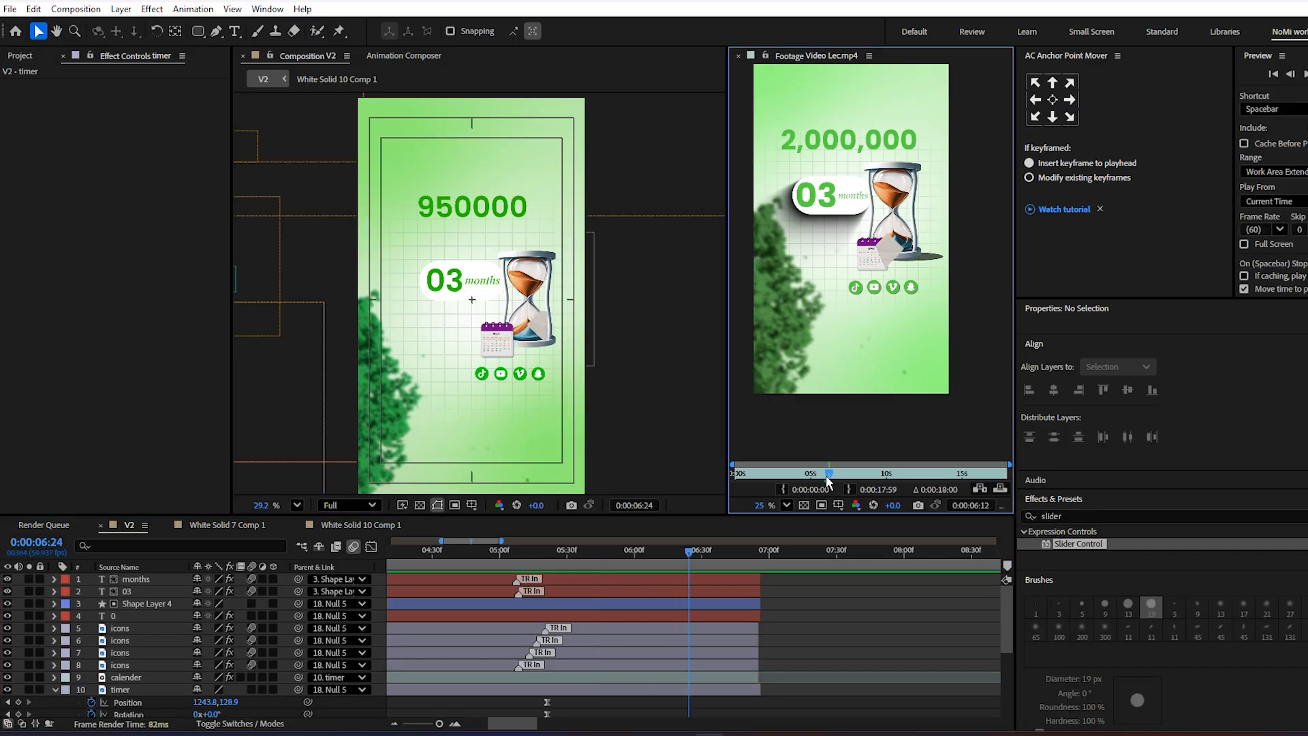
{"action": "left_click_drag", "start_coordinate": [839, 481], "coordinate": [855, 480]}
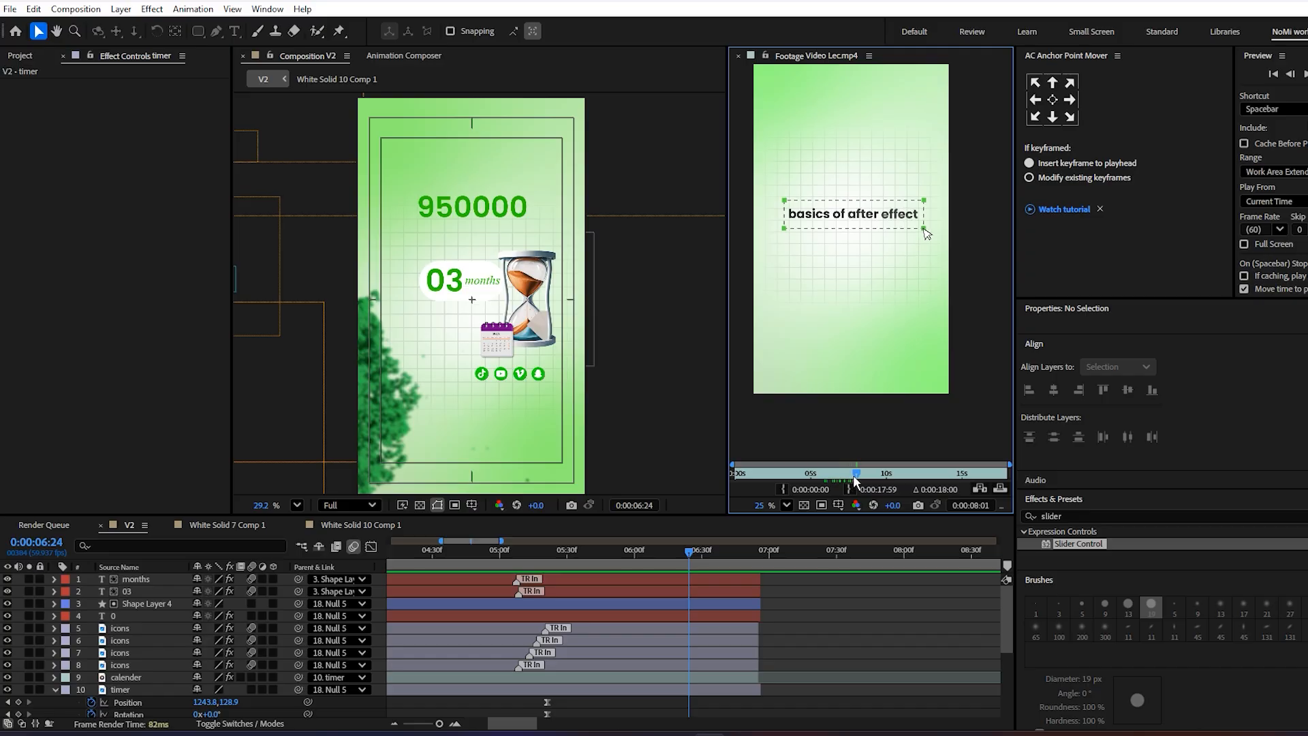
{"action": "scroll", "coordinate": [782, 659], "scroll_direction": "left", "scroll_amount": 2}
{"action": "scroll", "coordinate": [743, 647], "scroll_direction": "down", "scroll_amount": 3}
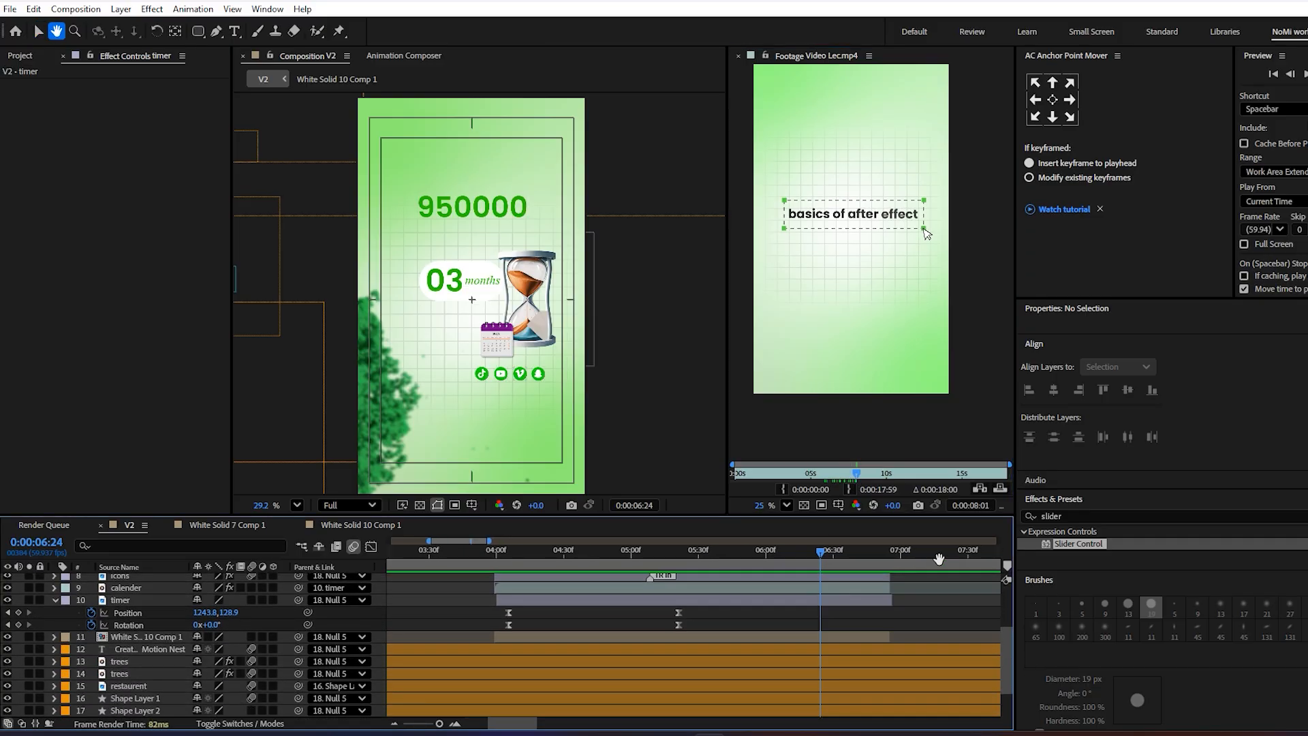
- Duplicate the White Solid 10 Comp 1 grid layer, bring it to the top and make it start at about 0:00:05:54
{"action": "left_click", "coordinate": [721, 637]}
{"action": "key", "text": "ctrl+d"}
{"action": "key", "text": "ctrl+bracketright"}
{"action": "key", "text": "ctrl+shift+bracketright"}
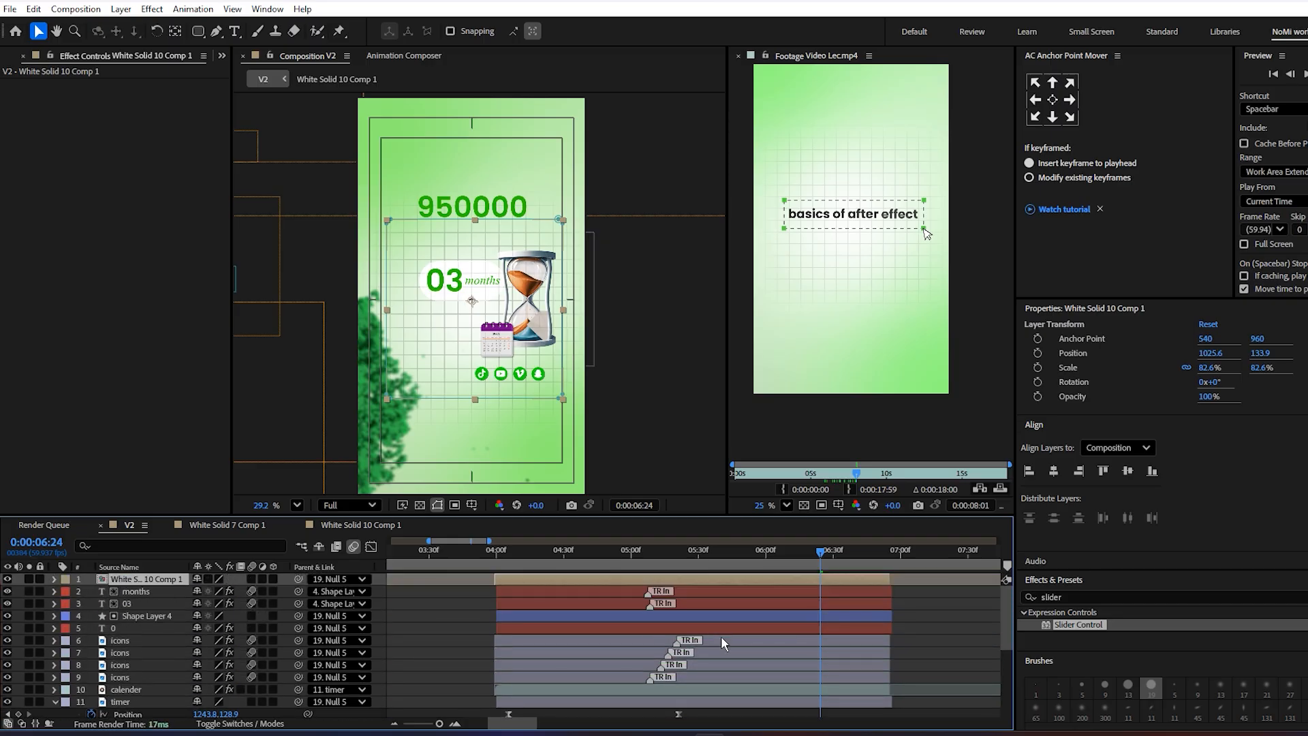
{"action": "left_click_drag", "start_coordinate": [586, 582], "coordinate": [776, 579]}
{"action": "left_click", "coordinate": [752, 557]}
{"action": "key", "text": "space"}
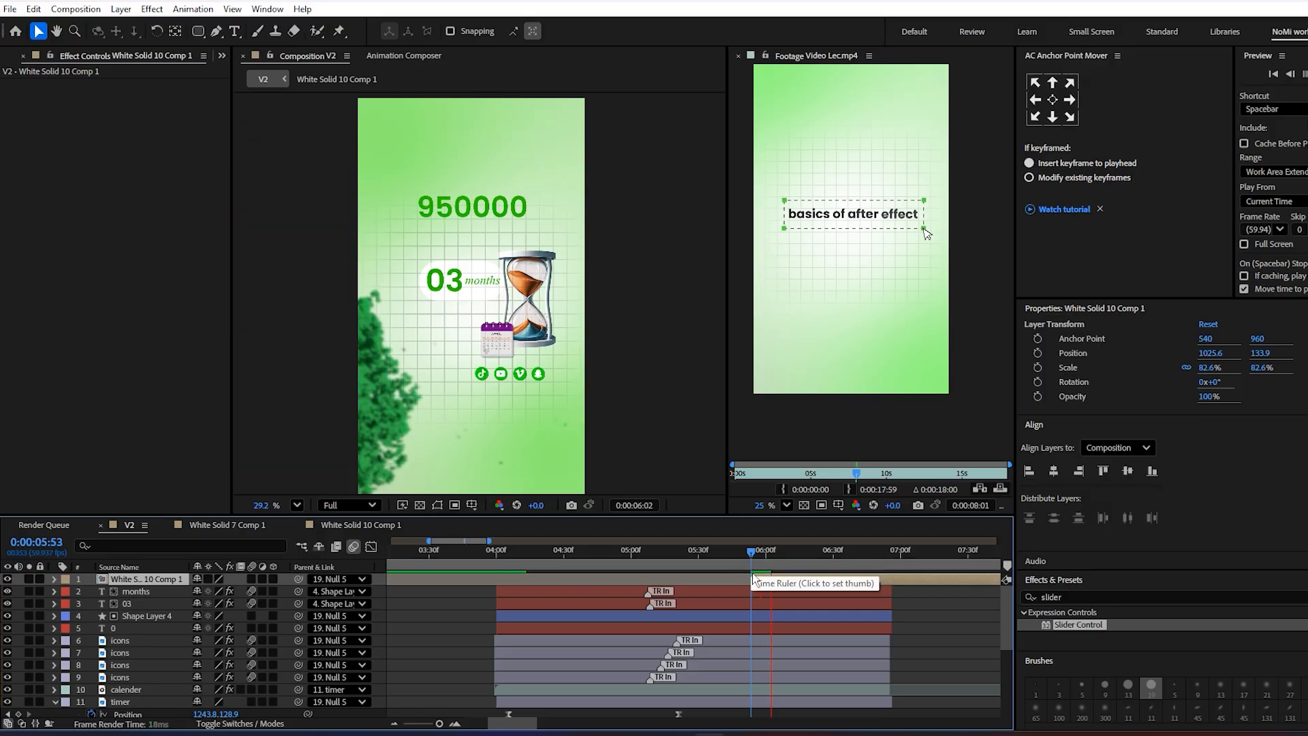
{"action": "left_click", "coordinate": [751, 553]}
- Align Null 5's ending Scale keyframe with its ending Position keyframe at about 0:00:05:18
{"action": "scroll", "coordinate": [776, 603], "scroll_direction": "down", "scroll_amount": 5}
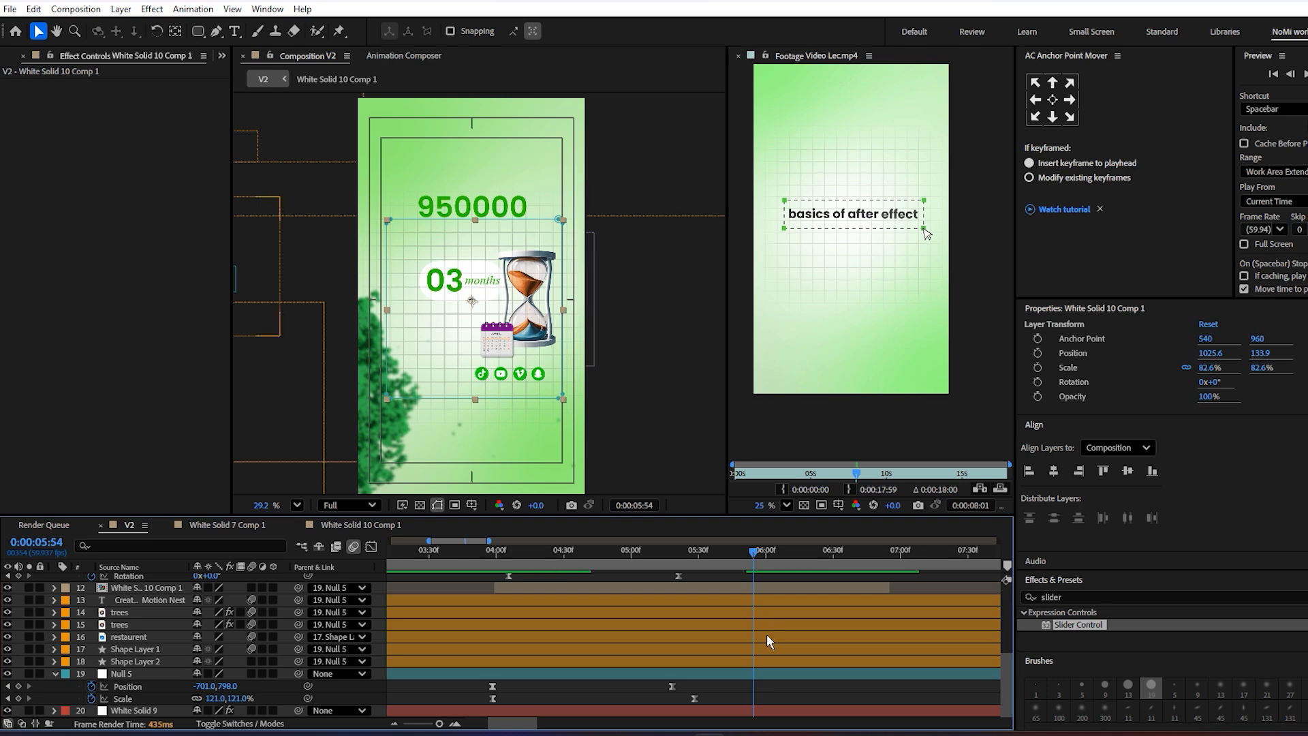
{"action": "left_click", "coordinate": [758, 675]}
{"action": "left_click", "coordinate": [707, 693]}
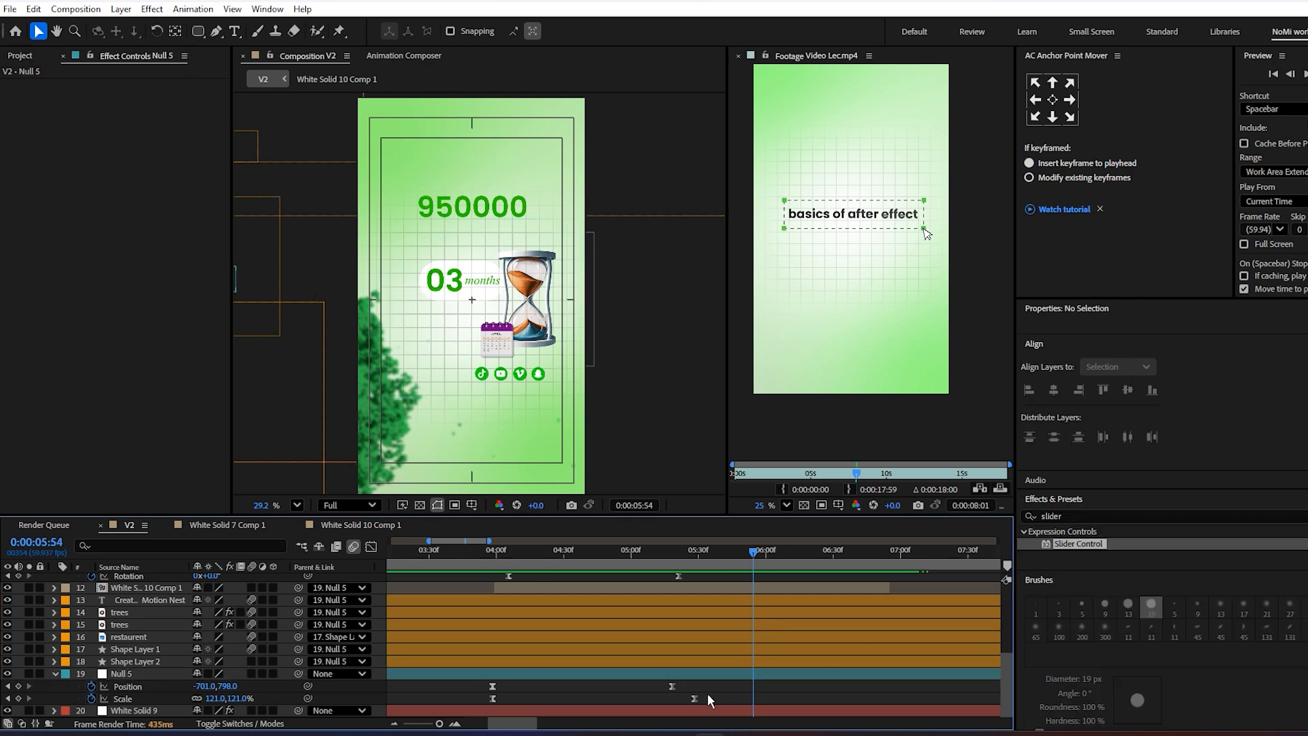
{"action": "left_click_drag", "start_coordinate": [693, 697], "coordinate": [672, 702]}
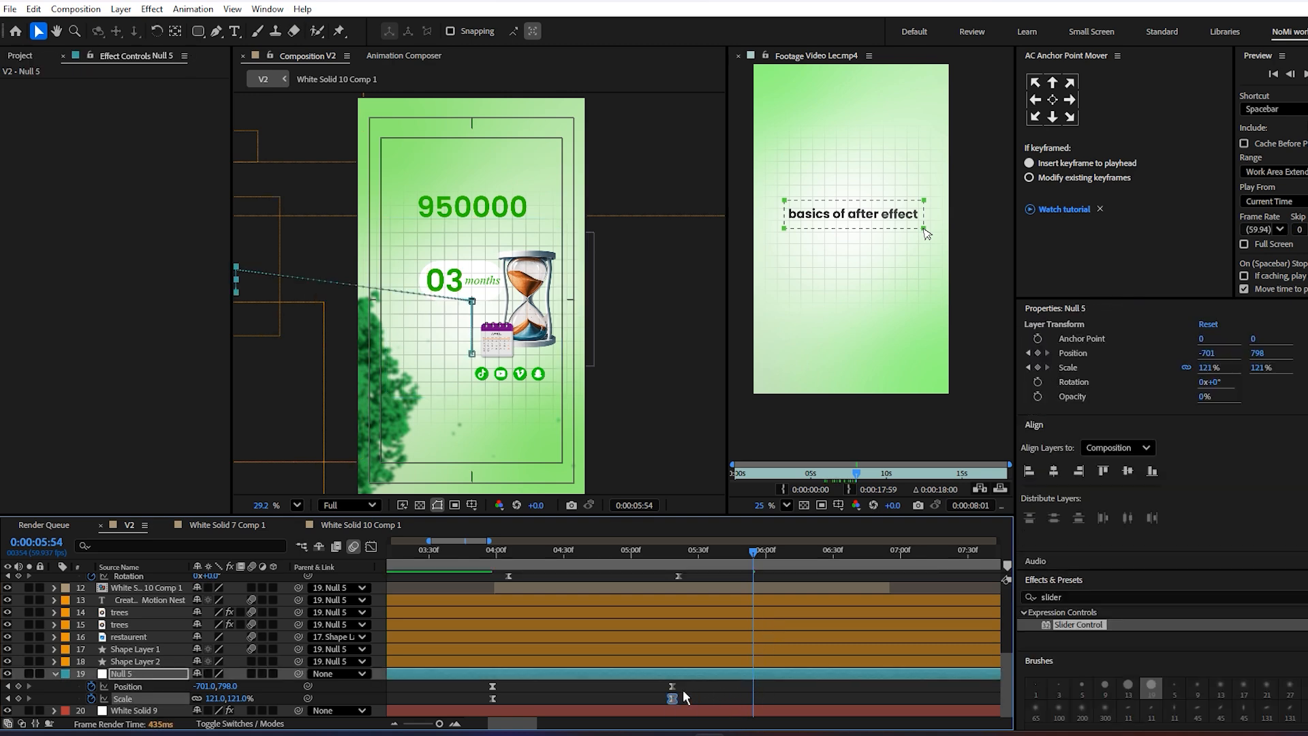
{"action": "left_click", "coordinate": [658, 690]}
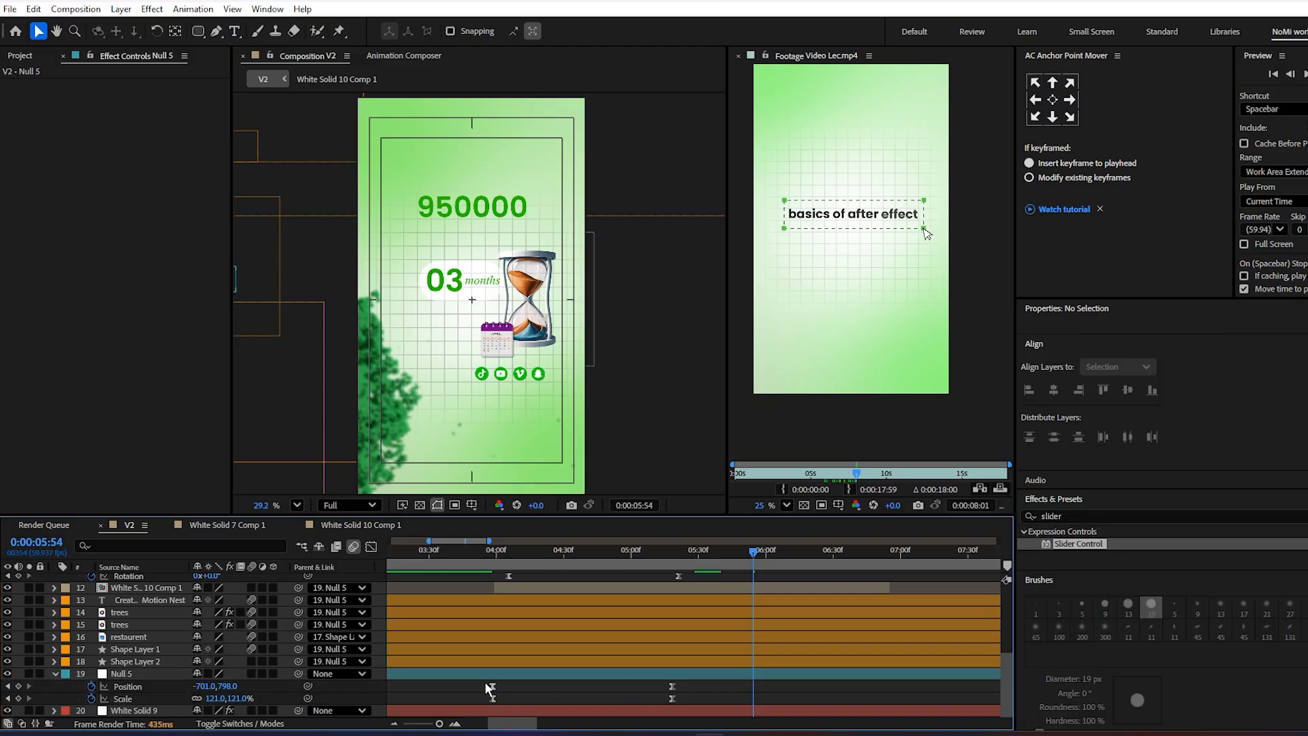
- Copy Null 5's ending Position keyframe to 0:00:05:54 and set its Y position to 2300 at 0:00:06:55
{"action": "left_click_drag", "start_coordinate": [661, 684], "coordinate": [693, 689]}
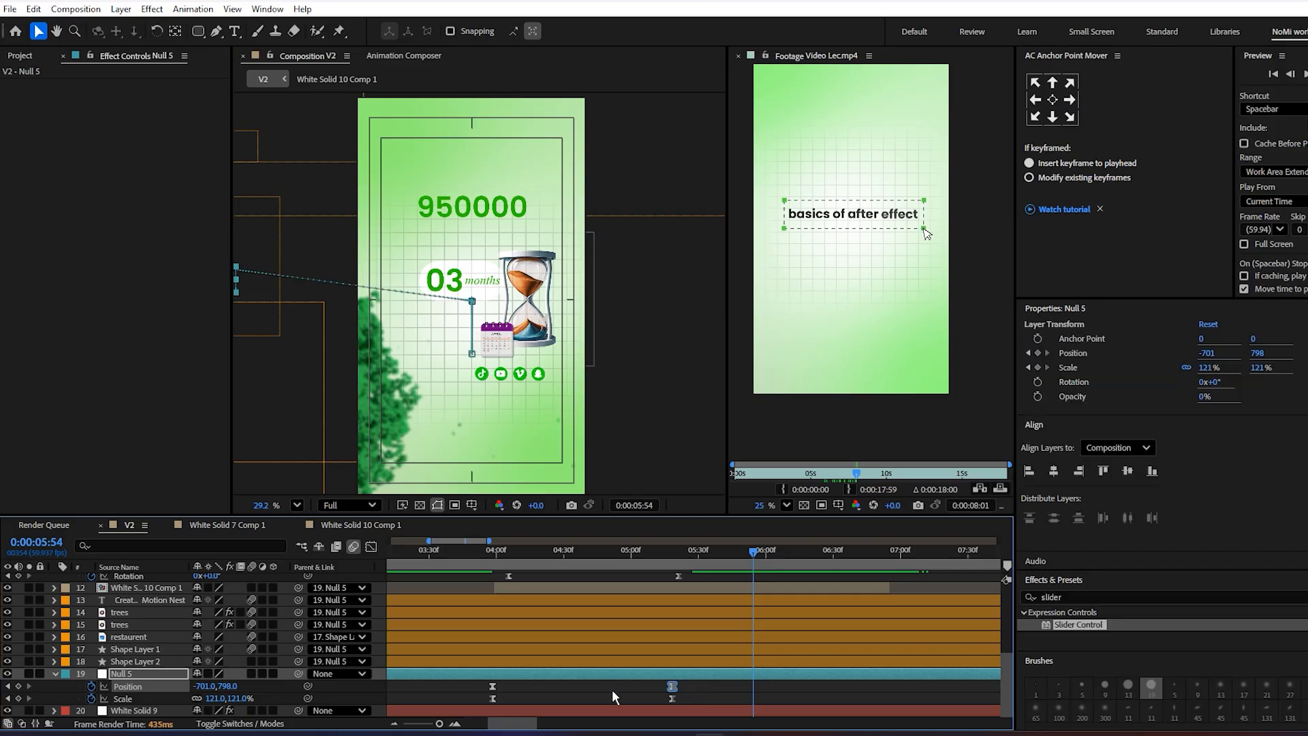
{"action": "key", "text": "ctrl+v"}
{"action": "left_click_drag", "start_coordinate": [758, 561], "coordinate": [891, 613]}
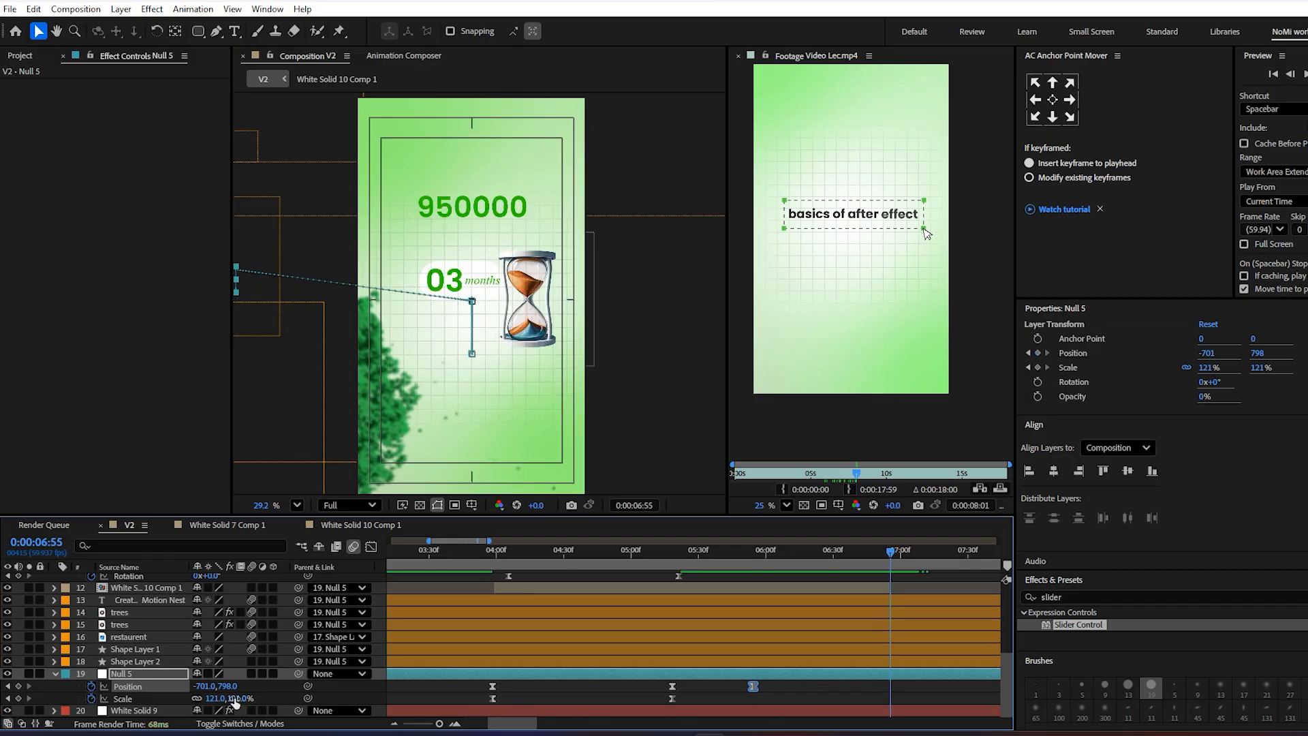
{"action": "left_click_drag", "start_coordinate": [230, 688], "coordinate": [1307, 620]}
{"action": "scroll", "coordinate": [868, 681], "scroll_direction": "up", "scroll_amount": 5}
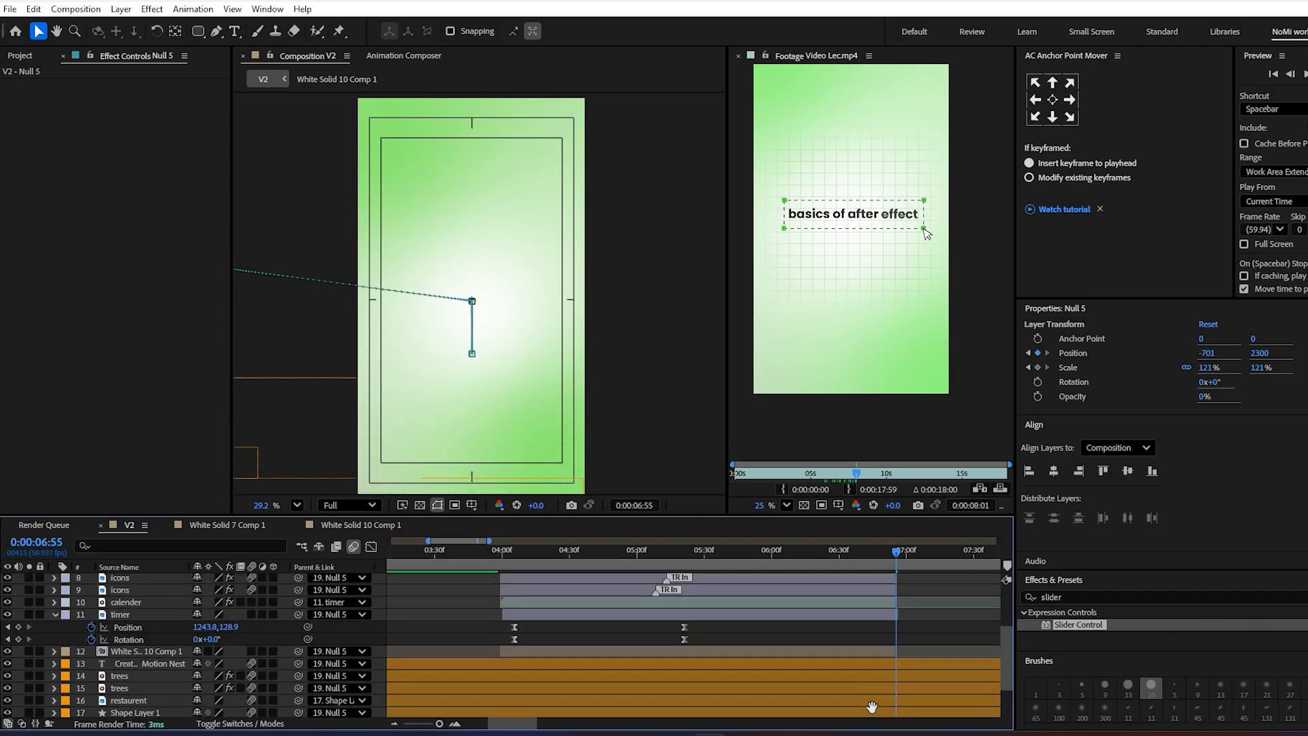
- Unparent the duplicated White Solid 10 Comp 1 layer and centre it in the frame at 0:00:06:55, near 539.9, 960.1
{"action": "left_click", "coordinate": [839, 581]}
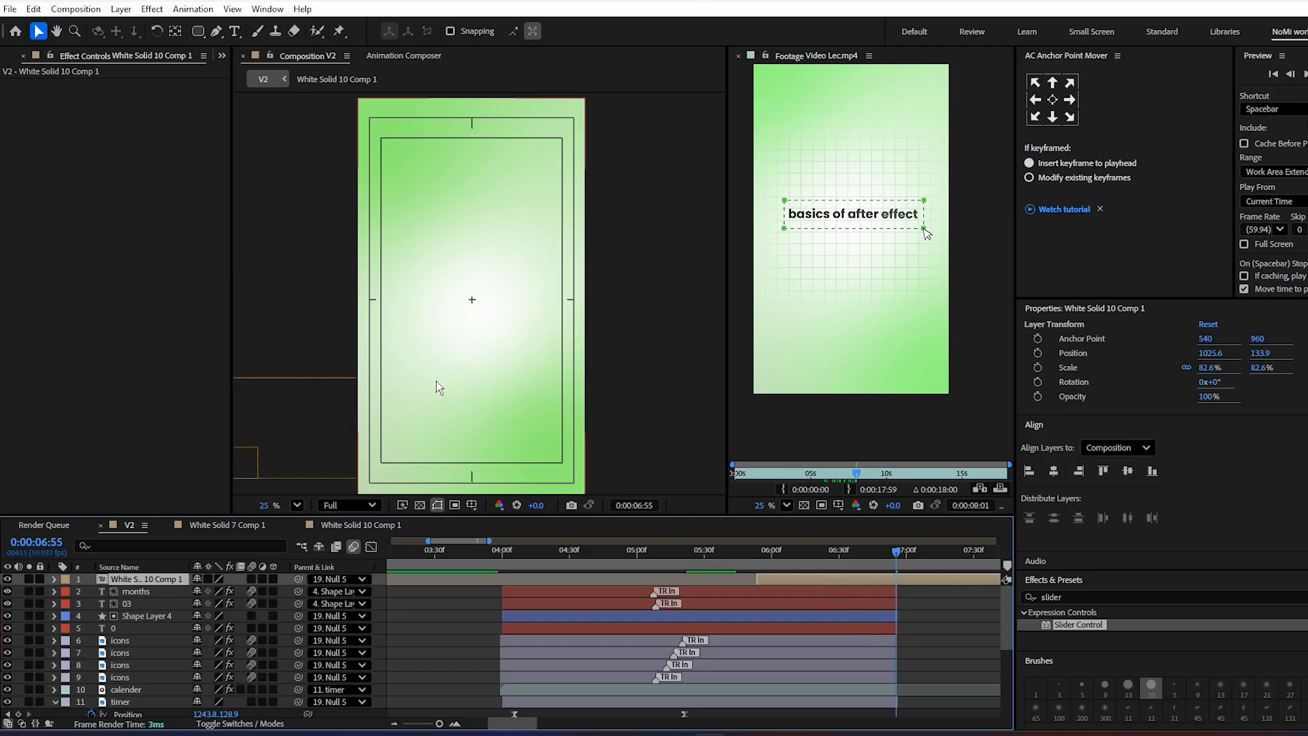
{"action": "scroll", "coordinate": [436, 382], "scroll_direction": "down", "scroll_amount": 2}
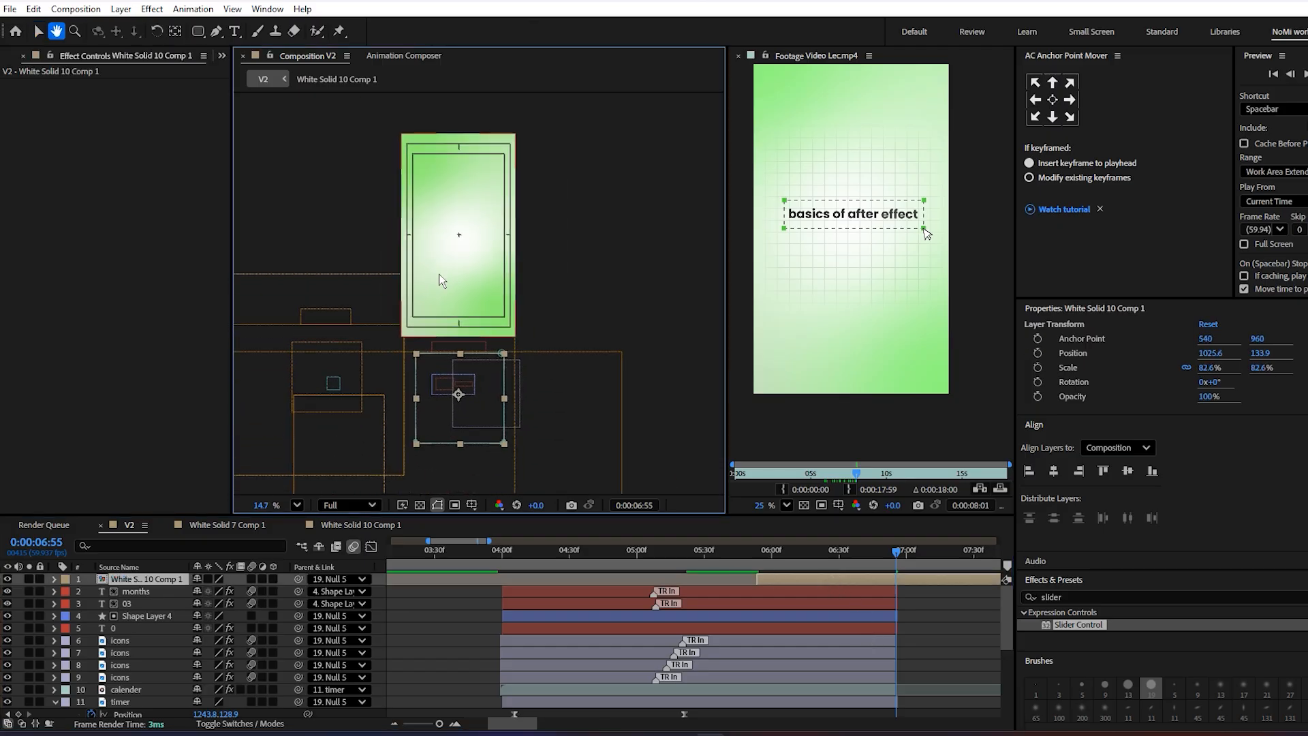
{"action": "left_click", "coordinate": [327, 583]}
{"action": "left_click", "coordinate": [343, 242]}
{"action": "left_click_drag", "start_coordinate": [454, 416], "coordinate": [479, 221]}
{"action": "scroll", "coordinate": [457, 248], "scroll_direction": "up", "scroll_amount": 5}
{"action": "left_click_drag", "start_coordinate": [461, 254], "coordinate": [461, 251]}
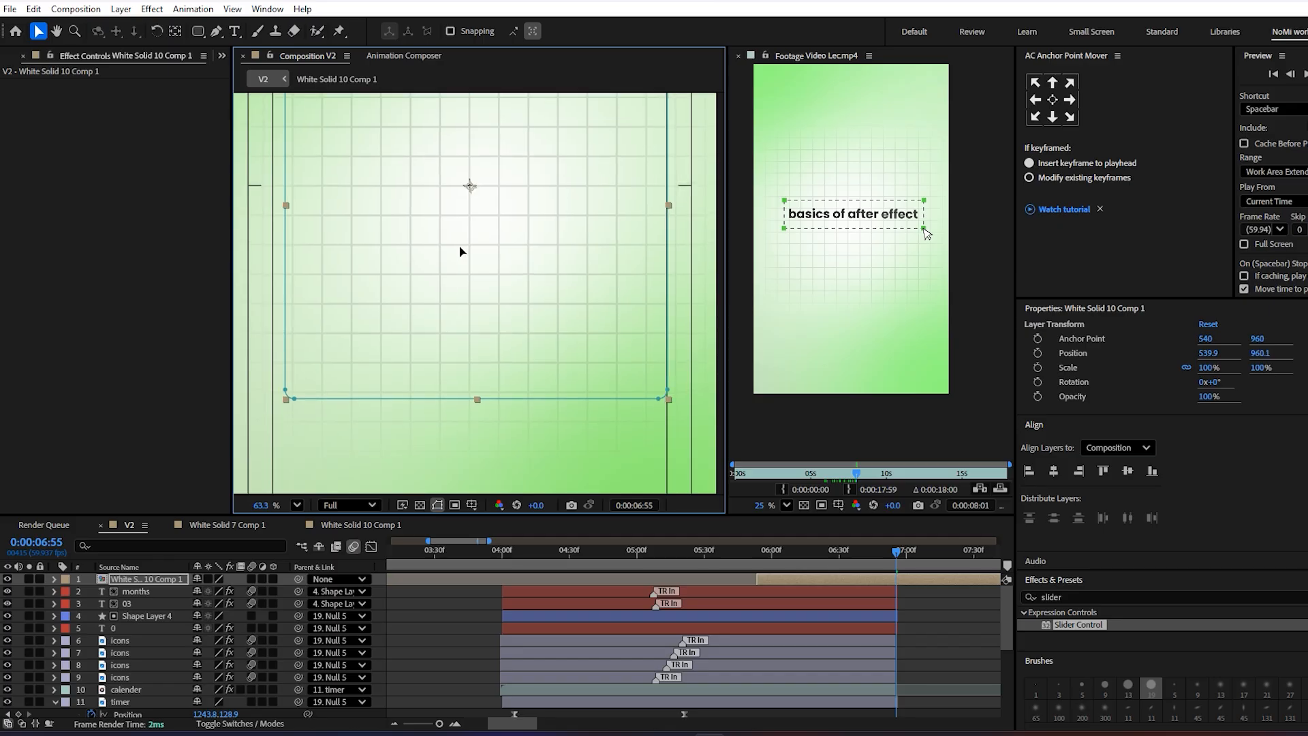
{"action": "scroll", "coordinate": [457, 256], "scroll_direction": "down", "scroll_amount": 4}
{"action": "left_click", "coordinate": [326, 235]}
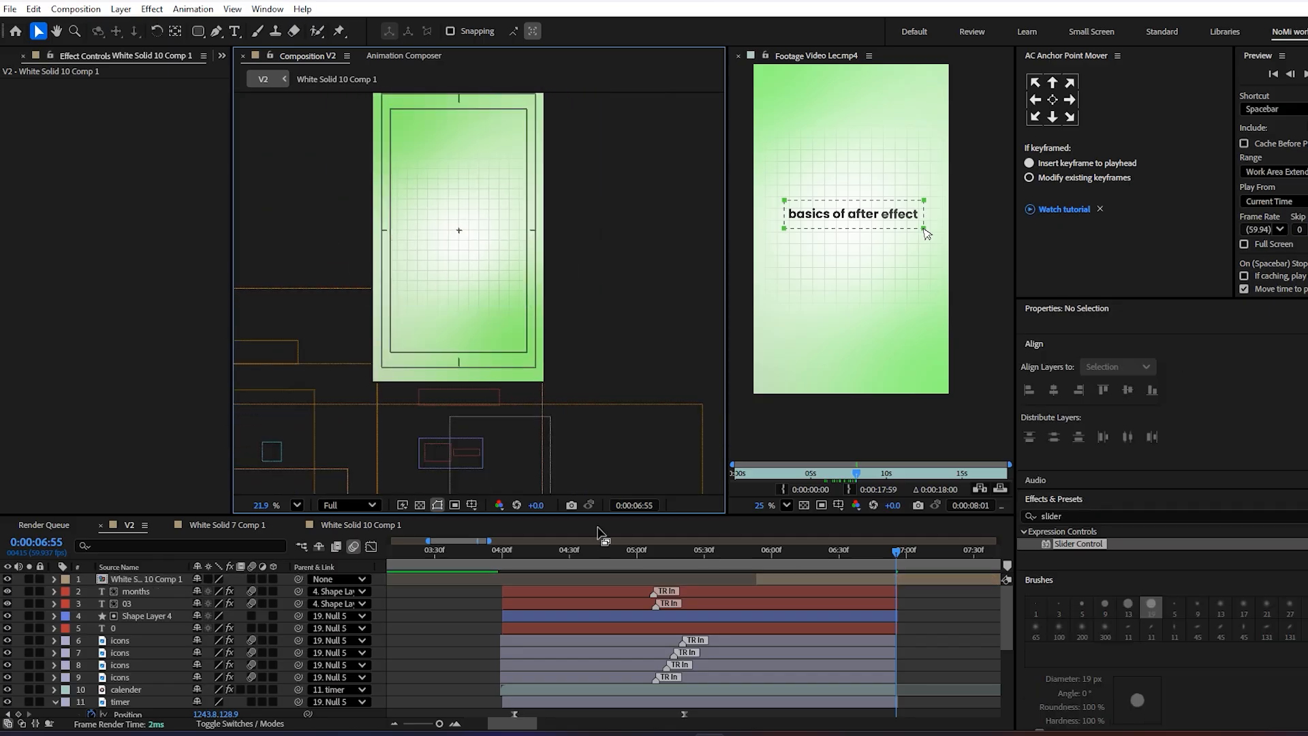
- Parent the duplicated White Solid 10 Comp 1 grid layer to Null 5 and check the move back to 0:00:06:51
{"action": "left_click", "coordinate": [338, 579]}
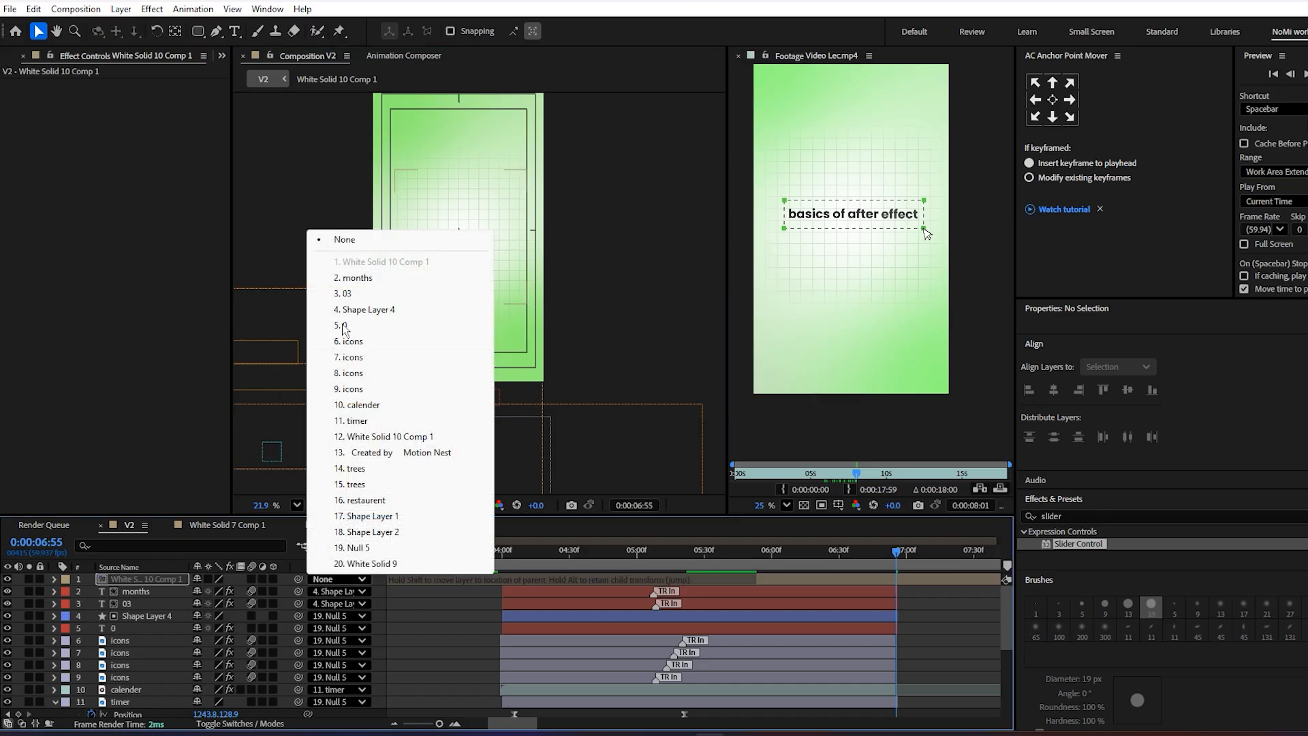
{"action": "left_click", "coordinate": [353, 548]}
{"action": "left_click_drag", "start_coordinate": [817, 562], "coordinate": [887, 571]}
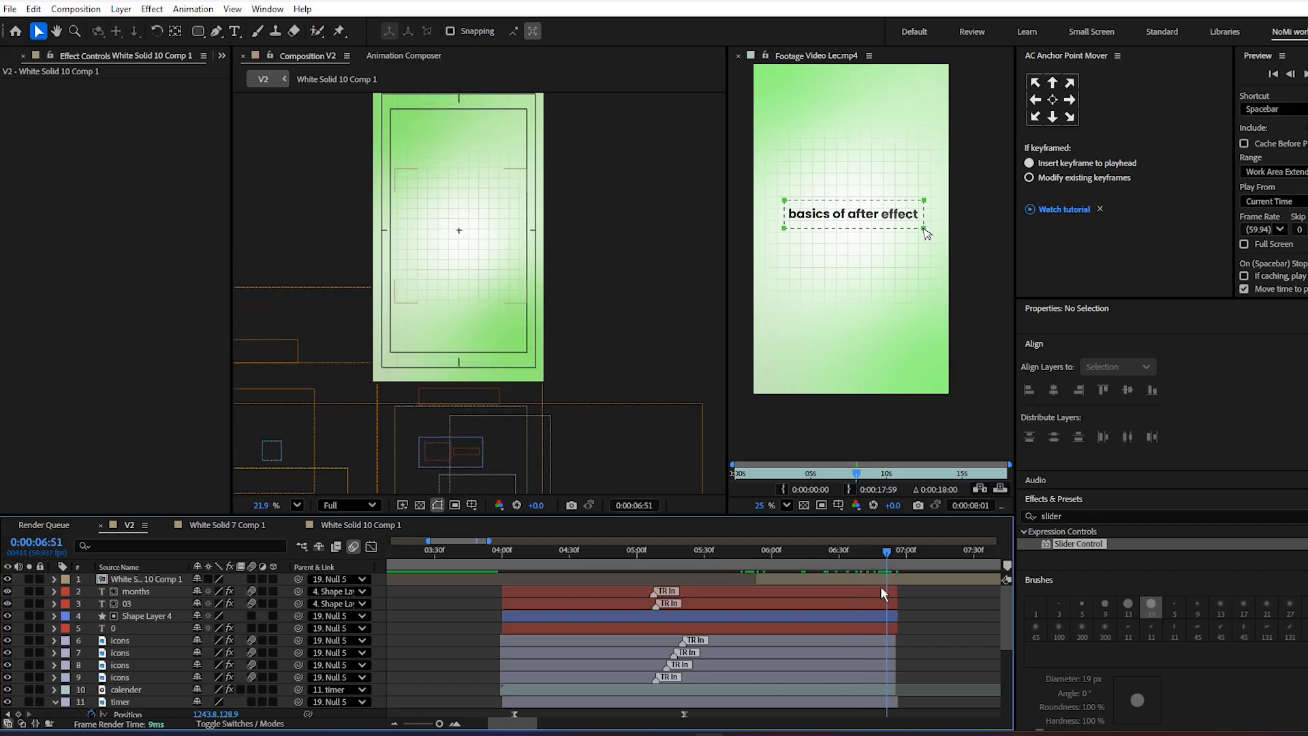
- Align the ends of the icons and calender layers with the ends of the counter scene's text layers
{"action": "key", "text": "="}
{"action": "key", "text": "="}
{"action": "left_click_drag", "start_coordinate": [904, 617], "coordinate": [710, 608]}
{"action": "left_click_drag", "start_coordinate": [769, 652], "coordinate": [855, 688]}
{"action": "left_click", "coordinate": [739, 641]}
{"action": "left_click", "coordinate": [749, 688], "text": "shift"}
{"action": "left_click", "coordinate": [802, 643]}
{"action": "key", "text": "-"}
{"action": "key", "text": "-"}
{"action": "left_click_drag", "start_coordinate": [663, 618], "coordinate": [801, 606]}
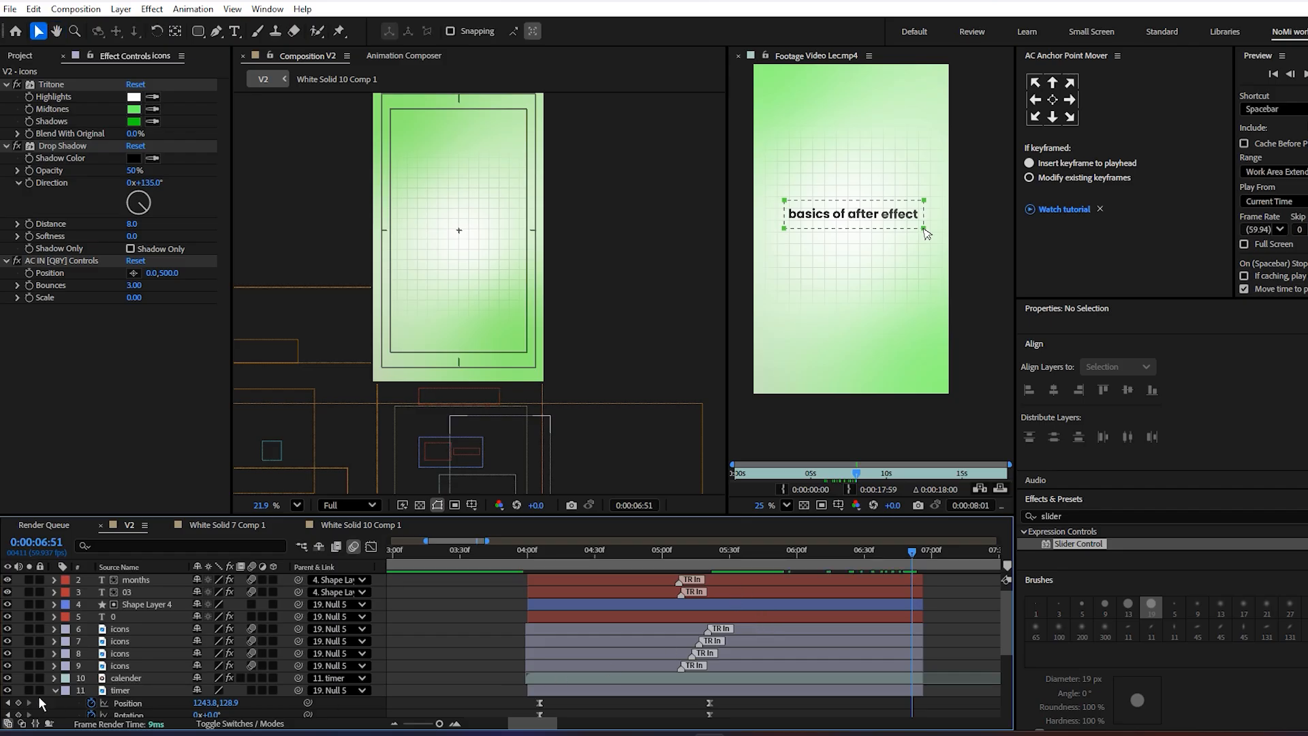
- Align the starts of the four icons layers and the calender layer with the text layers at about 0:00:04:00
{"action": "left_click", "coordinate": [66, 690]}
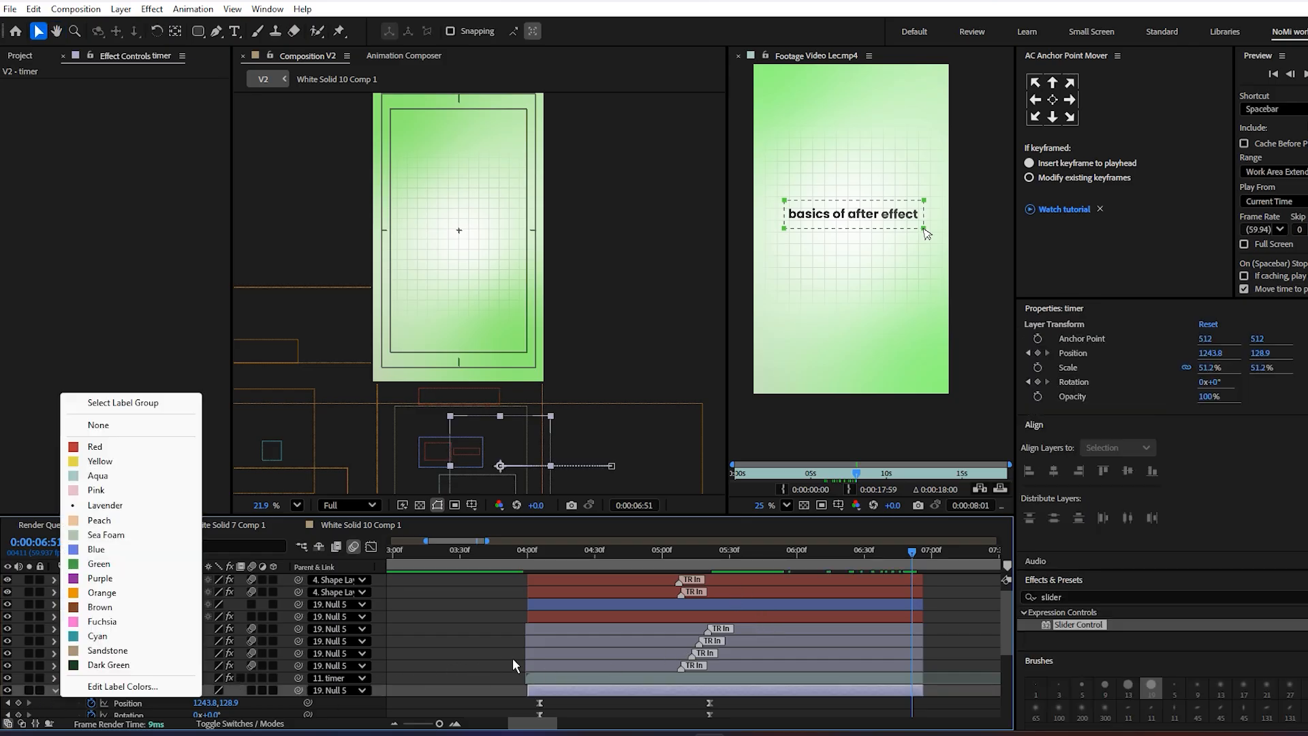
{"action": "left_click", "coordinate": [502, 657]}
{"action": "left_click", "coordinate": [532, 690]}
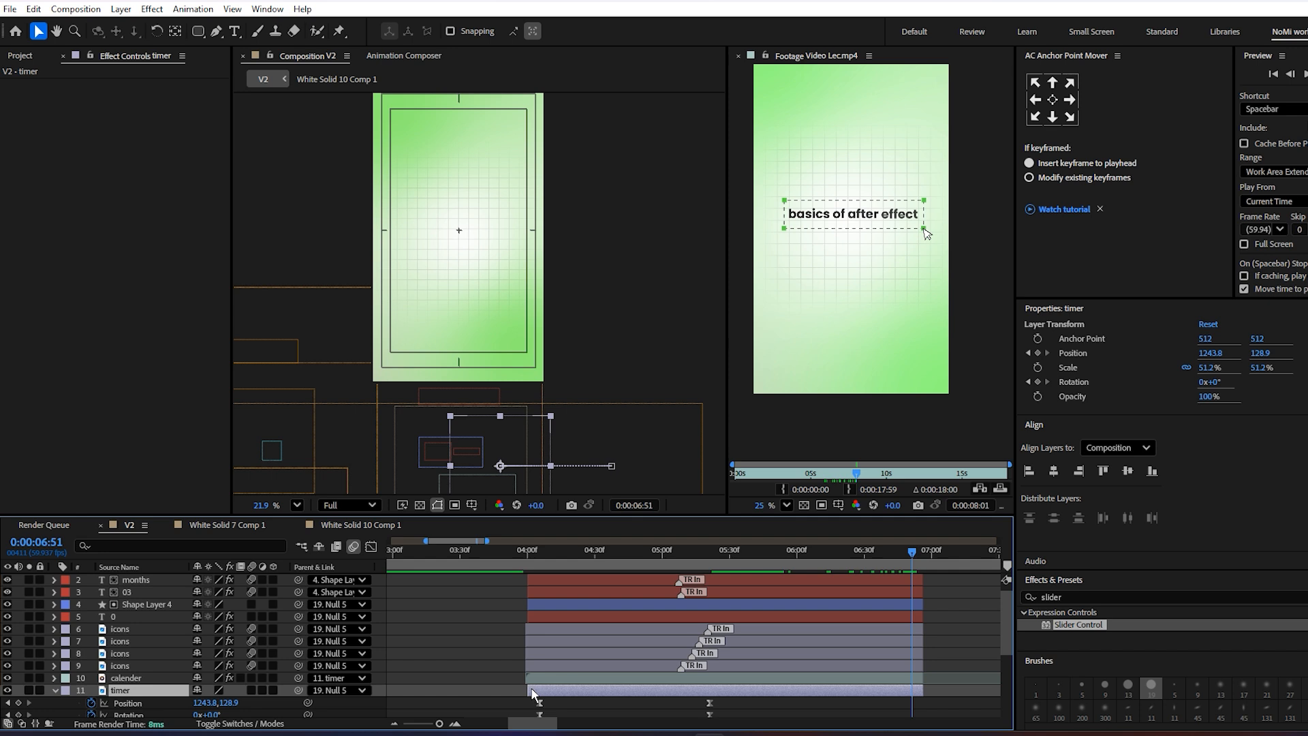
{"action": "left_click", "coordinate": [538, 632]}
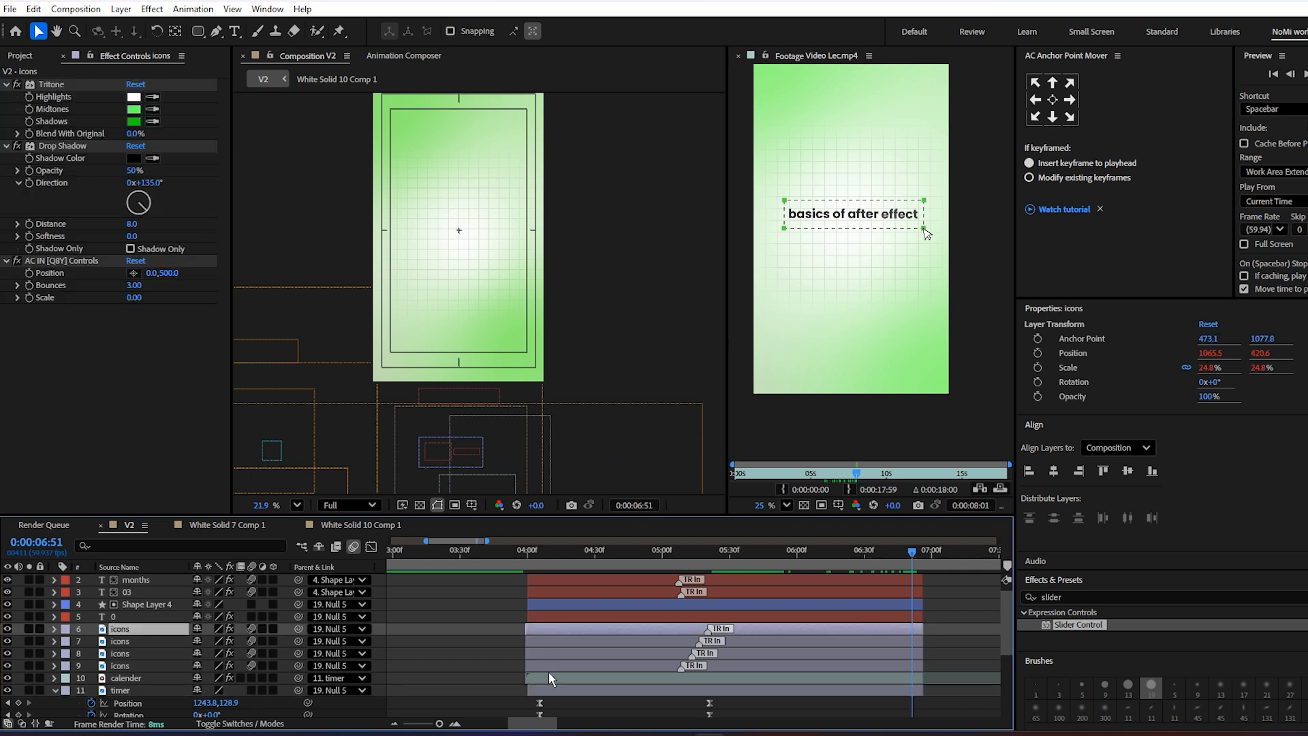
{"action": "left_click", "coordinate": [537, 679], "text": "shift"}
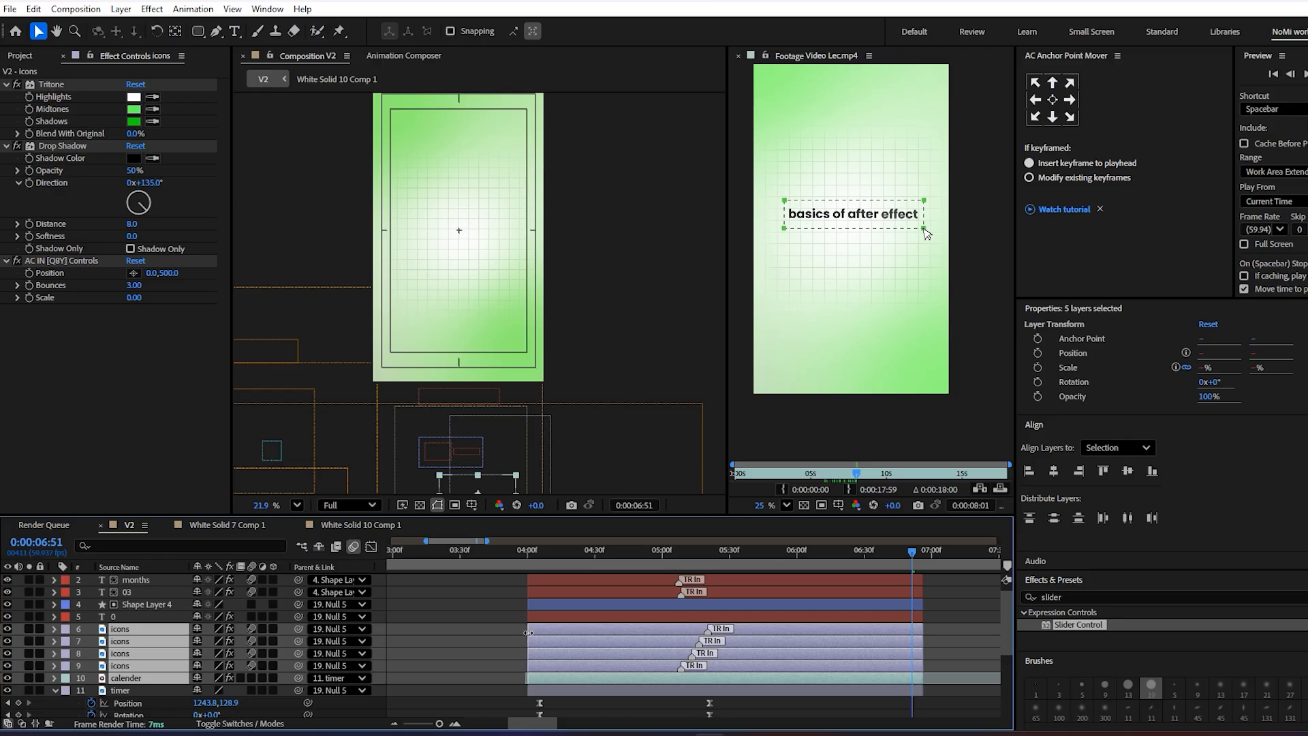
{"action": "key", "text": "="}
{"action": "key", "text": "="}
{"action": "left_click_drag", "start_coordinate": [532, 637], "coordinate": [957, 613]}
{"action": "left_click_drag", "start_coordinate": [595, 611], "coordinate": [902, 645]}
{"action": "left_click_drag", "start_coordinate": [562, 647], "coordinate": [674, 655]}
{"action": "left_click_drag", "start_coordinate": [557, 634], "coordinate": [549, 635]}
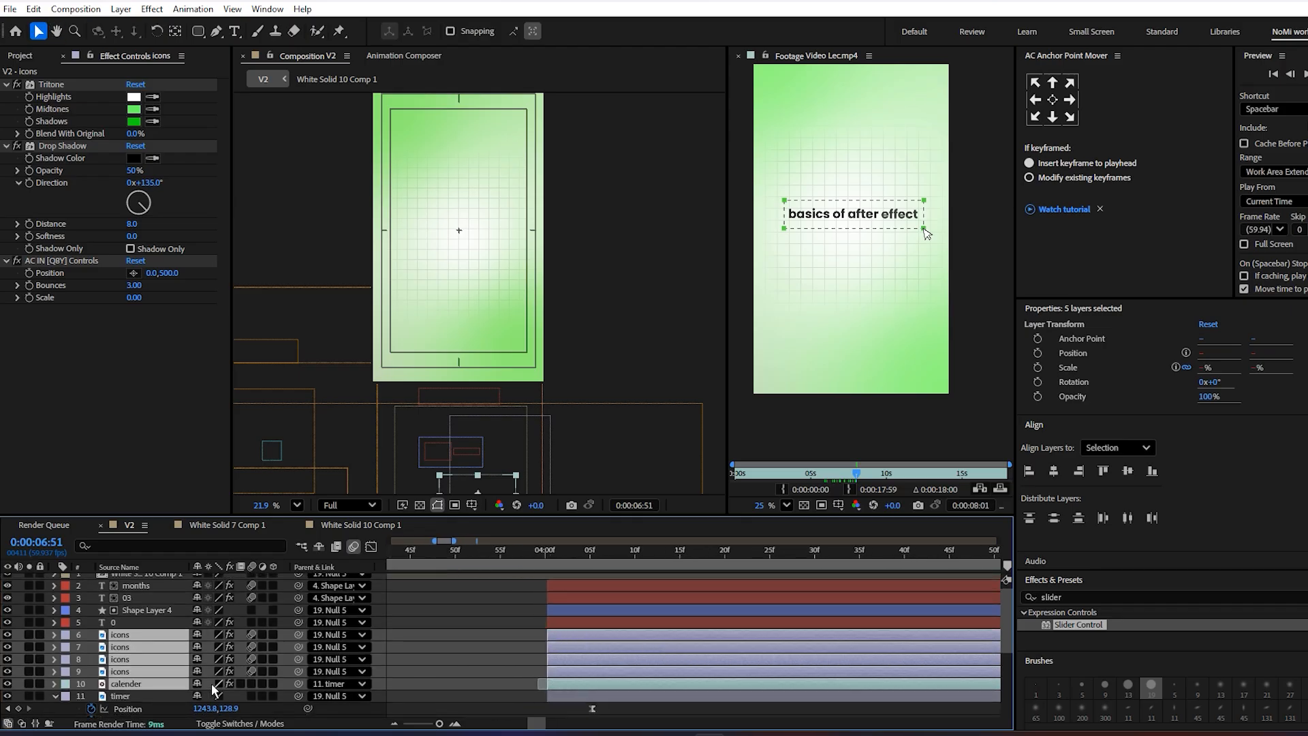
{"action": "left_click", "coordinate": [63, 646]}
{"action": "left_click", "coordinate": [487, 613]}
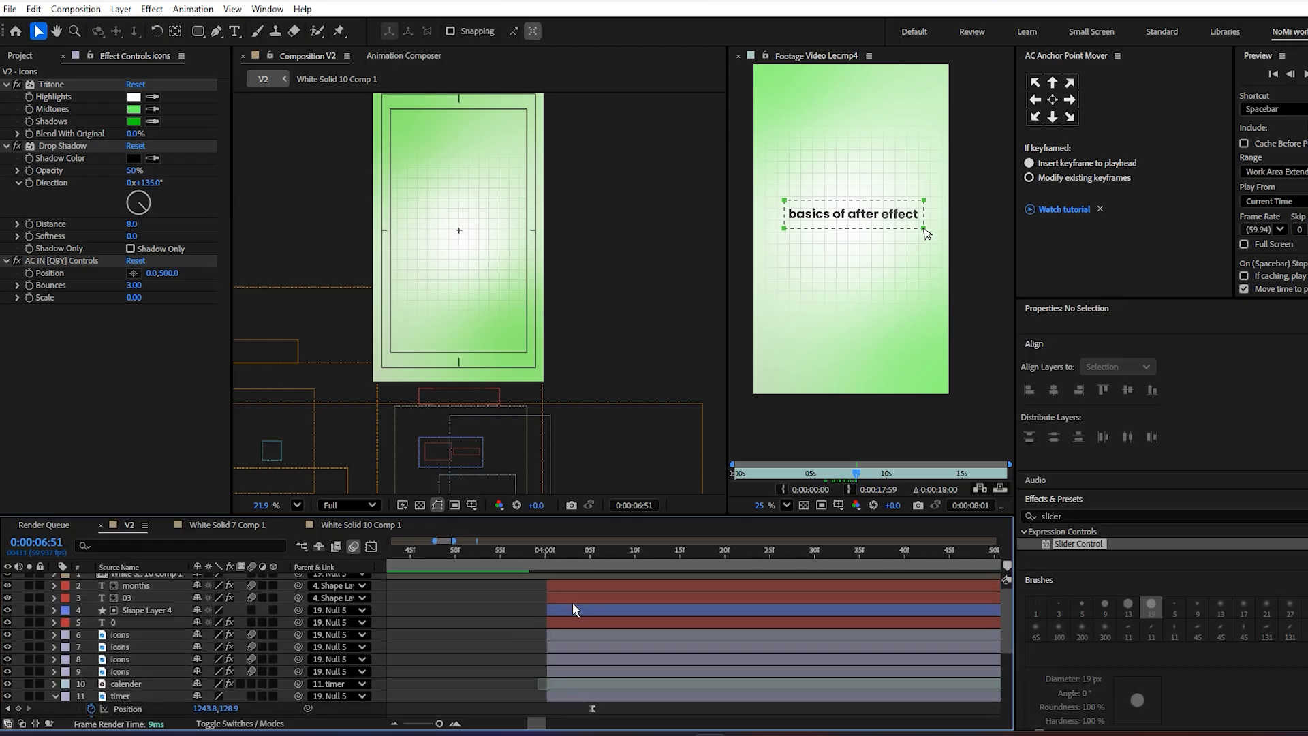
- Give the counter scene's layers, from months down to the lower White Solid 10 Comp 1, the Pink label color
{"action": "left_click", "coordinate": [583, 587]}
{"action": "scroll", "coordinate": [566, 681], "scroll_direction": "up", "scroll_amount": 1}
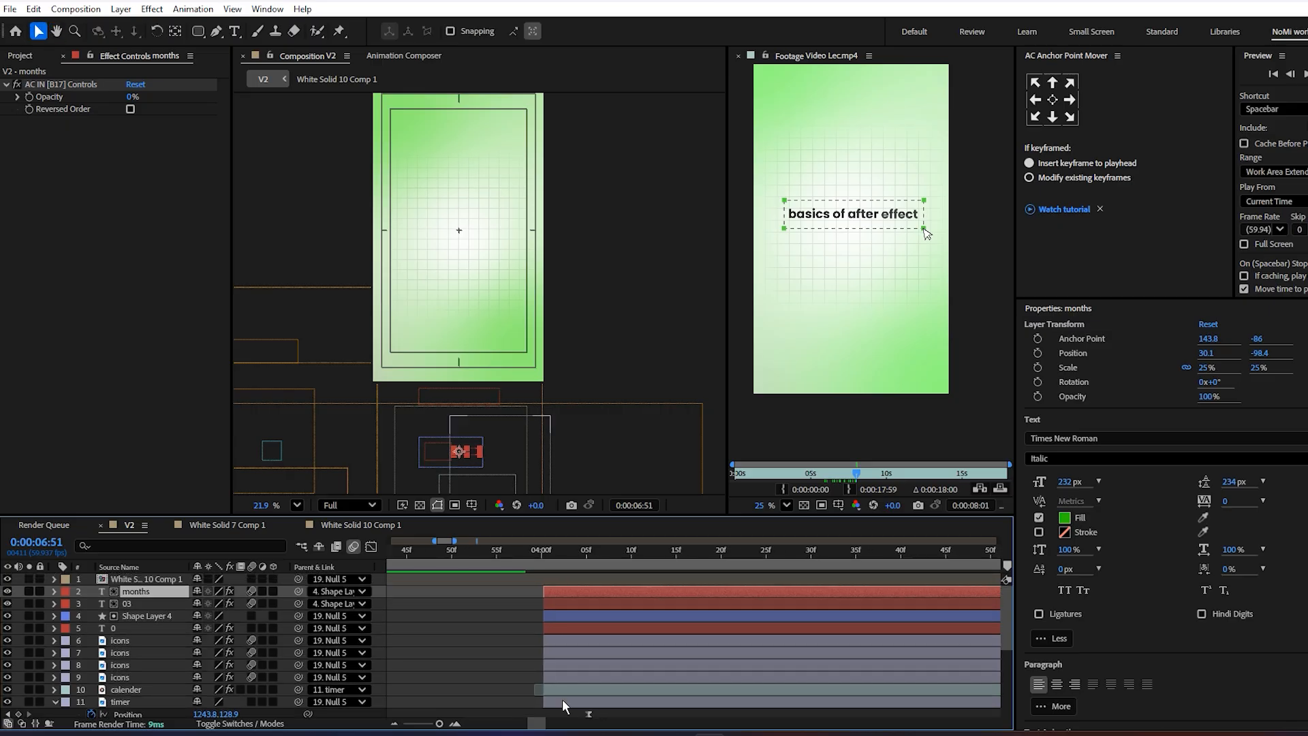
{"action": "left_click", "coordinate": [562, 700], "text": "shift"}
{"action": "mouse_move", "coordinate": [492, 646]}
{"action": "left_mouse_down"}
{"action": "mouse_move", "coordinate": [482, 609]}
{"action": "mouse_move", "coordinate": [486, 625]}
{"action": "left_mouse_up"}
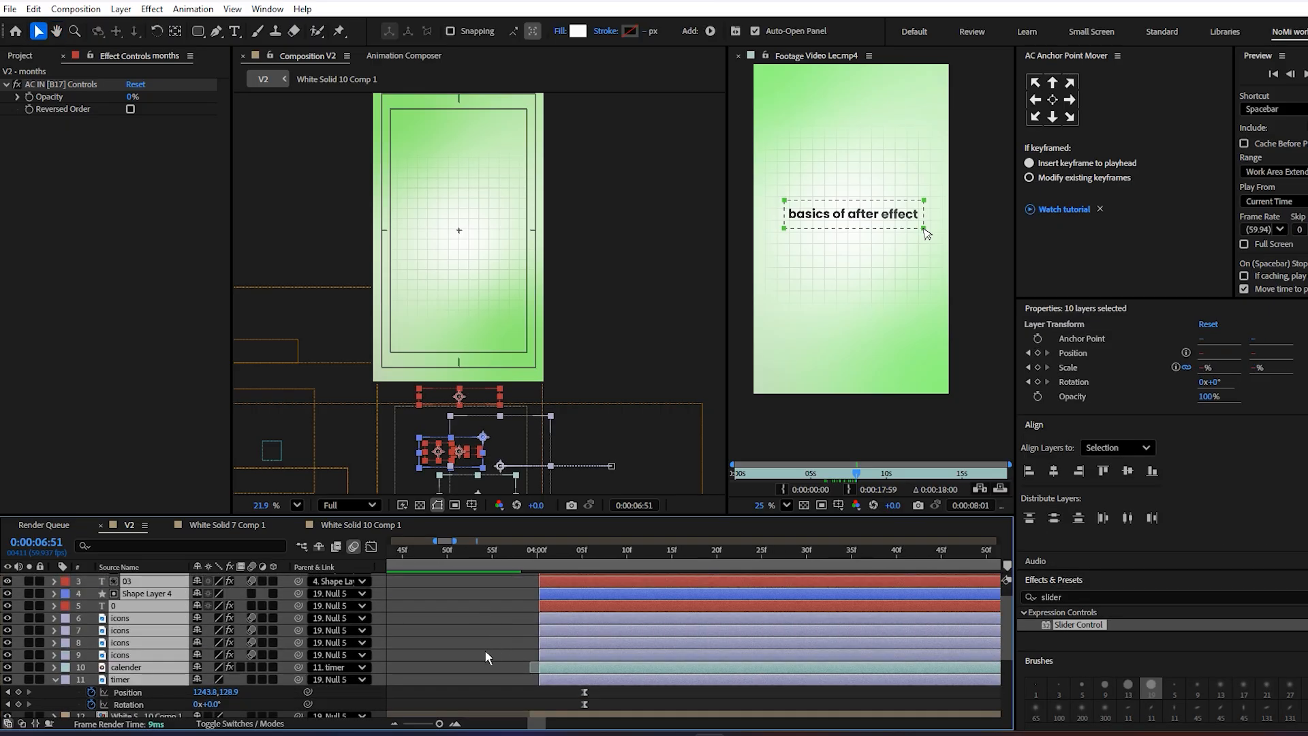
{"action": "scroll", "coordinate": [442, 664], "scroll_direction": "down", "scroll_amount": 2}
{"action": "left_click", "coordinate": [541, 681], "text": "shift"}
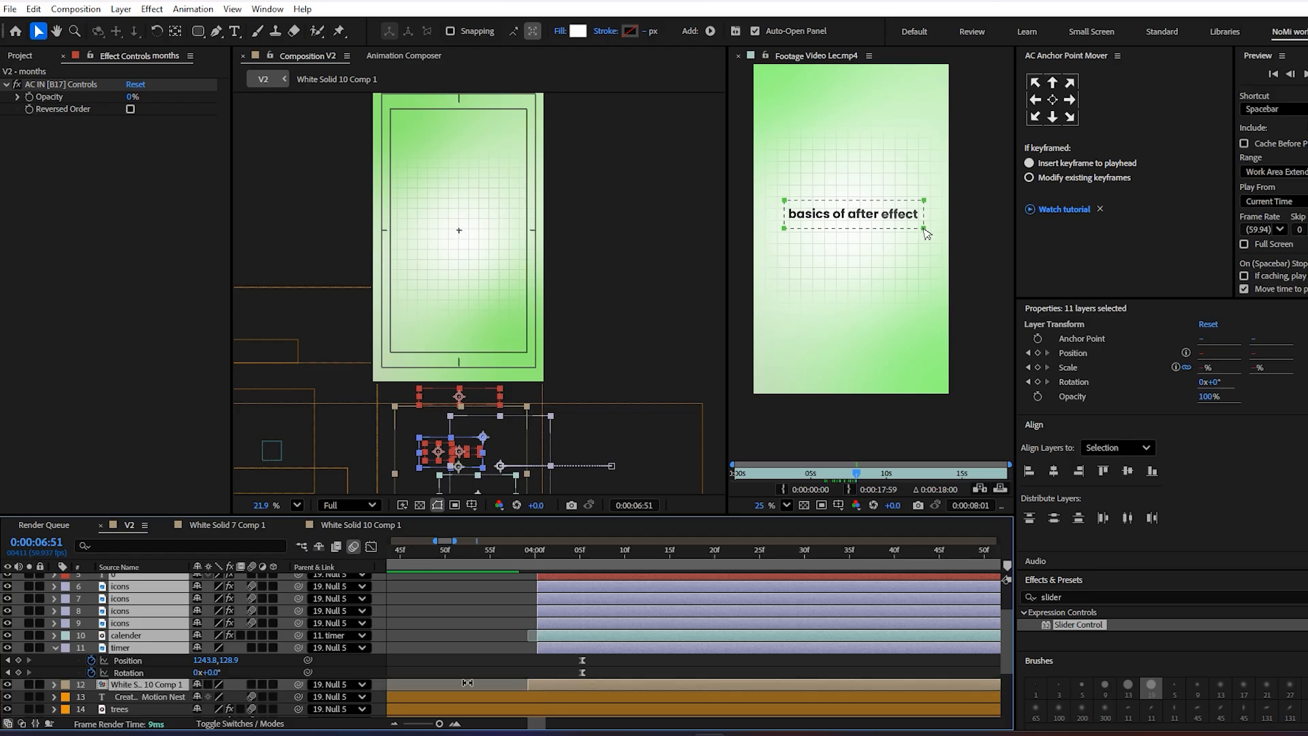
{"action": "left_click", "coordinate": [73, 645]}
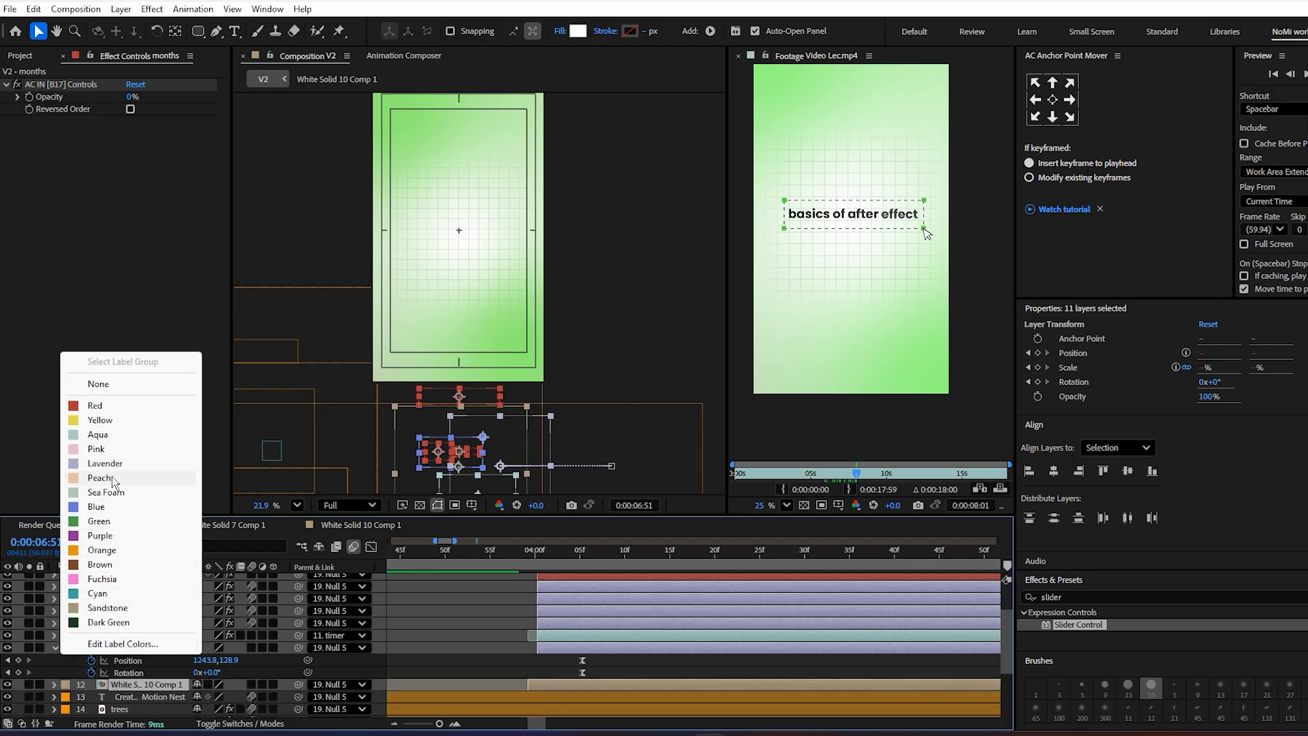
{"action": "left_click", "coordinate": [107, 455]}
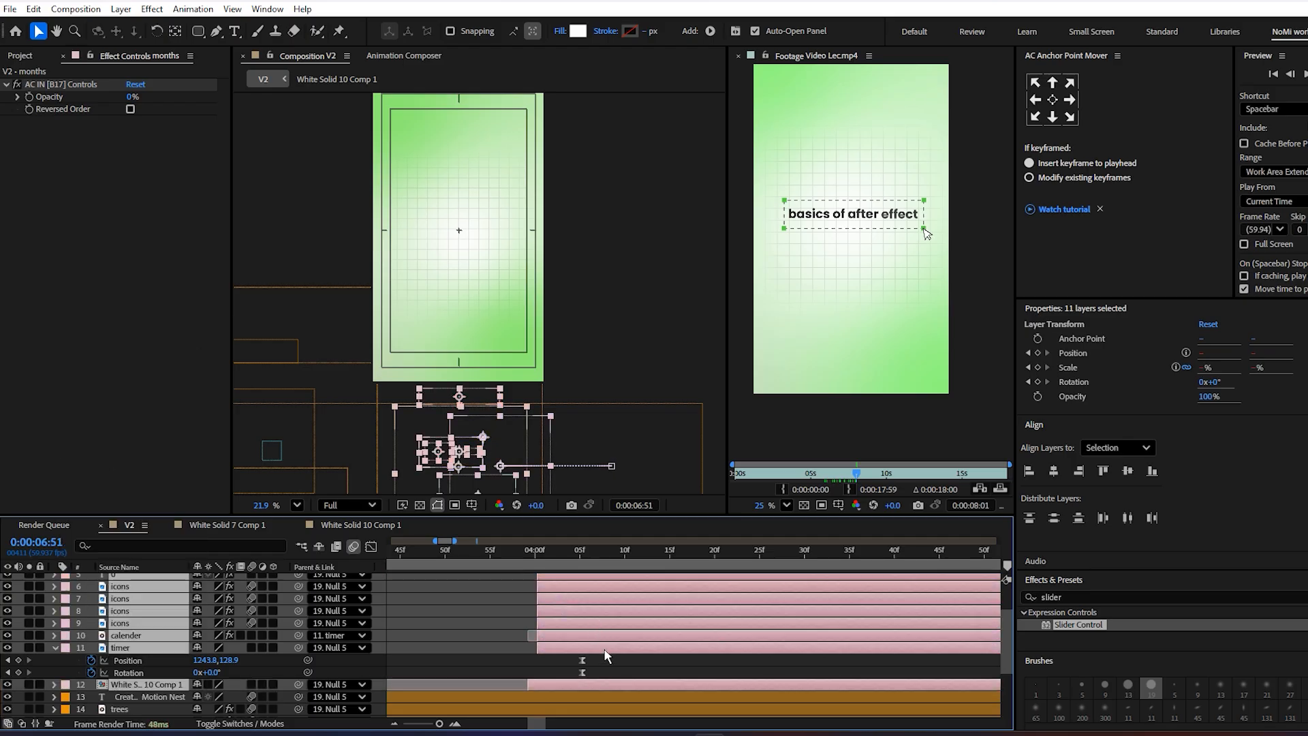
- Collapse the timer layer's properties and review the pink counter-scene layers' ends in the timeline
{"action": "key", "text": "minus"}
{"action": "key", "text": "minus"}
{"action": "left_click", "coordinate": [595, 626]}
{"action": "key", "text": "equal"}
{"action": "left_click_drag", "start_coordinate": [724, 645], "coordinate": [562, 673]}
{"action": "left_click", "coordinate": [55, 675]}
{"action": "key", "text": "minus"}
{"action": "left_click_drag", "start_coordinate": [802, 630], "coordinate": [587, 689]}
{"action": "left_click_drag", "start_coordinate": [733, 665], "coordinate": [786, 606]}
{"action": "left_click", "coordinate": [745, 653]}
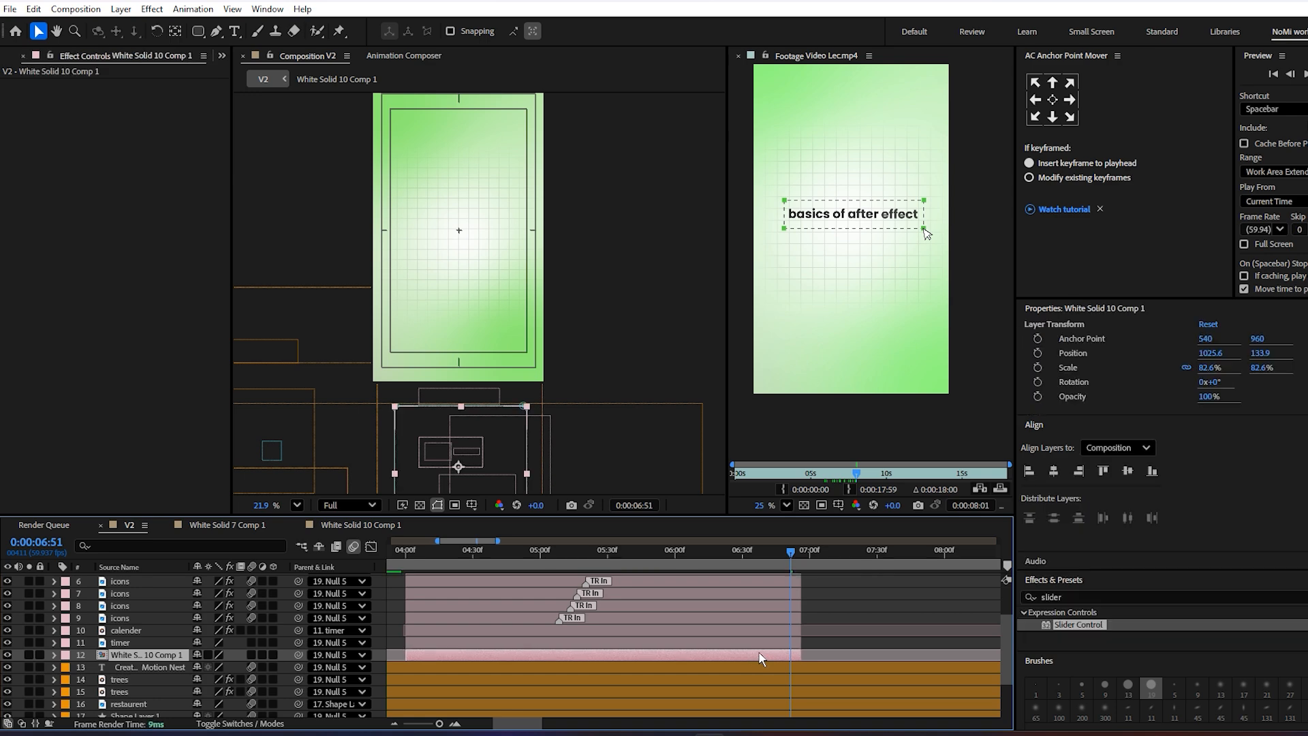
{"action": "scroll", "coordinate": [783, 616], "scroll_direction": "up", "scroll_amount": 3}
{"action": "left_click", "coordinate": [812, 606]}
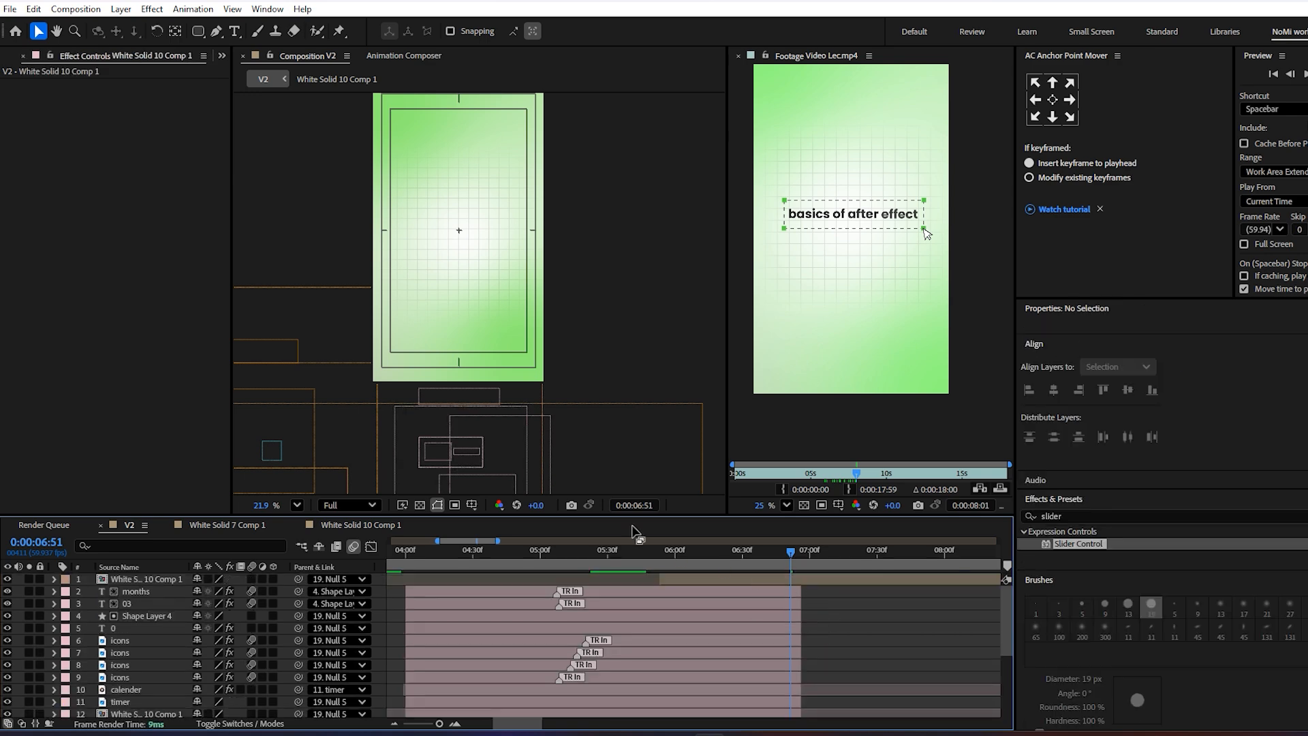
- Draw a rectangle about 807 × 178 px across the middle of the grid and centre its anchor point
{"action": "scroll", "coordinate": [845, 247], "scroll_direction": "up", "scroll_amount": 1}
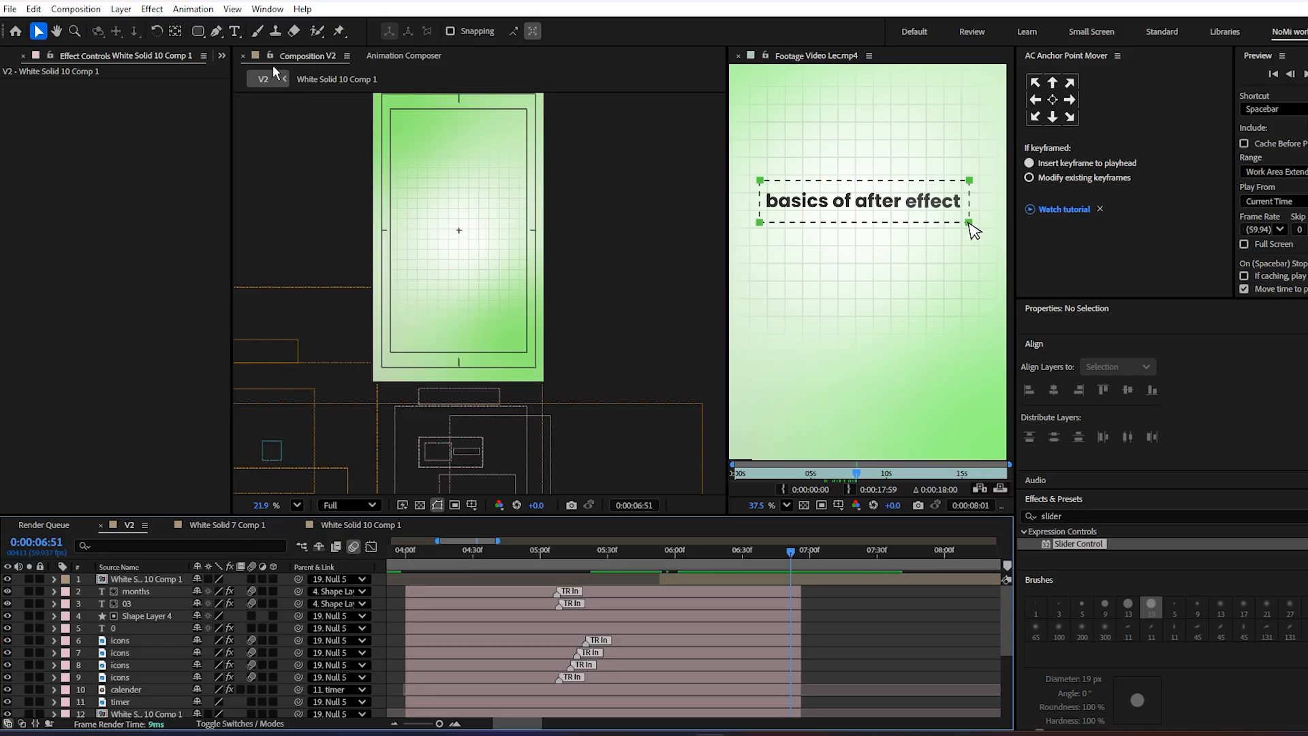
{"action": "left_click", "coordinate": [196, 35]}
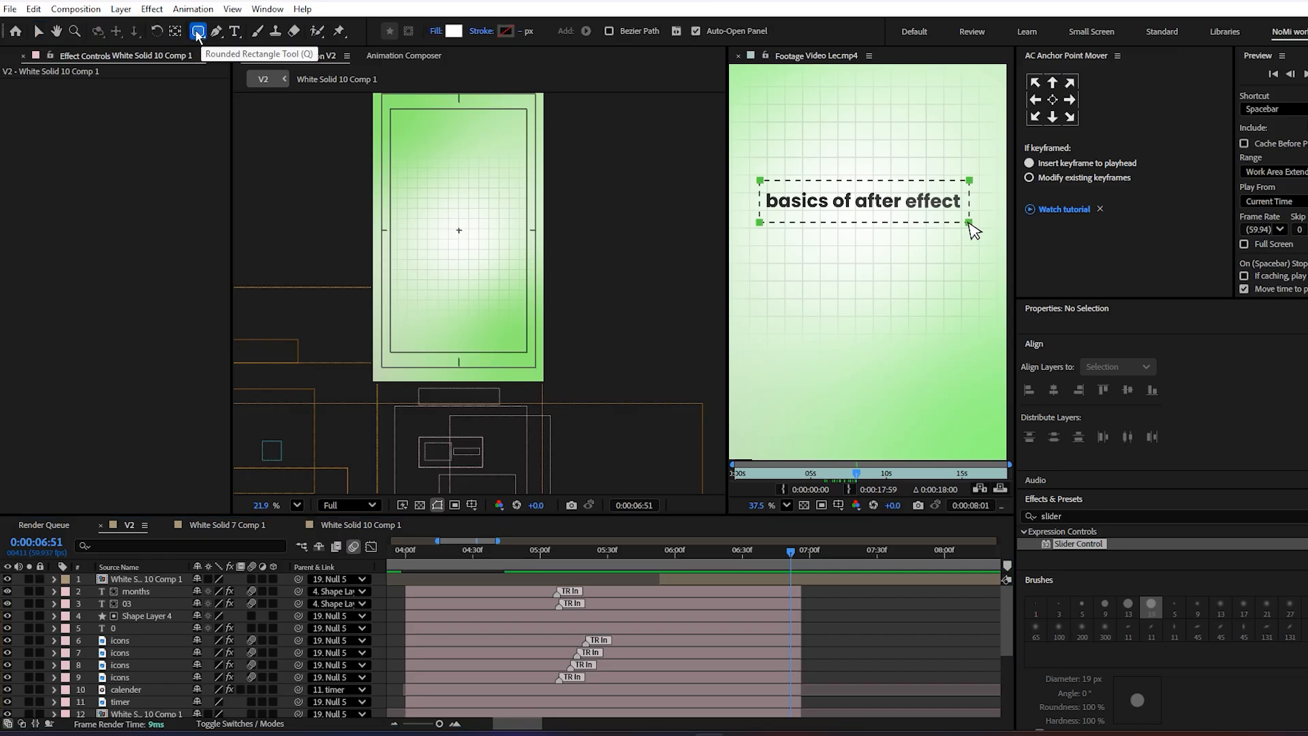
{"action": "scroll", "coordinate": [371, 175], "scroll_direction": "up", "scroll_amount": 2}
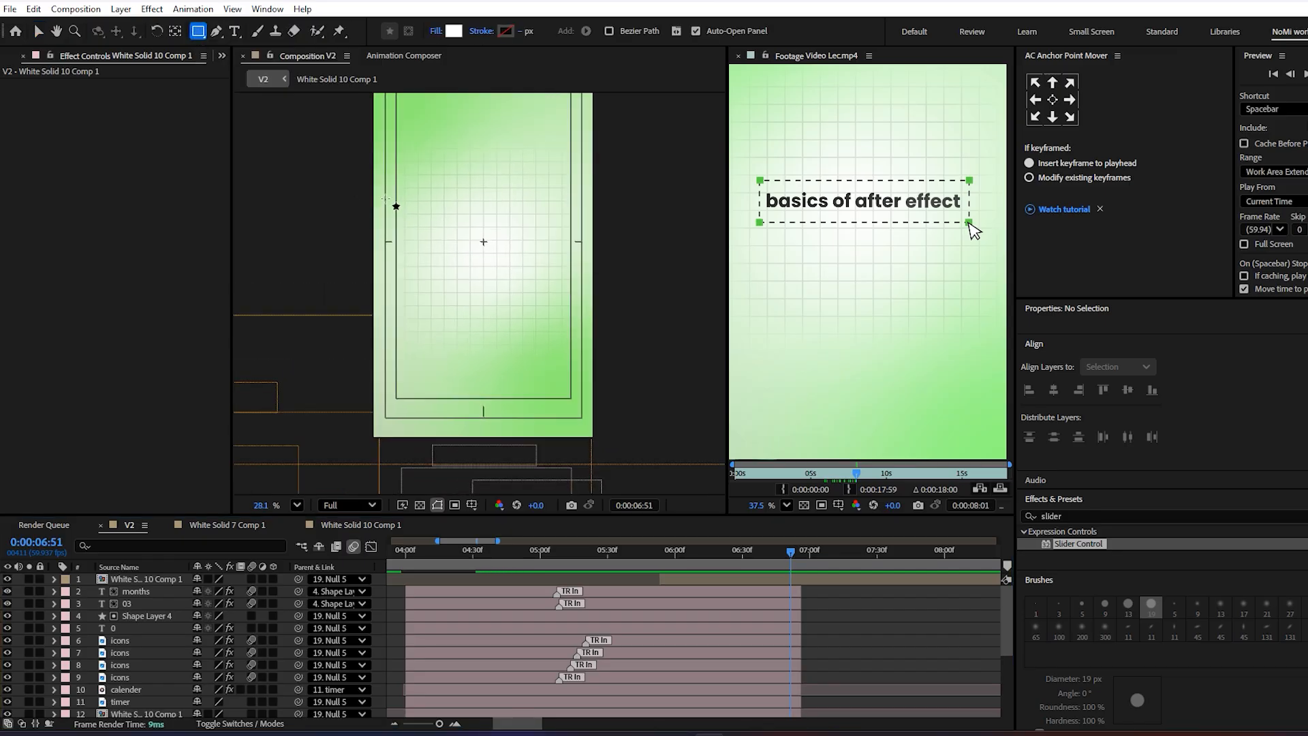
{"action": "mouse_move", "coordinate": [402, 214]}
{"action": "left_mouse_down"}
{"action": "mouse_move", "coordinate": [453, 253]}
{"action": "mouse_move", "coordinate": [558, 268]}
{"action": "mouse_move", "coordinate": [566, 249]}
{"action": "left_mouse_up"}
{"action": "left_click", "coordinate": [1052, 100]}
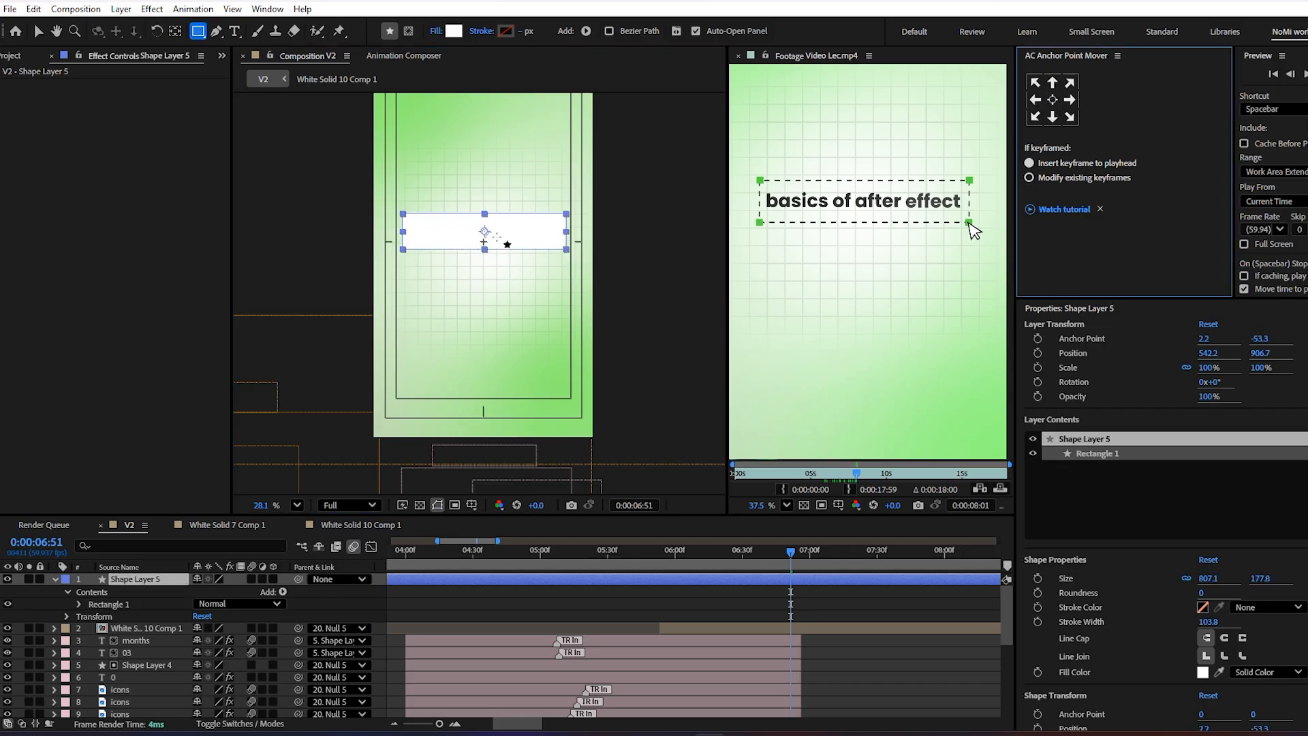
- Move the new rectangle to the frame's centre, about 538.7, 958.2, and set its fill to None
{"action": "scroll", "coordinate": [502, 248], "scroll_direction": "up", "scroll_amount": 3}
{"action": "key", "text": "v"}
{"action": "left_click_drag", "start_coordinate": [502, 252], "coordinate": [501, 273]}
{"action": "left_click", "coordinate": [561, 32]}
{"action": "left_click", "coordinate": [615, 329]}
{"action": "left_click", "coordinate": [706, 407]}
- Give the rectangle a solid green stroke 4 px wide
{"action": "left_click", "coordinate": [606, 31]}
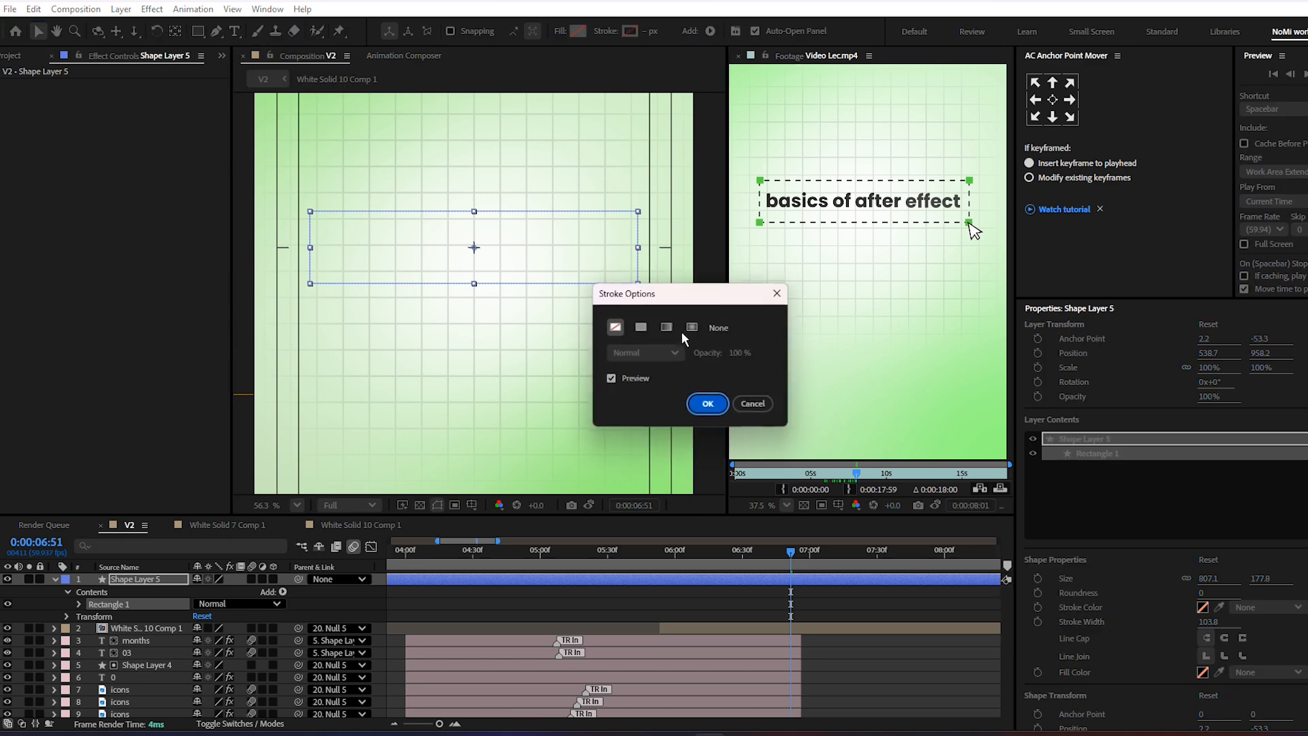
{"action": "left_click", "coordinate": [640, 327]}
{"action": "left_click", "coordinate": [708, 406]}
{"action": "left_click", "coordinate": [654, 30]}
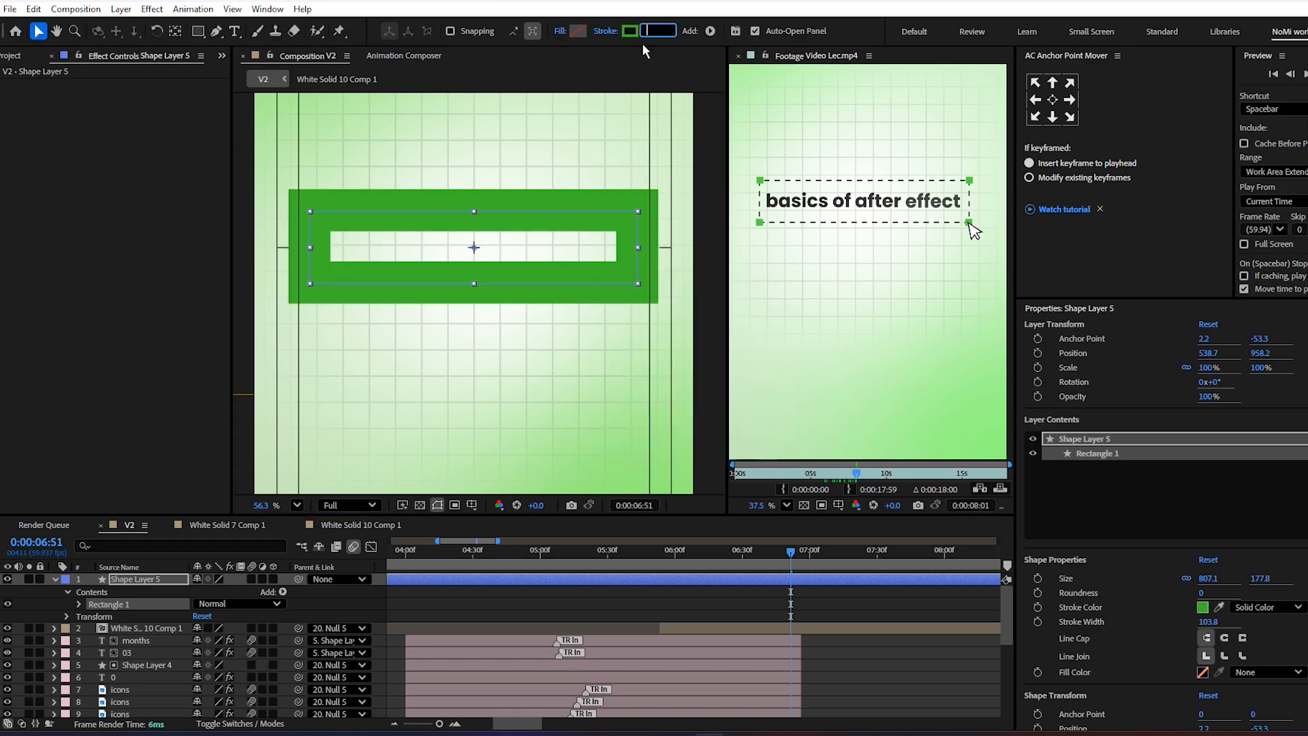
{"action": "type", "text": "4"}
{"action": "left_click", "coordinate": [536, 309]}
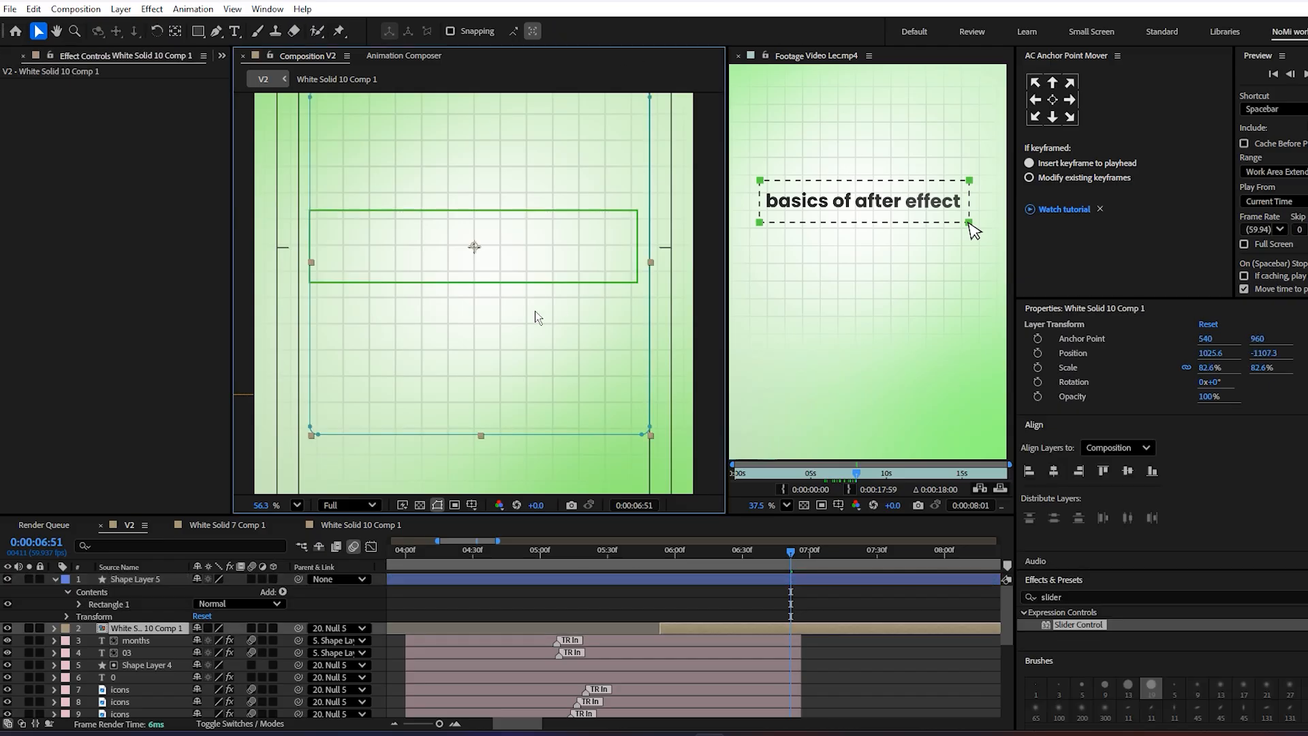
- Add dashes to the rectangle's Stroke 1 and set the Dash value to 16
{"action": "left_click", "coordinate": [760, 583]}
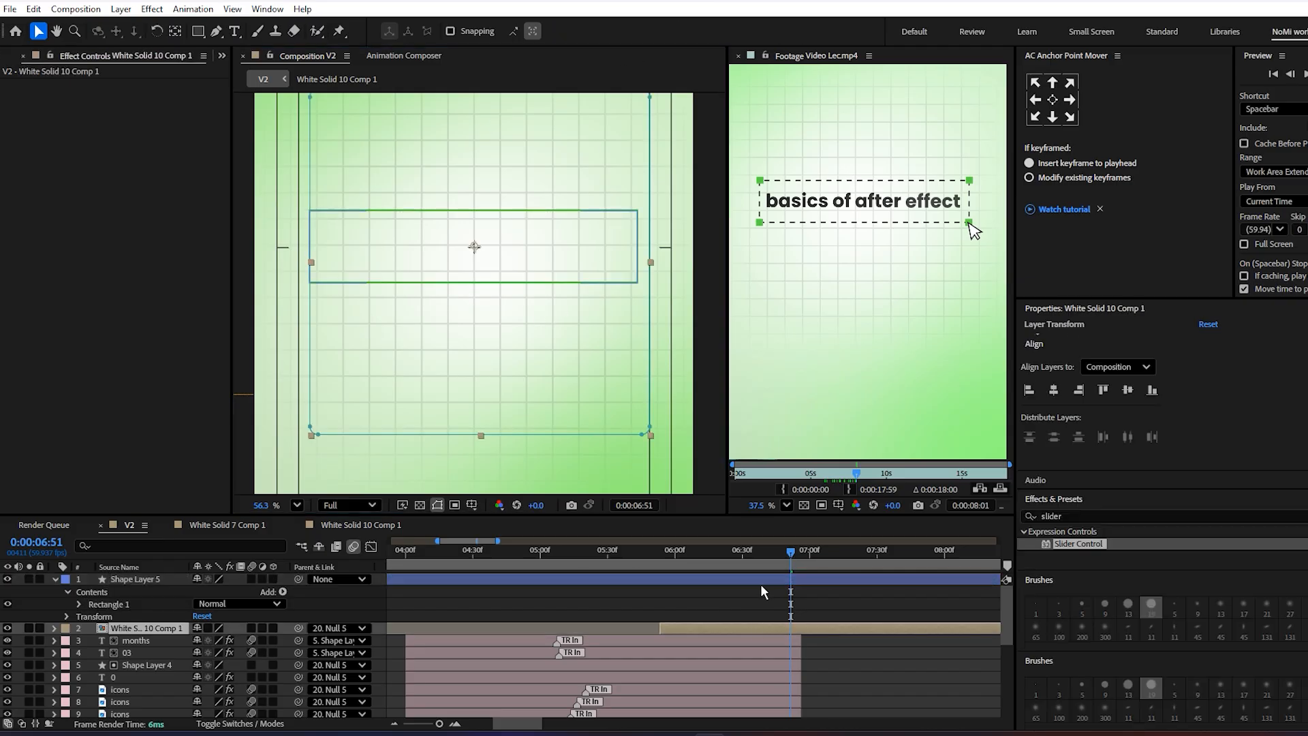
{"action": "left_click", "coordinate": [79, 604]}
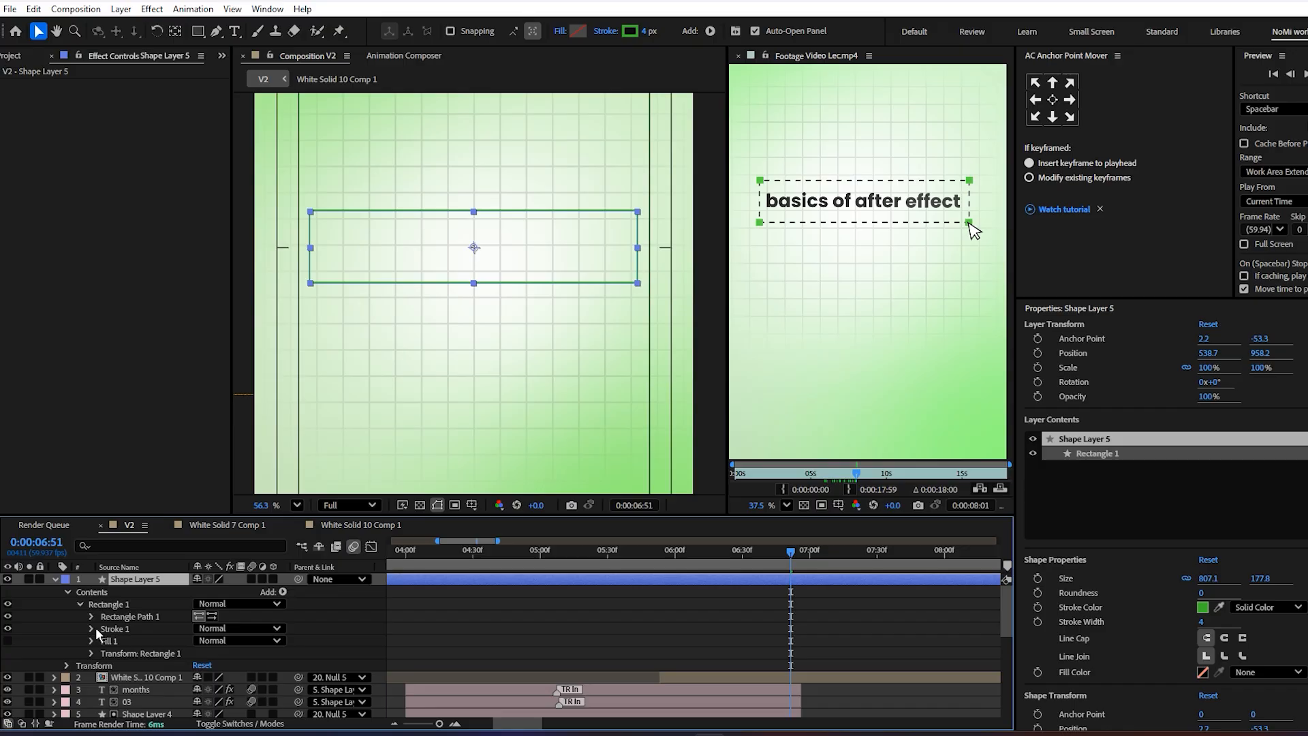
{"action": "left_click", "coordinate": [91, 628]}
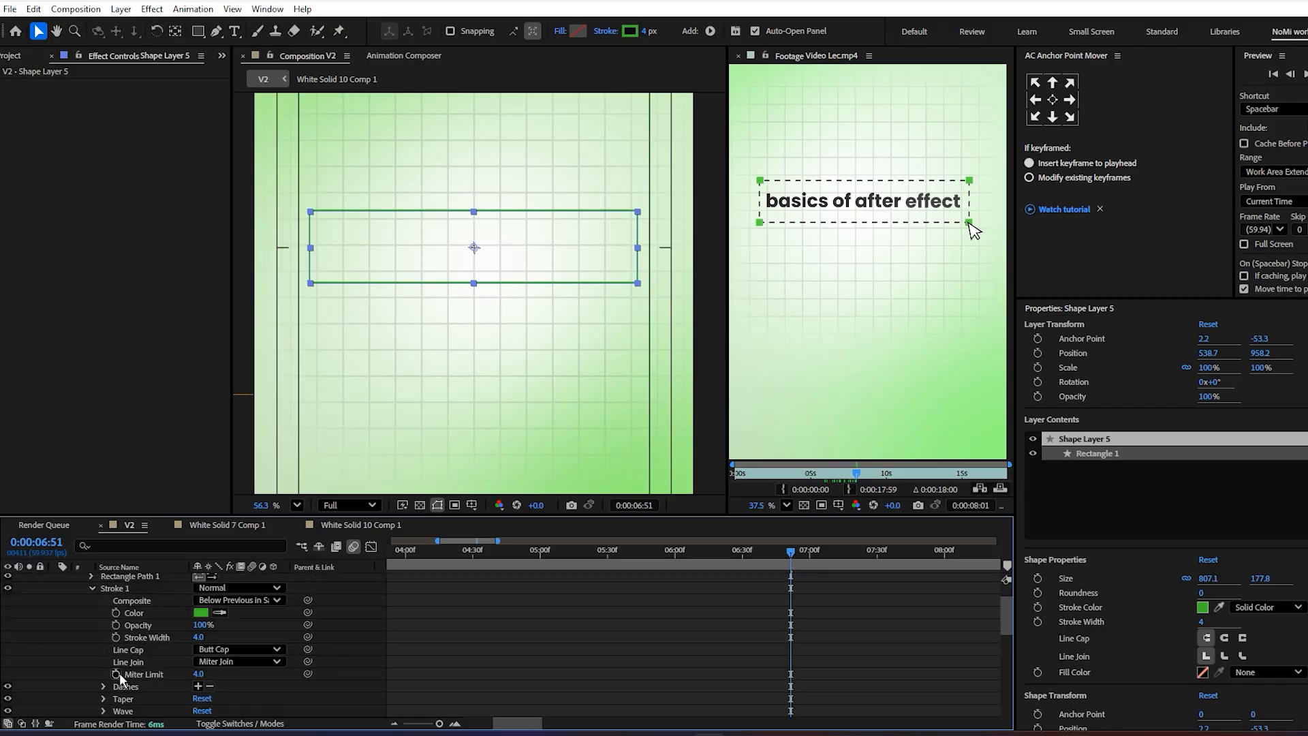
{"action": "left_click", "coordinate": [198, 686]}
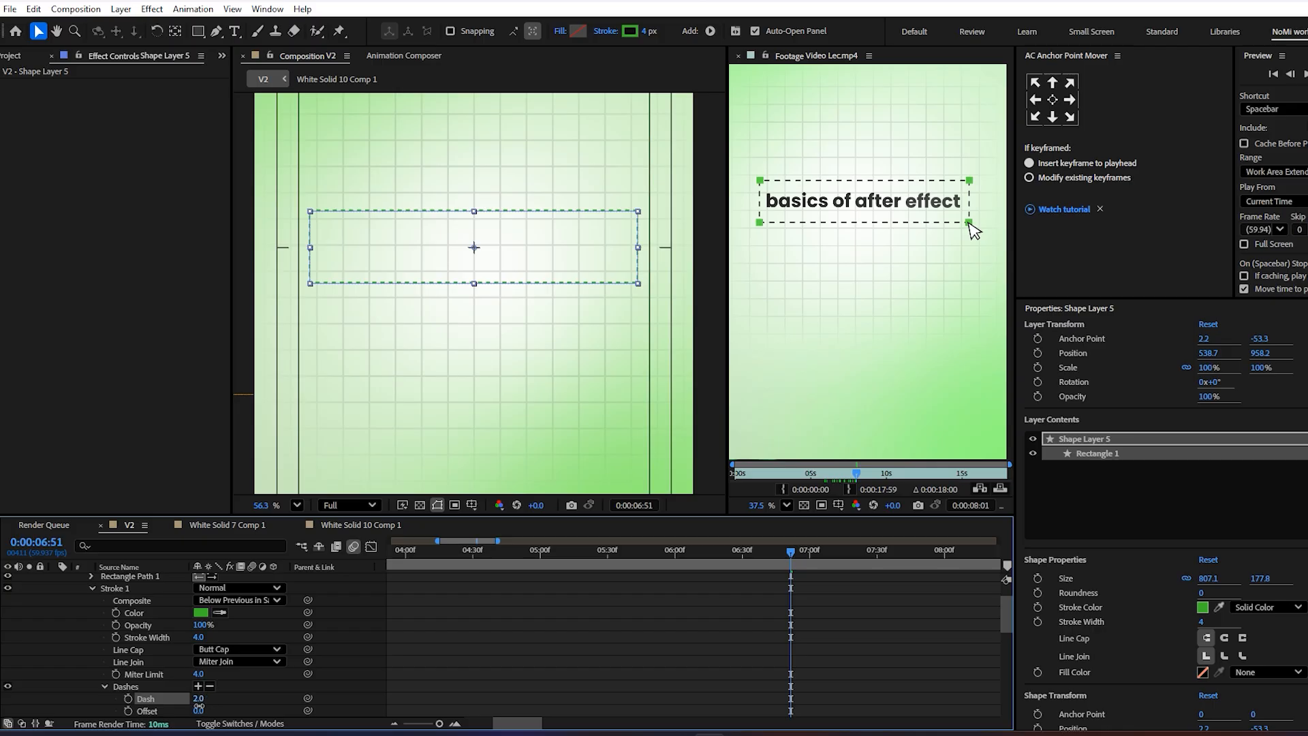
{"action": "left_click_drag", "start_coordinate": [188, 705], "coordinate": [199, 706]}
- Set the rectangle's stroke color to 000000 and collapse the Shape Layer 5 properties
{"action": "left_click", "coordinate": [630, 31]}
{"action": "type", "text": "000000"}
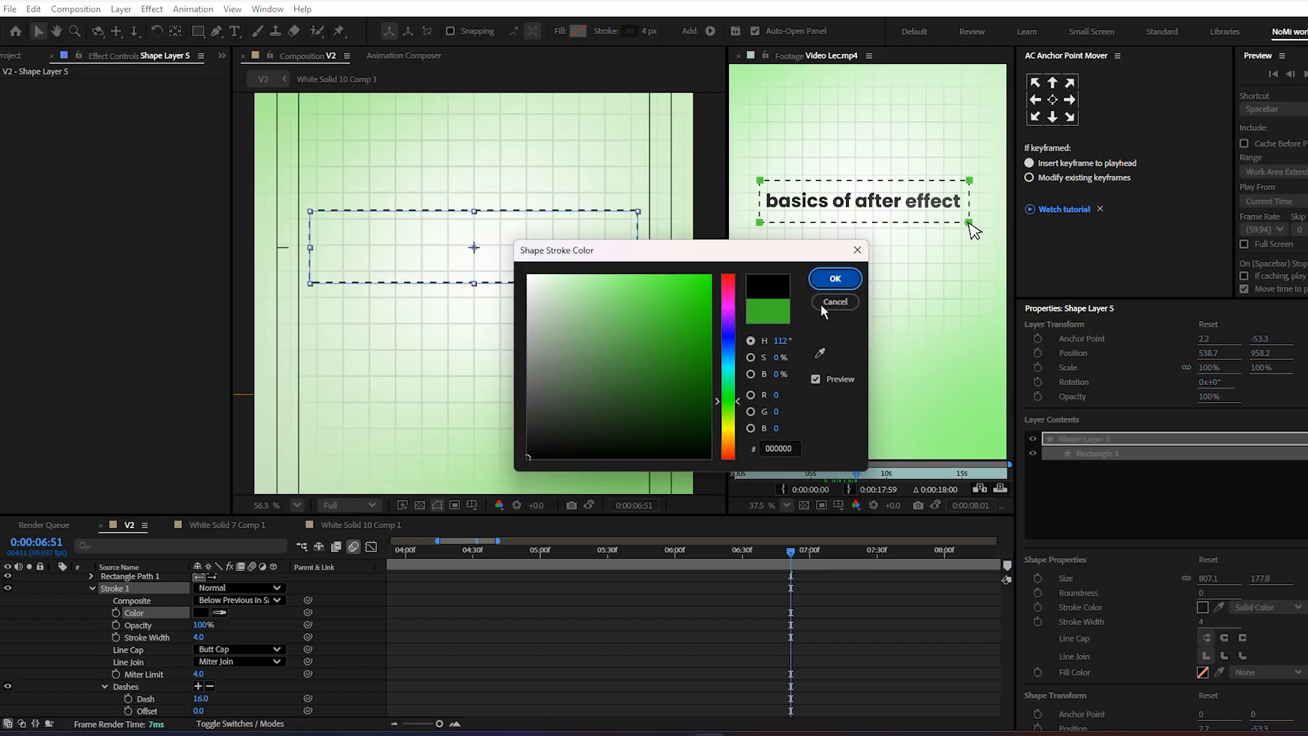
{"action": "key", "text": "Return"}
{"action": "scroll", "coordinate": [788, 611], "scroll_direction": "up", "scroll_amount": 2}
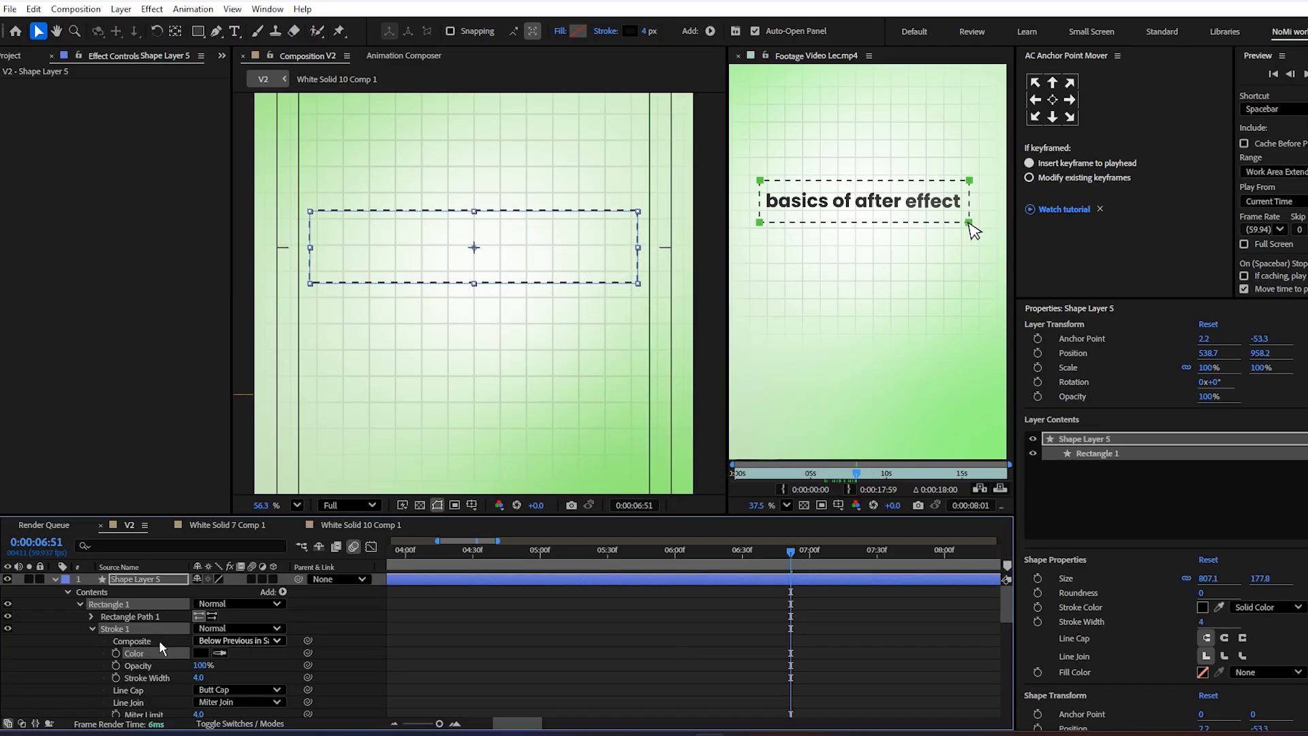
{"action": "left_click", "coordinate": [55, 579]}
- Split the dashed rectangle's layer at 0:00:05:53 and delete the part before that time
{"action": "left_click_drag", "start_coordinate": [684, 553], "coordinate": [660, 555]}
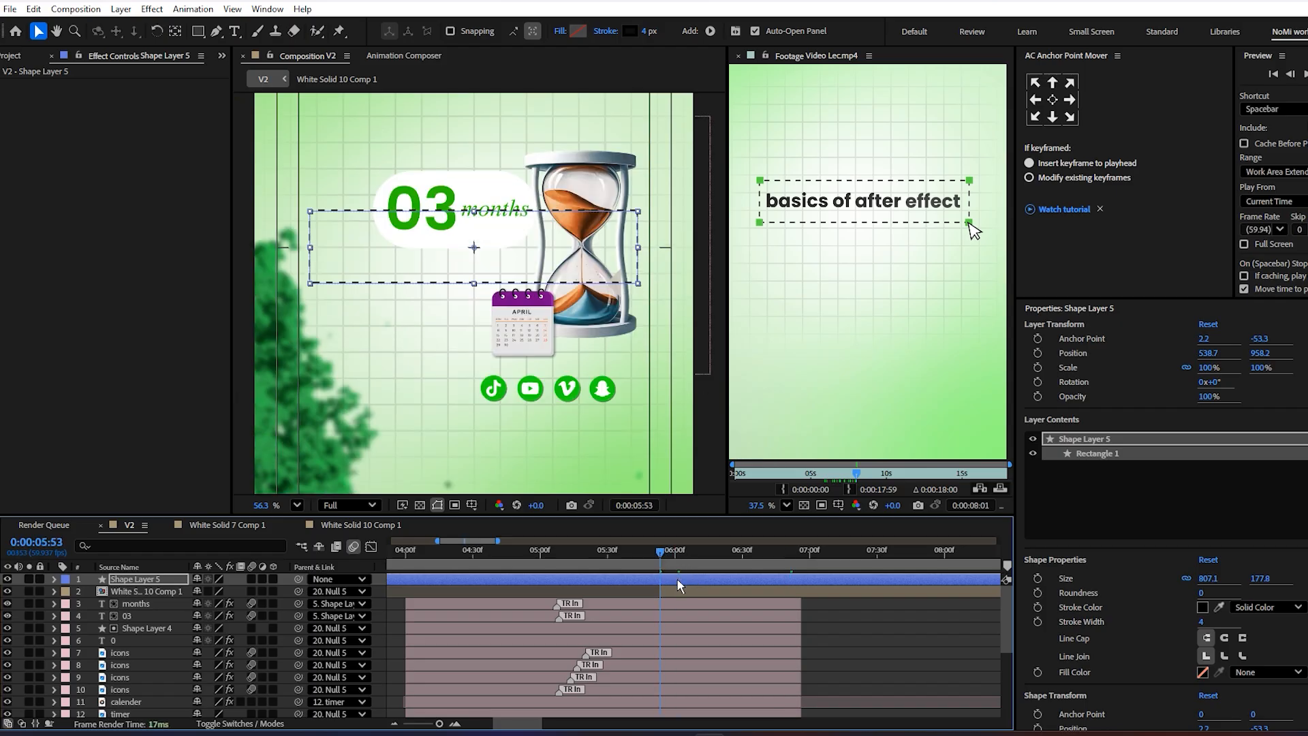
{"action": "key", "text": "ctrl+shift+d"}
{"action": "left_click", "coordinate": [645, 589]}
{"action": "key", "text": "Delete"}
- Parent the remaining dashed rectangle layer, Shape Layer 6, to Null 5 at 0:00:07:28
{"action": "left_click_drag", "start_coordinate": [719, 556], "coordinate": [873, 572]}
{"action": "left_click", "coordinate": [338, 579]}
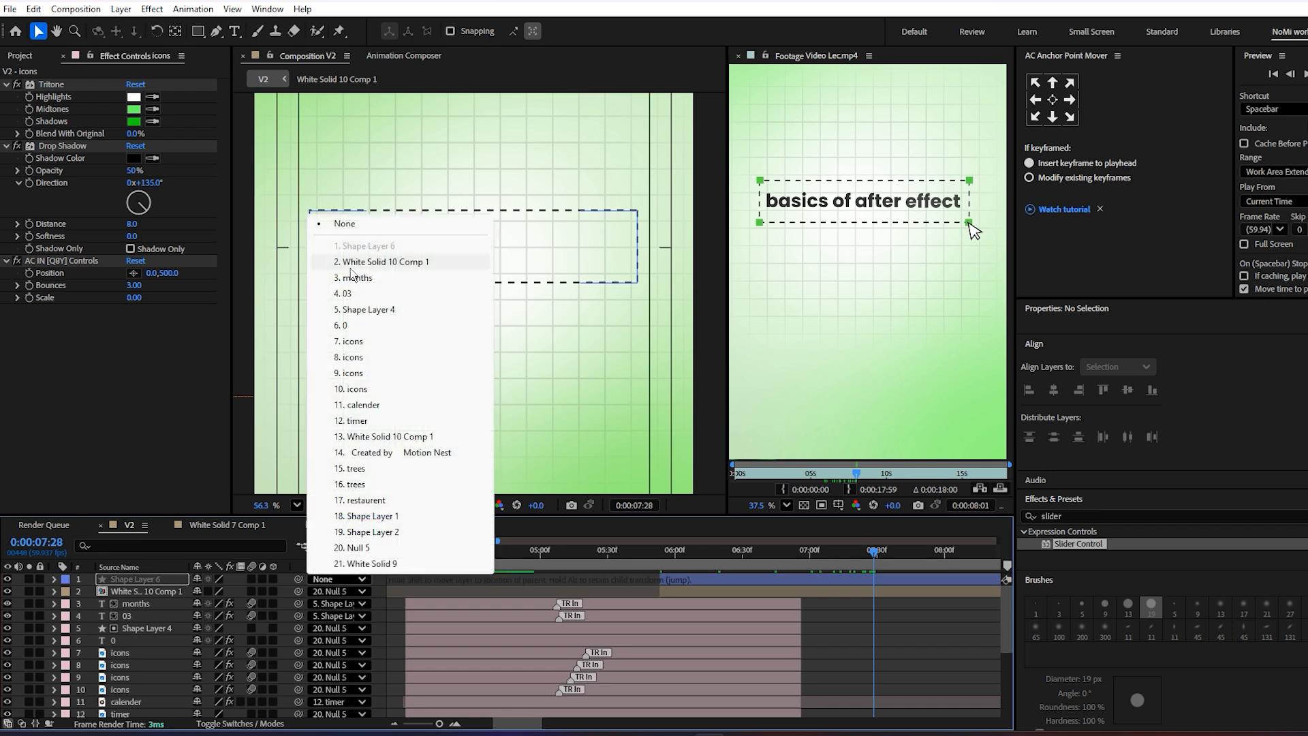
{"action": "left_click", "coordinate": [377, 548]}
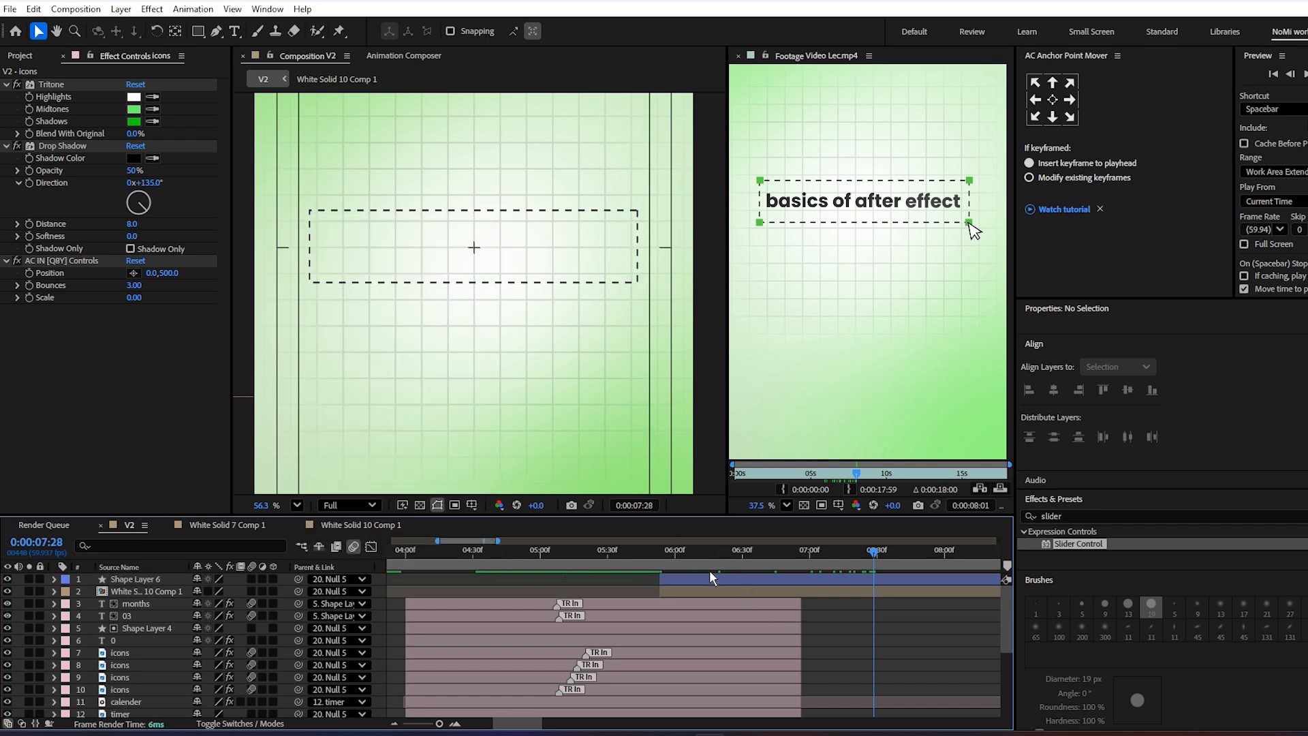
- Draw a small square about 37 by 39 px centred on the dashed box's upper-left corner at 0:00:07:07
{"action": "left_click_drag", "start_coordinate": [715, 557], "coordinate": [831, 644]}
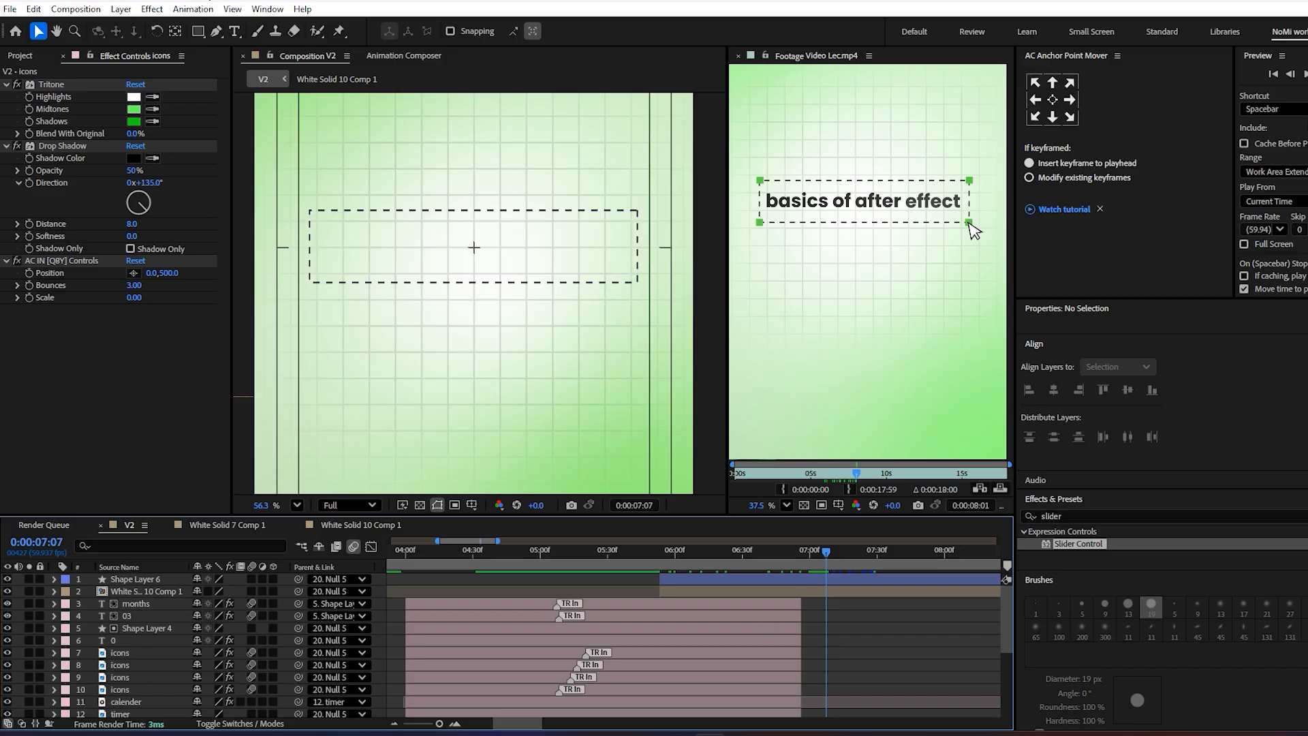
{"action": "scroll", "coordinate": [304, 182], "scroll_direction": "up", "scroll_amount": 2}
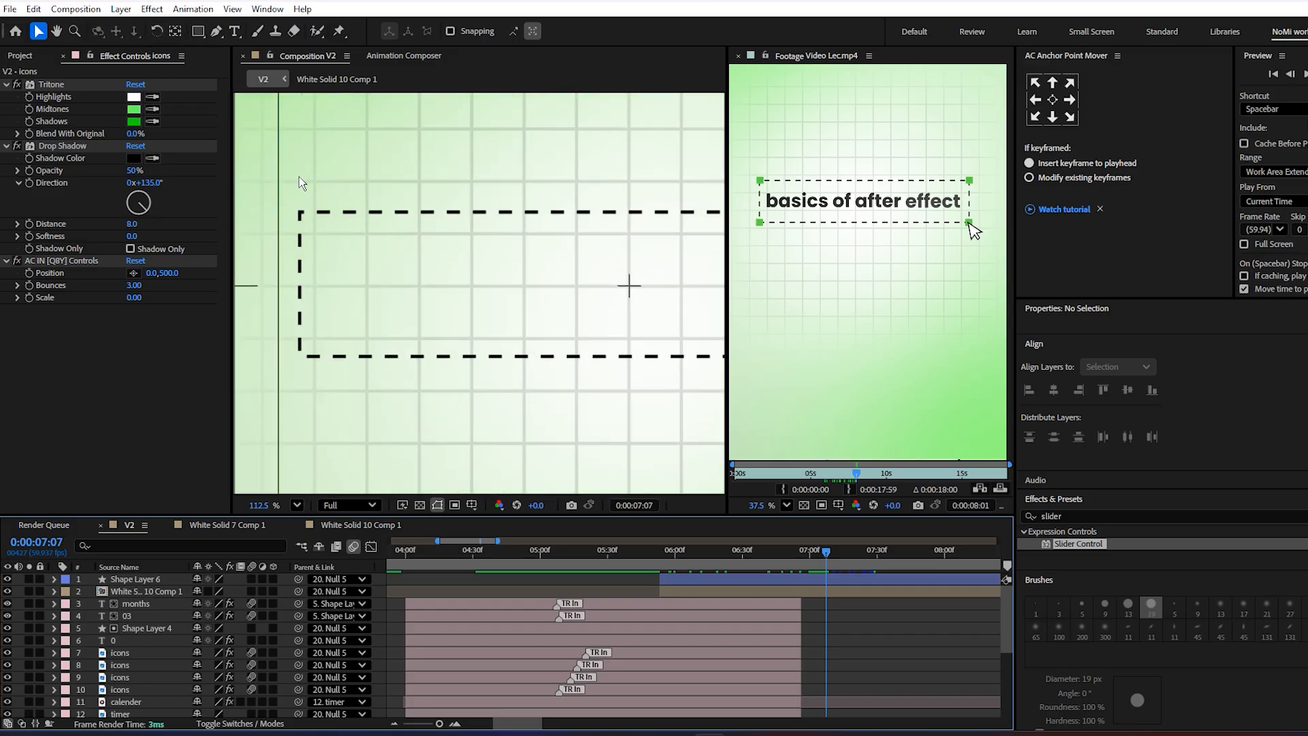
{"action": "left_click", "coordinate": [197, 30]}
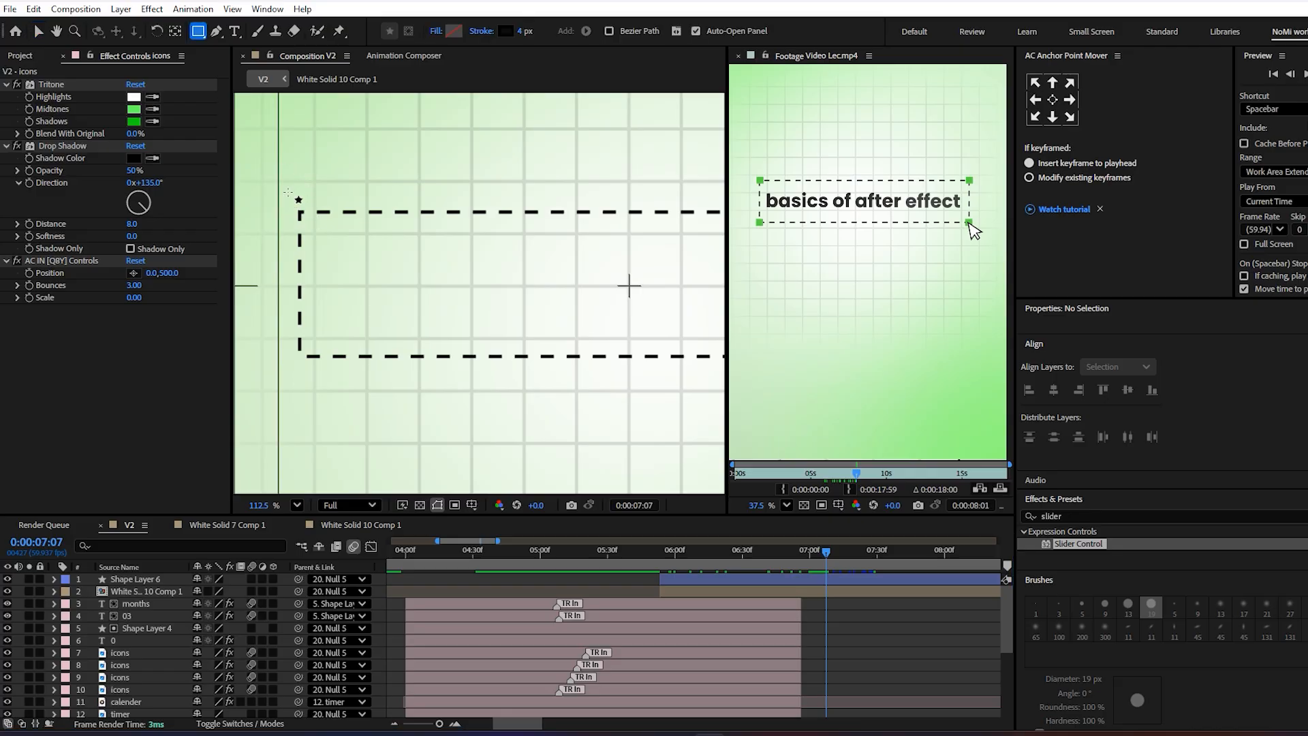
{"action": "left_click_drag", "start_coordinate": [287, 192], "coordinate": [318, 224]}
{"action": "scroll", "coordinate": [319, 222], "scroll_direction": "up", "scroll_amount": 3}
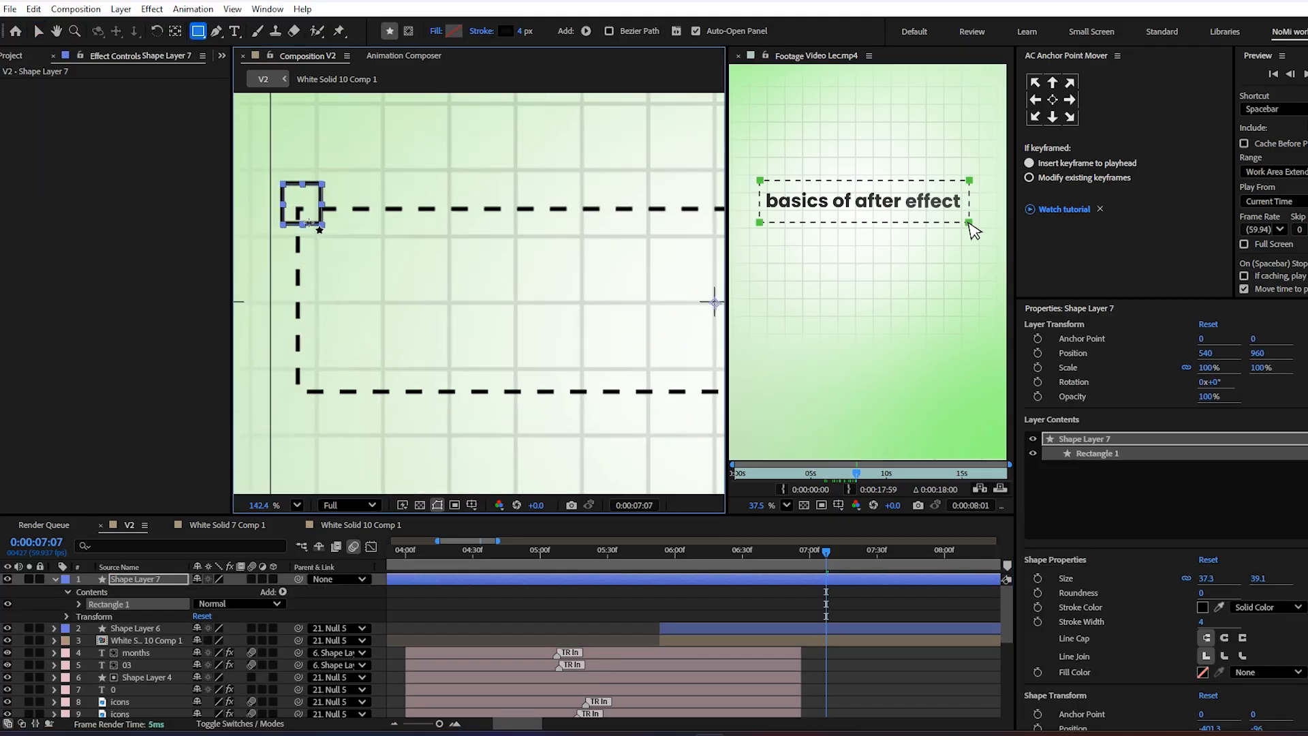
{"action": "key", "text": "v"}
{"action": "left_click_drag", "start_coordinate": [312, 197], "coordinate": [305, 205]}
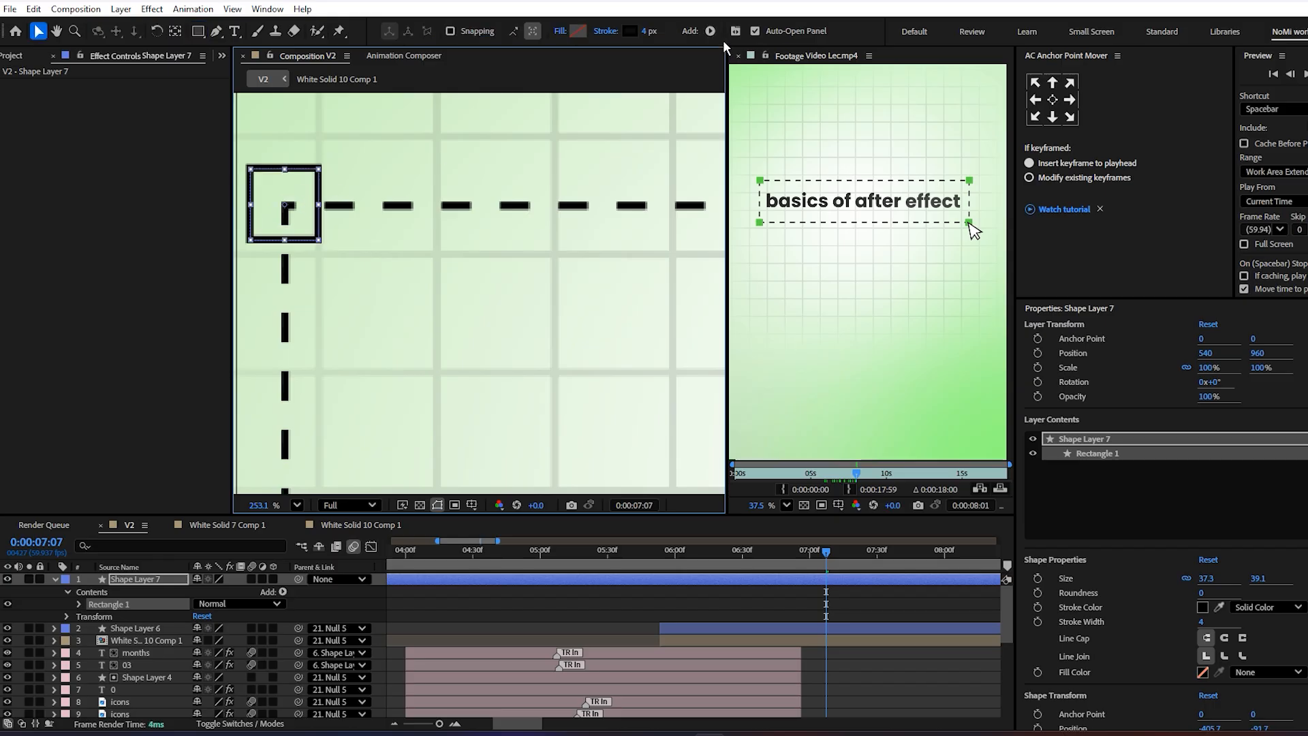
- Remove the square's stroke and switch its fill from none to a solid color
{"action": "left_click", "coordinate": [606, 31]}
{"action": "left_click", "coordinate": [615, 327]}
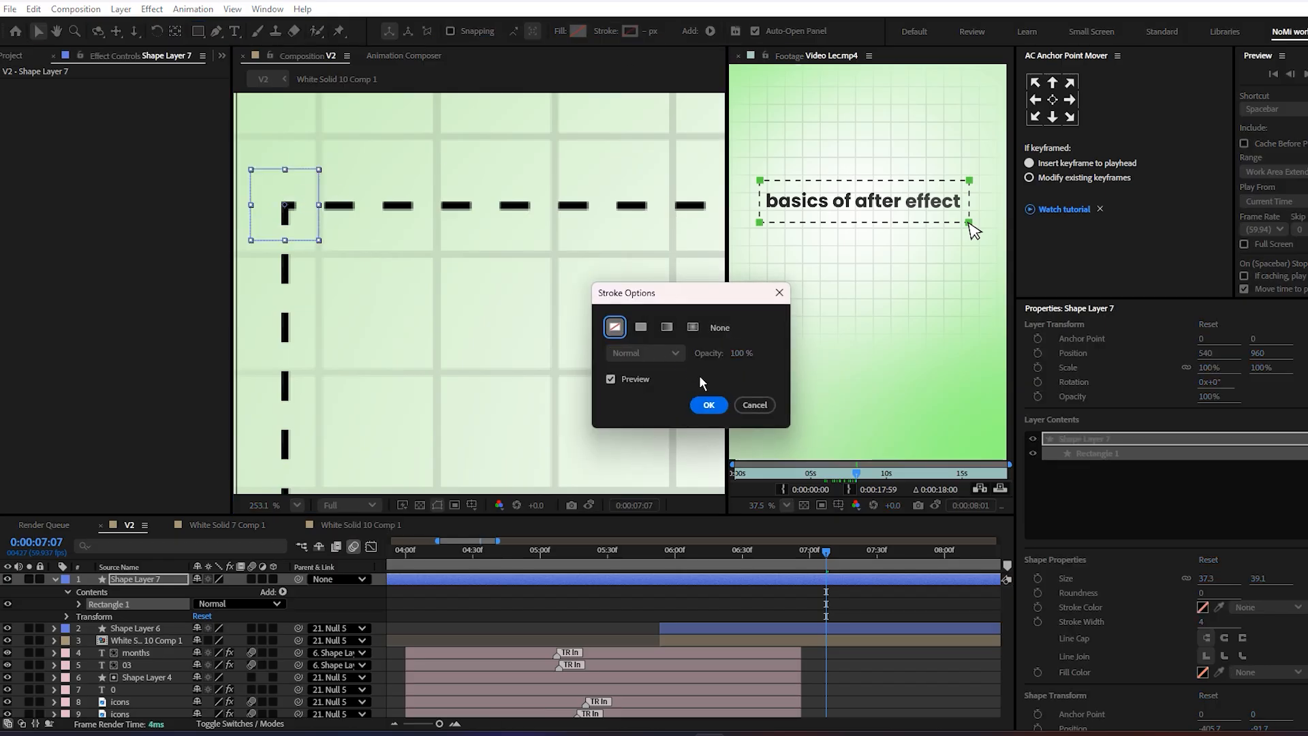
{"action": "left_click", "coordinate": [708, 406]}
{"action": "left_click", "coordinate": [560, 31]}
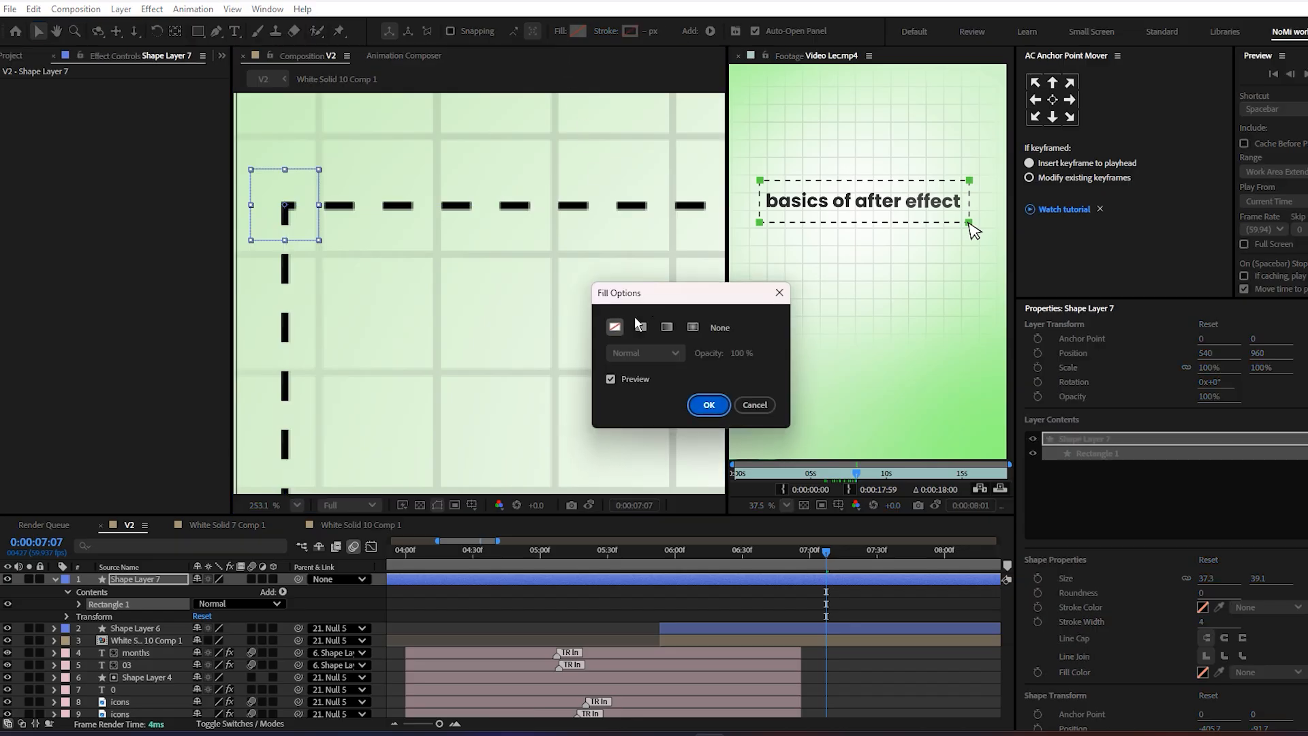
{"action": "left_click", "coordinate": [640, 327]}
{"action": "left_click", "coordinate": [696, 406]}
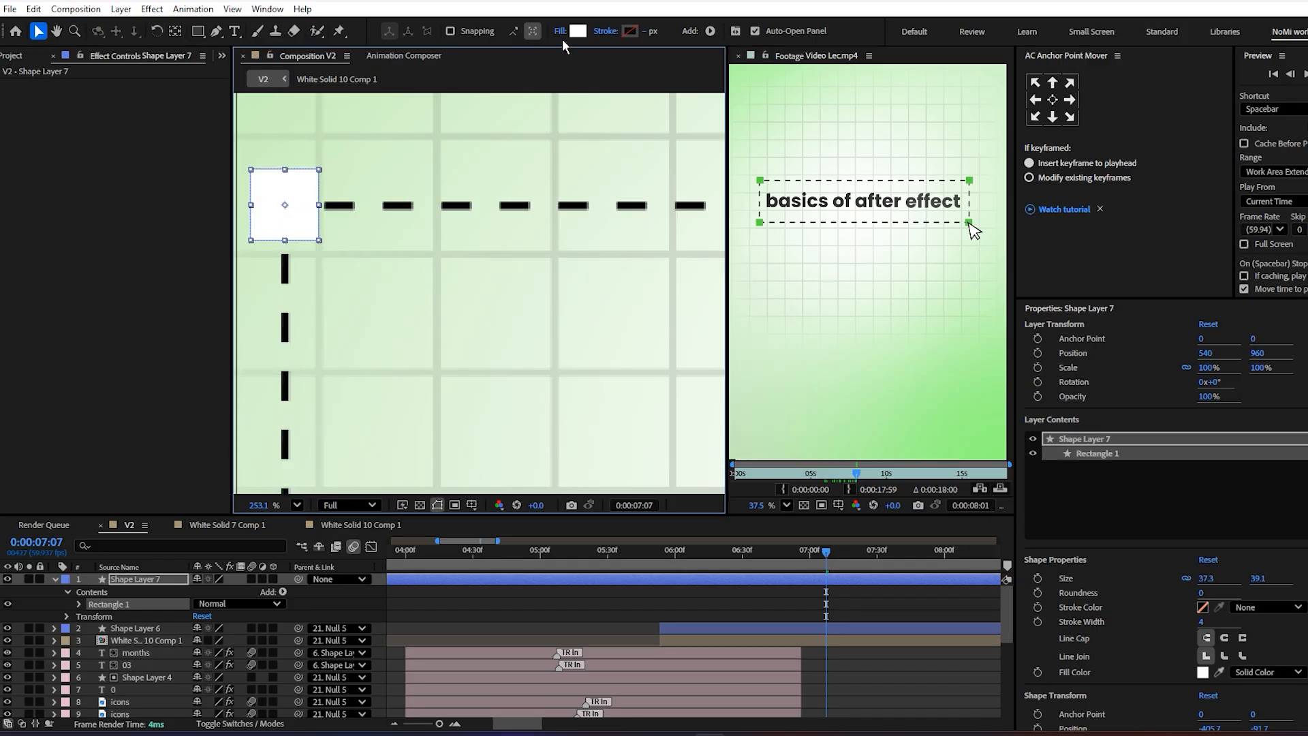
- Set the square's fill to the green sampled from a corner handle in the reference footage
{"action": "scroll", "coordinate": [787, 188], "scroll_direction": "up", "scroll_amount": 5}
{"action": "left_click_drag", "start_coordinate": [787, 190], "coordinate": [883, 248]}
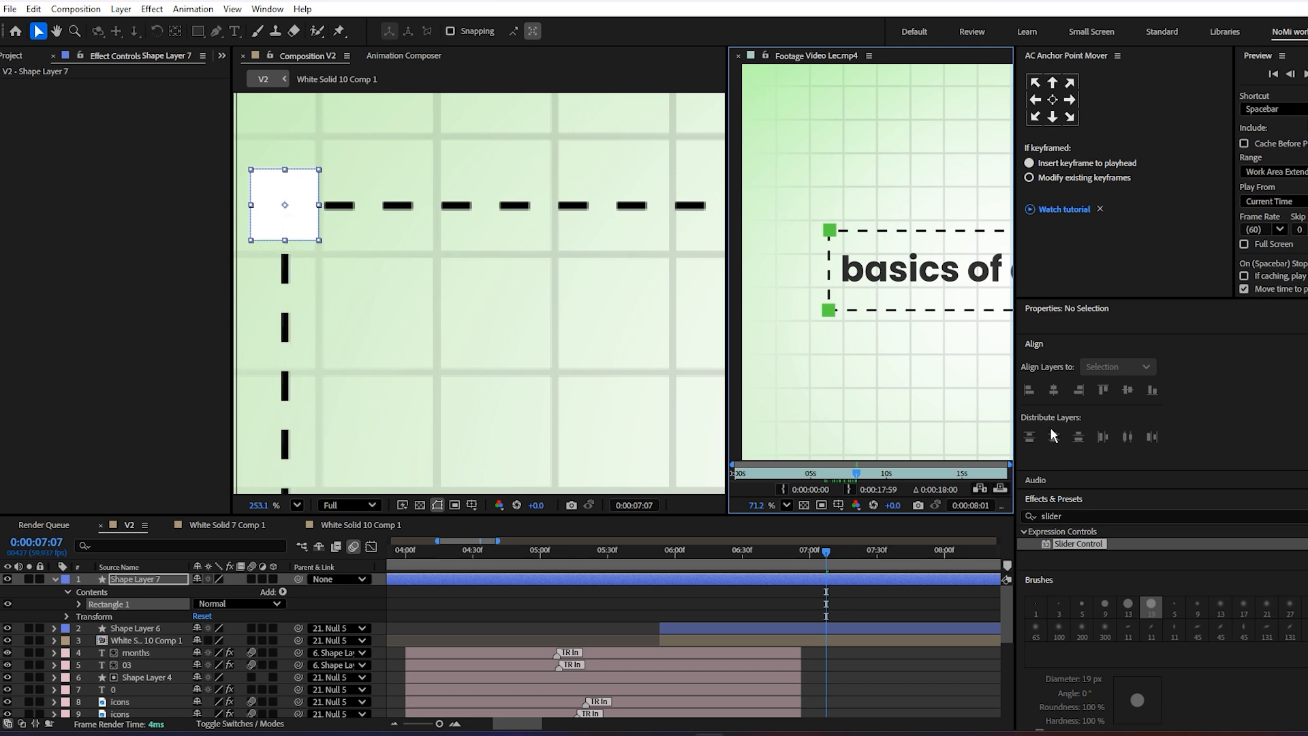
{"action": "left_click", "coordinate": [750, 579]}
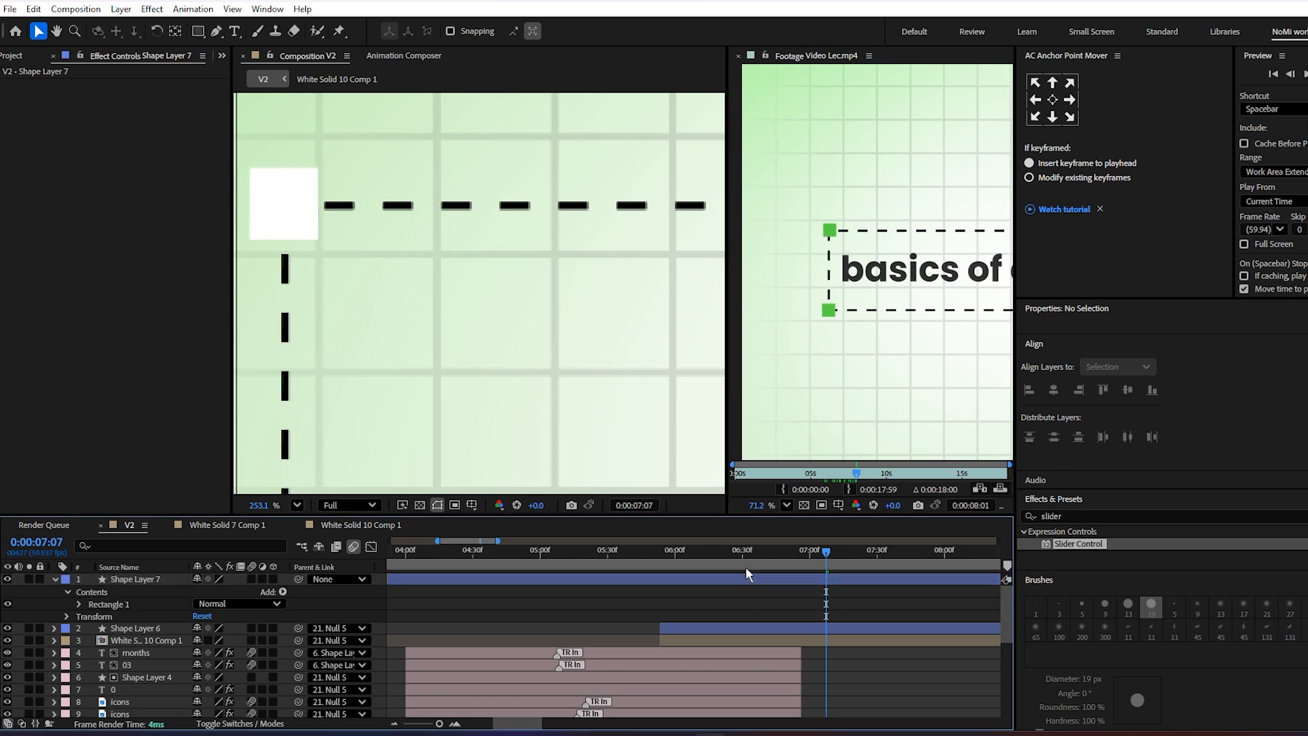
{"action": "left_click", "coordinate": [1218, 672]}
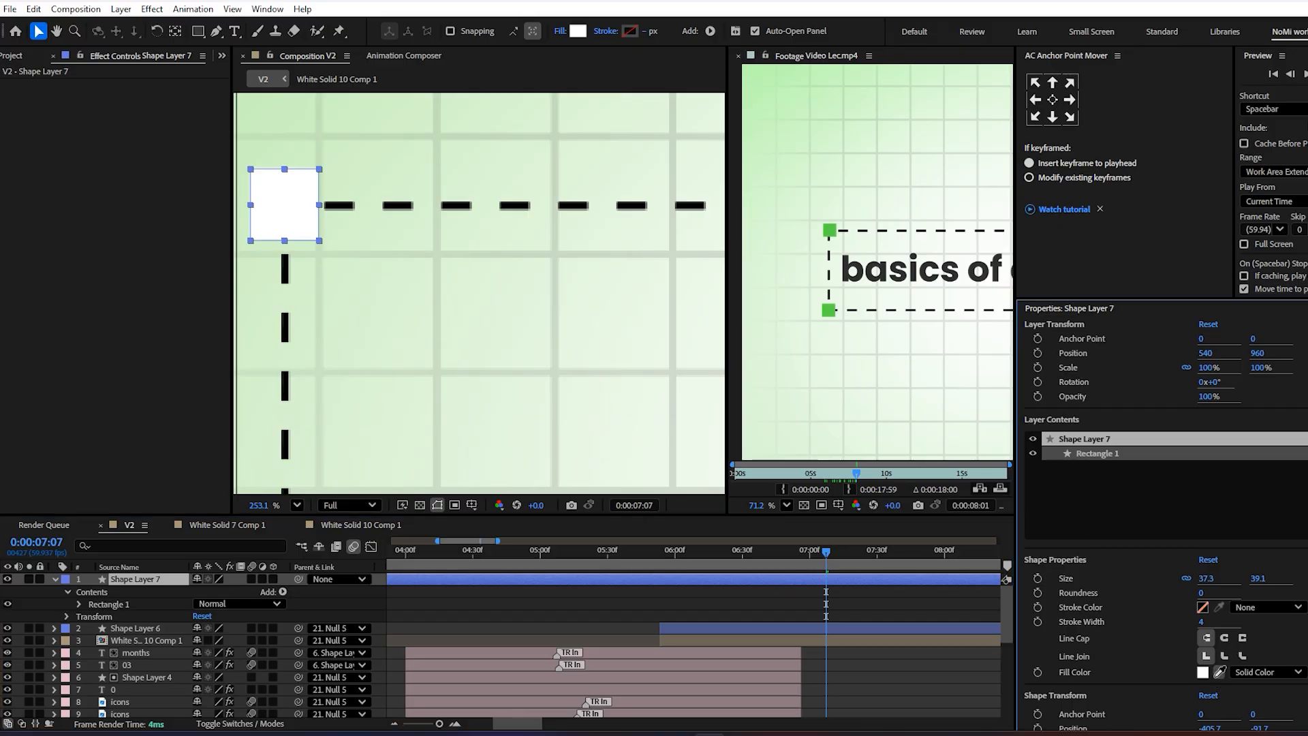
{"action": "left_click", "coordinate": [830, 233]}
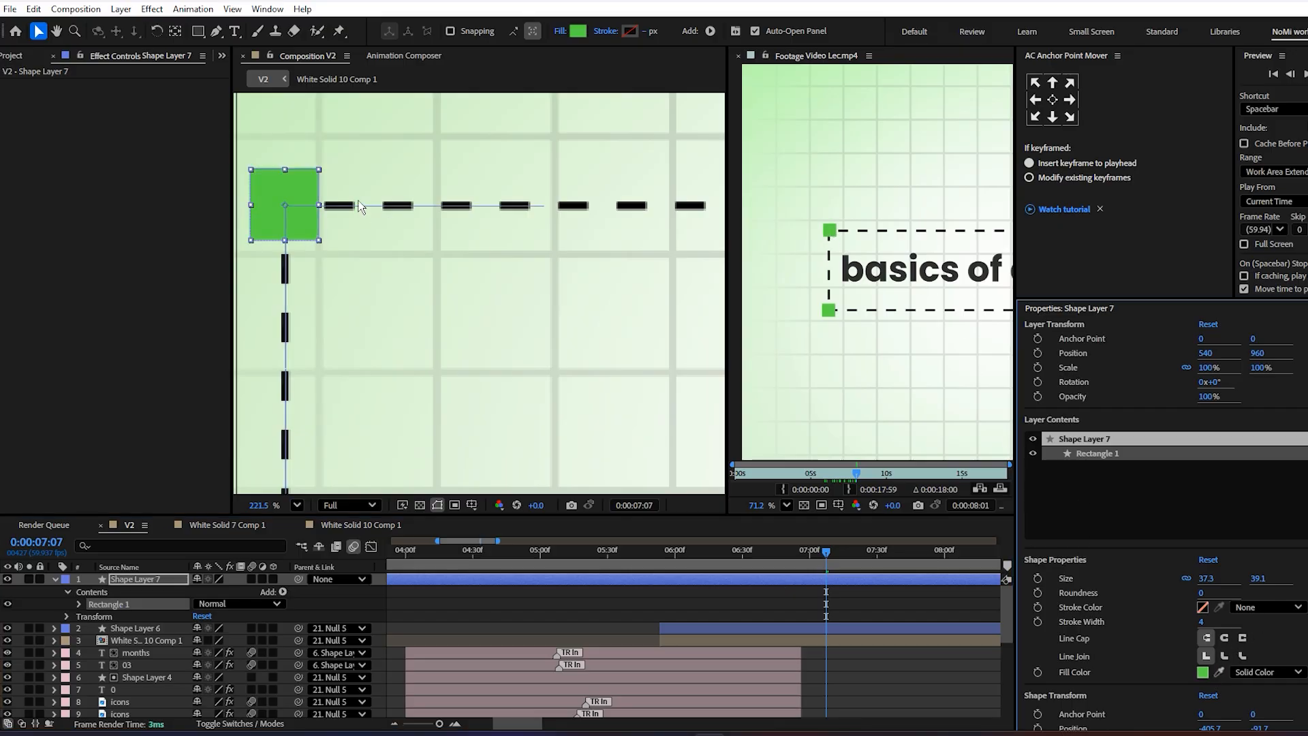
- Duplicate the square's layer and place the copy centred on the dashed box's lower-left corner
{"action": "scroll", "coordinate": [364, 272], "scroll_direction": "down", "scroll_amount": 4}
{"action": "left_click_drag", "start_coordinate": [370, 254], "coordinate": [350, 237]}
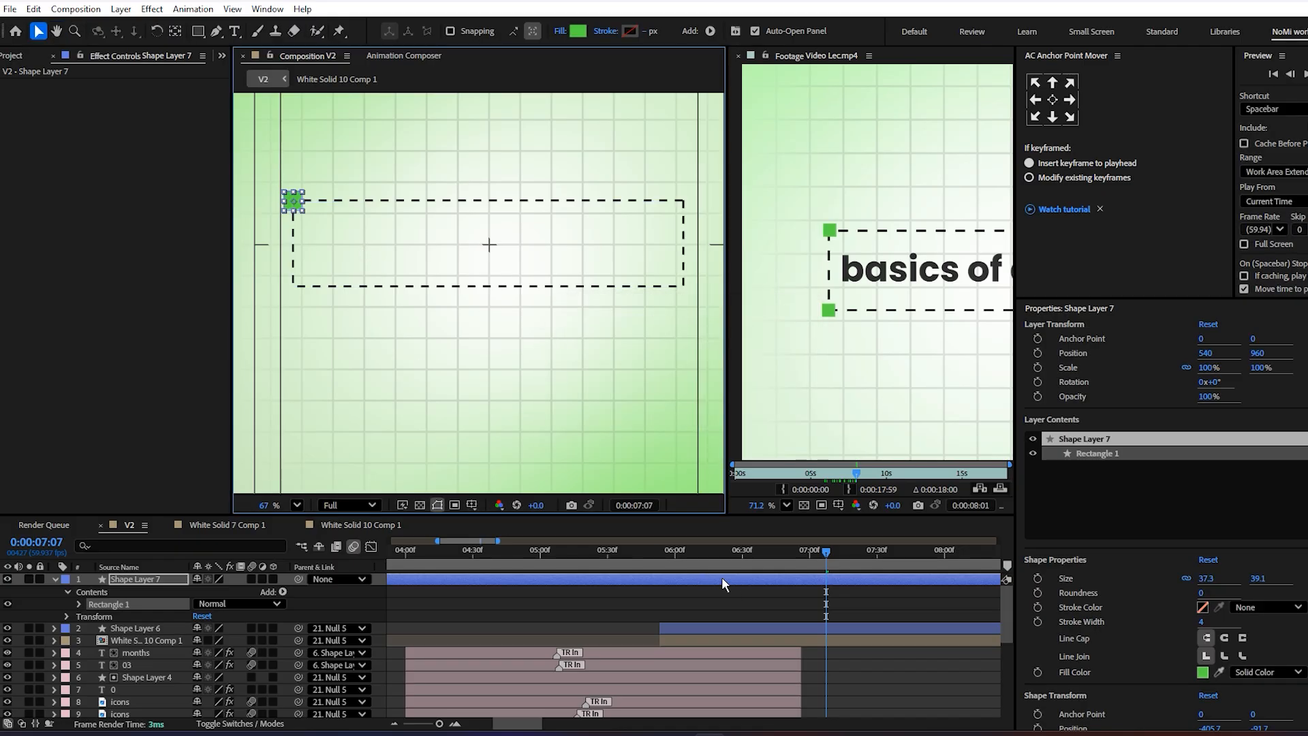
{"action": "key", "text": "ctrl+d"}
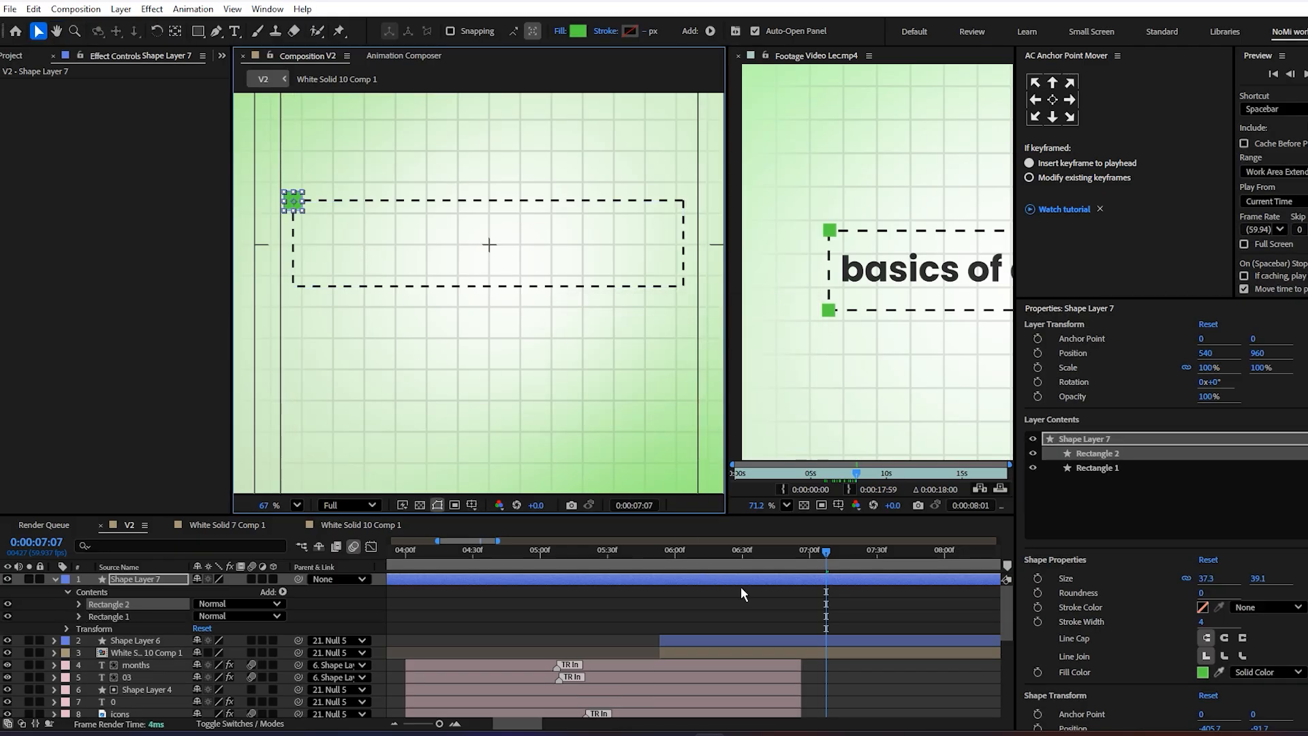
{"action": "key", "text": "Delete"}
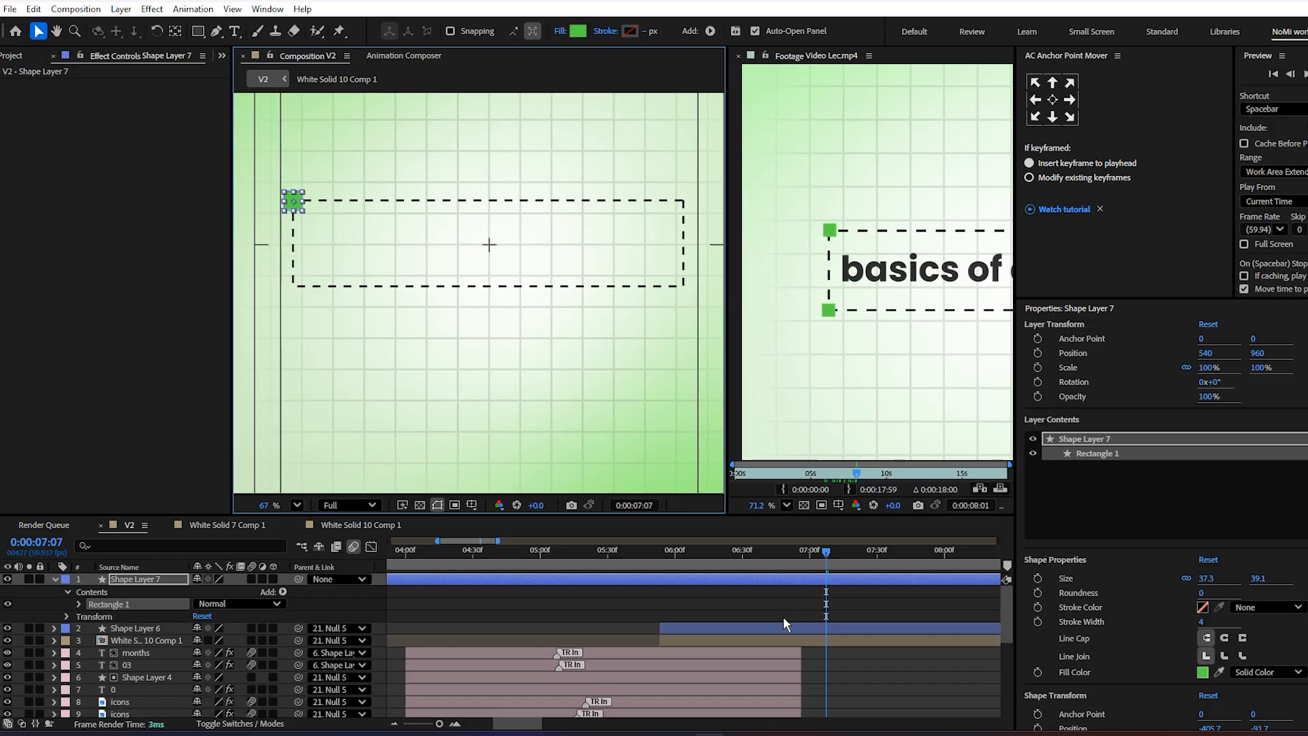
{"action": "left_click", "coordinate": [784, 617]}
{"action": "left_click", "coordinate": [771, 581]}
{"action": "key", "text": "ctrl+d"}
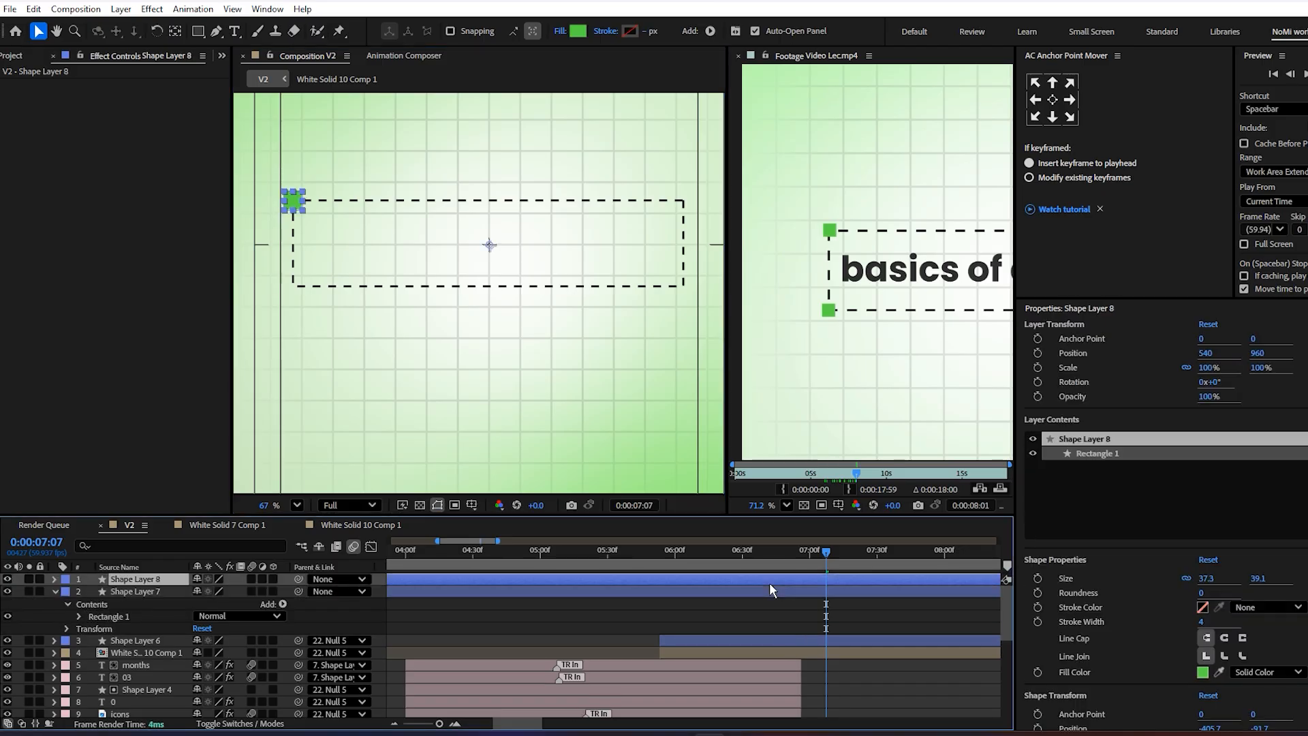
{"action": "scroll", "coordinate": [276, 212], "scroll_direction": "up", "scroll_amount": 5}
{"action": "left_click_drag", "start_coordinate": [359, 185], "coordinate": [338, 318]}
{"action": "scroll", "coordinate": [341, 310], "scroll_direction": "up", "scroll_amount": 6}
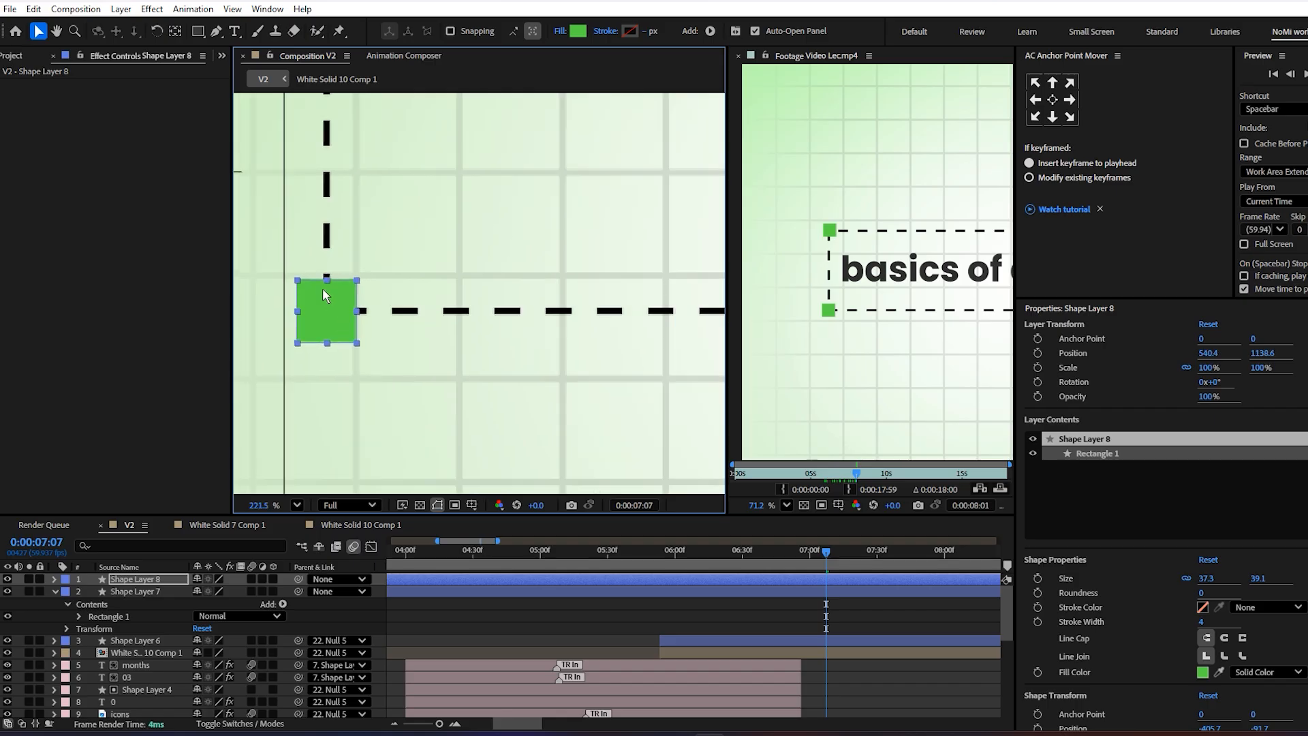
- Center the anchor points of Shape Layer 7 and Shape Layer 8 within their squares
{"action": "scroll", "coordinate": [343, 303], "scroll_direction": "down", "scroll_amount": 10}
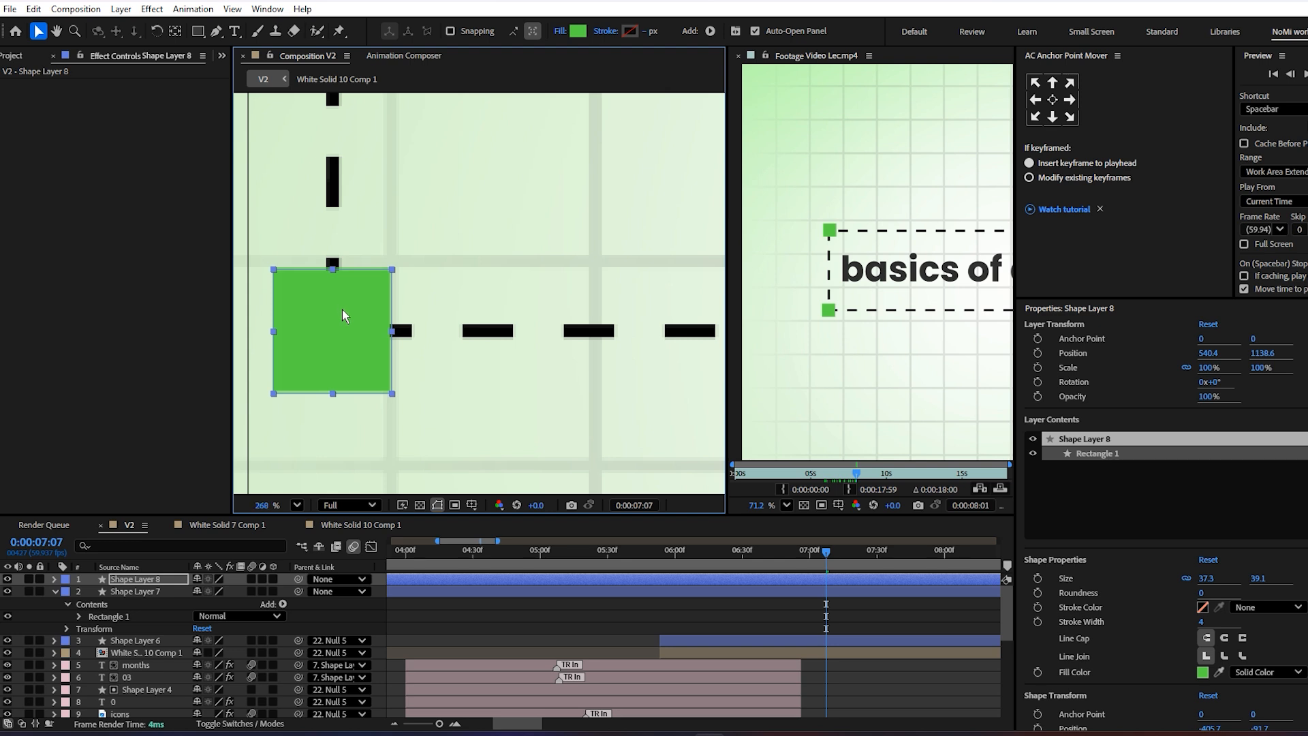
{"action": "left_click", "coordinate": [683, 590], "text": "shift"}
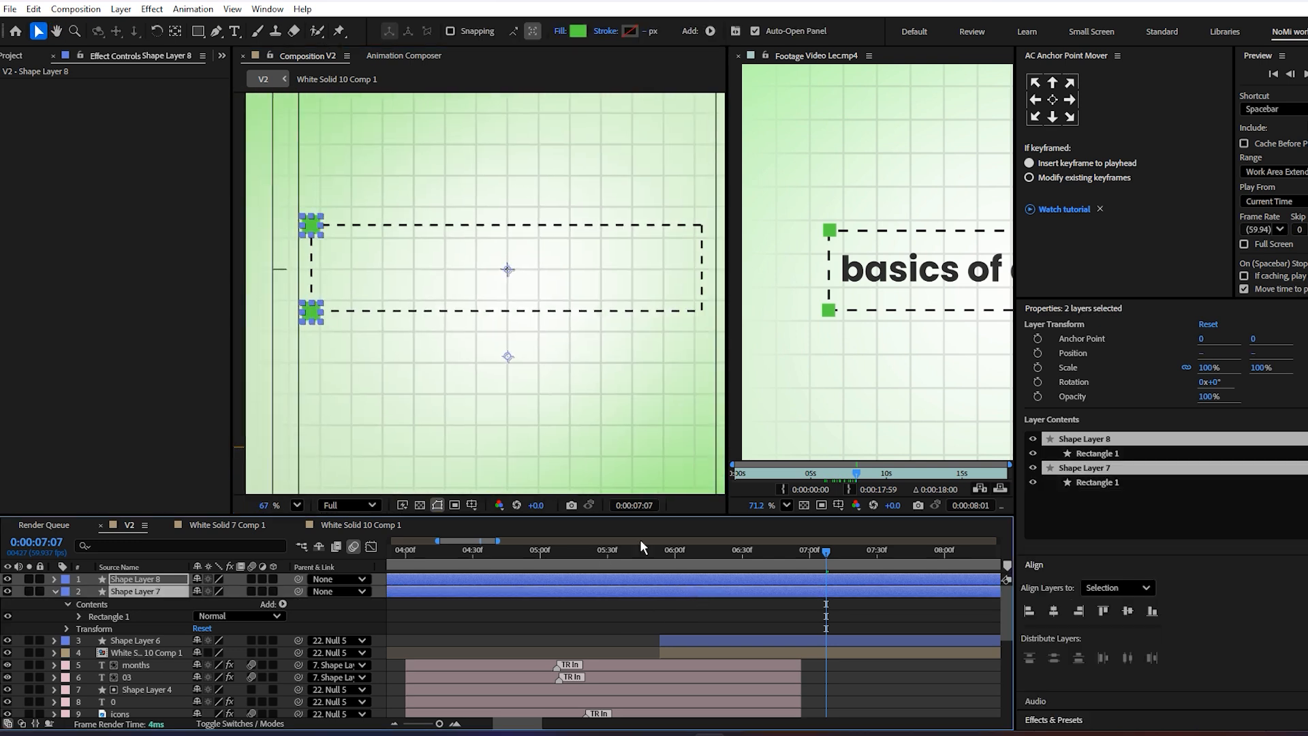
{"action": "key", "text": "ctrl+alt+Home"}
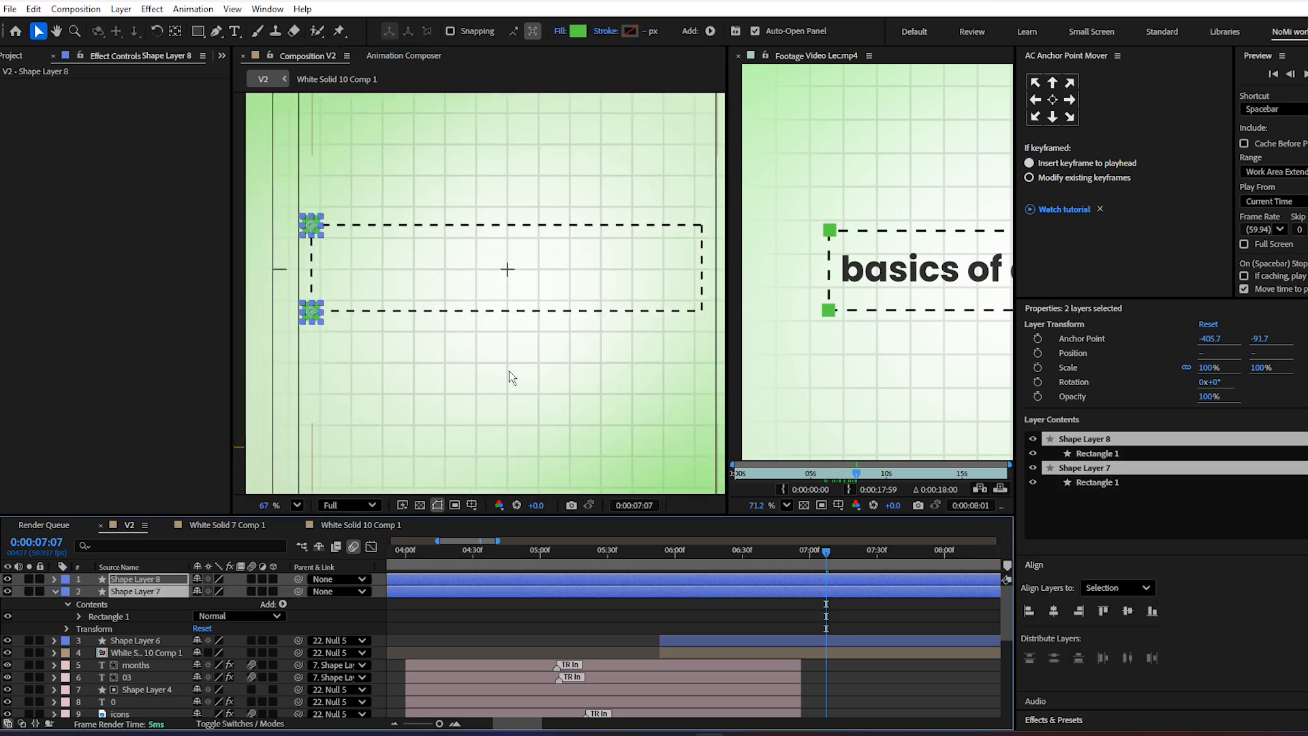
- Duplicate both left square layers and align the copies with the upper-right and lower-right corners of the dashed box
{"action": "key", "text": "ctrl+d"}
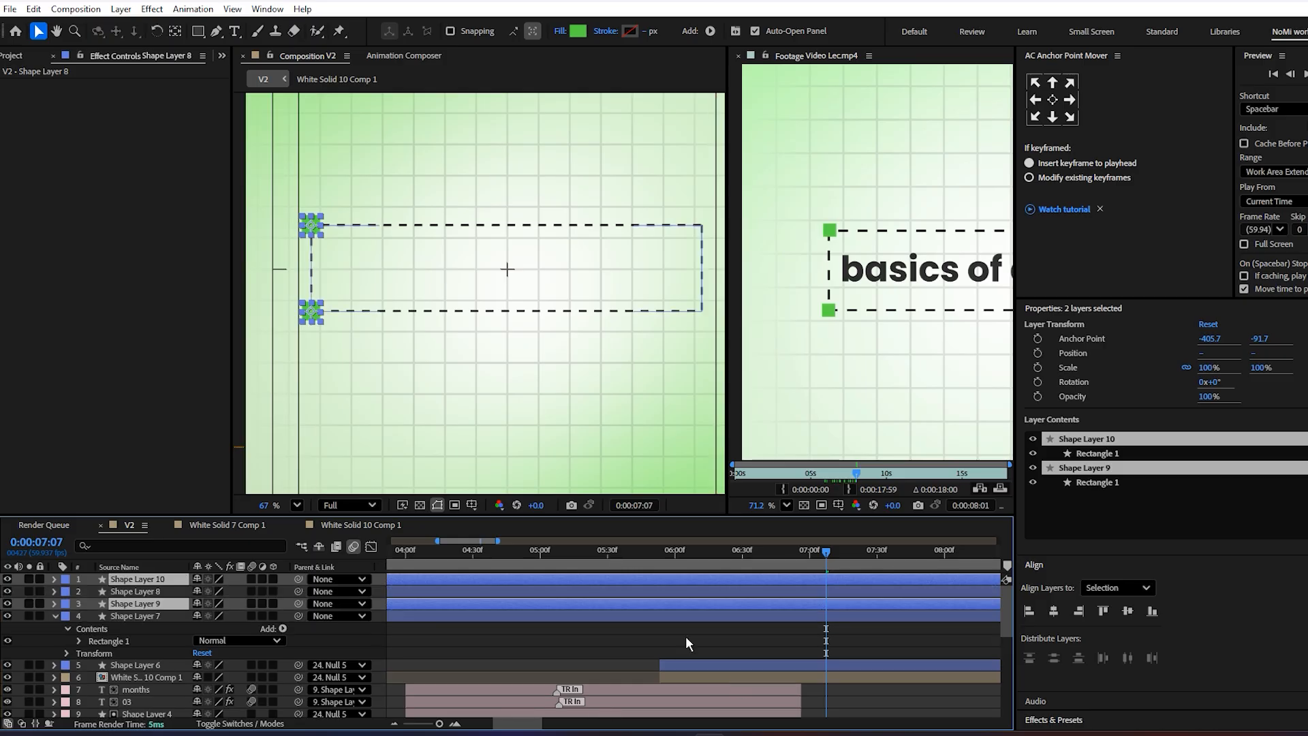
{"action": "scroll", "coordinate": [330, 239], "scroll_direction": "up", "scroll_amount": 3}
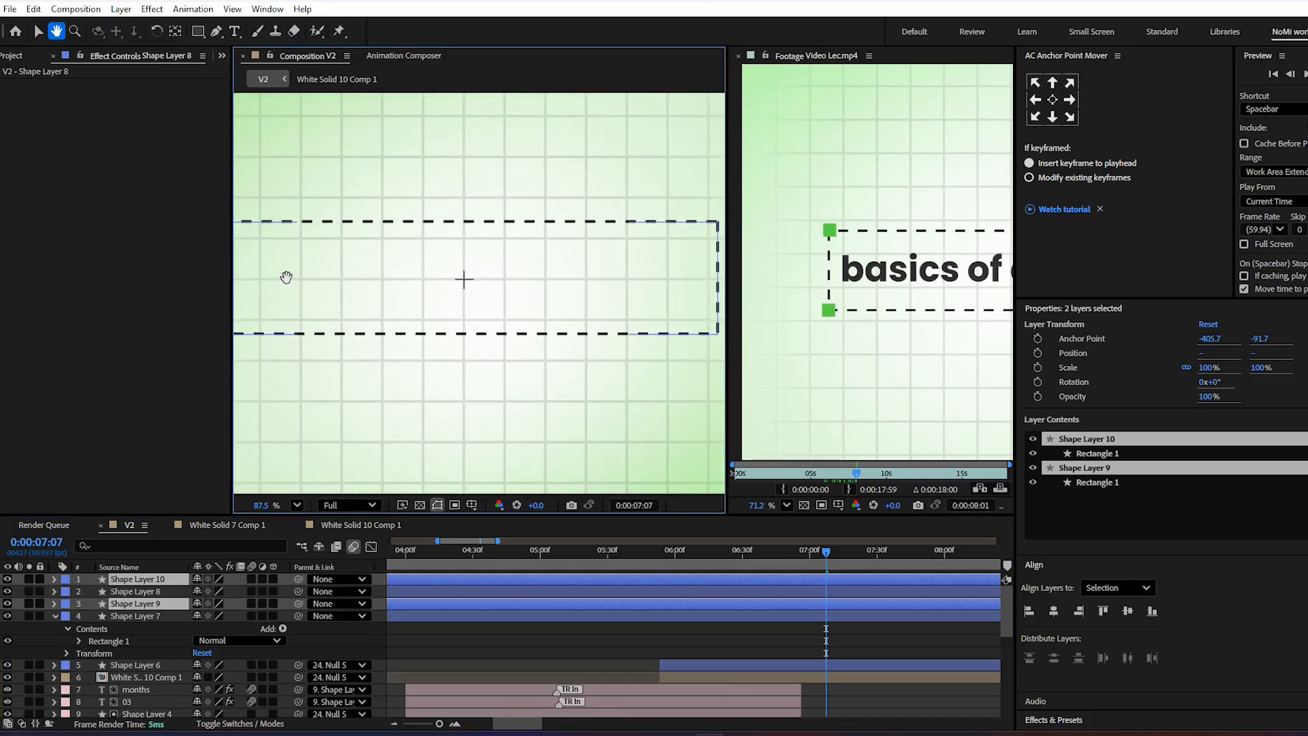
{"action": "scroll", "coordinate": [292, 270], "scroll_direction": "down", "scroll_amount": 2}
{"action": "left_click_drag", "start_coordinate": [290, 257], "coordinate": [570, 318]}
{"action": "scroll", "coordinate": [627, 272], "scroll_direction": "up", "scroll_amount": 6}
{"action": "left_click_drag", "start_coordinate": [610, 227], "coordinate": [611, 257]}
{"action": "scroll", "coordinate": [615, 264], "scroll_direction": "down", "scroll_amount": 3}
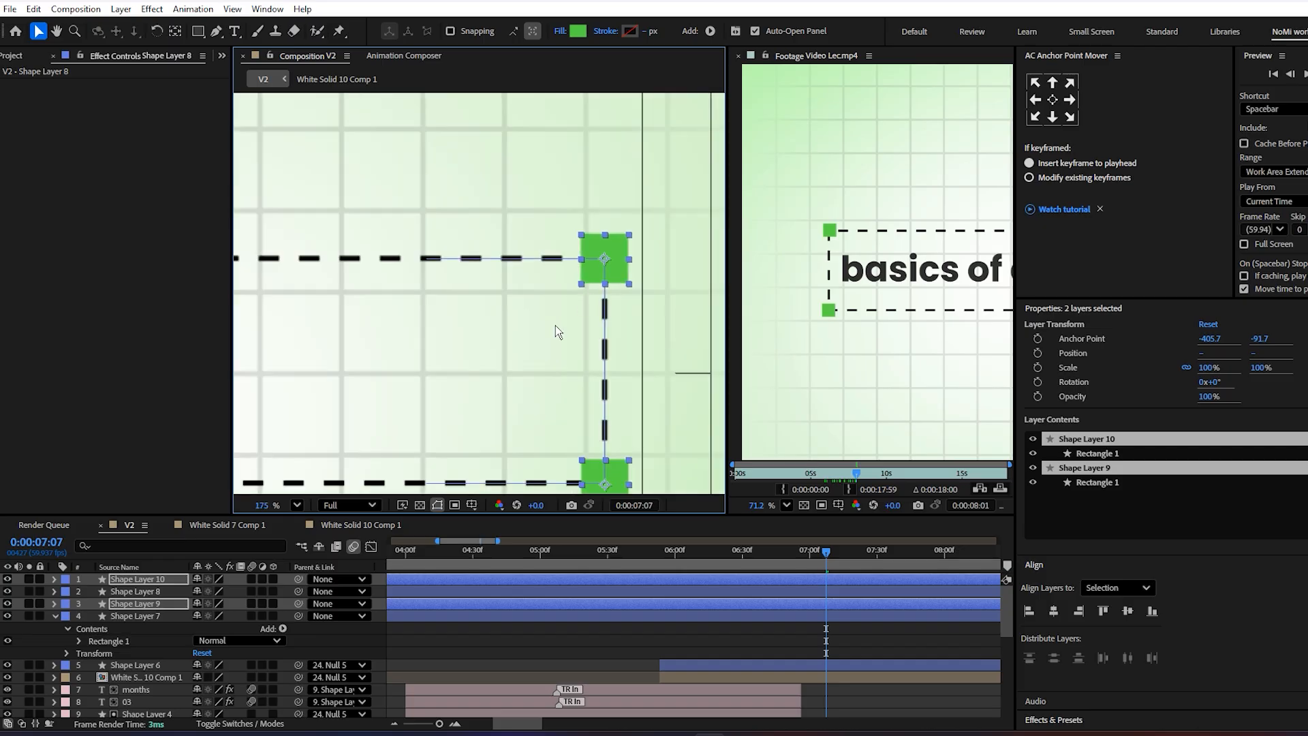
{"action": "left_click", "coordinate": [577, 370]}
{"action": "scroll", "coordinate": [578, 370], "scroll_direction": "down", "scroll_amount": 2}
{"action": "scroll", "coordinate": [555, 381], "scroll_direction": "down", "scroll_amount": 3}
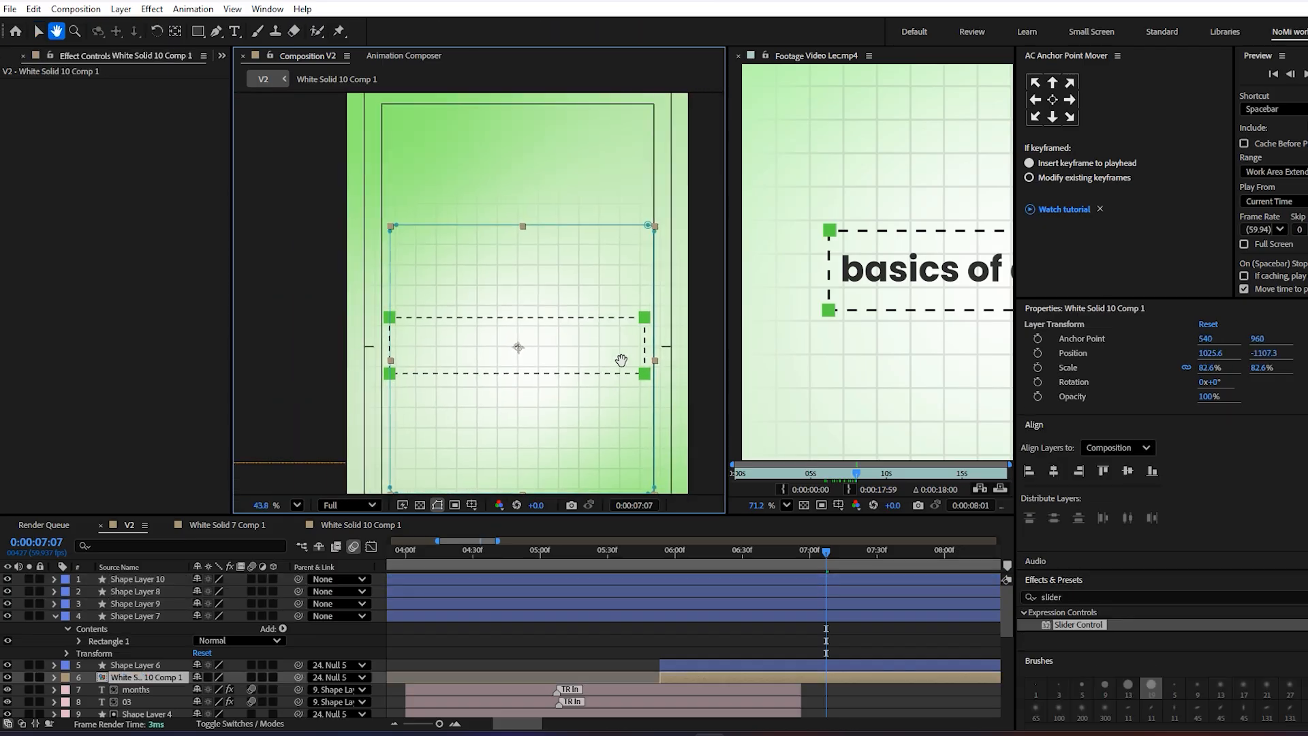
{"action": "scroll", "coordinate": [468, 335], "scroll_direction": "down", "scroll_amount": 1}
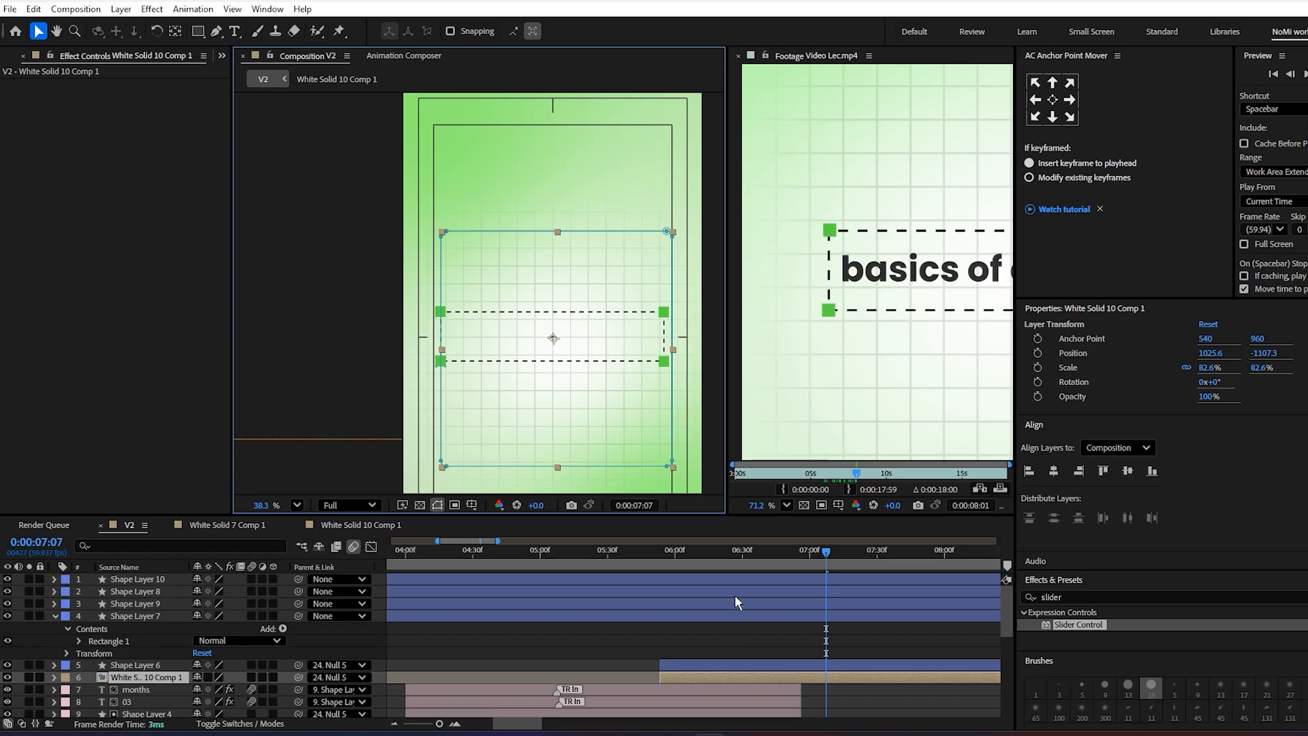
- Scale all four corner square layers to 80%
{"action": "left_click", "coordinate": [749, 616]}
{"action": "left_click", "coordinate": [764, 575], "text": "shift"}
{"action": "key", "text": "s"}
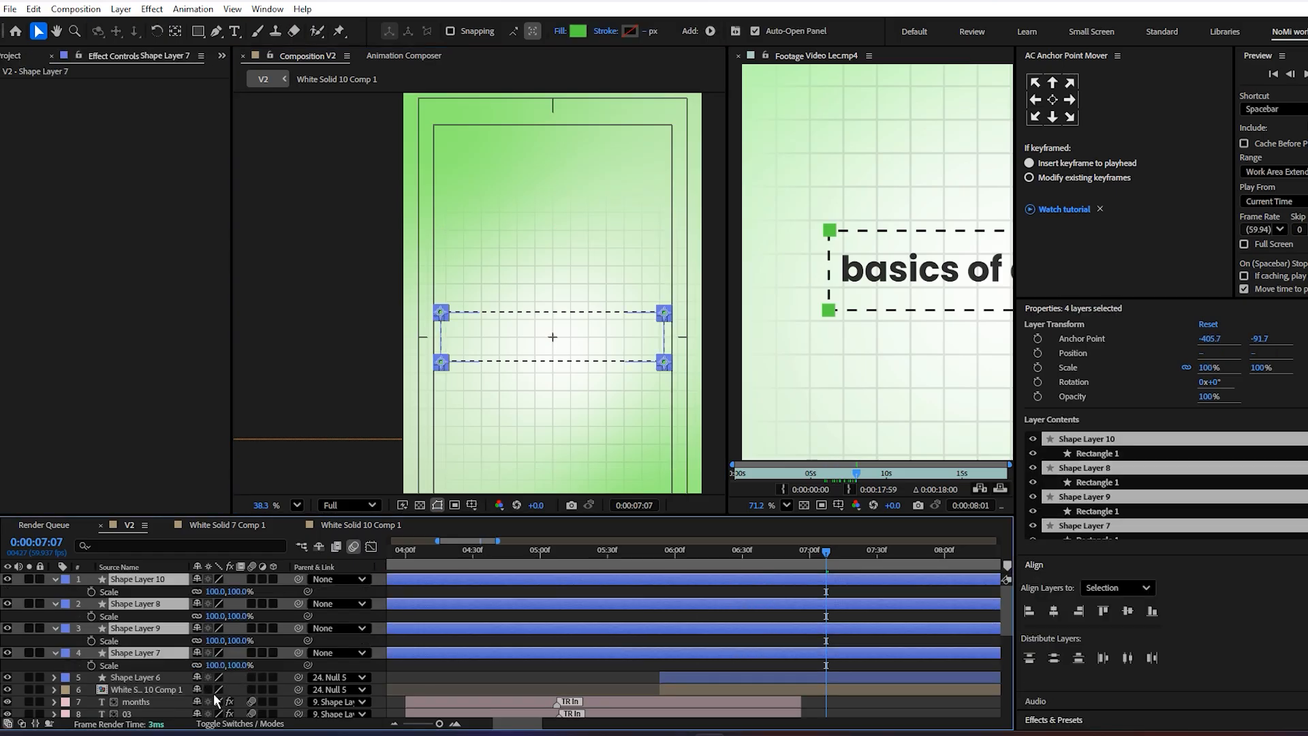
{"action": "left_click_drag", "start_coordinate": [215, 617], "coordinate": [195, 617]}
{"action": "left_click", "coordinate": [341, 395]}
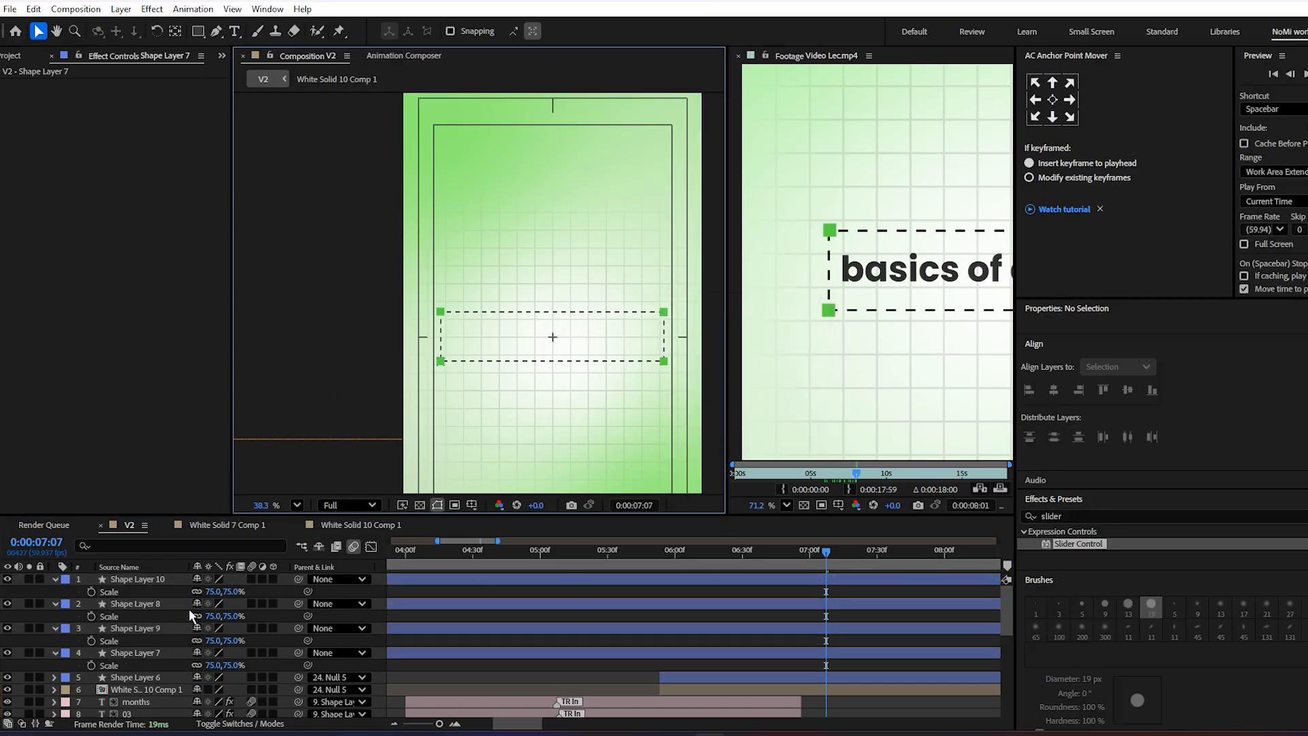
{"action": "left_click", "coordinate": [137, 578]}
{"action": "left_click", "coordinate": [144, 652], "text": "shift"}
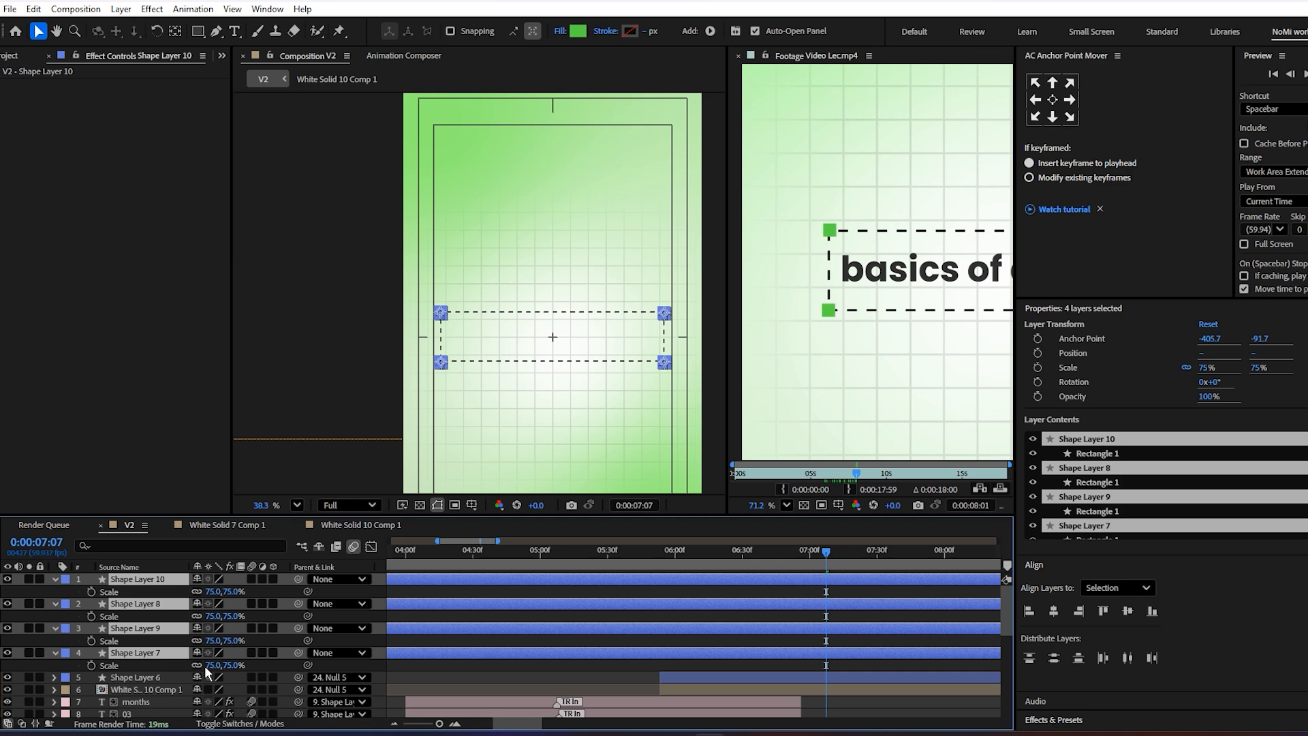
{"action": "left_click_drag", "start_coordinate": [204, 664], "coordinate": [215, 665]}
{"action": "key", "text": "F2"}
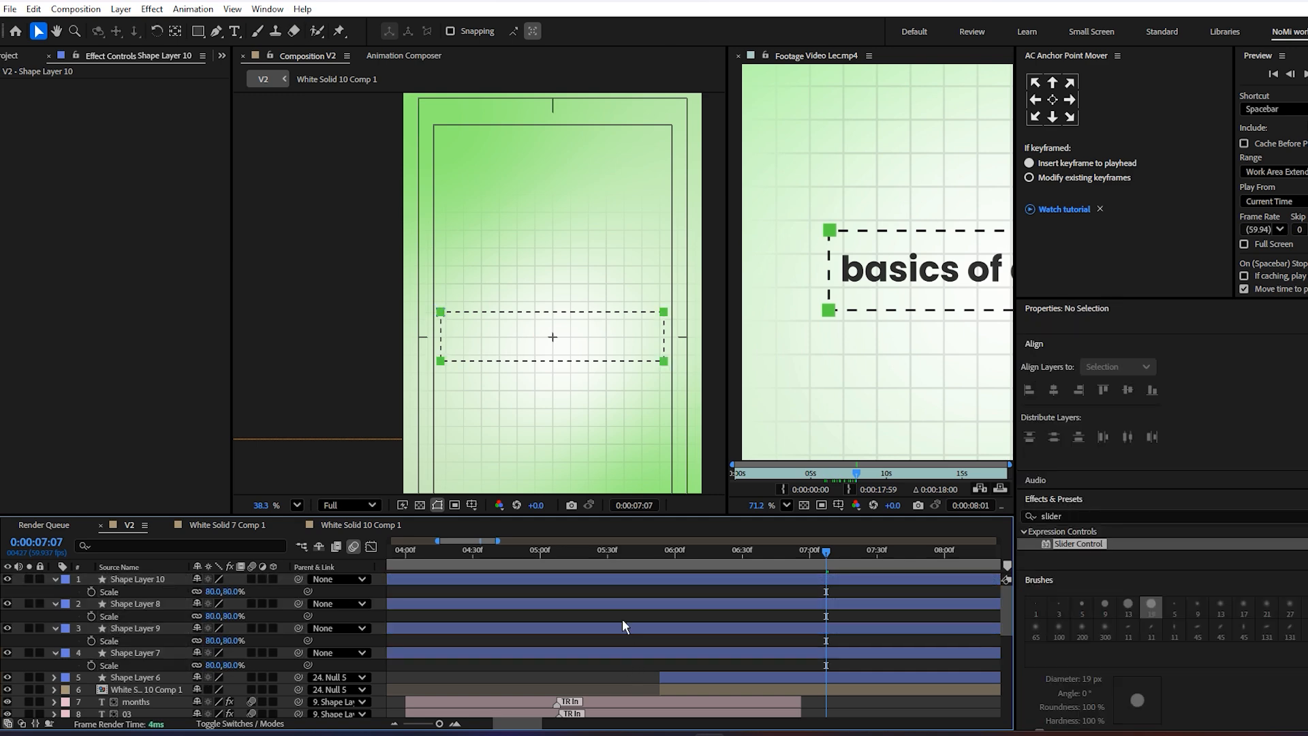
- Trim the start of the four corner square layers to 0:00:05:53, matching the dashed box layer, and collapse their properties
{"action": "left_click", "coordinate": [660, 553]}
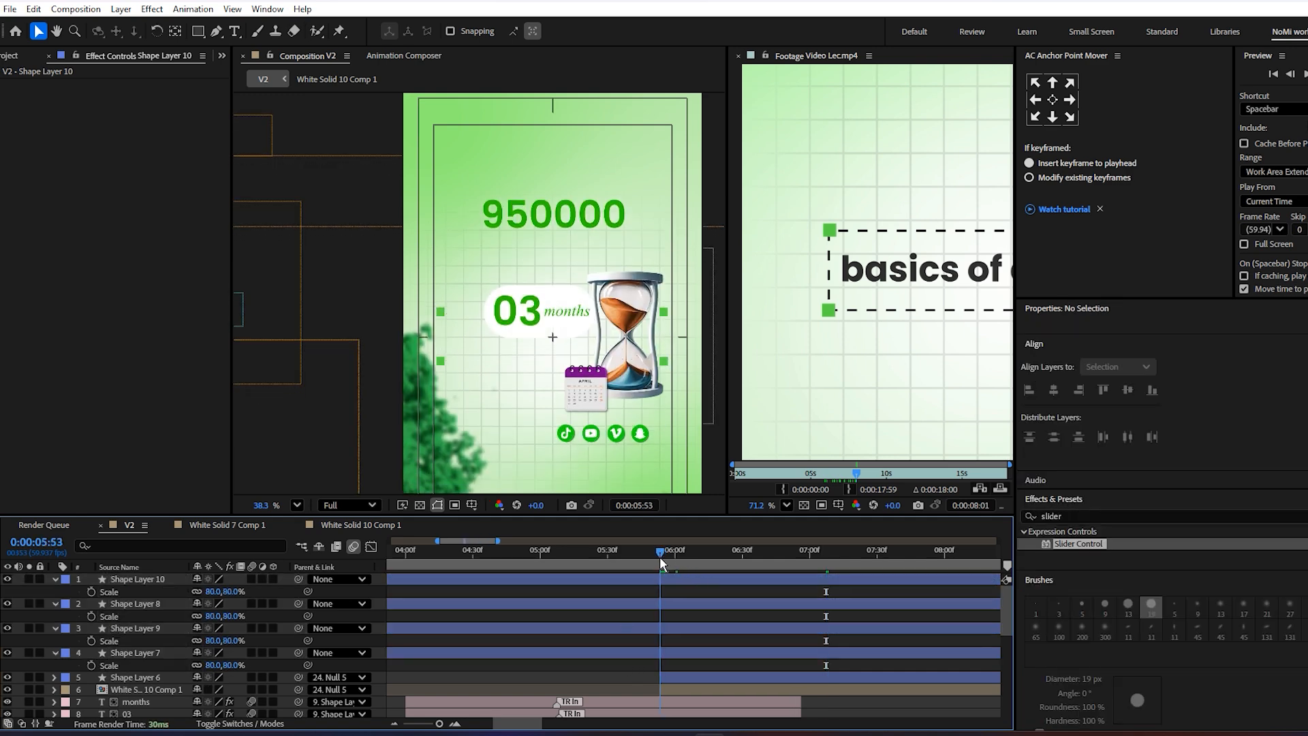
{"action": "left_click", "coordinate": [674, 652]}
{"action": "left_click", "coordinate": [668, 583], "text": "shift"}
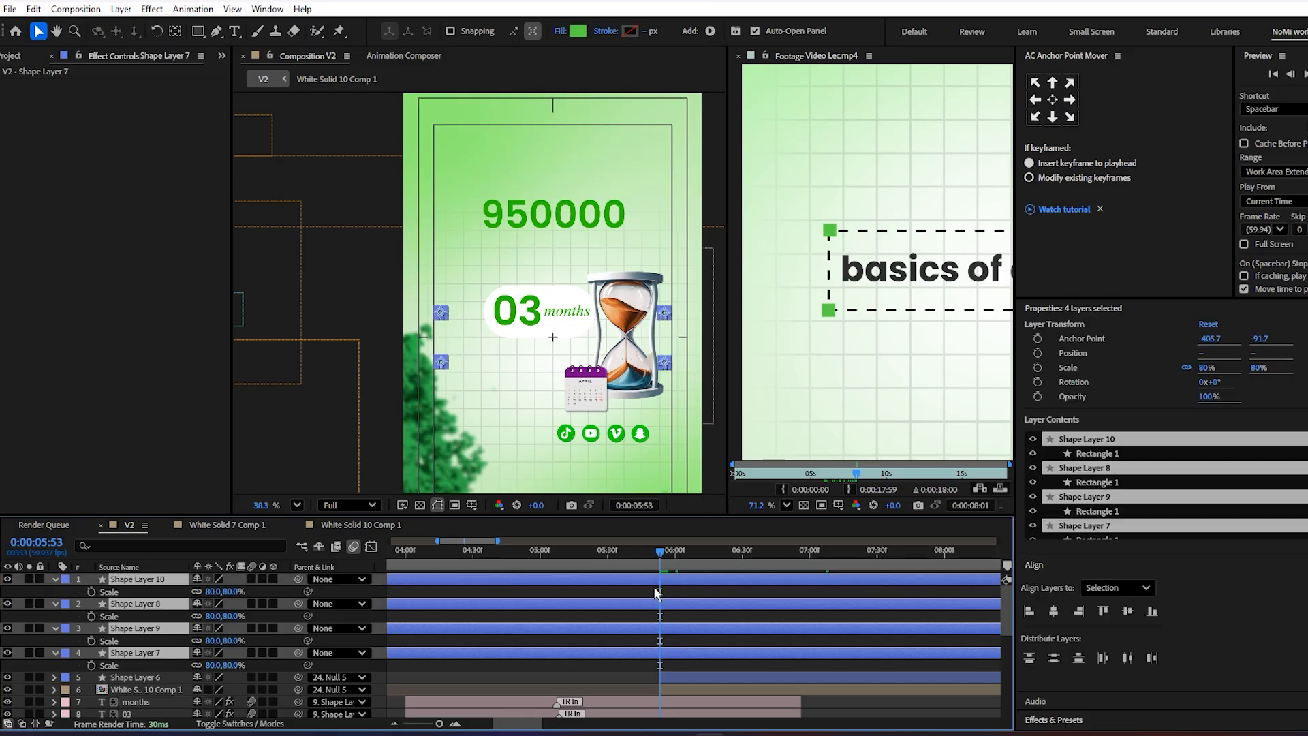
{"action": "key", "text": "alt+bracketleft"}
{"action": "left_click", "coordinate": [626, 623]}
{"action": "key", "text": "p"}
{"action": "key", "text": "p"}
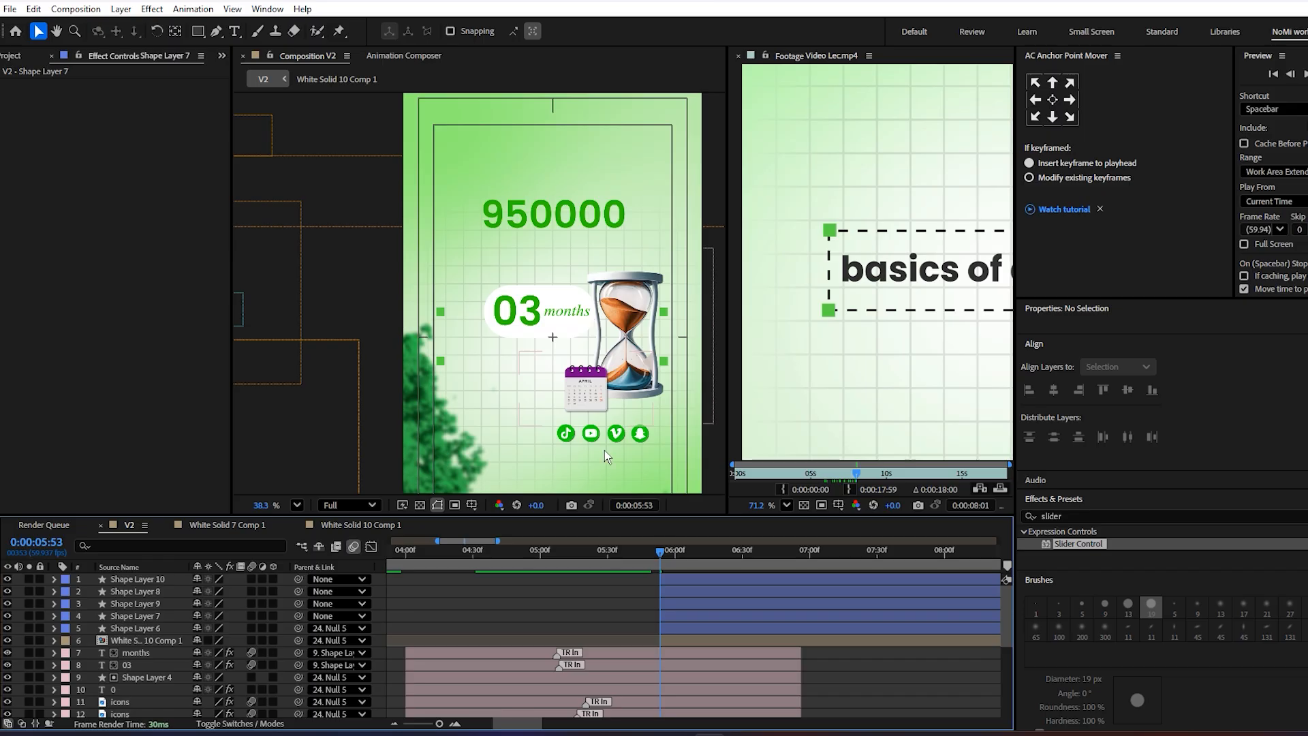
- Parent Shape Layer 7, Shape Layer 8 and Shape Layer 9 to the dashed box layer, Shape Layer 6
{"action": "left_click_drag", "start_coordinate": [673, 562], "coordinate": [832, 582]}
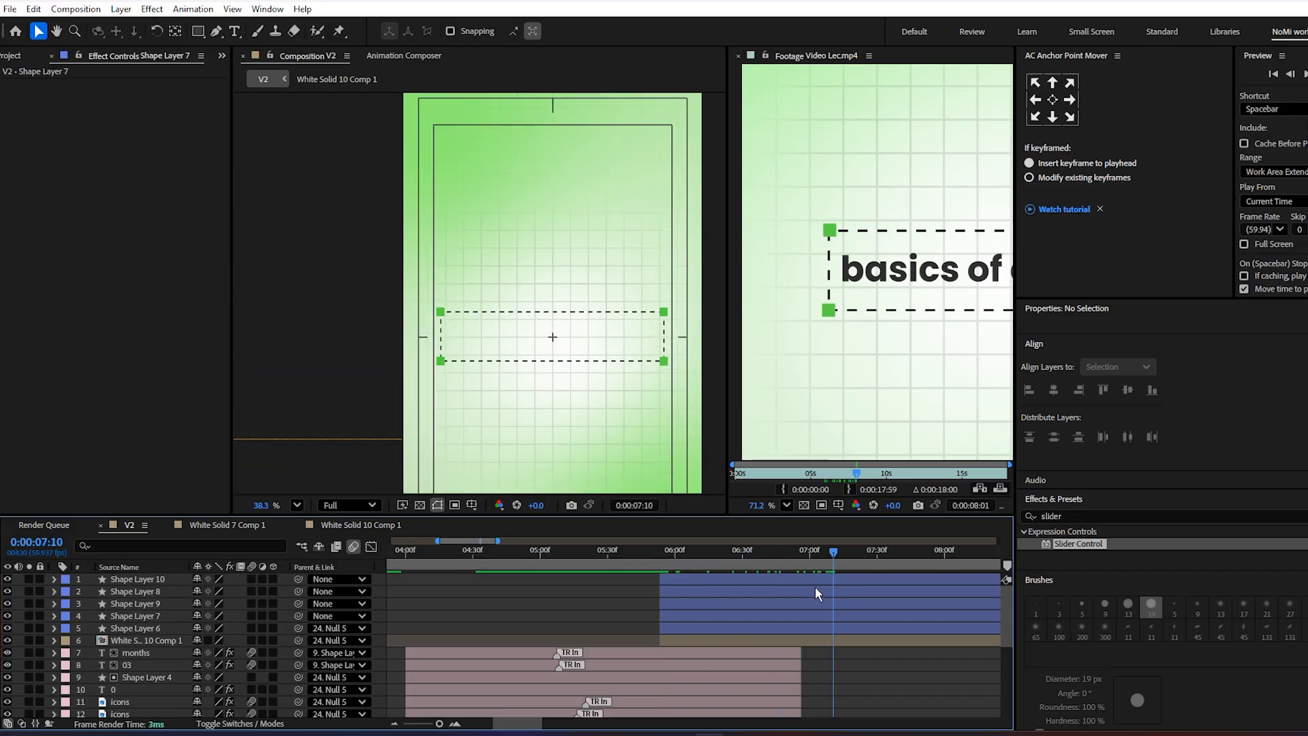
{"action": "left_click", "coordinate": [692, 630]}
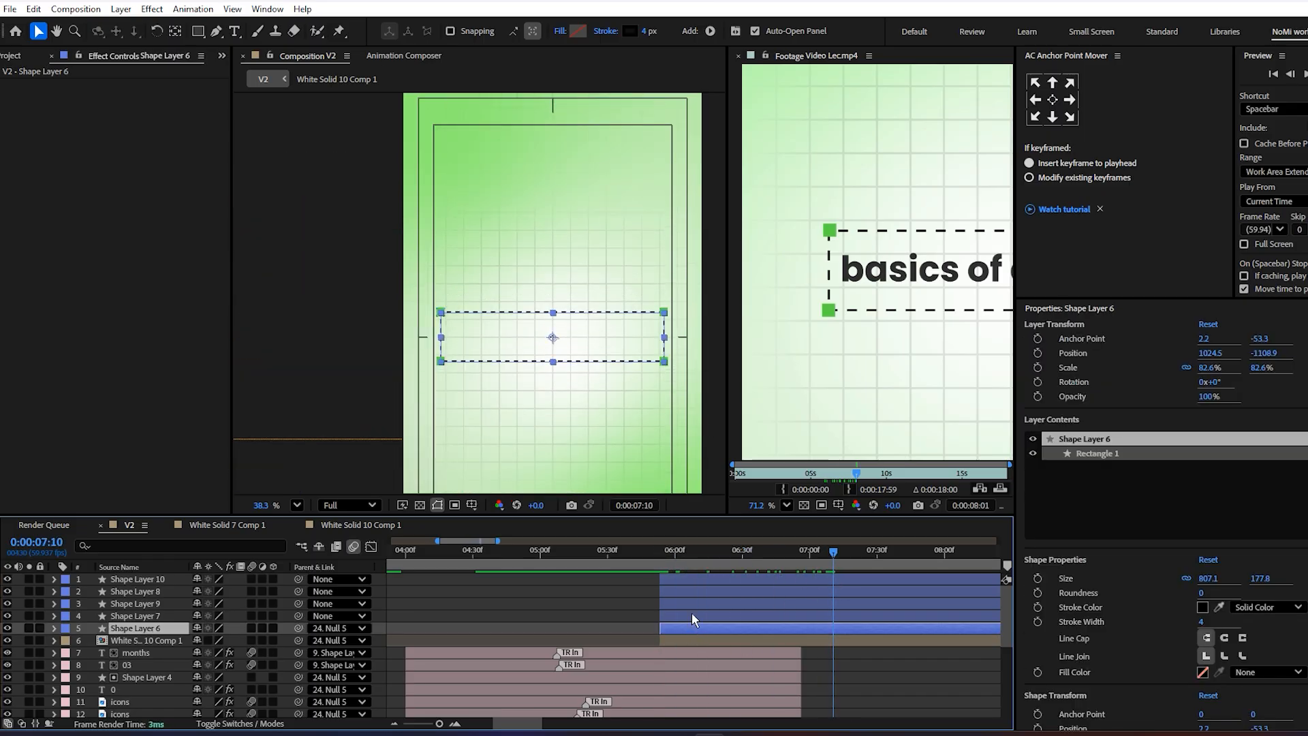
{"action": "left_click", "coordinate": [692, 611]}
{"action": "left_click", "coordinate": [685, 590], "text": "shift"}
{"action": "left_click_drag", "start_coordinate": [298, 616], "coordinate": [129, 628]}
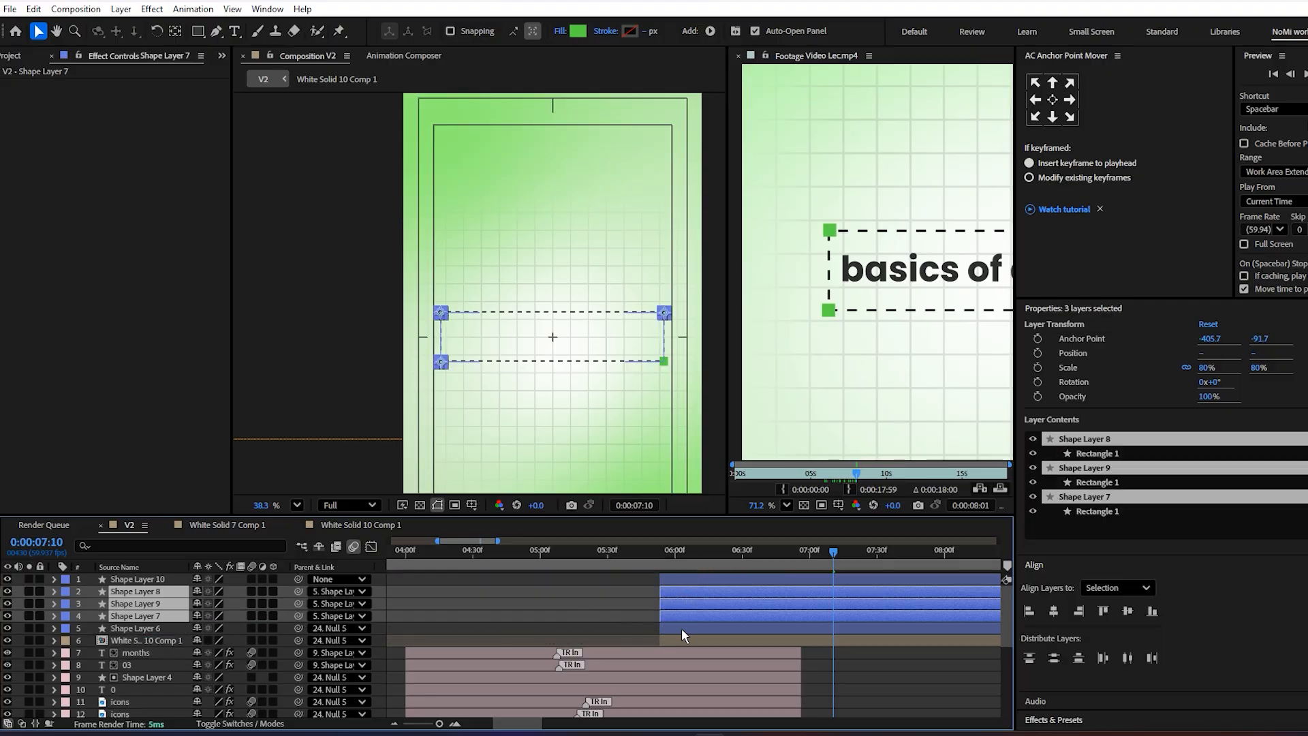
- Try to move the anchor point of the dashed box layer, Shape Layer 6, to its upper-left corner
{"action": "left_click", "coordinate": [680, 628]}
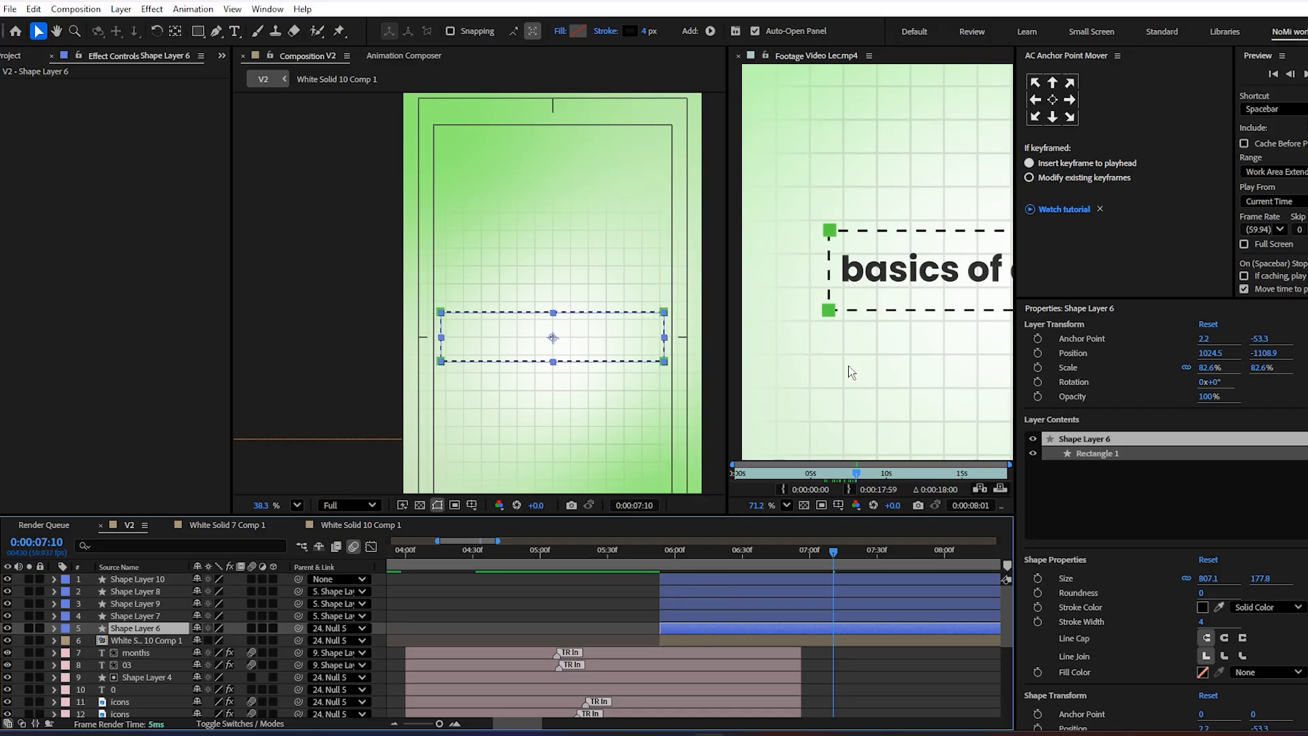
{"action": "left_click", "coordinate": [1034, 82]}
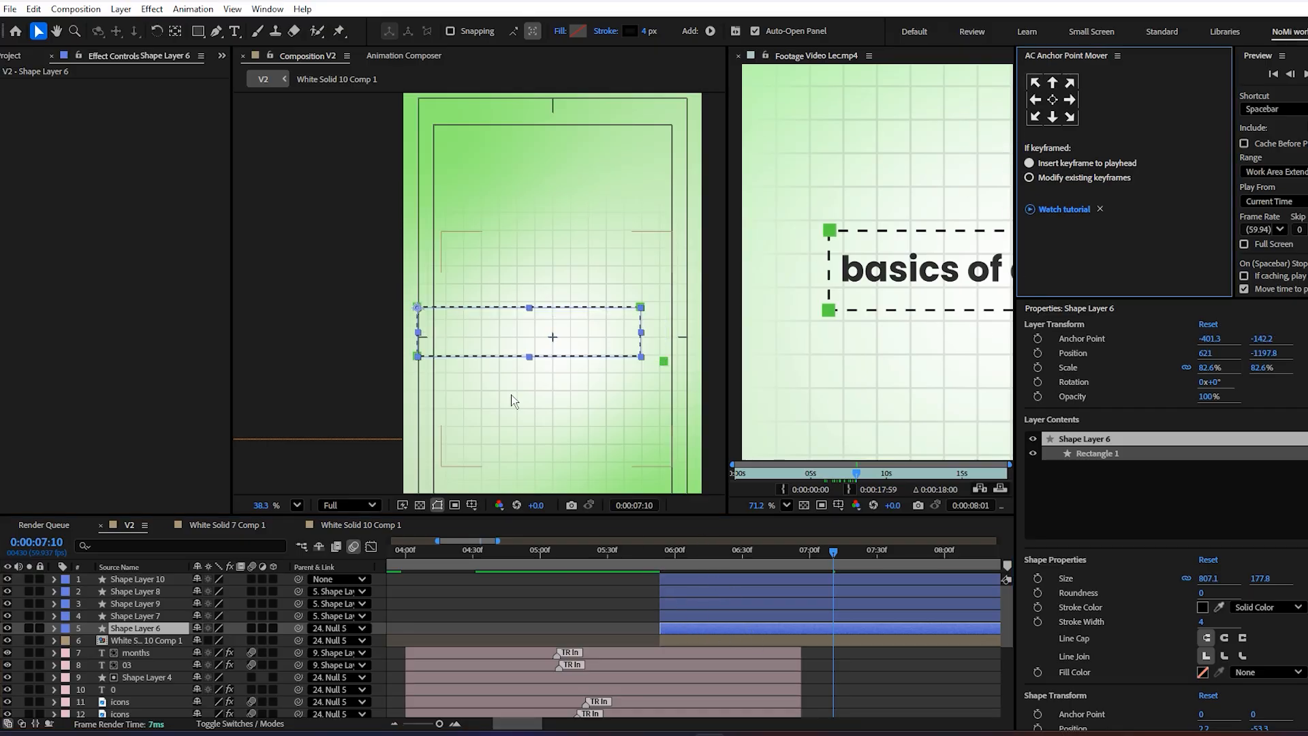
{"action": "key", "text": "ctrl+z"}
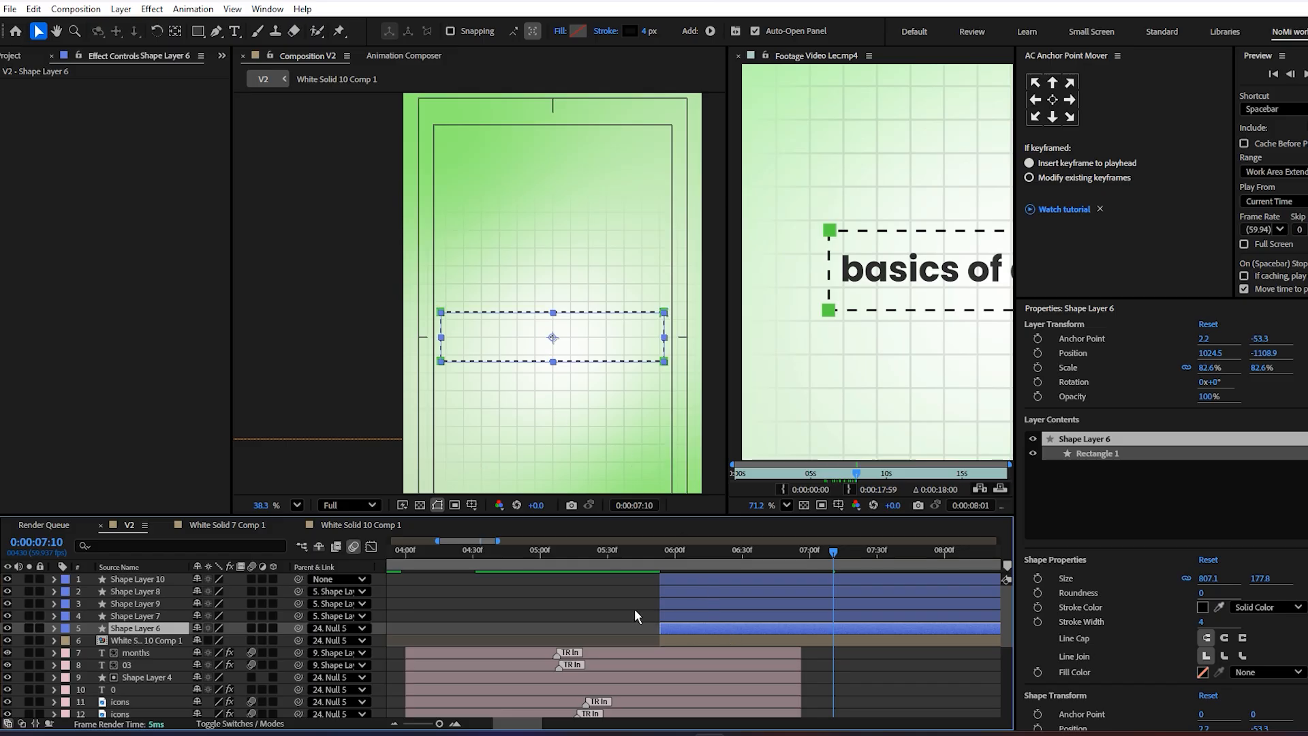
{"action": "left_click", "coordinate": [635, 610]}
{"action": "left_click", "coordinate": [681, 627]}
{"action": "scroll", "coordinate": [541, 346], "scroll_direction": "up", "scroll_amount": 2}
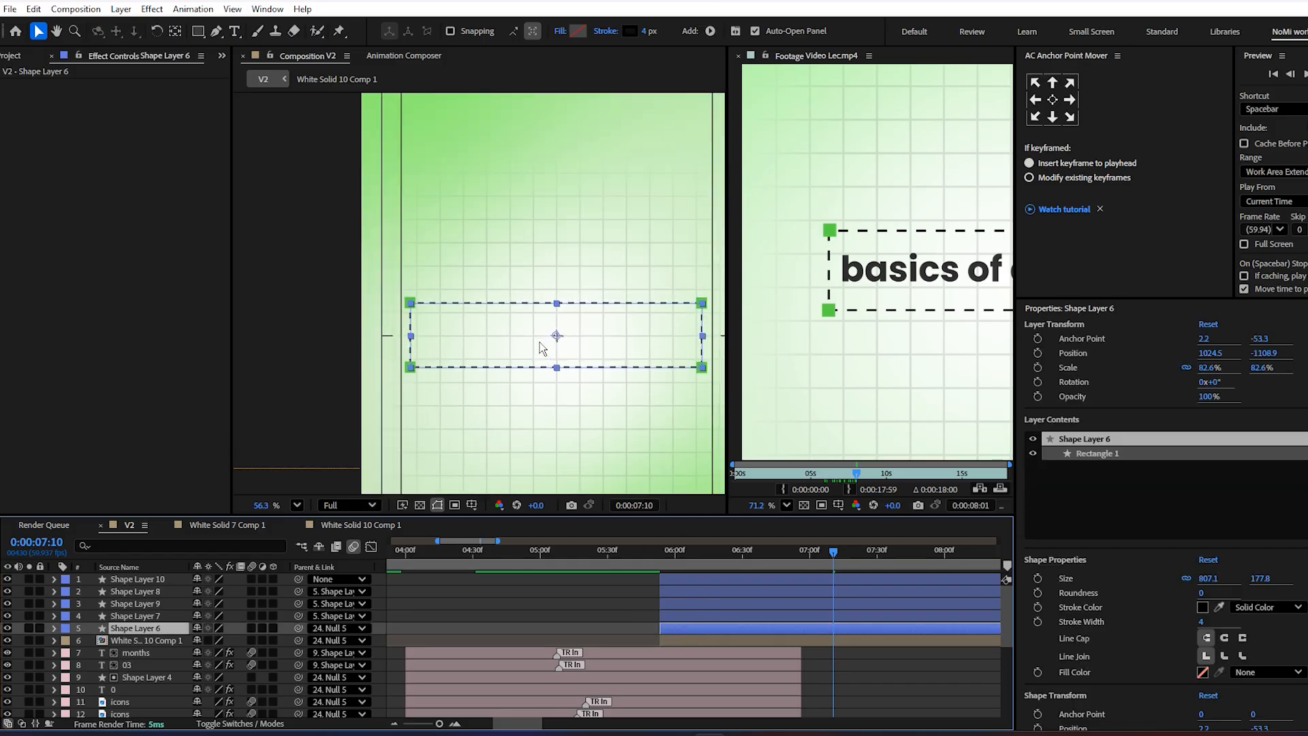
{"action": "scroll", "coordinate": [540, 347], "scroll_direction": "up", "scroll_amount": 1}
{"action": "left_click", "coordinate": [1034, 81]}
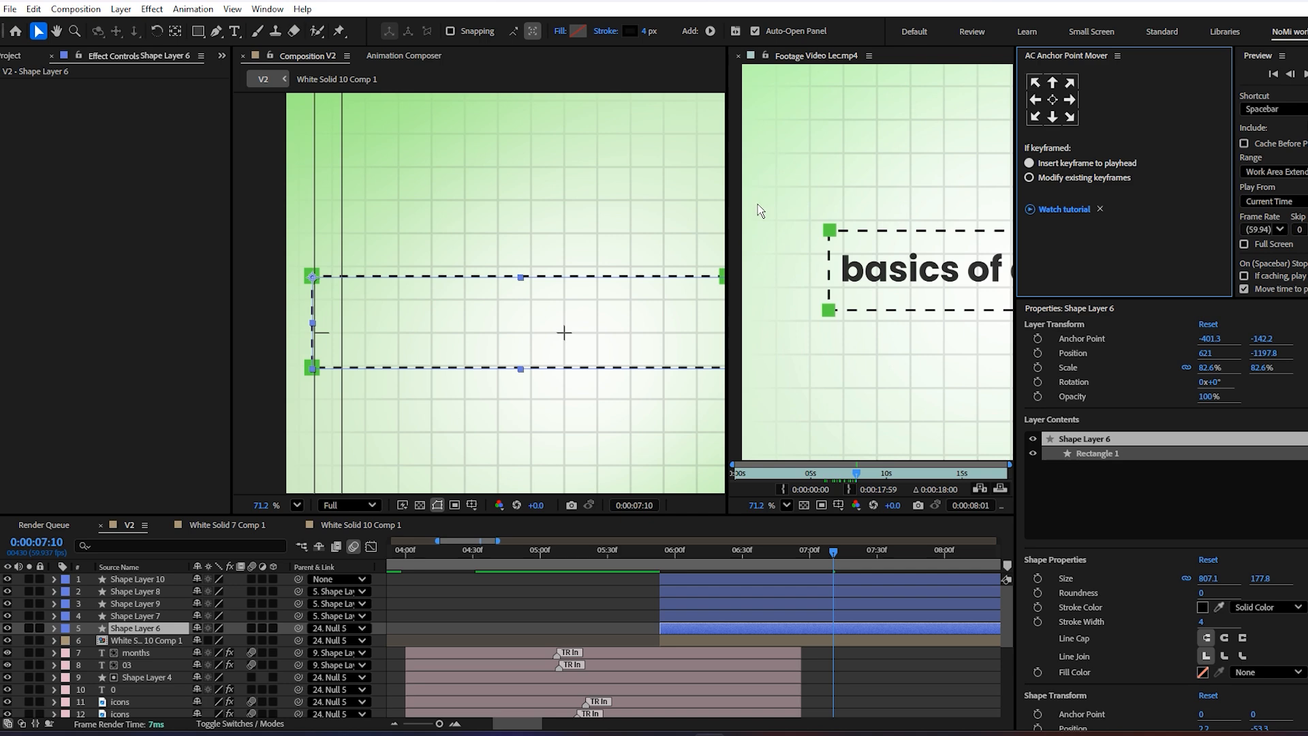
{"action": "scroll", "coordinate": [466, 269], "scroll_direction": "down", "scroll_amount": 2}
{"action": "left_click_drag", "start_coordinate": [836, 558], "coordinate": [841, 585]}
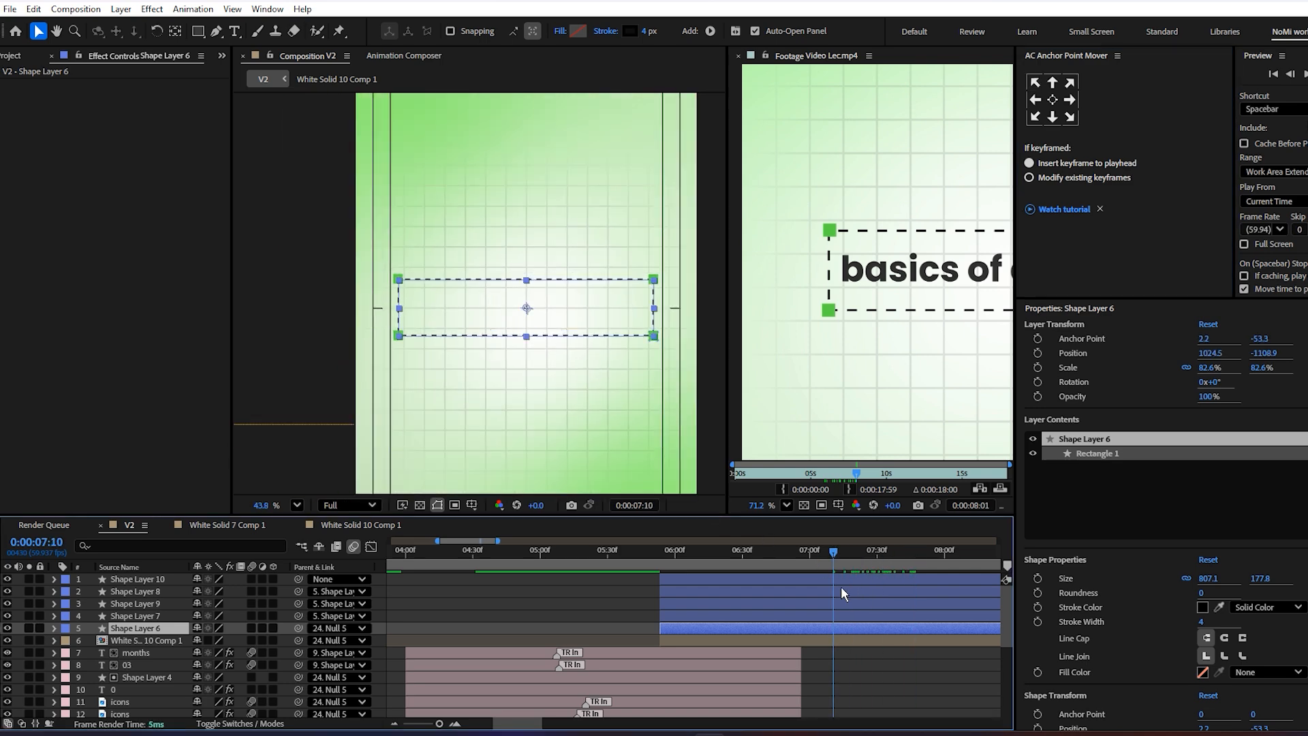
- Parent Shape Layer 10, the lower-right corner square, to the dashed box layer, Shape Layer 6
{"action": "left_click", "coordinate": [763, 580]}
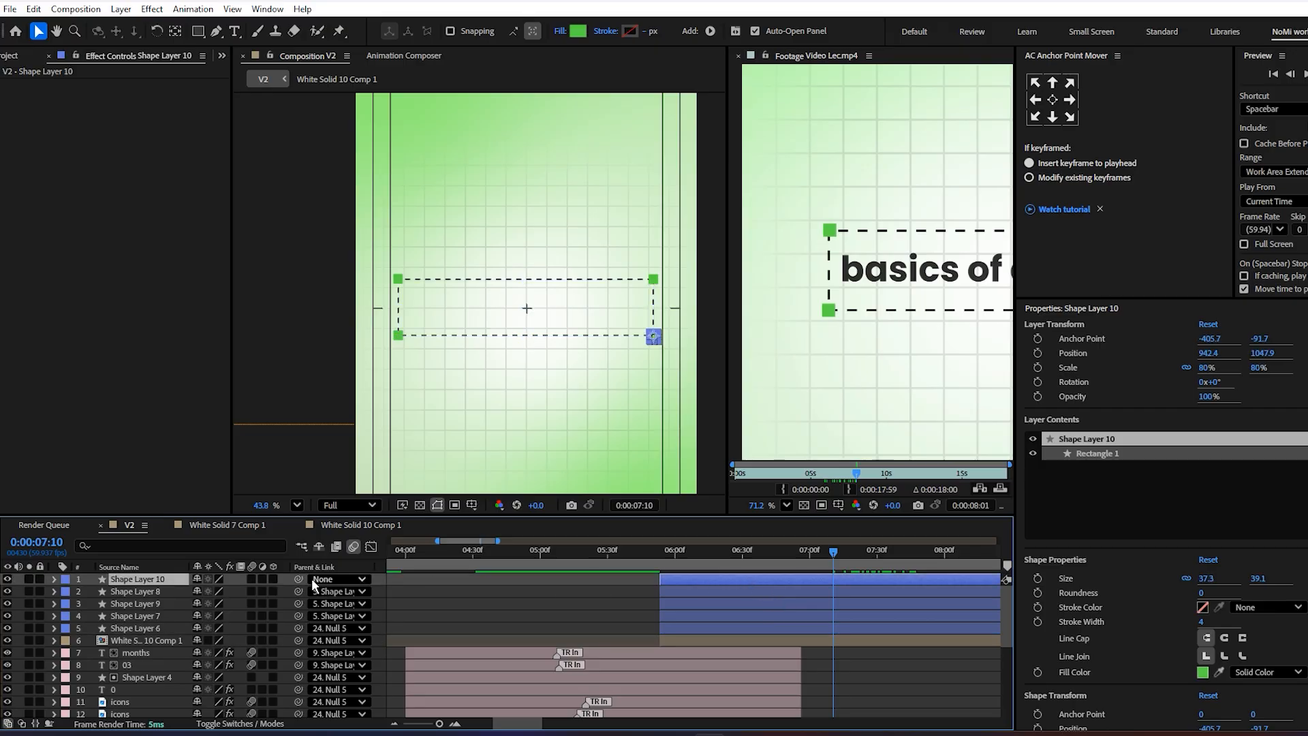
{"action": "left_click", "coordinate": [339, 579]}
{"action": "left_click", "coordinate": [295, 591]}
{"action": "left_click_drag", "start_coordinate": [300, 582], "coordinate": [169, 625]}
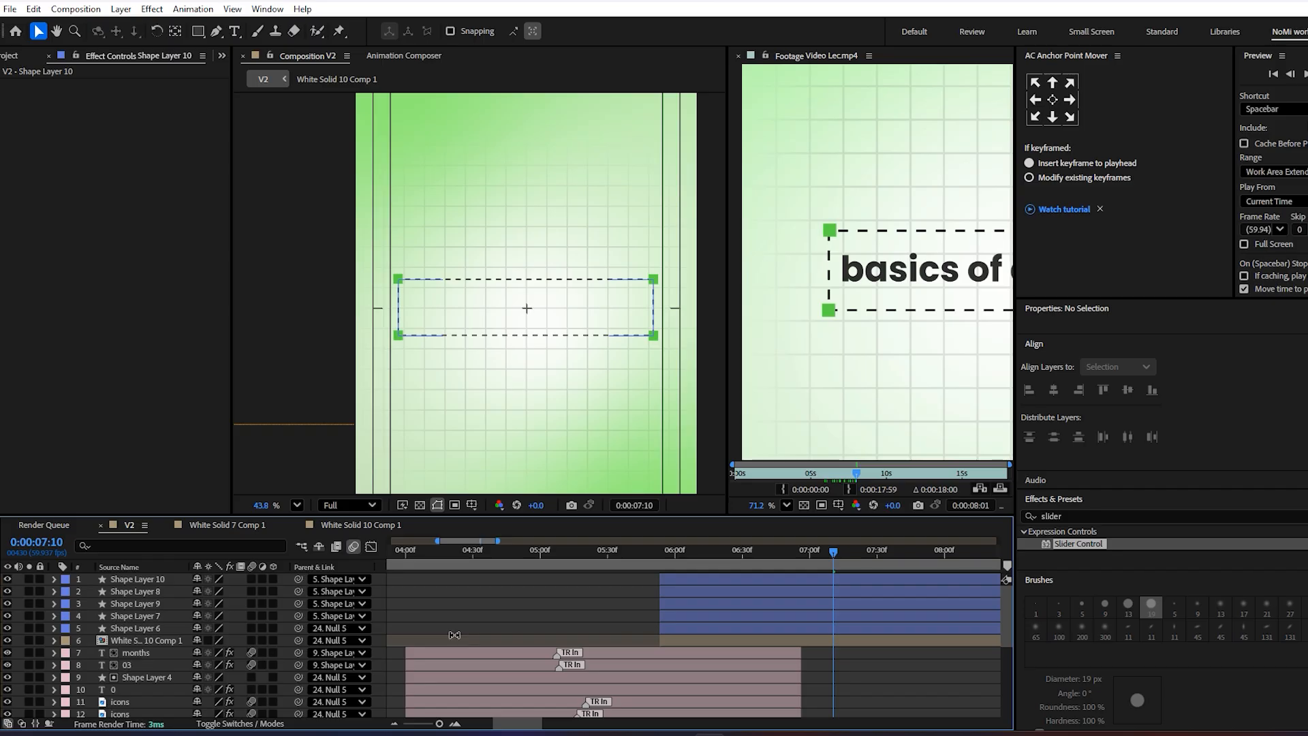
- Move Shape Layer 6's anchor point to its upper-left corner and shift the box with its handles back to the centre of the frame
{"action": "left_click", "coordinate": [684, 631]}
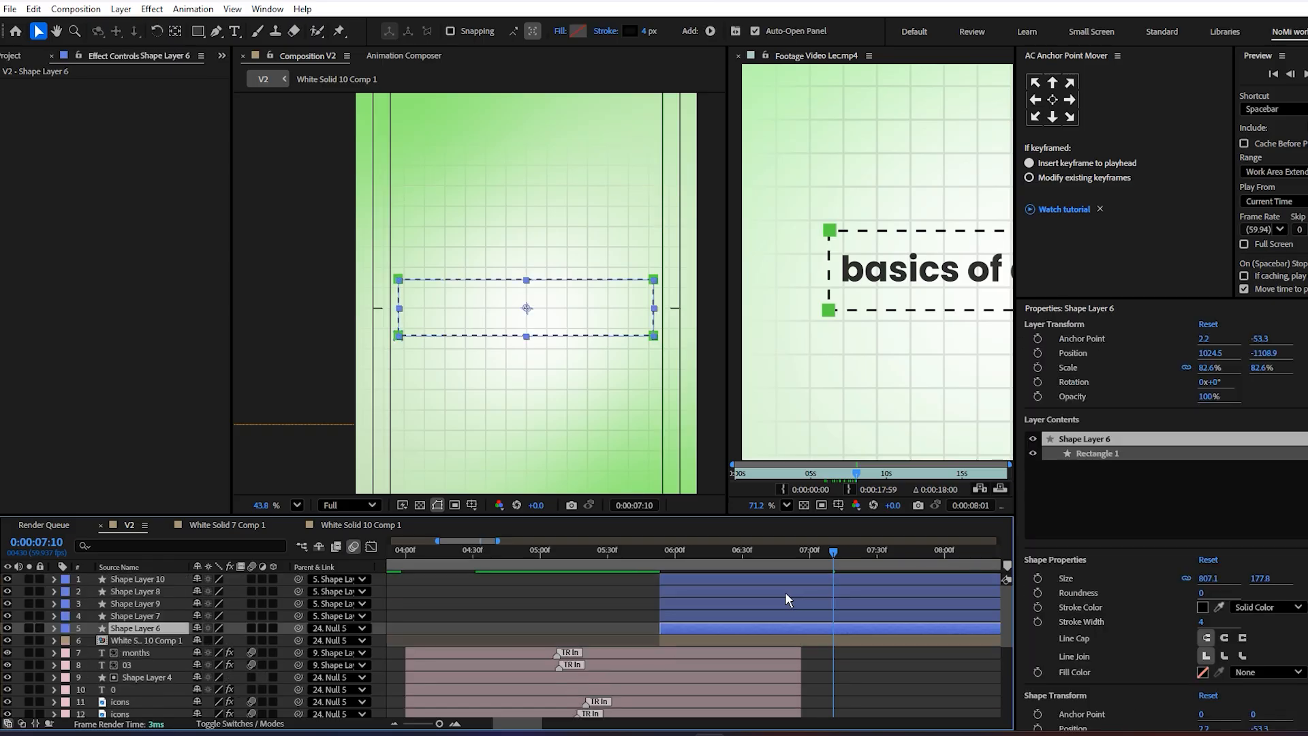
{"action": "key", "text": "s"}
{"action": "left_click_drag", "start_coordinate": [228, 642], "coordinate": [193, 650]}
{"action": "key", "text": "ctrl+z"}
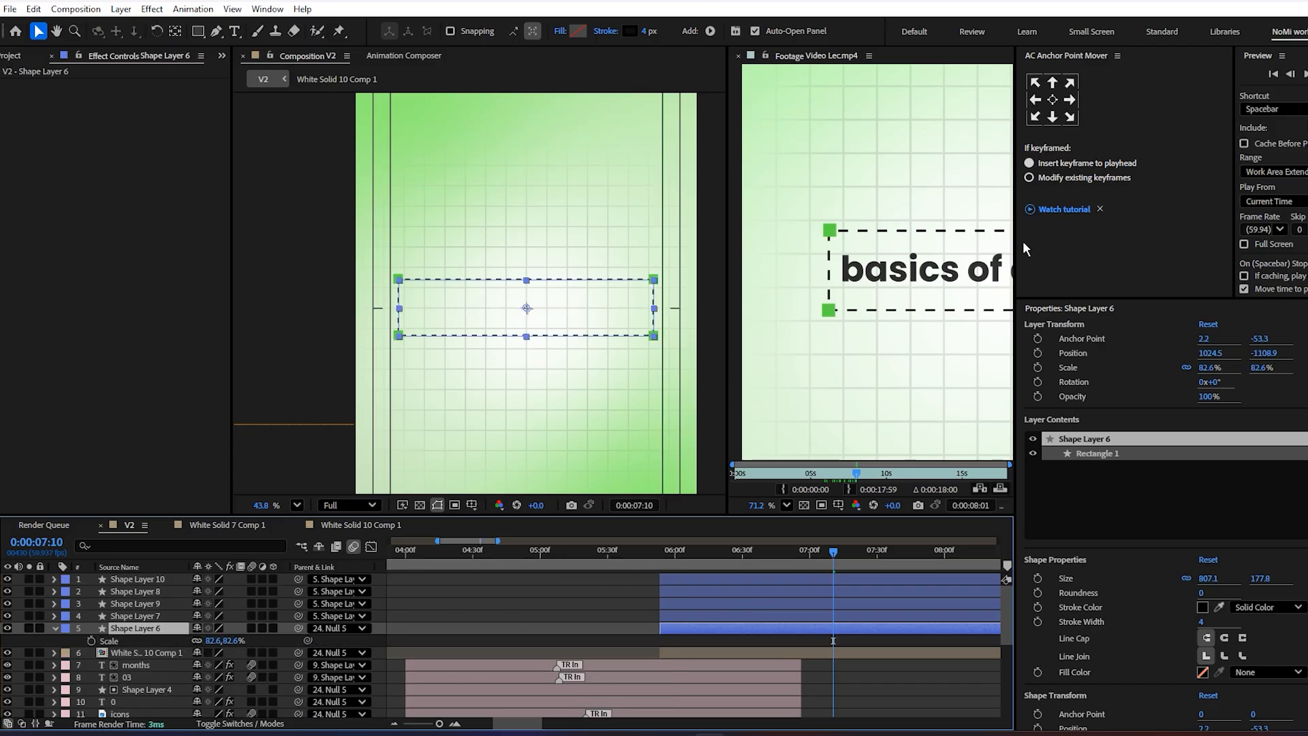
{"action": "left_click", "coordinate": [1034, 82]}
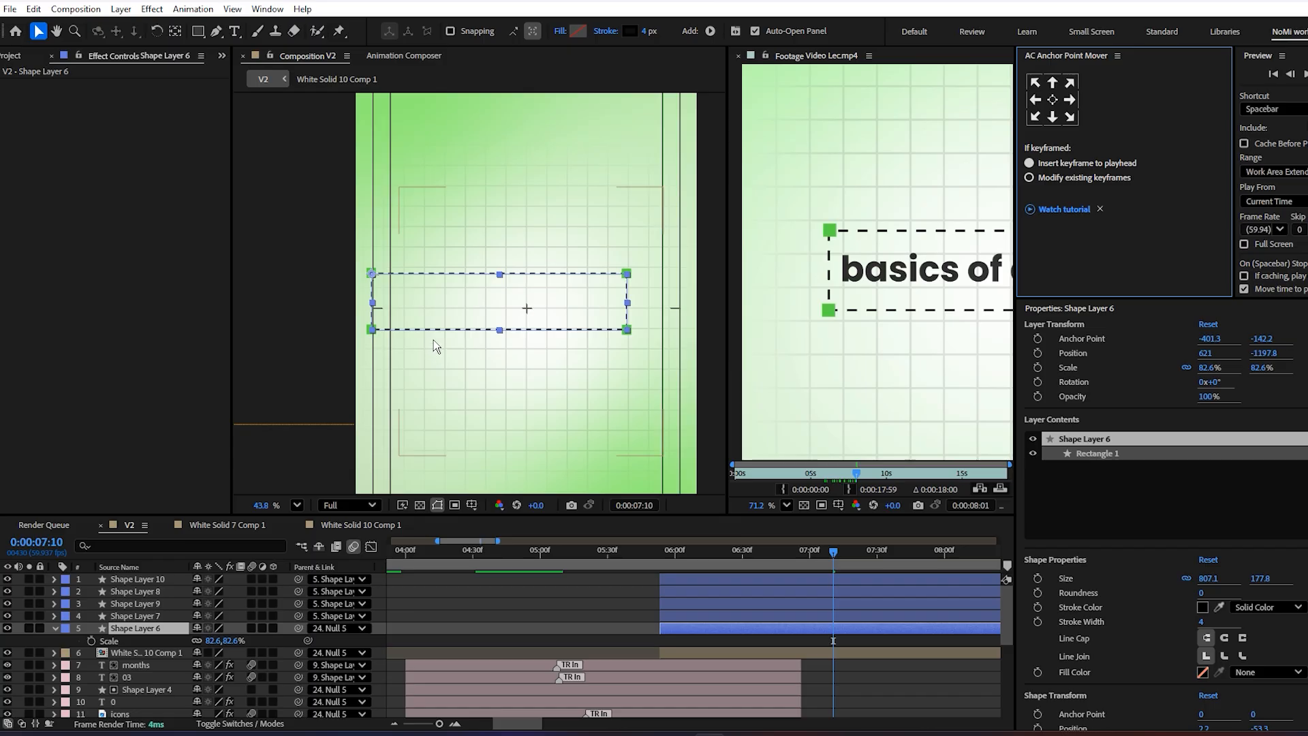
{"action": "left_click_drag", "start_coordinate": [521, 289], "coordinate": [550, 305]}
- Add a Scale keyframe to the dashed box layer, Shape Layer 6, at 0:00:07:03, keeping its full size
{"action": "left_click_drag", "start_coordinate": [764, 567], "coordinate": [811, 577]}
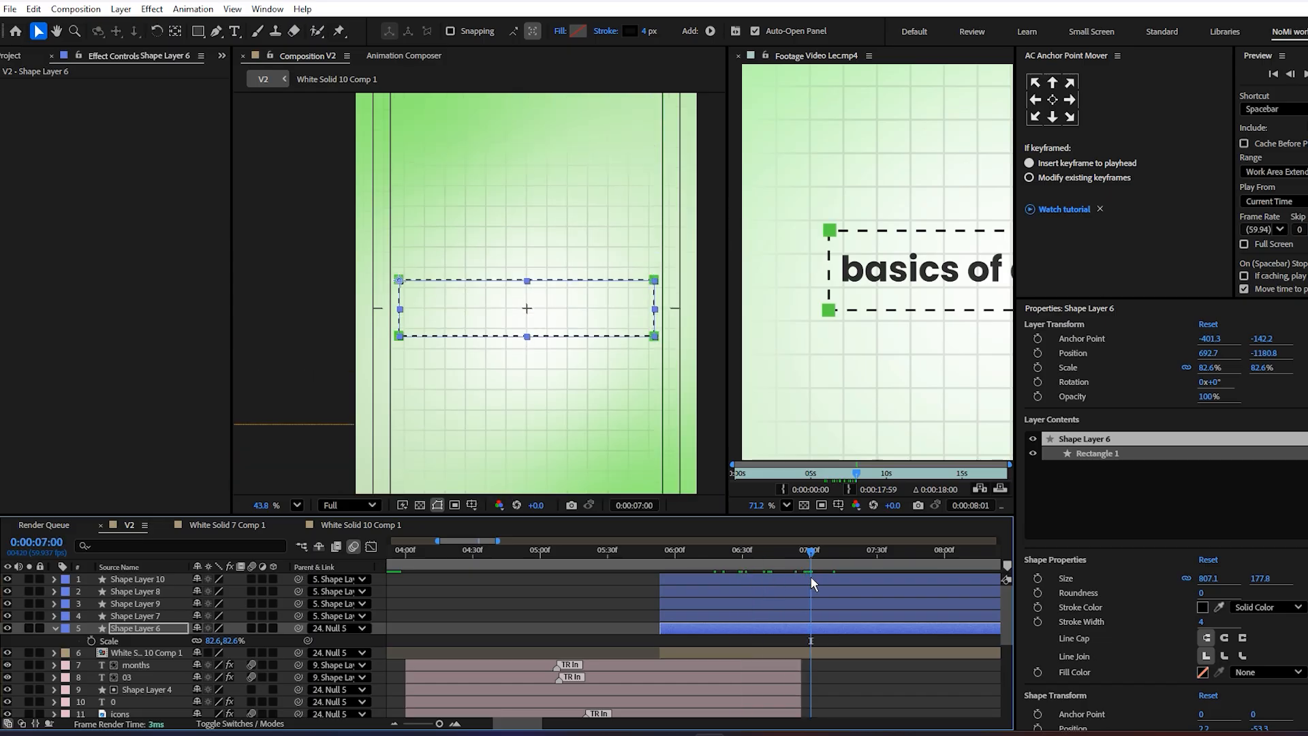
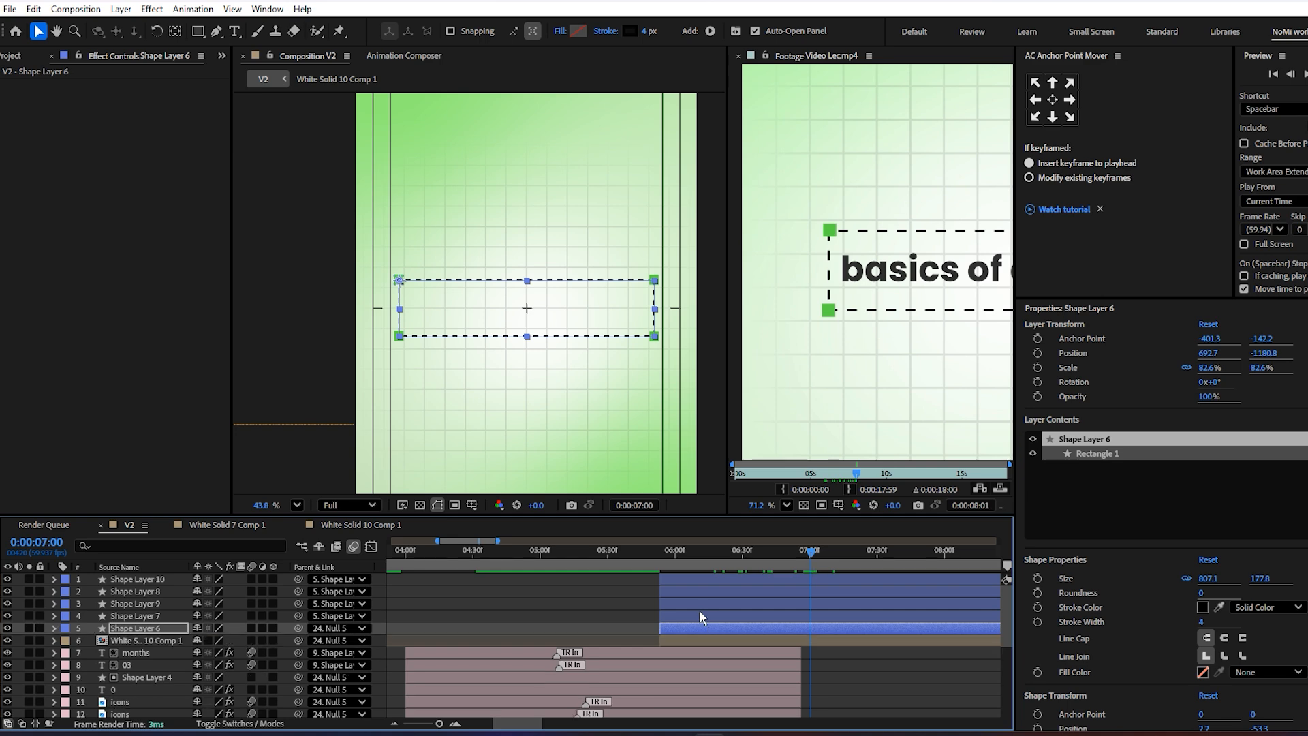
{"action": "left_click", "coordinate": [783, 551]}
{"action": "left_click_drag", "start_coordinate": [771, 558], "coordinate": [803, 582]}
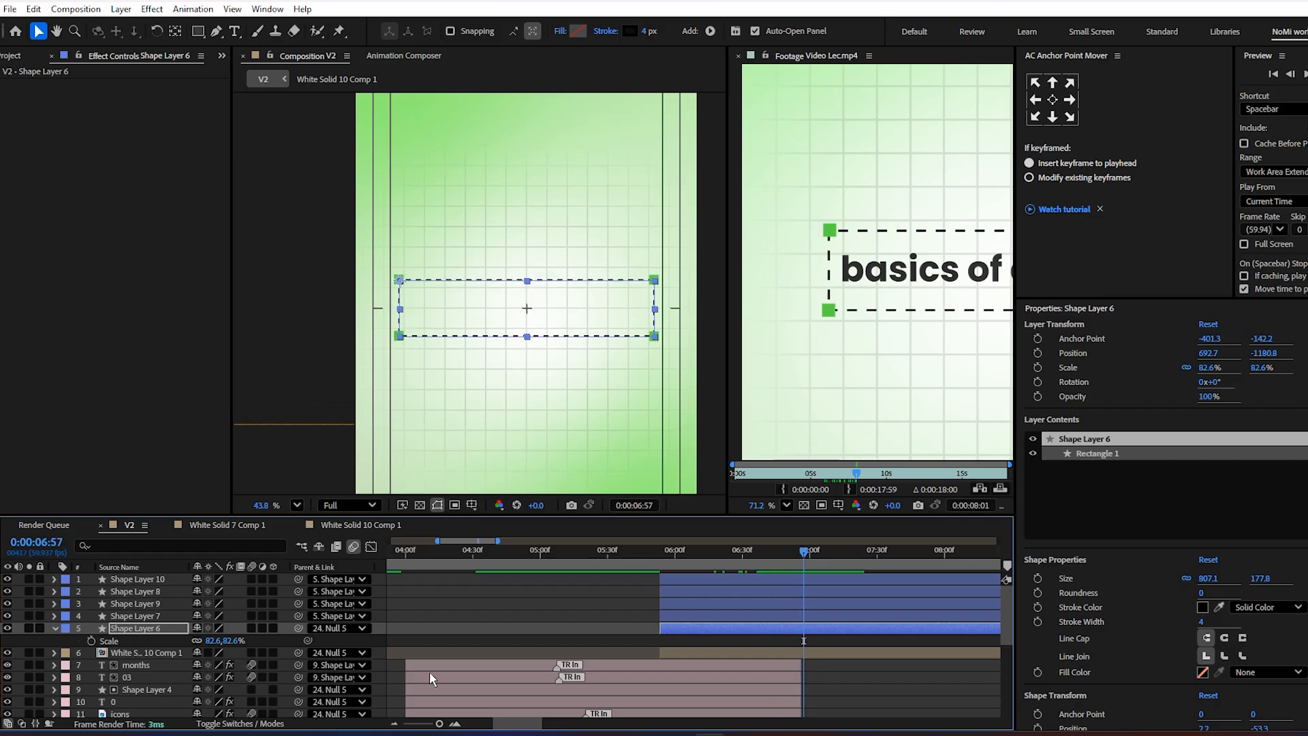
{"action": "left_click", "coordinate": [92, 641]}
{"action": "left_click_drag", "start_coordinate": [693, 562], "coordinate": [819, 643]}
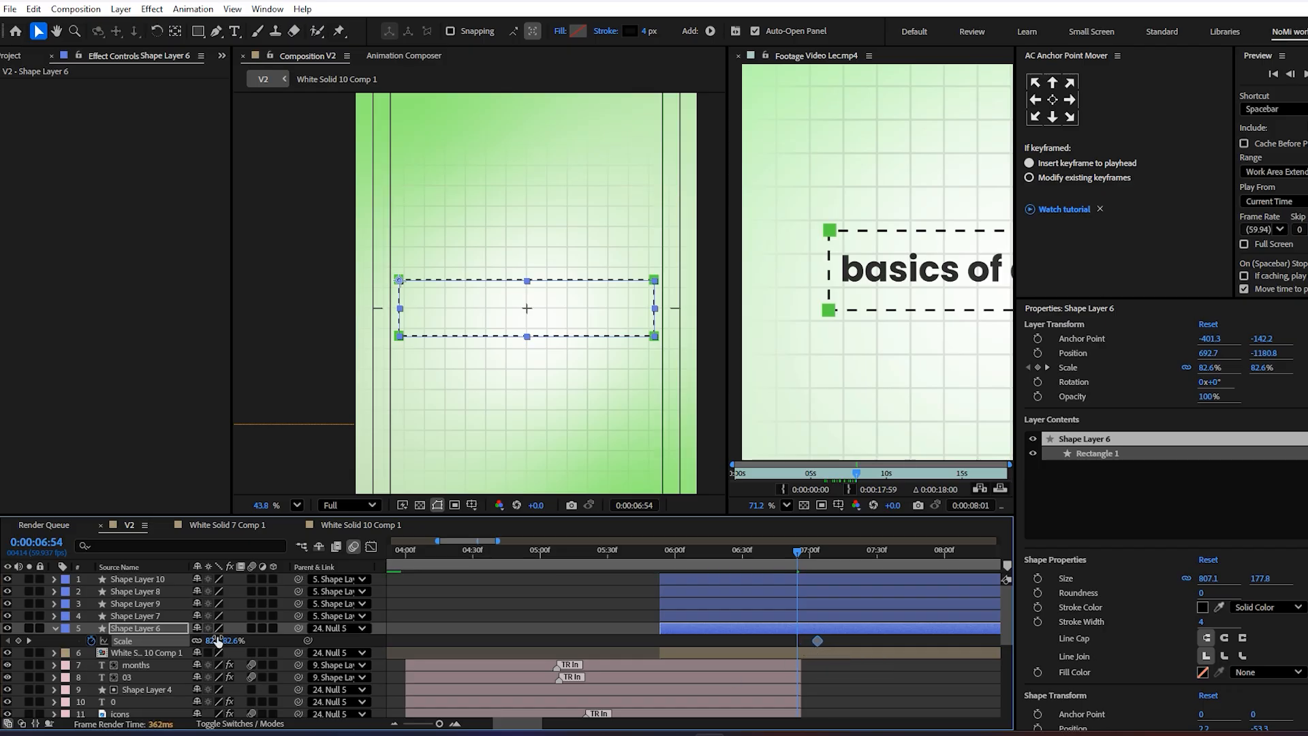
- Add an earlier Scale keyframe of 0% on Shape Layer 6, move it to the layer's start, and preview the box growing
{"action": "left_click_drag", "start_coordinate": [211, 640], "coordinate": [167, 641]}
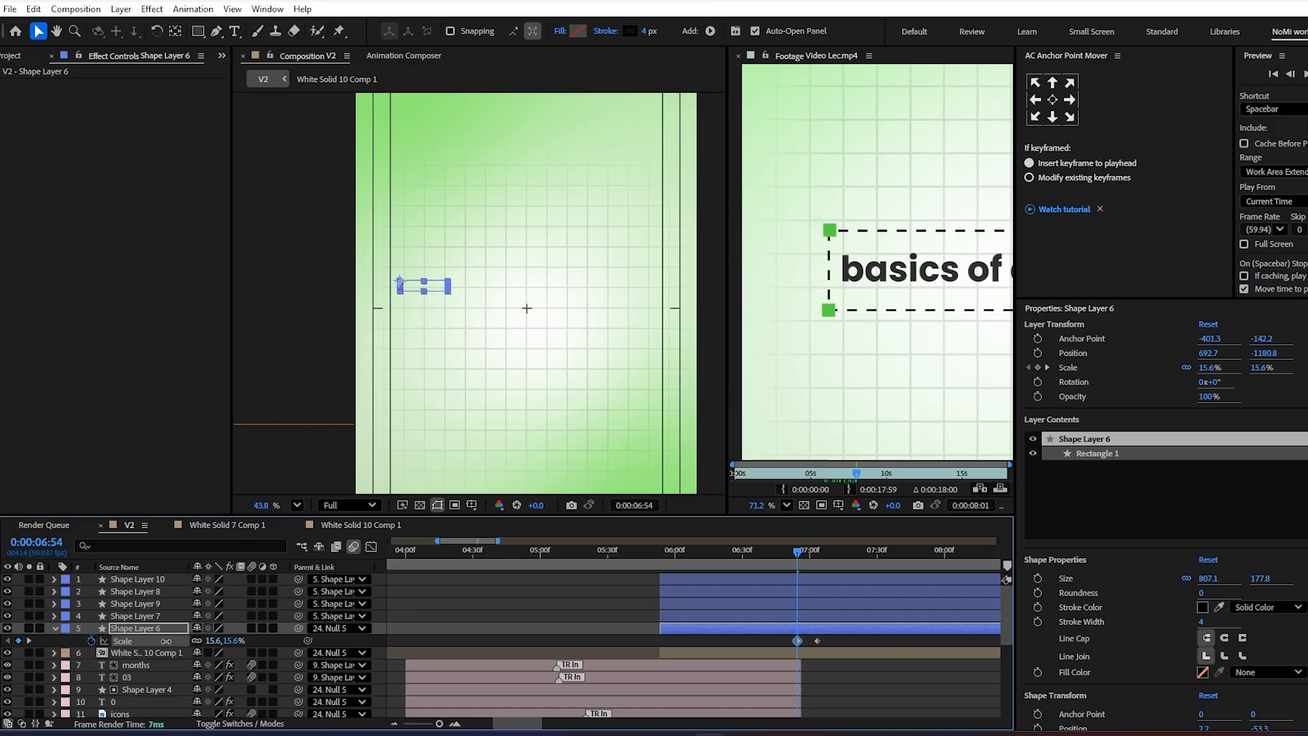
{"action": "left_click", "coordinate": [212, 641]}
{"action": "type", "text": "0"}
{"action": "key", "text": "Return"}
{"action": "left_click", "coordinate": [797, 640]}
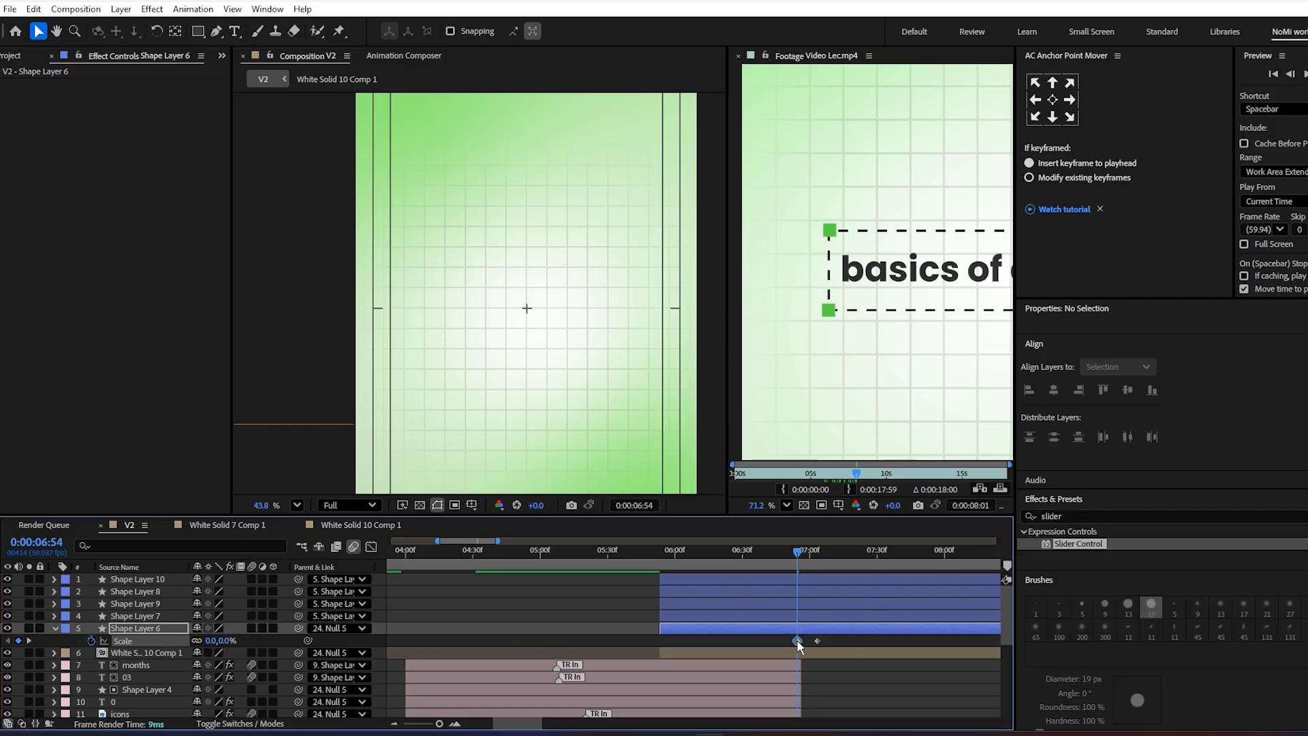
{"action": "left_click_drag", "start_coordinate": [797, 640], "coordinate": [665, 661]}
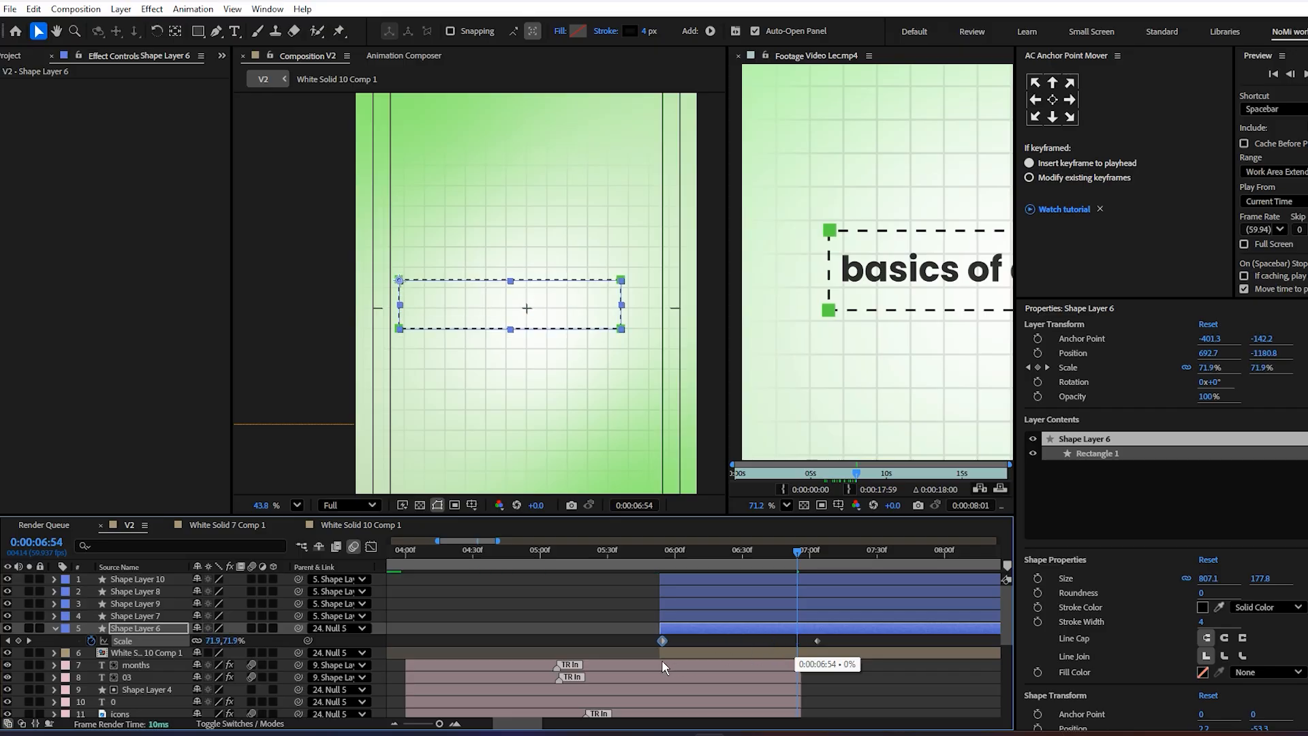
{"action": "left_click", "coordinate": [661, 562]}
{"action": "left_click_drag", "start_coordinate": [659, 563], "coordinate": [816, 600]}
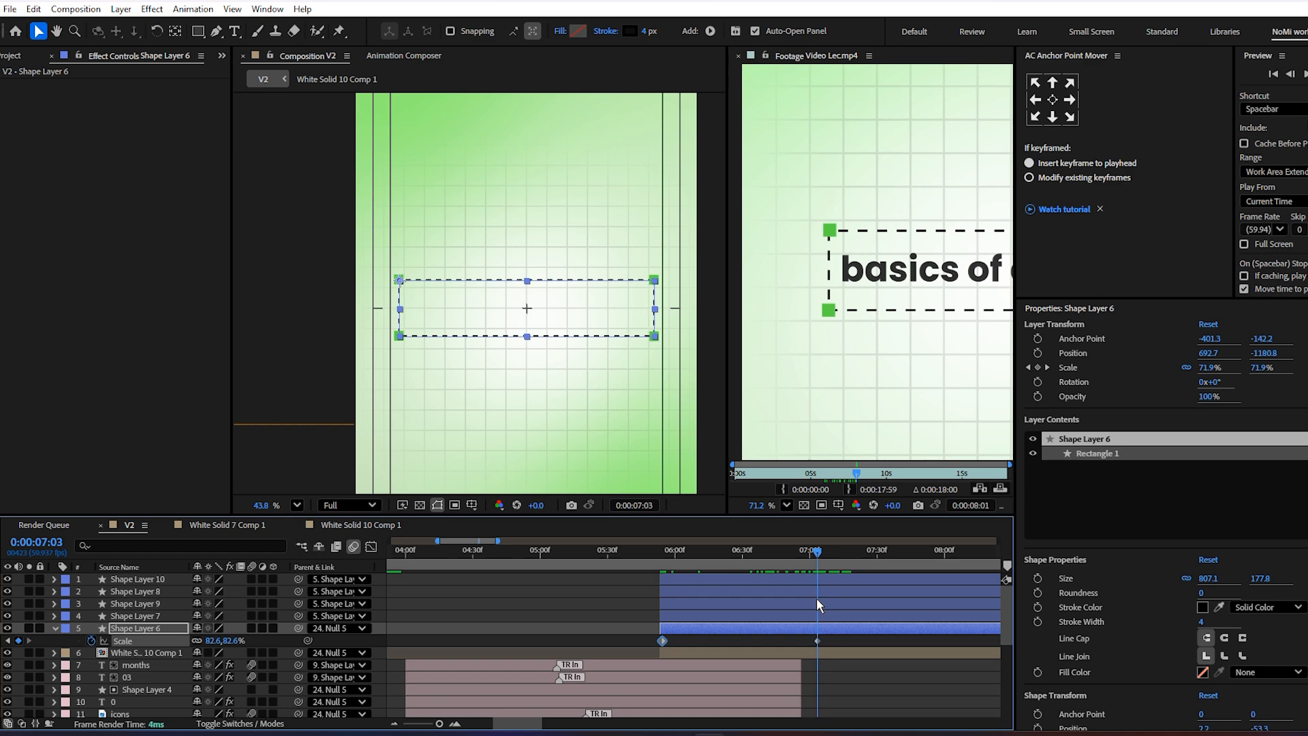
{"action": "left_click", "coordinate": [823, 563]}
{"action": "left_click", "coordinate": [845, 660]}
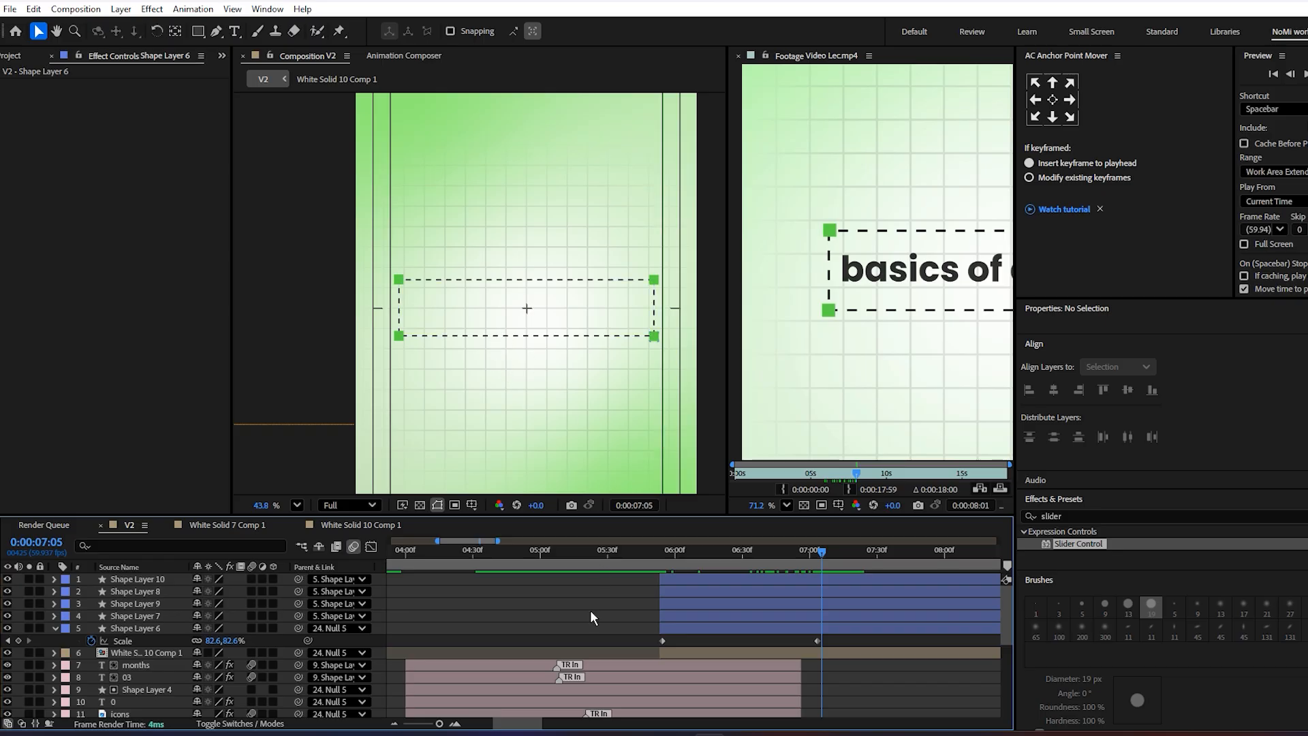
- Duplicate the "Created by Motion Nest" text layer and bring the copy above all other layers
{"action": "key", "text": "minus"}
{"action": "scroll", "coordinate": [763, 662], "scroll_direction": "down", "scroll_amount": 5}
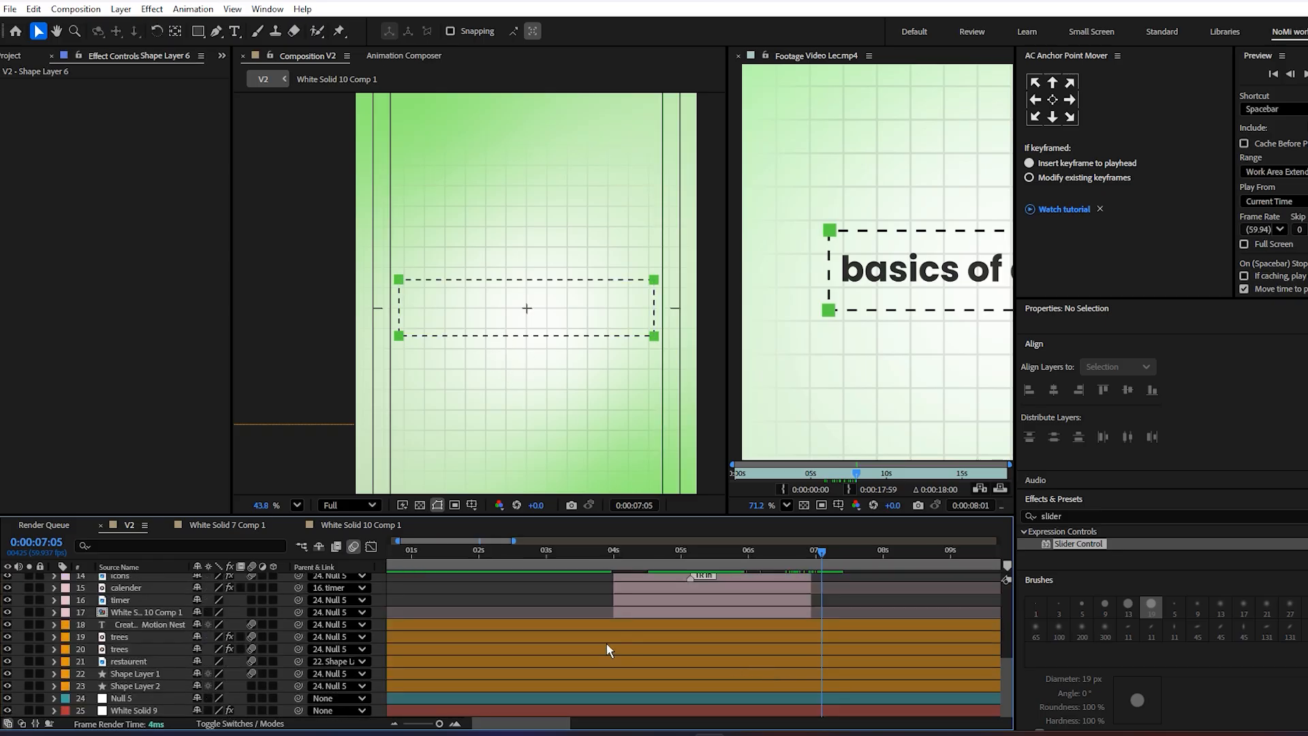
{"action": "left_click", "coordinate": [576, 623]}
{"action": "key", "text": "ctrl+d"}
{"action": "key", "text": "ctrl+alt+Up"}
{"action": "key", "text": "ctrl+alt+Up"}
{"action": "key", "text": "ctrl+alt+Up"}
{"action": "key", "text": "ctrl+alt+Up"}
{"action": "key", "text": "ctrl+alt+Up"}
{"action": "key", "text": "ctrl+alt+Up"}
{"action": "key", "text": "ctrl+alt+Up"}
{"action": "key", "text": "ctrl+alt+Up"}
{"action": "key", "text": "ctrl+shift+bracketright"}
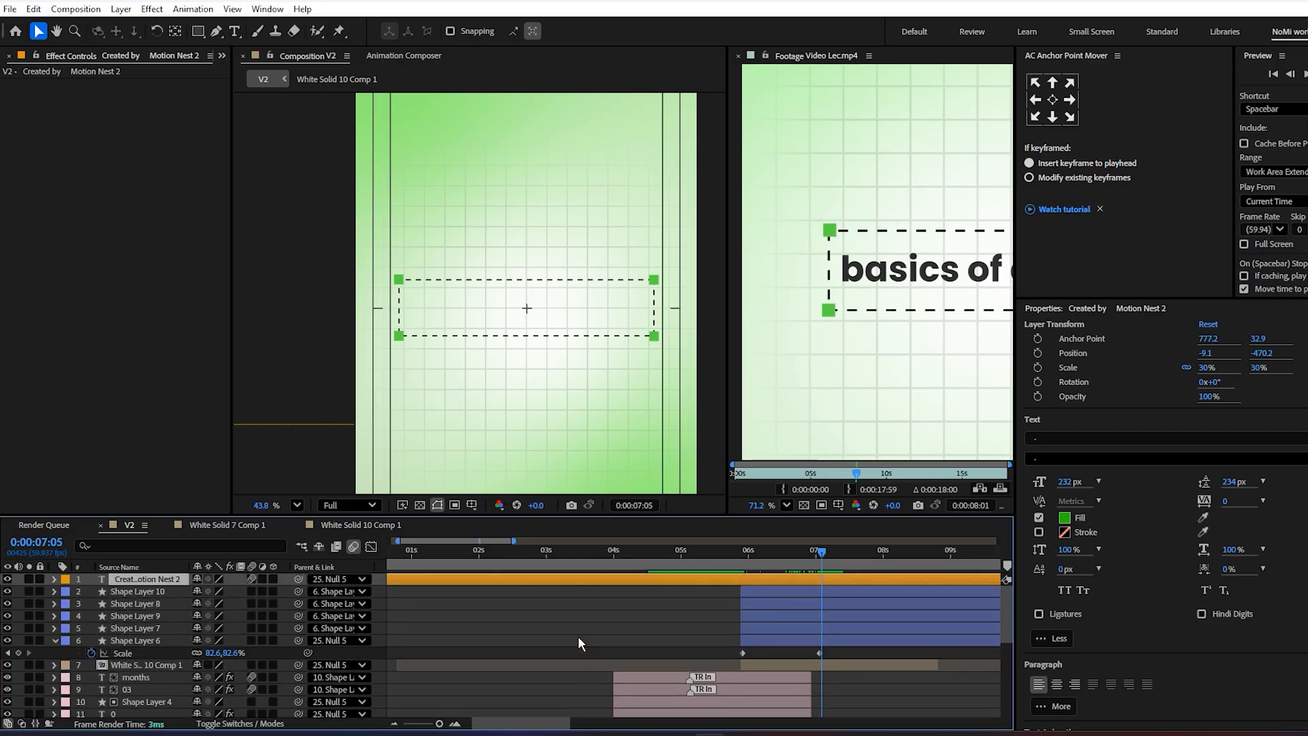
- Start the copied text layer together with the dashed box layers and position its text inside the dashed box
{"action": "left_click_drag", "start_coordinate": [586, 580], "coordinate": [853, 581]}
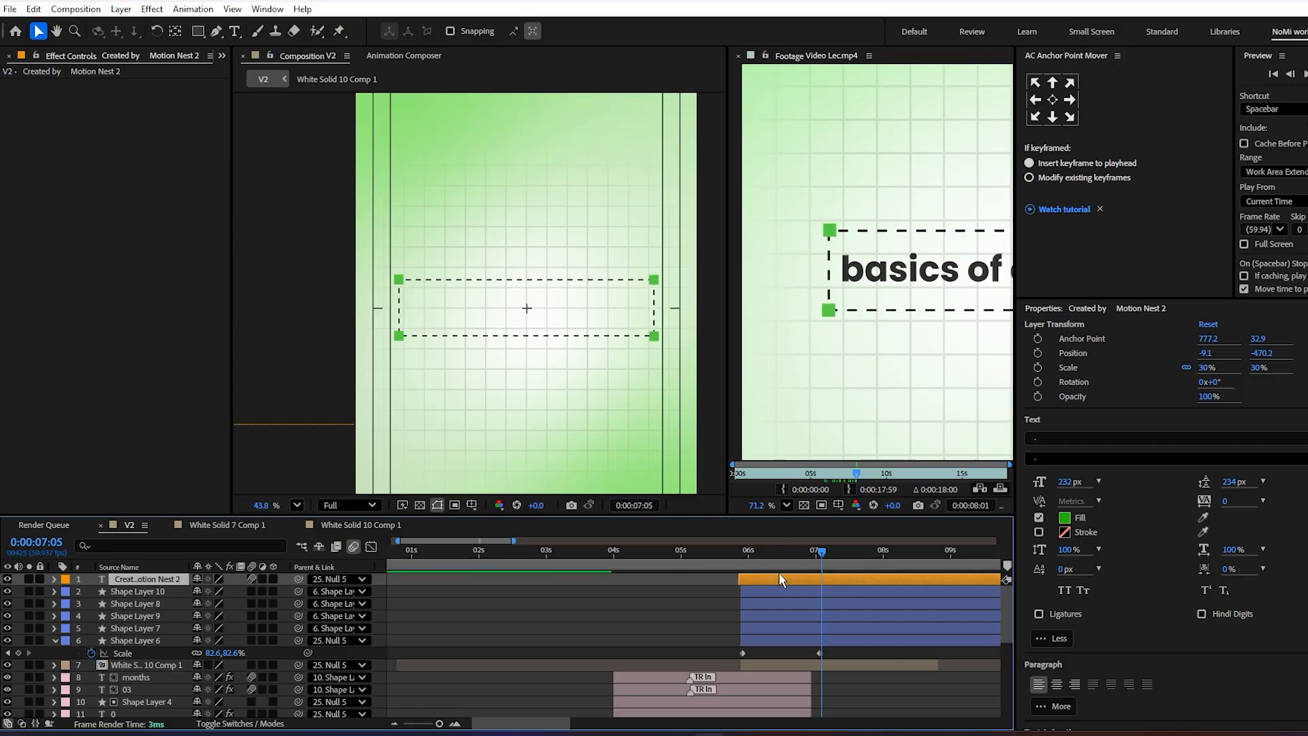
{"action": "scroll", "coordinate": [449, 315], "scroll_direction": "down", "scroll_amount": 4}
{"action": "left_click_drag", "start_coordinate": [331, 413], "coordinate": [496, 309]}
- Replace the copied layer's text with "basics of after effects", keeping the Poppins SemiBold style
{"action": "double_click", "coordinate": [496, 309]}
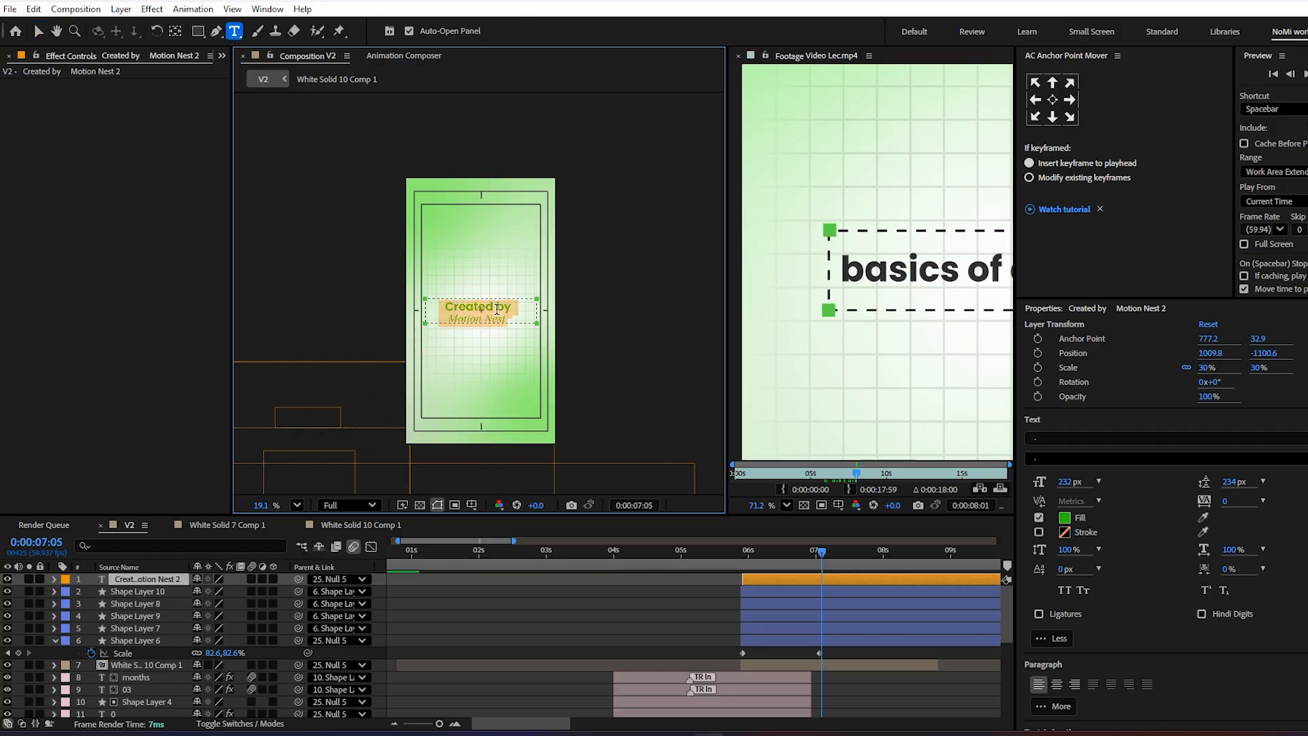
{"action": "key", "text": "BackSpace"}
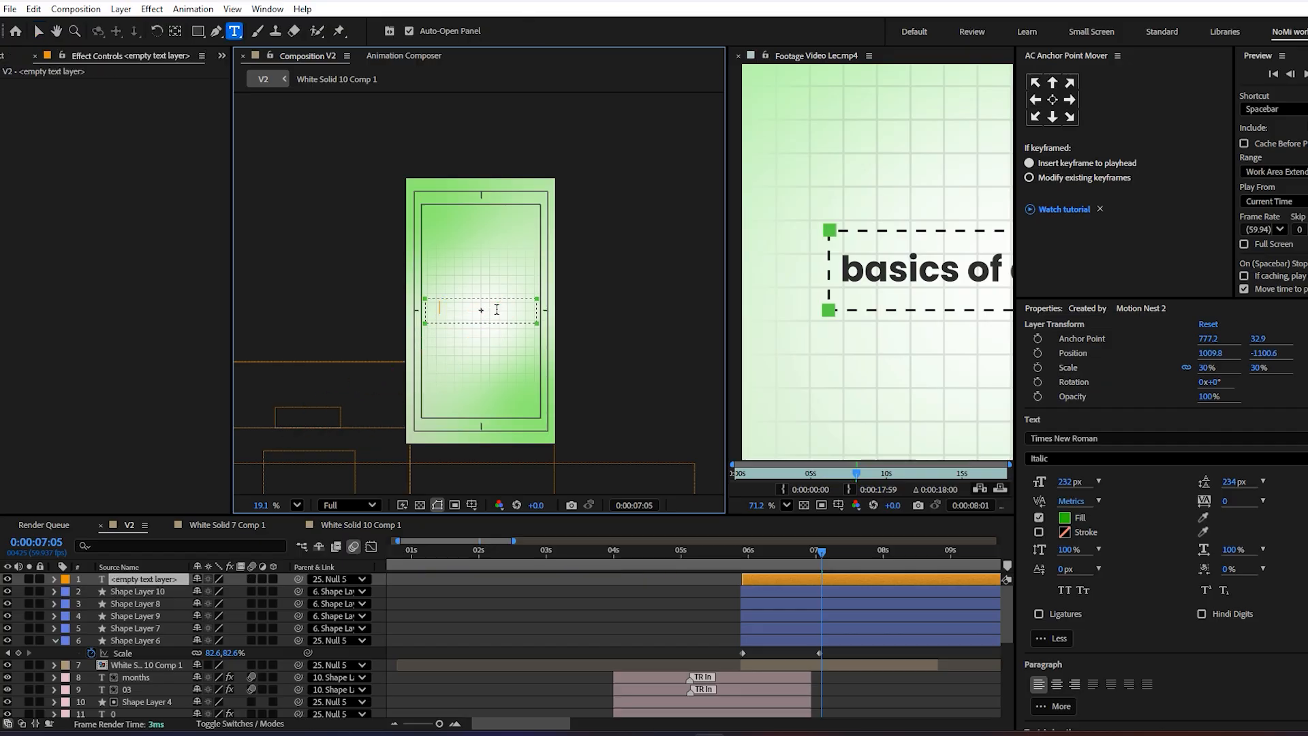
{"action": "key", "text": "ctrl+z"}
{"action": "left_click_drag", "start_coordinate": [452, 326], "coordinate": [528, 325]}
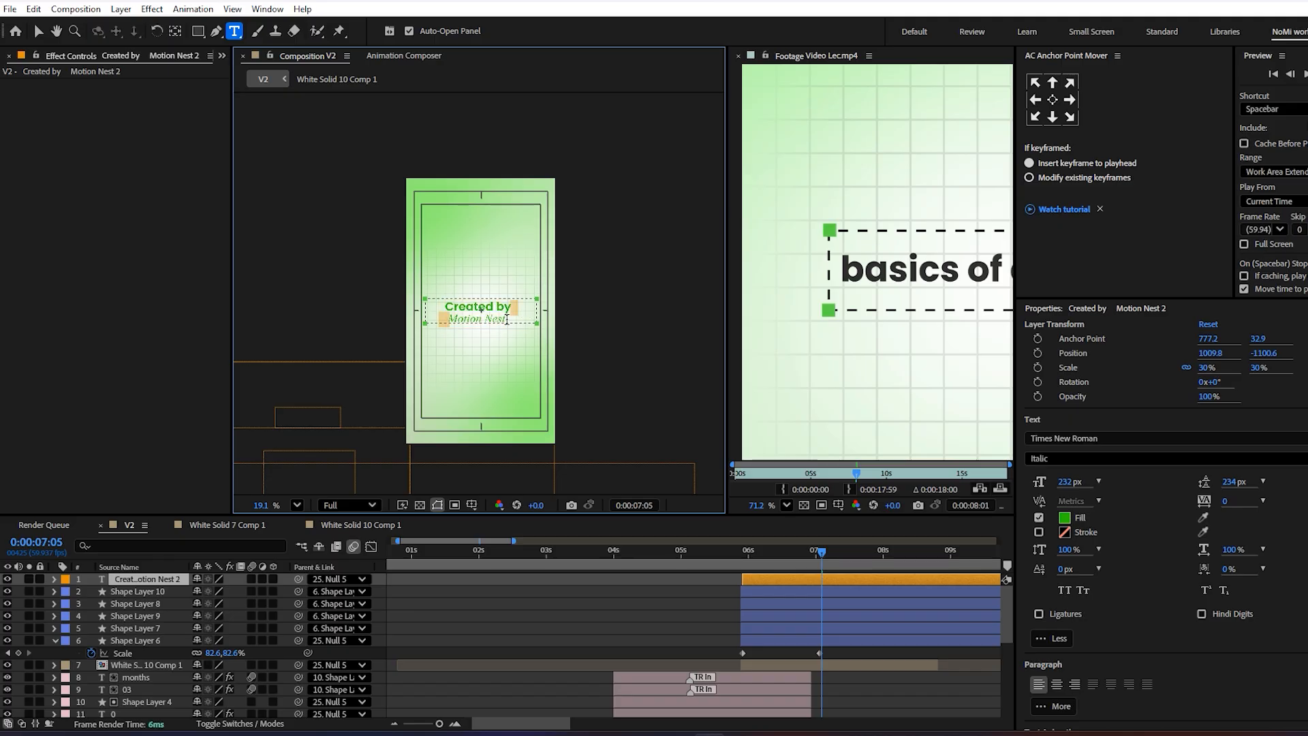
{"action": "key", "text": "BackSpace"}
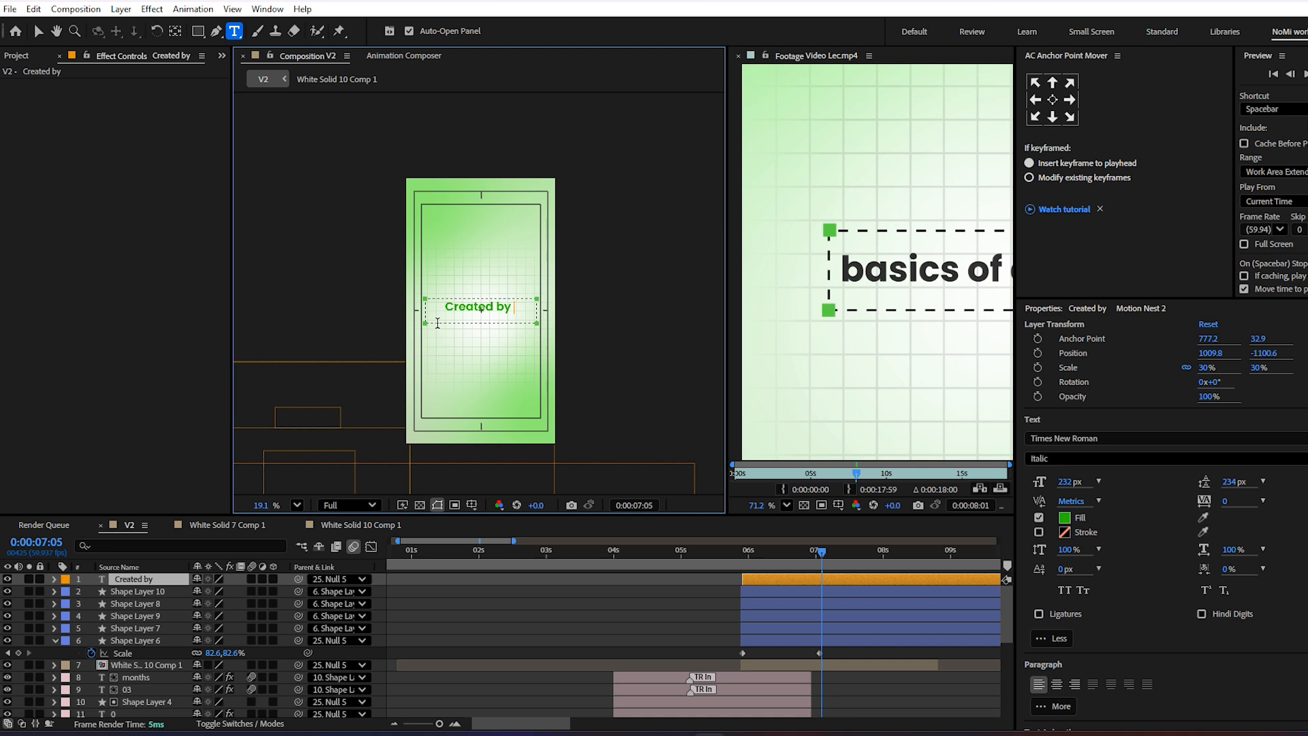
{"action": "key", "text": "BackSpace"}
{"action": "key", "text": "BackSpace"}
{"action": "key", "text": "BackSpace"}
{"action": "key", "text": "BackSpace"}
{"action": "key", "text": "BackSpace"}
{"action": "key", "text": "BackSpace"}
{"action": "key", "text": "BackSpace"}
{"action": "key", "text": "BackSpace"}
{"action": "key", "text": "BackSpace"}
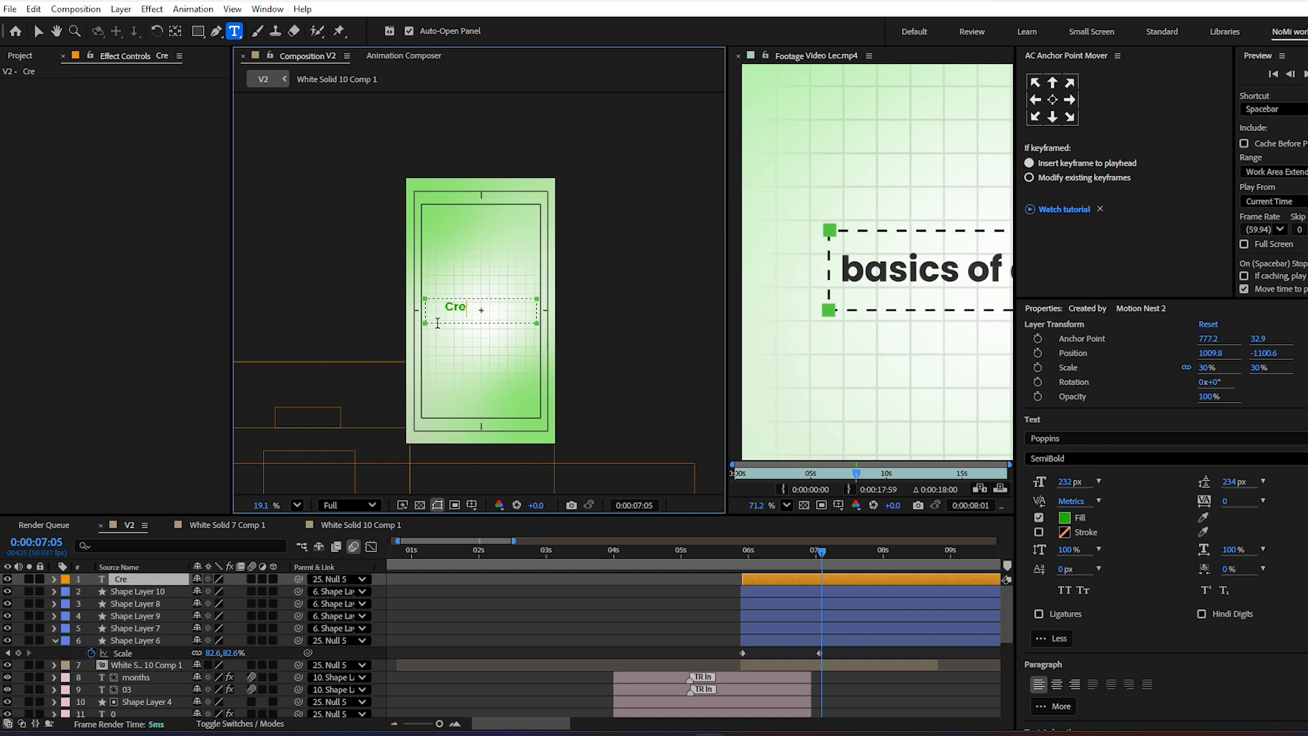
{"action": "key", "text": "BackSpace"}
{"action": "type", "text": "basics o"}
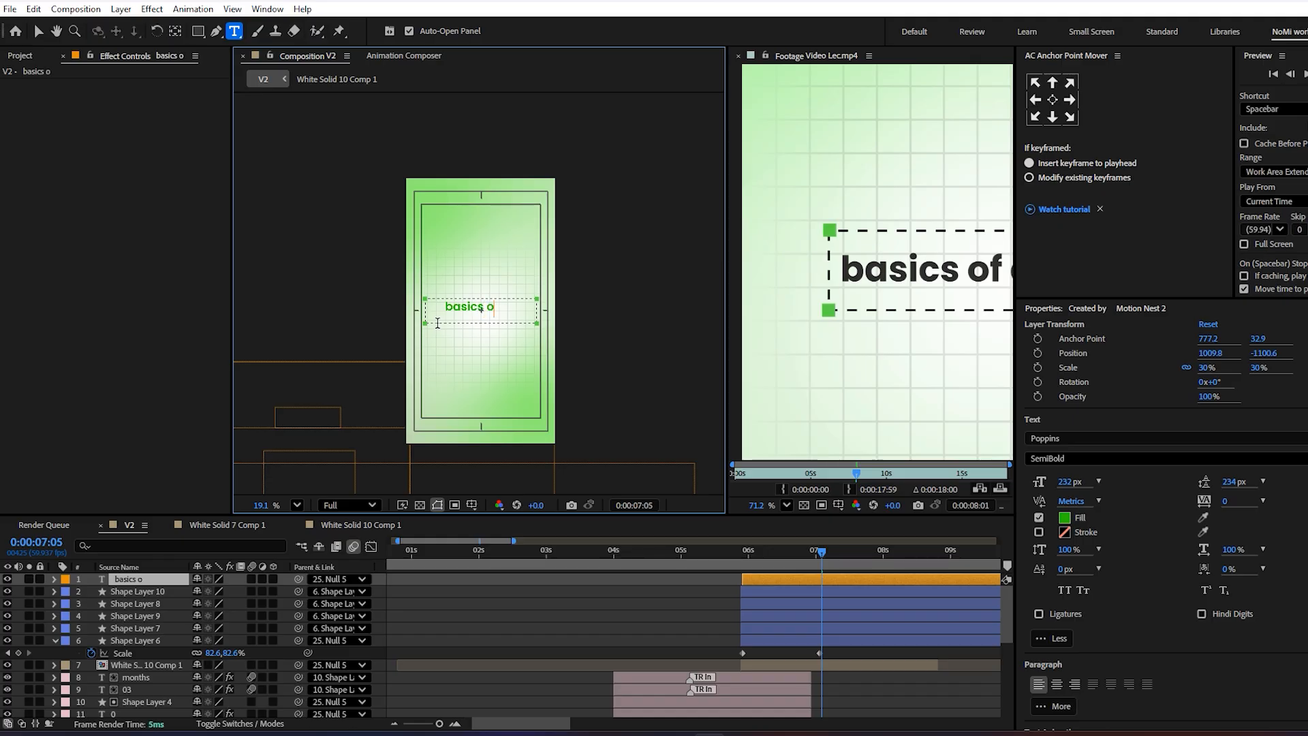
{"action": "type", "text": "f"}
{"action": "scroll", "coordinate": [790, 289], "scroll_direction": "down", "scroll_amount": 3}
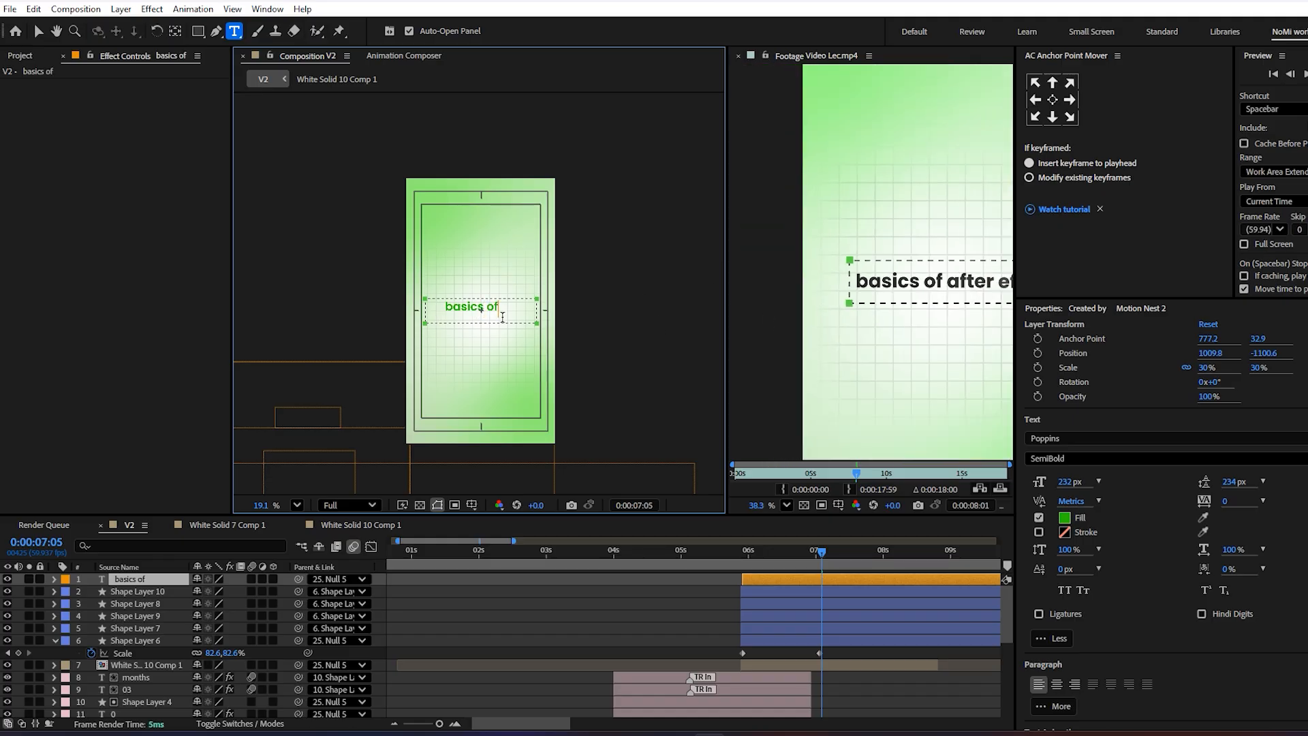
{"action": "type", "text": "after effects"}
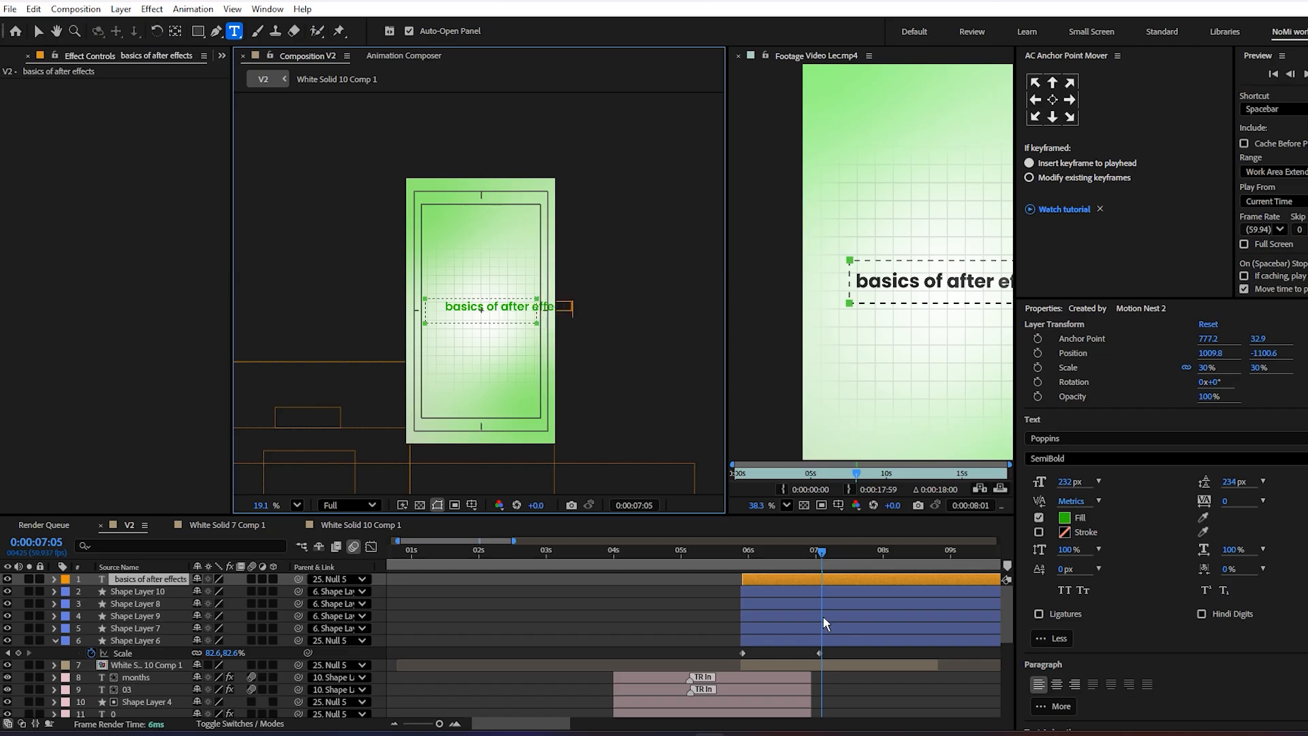
{"action": "left_click", "coordinate": [823, 617]}
- Move the "basics of after effects" text over the middle of the dashed box and centre its anchor point
{"action": "scroll", "coordinate": [489, 309], "scroll_direction": "up", "scroll_amount": 3}
{"action": "key", "text": "v"}
{"action": "left_click_drag", "start_coordinate": [517, 311], "coordinate": [469, 320]}
{"action": "left_click", "coordinate": [1052, 99]}
- Scale the "basics of after effects" text to 20% so it fits inside the dashed box
{"action": "key", "text": "s"}
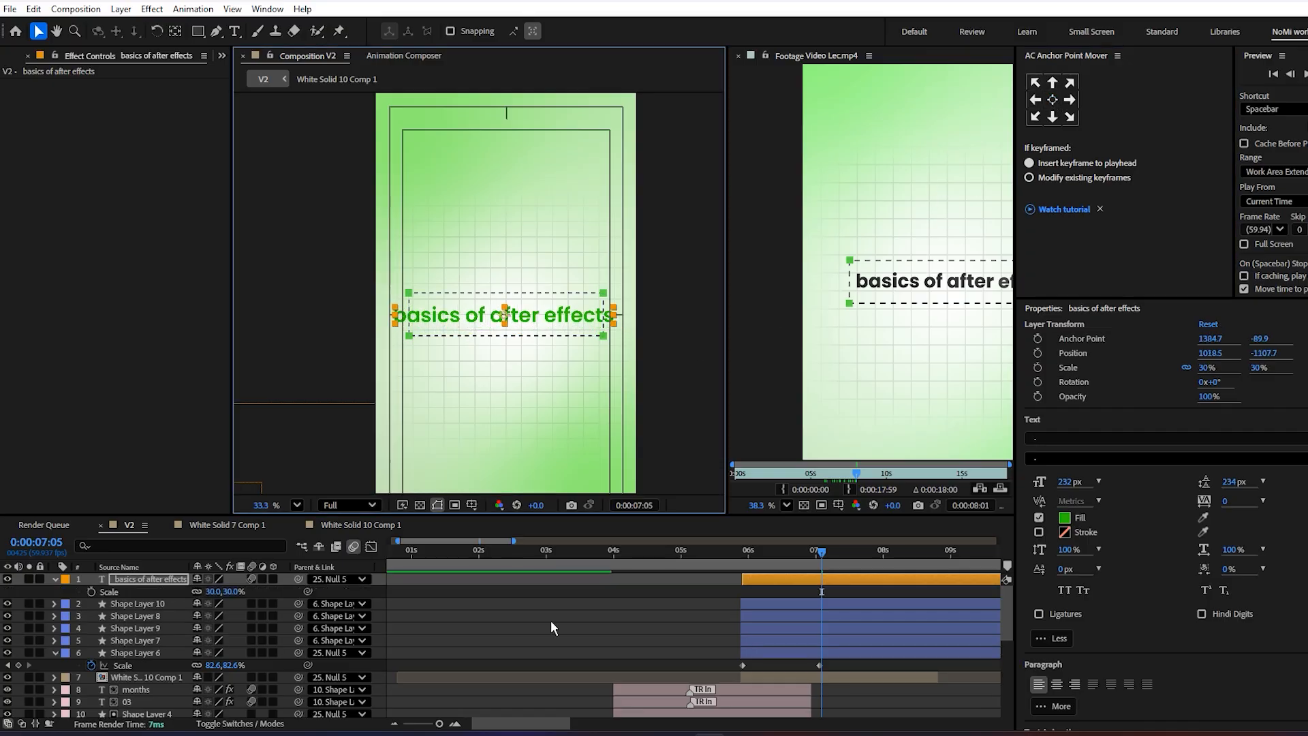
{"action": "left_click", "coordinate": [215, 592]}
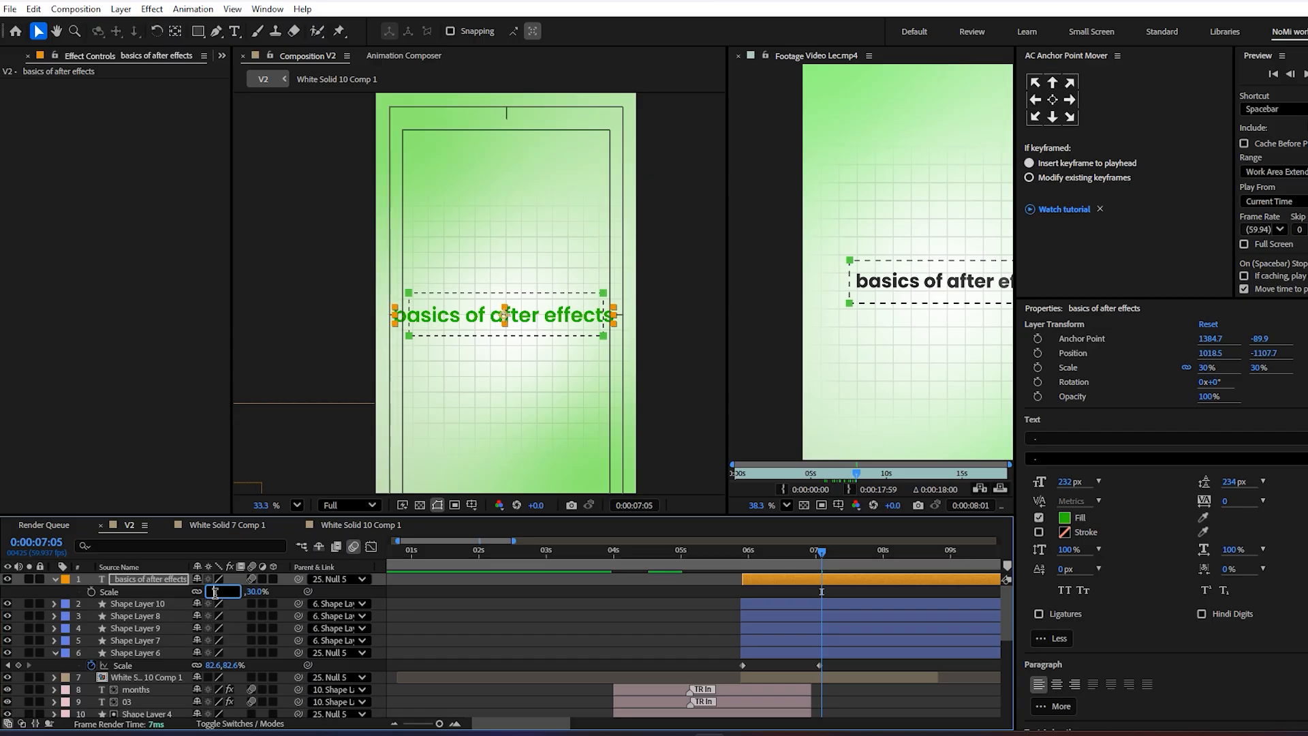
{"action": "type", "text": "20"}
{"action": "left_click", "coordinate": [609, 489]}
{"action": "scroll", "coordinate": [417, 318], "scroll_direction": "up", "scroll_amount": 5}
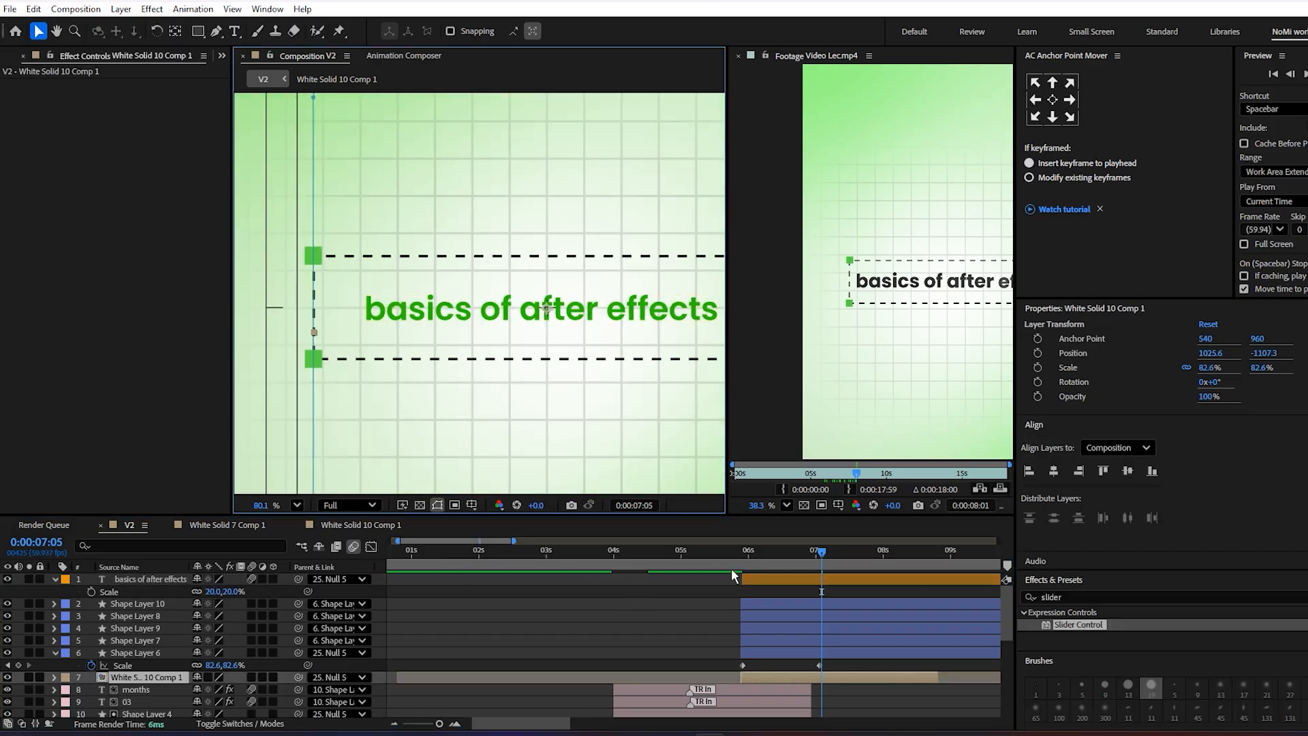
{"action": "left_click", "coordinate": [672, 580]}
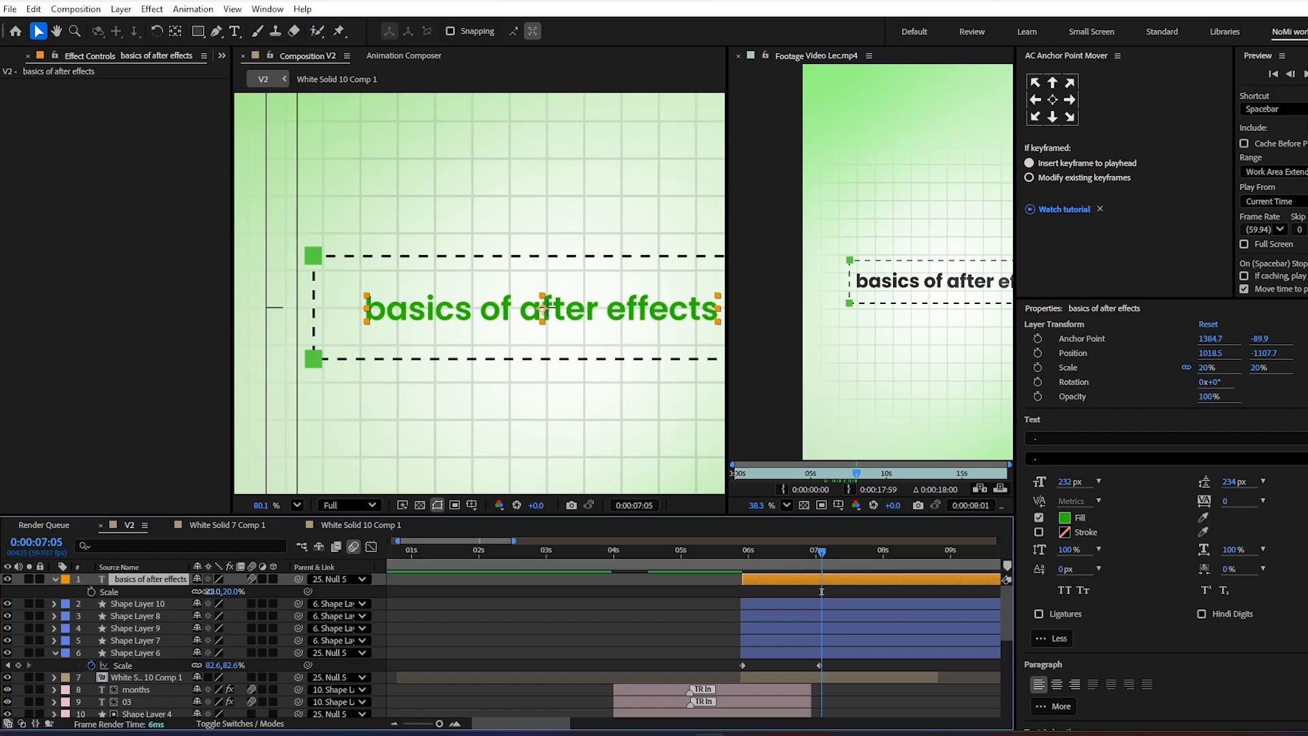
- Set the "basics of after effects" text's scale to 25%
{"action": "left_click_drag", "start_coordinate": [210, 591], "coordinate": [206, 591]}
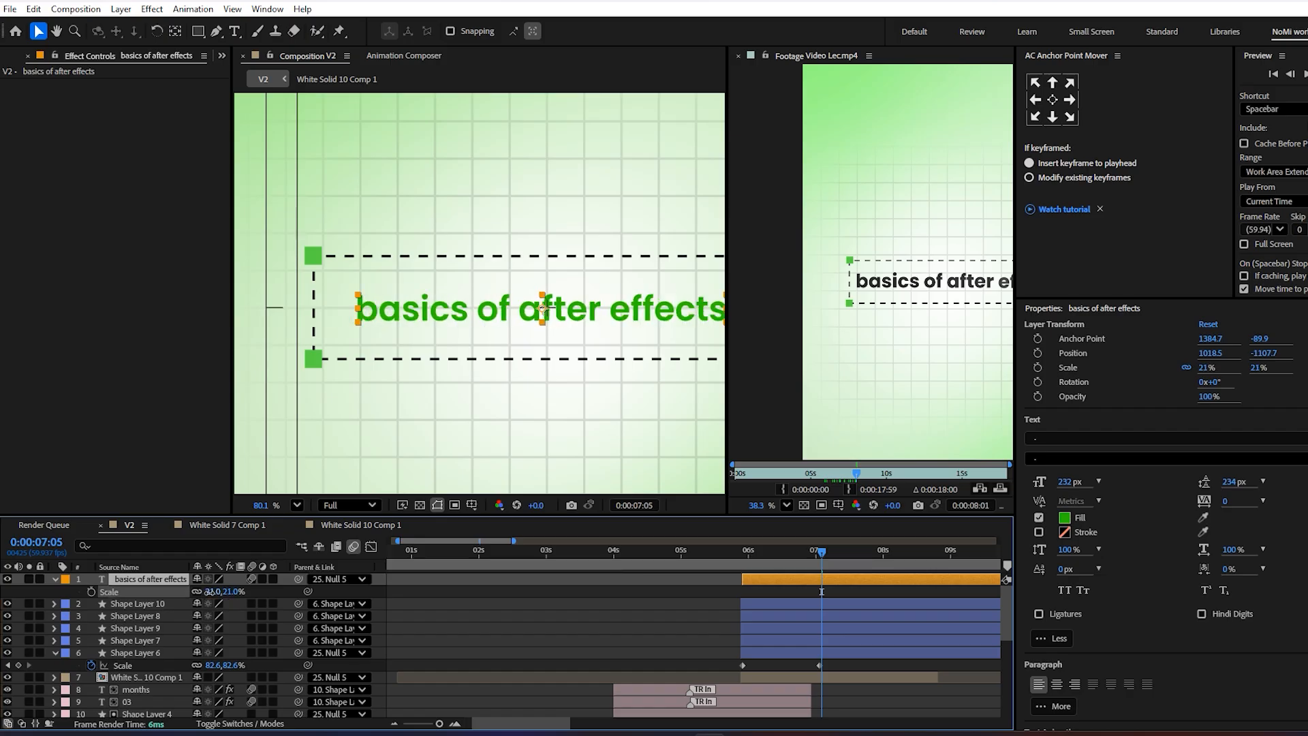
{"action": "left_click", "coordinate": [211, 591]}
{"action": "type", "text": "18."}
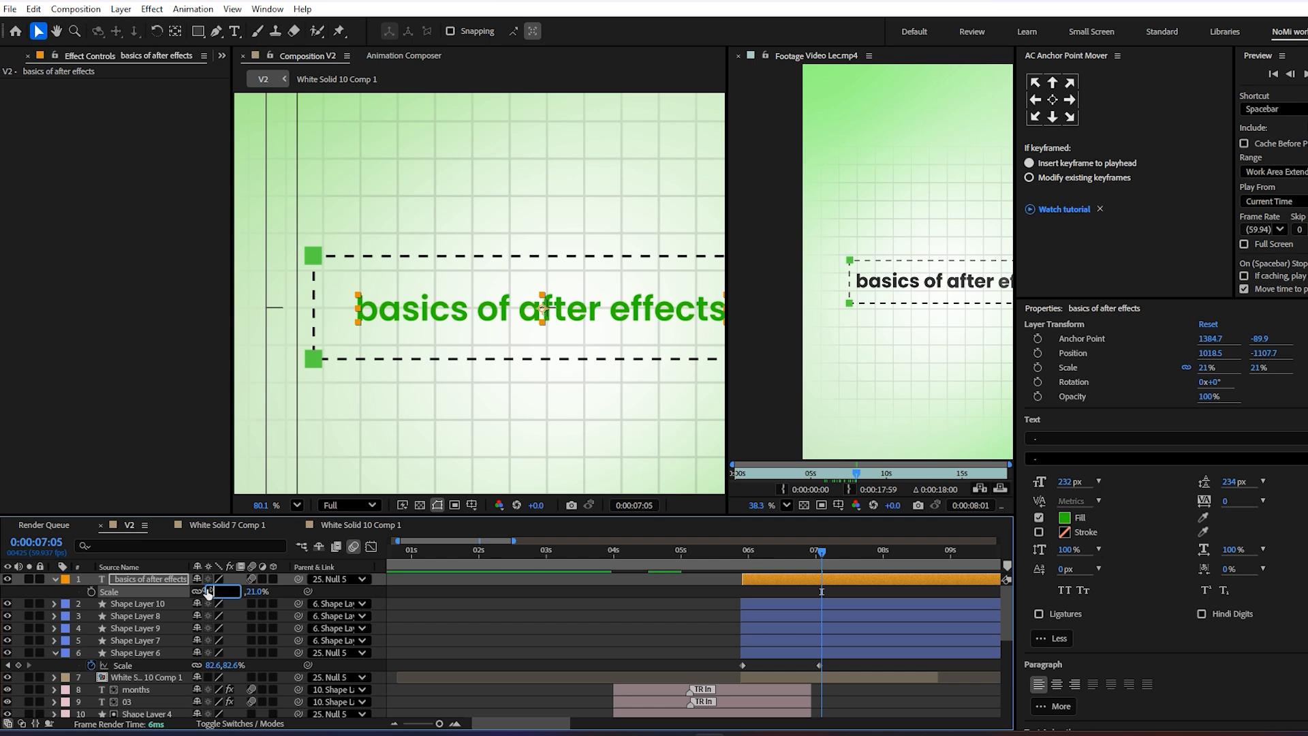
{"action": "type", "text": "5"}
{"action": "key", "text": "Return"}
- Centre the "basics of after effects" text inside the dashed box and set its scale to 22.5%
{"action": "scroll", "coordinate": [571, 362], "scroll_direction": "down", "scroll_amount": 2}
{"action": "left_click_drag", "start_coordinate": [551, 355], "coordinate": [520, 361]}
{"action": "left_click_drag", "start_coordinate": [554, 321], "coordinate": [560, 322]}
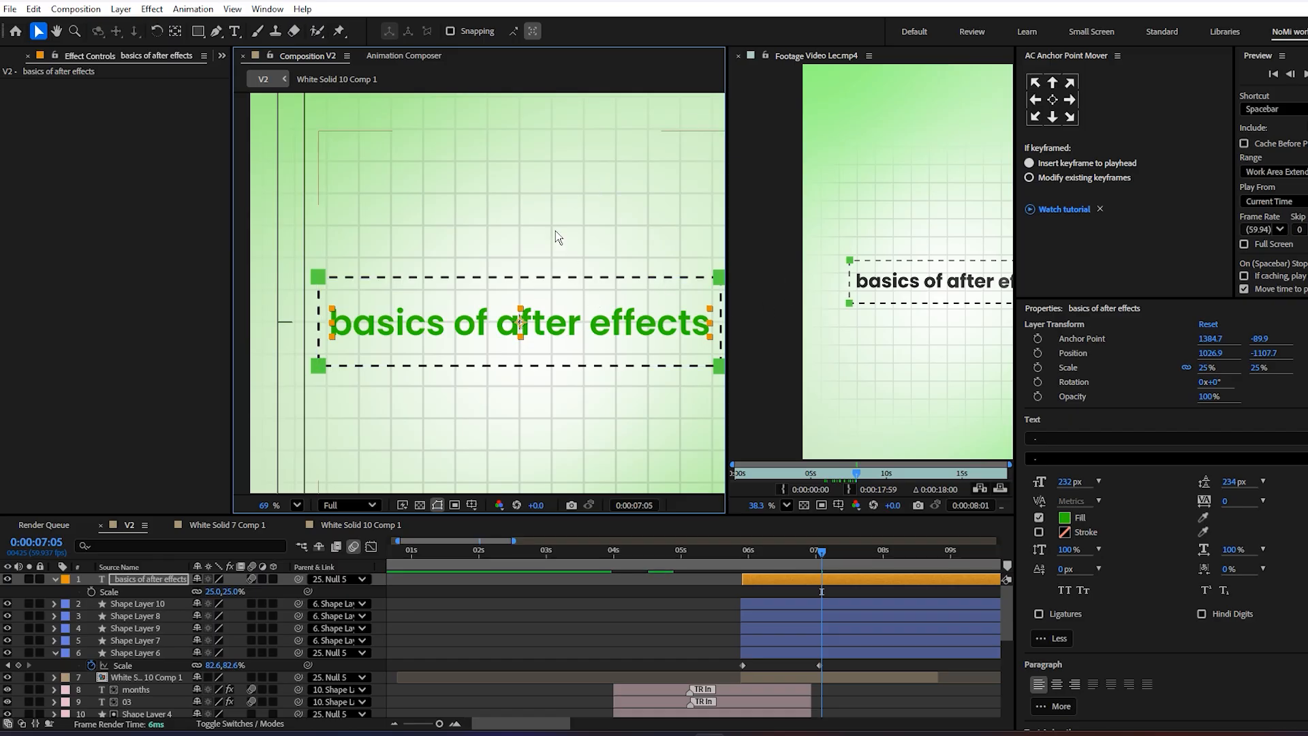
{"action": "left_click", "coordinate": [211, 592]}
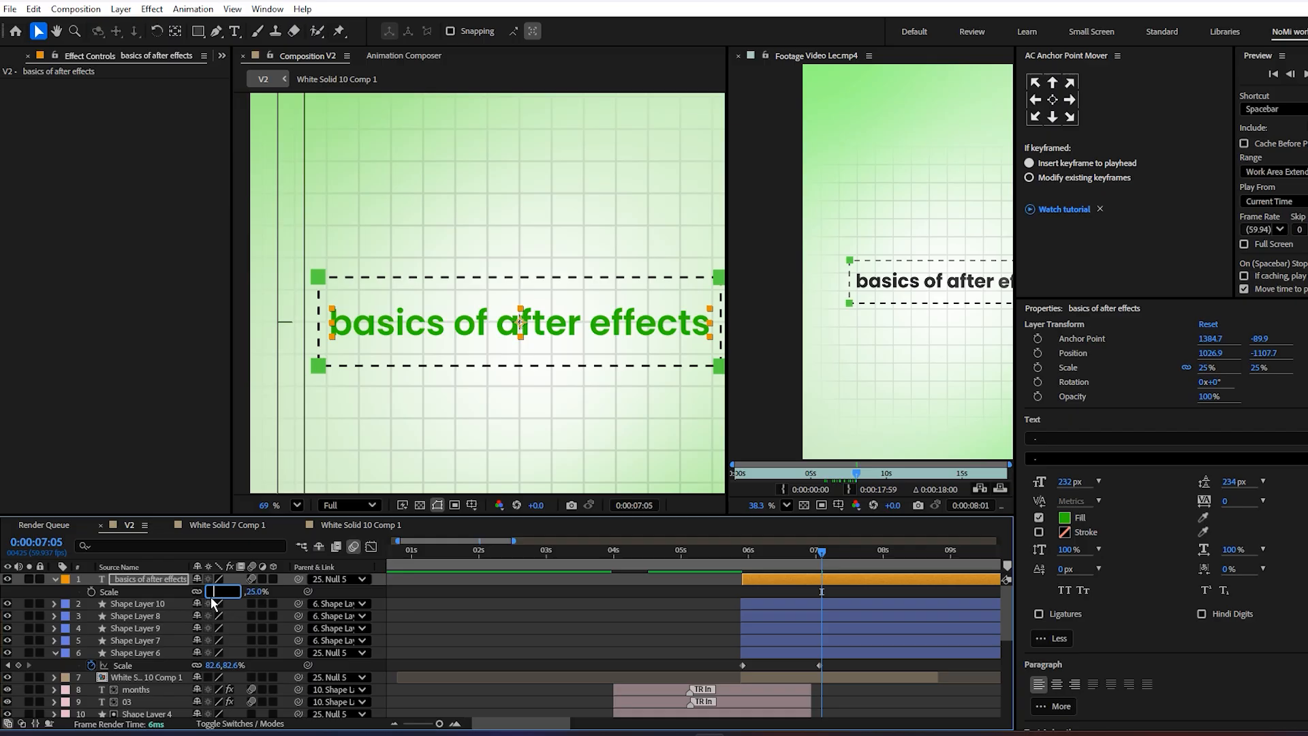
{"action": "type", "text": "22.5"}
{"action": "left_click", "coordinate": [510, 616]}
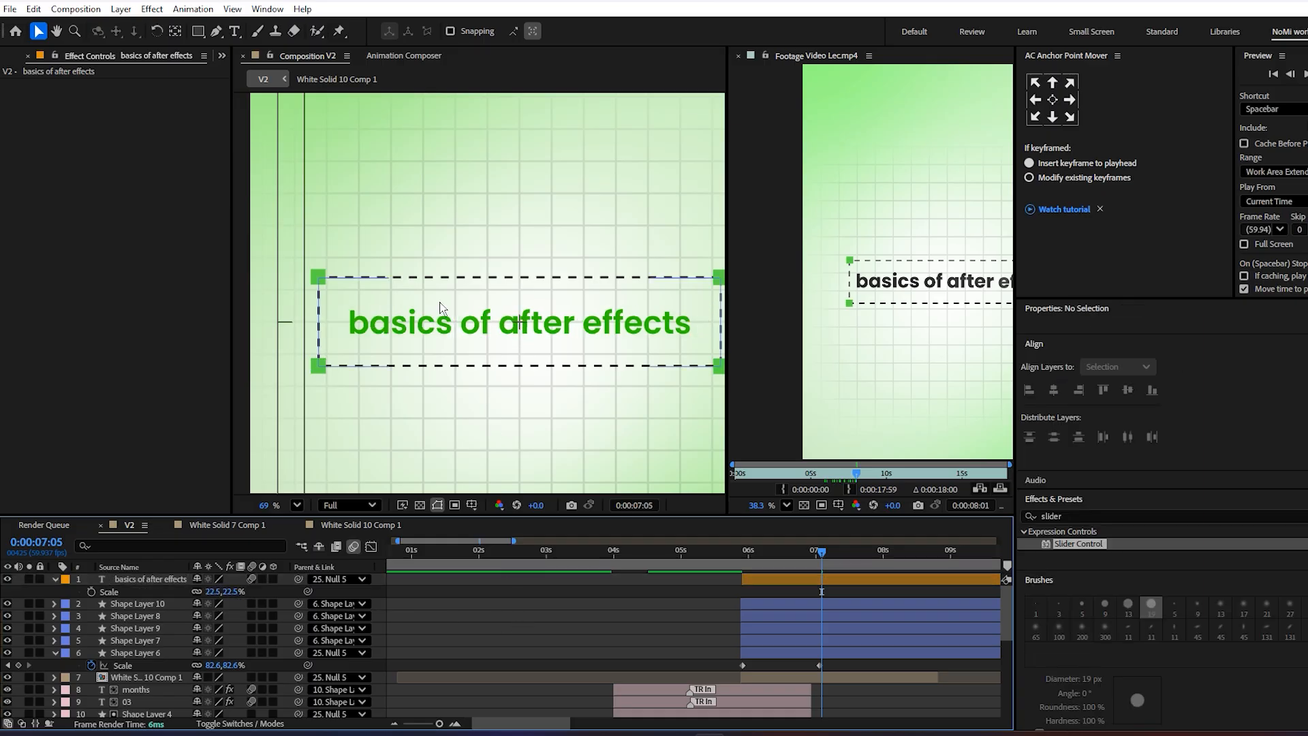
- Change the fill colour of the "basics of after effects" text to black
{"action": "left_click", "coordinate": [440, 307]}
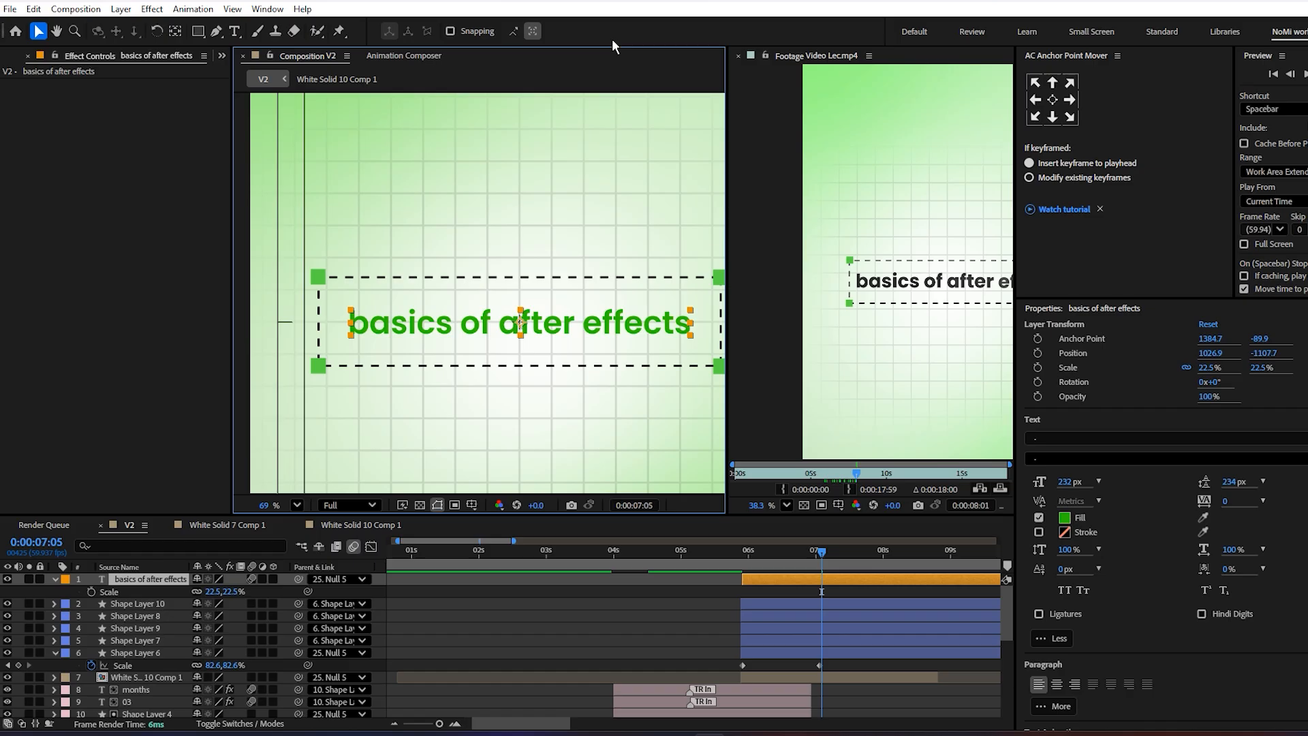
{"action": "left_click", "coordinate": [1063, 517]}
{"action": "left_click_drag", "start_coordinate": [605, 394], "coordinate": [457, 523]}
{"action": "left_click", "coordinate": [834, 280]}
{"action": "scroll", "coordinate": [678, 472], "scroll_direction": "down", "scroll_amount": 2}
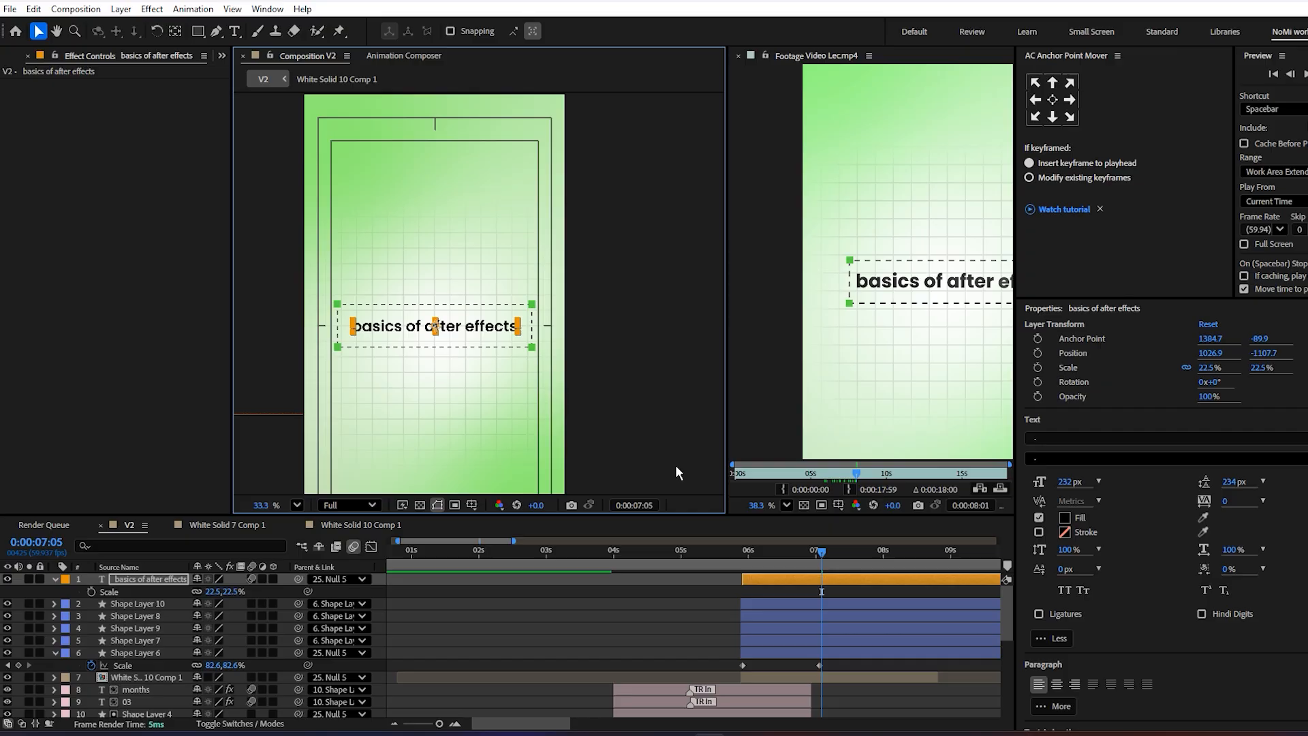
- Parent the text layer to Shape Layer 6 at 0:00:07:25, where the box is full size, and preview the motion
{"action": "left_click", "coordinate": [843, 563]}
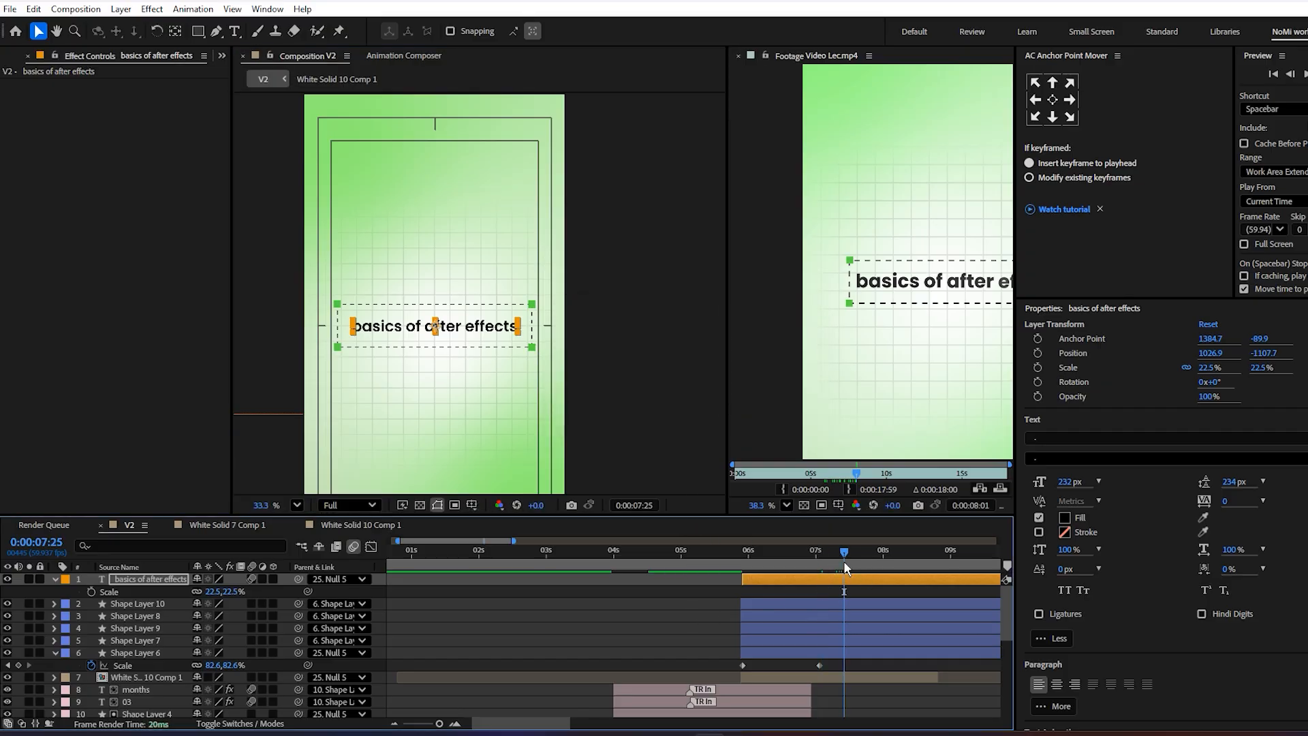
{"action": "left_click_drag", "start_coordinate": [298, 578], "coordinate": [142, 654]}
{"action": "mouse_move", "coordinate": [762, 564]}
{"action": "left_mouse_down"}
{"action": "mouse_move", "coordinate": [751, 572]}
{"action": "mouse_move", "coordinate": [835, 582]}
{"action": "mouse_move", "coordinate": [775, 586]}
{"action": "left_mouse_up"}
{"action": "key", "text": "space"}
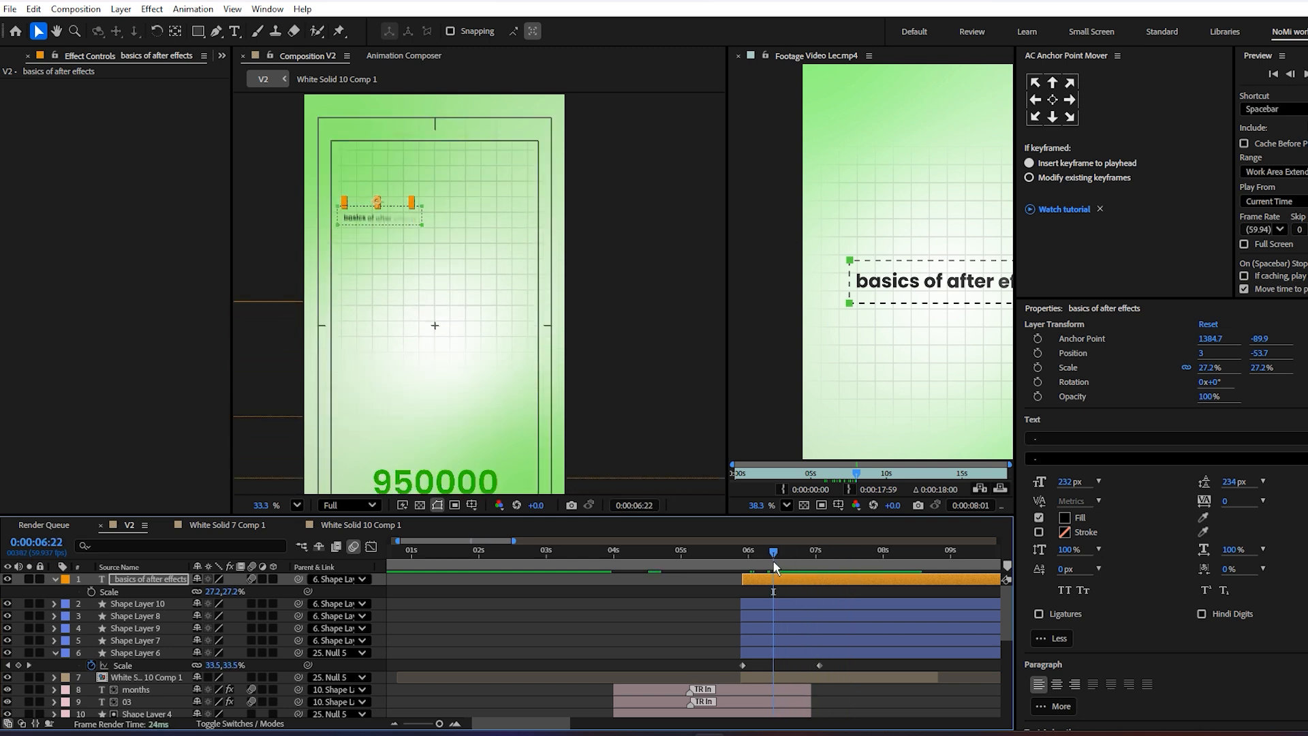
{"action": "key", "text": "space"}
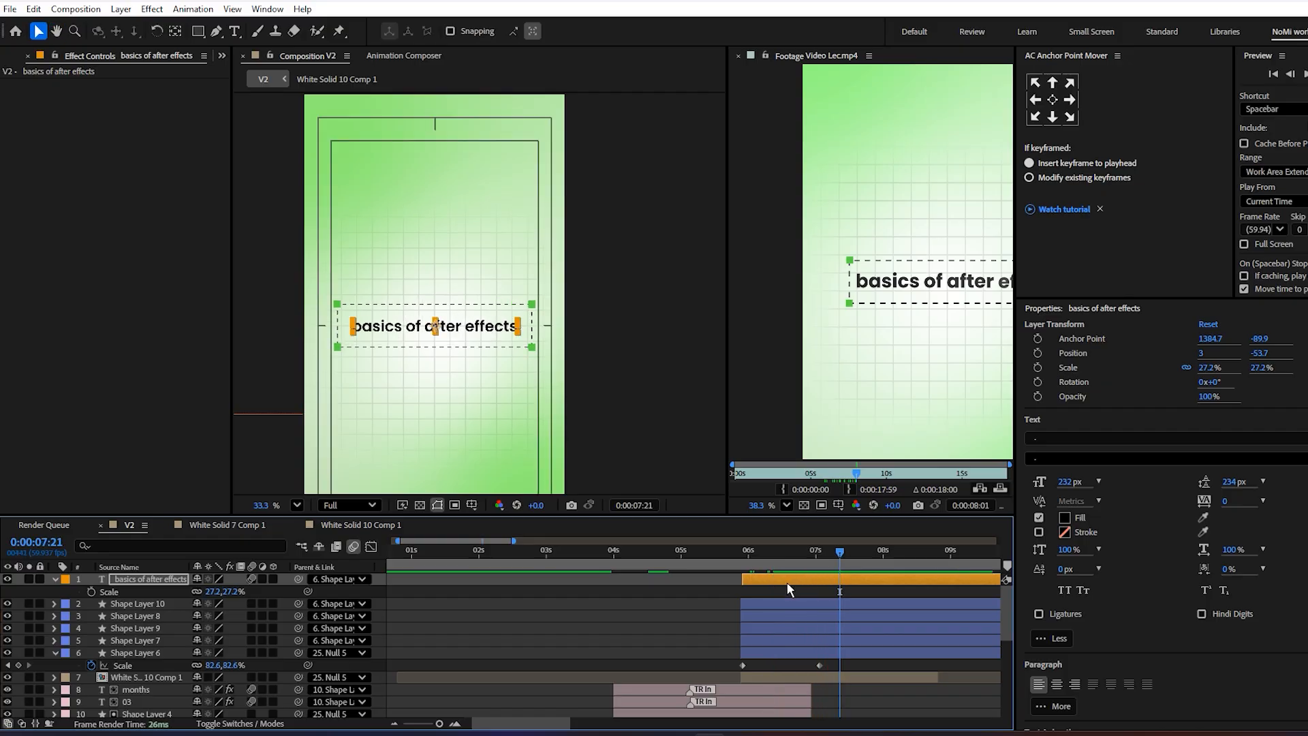
- Delay the "basics of after effects" layer to start at about 0:00:06:26, after the dashed box begins growing
{"action": "left_click", "coordinate": [787, 590]}
{"action": "left_click_drag", "start_coordinate": [779, 579], "coordinate": [770, 552]}
{"action": "key", "text": "space"}
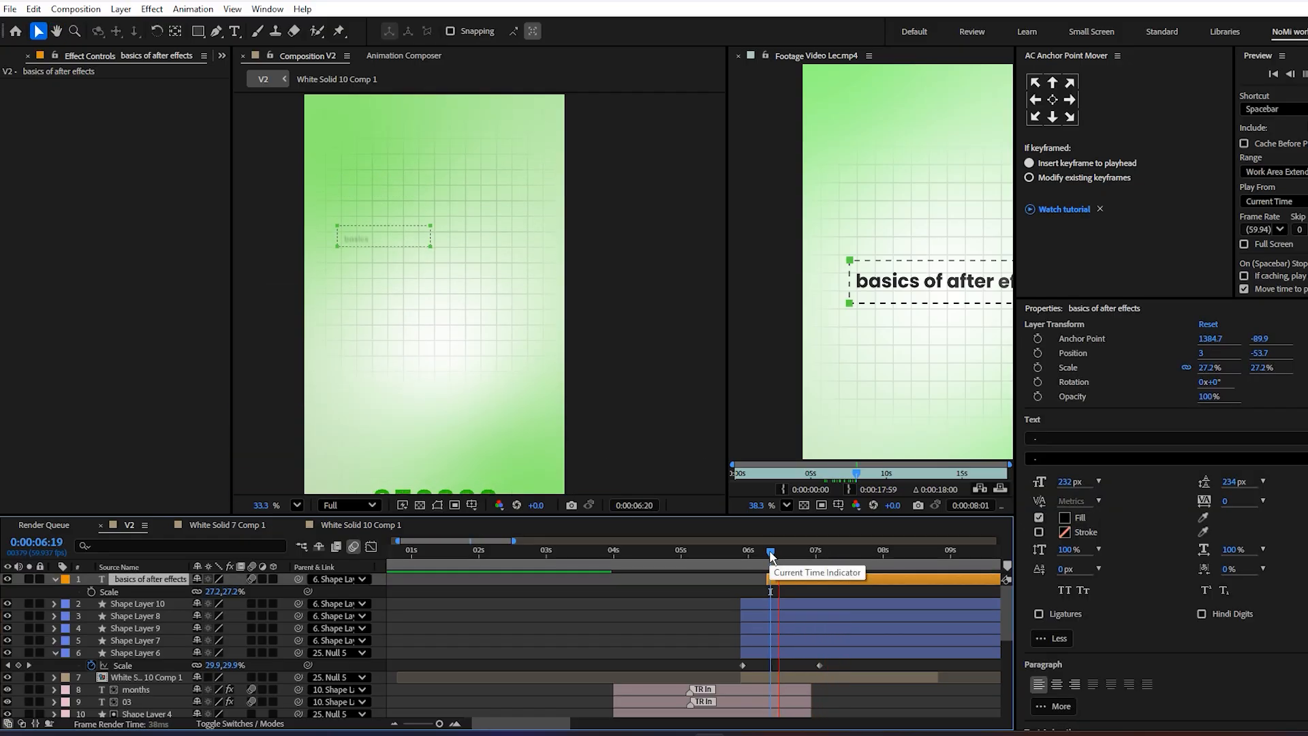
{"action": "left_click", "coordinate": [782, 553]}
{"action": "key", "text": "space"}
{"action": "key", "text": "space"}
{"action": "left_click", "coordinate": [801, 555]}
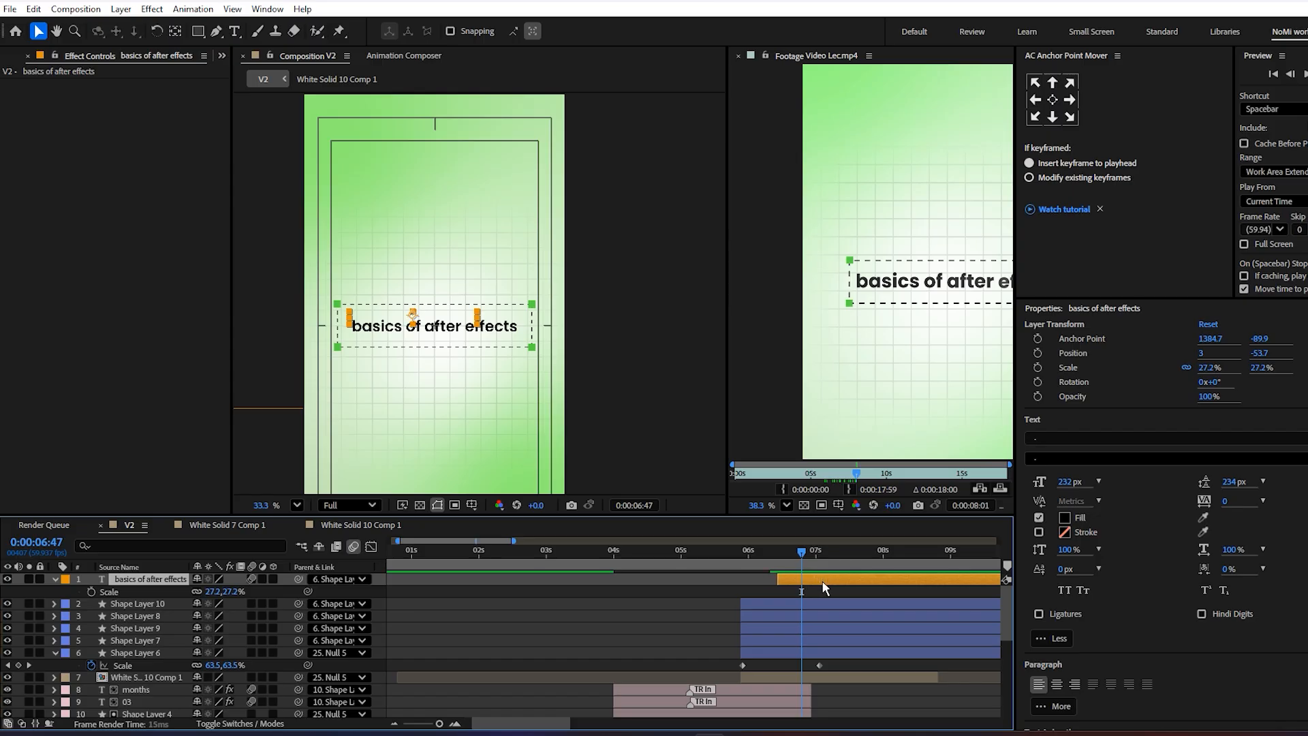
- Play back the text reveal from about 0:00:06:22 to check its timing against the growing box
{"action": "left_click_drag", "start_coordinate": [794, 555], "coordinate": [774, 561]}
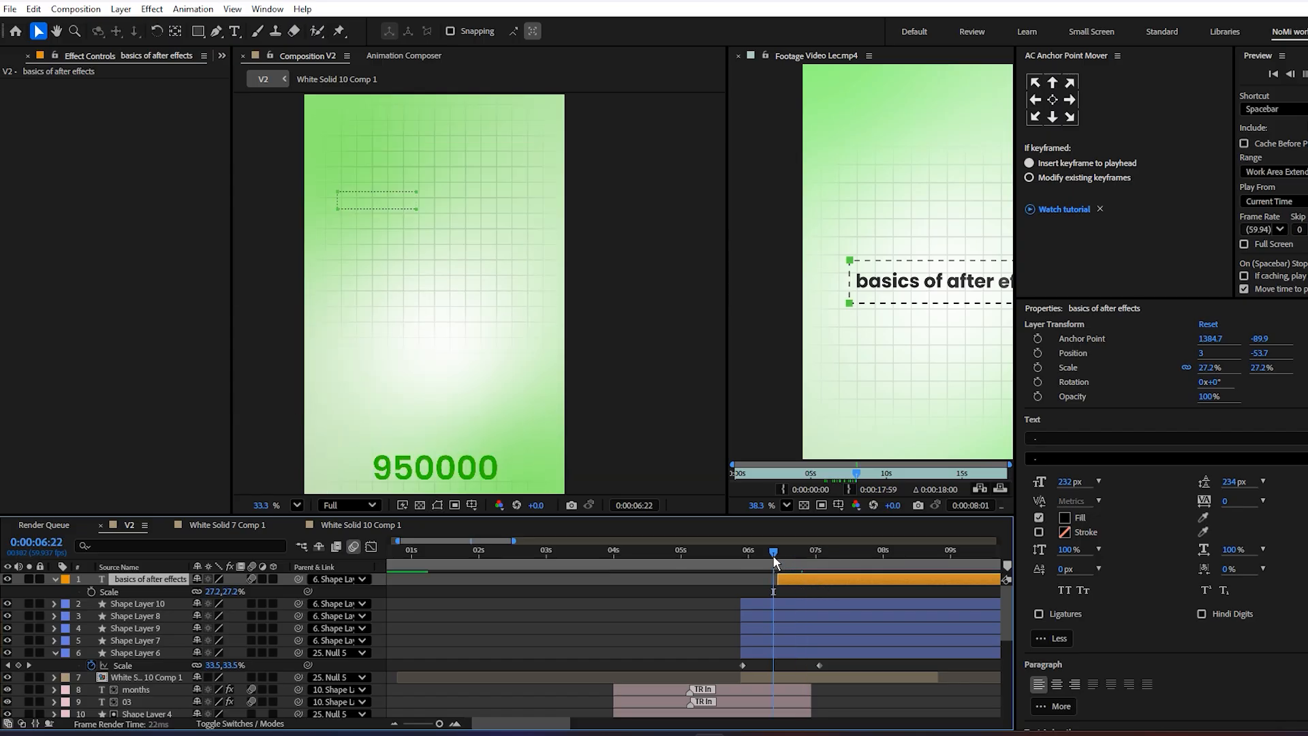
{"action": "key", "text": "space"}
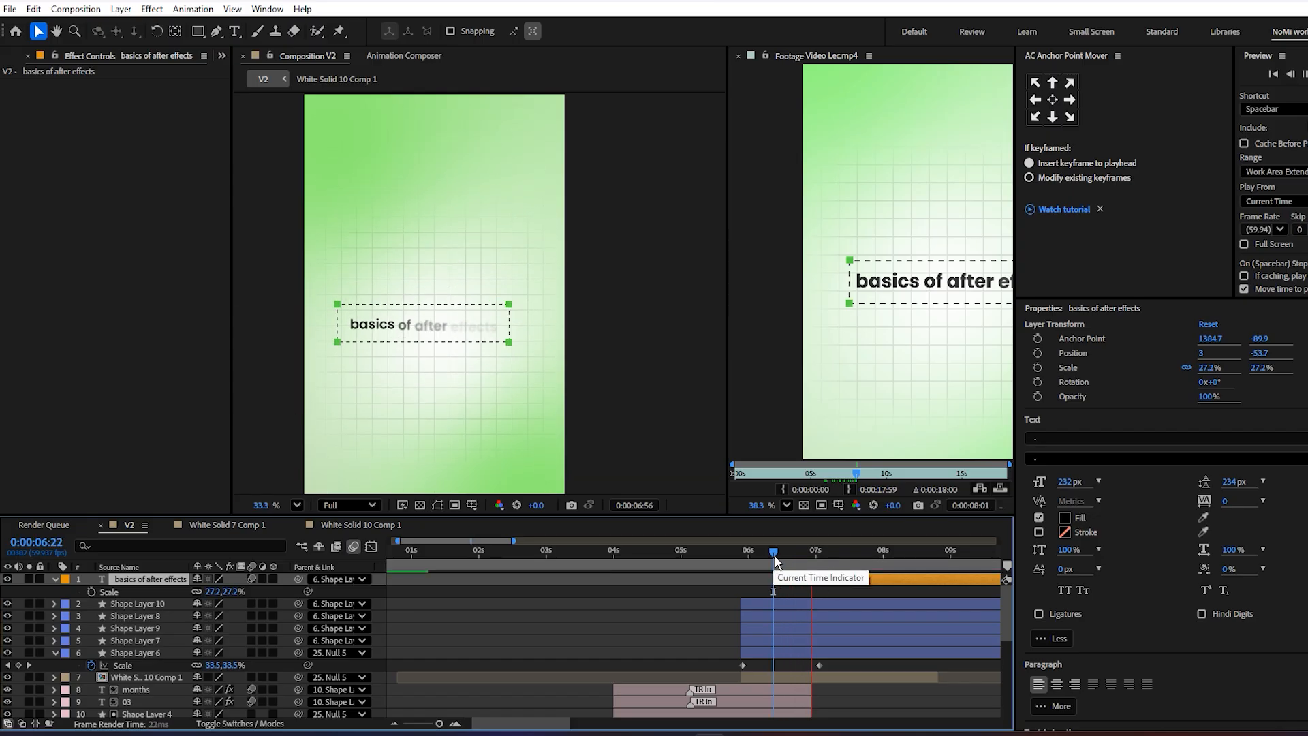
{"action": "left_click", "coordinate": [779, 558]}
{"action": "key", "text": "space"}
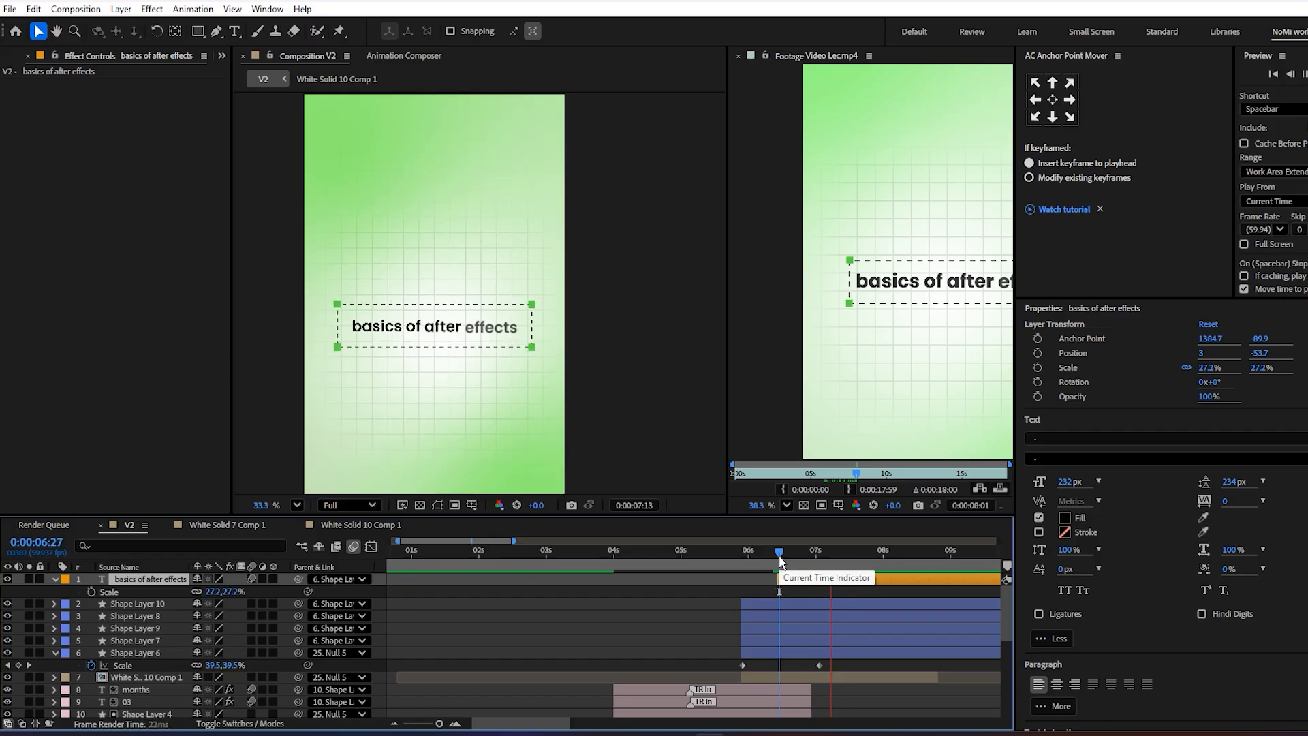
{"action": "key", "text": "space"}
{"action": "key", "text": "ctrl+d"}
{"action": "key", "text": "ctrl+s"}
{"action": "key", "text": "ctrl+z"}
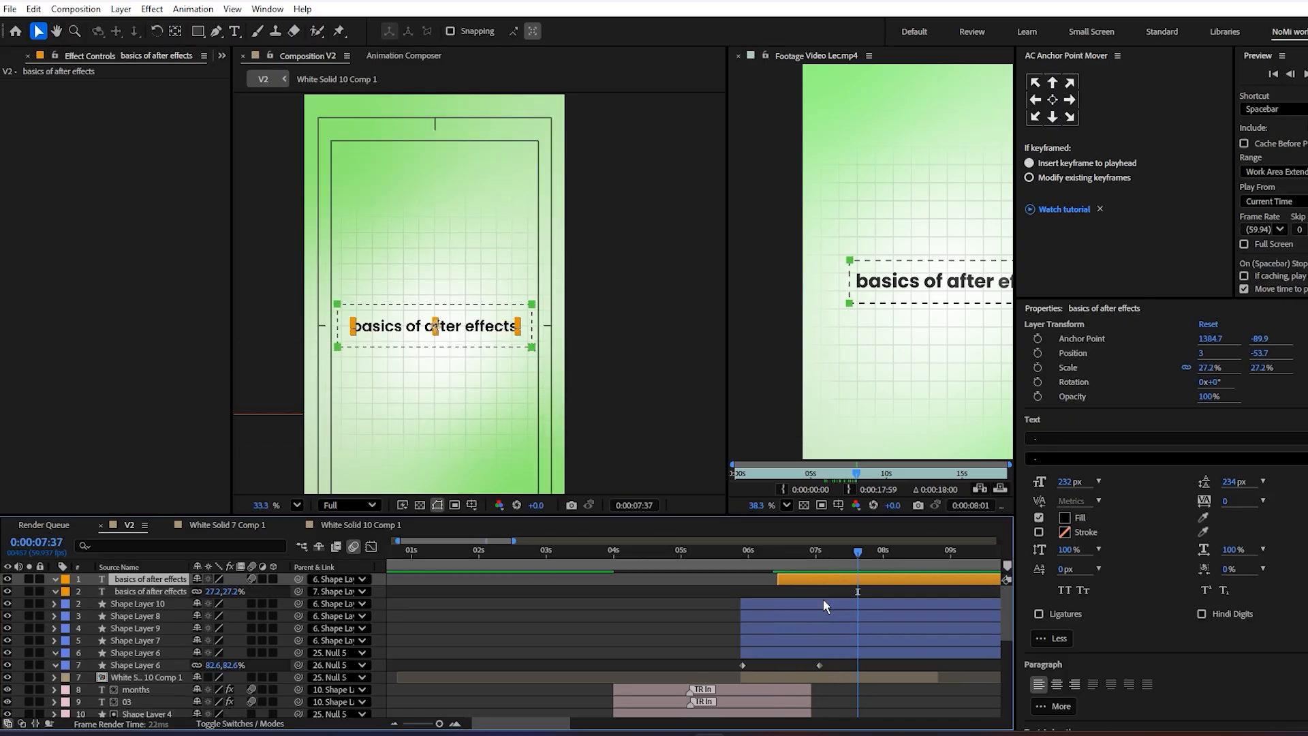
- Add the pointer PNG as the top layer of V2 and scale it to 1.2%
{"action": "left_click", "coordinate": [54, 579]}
{"action": "left_click", "coordinate": [859, 563]}
{"action": "scroll", "coordinate": [893, 372], "scroll_direction": "down", "scroll_amount": 3}
{"action": "left_click_drag", "start_coordinate": [893, 346], "coordinate": [820, 335]}
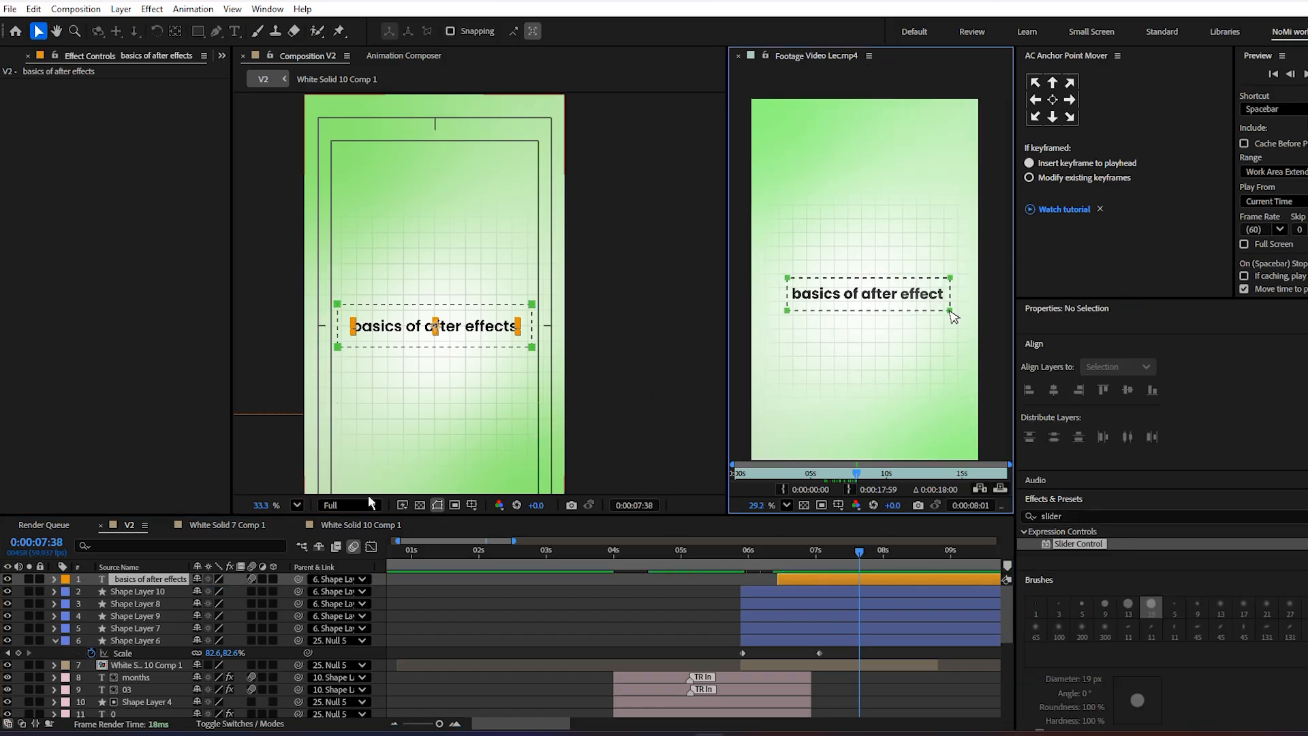
{"action": "left_click", "coordinate": [8, 60]}
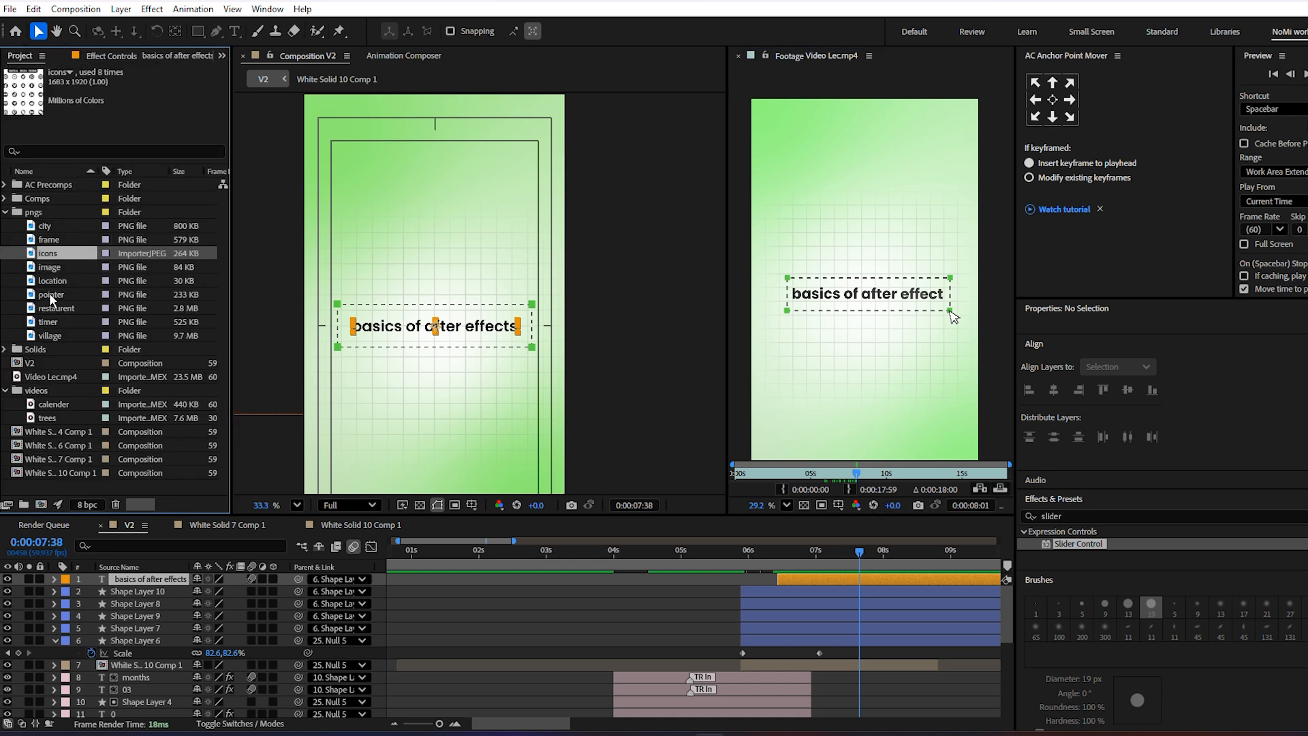
{"action": "left_click_drag", "start_coordinate": [58, 292], "coordinate": [517, 344]}
{"action": "left_click", "coordinate": [213, 591]}
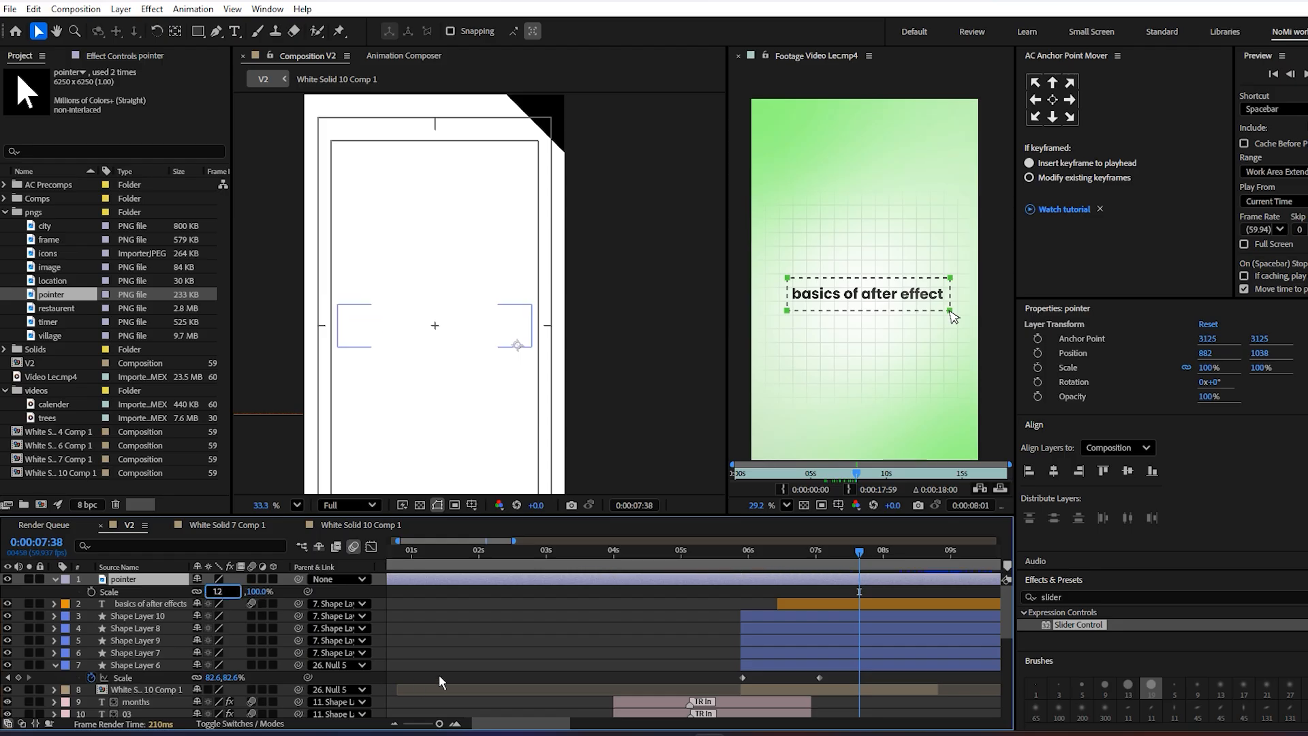
{"action": "left_click", "coordinate": [601, 619]}
{"action": "scroll", "coordinate": [519, 373], "scroll_direction": "up", "scroll_amount": 3}
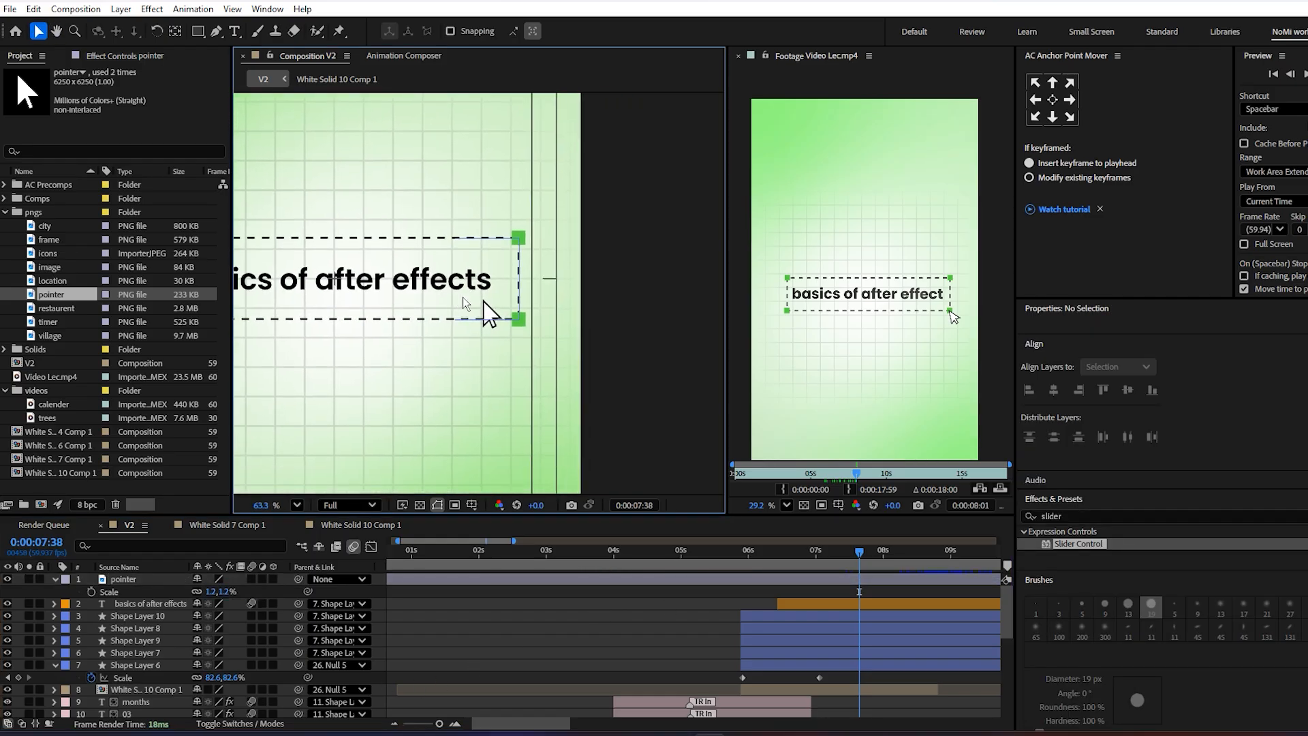
- Place the pointer's tip on the dashed box's lower-right green handle and rotate the pointer to -14°
{"action": "left_click", "coordinate": [538, 332]}
{"action": "left_click_drag", "start_coordinate": [534, 330], "coordinate": [525, 333]}
{"action": "scroll", "coordinate": [516, 344], "scroll_direction": "down", "scroll_amount": 1}
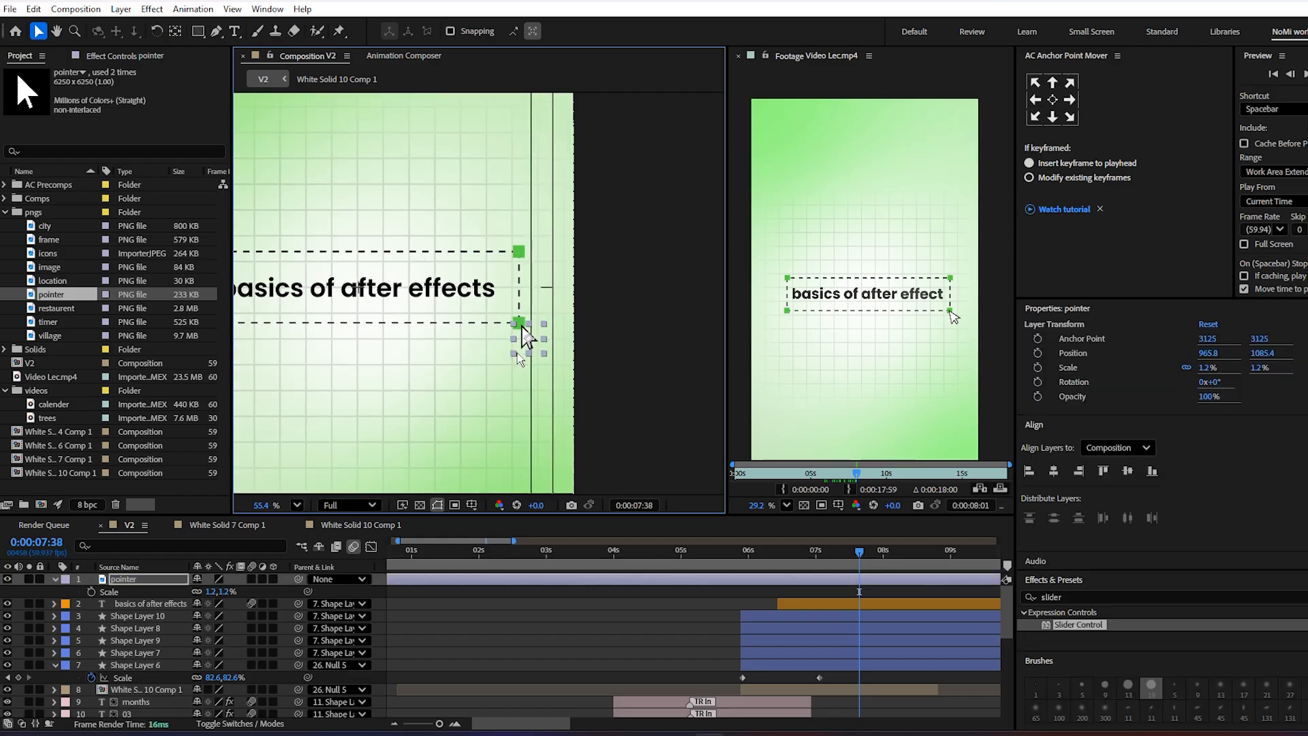
{"action": "scroll", "coordinate": [514, 345], "scroll_direction": "up", "scroll_amount": 2}
{"action": "key", "text": "r"}
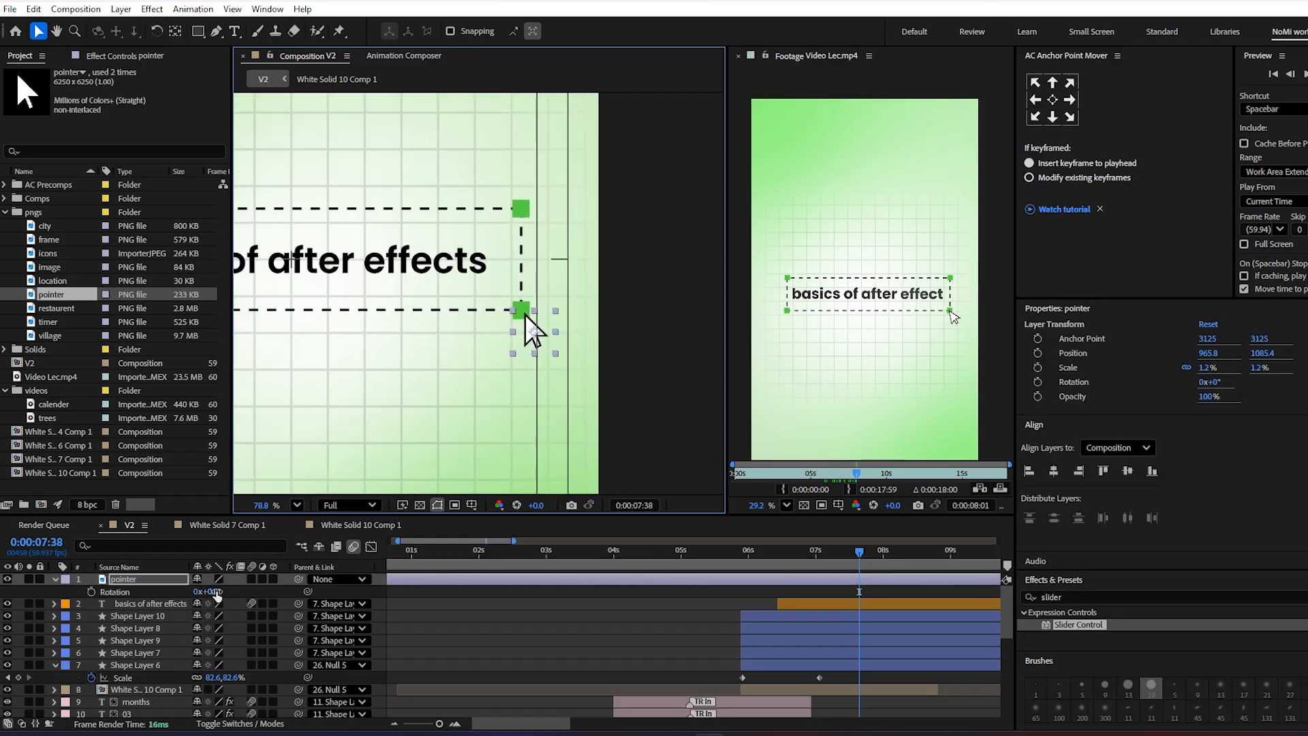
{"action": "left_click_drag", "start_coordinate": [207, 596], "coordinate": [198, 593]}
{"action": "left_click_drag", "start_coordinate": [529, 328], "coordinate": [531, 324]}
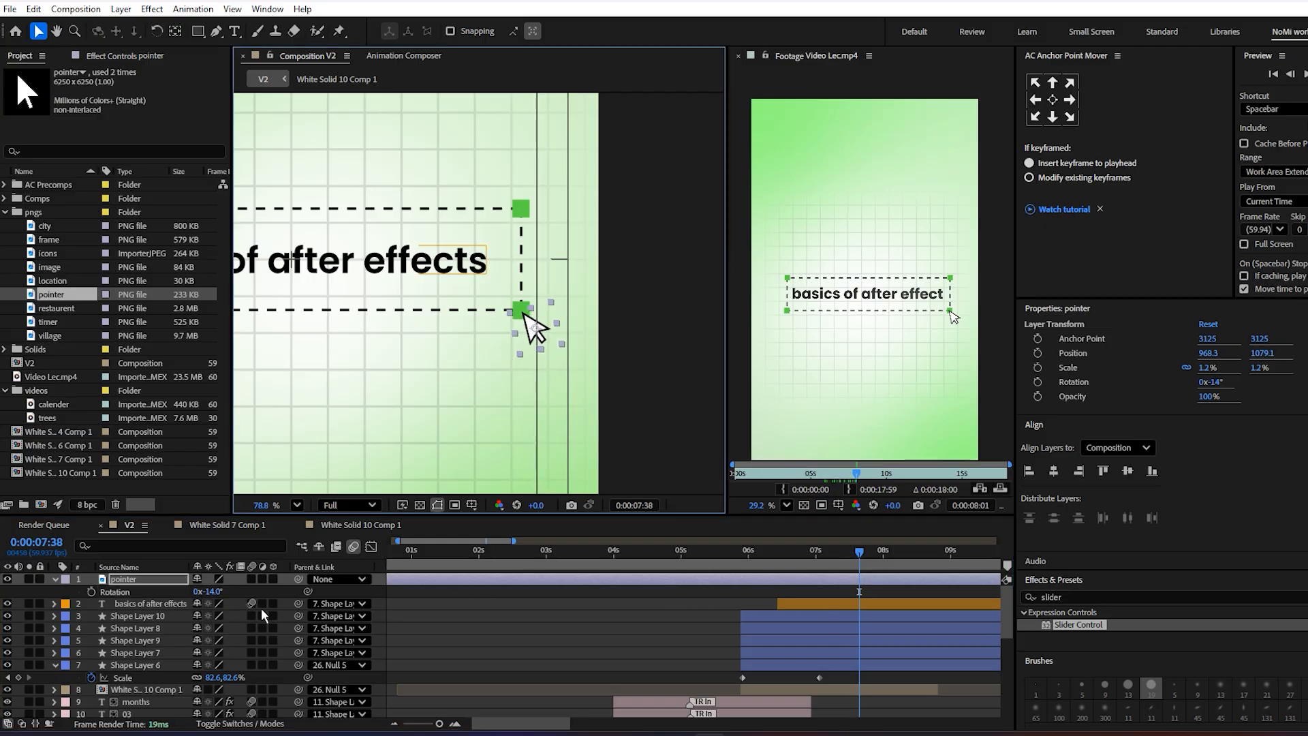
- Trim the start of the pointer layer to 0:00:05:52, where the dashed box layers begin
{"action": "left_click", "coordinate": [778, 552]}
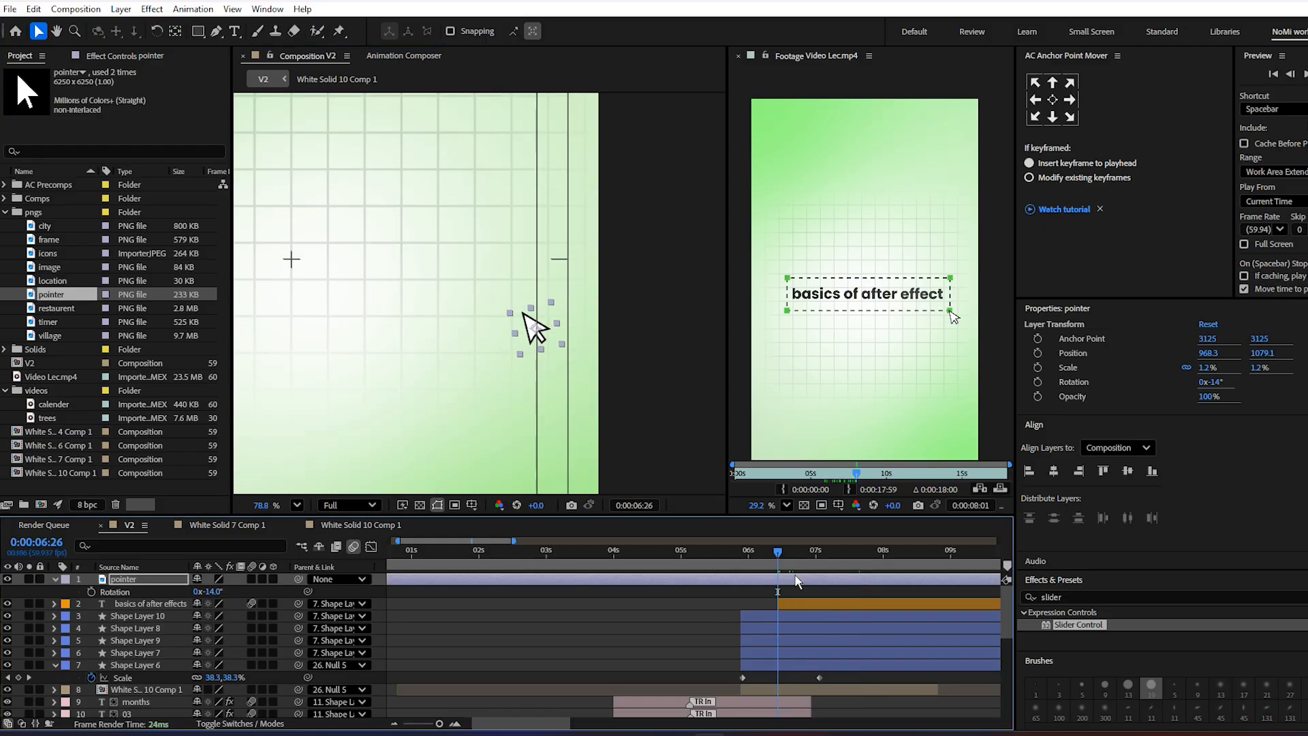
{"action": "left_click_drag", "start_coordinate": [778, 553], "coordinate": [742, 562]}
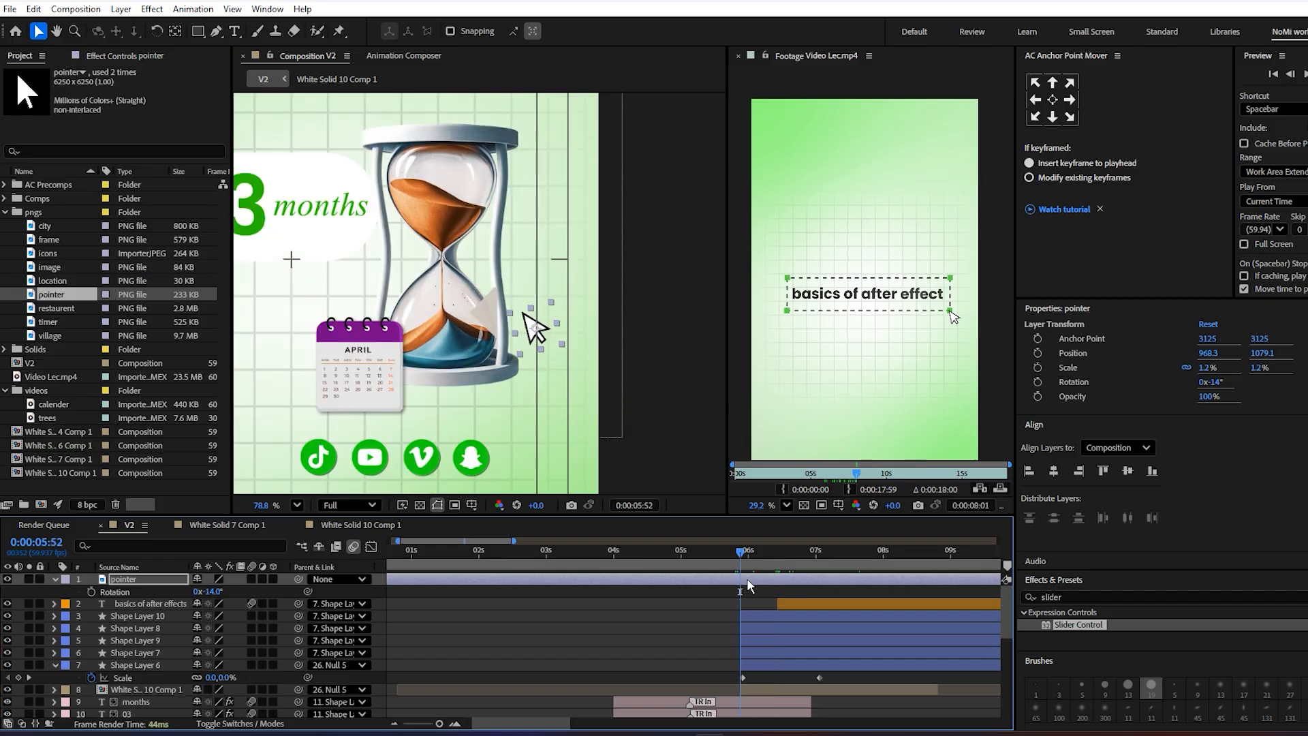
{"action": "key", "text": "alt+bracketleft"}
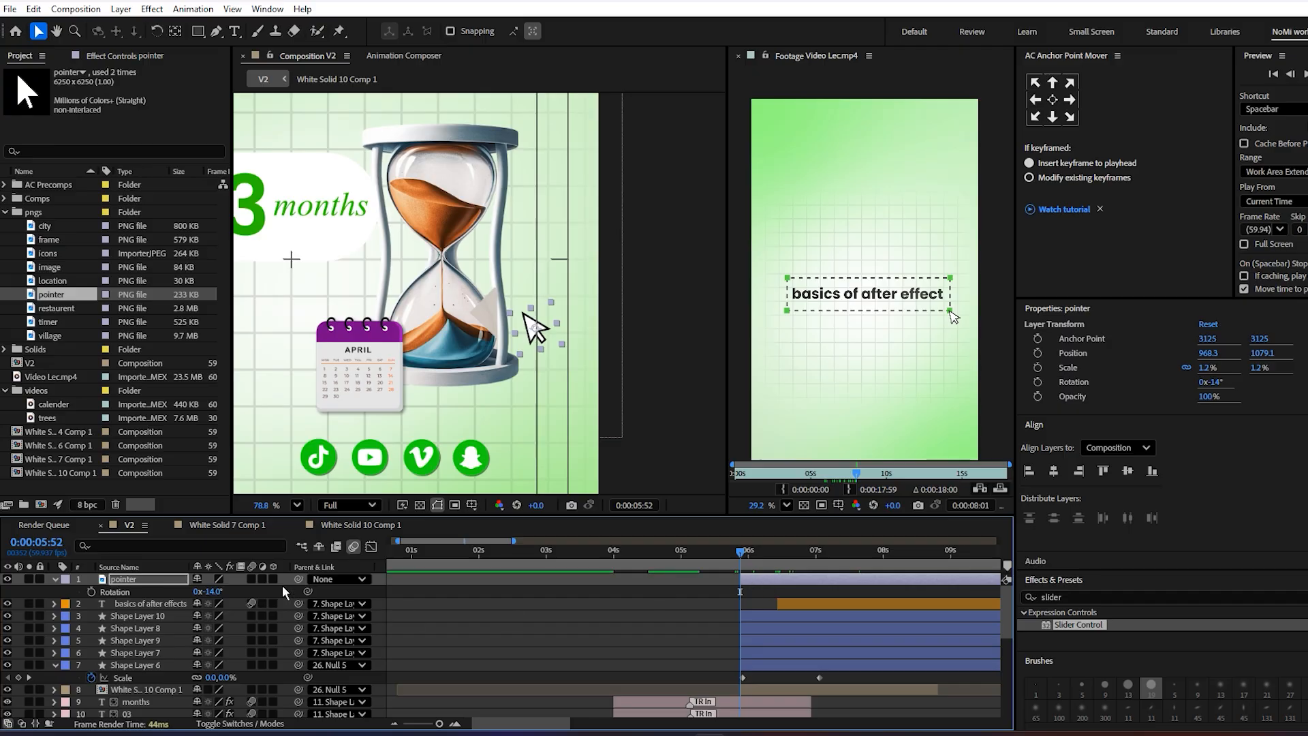
- Try to parent the pointer layer to Shape Layer 6 at 0:00:05:52, check its motion and undo the parenting
{"action": "left_click_drag", "start_coordinate": [300, 585], "coordinate": [137, 665]}
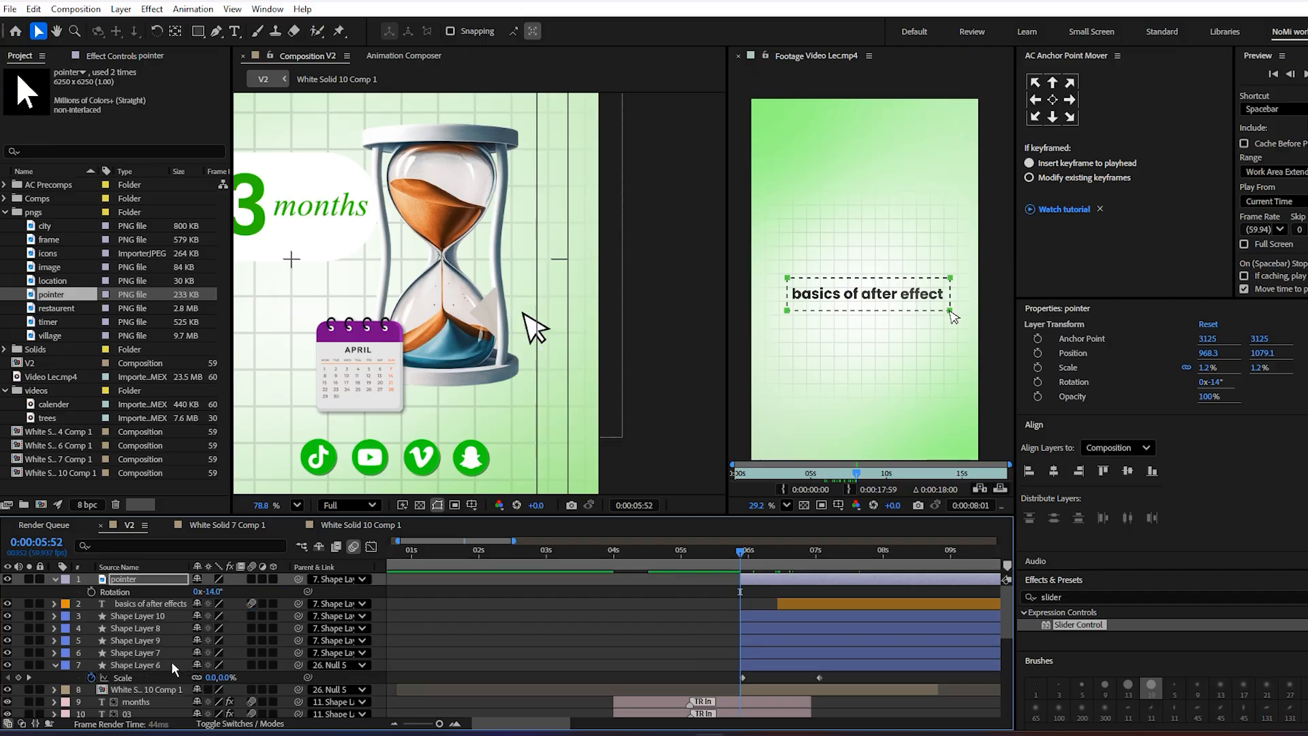
{"action": "scroll", "coordinate": [411, 320], "scroll_direction": "down", "scroll_amount": 2}
{"action": "scroll", "coordinate": [411, 321], "scroll_direction": "down", "scroll_amount": 3}
{"action": "left_click_drag", "start_coordinate": [747, 559], "coordinate": [872, 595]}
{"action": "key", "text": "ctrl+z"}
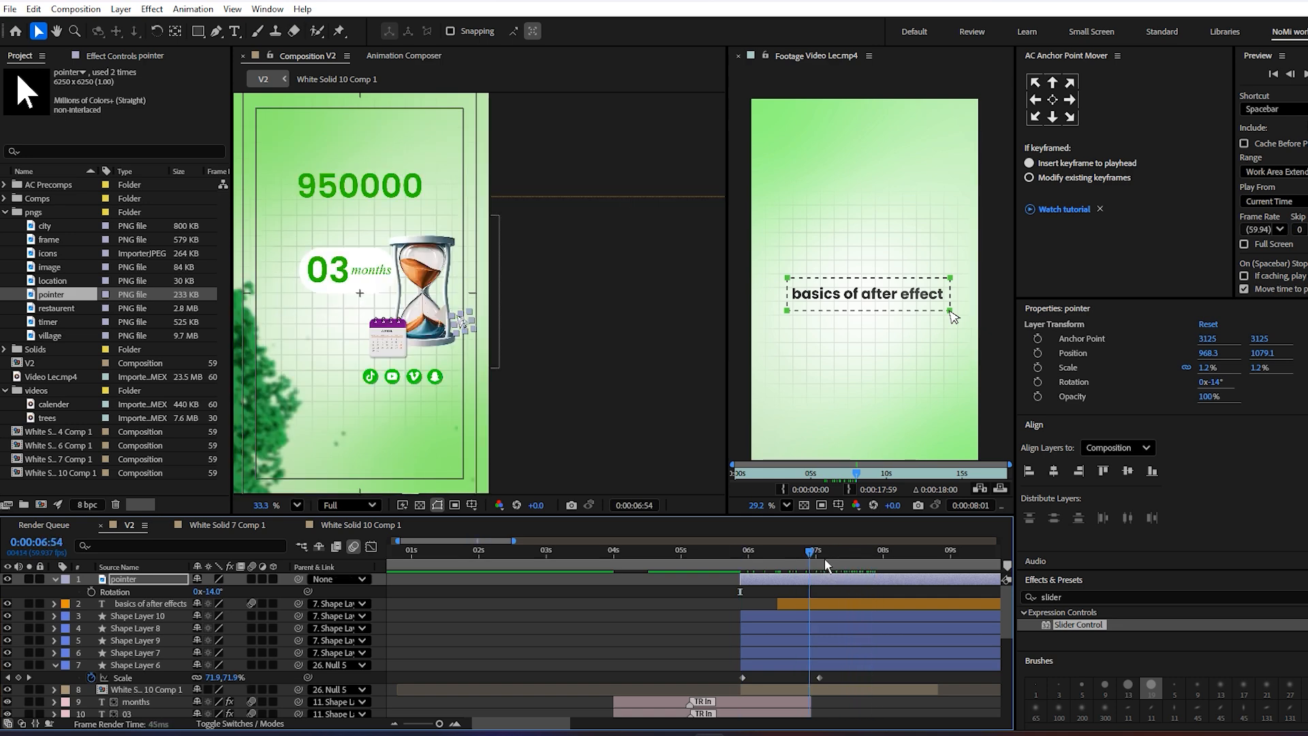
- Parent the pointer layer to Shape Layer 6 with the dashed box at full size, and save the project after previewing
{"action": "left_click_drag", "start_coordinate": [813, 562], "coordinate": [882, 586]}
{"action": "left_click_drag", "start_coordinate": [298, 579], "coordinate": [149, 664]}
{"action": "left_click", "coordinate": [785, 549]}
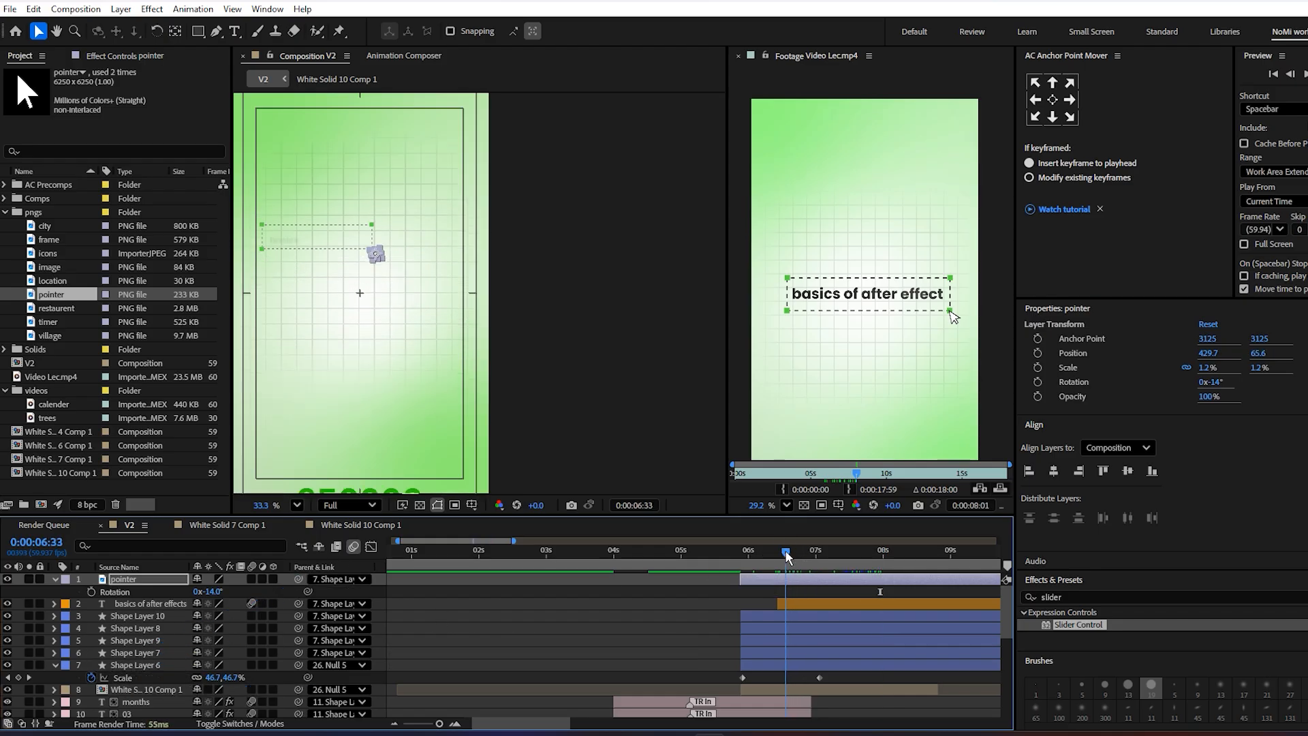
{"action": "key", "text": "space"}
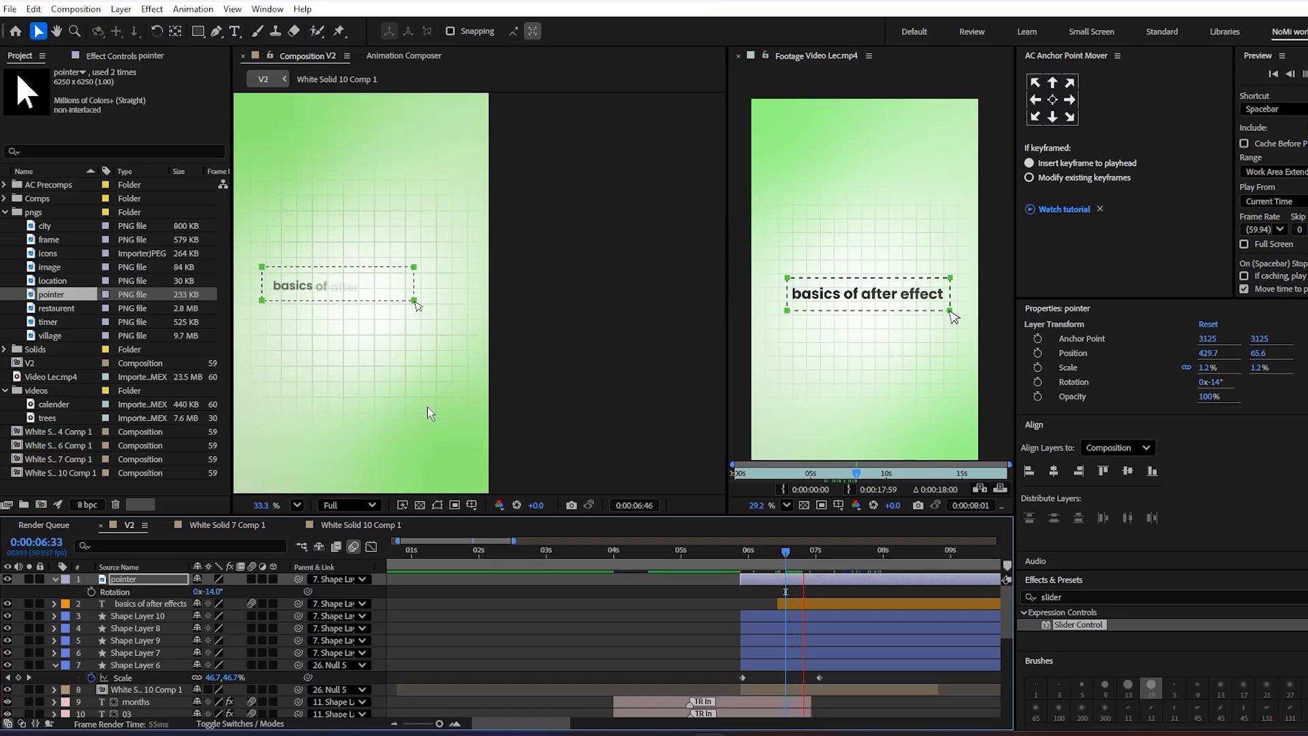
{"action": "key", "text": "space"}
{"action": "key", "text": "ctrl+s"}
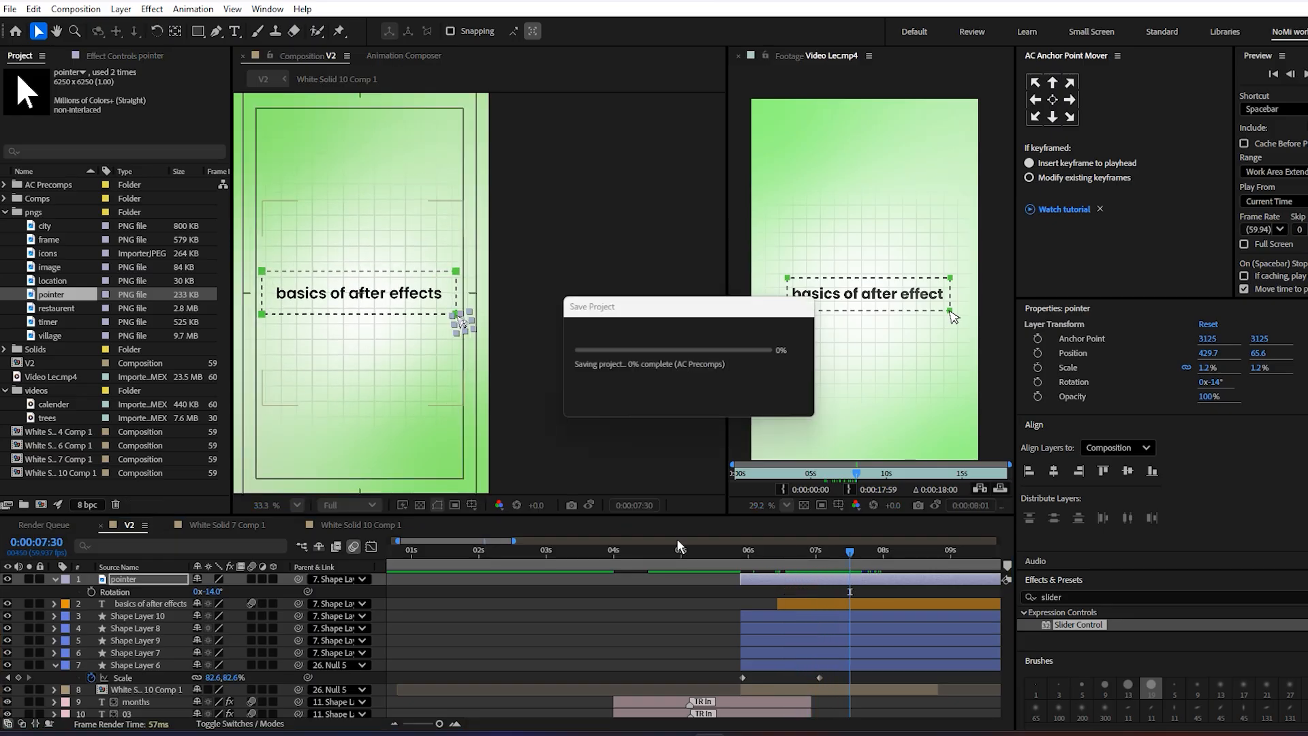
- Trim the ends of White Solid 10 Comp 1, the pointer, the text and Shape Layers 6 to 10 to 0:00:08:58
{"action": "scroll", "coordinate": [809, 611], "scroll_direction": "up", "scroll_amount": 6}
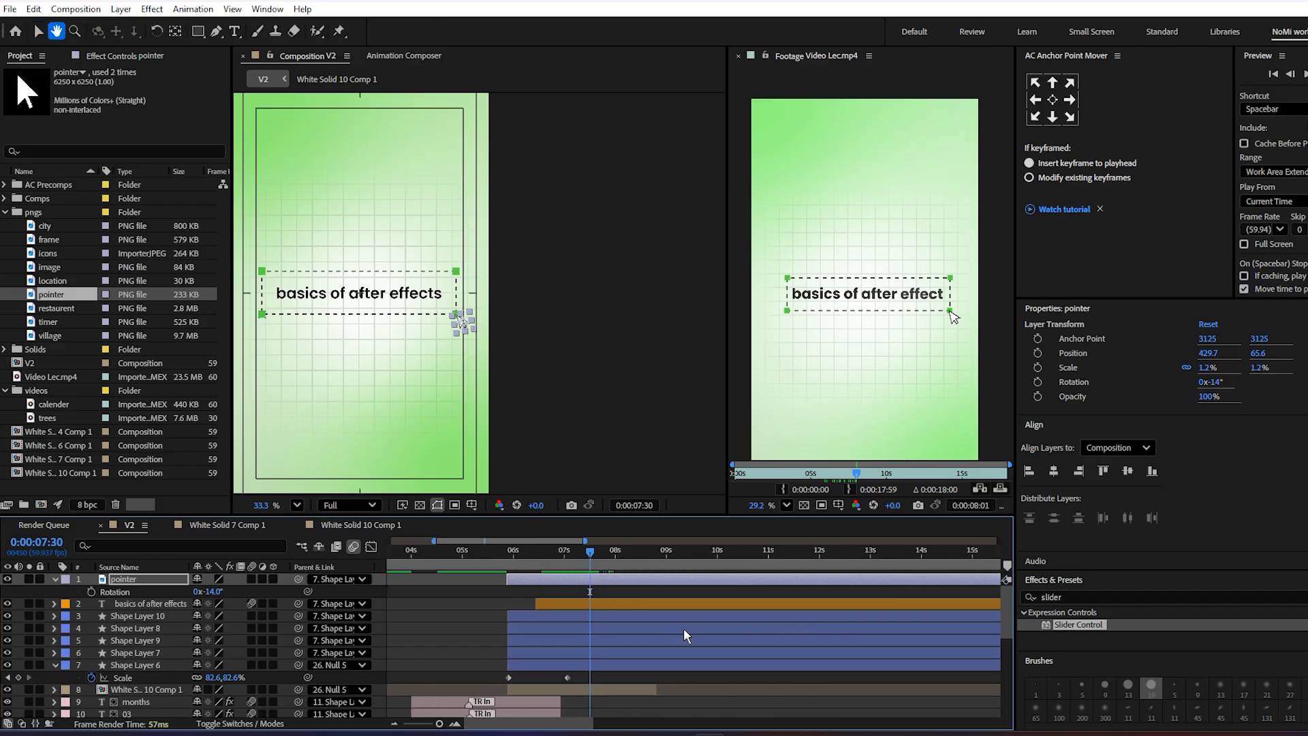
{"action": "left_click_drag", "start_coordinate": [581, 554], "coordinate": [728, 666]}
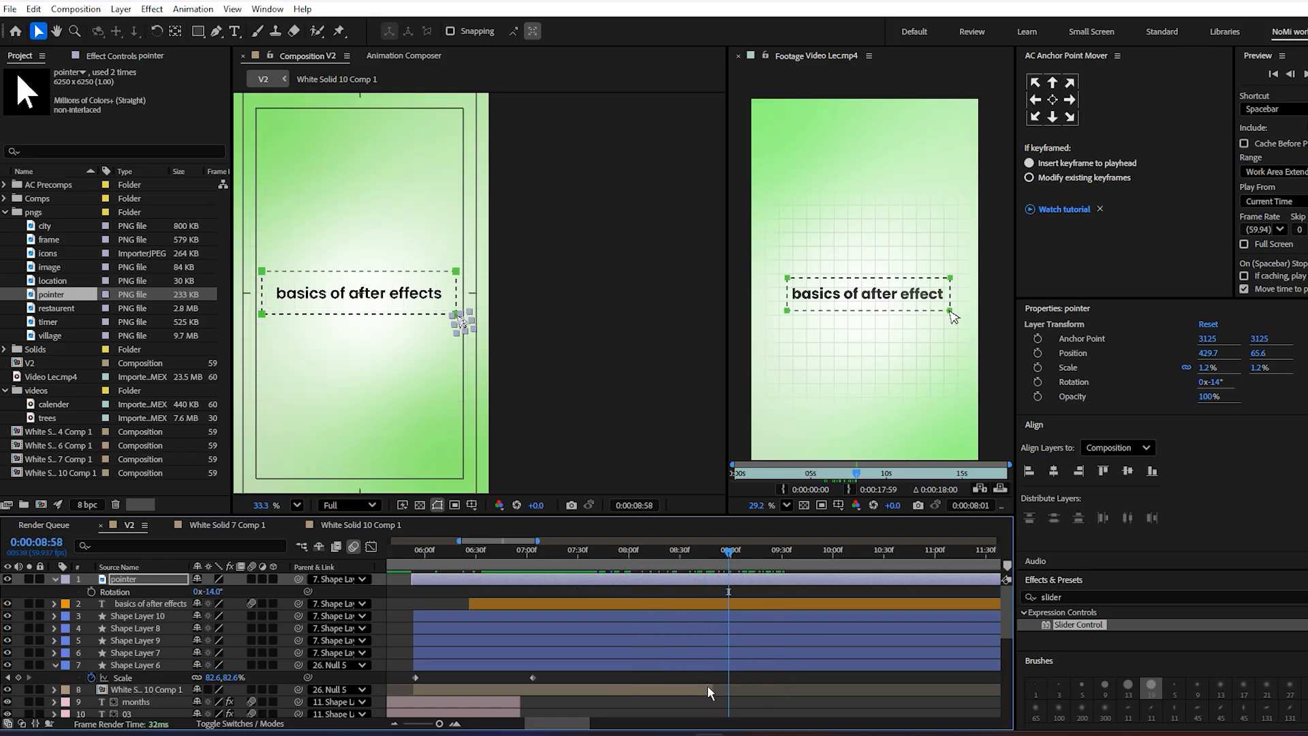
{"action": "left_click", "coordinate": [713, 688]}
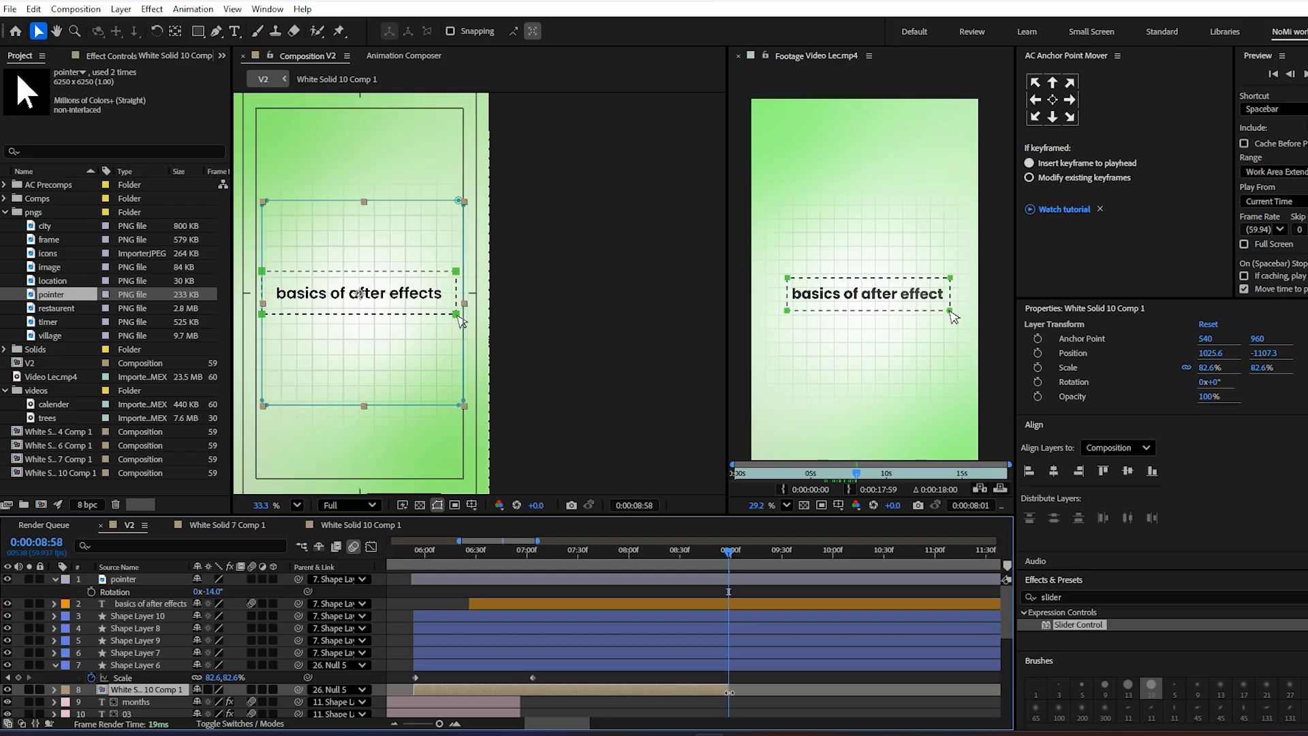
{"action": "left_click", "coordinate": [717, 665]}
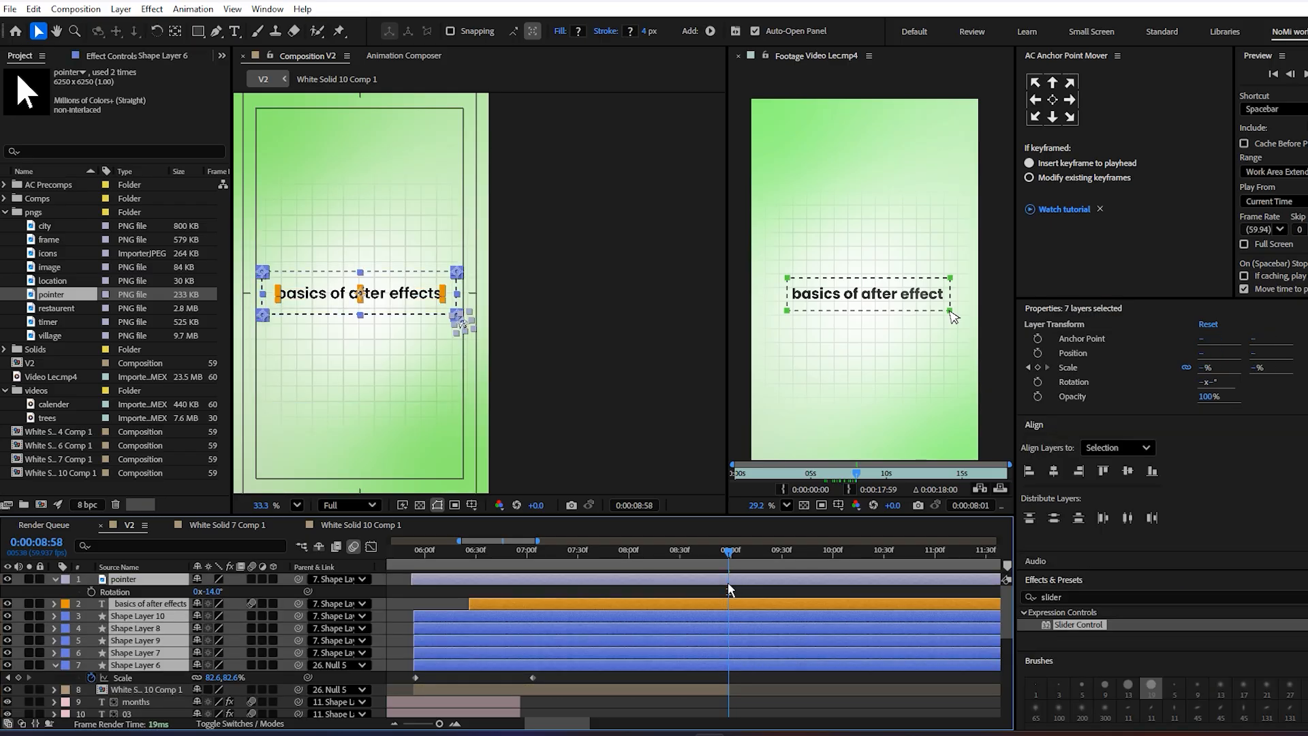
{"action": "key", "text": "alt+bracketright"}
{"action": "left_click", "coordinate": [770, 683]}
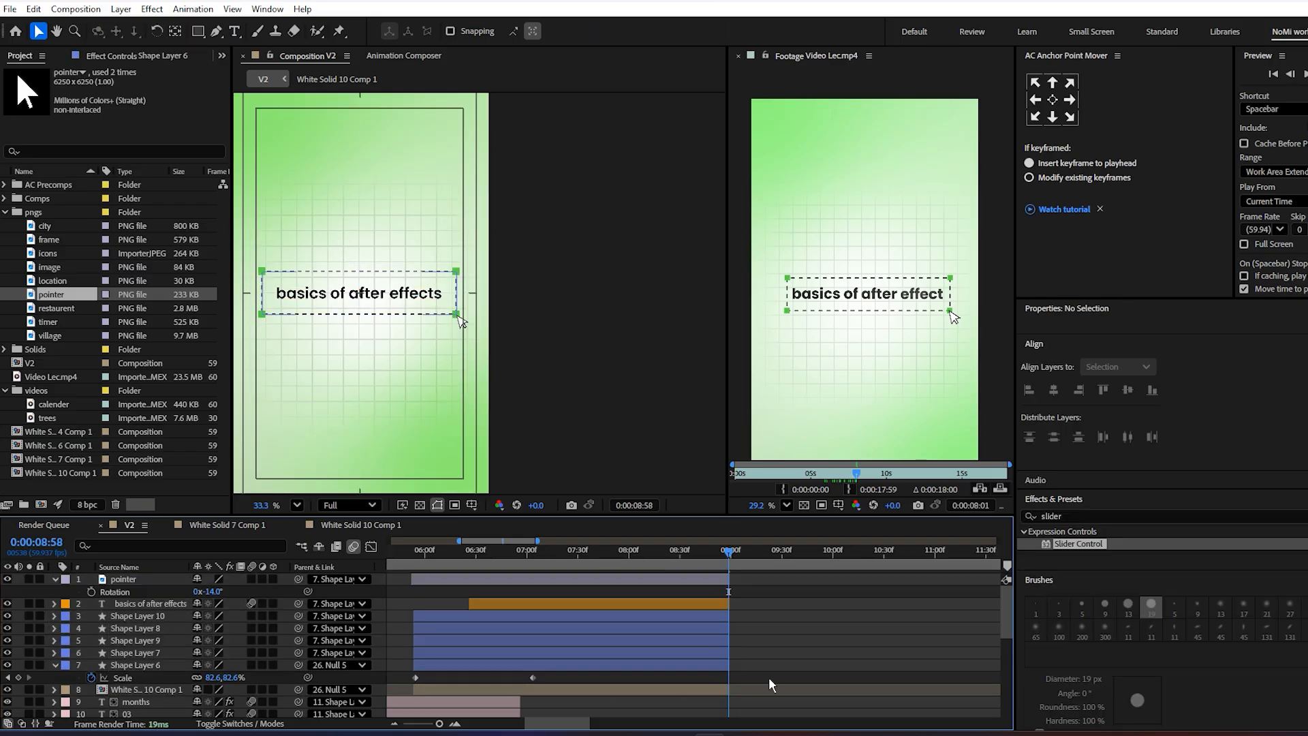
- Extend the ends of the pointer, text, dashed-box shape and White Solid 10 Comp 1 layers slightly past 0:00:08:58
{"action": "key", "text": "equal"}
{"action": "key", "text": "equal"}
{"action": "key", "text": "equal"}
{"action": "key", "text": "equal"}
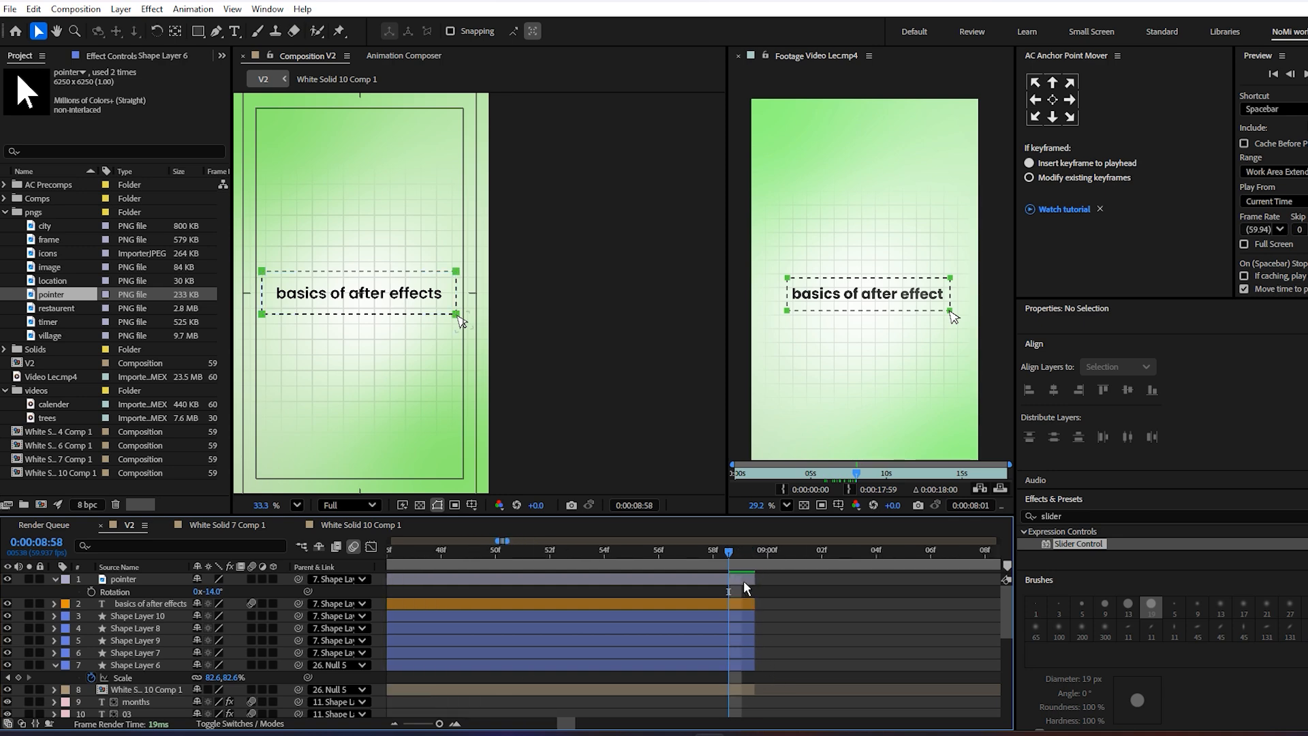
{"action": "left_click", "coordinate": [744, 581]}
{"action": "left_click", "coordinate": [743, 689], "text": "shift"}
{"action": "left_click_drag", "start_coordinate": [755, 578], "coordinate": [782, 579]}
{"action": "left_click", "coordinate": [801, 623]}
{"action": "key", "text": "minus"}
{"action": "key", "text": "minus"}
{"action": "key", "text": "minus"}
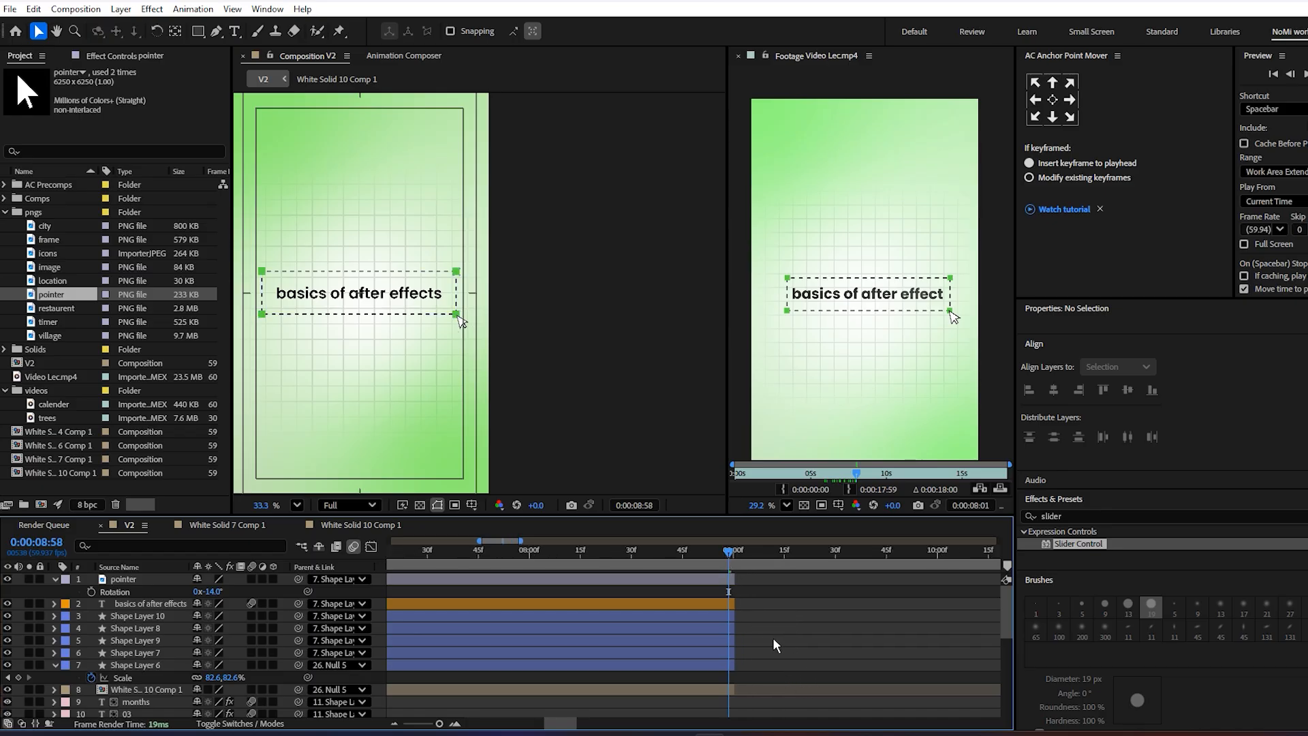
{"action": "key", "text": "minus"}
- Duplicate Null 5's last Position keyframe at 0:00:07:59, consulting the city scene in the reference video
{"action": "left_click_drag", "start_coordinate": [753, 638], "coordinate": [791, 634]}
{"action": "left_click_drag", "start_coordinate": [662, 555], "coordinate": [667, 569]}
{"action": "mouse_move", "coordinate": [843, 485]}
{"action": "left_mouse_down"}
{"action": "mouse_move", "coordinate": [885, 476]}
{"action": "mouse_move", "coordinate": [867, 476]}
{"action": "mouse_move", "coordinate": [891, 492]}
{"action": "left_mouse_up"}
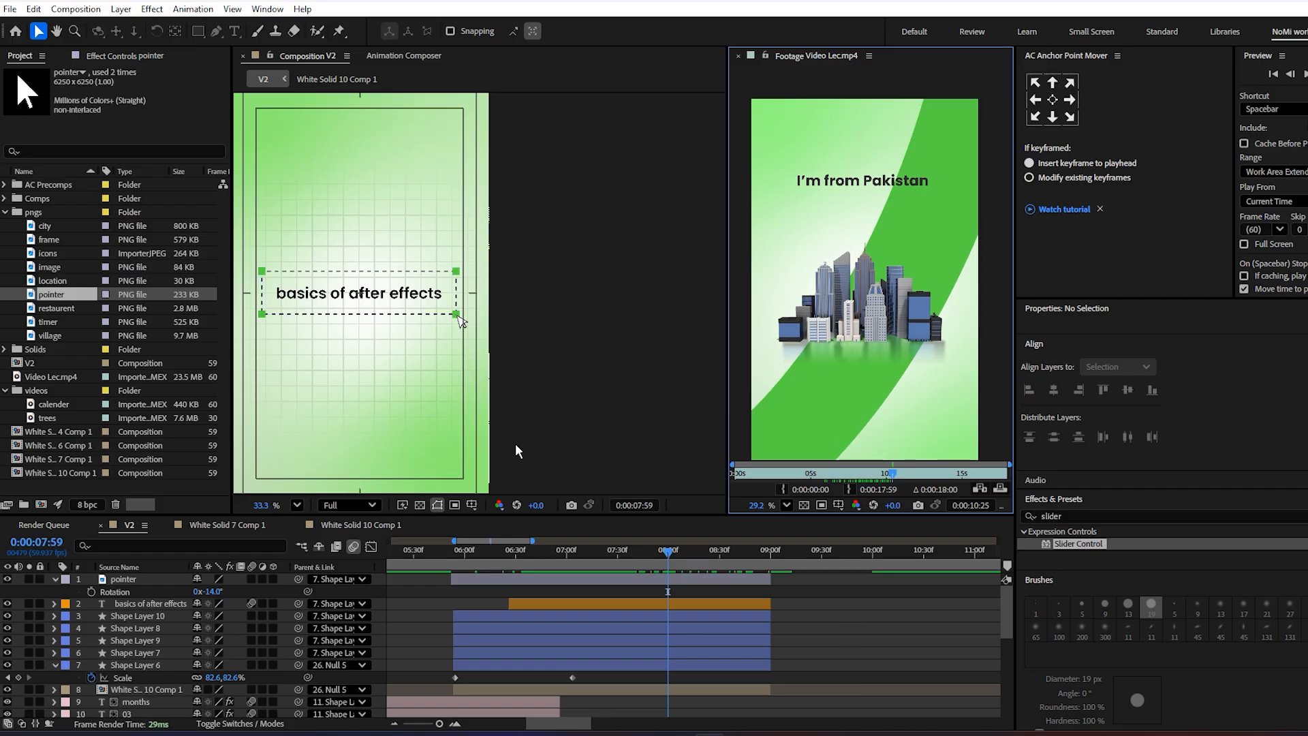
{"action": "scroll", "coordinate": [722, 652], "scroll_direction": "down", "scroll_amount": 5}
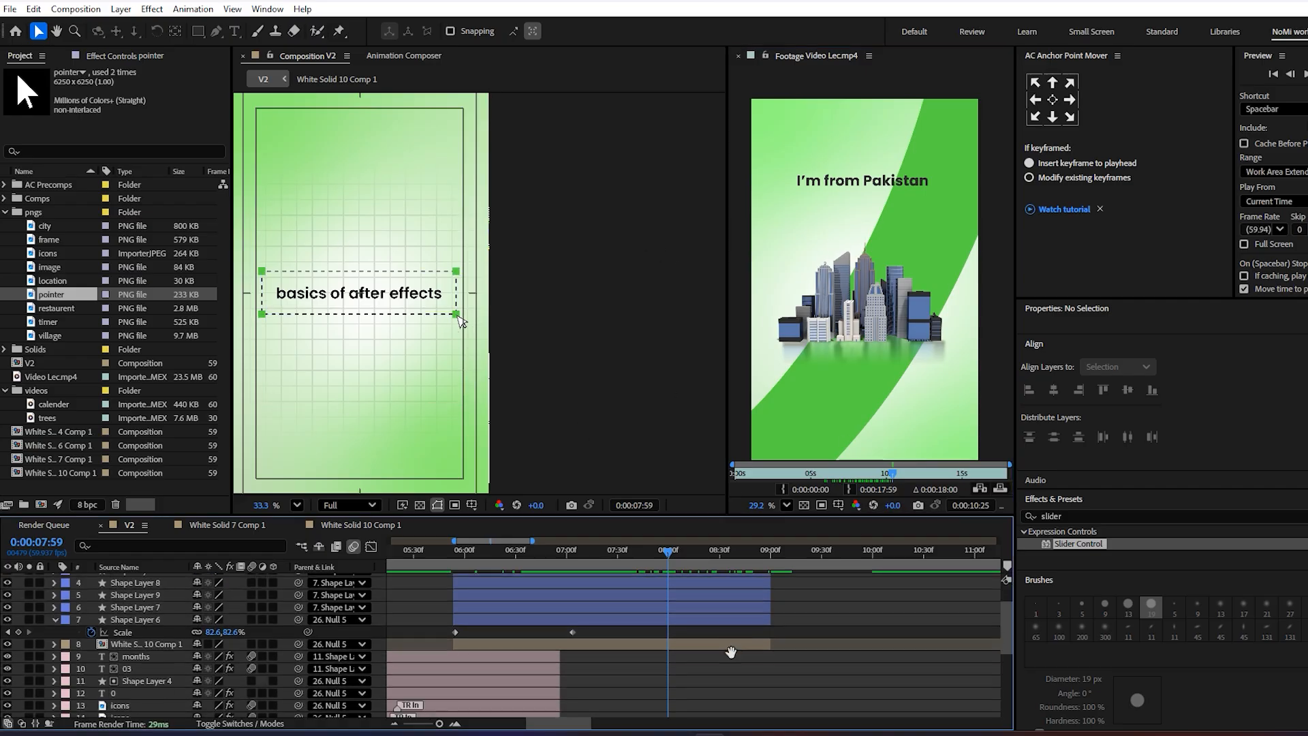
{"action": "left_click", "coordinate": [678, 712]}
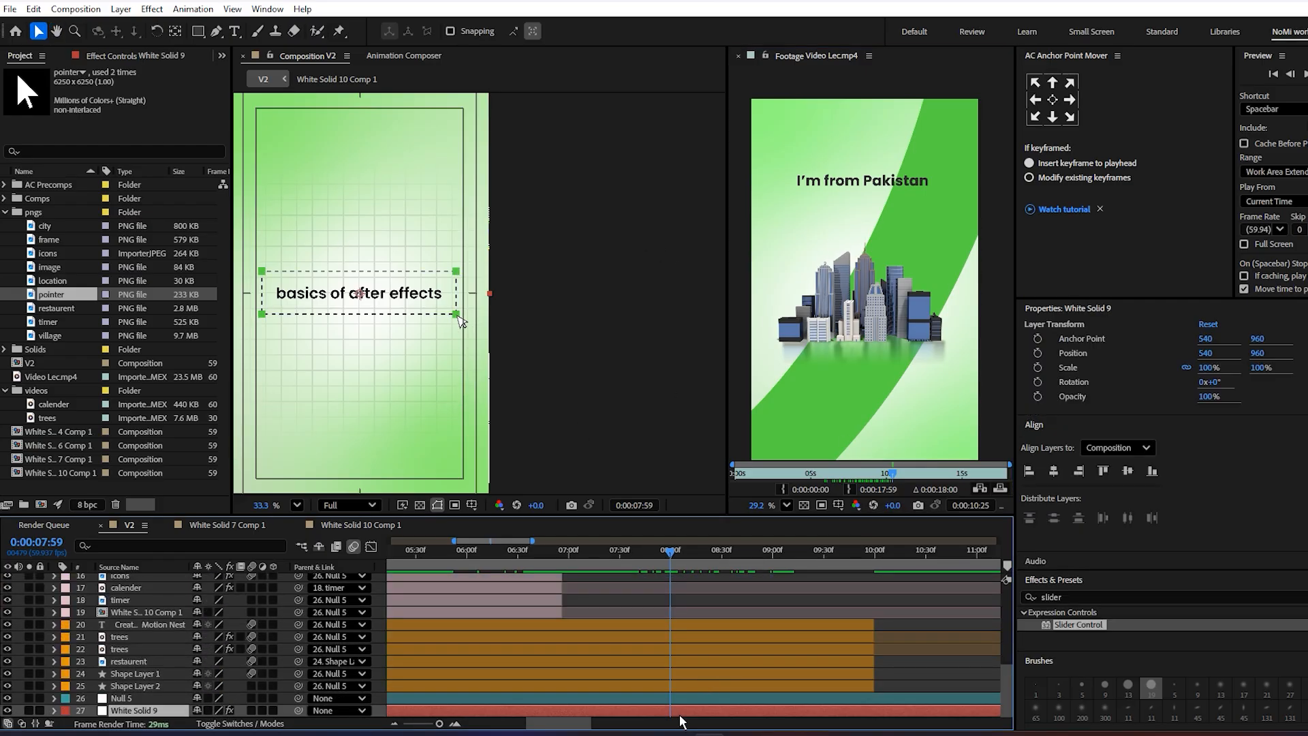
{"action": "scroll", "coordinate": [689, 683], "scroll_direction": "down", "scroll_amount": 1}
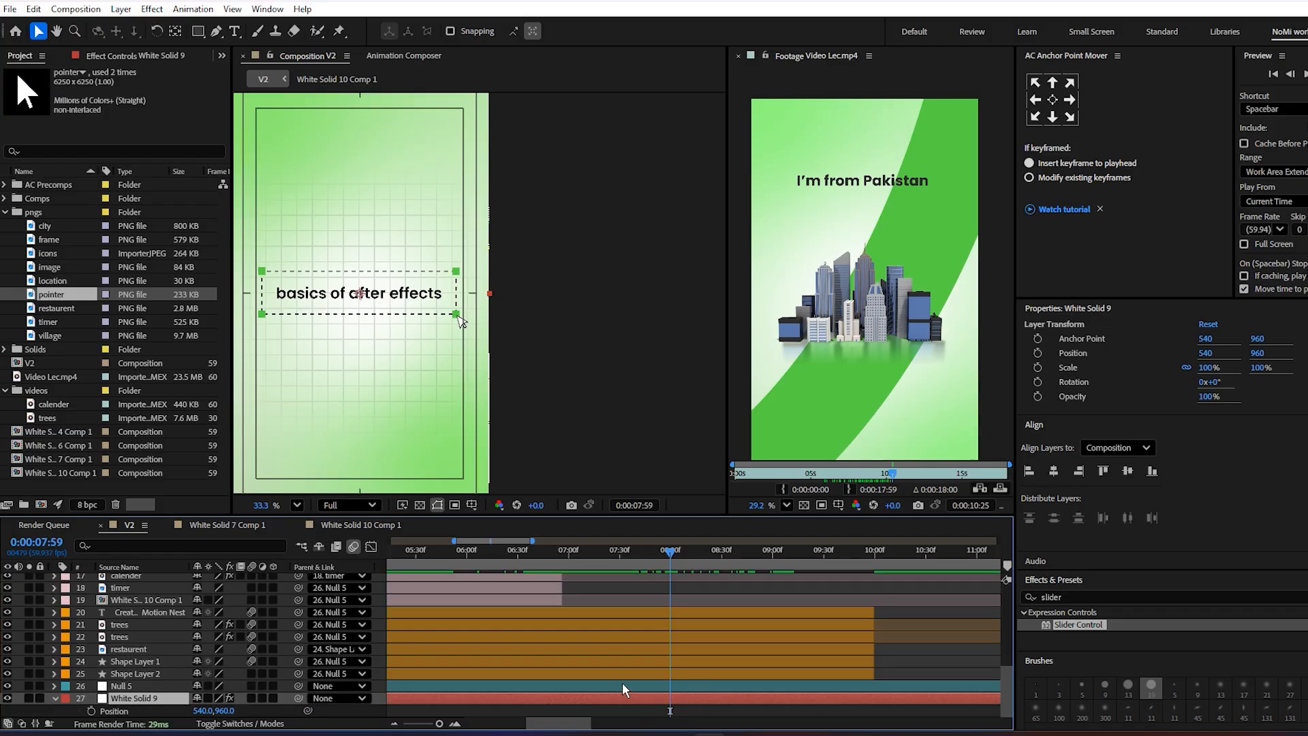
{"action": "left_click", "coordinate": [668, 687]}
{"action": "key", "text": "p"}
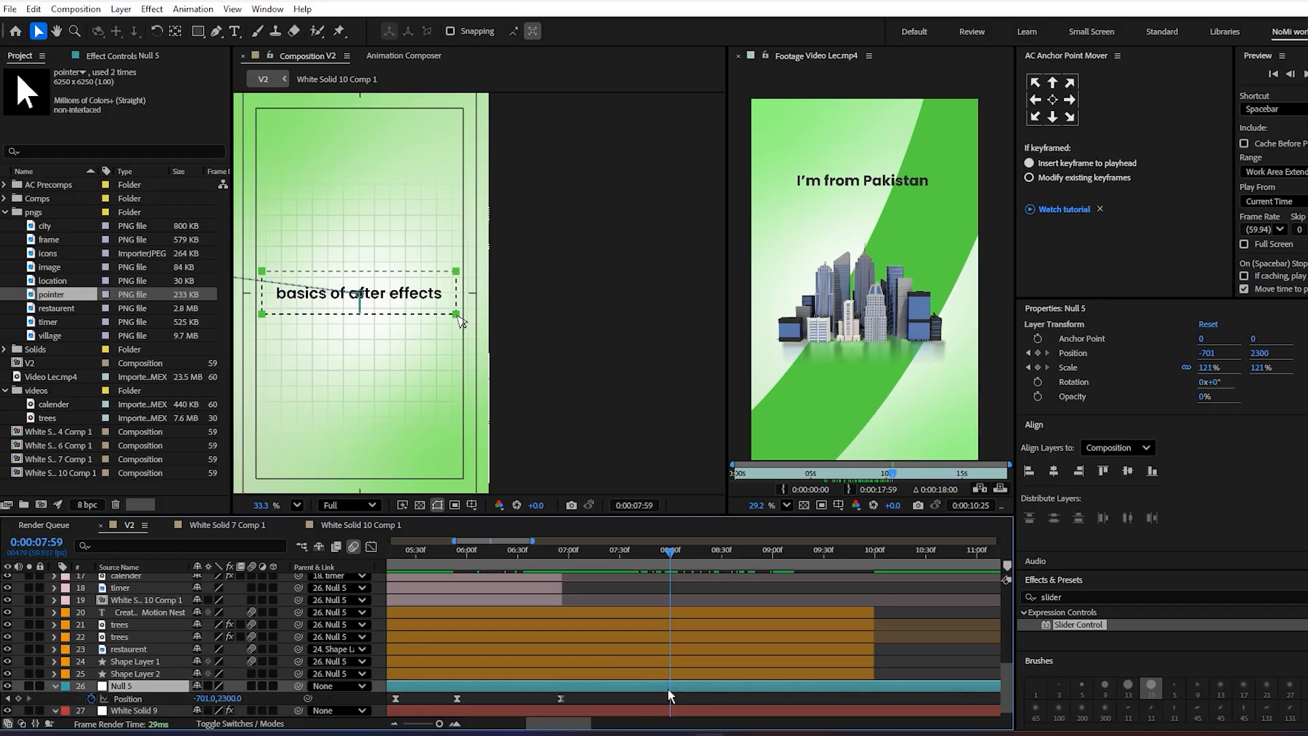
{"action": "left_click_drag", "start_coordinate": [574, 682], "coordinate": [550, 689]}
{"action": "key", "text": "ctrl+c"}
{"action": "key", "text": "ctrl+v"}
- Keyframe Null 5's Position to -1740, 2300 at 0:00:08:54 and preview the sideways move
{"action": "left_click_drag", "start_coordinate": [672, 553], "coordinate": [765, 591]}
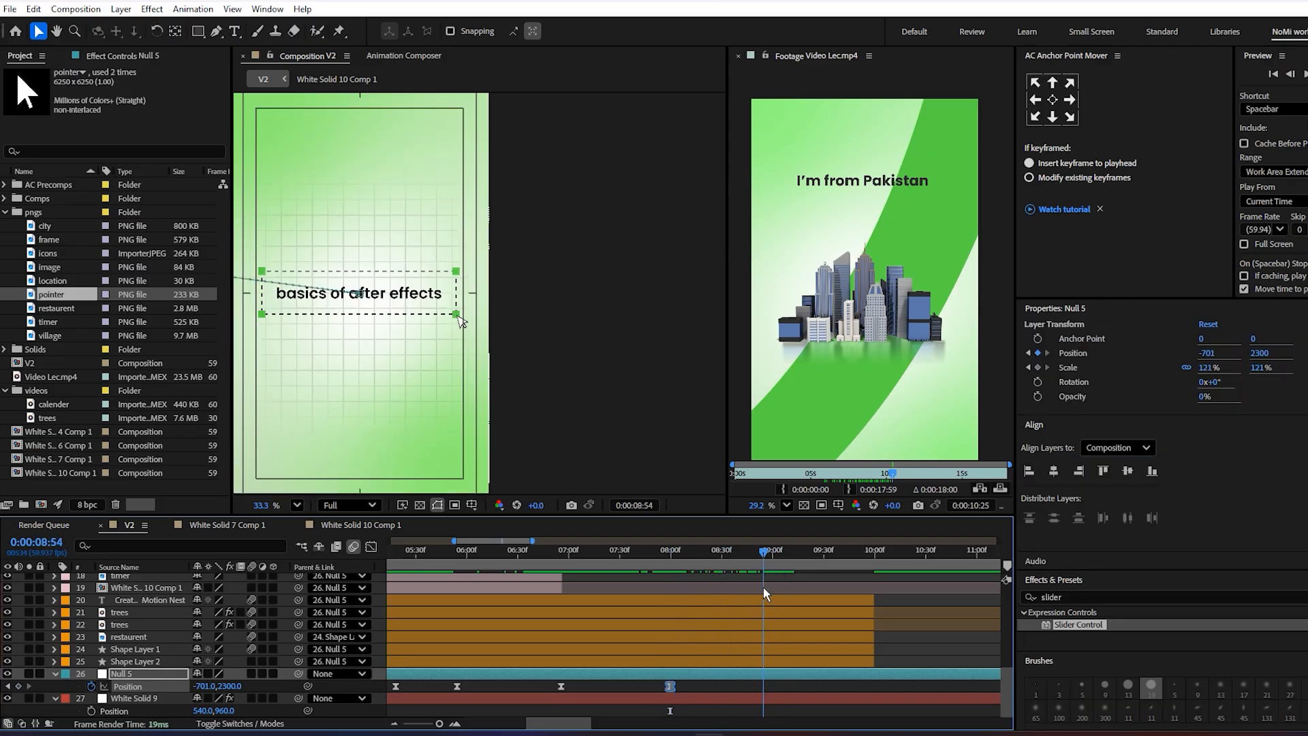
{"action": "left_click_drag", "start_coordinate": [230, 689], "coordinate": [195, 682]}
{"action": "left_click", "coordinate": [177, 698], "text": "ctrl"}
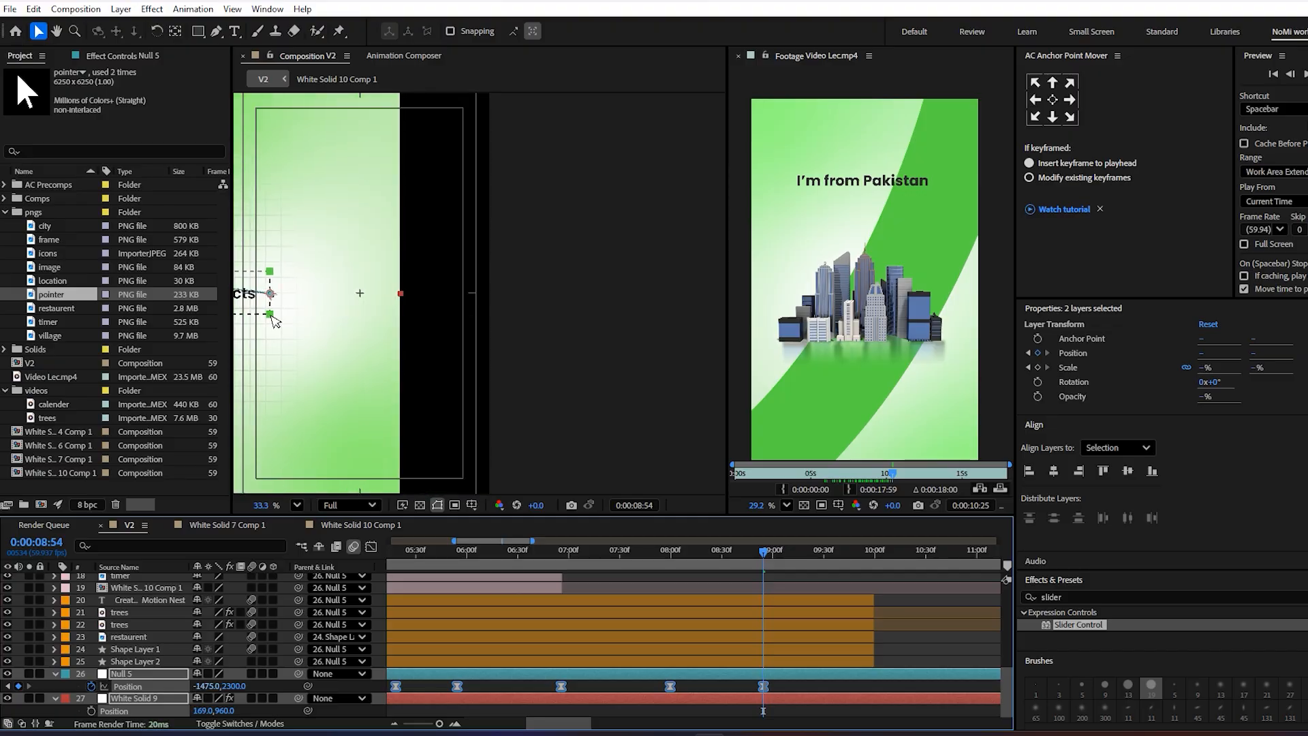
{"action": "left_click", "coordinate": [277, 691]}
{"action": "left_click_drag", "start_coordinate": [218, 686], "coordinate": [195, 687]}
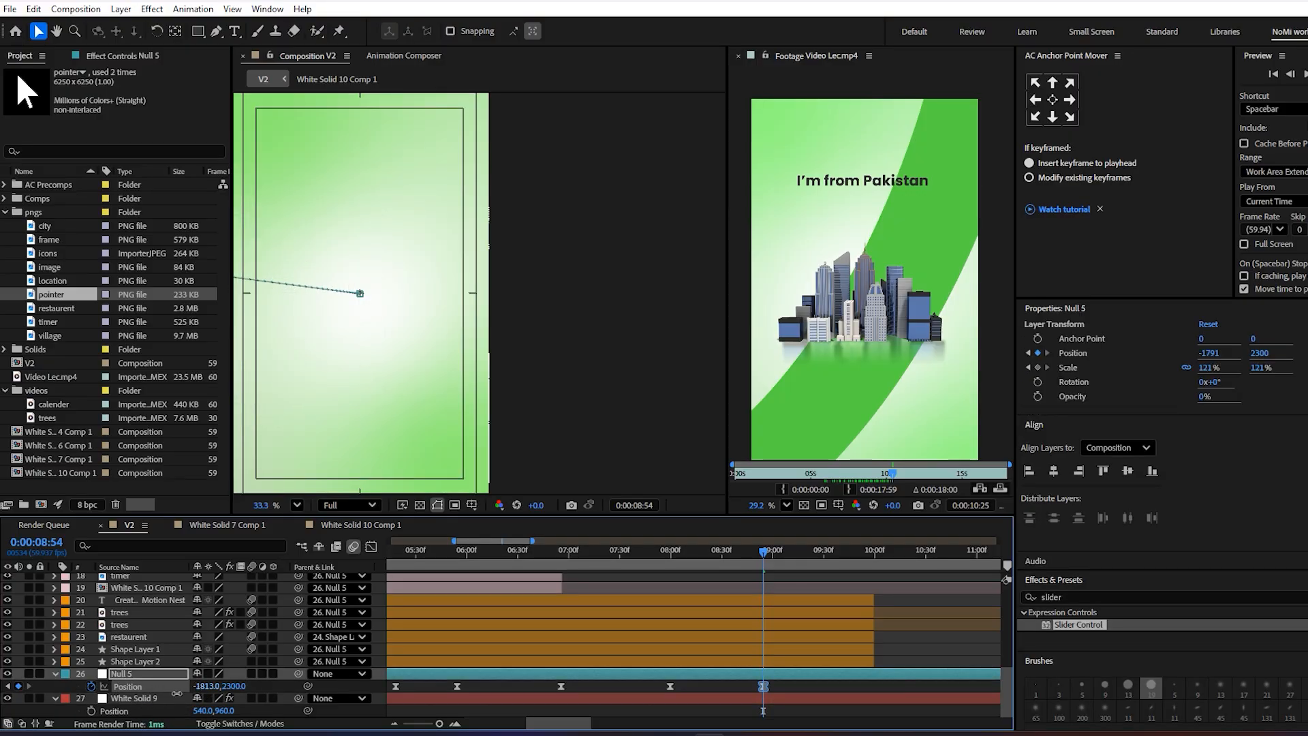
{"action": "left_click_drag", "start_coordinate": [195, 686], "coordinate": [239, 688]}
{"action": "scroll", "coordinate": [349, 372], "scroll_direction": "down", "scroll_amount": 4}
{"action": "left_click_drag", "start_coordinate": [349, 371], "coordinate": [503, 368]}
{"action": "scroll", "coordinate": [431, 406], "scroll_direction": "down", "scroll_amount": 2}
{"action": "left_click_drag", "start_coordinate": [763, 559], "coordinate": [675, 568]}
{"action": "key", "text": "space"}
{"action": "key", "text": "space"}
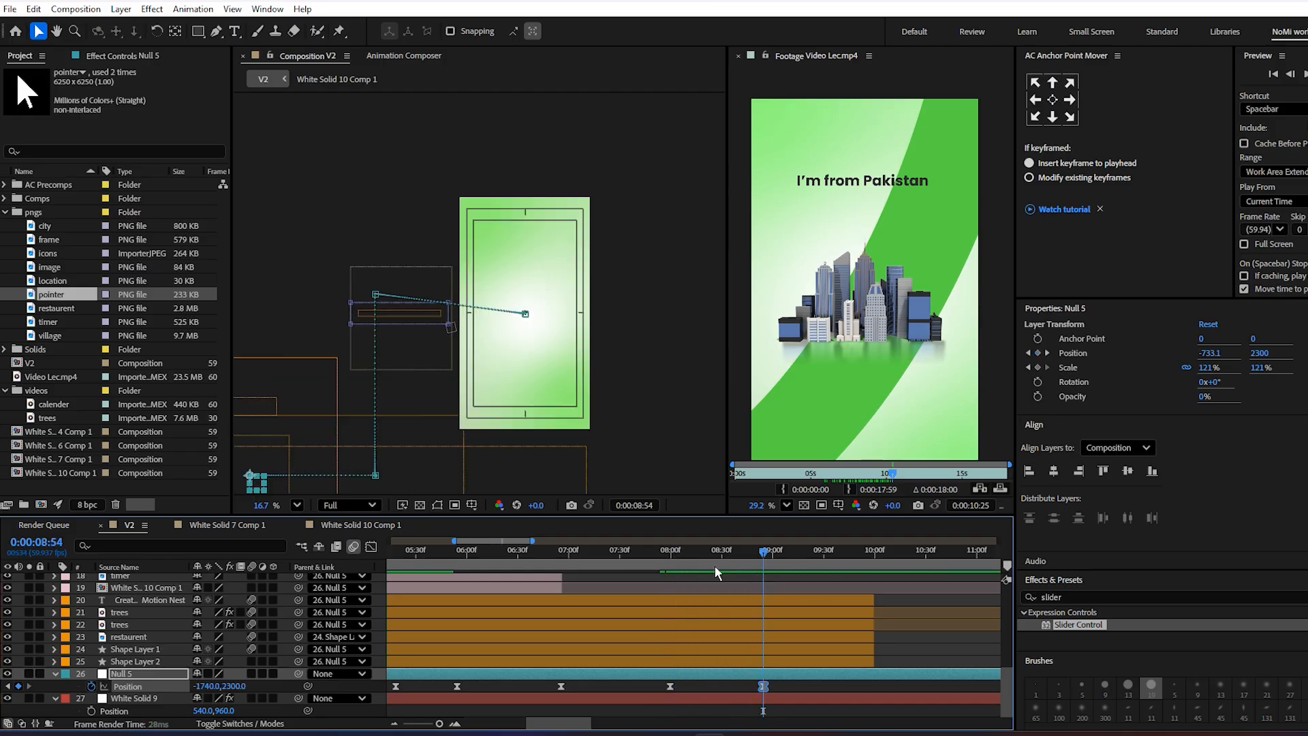
- Shape the speed curve between Null 5's last two Position keyframes to peak early with about 58% influence, and preview it
{"action": "left_click_drag", "start_coordinate": [787, 698], "coordinate": [668, 687]}
{"action": "left_click", "coordinate": [371, 546]}
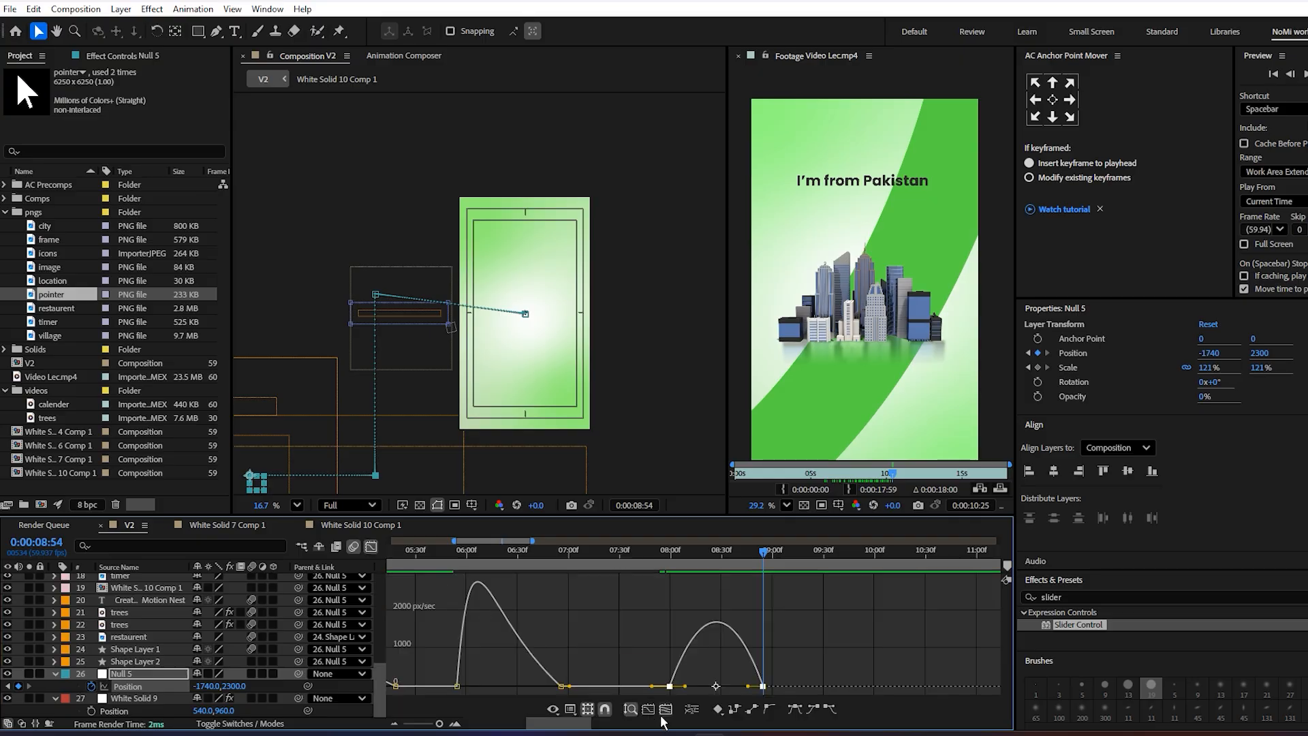
{"action": "left_click_drag", "start_coordinate": [684, 686], "coordinate": [740, 680]}
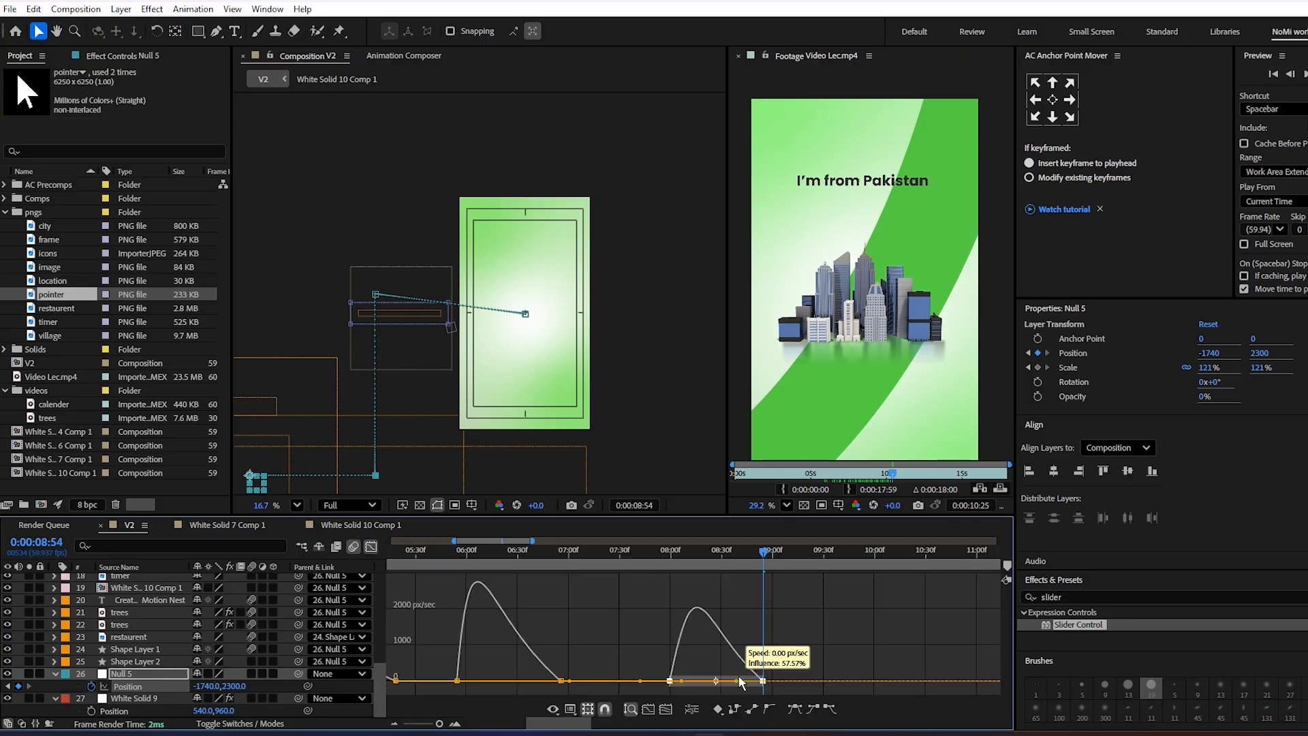
{"action": "left_click", "coordinate": [673, 567]}
{"action": "key", "text": "space"}
- Lengthen the incoming ease of Null 5's last Position keyframe in the speed graph, then return to the layer bars
{"action": "key", "text": "equal"}
{"action": "key", "text": "equal"}
{"action": "left_click_drag", "start_coordinate": [602, 685], "coordinate": [577, 687]}
{"action": "key", "text": "ctrl+z"}
{"action": "left_click", "coordinate": [647, 654]}
{"action": "left_click_drag", "start_coordinate": [696, 660], "coordinate": [661, 705]}
{"action": "left_click_drag", "start_coordinate": [583, 689], "coordinate": [566, 688]}
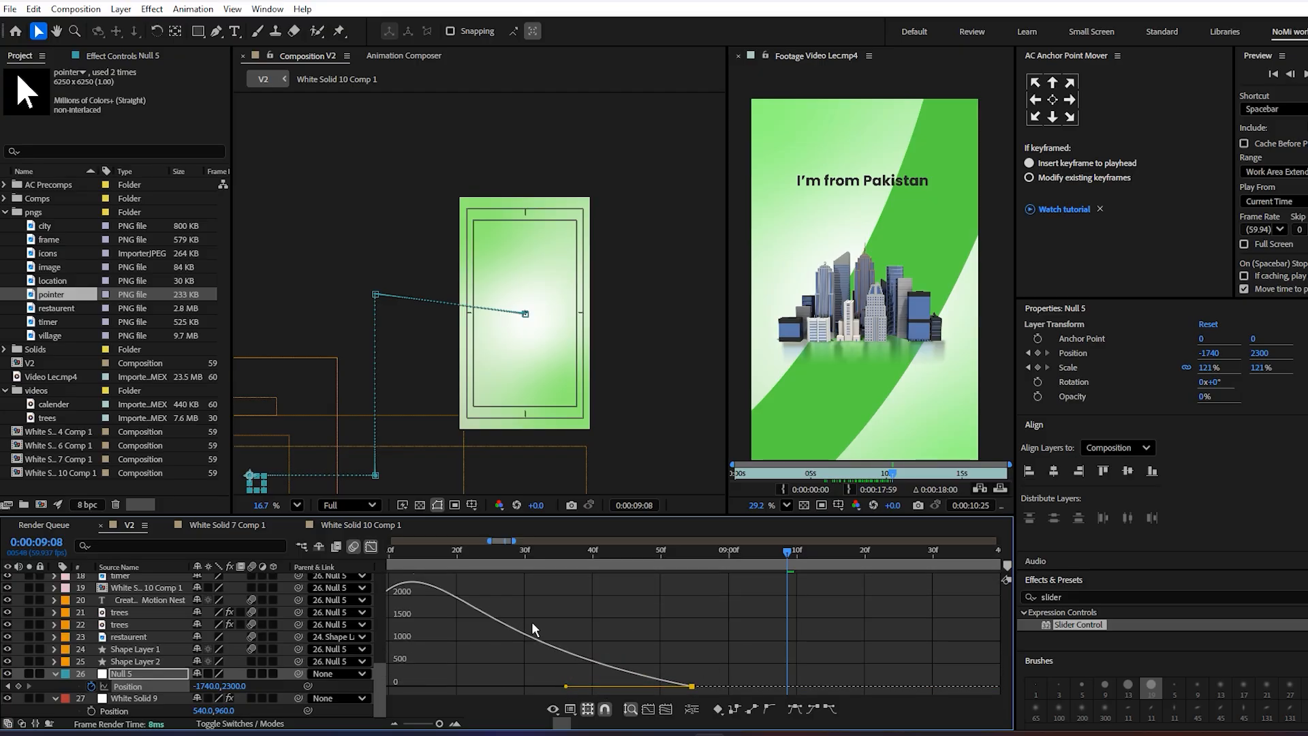
{"action": "left_click", "coordinate": [371, 547]}
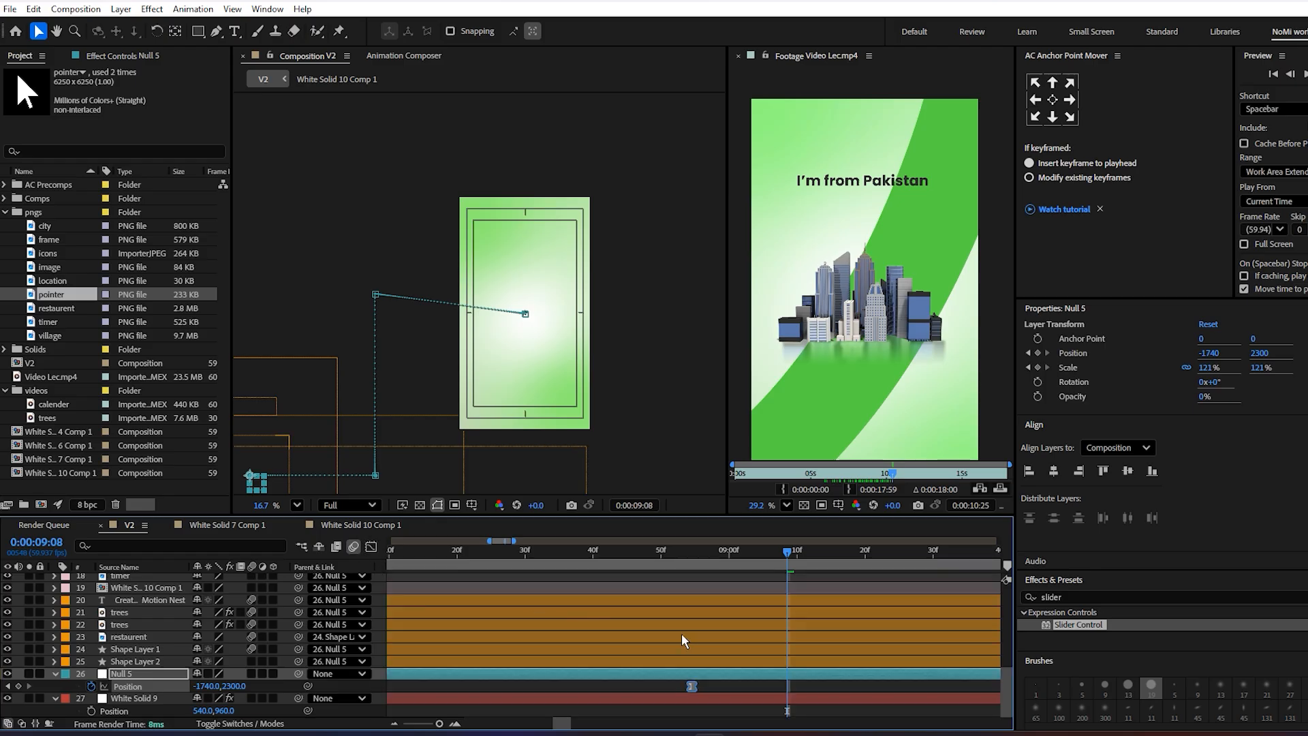
- Preview Null 5's eased move that shifts the dashed text box out of frame
{"action": "key", "text": "minus"}
{"action": "key", "text": "minus"}
{"action": "left_click_drag", "start_coordinate": [739, 558], "coordinate": [703, 560]}
{"action": "key", "text": "space"}
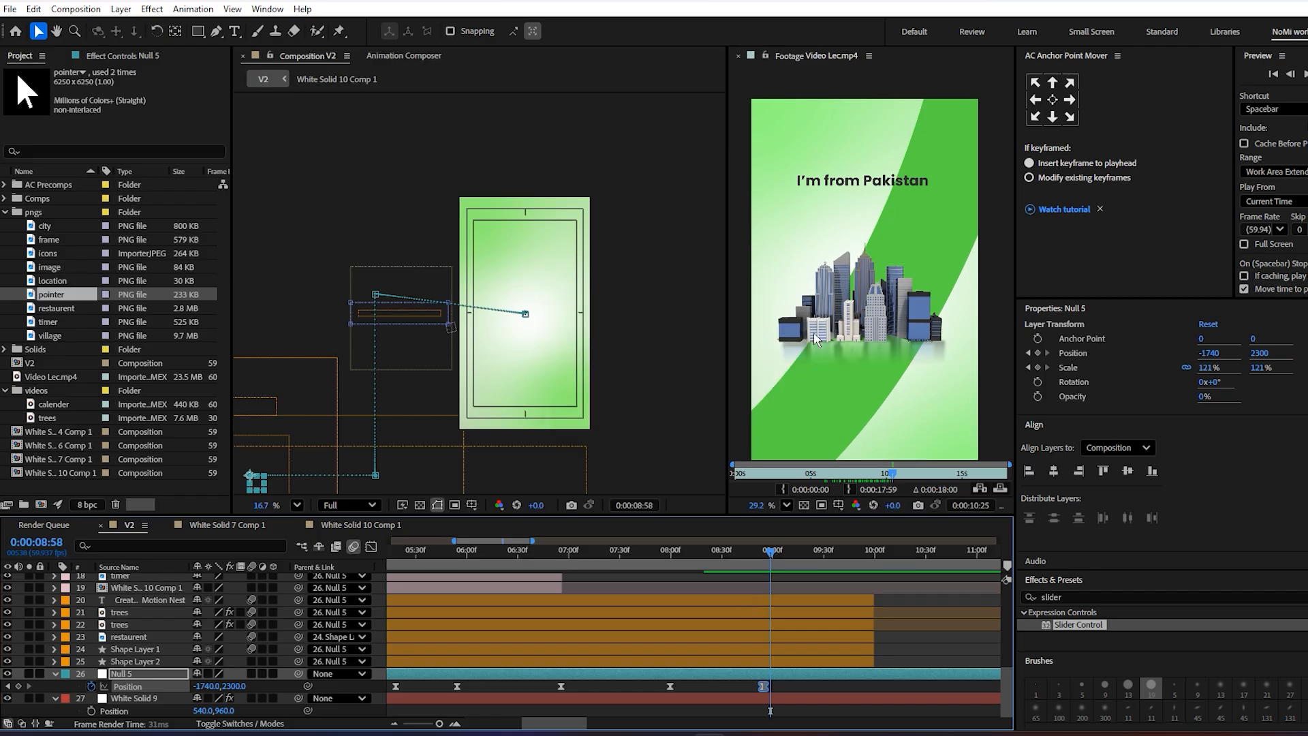
{"action": "left_click_drag", "start_coordinate": [616, 602], "coordinate": [685, 711]}
{"action": "left_click_drag", "start_coordinate": [758, 624], "coordinate": [716, 715]}
{"action": "left_click_drag", "start_coordinate": [835, 649], "coordinate": [813, 680]}
{"action": "left_click", "coordinate": [771, 560]}
{"action": "left_click", "coordinate": [815, 627]}
- Add the city image to V2 above the pointer layer at 0:00:08:00 and scale it to 54%
{"action": "left_click_drag", "start_coordinate": [763, 558], "coordinate": [677, 632]}
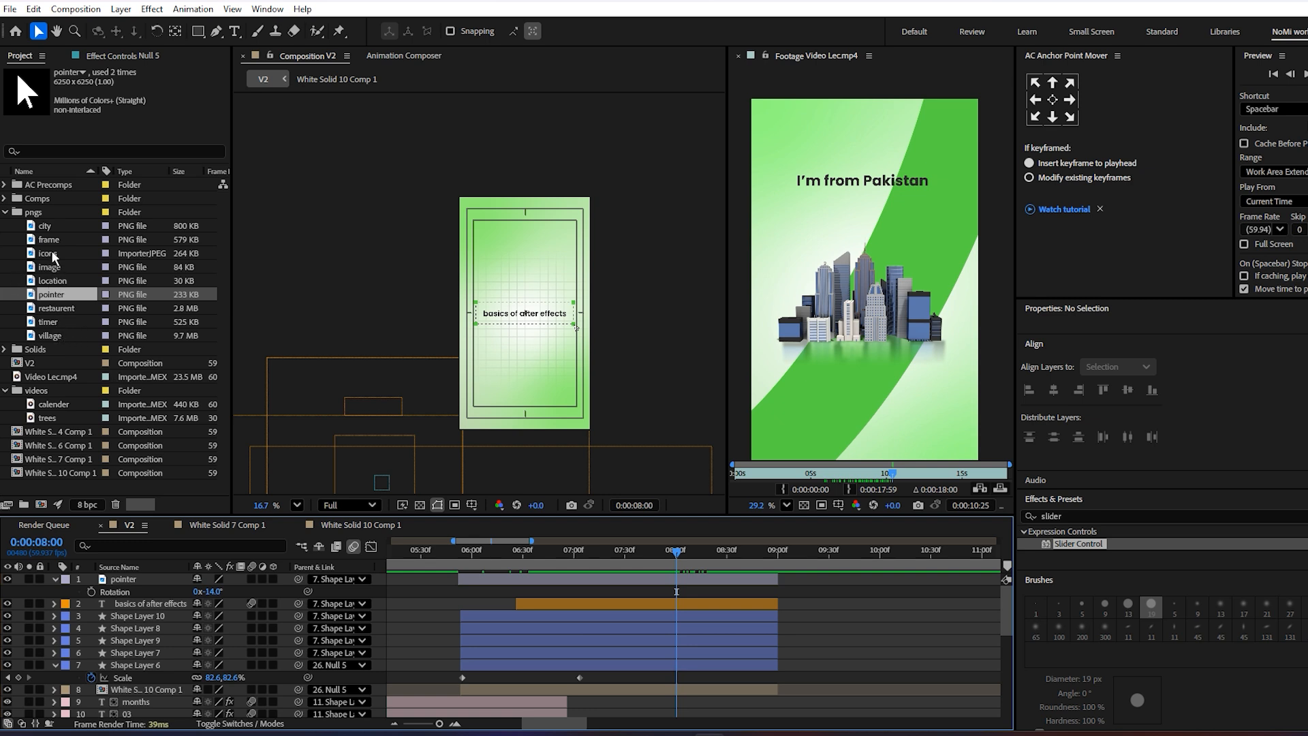
{"action": "left_click", "coordinate": [53, 227]}
{"action": "left_click_drag", "start_coordinate": [52, 226], "coordinate": [525, 334]}
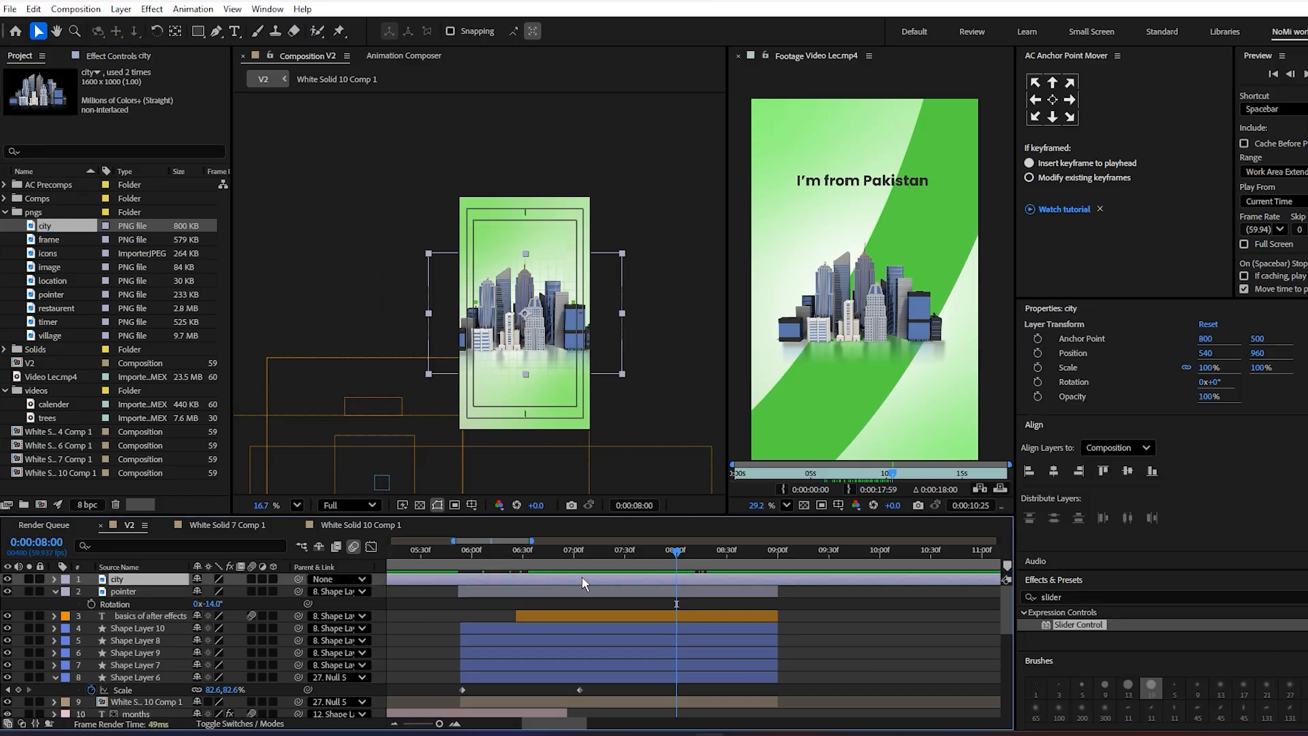
{"action": "key", "text": "s"}
{"action": "left_click_drag", "start_coordinate": [215, 592], "coordinate": [183, 596]}
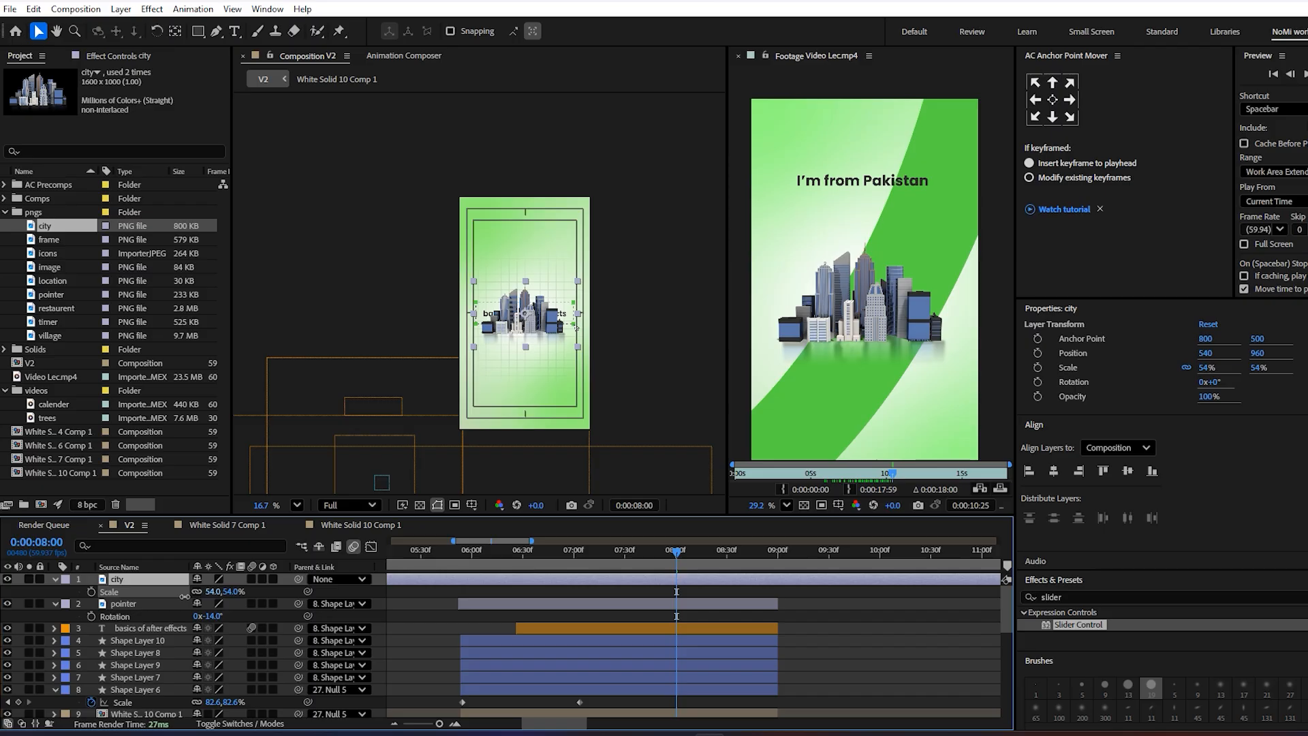
{"action": "key", "text": "Return"}
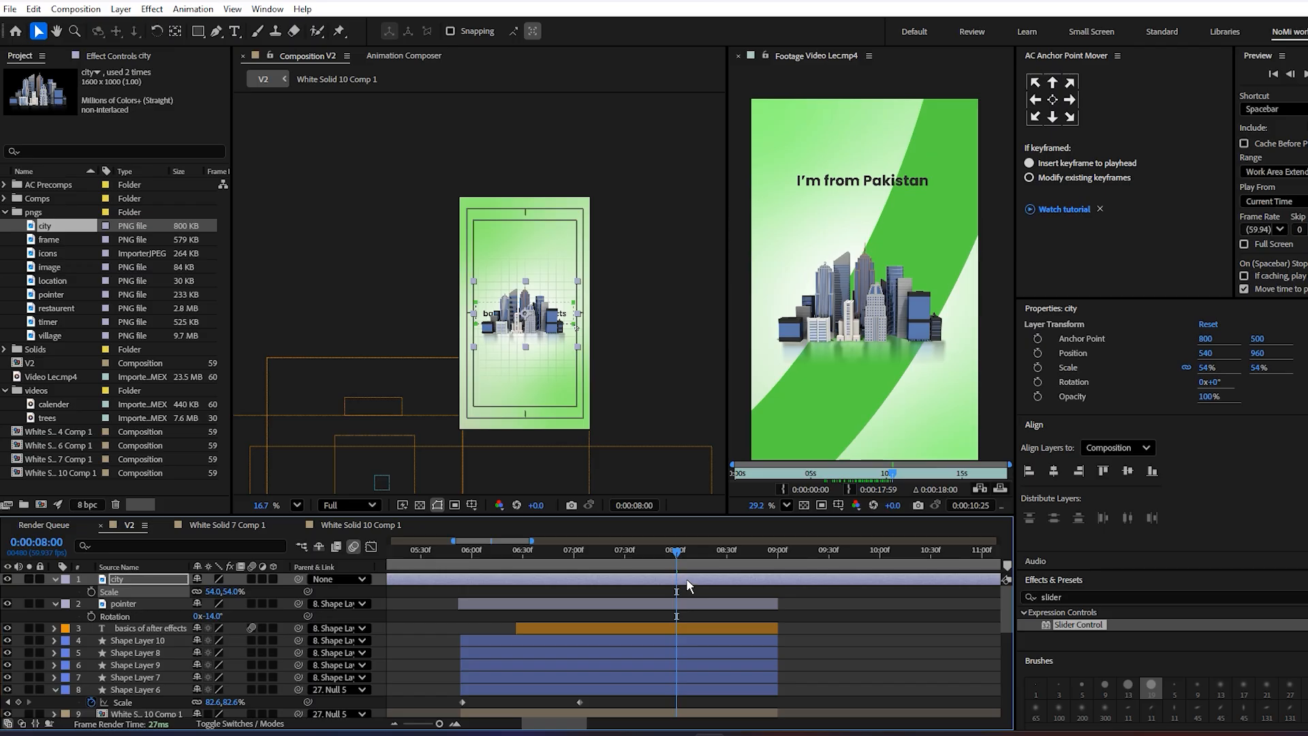
- Trim the start of the city layer to 0:00:08:00, preview it to 0:00:09:09 and save the project
{"action": "key", "text": "alt+bracketleft"}
{"action": "key", "text": "space"}
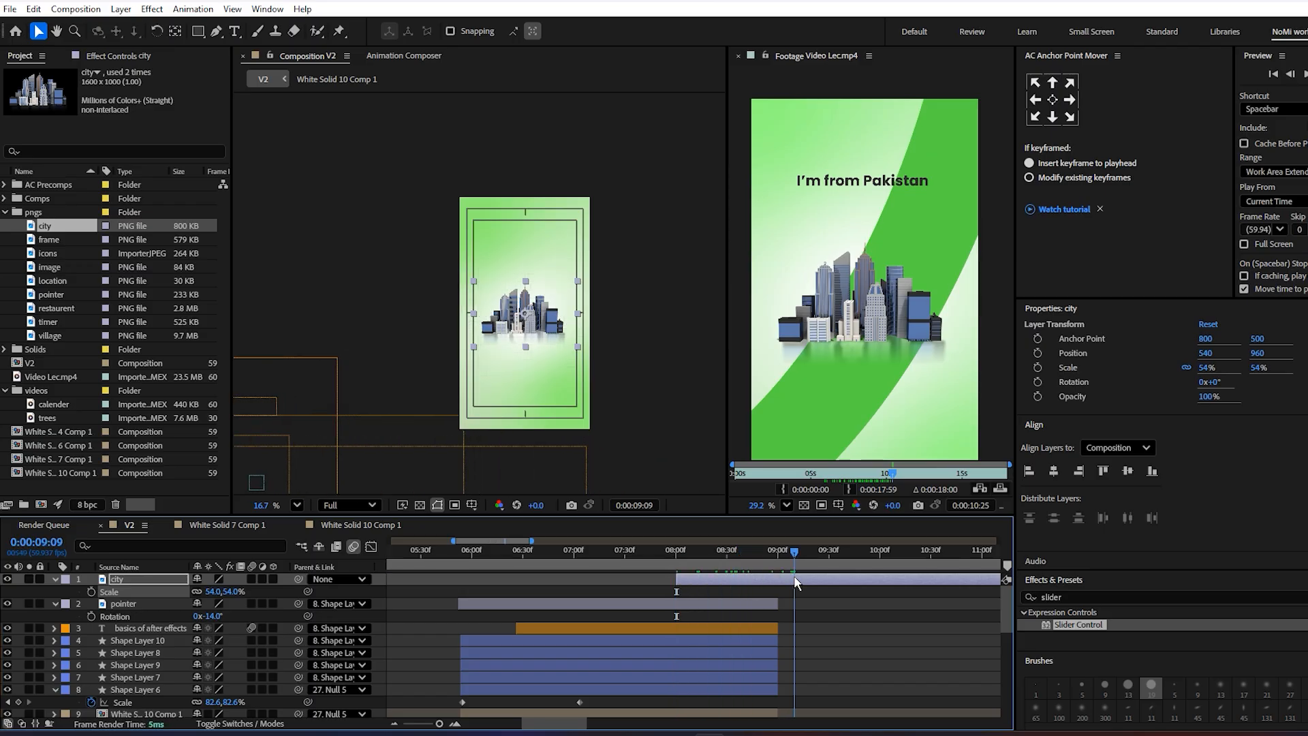
{"action": "scroll", "coordinate": [544, 394], "scroll_direction": "up", "scroll_amount": 4}
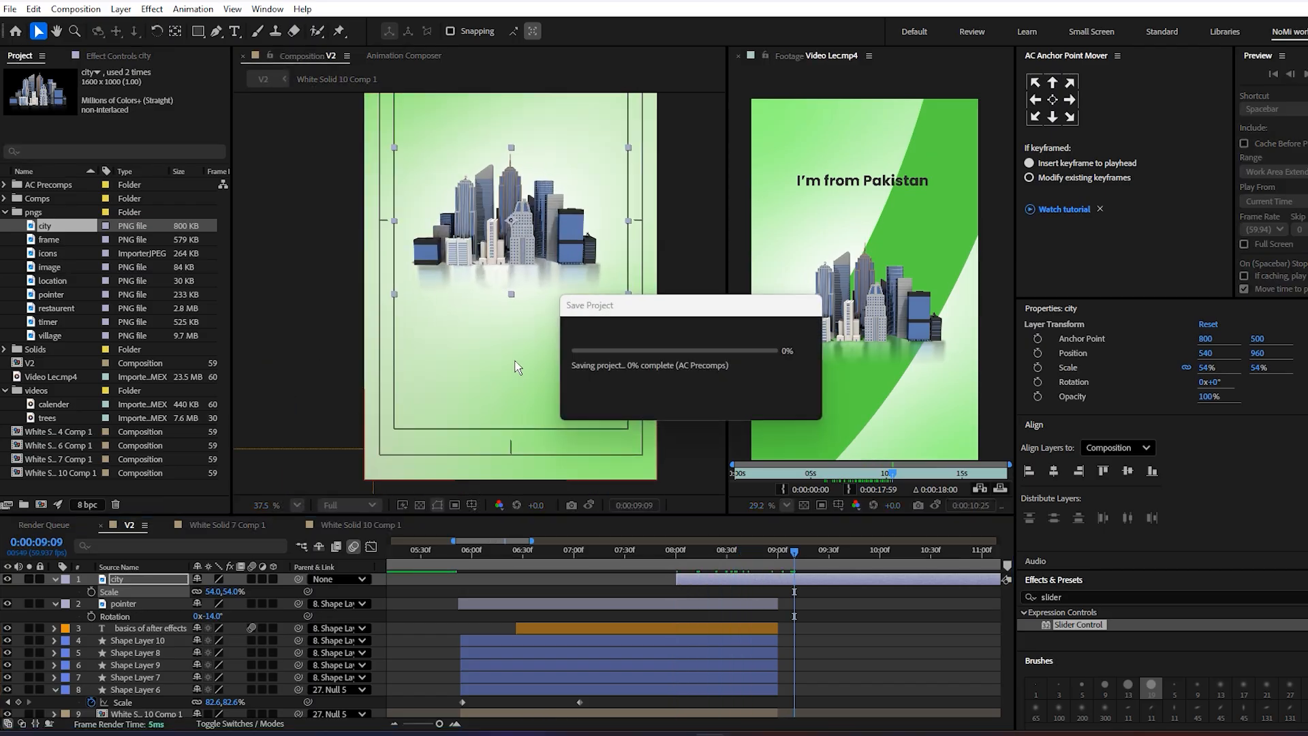
{"action": "scroll", "coordinate": [521, 280], "scroll_direction": "up", "scroll_amount": 1}
{"action": "scroll", "coordinate": [511, 292], "scroll_direction": "down", "scroll_amount": 2}
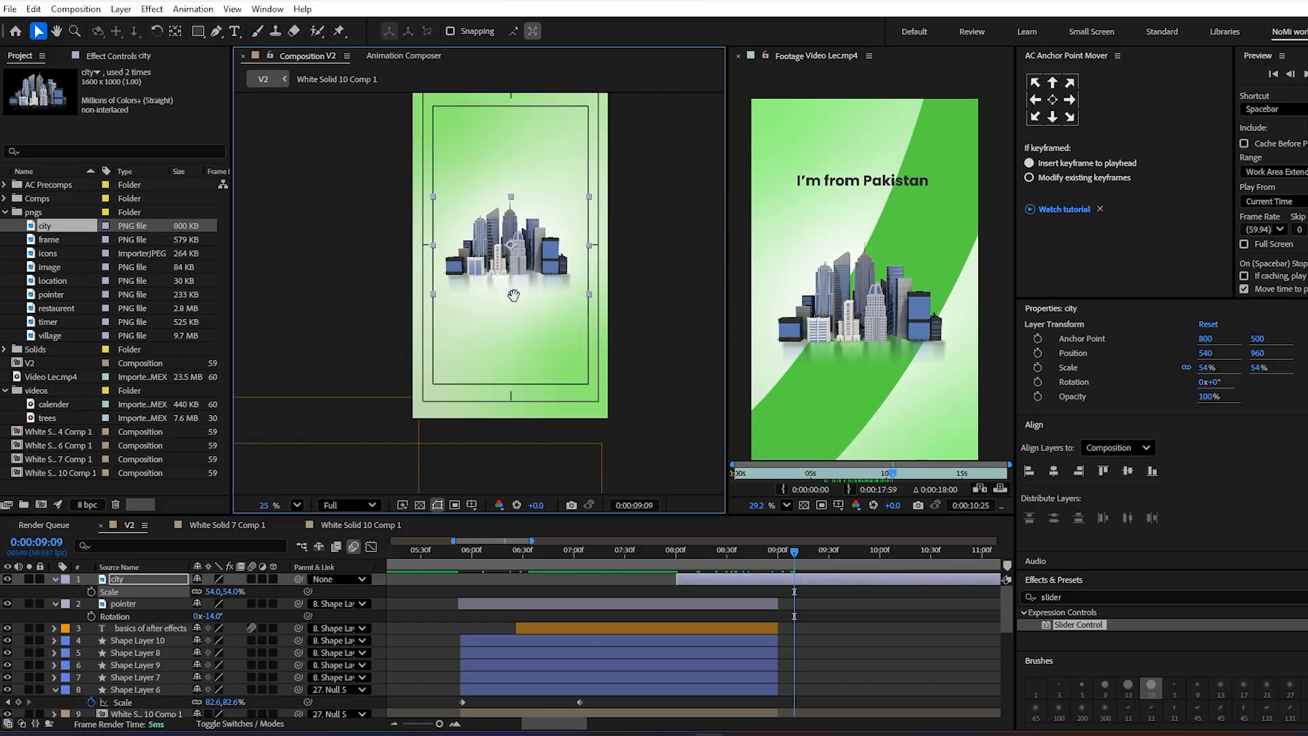
{"action": "scroll", "coordinate": [303, 319], "scroll_direction": "down", "scroll_amount": 1}
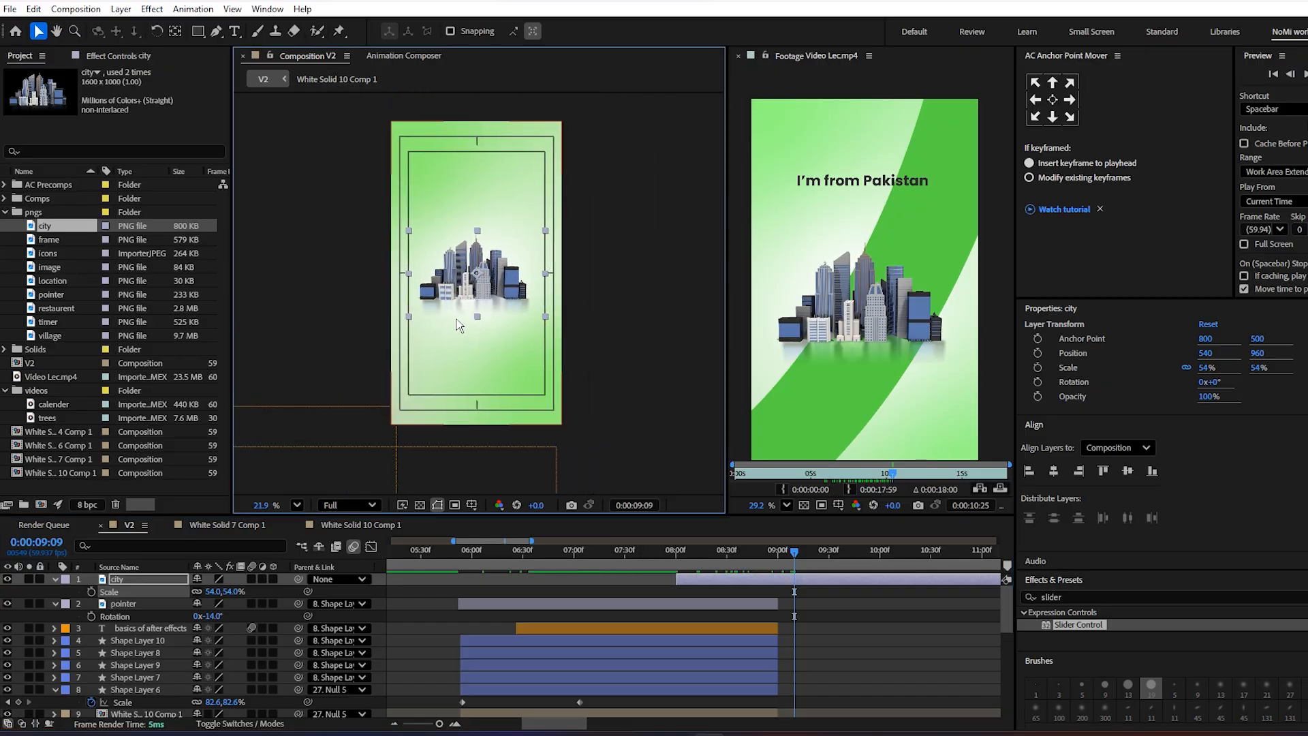
- Draw a curved Pen tool path on a new shape layer from beyond the frame's upper-right corner to beyond its lower-left corner
{"action": "left_click", "coordinate": [318, 146]}
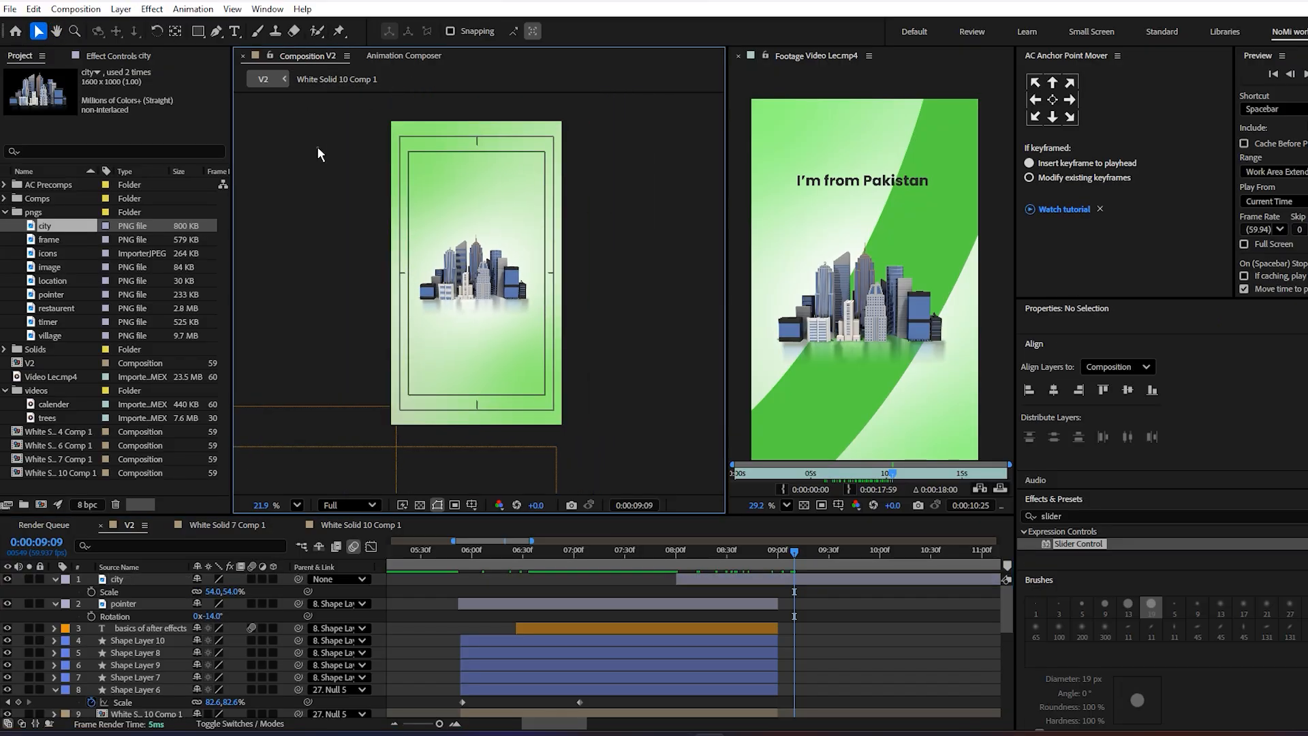
{"action": "left_click", "coordinate": [216, 32]}
{"action": "left_click", "coordinate": [569, 111]}
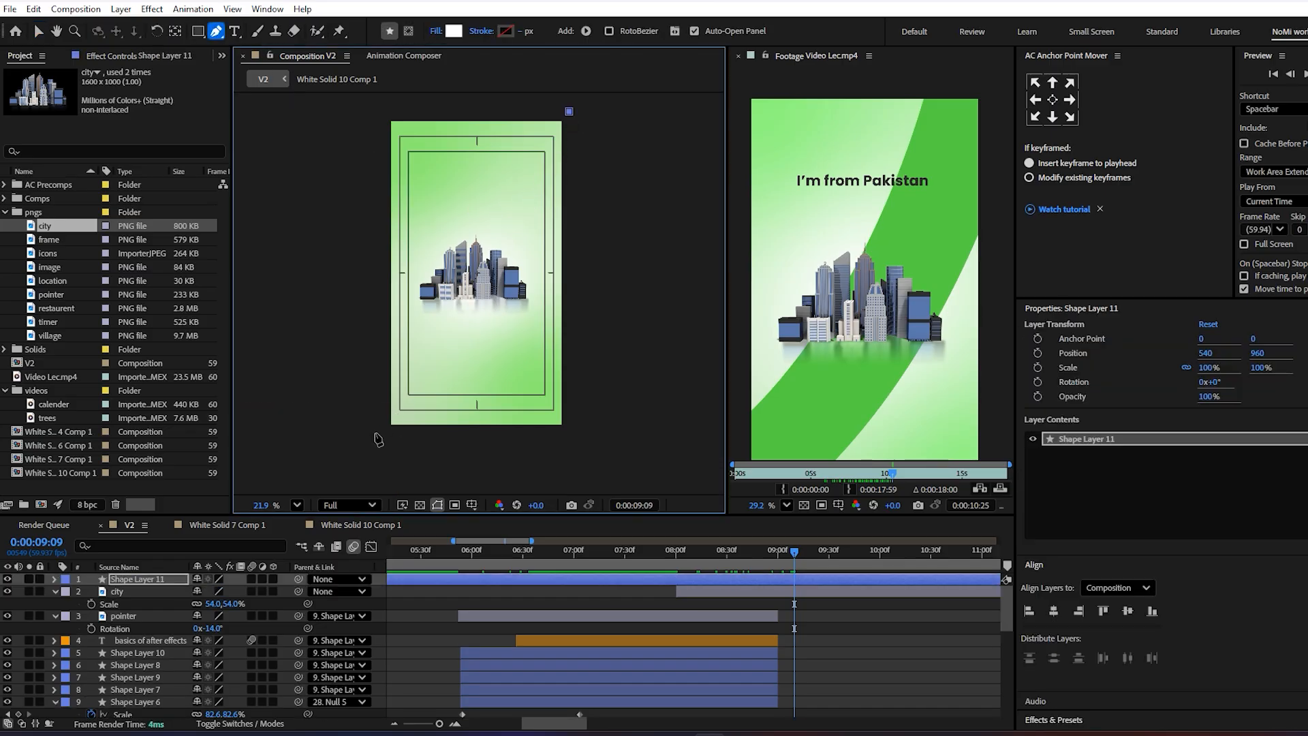
{"action": "left_click", "coordinate": [375, 432]}
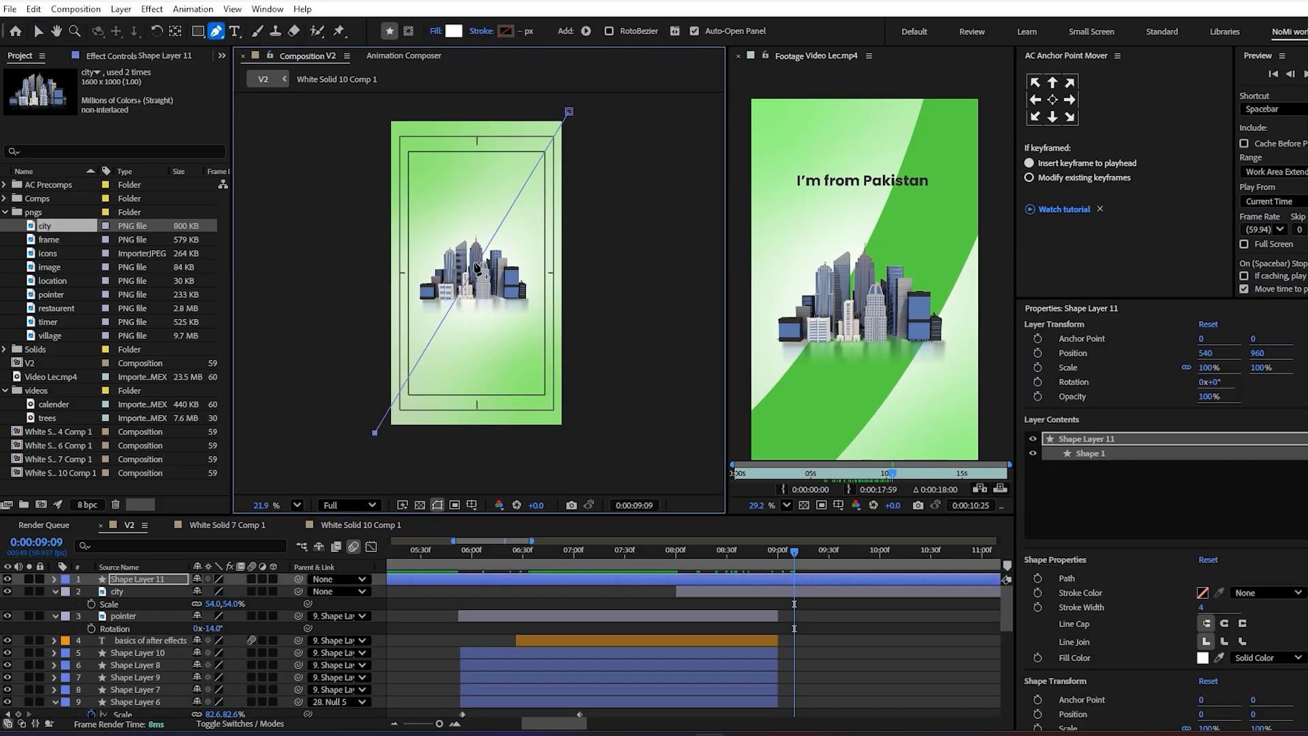
{"action": "left_click_drag", "start_coordinate": [476, 267], "coordinate": [430, 344]}
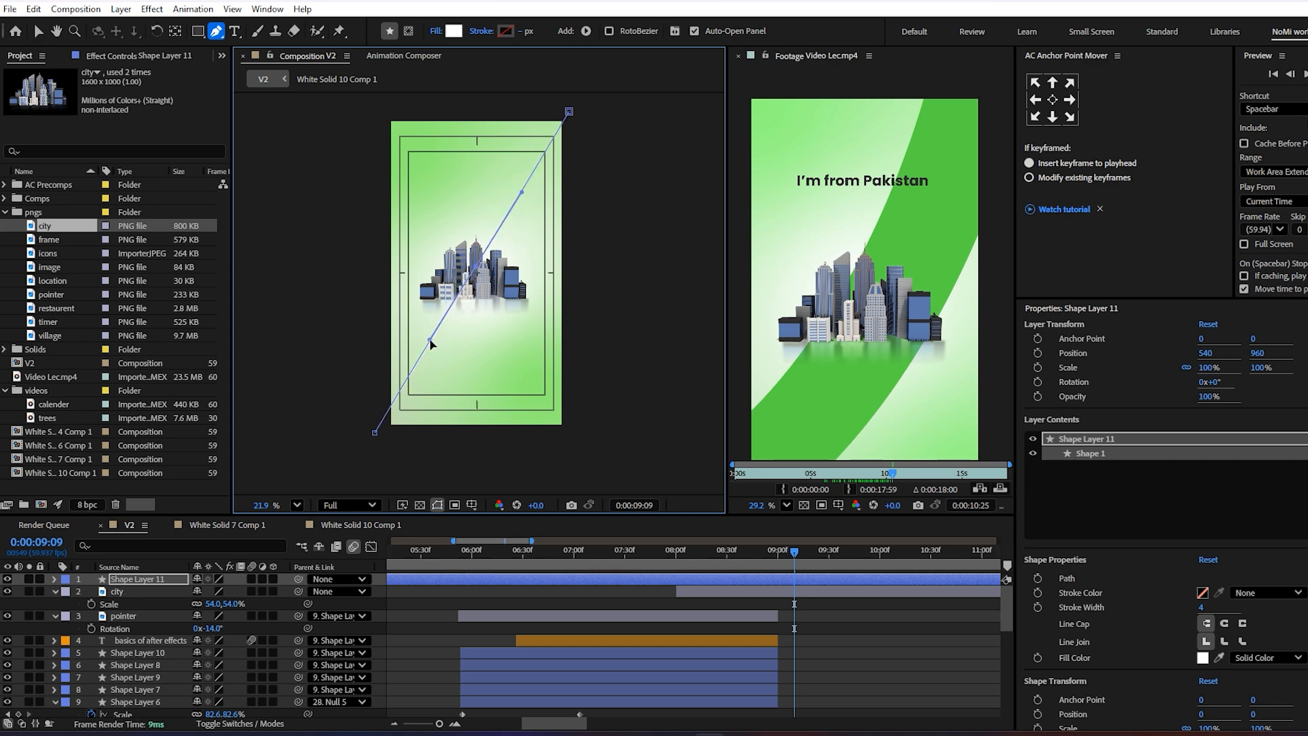
{"action": "left_click_drag", "start_coordinate": [485, 271], "coordinate": [494, 283]}
{"action": "left_click_drag", "start_coordinate": [367, 433], "coordinate": [365, 433]}
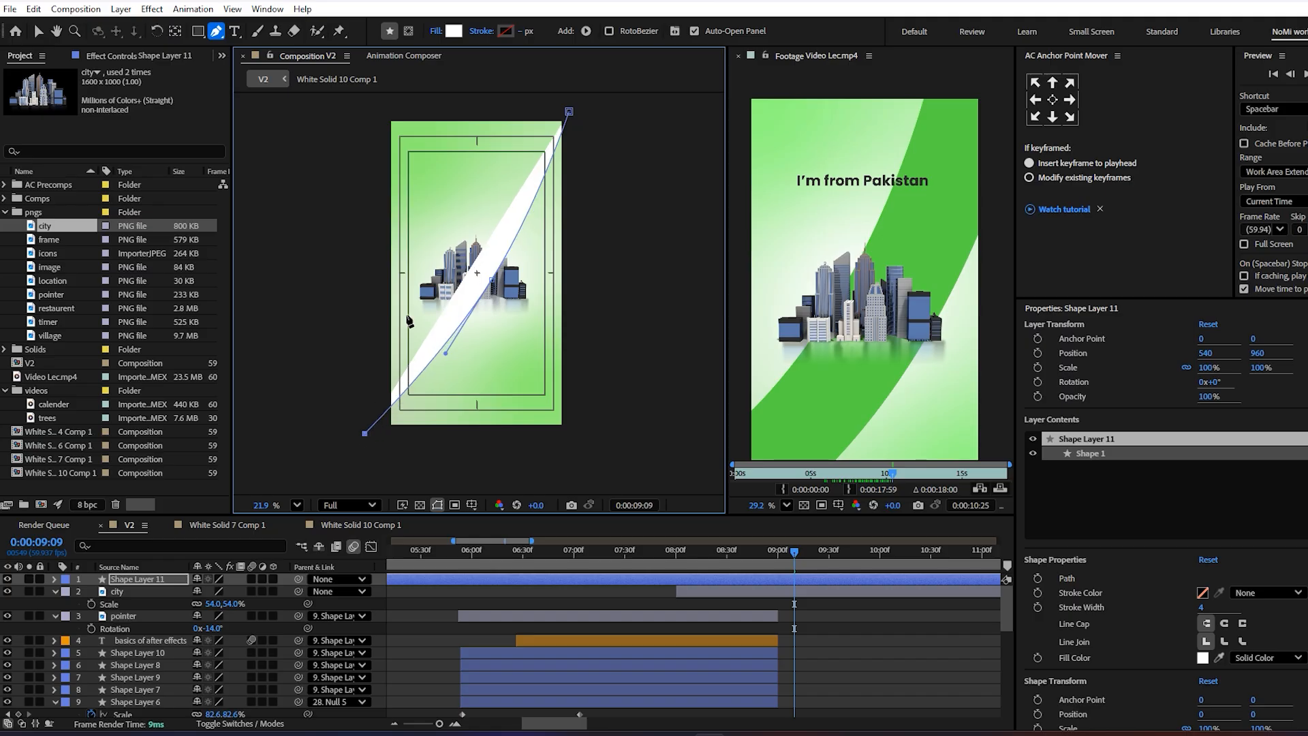
- Remove the curved shape's fill and give it a solid stroke 474 px wide
{"action": "left_click", "coordinate": [431, 32]}
{"action": "left_click", "coordinate": [615, 326]}
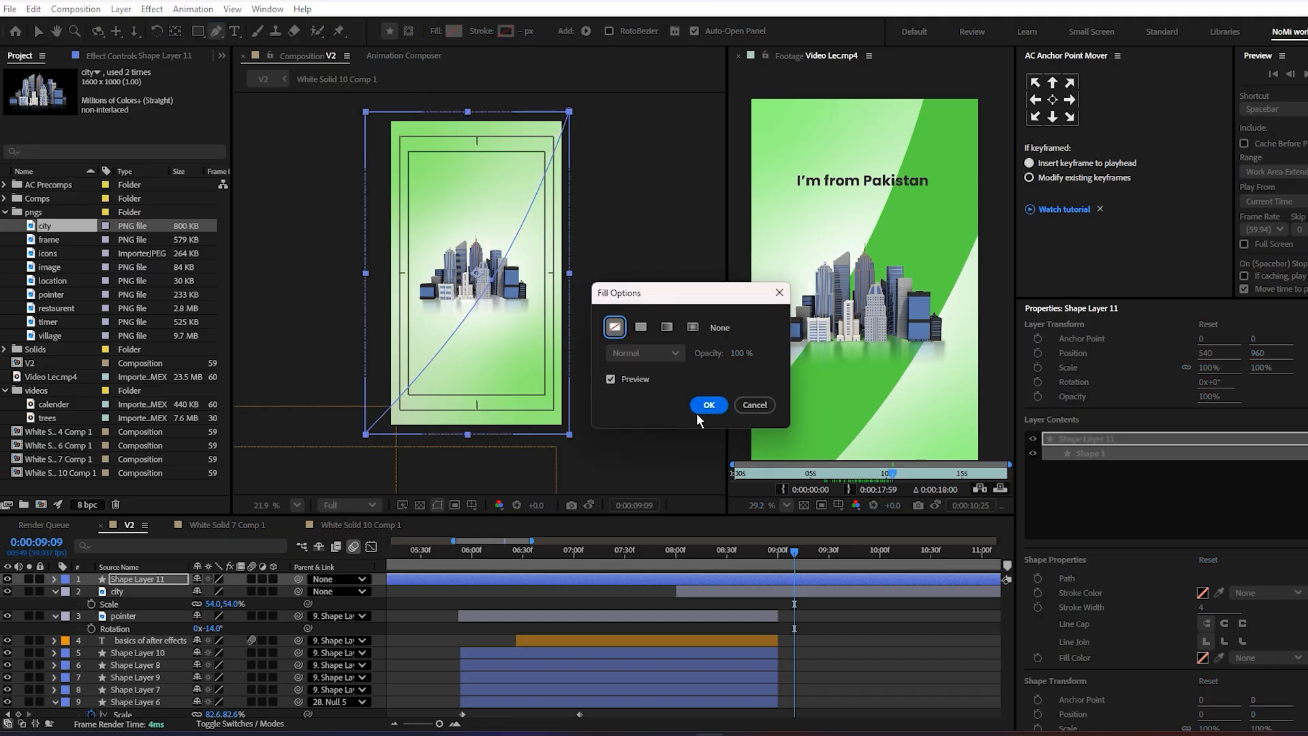
{"action": "left_click", "coordinate": [709, 405]}
{"action": "left_click", "coordinate": [482, 31]}
{"action": "left_click", "coordinate": [640, 327]}
{"action": "left_click", "coordinate": [689, 406]}
{"action": "mouse_move", "coordinate": [522, 31]}
{"action": "left_mouse_down"}
{"action": "mouse_move", "coordinate": [838, 63]}
{"action": "mouse_move", "coordinate": [911, 84]}
{"action": "left_mouse_up"}
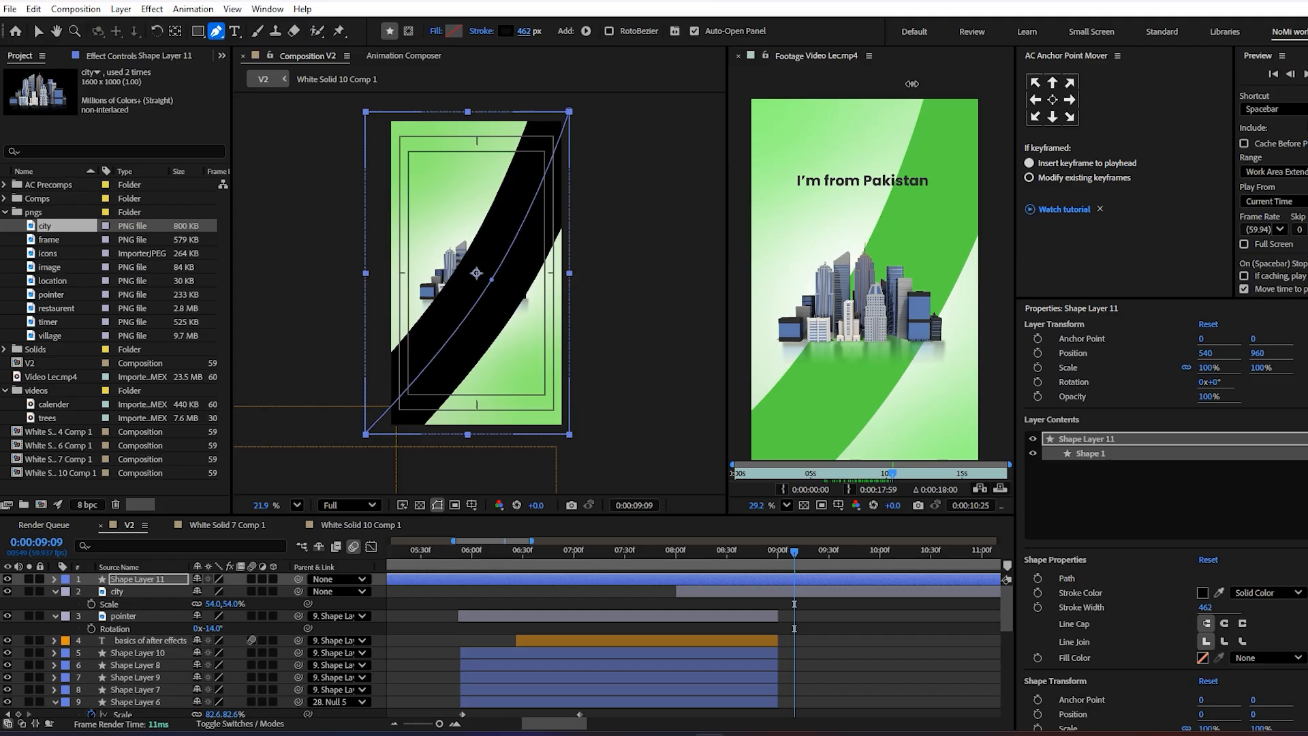
{"action": "left_click_drag", "start_coordinate": [527, 34], "coordinate": [538, 30]}
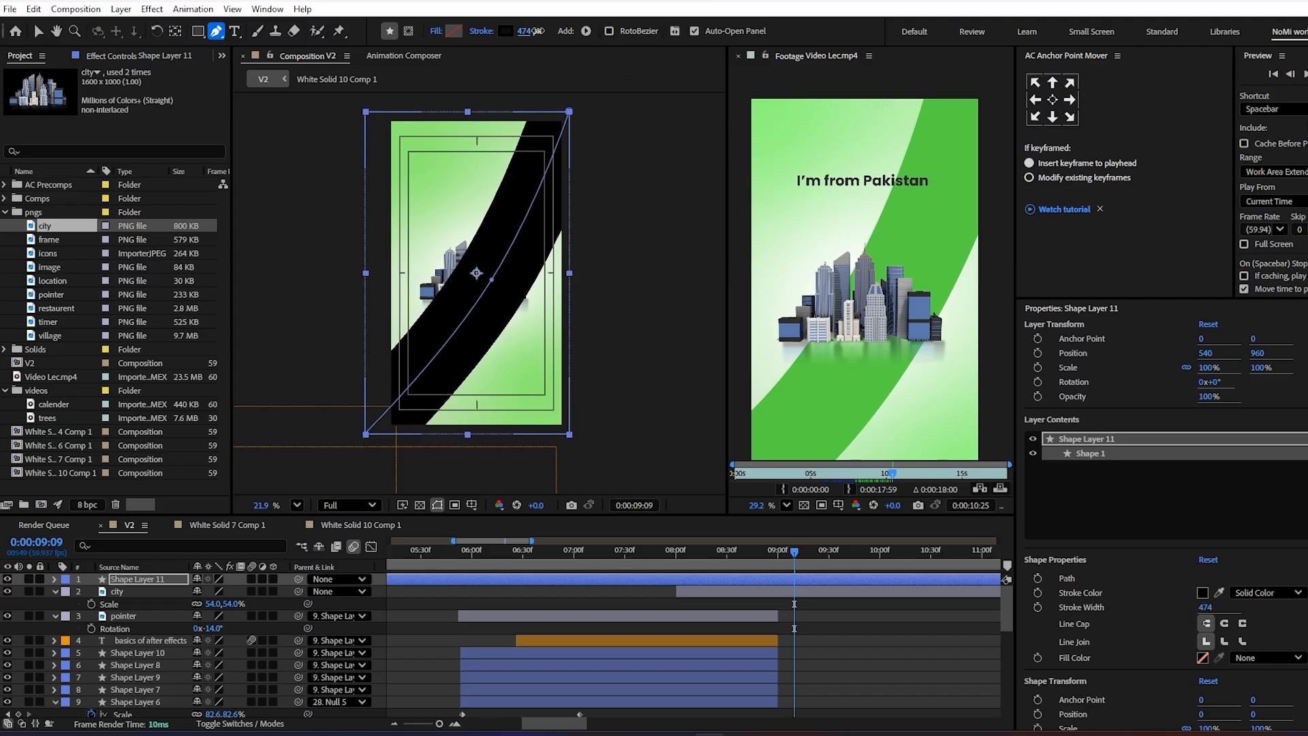
- Set the stroke colour to green 57D443, sampled from the diagonal band in the reference video
{"action": "left_click", "coordinate": [506, 31]}
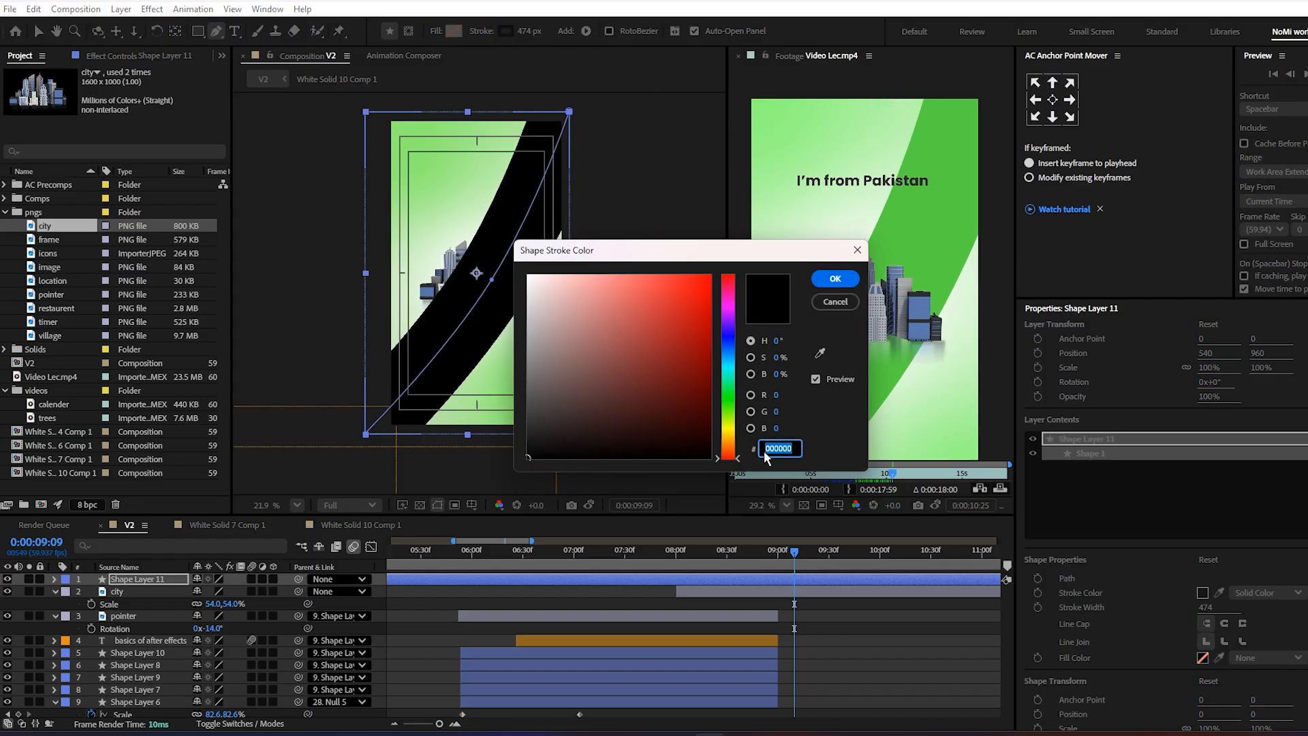
{"action": "left_click", "coordinate": [819, 353]}
{"action": "left_click", "coordinate": [962, 133]}
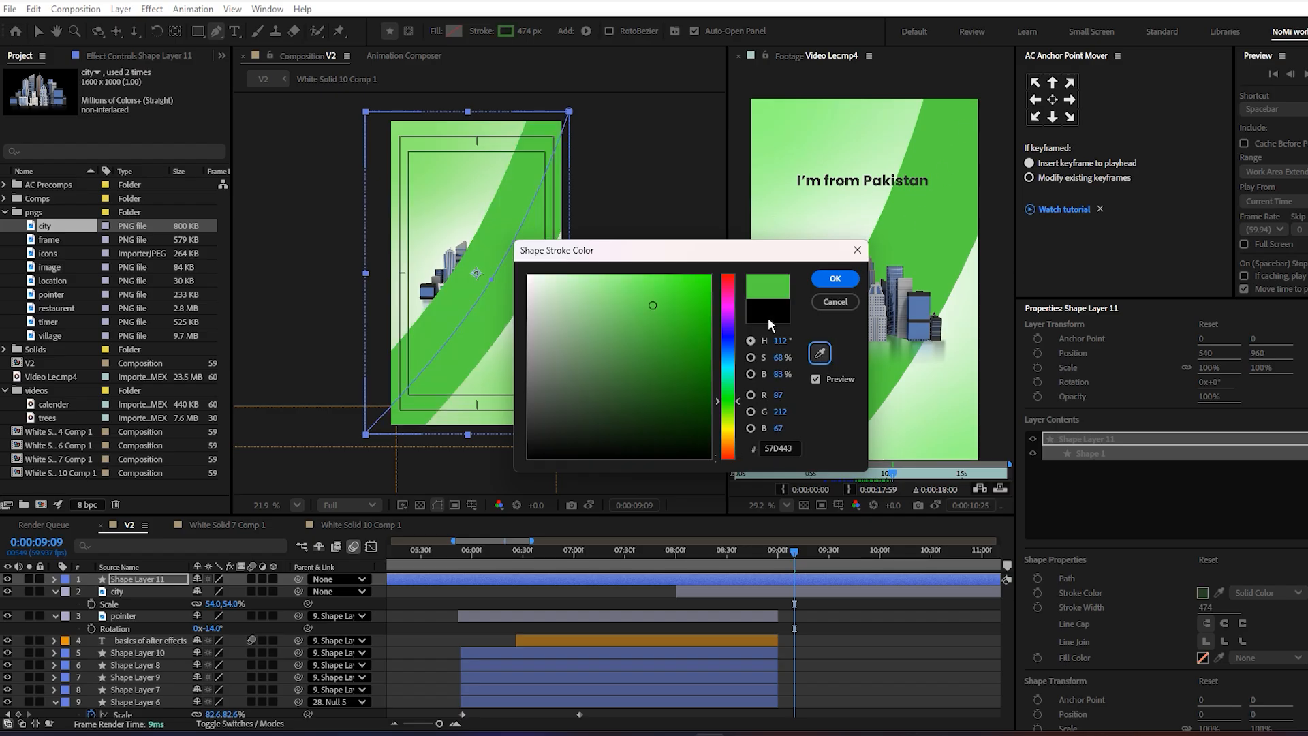
{"action": "left_click", "coordinate": [834, 279]}
- Move the green band to about 480.6, 923.4 and place its layer directly below the city layer
{"action": "key", "text": "v"}
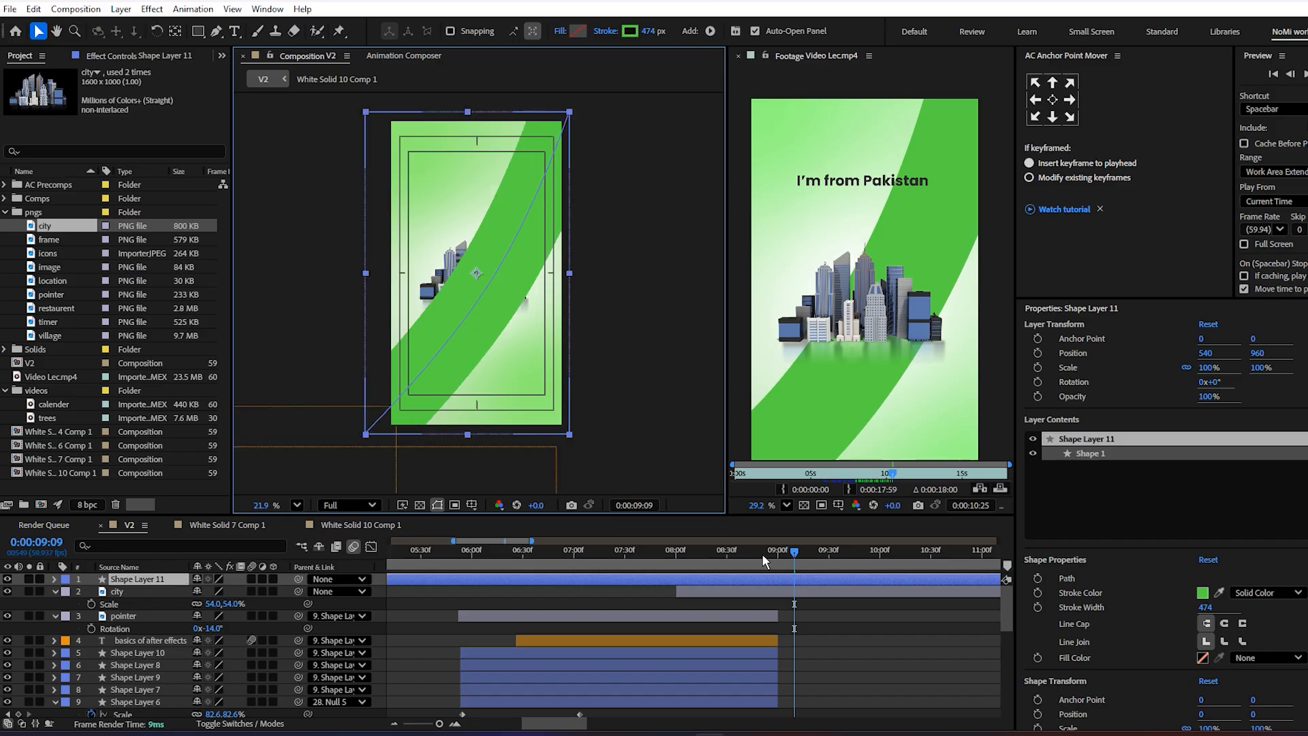
{"action": "left_click", "coordinate": [754, 574]}
{"action": "left_click", "coordinate": [484, 287]}
{"action": "left_click_drag", "start_coordinate": [478, 315], "coordinate": [470, 312]}
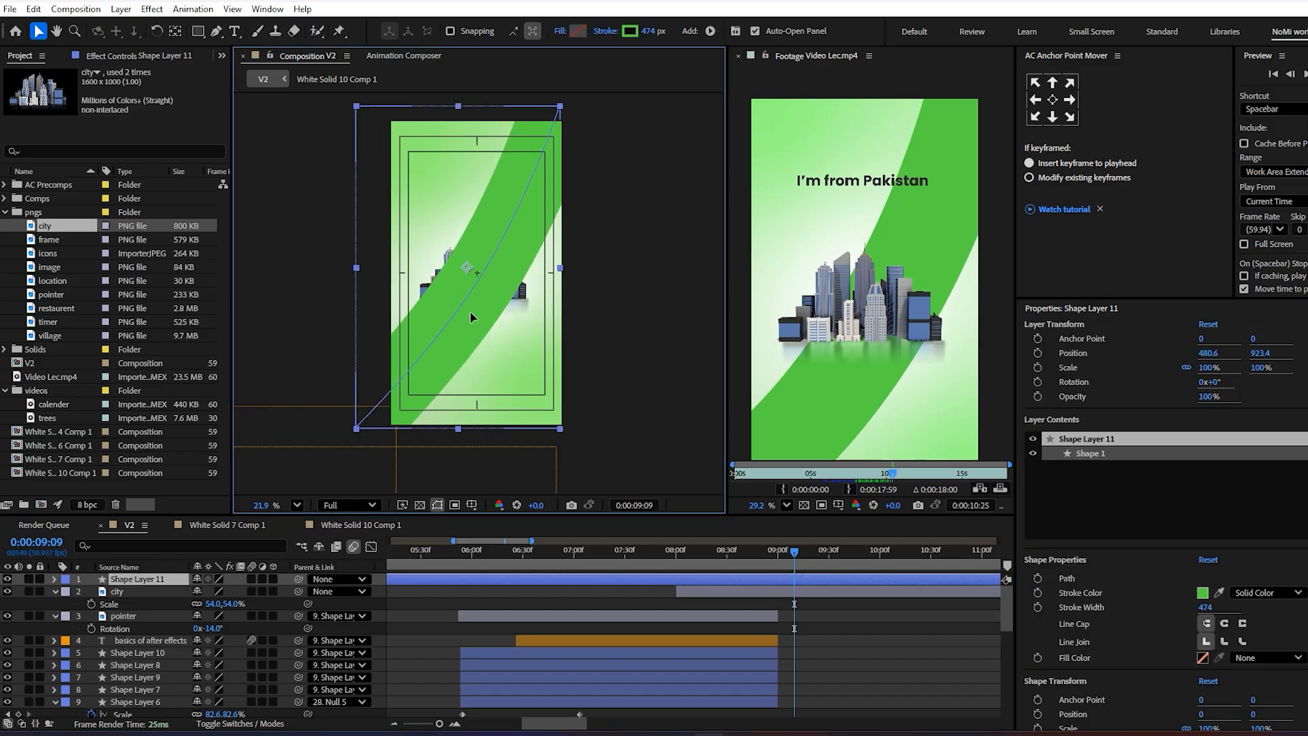
{"action": "key", "text": "ctrl+["}
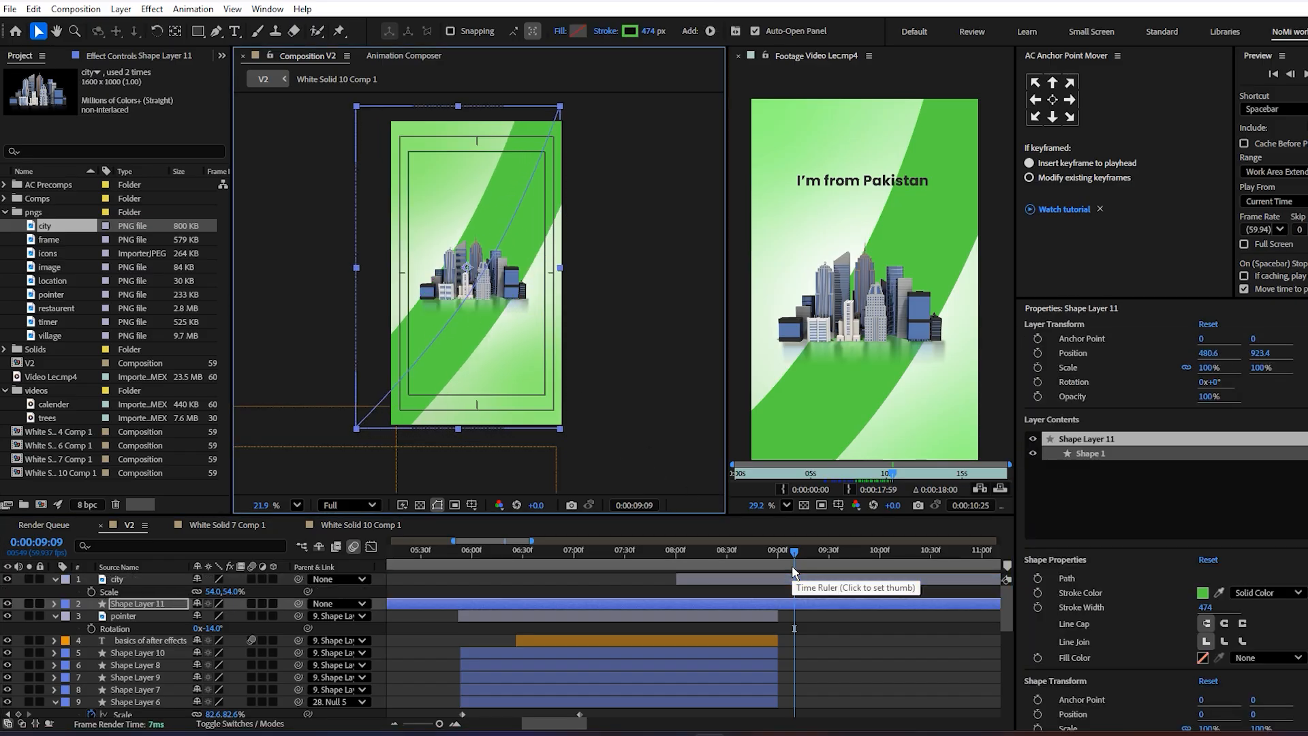
- Narrow the green band's stroke to 408 px and reposition the band to about 528.6, 929.4
{"action": "scroll", "coordinate": [488, 327], "scroll_direction": "up", "scroll_amount": 2}
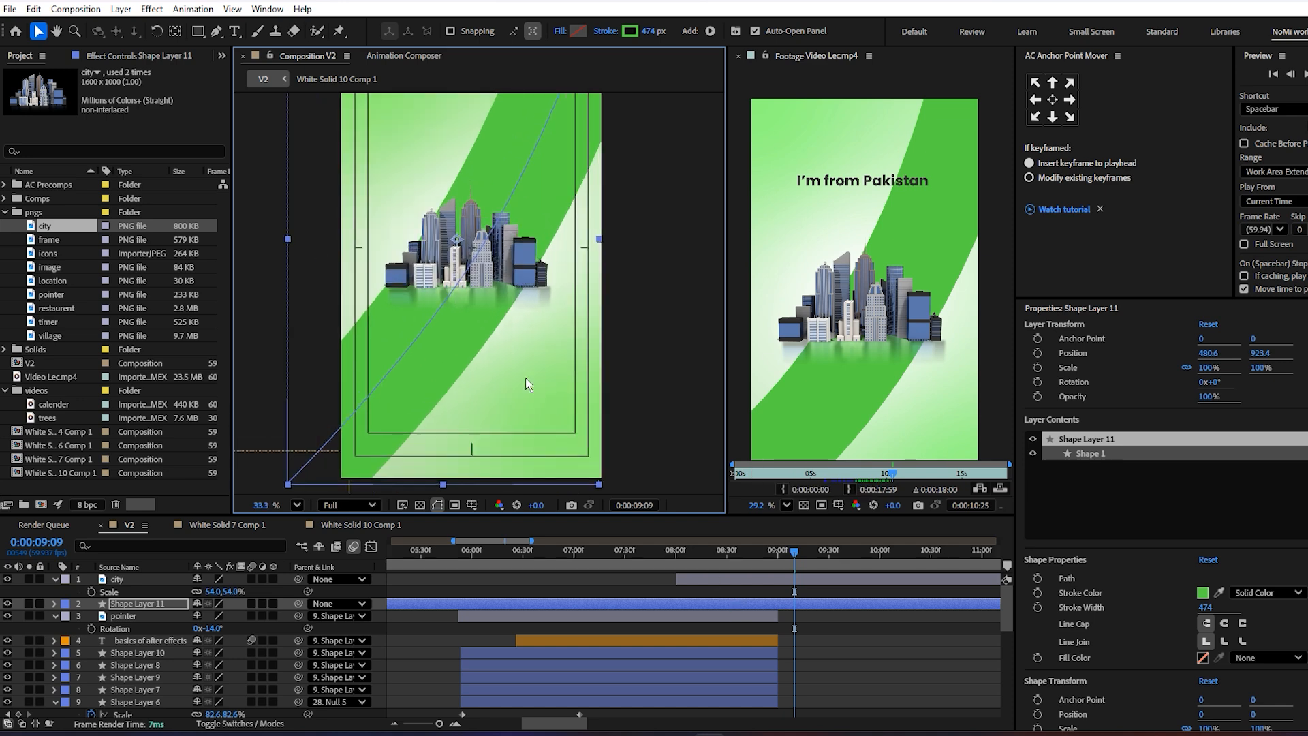
{"action": "left_click_drag", "start_coordinate": [464, 338], "coordinate": [469, 337]}
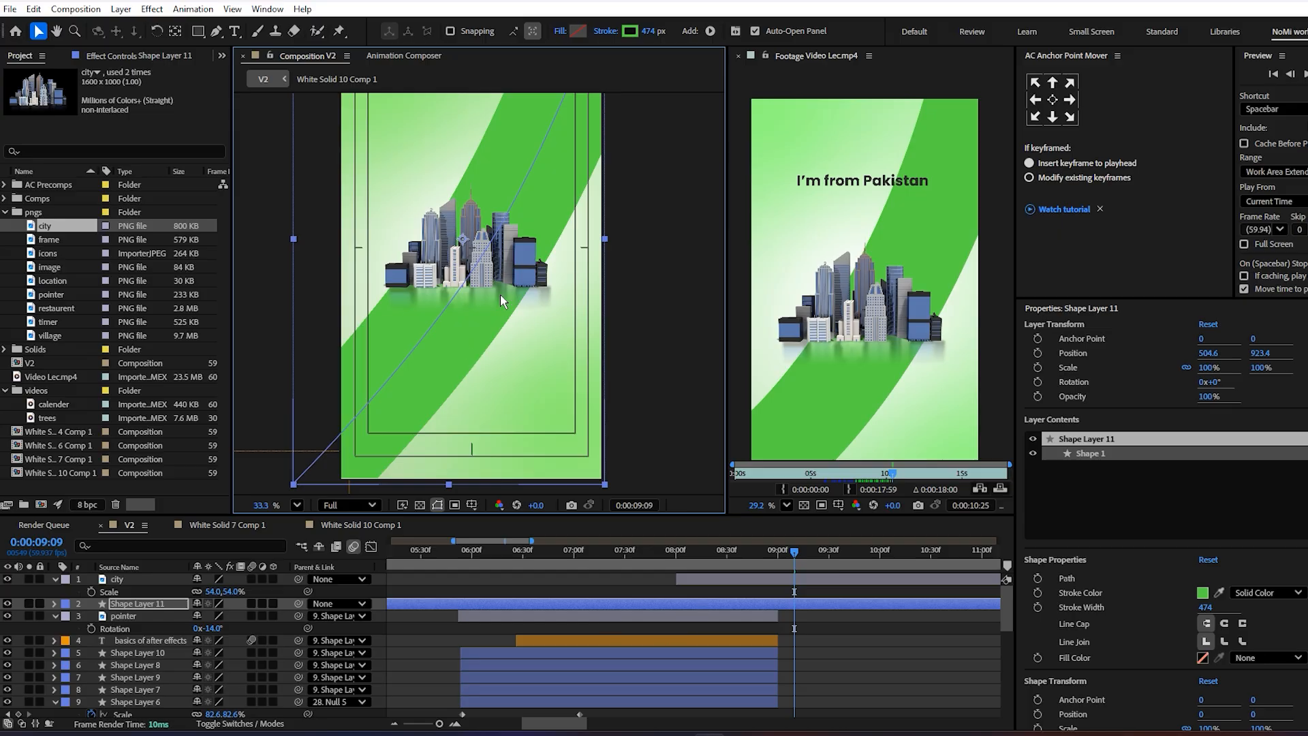
{"action": "left_click_drag", "start_coordinate": [652, 32], "coordinate": [609, 30]}
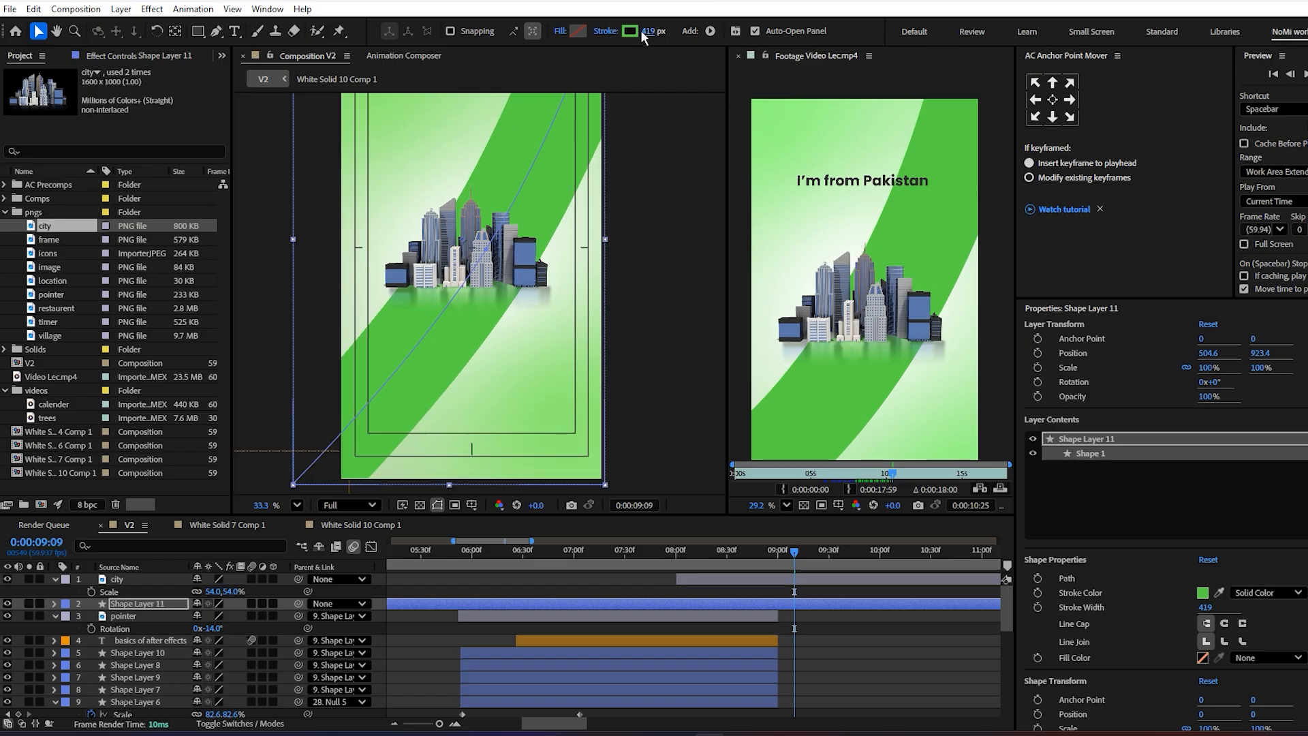
{"action": "left_click_drag", "start_coordinate": [643, 28], "coordinate": [637, 29]}
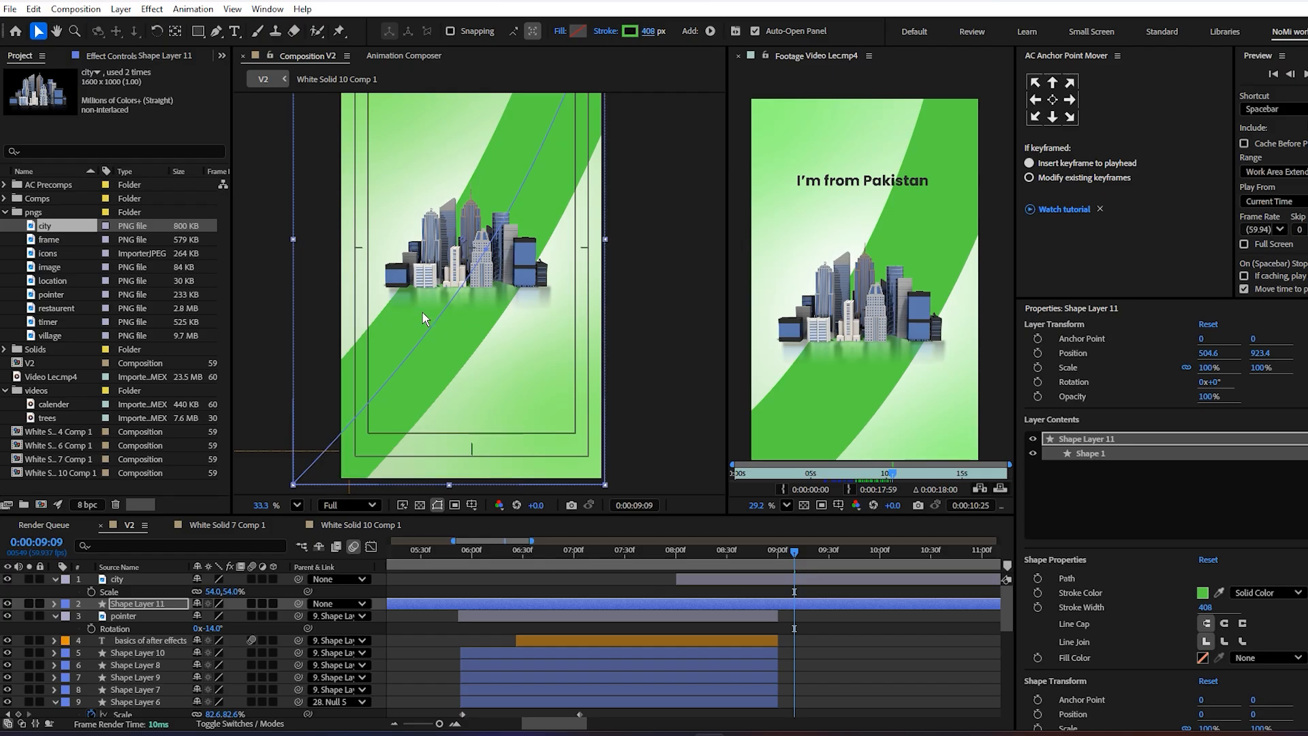
{"action": "left_click", "coordinate": [443, 317]}
{"action": "left_click_drag", "start_coordinate": [446, 319], "coordinate": [450, 310]}
{"action": "left_click", "coordinate": [817, 619]}
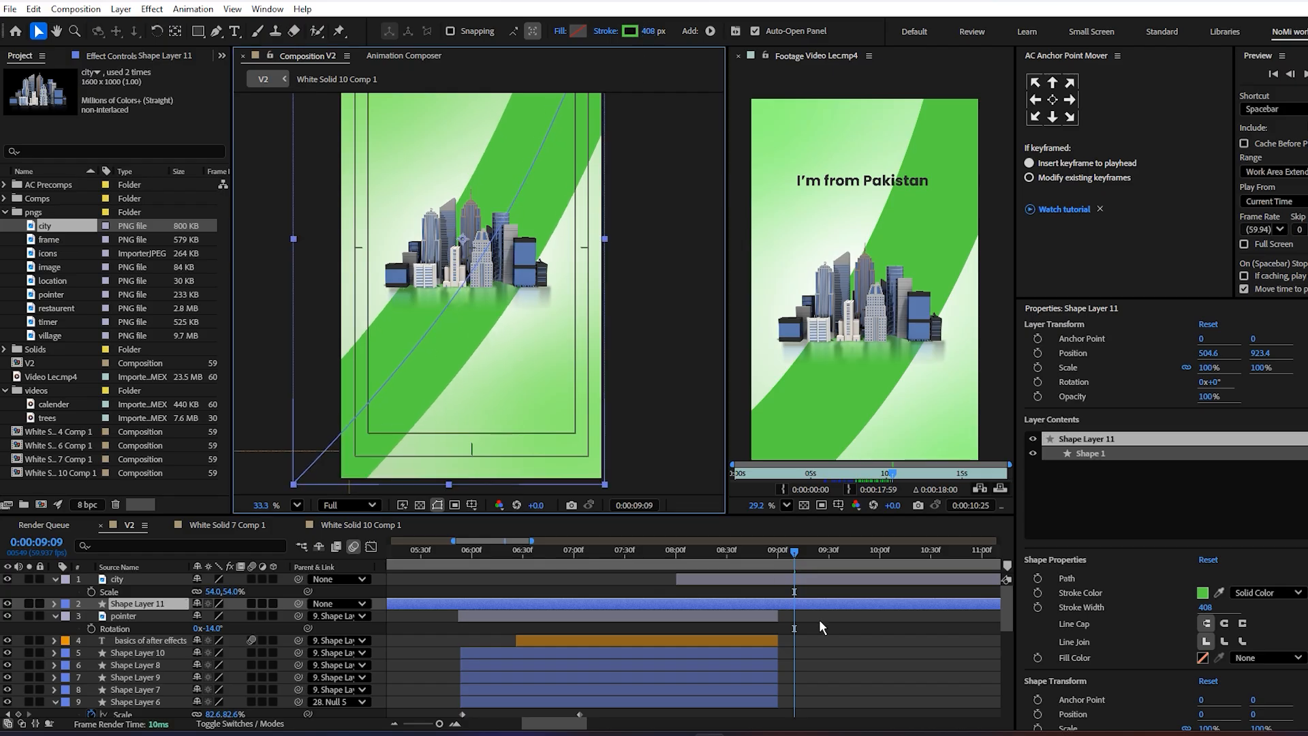
{"action": "left_click", "coordinate": [557, 423]}
{"action": "left_click_drag", "start_coordinate": [445, 316], "coordinate": [451, 318]}
- Trim the start of the green band's layer to 0:00:08:00 and add Trim Paths to it
{"action": "left_click_drag", "start_coordinate": [795, 553], "coordinate": [676, 562]}
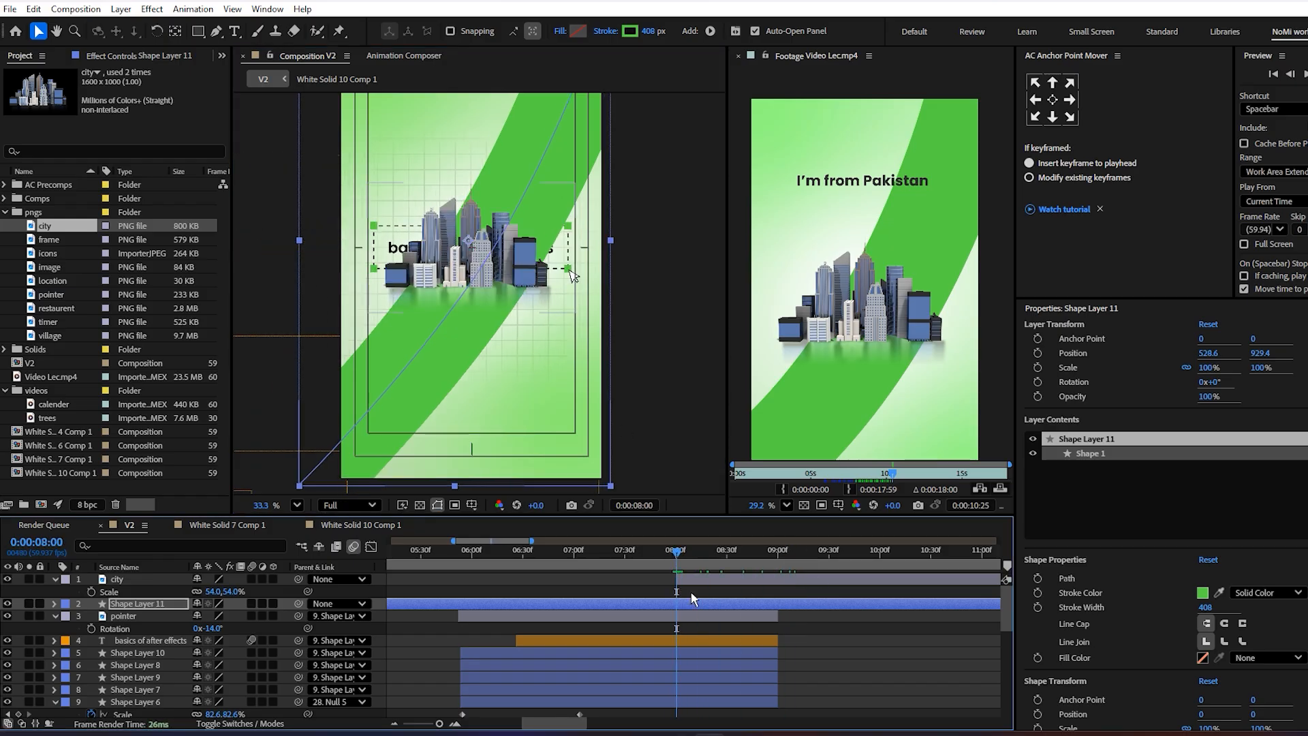
{"action": "key", "text": "alt+bracketleft"}
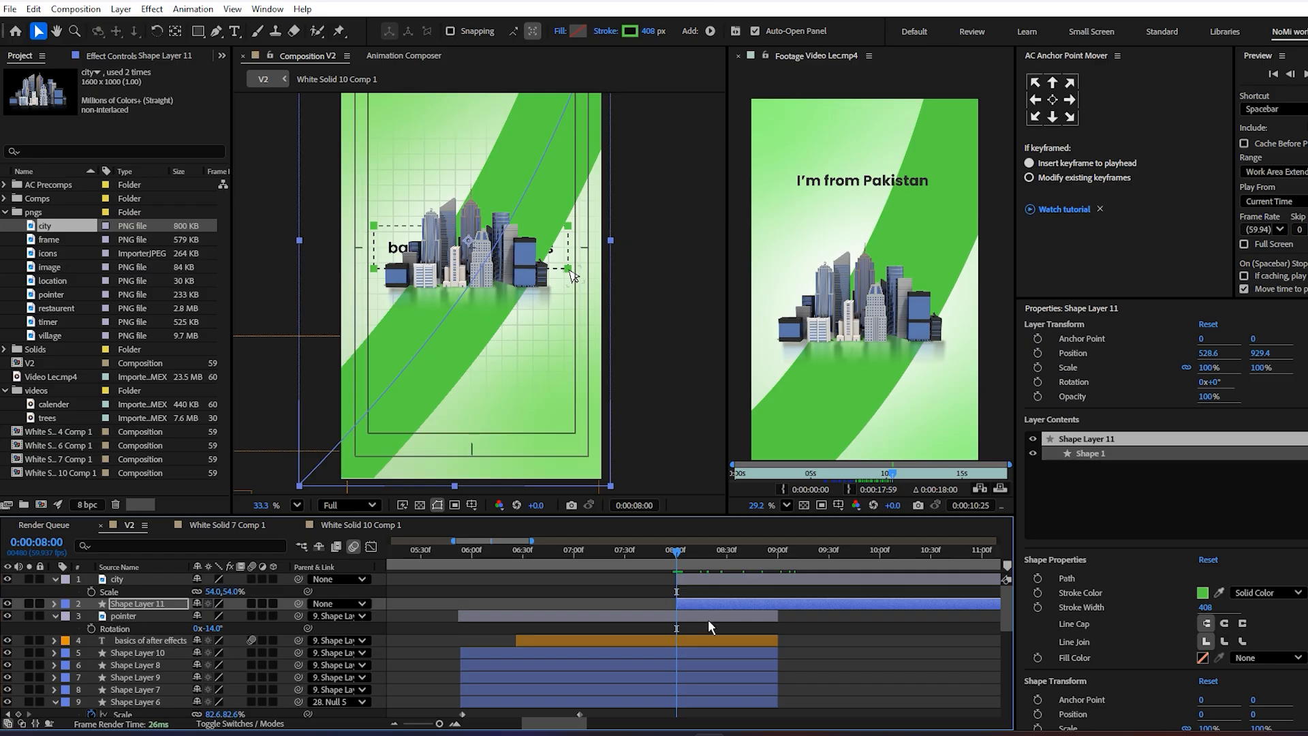
{"action": "left_click", "coordinate": [710, 31]}
{"action": "left_click", "coordinate": [763, 274]}
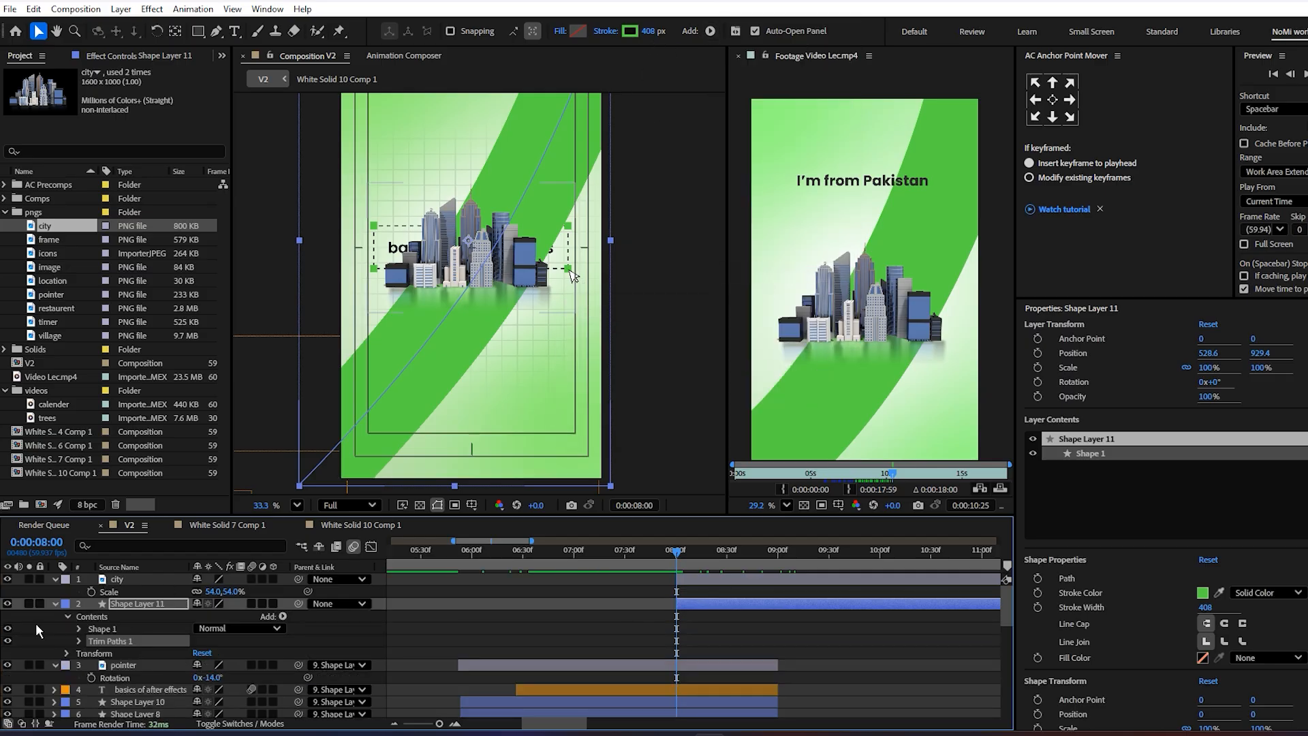
- Keyframe the Trim Paths End from 0% at 0:00:08:00 to 100% just before 0:00:09:00, and preview it
{"action": "left_click", "coordinate": [80, 641]}
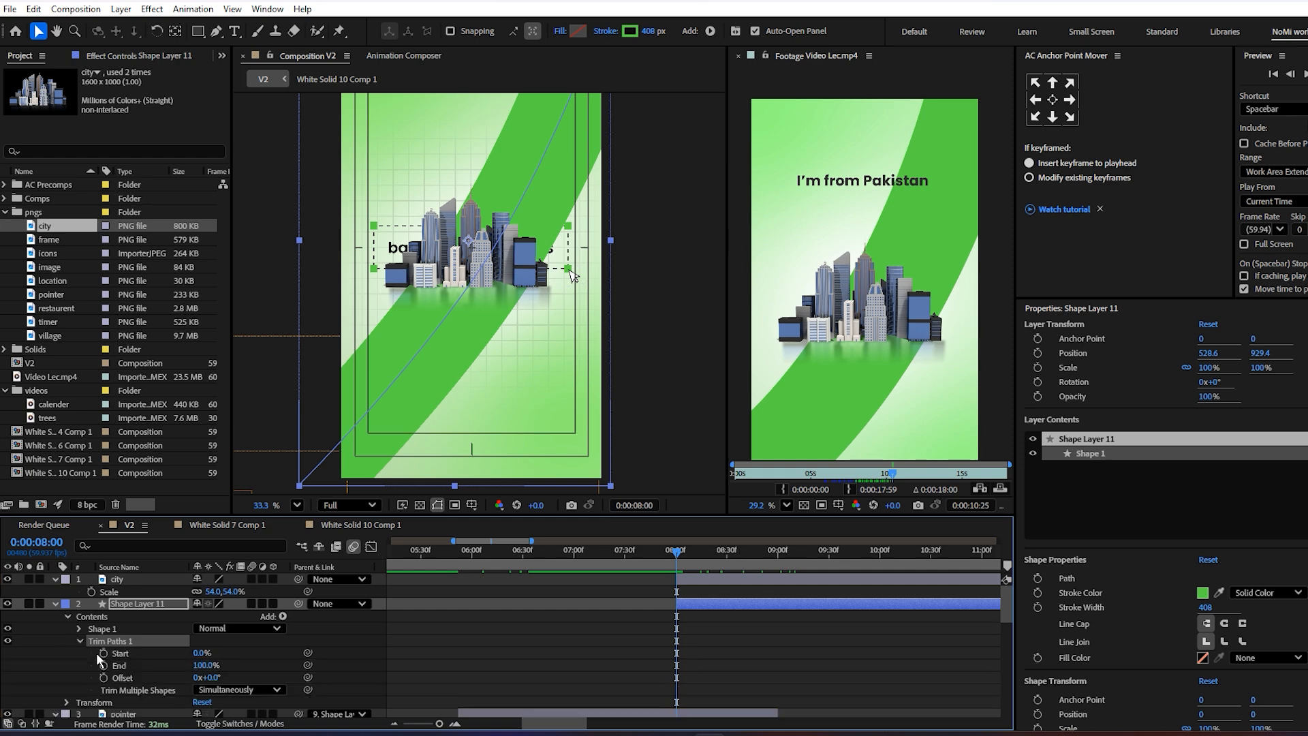
{"action": "left_click", "coordinate": [104, 665]}
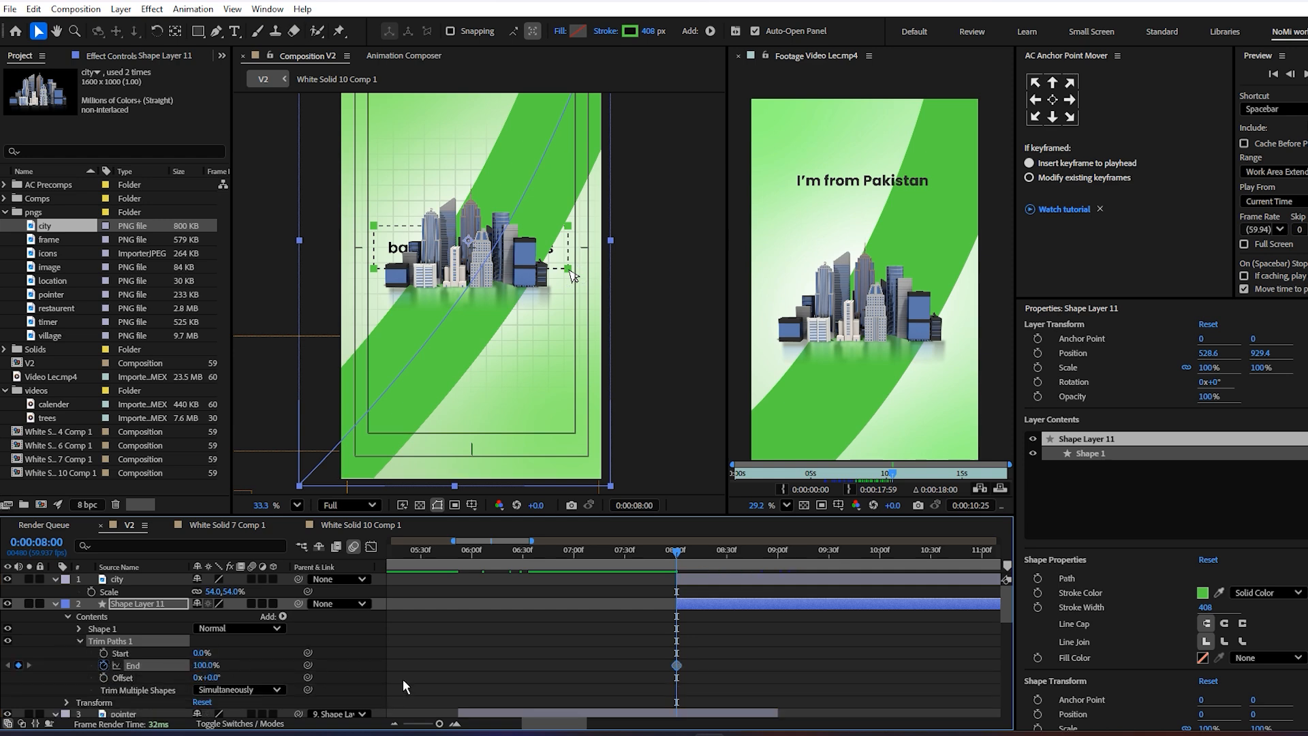
{"action": "left_click_drag", "start_coordinate": [679, 670], "coordinate": [773, 670]}
{"action": "left_click_drag", "start_coordinate": [208, 671], "coordinate": [794, 687]}
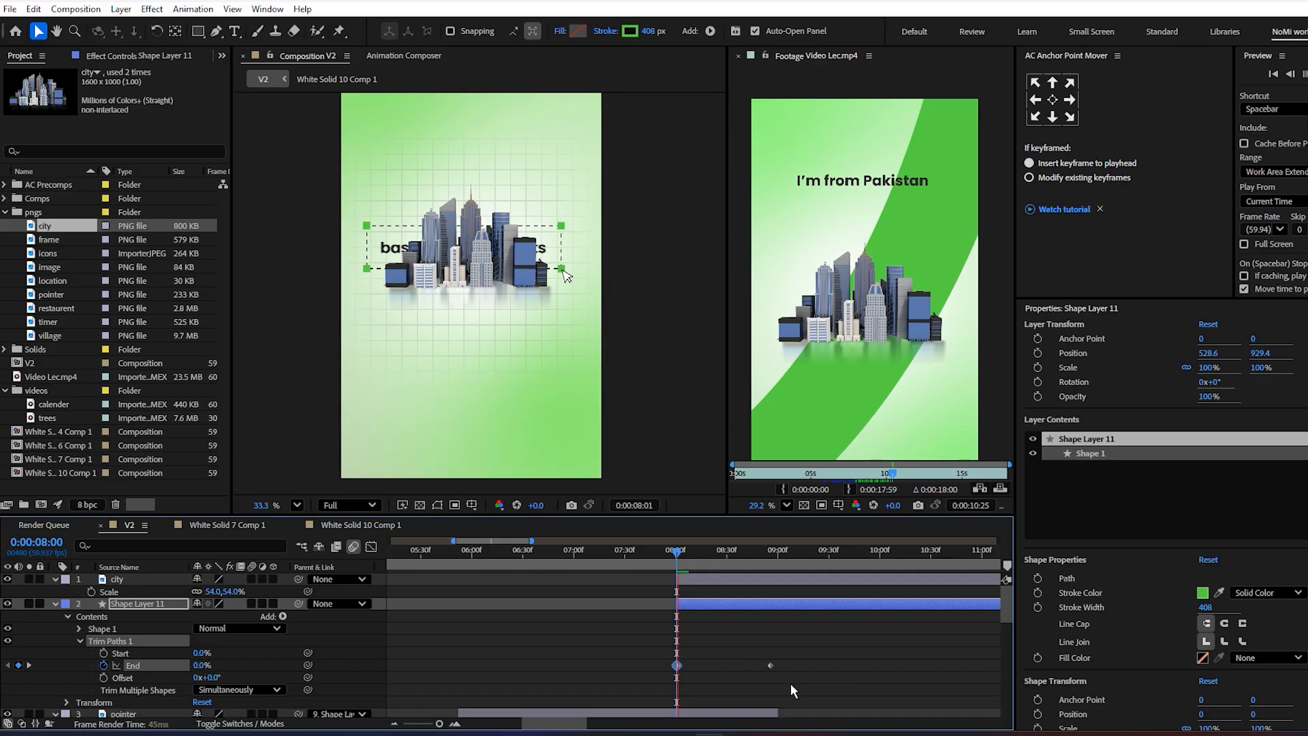
{"action": "key", "text": "space"}
- Apply Easy Ease to both Trim Paths End keyframes and preview the band's drawing motion
{"action": "left_click_drag", "start_coordinate": [782, 655], "coordinate": [651, 680]}
{"action": "key", "text": "F9"}
{"action": "key", "text": "space"}
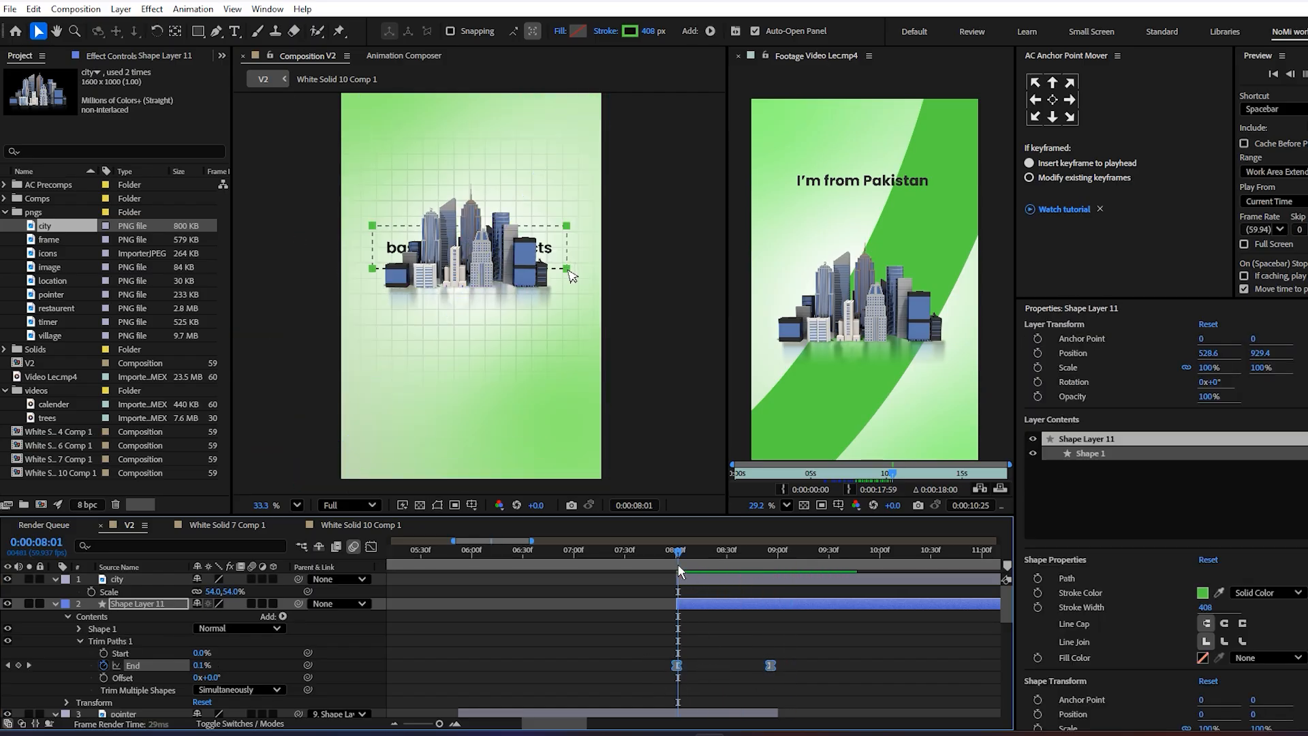
{"action": "key", "text": "space"}
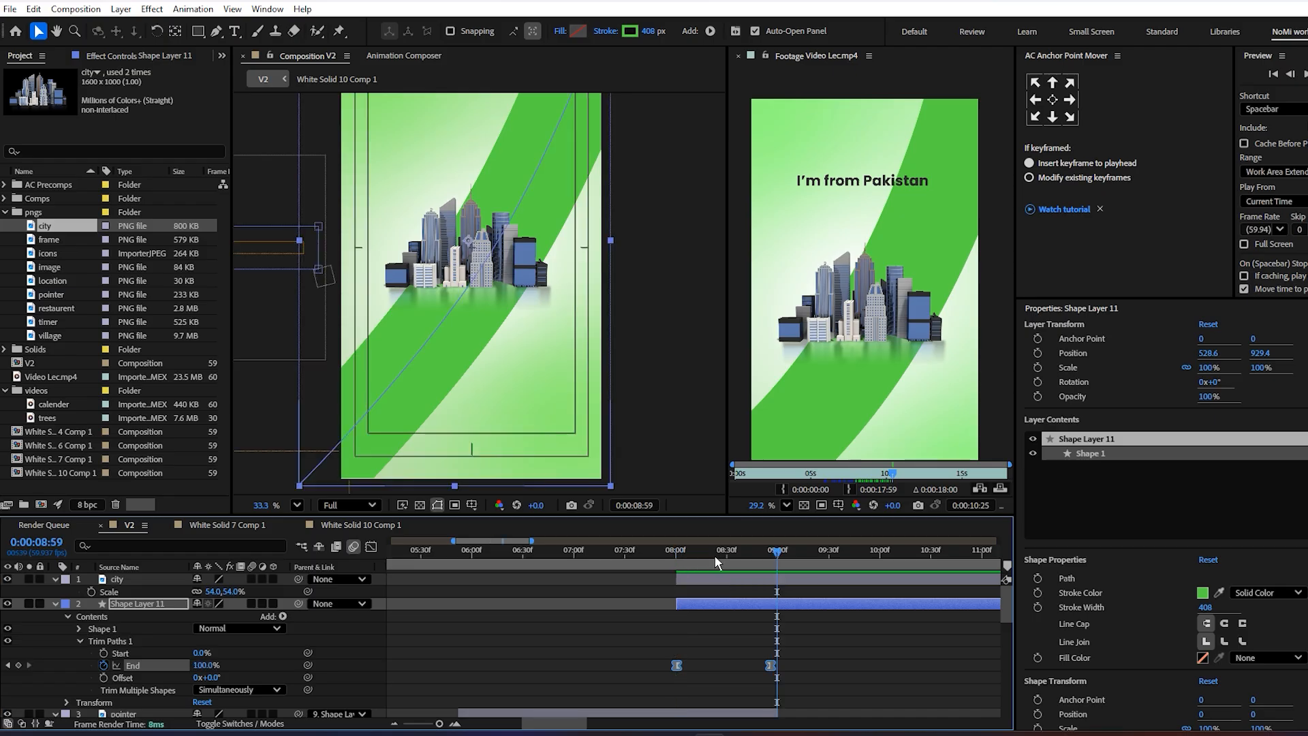
{"action": "left_click", "coordinate": [852, 637]}
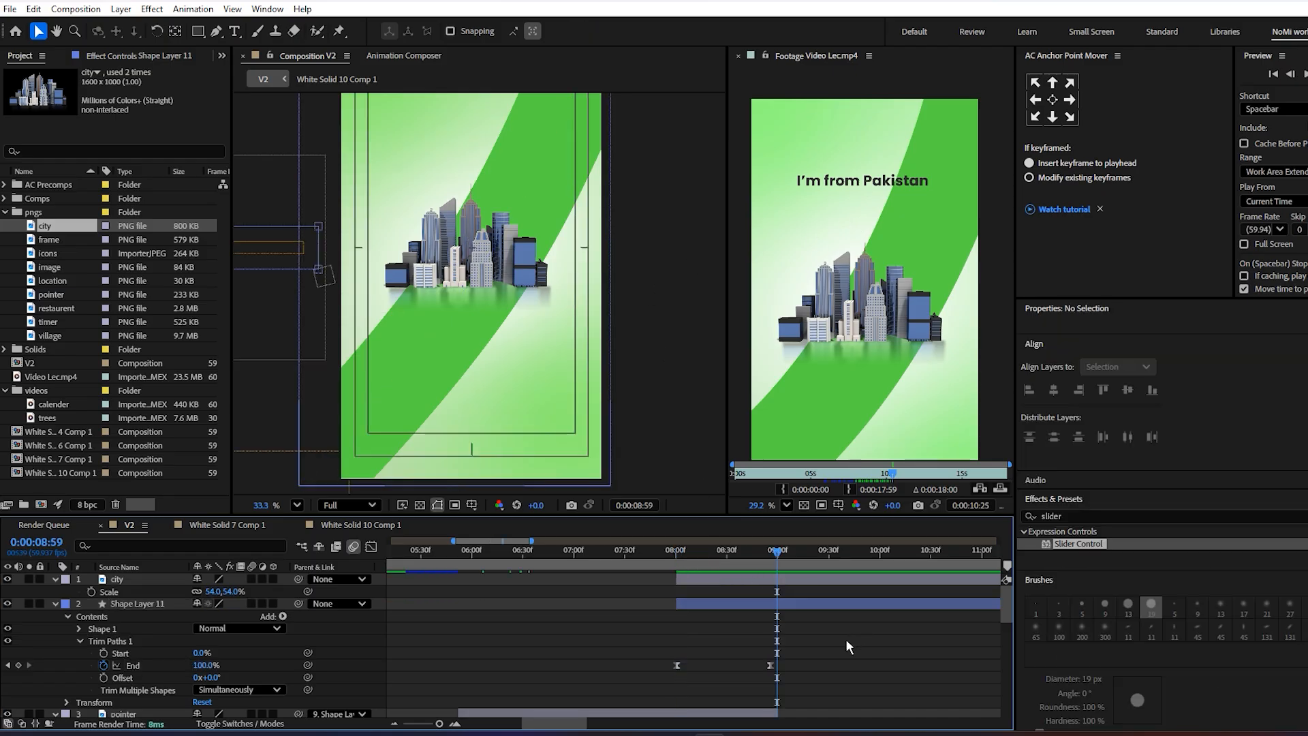
- Duplicate the "basics of after effects" text layer, bring the copy above the city layer and shift its start to 0:00:08:00
{"action": "key", "text": "minus"}
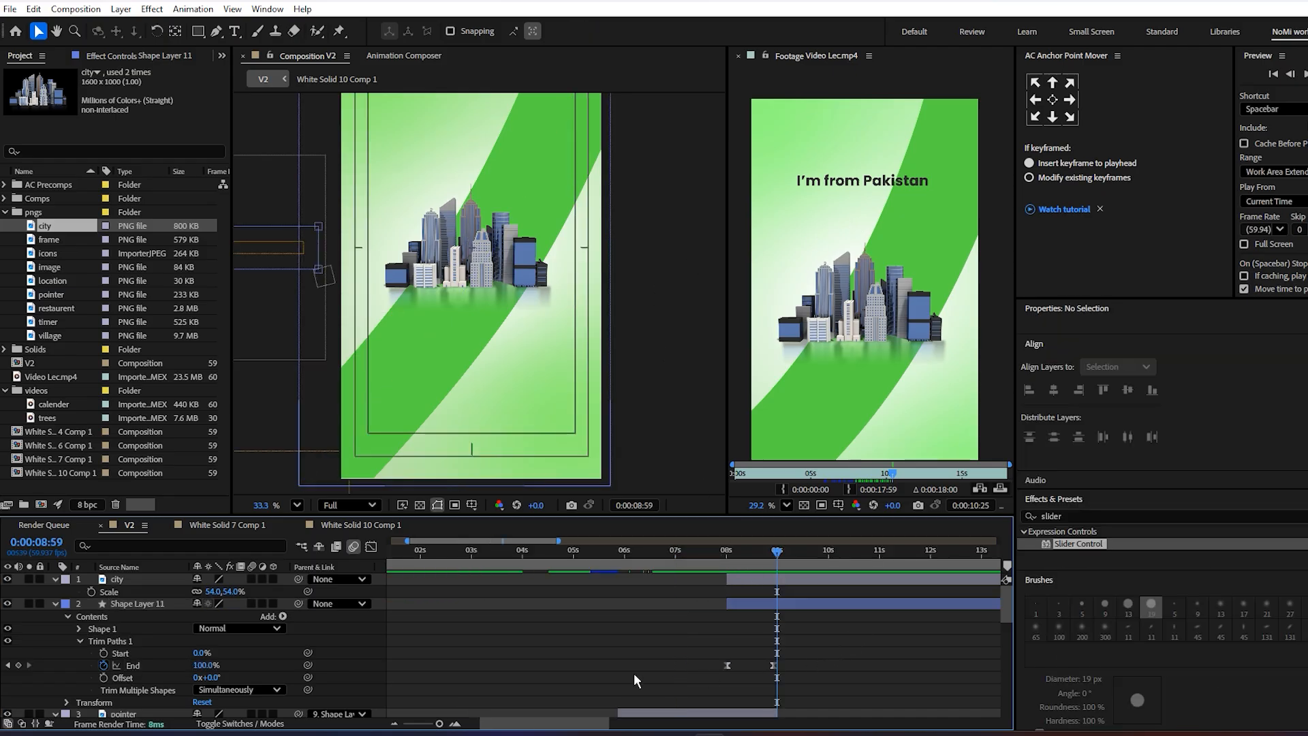
{"action": "left_click", "coordinate": [54, 604]}
{"action": "left_click", "coordinate": [55, 580]}
{"action": "left_click", "coordinate": [707, 628]}
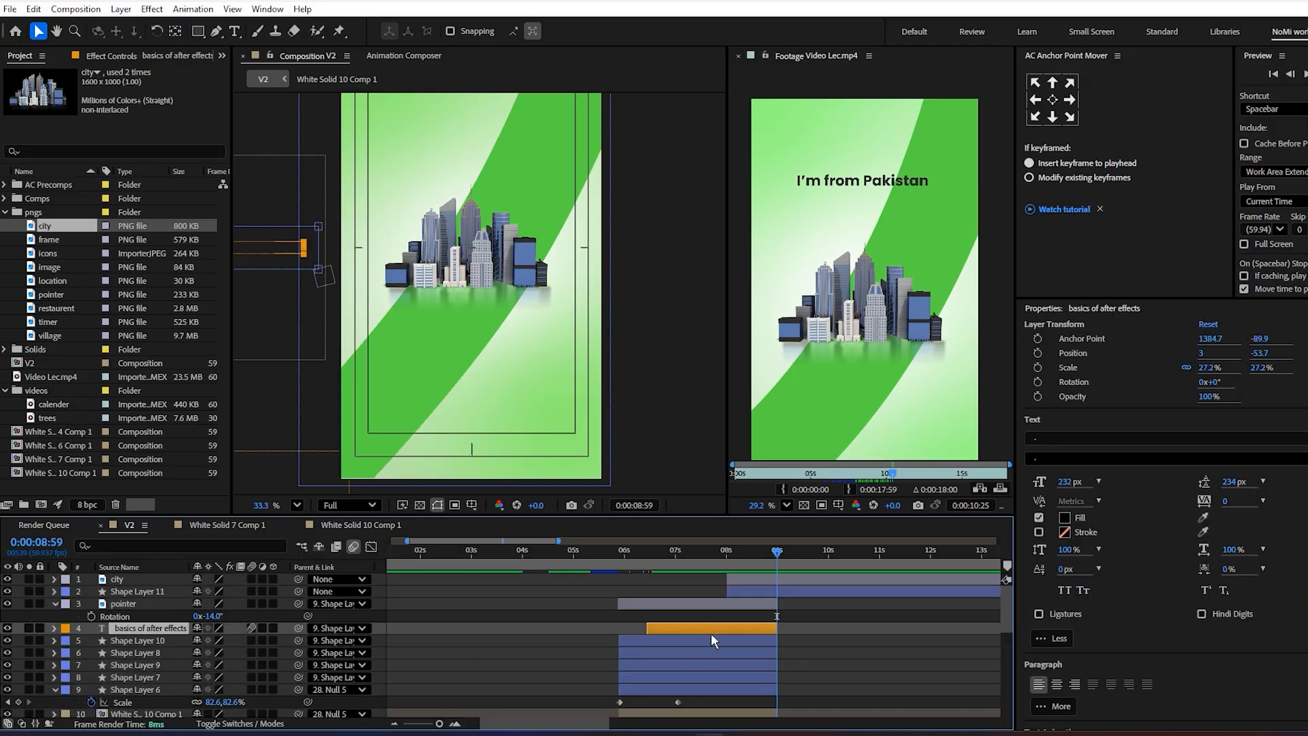
{"action": "key", "text": "ctrl+d"}
{"action": "key", "text": "ctrl+bracketright"}
{"action": "key", "text": "ctrl+bracketright"}
{"action": "key", "text": "ctrl+bracketright"}
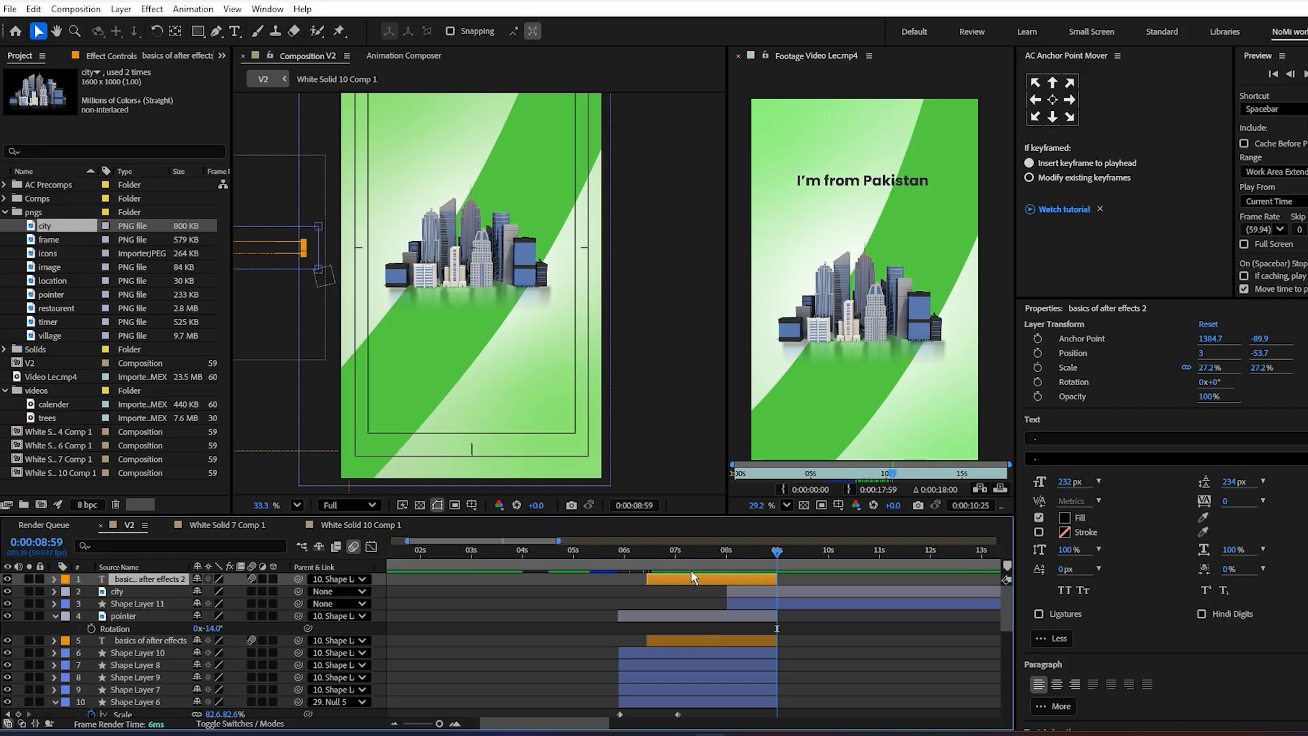
{"action": "left_click_drag", "start_coordinate": [727, 582], "coordinate": [880, 579]}
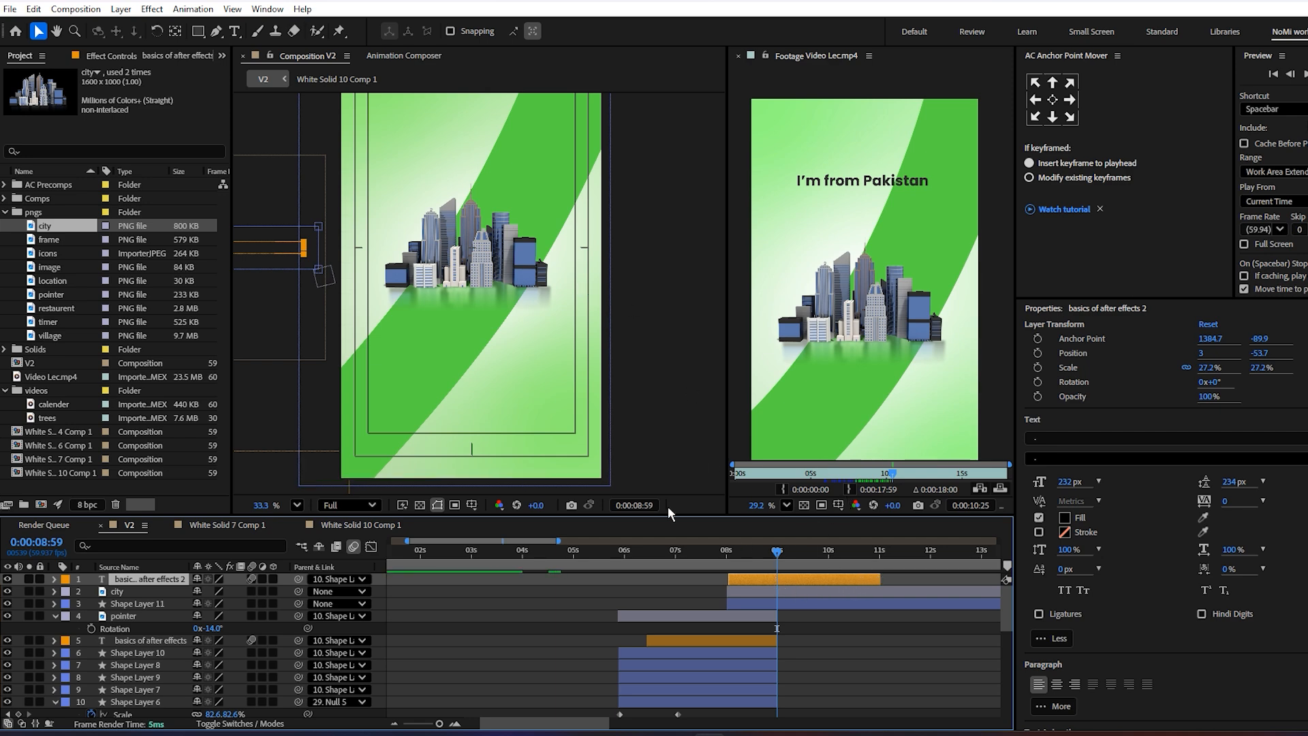
- Move the duplicated text into the frame above the city and replace its wording with "I'm from Oakistan"
{"action": "scroll", "coordinate": [434, 145], "scroll_direction": "down", "scroll_amount": 5}
{"action": "left_click_drag", "start_coordinate": [374, 218], "coordinate": [466, 180]}
{"action": "key", "text": "ctrl+t"}
{"action": "type", "text": "I'm"}
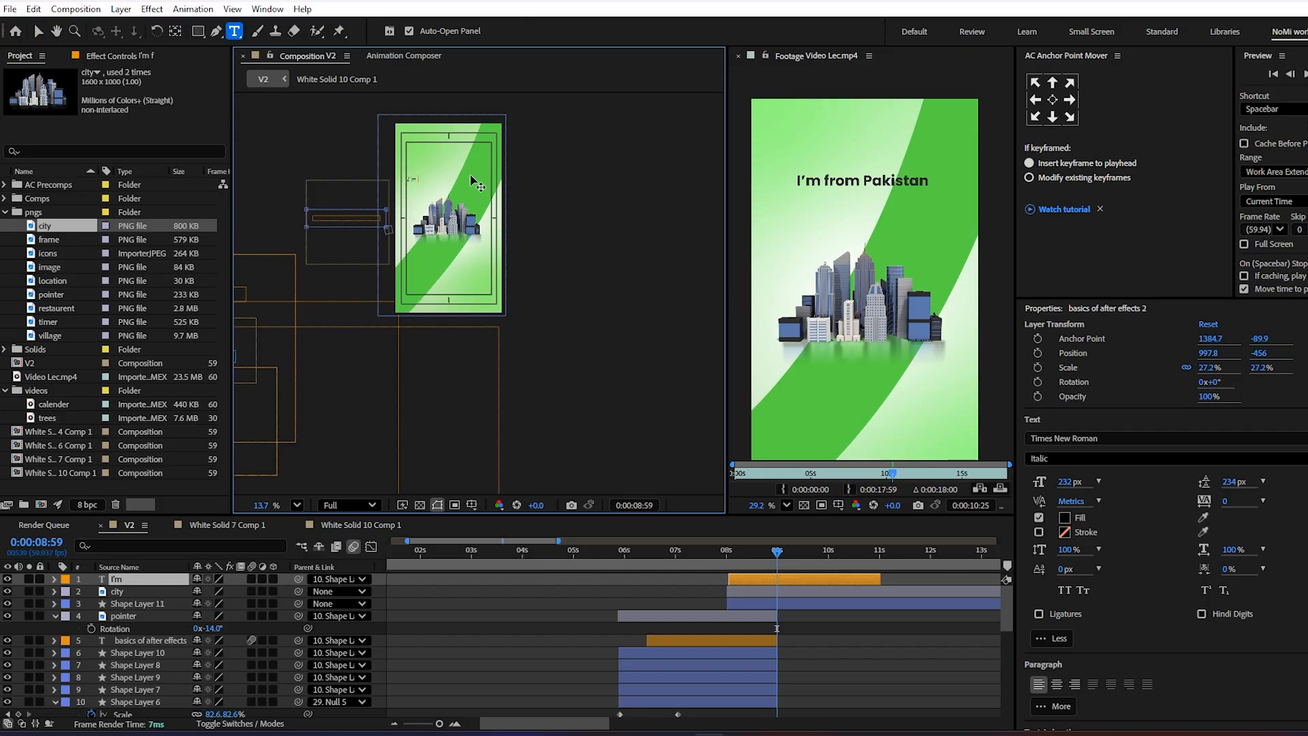
{"action": "type", "text": " from Oakistan"}
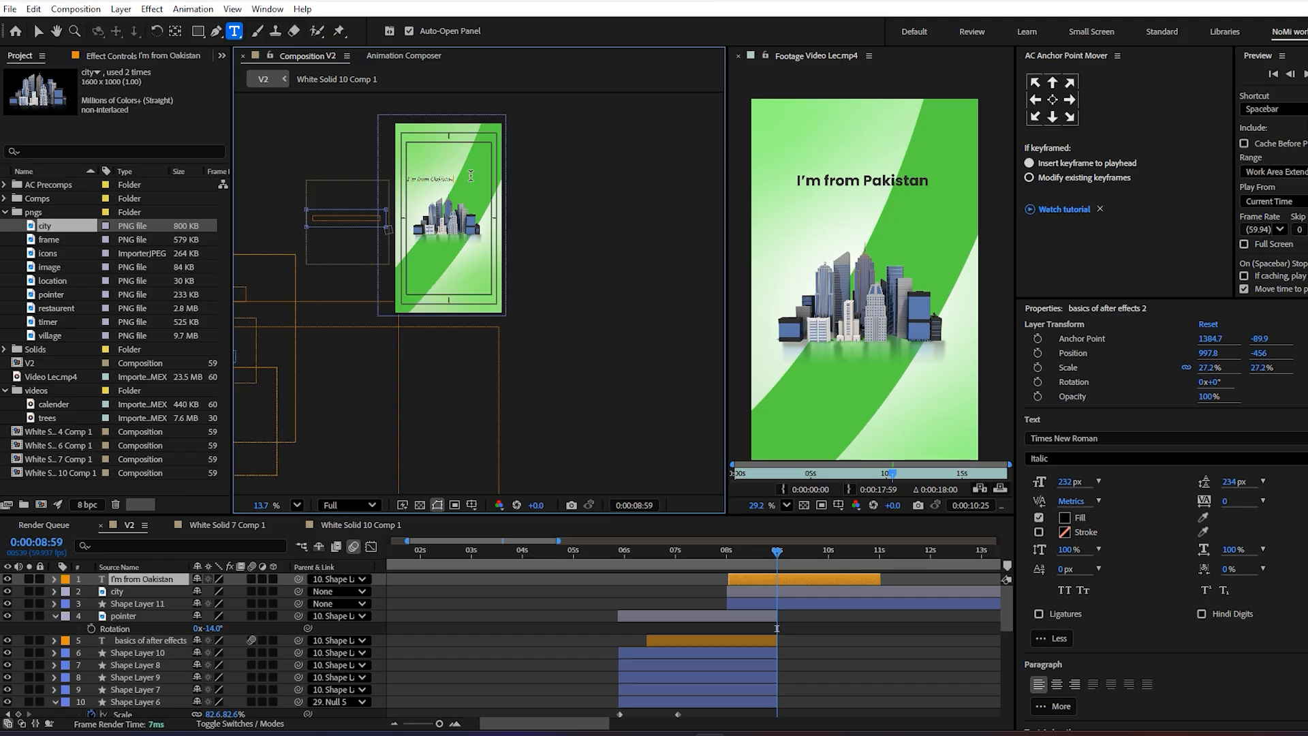
{"action": "left_click", "coordinate": [829, 639]}
- Correct the wording of the text above the city to "I'm from Pakistan"
{"action": "scroll", "coordinate": [378, 140], "scroll_direction": "up", "scroll_amount": 5}
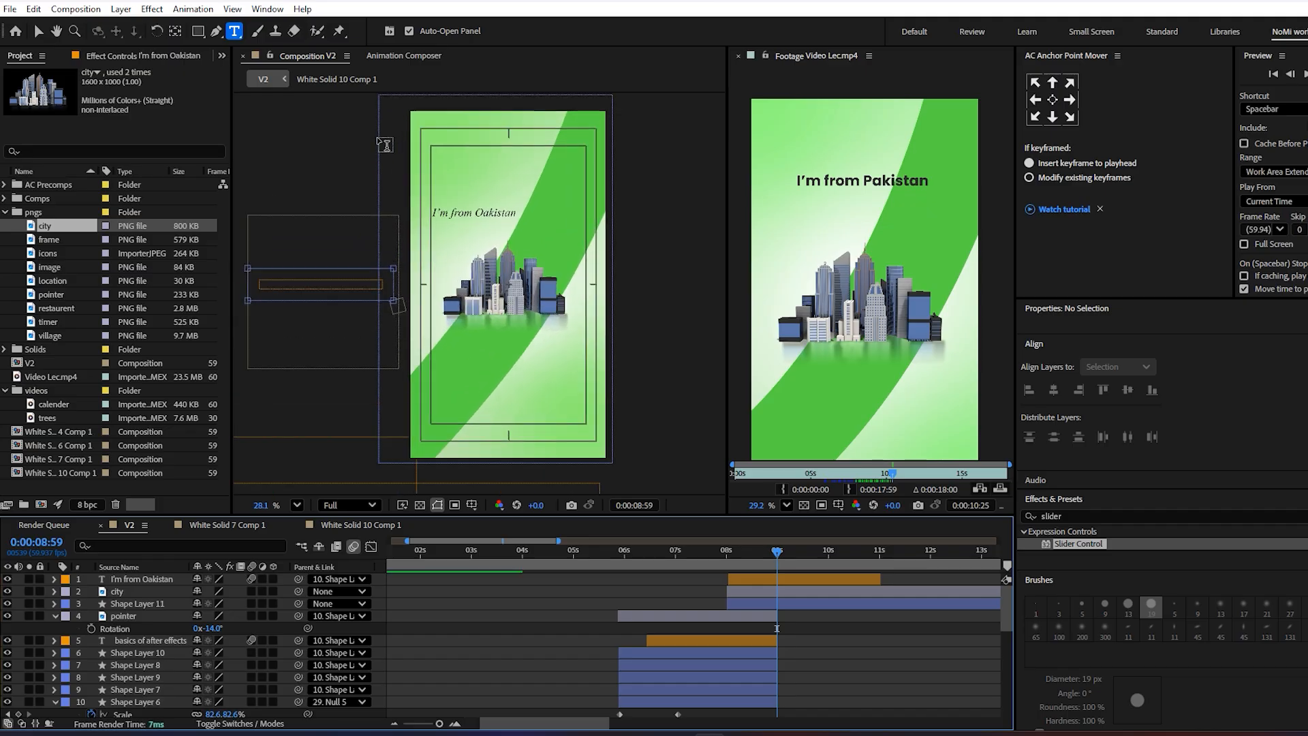
{"action": "scroll", "coordinate": [507, 262], "scroll_direction": "up", "scroll_amount": 5}
{"action": "left_click", "coordinate": [489, 198]}
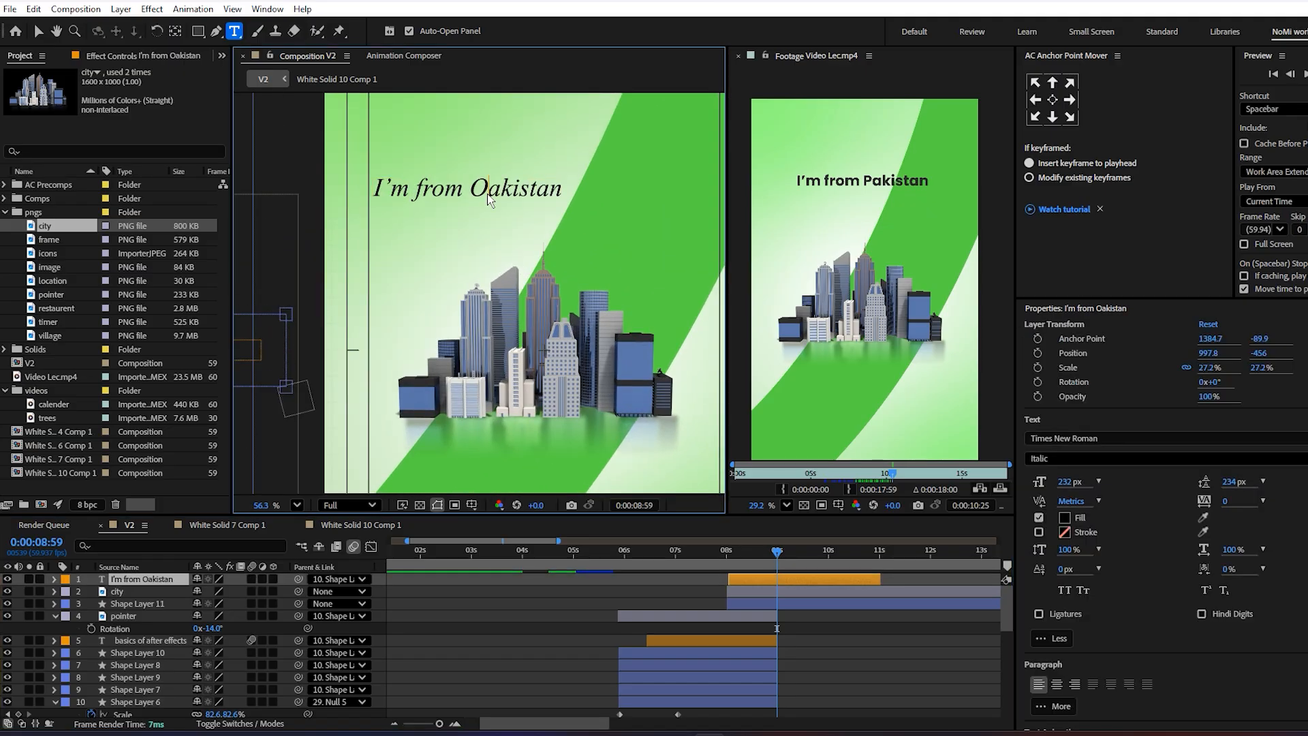
{"action": "type", "text": "p"}
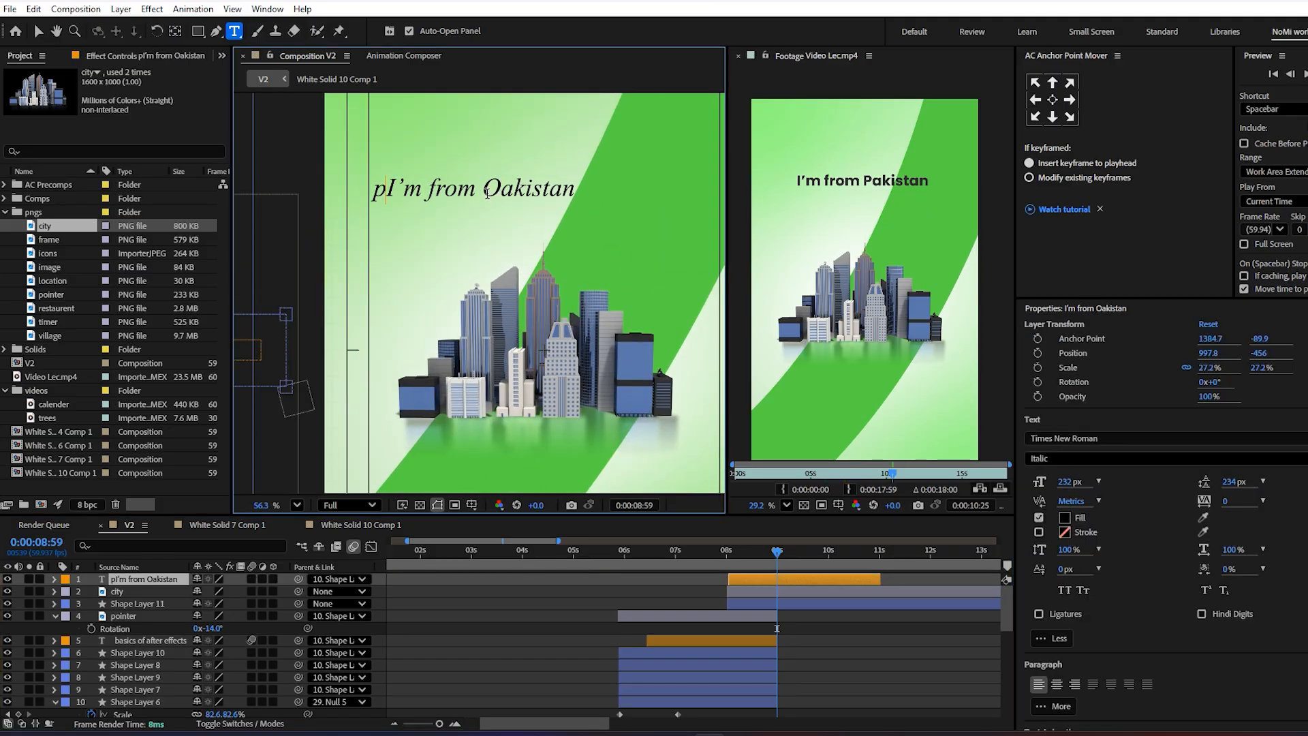
{"action": "key", "text": "BackSpace"}
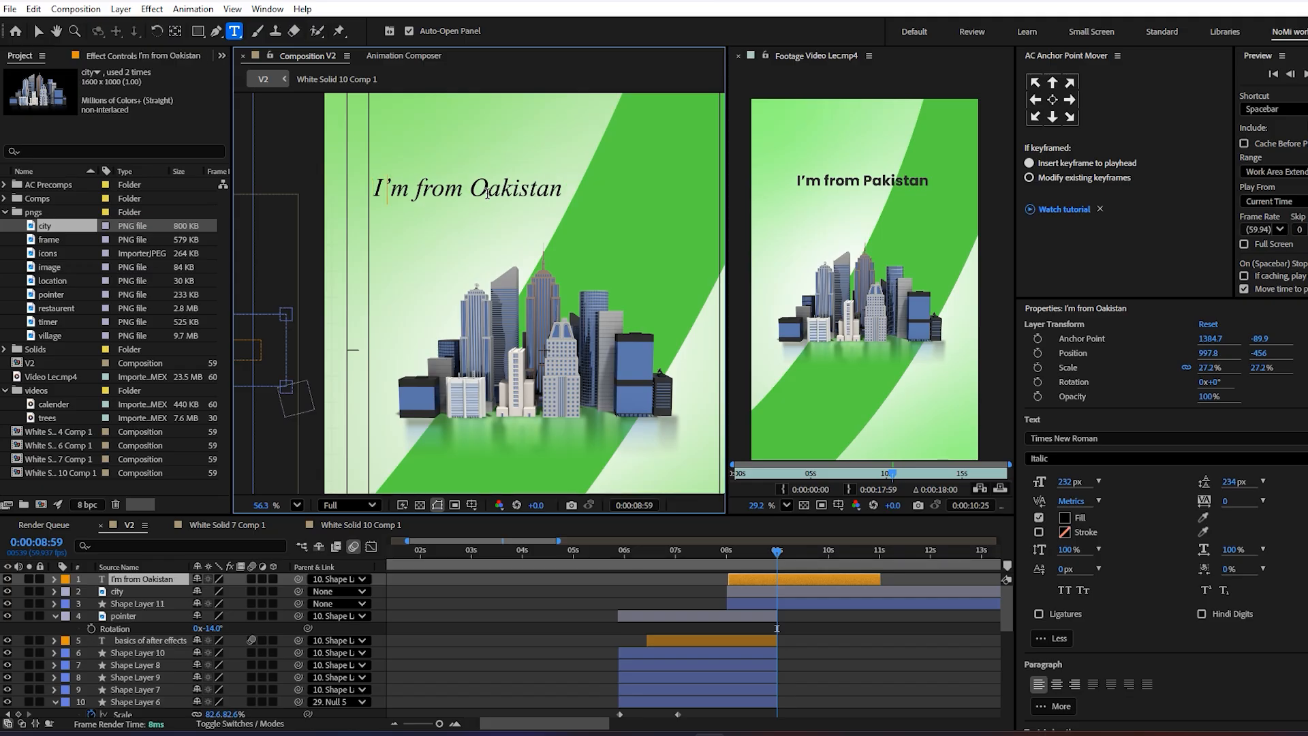
{"action": "key", "text": "BackSpace"}
{"action": "type", "text": "P"}
{"action": "left_click", "coordinate": [777, 584]}
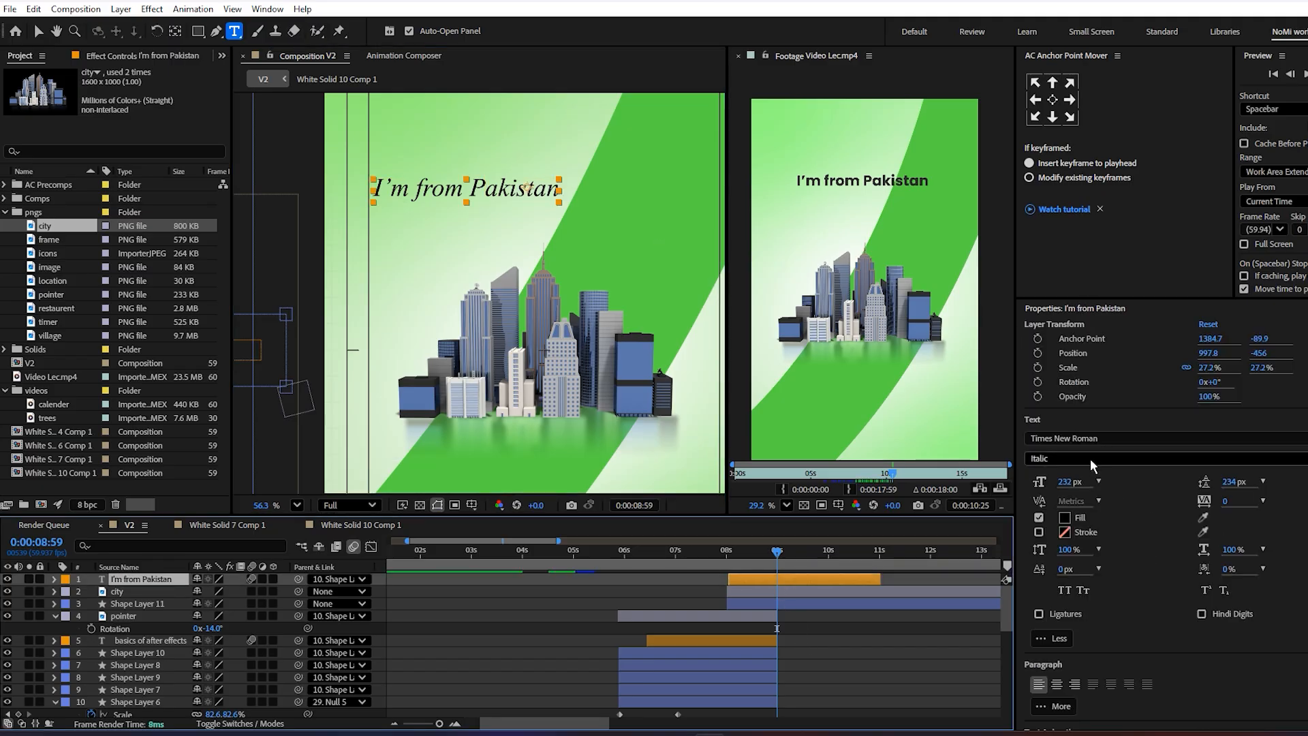
- Set the font of the words "I'm from" in the title to Poppins Bold
{"action": "left_click_drag", "start_coordinate": [466, 188], "coordinate": [303, 188]}
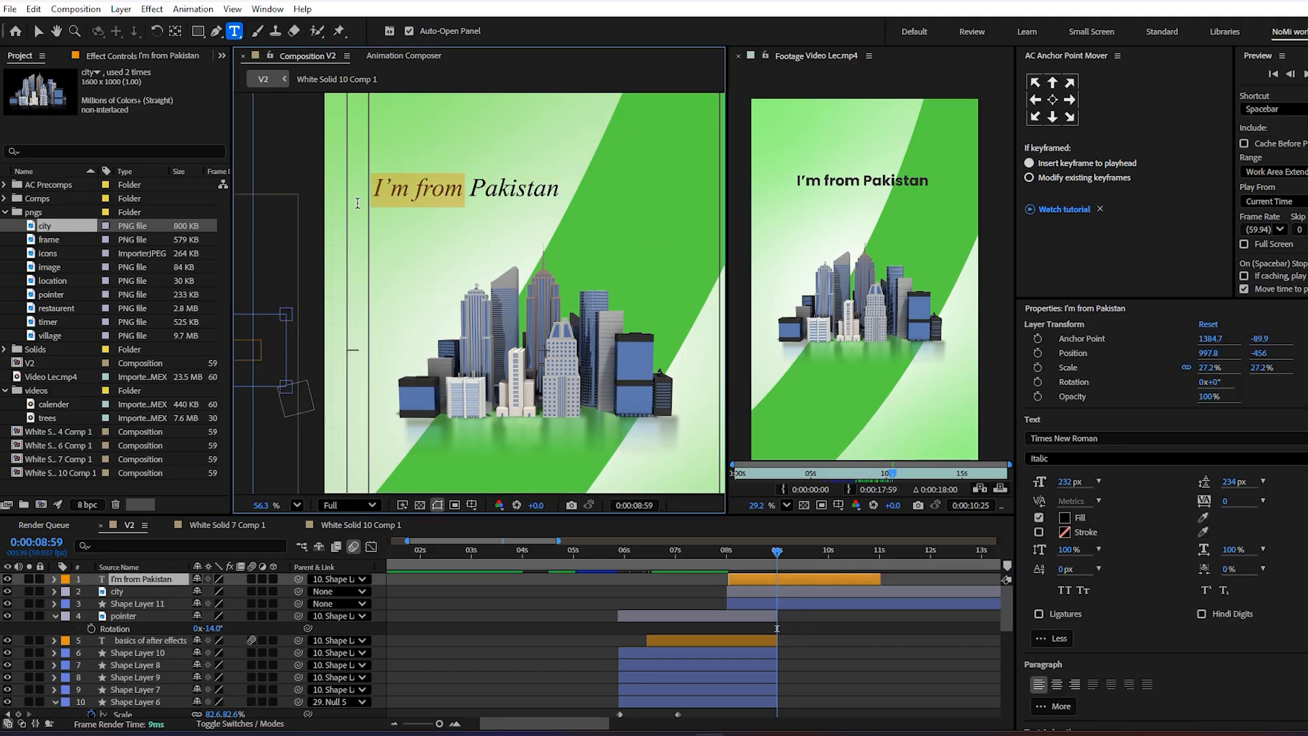
{"action": "left_click", "coordinate": [1090, 439]}
{"action": "type", "text": "pop"}
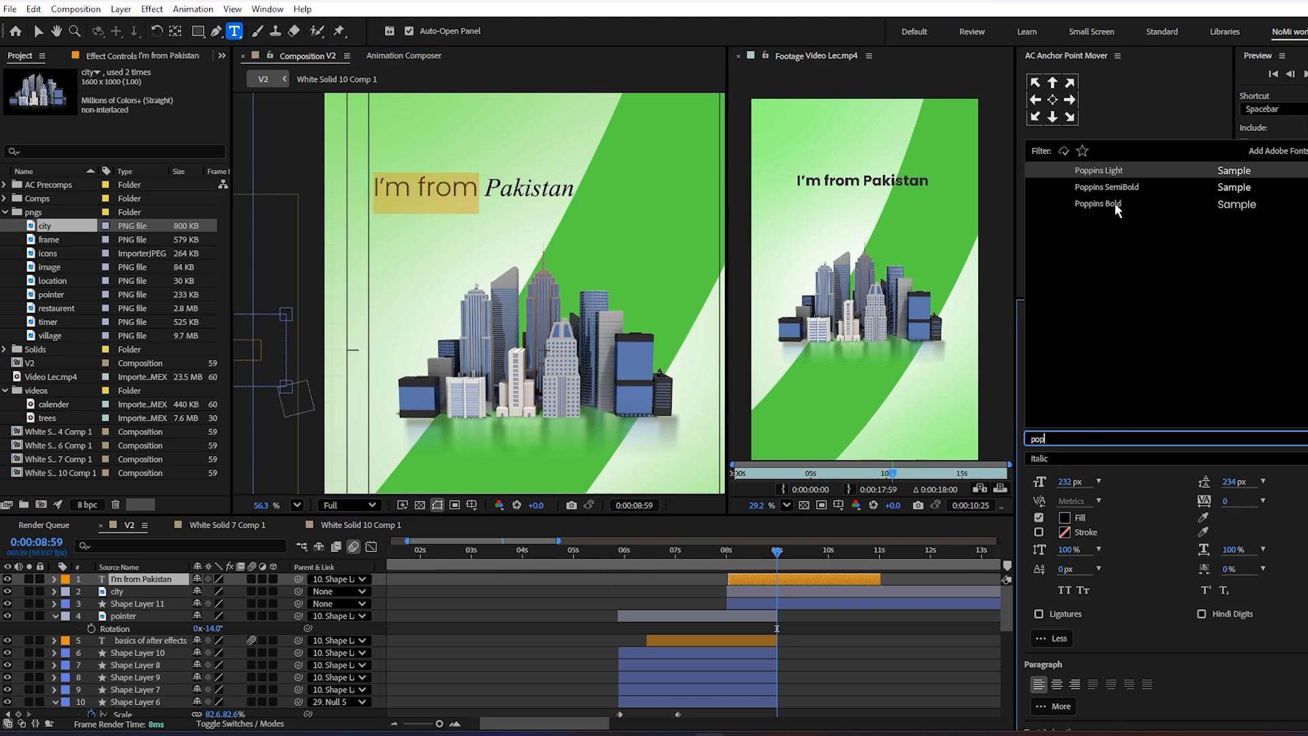
{"action": "left_click", "coordinate": [1117, 207]}
{"action": "left_click", "coordinate": [825, 696]}
{"action": "scroll", "coordinate": [477, 266], "scroll_direction": "down", "scroll_amount": 3}
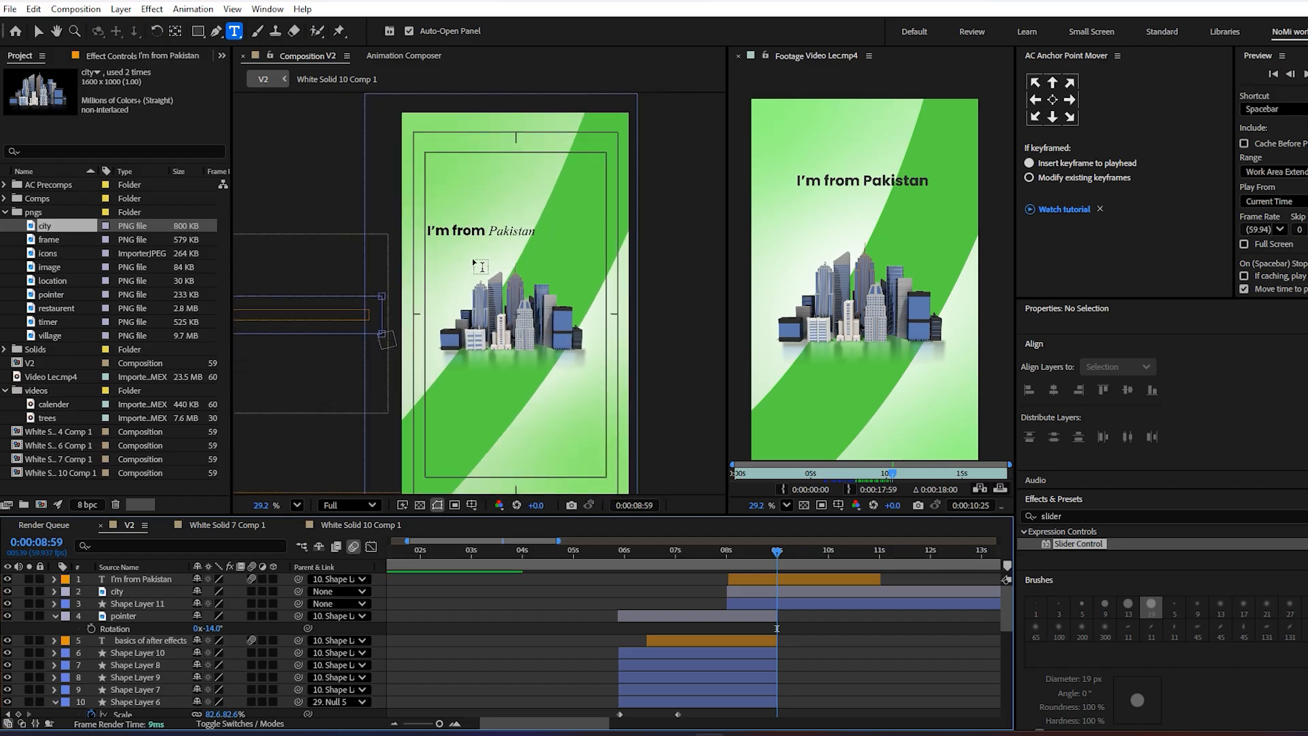
- Move the "I'm from Pakistan" title to position 1157.8, -525.6, centred above the city
{"action": "key", "text": "v"}
{"action": "left_click", "coordinate": [496, 229]}
{"action": "scroll", "coordinate": [501, 227], "scroll_direction": "up", "scroll_amount": 3}
{"action": "scroll", "coordinate": [504, 235], "scroll_direction": "down", "scroll_amount": 2}
{"action": "left_click_drag", "start_coordinate": [504, 292], "coordinate": [550, 279]}
{"action": "scroll", "coordinate": [542, 274], "scroll_direction": "down", "scroll_amount": 1}
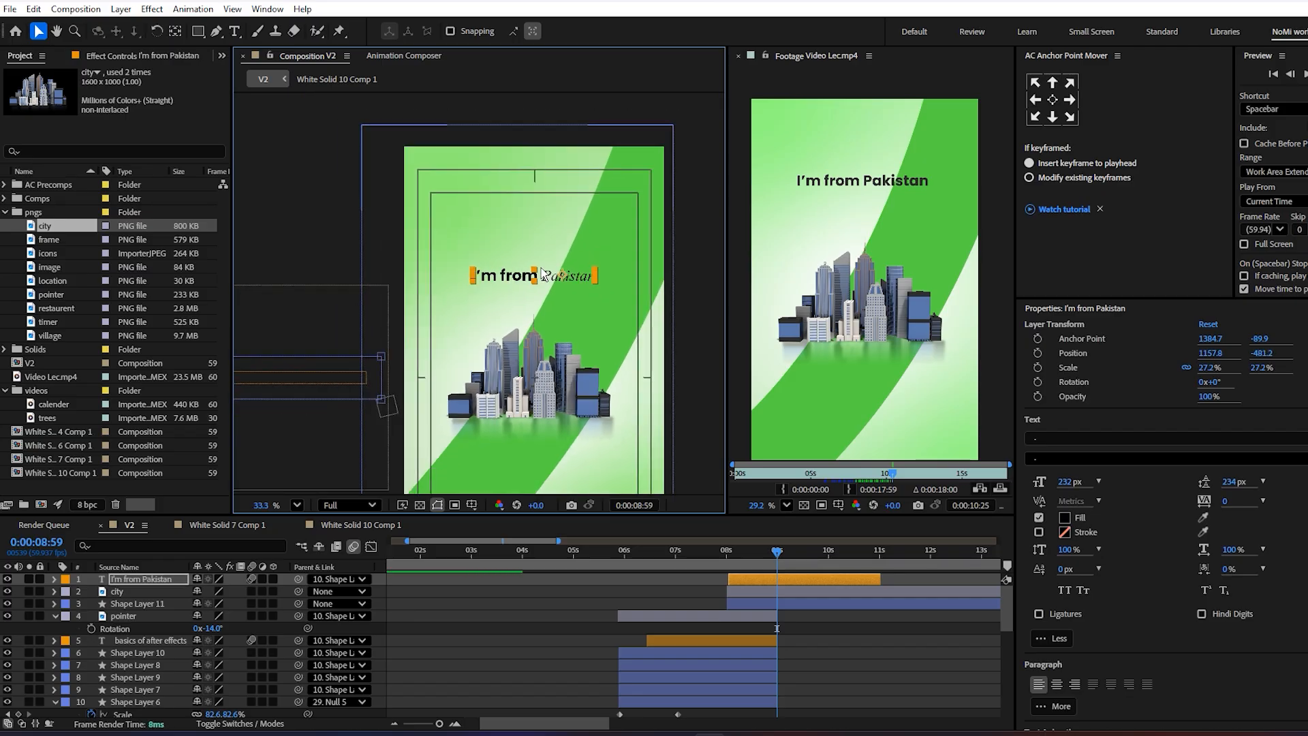
{"action": "scroll", "coordinate": [525, 310], "scroll_direction": "up", "scroll_amount": 4}
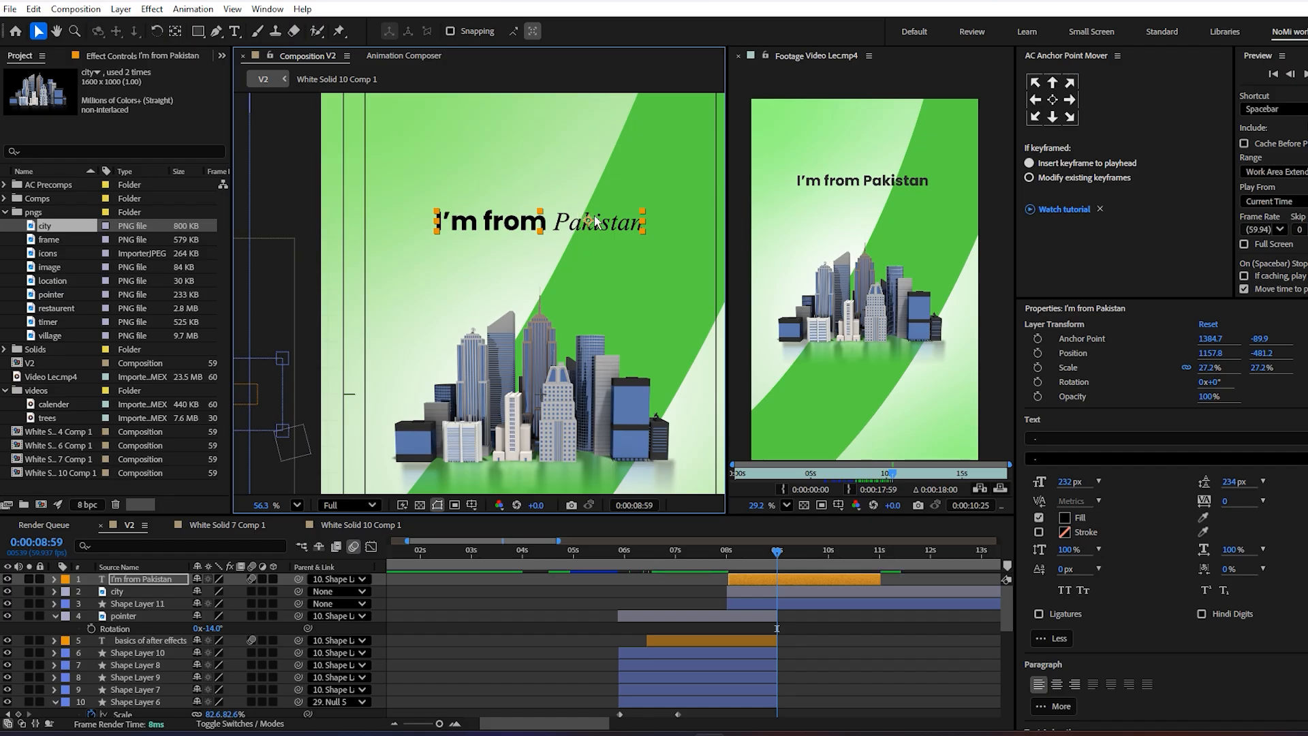
{"action": "scroll", "coordinate": [549, 237], "scroll_direction": "down", "scroll_amount": 2}
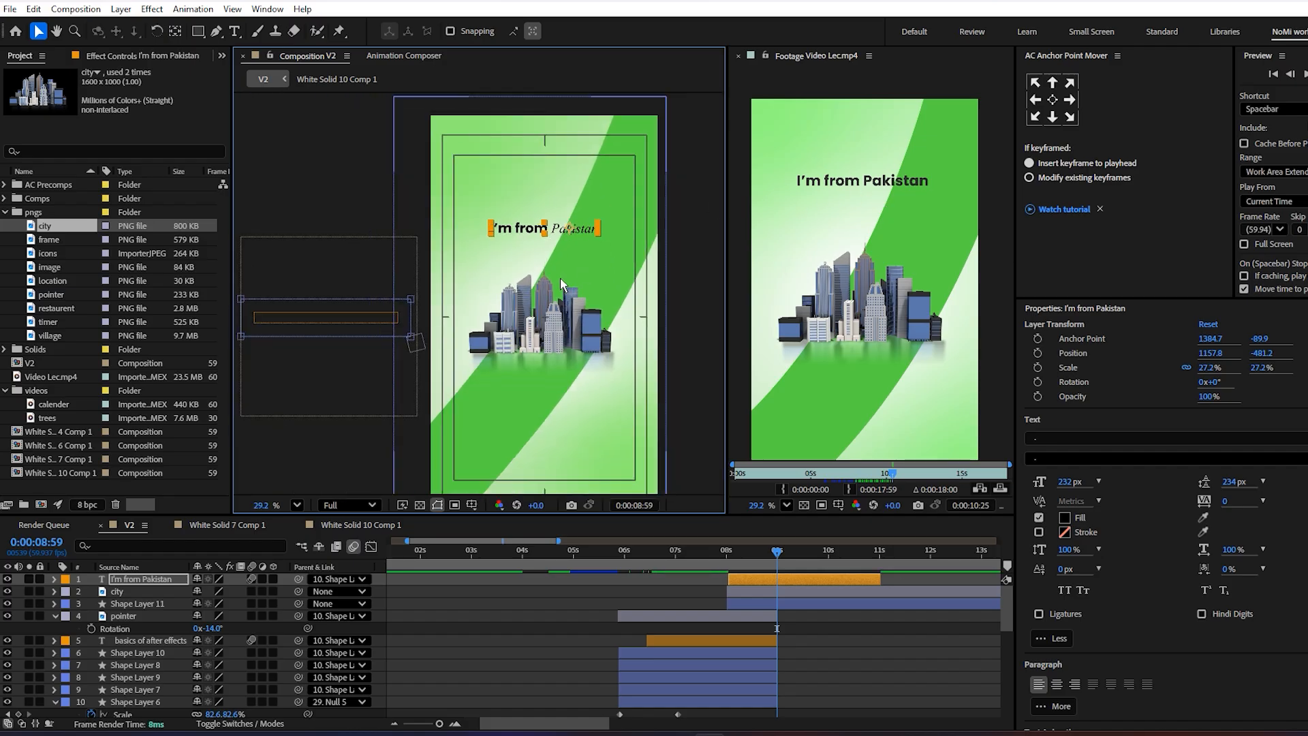
{"action": "scroll", "coordinate": [493, 284], "scroll_direction": "up", "scroll_amount": 2}
{"action": "left_click_drag", "start_coordinate": [611, 217], "coordinate": [519, 337]}
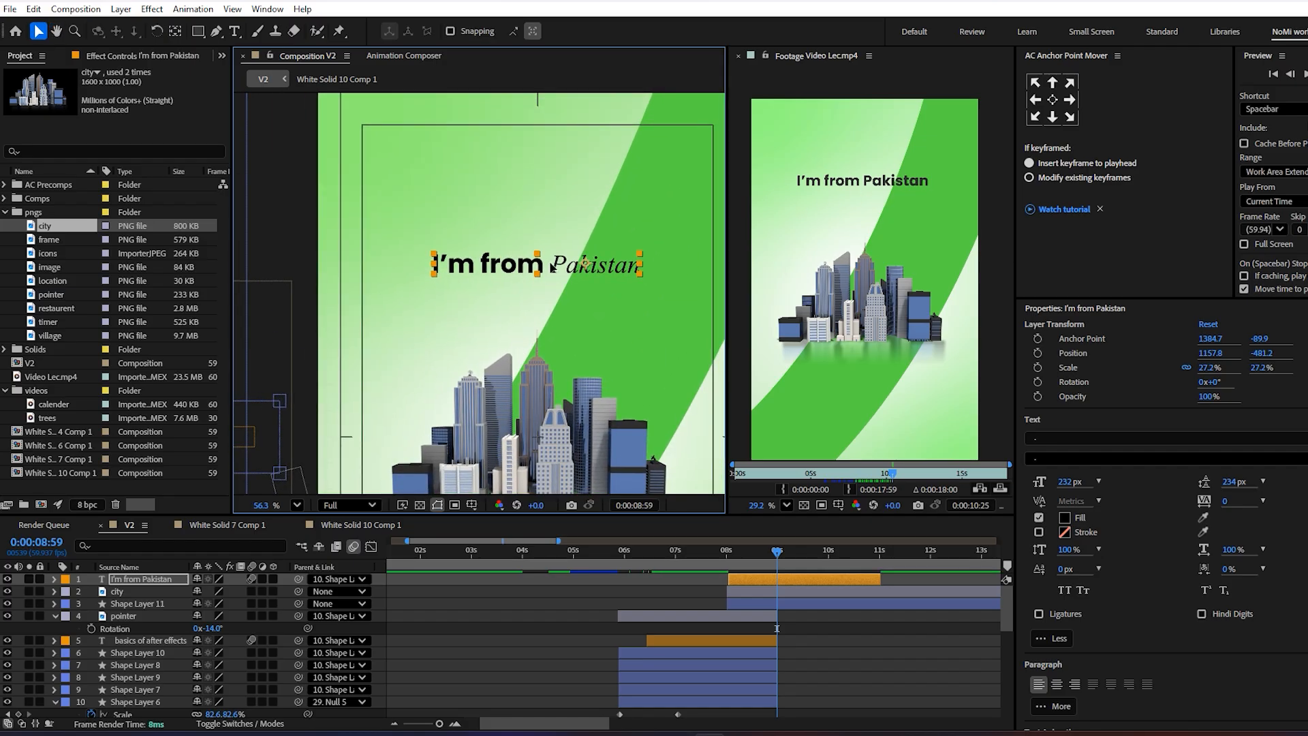
{"action": "left_click_drag", "start_coordinate": [554, 273], "coordinate": [553, 246]}
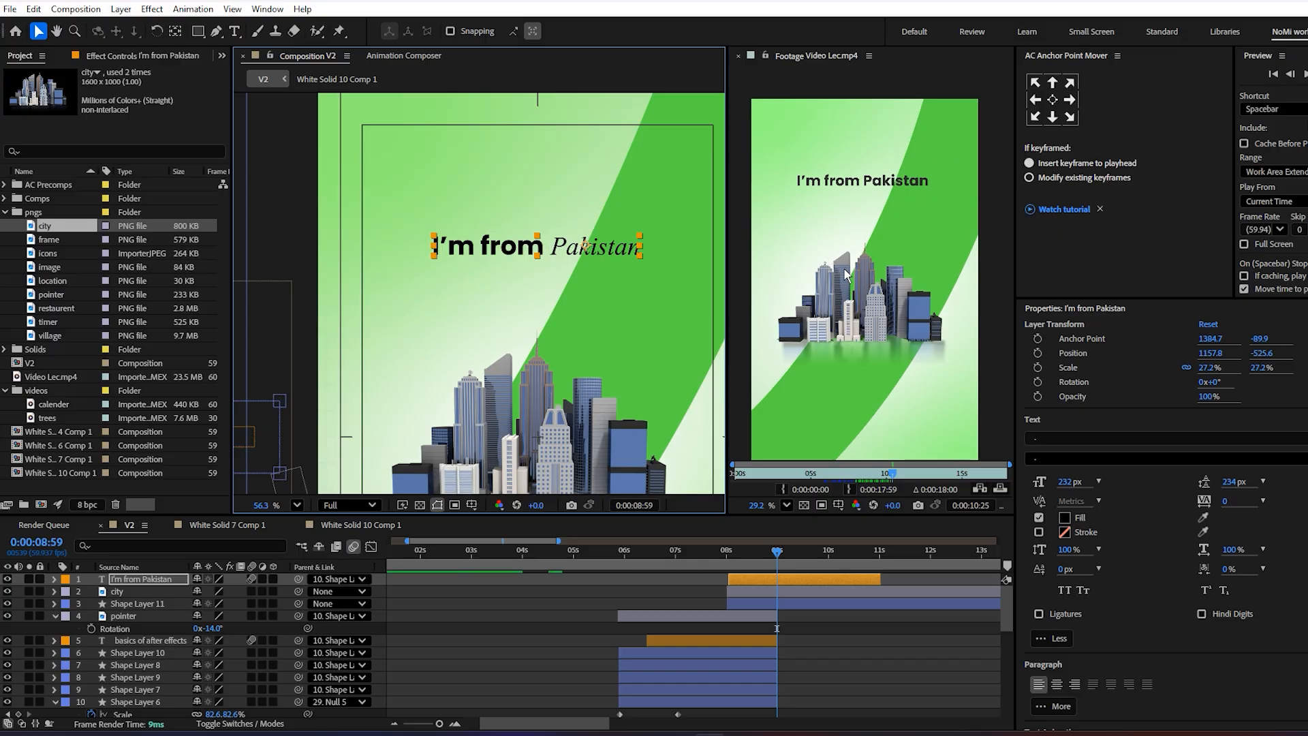
- Extend the end of the "I'm from Pakistan" layer to about 12 seconds
{"action": "scroll", "coordinate": [546, 283], "scroll_direction": "down", "scroll_amount": 1}
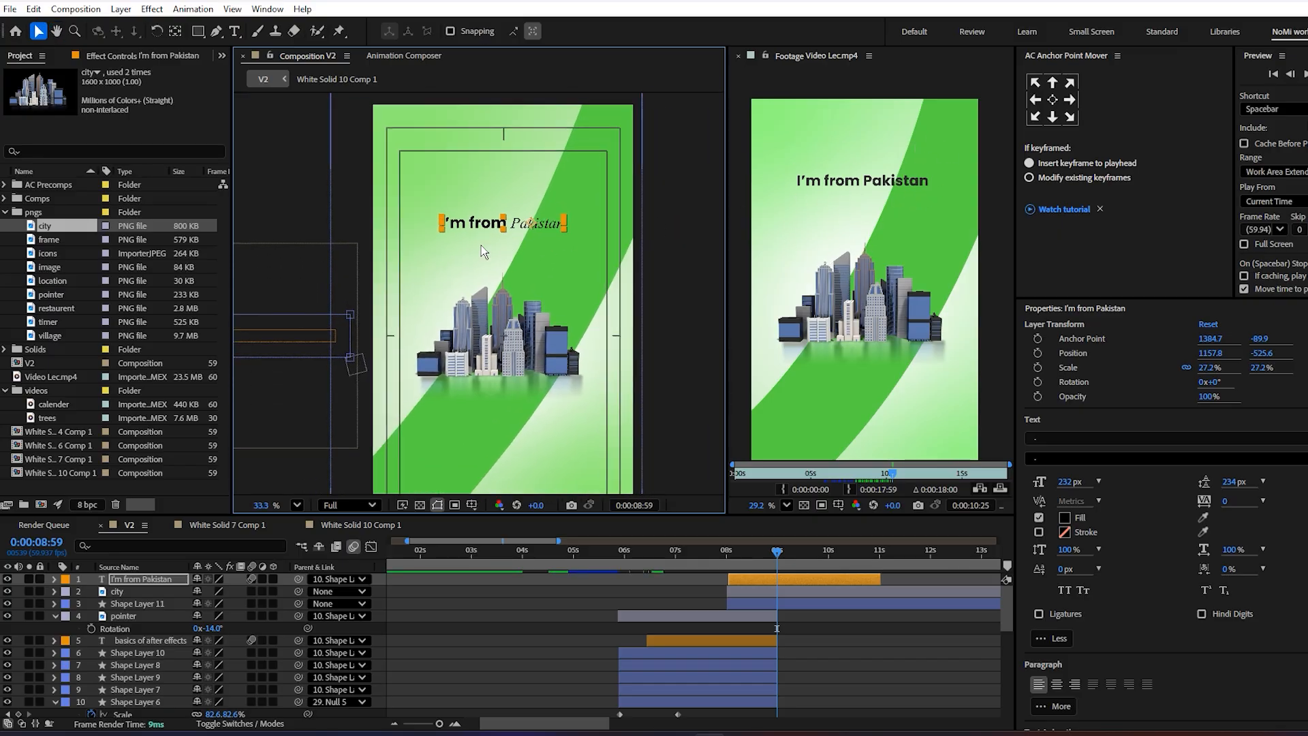
{"action": "left_click", "coordinate": [844, 651]}
{"action": "left_click_drag", "start_coordinate": [873, 589], "coordinate": [935, 592]}
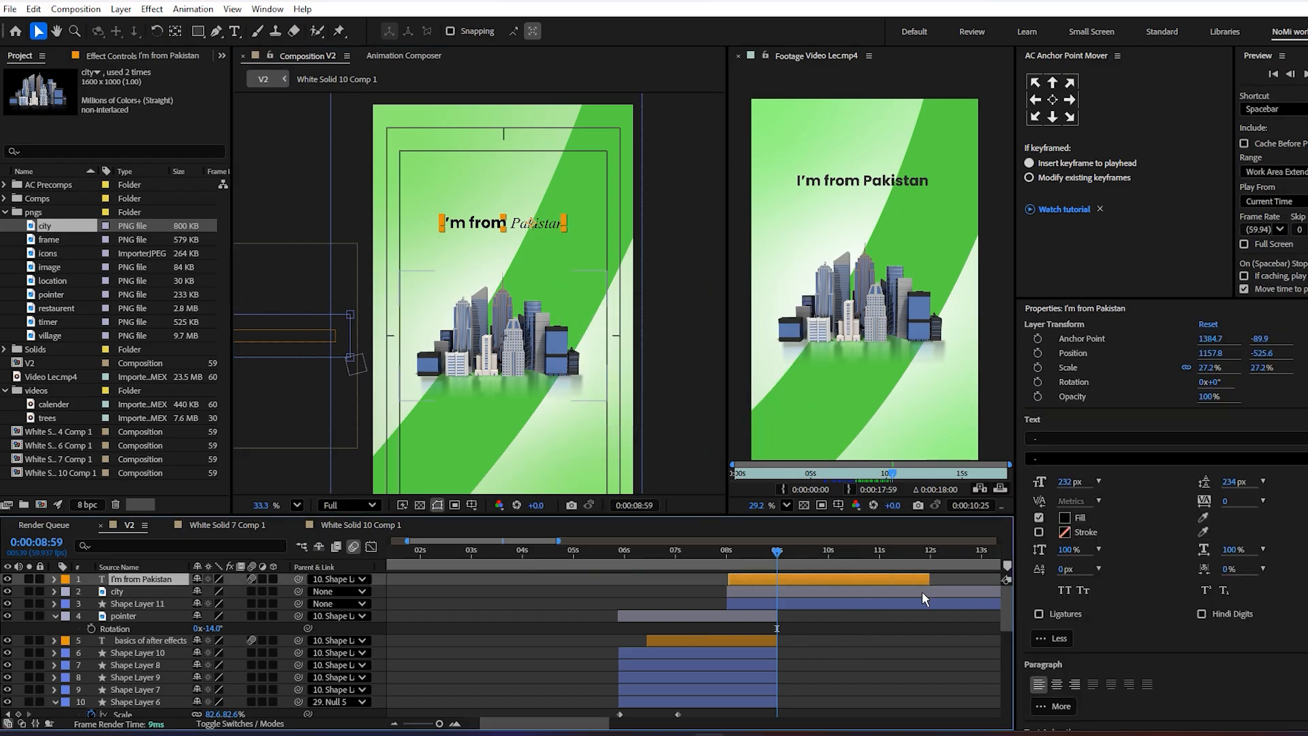
- Give the layers from pointer down to the upper White Solid 10 Comp 1 the Red label colour
{"action": "scroll", "coordinate": [631, 594], "scroll_direction": "down", "scroll_amount": 2}
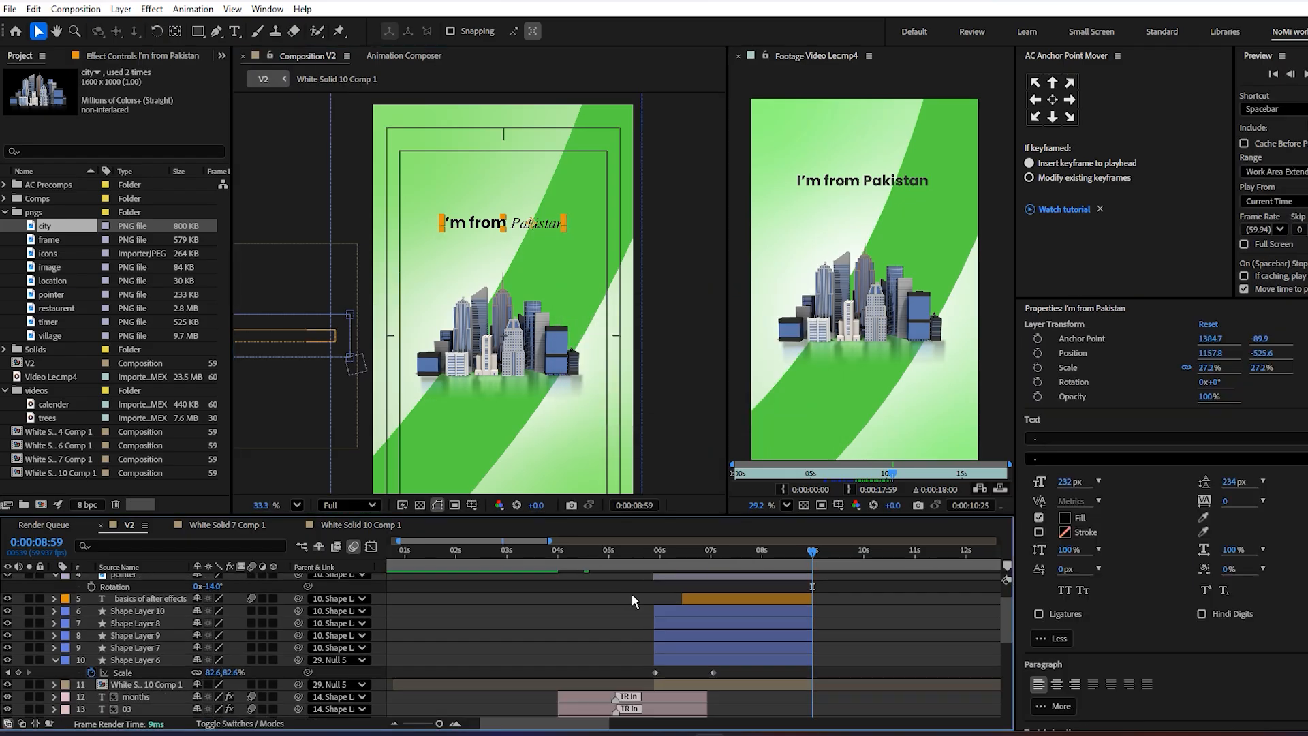
{"action": "left_click", "coordinate": [680, 682]}
{"action": "scroll", "coordinate": [659, 647], "scroll_direction": "up", "scroll_amount": 3}
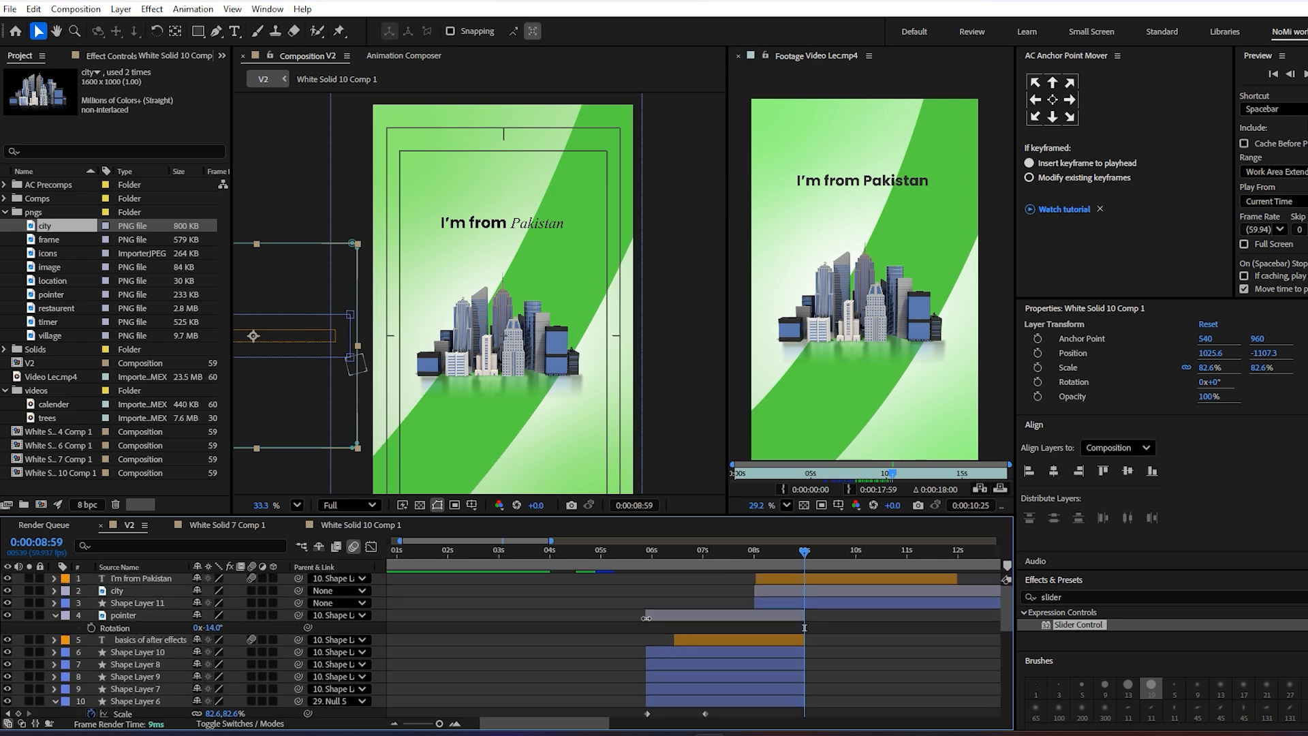
{"action": "left_click", "coordinate": [659, 617], "text": "shift"}
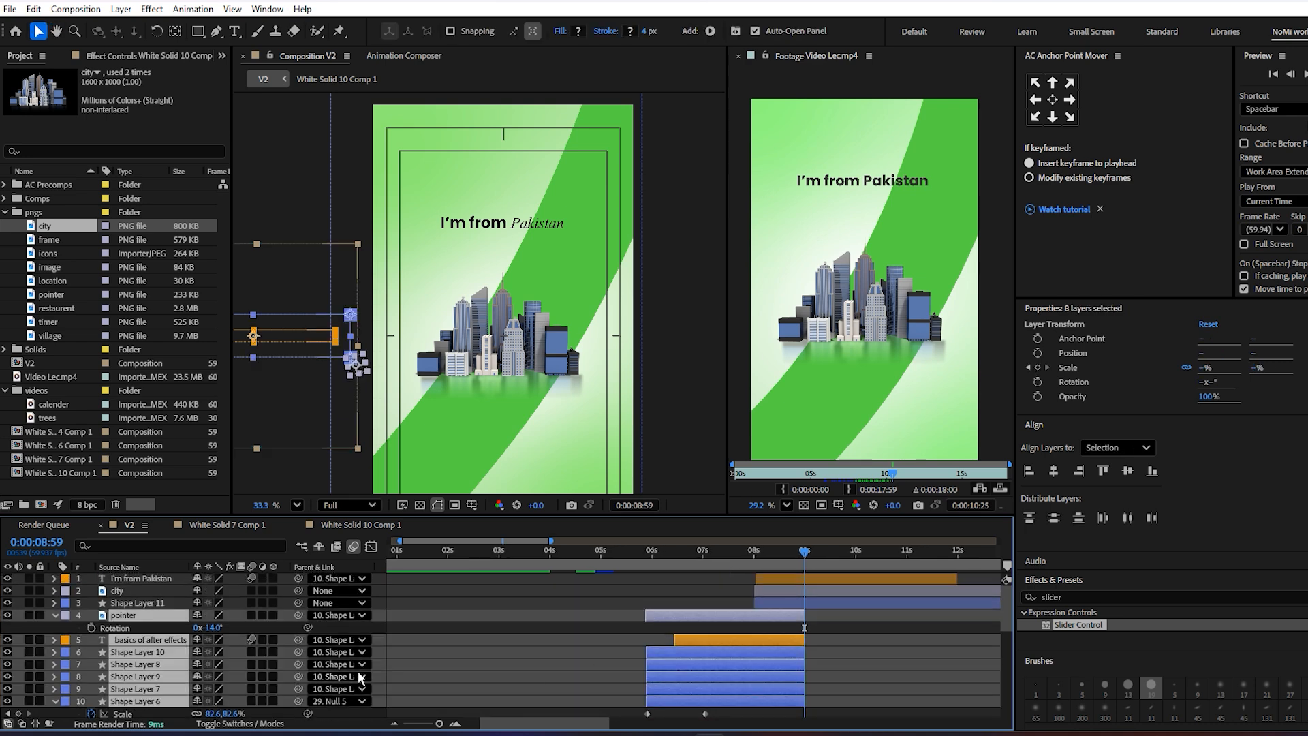
{"action": "left_click", "coordinate": [66, 640]}
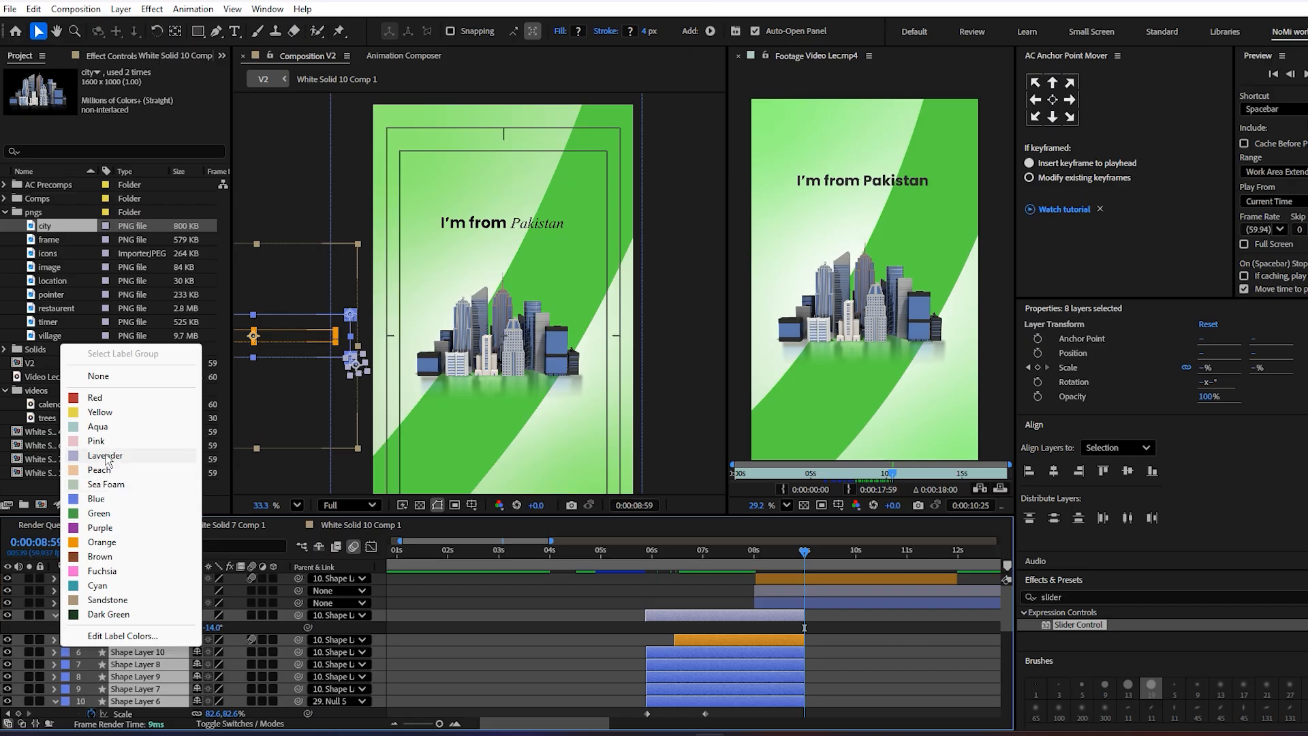
{"action": "left_click", "coordinate": [96, 402]}
{"action": "left_click", "coordinate": [815, 602]}
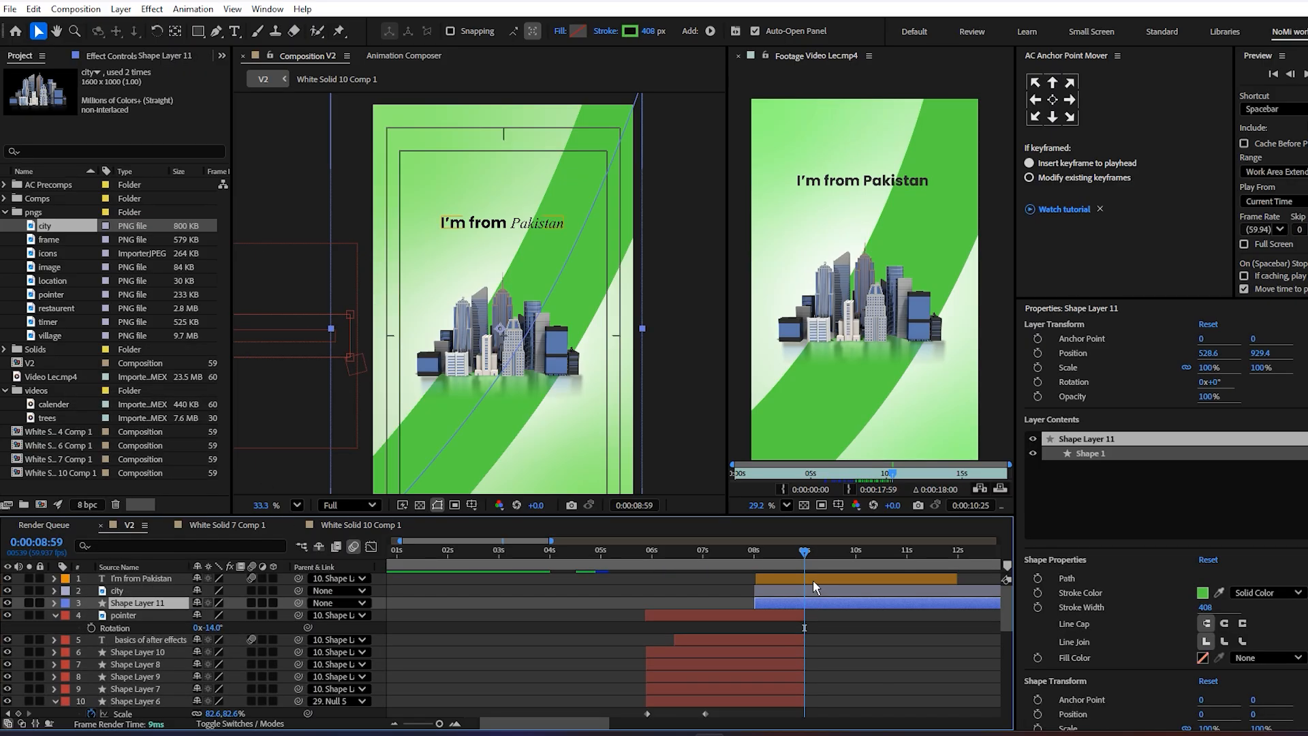
- Preview the band and title entrance from about 0:00:08:24
{"action": "left_click_drag", "start_coordinate": [805, 553], "coordinate": [768, 562]}
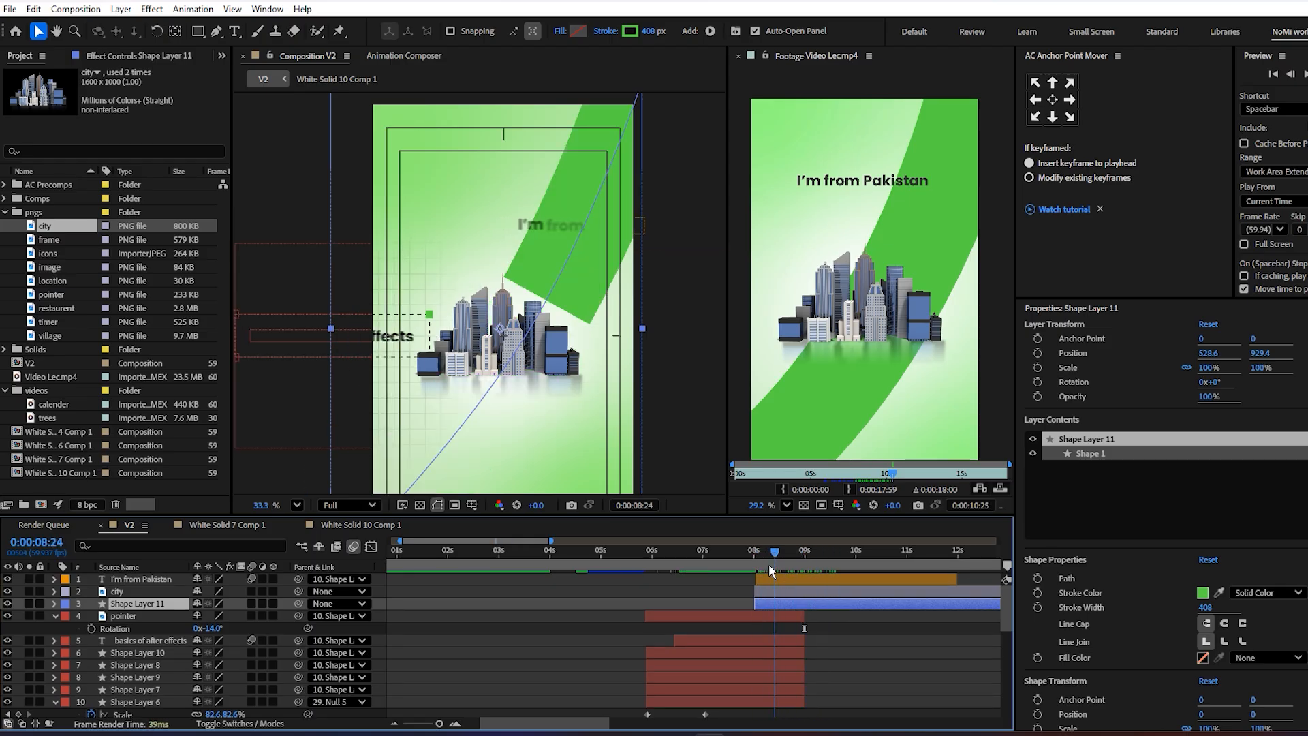
{"action": "key", "text": "space"}
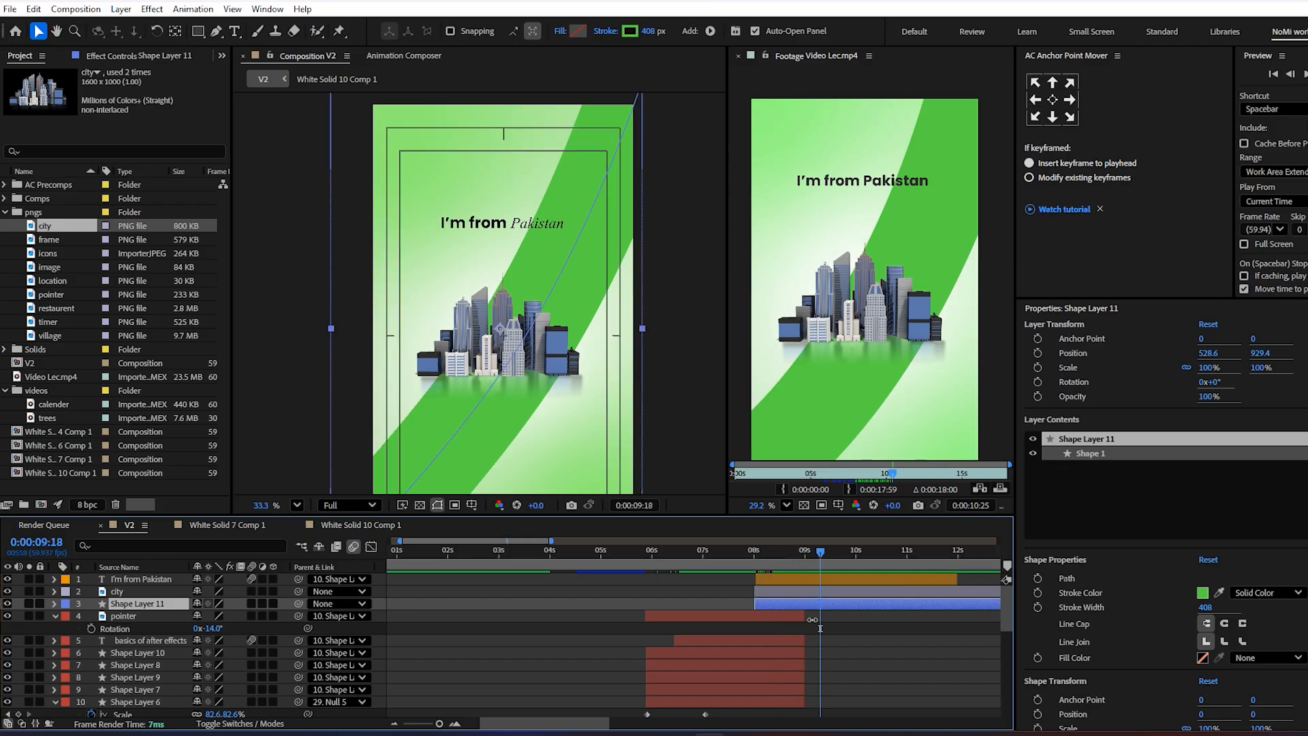
{"action": "left_click", "coordinate": [830, 628]}
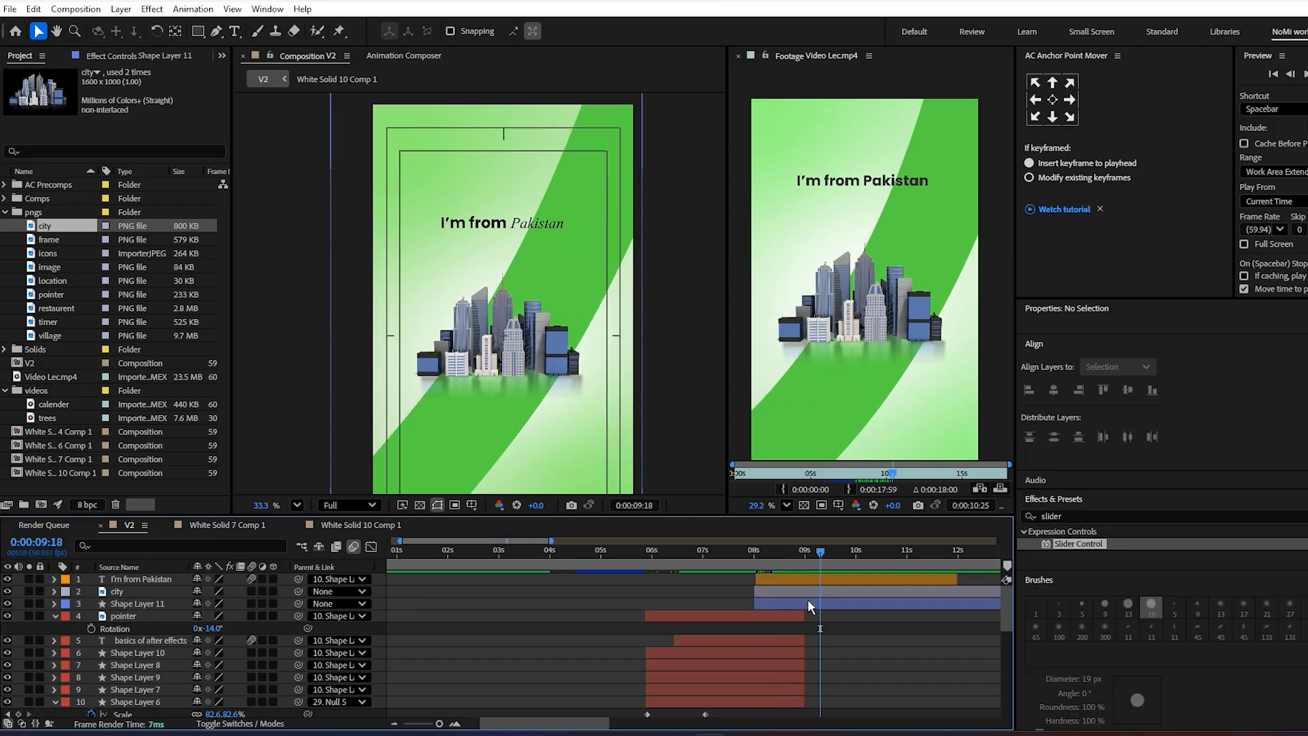
- Clear the parent of the "I'm from Pakistan", city and Shape Layer 11 layers and parent all three to Null 5
{"action": "left_click", "coordinate": [807, 601]}
{"action": "left_click", "coordinate": [797, 581], "text": "shift"}
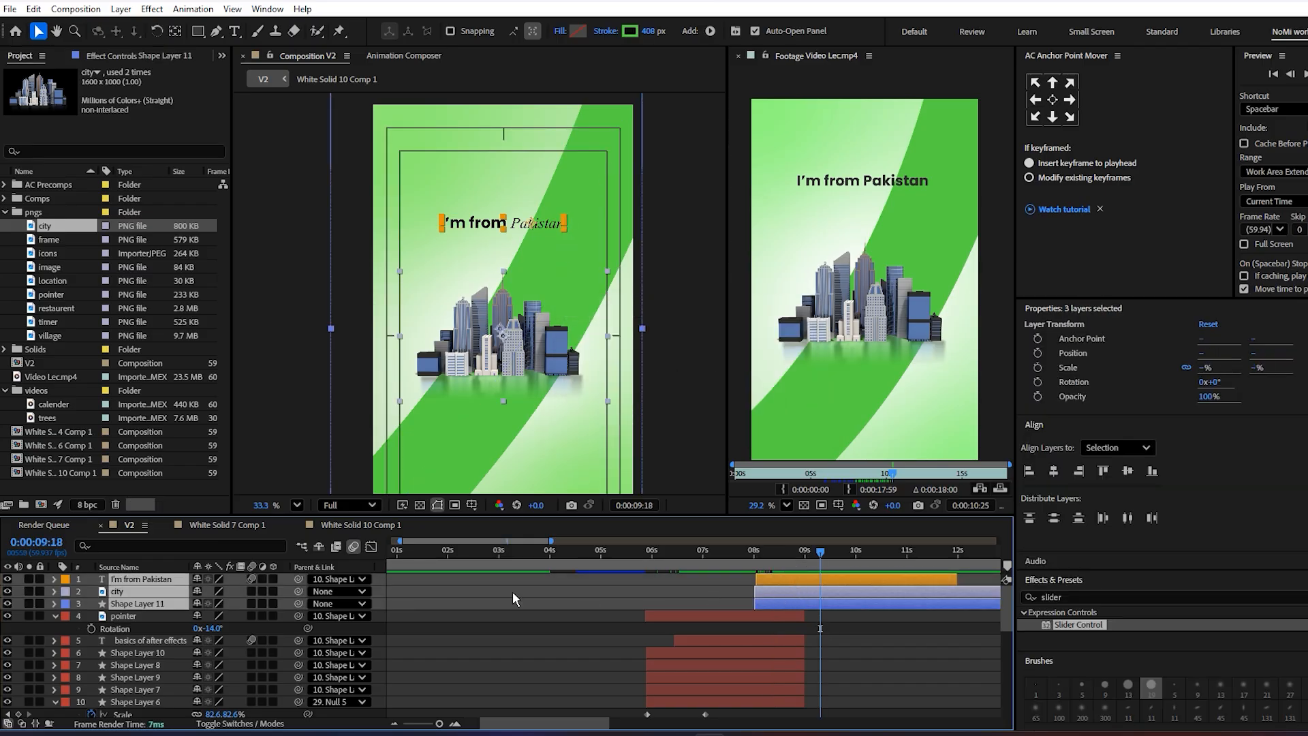
{"action": "left_click", "coordinate": [336, 579]}
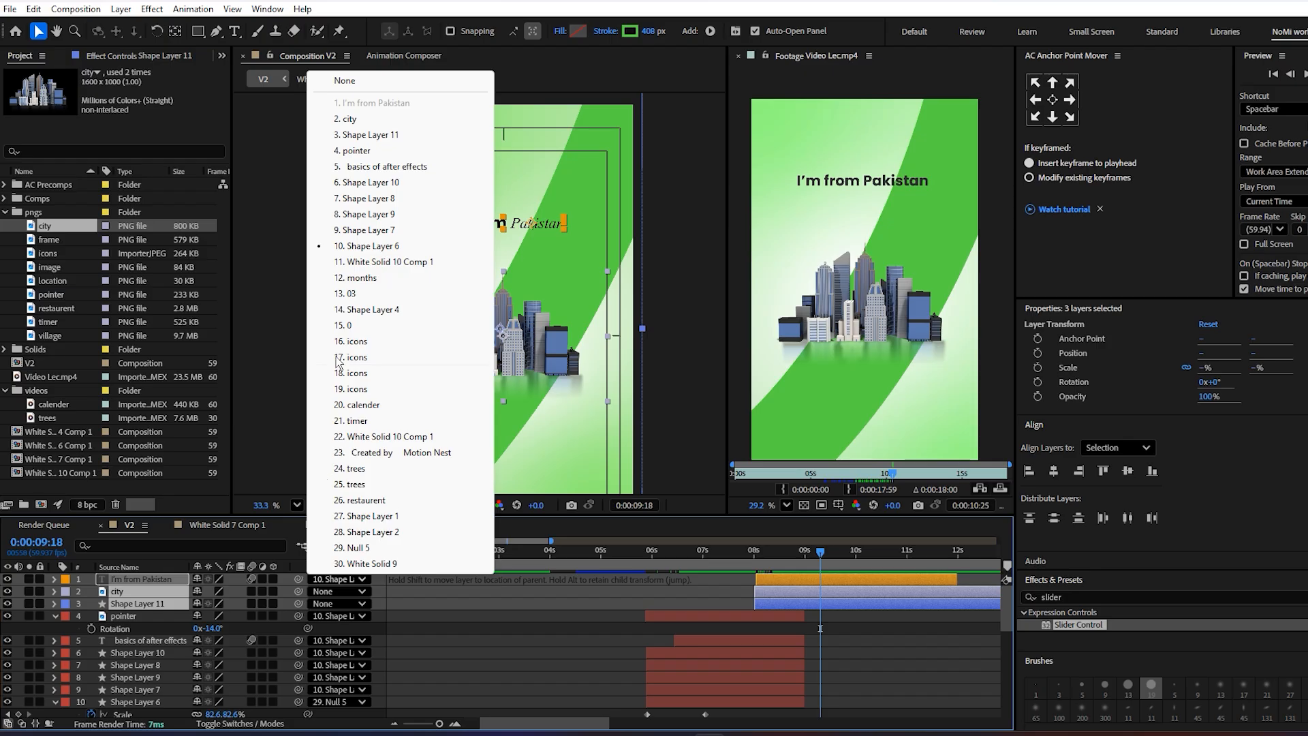
{"action": "left_click", "coordinate": [345, 81]}
{"action": "left_click", "coordinate": [884, 625]}
{"action": "left_click", "coordinate": [830, 603]}
{"action": "left_click", "coordinate": [749, 578], "text": "shift"}
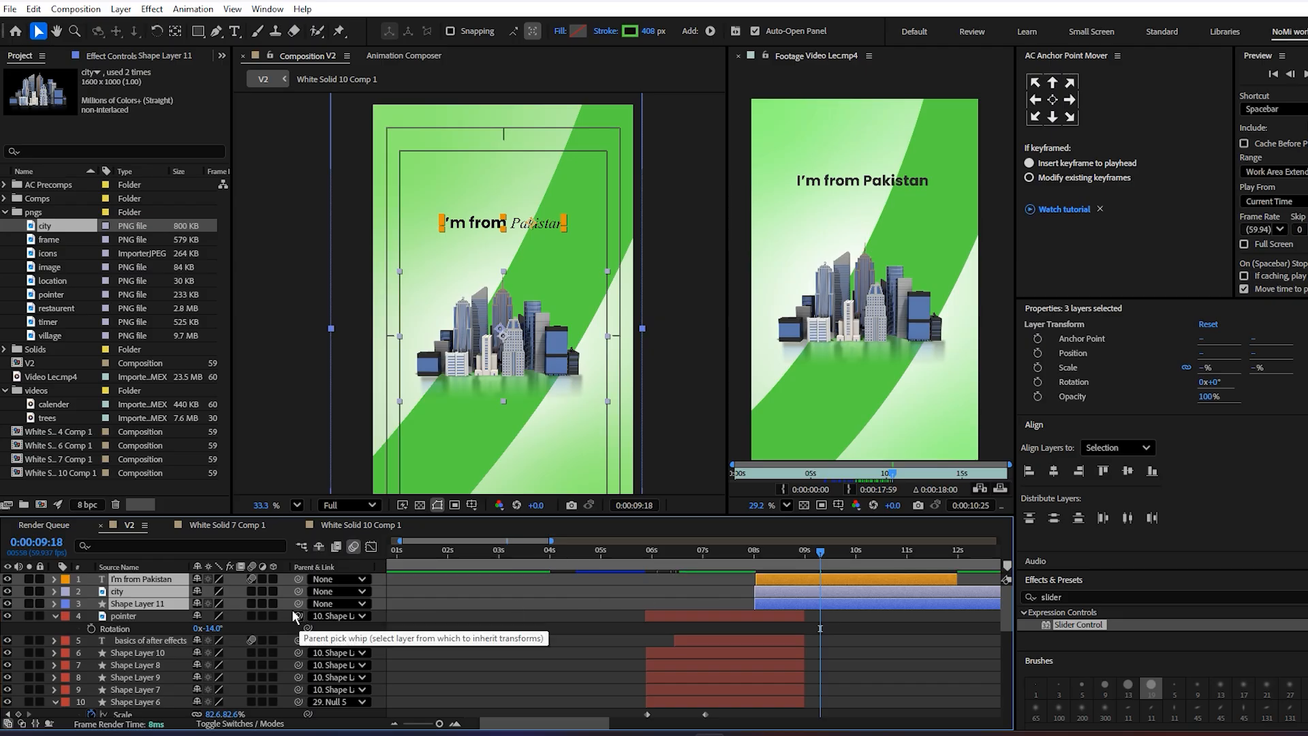
{"action": "left_click_drag", "start_coordinate": [298, 604], "coordinate": [143, 673]}
{"action": "scroll", "coordinate": [789, 610], "scroll_direction": "up", "scroll_amount": 1}
- Preview the parented city scene from 0:00:08:01 and save the project
{"action": "left_click_drag", "start_coordinate": [808, 552], "coordinate": [756, 557]}
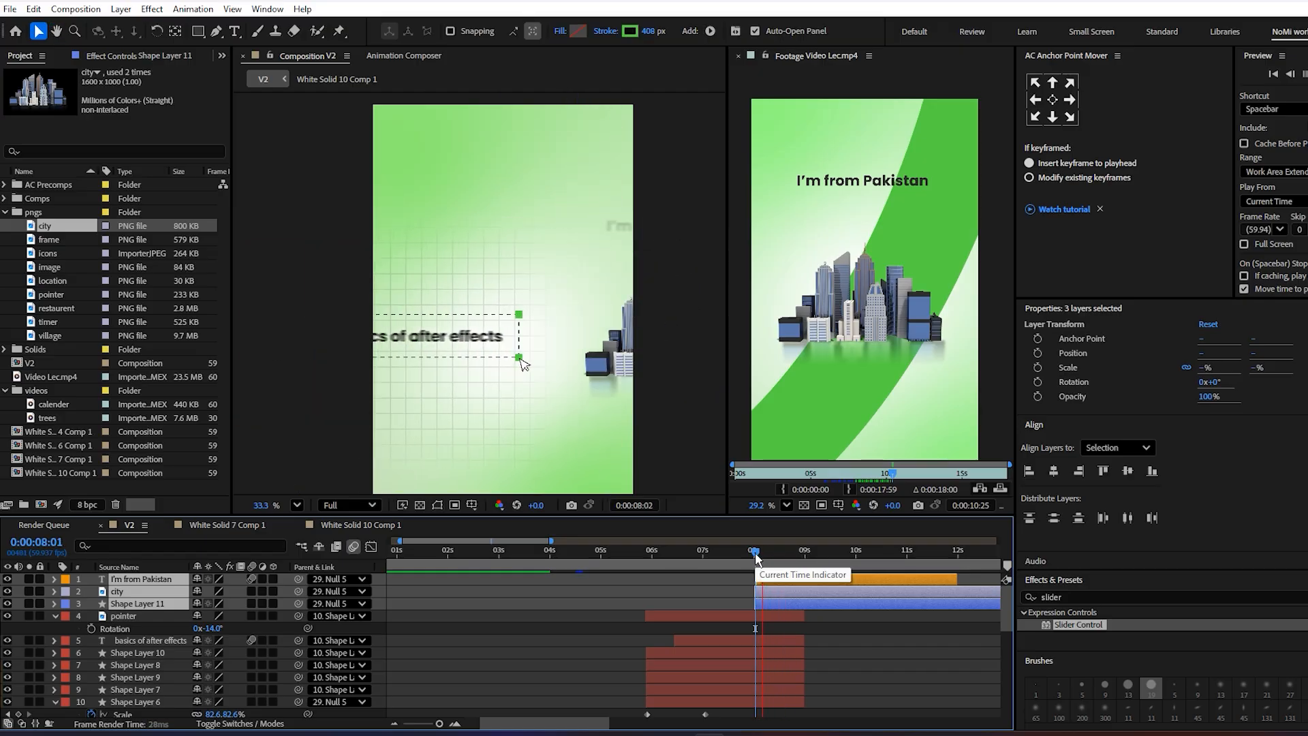
{"action": "key", "text": "space"}
{"action": "key", "text": "ctrl+a"}
{"action": "left_click", "coordinate": [826, 646]}
{"action": "key", "text": "ctrl+s"}
- Preview the transition into the city scene again from 0:00:08:05
{"action": "key", "text": "equal"}
{"action": "key", "text": "equal"}
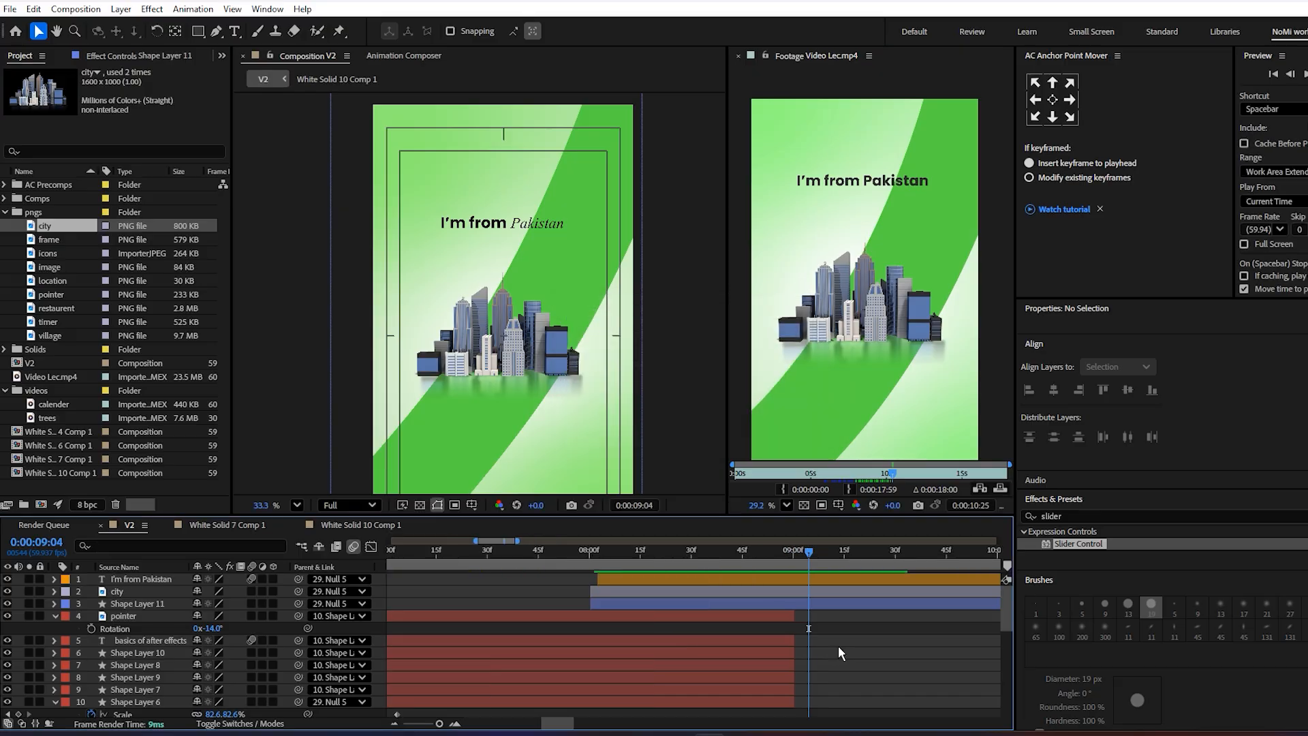
{"action": "left_click_drag", "start_coordinate": [790, 555], "coordinate": [608, 559]}
{"action": "key", "text": "space"}
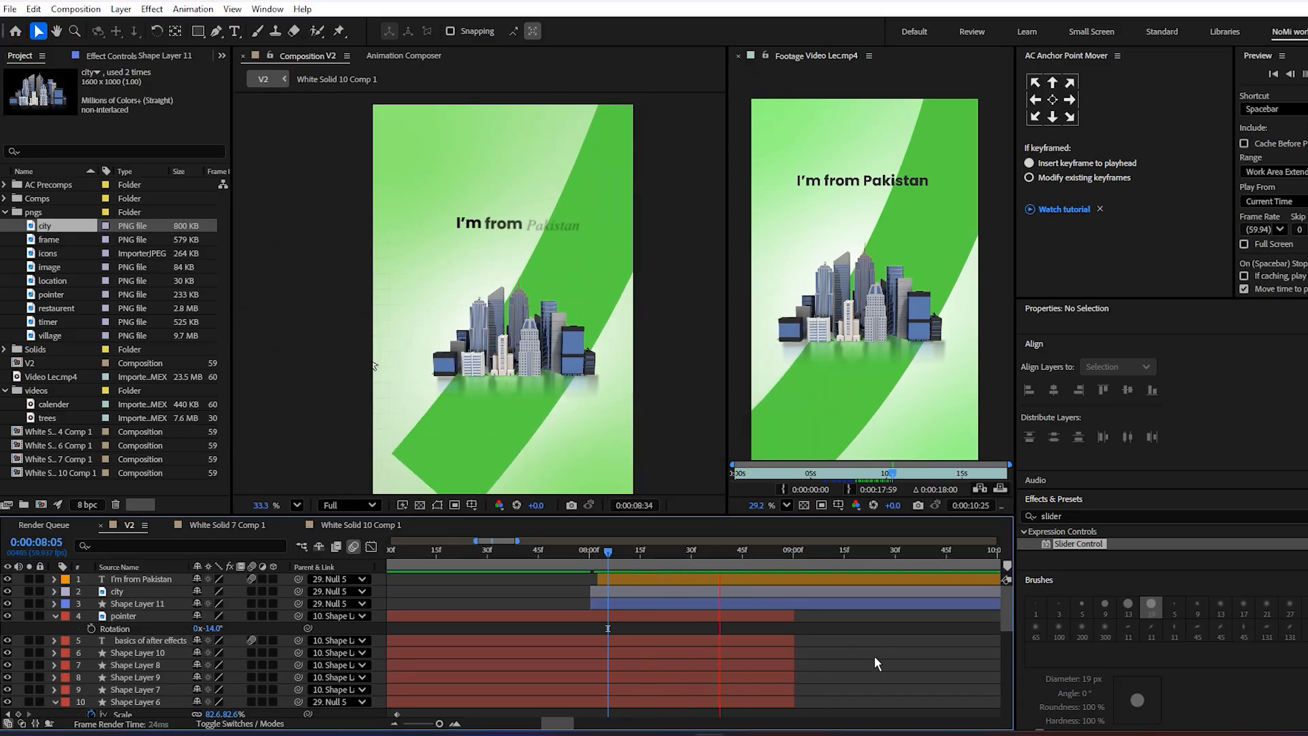
- Set the V2 current time to 0:00:09:59 and the reference footage to the village scene at 0:00:11:48
{"action": "key", "text": "apostrophe"}
{"action": "left_click_drag", "start_coordinate": [709, 555], "coordinate": [758, 584]}
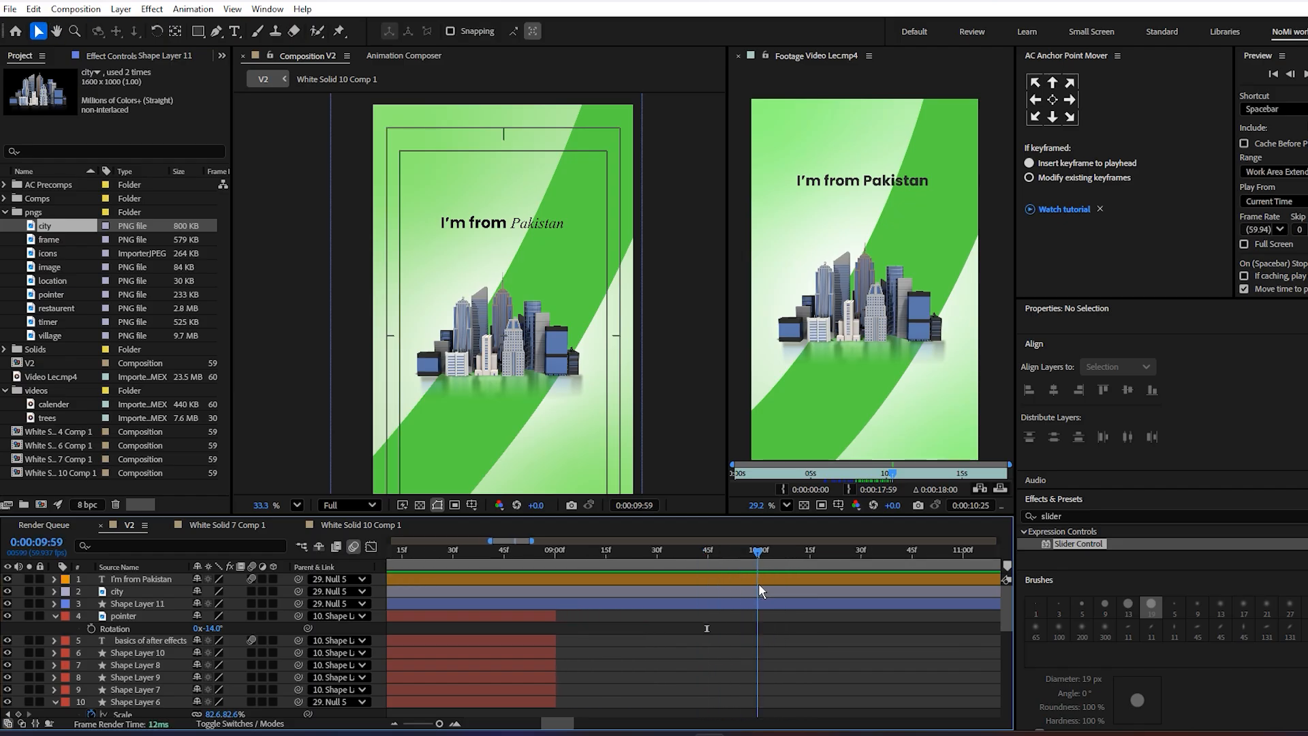
{"action": "key", "text": "minus"}
{"action": "left_click_drag", "start_coordinate": [794, 627], "coordinate": [749, 624]}
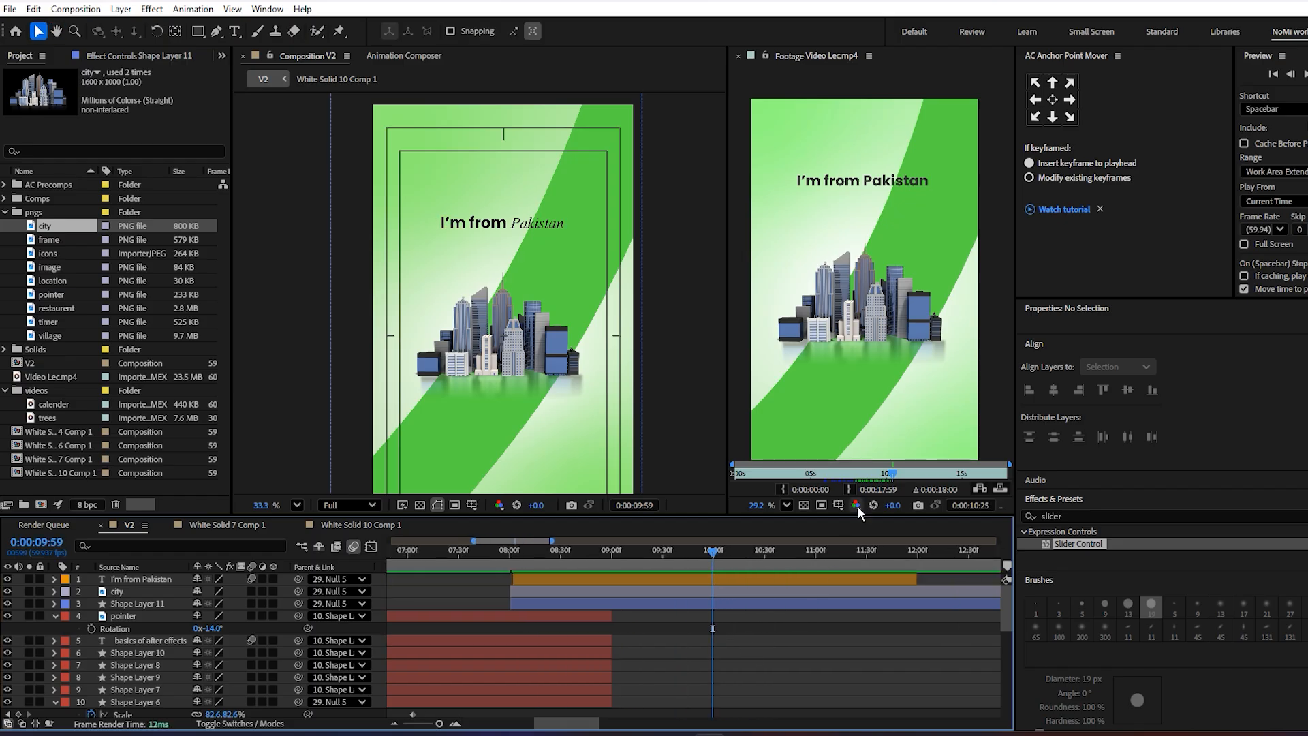
{"action": "mouse_move", "coordinate": [893, 475]}
{"action": "left_mouse_down"}
{"action": "mouse_move", "coordinate": [982, 493]}
{"action": "mouse_move", "coordinate": [910, 518]}
{"action": "left_mouse_up"}
{"action": "left_click", "coordinate": [753, 672]}
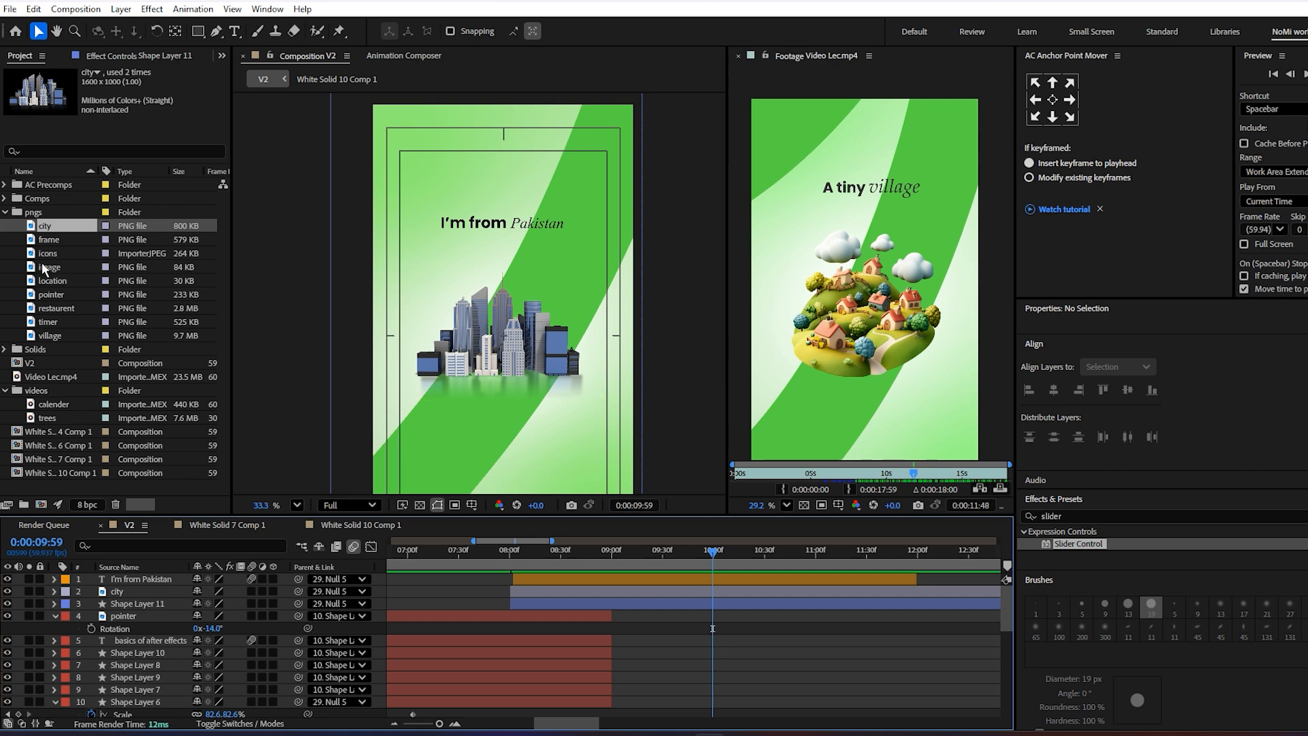
- Place the village image in the centre of V2 as the uppermost layer and scale it to 18%
{"action": "left_click_drag", "start_coordinate": [49, 335], "coordinate": [503, 335]}
{"action": "key", "text": "s"}
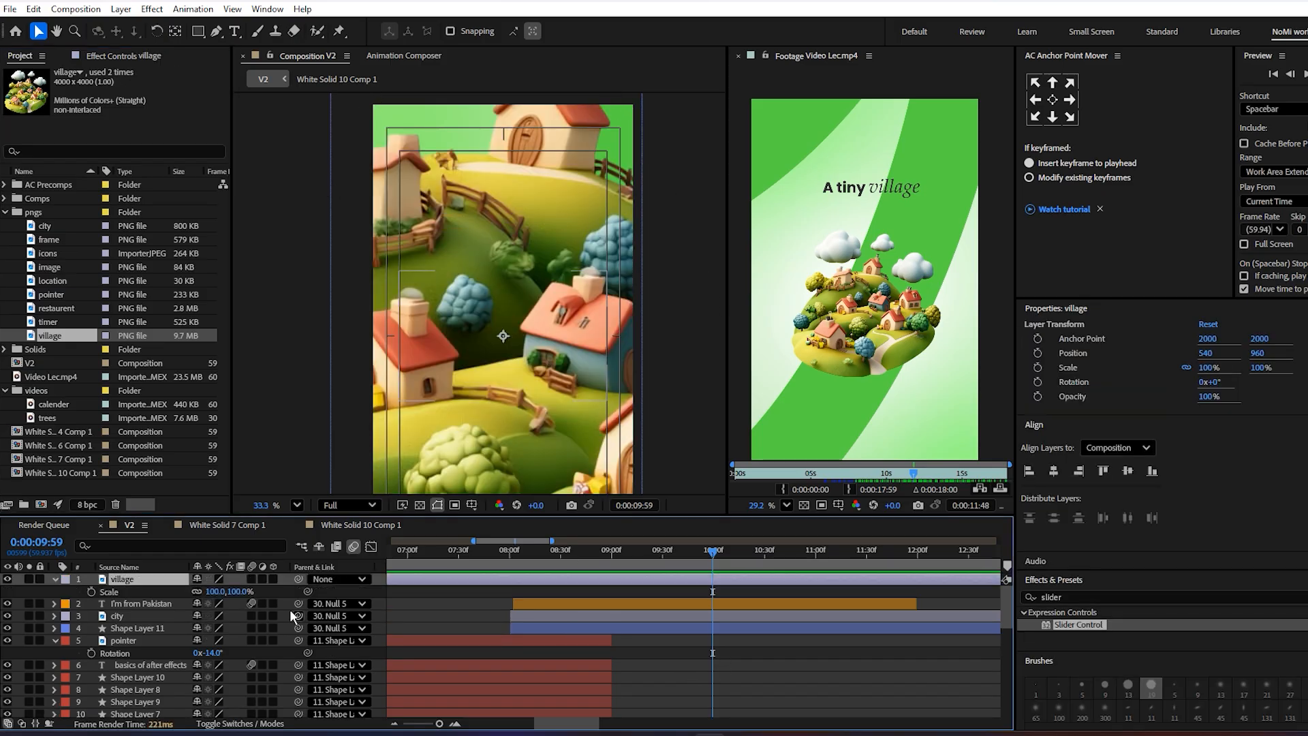
{"action": "type", "text": "25"}
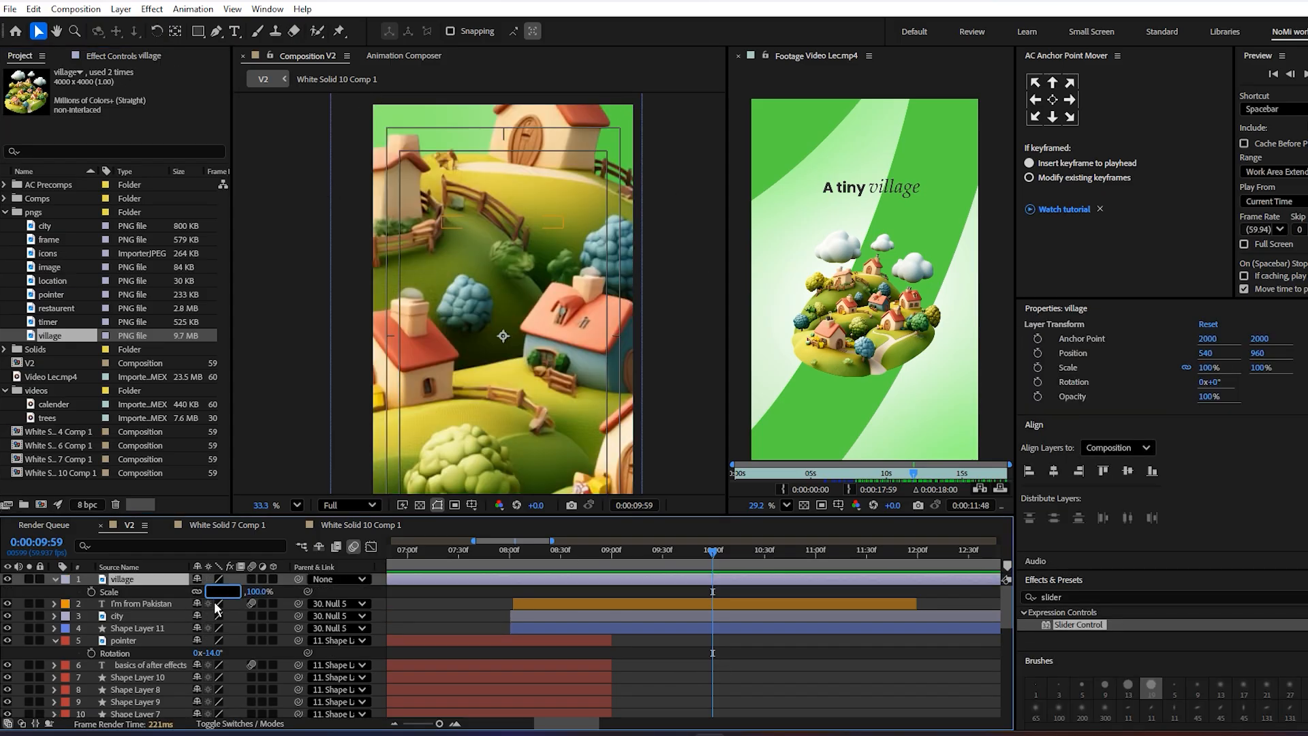
{"action": "left_click", "coordinate": [672, 678]}
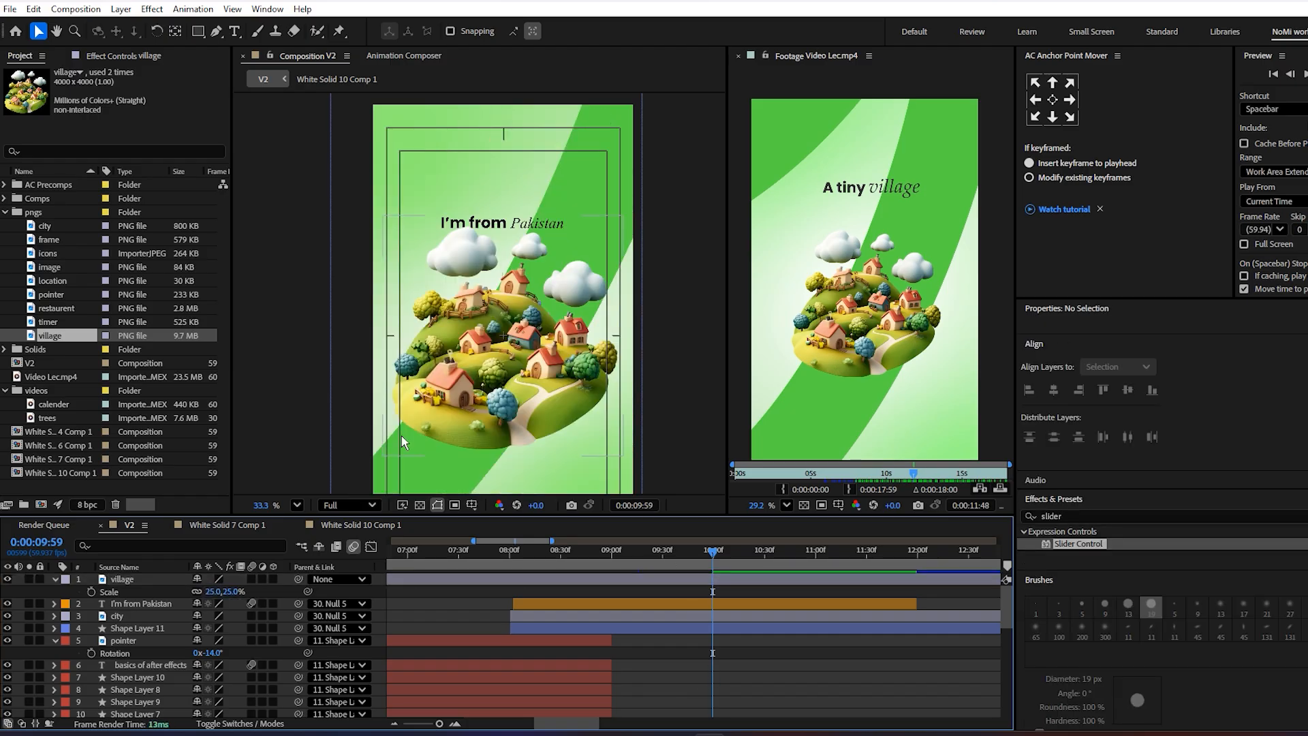
{"action": "left_click_drag", "start_coordinate": [203, 592], "coordinate": [202, 591]}
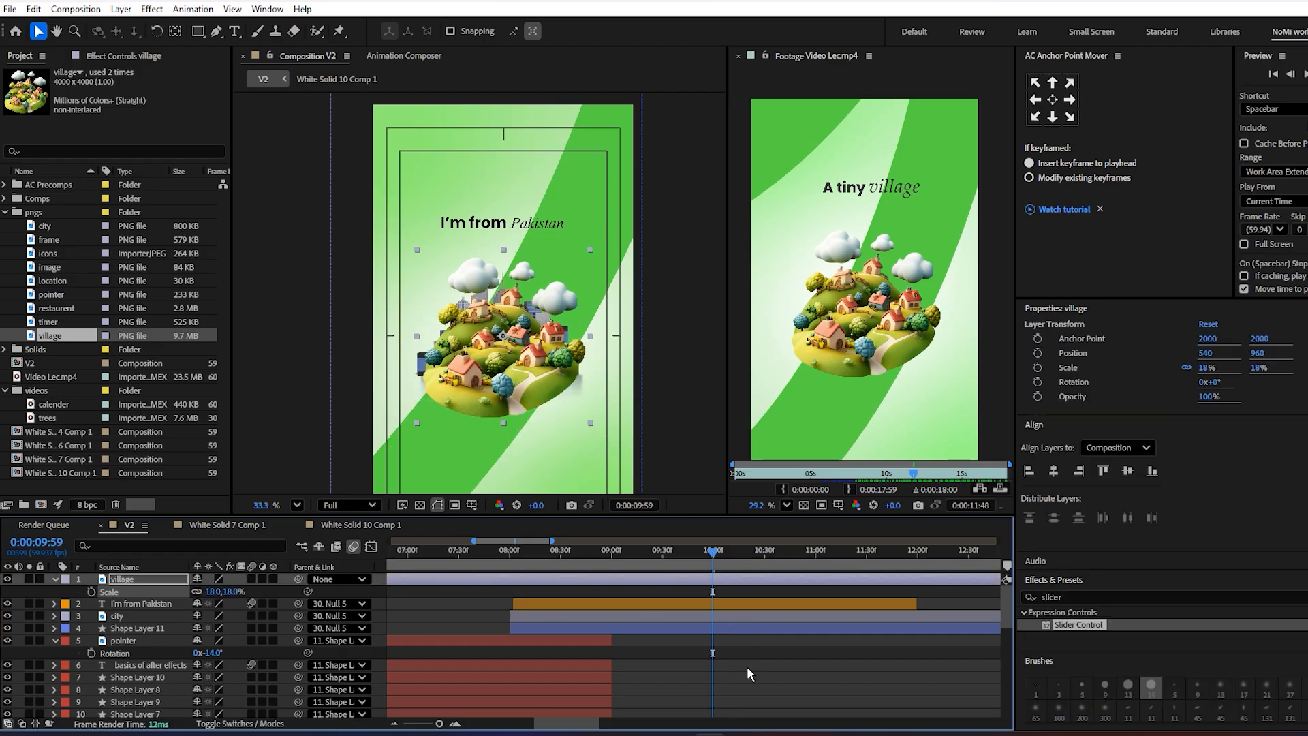
- Shift the village layer in time so that it starts at 0:00:09:59
{"action": "left_click_drag", "start_coordinate": [505, 582], "coordinate": [929, 583]}
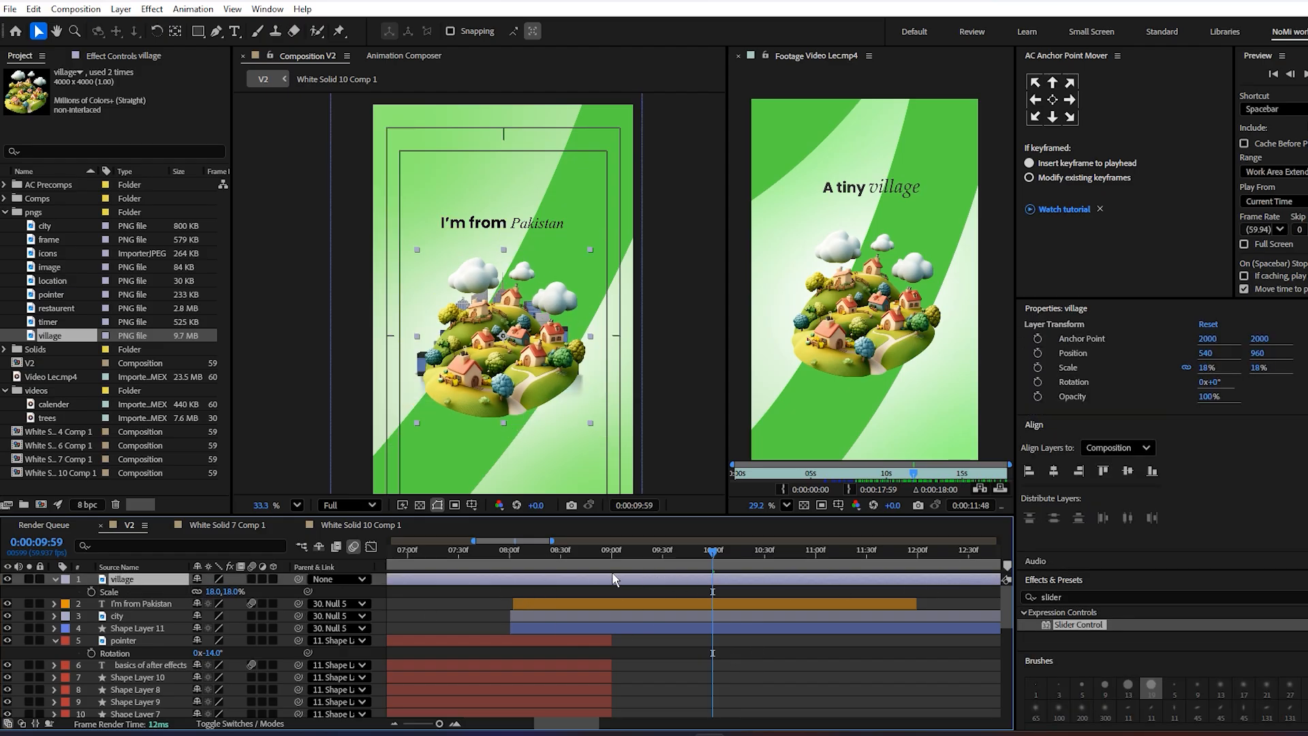
{"action": "left_click_drag", "start_coordinate": [485, 583], "coordinate": [786, 713]}
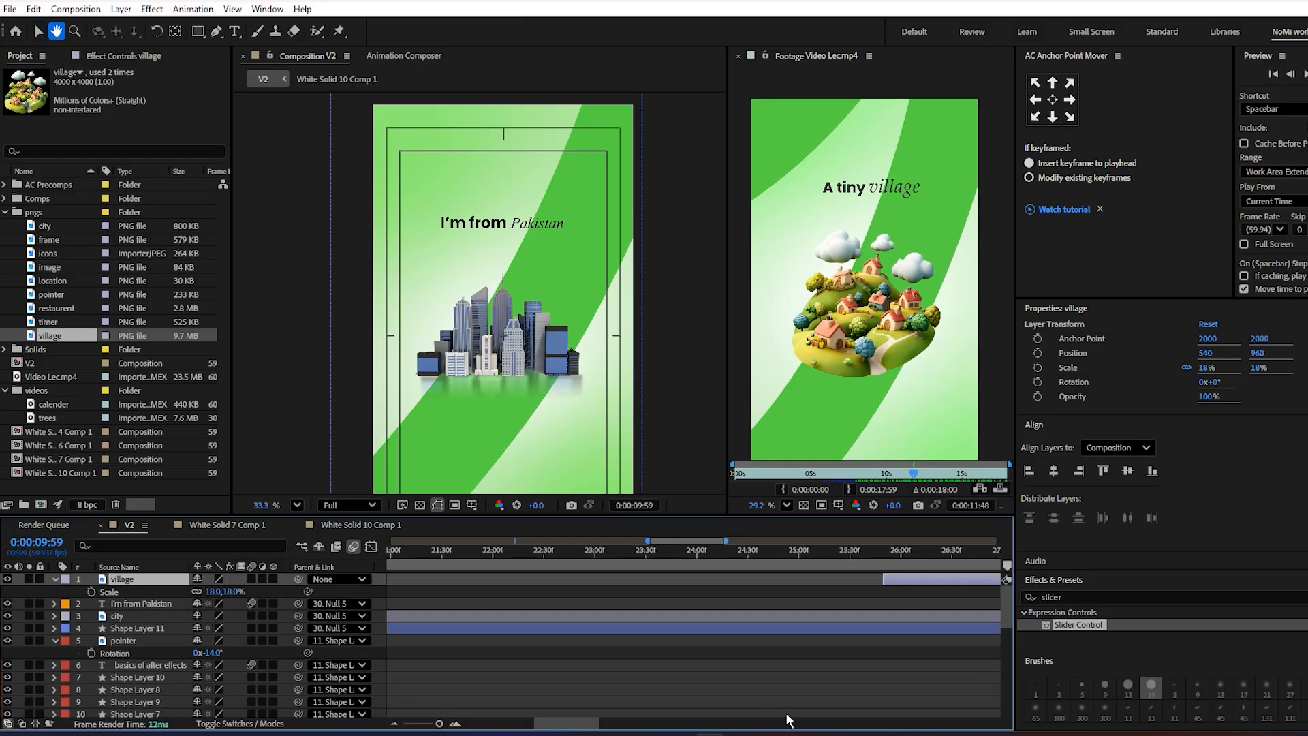
{"action": "key", "text": "minus"}
{"action": "key", "text": "minus"}
{"action": "left_click_drag", "start_coordinate": [776, 583], "coordinate": [425, 587]}
{"action": "left_click_drag", "start_coordinate": [463, 600], "coordinate": [828, 609]}
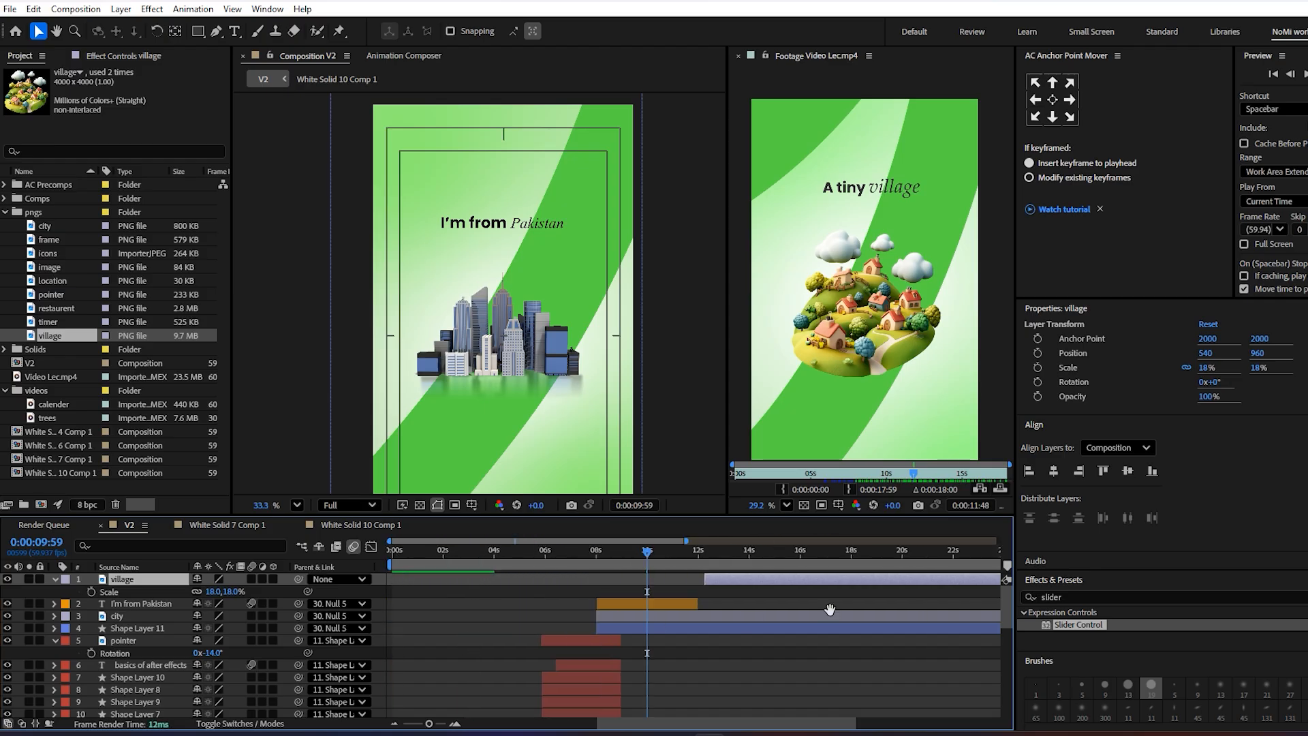
{"action": "left_click_drag", "start_coordinate": [737, 582], "coordinate": [668, 578]}
{"action": "key", "text": "equal"}
{"action": "key", "text": "equal"}
{"action": "key", "text": "equal"}
{"action": "key", "text": "equal"}
{"action": "key", "text": "minus"}
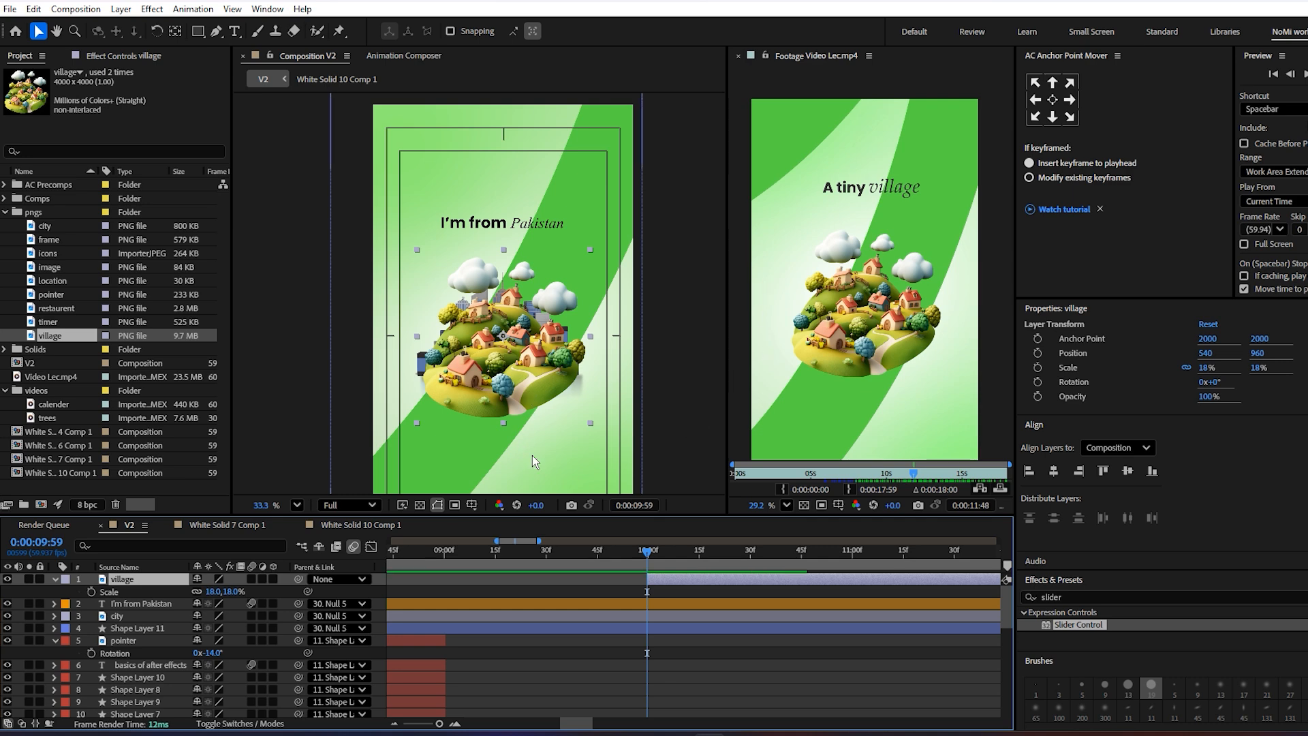
- Review the reference footage's change from the city scene to the village scene, ending at 0:00:11:56
{"action": "left_click", "coordinate": [665, 627]}
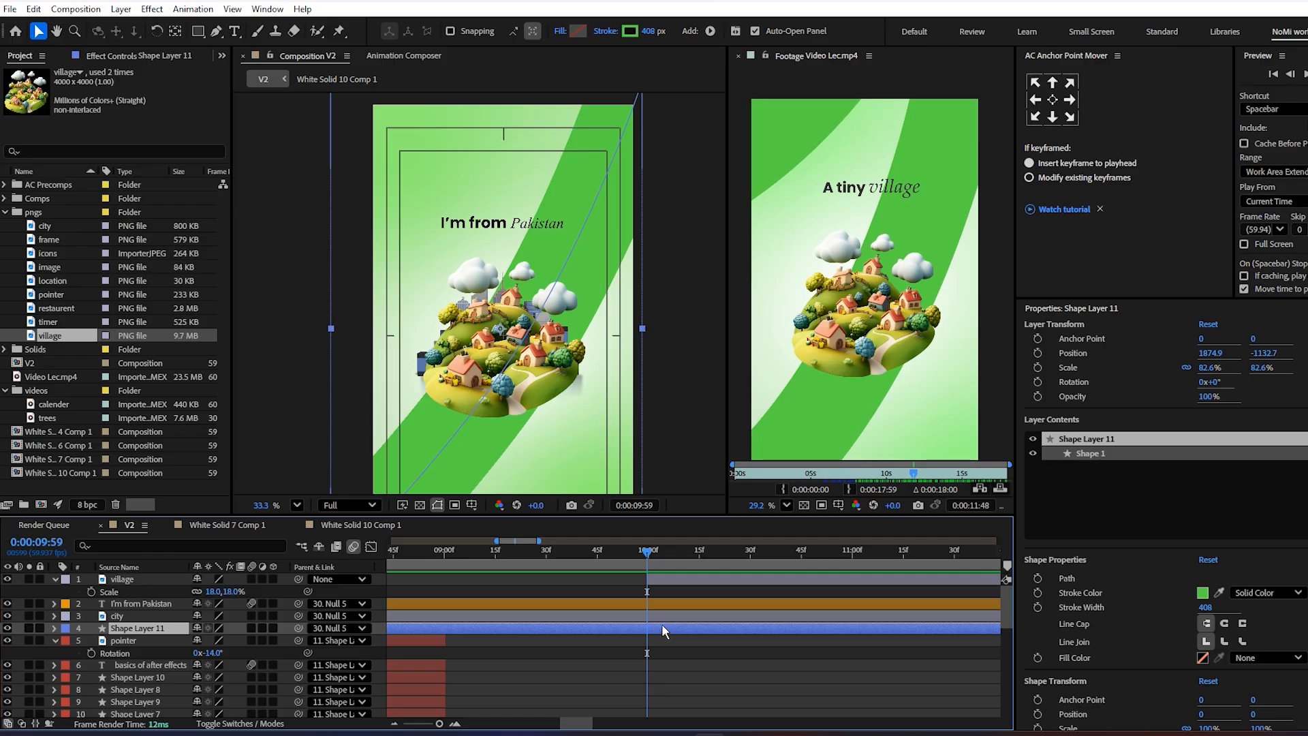
{"action": "left_click", "coordinate": [893, 472]}
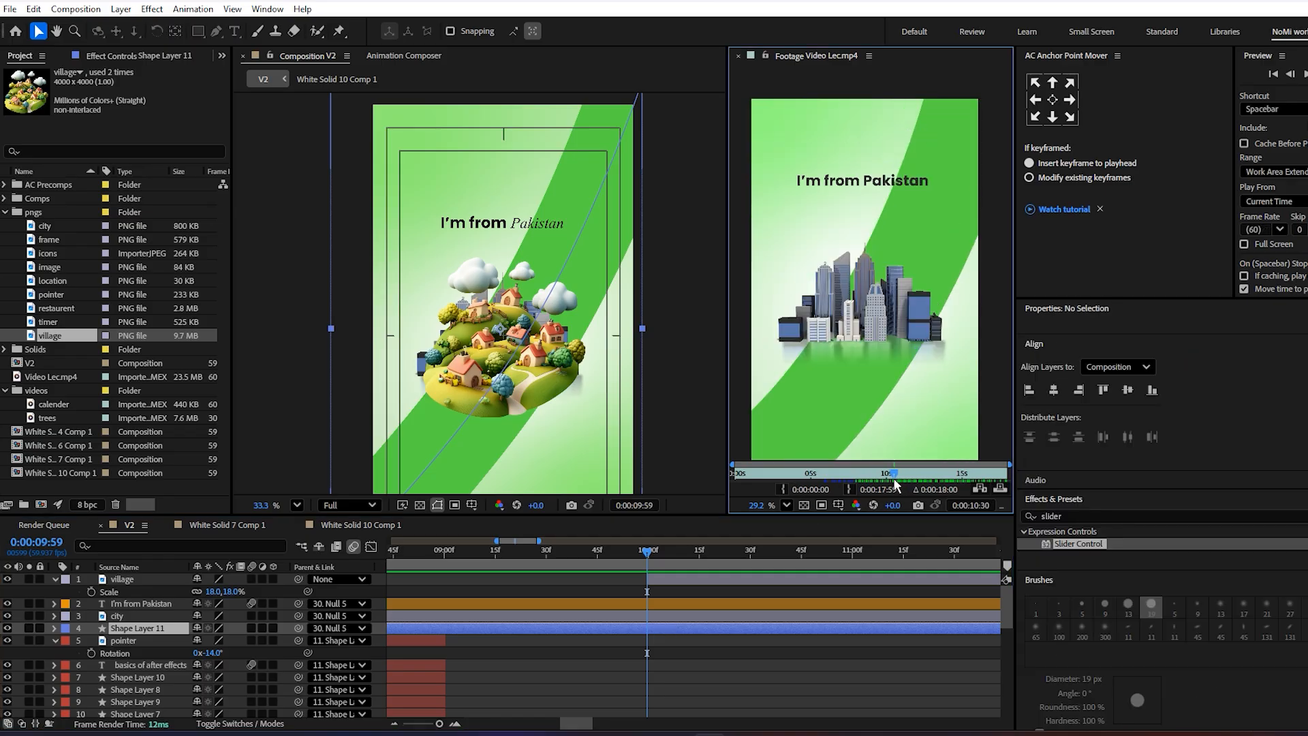
{"action": "left_click_drag", "start_coordinate": [896, 484], "coordinate": [916, 489]}
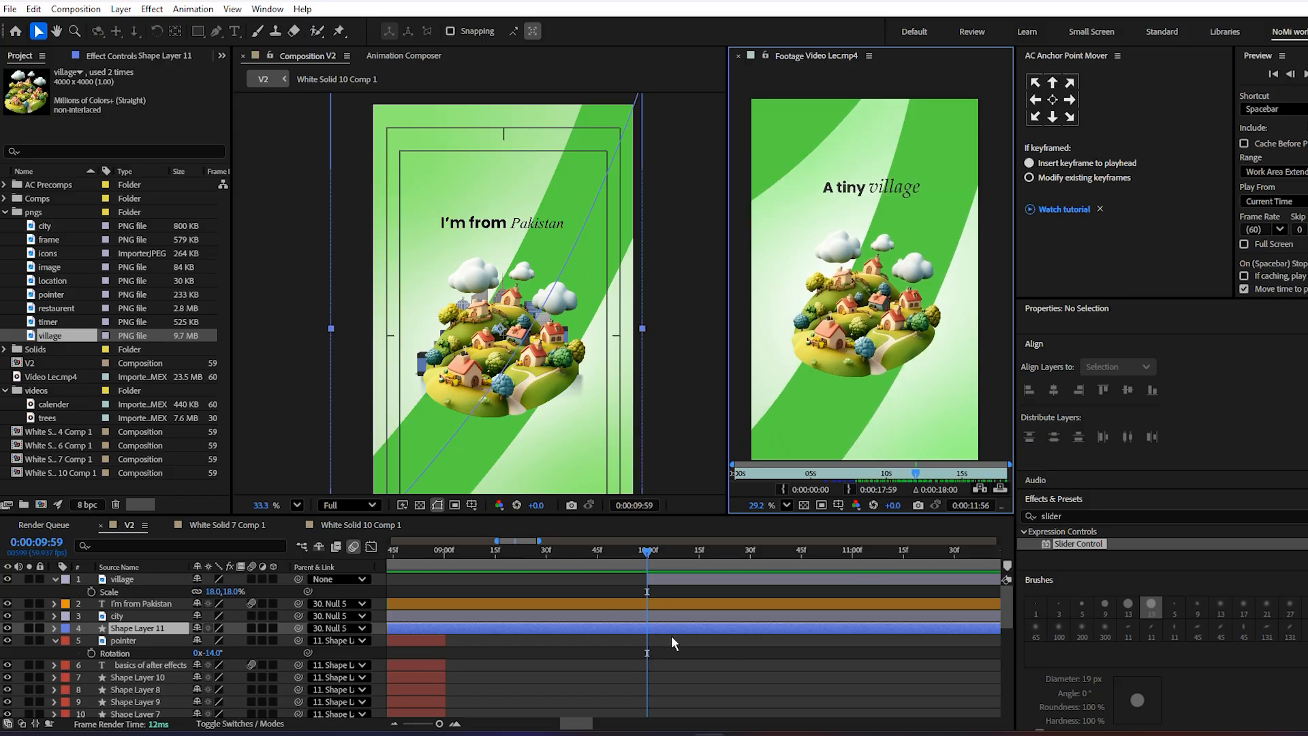
- Duplicate the green band Shape Layer 11, make the copy the uppermost layer and trim its start to 0:00:09:59
{"action": "left_click", "coordinate": [620, 684]}
{"action": "left_click", "coordinate": [656, 627]}
{"action": "key", "text": "ctrl+d"}
{"action": "key", "text": "ctrl+alt+Up"}
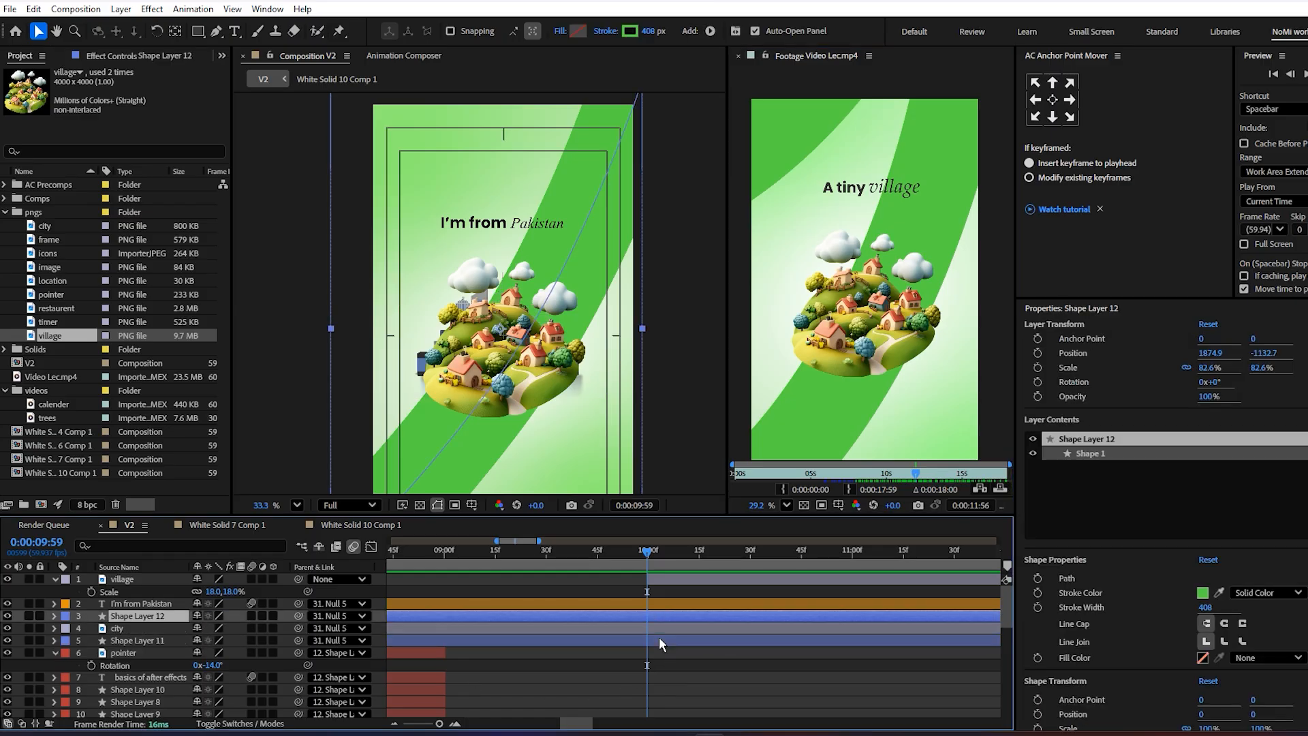
{"action": "key", "text": "ctrl+alt+Up"}
{"action": "key", "text": "ctrl+alt+Up"}
{"action": "key", "text": "alt+bracketleft"}
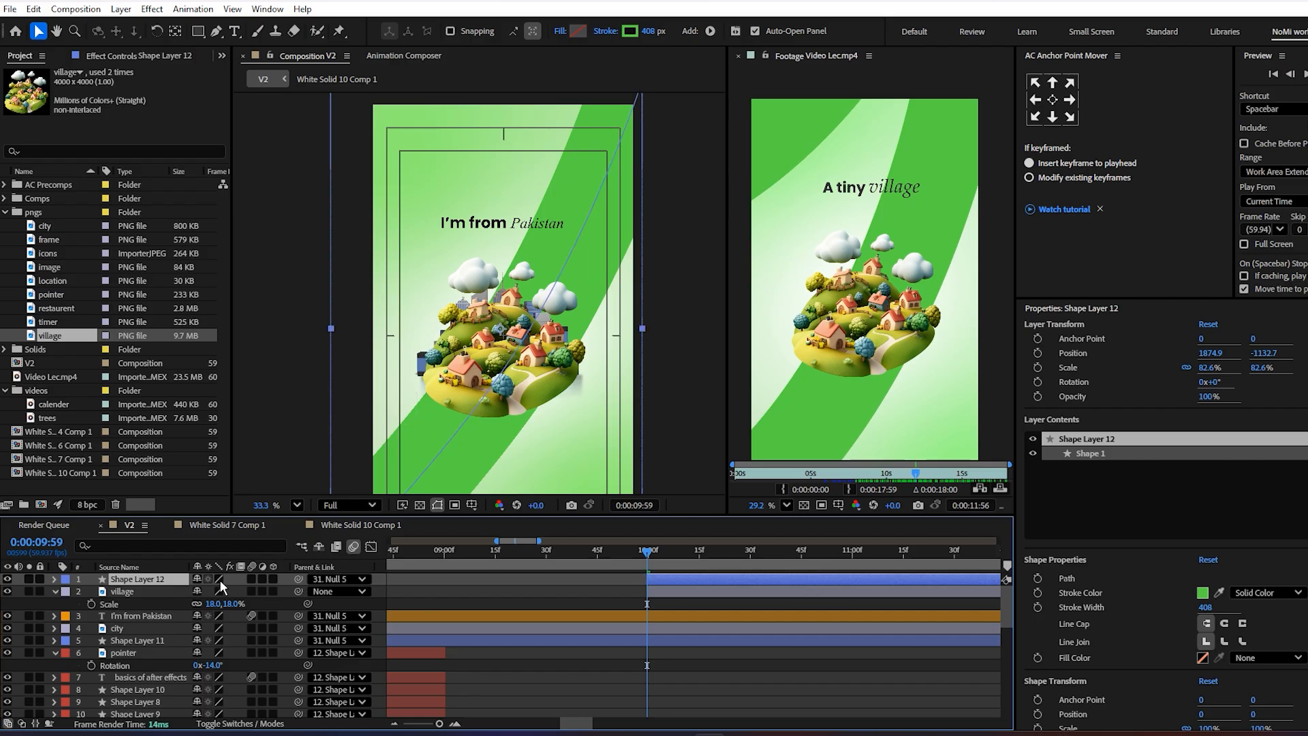
- Unparent the duplicated green band from Null 5 and set its rotation to 180°
{"action": "left_click", "coordinate": [346, 579]}
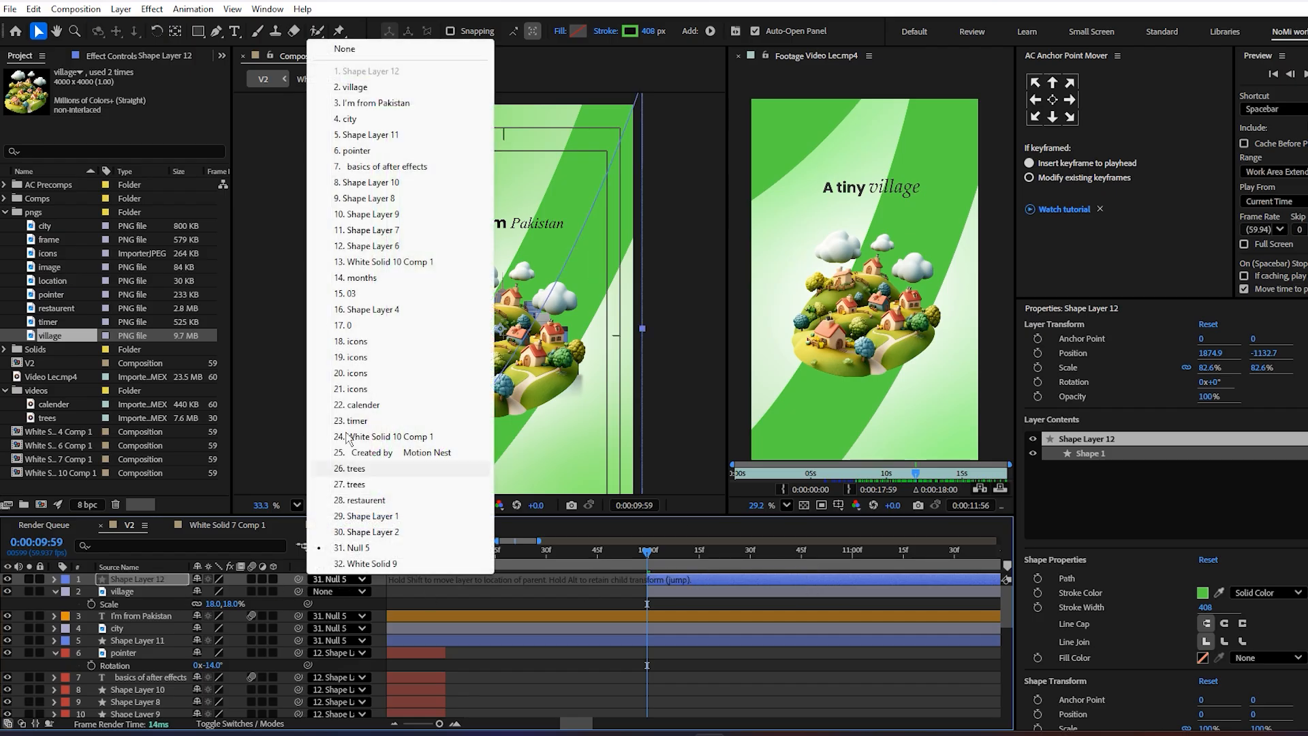
{"action": "left_click", "coordinate": [344, 49]}
{"action": "scroll", "coordinate": [492, 328], "scroll_direction": "down", "scroll_amount": 3}
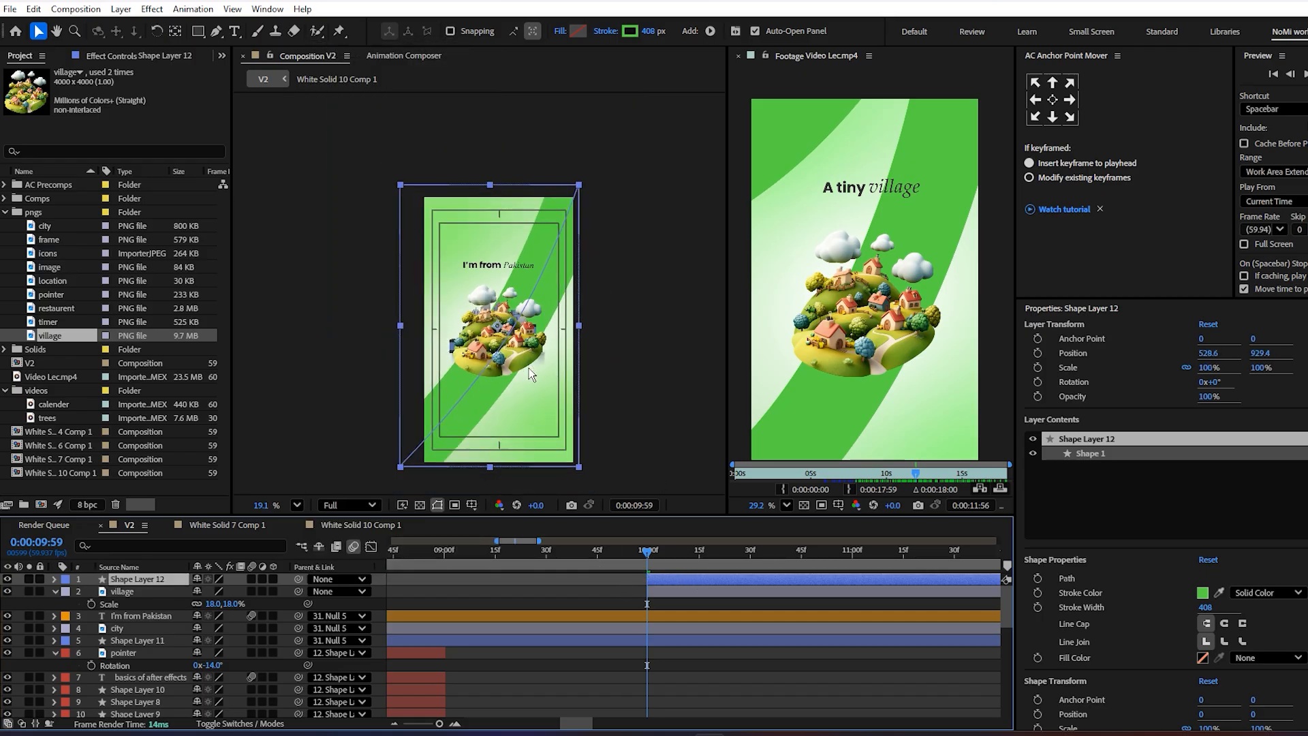
{"action": "key", "text": "r"}
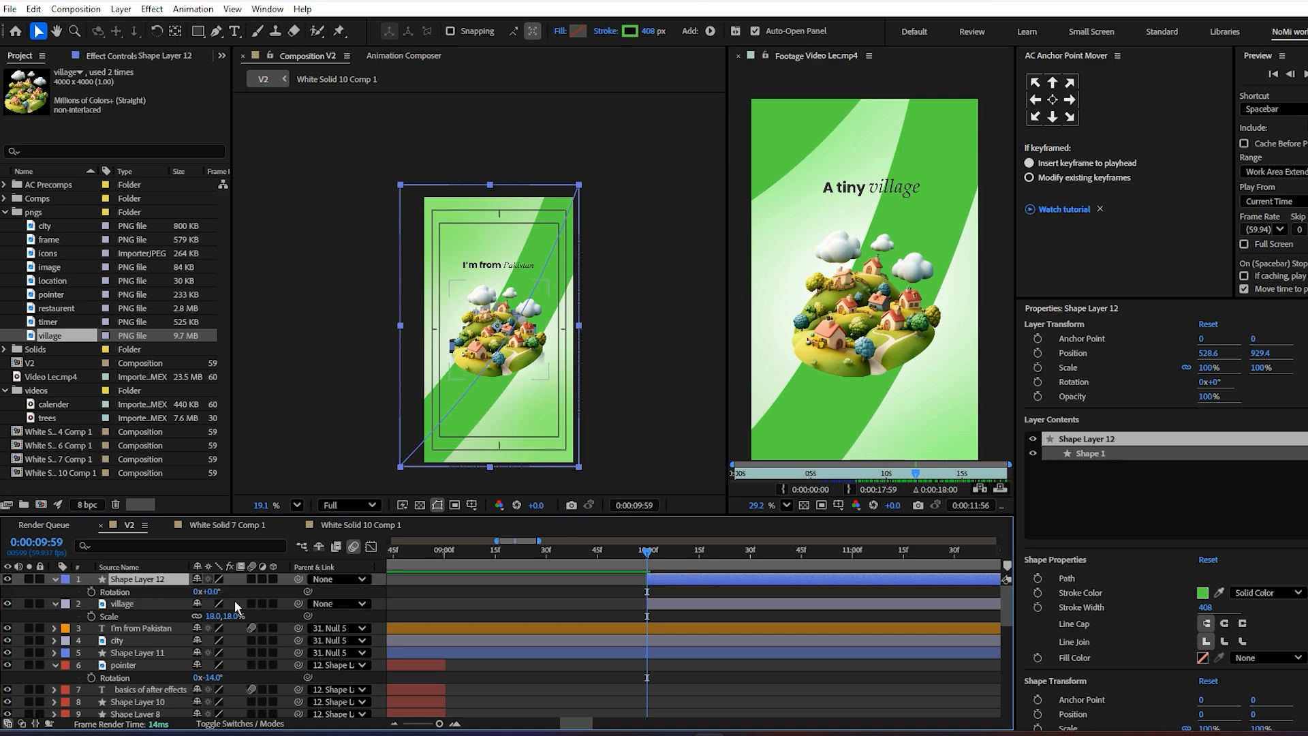
{"action": "left_click", "coordinate": [219, 591]}
{"action": "left_click", "coordinate": [215, 591]}
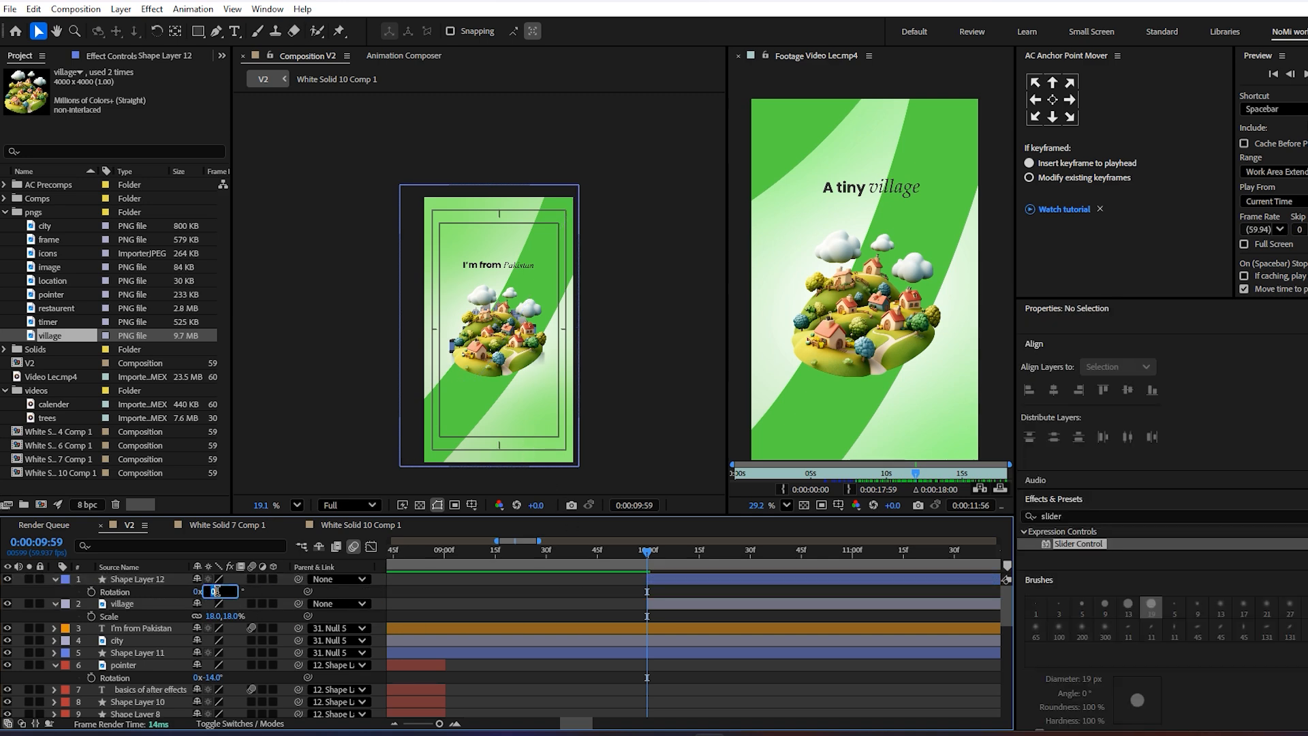
{"action": "type", "text": "180"}
{"action": "key", "text": "Return"}
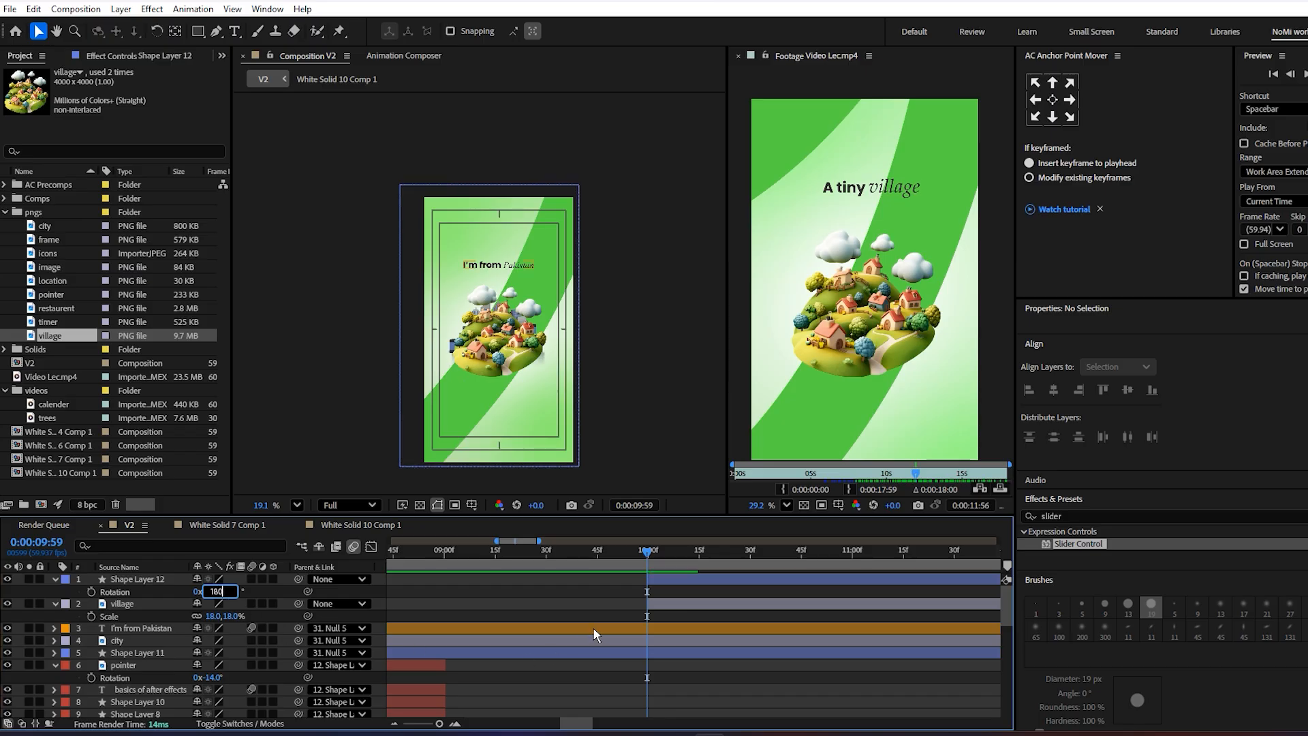
- At 0:00:10:59, reshape the rotated band's path by moving its end points and curve so it sweeps diagonally across the frame
{"action": "left_click", "coordinate": [656, 579]}
{"action": "left_click_drag", "start_coordinate": [649, 553], "coordinate": [852, 569]}
{"action": "scroll", "coordinate": [501, 376], "scroll_direction": "up", "scroll_amount": 3}
{"action": "key", "text": "g"}
{"action": "left_click_drag", "start_coordinate": [500, 296], "coordinate": [516, 306]}
{"action": "left_click_drag", "start_coordinate": [481, 409], "coordinate": [576, 343]}
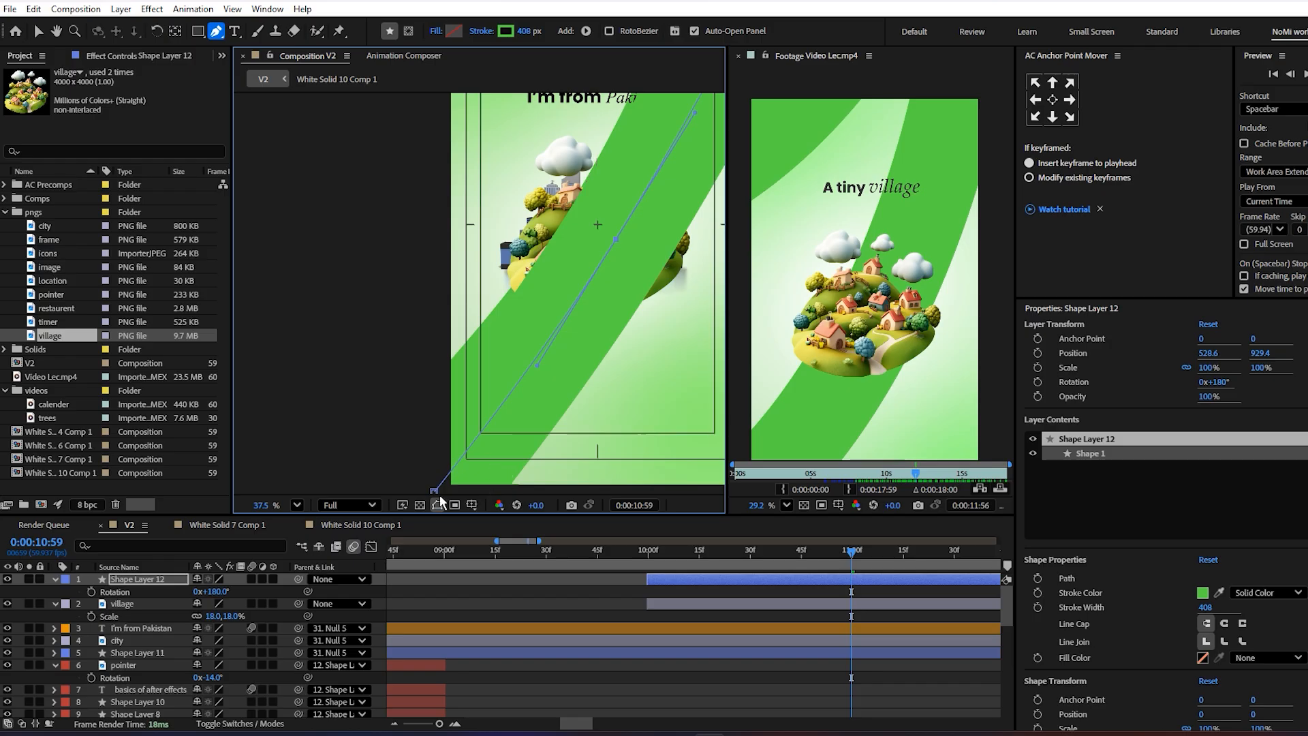
{"action": "left_click_drag", "start_coordinate": [434, 492], "coordinate": [399, 483]}
{"action": "scroll", "coordinate": [583, 233], "scroll_direction": "down", "scroll_amount": 3}
{"action": "left_click_drag", "start_coordinate": [580, 259], "coordinate": [466, 394]}
{"action": "scroll", "coordinate": [563, 272], "scroll_direction": "up", "scroll_amount": 3}
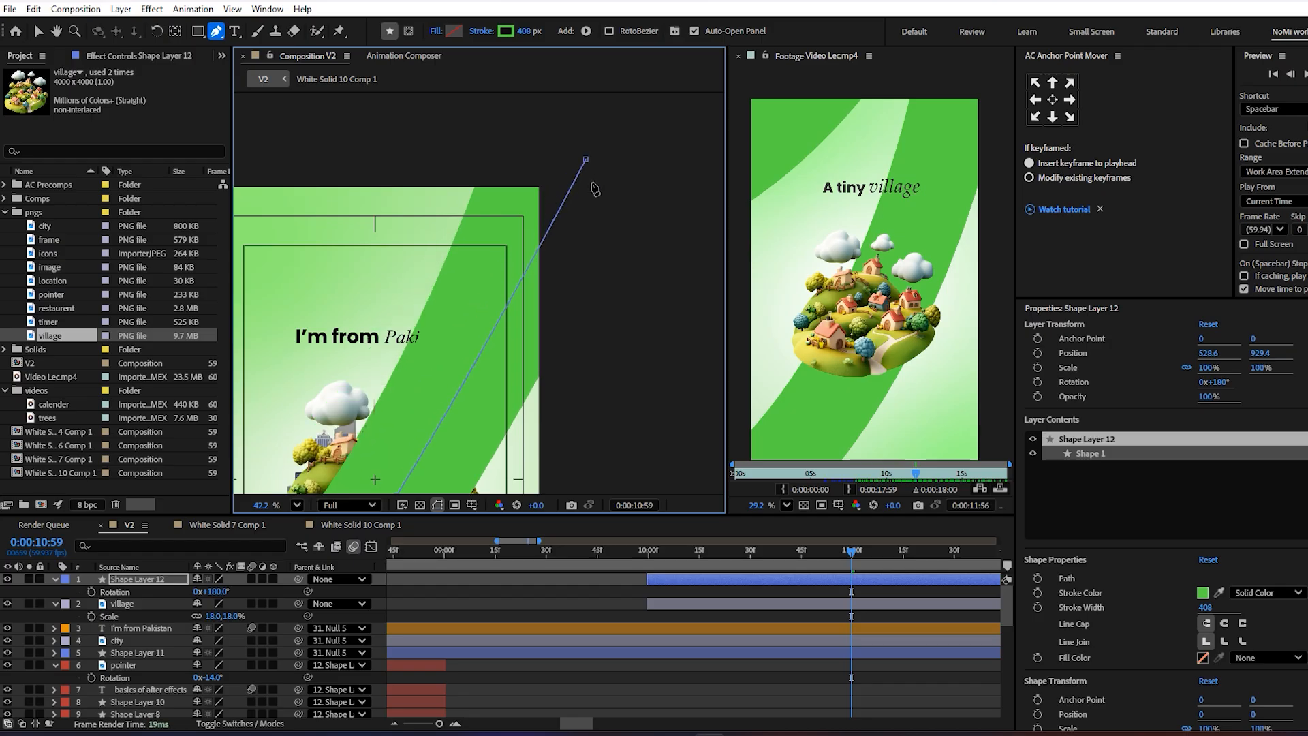
{"action": "key", "text": "v"}
{"action": "left_click_drag", "start_coordinate": [585, 160], "coordinate": [553, 146]}
- Copy the last Position keyframe of Null 5 to 0:00:09:59
{"action": "left_click_drag", "start_coordinate": [850, 563], "coordinate": [926, 556]}
{"action": "scroll", "coordinate": [681, 641], "scroll_direction": "down", "scroll_amount": 5}
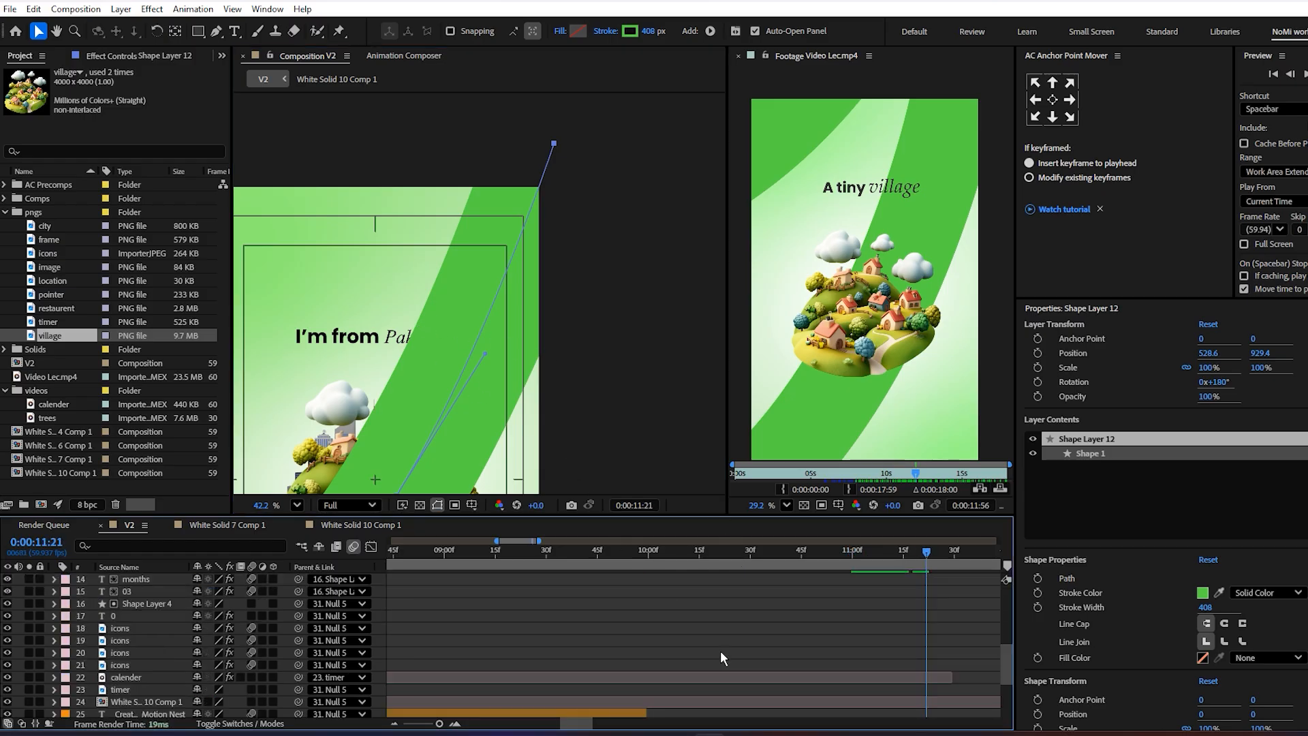
{"action": "scroll", "coordinate": [721, 651], "scroll_direction": "up", "scroll_amount": 5}
{"action": "left_click", "coordinate": [648, 553]}
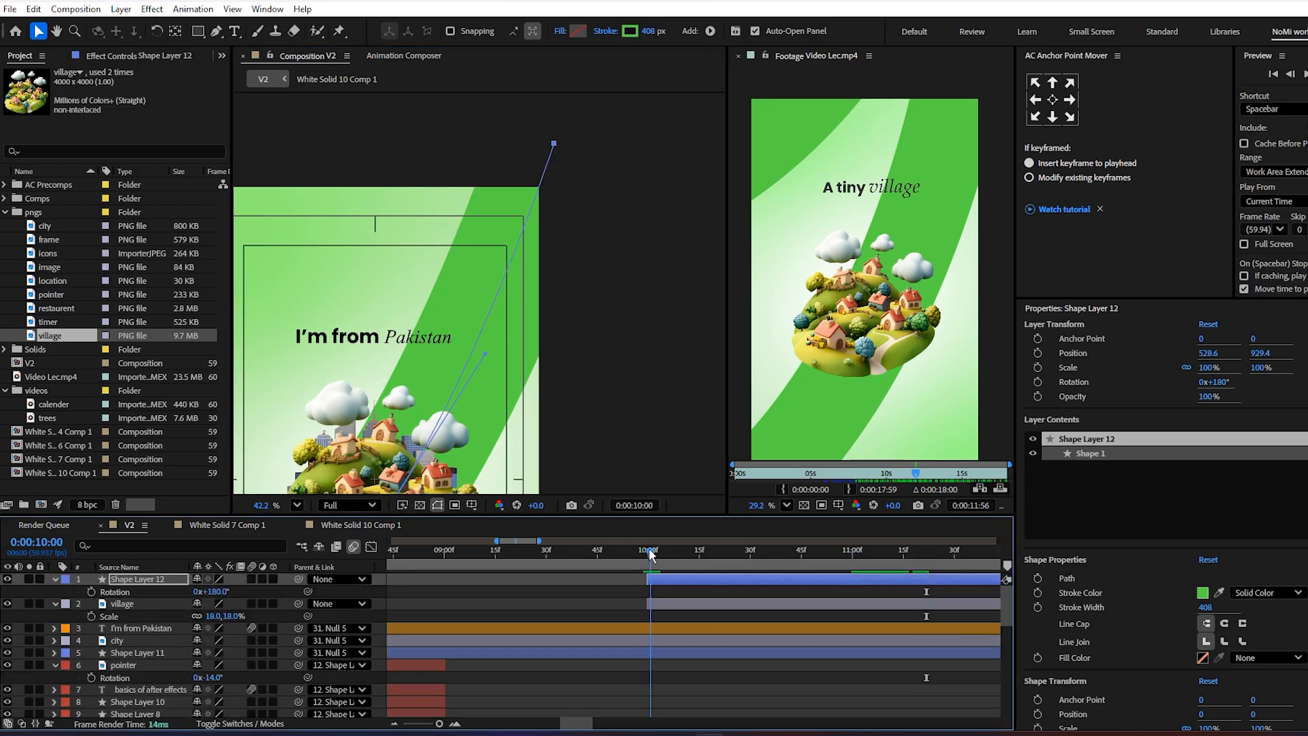
{"action": "left_click_drag", "start_coordinate": [649, 550], "coordinate": [646, 550]}
{"action": "key", "text": "minus"}
{"action": "key", "text": "minus"}
{"action": "left_click_drag", "start_coordinate": [656, 686], "coordinate": [624, 491]}
{"action": "left_click_drag", "start_coordinate": [651, 654], "coordinate": [643, 456]}
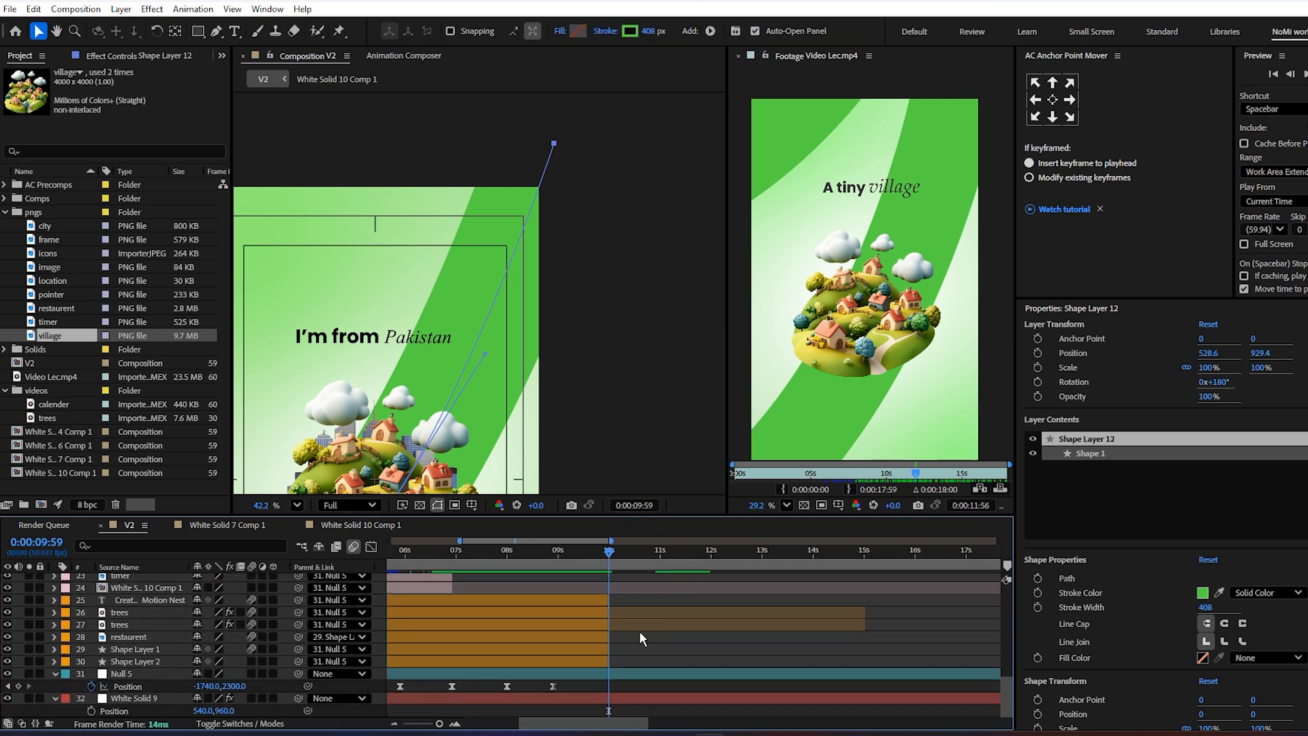
{"action": "left_click", "coordinate": [603, 673]}
{"action": "left_click", "coordinate": [557, 684]}
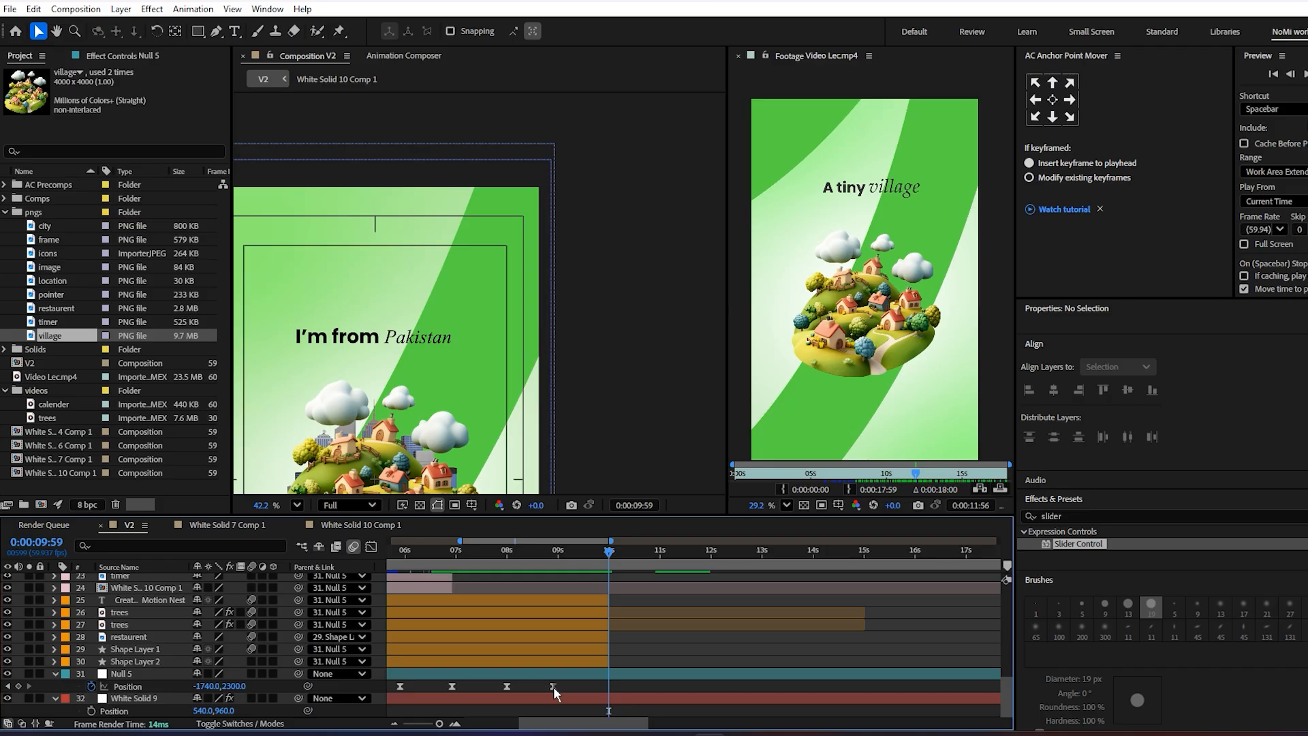
{"action": "left_click", "coordinate": [552, 686]}
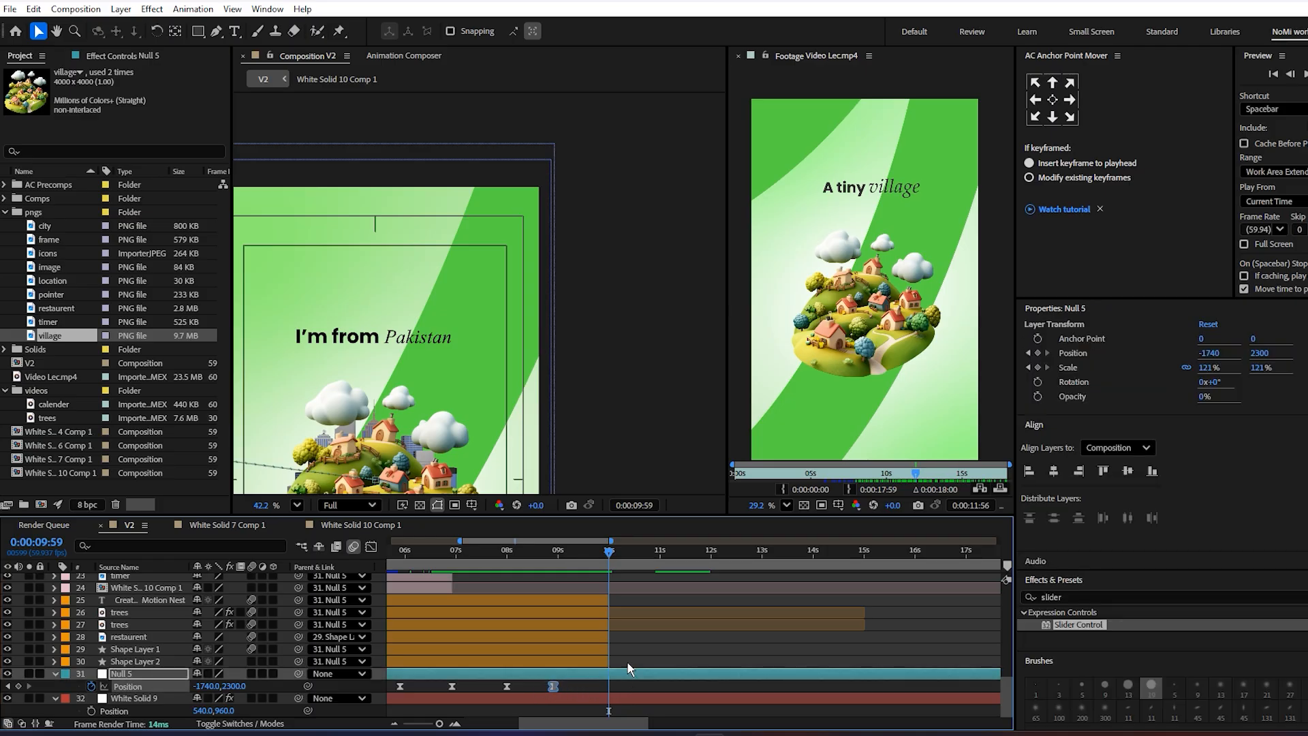
- At 0:00:10:58, set Null 5's Y position to 818 to carry the city scene up out of the frame
{"action": "left_click_drag", "start_coordinate": [611, 555], "coordinate": [658, 566]}
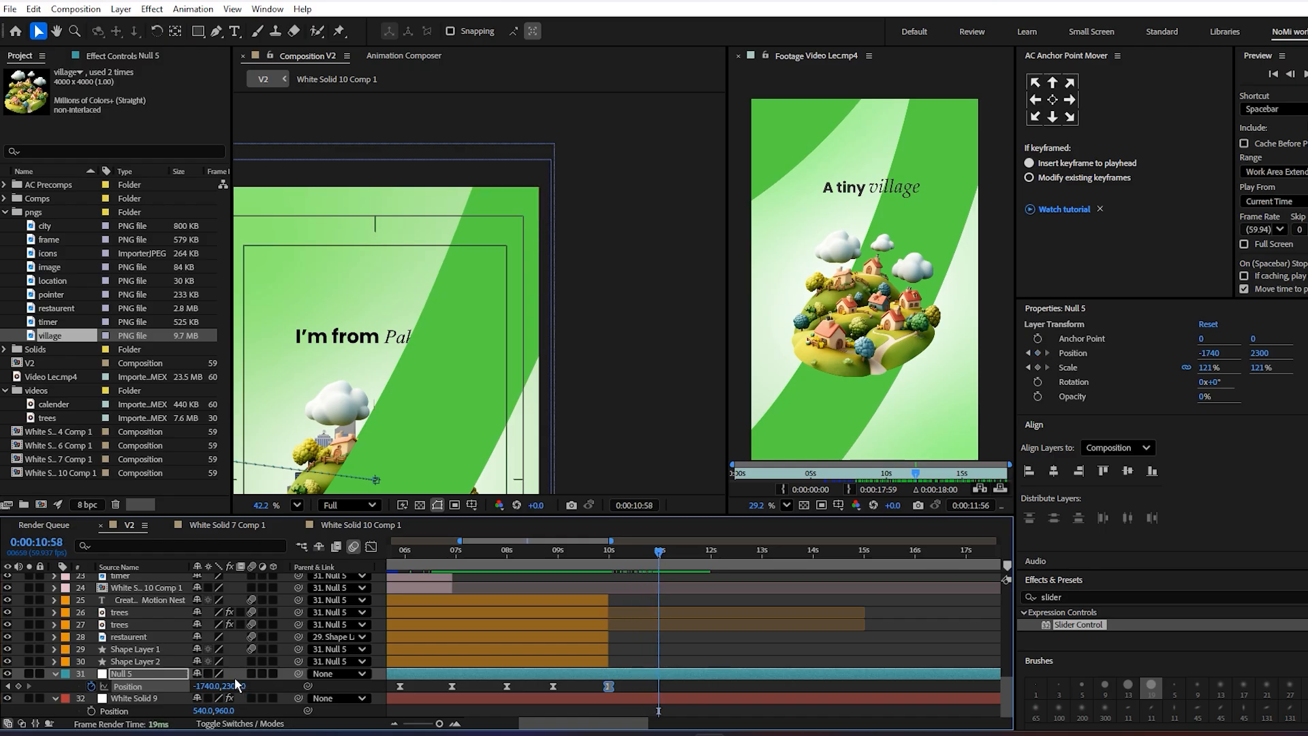
{"action": "left_click_drag", "start_coordinate": [236, 686], "coordinate": [44, 686]}
{"action": "scroll", "coordinate": [421, 289], "scroll_direction": "down", "scroll_amount": 2}
{"action": "left_click_drag", "start_coordinate": [423, 321], "coordinate": [449, 223]}
{"action": "left_click_drag", "start_coordinate": [236, 686], "coordinate": [28, 686]}
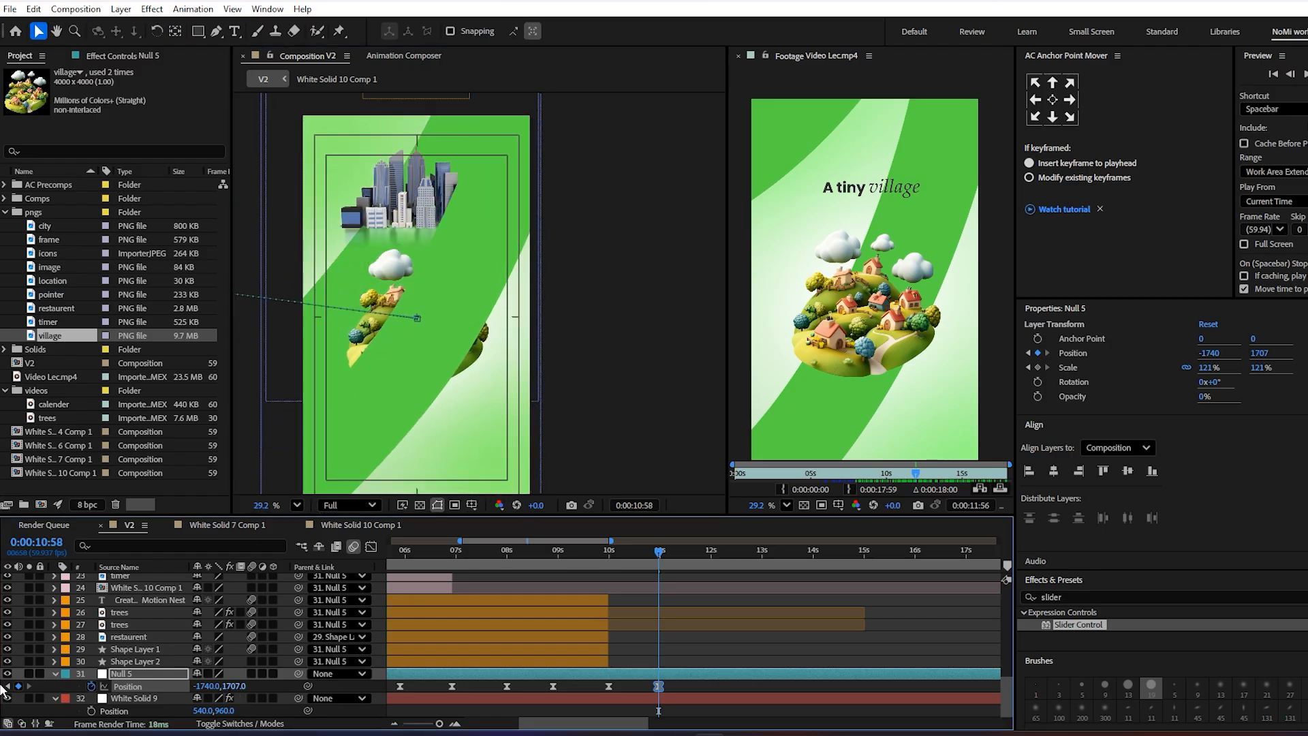
{"action": "left_click_drag", "start_coordinate": [236, 687], "coordinate": [61, 687]}
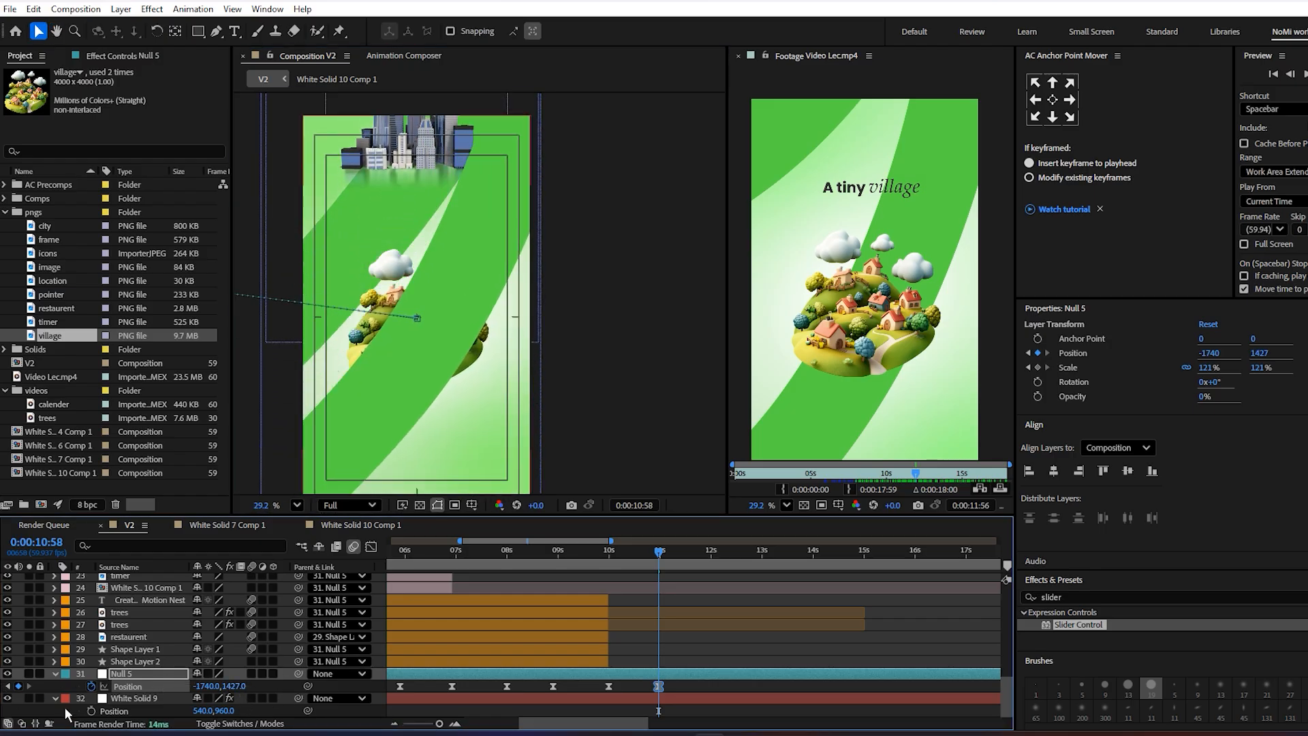
{"action": "left_click_drag", "start_coordinate": [232, 687], "coordinate": [14, 687]}
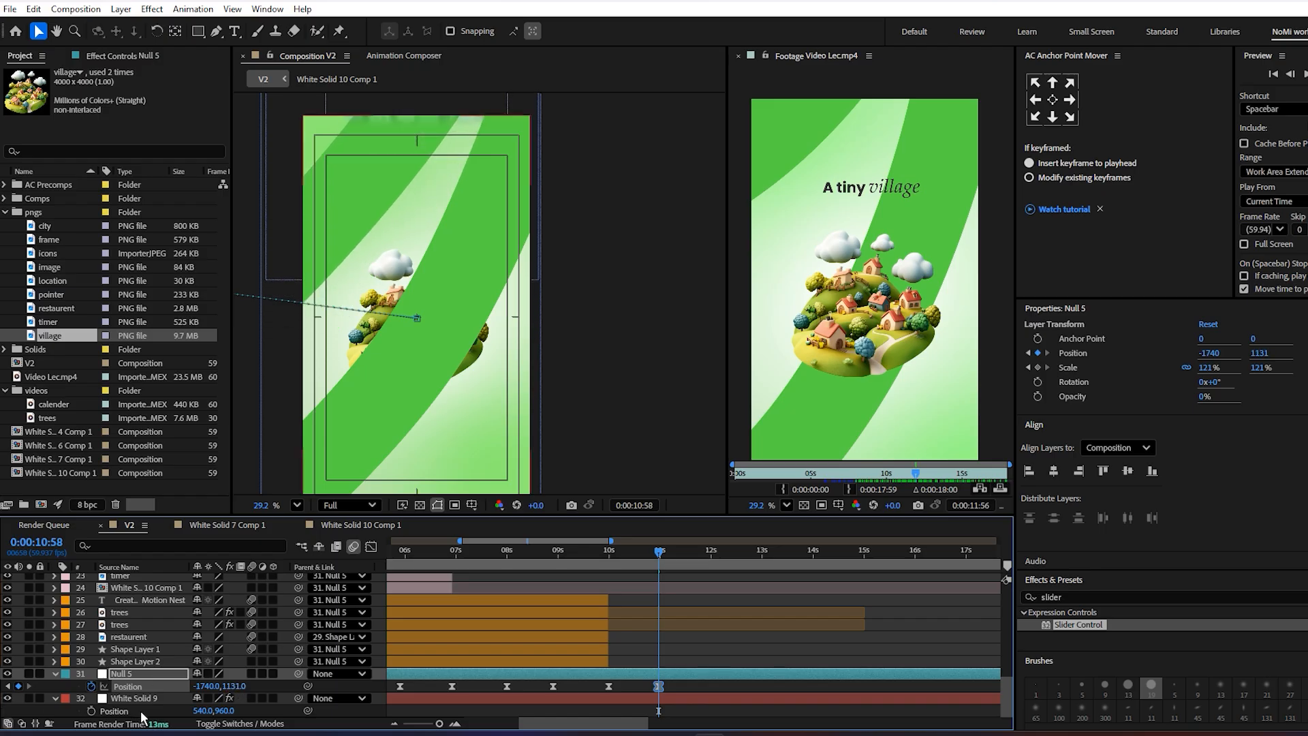
{"action": "left_click_drag", "start_coordinate": [240, 690], "coordinate": [6, 698]}
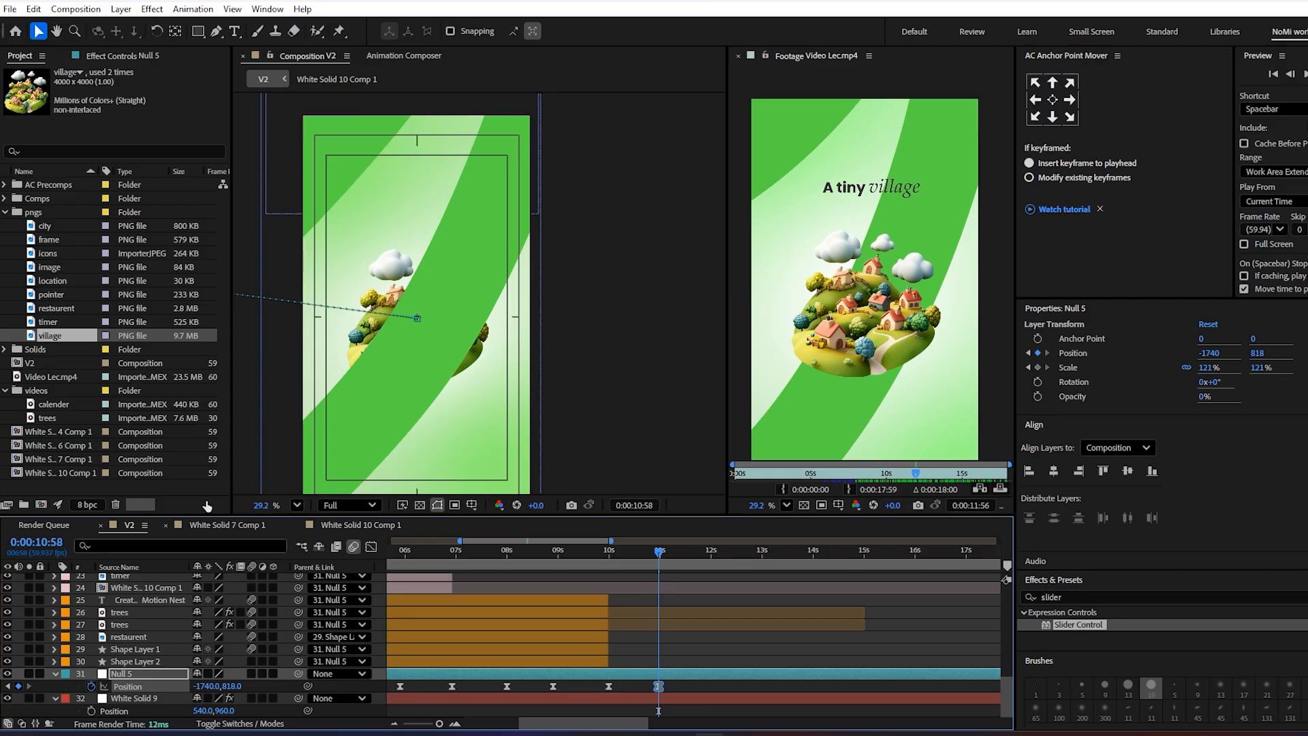
- Lengthen the ease into Null 5's final Position keyframe in the speed graph
{"action": "left_click", "coordinate": [608, 686], "text": "shift"}
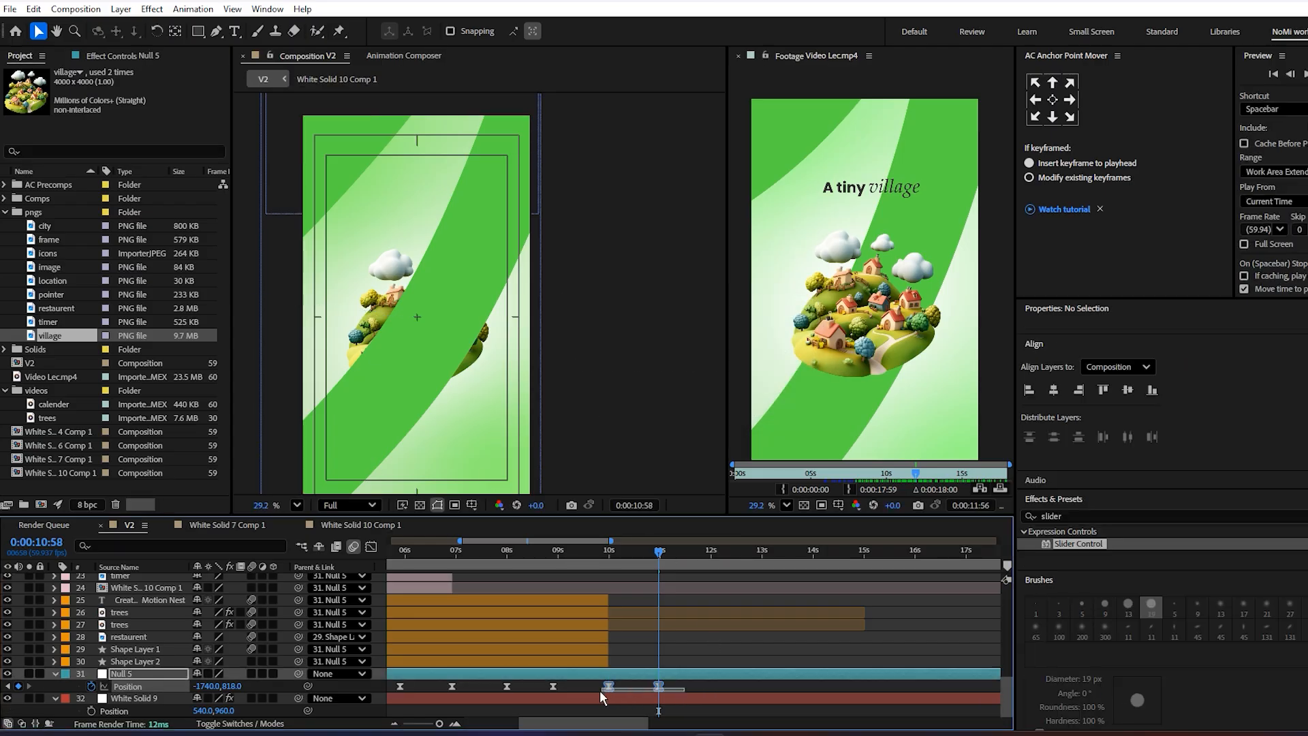
{"action": "left_click", "coordinate": [371, 547]}
{"action": "key", "text": "equal"}
{"action": "key", "text": "equal"}
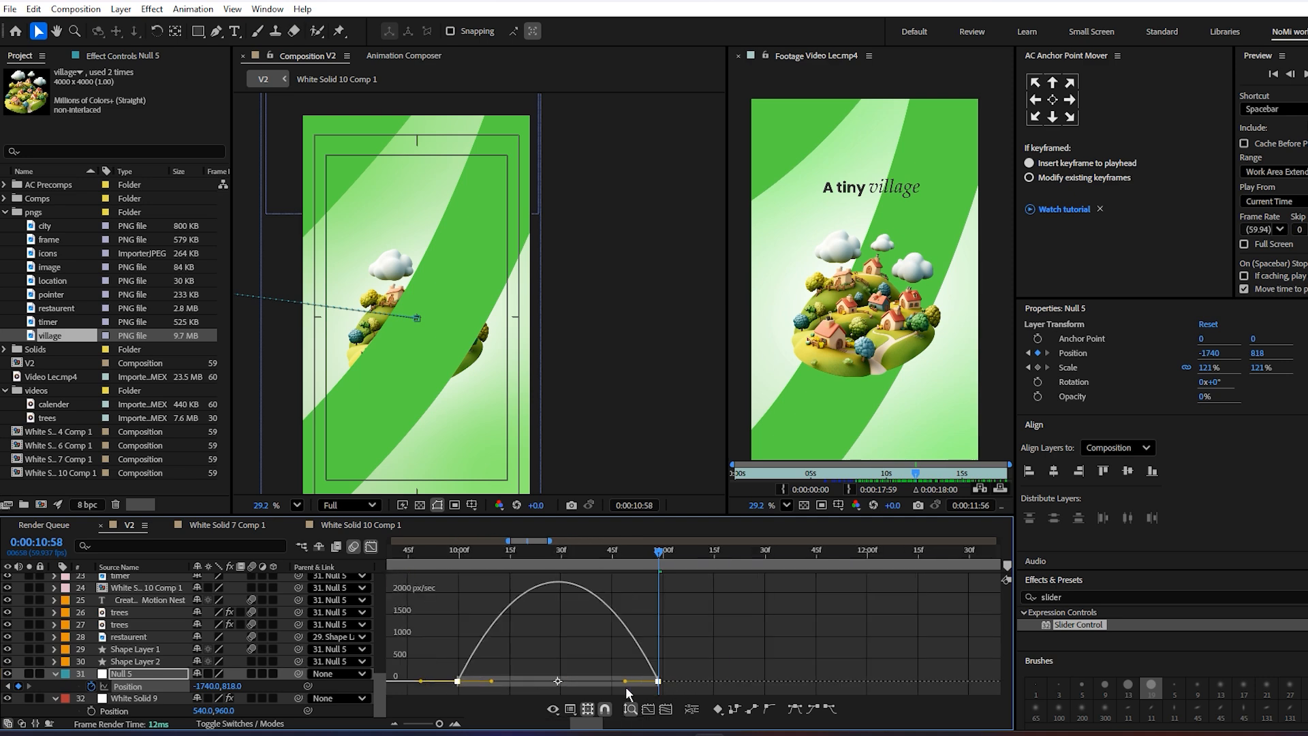
{"action": "left_click_drag", "start_coordinate": [625, 680], "coordinate": [584, 687]}
{"action": "left_click", "coordinate": [370, 546]}
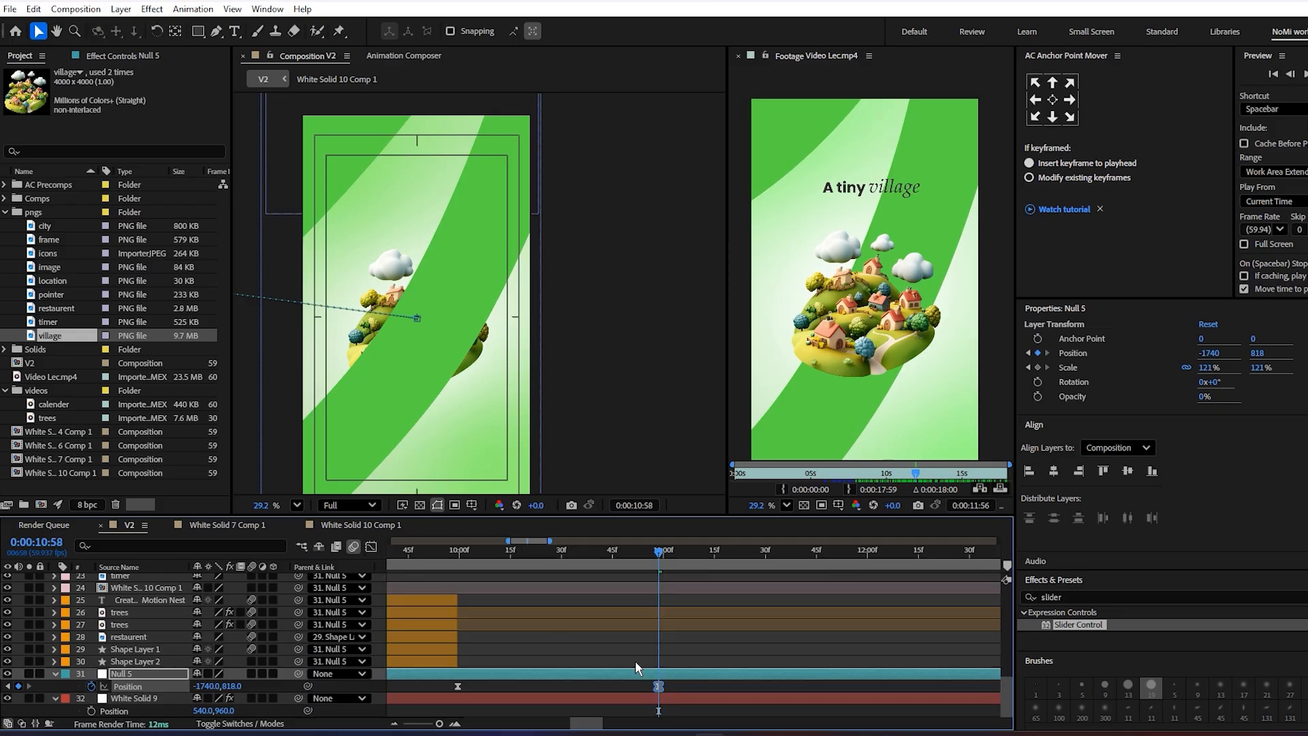
- Preview the move out of the city scene from 0:00:09:59
{"action": "key", "text": "ctrl+shift+a"}
{"action": "left_click", "coordinate": [456, 556]}
{"action": "key", "text": "space"}
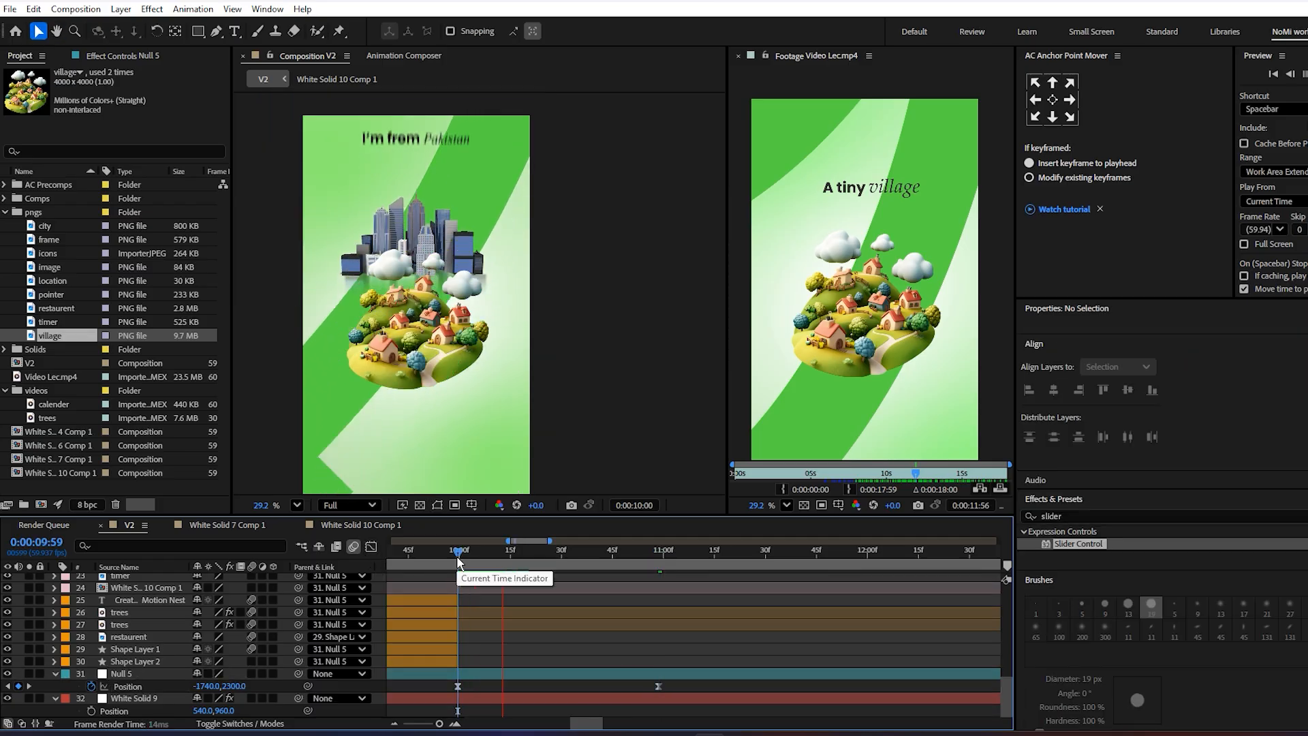
- Place the duplicated band Shape Layer 12 beneath the village layer and preview from 0:00:10:14
{"action": "scroll", "coordinate": [607, 618], "scroll_direction": "up", "scroll_amount": 10}
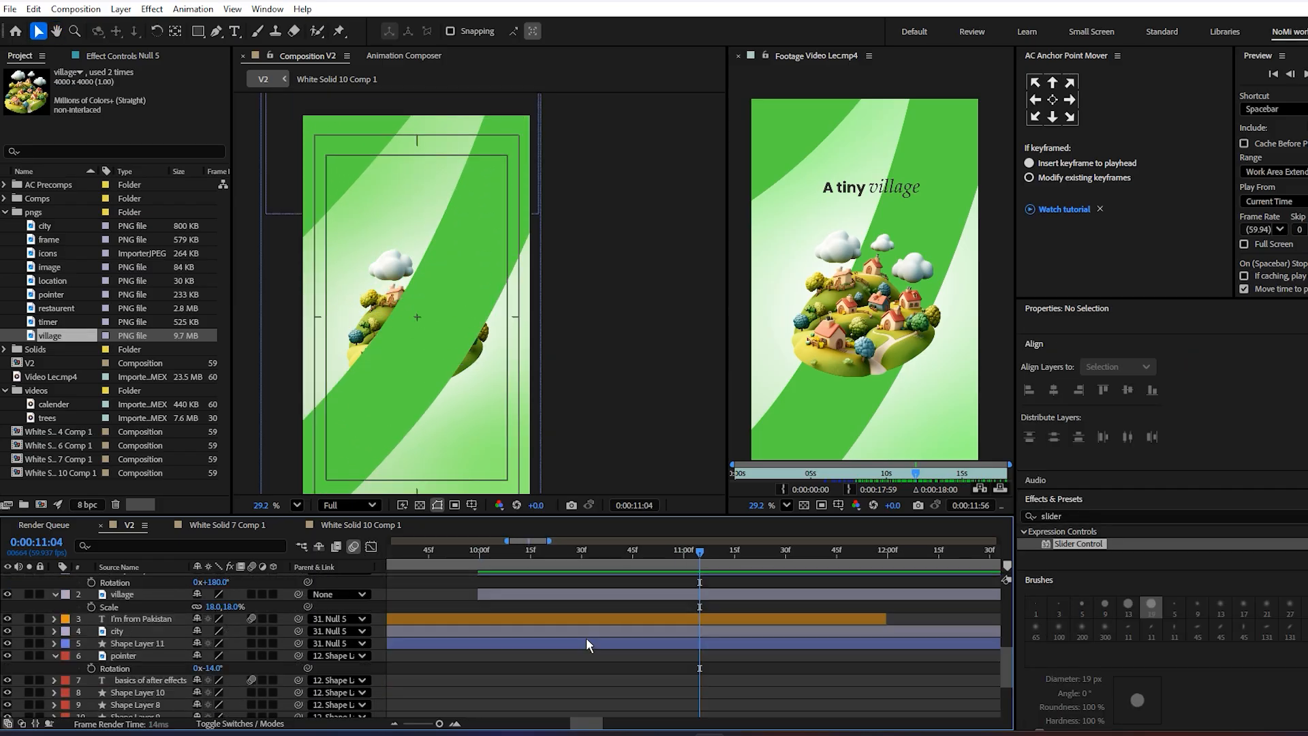
{"action": "left_click", "coordinate": [656, 583]}
{"action": "key", "text": "ctrl+bracketleft"}
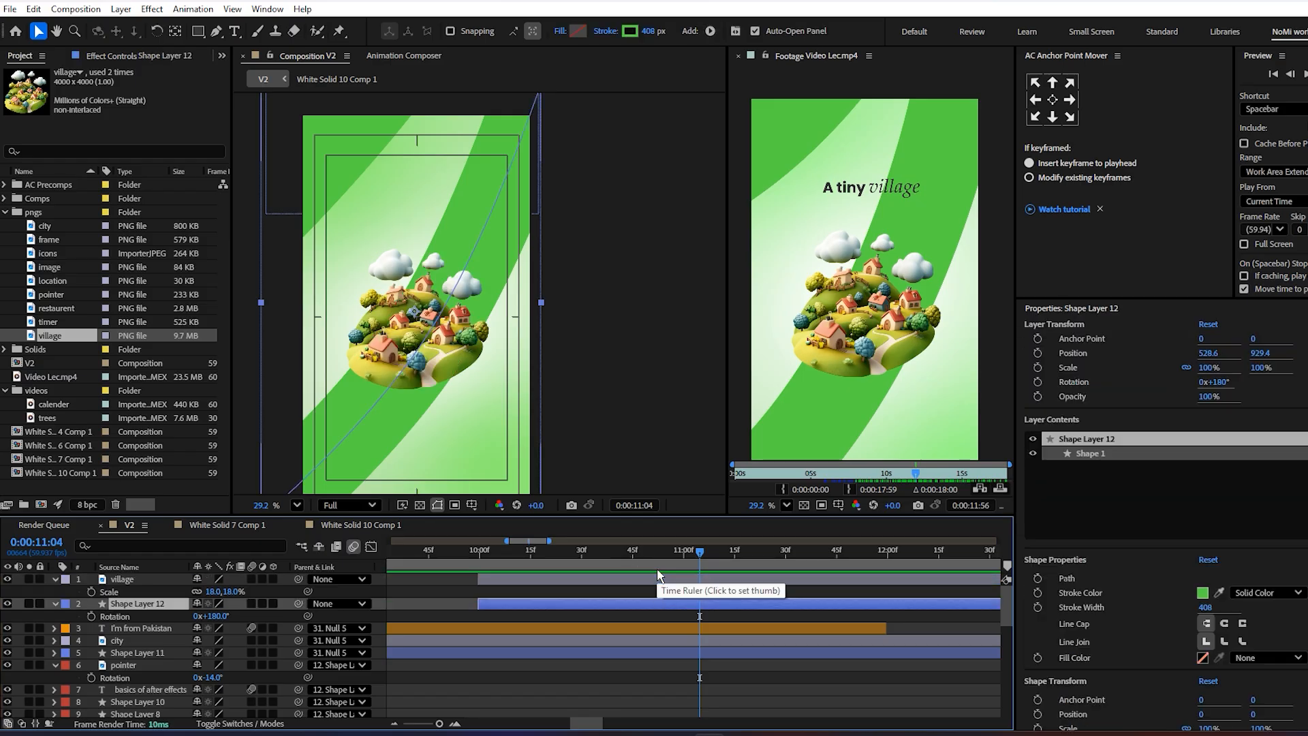
{"action": "left_click", "coordinate": [529, 562]}
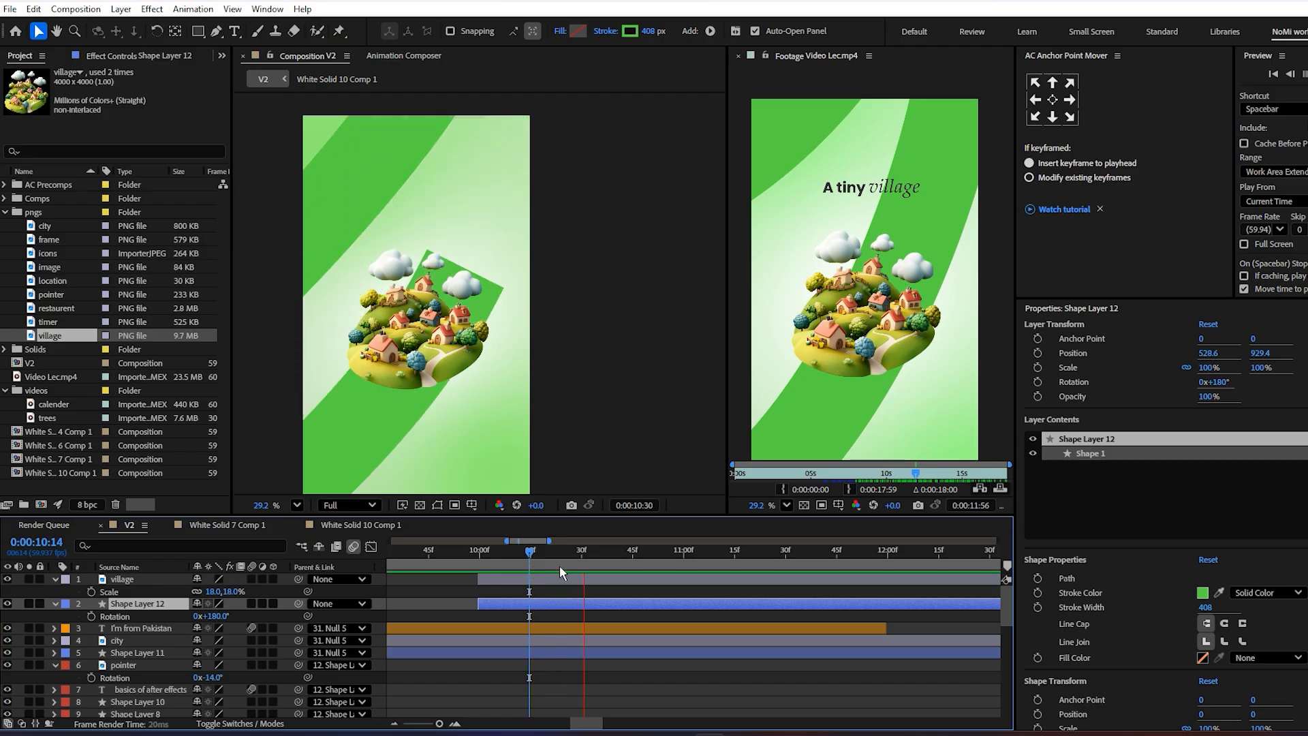
{"action": "key", "text": "space"}
- Parent the village layer and Shape Layer 12 to Null 5
{"action": "left_click", "coordinate": [681, 578]}
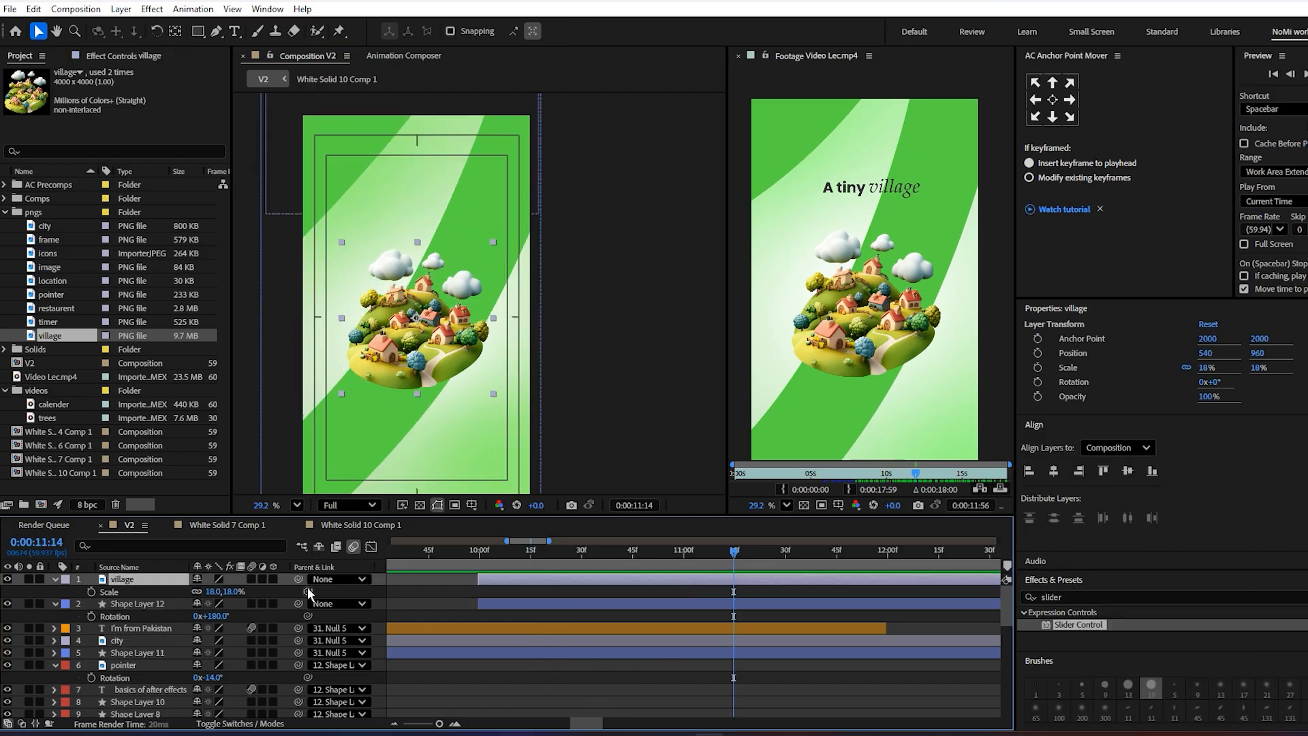
{"action": "left_click", "coordinate": [136, 604]}
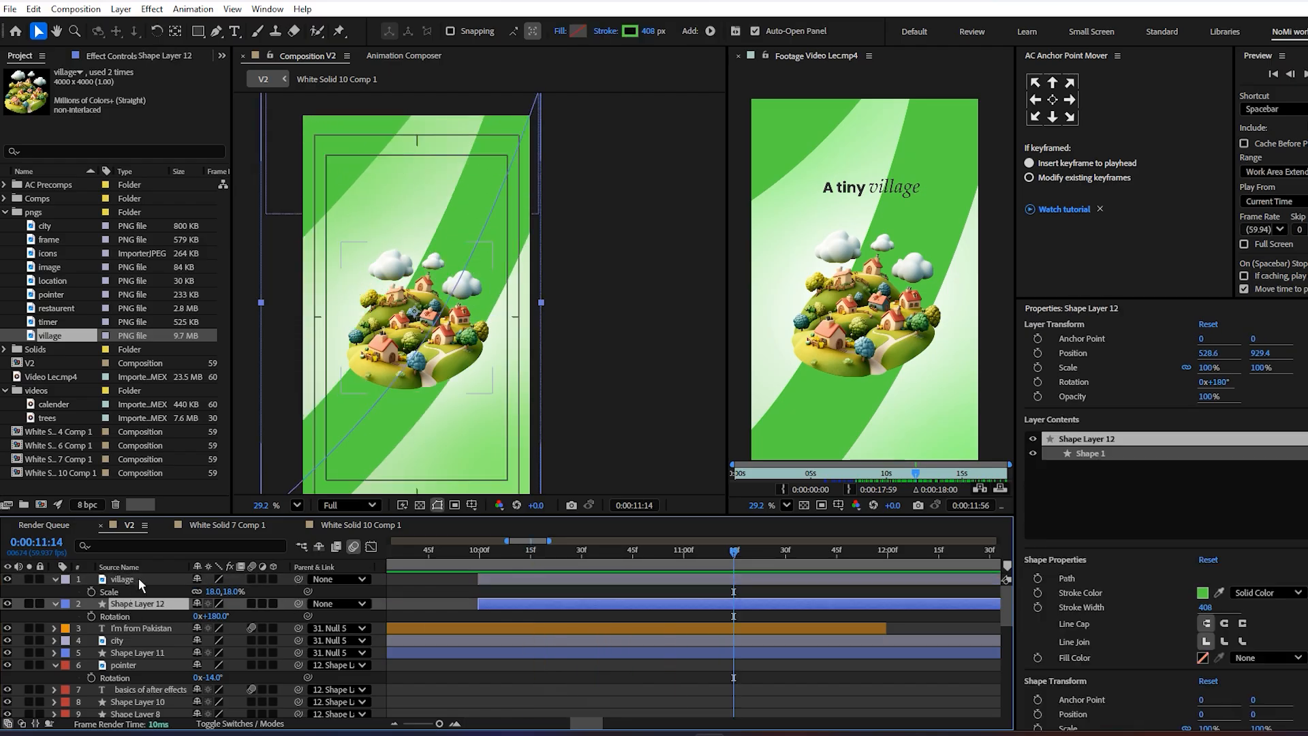
{"action": "left_click", "coordinate": [138, 580], "text": "ctrl"}
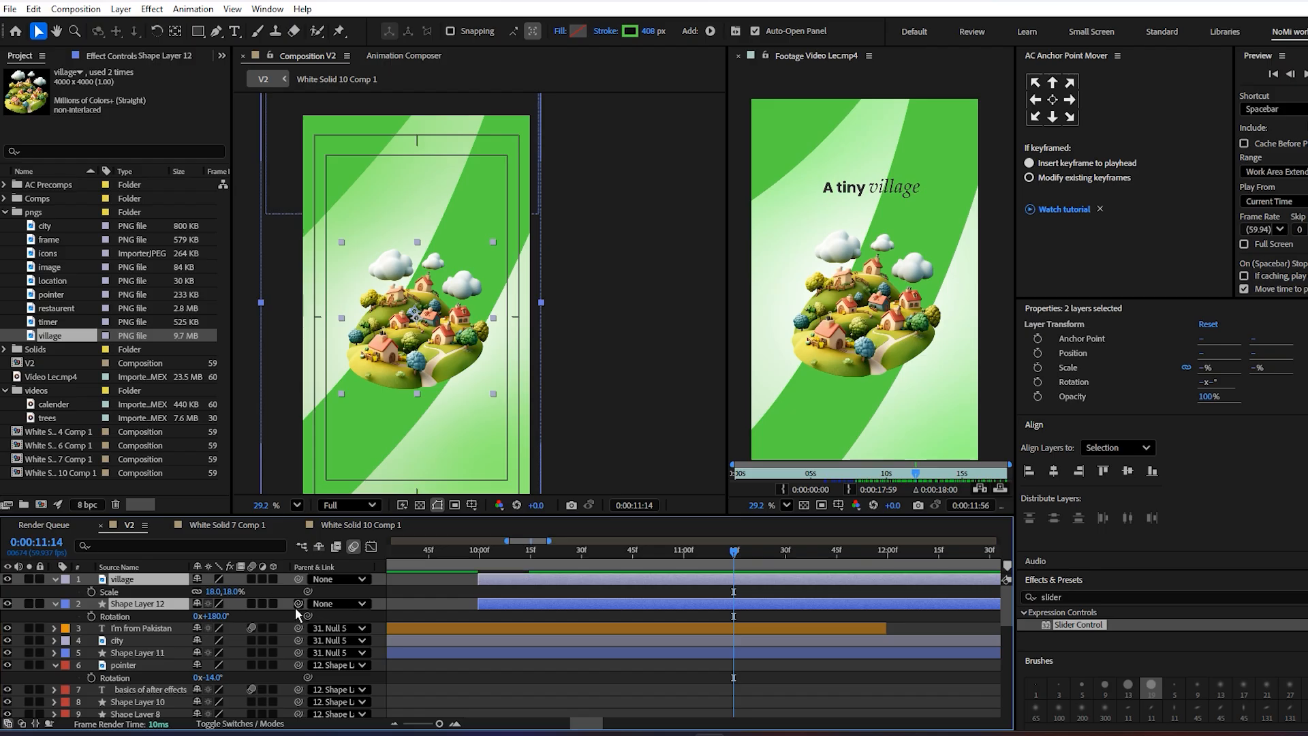
{"action": "left_click_drag", "start_coordinate": [298, 604], "coordinate": [143, 711]}
- Preview the village transition from 0:00:10:02 and save the project
{"action": "scroll", "coordinate": [775, 608], "scroll_direction": "up", "scroll_amount": 1}
{"action": "left_click_drag", "start_coordinate": [558, 564], "coordinate": [489, 569]}
{"action": "key", "text": "space"}
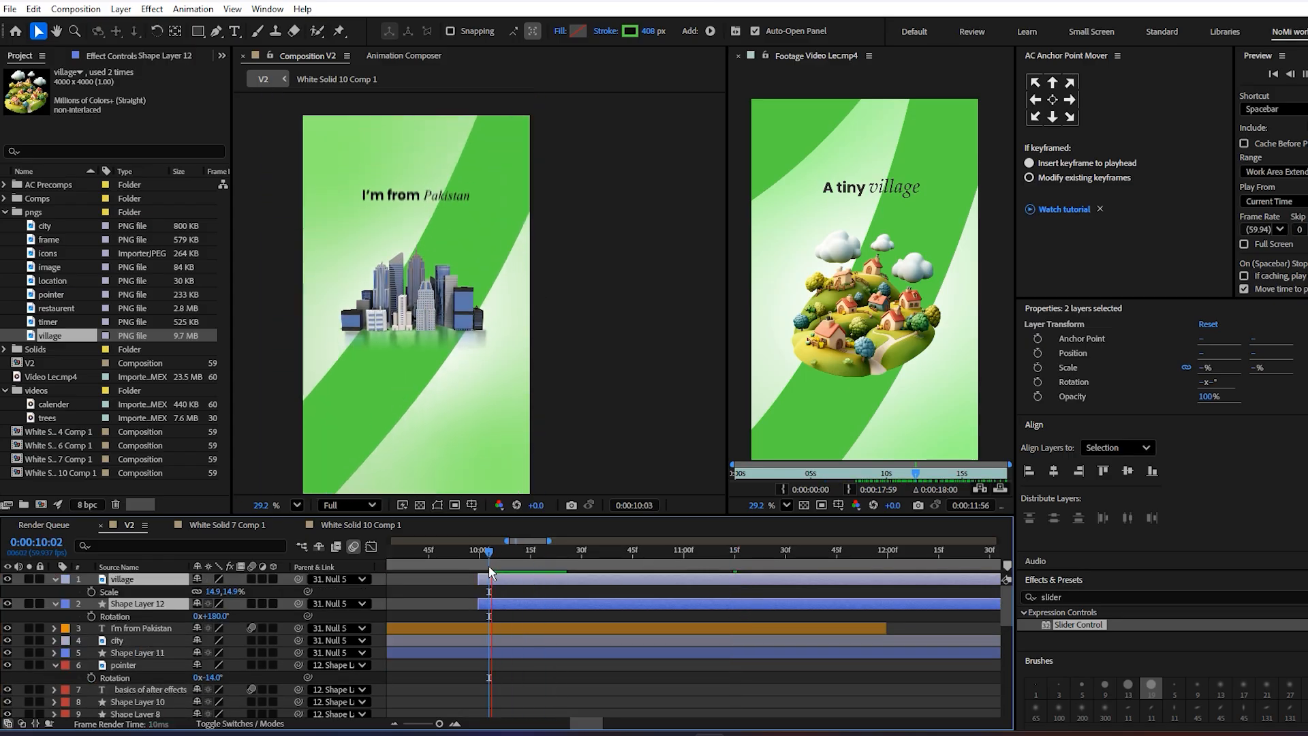
{"action": "left_click", "coordinate": [689, 666]}
{"action": "key", "text": "ctrl+s"}
- Duplicate the "I'm from Pakistan" text layer
{"action": "key", "text": "minus"}
{"action": "key", "text": "minus"}
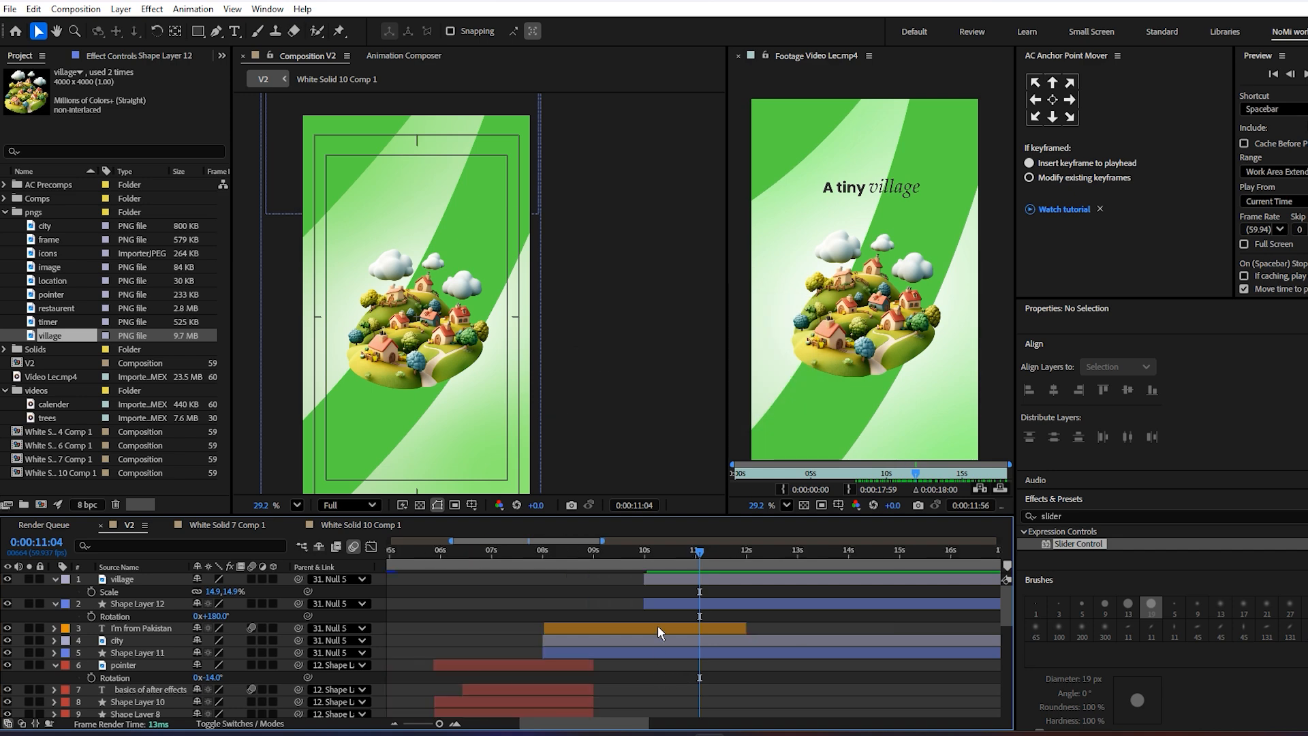
{"action": "left_click", "coordinate": [659, 628]}
{"action": "key", "text": "ctrl+d"}
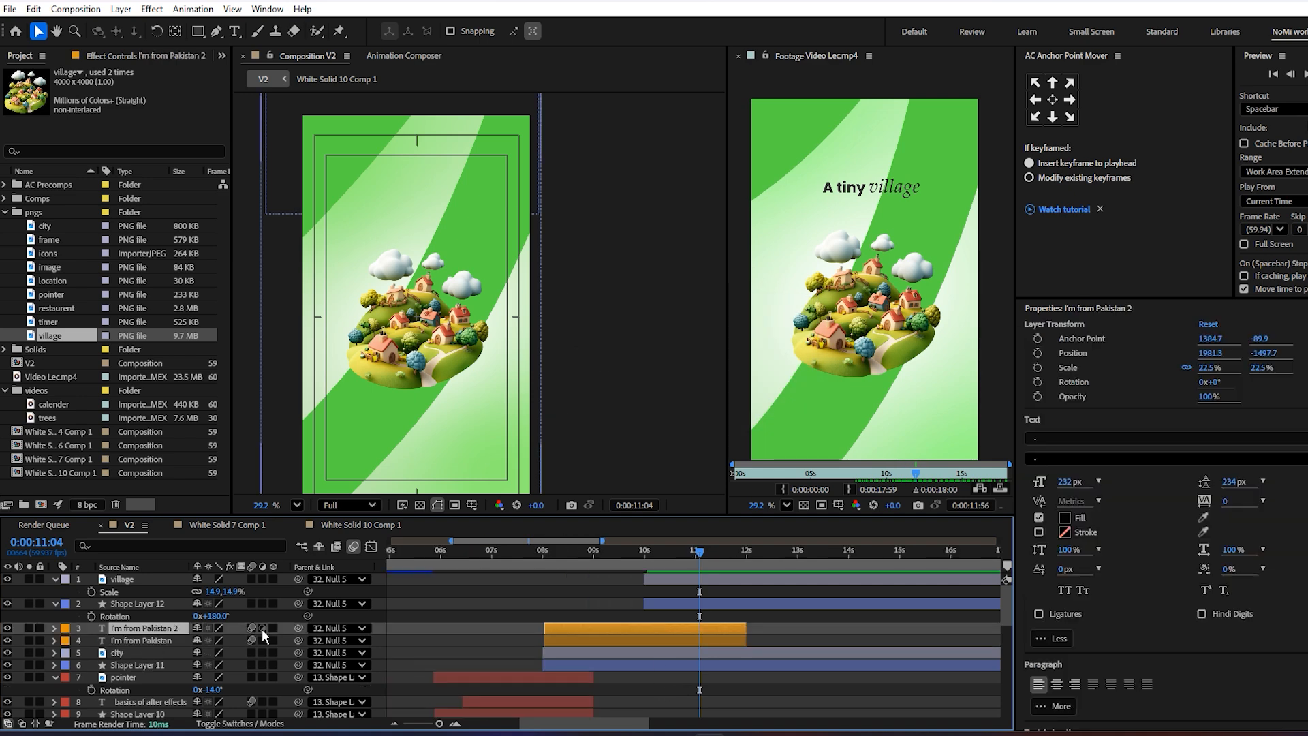
- Bring the duplicated text layer to the top of the stack and align its start with the village layer's start
{"action": "key", "text": "ctrl+shift+bracketright"}
{"action": "left_click_drag", "start_coordinate": [652, 575], "coordinate": [729, 578]}
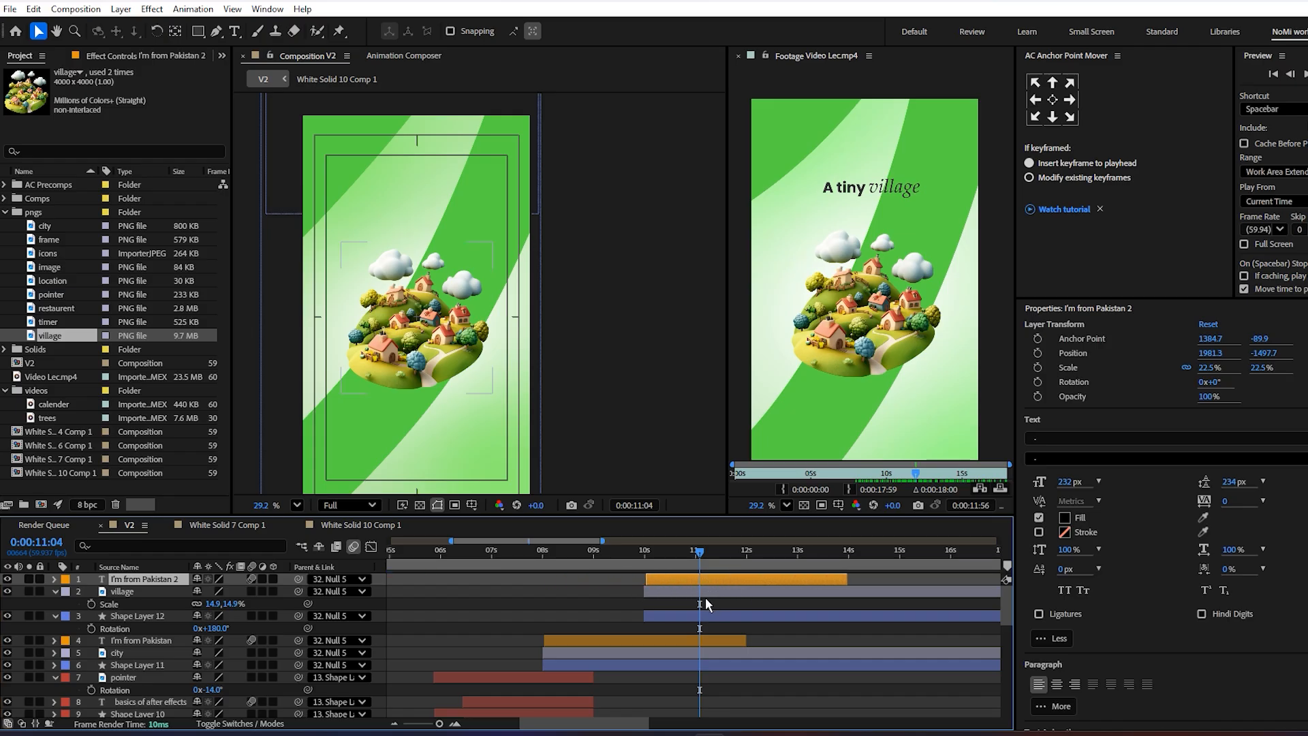
{"action": "key", "text": "Delete"}
{"action": "key", "text": "ctrl+z"}
{"action": "key", "text": "equal"}
{"action": "key", "text": "equal"}
{"action": "key", "text": "equal"}
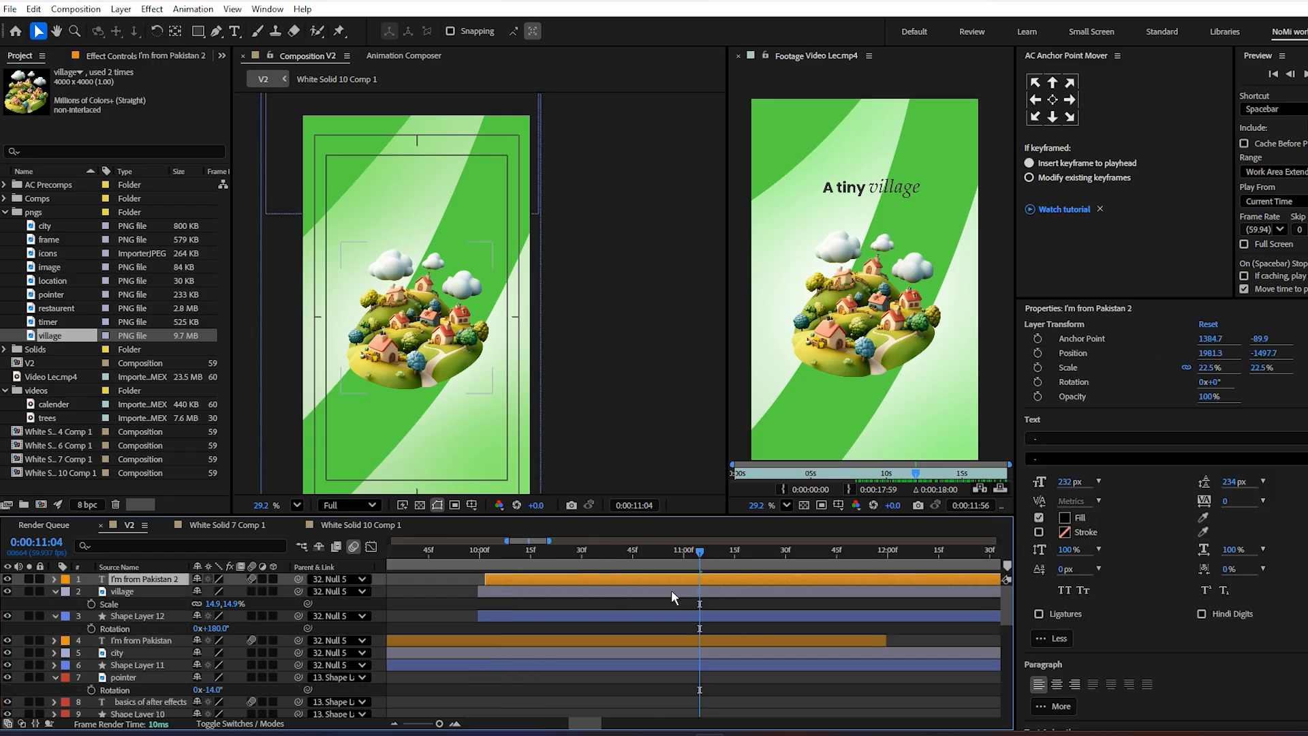
{"action": "left_click_drag", "start_coordinate": [395, 616], "coordinate": [644, 619]}
{"action": "key", "text": "v"}
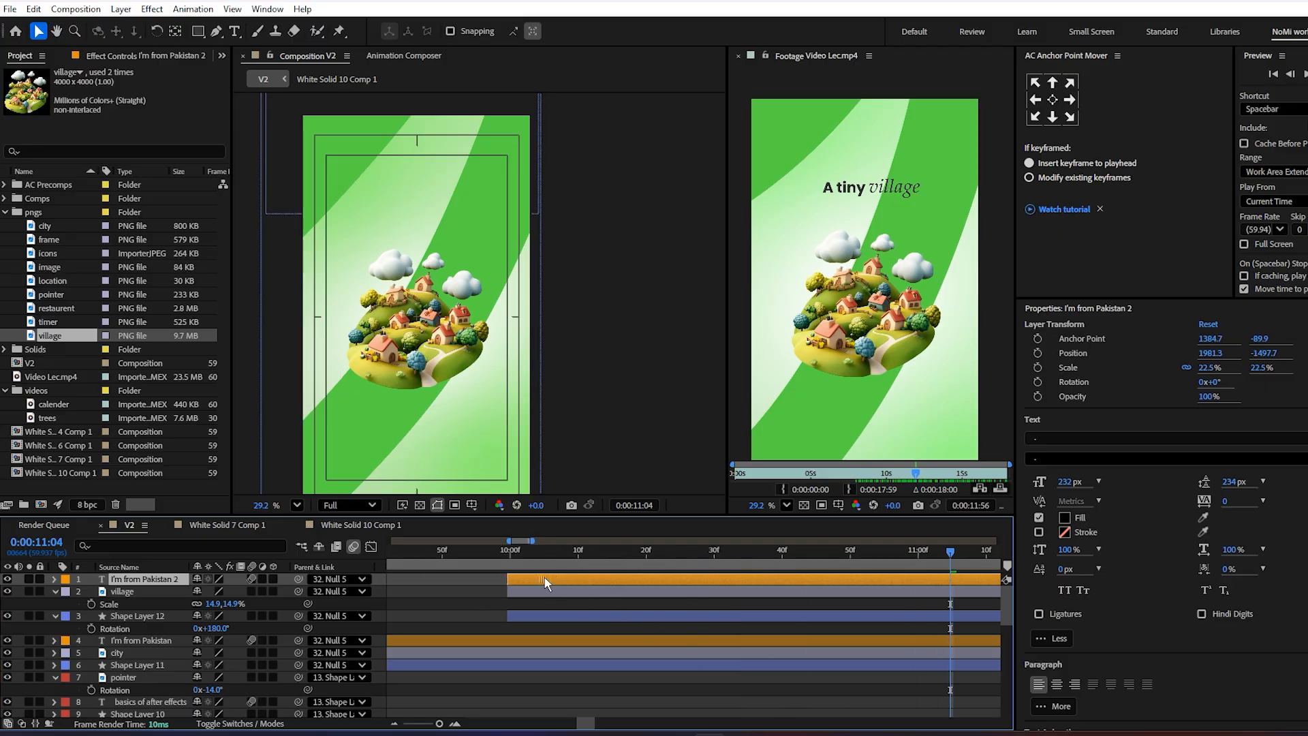
- Move the duplicated text down to just above the village illustration and centre its anchor point
{"action": "scroll", "coordinate": [382, 476], "scroll_direction": "down", "scroll_amount": 2}
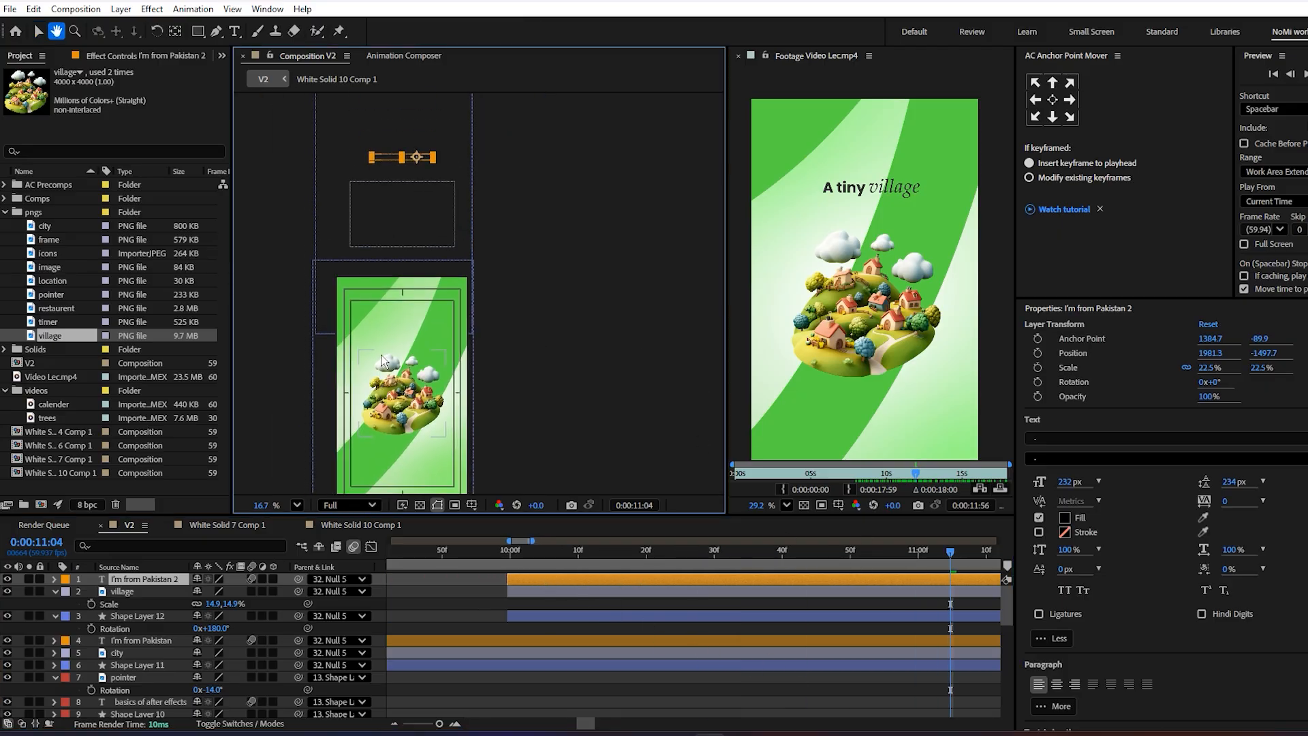
{"action": "left_click_drag", "start_coordinate": [390, 176], "coordinate": [390, 332]}
{"action": "scroll", "coordinate": [390, 332], "scroll_direction": "up", "scroll_amount": 5}
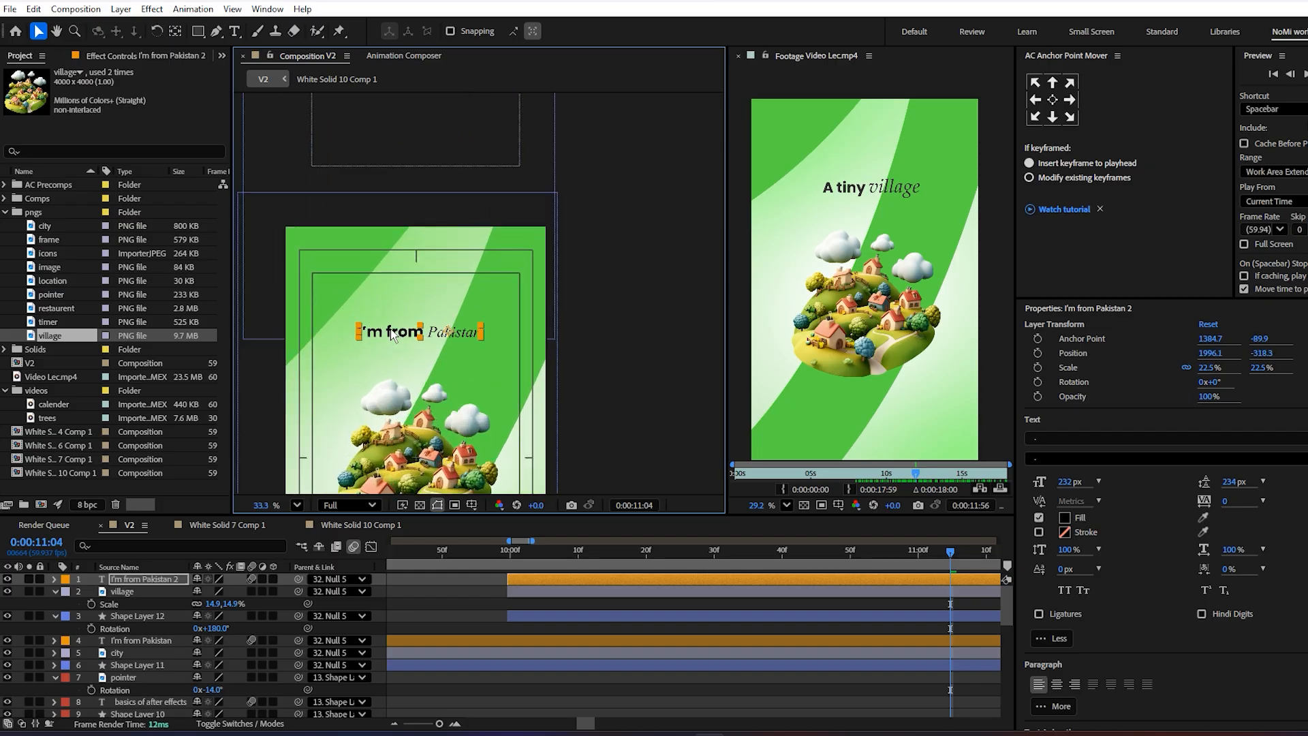
{"action": "left_click", "coordinate": [1051, 100]}
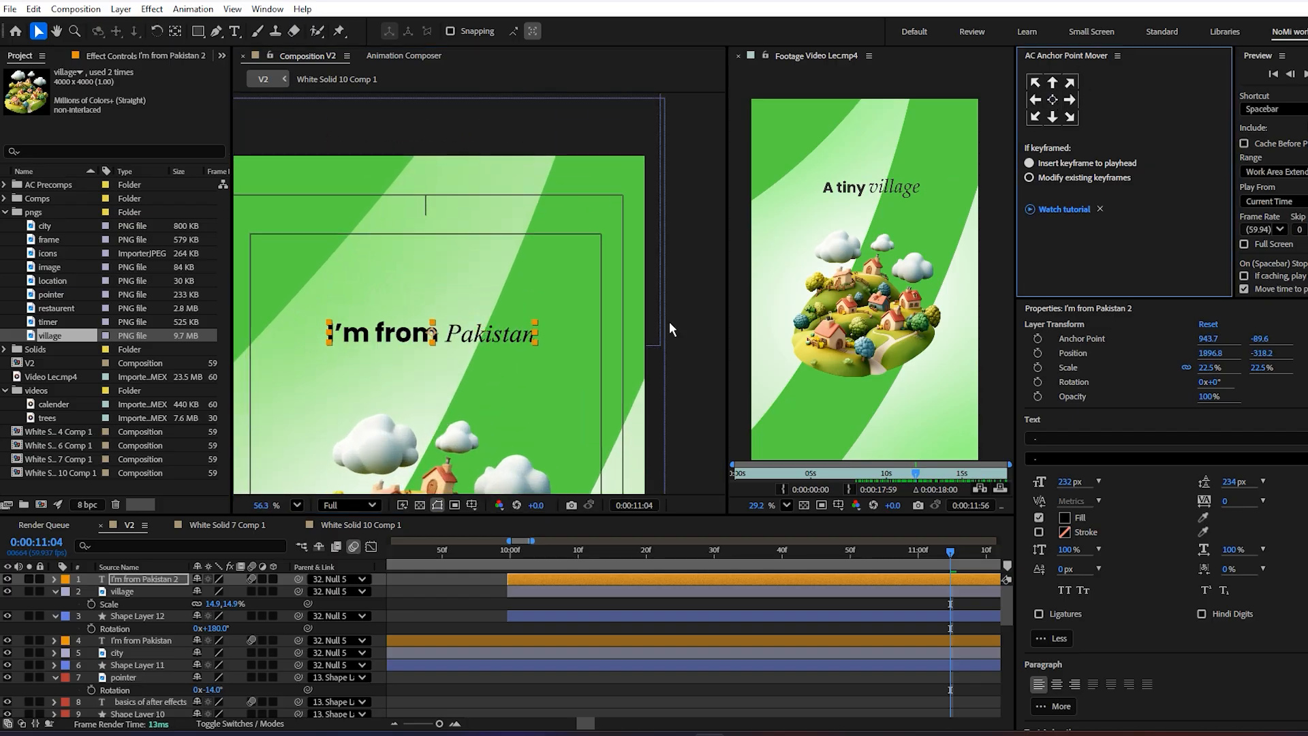
- Replace the duplicated layer's text with "A tiny village"
{"action": "double_click", "coordinate": [477, 332]}
{"action": "type", "text": "A"}
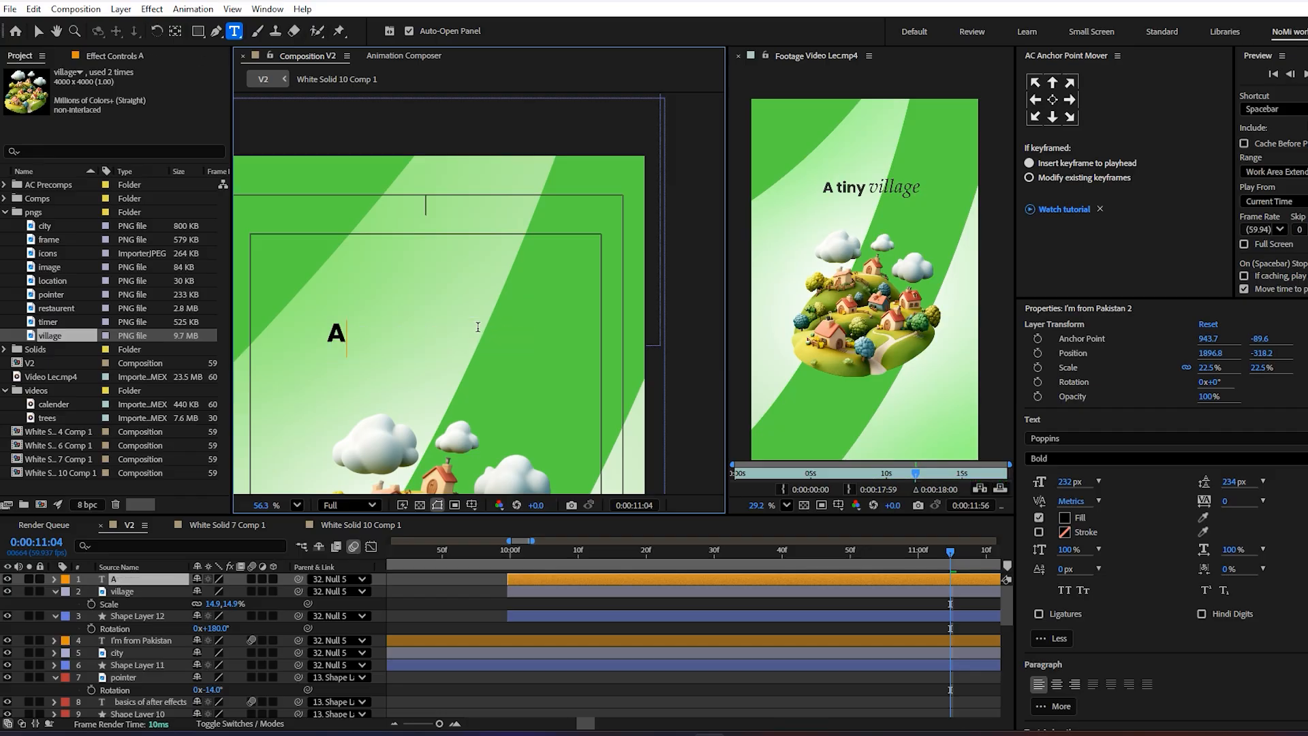
{"action": "type", "text": " tiny"}
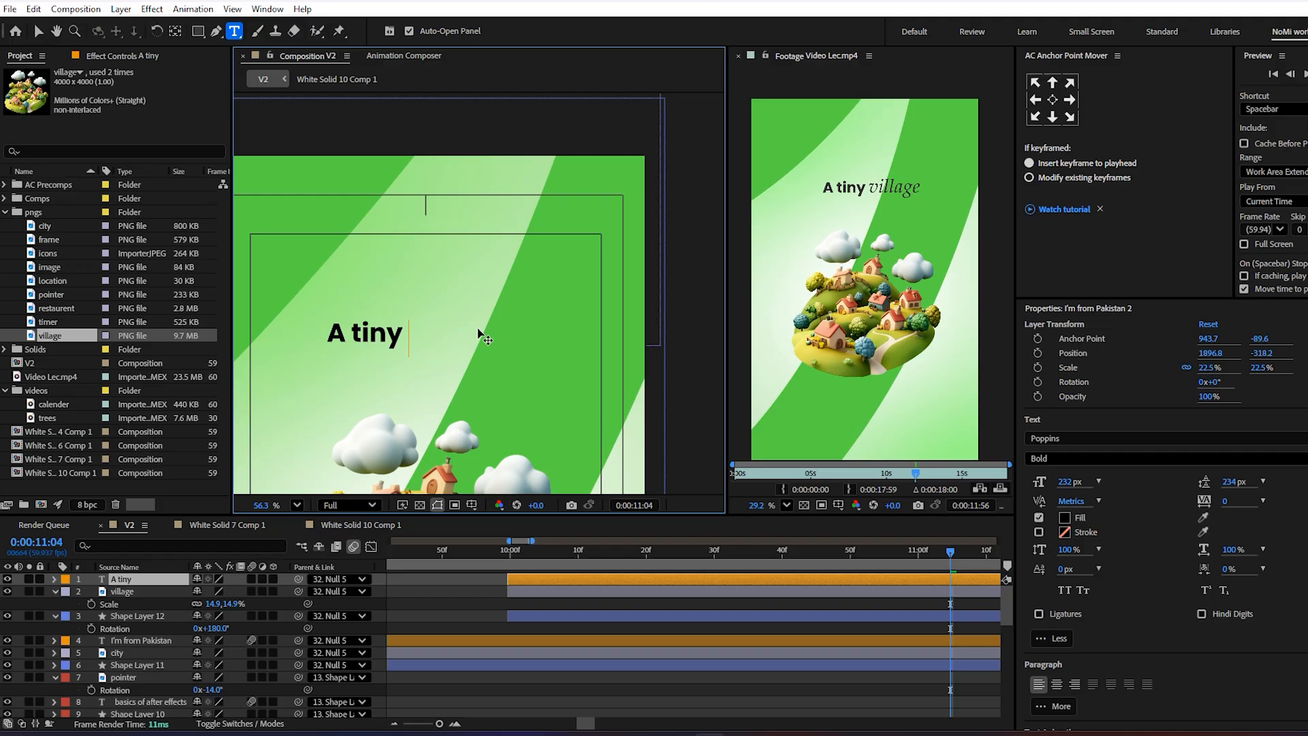
{"action": "type", "text": " village"}
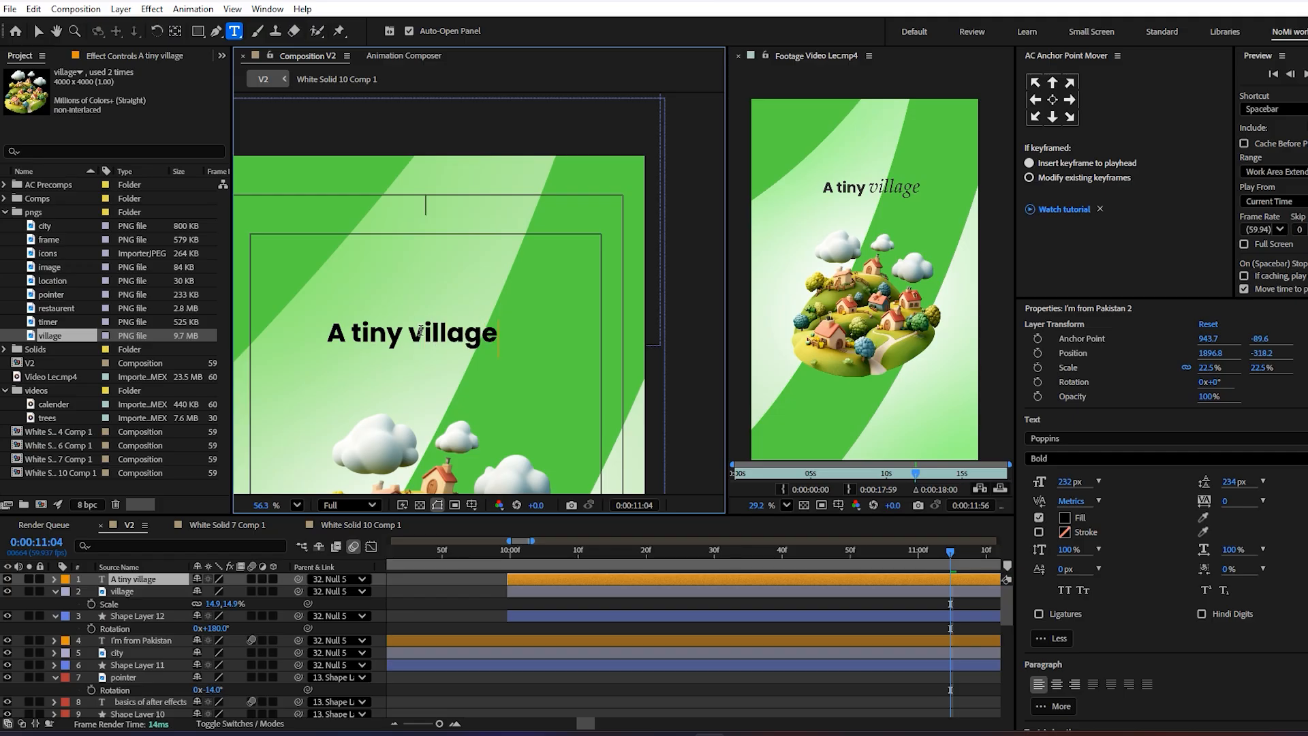
- Set the word "village" in Times New Roman Italic
{"action": "double_click", "coordinate": [461, 334]}
{"action": "left_click", "coordinate": [1050, 438]}
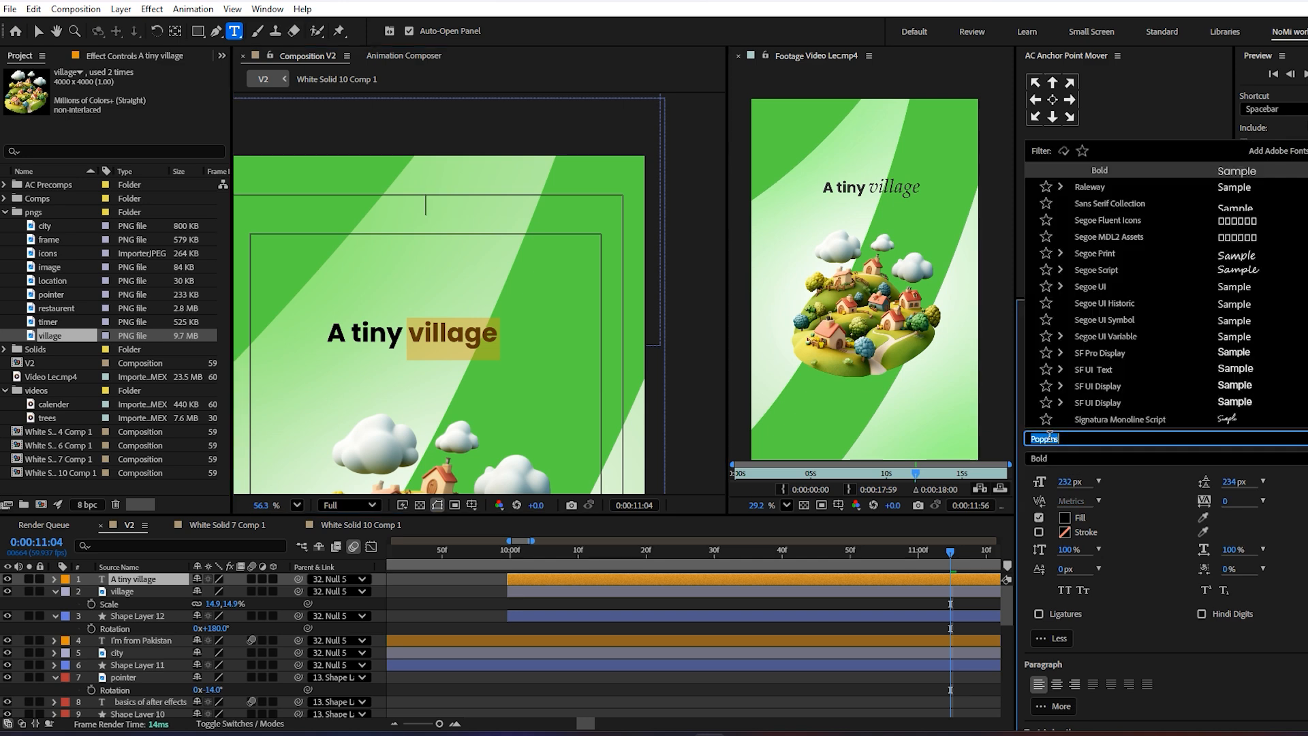
{"action": "type", "text": "times"}
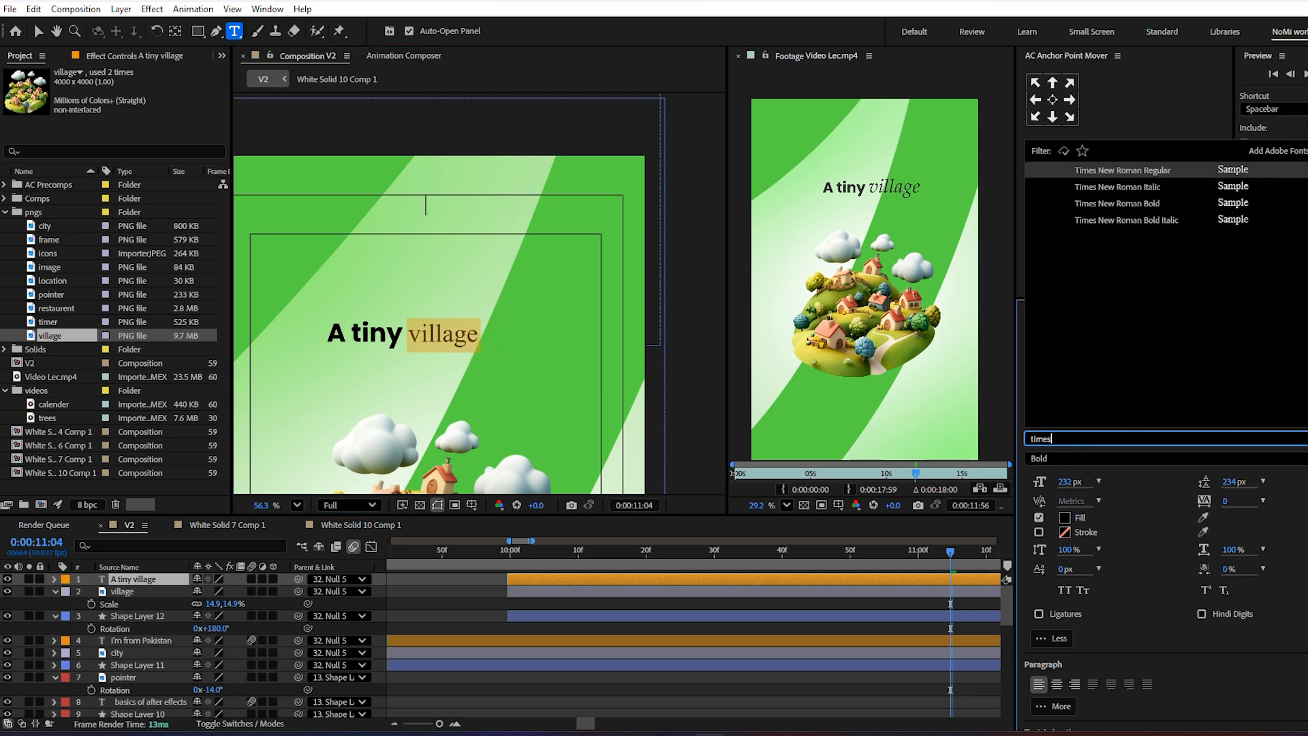
{"action": "left_click", "coordinate": [1125, 189]}
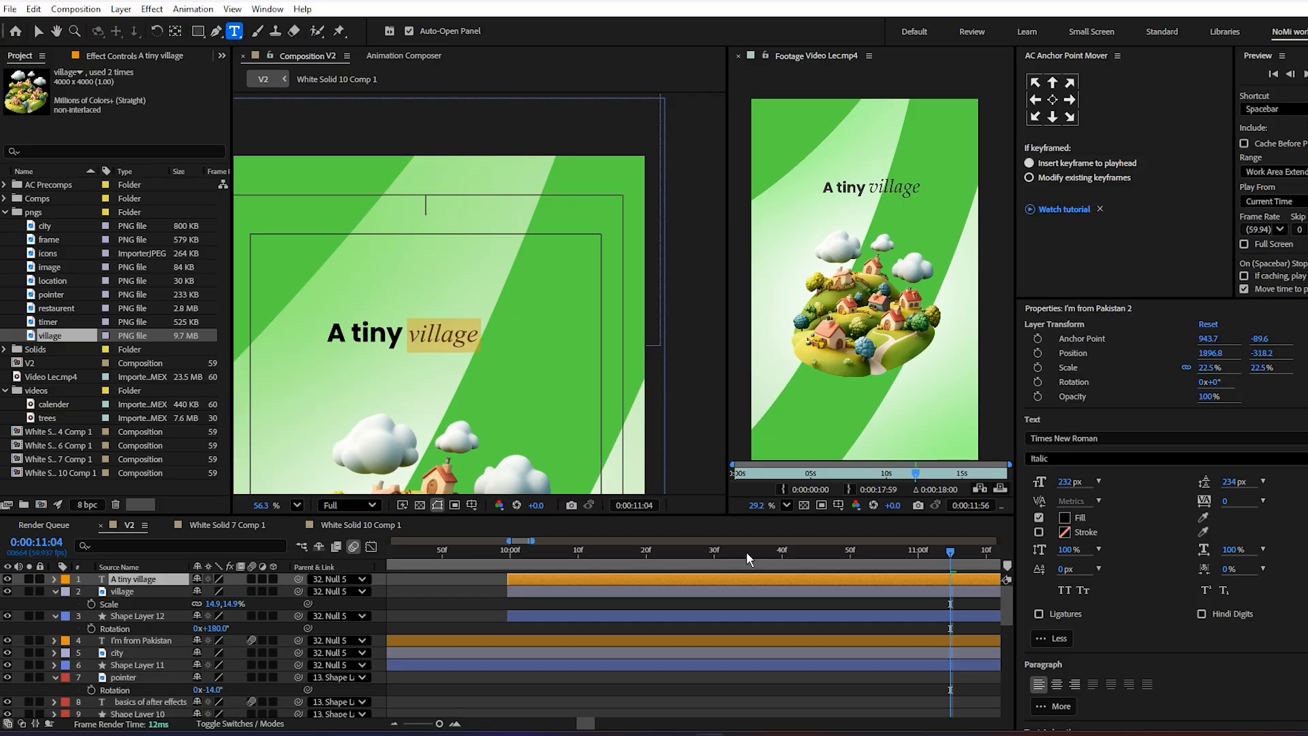
{"action": "left_click", "coordinate": [748, 605]}
- Centre the anchor point of the "A tiny village" text again and preview the village scene up to 0:00:11:14
{"action": "scroll", "coordinate": [427, 327], "scroll_direction": "down", "scroll_amount": 3}
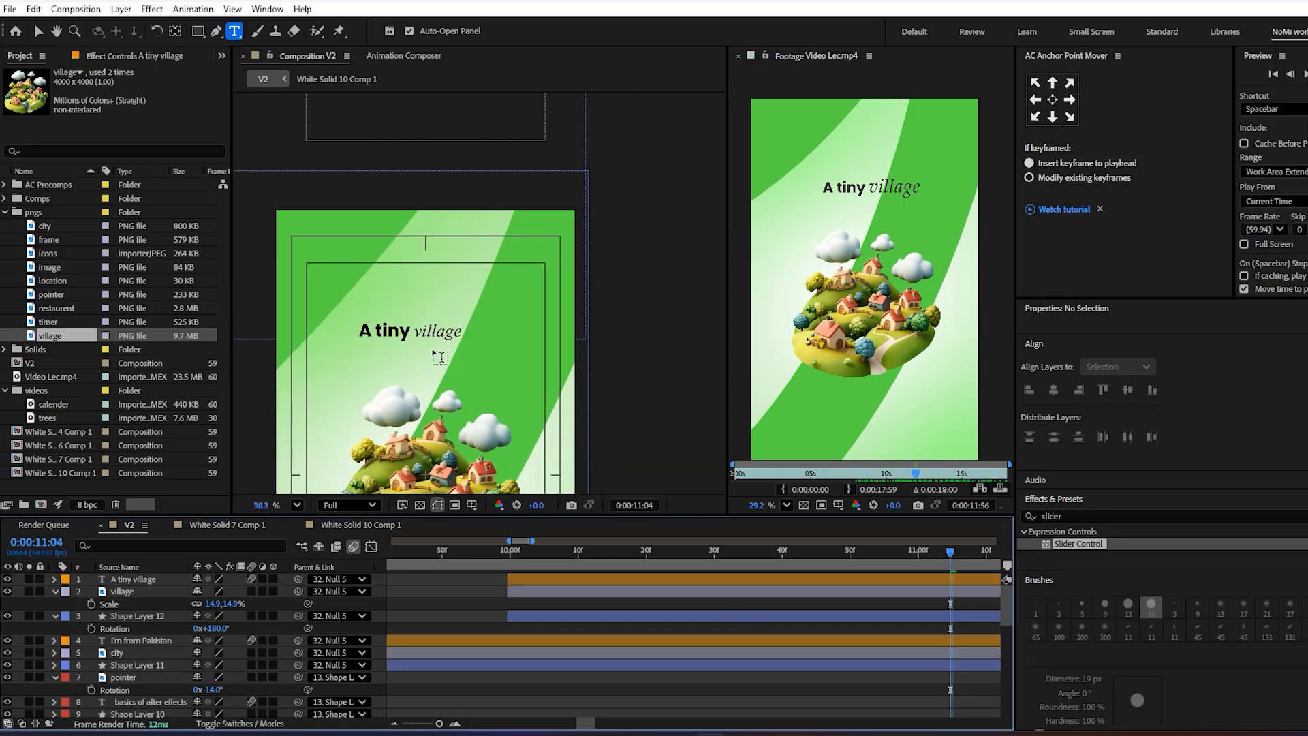
{"action": "key", "text": "v"}
{"action": "left_click", "coordinate": [436, 332]}
{"action": "scroll", "coordinate": [408, 341], "scroll_direction": "up", "scroll_amount": 5}
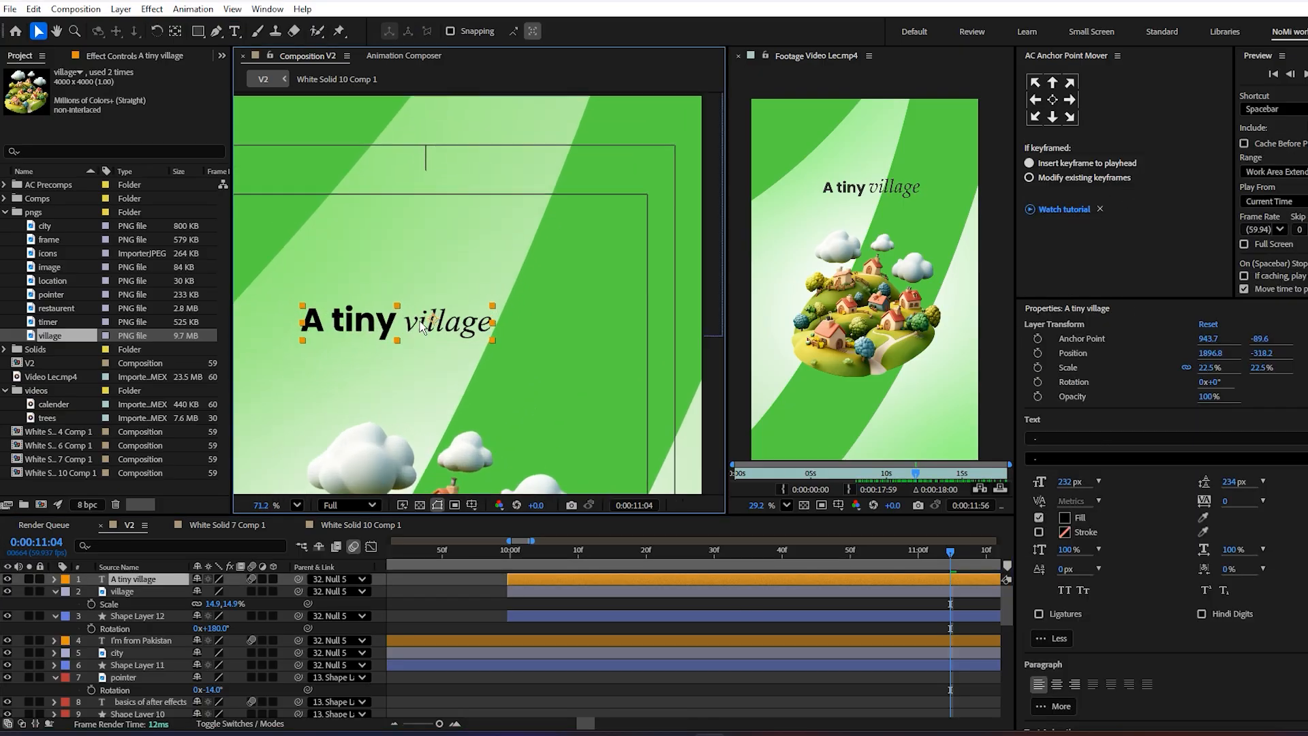
{"action": "left_click", "coordinate": [1053, 99]}
{"action": "scroll", "coordinate": [506, 446], "scroll_direction": "down", "scroll_amount": 5}
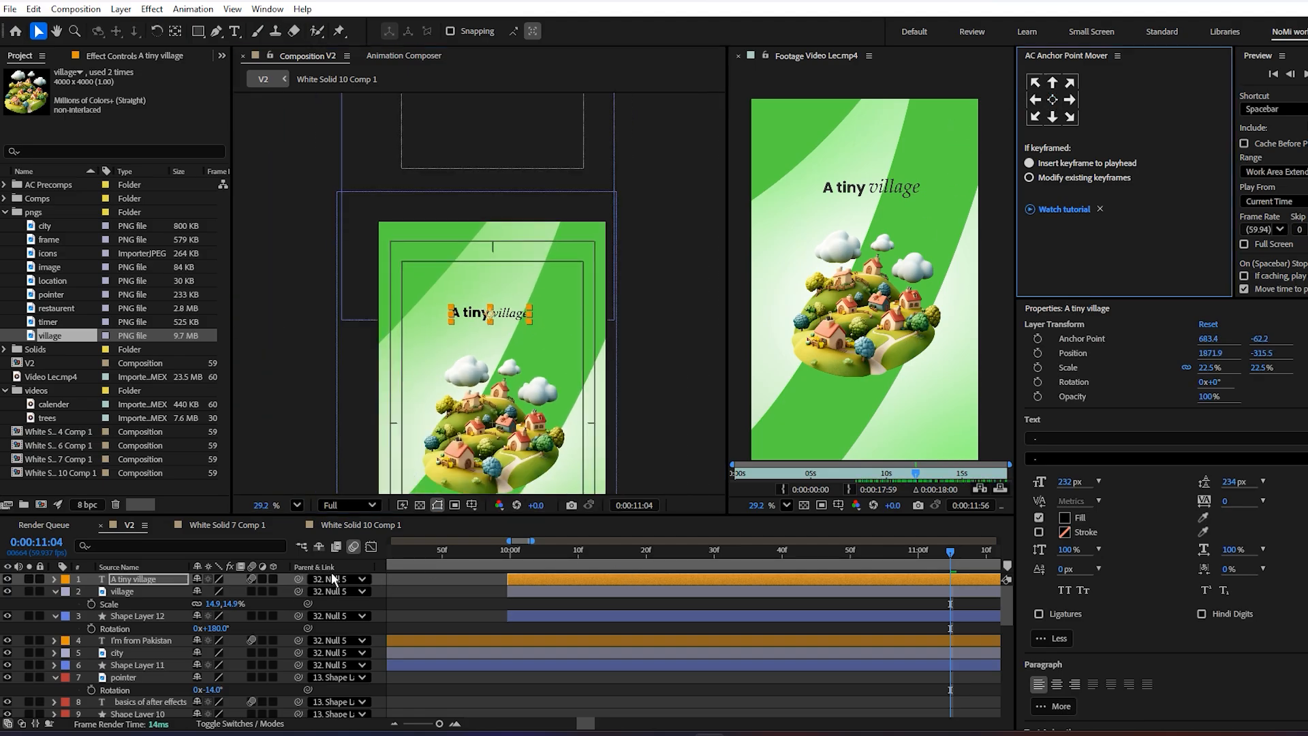
{"action": "left_click_drag", "start_coordinate": [639, 555], "coordinate": [568, 582]}
{"action": "scroll", "coordinate": [508, 399], "scroll_direction": "down", "scroll_amount": 4}
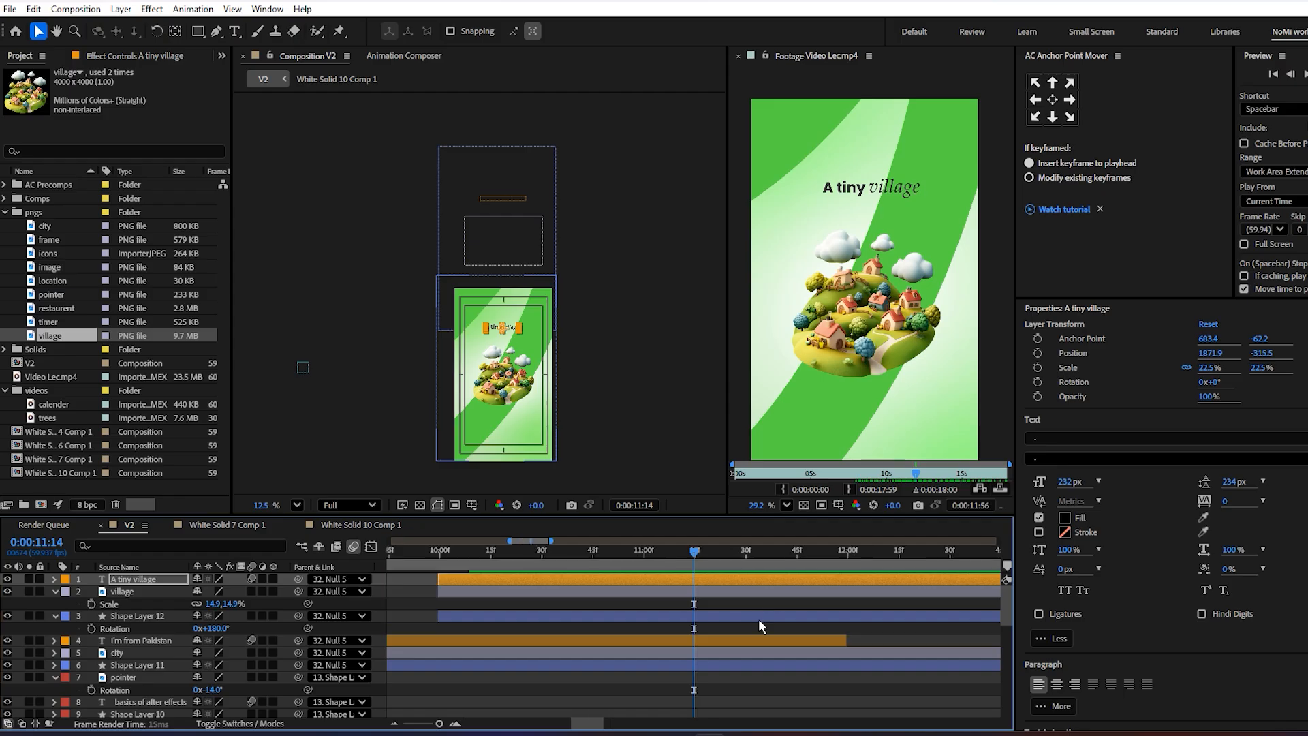
- Split the city layer and Shape Layer 11 at 0:00:11:59 and delete the parts after the cut
{"action": "scroll", "coordinate": [736, 616], "scroll_direction": "down", "scroll_amount": 2}
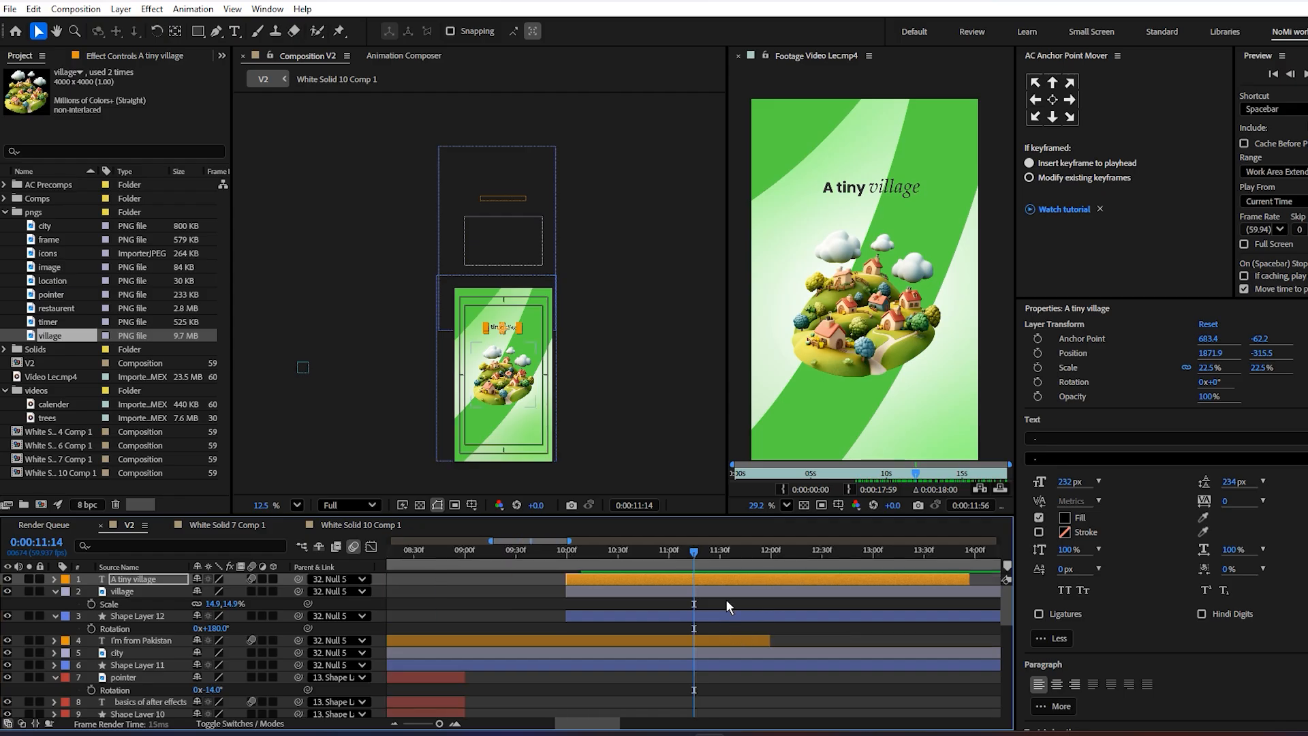
{"action": "left_click_drag", "start_coordinate": [723, 552], "coordinate": [773, 572]}
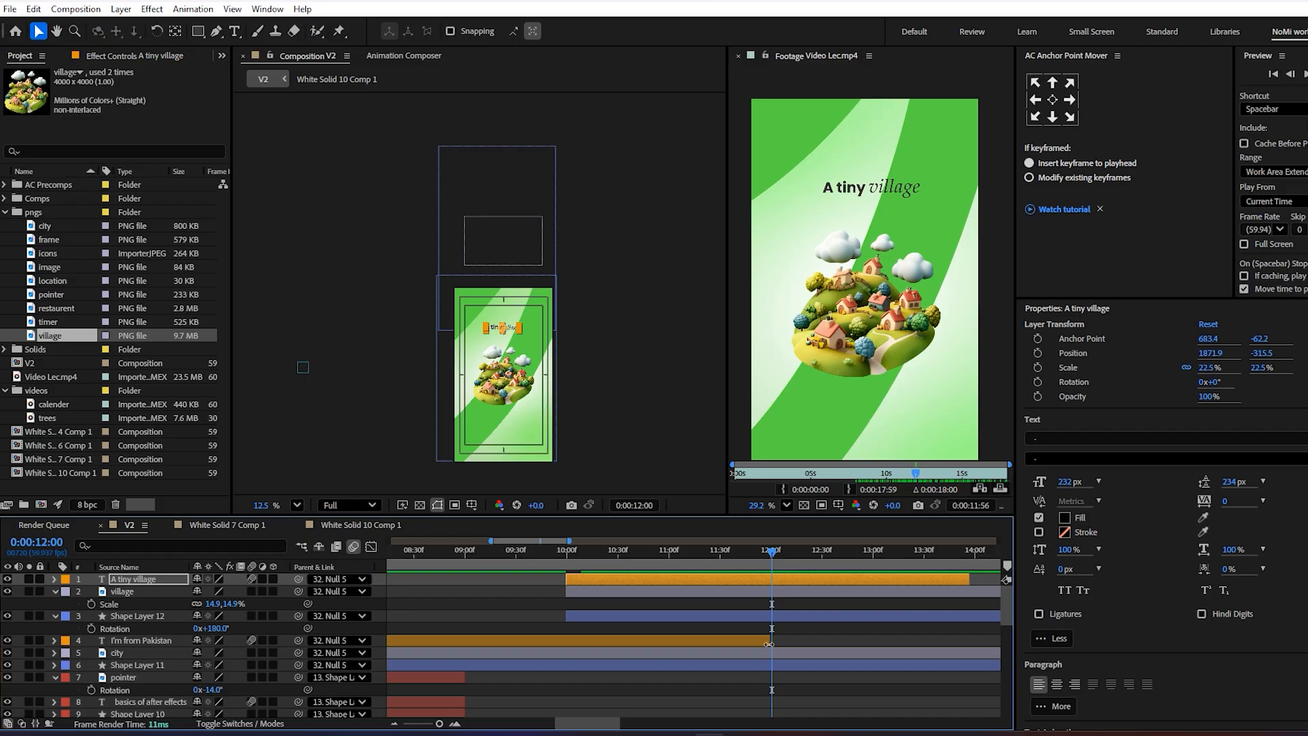
{"action": "key", "text": "="}
{"action": "key", "text": "="}
{"action": "key", "text": "="}
{"action": "left_click", "coordinate": [764, 554]}
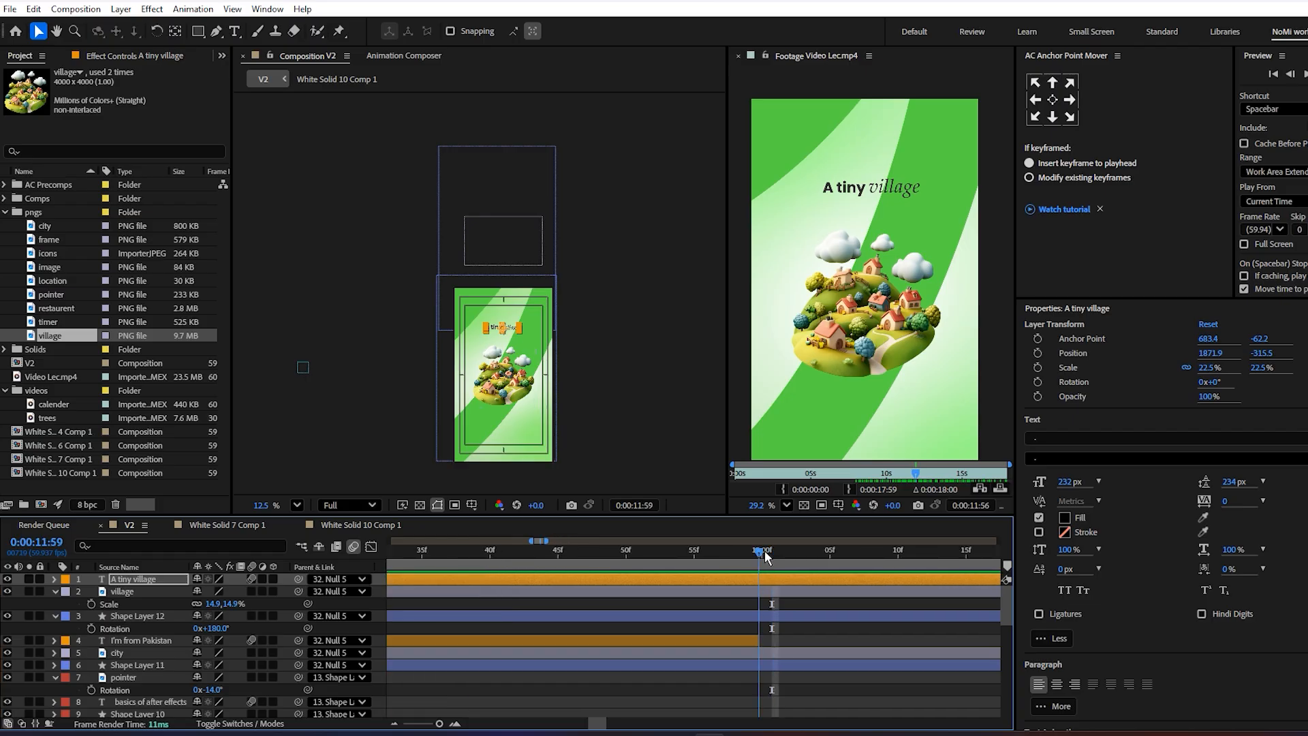
{"action": "left_click", "coordinate": [776, 665]}
{"action": "left_click", "coordinate": [773, 656], "text": "ctrl"}
{"action": "key", "text": "ctrl+shift+d"}
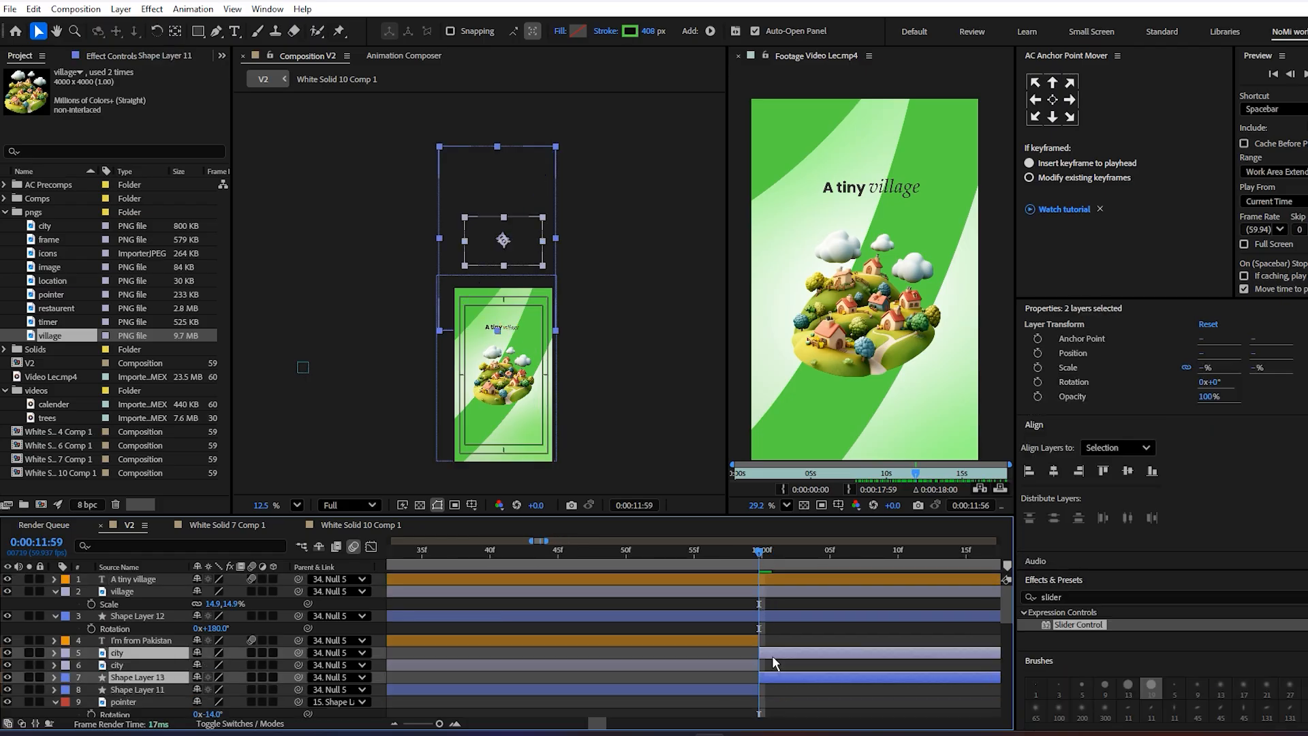
{"action": "key", "text": "Delete"}
{"action": "key", "text": "-"}
{"action": "key", "text": "-"}
{"action": "key", "text": "-"}
{"action": "key", "text": "-"}
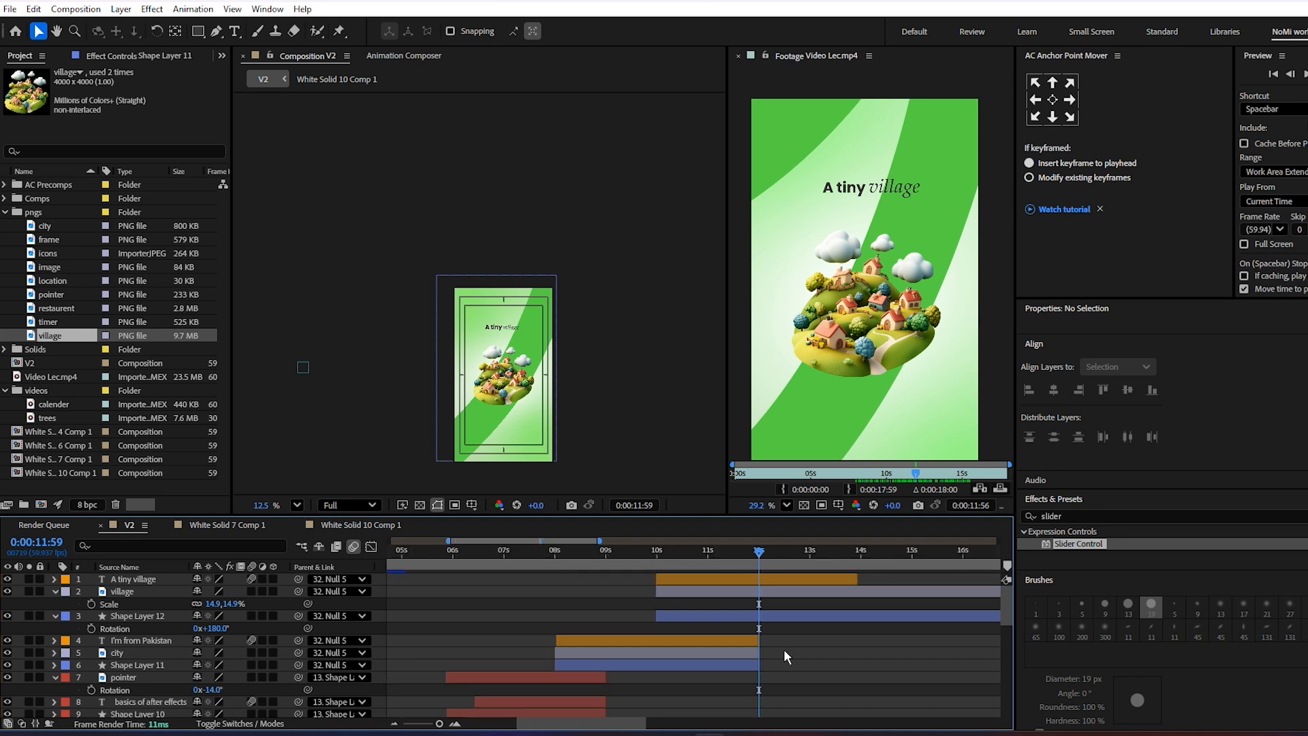
- Extend the "A tiny village" text layer to end at 0:00:14:00
{"action": "key", "text": "="}
{"action": "key", "text": "="}
{"action": "key", "text": "="}
{"action": "key", "text": "="}
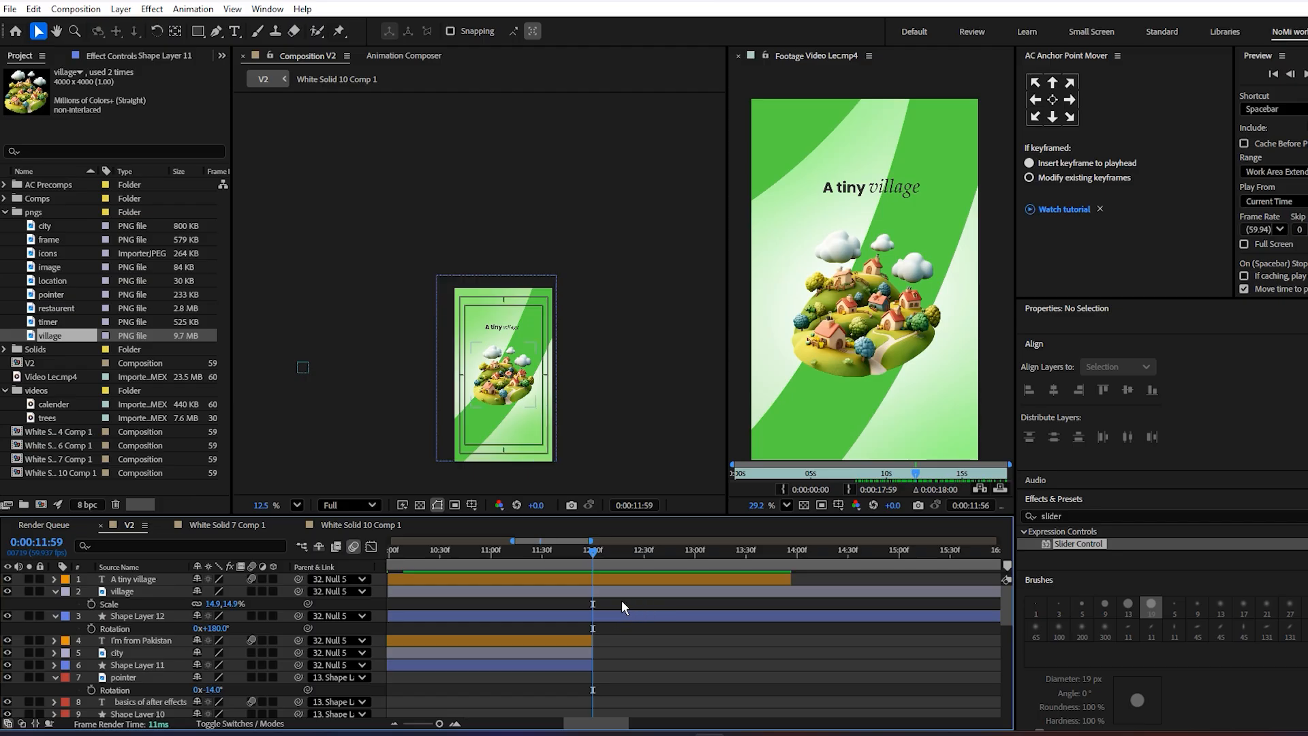
{"action": "left_click_drag", "start_coordinate": [610, 553], "coordinate": [800, 561]}
{"action": "left_click", "coordinate": [788, 578]}
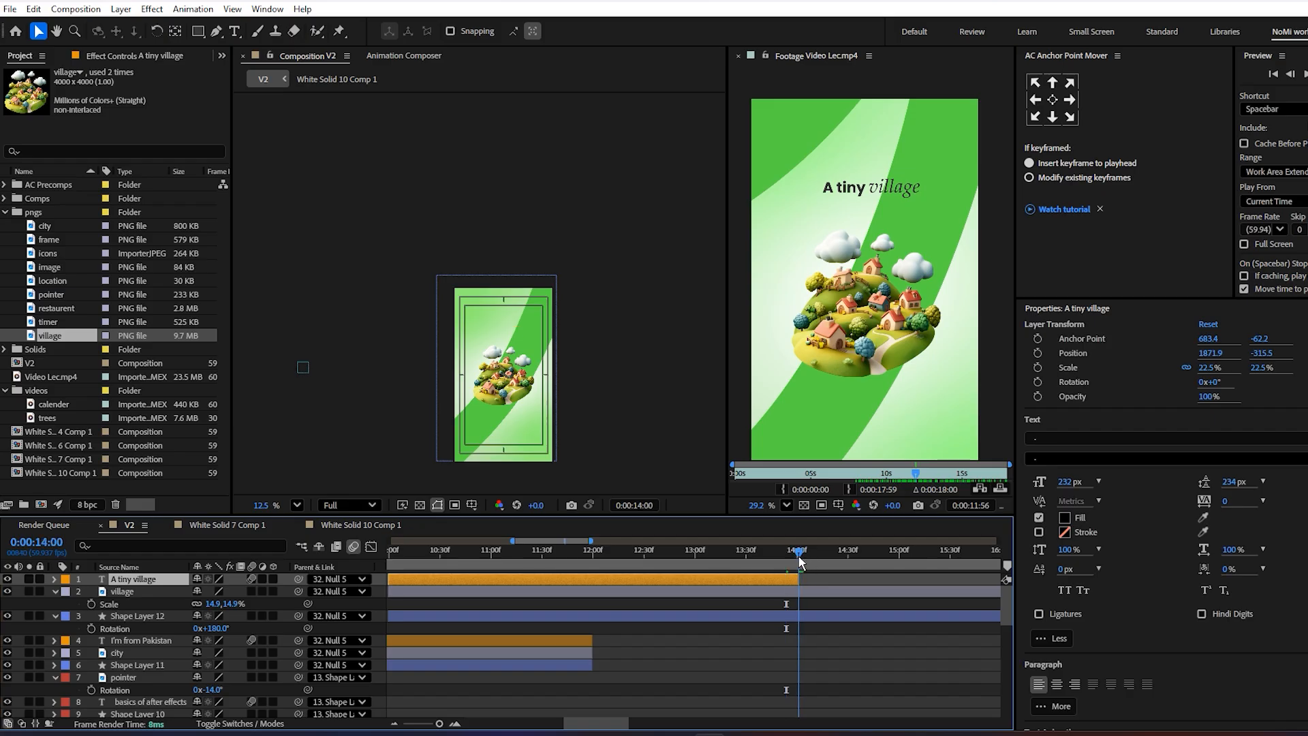
- Split the village layer and Shape Layer 12 at 0:00:14:00 and delete the parts after the cut
{"action": "left_click", "coordinate": [803, 612]}
{"action": "left_click", "coordinate": [802, 593], "text": "shift"}
{"action": "key", "text": "ctrl+shift+d"}
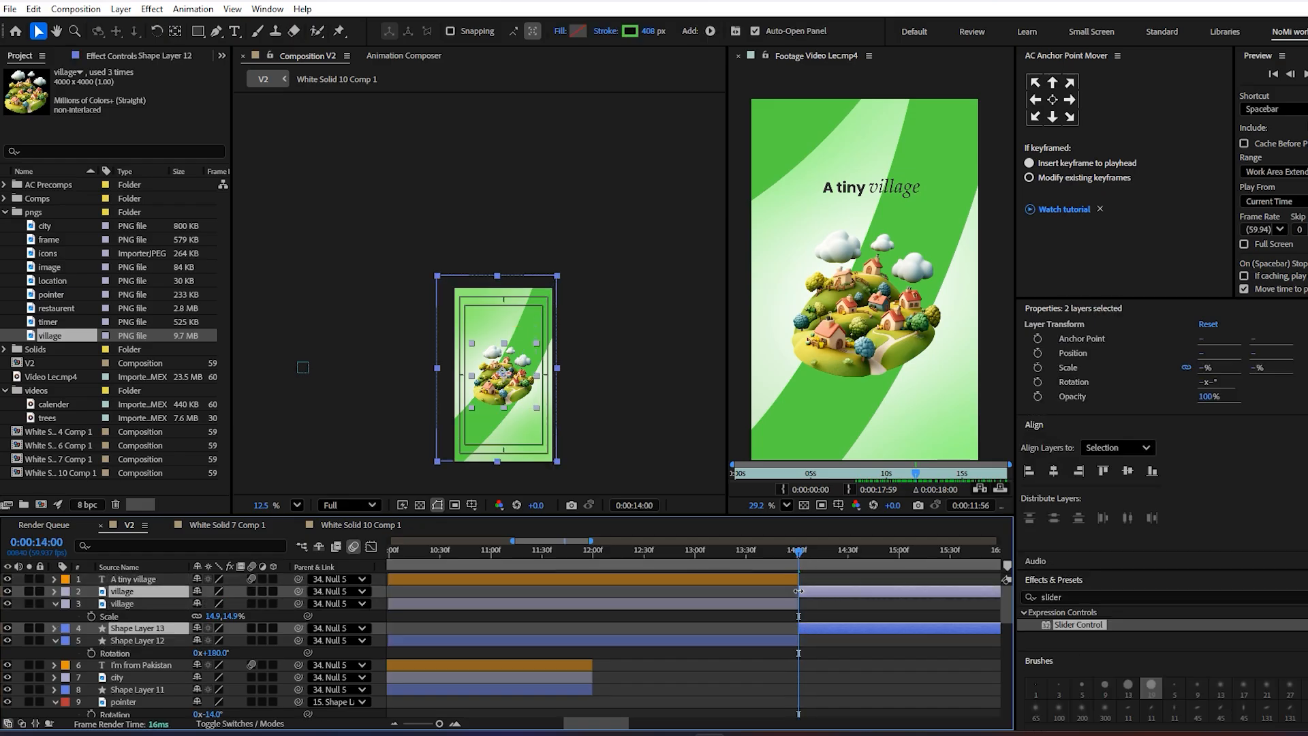
{"action": "key", "text": "Delete"}
{"action": "key", "text": "minus"}
{"action": "key", "text": "minus"}
- Give the "I'm from Pakistan" text, city and Shape Layer 11 layers the Orange label colour
{"action": "left_click_drag", "start_coordinate": [739, 553], "coordinate": [726, 562]}
{"action": "left_click", "coordinate": [688, 665]}
{"action": "left_click", "coordinate": [660, 642], "text": "shift"}
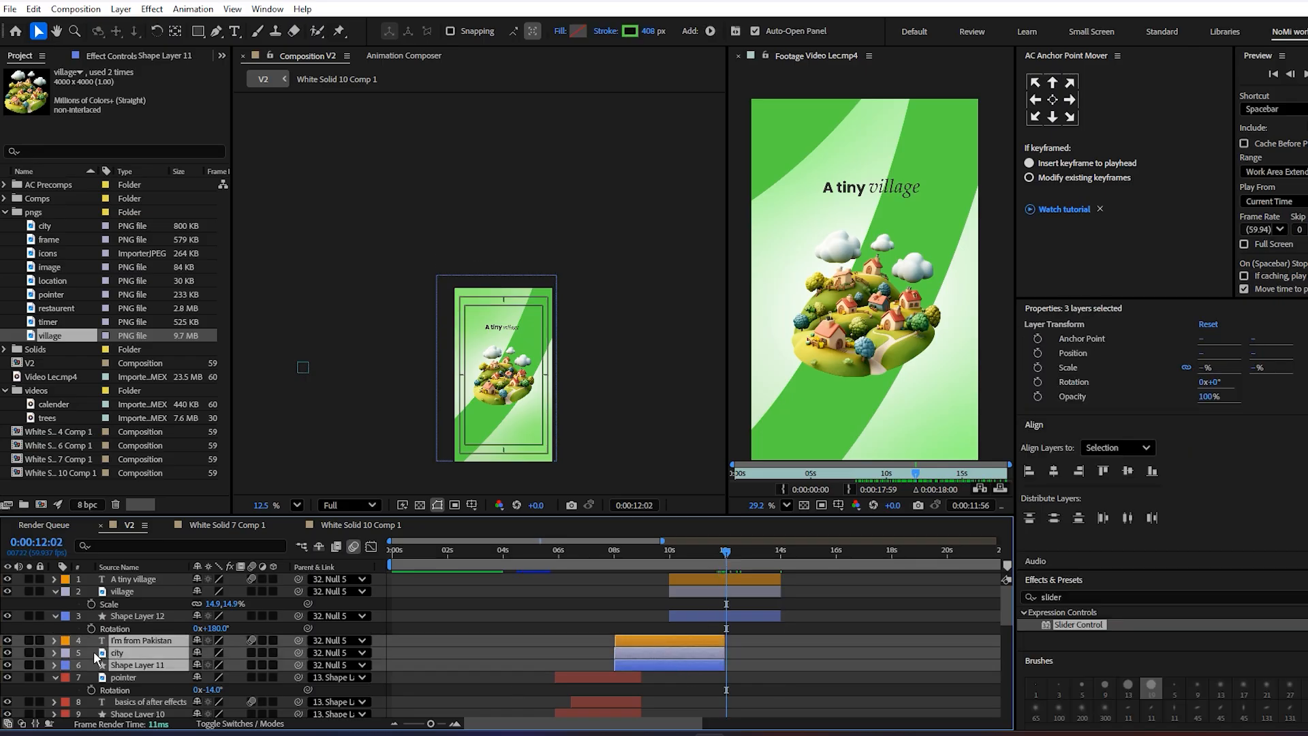
{"action": "left_click", "coordinate": [65, 646]}
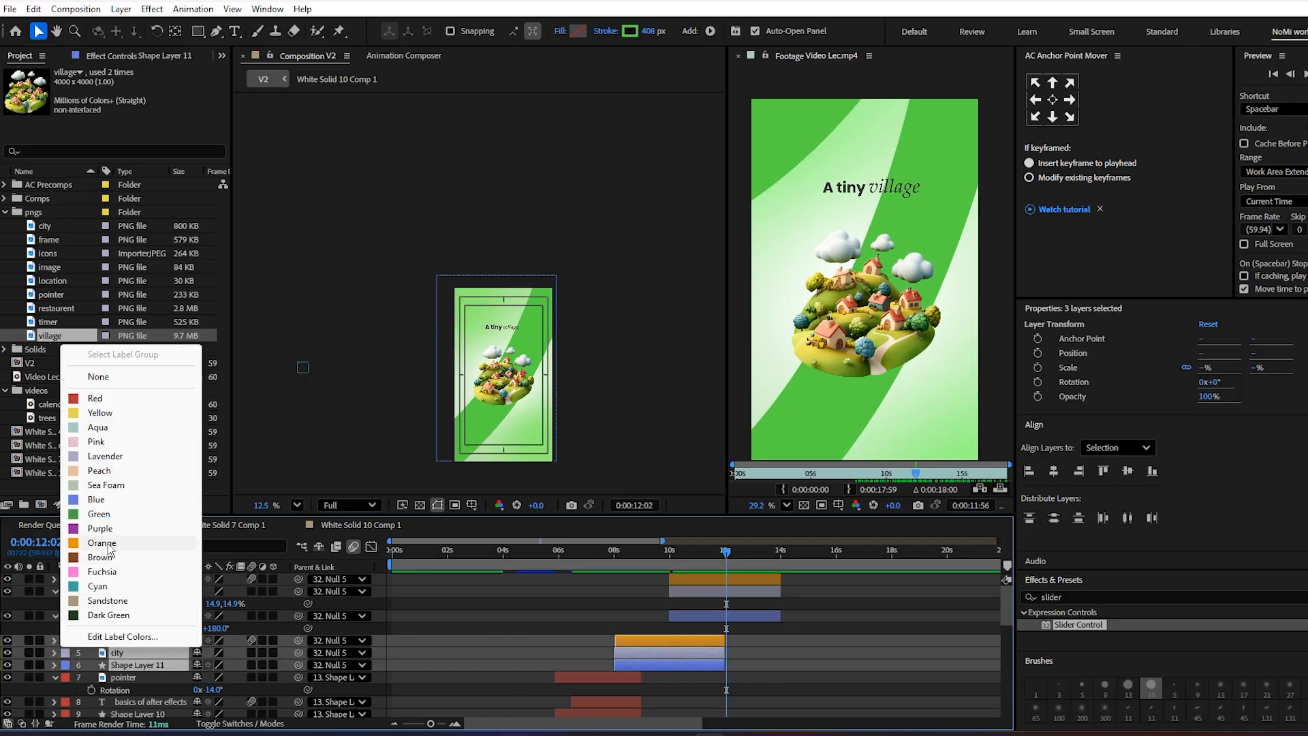
{"action": "left_click", "coordinate": [106, 541]}
- Give the "A tiny village" text, village and Shape Layer 12 layers the Purple label colour
{"action": "left_click", "coordinate": [712, 613]}
{"action": "left_click", "coordinate": [692, 577], "text": "shift"}
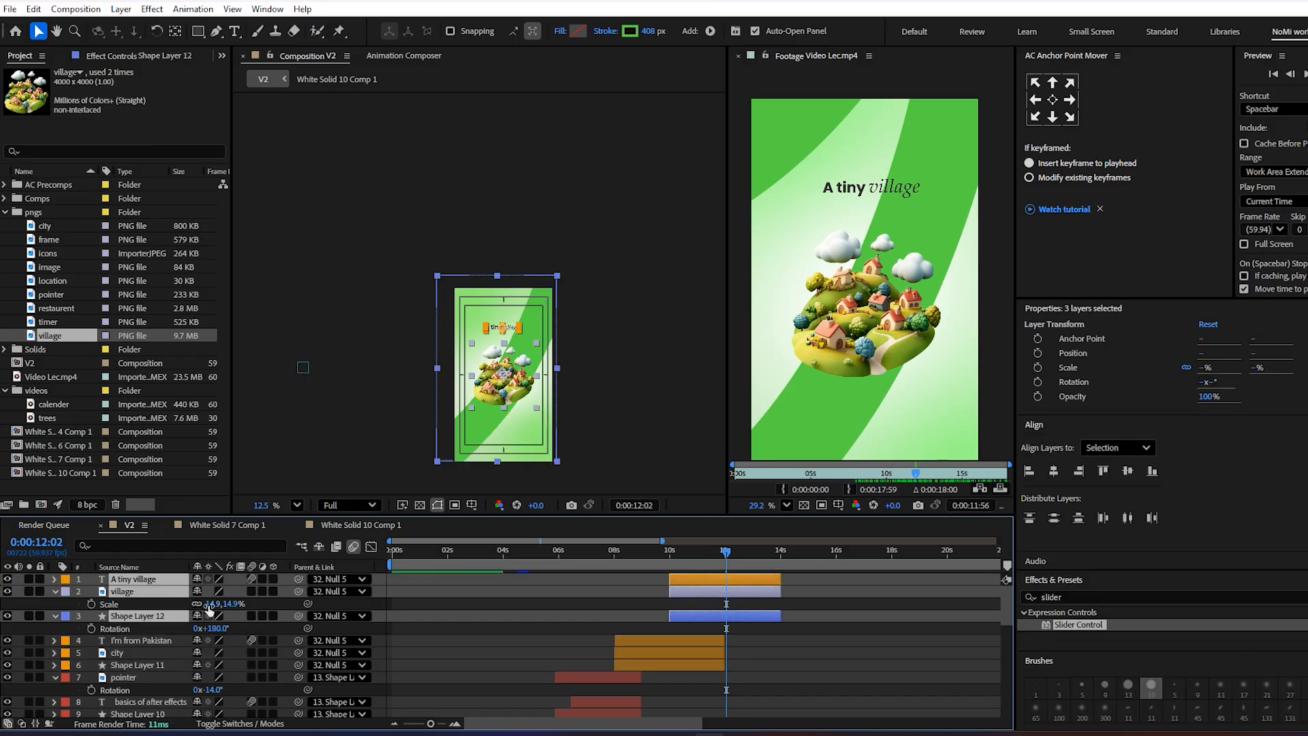
{"action": "left_click", "coordinate": [66, 579]}
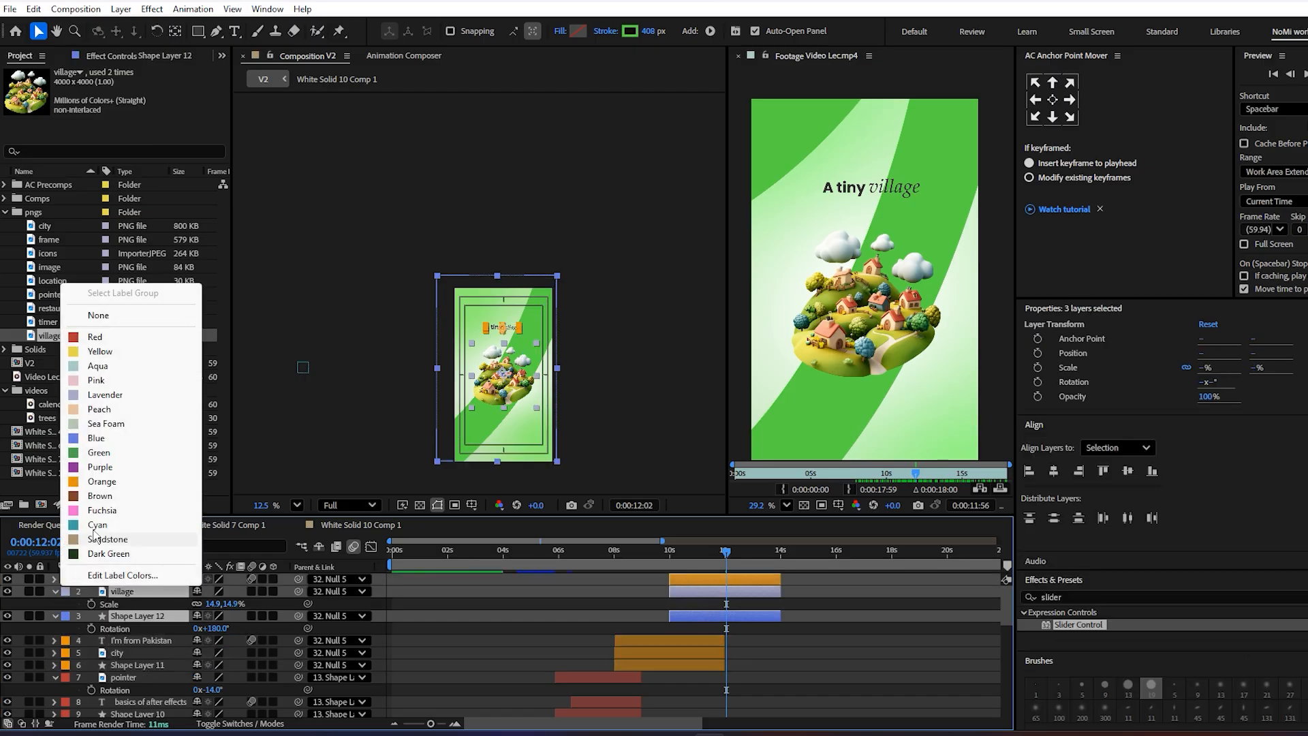
{"action": "left_click", "coordinate": [102, 472]}
- Collapse the expanded properties of all timeline layers and save the project
{"action": "left_click", "coordinate": [771, 666]}
{"action": "key", "text": "p"}
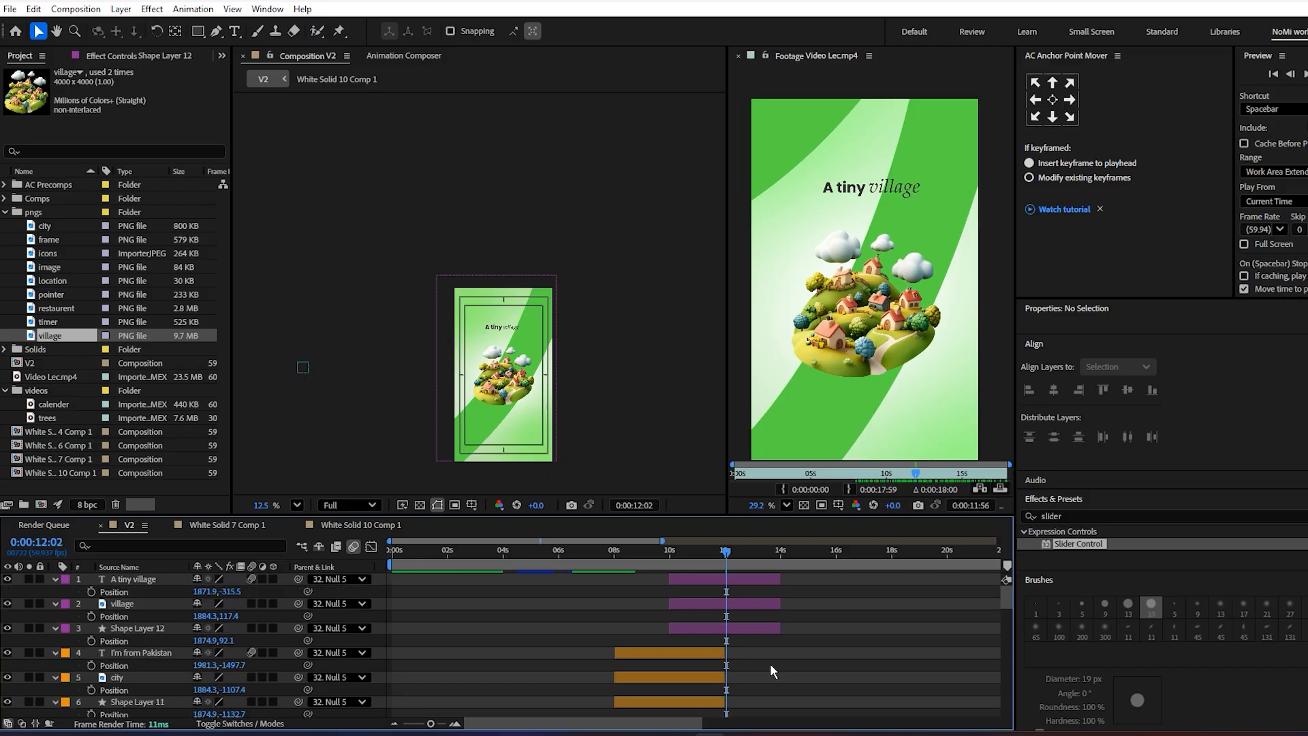
{"action": "key", "text": "p"}
{"action": "key", "text": "ctrl+s"}
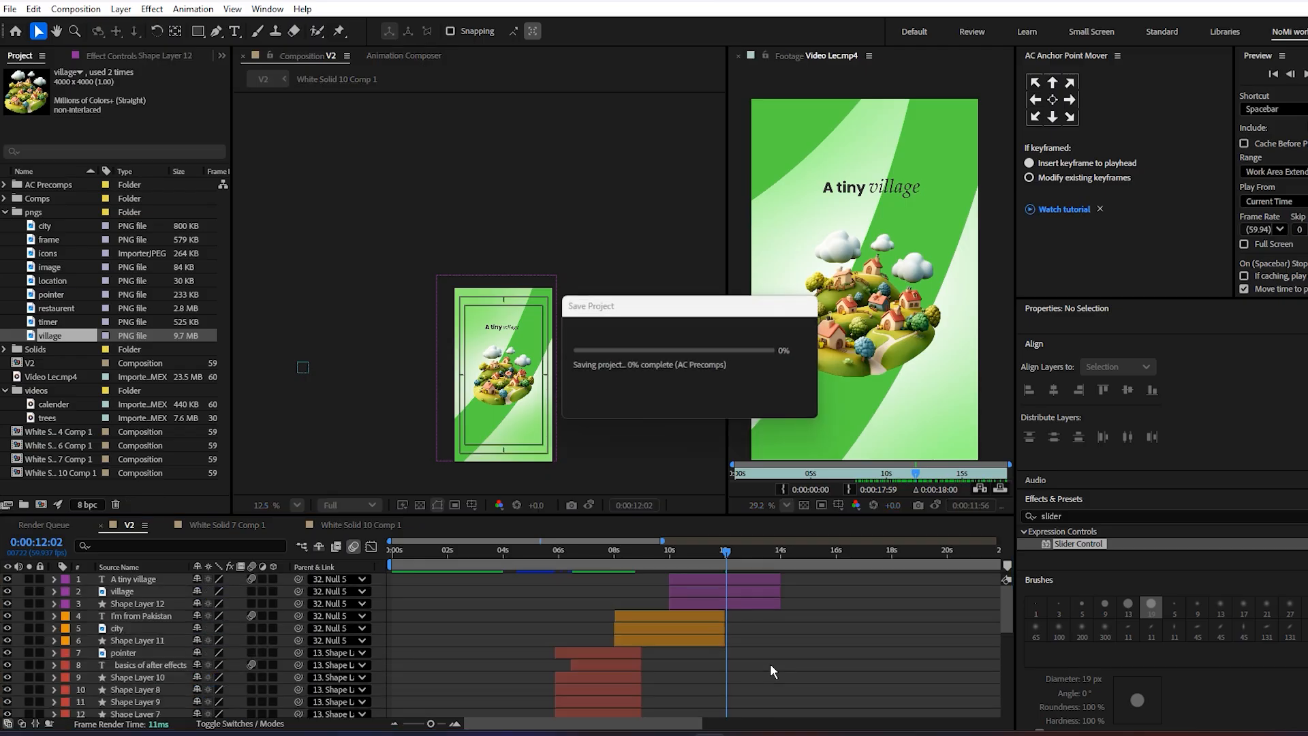
- Scrub the reference video to the "1 hour" scene at 0:00:13:54 and place V2's playhead at 0:00:11:59
{"action": "key", "text": "="}
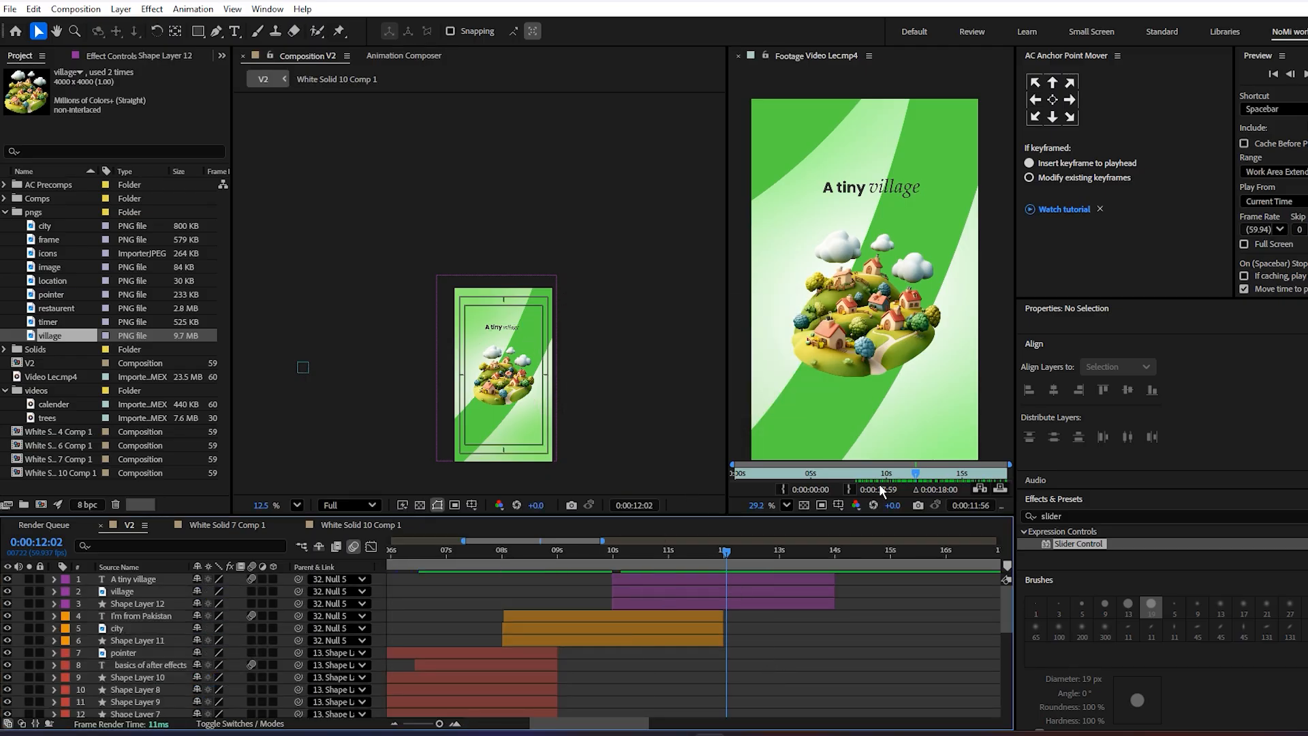
{"action": "left_click_drag", "start_coordinate": [915, 473], "coordinate": [947, 480]}
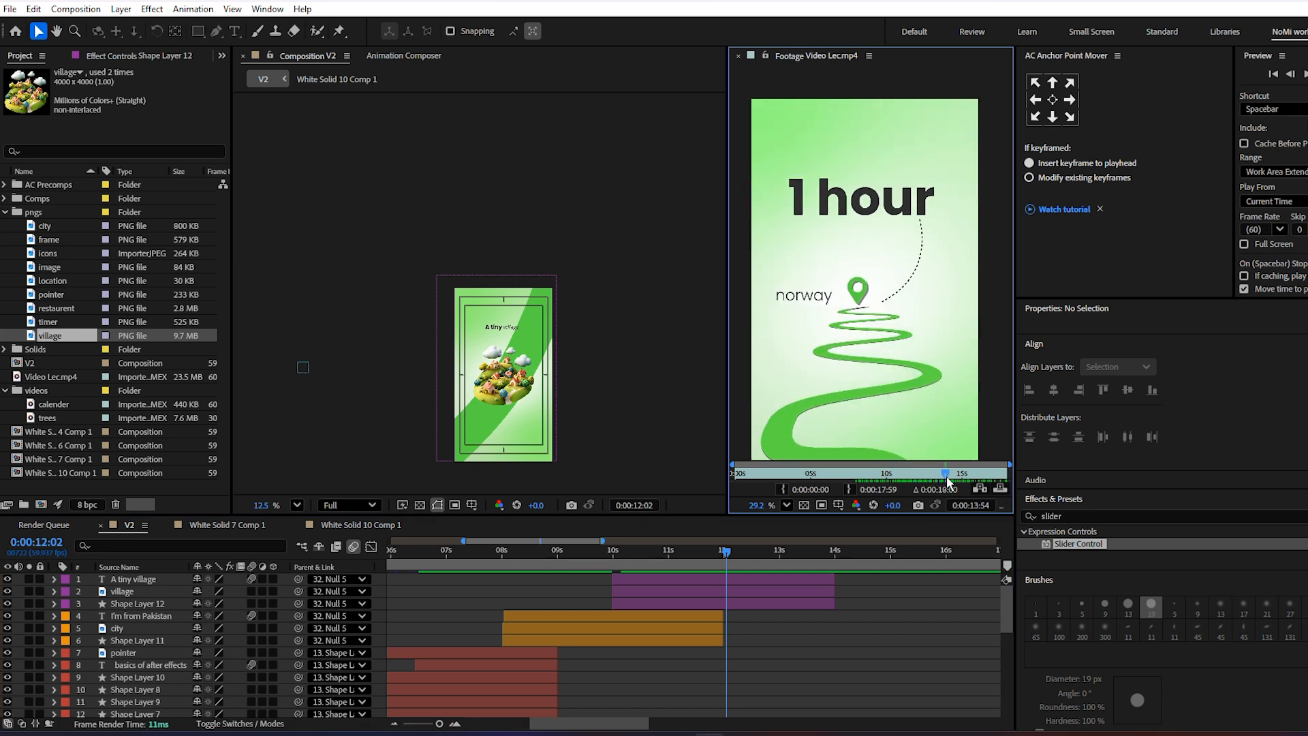
{"action": "mouse_move", "coordinate": [728, 552]}
{"action": "left_mouse_down"}
{"action": "mouse_move", "coordinate": [753, 560]}
{"action": "mouse_move", "coordinate": [716, 562]}
{"action": "left_mouse_up"}
{"action": "key", "text": "equal"}
{"action": "key", "text": "equal"}
{"action": "key", "text": "equal"}
{"action": "key", "text": "minus"}
{"action": "key", "text": "minus"}
{"action": "left_click_drag", "start_coordinate": [713, 554], "coordinate": [729, 560]}
{"action": "key", "text": "equal"}
{"action": "key", "text": "equal"}
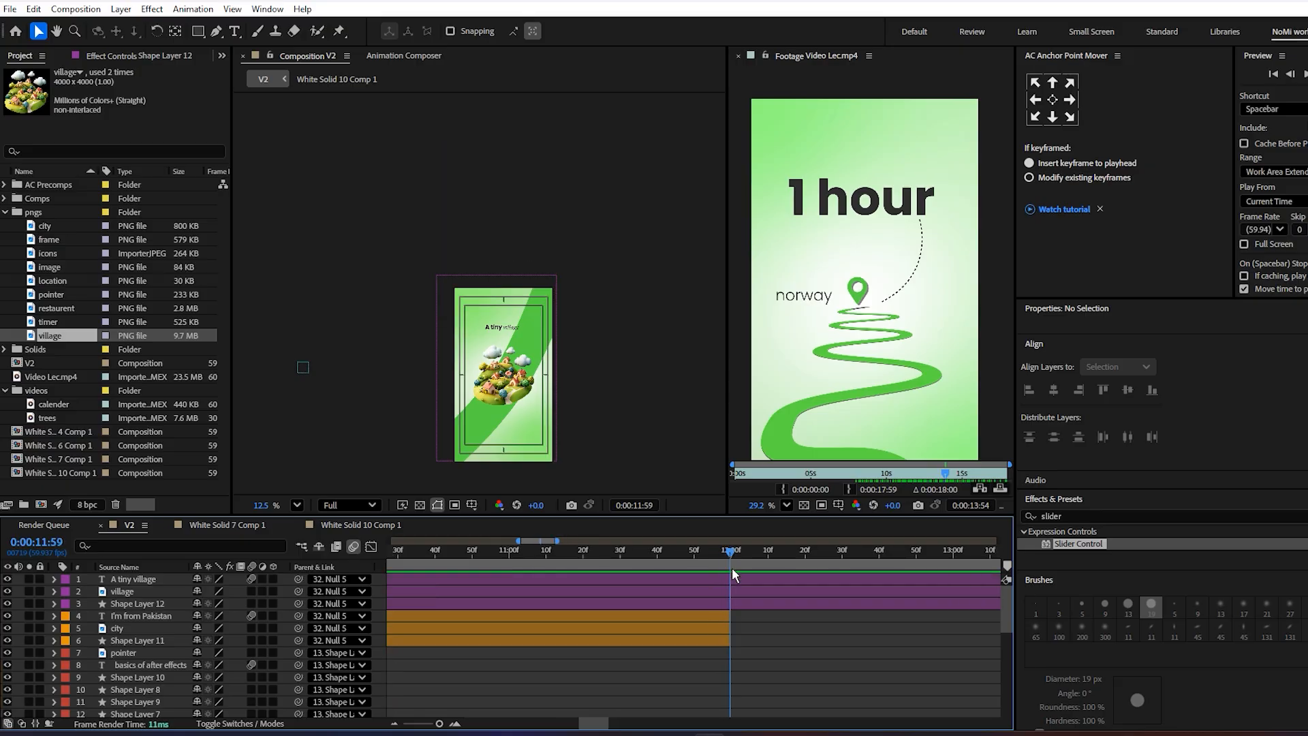
- Copy Null 5's last Position keyframe to 0:00:11:59 to hold the null in place until then
{"action": "scroll", "coordinate": [747, 619], "scroll_direction": "down", "scroll_amount": 5}
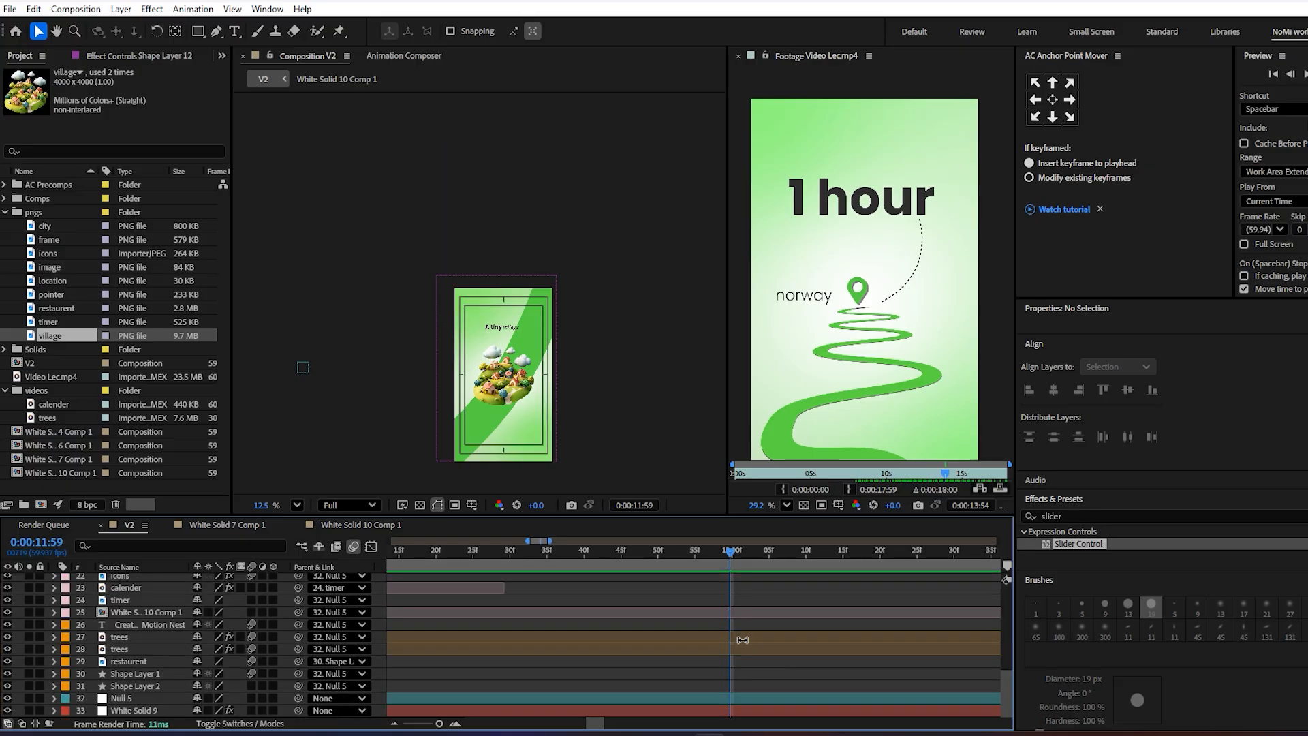
{"action": "left_click", "coordinate": [745, 698]}
{"action": "key", "text": "p"}
{"action": "key", "text": "minus"}
{"action": "scroll", "coordinate": [592, 607], "scroll_direction": "down", "scroll_amount": 2}
{"action": "left_click_drag", "start_coordinate": [510, 689], "coordinate": [494, 686]}
{"action": "key", "text": "ctrl+c"}
{"action": "key", "text": "ctrl+v"}
{"action": "left_click_drag", "start_coordinate": [783, 615], "coordinate": [754, 641]}
- Add a Null 5 Position keyframe at 0:00:12:59 with X set to -2860, moving the village scene out of the frame
{"action": "left_click_drag", "start_coordinate": [726, 549], "coordinate": [932, 593]}
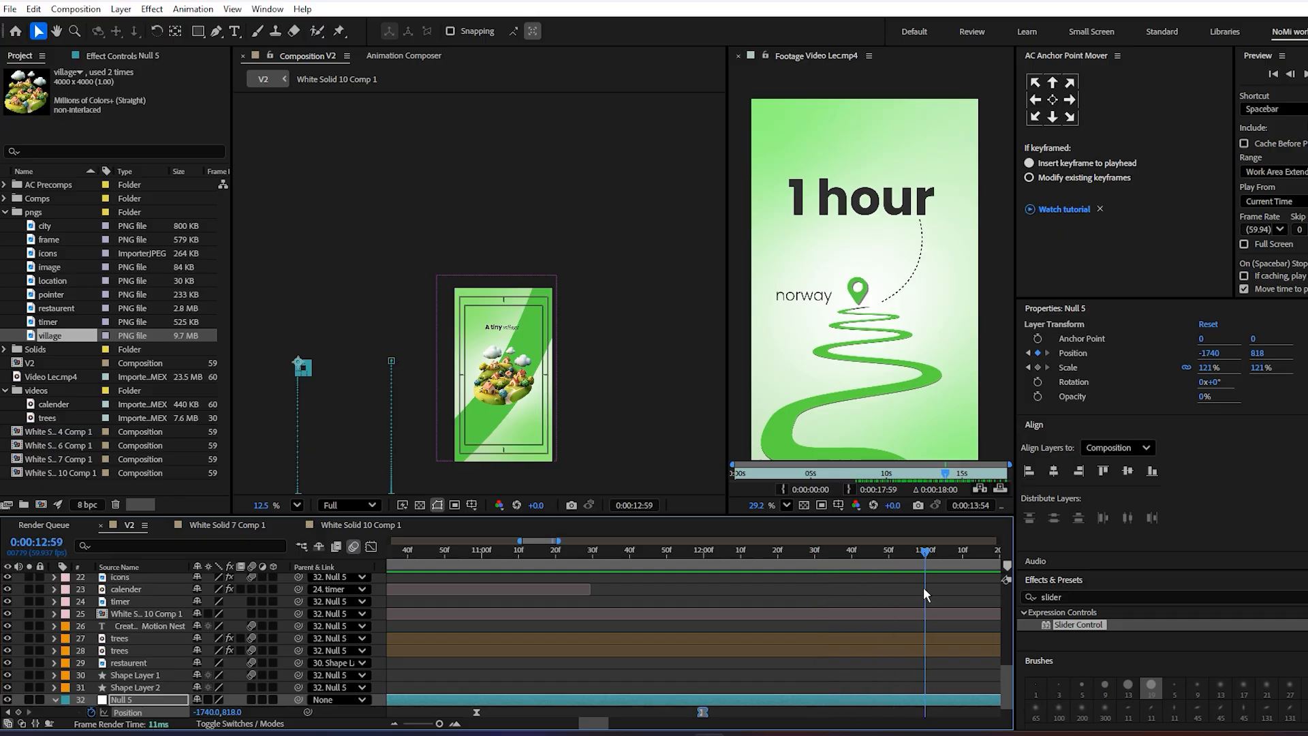
{"action": "key", "text": "shift+s"}
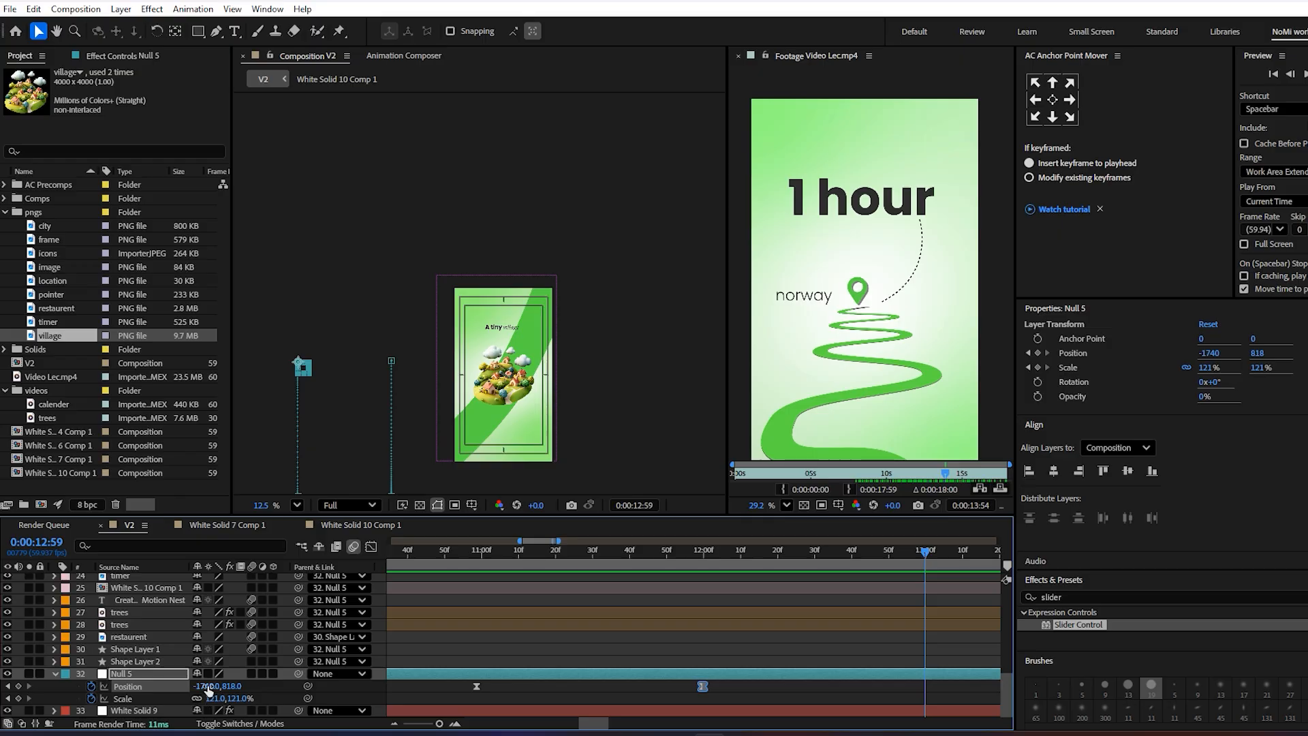
{"action": "left_click_drag", "start_coordinate": [207, 690], "coordinate": [177, 690]}
{"action": "left_click_drag", "start_coordinate": [211, 687], "coordinate": [164, 690]}
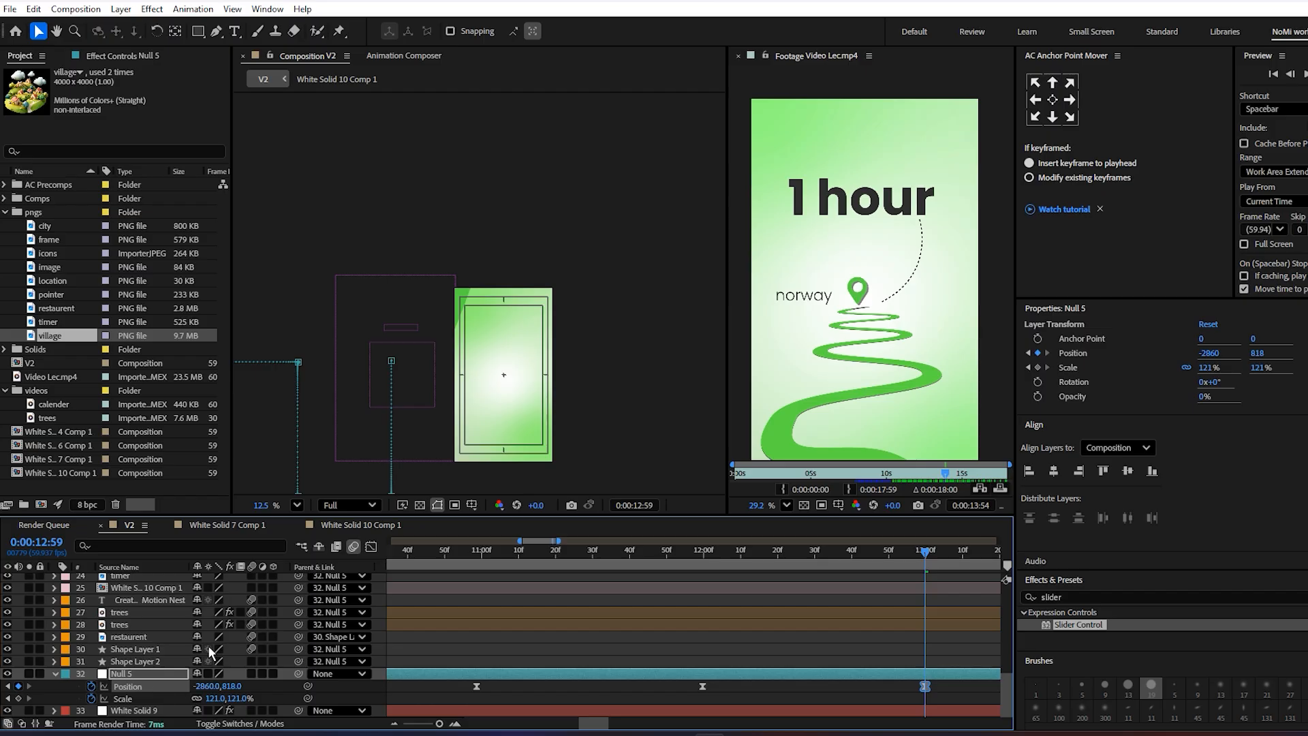
- Reshape the speed curve between Null 5's last two Position keyframes so the movement peaks early, preview it, and save the project
{"action": "left_click", "coordinate": [444, 226]}
{"action": "scroll", "coordinate": [440, 295], "scroll_direction": "up", "scroll_amount": 3}
{"action": "scroll", "coordinate": [368, 273], "scroll_direction": "down", "scroll_amount": 2}
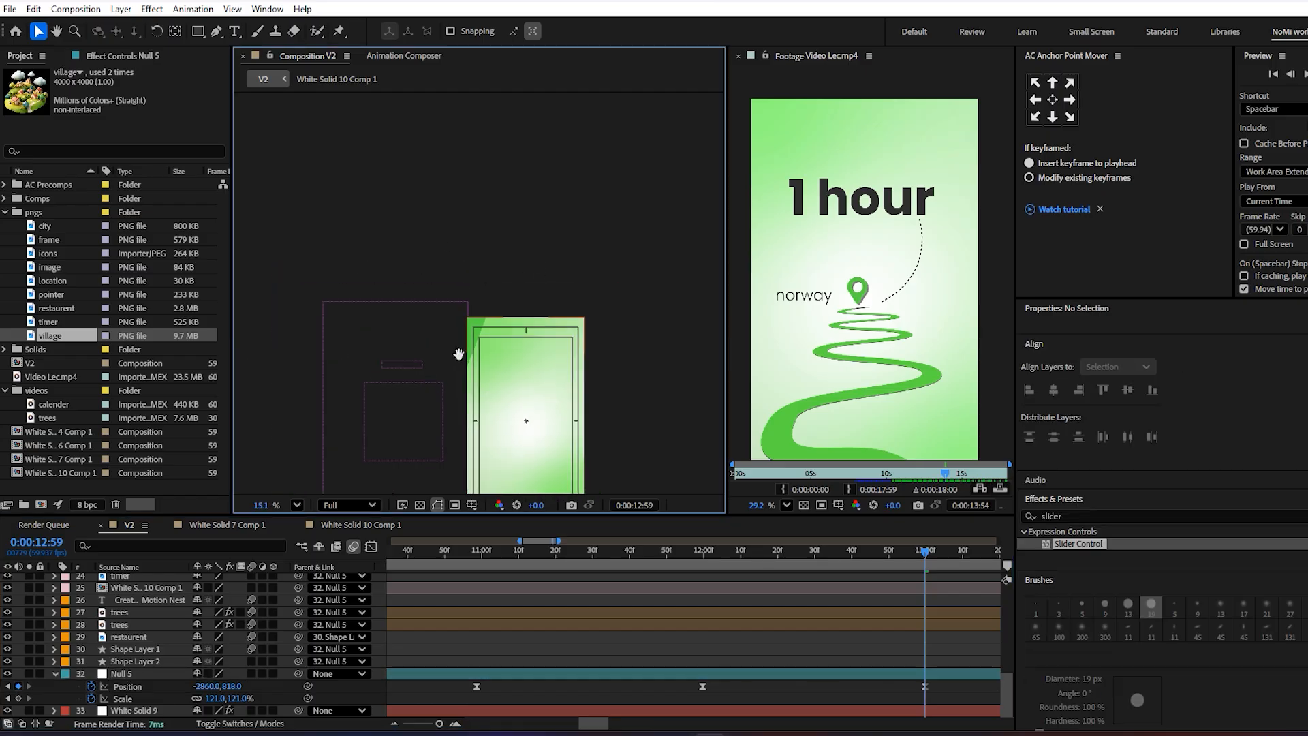
{"action": "left_click_drag", "start_coordinate": [936, 705], "coordinate": [683, 683]}
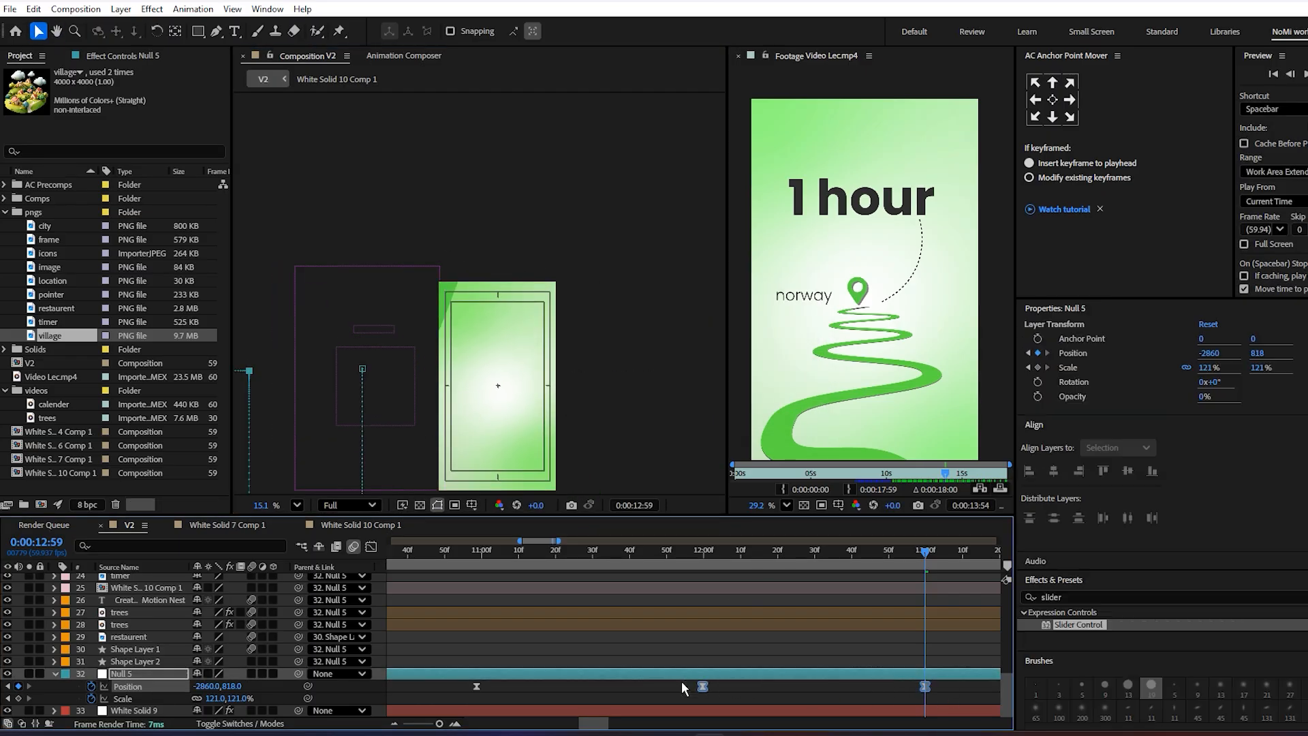
{"action": "left_click", "coordinate": [373, 548]}
{"action": "left_click_drag", "start_coordinate": [883, 681], "coordinate": [850, 681]}
{"action": "left_click", "coordinate": [721, 557]}
{"action": "key", "text": "space"}
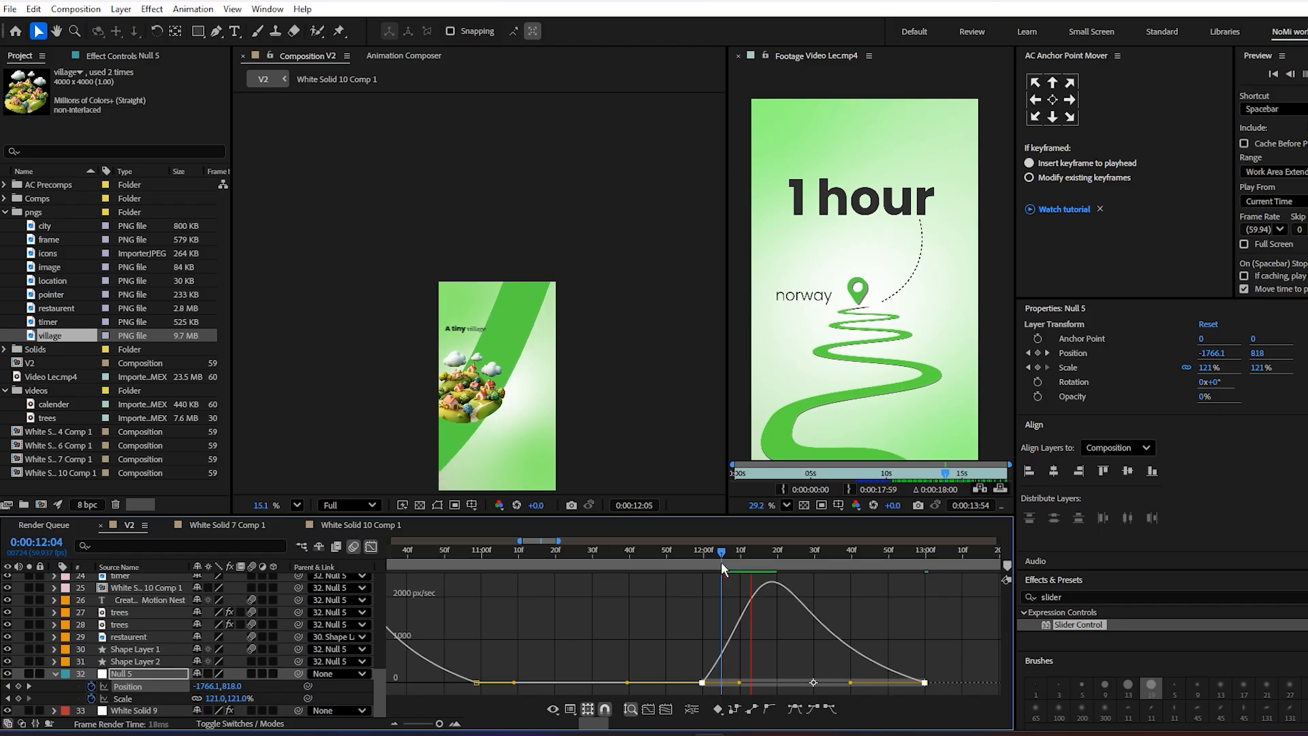
{"action": "key", "text": "ctrl+s"}
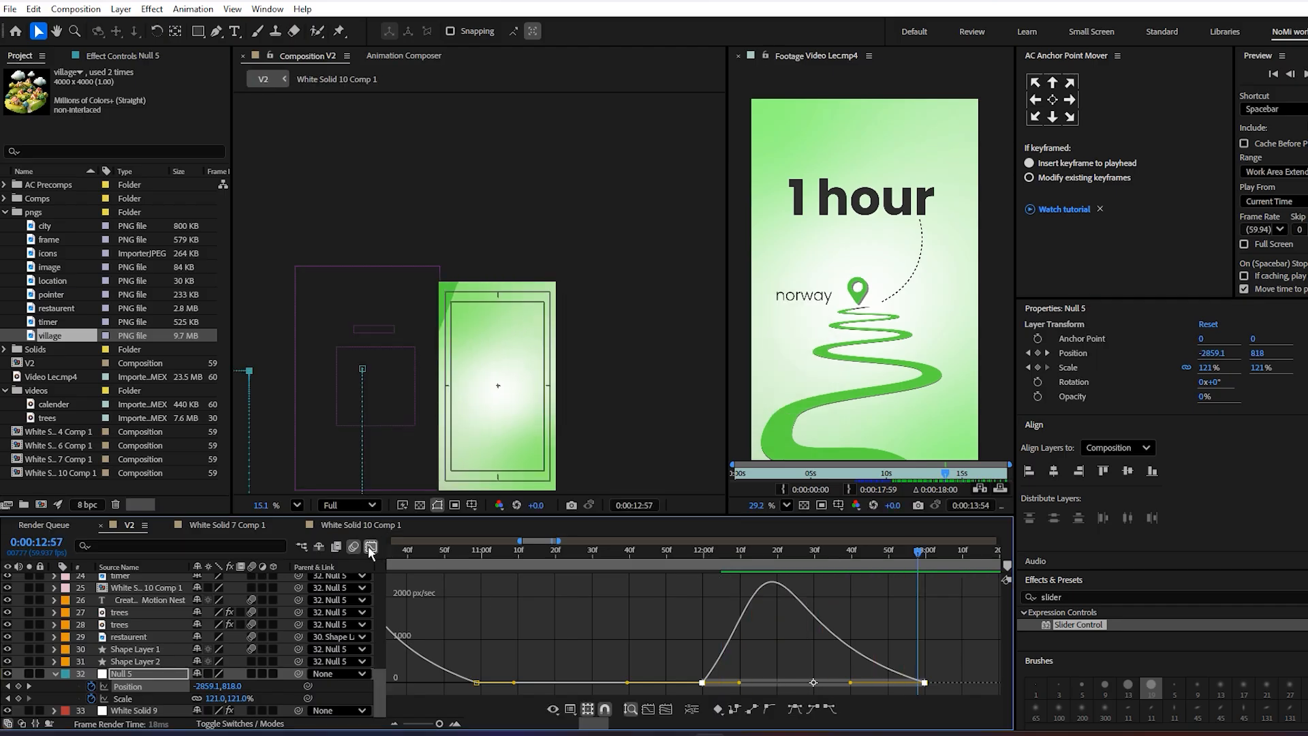
{"action": "left_click", "coordinate": [371, 546]}
- Deselect the layers and place V2's playhead at 0:00:13:10, in the empty part after the transition
{"action": "left_click", "coordinate": [753, 648]}
{"action": "key", "text": "minus"}
{"action": "key", "text": "minus"}
{"action": "scroll", "coordinate": [804, 627], "scroll_direction": "up", "scroll_amount": 8}
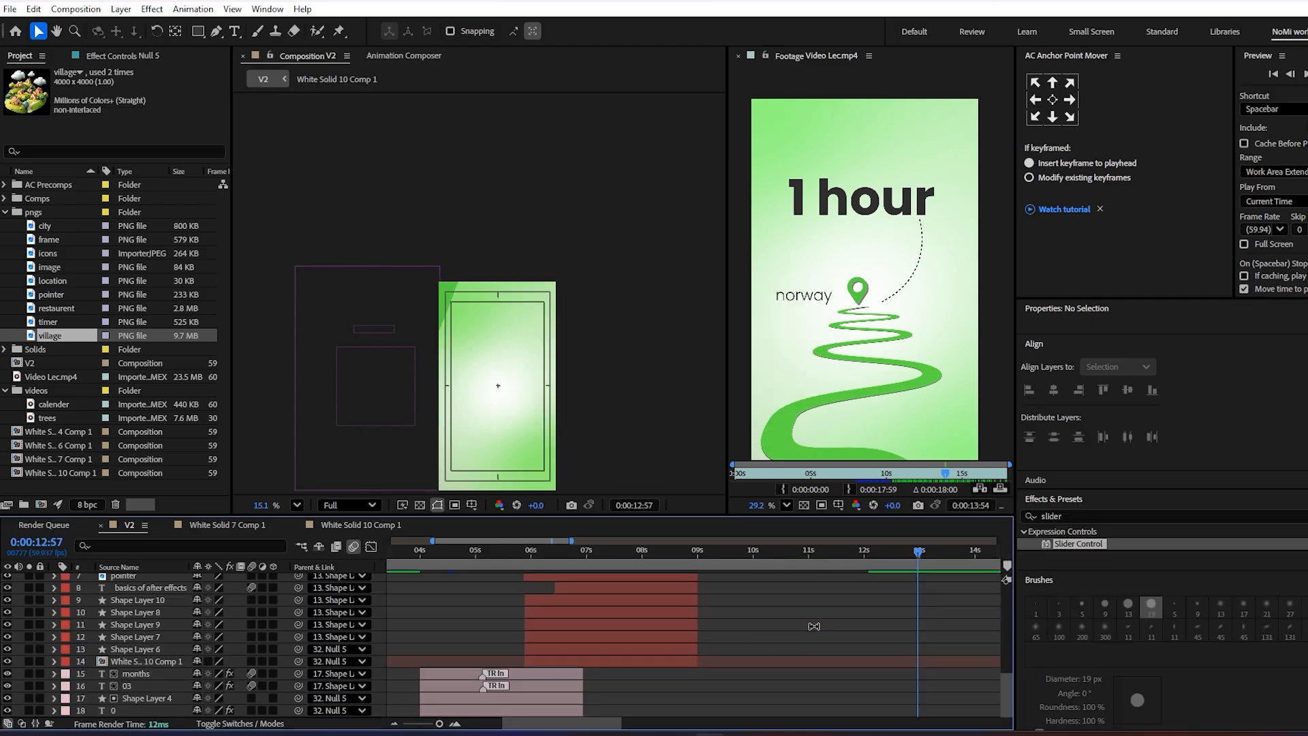
{"action": "left_click_drag", "start_coordinate": [905, 641], "coordinate": [665, 671]}
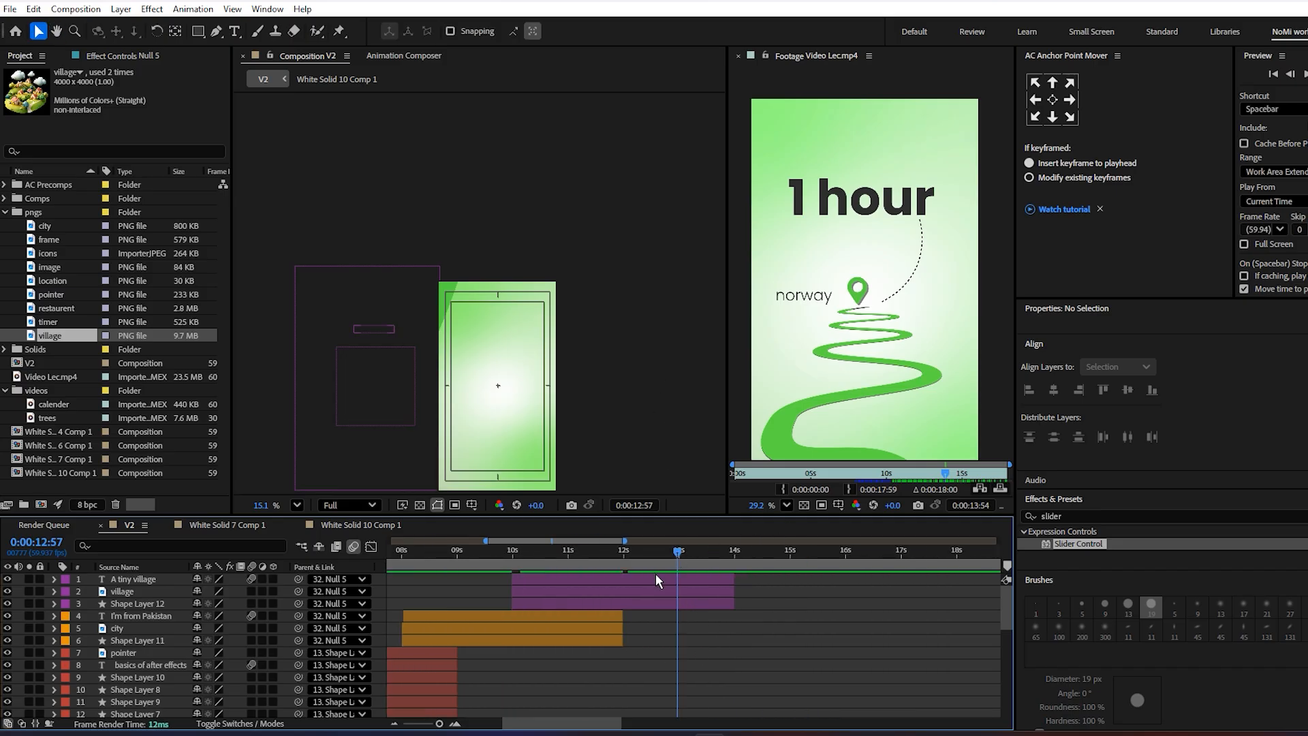
{"action": "key", "text": "equal"}
{"action": "left_click_drag", "start_coordinate": [657, 553], "coordinate": [701, 613]}
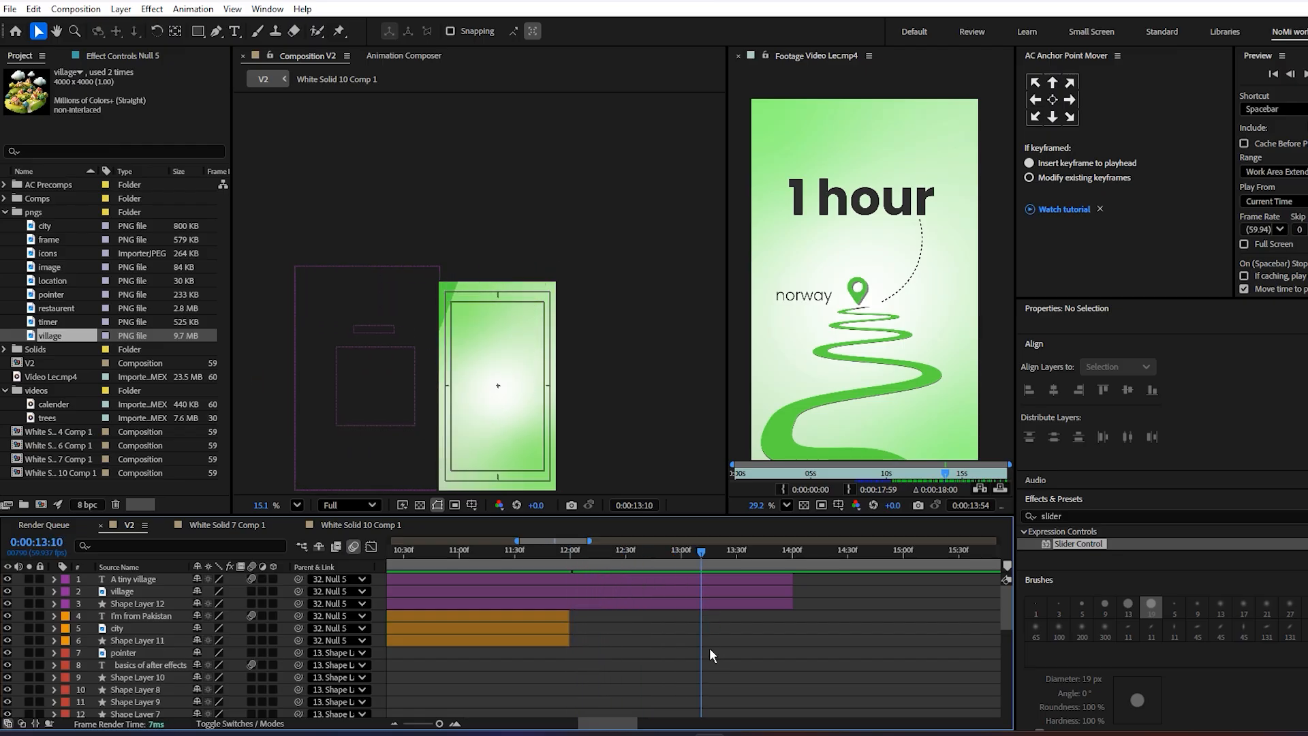
- Overlay the Proportional Grid on the V2 composition view
{"action": "scroll", "coordinate": [817, 164], "scroll_direction": "down", "scroll_amount": 2}
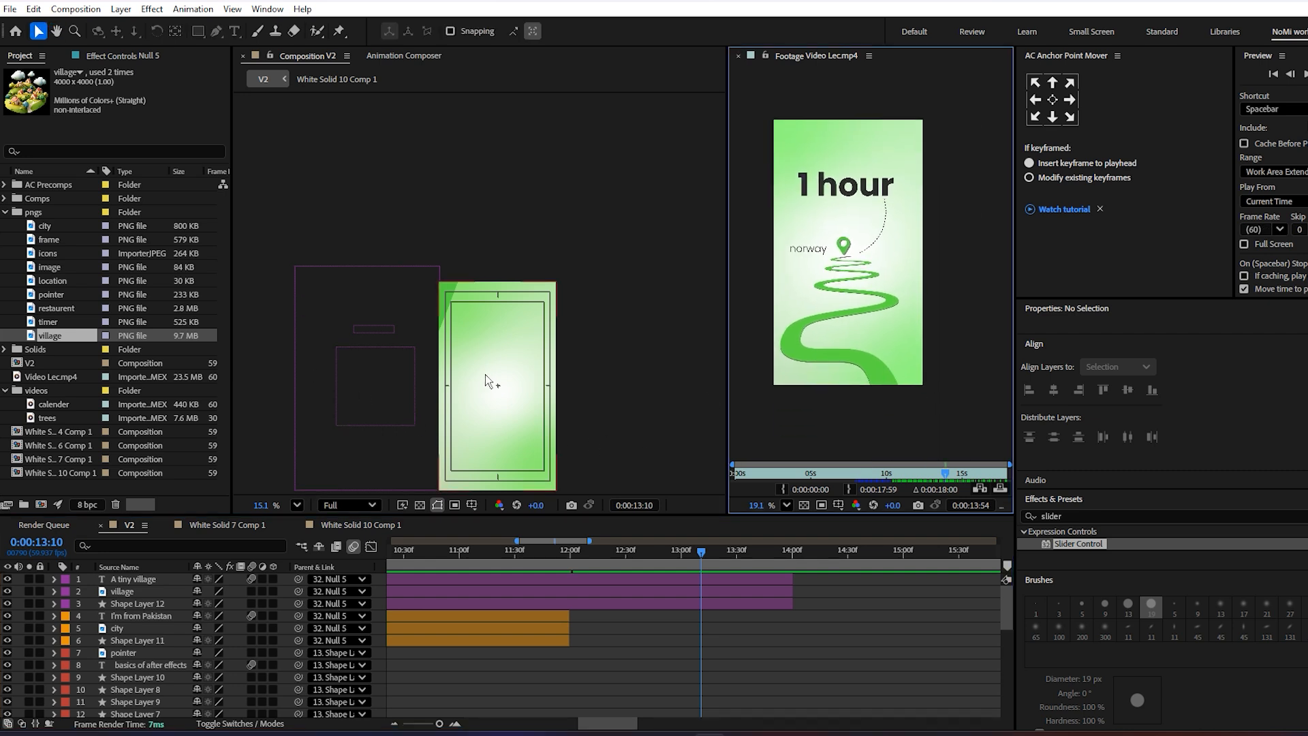
{"action": "scroll", "coordinate": [473, 369], "scroll_direction": "up", "scroll_amount": 3}
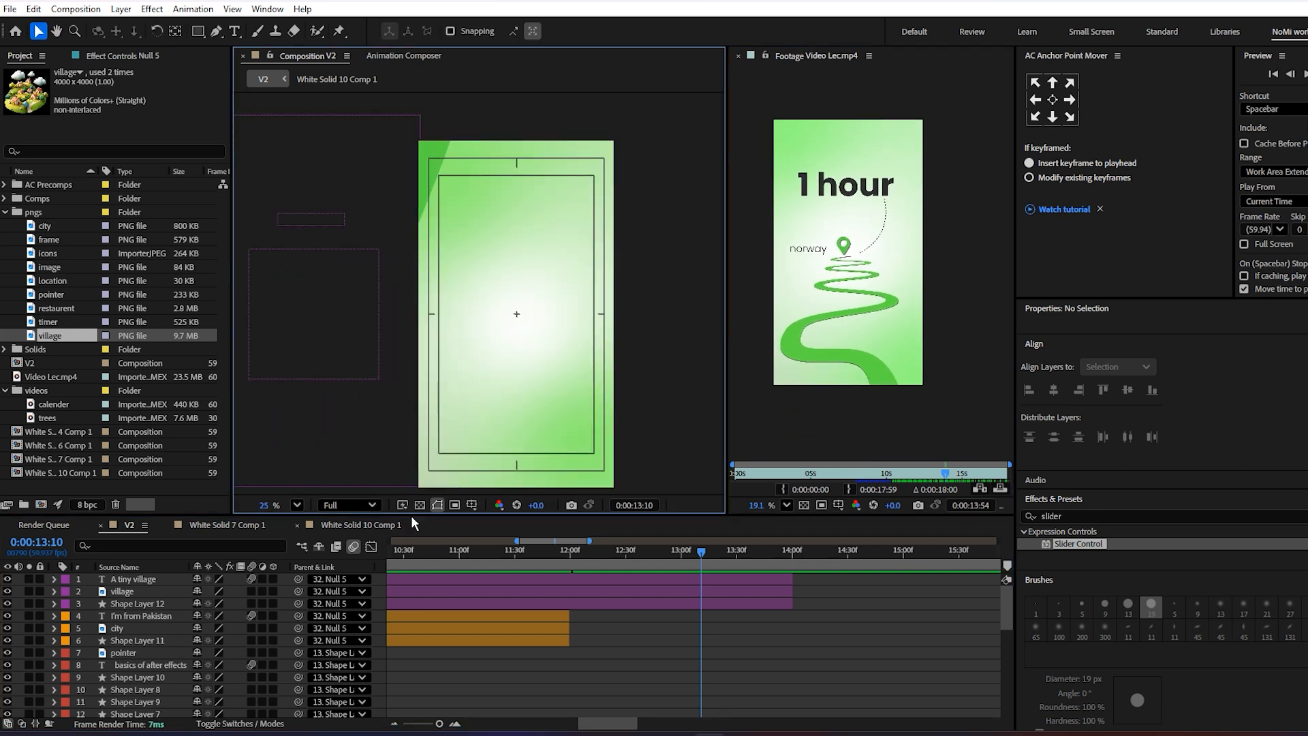
{"action": "scroll", "coordinate": [494, 395], "scroll_direction": "down", "scroll_amount": 2}
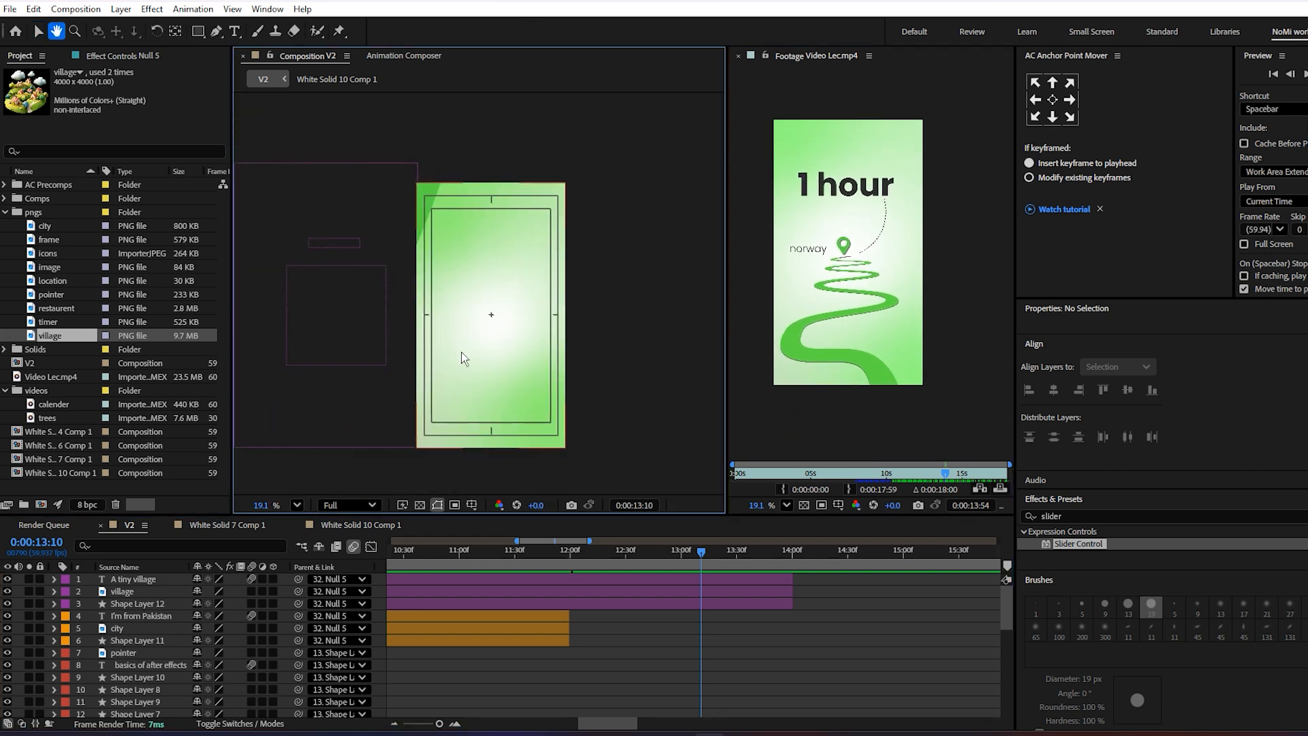
{"action": "left_click", "coordinate": [472, 505]}
{"action": "left_click", "coordinate": [501, 538]}
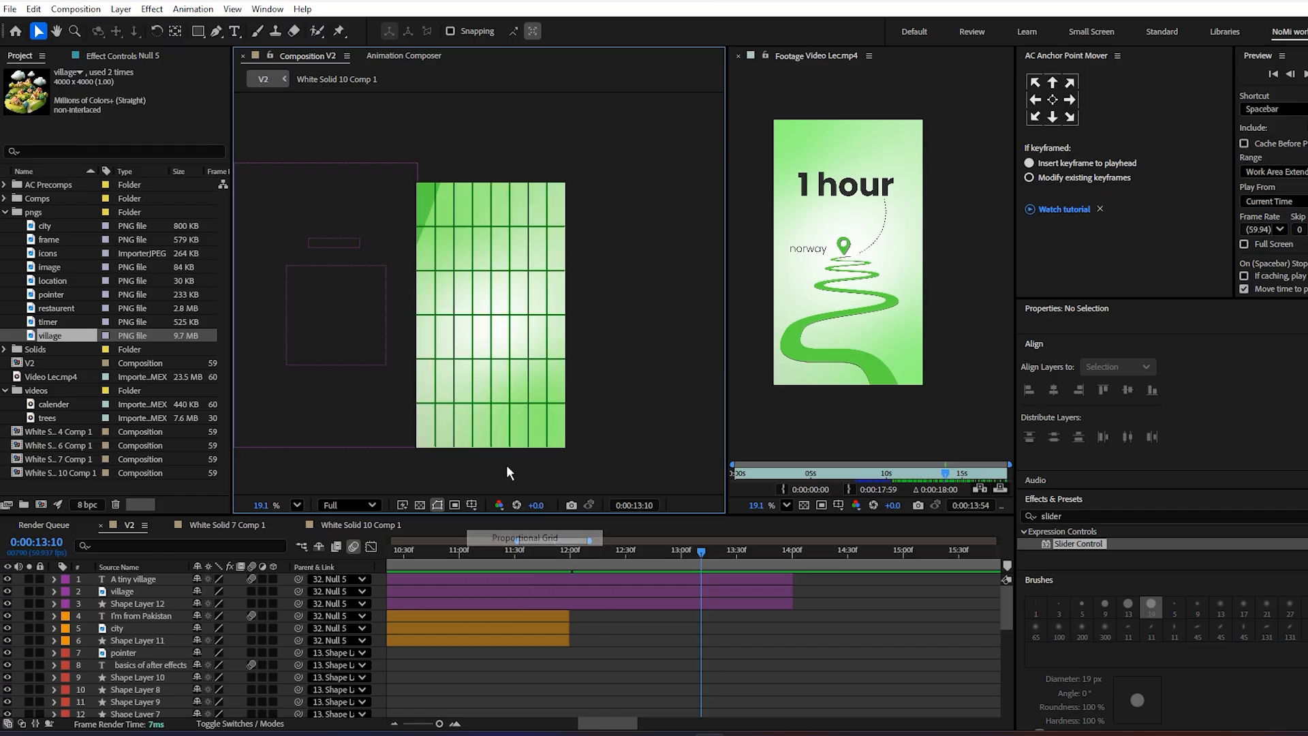
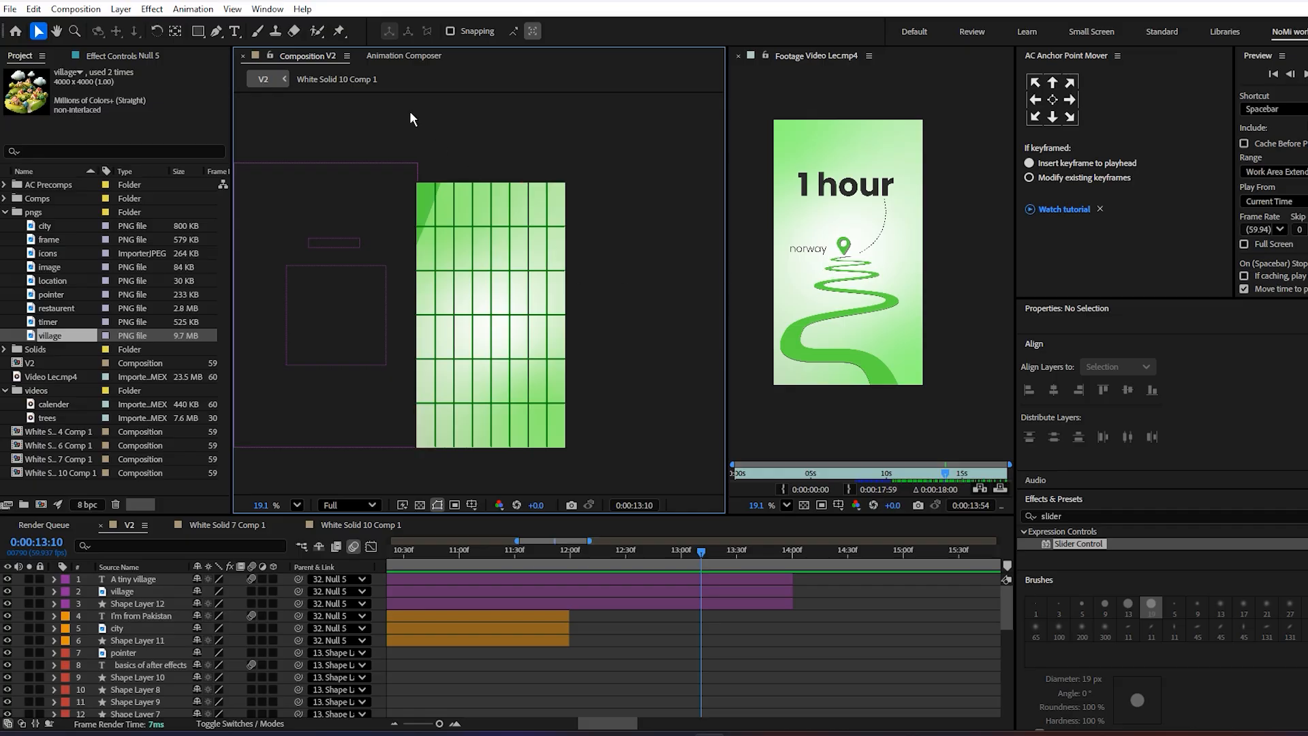
- Draw an open zigzag path with the Pen tool, green stroke and no fill, following the grid from the frame's bottom edge to its top
{"action": "left_click", "coordinate": [216, 31]}
{"action": "left_click_drag", "start_coordinate": [511, 426], "coordinate": [505, 371]}
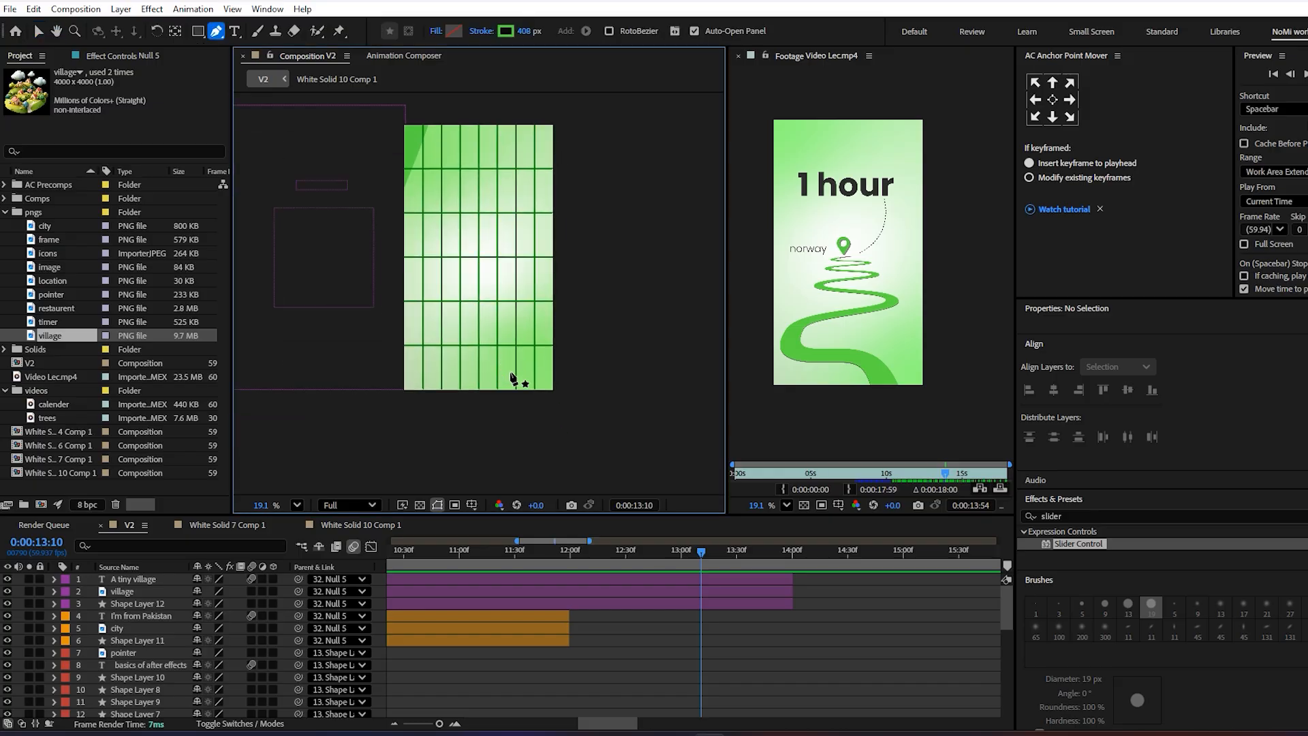
{"action": "scroll", "coordinate": [523, 391], "scroll_direction": "up", "scroll_amount": 3}
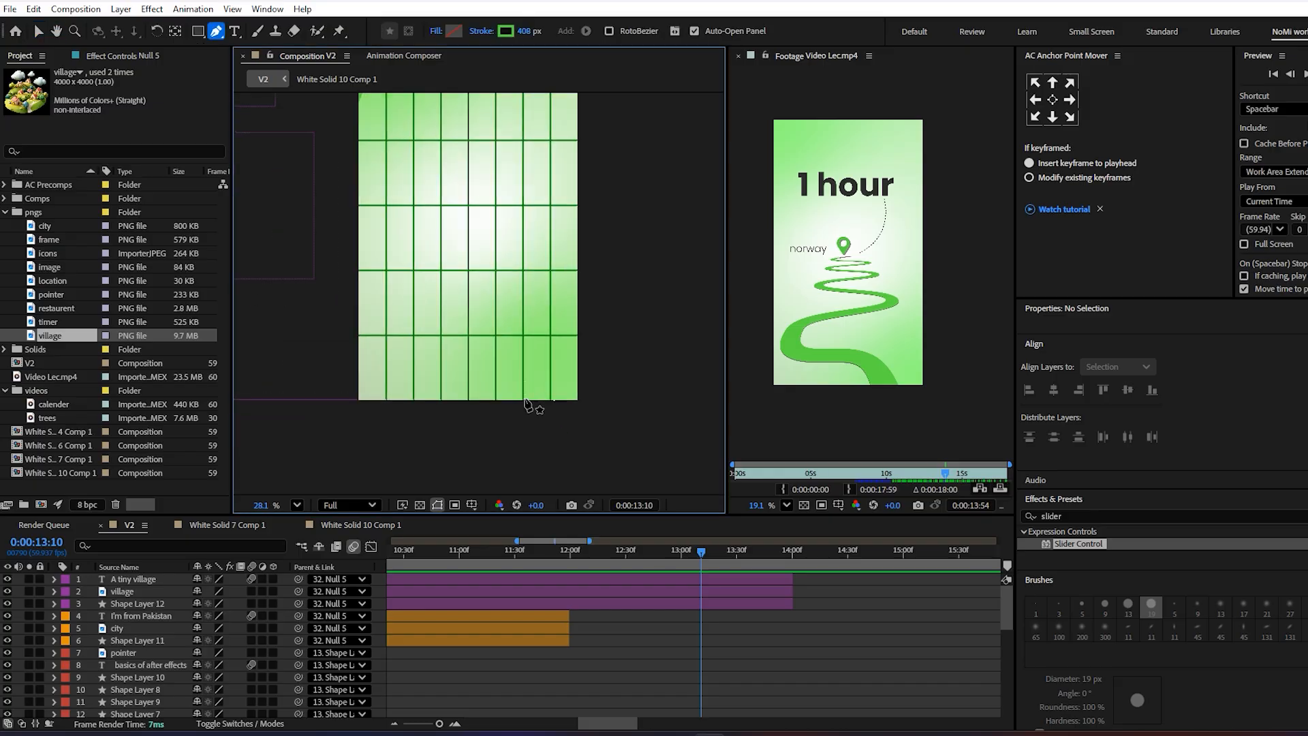
{"action": "left_click", "coordinate": [522, 399]}
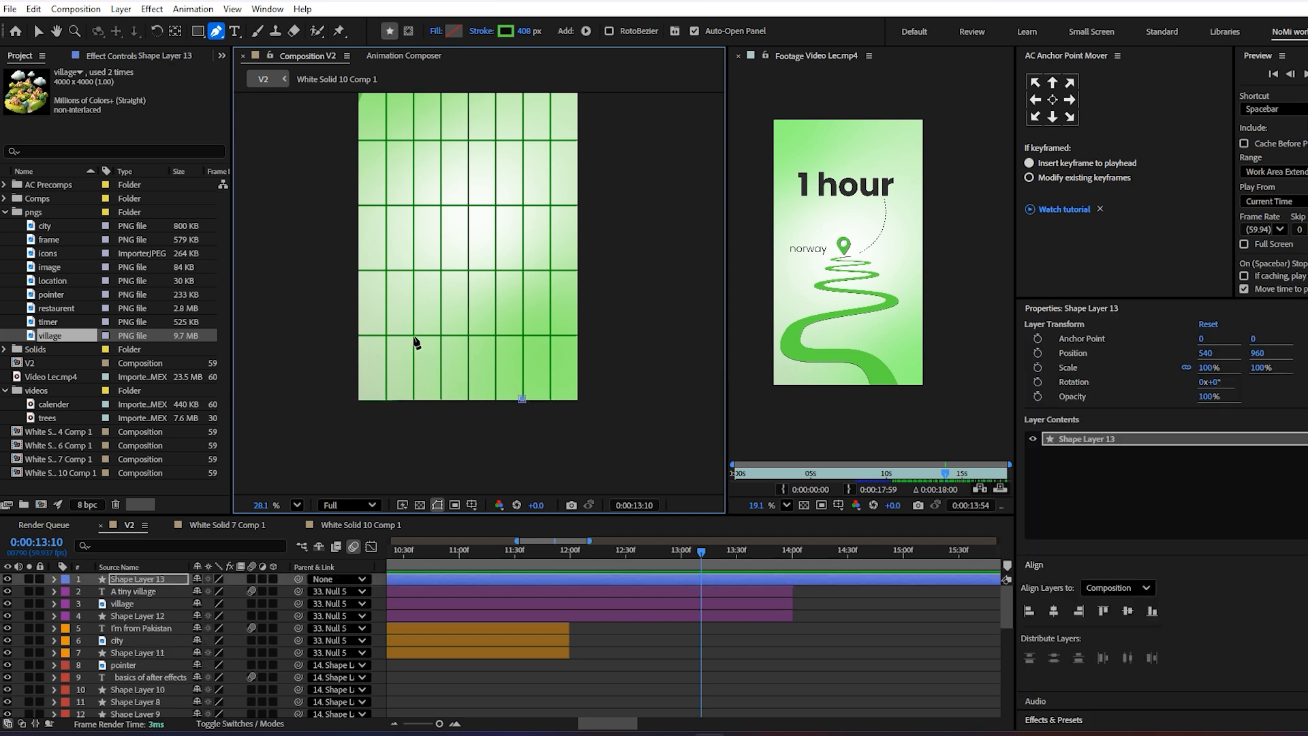
{"action": "left_click", "coordinate": [413, 336]}
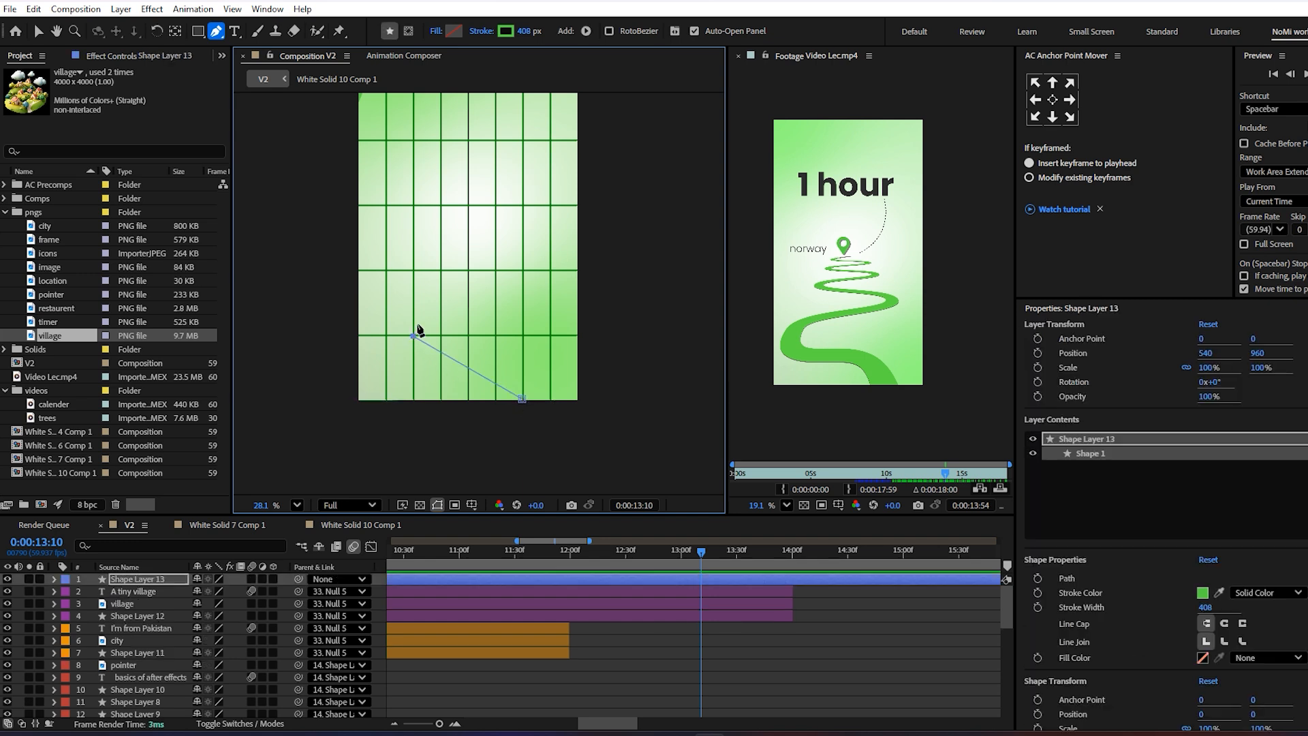
{"action": "left_click", "coordinate": [524, 268]}
{"action": "scroll", "coordinate": [461, 321], "scroll_direction": "up", "scroll_amount": 3}
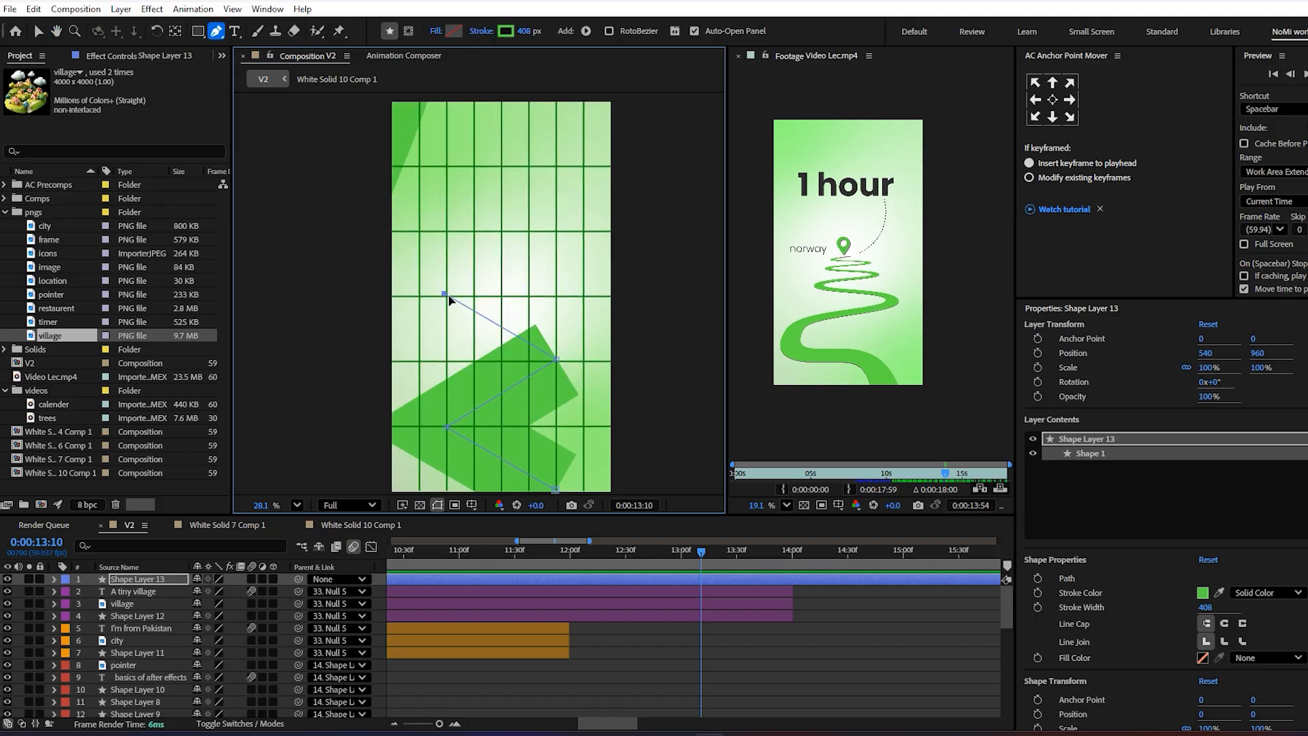
{"action": "left_click", "coordinate": [444, 295]}
{"action": "scroll", "coordinate": [477, 379], "scroll_direction": "up", "scroll_amount": 3}
{"action": "left_click", "coordinate": [534, 319]}
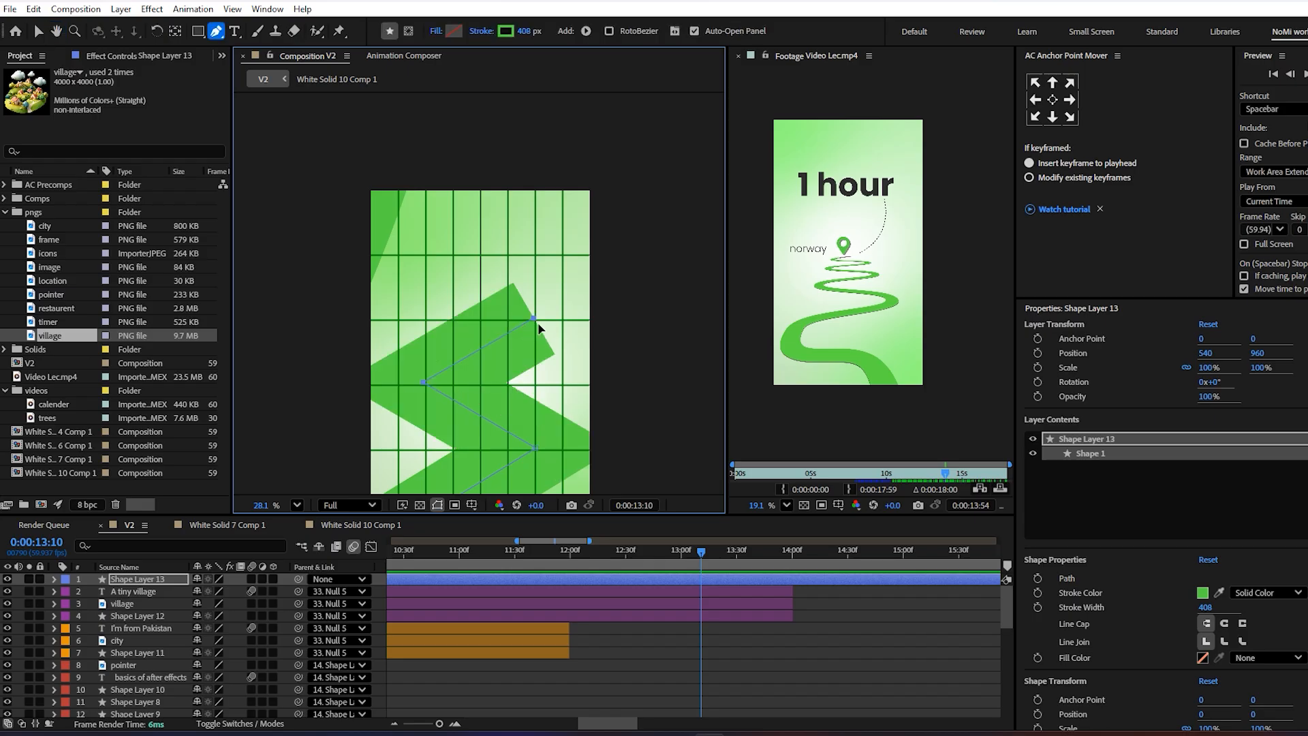
{"action": "left_click", "coordinate": [423, 252]}
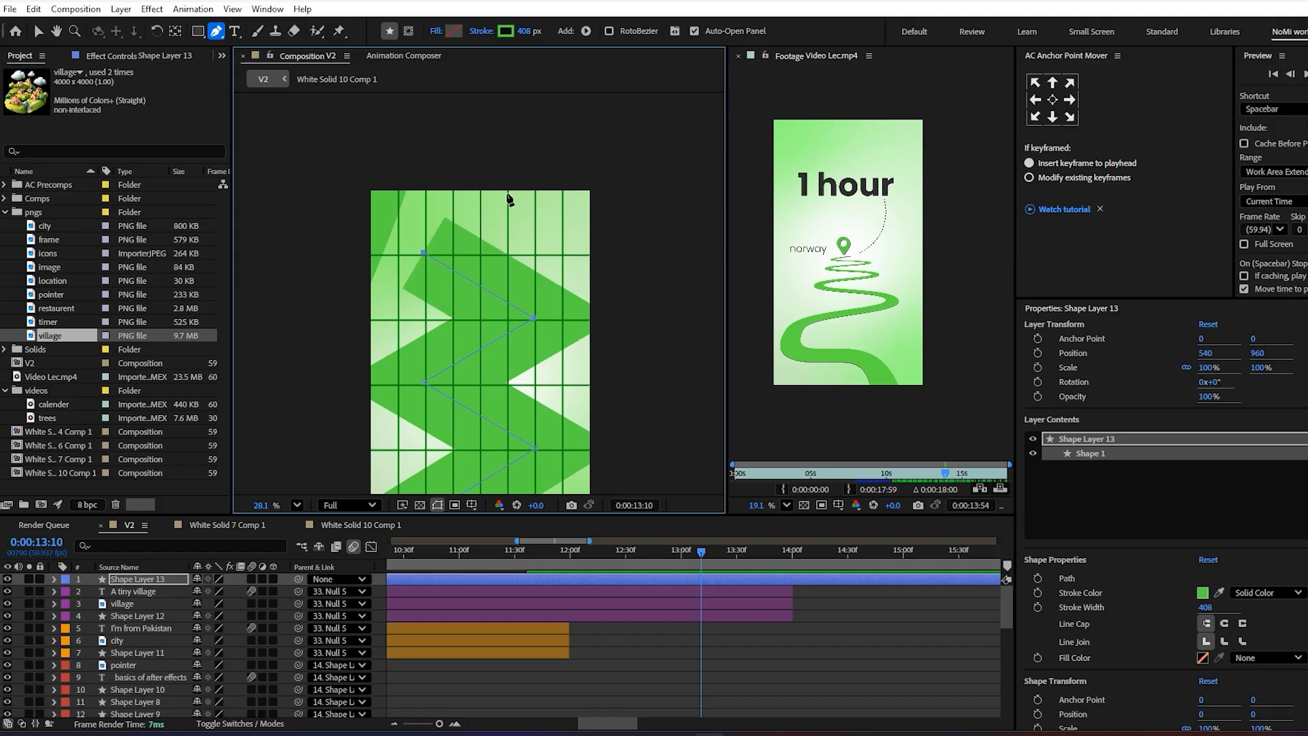
{"action": "scroll", "coordinate": [497, 294], "scroll_direction": "down", "scroll_amount": 2}
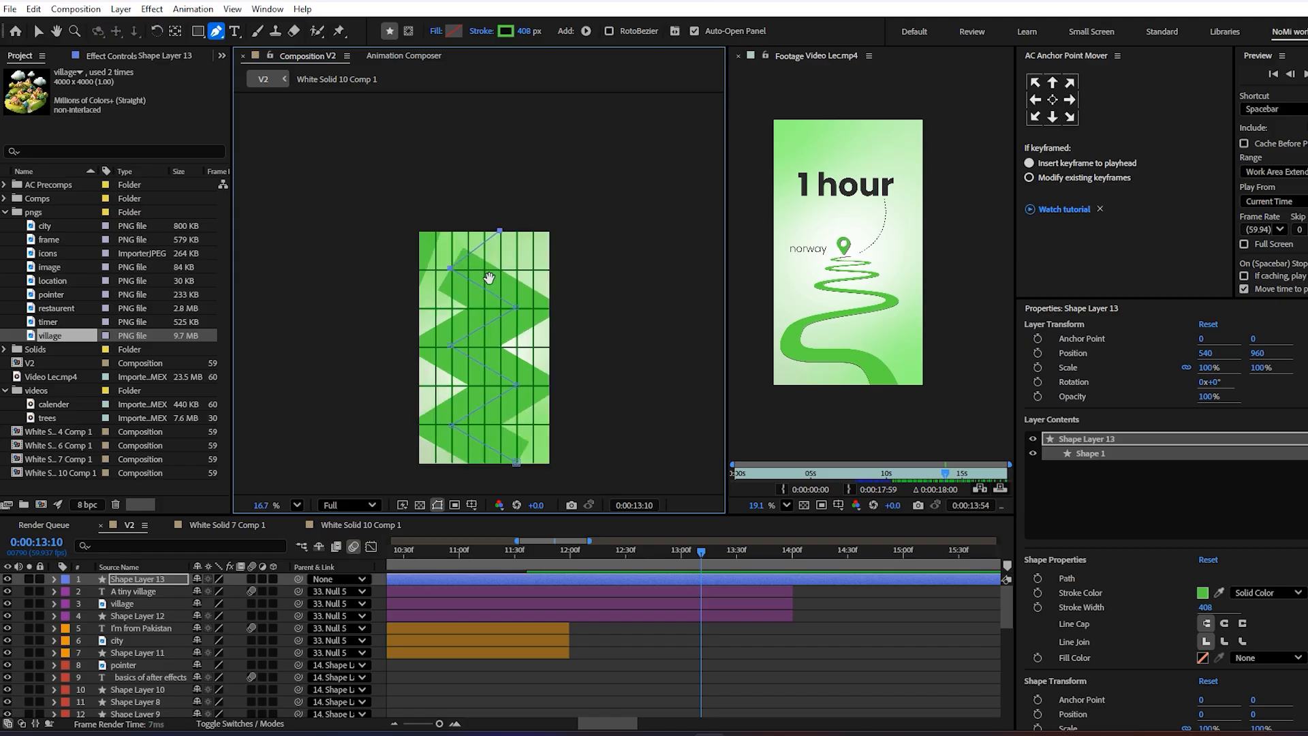
- Raise the zigzag's top vertex above the frame, extend the path upward with two more vertices, and save the project
{"action": "scroll", "coordinate": [508, 401], "scroll_direction": "down", "scroll_amount": 3}
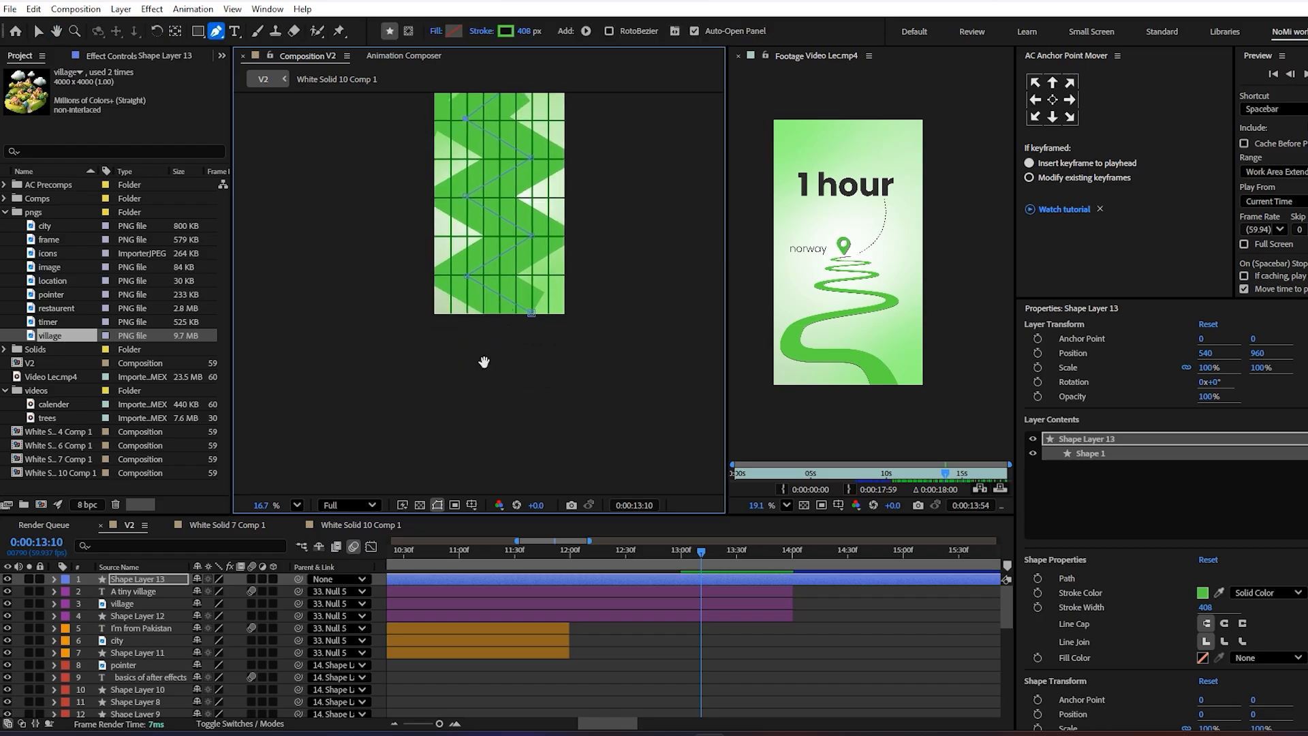
{"action": "scroll", "coordinate": [497, 307], "scroll_direction": "down", "scroll_amount": 1}
{"action": "scroll", "coordinate": [518, 307], "scroll_direction": "up", "scroll_amount": 3}
{"action": "scroll", "coordinate": [525, 296], "scroll_direction": "up", "scroll_amount": 1}
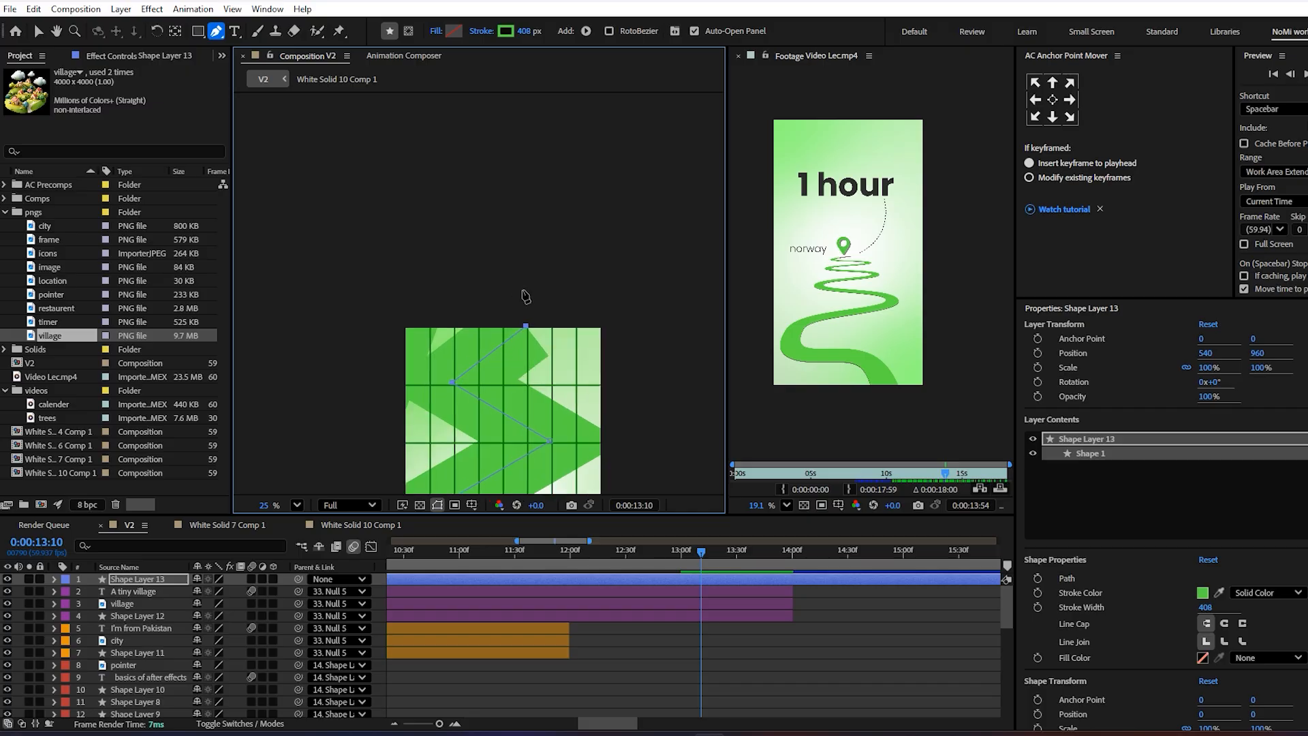
{"action": "left_click_drag", "start_coordinate": [525, 326], "coordinate": [551, 302]}
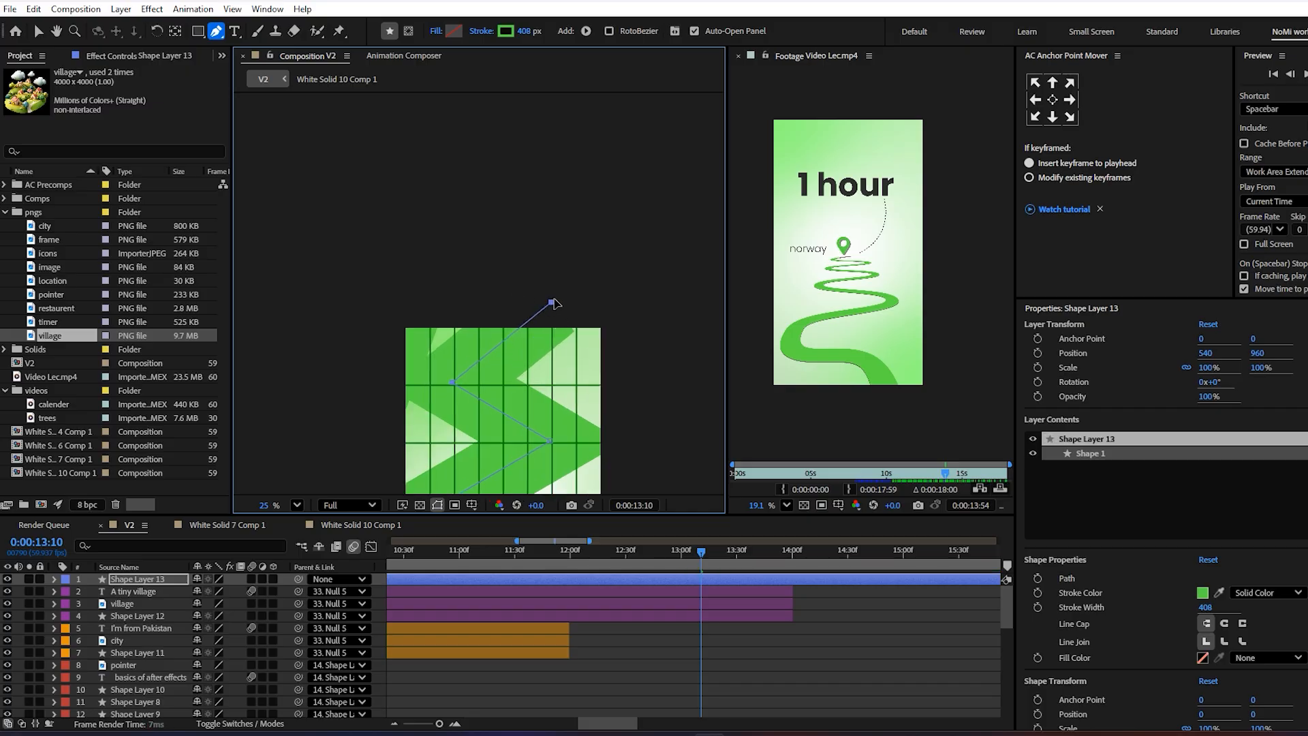
{"action": "left_click", "coordinate": [453, 236]}
{"action": "left_click", "coordinate": [506, 193]}
{"action": "scroll", "coordinate": [505, 197], "scroll_direction": "down", "scroll_amount": 3}
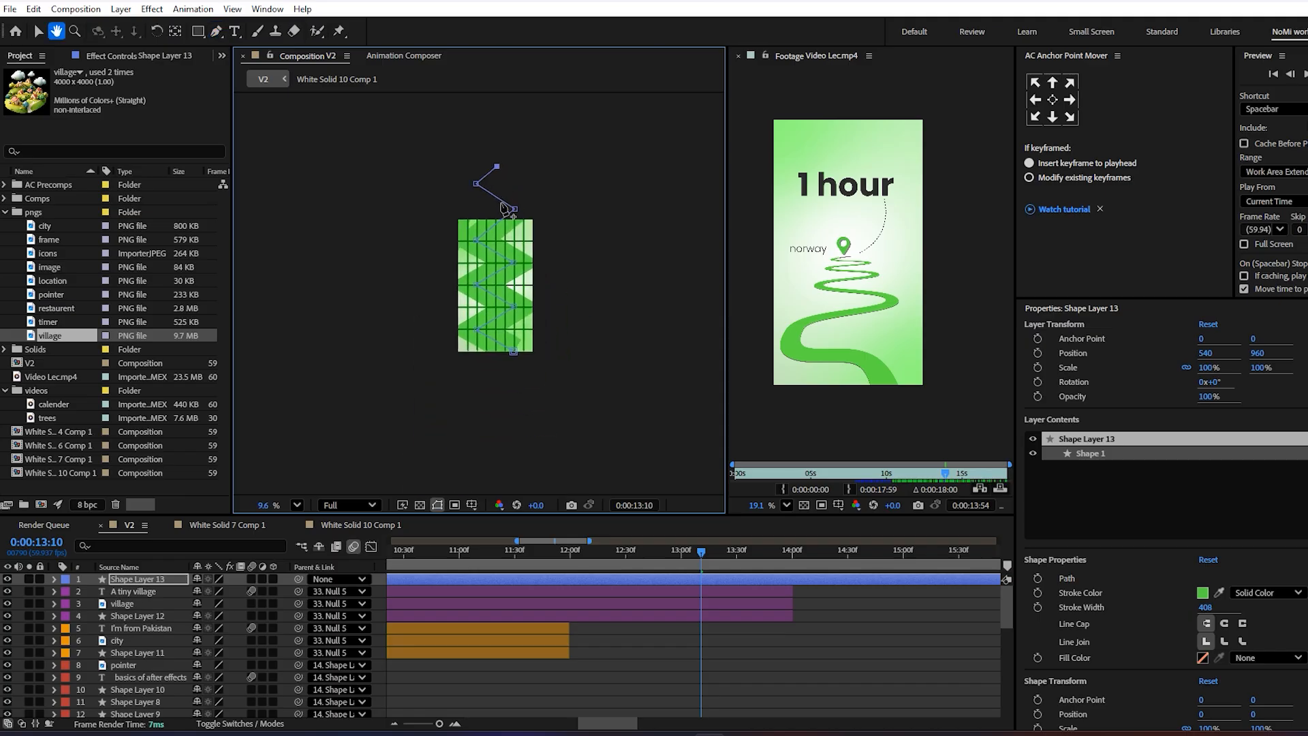
{"action": "scroll", "coordinate": [505, 274], "scroll_direction": "up", "scroll_amount": 3}
{"action": "key", "text": "ctrl+s"}
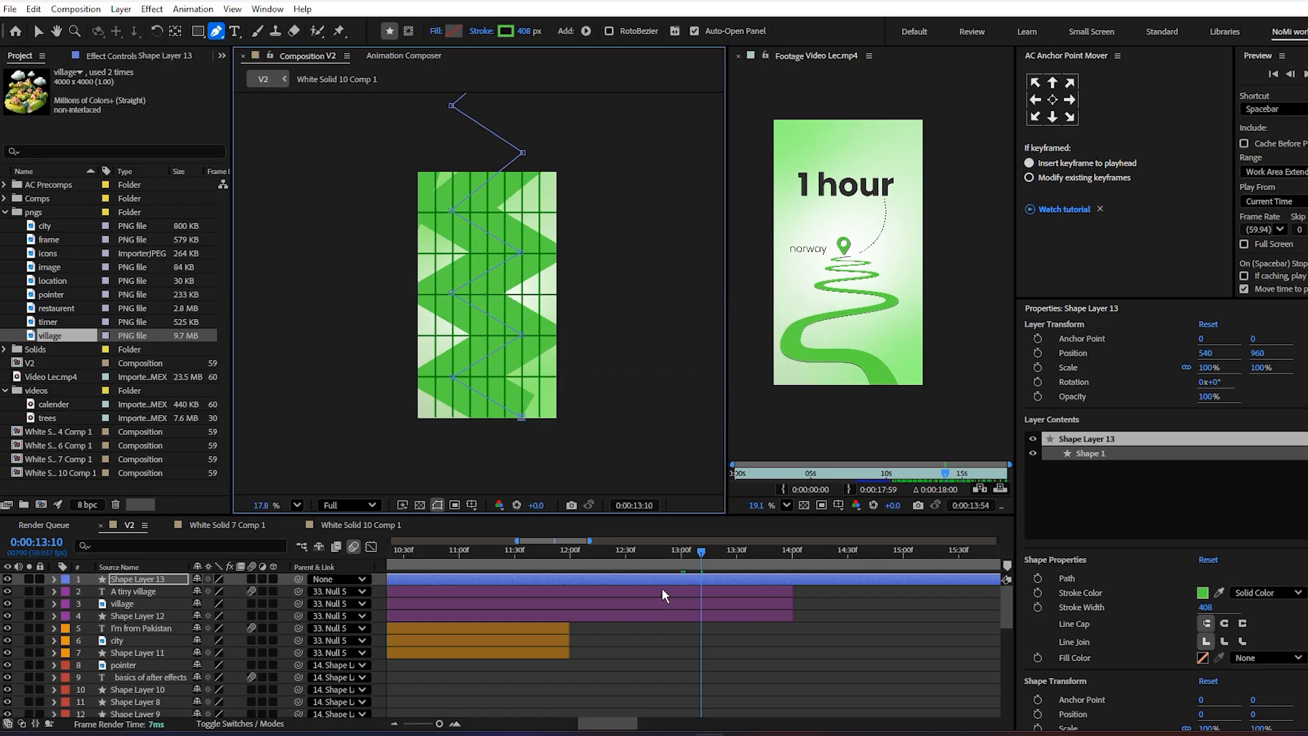
- Trim the start of Shape Layer 13 to 0:00:11:59 and move the playhead to 0:00:13:36
{"action": "left_click_drag", "start_coordinate": [621, 563], "coordinate": [570, 572]}
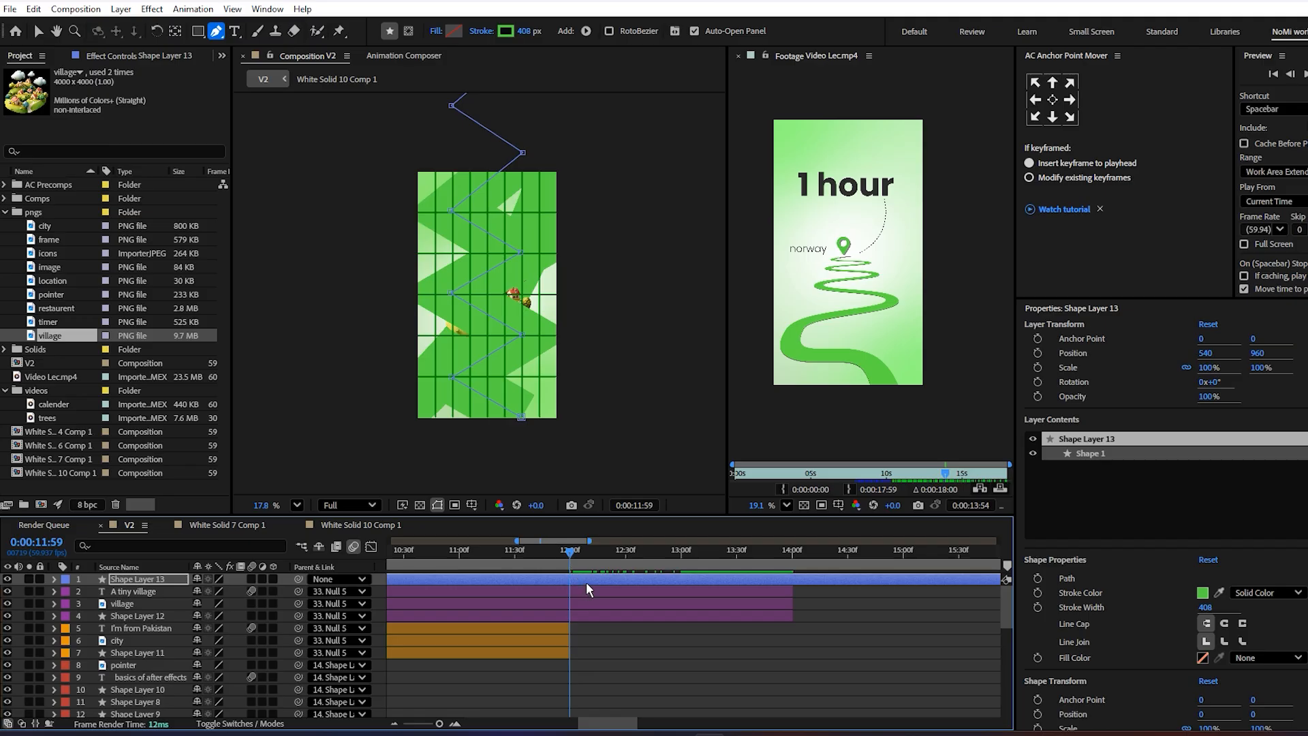
{"action": "key", "text": "alt+bracketleft"}
{"action": "left_click_drag", "start_coordinate": [599, 550], "coordinate": [749, 569]}
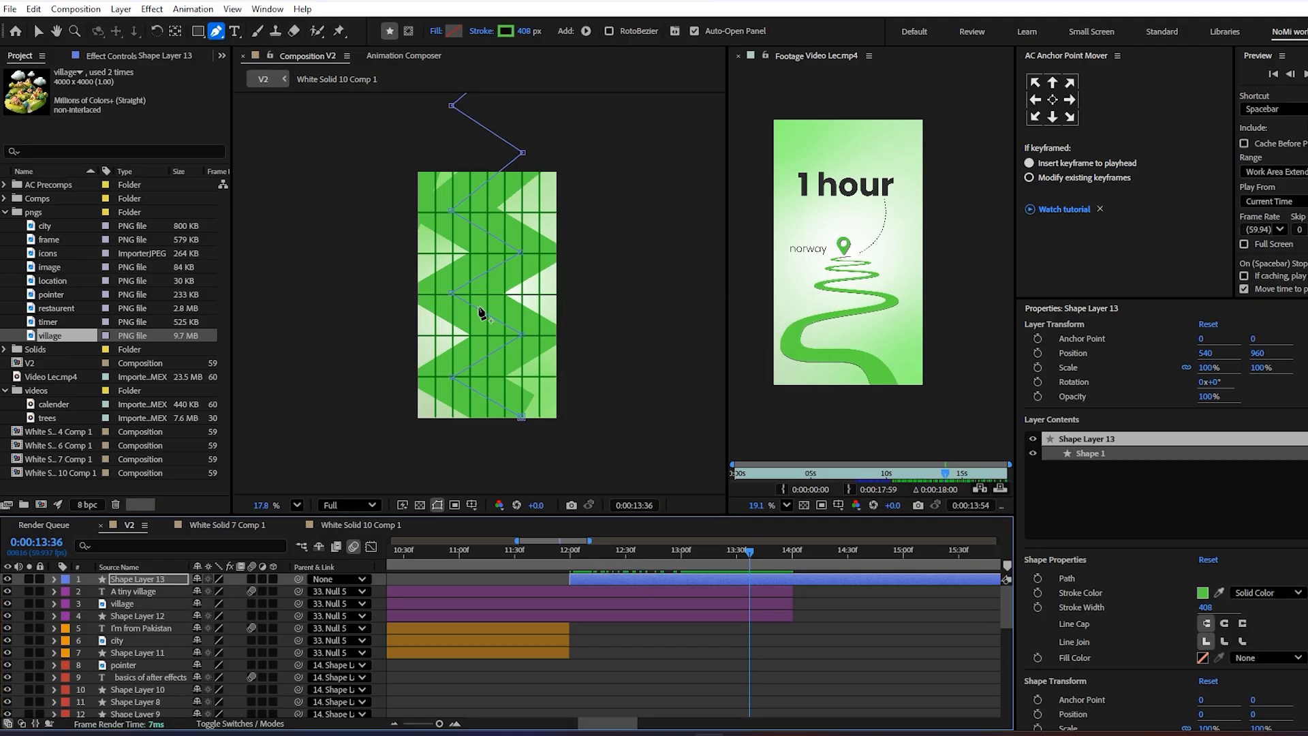
- Convert all vertices of the zigzag path on Shape Layer 13 into smooth curve points with the Convert Vertex tool
{"action": "key", "text": "v"}
{"action": "scroll", "coordinate": [446, 205], "scroll_direction": "down", "scroll_amount": 3}
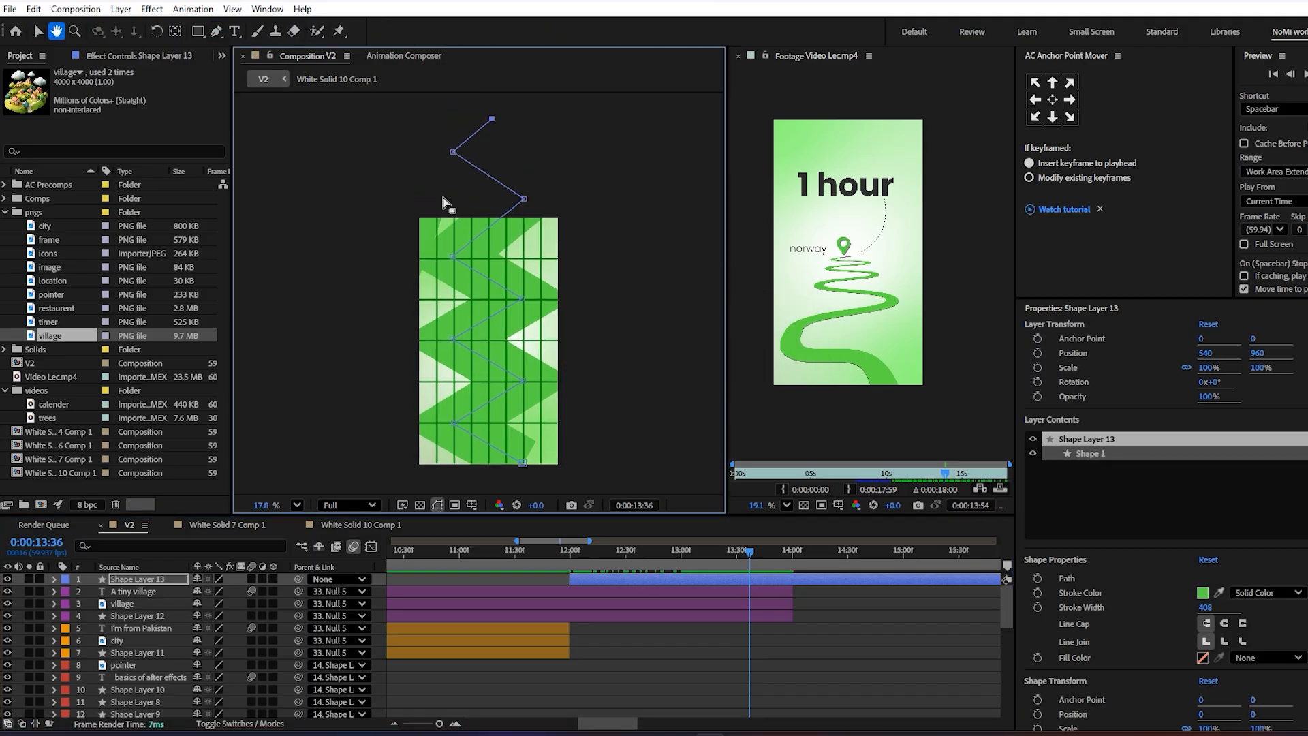
{"action": "left_click_drag", "start_coordinate": [455, 276], "coordinate": [535, 408]}
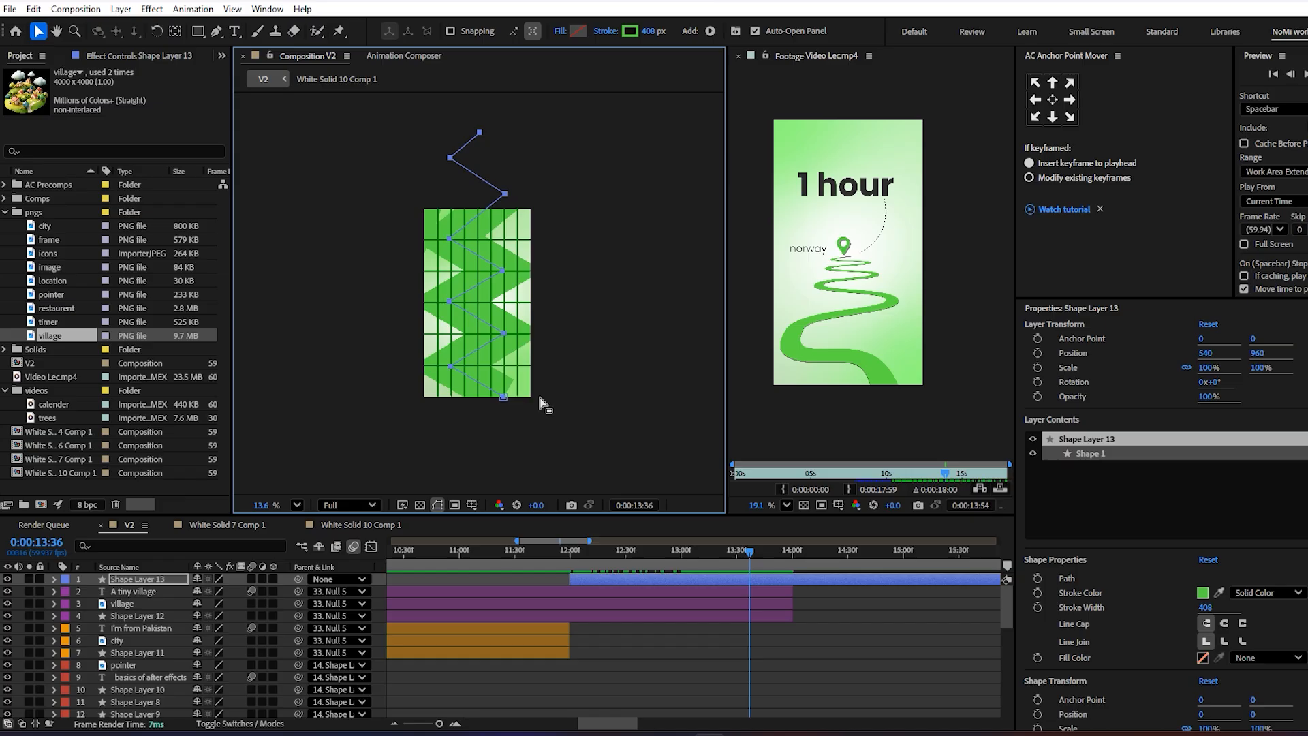
{"action": "left_click", "coordinate": [216, 31]}
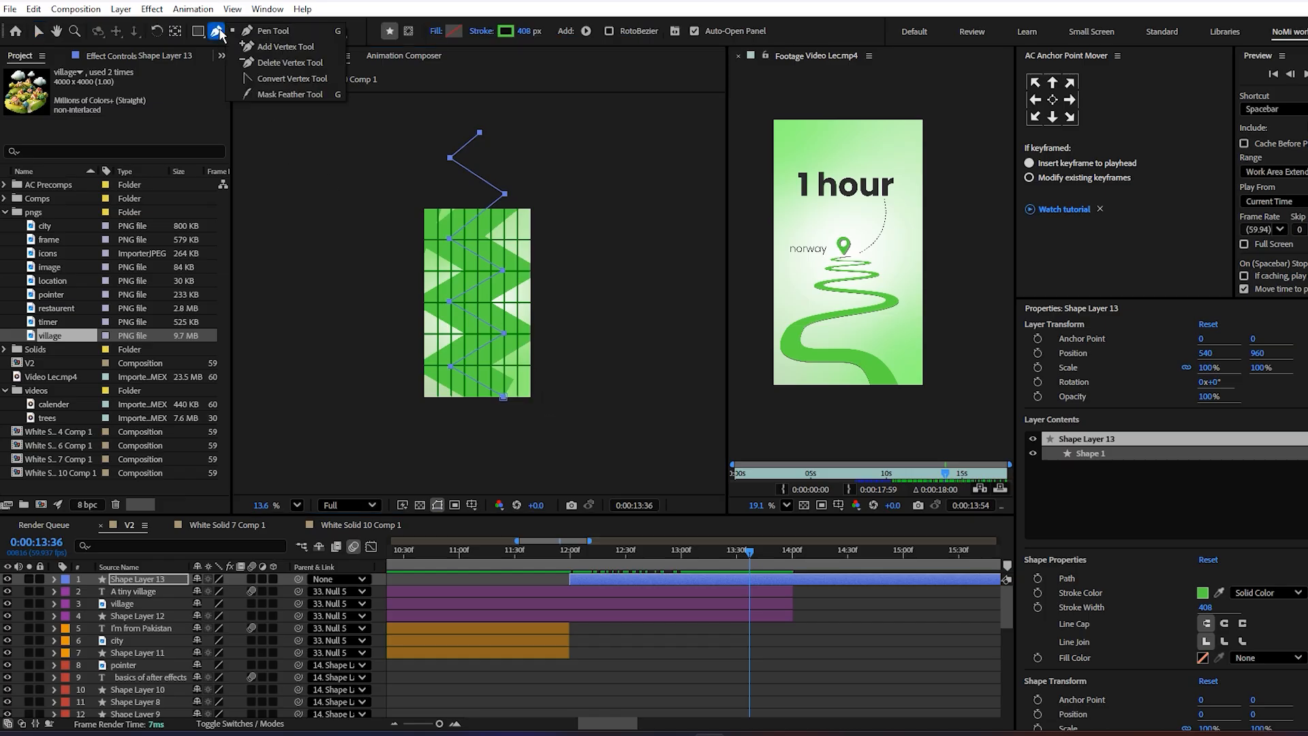
{"action": "left_click", "coordinate": [273, 78]}
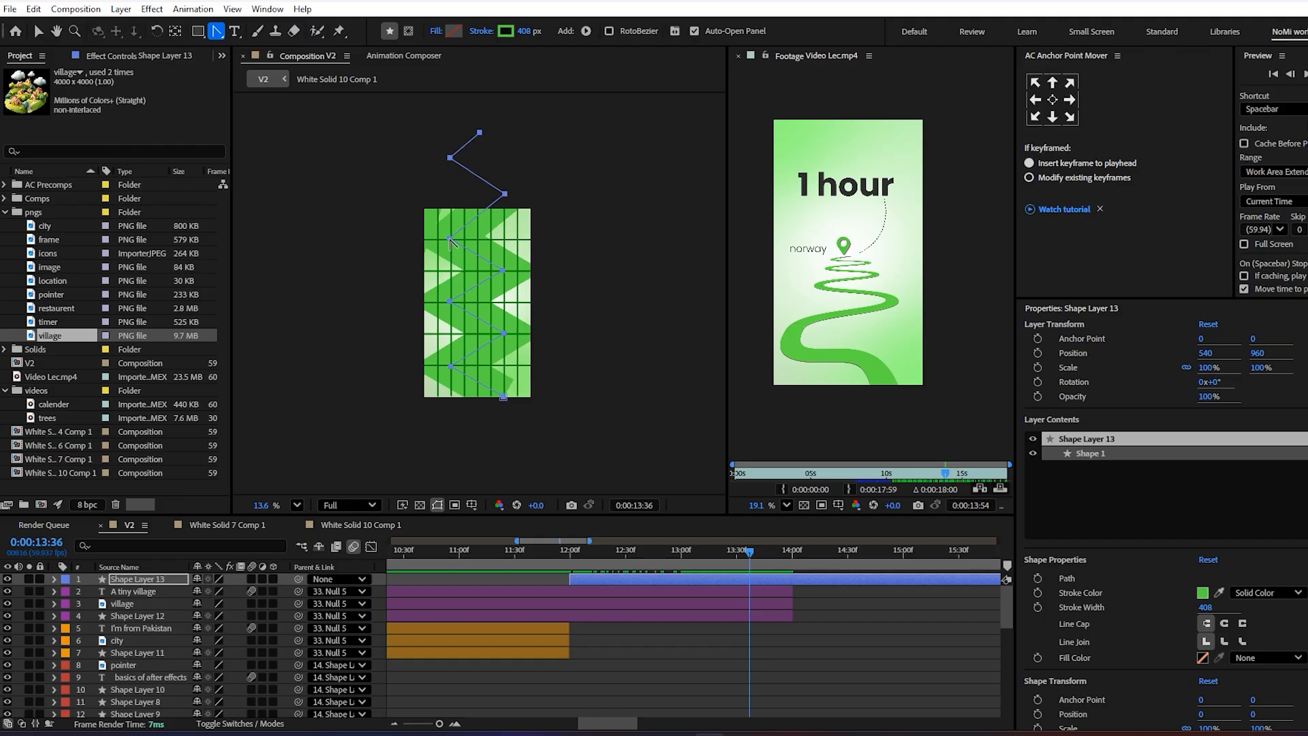
{"action": "left_click", "coordinate": [450, 240]}
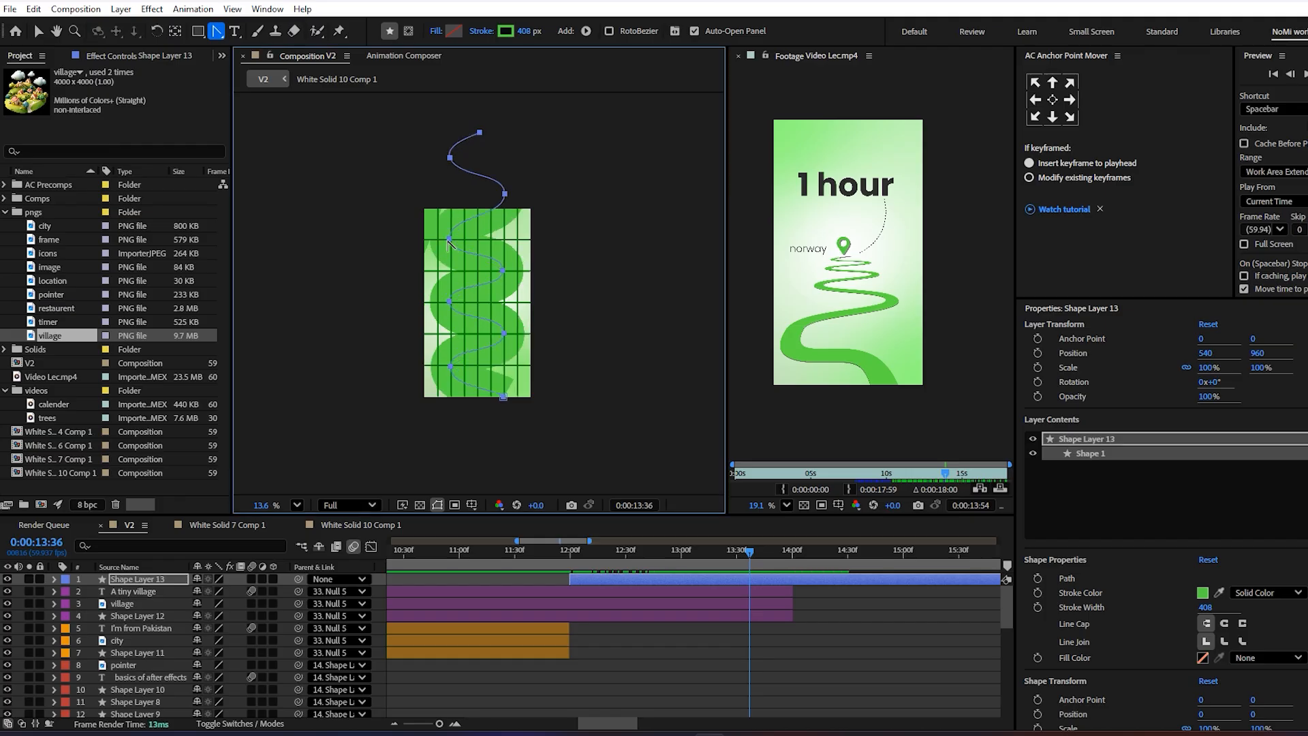
{"action": "scroll", "coordinate": [466, 265], "scroll_direction": "up", "scroll_amount": 3}
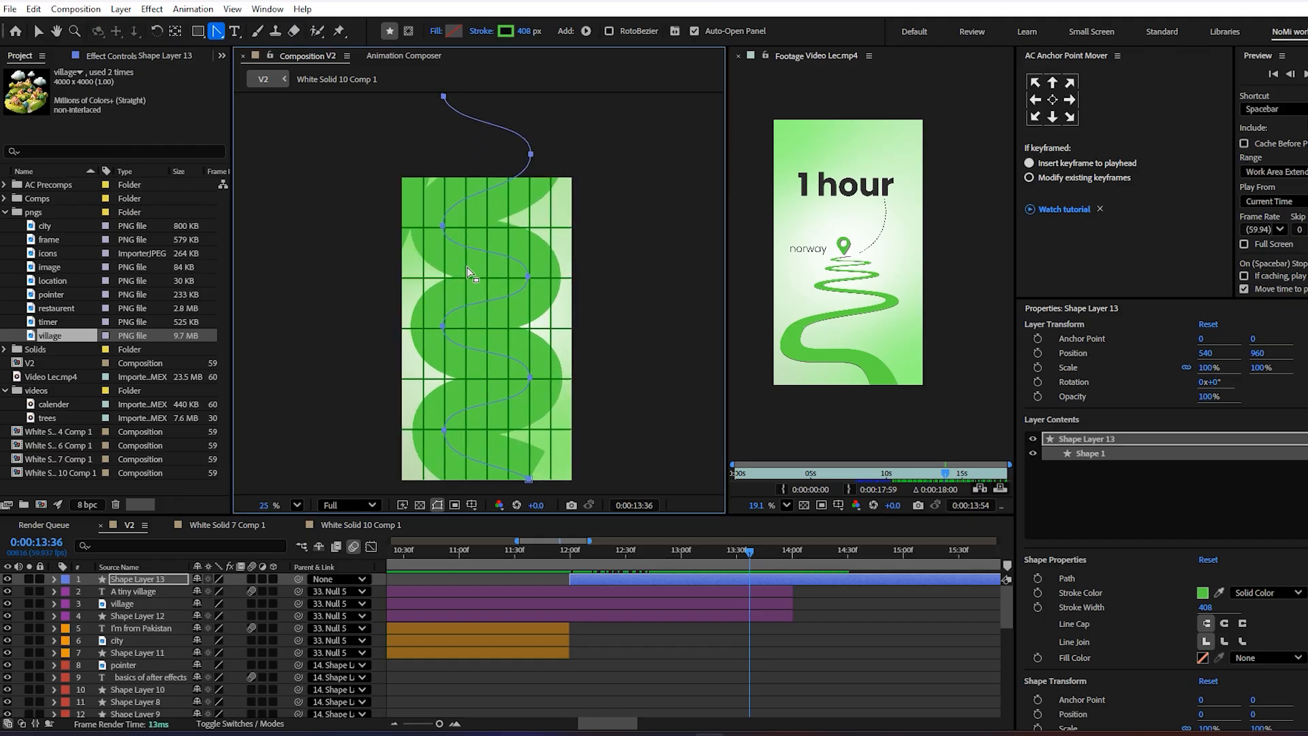
- Set the winding path's stroke width to 129 px and deselect the layer
{"action": "mouse_move", "coordinate": [524, 32]}
{"action": "left_mouse_down"}
{"action": "mouse_move", "coordinate": [322, 38]}
{"action": "mouse_move", "coordinate": [336, 38]}
{"action": "left_mouse_up"}
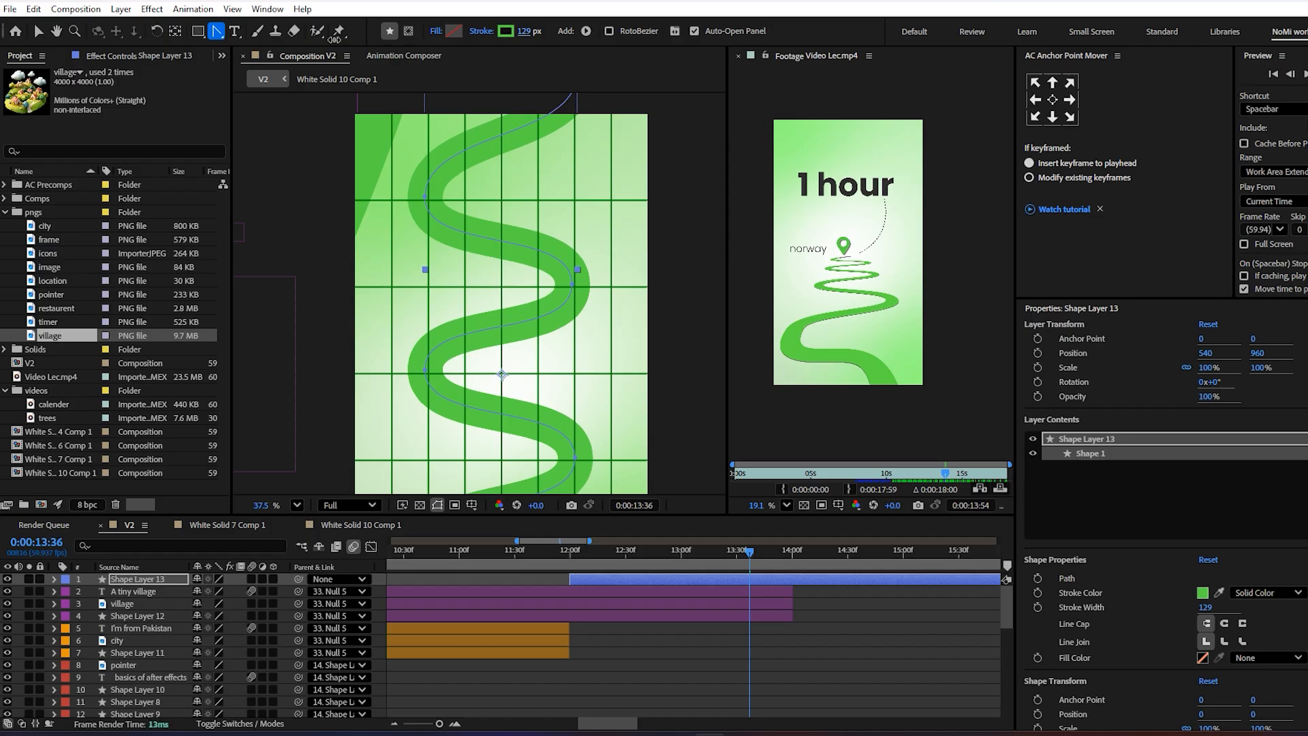
{"action": "scroll", "coordinate": [446, 231], "scroll_direction": "down", "scroll_amount": 3}
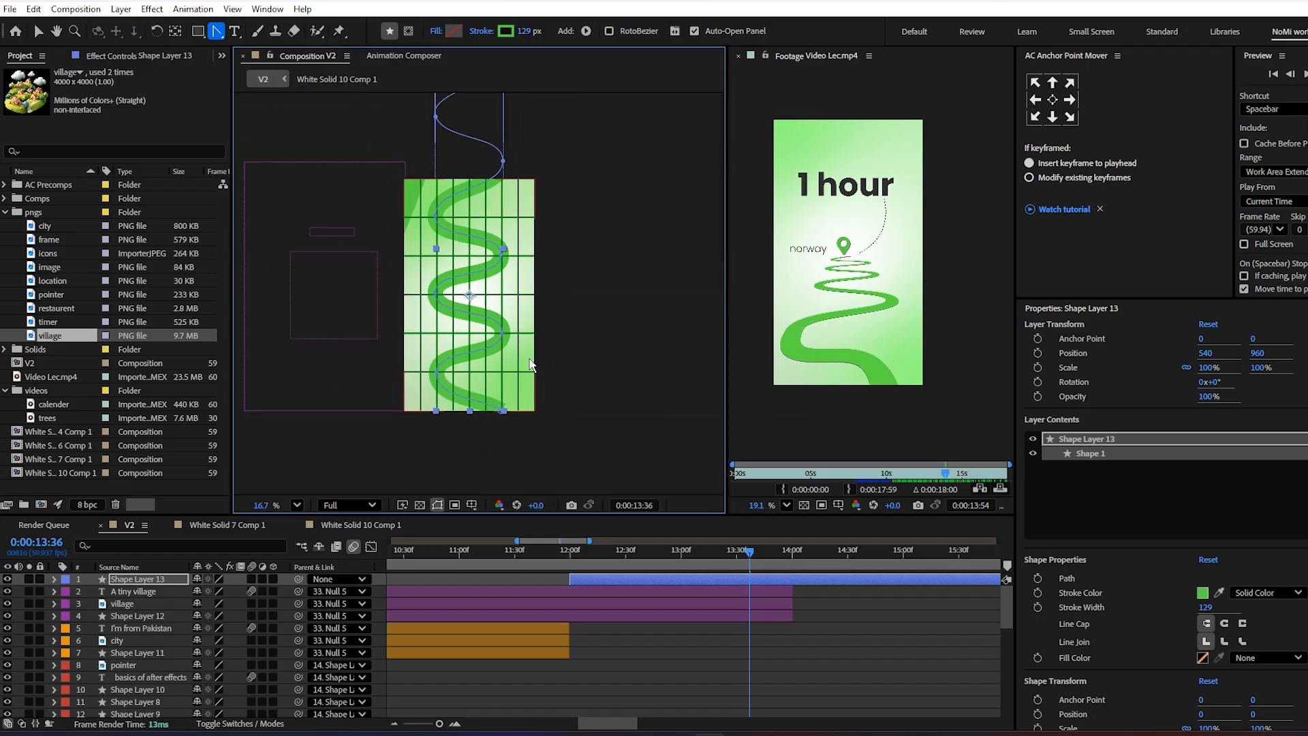
{"action": "left_click", "coordinate": [575, 414]}
{"action": "left_click_drag", "start_coordinate": [216, 31], "coordinate": [248, 49]}
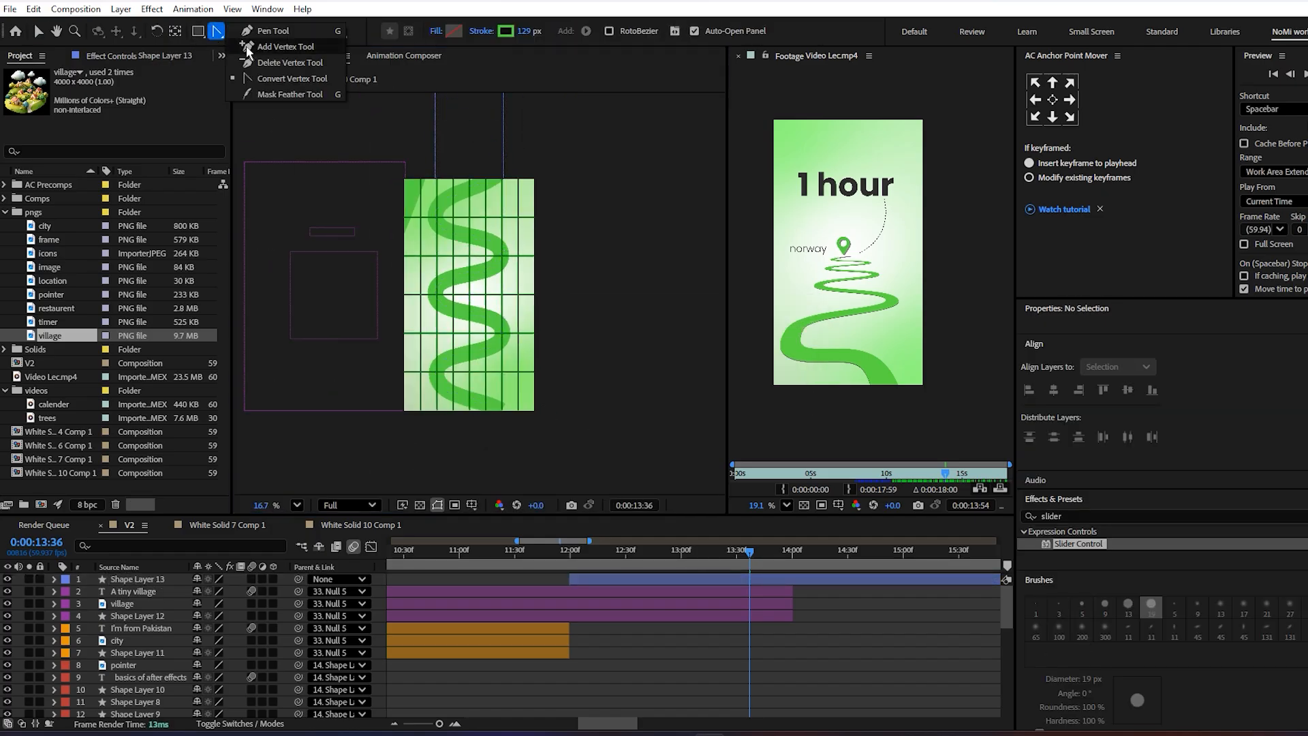
{"action": "left_click", "coordinate": [248, 33]}
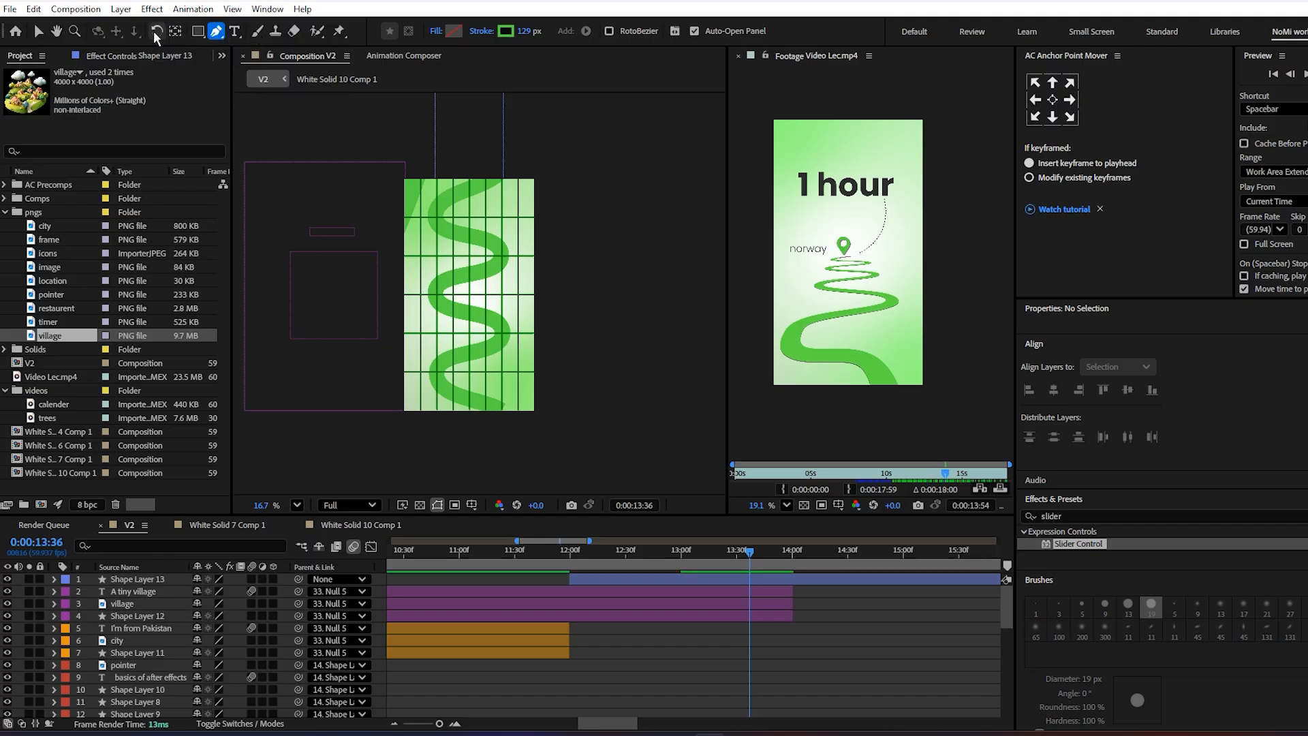
{"action": "left_click", "coordinate": [38, 32]}
{"action": "scroll", "coordinate": [510, 304], "scroll_direction": "down", "scroll_amount": 2}
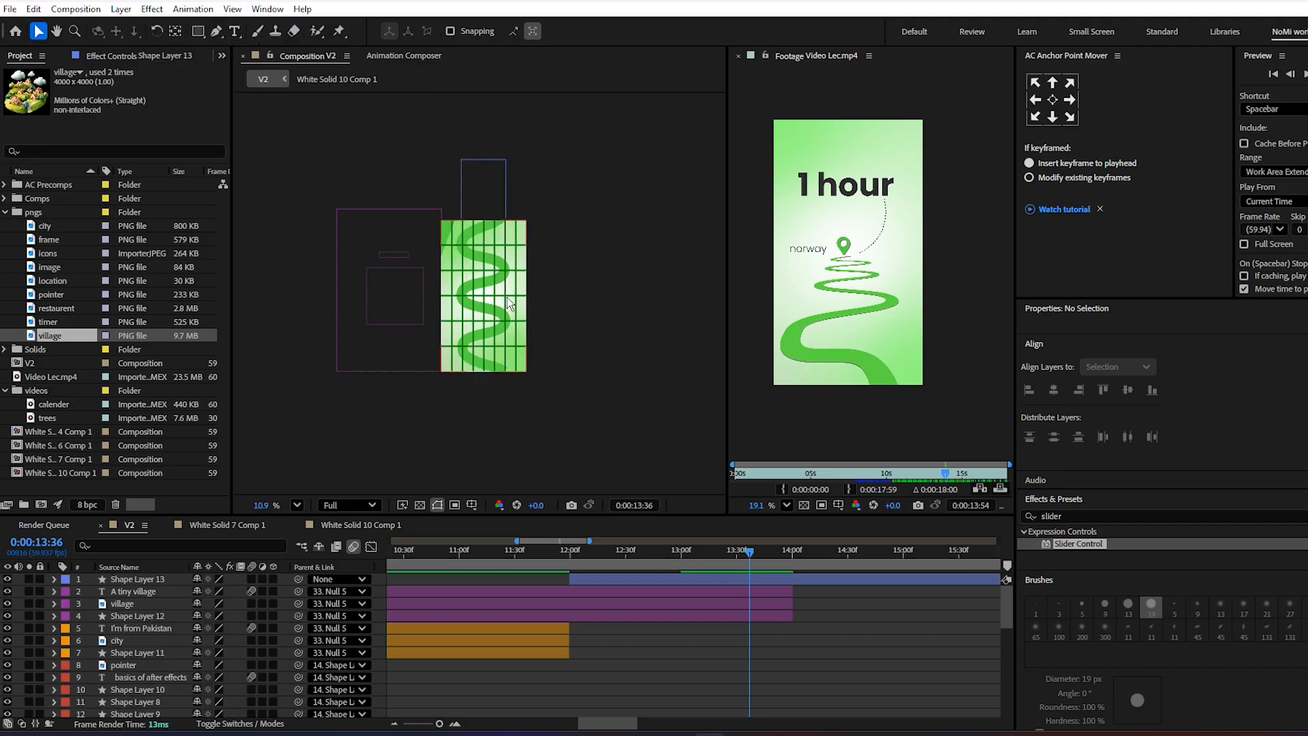
{"action": "scroll", "coordinate": [641, 485], "scroll_direction": "up", "scroll_amount": 2}
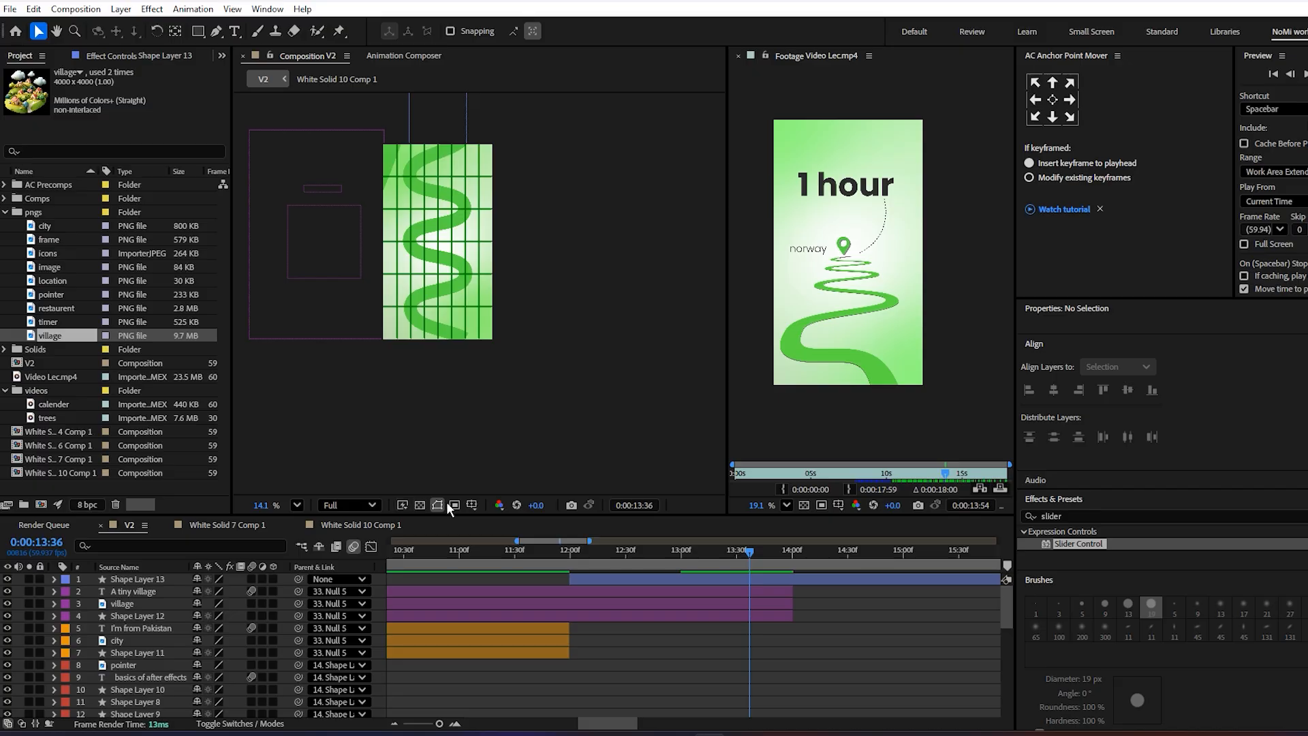
- Replace the Proportional Grid overlay with the Title/Action Safe guides in the V2 composition view
{"action": "left_click", "coordinate": [472, 505]}
{"action": "left_click", "coordinate": [509, 522]}
{"action": "scroll", "coordinate": [497, 334], "scroll_direction": "down", "scroll_amount": 2}
{"action": "scroll", "coordinate": [495, 334], "scroll_direction": "up", "scroll_amount": 4}
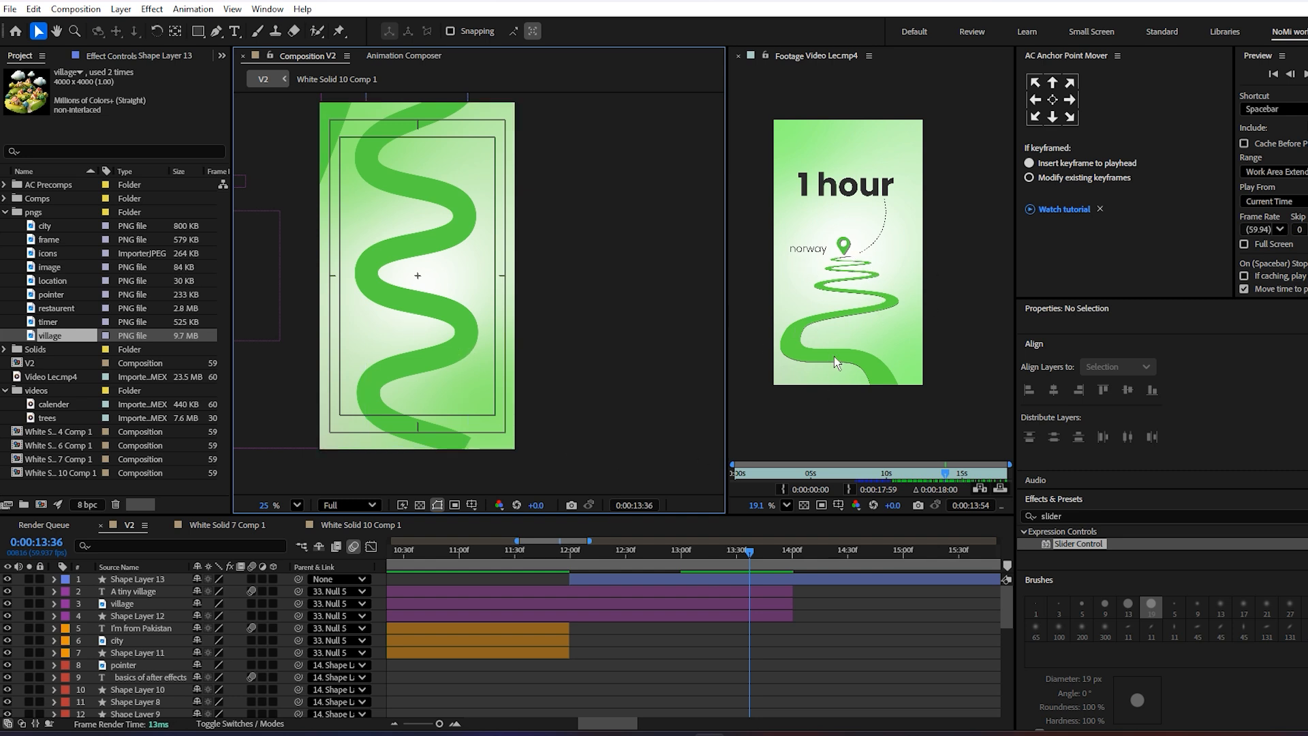
- Make Shape Layer 13 a 3D layer and tilt it back about its X axis to an orientation of 290°
{"action": "left_click", "coordinate": [747, 578]}
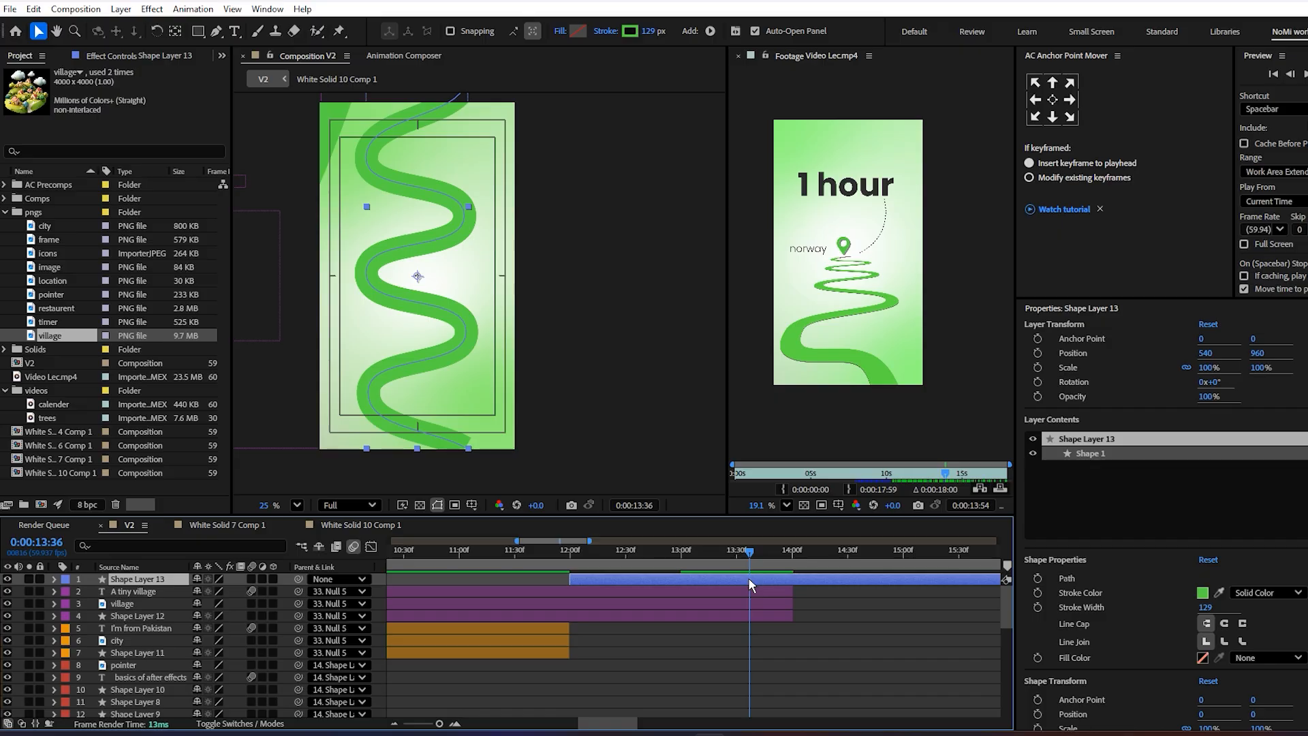
{"action": "left_click", "coordinate": [274, 578]}
{"action": "left_click_drag", "start_coordinate": [455, 242], "coordinate": [421, 195]}
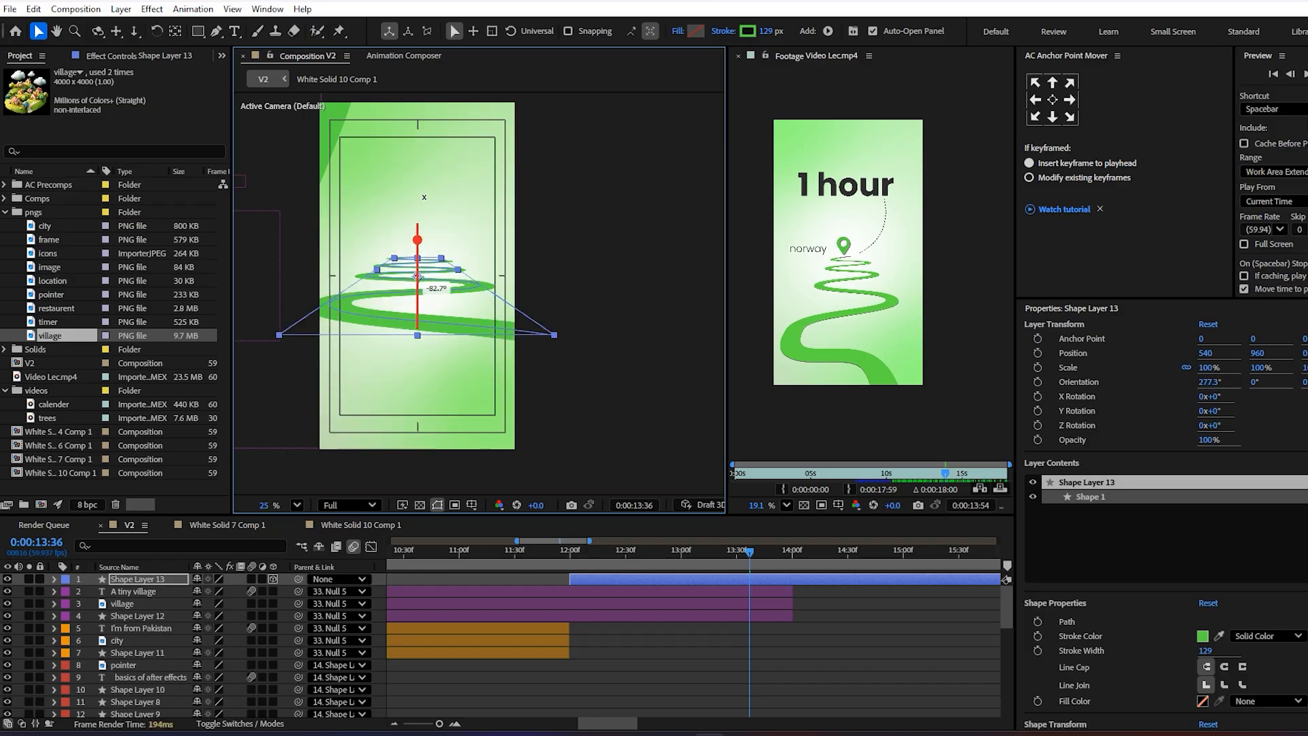
{"action": "left_click_drag", "start_coordinate": [424, 197], "coordinate": [424, 203]}
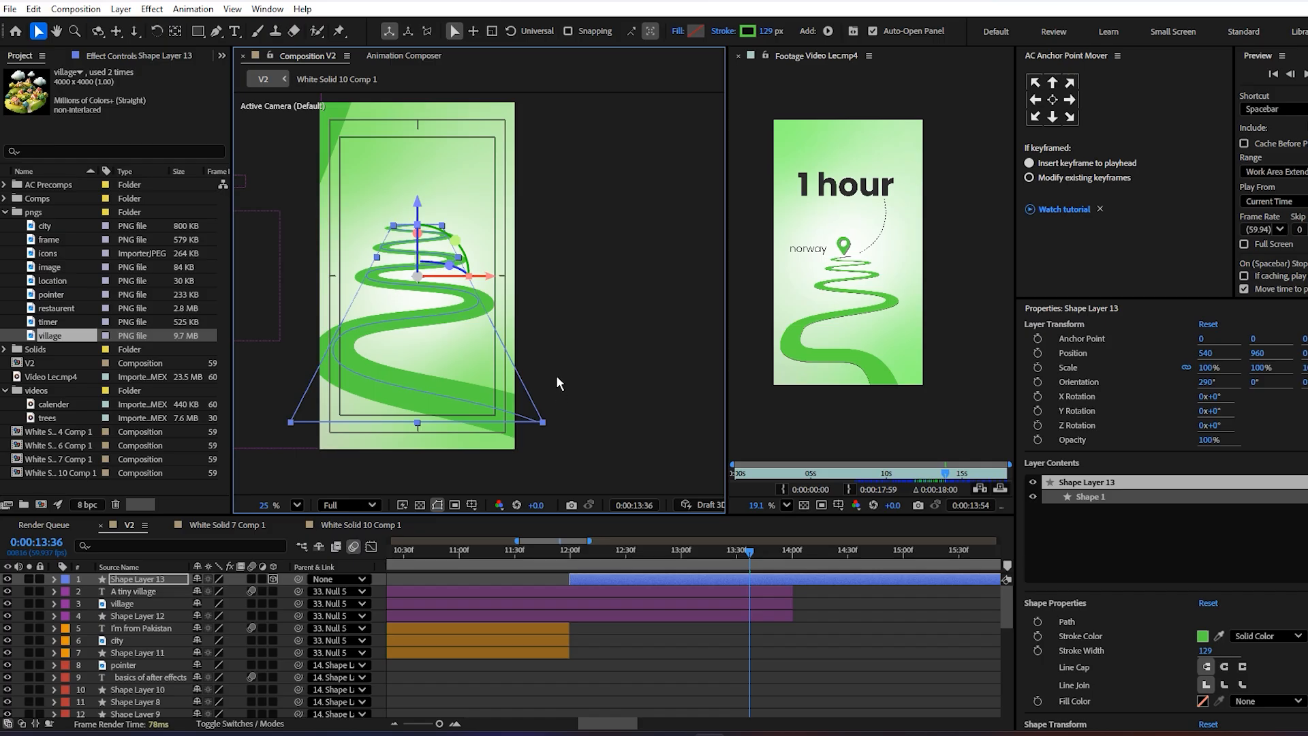
- Try scaling Shape Layer 13 down to 89%
{"action": "key", "text": "s"}
{"action": "left_click_drag", "start_coordinate": [215, 591], "coordinate": [235, 592]}
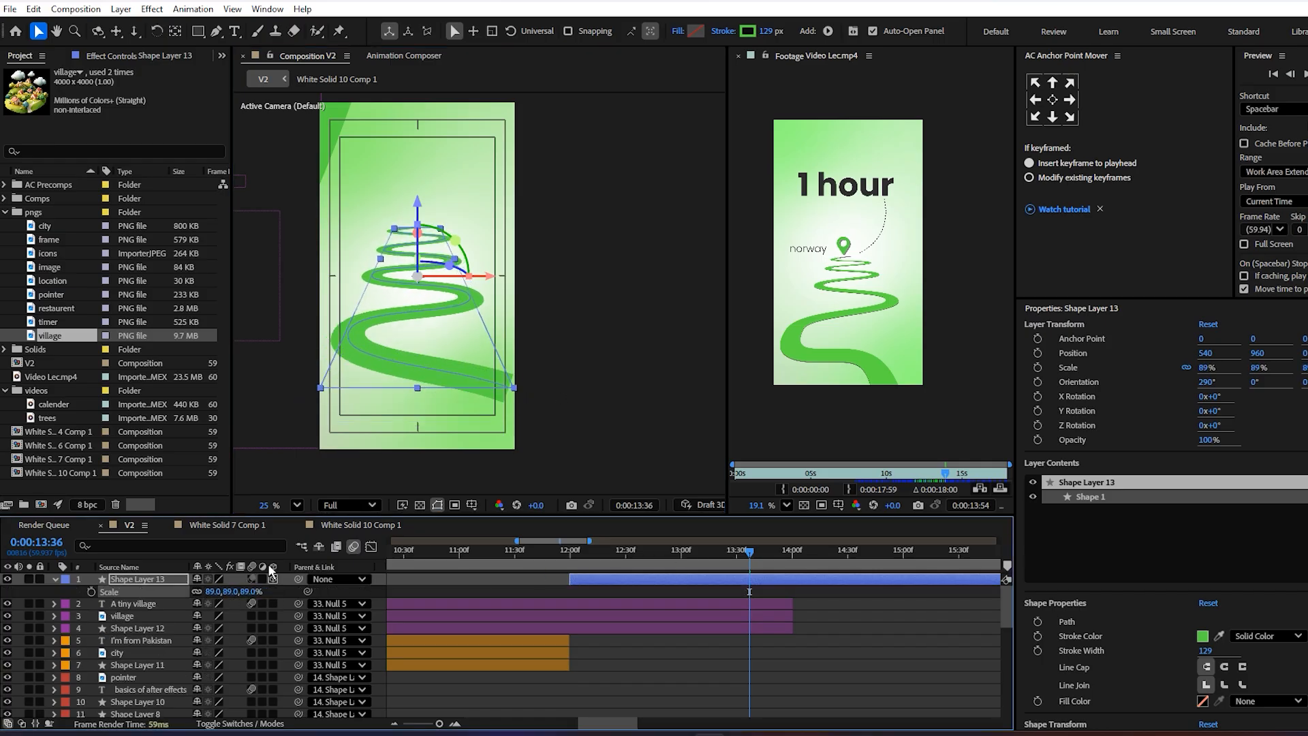
{"action": "key", "text": "ctrl+z"}
- Move the road path's lowest vertex to the centre of the frame's bottom edge and adjust its handle so the road enters almost vertically
{"action": "scroll", "coordinate": [476, 435], "scroll_direction": "down", "scroll_amount": 1}
{"action": "left_click_drag", "start_coordinate": [462, 406], "coordinate": [440, 364]}
{"action": "left_click", "coordinate": [516, 417]}
{"action": "scroll", "coordinate": [497, 402], "scroll_direction": "up", "scroll_amount": 1}
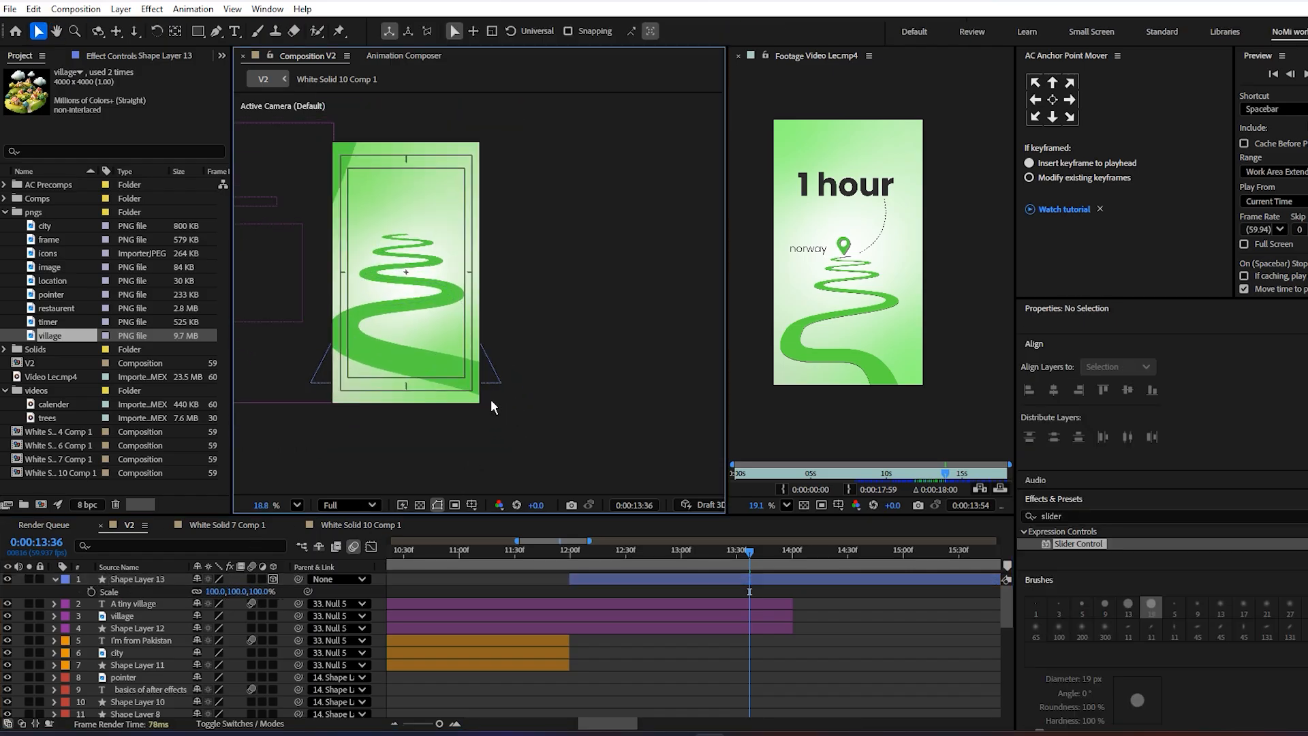
{"action": "key", "text": "g"}
{"action": "left_click", "coordinate": [695, 572]}
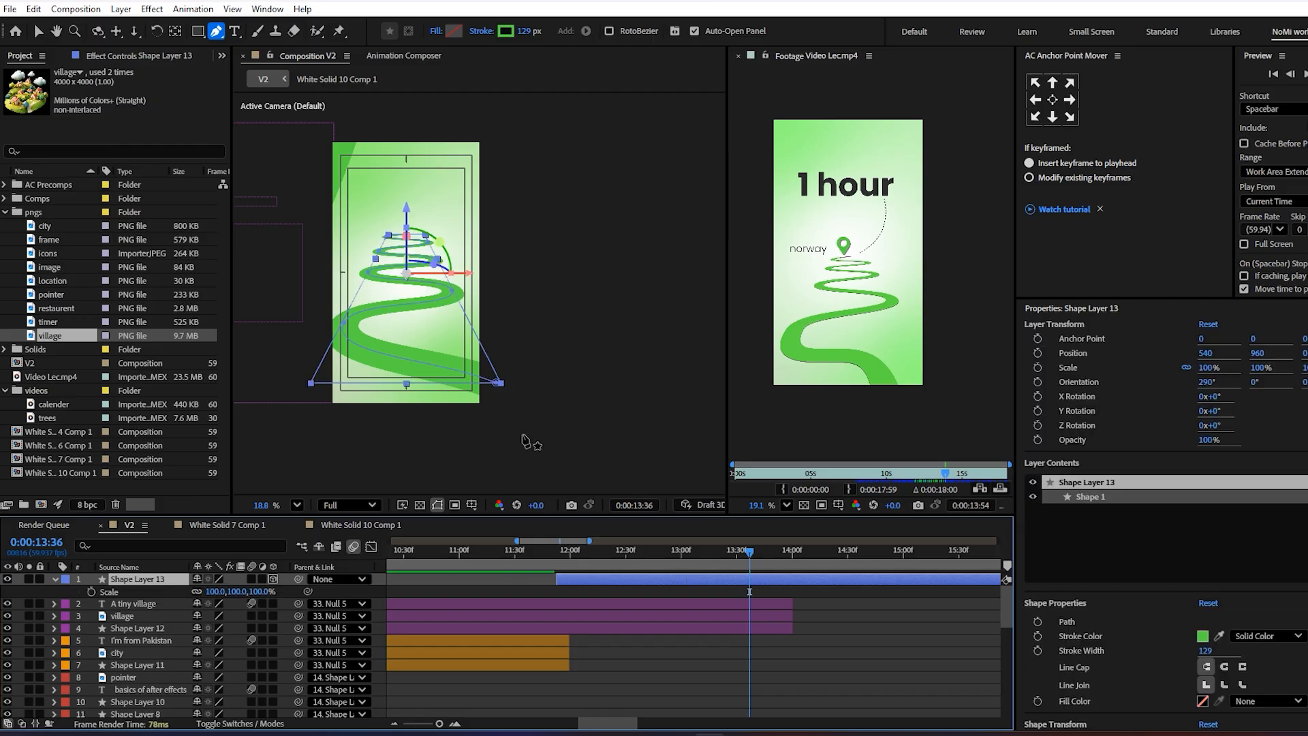
{"action": "left_click_drag", "start_coordinate": [462, 393], "coordinate": [427, 363]}
{"action": "scroll", "coordinate": [423, 395], "scroll_direction": "up", "scroll_amount": 8}
{"action": "left_click_drag", "start_coordinate": [507, 383], "coordinate": [455, 399]}
{"action": "mouse_move", "coordinate": [487, 235]}
{"action": "left_mouse_down"}
{"action": "mouse_move", "coordinate": [470, 212]}
{"action": "mouse_move", "coordinate": [450, 213]}
{"action": "mouse_move", "coordinate": [464, 222]}
{"action": "left_mouse_up"}
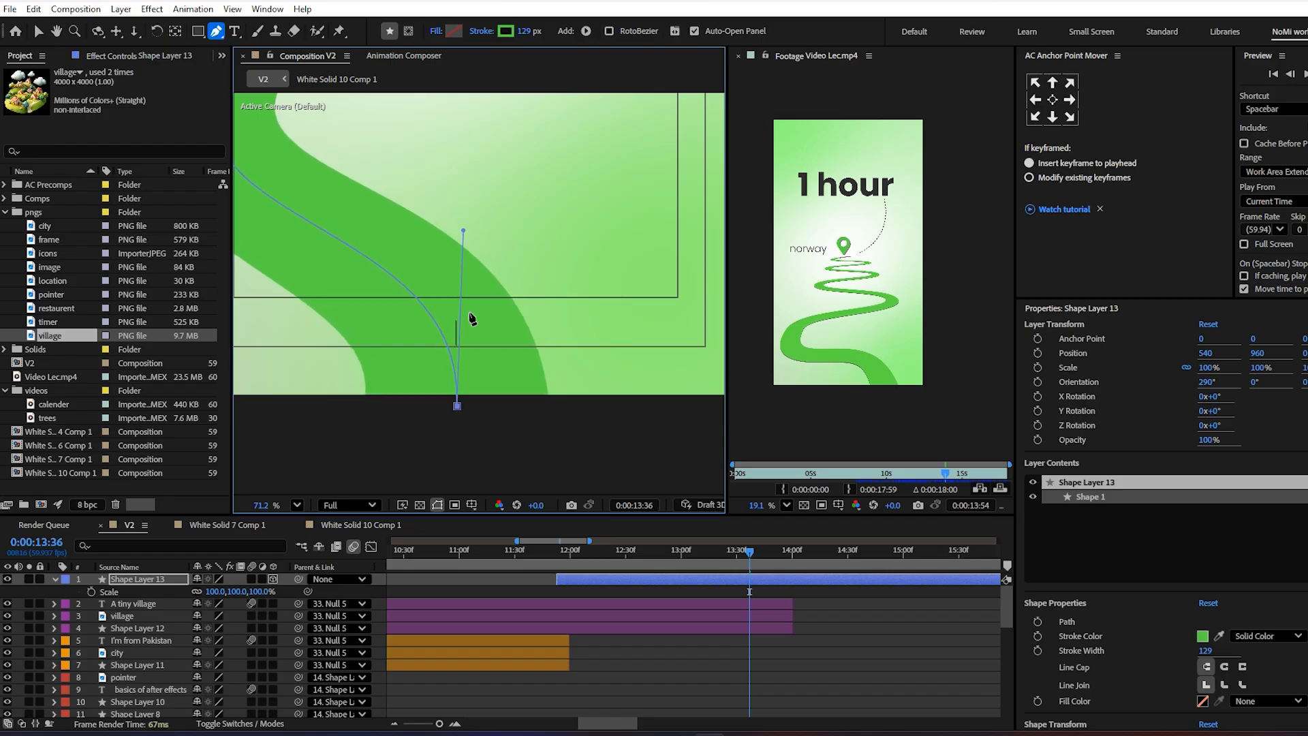
{"action": "scroll", "coordinate": [471, 320], "scroll_direction": "down", "scroll_amount": 5}
- Extend the road's far end slightly by moving the path's topmost vertex outward
{"action": "scroll", "coordinate": [507, 321], "scroll_direction": "up", "scroll_amount": 8}
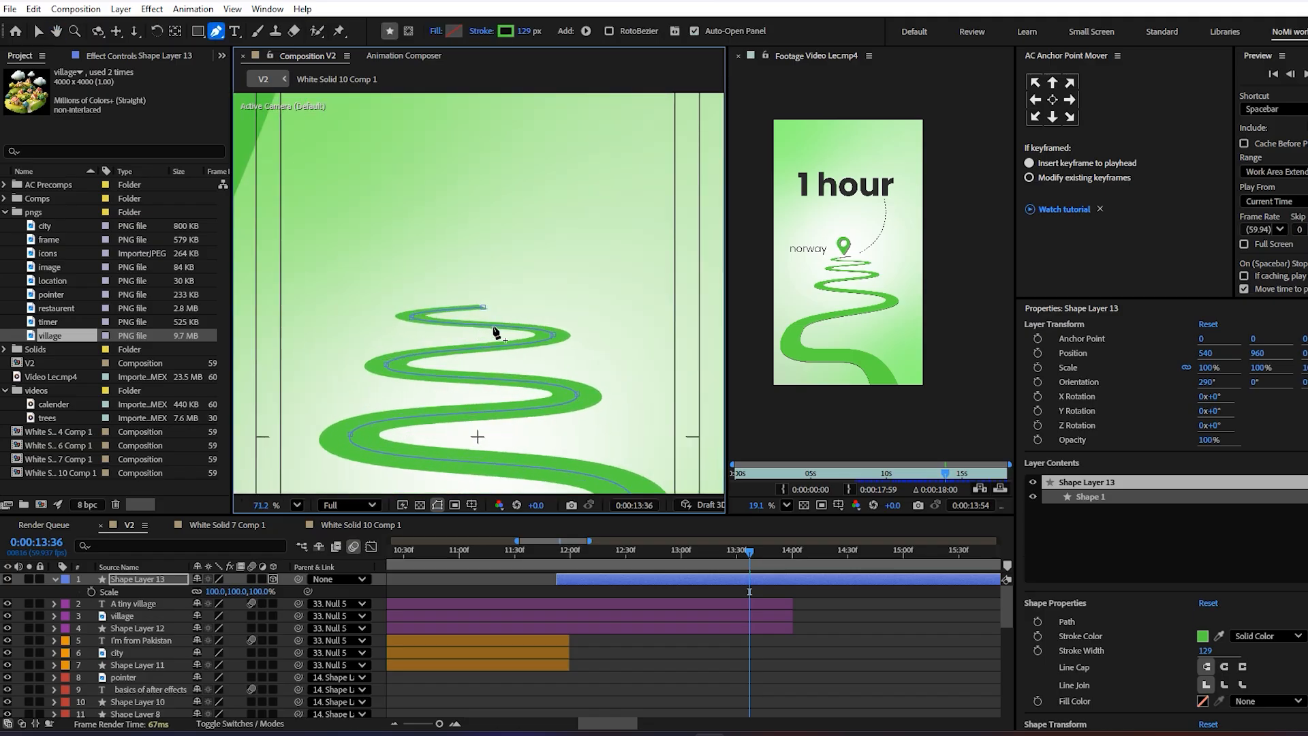
{"action": "scroll", "coordinate": [477, 296], "scroll_direction": "up", "scroll_amount": 3}
{"action": "left_click", "coordinate": [457, 283]}
{"action": "key", "text": "ctrl+z"}
{"action": "key", "text": "v"}
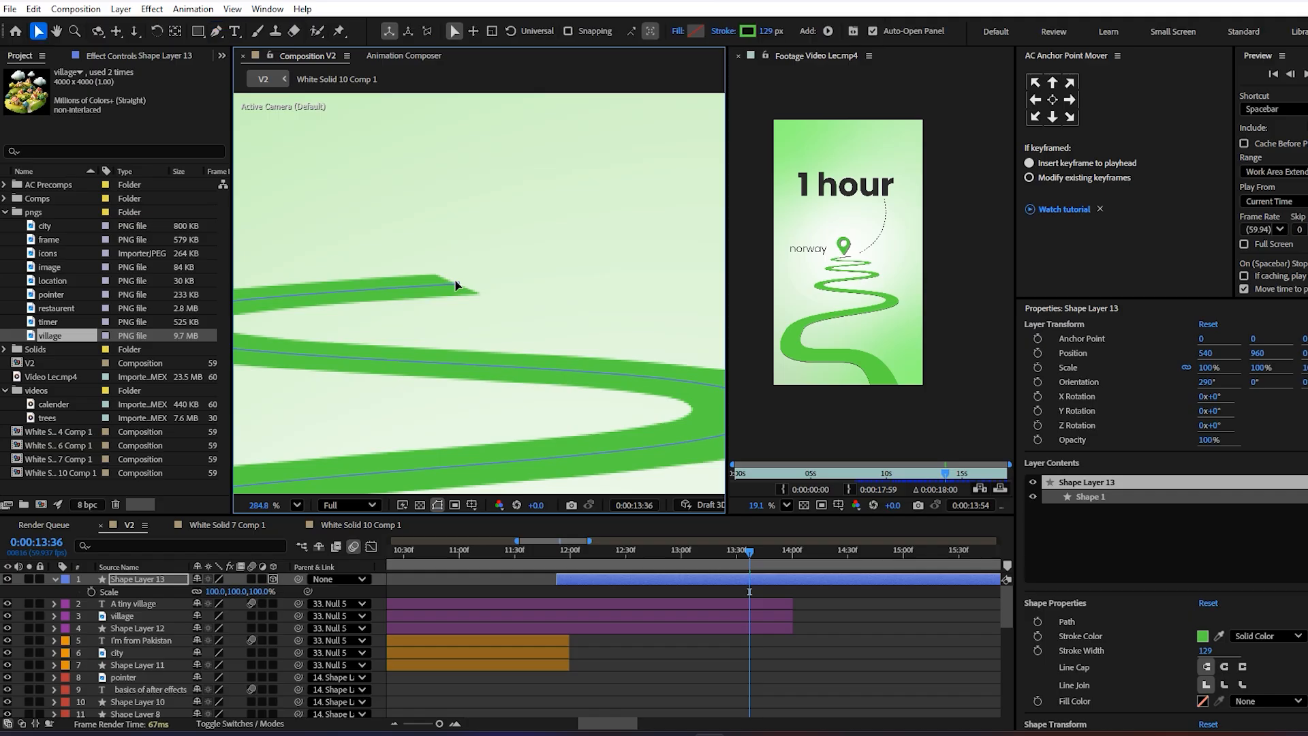
{"action": "left_click_drag", "start_coordinate": [463, 282], "coordinate": [471, 279]}
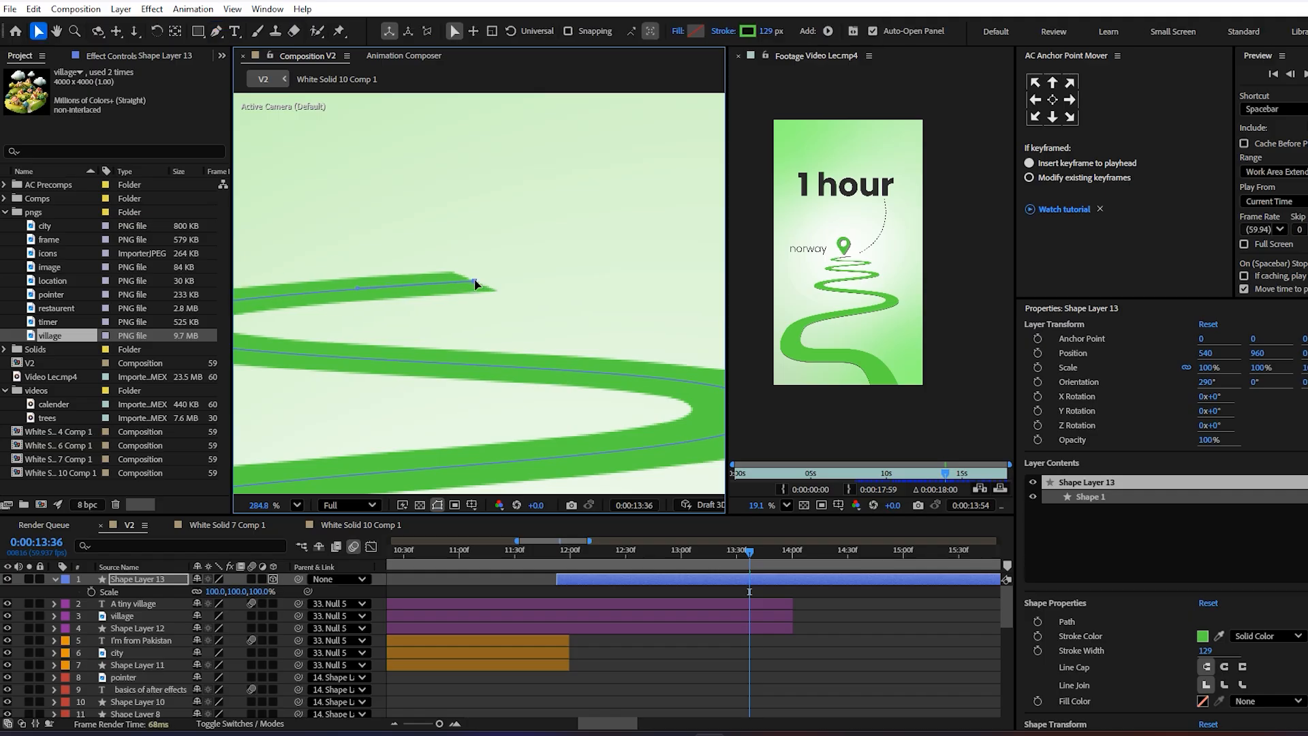
{"action": "scroll", "coordinate": [474, 285], "scroll_direction": "down", "scroll_amount": 7}
{"action": "key", "text": "h"}
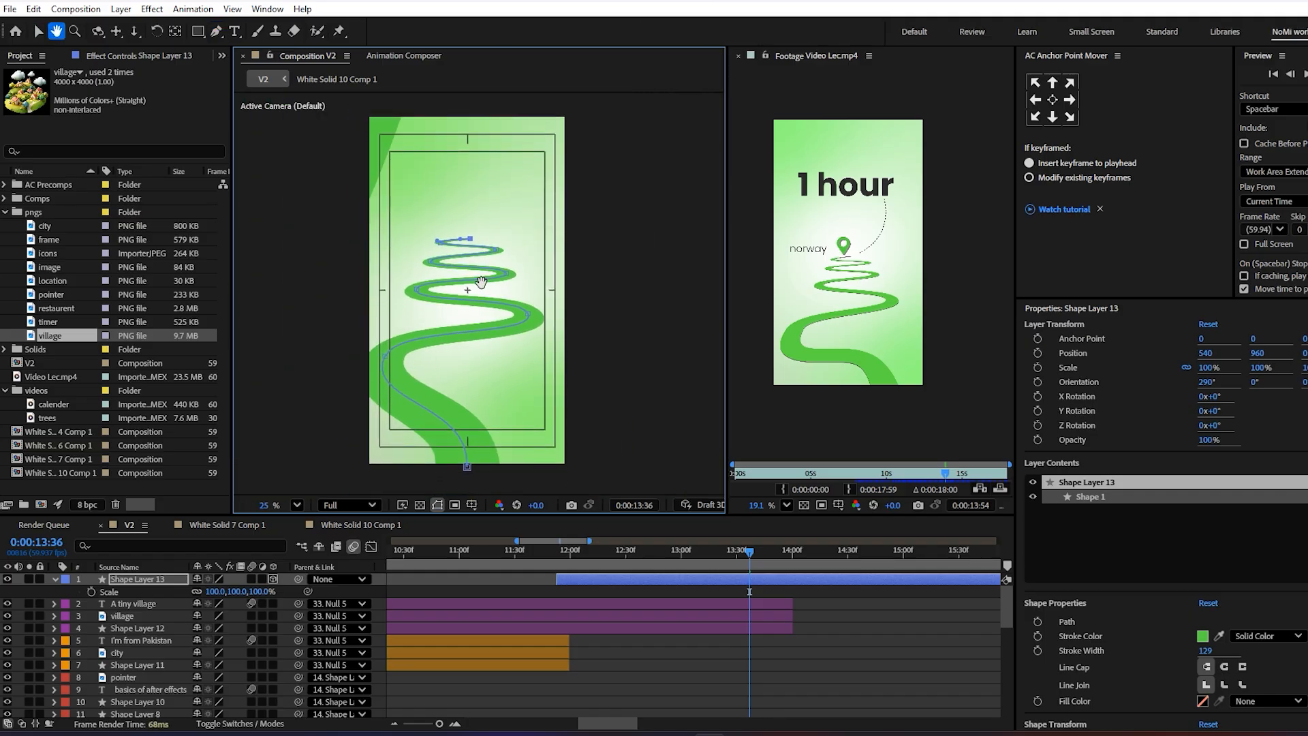
{"action": "key", "text": "v"}
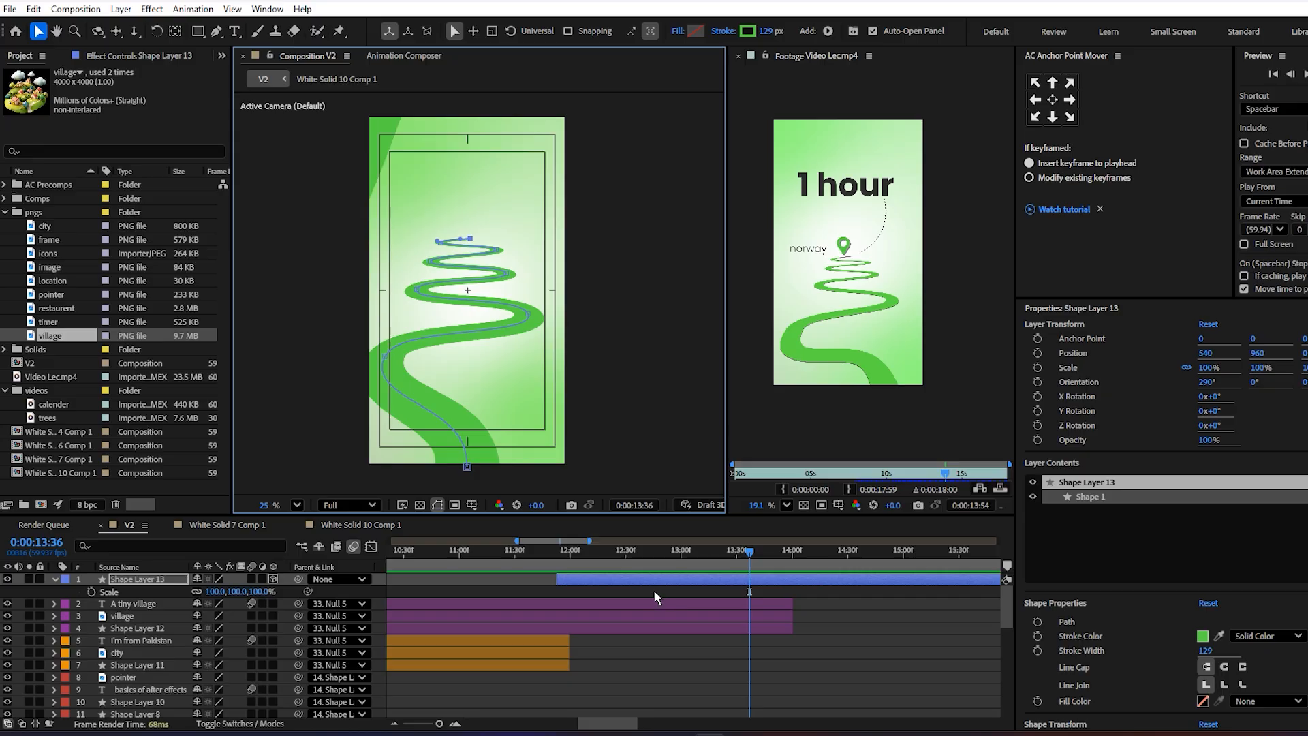
- Shift Shape Layer 13 sideways to an X position of 602
{"action": "key", "text": "p"}
{"action": "mouse_move", "coordinate": [225, 598]}
{"action": "left_mouse_down"}
{"action": "mouse_move", "coordinate": [218, 584]}
{"action": "mouse_move", "coordinate": [239, 581]}
{"action": "left_mouse_up"}
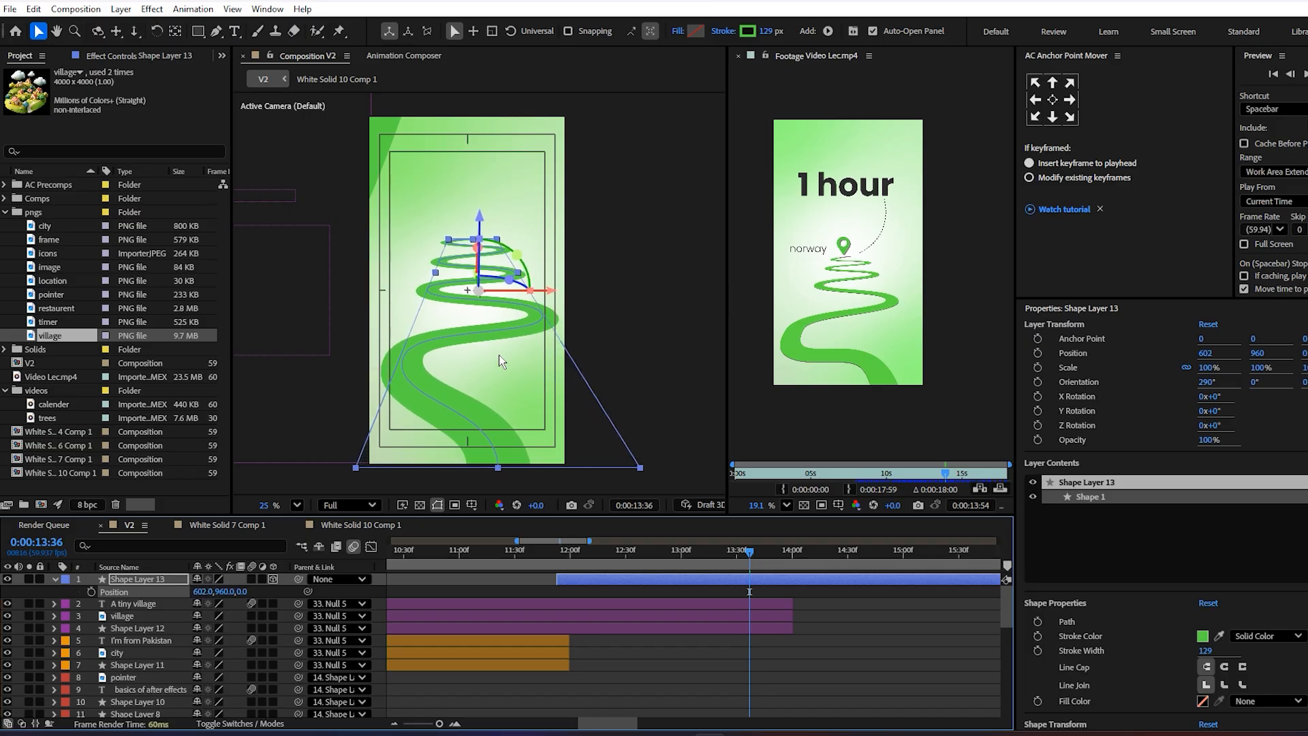
{"action": "left_click", "coordinate": [736, 670]}
- Duplicate Shape Layer 13 and select the original layer beneath the copy
{"action": "left_click", "coordinate": [641, 584]}
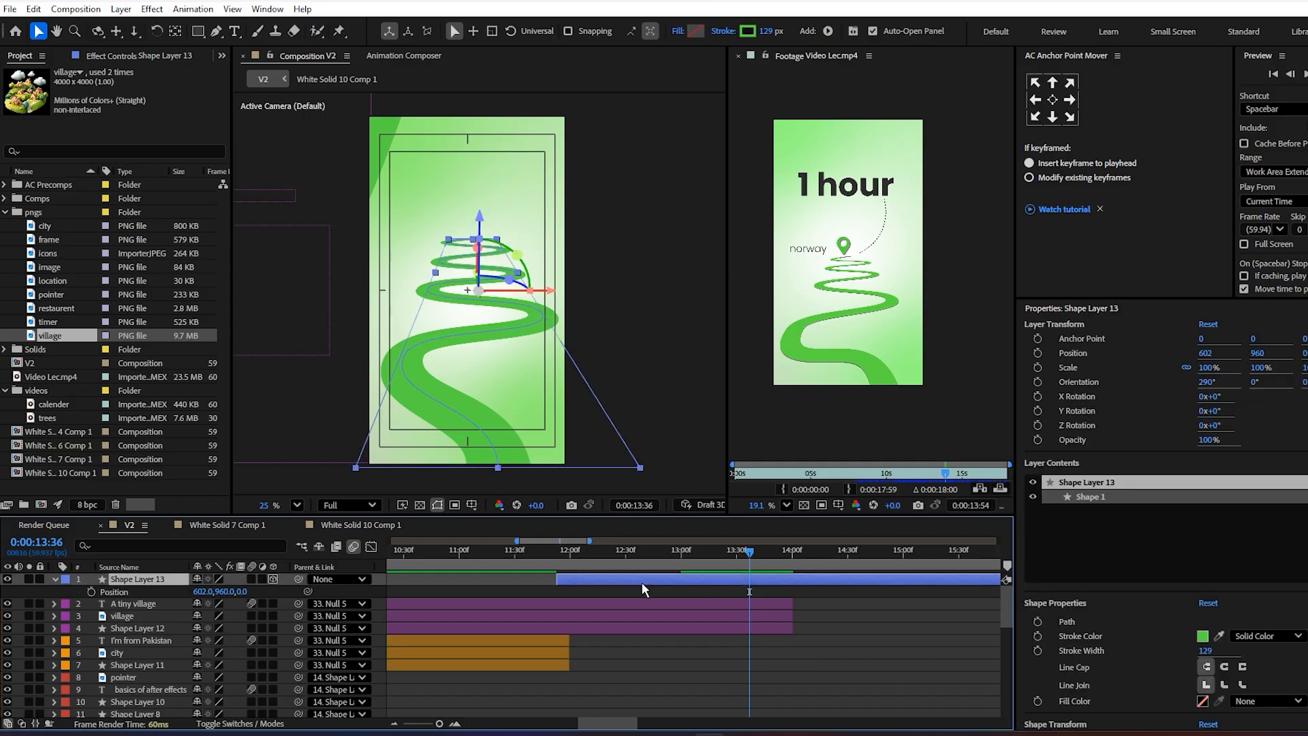
{"action": "key", "text": "ctrl+d"}
{"action": "left_click", "coordinate": [664, 594]}
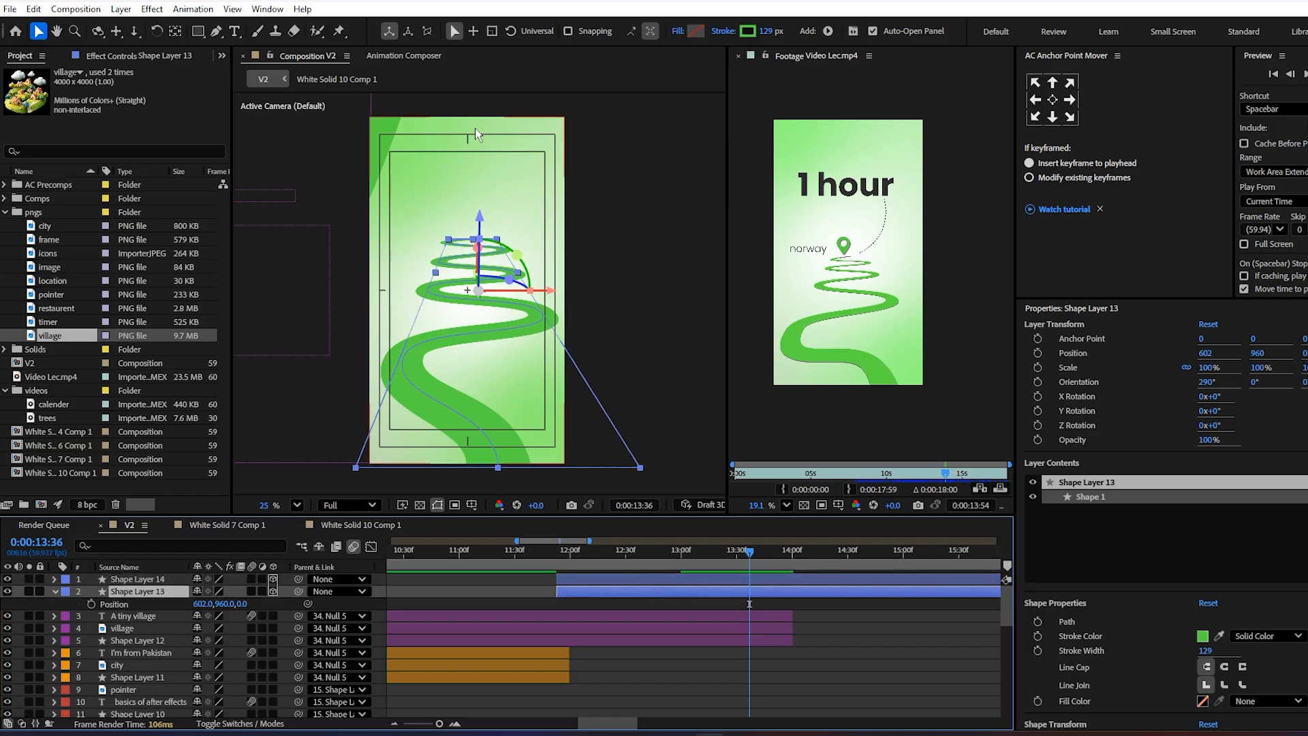
- Try a near-black stroke colour on Shape Layer 13 beneath its green duplicate, and reselect Shape Layer 13
{"action": "left_click", "coordinate": [747, 30]}
{"action": "mouse_move", "coordinate": [618, 317]}
{"action": "left_mouse_down"}
{"action": "mouse_move", "coordinate": [475, 242]}
{"action": "mouse_move", "coordinate": [371, 570]}
{"action": "left_mouse_up"}
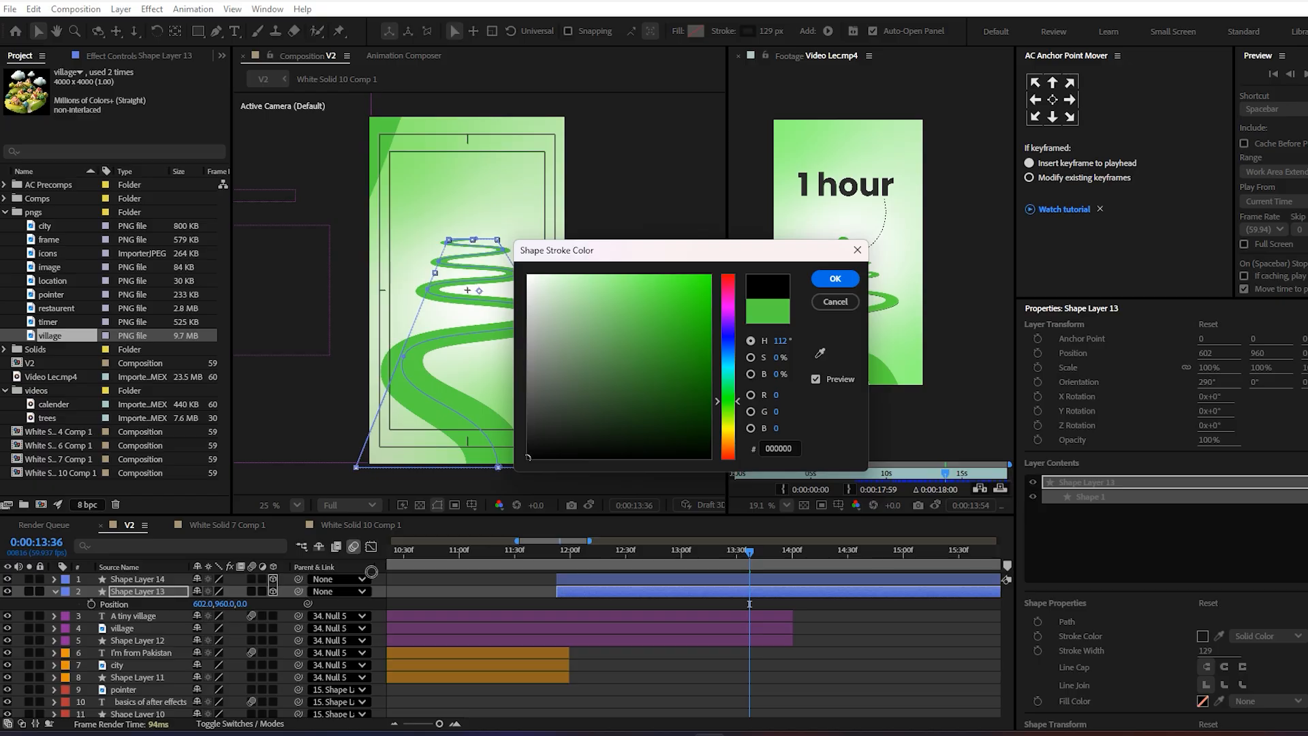
{"action": "left_click_drag", "start_coordinate": [528, 457], "coordinate": [528, 422]}
{"action": "left_click", "coordinate": [835, 278]}
{"action": "left_click", "coordinate": [673, 695]}
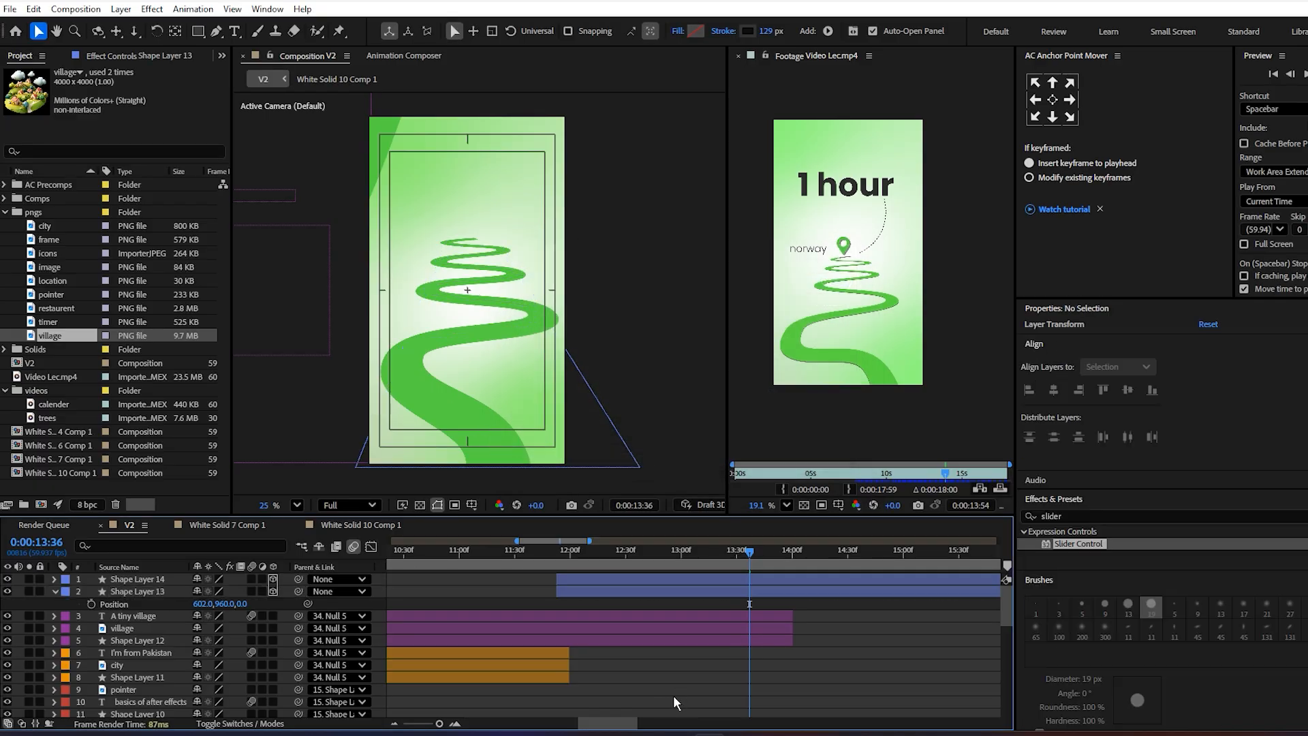
{"action": "left_click", "coordinate": [661, 576]}
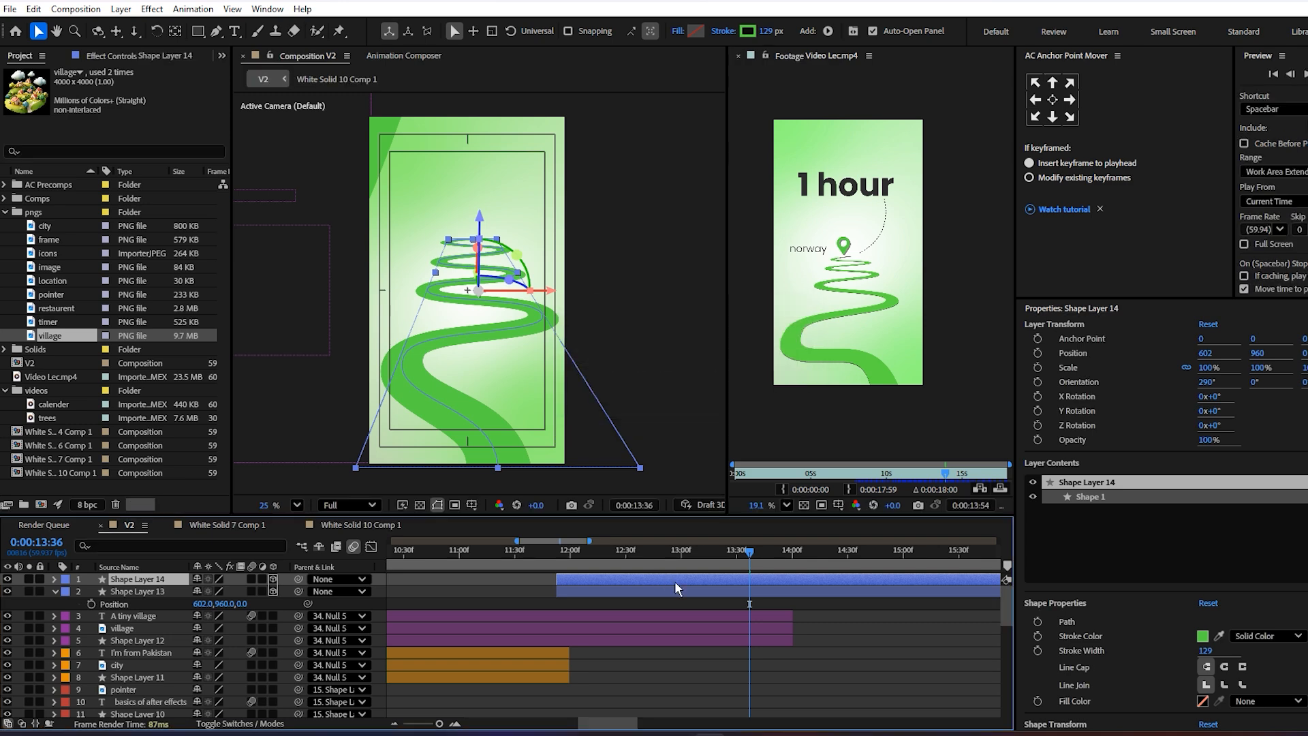
{"action": "left_click", "coordinate": [675, 587]}
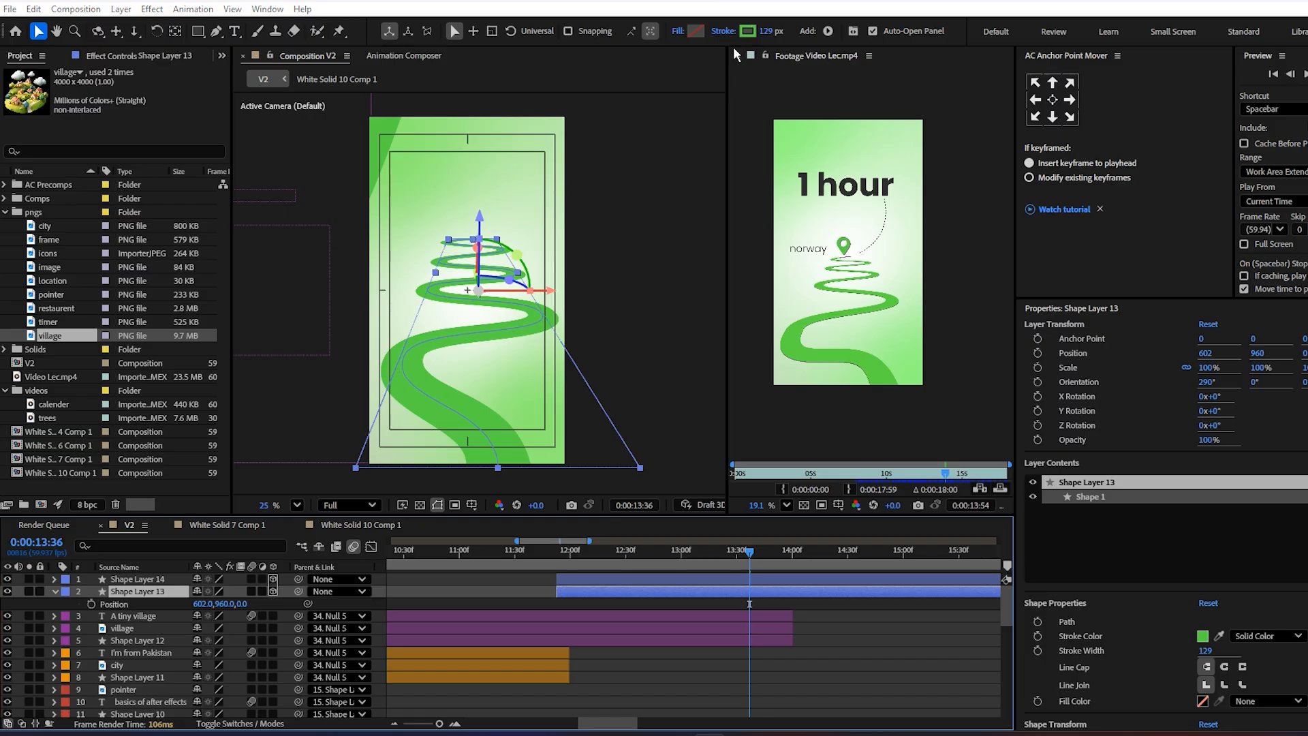
- Set the stroke color of Shape Layer 13 to black (000000)
{"action": "left_click", "coordinate": [749, 30]}
{"action": "left_click_drag", "start_coordinate": [560, 426], "coordinate": [487, 490]}
{"action": "left_click", "coordinate": [837, 282]}
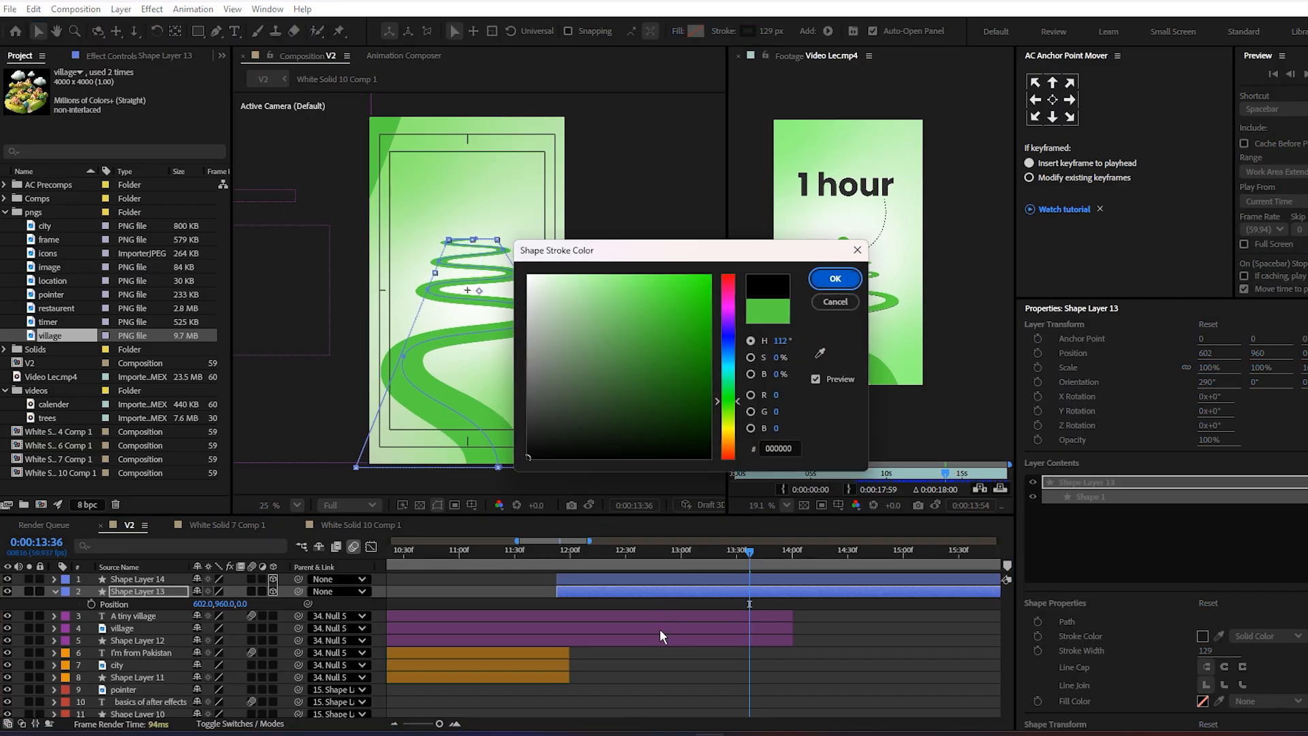
{"action": "left_click", "coordinate": [835, 278]}
- Raise Shape Layer 14 slightly to a Y position of 956.1 so it is offset from the black road underneath
{"action": "left_click", "coordinate": [622, 580]}
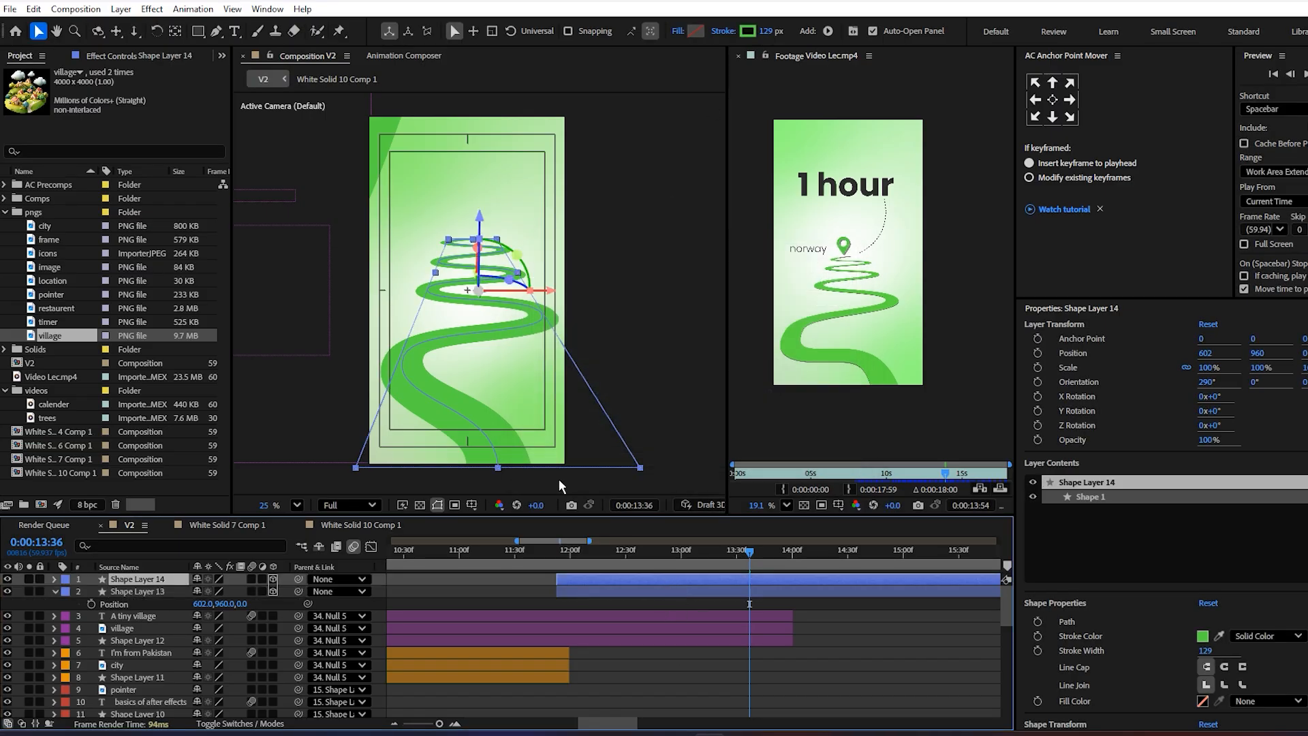
{"action": "scroll", "coordinate": [498, 235], "scroll_direction": "up", "scroll_amount": 2}
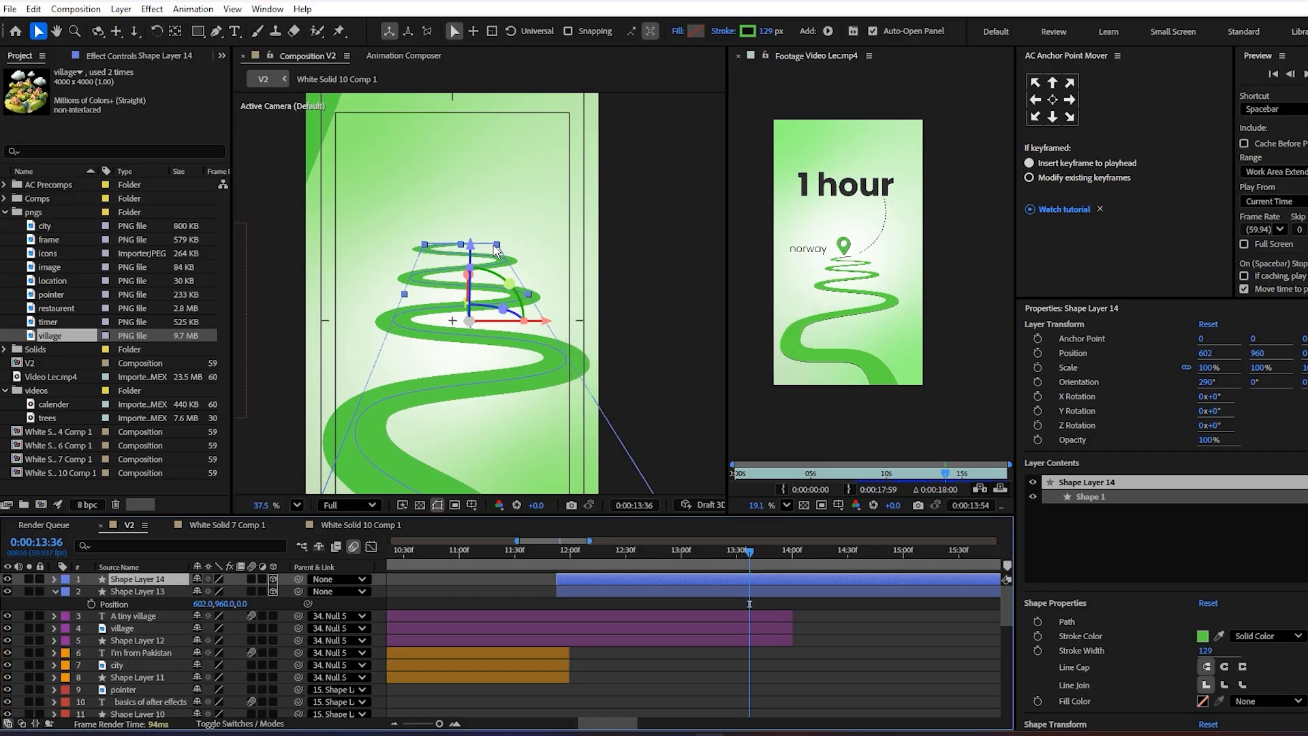
{"action": "scroll", "coordinate": [413, 418], "scroll_direction": "up", "scroll_amount": 3}
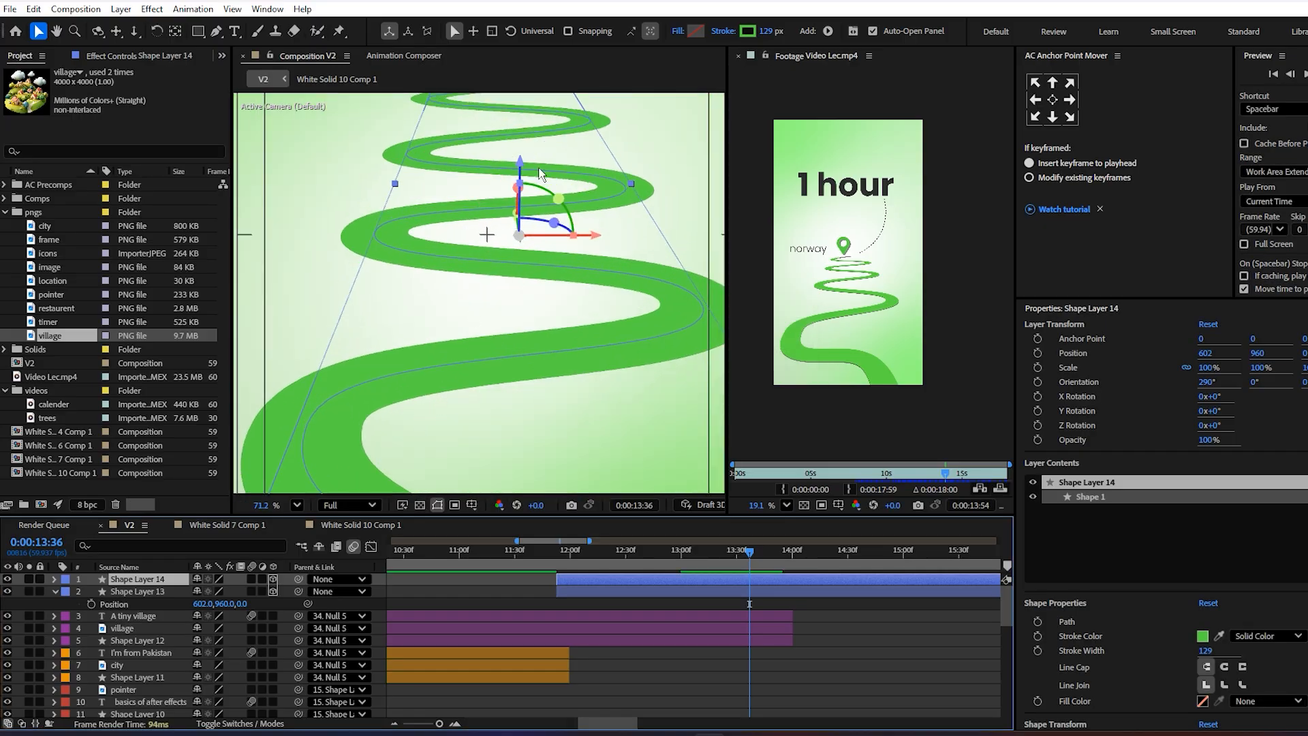
{"action": "mouse_move", "coordinate": [522, 169]}
{"action": "left_mouse_down"}
{"action": "mouse_move", "coordinate": [512, 158]}
{"action": "mouse_move", "coordinate": [516, 179]}
{"action": "mouse_move", "coordinate": [507, 164]}
{"action": "left_mouse_up"}
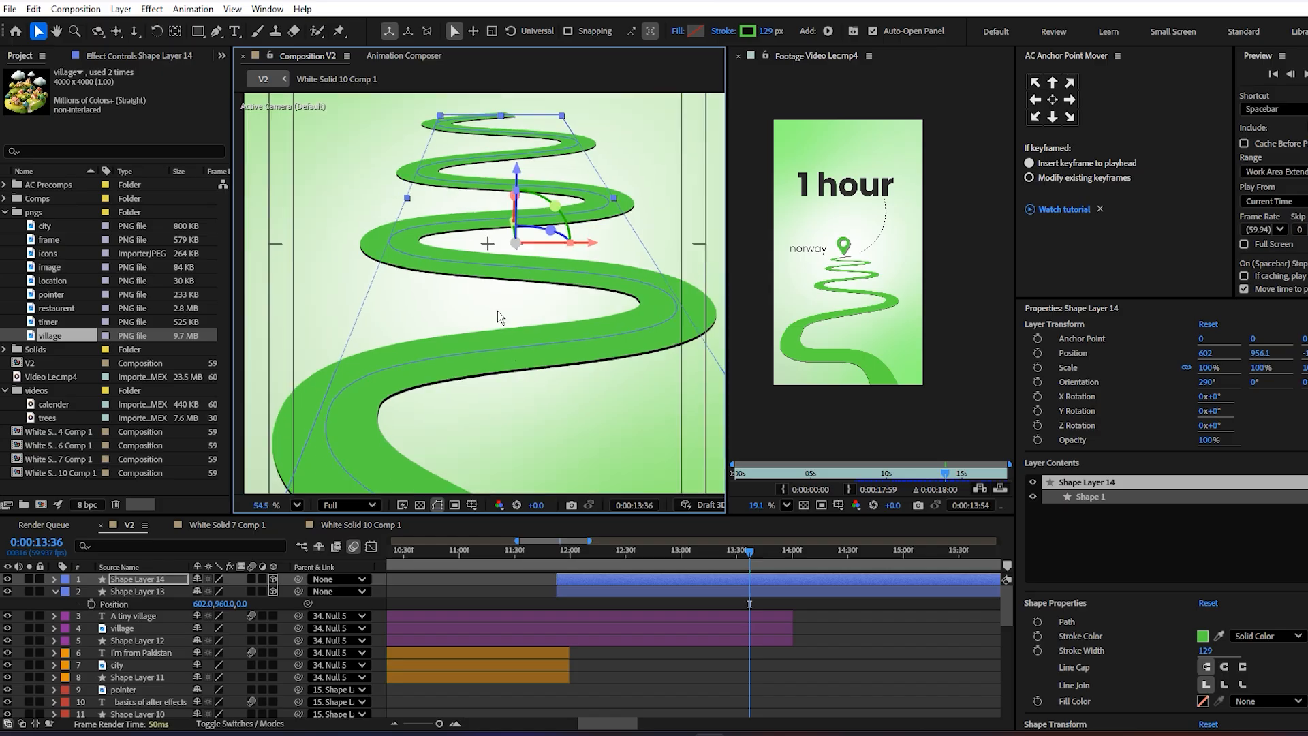
- Lower the opacity of the black Shape Layer 13 to 61%
{"action": "scroll", "coordinate": [497, 311], "scroll_direction": "down", "scroll_amount": 3}
{"action": "left_click", "coordinate": [613, 591]}
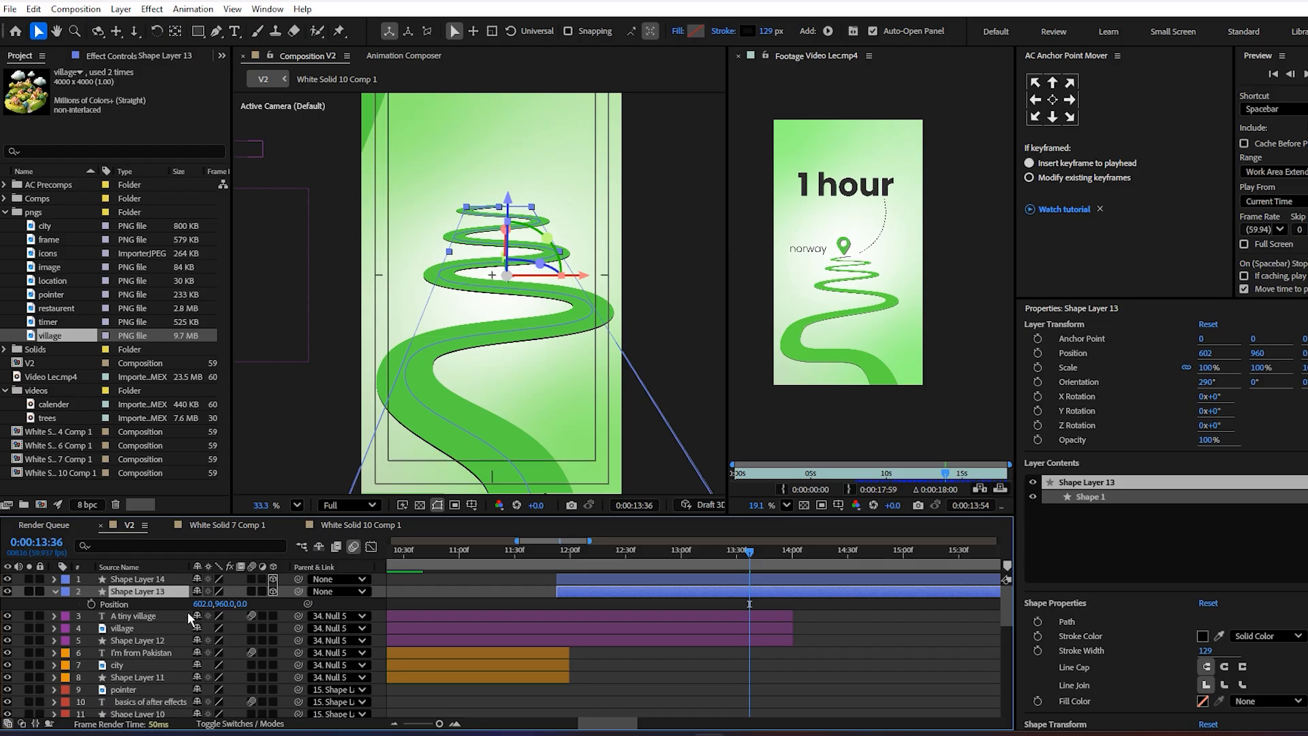
{"action": "key", "text": "t"}
{"action": "mouse_move", "coordinate": [202, 604]}
{"action": "left_mouse_down"}
{"action": "mouse_move", "coordinate": [161, 615]}
{"action": "mouse_move", "coordinate": [186, 615]}
{"action": "left_mouse_up"}
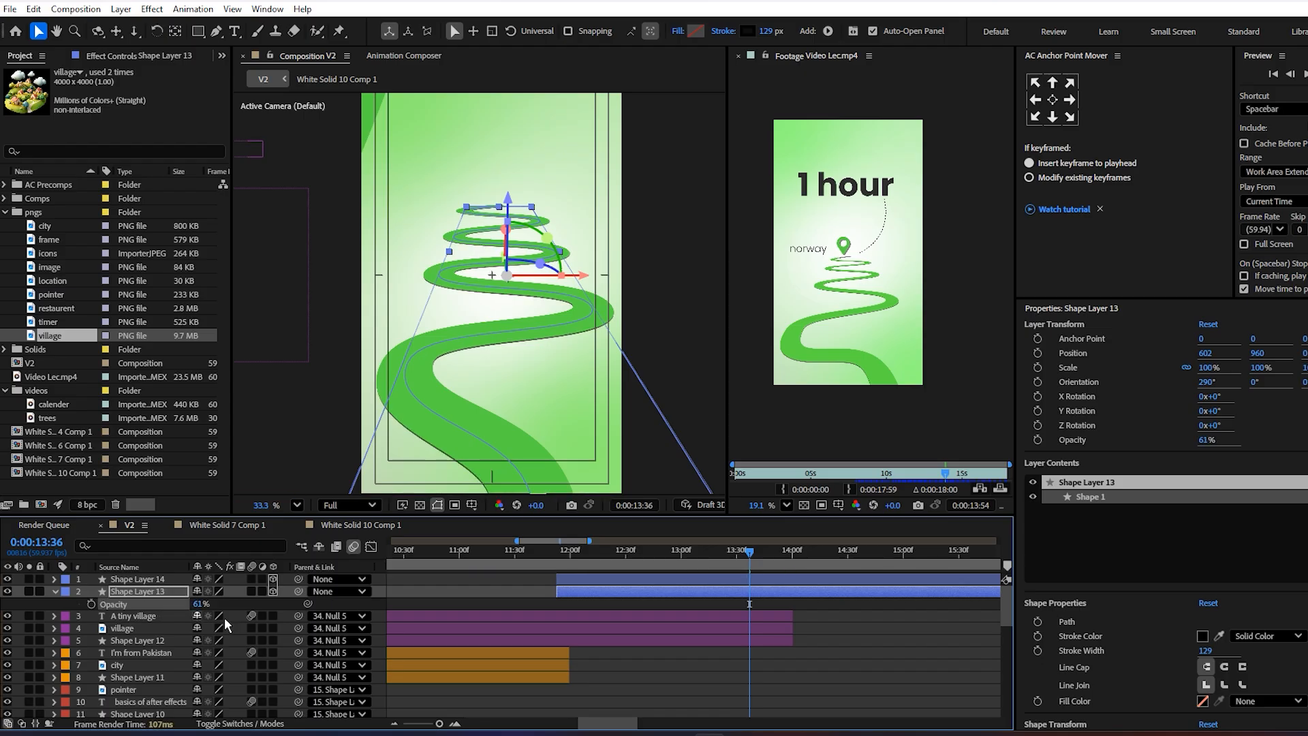
{"action": "left_click", "coordinate": [655, 671]}
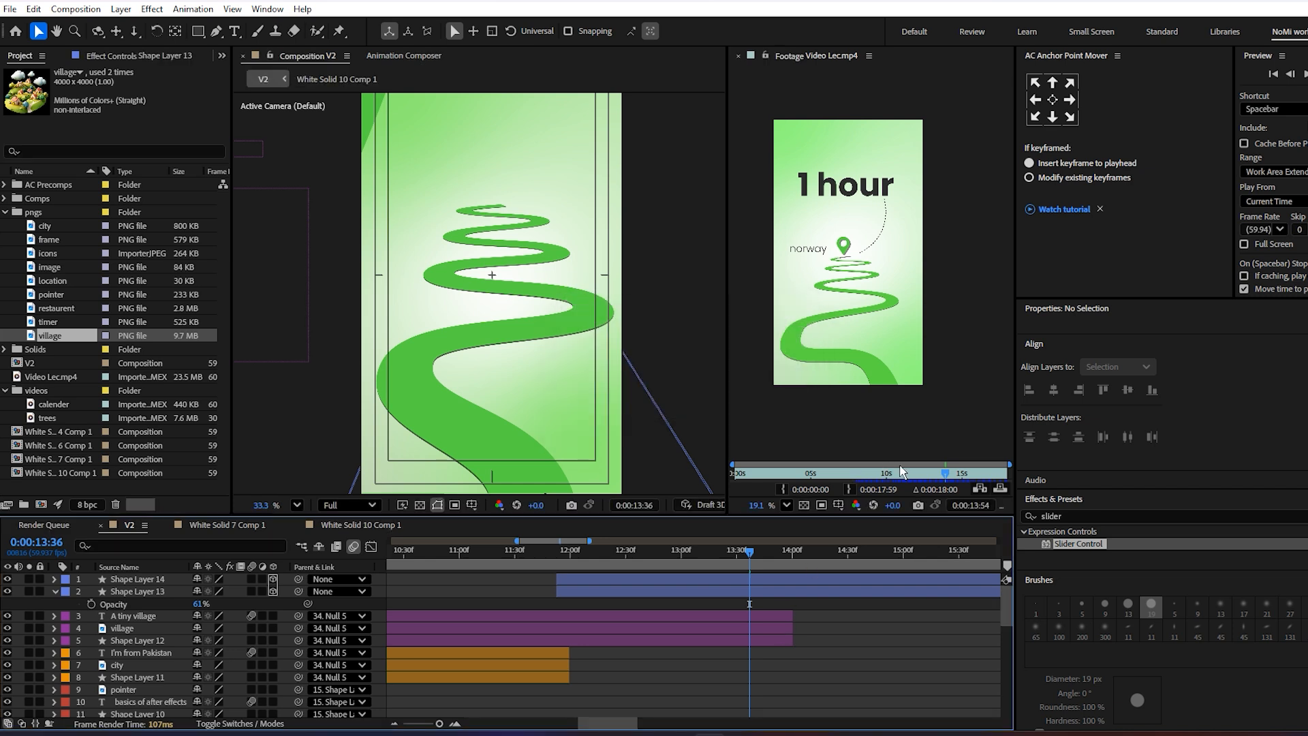
- Check the reference footage around 0:00:14:22 and add Trim Paths to Shape Layer 14
{"action": "mouse_move", "coordinate": [945, 472]}
{"action": "left_mouse_down"}
{"action": "mouse_move", "coordinate": [928, 473]}
{"action": "mouse_move", "coordinate": [951, 468]}
{"action": "left_mouse_up"}
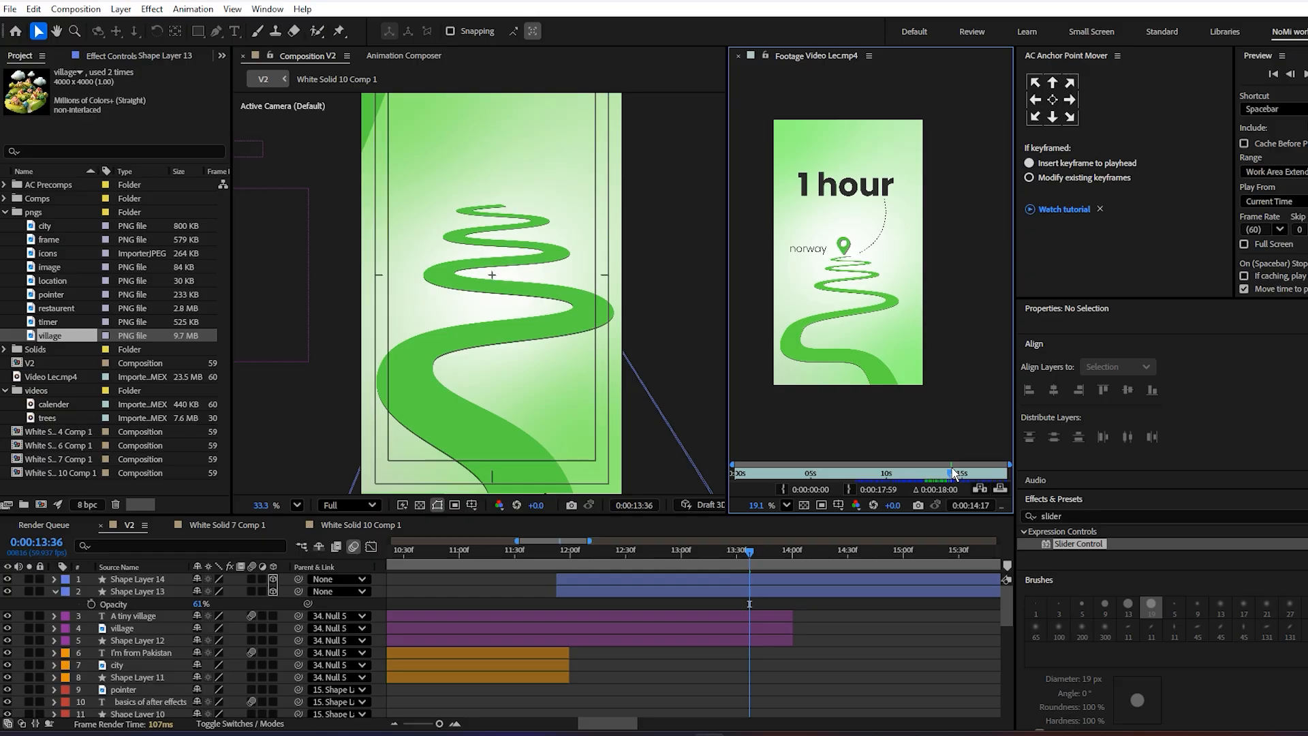
{"action": "left_click", "coordinate": [822, 676]}
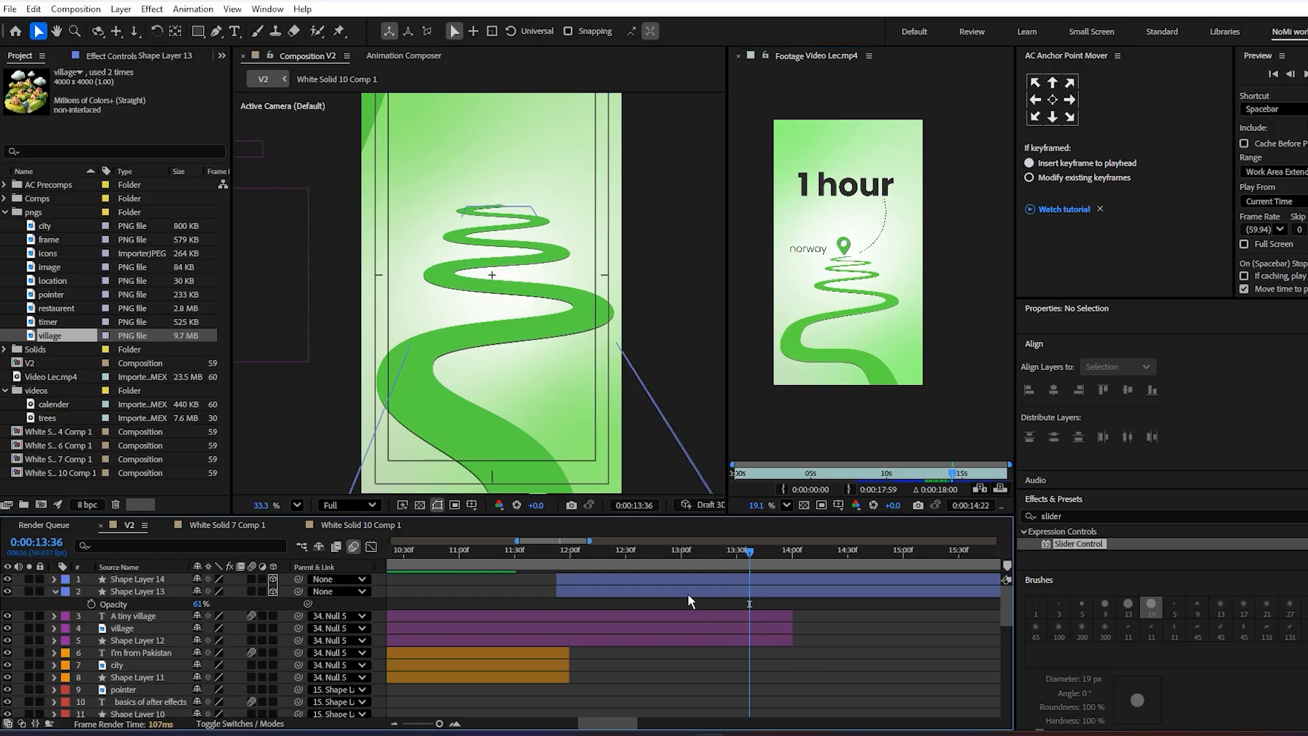
{"action": "left_click", "coordinate": [671, 579]}
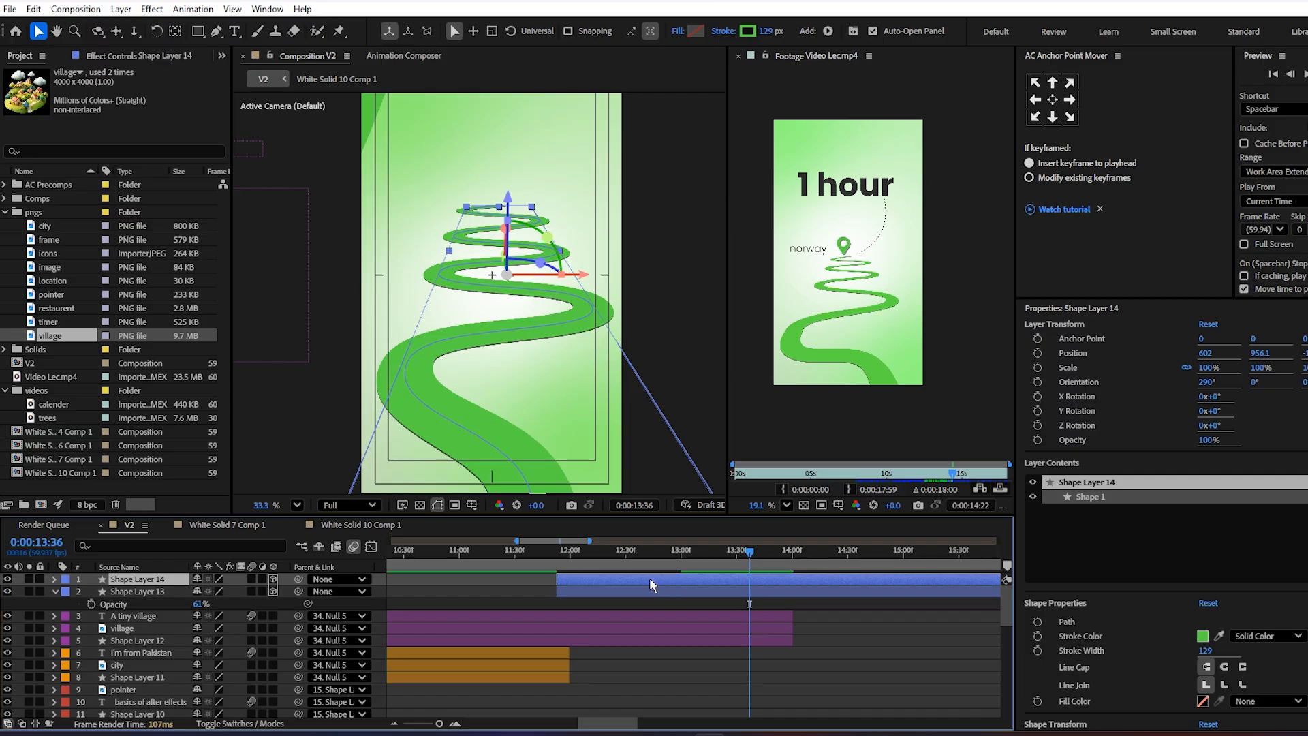
{"action": "left_click", "coordinate": [827, 31]}
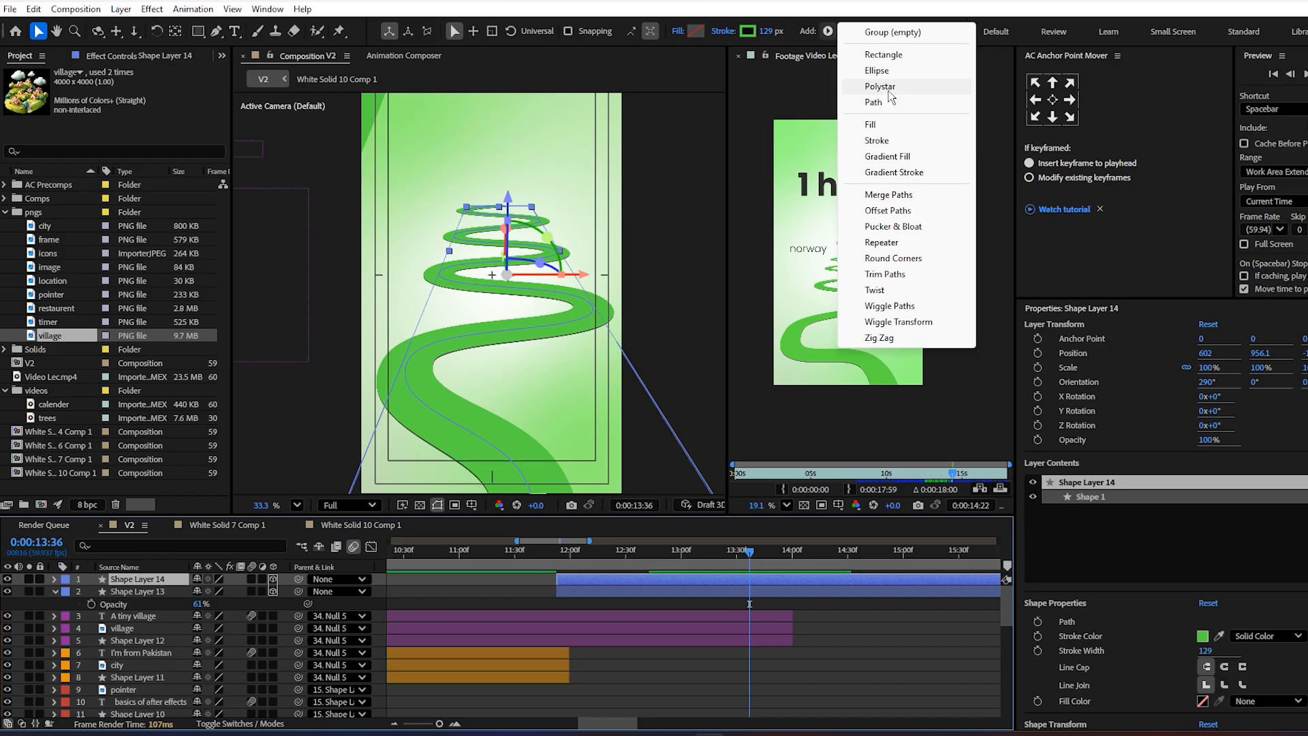
{"action": "left_click", "coordinate": [884, 274]}
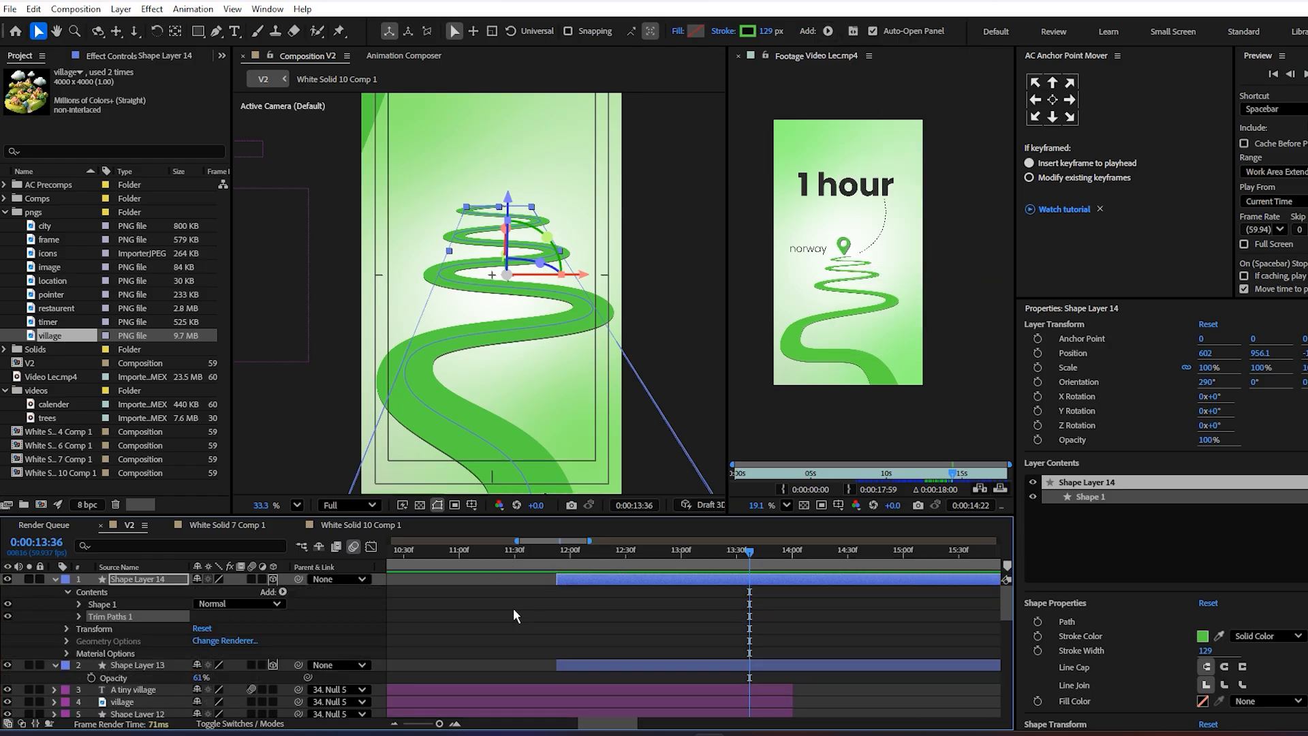
- Keyframe the Trim Paths End of Shape Layer 14 from 0% at 0:00:12:06 to 100% at 0:00:13:28 and preview it
{"action": "left_click_drag", "start_coordinate": [632, 566], "coordinate": [599, 570]}
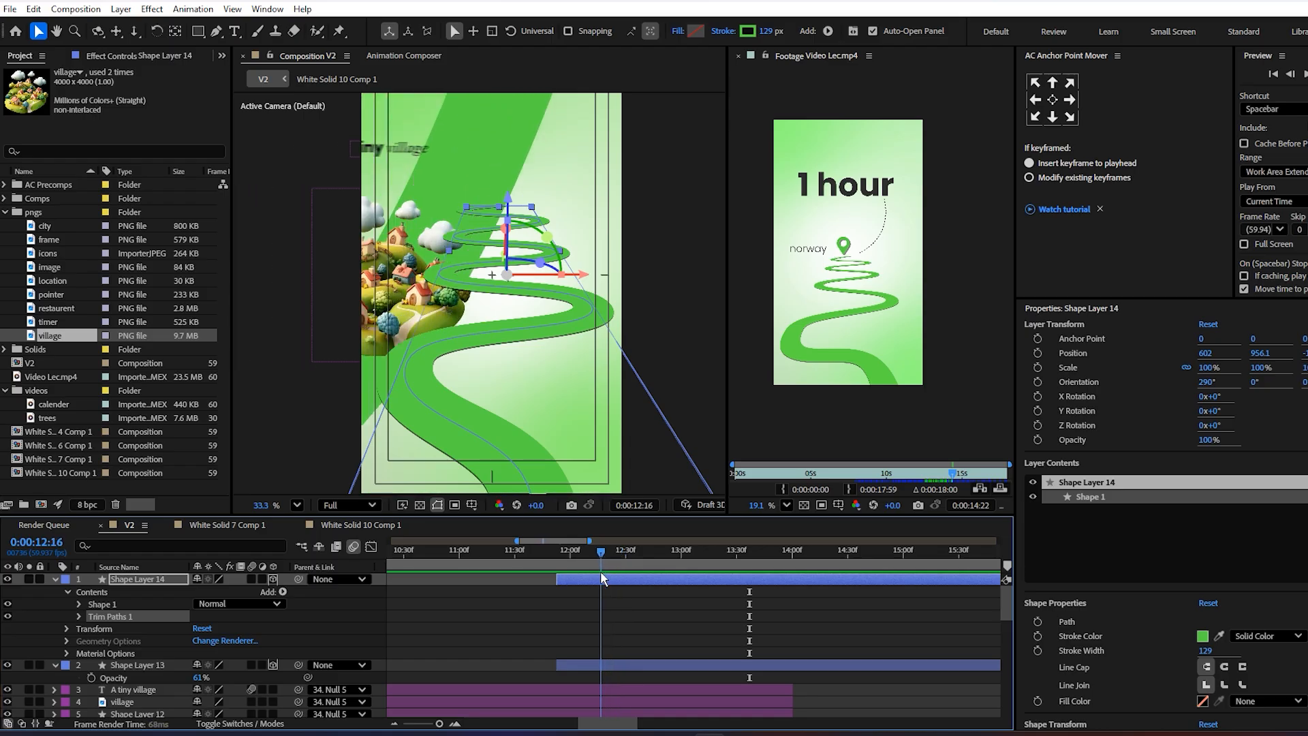
{"action": "left_click_drag", "start_coordinate": [598, 552], "coordinate": [583, 553]}
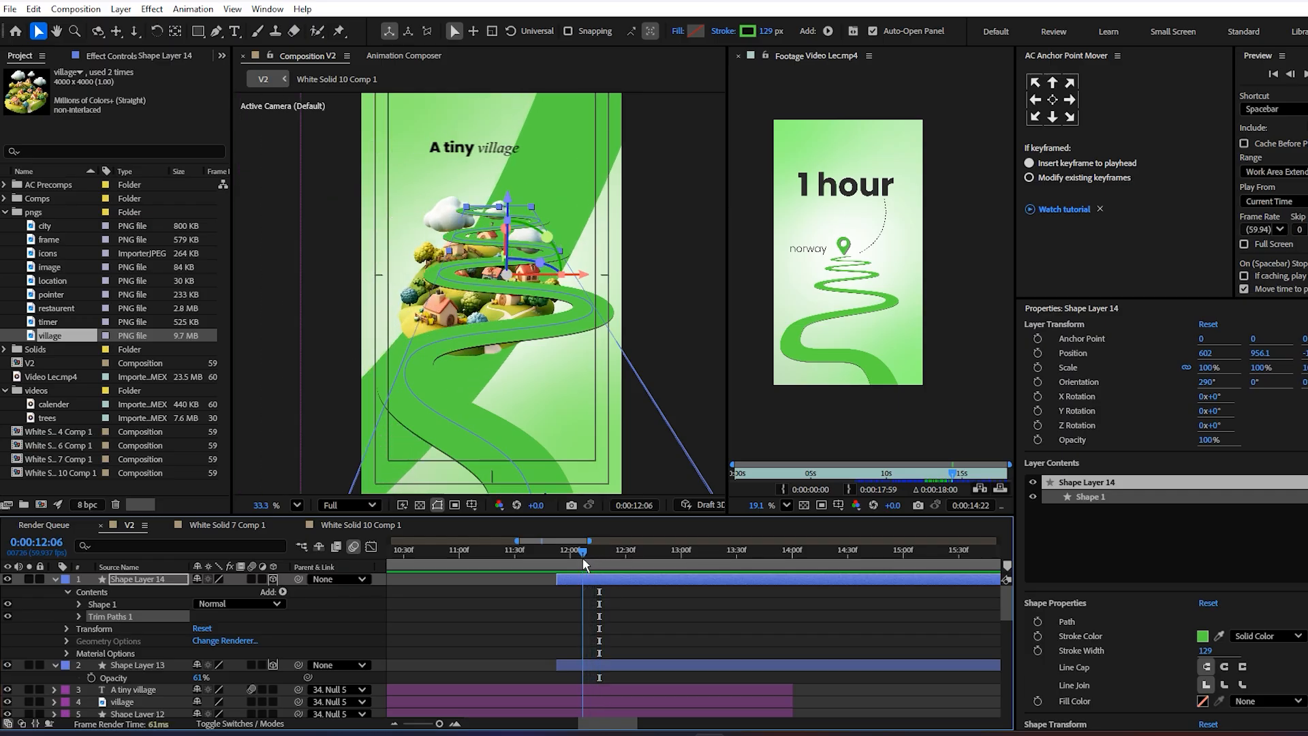
{"action": "left_click", "coordinate": [79, 615]}
{"action": "left_click", "coordinate": [104, 640]}
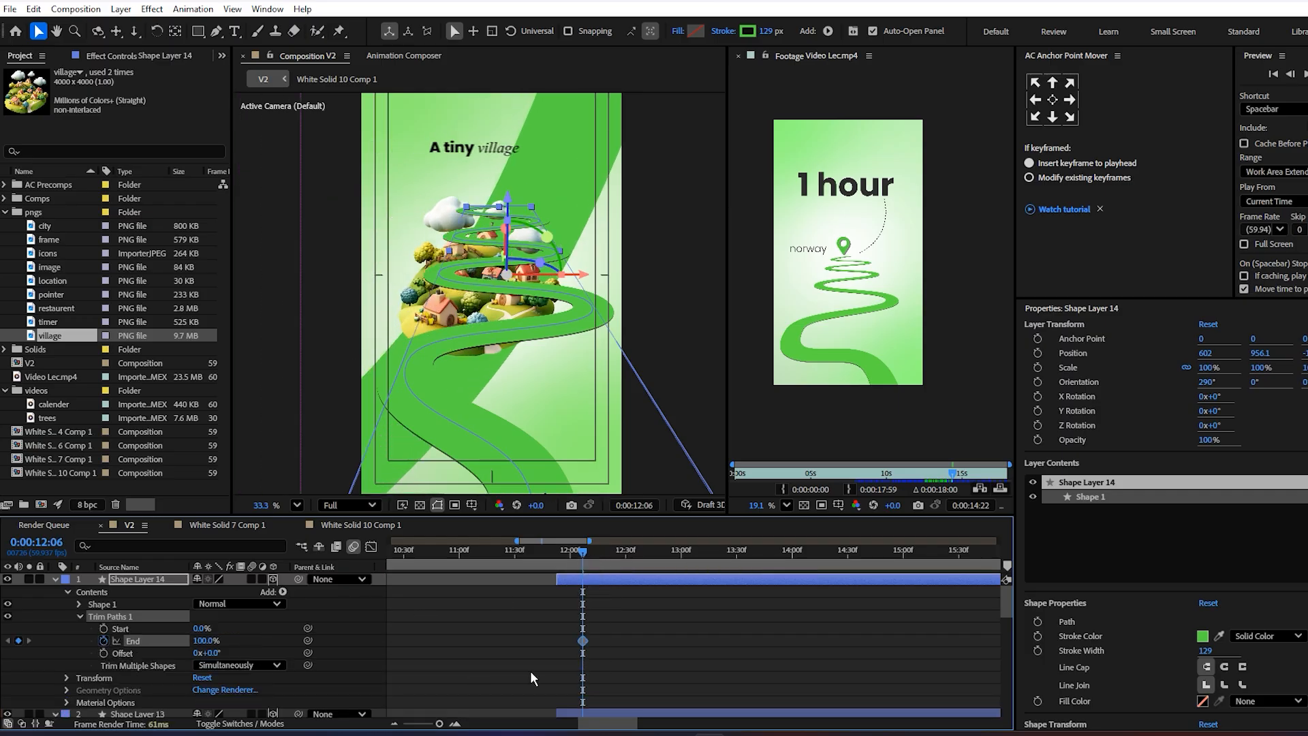
{"action": "left_click", "coordinate": [584, 645]}
{"action": "left_click_drag", "start_coordinate": [582, 641], "coordinate": [734, 641]}
{"action": "left_click_drag", "start_coordinate": [207, 643], "coordinate": [133, 643]}
{"action": "key", "text": "space"}
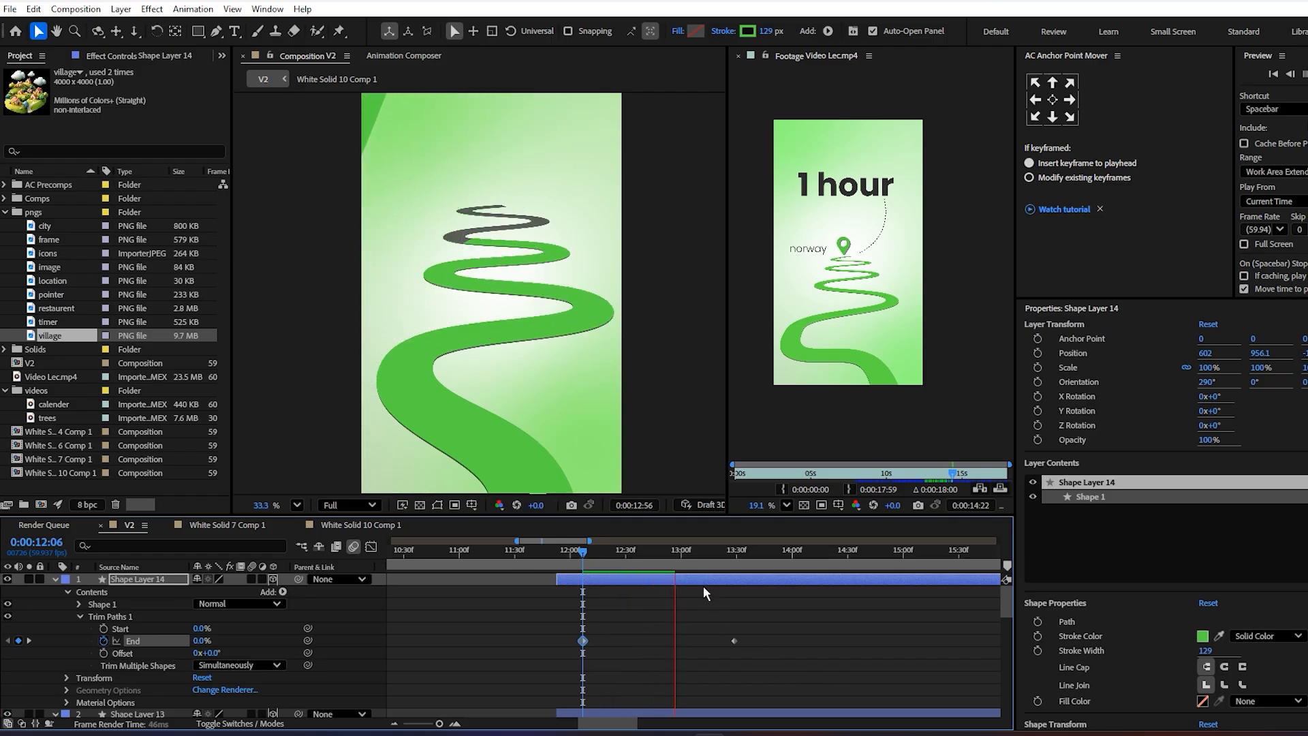
{"action": "key", "text": "space"}
- Apply Easy Ease to both Trim Paths End keyframes and preview the road drawing on
{"action": "left_click_drag", "start_coordinate": [643, 580], "coordinate": [758, 660]}
{"action": "key", "text": "space"}
{"action": "left_click_drag", "start_coordinate": [575, 561], "coordinate": [583, 570]}
{"action": "key", "text": "space"}
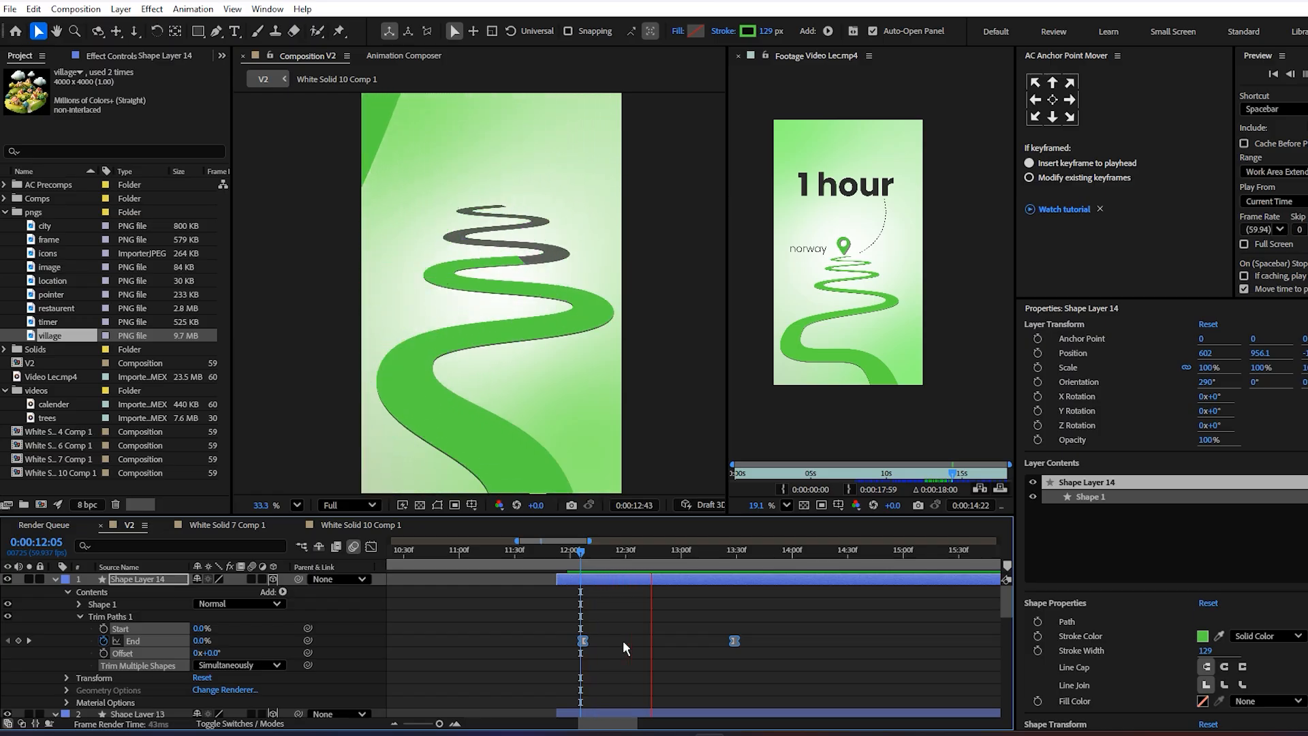
{"action": "left_click", "coordinate": [570, 564]}
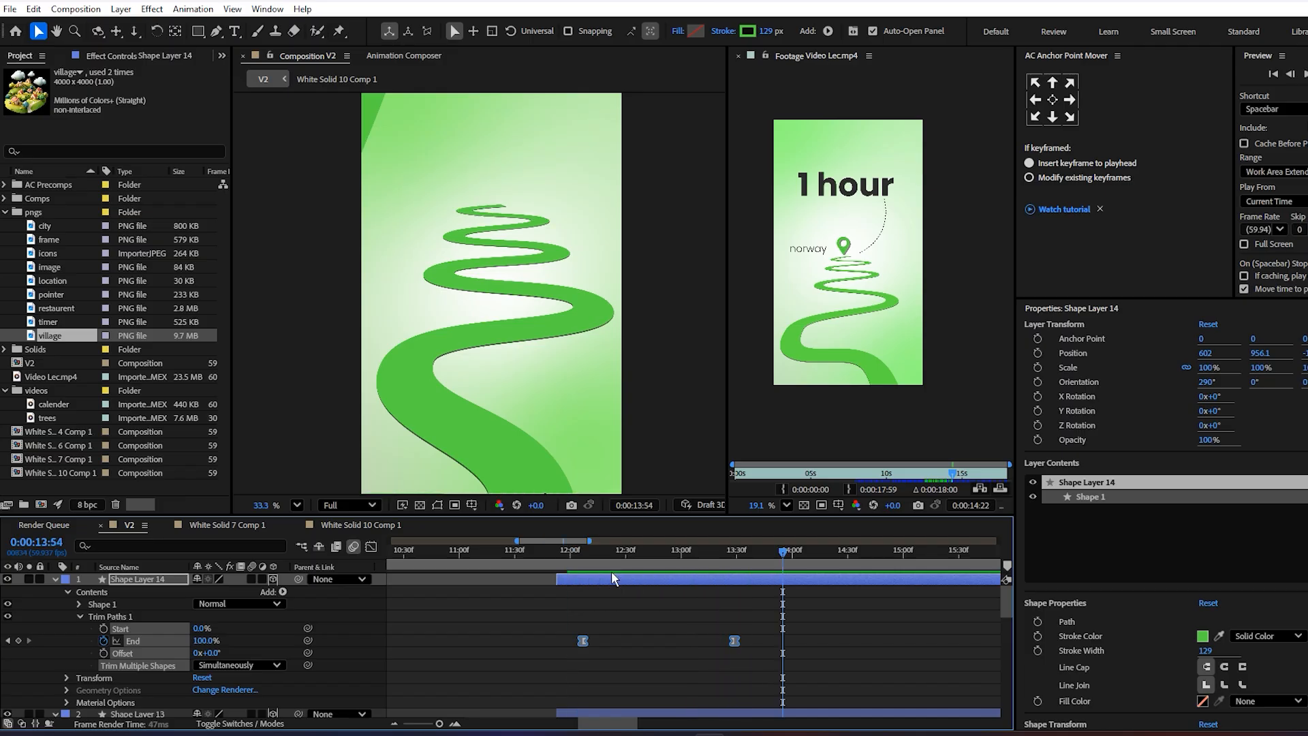
- Shape the speed graph of the End keyframes into a sharp central peak with long eases at both ends, and preview it
{"action": "left_click", "coordinate": [703, 628]}
{"action": "left_click_drag", "start_coordinate": [749, 626], "coordinate": [546, 645]}
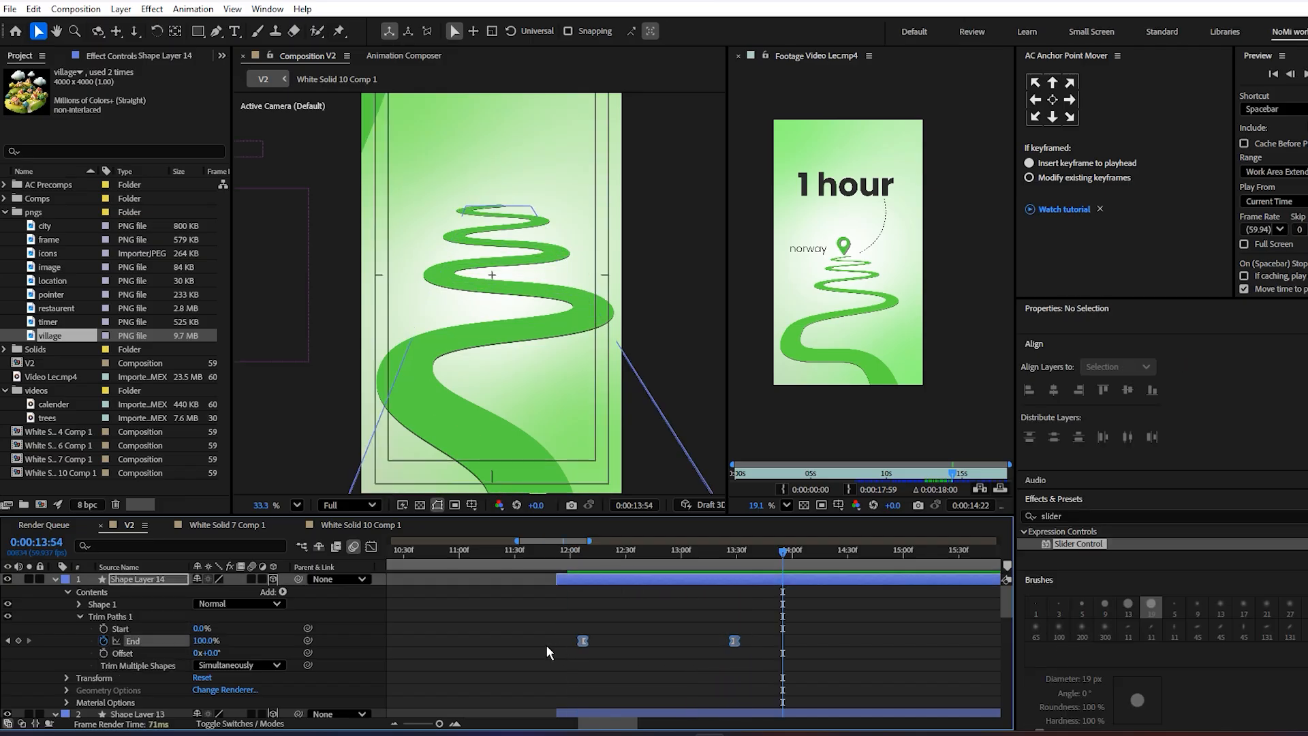
{"action": "left_click", "coordinate": [371, 547]}
{"action": "scroll", "coordinate": [599, 669], "scroll_direction": "up", "scroll_amount": 4}
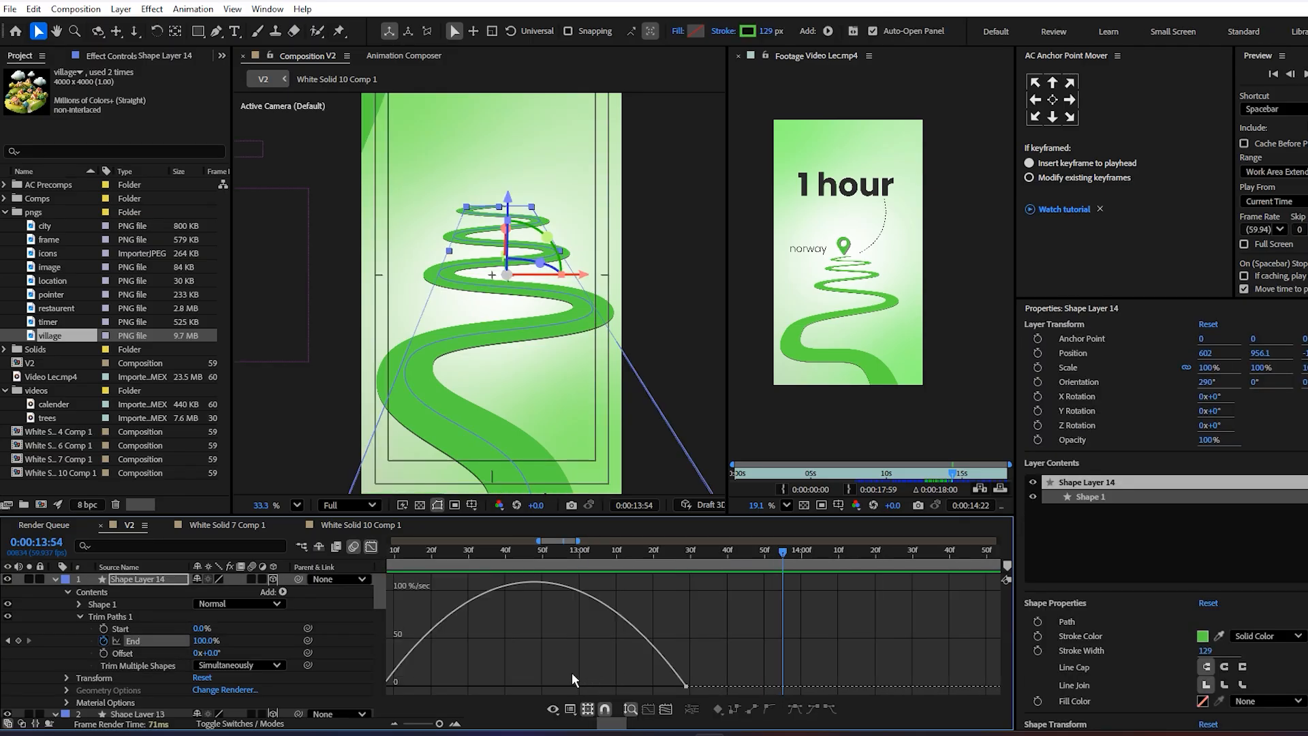
{"action": "left_click_drag", "start_coordinate": [510, 655], "coordinate": [649, 684]}
{"action": "left_click_drag", "start_coordinate": [864, 660], "coordinate": [722, 695]}
{"action": "left_click", "coordinate": [576, 552]}
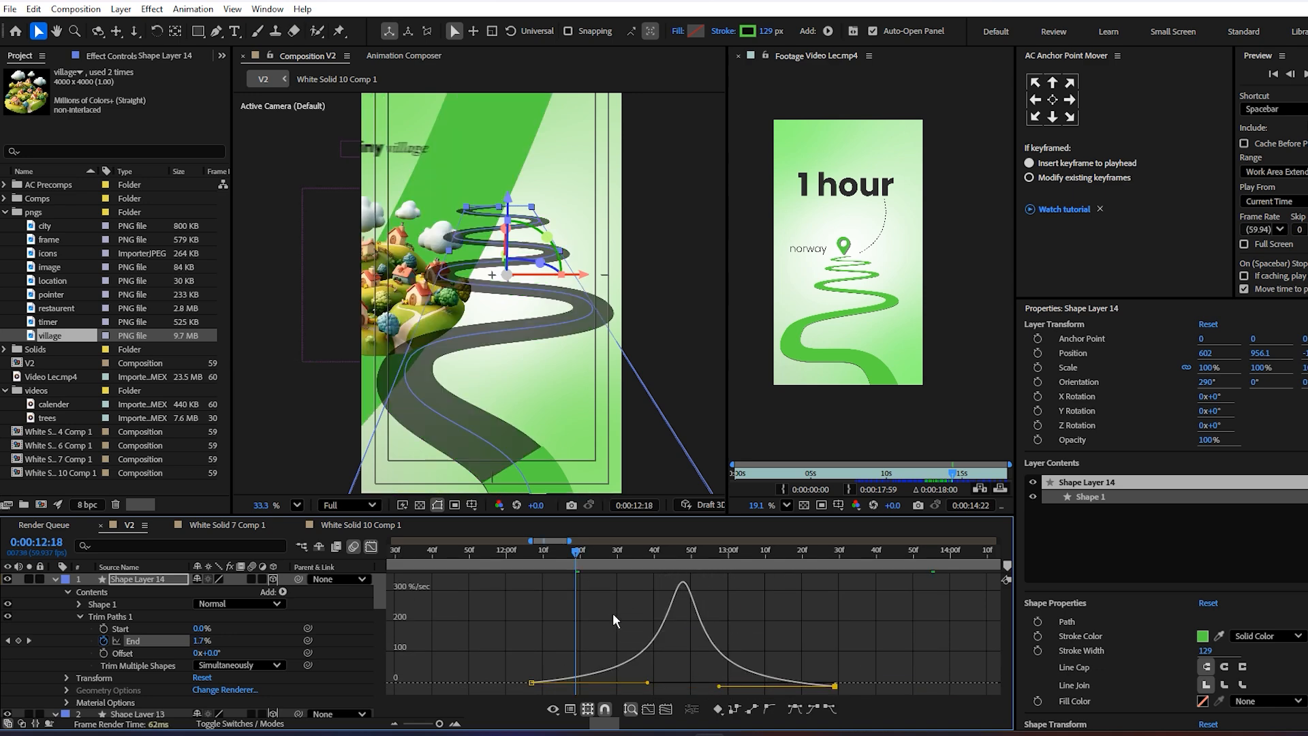
{"action": "mouse_move", "coordinate": [645, 683]}
{"action": "left_mouse_down"}
{"action": "mouse_move", "coordinate": [587, 684]}
{"action": "mouse_move", "coordinate": [646, 685]}
{"action": "left_mouse_up"}
{"action": "key", "text": "space"}
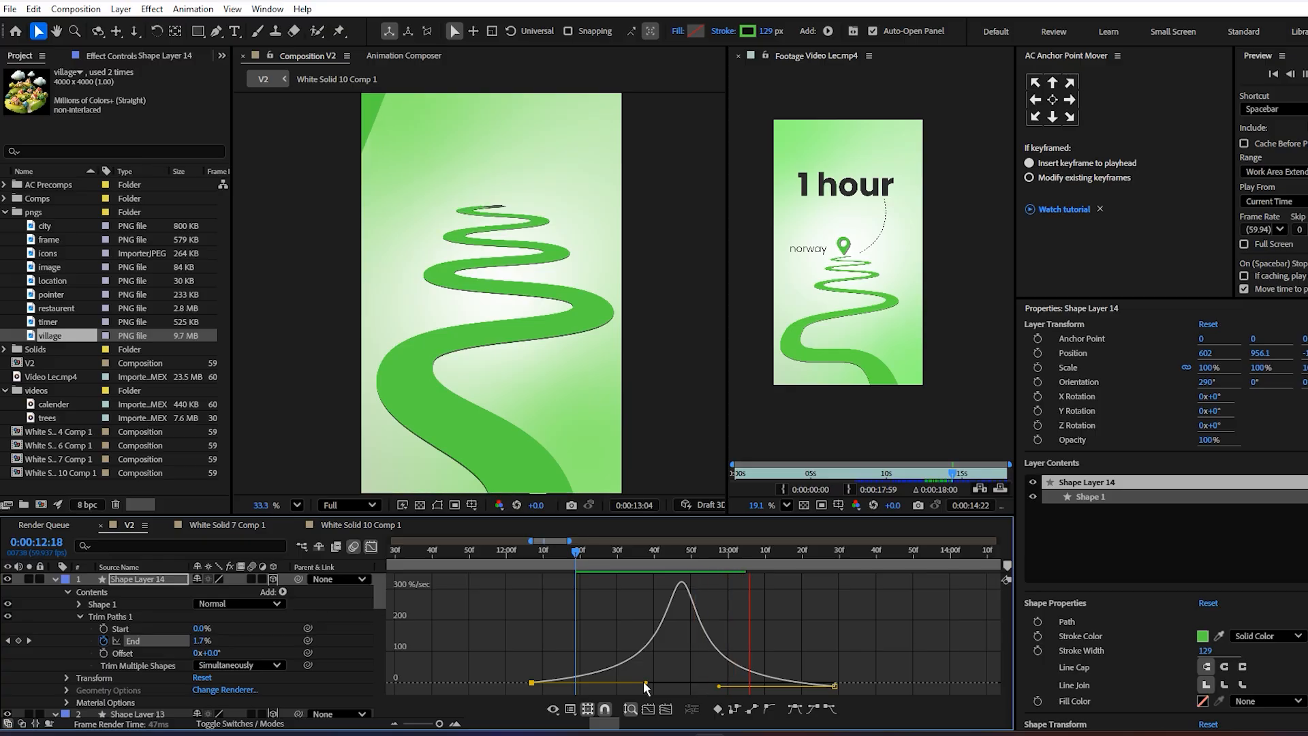
- Leave the graph editor, preview the road animation from 0:00:12:06, and save the project
{"action": "key", "text": "ctrl+s"}
{"action": "left_click", "coordinate": [370, 546]}
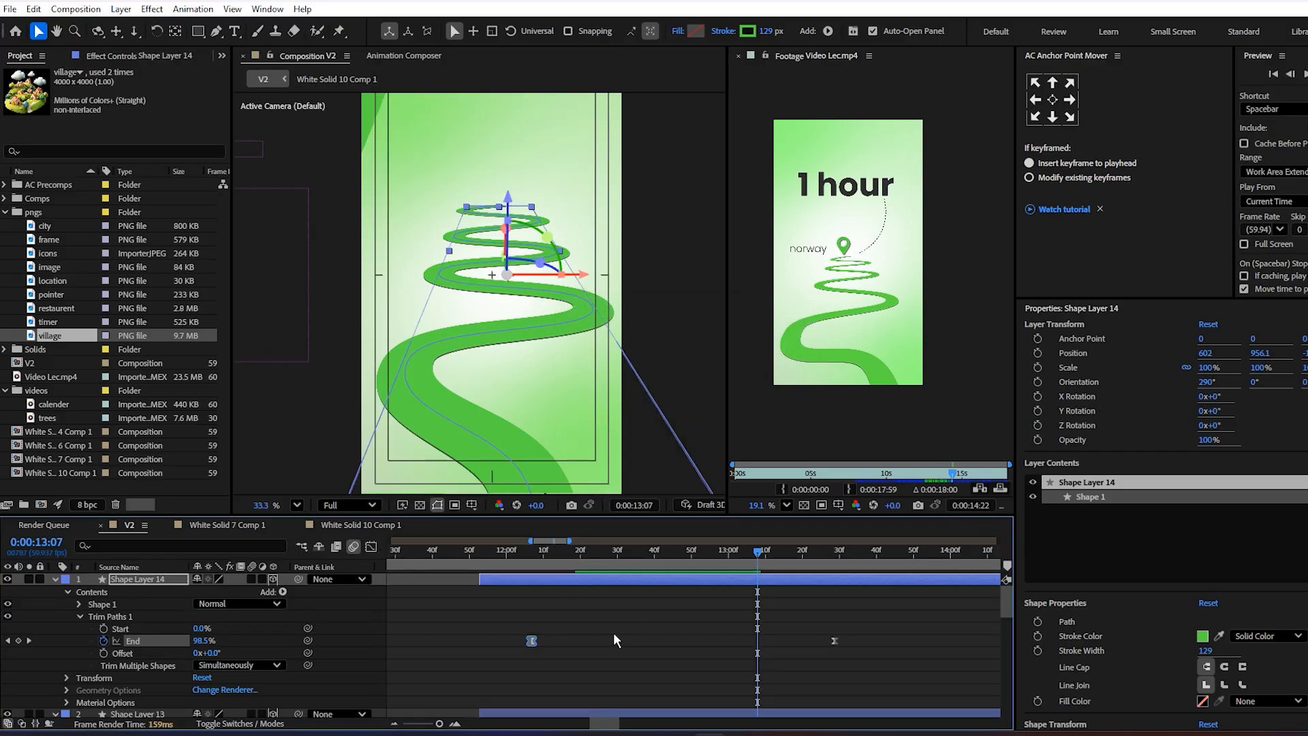
{"action": "left_click", "coordinate": [530, 562]}
{"action": "key", "text": "space"}
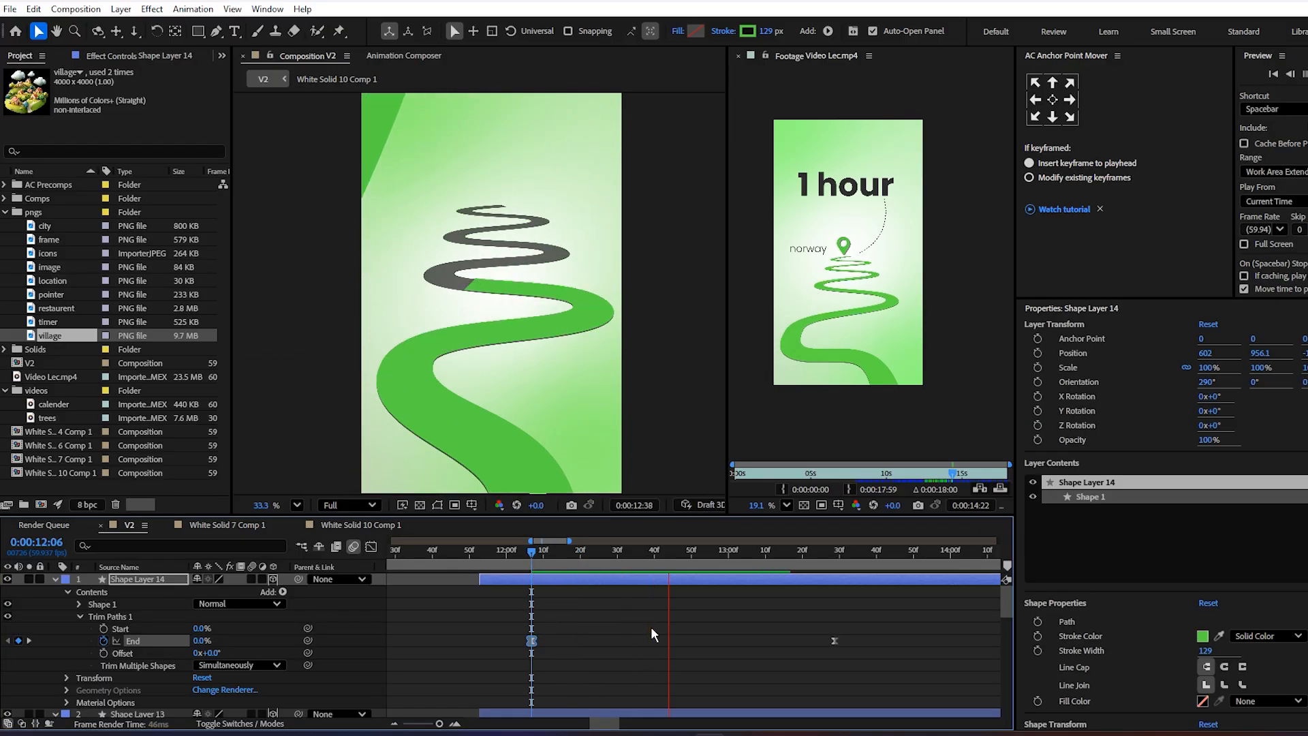
{"action": "key", "text": "space"}
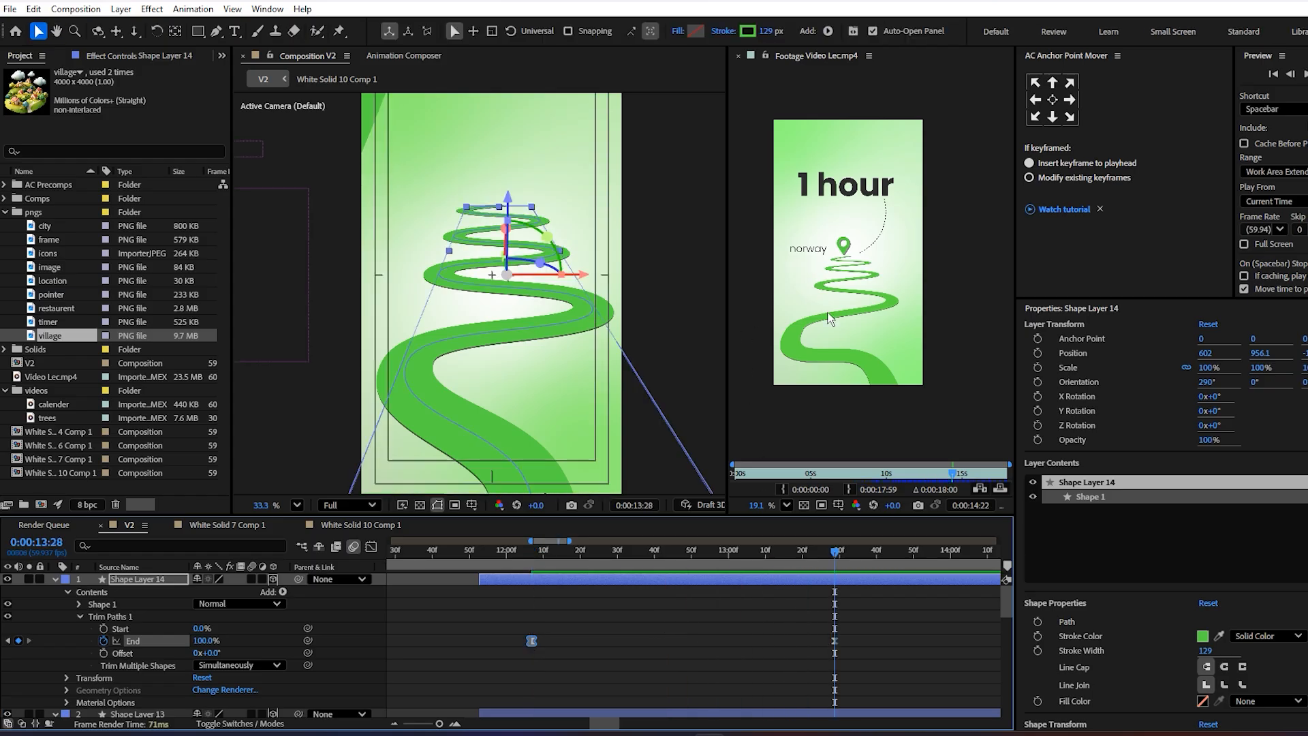
{"action": "left_click", "coordinate": [780, 653]}
{"action": "key", "text": "ctrl+s"}
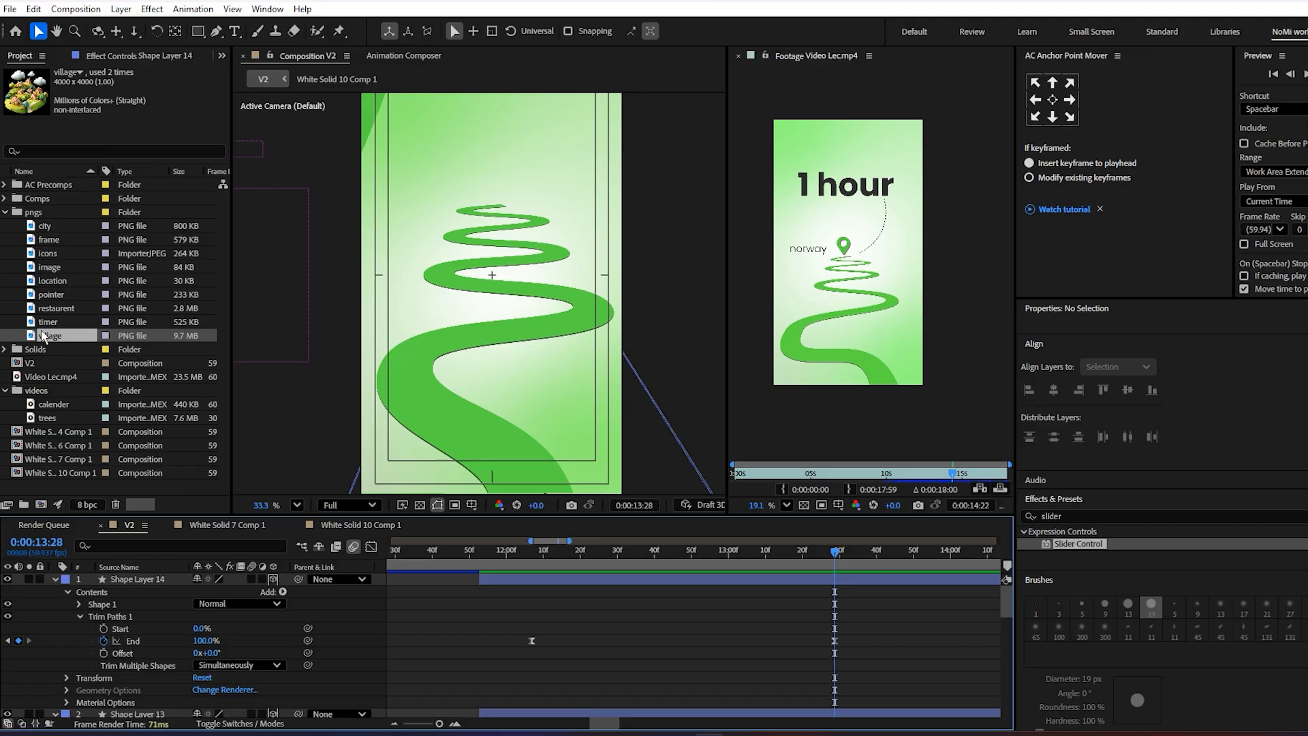
- Place the location image at the road's far end in the V2 composition and scale it to 16%
{"action": "left_click", "coordinate": [53, 295]}
{"action": "left_click", "coordinate": [63, 282]}
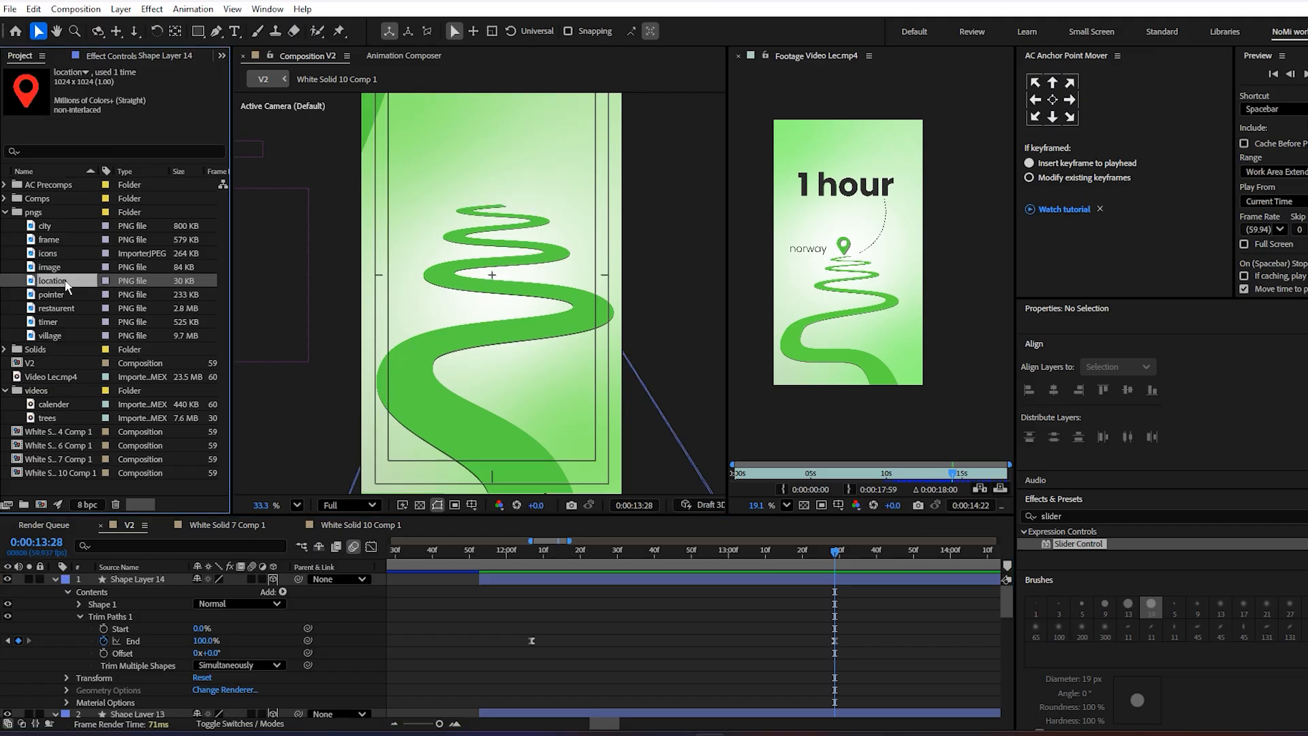
{"action": "left_click_drag", "start_coordinate": [66, 286], "coordinate": [505, 214]}
{"action": "key", "text": "s"}
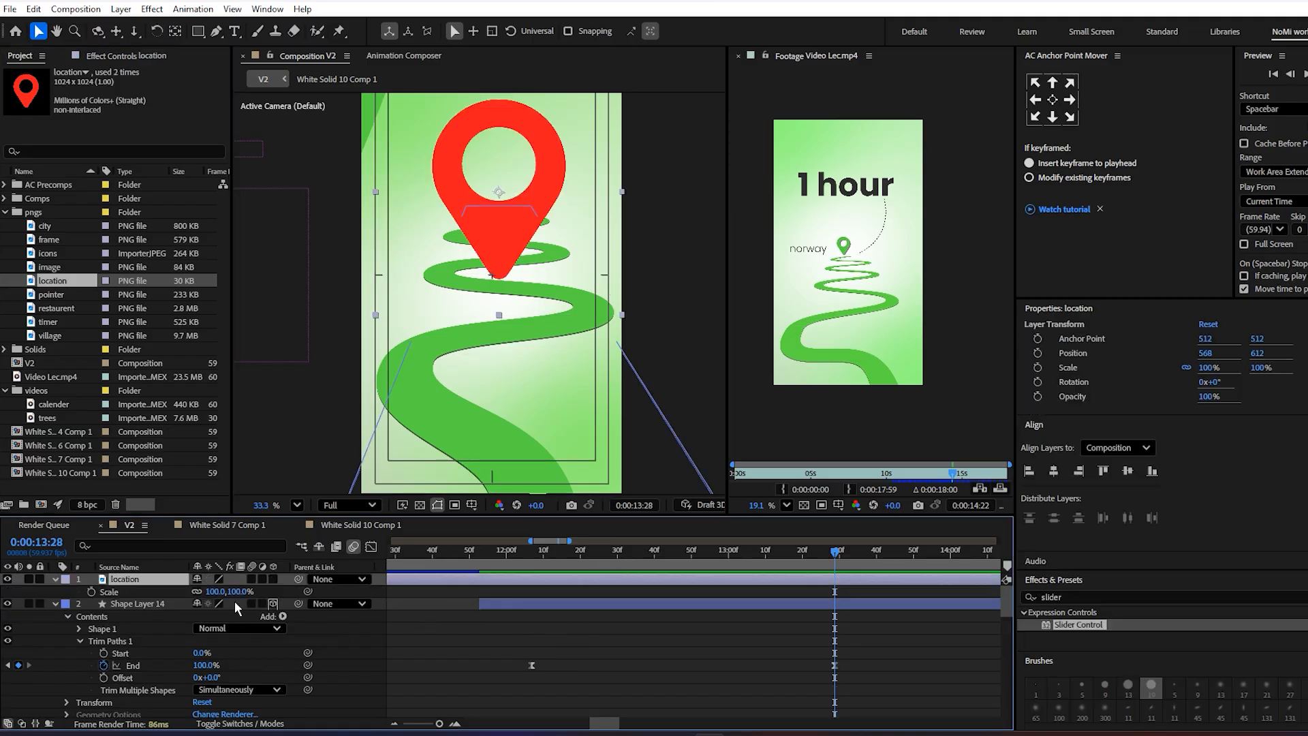
{"action": "left_click_drag", "start_coordinate": [215, 591], "coordinate": [168, 608]}
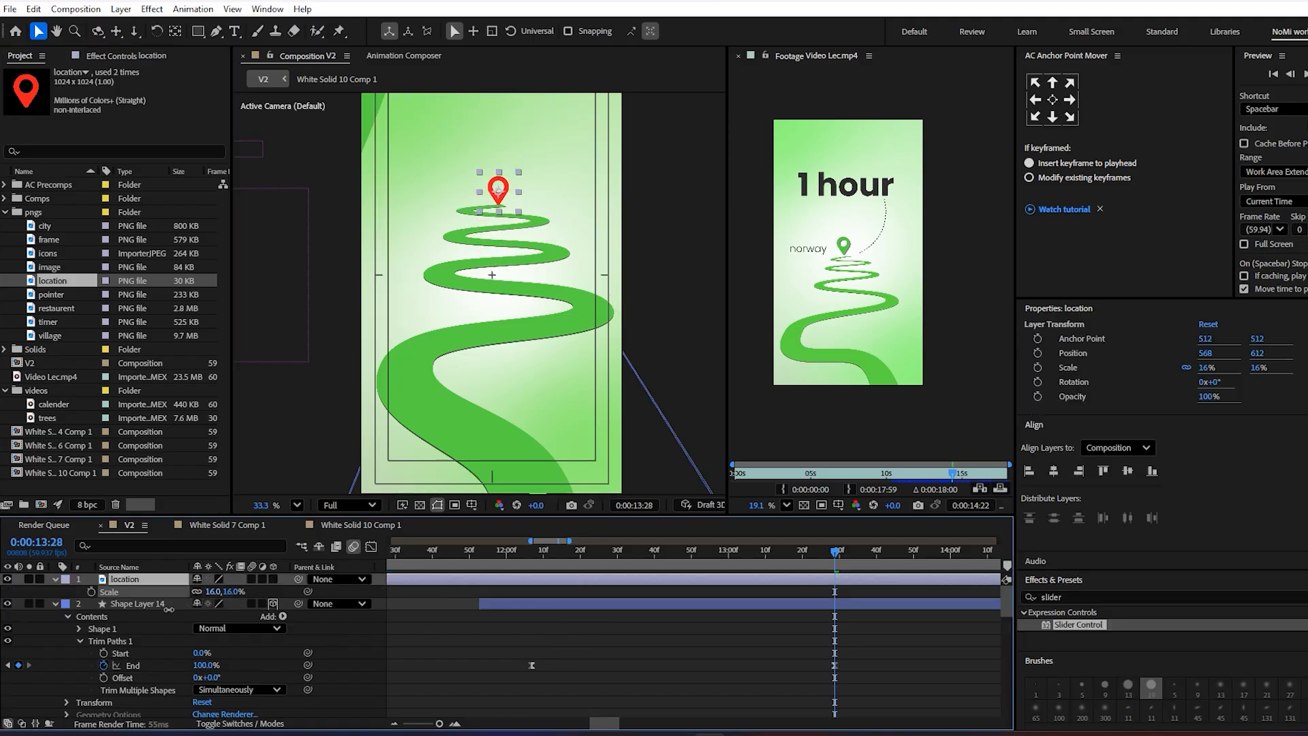
- Reduce the location pin's scale to 11% and place it just above the road's far tip, at about 581.4, 612.4
{"action": "scroll", "coordinate": [477, 354], "scroll_direction": "up", "scroll_amount": 5}
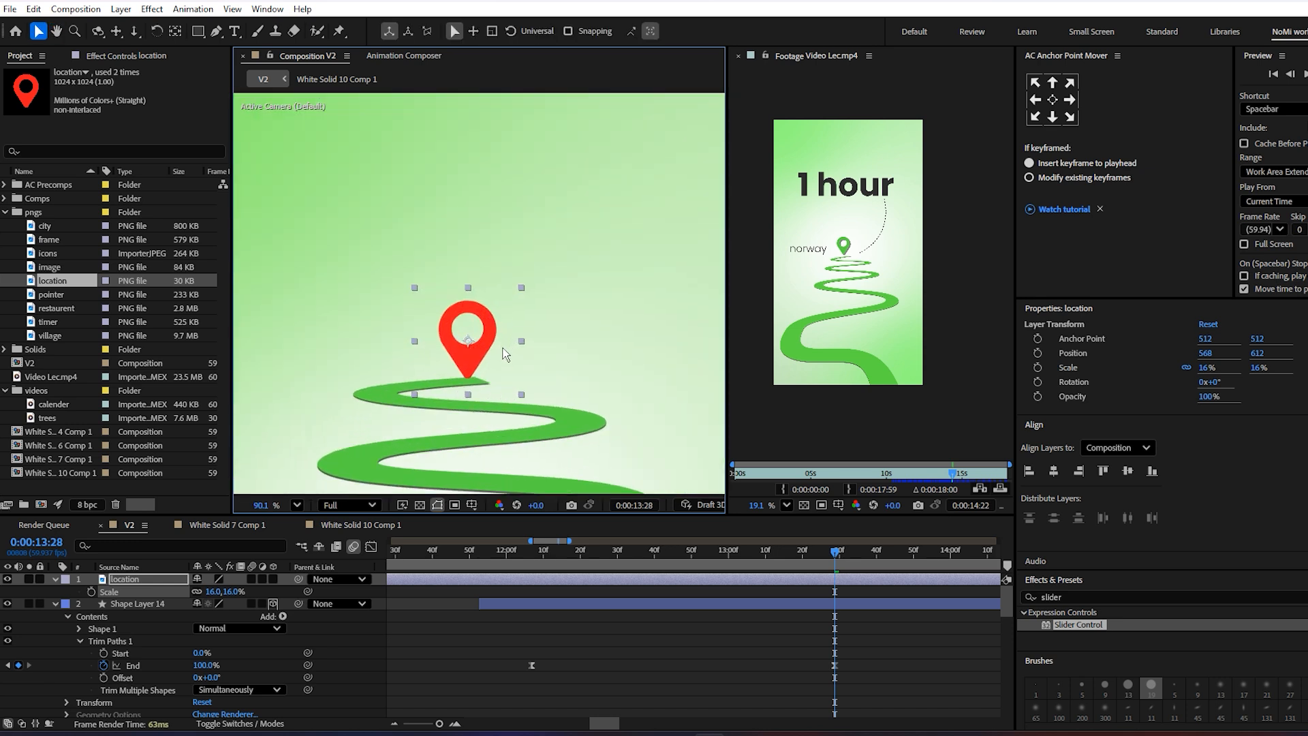
{"action": "left_click_drag", "start_coordinate": [476, 350], "coordinate": [485, 344]}
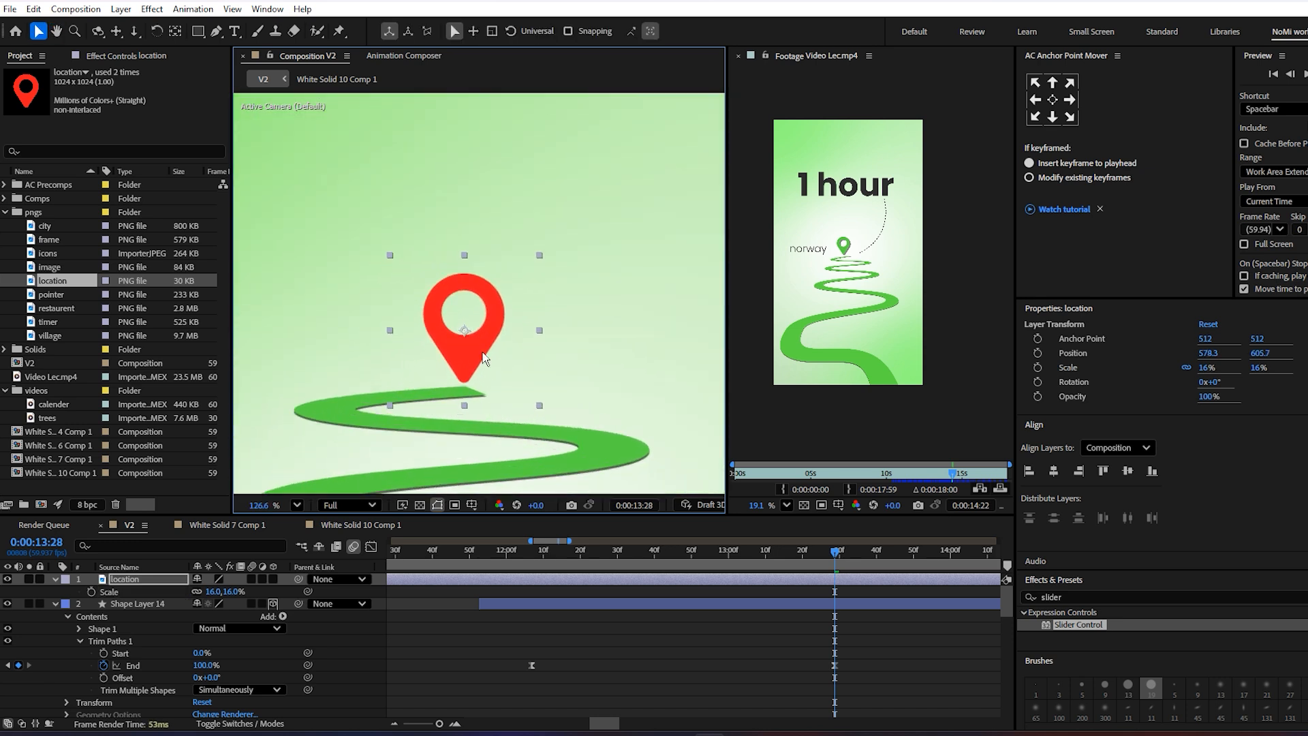
{"action": "left_click_drag", "start_coordinate": [209, 592], "coordinate": [201, 587]}
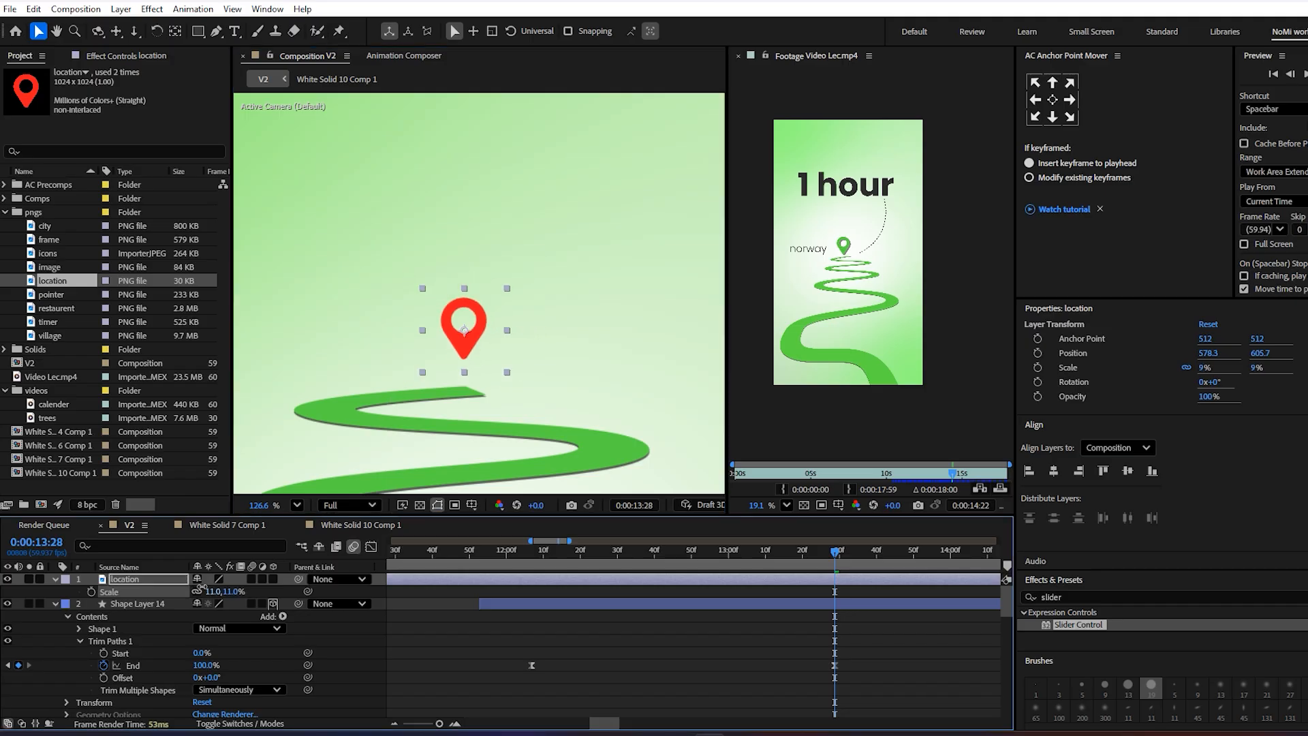
{"action": "scroll", "coordinate": [520, 305], "scroll_direction": "up", "scroll_amount": 2}
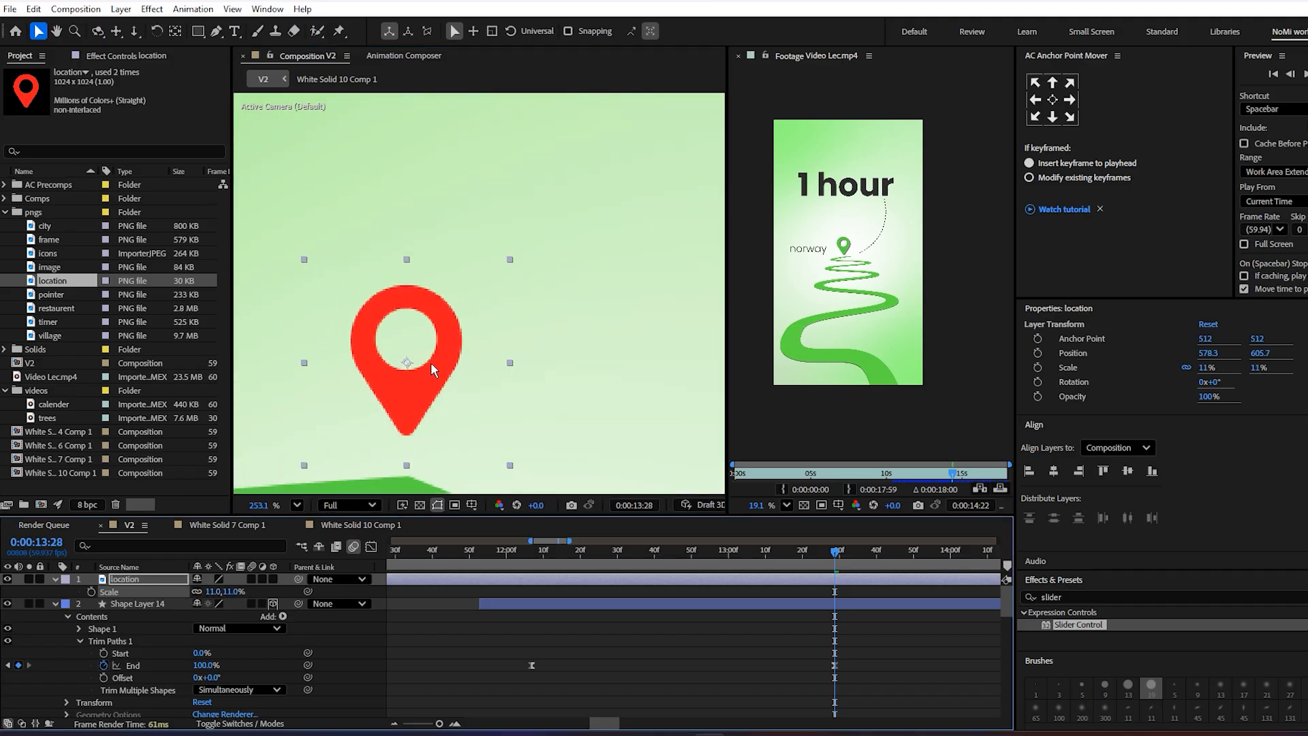
{"action": "left_click_drag", "start_coordinate": [430, 362], "coordinate": [436, 374]}
{"action": "scroll", "coordinate": [439, 378], "scroll_direction": "down", "scroll_amount": 3}
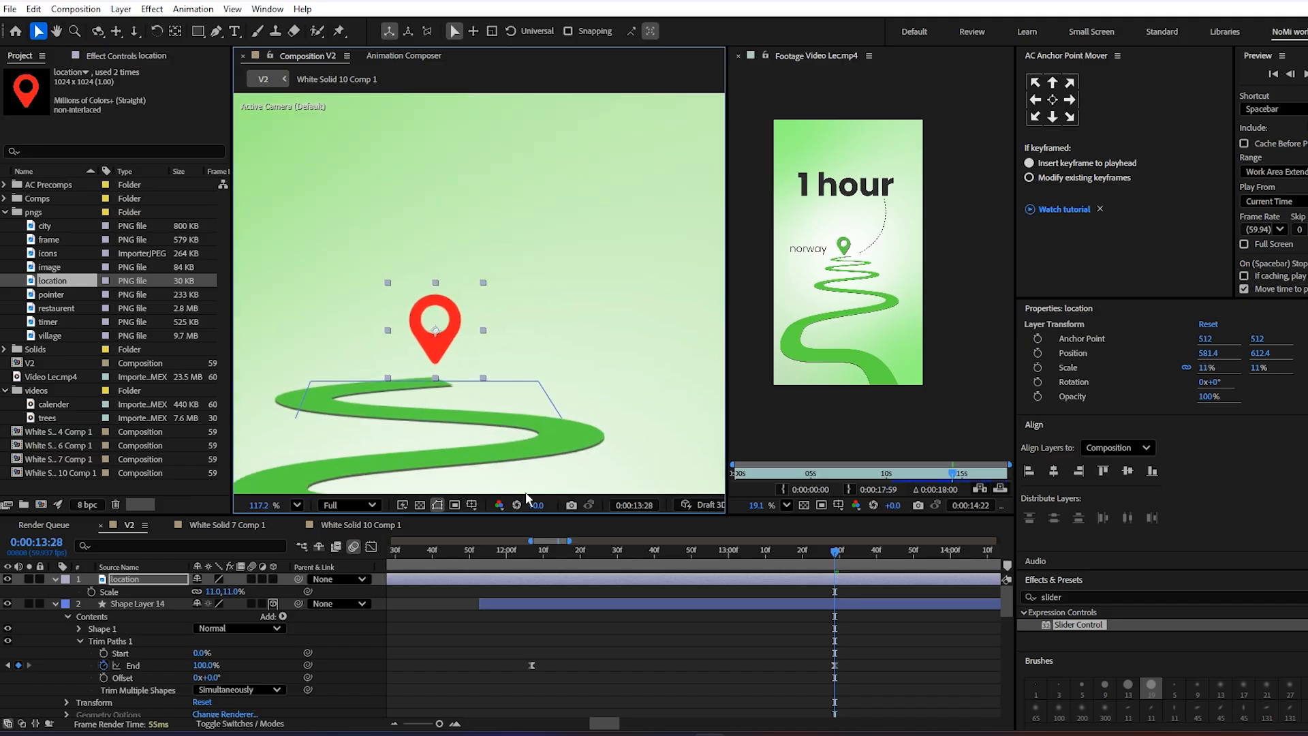
- Select the V social icon at 0:00:05:59 in the V2 composition and show its applied effects
{"action": "key", "text": "minus"}
{"action": "key", "text": "minus"}
{"action": "left_click_drag", "start_coordinate": [679, 671], "coordinate": [840, 360]}
{"action": "left_click", "coordinate": [580, 550]}
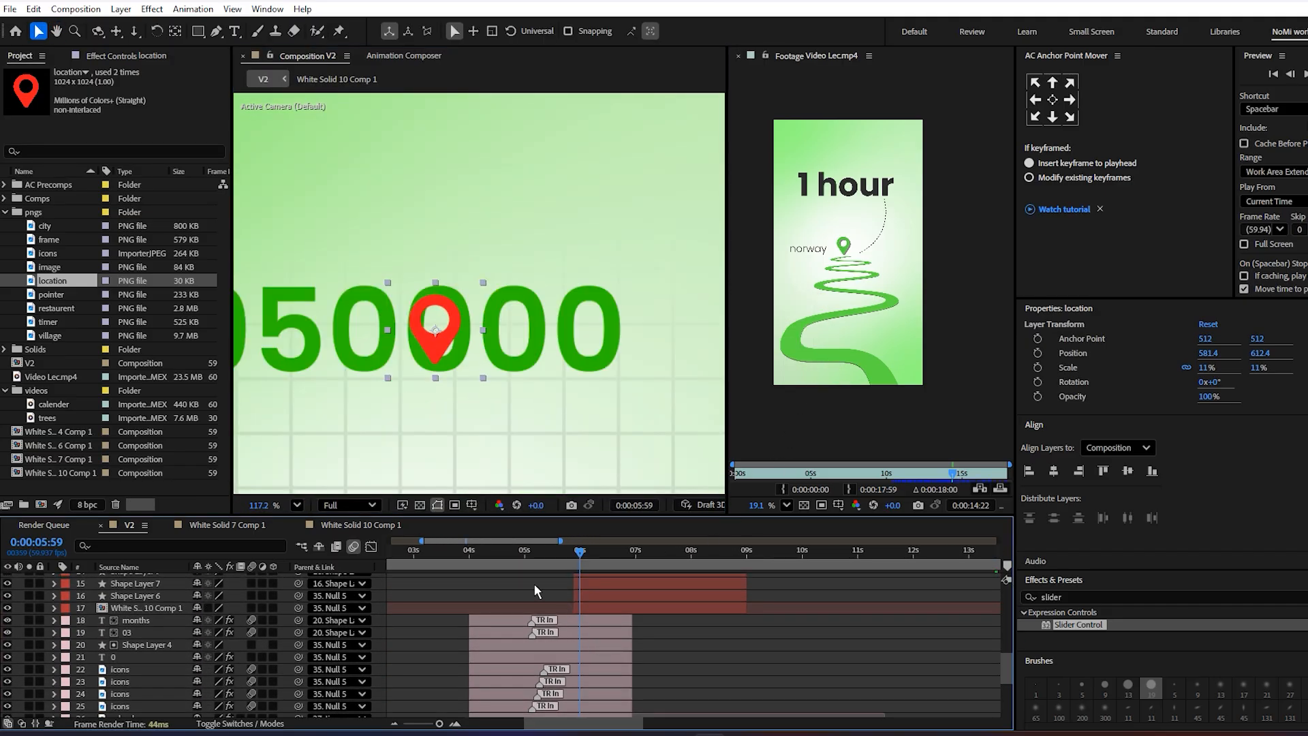
{"action": "scroll", "coordinate": [571, 413], "scroll_direction": "down", "scroll_amount": 2}
{"action": "scroll", "coordinate": [571, 412], "scroll_direction": "down", "scroll_amount": 1}
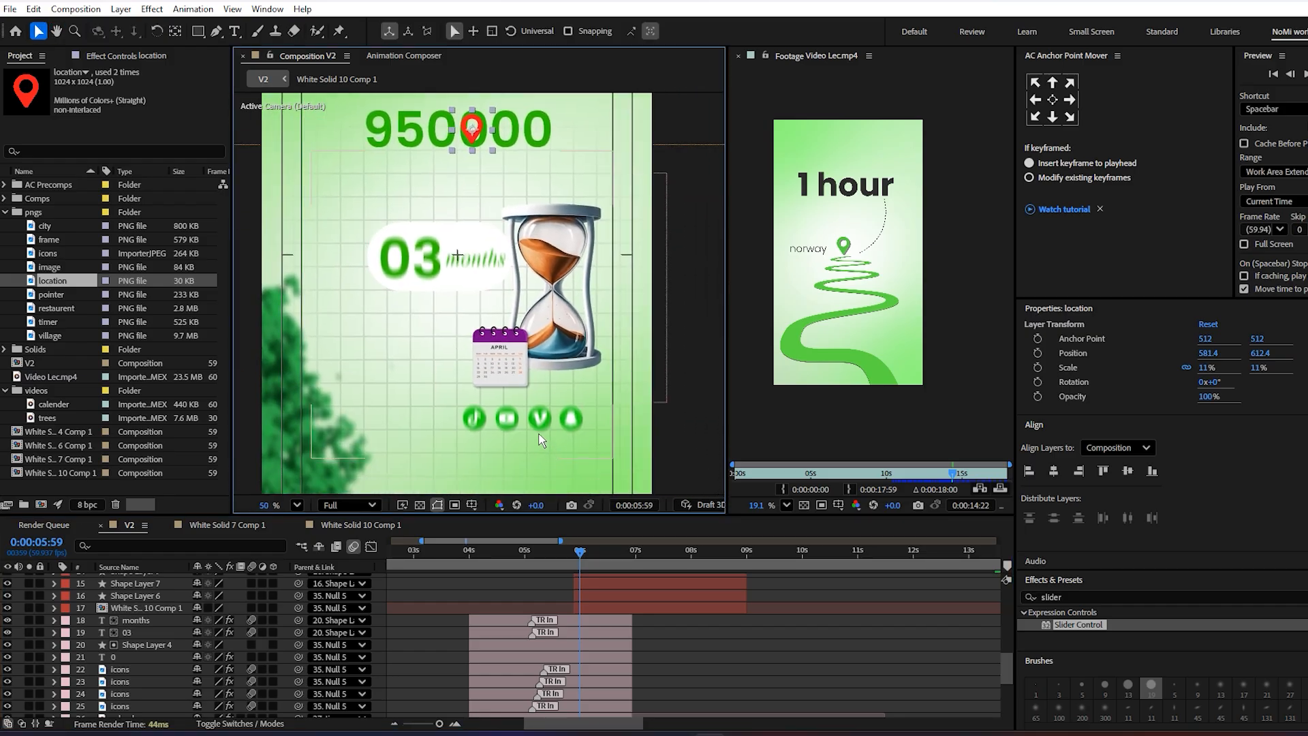
{"action": "left_click", "coordinate": [539, 422]}
{"action": "left_click", "coordinate": [99, 59]}
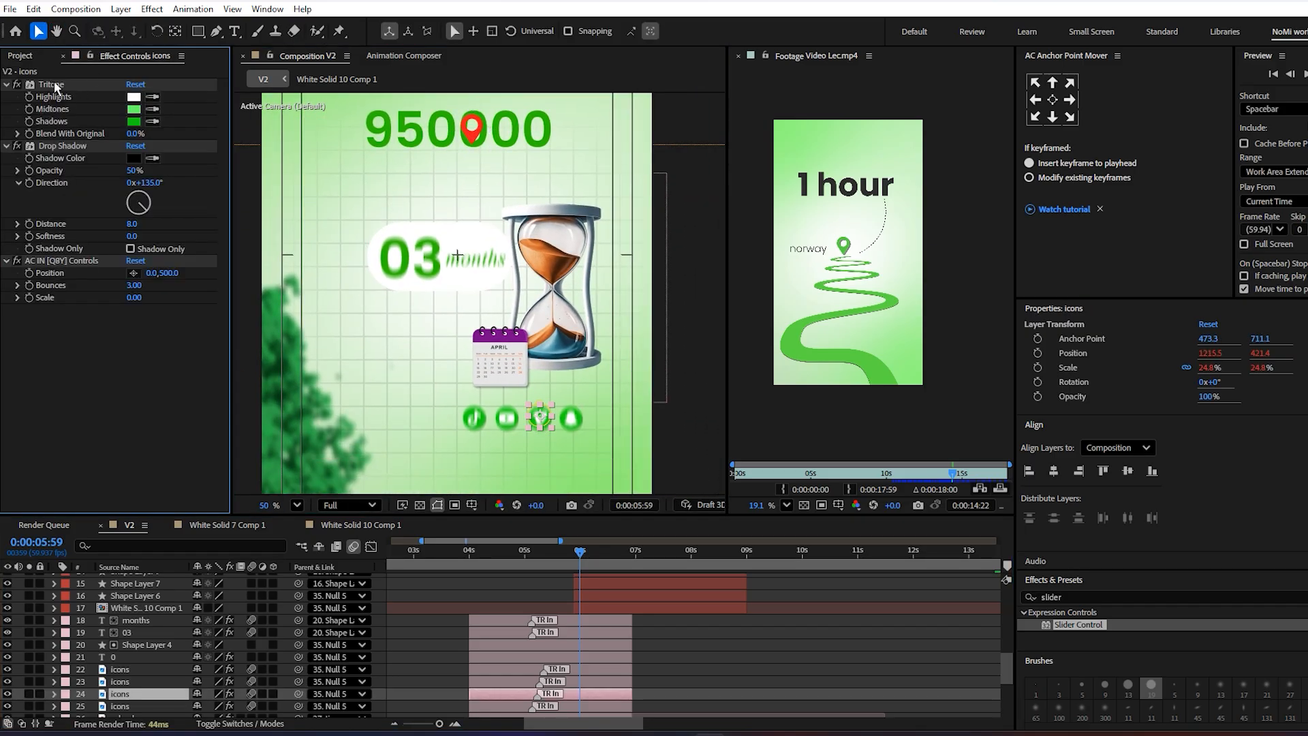
- Copy the Tritone and Drop Shadow effects from the icon layer onto the location layer
{"action": "left_click_drag", "start_coordinate": [749, 640], "coordinate": [515, 616]}
{"action": "scroll", "coordinate": [778, 671], "scroll_direction": "up", "scroll_amount": 6}
{"action": "left_click", "coordinate": [636, 552]}
{"action": "left_click_drag", "start_coordinate": [724, 652], "coordinate": [760, 678]}
{"action": "left_click", "coordinate": [655, 583]}
{"action": "key", "text": "ctrl+v"}
{"action": "left_click", "coordinate": [699, 624]}
{"action": "scroll", "coordinate": [473, 145], "scroll_direction": "up", "scroll_amount": 1}
{"action": "scroll", "coordinate": [473, 145], "scroll_direction": "up", "scroll_amount": 8}
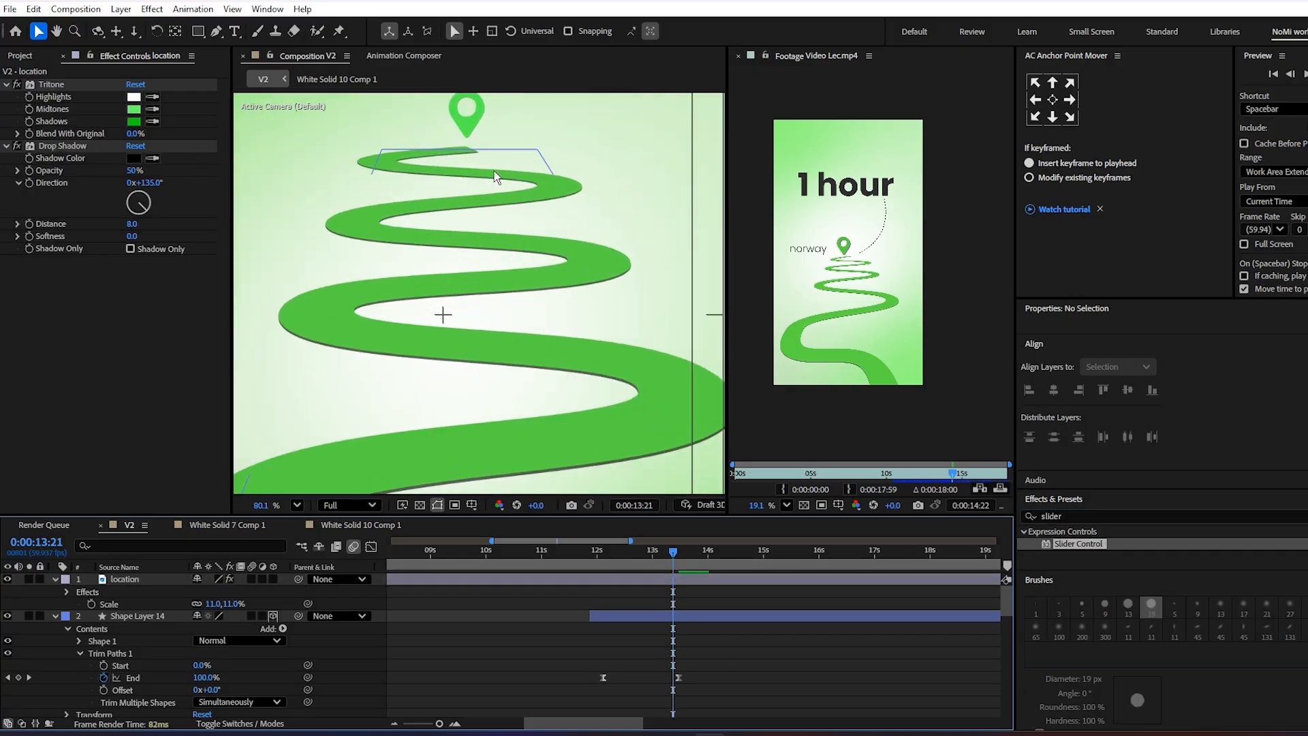
- Set the location pin's Drop Shadow distance to 33 and save the project
{"action": "left_click", "coordinate": [514, 332]}
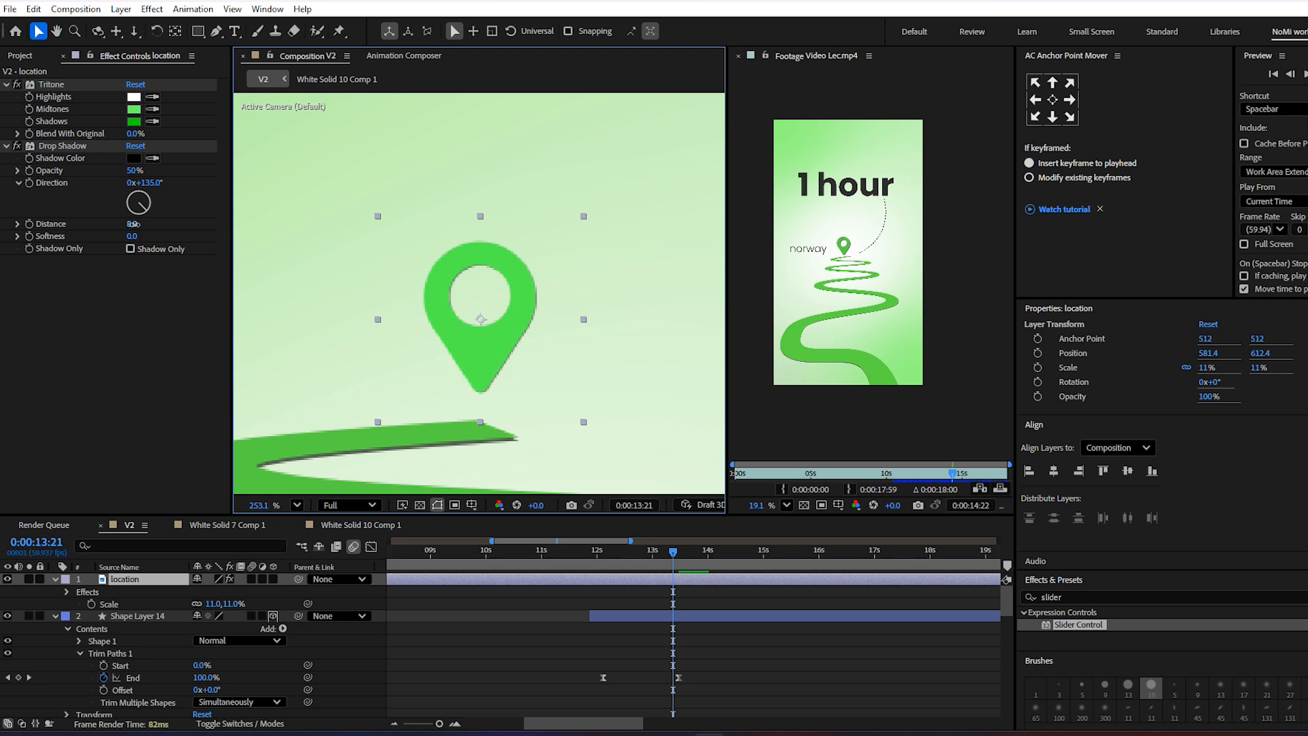
{"action": "left_click_drag", "start_coordinate": [134, 224], "coordinate": [143, 223]}
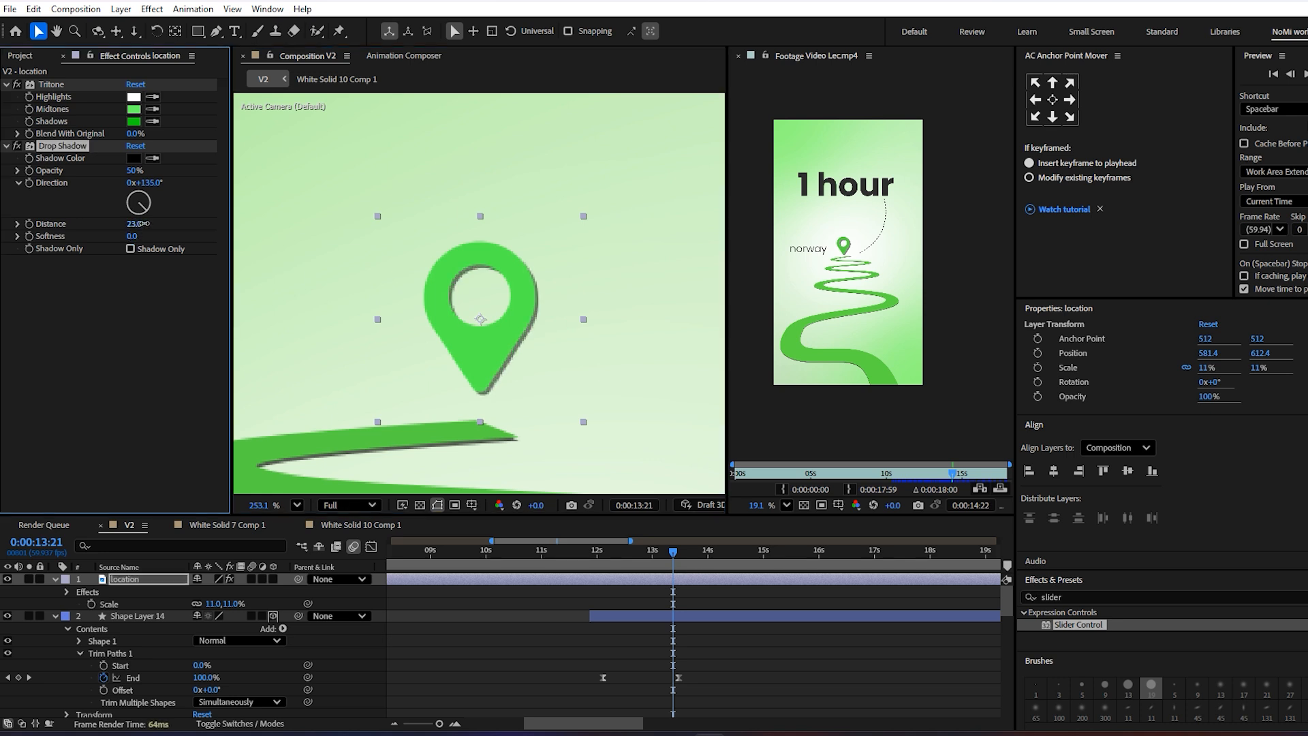
{"action": "scroll", "coordinate": [505, 355], "scroll_direction": "down", "scroll_amount": 6}
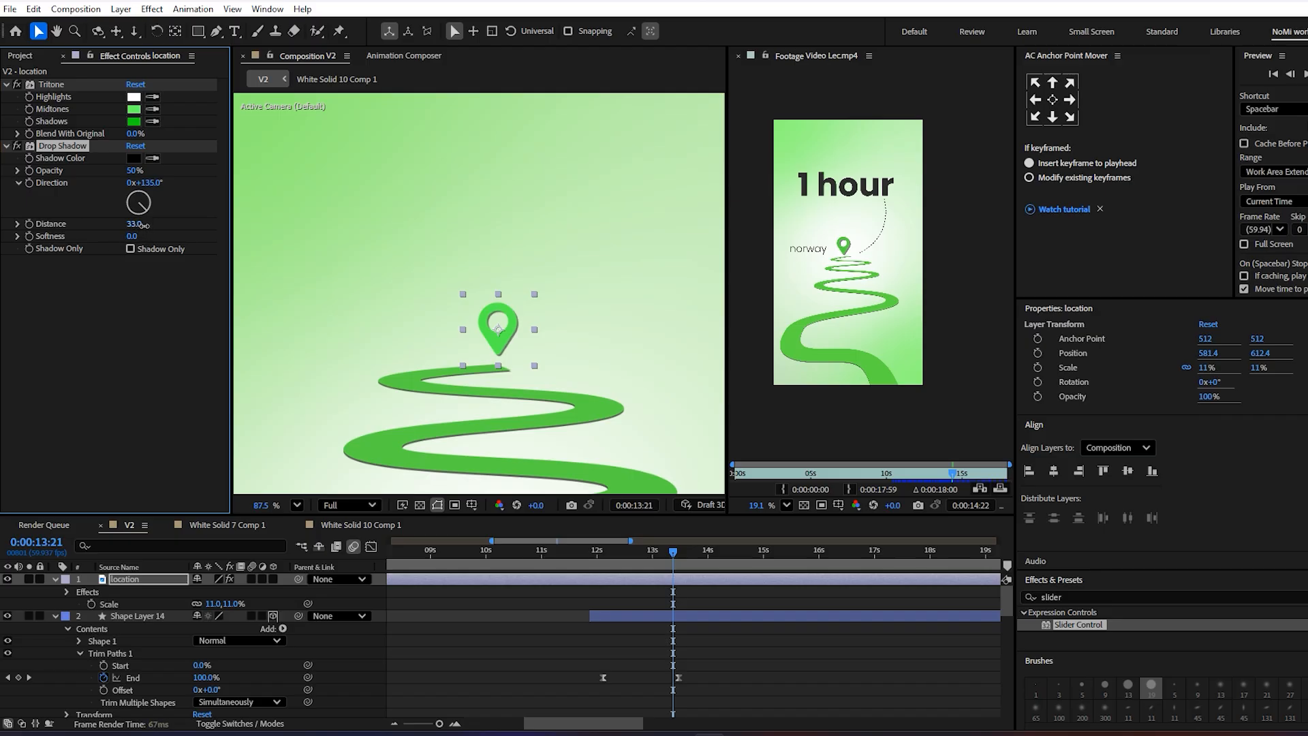
{"action": "scroll", "coordinate": [553, 311], "scroll_direction": "down", "scroll_amount": 5}
{"action": "key", "text": "ctrl+s"}
- Trim the start of the location layer to 0:00:11:52 and preview the road animation from that frame
{"action": "left_click", "coordinate": [712, 668]}
{"action": "left_click_drag", "start_coordinate": [636, 561], "coordinate": [590, 559]}
{"action": "left_click", "coordinate": [604, 579]}
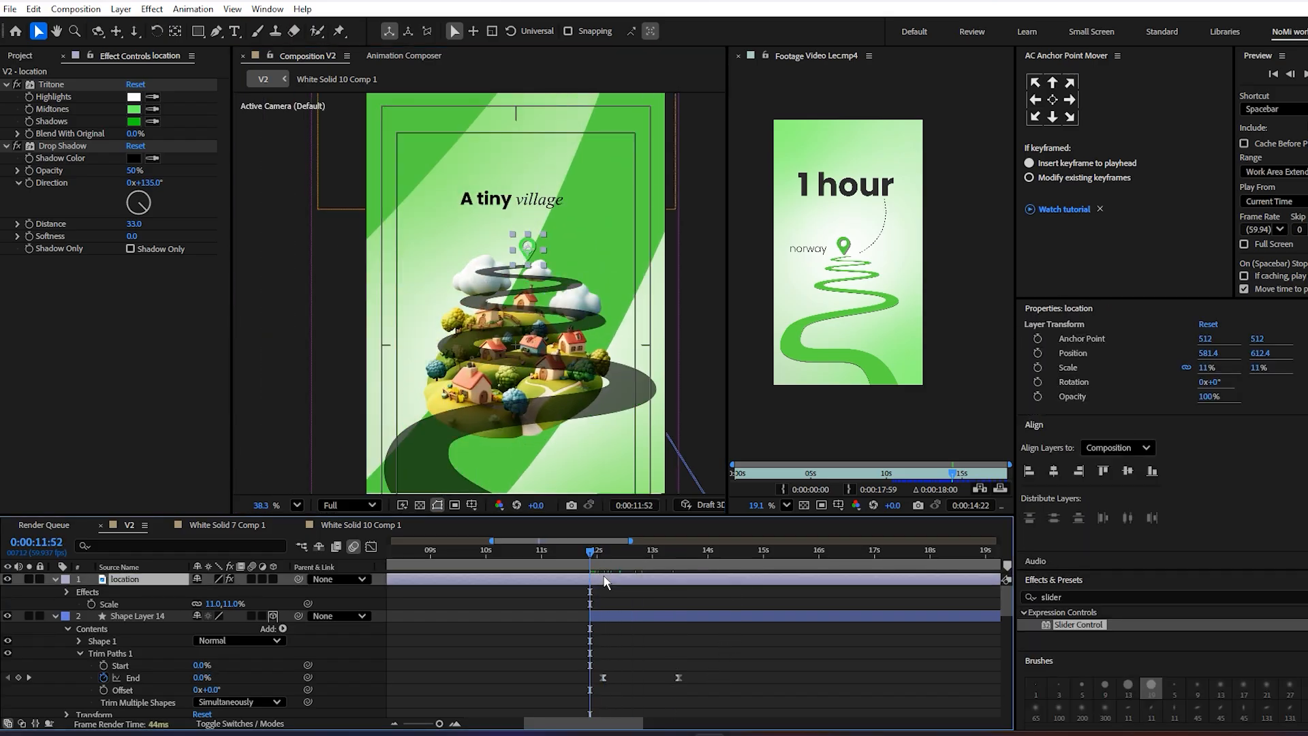
{"action": "key", "text": "alt+["}
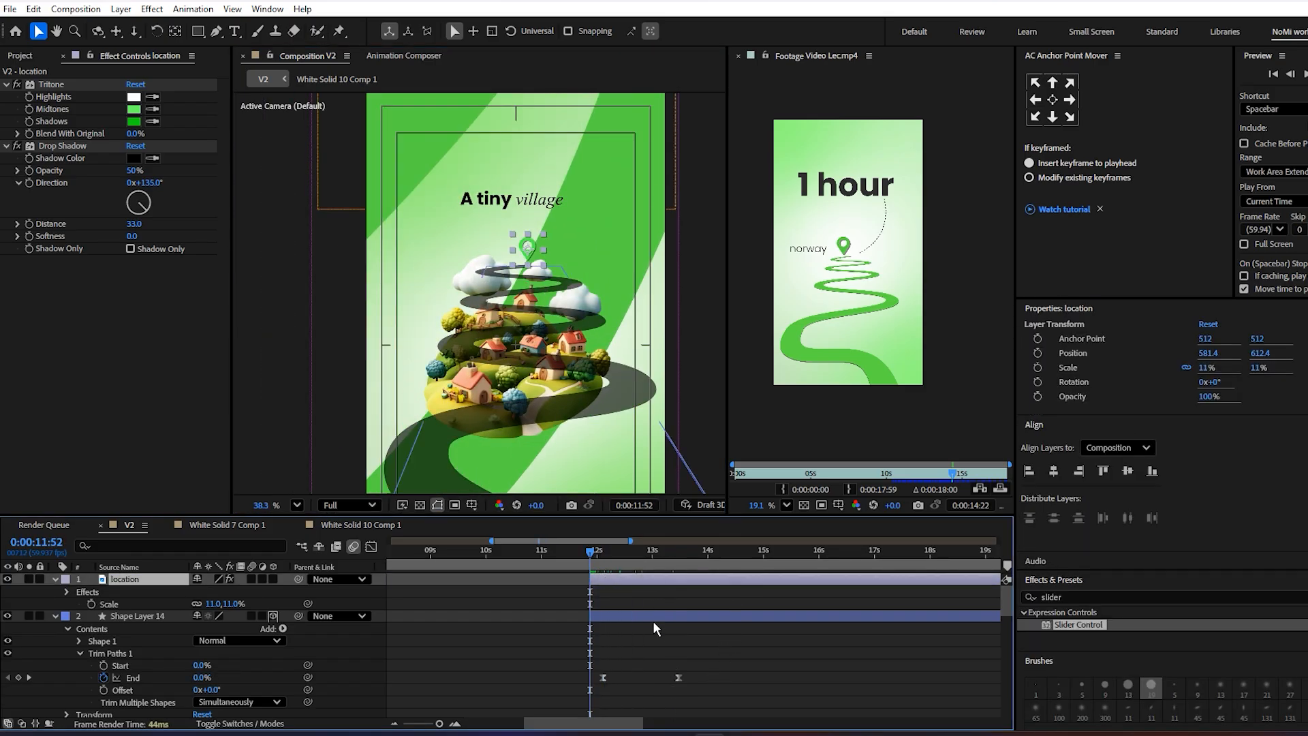
{"action": "key", "text": "="}
{"action": "key", "text": "space"}
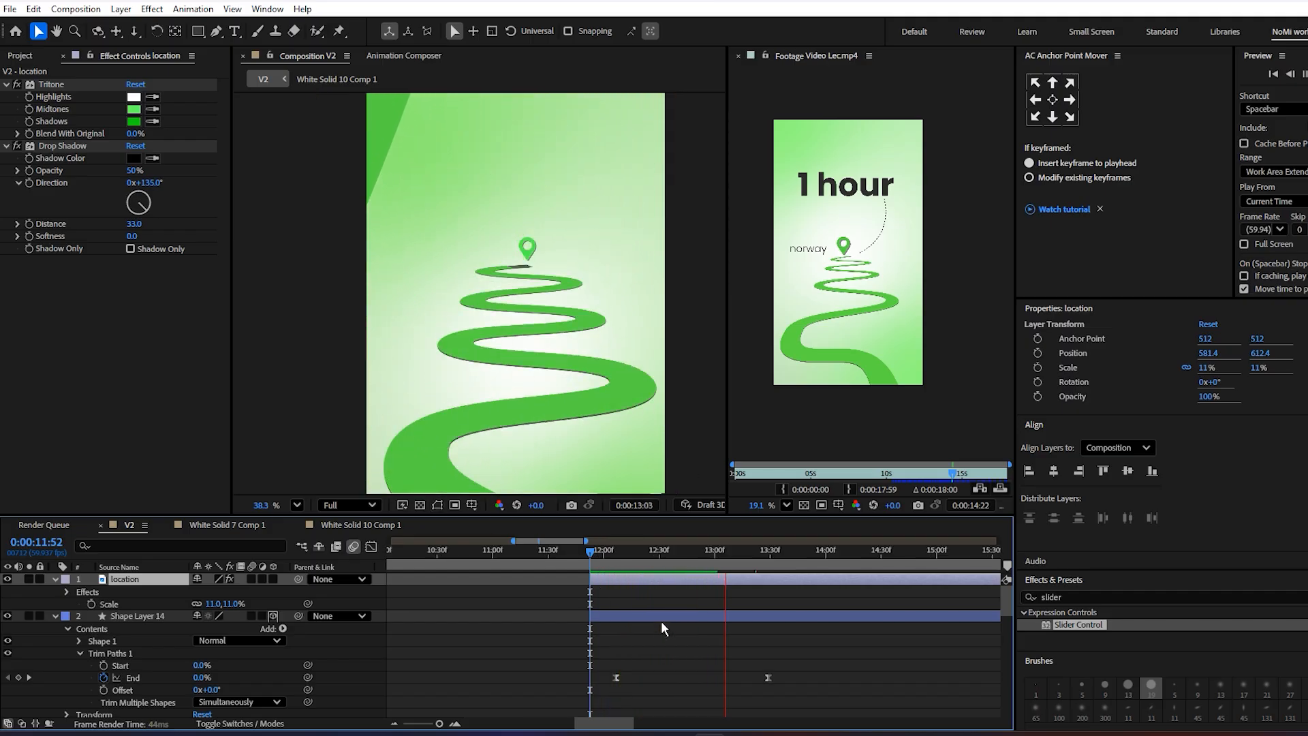
{"action": "key", "text": "space"}
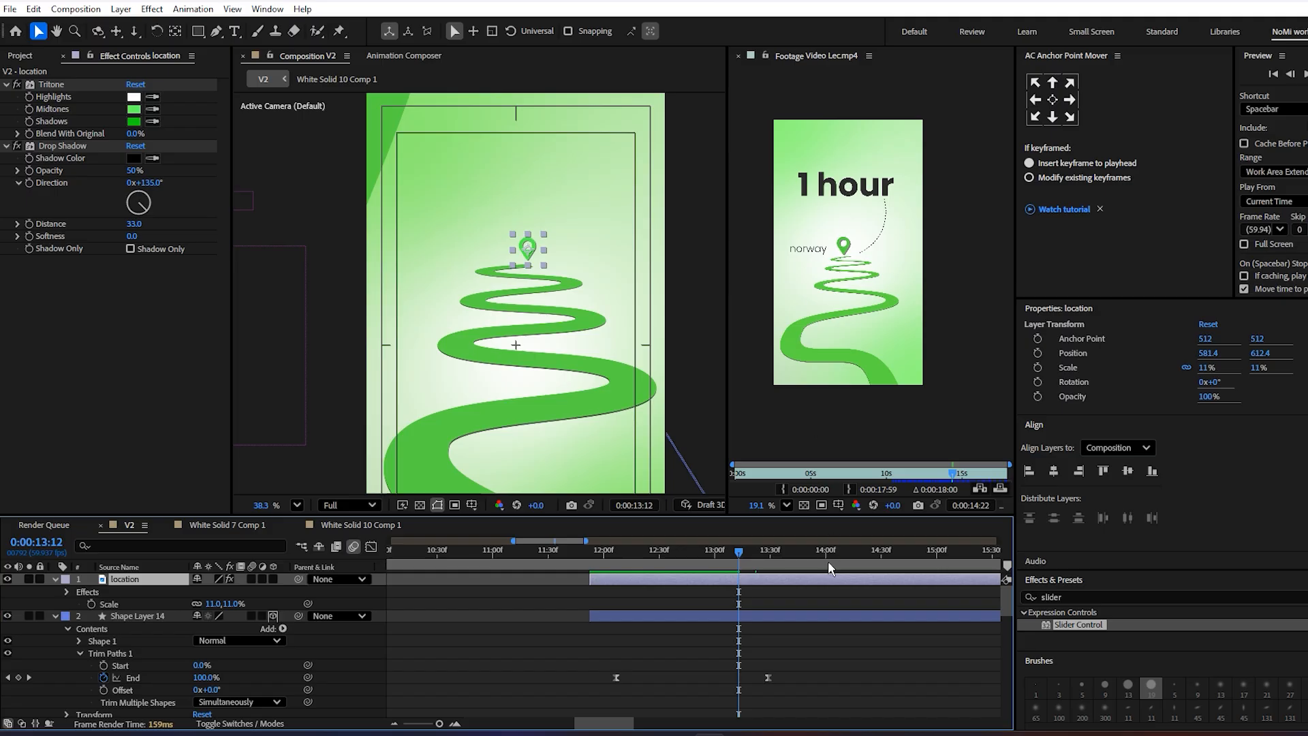
- Duplicate the "A tiny village" text layer, bring the copy to the top of the stack and align its start with the location layer
{"action": "left_click", "coordinate": [730, 647]}
{"action": "key", "text": "minus"}
{"action": "scroll", "coordinate": [725, 635], "scroll_direction": "down", "scroll_amount": 3}
{"action": "left_click", "coordinate": [681, 676]}
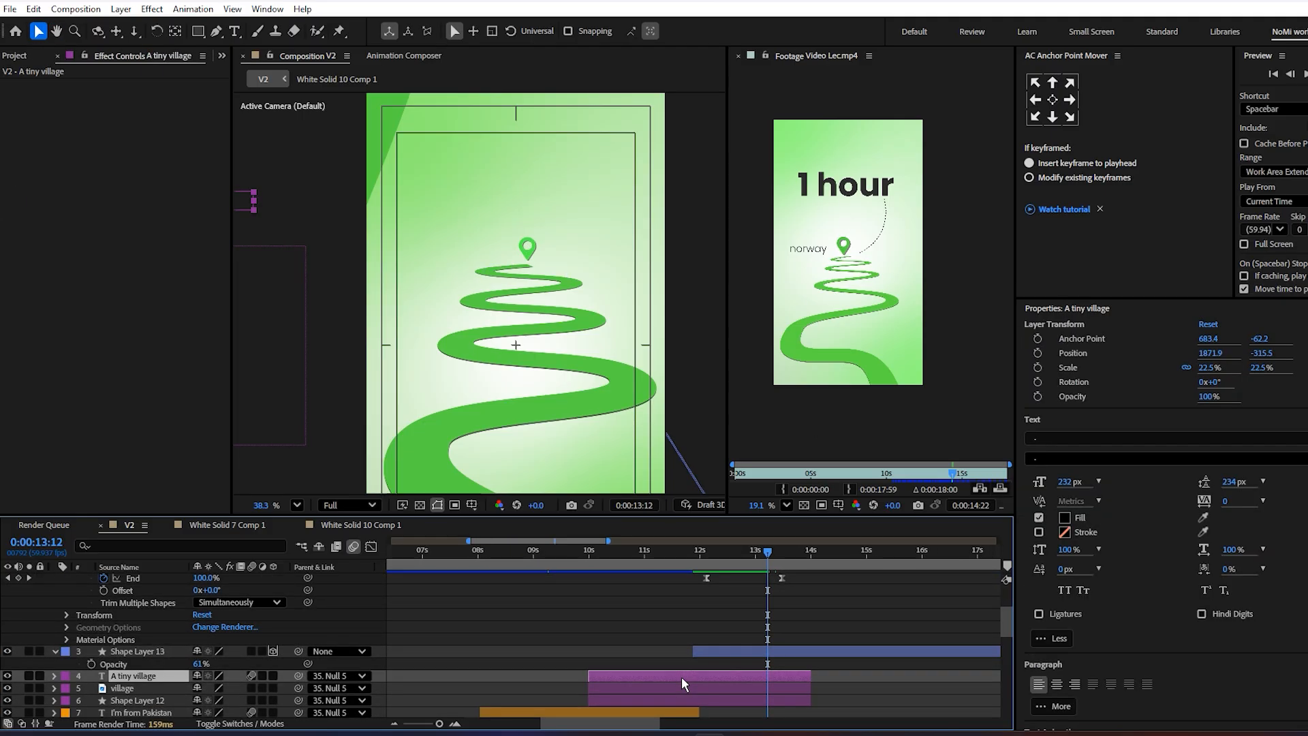
{"action": "key", "text": "ctrl+d"}
{"action": "key", "text": "ctrl+alt+Up"}
{"action": "key", "text": "ctrl+alt+Up"}
{"action": "key", "text": "ctrl+alt+Up"}
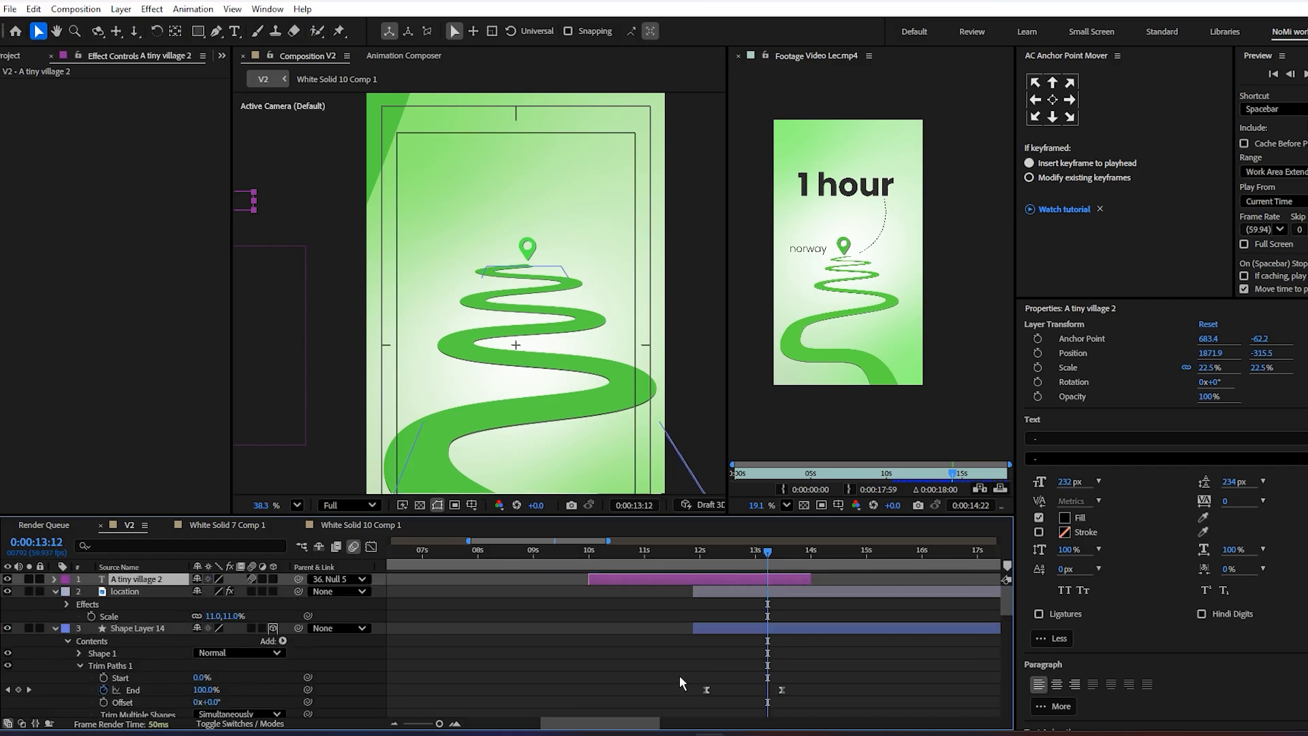
{"action": "left_click_drag", "start_coordinate": [661, 579], "coordinate": [765, 583]}
- Move the duplicated "A tiny village" text into the frame above the location pin, at about 2779.4, -310.6
{"action": "scroll", "coordinate": [493, 286], "scroll_direction": "down", "scroll_amount": 6}
{"action": "left_click_drag", "start_coordinate": [507, 337], "coordinate": [522, 338]}
{"action": "key", "text": "v"}
{"action": "scroll", "coordinate": [398, 252], "scroll_direction": "up", "scroll_amount": 2}
{"action": "left_click", "coordinate": [399, 252]}
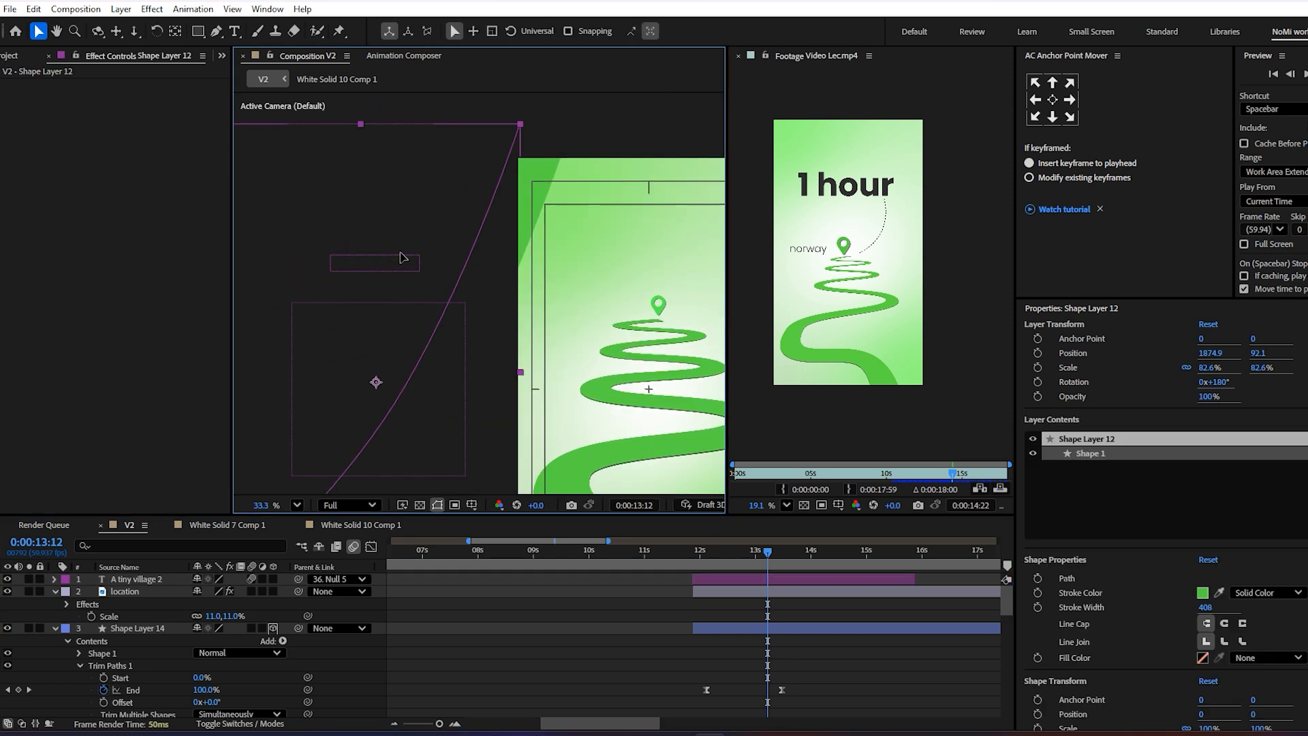
{"action": "key", "text": "shift+Left"}
{"action": "left_click", "coordinate": [764, 579]}
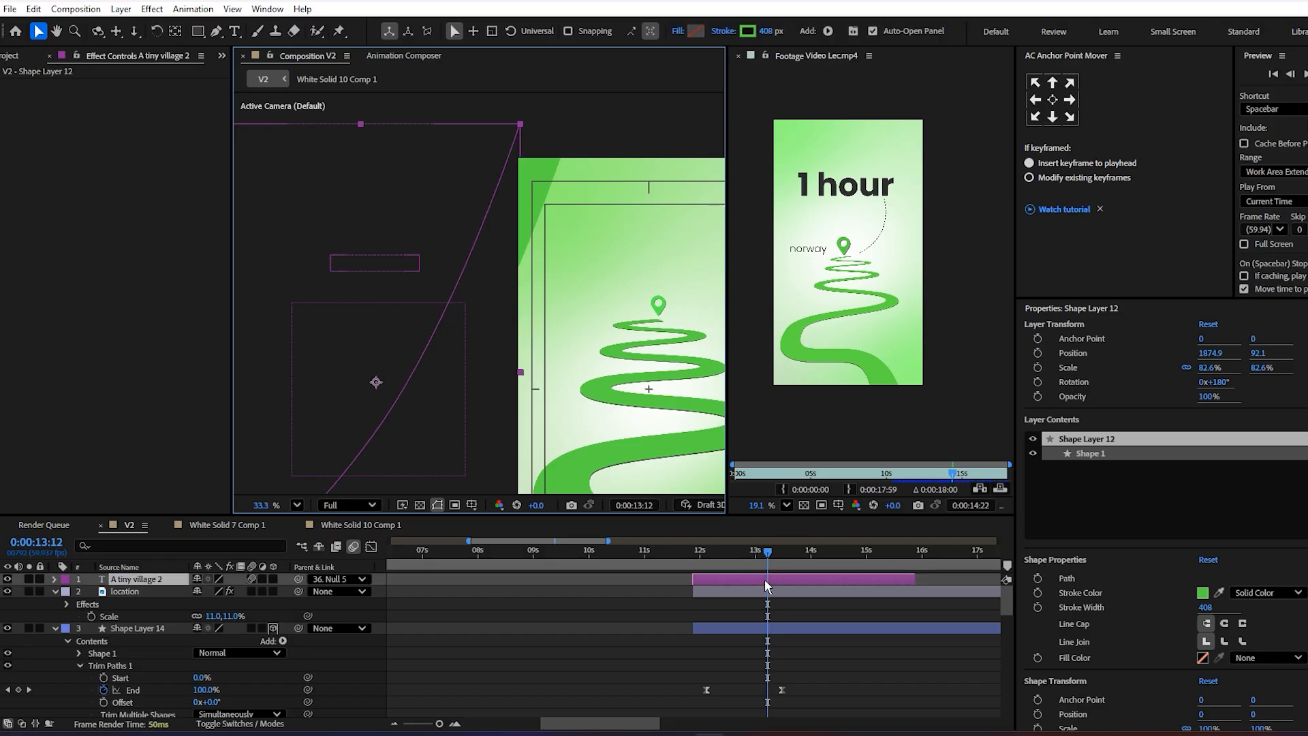
{"action": "left_click_drag", "start_coordinate": [402, 266], "coordinate": [660, 268]}
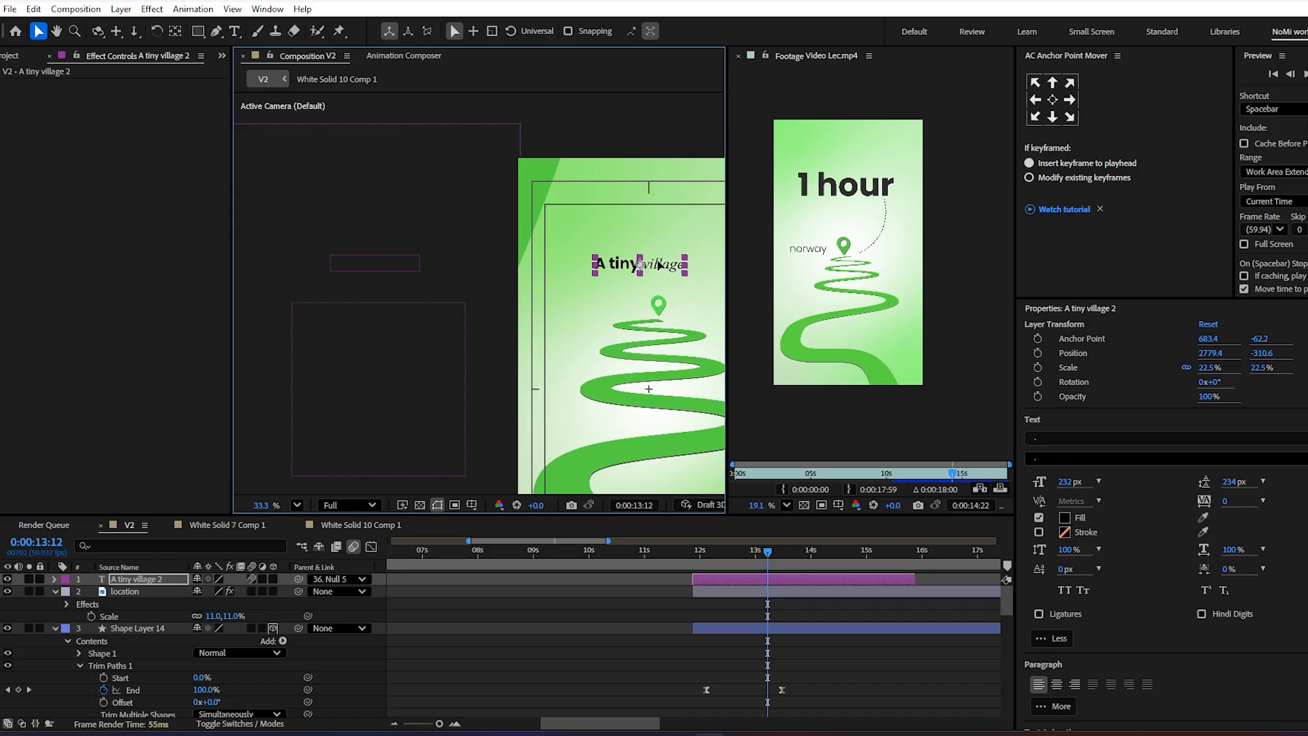
- Replace the duplicated text with "norway" and set its font style to Poppins Light
{"action": "double_click", "coordinate": [660, 264]}
{"action": "left_click_drag", "start_coordinate": [641, 266], "coordinate": [685, 267]}
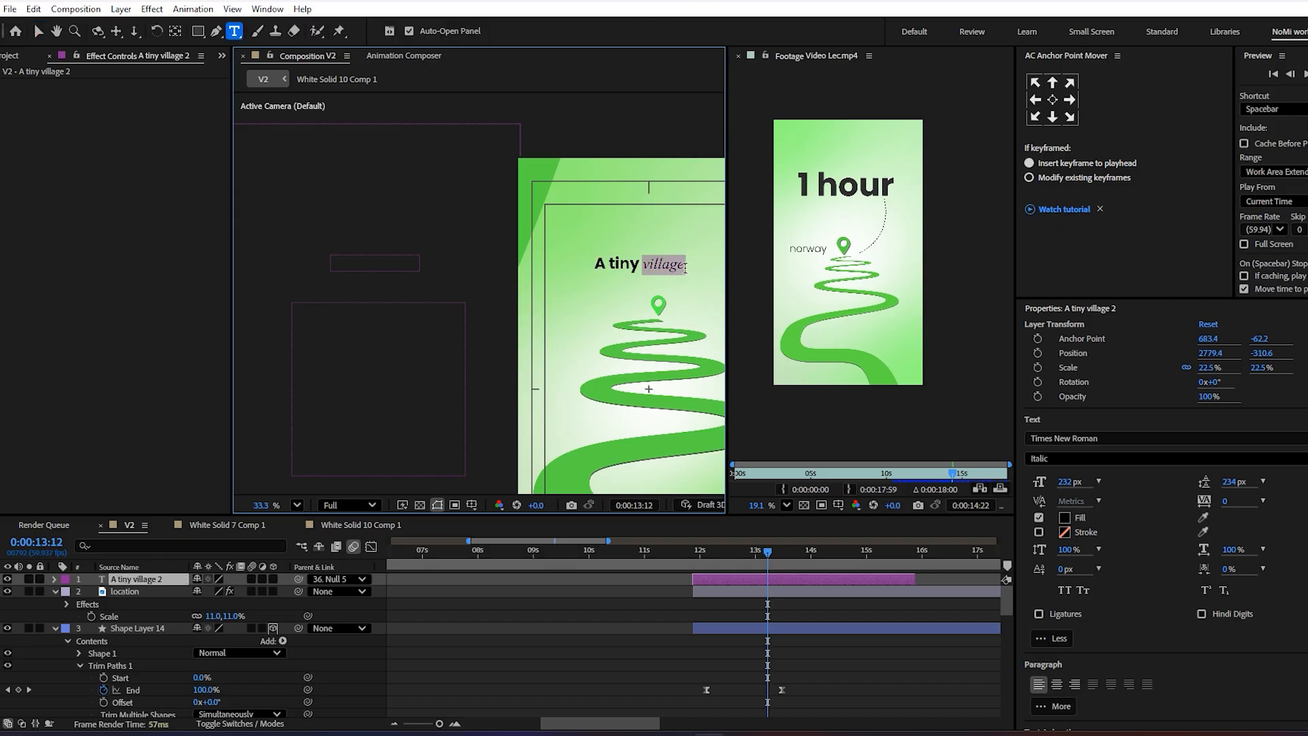
{"action": "key", "text": "BackSpace"}
{"action": "key", "text": "BackSpace"}
{"action": "key", "text": "BackSpace"}
{"action": "key", "text": "BackSpace"}
{"action": "key", "text": "BackSpace"}
{"action": "key", "text": "BackSpace"}
{"action": "key", "text": "BackSpace"}
{"action": "key", "text": "BackSpace"}
{"action": "type", "text": "no"}
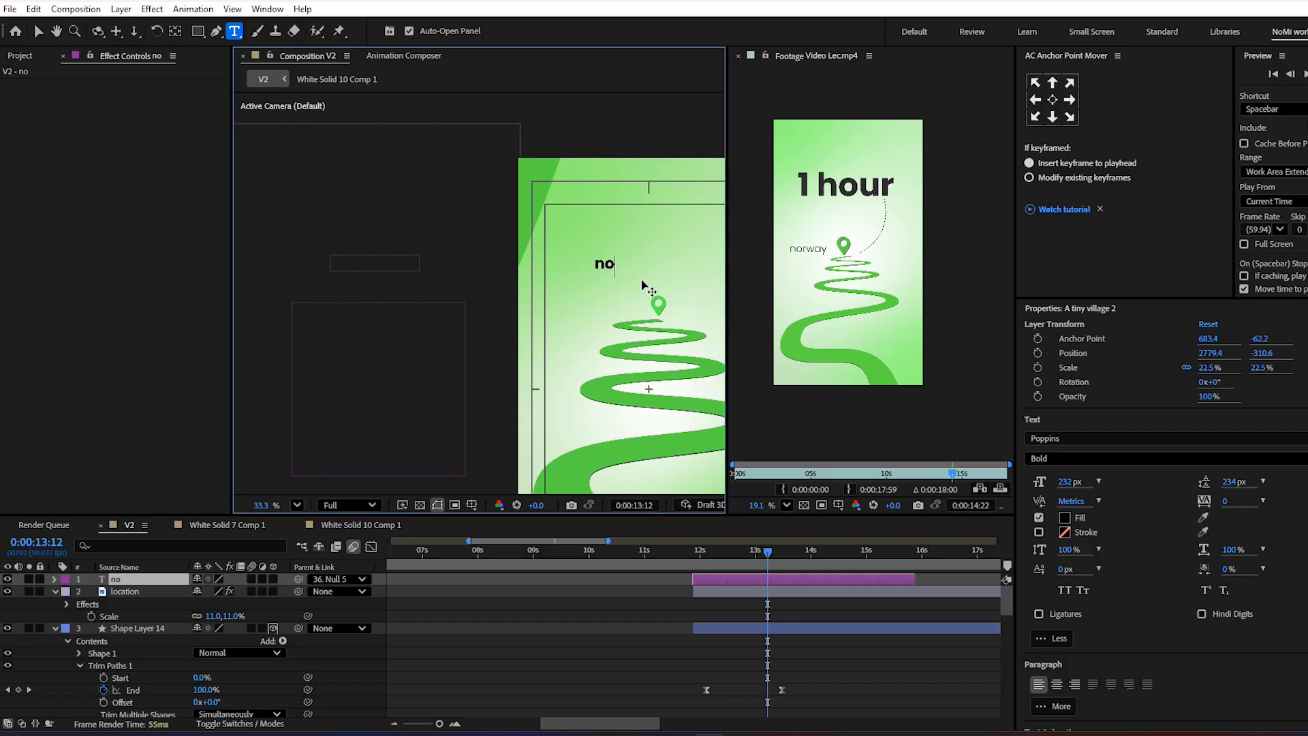
{"action": "type", "text": "rway"}
{"action": "left_click", "coordinate": [785, 579]}
{"action": "left_click", "coordinate": [1071, 459]}
{"action": "left_click", "coordinate": [1052, 481]}
- Centre the norway text's anchor point and place the text beside the location pin at about 2617.4, -142.4
{"action": "scroll", "coordinate": [623, 282], "scroll_direction": "up", "scroll_amount": 5}
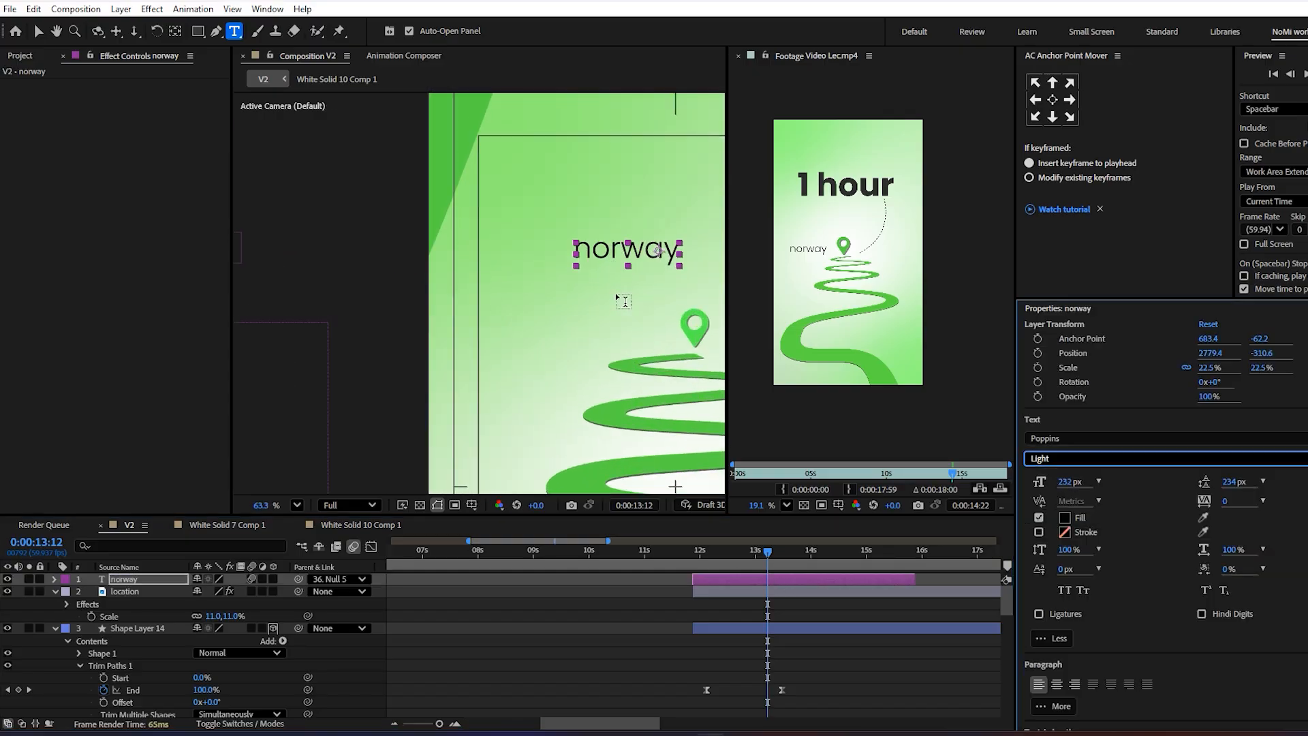
{"action": "key", "text": "v"}
{"action": "left_click_drag", "start_coordinate": [647, 237], "coordinate": [602, 311]}
{"action": "scroll", "coordinate": [628, 306], "scroll_direction": "down", "scroll_amount": 1}
{"action": "left_click", "coordinate": [1052, 99]}
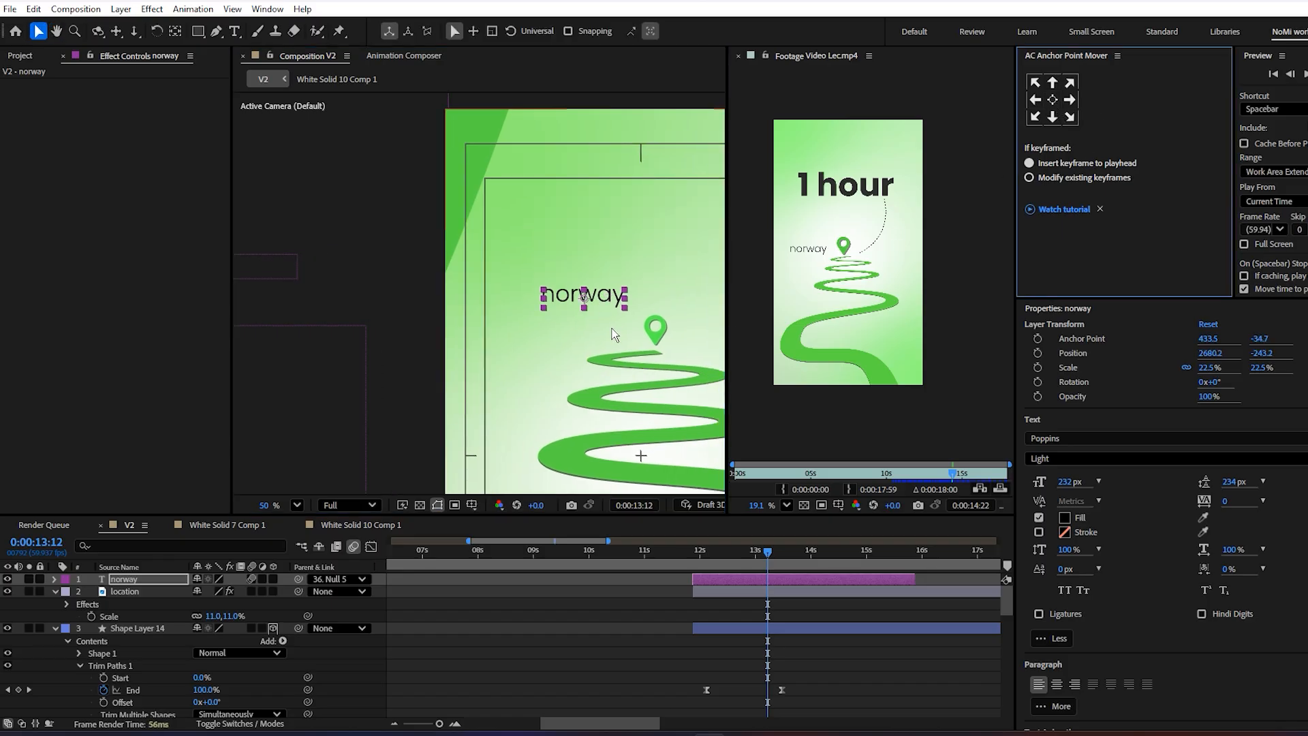
{"action": "left_click_drag", "start_coordinate": [606, 311], "coordinate": [579, 355]}
- Enlarge the norway text to 31.5% and shift it further from the road to about 2571.1, -150.5
{"action": "key", "text": "s"}
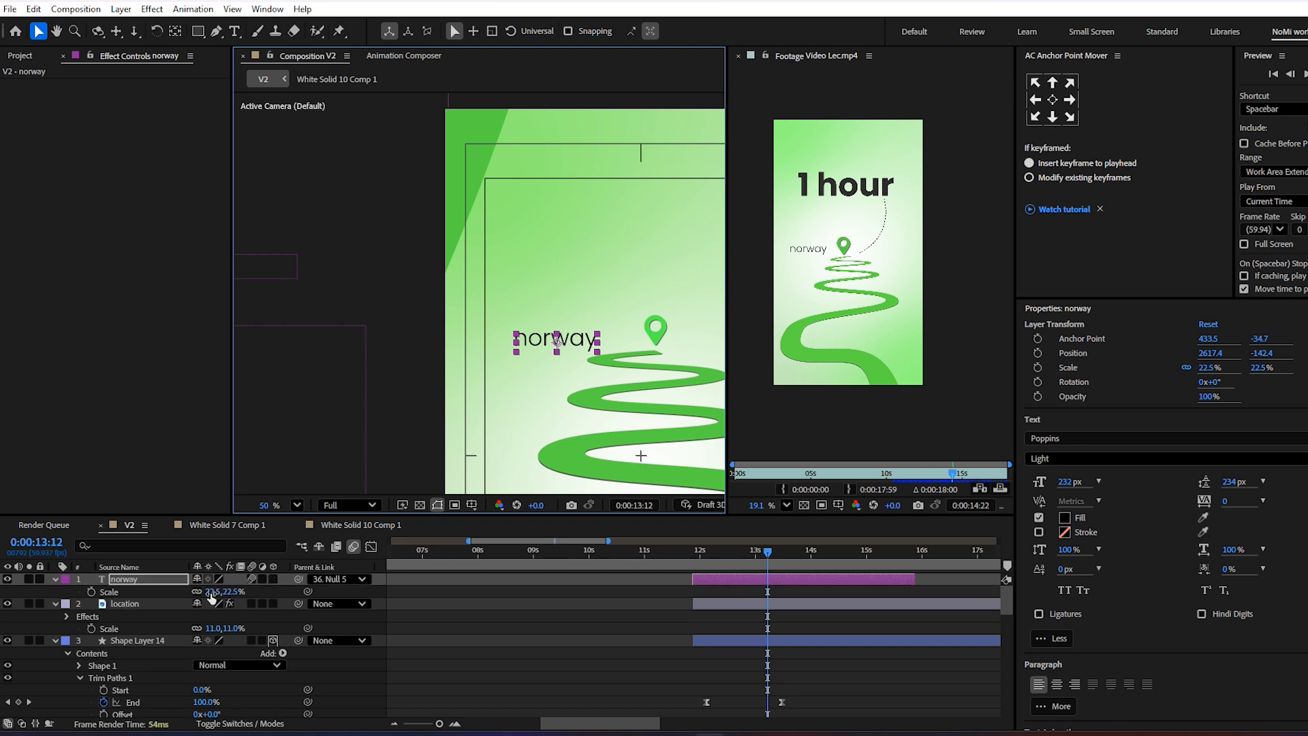
{"action": "left_click_drag", "start_coordinate": [208, 592], "coordinate": [221, 597]}
{"action": "scroll", "coordinate": [518, 396], "scroll_direction": "up", "scroll_amount": 4}
{"action": "left_click_drag", "start_coordinate": [517, 396], "coordinate": [341, 399]}
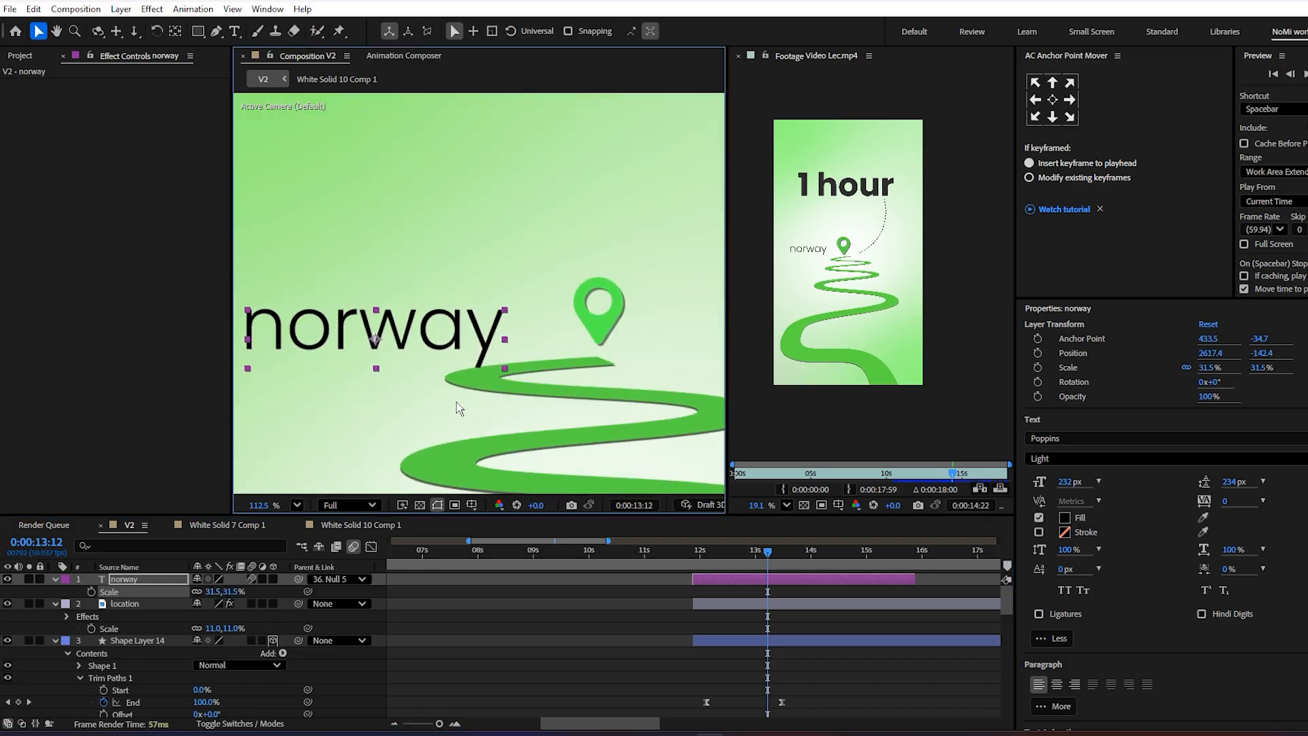
{"action": "left_click_drag", "start_coordinate": [444, 329], "coordinate": [392, 318]}
{"action": "scroll", "coordinate": [435, 374], "scroll_direction": "down", "scroll_amount": 3}
{"action": "scroll", "coordinate": [436, 373], "scroll_direction": "up", "scroll_amount": 4}
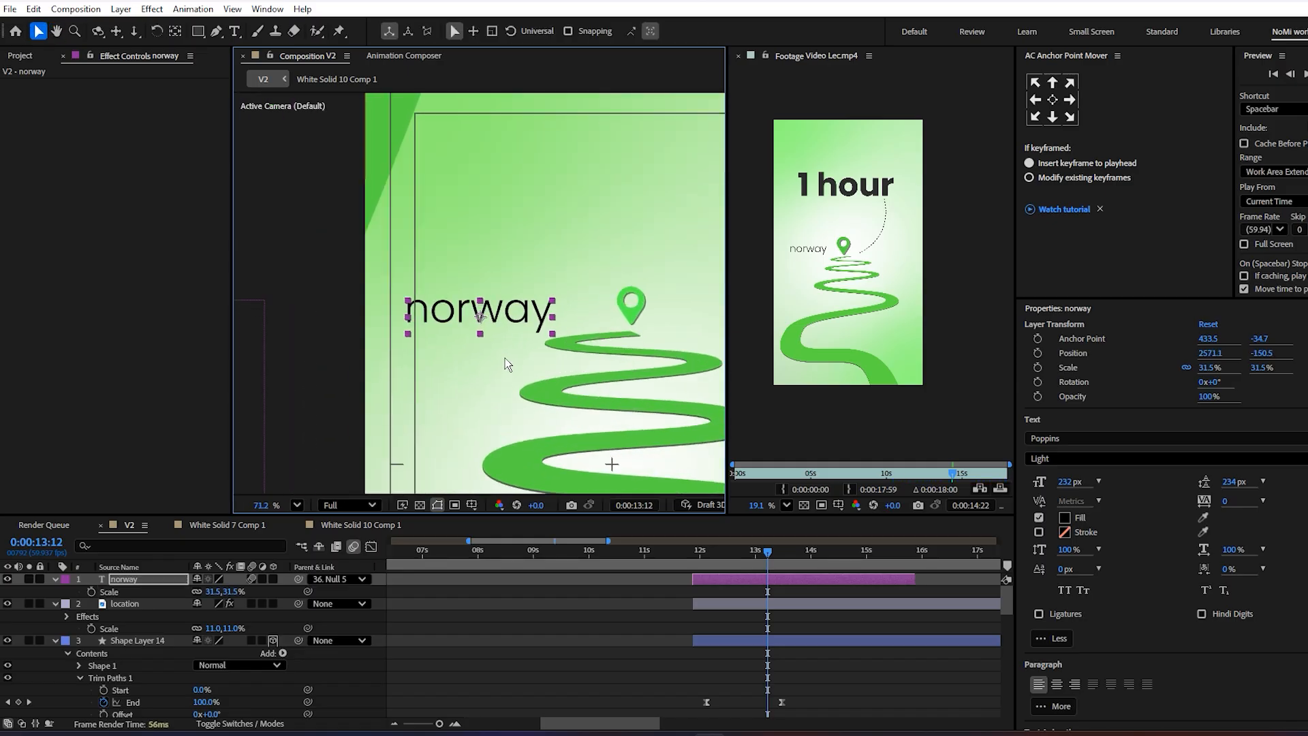
- Set the norway text's scale to 26%
{"action": "left_click", "coordinate": [211, 592]}
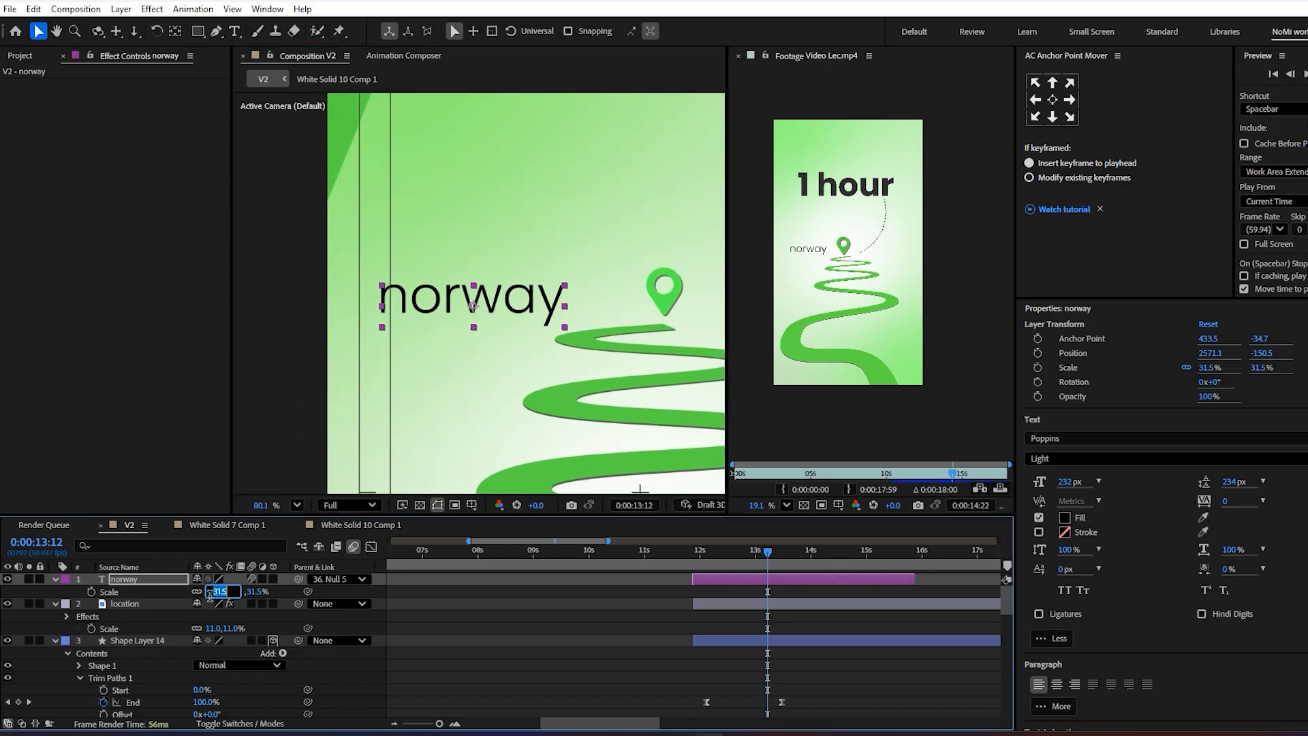
{"action": "type", "text": "26"}
{"action": "key", "text": "Return"}
{"action": "left_click", "coordinate": [549, 641]}
{"action": "left_click", "coordinate": [492, 310]}
{"action": "left_click", "coordinate": [508, 317]}
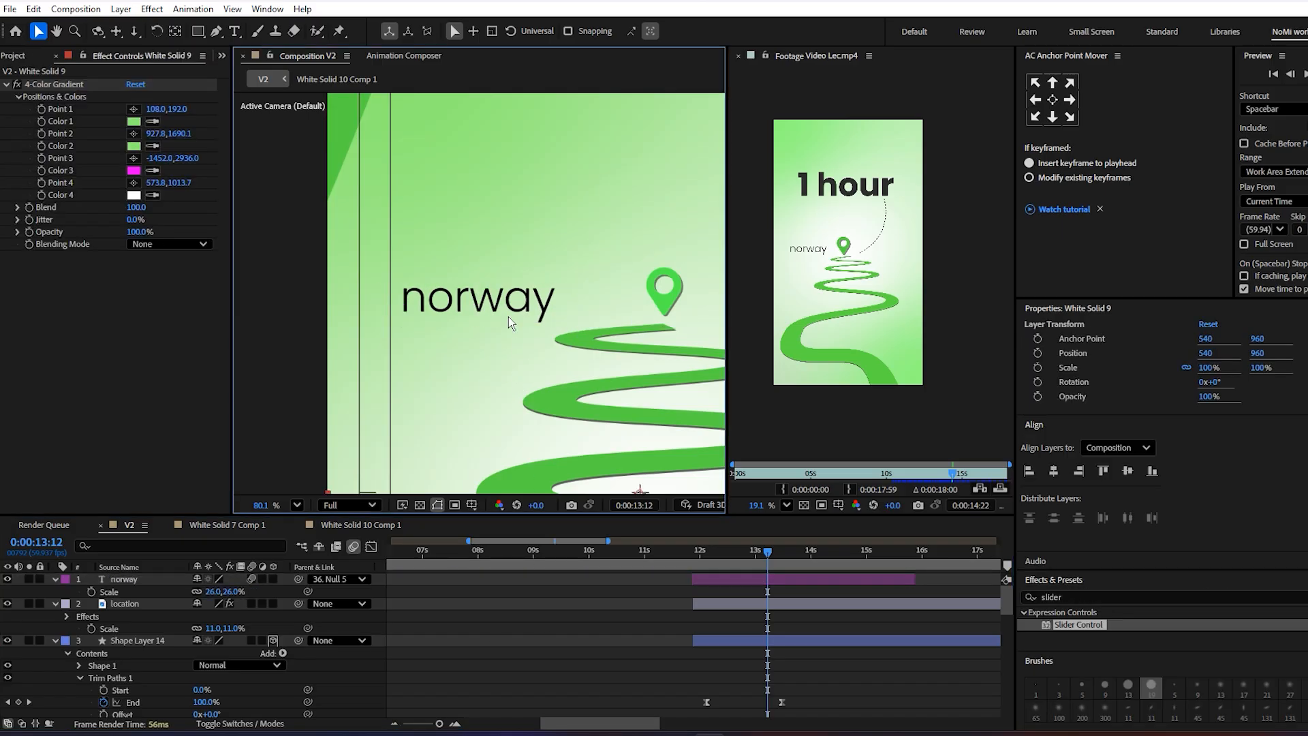
- Duplicate the norway text layer and place the copy above the location pin at about 2811.8, -363.7
{"action": "scroll", "coordinate": [508, 316], "scroll_direction": "down", "scroll_amount": 6}
{"action": "left_click_drag", "start_coordinate": [628, 342], "coordinate": [607, 395]}
{"action": "left_click", "coordinate": [726, 579]}
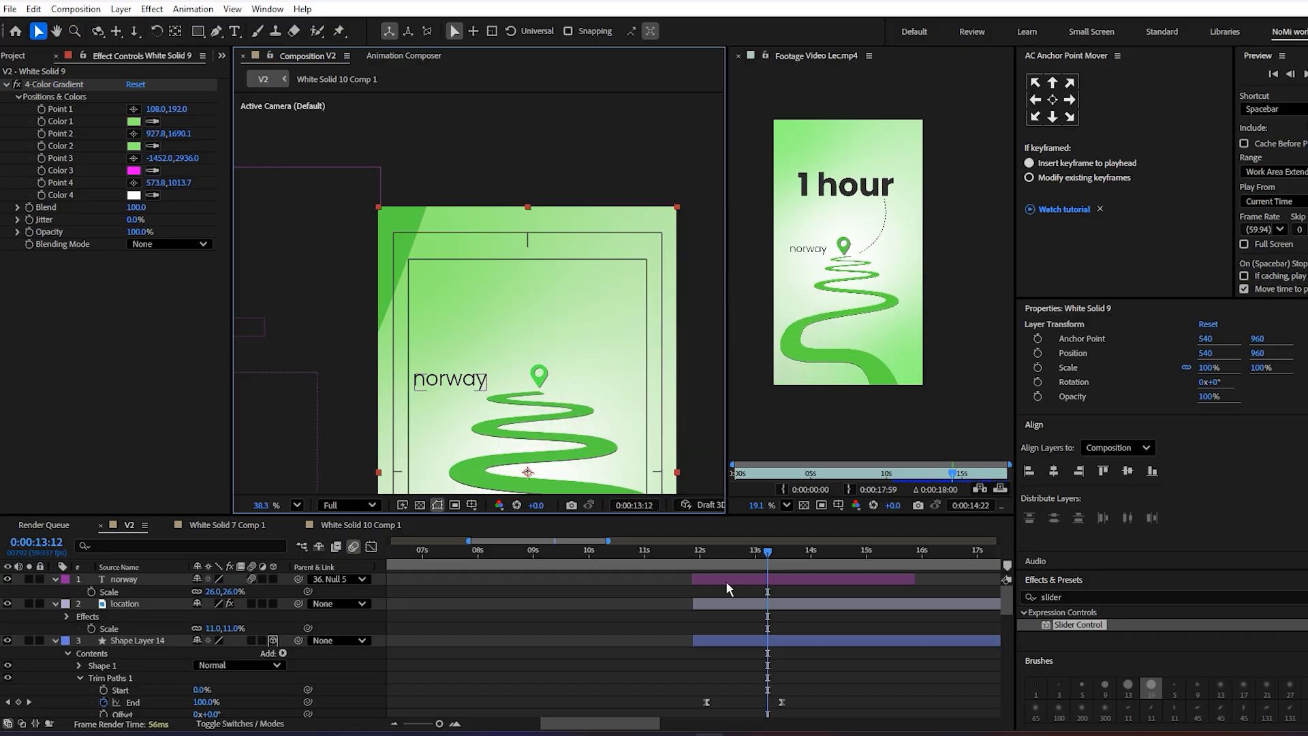
{"action": "key", "text": "ctrl+d"}
{"action": "scroll", "coordinate": [463, 381], "scroll_direction": "up", "scroll_amount": 2}
{"action": "left_click_drag", "start_coordinate": [466, 381], "coordinate": [571, 291]}
- Replace the duplicated norway text with "1 hour"
{"action": "double_click", "coordinate": [571, 291]}
{"action": "key", "text": "BackSpace"}
{"action": "type", "text": "I"}
{"action": "key", "text": "BackSpace"}
{"action": "type", "text": "1"}
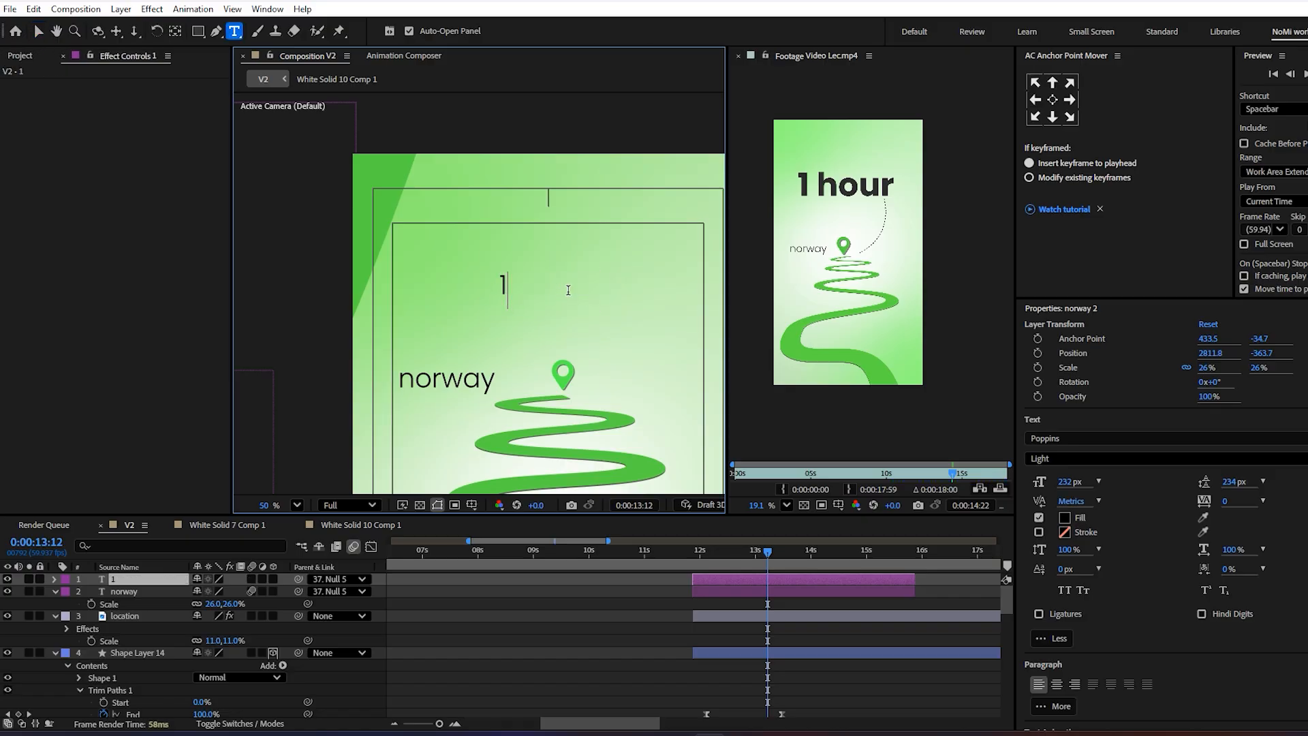
{"action": "type", "text": " HOU"}
{"action": "key", "text": "BackSpace"}
{"action": "key", "text": "BackSpace"}
{"action": "key", "text": "BackSpace"}
{"action": "type", "text": "hour"}
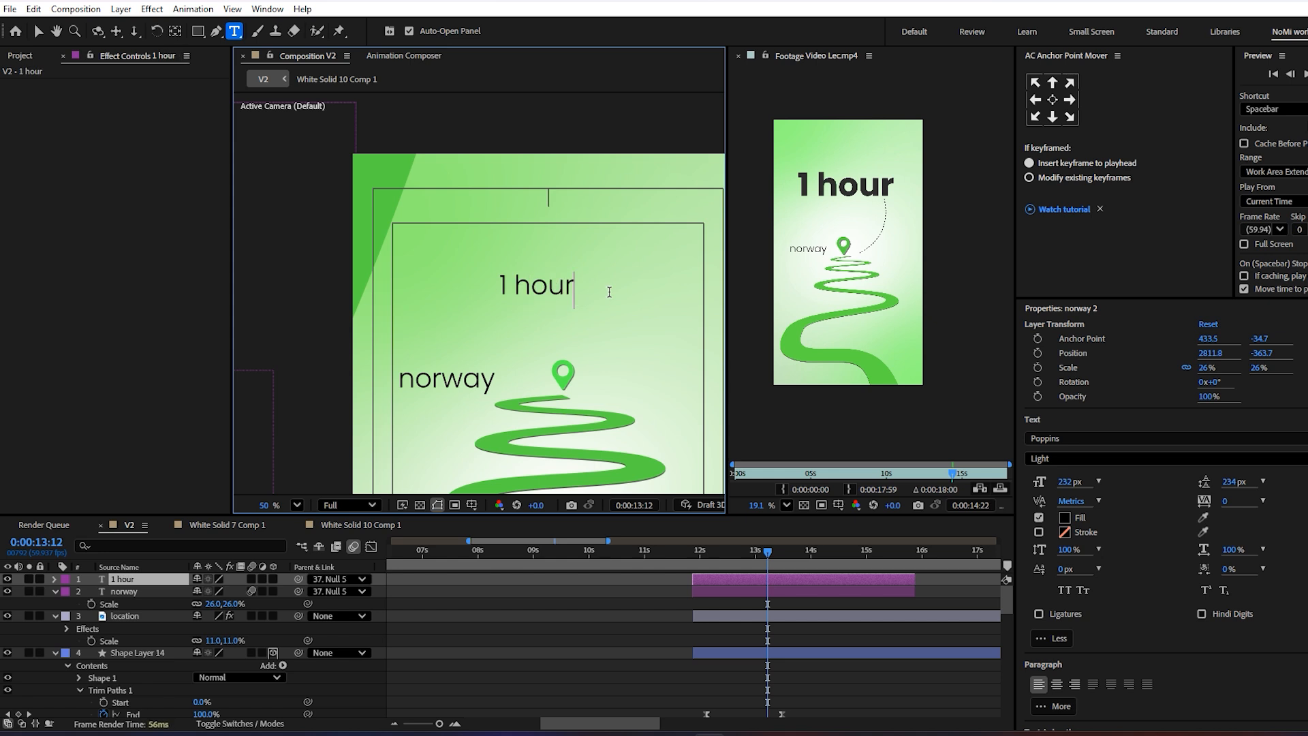
- Set the "1 hour" text's font style to Bold and its scale to 71%
{"action": "left_click", "coordinate": [744, 587]}
{"action": "left_click", "coordinate": [1060, 459]}
{"action": "left_click", "coordinate": [1060, 484]}
{"action": "left_click", "coordinate": [736, 605]}
{"action": "left_click", "coordinate": [740, 579]}
{"action": "key", "text": "s"}
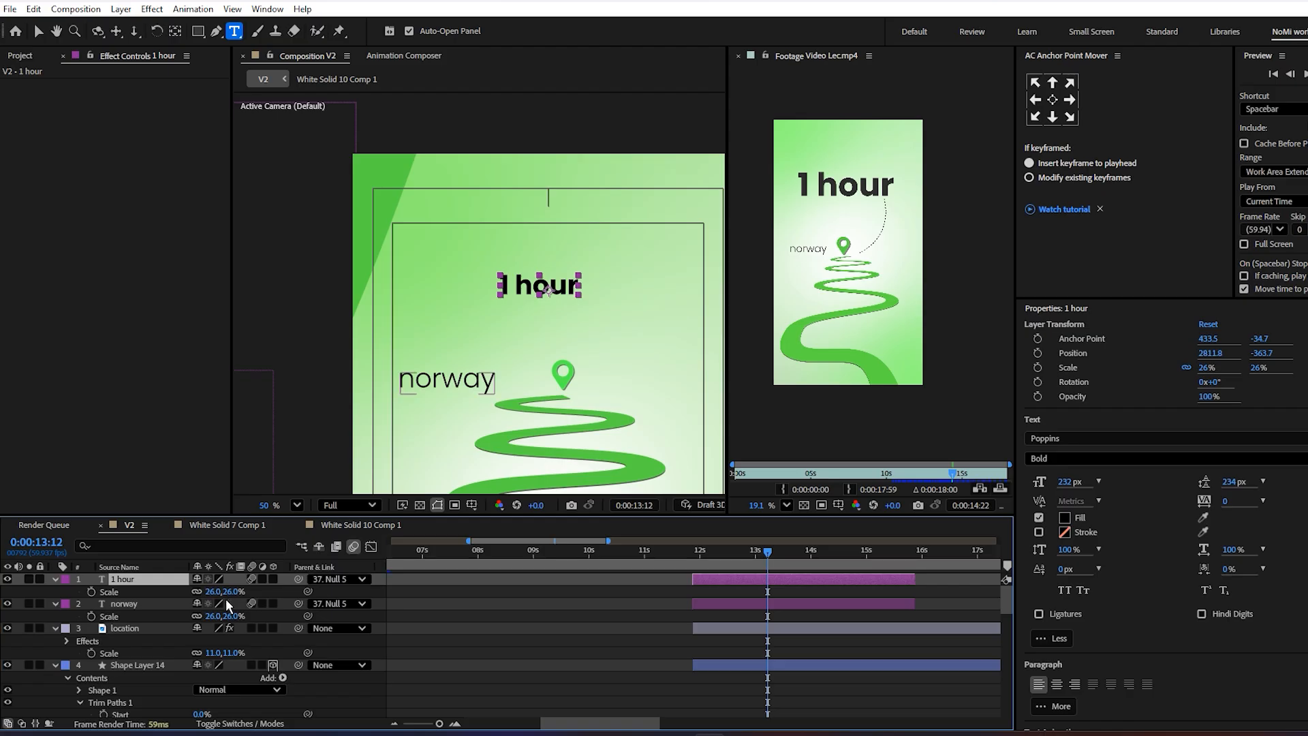
{"action": "left_click_drag", "start_coordinate": [213, 591], "coordinate": [243, 591]}
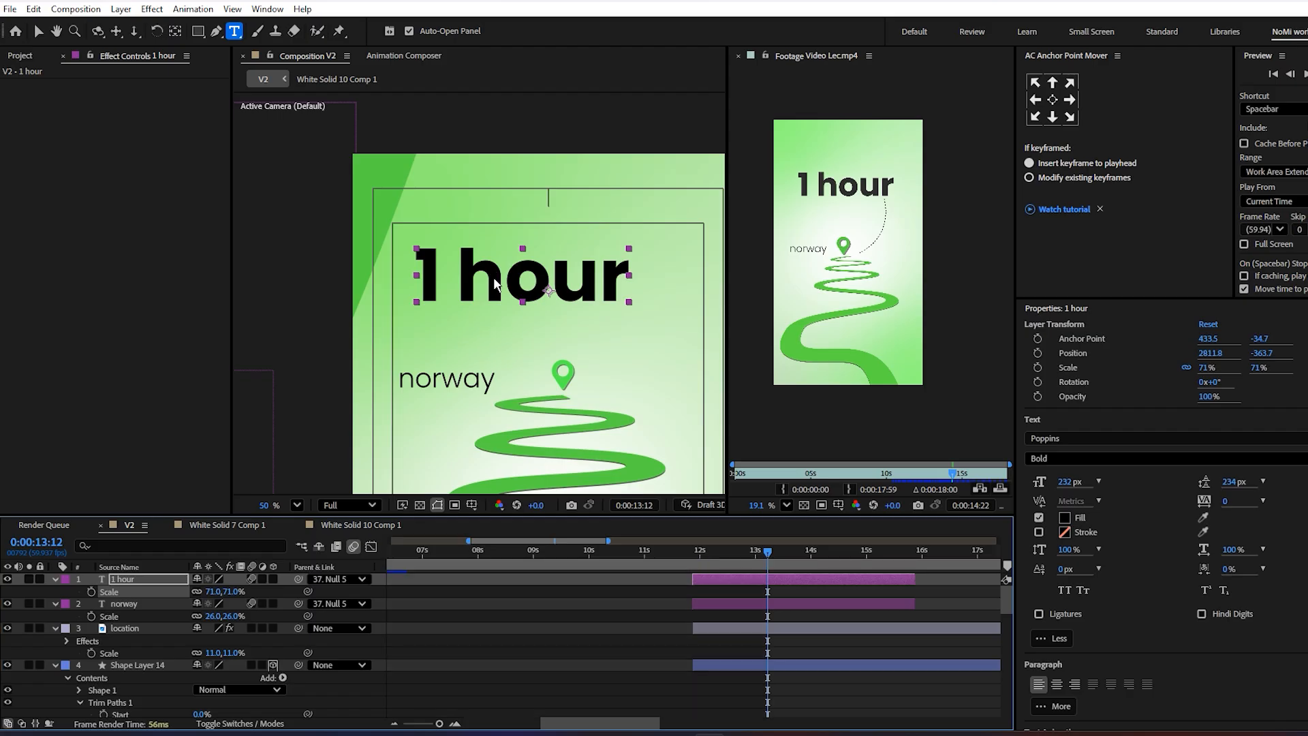
- Position the "1 hour" heading above the location pin at about 2889.5, -337.3
{"action": "key", "text": "v"}
{"action": "left_click_drag", "start_coordinate": [520, 282], "coordinate": [554, 290]}
{"action": "scroll", "coordinate": [553, 291], "scroll_direction": "down", "scroll_amount": 2}
{"action": "scroll", "coordinate": [569, 303], "scroll_direction": "up", "scroll_amount": 2}
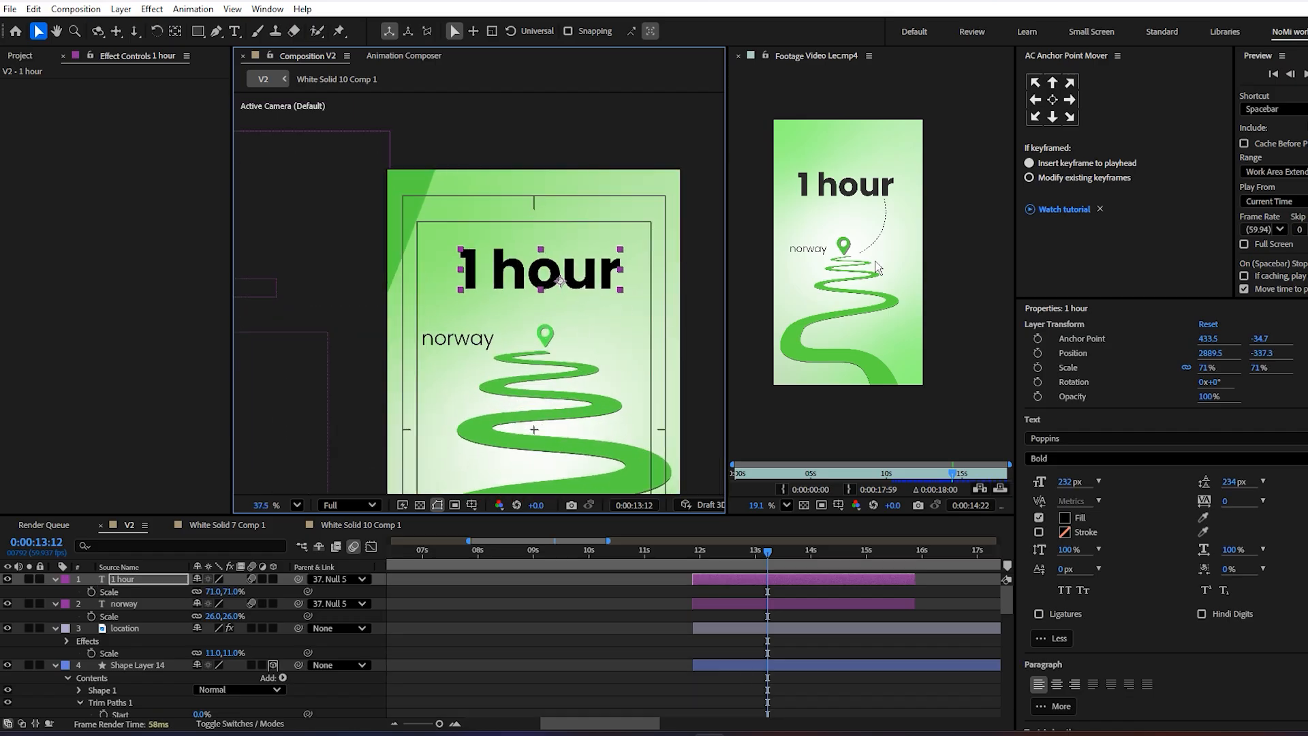
- Advance the reference footage to 0:00:14:37 and collapse all expanded layer properties in V2
{"action": "mouse_move", "coordinate": [952, 475]}
{"action": "left_mouse_down"}
{"action": "mouse_move", "coordinate": [932, 476]}
{"action": "mouse_move", "coordinate": [956, 475]}
{"action": "left_mouse_up"}
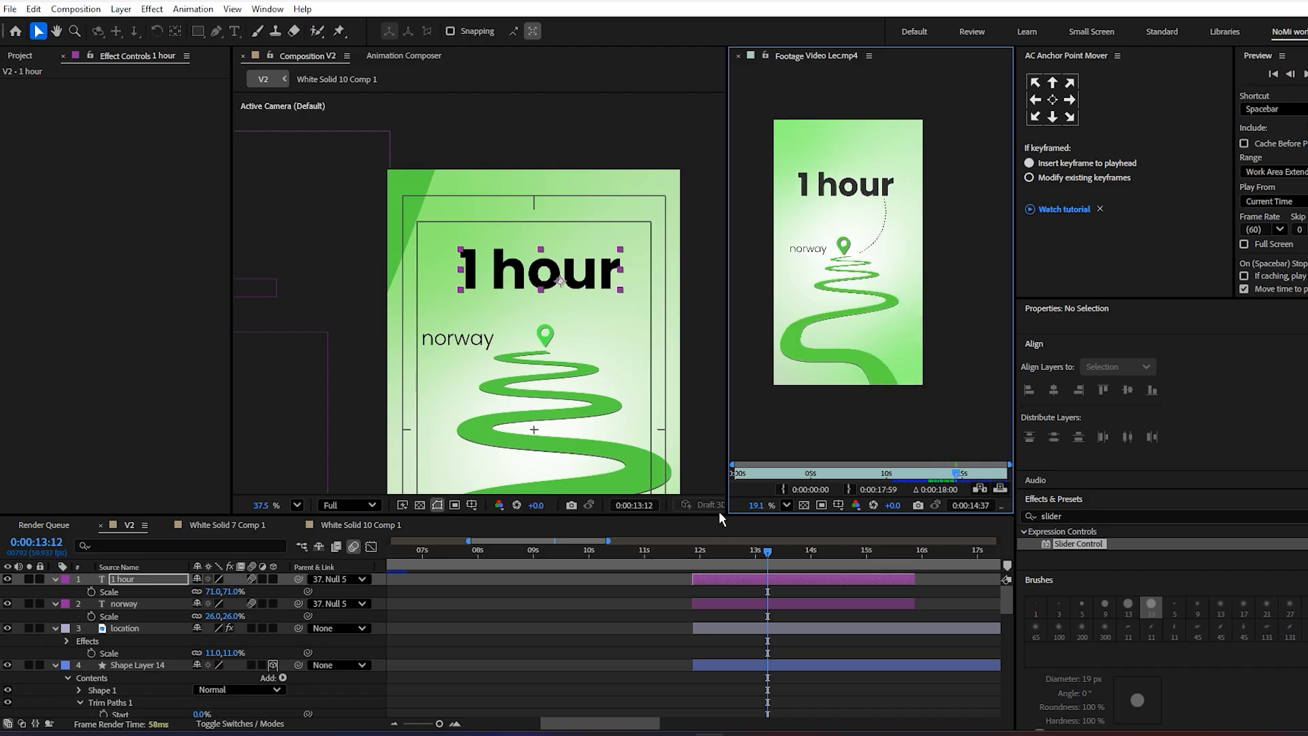
{"action": "left_click", "coordinate": [672, 604]}
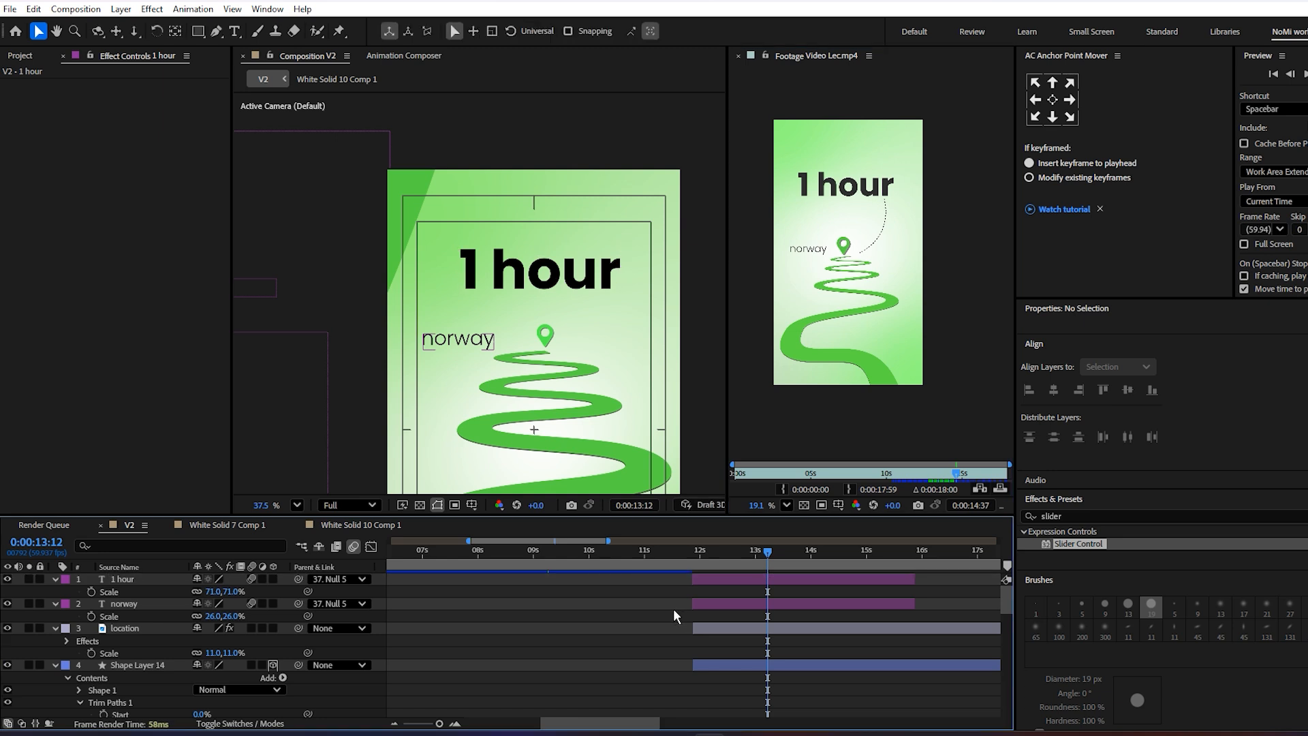
{"action": "key", "text": "minus"}
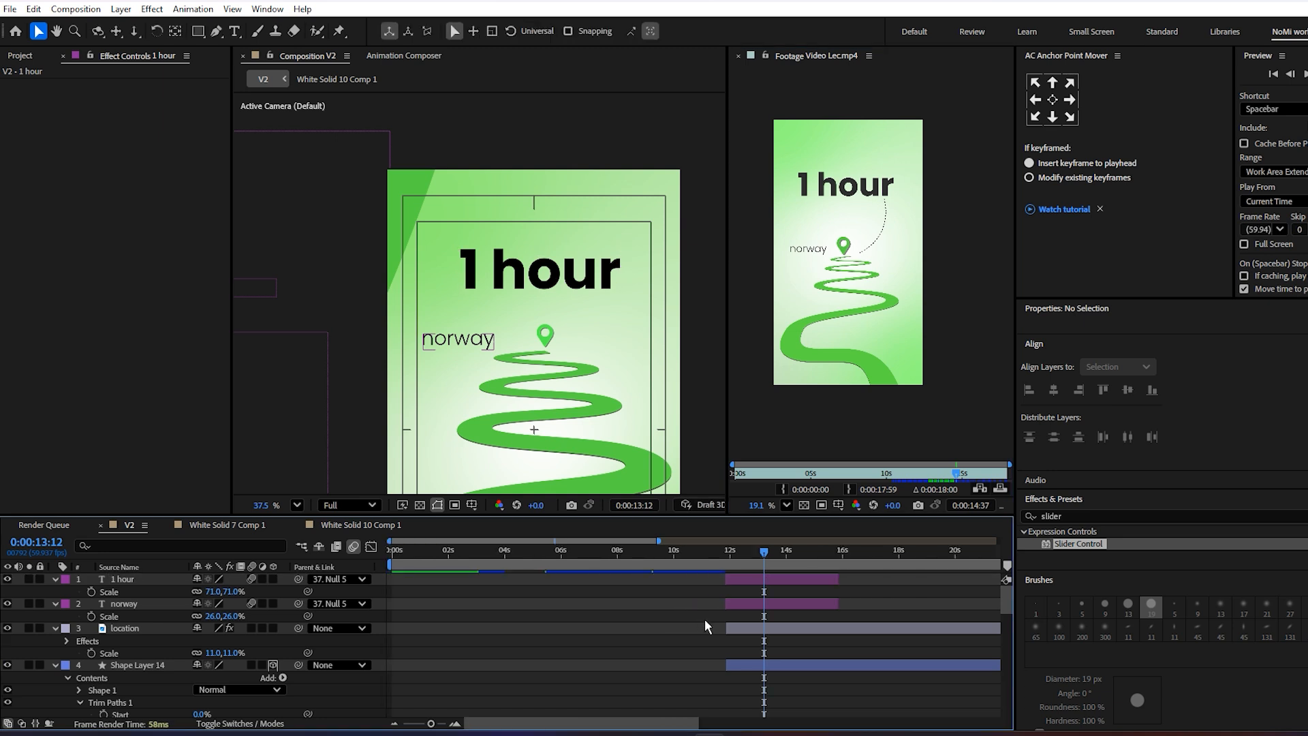
{"action": "key", "text": "u"}
{"action": "scroll", "coordinate": [777, 640], "scroll_direction": "right", "scroll_amount": 2}
{"action": "scroll", "coordinate": [513, 287], "scroll_direction": "up", "scroll_amount": 3}
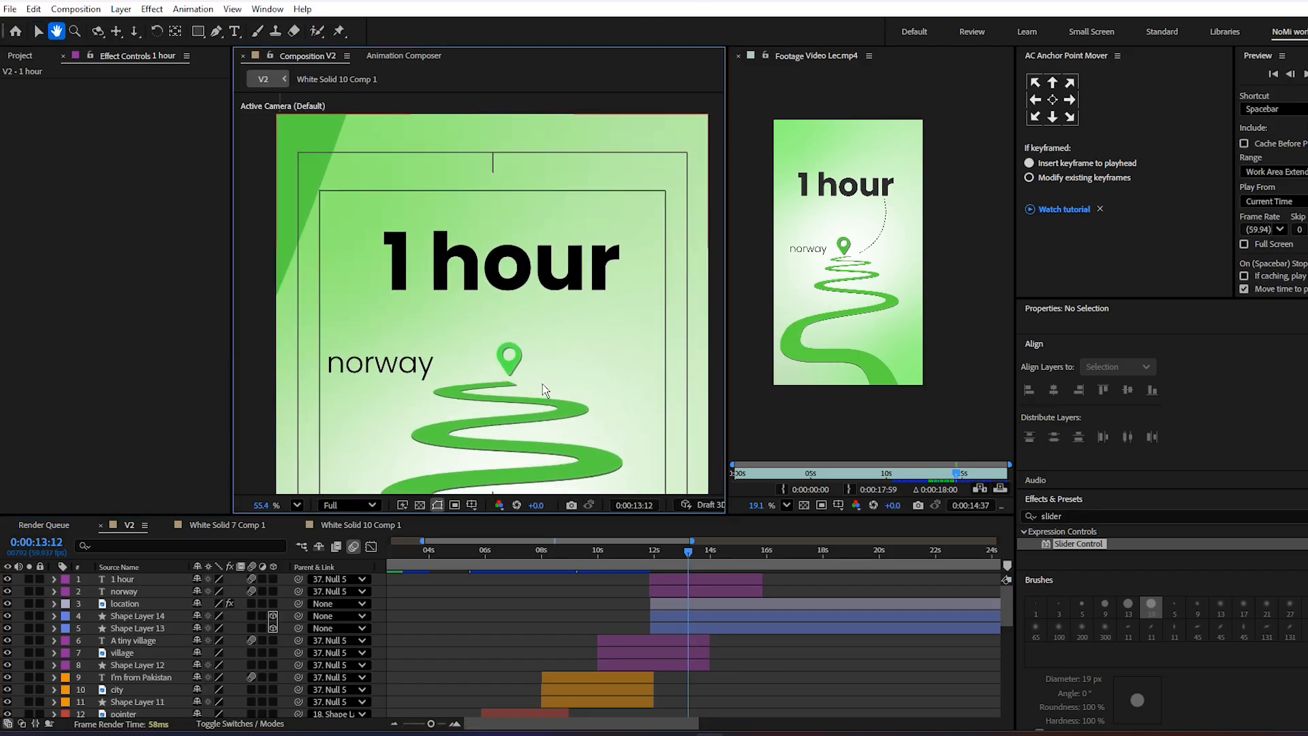
- Duplicate the green stripe layer Shape Layer 12 at about 0:00:11:37
{"action": "scroll", "coordinate": [542, 383], "scroll_direction": "down", "scroll_amount": 4}
{"action": "scroll", "coordinate": [691, 634], "scroll_direction": "down", "scroll_amount": 3}
{"action": "scroll", "coordinate": [690, 635], "scroll_direction": "left", "scroll_amount": 1}
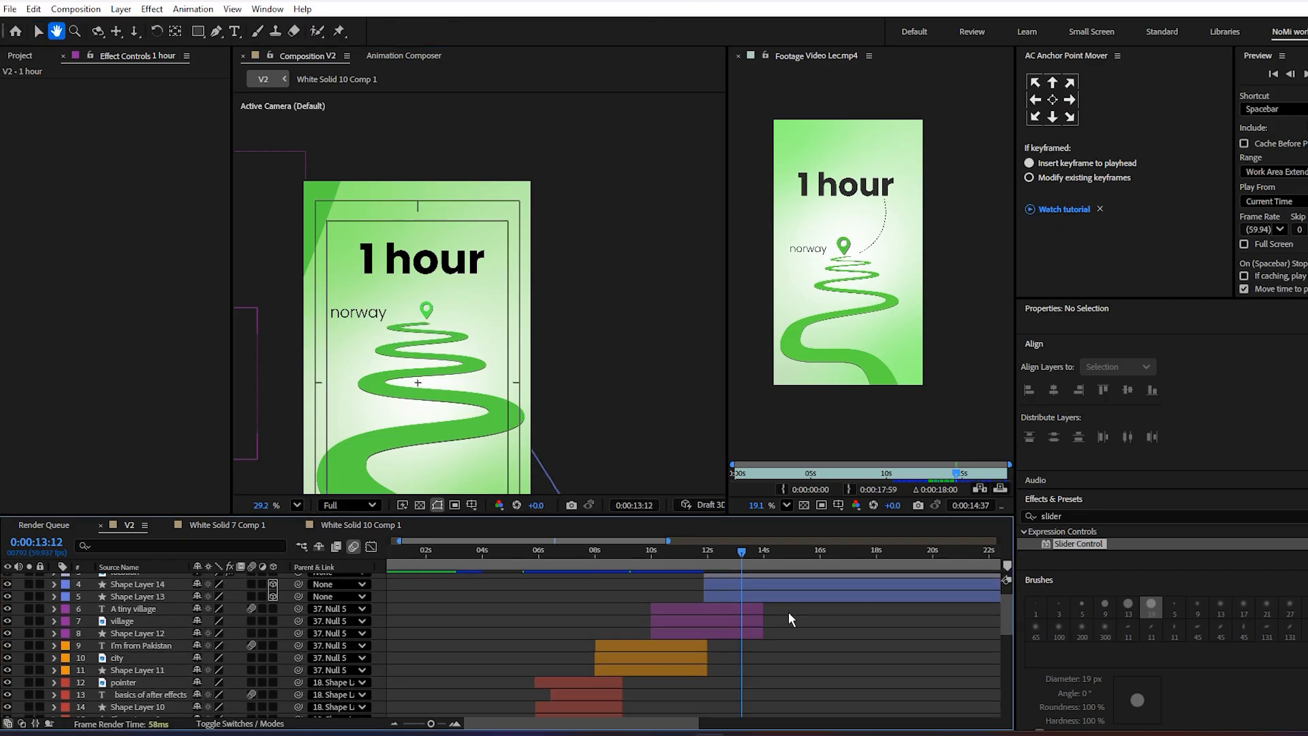
{"action": "left_click_drag", "start_coordinate": [742, 564], "coordinate": [696, 572]}
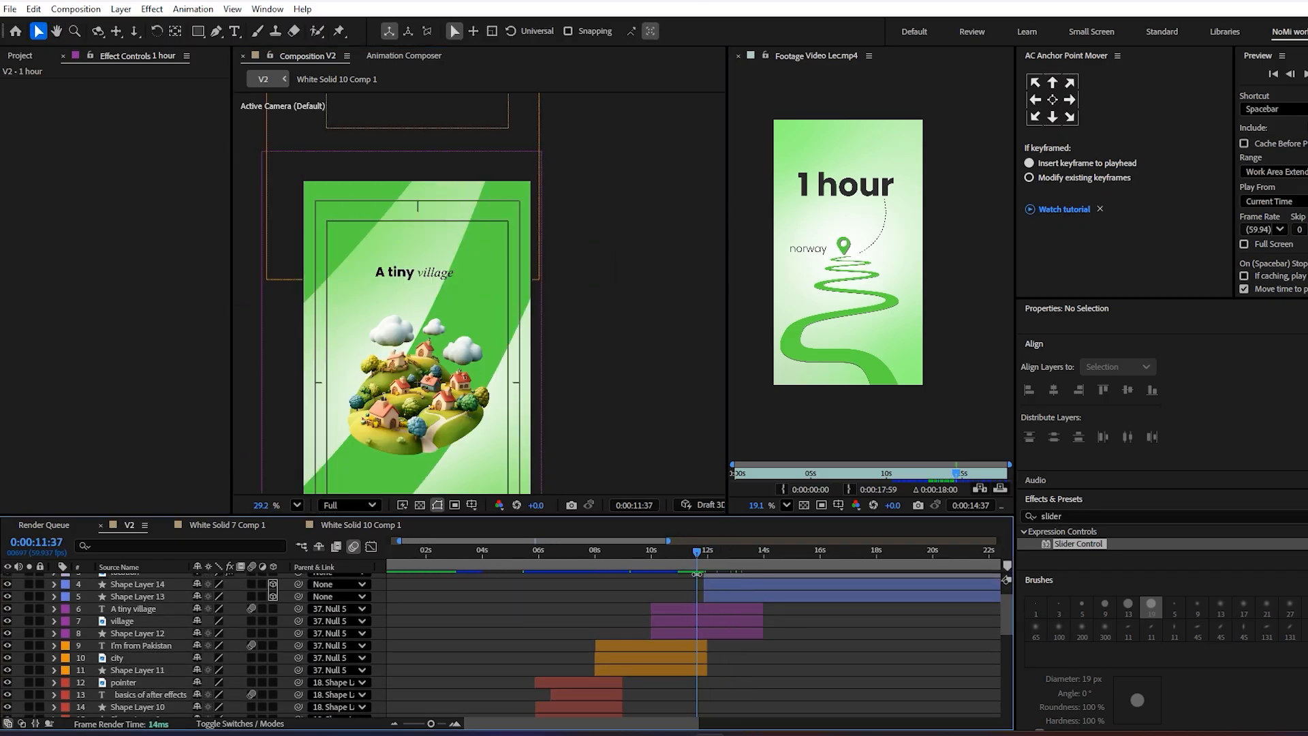
{"action": "left_click", "coordinate": [713, 636]}
{"action": "key", "text": "ctrl+d"}
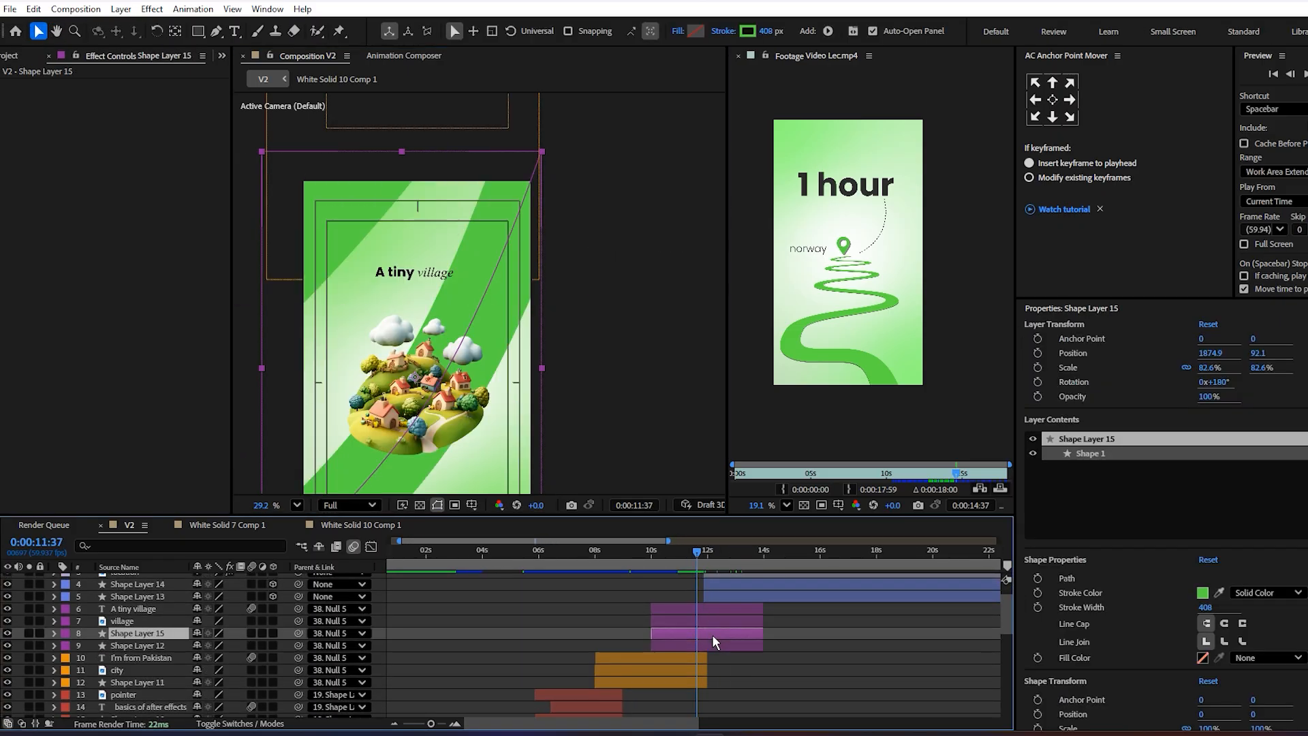
- Bring the duplicated stripe layer to the top of the stack and shift it in time to line up with the "1 hour" layer
{"action": "key", "text": "ctrl+bracketright"}
{"action": "key", "text": "ctrl+shift+bracketright"}
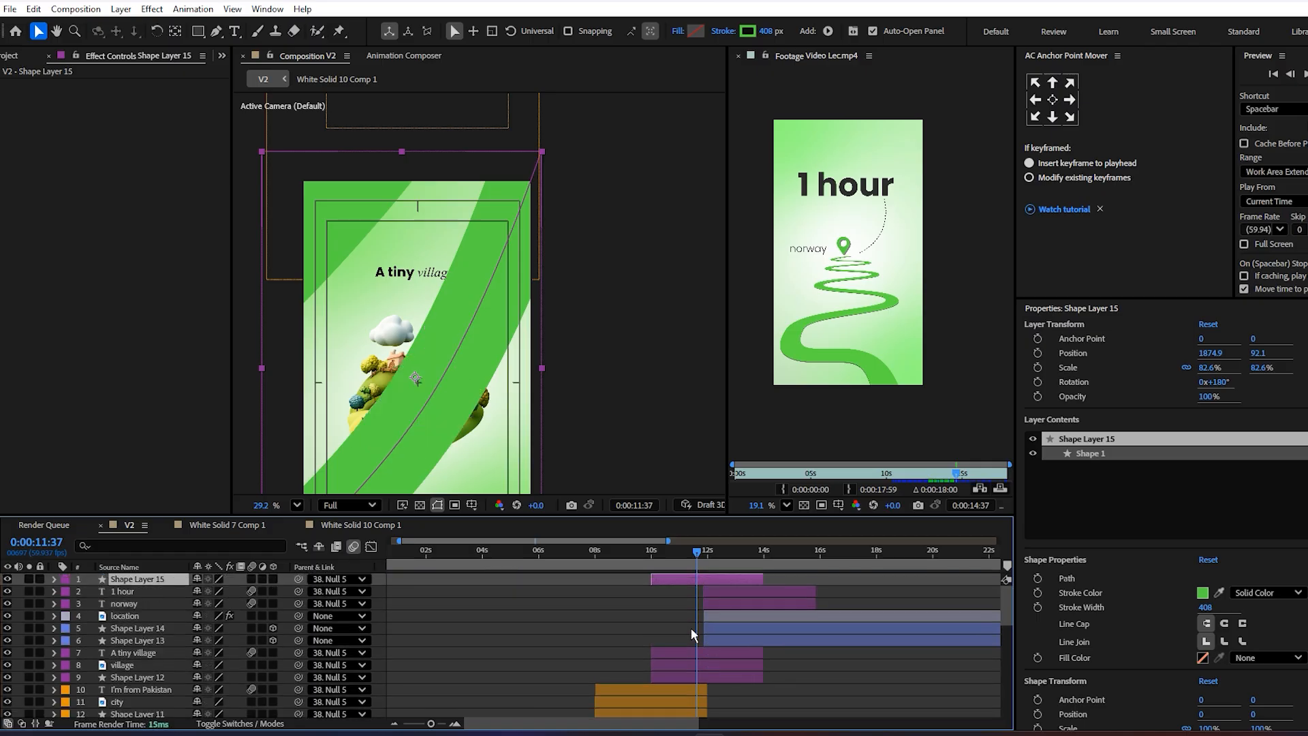
{"action": "left_click_drag", "start_coordinate": [715, 572], "coordinate": [776, 585]}
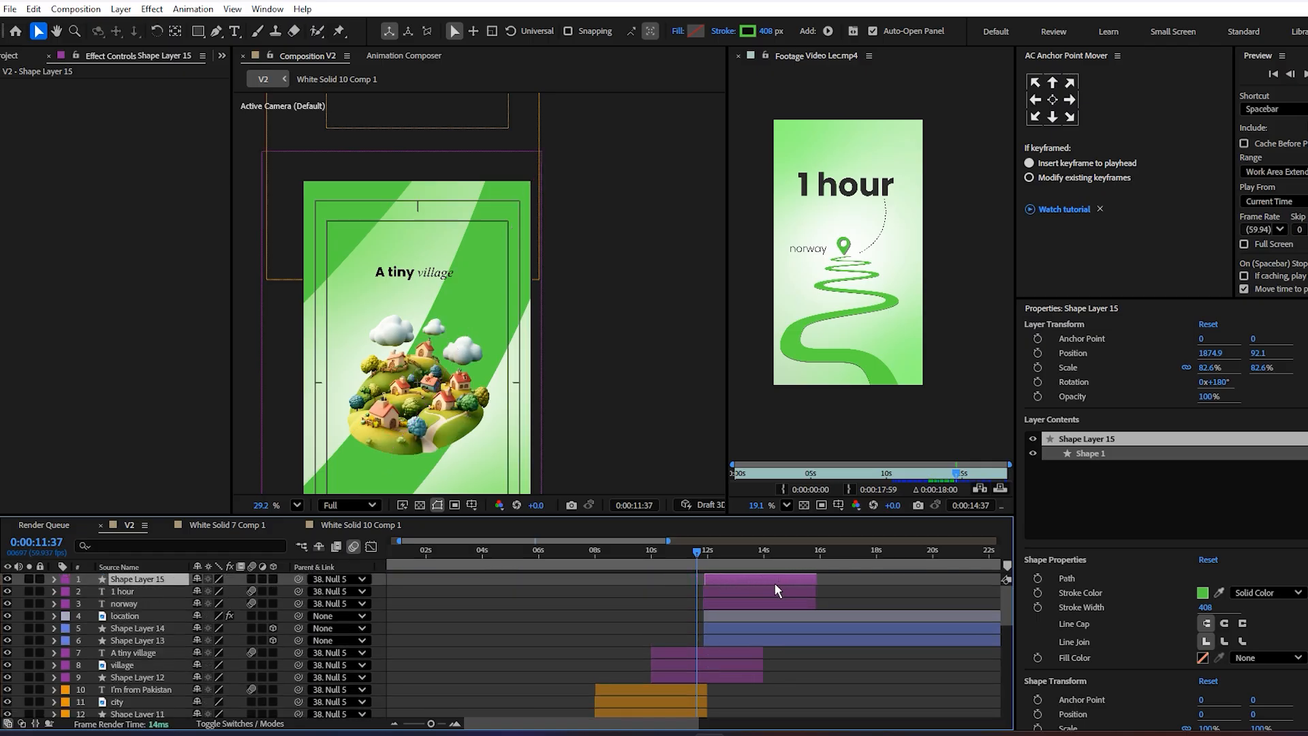
- Align the start of the six top layers, Shape Layer 15 through Shape Layer 13, to 0:00:11:59 and preview the transition
{"action": "left_click", "coordinate": [743, 552]}
{"action": "key", "text": "equal"}
{"action": "key", "text": "equal"}
{"action": "key", "text": "equal"}
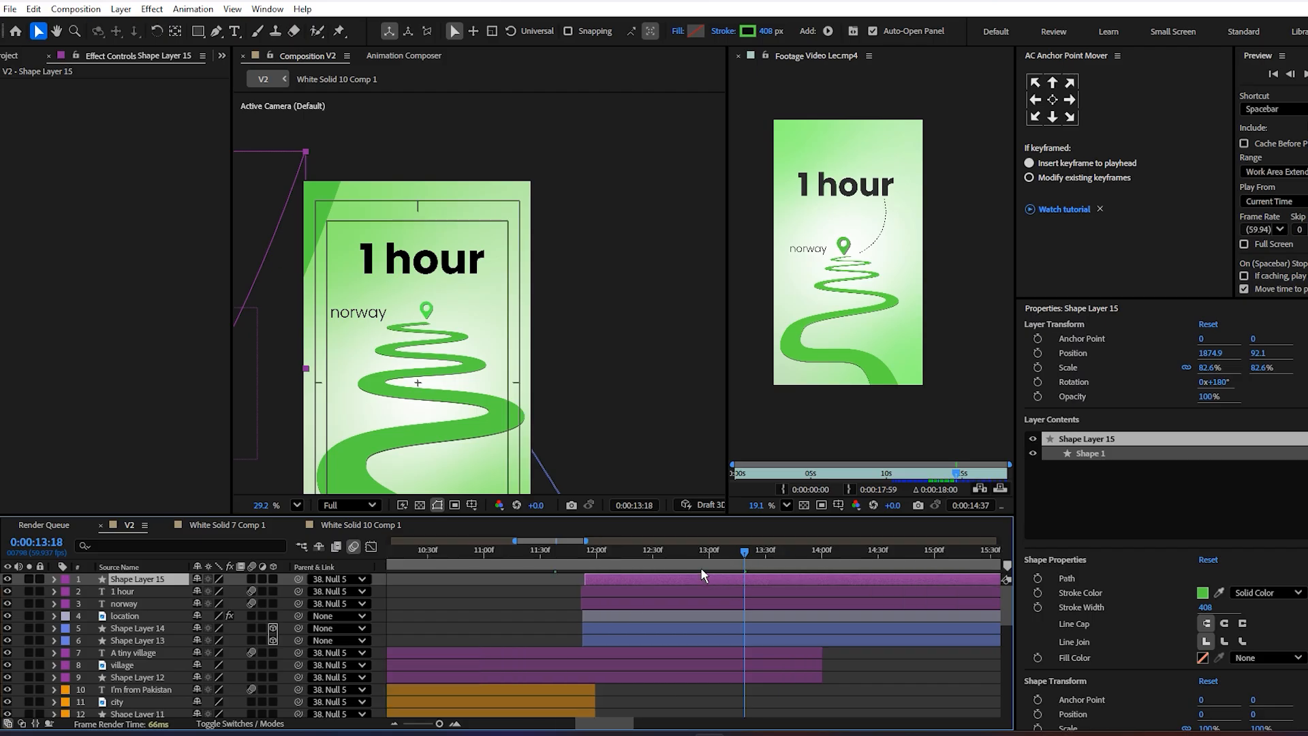
{"action": "mouse_move", "coordinate": [599, 550]}
{"action": "left_mouse_down"}
{"action": "mouse_move", "coordinate": [579, 550]}
{"action": "mouse_move", "coordinate": [595, 557]}
{"action": "left_mouse_up"}
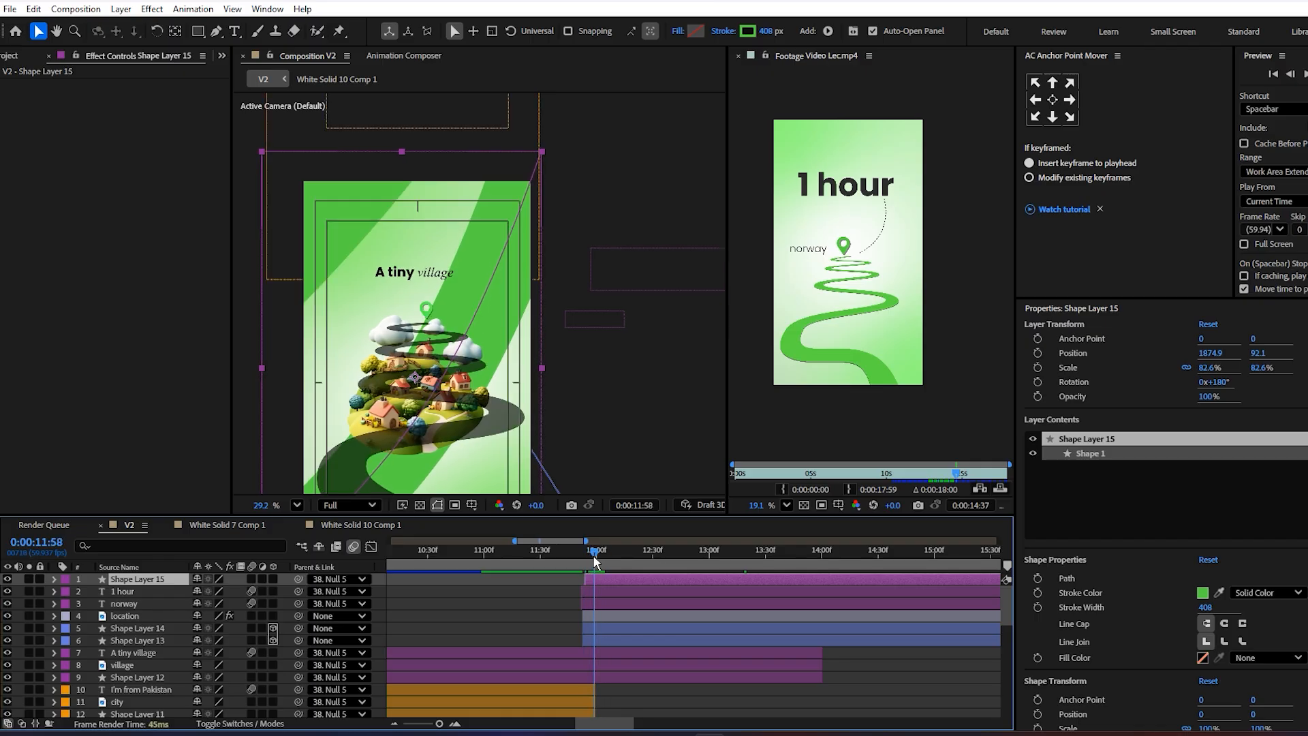
{"action": "scroll", "coordinate": [614, 606], "scroll_direction": "up", "scroll_amount": 5, "text": "alt"}
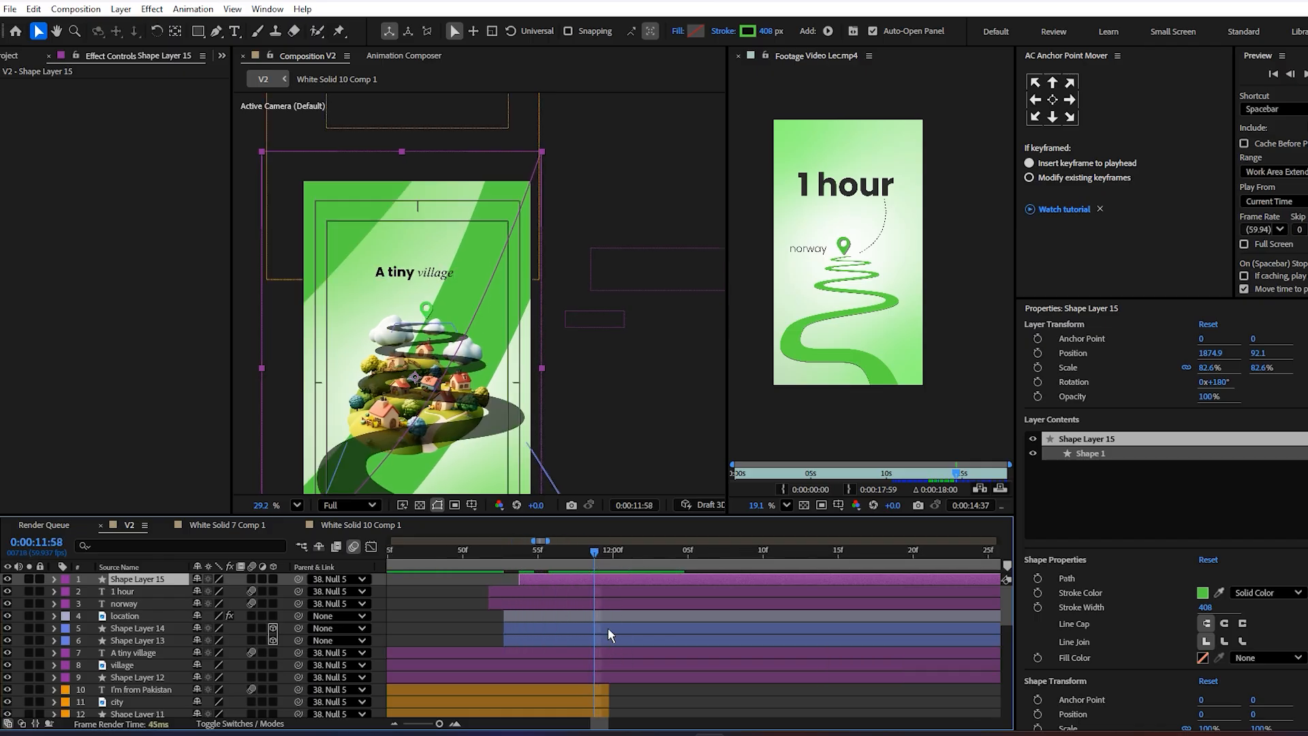
{"action": "left_click", "coordinate": [606, 571]}
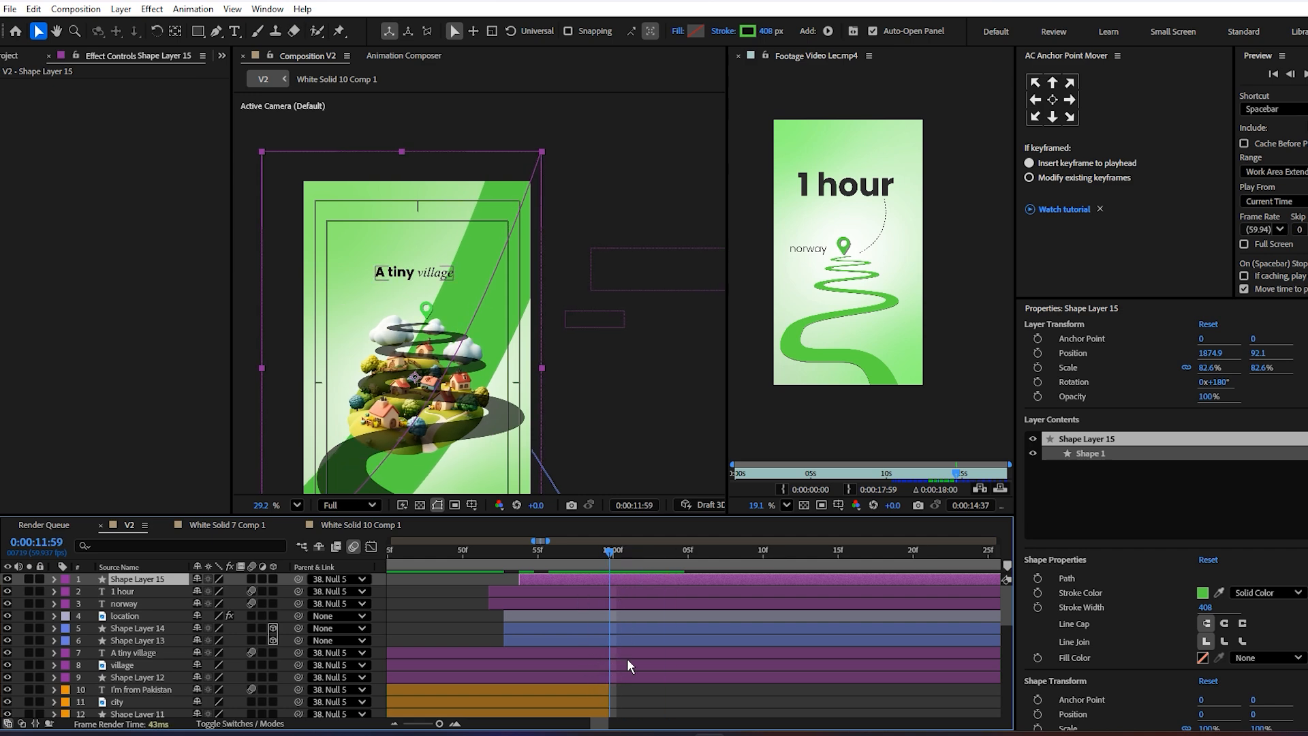
{"action": "left_click", "coordinate": [613, 640], "text": "shift"}
{"action": "left_click_drag", "start_coordinate": [611, 641], "coordinate": [704, 644]}
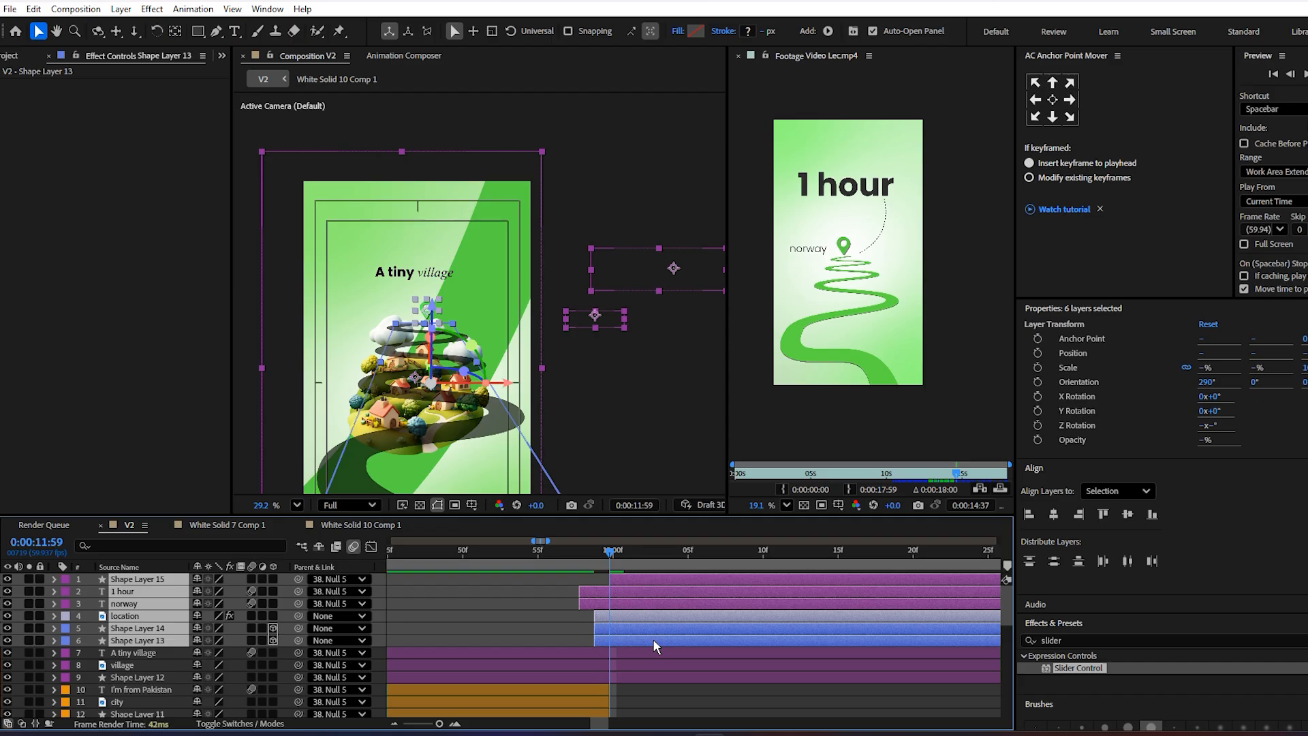
{"action": "key", "text": "["}
{"action": "key", "text": "space"}
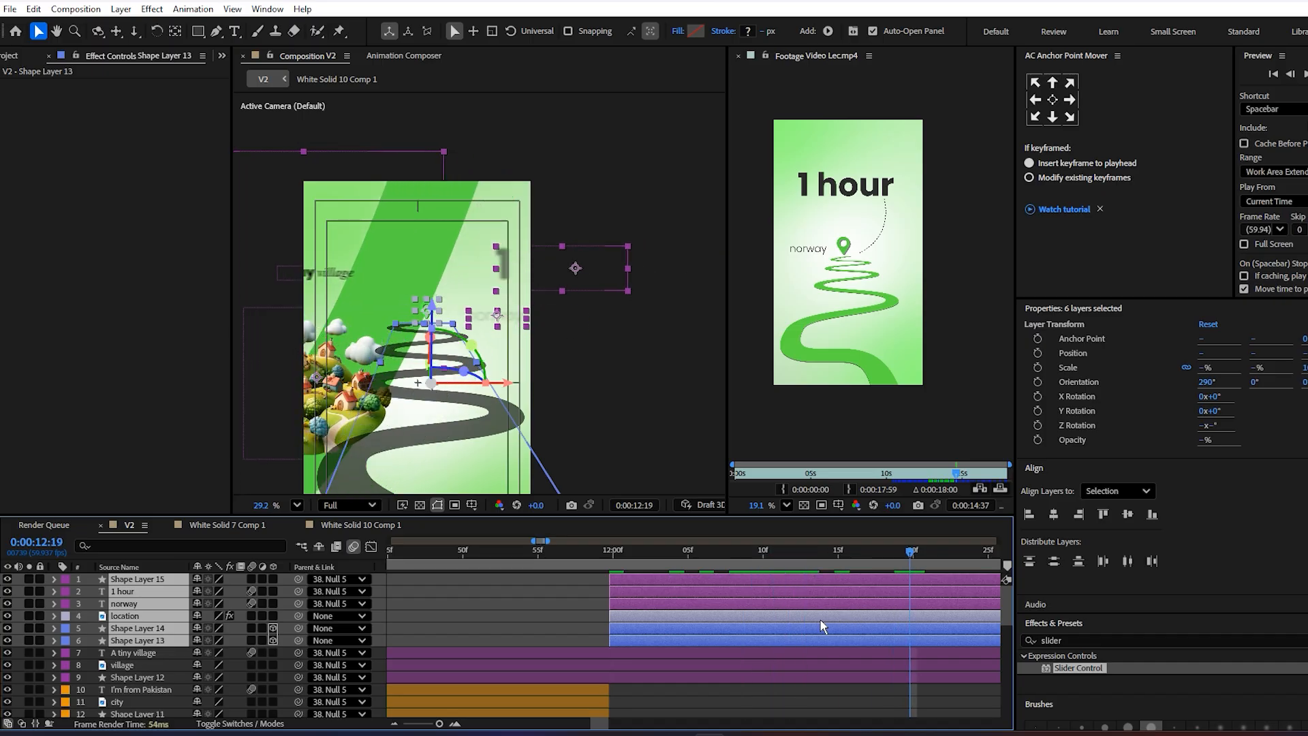
- Remove the parent from Shape Layer 15 at 0:00:12:00 by setting its parent to None
{"action": "key", "text": "minus"}
{"action": "key", "text": "minus"}
{"action": "left_click_drag", "start_coordinate": [870, 685], "coordinate": [606, 698]}
{"action": "left_click", "coordinate": [724, 712]}
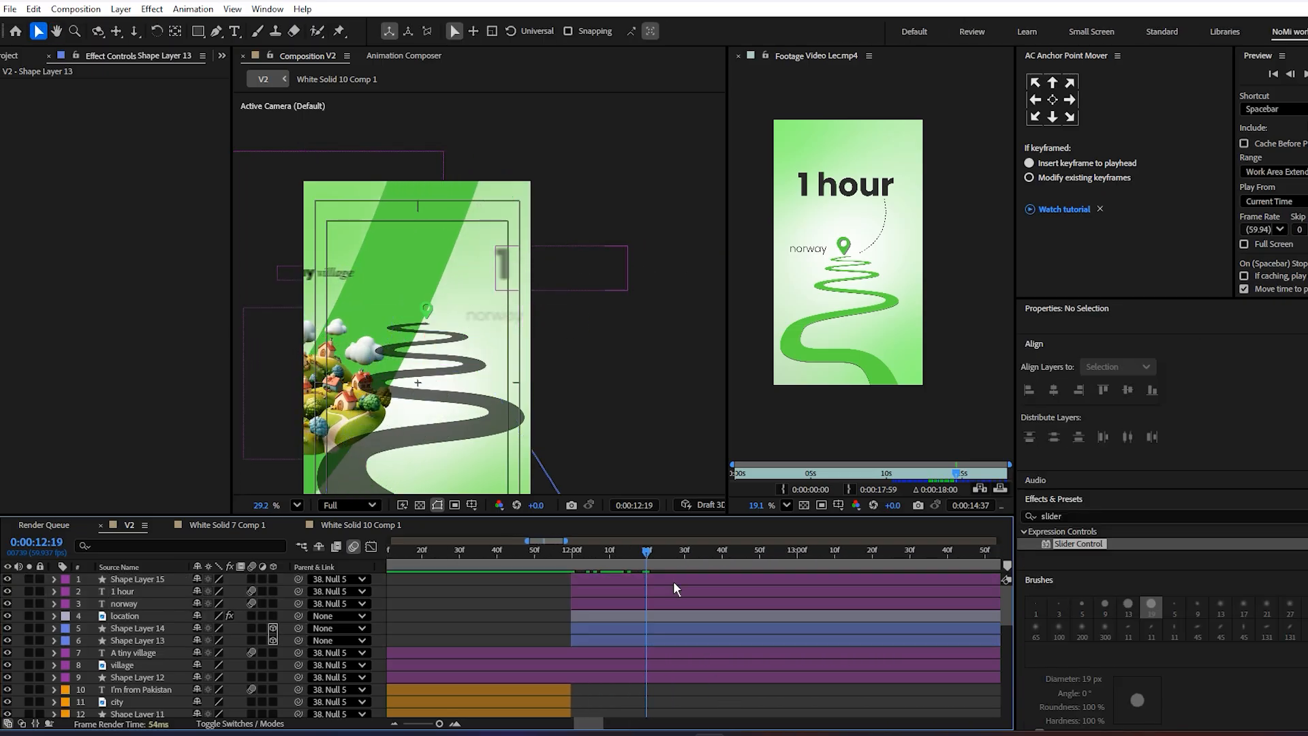
{"action": "left_click", "coordinate": [657, 576]}
{"action": "left_click_drag", "start_coordinate": [659, 549], "coordinate": [524, 624]}
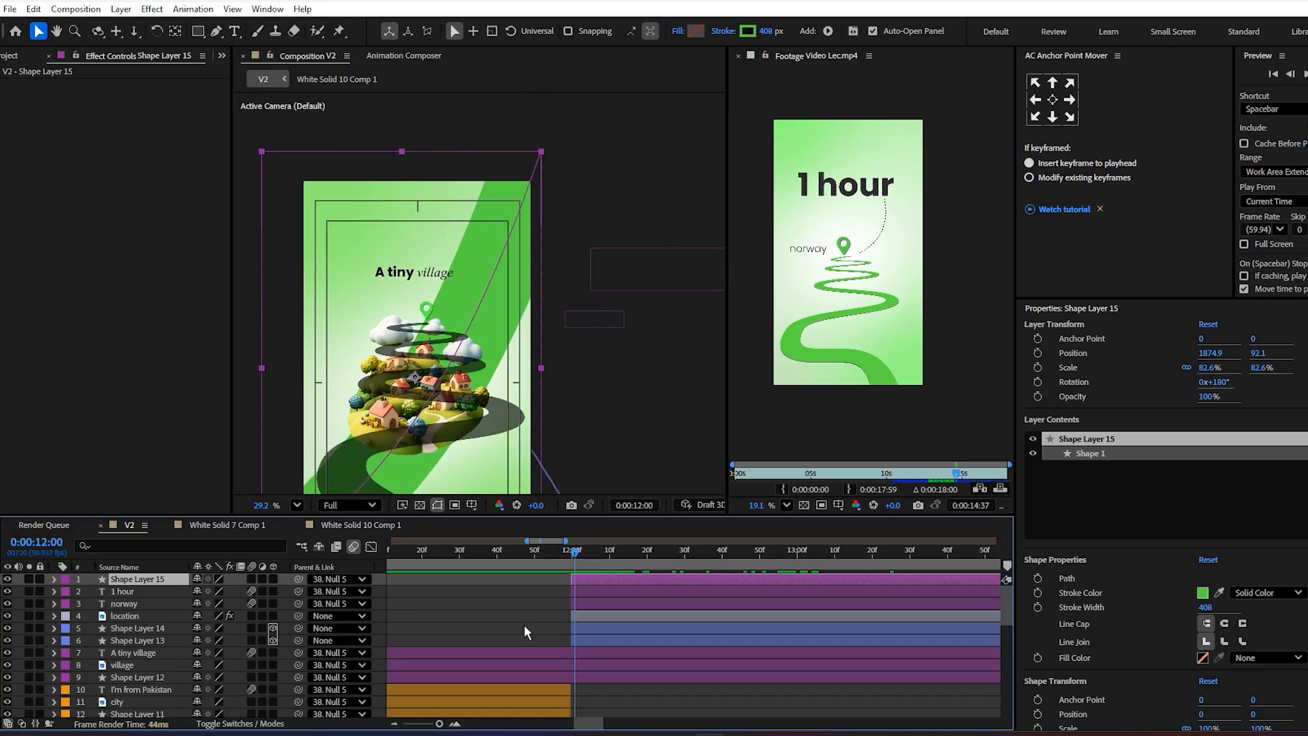
{"action": "left_click", "coordinate": [337, 579]}
{"action": "left_click", "coordinate": [379, 90]}
- Go to 0:00:13:04 and set Shape Layer 15's rotation to 0°
{"action": "left_click_drag", "start_coordinate": [583, 557], "coordinate": [666, 558]}
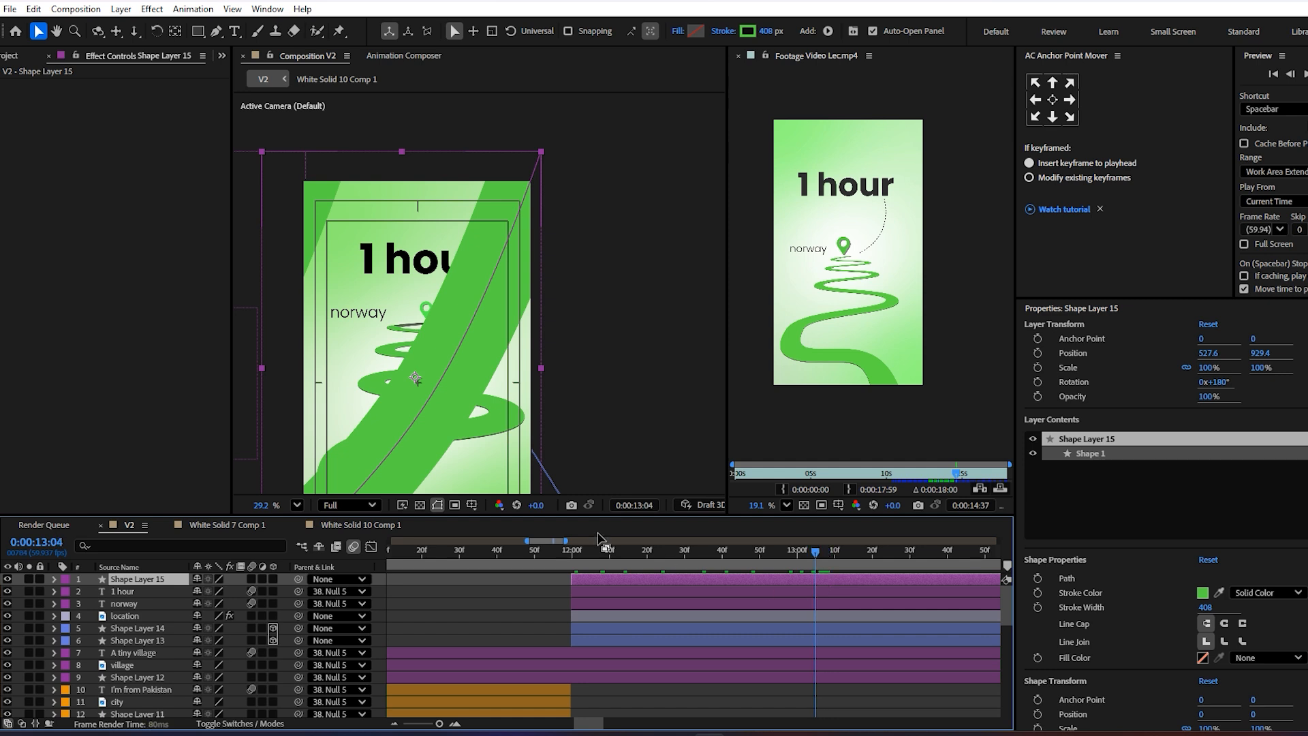
{"action": "scroll", "coordinate": [423, 325], "scroll_direction": "down", "scroll_amount": 2}
{"action": "scroll", "coordinate": [423, 324], "scroll_direction": "up", "scroll_amount": 1}
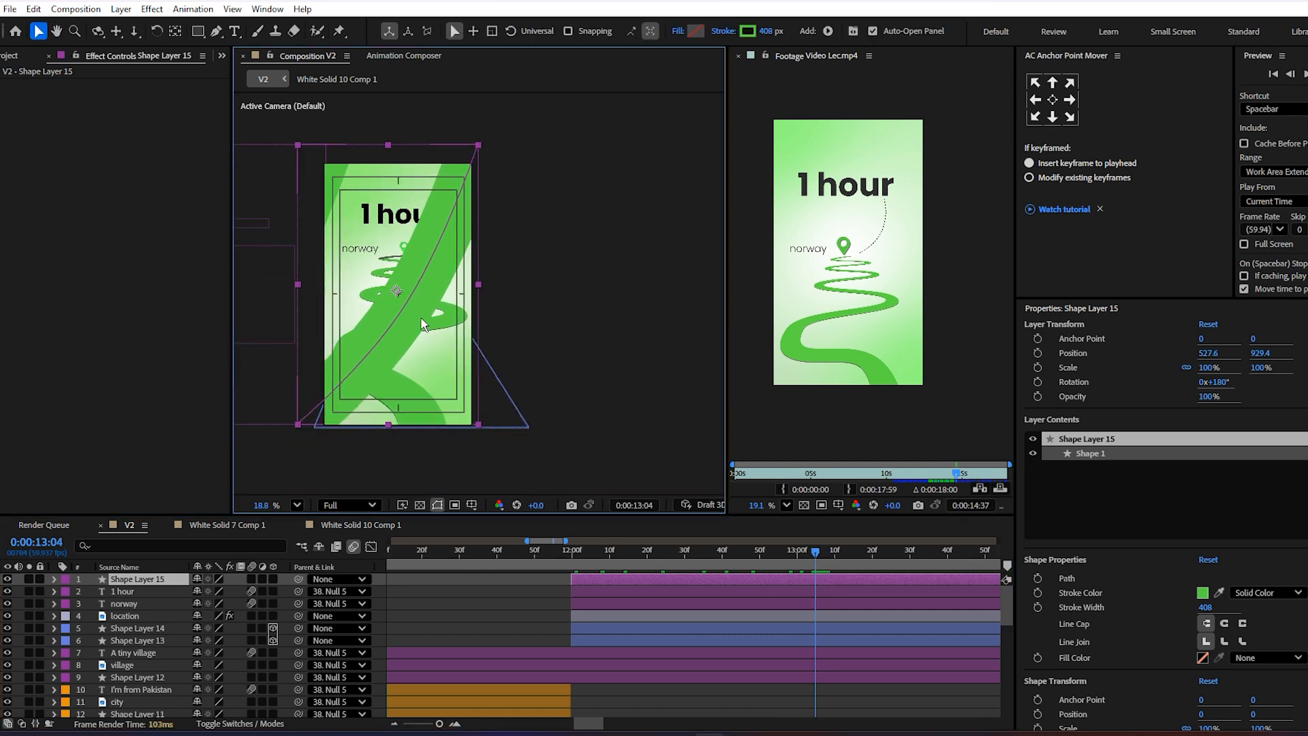
{"action": "key", "text": "r"}
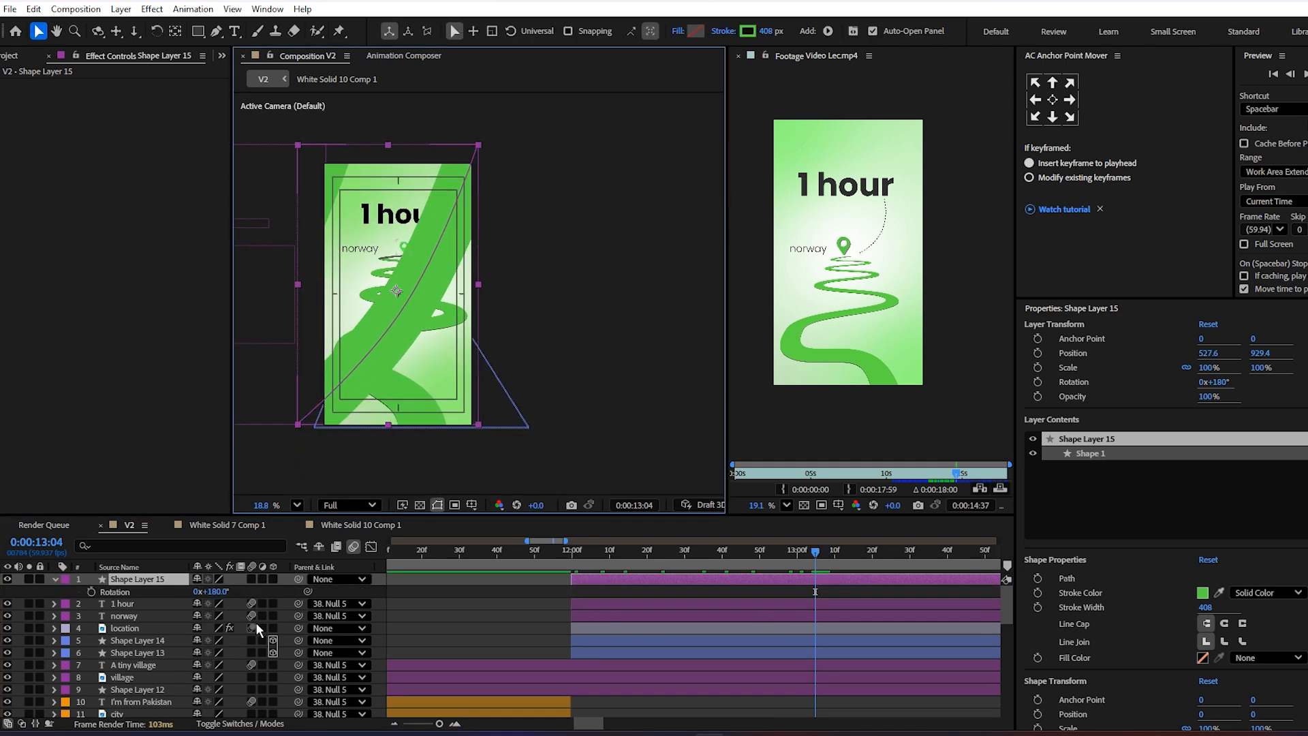
{"action": "left_click", "coordinate": [218, 591]}
{"action": "type", "text": "0x"}
{"action": "left_click", "coordinate": [513, 615]}
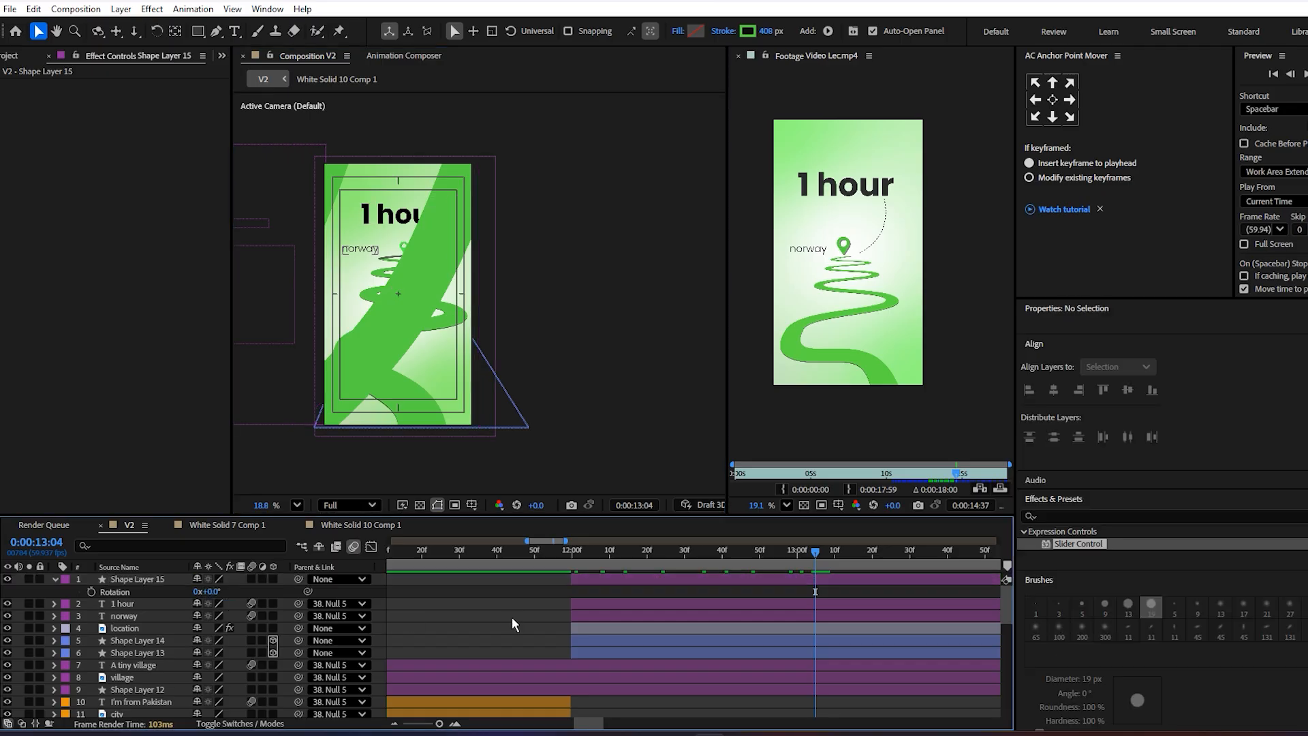
- Bend the middle of Shape Layer 15's path toward the lower right and set its stroke width to 2 px
{"action": "left_click", "coordinate": [366, 270]}
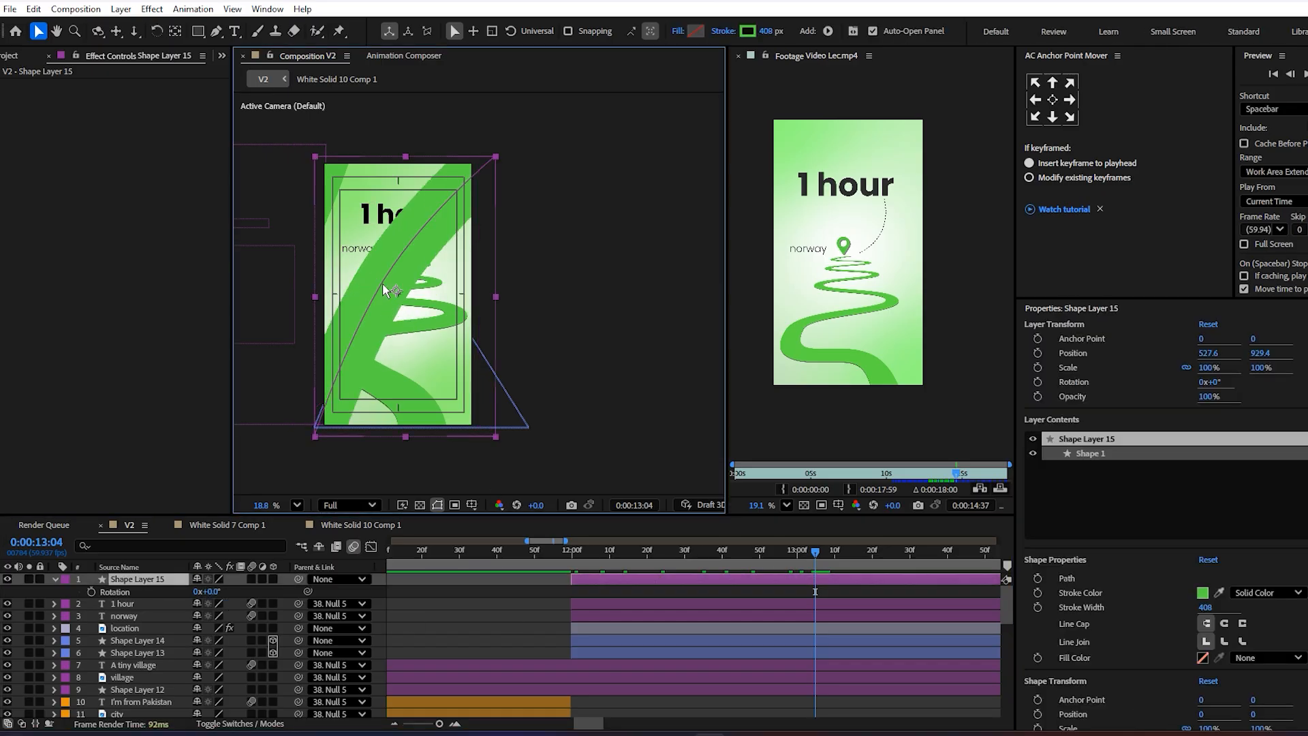
{"action": "key", "text": "g"}
{"action": "left_click_drag", "start_coordinate": [389, 289], "coordinate": [432, 300]}
{"action": "left_click", "coordinate": [526, 30]}
{"action": "type", "text": "2"}
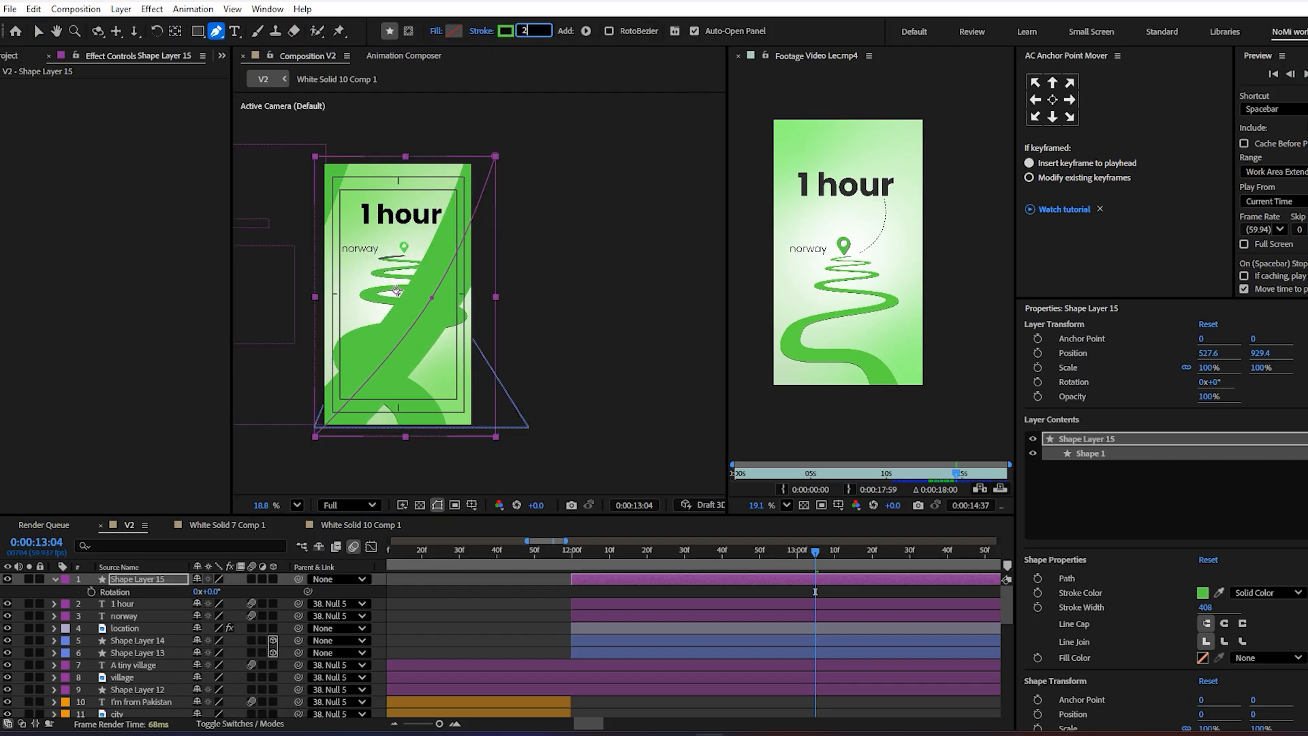
{"action": "key", "text": "Return"}
{"action": "left_click", "coordinate": [547, 268]}
- Move the path's lower endpoint up to the middle of the winding road and remove its middle vertex to straighten it
{"action": "scroll", "coordinate": [461, 305], "scroll_direction": "up", "scroll_amount": 1}
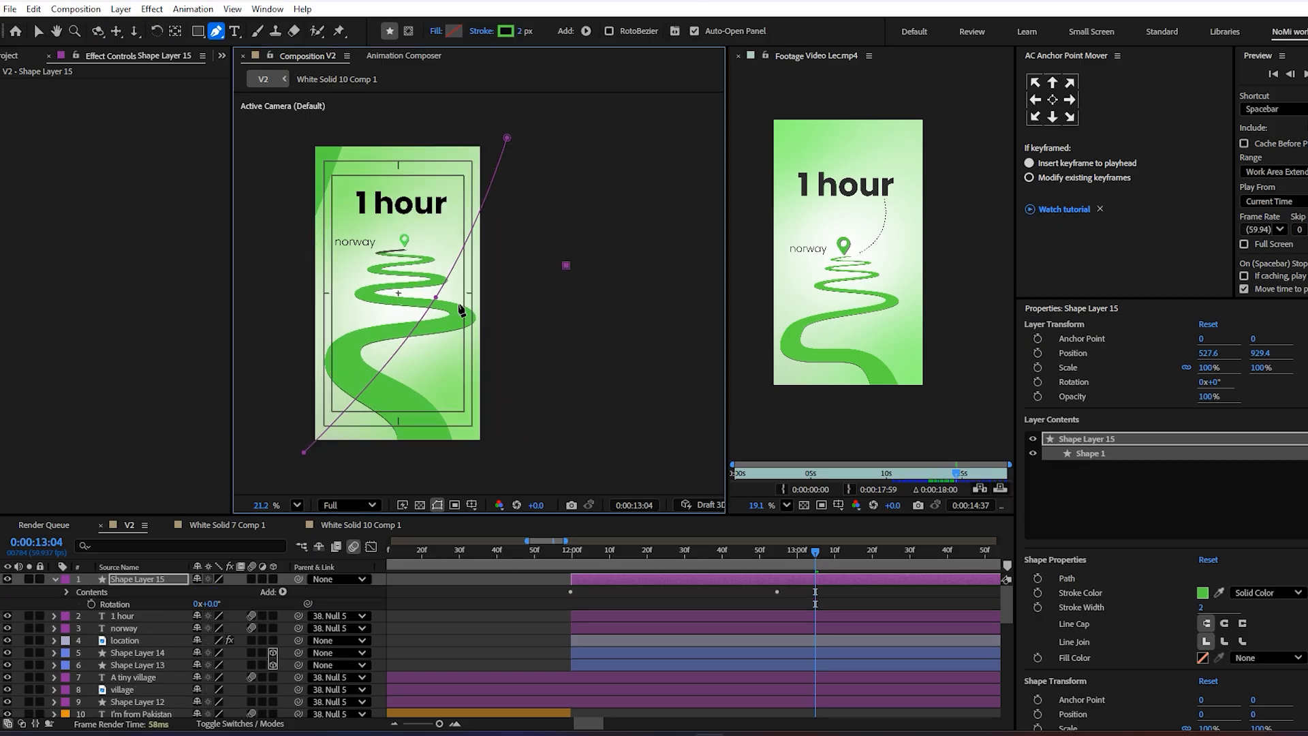
{"action": "scroll", "coordinate": [466, 313], "scroll_direction": "up", "scroll_amount": 3}
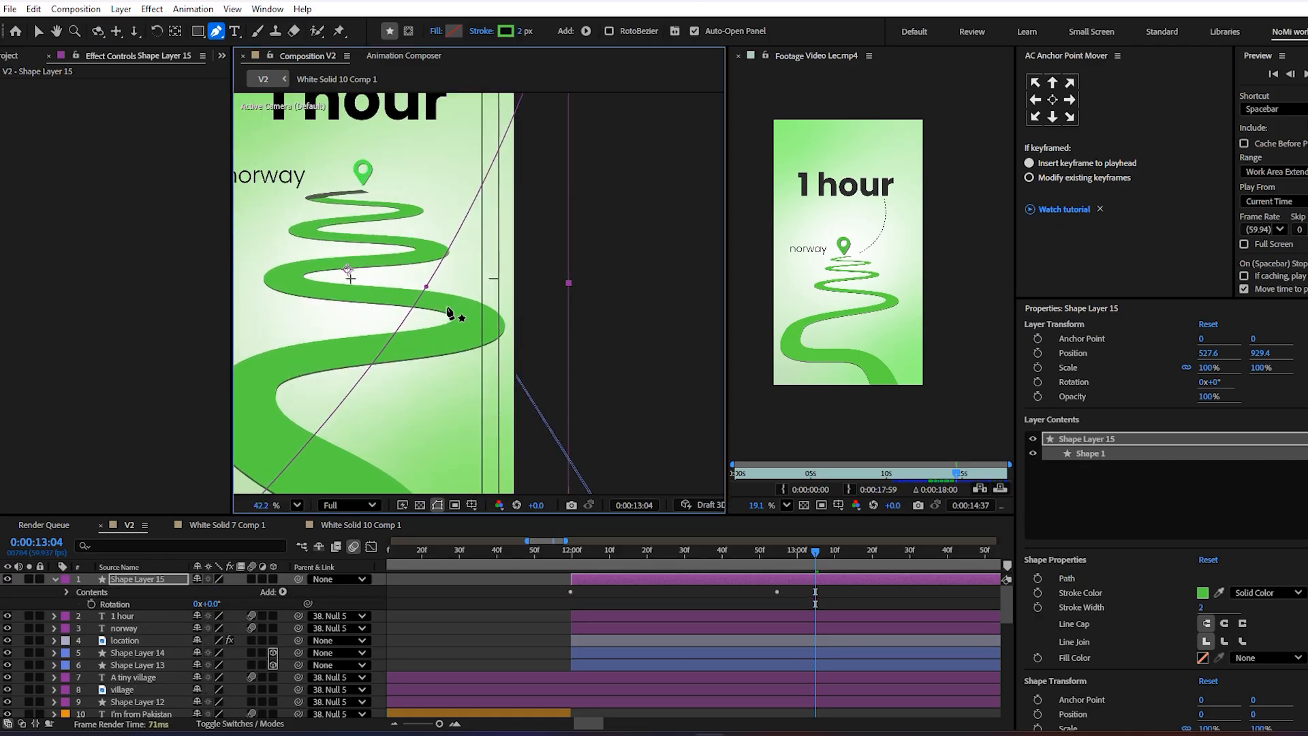
{"action": "key", "text": "v"}
{"action": "left_click", "coordinate": [632, 383]}
{"action": "left_click", "coordinate": [432, 280]}
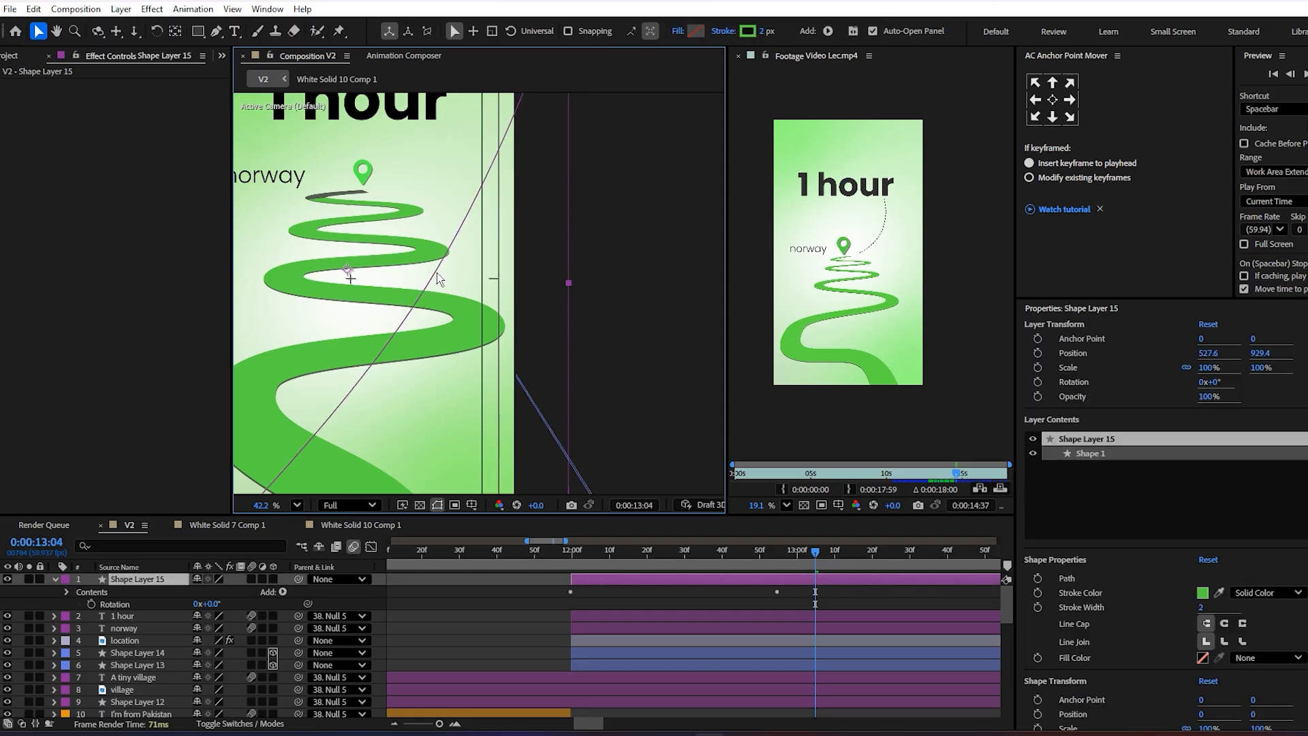
{"action": "scroll", "coordinate": [497, 171], "scroll_direction": "down", "scroll_amount": 2}
{"action": "scroll", "coordinate": [368, 477], "scroll_direction": "down", "scroll_amount": 1}
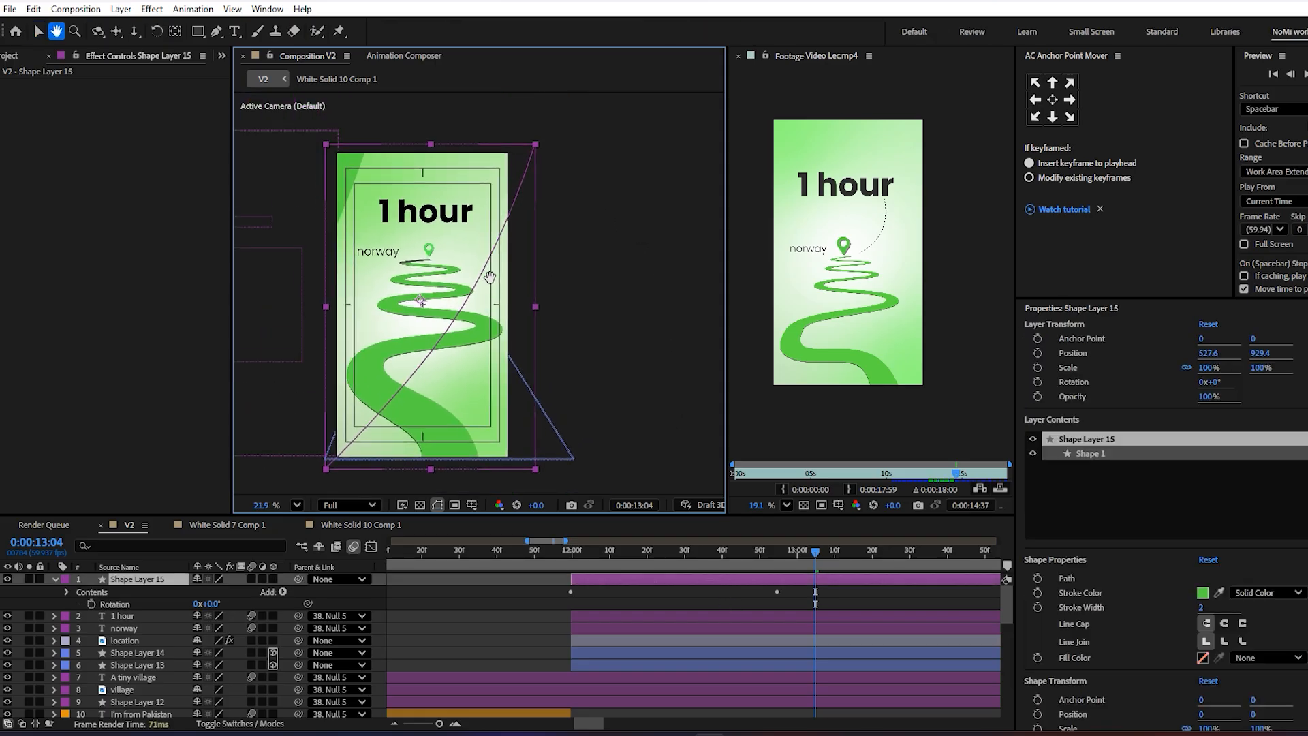
{"action": "key", "text": "g"}
{"action": "left_click_drag", "start_coordinate": [323, 469], "coordinate": [427, 307]}
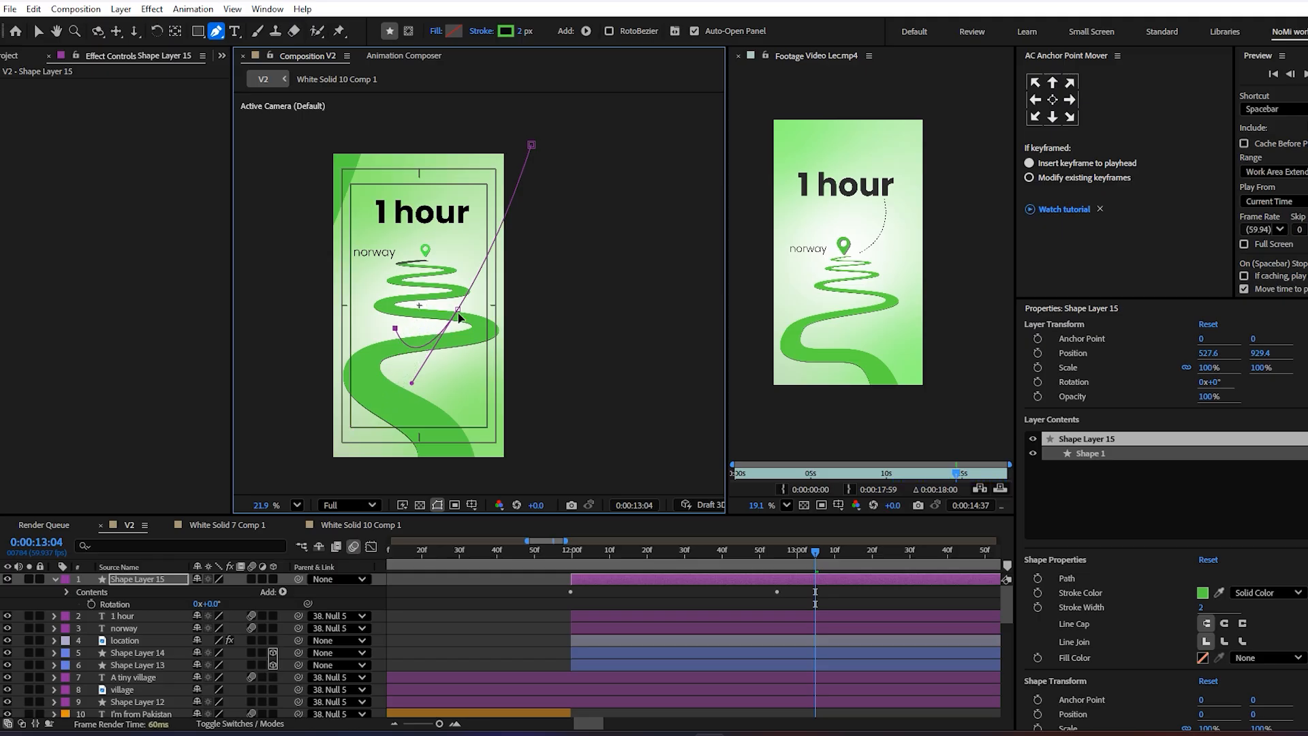
{"action": "scroll", "coordinate": [408, 310], "scroll_direction": "up", "scroll_amount": 3}
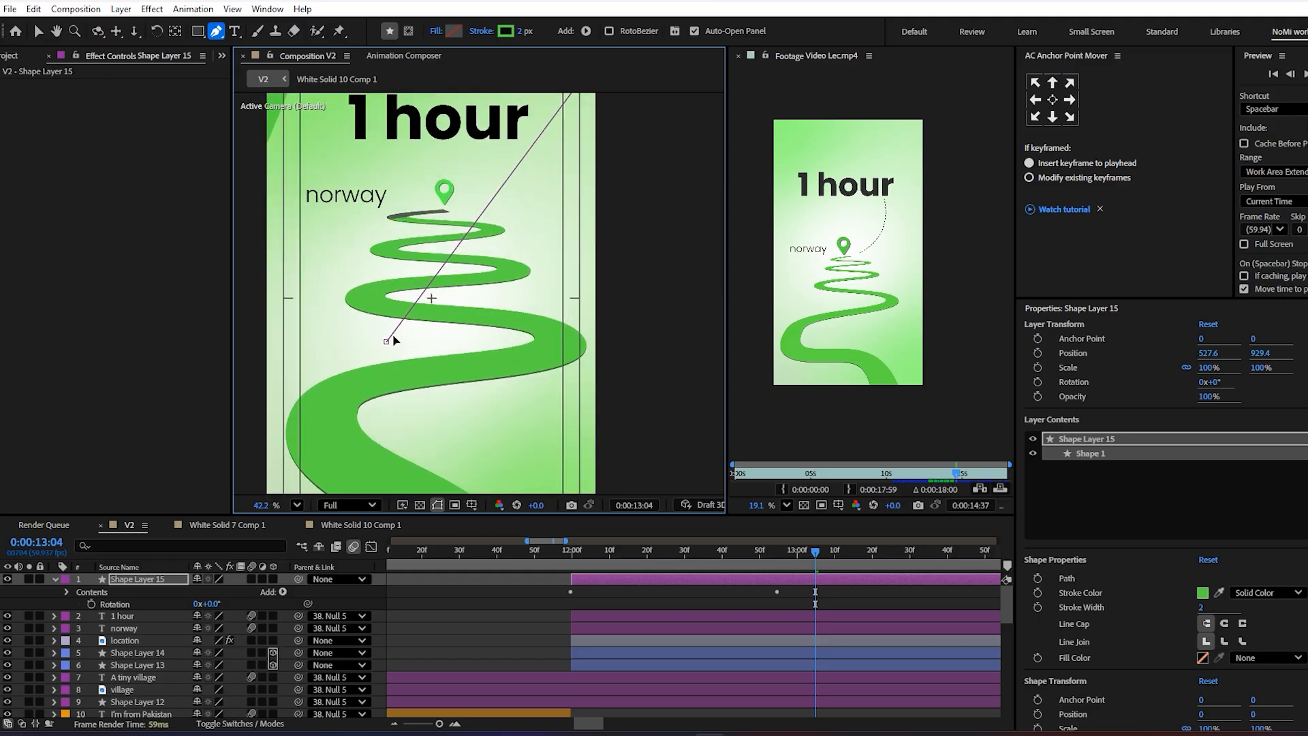
- Reposition the line's endpoints so it runs from beside the location pin's tip to just below the "r" of "hour"
{"action": "left_click_drag", "start_coordinate": [389, 342], "coordinate": [510, 160]}
{"action": "left_click_drag", "start_coordinate": [523, 217], "coordinate": [459, 370]}
{"action": "left_click_drag", "start_coordinate": [586, 141], "coordinate": [542, 212]}
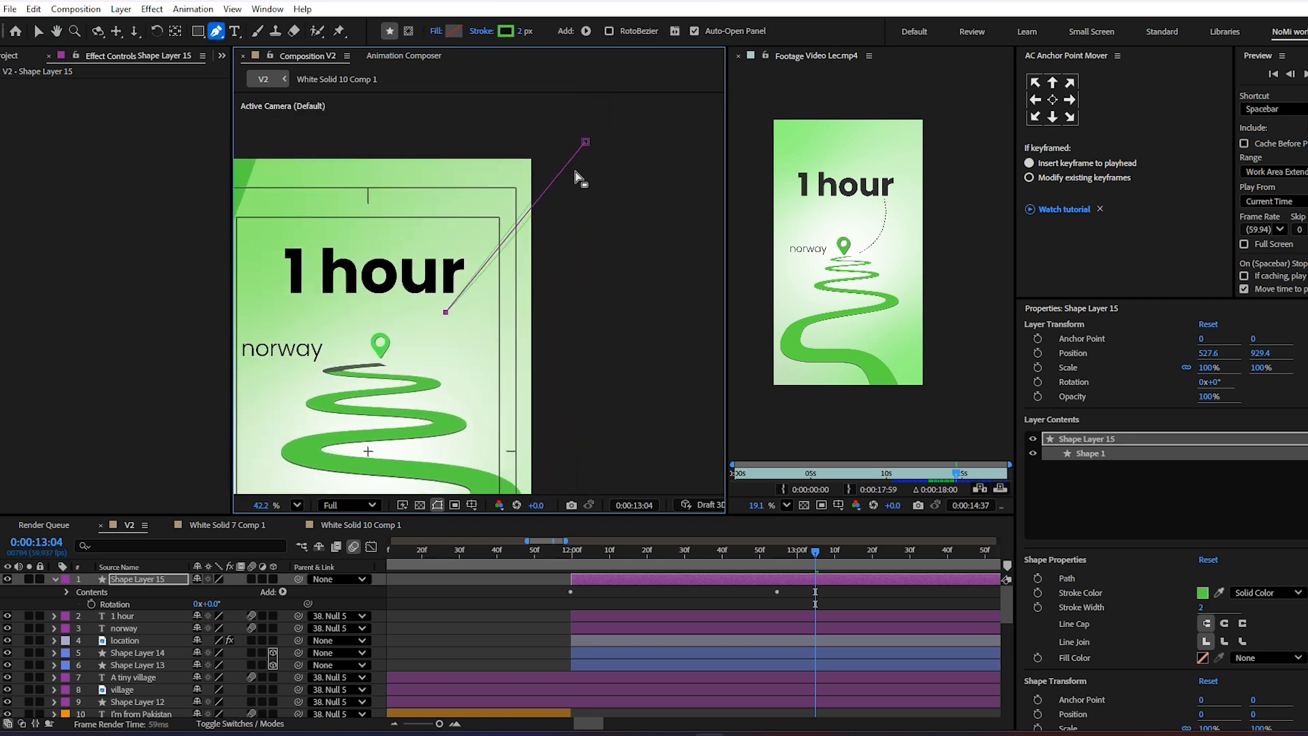
{"action": "key", "text": "ctrl+z"}
{"action": "key", "text": "v"}
{"action": "left_click_drag", "start_coordinate": [586, 143], "coordinate": [392, 366]}
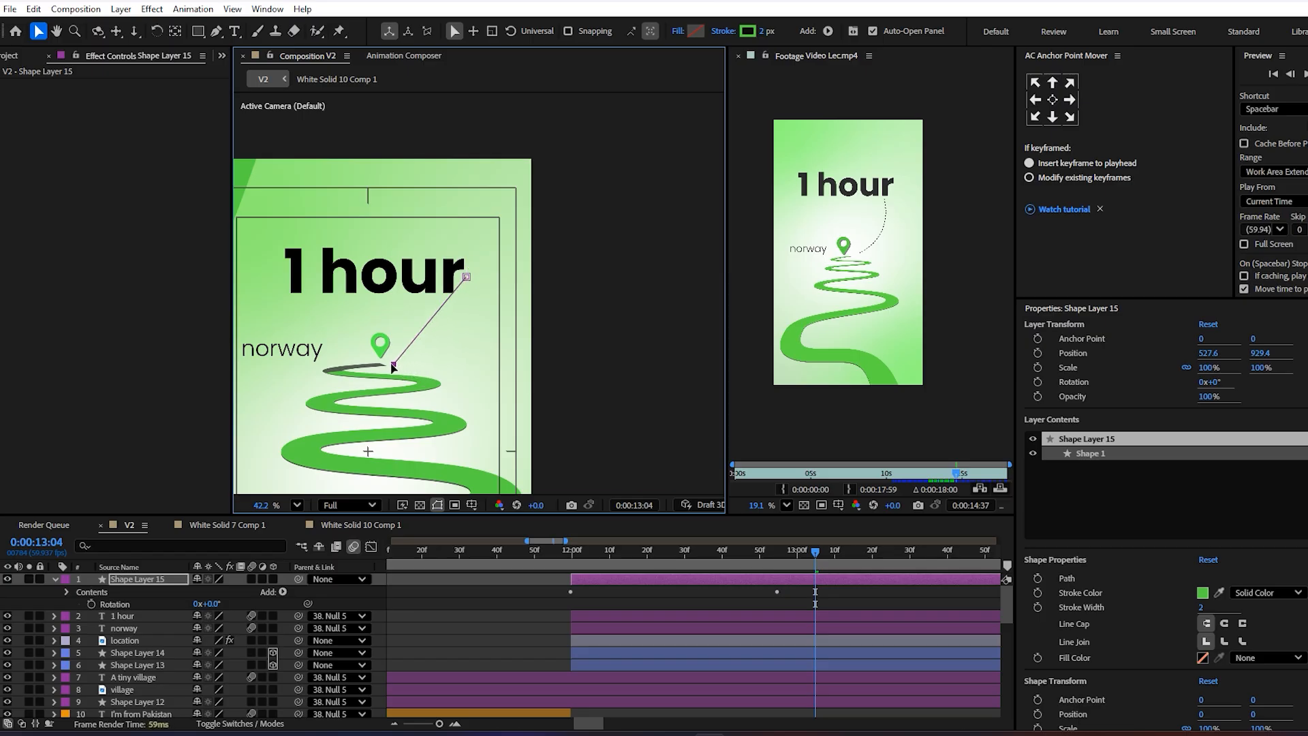
{"action": "scroll", "coordinate": [464, 286], "scroll_direction": "up", "scroll_amount": 3}
{"action": "left_click_drag", "start_coordinate": [471, 275], "coordinate": [442, 307]}
{"action": "scroll", "coordinate": [411, 368], "scroll_direction": "up", "scroll_amount": 3}
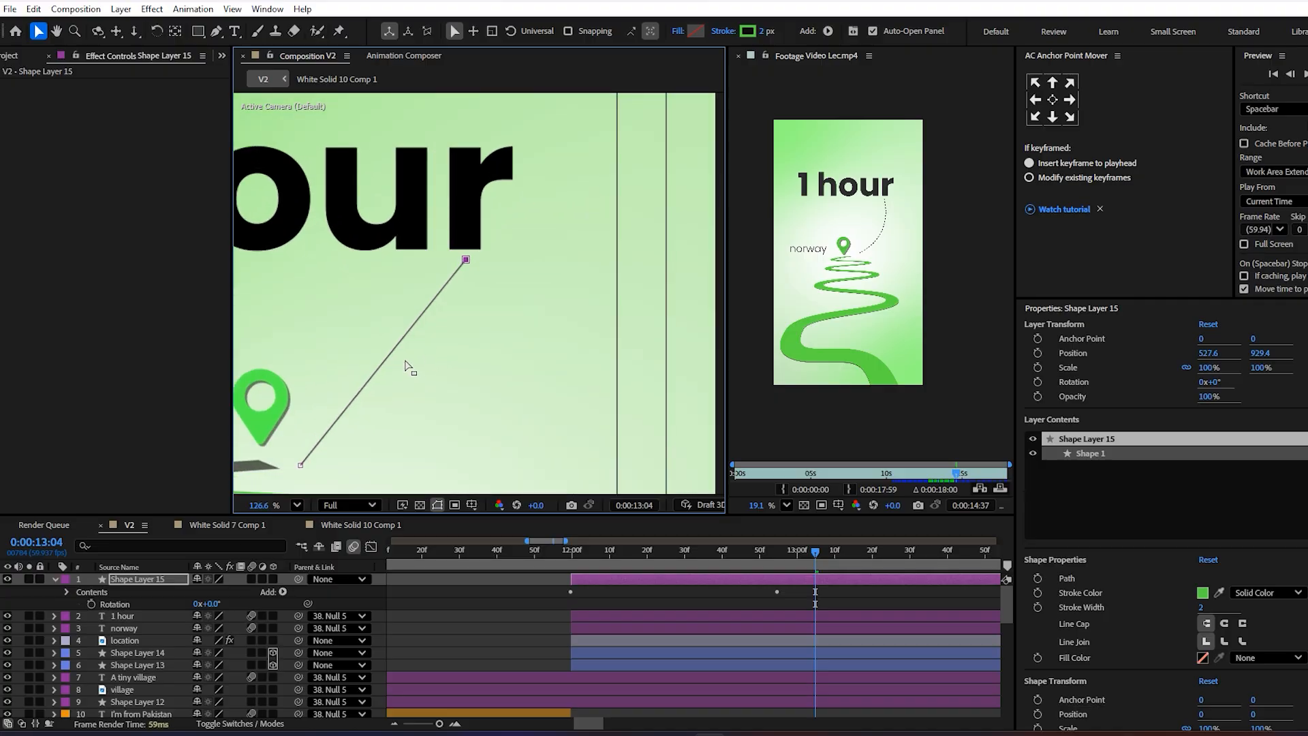
- Add a middle vertex to the line and adjust its handles to form a smooth arc bowing toward the lower right
{"action": "key", "text": "g"}
{"action": "left_click_drag", "start_coordinate": [391, 351], "coordinate": [497, 319]}
{"action": "key", "text": "v"}
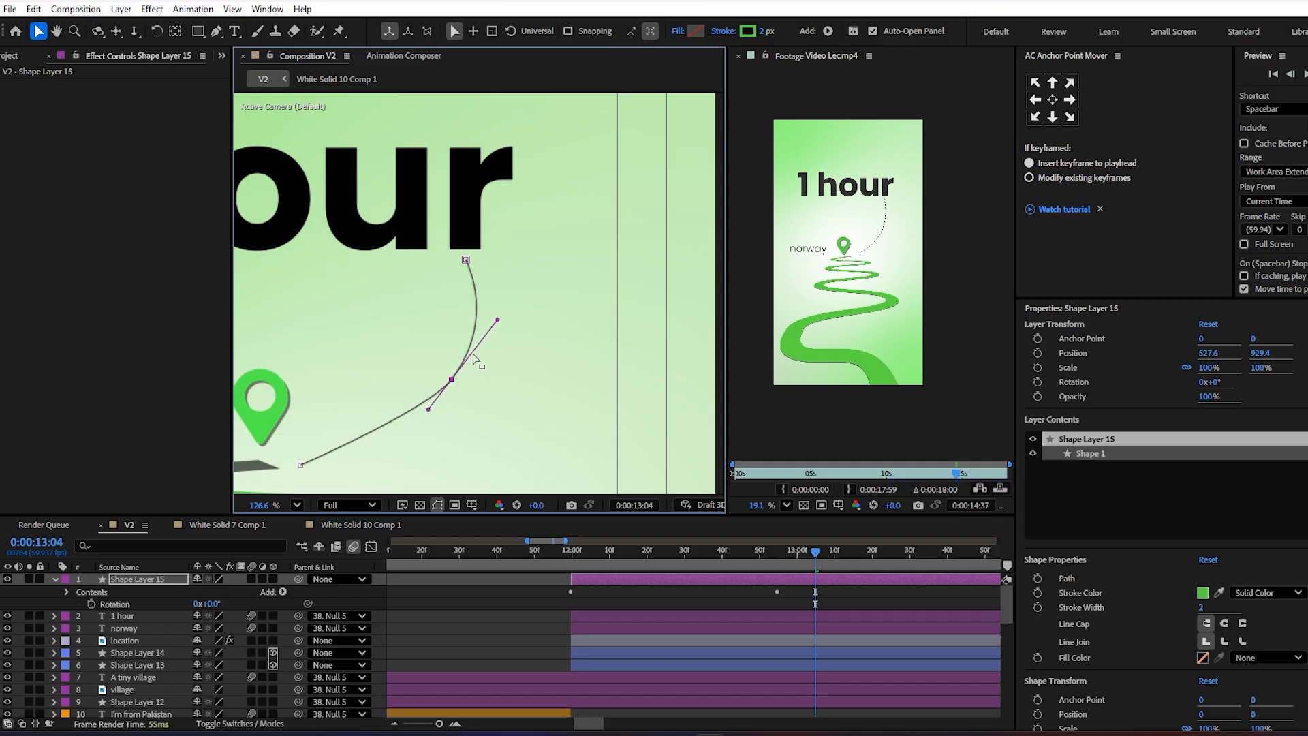
{"action": "left_click_drag", "start_coordinate": [429, 409], "coordinate": [392, 466]}
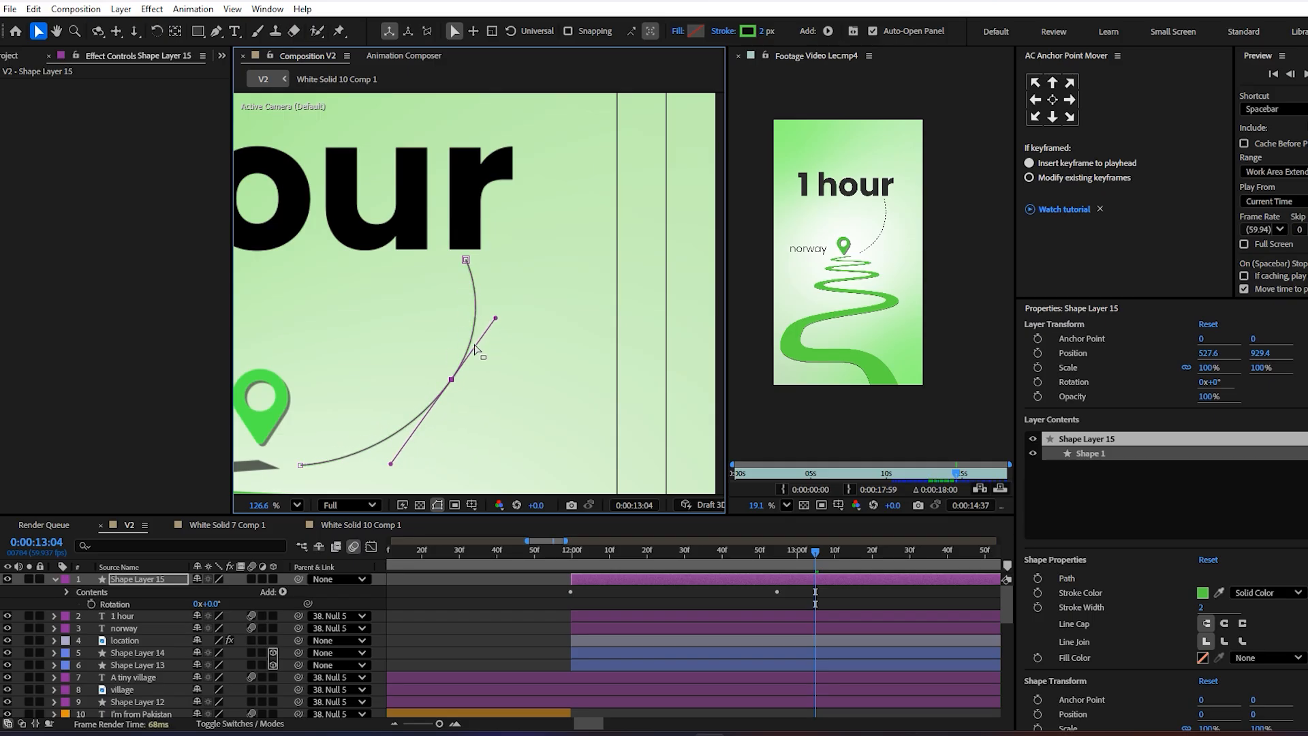
{"action": "left_click_drag", "start_coordinate": [498, 320], "coordinate": [468, 352]}
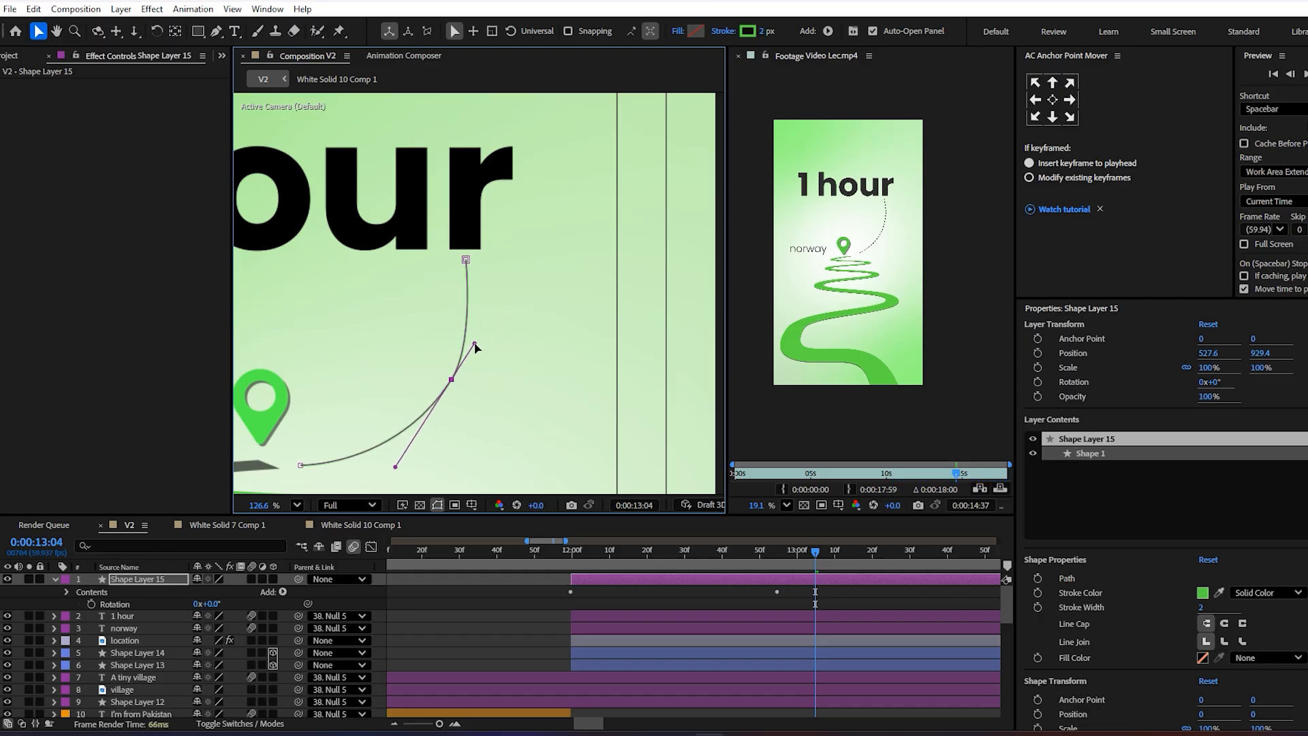
- Nudge the arc's lower endpoint slightly down beside the location pin and save the project
{"action": "scroll", "coordinate": [463, 368], "scroll_direction": "down", "scroll_amount": 1}
{"action": "scroll", "coordinate": [463, 368], "scroll_direction": "up", "scroll_amount": 3}
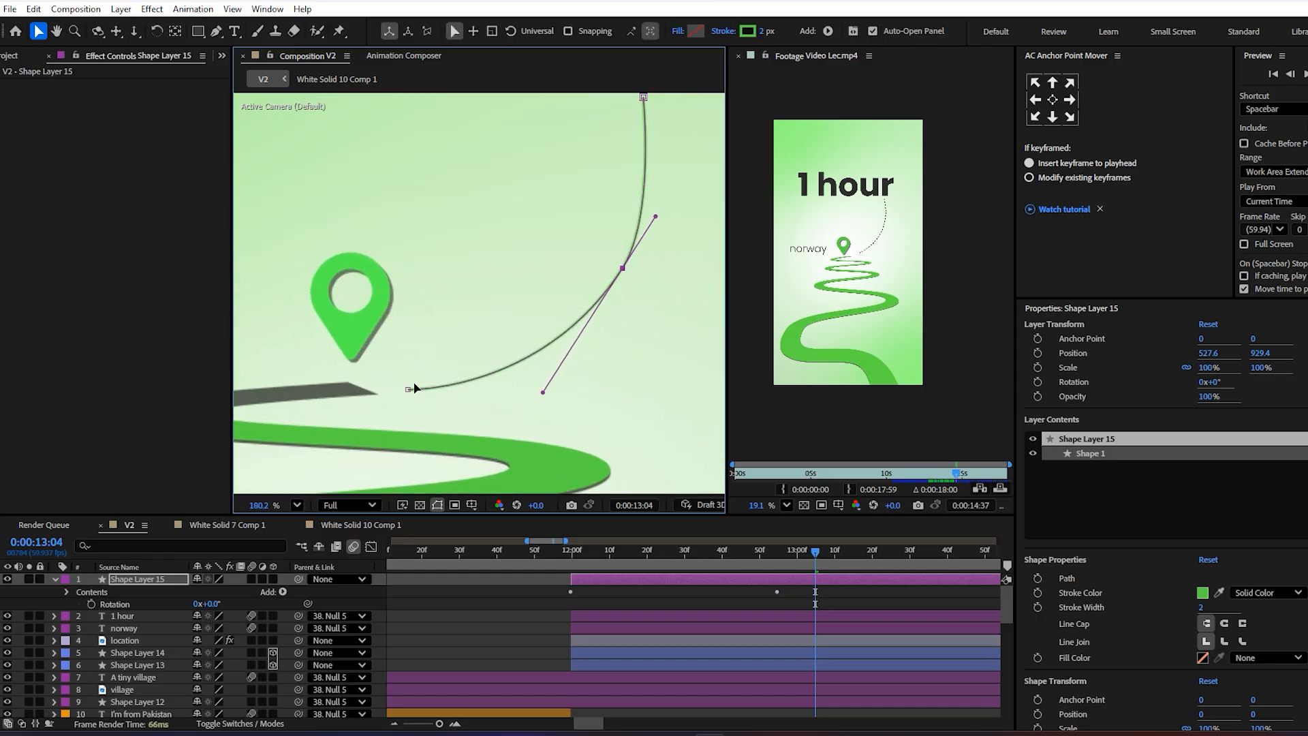
{"action": "left_click_drag", "start_coordinate": [408, 390], "coordinate": [405, 393]}
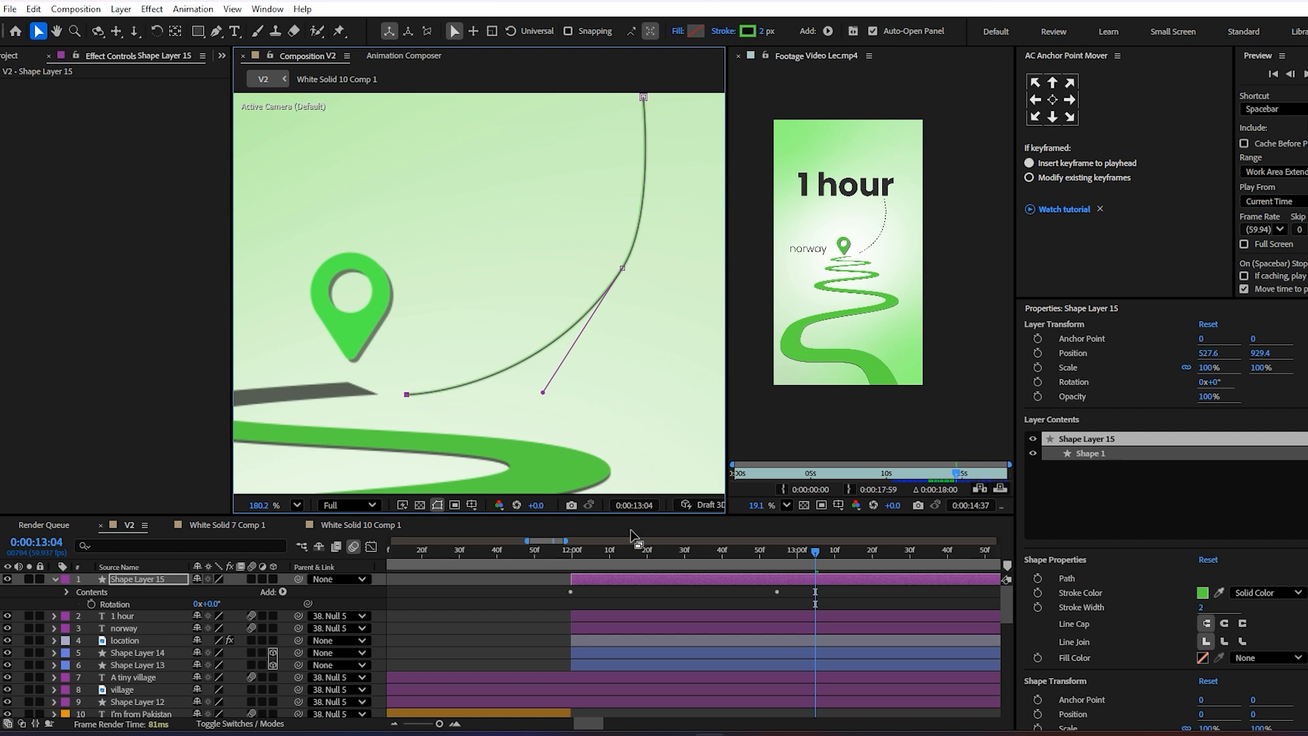
{"action": "key", "text": "ctrl+s"}
- Add dashes to the stroke of the curved line on Shape Layer 15 and set the dash length to 7
{"action": "left_click_drag", "start_coordinate": [633, 557], "coordinate": [815, 598]}
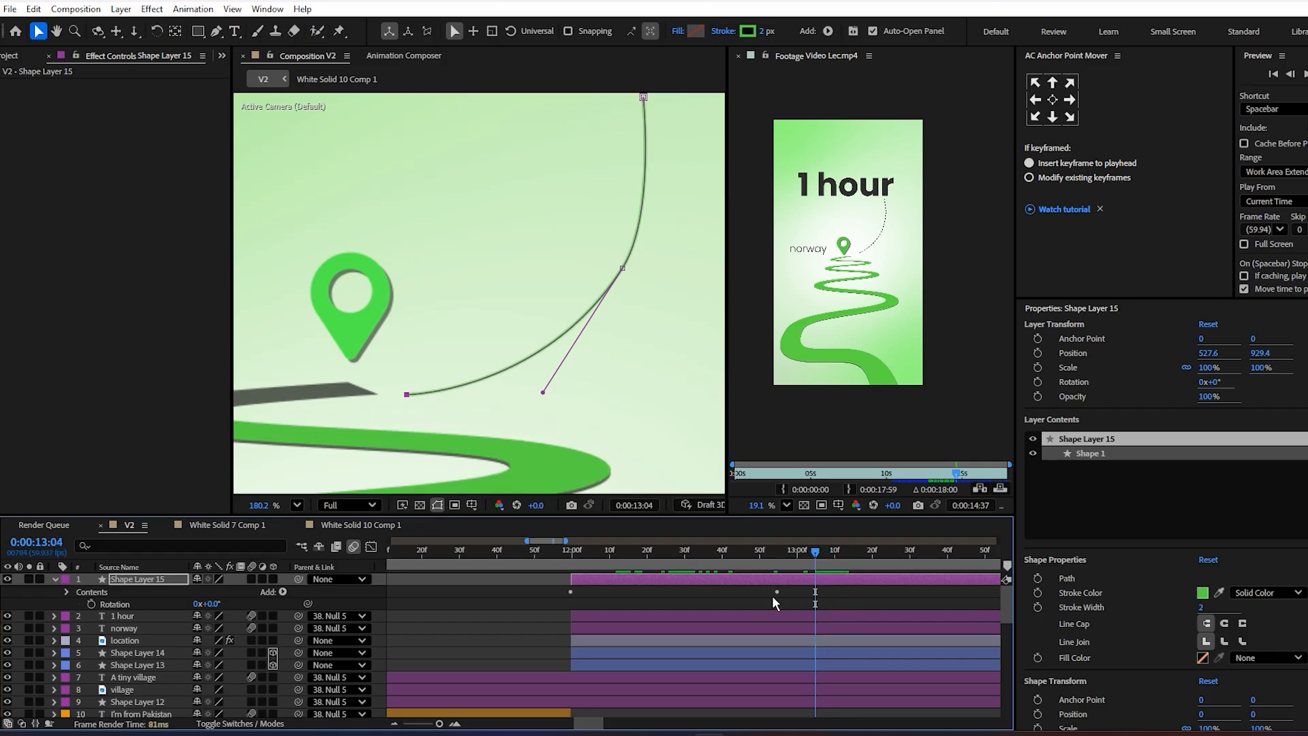
{"action": "left_click", "coordinate": [65, 593]}
{"action": "left_click", "coordinate": [78, 604]}
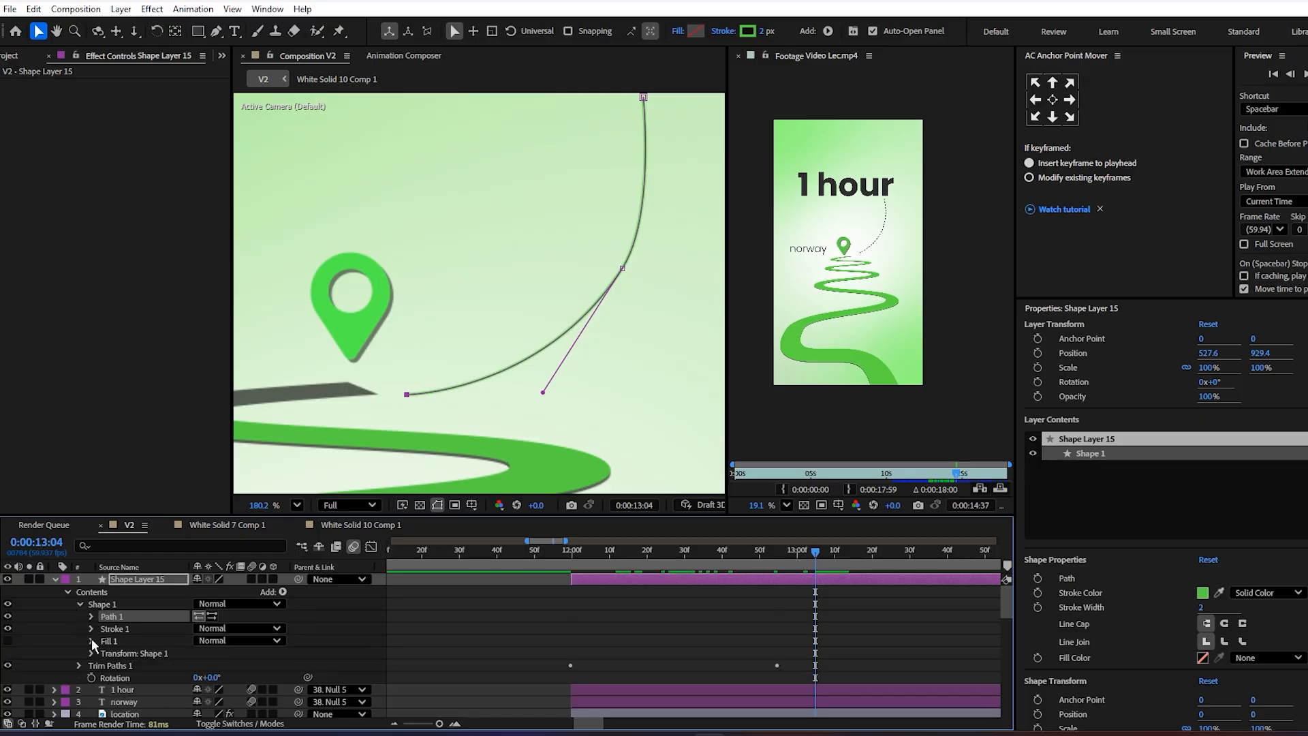
{"action": "left_click", "coordinate": [92, 630]}
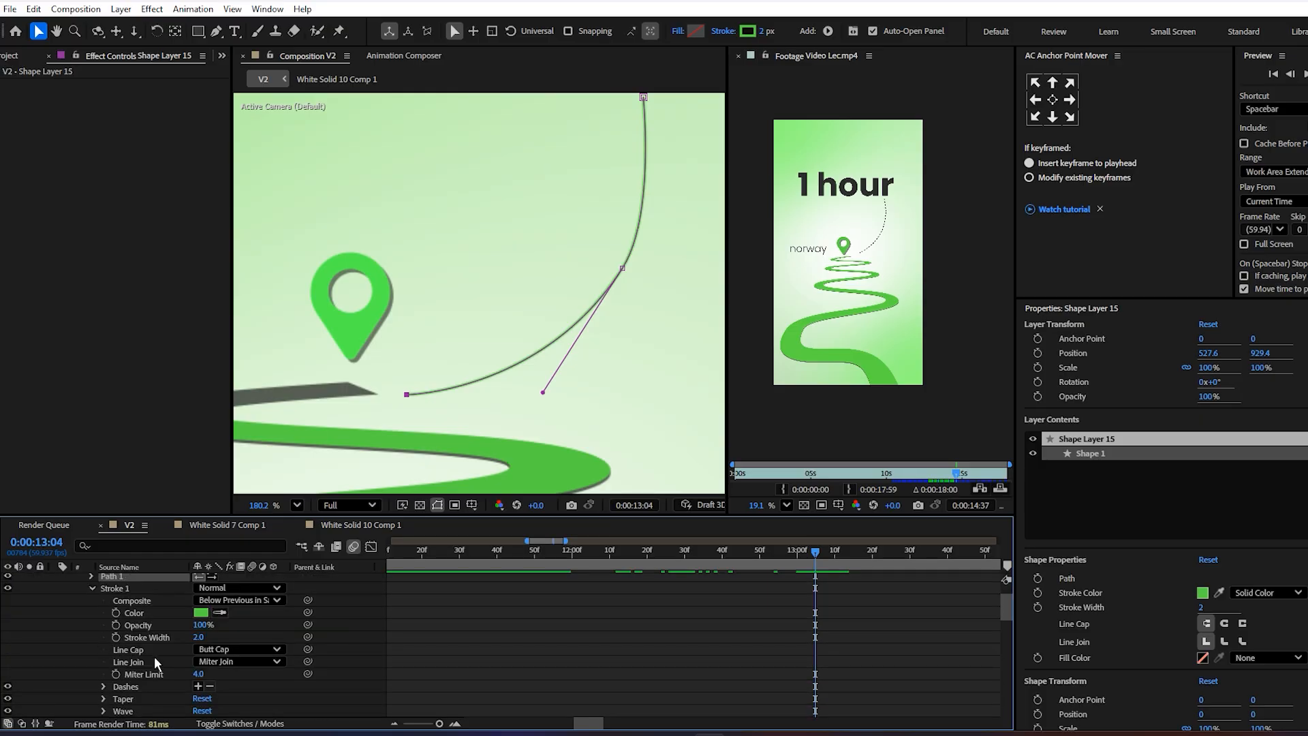
{"action": "left_click", "coordinate": [199, 686]}
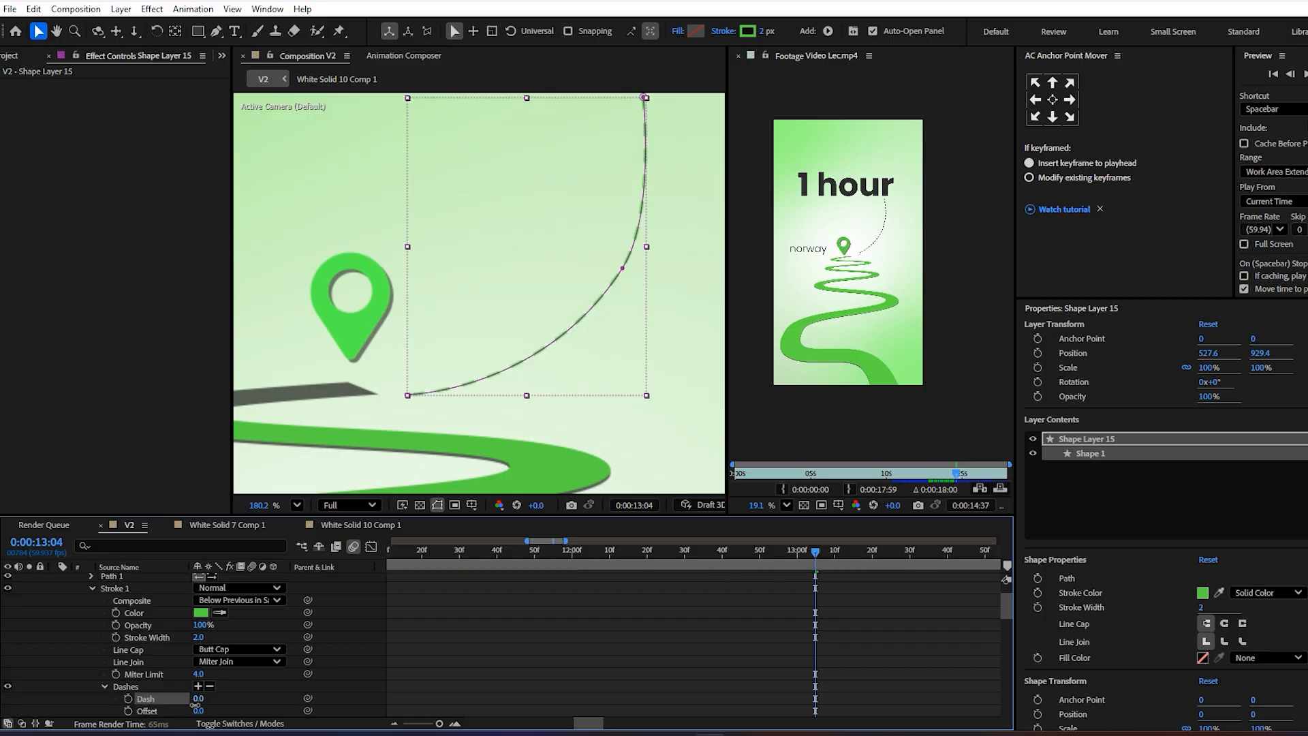
{"action": "left_click_drag", "start_coordinate": [198, 704], "coordinate": [199, 704]}
- Change the dashed line's stroke colour to black and collapse the properties of Shape Layer 15
{"action": "left_click", "coordinate": [747, 32]}
{"action": "left_click_drag", "start_coordinate": [655, 320], "coordinate": [524, 461]}
{"action": "left_click", "coordinate": [835, 282]}
{"action": "left_click", "coordinate": [717, 590]}
{"action": "scroll", "coordinate": [632, 308], "scroll_direction": "down", "scroll_amount": 7}
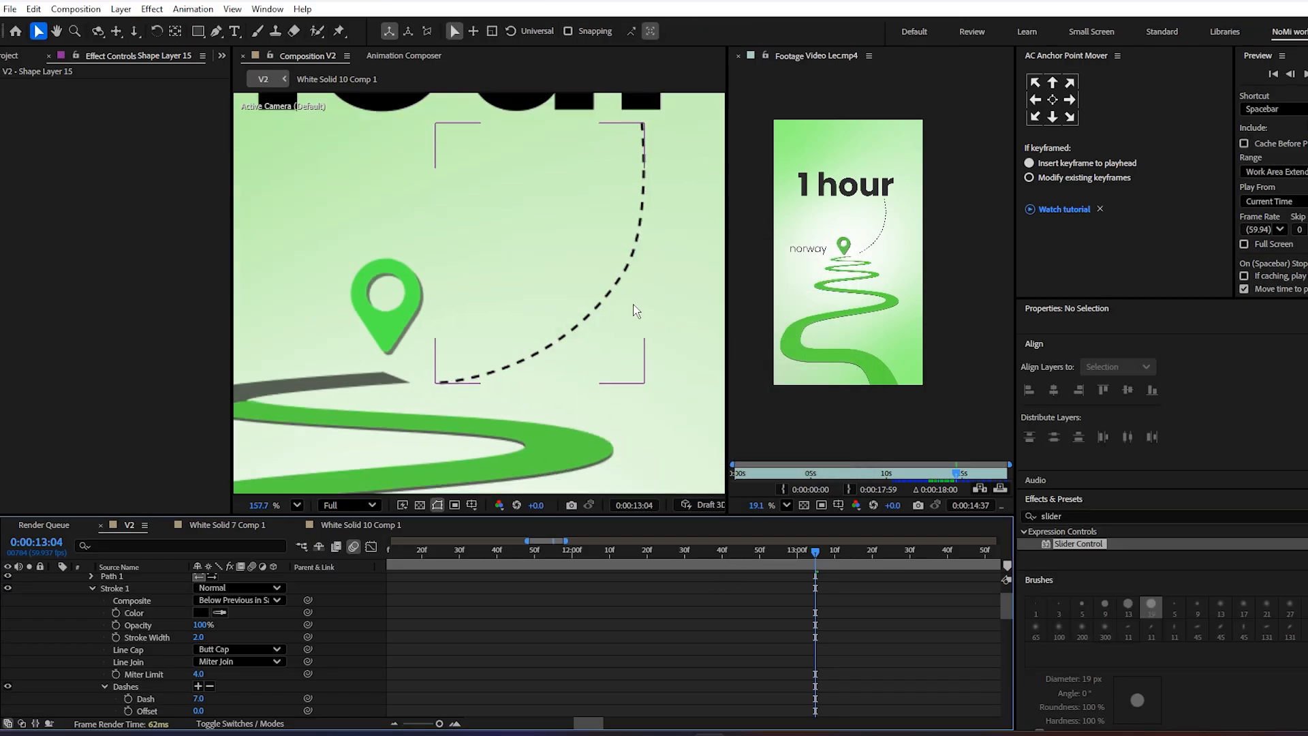
{"action": "left_click_drag", "start_coordinate": [611, 365], "coordinate": [623, 321]}
{"action": "key", "text": "v"}
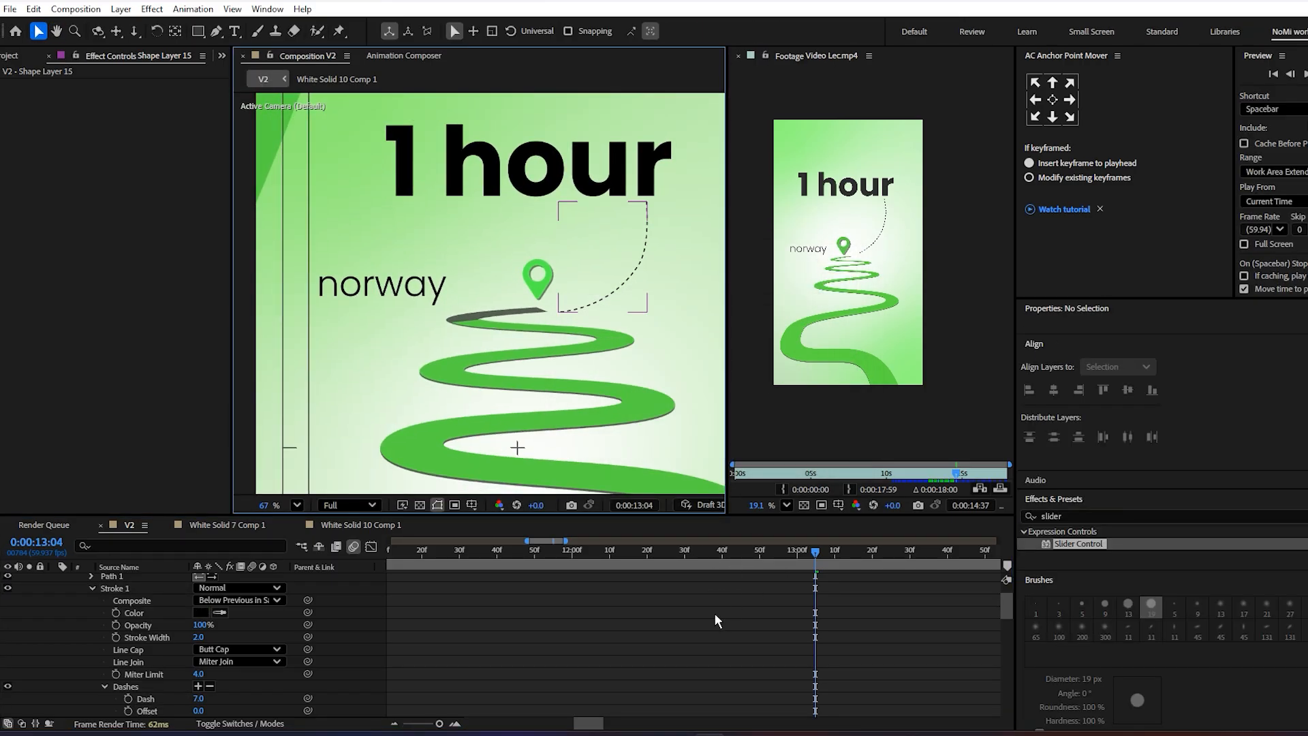
{"action": "scroll", "coordinate": [714, 613], "scroll_direction": "up", "scroll_amount": 2}
{"action": "left_click", "coordinate": [55, 579]}
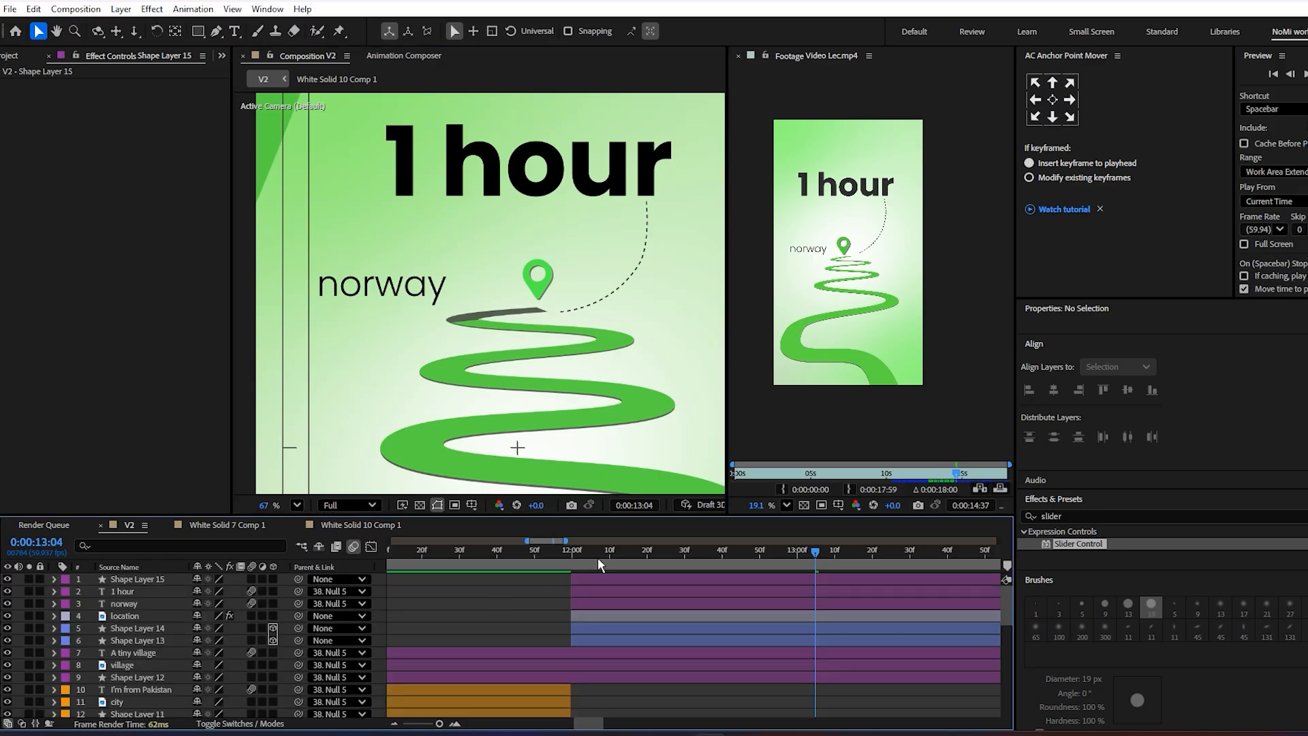
- Play back the road scene from 12 s and scrub on to about 13 s to check the dashed line's animation
{"action": "left_click", "coordinate": [574, 549]}
{"action": "key", "text": "space"}
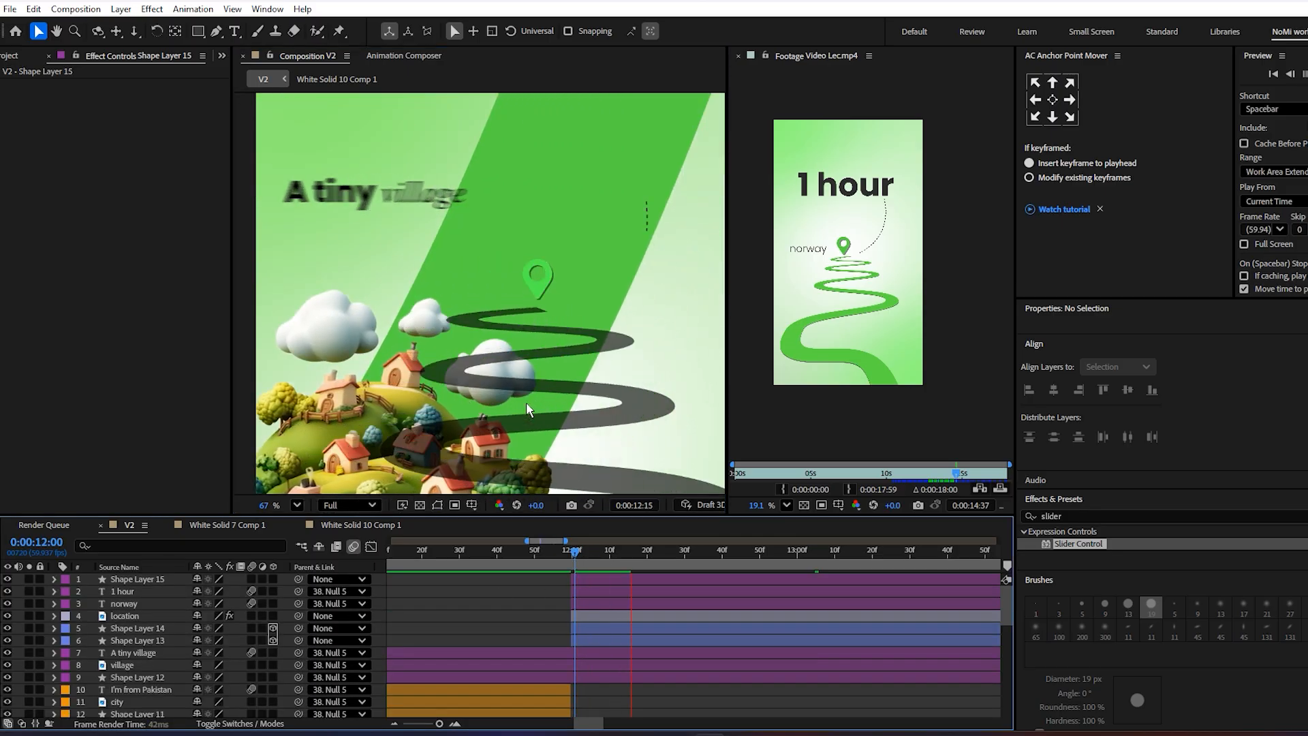
{"action": "left_click", "coordinate": [677, 552]}
{"action": "left_click_drag", "start_coordinate": [694, 566], "coordinate": [819, 566]}
{"action": "scroll", "coordinate": [528, 286], "scroll_direction": "down", "scroll_amount": 4}
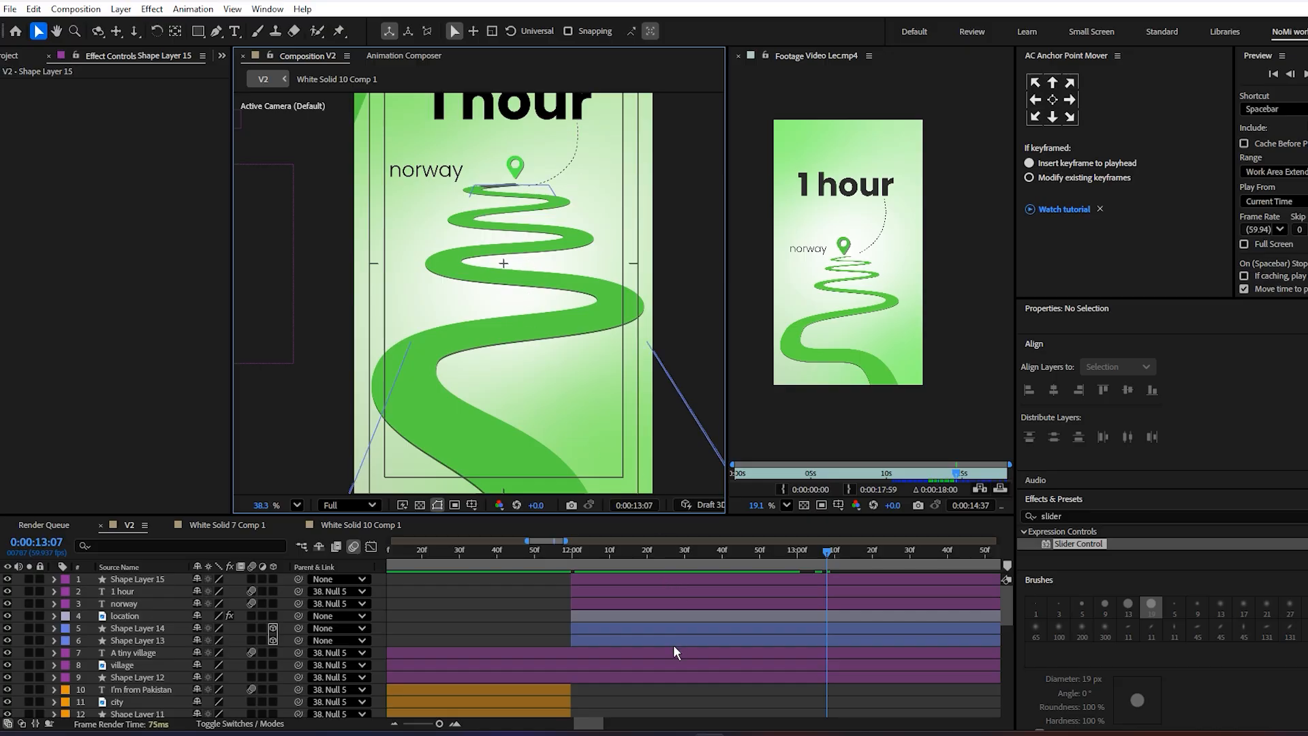
- Split the A tiny village, village and Shape Layer 12 layers at 0:00:11:59 and delete their earlier portions
{"action": "left_click", "coordinate": [574, 567]}
{"action": "key", "text": "Page_Up"}
{"action": "key", "text": "Page_Up"}
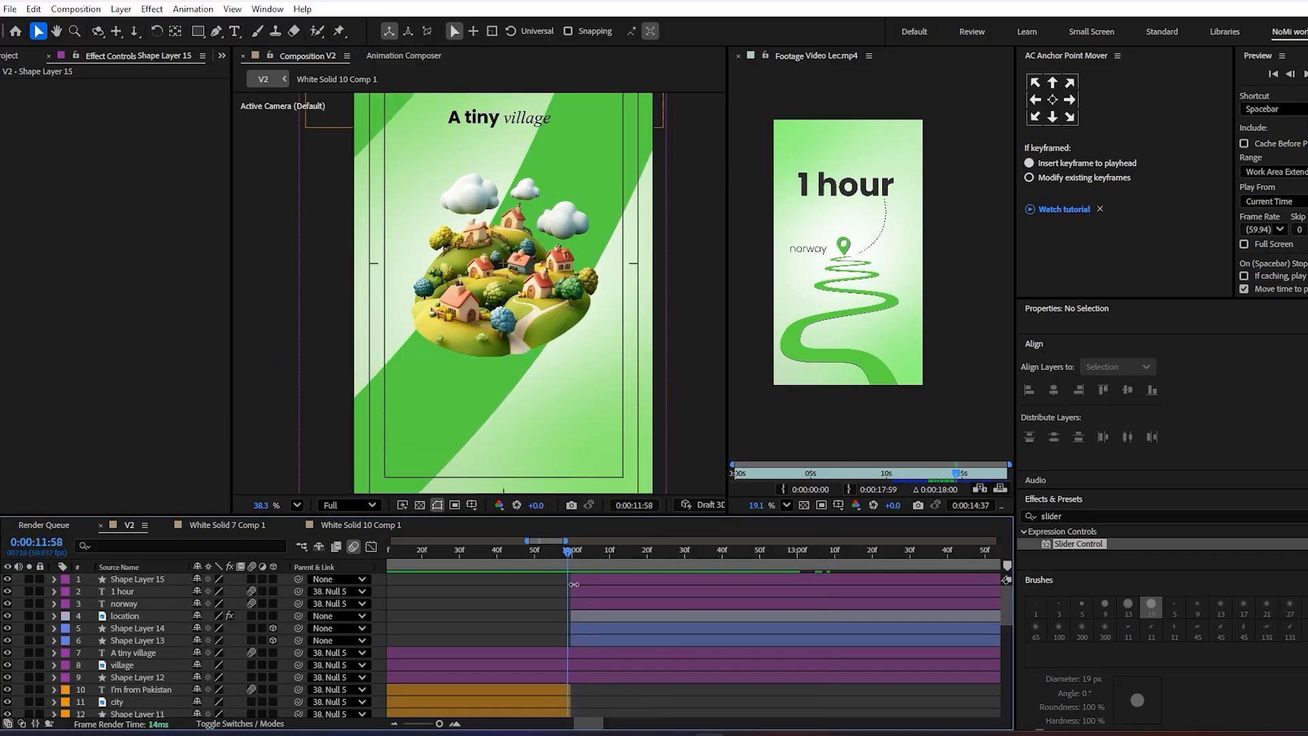
{"action": "key", "text": "Page_Down"}
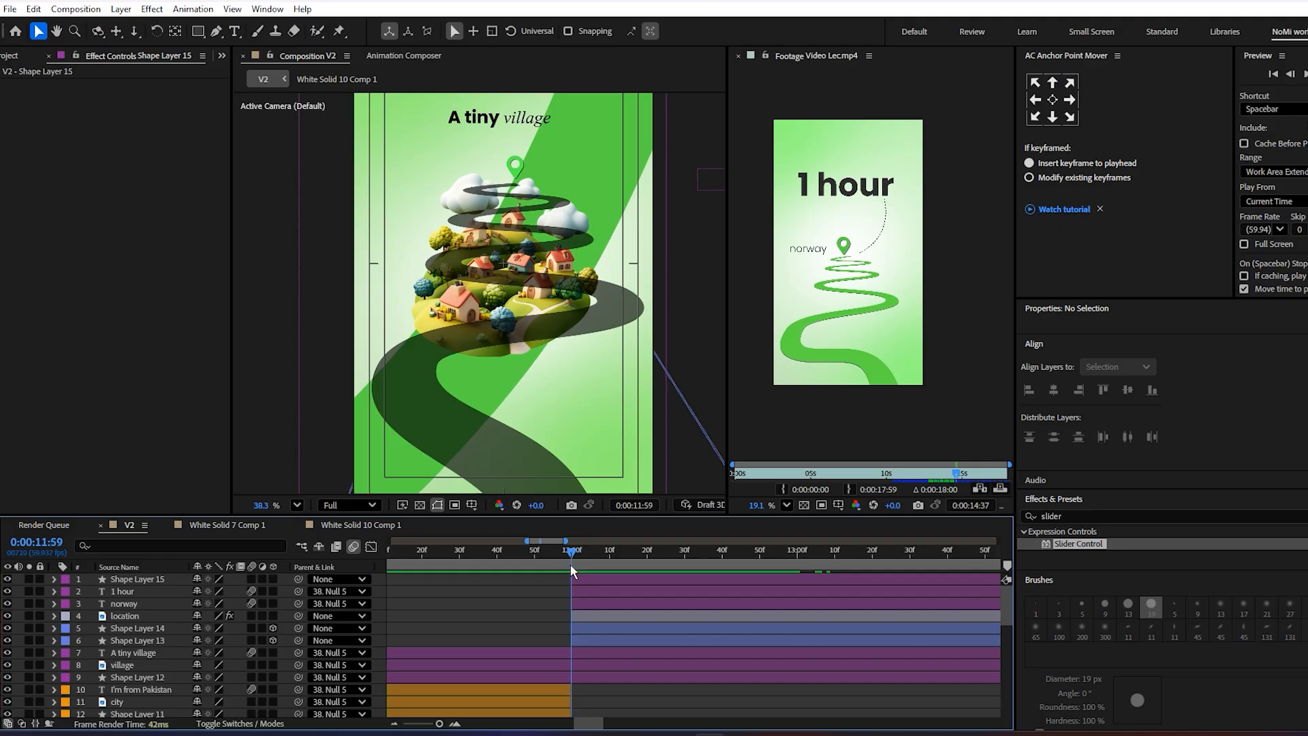
{"action": "left_click_drag", "start_coordinate": [587, 684], "coordinate": [579, 652]}
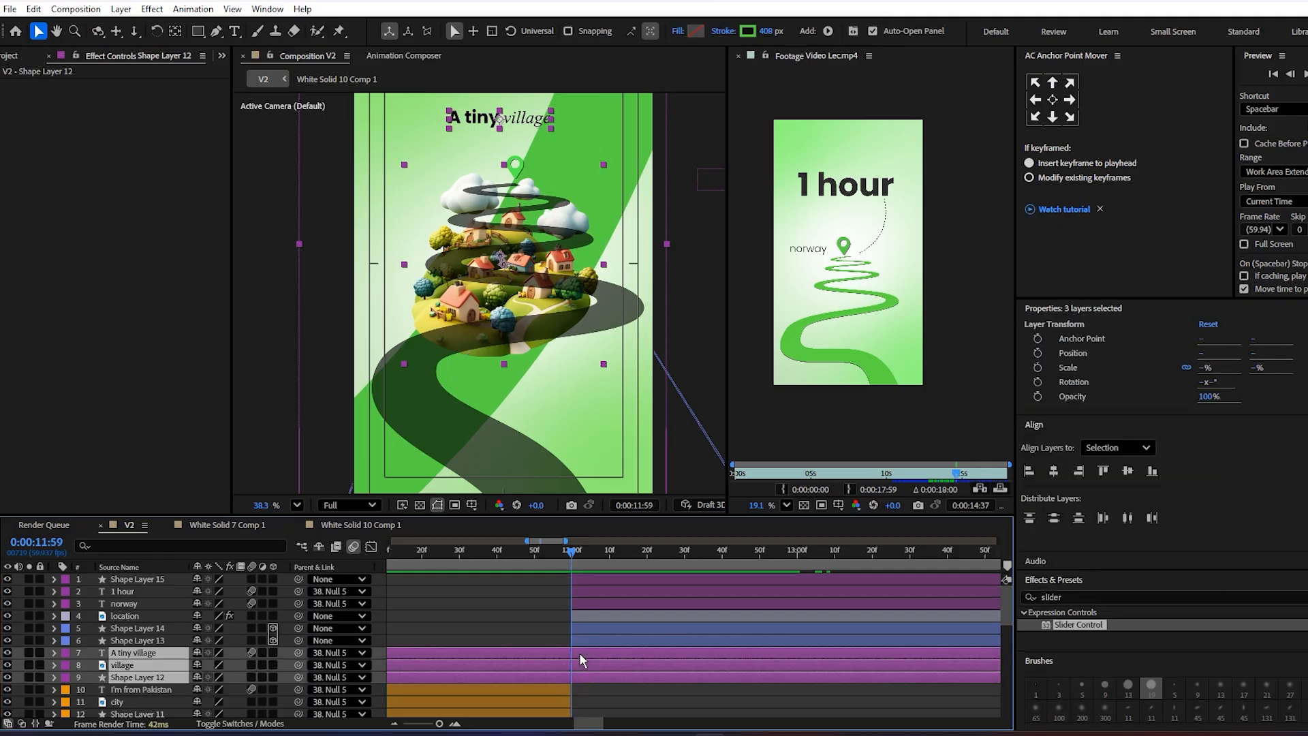
{"action": "key", "text": "ctrl+shift+d"}
{"action": "left_click", "coordinate": [549, 663]}
{"action": "key", "text": "Delete"}
{"action": "left_click", "coordinate": [553, 673]}
{"action": "key", "text": "Delete"}
{"action": "left_click", "coordinate": [562, 688]}
{"action": "key", "text": "Delete"}
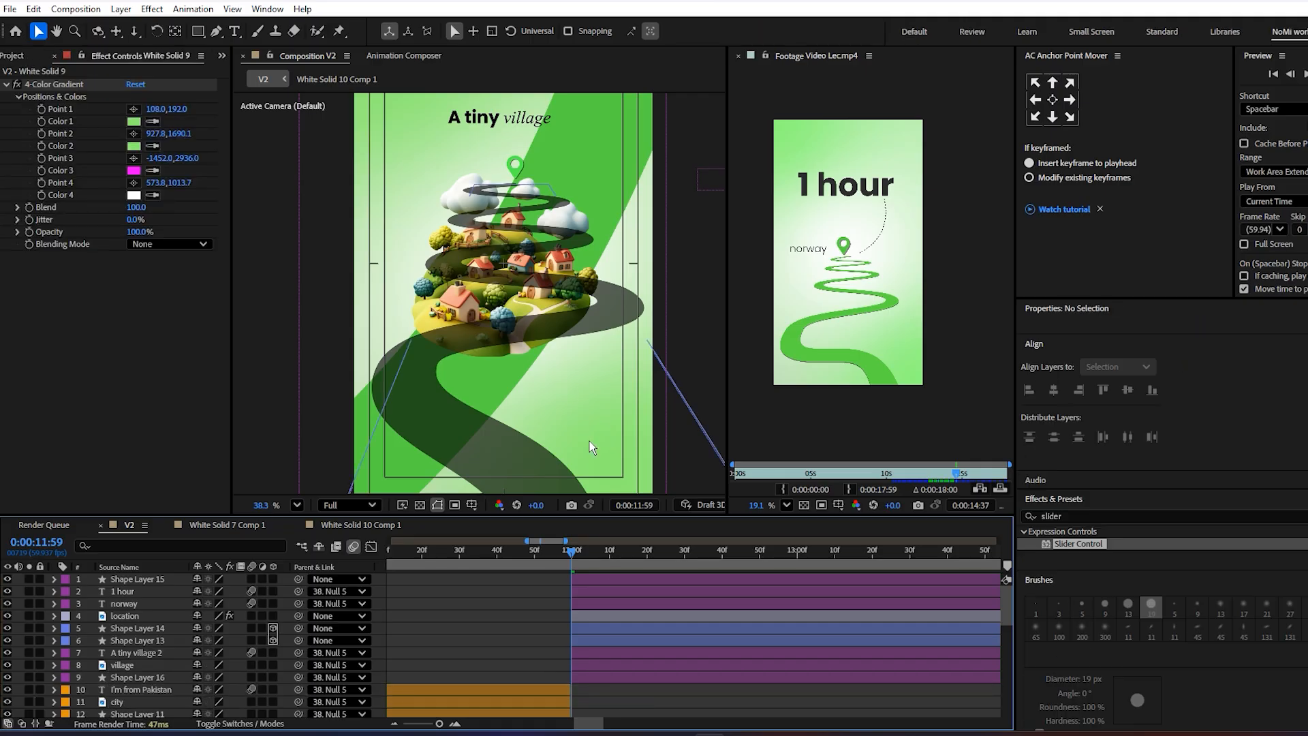
- Examine where the village and road layers end on the timeline around 14 s
{"action": "key", "text": "minus"}
{"action": "key", "text": "minus"}
{"action": "left_click_drag", "start_coordinate": [613, 555], "coordinate": [660, 573]}
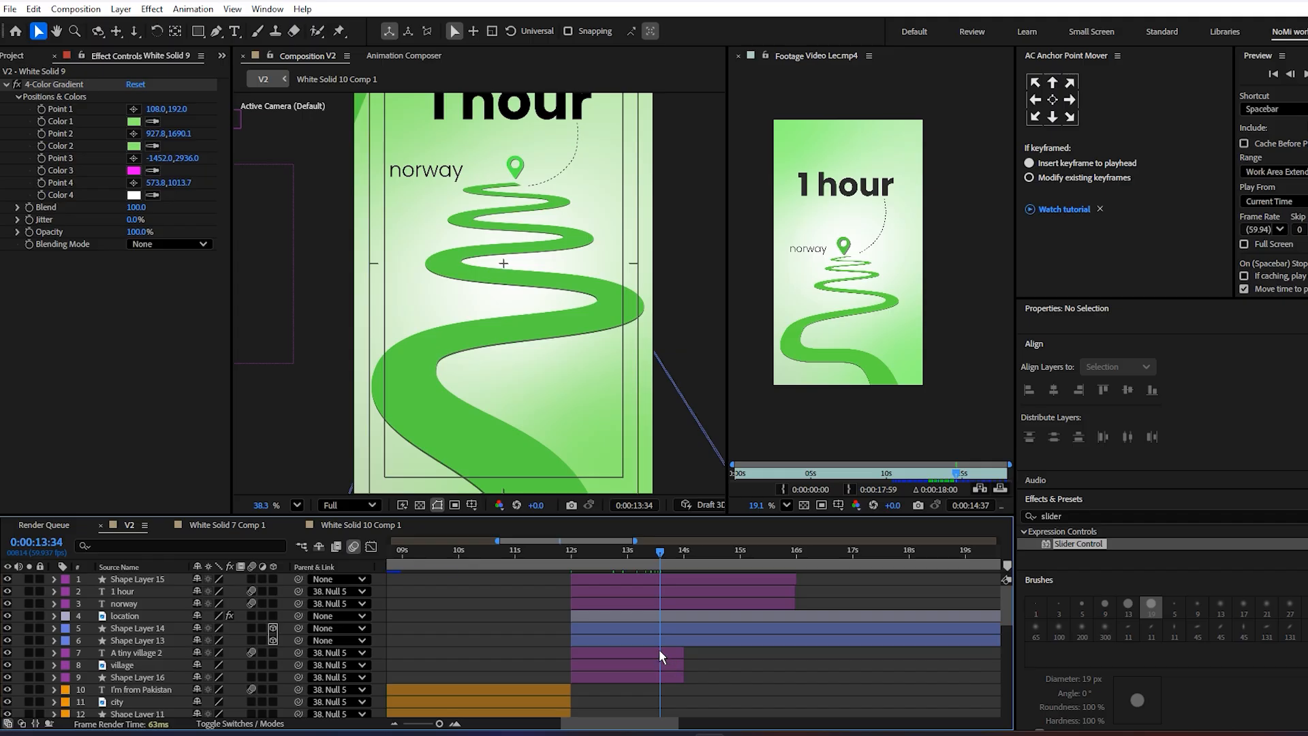
{"action": "left_click", "coordinate": [635, 677]}
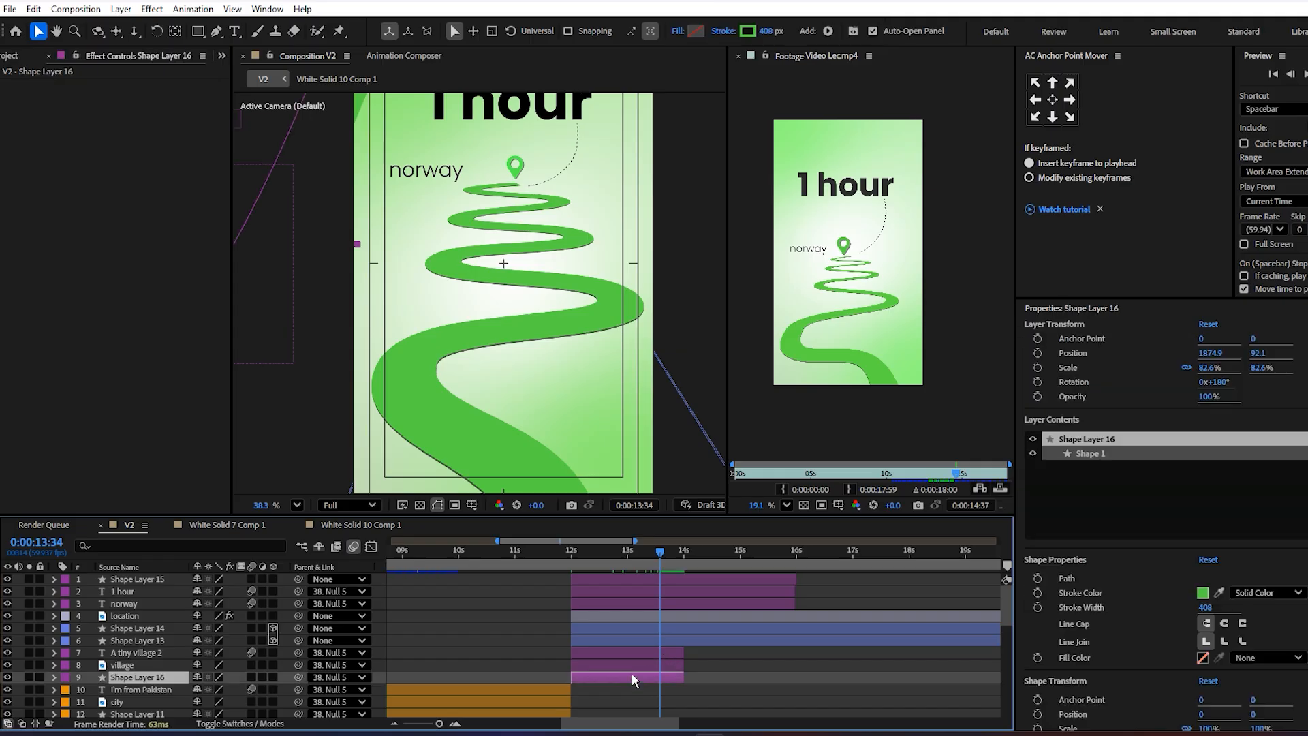
{"action": "left_click", "coordinate": [621, 651], "text": "shift"}
{"action": "left_click_drag", "start_coordinate": [623, 688], "coordinate": [682, 590]}
{"action": "left_click_drag", "start_coordinate": [680, 640], "coordinate": [687, 690]}
{"action": "left_click", "coordinate": [723, 555]}
{"action": "left_click_drag", "start_coordinate": [774, 604], "coordinate": [681, 657]}
{"action": "left_click", "coordinate": [682, 636]}
{"action": "left_click", "coordinate": [659, 553]}
{"action": "left_click", "coordinate": [660, 554]}
- Parent the location, Shape Layer 14 and Shape Layer 13 layers to Null 5 and play back the transition from 0:00:12:02
{"action": "left_click", "coordinate": [682, 628], "text": "ctrl"}
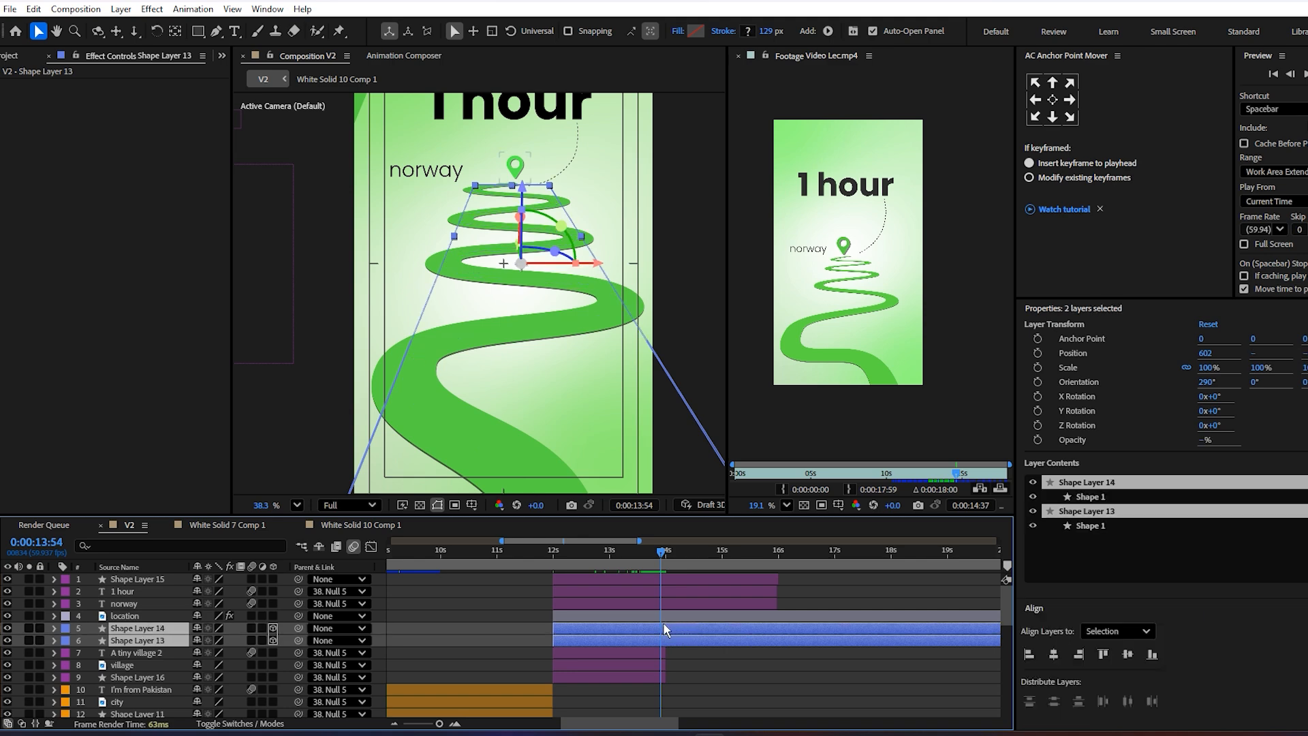
{"action": "left_click", "coordinate": [656, 615], "text": "ctrl"}
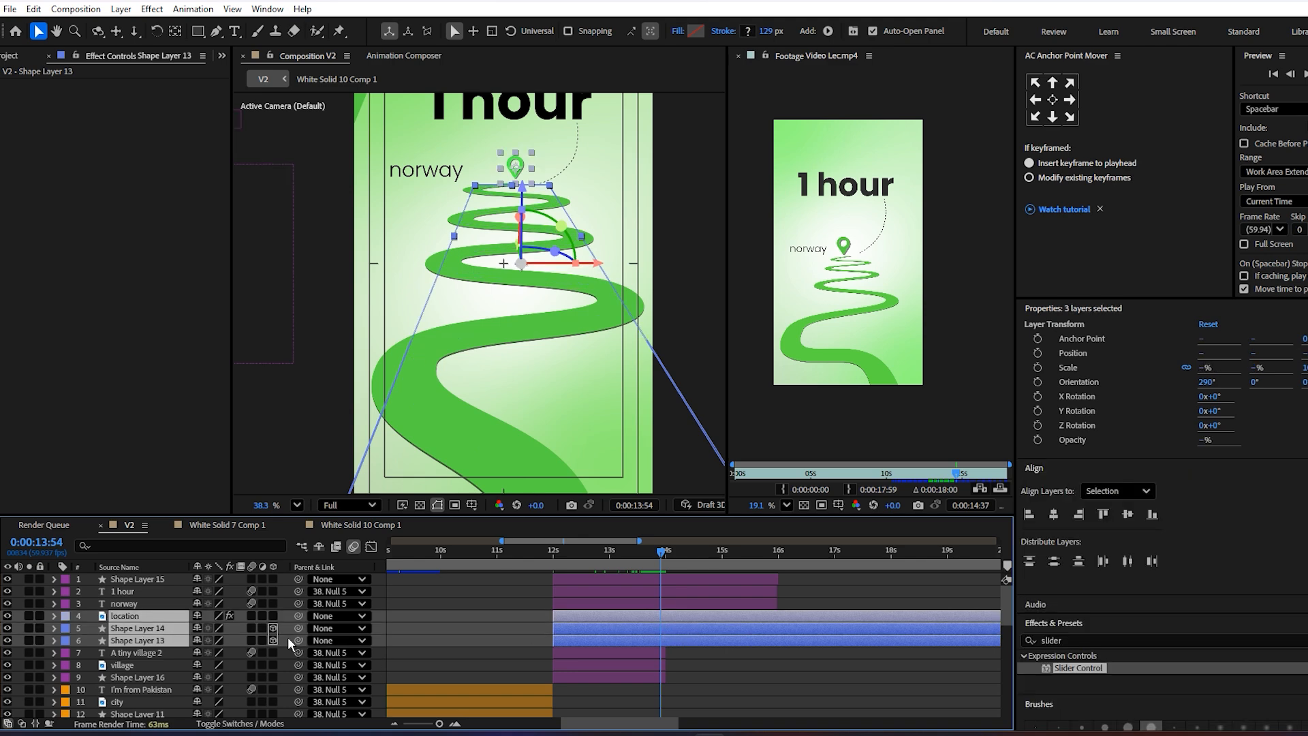
{"action": "left_click_drag", "start_coordinate": [298, 643], "coordinate": [153, 702]}
{"action": "left_click_drag", "start_coordinate": [649, 553], "coordinate": [556, 551]}
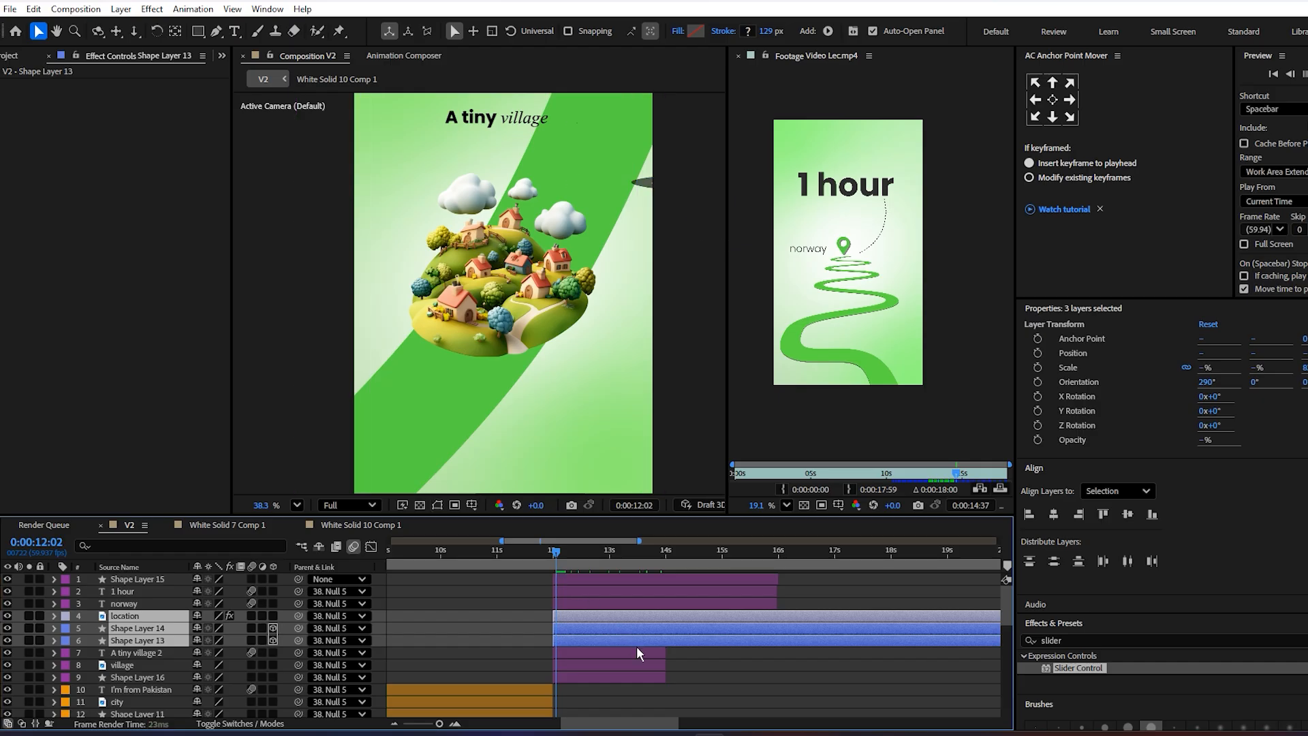
{"action": "key", "text": "space"}
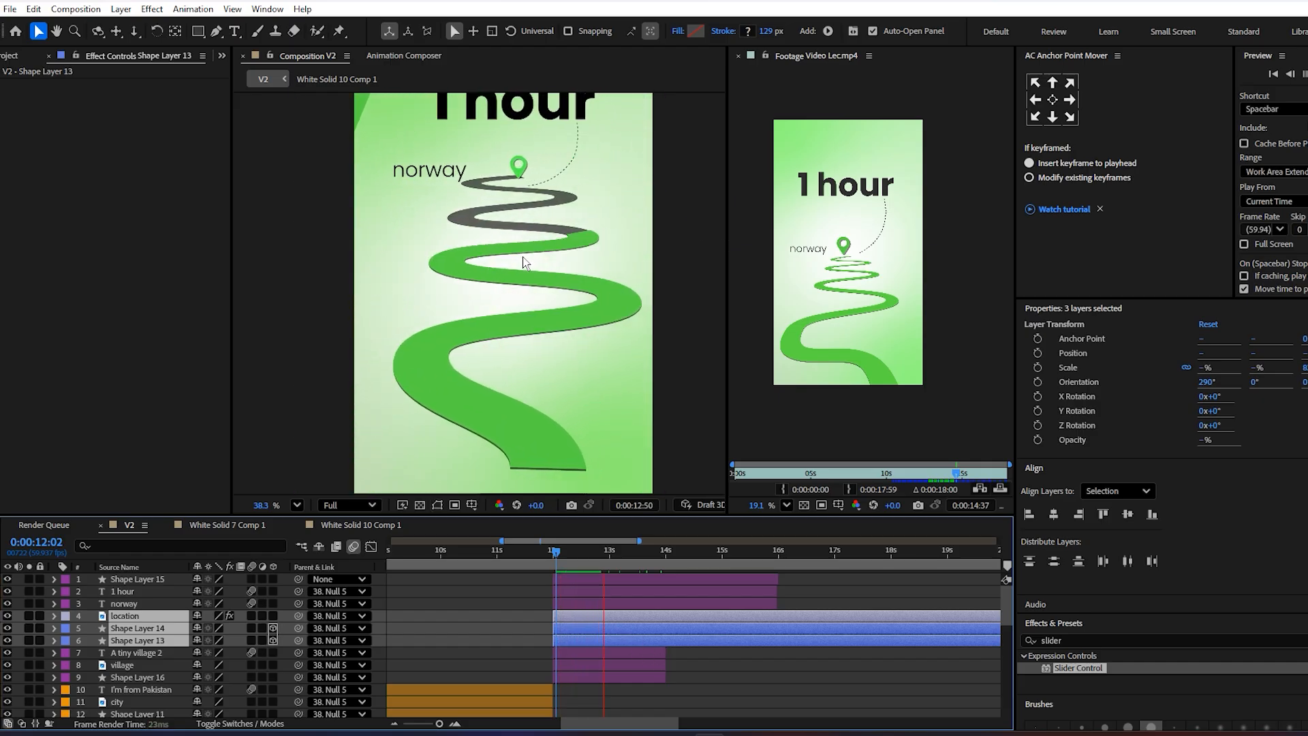
{"action": "scroll", "coordinate": [525, 264], "scroll_direction": "down", "scroll_amount": 1}
- Enable motion blur on the location, Shape Layer 14, Shape Layer 13, village and Shape Layer 16 layers
{"action": "left_click", "coordinate": [252, 640]}
{"action": "key", "text": "F2"}
{"action": "left_click", "coordinate": [252, 665]}
{"action": "left_click", "coordinate": [252, 677]}
{"action": "left_click_drag", "start_coordinate": [298, 676], "coordinate": [294, 639]}
{"action": "key", "text": "v"}
{"action": "left_click", "coordinate": [251, 665]}
{"action": "left_click", "coordinate": [250, 653]}
- Enable motion blur on the remaining layers from city down through Shape Layer 4 and the 0 text layer
{"action": "scroll", "coordinate": [235, 661], "scroll_direction": "down", "scroll_amount": 4}
{"action": "left_click", "coordinate": [252, 610]}
{"action": "left_click", "coordinate": [252, 634]}
{"action": "left_click", "coordinate": [253, 659]}
{"action": "left_click", "coordinate": [252, 671]}
{"action": "left_click", "coordinate": [251, 646]}
{"action": "left_click", "coordinate": [251, 622]}
{"action": "scroll", "coordinate": [240, 663], "scroll_direction": "down", "scroll_amount": 4}
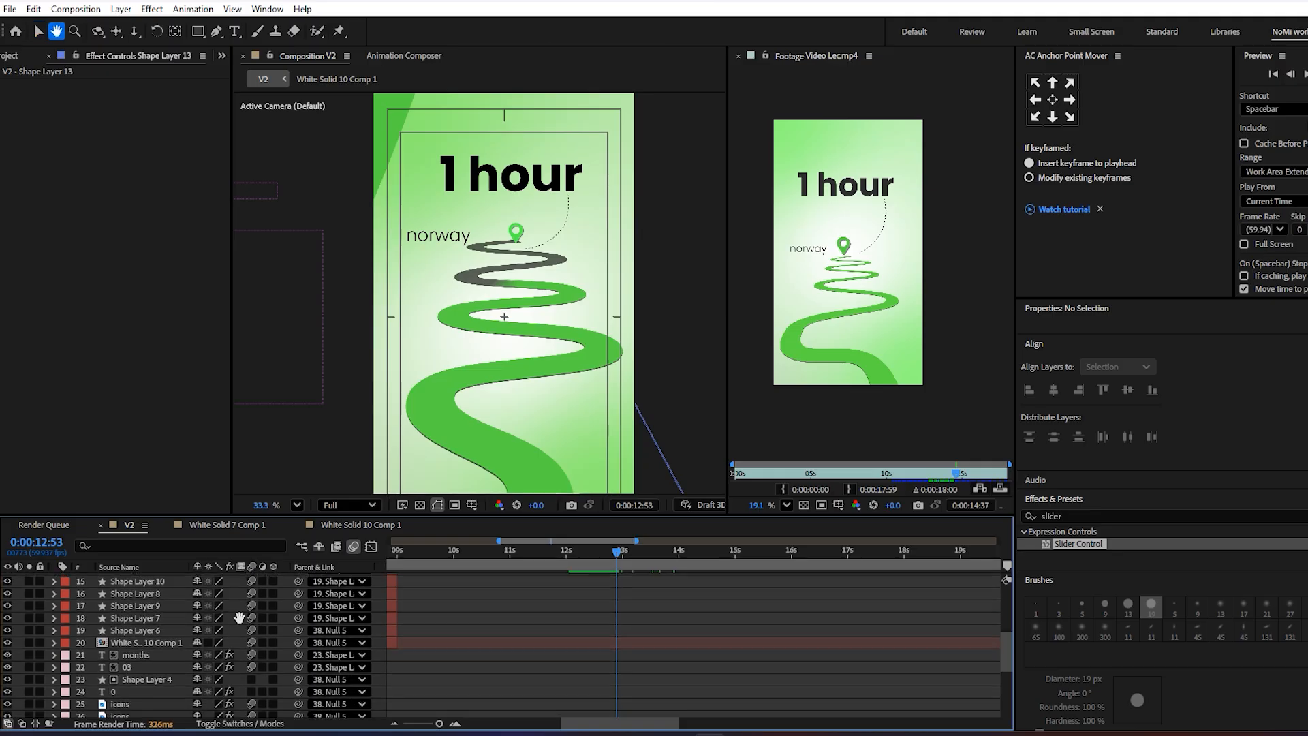
{"action": "left_click", "coordinate": [251, 611]}
{"action": "left_click", "coordinate": [252, 625]}
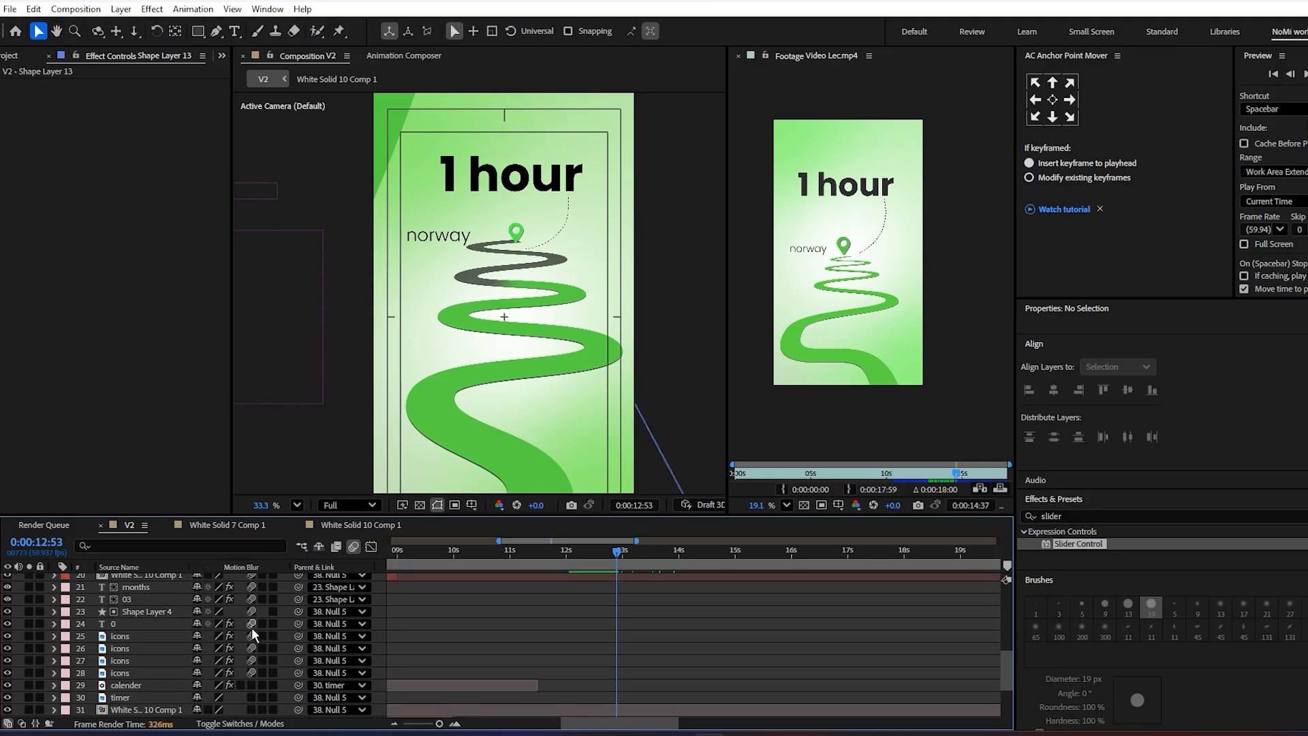
- Enable motion blur on the calender, timer, lower White Solid 10 Comp 1 and Shape Layer 2 layers, and on Shape Layer 15
{"action": "left_click_drag", "start_coordinate": [238, 627], "coordinate": [247, 579]}
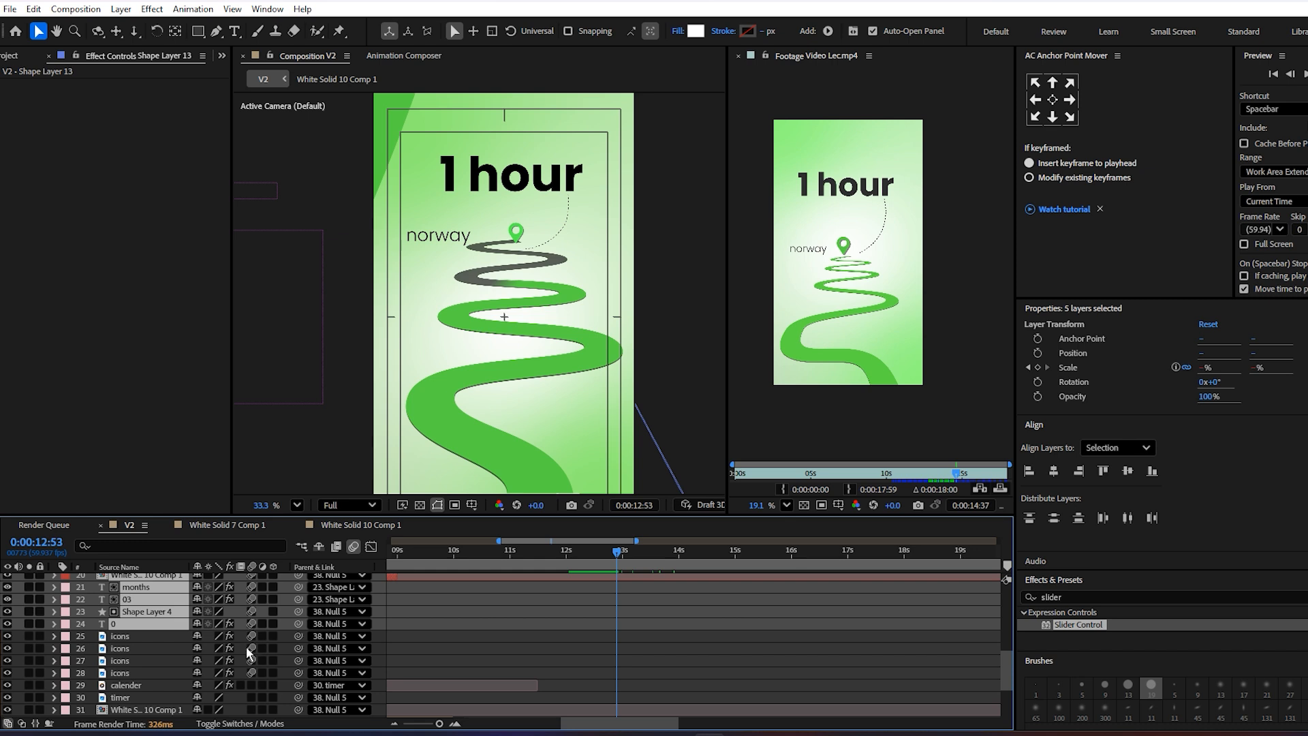
{"action": "key", "text": "F2"}
{"action": "scroll", "coordinate": [247, 691], "scroll_direction": "down", "scroll_amount": 4}
{"action": "left_click", "coordinate": [247, 609]}
{"action": "left_click", "coordinate": [250, 599]}
{"action": "left_click", "coordinate": [252, 587]}
{"action": "left_click", "coordinate": [253, 612]}
{"action": "left_click", "coordinate": [251, 685]}
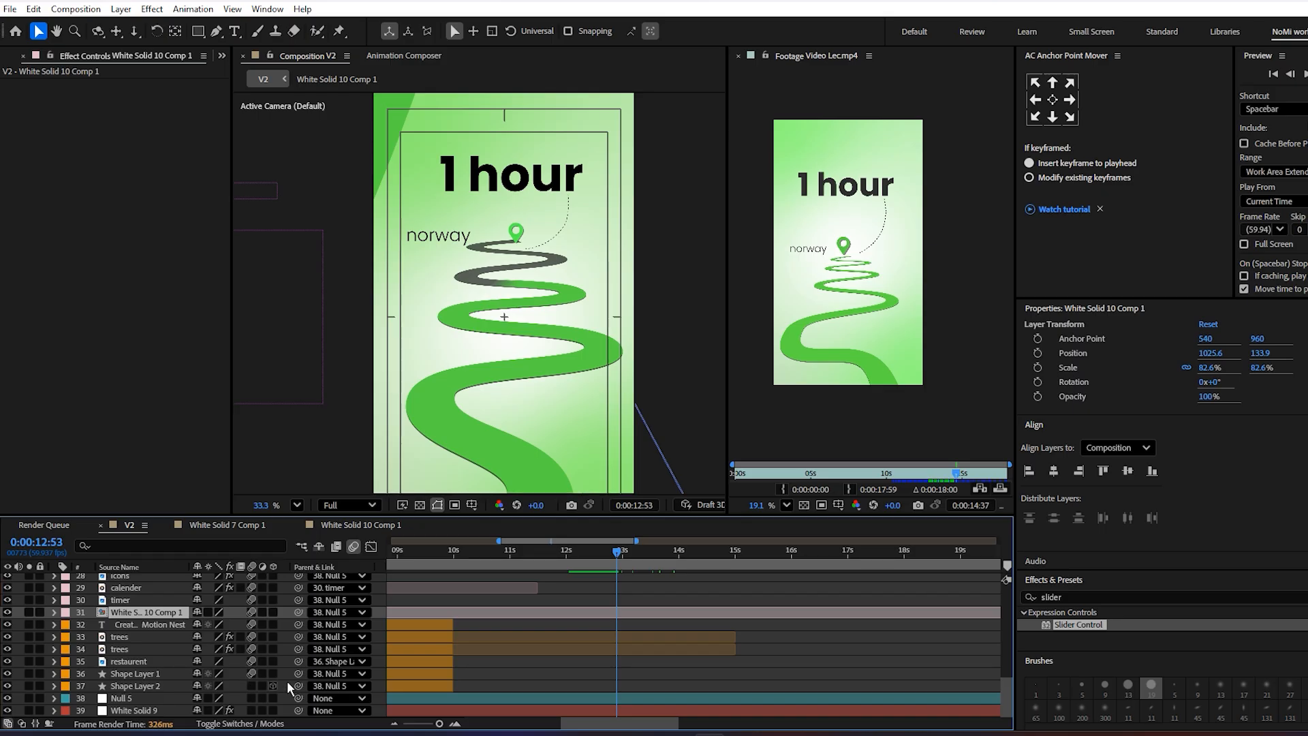
{"action": "scroll", "coordinate": [558, 647], "scroll_direction": "up", "scroll_amount": 9}
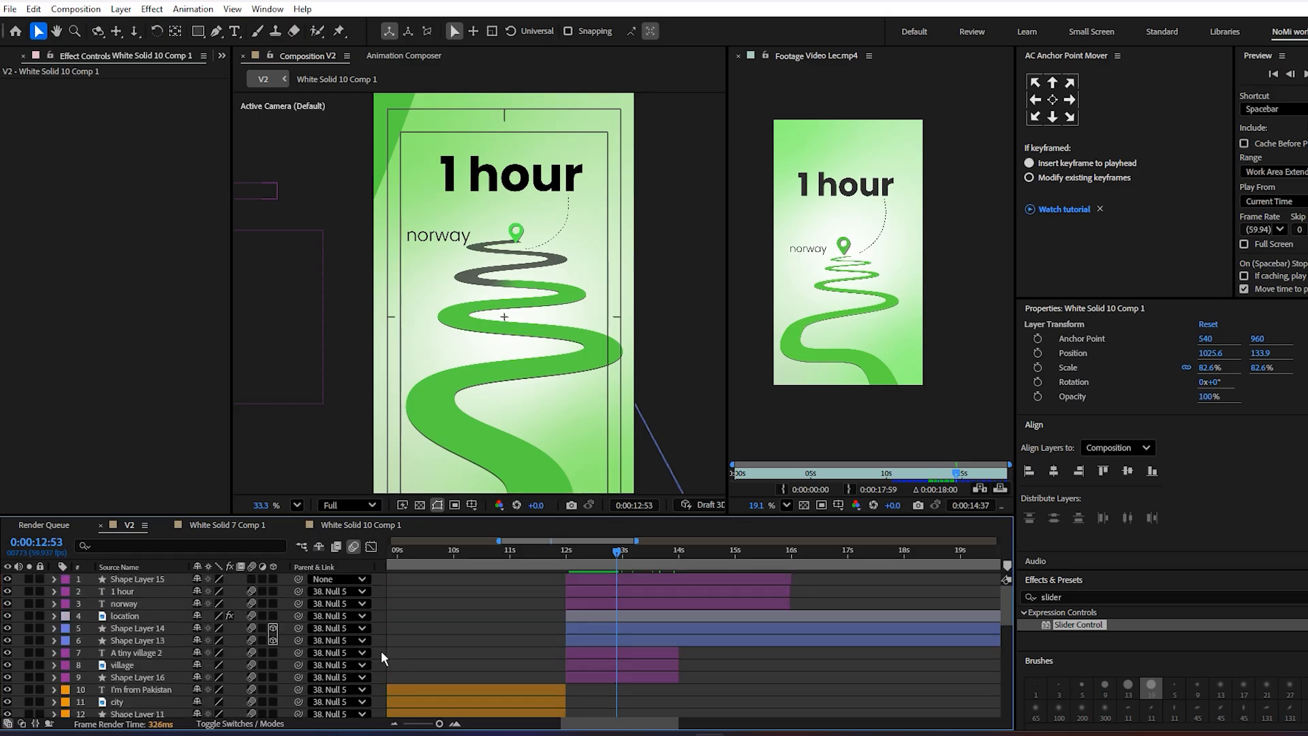
{"action": "left_click", "coordinate": [254, 578]}
- Move the current time to 14 s to check the scene where the village layers end
{"action": "left_click_drag", "start_coordinate": [616, 579], "coordinate": [675, 632]}
{"action": "key", "text": "equal"}
{"action": "key", "text": "equal"}
{"action": "left_click", "coordinate": [677, 643]}
{"action": "left_click", "coordinate": [678, 652]}
{"action": "left_click", "coordinate": [688, 552]}
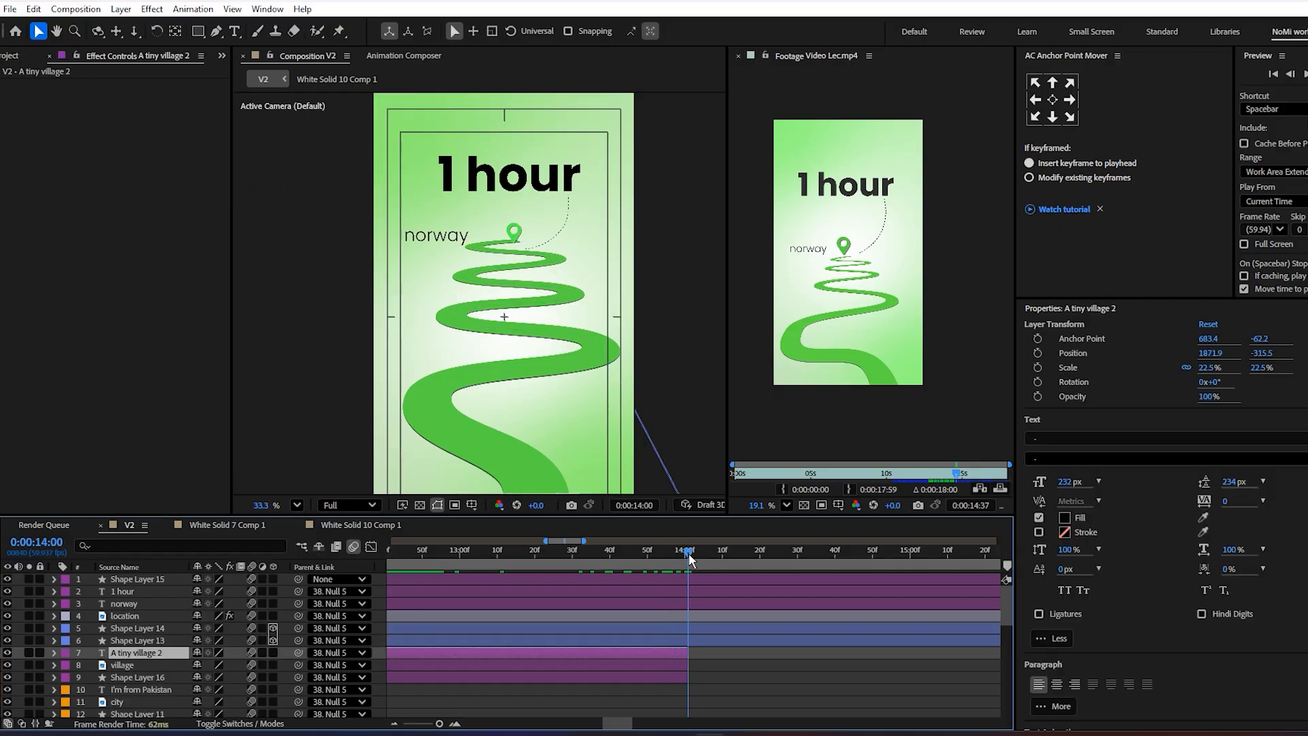
{"action": "key", "text": "minus"}
{"action": "left_click_drag", "start_coordinate": [728, 676], "coordinate": [658, 691]}
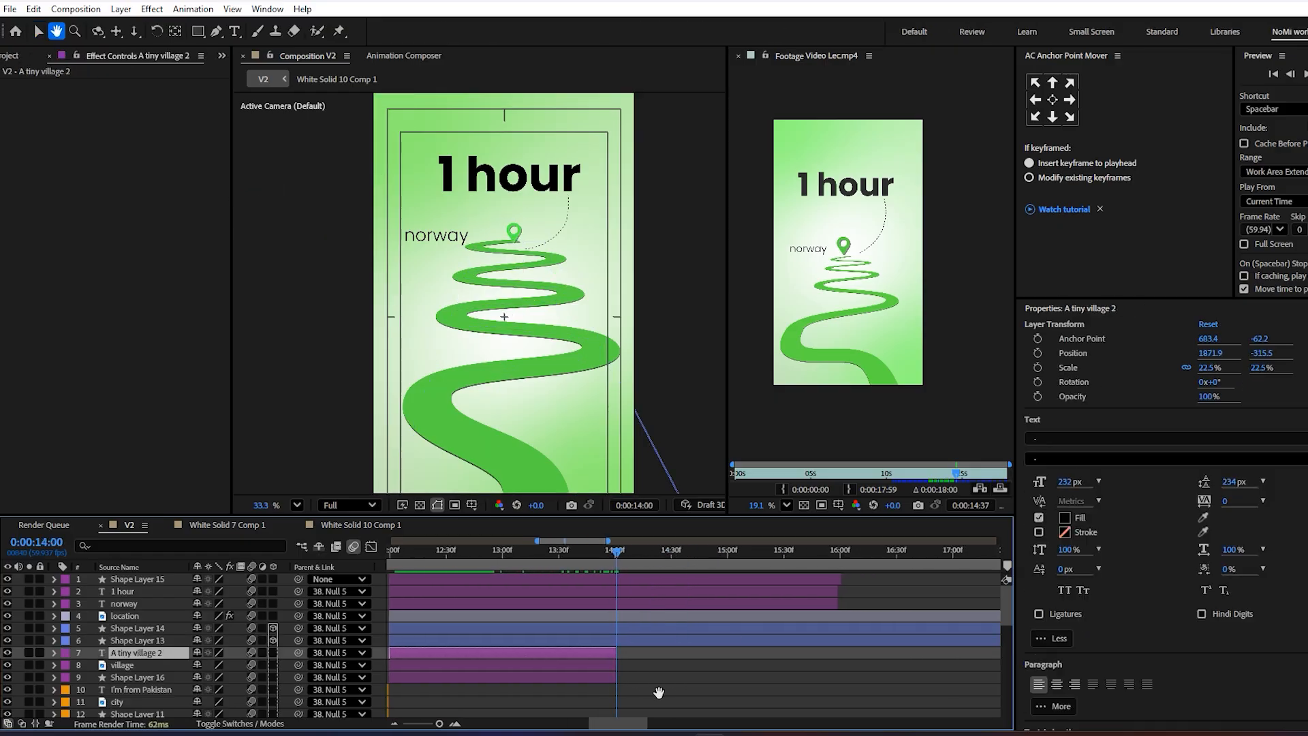
- Trim the ends of the six top layers, Shape Layer 15 through Shape Layer 13, to 15 s and save the project
{"action": "left_click_drag", "start_coordinate": [727, 551], "coordinate": [729, 566]}
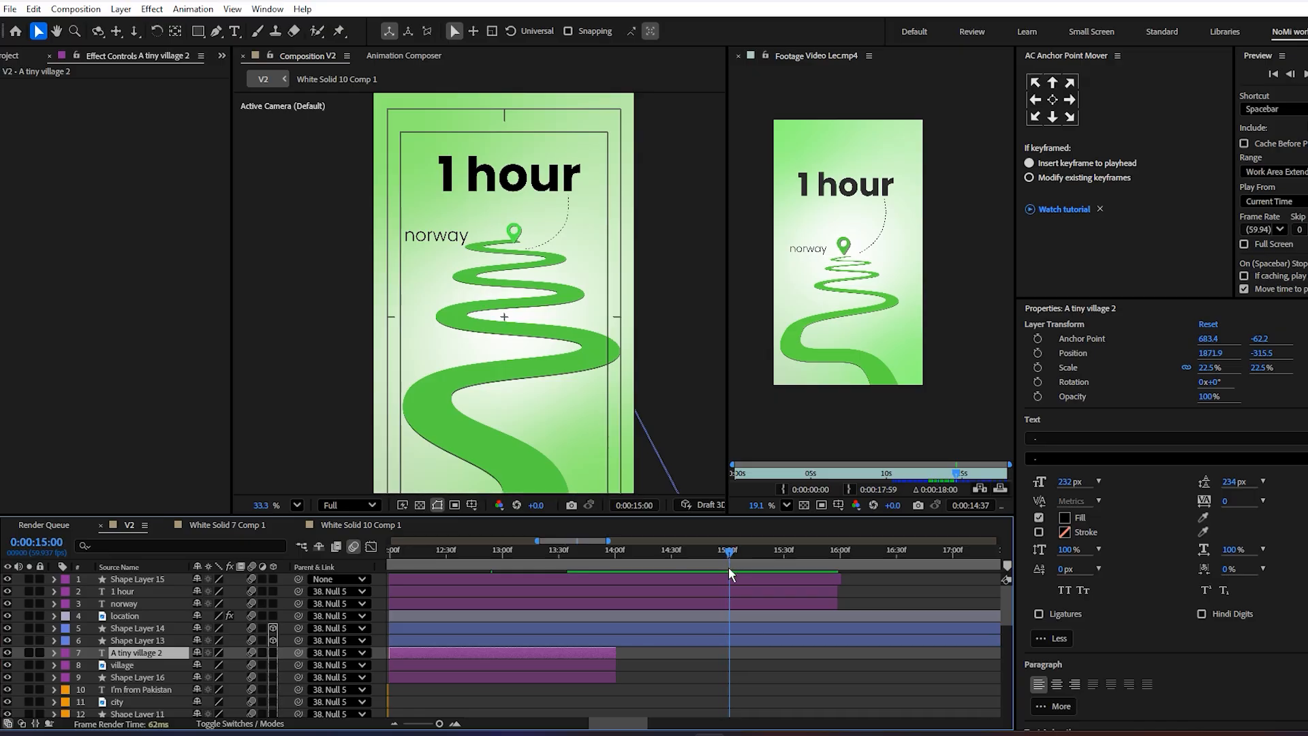
{"action": "left_click", "coordinate": [731, 643]}
{"action": "left_click", "coordinate": [736, 579], "text": "shift"}
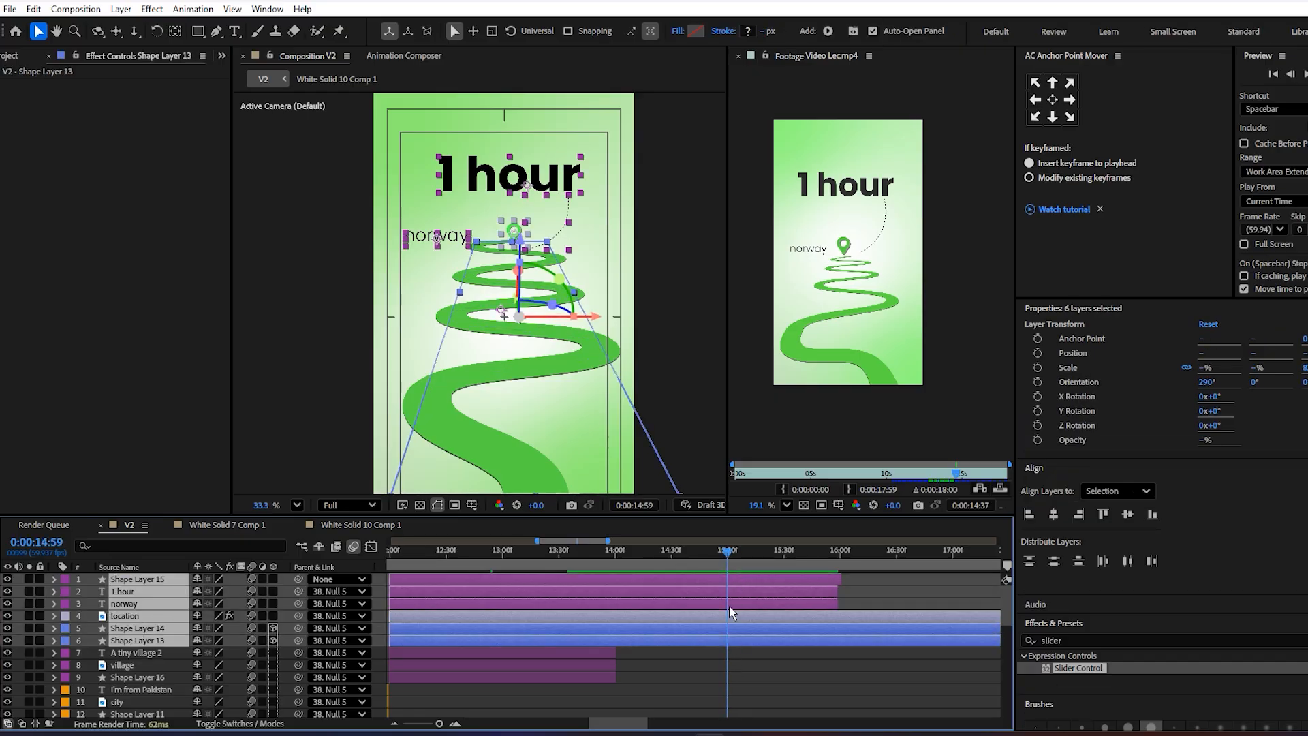
{"action": "key", "text": "alt+bracketright"}
{"action": "left_click", "coordinate": [742, 643]}
{"action": "key", "text": "ctrl+s"}
- Return V2 to 14 s and scrub the reference footage between 0:00:14:28 and 0:00:16:23 to study the next transition
{"action": "left_click_drag", "start_coordinate": [637, 556], "coordinate": [616, 558]}
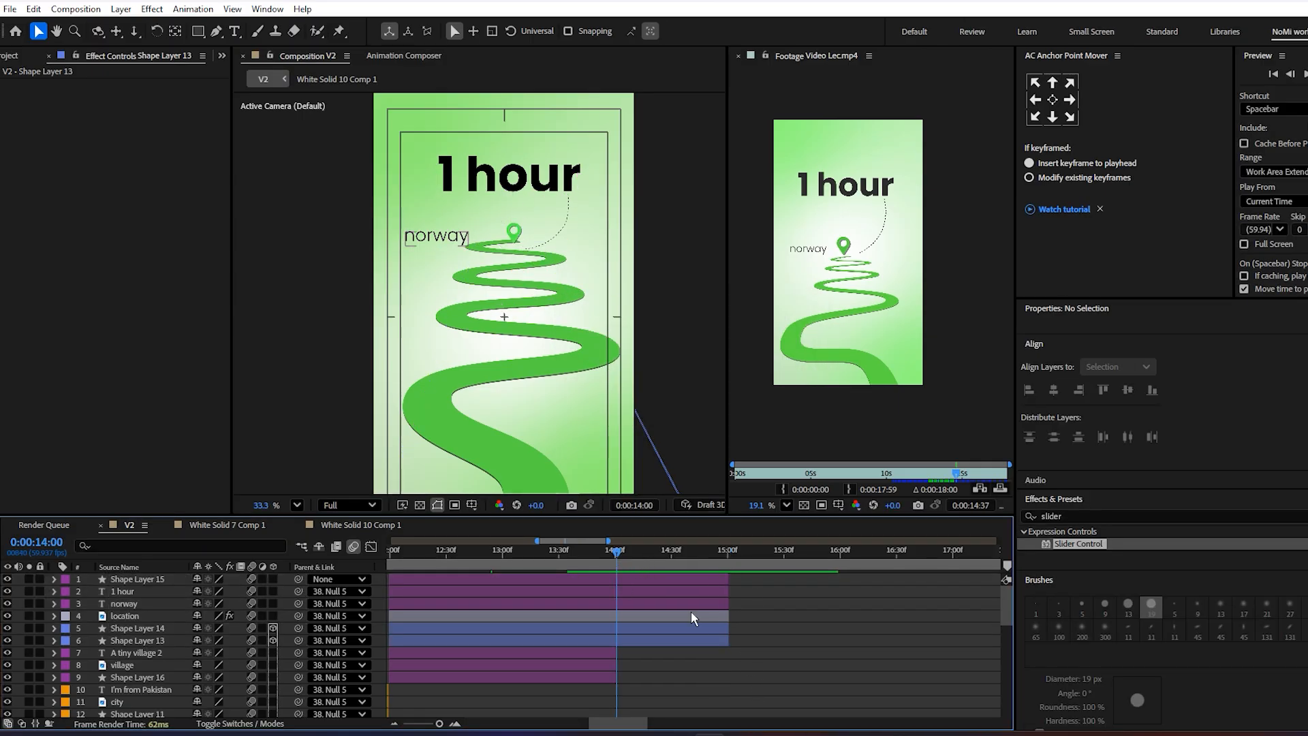
{"action": "mouse_move", "coordinate": [957, 475]}
{"action": "left_mouse_down"}
{"action": "mouse_move", "coordinate": [1016, 487]}
{"action": "mouse_move", "coordinate": [963, 489]}
{"action": "left_mouse_up"}
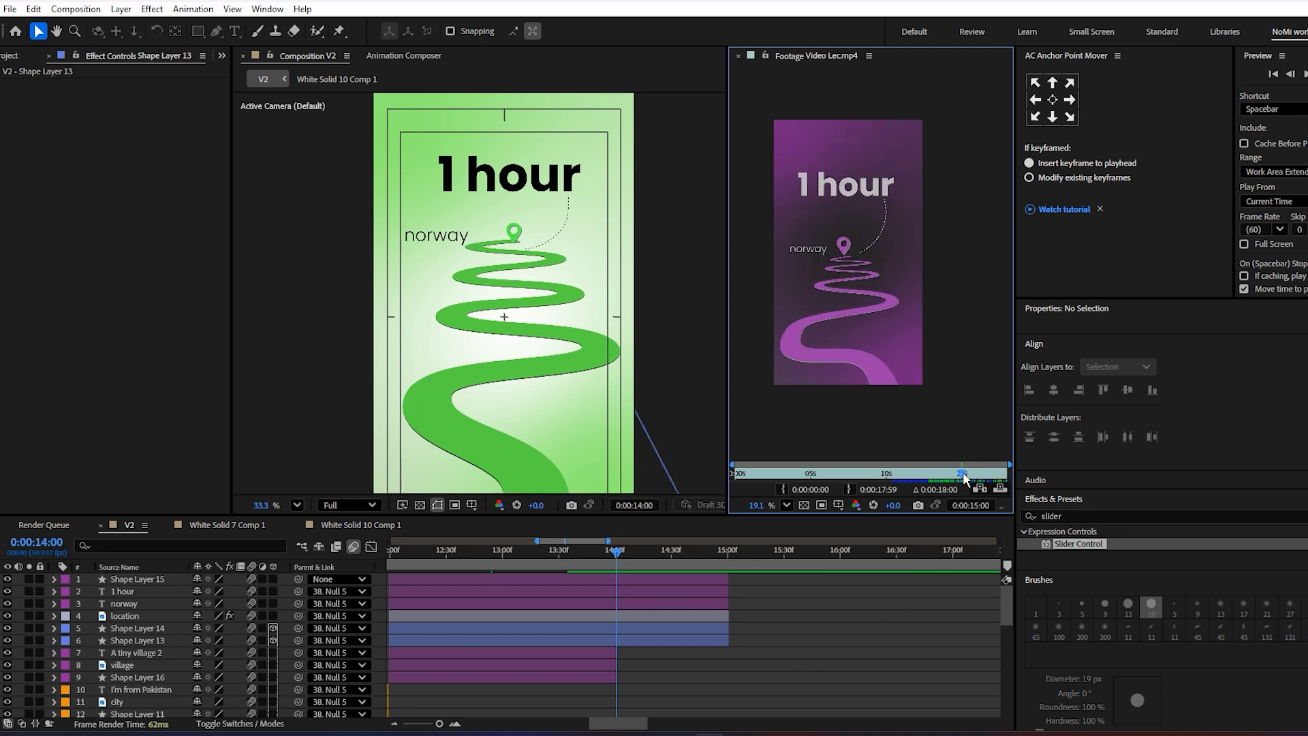
{"action": "left_click_drag", "start_coordinate": [961, 474], "coordinate": [951, 481]}
{"action": "left_click", "coordinate": [764, 655]}
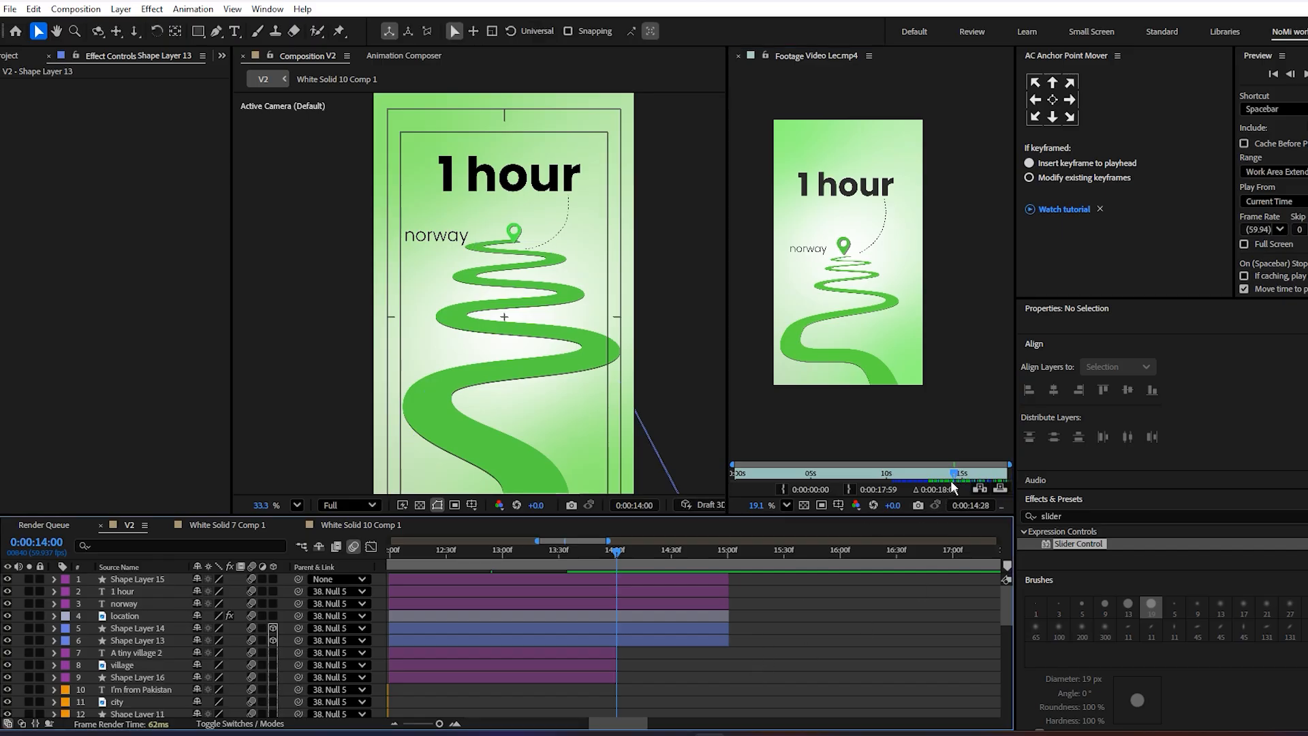
{"action": "key", "text": "space"}
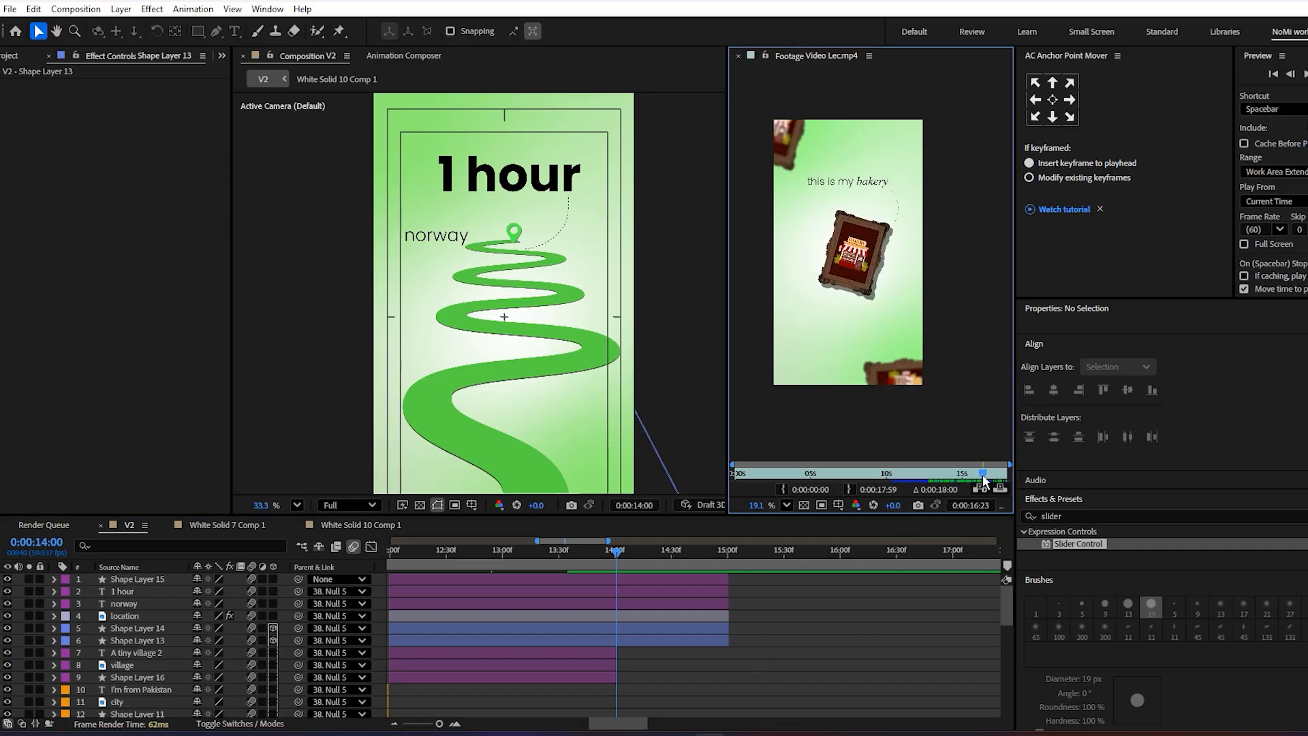
{"action": "left_click", "coordinate": [792, 647]}
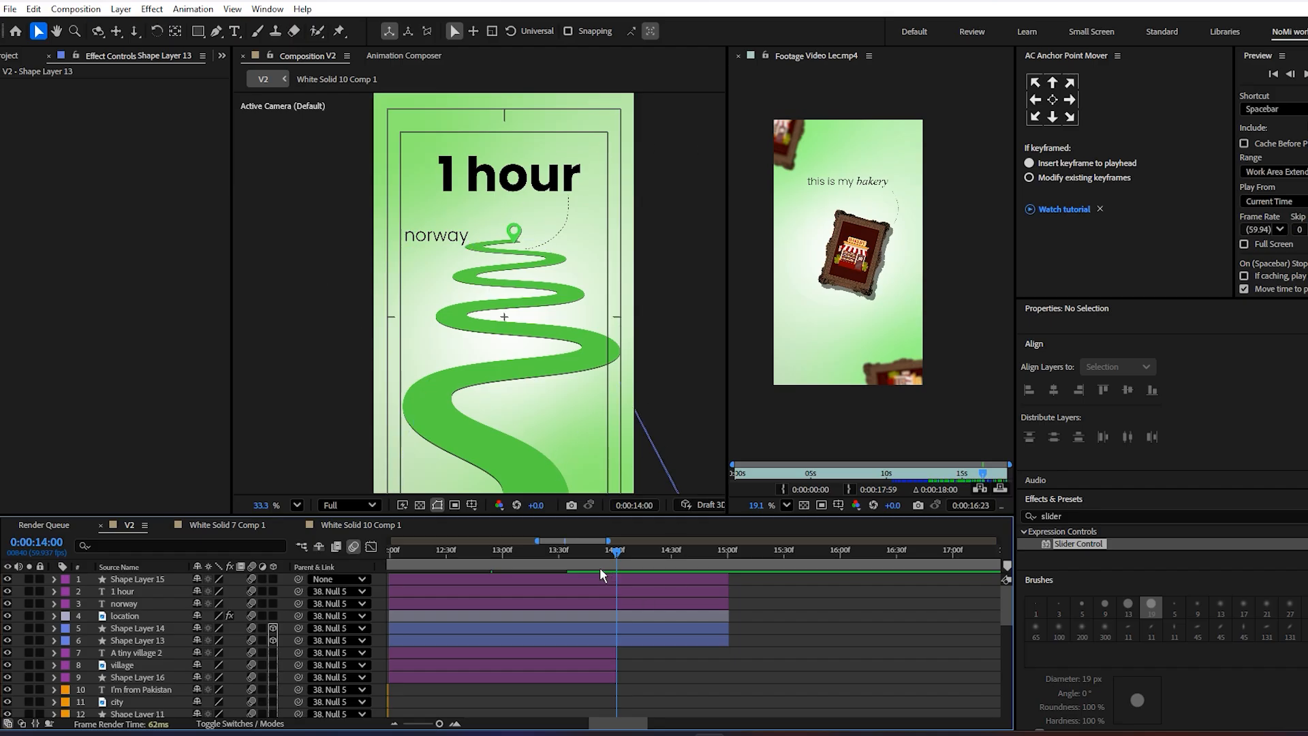
- Show the keyframes of Null 5 and copy its Position keyframe from 13 s to 14 s
{"action": "scroll", "coordinate": [620, 644], "scroll_direction": "down", "scroll_amount": 9}
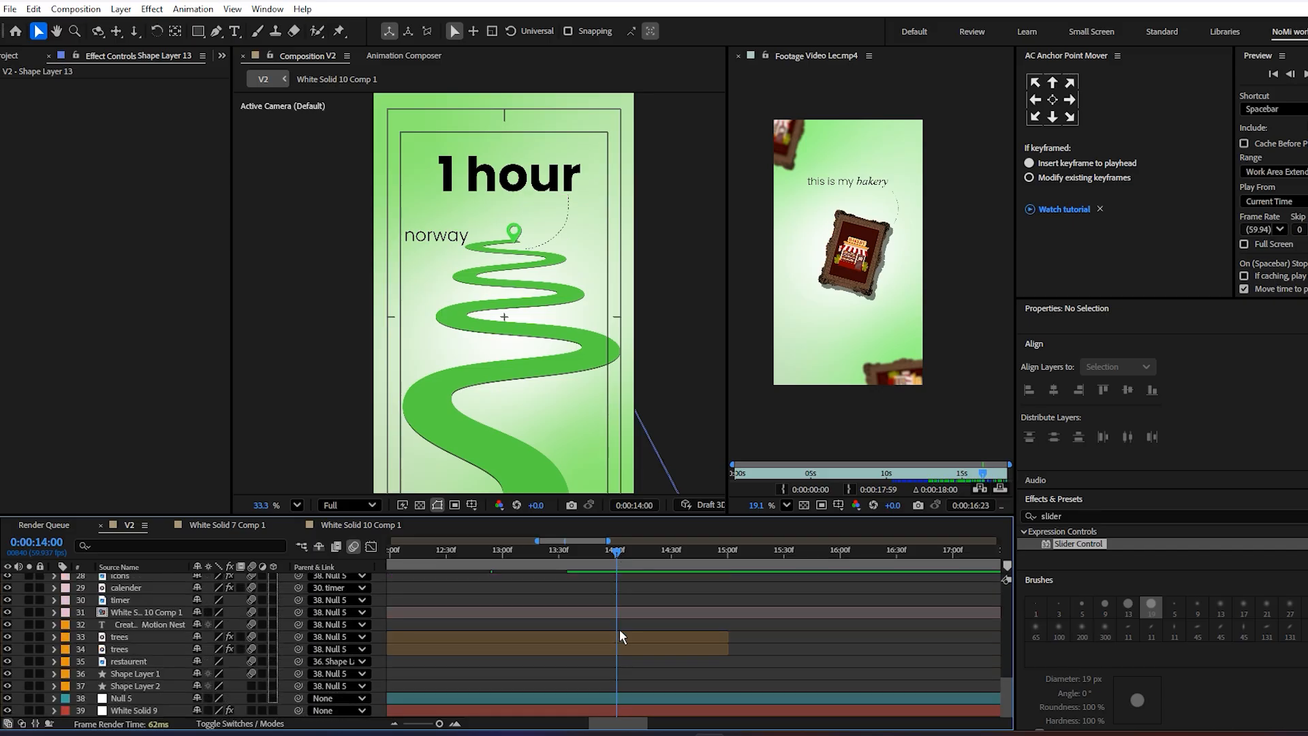
{"action": "left_click", "coordinate": [631, 696]}
{"action": "key", "text": "u"}
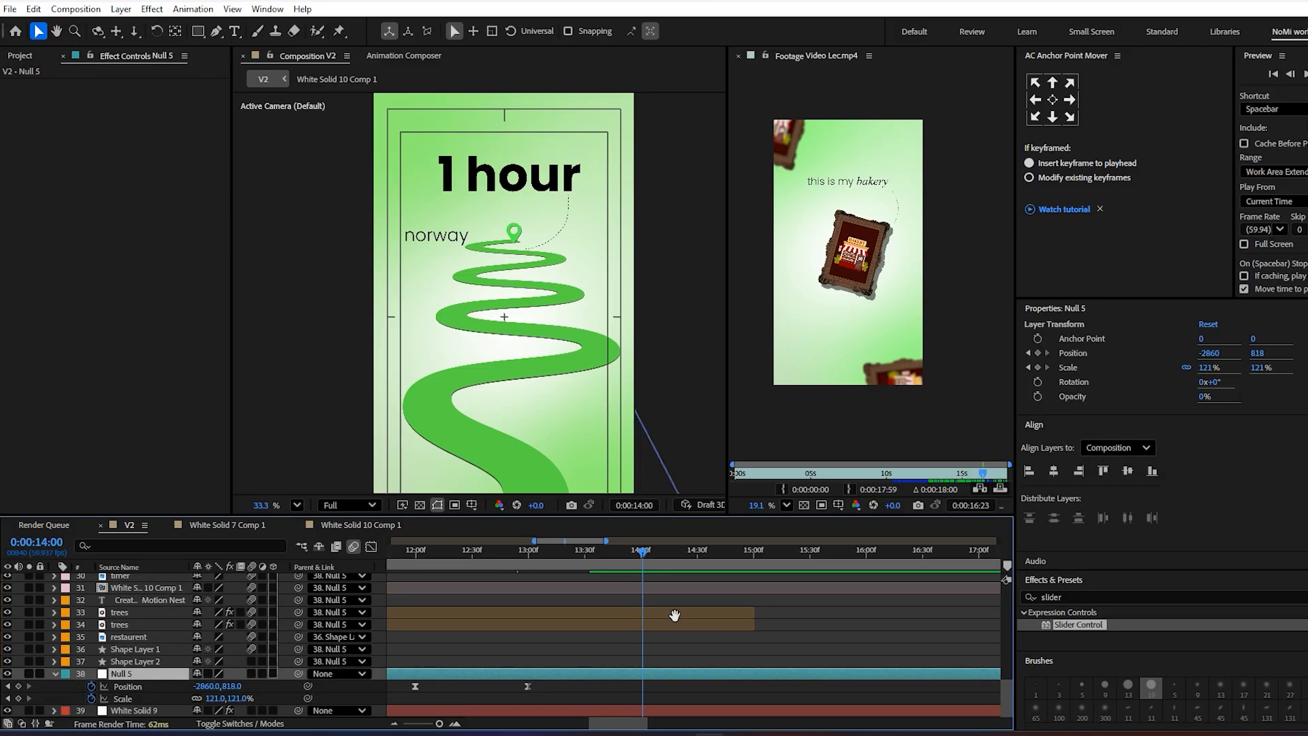
{"action": "left_click", "coordinate": [527, 686]}
{"action": "key", "text": "ctrl+c"}
{"action": "key", "text": "ctrl+v"}
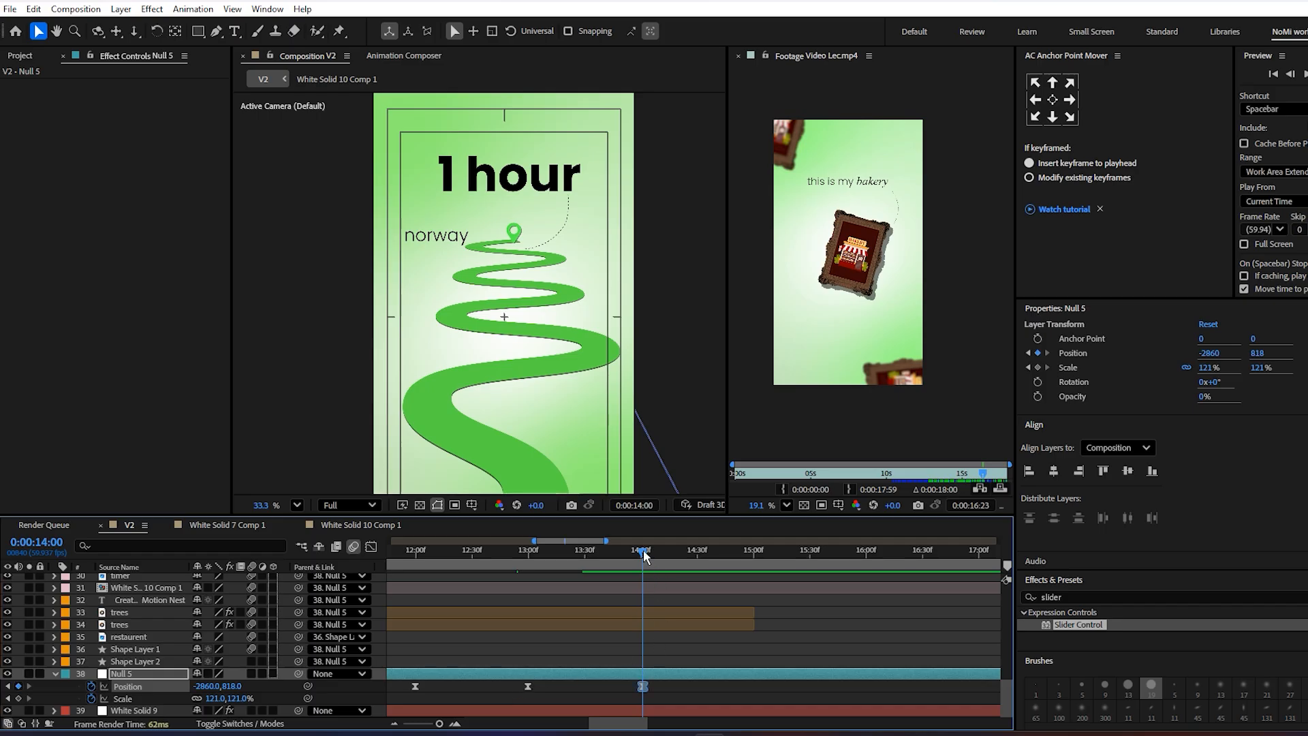
- Scrub the reference to 0:00:15:28, trim the ends of layers Shape Layer 15 through Shape Layer 13 to 0:00:14:03, and save the project
{"action": "left_click", "coordinate": [945, 475]}
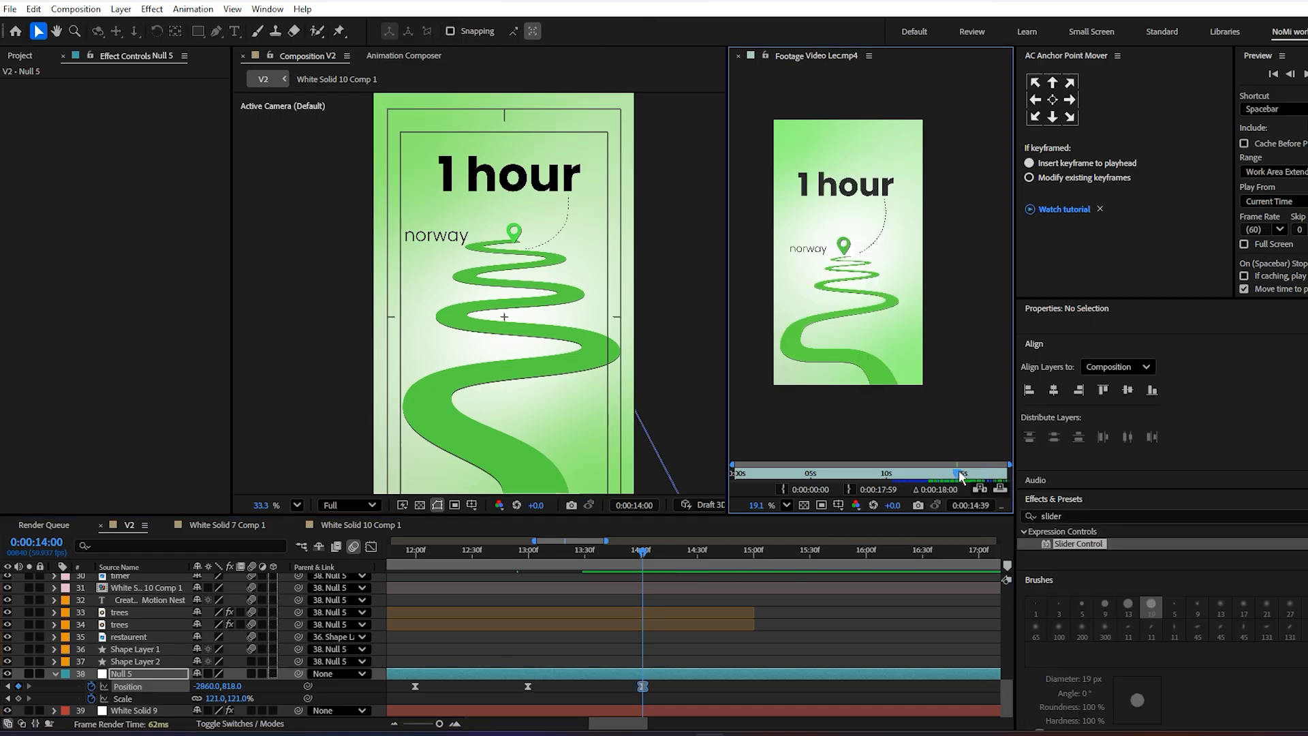
{"action": "left_click_drag", "start_coordinate": [961, 475], "coordinate": [969, 472]}
{"action": "scroll", "coordinate": [640, 660], "scroll_direction": "up", "scroll_amount": 10}
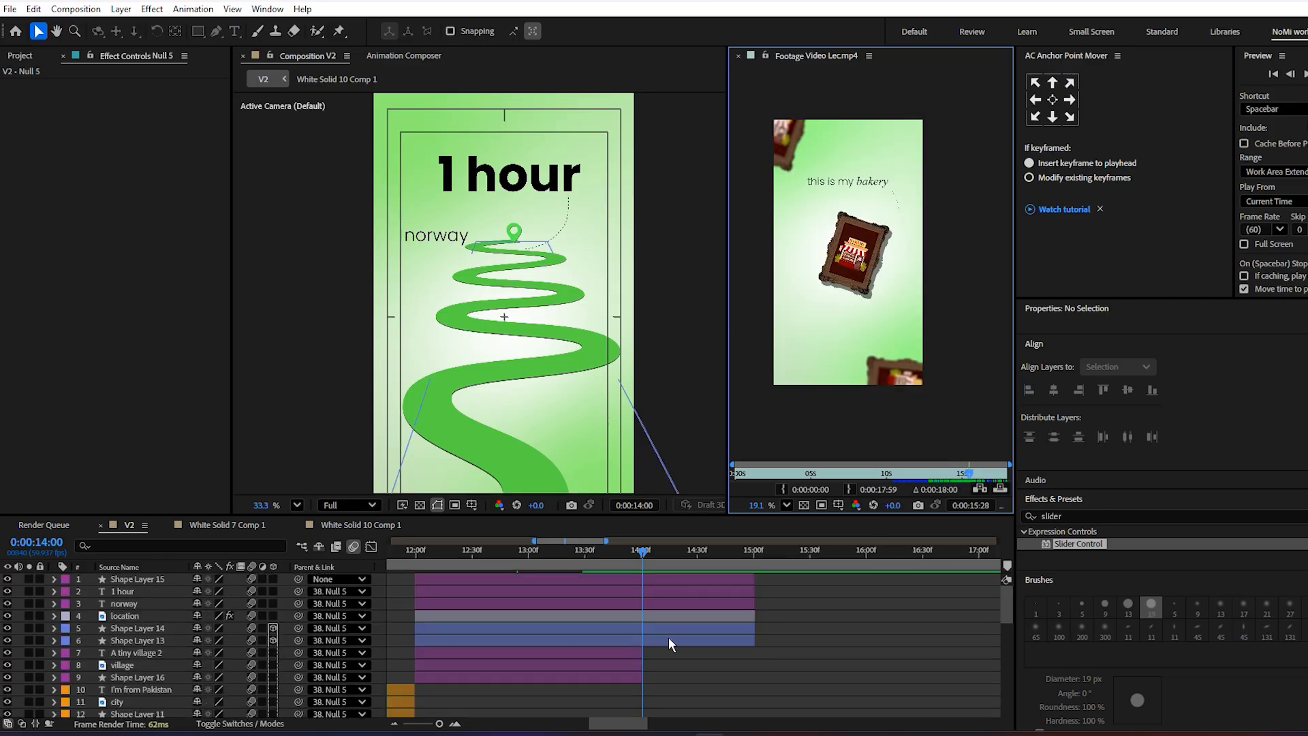
{"action": "left_click", "coordinate": [668, 637]}
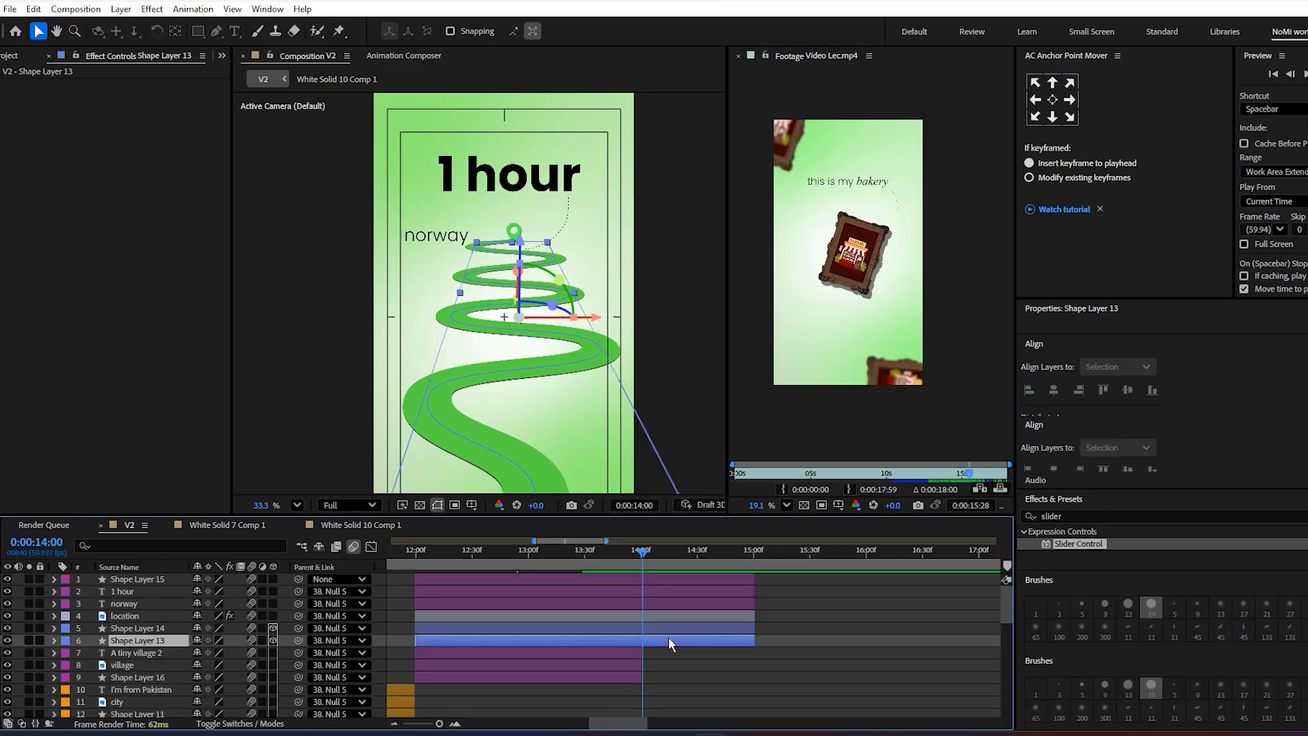
{"action": "left_click", "coordinate": [655, 577], "text": "shift"}
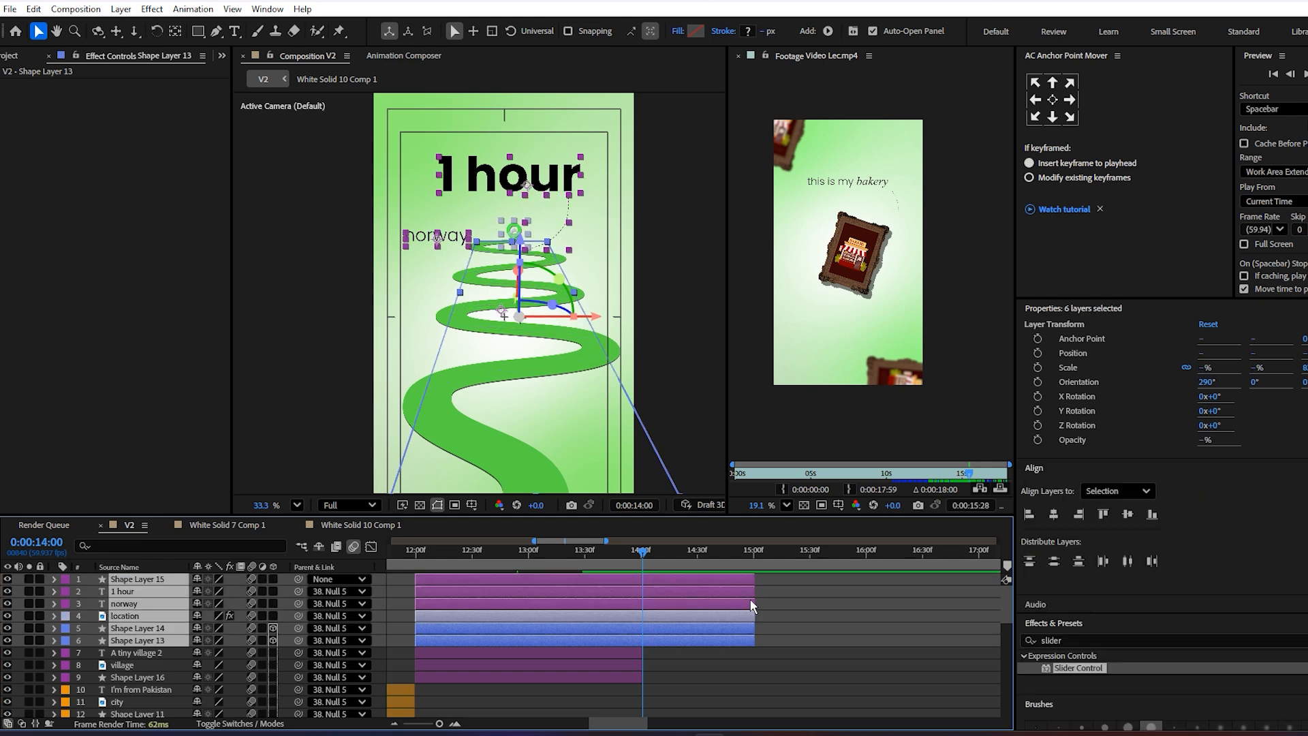
{"action": "left_click_drag", "start_coordinate": [756, 584], "coordinate": [655, 590]}
{"action": "scroll", "coordinate": [683, 590], "scroll_direction": "up", "scroll_amount": 5}
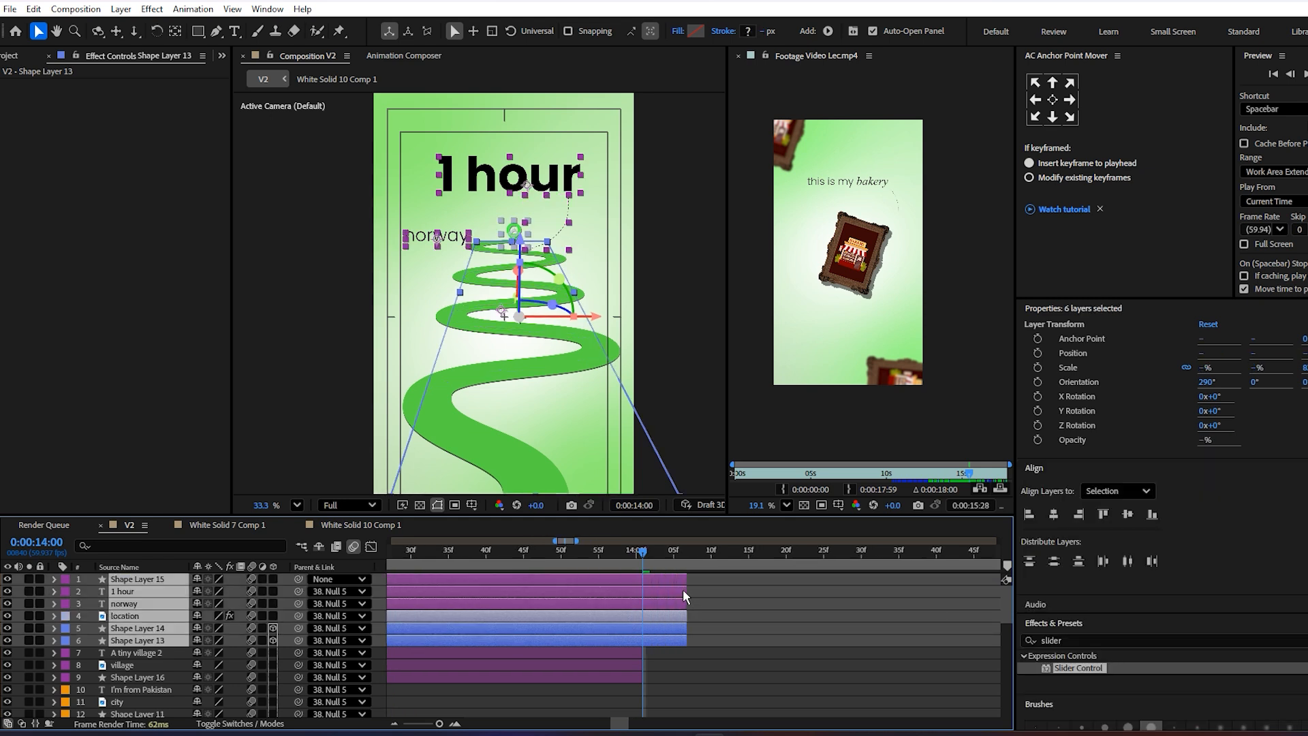
{"action": "left_click_drag", "start_coordinate": [806, 584], "coordinate": [733, 582]}
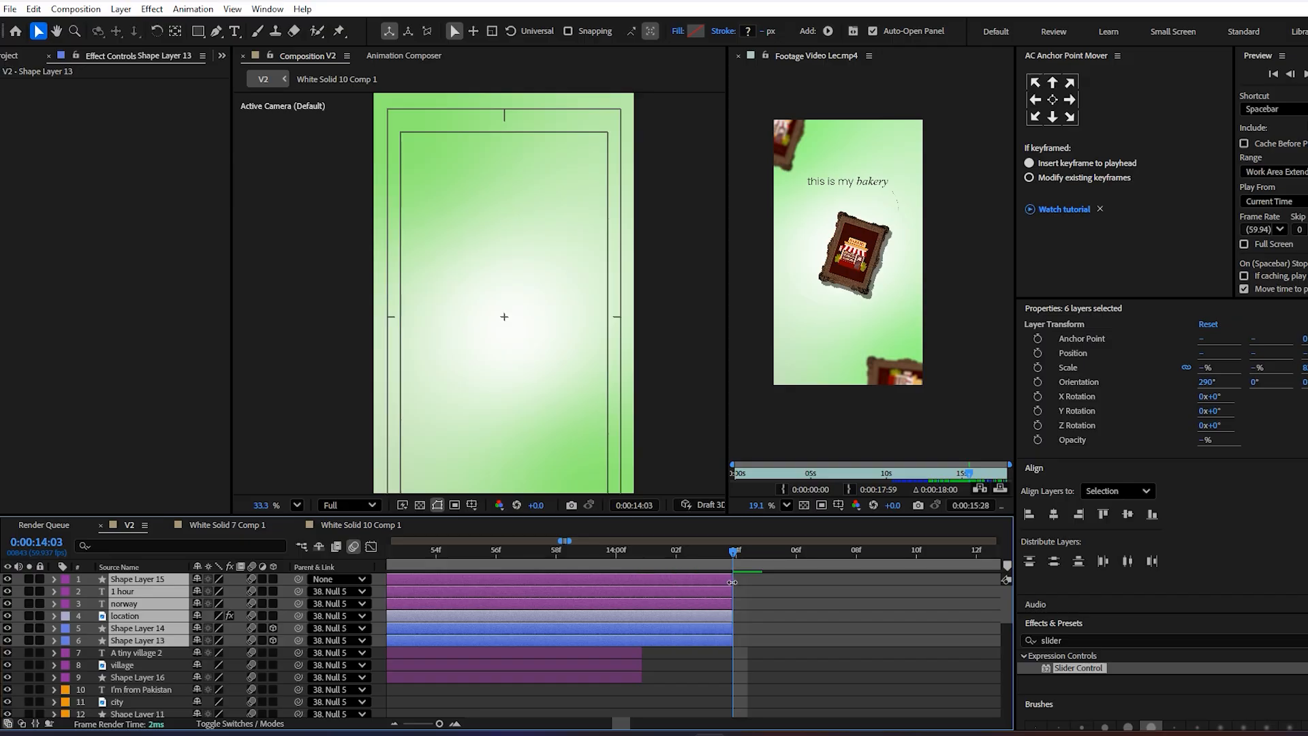
{"action": "left_click", "coordinate": [765, 621]}
{"action": "scroll", "coordinate": [760, 624], "scroll_direction": "down", "scroll_amount": 2}
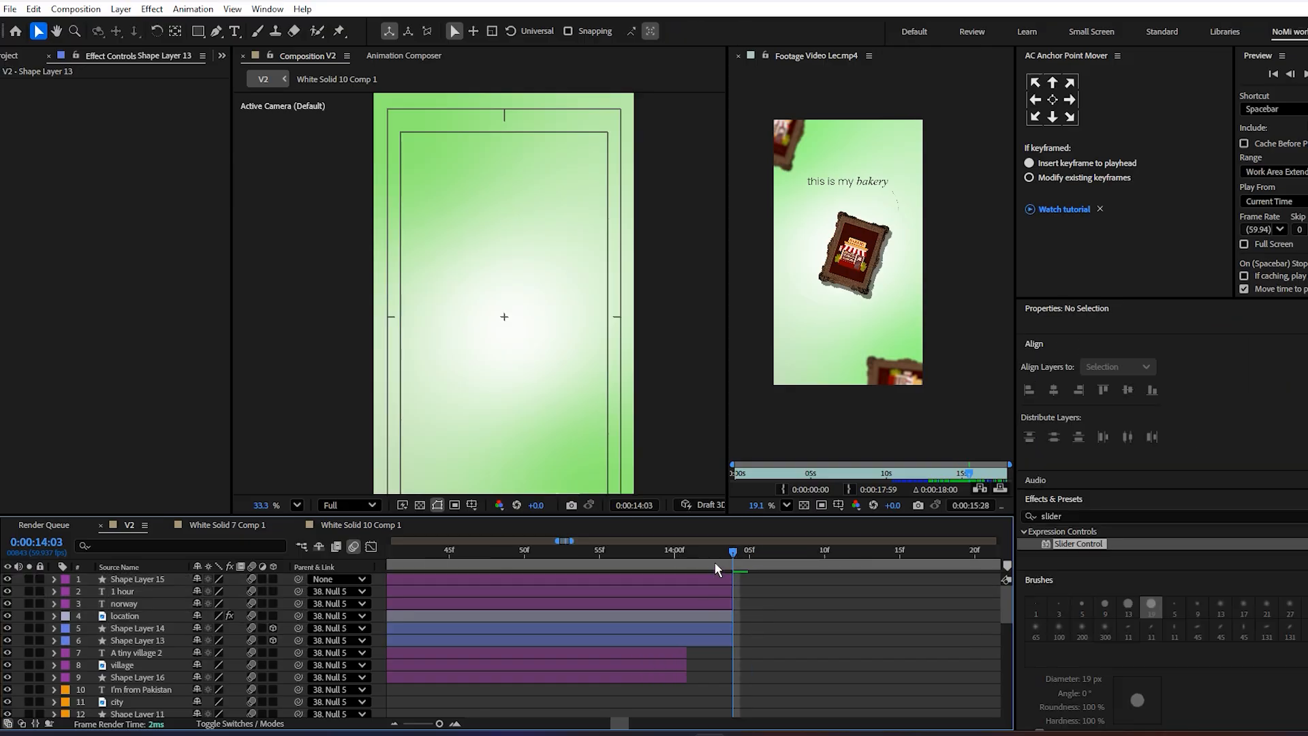
{"action": "left_click", "coordinate": [687, 550]}
{"action": "key", "text": "ctrl+s"}
- Move to 0:00:14:03 and add the frame PNG from the pngs folder to the centre of V2
{"action": "left_click_drag", "start_coordinate": [755, 663], "coordinate": [727, 664]}
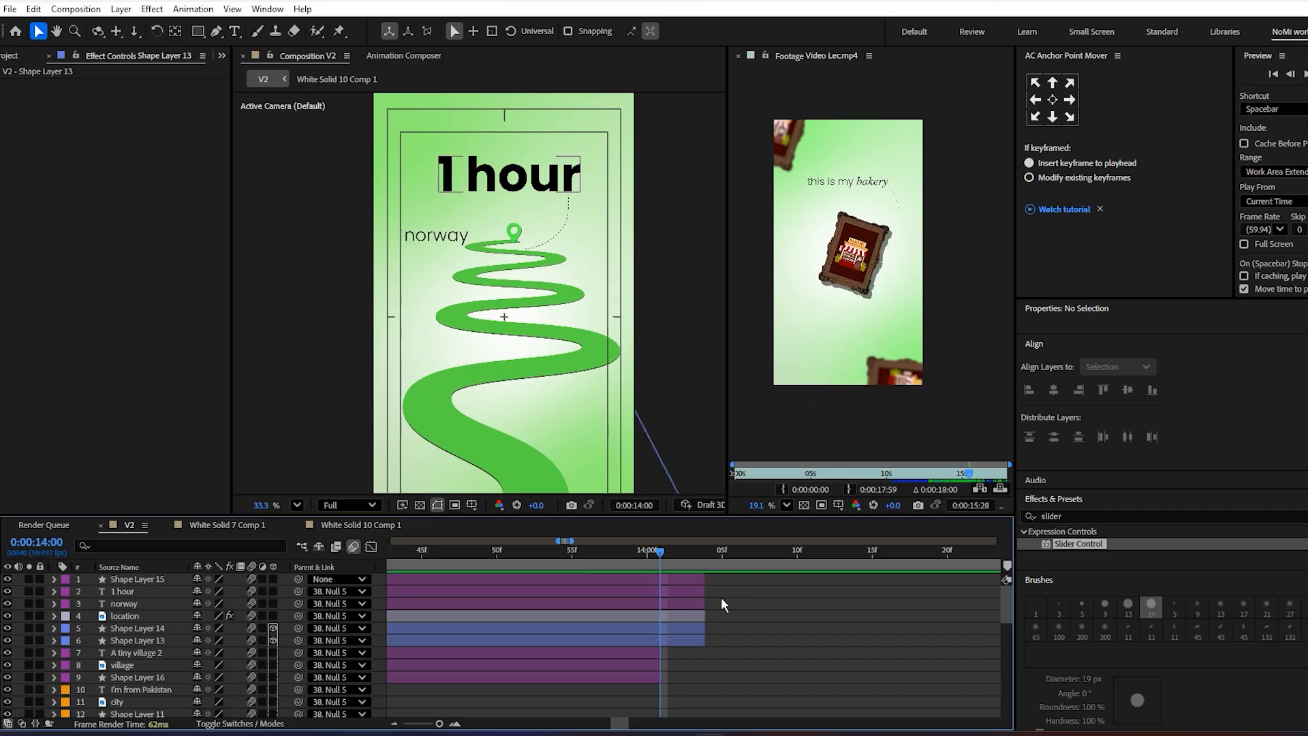
{"action": "key", "text": "Page_Down"}
{"action": "key", "text": "Page_Down"}
{"action": "key", "text": "Page_Down"}
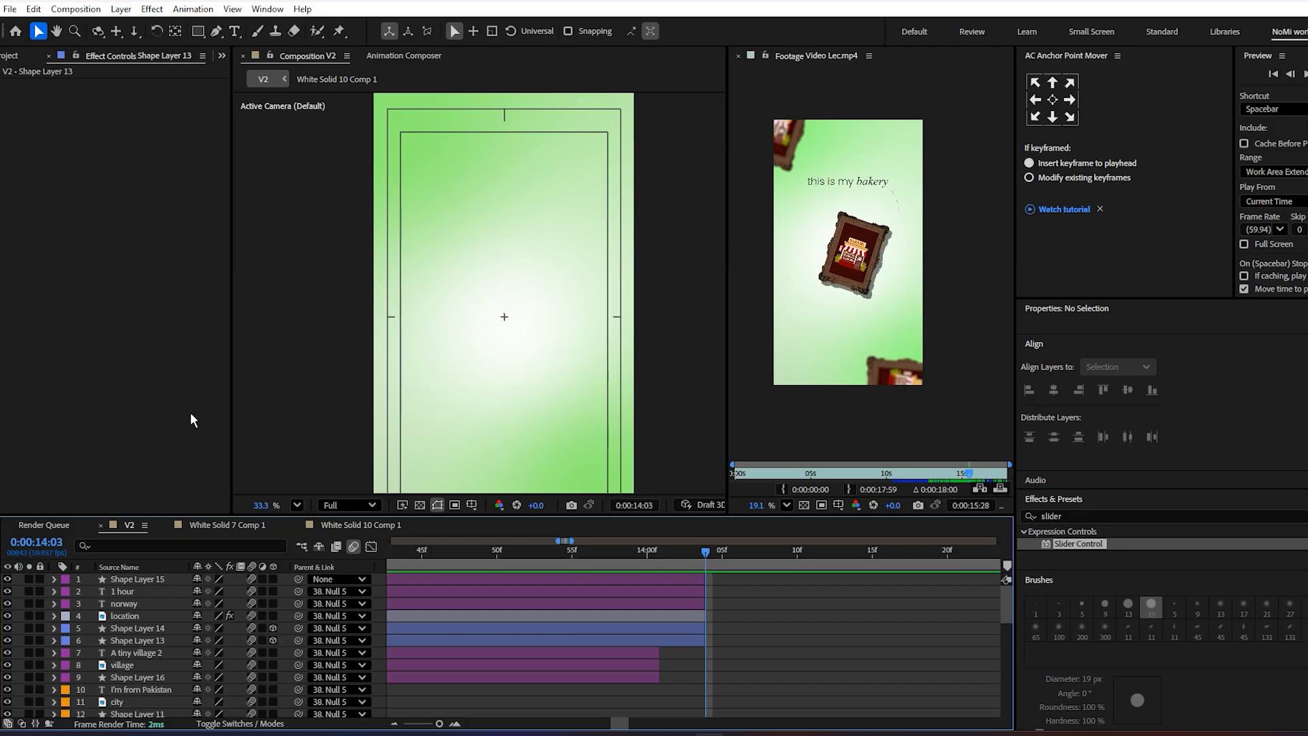
{"action": "left_click", "coordinate": [12, 55]}
{"action": "left_click", "coordinate": [52, 294]}
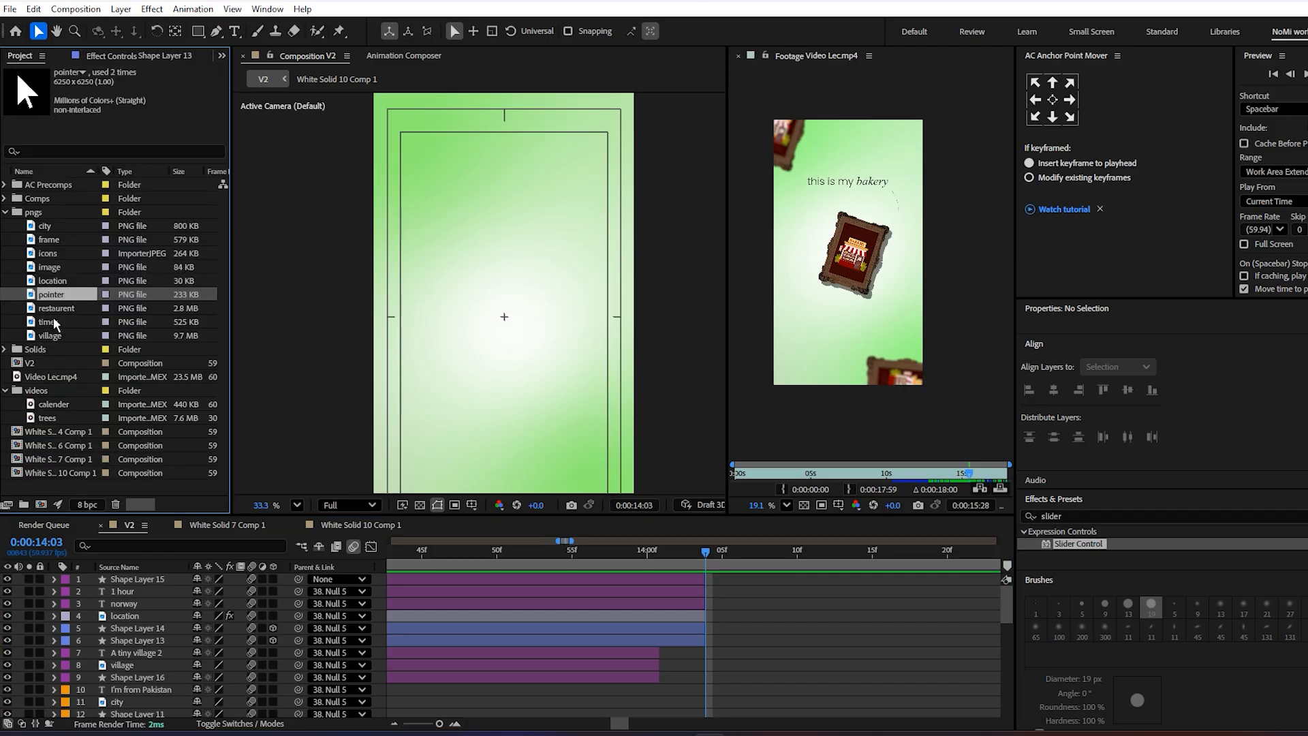
{"action": "left_click", "coordinate": [48, 322]}
{"action": "left_click", "coordinate": [55, 334]}
{"action": "left_click", "coordinate": [52, 282]}
{"action": "left_click", "coordinate": [58, 299]}
{"action": "left_click", "coordinate": [49, 267]}
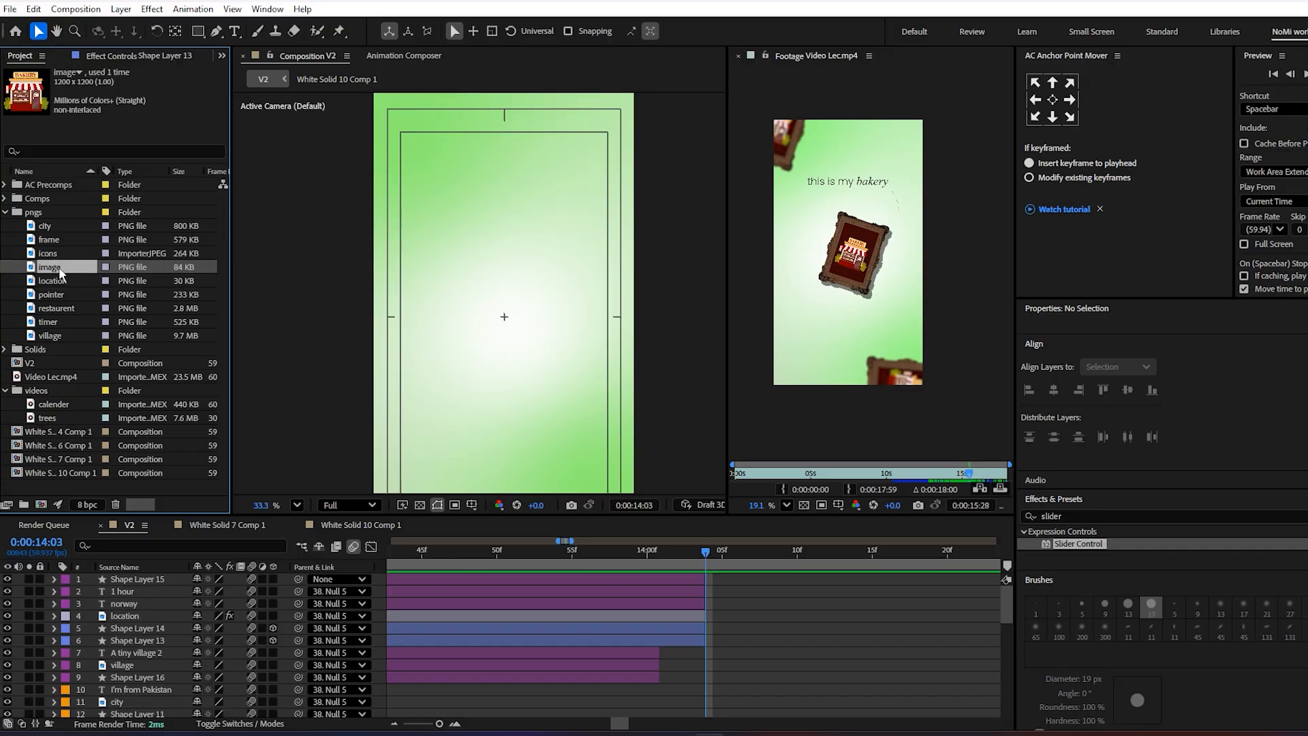
{"action": "left_click", "coordinate": [48, 253]}
{"action": "left_click", "coordinate": [50, 239]}
{"action": "left_click_drag", "start_coordinate": [49, 239], "coordinate": [513, 326]}
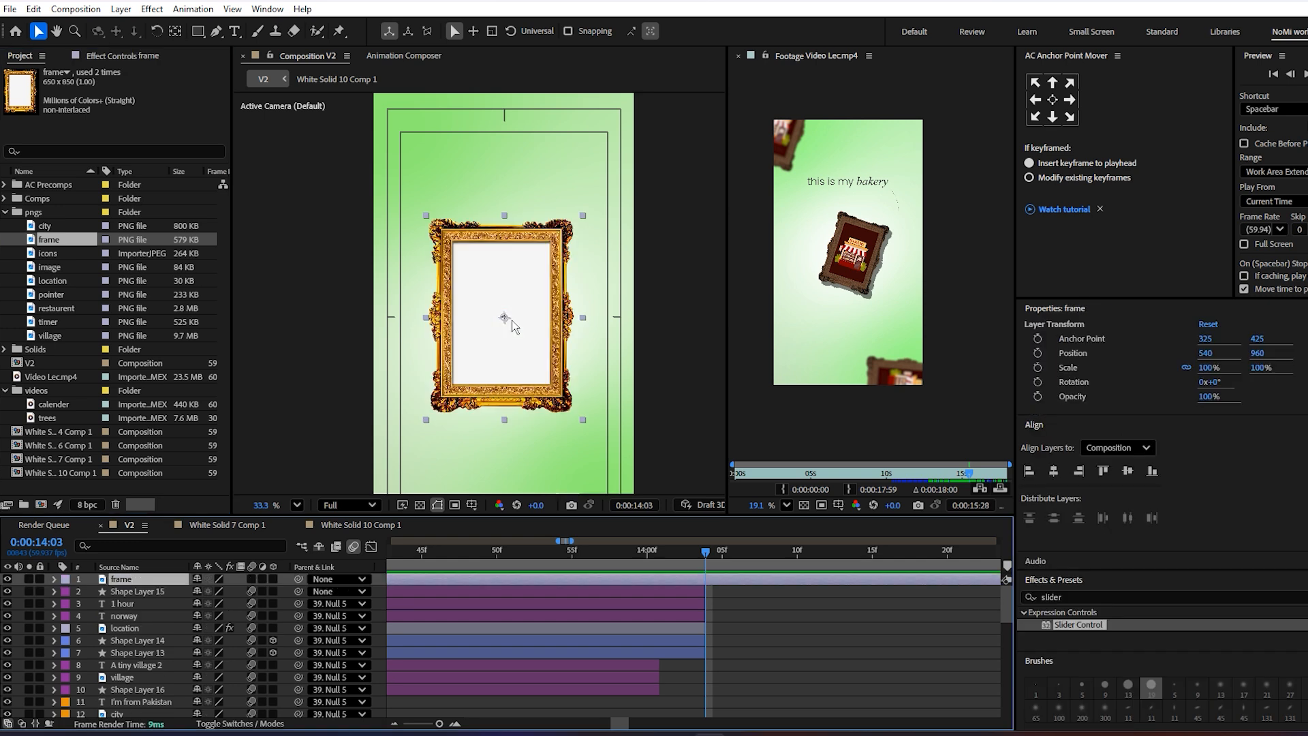
- Find the bakery picture among the project PNGs and add image to V2 above the frame layer
{"action": "left_click", "coordinate": [49, 254]}
{"action": "left_click", "coordinate": [60, 280]}
{"action": "left_click", "coordinate": [61, 295]}
{"action": "left_click", "coordinate": [63, 309]}
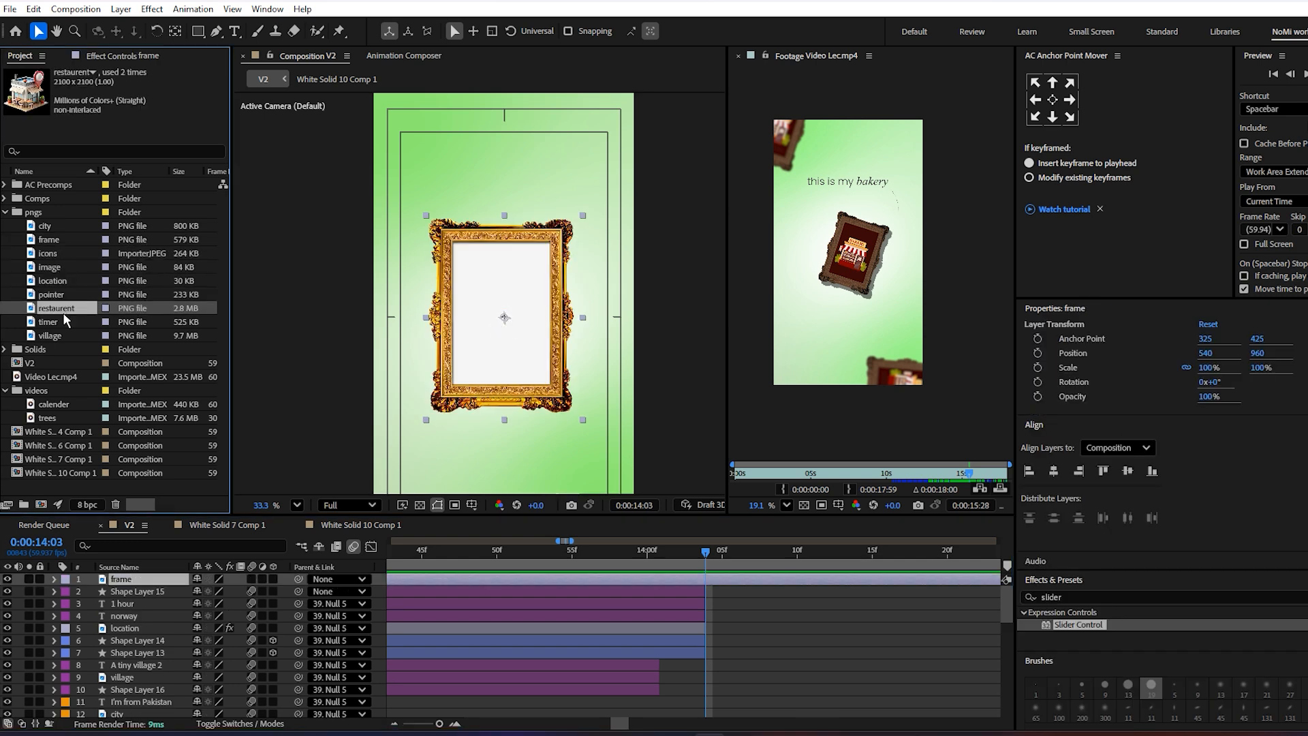
{"action": "left_click", "coordinate": [64, 322]}
{"action": "left_click", "coordinate": [51, 294]}
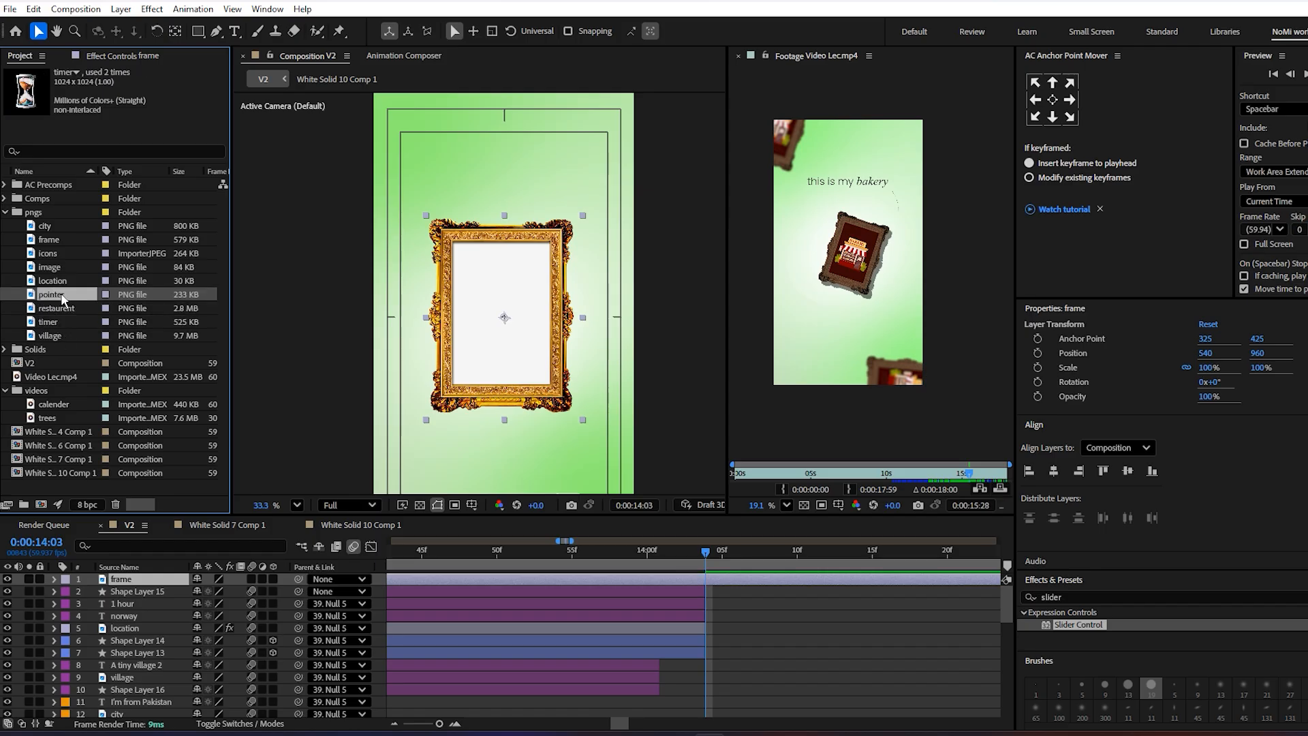
{"action": "left_click", "coordinate": [54, 268]}
{"action": "left_click_drag", "start_coordinate": [58, 270], "coordinate": [507, 329]}
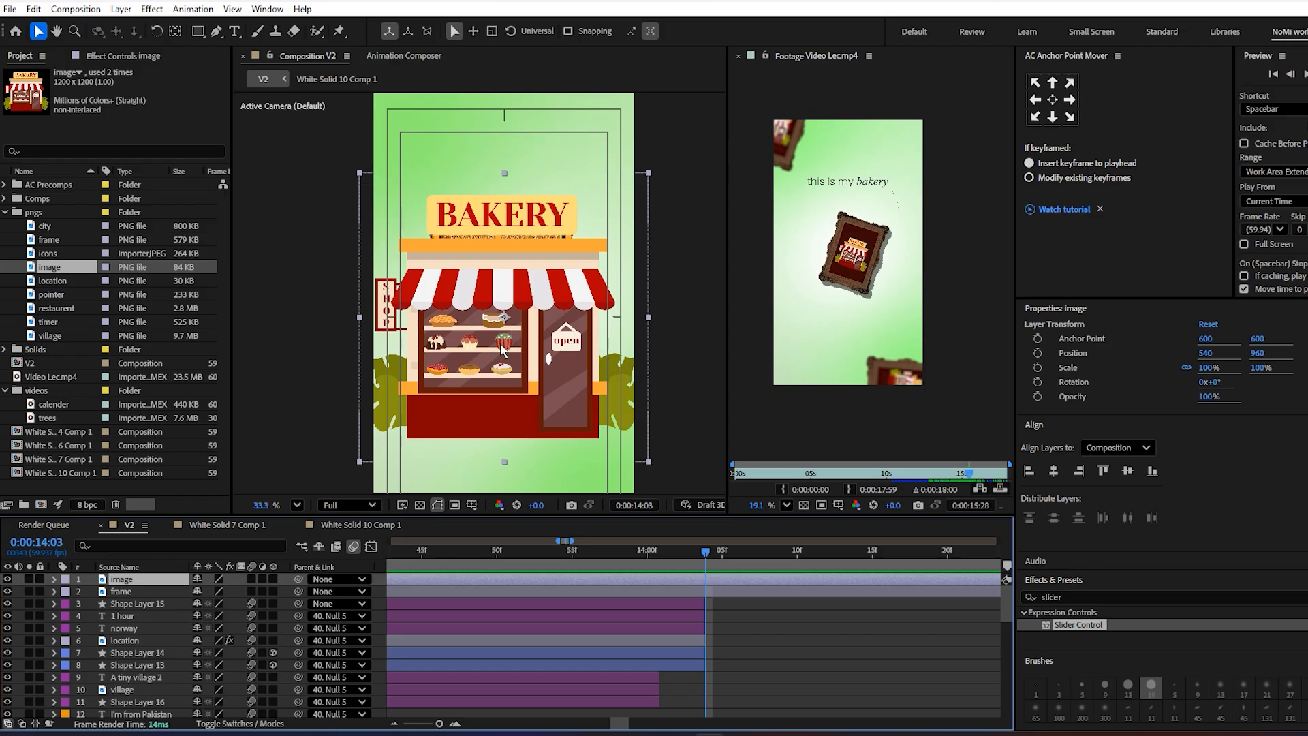
- Scale the image layer to 23% so it fits inside the frame, and compare it with the reference footage
{"action": "key", "text": "s"}
{"action": "left_click", "coordinate": [213, 599]}
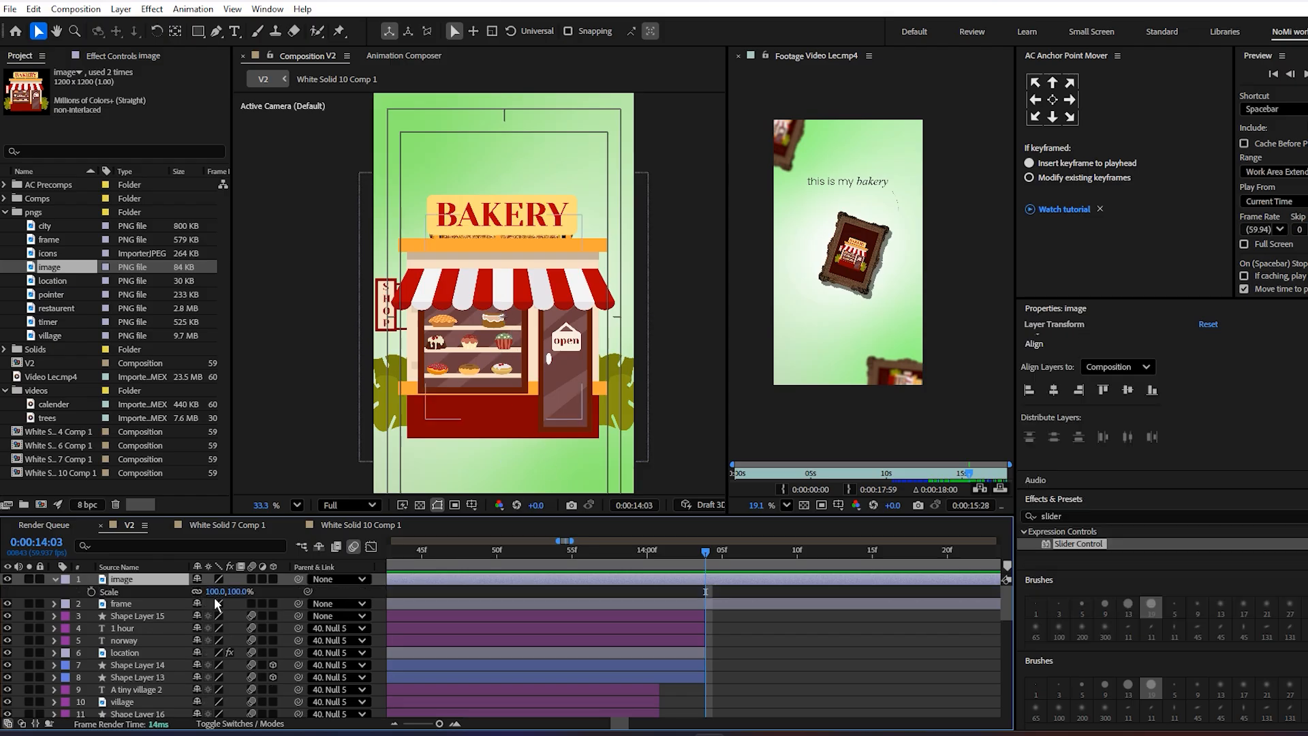
{"action": "left_click_drag", "start_coordinate": [216, 592], "coordinate": [154, 592]}
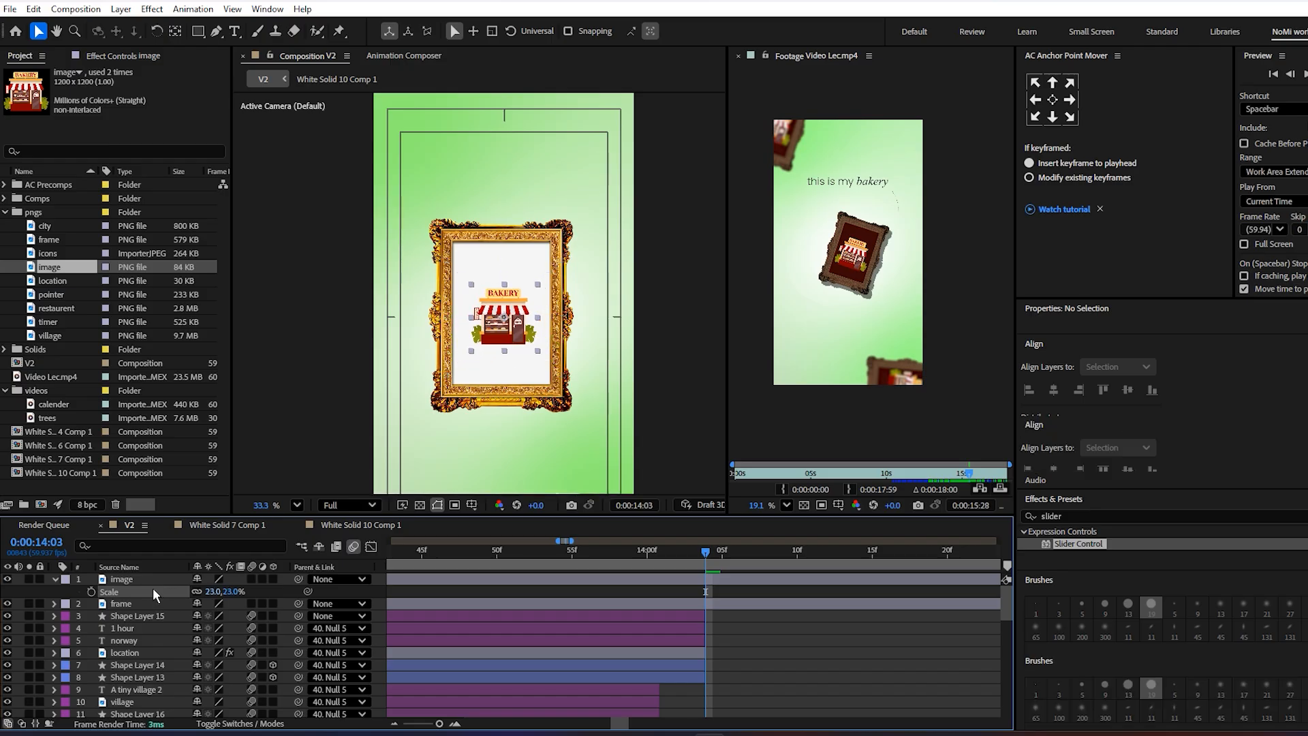
{"action": "scroll", "coordinate": [834, 304], "scroll_direction": "up", "scroll_amount": 4}
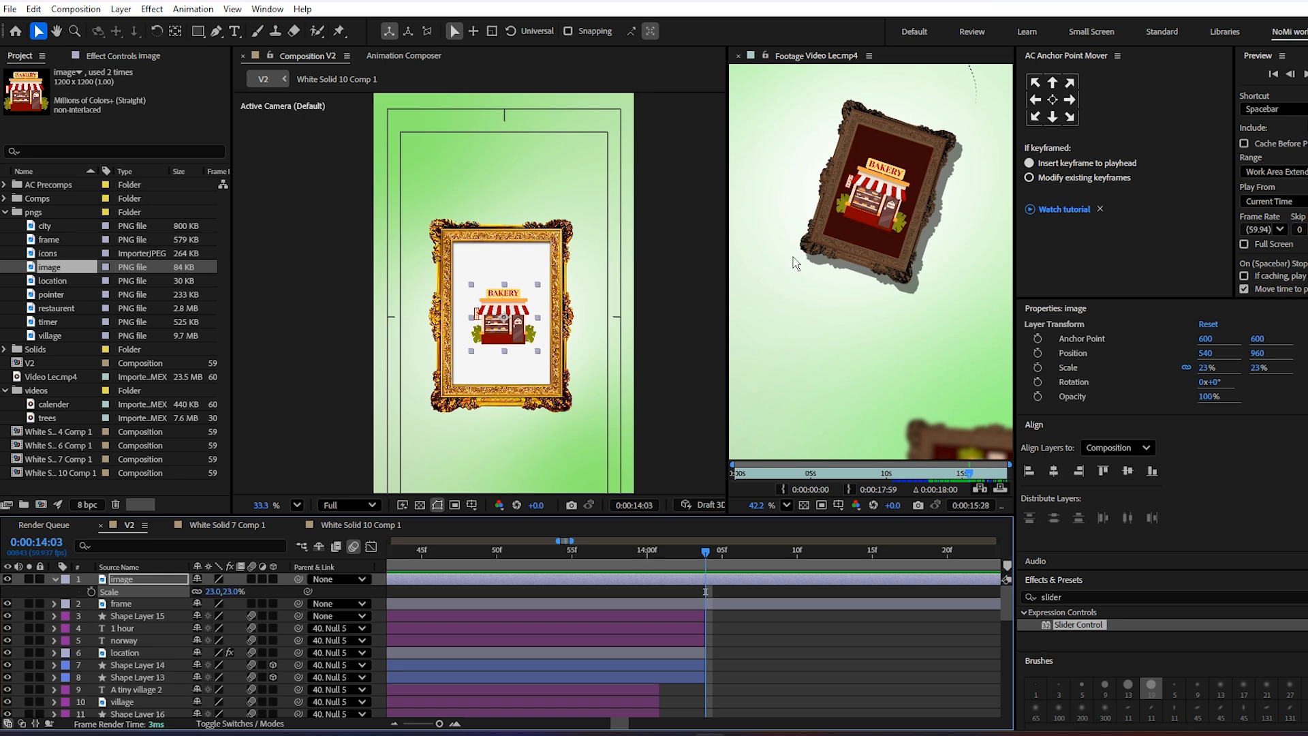
- Search the effects for tint, apply Tint to the image layer and undo it
{"action": "left_click", "coordinate": [1072, 598]}
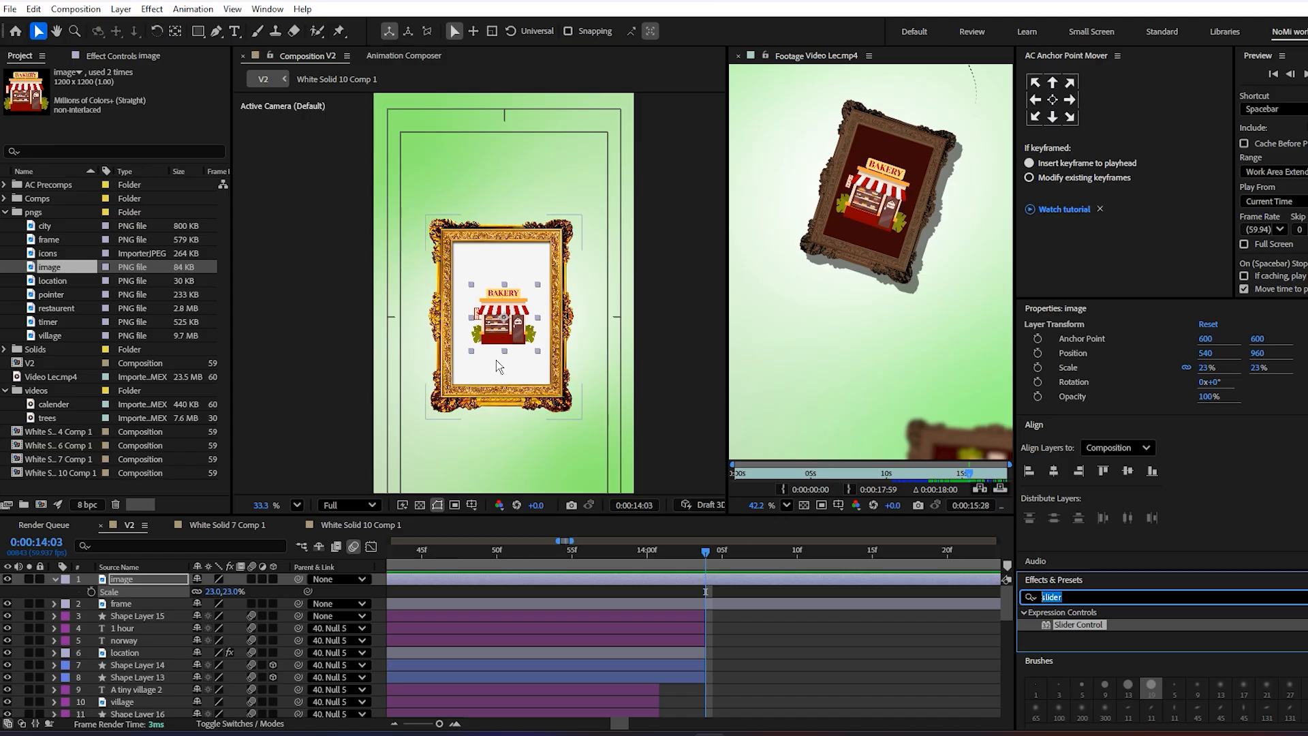
{"action": "type", "text": "tint"}
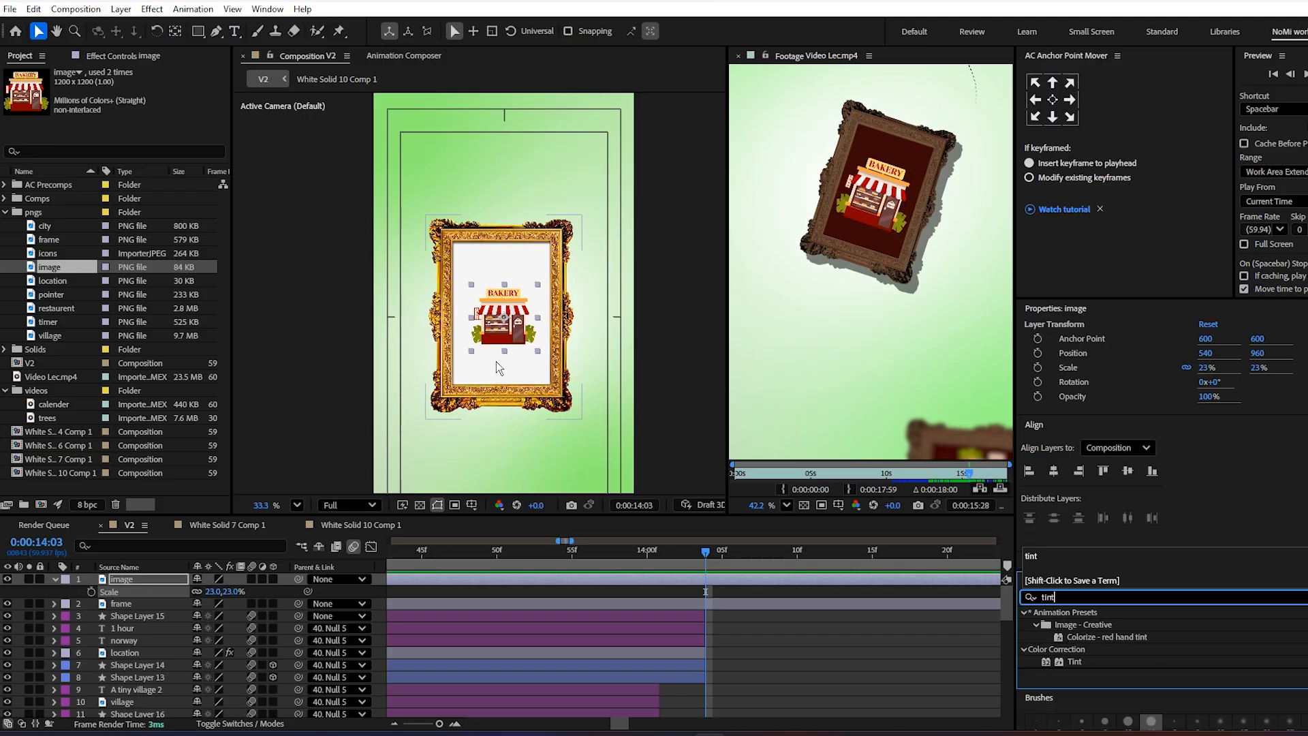
{"action": "left_click_drag", "start_coordinate": [1073, 659], "coordinate": [701, 581]}
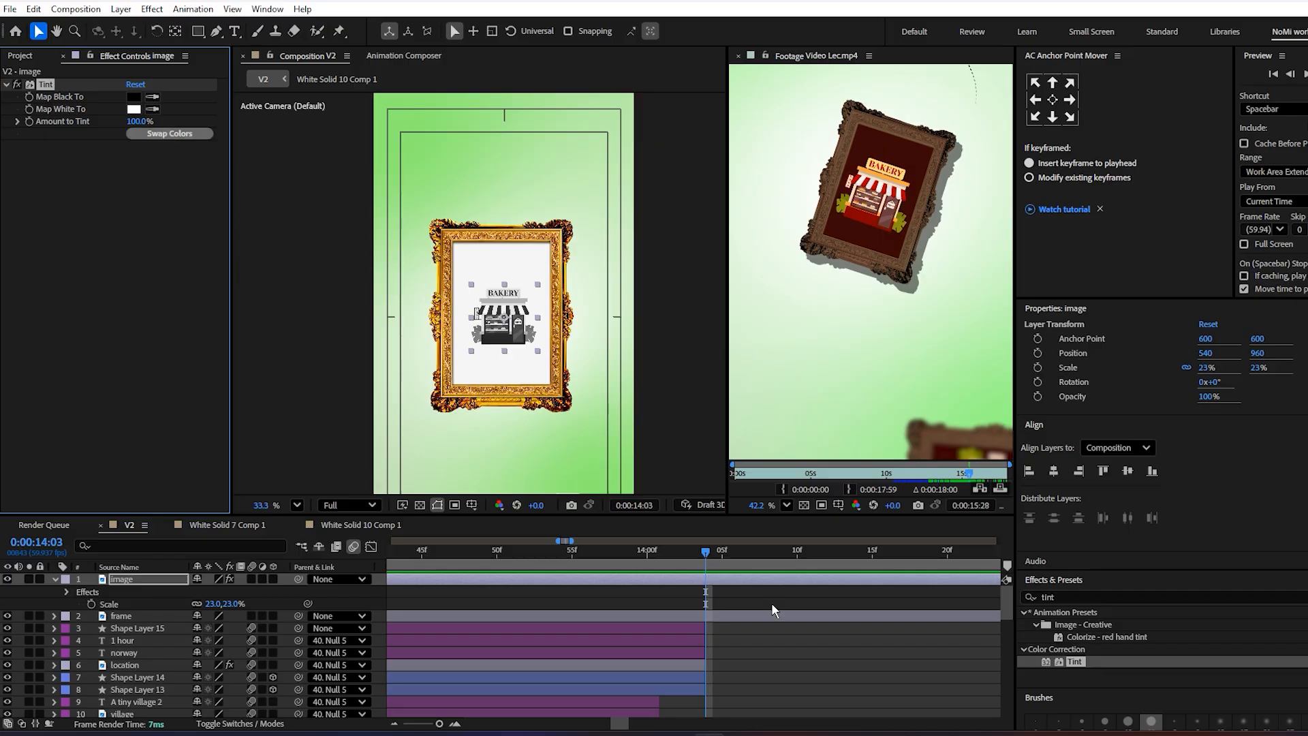
{"action": "key", "text": "ctrl+z"}
- Try tinting the frame layer brown with the Tint effect, mapping white to 834A01
{"action": "left_click", "coordinate": [848, 605]}
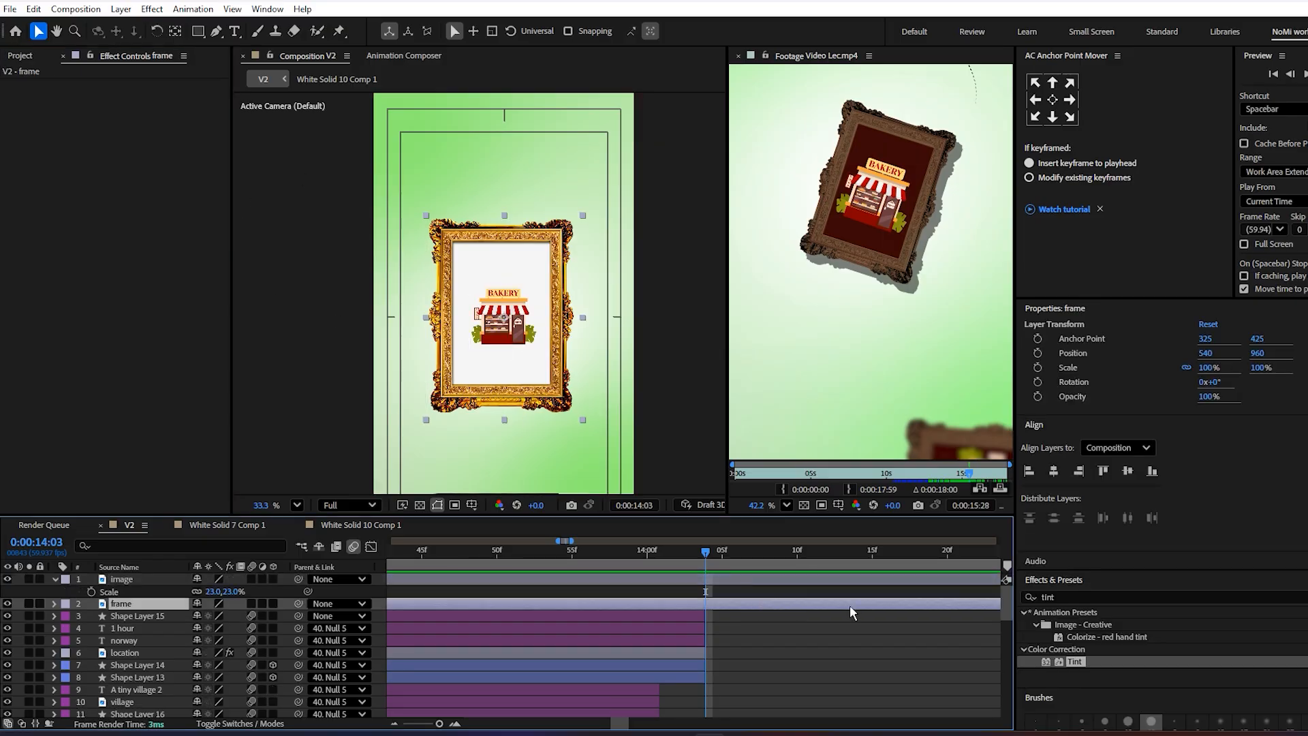
{"action": "left_click_drag", "start_coordinate": [1081, 664], "coordinate": [742, 605]}
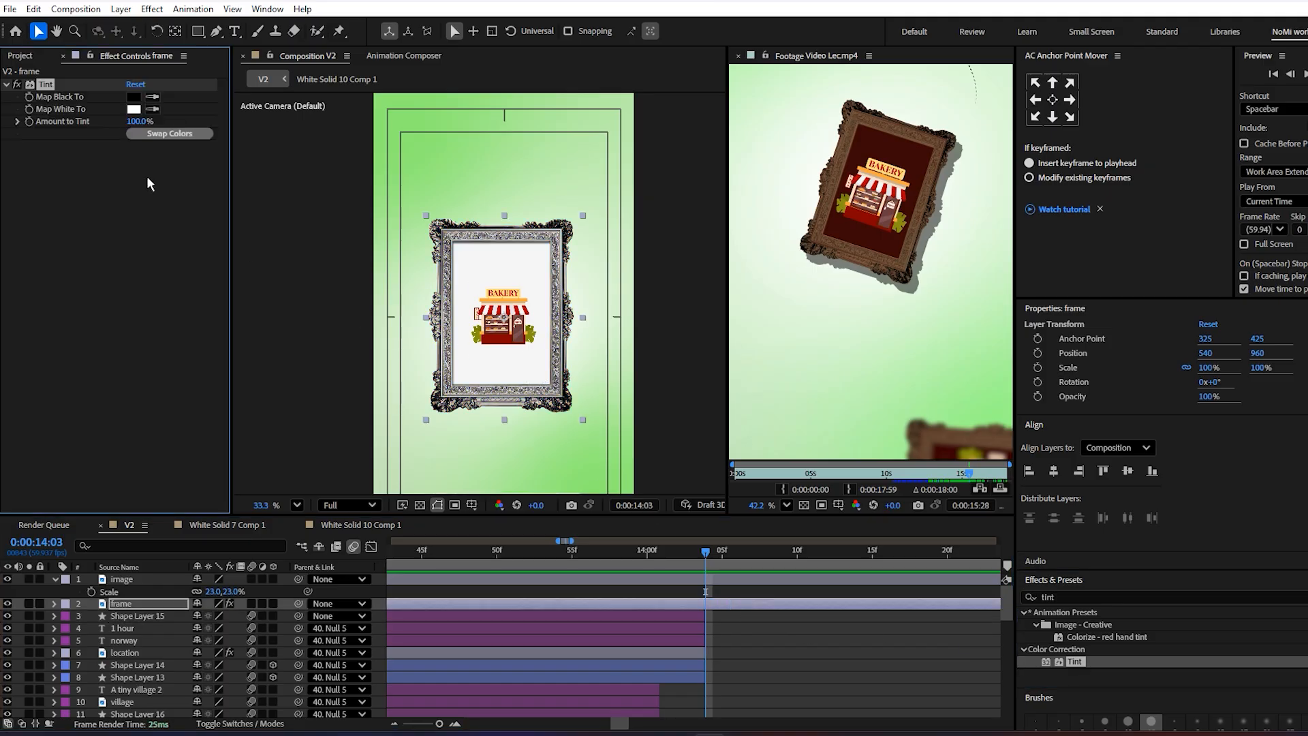
{"action": "left_click", "coordinate": [134, 109]}
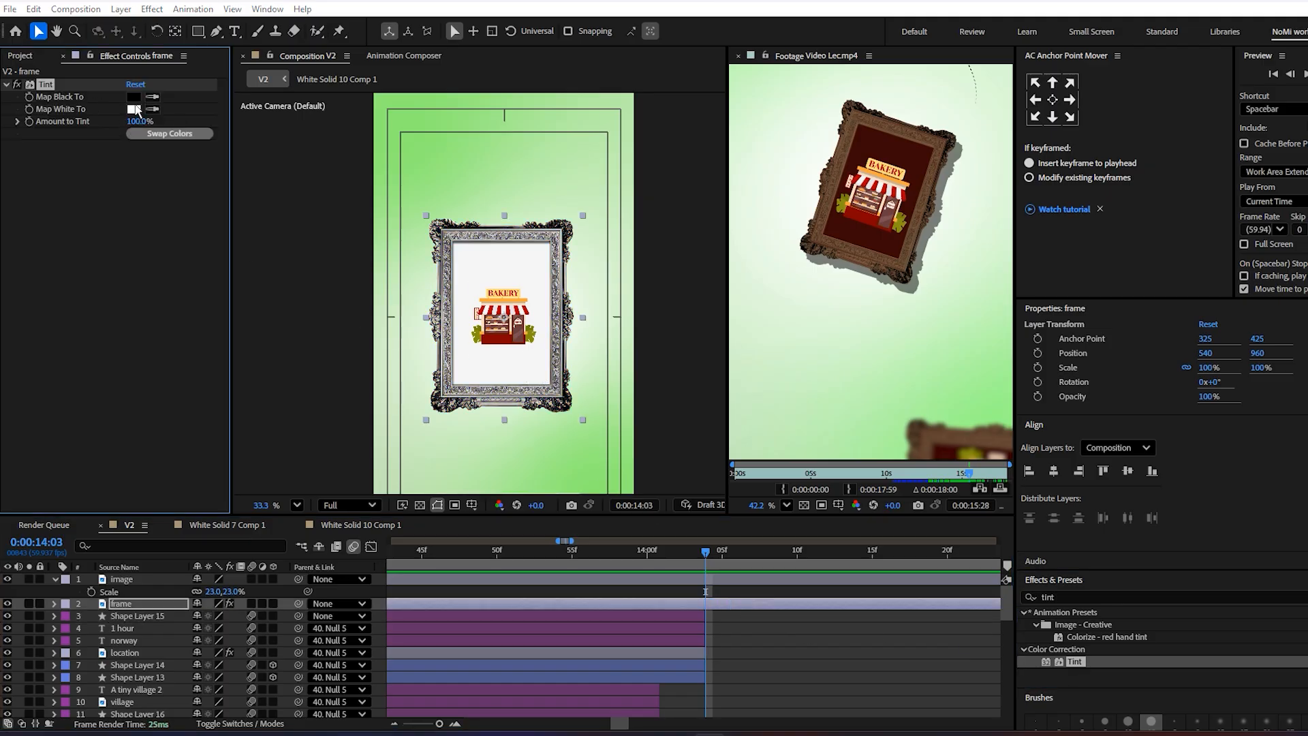
{"action": "left_click_drag", "start_coordinate": [760, 273], "coordinate": [608, 372]}
{"action": "left_click_drag", "start_coordinate": [472, 456], "coordinate": [369, 401]}
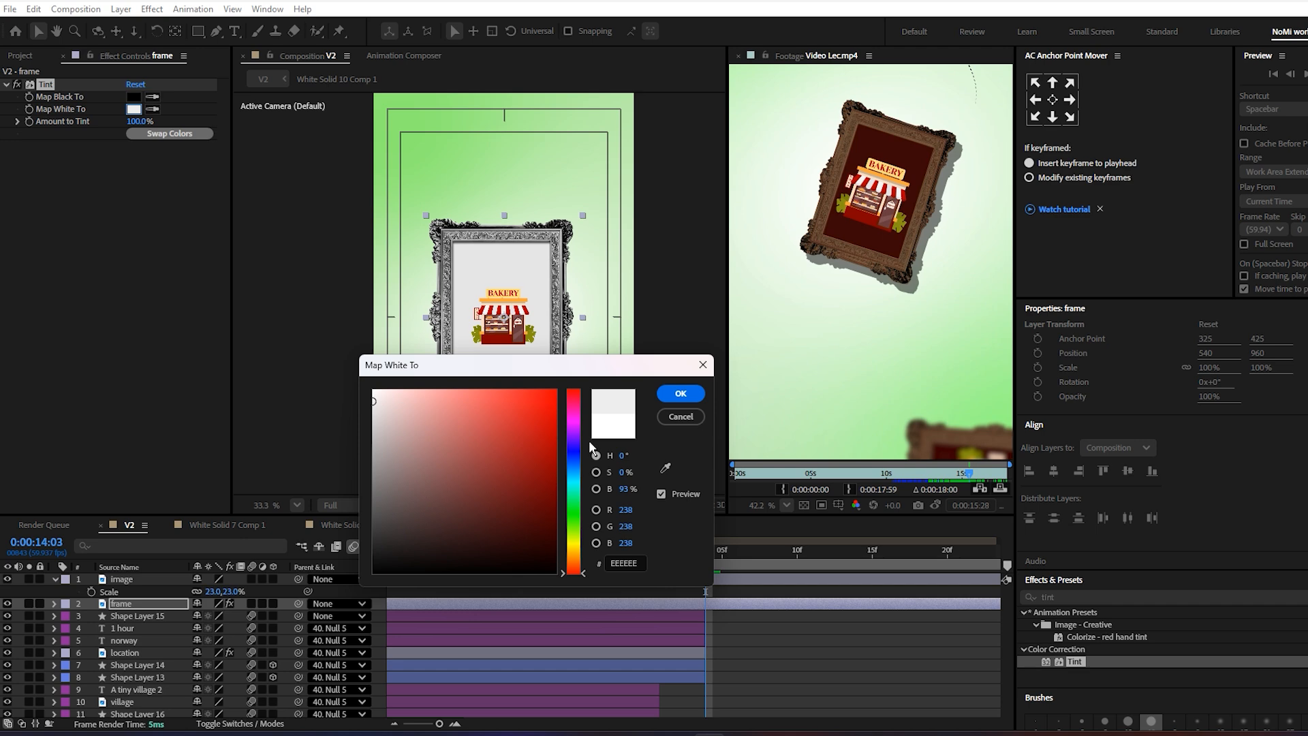
{"action": "left_click_drag", "start_coordinate": [571, 476], "coordinate": [583, 556]}
{"action": "left_click_drag", "start_coordinate": [507, 483], "coordinate": [553, 483]}
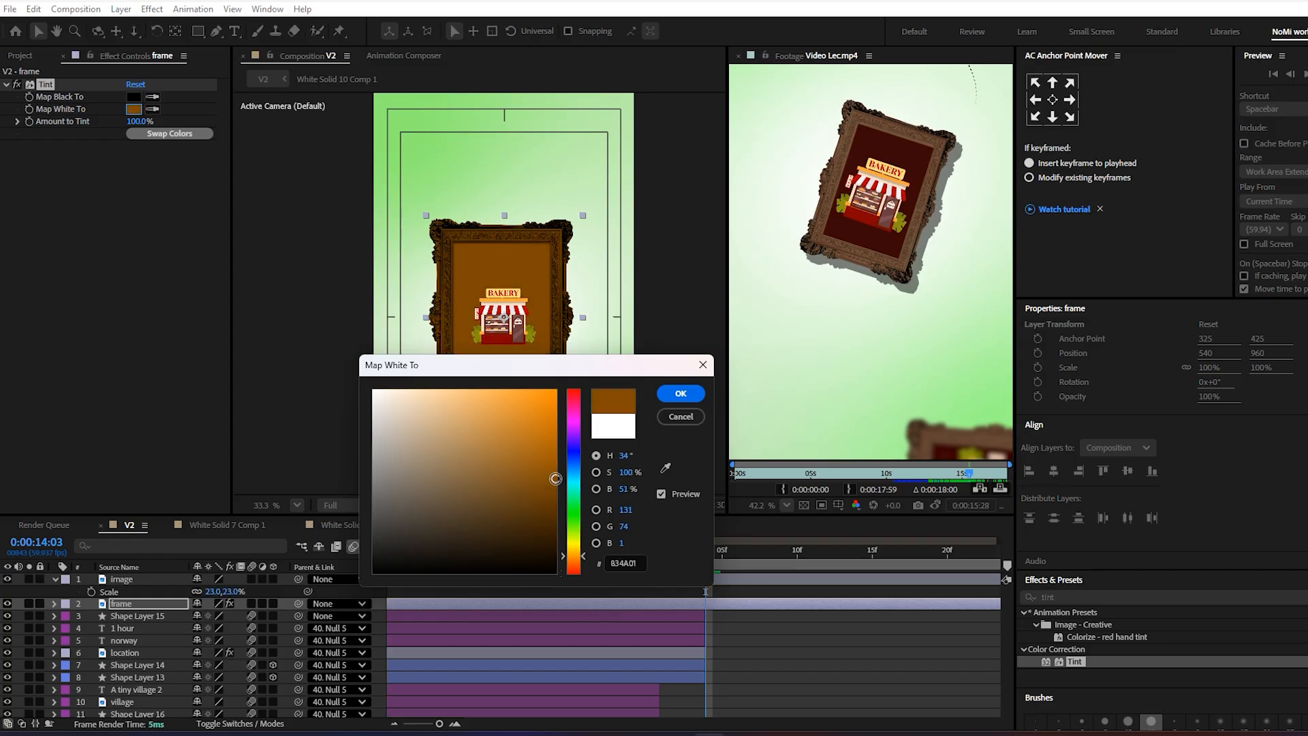
{"action": "left_click", "coordinate": [681, 393]}
- Compare the frame with and without its brown tint and delete the Tint effect
{"action": "scroll", "coordinate": [441, 366], "scroll_direction": "up", "scroll_amount": 2}
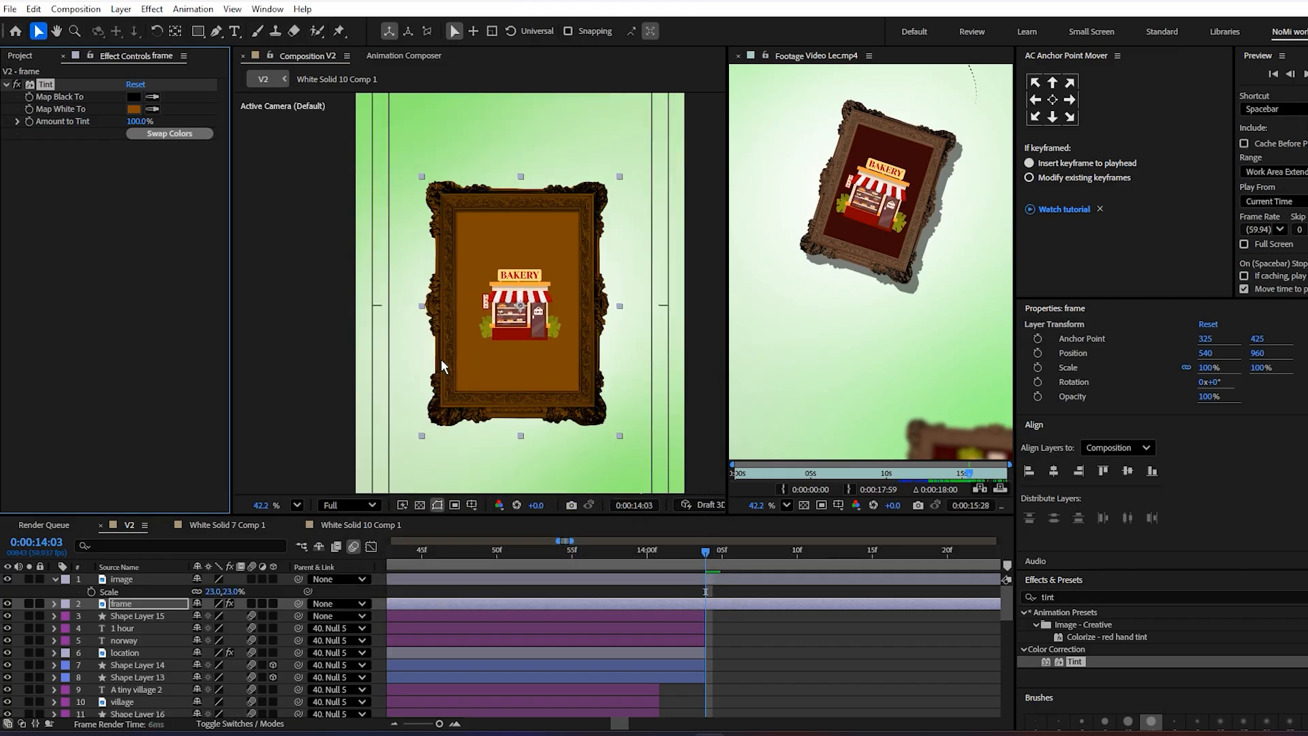
{"action": "scroll", "coordinate": [486, 347], "scroll_direction": "up", "scroll_amount": 2}
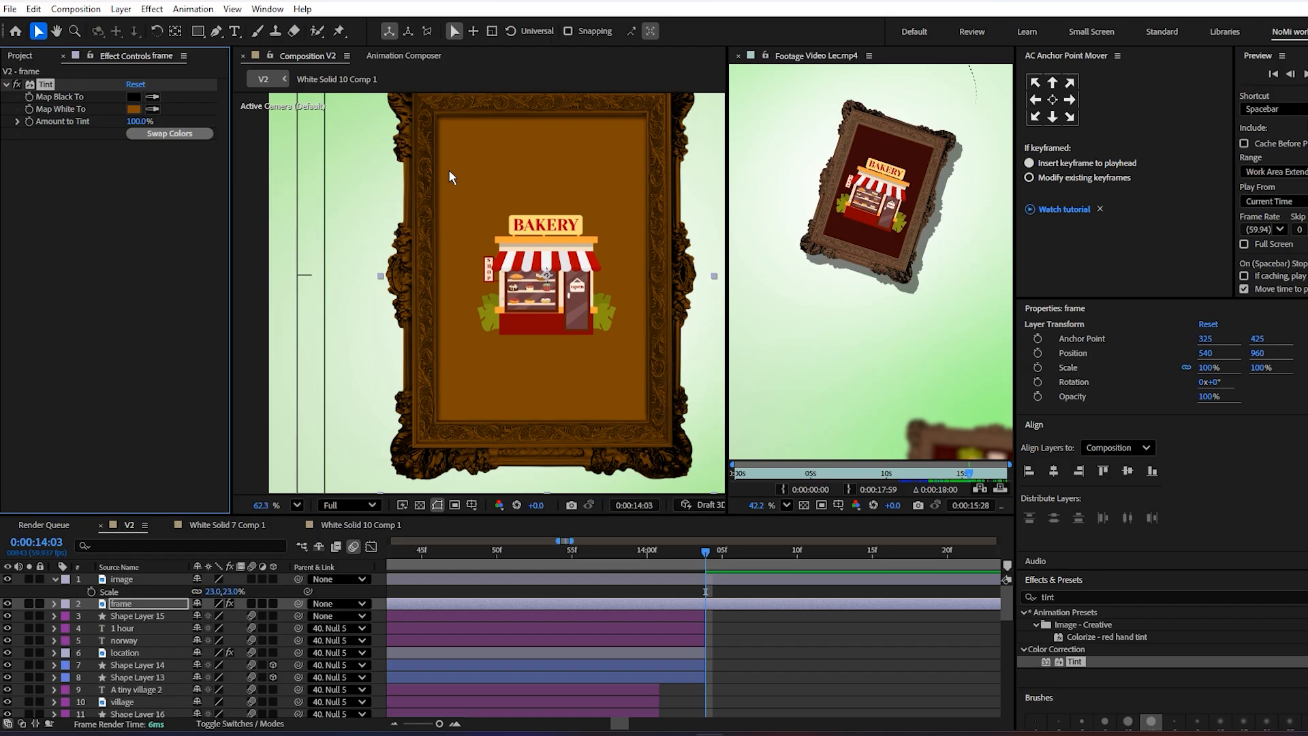
{"action": "scroll", "coordinate": [451, 169], "scroll_direction": "down", "scroll_amount": 2}
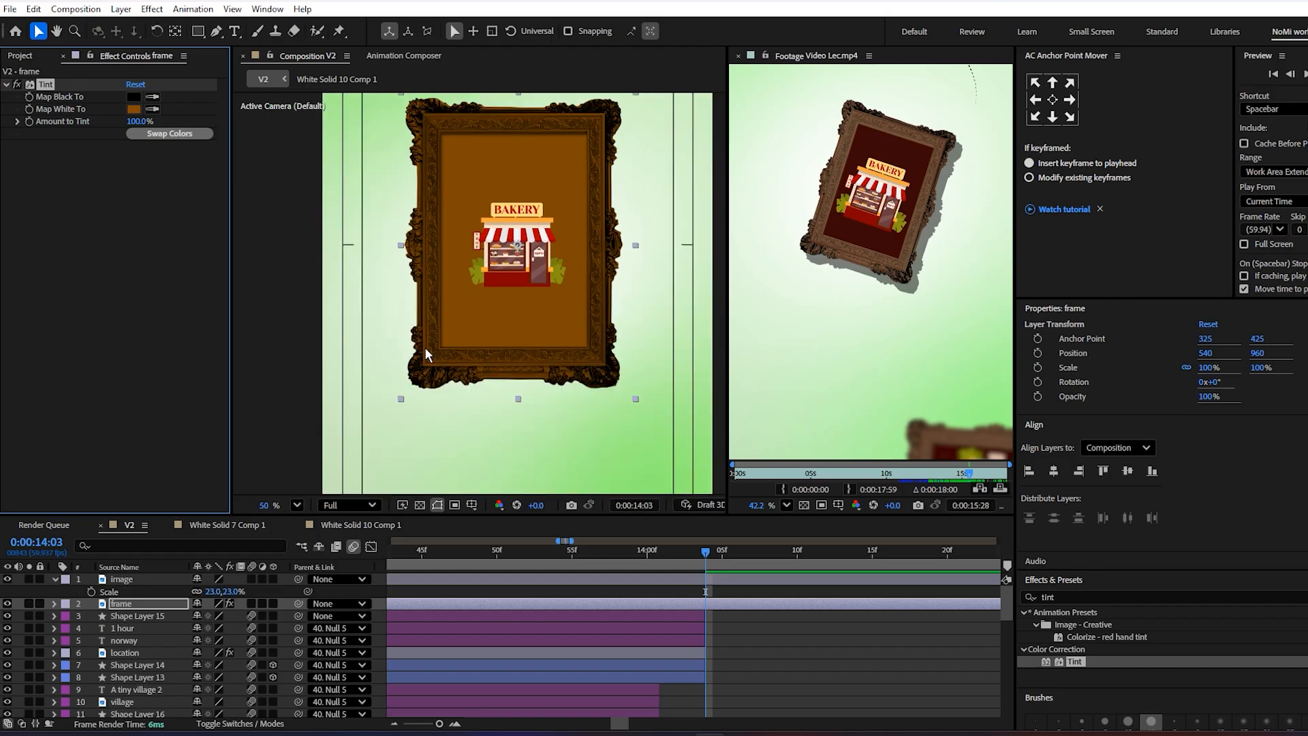
{"action": "left_click", "coordinate": [18, 84]}
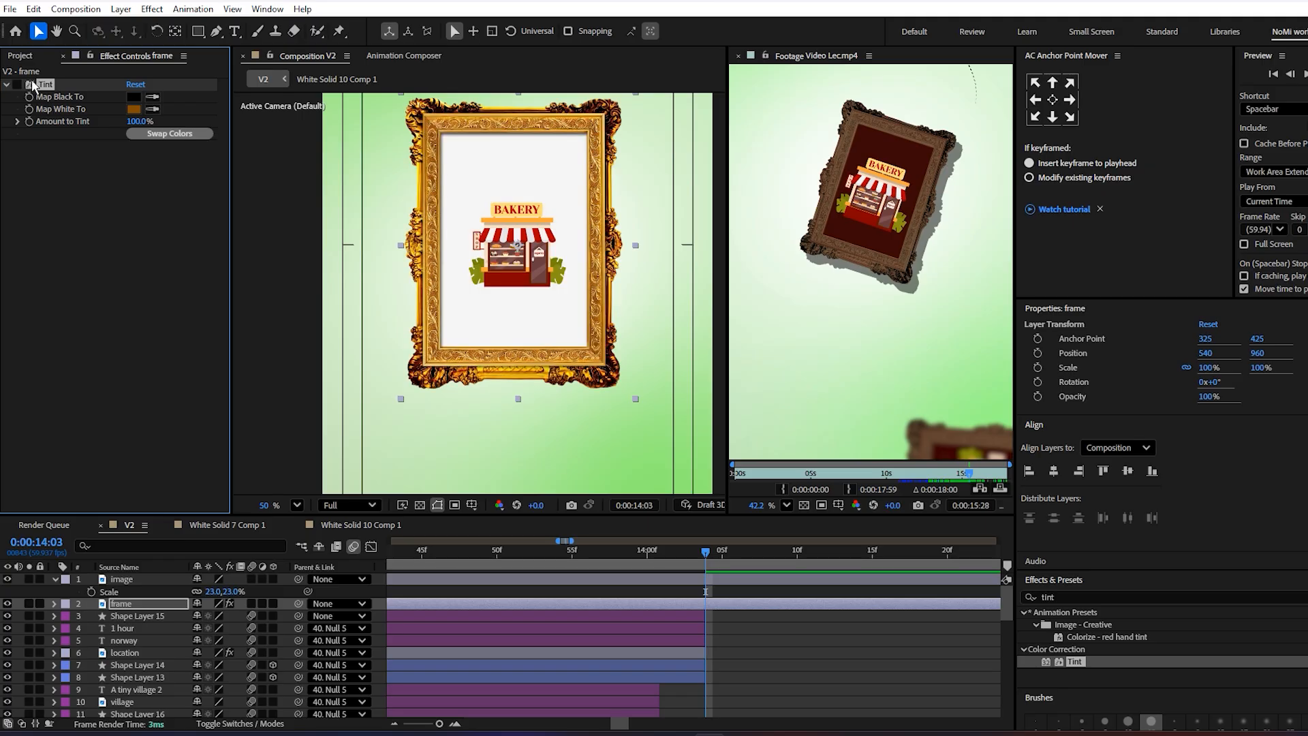
{"action": "key", "text": "Delete"}
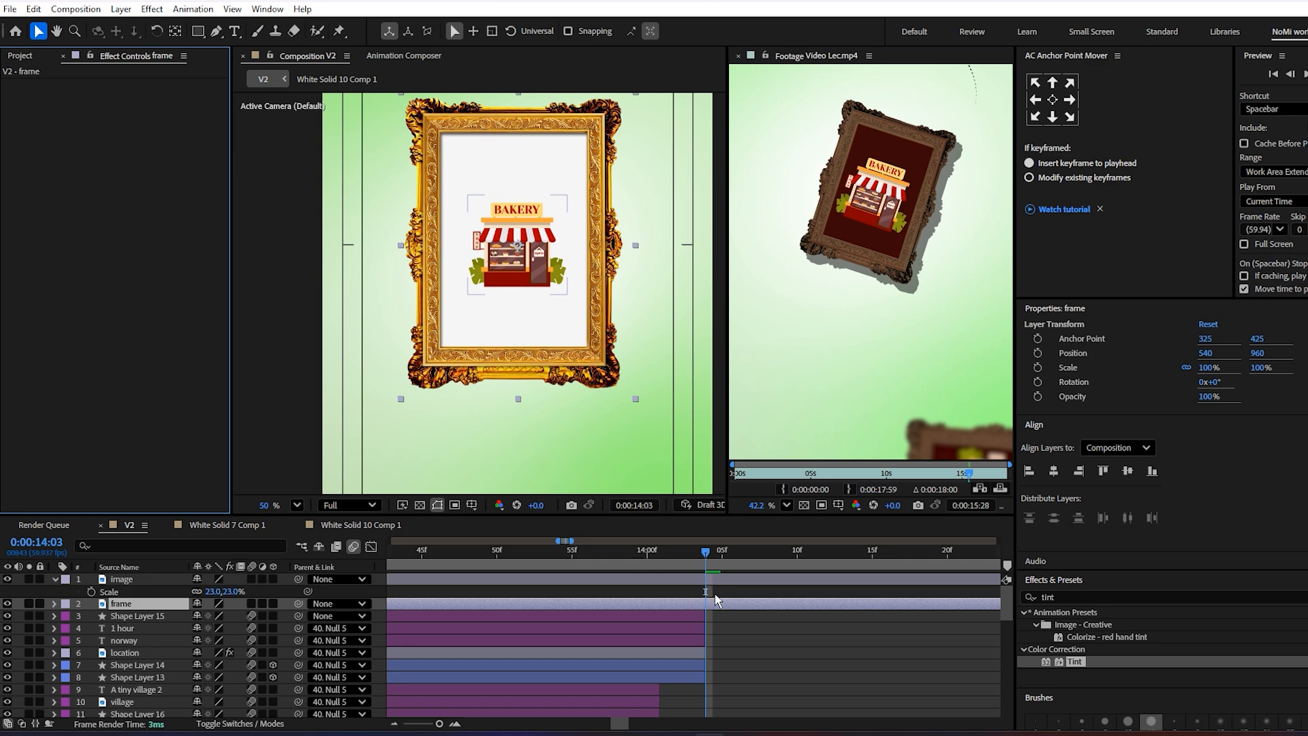
- Split the image and frame layers at 0:00:14:03 and delete the parts before that time
{"action": "left_click", "coordinate": [727, 581], "text": "shift"}
{"action": "key", "text": "ctrl+shift+d"}
{"action": "left_click", "coordinate": [687, 625]}
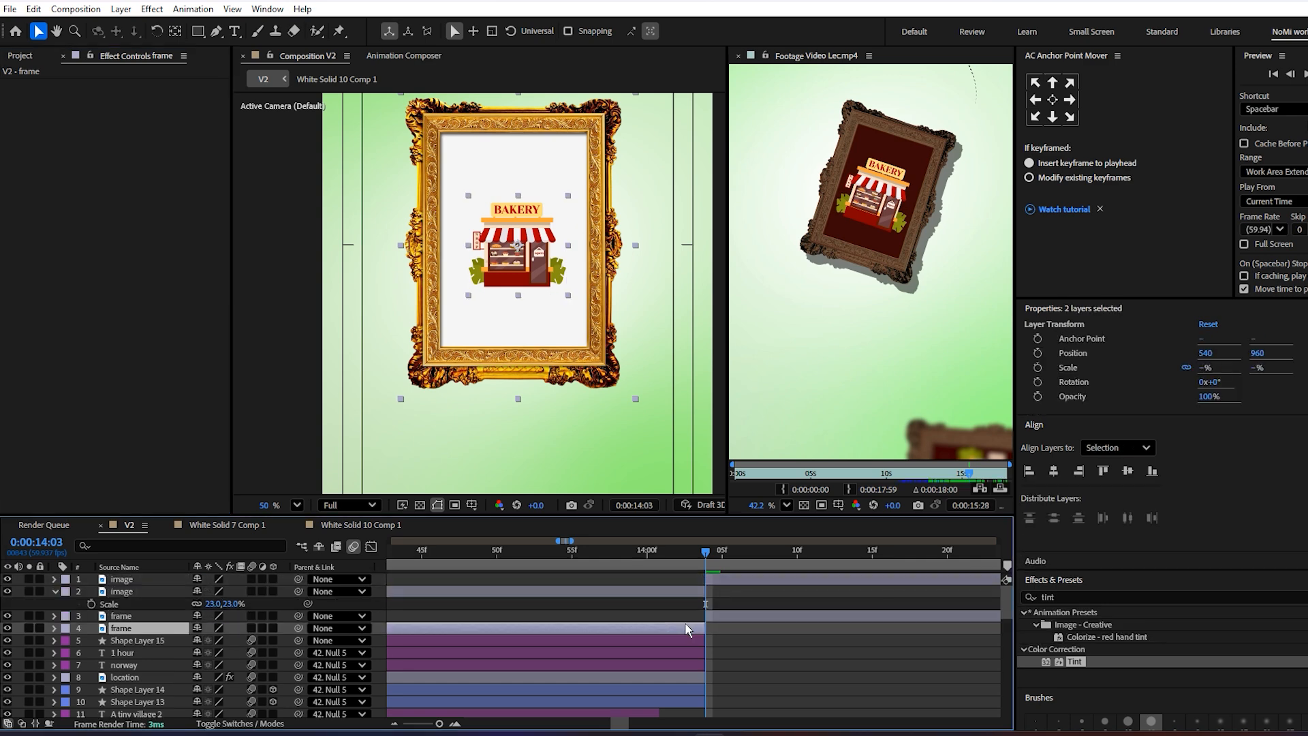
{"action": "key", "text": "Delete"}
{"action": "left_click", "coordinate": [681, 590]}
{"action": "key", "text": "Delete"}
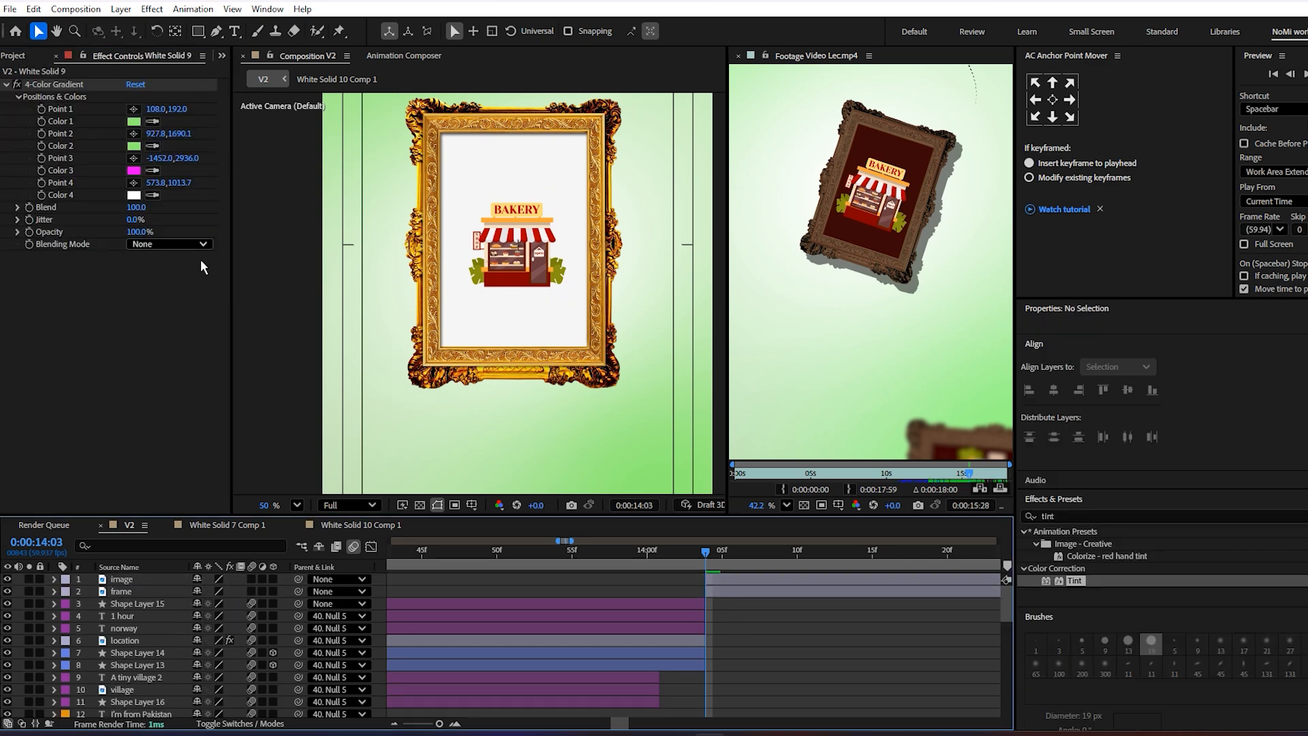
- Draw a rectangle about 404 by 597 px over the frame's white opening and remove its stroke
{"action": "left_click", "coordinate": [197, 31]}
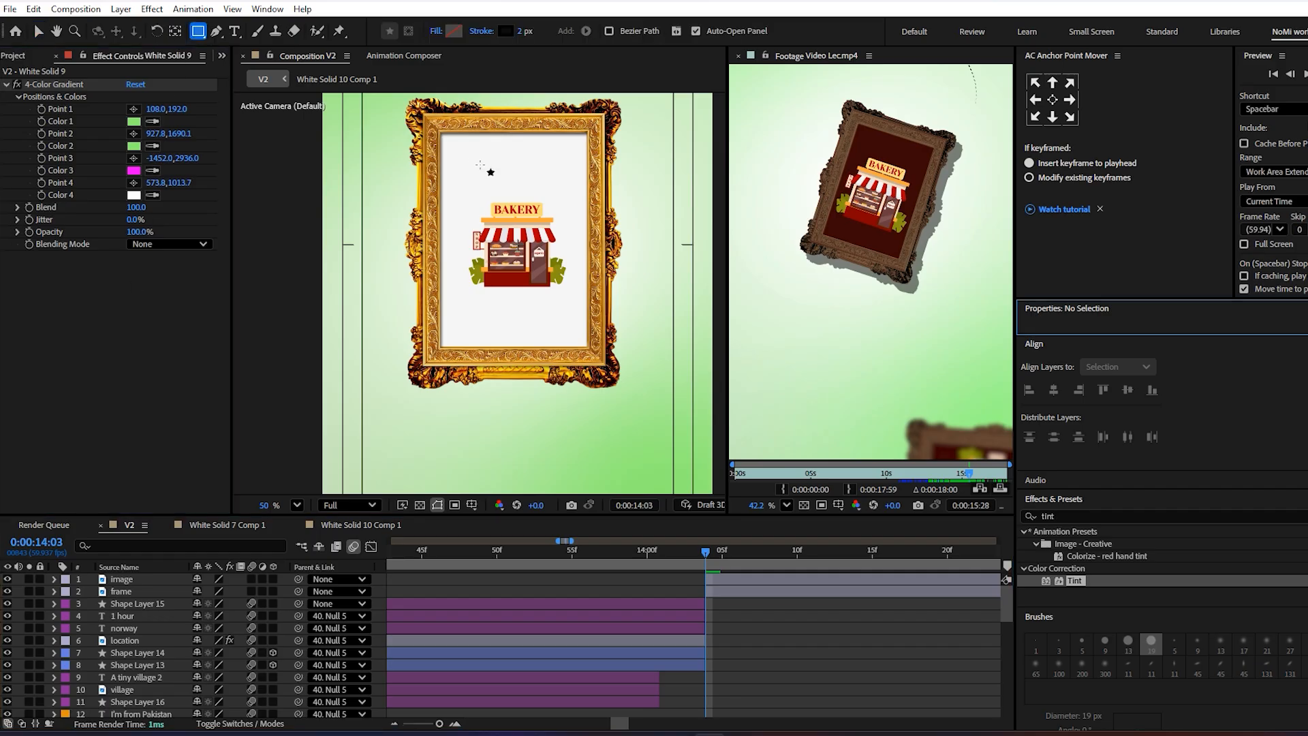
{"action": "scroll", "coordinate": [440, 136], "scroll_direction": "up", "scroll_amount": 4}
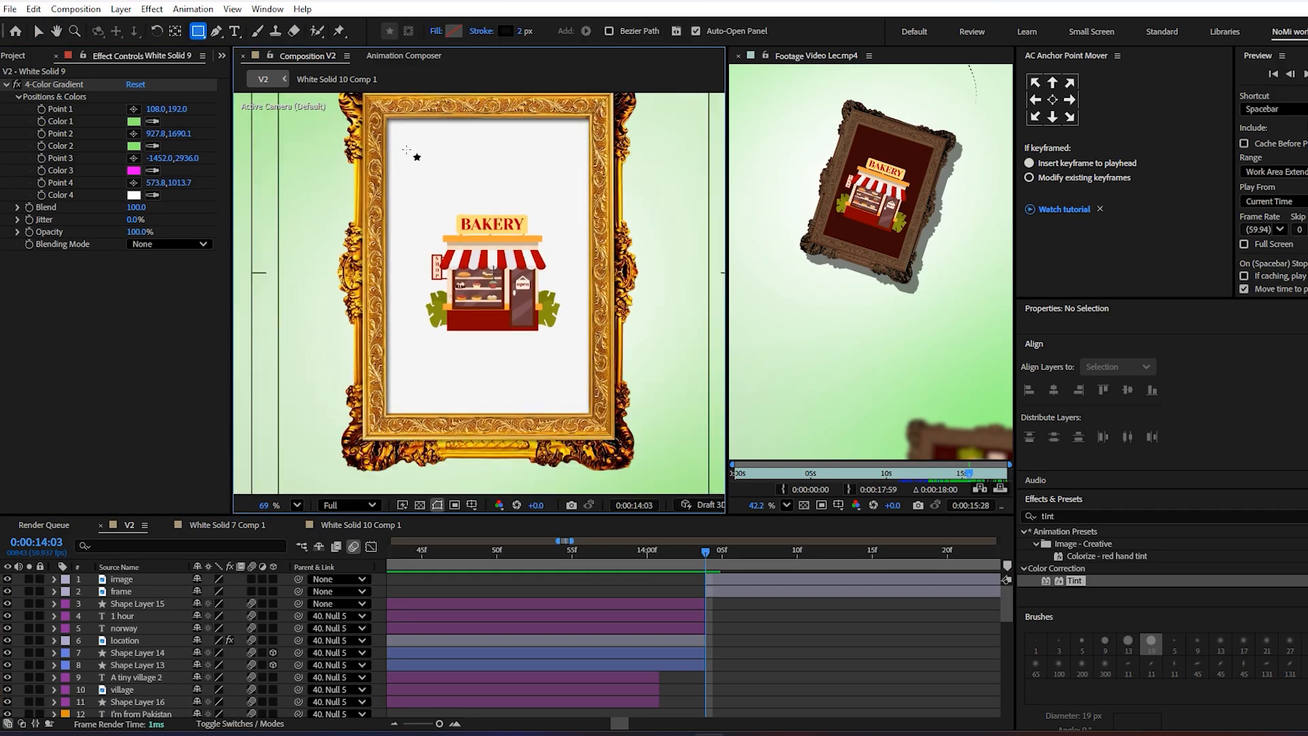
{"action": "mouse_move", "coordinate": [388, 118]}
{"action": "left_mouse_down"}
{"action": "mouse_move", "coordinate": [443, 171]}
{"action": "mouse_move", "coordinate": [532, 340]}
{"action": "mouse_move", "coordinate": [590, 415]}
{"action": "left_mouse_up"}
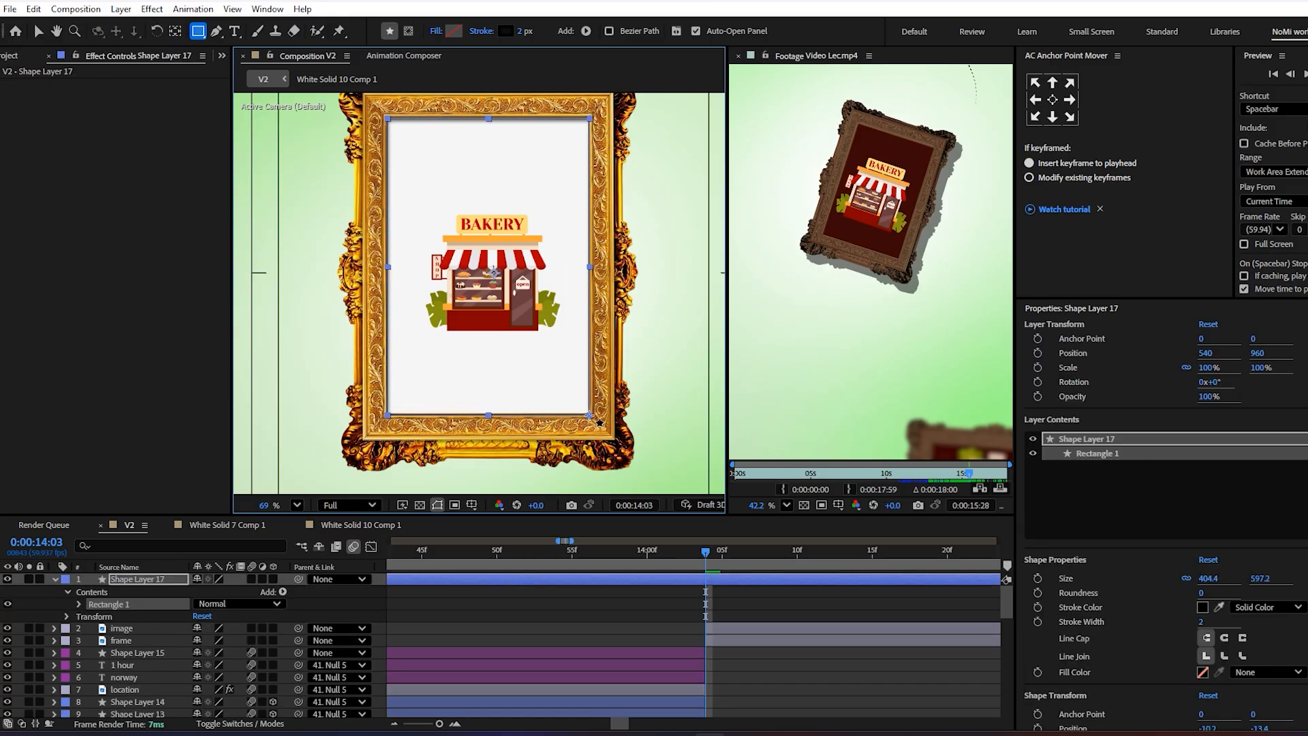
{"action": "left_click", "coordinate": [482, 31]}
{"action": "left_click", "coordinate": [615, 327]}
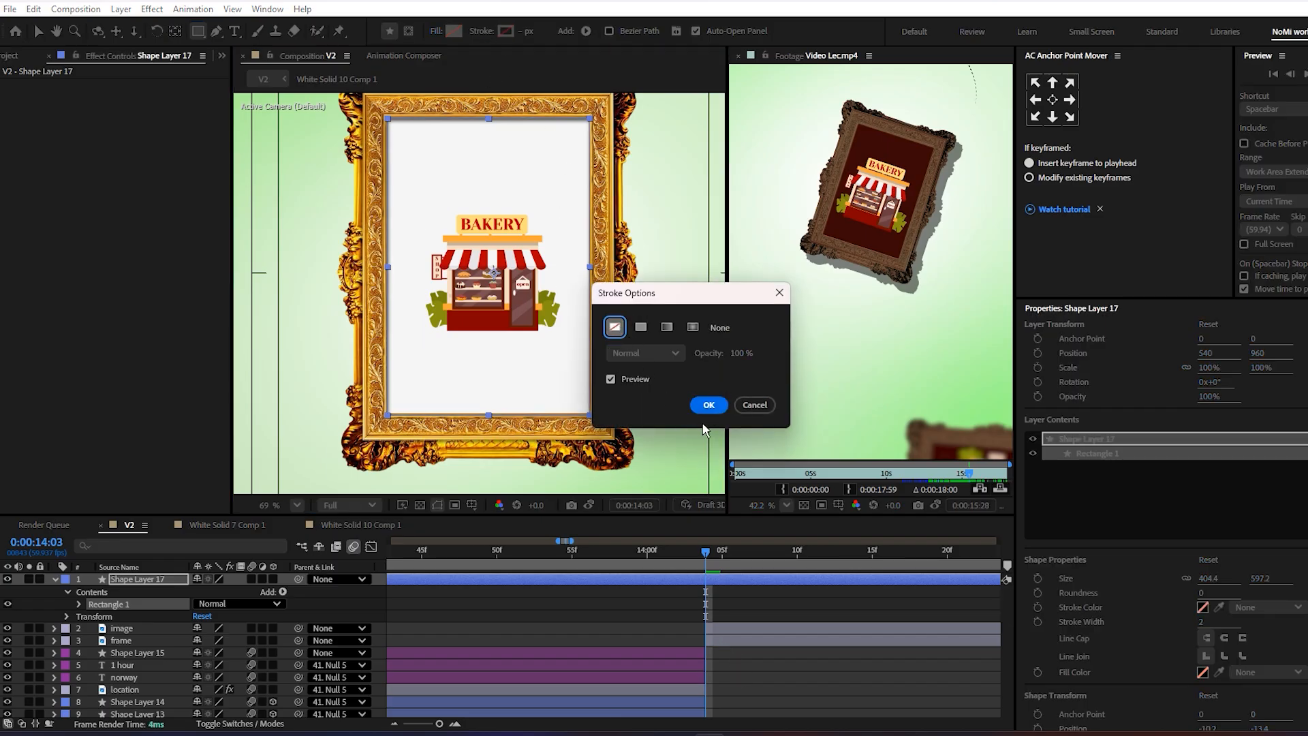
{"action": "left_click", "coordinate": [707, 407]}
- Give the rectangle a solid fill in dark brown 331E00
{"action": "left_click", "coordinate": [444, 31]}
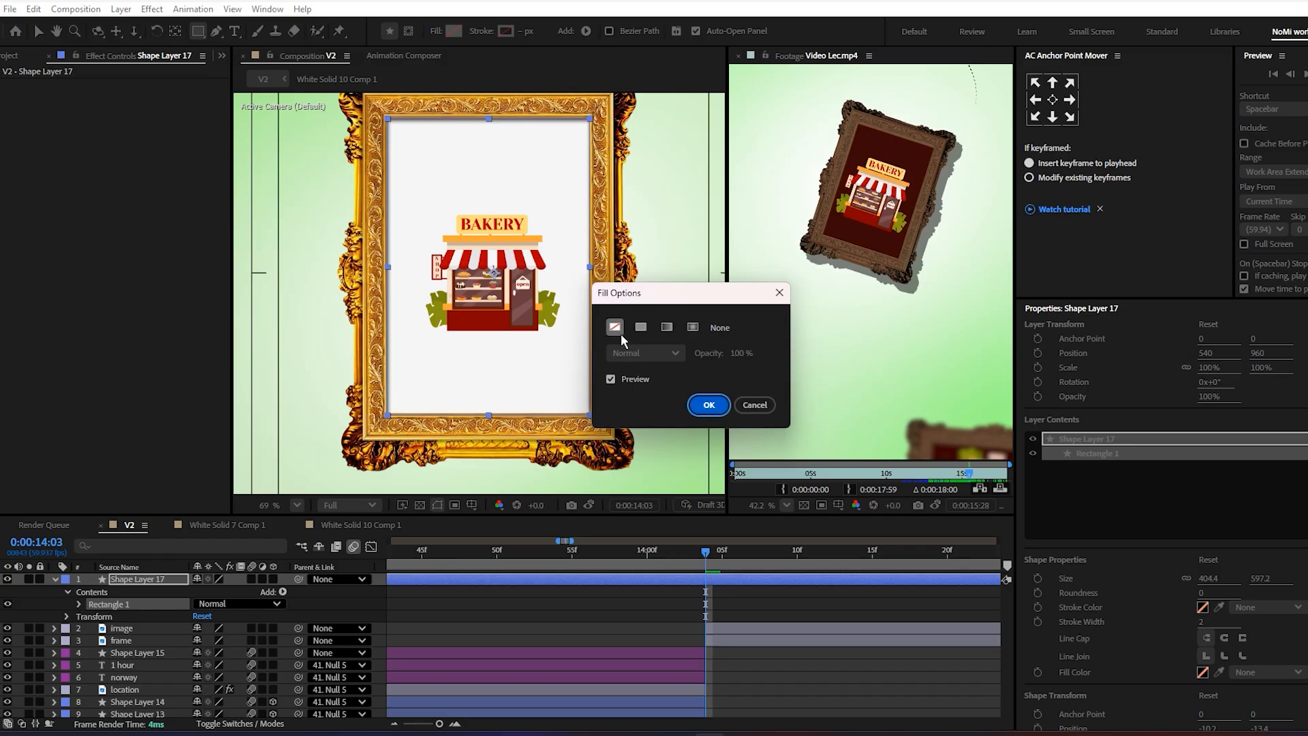
{"action": "left_click", "coordinate": [641, 327]}
{"action": "left_click", "coordinate": [706, 402]}
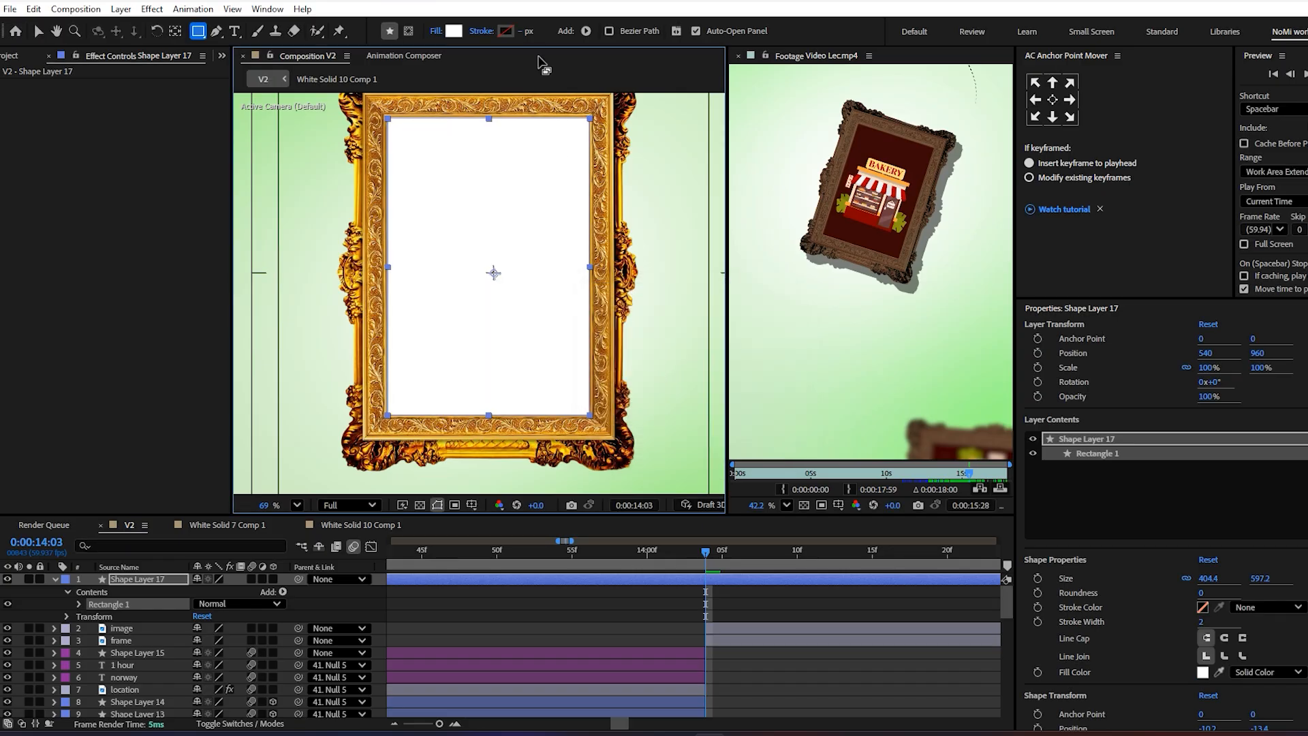
{"action": "left_click", "coordinate": [454, 30]}
{"action": "left_click_drag", "start_coordinate": [720, 413], "coordinate": [720, 439]}
{"action": "left_click", "coordinate": [710, 422]}
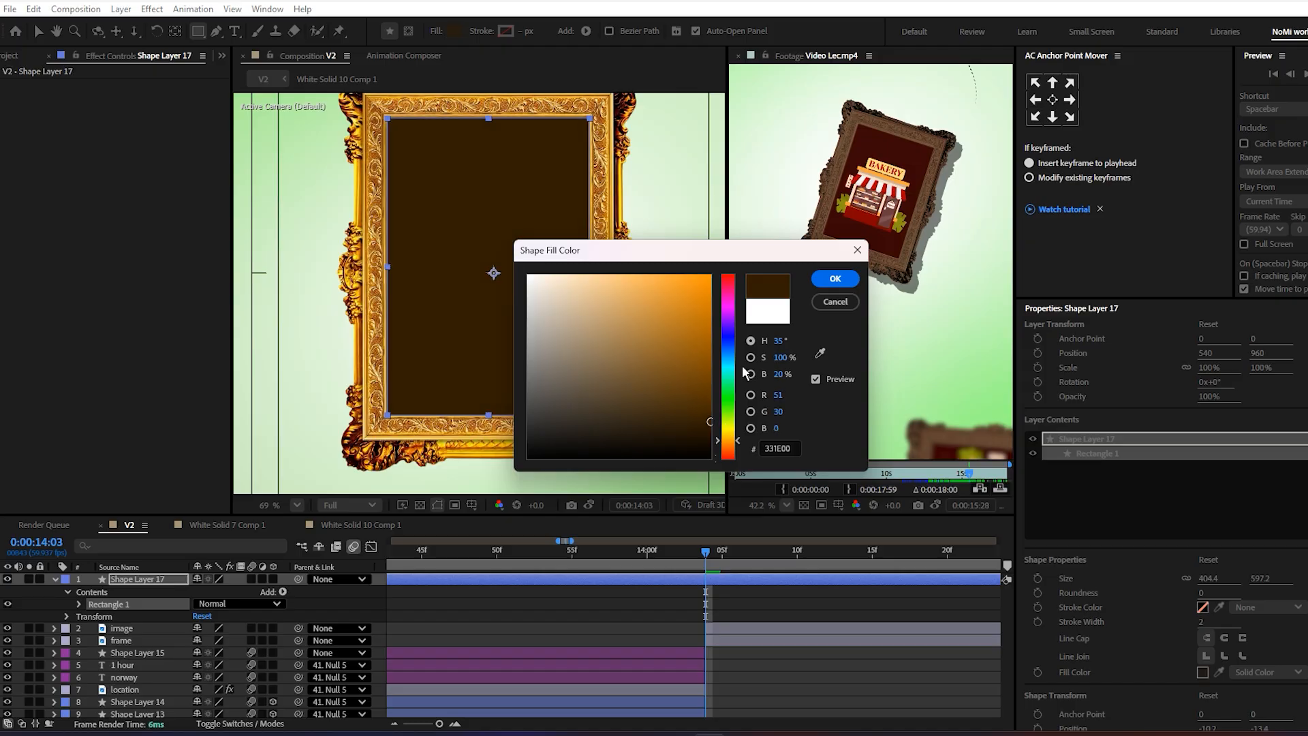
{"action": "left_click", "coordinate": [835, 278]}
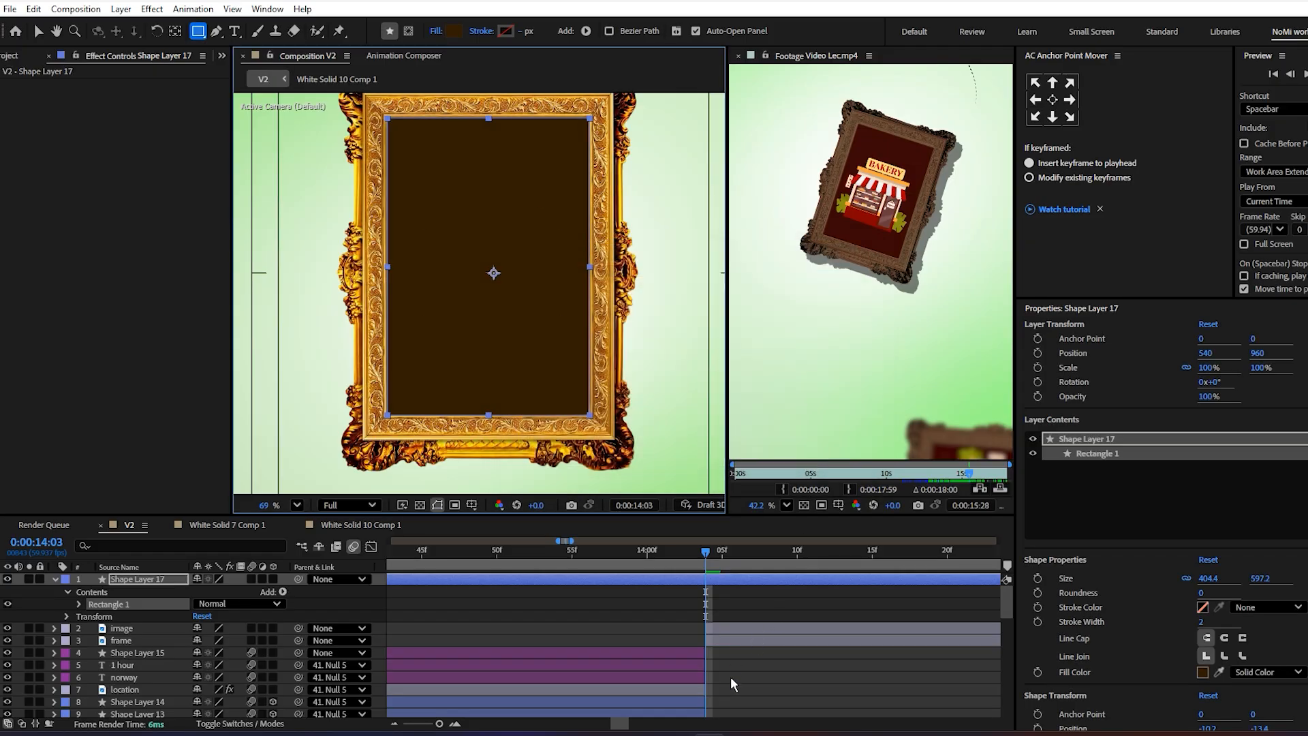
- Trim the rectangle layer to start at 0:00:14:03 and move it below the image layer
{"action": "left_click", "coordinate": [719, 590]}
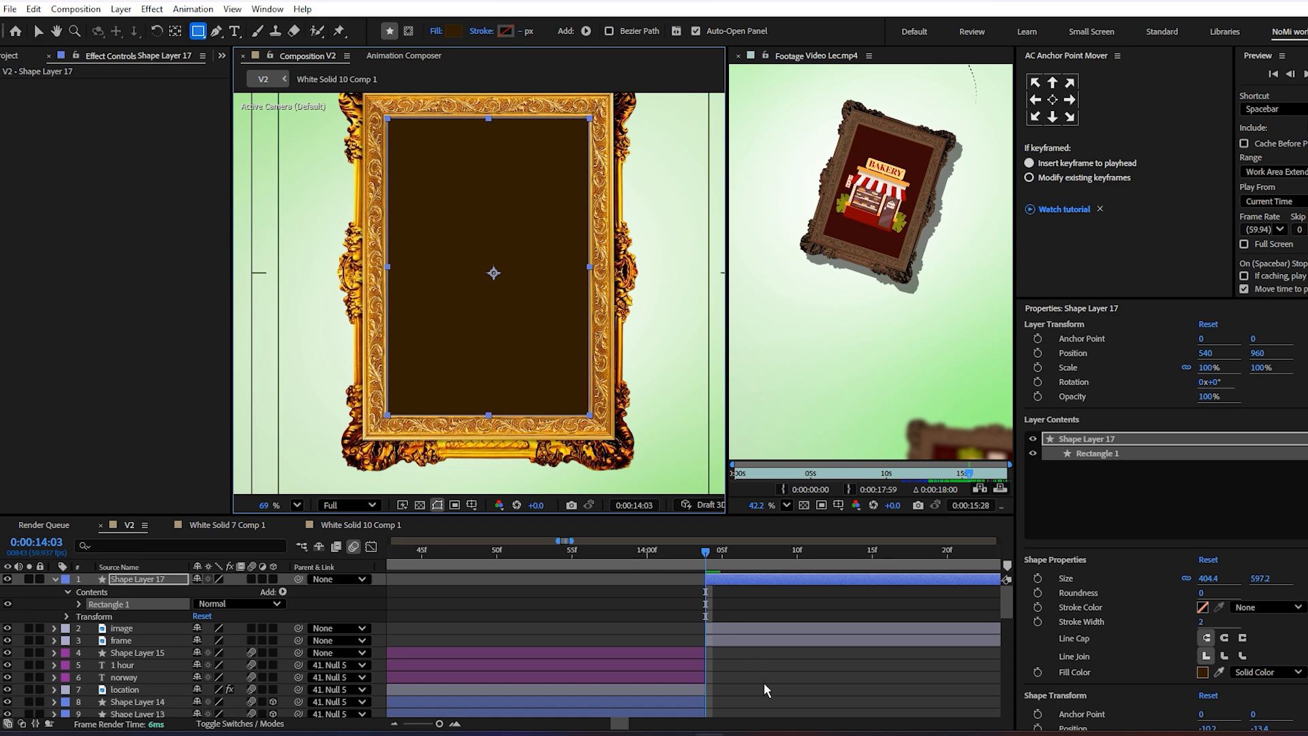
{"action": "left_click", "coordinate": [727, 580]}
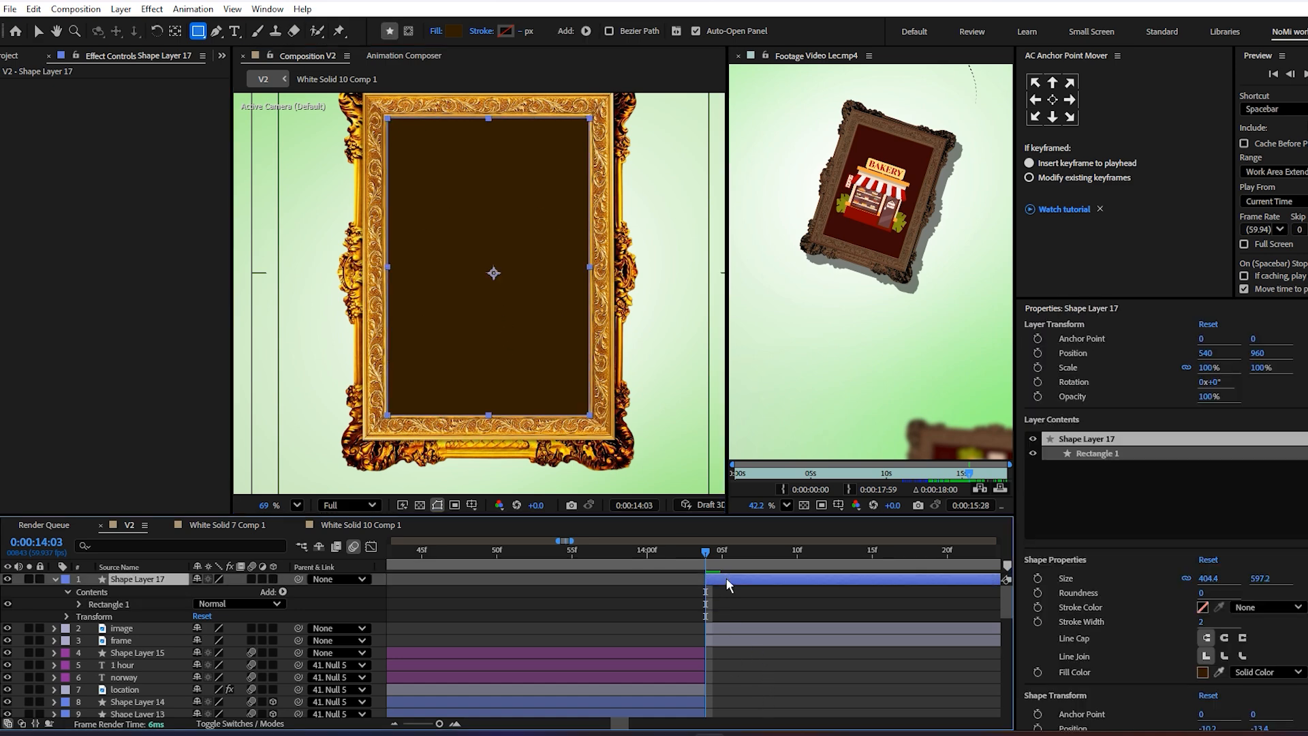
{"action": "key", "text": "ctrl+["}
- Parent the image and rectangle layers to the frame layer
{"action": "left_click", "coordinate": [726, 579], "text": "ctrl"}
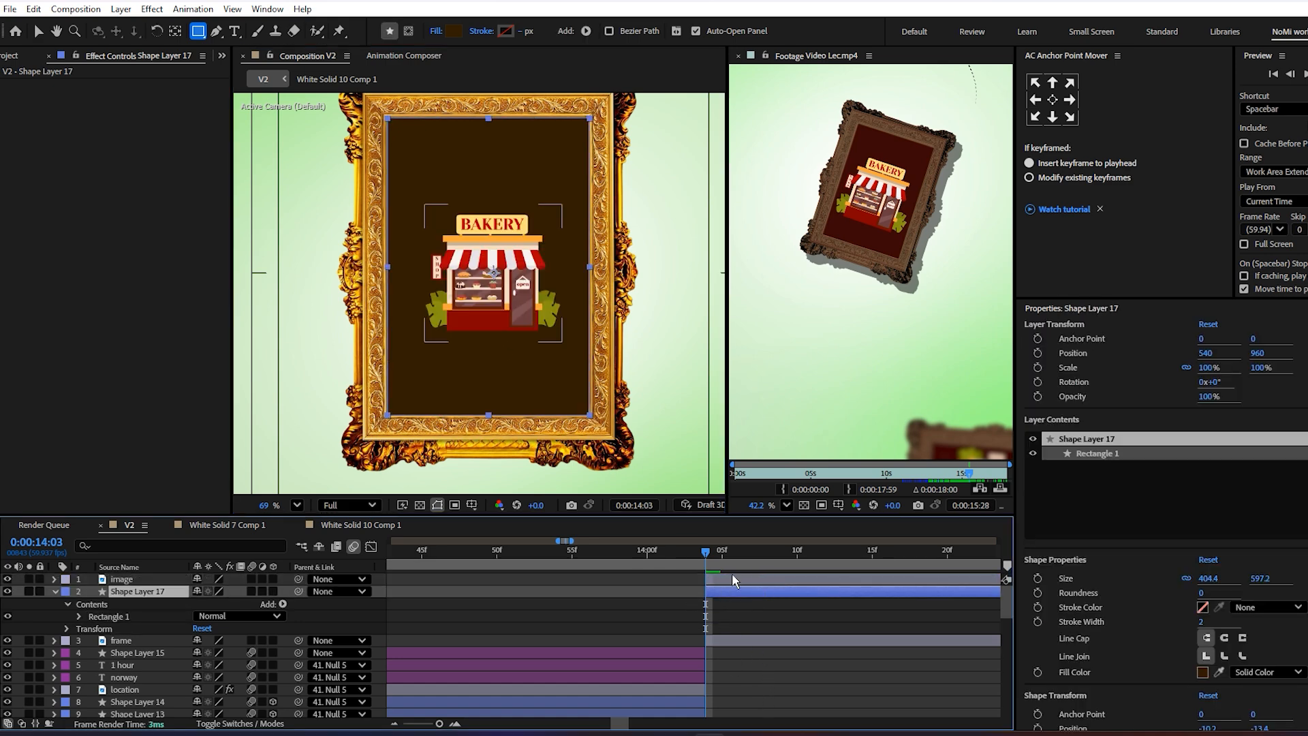
{"action": "left_click_drag", "start_coordinate": [297, 591], "coordinate": [138, 641]}
{"action": "left_click", "coordinate": [727, 640]}
{"action": "scroll", "coordinate": [575, 409], "scroll_direction": "down", "scroll_amount": 4}
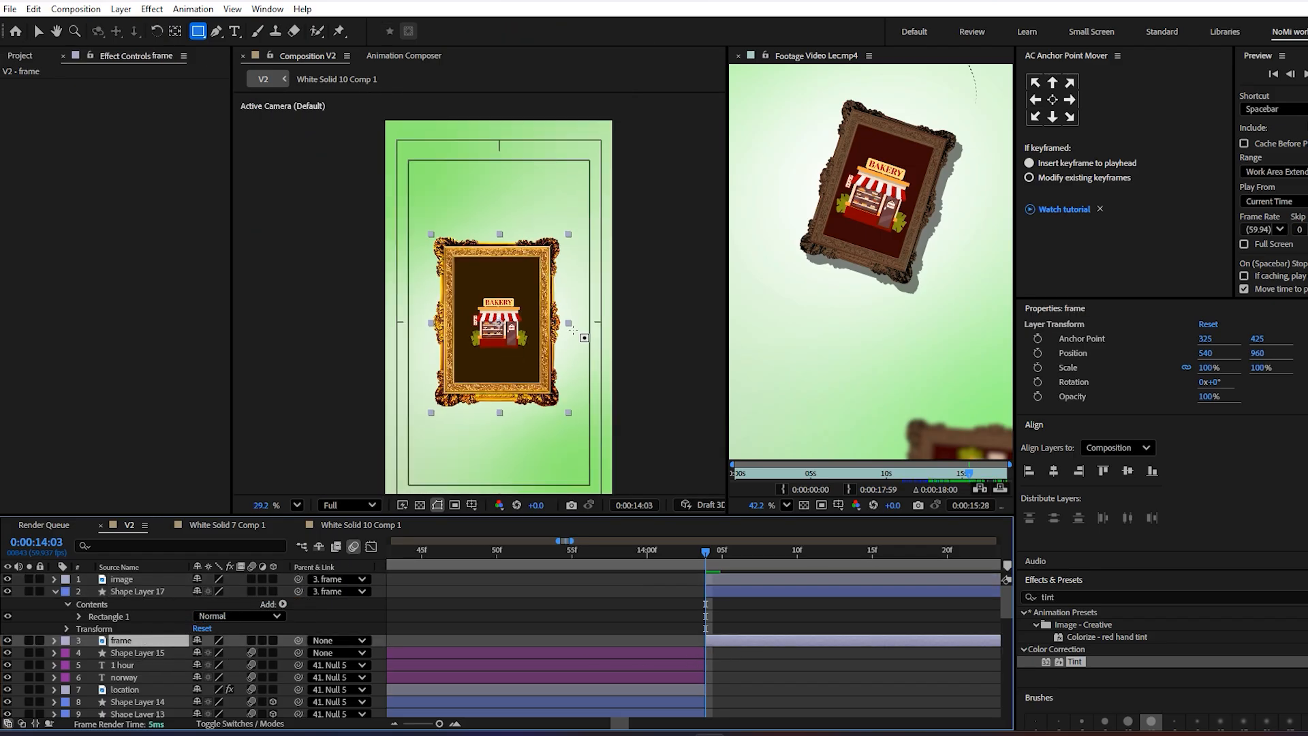
{"action": "key", "text": "v"}
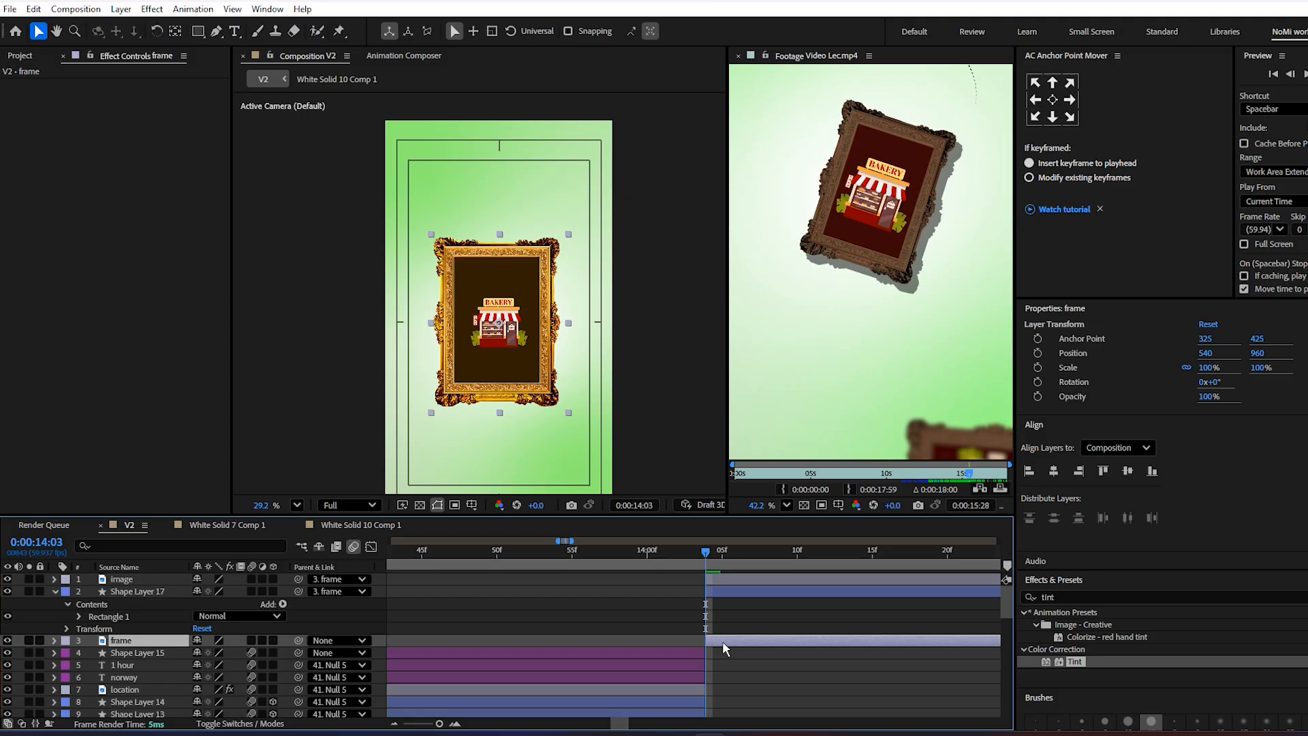
- Collapse the rectangle layer's properties and enable motion blur on the image, rectangle and frame layers
{"action": "mouse_move", "coordinate": [297, 640]}
{"action": "left_mouse_down"}
{"action": "mouse_move", "coordinate": [276, 659]}
{"action": "mouse_move", "coordinate": [298, 628]}
{"action": "left_mouse_up"}
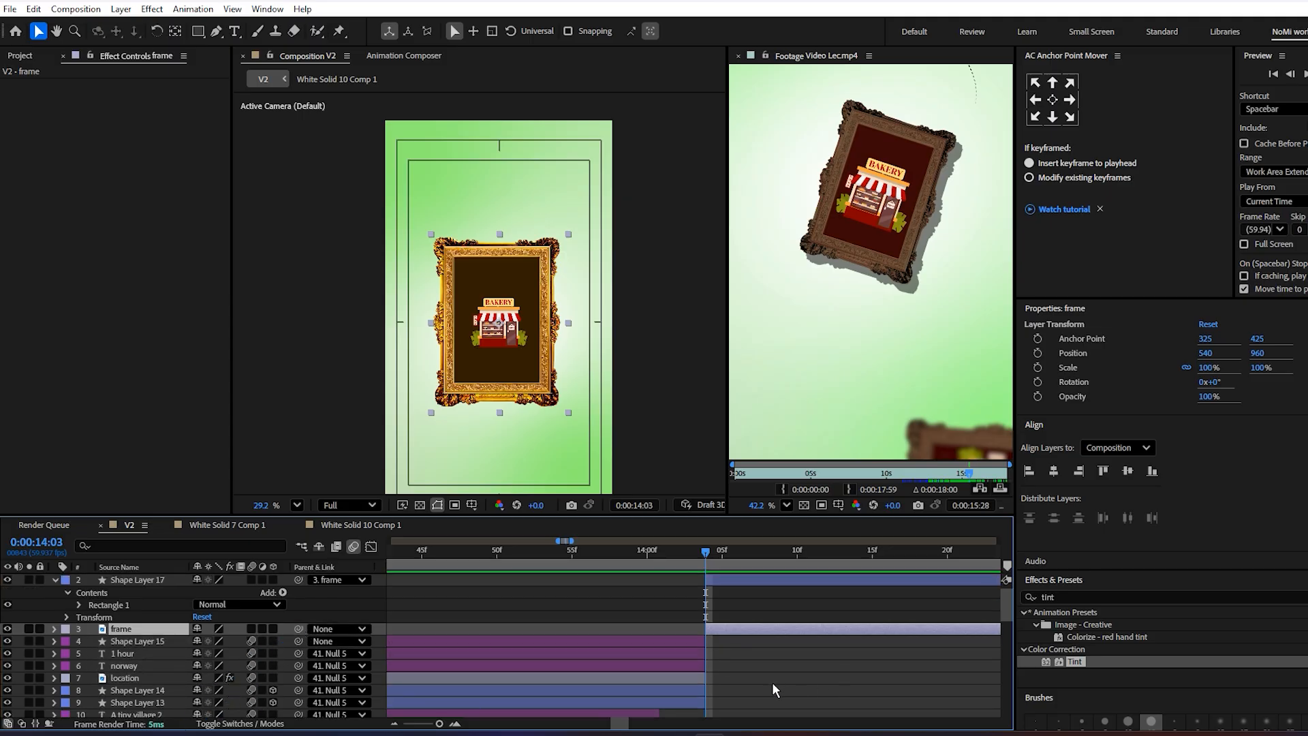
{"action": "key", "text": "equal"}
{"action": "left_click_drag", "start_coordinate": [770, 689], "coordinate": [709, 701]}
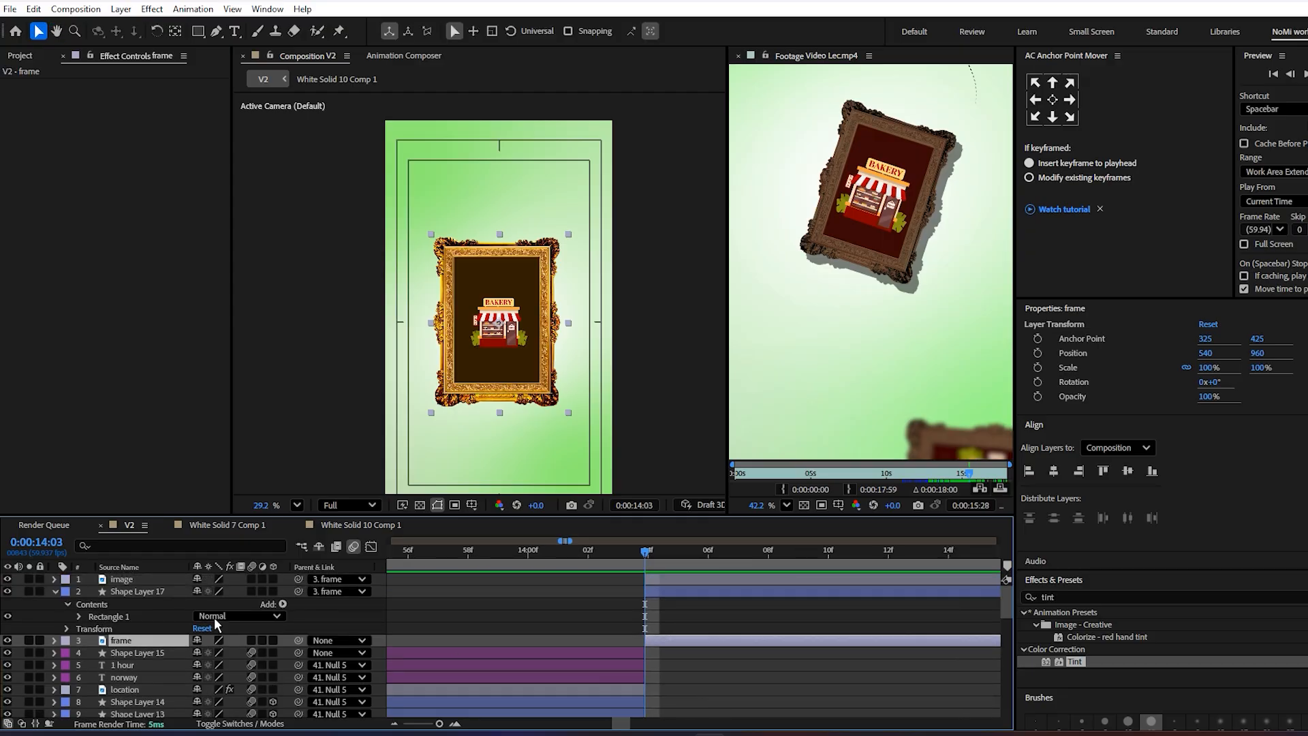
{"action": "left_click", "coordinate": [53, 595]}
{"action": "left_click", "coordinate": [54, 591]}
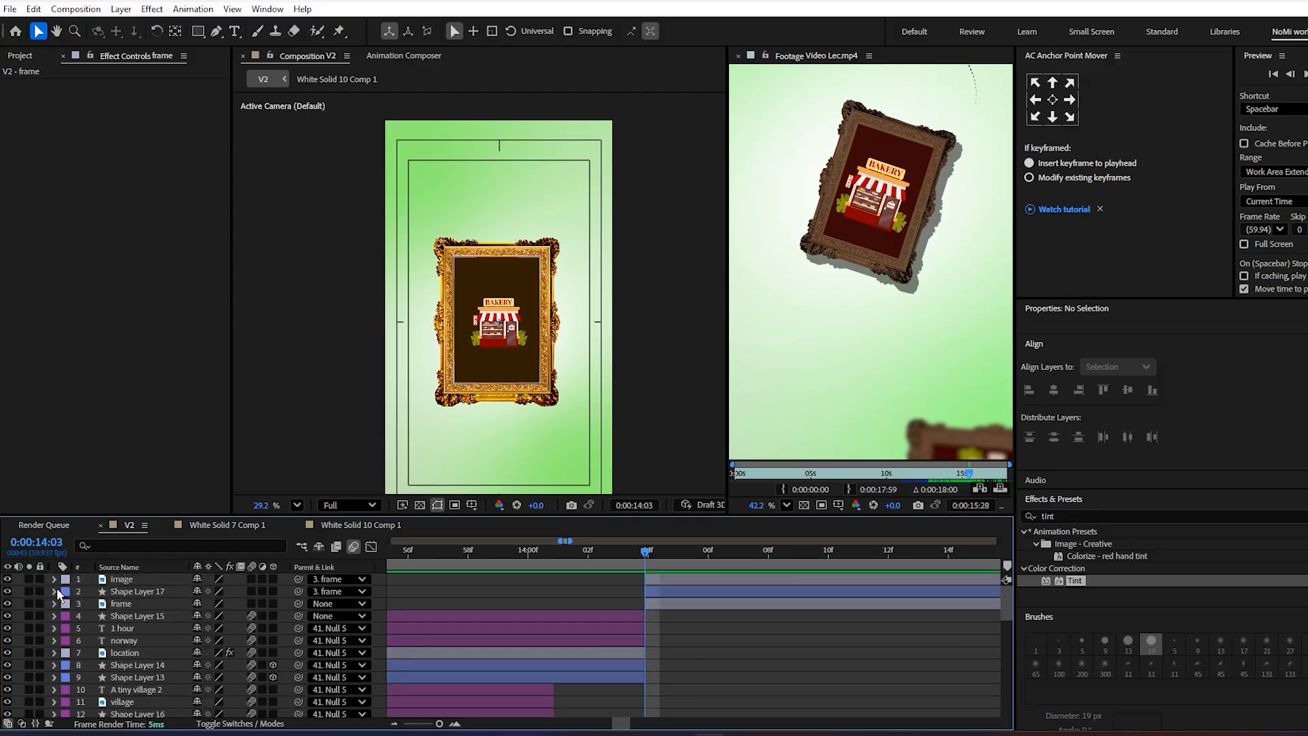
{"action": "left_click_drag", "start_coordinate": [741, 625], "coordinate": [674, 616]}
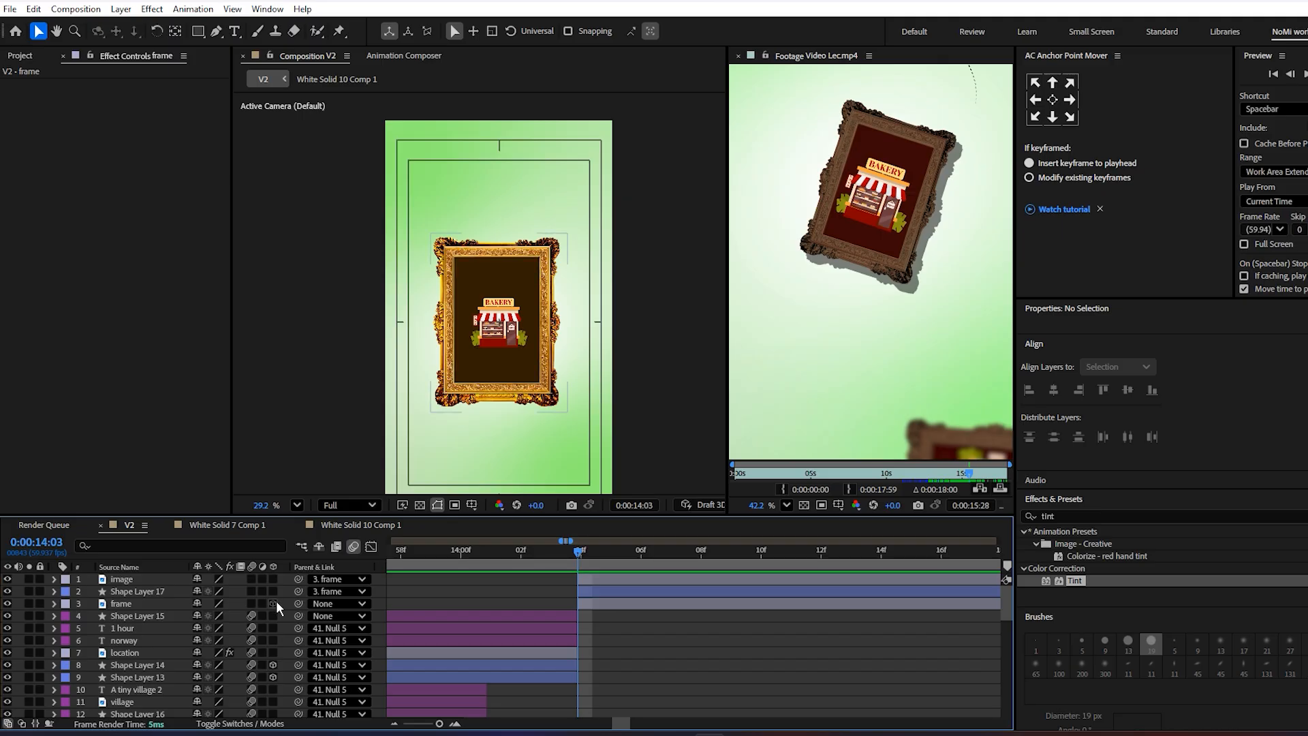
{"action": "left_click_drag", "start_coordinate": [249, 580], "coordinate": [251, 604]}
{"action": "left_click", "coordinate": [599, 603]}
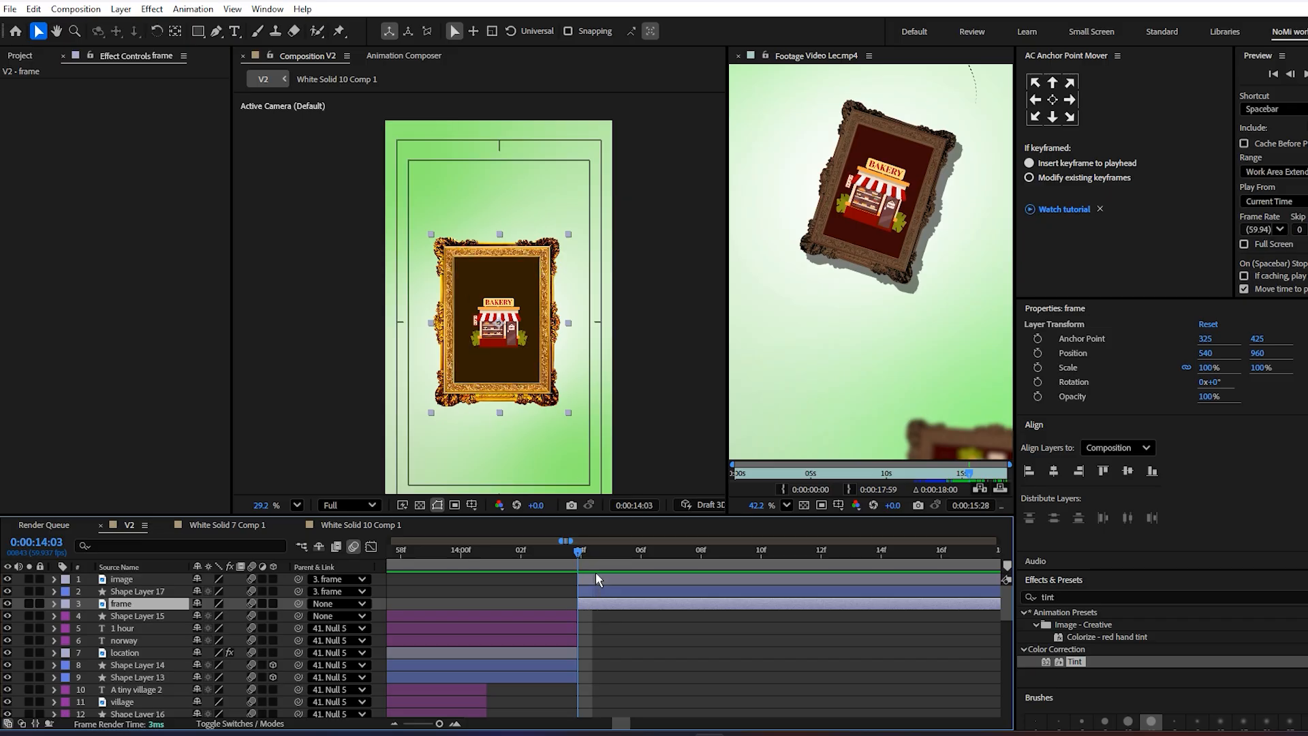
- Change the rectangle's fill to brown 381D05 and deselect the layer
{"action": "scroll", "coordinate": [565, 454], "scroll_direction": "up", "scroll_amount": 2}
{"action": "left_click", "coordinate": [604, 579]}
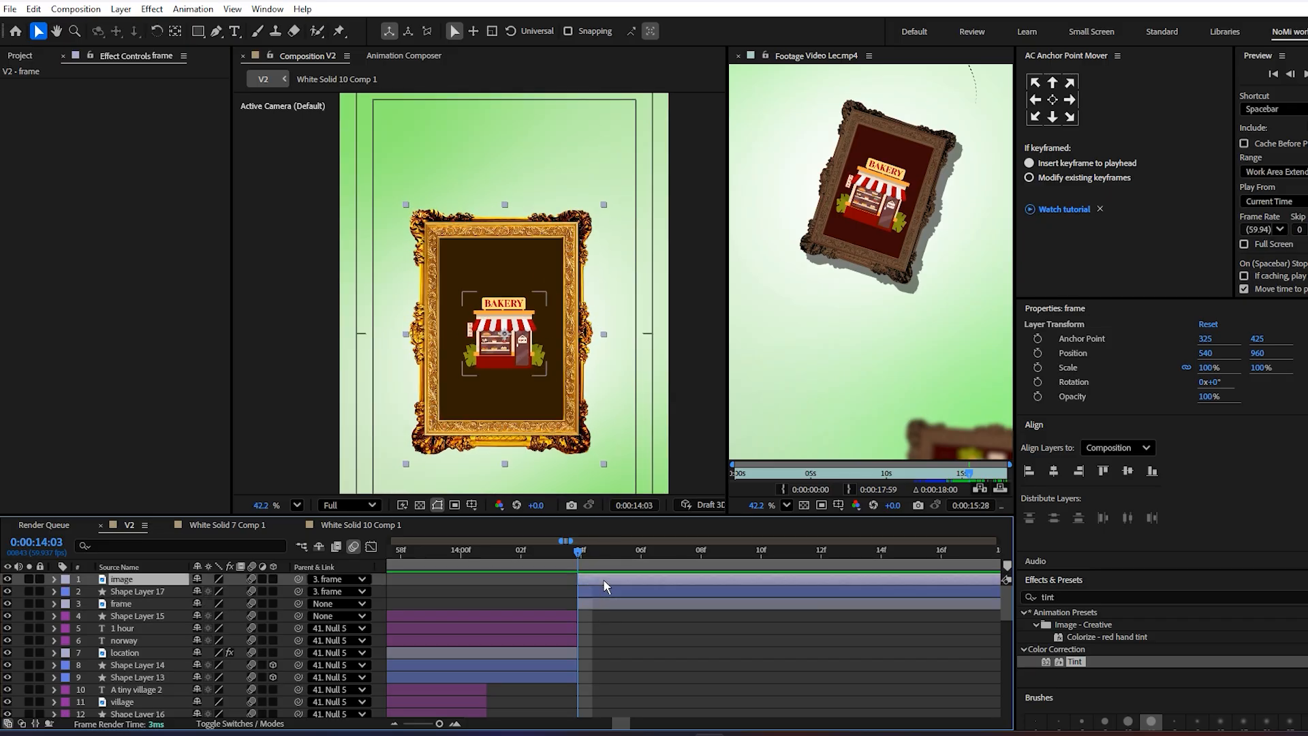
{"action": "left_click", "coordinate": [603, 591]}
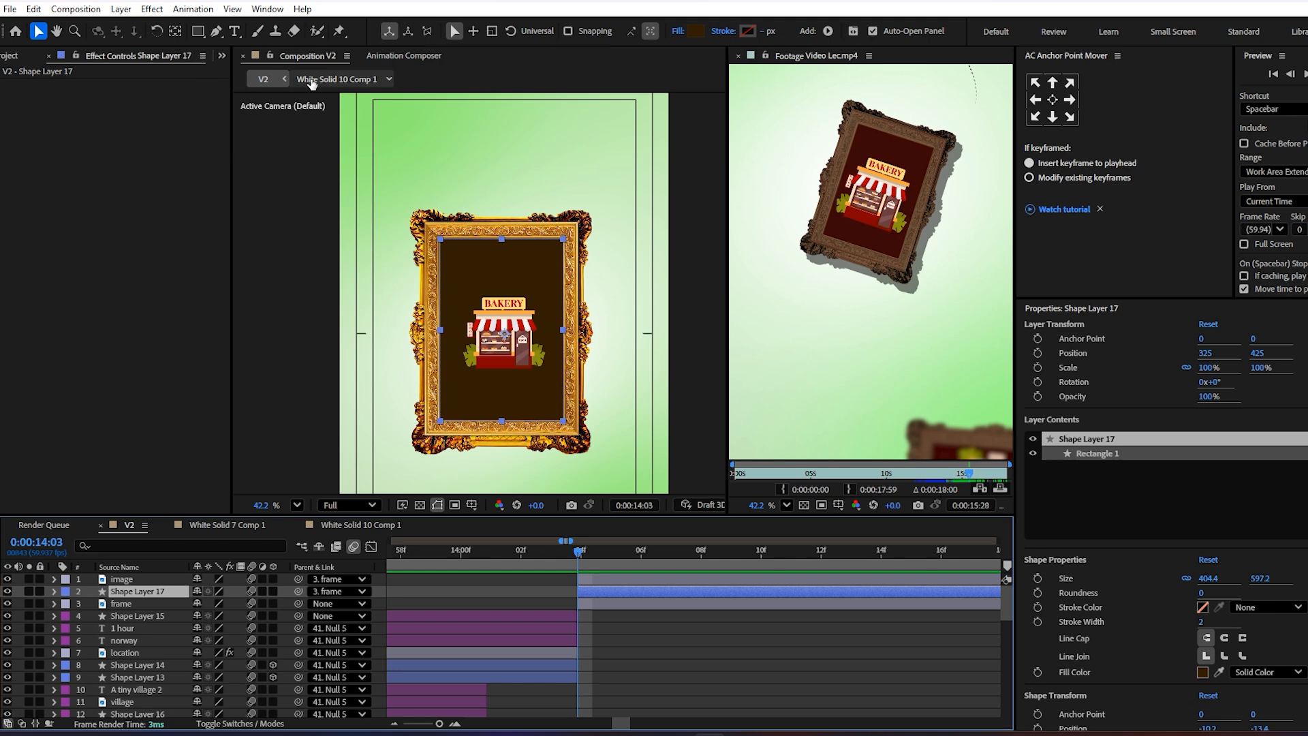
{"action": "left_click", "coordinate": [694, 31]}
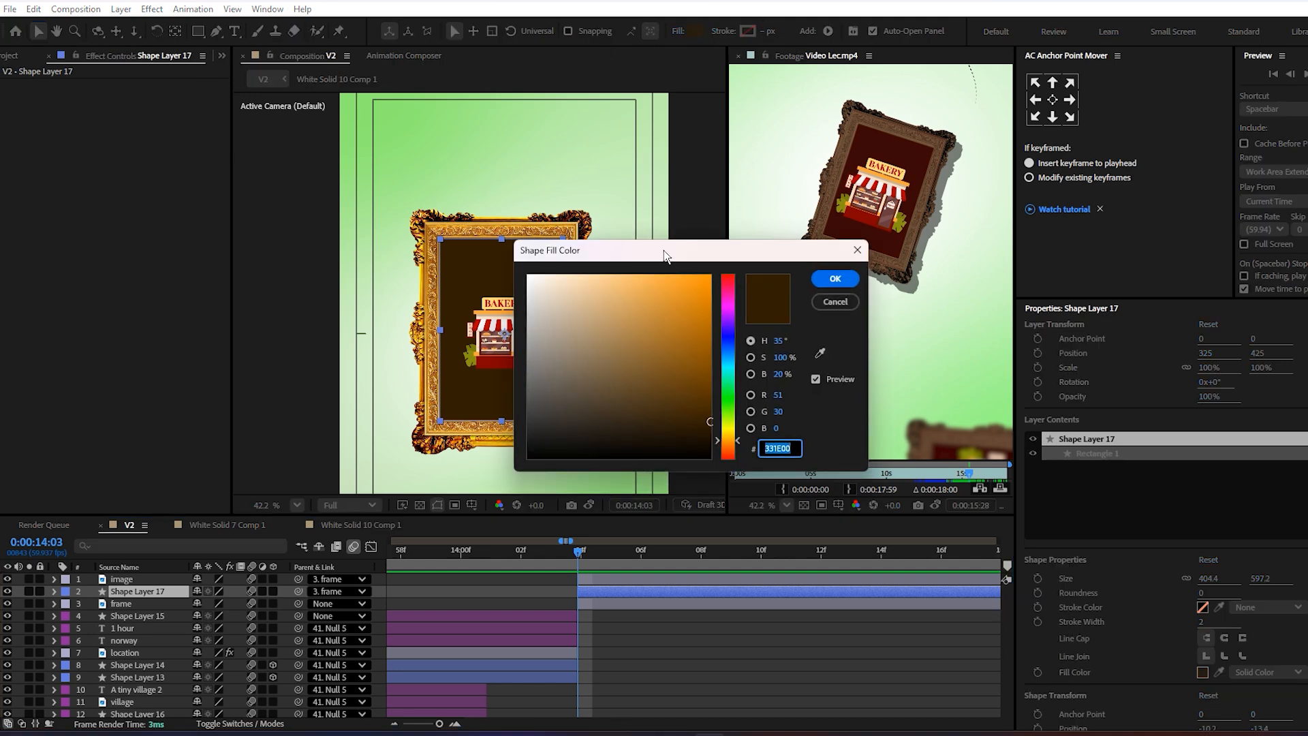
{"action": "left_click_drag", "start_coordinate": [665, 250], "coordinate": [280, 216]}
{"action": "left_click_drag", "start_coordinate": [317, 383], "coordinate": [364, 412]}
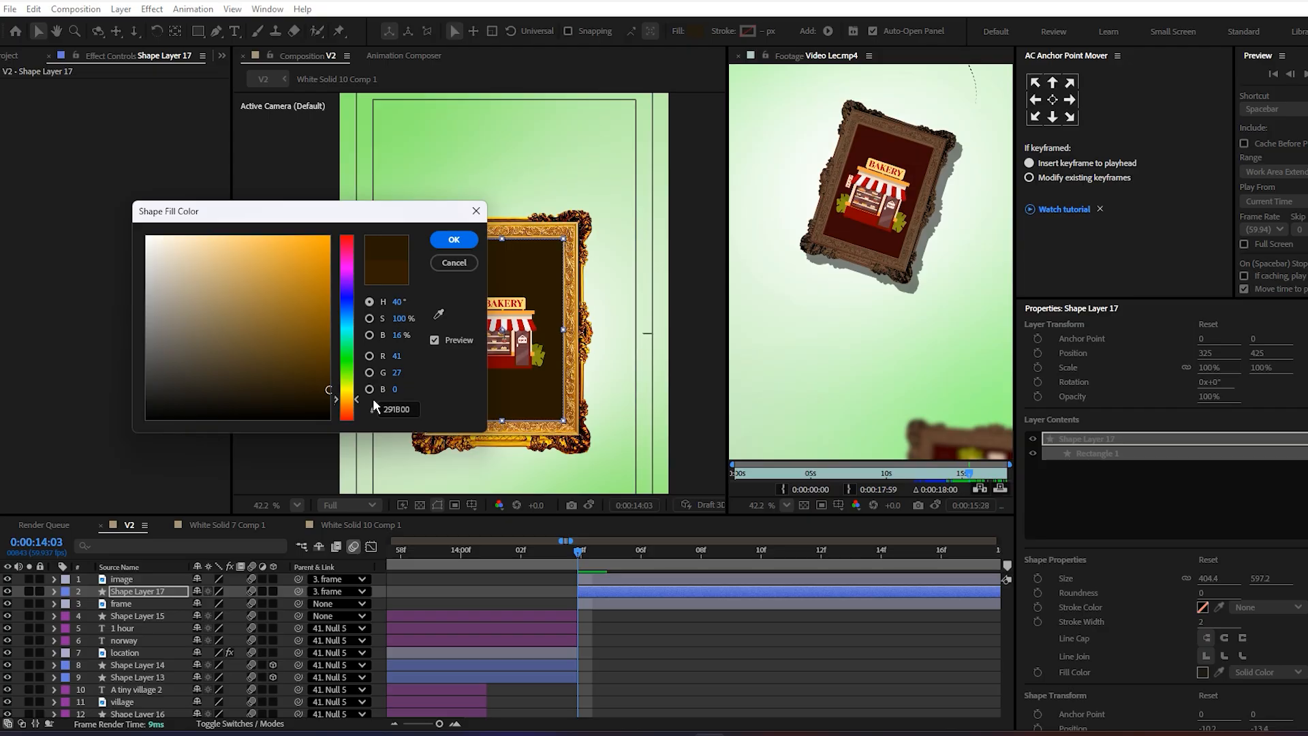
{"action": "left_click_drag", "start_coordinate": [358, 405], "coordinate": [311, 379]}
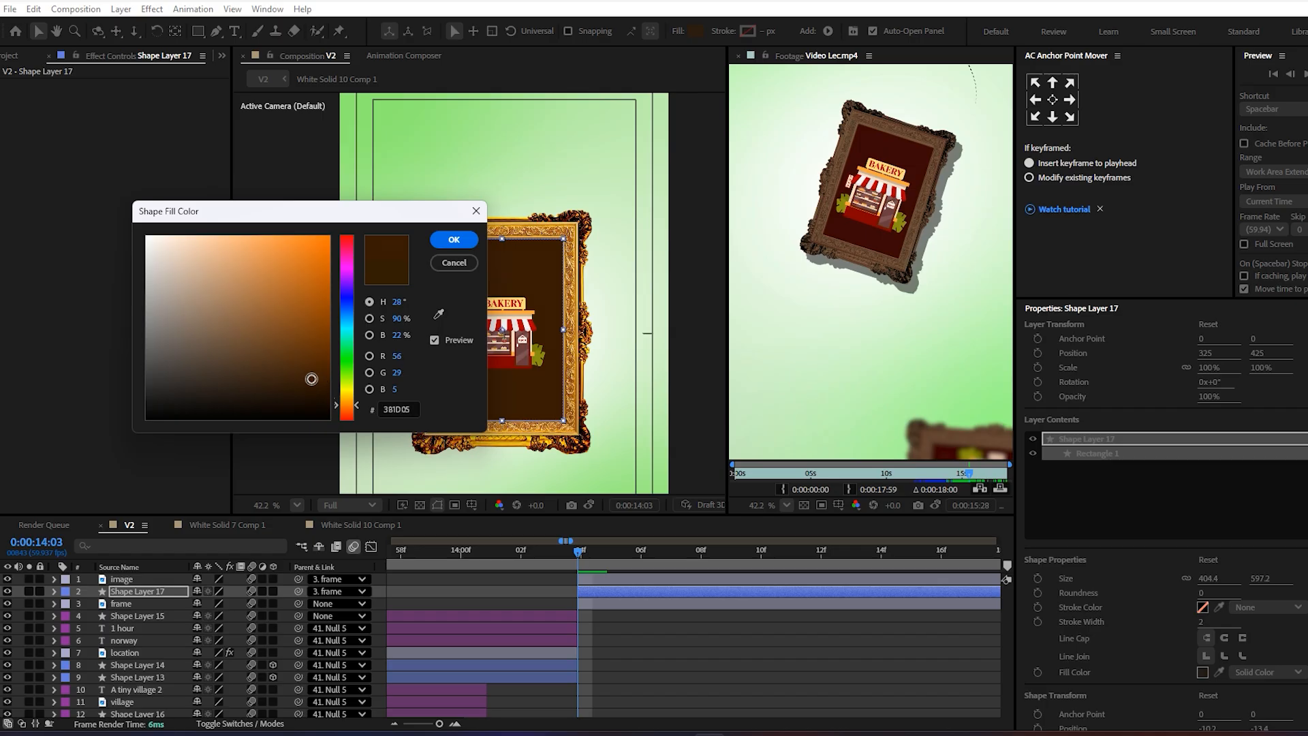
{"action": "left_click", "coordinate": [454, 239]}
{"action": "key", "text": "F2"}
{"action": "scroll", "coordinate": [444, 339], "scroll_direction": "down", "scroll_amount": 1}
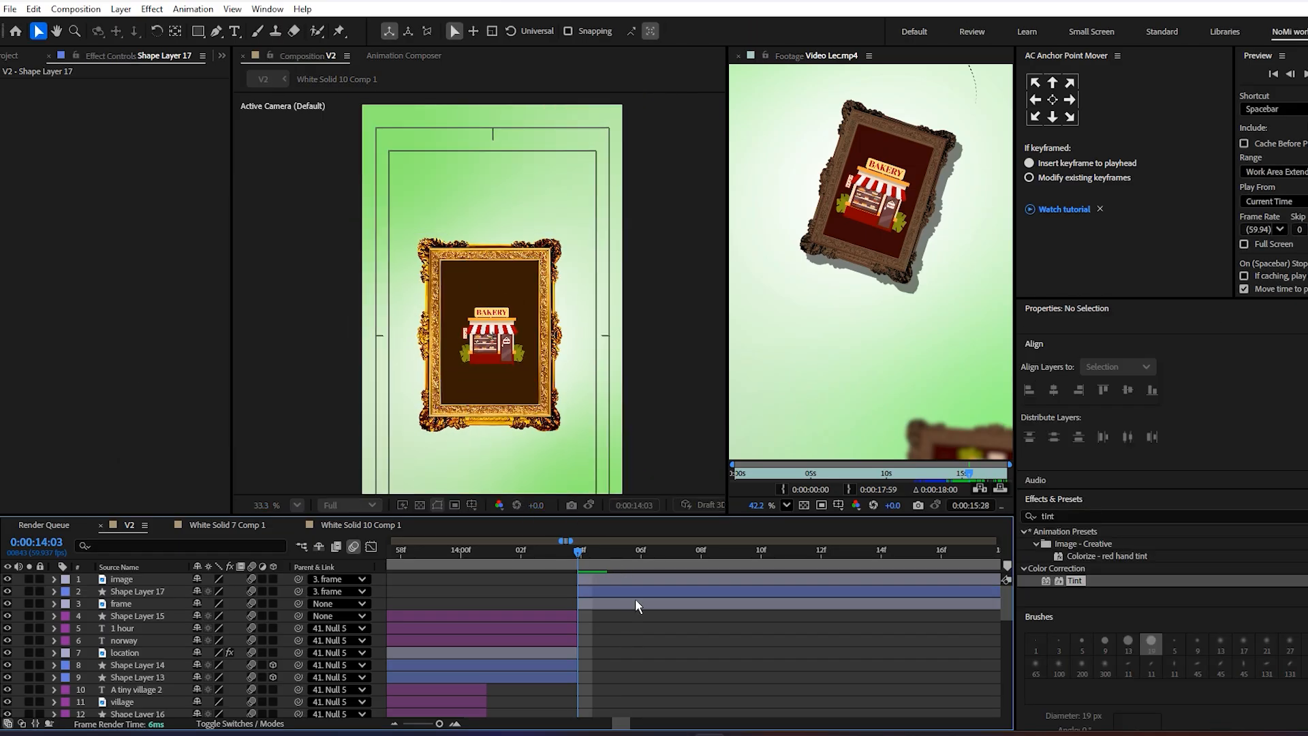
- Scrub the reference footage back to 0:00:14:34 to examine the moment before the framed picture appears
{"action": "left_click", "coordinate": [599, 605]}
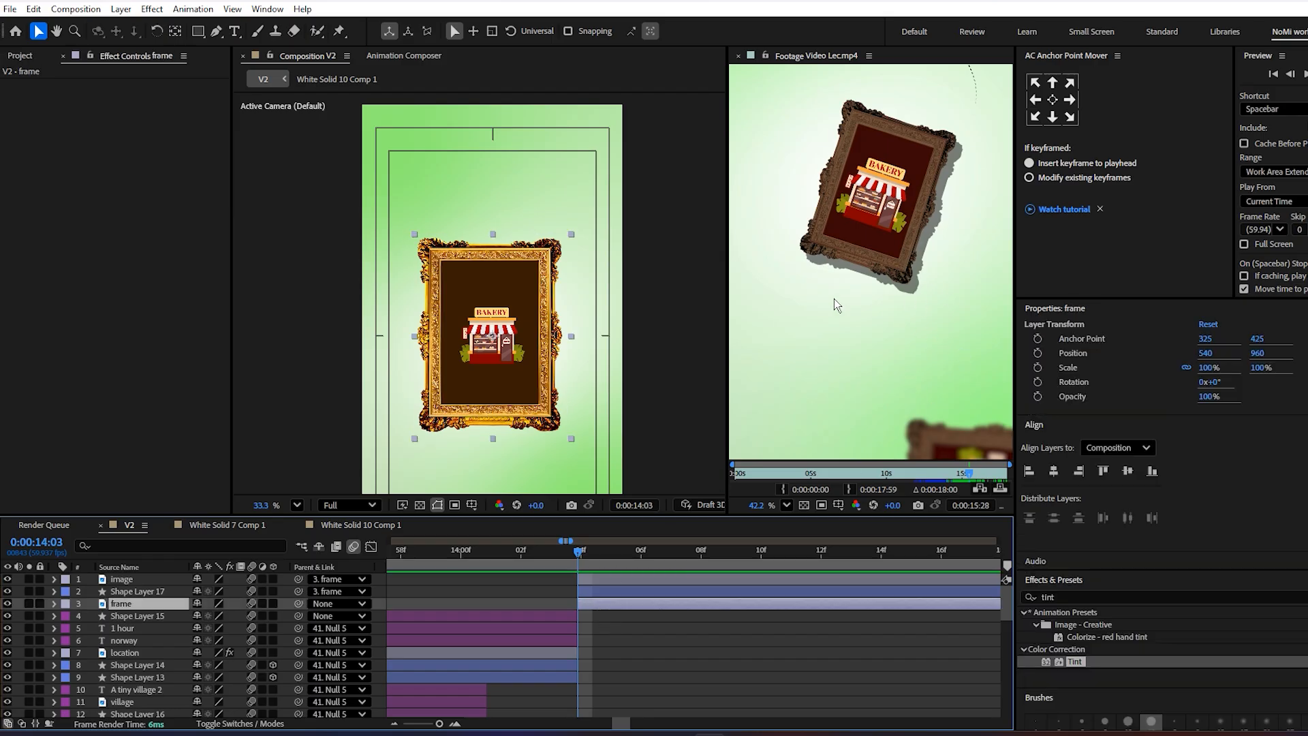
{"action": "scroll", "coordinate": [868, 307], "scroll_direction": "down", "scroll_amount": 2}
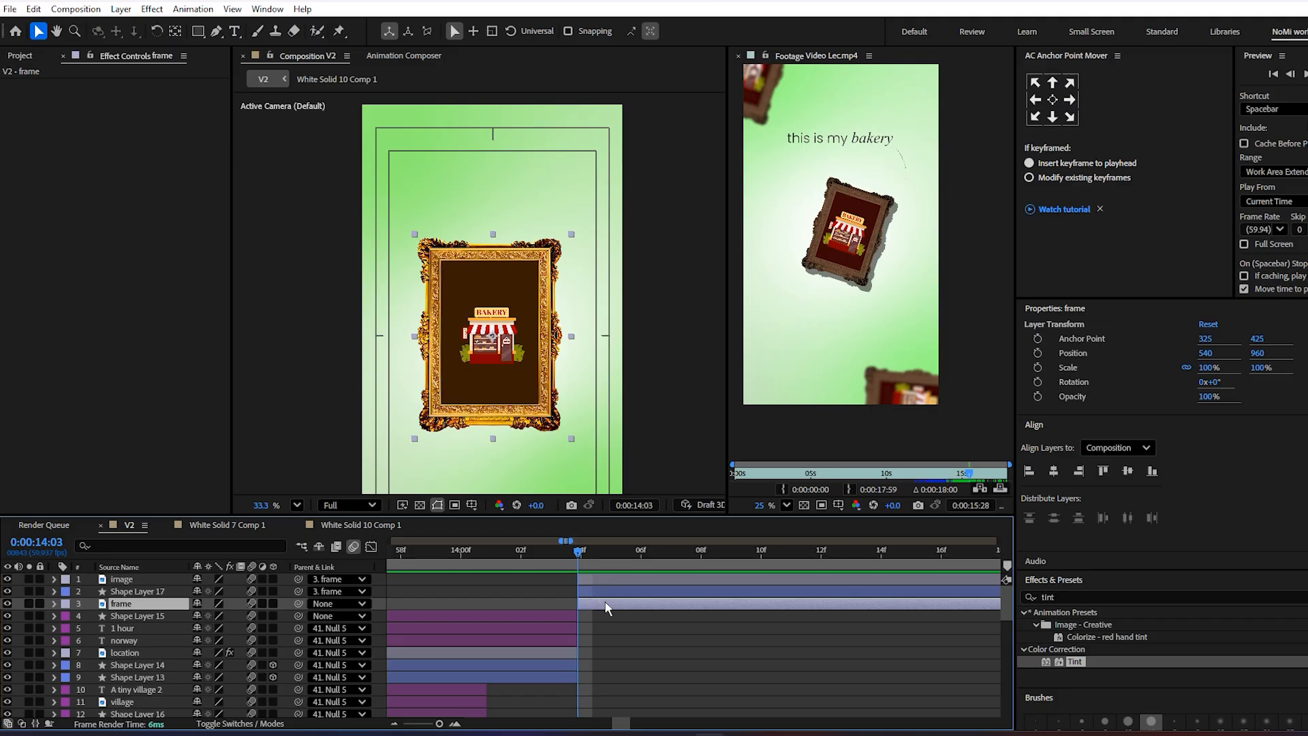
{"action": "left_click_drag", "start_coordinate": [971, 476], "coordinate": [956, 512]}
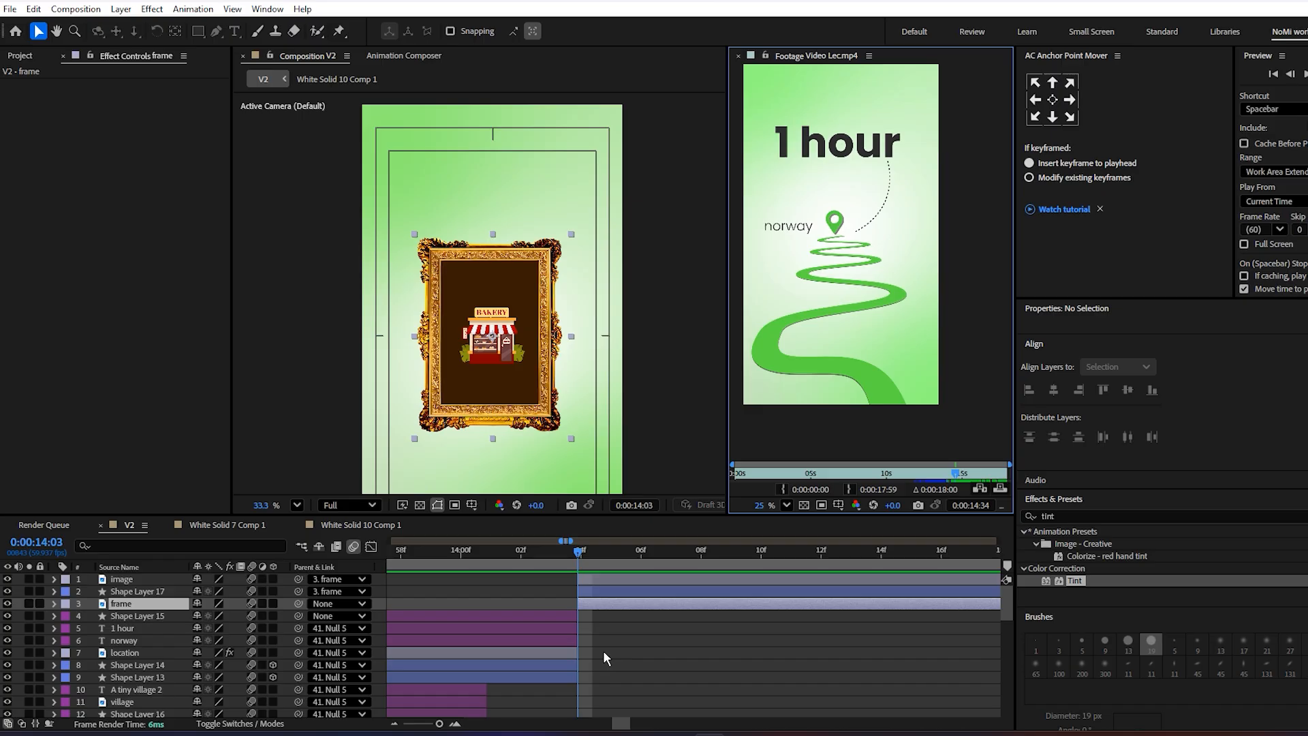
- Add a scale keyframe to the frame layer at 0:00:14:03 and reduce its scale to 64%
{"action": "left_click", "coordinate": [600, 605]}
{"action": "key", "text": "s"}
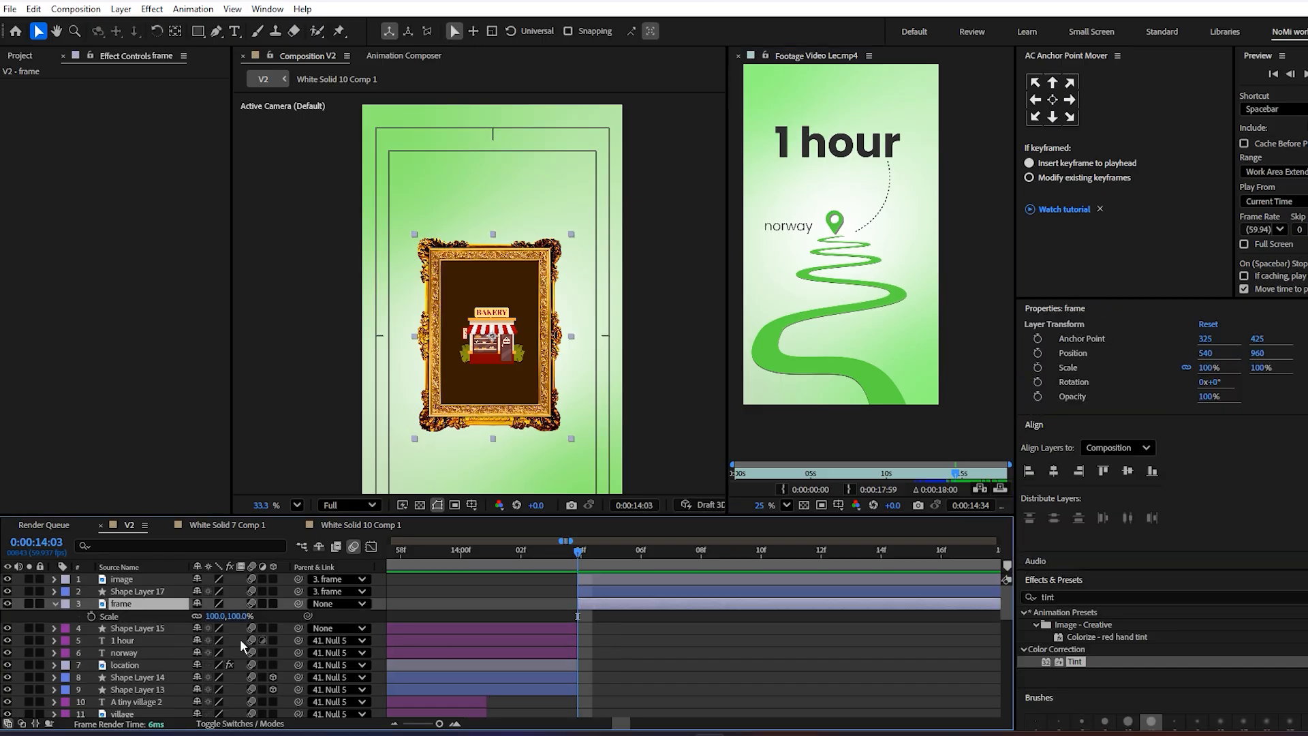
{"action": "left_click", "coordinate": [91, 616]}
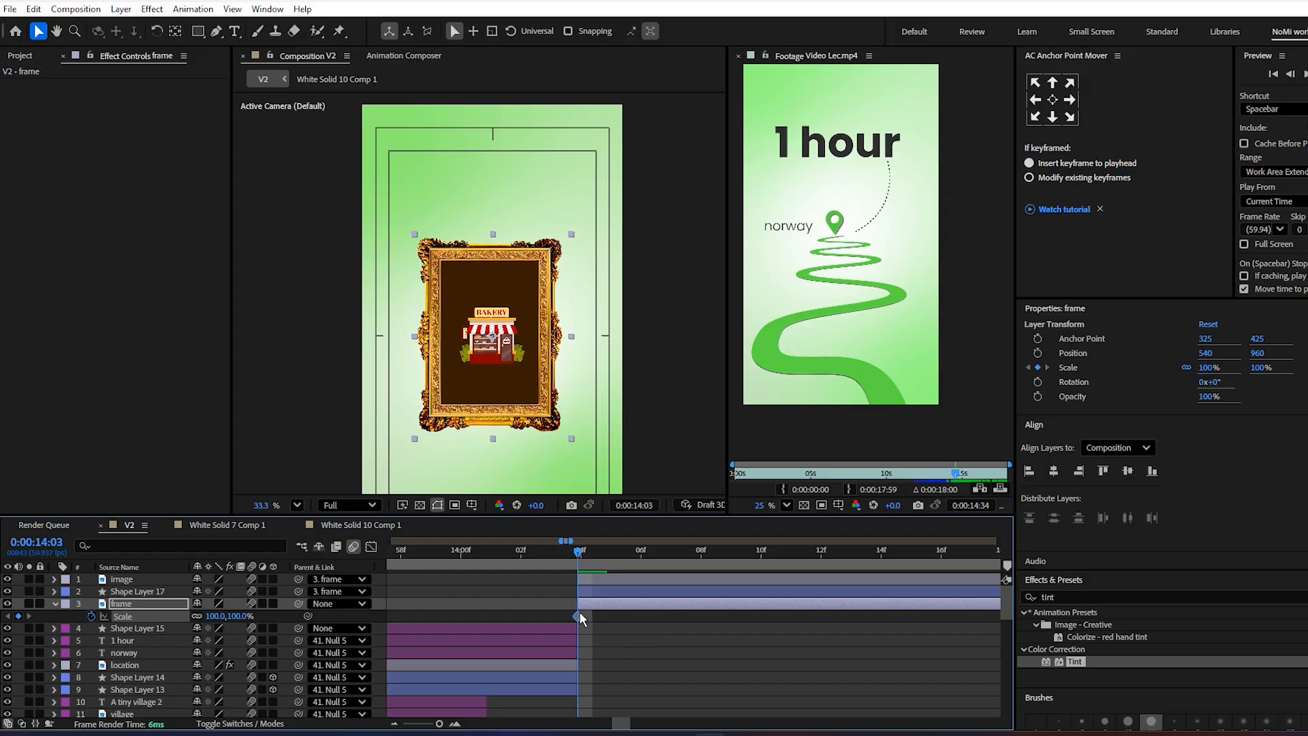
{"action": "left_click_drag", "start_coordinate": [214, 615], "coordinate": [191, 616]}
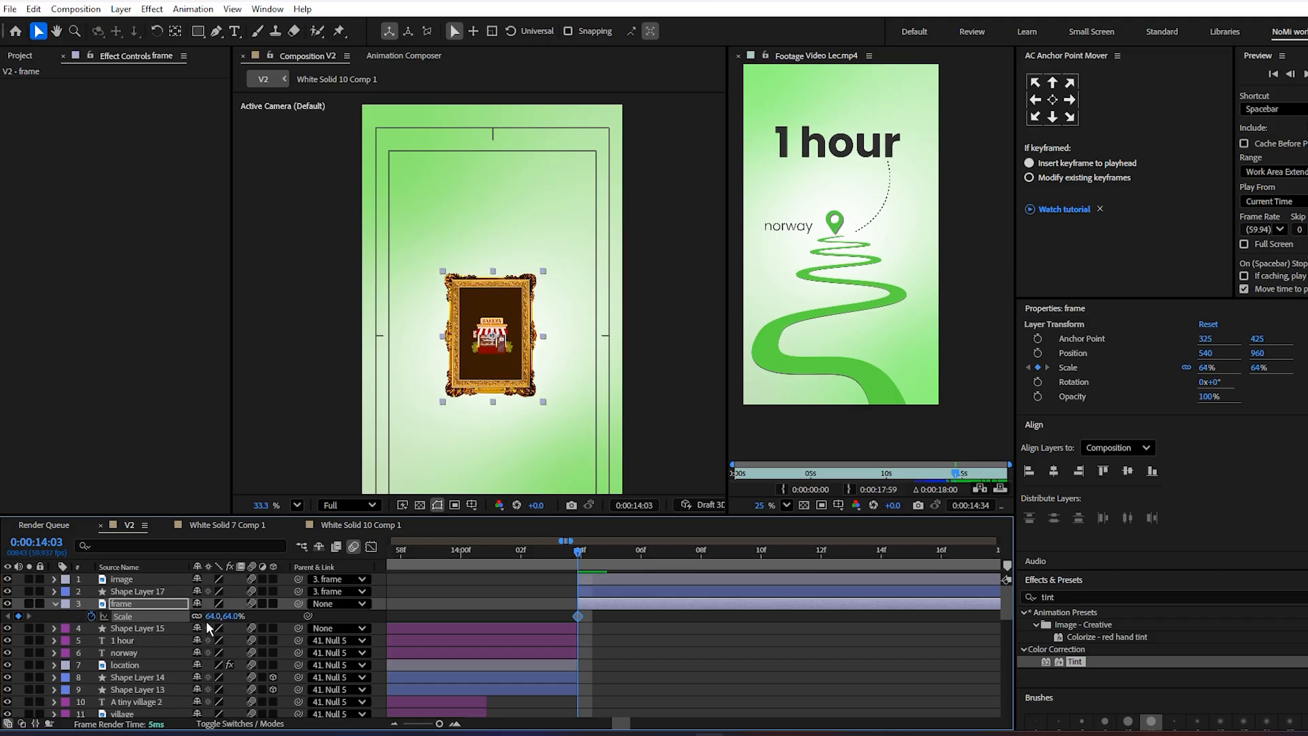
- Move the 64% scale keyframe to about 0:00:15:50 and set the frame's scale to 46% at 0:00:14:03
{"action": "left_click_drag", "start_coordinate": [577, 616], "coordinate": [606, 616]}
{"action": "key", "text": "minus"}
{"action": "left_click_drag", "start_coordinate": [817, 673], "coordinate": [675, 685]}
{"action": "key", "text": "minus"}
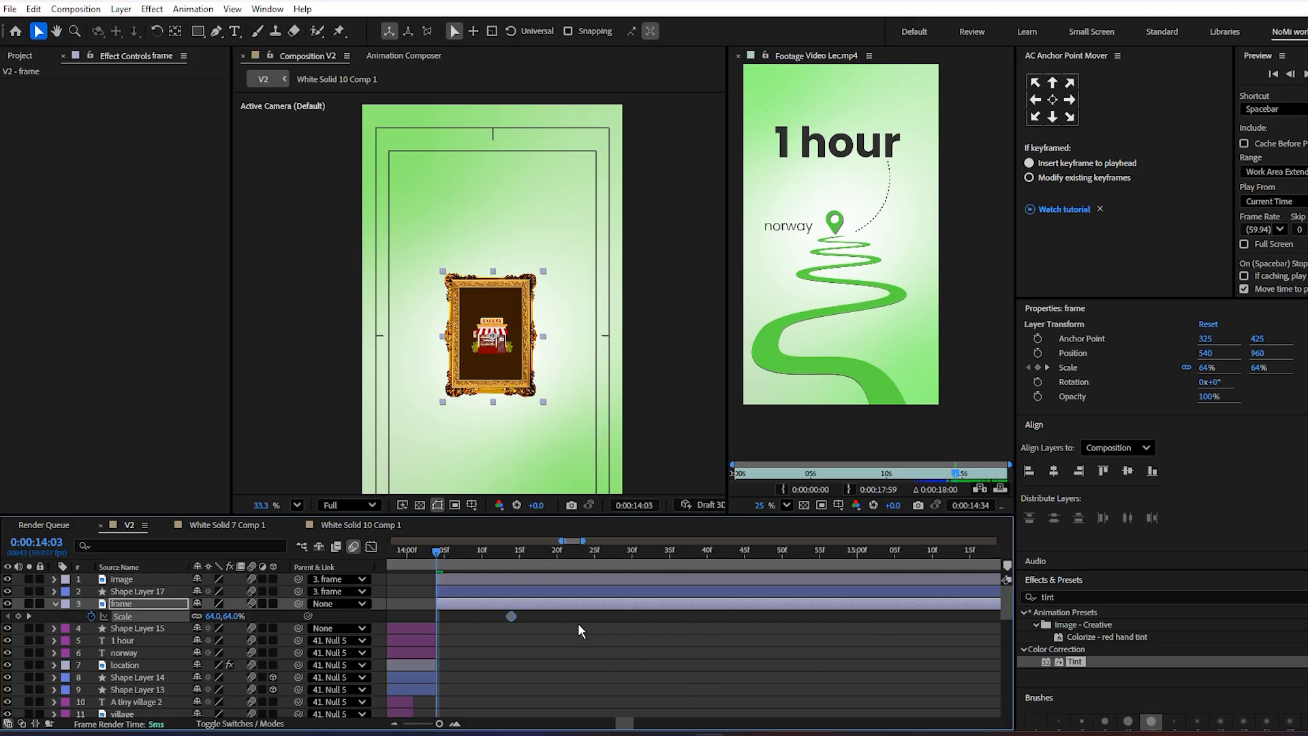
{"action": "left_click_drag", "start_coordinate": [511, 617], "coordinate": [878, 620]}
{"action": "key", "text": "minus"}
{"action": "key", "text": "minus"}
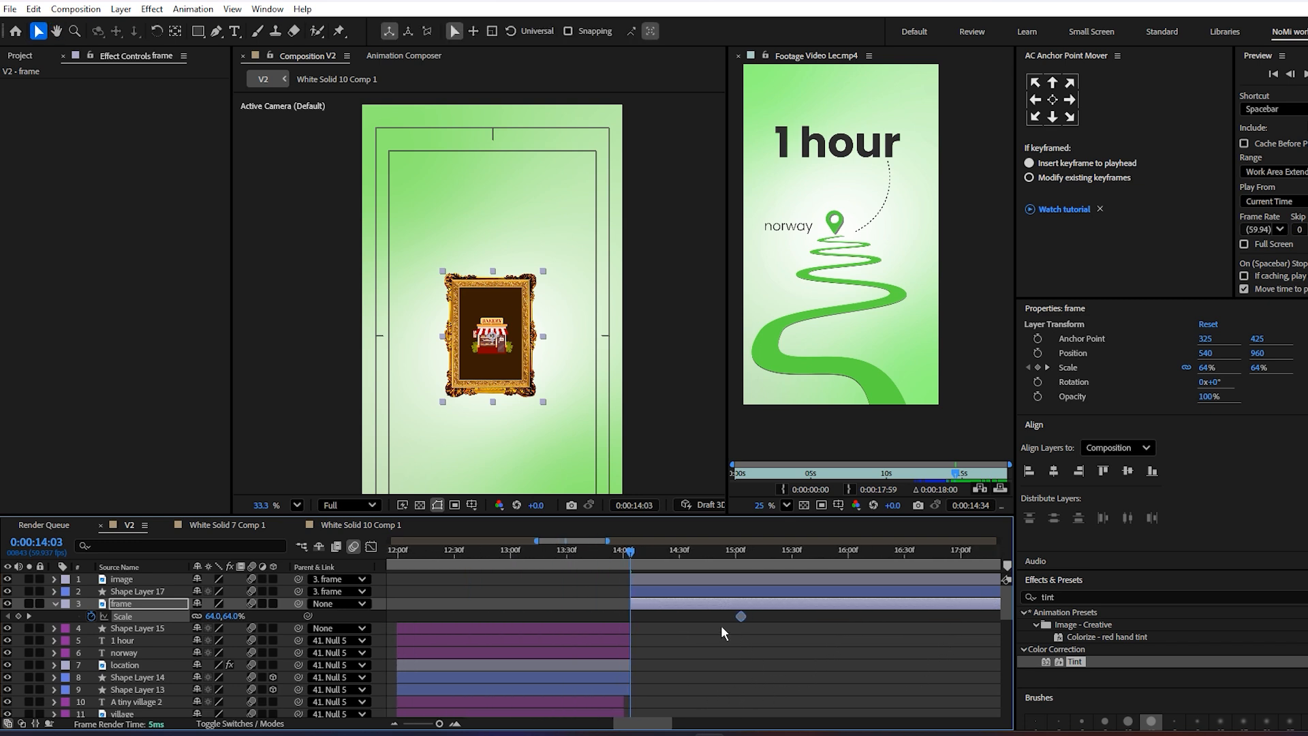
{"action": "left_click_drag", "start_coordinate": [741, 616], "coordinate": [831, 615]}
{"action": "left_click_drag", "start_coordinate": [211, 617], "coordinate": [198, 621]}
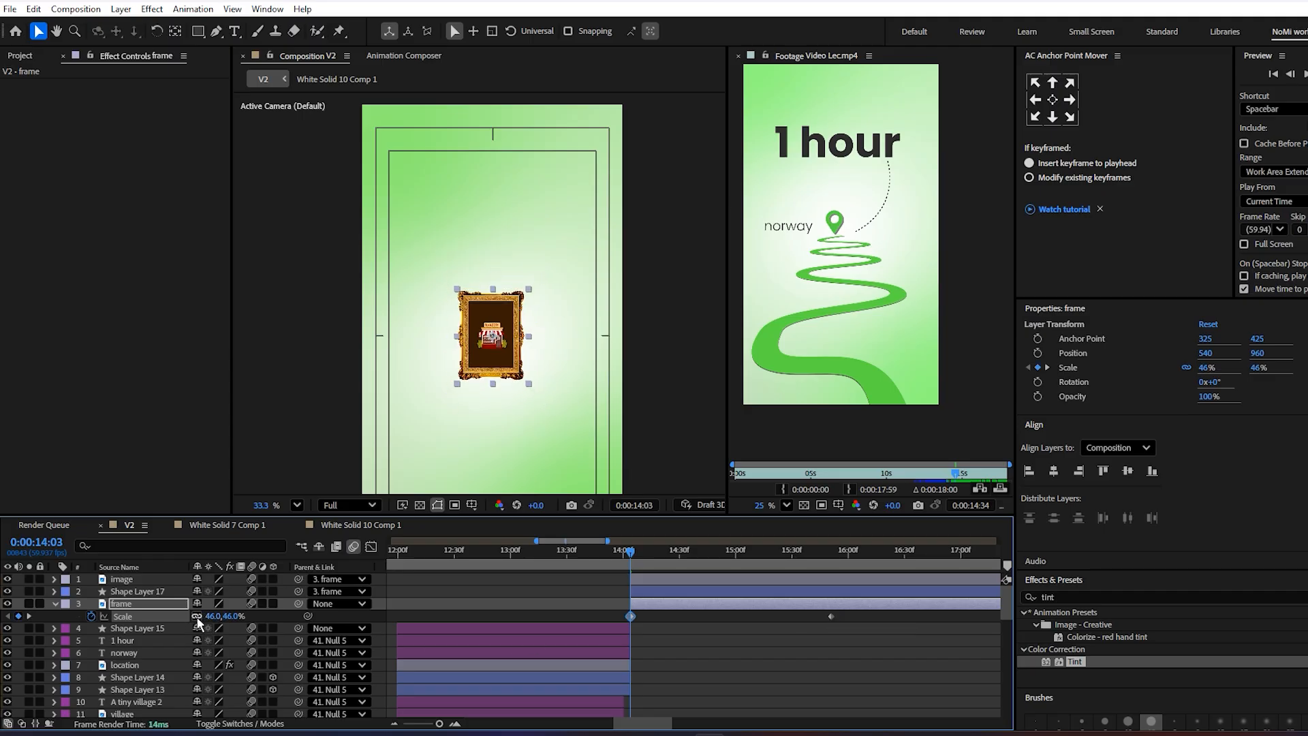
- Add a 0° rotation keyframe to the frame layer and move it to 0:00:15:50
{"action": "key", "text": "r"}
{"action": "left_click", "coordinate": [90, 615]}
{"action": "left_click_drag", "start_coordinate": [630, 617], "coordinate": [837, 621]}
{"action": "key", "text": "shift+s"}
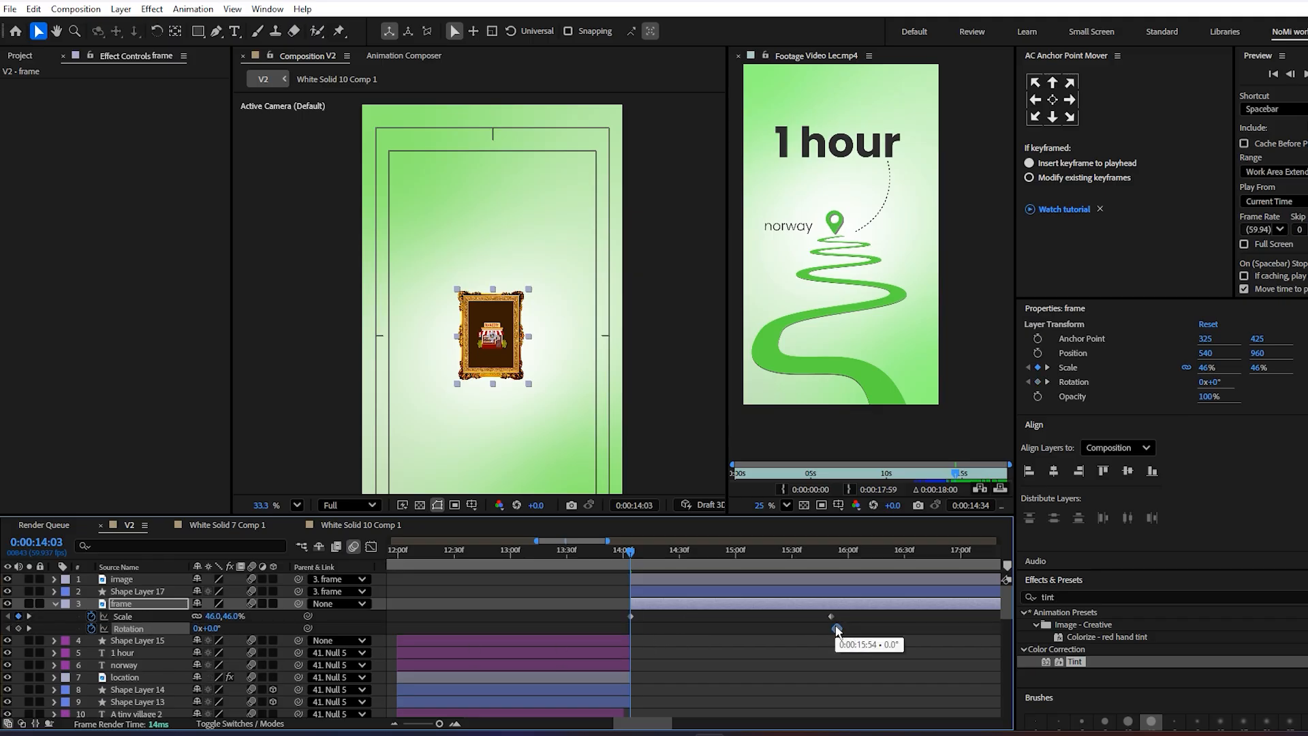
{"action": "left_click_drag", "start_coordinate": [838, 633], "coordinate": [832, 632]}
- Set the frame layer's rotation to about 42° at 0:00:14:03 and 18° at 0:00:15:50, and scrub back to check the motion
{"action": "left_click_drag", "start_coordinate": [214, 626], "coordinate": [246, 631]}
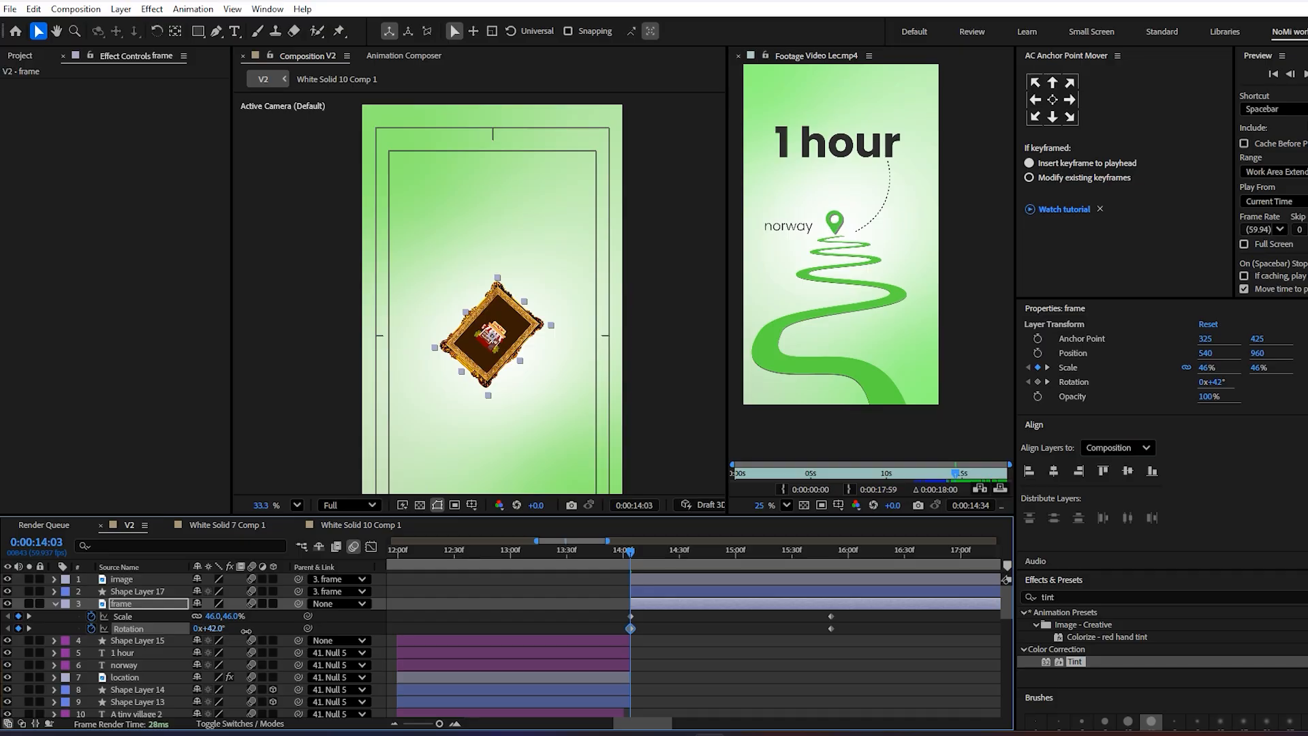
{"action": "left_click_drag", "start_coordinate": [710, 560], "coordinate": [832, 568]}
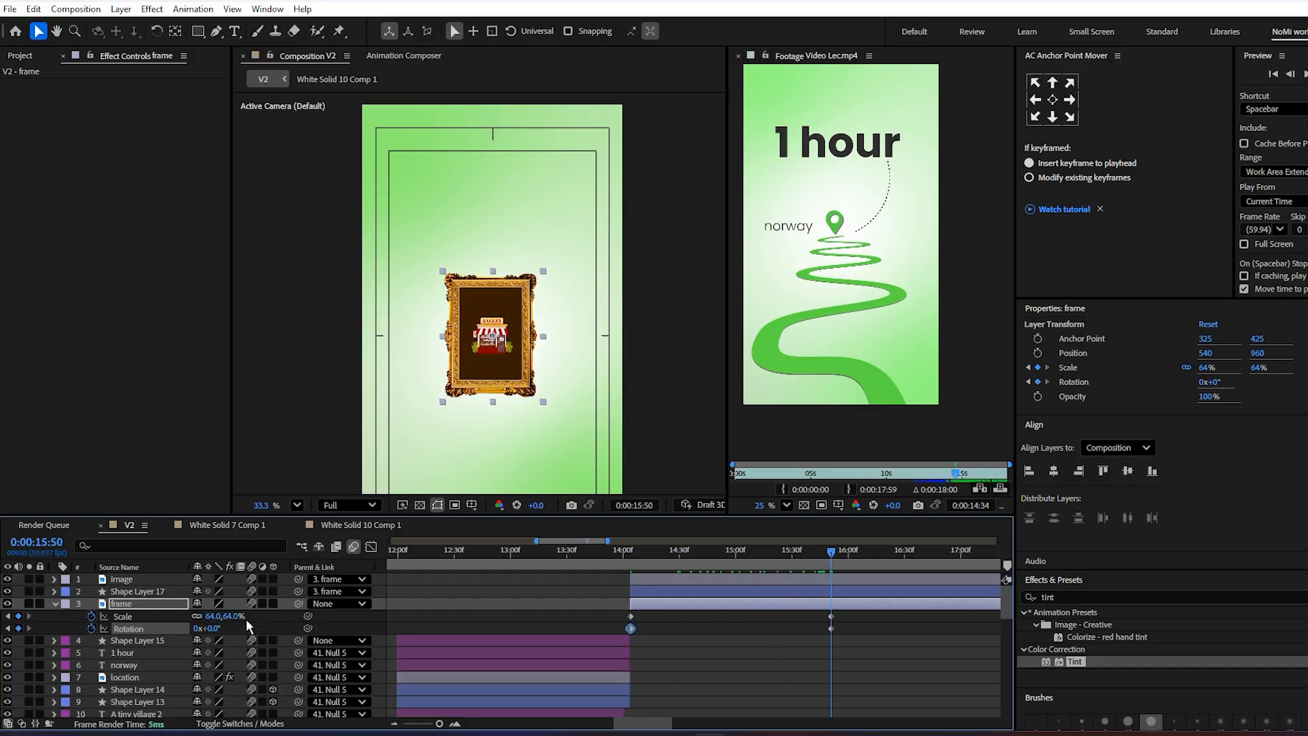
{"action": "left_click_drag", "start_coordinate": [214, 628], "coordinate": [226, 627]}
{"action": "left_click_drag", "start_coordinate": [647, 553], "coordinate": [747, 600]}
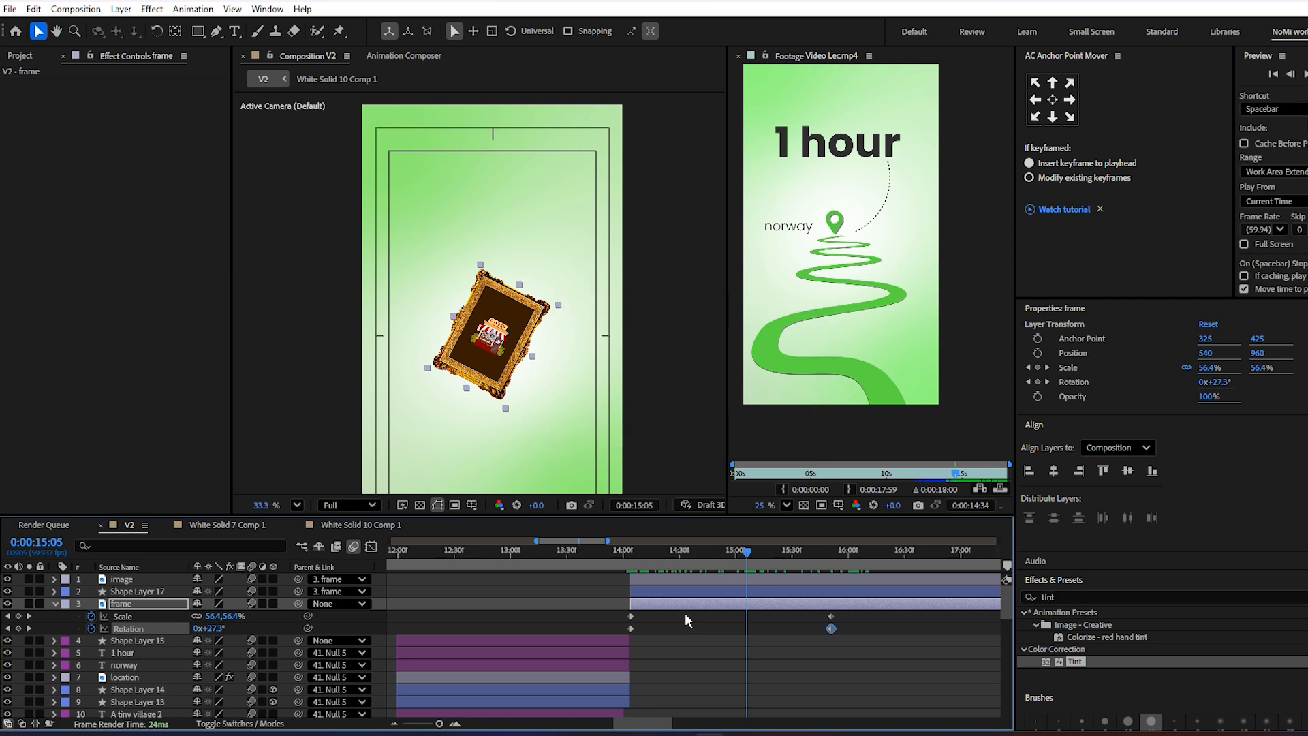
- Change the fill of the rectangle behind the bakery image to reddish brown 3C1400 and deselect the layer
{"action": "scroll", "coordinate": [482, 301], "scroll_direction": "up", "scroll_amount": 3}
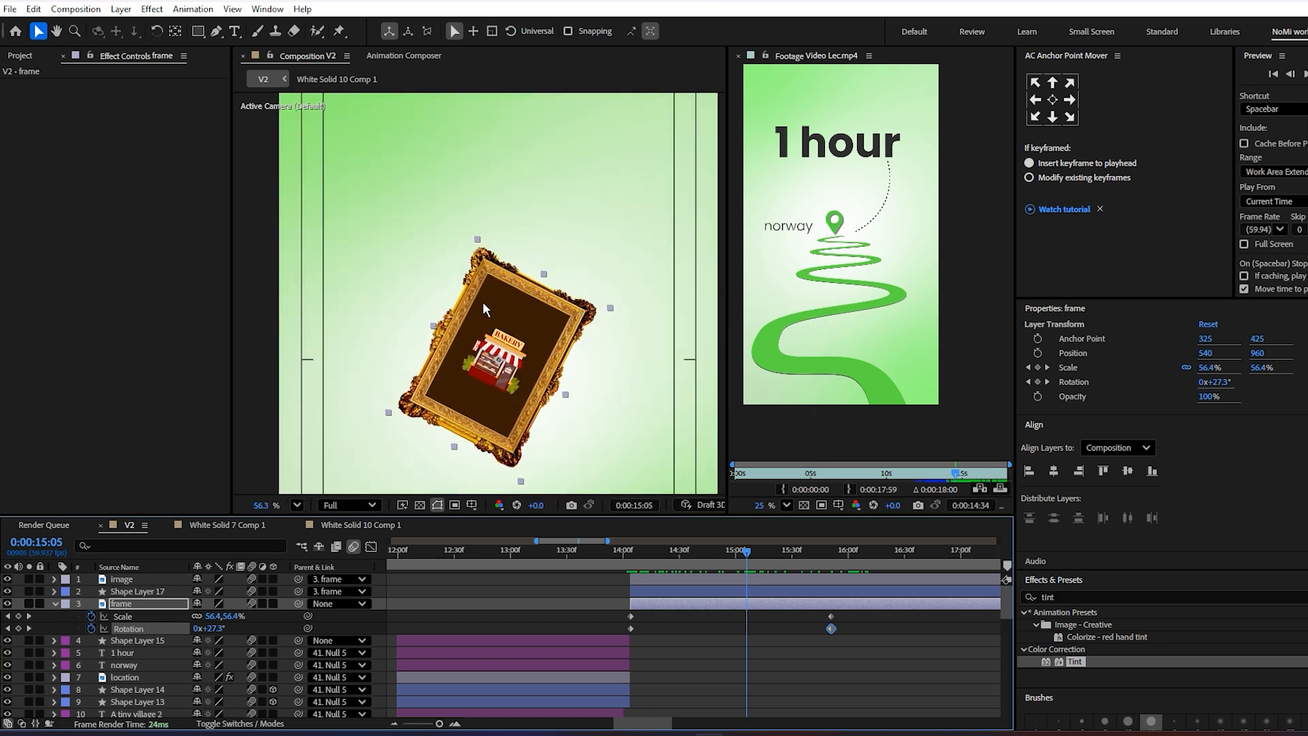
{"action": "left_click", "coordinate": [703, 581]}
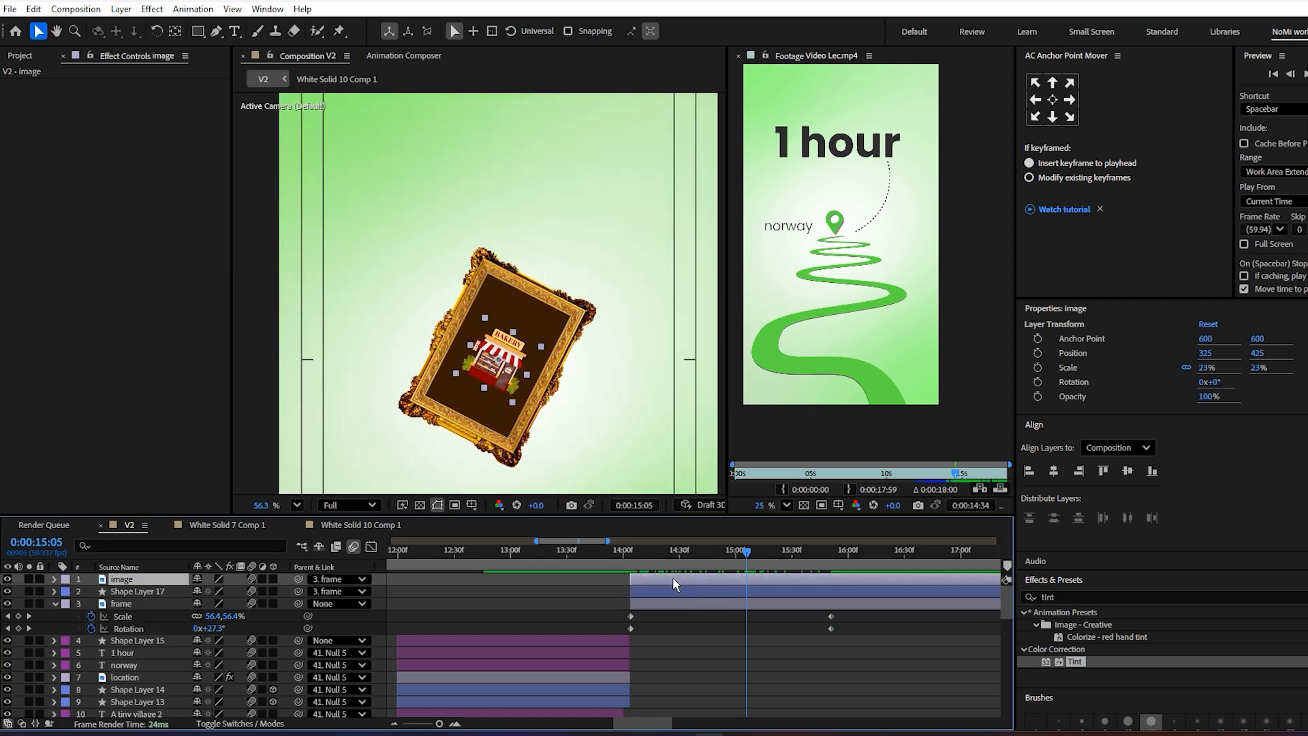
{"action": "left_click", "coordinate": [681, 590]}
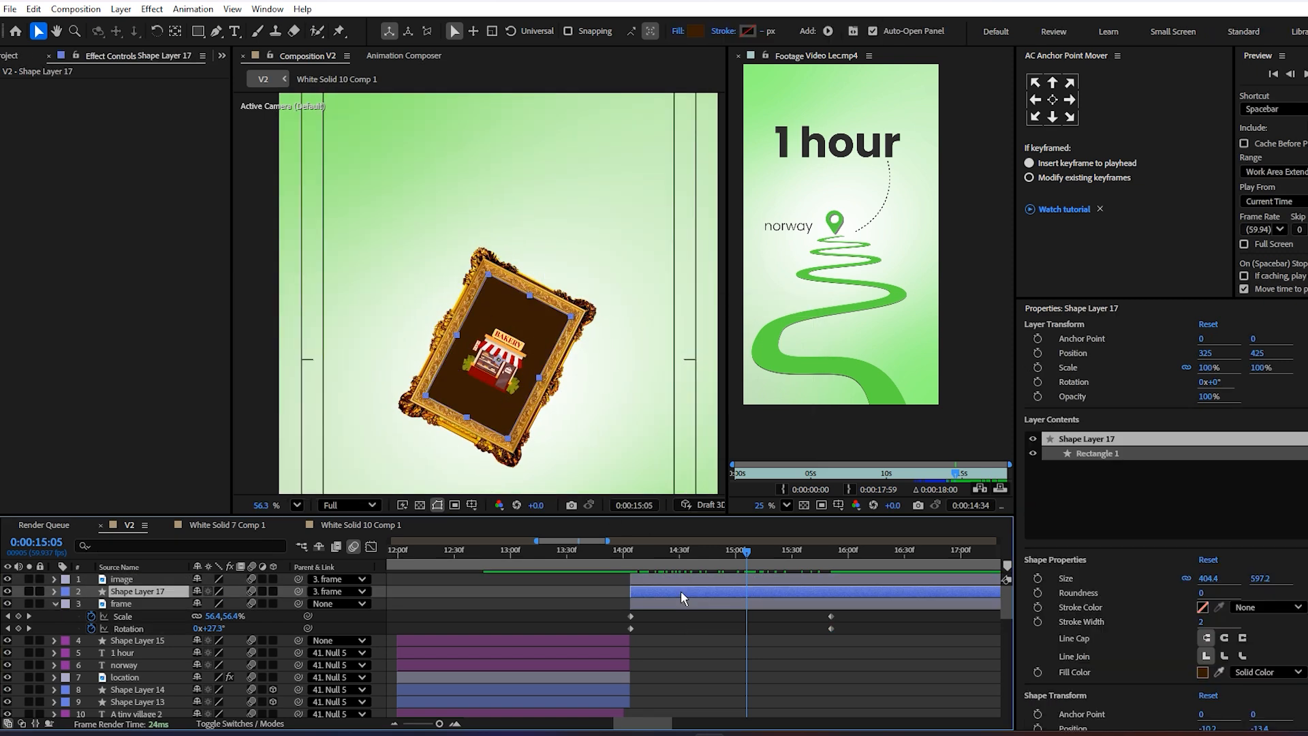
{"action": "left_click", "coordinate": [697, 33]}
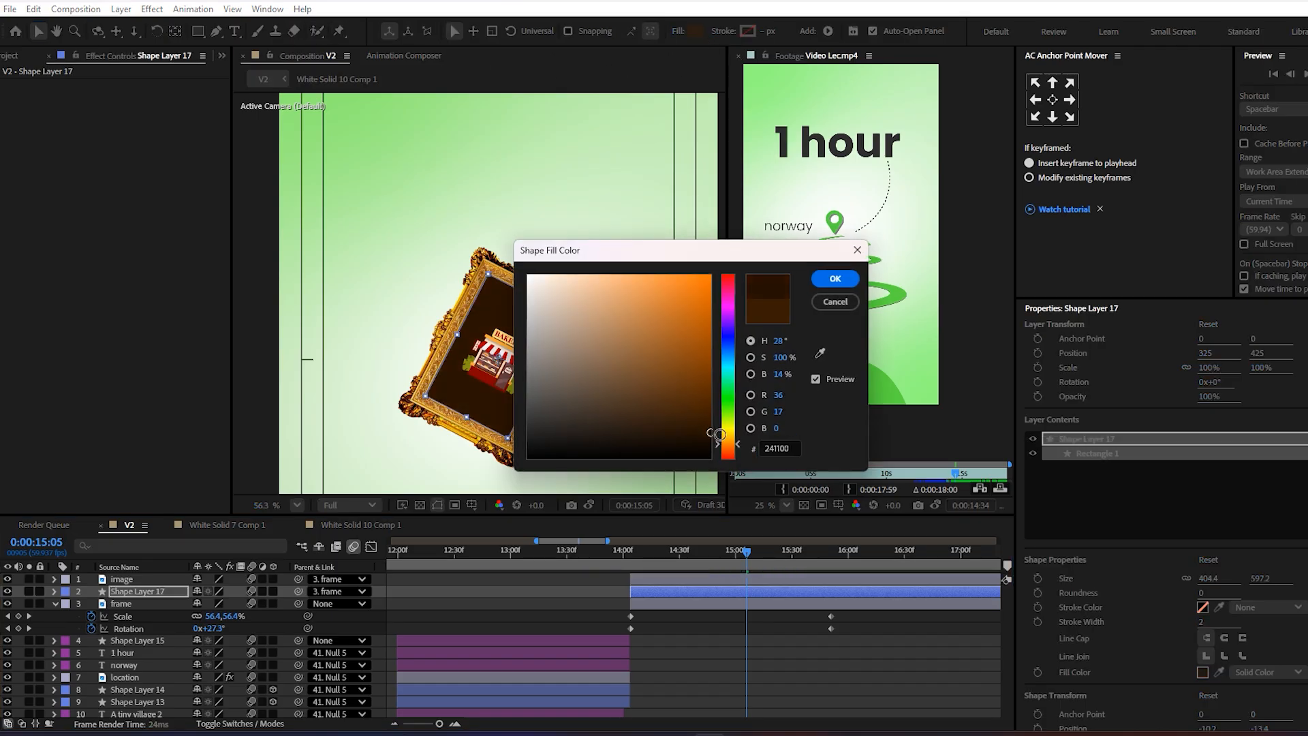
{"action": "mouse_move", "coordinate": [715, 433]}
{"action": "left_mouse_down"}
{"action": "mouse_move", "coordinate": [662, 408]}
{"action": "mouse_move", "coordinate": [672, 429]}
{"action": "mouse_move", "coordinate": [727, 432]}
{"action": "mouse_move", "coordinate": [730, 449]}
{"action": "mouse_move", "coordinate": [703, 427]}
{"action": "mouse_move", "coordinate": [741, 417]}
{"action": "left_mouse_up"}
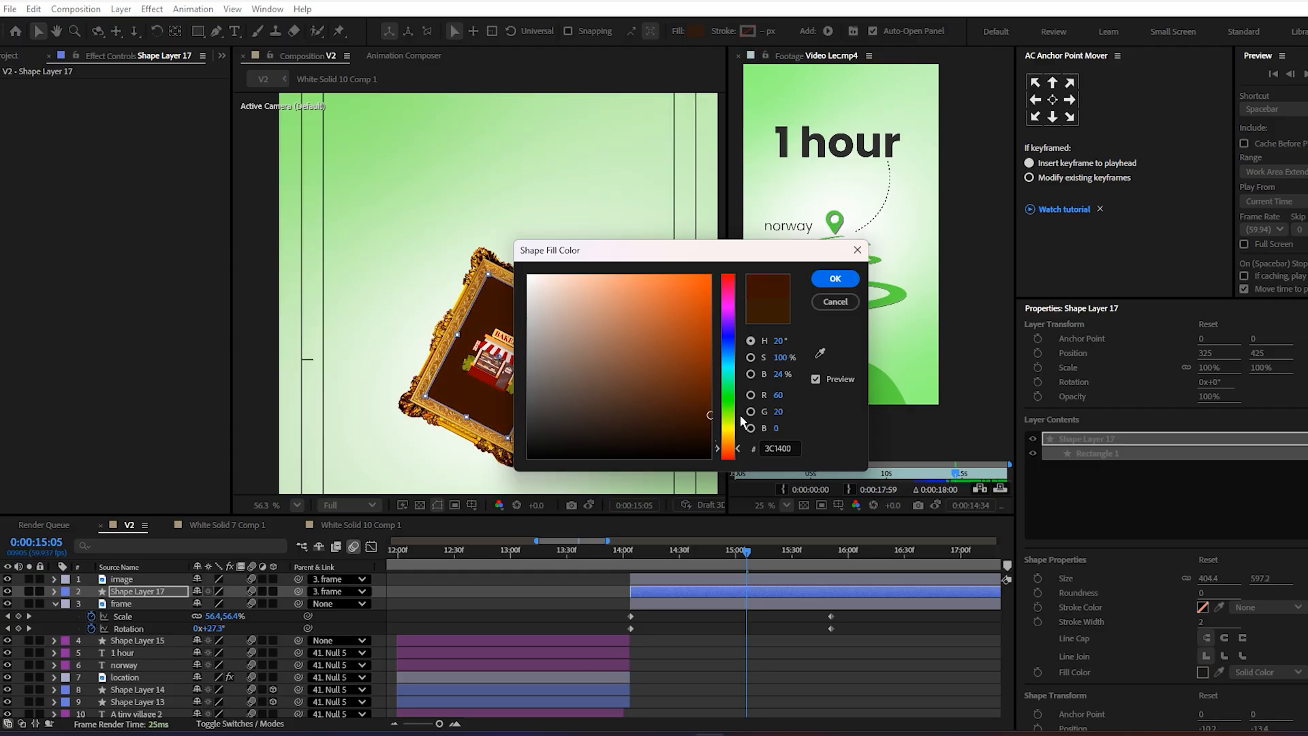
{"action": "left_click", "coordinate": [834, 278]}
{"action": "left_click", "coordinate": [566, 420]}
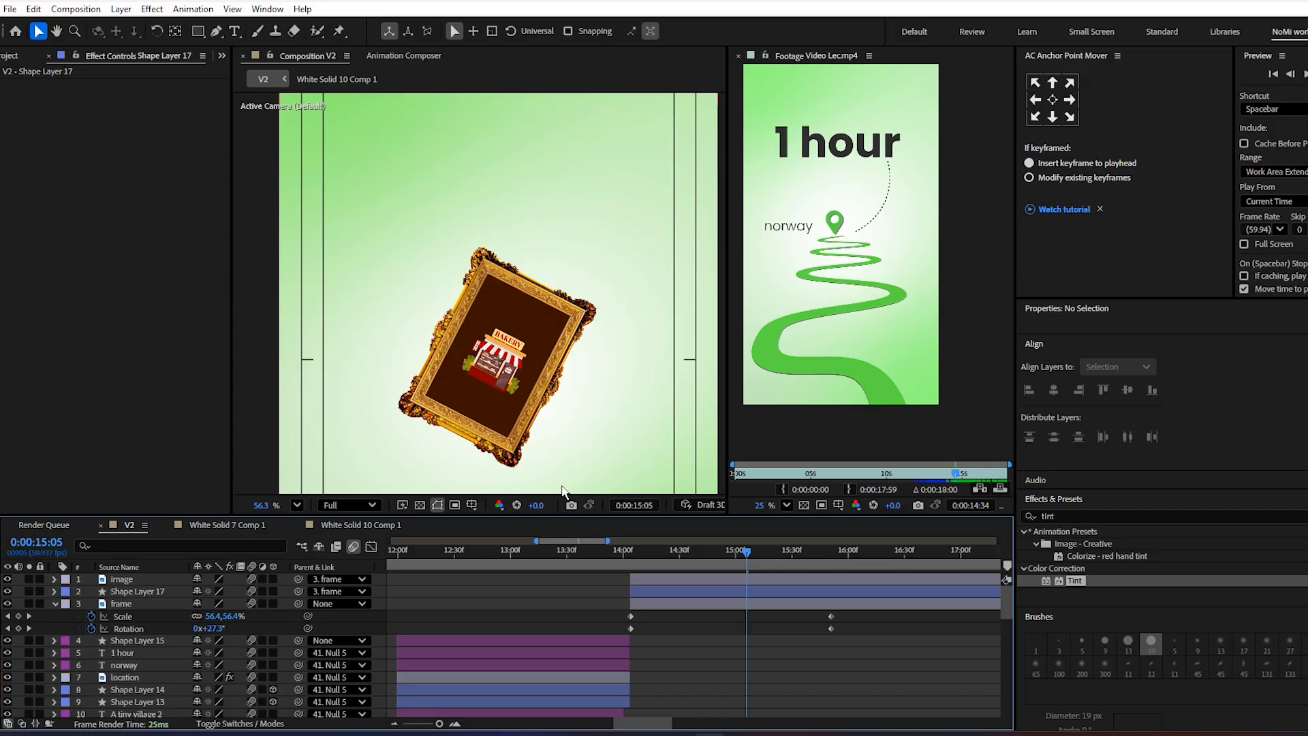
- Examine the composition at 0:00:15:51 against the reference footage at 0:00:16:14 to compare the placement of the framed pictures
{"action": "left_click_drag", "start_coordinate": [746, 575], "coordinate": [833, 581]}
{"action": "scroll", "coordinate": [598, 225], "scroll_direction": "down", "scroll_amount": 3}
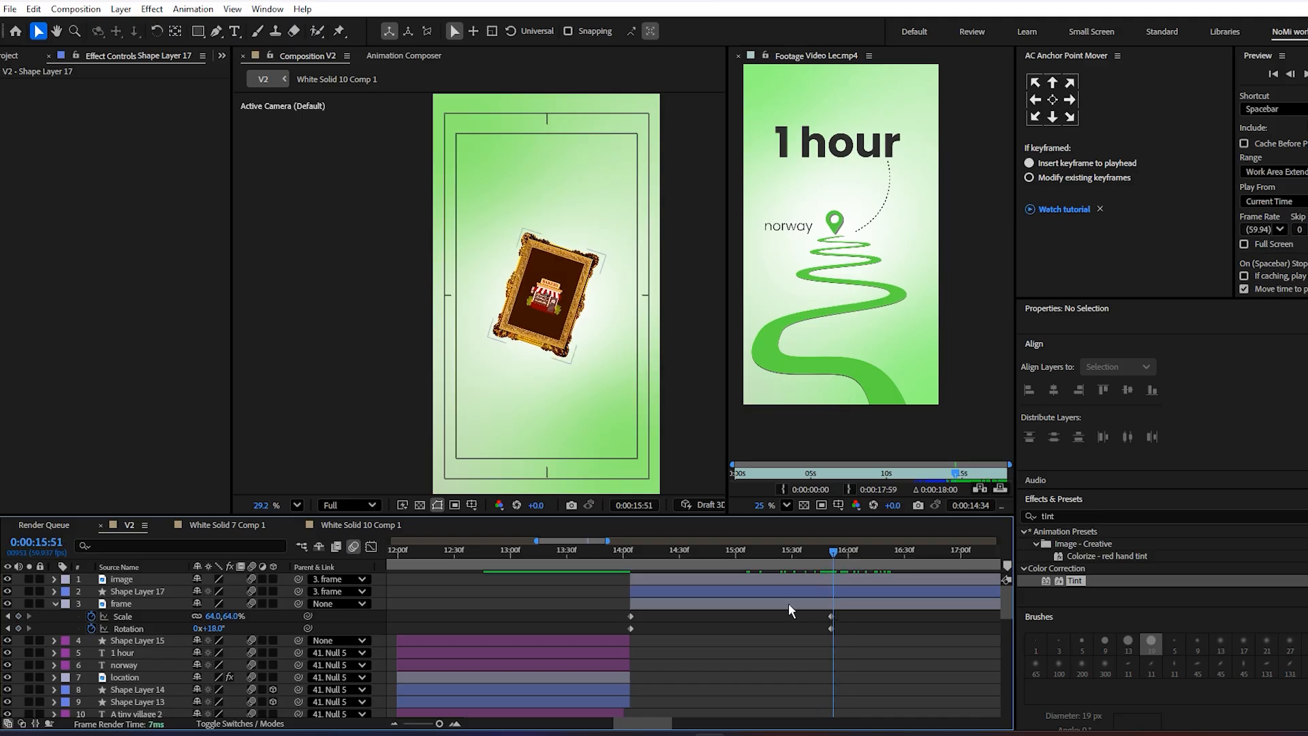
{"action": "left_click", "coordinate": [730, 606]}
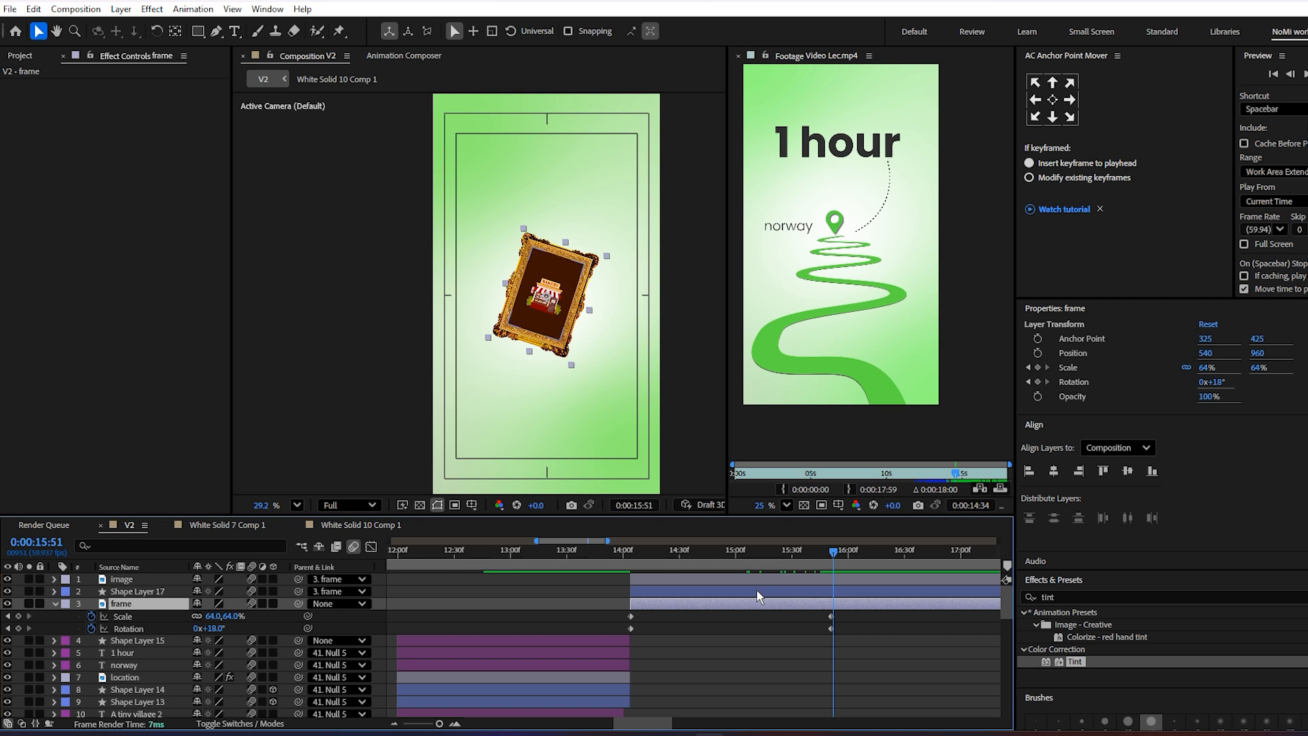
{"action": "left_click", "coordinate": [743, 583], "text": "shift"}
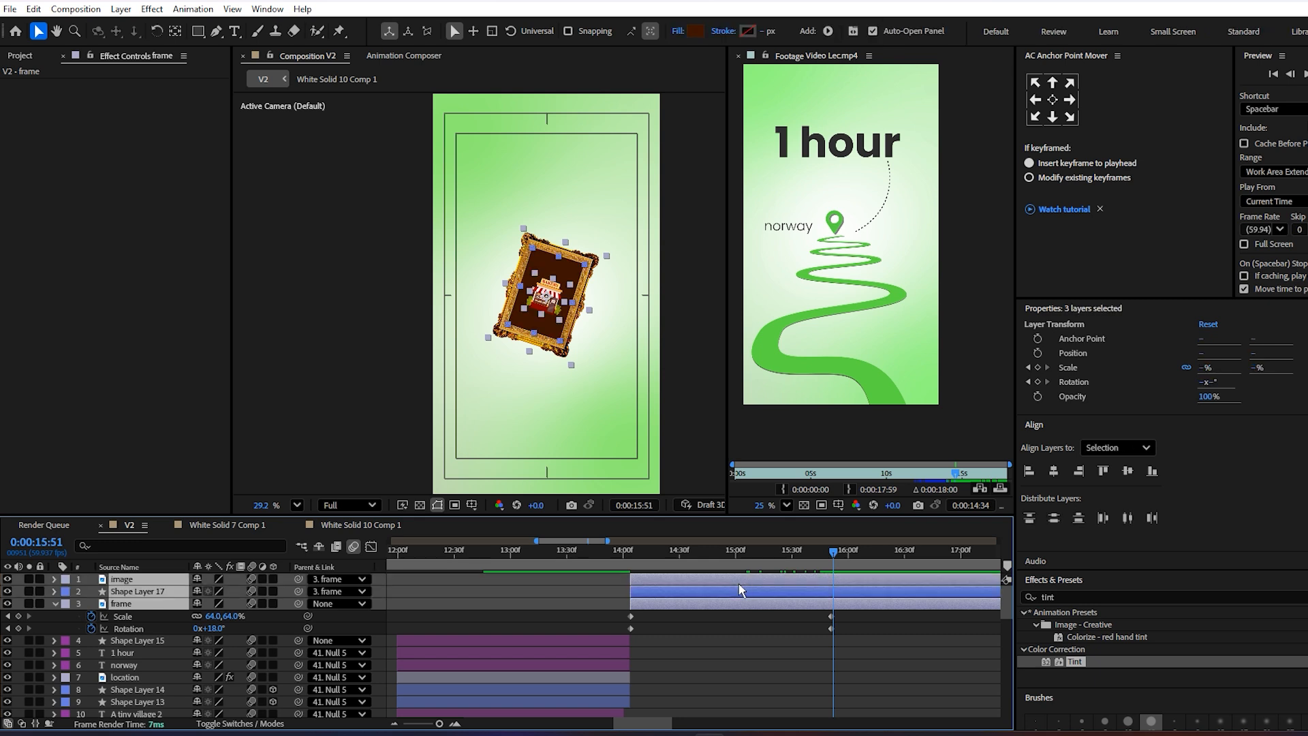
{"action": "left_click", "coordinate": [964, 477]}
{"action": "left_click_drag", "start_coordinate": [966, 479], "coordinate": [984, 480]}
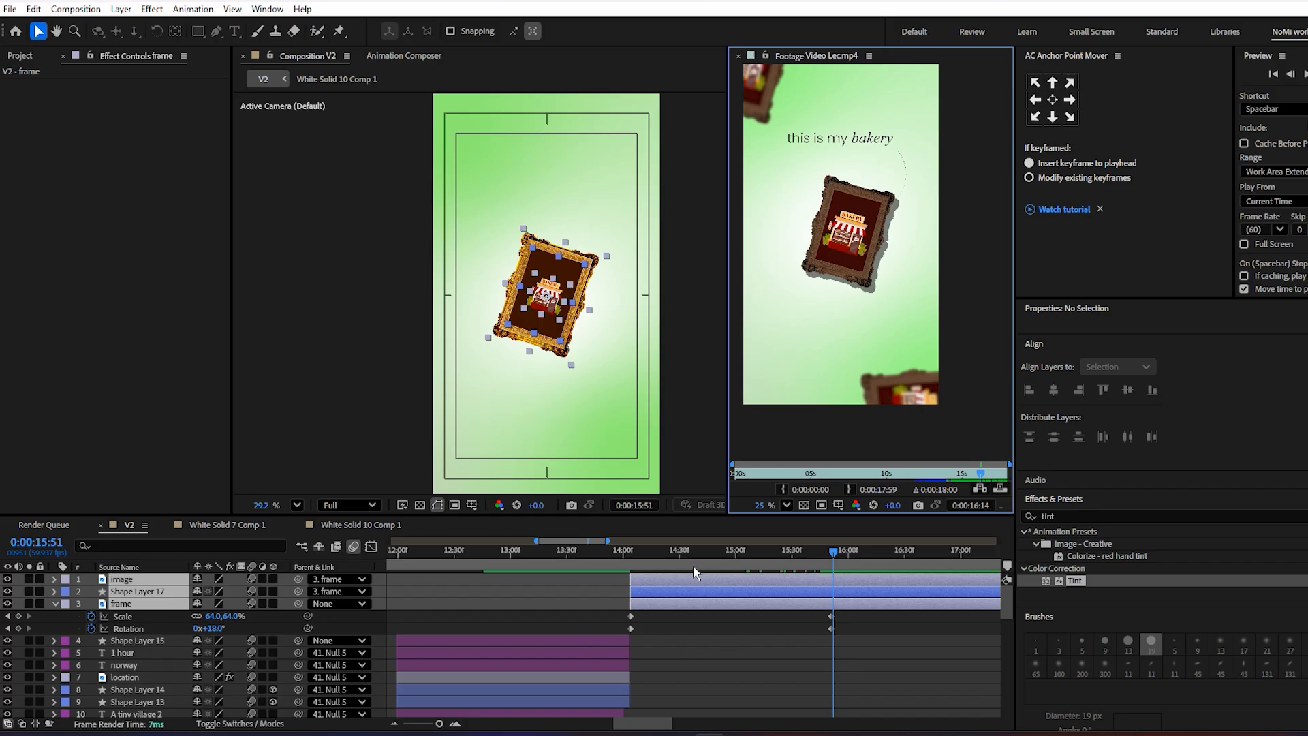
- Duplicate the image, rectangle and frame layers together and keep the copies grouped above the originals
{"action": "left_click", "coordinate": [759, 626]}
{"action": "left_click", "coordinate": [754, 603]}
{"action": "left_click", "coordinate": [749, 582], "text": "shift"}
{"action": "key", "text": "ctrl+d"}
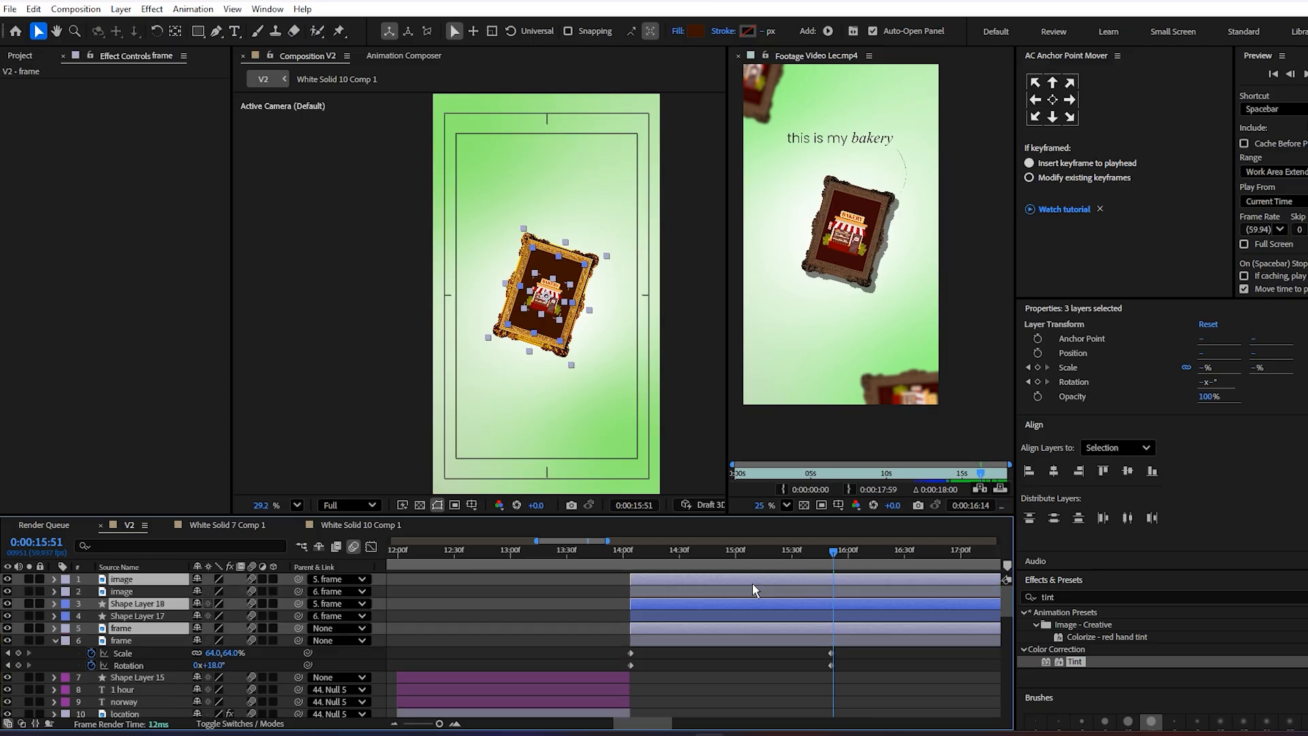
{"action": "left_click", "coordinate": [736, 684]}
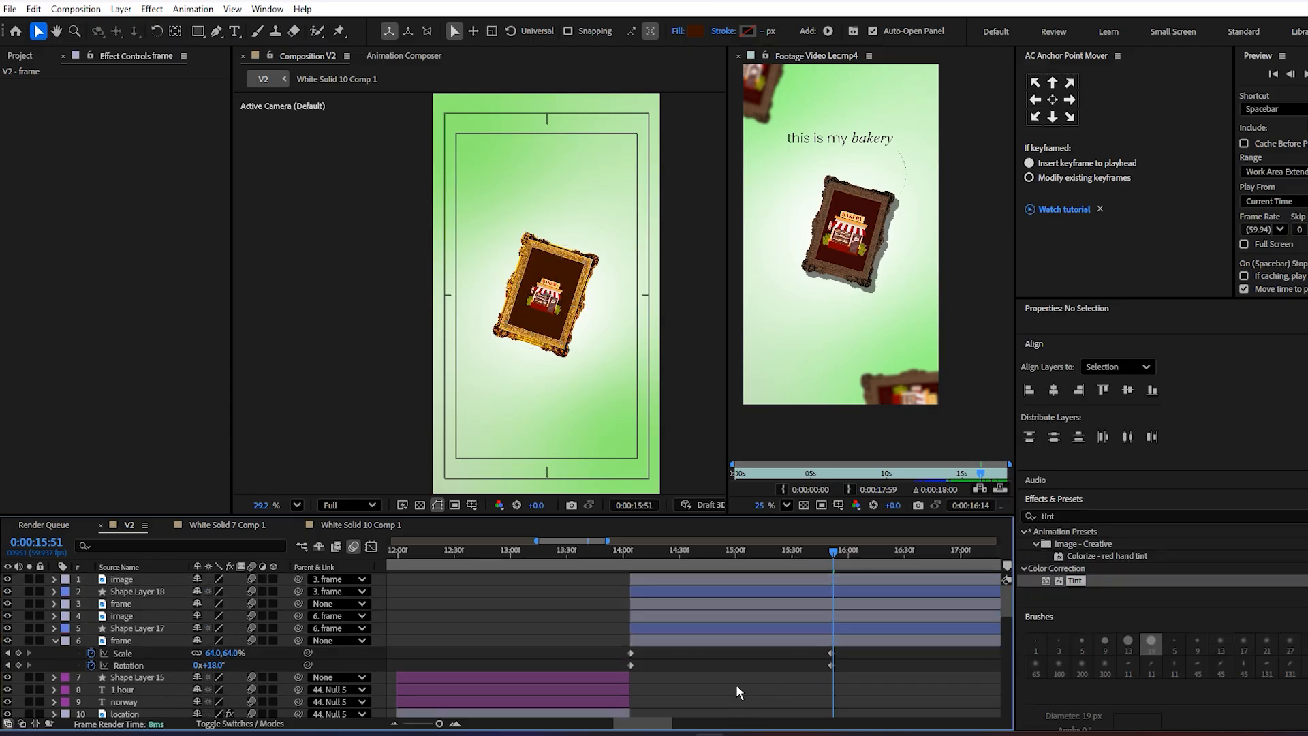
- Move the duplicated frame to the composition's upper-left corner, at about 125, 65, so it is partly cut off
{"action": "left_click", "coordinate": [740, 603]}
{"action": "left_click_drag", "start_coordinate": [549, 298], "coordinate": [461, 102]}
{"action": "key", "text": "space"}
{"action": "left_click_drag", "start_coordinate": [491, 177], "coordinate": [498, 280]}
{"action": "mouse_move", "coordinate": [461, 199]}
{"action": "left_mouse_down"}
{"action": "mouse_move", "coordinate": [463, 187]}
{"action": "mouse_move", "coordinate": [464, 200]}
{"action": "left_mouse_up"}
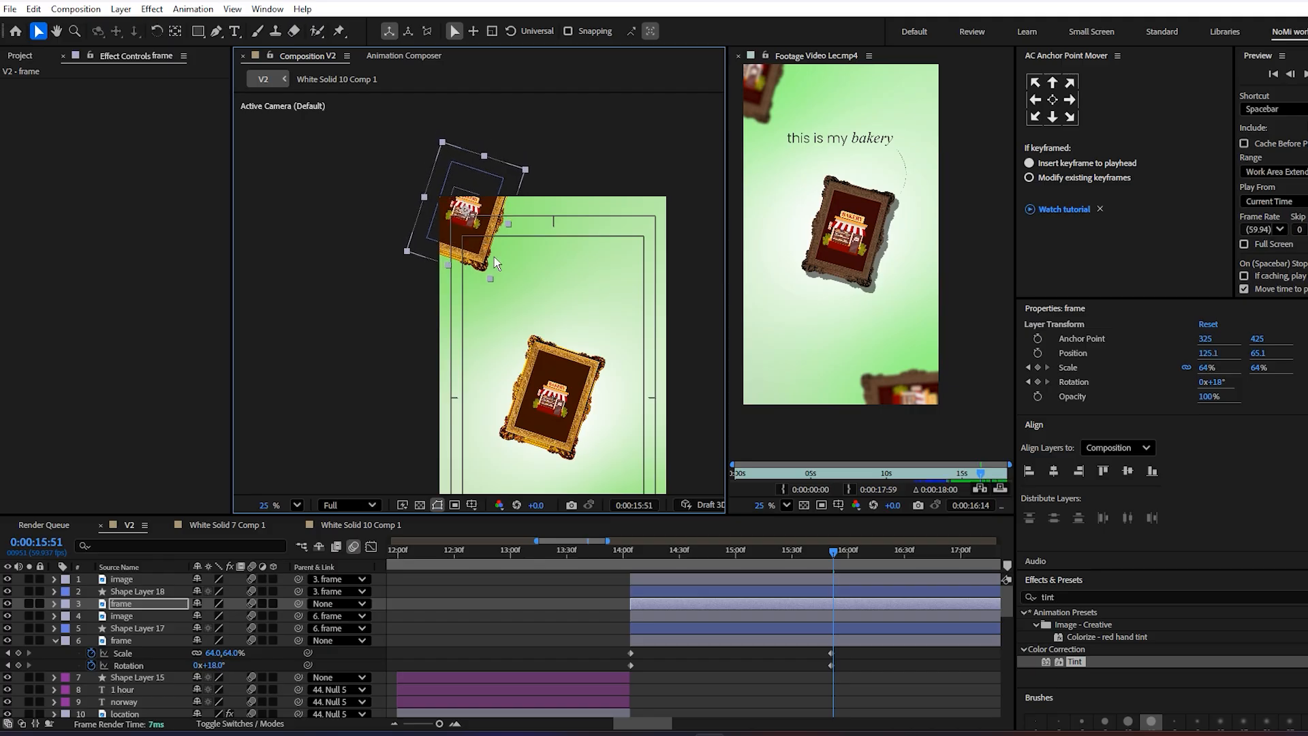
{"action": "scroll", "coordinate": [483, 265], "scroll_direction": "down", "scroll_amount": 3}
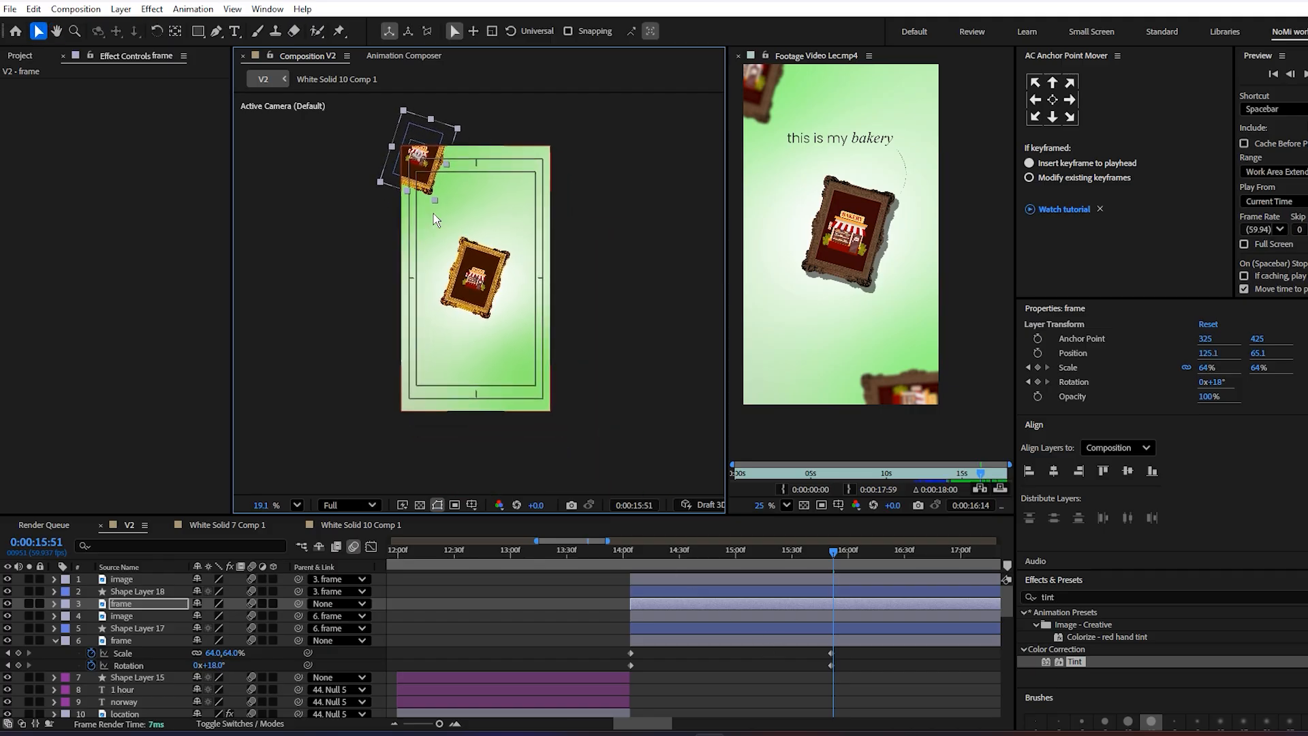
- Duplicate the corner picture's three layers and move the new frame to the composition's lower-right corner, at about 1024, 1852
{"action": "left_click", "coordinate": [807, 578], "text": "shift"}
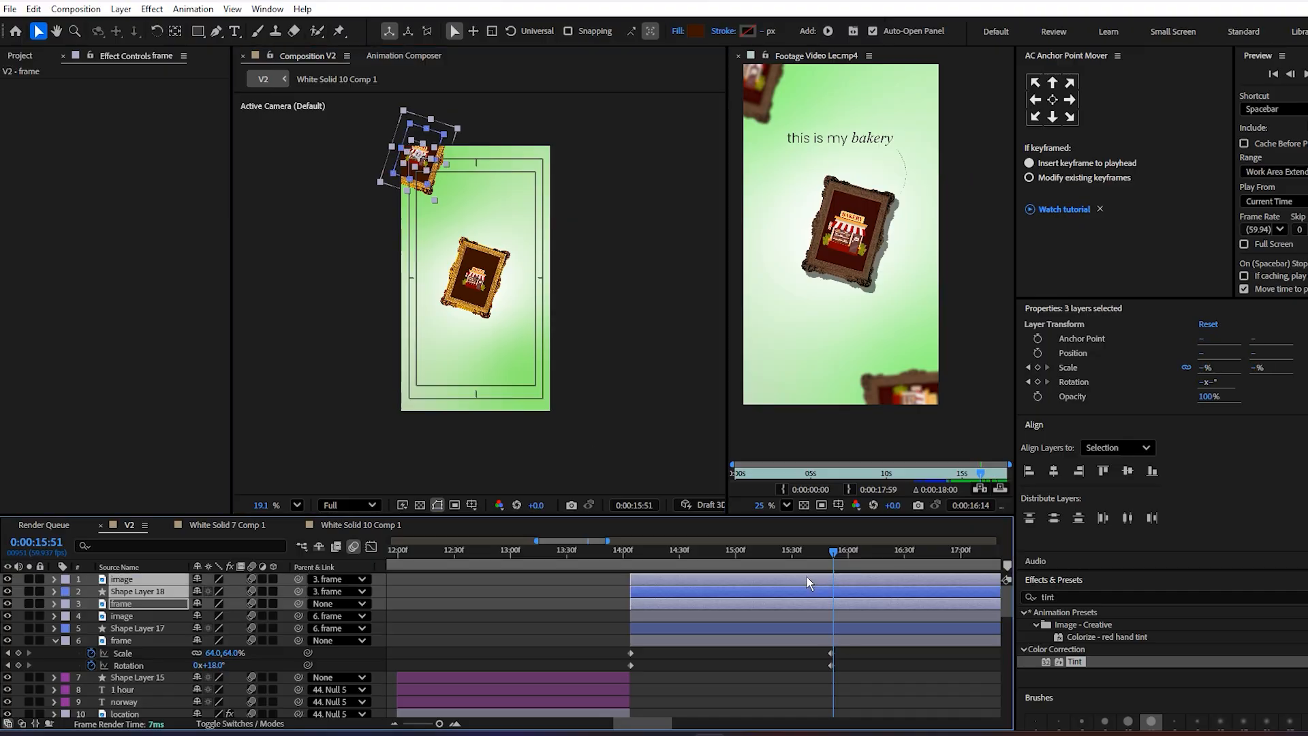
{"action": "key", "text": "ctrl+d"}
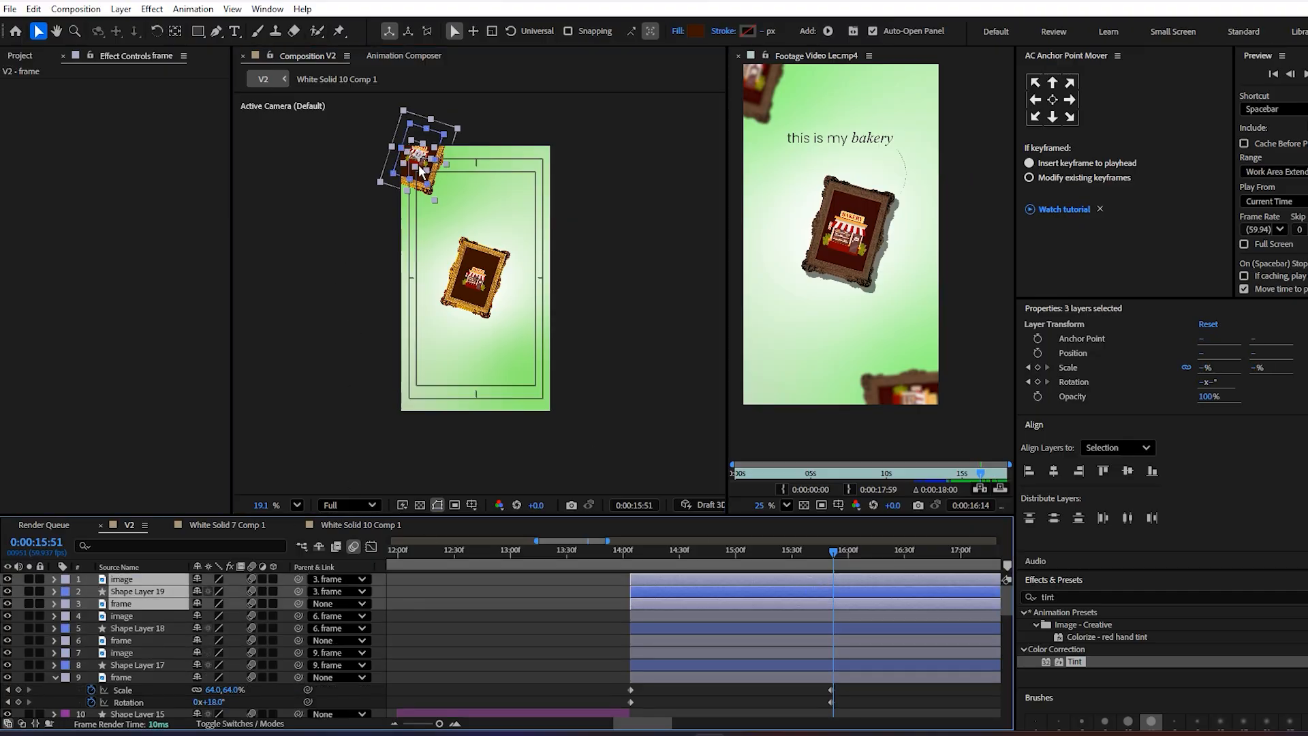
{"action": "left_click", "coordinate": [674, 605]}
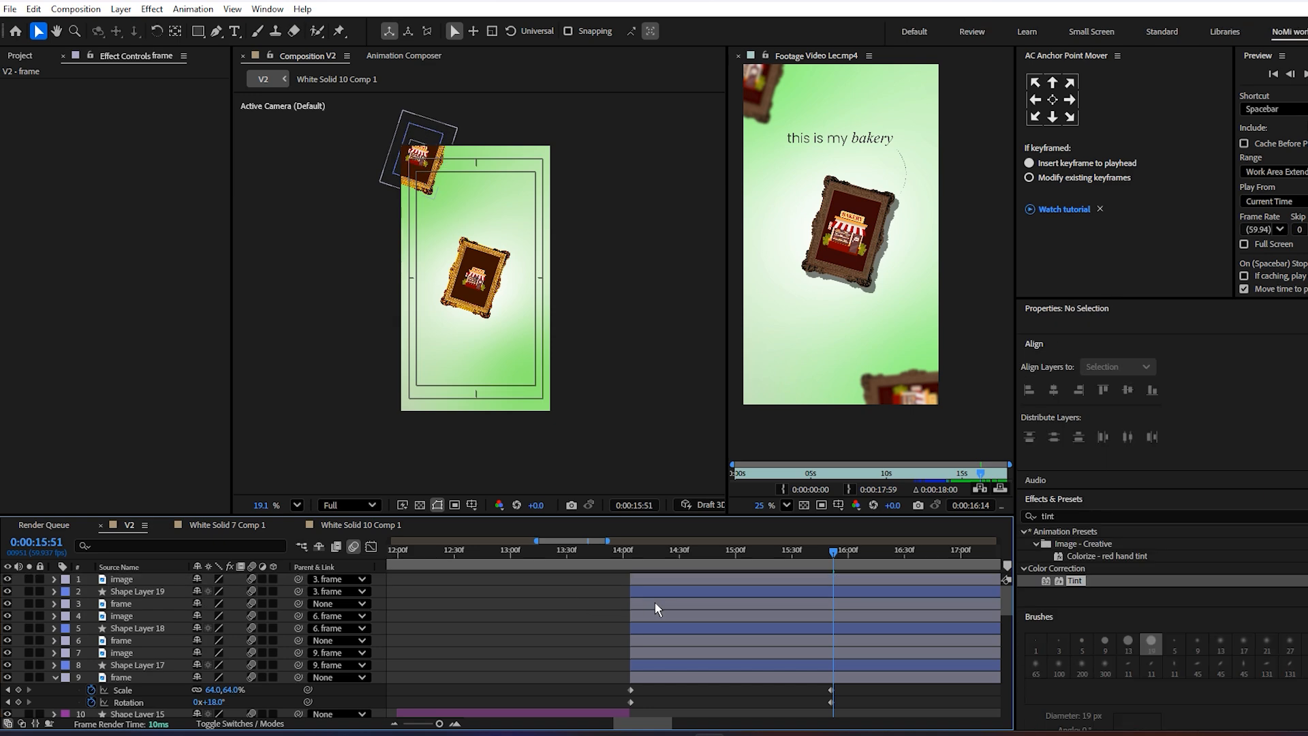
{"action": "left_click_drag", "start_coordinate": [417, 171], "coordinate": [547, 425]}
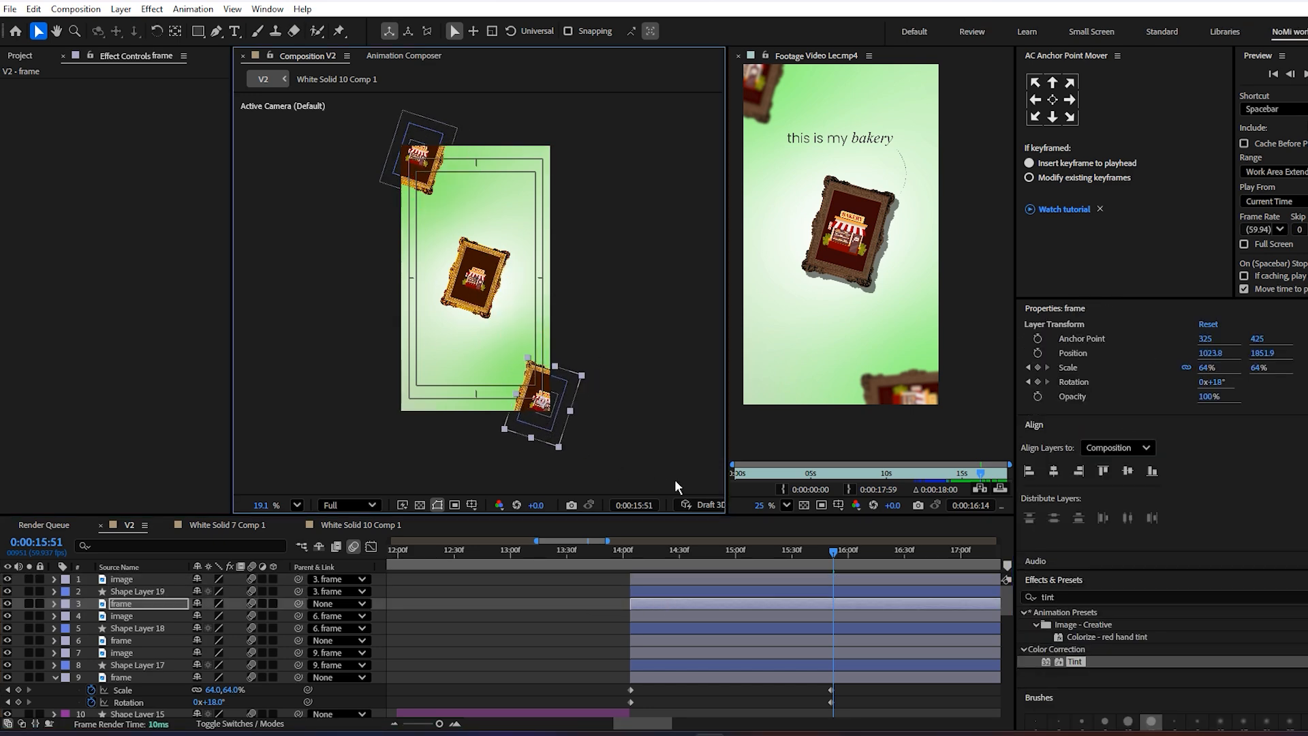
- At 0:00:15:50, rotate the lower-right frame to 91° and reposition it at about 925, 1878
{"action": "key", "text": "equal"}
{"action": "left_click", "coordinate": [831, 550]}
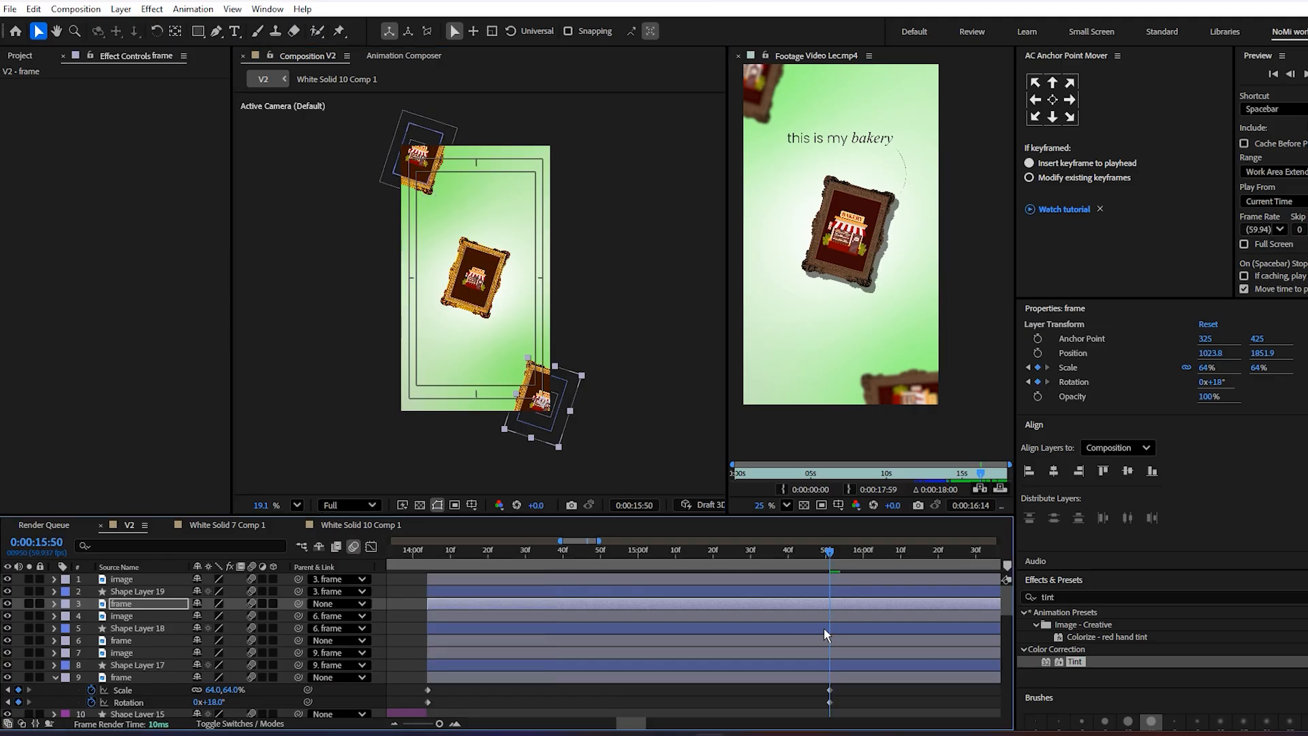
{"action": "key", "text": "p"}
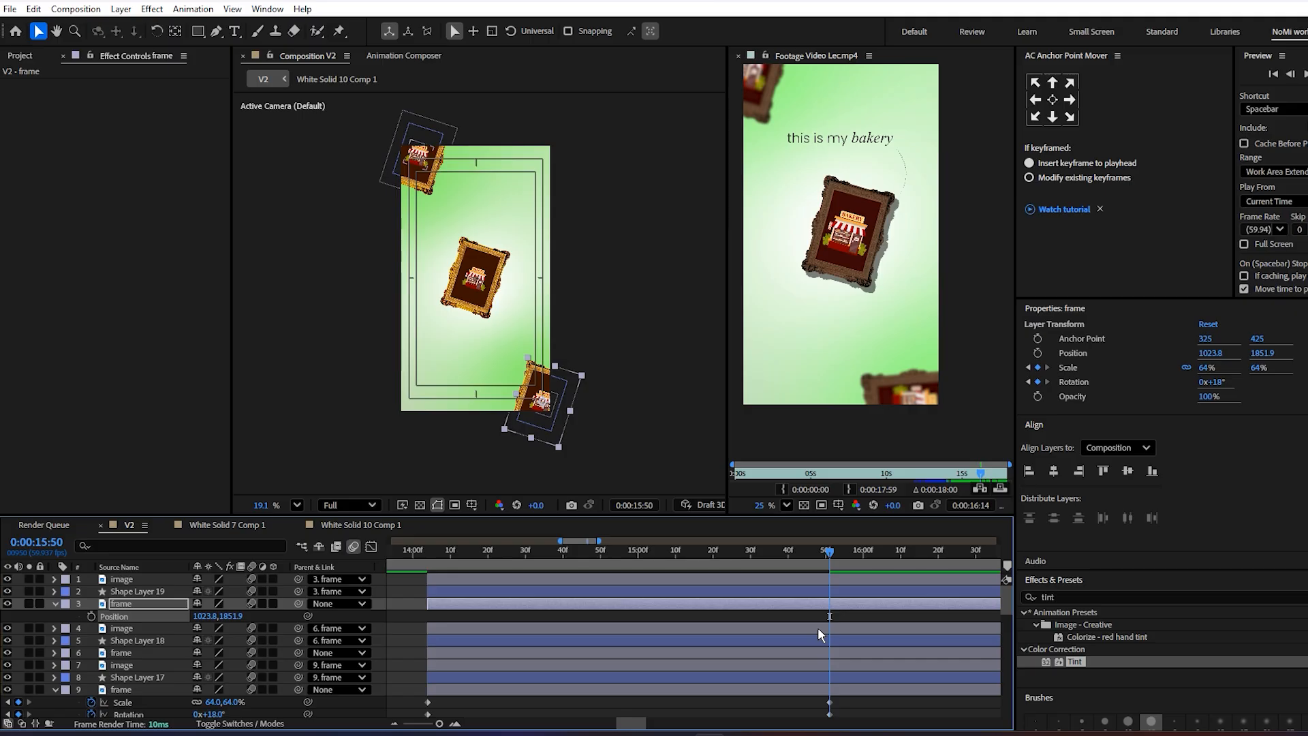
{"action": "key", "text": "u"}
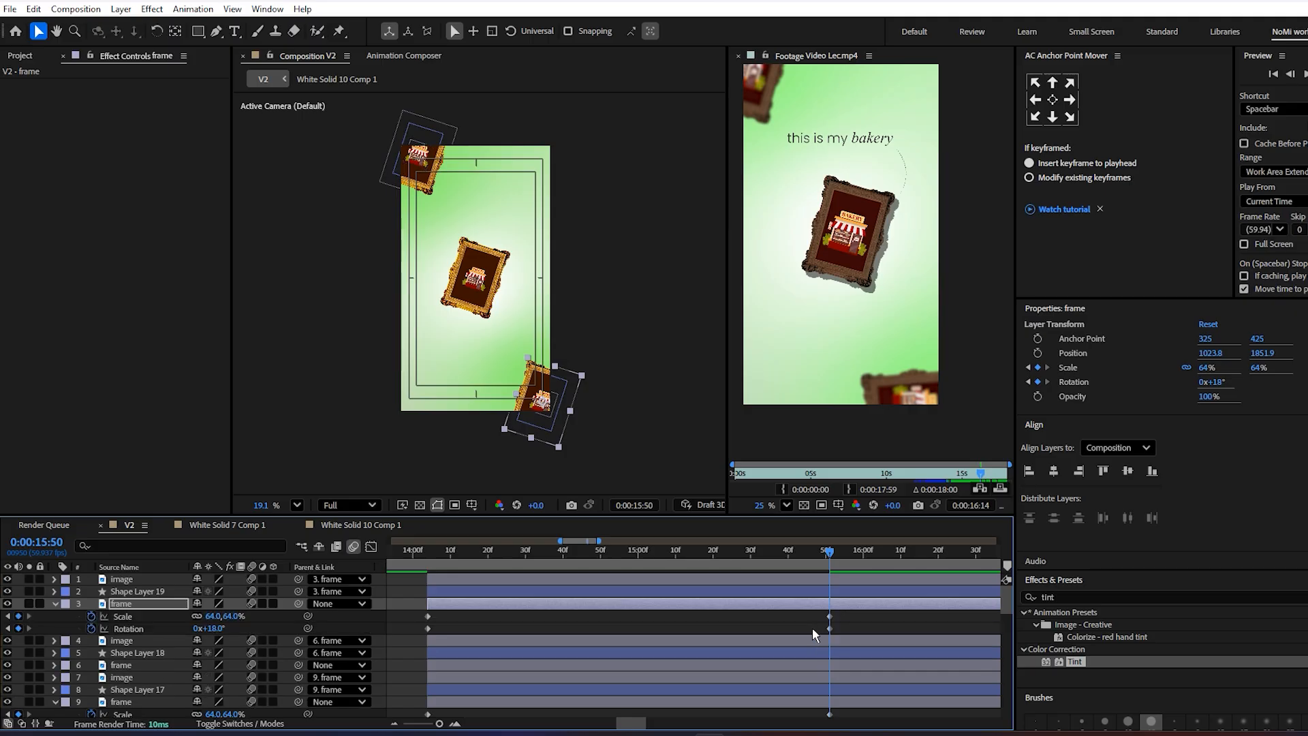
{"action": "left_click_drag", "start_coordinate": [217, 628], "coordinate": [261, 634]}
{"action": "left_click_drag", "start_coordinate": [531, 410], "coordinate": [514, 409]}
{"action": "left_click_drag", "start_coordinate": [215, 628], "coordinate": [227, 628]}
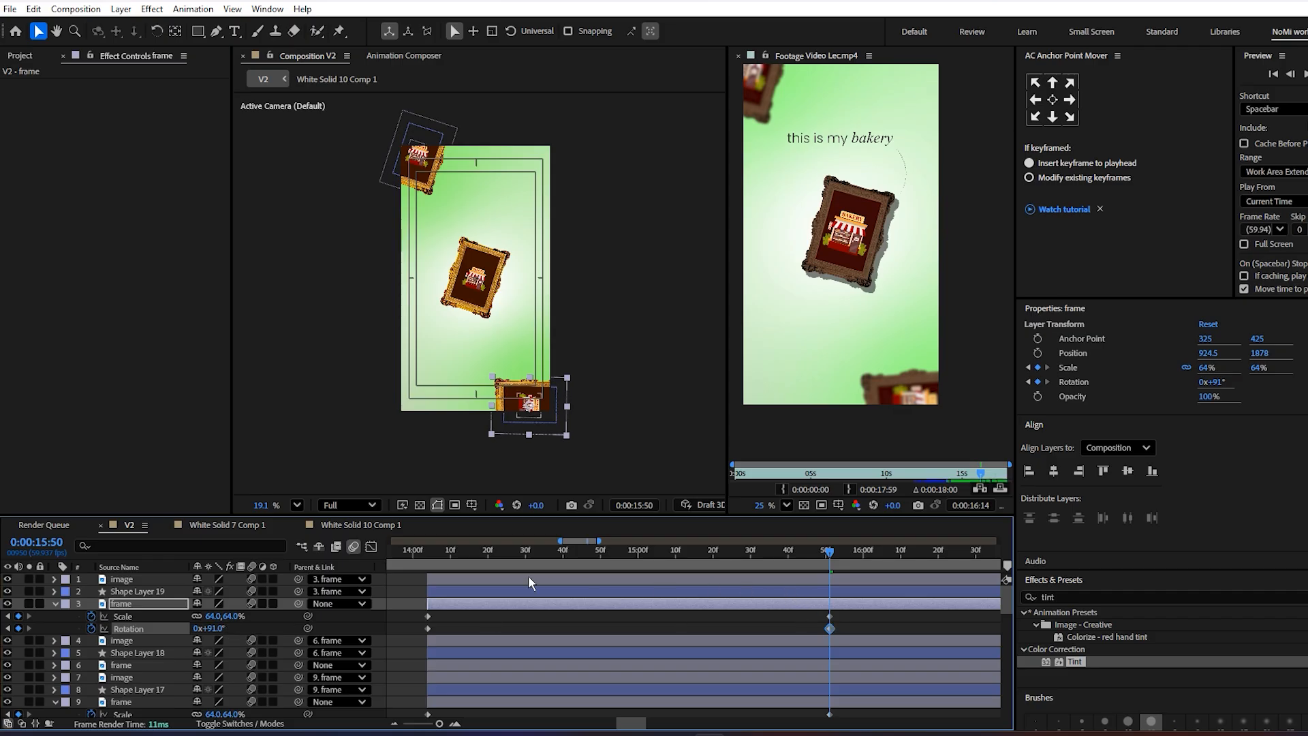
- Show the upper-left frame's keyframes and align its final scale and rotation keyframes to 0:00:15:50
{"action": "left_click", "coordinate": [801, 665]}
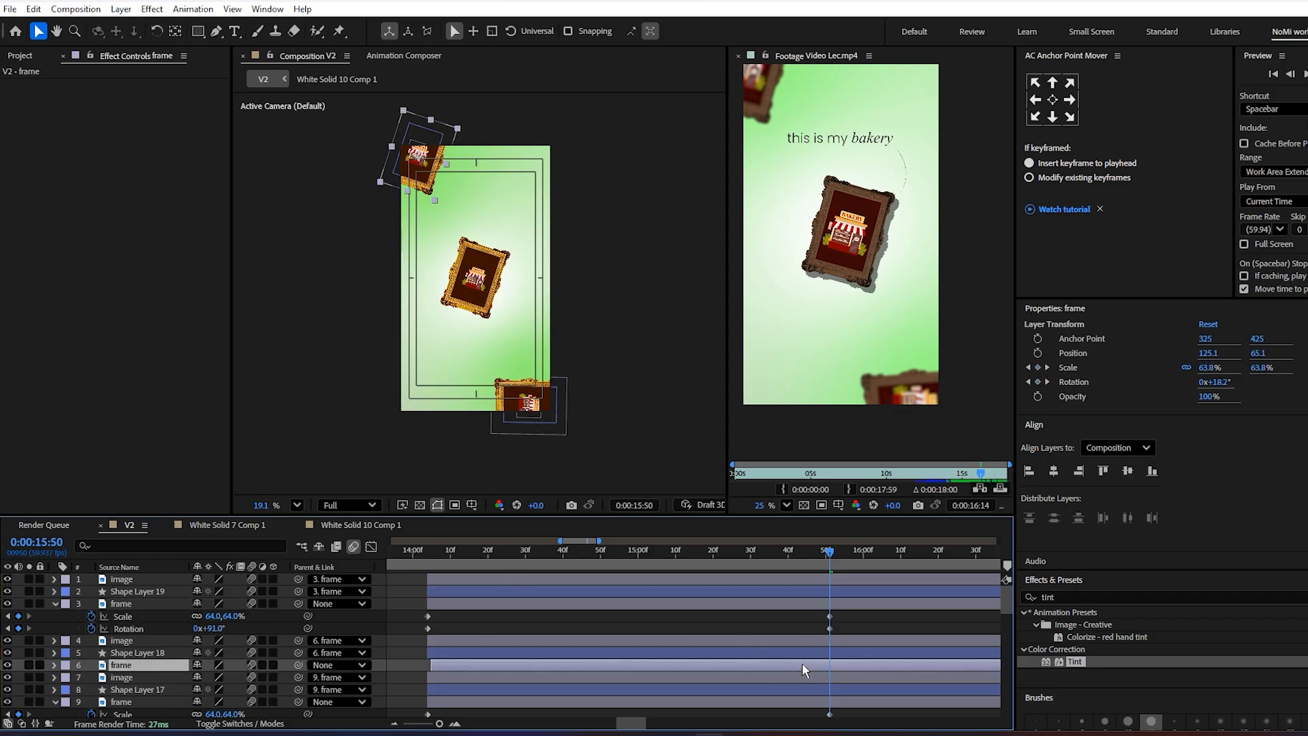
{"action": "key", "text": "u"}
{"action": "left_click_drag", "start_coordinate": [841, 677], "coordinate": [826, 687]}
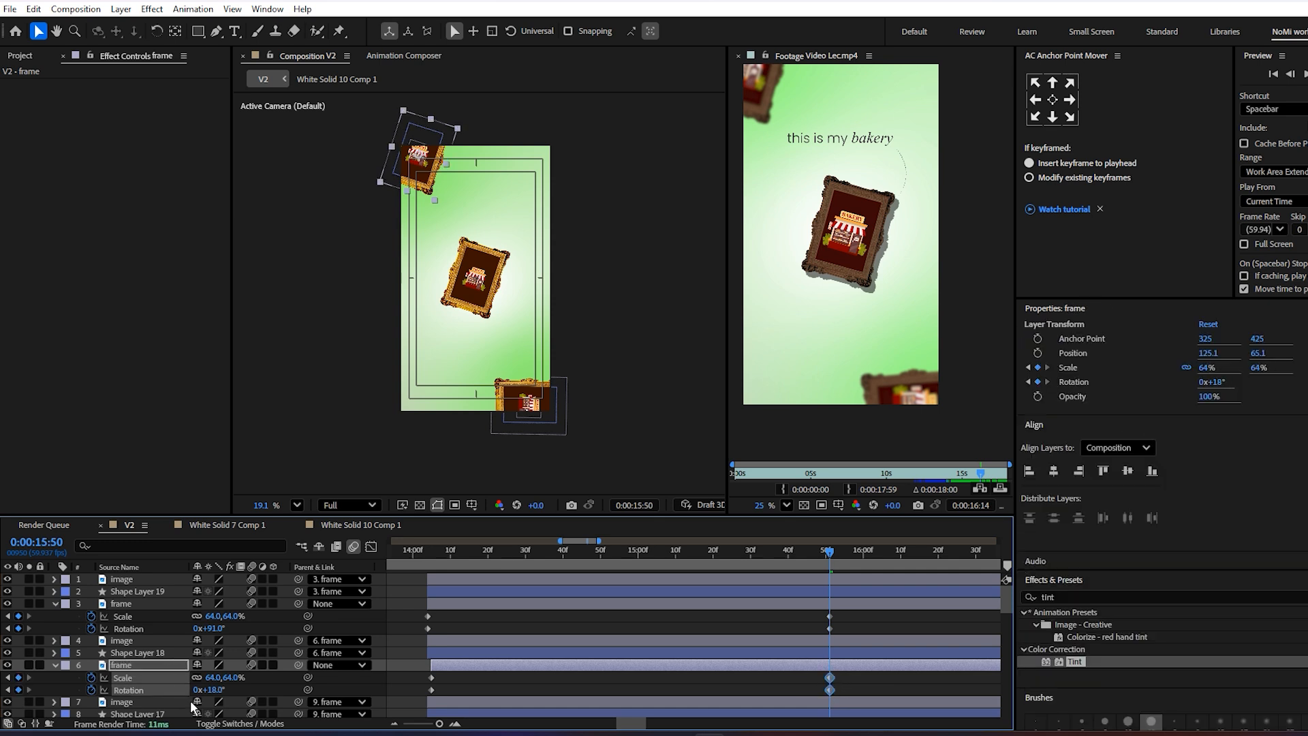
- Set the upper-left frame's rotation to 43° at 0:00:15:50, save the project and collapse the keyframed properties
{"action": "mouse_move", "coordinate": [220, 694]}
{"action": "left_mouse_down"}
{"action": "mouse_move", "coordinate": [261, 691]}
{"action": "mouse_move", "coordinate": [223, 682]}
{"action": "left_mouse_up"}
{"action": "key", "text": "ctrl+s"}
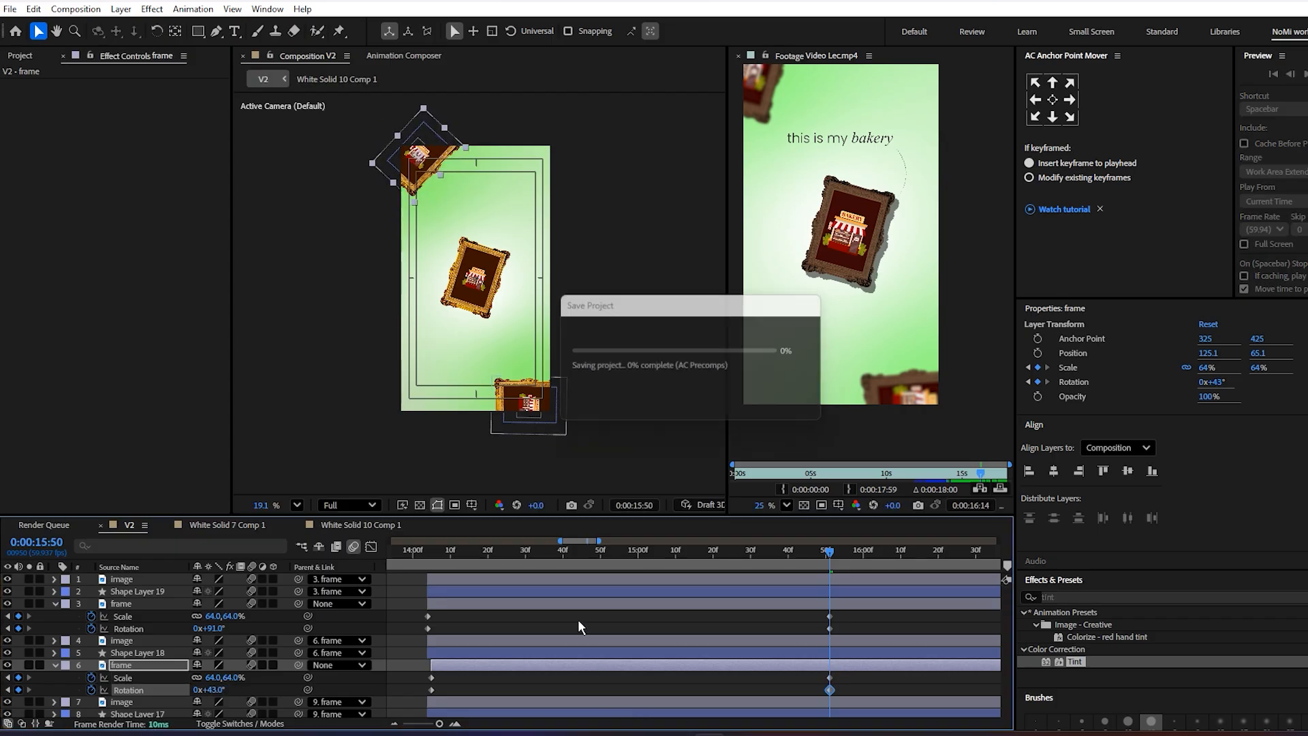
{"action": "left_click", "coordinate": [575, 623]}
{"action": "key", "text": "u"}
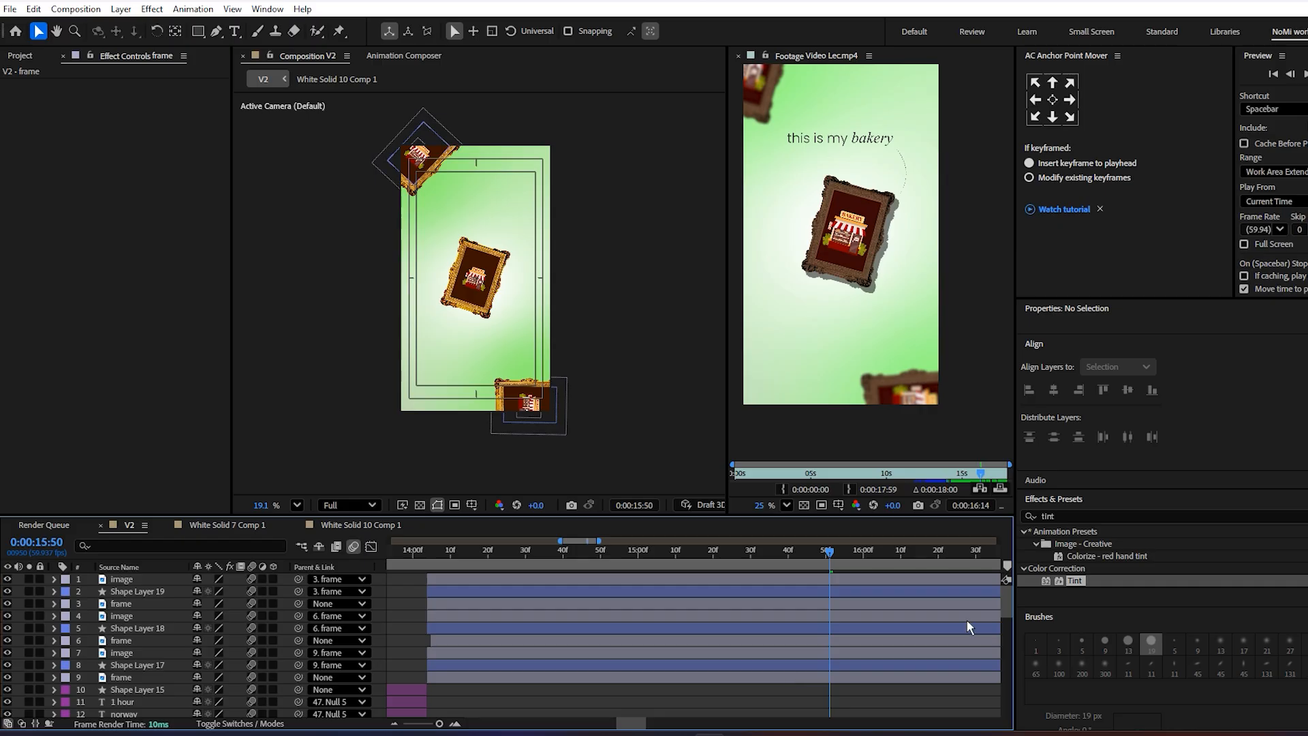
- Search the effects for Gaussian Blur using "gau"
{"action": "left_click_drag", "start_coordinate": [1070, 516], "coordinate": [953, 563]}
{"action": "key", "text": "BackSpace"}
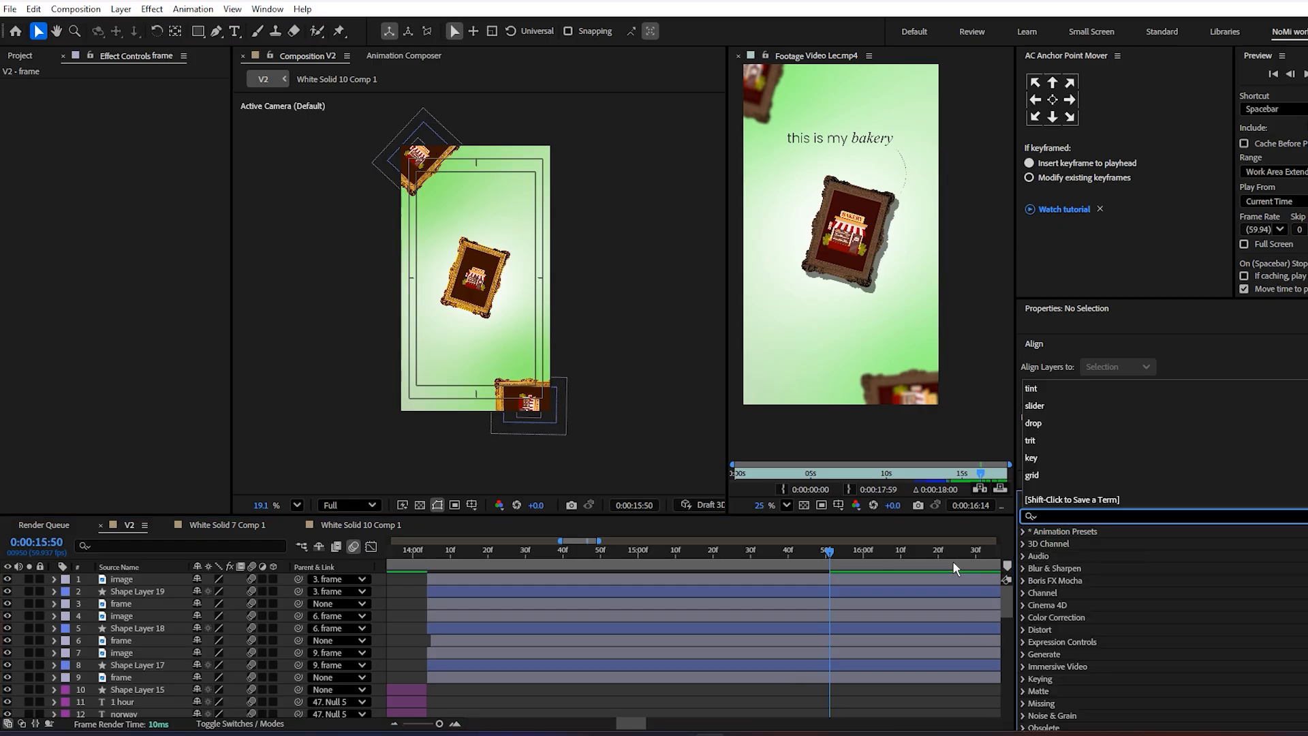
{"action": "type", "text": "gau"}
- Try a Gaussian Blur on the lower-right frame layer and delete the effect
{"action": "left_click_drag", "start_coordinate": [1089, 543], "coordinate": [845, 601]}
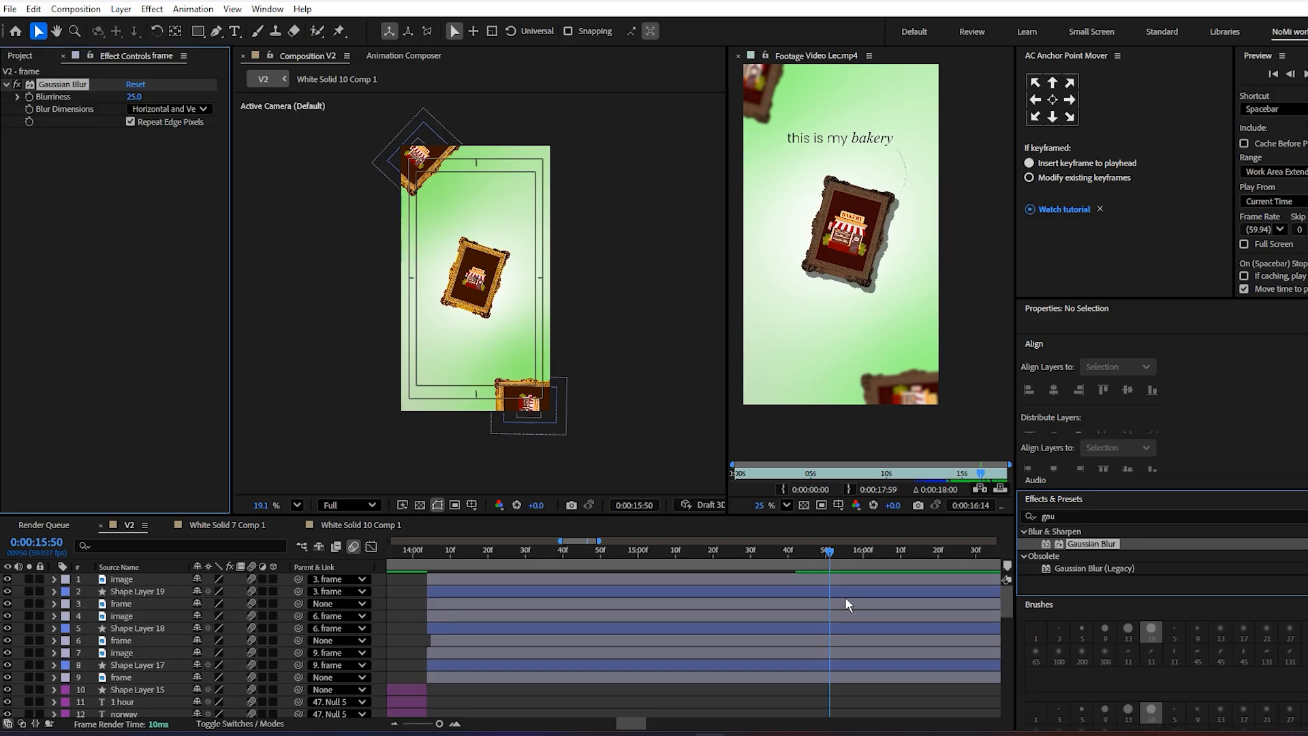
{"action": "left_click_drag", "start_coordinate": [135, 97], "coordinate": [490, 166]}
{"action": "left_click_drag", "start_coordinate": [379, 177], "coordinate": [158, 210]}
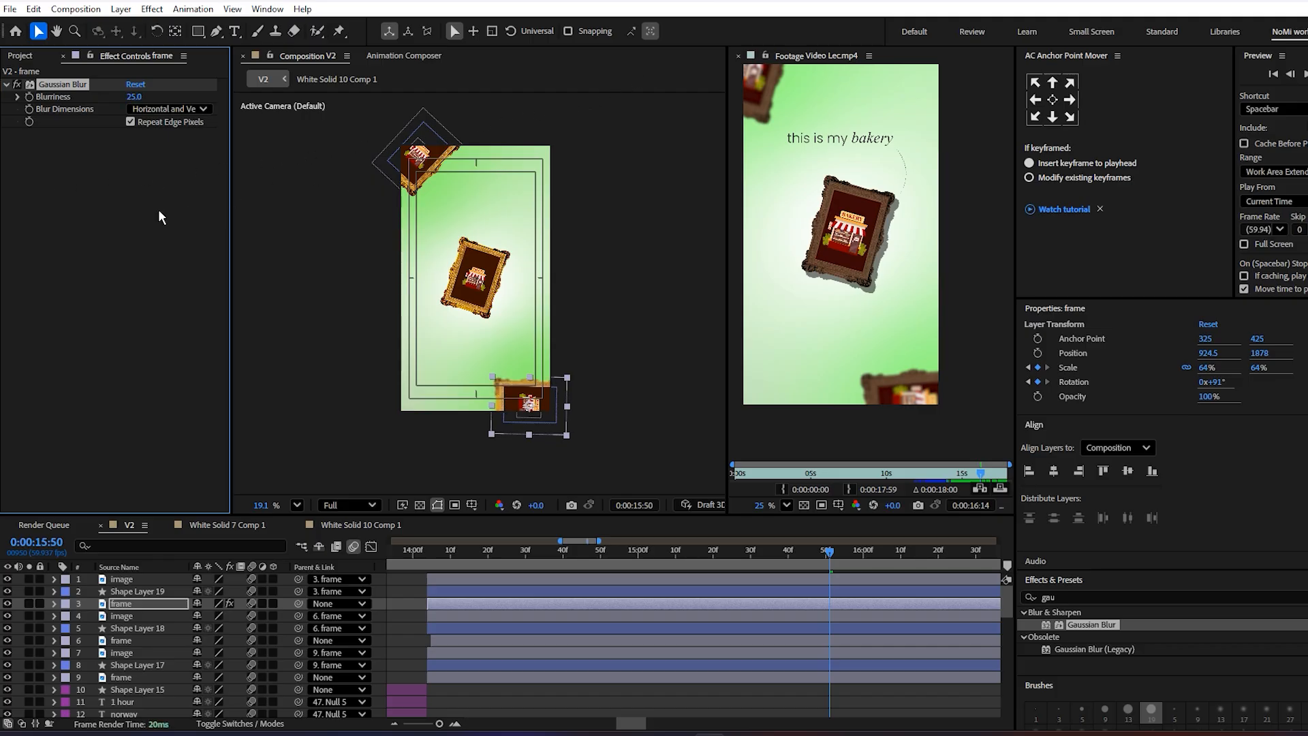
{"action": "key", "text": "Delete"}
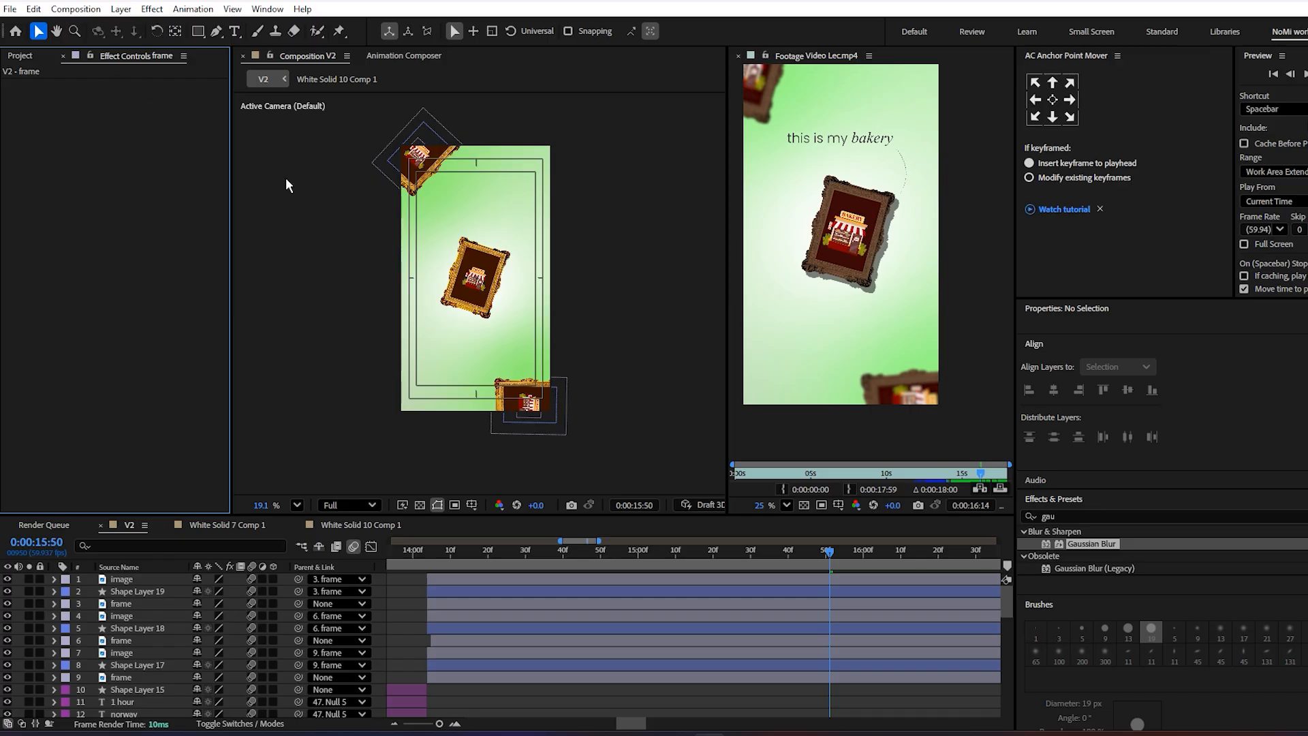
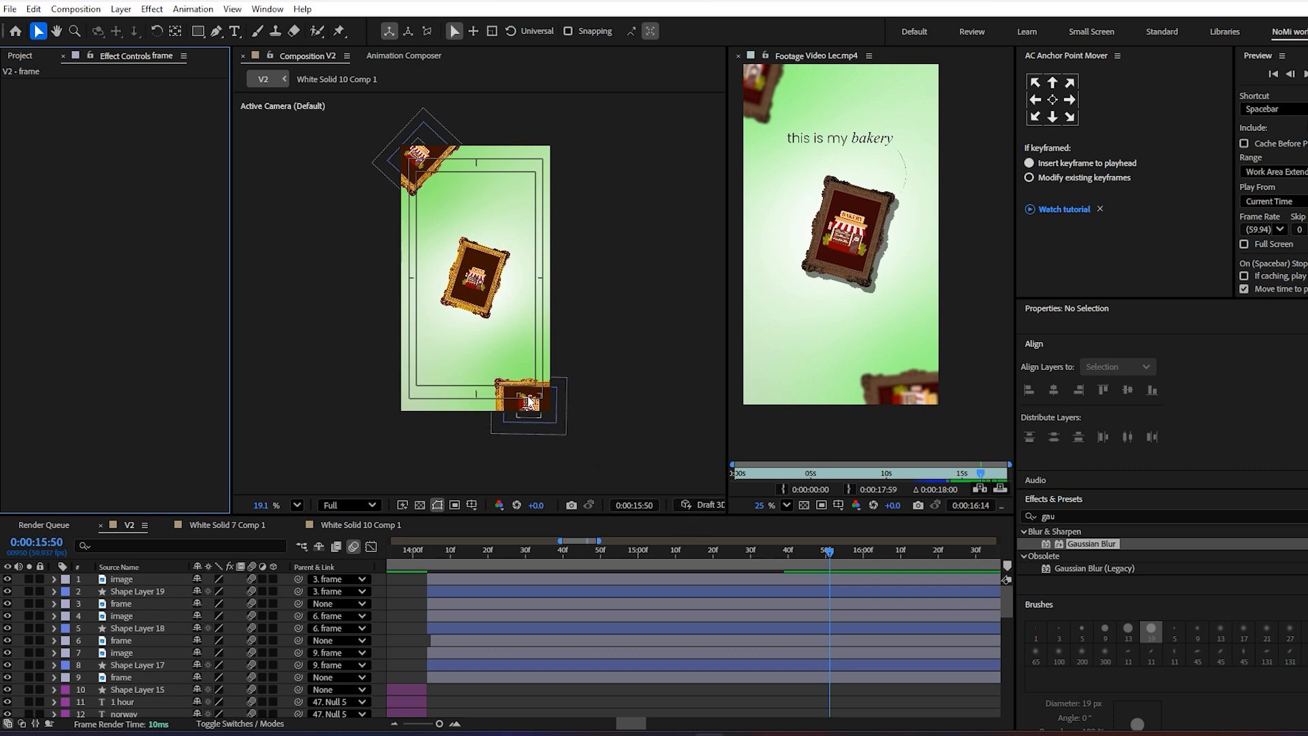
- Apply Gaussian Blur to the lower-right frame's image layer and set its blurriness to 10
{"action": "left_click_drag", "start_coordinate": [1080, 546], "coordinate": [816, 582]}
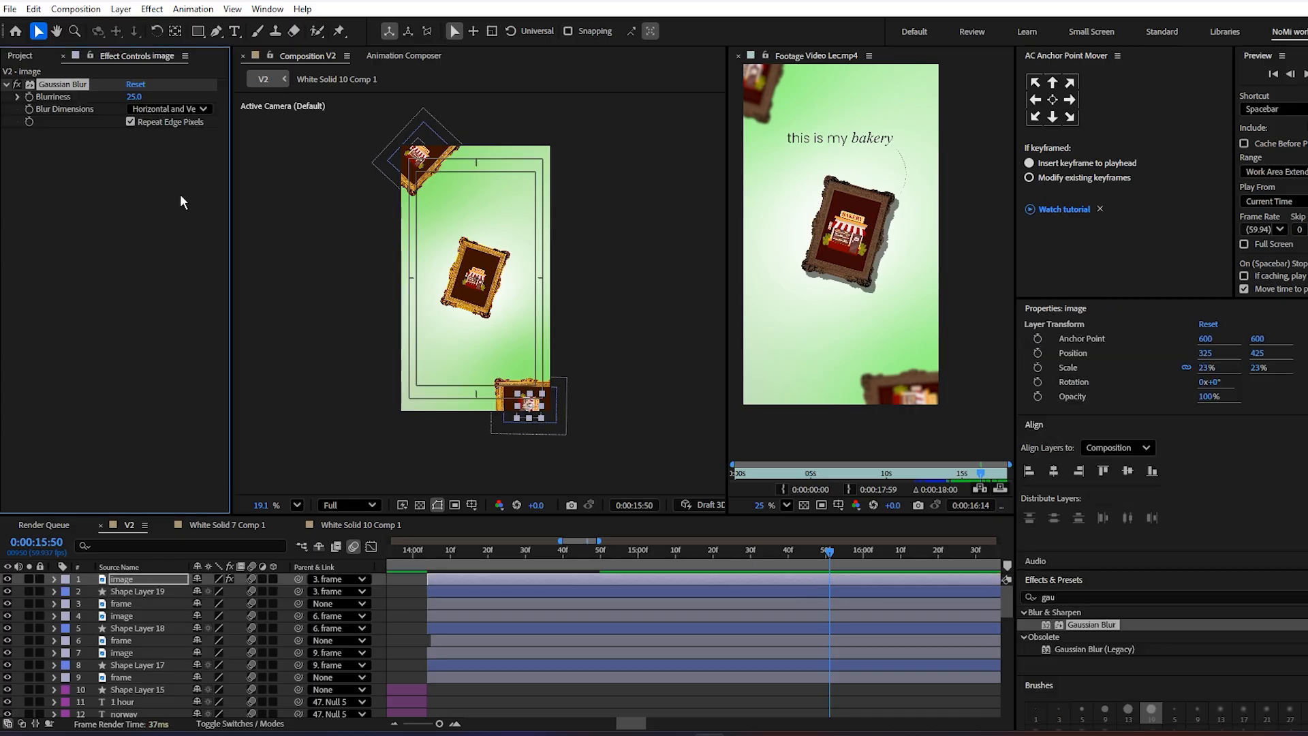
{"action": "left_click", "coordinate": [134, 97]}
{"action": "key", "text": "BackSpace"}
{"action": "type", "text": "10"}
{"action": "key", "text": "Return"}
- Try pasting the Gaussian Blur of 10 onto the other corner-frame layers, from Shape Layer 19 down to the upper-left frame
{"action": "left_click", "coordinate": [615, 640]}
{"action": "left_click", "coordinate": [590, 591], "text": "shift"}
{"action": "key", "text": "ctrl+v"}
{"action": "left_click", "coordinate": [121, 290]}
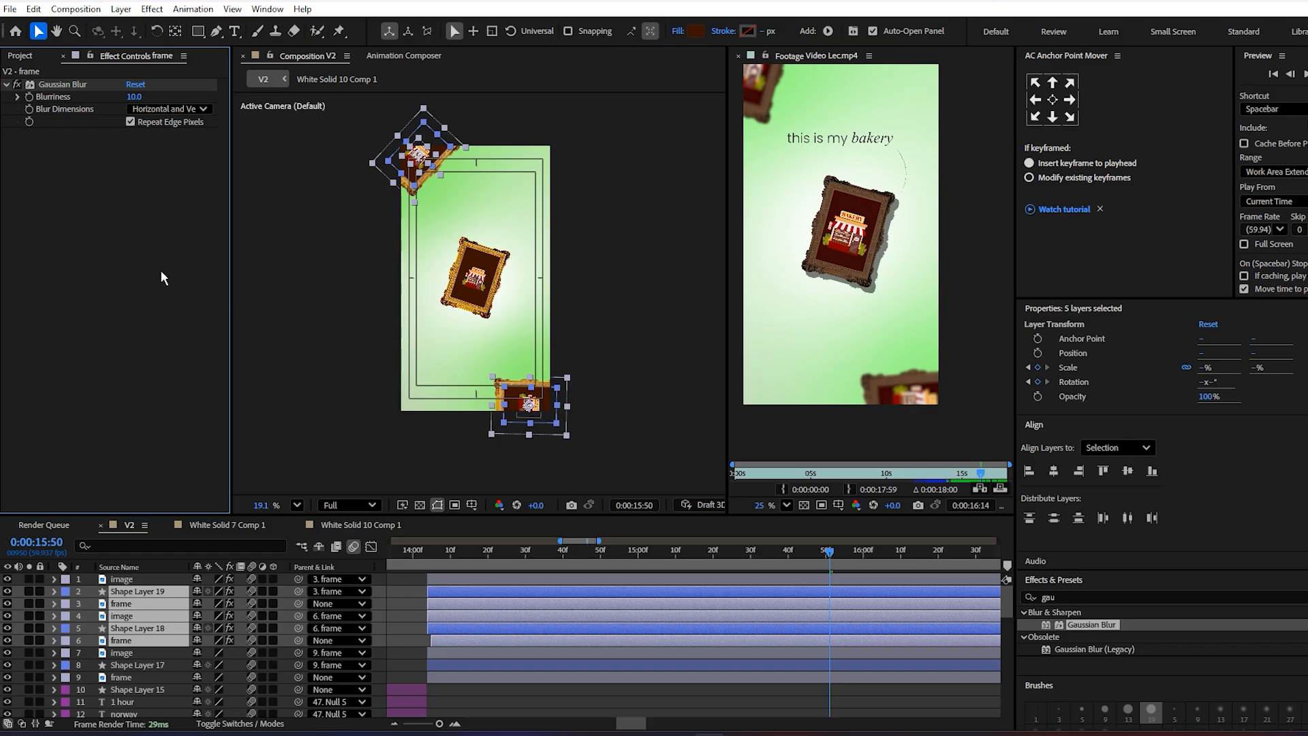
{"action": "left_click", "coordinate": [386, 370]}
{"action": "scroll", "coordinate": [512, 337], "scroll_direction": "up", "scroll_amount": 1}
{"action": "scroll", "coordinate": [502, 306], "scroll_direction": "up", "scroll_amount": 3}
{"action": "scroll", "coordinate": [498, 305], "scroll_direction": "down", "scroll_amount": 5}
{"action": "left_click_drag", "start_coordinate": [499, 305], "coordinate": [543, 322]}
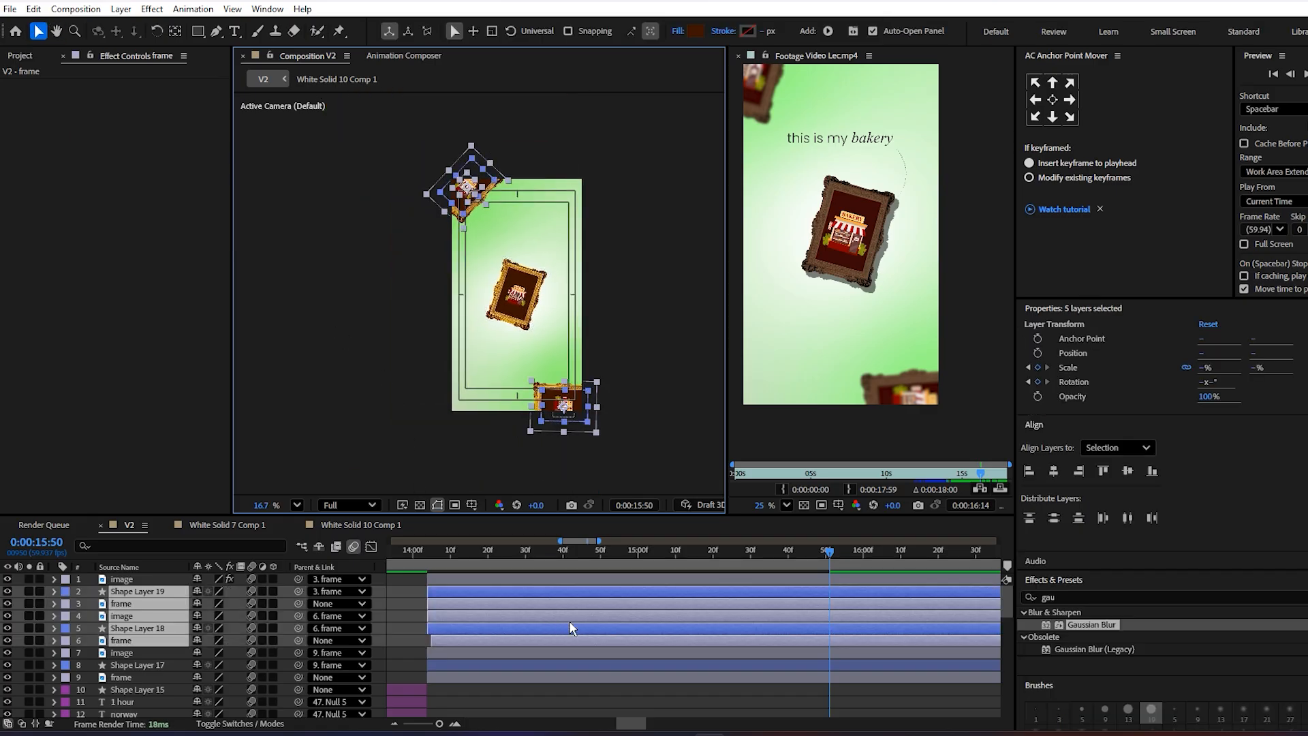
- Raise the image layer's Gaussian Blur blurriness to 41.2 and copy the effect onto the other five corner-frame layers
{"action": "left_click", "coordinate": [647, 579]}
{"action": "left_click_drag", "start_coordinate": [134, 96], "coordinate": [310, 106]}
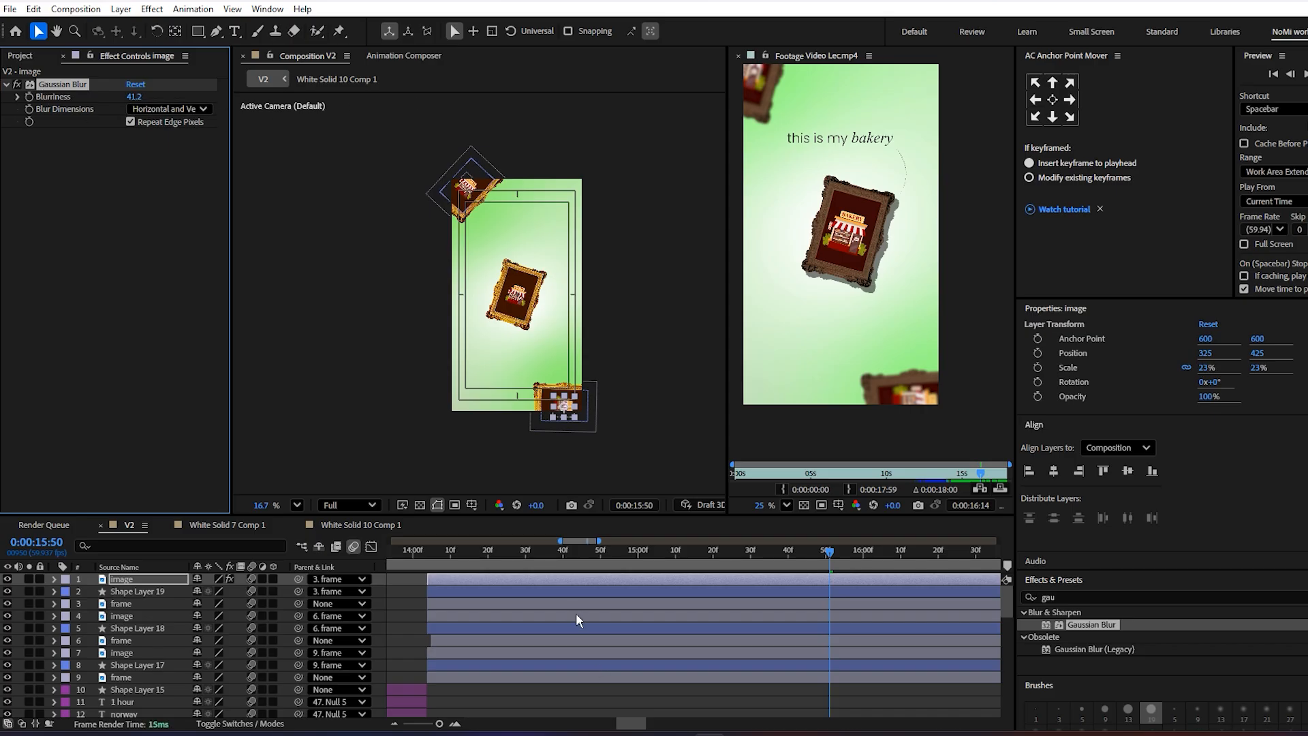
{"action": "left_click", "coordinate": [572, 591]}
{"action": "left_click", "coordinate": [561, 640], "text": "shift"}
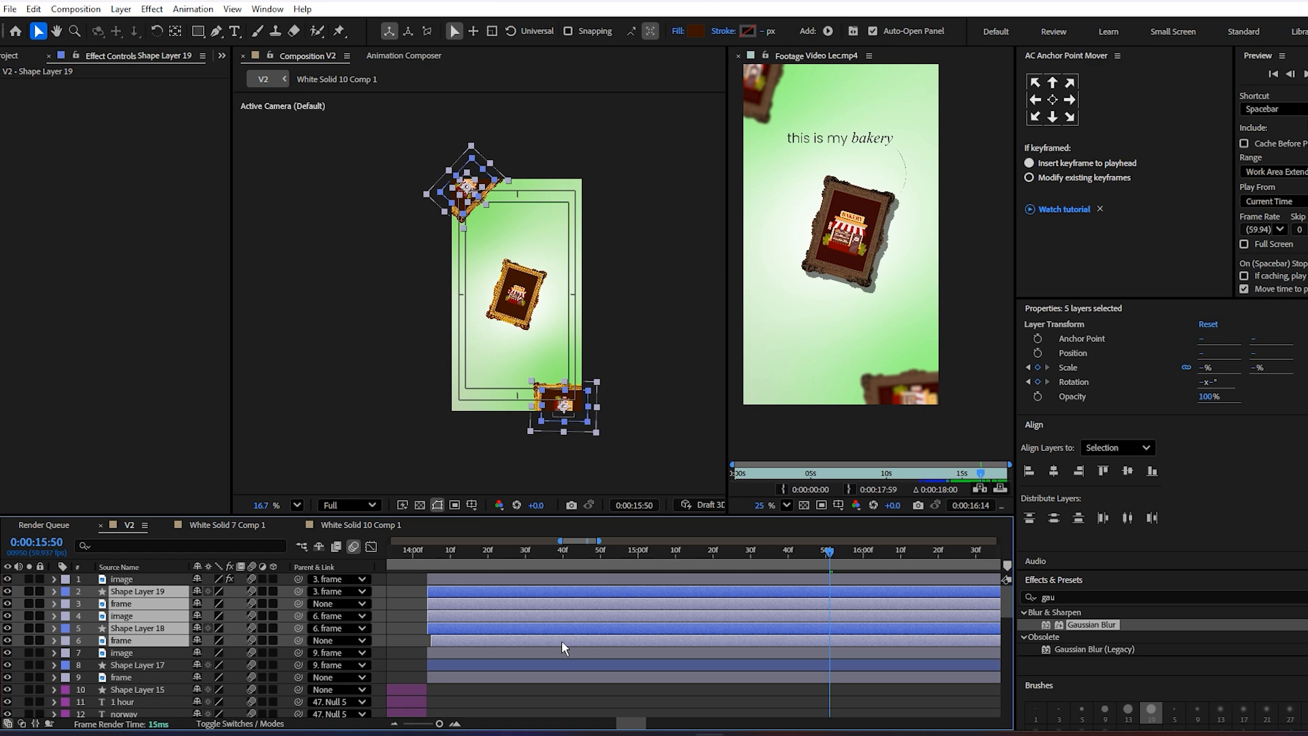
{"action": "key", "text": "ctrl+v"}
{"action": "left_click", "coordinate": [121, 357]}
{"action": "left_click", "coordinate": [380, 302]}
{"action": "scroll", "coordinate": [382, 305], "scroll_direction": "up", "scroll_amount": 1}
{"action": "scroll", "coordinate": [382, 304], "scroll_direction": "up", "scroll_amount": 3}
{"action": "scroll", "coordinate": [382, 303], "scroll_direction": "down", "scroll_amount": 1}
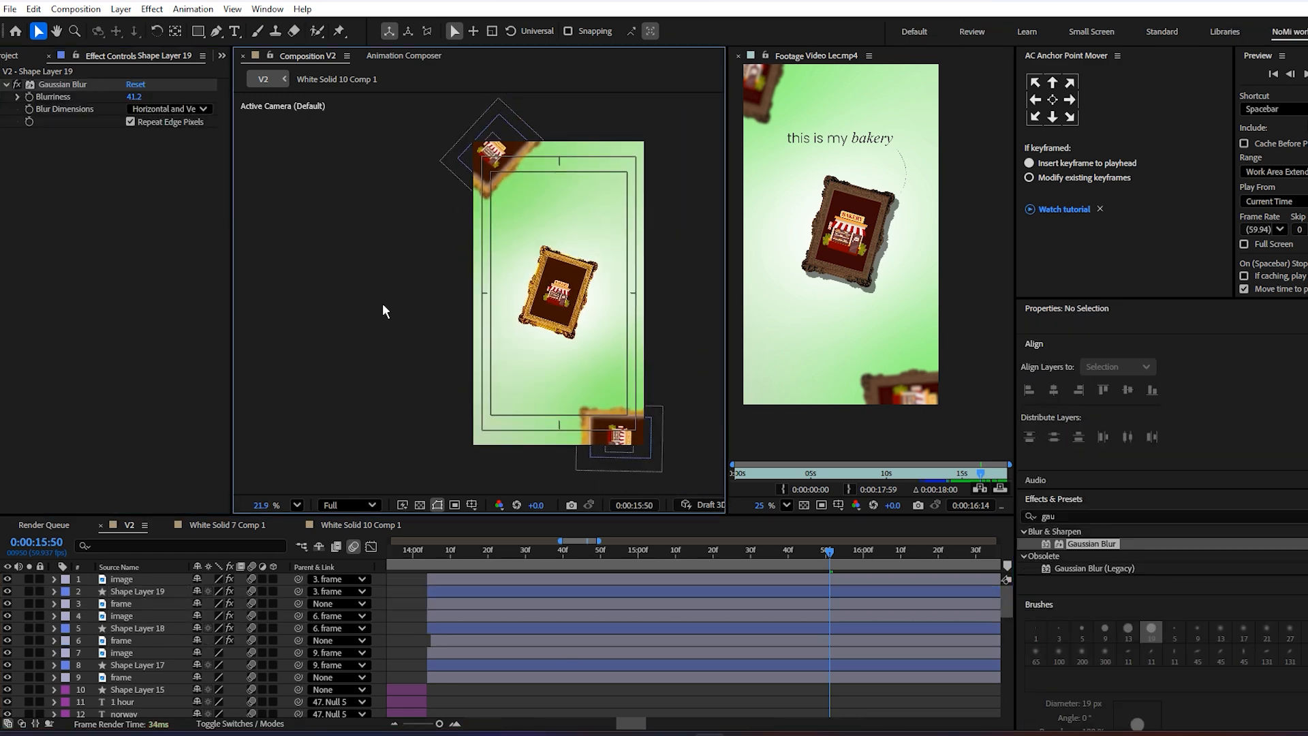
- Preview the blurred corner frames' animation from 0:00:14:03 and advance the reference footage to 0:00:17:23
{"action": "left_click", "coordinate": [443, 642]}
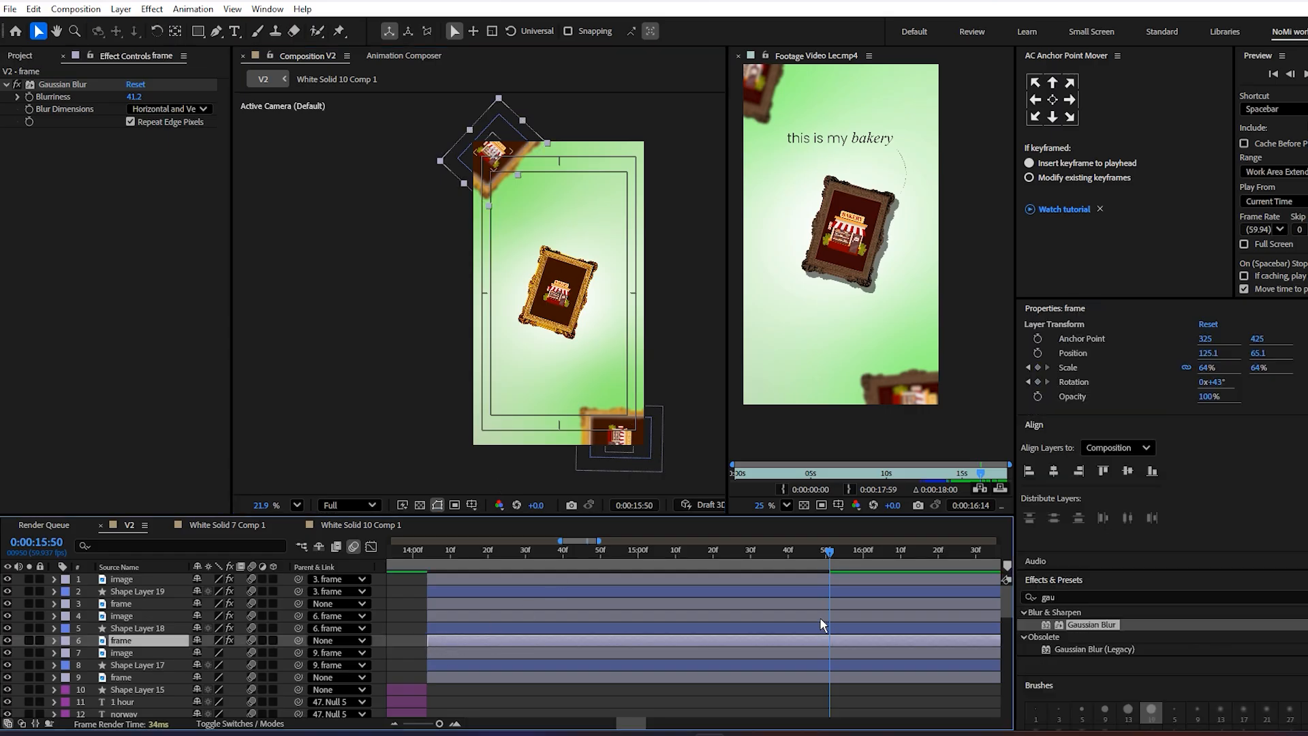
{"action": "scroll", "coordinate": [804, 618], "scroll_direction": "down", "scroll_amount": 5}
{"action": "left_click_drag", "start_coordinate": [783, 554], "coordinate": [729, 559]}
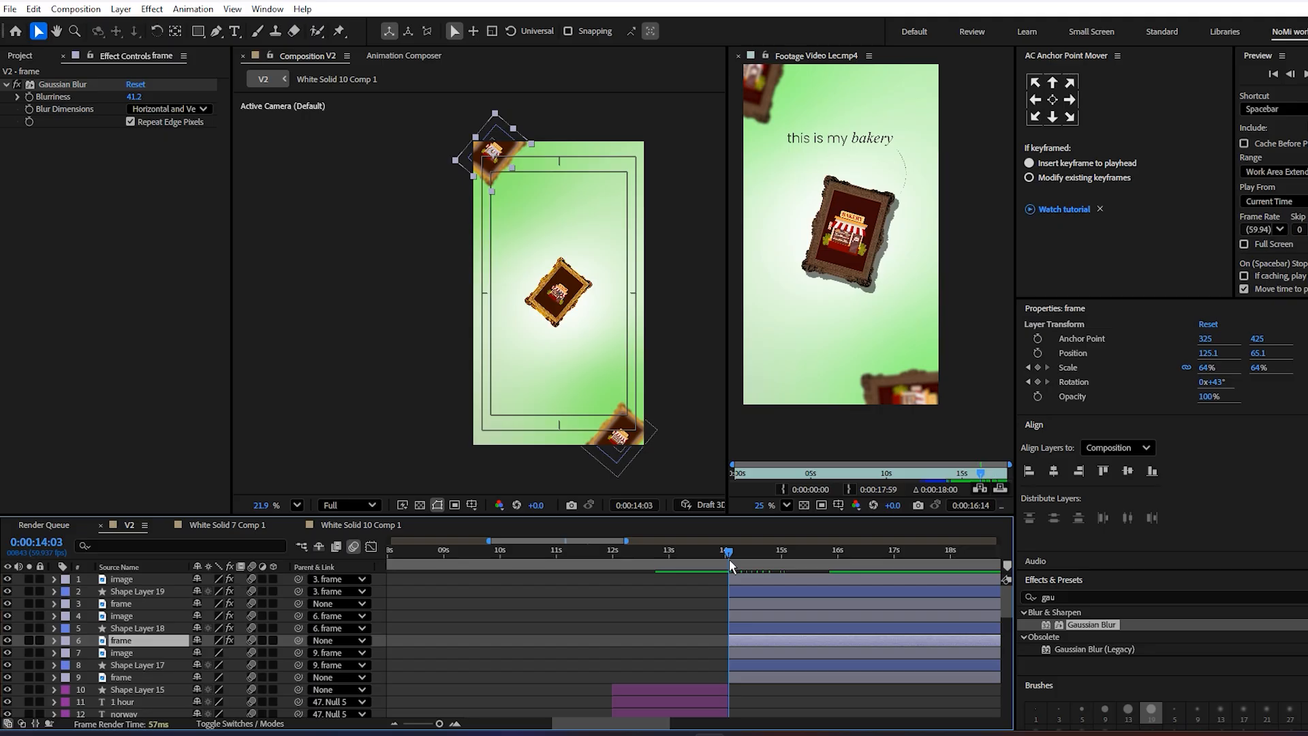
{"action": "key", "text": "space"}
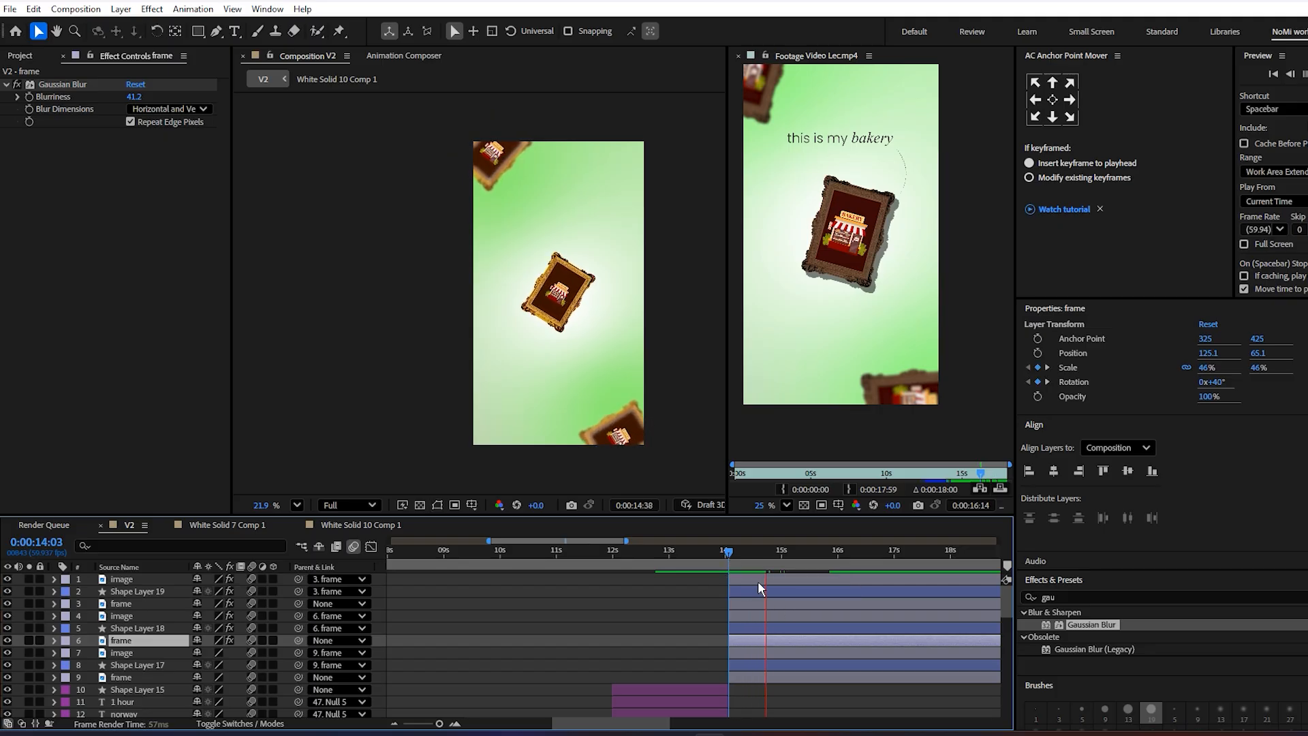
{"action": "key", "text": "space"}
{"action": "mouse_move", "coordinate": [981, 473]}
{"action": "left_mouse_down"}
{"action": "mouse_move", "coordinate": [957, 475]}
{"action": "mouse_move", "coordinate": [998, 470]}
{"action": "left_mouse_up"}
- Duplicate the "1 hour" text and Shape Layer 15, and bring both copies to the top of the layer stack
{"action": "scroll", "coordinate": [681, 665], "scroll_direction": "down", "scroll_amount": 3}
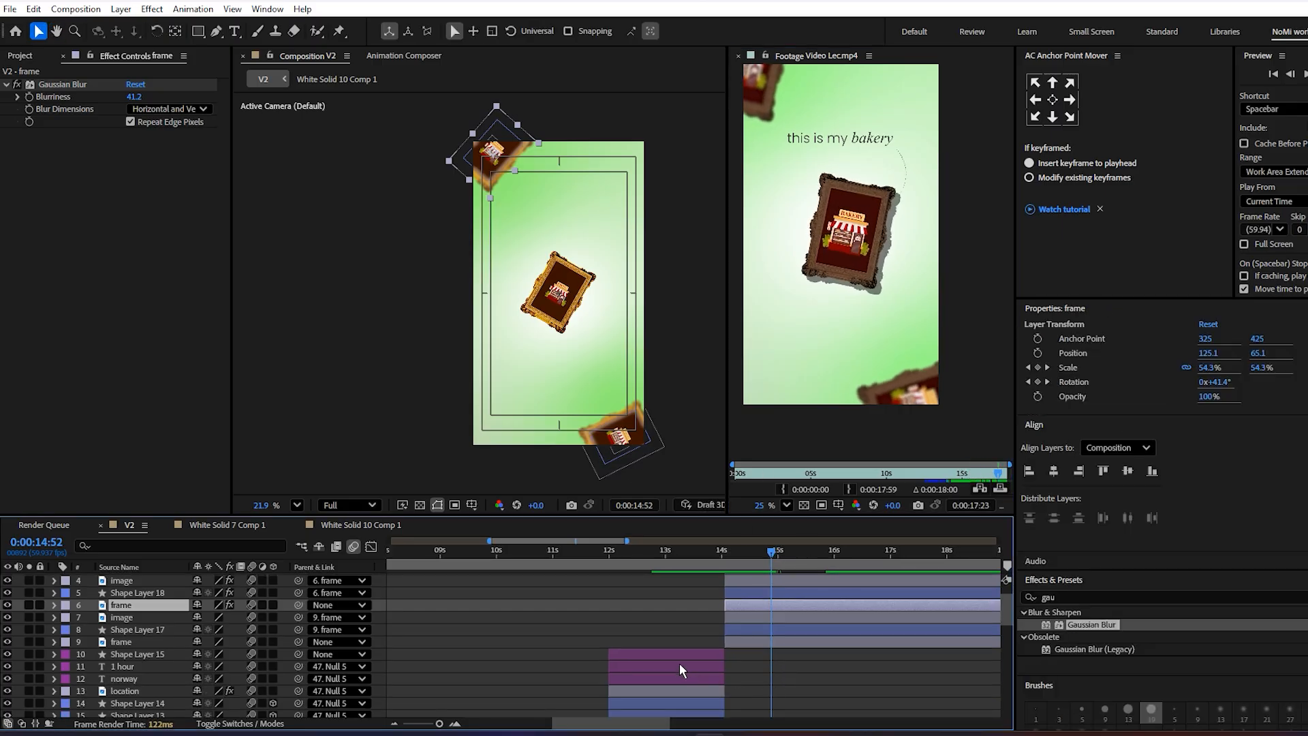
{"action": "left_click", "coordinate": [679, 658]}
{"action": "left_click_drag", "start_coordinate": [668, 563], "coordinate": [689, 571]}
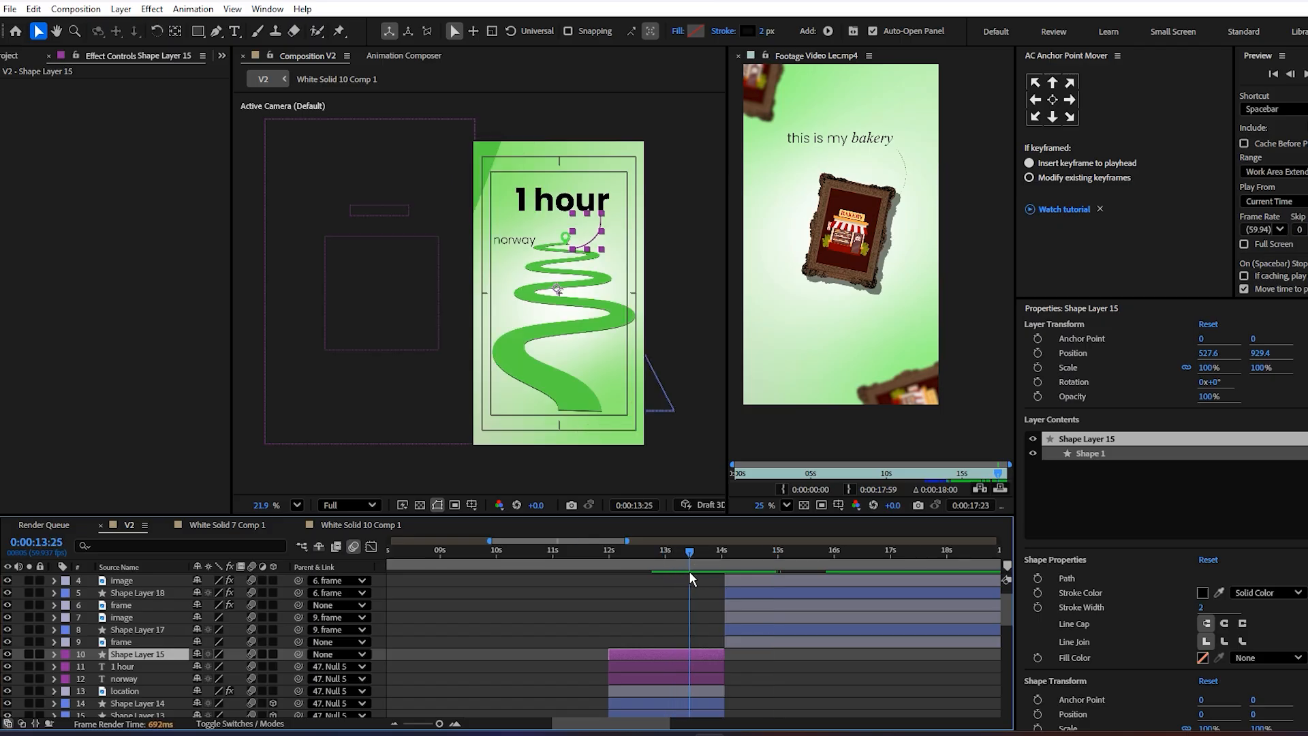
{"action": "left_click", "coordinate": [676, 666]}
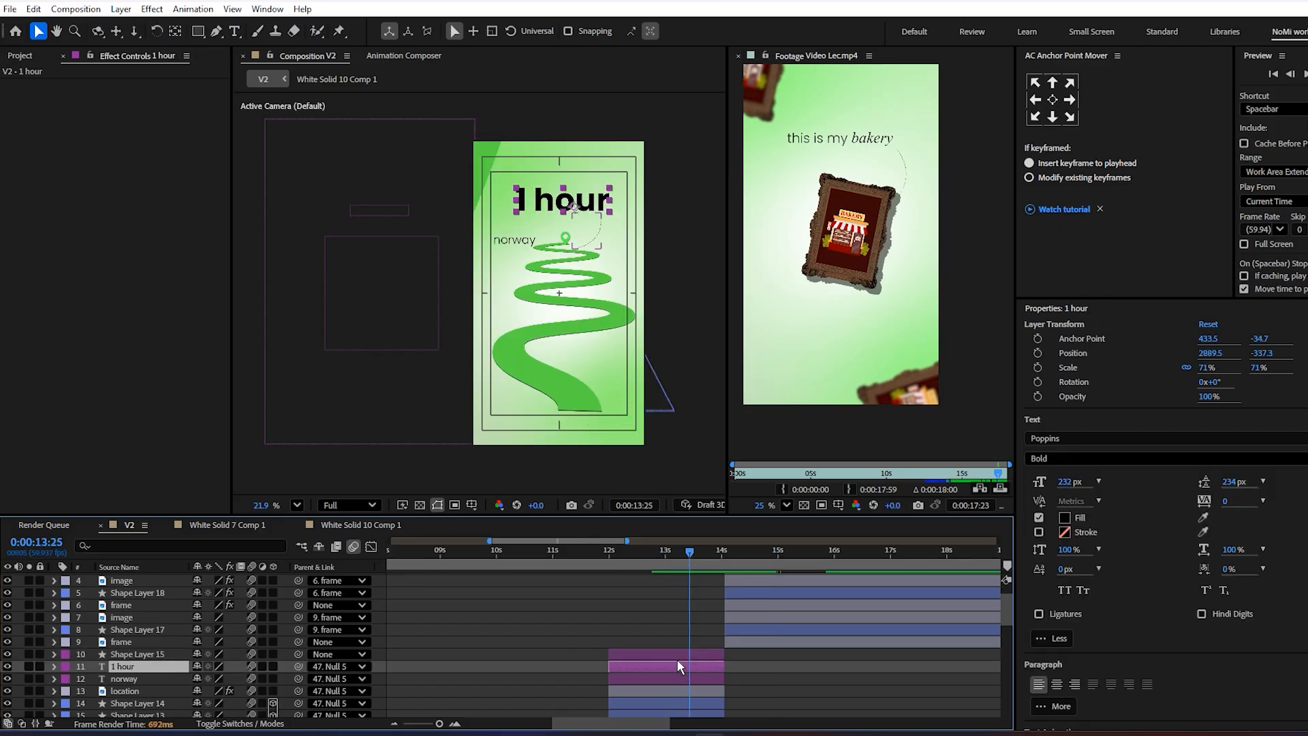
{"action": "left_click", "coordinate": [675, 657], "text": "shift"}
{"action": "key", "text": "ctrl+d"}
{"action": "key", "text": "ctrl+]"}
{"action": "key", "text": "ctrl+shift+]"}
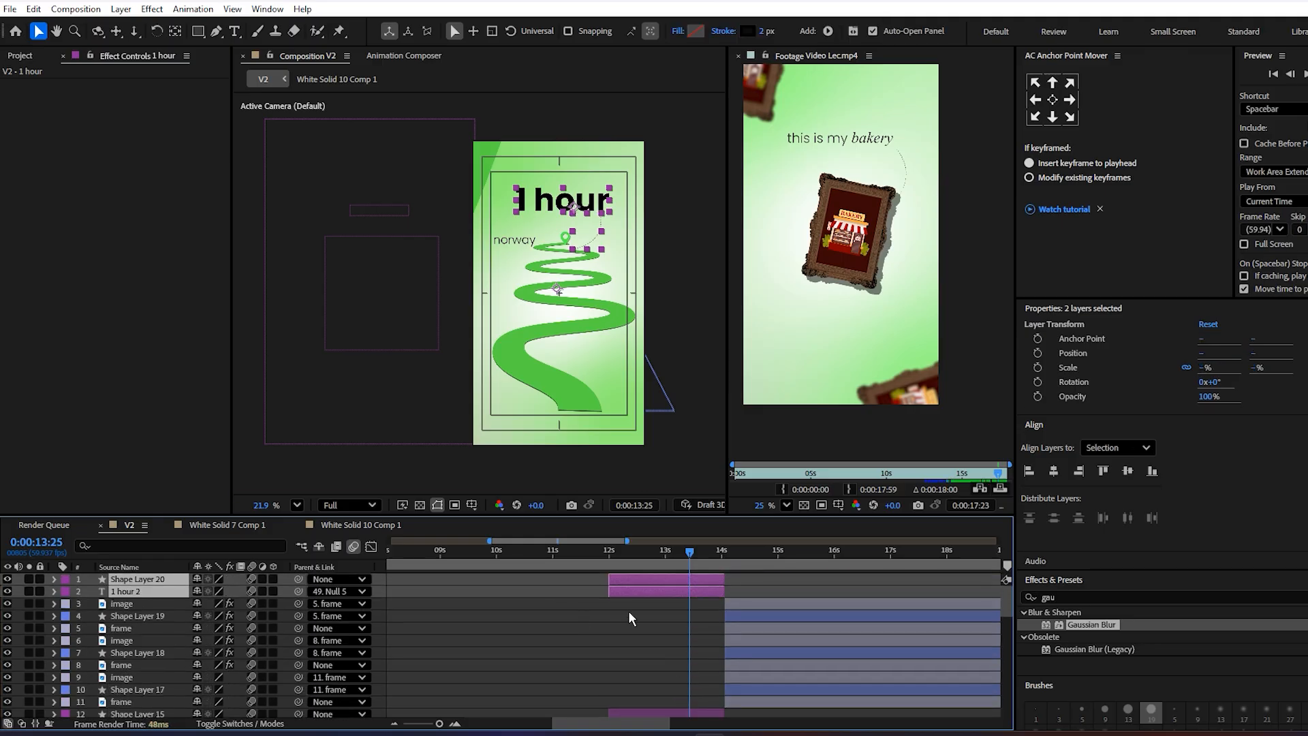
- Shift both duplicated layers in time to start with the bakery frames, and move the current time to 0:00:15:20
{"action": "left_click_drag", "start_coordinate": [700, 592], "coordinate": [767, 587]}
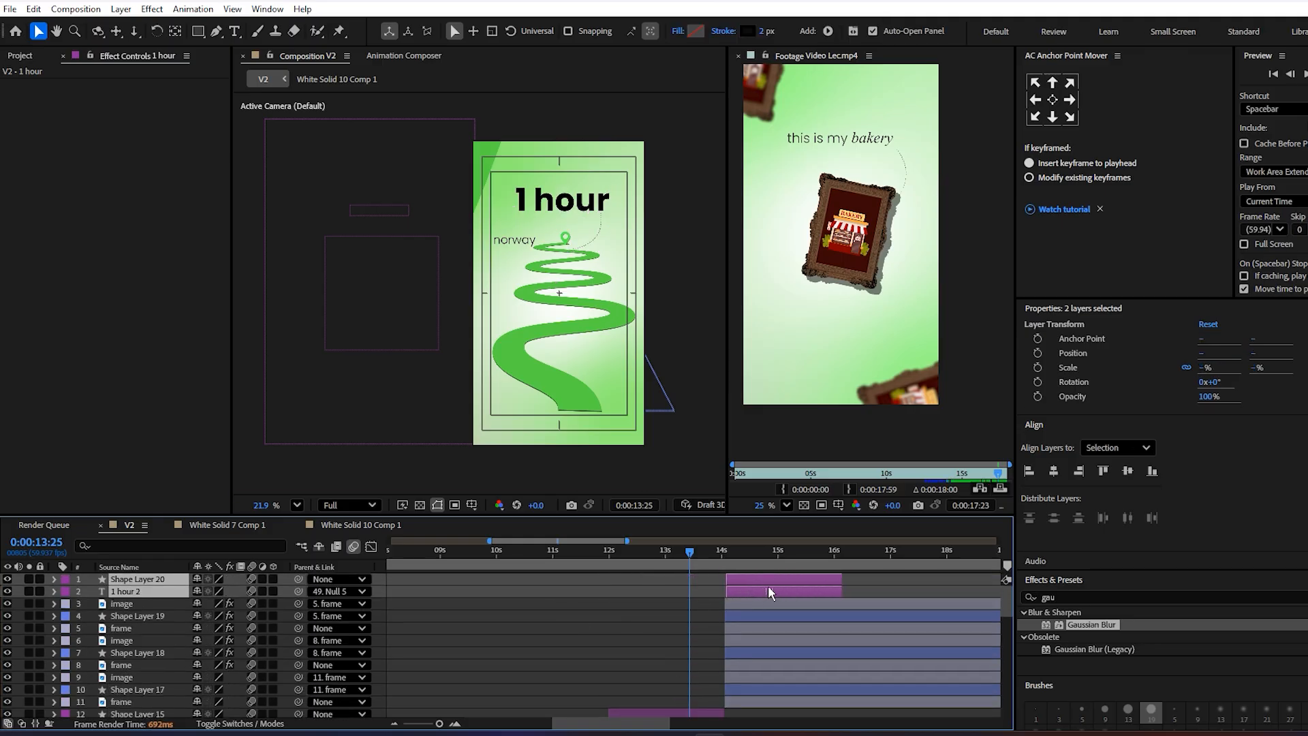
{"action": "left_click", "coordinate": [730, 552]}
{"action": "scroll", "coordinate": [779, 628], "scroll_direction": "up", "scroll_amount": 6}
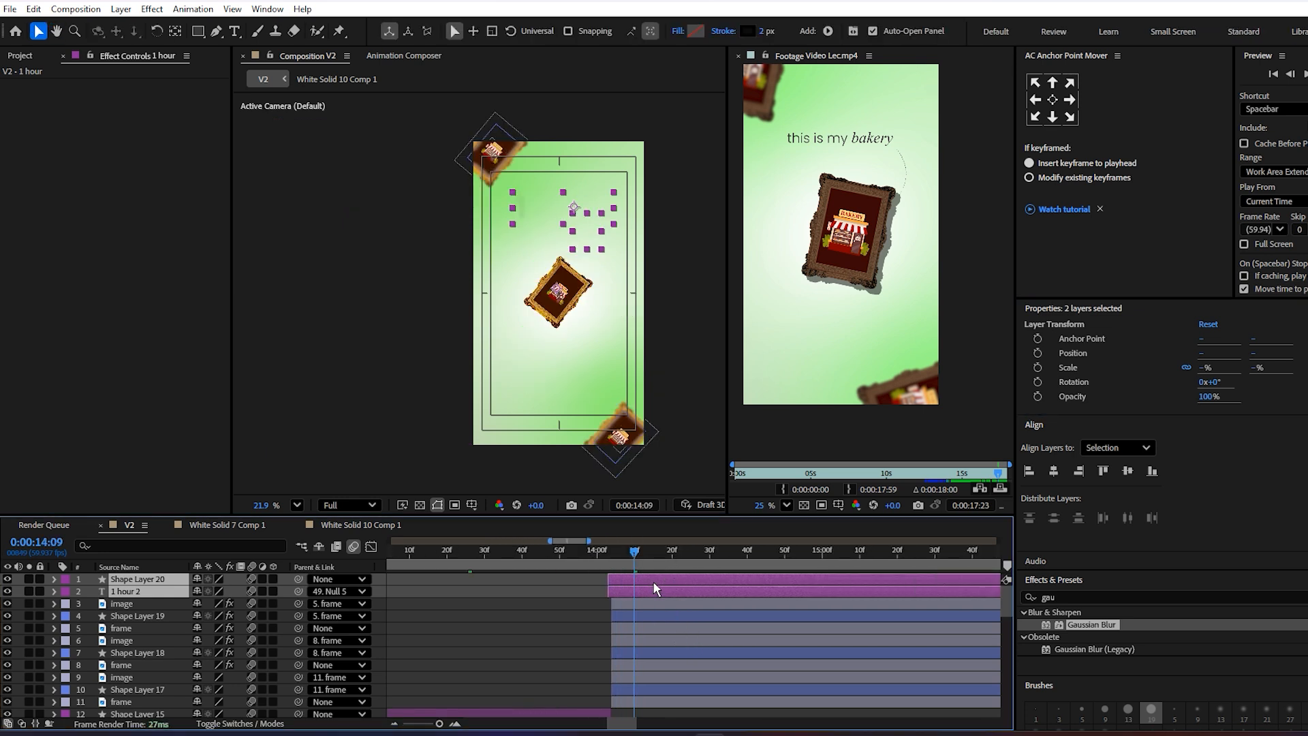
{"action": "scroll", "coordinate": [667, 590], "scroll_direction": "right", "scroll_amount": 2}
{"action": "left_click", "coordinate": [701, 553]}
{"action": "left_click_drag", "start_coordinate": [718, 556], "coordinate": [826, 579]}
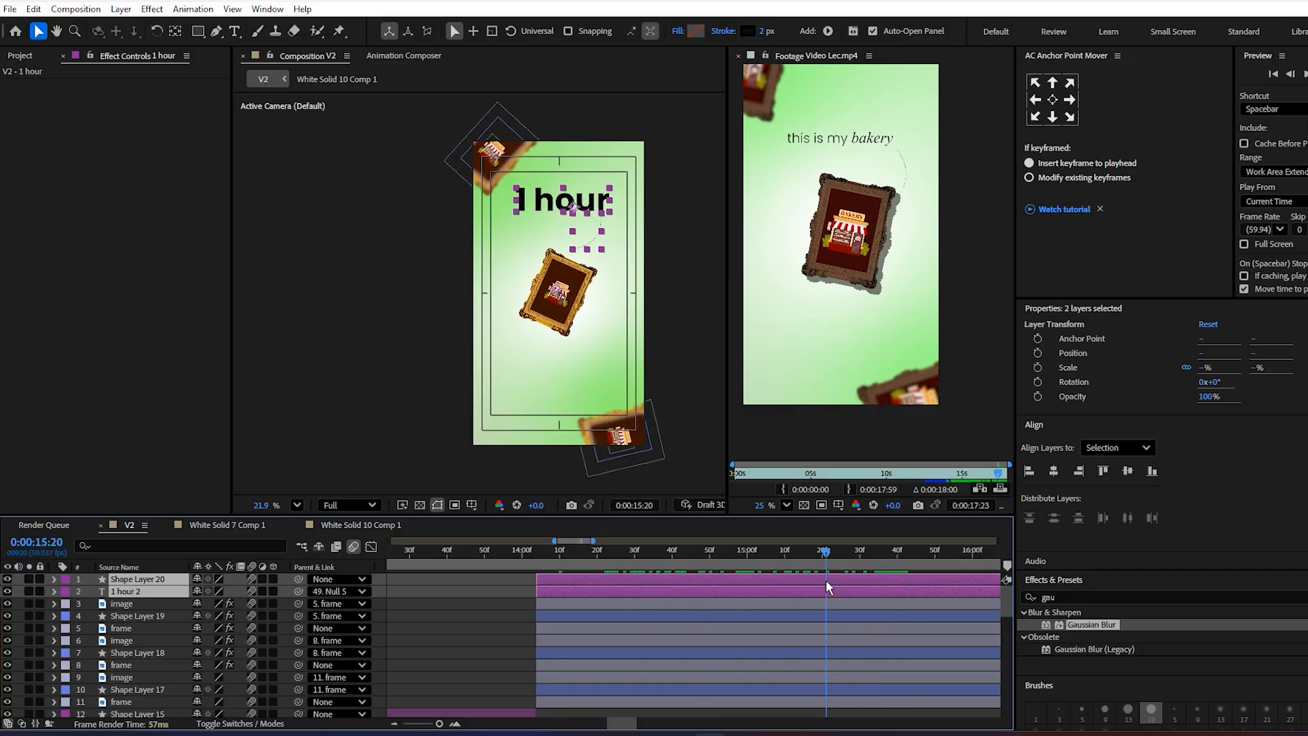
- Replace the duplicated "1 hour" text with "this is my backery"
{"action": "left_click", "coordinate": [773, 616]}
{"action": "left_click", "coordinate": [756, 579]}
{"action": "double_click", "coordinate": [783, 590]}
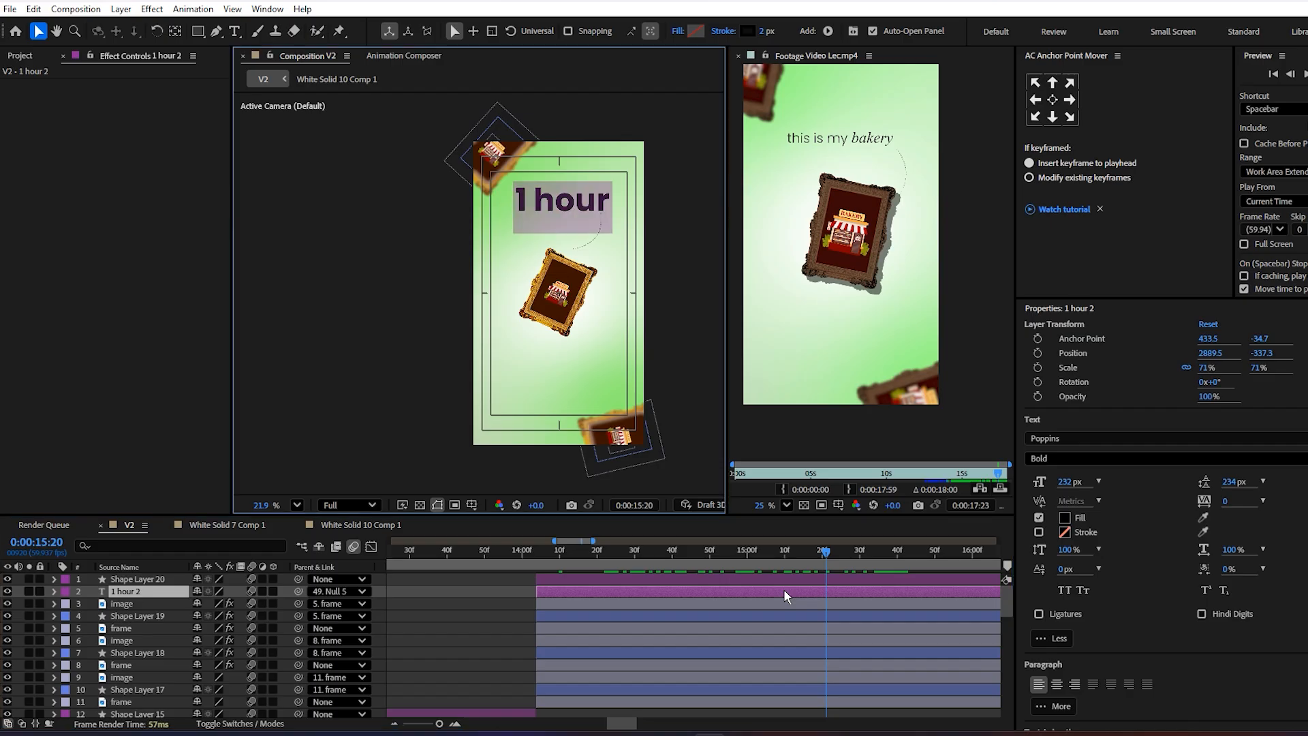
{"action": "type", "text": "thjis"}
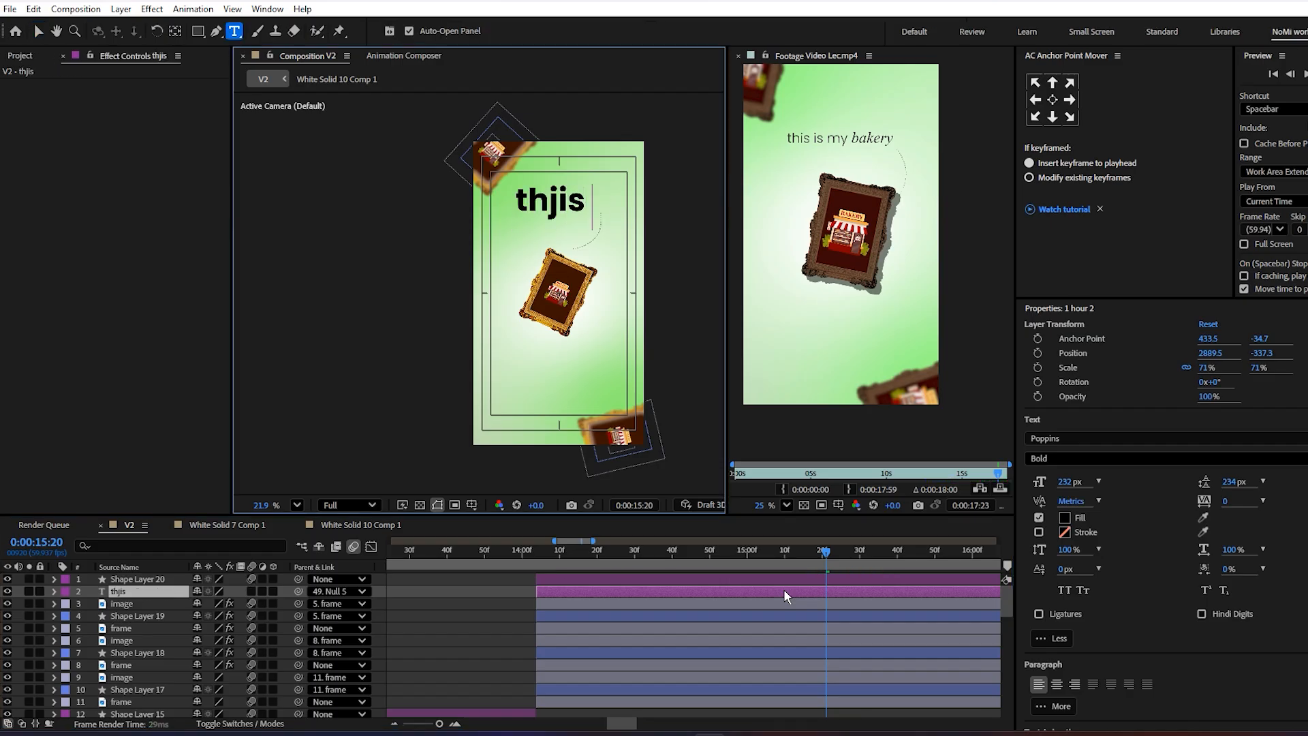
{"action": "key", "text": "BackSpace"}
{"action": "key", "text": "BackSpace"}
{"action": "key", "text": "BackSpace"}
{"action": "type", "text": "is is"}
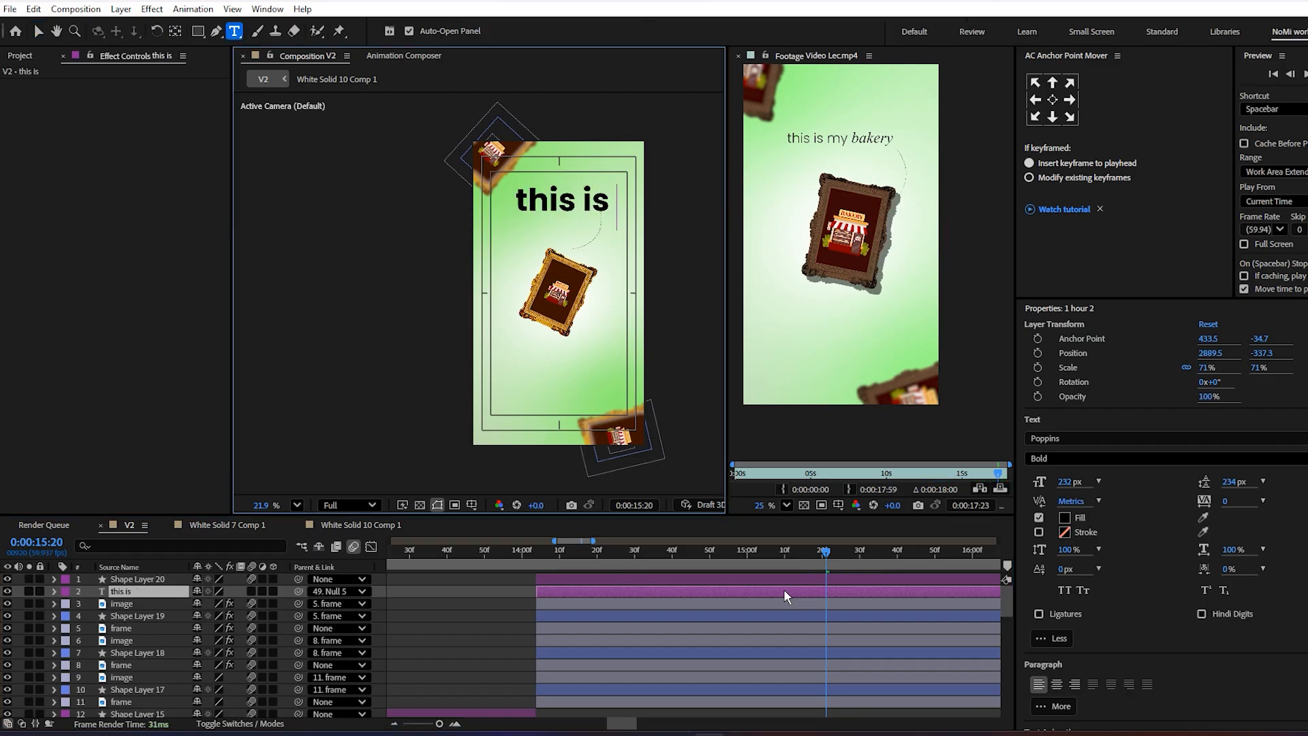
{"action": "type", "text": " my backery"}
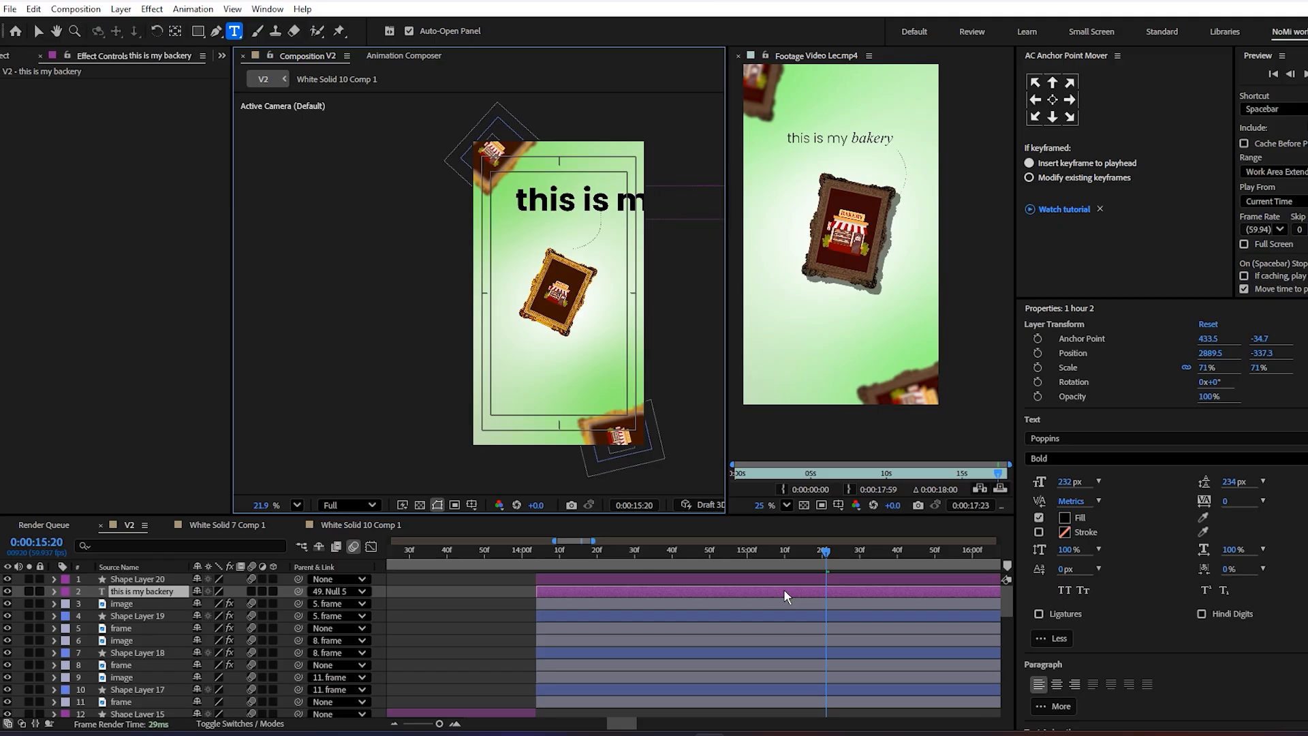
- Center the anchor points of the copied dashed curve and the "this is my backery" text
{"action": "left_click", "coordinate": [609, 593]}
{"action": "left_click", "coordinate": [608, 579]}
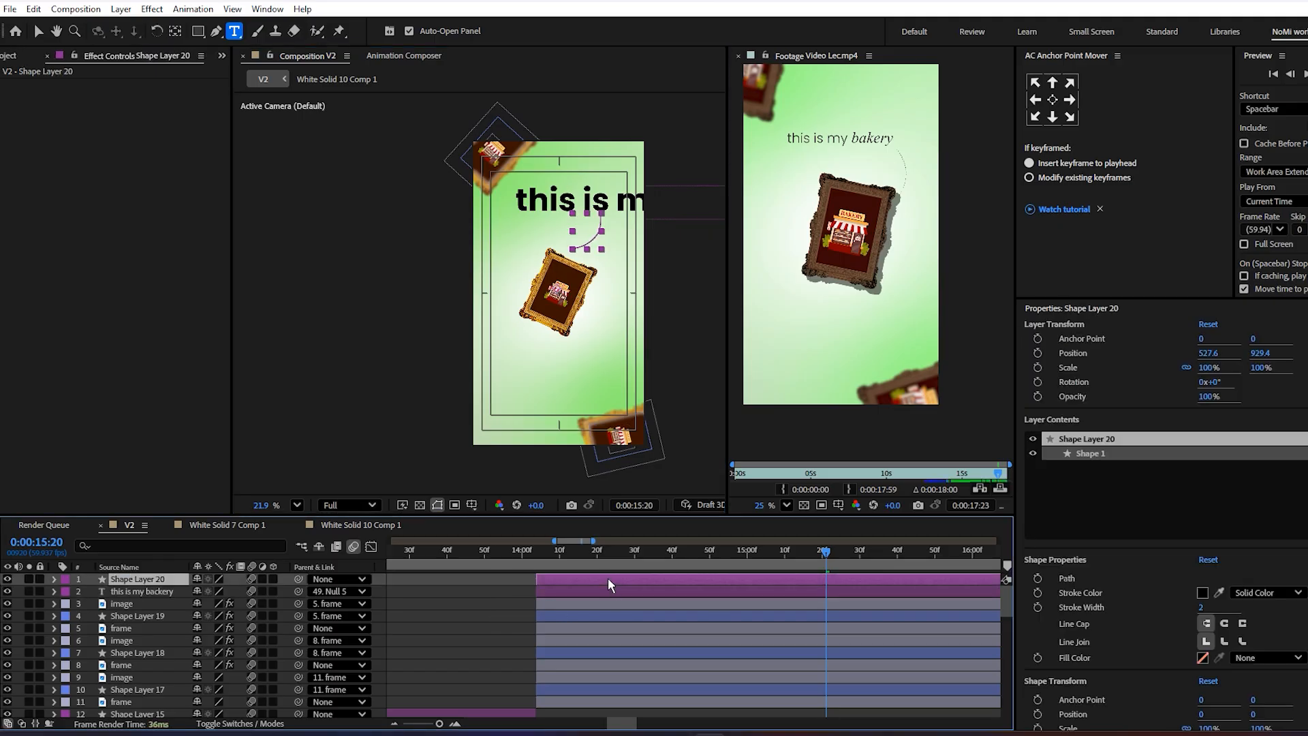
{"action": "left_click", "coordinate": [1052, 99]}
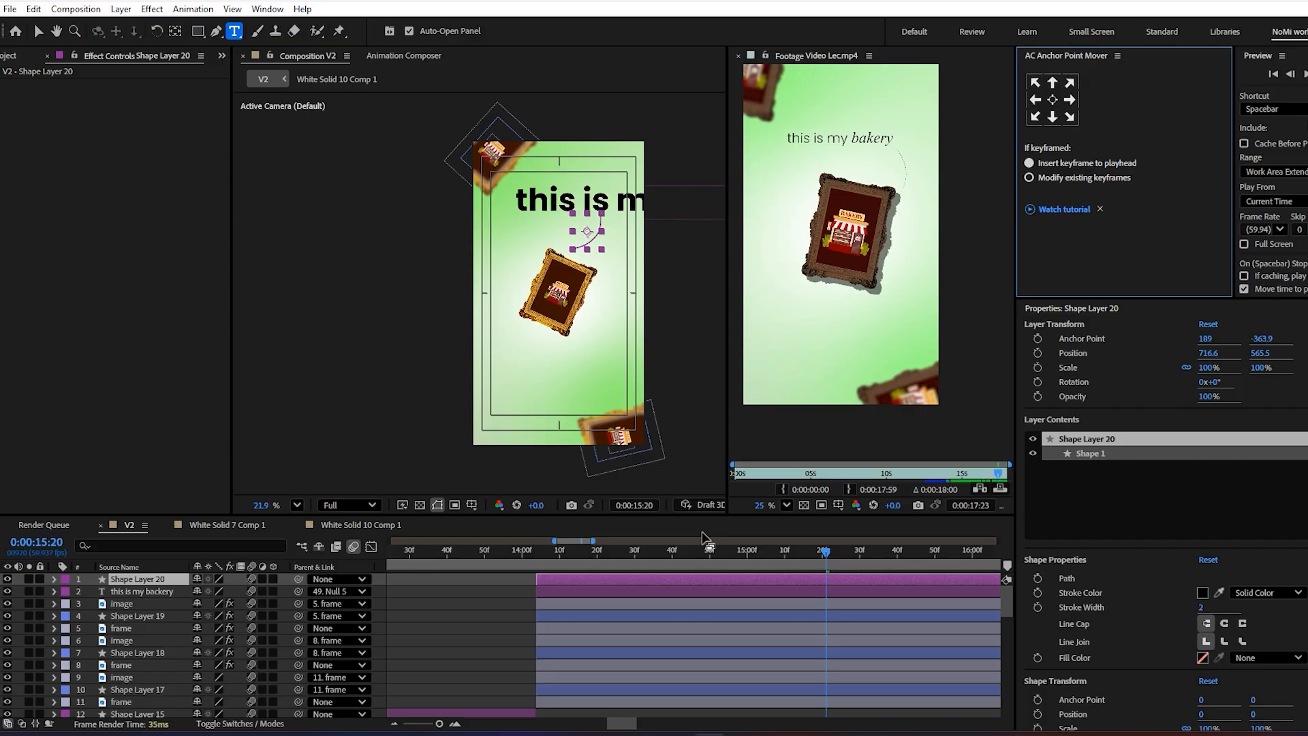
{"action": "left_click", "coordinate": [737, 592]}
{"action": "left_click", "coordinate": [1070, 100]}
- Scale the "this is my backery" text to 27% and move it above the central frame
{"action": "key", "text": "s"}
{"action": "left_click_drag", "start_coordinate": [208, 603], "coordinate": [179, 604]}
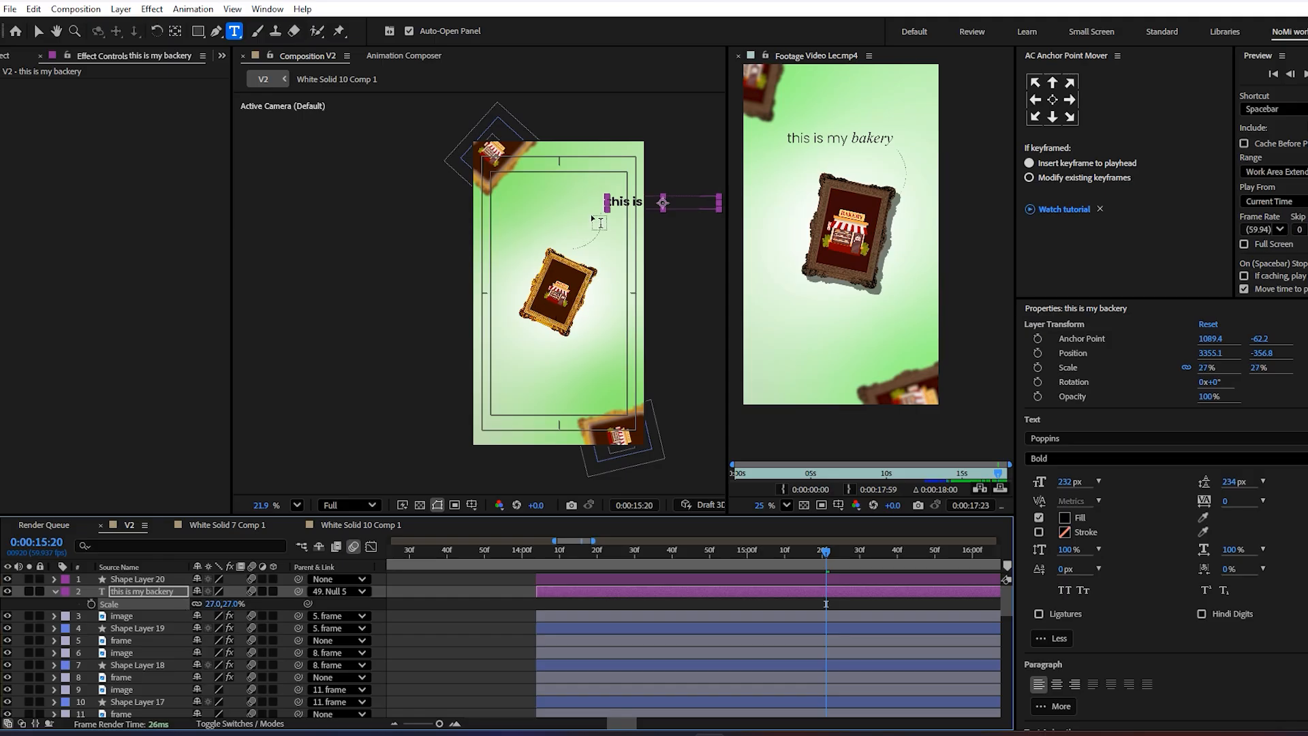
{"action": "key", "text": "v"}
{"action": "left_click_drag", "start_coordinate": [628, 197], "coordinate": [521, 214]}
- Try the Light style on the "this is my backery" text and set its font to Times New Roman Italic
{"action": "left_click", "coordinate": [1063, 461]}
{"action": "left_click", "coordinate": [1065, 484]}
{"action": "scroll", "coordinate": [606, 222], "scroll_direction": "up", "scroll_amount": 3}
{"action": "double_click", "coordinate": [544, 214]}
{"action": "left_click", "coordinate": [1052, 438]}
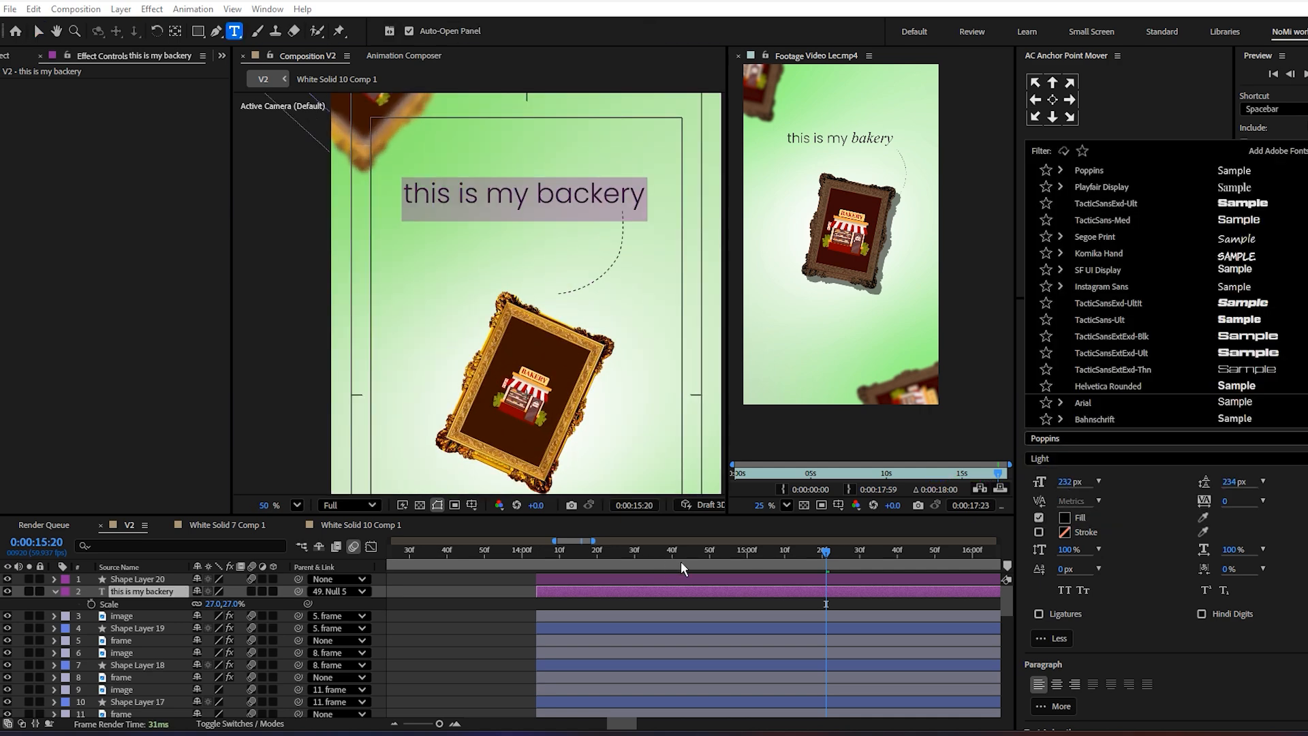
{"action": "left_click", "coordinate": [1061, 436]}
{"action": "type", "text": "times"}
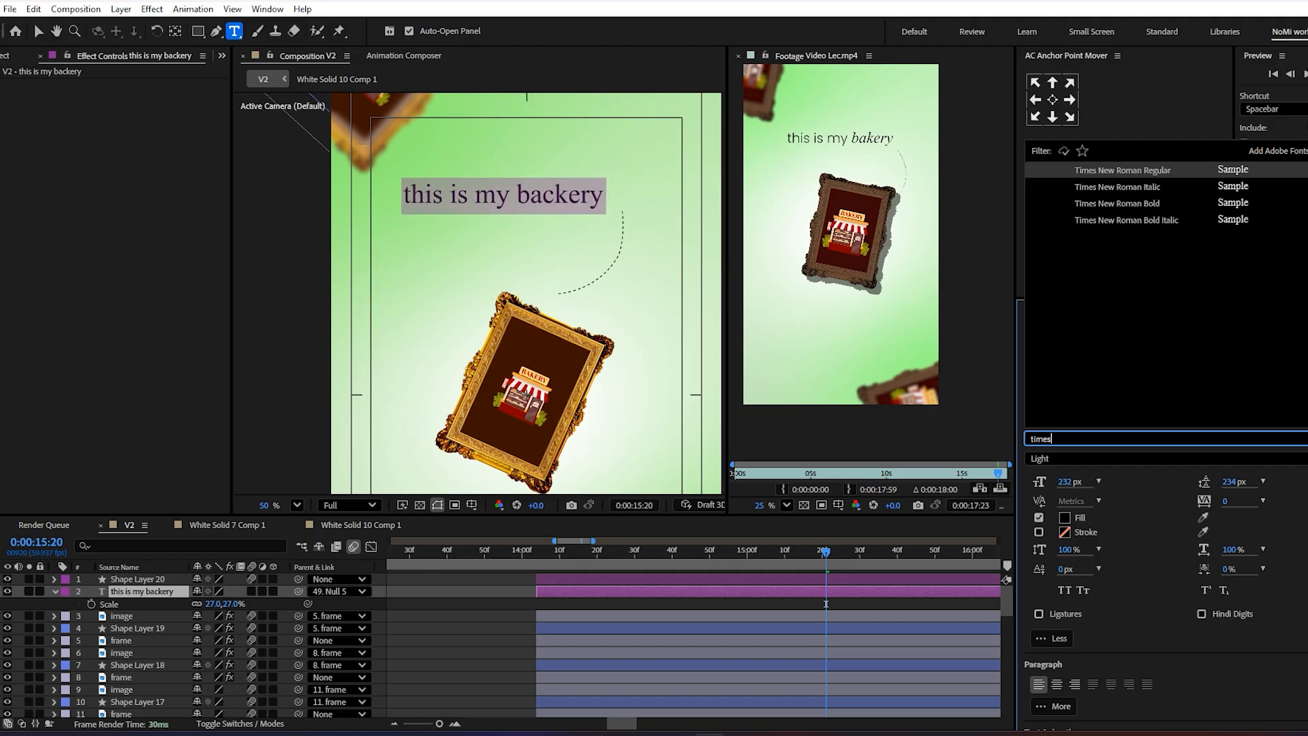
{"action": "left_click", "coordinate": [1123, 189]}
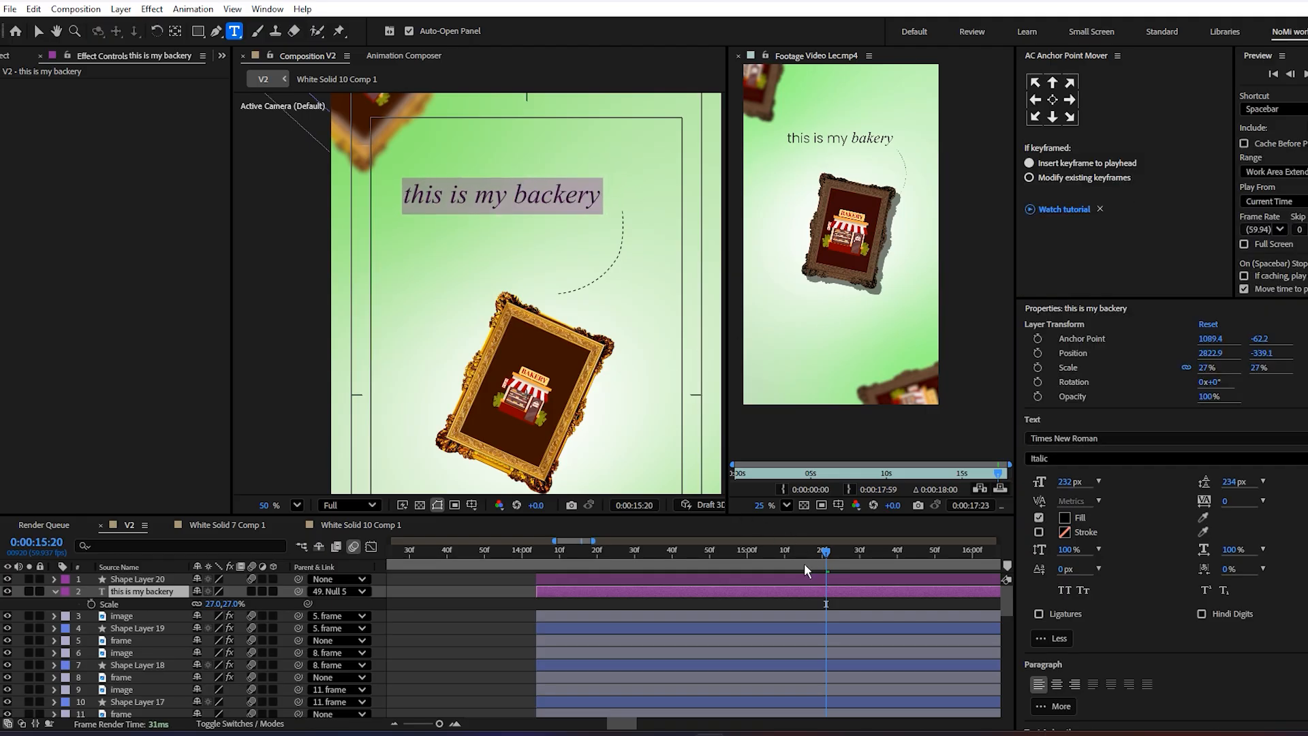
{"action": "left_click", "coordinate": [790, 604]}
- Reposition the italic text slightly up and to the right above the dashed curve
{"action": "scroll", "coordinate": [528, 203], "scroll_direction": "down", "scroll_amount": 3}
{"action": "scroll", "coordinate": [531, 203], "scroll_direction": "up", "scroll_amount": 1}
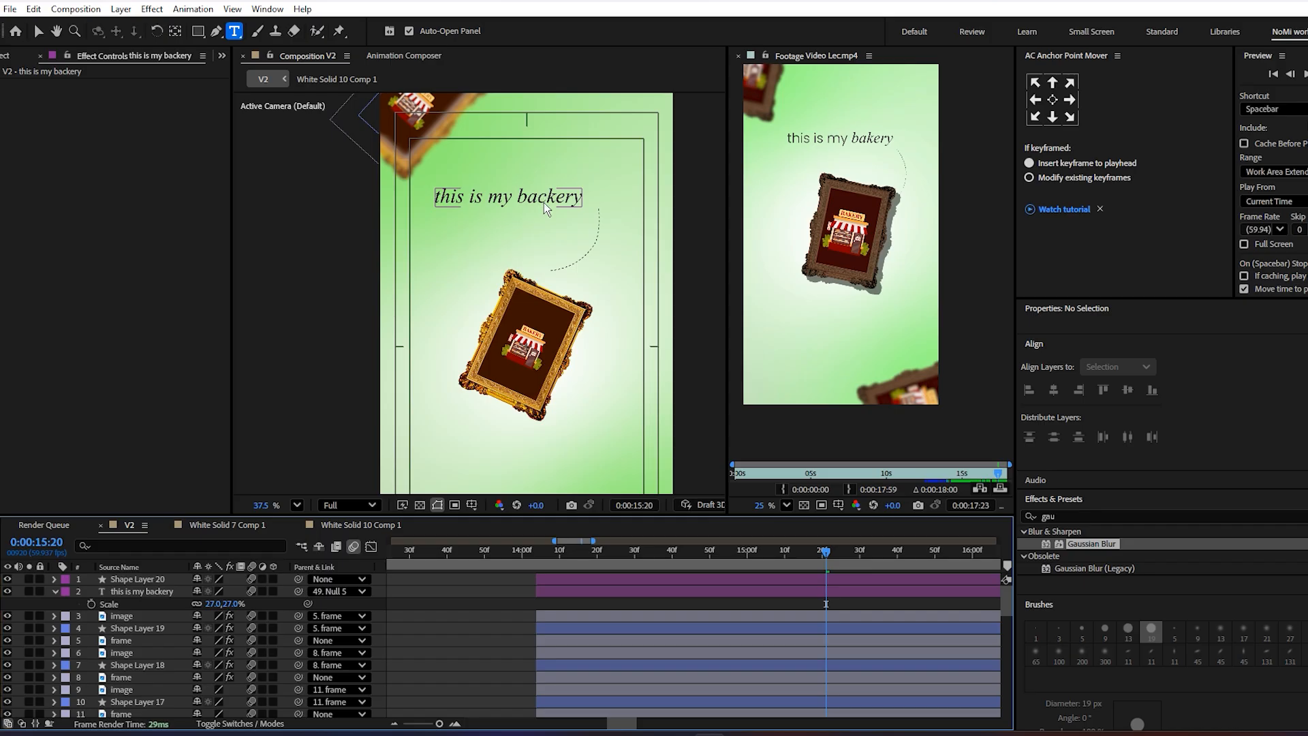
{"action": "key", "text": "v"}
{"action": "left_click_drag", "start_coordinate": [548, 197], "coordinate": [563, 194]}
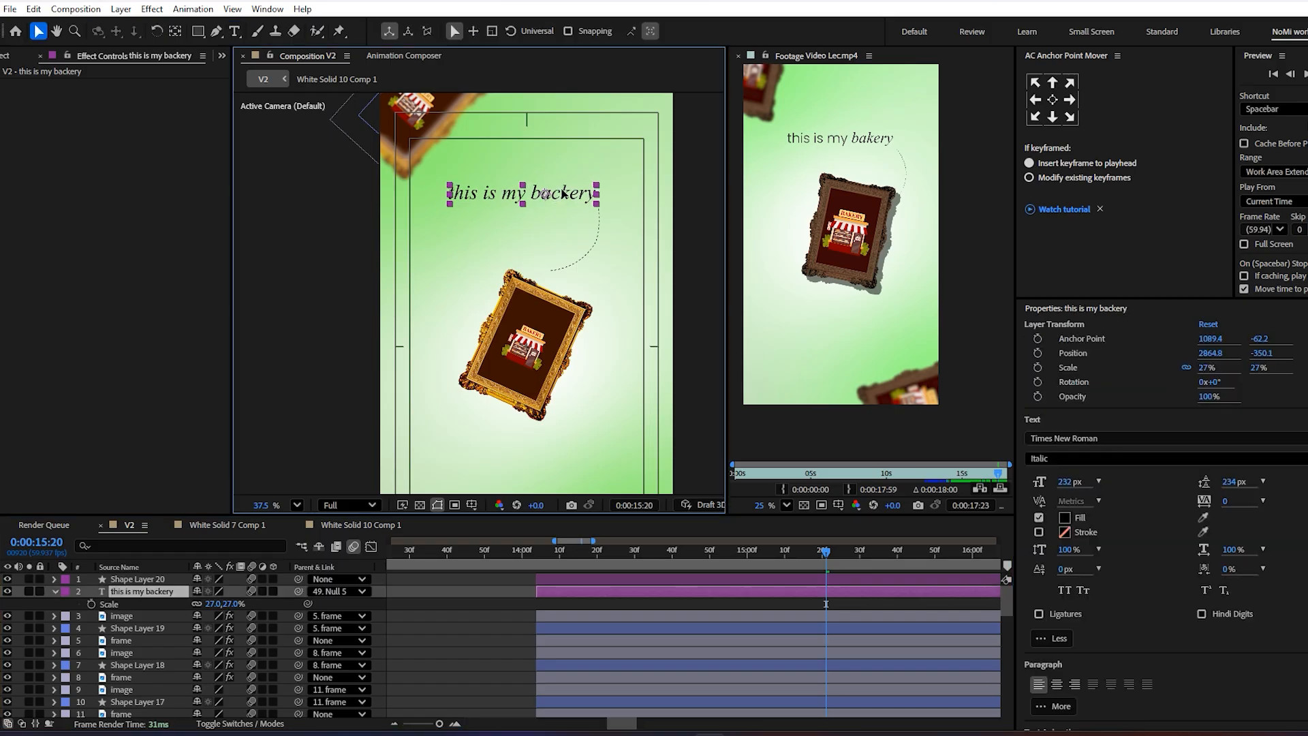
{"action": "left_click_drag", "start_coordinate": [563, 194], "coordinate": [567, 193]}
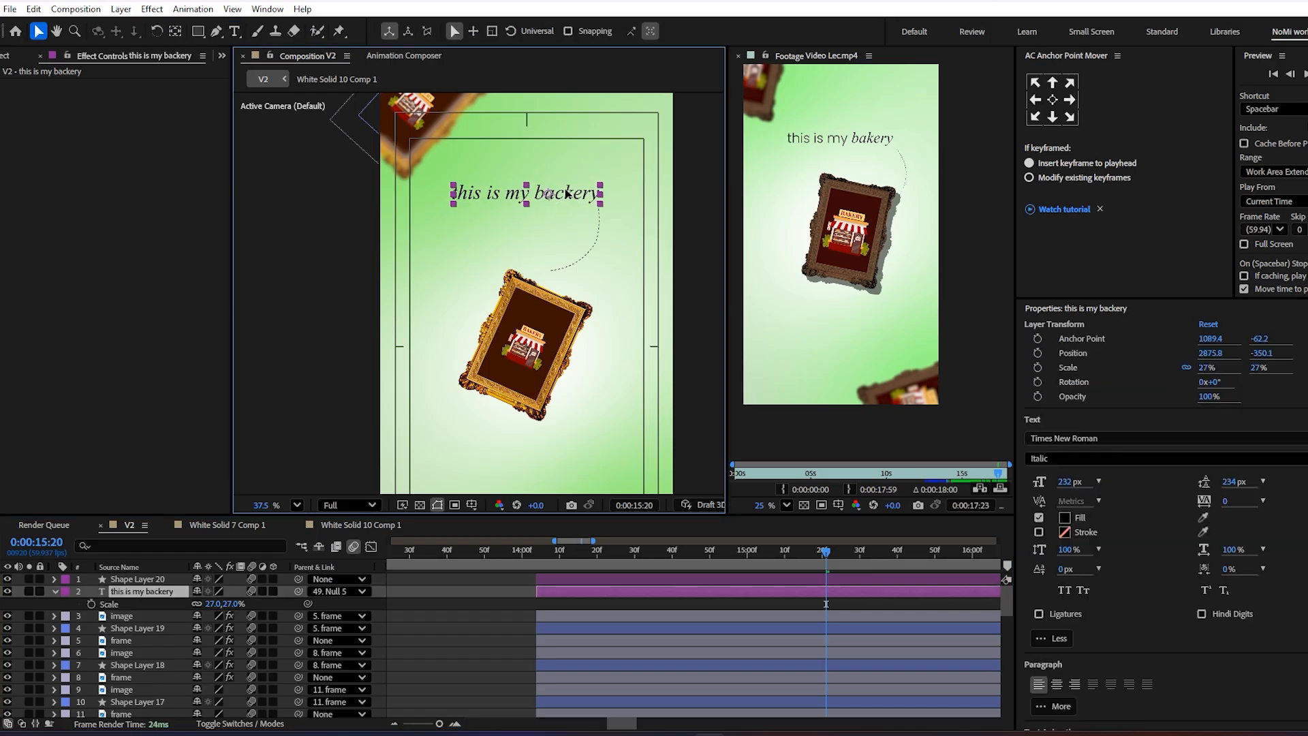
- Reshape the dashed curve with the Pen tool into an outward arc from the text's end to the central frame's upper-right corner
{"action": "left_click", "coordinate": [599, 243]}
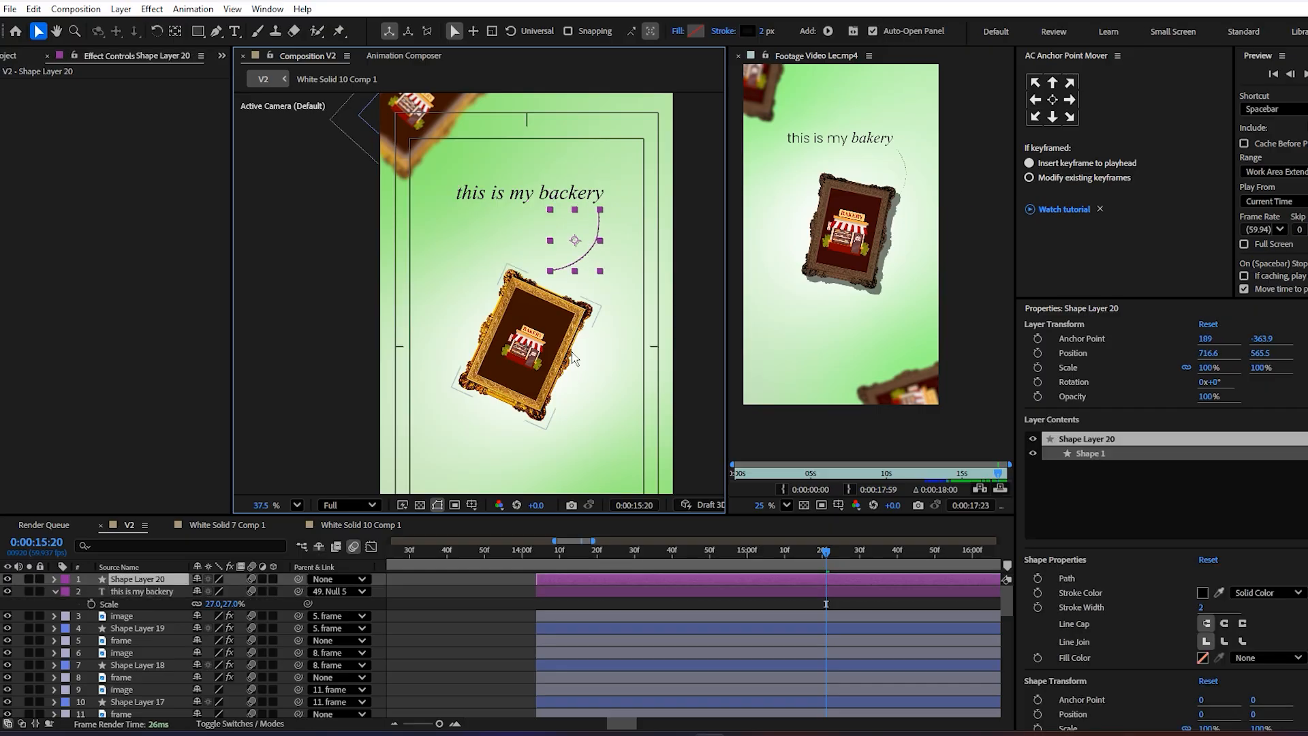
{"action": "scroll", "coordinate": [583, 282], "scroll_direction": "up", "scroll_amount": 4}
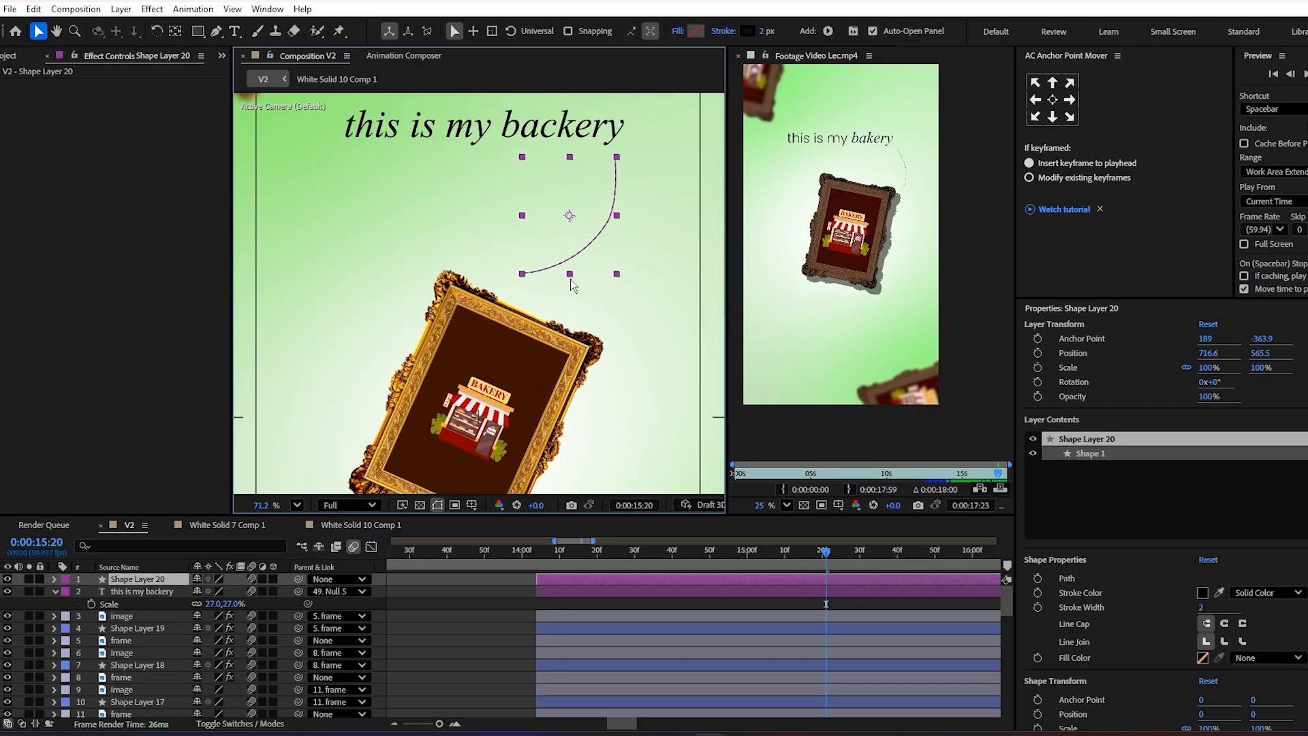
{"action": "key", "text": "g"}
{"action": "left_click_drag", "start_coordinate": [522, 274], "coordinate": [525, 289]}
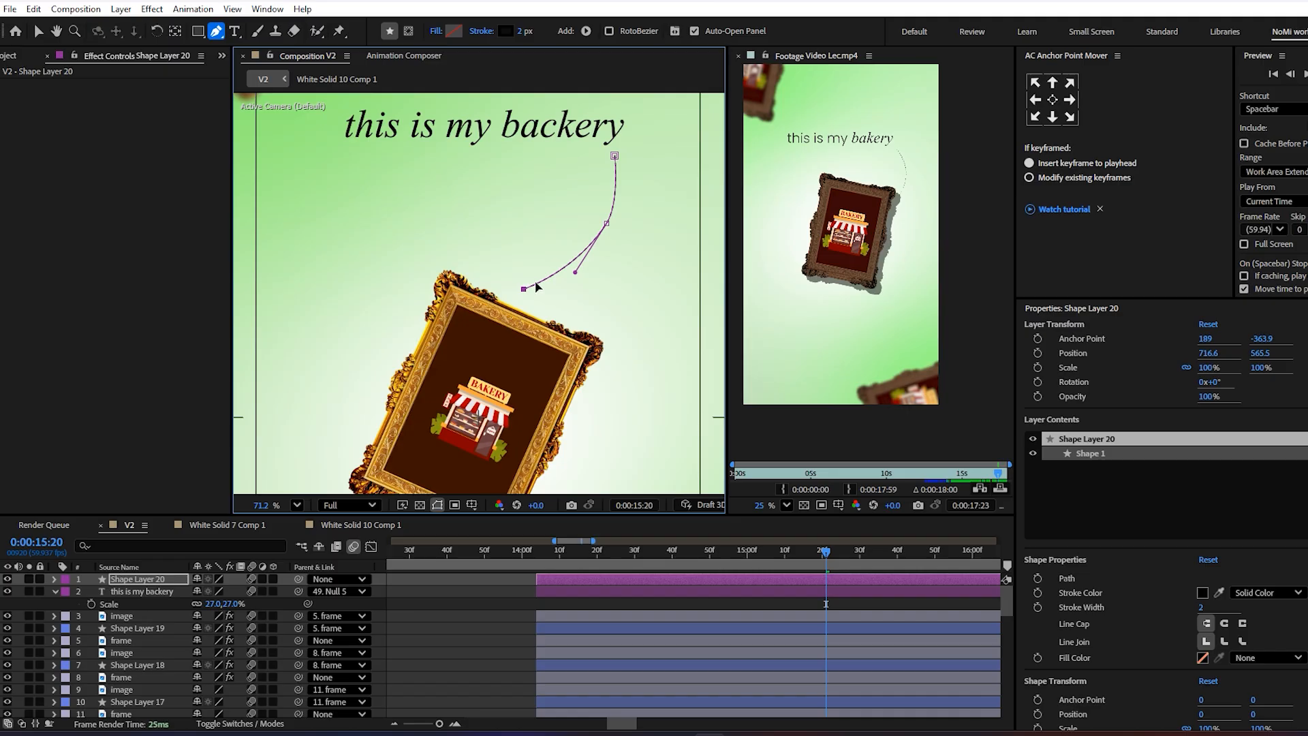
{"action": "left_click_drag", "start_coordinate": [606, 227], "coordinate": [614, 237]}
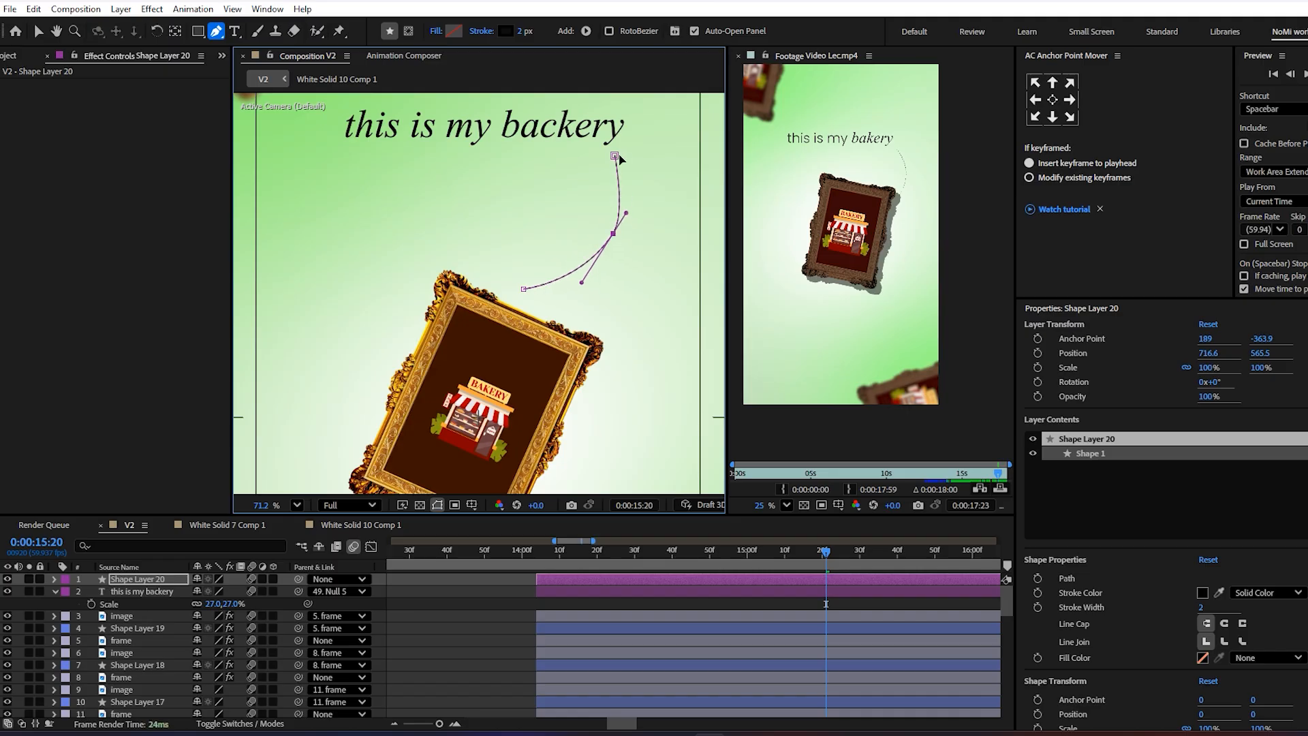
{"action": "mouse_move", "coordinate": [614, 156]}
{"action": "left_mouse_down"}
{"action": "mouse_move", "coordinate": [634, 144]}
{"action": "mouse_move", "coordinate": [628, 152]}
{"action": "left_mouse_up"}
{"action": "left_click_drag", "start_coordinate": [608, 239], "coordinate": [598, 276]}
{"action": "left_click_drag", "start_coordinate": [522, 290], "coordinate": [597, 329]}
{"action": "left_click_drag", "start_coordinate": [641, 241], "coordinate": [671, 183]}
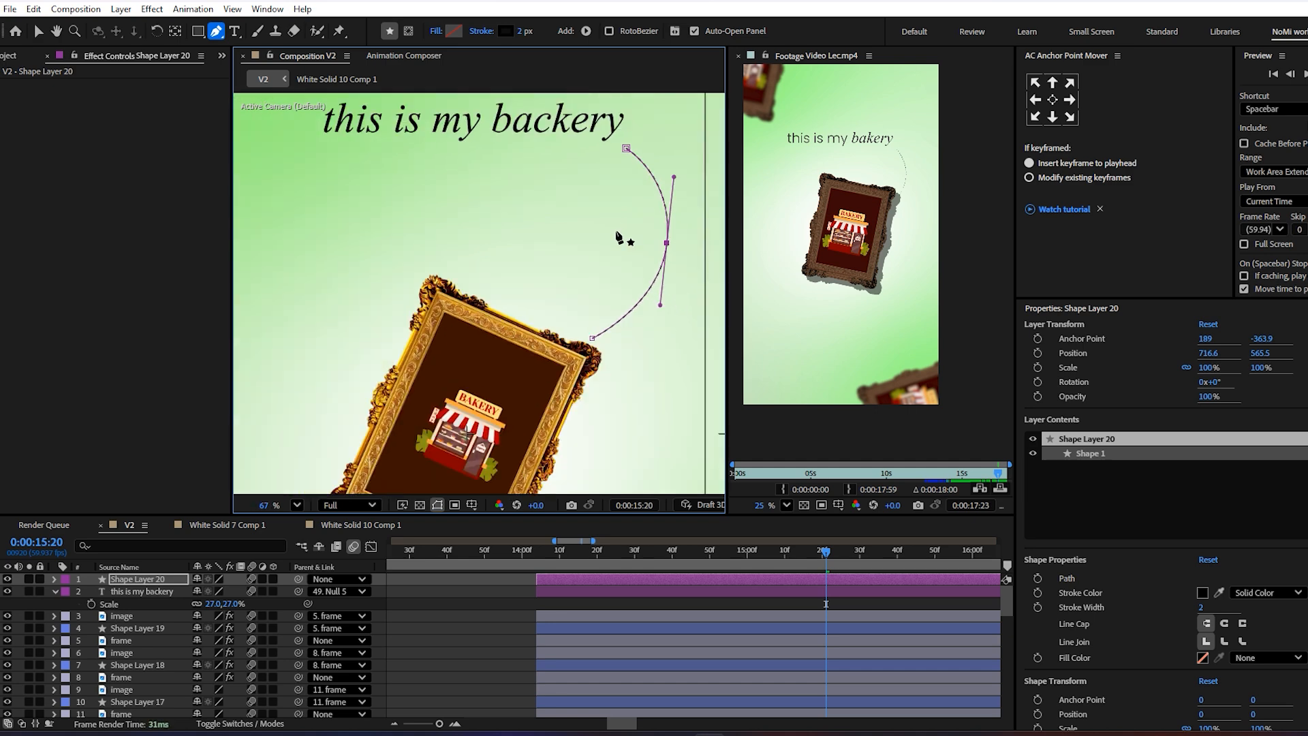
{"action": "scroll", "coordinate": [617, 232], "scroll_direction": "down", "scroll_amount": 4}
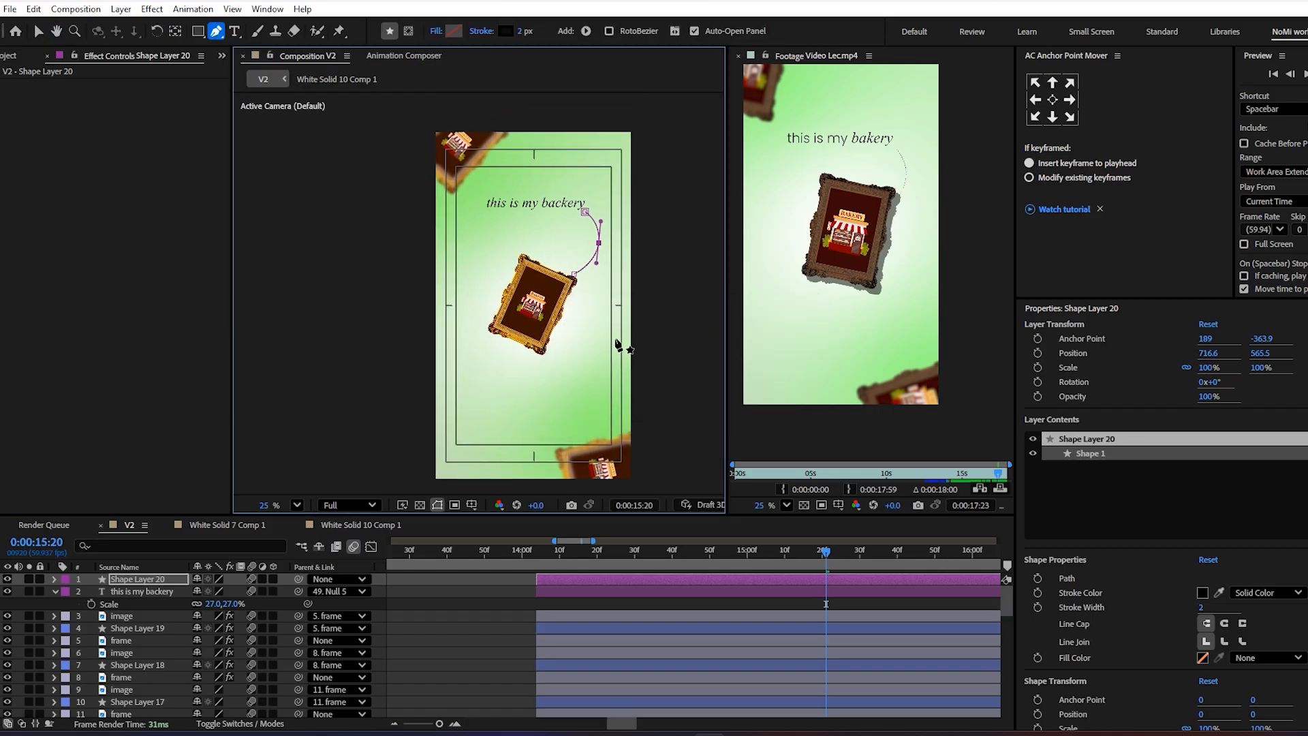
- Apply a Drop Shadow effect to the central frame layer and set its shadow distance to 75
{"action": "key", "text": "v"}
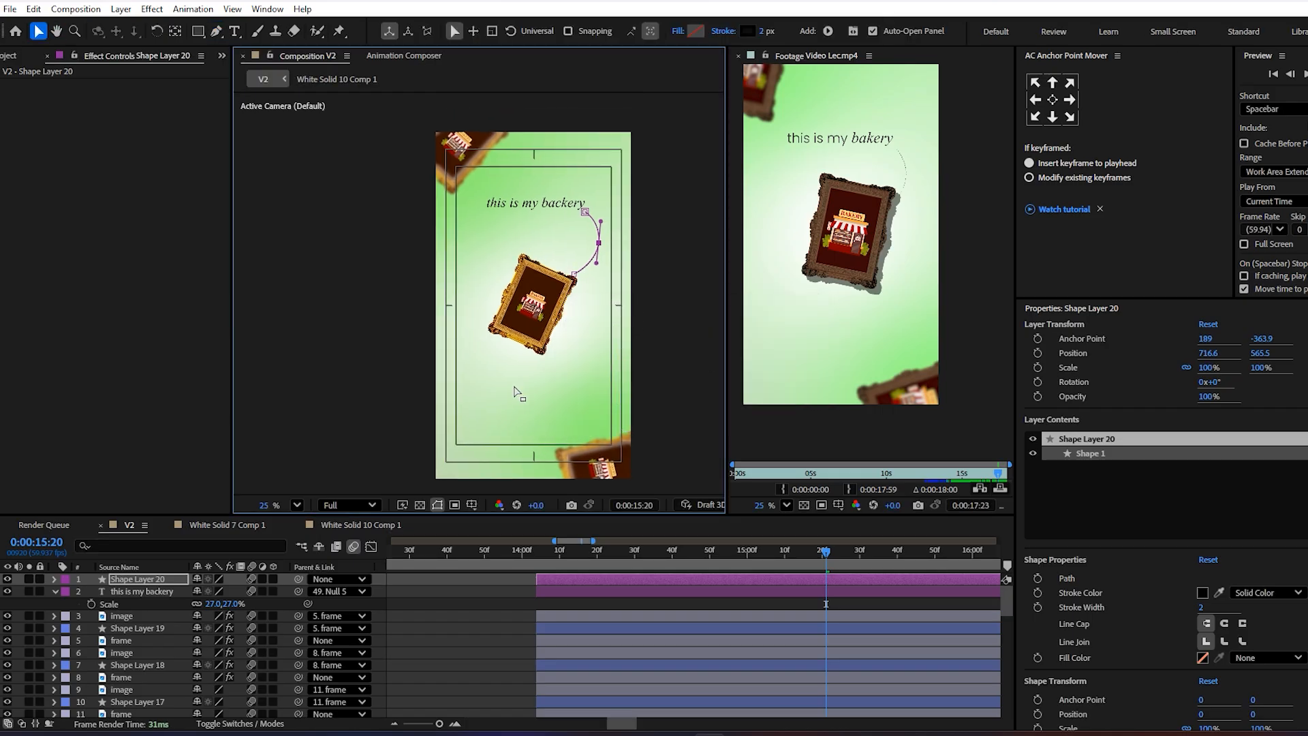
{"action": "left_click", "coordinate": [687, 603]}
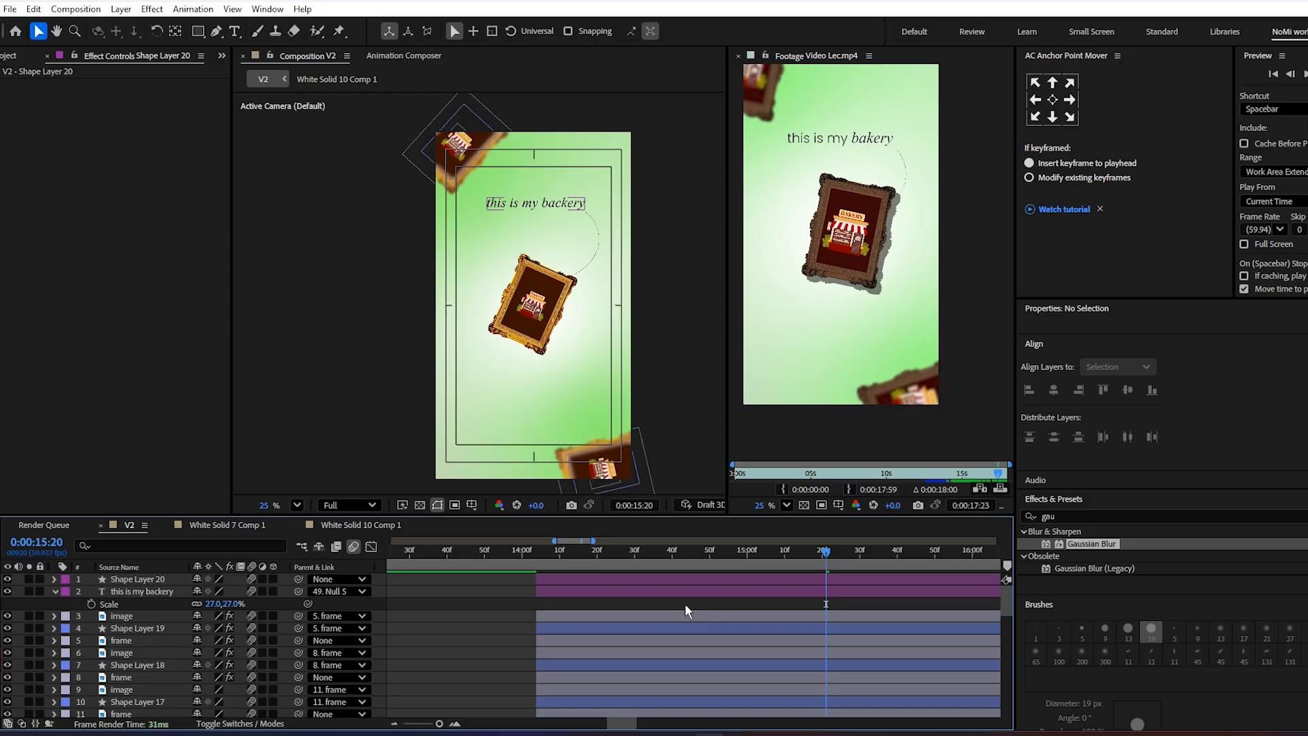
{"action": "key", "text": "p"}
{"action": "key", "text": "p"}
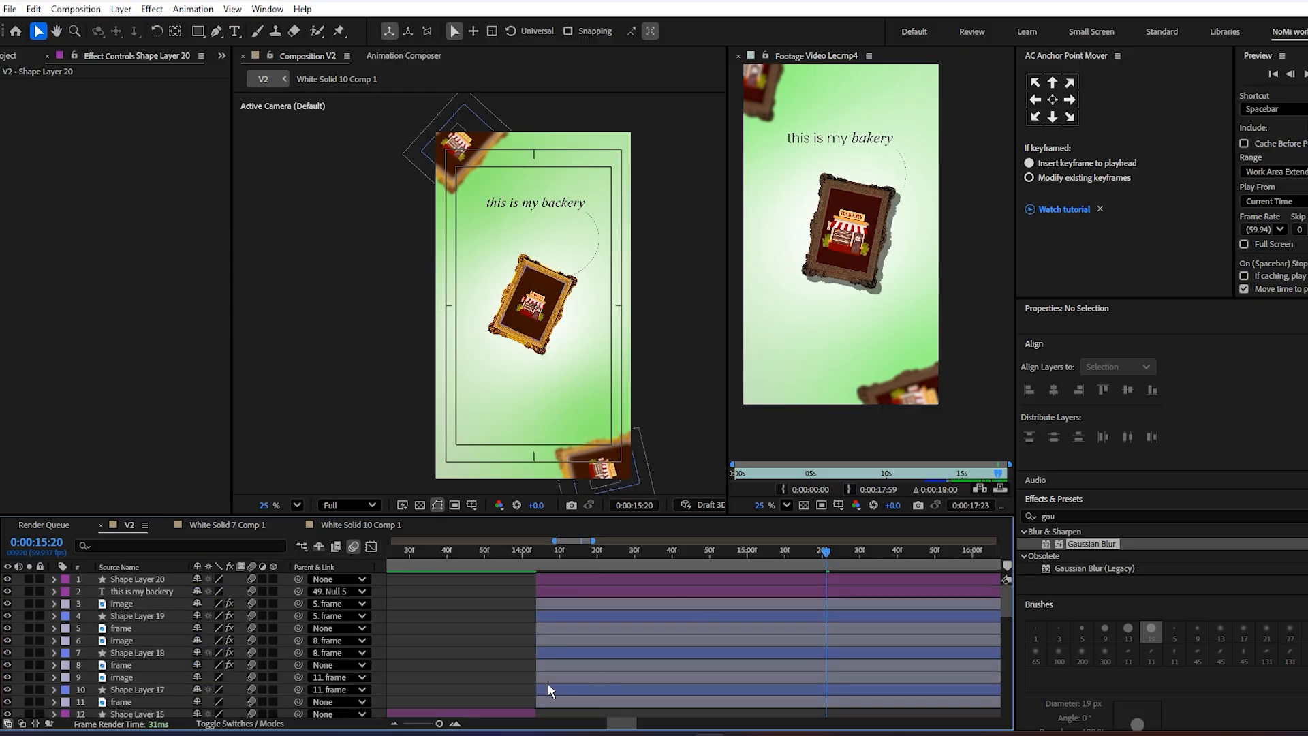
{"action": "scroll", "coordinate": [508, 624], "scroll_direction": "down", "scroll_amount": 1}
{"action": "left_click", "coordinate": [583, 668]}
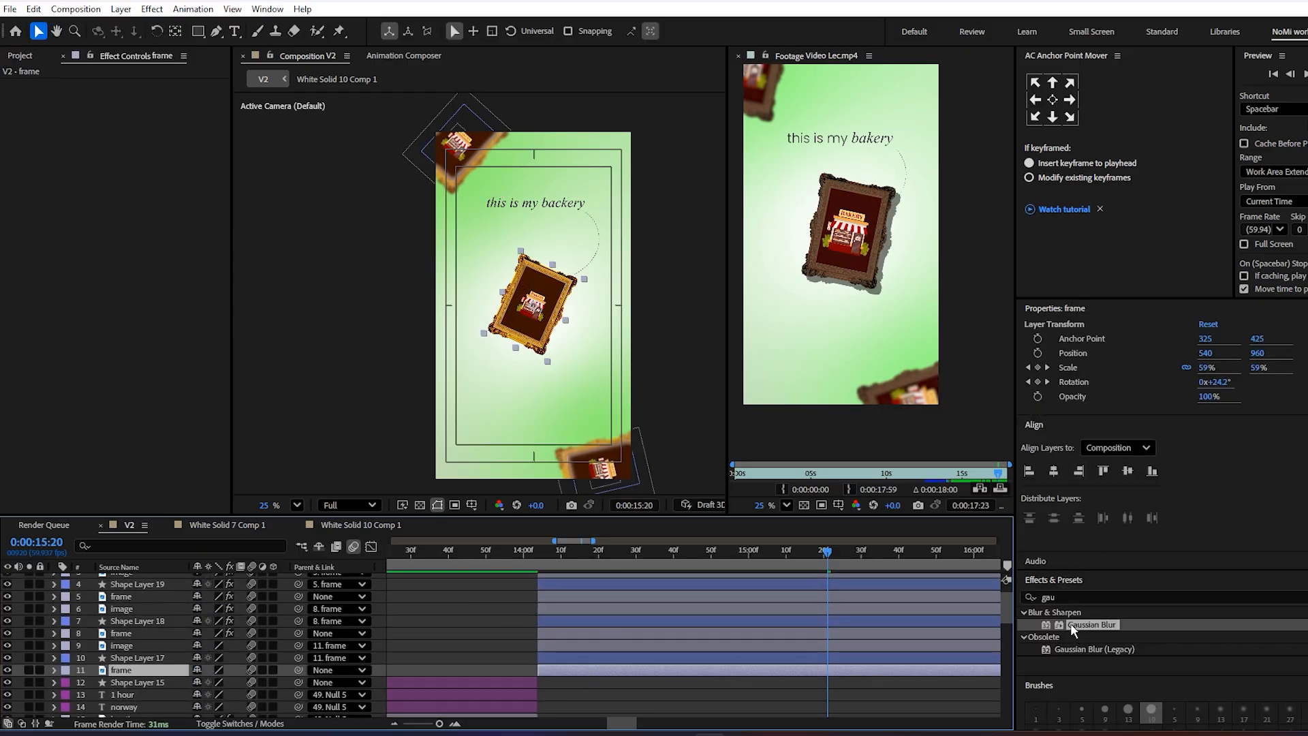
{"action": "left_click_drag", "start_coordinate": [1071, 598], "coordinate": [929, 601]}
{"action": "key", "text": "BackSpace"}
{"action": "type", "text": "drop"}
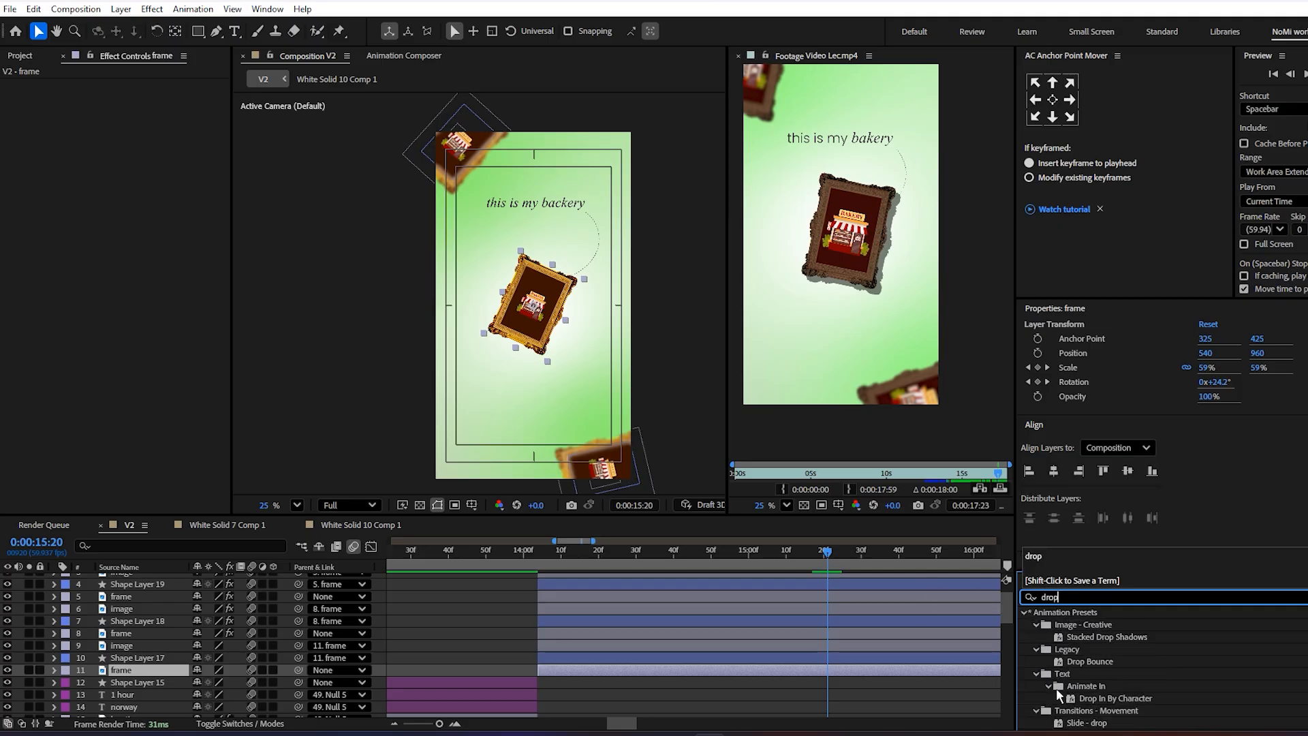
{"action": "scroll", "coordinate": [1070, 688], "scroll_direction": "down", "scroll_amount": 5}
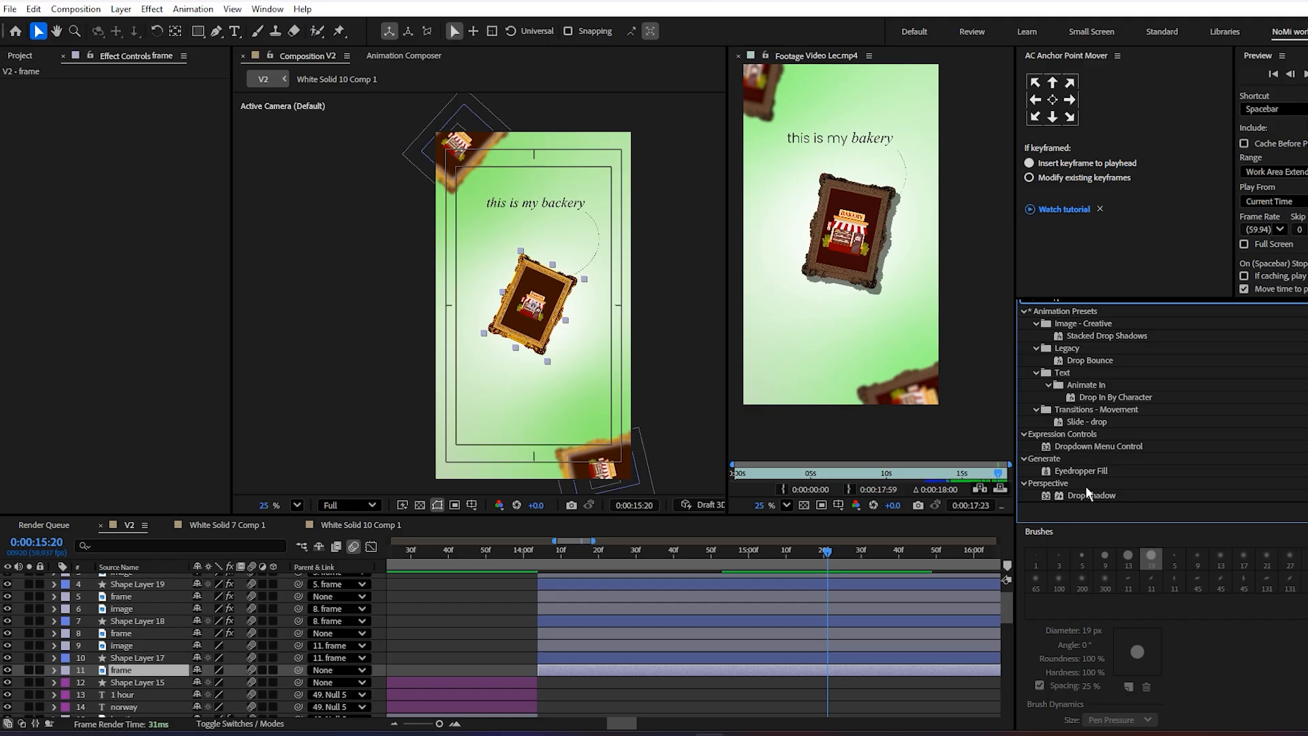
{"action": "left_click_drag", "start_coordinate": [1102, 497], "coordinate": [793, 670]}
{"action": "left_click_drag", "start_coordinate": [132, 162], "coordinate": [202, 173]}
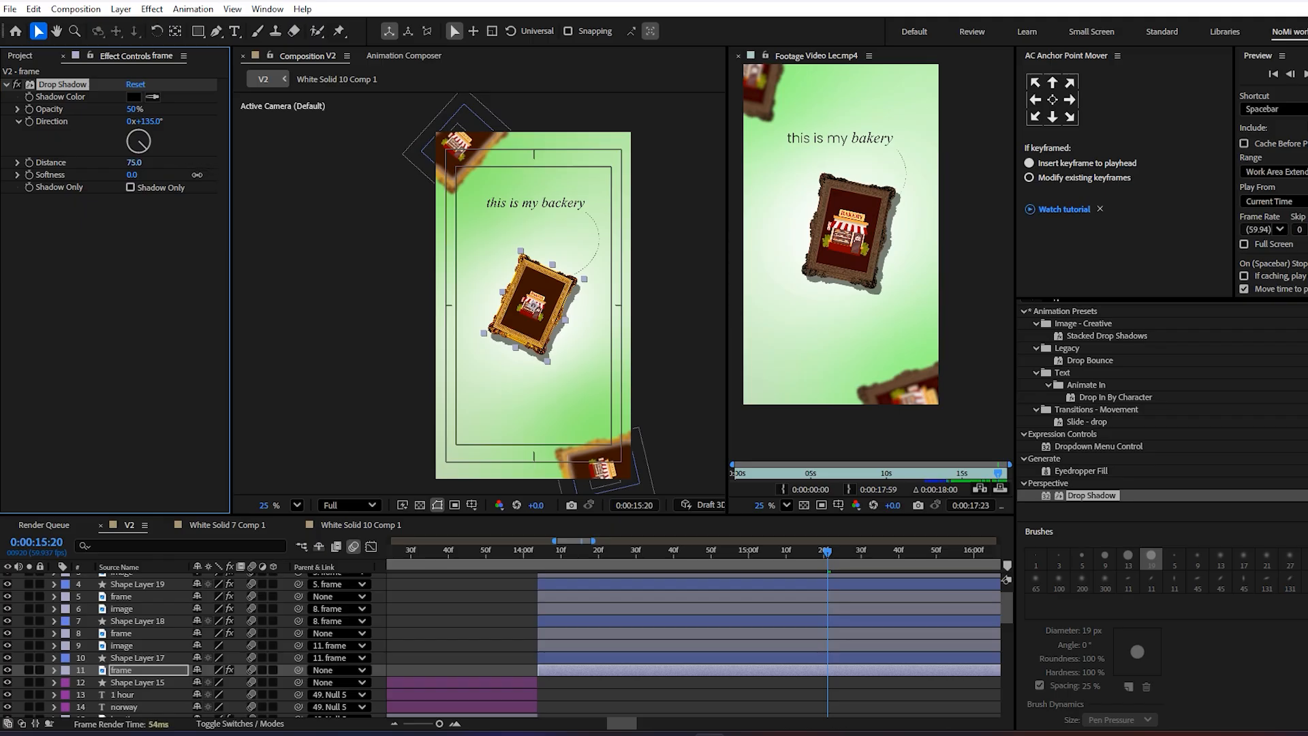
- Save the project and review the bakery scene and the preceding 1 hour road scene around their transition
{"action": "scroll", "coordinate": [599, 355], "scroll_direction": "down", "scroll_amount": 1}
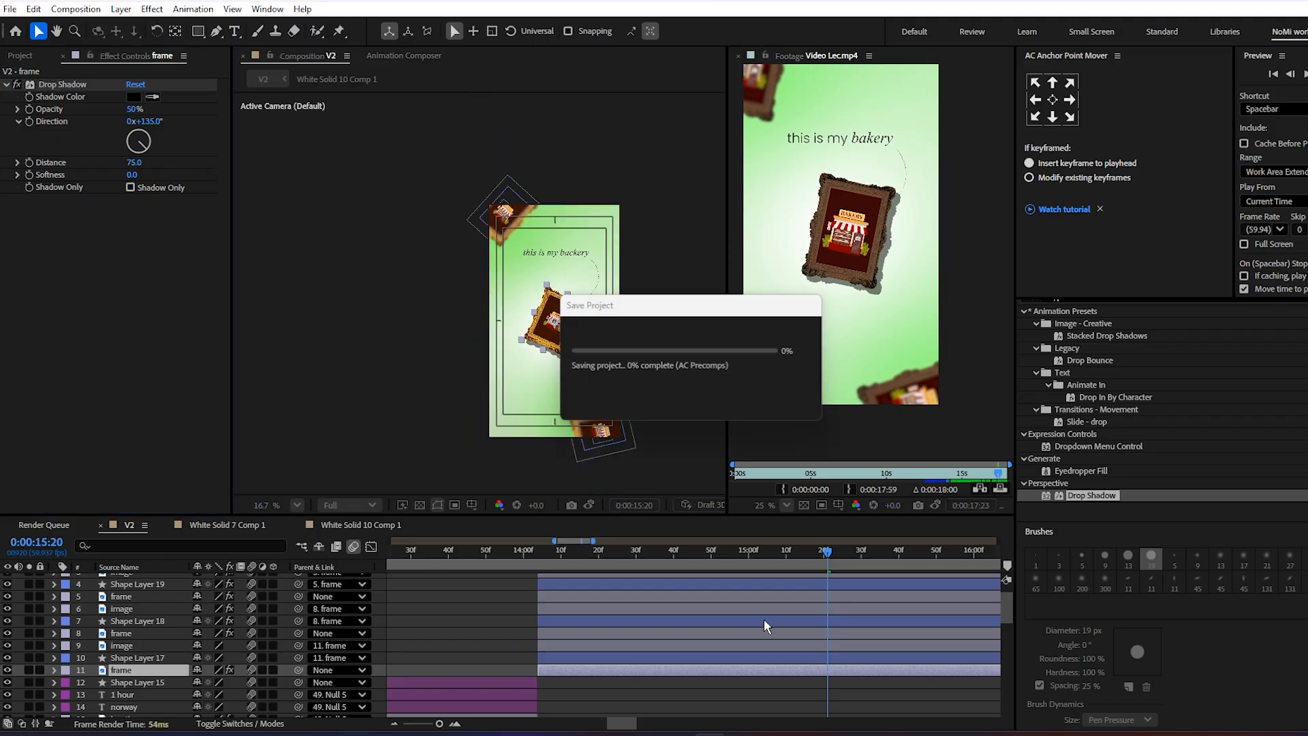
{"action": "left_click_drag", "start_coordinate": [776, 548], "coordinate": [946, 545]}
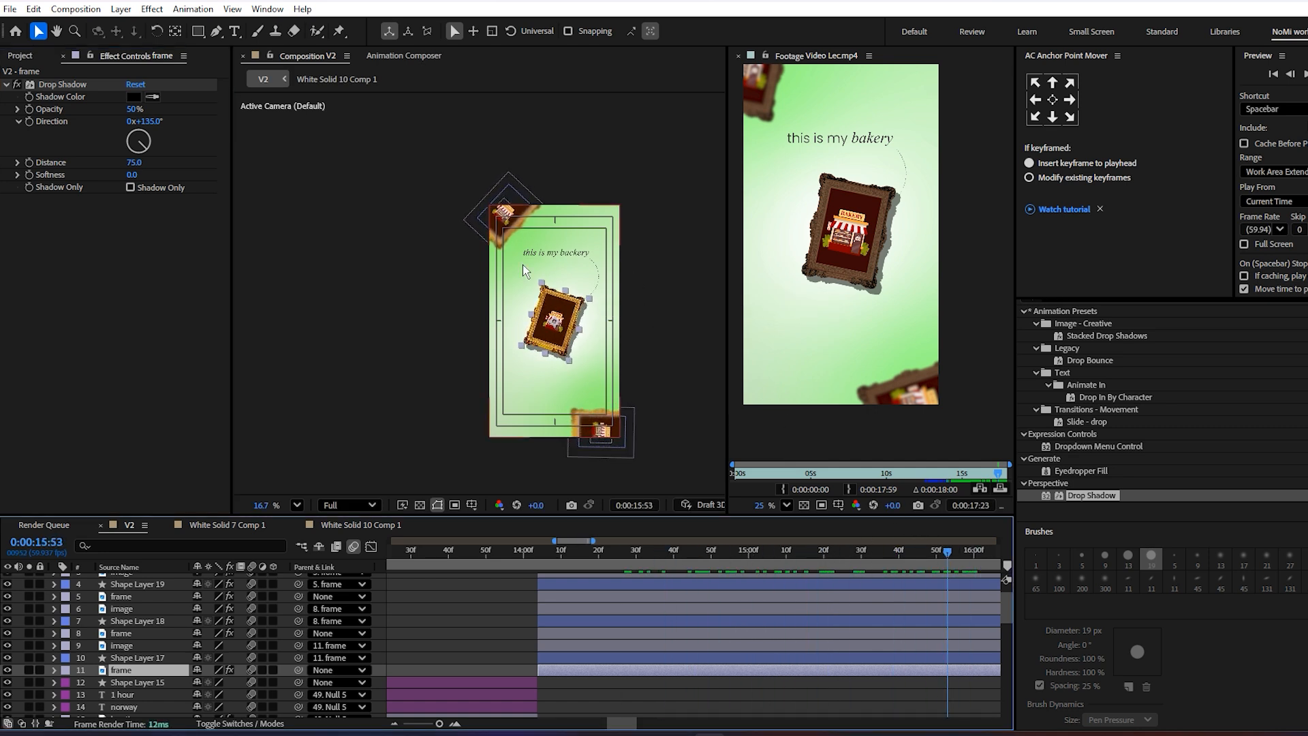
{"action": "scroll", "coordinate": [521, 264], "scroll_direction": "down", "scroll_amount": 1}
{"action": "left_click_drag", "start_coordinate": [687, 571], "coordinate": [639, 588]}
{"action": "scroll", "coordinate": [559, 355], "scroll_direction": "up", "scroll_amount": 3}
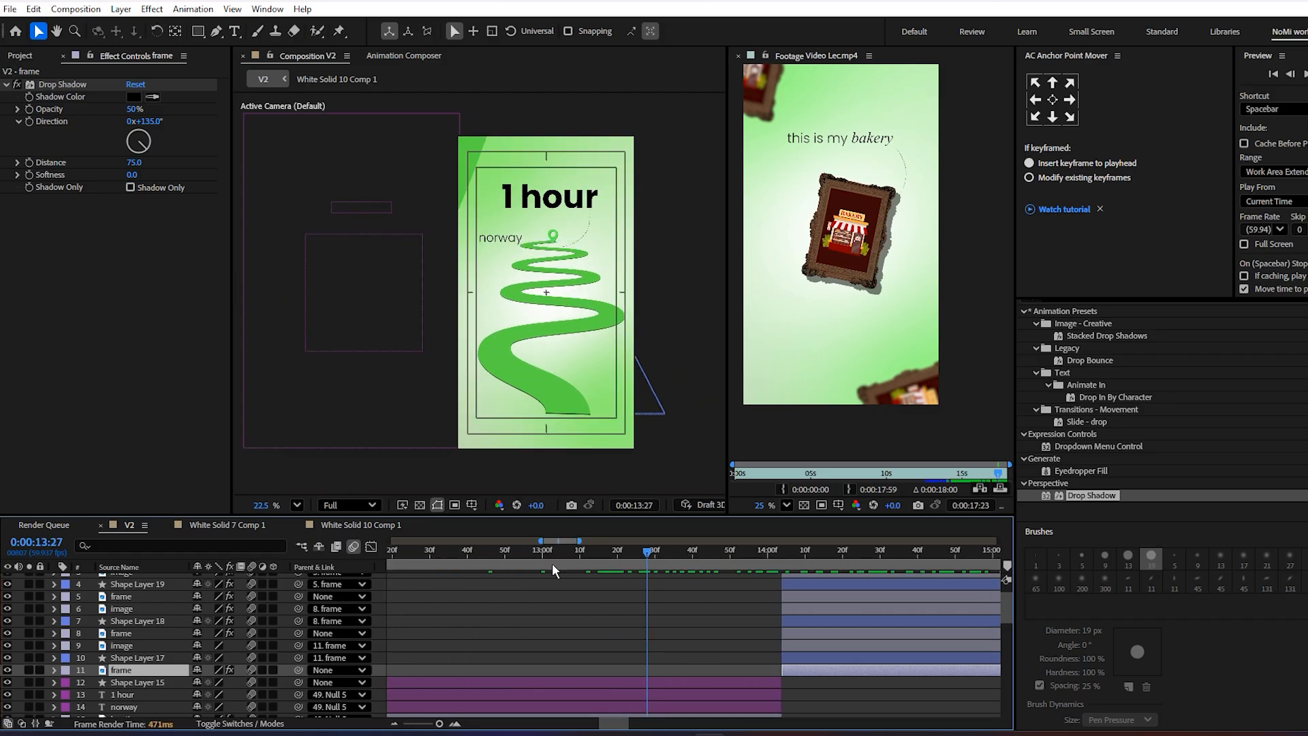
- At 0:00:14:01, try to pull the bottom path point of the road's shadow, Shape Layer 13, below the composition's edge
{"action": "scroll", "coordinate": [552, 613], "scroll_direction": "down", "scroll_amount": 3}
{"action": "left_click", "coordinate": [762, 647]}
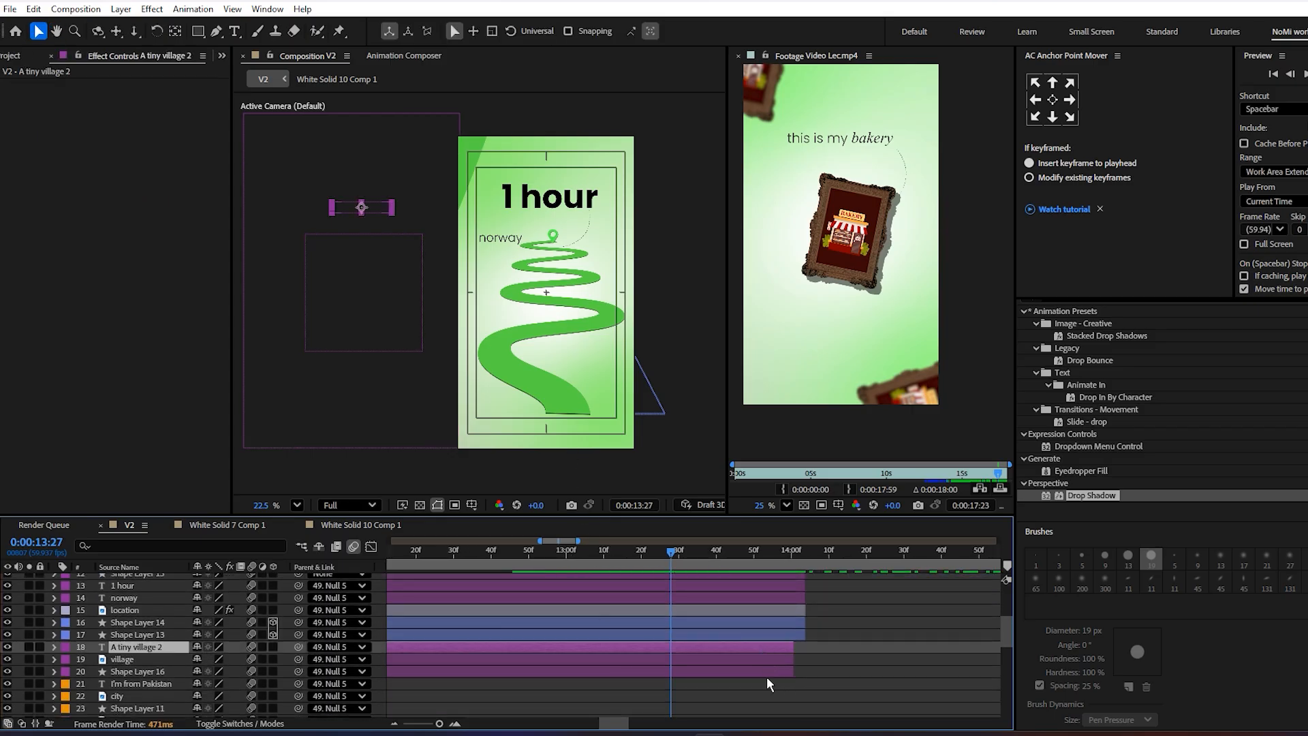
{"action": "left_click_drag", "start_coordinate": [749, 554], "coordinate": [798, 571]}
{"action": "left_click", "coordinate": [783, 637]}
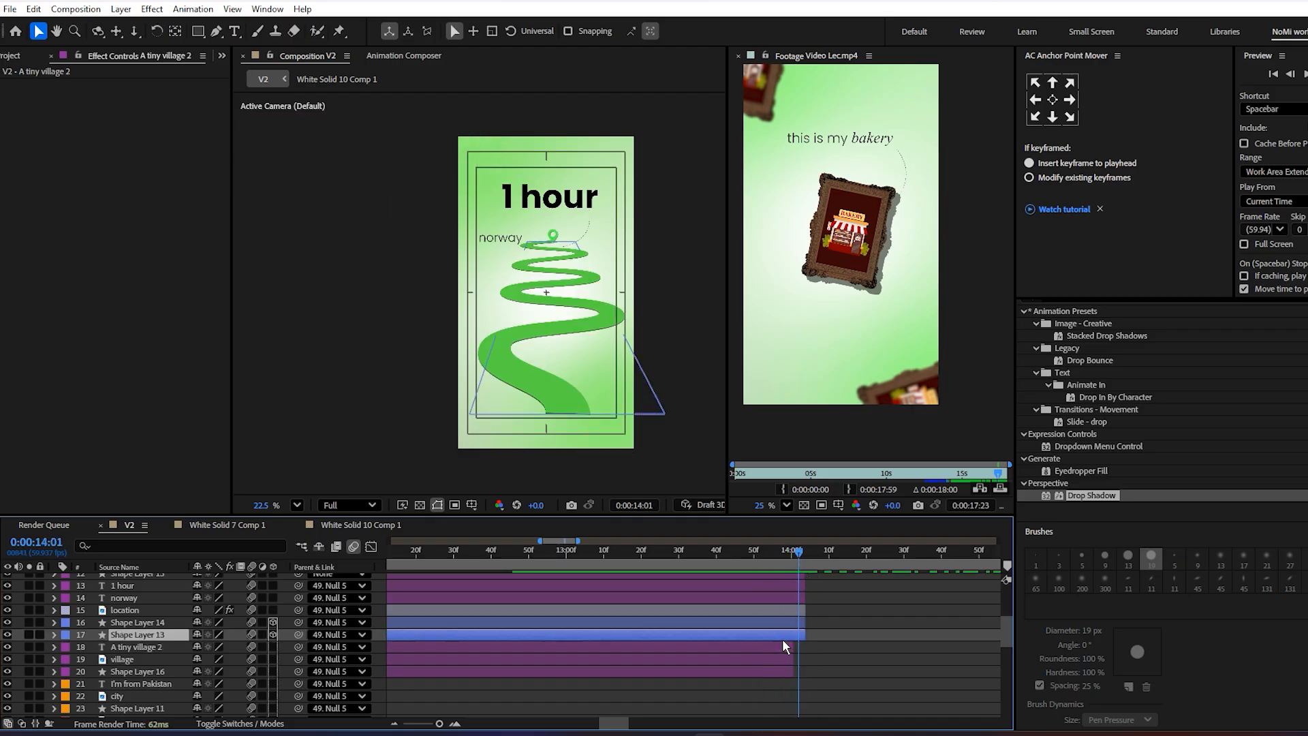
{"action": "scroll", "coordinate": [570, 410], "scroll_direction": "up", "scroll_amount": 4}
{"action": "key", "text": "g"}
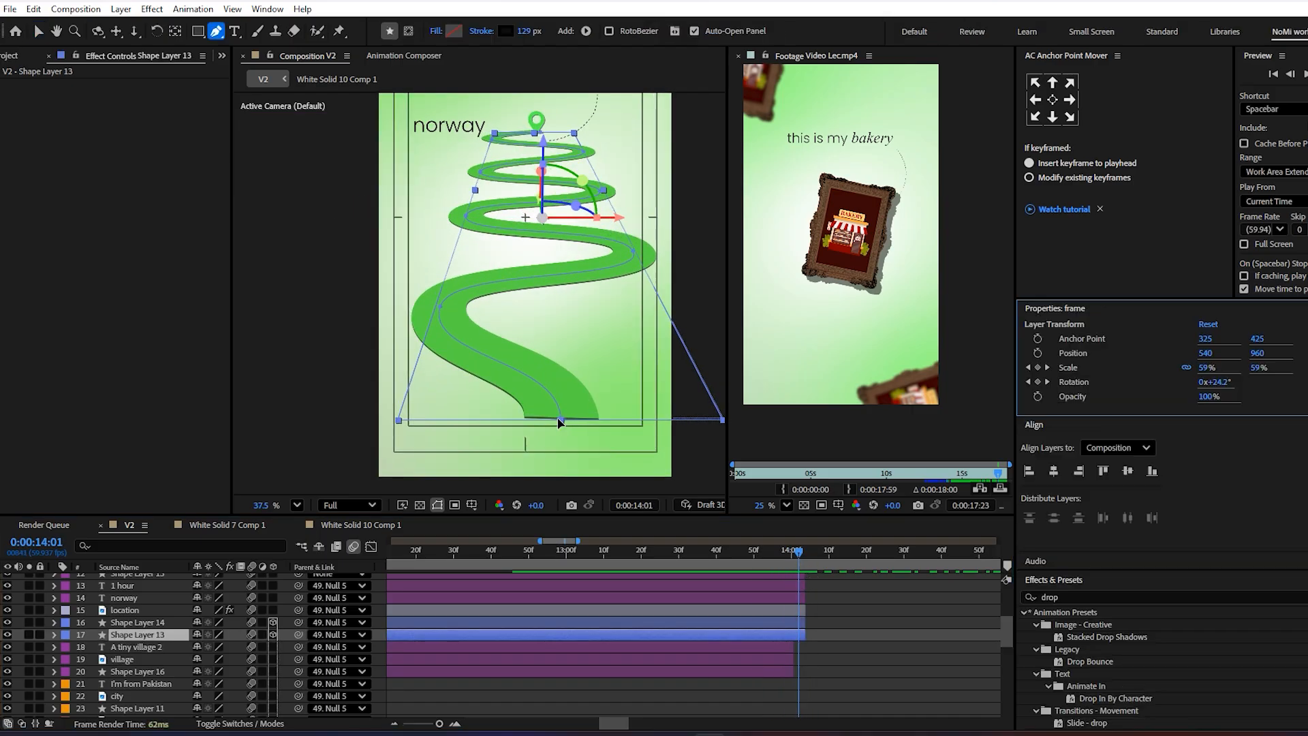
{"action": "left_click_drag", "start_coordinate": [559, 431], "coordinate": [556, 508]}
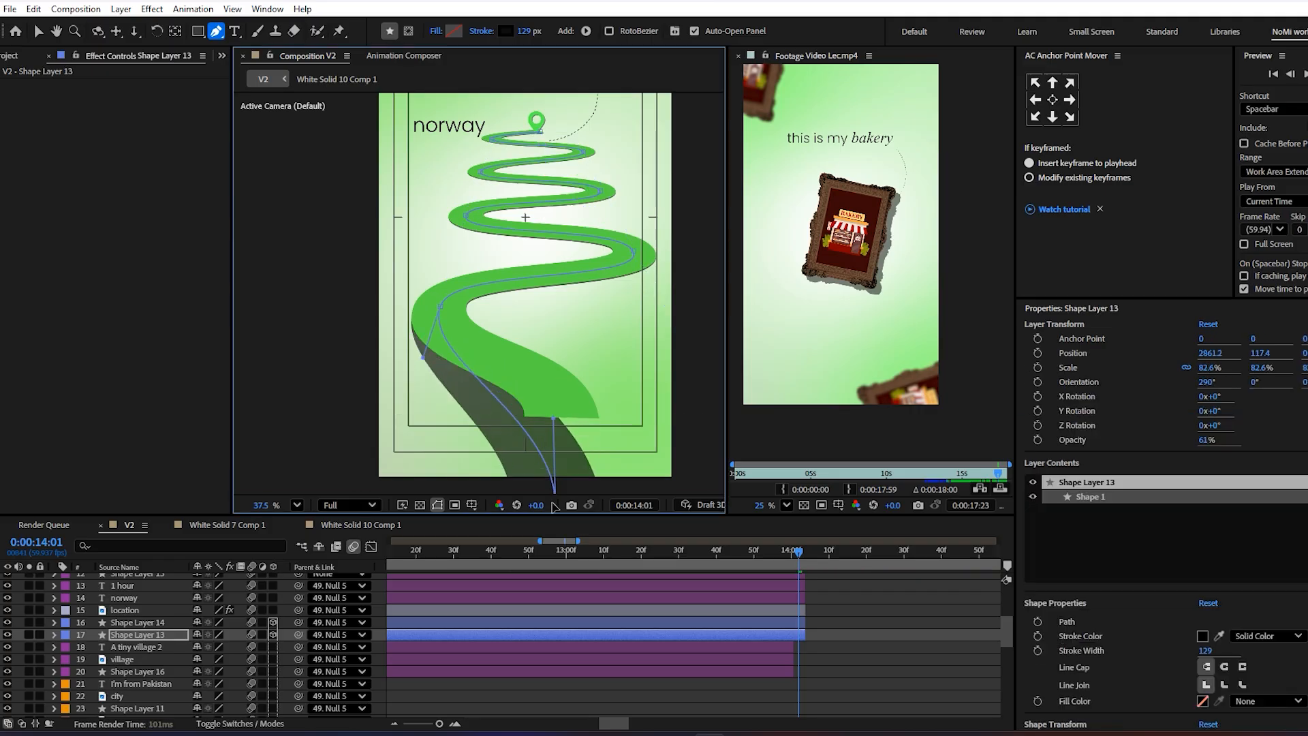
{"action": "key", "text": "ctrl+z"}
- Stretch both road shapes, Shape Layer 13 and Shape Layer 14, vertically to about 92.7% down to the composition's lower edge
{"action": "left_click", "coordinate": [697, 623], "text": "ctrl"}
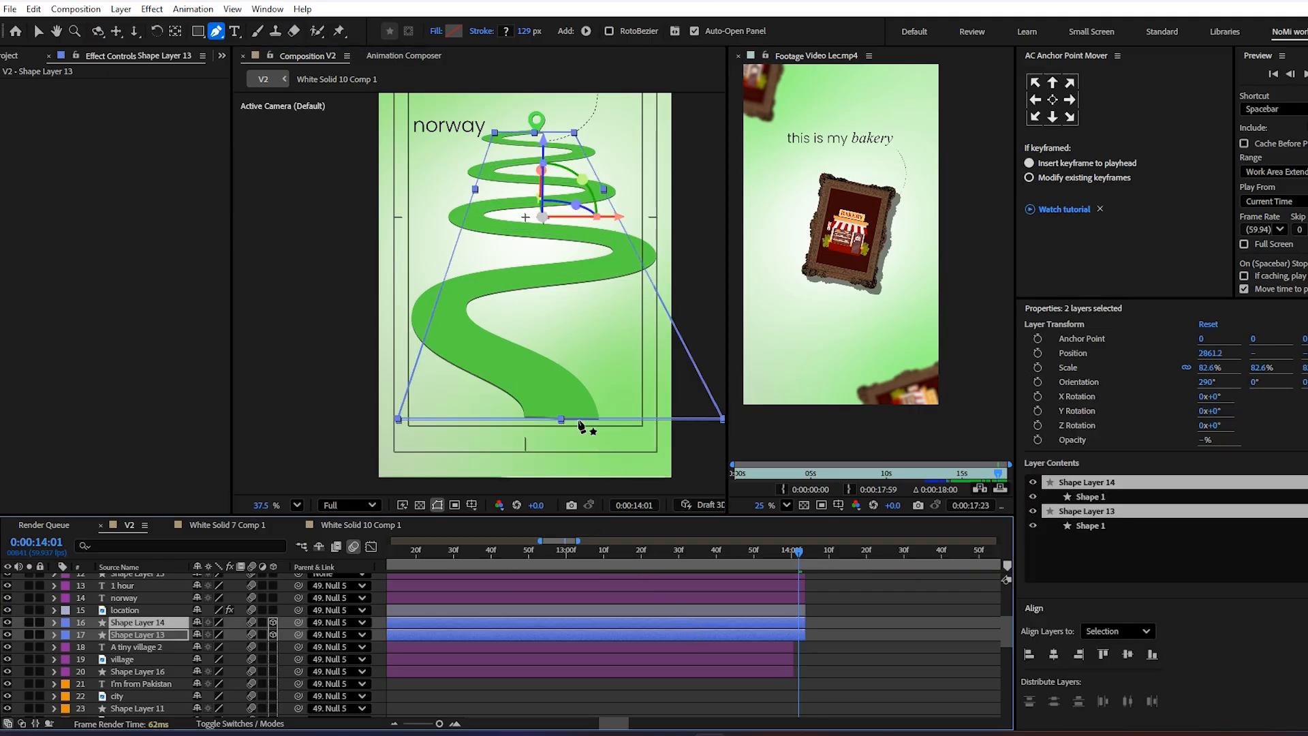
{"action": "left_click_drag", "start_coordinate": [564, 419], "coordinate": [564, 484]}
{"action": "scroll", "coordinate": [555, 285], "scroll_direction": "down", "scroll_amount": 1}
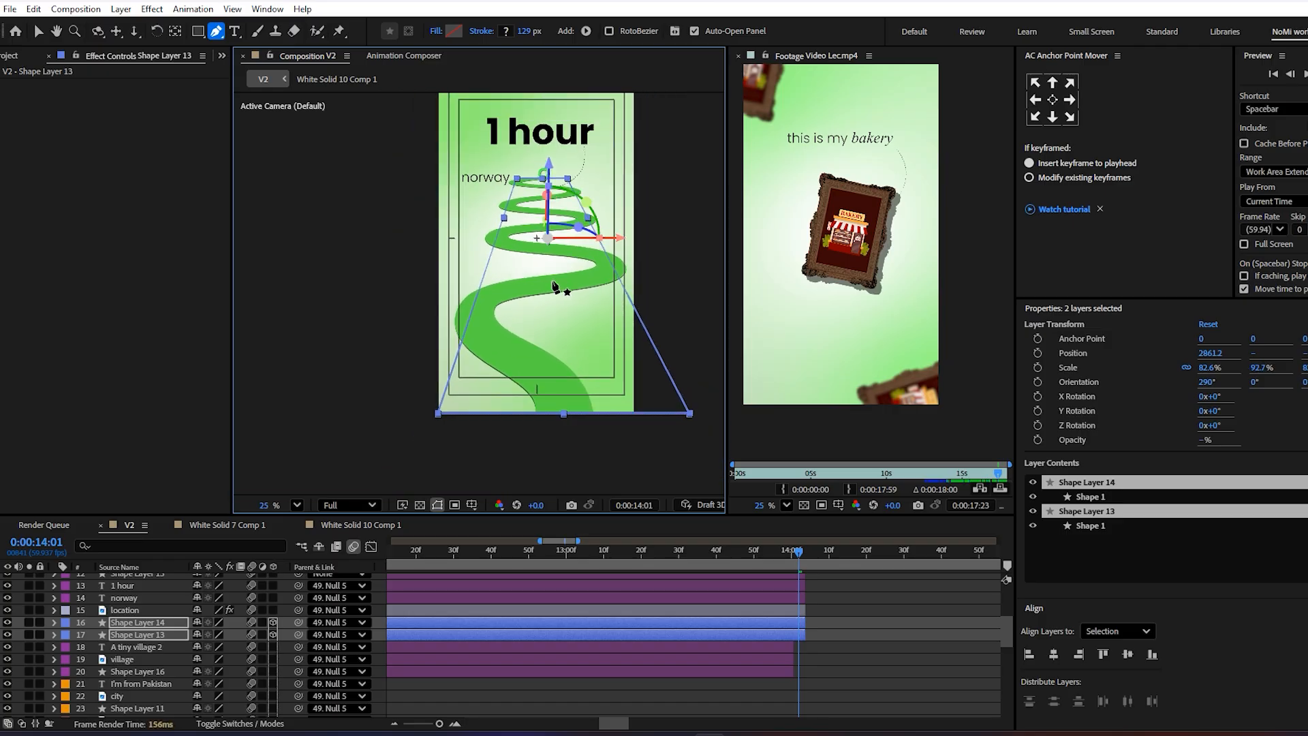
- Move the location pin up above the road's far end and shift the norway text up and right beside it
{"action": "key", "text": "v"}
{"action": "scroll", "coordinate": [506, 234], "scroll_direction": "up", "scroll_amount": 1}
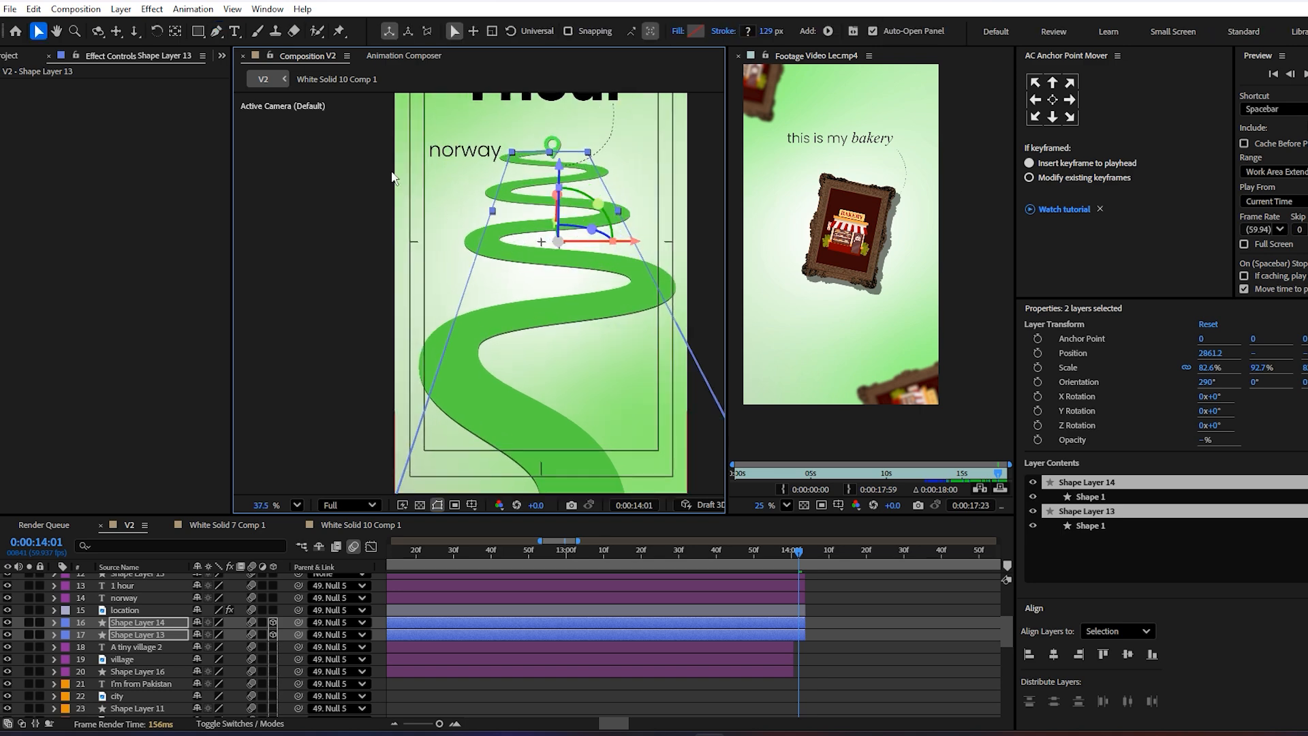
{"action": "left_click", "coordinate": [393, 176]}
{"action": "scroll", "coordinate": [564, 181], "scroll_direction": "up", "scroll_amount": 1}
{"action": "scroll", "coordinate": [564, 181], "scroll_direction": "up", "scroll_amount": 3}
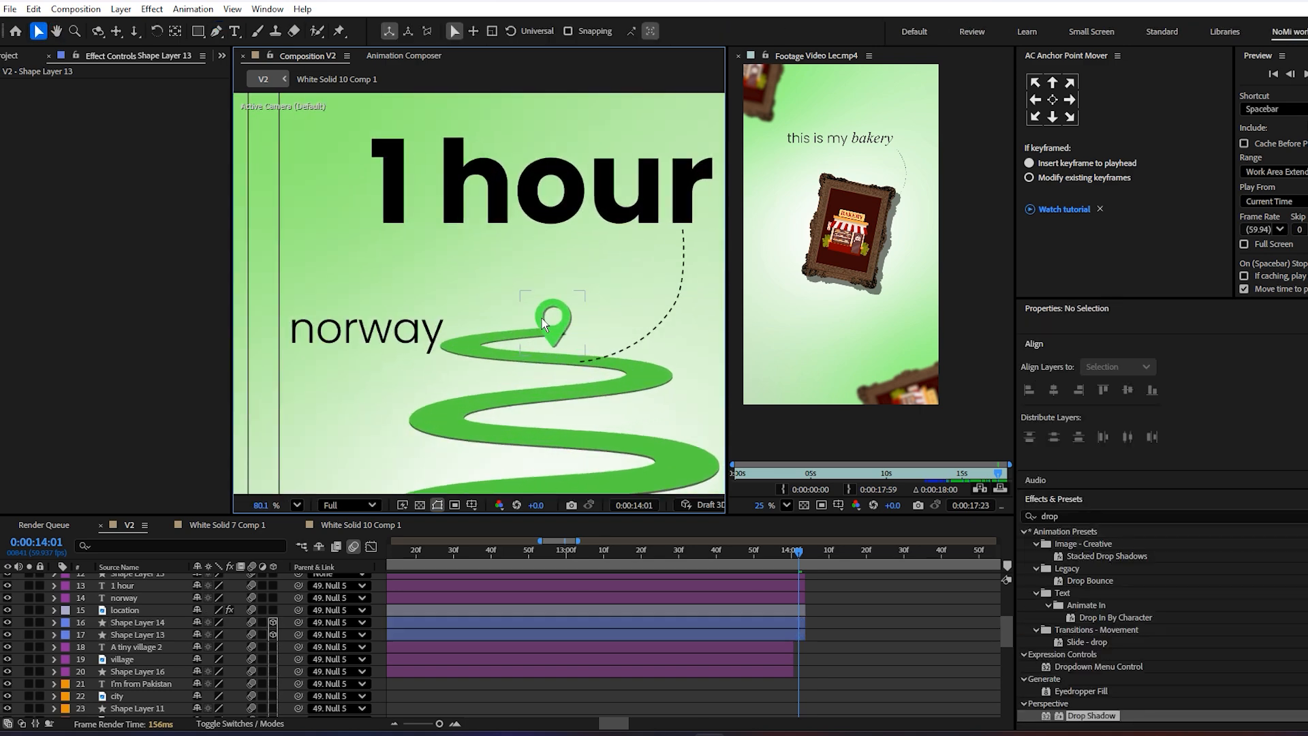
{"action": "left_click_drag", "start_coordinate": [551, 327], "coordinate": [557, 294]}
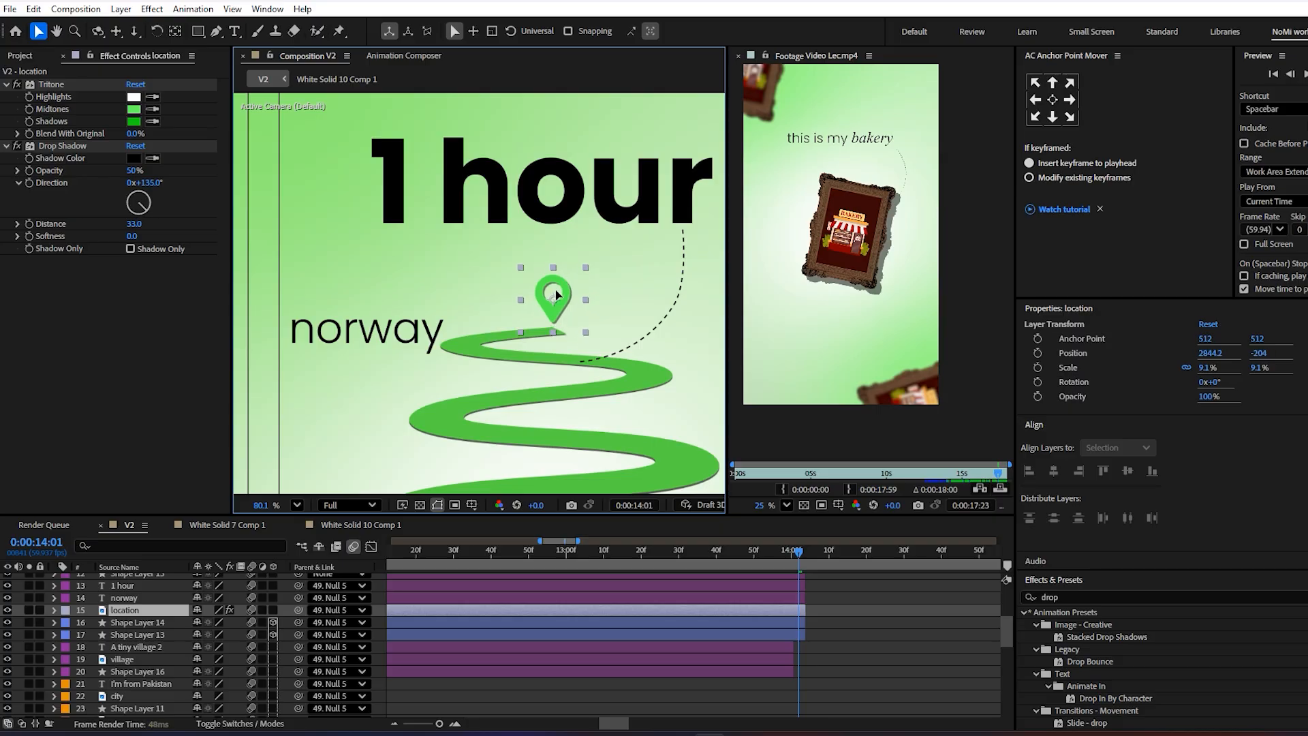
{"action": "left_click_drag", "start_coordinate": [414, 333], "coordinate": [446, 308]}
- Move the dashed curve and the 1 hour title together slightly upward, then clear their selection
{"action": "left_click", "coordinate": [604, 361]}
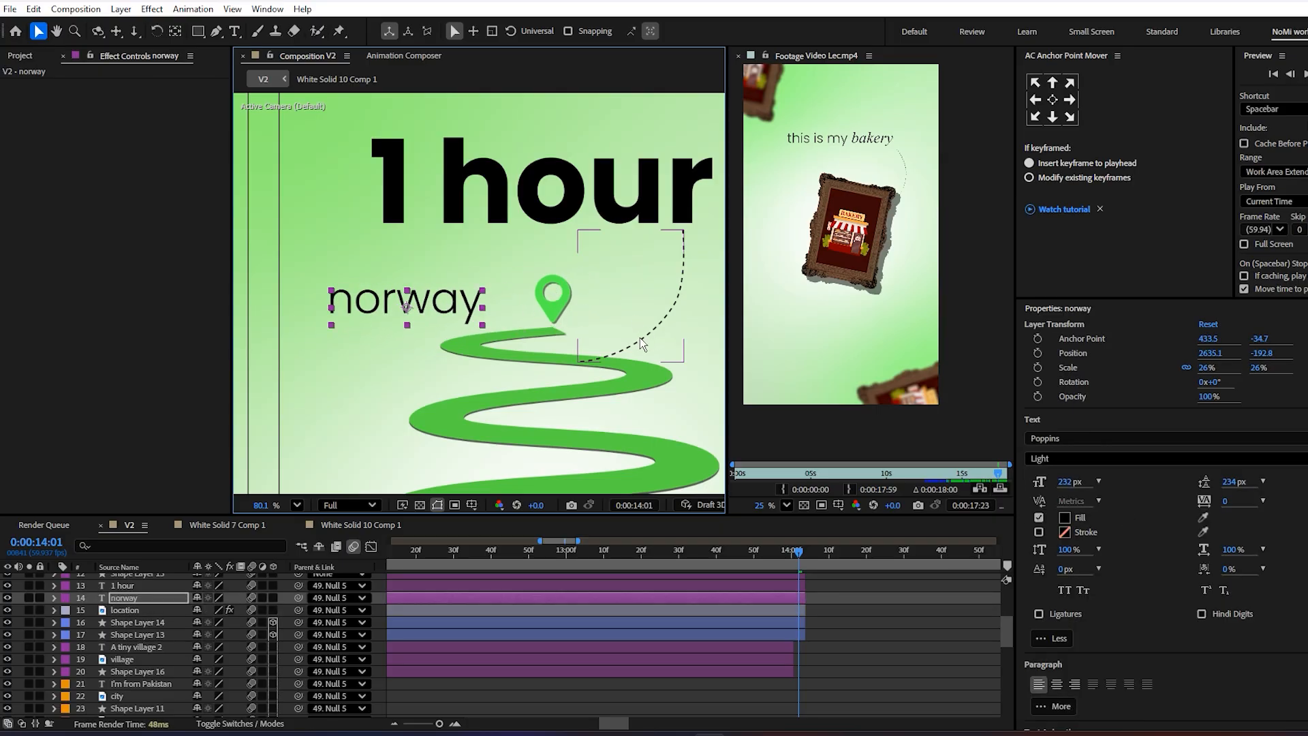
{"action": "scroll", "coordinate": [610, 301], "scroll_direction": "down", "scroll_amount": 5}
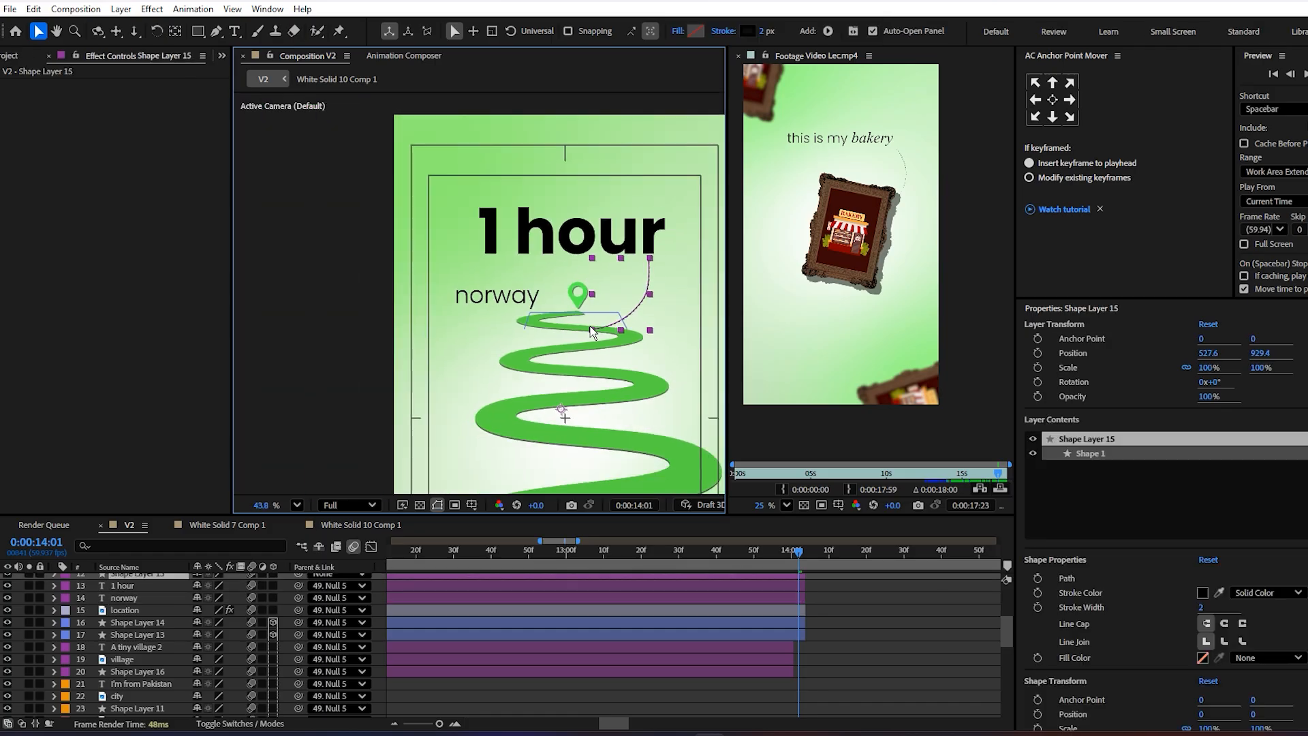
{"action": "left_click", "coordinate": [563, 266], "text": "shift"}
{"action": "left_click_drag", "start_coordinate": [563, 266], "coordinate": [567, 249]}
{"action": "left_click", "coordinate": [421, 268]}
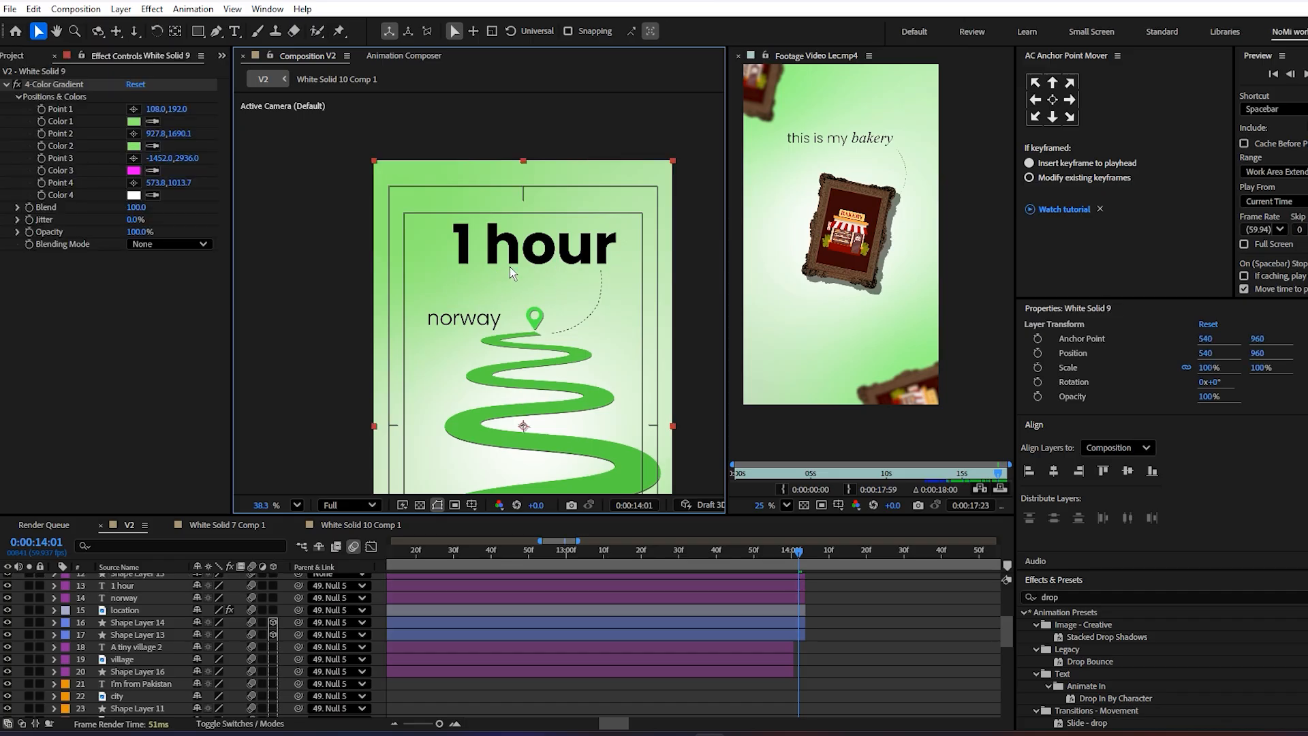
- Add a new adjustment layer at the top of the V2 layer stack
{"action": "scroll", "coordinate": [804, 612], "scroll_direction": "up", "scroll_amount": 5}
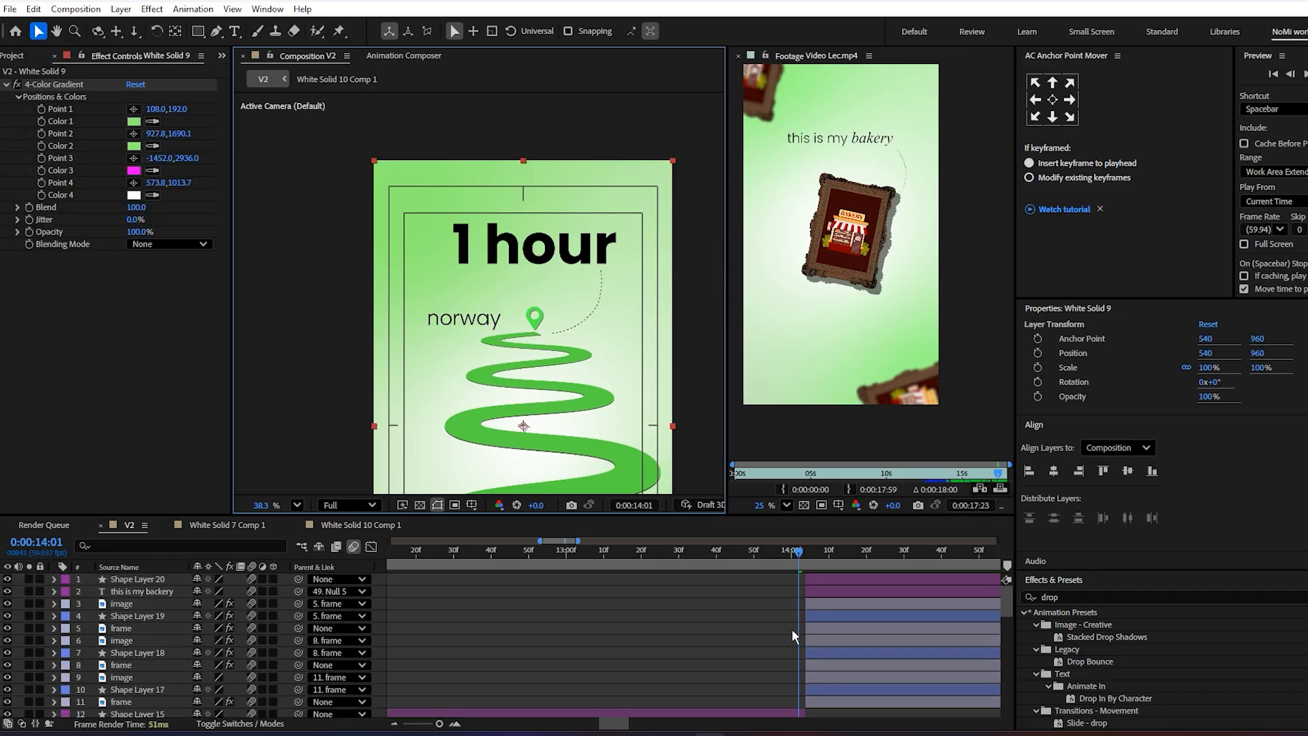
{"action": "key", "text": "minus"}
{"action": "key", "text": "minus"}
{"action": "left_click_drag", "start_coordinate": [806, 622], "coordinate": [648, 665]}
{"action": "key", "text": "equal"}
{"action": "key", "text": "equal"}
{"action": "key", "text": "equal"}
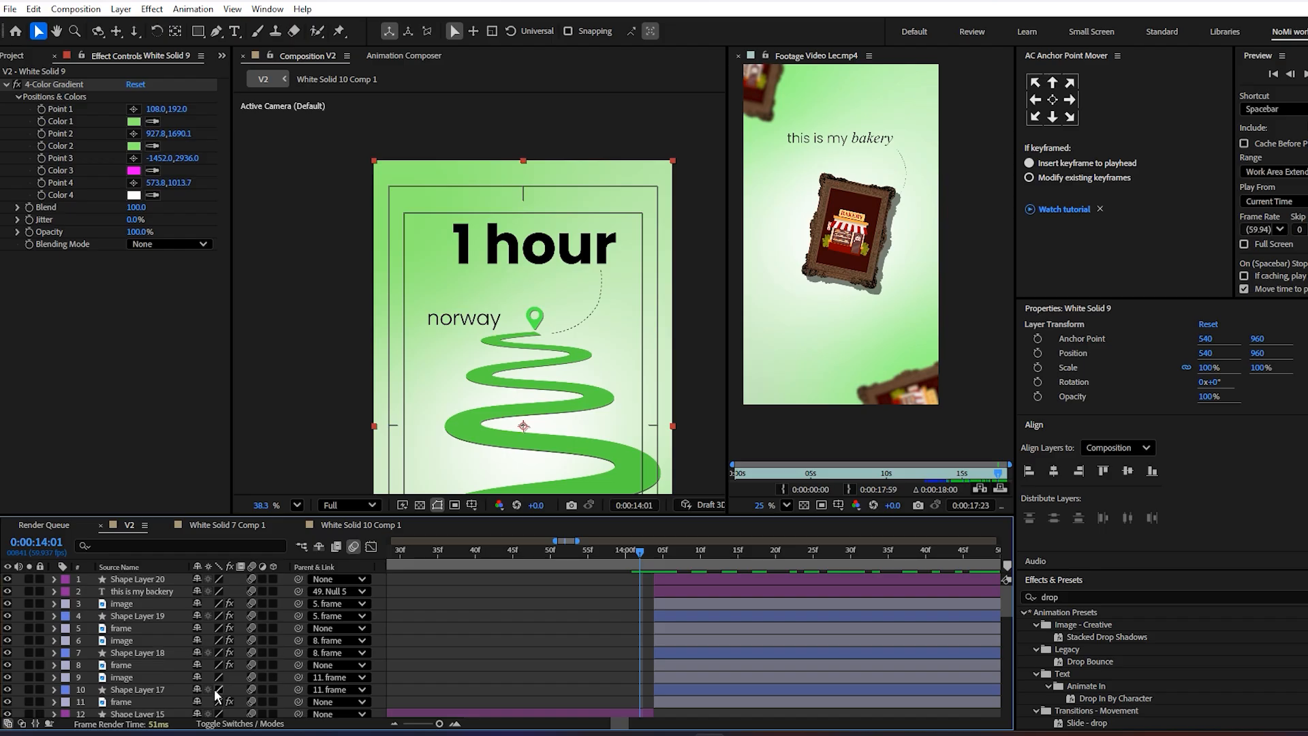
{"action": "right_click", "coordinate": [182, 688]}
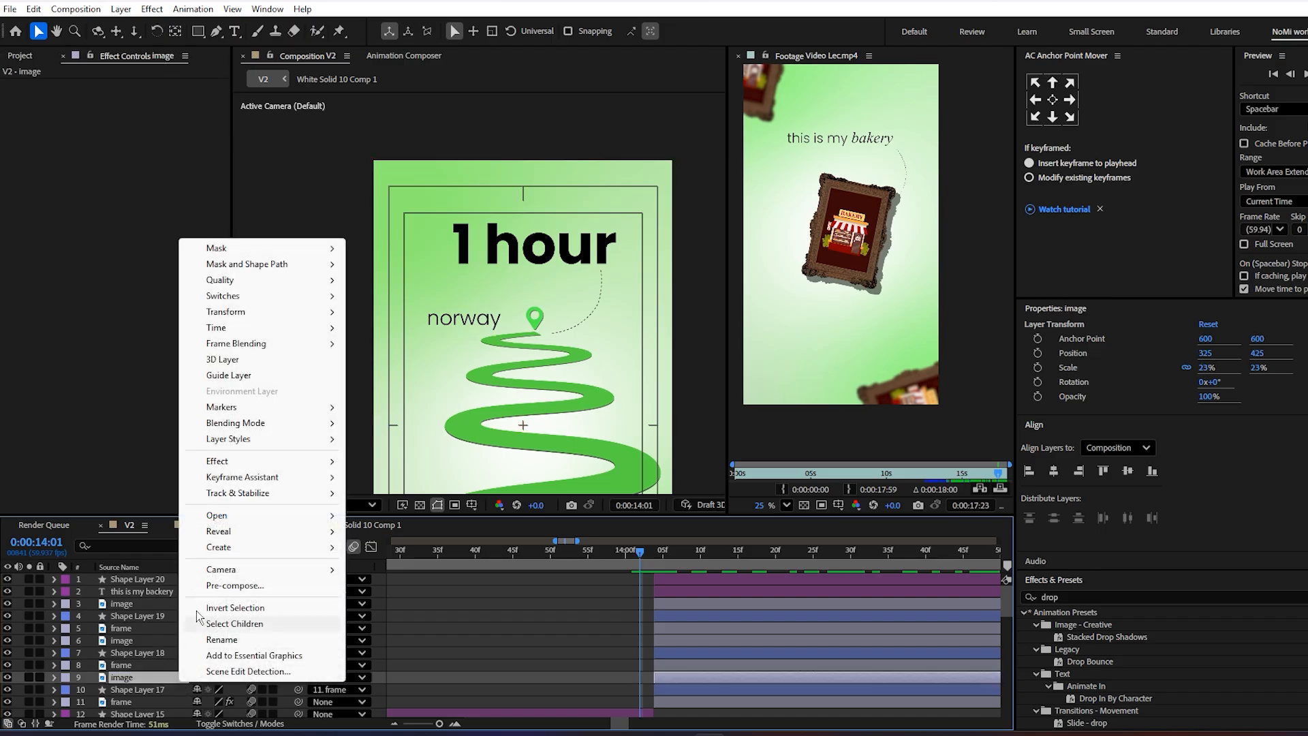
{"action": "left_click", "coordinate": [285, 696]}
{"action": "right_click", "coordinate": [286, 696]}
{"action": "mouse_move", "coordinate": [340, 518]}
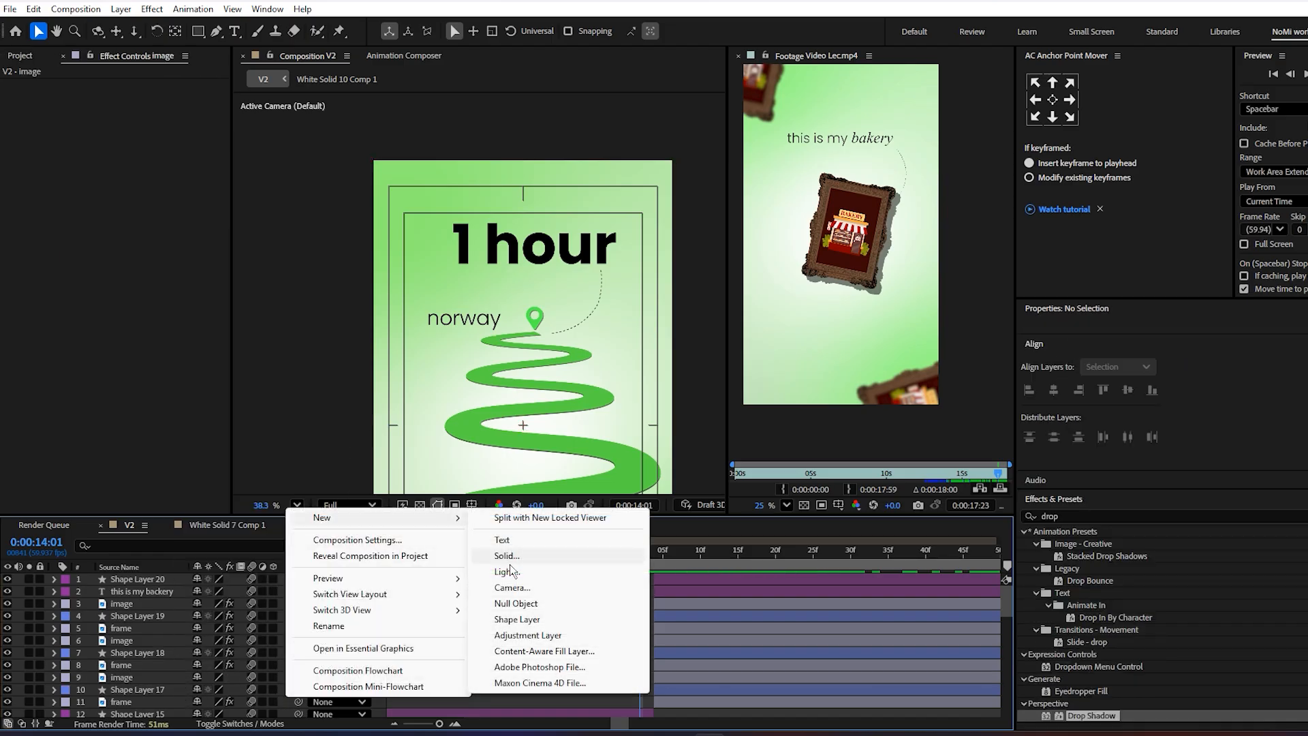
{"action": "left_click", "coordinate": [525, 635]}
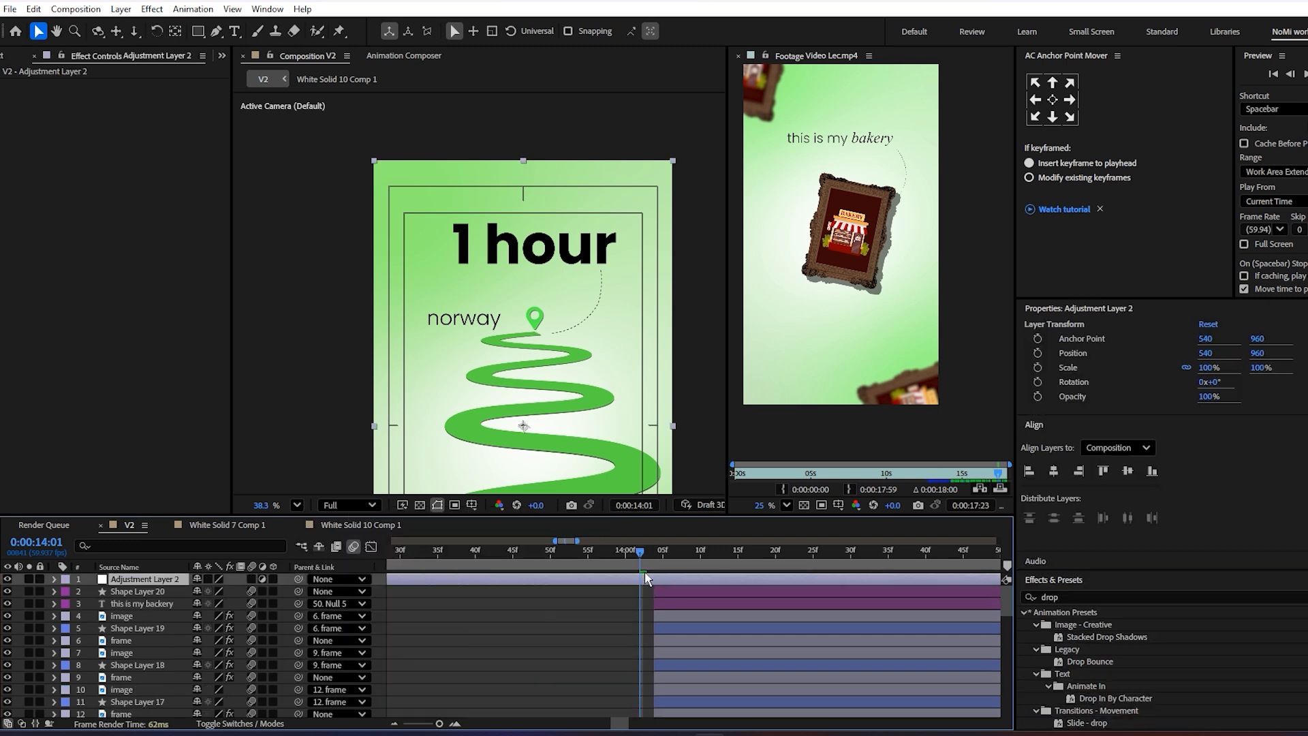
- Trim the start of the adjustment layer to 0:00:14:00, just before the bakery scene begins
{"action": "key", "text": "equal"}
{"action": "key", "text": "equal"}
{"action": "key", "text": "equal"}
{"action": "left_click", "coordinate": [621, 558]}
{"action": "left_click_drag", "start_coordinate": [620, 558], "coordinate": [522, 571]}
{"action": "key", "text": "alt+bracketleft"}
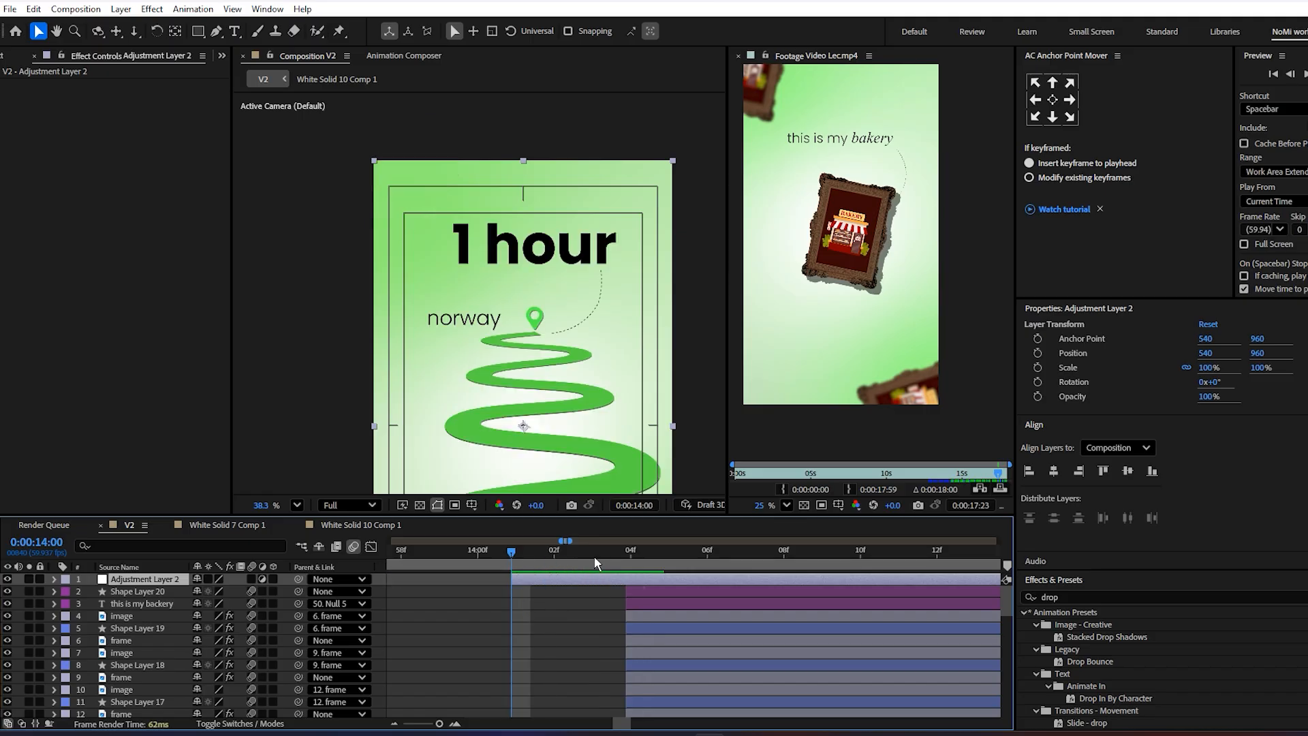
- Trim the end of the adjustment layer to about 0:00:14:06 and save the project
{"action": "left_click", "coordinate": [651, 570]}
{"action": "left_click_drag", "start_coordinate": [650, 571], "coordinate": [743, 600]}
{"action": "key", "text": "alt+bracketright"}
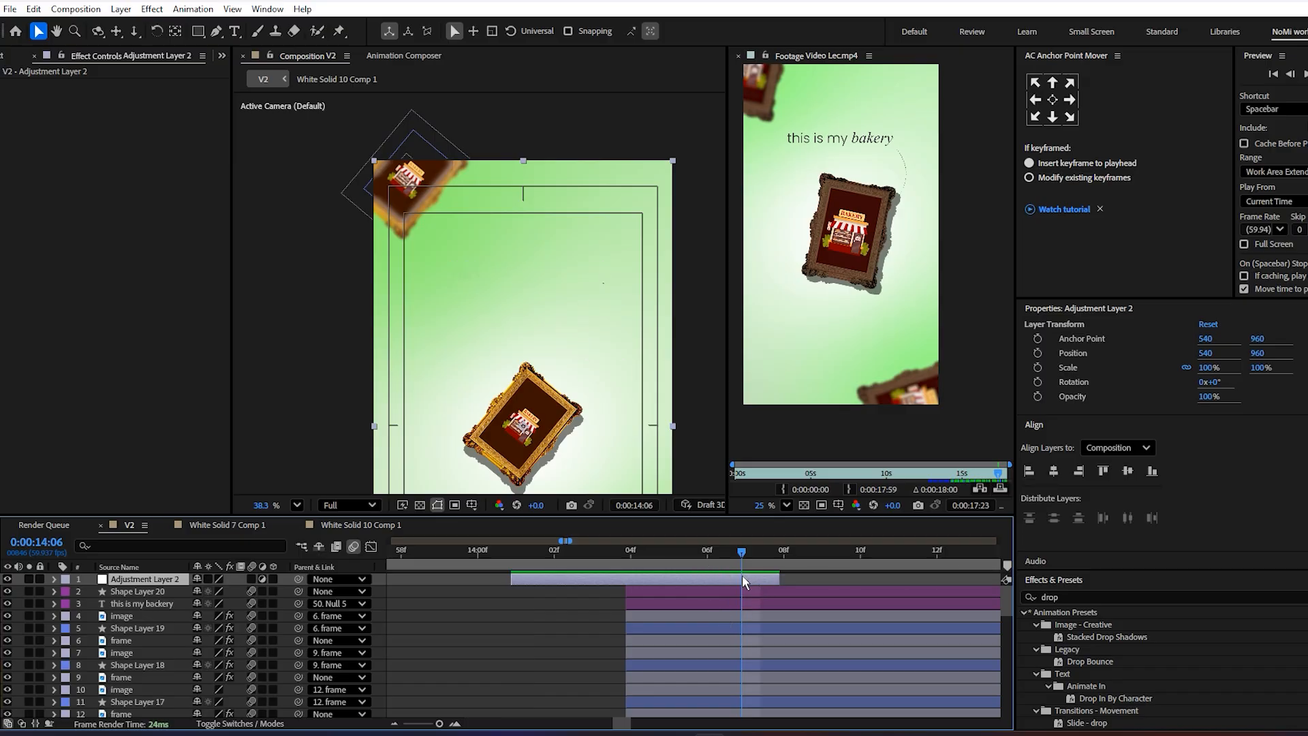
{"action": "left_click_drag", "start_coordinate": [784, 576], "coordinate": [562, 582]}
{"action": "key", "text": "ctrl+s"}
- Open the main composition from the Comps folder and examine the effect used on its transition layer
{"action": "left_click", "coordinate": [613, 558]}
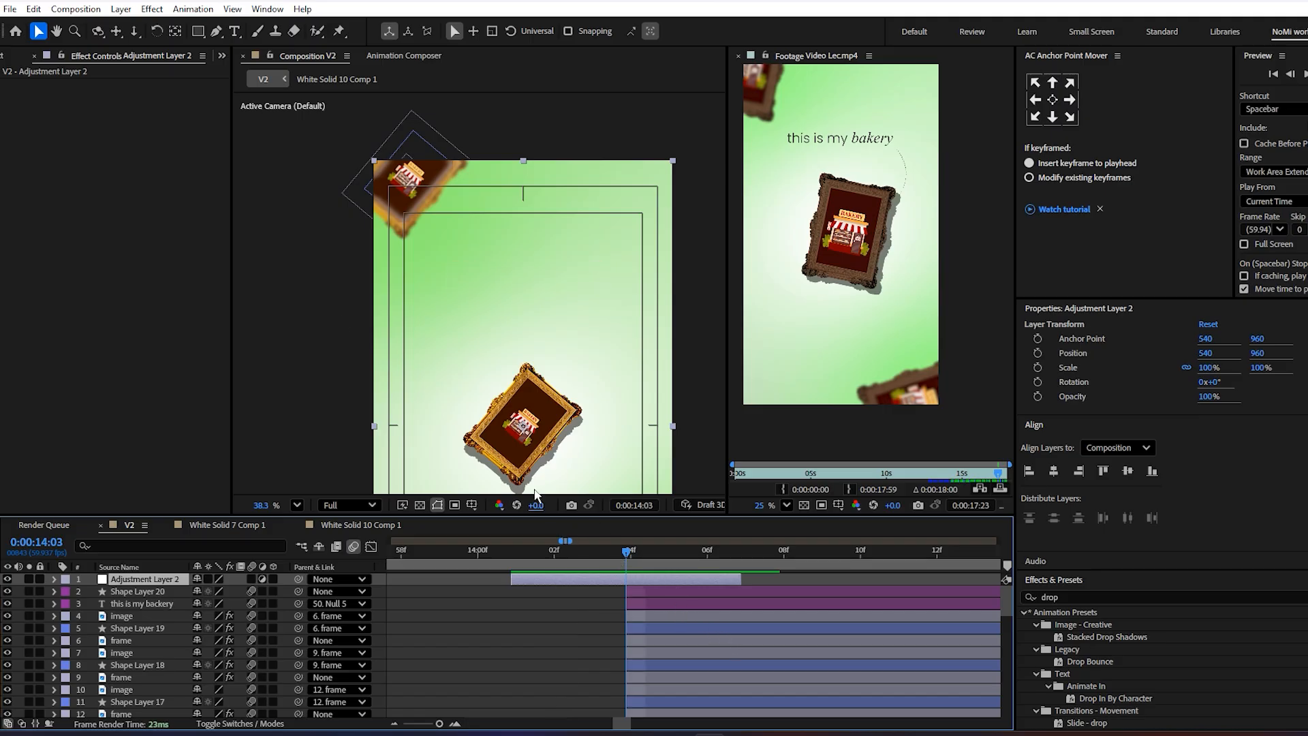
{"action": "left_click", "coordinate": [3, 56]}
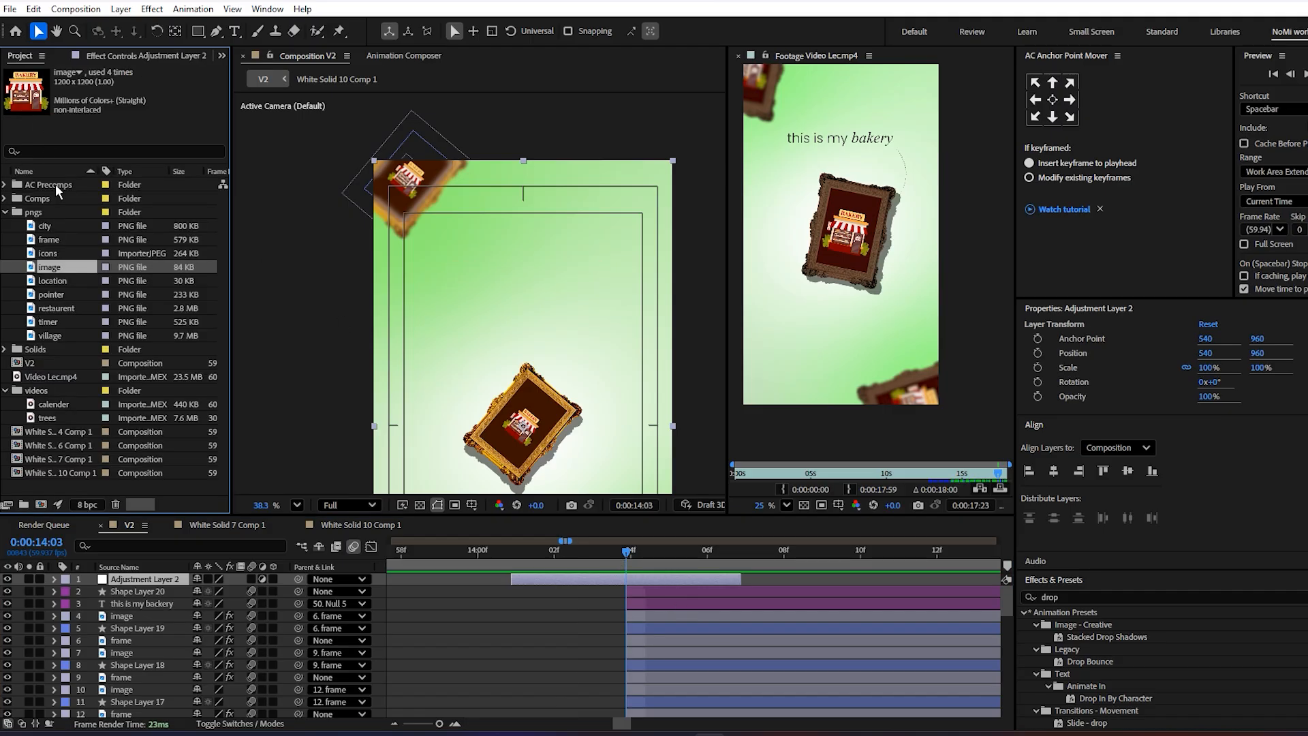
{"action": "left_click", "coordinate": [4, 225]}
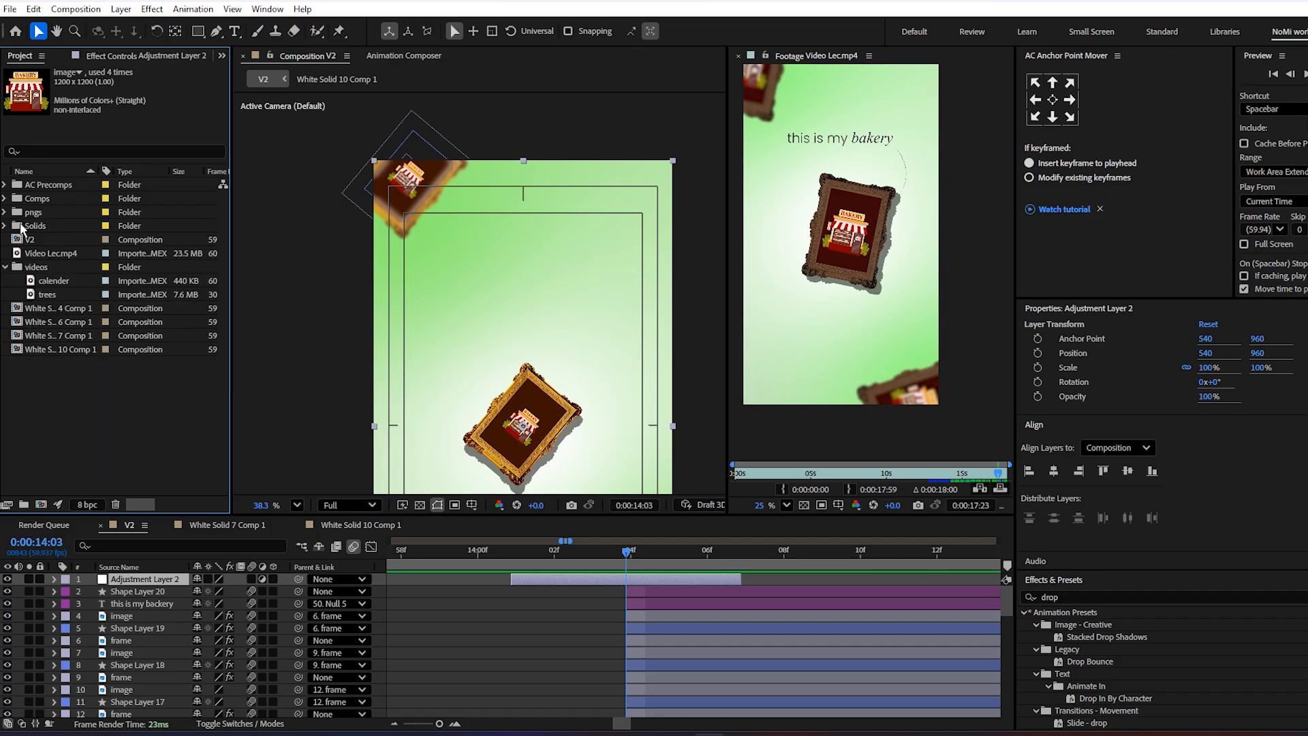
{"action": "left_click", "coordinate": [34, 198]}
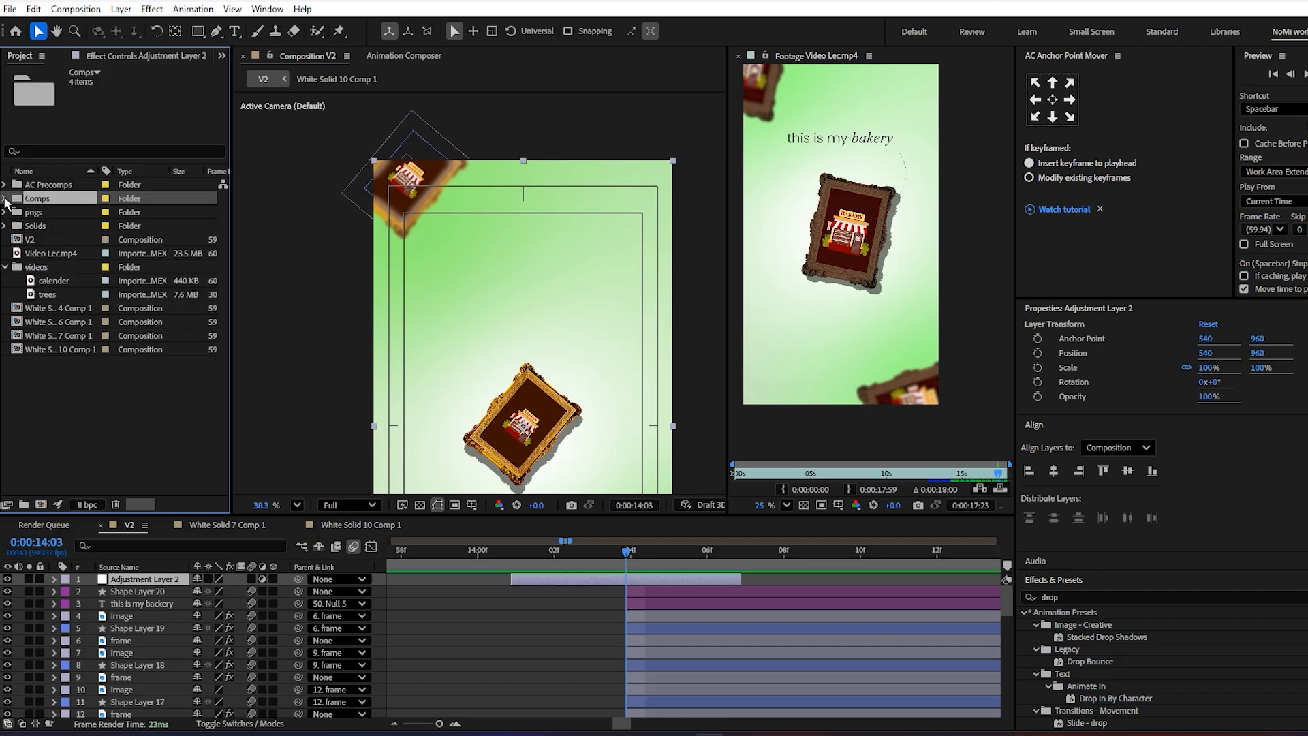
{"action": "left_click", "coordinate": [5, 199]}
{"action": "double_click", "coordinate": [49, 239]}
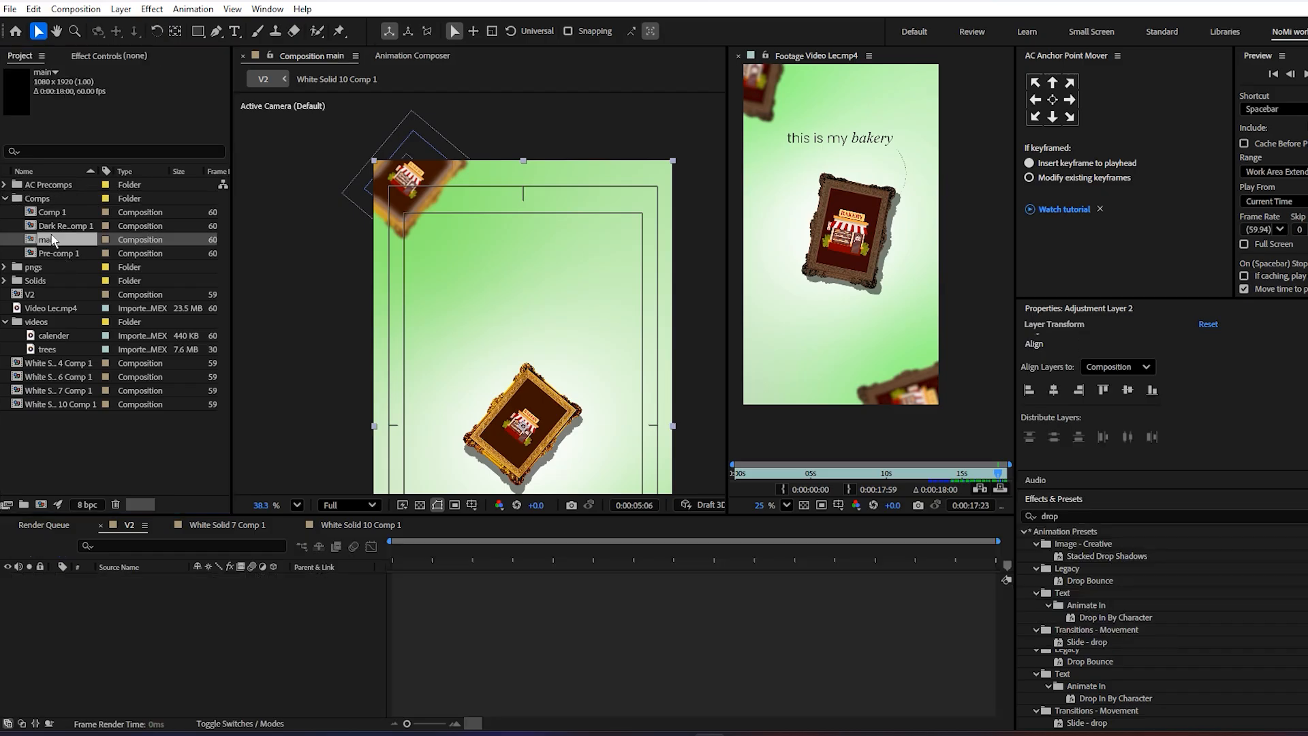
{"action": "left_click", "coordinate": [911, 590]}
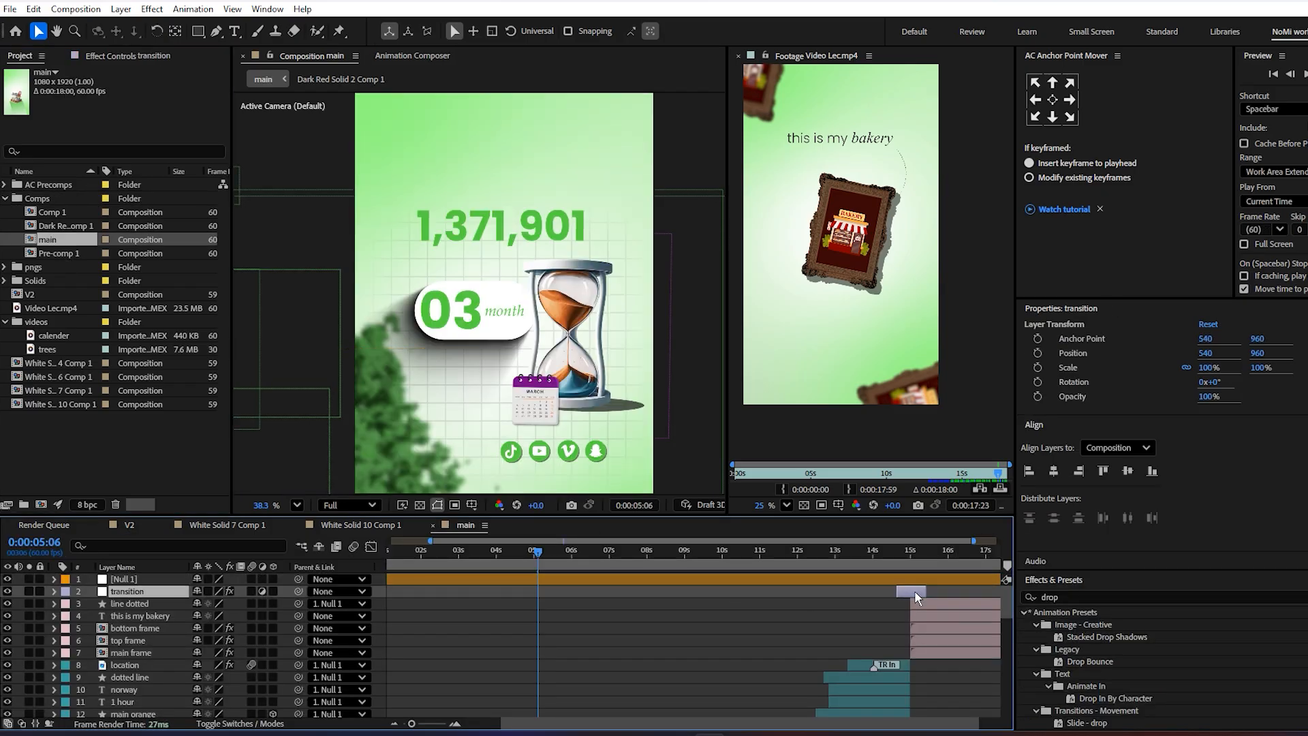
{"action": "left_click", "coordinate": [142, 54]}
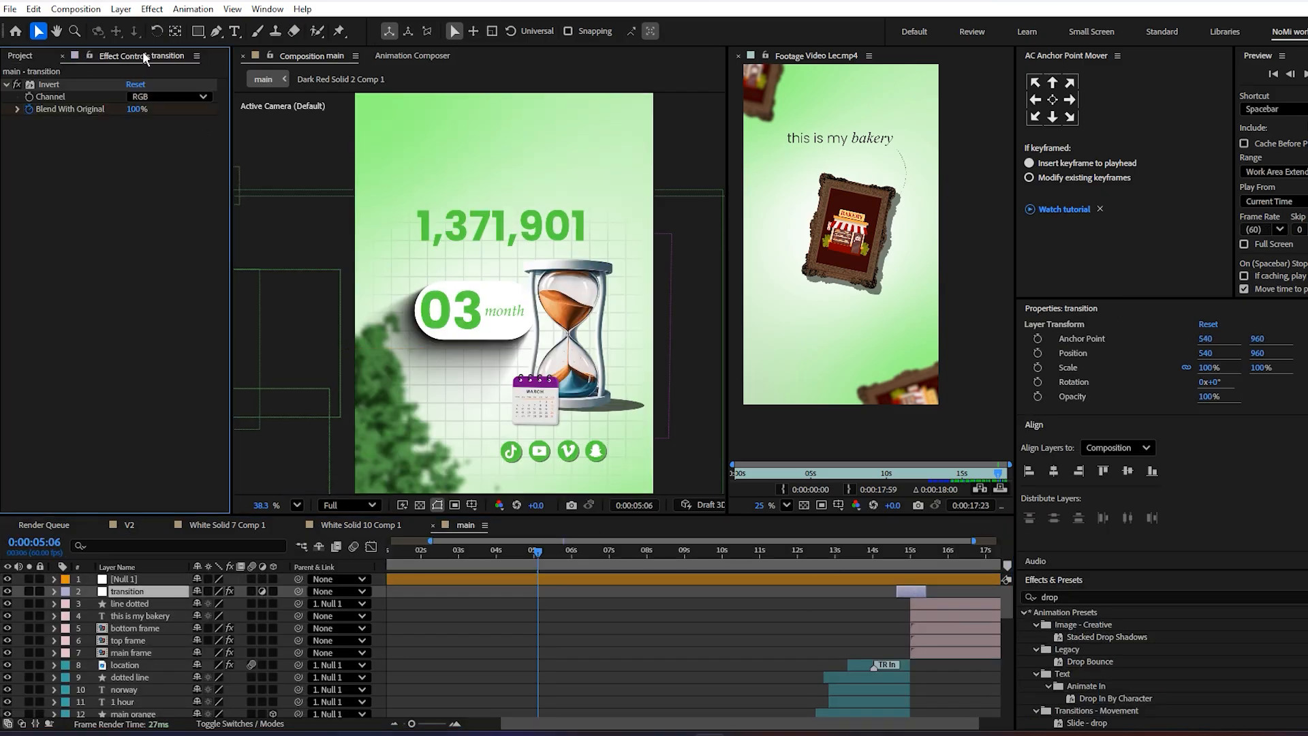
{"action": "left_click", "coordinate": [17, 55]}
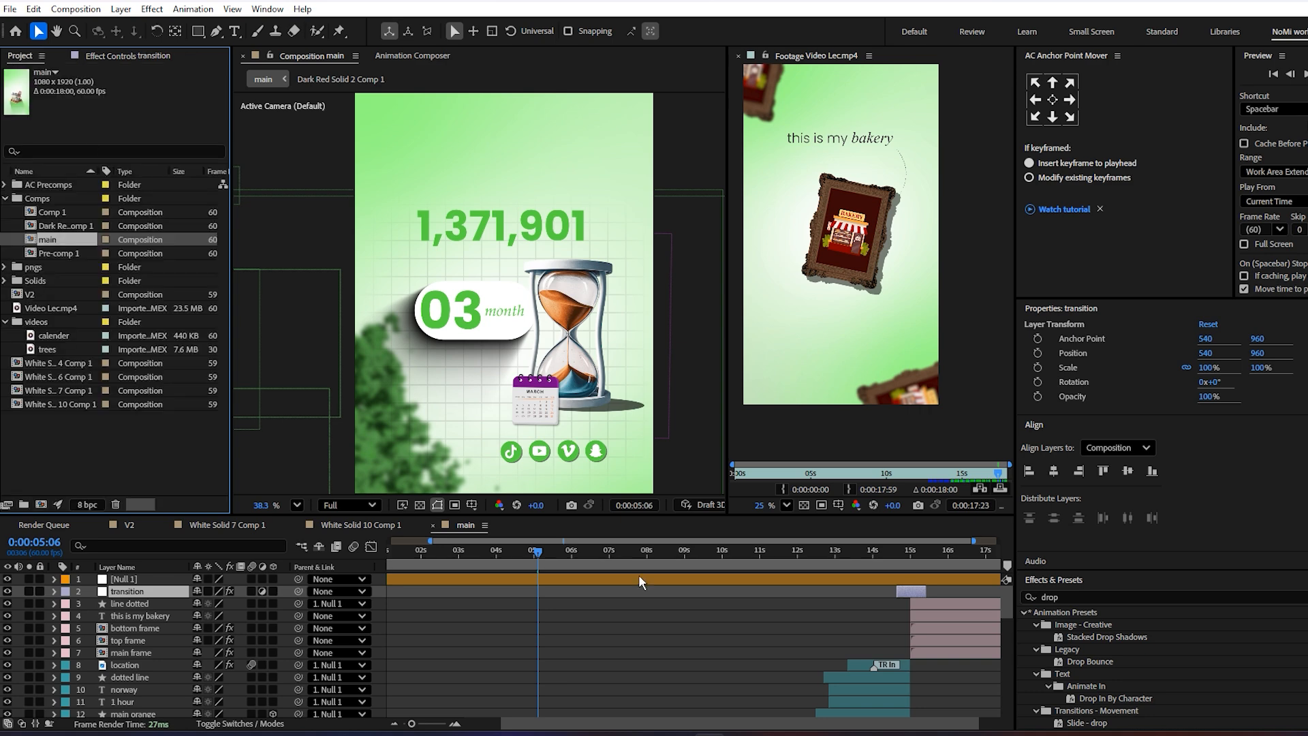
- Close the main, White Solid 10 Comp 1 and White Solid 7 Comp 1 timelines to return to V2
{"action": "left_click", "coordinate": [432, 523]}
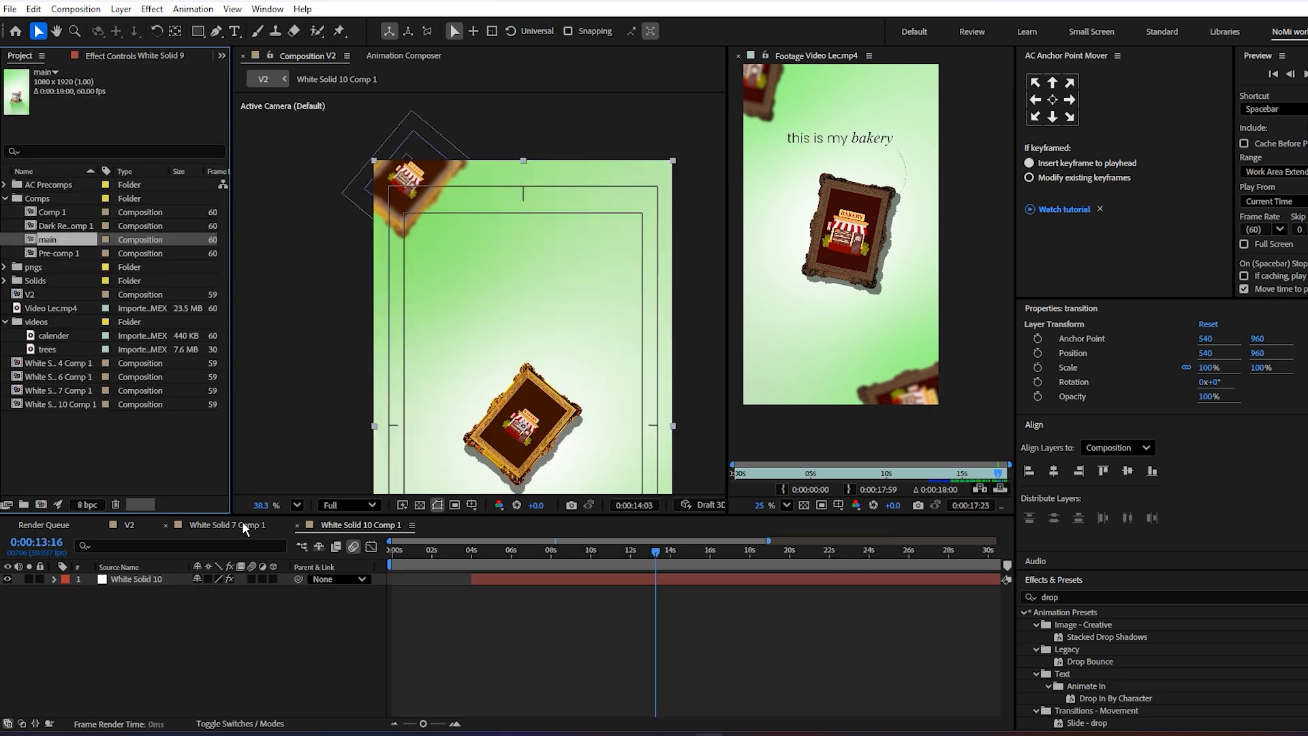
{"action": "left_click", "coordinate": [297, 525]}
{"action": "left_click", "coordinate": [166, 525]}
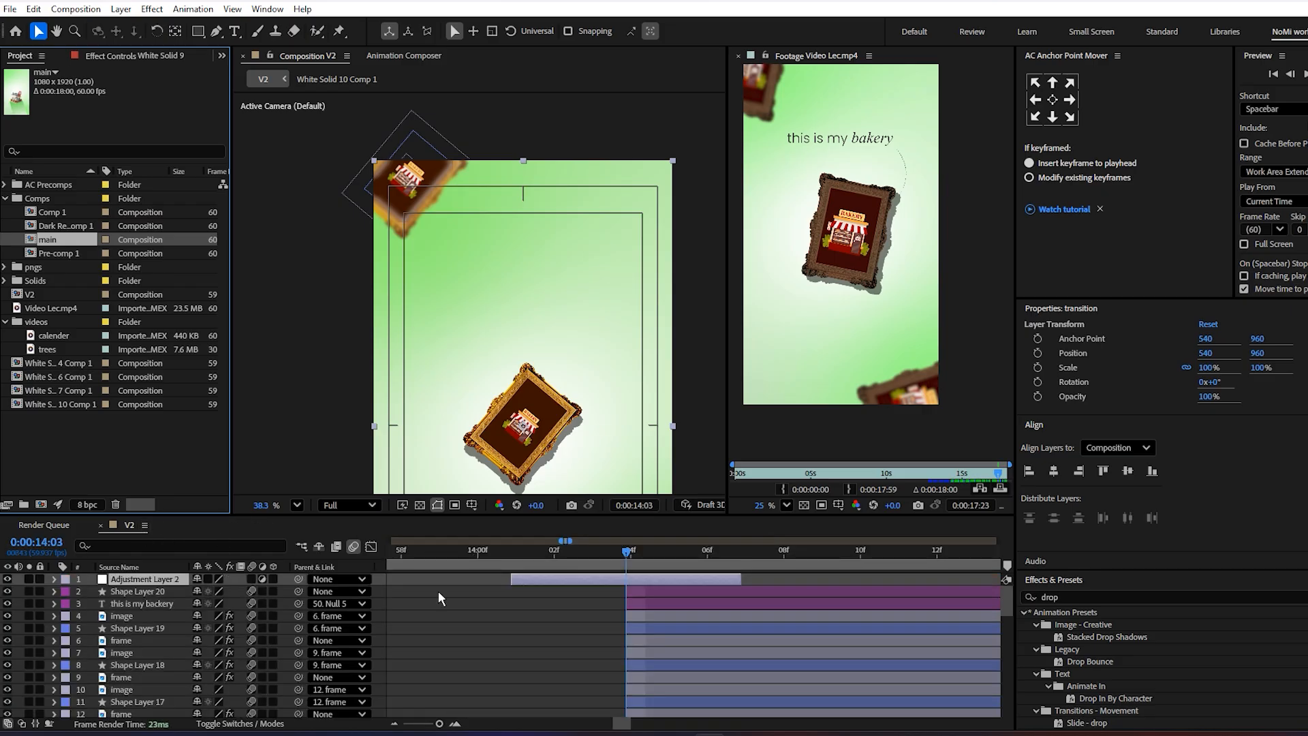
- Find the Invert effect and apply it to the adjustment layer in V2
{"action": "left_click", "coordinate": [603, 583]}
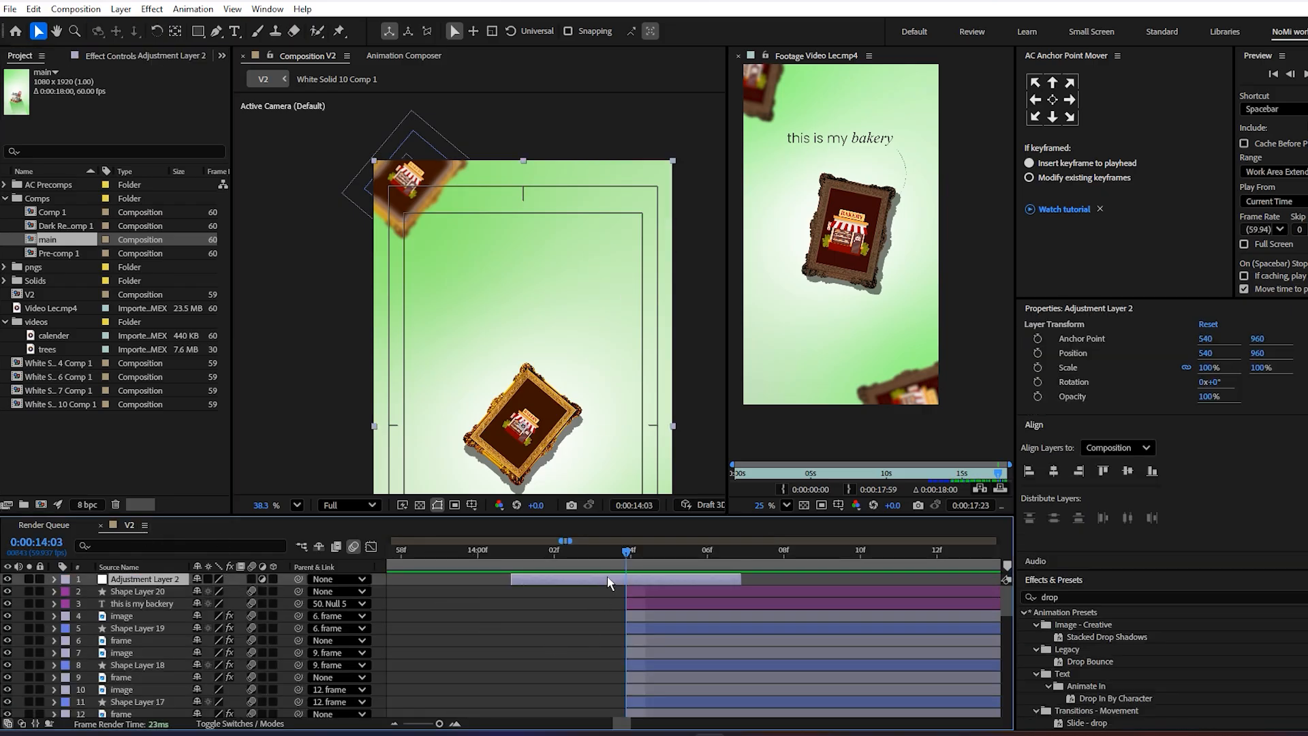
{"action": "left_click_drag", "start_coordinate": [1064, 598], "coordinate": [945, 615]}
{"action": "key", "text": "BackSpace"}
{"action": "type", "text": "inver"}
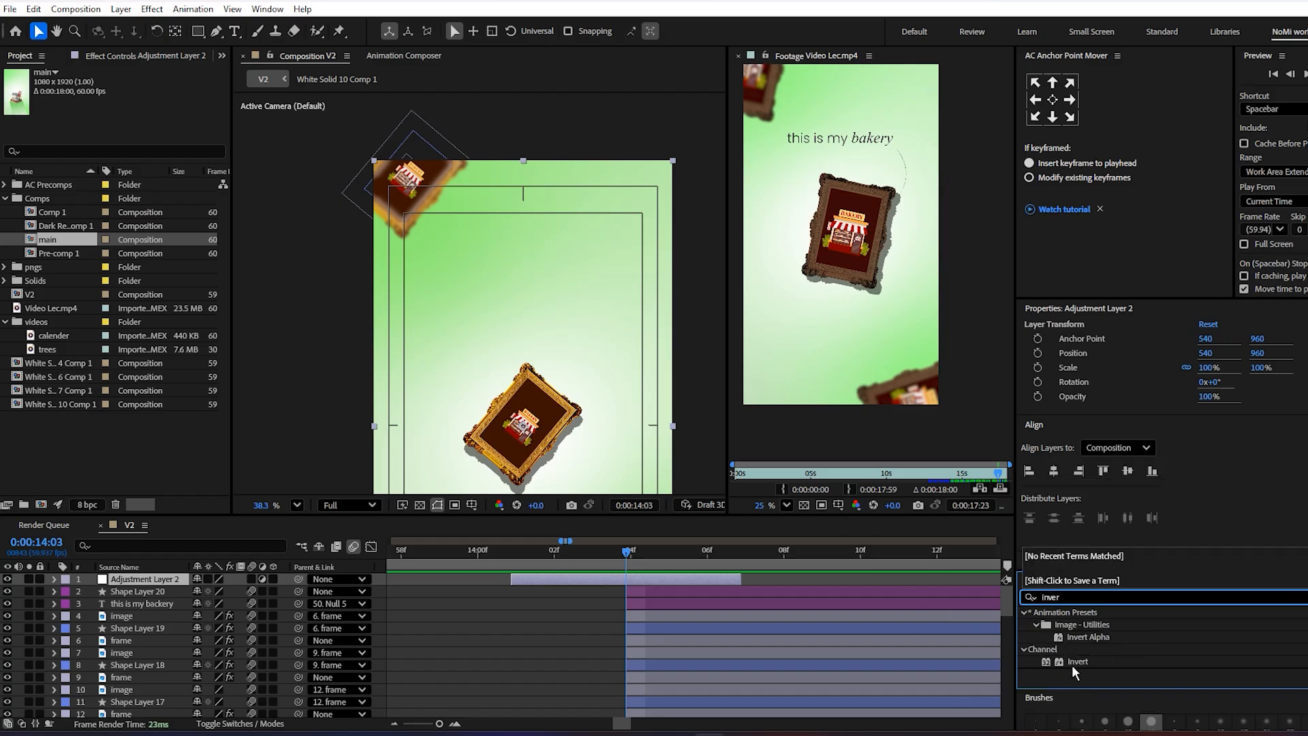
{"action": "left_click_drag", "start_coordinate": [1074, 663], "coordinate": [643, 575]}
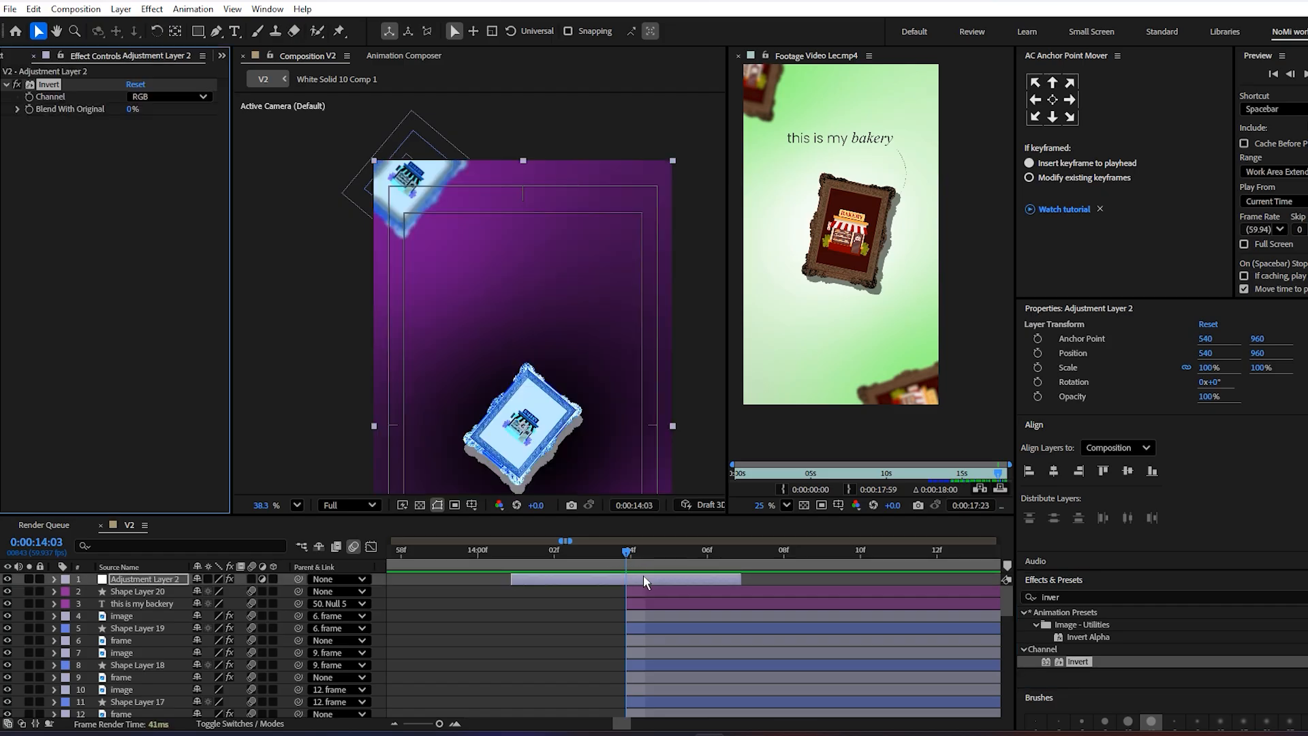
- Keyframe the Invert effect's Blend With Original at 100% at 0:00:14:00, 0% at 0:00:14:03 and 100% at 0:00:14:06
{"action": "left_click", "coordinate": [34, 112]}
{"action": "left_click_drag", "start_coordinate": [625, 549], "coordinate": [512, 566]}
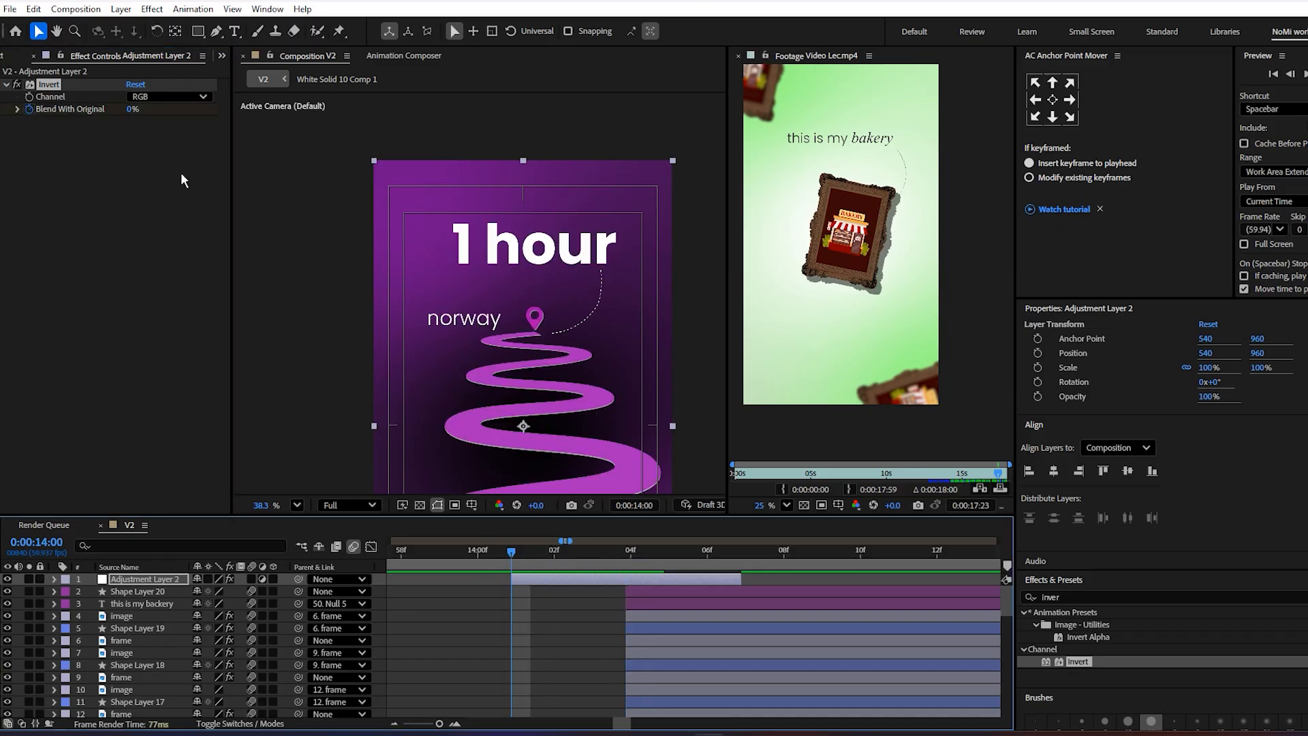
{"action": "left_click_drag", "start_coordinate": [126, 109], "coordinate": [164, 109]}
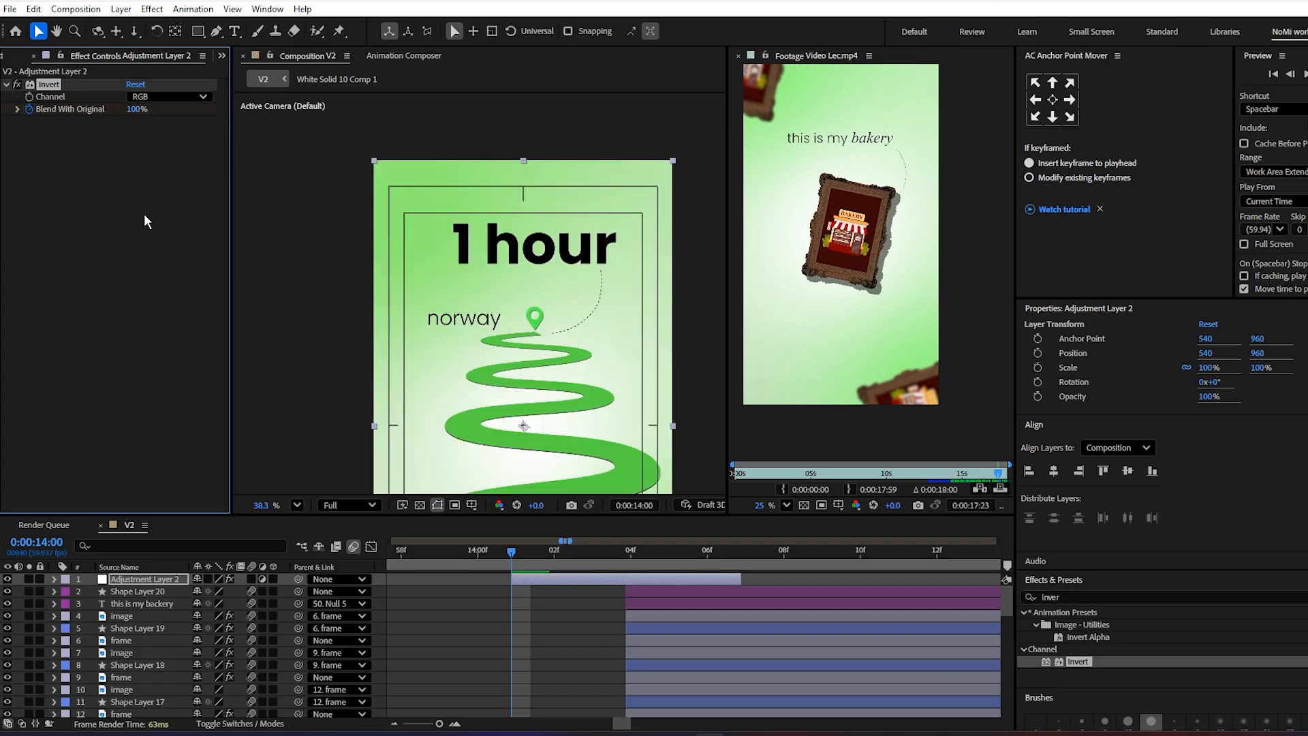
{"action": "left_click_drag", "start_coordinate": [612, 550], "coordinate": [731, 564]}
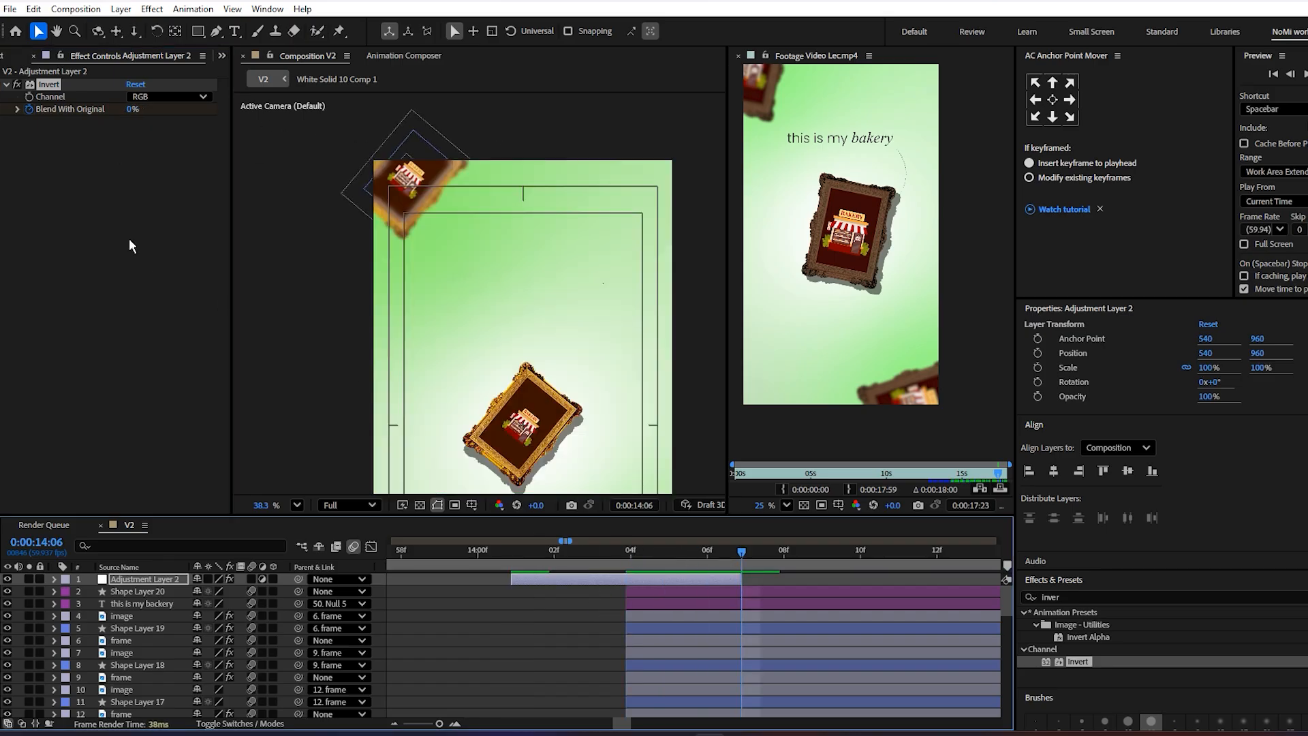
- Play back the inverted transition between the road scene and the bakery scene several times to judge its timing
{"action": "left_click", "coordinate": [629, 555]}
{"action": "left_click_drag", "start_coordinate": [629, 554], "coordinate": [512, 557]}
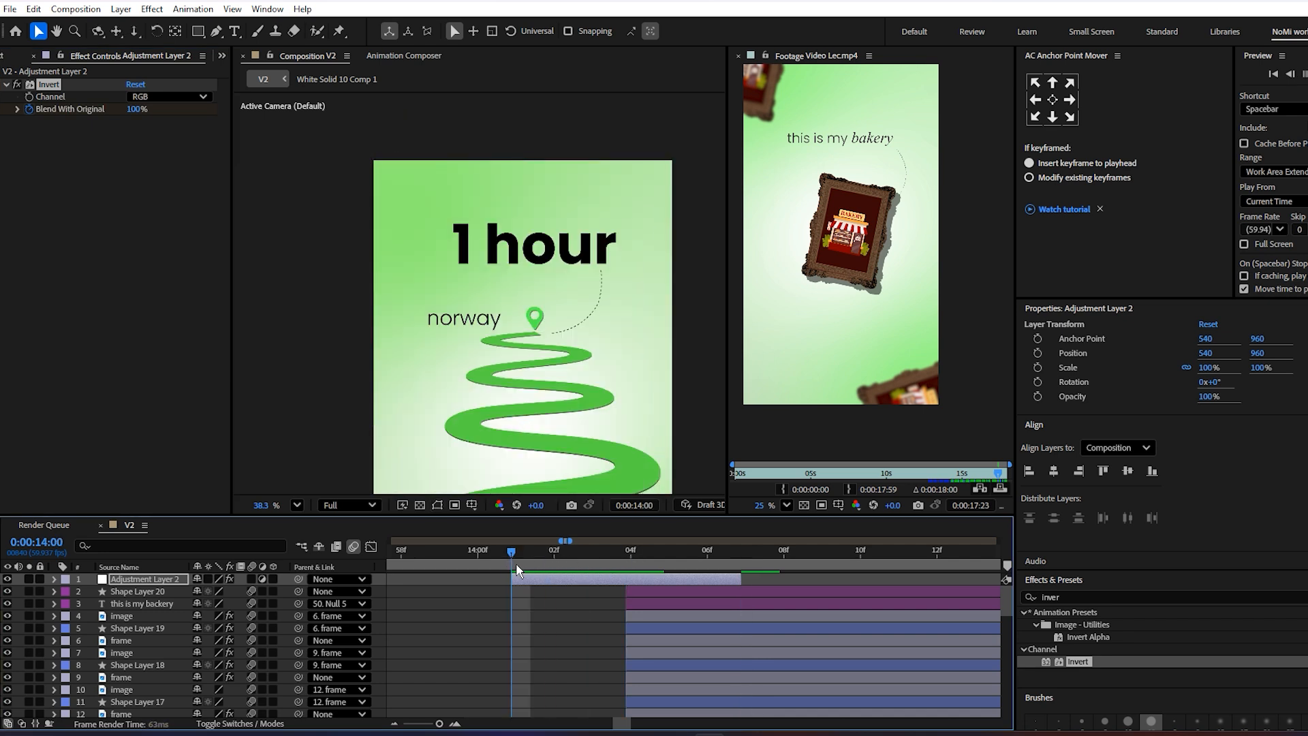
{"action": "key", "text": "space"}
{"action": "key", "text": "minus"}
{"action": "key", "text": "minus"}
{"action": "key", "text": "minus"}
{"action": "key", "text": "minus"}
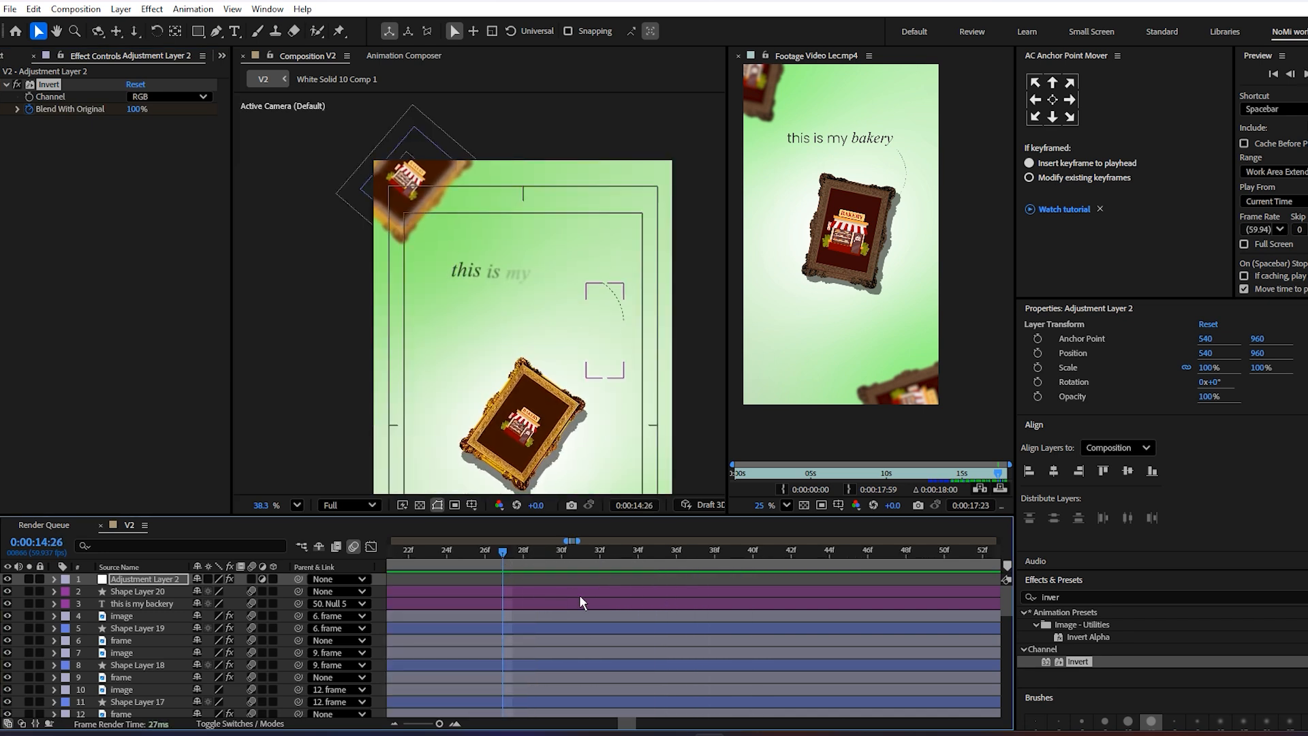
{"action": "key", "text": "minus"}
{"action": "left_click", "coordinate": [463, 556]}
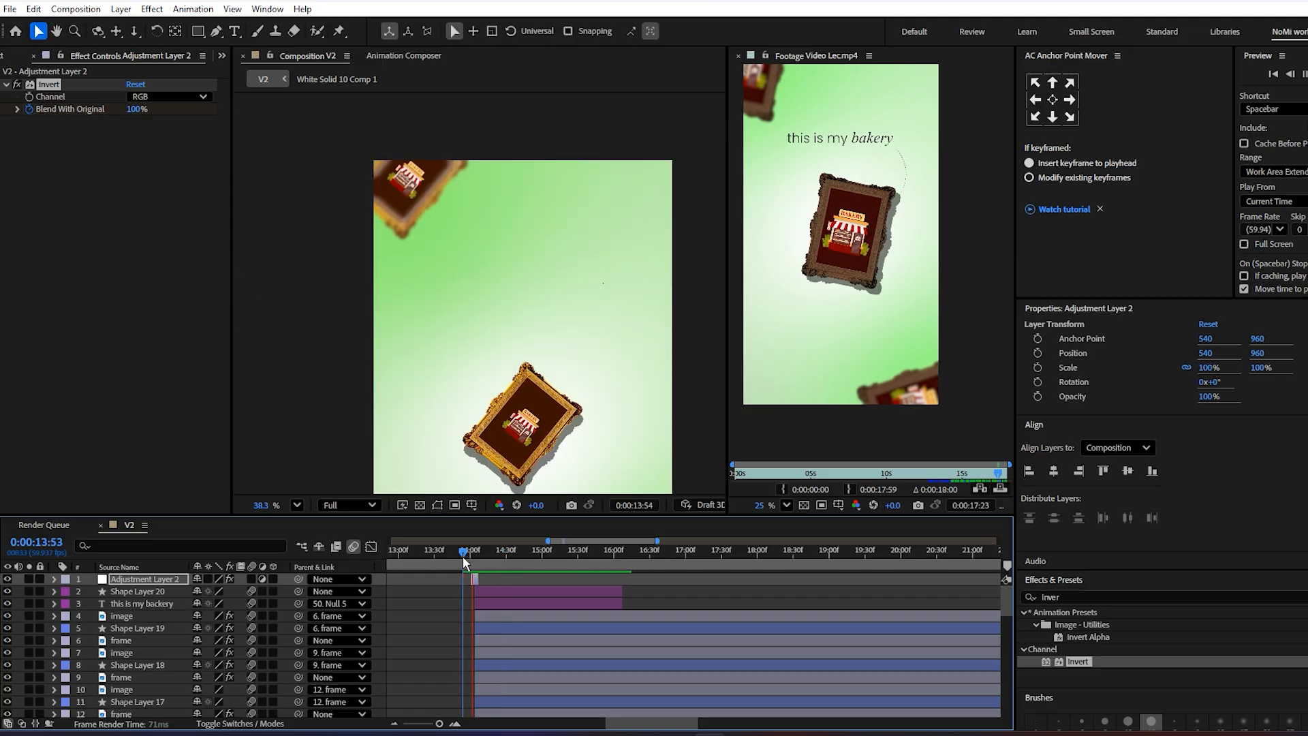
{"action": "key", "text": "space"}
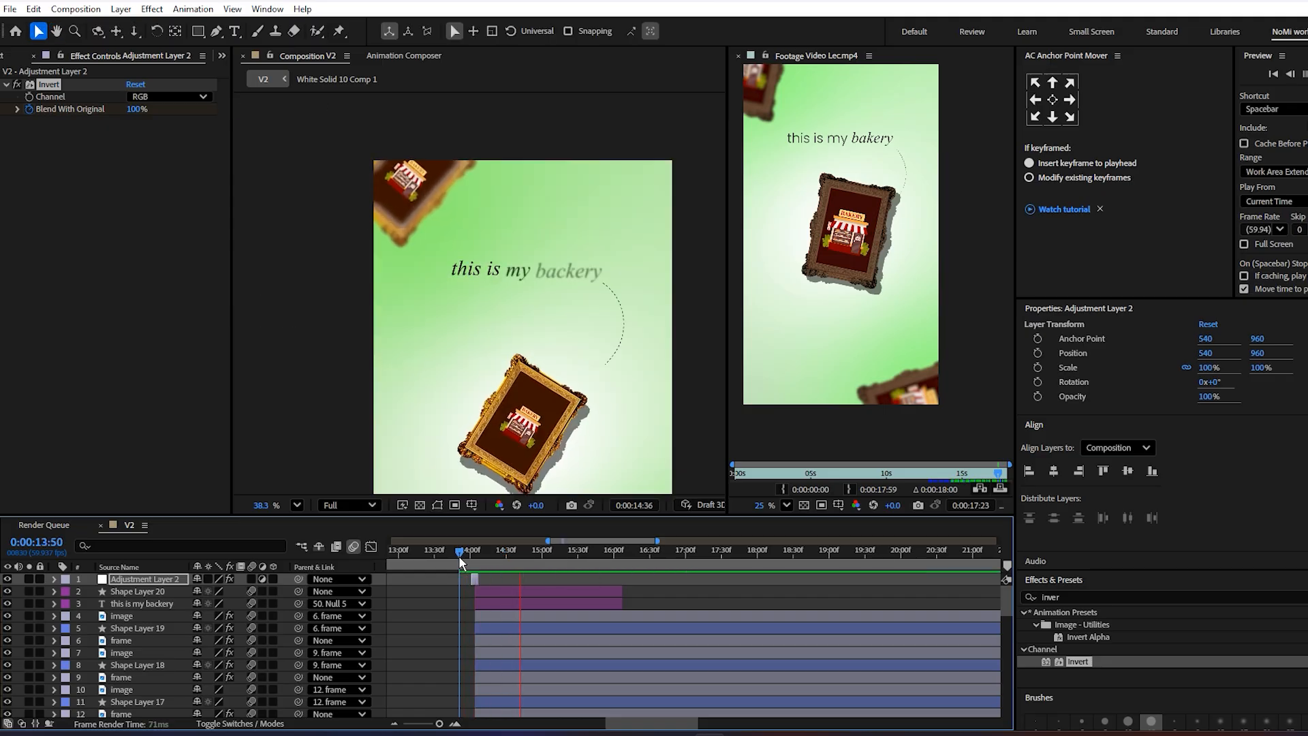
{"action": "left_click", "coordinate": [468, 556]}
{"action": "key", "text": "equal"}
{"action": "key", "text": "equal"}
{"action": "key", "text": "equal"}
{"action": "key", "text": "equal"}
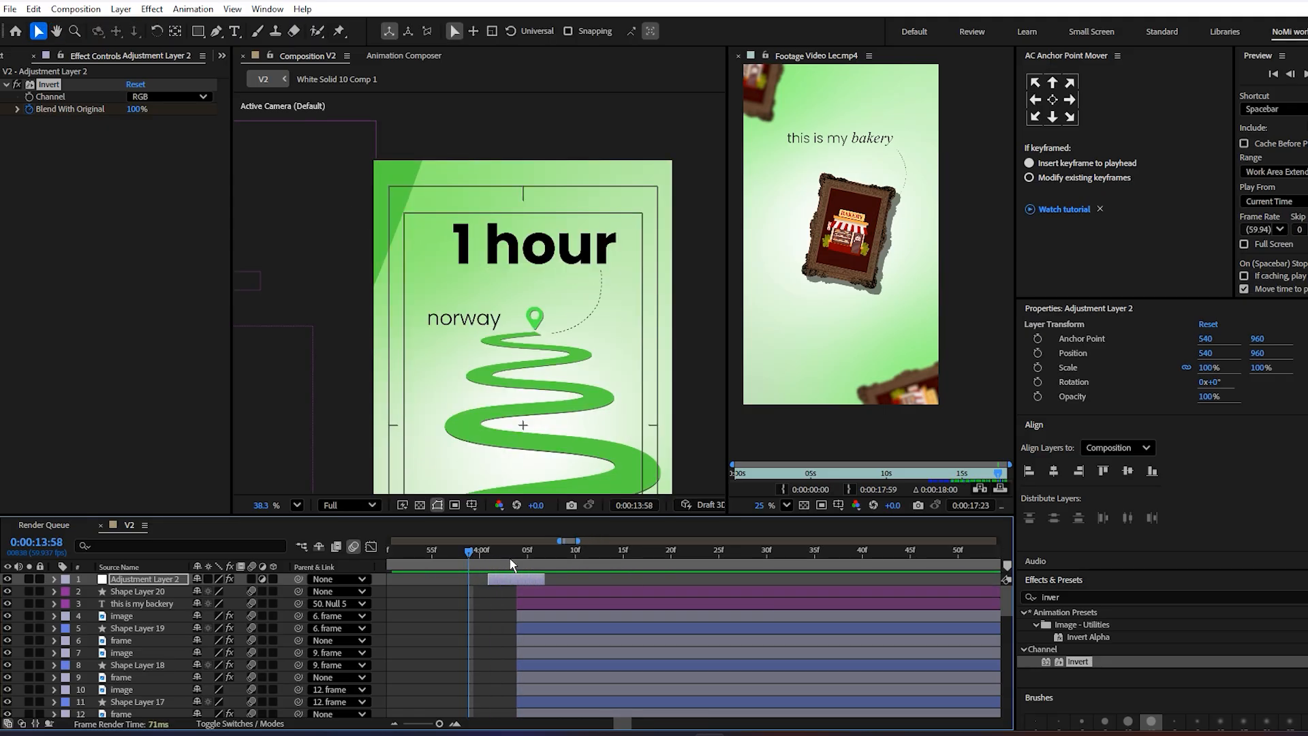
{"action": "key", "text": "space"}
- Extend the adjustment layer by one frame at each end and move its outer Blend With Original keyframes to the new ends
{"action": "left_click", "coordinate": [514, 579]}
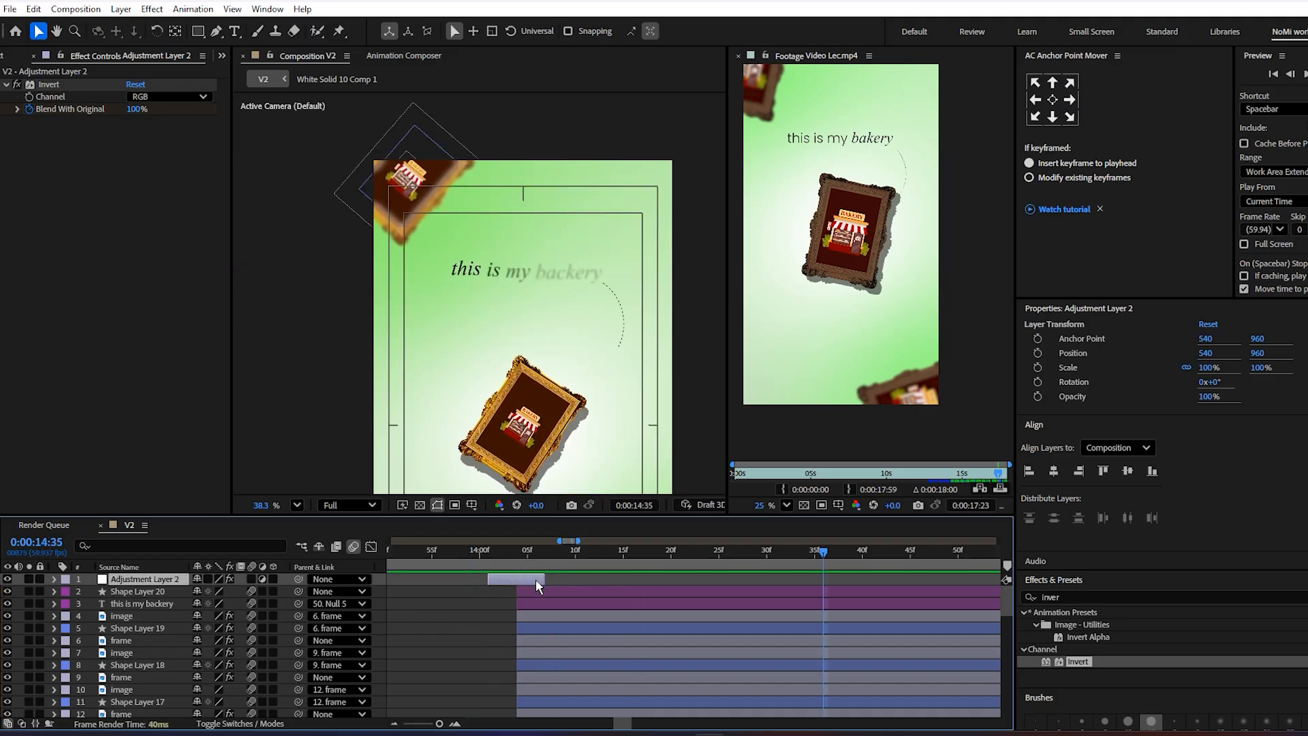
{"action": "key", "text": "u"}
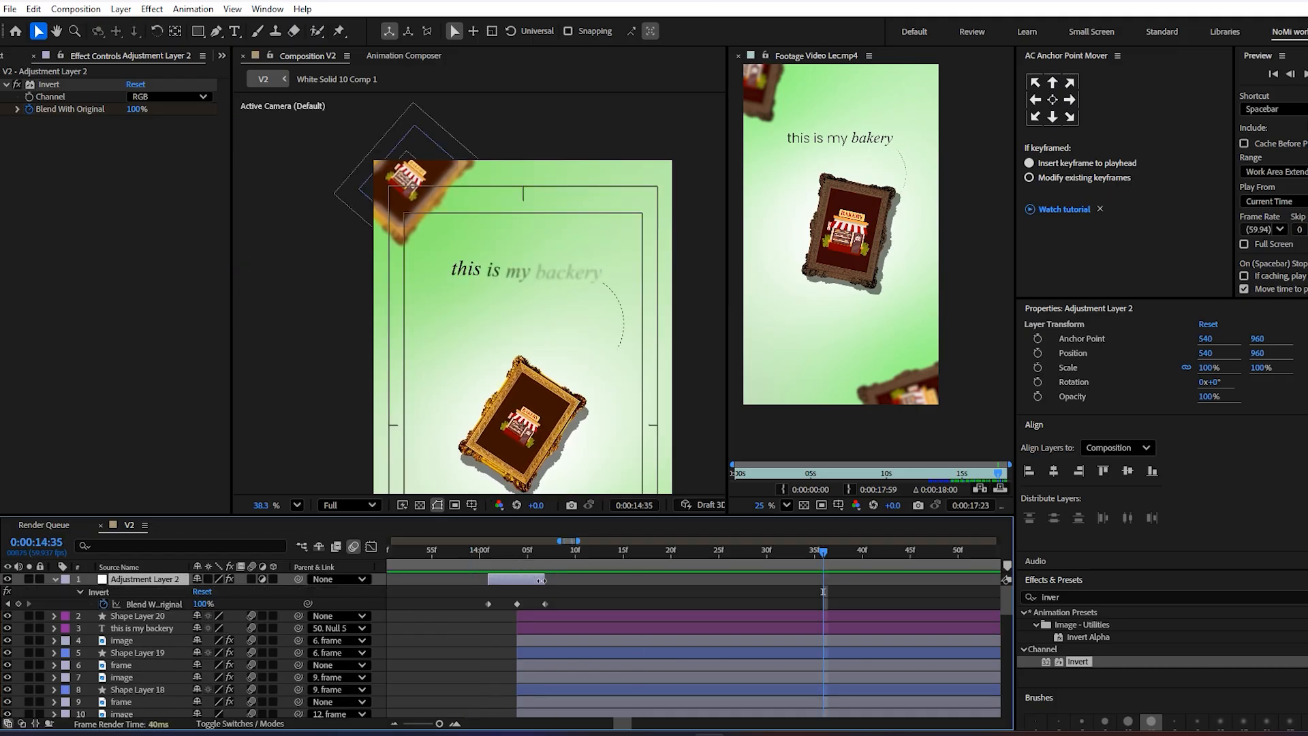
{"action": "left_click_drag", "start_coordinate": [544, 579], "coordinate": [474, 576]}
{"action": "left_click", "coordinate": [489, 603]}
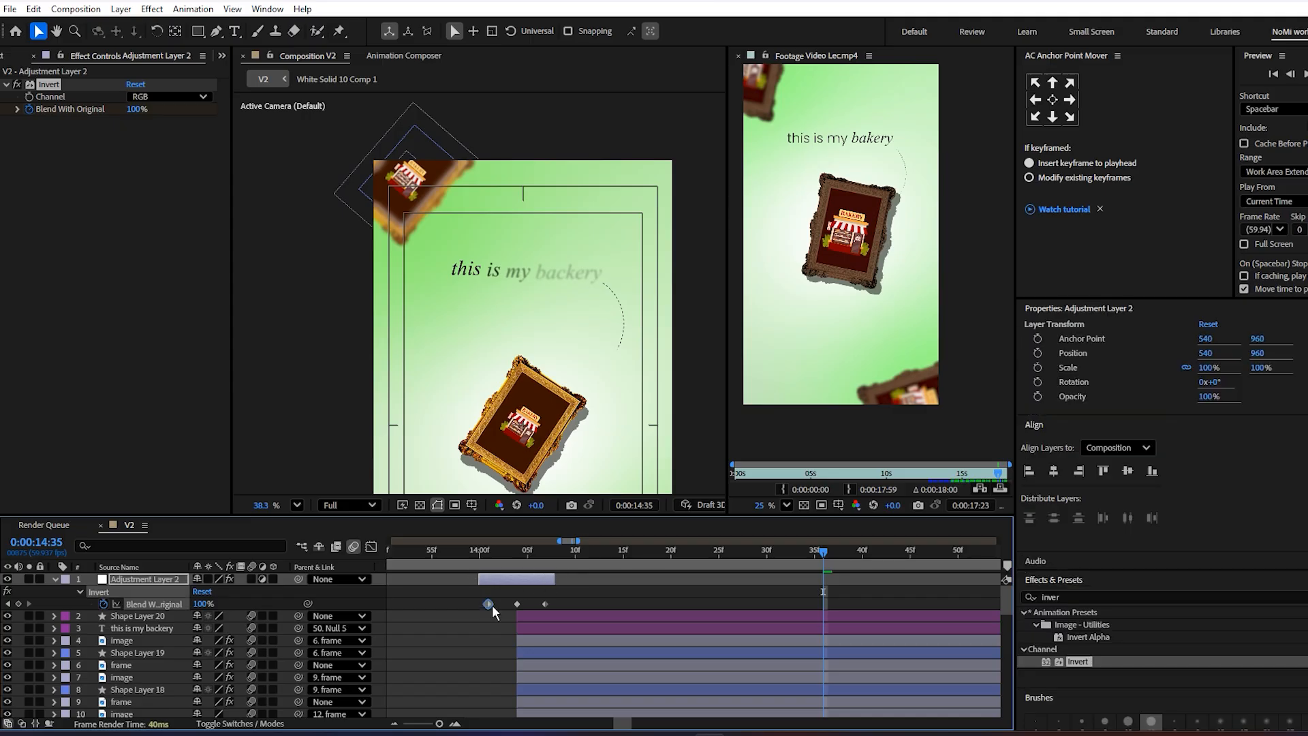
{"action": "left_click", "coordinate": [547, 604]}
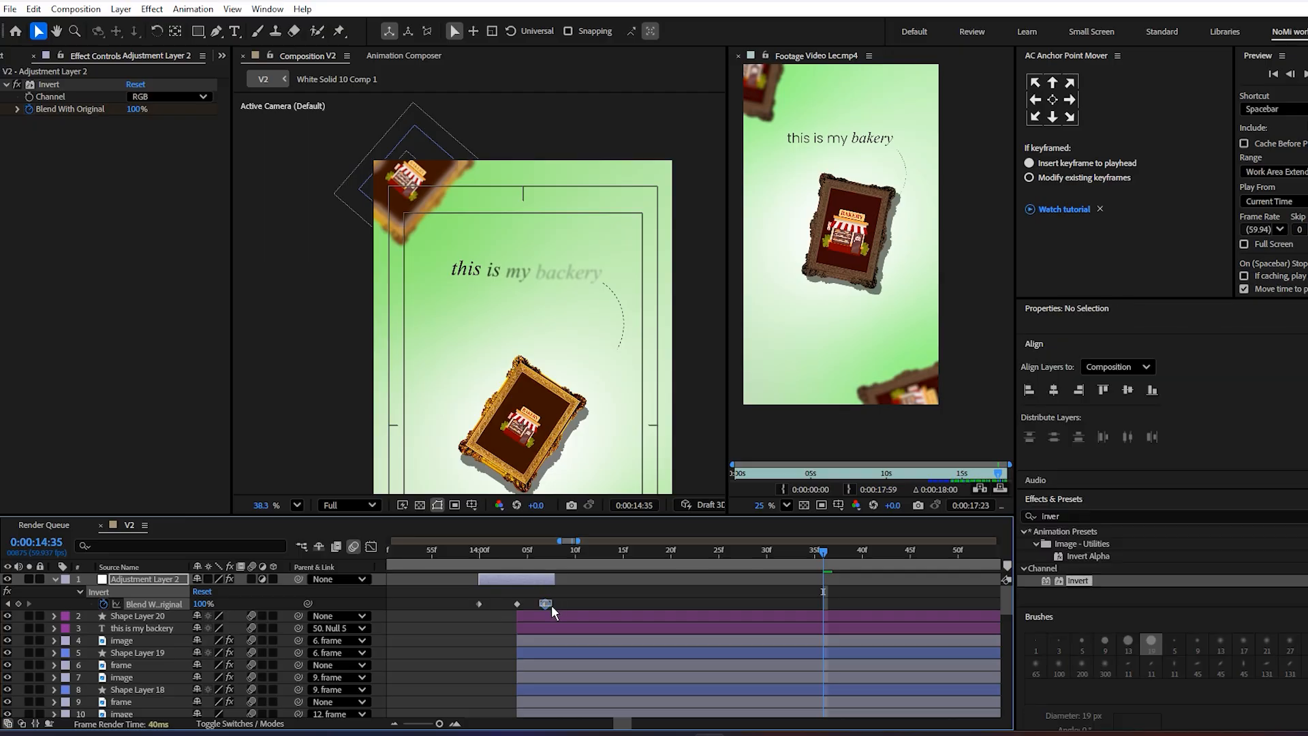
{"action": "left_click_drag", "start_coordinate": [547, 603], "coordinate": [555, 604]}
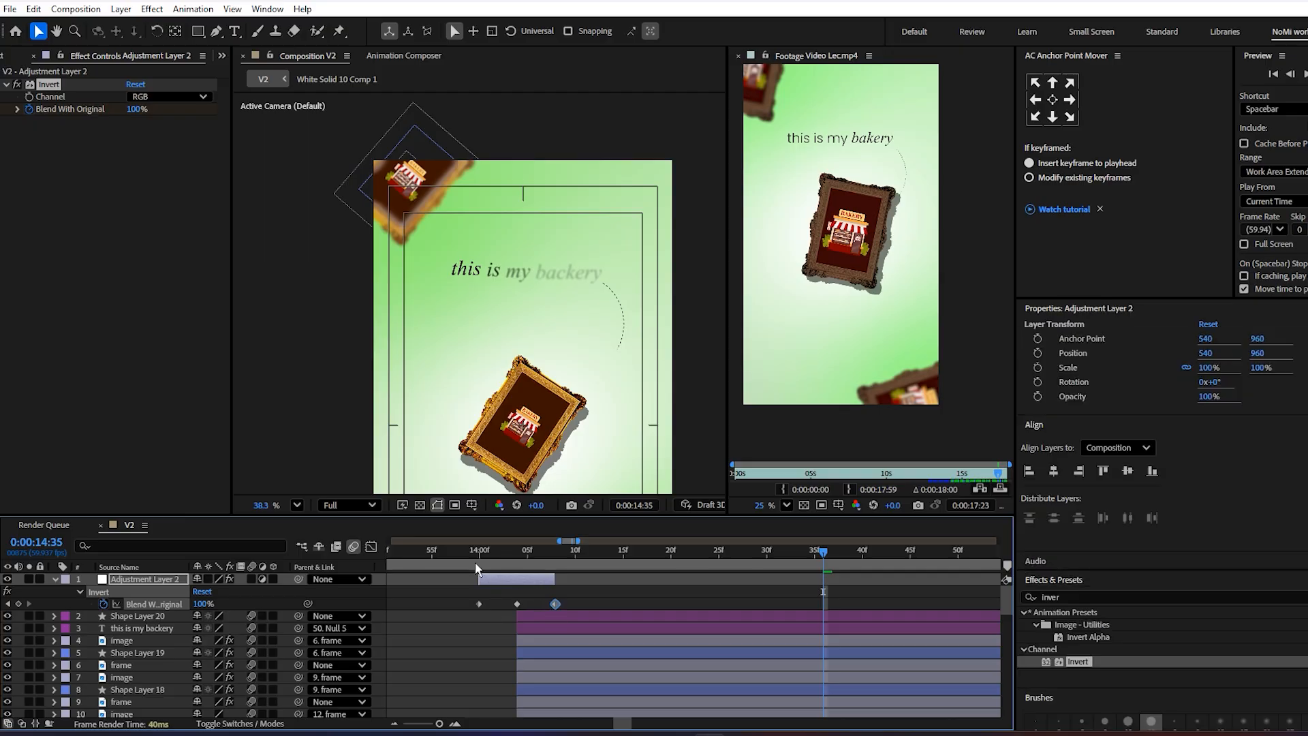
- Preview the lengthened transition from just before the adjustment layer and save the project
{"action": "left_click", "coordinate": [475, 560]}
{"action": "key", "text": "space"}
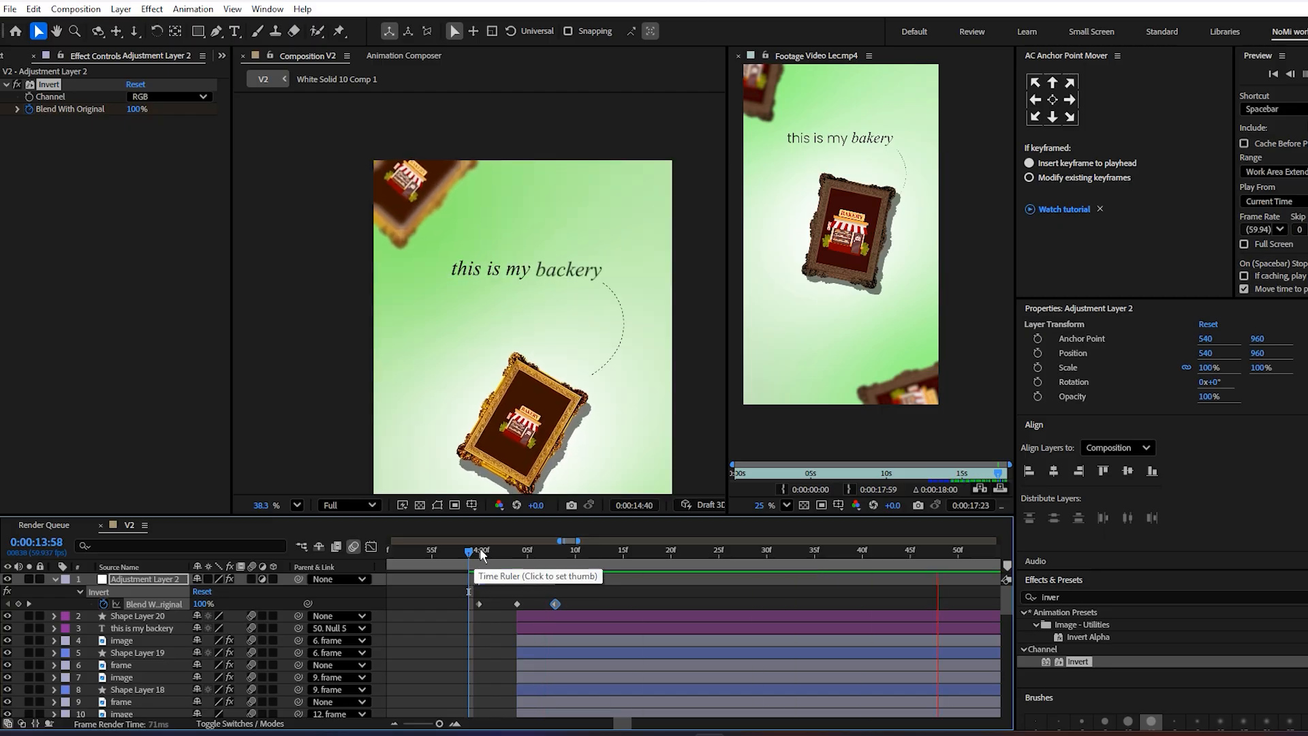
{"action": "left_click", "coordinate": [481, 553]}
{"action": "key", "text": "space"}
{"action": "key", "text": "space"}
{"action": "key", "text": "ctrl+s"}
{"action": "key", "text": "minus"}
{"action": "left_click", "coordinate": [736, 619]}
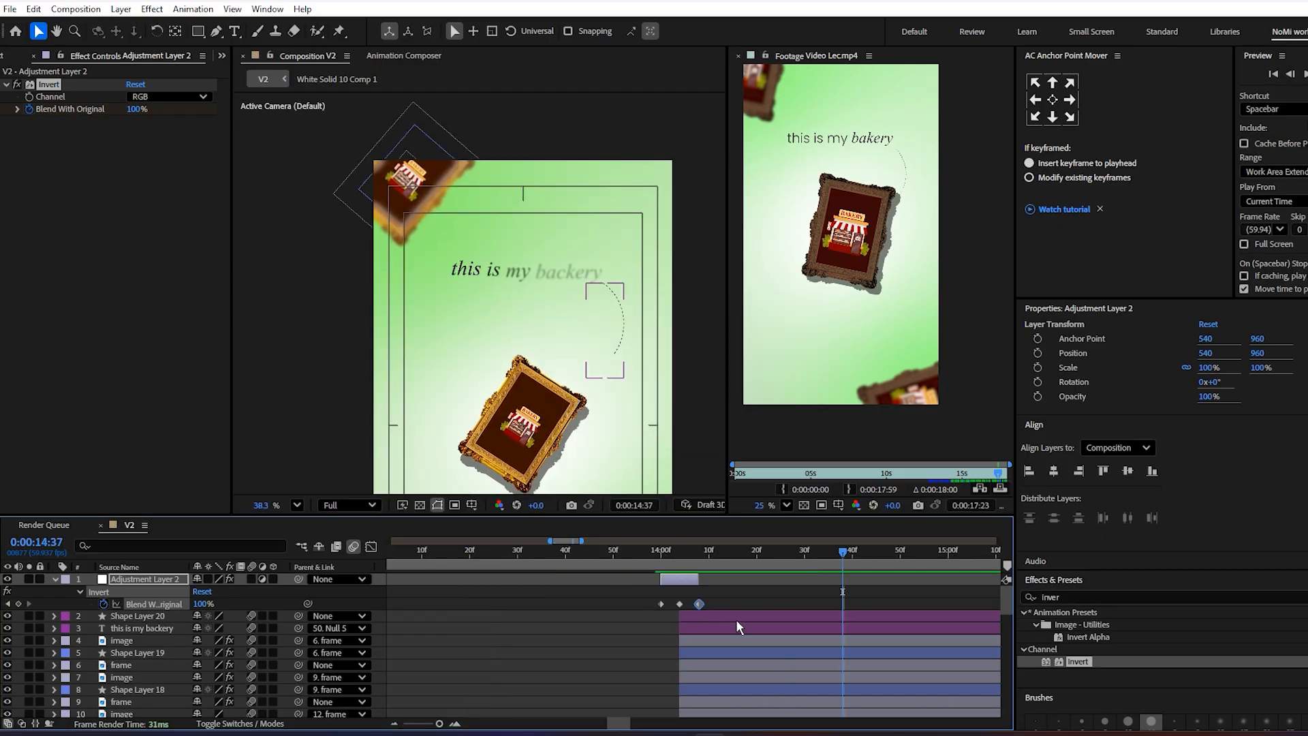
{"action": "key", "text": "u"}
{"action": "key", "text": "u"}
{"action": "key", "text": "u"}
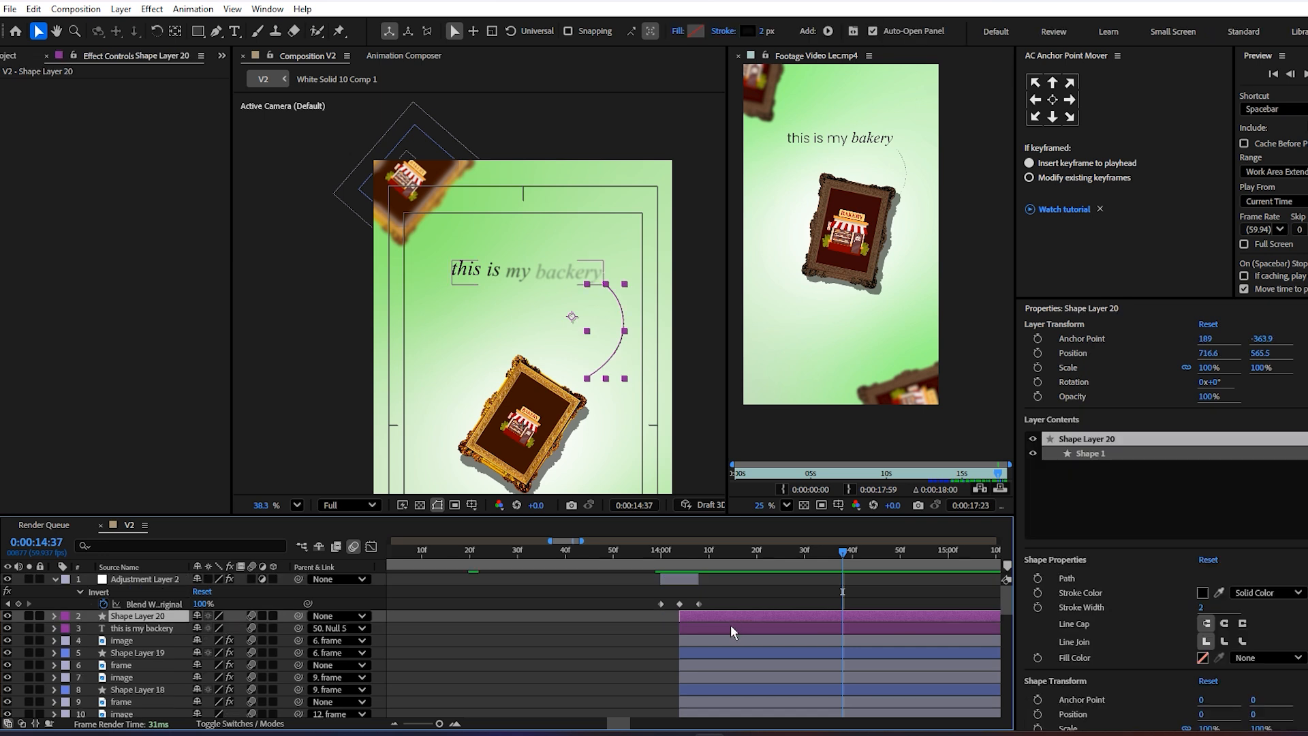
{"action": "key", "text": "u"}
{"action": "left_click", "coordinate": [620, 661]}
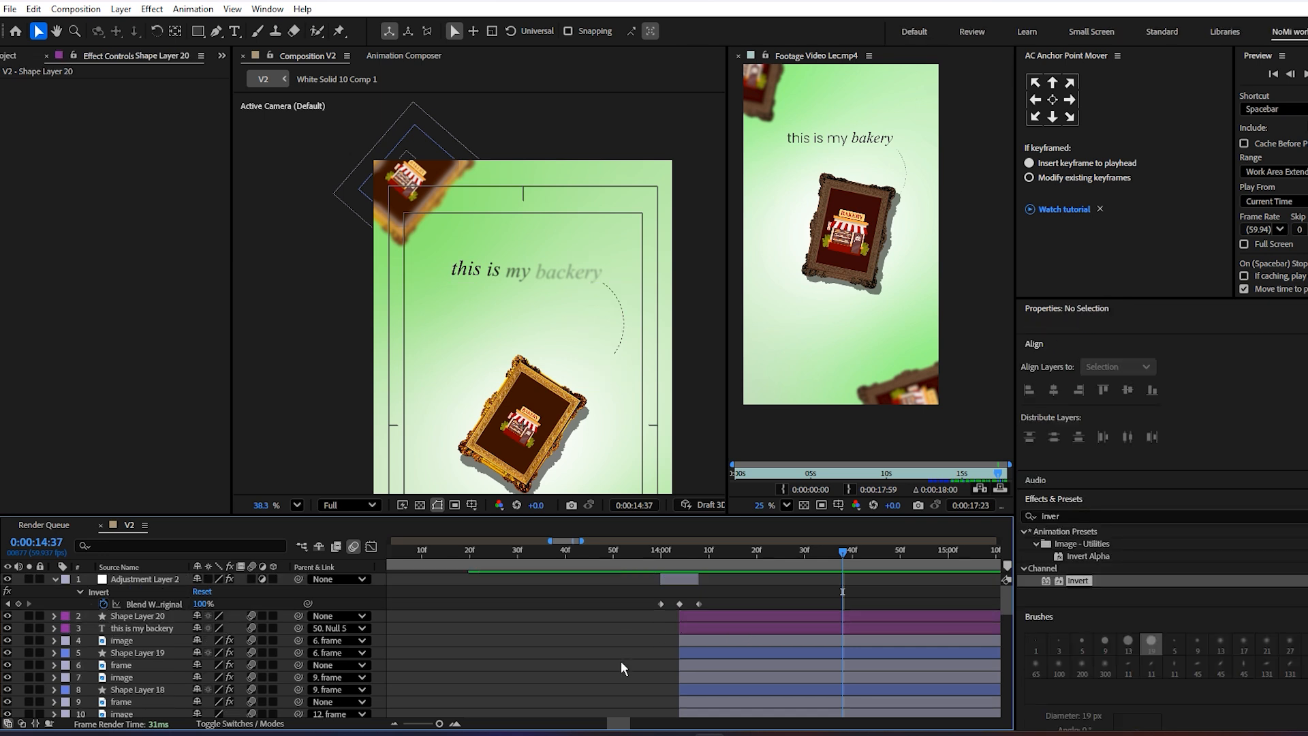